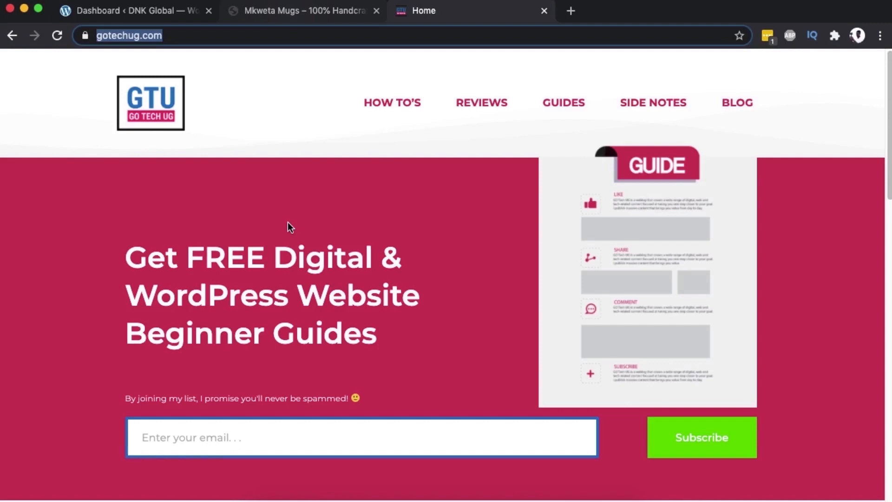
pyautogui.scroll(-5, 316, 248)
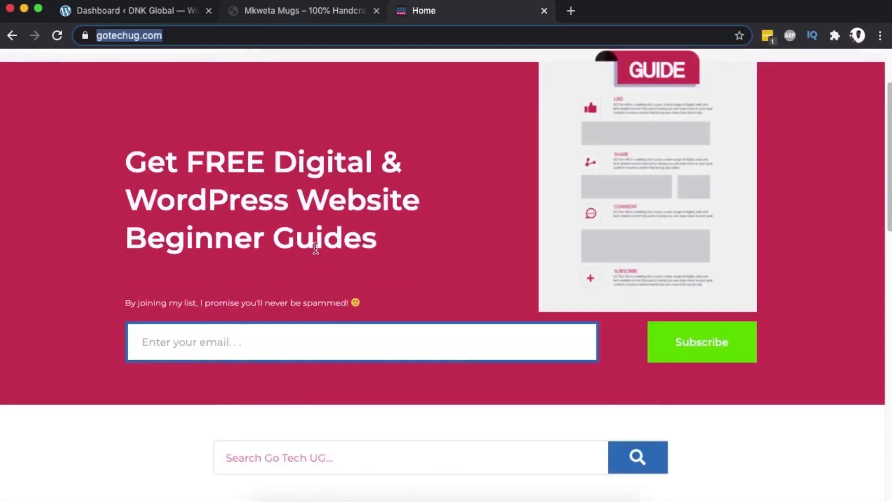
pyautogui.scroll(-4, 315, 247)
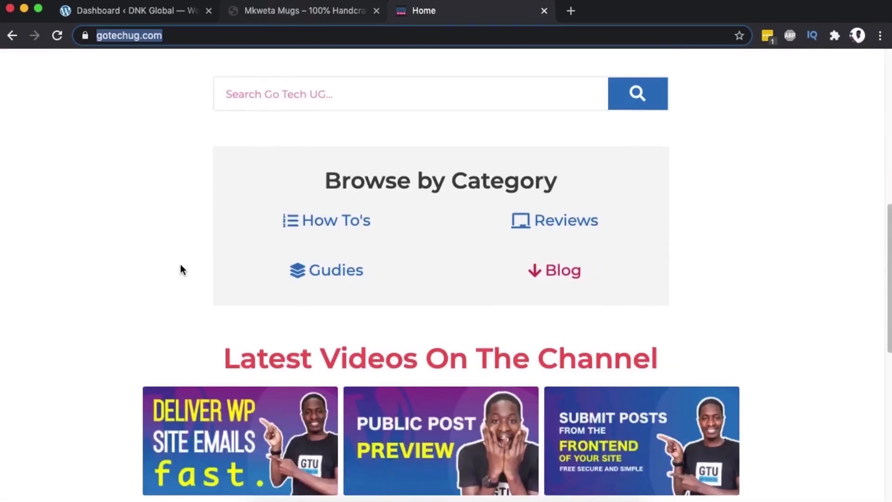
pyautogui.scroll(10, 158, 264)
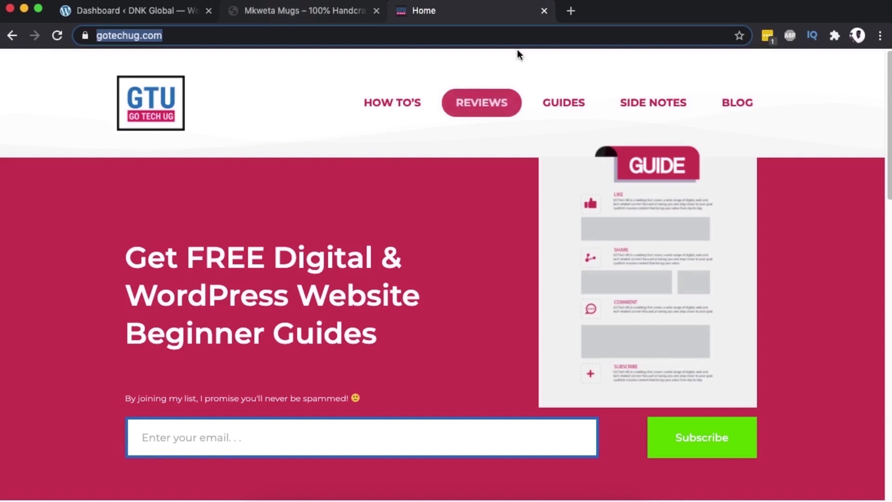
# - Open the HostGator site in a new browser tab through the gotechug.com/host link
pyautogui.click(571, 14)
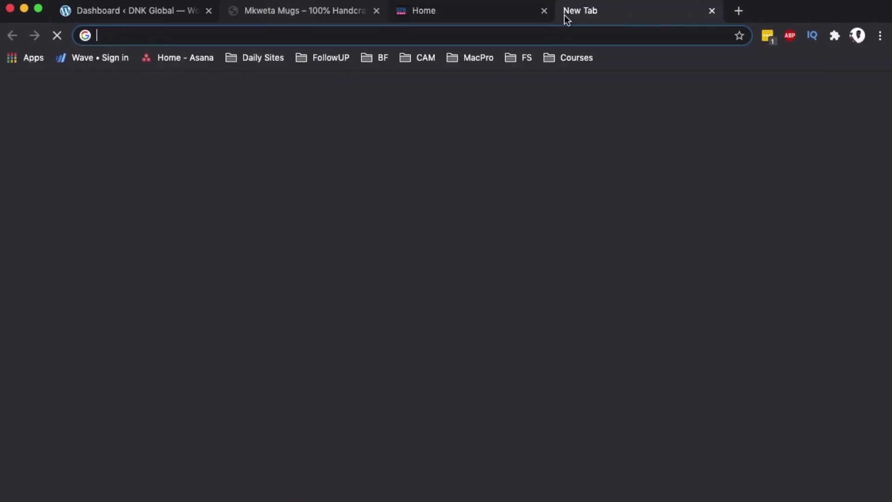
pyautogui.write('gotechug.com')
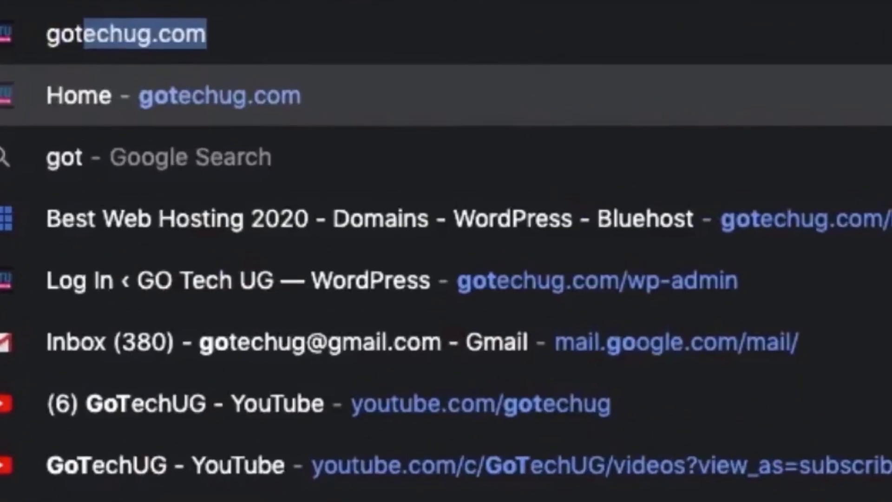
pyautogui.write('/host')
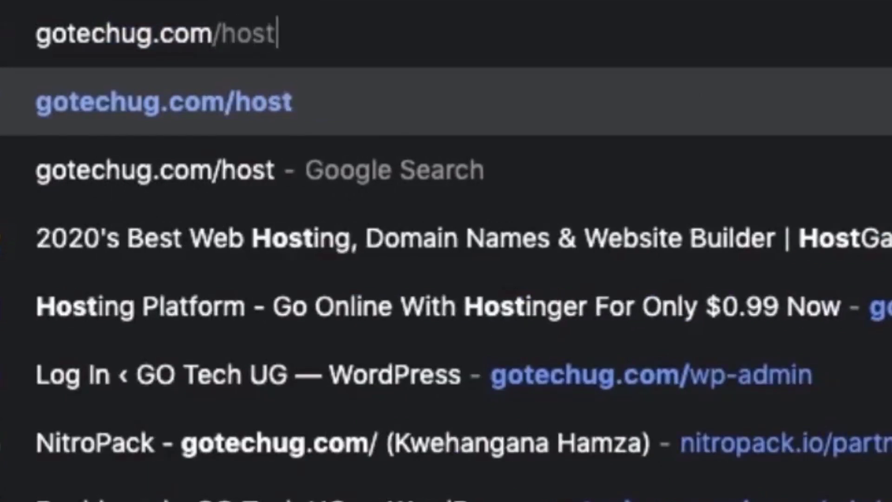
pyautogui.press('Return')
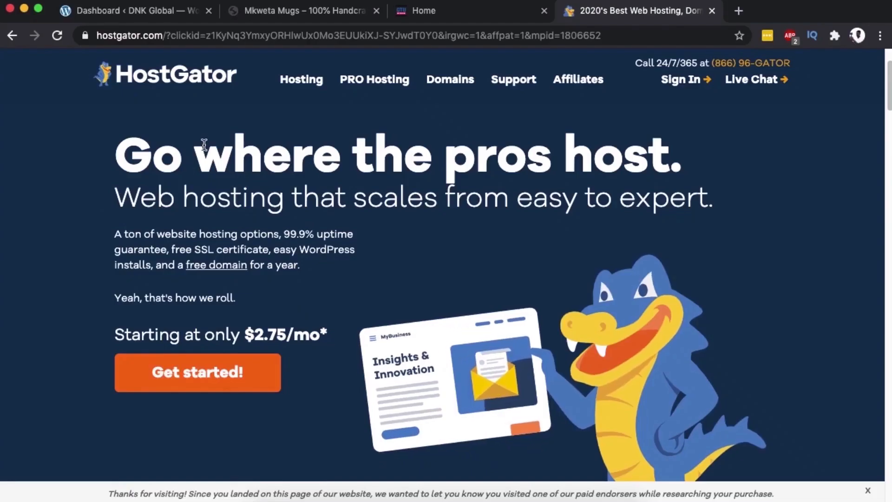
# - Go to the shared hosting plans and start buying the Hatchling Plan
pyautogui.moveTo(300, 80)
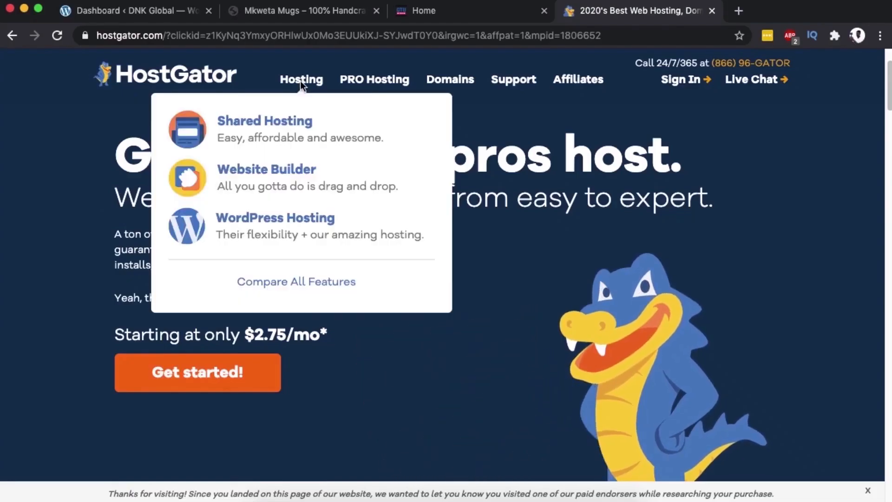
pyautogui.click(275, 122)
pyautogui.scroll(-5, 79, 301)
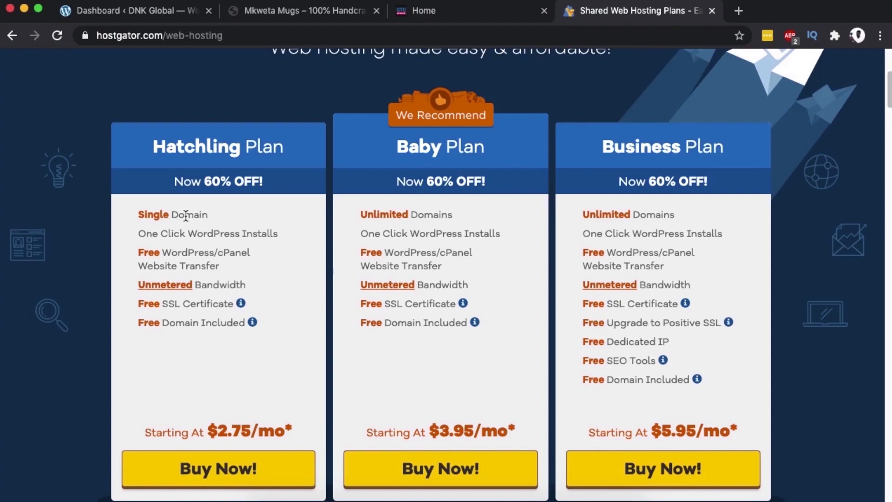
pyautogui.scroll(-2, 186, 218)
pyautogui.click(211, 417)
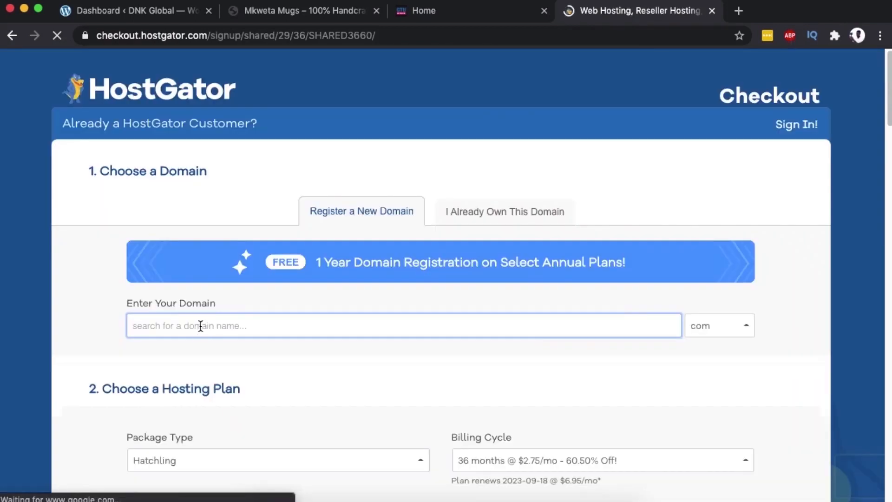
# - Look up go-woo as a new .com domain to register and remove domain privacy protection from it
pyautogui.write('go/')
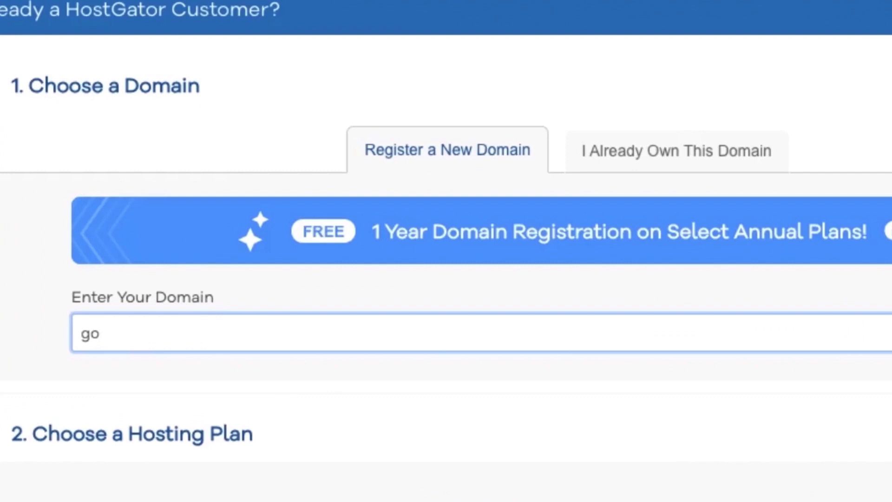
pyautogui.press('BackSpace')
pyautogui.write('-')
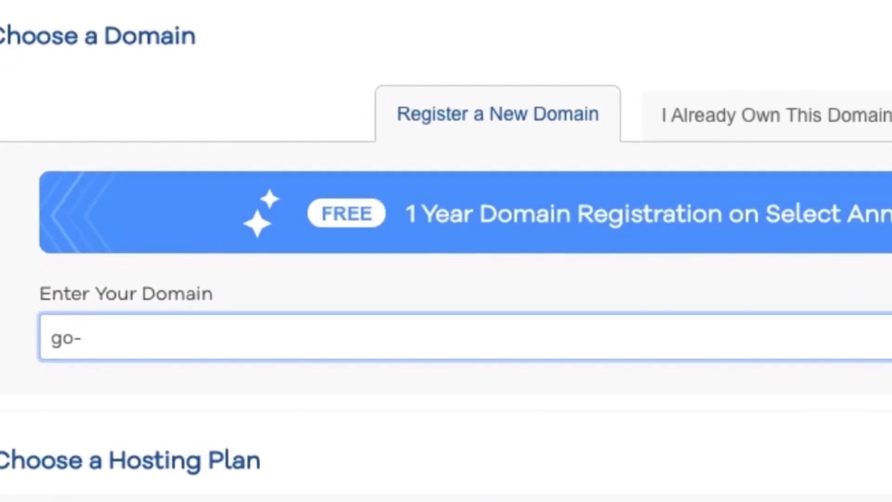
pyautogui.write('woo')
pyautogui.press('Tab')
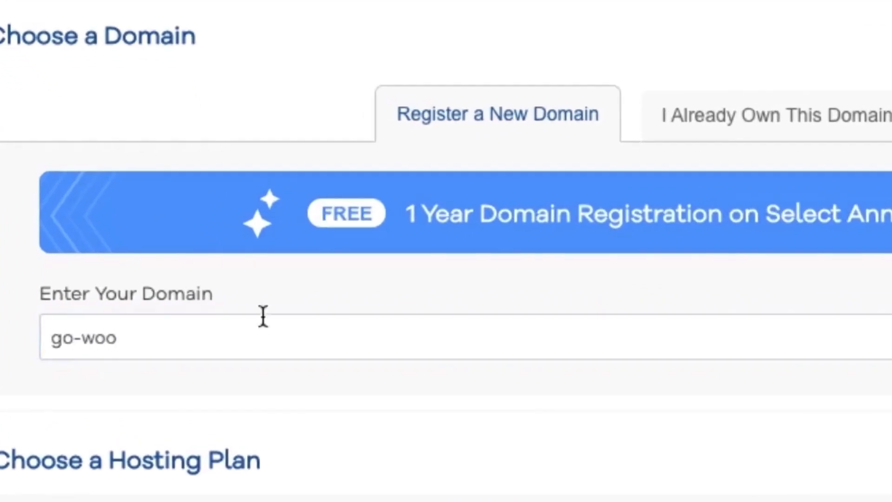
pyautogui.click(157, 337)
pyautogui.press('Return')
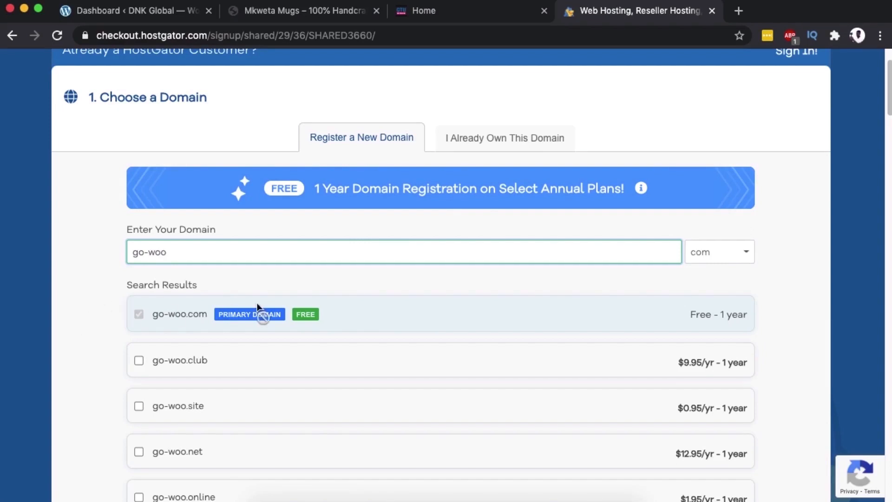
pyautogui.scroll(-15, 116, 328)
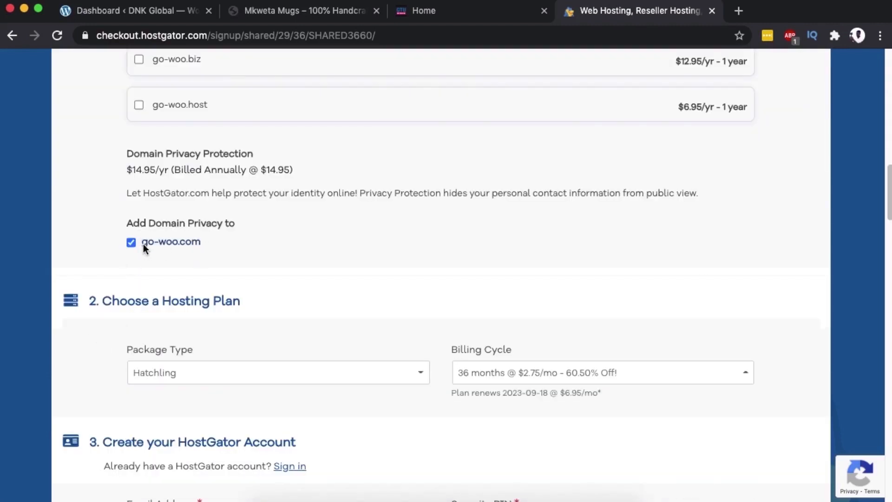
pyautogui.click(132, 242)
# - Set the hosting package type to Hatchling with the 12 months @ $3.95/mo billing cycle
pyautogui.scroll(-5, 154, 256)
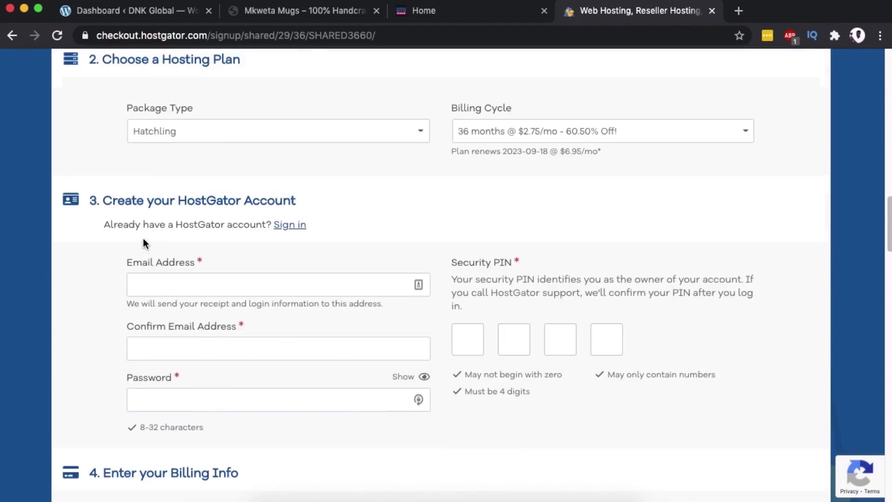
pyautogui.scroll(2, 158, 228)
pyautogui.click(177, 224)
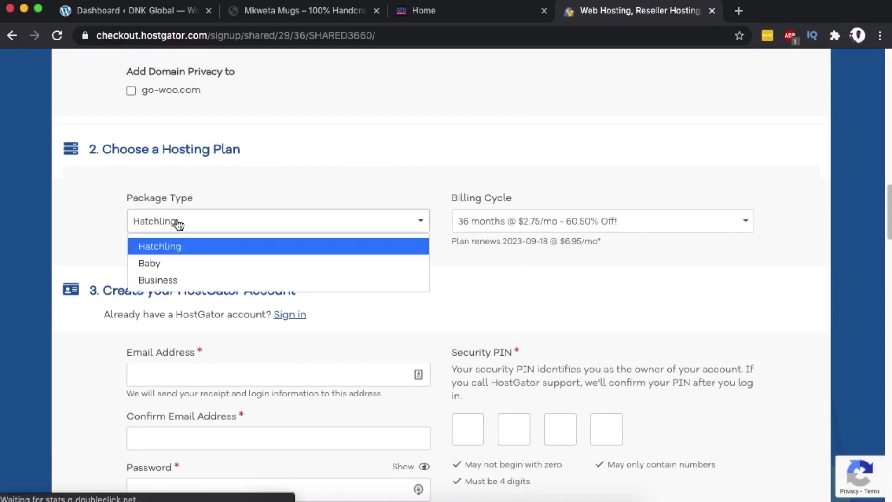
pyautogui.click(178, 250)
pyautogui.click(590, 221)
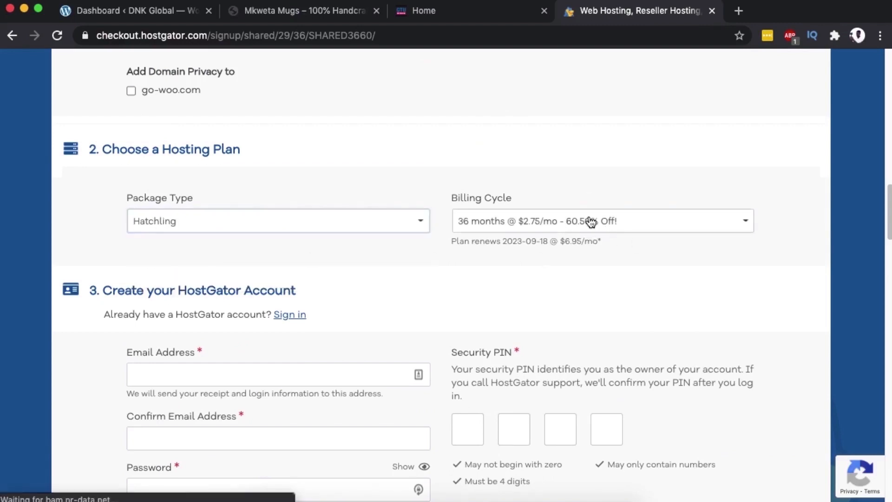
pyautogui.click(542, 297)
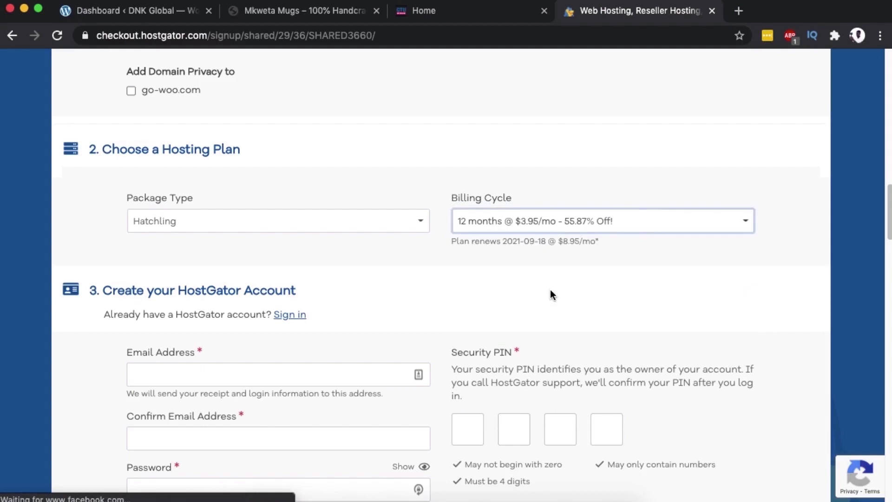
# - Enter the customer's e-mail address for the new HostGator account and repeat it in the confirmation field
pyautogui.scroll(-3, 433, 283)
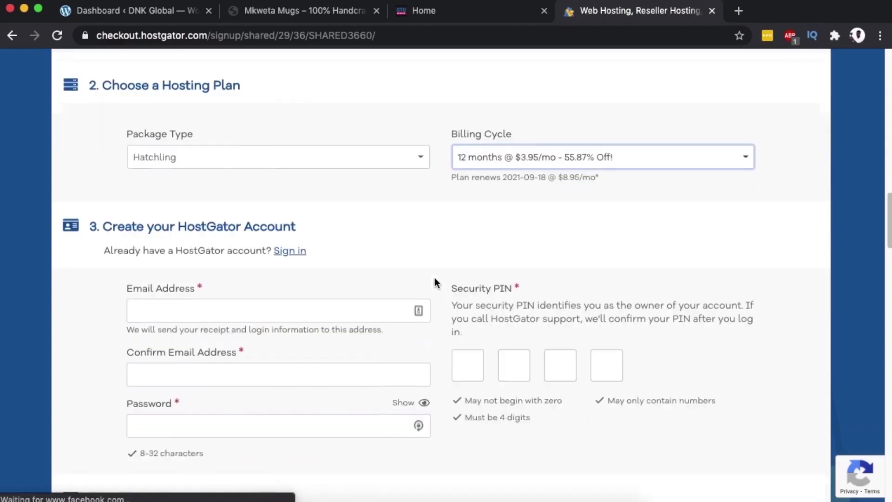
pyautogui.click(270, 236)
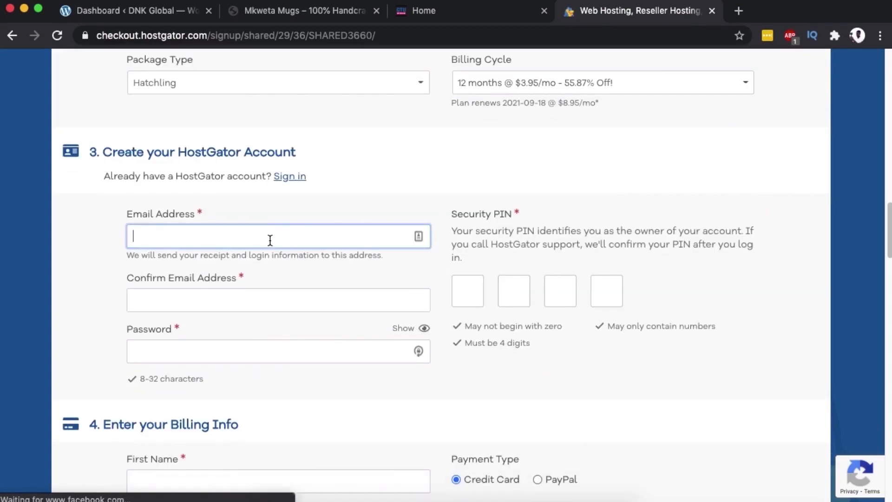
pyautogui.click(258, 293)
pyautogui.click(225, 343)
pyautogui.click(227, 240)
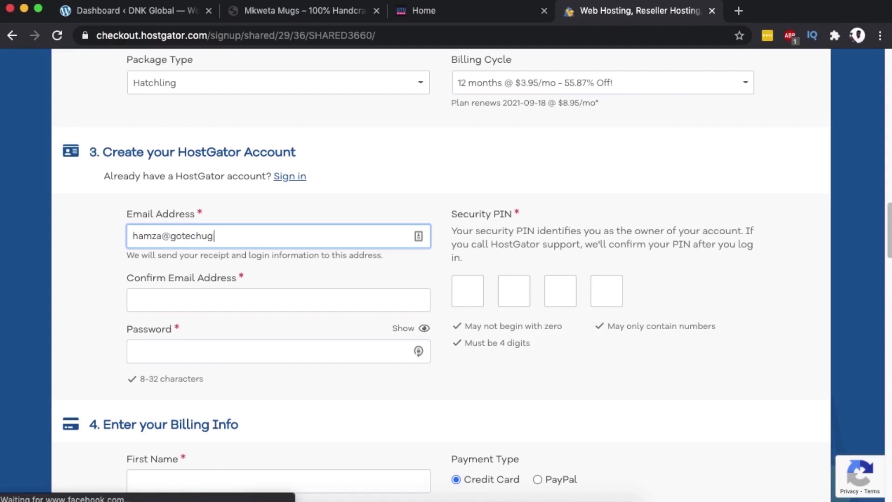
pyautogui.press('super+a')
pyautogui.press('super+c')
pyautogui.click(178, 290)
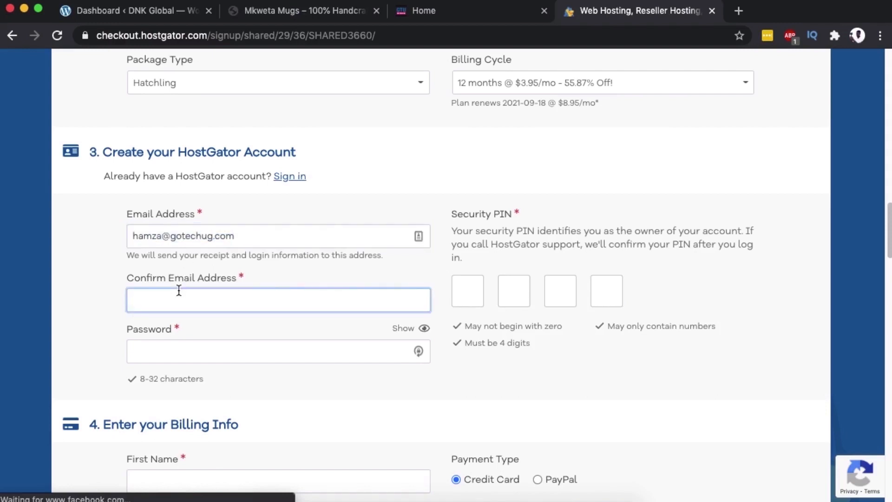
pyautogui.press('super+v')
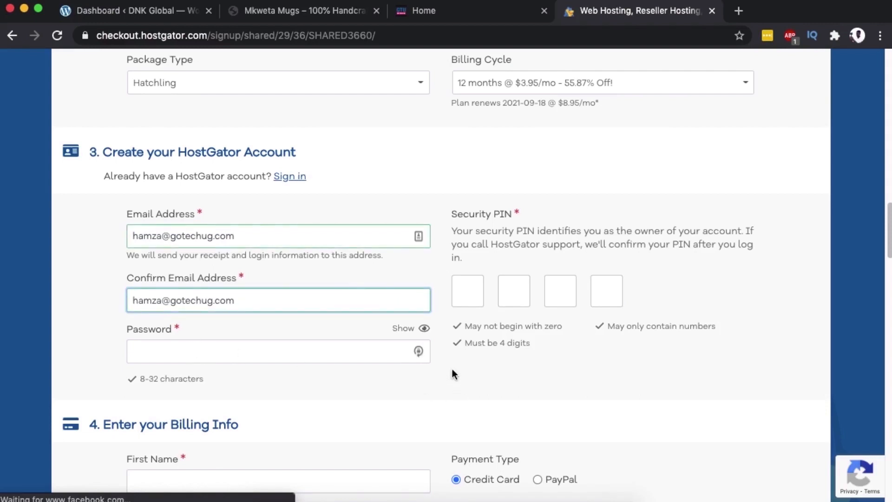
# - Fill in the account password and enter the four-digit security PIN for the new account
pyautogui.click(419, 352)
pyautogui.click(386, 466)
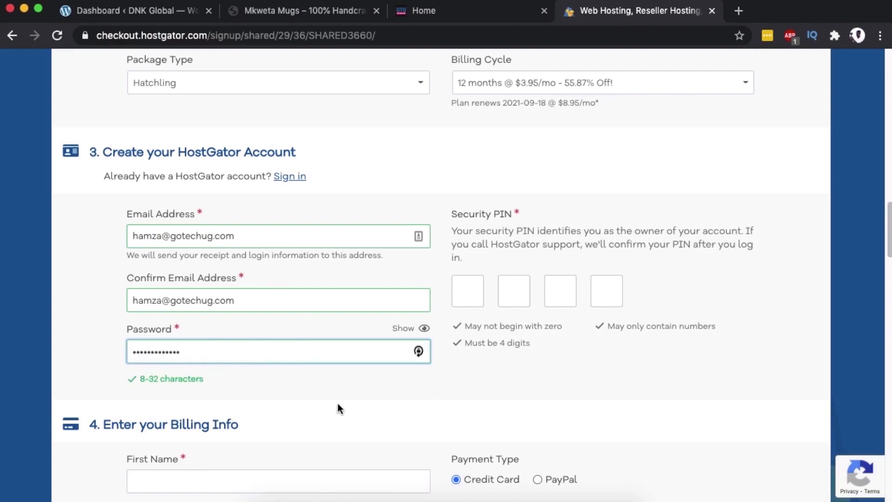
pyautogui.click(469, 291)
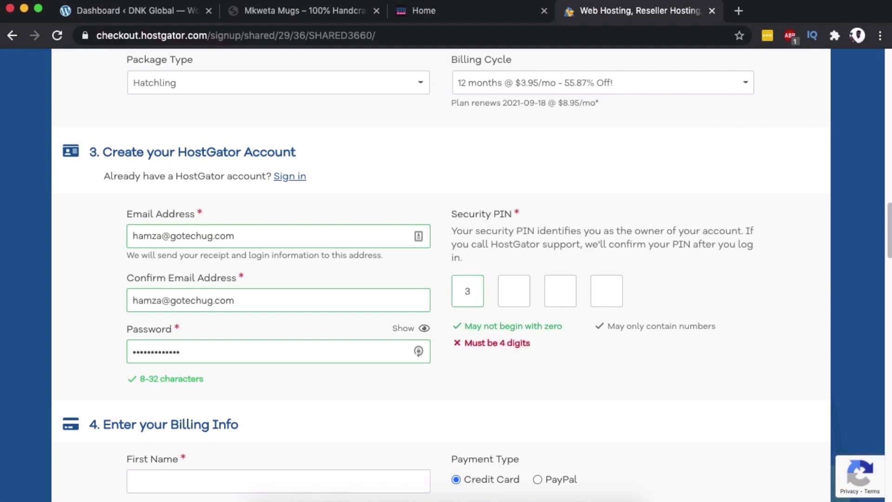
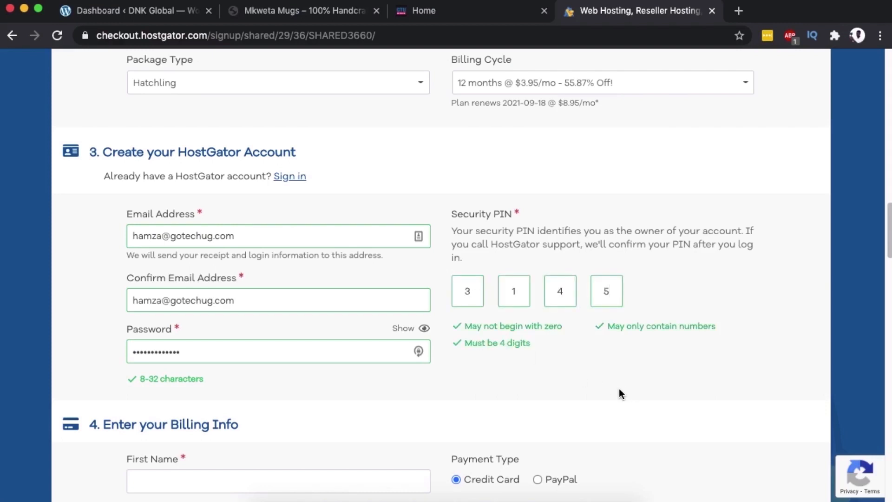
# - Set the payment type to PayPal and fill in the customer's name in the billing info
pyautogui.scroll(-5, 619, 392)
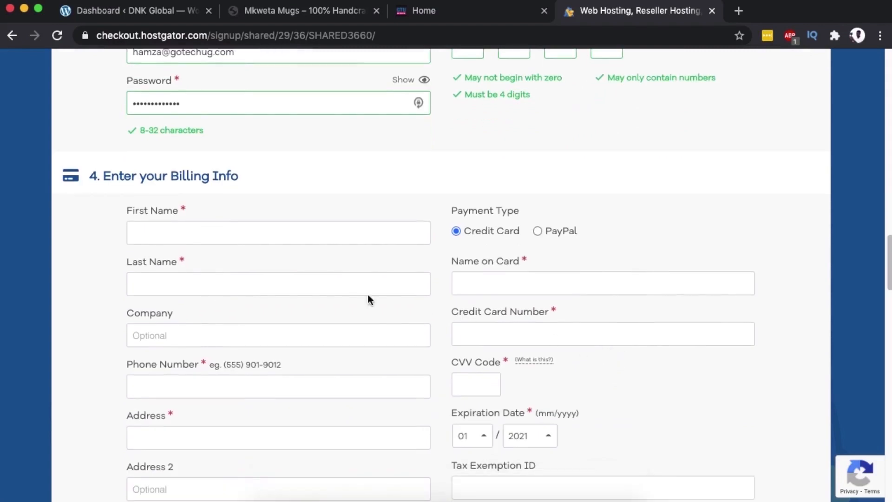
pyautogui.scroll(-1, 356, 283)
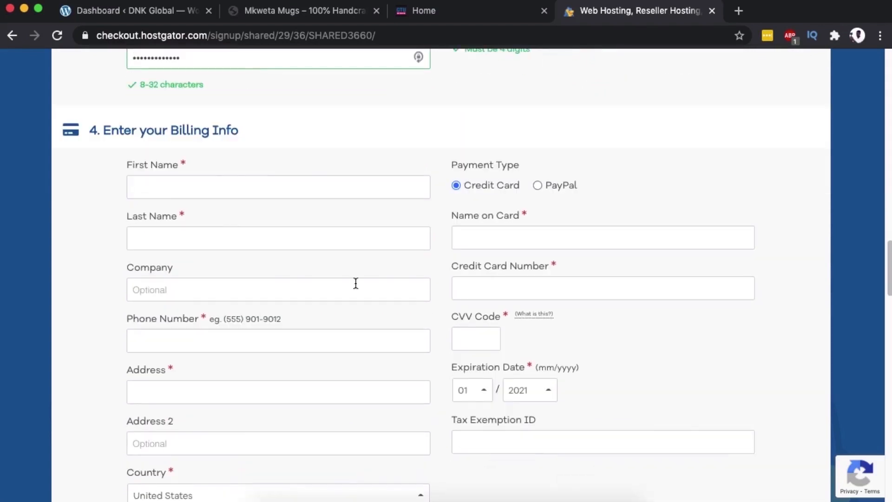
pyautogui.click(537, 186)
pyautogui.click(233, 189)
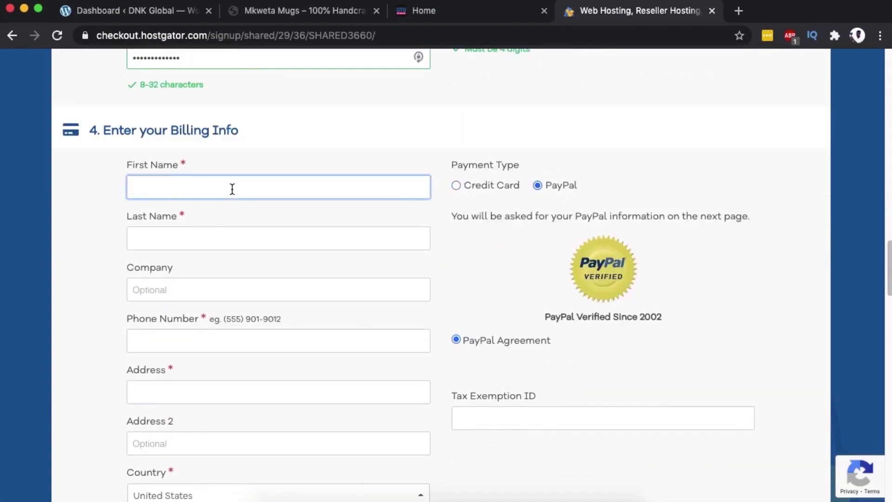
pyautogui.write('Kwehangana')
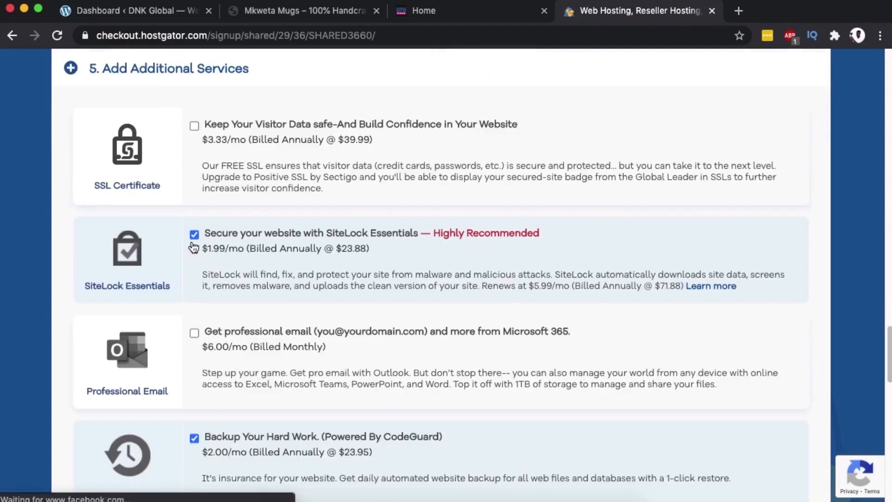
pyautogui.click(192, 233)
# - Deselect the optional additional services so that no paid add-ons are included in the order
pyautogui.scroll(-3, 191, 237)
pyautogui.click(194, 293)
pyautogui.click(195, 292)
pyautogui.scroll(-5, 200, 301)
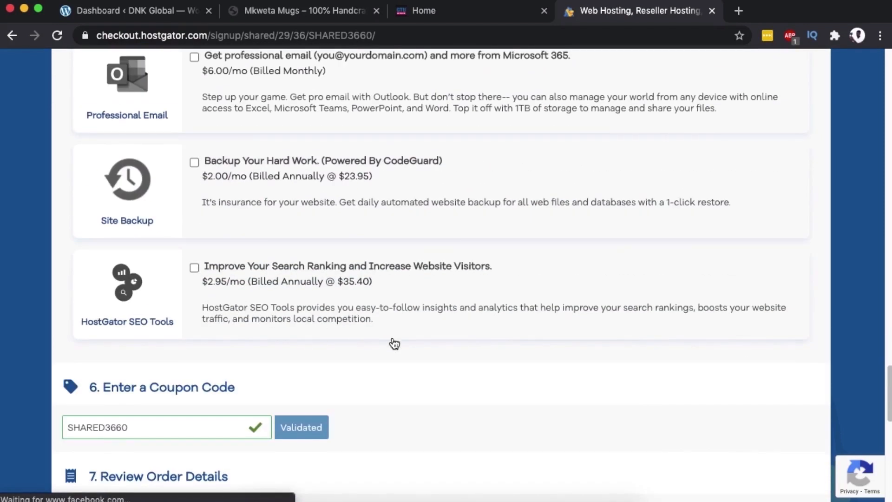
# - Review the coupon code and order details, and agree to the auto renewal terms, Terms of Service and Cancellation Policy
pyautogui.scroll(-6, 395, 342)
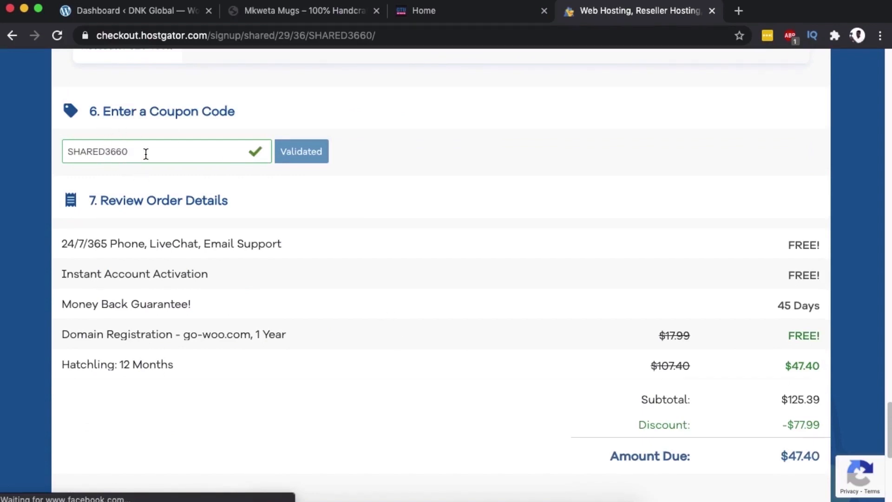
pyautogui.scroll(-1, 260, 277)
pyautogui.scroll(-2, 266, 282)
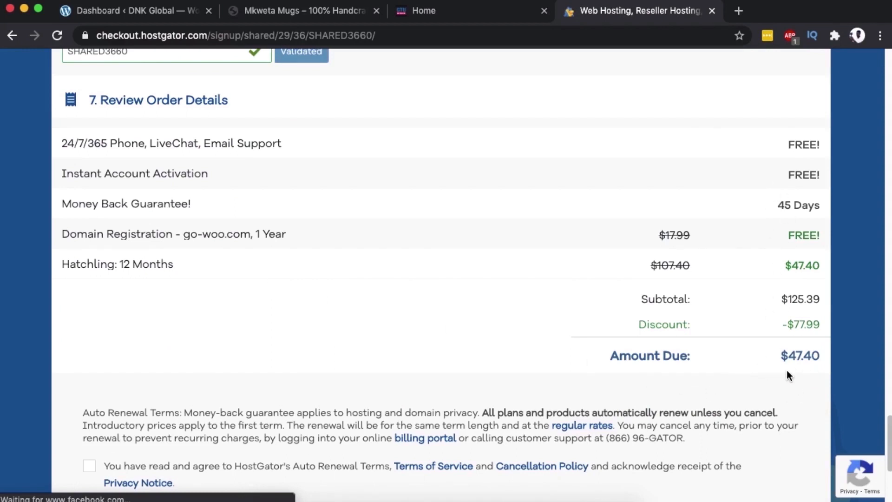
pyautogui.scroll(-3, 548, 336)
pyautogui.click(89, 349)
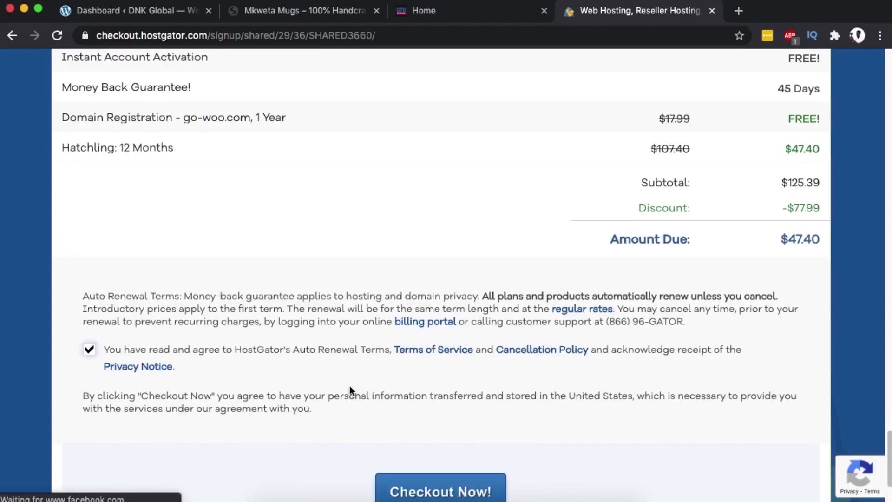
# - Submit the HostGator hosting order for payment and wait for the account to be set up
pyautogui.scroll(-3, 349, 385)
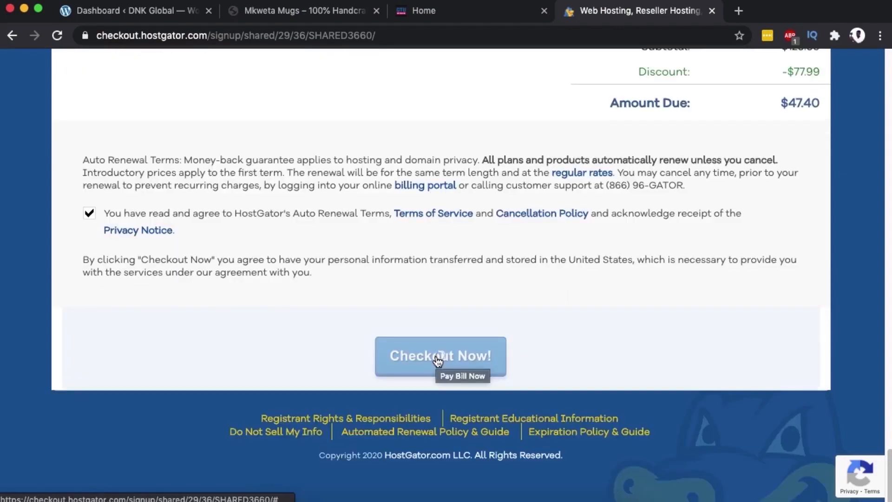
pyautogui.click(438, 358)
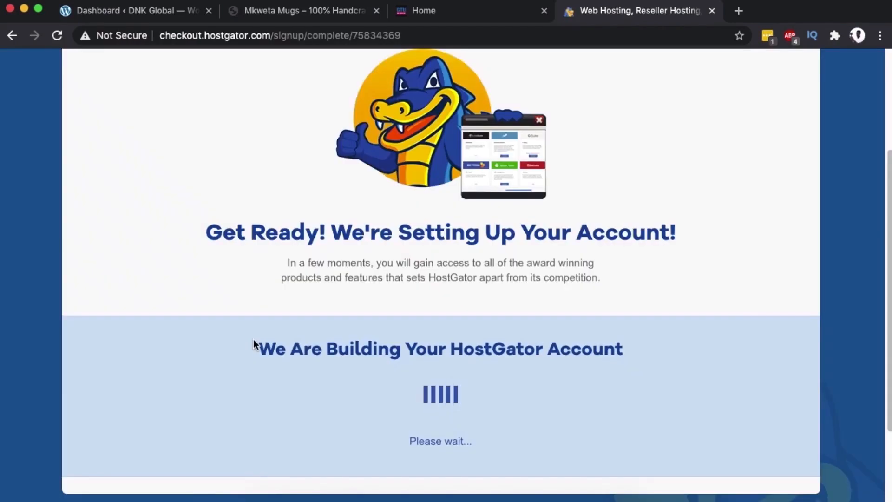
pyautogui.scroll(3, 252, 341)
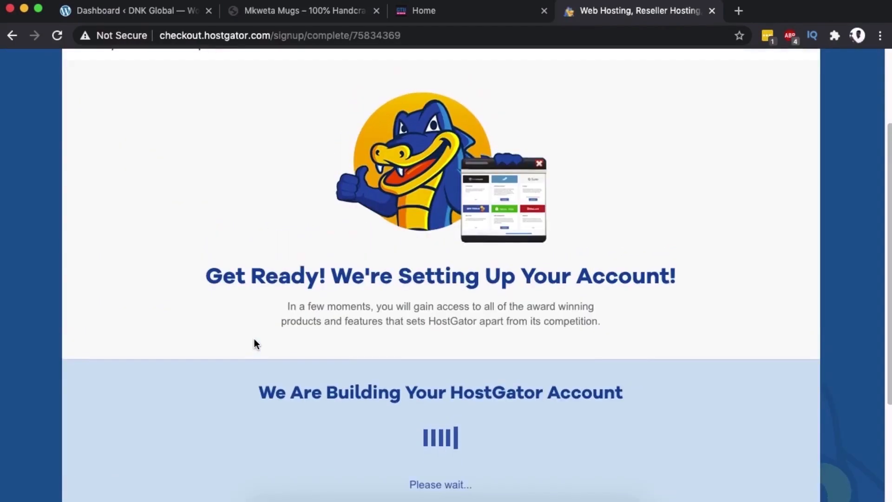
pyautogui.scroll(4, 254, 339)
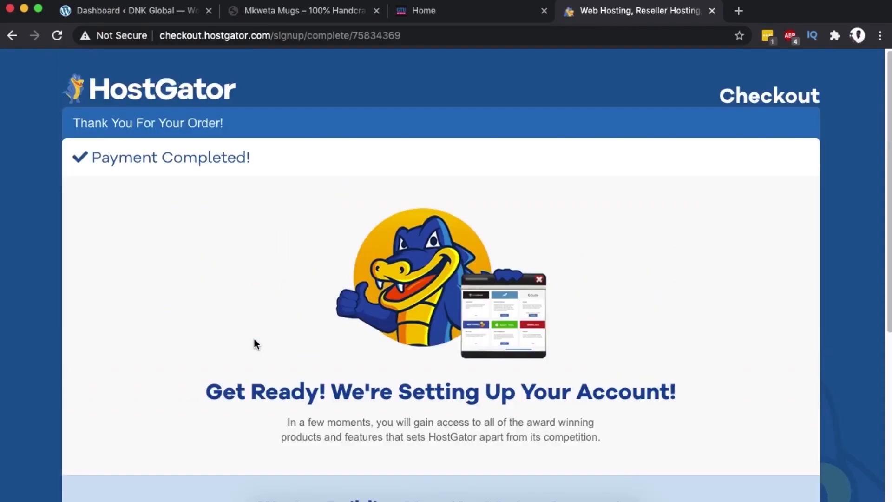
pyautogui.scroll(-10, 254, 341)
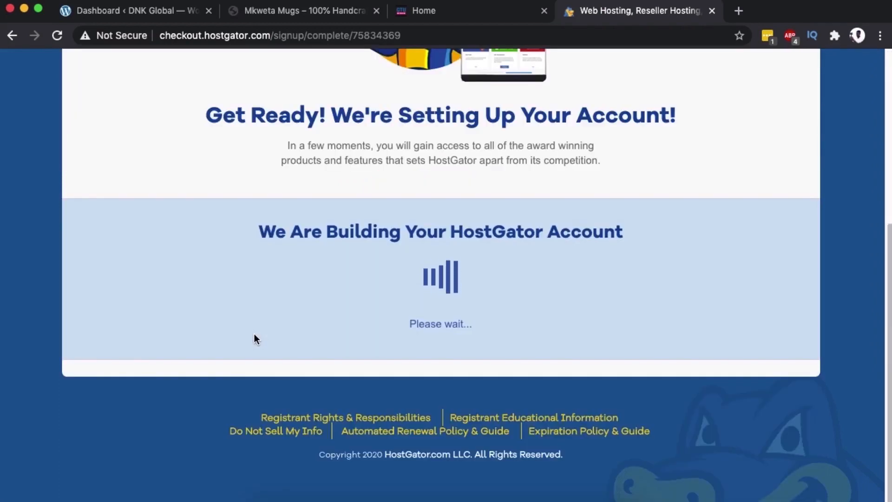
pyautogui.scroll(10, 254, 335)
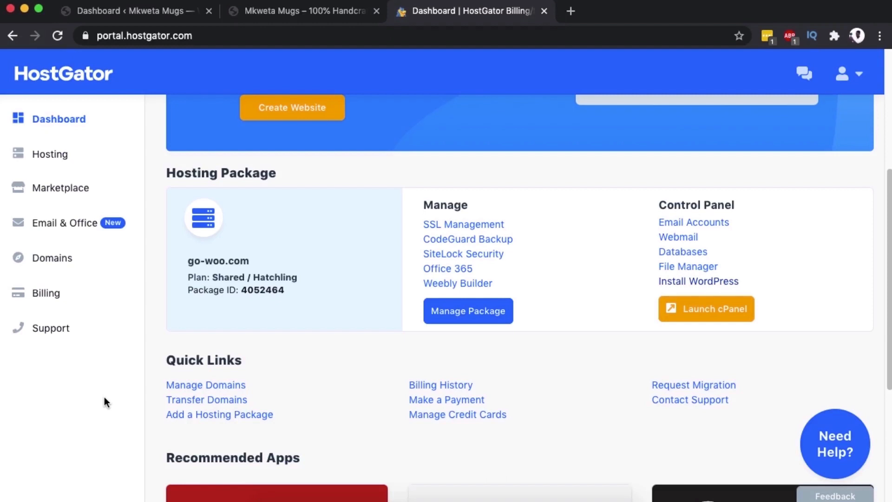
# - Examine the hosting package on the portal dashboard and the go-woo.com entry in domain management
pyautogui.scroll(5, 107, 399)
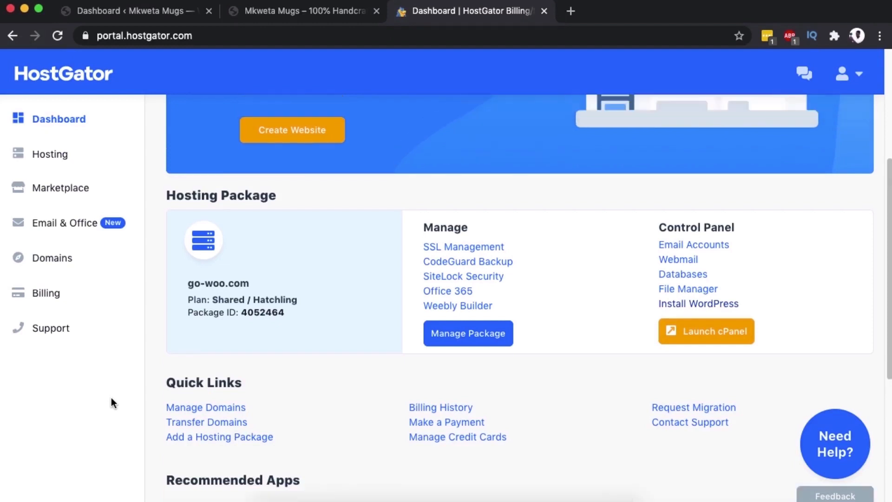
pyautogui.scroll(-6, 399, 365)
pyautogui.scroll(5, 414, 367)
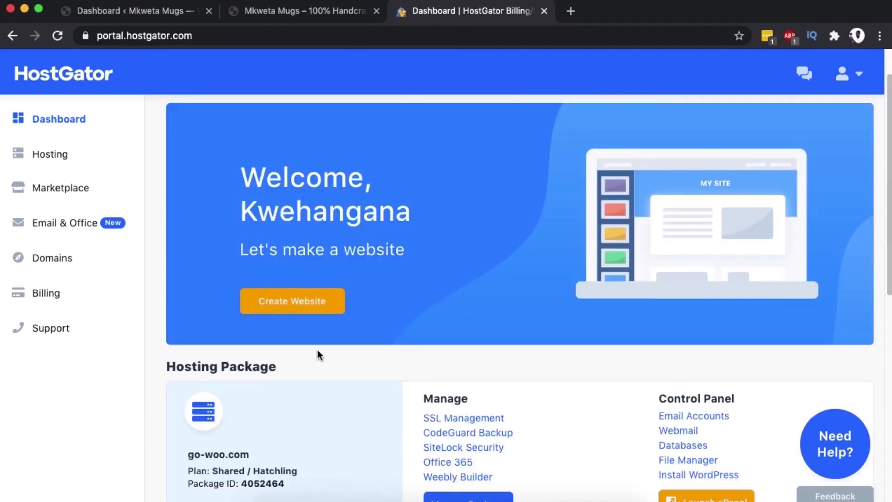
pyautogui.click(45, 262)
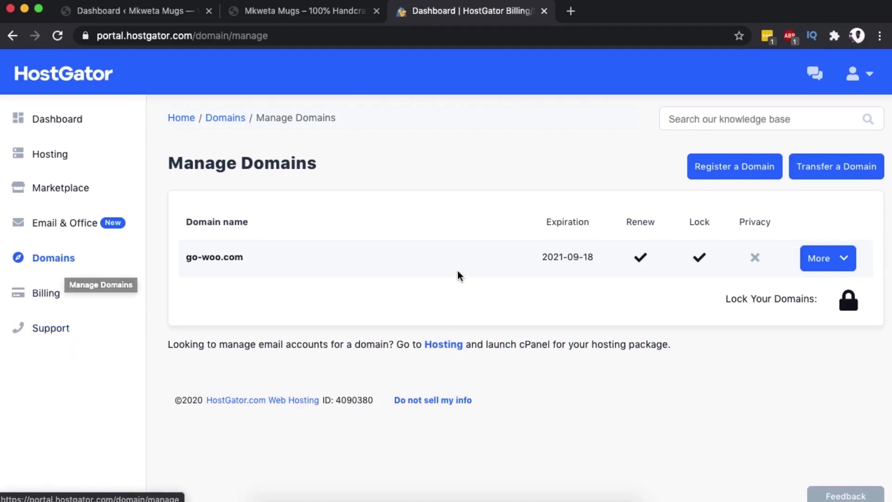
# - Return to the portal dashboard and start a WordPress installation from the go-woo.com hosting package
pyautogui.click(60, 126)
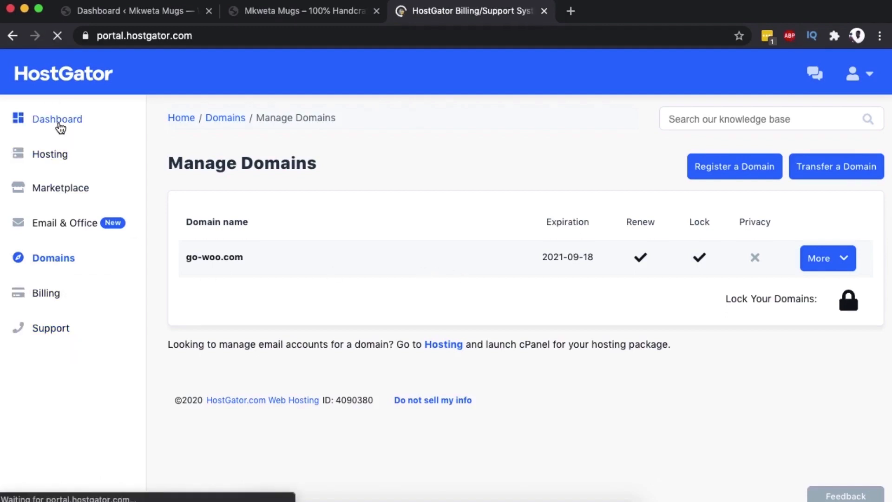
pyautogui.scroll(-2, 330, 345)
pyautogui.scroll(-4, 331, 345)
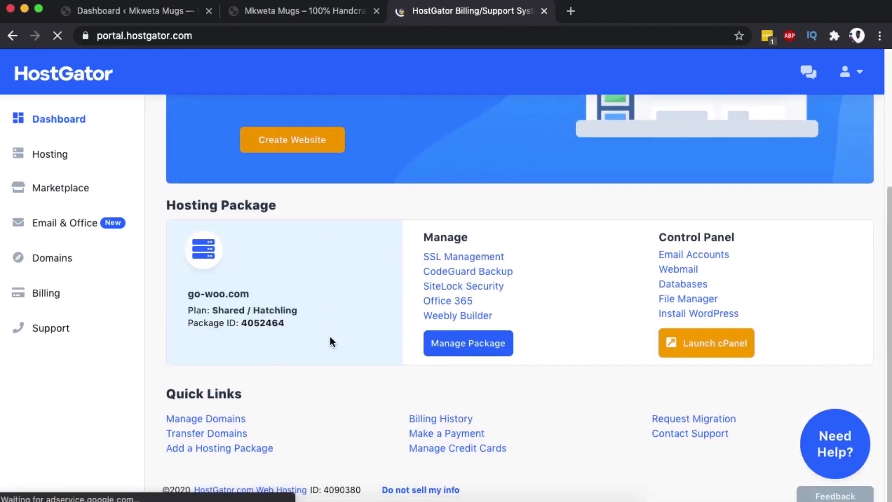
pyautogui.click(699, 318)
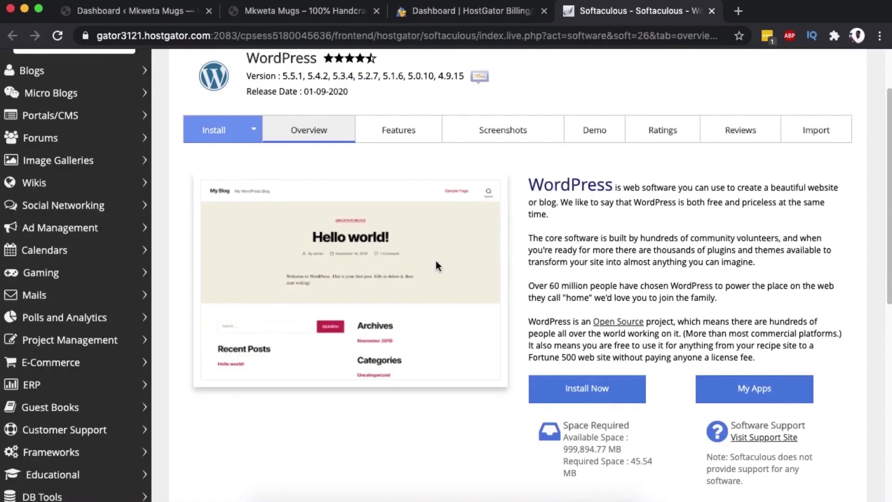
pyautogui.click(591, 385)
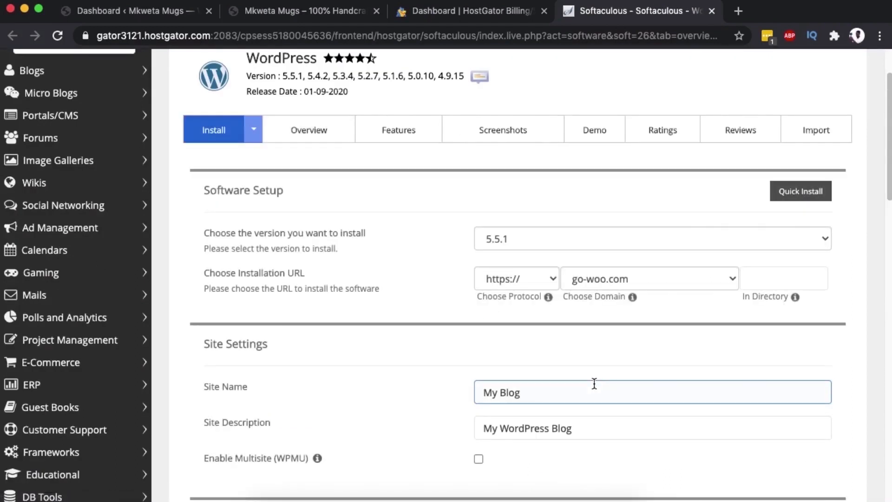
# - Check the WordPress versions on offer and keep version 5.5.1 for the go-woo.com installation
pyautogui.scroll(-2, 597, 380)
pyautogui.scroll(-2, 598, 379)
pyautogui.click(600, 183)
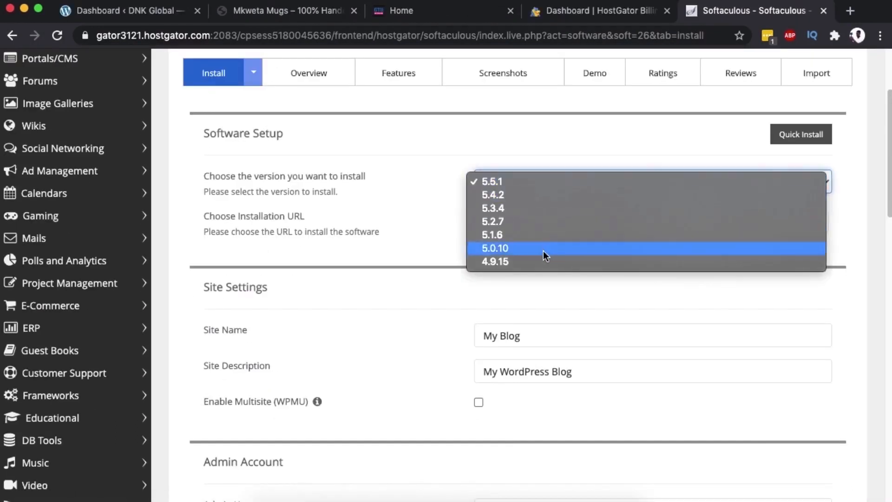
pyautogui.click(434, 192)
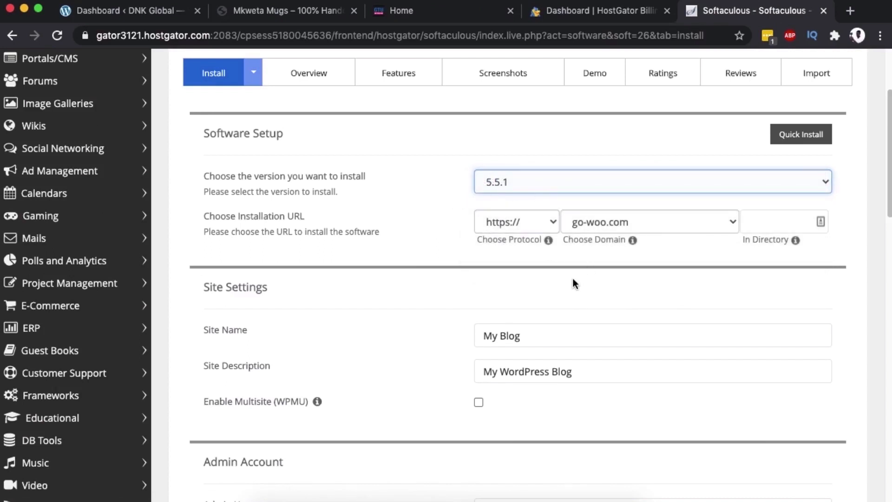
pyautogui.scroll(-5, 580, 279)
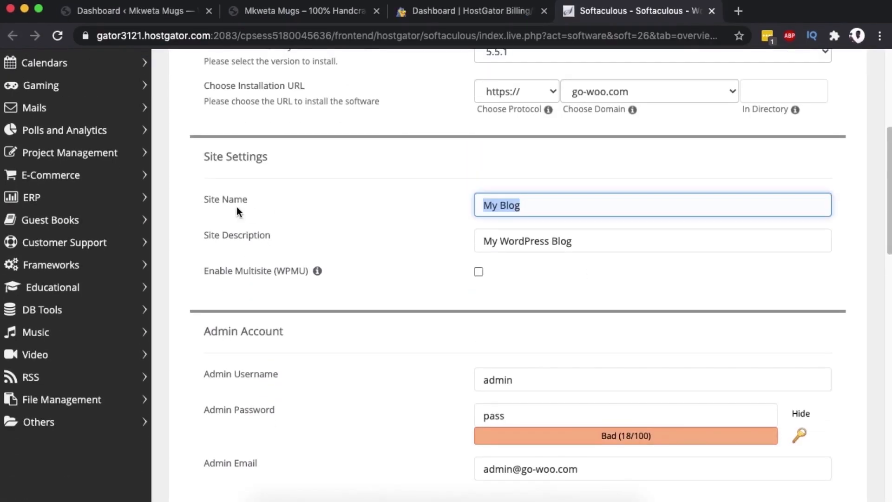
# - Set the WordPress admin username to admin.go and replace the default admin password with a strong one
pyautogui.scroll(-1, 626, 289)
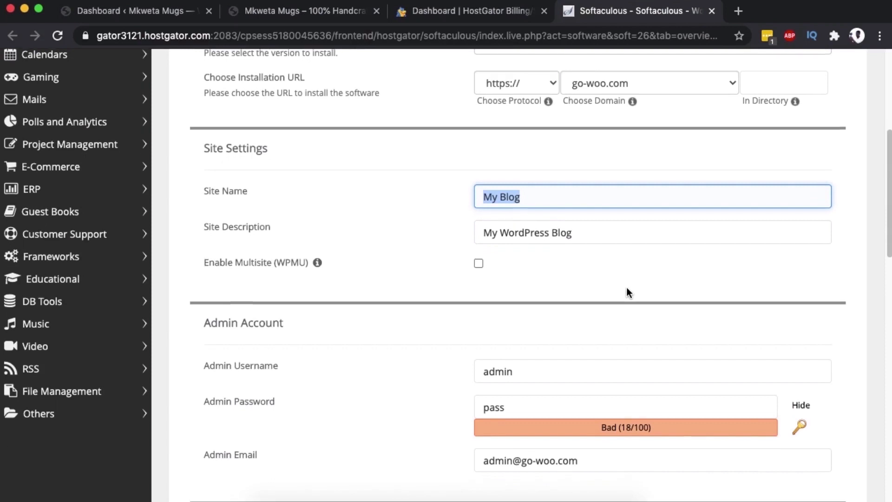
pyautogui.scroll(-3, 627, 292)
pyautogui.moveTo(208, 251); pyautogui.dragTo(280, 250)
pyautogui.click(569, 323)
pyautogui.click(540, 298)
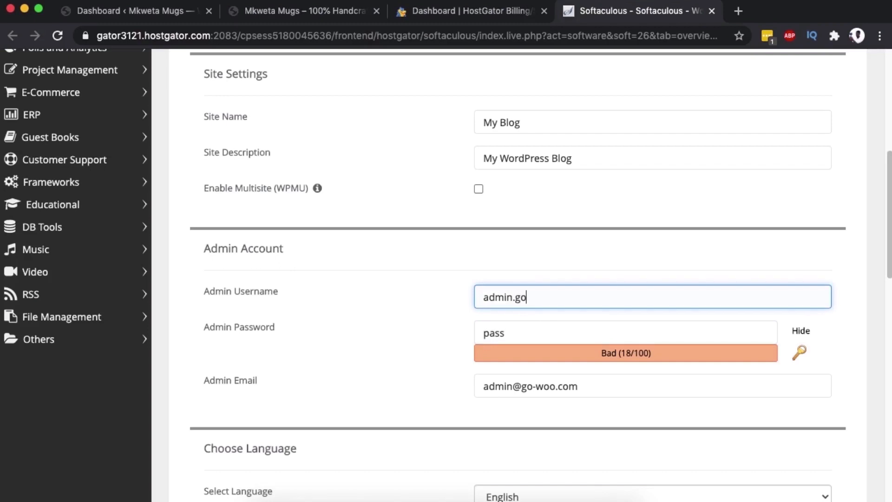
pyautogui.moveTo(523, 332); pyautogui.dragTo(447, 334)
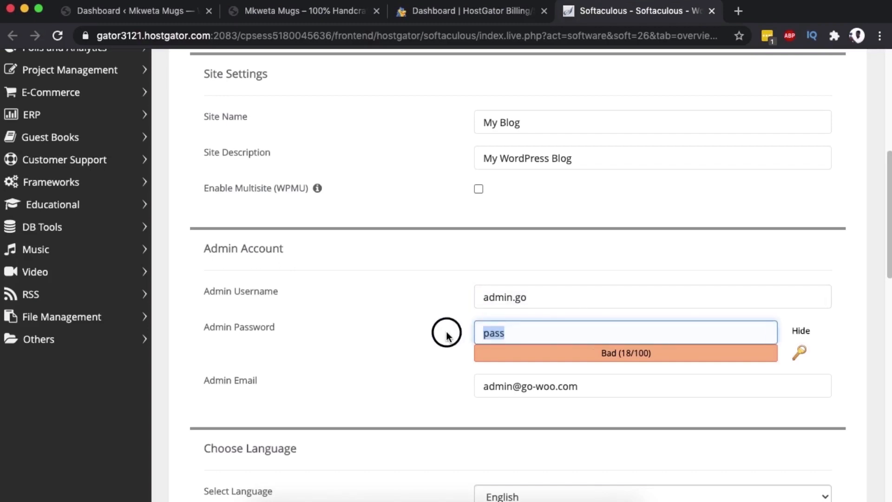
pyautogui.press('super+v')
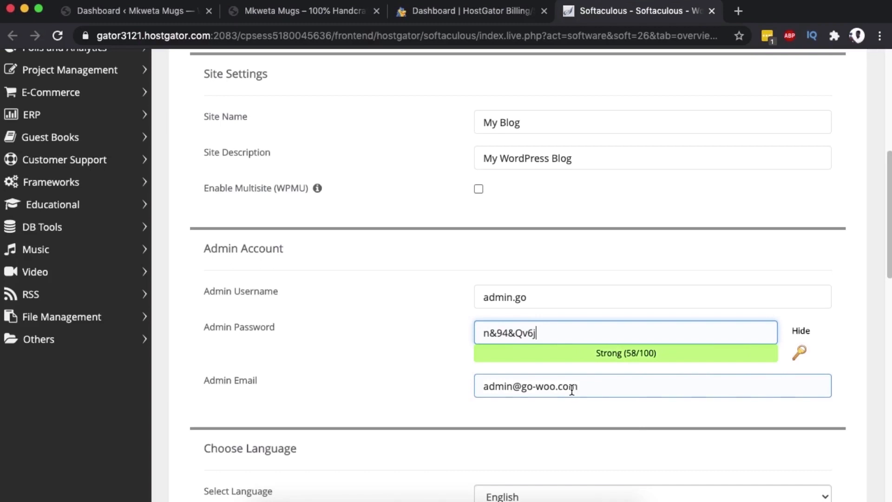
# - Review the admin email, language and plugin options, leave the plugins unselected and install WordPress
pyautogui.scroll(-2, 697, 407)
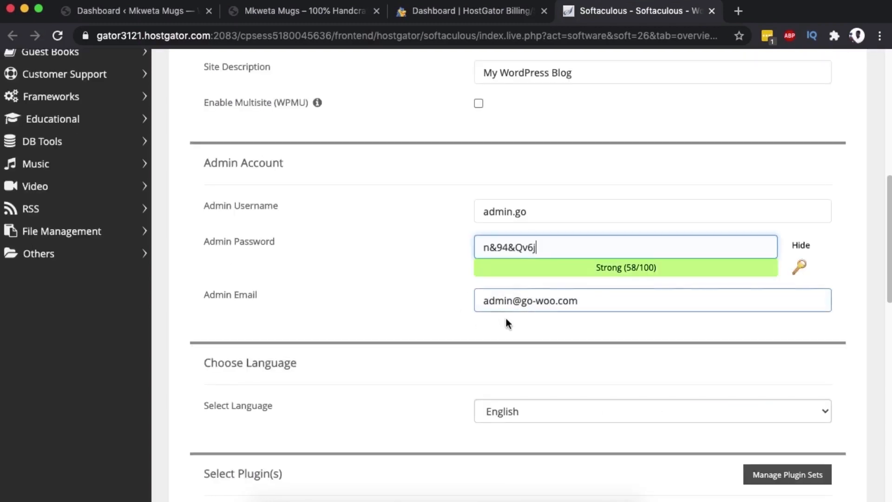
pyautogui.click(394, 298)
pyautogui.scroll(-15, 507, 331)
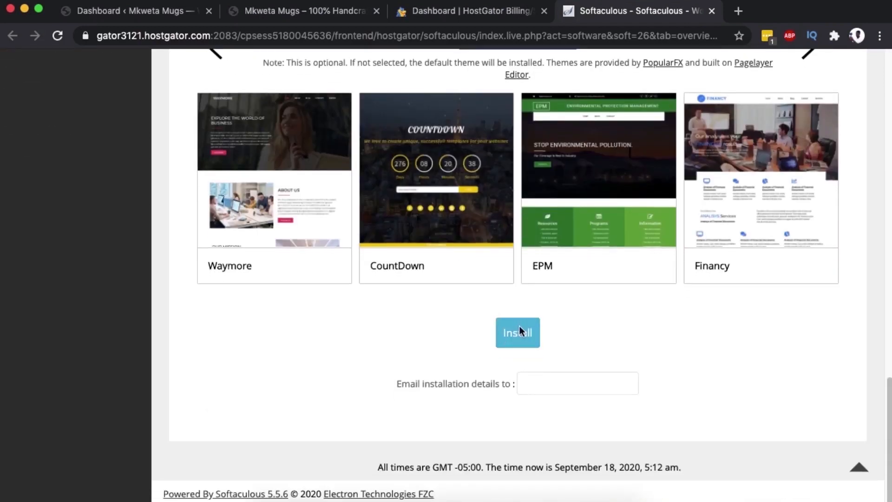
pyautogui.click(519, 328)
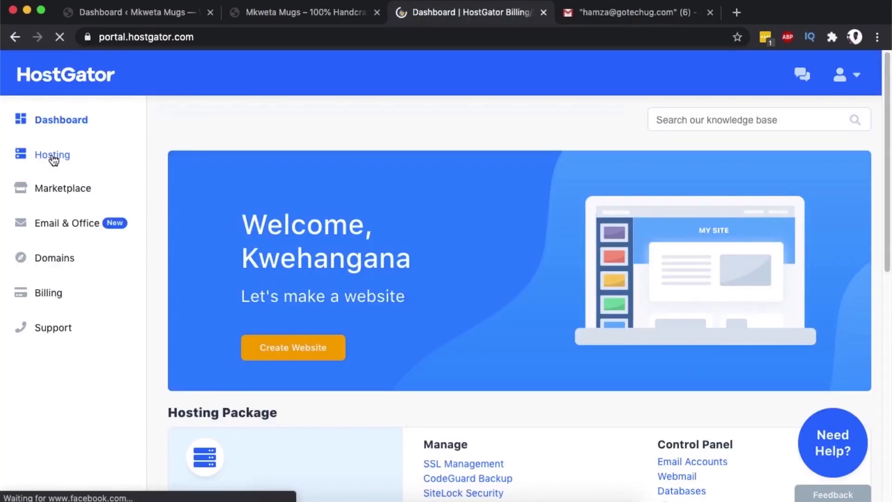
# - Launch cPanel for the go-woo.com hosting package and open its Email Accounts page
pyautogui.click(70, 161)
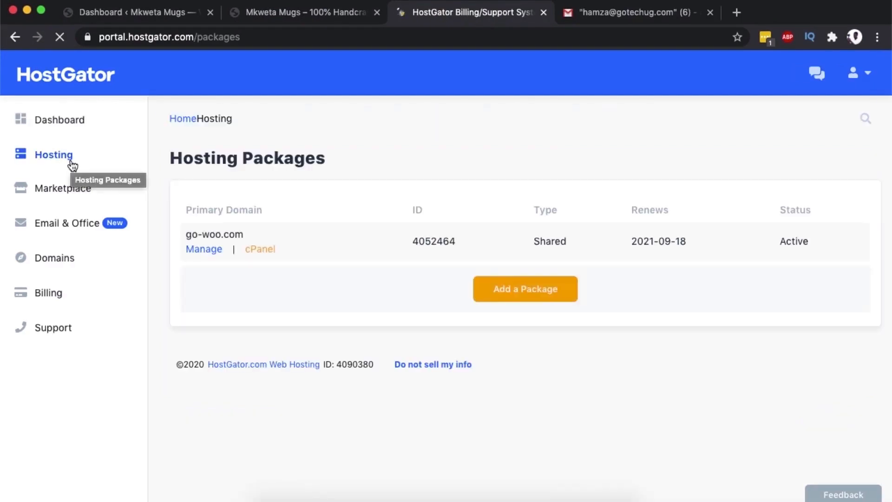
pyautogui.click(258, 253)
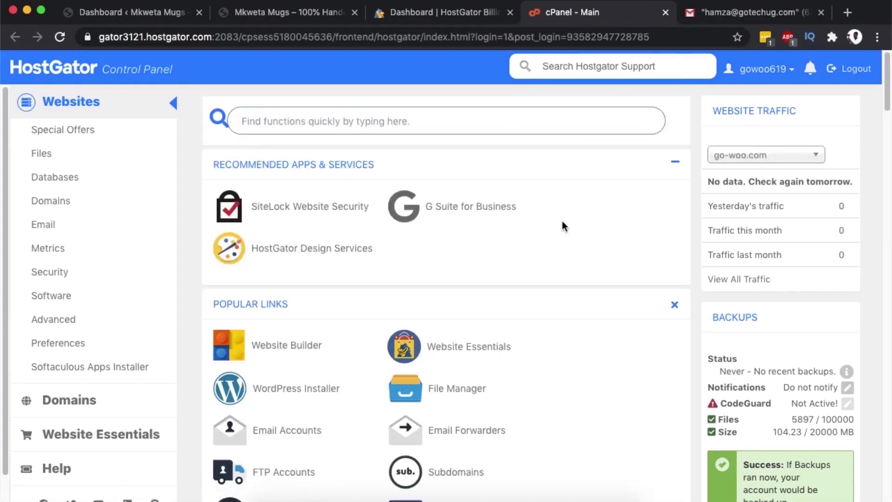
pyautogui.scroll(-1, 568, 220)
pyautogui.click(41, 228)
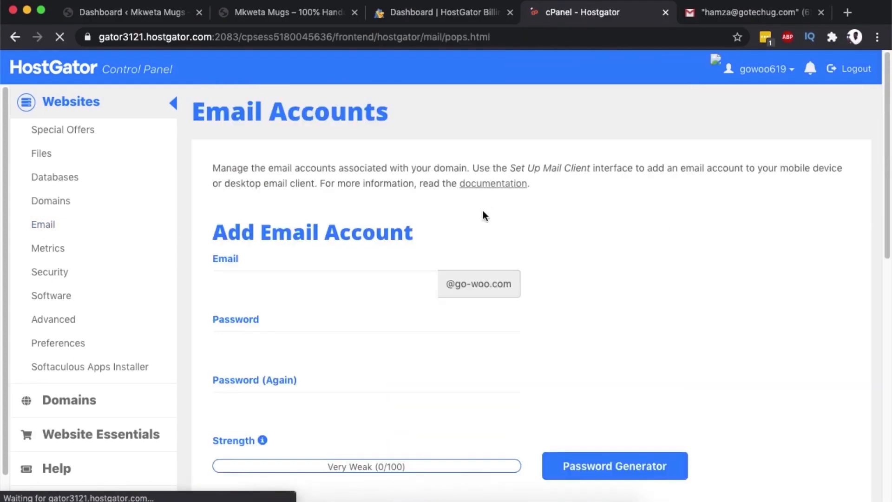
# - Create an admin email account for the domain with the password kept in Notes and an unlimited mailbox quota
pyautogui.click(267, 279)
pyautogui.write('admin')
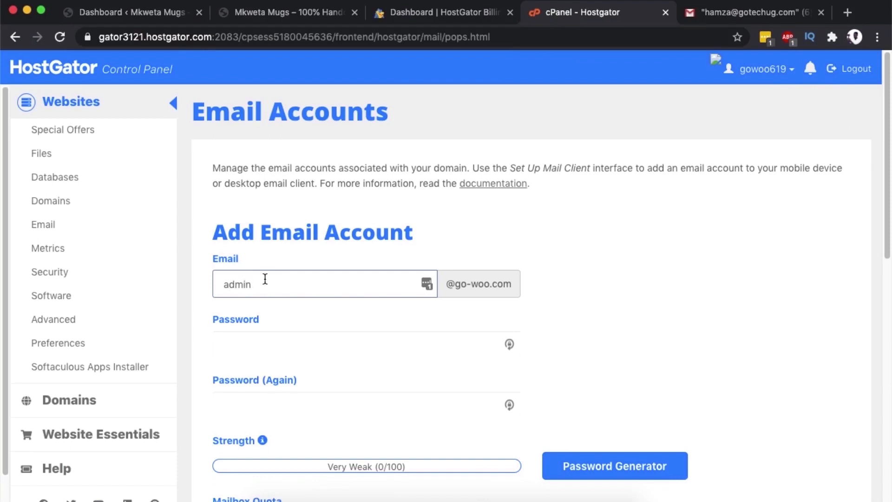
pyautogui.scroll(-3, 557, 316)
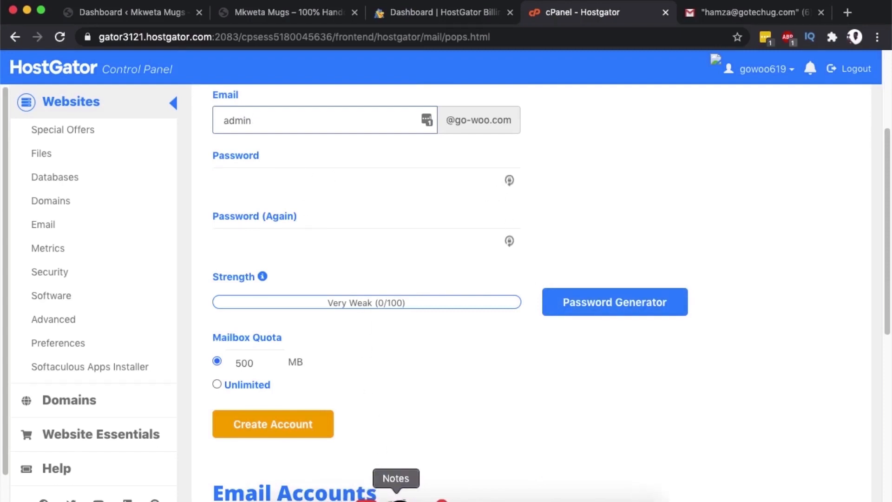
pyautogui.click(395, 497)
pyautogui.click(310, 314)
pyautogui.moveTo(310, 314); pyautogui.dragTo(376, 316)
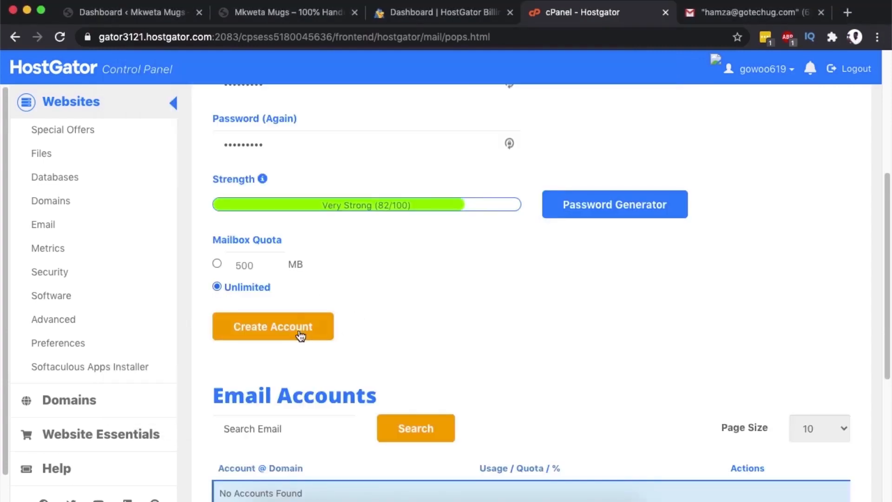
pyautogui.click(300, 335)
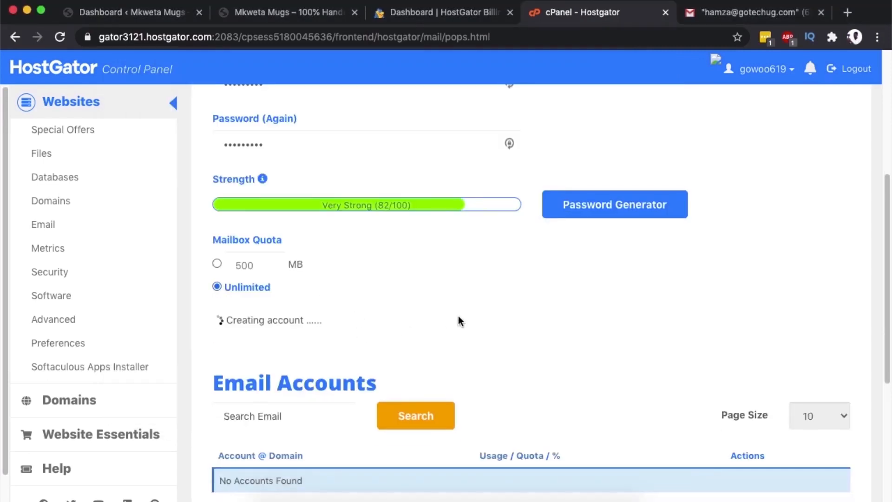
# - Access webmail for the new admin email account and set Roundcube as the default webmail application
pyautogui.scroll(-5, 684, 286)
pyautogui.scroll(-3, 681, 287)
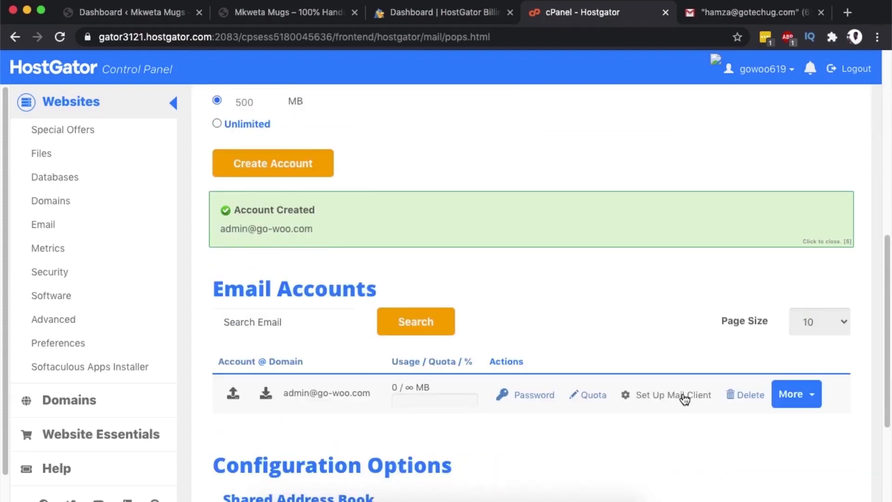
pyautogui.scroll(-4, 659, 399)
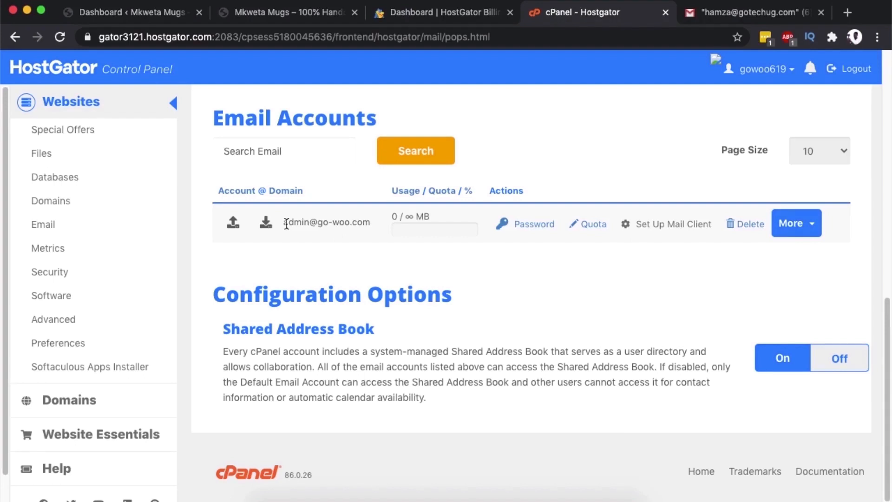
pyautogui.click(789, 223)
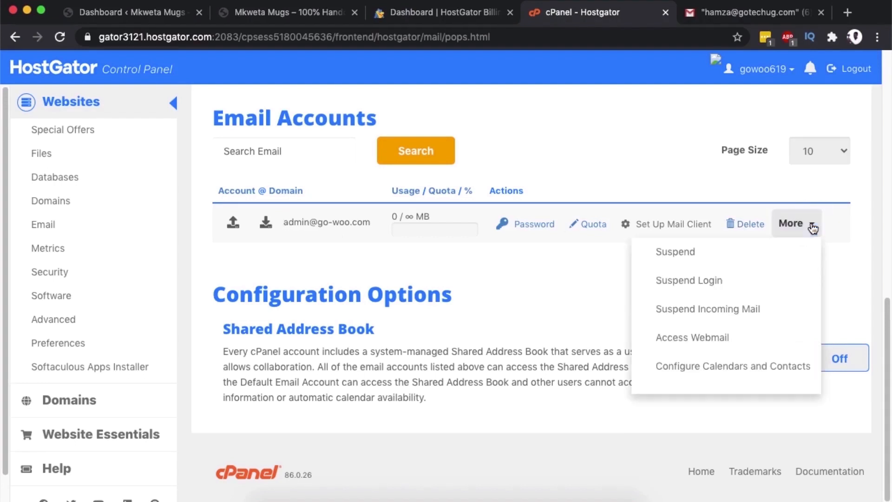
pyautogui.click(724, 338)
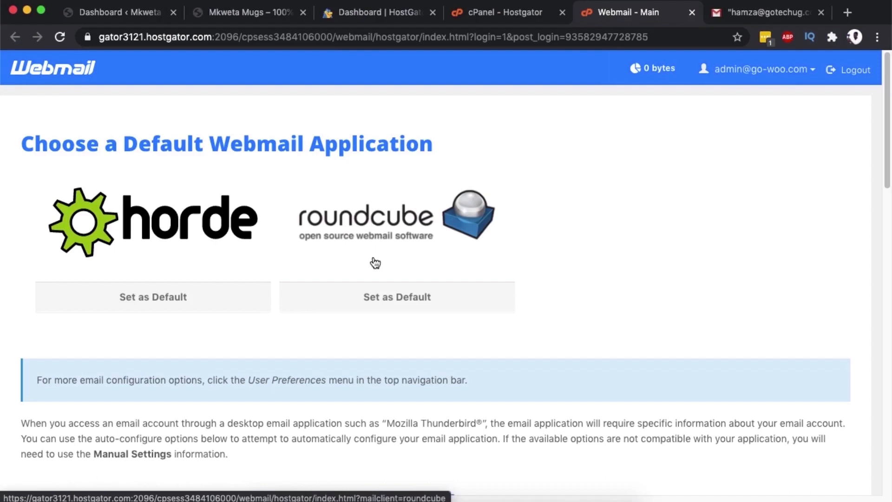
pyautogui.click(386, 302)
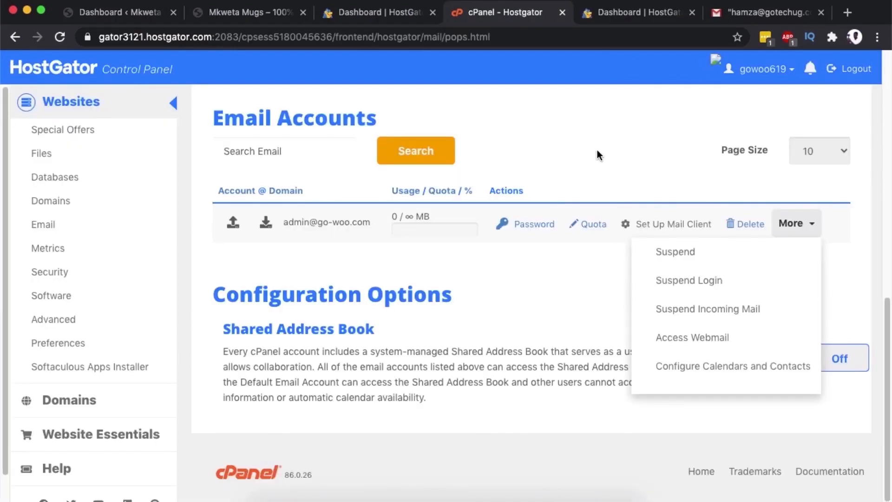
# - Open the go-woo.com WordPress admin in a new browser tab and review the General Settings, including the administration email
pyautogui.click(849, 14)
pyautogui.write('go-woo.com')
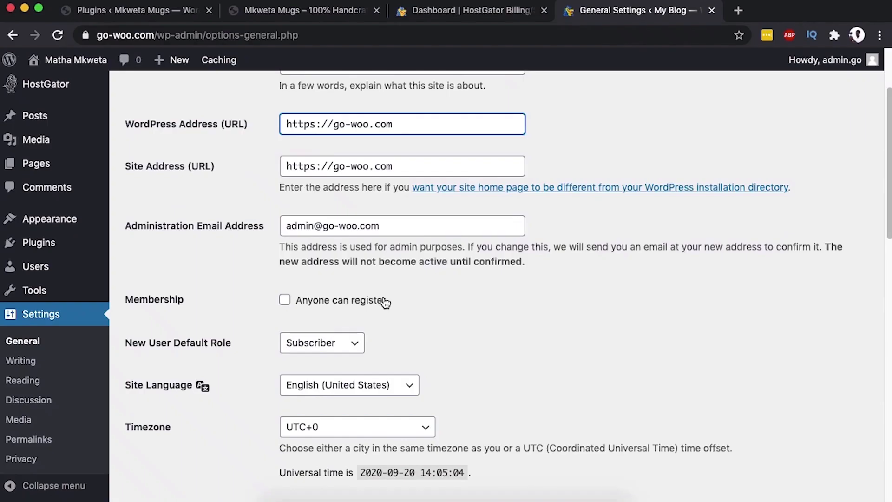
pyautogui.scroll(-3, 385, 302)
pyautogui.scroll(3, 381, 300)
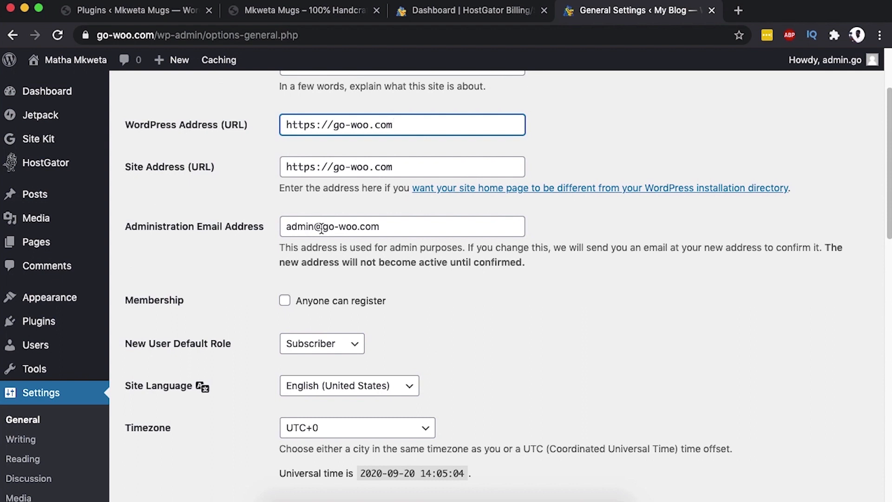
# - Open the webmail login page at webmail.go-woo.com in a new browser tab
pyautogui.click(739, 12)
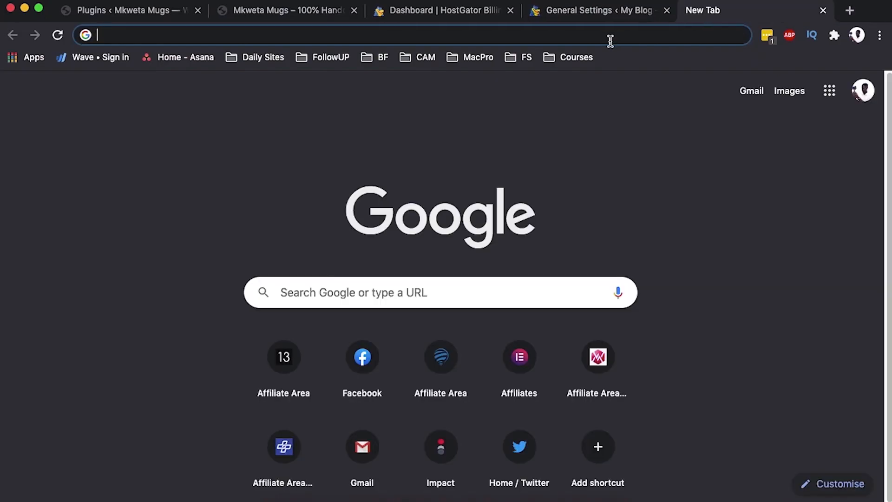
pyautogui.write('webmail')
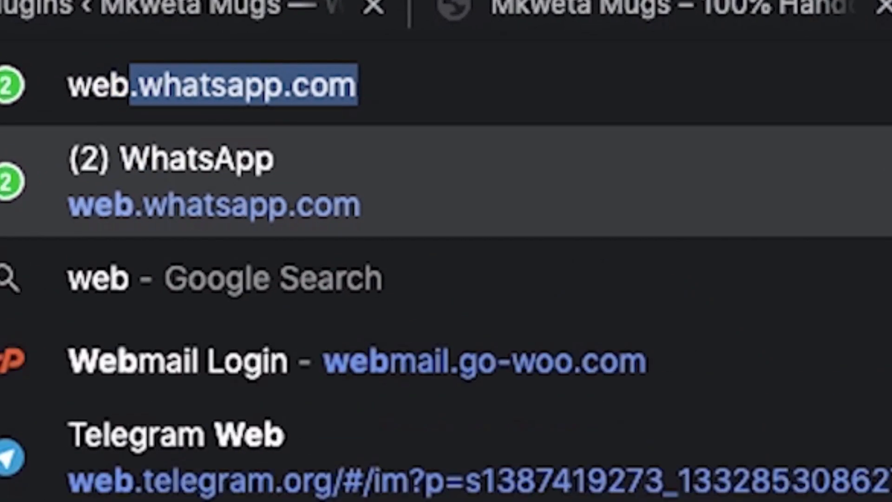
pyautogui.press('Right')
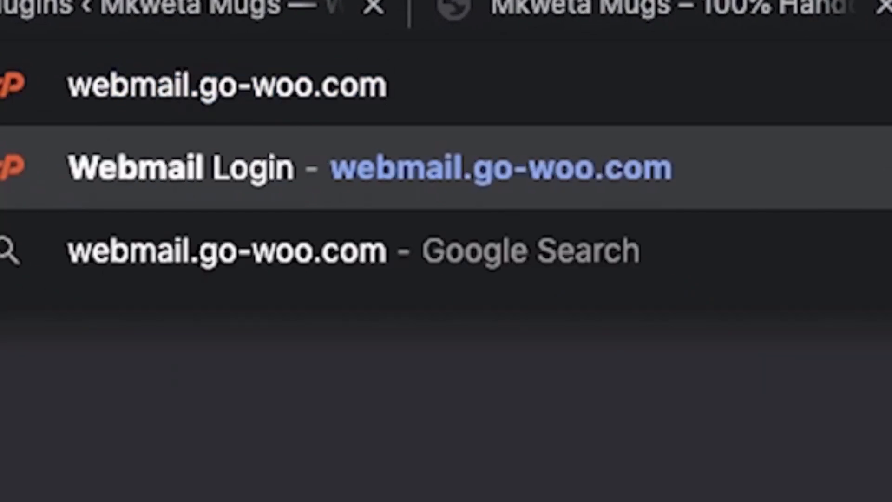
pyautogui.press('Return')
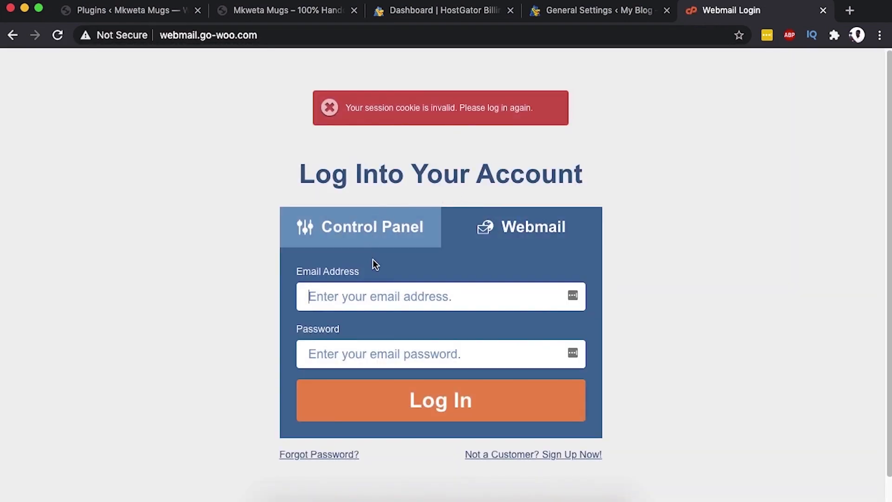
# - Log in to webmail with the admin email address and its account password, and decline saving the login to LastPass
pyautogui.click(362, 301)
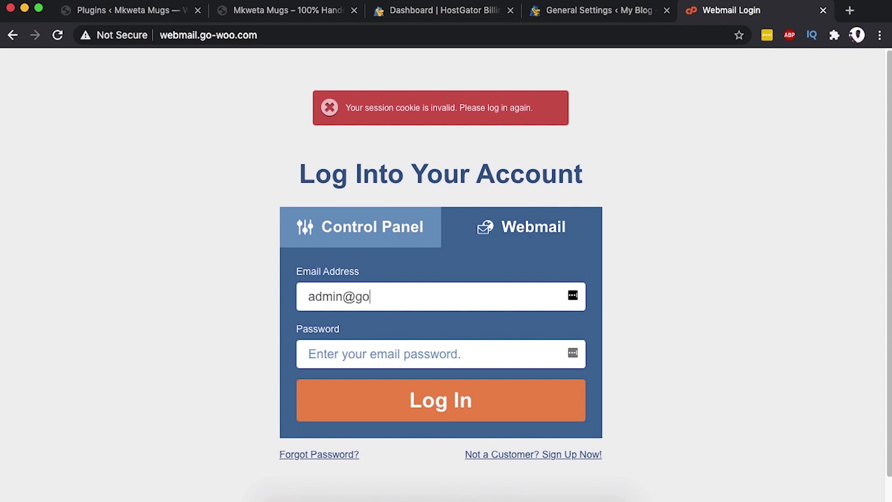
pyautogui.click(372, 345)
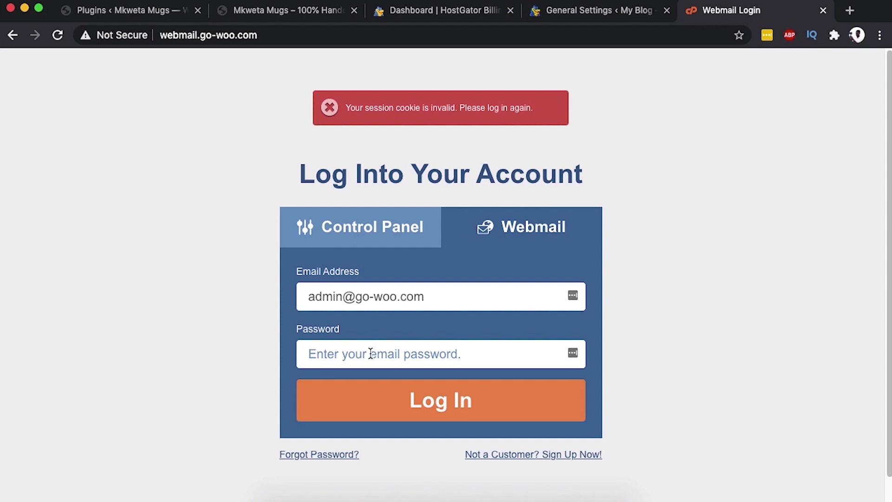
pyautogui.press('super+v')
pyautogui.click(411, 391)
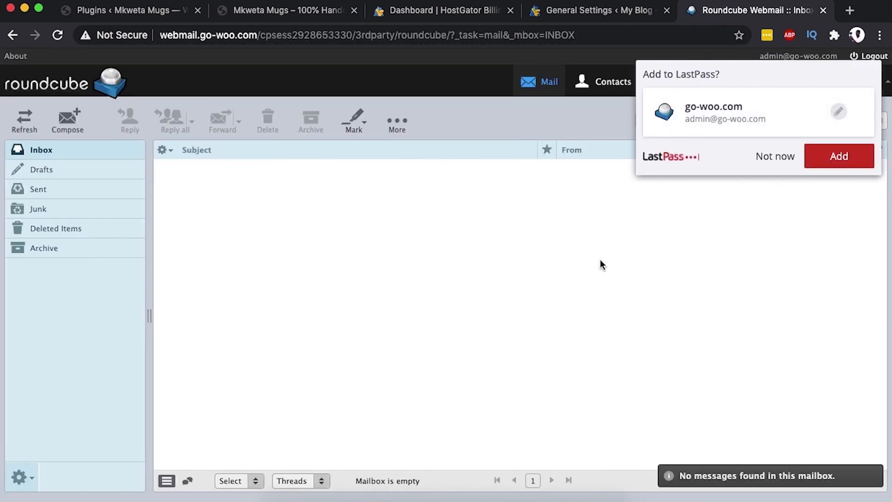
pyautogui.click(759, 161)
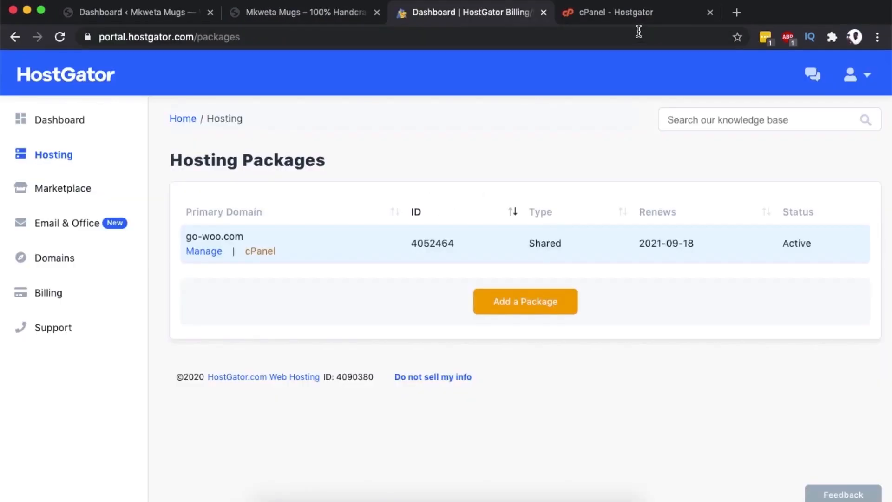
# - Close the cPanel page and open the domain management page in the HostGator portal
pyautogui.click(623, 13)
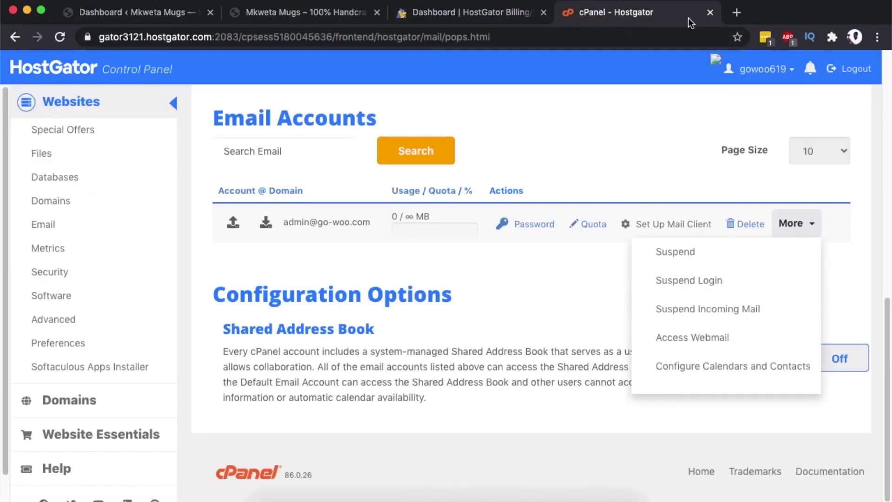
pyautogui.click(710, 12)
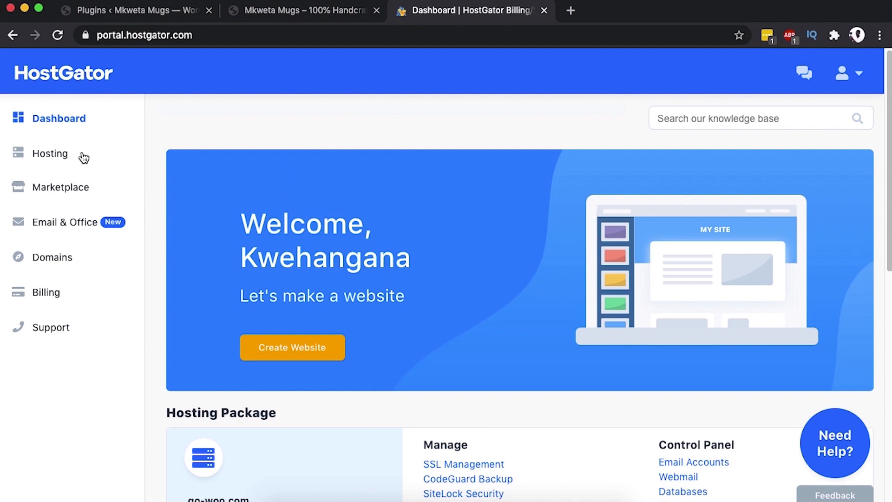
pyautogui.click(53, 263)
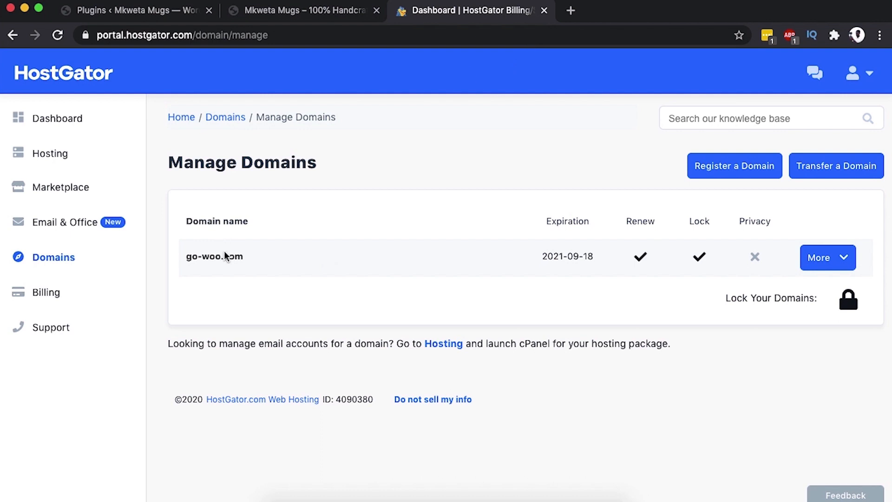
# - Open go-woo.com in a new browser tab and look over the site's default homepage
pyautogui.click(571, 15)
pyautogui.write('go')
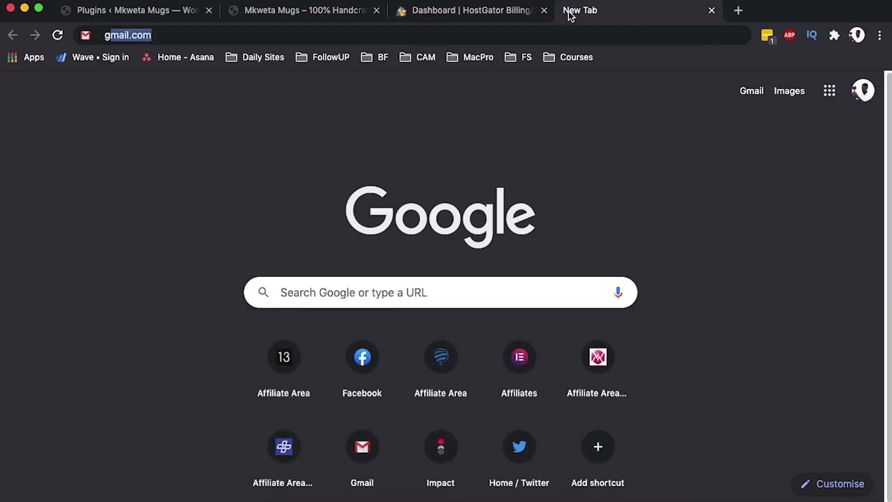
pyautogui.press('BackSpace')
pyautogui.write('-w')
pyautogui.write('oo')
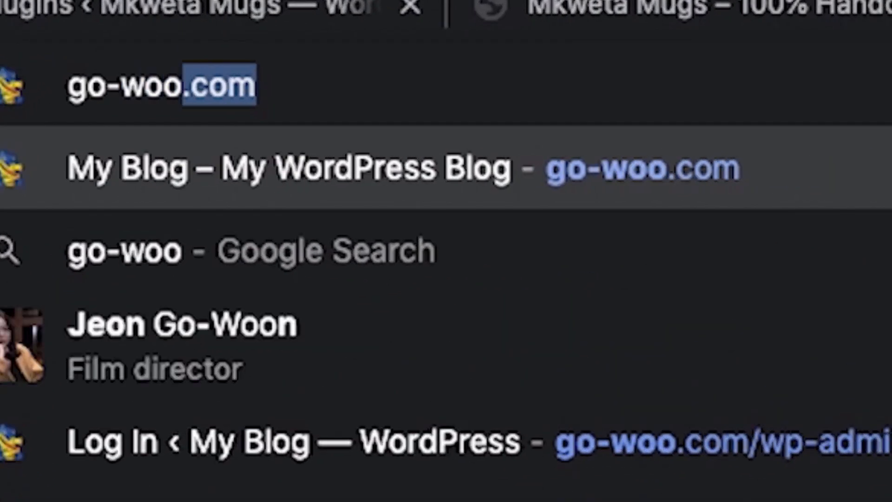
pyautogui.write('.com')
pyautogui.press('Return')
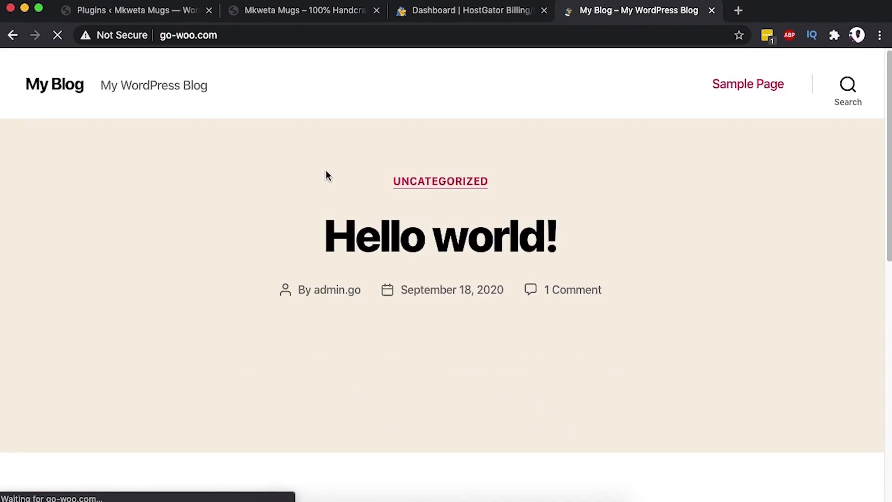
pyautogui.scroll(-10, 418, 260)
pyautogui.scroll(15, 415, 232)
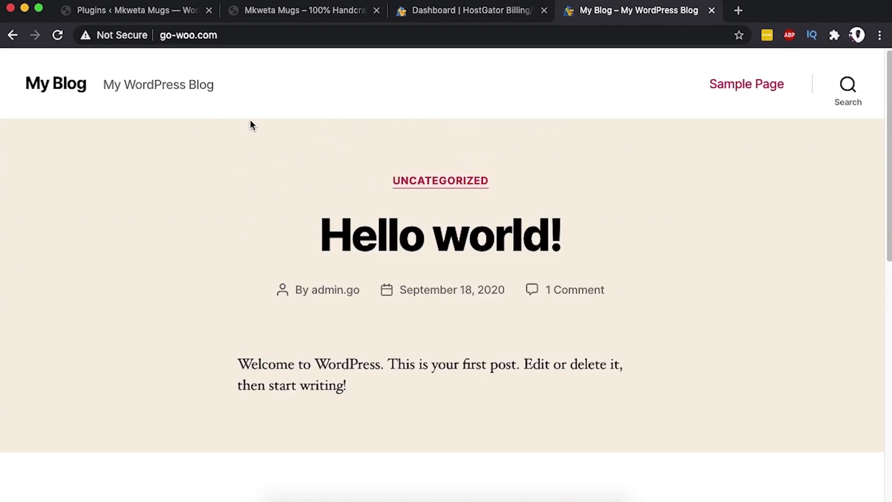
# - Go to the WordPress login page at go-woo.com/wp-admin
pyautogui.click(231, 36)
pyautogui.click(233, 37)
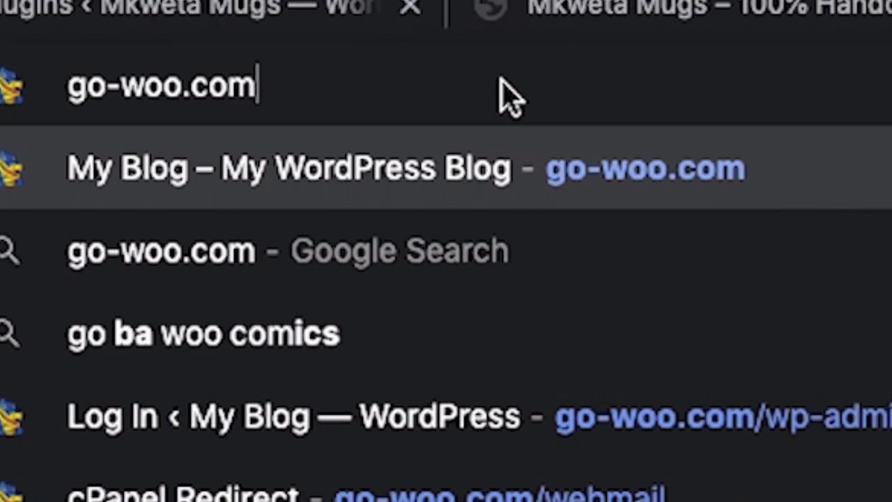
pyautogui.write('/wp')
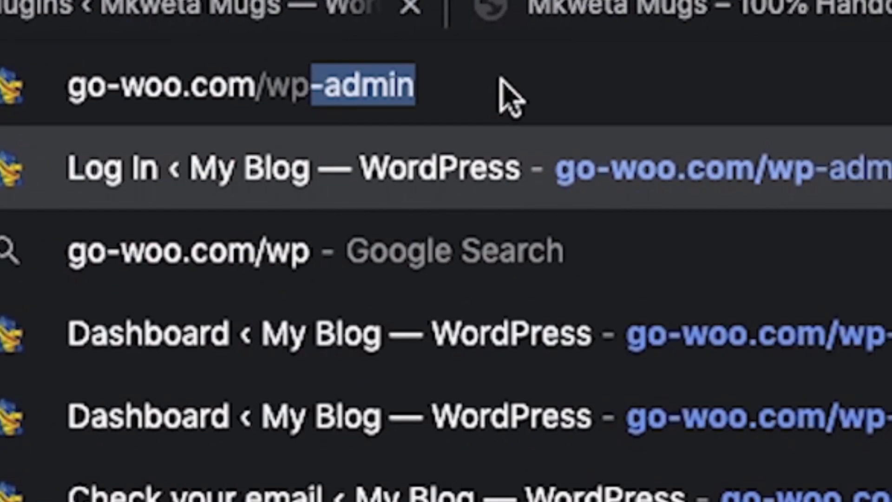
pyautogui.press('Right')
pyautogui.press('Return')
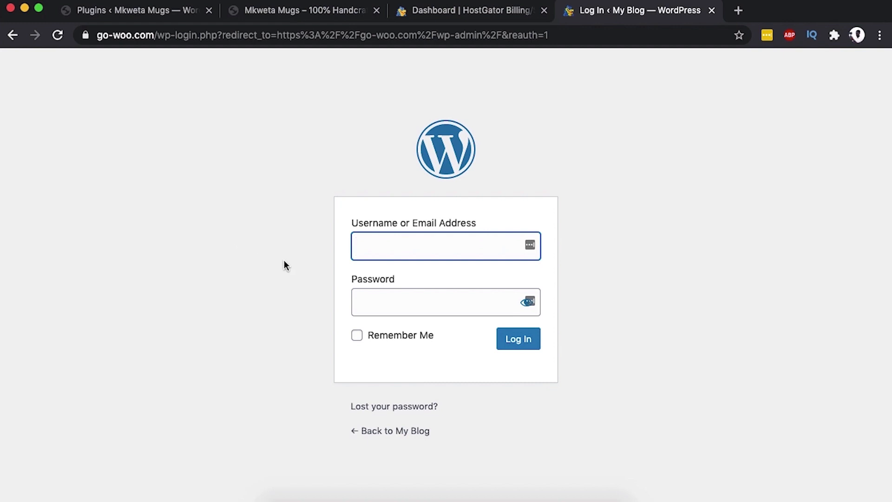
# - Log in to WordPress as admin.go with the account password stored in Notes, and decline saving the login to LastPass
pyautogui.write('admin.go')
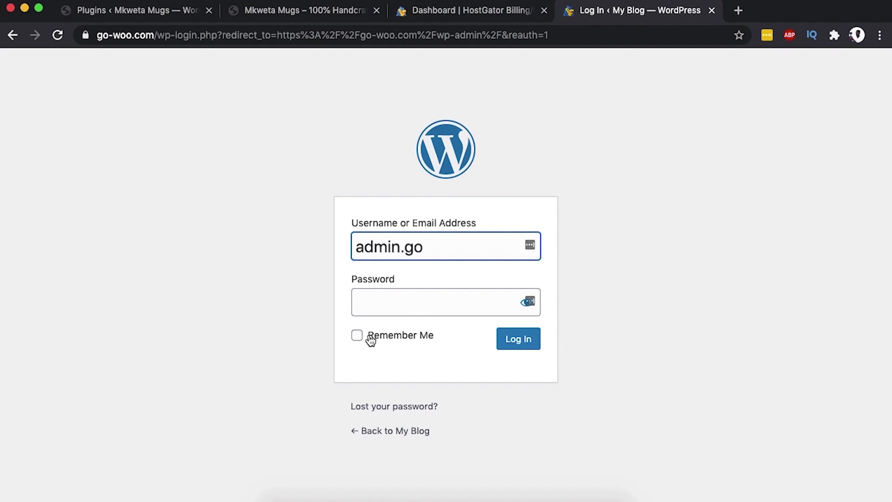
pyautogui.click(375, 305)
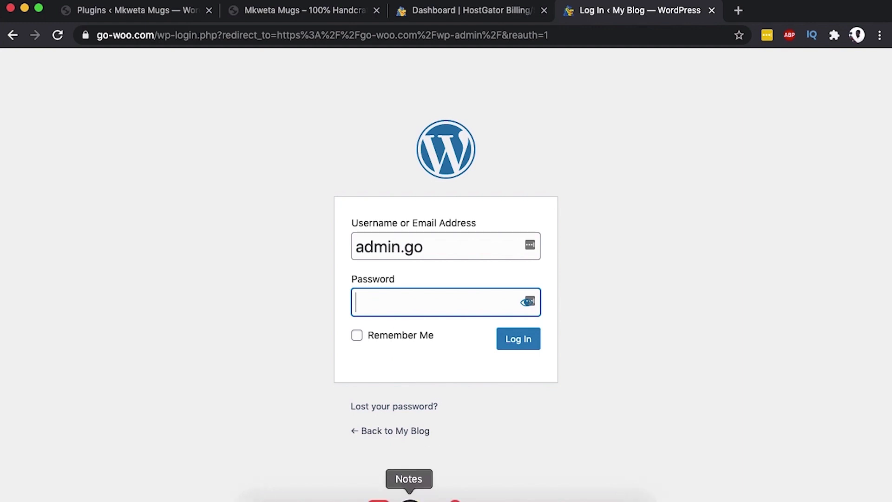
pyautogui.click(408, 493)
pyautogui.moveTo(327, 158); pyautogui.dragTo(380, 158)
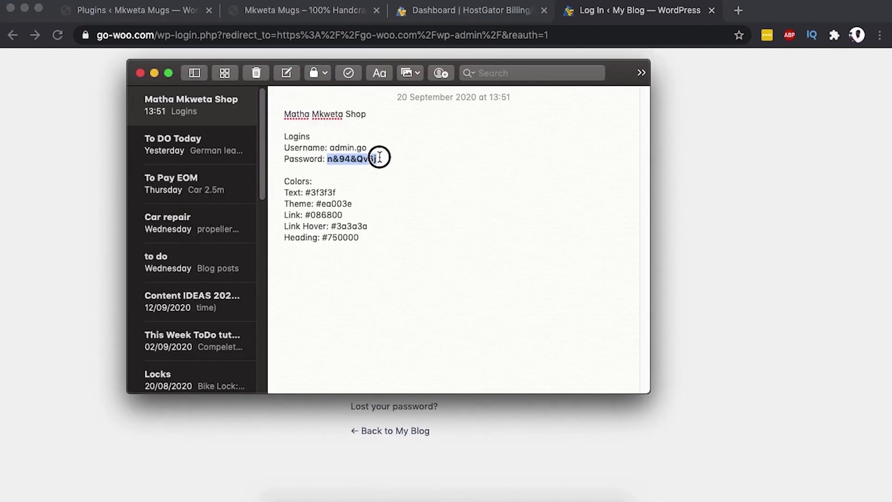
pyautogui.click(776, 192)
pyautogui.press('super+v')
pyautogui.click(515, 339)
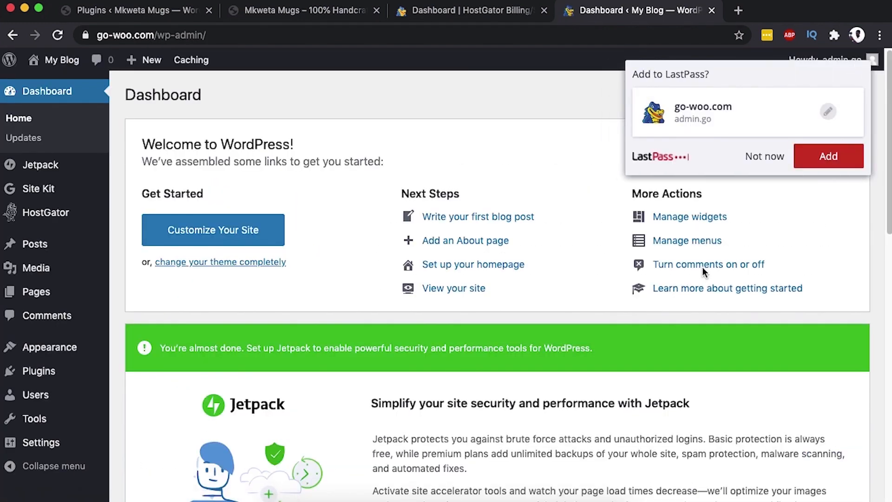
pyautogui.click(766, 158)
# - Look over the WordPress dashboard and open the site's General Settings
pyautogui.scroll(-5, 570, 307)
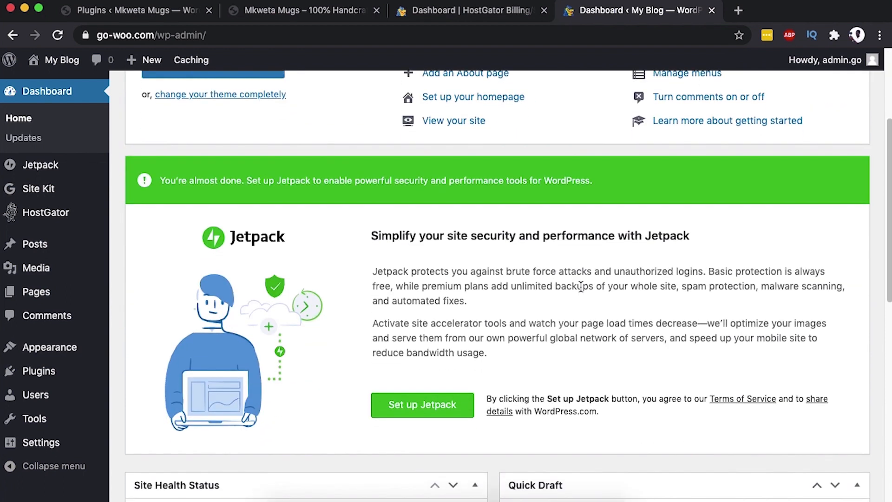
pyautogui.scroll(-1, 580, 287)
pyautogui.scroll(2, 515, 269)
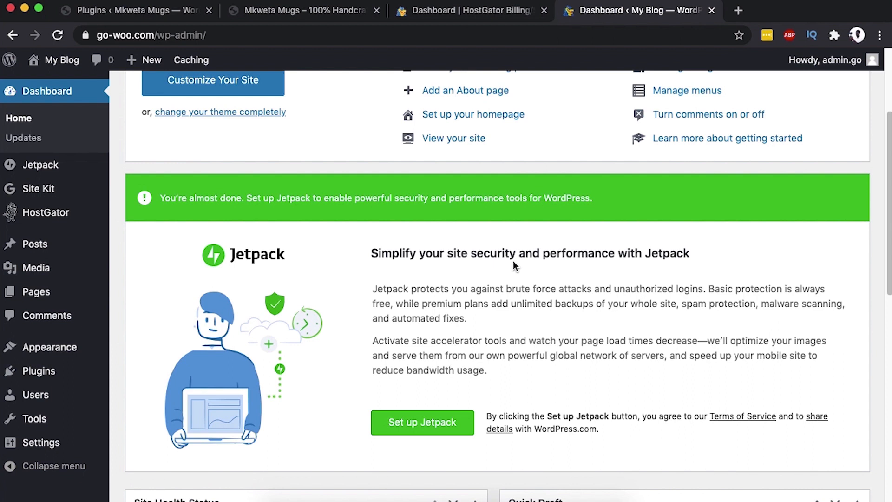
pyautogui.moveTo(19, 442)
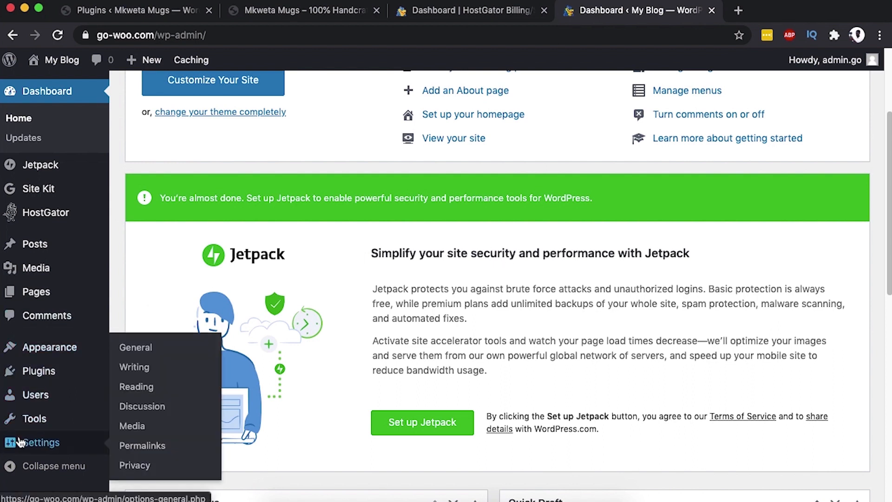
pyautogui.click(168, 349)
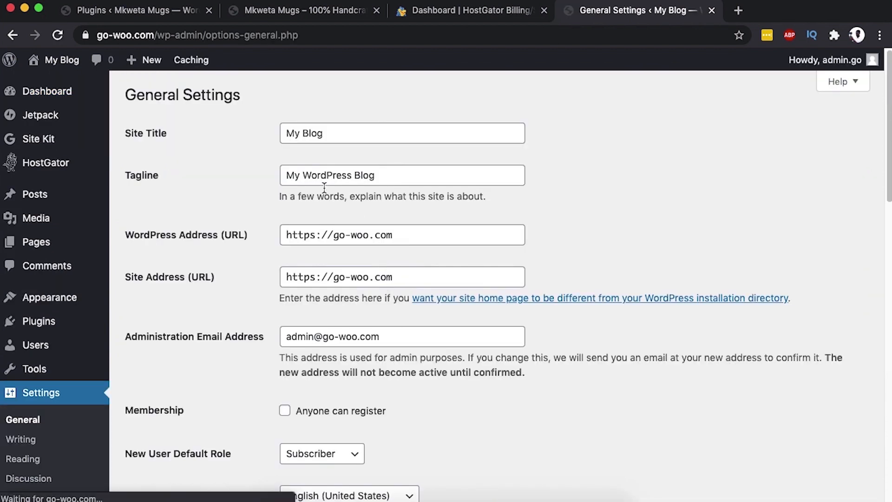
pyautogui.tripleClick(300, 134)
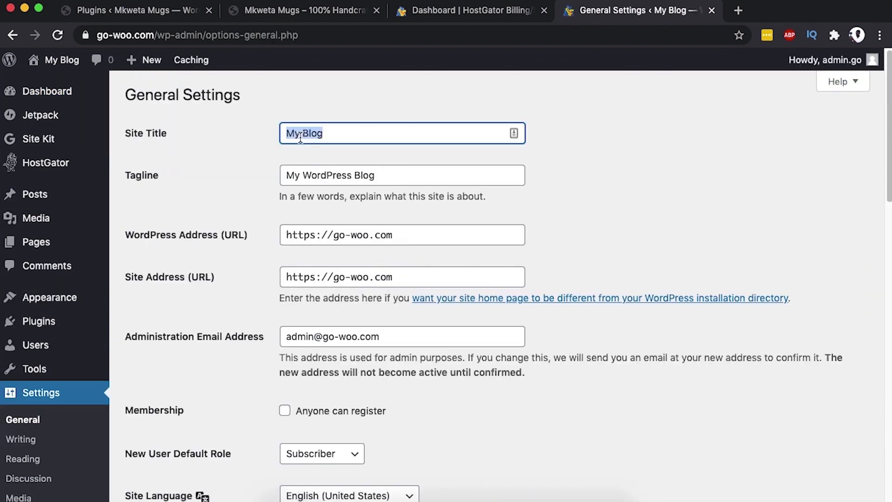
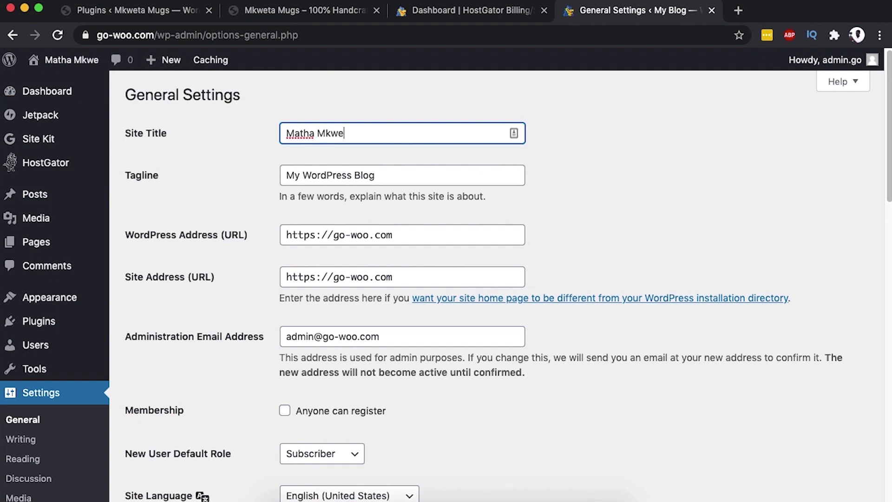
pyautogui.press('Tab')
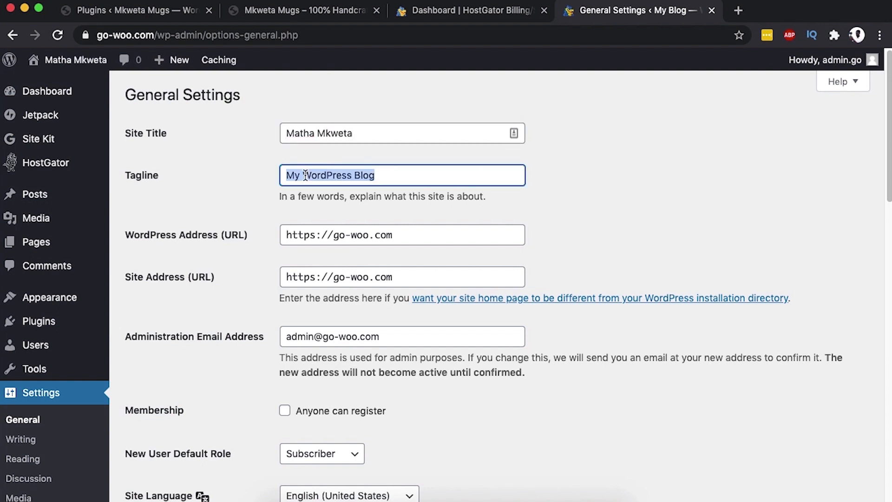
pyautogui.write('Handmade Cer')
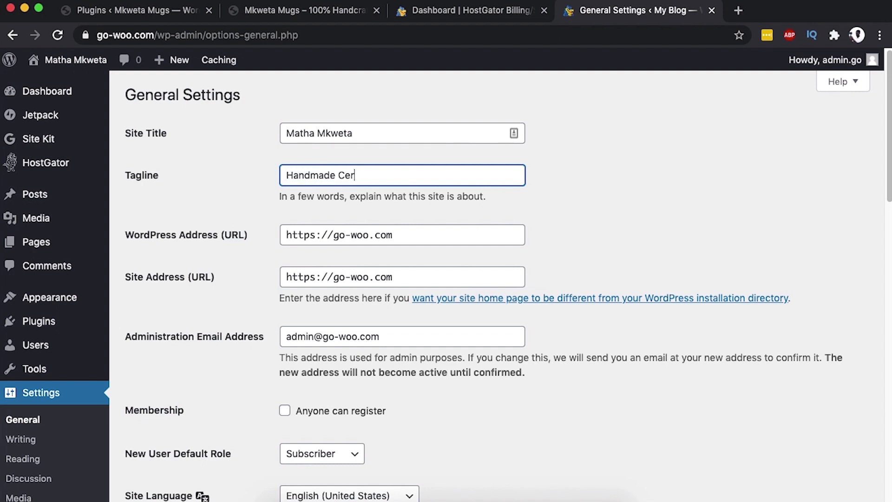
pyautogui.write('amic')
pyautogui.click(334, 243)
# - Set the site's timezone to UTC+3 in the General Settings
pyautogui.scroll(-2, 409, 288)
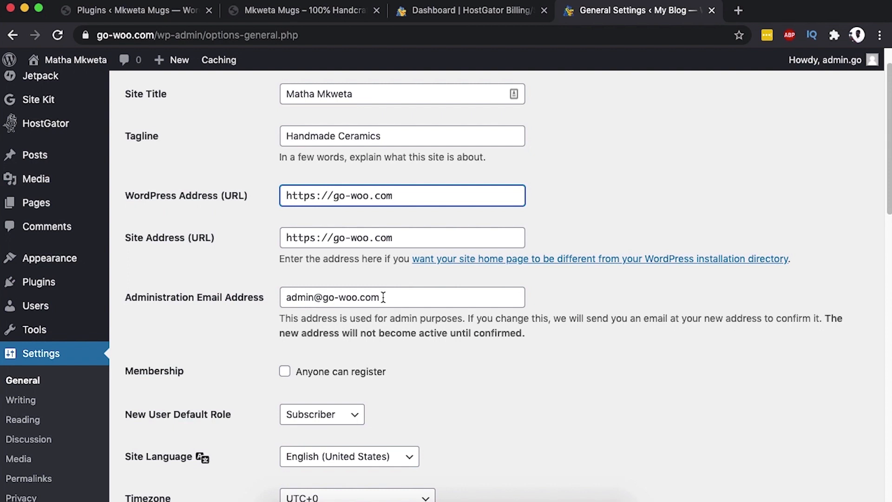
pyautogui.scroll(-5, 384, 297)
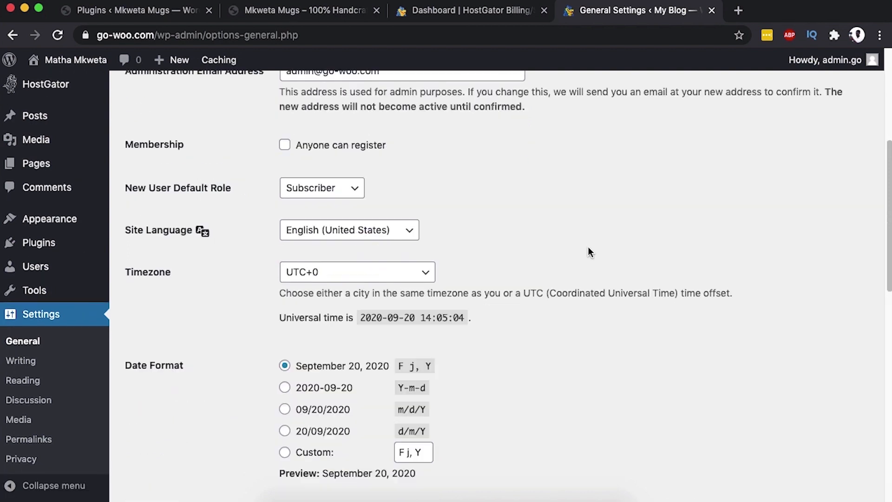
pyautogui.click(366, 270)
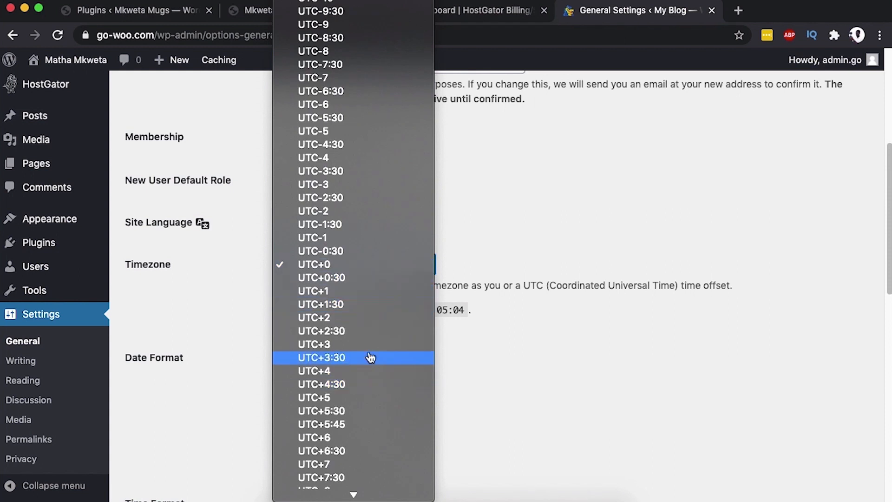
pyautogui.click(372, 345)
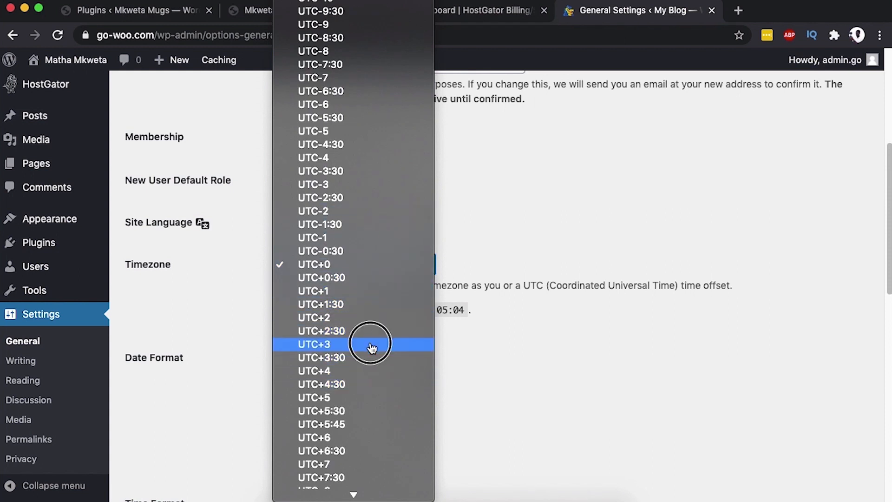
pyautogui.scroll(-5, 500, 336)
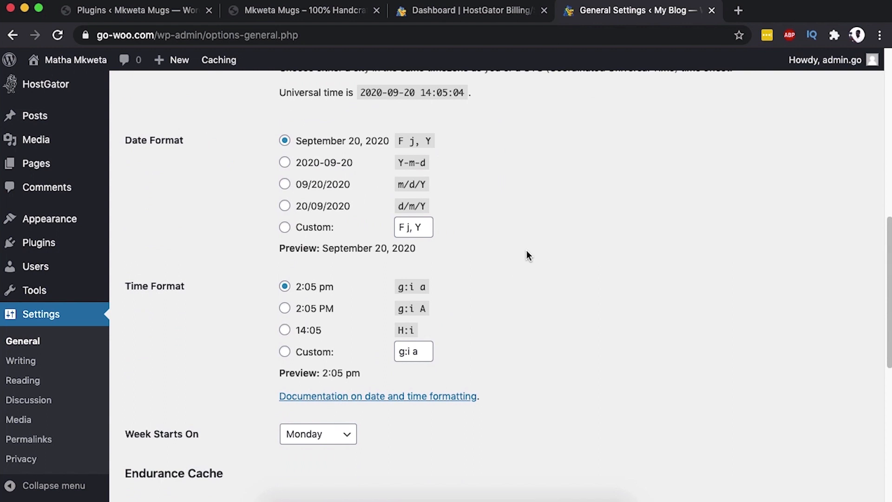
# - Check the choices for the day the week starts on and save the General Settings
pyautogui.click(347, 418)
pyautogui.click(351, 361)
pyautogui.scroll(-8, 551, 271)
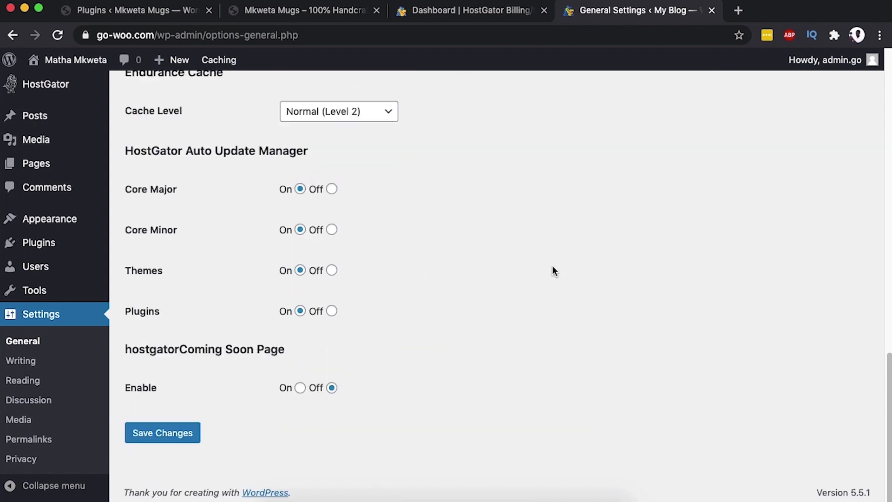
pyautogui.click(171, 436)
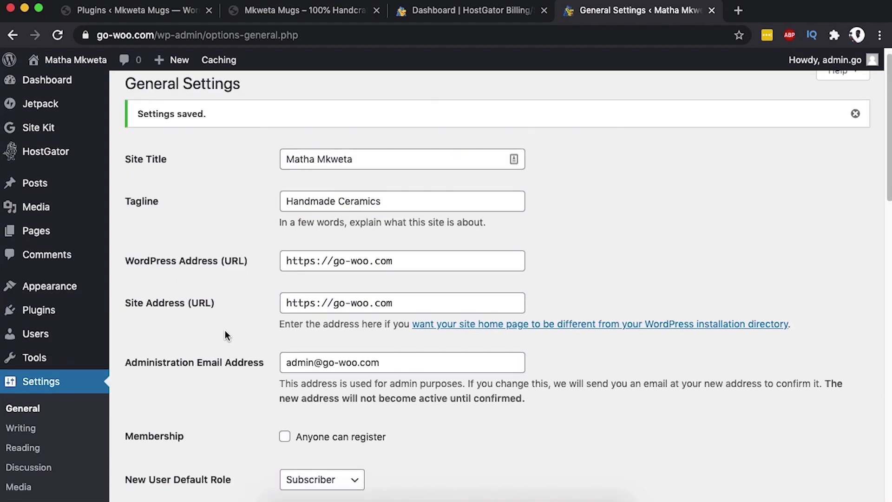
# - Set the permalink structure to Post name in the Permalink Settings and save the change
pyautogui.scroll(-3, 222, 328)
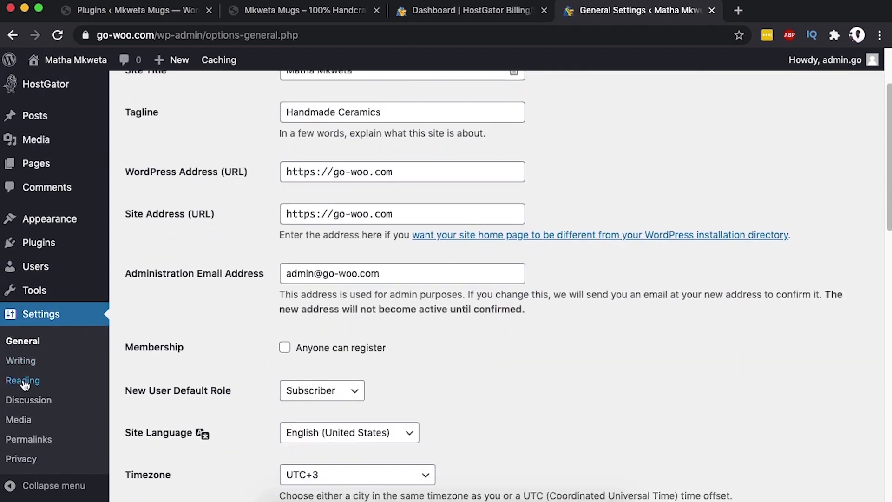
pyautogui.click(28, 439)
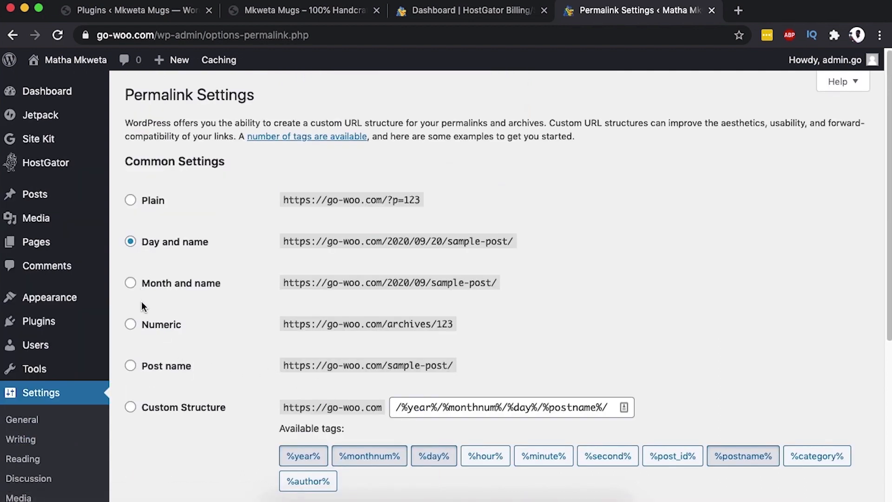
pyautogui.click(133, 369)
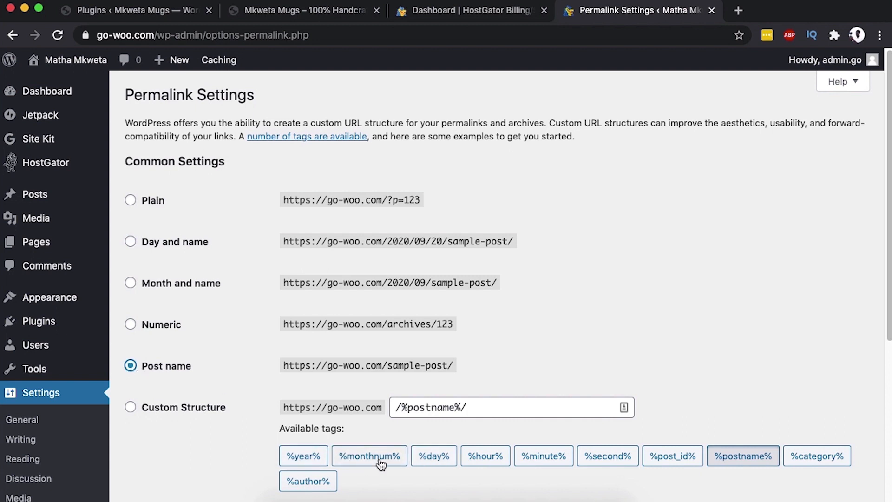
pyautogui.scroll(-3, 436, 325)
pyautogui.scroll(-5, 465, 316)
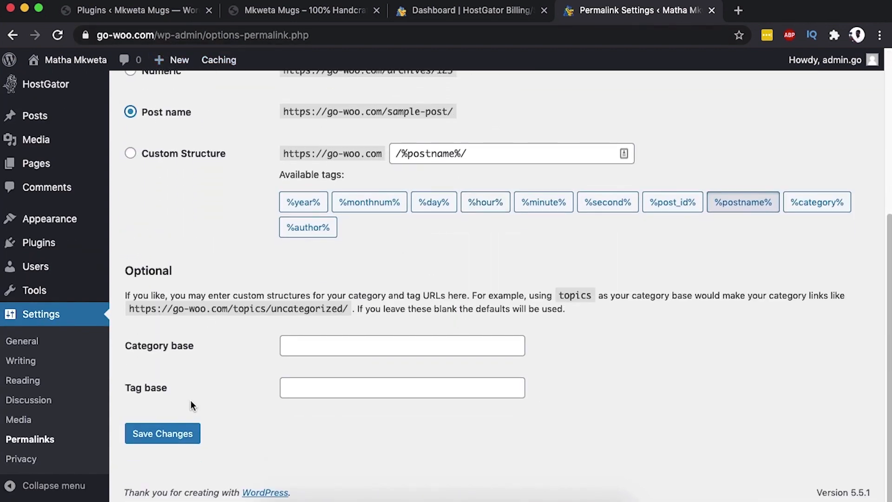
pyautogui.click(172, 437)
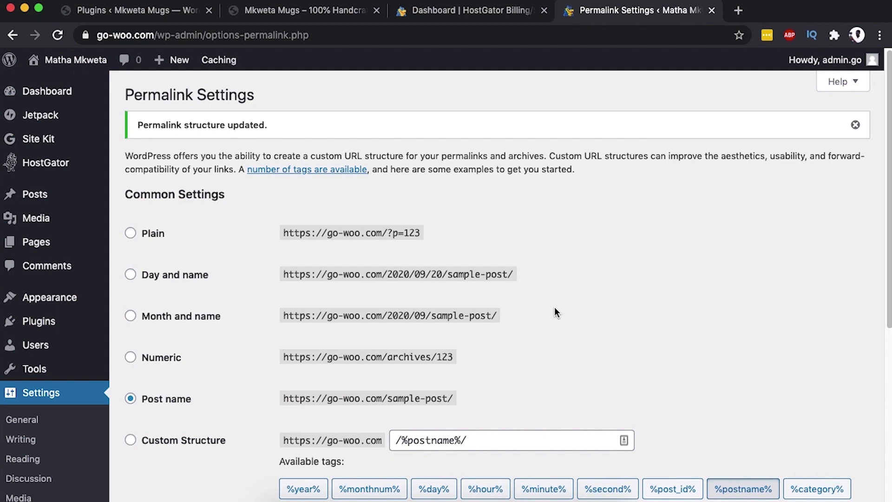
# - Open the Reading Settings and look over the homepage display, feed and search engine visibility options
pyautogui.scroll(-5, 554, 306)
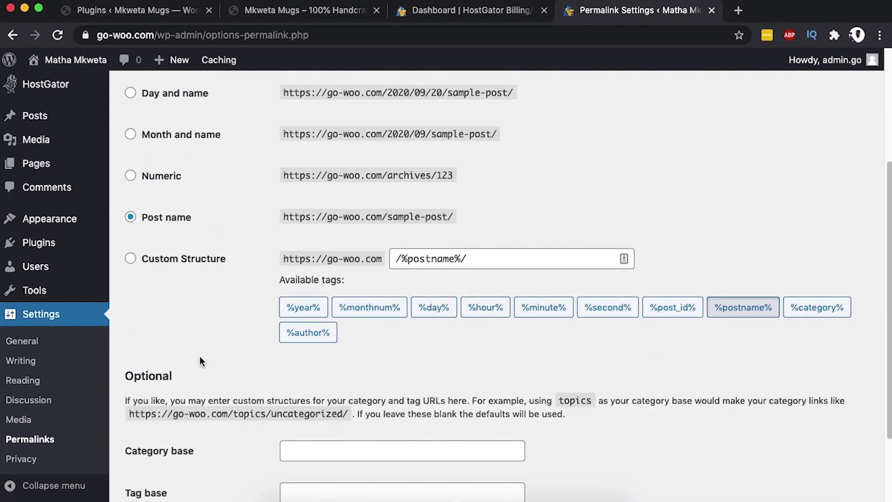
pyautogui.click(23, 380)
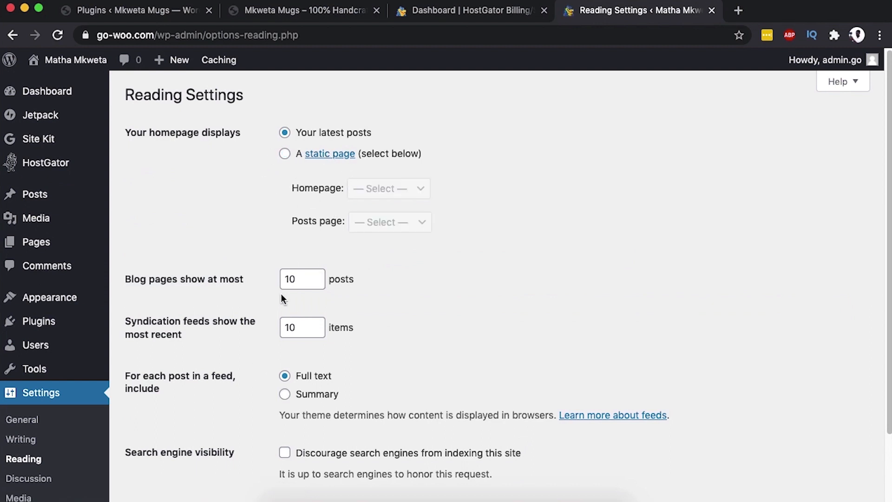
pyautogui.scroll(-4, 374, 353)
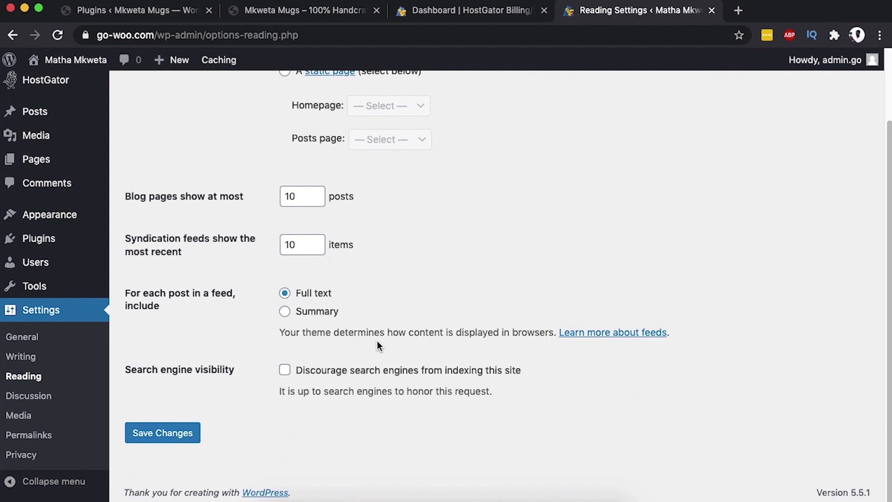
pyautogui.scroll(4, 377, 344)
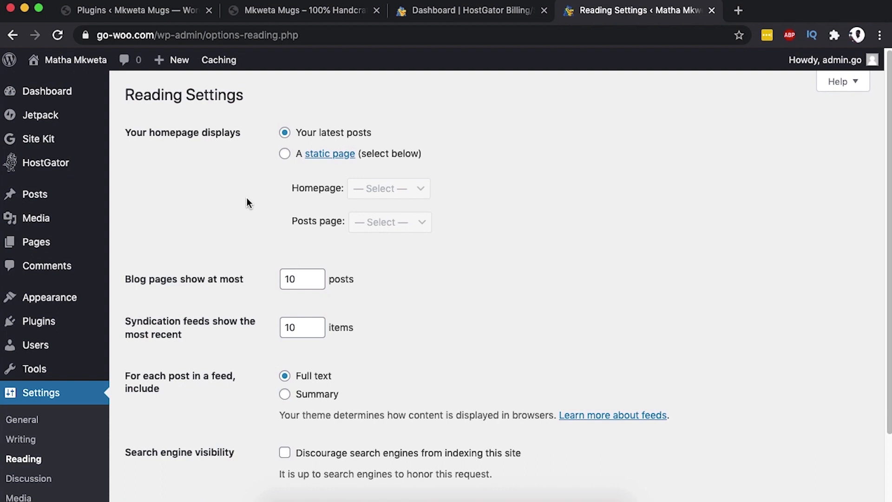
# - Open the list of all pages and start adding a new page
pyautogui.moveTo(55, 246)
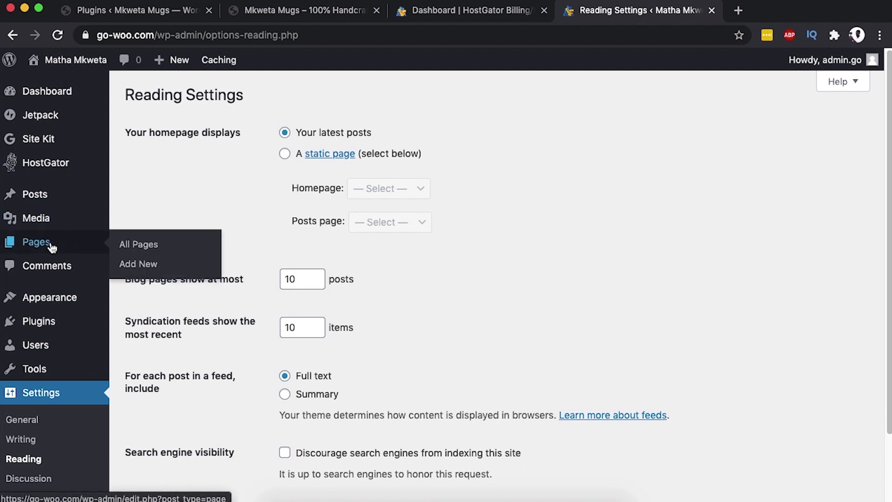
pyautogui.click(146, 247)
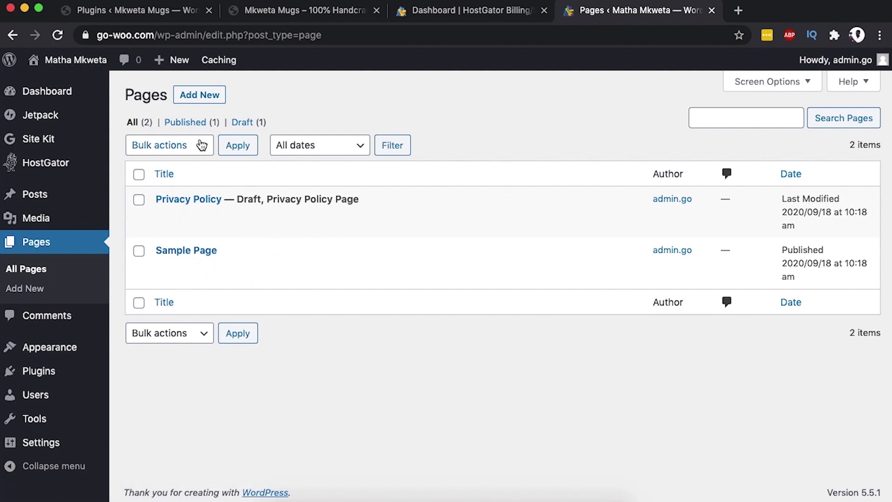
pyautogui.click(198, 95)
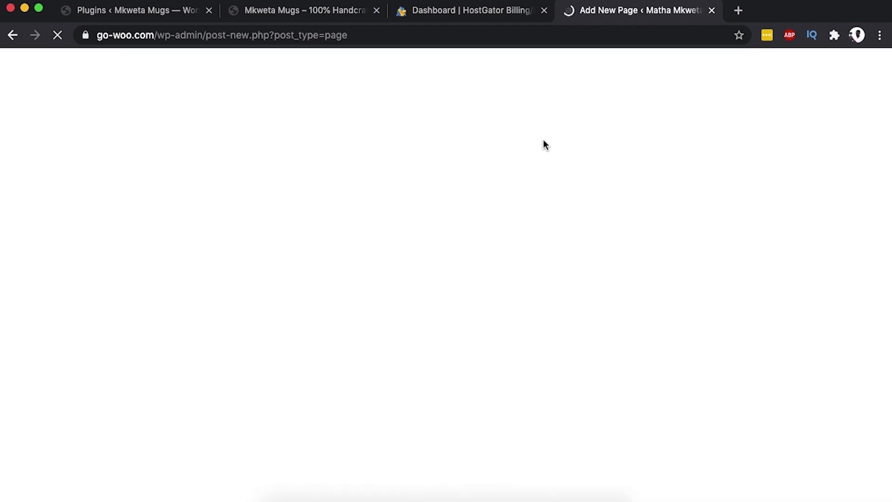
# - Look over the Mkweta Mugs example site's front page and the pages in its navigation menu
pyautogui.click(266, 14)
pyautogui.scroll(15, 314, 165)
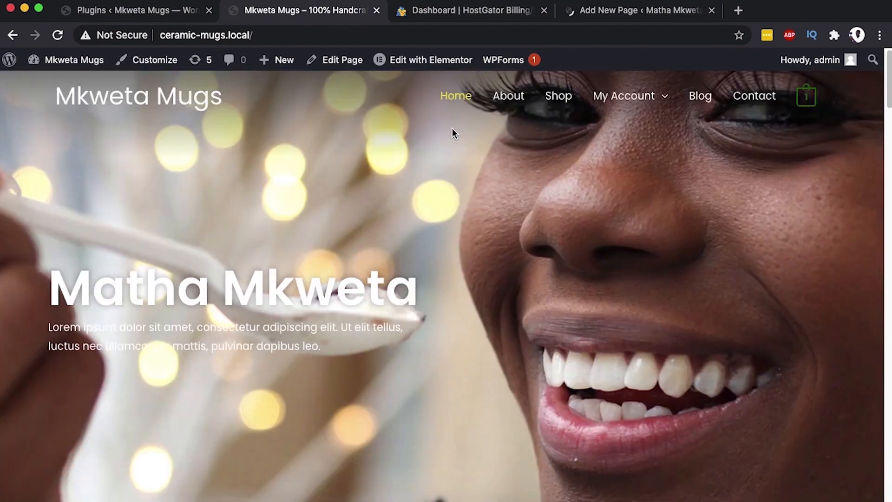
pyautogui.scroll(-10, 438, 243)
pyautogui.scroll(10, 439, 235)
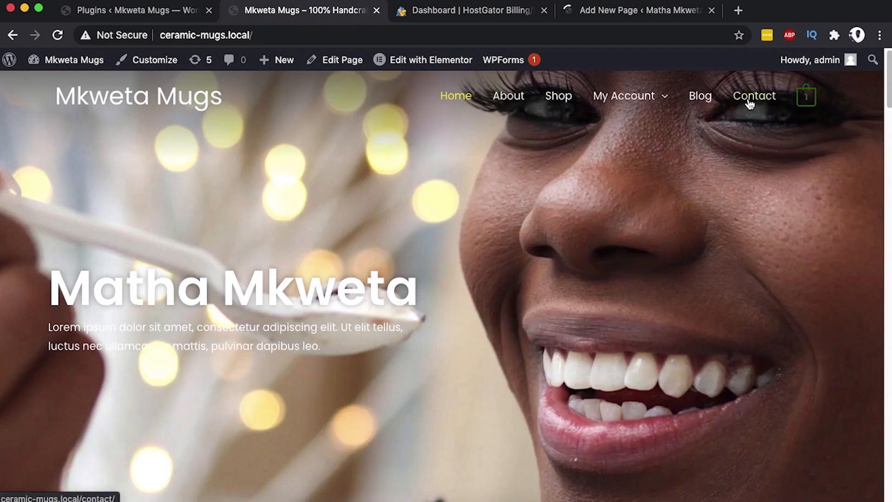
pyautogui.moveTo(640, 113)
# - Return to the new page on go-woo.com, title it "Home" and publish it
pyautogui.click(613, 14)
pyautogui.click(537, 113)
pyautogui.click(333, 181)
pyautogui.write('Home')
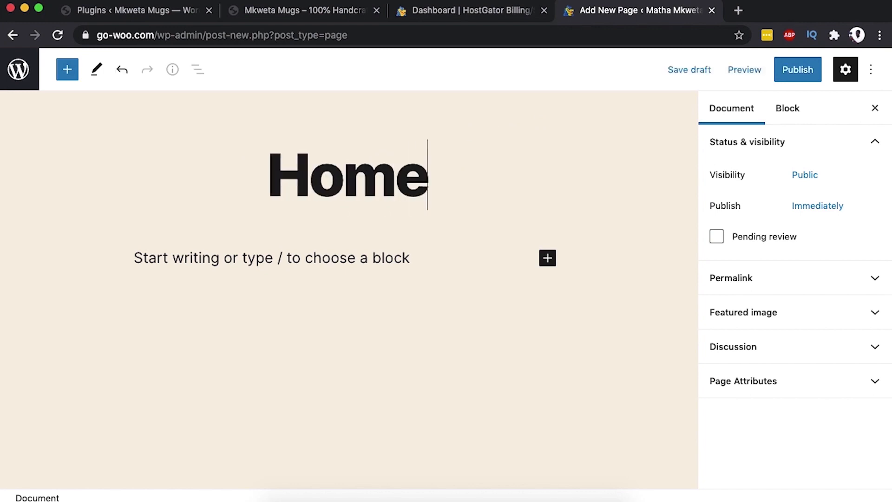
pyautogui.click(791, 74)
pyautogui.click(765, 70)
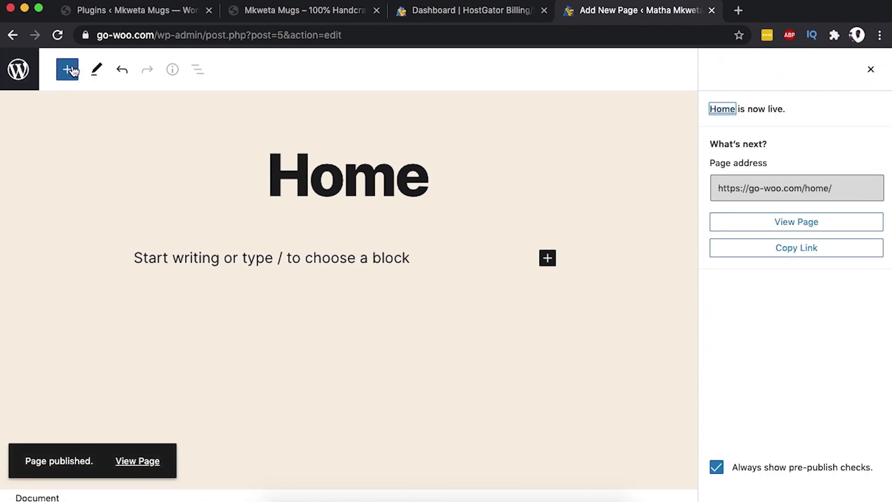
# - Add another new page titled "About" and publish it
pyautogui.click(28, 73)
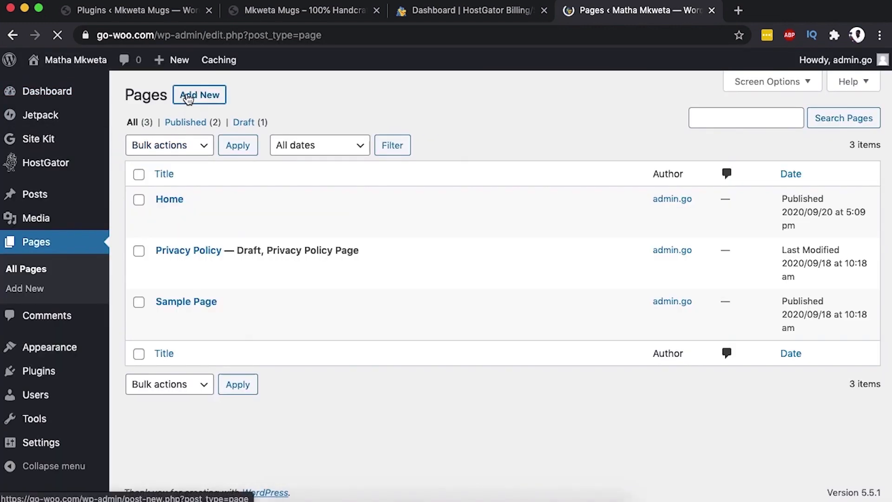
pyautogui.click(188, 99)
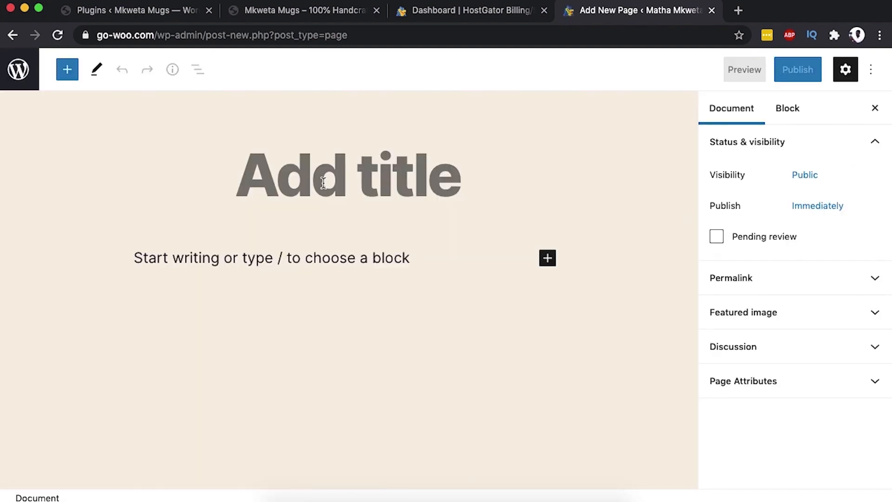
pyautogui.write('About')
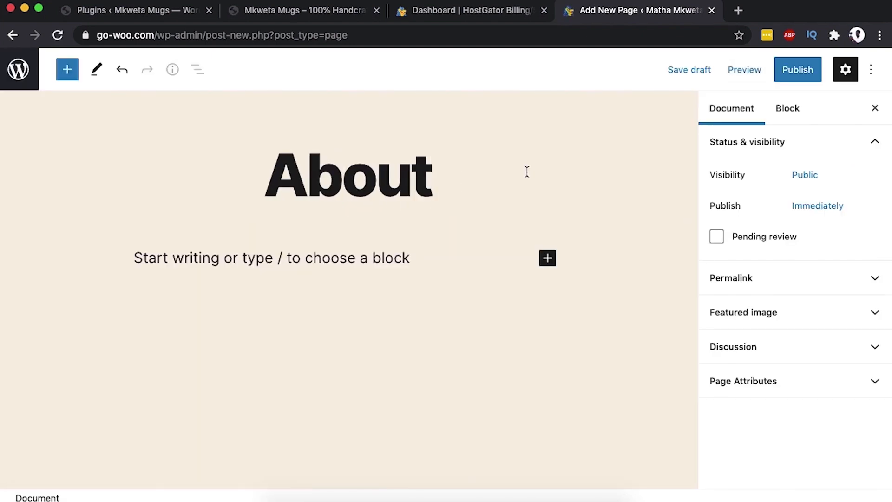
pyautogui.click(817, 79)
pyautogui.click(753, 69)
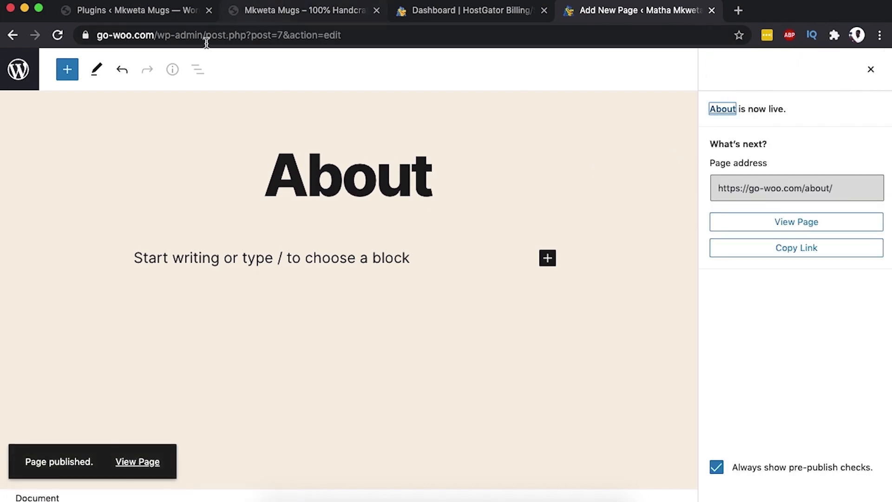
# - Add and publish a page titled "Contact", and return to the list of all pages
pyautogui.click(19, 71)
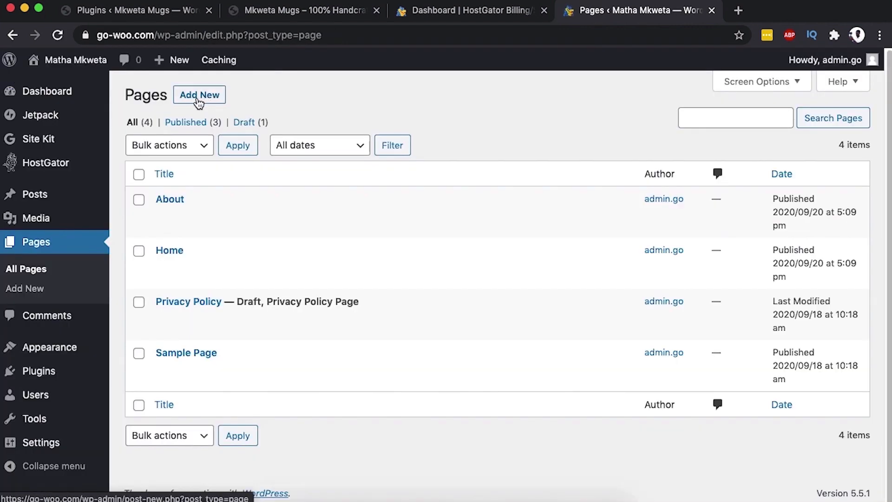
pyautogui.click(209, 102)
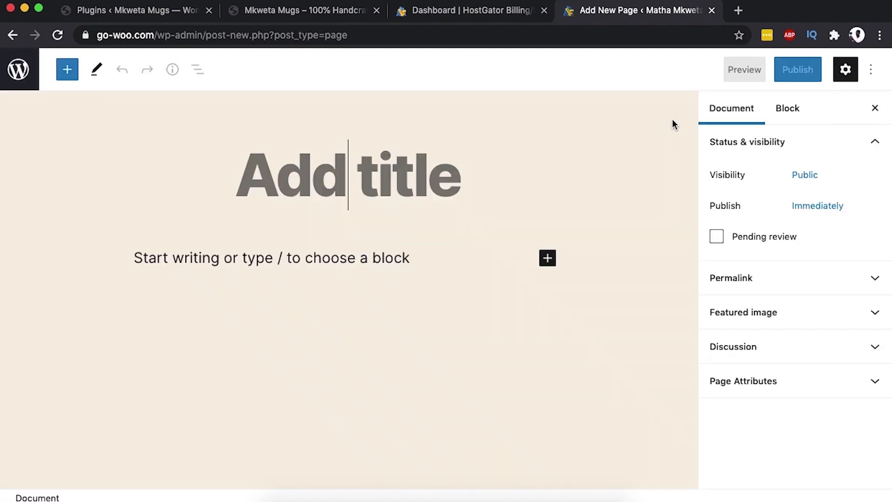
pyautogui.write('Contact')
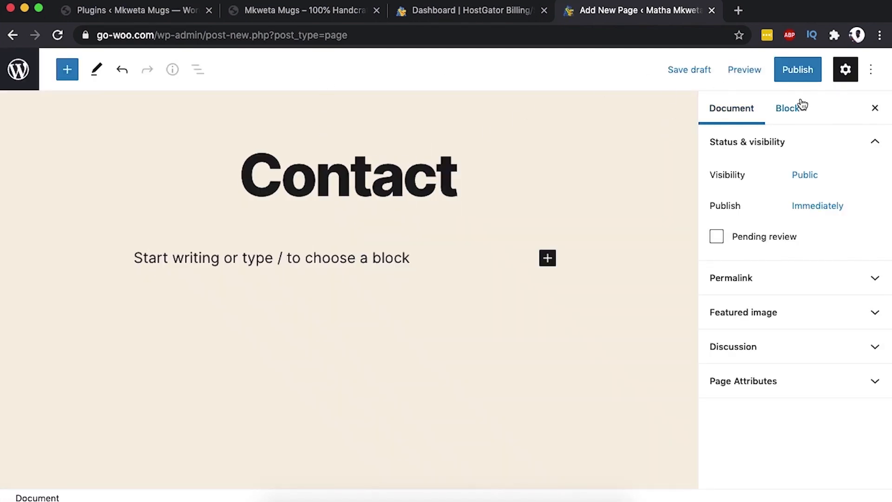
pyautogui.click(798, 70)
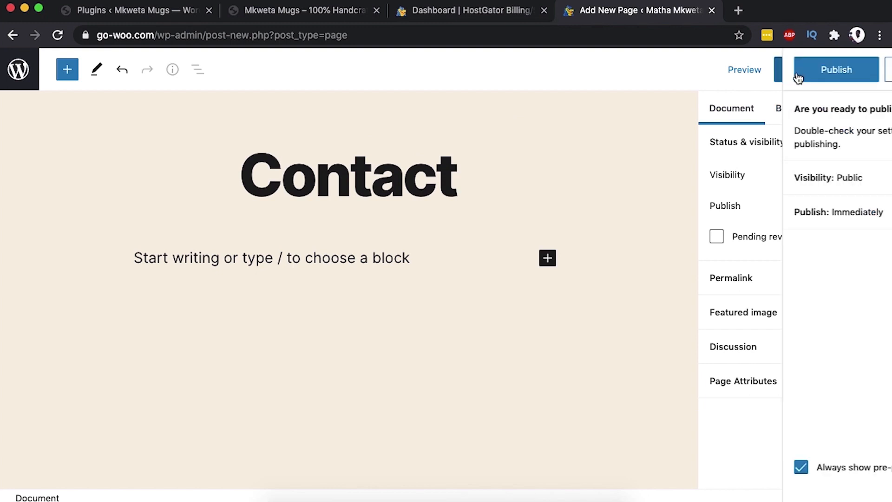
pyautogui.click(744, 75)
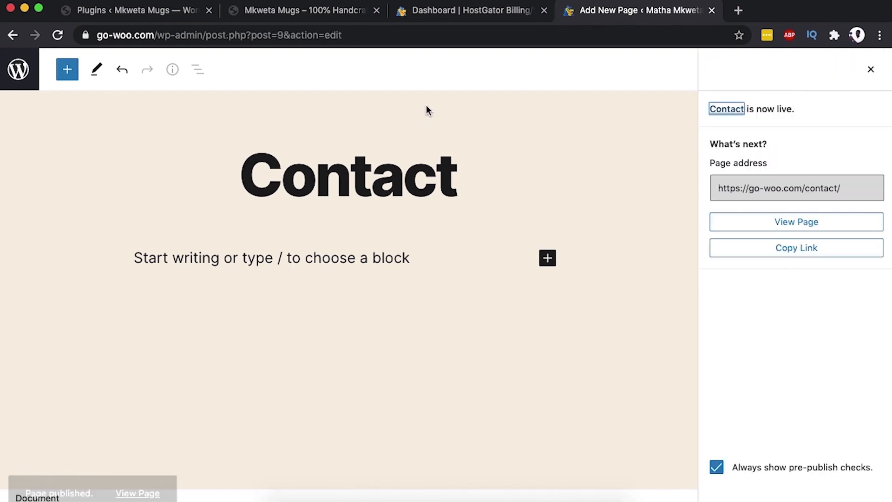
pyautogui.click(14, 71)
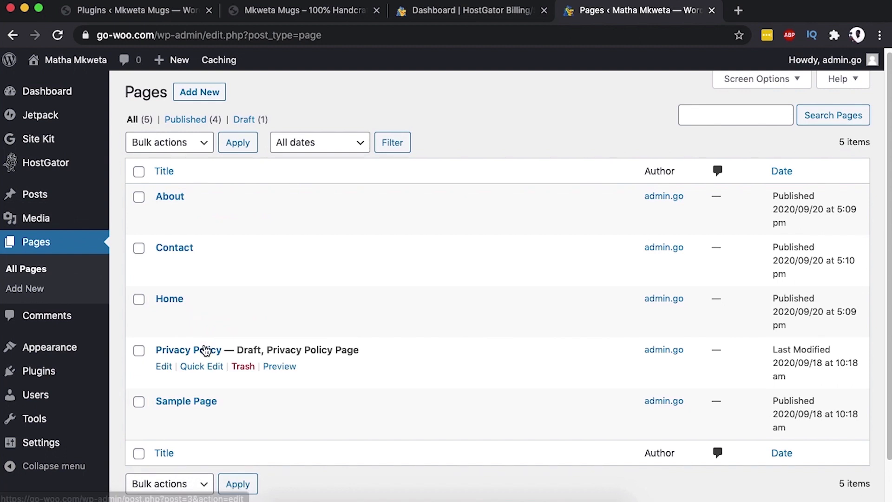
pyautogui.scroll(-1, 204, 349)
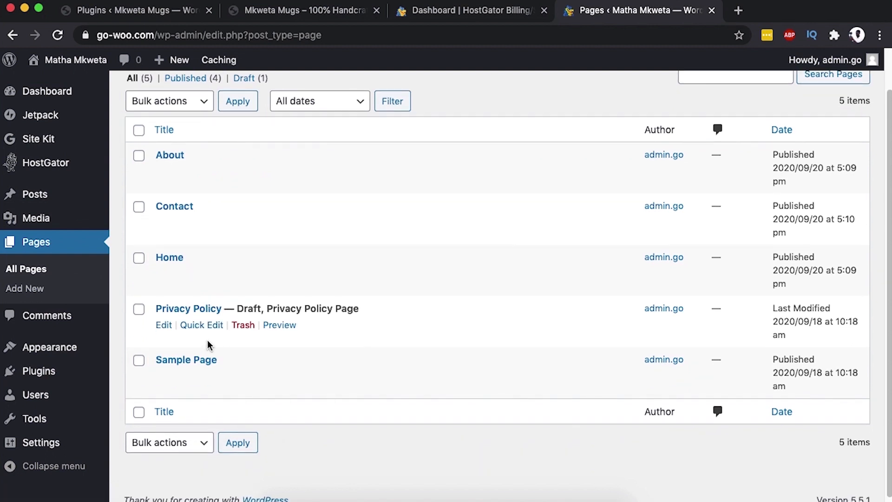
# - In the Reading Settings, make the homepage a static page using "Home", leave the posts page unselected, and save
pyautogui.moveTo(42, 443)
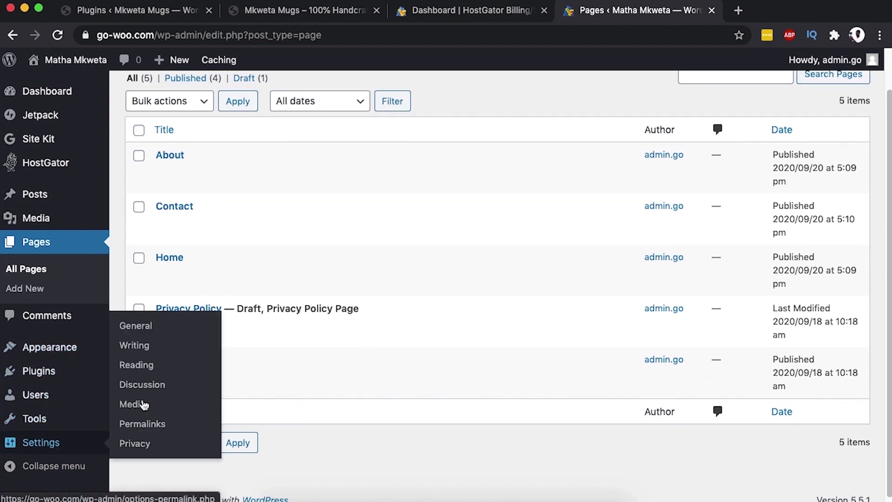
pyautogui.click(147, 365)
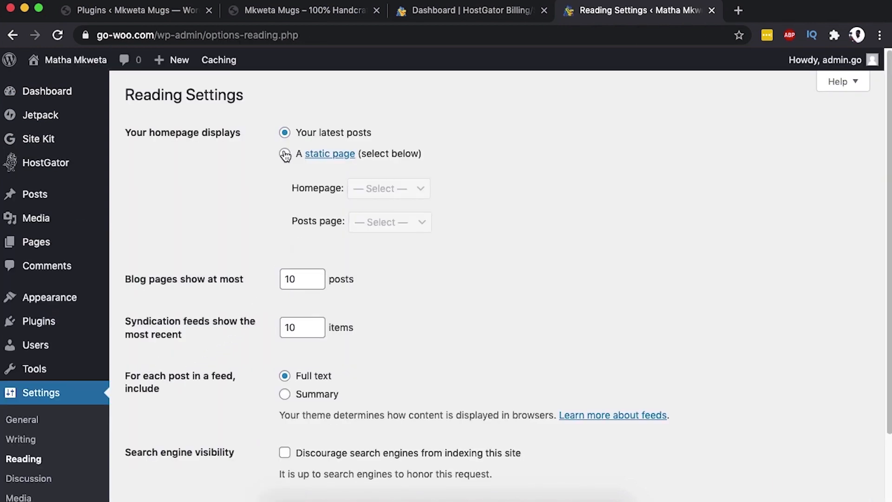
pyautogui.click(285, 154)
pyautogui.click(398, 188)
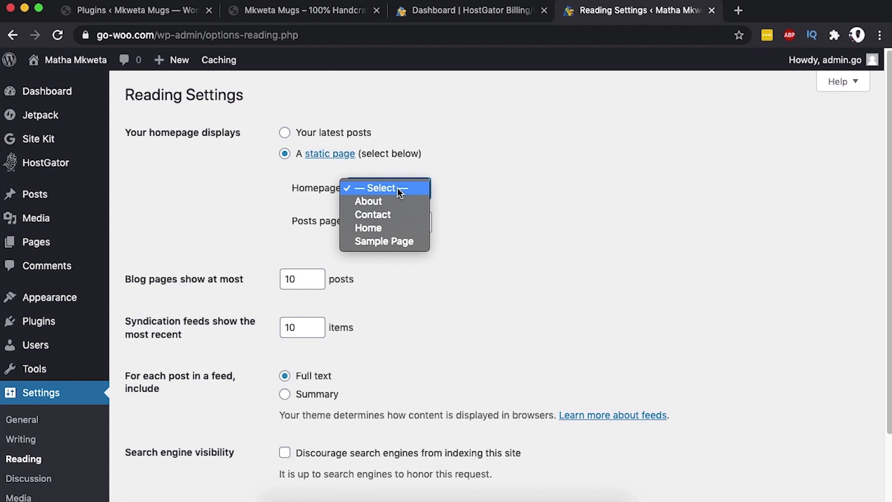
pyautogui.click(387, 228)
pyautogui.click(409, 224)
pyautogui.click(498, 227)
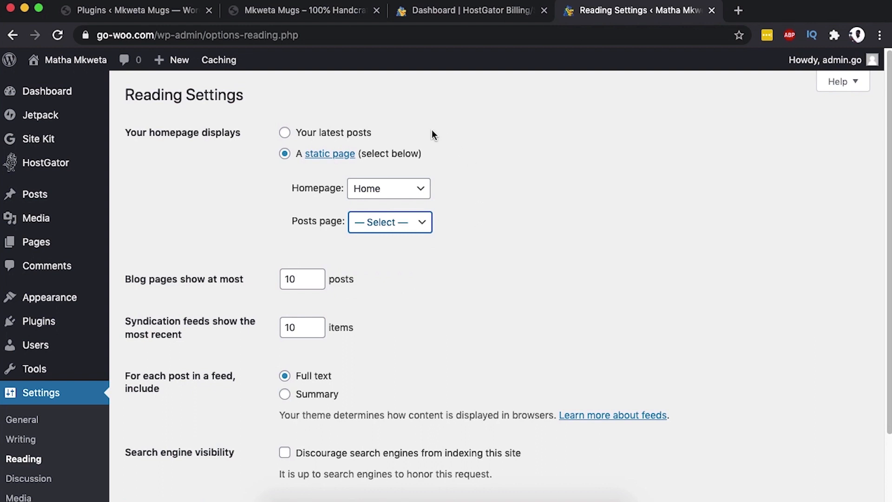
pyautogui.click(493, 255)
pyautogui.scroll(-3, 496, 243)
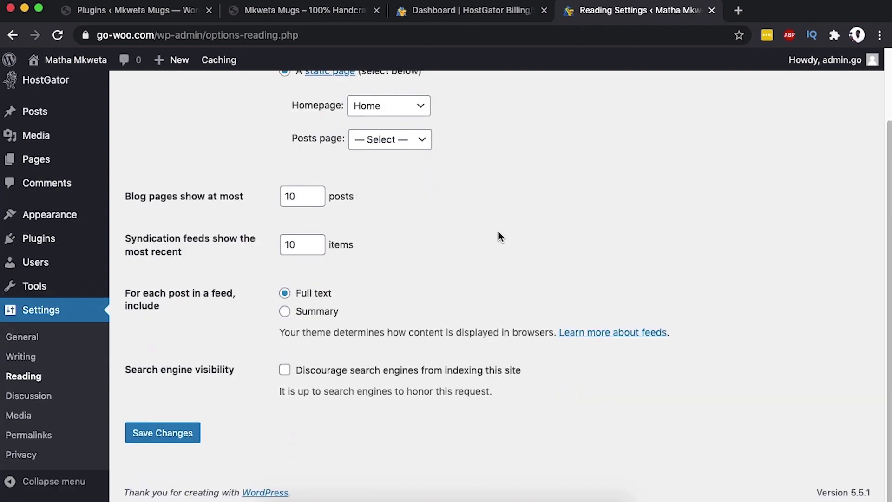
pyautogui.click(170, 432)
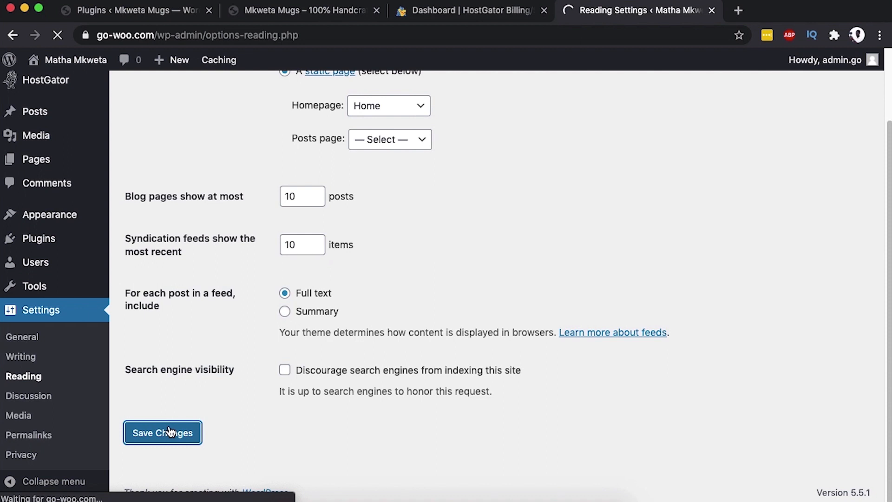
# - Open the live site in a new tab and look over the static homepage
pyautogui.moveTo(50, 61)
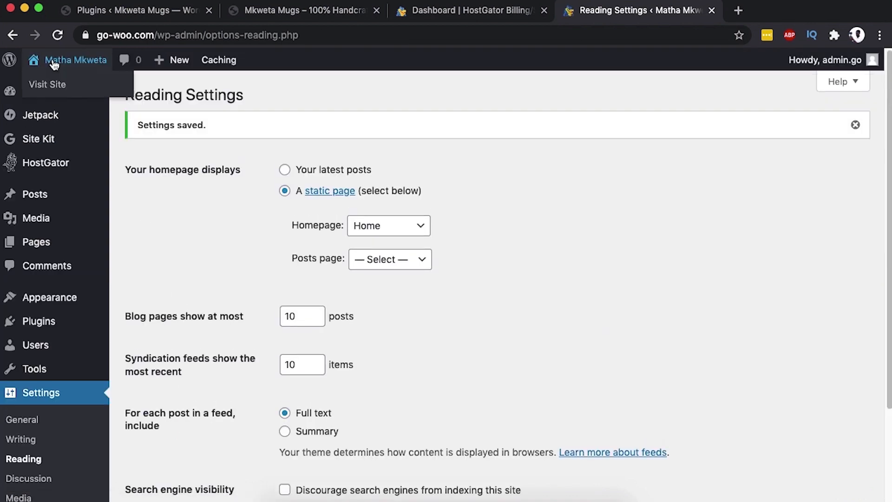
pyautogui.keyDown('super'); pyautogui.click(50, 86); pyautogui.keyUp('super')
pyautogui.click(725, 12)
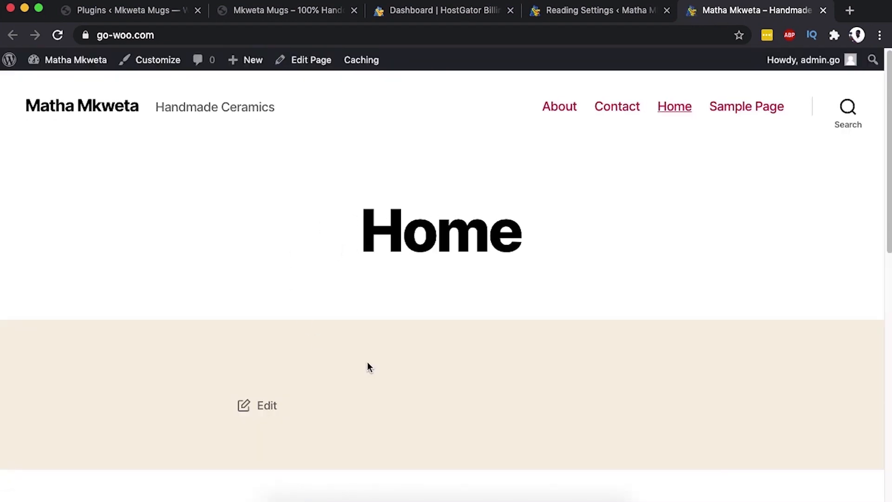
pyautogui.scroll(-7, 456, 299)
pyautogui.scroll(7, 457, 297)
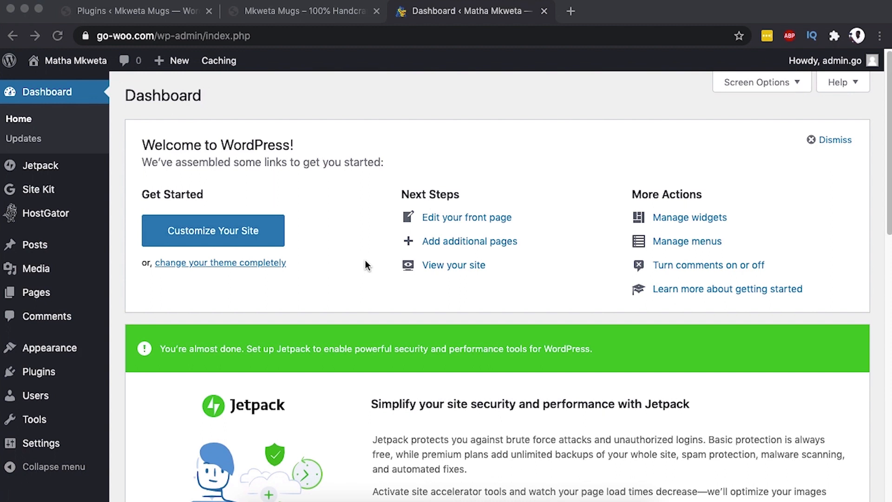
# - Search the theme directory for "astra", install the Astra theme and activate it
pyautogui.click(340, 287)
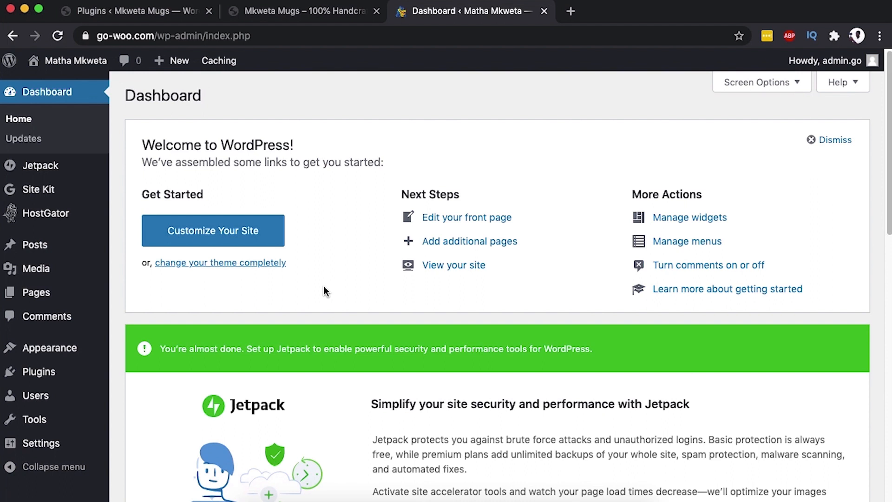
pyautogui.moveTo(60, 350)
pyautogui.click(134, 350)
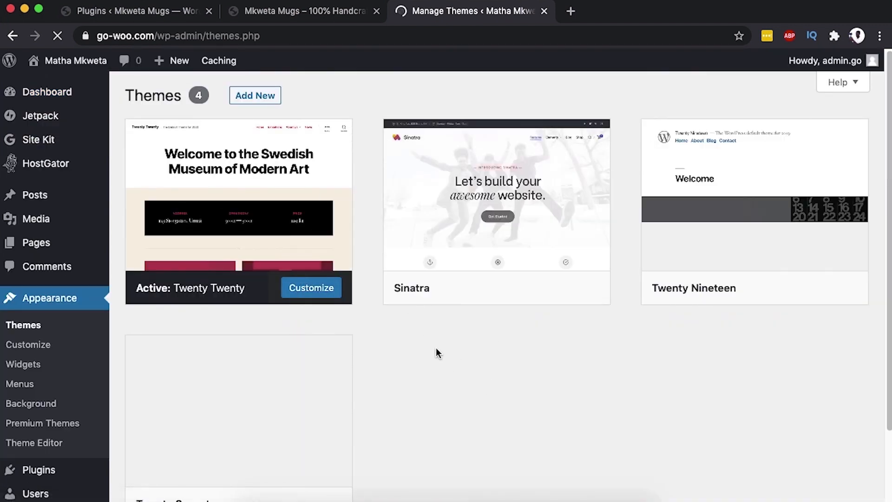
pyautogui.click(255, 96)
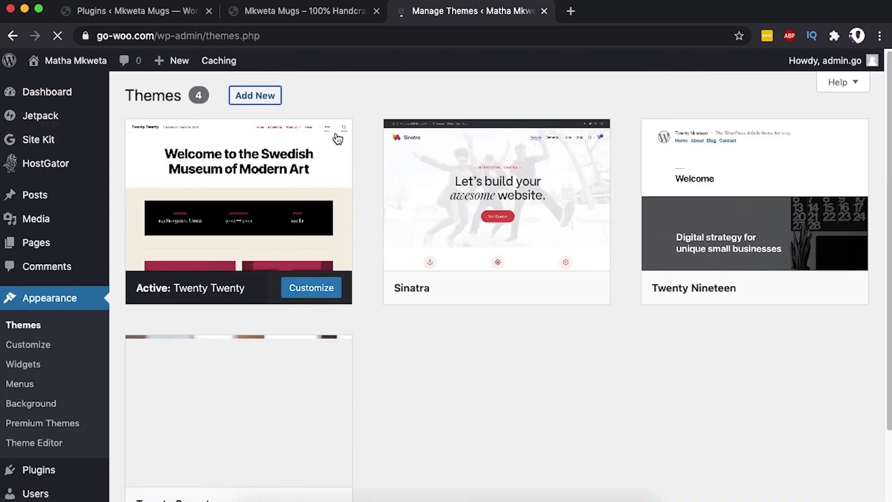
pyautogui.click(736, 138)
pyautogui.write('astra')
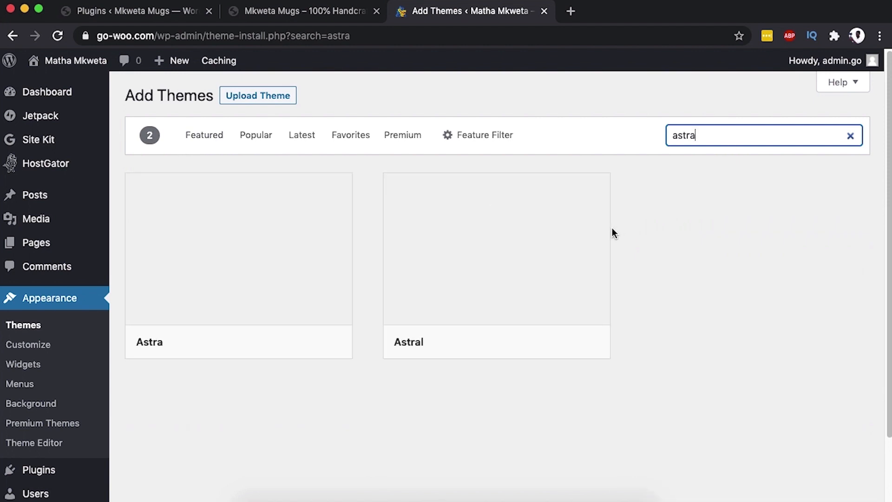
pyautogui.moveTo(257, 346)
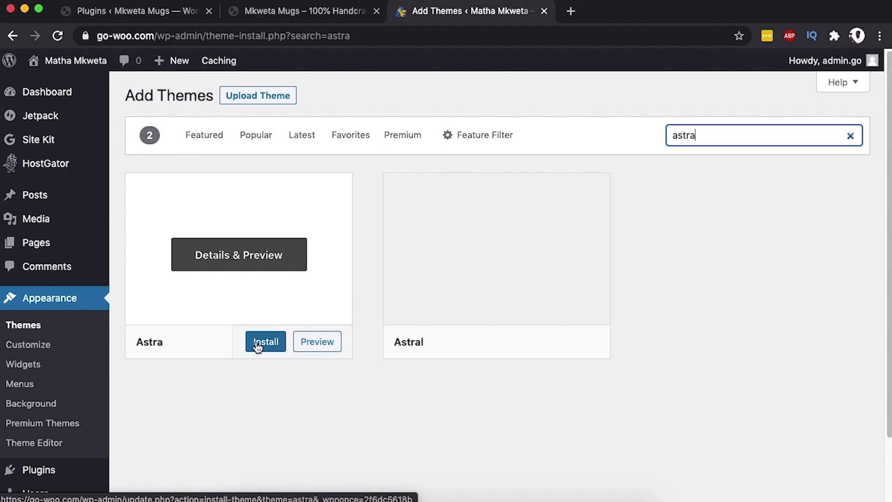
pyautogui.click(257, 346)
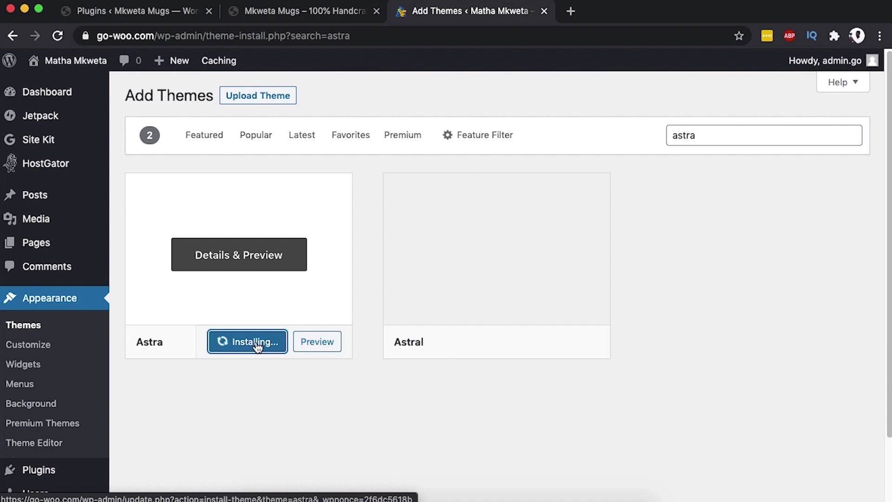
pyautogui.click(246, 348)
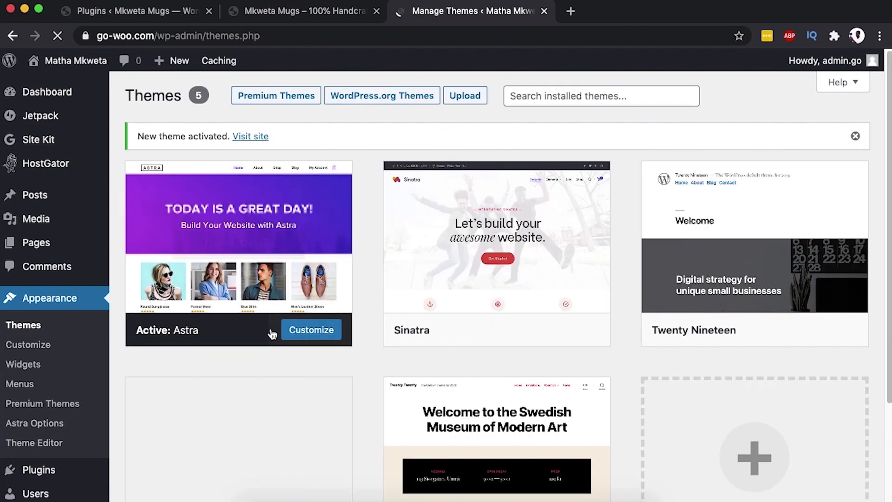
# - View the live site with the Astra theme in a new tab, and close that tab
pyautogui.moveTo(70, 60)
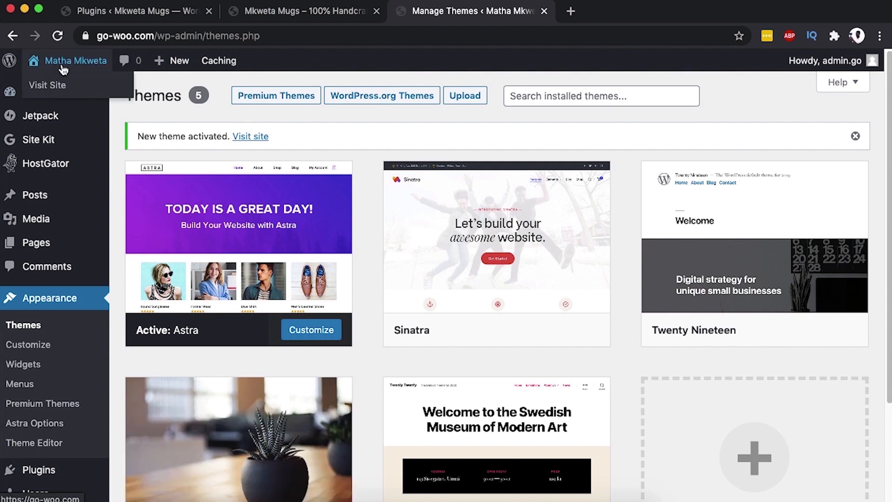
pyautogui.keyDown('super'); pyautogui.click(56, 90); pyautogui.keyUp('super')
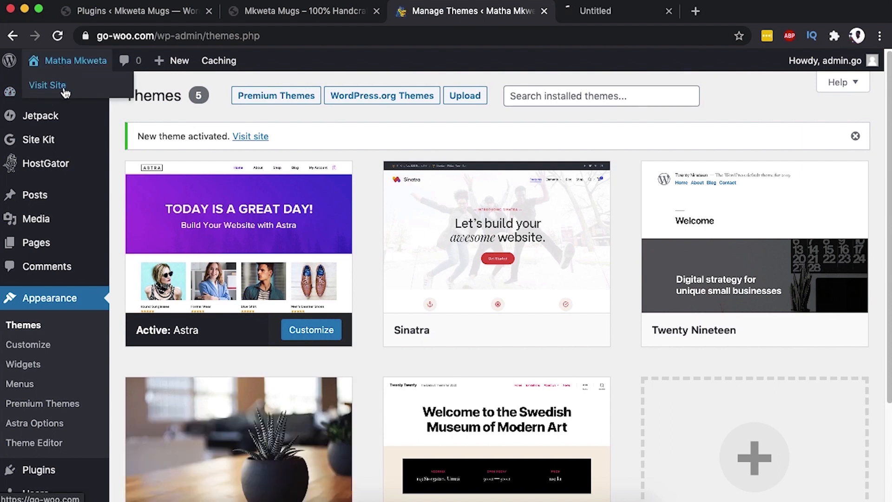
pyautogui.click(599, 12)
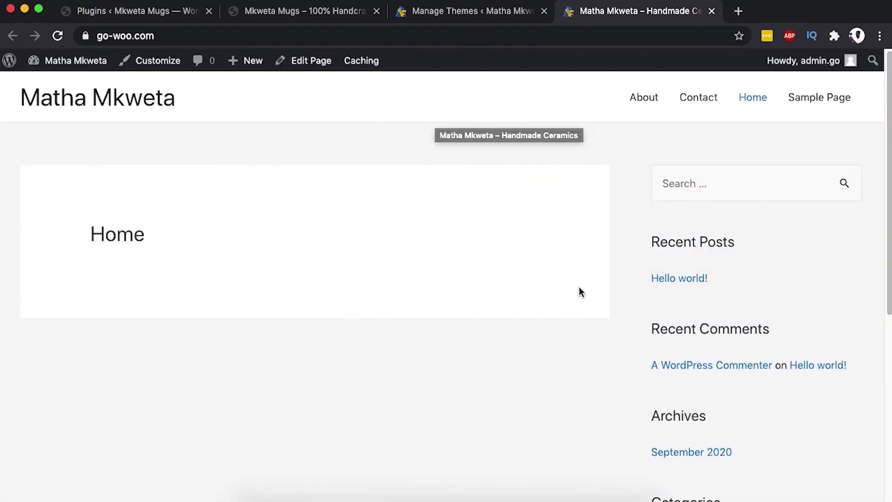
pyautogui.press('super+w')
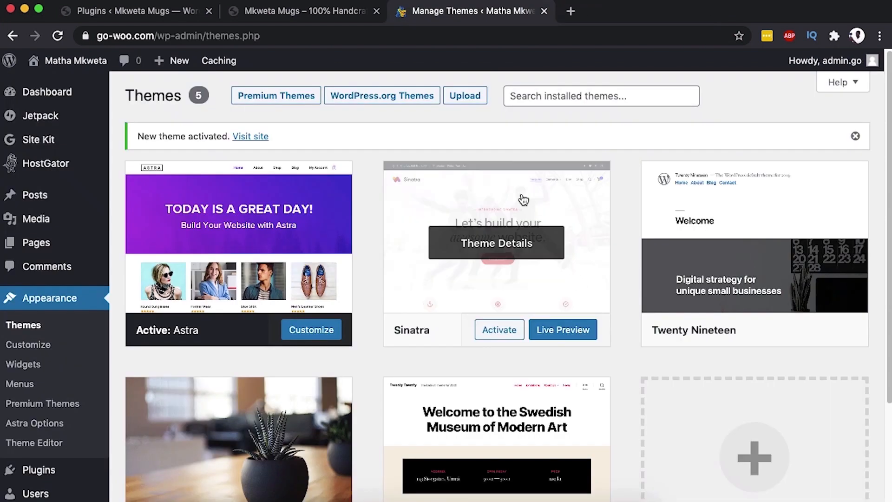
# - Open the page for adding plugins and look over the featured plugins
pyautogui.scroll(-2, 50, 265)
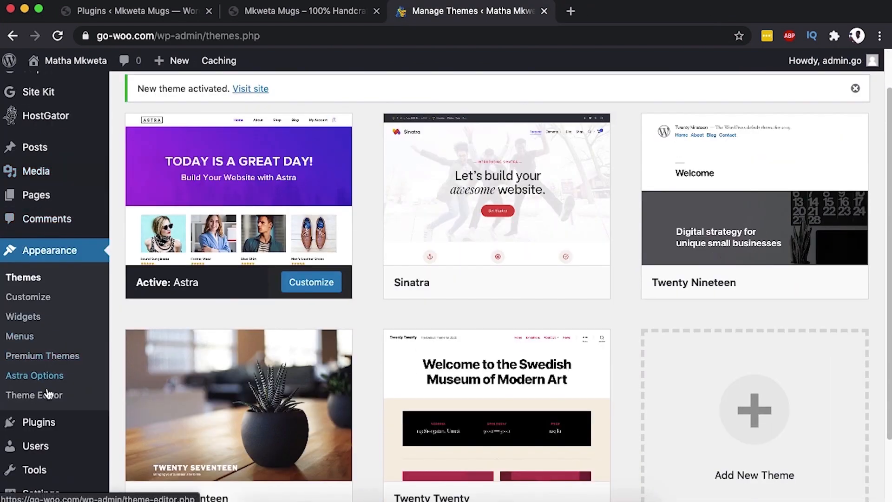
pyautogui.moveTo(28, 428)
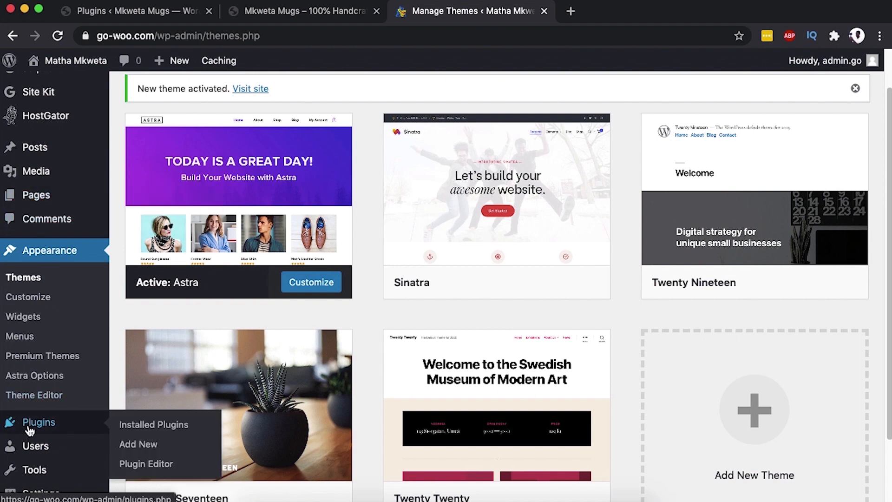
pyautogui.click(136, 446)
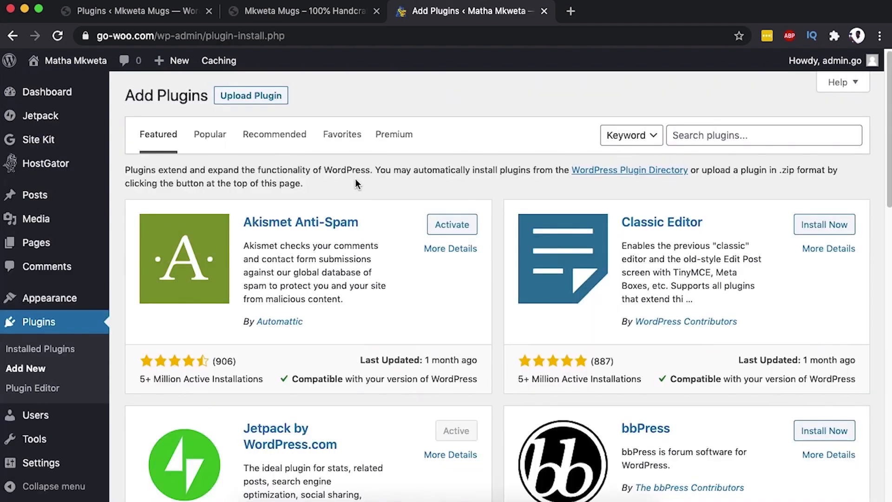
pyautogui.scroll(-1, 352, 180)
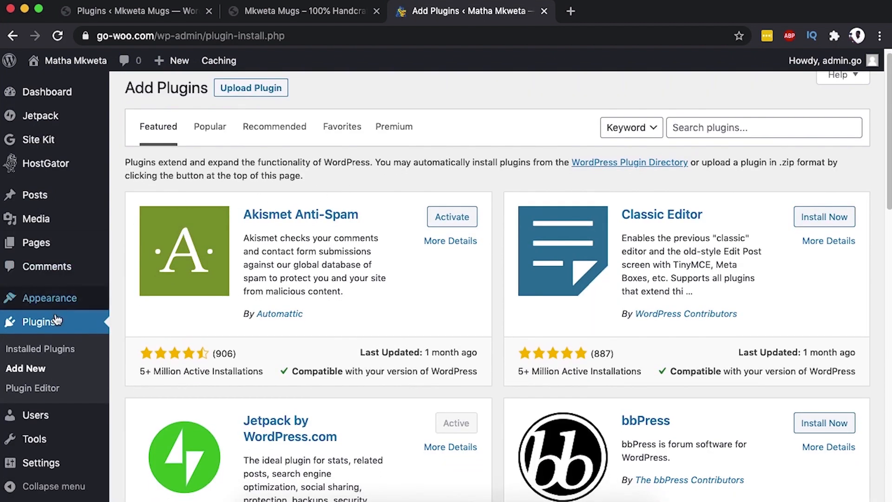
# - In the installed plugins list, bulk-deactivate Jetpack by WordPress.com, MOJO Marketplace and Site Kit by Google
pyautogui.click(46, 353)
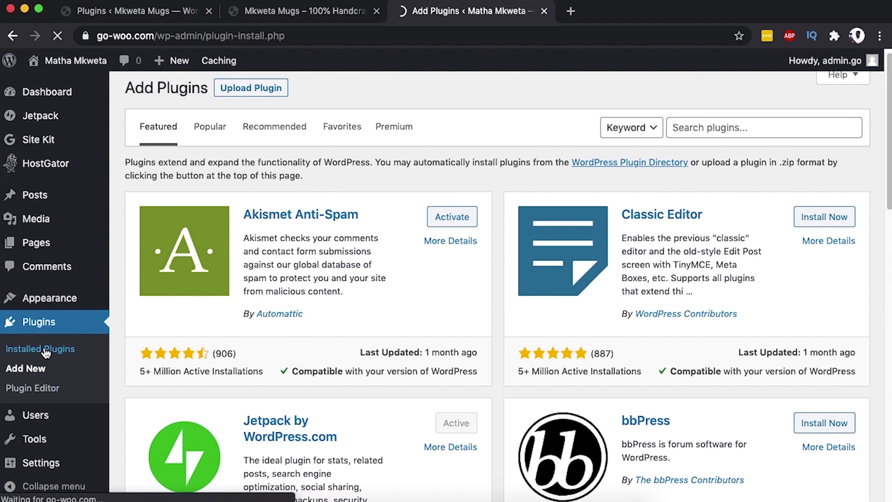
pyautogui.scroll(-3, 330, 305)
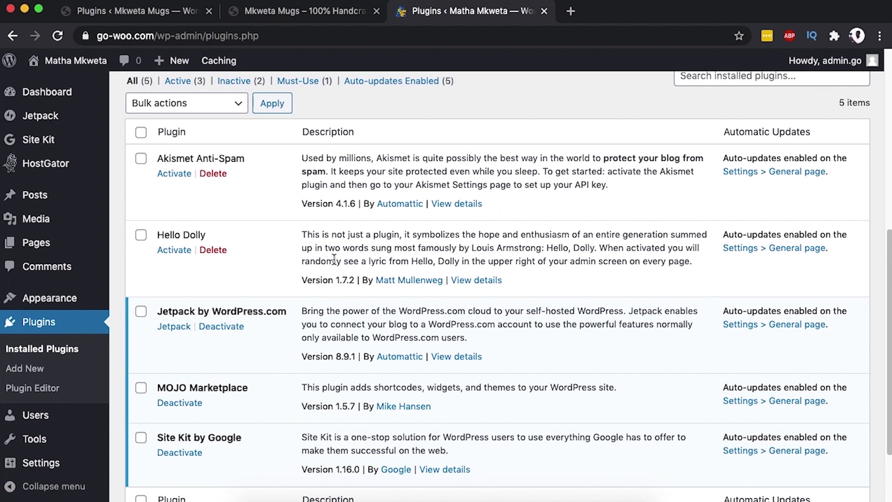
pyautogui.scroll(-1, 333, 258)
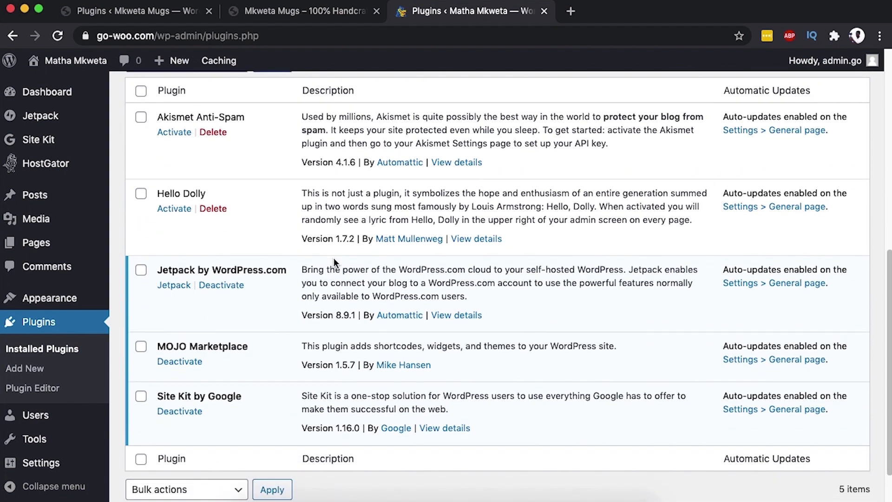
pyautogui.scroll(1, 333, 258)
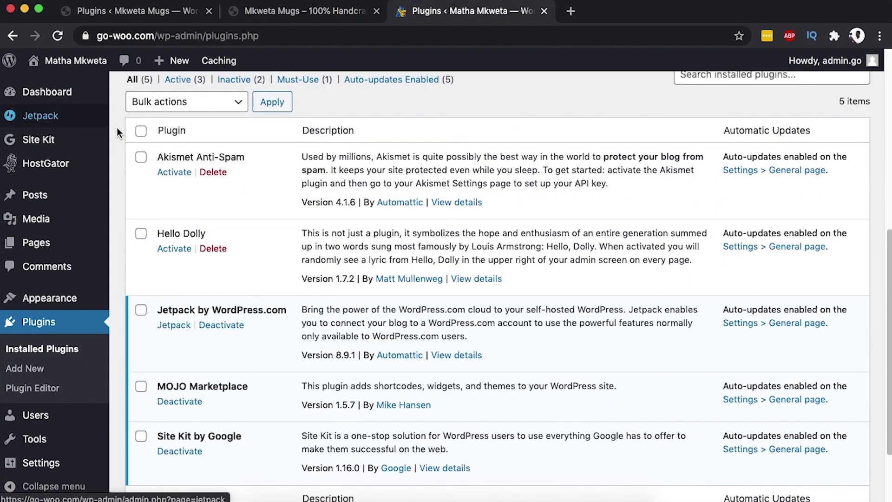
pyautogui.click(141, 309)
pyautogui.click(141, 386)
pyautogui.click(135, 435)
pyautogui.scroll(-2, 139, 437)
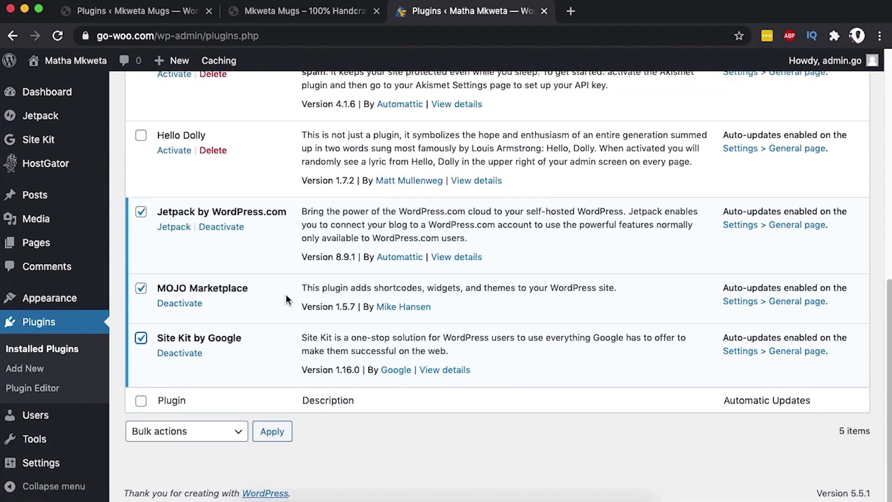
pyautogui.click(174, 440)
pyautogui.click(172, 457)
pyautogui.click(259, 432)
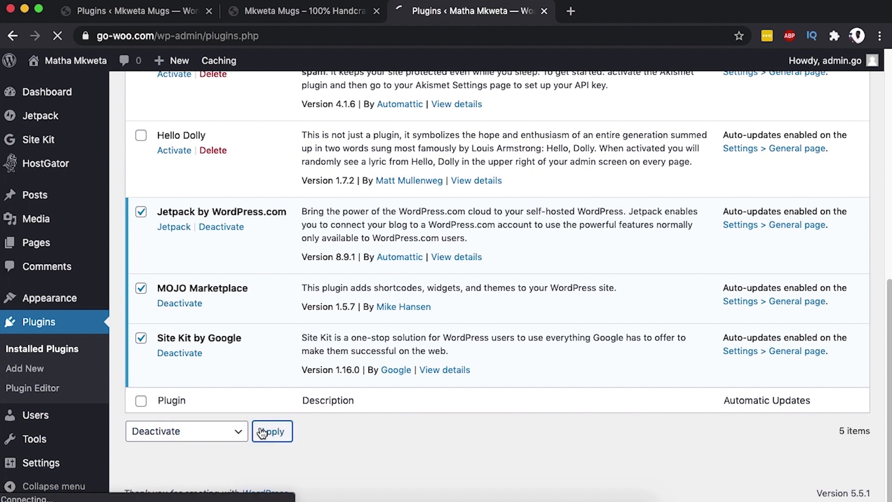
# - Select all installed plugins and bulk-delete them together with their data
pyautogui.scroll(-1, 279, 321)
pyautogui.click(140, 176)
pyautogui.scroll(-2, 259, 214)
pyautogui.scroll(2, 257, 211)
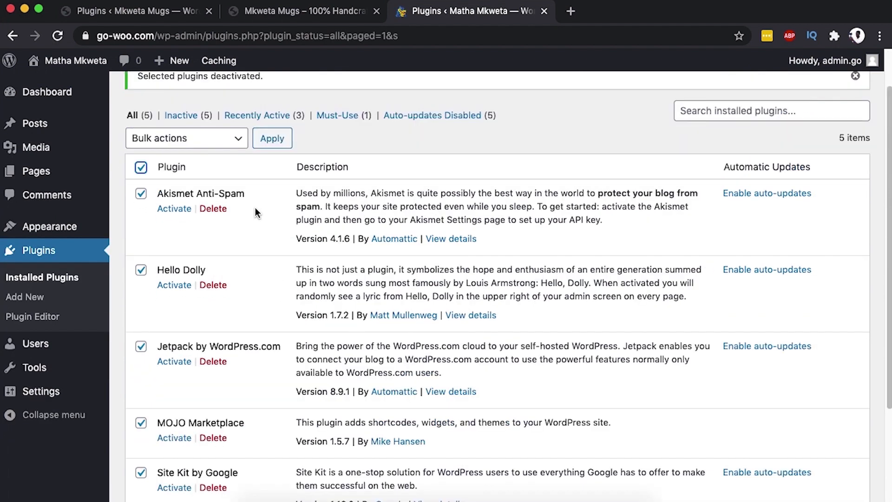
pyautogui.click(215, 140)
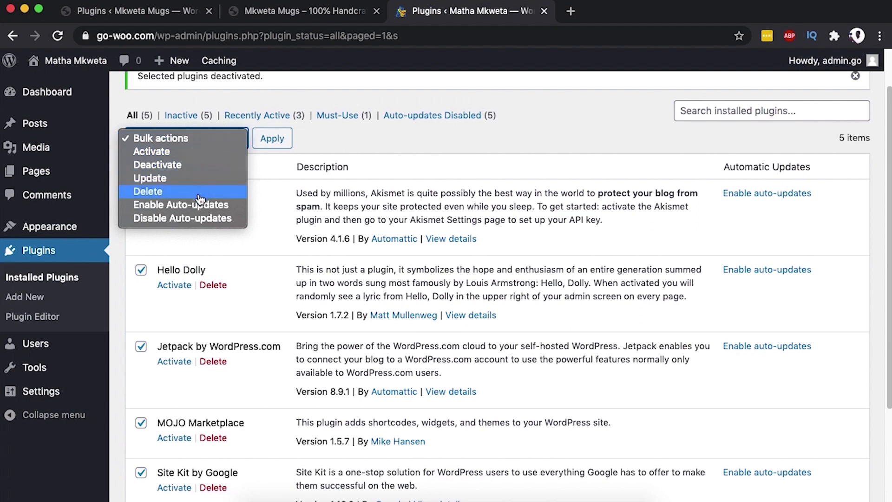
pyautogui.click(229, 190)
pyautogui.click(264, 145)
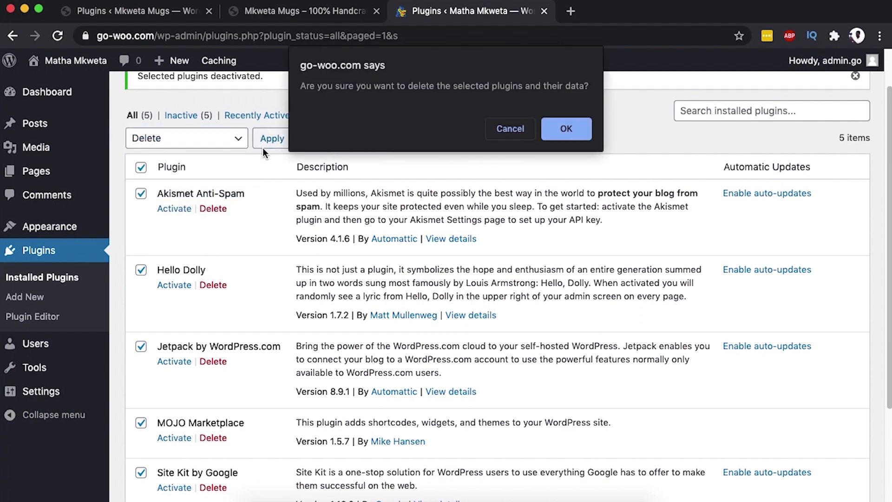
pyautogui.click(562, 132)
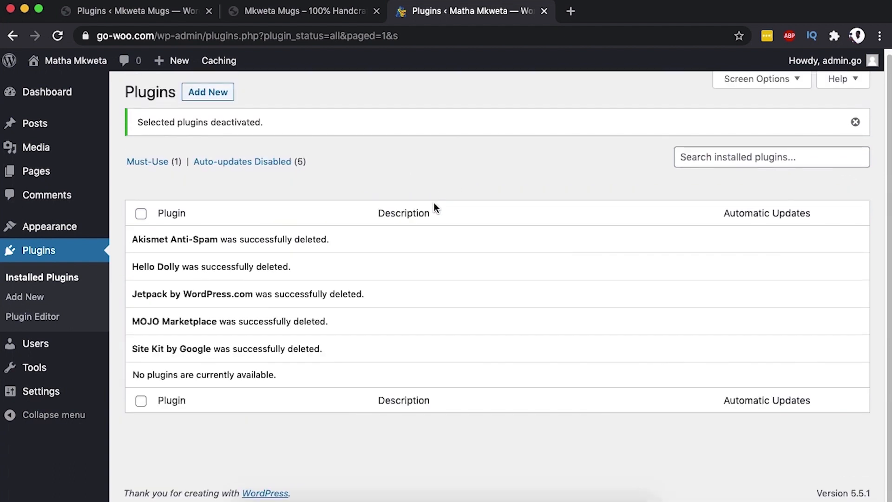
# - Search for "woocommerce" among new plugins, install the WooCommerce plugin by Automattic and activate it
pyautogui.scroll(1, 434, 201)
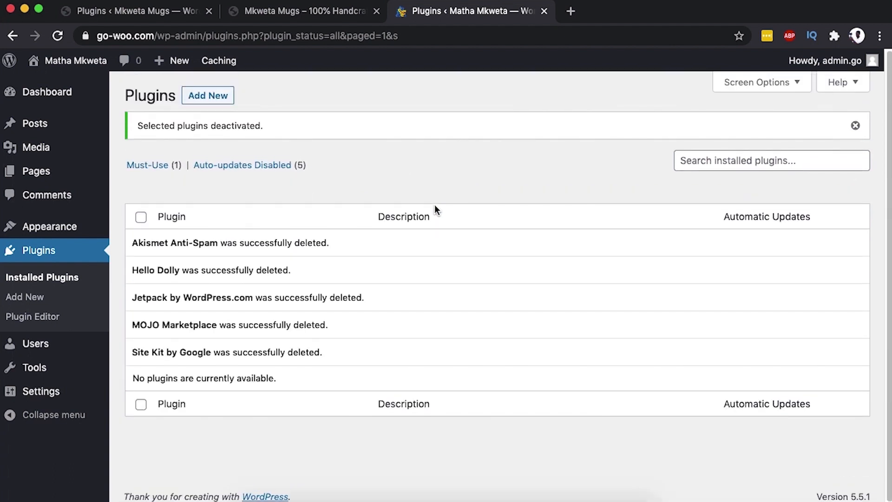
pyautogui.click(198, 97)
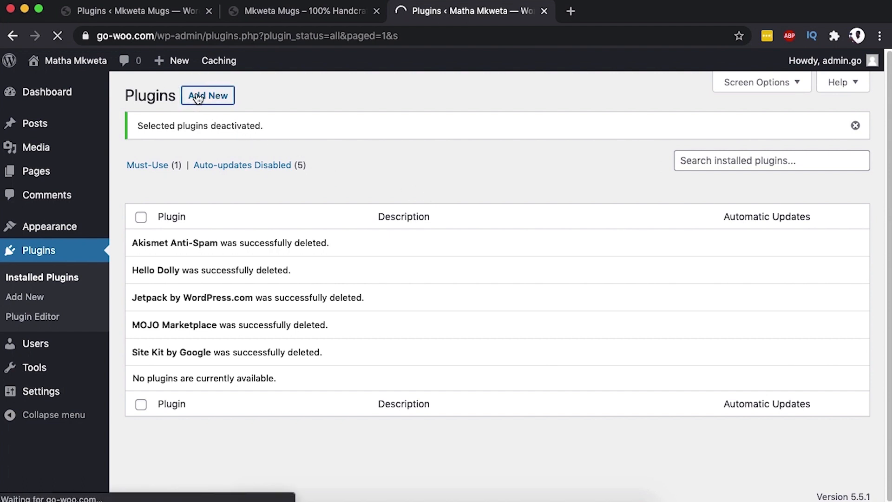
pyautogui.write('woocommerce')
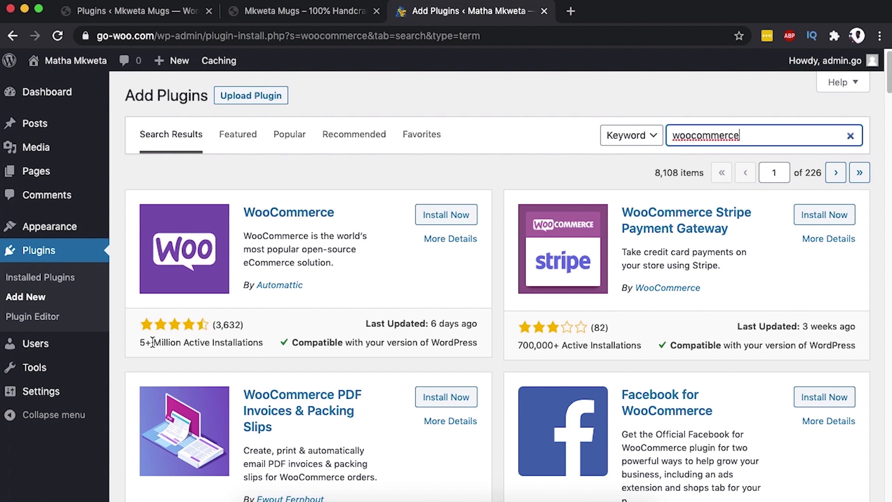
pyautogui.click(435, 215)
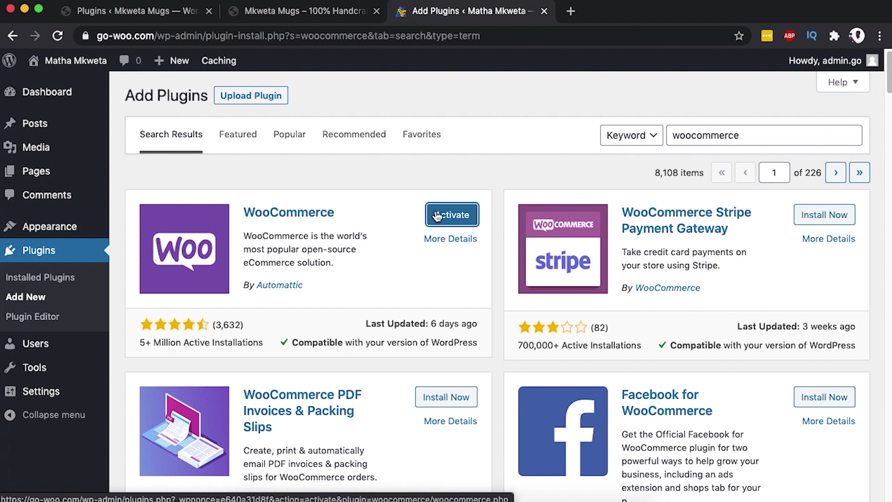
pyautogui.click(441, 215)
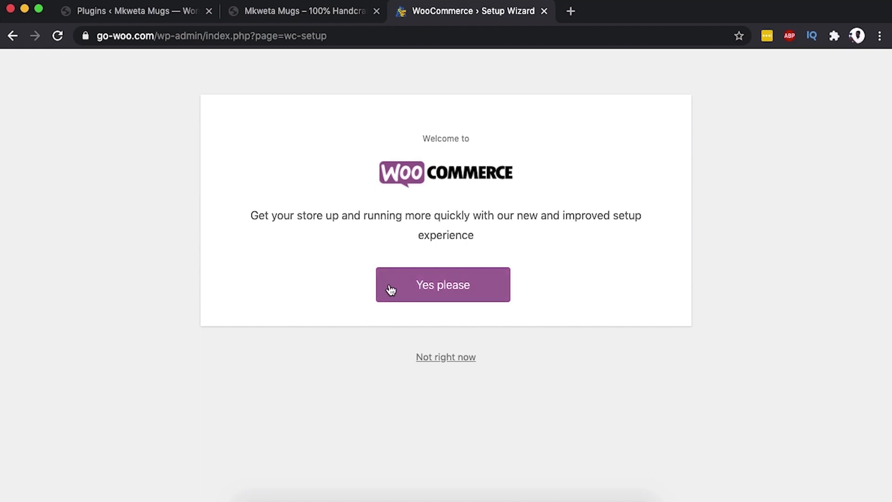
# - Start the WooCommerce setup wizard and enter the store's street address in the first address line
pyautogui.click(426, 293)
pyautogui.click(372, 224)
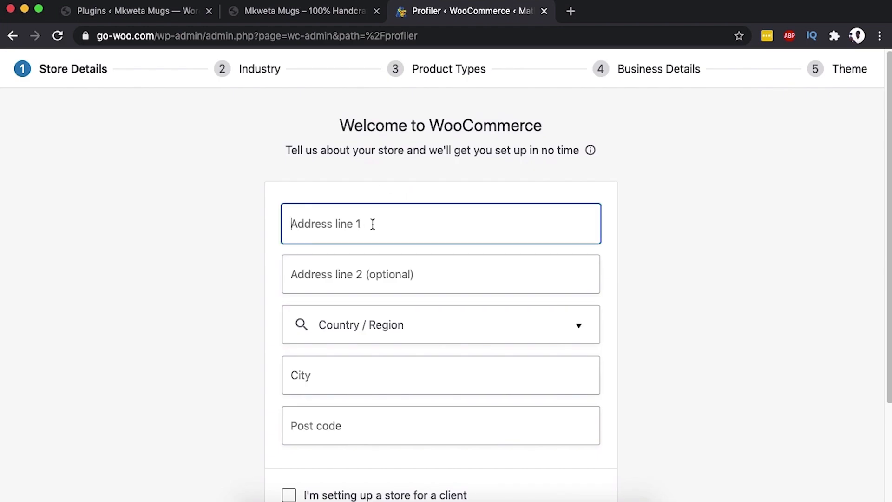
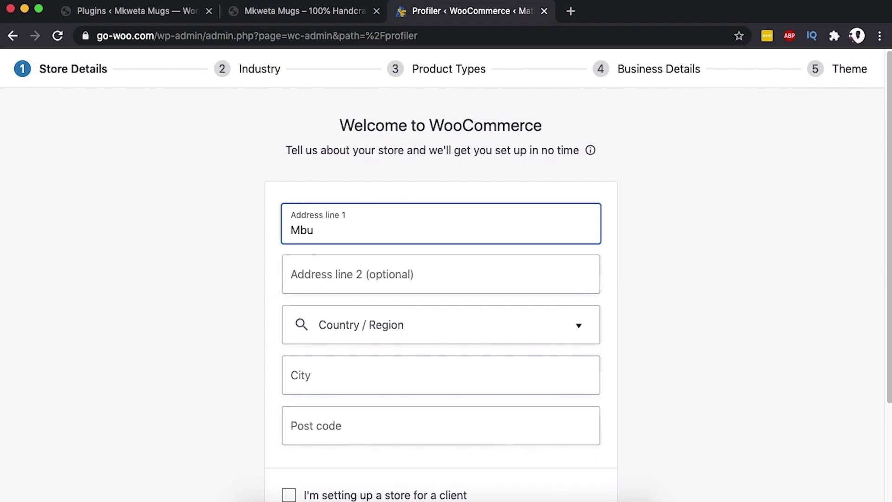
# - Set the store's country/region to Uganda — Kampala
pyautogui.click(387, 337)
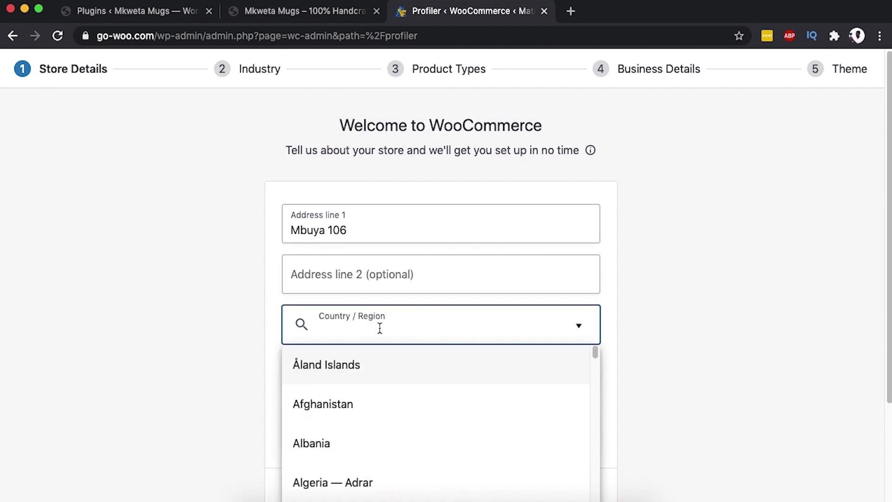
pyautogui.write('Uganda')
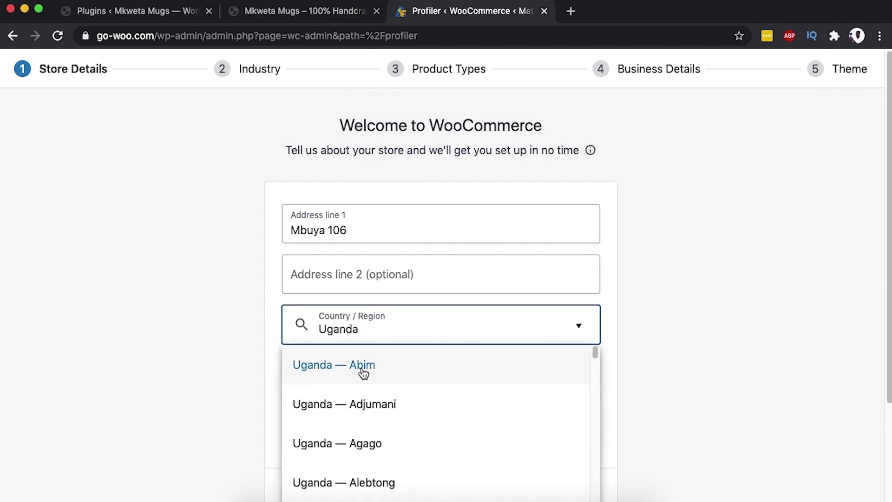
pyautogui.scroll(-2, 358, 413)
pyautogui.scroll(-10, 358, 414)
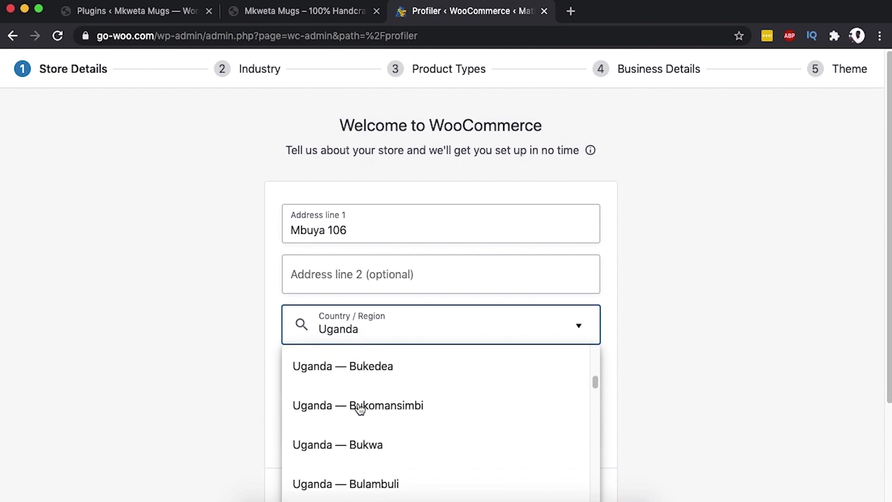
pyautogui.scroll(-10, 360, 409)
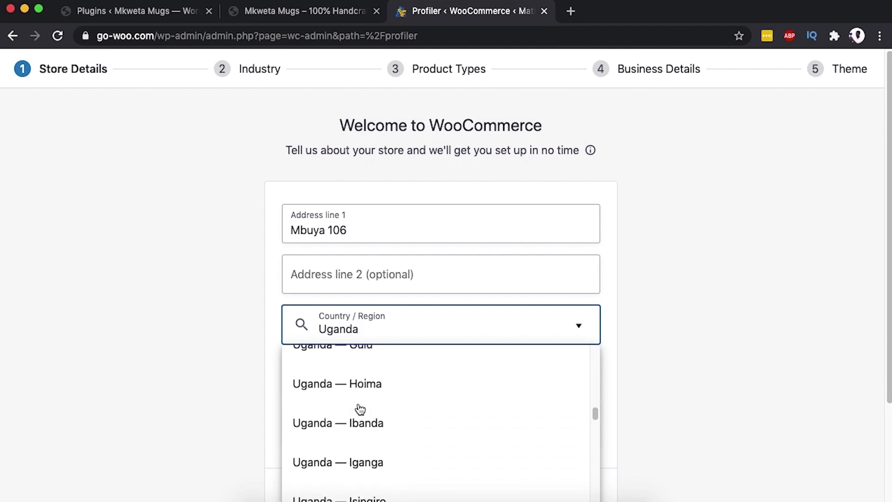
pyautogui.scroll(-4, 363, 418)
pyautogui.click(367, 426)
# - Enter the store's city and post code, then submit the store details without opting in to usage tracking
pyautogui.click(333, 348)
pyautogui.write('Kampala')
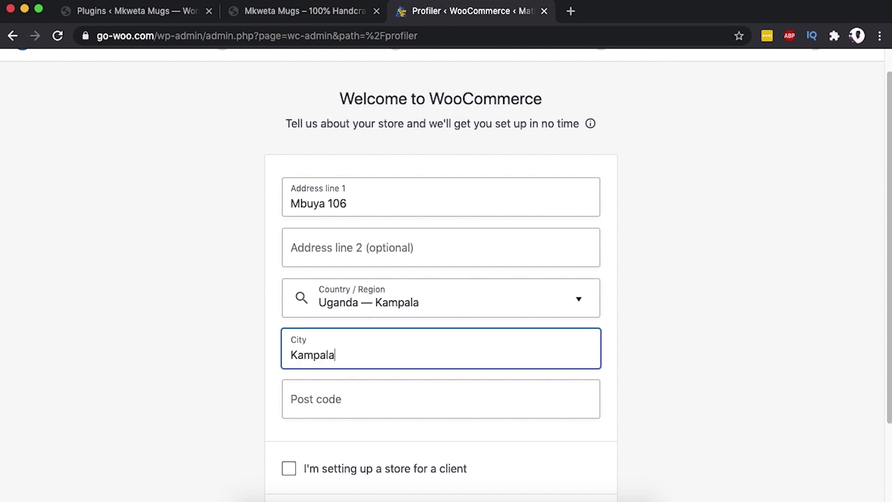
pyautogui.click(318, 389)
pyautogui.write('00256')
pyautogui.scroll(-3, 361, 342)
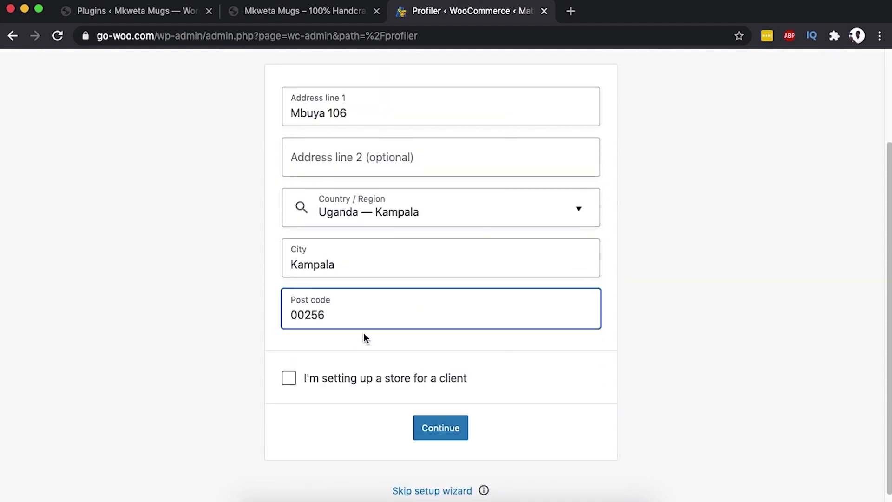
pyautogui.click(441, 430)
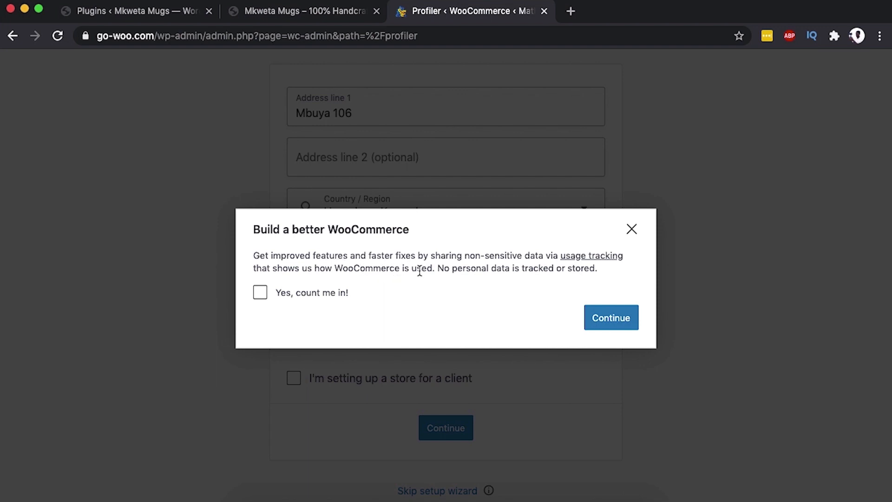
pyautogui.click(618, 319)
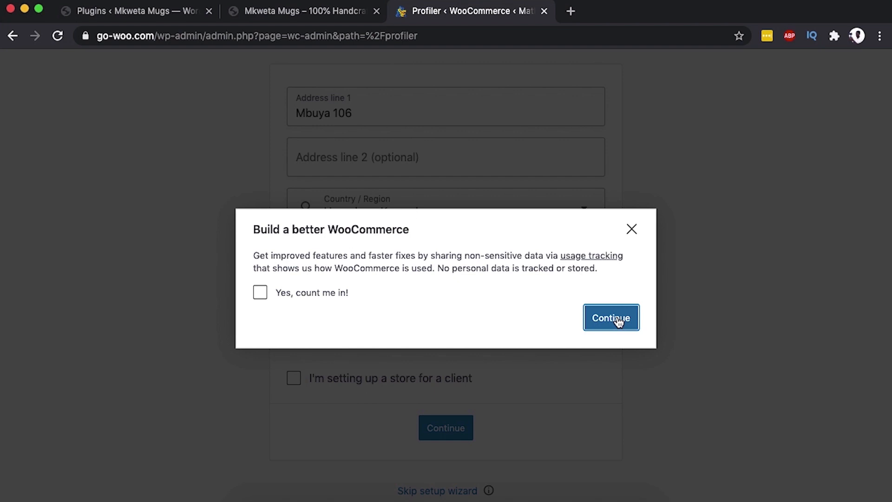
# - Choose "Home, furniture, and garden" as the store's industry and continue to the product types
pyautogui.scroll(-3, 271, 238)
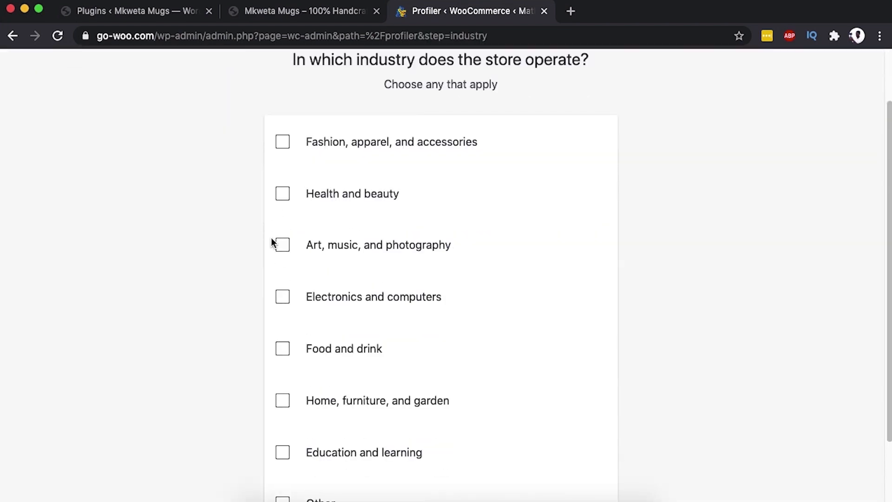
pyautogui.scroll(-2, 272, 238)
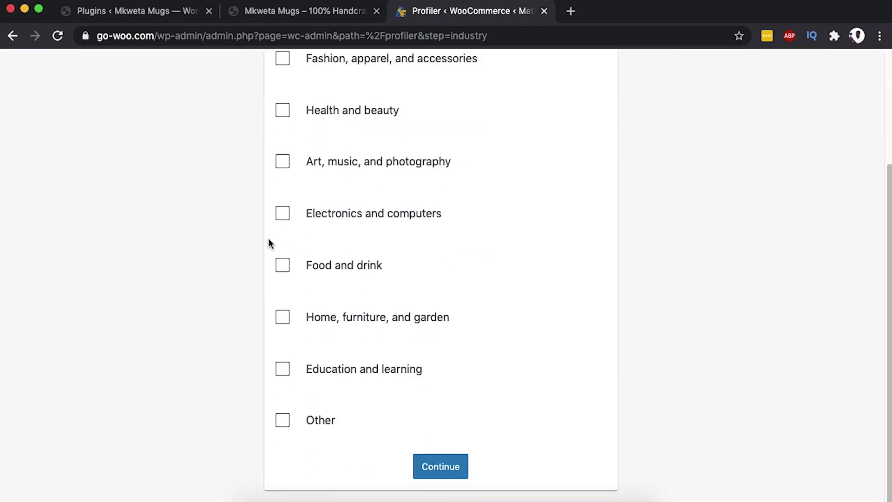
pyautogui.scroll(2, 267, 239)
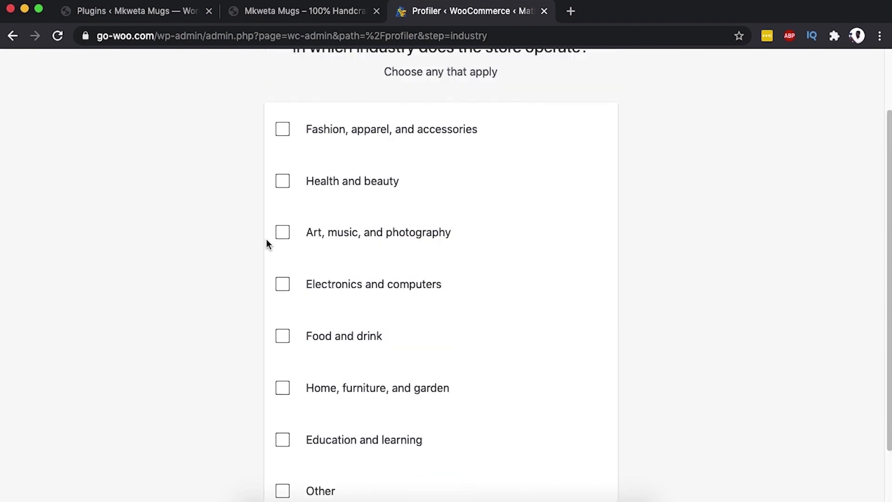
pyautogui.click(282, 375)
pyautogui.scroll(-2, 625, 295)
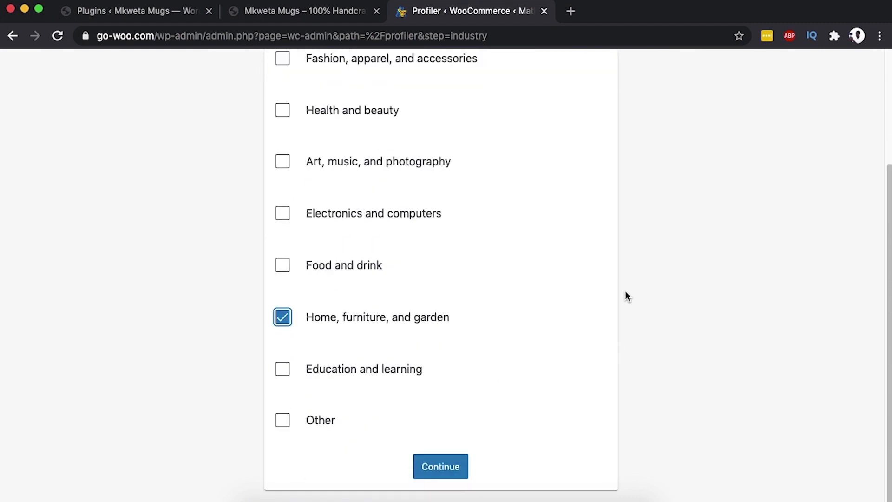
pyautogui.click(426, 466)
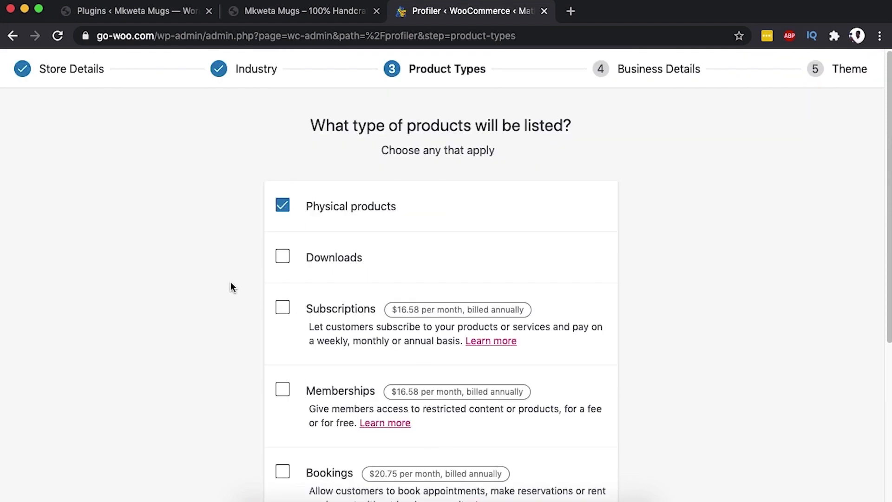
# - Review the product types, keep only Physical products selected and continue to the business details
pyautogui.scroll(-2, 232, 279)
pyautogui.scroll(-5, 333, 265)
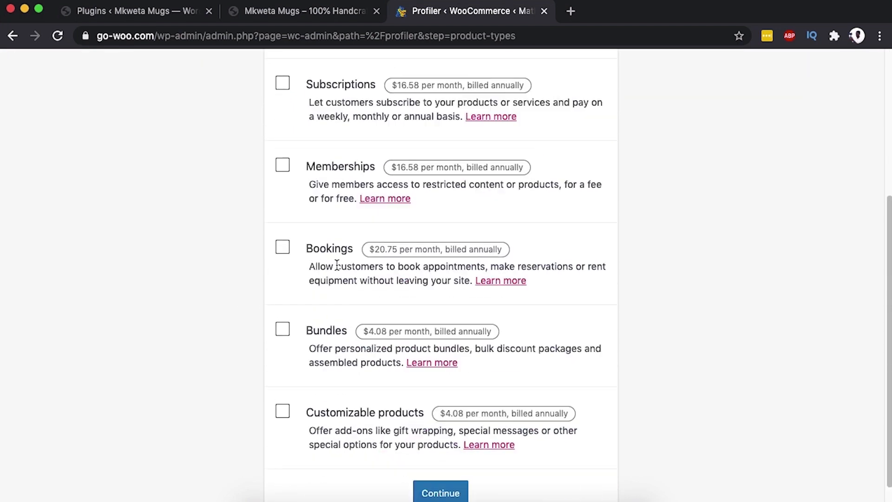
pyautogui.scroll(5, 318, 268)
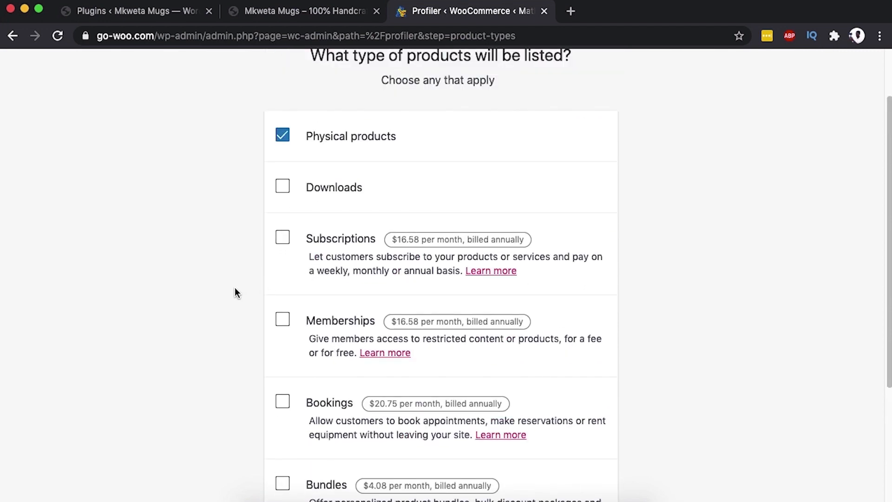
pyautogui.scroll(-1, 235, 293)
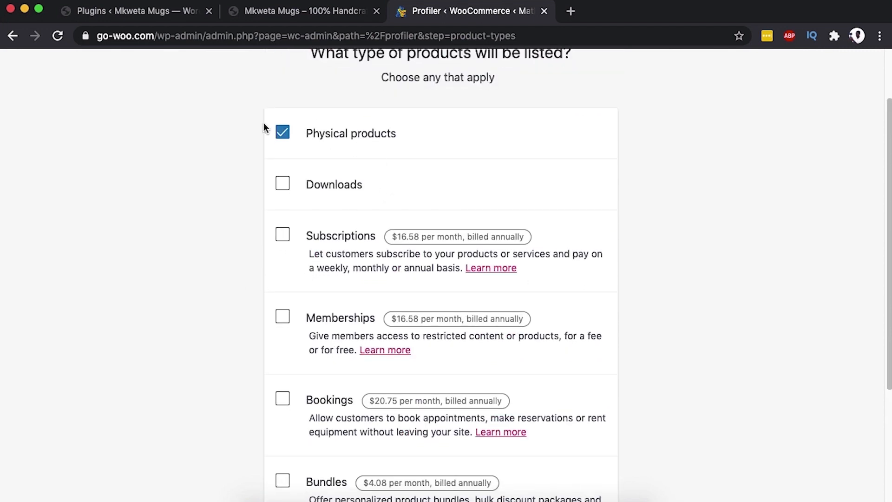
pyautogui.scroll(-5, 307, 274)
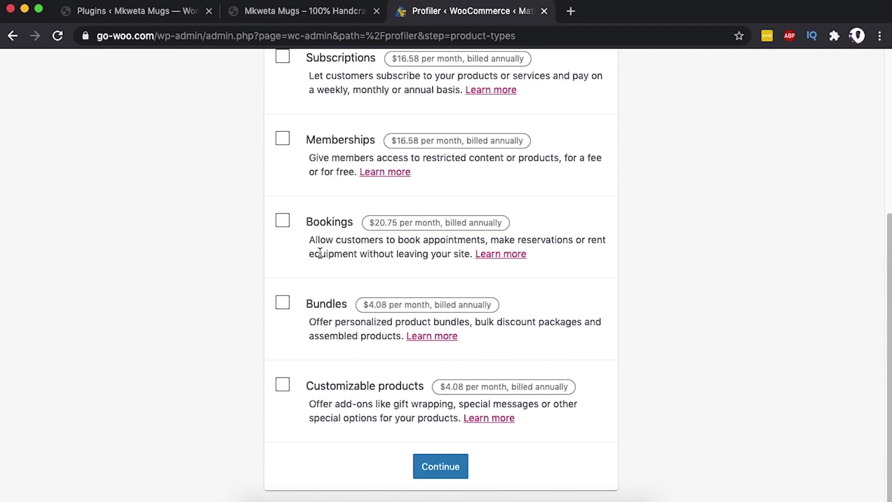
pyautogui.click(440, 463)
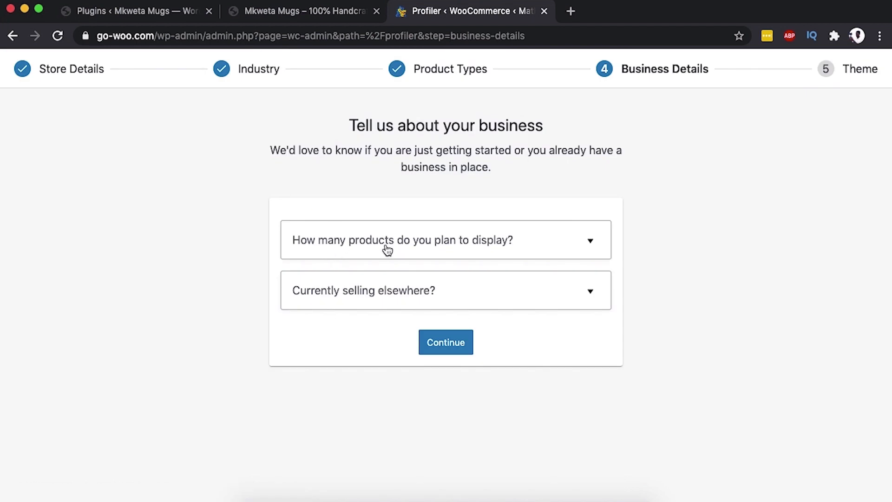
# - Set the number of products to display to 1 - 10 and answer No to currently selling elsewhere
pyautogui.click(590, 241)
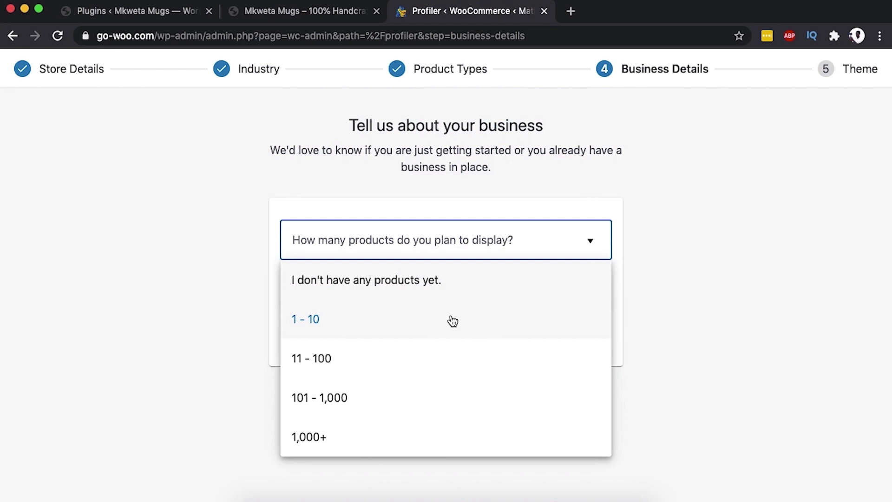
pyautogui.click(453, 321)
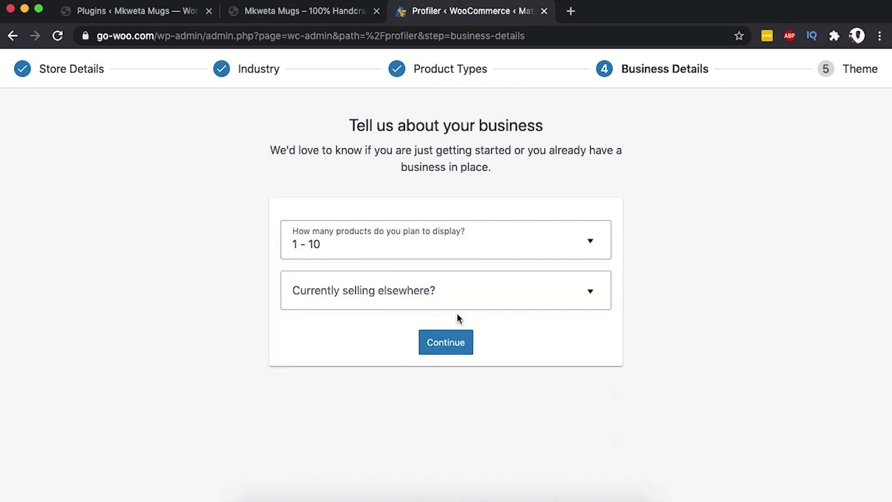
pyautogui.click(584, 295)
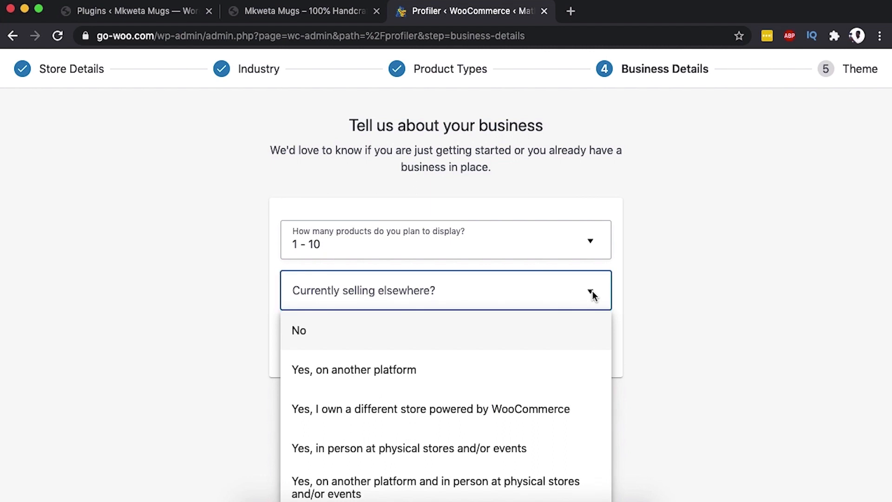
pyautogui.click(420, 343)
# - Turn off the Google Ads, Mailchimp and Facebook marketing extensions and submit the business details
pyautogui.scroll(-3, 740, 356)
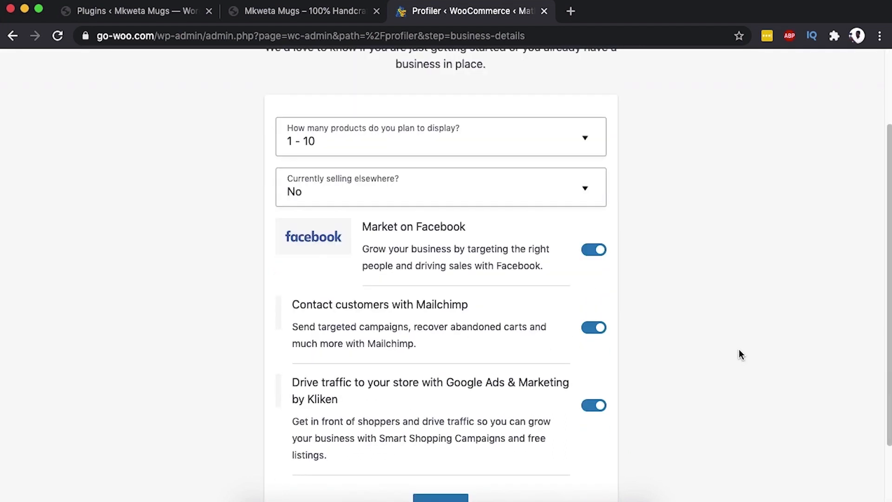
pyautogui.scroll(-2, 739, 351)
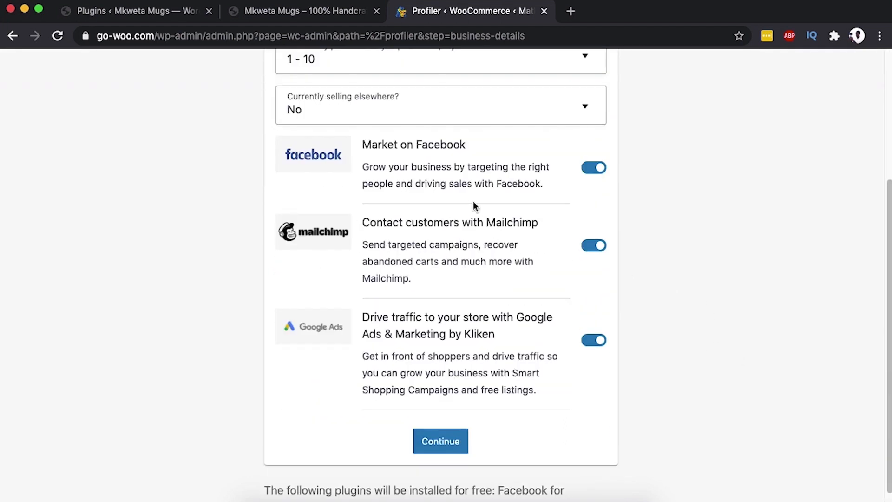
pyautogui.click(584, 342)
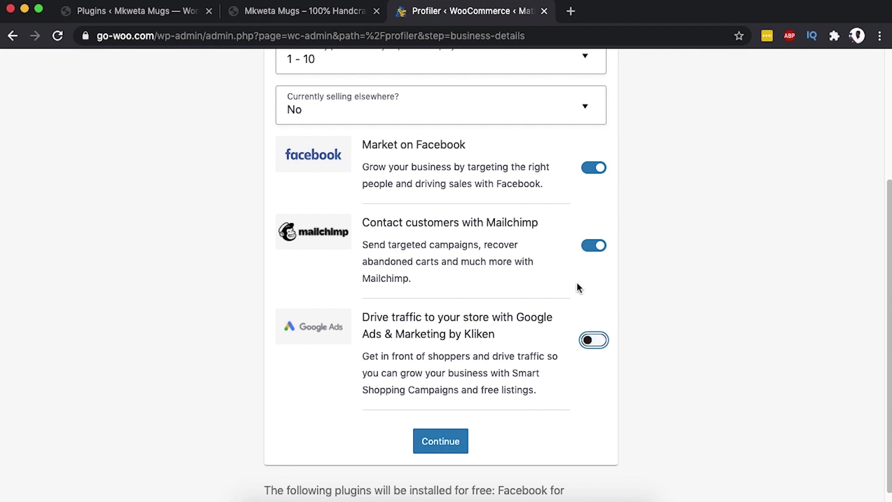
pyautogui.click(595, 246)
pyautogui.click(587, 170)
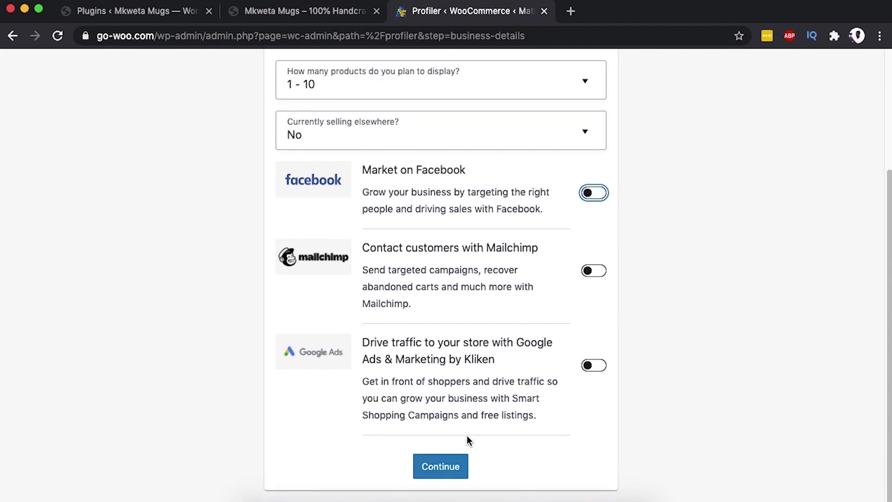
pyautogui.click(460, 467)
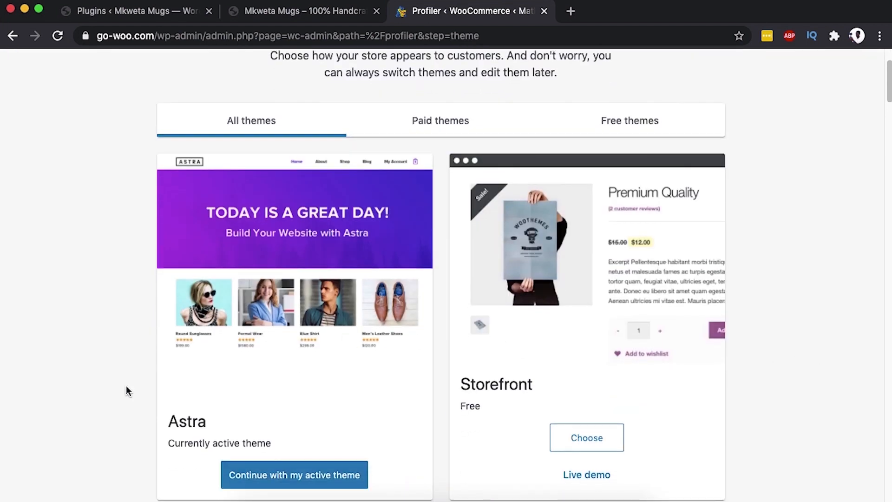
# - Keep Astra as the active theme and decline Jetpack and WooCommerce Services to finish the setup wizard
pyautogui.scroll(-3, 82, 381)
pyautogui.click(294, 416)
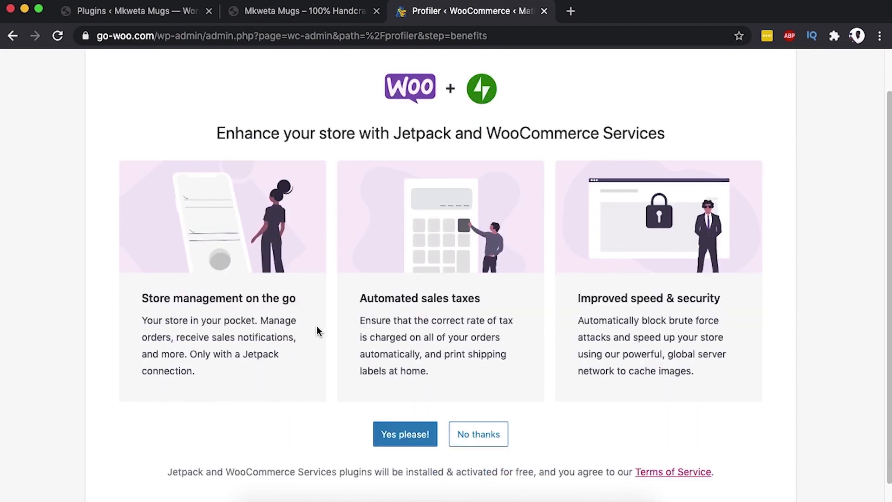
pyautogui.click(486, 432)
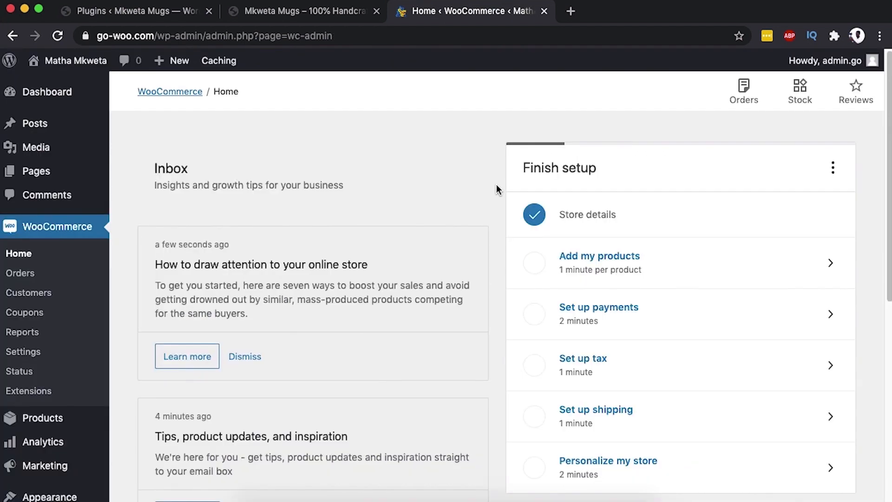
# - Open the WooCommerce general settings and set the selling locations to Sell to specific countries
pyautogui.scroll(-3, 495, 289)
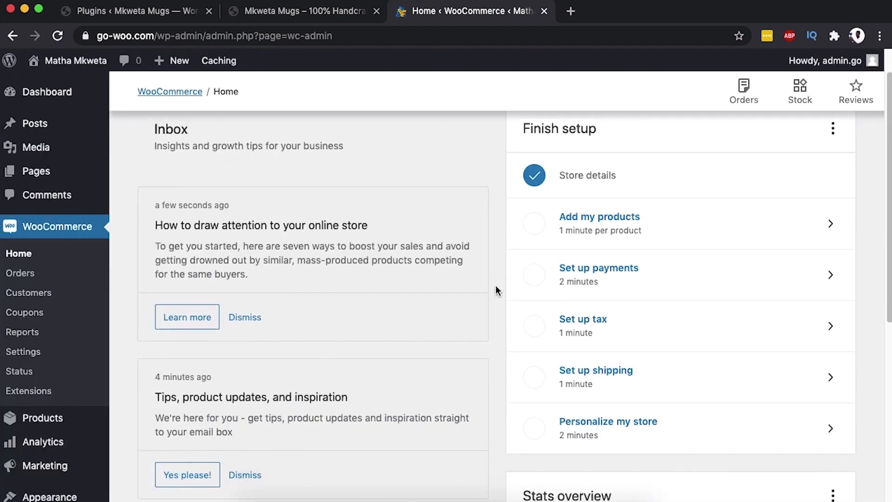
pyautogui.scroll(-2, 496, 289)
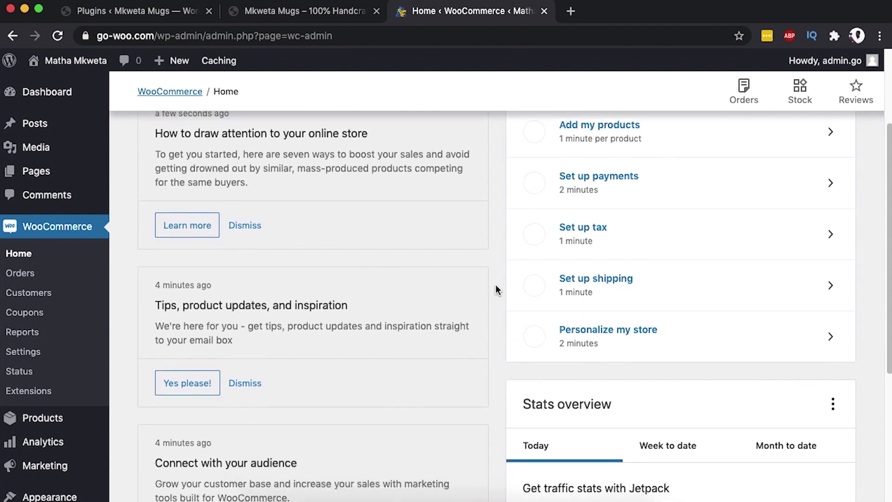
pyautogui.click(32, 351)
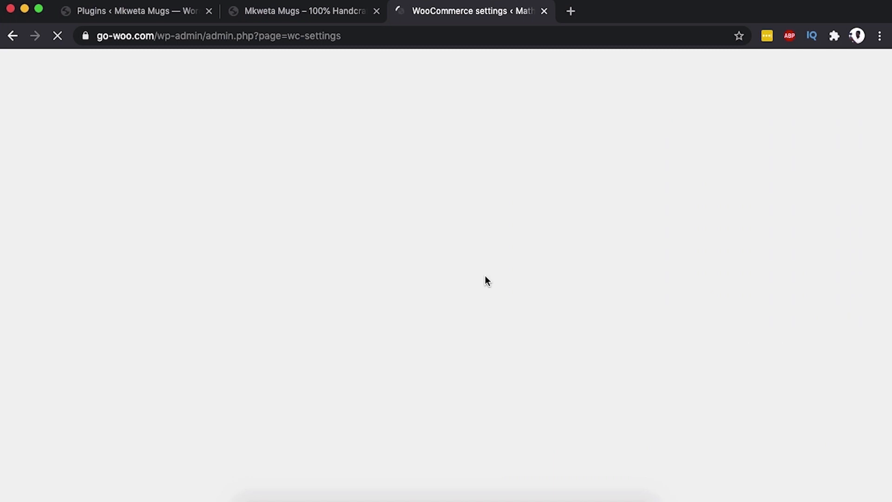
pyautogui.scroll(-5, 578, 276)
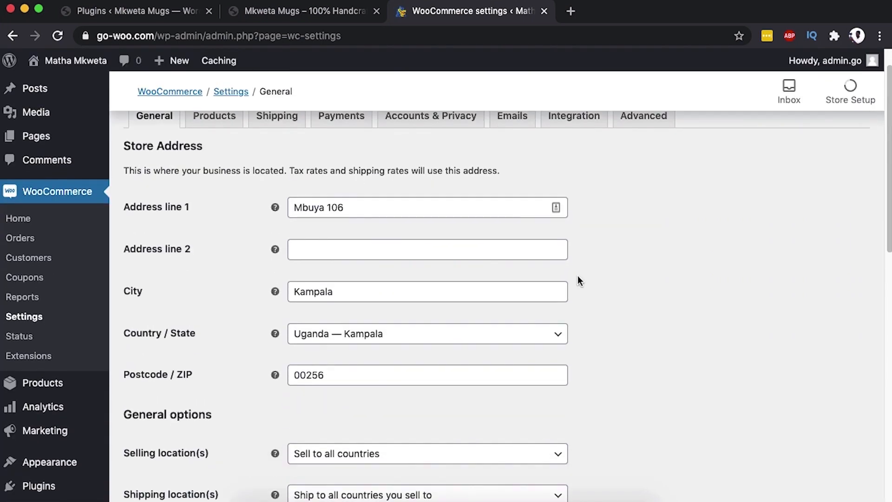
pyautogui.scroll(-6, 579, 274)
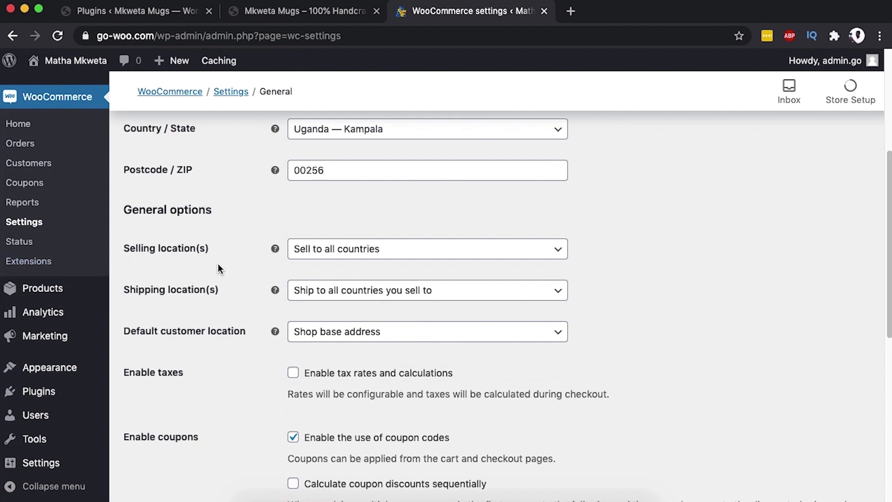
pyautogui.click(418, 255)
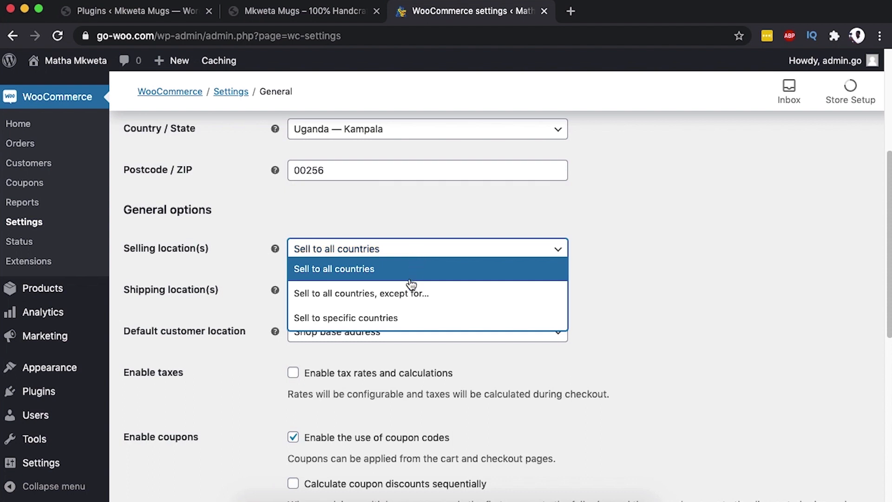
pyautogui.click(405, 318)
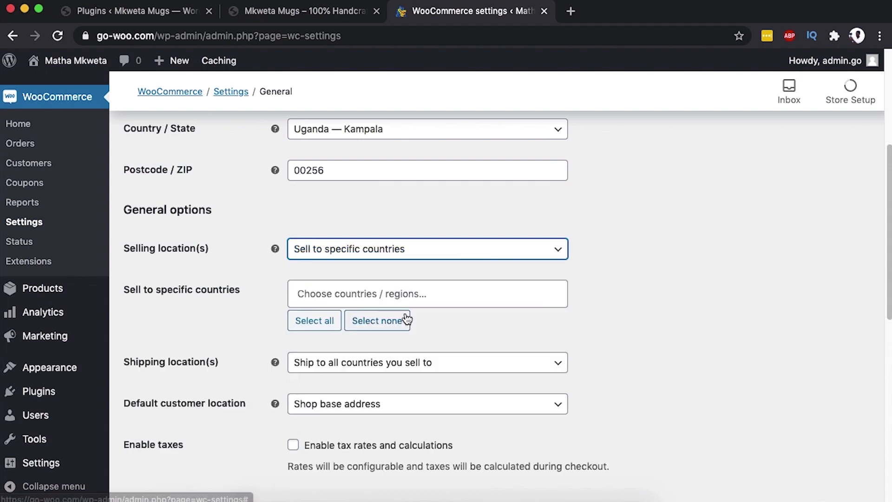
# - Add United States (US), United Kingdom (UK) and New Zealand to the specific countries the store sells to
pyautogui.click(375, 301)
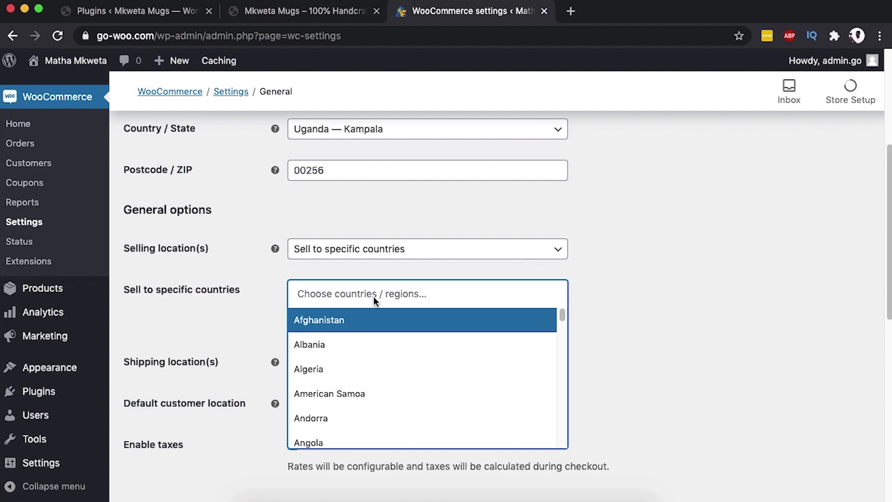
pyautogui.click(365, 295)
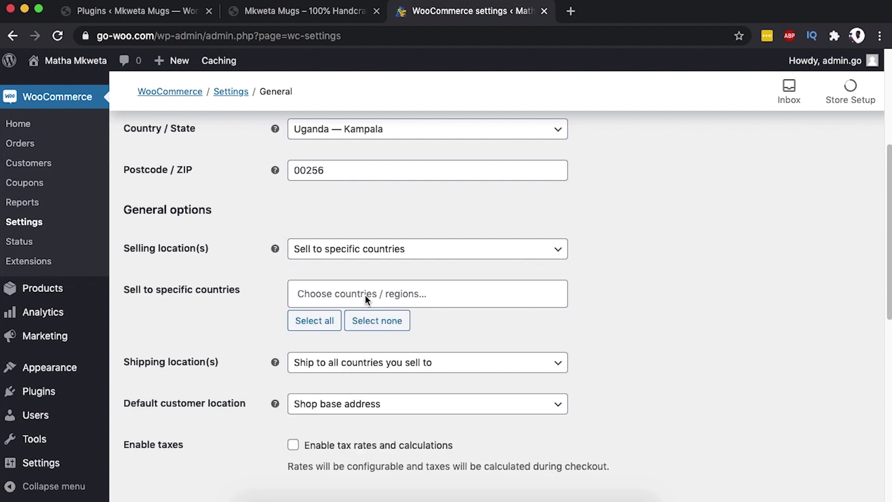
pyautogui.write('unit')
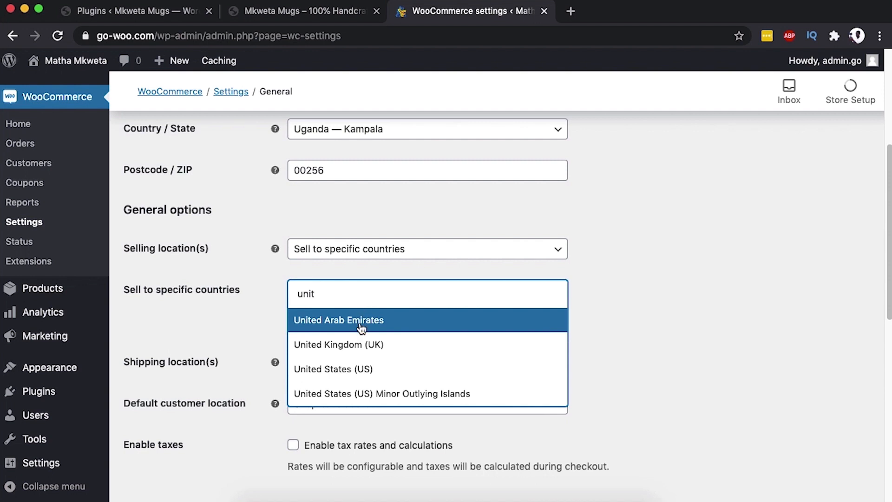
pyautogui.click(355, 369)
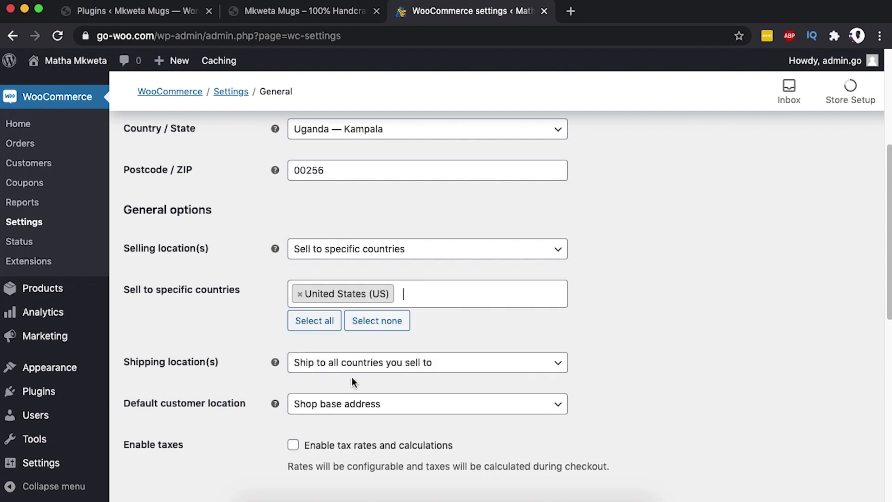
pyautogui.write('un')
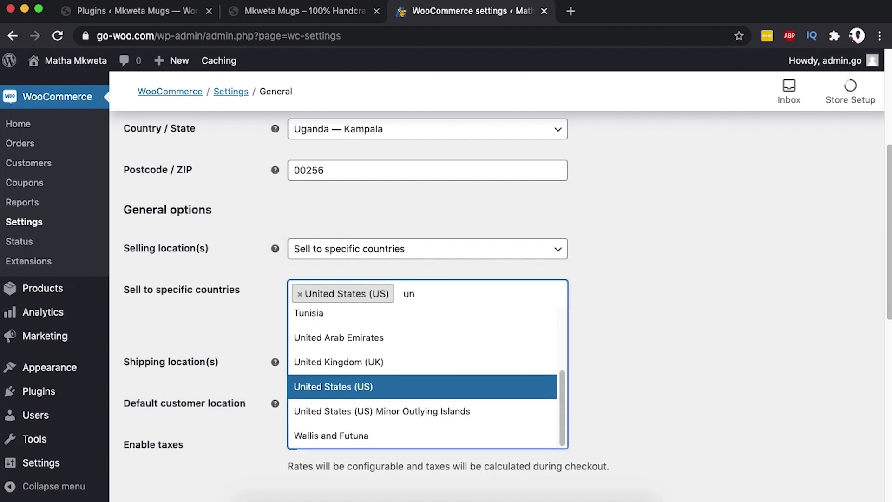
pyautogui.click(339, 363)
pyautogui.write('new')
pyautogui.click(341, 367)
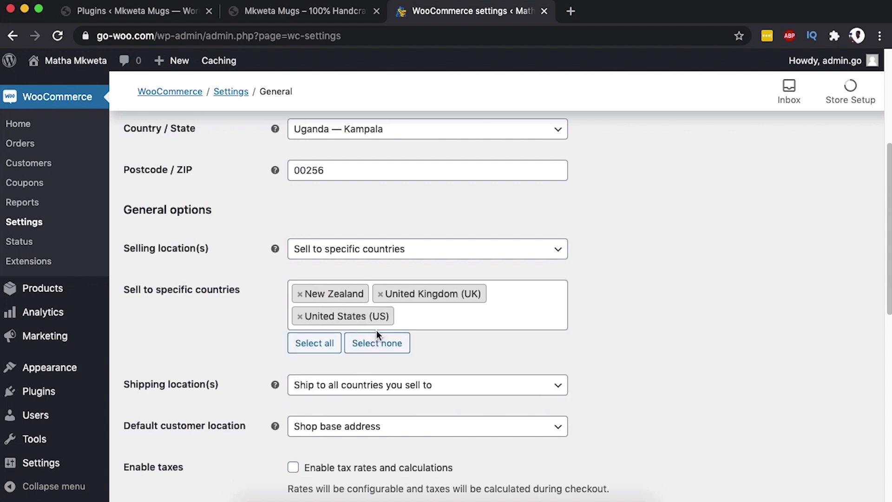
# - Add Canada and Australia to the specific countries the store sells to
pyautogui.write('canada')
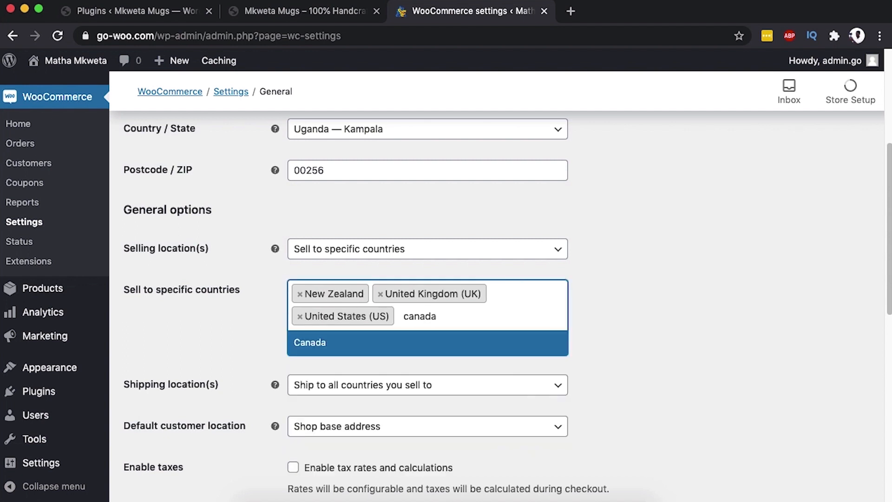
pyautogui.press('Return')
pyautogui.click(421, 312)
pyautogui.write('aust')
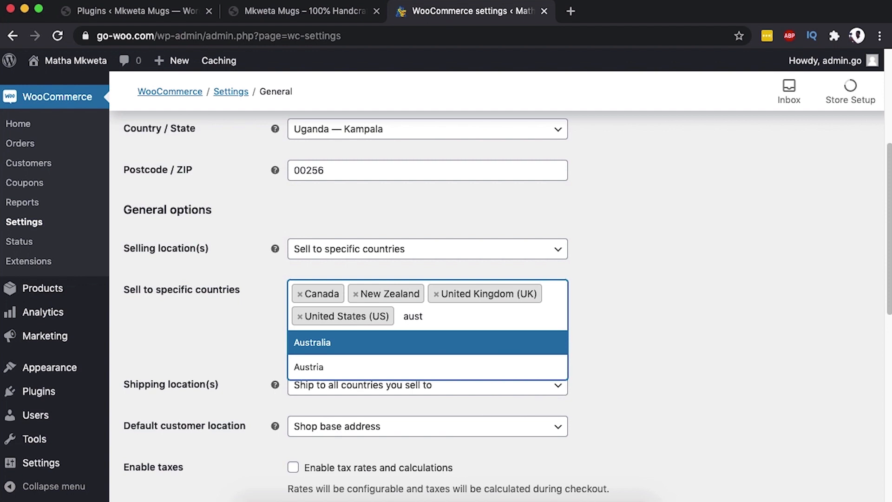
pyautogui.click(396, 344)
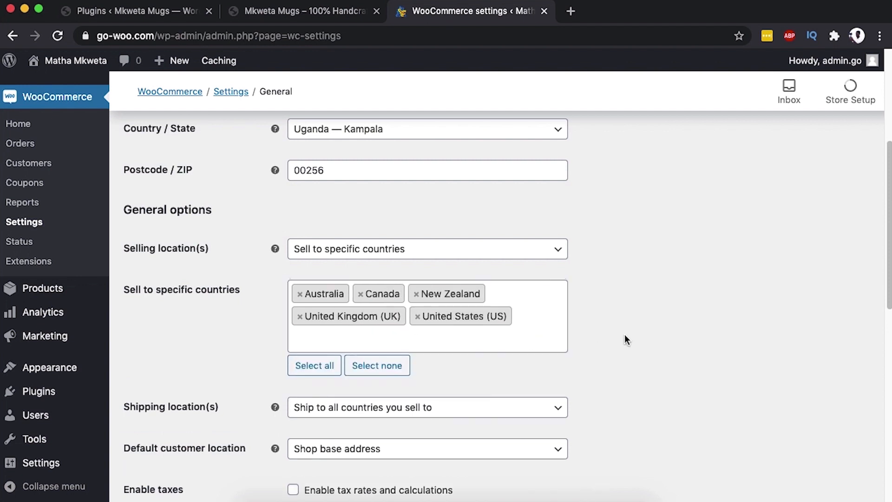
# - Review the shipping, tax, coupon and currency options and save the general settings
pyautogui.scroll(-5, 666, 344)
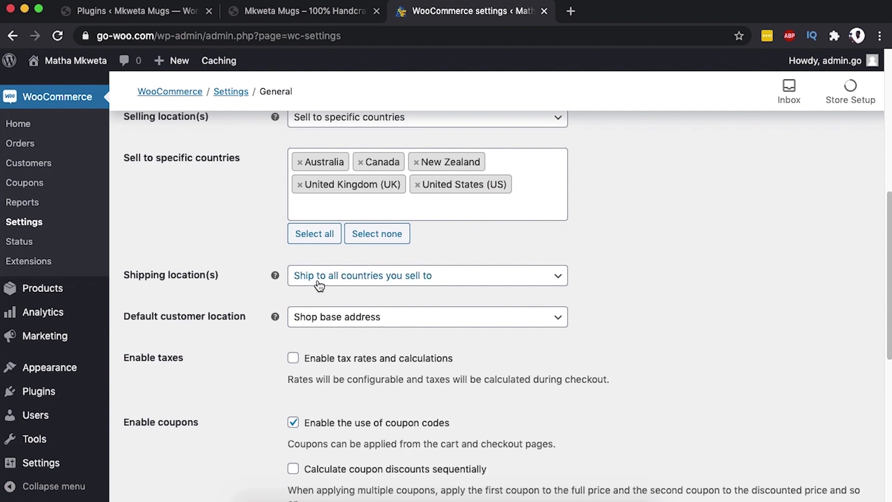
pyautogui.scroll(-3, 640, 320)
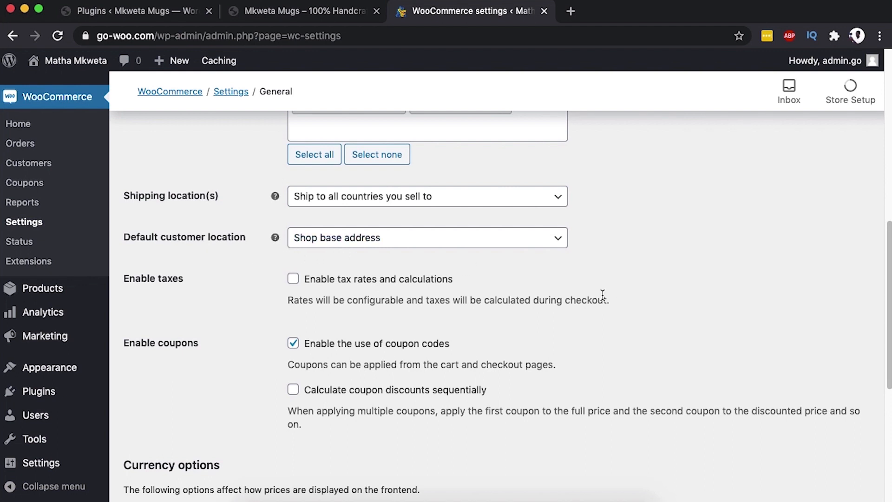
pyautogui.scroll(-2, 603, 296)
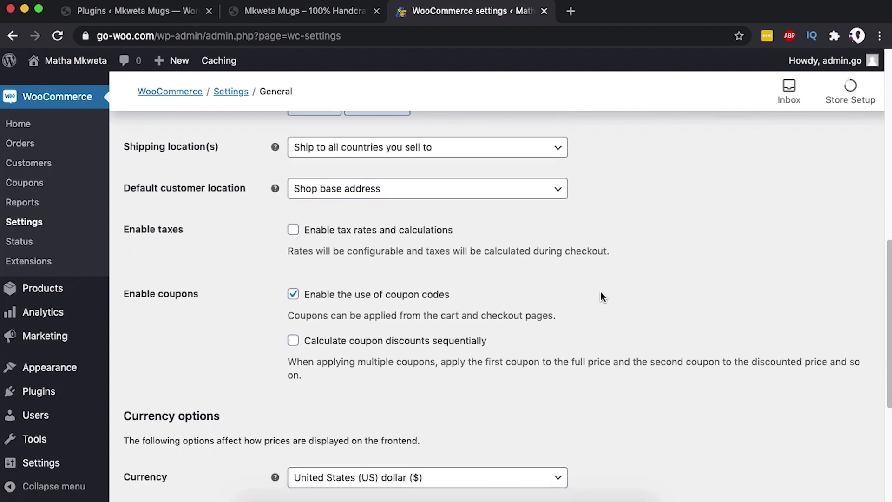
pyautogui.scroll(-8, 601, 294)
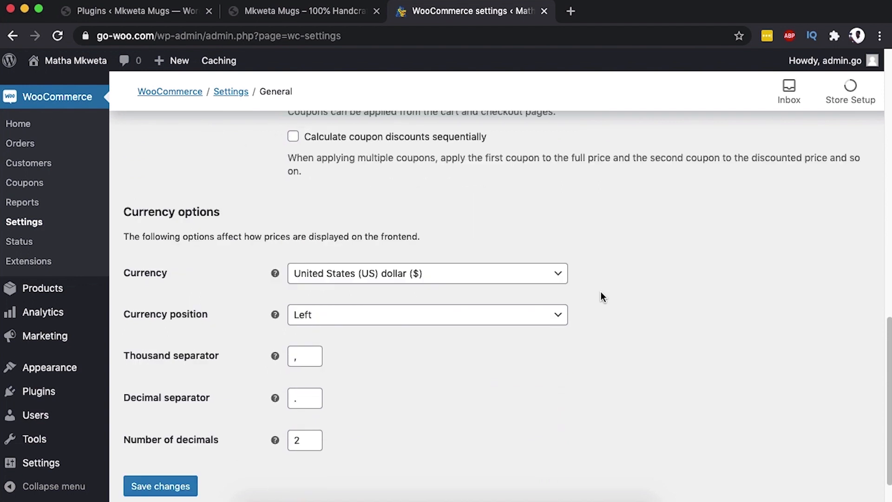
pyautogui.scroll(-2, 601, 292)
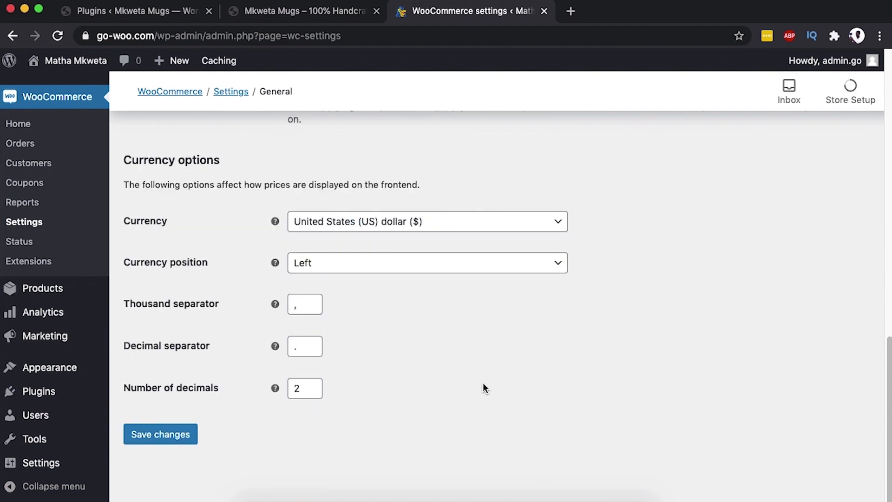
pyautogui.click(177, 436)
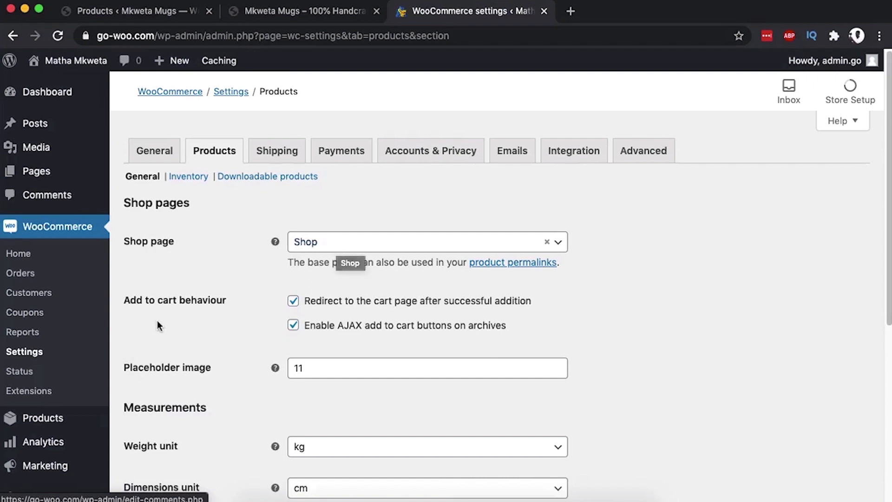
# - Review the general product settings, keeping the redirect to the cart page enabled, and compare them with the add-to-cart buttons on the Mkweta Mugs site
pyautogui.scroll(-1, 161, 302)
pyautogui.click(294, 267)
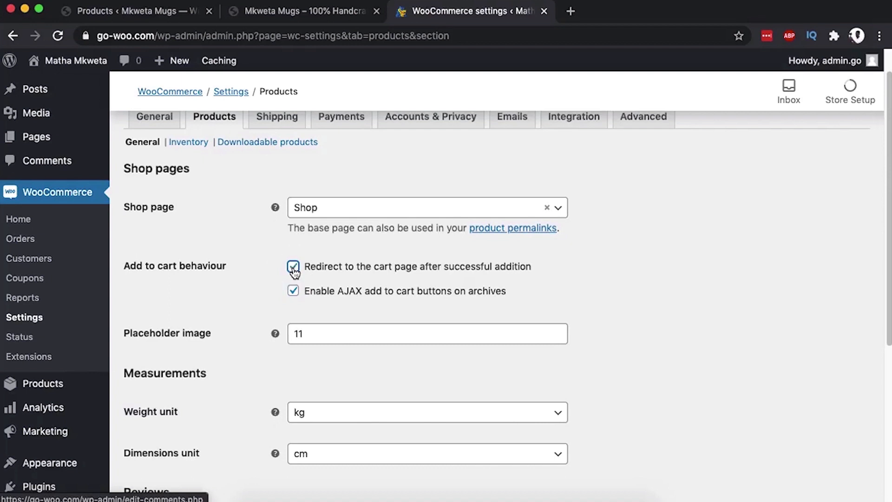
pyautogui.scroll(-1, 203, 309)
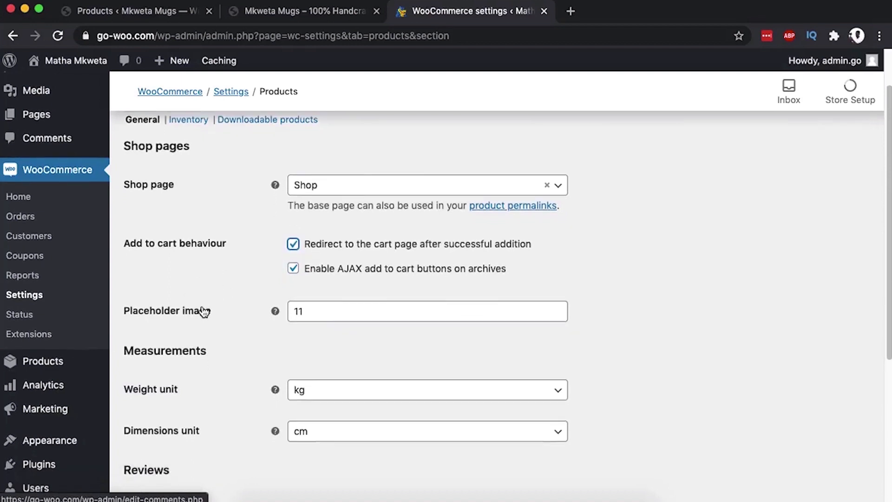
pyautogui.click(324, 11)
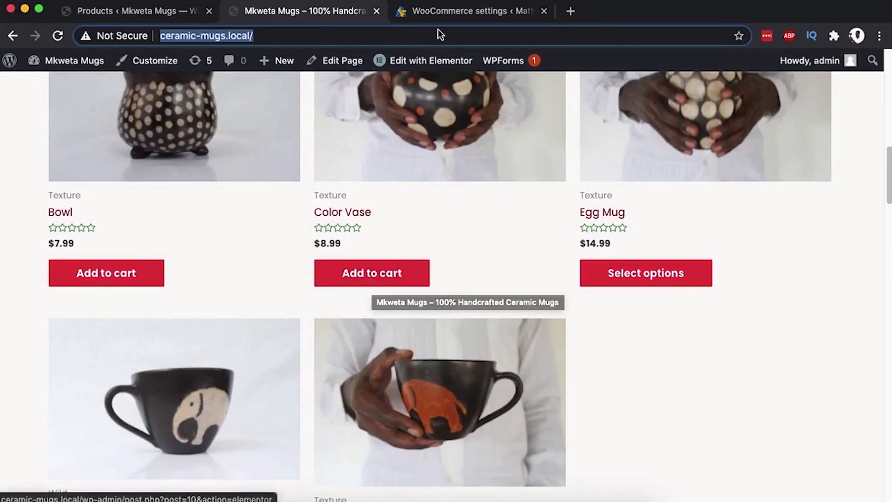
pyautogui.click(437, 11)
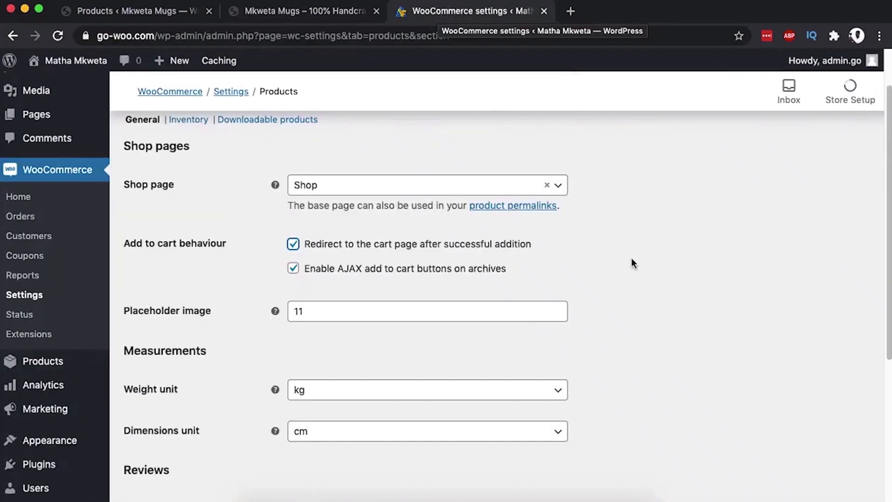
pyautogui.scroll(-5, 614, 244)
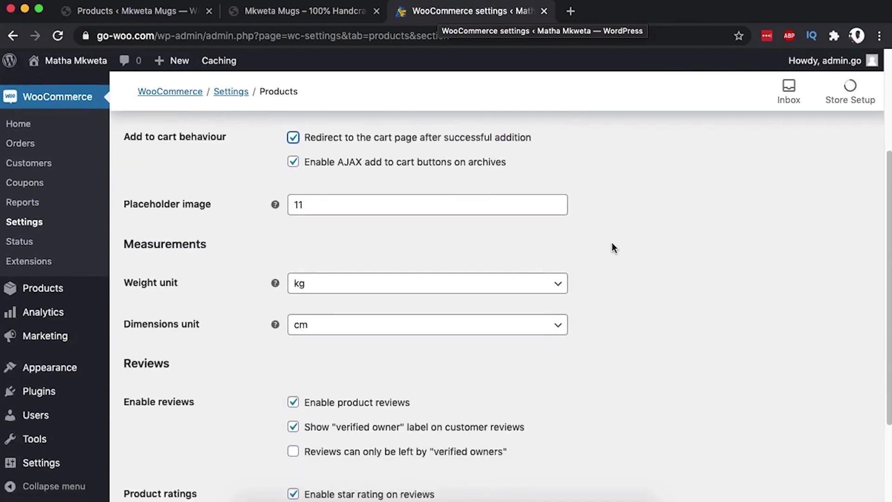
pyautogui.scroll(-3, 605, 278)
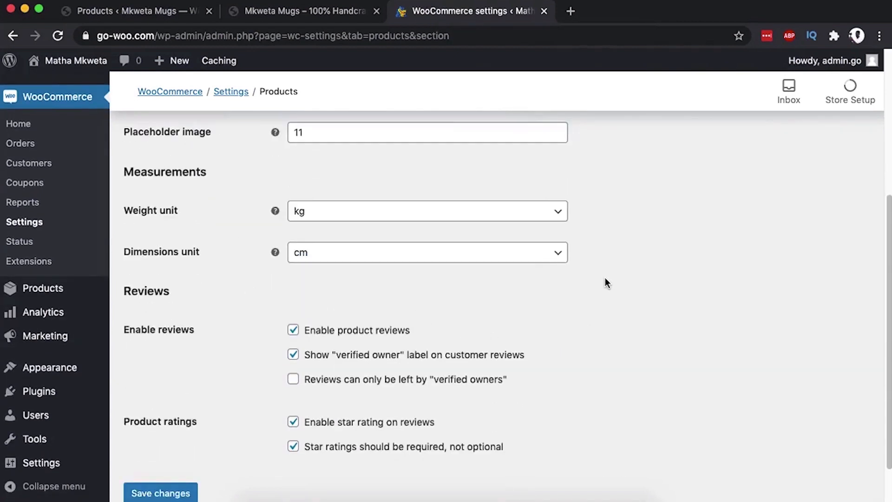
pyautogui.scroll(5, 598, 268)
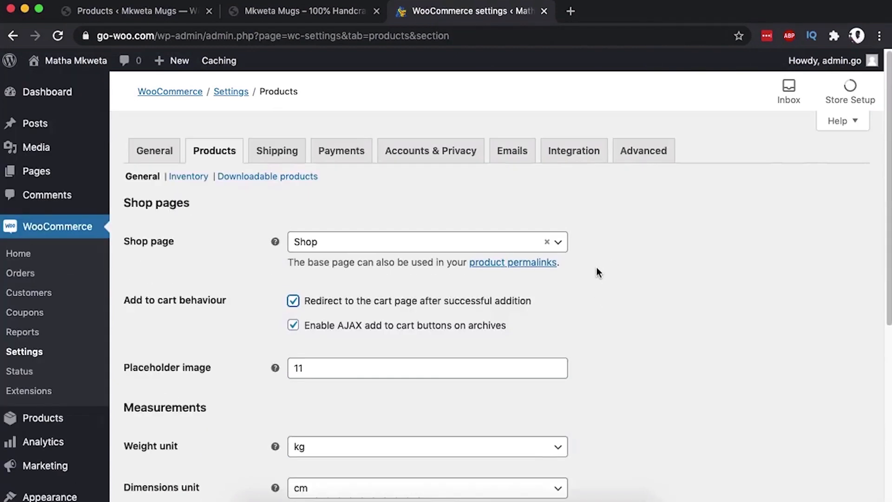
# - Open the inventory settings for products and look over the product listing on the Mkweta Mugs site
pyautogui.click(187, 176)
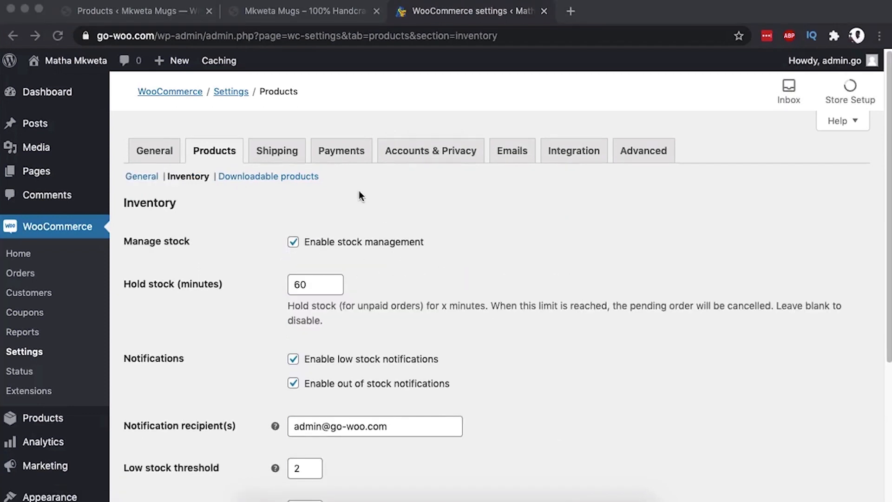
pyautogui.hotkey('ctrl', 'shift', 'Tab')
pyautogui.scroll(5, 548, 274)
pyautogui.scroll(-4, 549, 277)
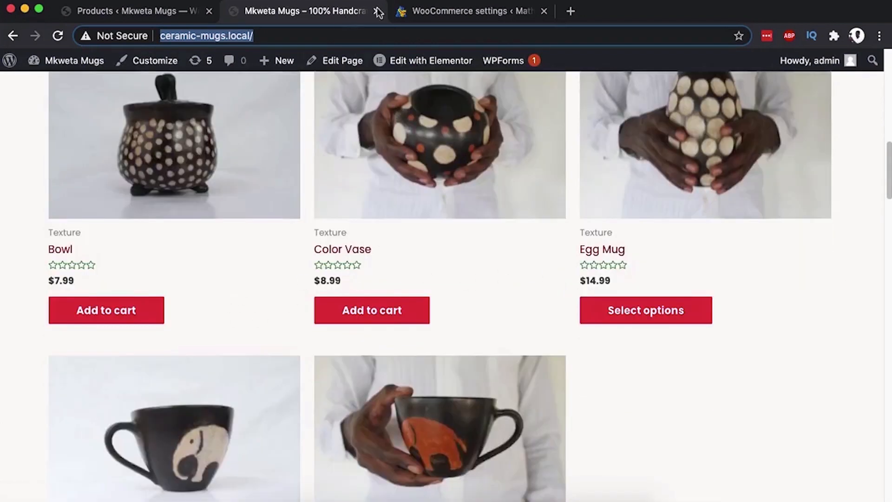
pyautogui.click(418, 12)
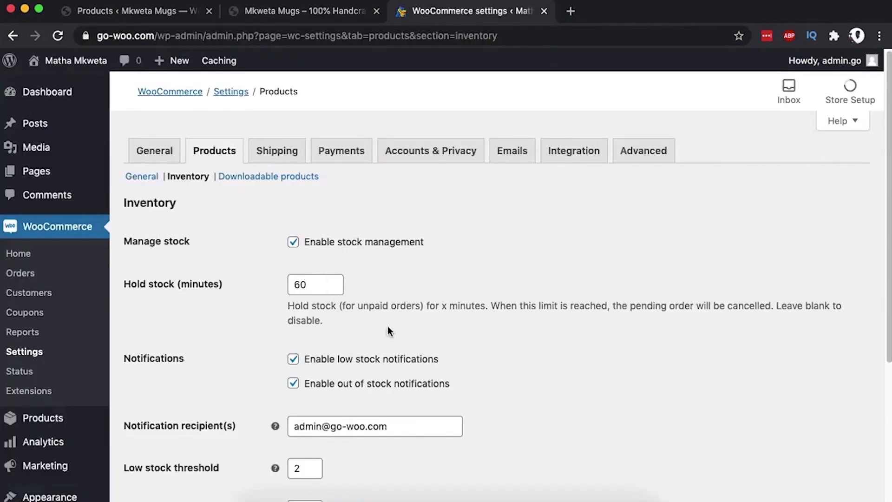
# - Examine the inventory's stock notification options, notification recipient, stock thresholds and stock display format
pyautogui.scroll(-2, 475, 285)
pyautogui.scroll(-1, 474, 287)
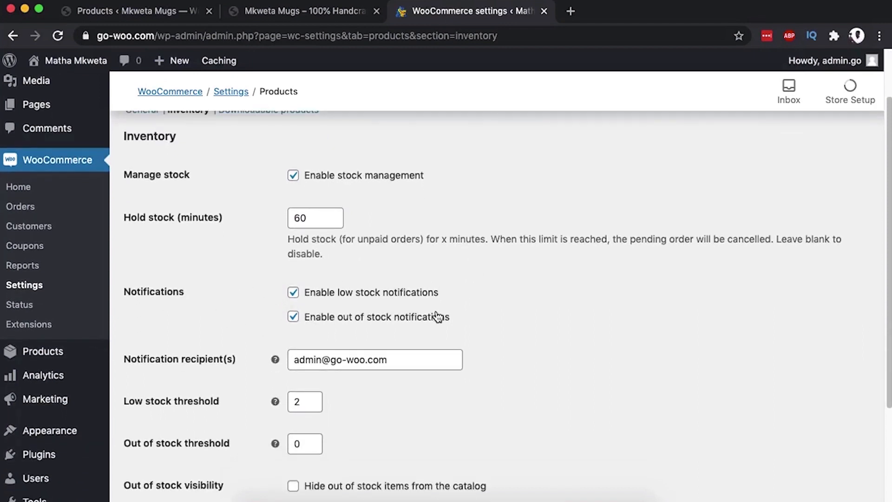
pyautogui.scroll(-1, 480, 309)
pyautogui.scroll(-3, 486, 298)
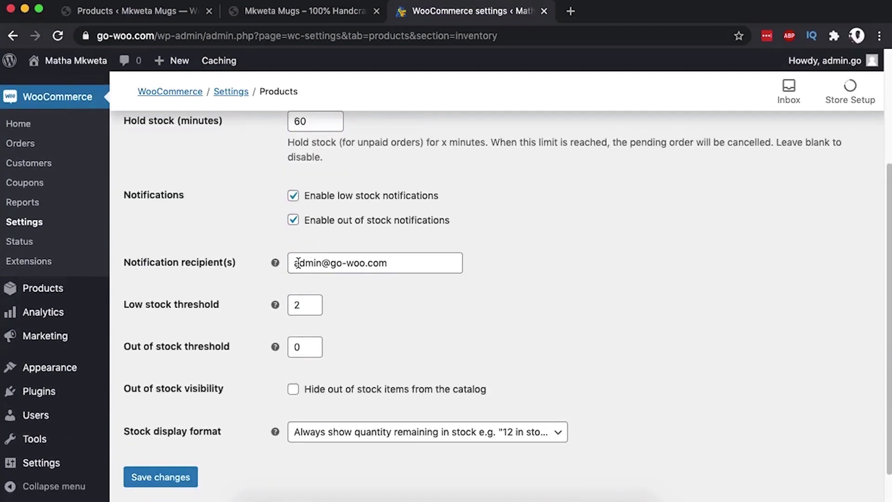
pyautogui.moveTo(294, 262); pyautogui.dragTo(384, 262)
pyautogui.click(393, 261)
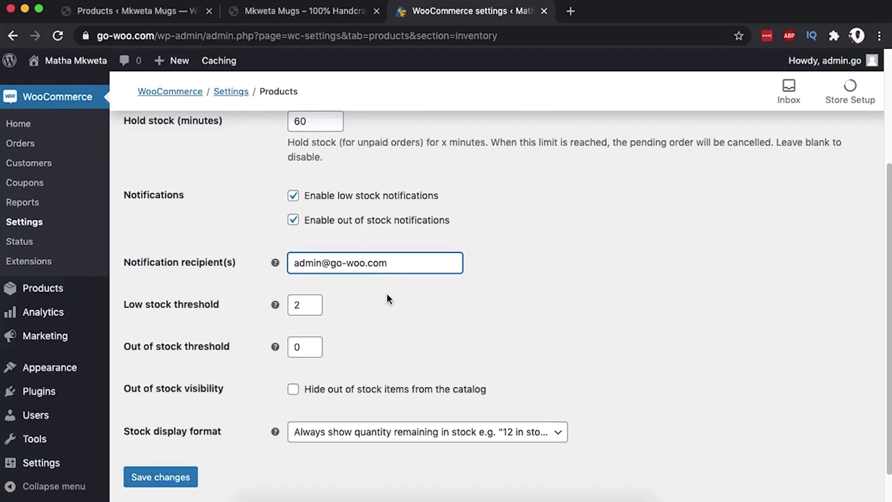
# - Open the downloadable products settings and review the file download method, access restriction and filename options
pyautogui.scroll(-1, 388, 348)
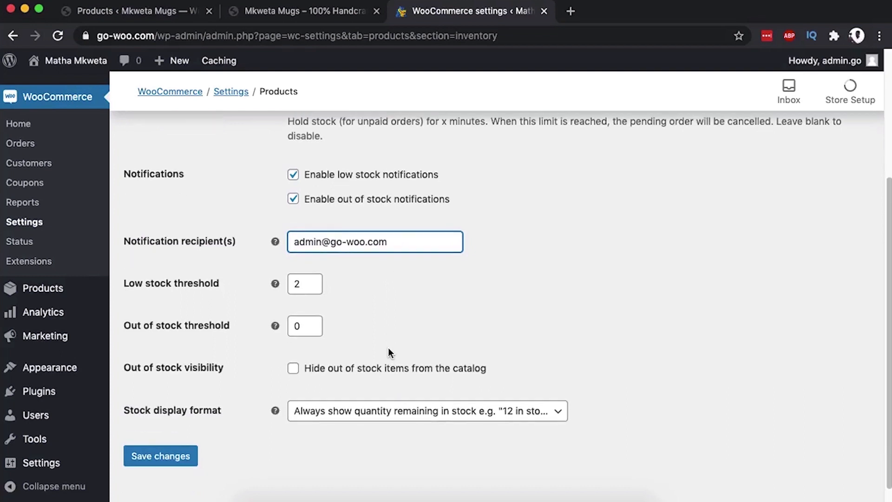
pyautogui.scroll(5, 325, 279)
pyautogui.click(247, 177)
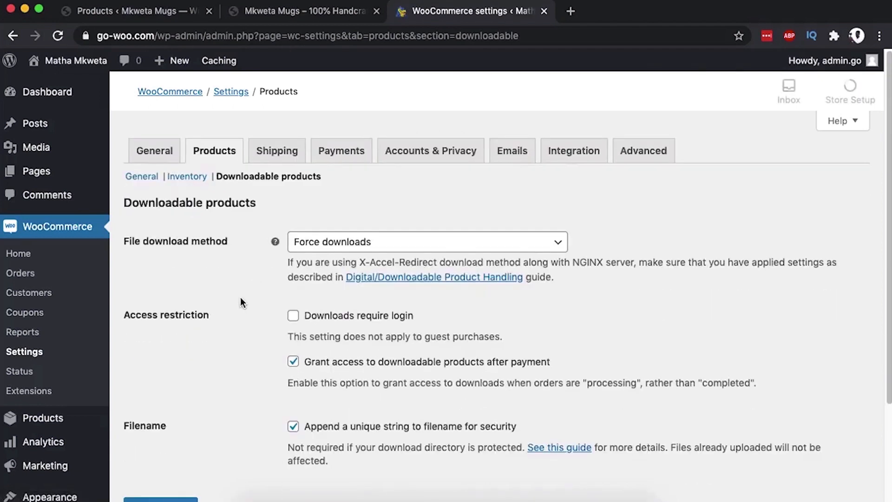
pyautogui.scroll(-1, 237, 293)
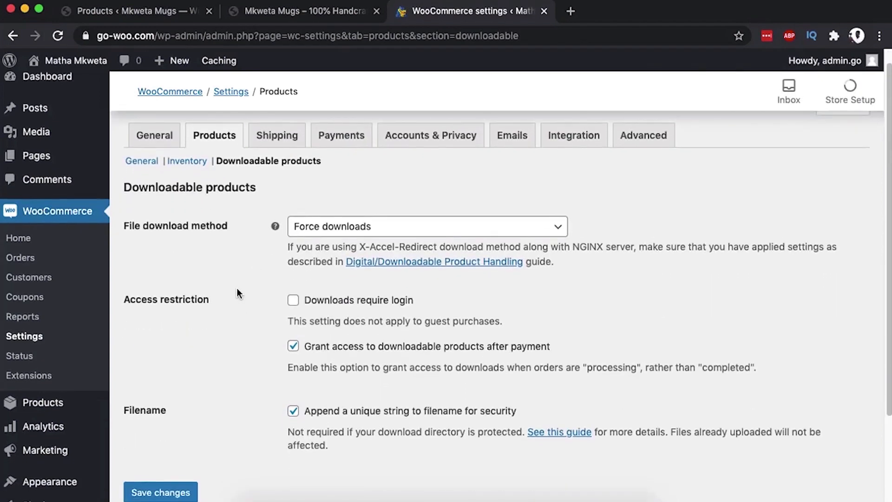
pyautogui.scroll(-1, 237, 292)
pyautogui.scroll(1, 232, 312)
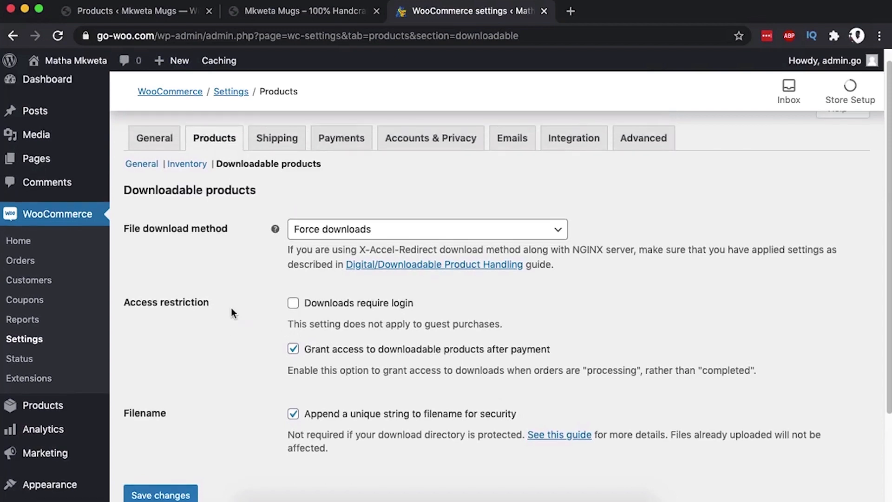
# - Open the store's shipping zones settings and read the description of what a shipping zone is
pyautogui.click(263, 140)
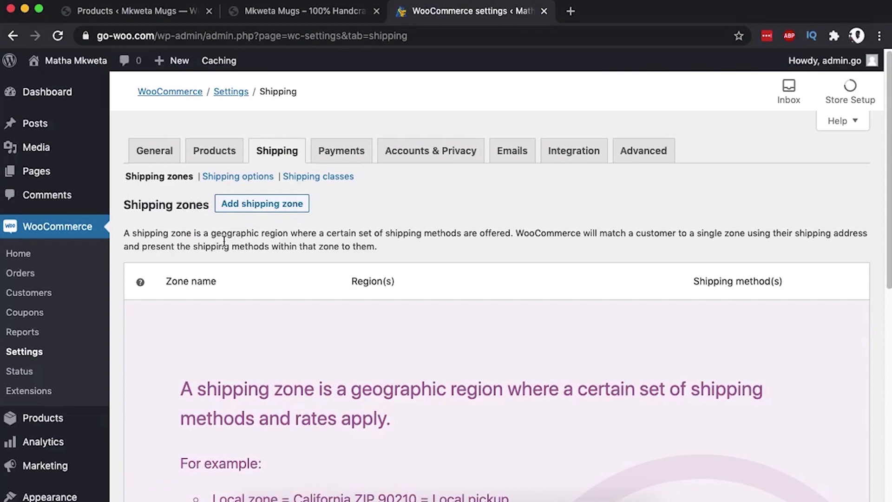
pyautogui.click(219, 231)
pyautogui.moveTo(218, 231); pyautogui.dragTo(308, 233)
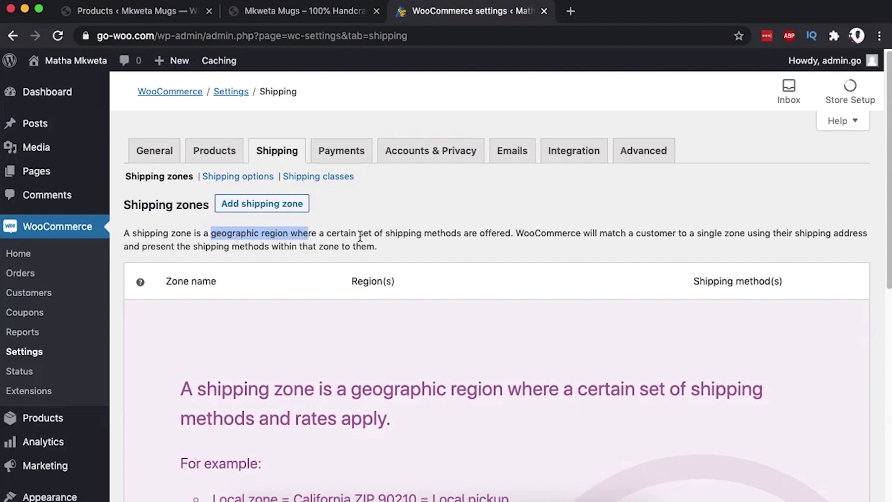
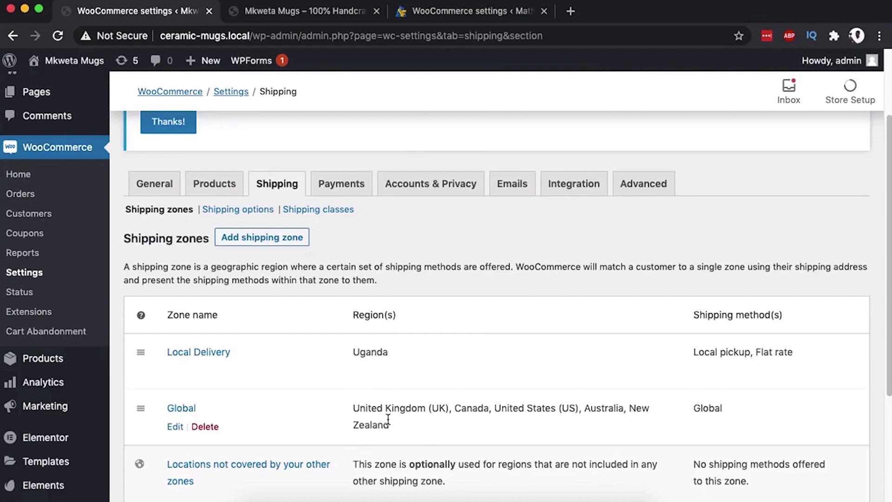
# - Start a new shipping zone on go-woo.com and look over the existing shipping zones of the Mkweta Mugs store for reference
pyautogui.click(287, 19)
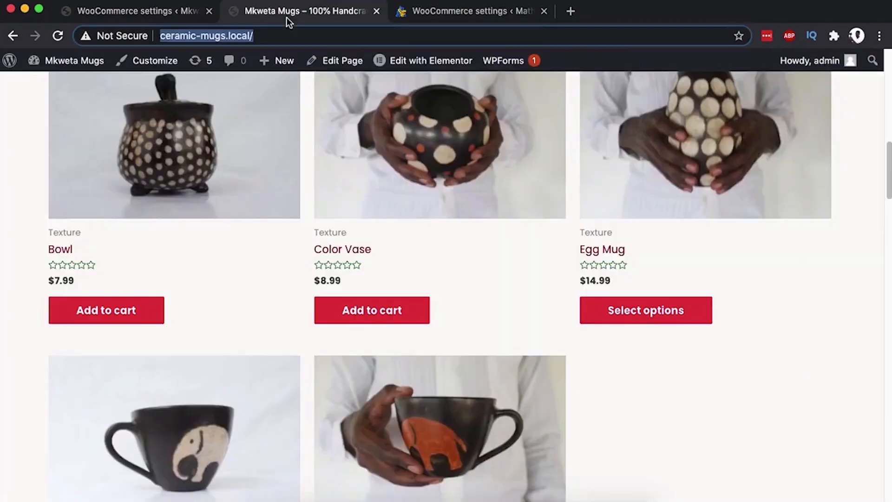
pyautogui.click(434, 12)
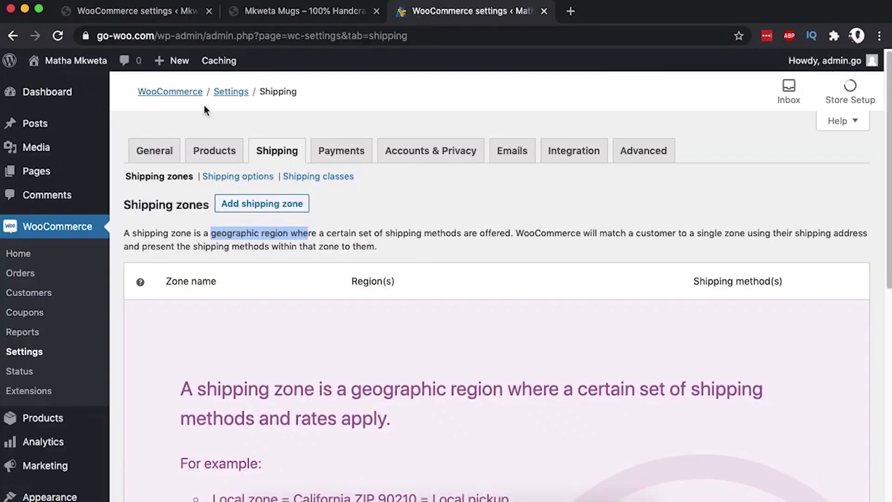
pyautogui.click(262, 204)
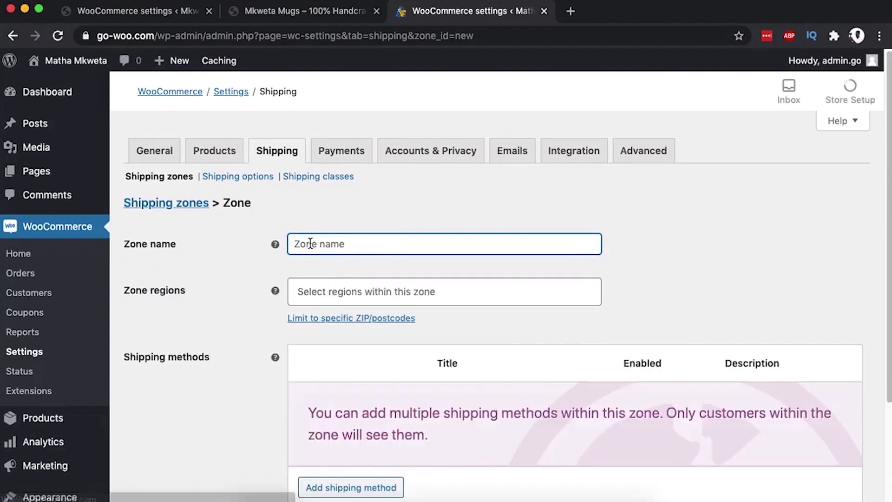
pyautogui.click(302, 12)
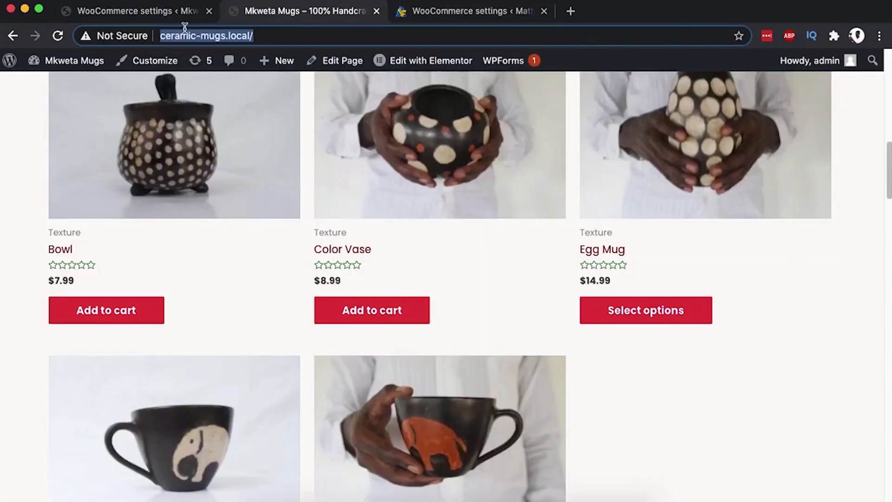
pyautogui.click(135, 14)
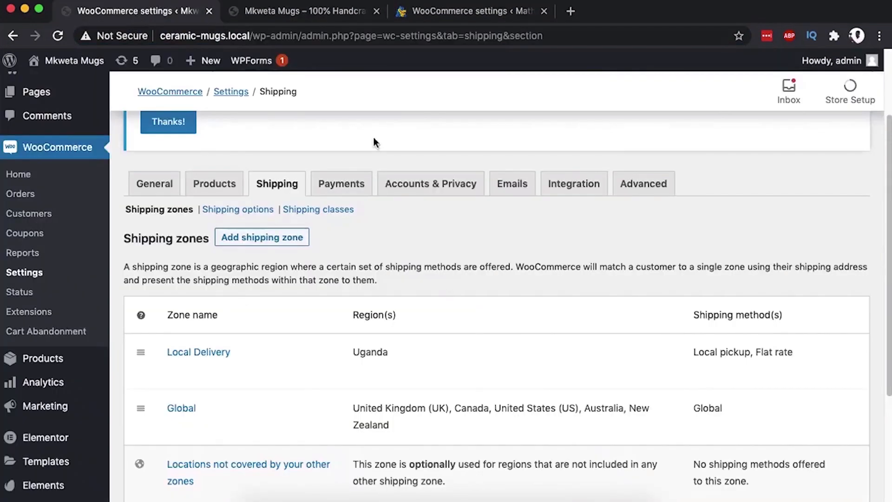
pyautogui.click(428, 13)
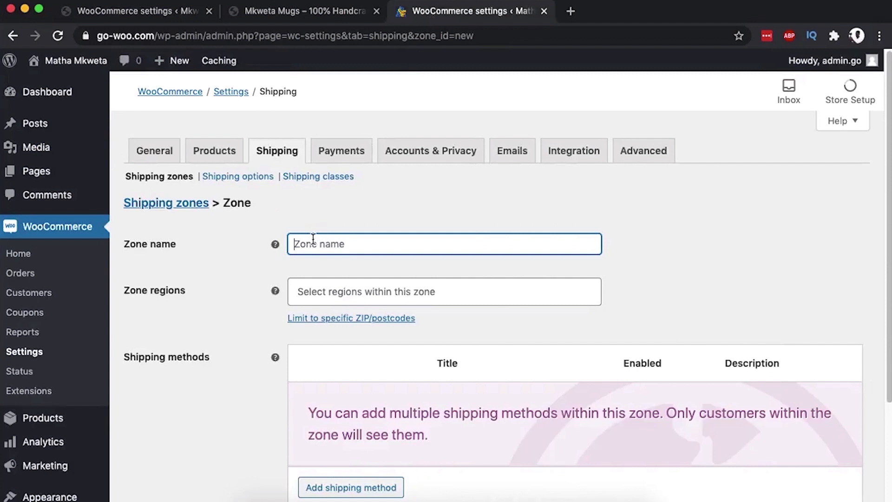
# - Try to name the new shipping zone Local Delivery and assign Uganda as its region
pyautogui.write('Local Deliv')
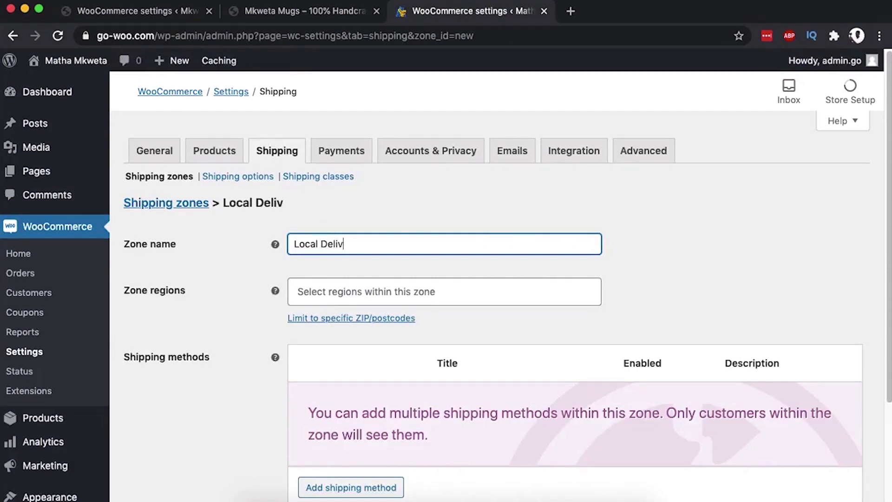
pyautogui.write('erzy')
pyautogui.click(358, 294)
pyautogui.write('Uga')
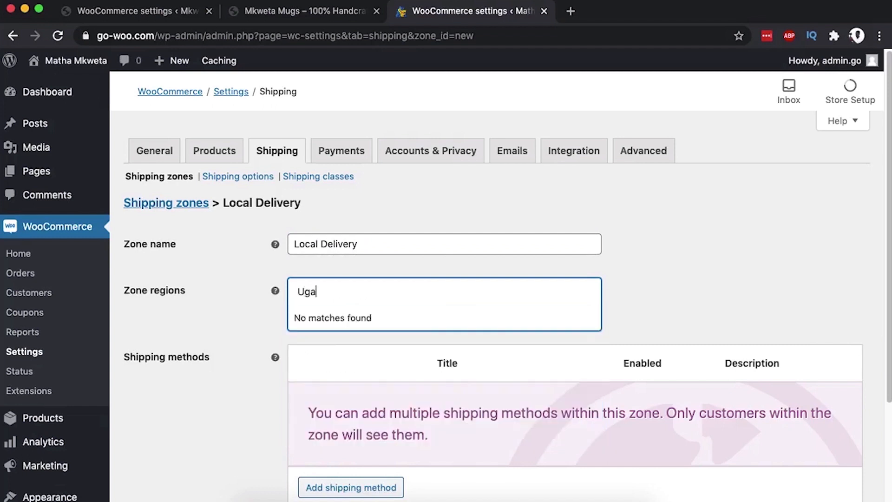
pyautogui.write('nda')
pyautogui.click(252, 324)
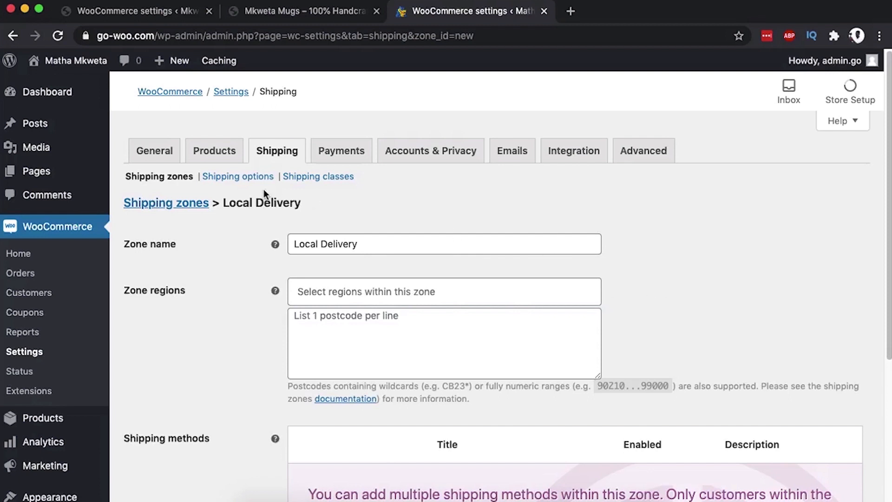
# - In the store's general settings, add Uganda to the specific countries it sells to and save the changes
pyautogui.click(146, 152)
pyautogui.click(548, 181)
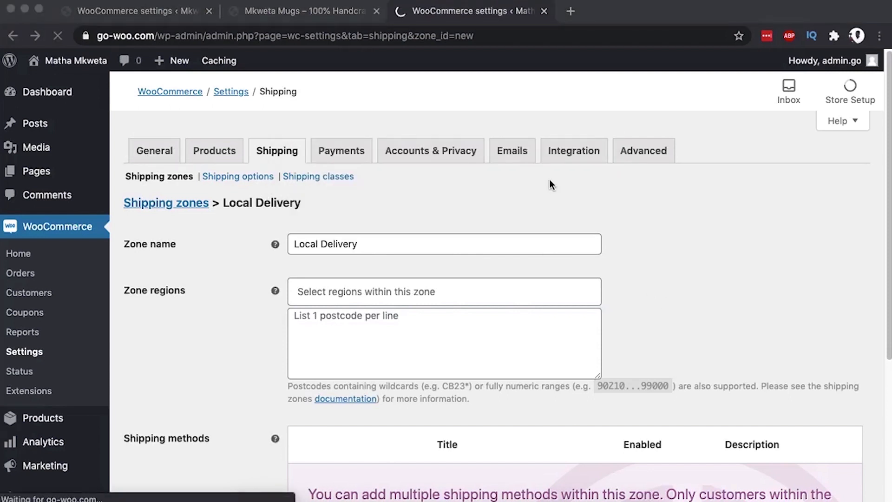
pyautogui.scroll(-5, 446, 246)
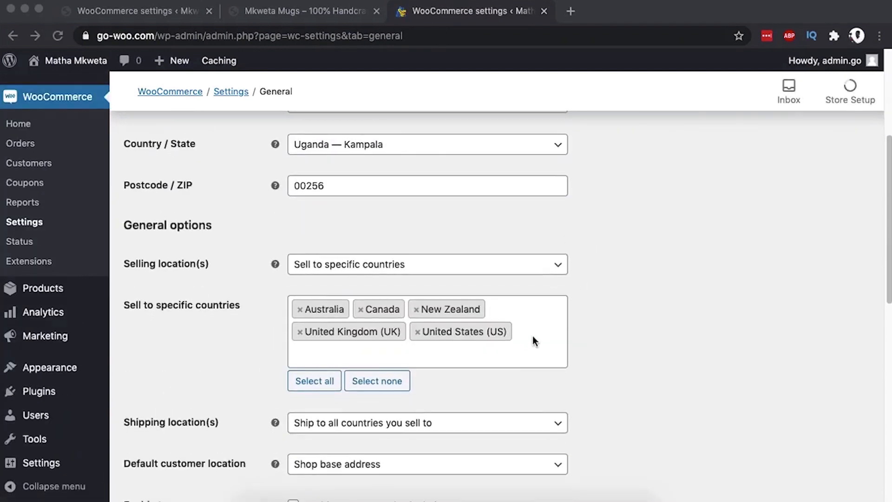
pyautogui.click(529, 336)
pyautogui.write('ugan')
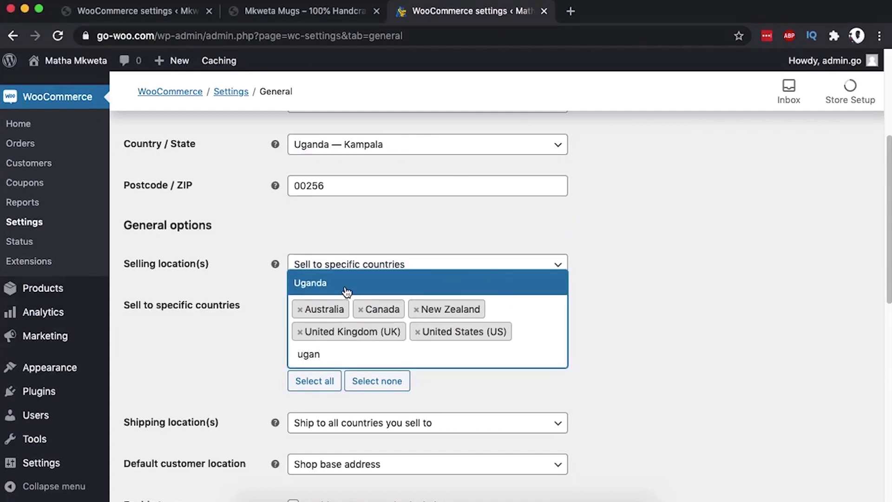
pyautogui.click(346, 288)
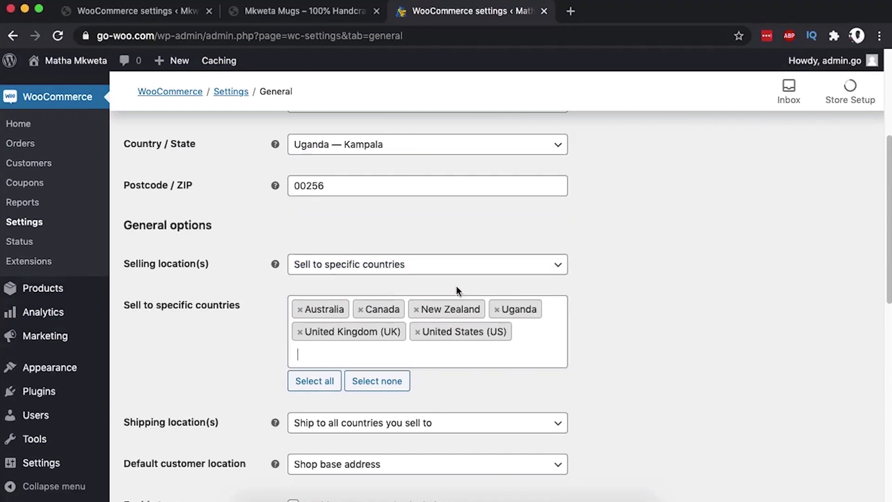
pyautogui.scroll(-5, 627, 300)
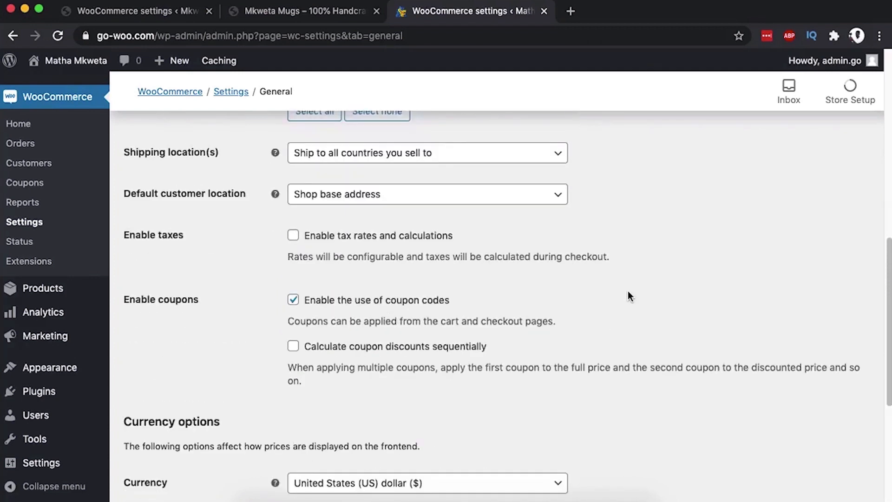
pyautogui.scroll(6, 628, 292)
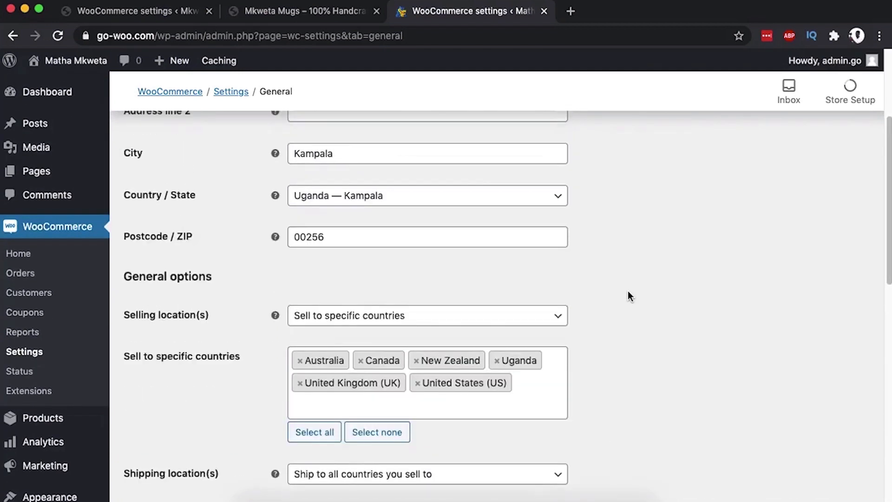
pyautogui.scroll(3, 628, 291)
pyautogui.scroll(-7, 628, 291)
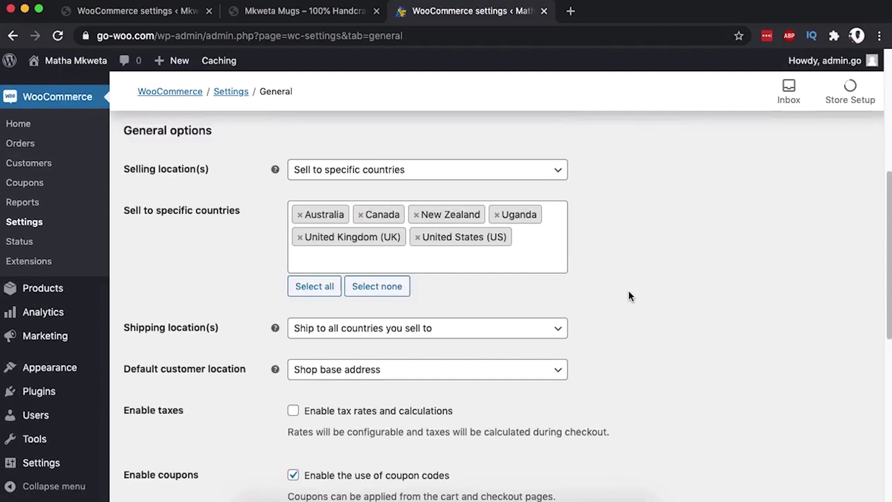
pyautogui.scroll(-3, 224, 375)
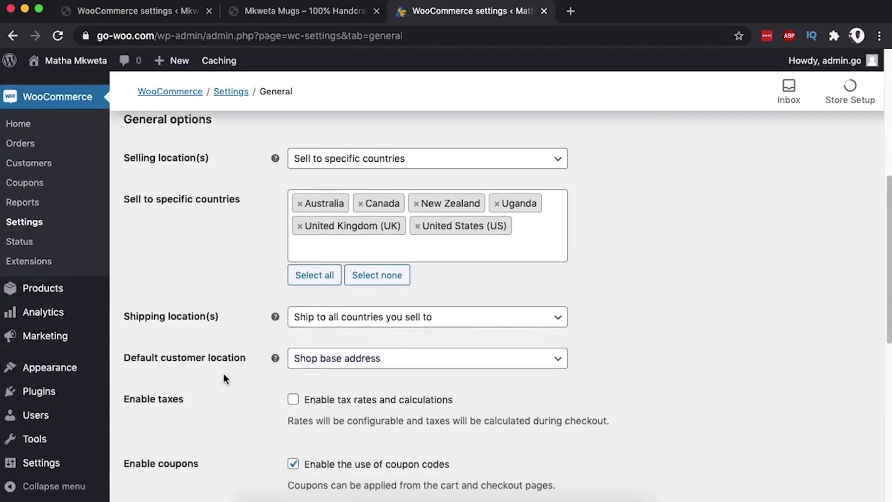
pyautogui.scroll(-10, 224, 377)
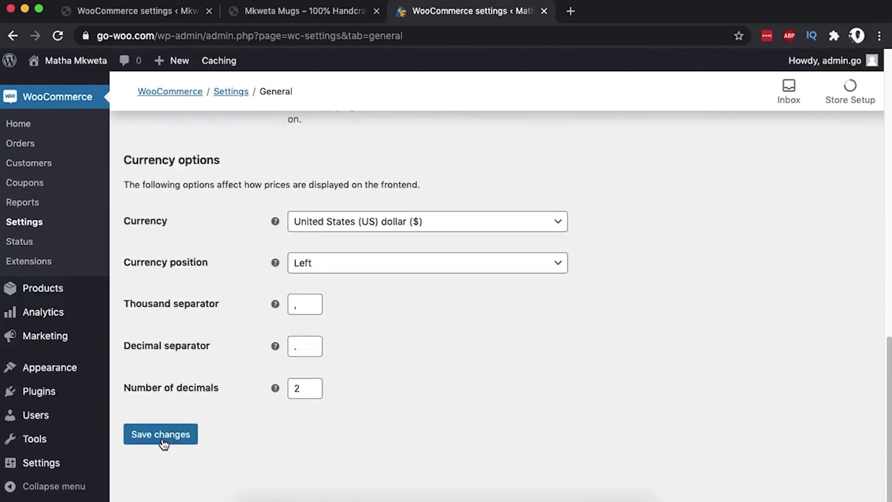
pyautogui.click(161, 437)
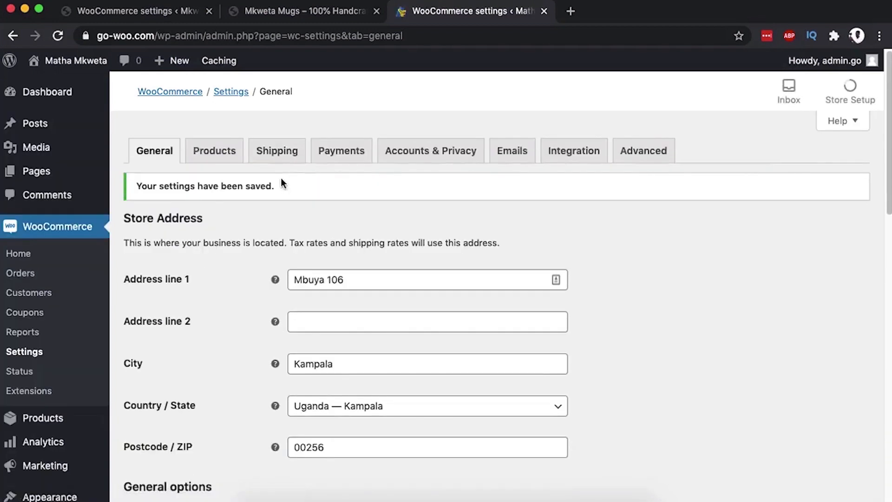
# - Add a new shipping zone named Local Delivery and set its region to Uganda
pyautogui.click(279, 152)
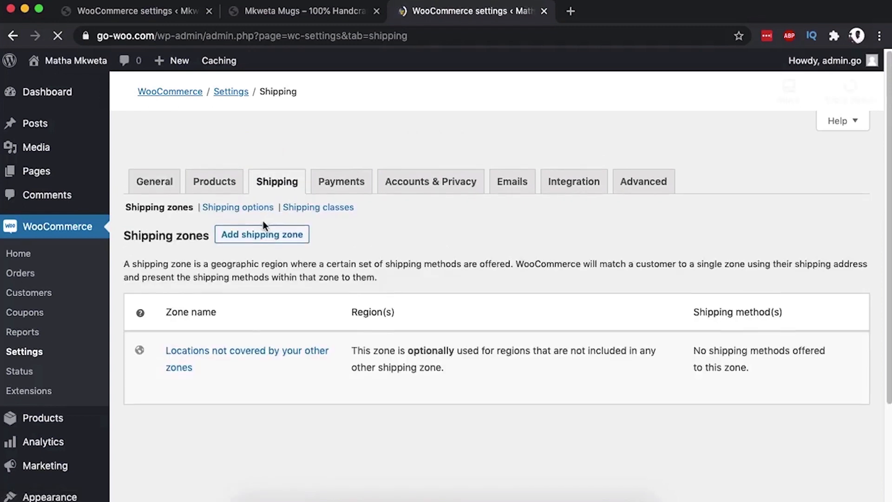
pyautogui.click(247, 207)
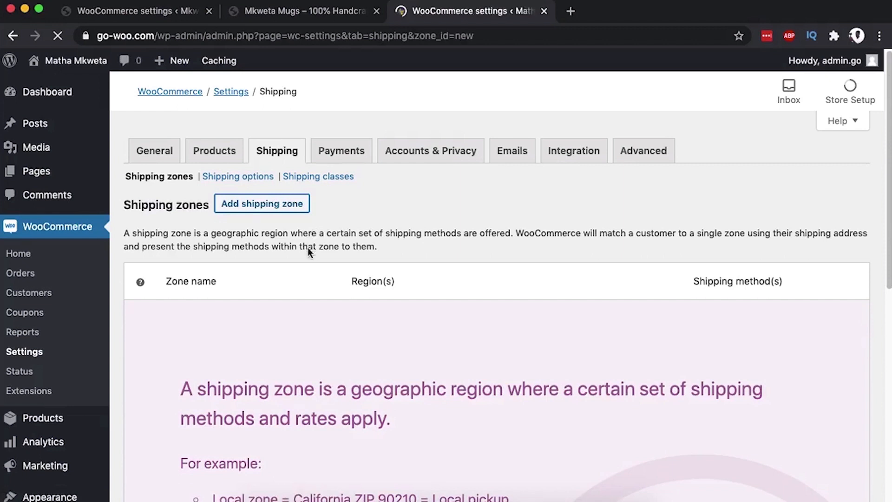
pyautogui.click(321, 245)
pyautogui.write('Local ')
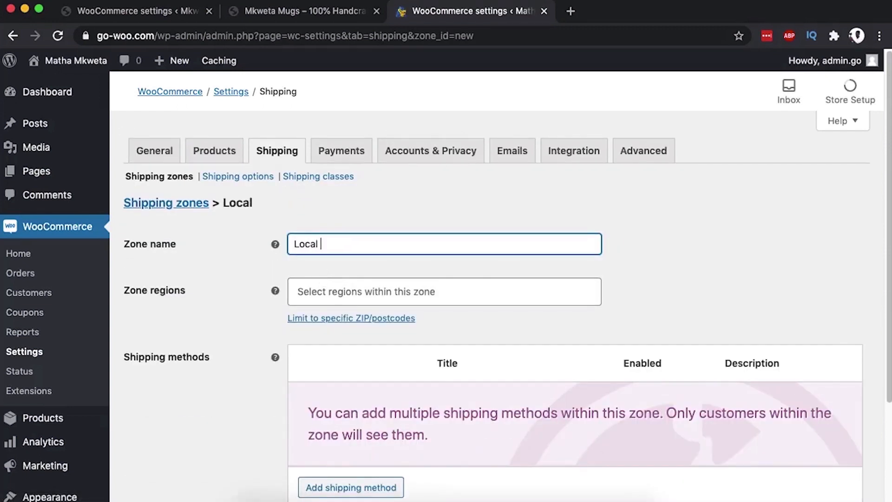
pyautogui.write('Delivery')
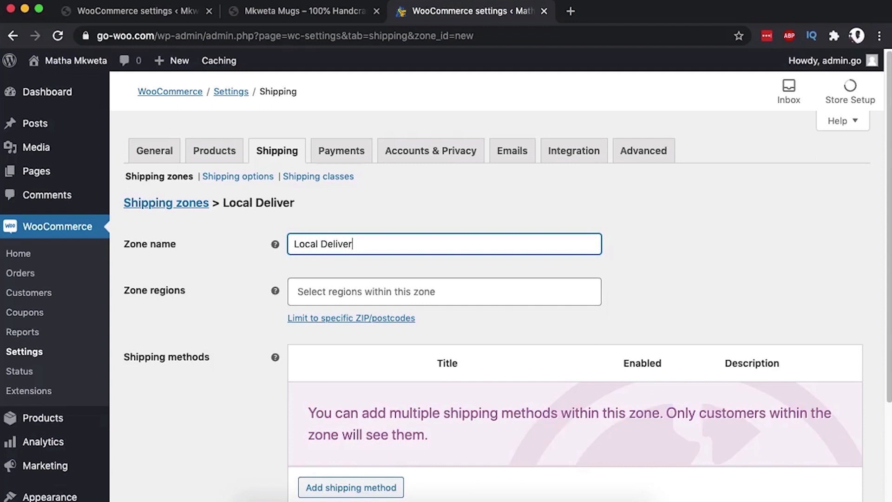
pyautogui.click(300, 291)
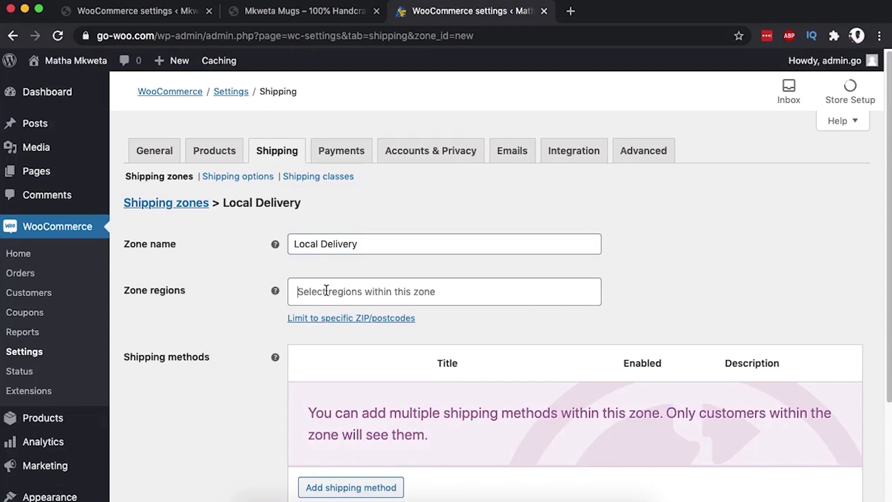
pyautogui.write('ug')
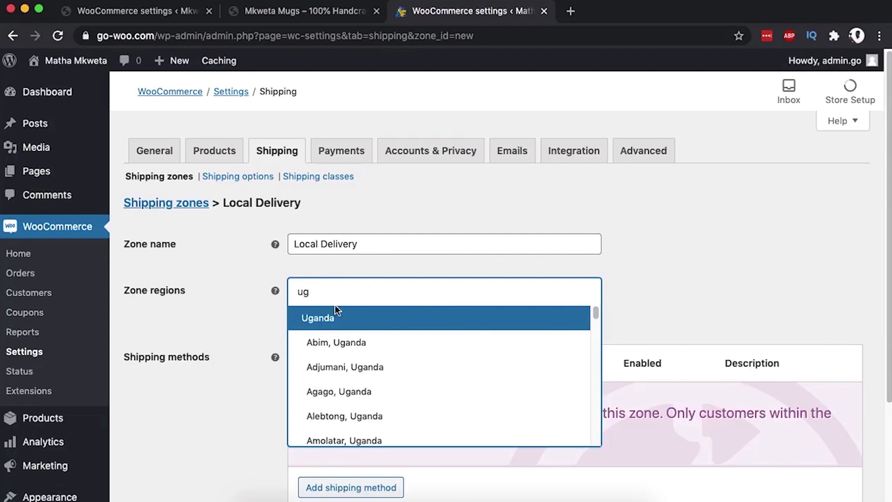
pyautogui.click(335, 307)
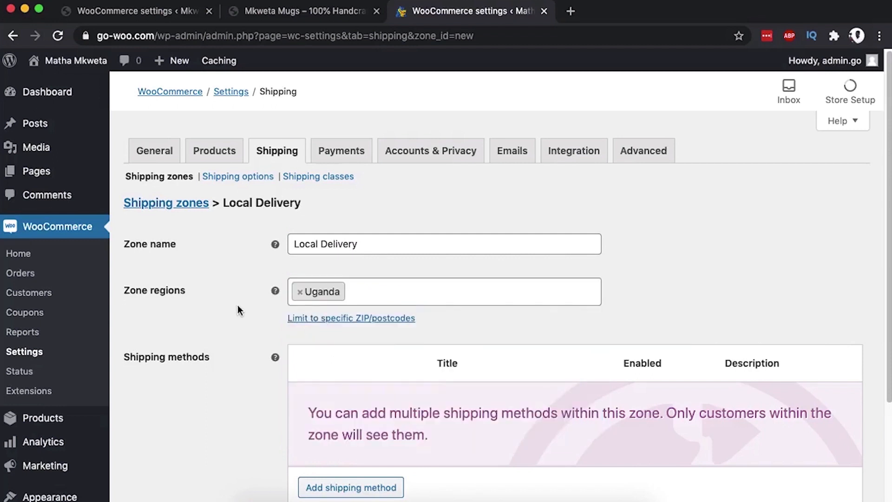
# - Add Local pickup as a shipping method for the Local Delivery zone
pyautogui.scroll(-3, 231, 283)
pyautogui.click(354, 405)
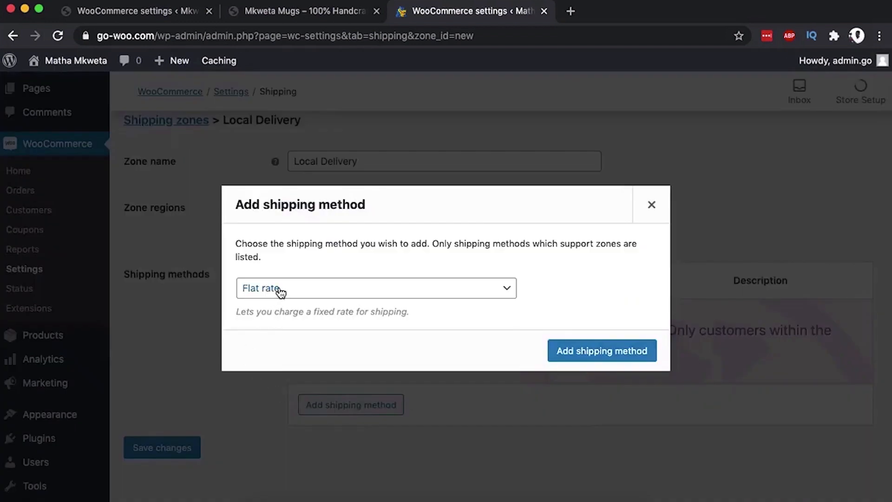
pyautogui.click(279, 290)
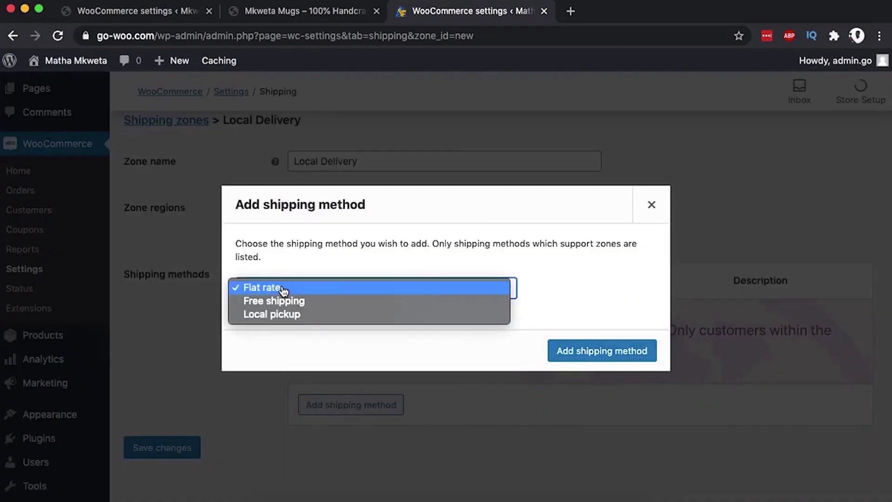
pyautogui.click(285, 317)
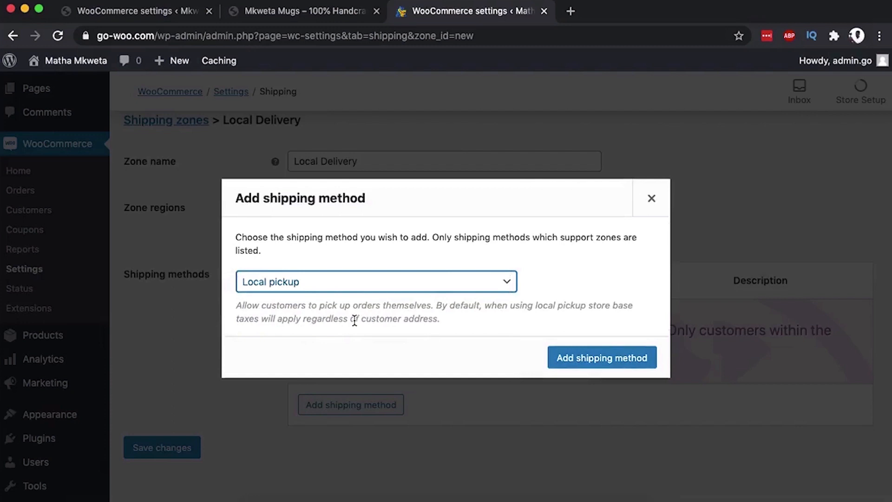
pyautogui.click(559, 357)
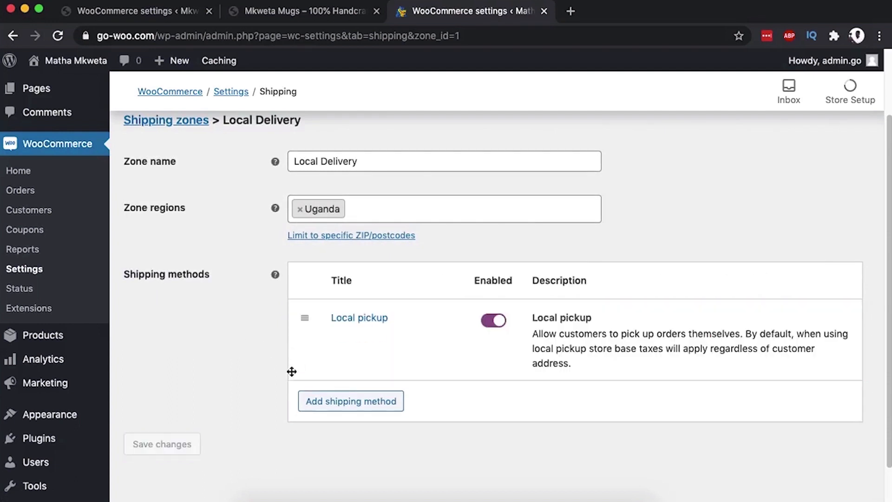
# - Add Flat rate as a second shipping method for the Local Delivery zone
pyautogui.click(350, 402)
pyautogui.click(286, 292)
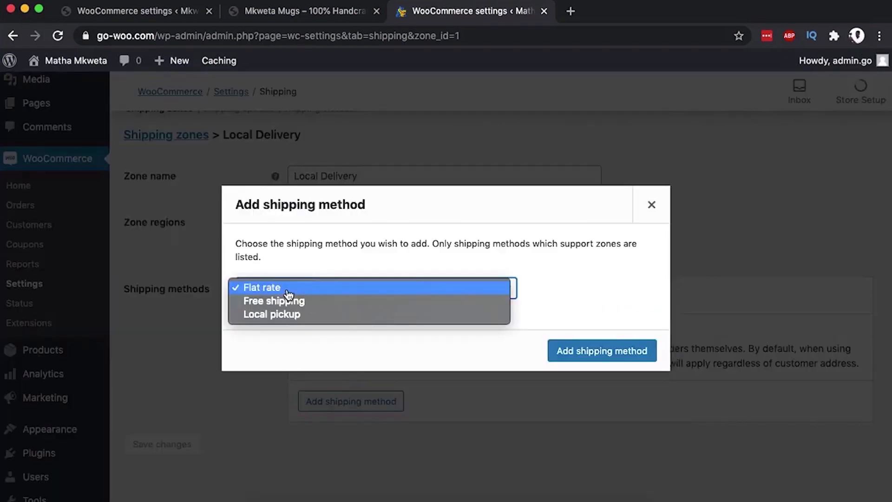
pyautogui.click(322, 292)
pyautogui.click(584, 354)
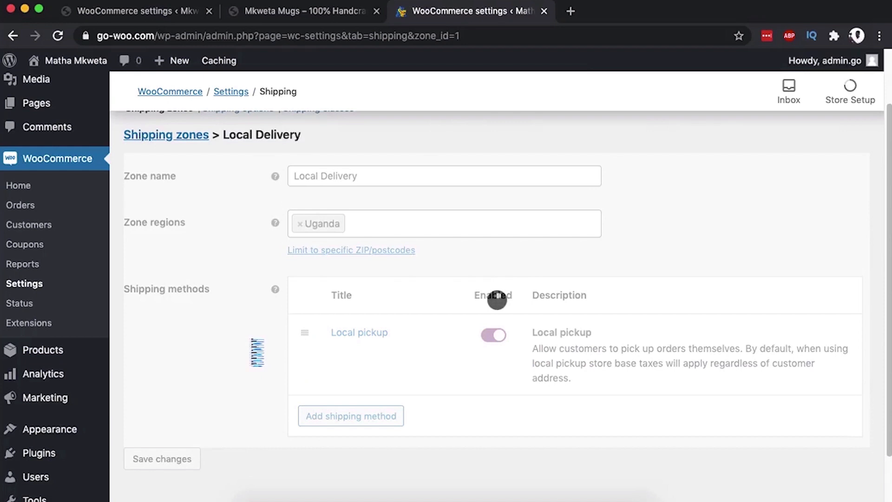
# - Set the Local Delivery zone's Flat rate method to tax status None and cost 1.5, and save it
pyautogui.scroll(-2, 237, 386)
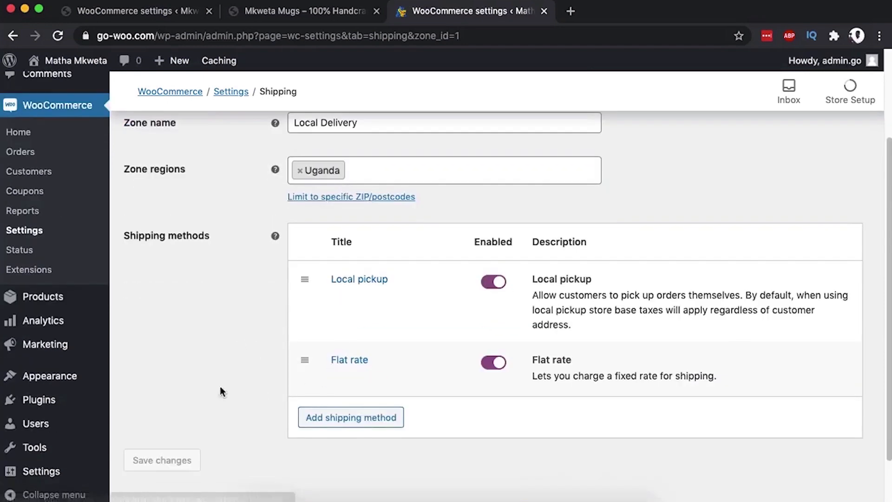
pyautogui.moveTo(339, 379)
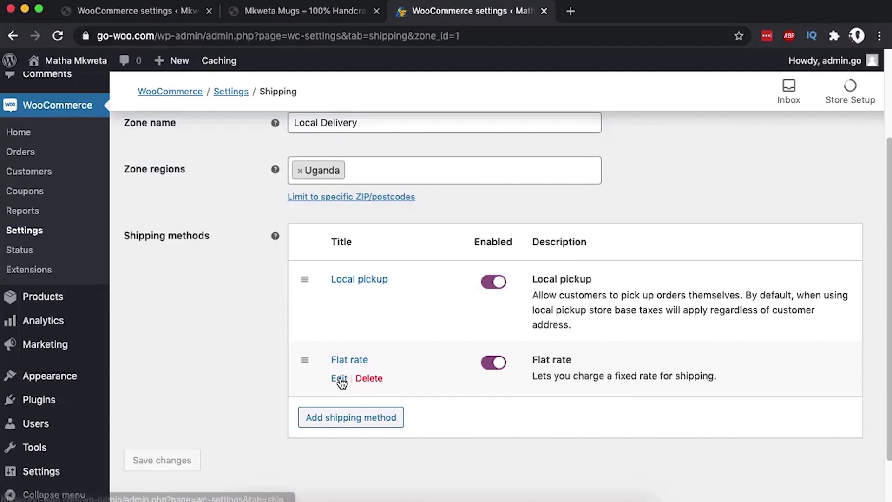
pyautogui.click(339, 379)
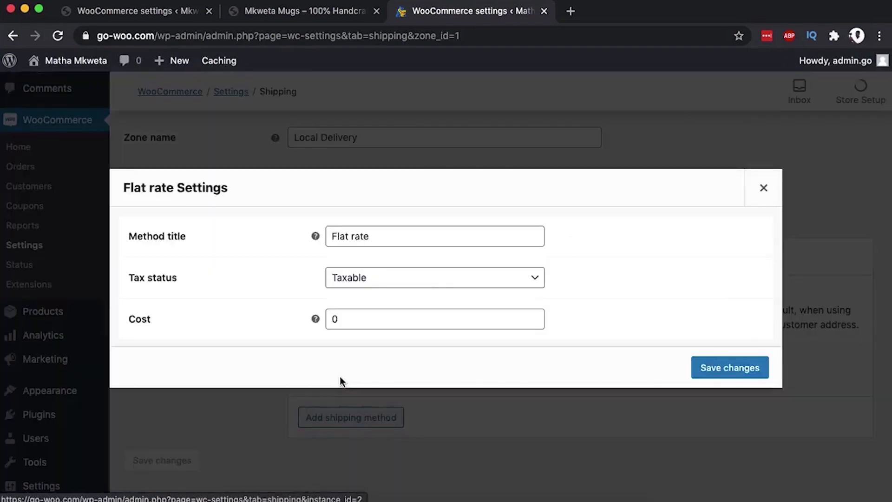
pyautogui.click(371, 278)
pyautogui.click(364, 291)
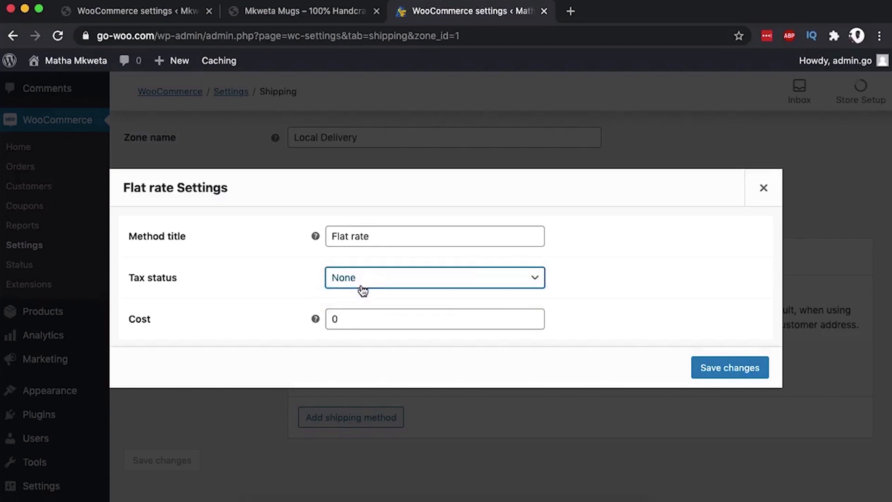
pyautogui.click(323, 318)
pyautogui.write('1.5')
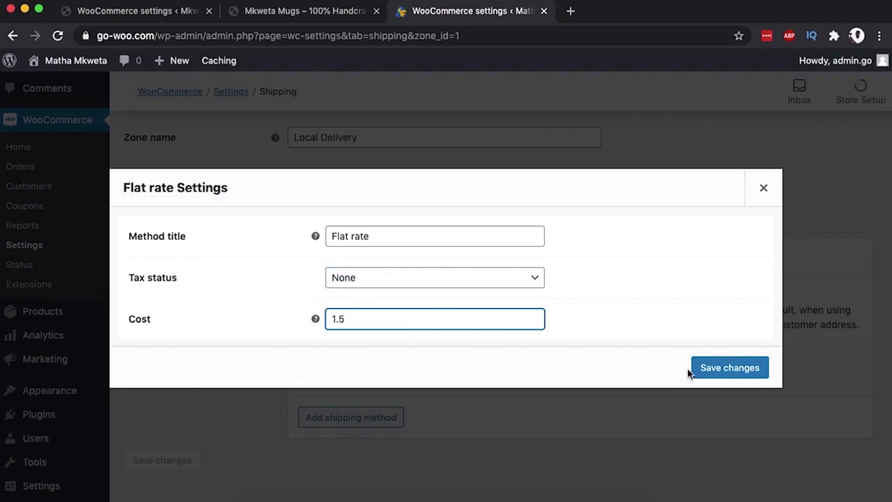
pyautogui.click(693, 368)
# - Set the Local Delivery zone's Local pickup method to tax status None and cost 0, and save it
pyautogui.click(339, 313)
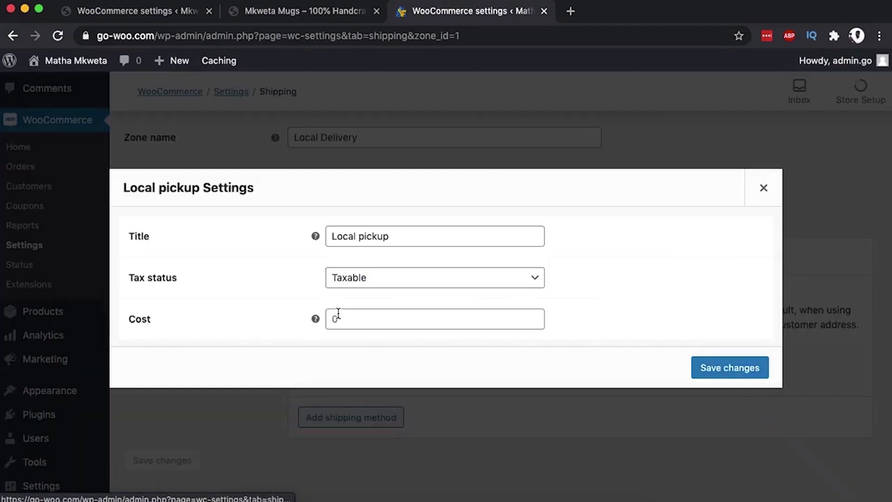
pyautogui.click(380, 281)
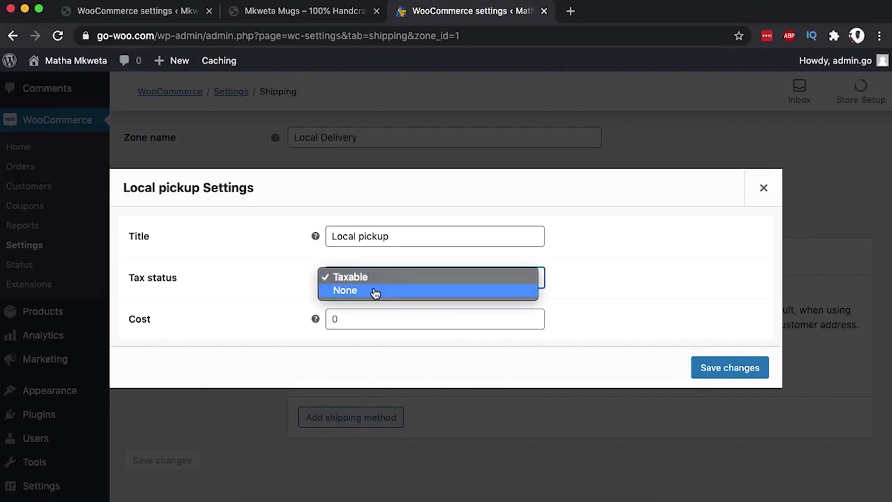
pyautogui.click(373, 291)
pyautogui.click(349, 317)
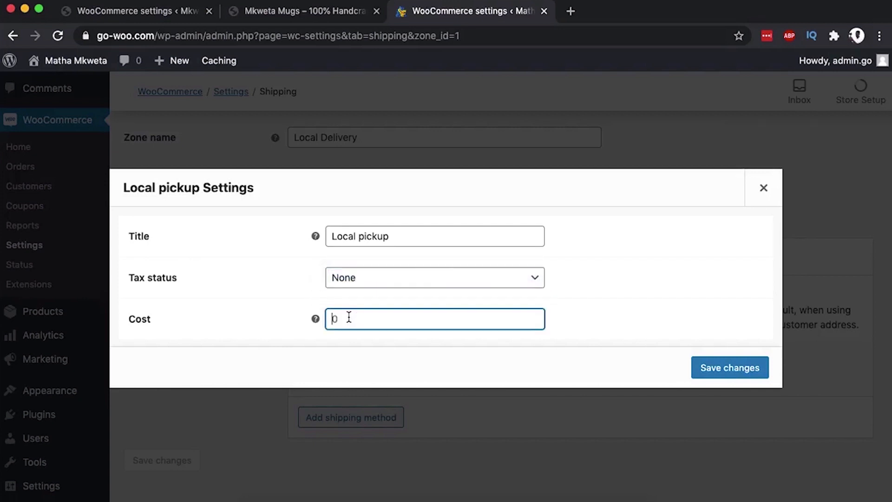
pyautogui.write('0')
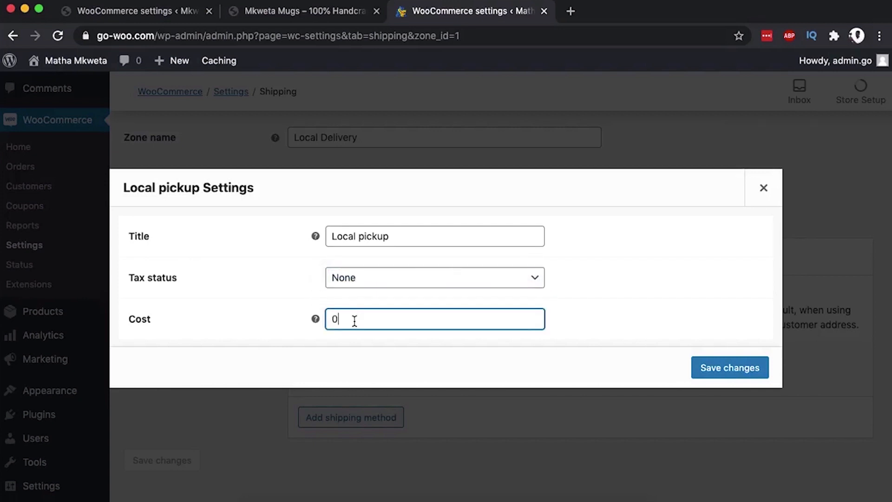
pyautogui.click(713, 375)
pyautogui.scroll(2, 697, 390)
pyautogui.scroll(-3, 691, 387)
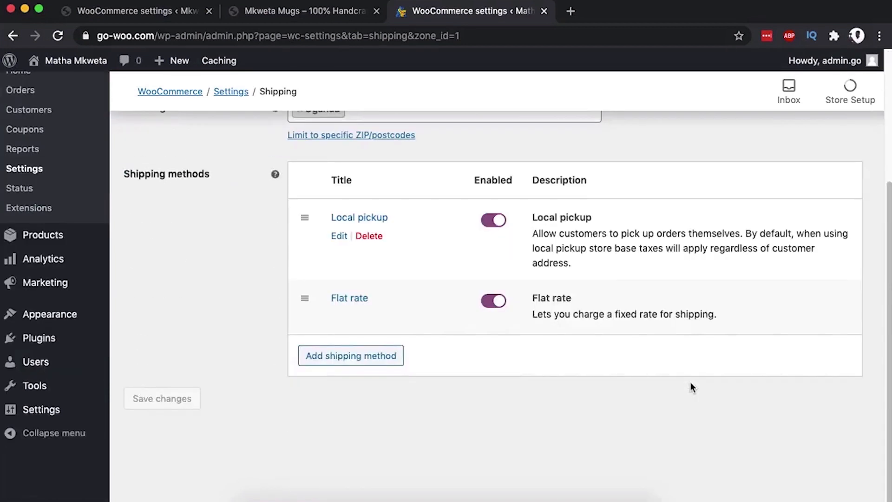
# - Return to the shipping zones list and start a new zone named Global
pyautogui.scroll(4, 690, 387)
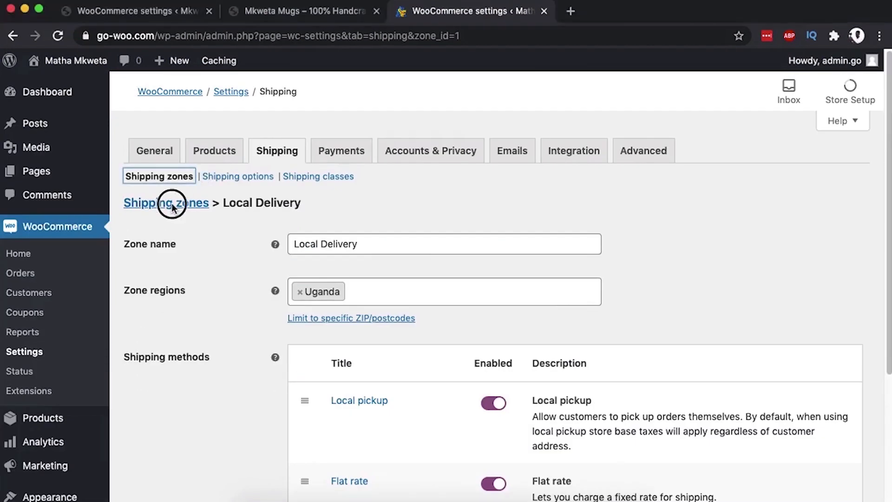
pyautogui.click(172, 204)
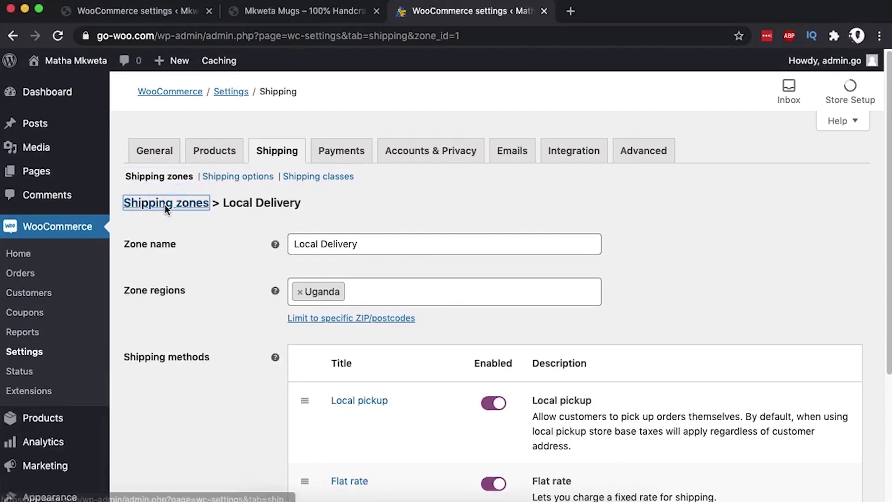
pyautogui.press('Return')
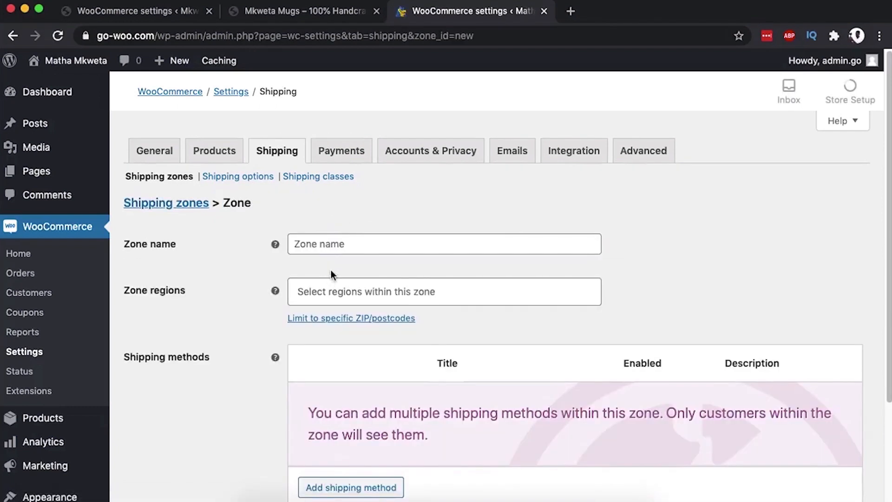
pyautogui.click(327, 244)
pyautogui.write('Global')
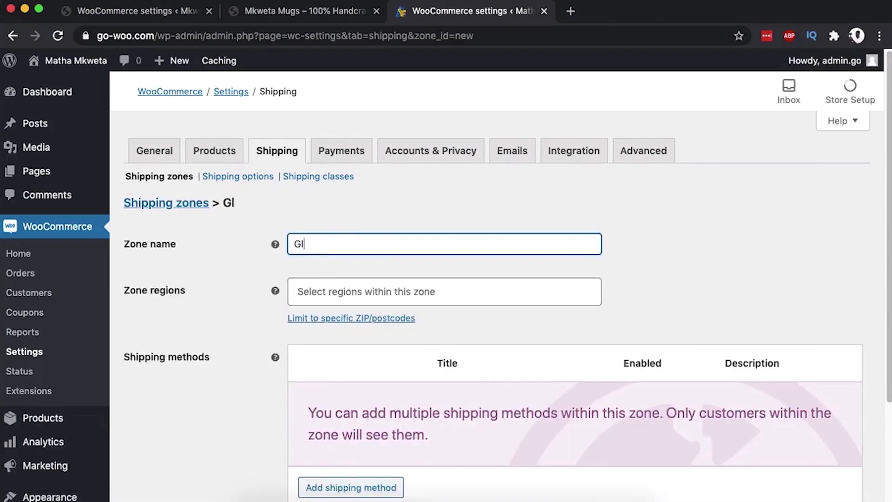
# - Add United Kingdom (UK), United States (US), Canada, New Zealand and Australia as regions of the Global zone
pyautogui.click(327, 293)
pyautogui.write('Unit')
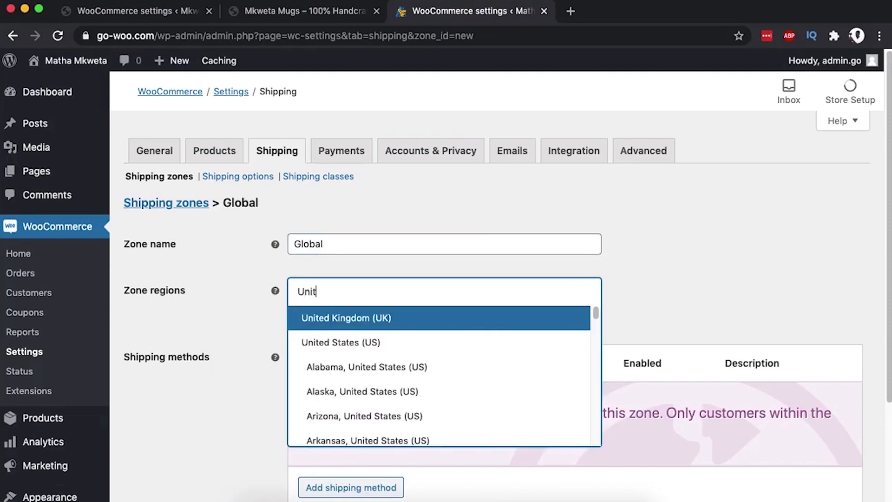
pyautogui.click(342, 318)
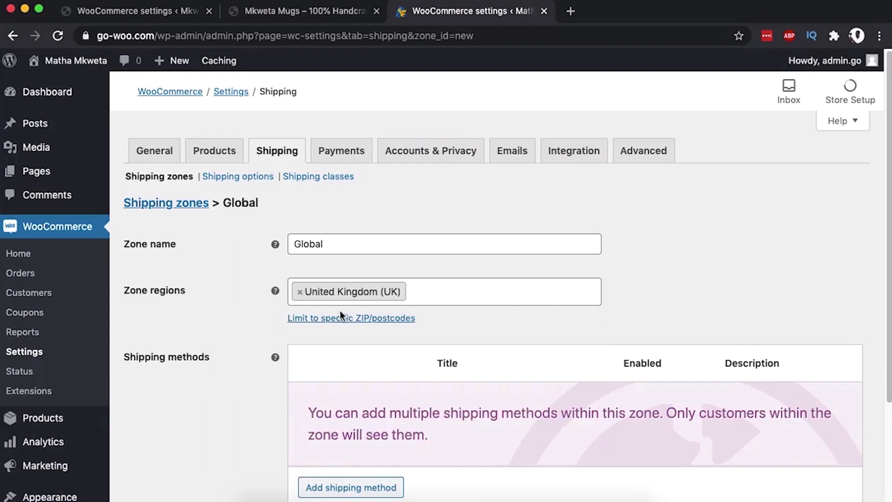
pyautogui.write('unit')
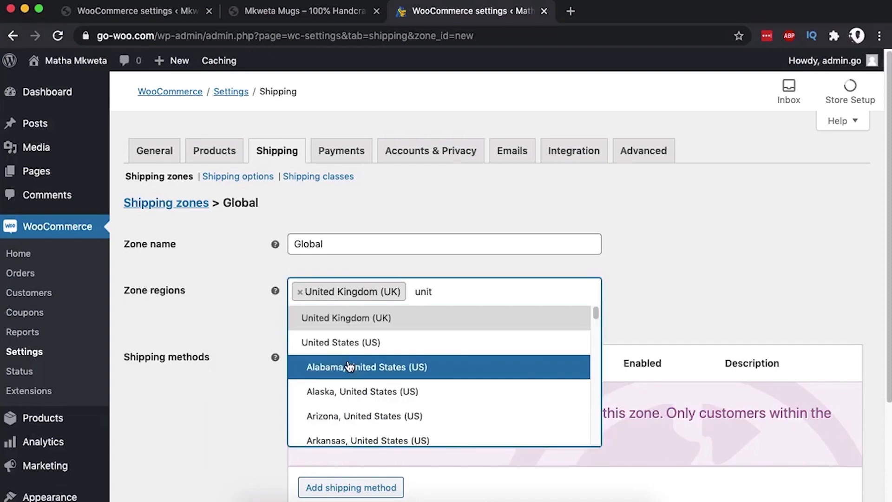
pyautogui.click(350, 345)
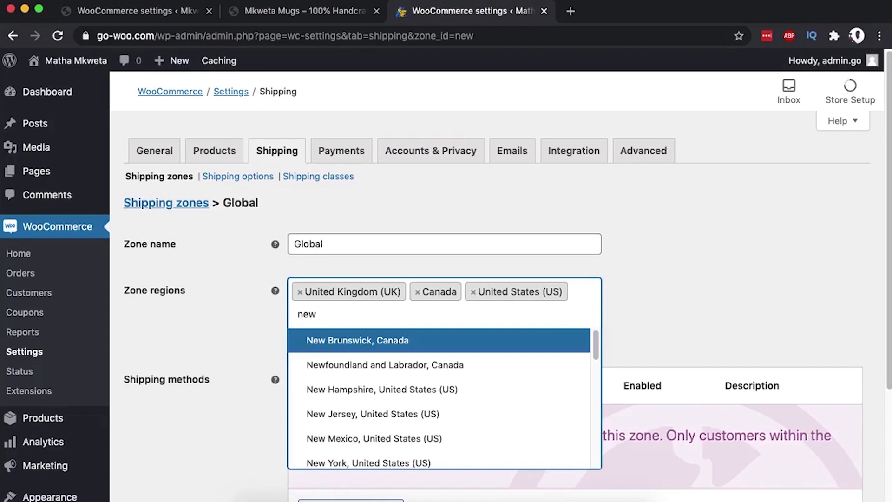
pyautogui.write('z')
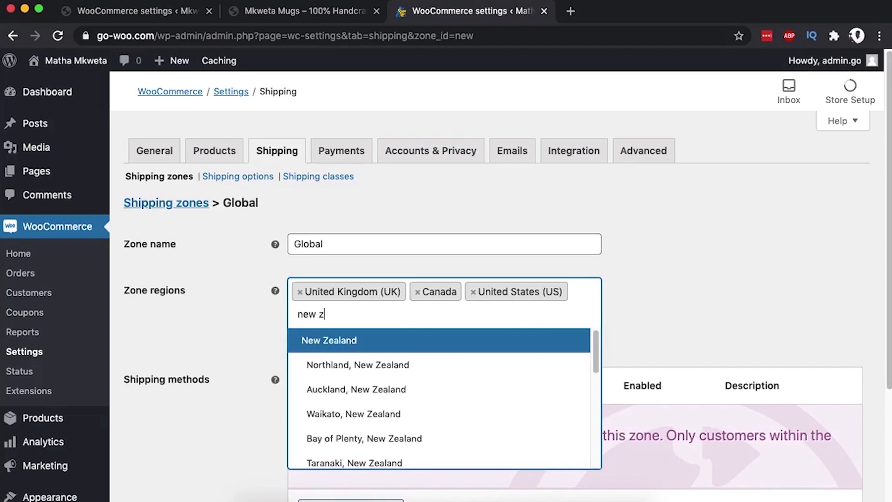
pyautogui.click(369, 342)
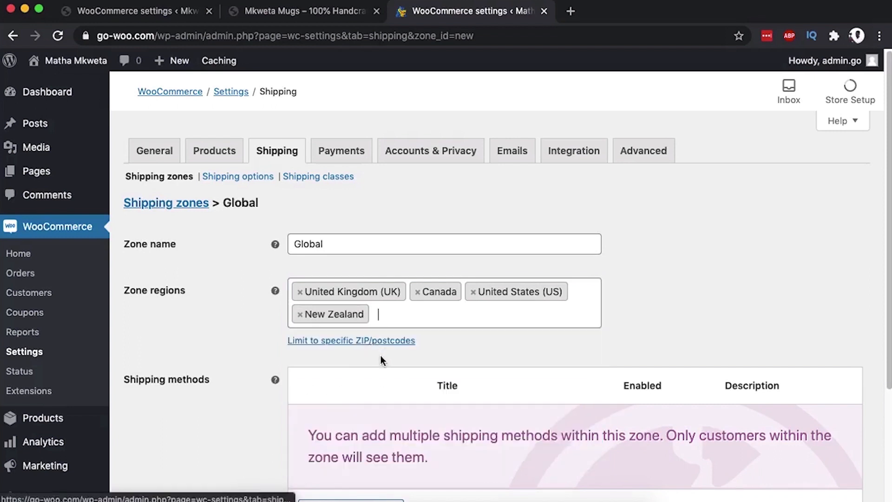
pyautogui.write('a')
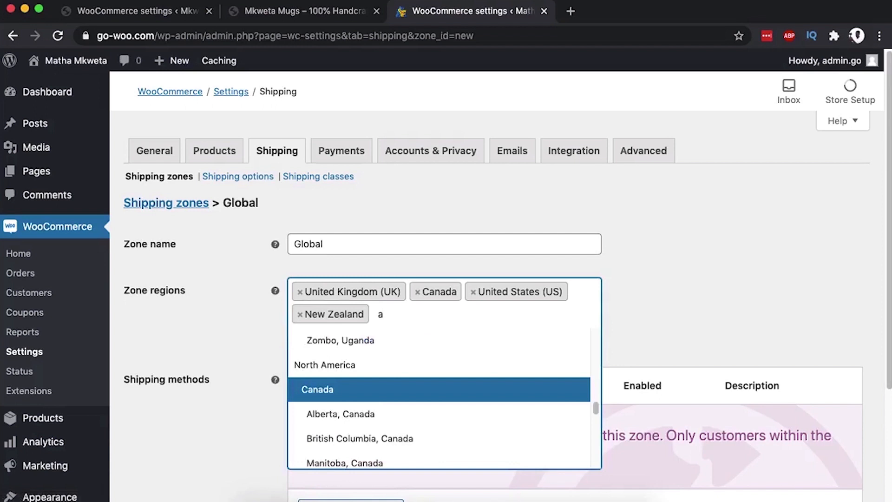
pyautogui.write('ustr')
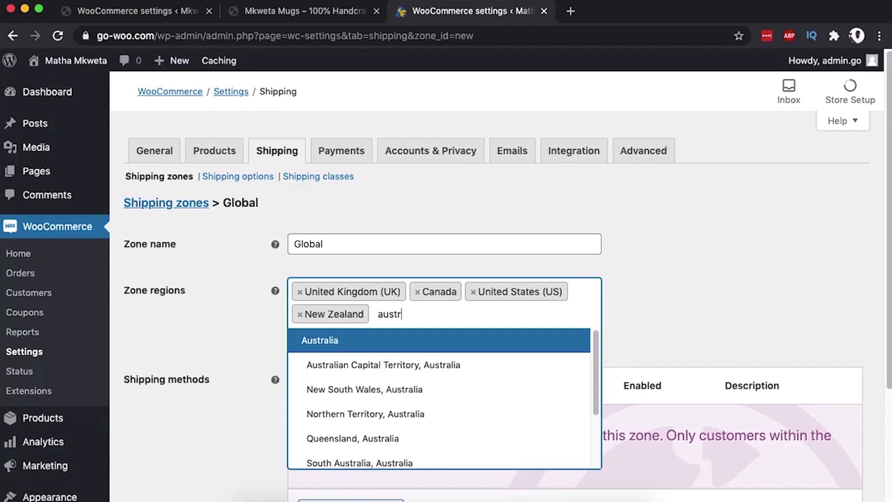
pyautogui.click(365, 343)
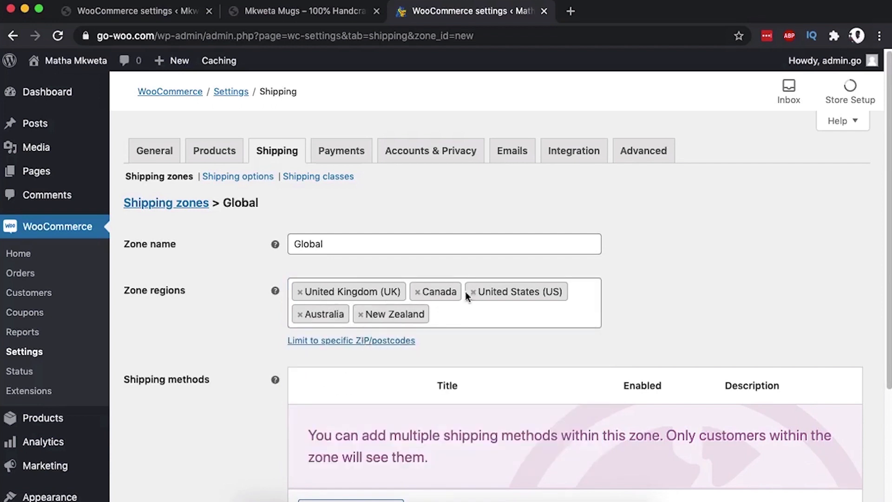
# - Add Flat rate as a shipping method for the Global zone
pyautogui.scroll(-4, 686, 314)
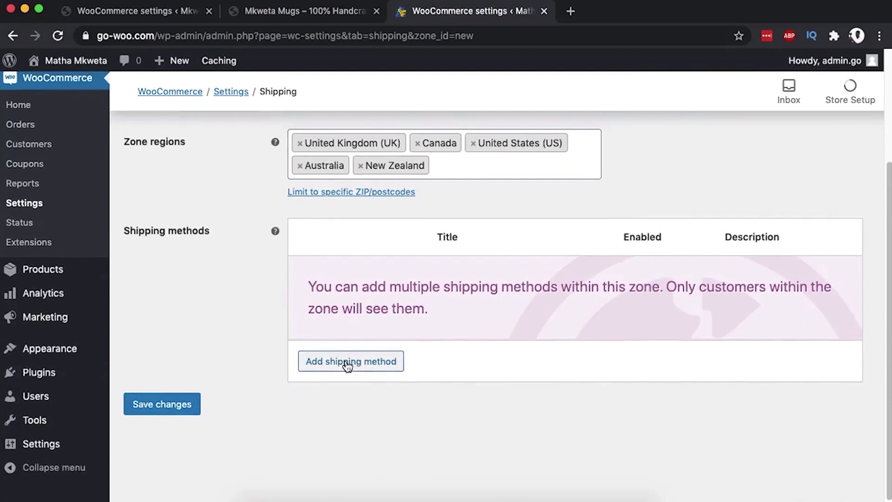
pyautogui.click(362, 364)
pyautogui.click(327, 291)
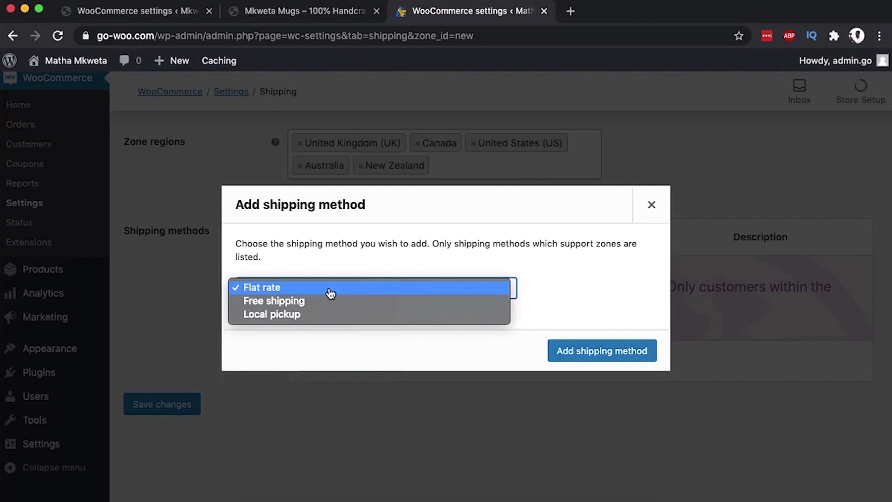
pyautogui.click(330, 293)
pyautogui.click(557, 351)
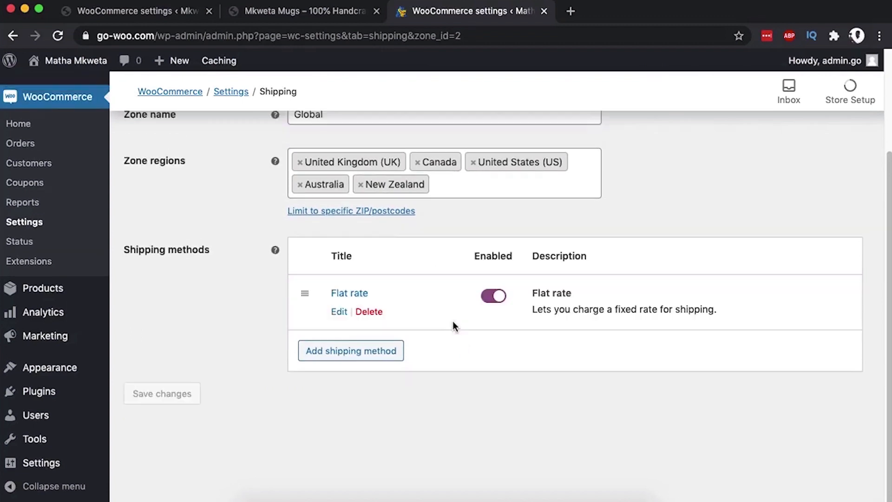
# - Set the Global zone's Flat rate method to tax status None and cost 5, and save it
pyautogui.click(339, 311)
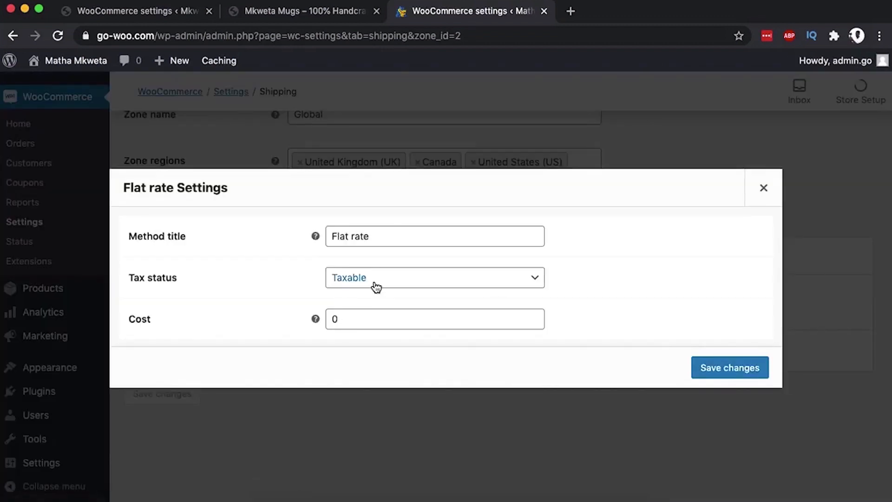
pyautogui.click(374, 284)
pyautogui.click(367, 291)
pyautogui.doubleClick(344, 319)
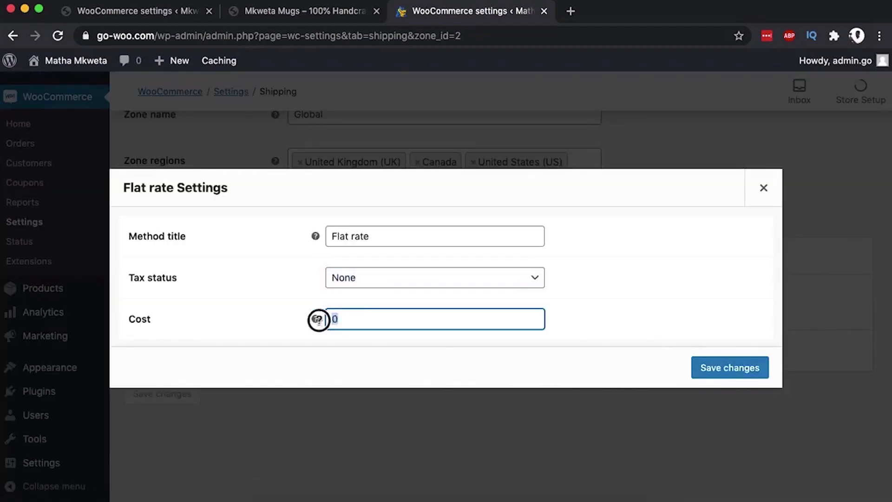
pyautogui.moveTo(306, 321)
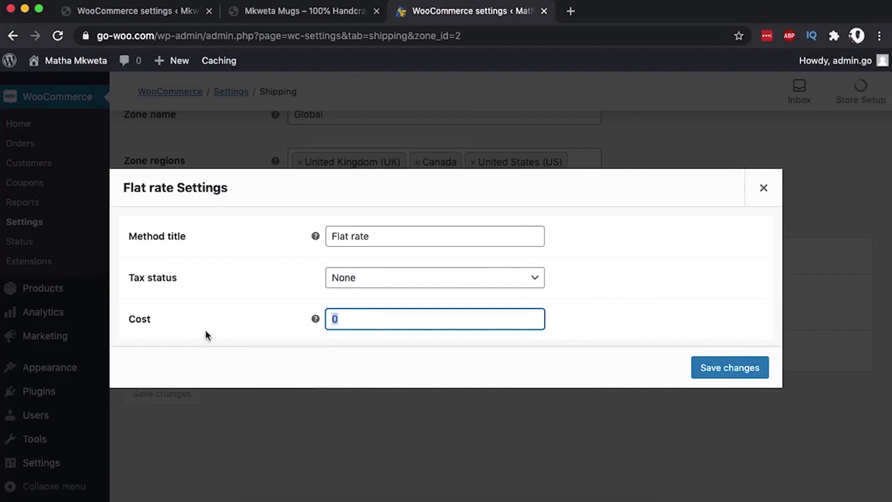
pyautogui.write('5')
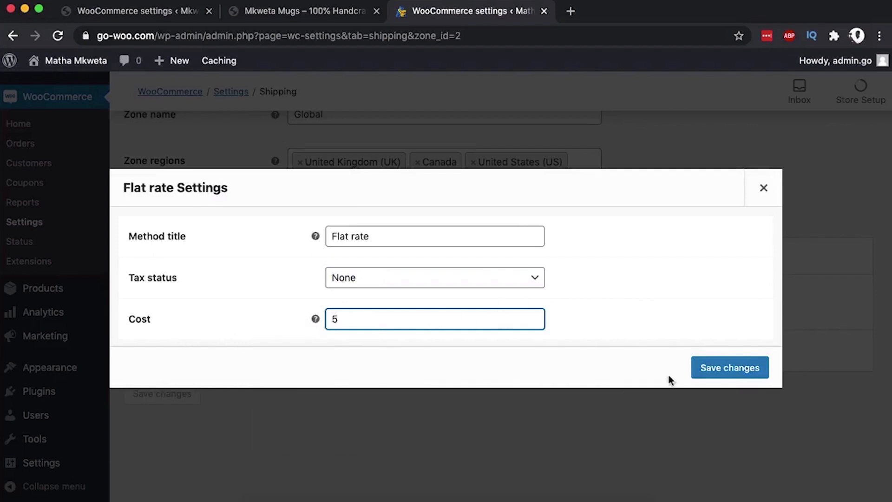
pyautogui.click(739, 369)
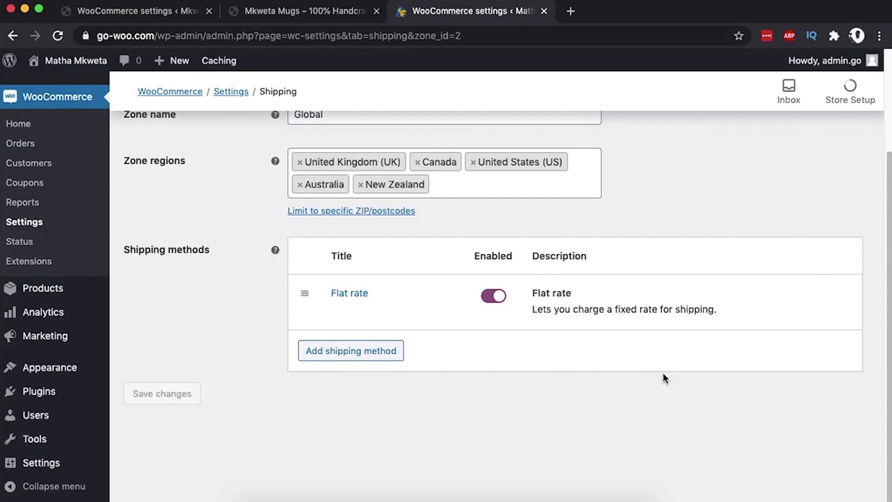
# - Return to the shipping zones overview to review the regions and methods of the configured zones
pyautogui.scroll(2, 560, 390)
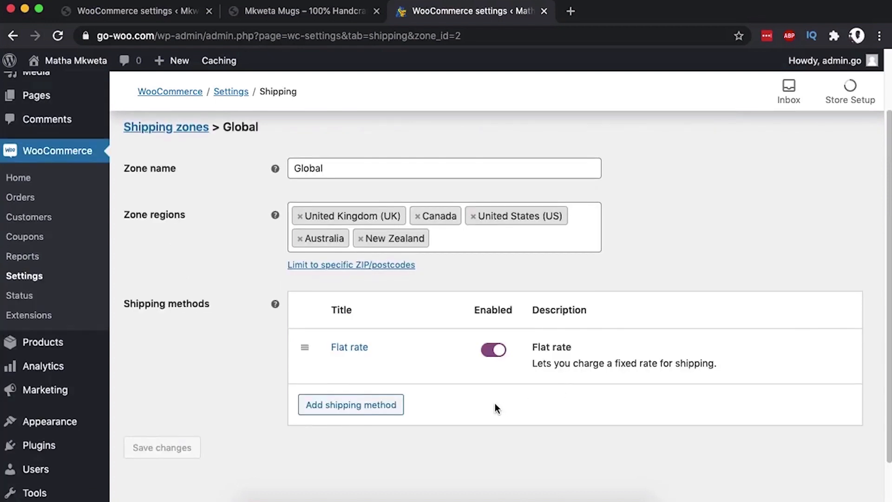
pyautogui.scroll(2, 501, 408)
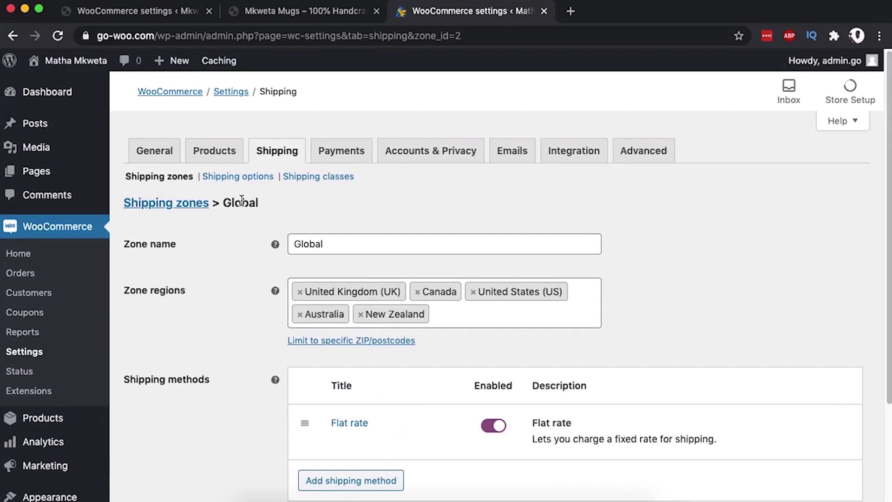
pyautogui.click(161, 205)
pyautogui.click(575, 182)
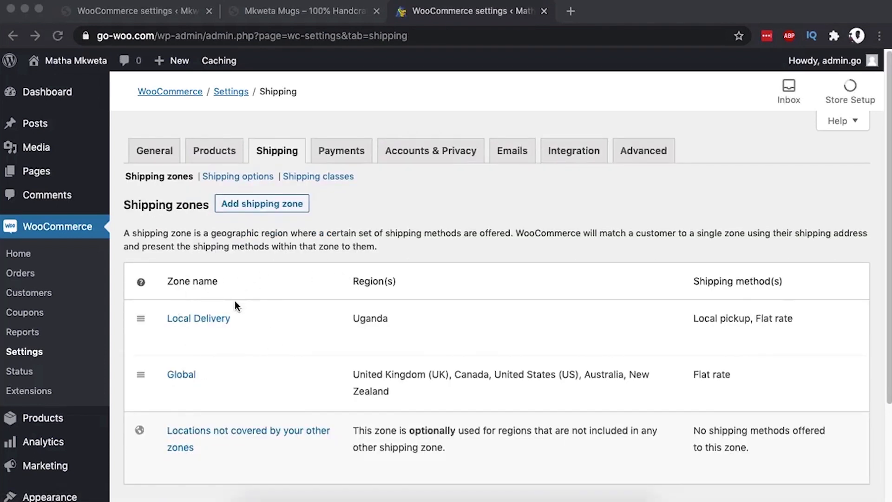
# - Open the shipping options and examine the calculation, shipping destination and debug mode settings
pyautogui.click(233, 178)
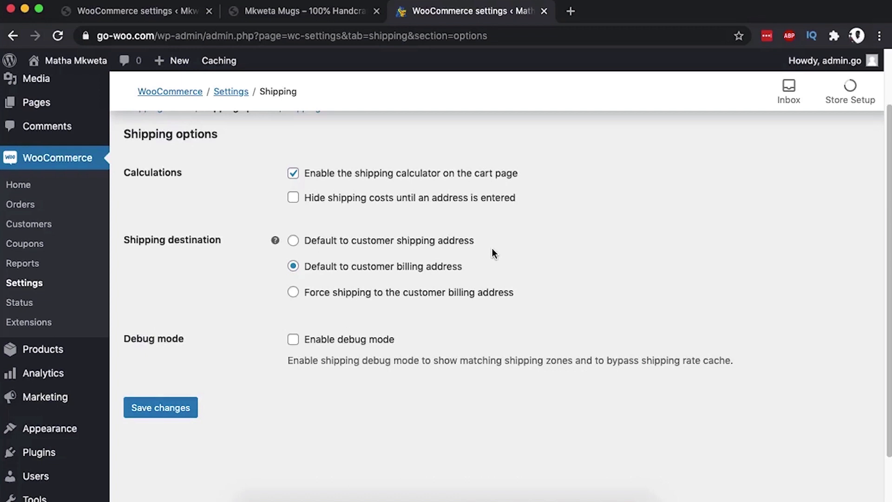
pyautogui.scroll(3, 319, 292)
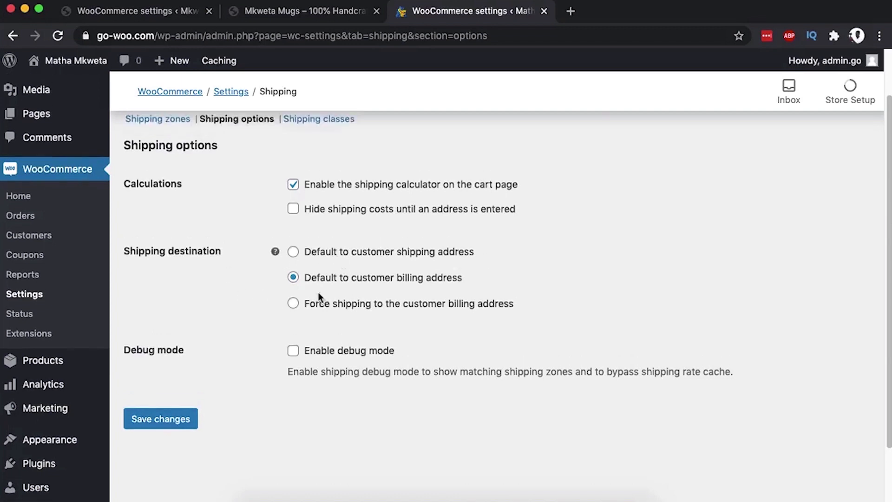
# - Check what shipping classes are used for, and look over the available payment methods
pyautogui.click(307, 171)
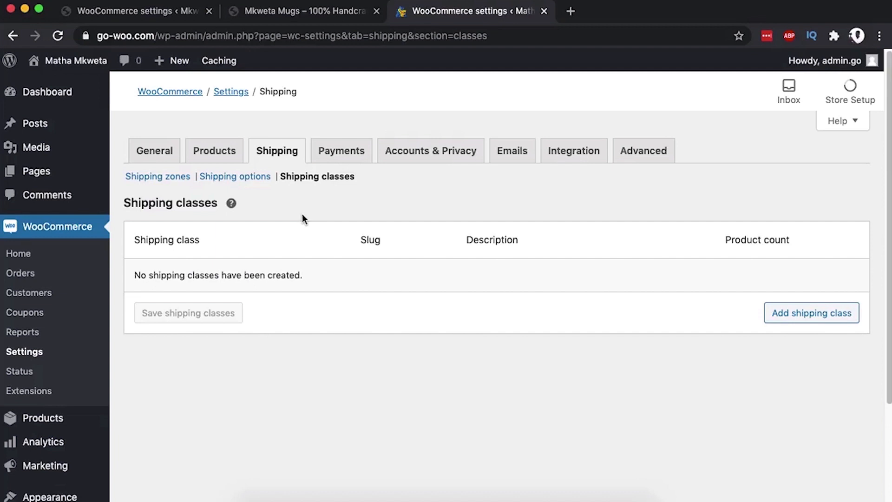
pyautogui.moveTo(231, 204)
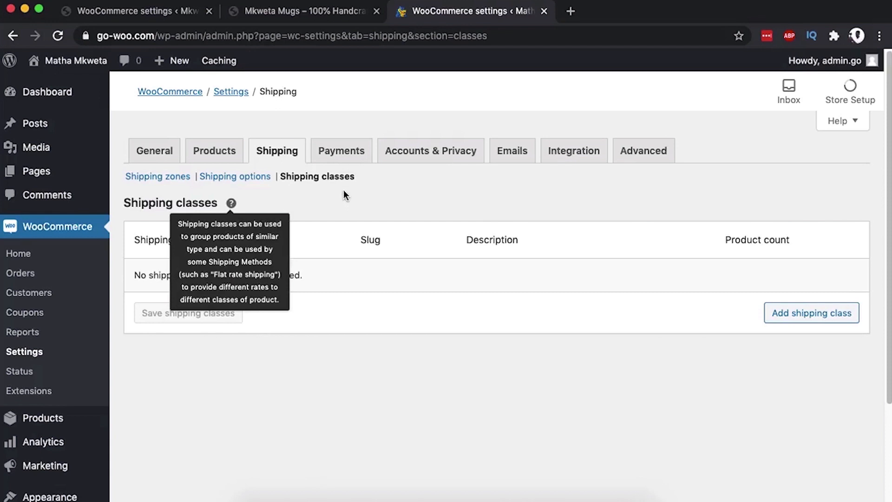
pyautogui.click(342, 150)
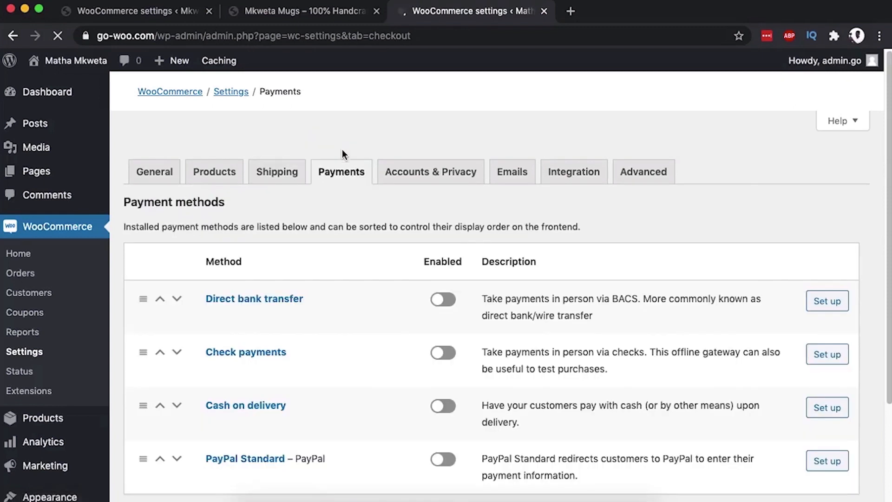
pyautogui.scroll(-2, 484, 210)
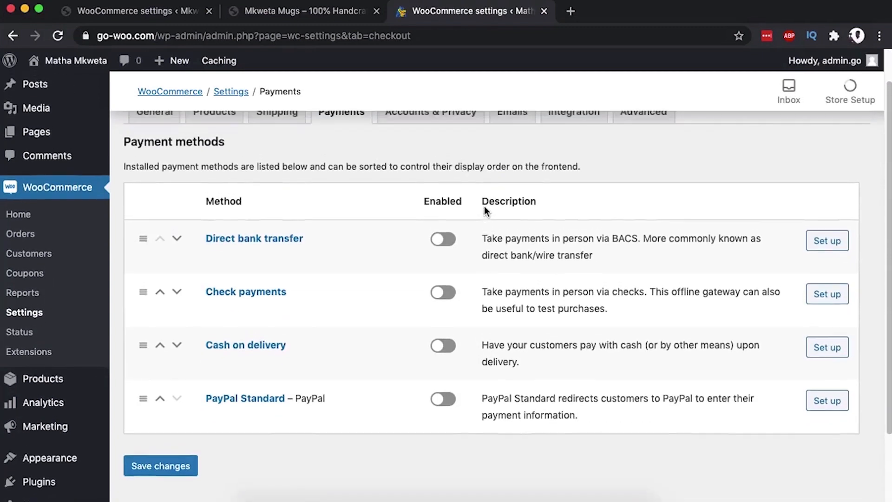
pyautogui.scroll(2, 438, 271)
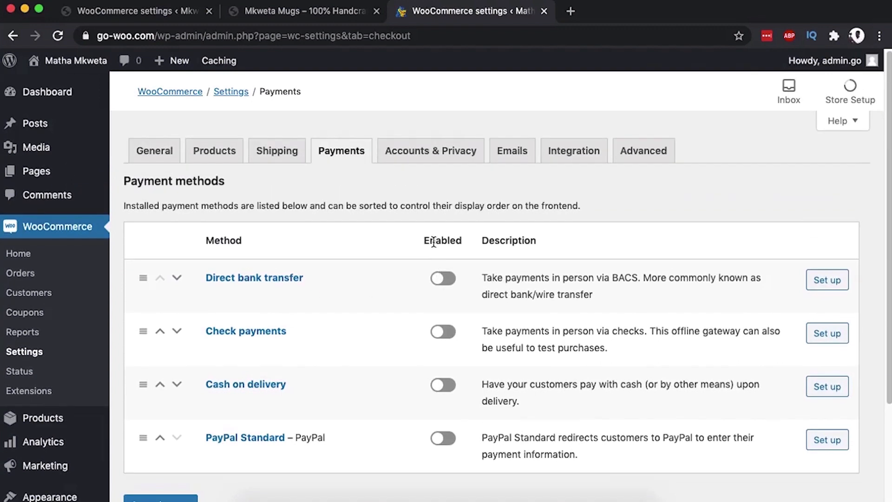
# - Examine the Accounts & Privacy settings for guest checkout, account creation, account erasure requests and personal data removal
pyautogui.click(422, 157)
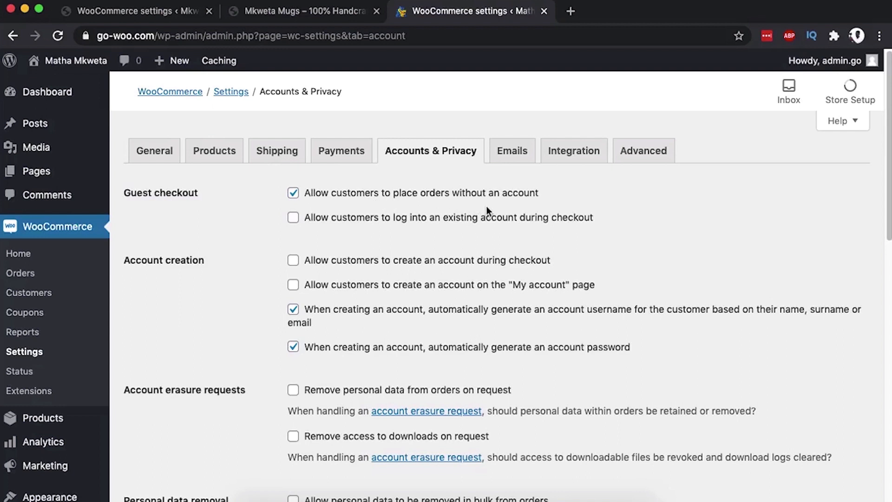
pyautogui.scroll(-1, 470, 246)
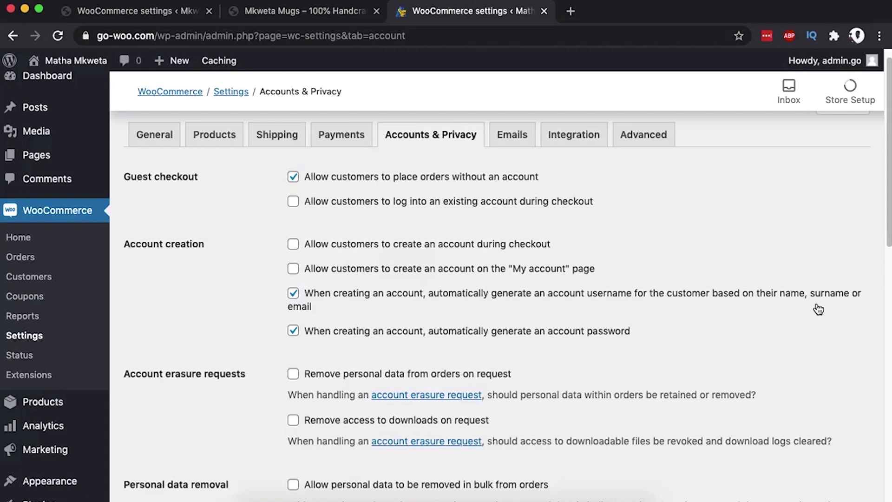
pyautogui.scroll(-1, 498, 288)
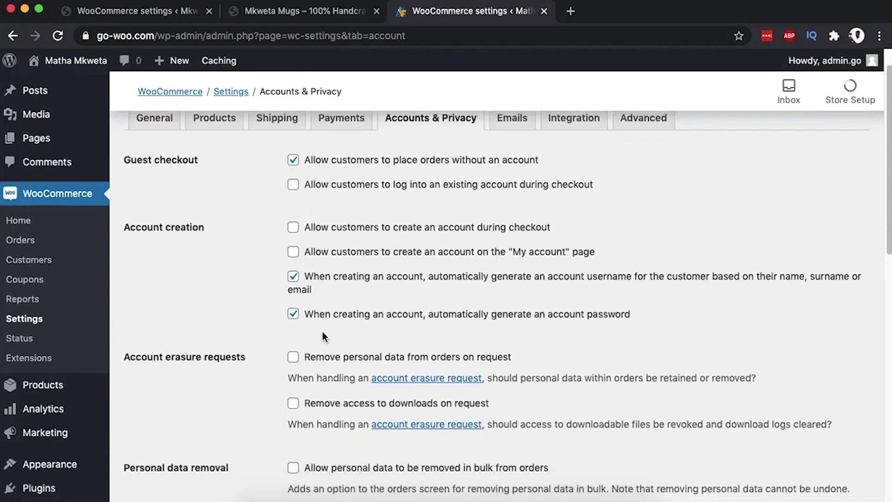
pyautogui.scroll(-1, 321, 328)
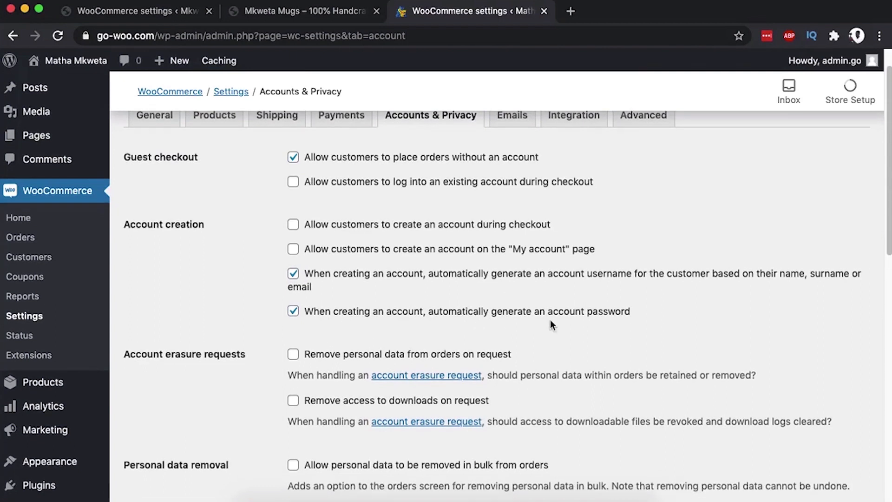
pyautogui.scroll(-5, 609, 318)
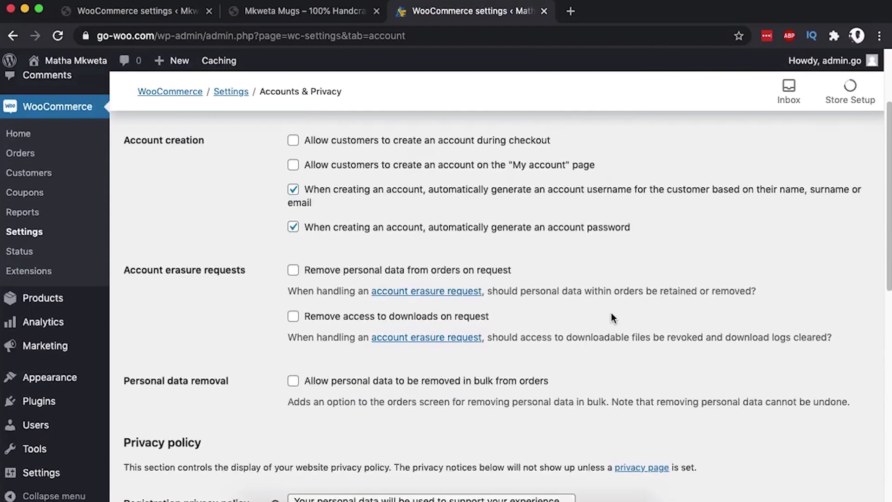
pyautogui.scroll(-5, 612, 316)
pyautogui.scroll(-4, 613, 314)
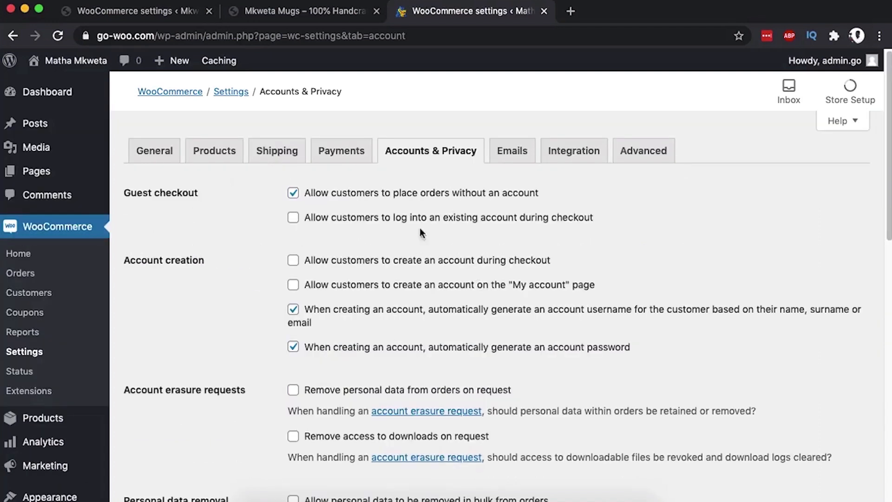
pyautogui.scroll(-3, 442, 332)
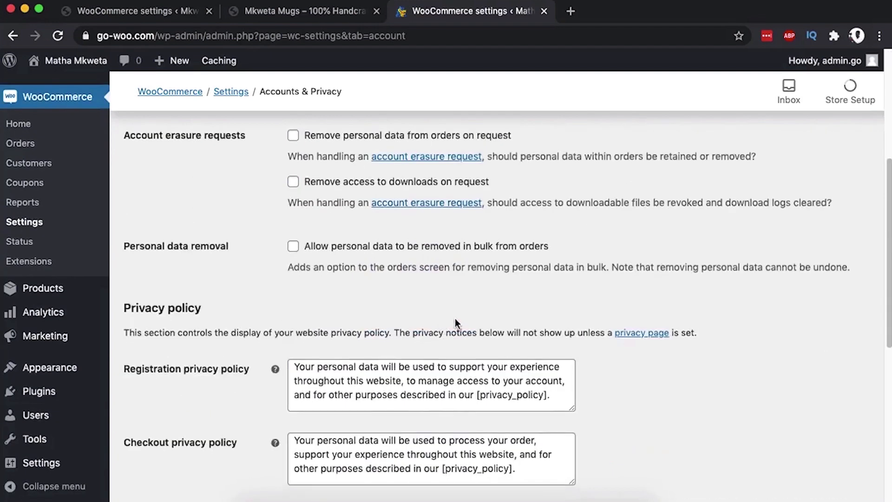
pyautogui.scroll(-5, 455, 319)
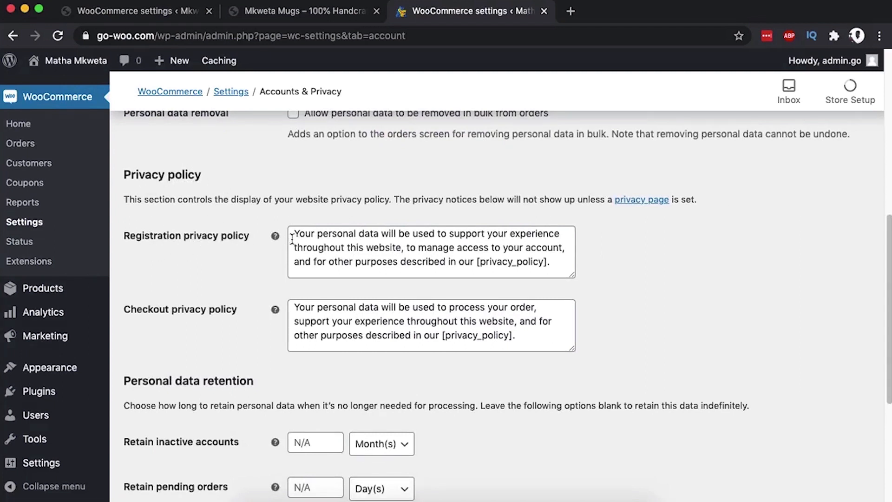
# - Read the registration and checkout privacy policy texts with their [privacy_policy] placeholder, and look over the personal data retention settings
pyautogui.moveTo(293, 234); pyautogui.dragTo(553, 260)
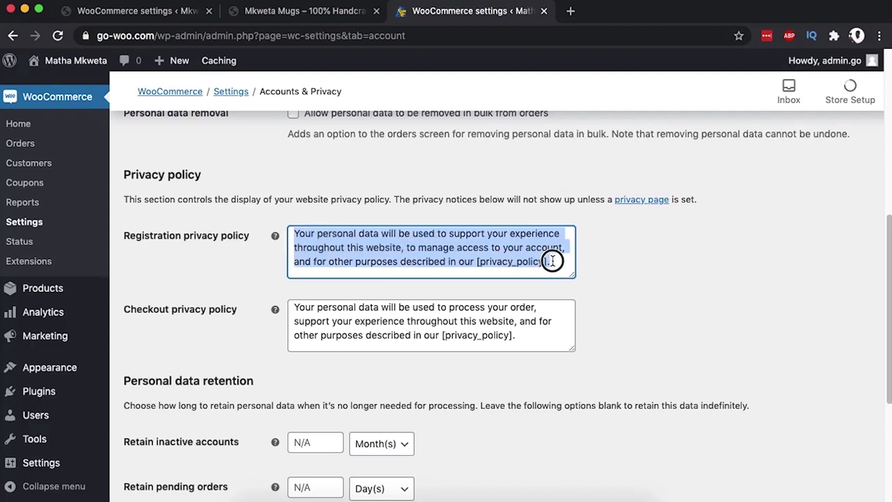
pyautogui.click(324, 235)
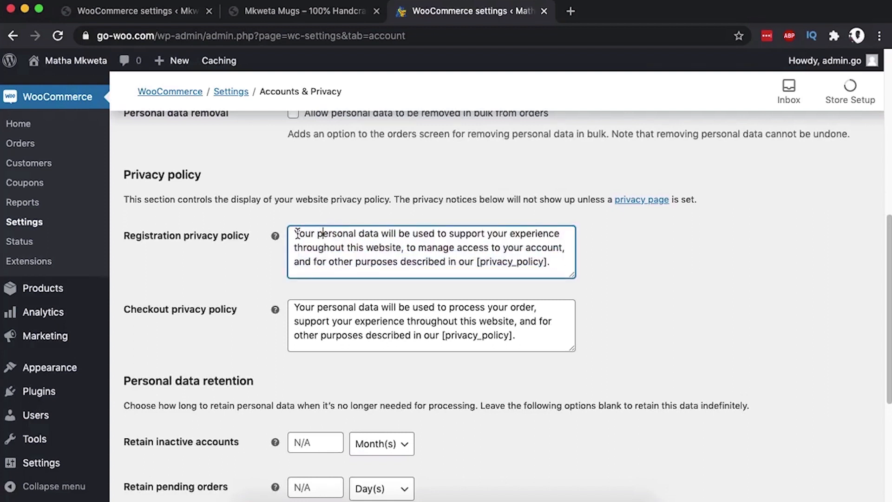
pyautogui.click(462, 246)
pyautogui.moveTo(476, 263); pyautogui.dragTo(543, 259)
pyautogui.moveTo(513, 335); pyautogui.dragTo(442, 338)
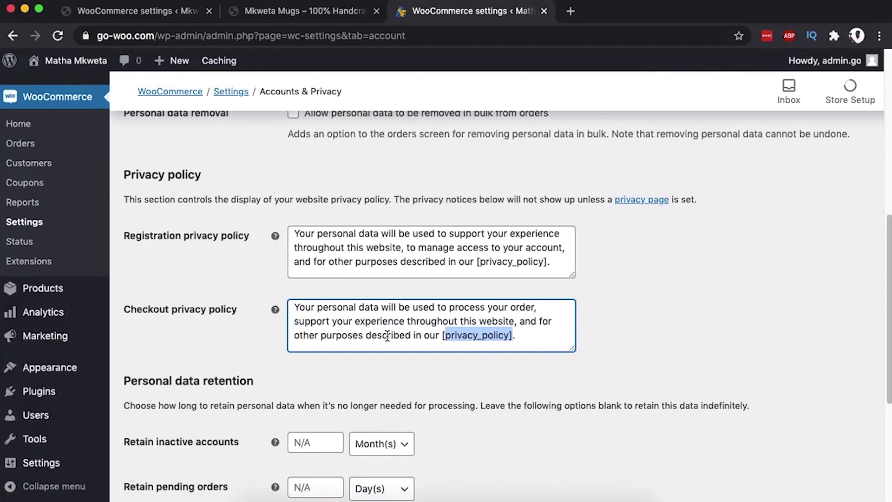
pyautogui.scroll(-4, 372, 330)
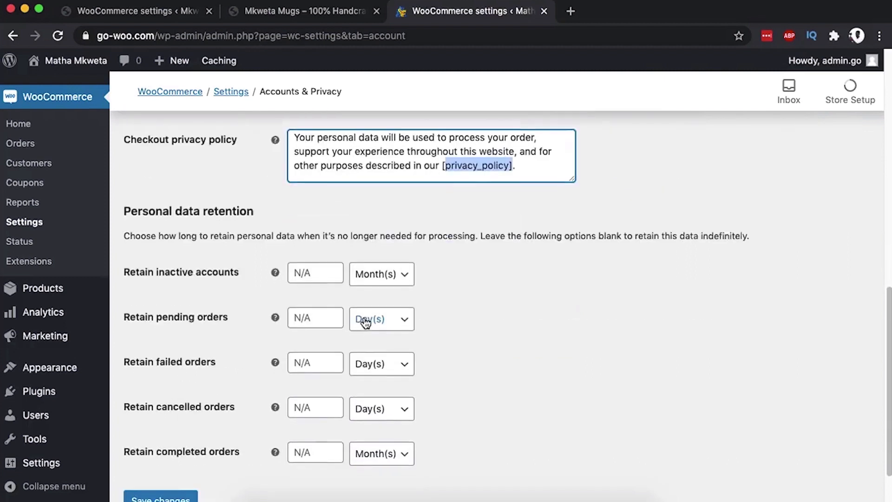
pyautogui.scroll(12, 365, 321)
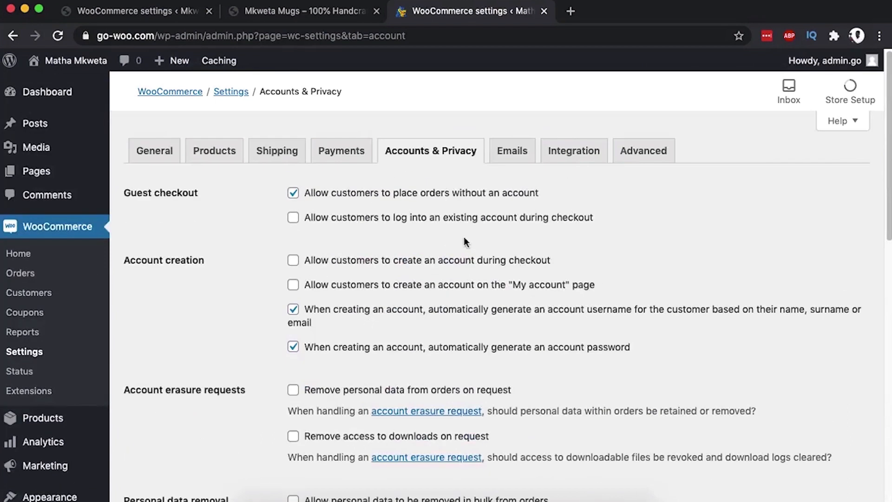
# - Review the email notifications list, including the recipients of each email and the purpose of the Customer note email
pyautogui.click(509, 156)
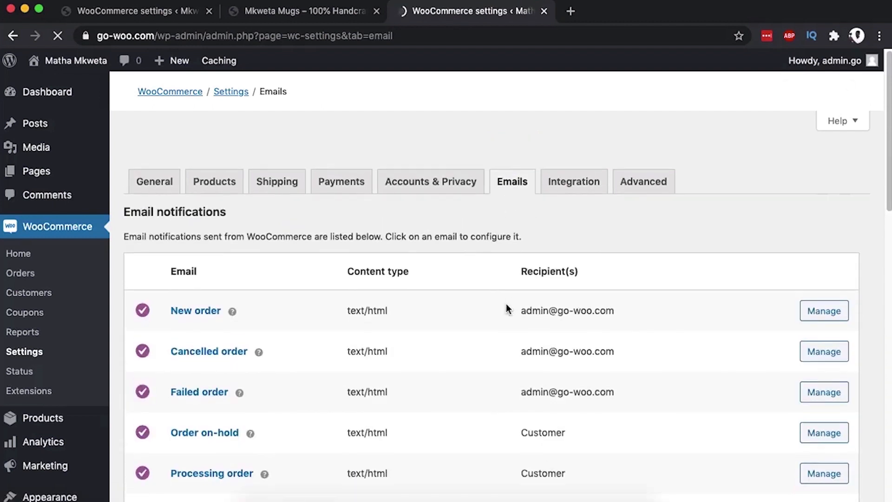
pyautogui.scroll(-3, 511, 279)
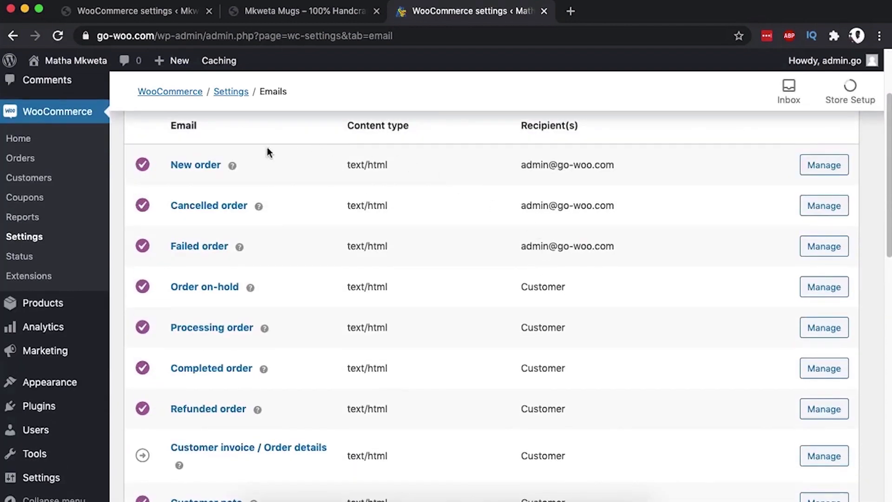
pyautogui.scroll(-1, 288, 371)
pyautogui.scroll(1, 309, 316)
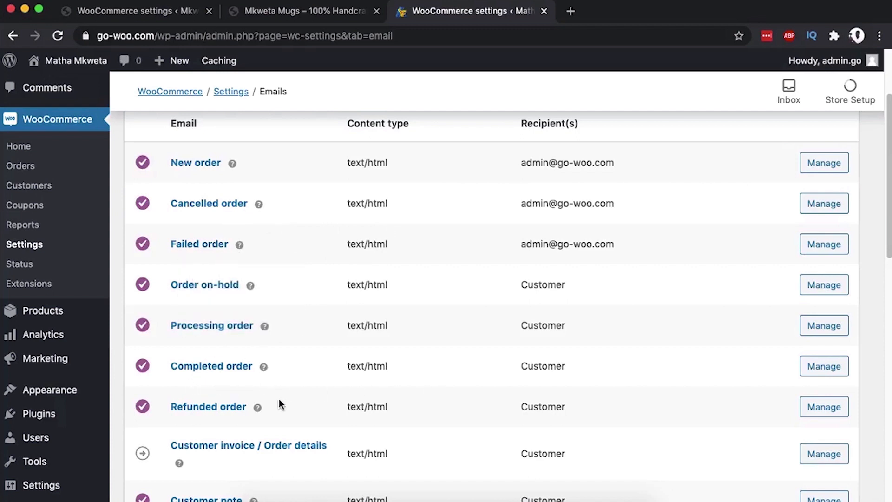
pyautogui.scroll(-1, 179, 395)
pyautogui.scroll(-3, 363, 349)
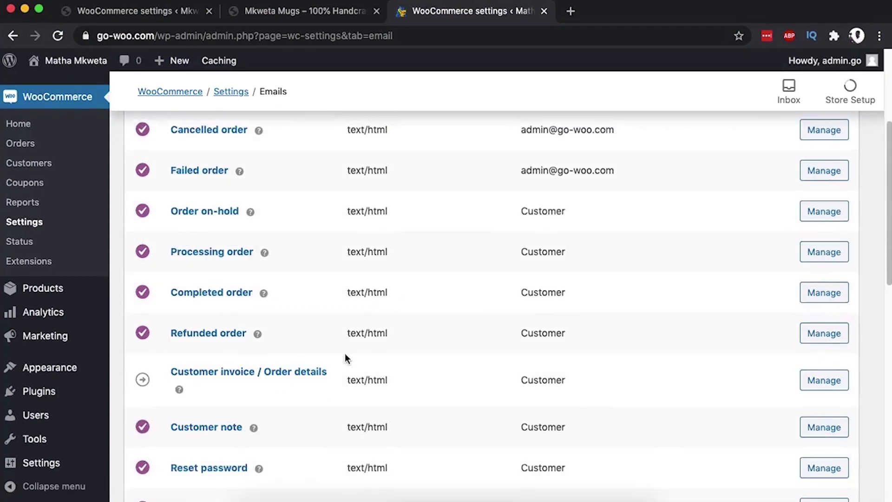
pyautogui.scroll(-4, 487, 347)
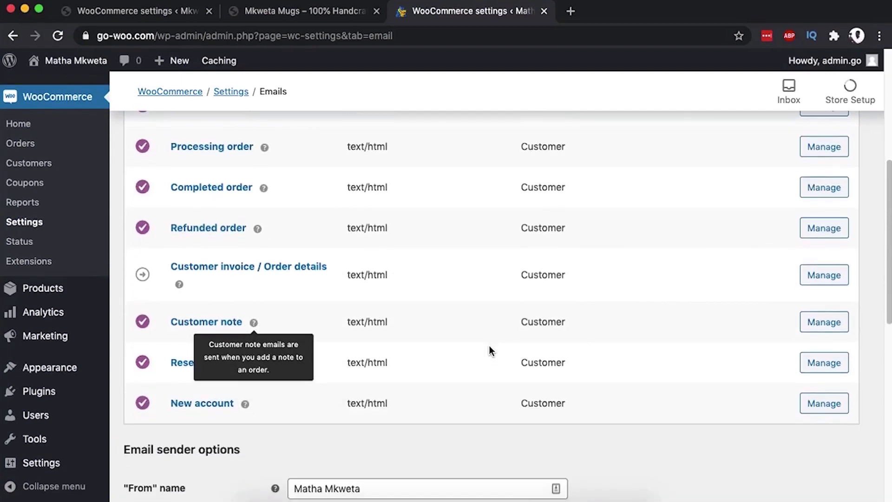
pyautogui.scroll(-1, 489, 351)
pyautogui.scroll(1, 479, 348)
pyautogui.scroll(1, 472, 339)
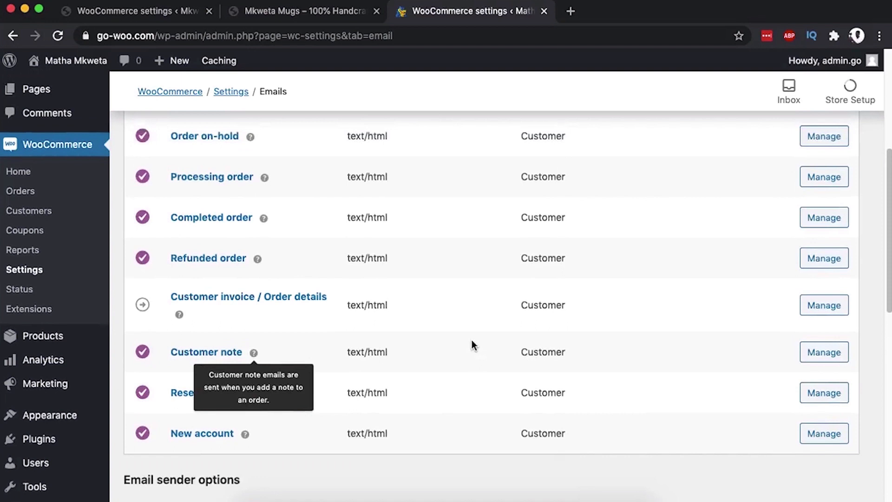
pyautogui.scroll(-2, 472, 336)
pyautogui.scroll(3, 470, 334)
pyautogui.scroll(-4, 470, 334)
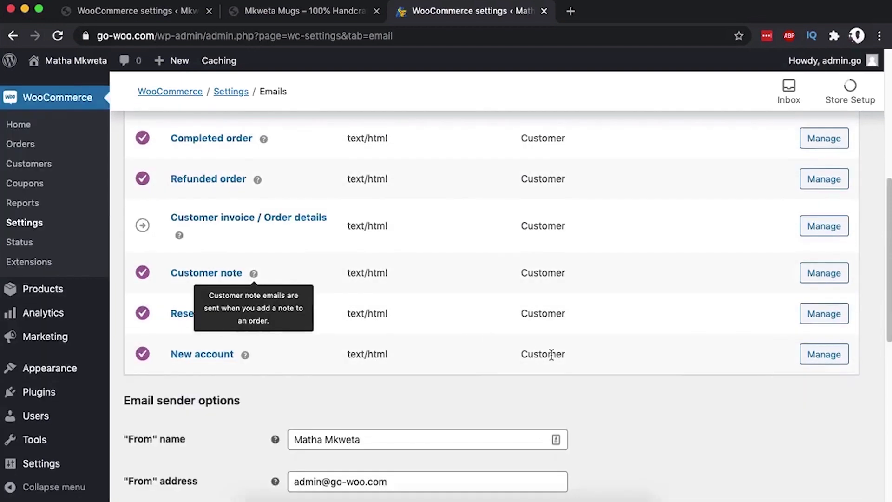
# - Open the New account email notification and examine its description, subject, heading and additional content
pyautogui.click(220, 357)
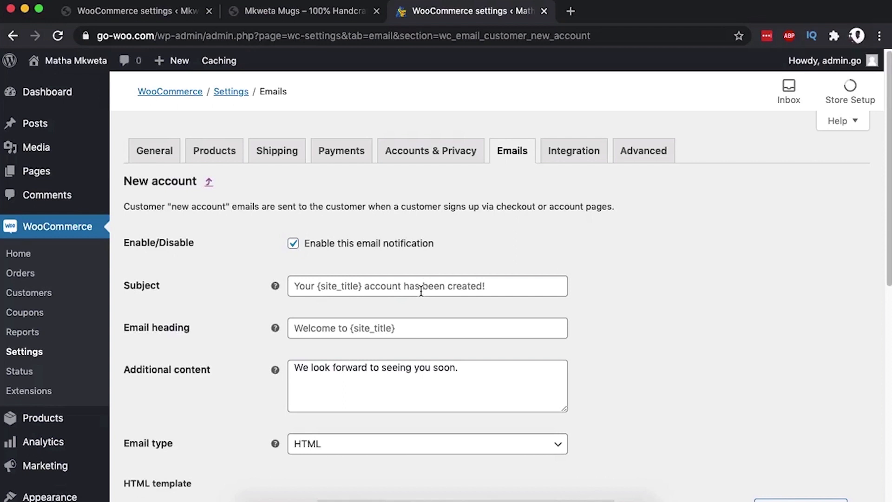
pyautogui.moveTo(400, 206); pyautogui.dragTo(507, 205)
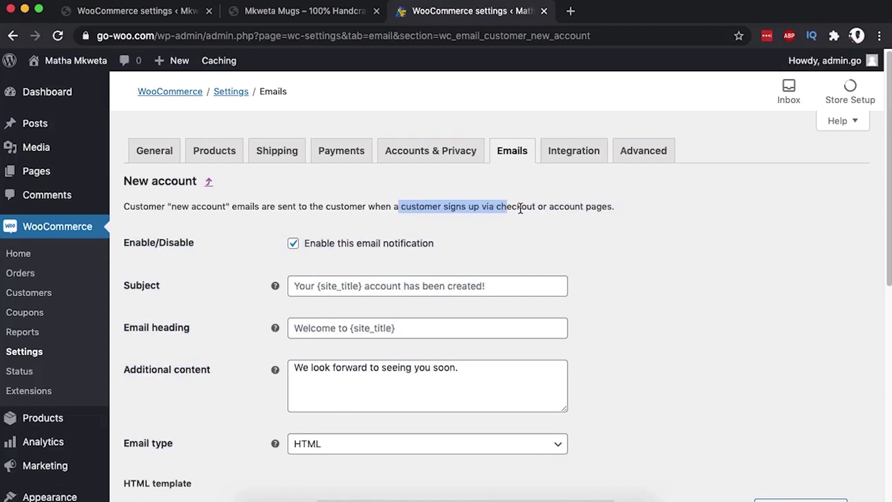
pyautogui.click(611, 264)
pyautogui.scroll(-1, 604, 317)
pyautogui.scroll(-2, 604, 320)
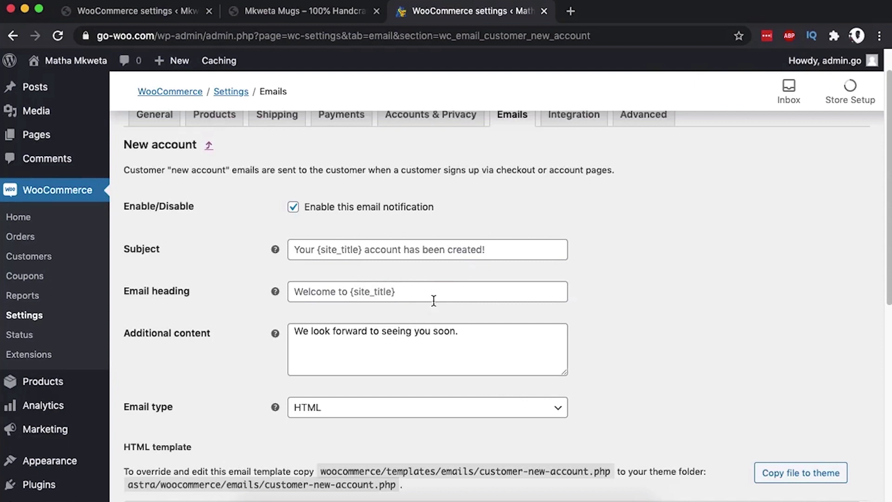
pyautogui.scroll(-4, 650, 367)
pyautogui.scroll(-1, 631, 363)
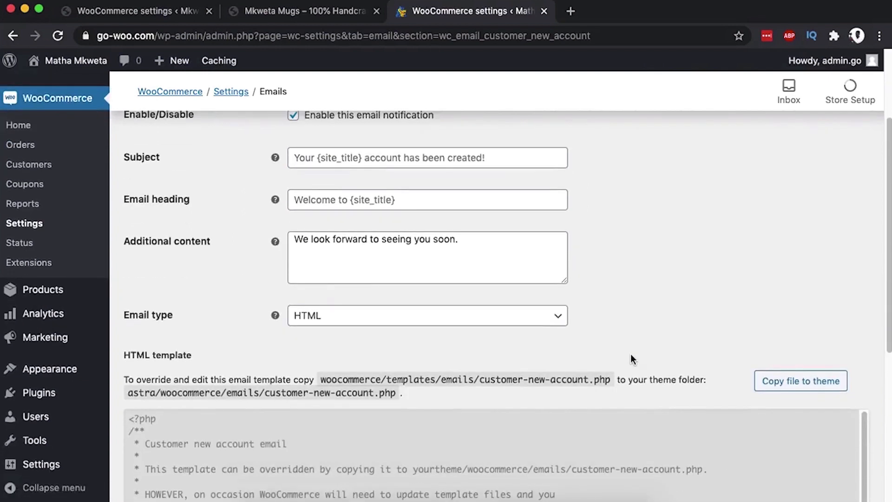
# - Check the email type choices and the HTML template of the New account email
pyautogui.click(354, 322)
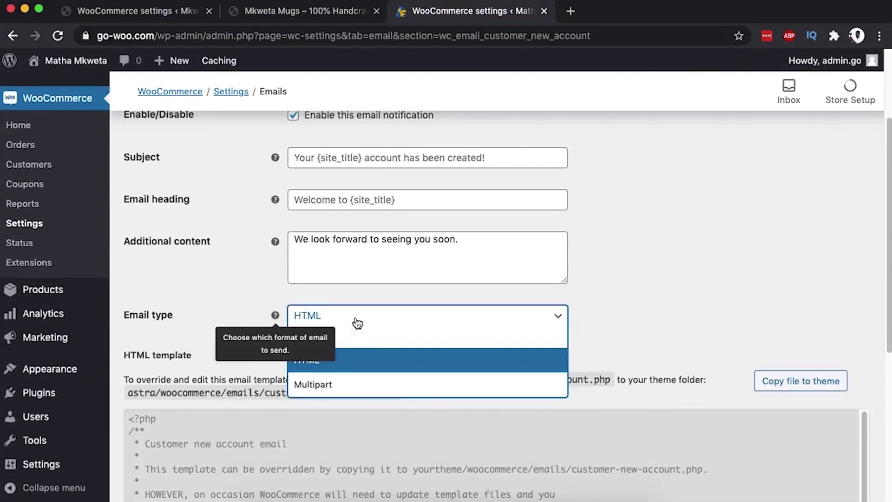
pyautogui.click(584, 317)
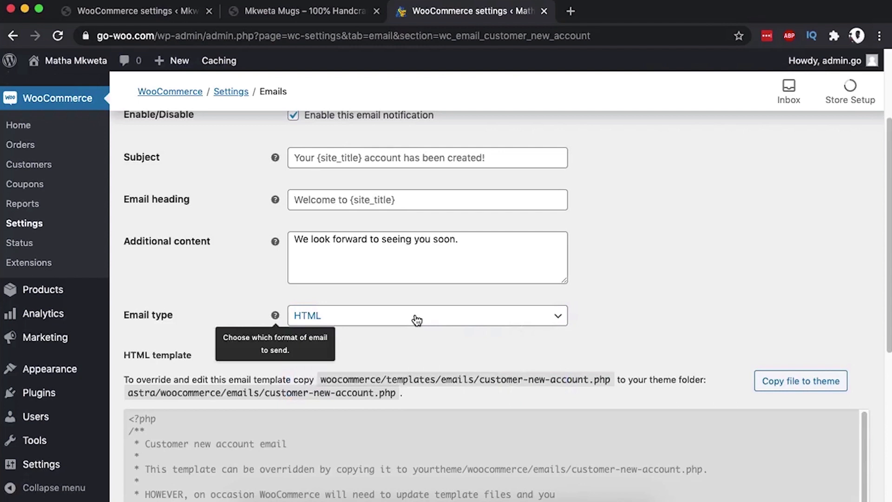
pyautogui.scroll(5, 636, 295)
pyautogui.scroll(-10, 623, 318)
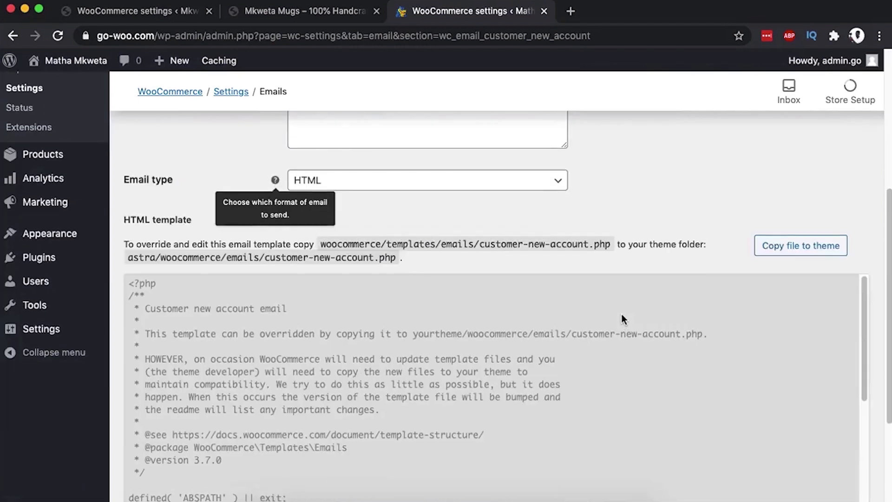
pyautogui.scroll(10, 623, 315)
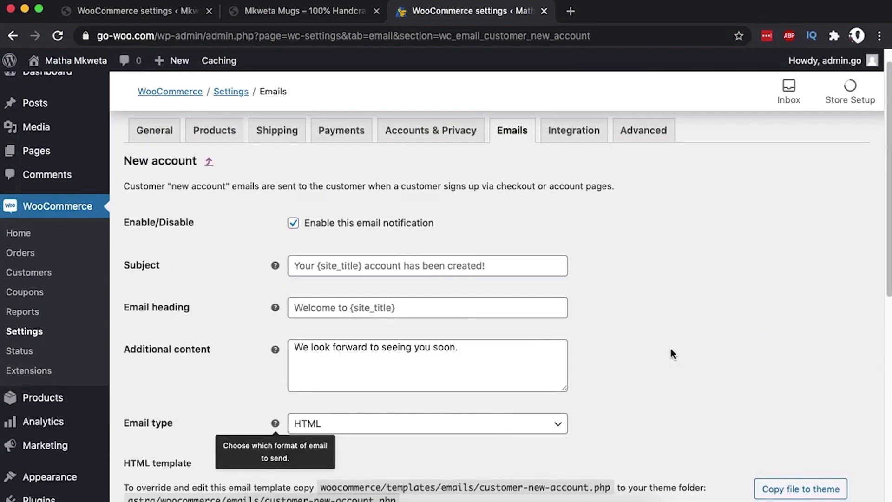
# - Look at the MaxMind Geolocation integration, and examine the advanced page setup for the cart, checkout, account and terms pages
pyautogui.click(564, 130)
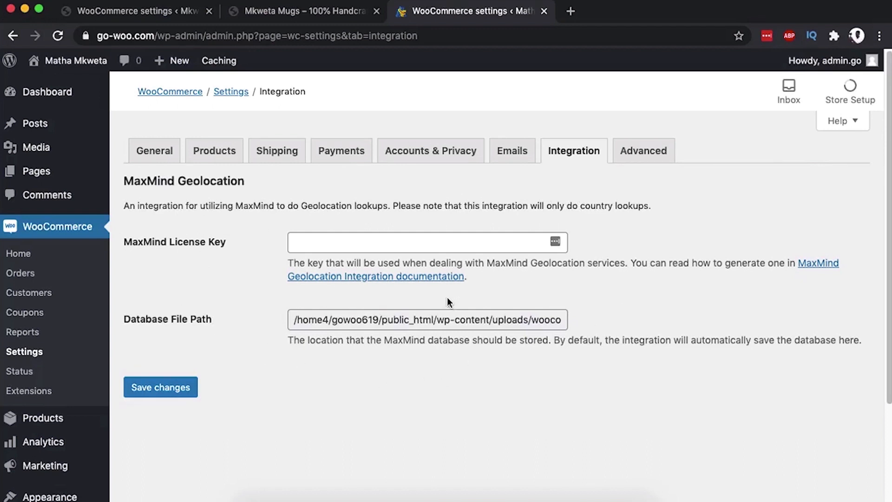
pyautogui.click(644, 152)
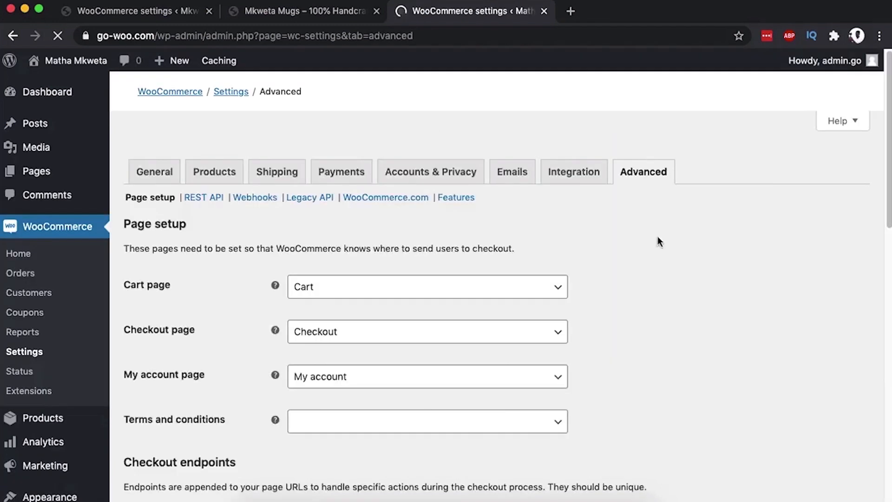
pyautogui.scroll(-1, 657, 269)
pyautogui.scroll(-1, 656, 254)
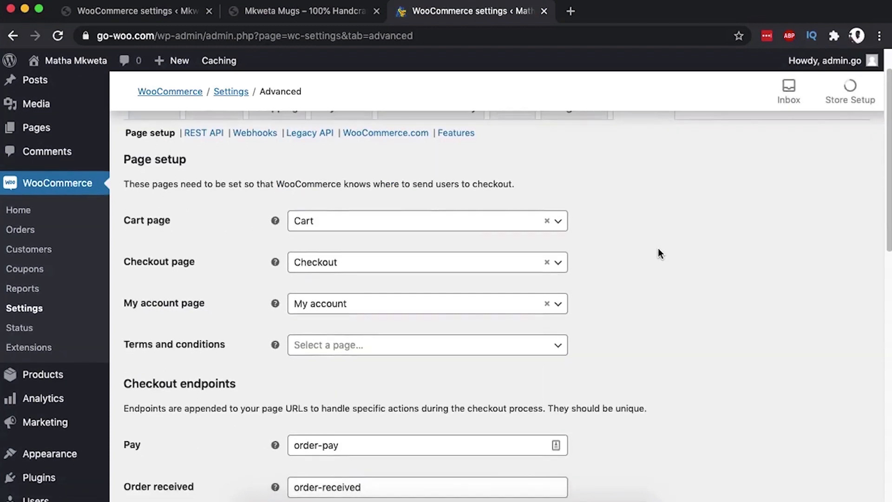
pyautogui.scroll(-1, 604, 247)
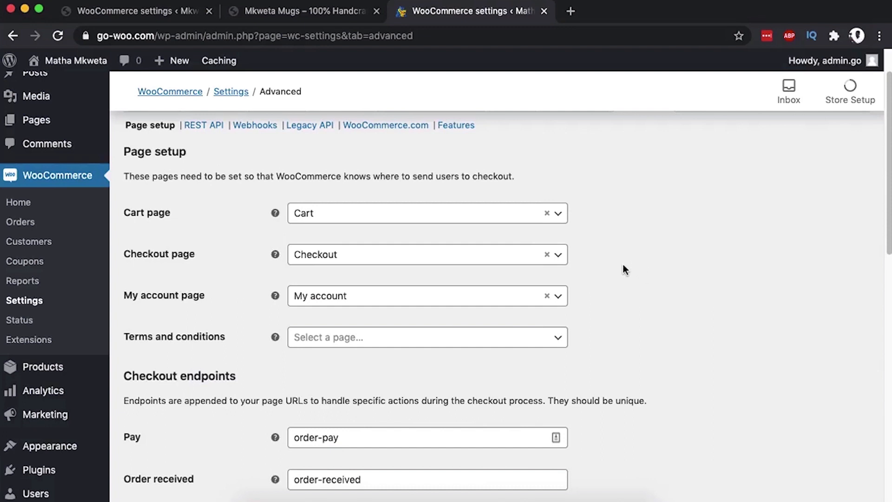
# - Open the site's Pages section in a separate browser tab, keeping the advanced WooCommerce settings open
pyautogui.scroll(1, 623, 264)
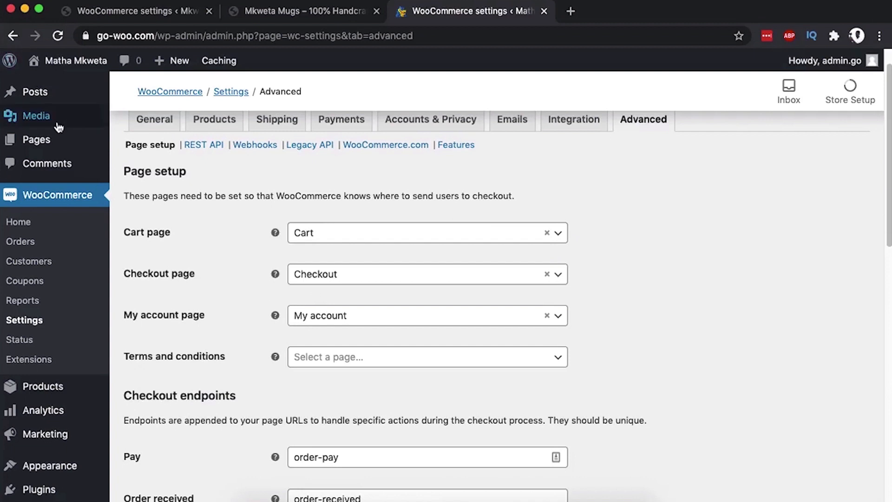
pyautogui.moveTo(36, 138)
pyautogui.click(127, 145)
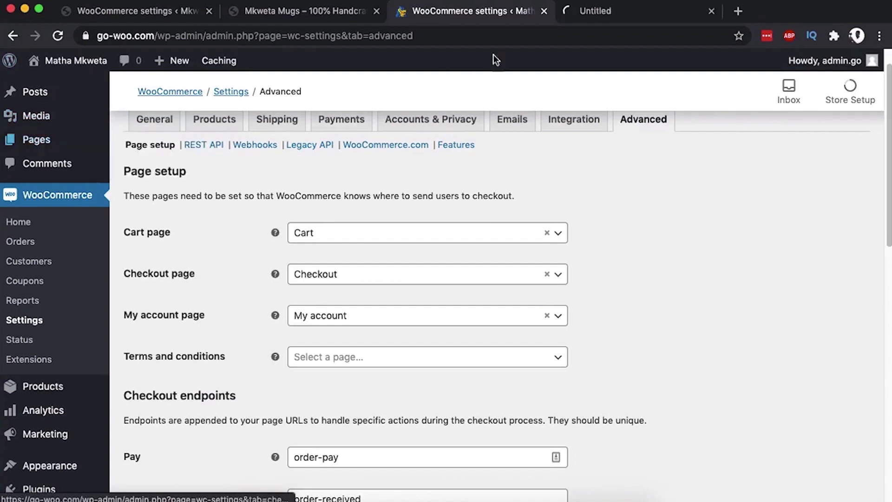
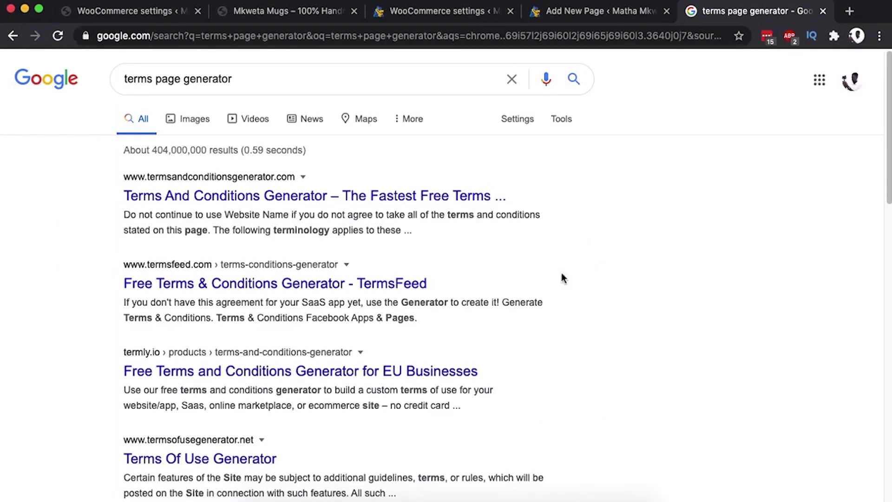
# - Open the Terms And Conditions Generator site from the search results and enter Matha Mugs as the company name
pyautogui.click(253, 197)
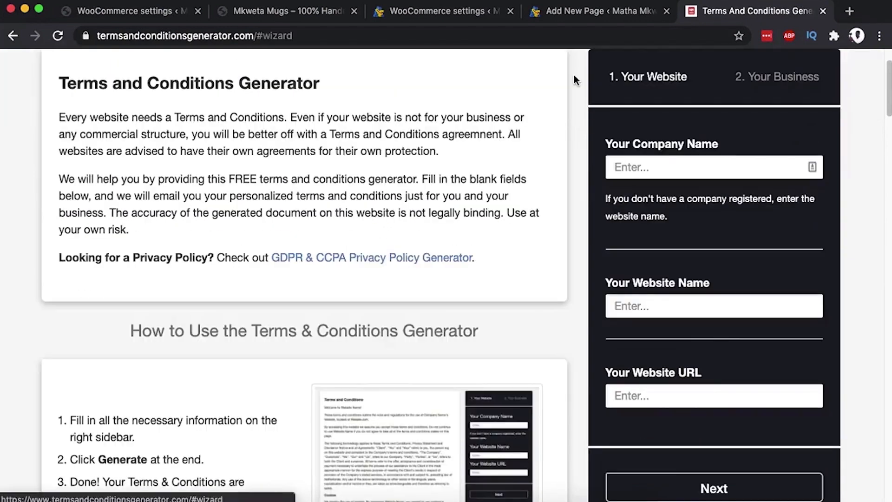
pyautogui.click(632, 169)
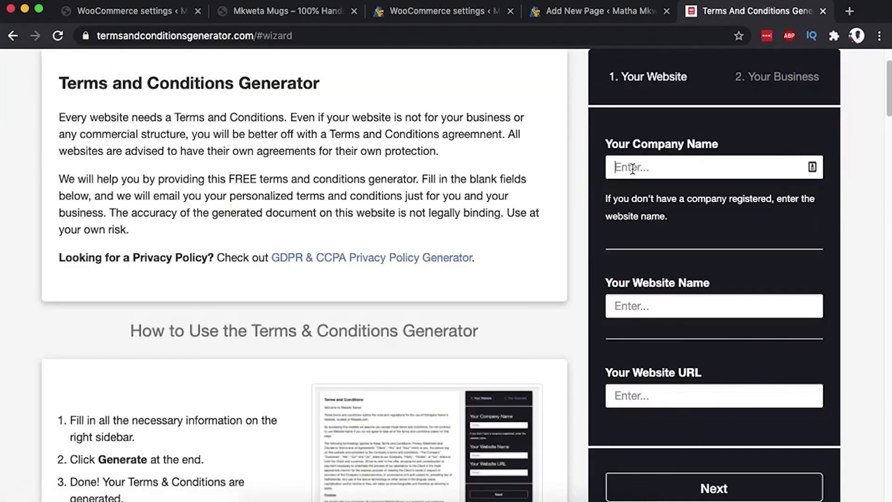
pyautogui.write('Mat')
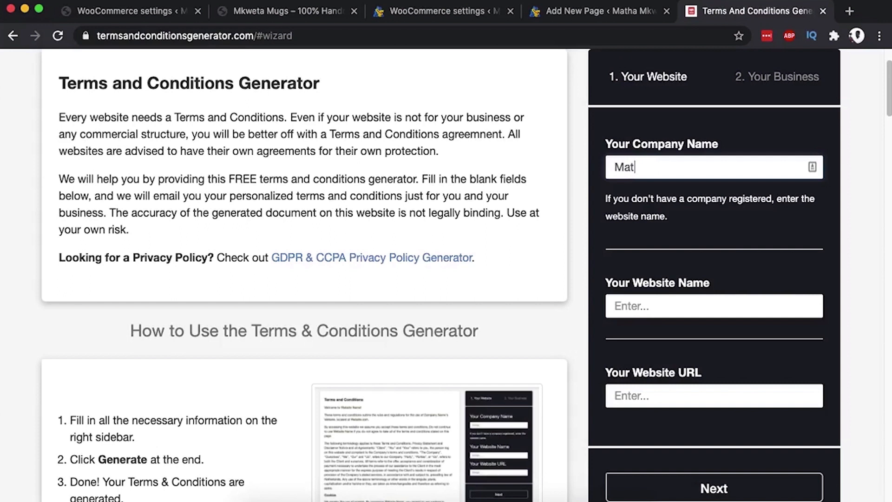
pyautogui.write('ha Mugs')
pyautogui.click(424, 18)
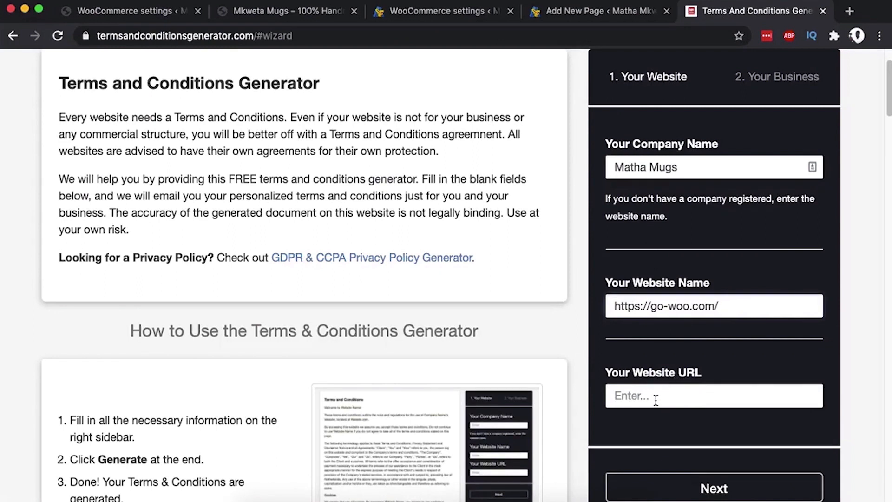
pyautogui.click(657, 395)
pyautogui.write('https://go-woo.com/')
pyautogui.click(669, 306)
pyautogui.press('super+a')
pyautogui.write('Matha Mug')
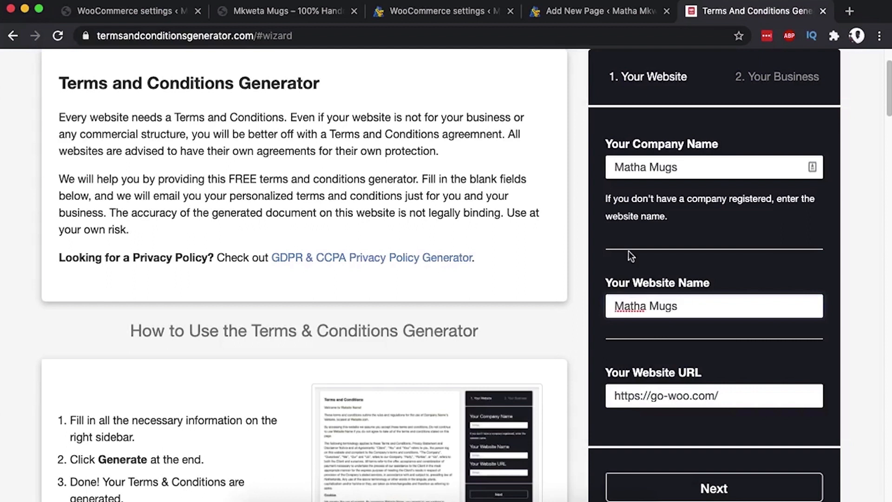
pyautogui.scroll(-1, 693, 424)
pyautogui.click(690, 459)
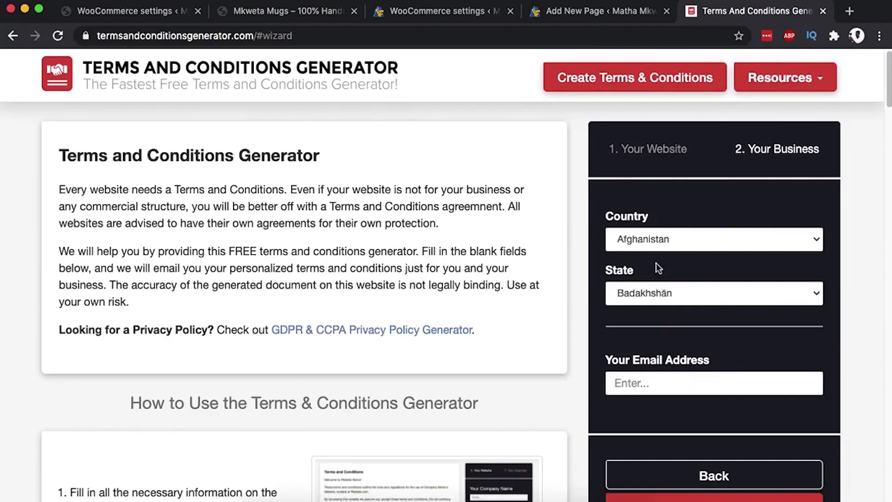
# - Choose Uganda as the country, enter the site's contact e-mail, and generate the terms and conditions
pyautogui.click(652, 241)
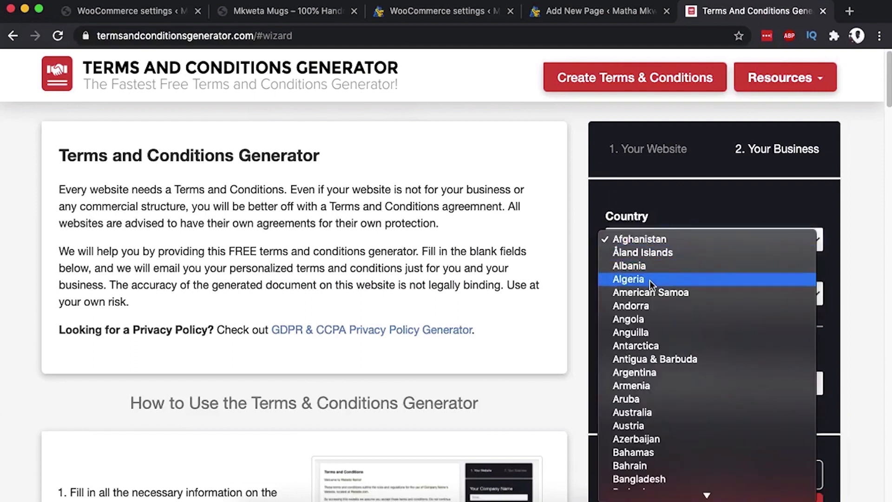
pyautogui.press('u')
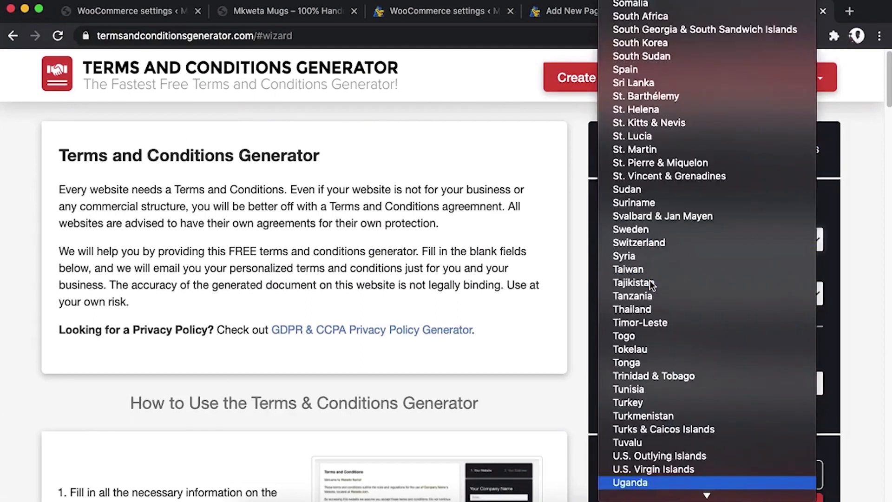
pyautogui.click(636, 482)
pyautogui.click(639, 314)
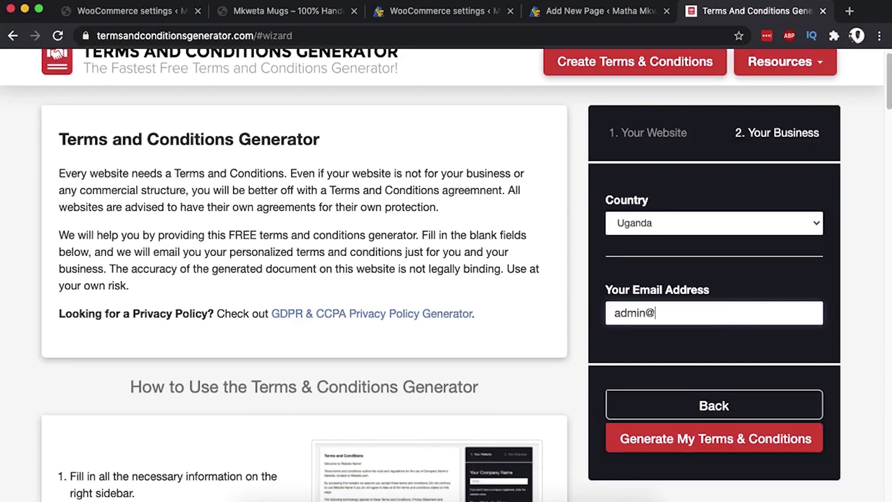
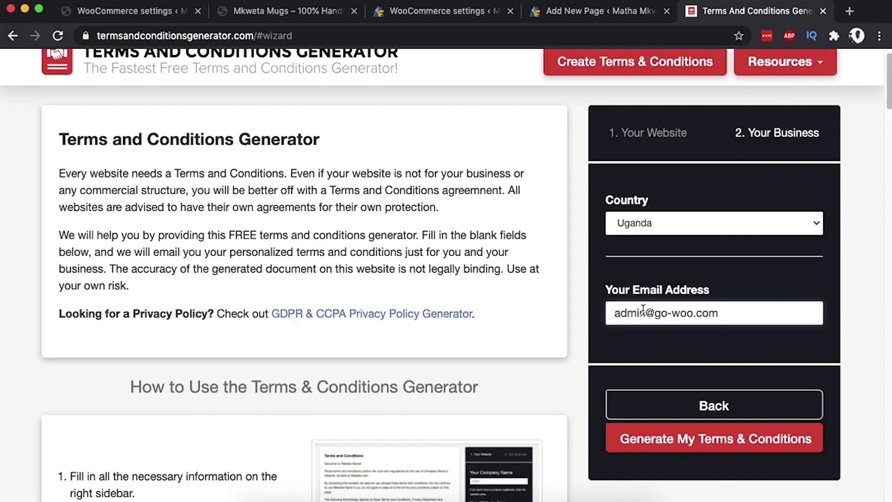
pyautogui.click(688, 439)
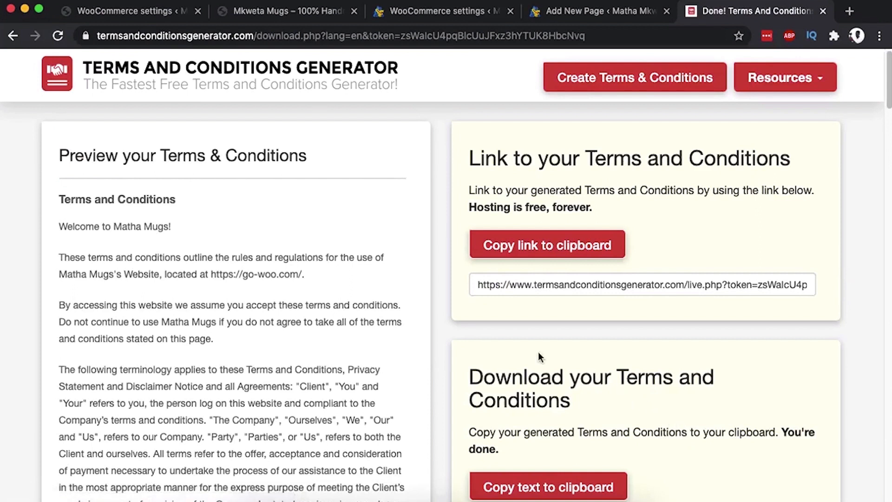
# - Copy the full text of the generated terms and conditions preview
pyautogui.scroll(-3, 383, 332)
pyautogui.scroll(-3, 383, 331)
pyautogui.scroll(6, 331, 301)
pyautogui.scroll(-3, 265, 288)
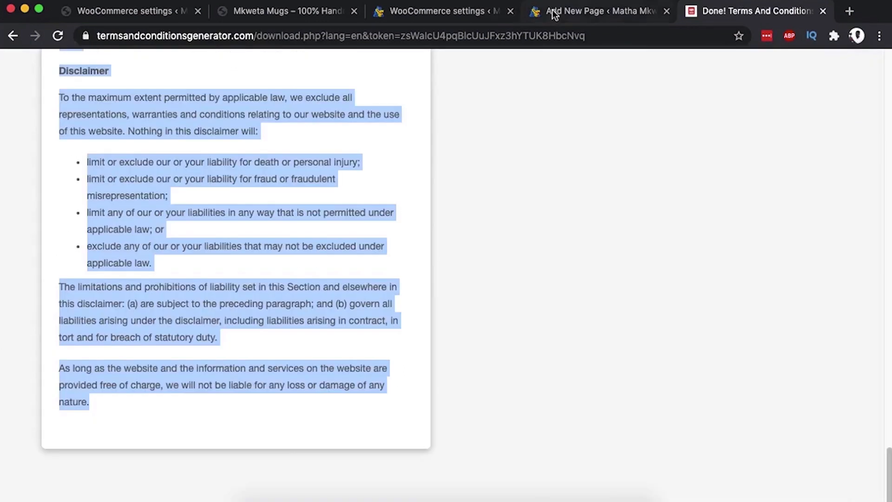
# - Paste the copied terms into the body of the WordPress page Terms And Conditions and update the page
pyautogui.click(555, 13)
pyautogui.click(181, 254)
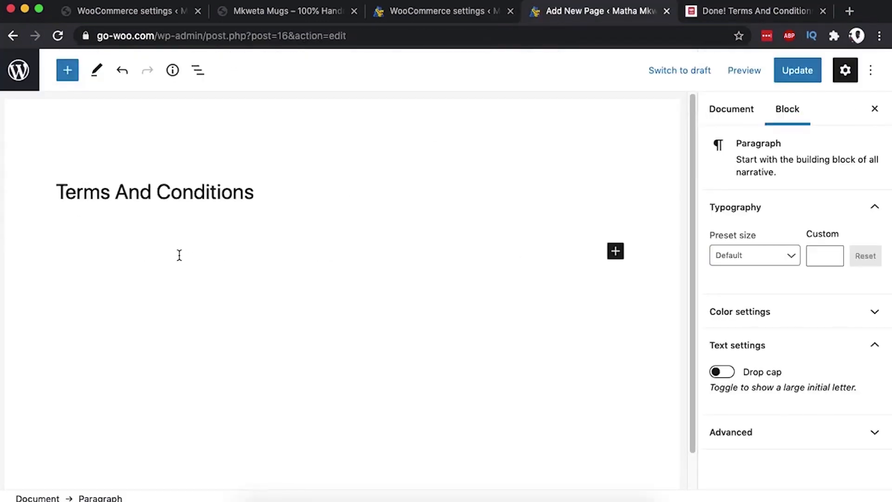
pyautogui.press('super+v')
pyautogui.scroll(20, 354, 240)
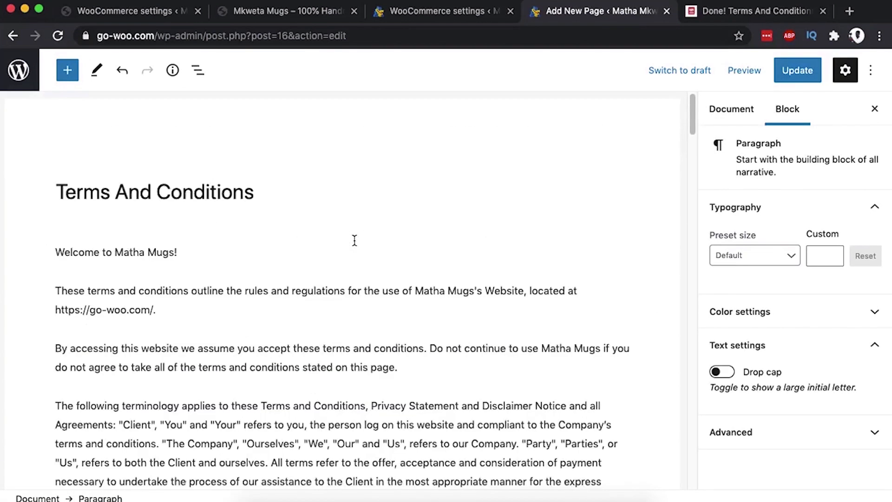
pyautogui.scroll(-6, 354, 245)
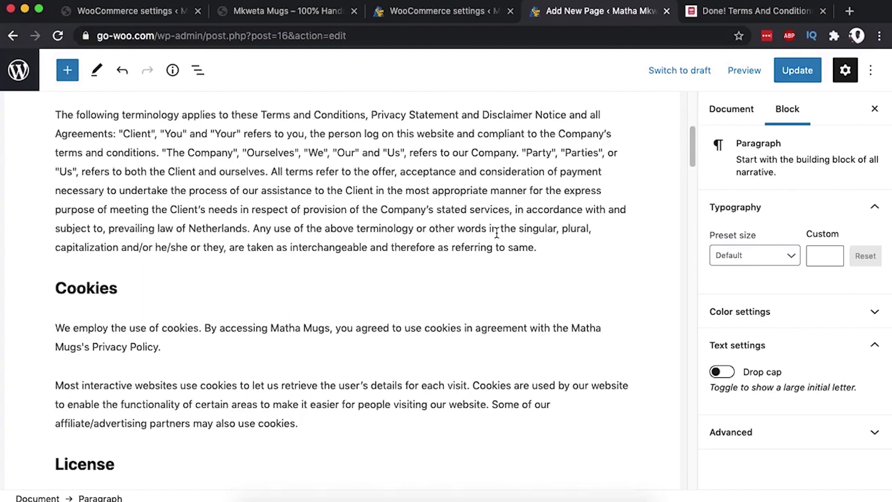
pyautogui.click(794, 71)
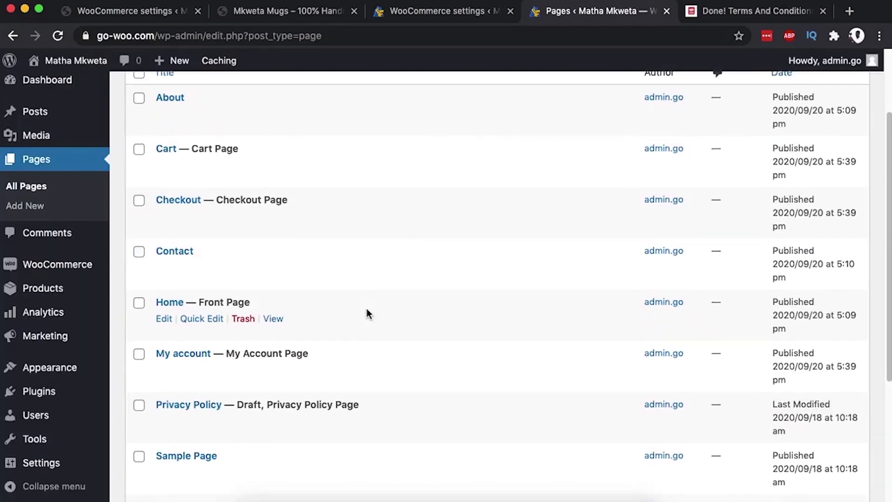
# - Check the site's list of pages for the Terms And Conditions entry and its publication date
pyautogui.scroll(-3, 366, 309)
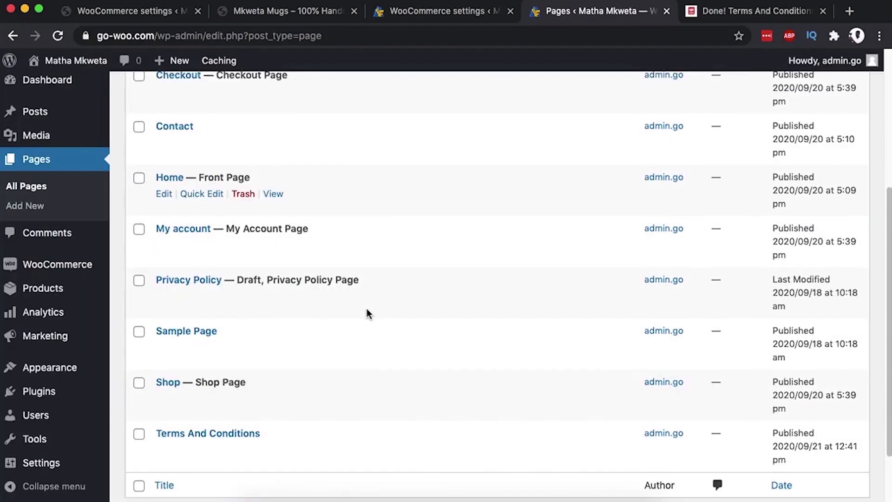
pyautogui.scroll(5, 367, 312)
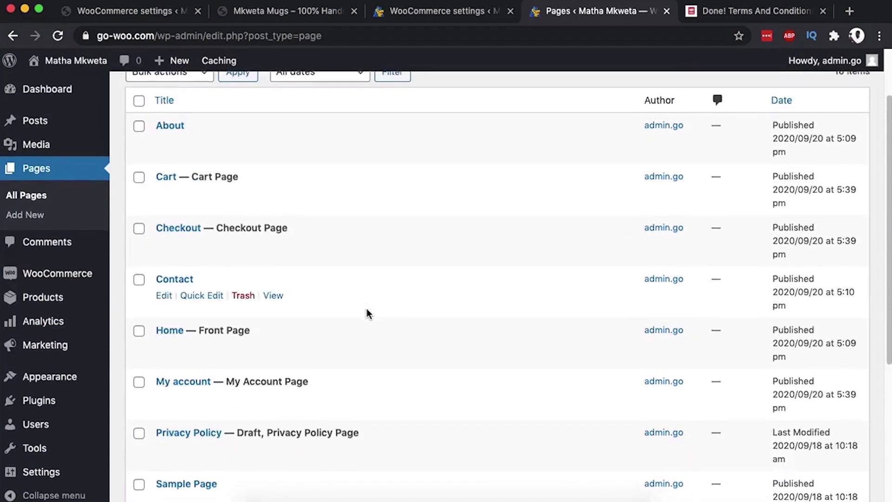
pyautogui.scroll(-5, 366, 312)
pyautogui.moveTo(195, 359)
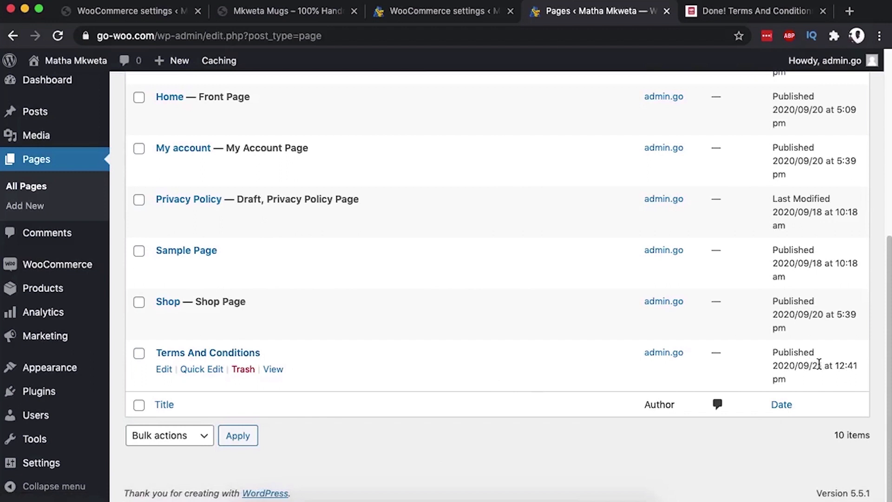
pyautogui.scroll(3, 825, 371)
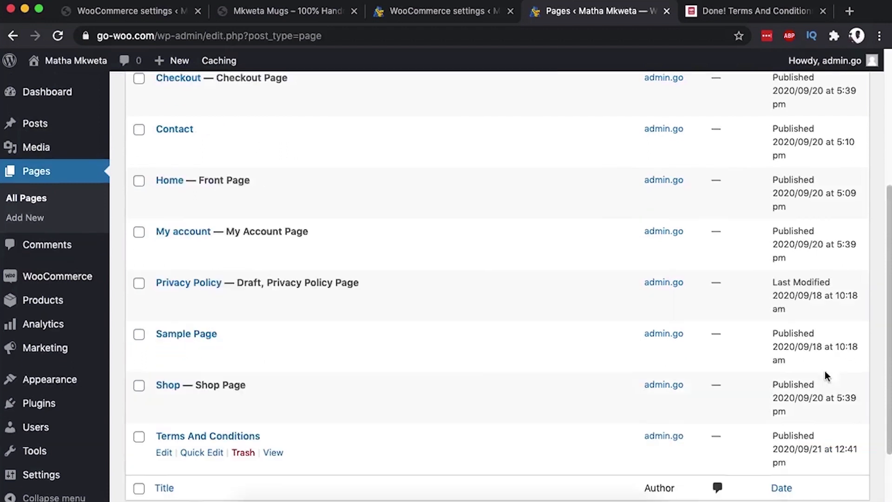
# - Reload the advanced WooCommerce settings and assign the Terms And Conditions page as the store's terms and conditions
pyautogui.click(416, 11)
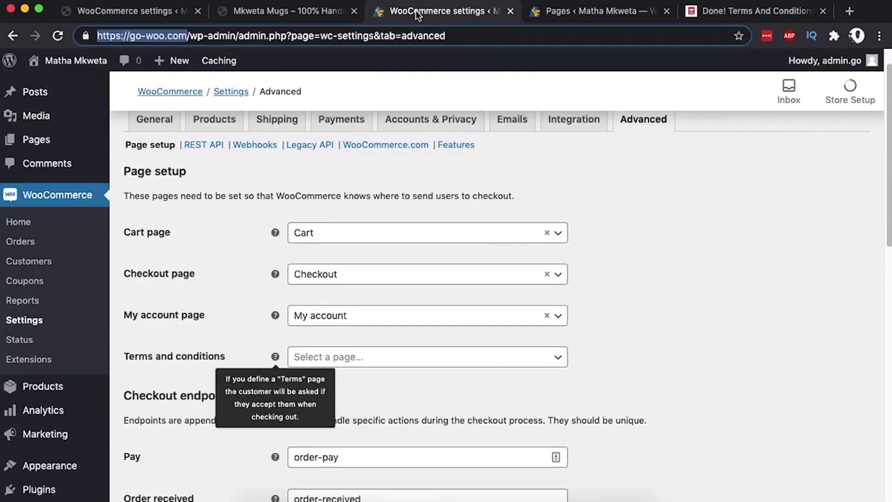
pyautogui.click(58, 36)
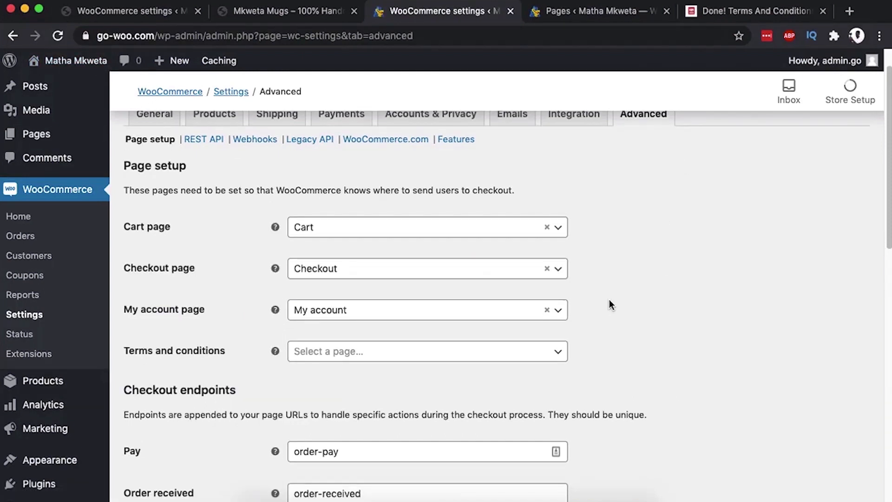
pyautogui.click(325, 353)
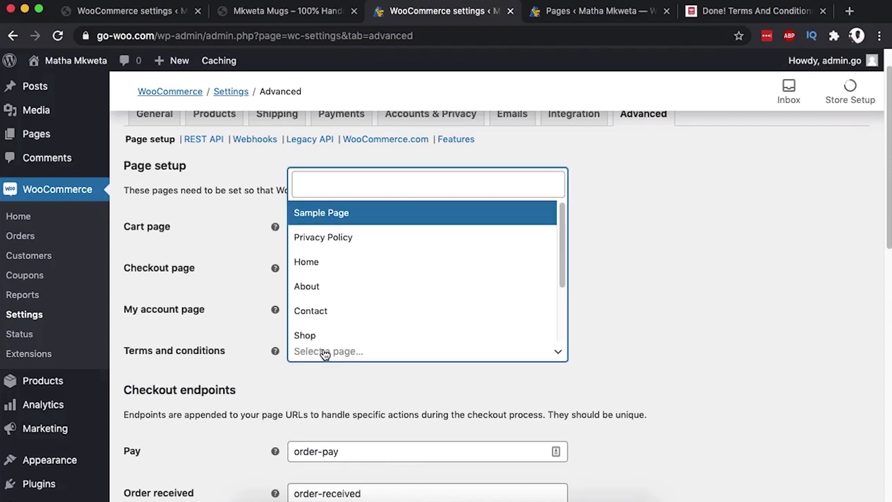
pyautogui.scroll(-3, 352, 316)
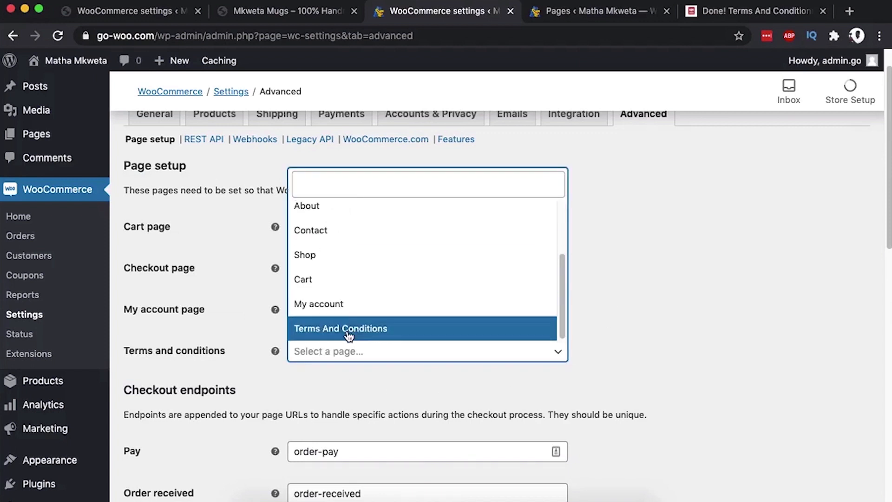
pyautogui.click(346, 329)
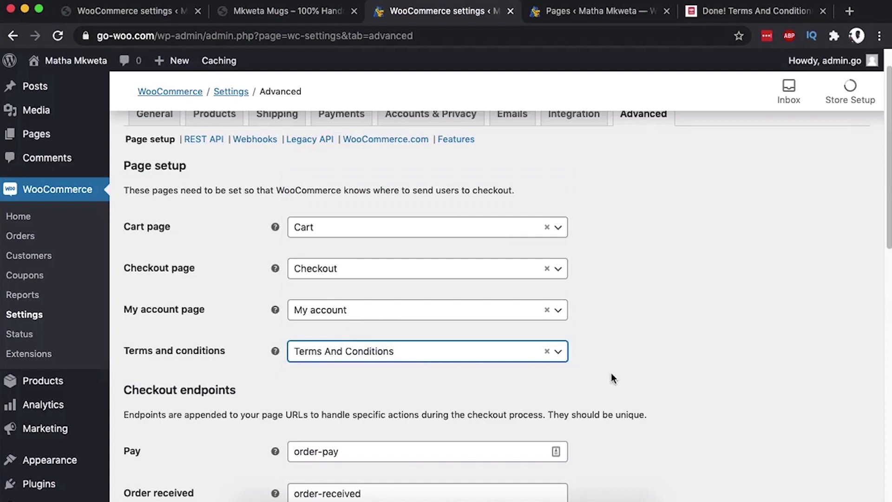
# - Look over the checkout and account endpoints and save the advanced settings
pyautogui.scroll(-5, 613, 373)
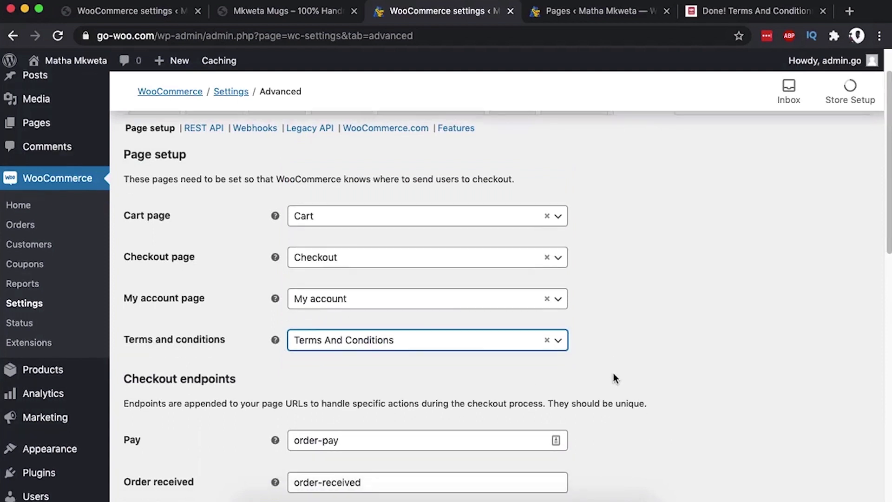
pyautogui.scroll(-9, 615, 372)
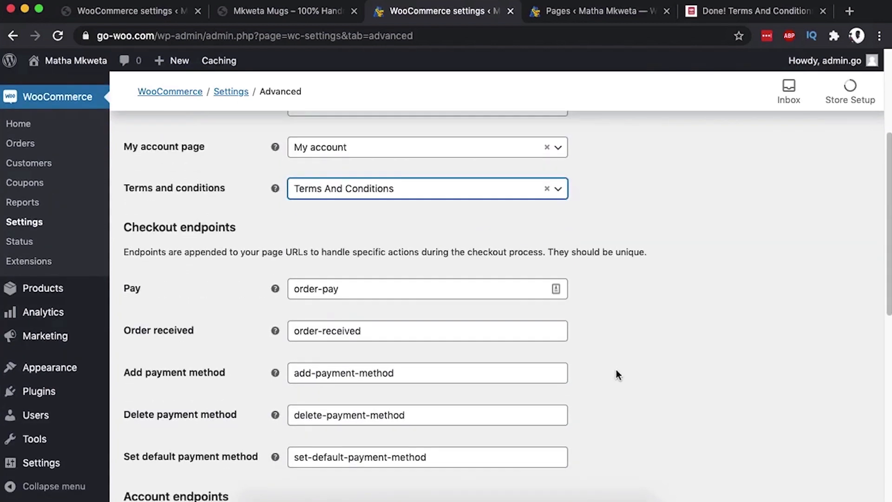
pyautogui.scroll(-5, 609, 319)
pyautogui.scroll(-4, 618, 371)
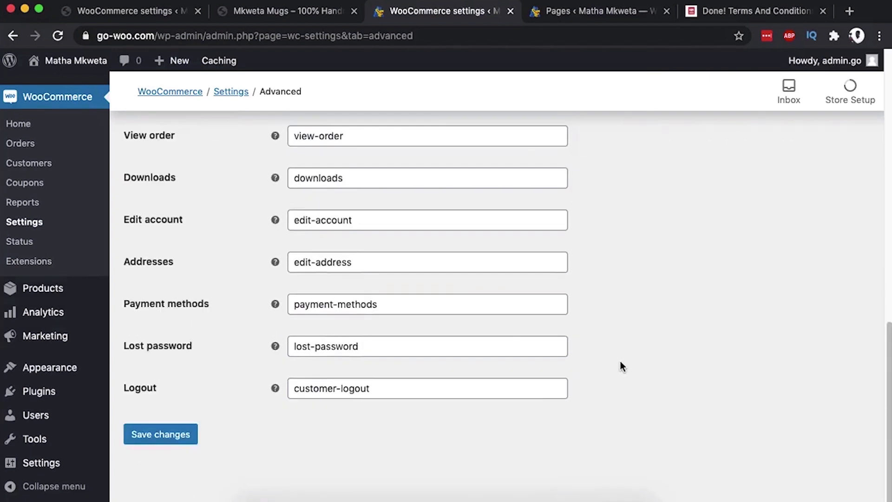
pyautogui.click(182, 434)
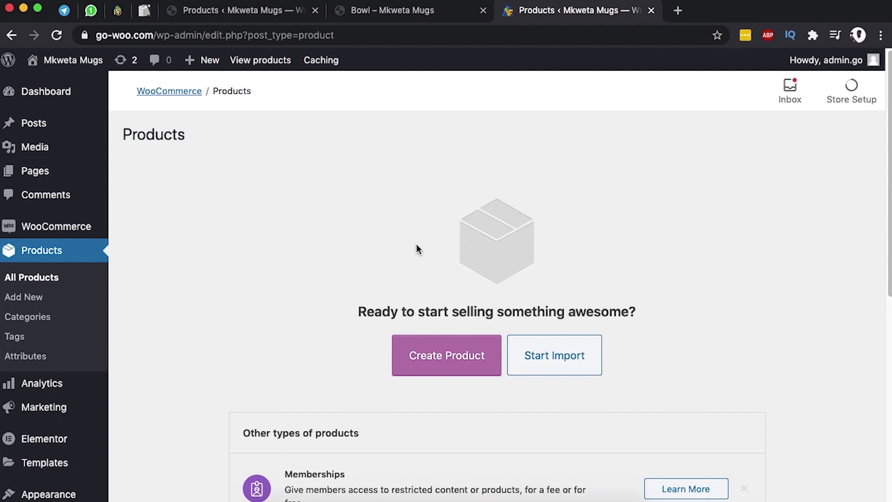
# - Switch to the sample store's Bowl product page and examine its title, price and short description
pyautogui.click(376, 16)
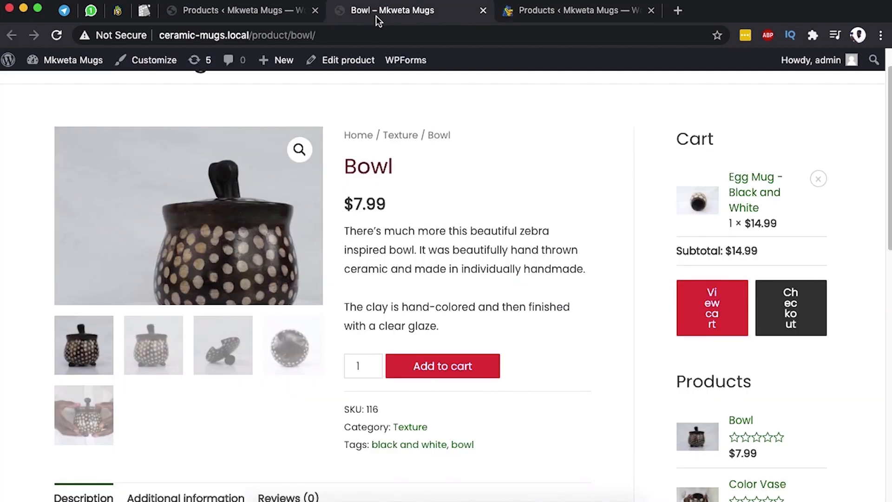
pyautogui.scroll(1, 394, 201)
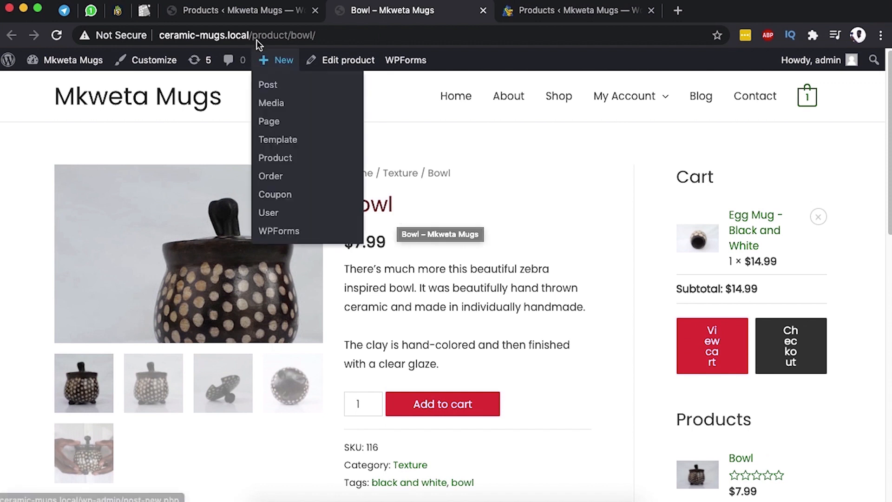
pyautogui.scroll(-1, 343, 225)
pyautogui.moveTo(343, 225); pyautogui.dragTo(450, 328)
pyautogui.scroll(-2, 451, 323)
pyautogui.click(466, 268)
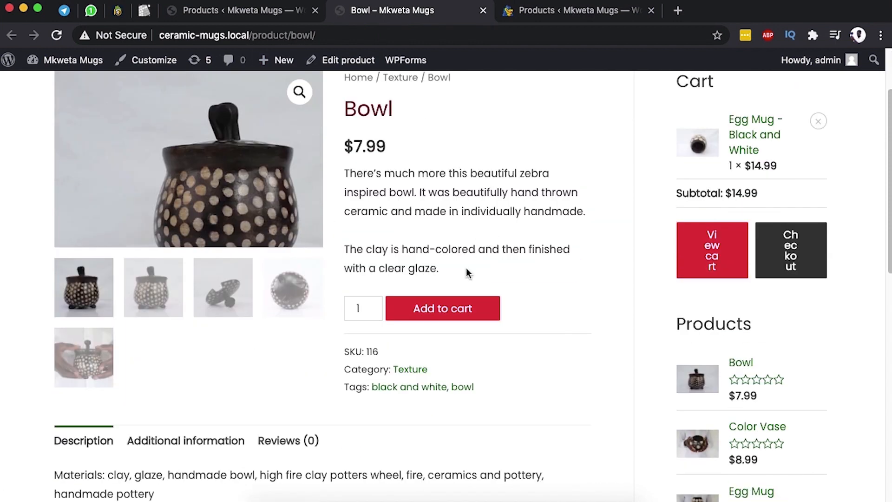
# - Examine the Bowl product's SKU, category, tags, full description and related products
pyautogui.scroll(-4, 534, 285)
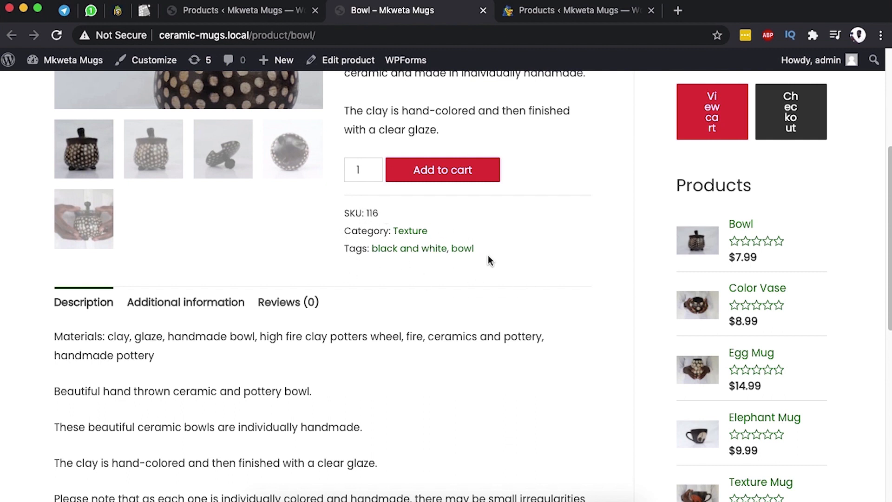
pyautogui.scroll(-3, 480, 261)
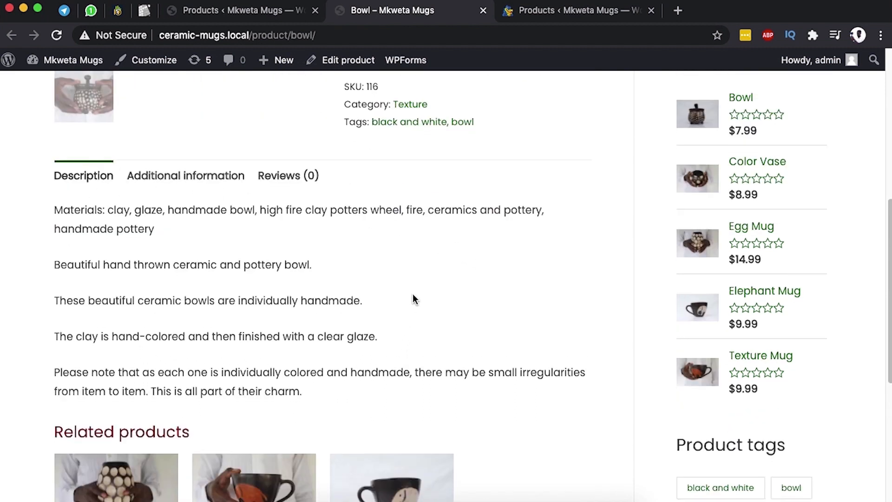
pyautogui.scroll(-5, 412, 297)
pyautogui.scroll(6, 422, 273)
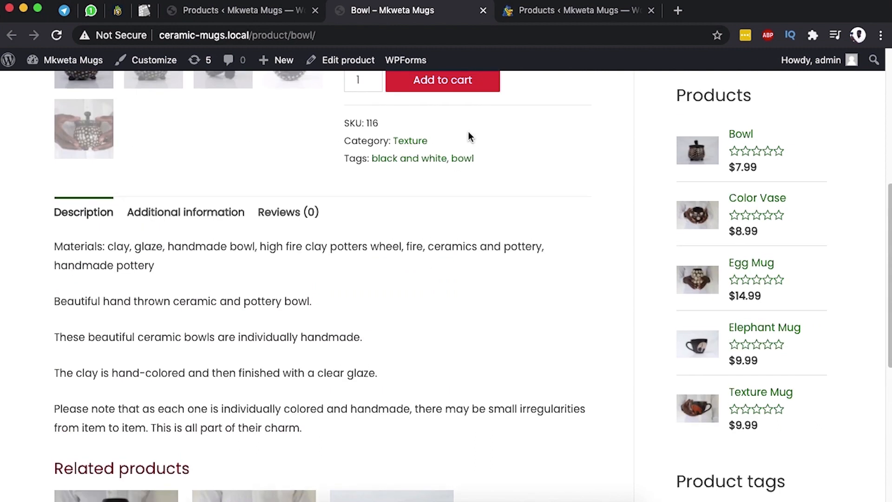
# - Switch to the go-woo.com store's admin, create a new product named Bowl and dismiss the guided product tips
pyautogui.click(537, 10)
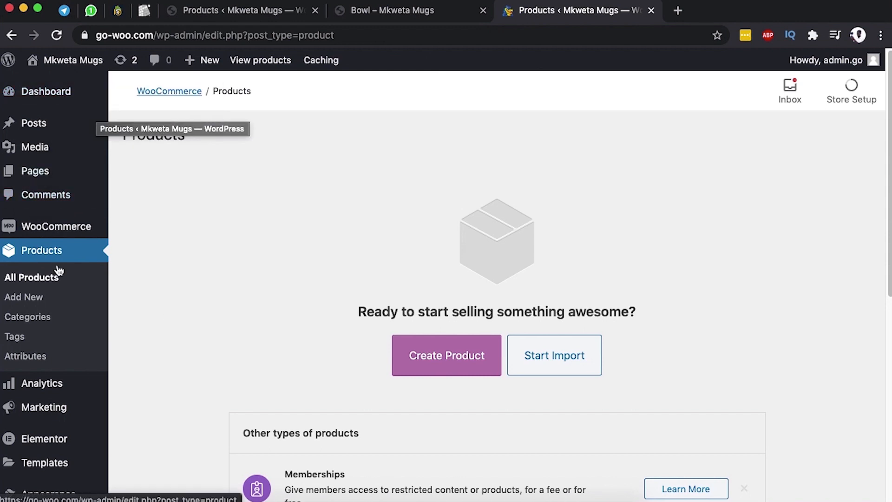
pyautogui.click(453, 359)
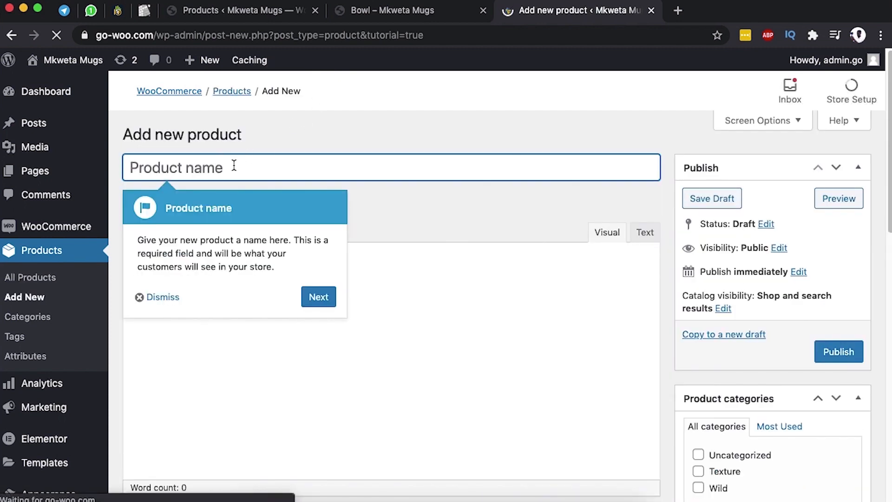
pyautogui.write('Bowl')
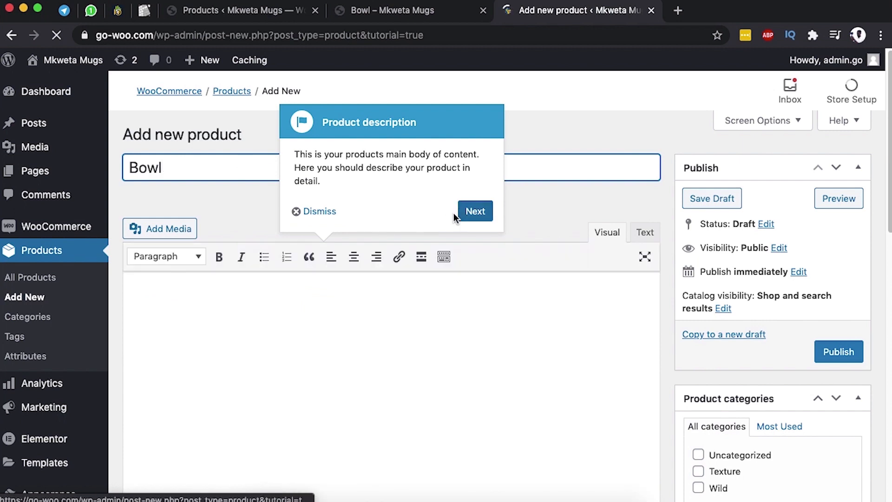
pyautogui.click(313, 212)
# - Copy the short description from the sample store's Bowl page into the new product's short description
pyautogui.click(389, 13)
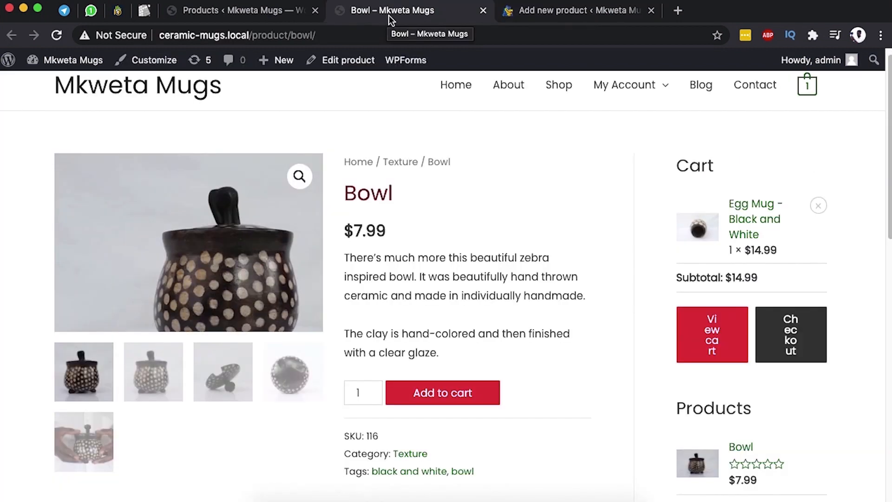
pyautogui.moveTo(345, 257); pyautogui.dragTo(445, 351)
pyautogui.press('super+c')
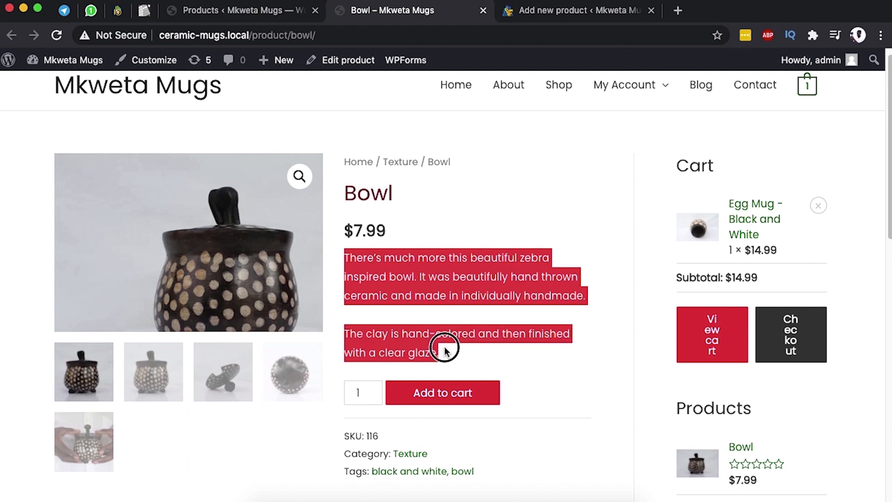
pyautogui.click(560, 12)
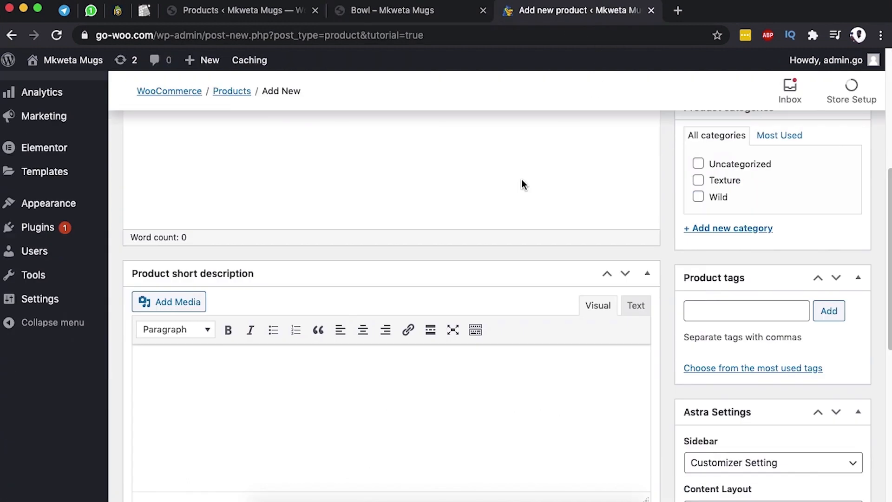
pyautogui.scroll(-7, 522, 183)
pyautogui.scroll(7, 522, 183)
pyautogui.click(202, 347)
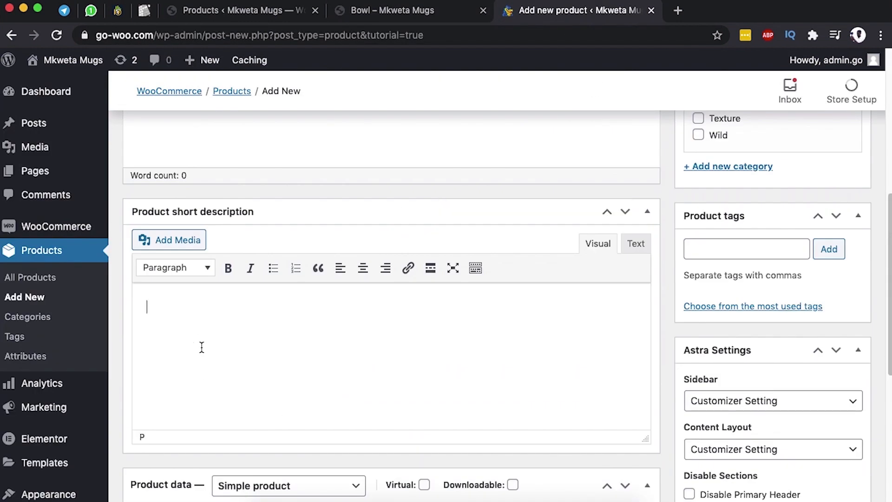
pyautogui.press('super+v')
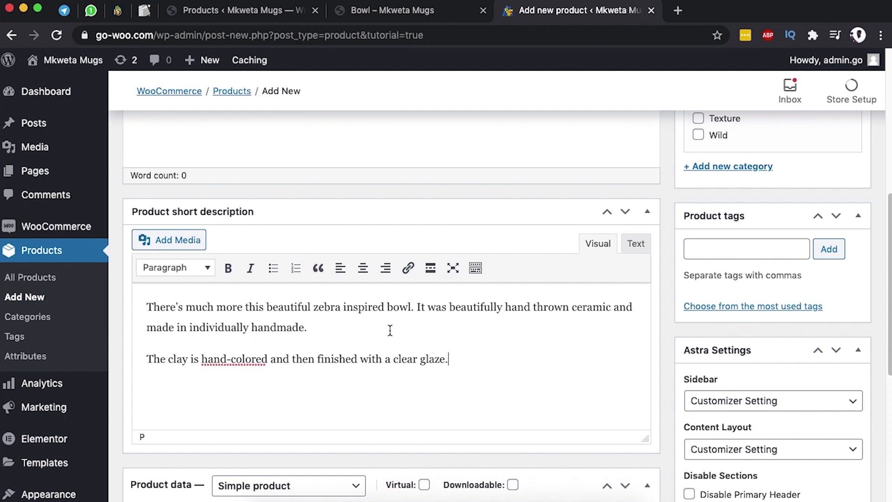
# - Copy the full description from the sample Bowl page into the new product's main description
pyautogui.scroll(10, 353, 338)
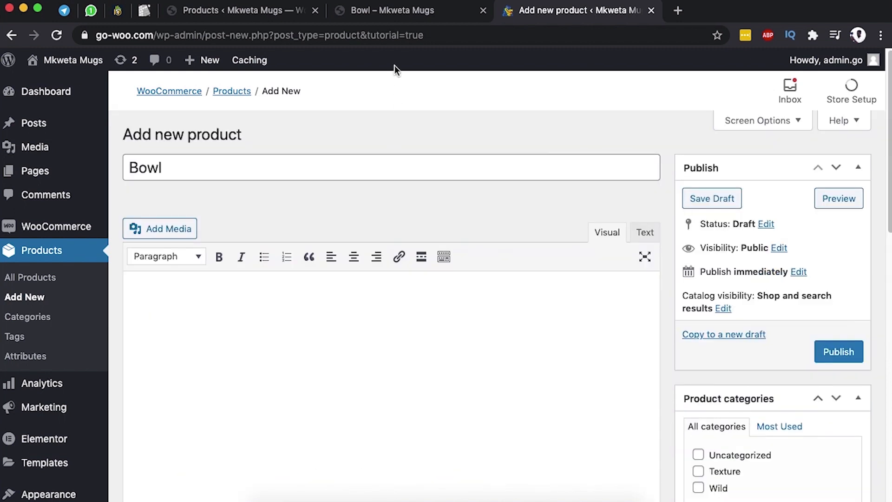
pyautogui.click(381, 10)
pyautogui.scroll(-6, 361, 378)
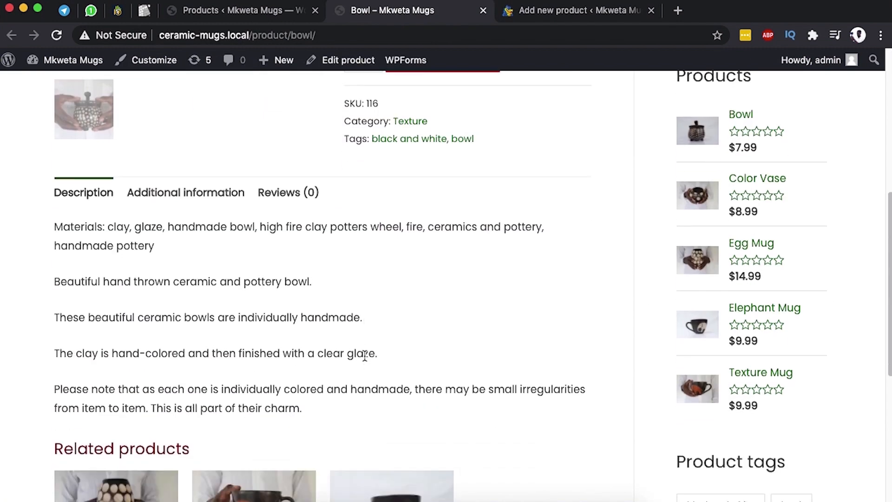
pyautogui.moveTo(53, 226); pyautogui.dragTo(296, 420)
pyautogui.press('super+c')
pyautogui.click(523, 10)
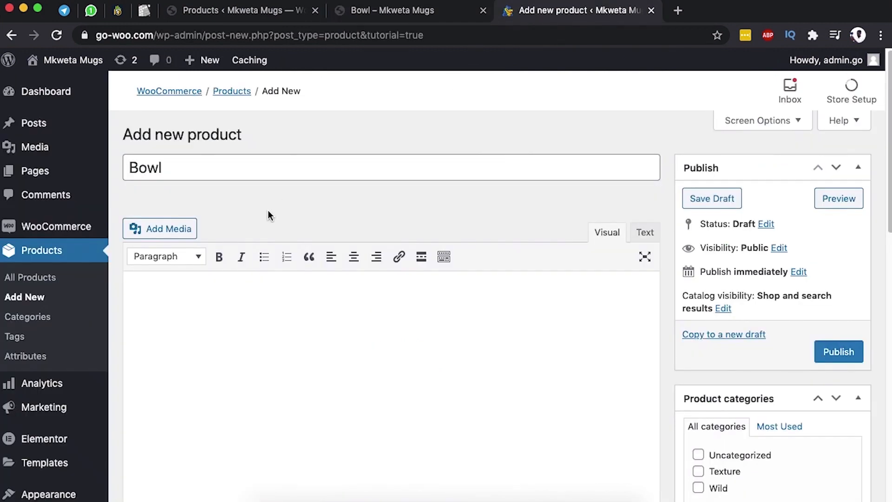
pyautogui.click(191, 316)
pyautogui.press('super+v')
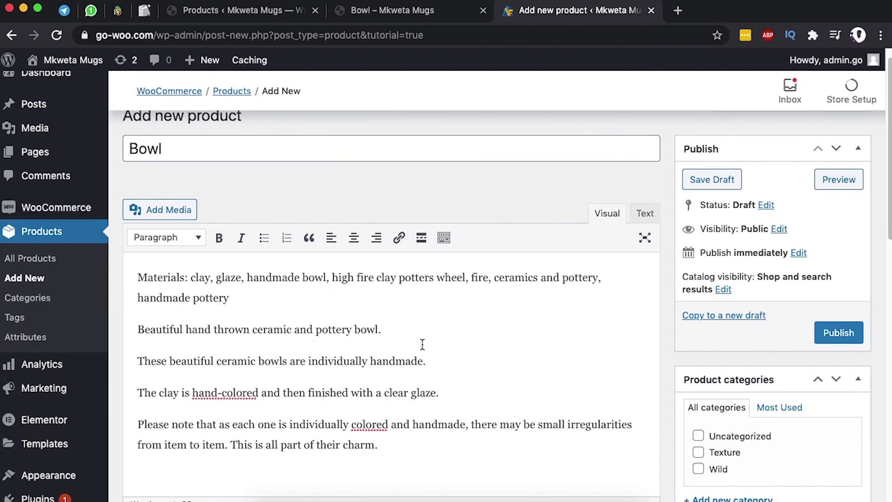
# - Recheck the sample Bowl page's details and keep Simple product as the new product's type
pyautogui.click(399, 14)
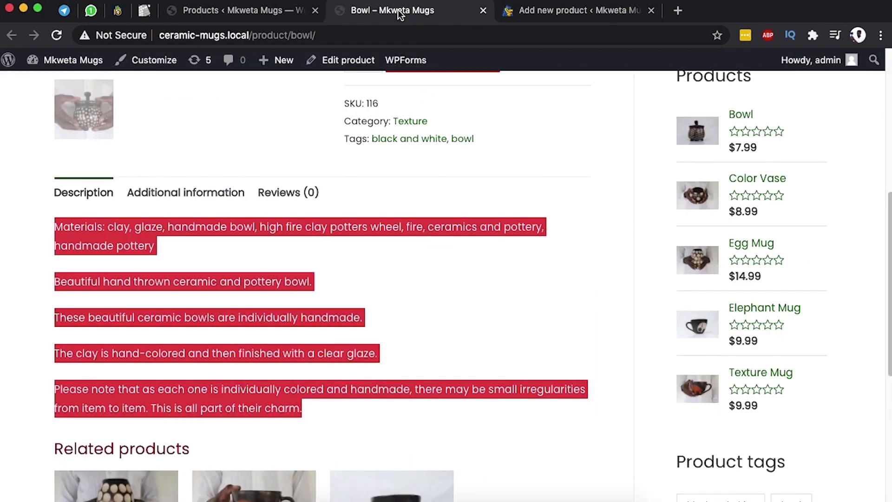
pyautogui.scroll(5, 331, 198)
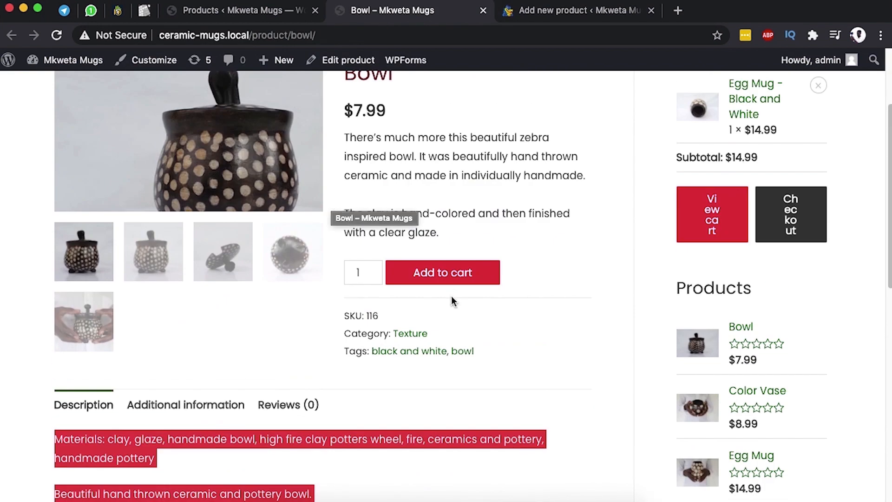
pyautogui.scroll(2, 450, 297)
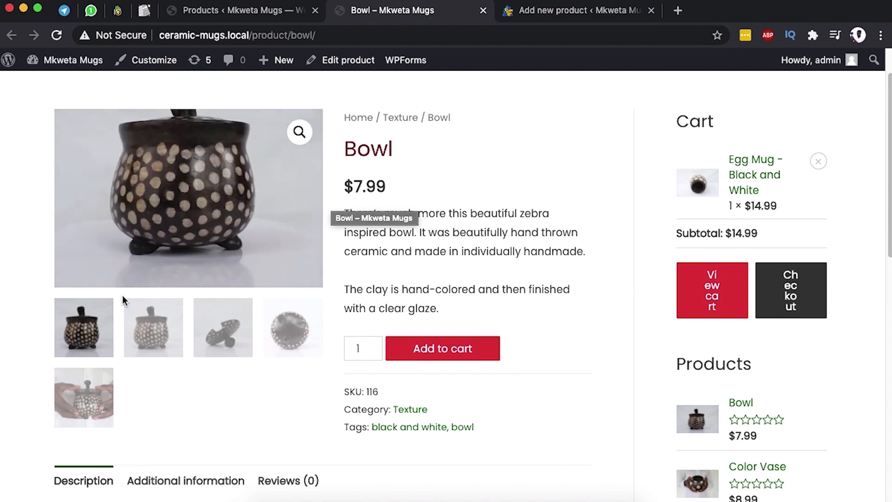
pyautogui.click(540, 12)
pyautogui.scroll(-5, 154, 260)
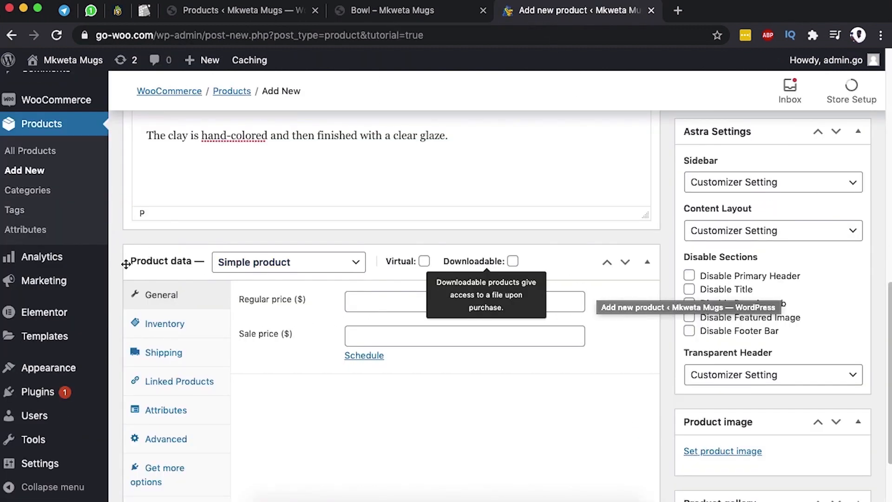
pyautogui.click(309, 265)
pyautogui.click(284, 264)
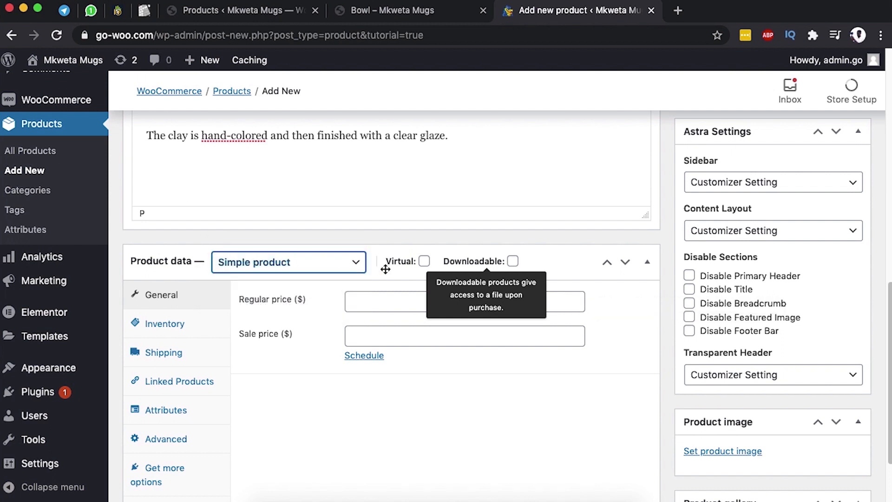
# - Set the Bowl's regular price to $7.99 and its sale price to $6.99
pyautogui.scroll(-3, 564, 284)
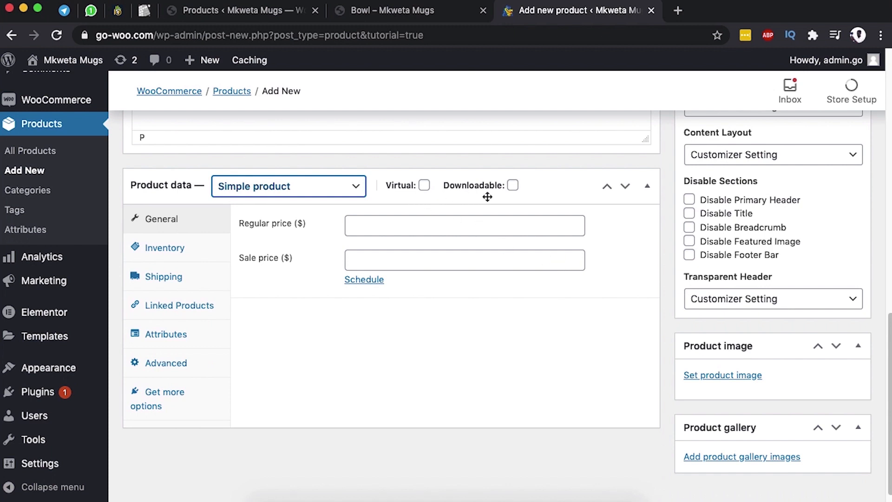
pyautogui.click(387, 230)
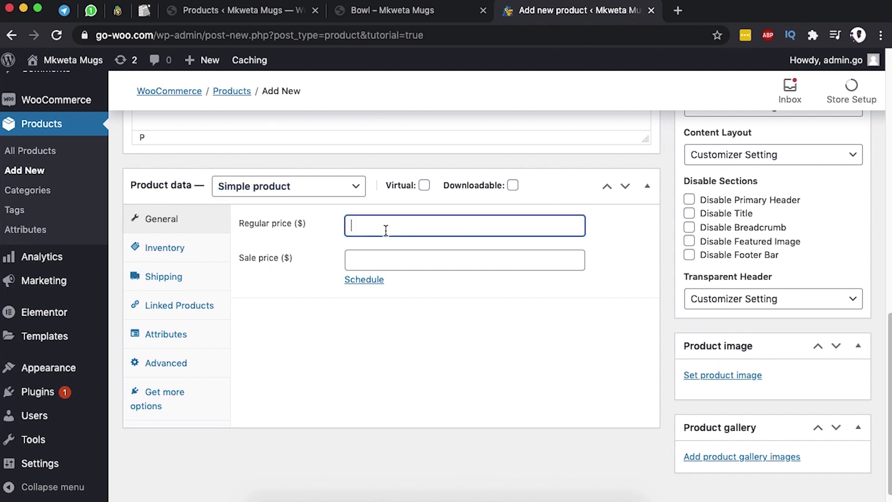
pyautogui.write('7.99')
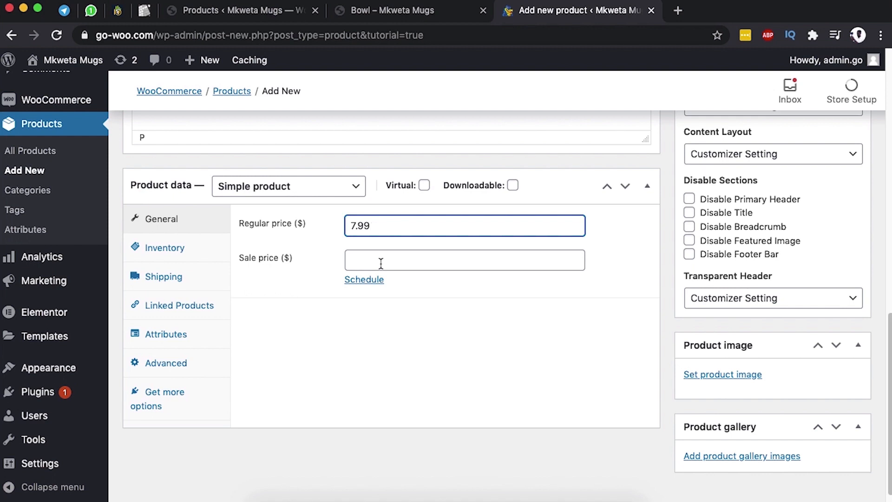
pyautogui.click(381, 263)
pyautogui.write('6')
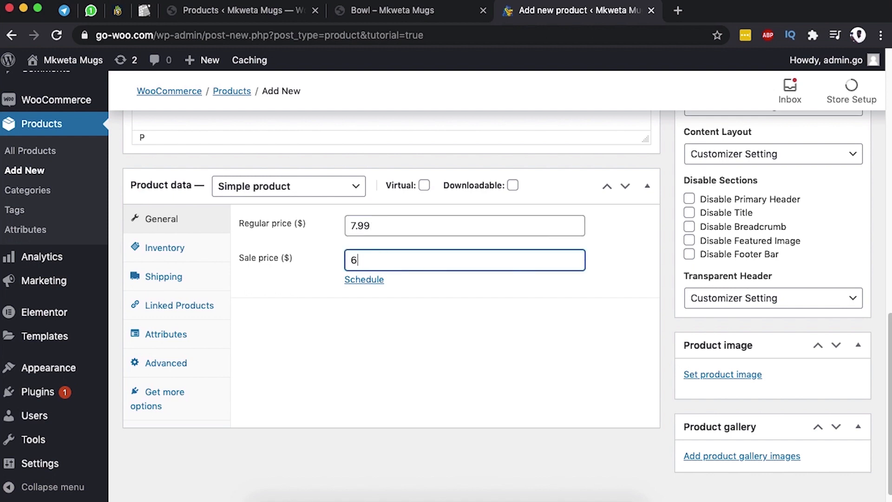
pyautogui.write('.99')
# - Set the Bowl's SKU to 350 in its inventory data
pyautogui.click(173, 255)
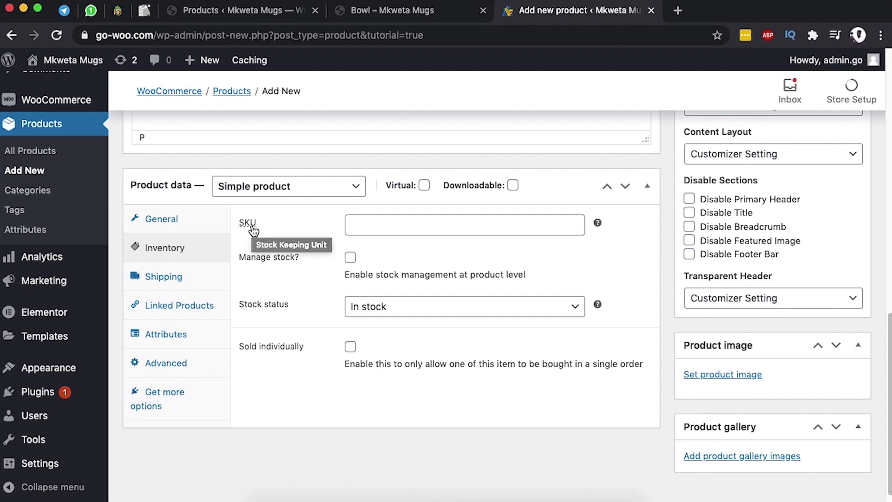
pyautogui.click(365, 226)
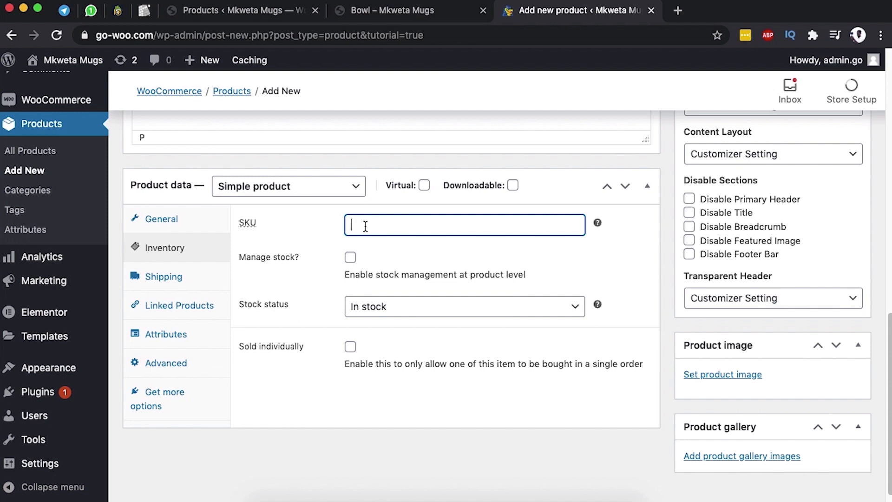
pyautogui.write('100')
pyautogui.press('BackSpace')
pyautogui.press('BackSpace')
pyautogui.press('BackSpace')
pyautogui.write('350')
# - Enable stock management for the Bowl and set its stock quantity to 30
pyautogui.click(351, 259)
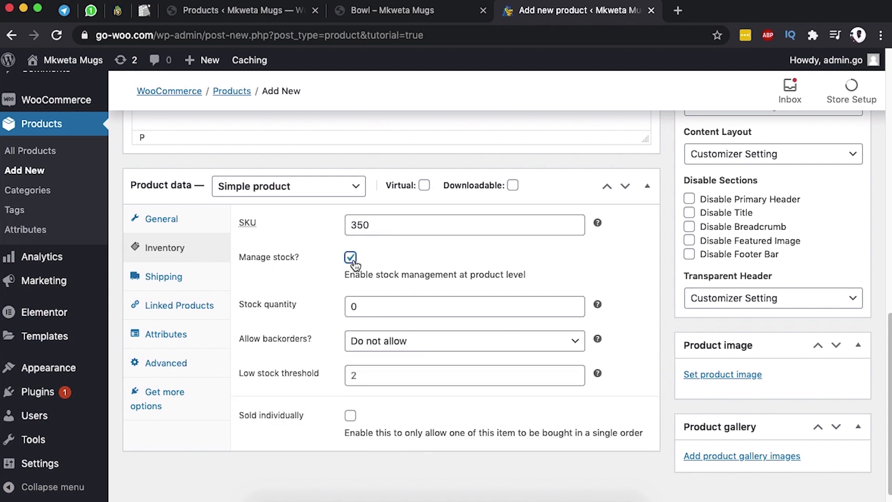
pyautogui.doubleClick(355, 305)
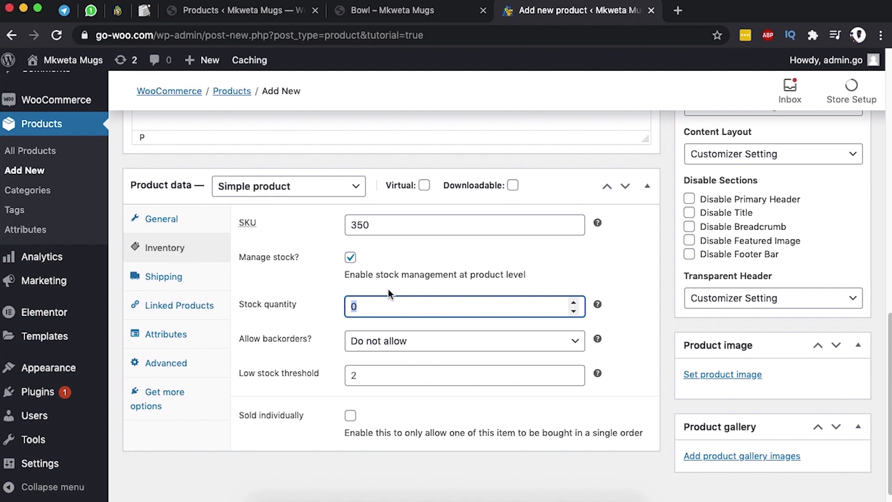
pyautogui.write('30')
# - Set the Bowl's backorders option to "Allow, but notify customer"
pyautogui.scroll(-1, 302, 320)
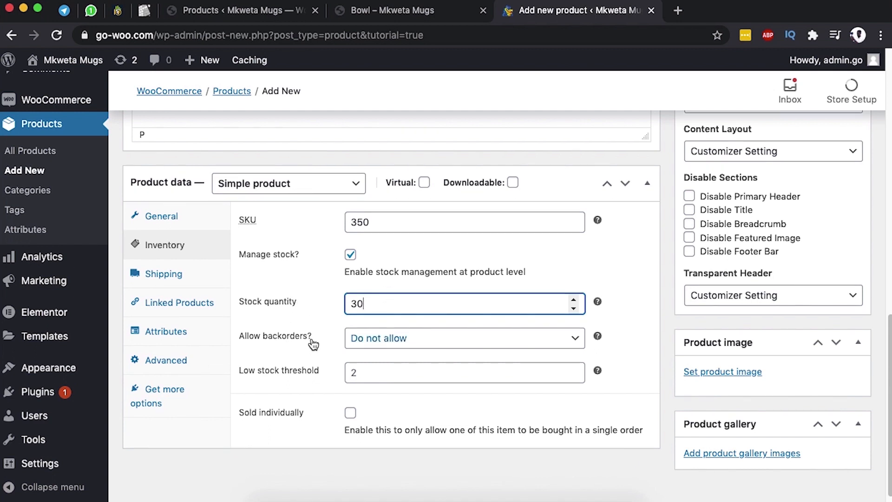
pyautogui.click(390, 339)
pyautogui.click(395, 369)
pyautogui.click(430, 340)
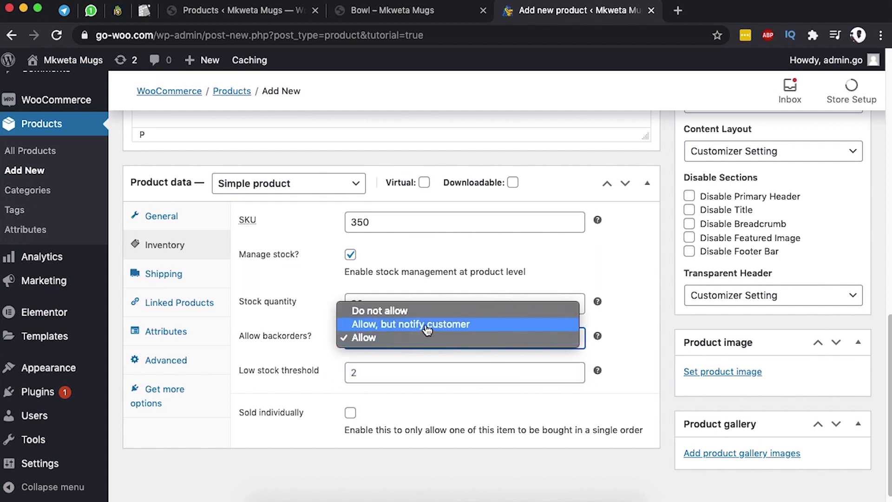
pyautogui.click(427, 328)
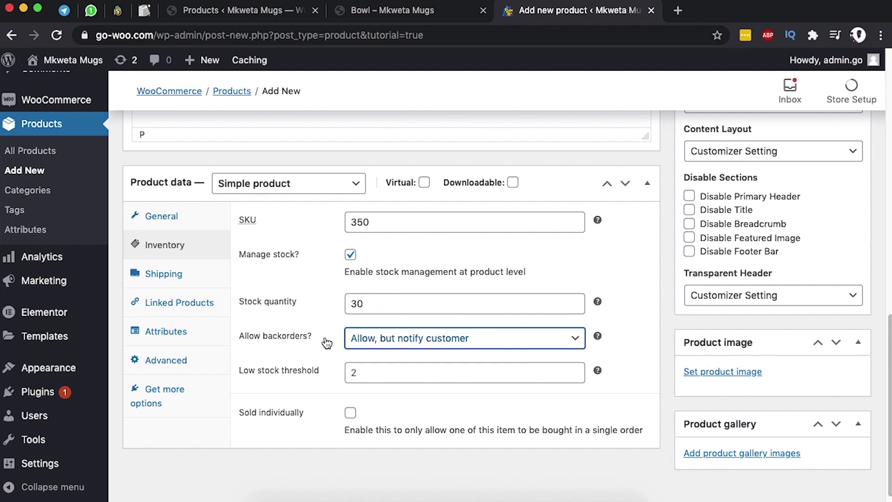
# - Set the Bowl's low stock threshold to 10
pyautogui.scroll(-1, 317, 347)
pyautogui.click(288, 367)
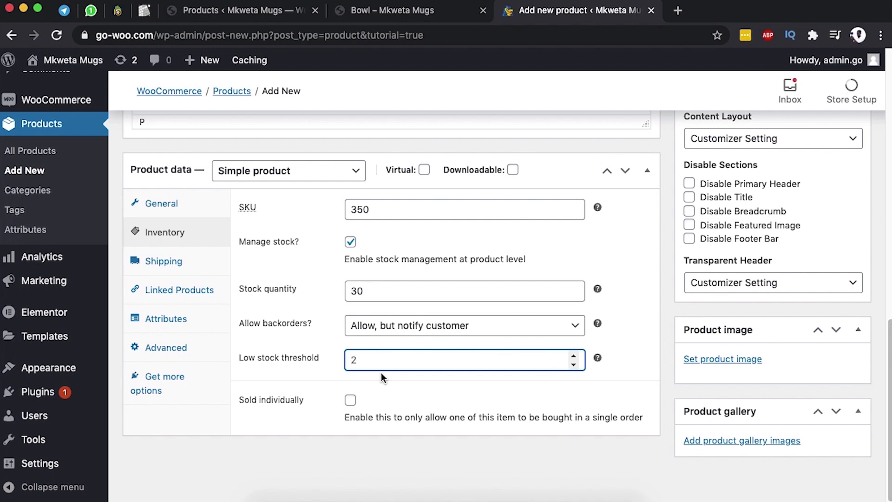
pyautogui.write('10')
pyautogui.scroll(-1, 419, 382)
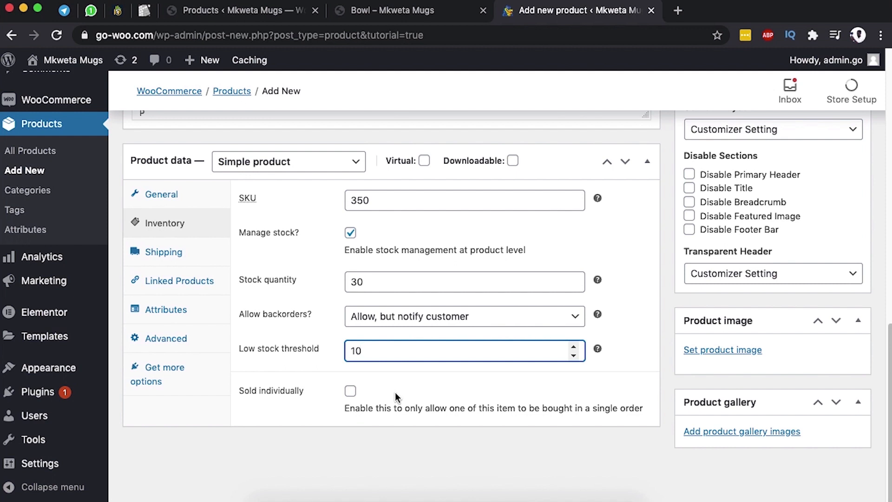
# - Set the Bowl's shipping weight to 0.3 kg
pyautogui.click(170, 253)
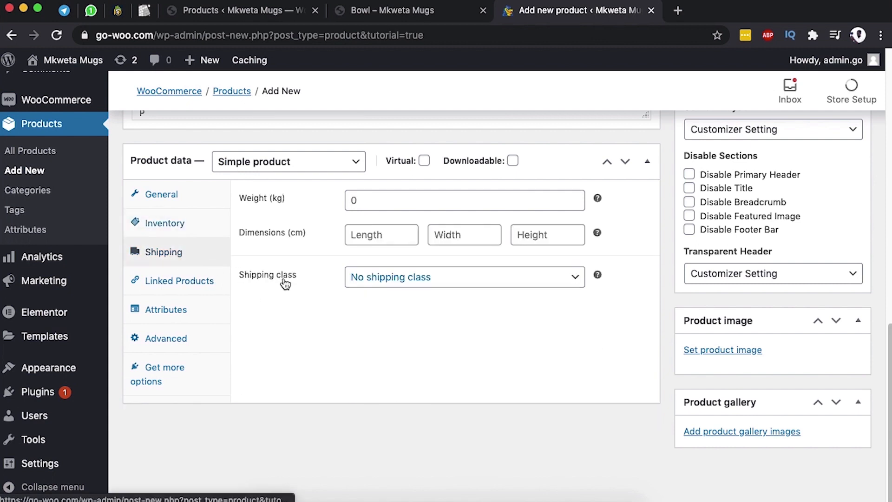
pyautogui.click(356, 198)
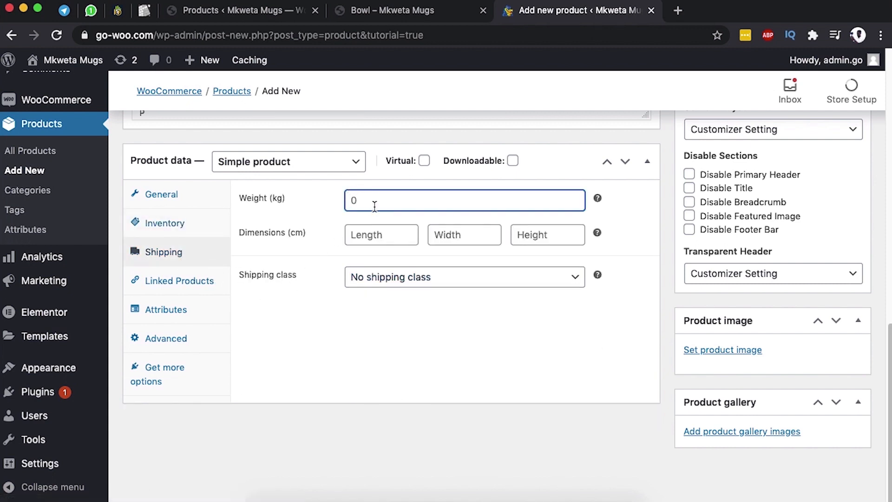
pyautogui.write('0.')
pyautogui.write('5')
pyautogui.press('BackSpace')
pyautogui.write('3')
# - Set the Bowl's shipping dimensions to 3 cm length, 4 cm width and 5 cm height
pyautogui.click(366, 237)
pyautogui.write('.0')
pyautogui.press('BackSpace')
pyautogui.press('BackSpace')
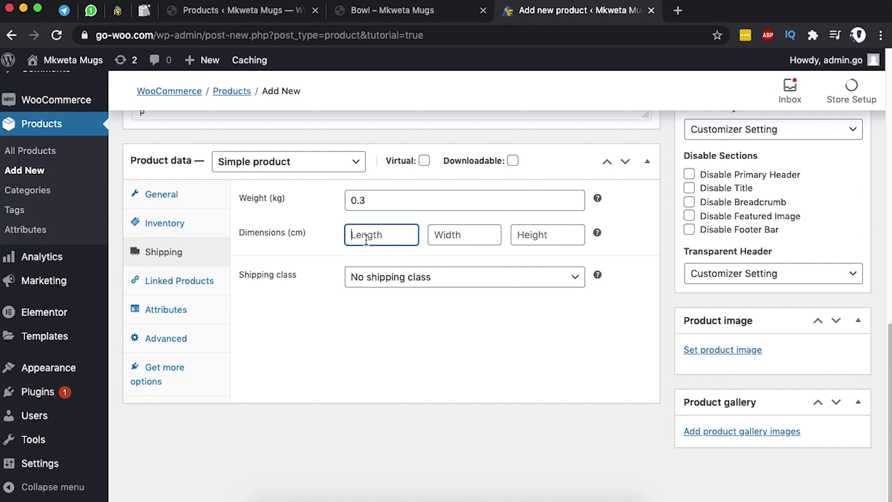
pyautogui.write('3')
pyautogui.click(540, 235)
pyautogui.write('5')
pyautogui.click(466, 237)
pyautogui.write('4')
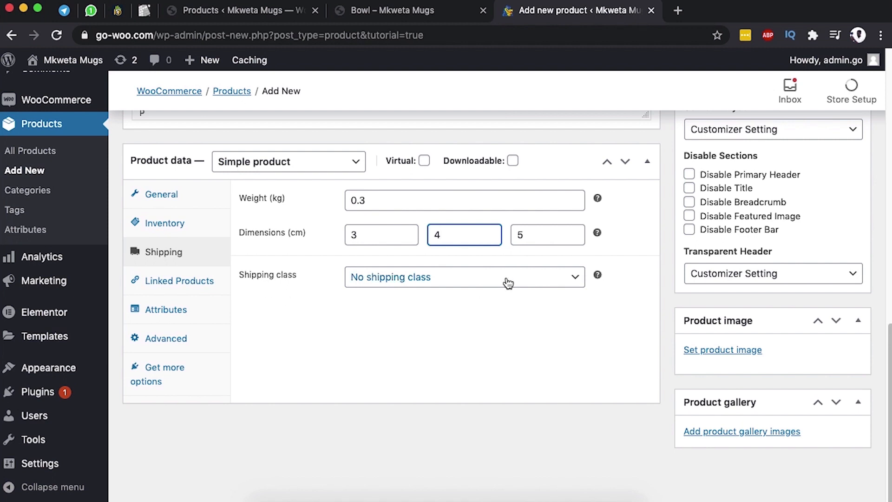
pyautogui.click(513, 281)
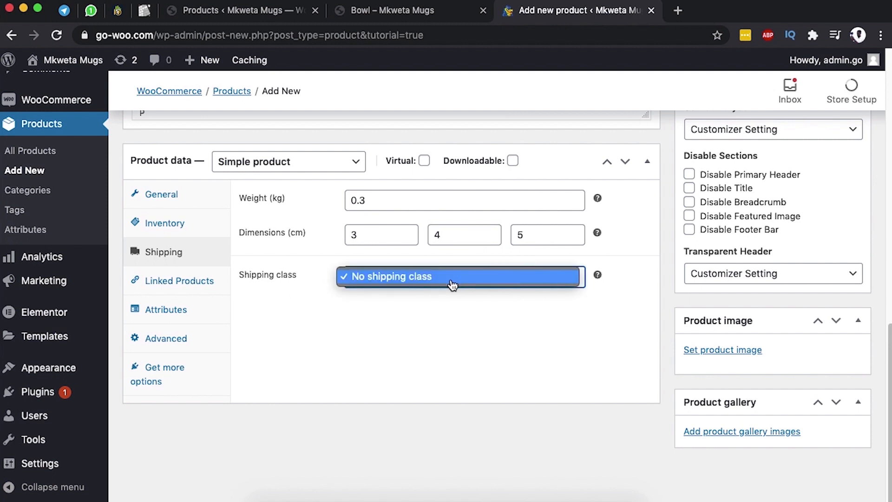
pyautogui.click(330, 329)
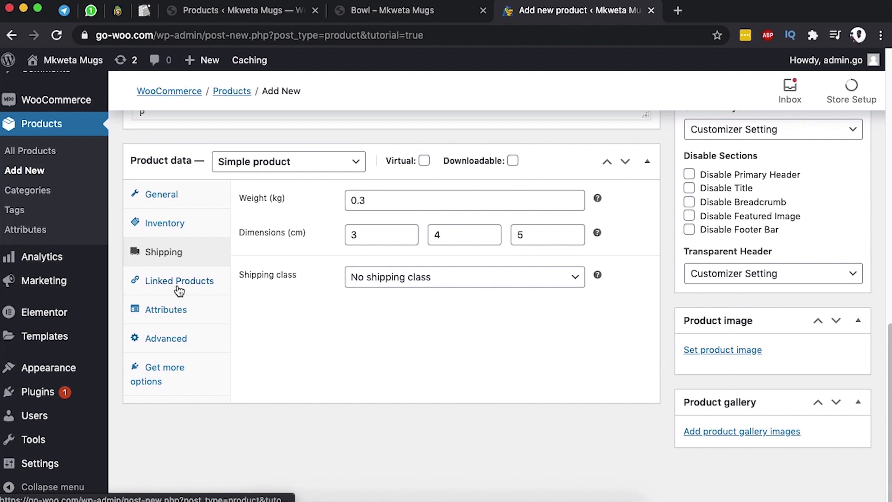
# - Add a custom product attribute named Color to the Bowl
pyautogui.click(180, 288)
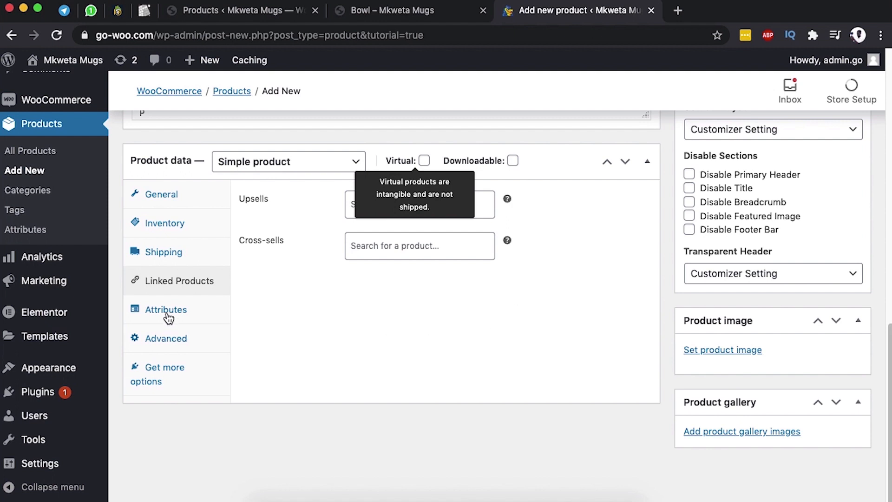
pyautogui.click(166, 313)
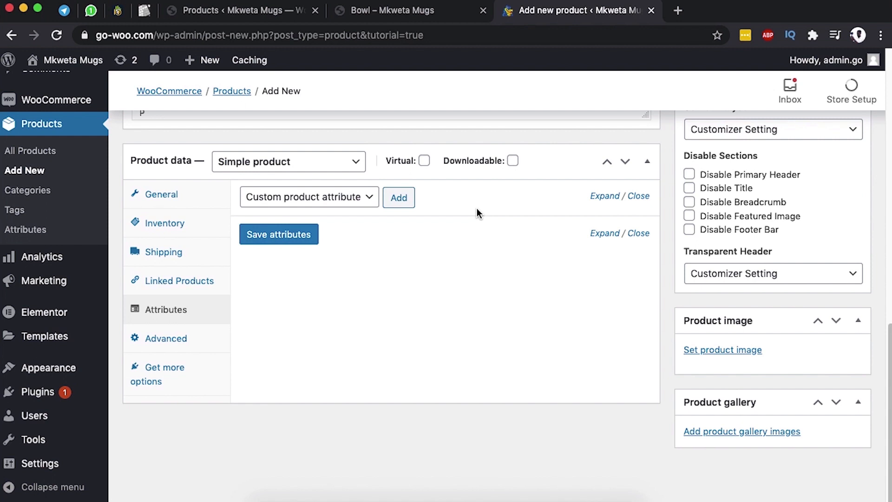
pyautogui.click(366, 197)
pyautogui.click(396, 199)
pyautogui.click(397, 199)
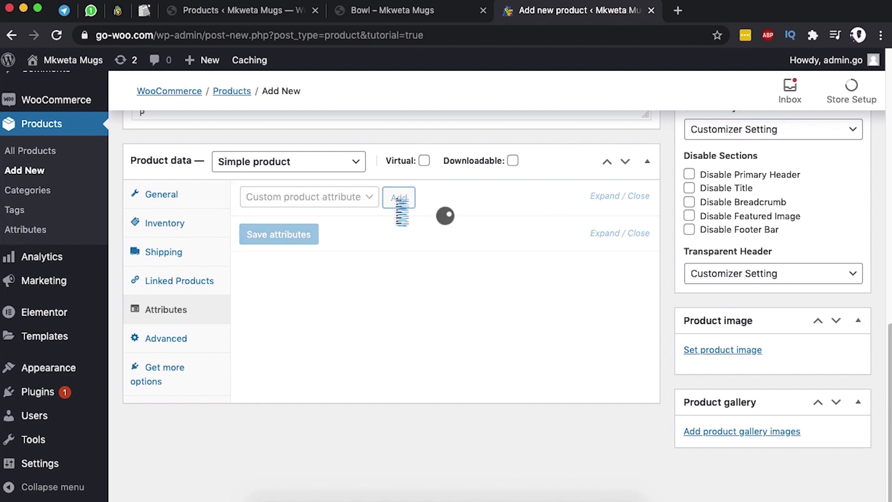
pyautogui.click(318, 281)
pyautogui.write('Color')
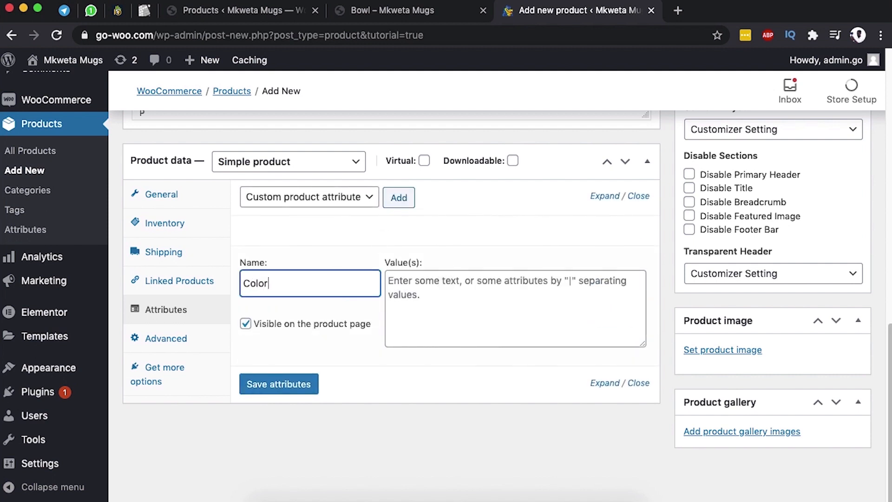
# - Enter "Black & White | Colored" as the values of the Color attribute
pyautogui.click(422, 294)
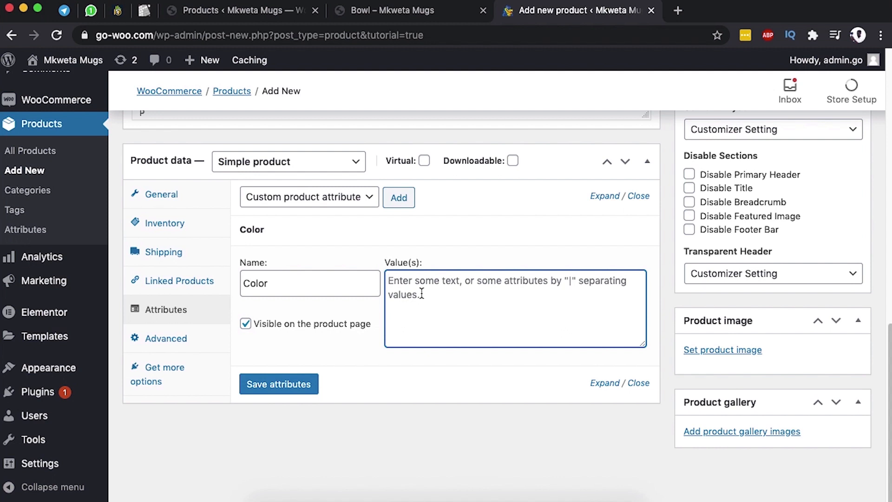
pyautogui.write('Black')
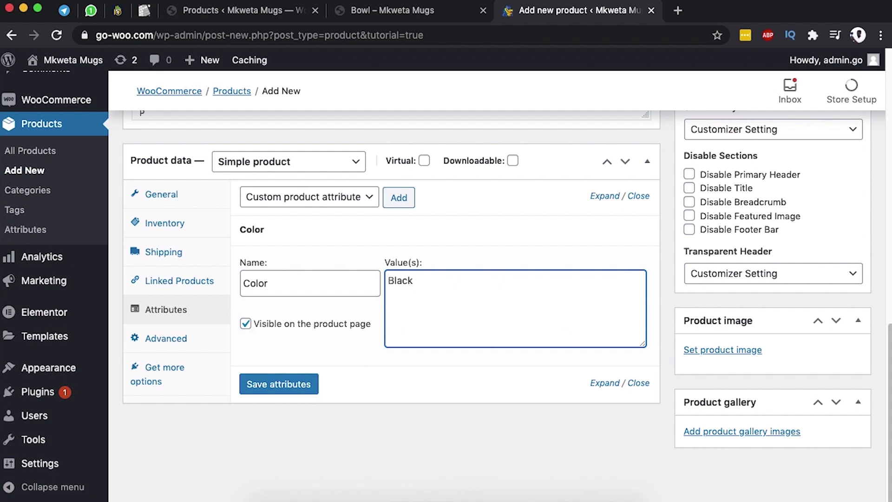
pyautogui.write(' & White')
pyautogui.write('?')
pyautogui.write(' Texted')
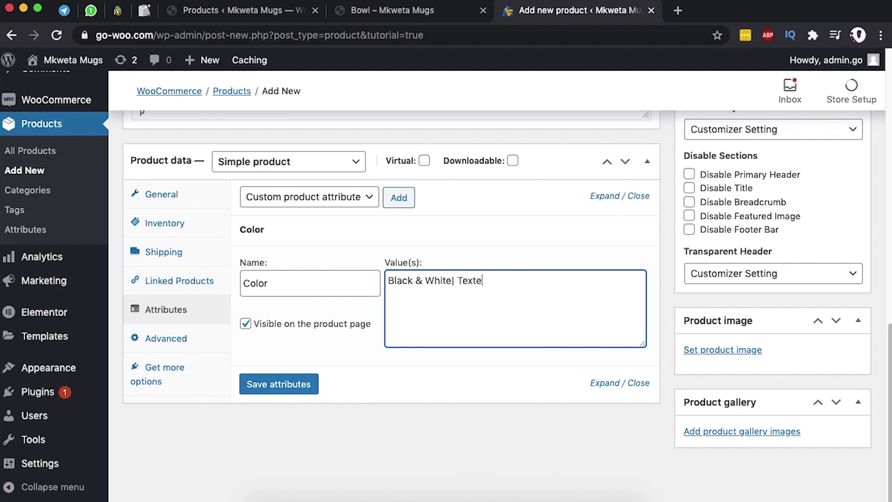
pyautogui.press('BackSpace')
pyautogui.press('BackSpace')
pyautogui.press('BackSpace')
pyautogui.press('BackSpace')
pyautogui.press('BackSpace')
pyautogui.press('BackSpace')
pyautogui.write('Colored')
pyautogui.click(455, 285)
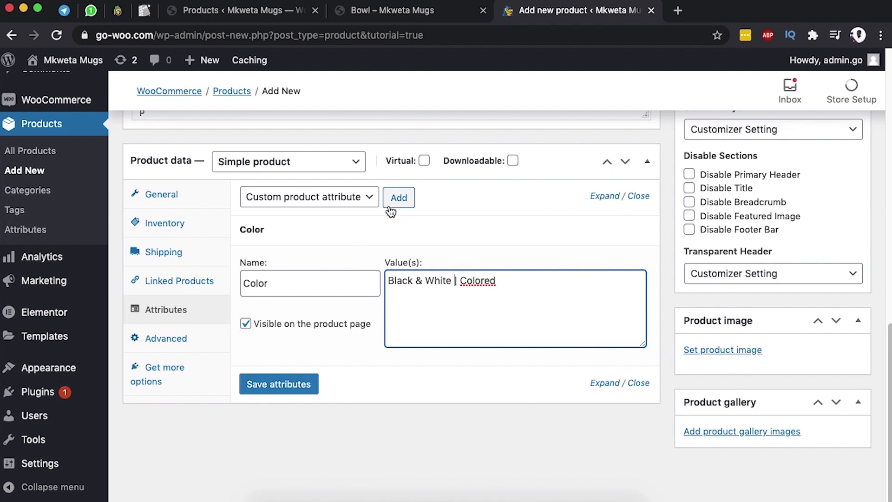
# - Add a second custom attribute named Size with the values "Small | Medium | Large"
pyautogui.click(398, 197)
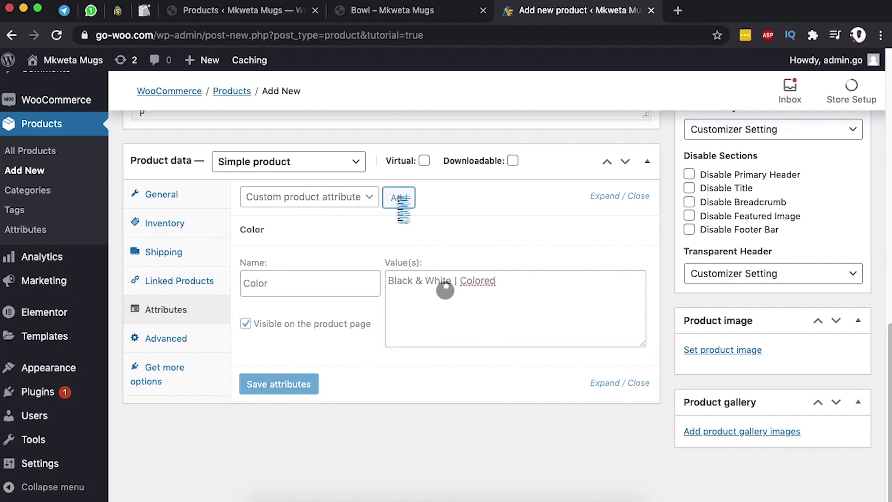
pyautogui.click(303, 347)
pyautogui.write('Size')
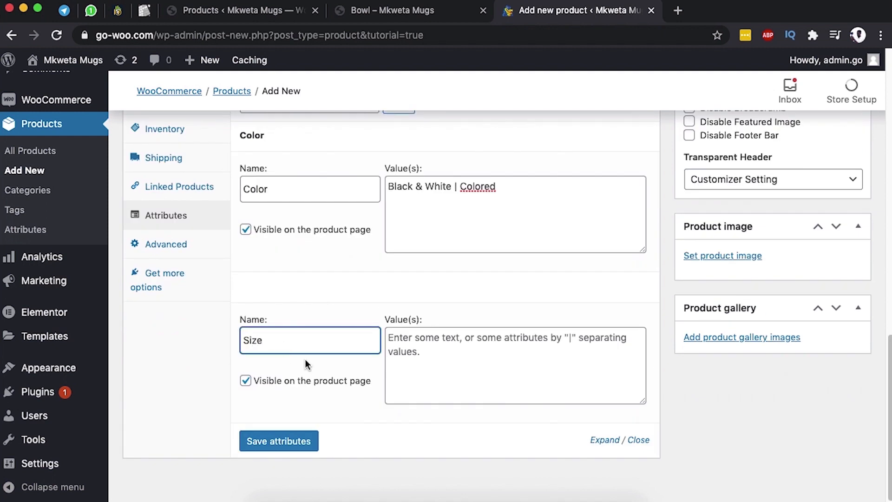
pyautogui.click(412, 341)
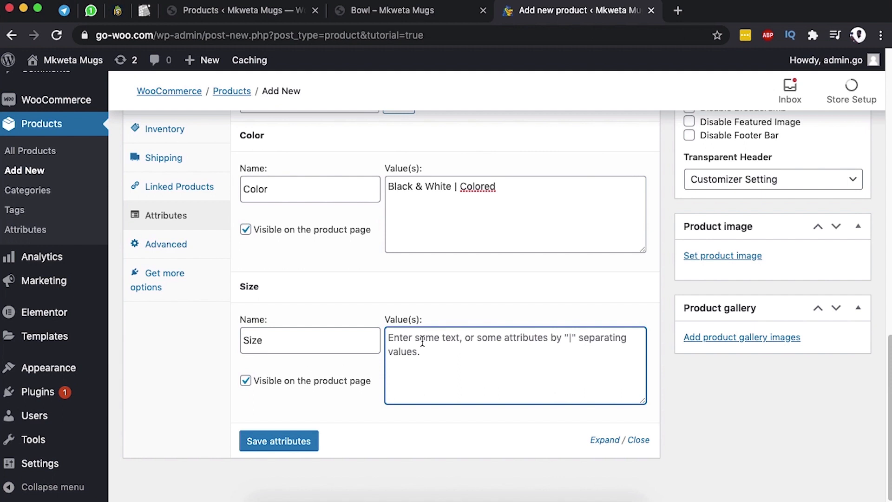
pyautogui.write('Sma')
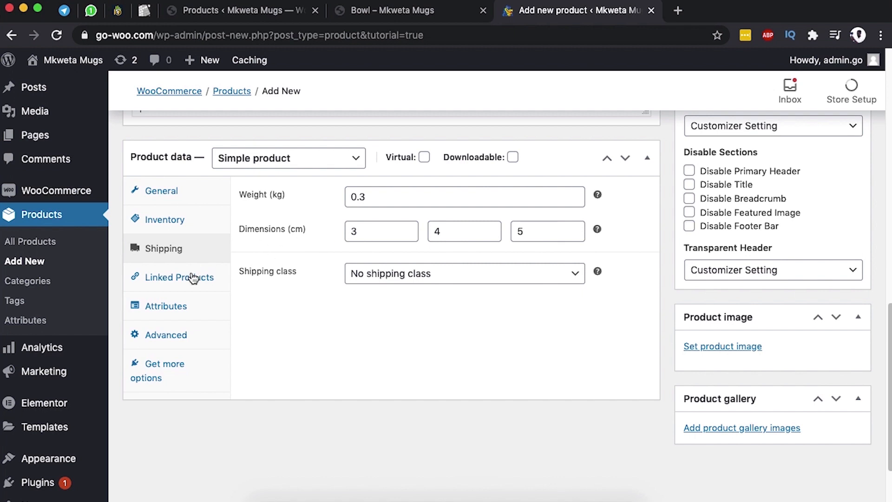
# - Clear the Size attribute's name and values and turn off its visibility on the product page
pyautogui.click(168, 306)
pyautogui.scroll(-3, 374, 347)
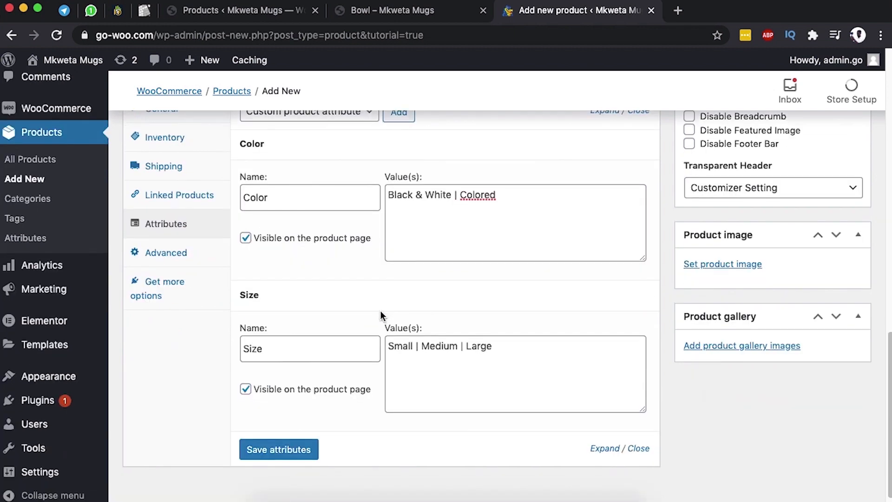
pyautogui.scroll(-1, 378, 376)
pyautogui.doubleClick(273, 325)
pyautogui.press('BackSpace')
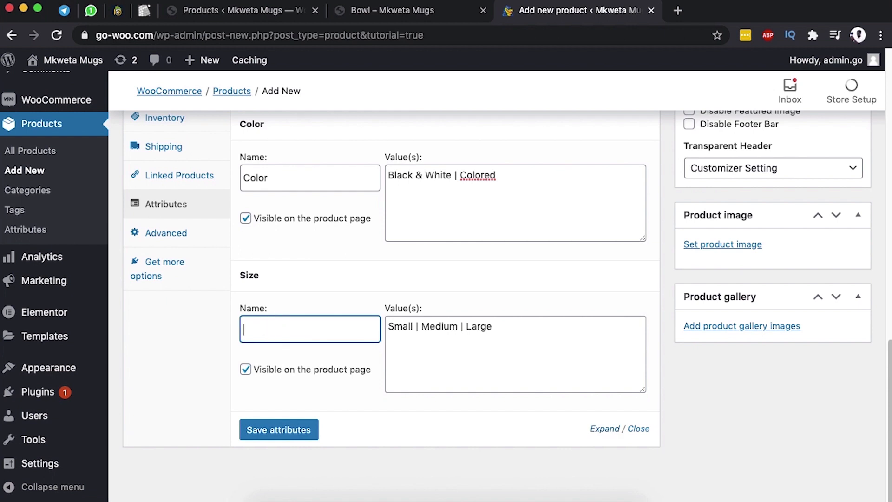
pyautogui.tripleClick(410, 326)
pyautogui.press('BackSpace')
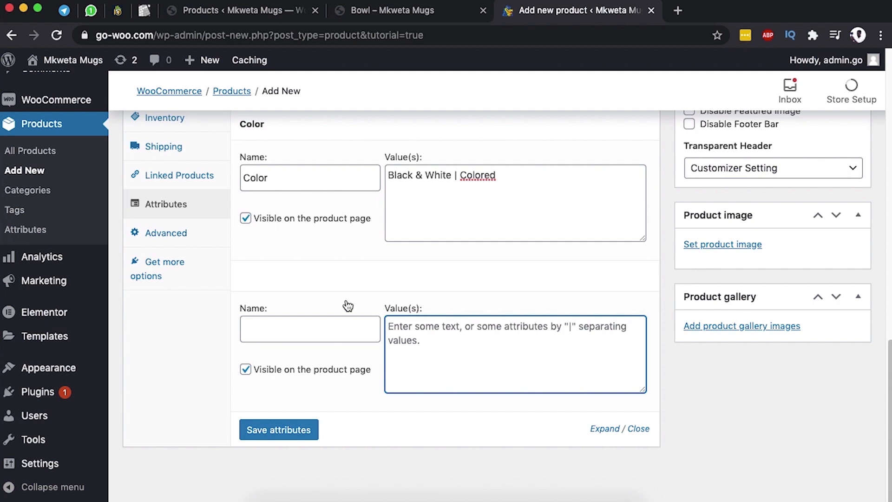
pyautogui.click(246, 370)
pyautogui.scroll(3, 386, 325)
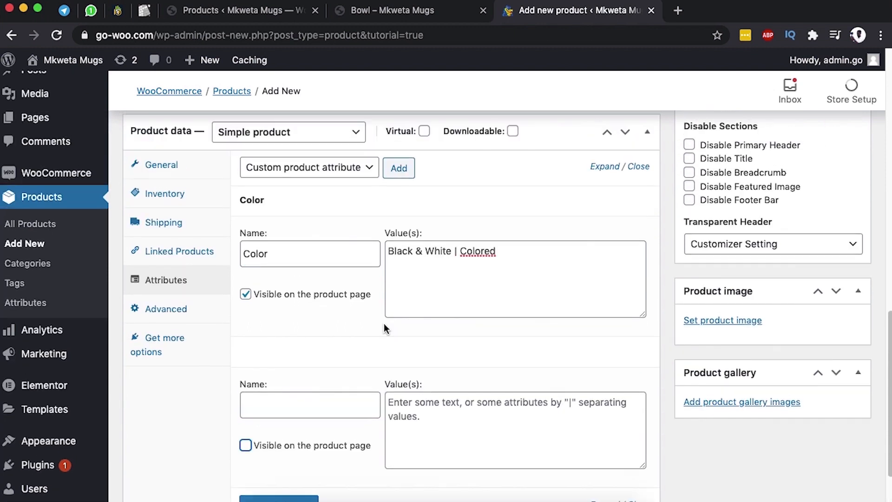
# - Save the Bowl's attributes and check the details of the saved Color attribute
pyautogui.scroll(-1, 384, 326)
pyautogui.scroll(-1, 365, 319)
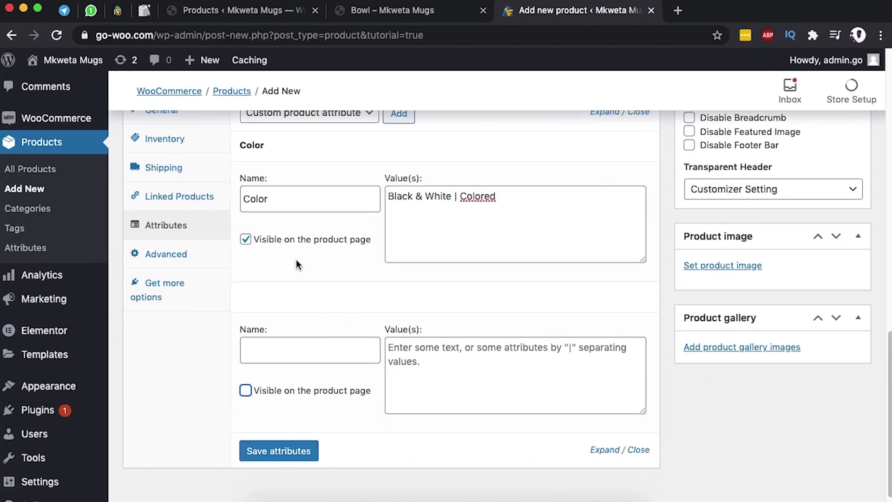
pyautogui.click(278, 448)
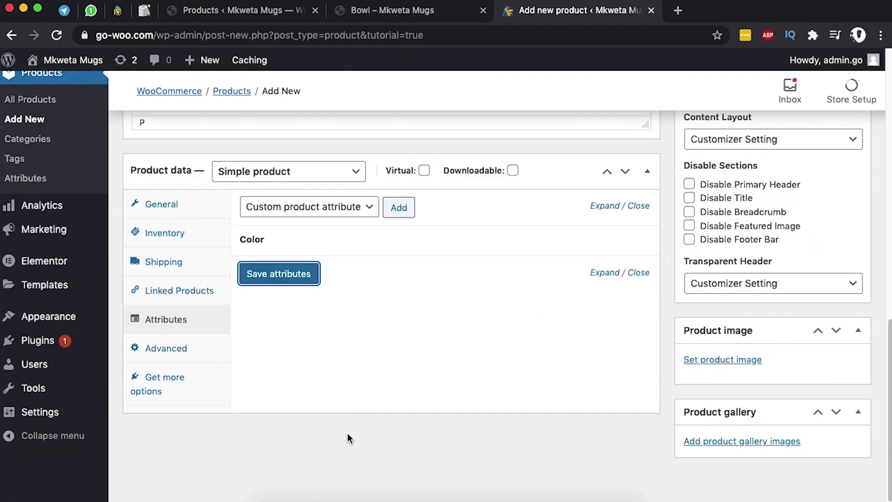
pyautogui.click(255, 243)
pyautogui.click(609, 241)
pyautogui.click(609, 241)
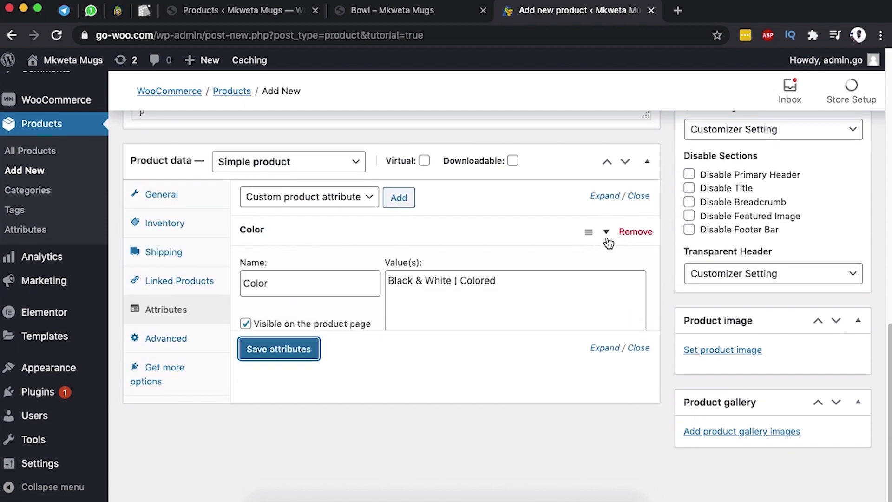
pyautogui.click(609, 241)
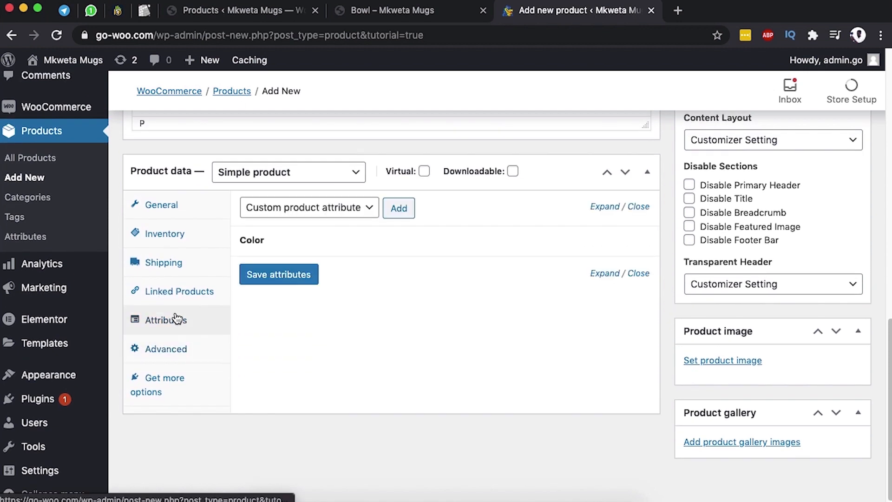
# - Enter the purchase note "Thank you for purchasing to handmade bowl." in the Bowl's advanced product data
pyautogui.click(174, 349)
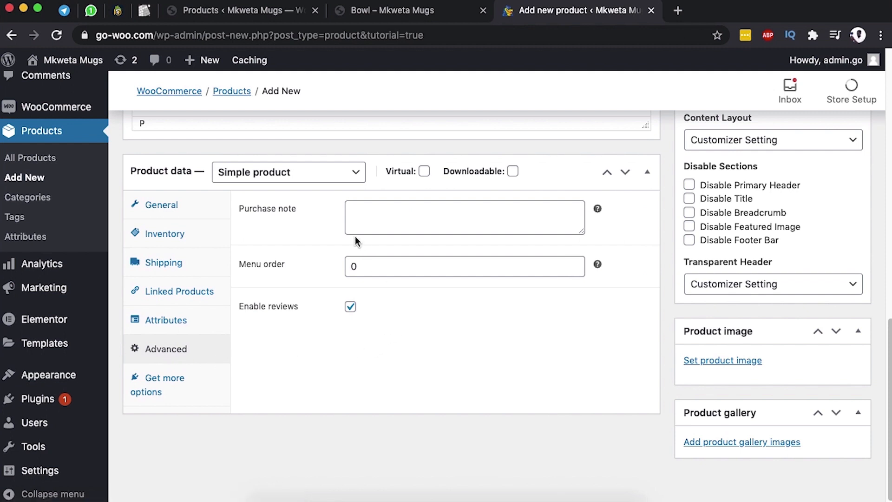
pyautogui.click(370, 218)
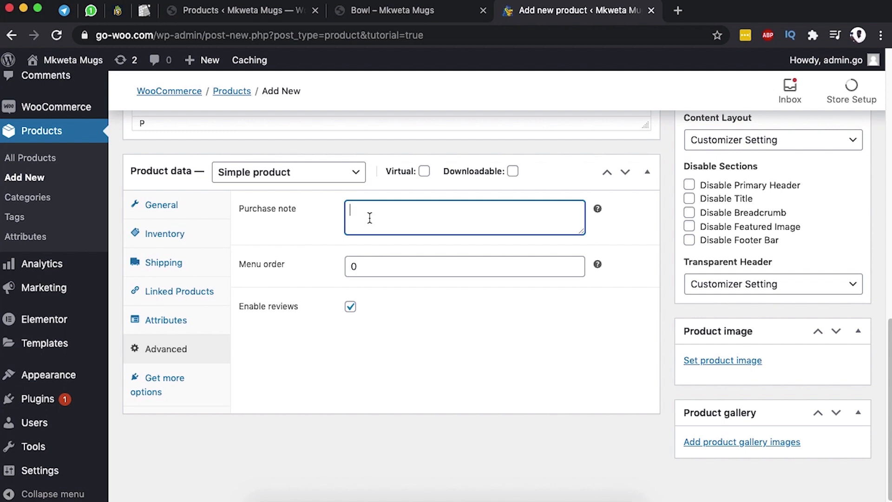
pyautogui.write('Thank you for purchasing t')
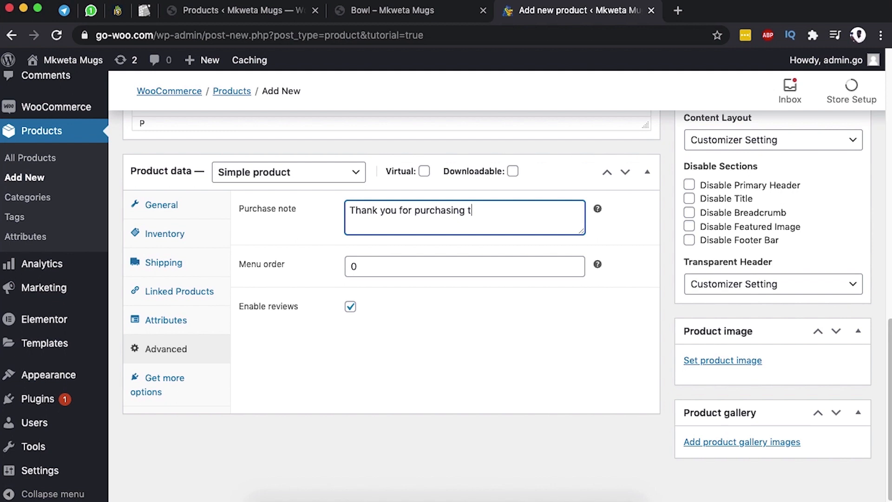
pyautogui.write('o handmade bowl.')
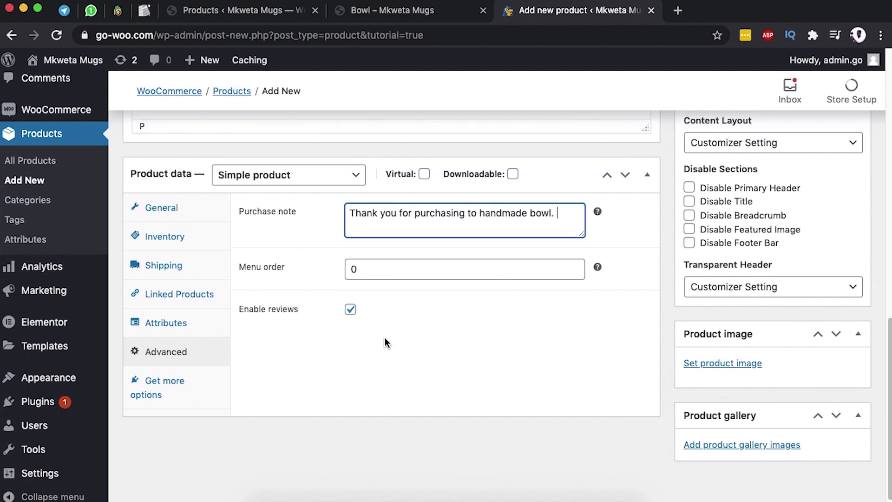
# - Save the Bowl product as a draft
pyautogui.scroll(2, 386, 339)
pyautogui.scroll(8, 386, 339)
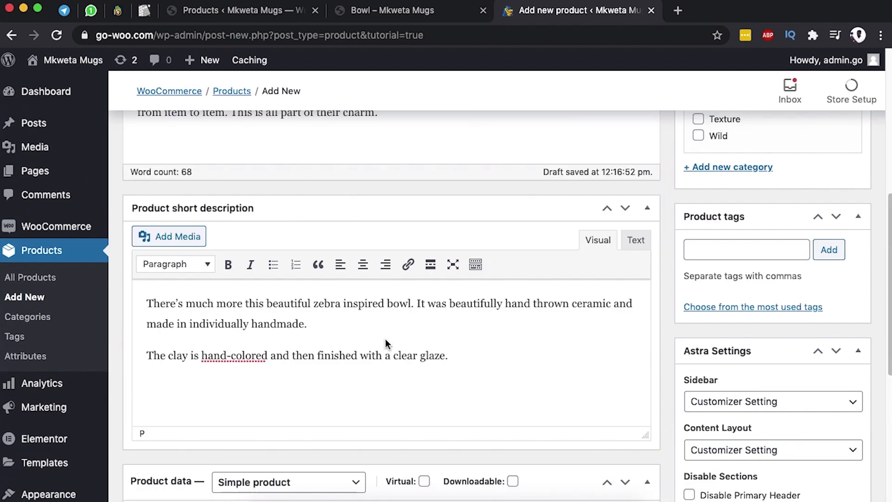
pyautogui.scroll(6, 573, 346)
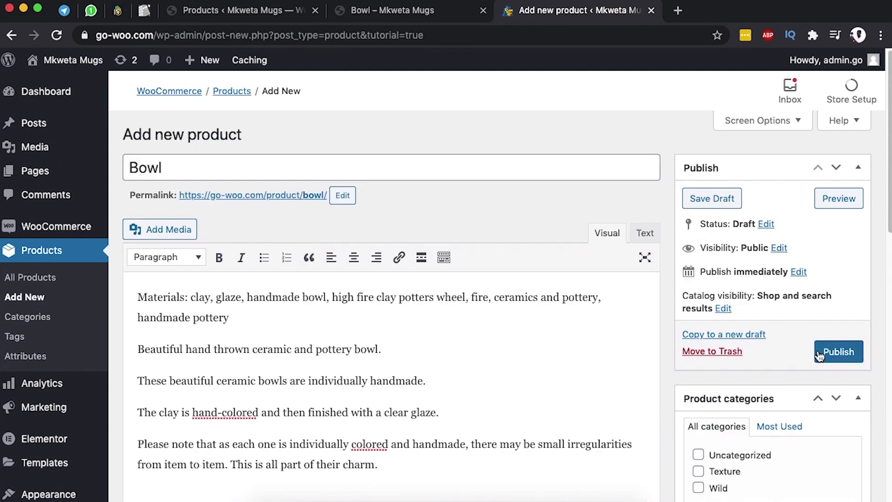
pyautogui.click(712, 199)
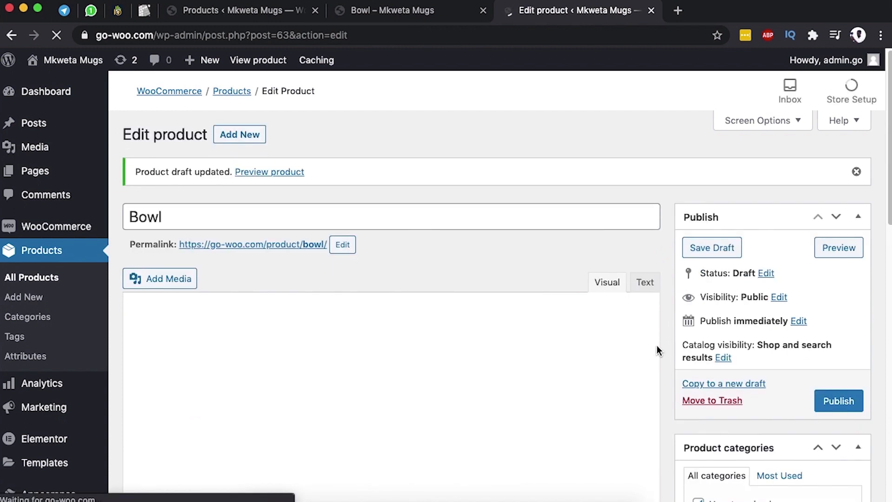
# - Create a new product category named Bowls for the Bowl, without a parent category
pyautogui.scroll(-6, 657, 345)
pyautogui.scroll(-6, 657, 345)
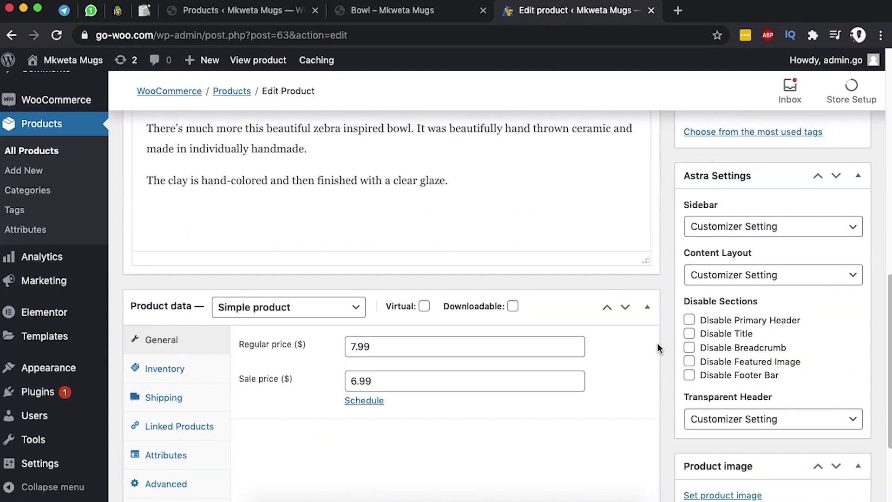
pyautogui.scroll(-2, 657, 343)
pyautogui.scroll(8, 657, 343)
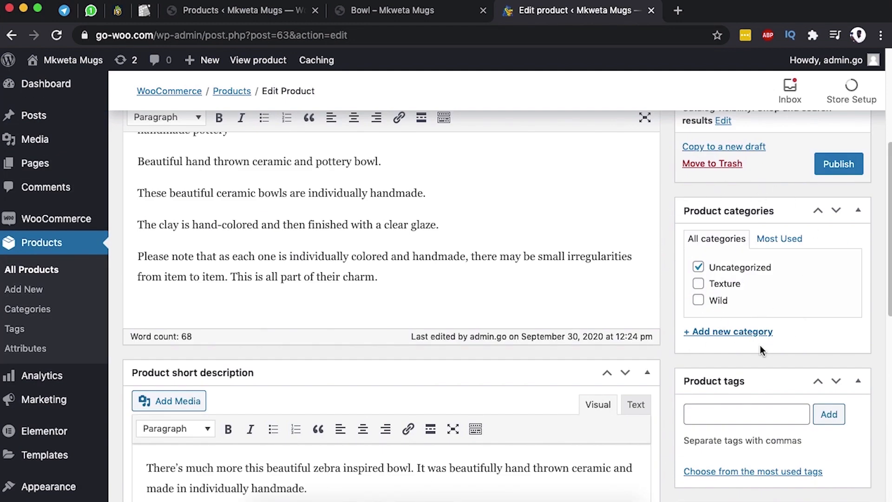
pyautogui.click(719, 337)
pyautogui.scroll(-1, 718, 339)
pyautogui.write('Bowls')
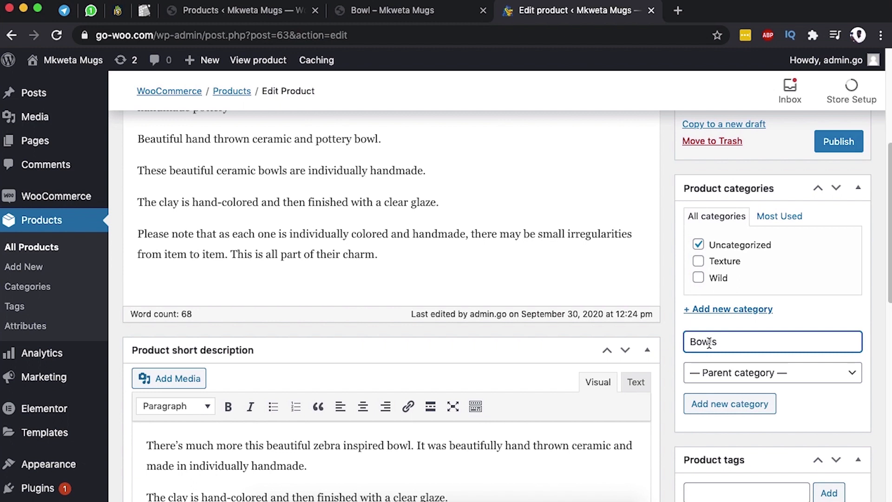
pyautogui.click(728, 409)
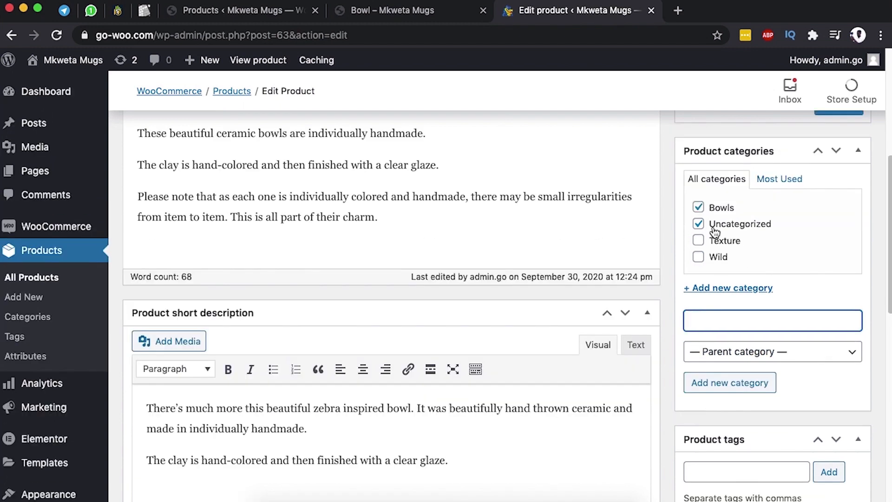
# - Remove the Uncategorized category from the Bowl and leave only Bowls selected, with Texture and Wild cleared
pyautogui.click(698, 225)
pyautogui.click(698, 240)
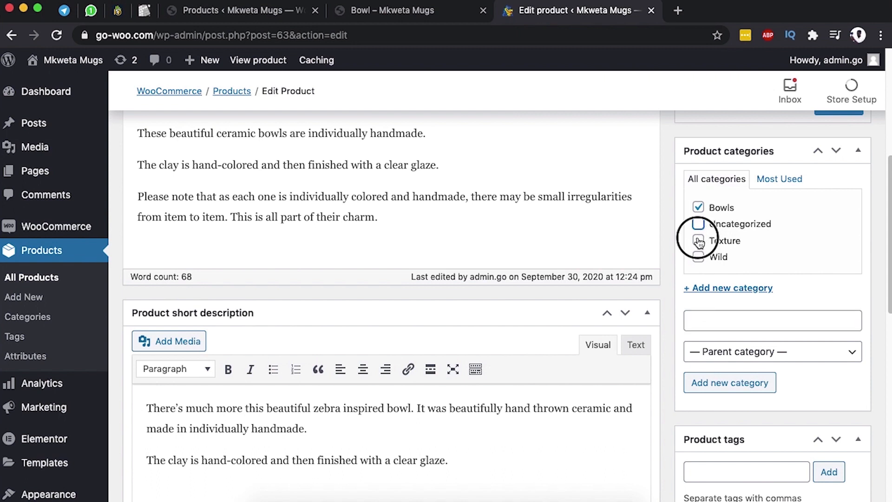
pyautogui.click(699, 258)
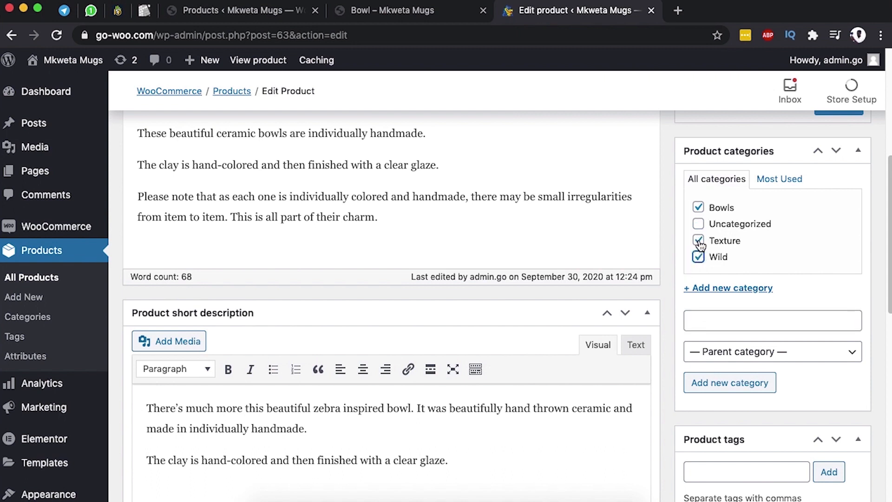
pyautogui.click(700, 240)
pyautogui.click(702, 256)
pyautogui.click(701, 241)
pyautogui.click(699, 257)
pyautogui.click(699, 240)
# - Add the product tags Bowls, Mugs and Cups to the Bowl
pyautogui.scroll(-5, 729, 327)
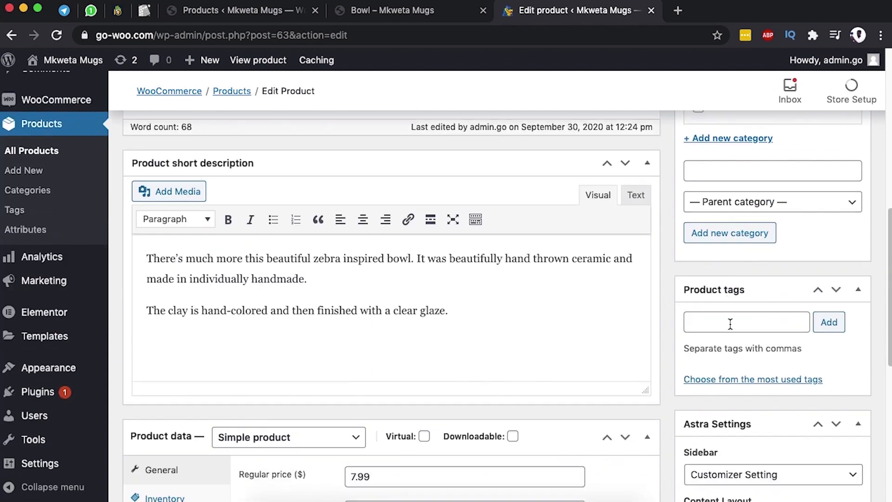
pyautogui.click(711, 274)
pyautogui.write('Bowls, Mugs, Cups')
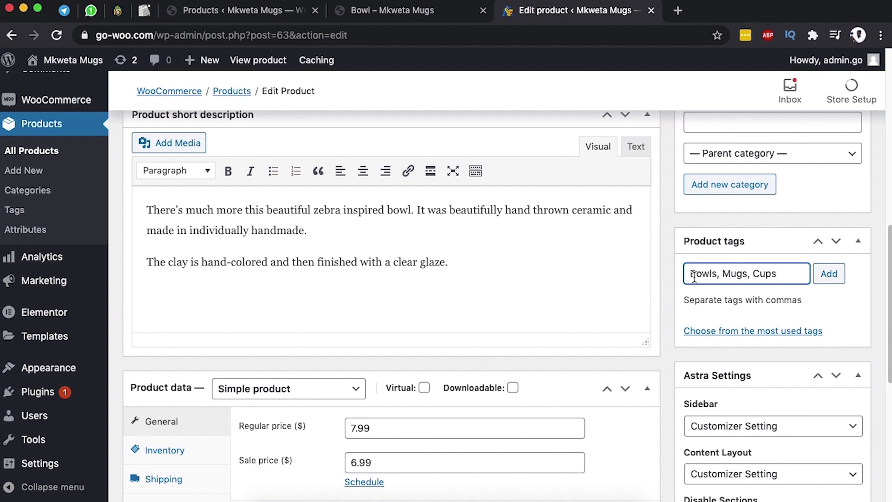
pyautogui.click(830, 275)
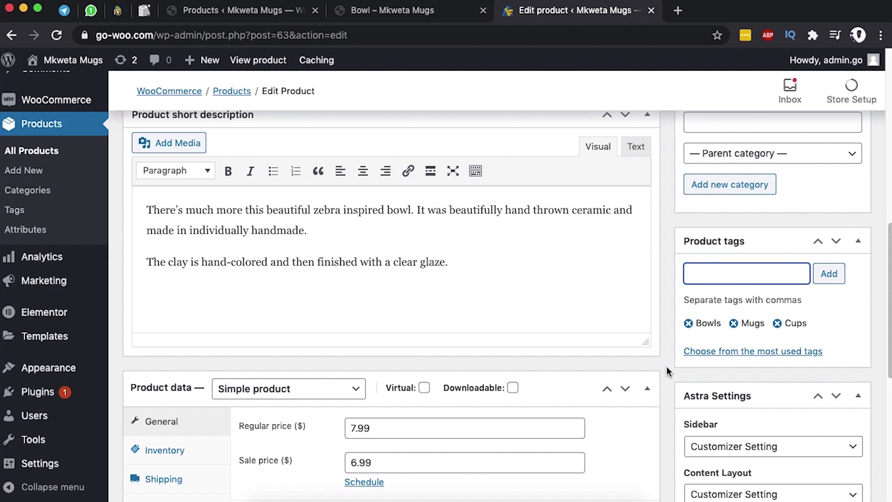
# - Select Sugar-Bowl-1.jpg from the media library for the product image and change its title to Sugar-Bowl
pyautogui.scroll(-8, 666, 368)
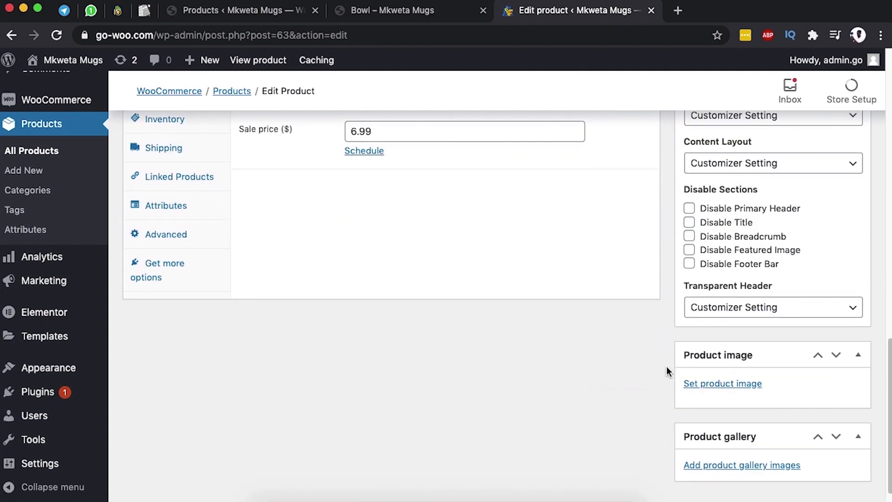
pyautogui.click(703, 351)
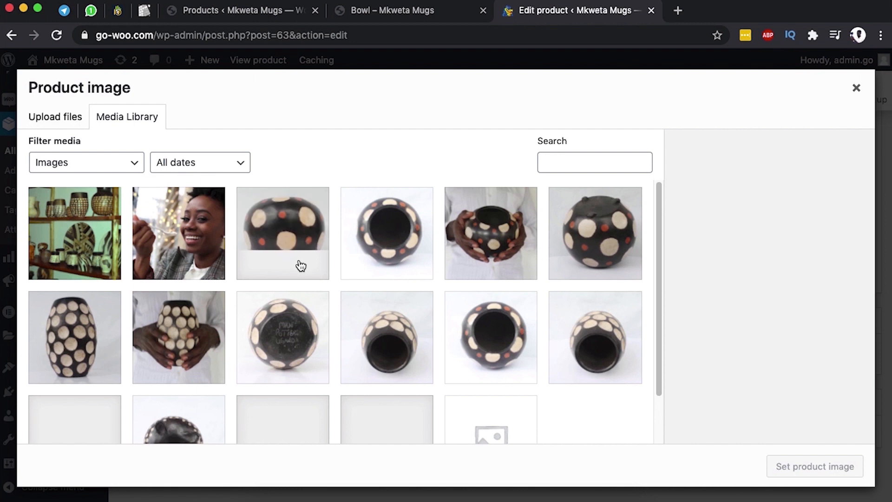
pyautogui.scroll(-2, 394, 304)
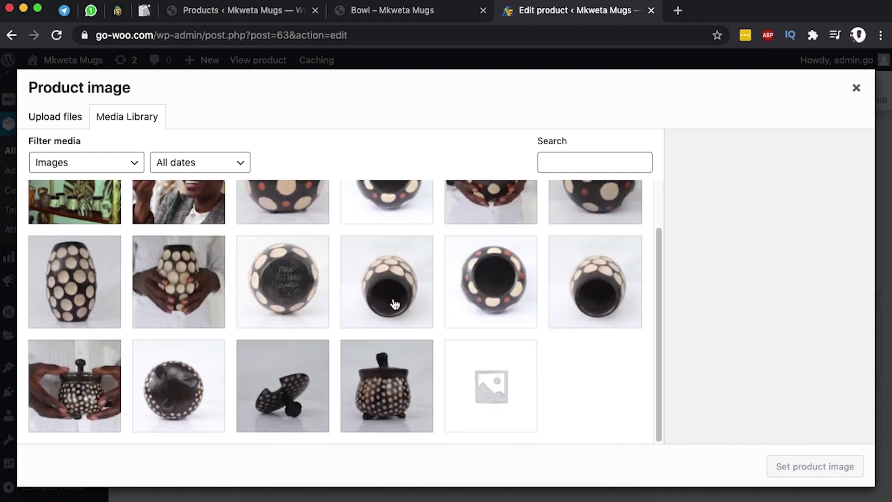
pyautogui.click(393, 379)
pyautogui.click(795, 348)
pyautogui.press('BackSpace')
pyautogui.press('BackSpace')
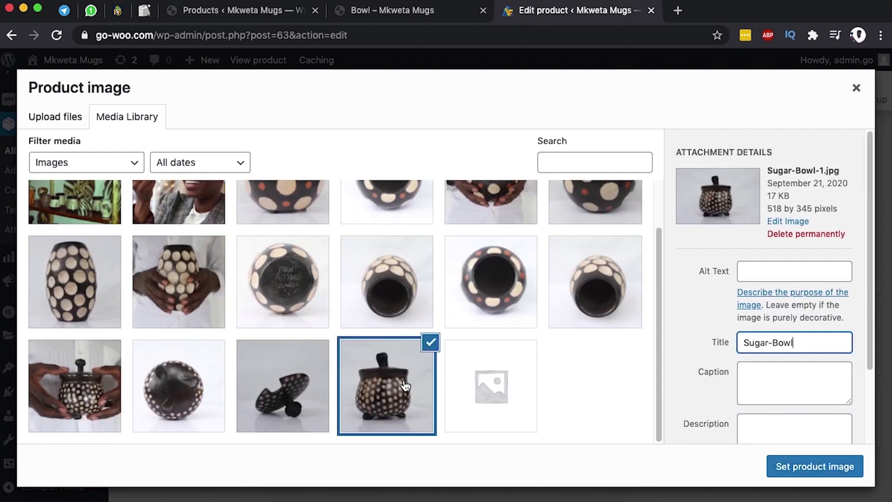
# - Copy the image title Sugar-Bowl into its alt text and set the picture as the Bowl's product image
pyautogui.moveTo(795, 349); pyautogui.dragTo(740, 342)
pyautogui.hotkey('ctrl', 'c')
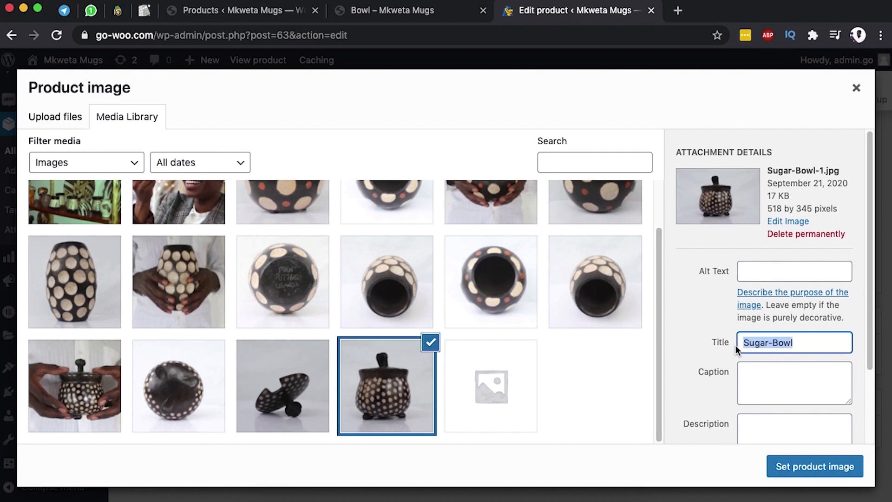
pyautogui.click(746, 266)
pyautogui.hotkey('ctrl', 'v')
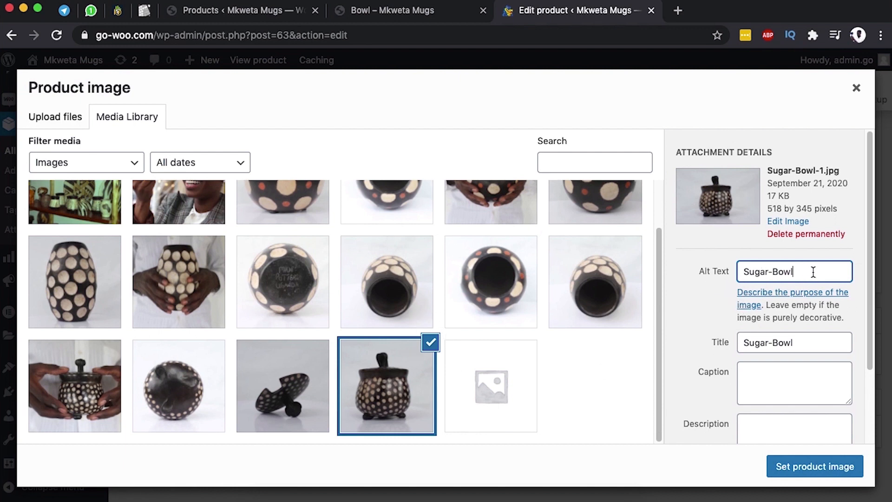
pyautogui.scroll(-2, 799, 399)
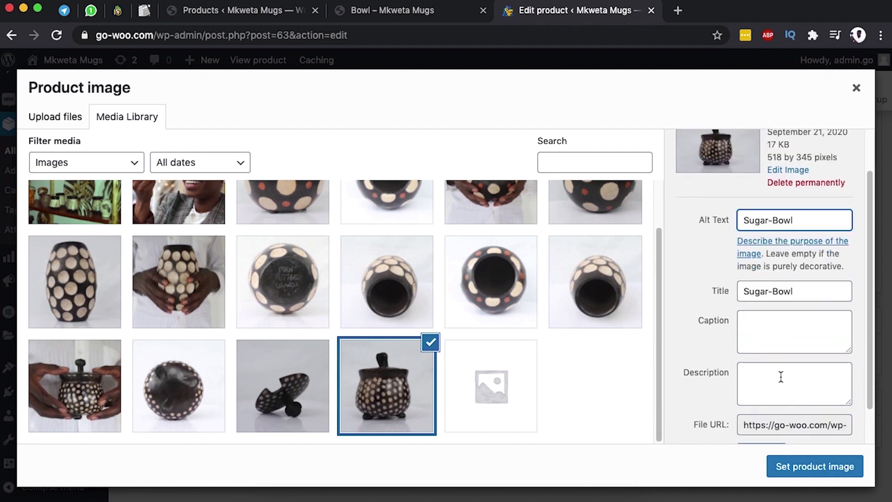
pyautogui.scroll(1, 781, 377)
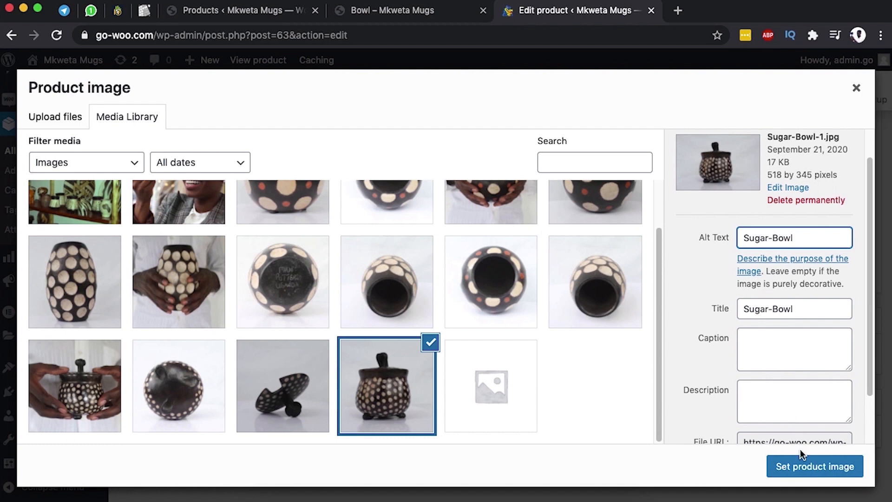
pyautogui.click(803, 470)
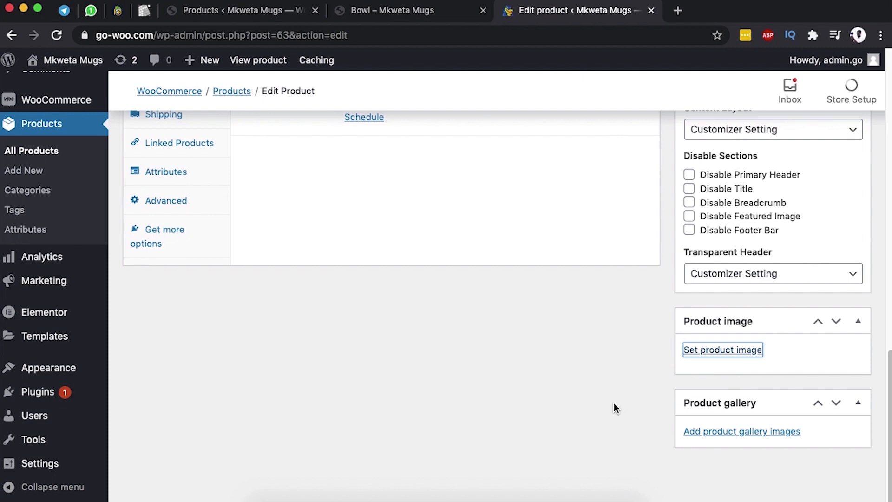
# - Add the four sugar bowl pictures from the end of the media library to the Bowl's product gallery
pyautogui.scroll(-5, 614, 408)
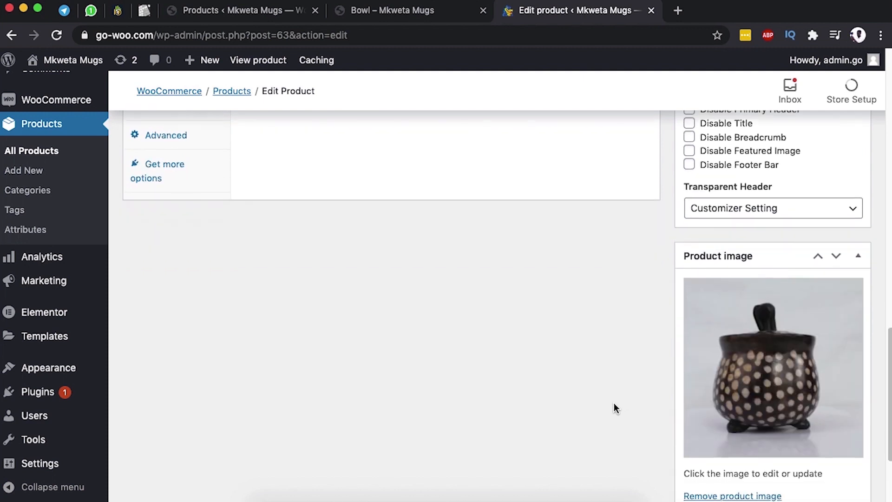
pyautogui.click(726, 433)
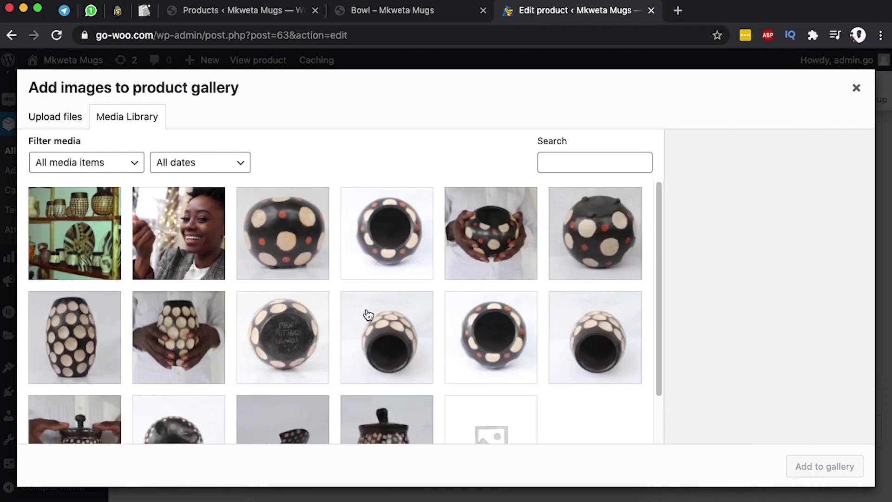
pyautogui.scroll(-2, 419, 334)
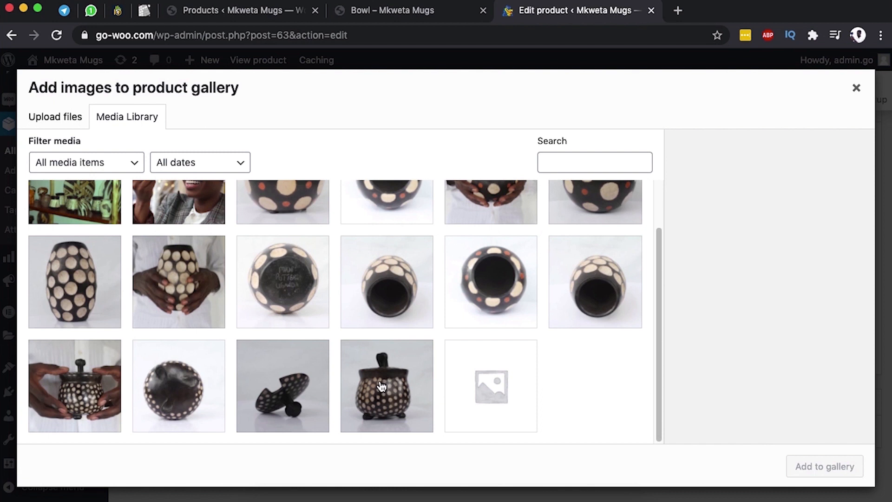
pyautogui.click(382, 387)
pyautogui.click(282, 386)
pyautogui.click(95, 377)
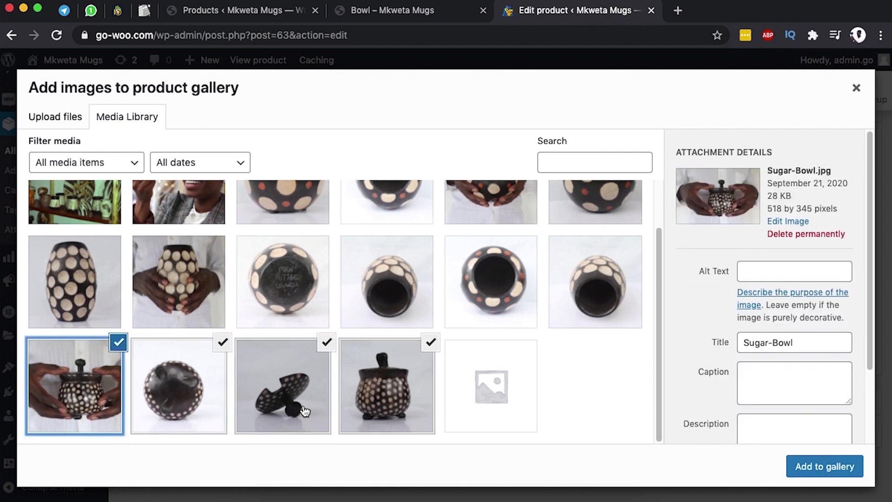
pyautogui.click(830, 469)
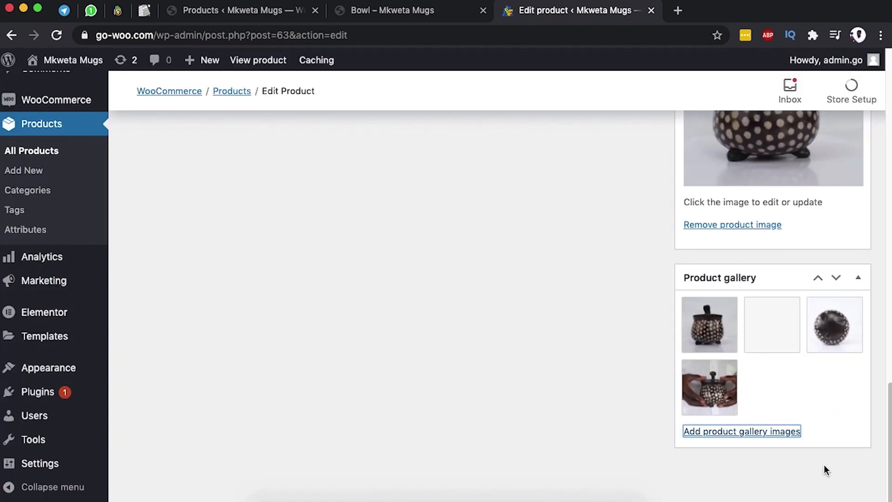
# - Save the Bowl product as a draft and open a preview of its store page
pyautogui.scroll(15, 455, 324)
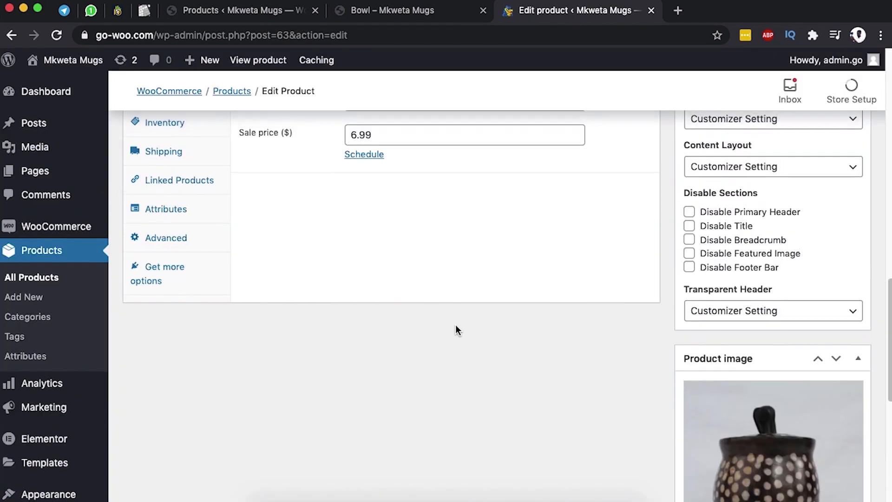
pyautogui.scroll(10, 455, 325)
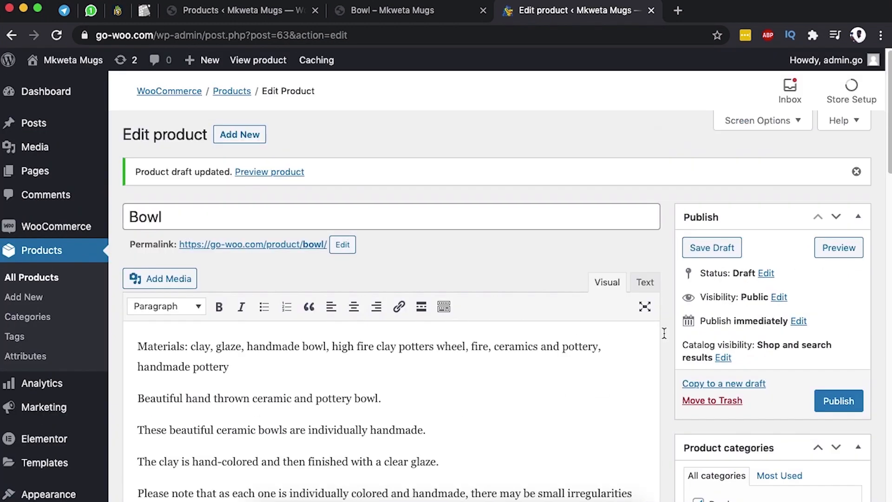
pyautogui.click(699, 245)
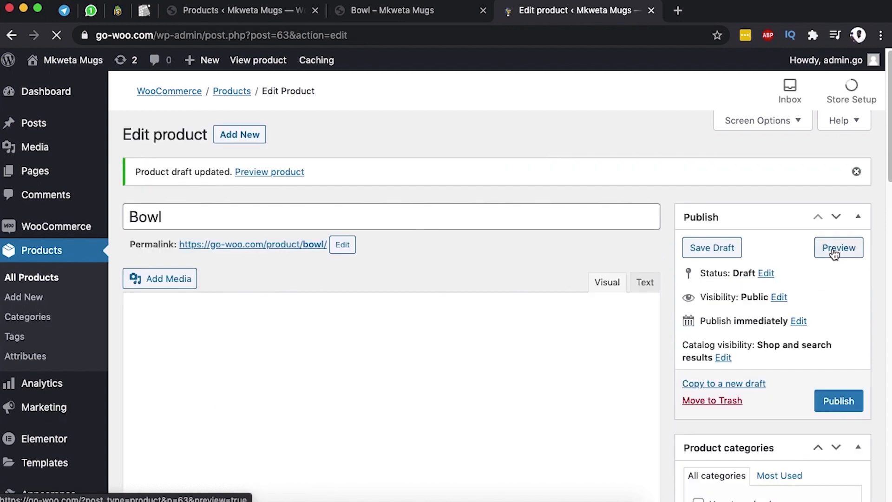
pyautogui.click(835, 249)
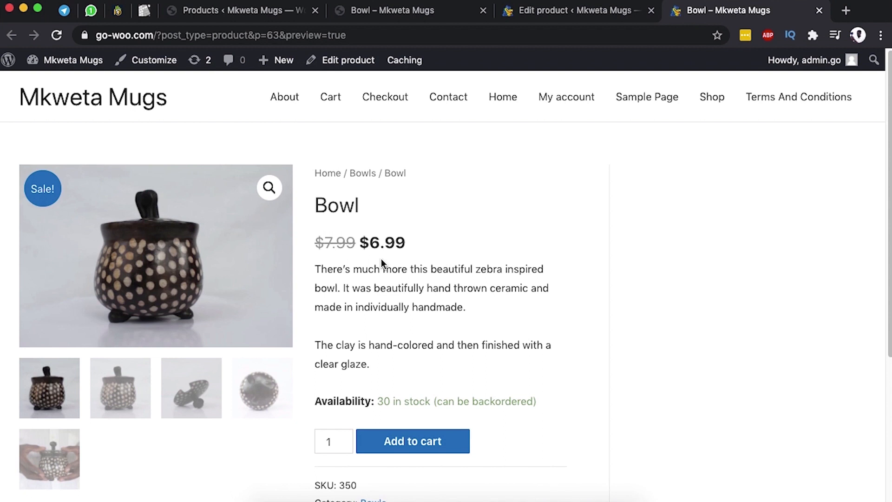
# - Examine the Bowl's short description, price, availability, SKU, category and tags on the previewed product page
pyautogui.scroll(-1, 373, 210)
pyautogui.moveTo(317, 249); pyautogui.dragTo(391, 354)
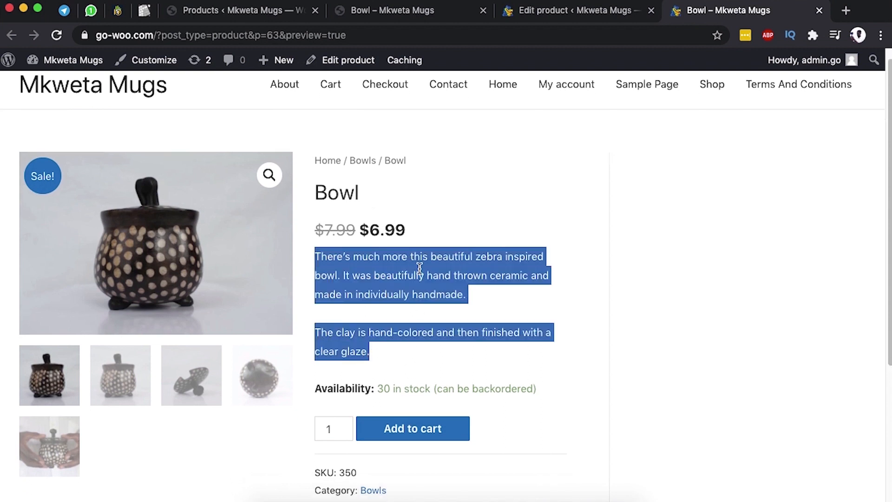
pyautogui.scroll(-5, 410, 219)
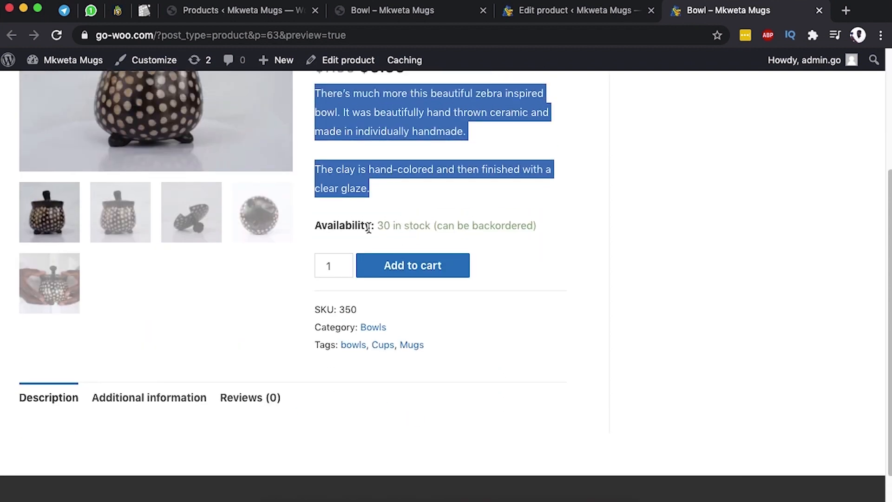
pyautogui.scroll(1, 368, 228)
pyautogui.click(379, 235)
pyautogui.moveTo(379, 236); pyautogui.dragTo(397, 236)
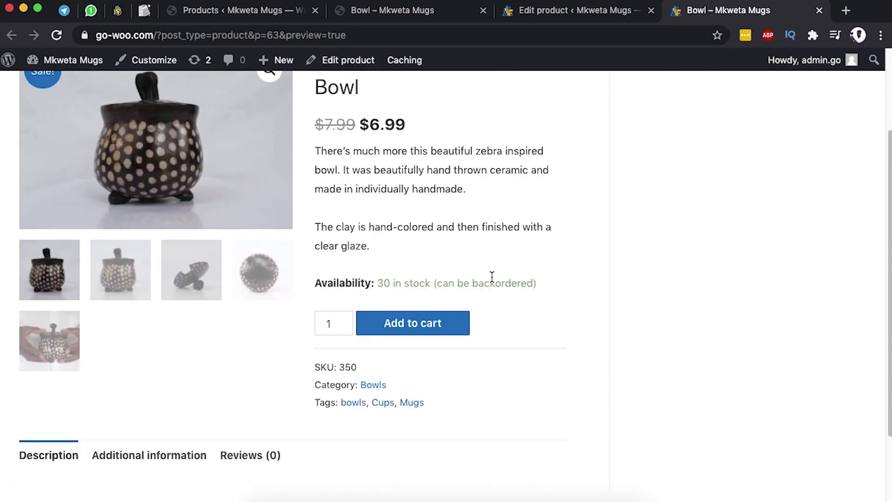
pyautogui.scroll(-3, 492, 277)
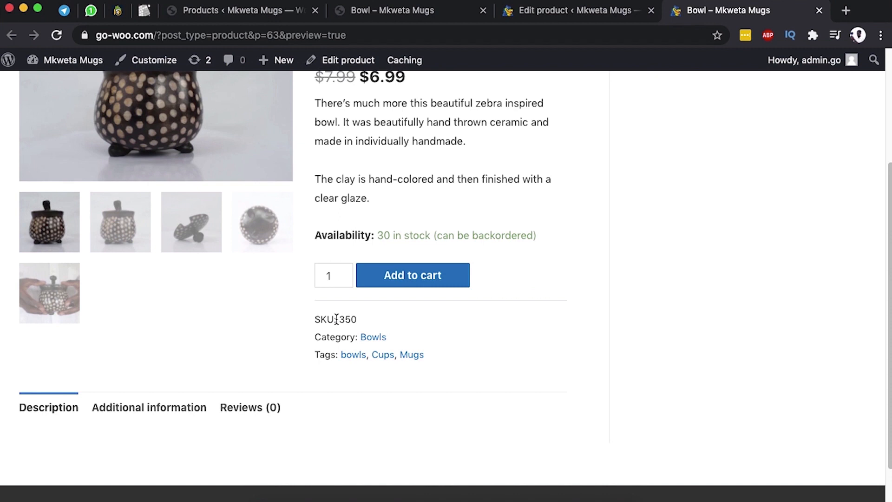
pyautogui.moveTo(345, 320); pyautogui.dragTo(376, 320)
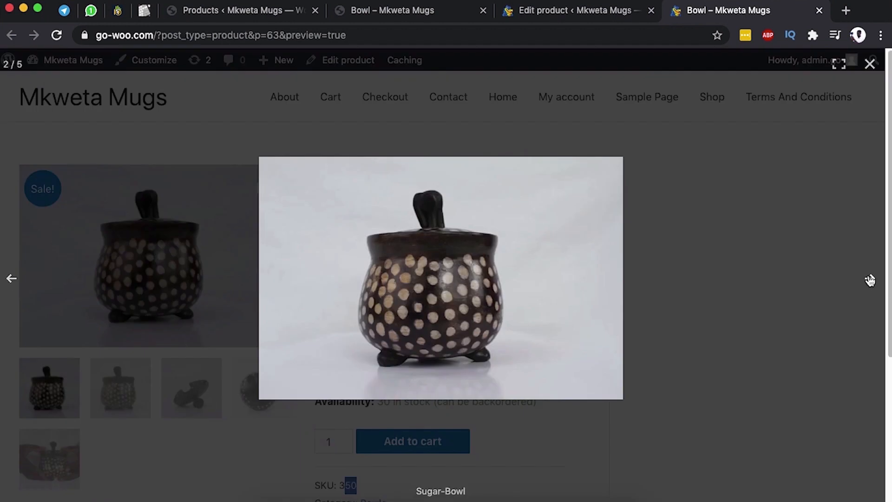
# - Browse through the Bowl's enlarged gallery pictures up to the last one and close the image viewer
pyautogui.click(870, 280)
pyautogui.click(871, 280)
pyautogui.click(870, 280)
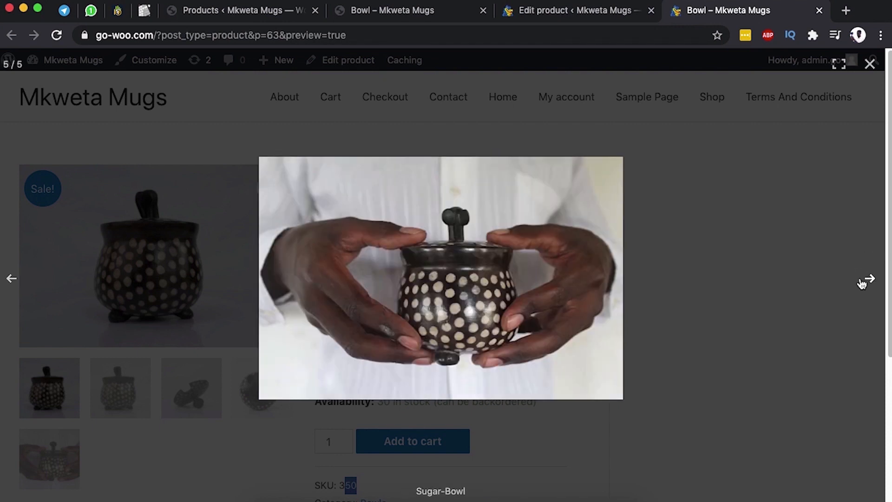
pyautogui.click(870, 64)
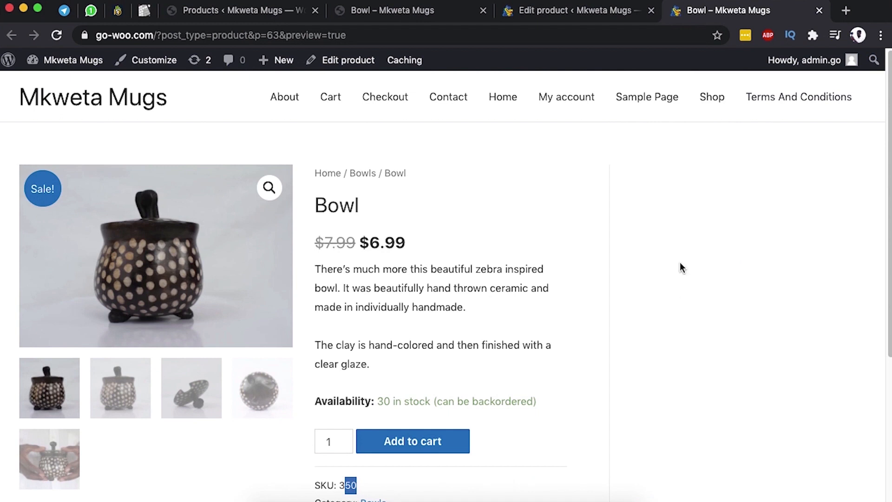
# - Publish the Bowl product from its edit page and check its entry in the list of all products
pyautogui.click(542, 14)
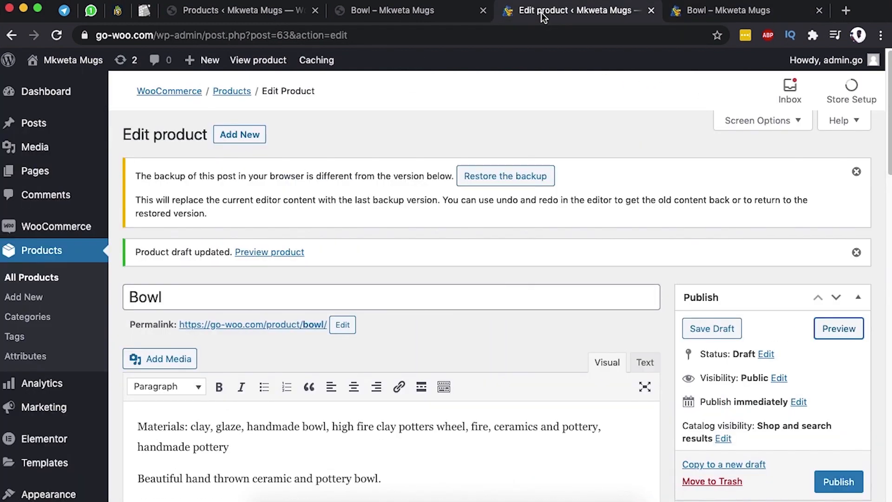
pyautogui.scroll(-1, 818, 446)
pyautogui.click(834, 462)
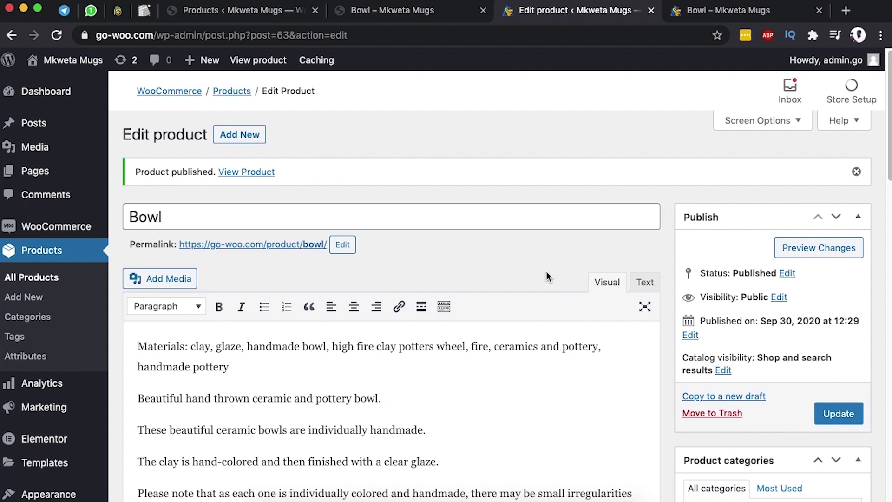
pyautogui.click(41, 278)
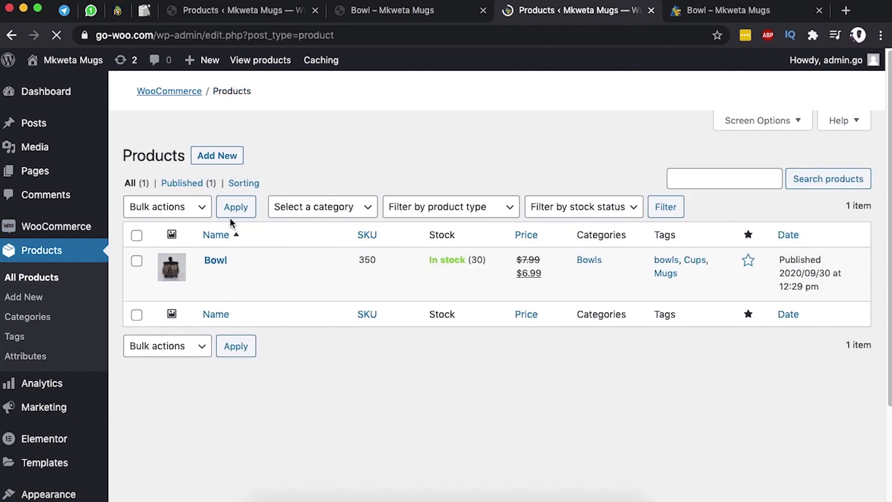
pyautogui.moveTo(230, 251)
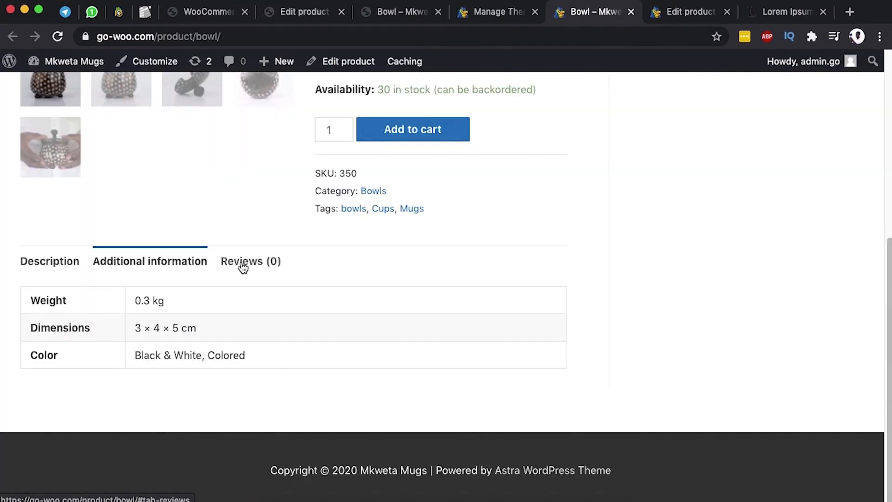
# - Show the reviews section of the Bowl product page and look over its rating and review form
pyautogui.click(242, 268)
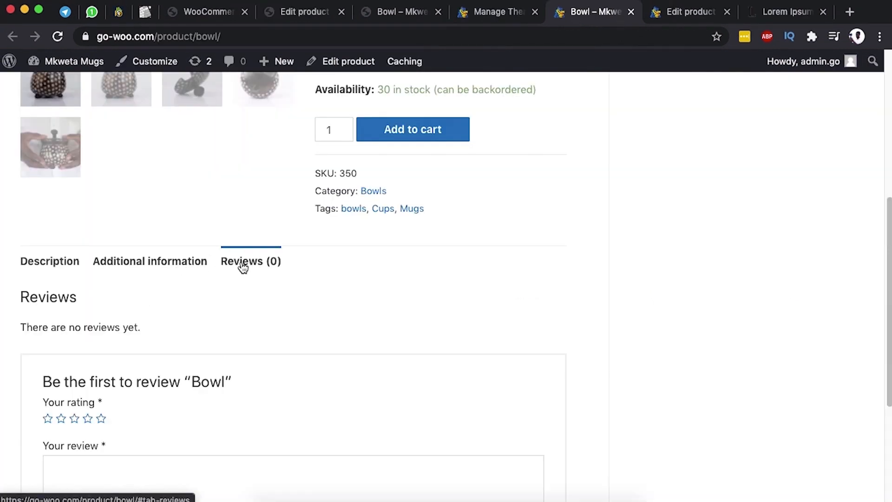
pyautogui.scroll(-3, 415, 314)
pyautogui.scroll(-1, 431, 301)
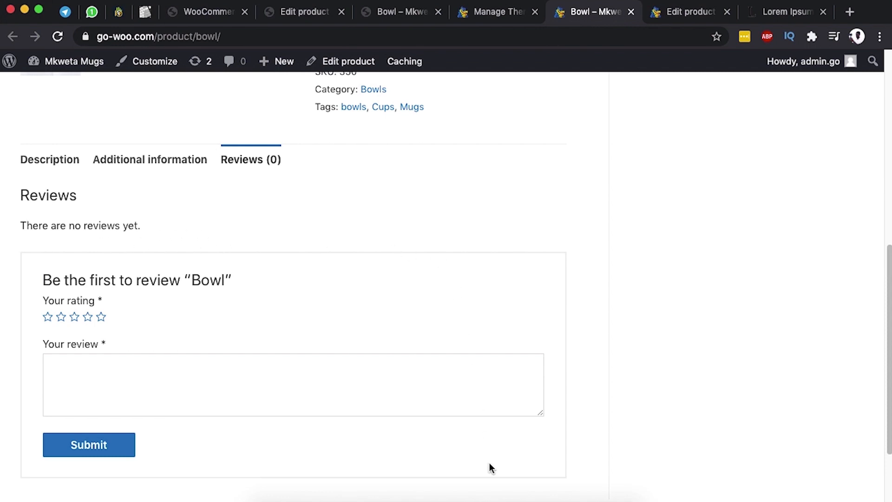
# - Open go-woo.com/product/bowl/ in a new incognito window and bring up the review form for logged-out visitors
pyautogui.rightClick(537, 495)
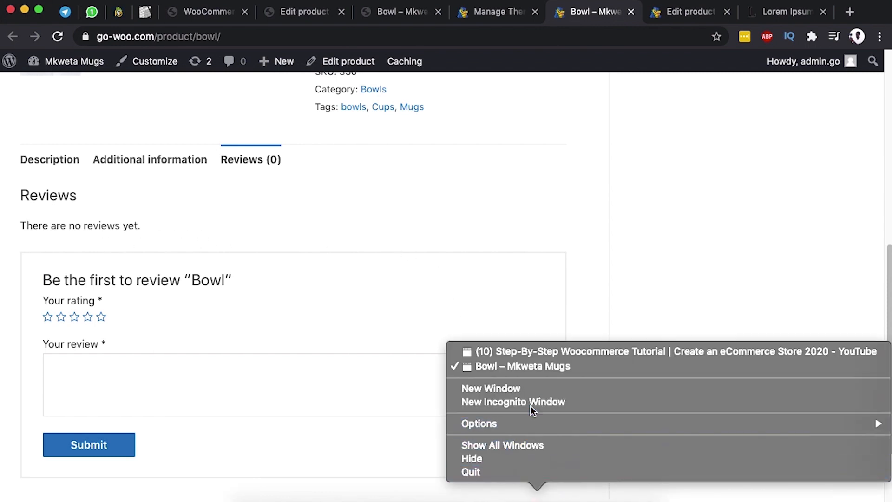
pyautogui.click(532, 403)
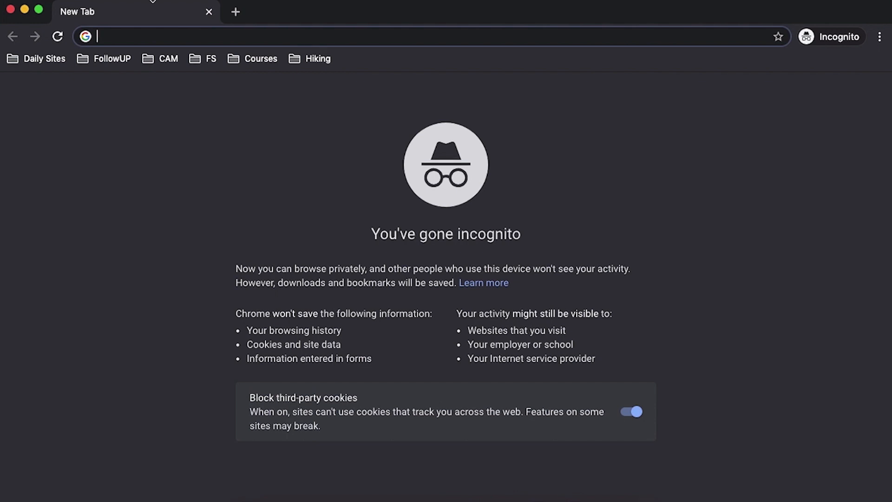
pyautogui.write('https://go-woo.com/product/bowl/')
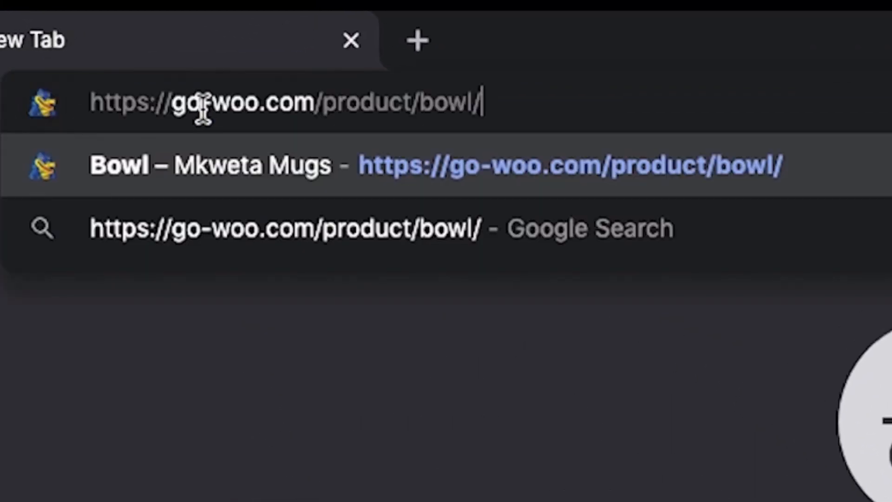
pyautogui.press('Return')
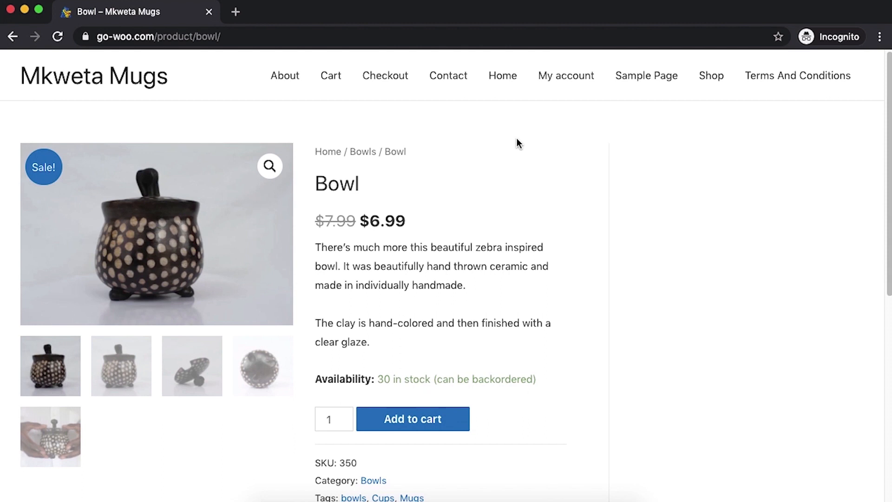
pyautogui.scroll(-3, 370, 255)
pyautogui.scroll(-6, 377, 254)
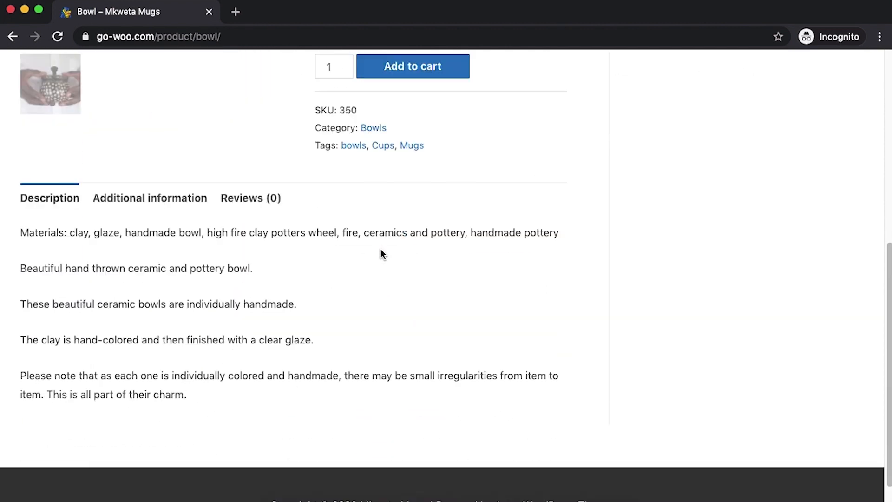
pyautogui.click(251, 200)
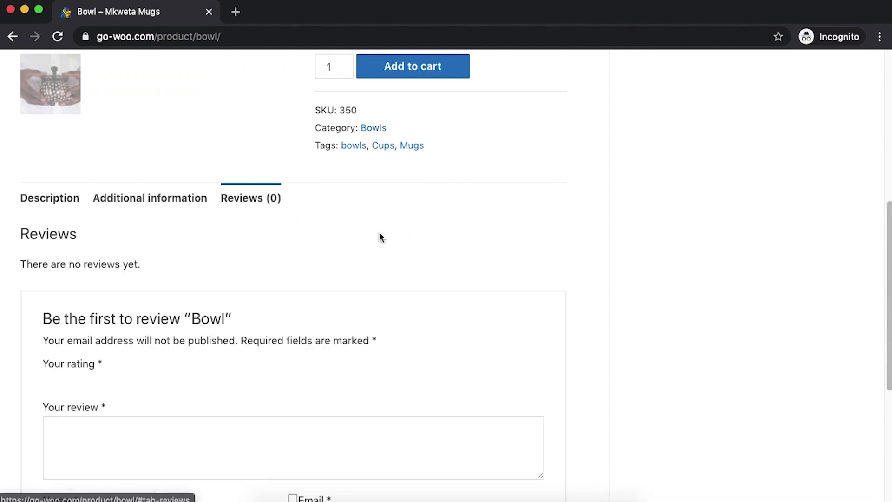
pyautogui.scroll(-3, 440, 235)
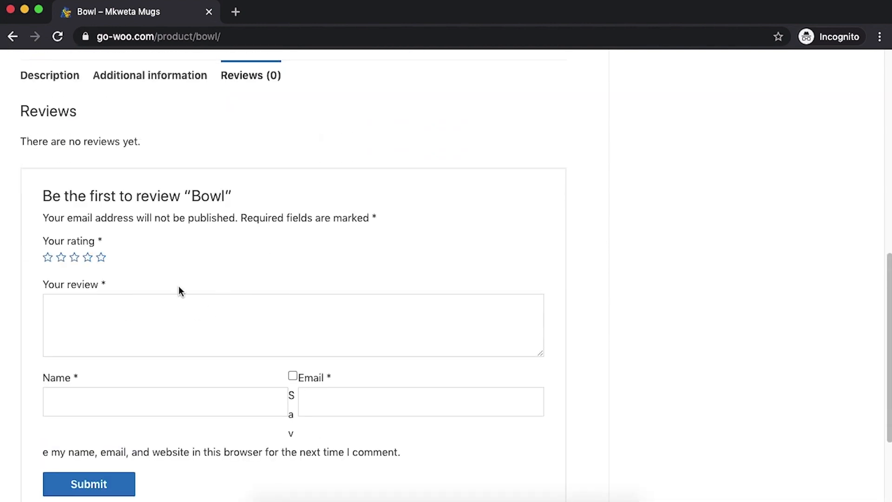
pyautogui.scroll(-2, 428, 259)
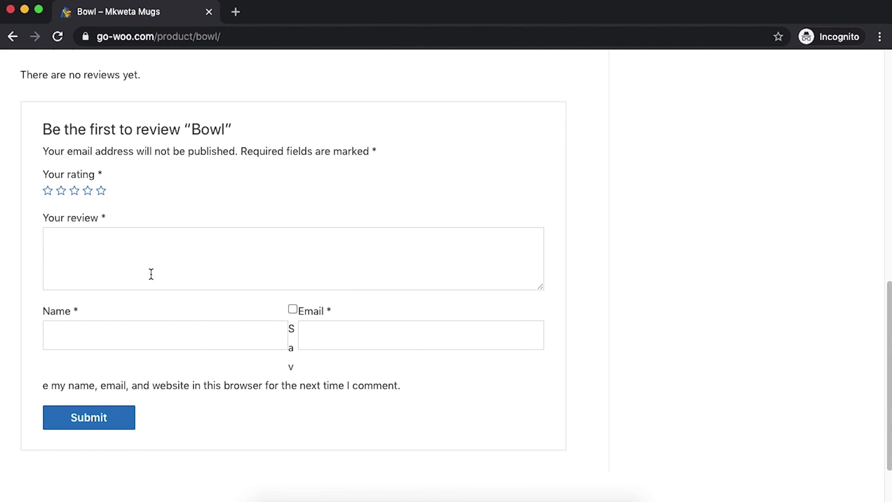
# - Write the review text "I've had this bowl at my place and i'm super happy i bought it."
pyautogui.click(131, 260)
pyautogui.write('This')
pyautogui.press('BackSpace')
pyautogui.press('BackSpace')
pyautogui.press('BackSpace')
pyautogui.press('BackSpace')
pyautogui.write("I'")
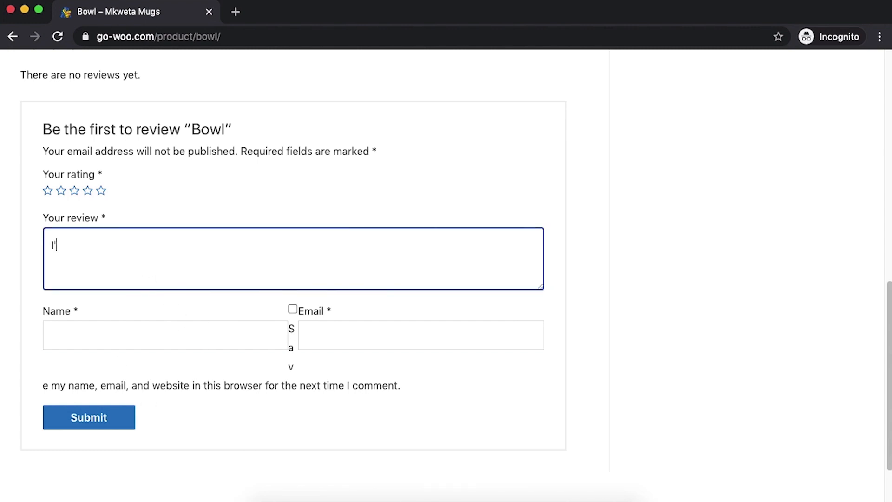
pyautogui.write('ve had this bowl at my place and i')
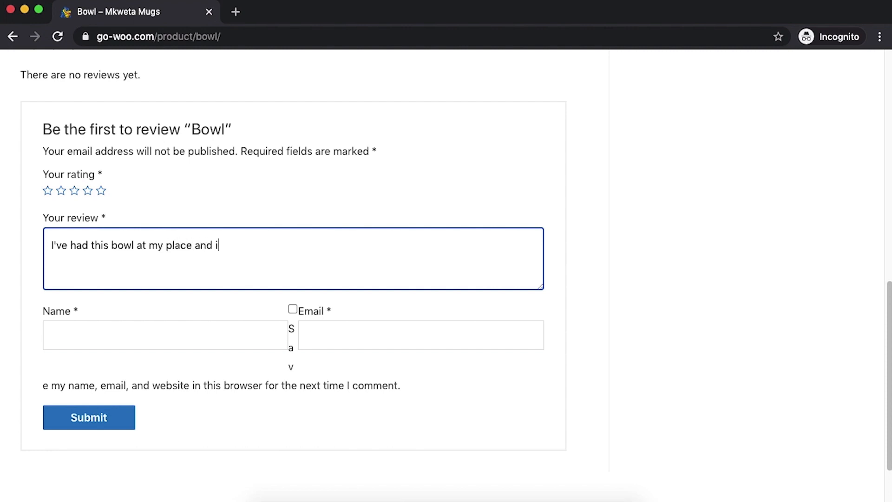
pyautogui.write("'m suppe")
pyautogui.press('BackSpace')
pyautogui.press('BackSpace')
pyautogui.write('er happy i bought it.')
# - Fill in the reviewer's name and e-mail address in the Bowl review form
pyautogui.click(63, 340)
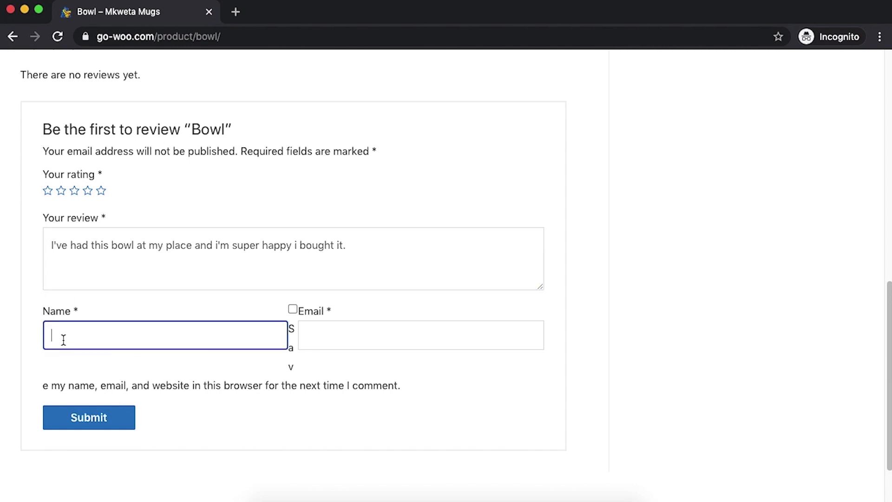
pyautogui.write('Hamza')
pyautogui.click(325, 336)
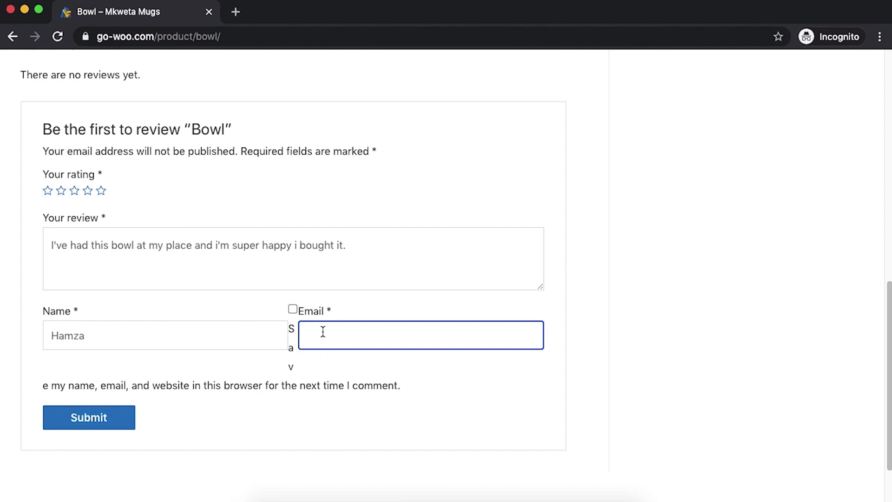
pyautogui.write('Th')
pyautogui.press('BackSpace')
pyautogui.press('BackSpace')
# - Give the Bowl a five-star rating and submit the review
pyautogui.click(120, 419)
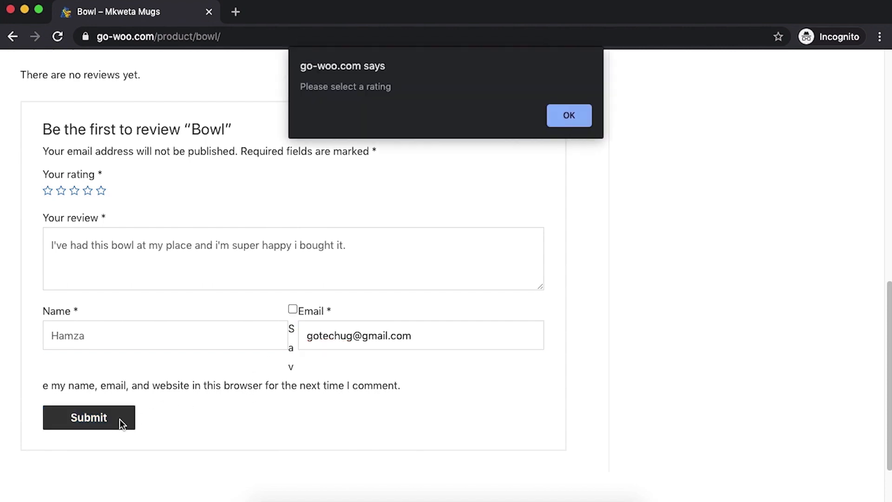
pyautogui.click(573, 115)
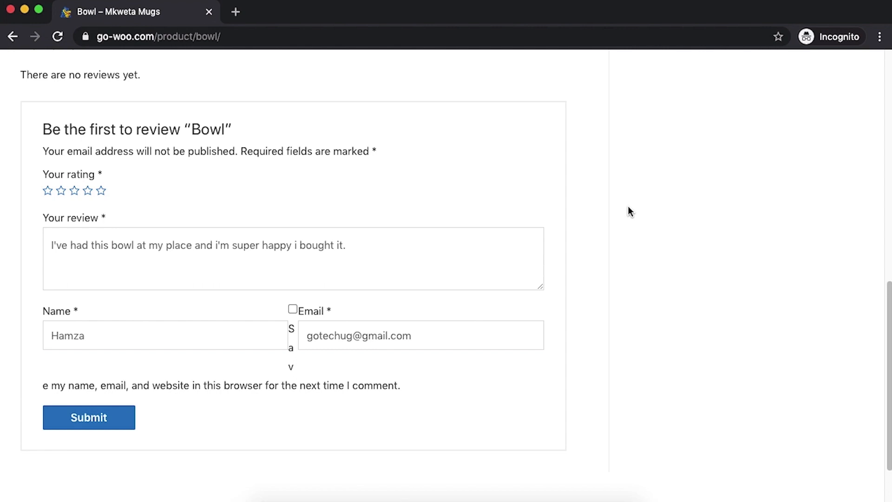
pyautogui.scroll(1, 628, 207)
pyautogui.scroll(-1, 628, 207)
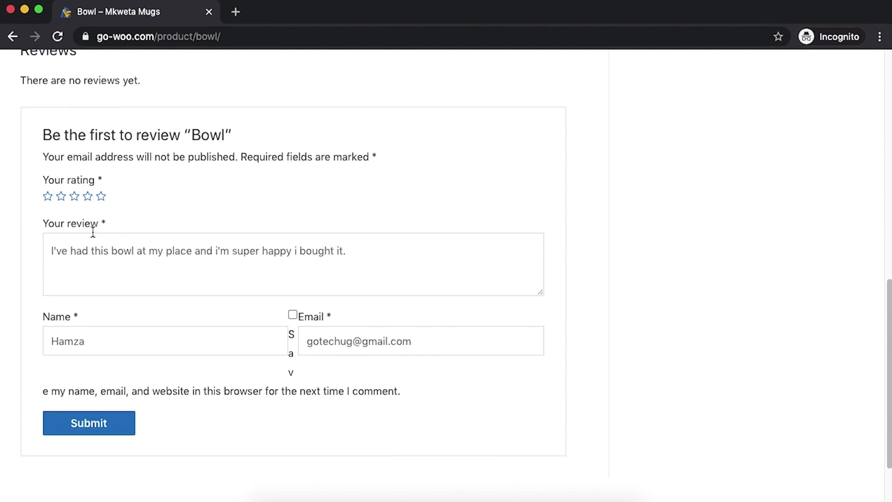
pyautogui.click(102, 197)
pyautogui.click(79, 425)
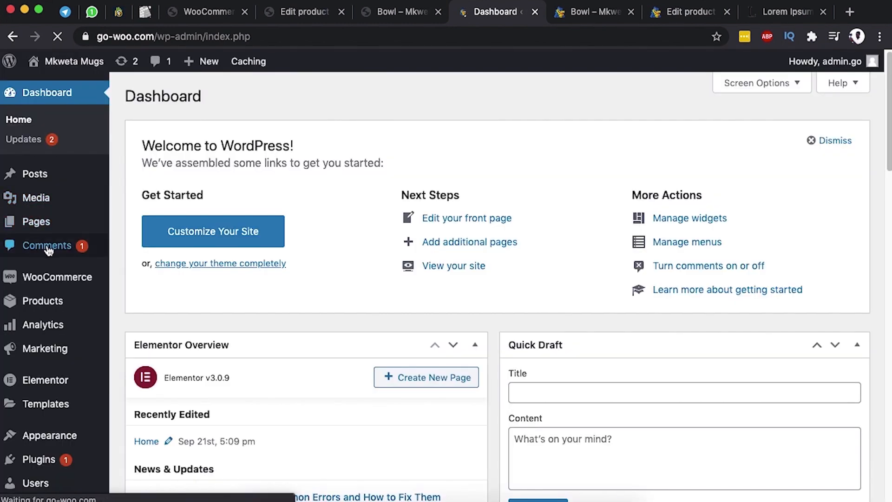
# - Open the site's comments list in WordPress, check the reviews on the Bowl's product page and return to the comments
pyautogui.click(48, 251)
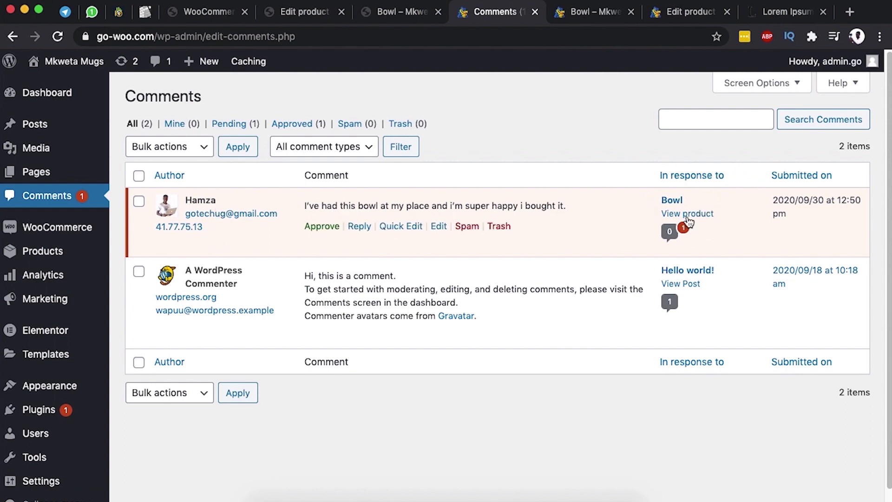
pyautogui.click(704, 215)
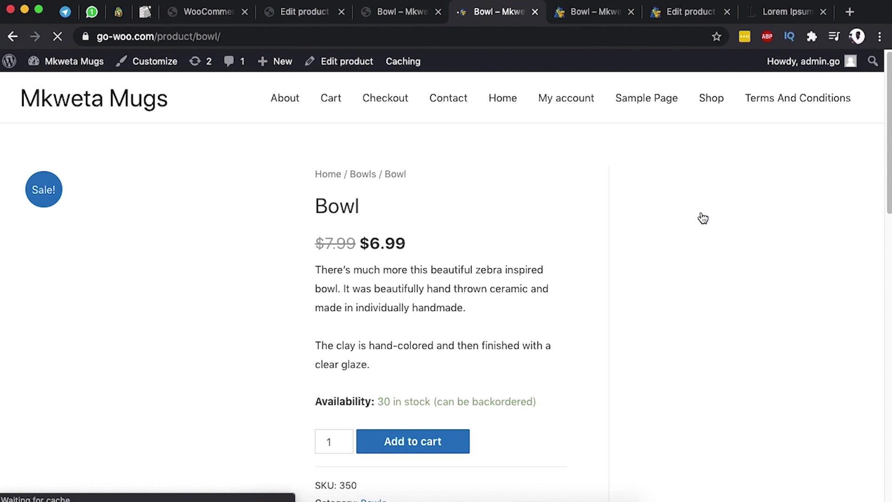
pyautogui.scroll(-6, 420, 236)
pyautogui.scroll(-3, 421, 237)
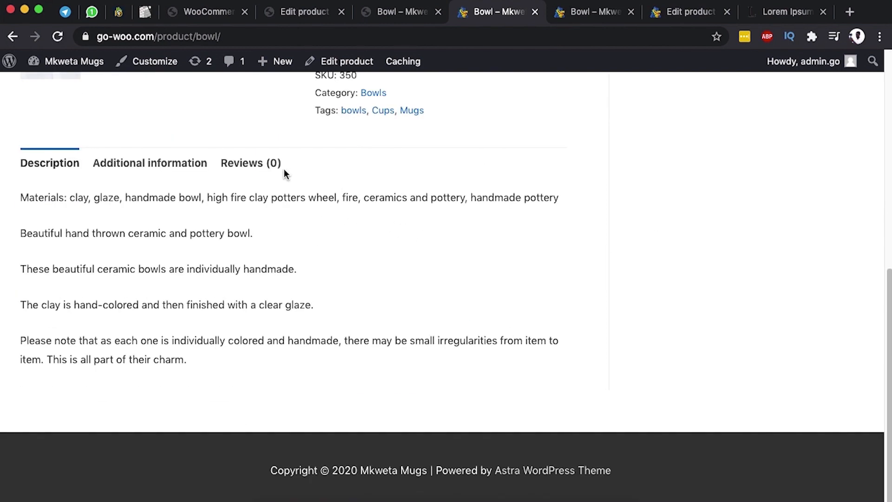
pyautogui.click(263, 163)
pyautogui.scroll(-3, 294, 227)
pyautogui.scroll(10, 293, 229)
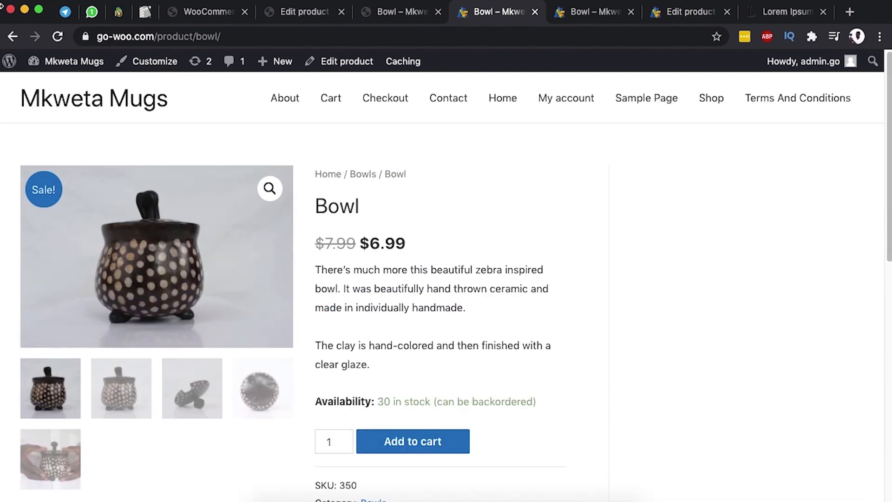
pyautogui.click(9, 39)
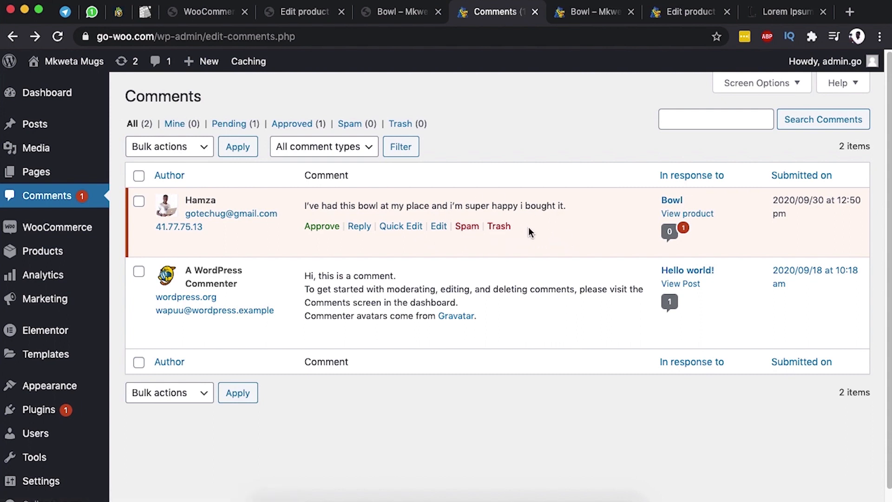
# - Approve the pending Bowl review and load go-woo.com/product/bowl/ again in the incognito window
pyautogui.click(321, 228)
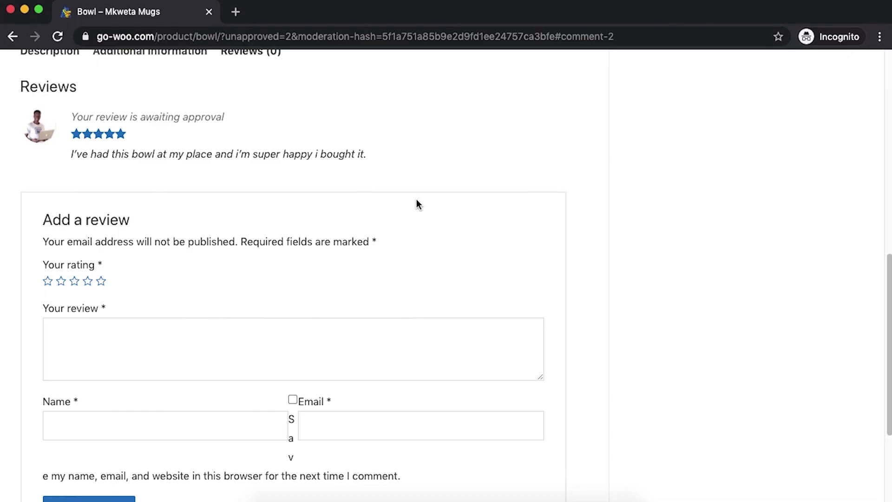
pyautogui.scroll(4, 416, 199)
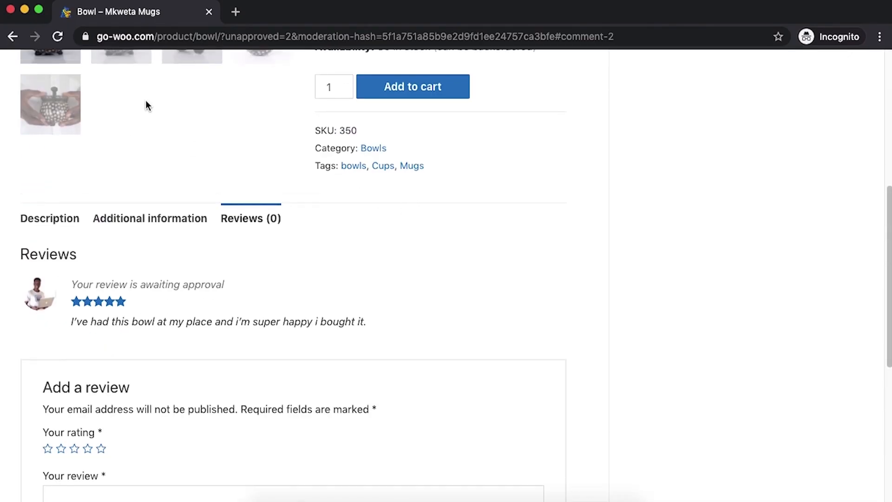
pyautogui.scroll(7, 208, 139)
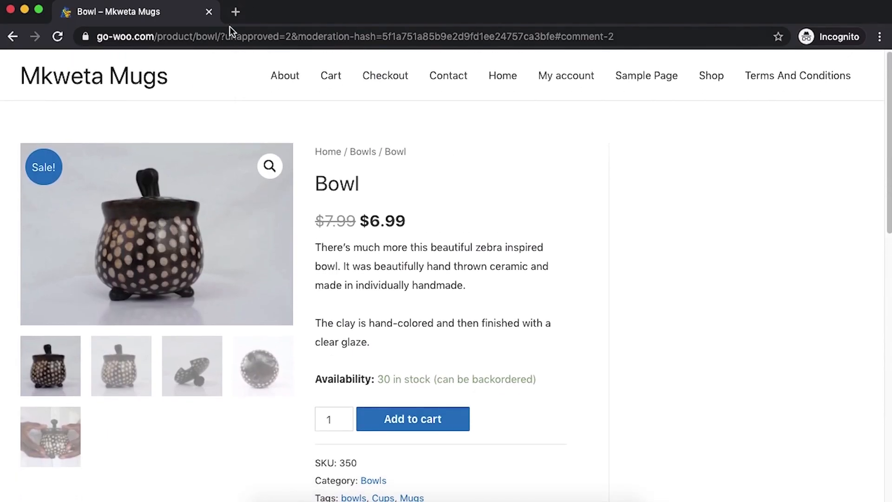
pyautogui.click(227, 34)
pyautogui.write('https://go-woo.com/product/bowl/')
pyautogui.press('Return')
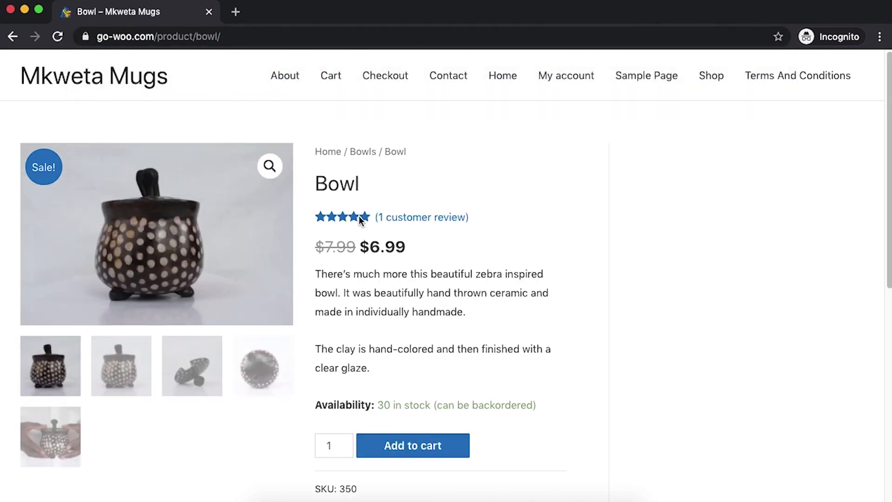
# - Examine the Bowl's star rating and the customer review in the reviews section of its product page
pyautogui.scroll(-10, 359, 216)
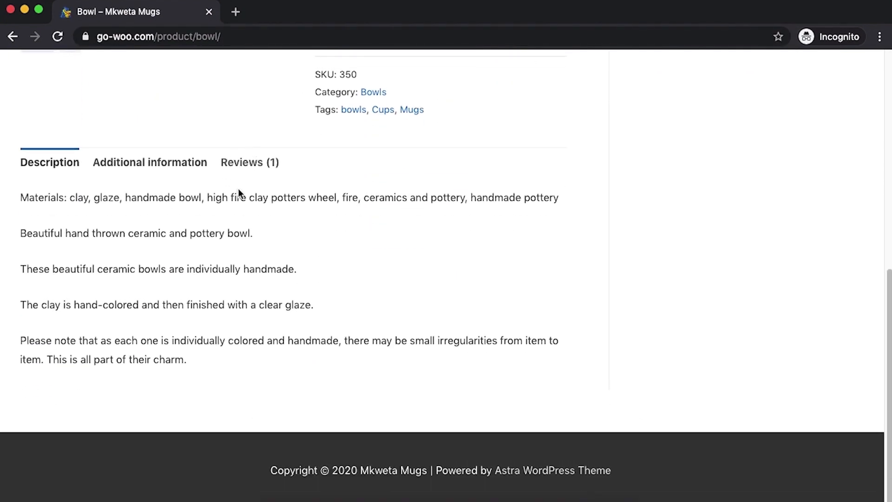
pyautogui.scroll(10, 247, 163)
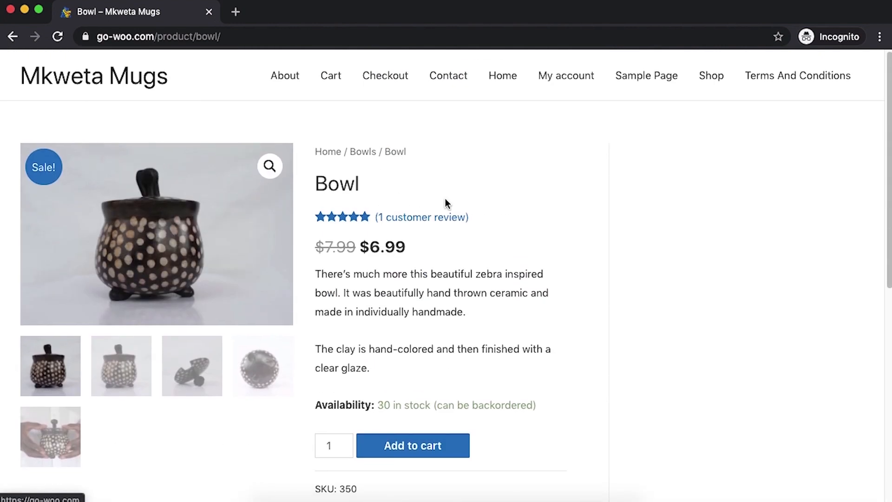
pyautogui.scroll(-10, 418, 237)
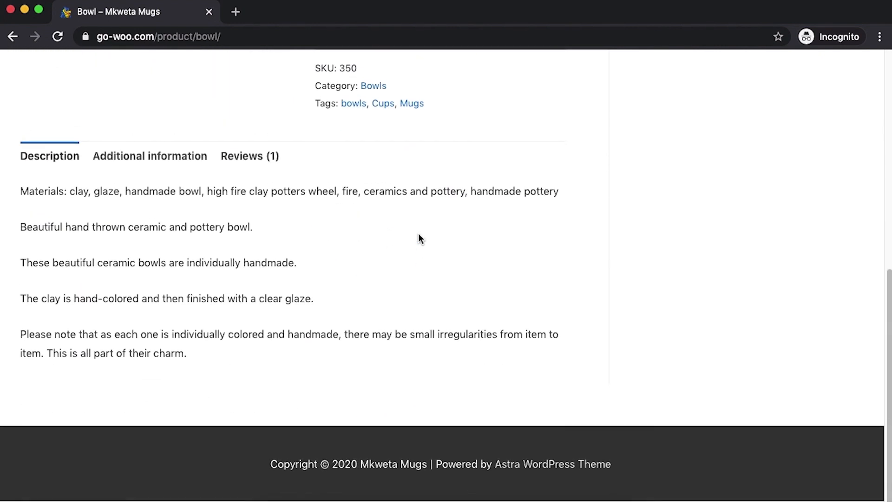
pyautogui.click(259, 163)
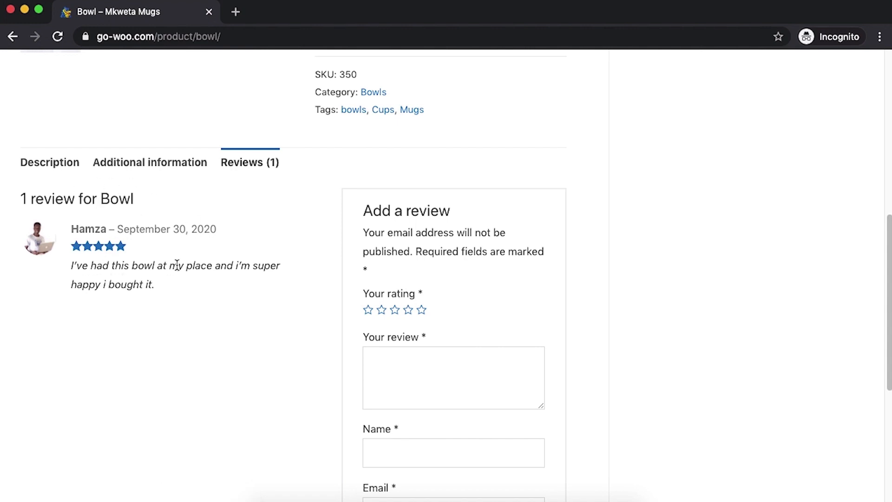
pyautogui.scroll(-5, 175, 302)
pyautogui.scroll(15, 175, 302)
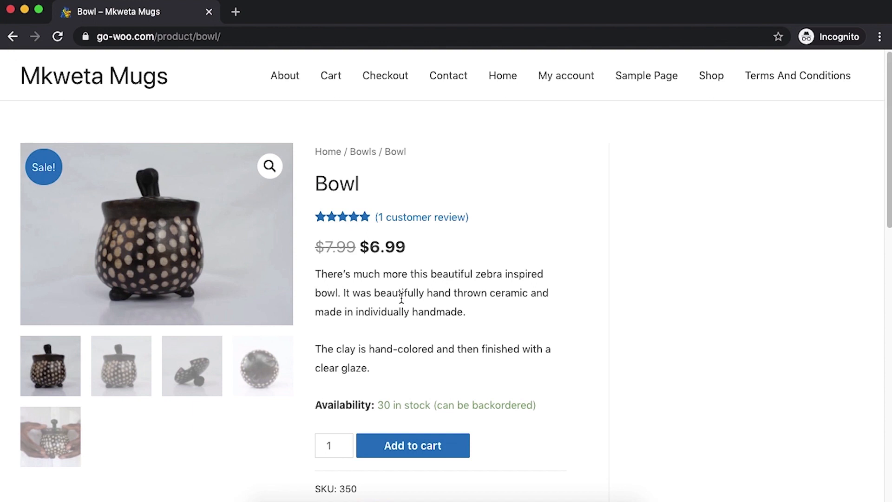
# - View the Bowl's description, its additional information with weight, dimensions and color, and its reviews once more
pyautogui.scroll(-7, 578, 271)
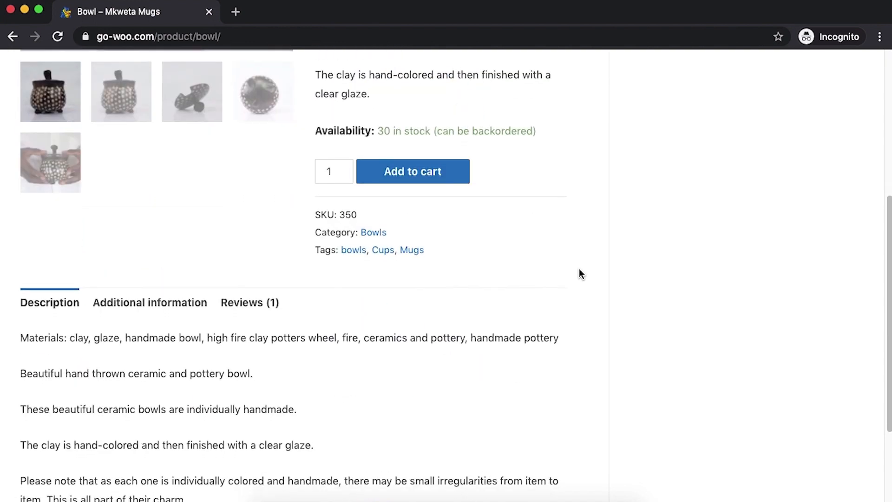
pyautogui.scroll(-3, 132, 297)
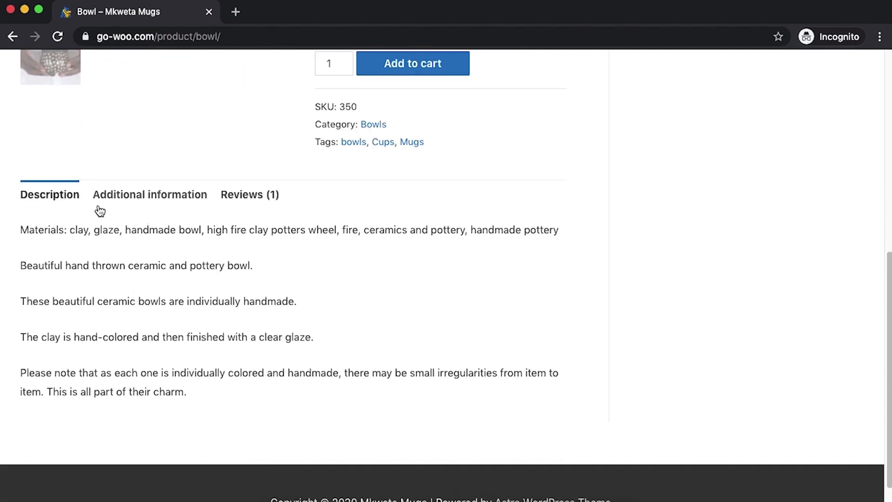
pyautogui.click(120, 199)
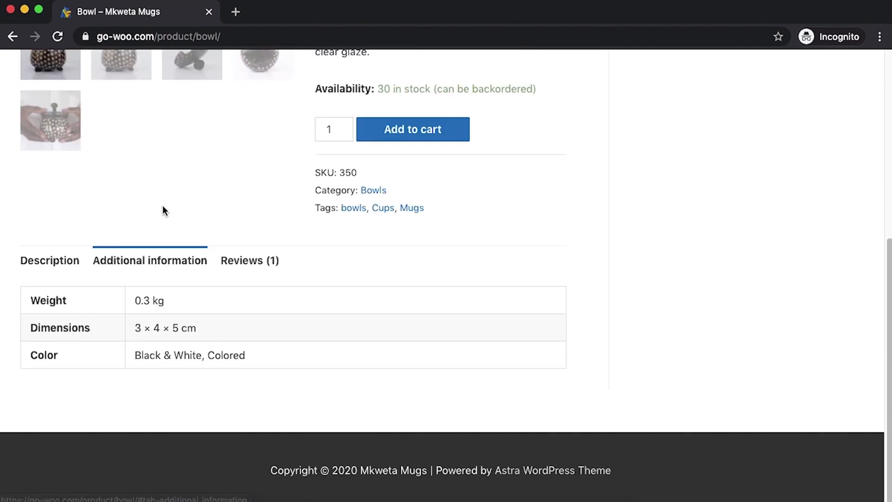
pyautogui.click(253, 262)
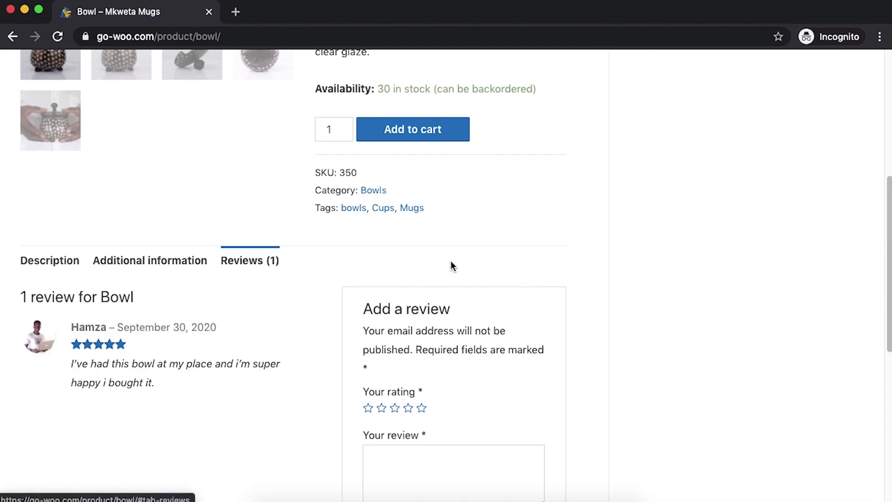
# - View the Egg Mug product page on ceramic-mugs.local and the options in its Color selector
pyautogui.scroll(7, 451, 262)
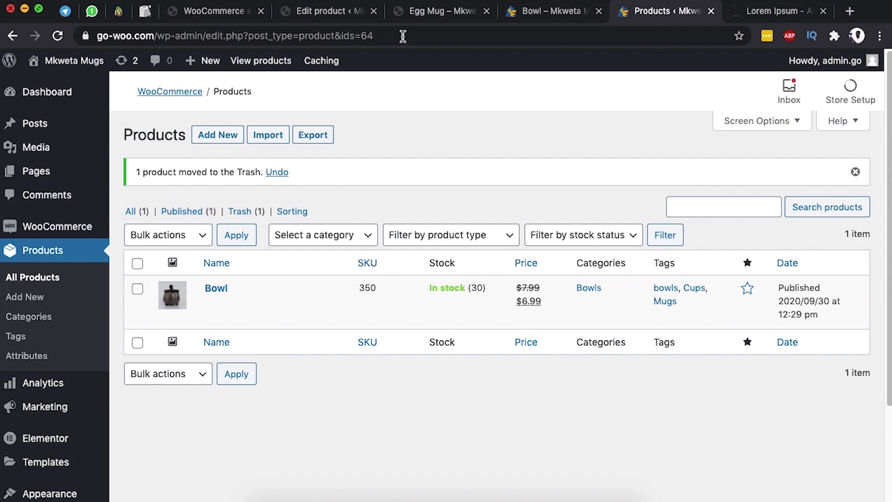
pyautogui.click(412, 17)
pyautogui.click(424, 226)
pyautogui.scroll(-3, 428, 246)
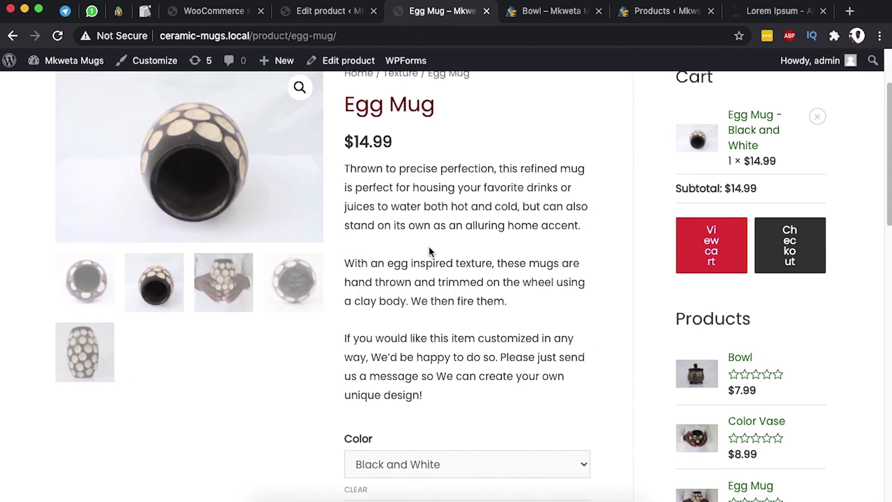
pyautogui.click(390, 336)
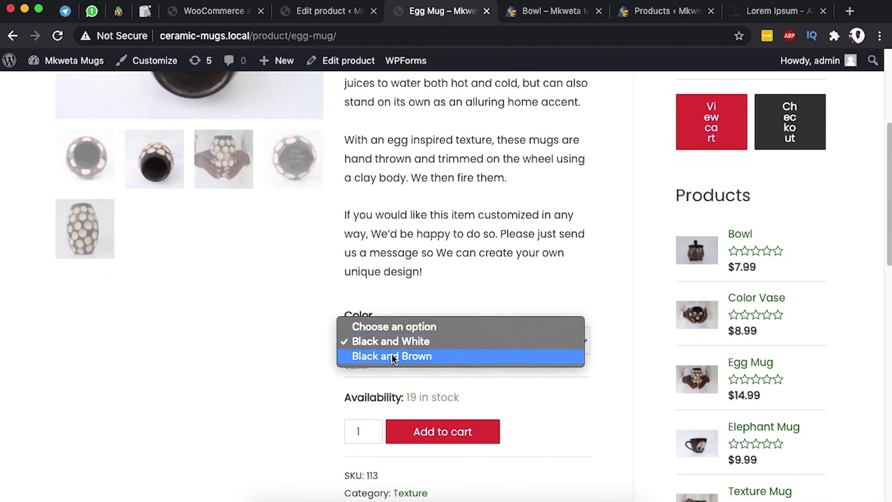
pyautogui.click(322, 325)
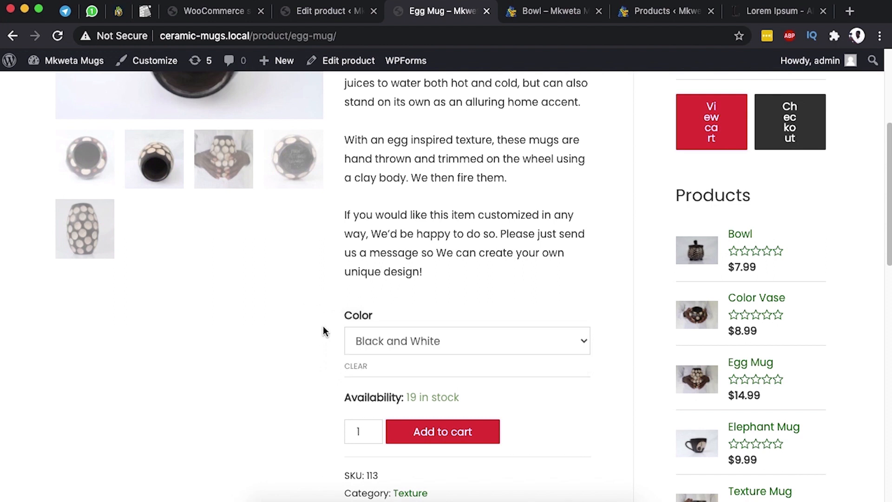
pyautogui.scroll(2, 324, 328)
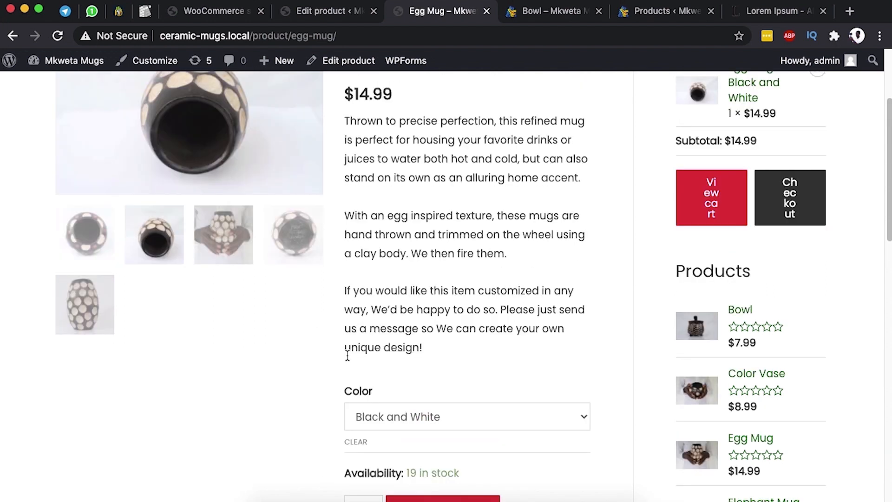
# - Choose the Black and Brown color on the Egg Mug page and examine the variation's image and details
pyautogui.click(395, 417)
pyautogui.click(399, 416)
pyautogui.click(393, 415)
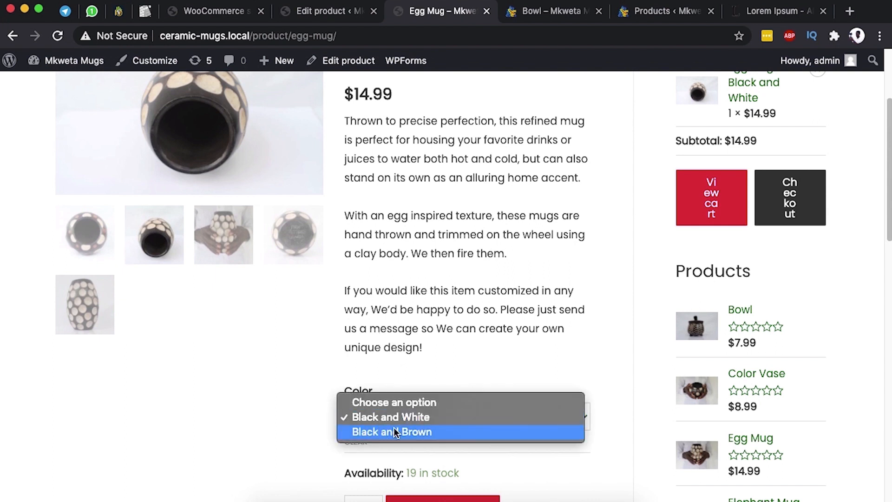
pyautogui.click(391, 432)
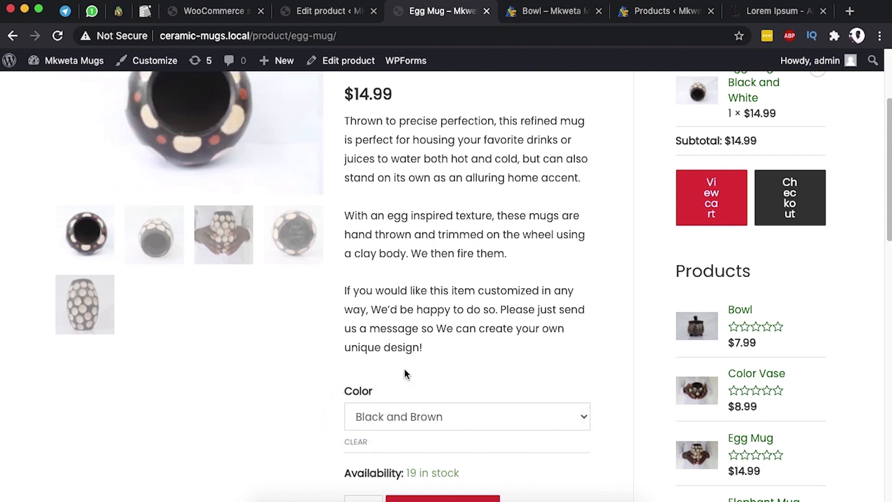
pyautogui.scroll(1, 411, 352)
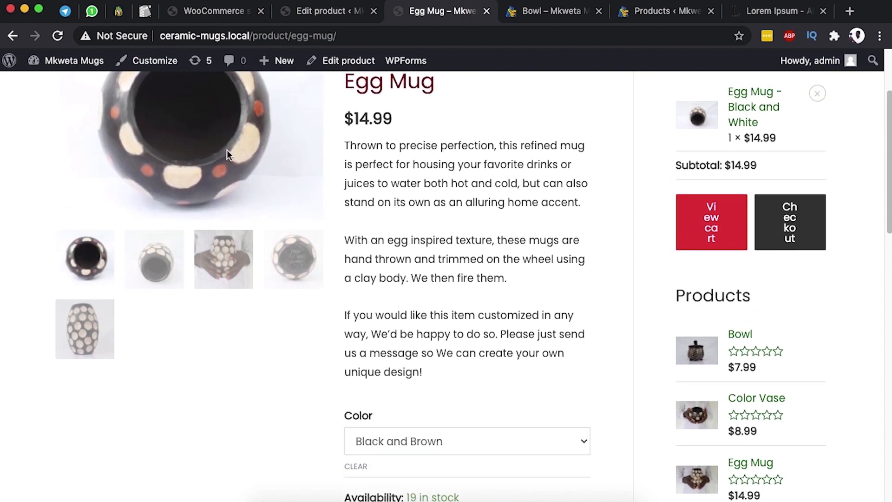
pyautogui.scroll(-5, 449, 274)
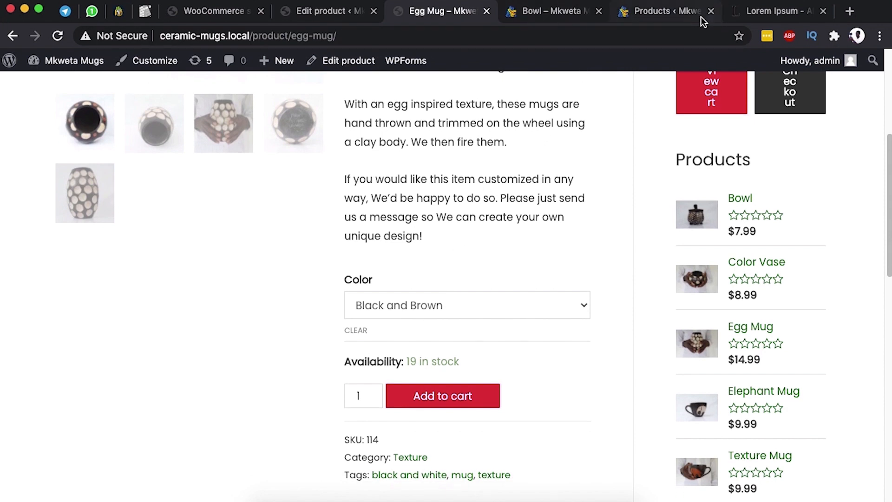
# - Start a new product on the go-woo.com site and name it Egg Mug
pyautogui.click(669, 12)
pyautogui.click(209, 138)
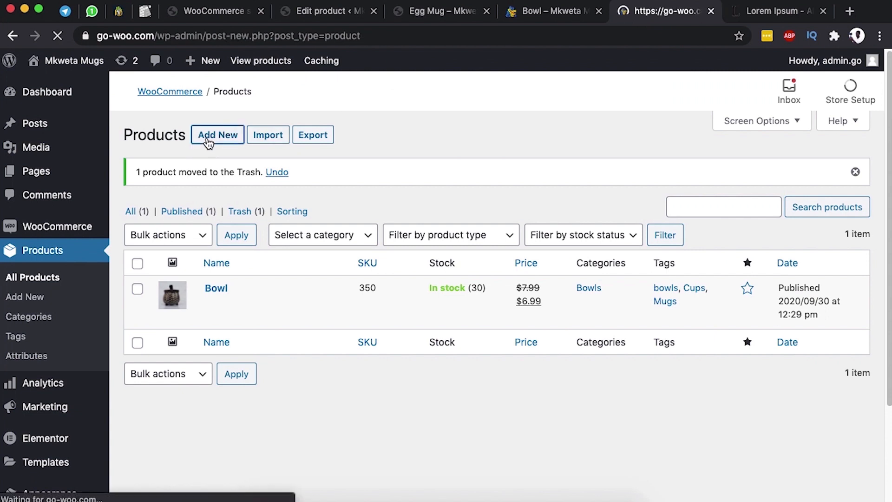
pyautogui.write('Egg')
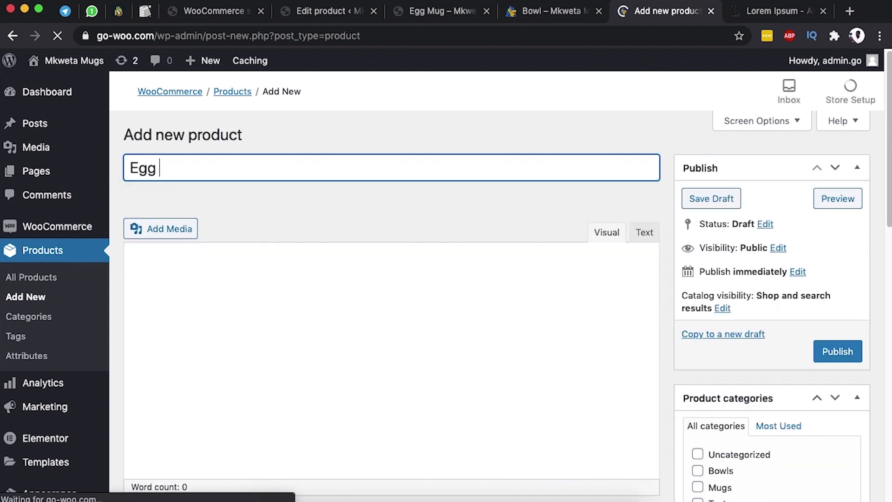
pyautogui.write(' Mug')
pyautogui.scroll(-5, 311, 283)
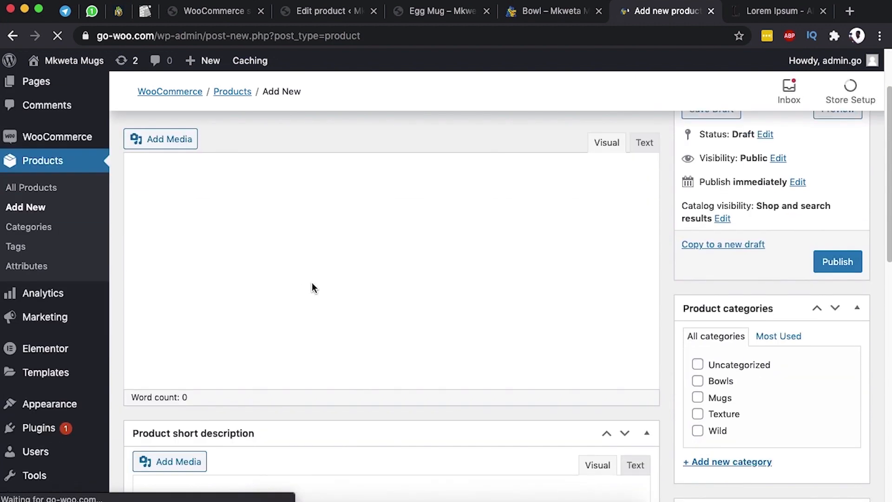
# - Copy the full description from the ceramic-mugs.local Egg Mug page into the new product's main description as plain text
pyautogui.click(265, 263)
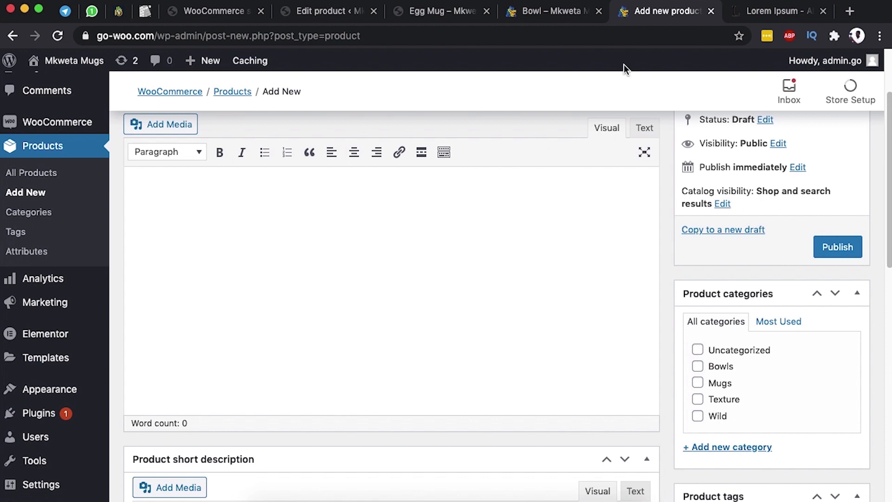
pyautogui.click(453, 12)
pyautogui.scroll(-9, 400, 307)
pyautogui.click(261, 206)
pyautogui.scroll(3, 265, 209)
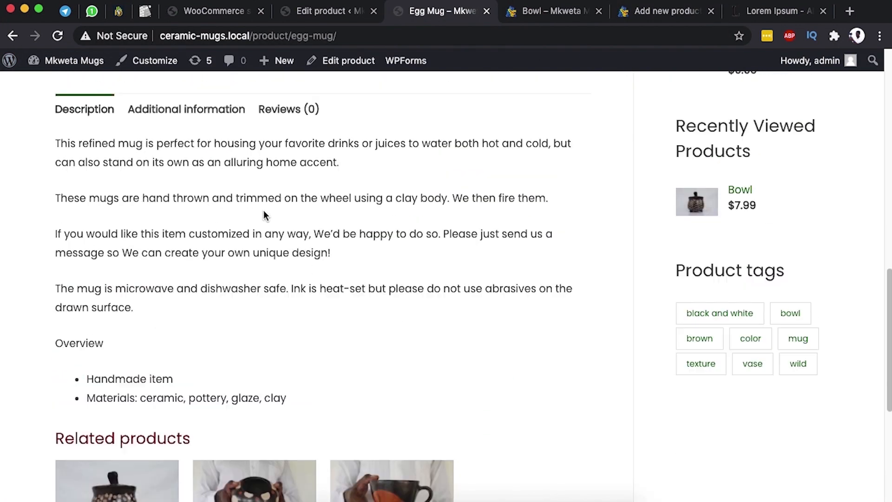
pyautogui.moveTo(56, 143); pyautogui.dragTo(309, 392)
pyautogui.hotkey('ctrl', 'c')
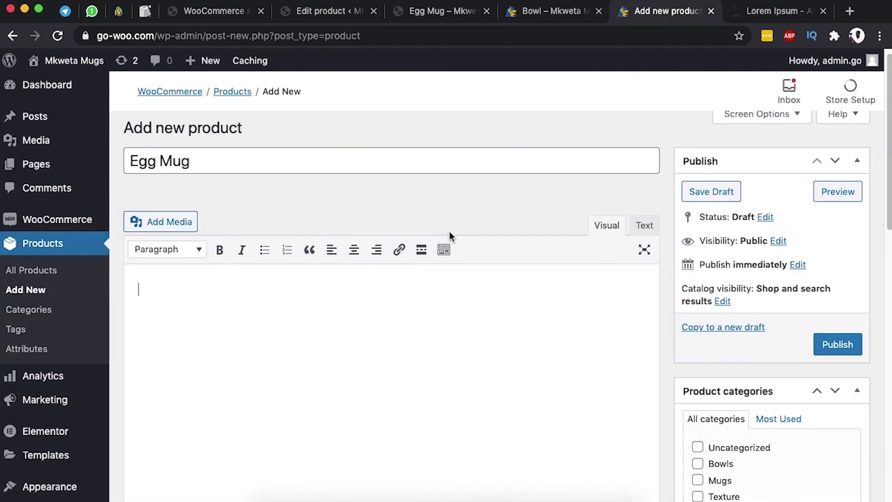
pyautogui.click(645, 225)
pyautogui.hotkey('ctrl', 'v')
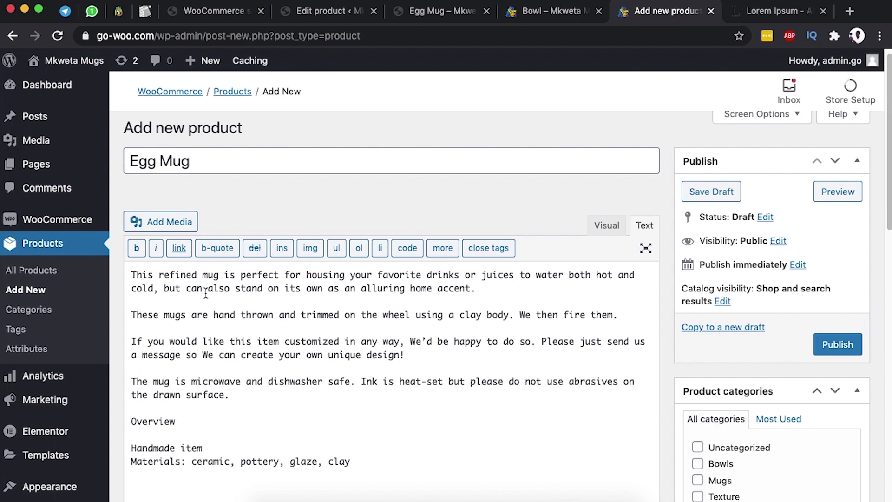
pyautogui.click(606, 225)
pyautogui.scroll(-4, 409, 302)
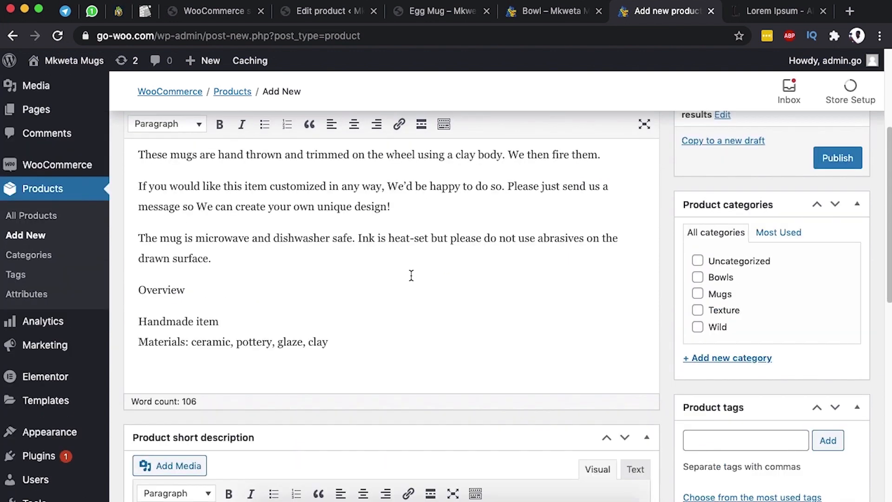
# - Copy the summary text below the price on the ceramic-mugs.local Egg Mug page into the new product's short description as plain text
pyautogui.scroll(3, 411, 275)
pyautogui.scroll(-7, 436, 327)
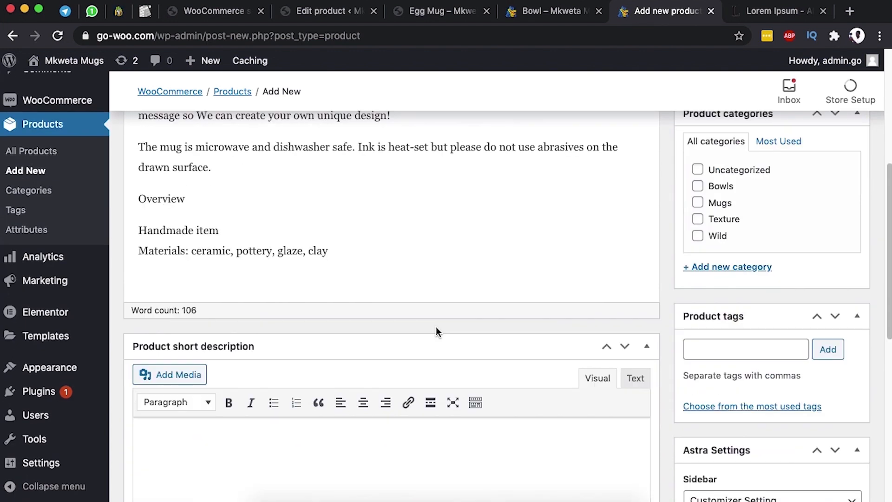
pyautogui.click(285, 348)
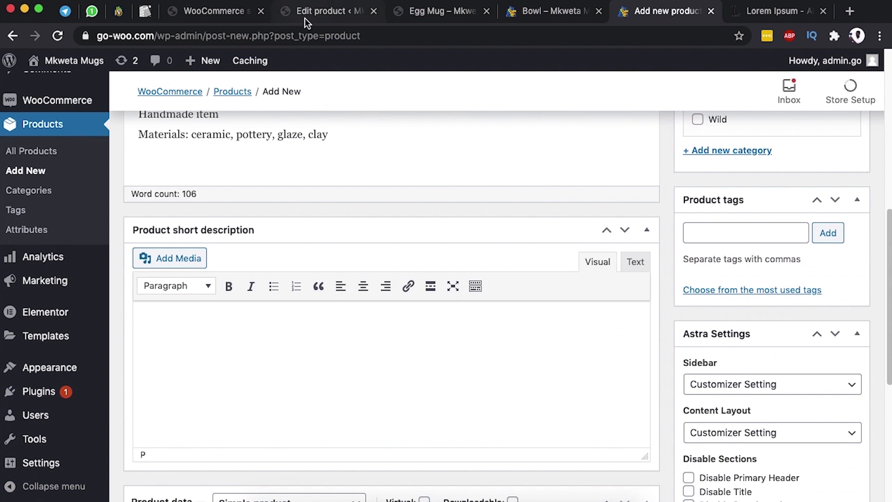
pyautogui.click(425, 12)
pyautogui.scroll(10, 382, 300)
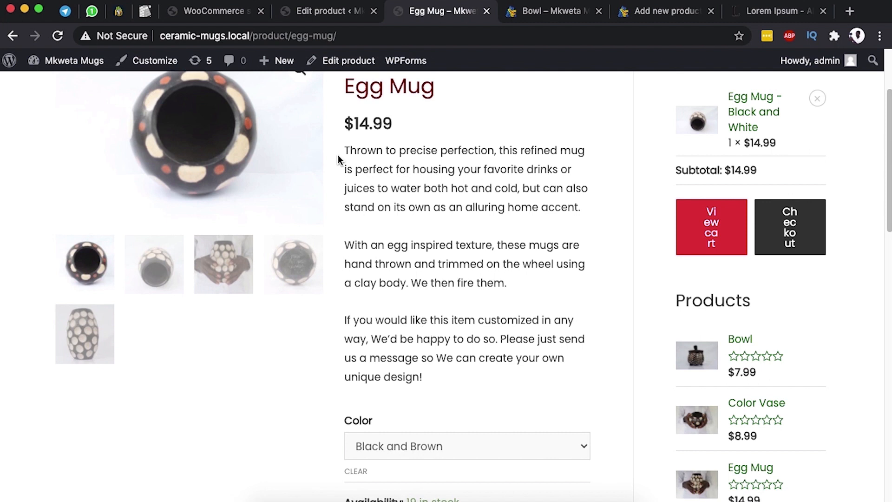
pyautogui.moveTo(346, 150); pyautogui.dragTo(434, 371)
pyautogui.press('super+c')
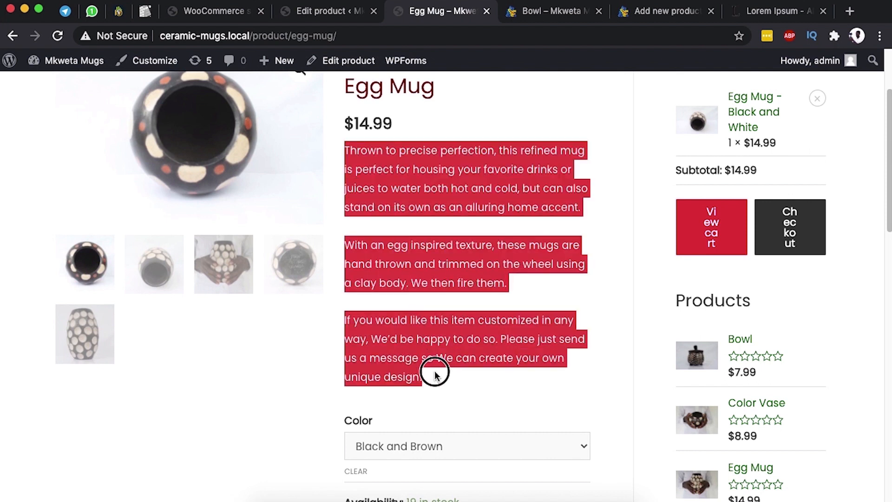
pyautogui.click(658, 11)
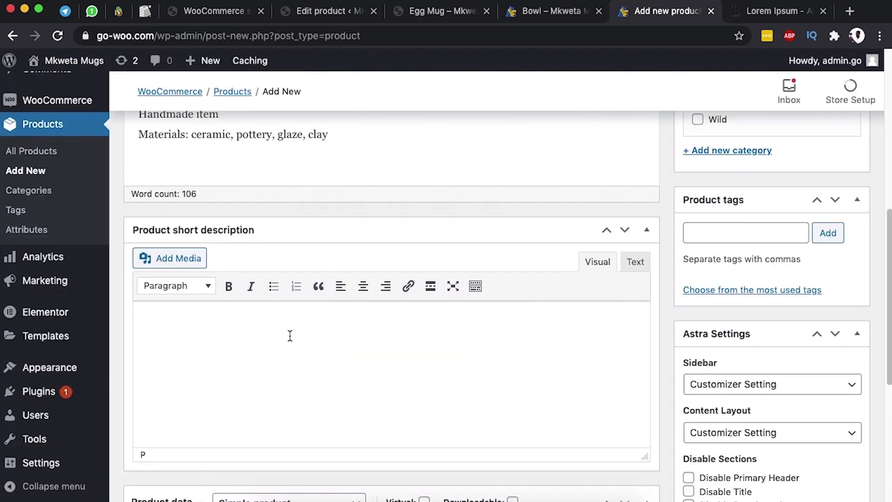
pyautogui.click(635, 266)
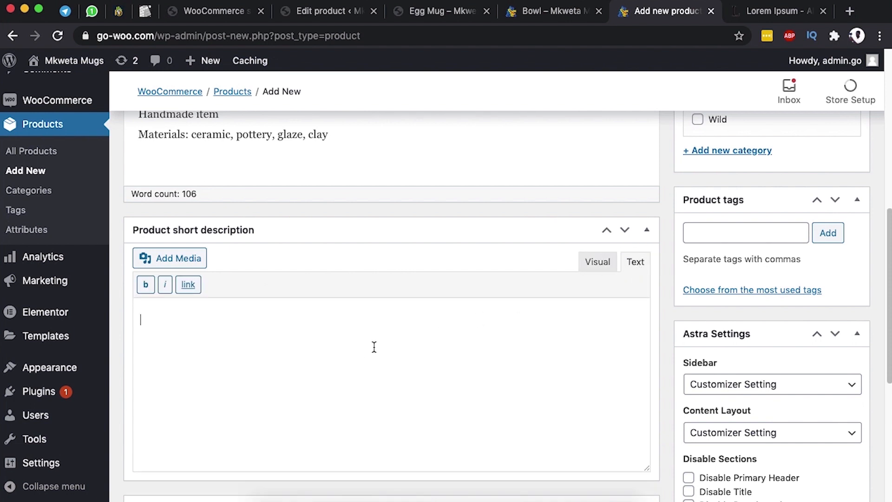
pyautogui.press('super+v')
pyautogui.click(597, 261)
pyautogui.scroll(-1, 383, 369)
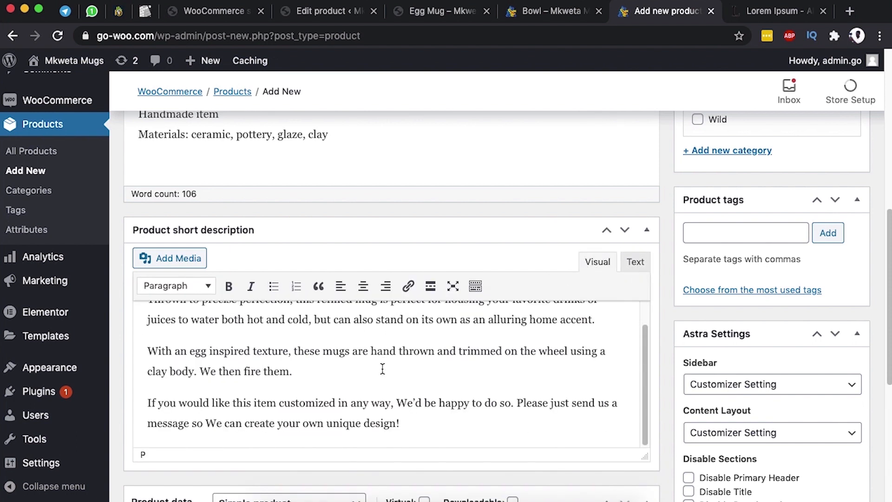
# - Assign the Egg Mug product to the Mugs, Texture and Wild categories
pyautogui.scroll(-5, 640, 373)
pyautogui.scroll(10, 639, 371)
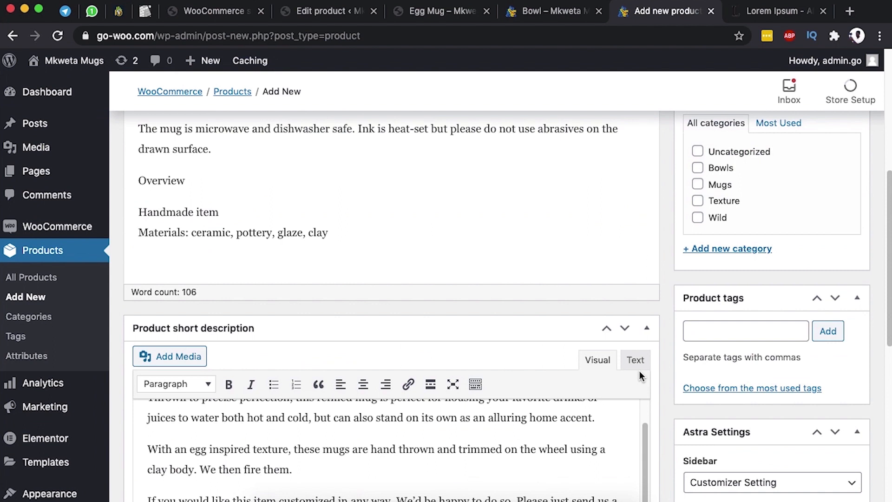
pyautogui.scroll(8, 639, 370)
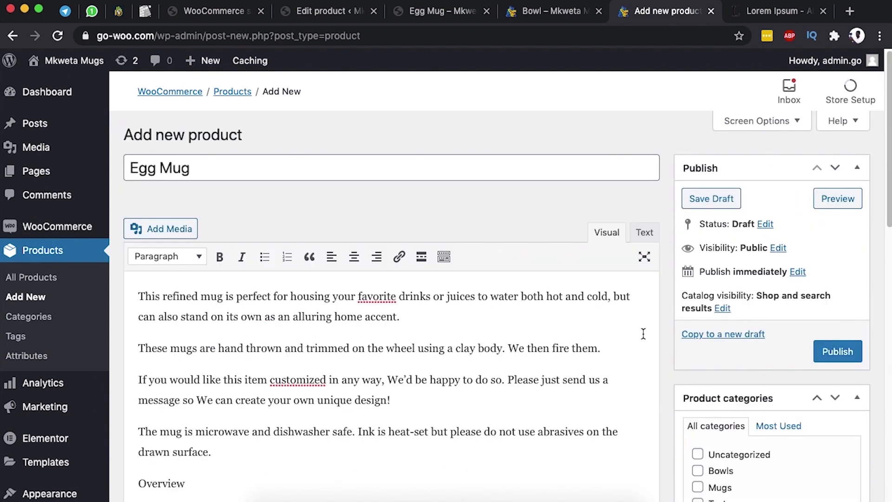
pyautogui.scroll(-5, 647, 364)
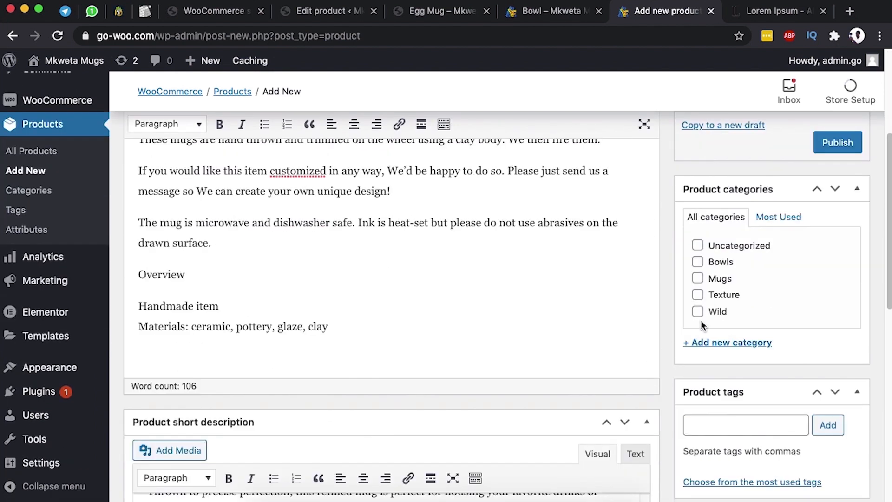
pyautogui.click(698, 277)
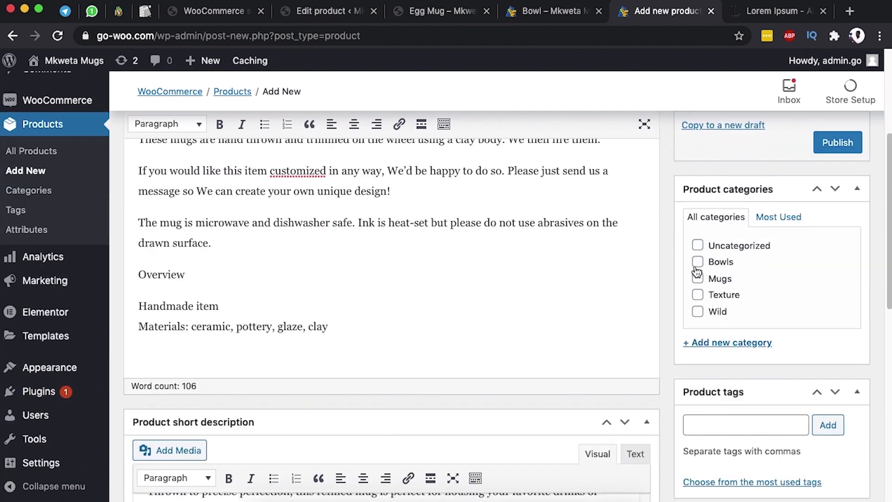
pyautogui.click(698, 296)
pyautogui.click(698, 313)
# - Add the existing product tags Mugs and texture to the Egg Mug
pyautogui.scroll(-1, 818, 338)
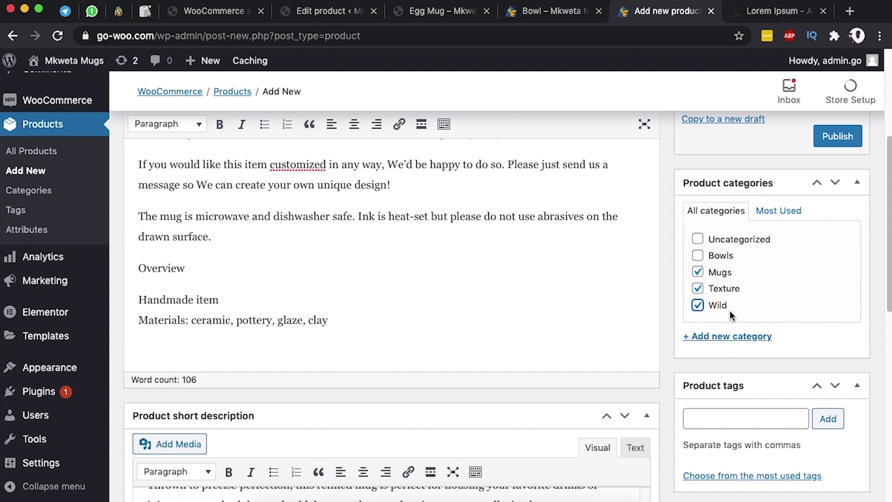
pyautogui.scroll(-2, 462, 381)
pyautogui.click(699, 323)
pyautogui.write('mug')
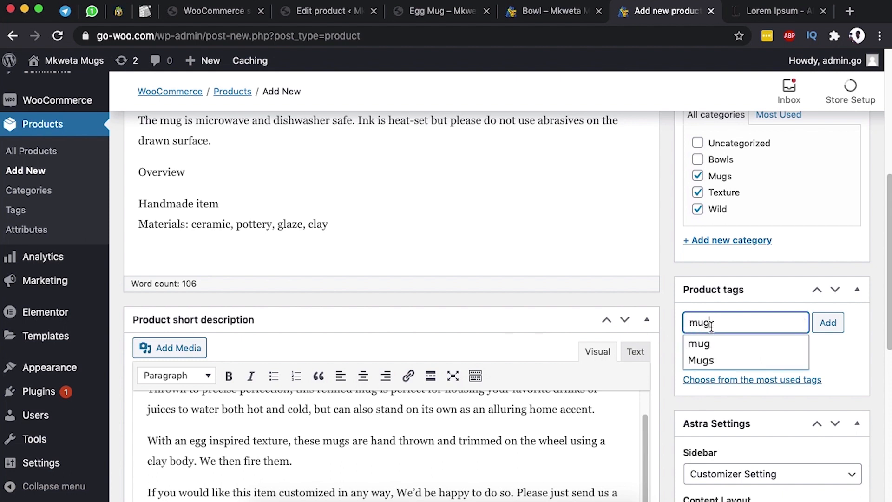
pyautogui.click(720, 360)
pyautogui.write('T')
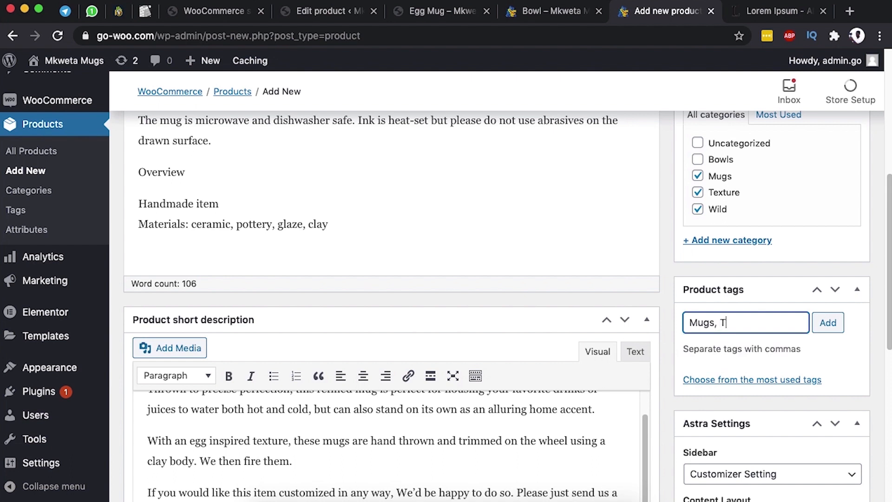
pyautogui.write('exture')
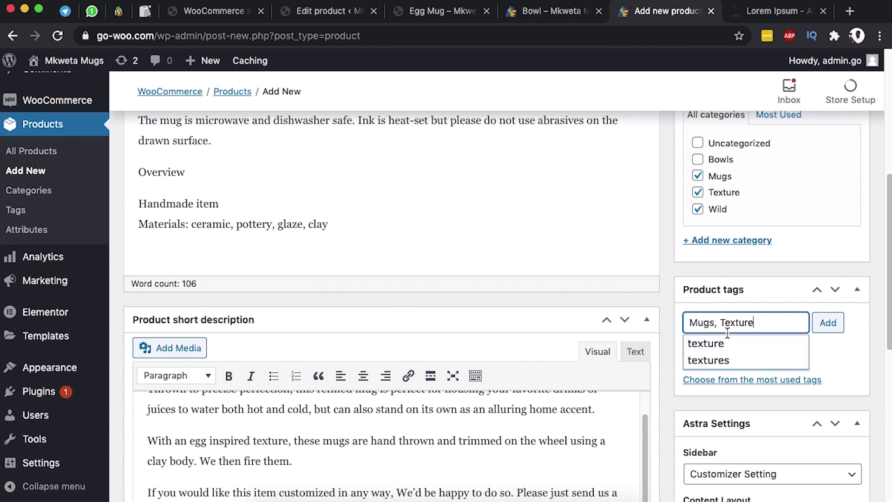
pyautogui.click(740, 346)
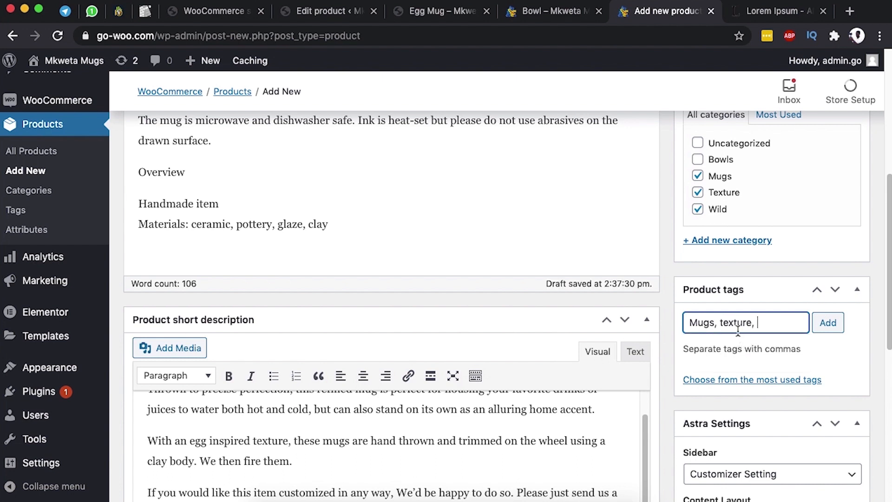
pyautogui.click(828, 329)
# - Change the Egg Mug's product type to Variable product in its product data
pyautogui.scroll(-10, 427, 362)
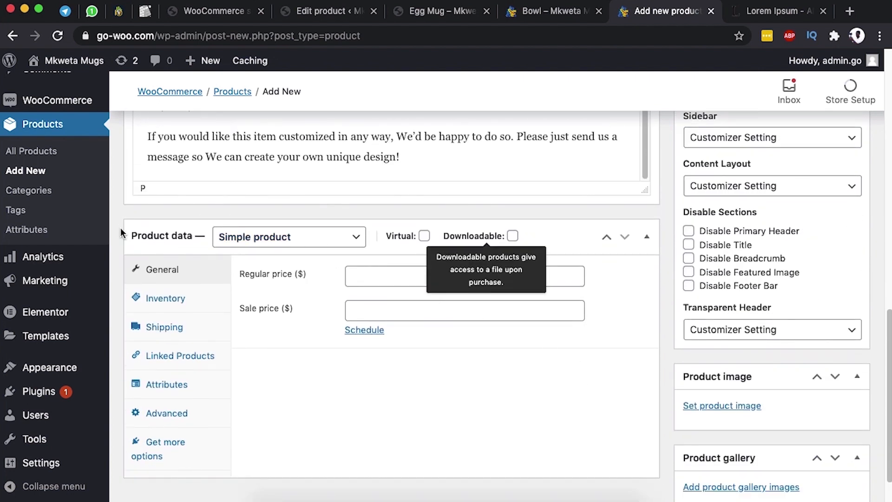
pyautogui.click(286, 244)
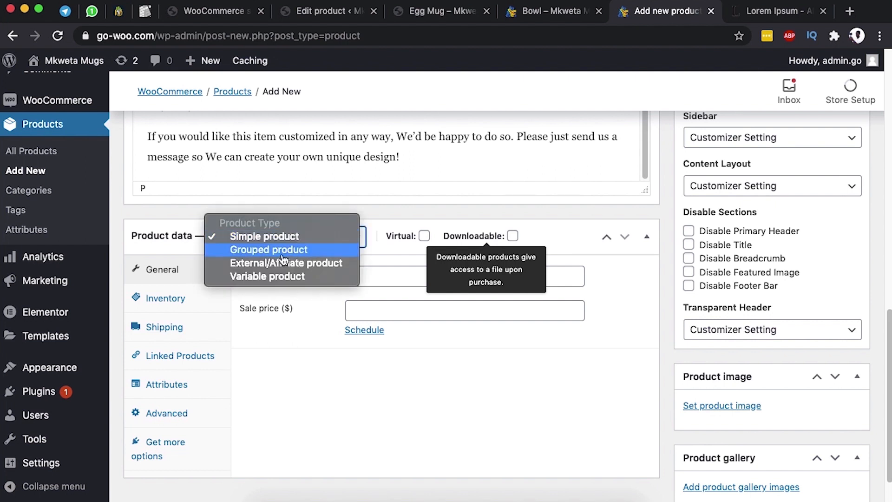
pyautogui.click(283, 282)
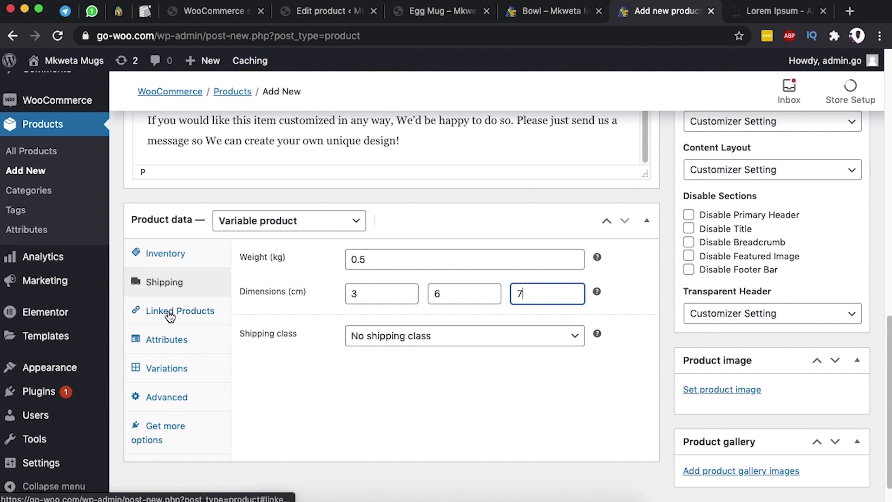
# - Add a custom product attribute named Color to the Egg Mug's product data
pyautogui.click(170, 315)
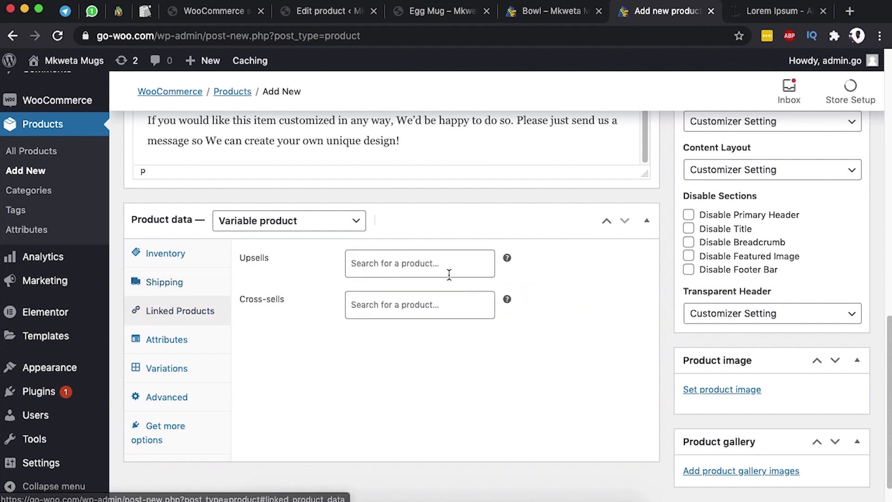
pyautogui.click(169, 342)
pyautogui.click(358, 255)
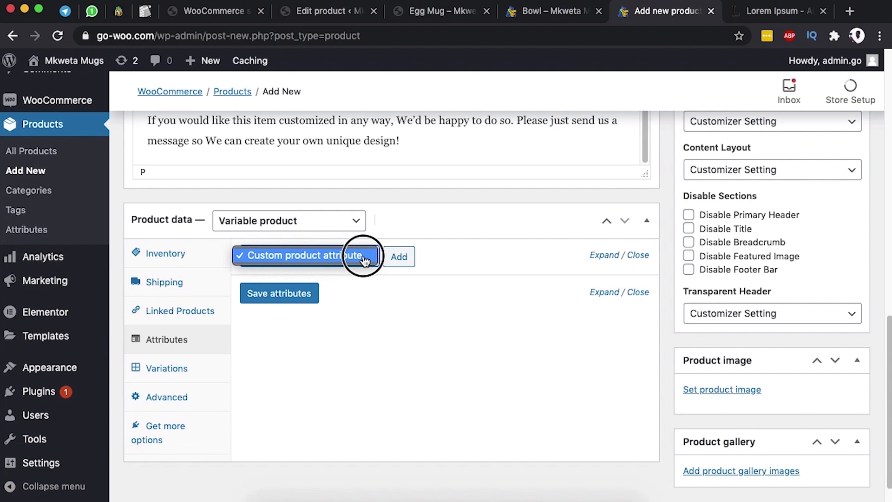
pyautogui.click(374, 255)
pyautogui.click(399, 257)
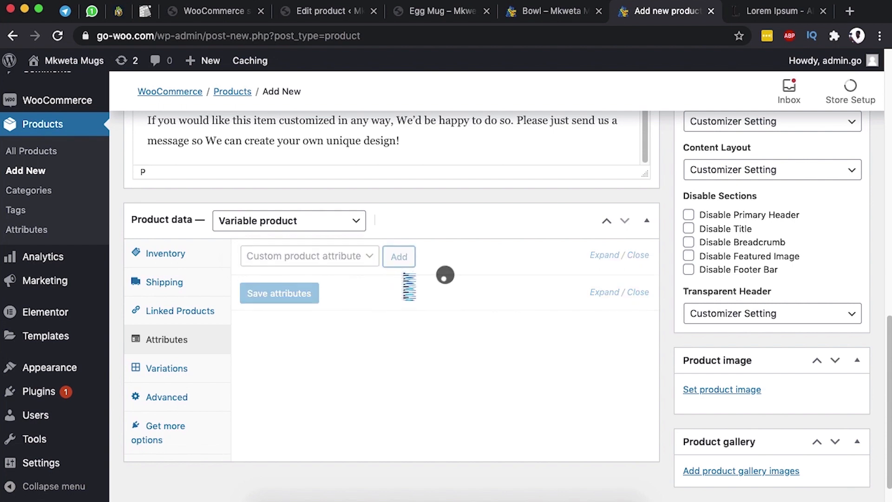
pyautogui.click(299, 344)
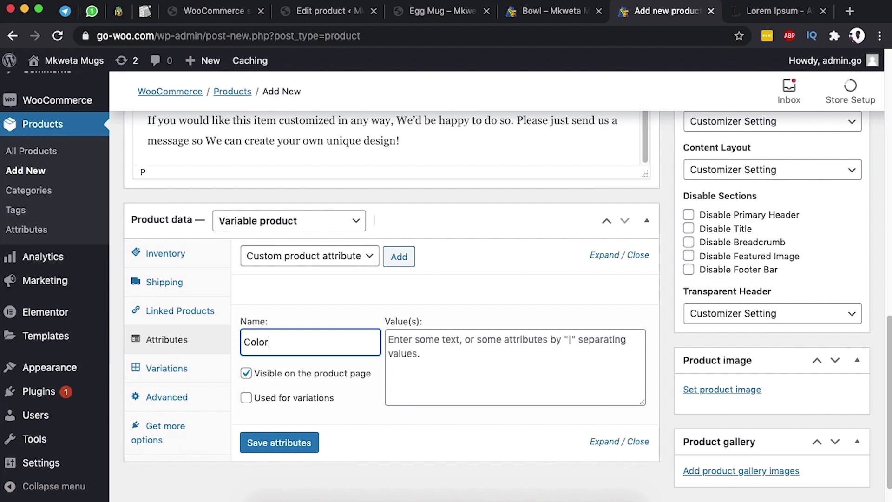
# - Enter Black & White as the first value of the Color attribute
pyautogui.click(405, 344)
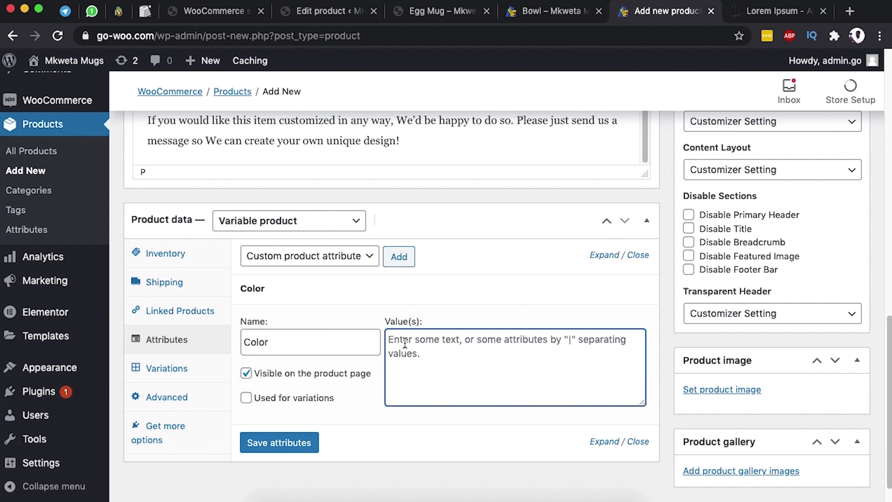
pyautogui.write('Black')
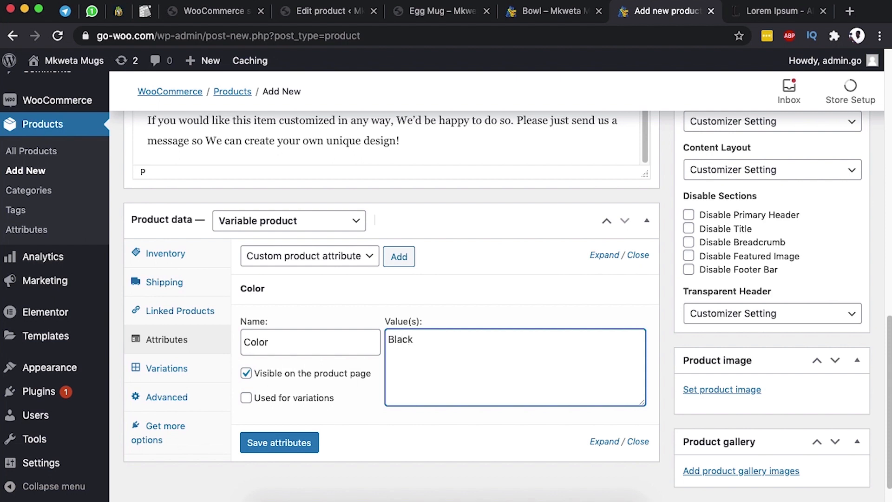
pyautogui.write(' & White | Black & B')
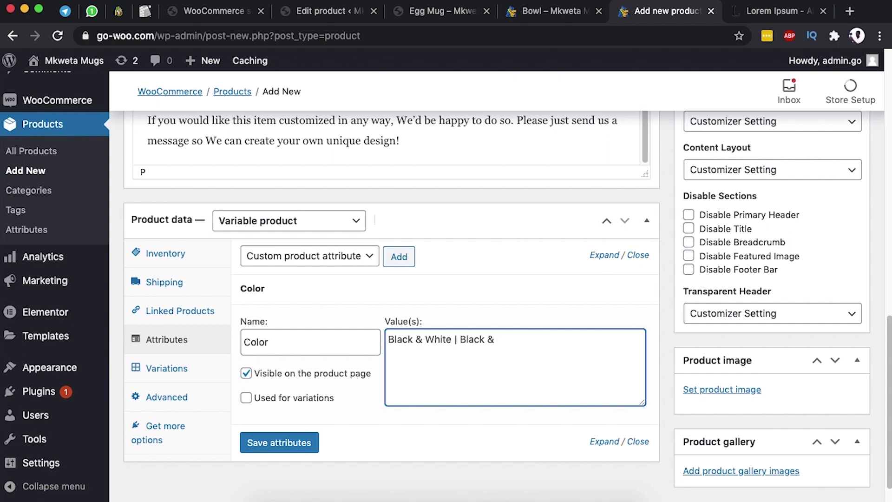
# - Add Black & Brown as the second Color value and save the attribute as used for variations
pyautogui.write('rown')
pyautogui.scroll(-1, 340, 397)
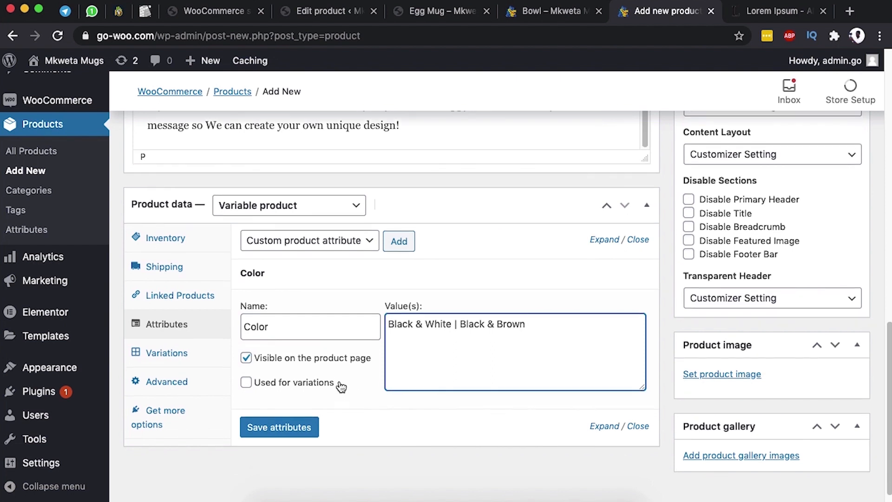
pyautogui.click(248, 383)
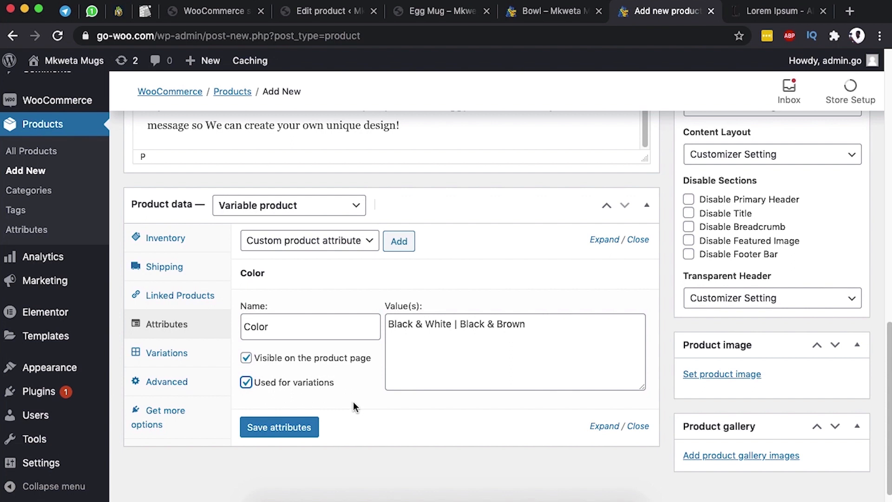
pyautogui.scroll(-1, 353, 401)
pyautogui.click(298, 423)
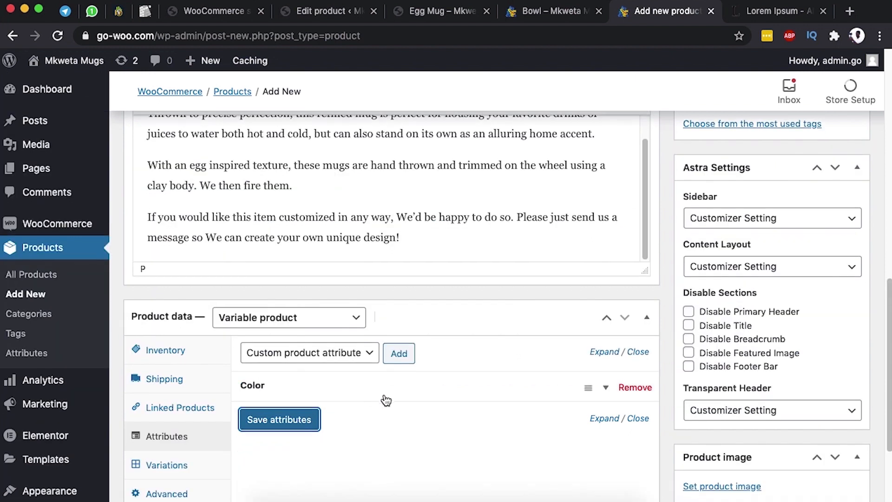
# - Create the Egg Mug's variations from all attributes
pyautogui.scroll(-5, 386, 399)
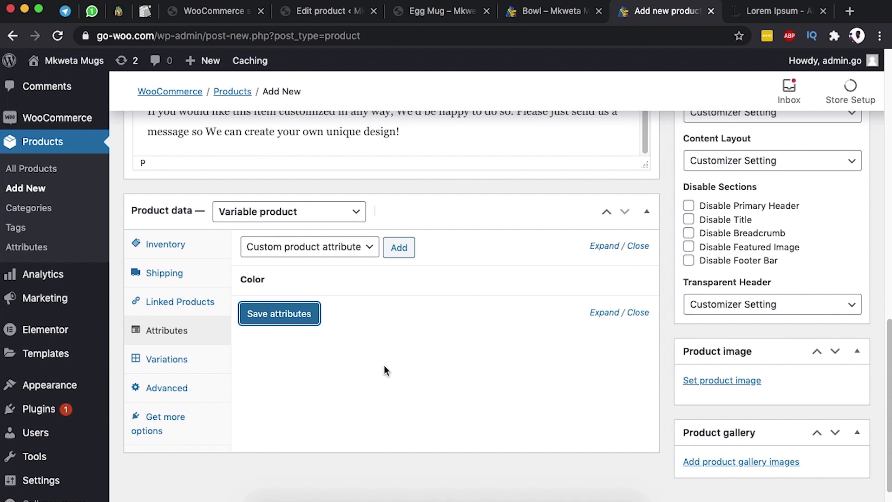
pyautogui.click(176, 362)
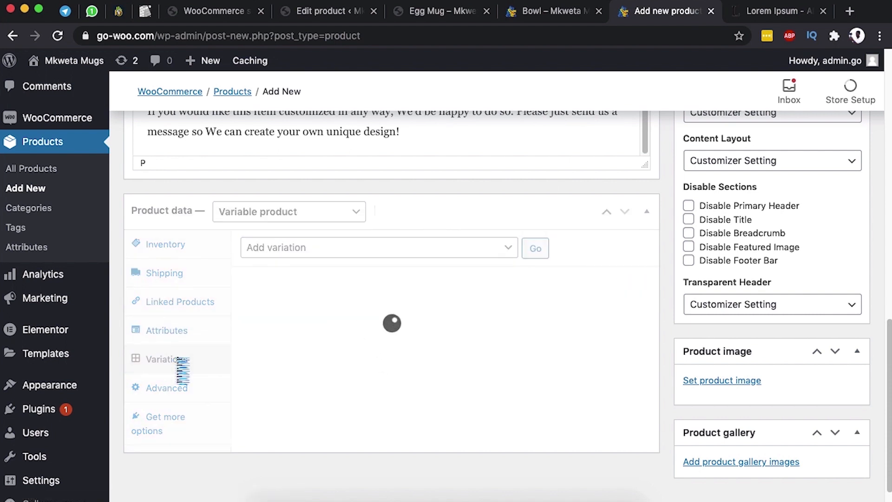
pyautogui.click(457, 255)
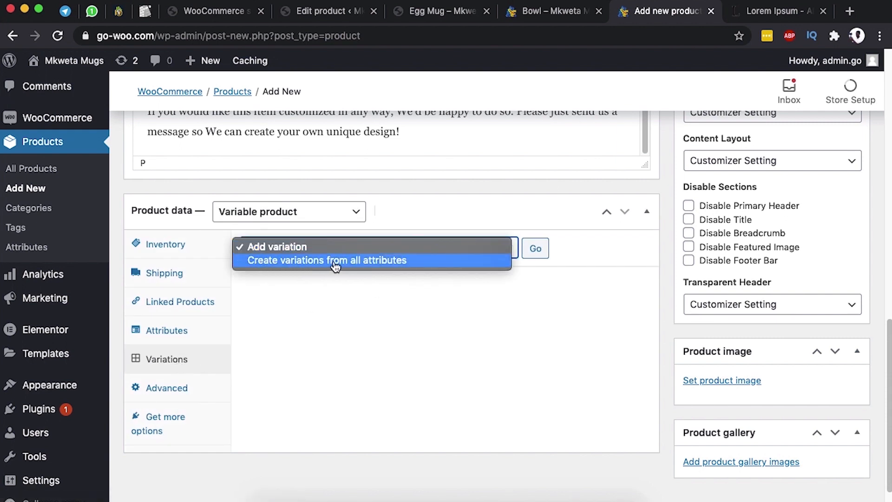
pyautogui.click(353, 261)
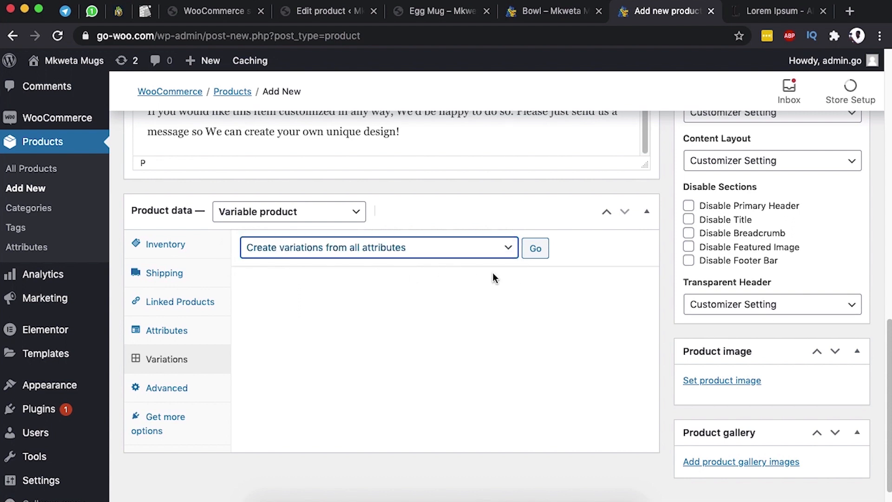
pyautogui.click(535, 250)
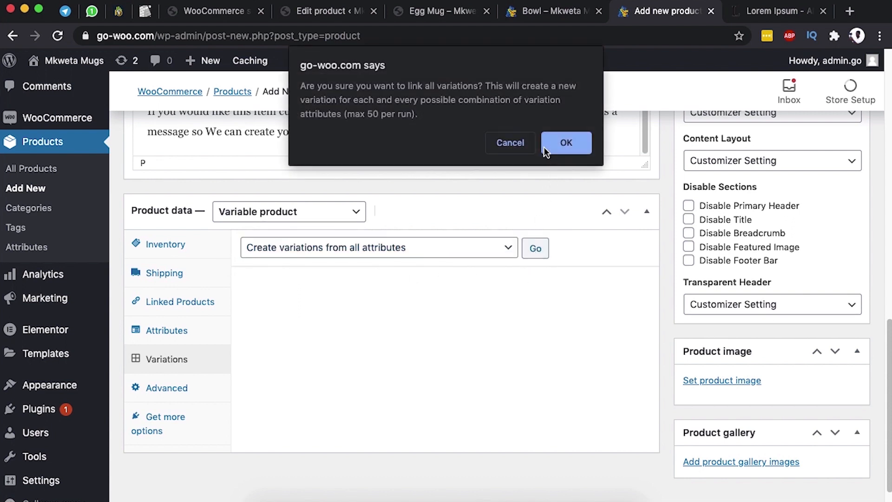
pyautogui.click(547, 151)
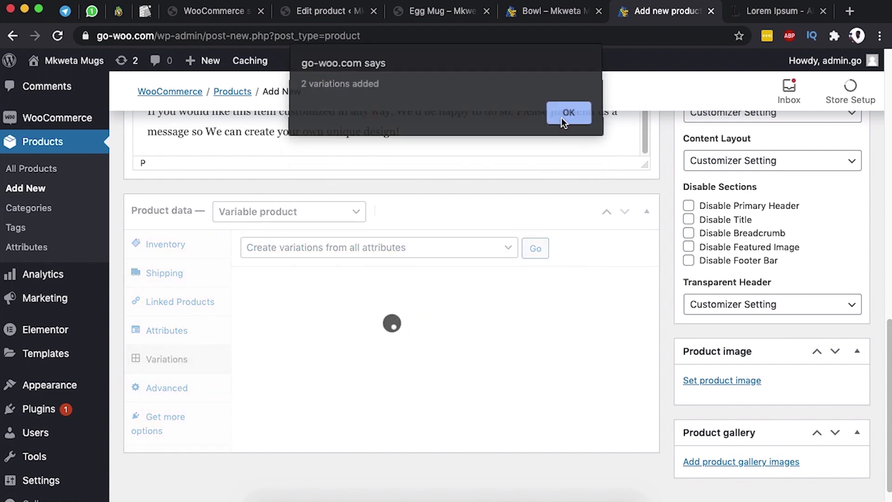
pyautogui.press('Return')
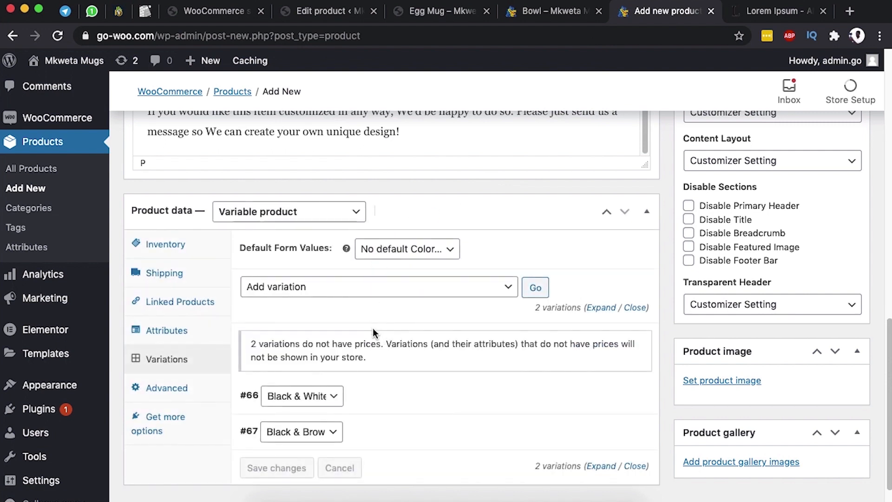
# - Expand the Black & White variation's details and set its SKU to 213
pyautogui.scroll(-1, 404, 302)
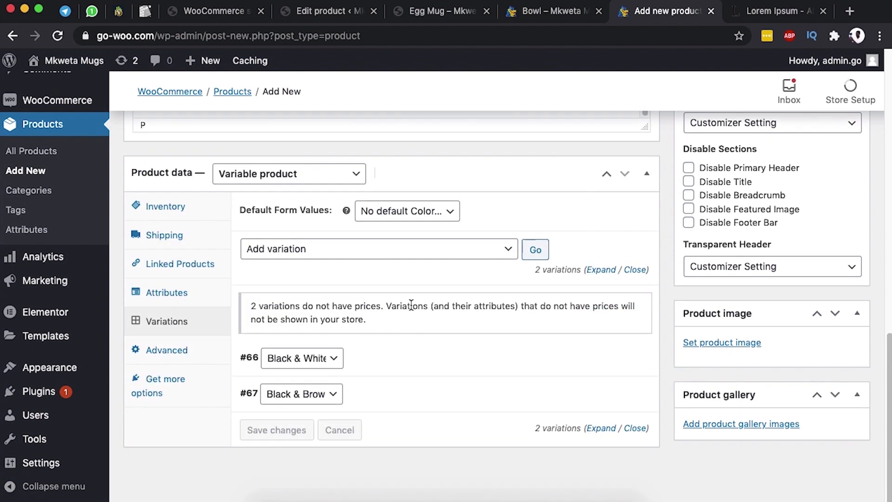
pyautogui.click(337, 358)
pyautogui.click(402, 365)
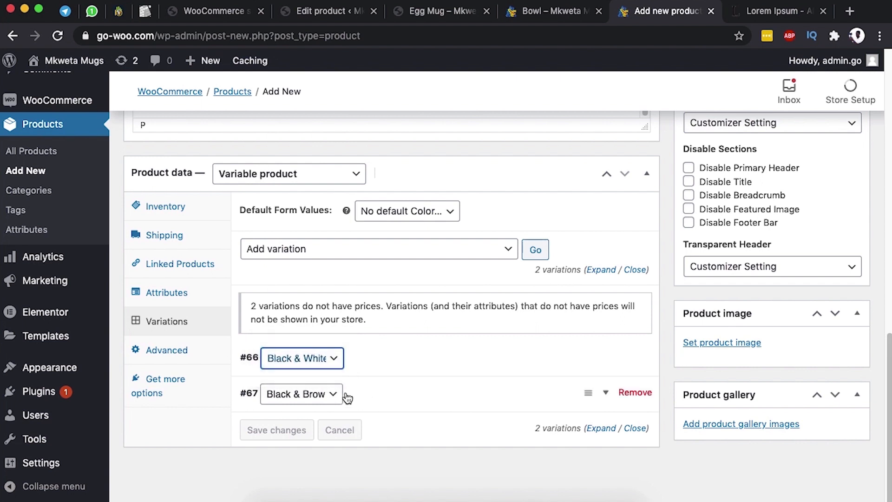
pyautogui.click(604, 361)
pyautogui.click(604, 360)
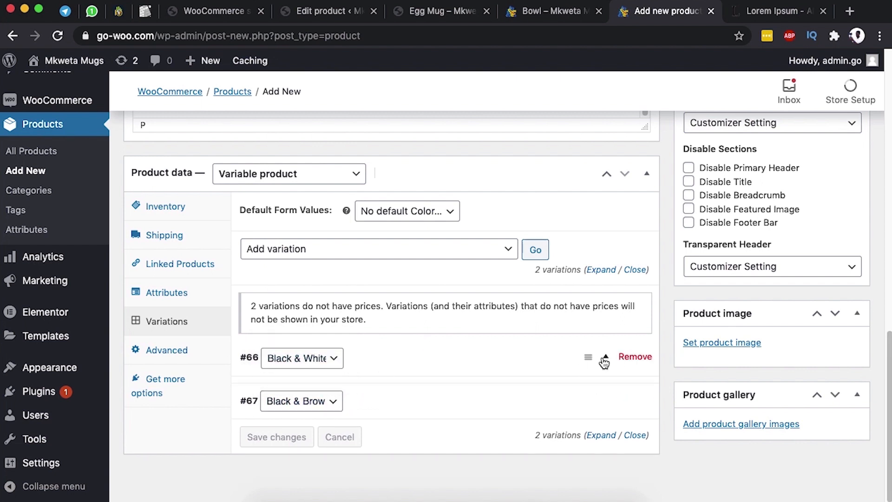
pyautogui.scroll(-3, 472, 297)
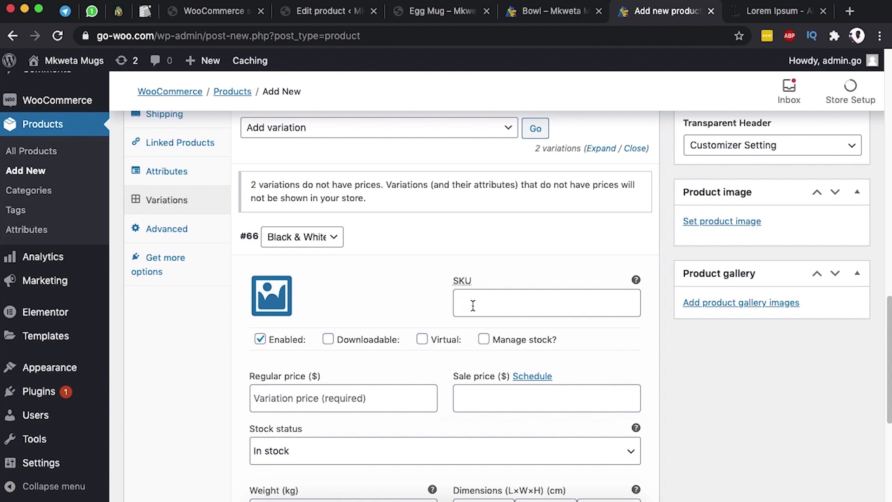
pyautogui.click(468, 305)
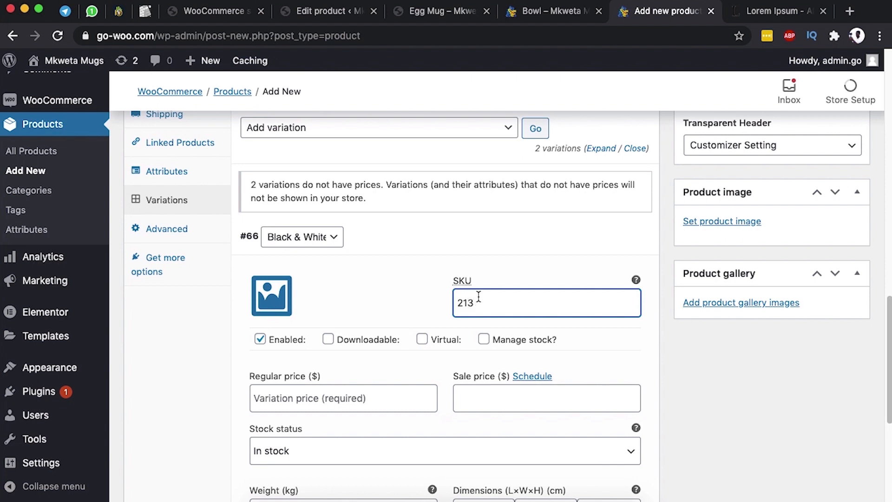
# - Enable stock management for the Black & White variation and set its stock quantity to 7
pyautogui.scroll(-2, 478, 299)
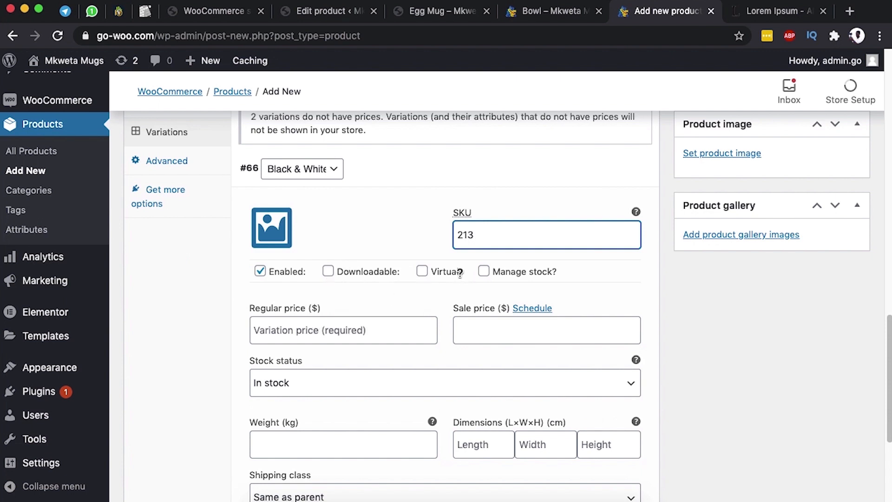
pyautogui.click(483, 272)
pyautogui.click(275, 392)
pyautogui.moveTo(275, 392); pyautogui.dragTo(248, 391)
pyautogui.scroll(1, 248, 335)
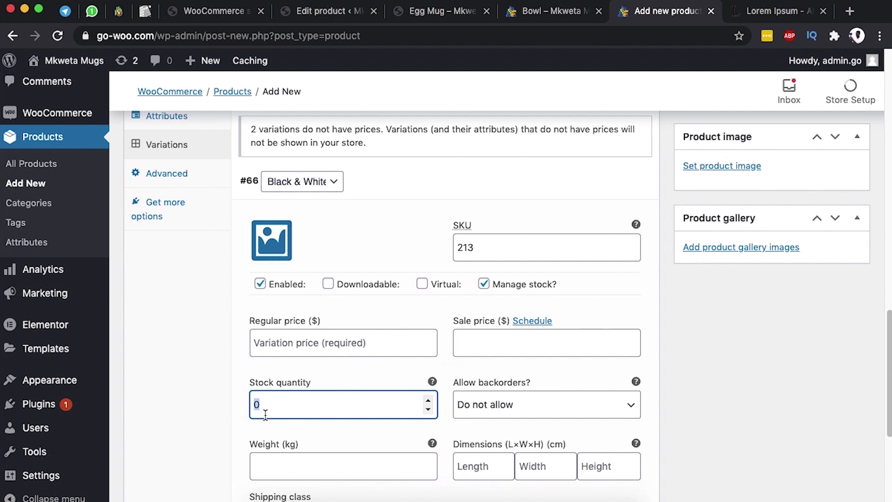
pyautogui.write('8')
# - Set the Black & White variation's regular price to $17.99
pyautogui.scroll(-1, 316, 381)
pyautogui.click(287, 333)
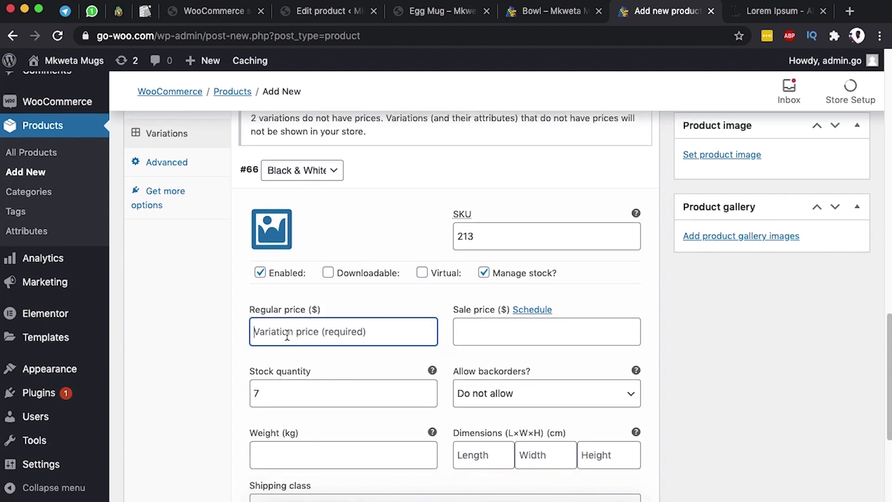
pyautogui.scroll(1, 230, 343)
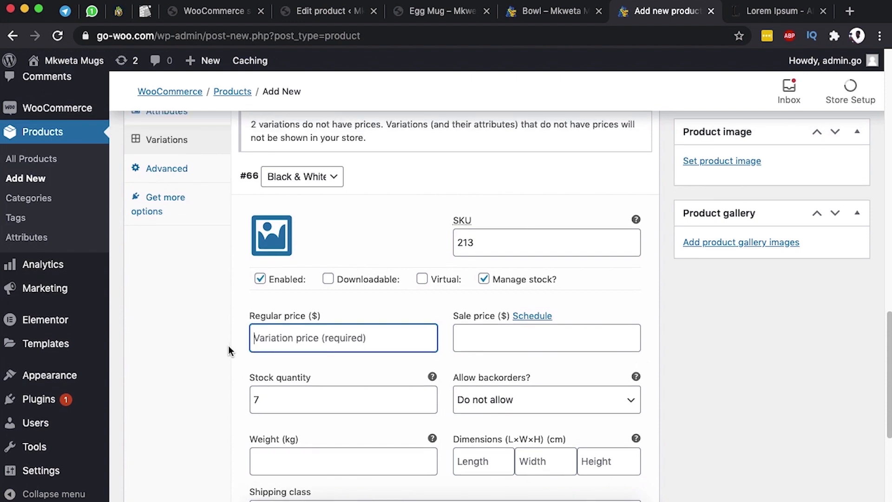
pyautogui.write('17.99')
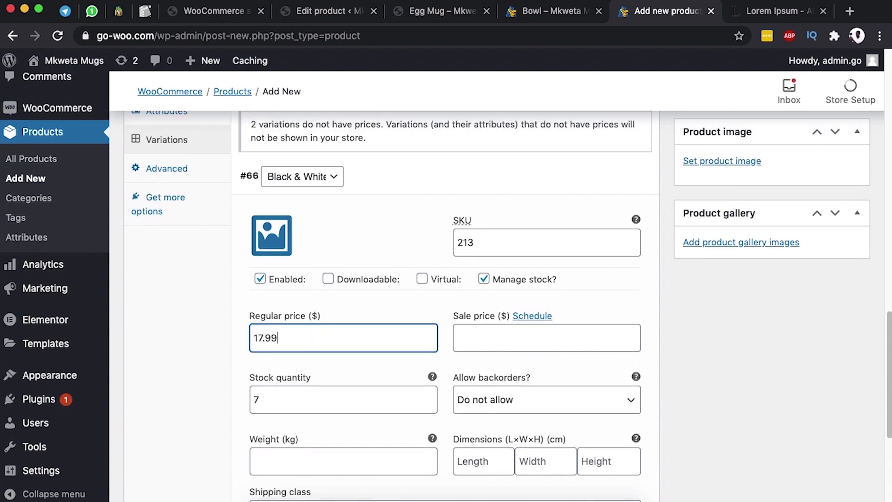
# - Set the Black & White variation's dimensions to length 4, width 6 and height 7 cm
pyautogui.scroll(-3, 224, 341)
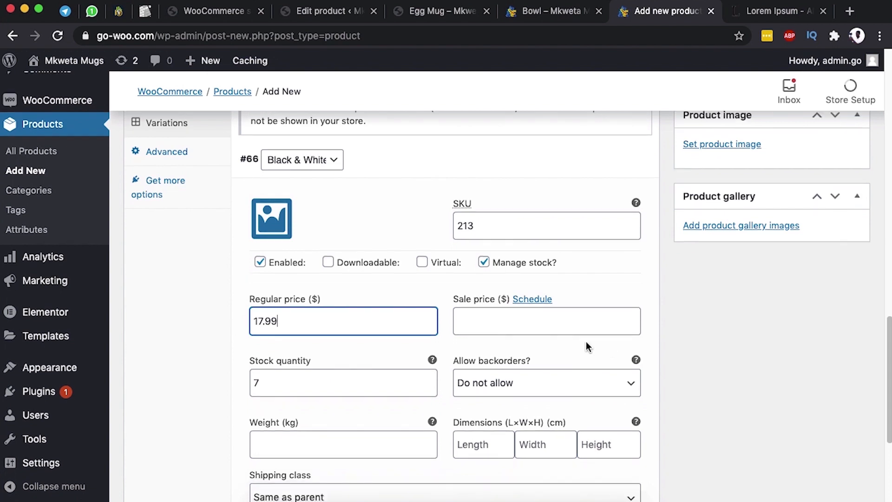
pyautogui.scroll(-3, 584, 349)
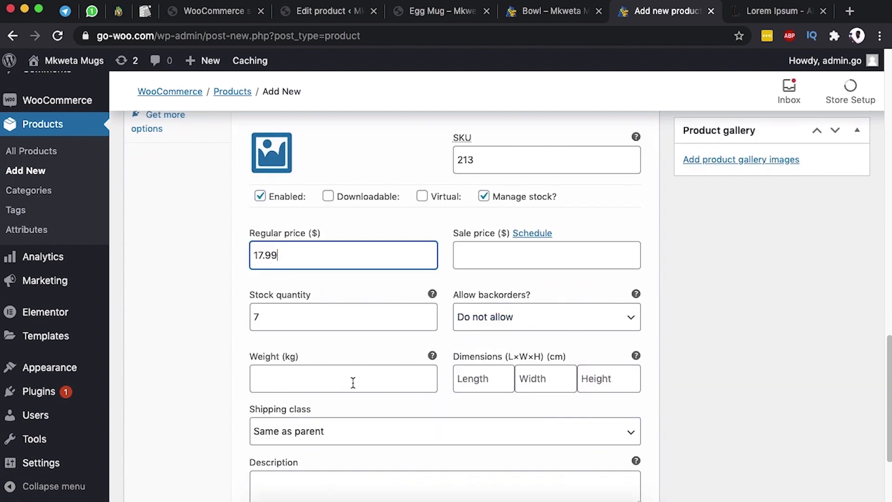
pyautogui.scroll(-4, 367, 379)
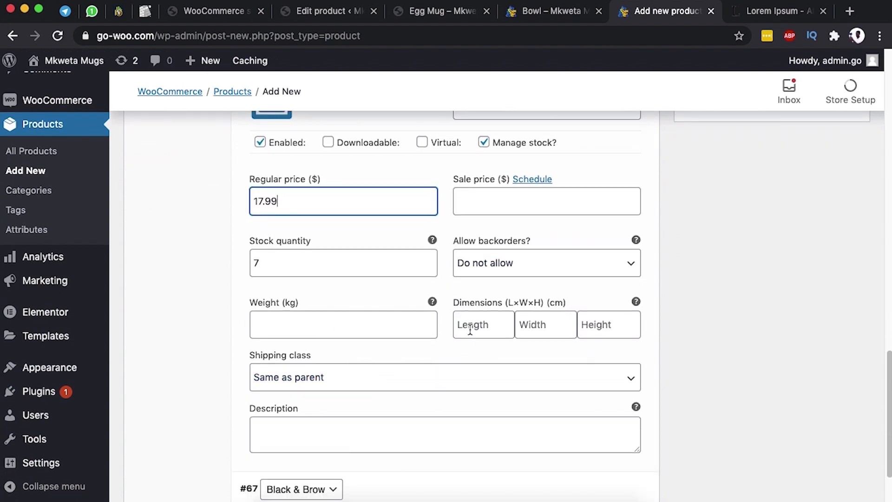
pyautogui.click(472, 326)
pyautogui.write('4')
pyautogui.click(545, 327)
pyautogui.write('6')
pyautogui.click(609, 325)
pyautogui.write('7')
# - Set the Black & White variation's weight to 0.5 kg and keep its shipping class as Same as parent
pyautogui.click(302, 328)
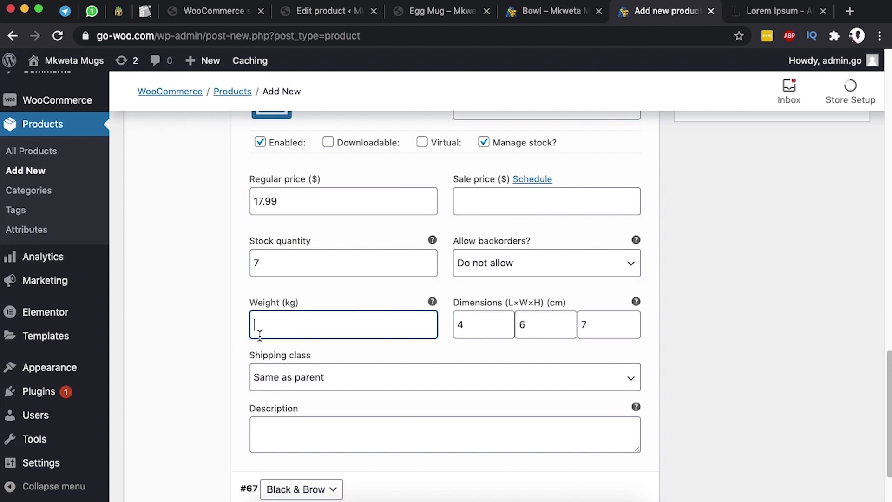
pyautogui.write('0')
pyautogui.scroll(-1, 305, 318)
pyautogui.write('.5')
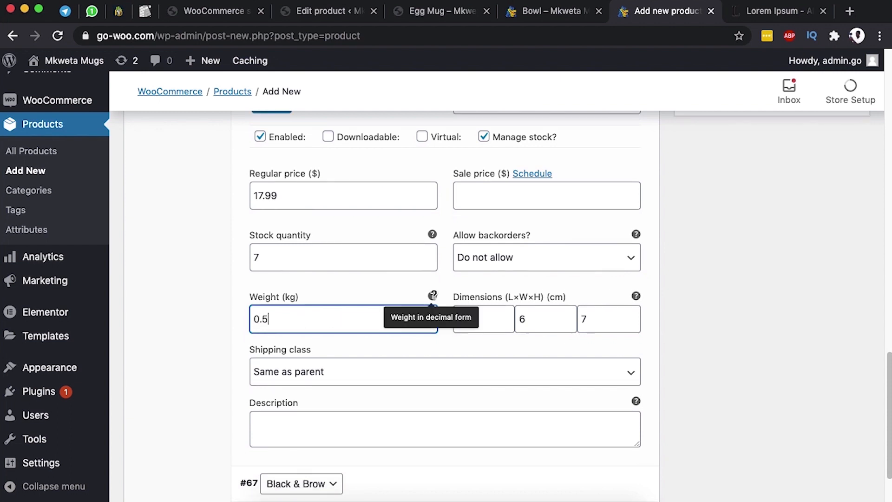
pyautogui.scroll(-3, 344, 293)
pyautogui.click(335, 295)
pyautogui.click(311, 297)
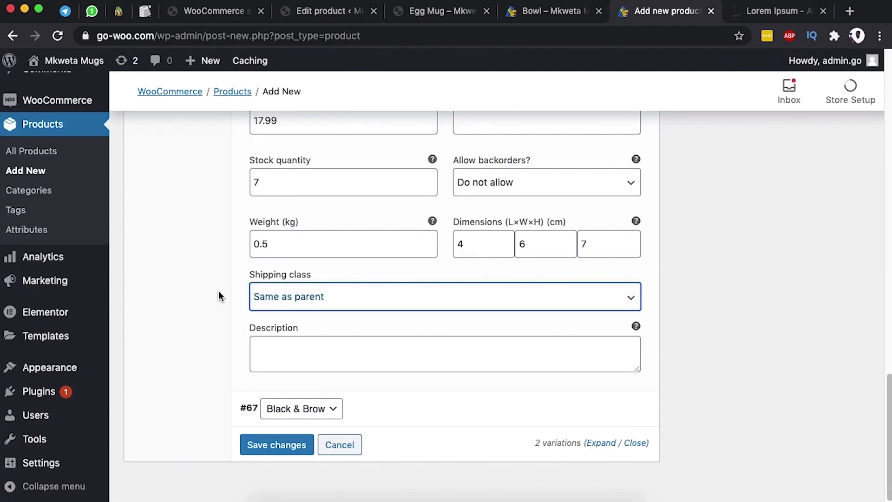
# - Copy the opening of the "Why do we use it?" text from lipsum.com, through "distribution of letters", into the Black & White variation's description
pyautogui.click(271, 345)
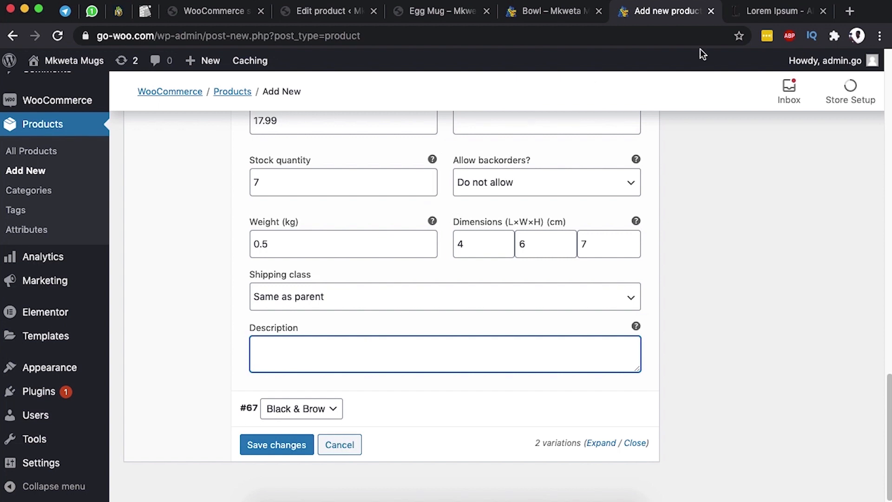
pyautogui.click(748, 15)
pyautogui.moveTo(451, 158); pyautogui.dragTo(510, 201)
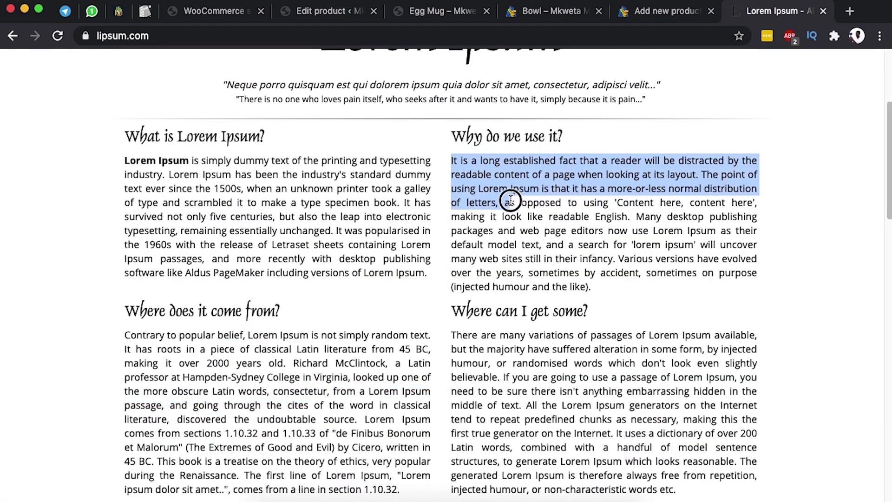
pyautogui.click(309, 4)
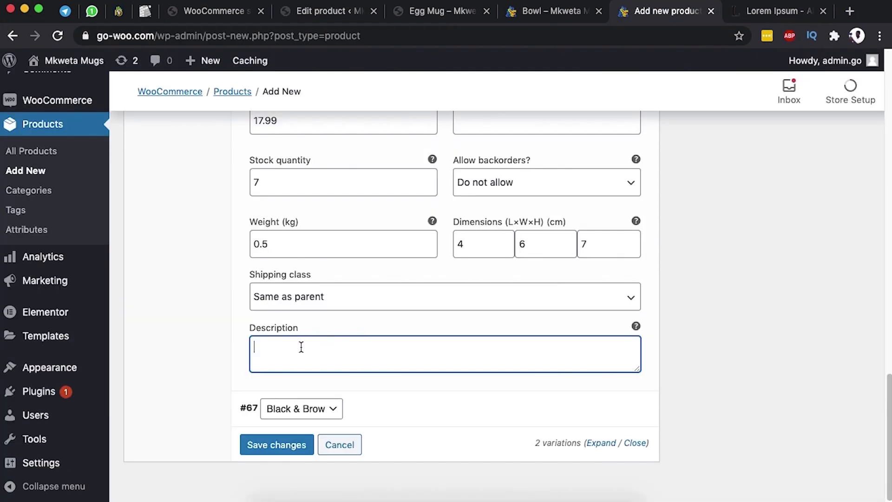
pyautogui.press('super+v')
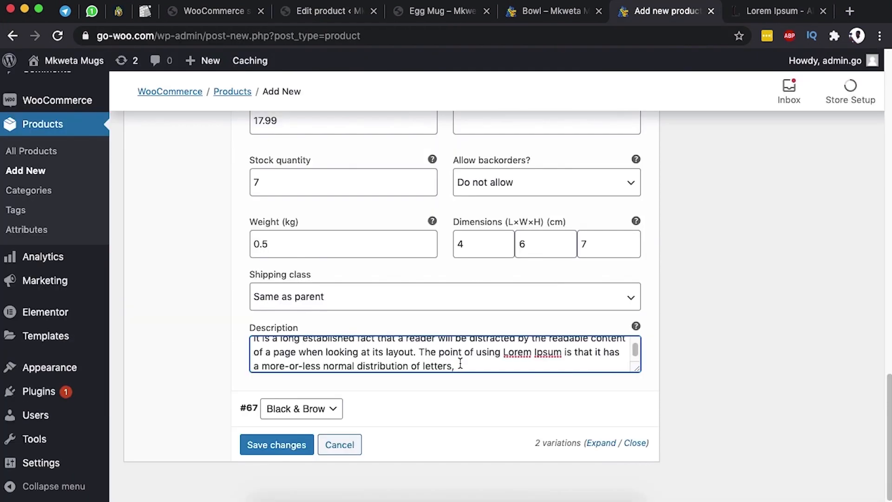
# - Expand the Black & Brown variation's details and set its SKU to 214
pyautogui.scroll(-1, 233, 395)
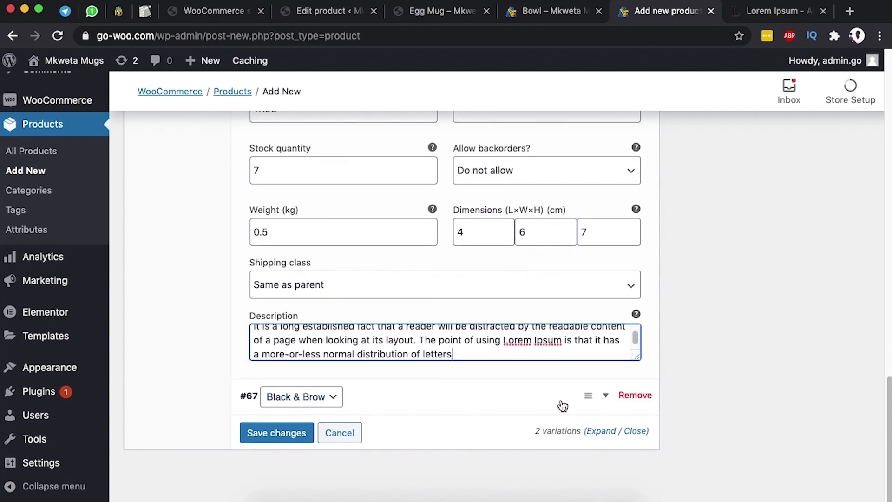
pyautogui.click(606, 396)
pyautogui.scroll(-2, 693, 394)
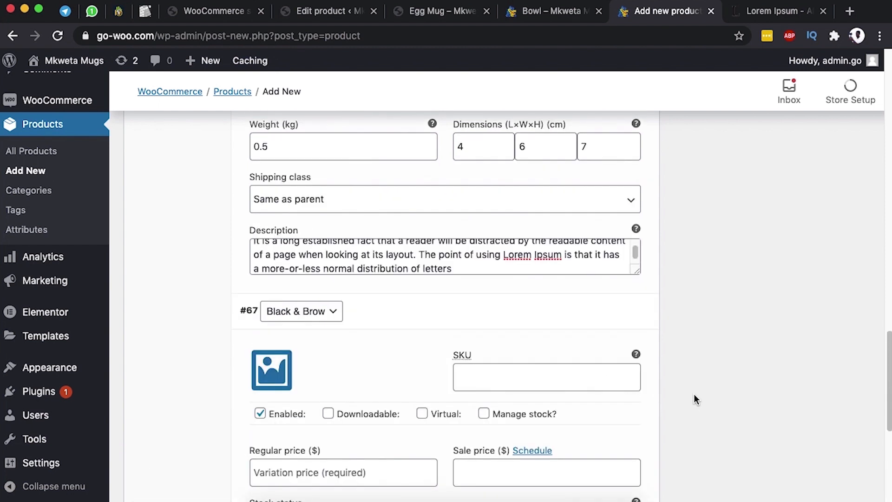
pyautogui.scroll(5, 692, 392)
pyautogui.scroll(-3, 690, 392)
pyautogui.scroll(-2, 689, 391)
pyautogui.click(478, 404)
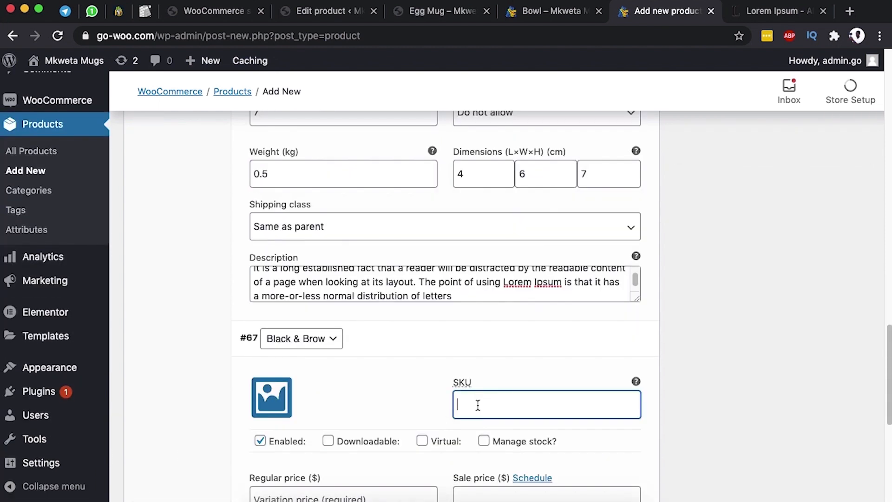
pyautogui.write('214')
# - Enable stock management for the Black & Brown variation and set its stock quantity to 20
pyautogui.scroll(-2, 668, 399)
pyautogui.click(483, 355)
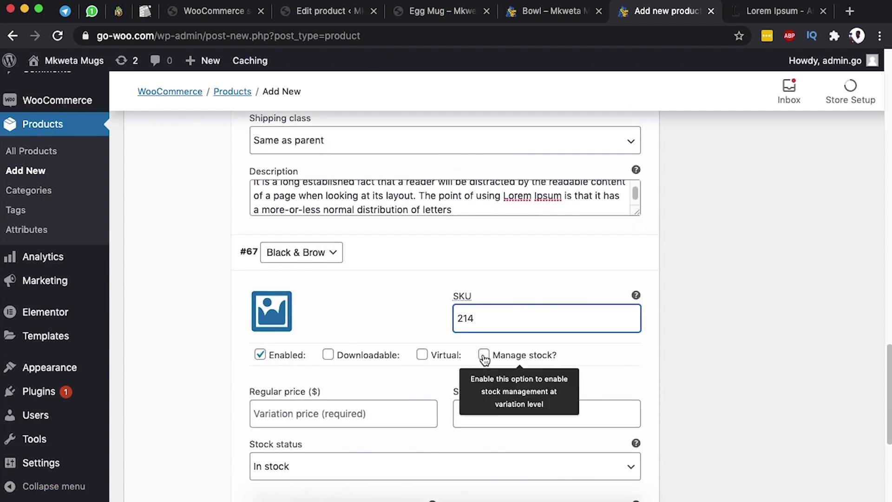
pyautogui.scroll(-1, 645, 385)
pyautogui.moveTo(272, 450); pyautogui.dragTo(235, 455)
pyautogui.write('20')
pyautogui.scroll(-2, 399, 403)
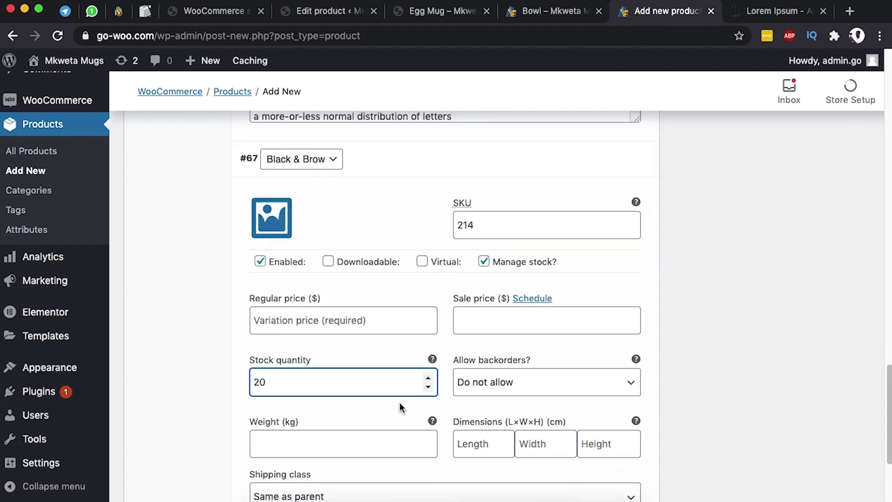
pyautogui.scroll(-1, 520, 389)
pyautogui.scroll(8, 385, 406)
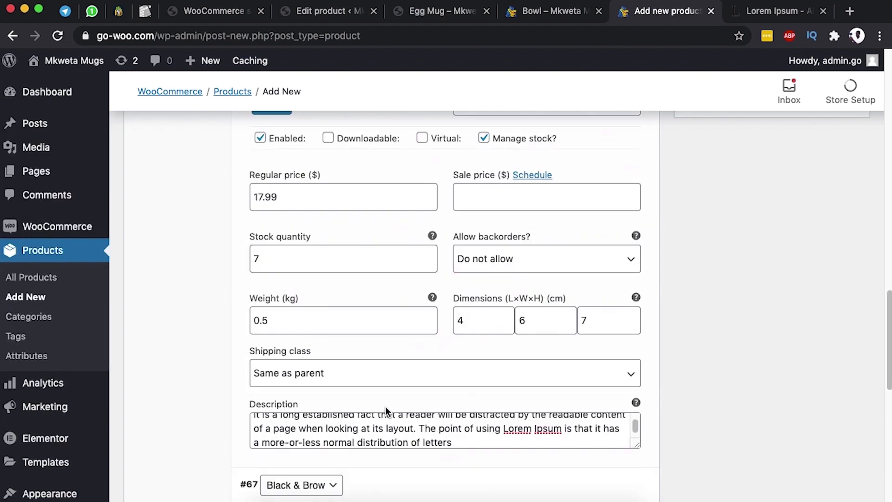
# - Set the Black & Brown variation's weight to 0.5 kg
pyautogui.scroll(-4, 390, 401)
pyautogui.scroll(2, 391, 407)
pyautogui.scroll(-5, 391, 407)
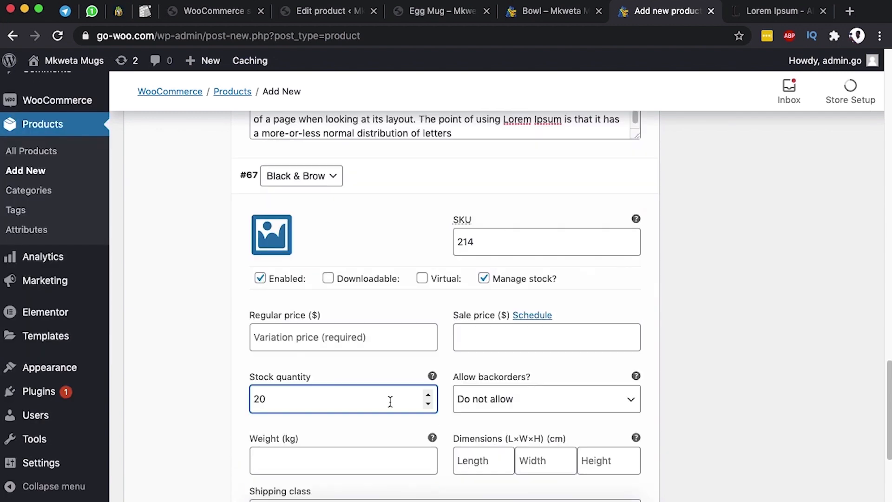
pyautogui.click(299, 433)
pyautogui.write('05.')
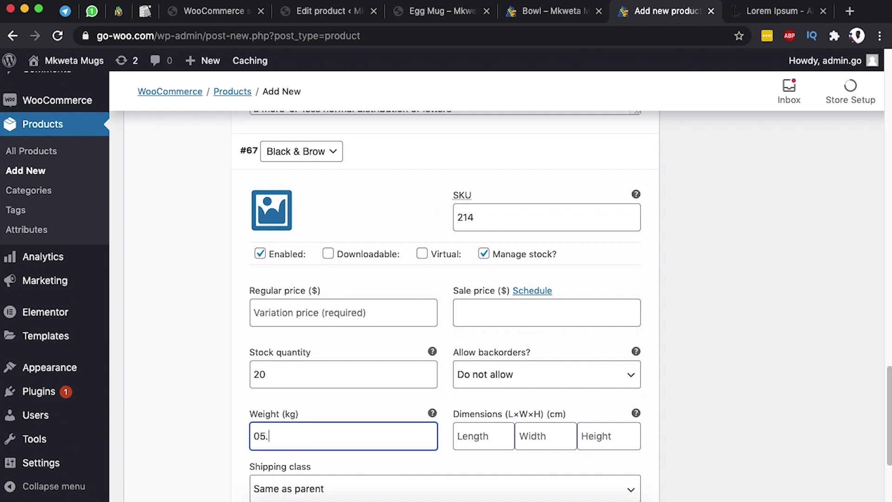
pyautogui.press('BackSpace')
pyautogui.press('BackSpace')
pyautogui.press('BackSpace')
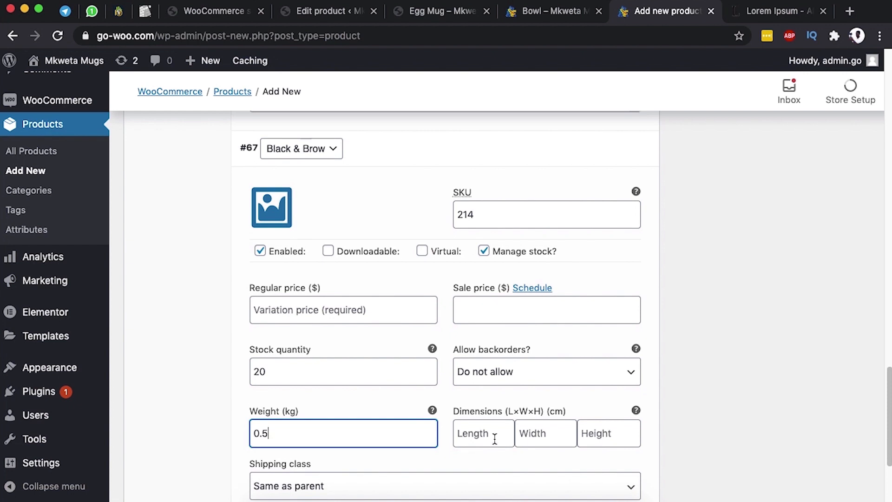
# - Set the Black & Brown variation's dimensions to length 4, width 6 and height 7 cm
pyautogui.scroll(4, 494, 437)
pyautogui.scroll(-1, 495, 433)
pyautogui.scroll(-2, 499, 429)
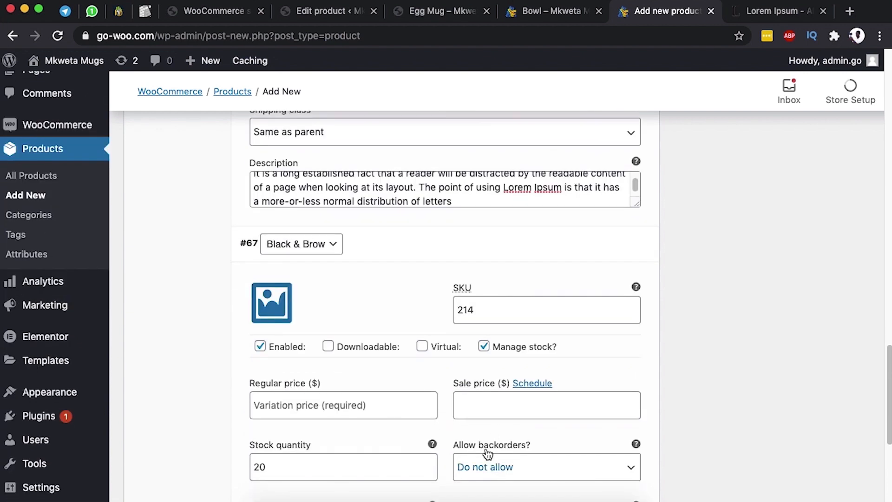
pyautogui.click(493, 460)
pyautogui.write('4')
pyautogui.click(539, 461)
pyautogui.write('6')
pyautogui.click(607, 463)
pyautogui.write('7')
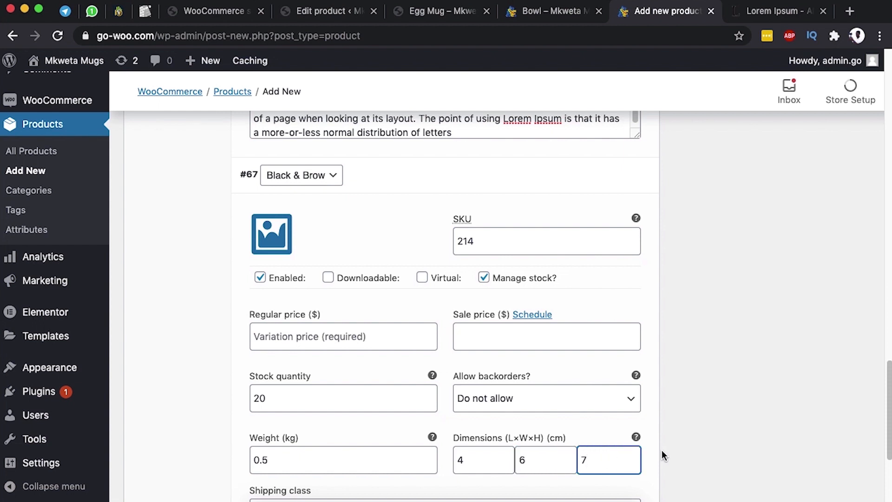
pyautogui.click(662, 362)
# - Copy the first three lines of lipsum.com's "Where does it come from?" text into the Black & Brown variation's description and save the variation changes
pyautogui.scroll(1, 663, 361)
pyautogui.scroll(-4, 663, 361)
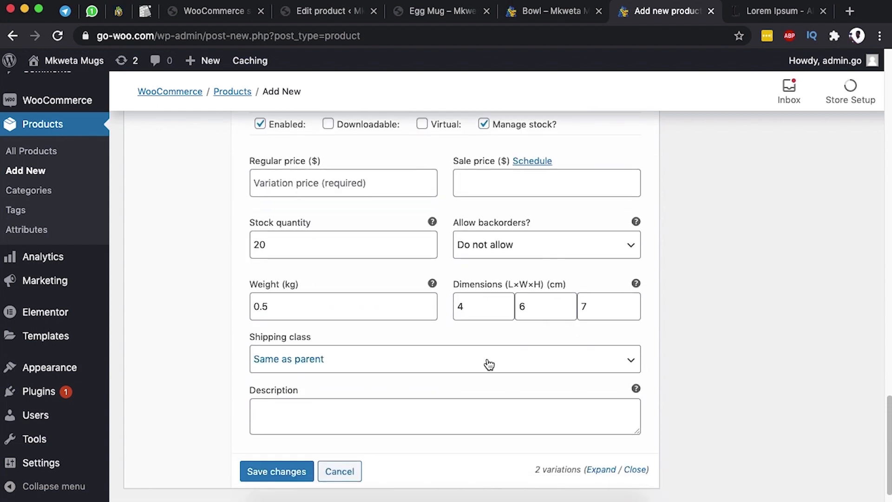
pyautogui.click(772, 12)
pyautogui.moveTo(126, 335); pyautogui.dragTo(387, 360)
pyautogui.press('super+c')
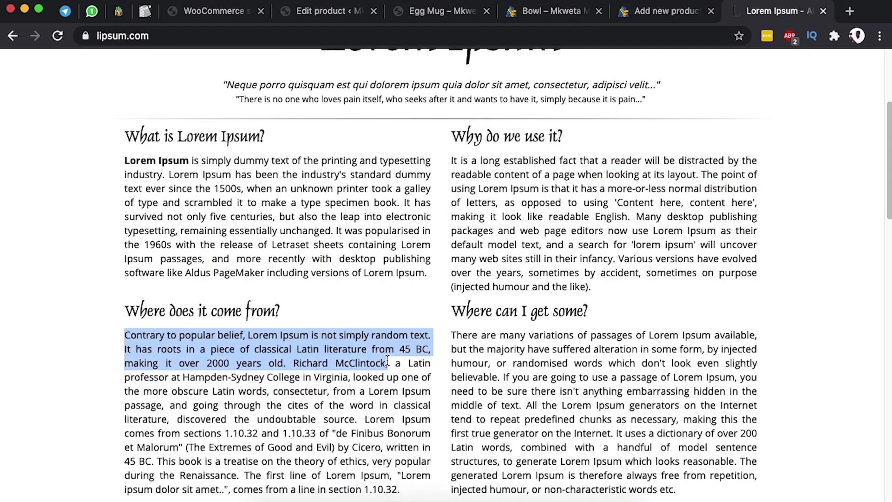
pyautogui.click(654, 18)
pyautogui.click(312, 417)
pyautogui.press('super+v')
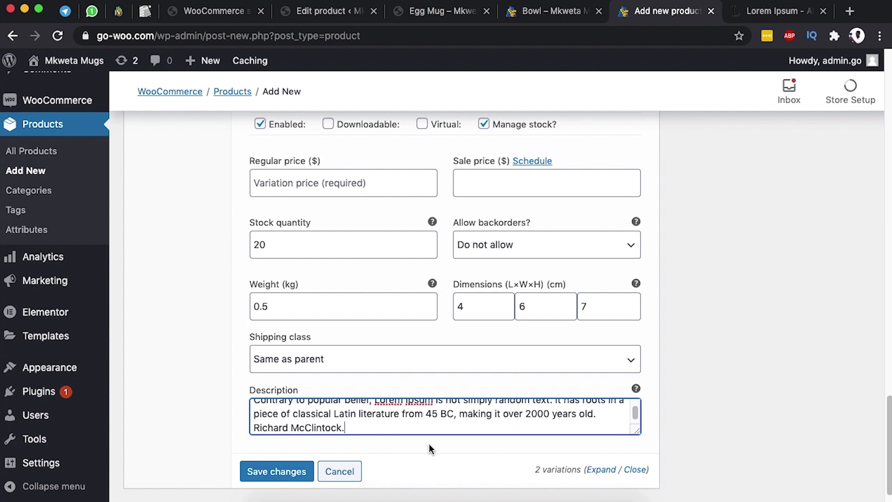
pyautogui.scroll(-1, 392, 445)
pyautogui.click(268, 455)
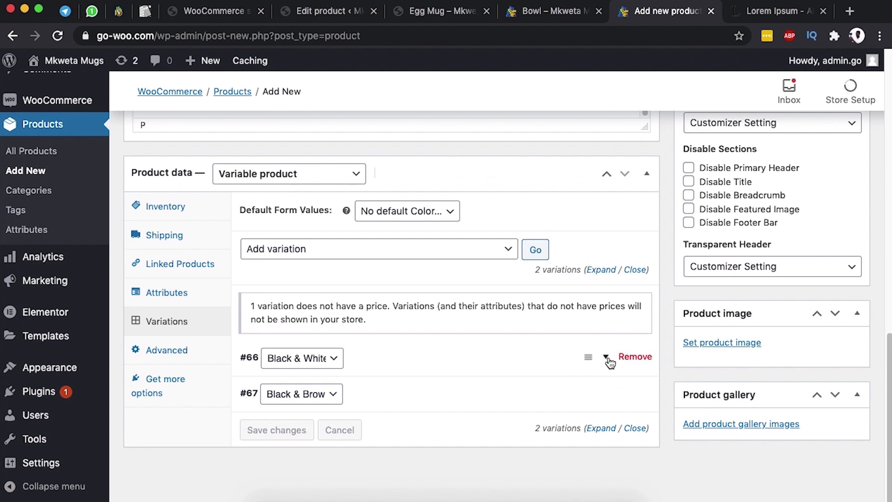
# - Expand the Black & White variation and set its image to the upright egg mug photo with cream dots from the media library
pyautogui.click(606, 358)
pyautogui.scroll(-2, 573, 356)
pyautogui.scroll(-2, 301, 381)
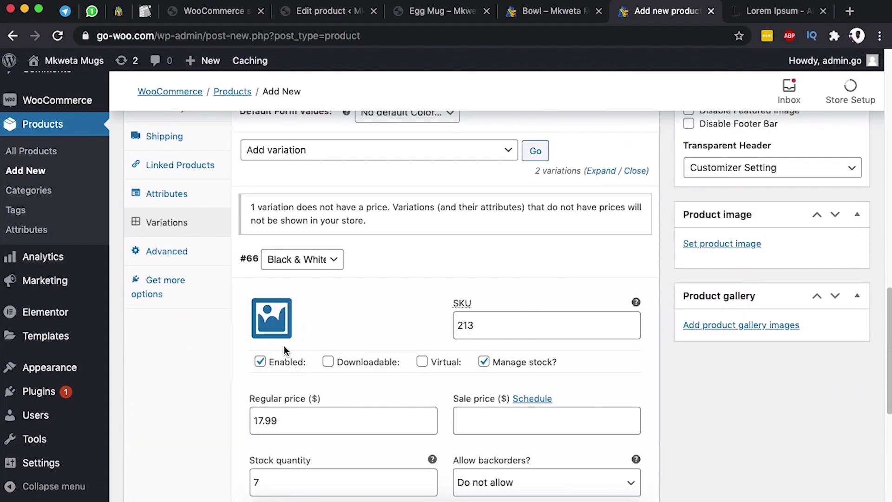
pyautogui.click(275, 320)
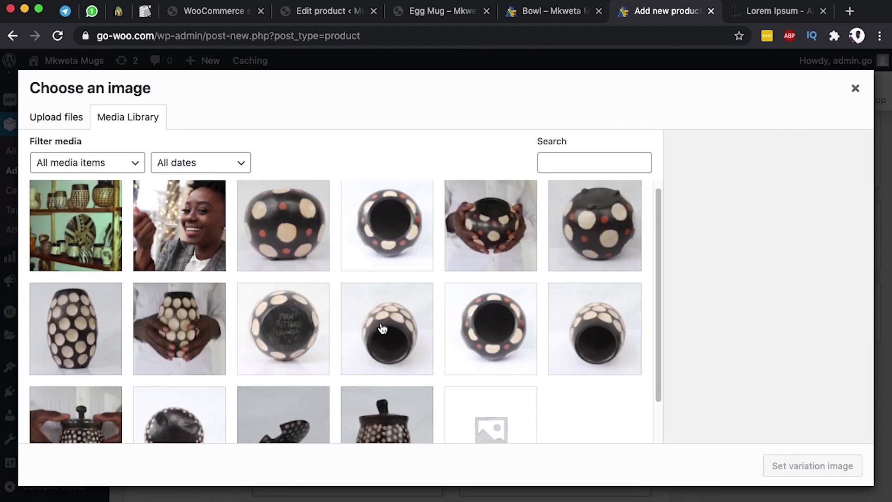
pyautogui.click(393, 331)
pyautogui.click(77, 331)
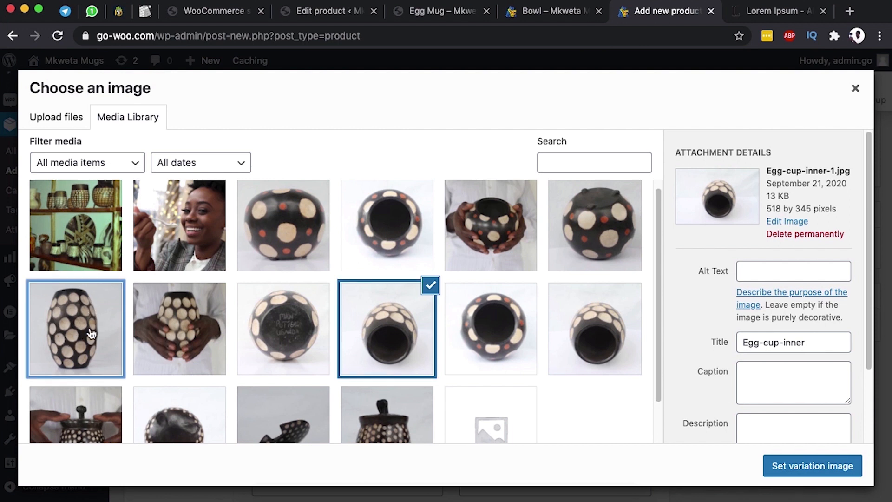
pyautogui.click(811, 465)
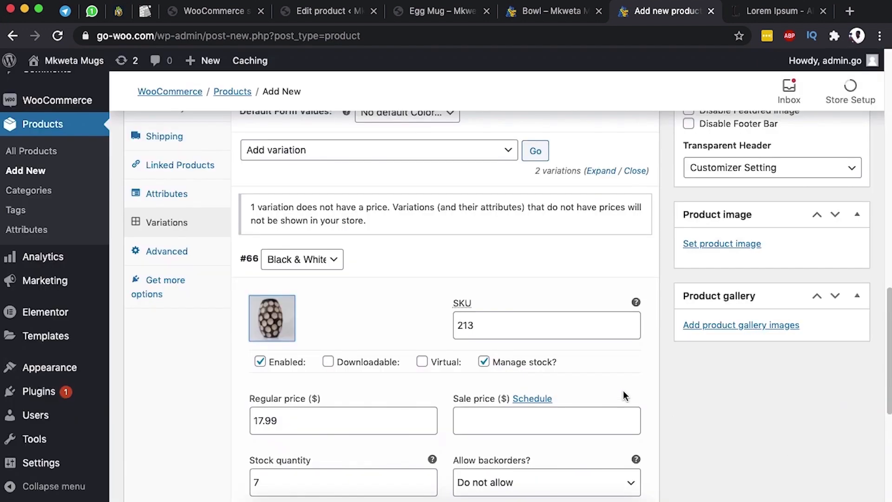
# - Expand the Black & Brown variation and set its image to the round black vase photo with cream and red dots
pyautogui.scroll(-5, 619, 383)
pyautogui.scroll(-3, 619, 383)
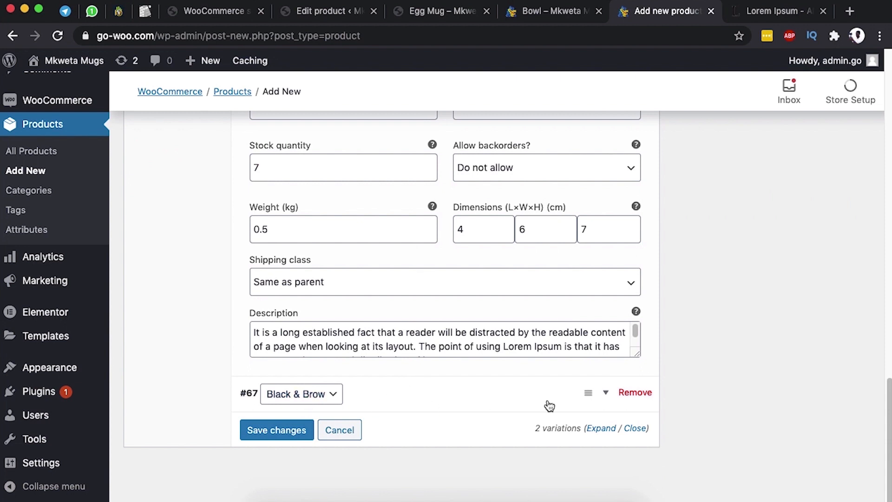
pyautogui.click(608, 396)
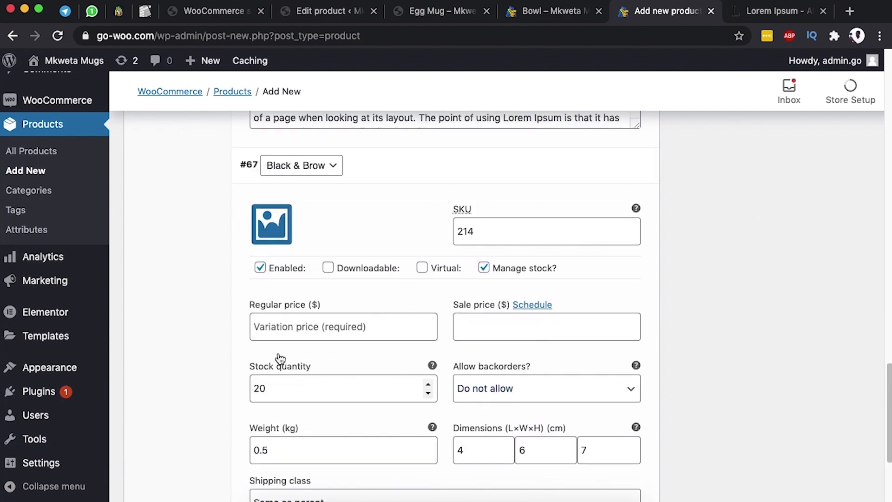
pyautogui.click(276, 233)
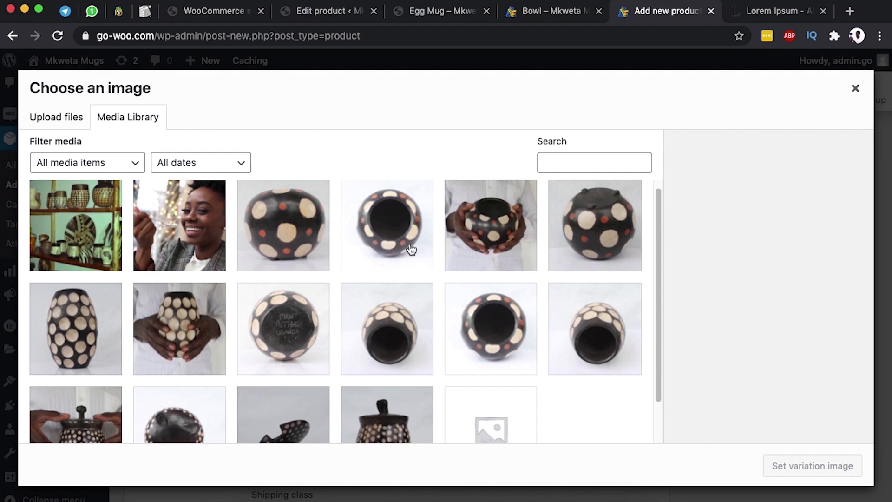
pyautogui.click(374, 244)
pyautogui.click(809, 465)
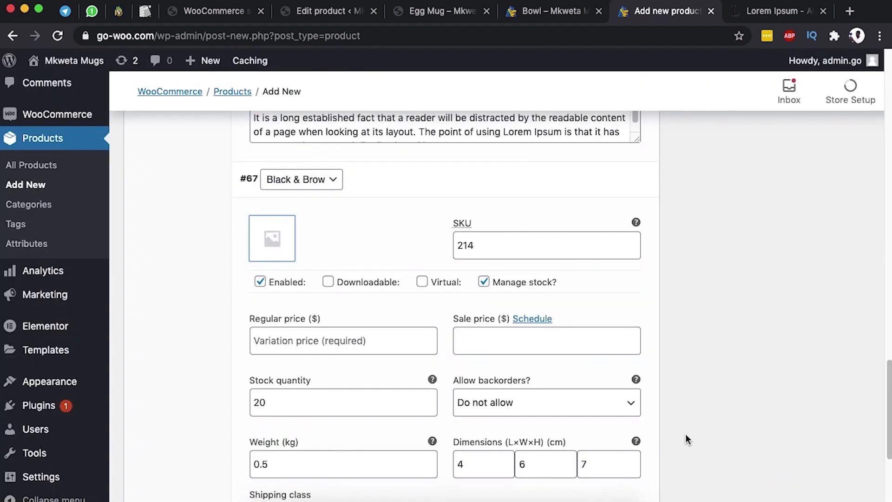
pyautogui.click(276, 247)
pyautogui.click(510, 232)
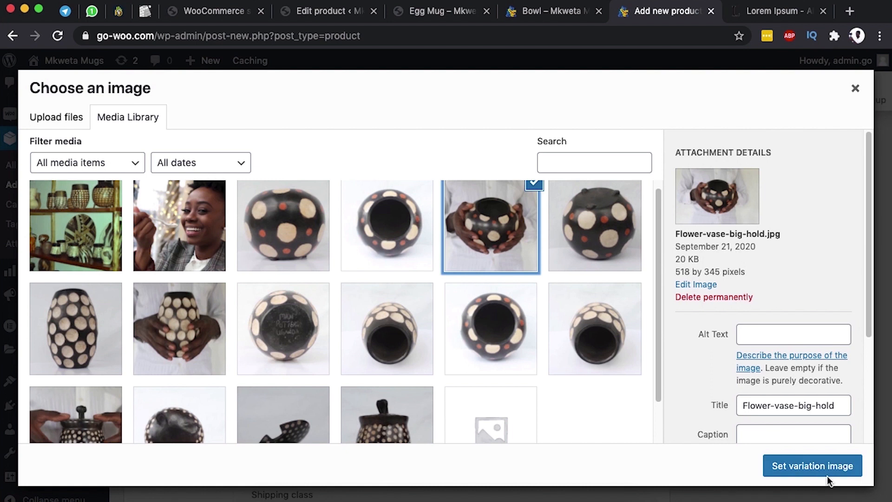
pyautogui.click(306, 233)
pyautogui.click(840, 466)
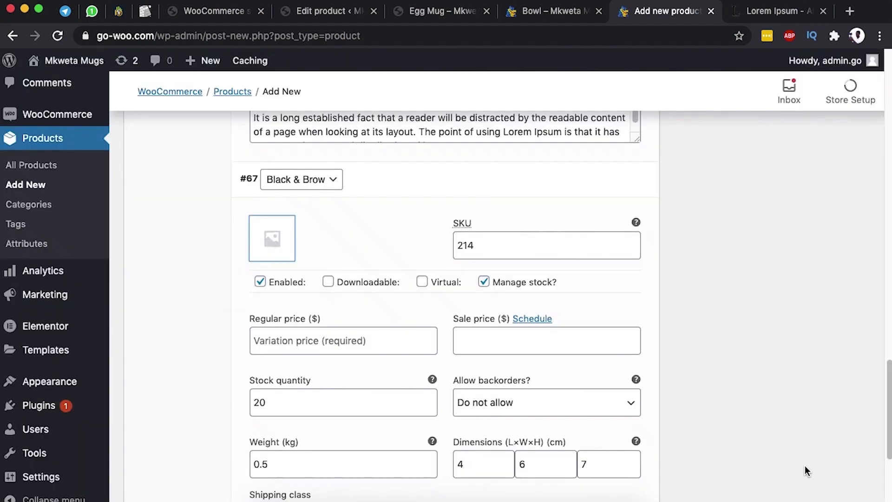
# - Set the upright egg mug photo with cream dots as the main product image
pyautogui.scroll(1, 701, 386)
pyautogui.scroll(-5, 702, 387)
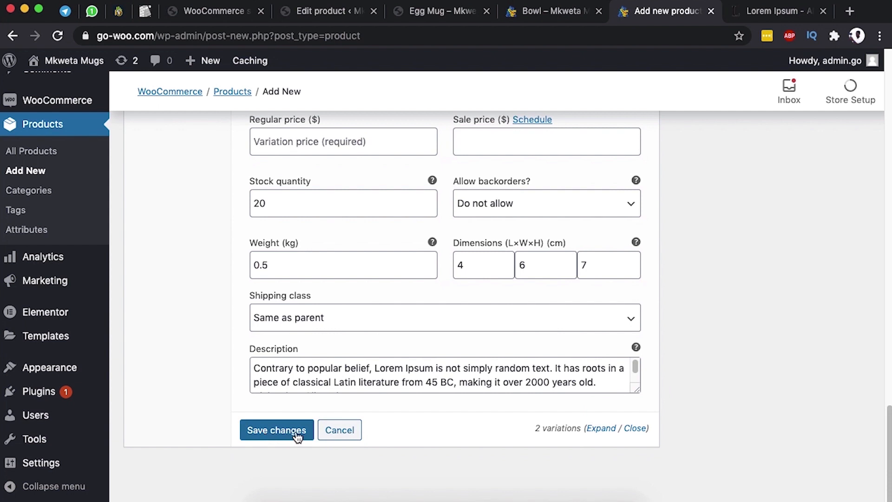
pyautogui.scroll(15, 804, 410)
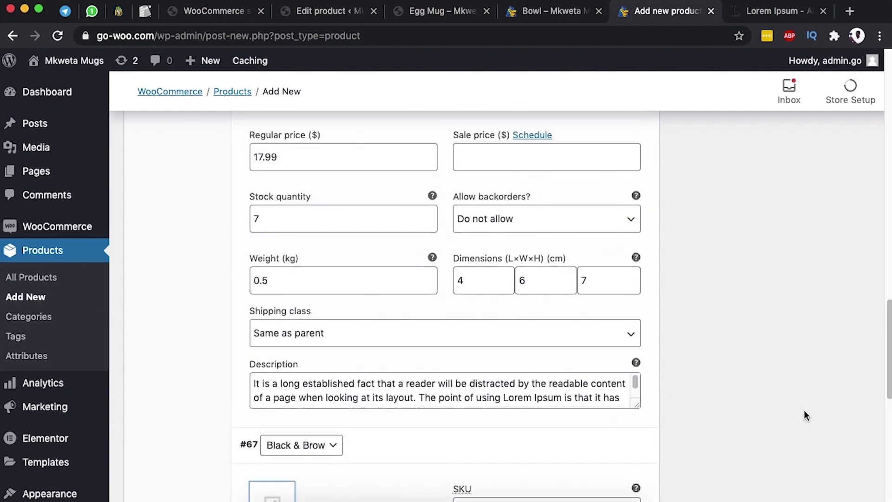
pyautogui.scroll(1, 797, 368)
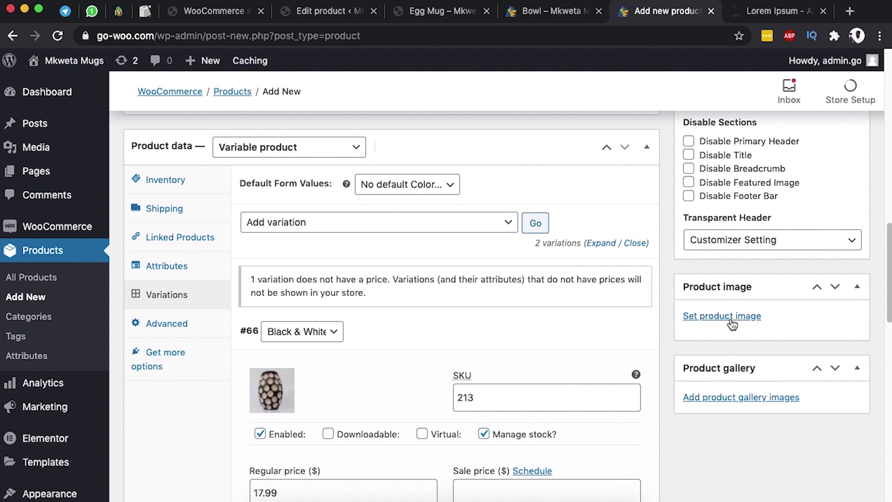
pyautogui.click(731, 320)
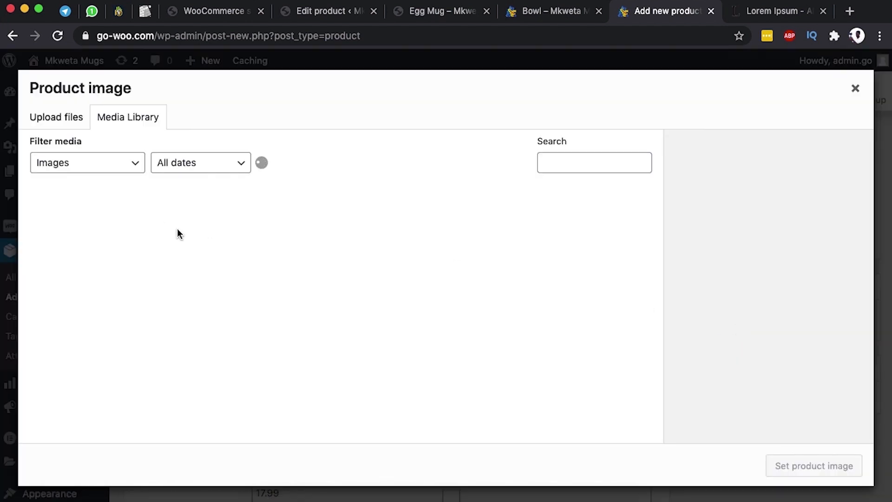
pyautogui.click(76, 335)
pyautogui.click(814, 466)
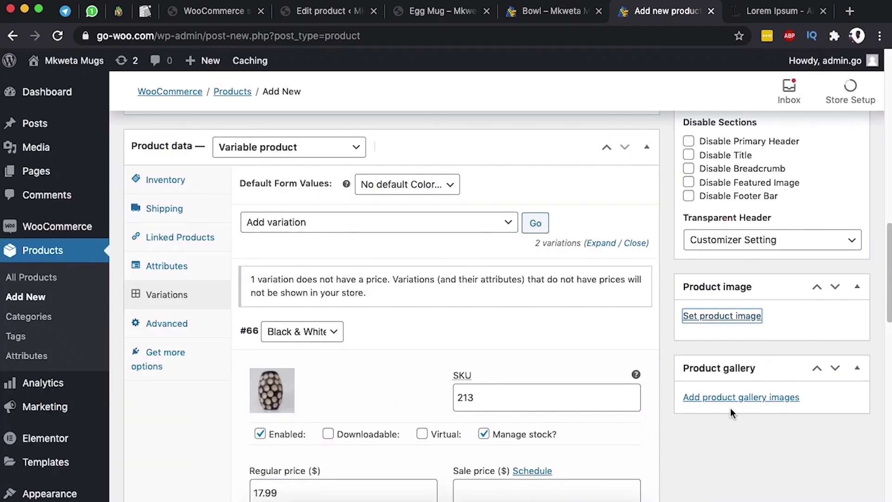
# - Add the ten egg mug, egg cup and big flower vase photos from the media library to the product gallery
pyautogui.click(736, 440)
pyautogui.click(376, 329)
pyautogui.click(279, 336)
pyautogui.click(179, 337)
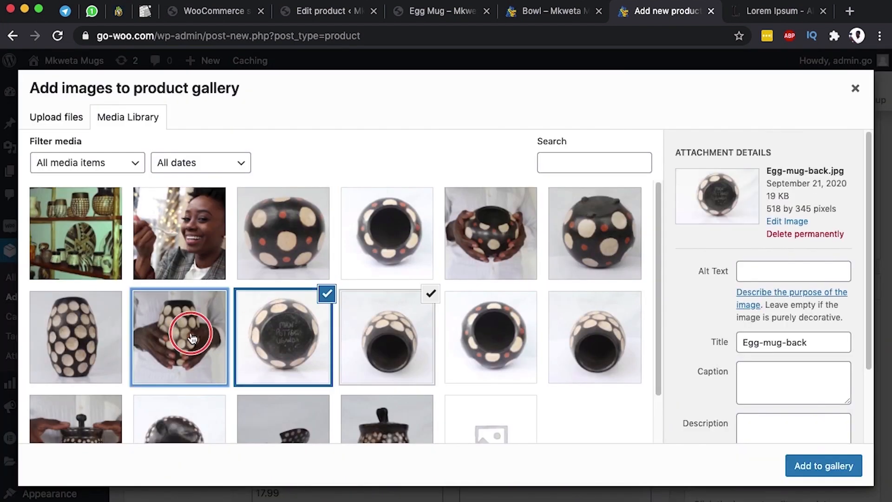
pyautogui.click(68, 341)
pyautogui.click(598, 255)
pyautogui.click(487, 233)
pyautogui.click(342, 240)
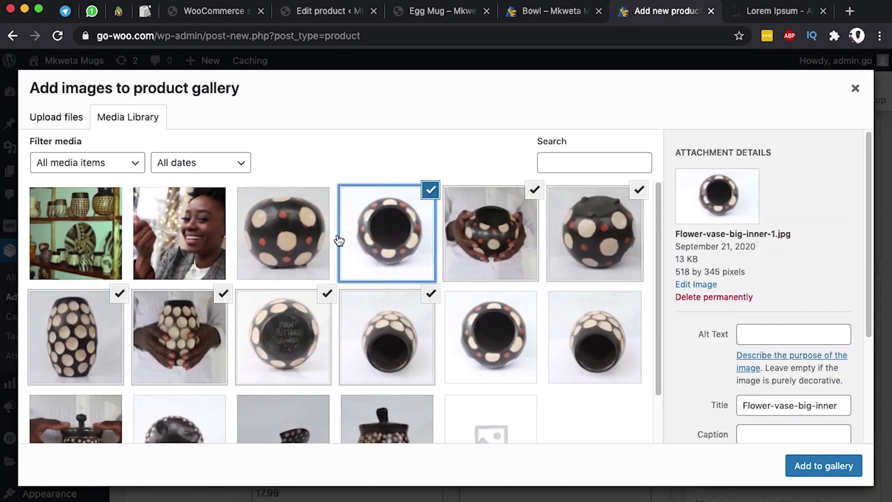
pyautogui.click(298, 237)
pyautogui.click(511, 345)
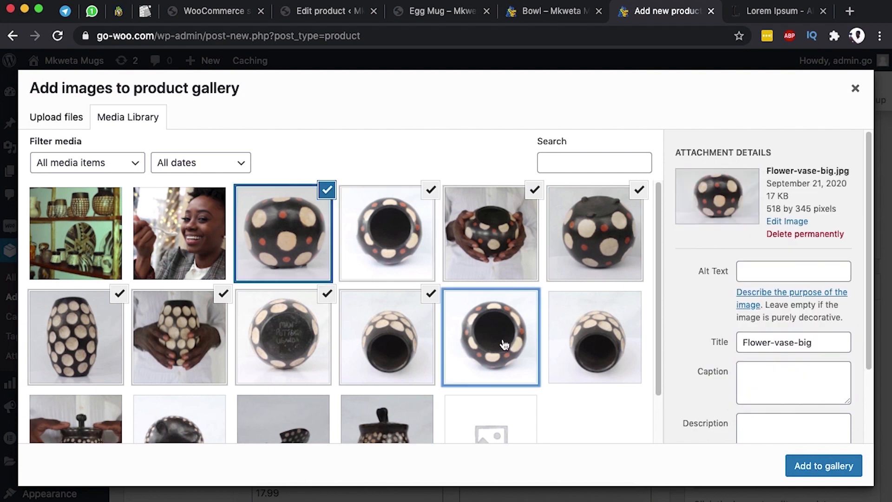
pyautogui.click(581, 354)
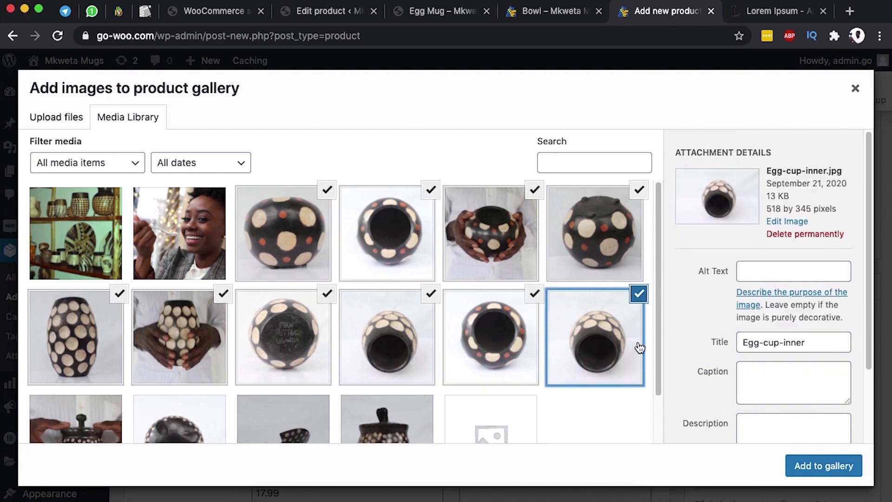
pyautogui.click(832, 463)
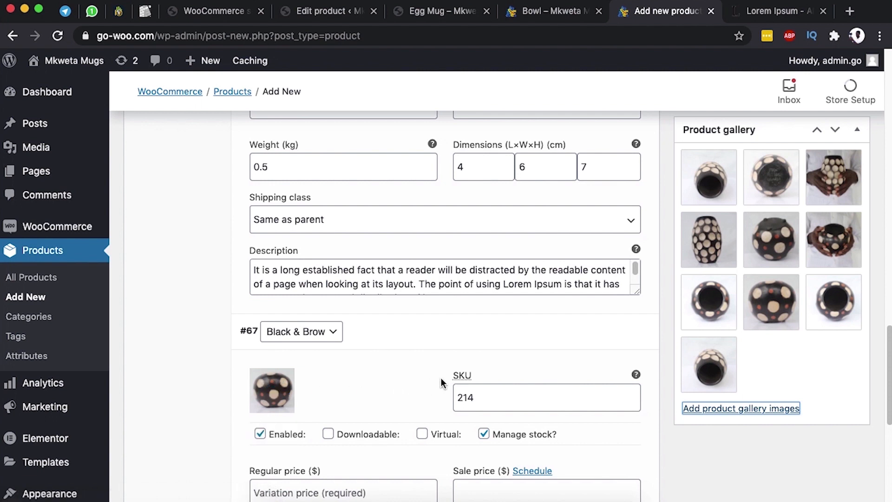
# - Save the Egg Mug product as a draft
pyautogui.moveTo(839, 301)
pyautogui.scroll(-8, 738, 416)
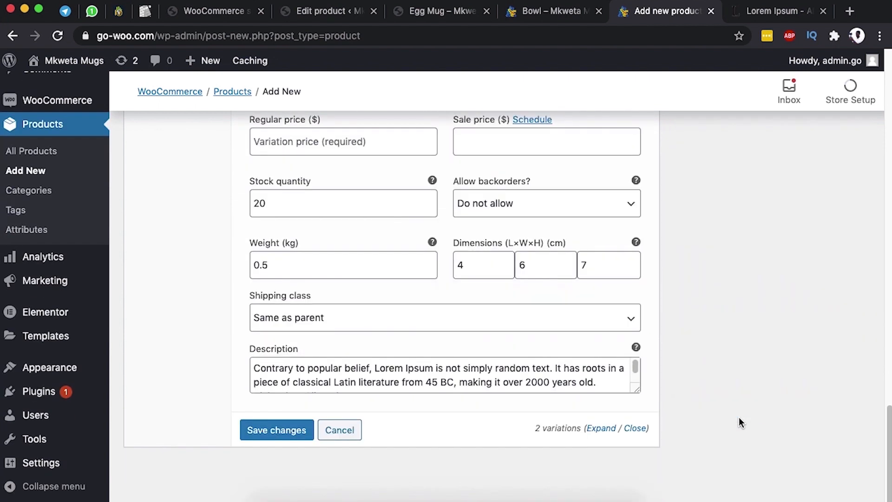
pyautogui.scroll(15, 738, 416)
pyautogui.scroll(10, 738, 414)
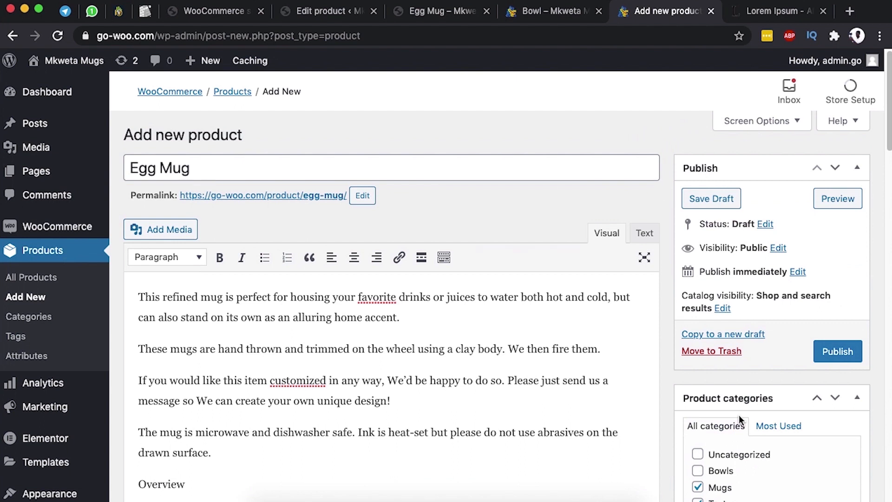
pyautogui.click(711, 200)
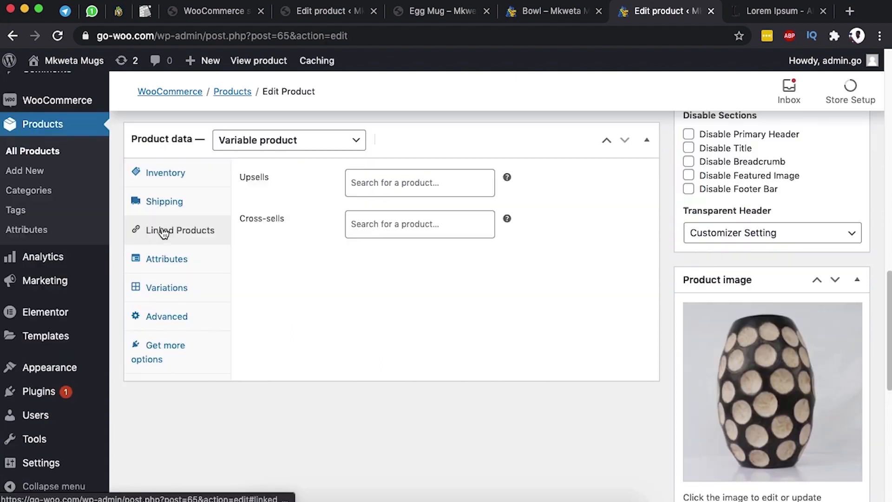
# - Expand the Black & White and Black & Brown variations and check them for a missing regular price
pyautogui.click(165, 259)
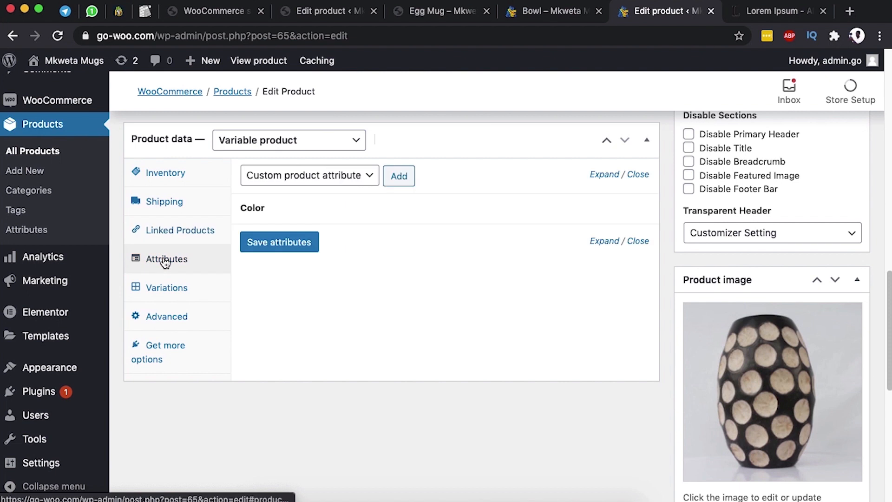
pyautogui.click(173, 290)
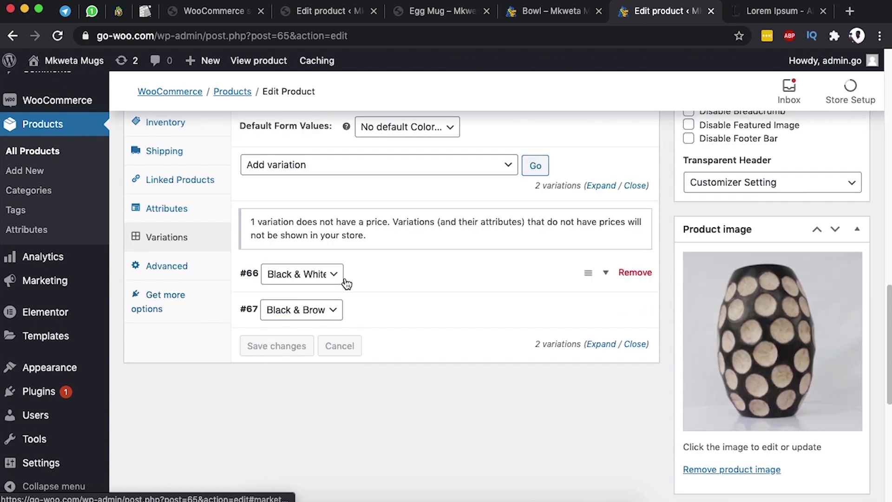
pyautogui.click(606, 276)
pyautogui.scroll(-10, 563, 354)
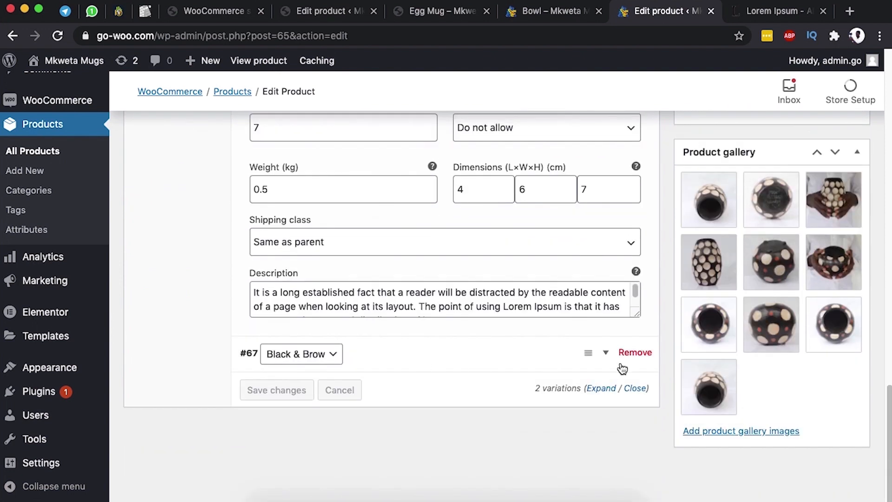
pyautogui.click(607, 353)
pyautogui.scroll(-5, 609, 362)
pyautogui.scroll(-3, 609, 364)
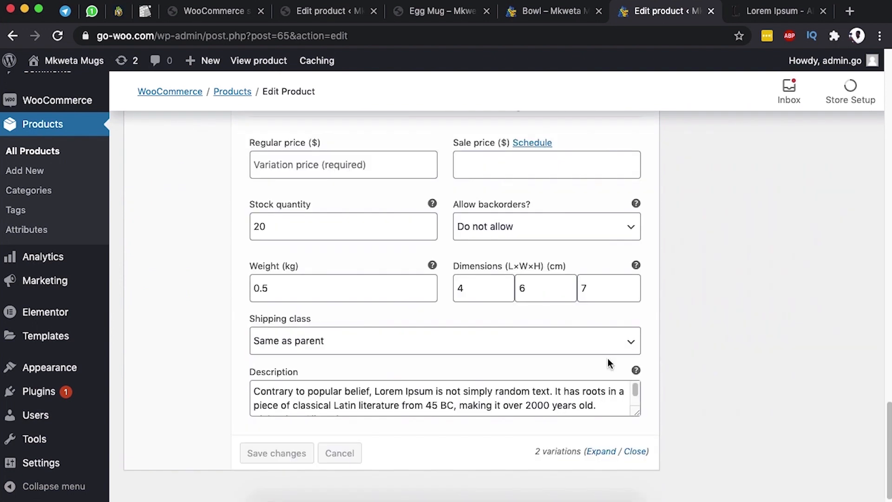
# - Set the regular price of the Black & Brown variation to 17.99
pyautogui.scroll(15, 608, 359)
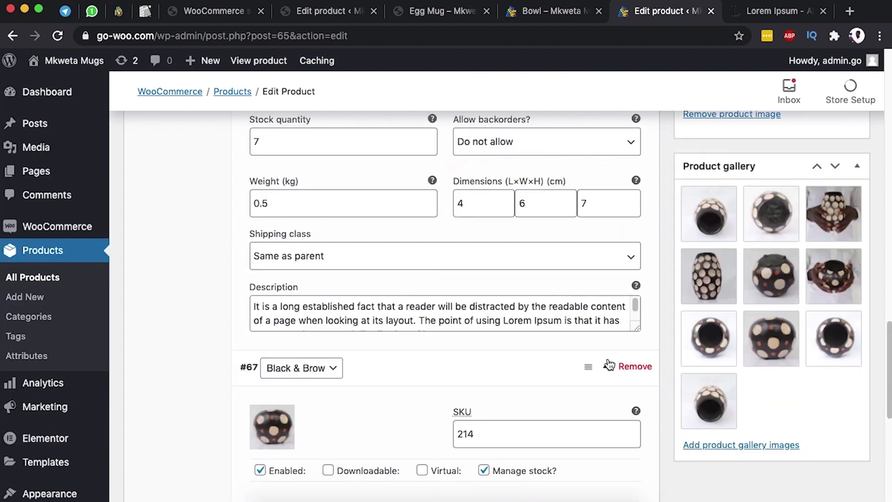
pyautogui.scroll(-7, 608, 358)
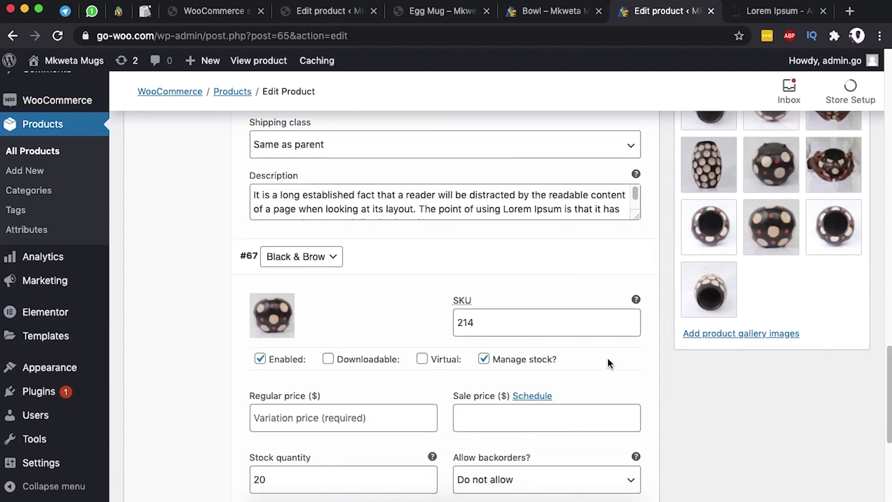
pyautogui.scroll(5, 319, 401)
pyautogui.scroll(-8, 321, 400)
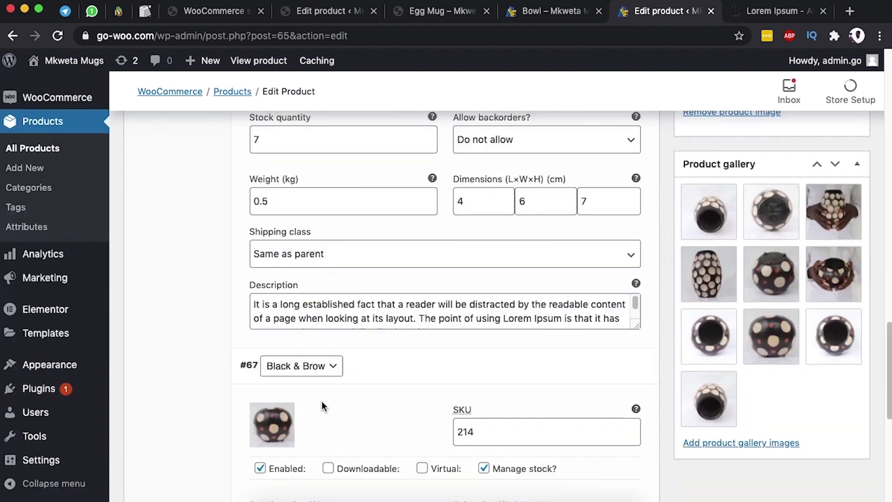
pyautogui.click(281, 292)
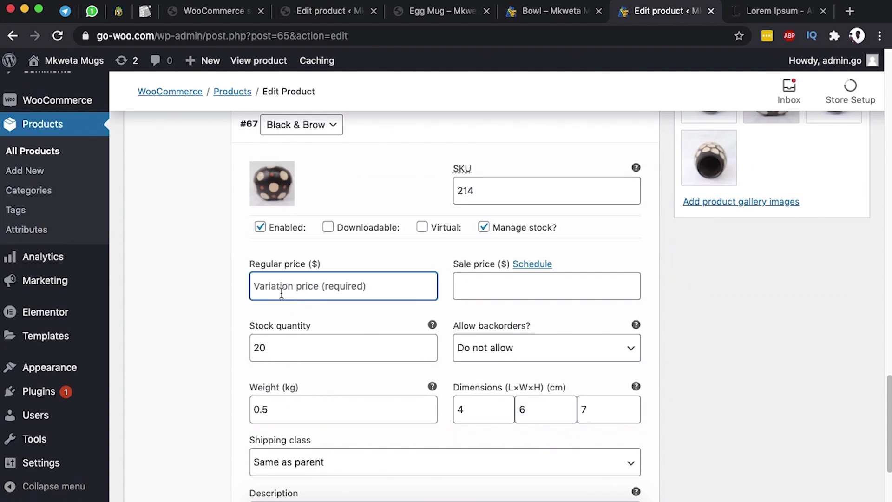
pyautogui.write('19')
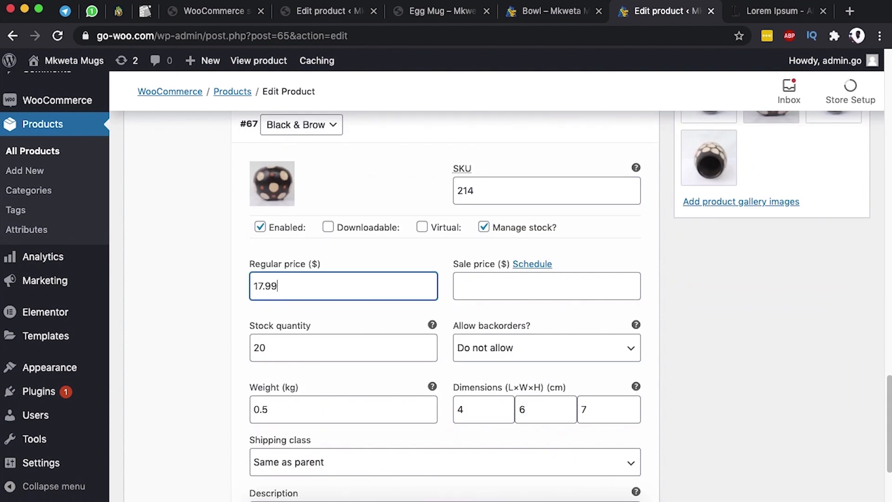
# - Save the Egg Mug draft with the updated variation and open its storefront preview
pyautogui.scroll(10, 281, 293)
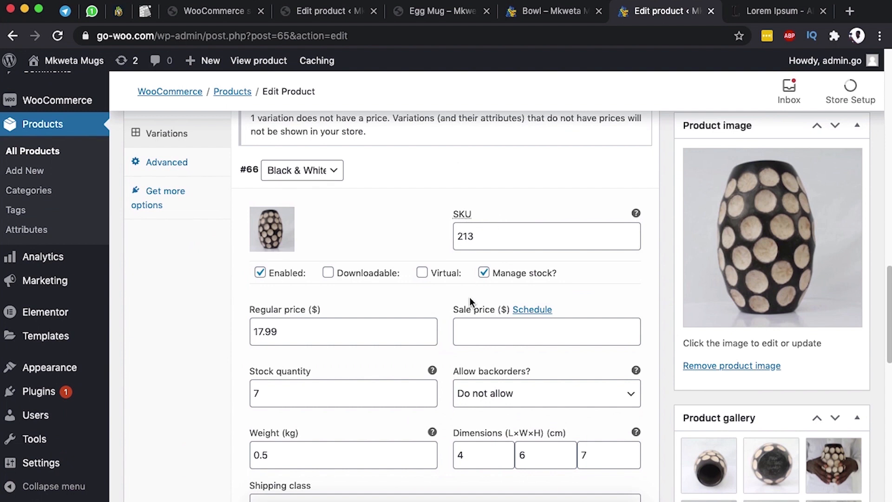
pyautogui.scroll(-10, 470, 300)
pyautogui.scroll(3, 469, 223)
pyautogui.scroll(20, 450, 238)
pyautogui.scroll(3, 453, 239)
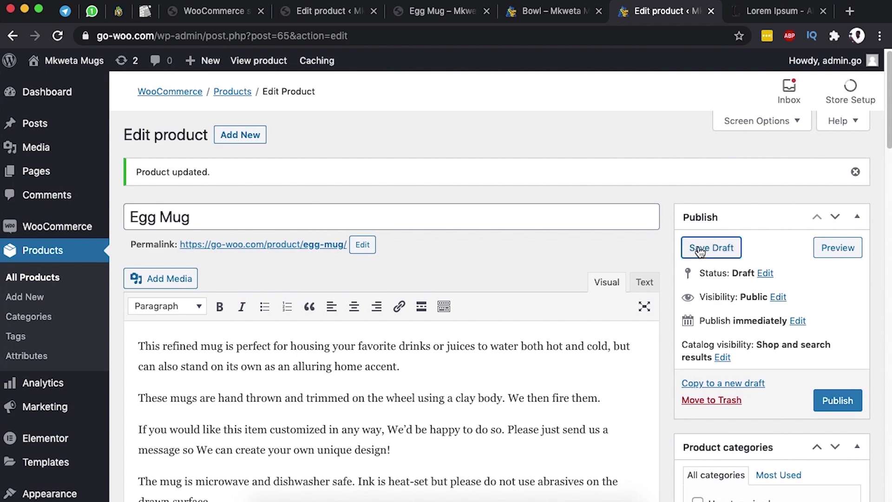
pyautogui.click(823, 248)
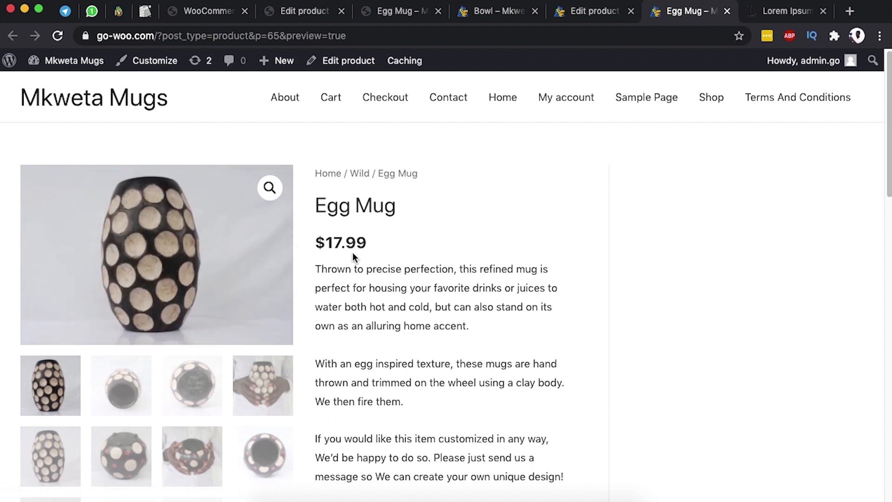
# - Examine the Color options and the long product description on the Egg Mug preview page
pyautogui.scroll(-4, 367, 246)
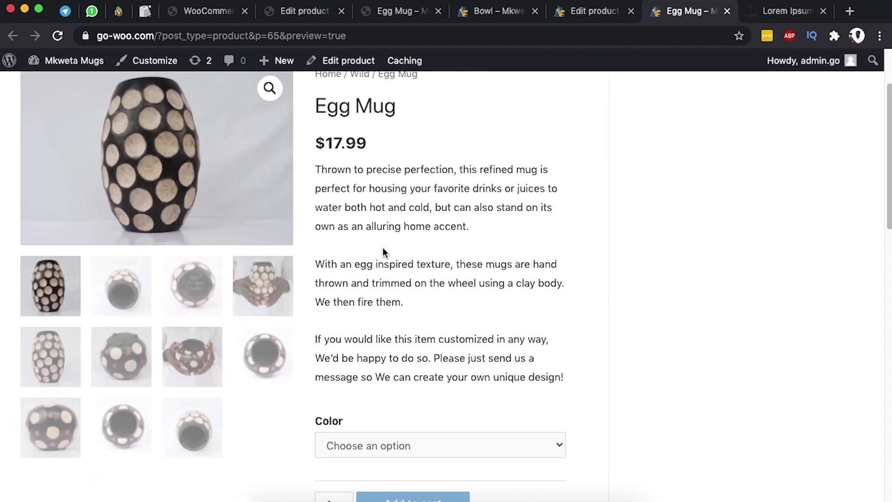
pyautogui.click(443, 380)
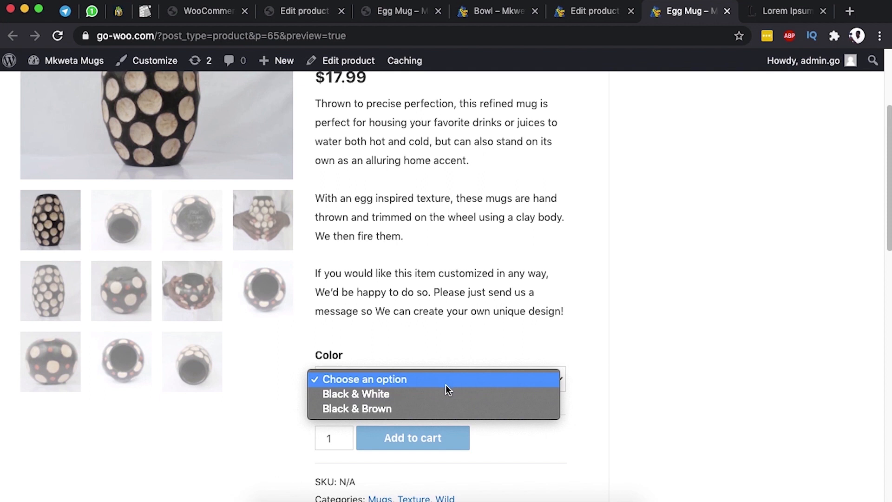
pyautogui.click(478, 218)
pyautogui.scroll(-5, 355, 165)
pyautogui.scroll(-5, 553, 251)
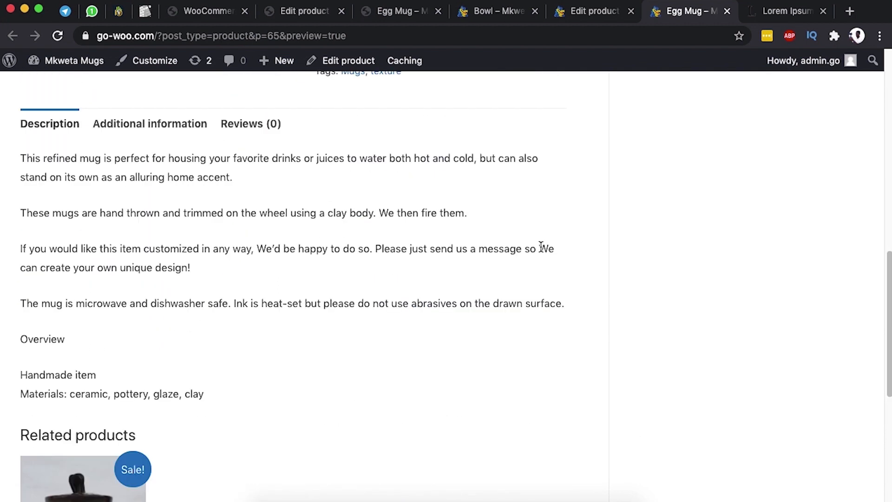
pyautogui.moveTo(15, 158); pyautogui.dragTo(298, 354)
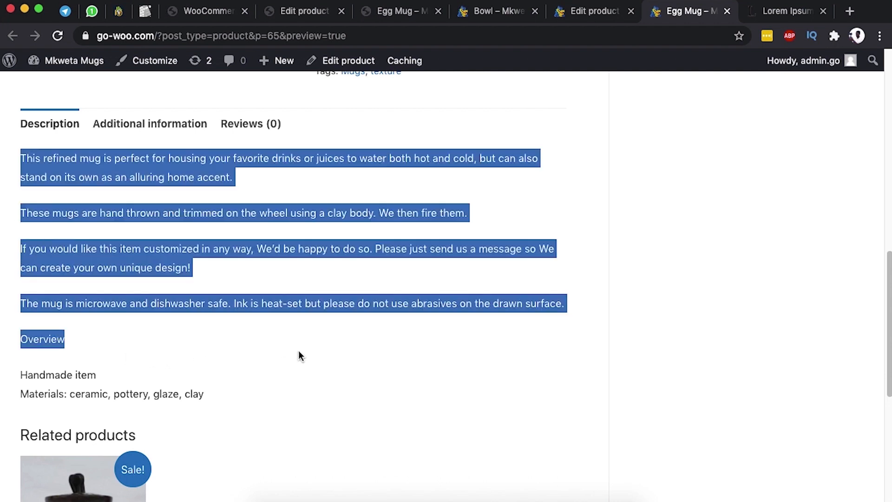
pyautogui.scroll(-5, 324, 319)
pyautogui.scroll(6, 326, 314)
pyautogui.scroll(5, 325, 316)
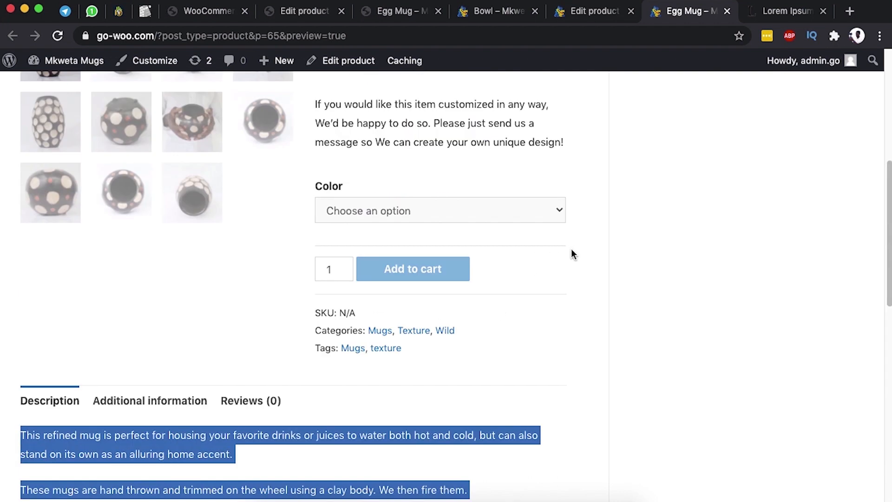
# - Choose the Black & Brown color on the preview and check the main product photo
pyautogui.scroll(2, 570, 249)
pyautogui.click(495, 324)
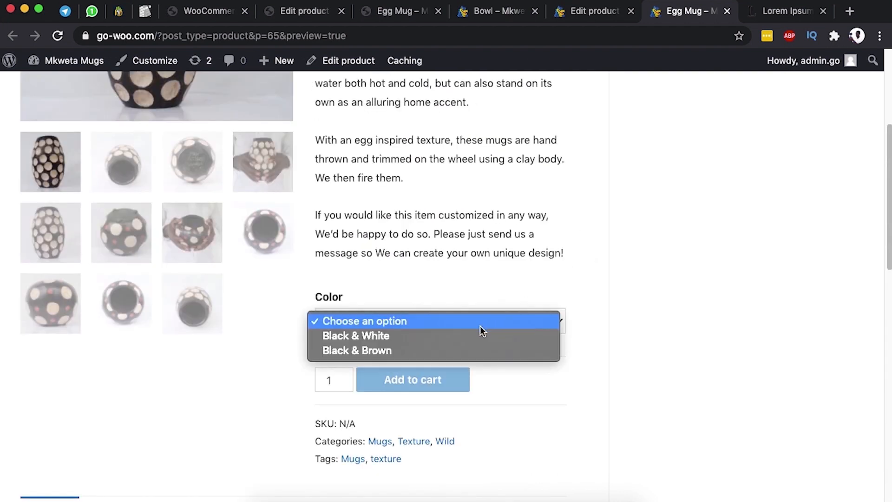
pyautogui.click(439, 353)
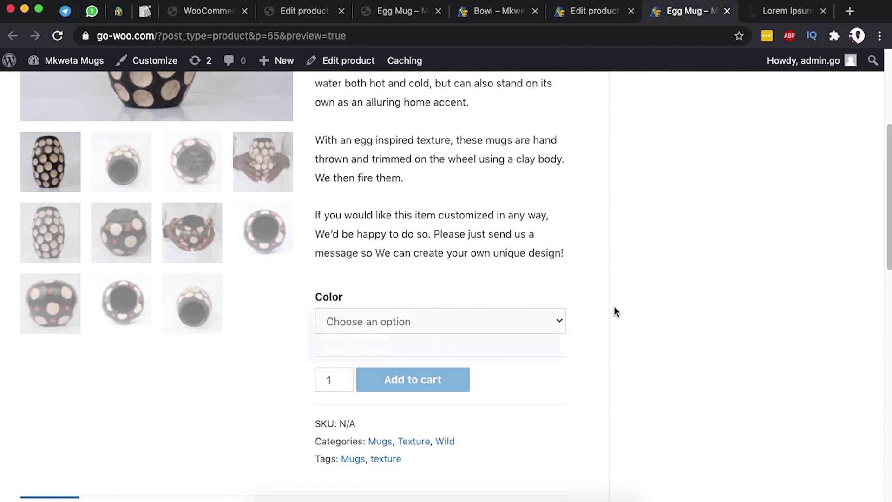
pyautogui.scroll(2, 625, 303)
pyautogui.scroll(2, 625, 311)
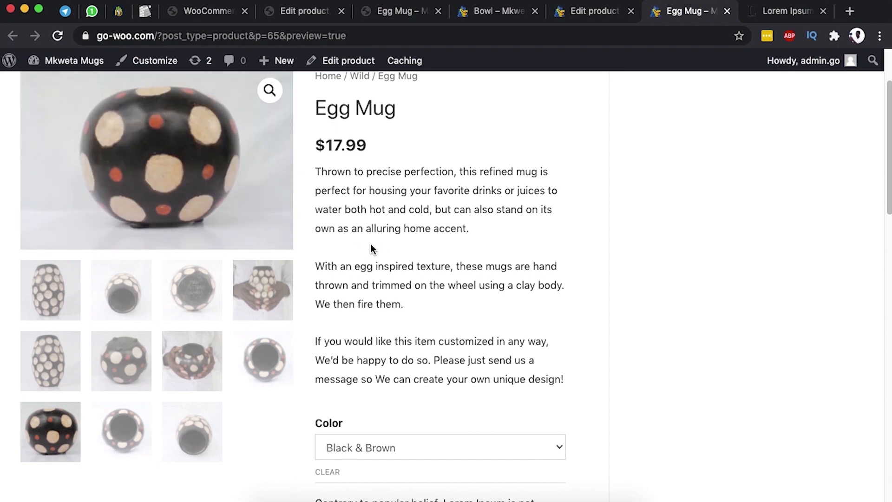
# - View the round mug photos with cream and red dots one by one in the preview's image gallery
pyautogui.click(131, 352)
pyautogui.click(192, 359)
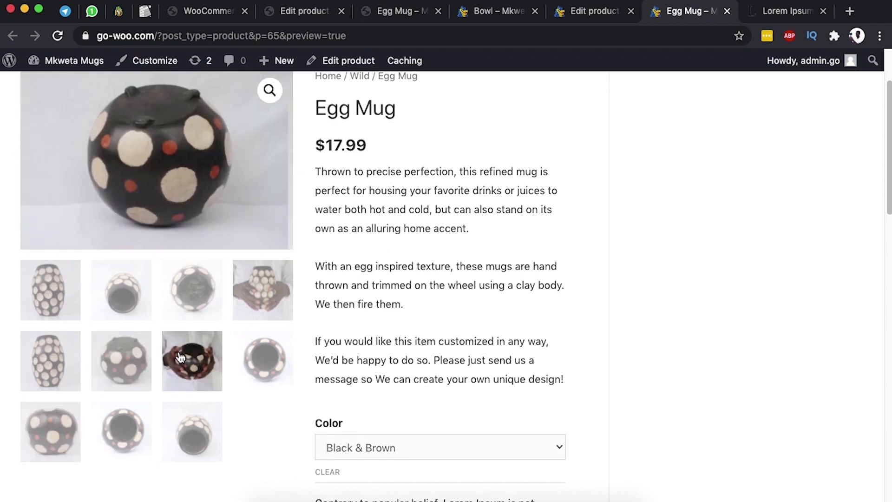
pyautogui.click(263, 358)
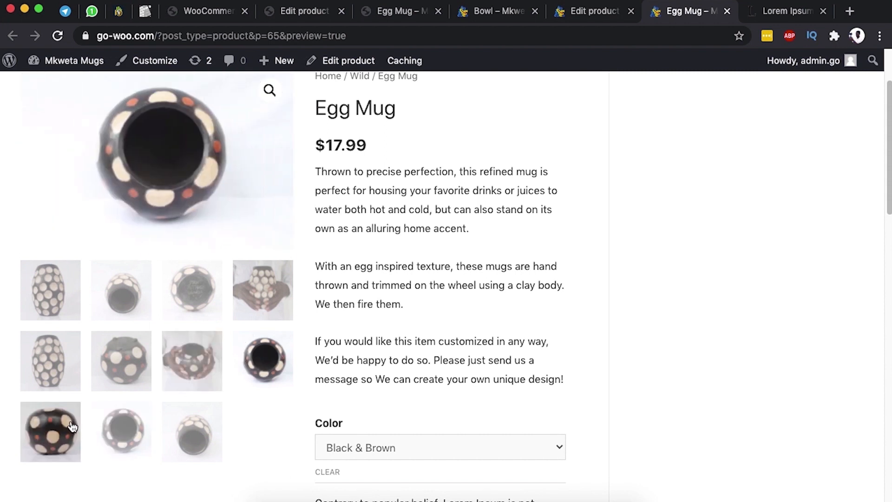
pyautogui.click(58, 431)
pyautogui.click(122, 435)
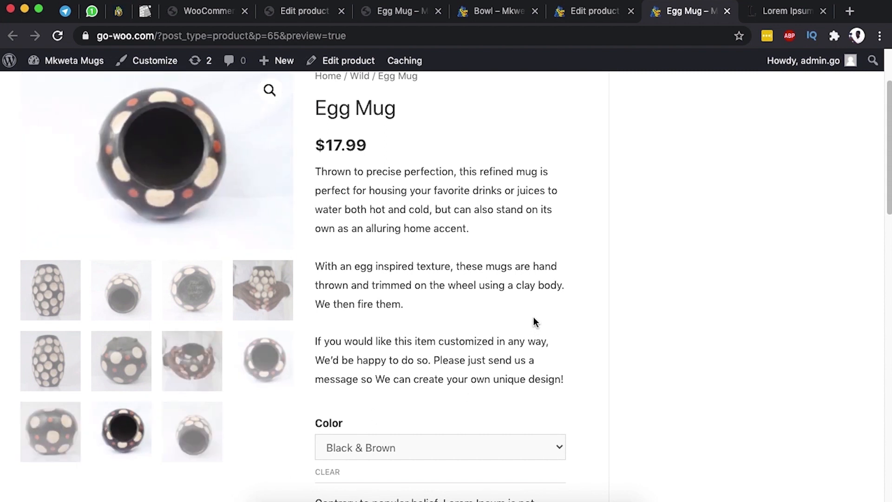
# - Compare the variation descriptions on the preview by reading the Black & Brown text, switching Color to Black & White and highlighting its text
pyautogui.scroll(-5, 564, 241)
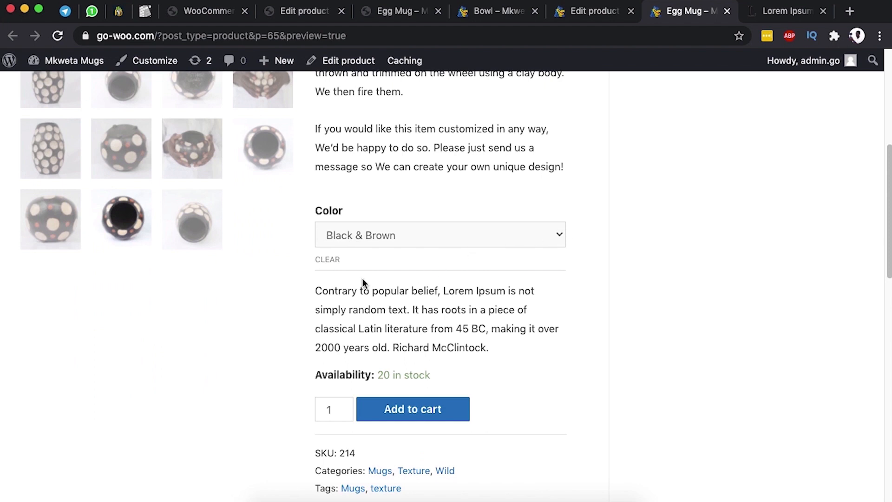
pyautogui.moveTo(492, 349); pyautogui.dragTo(316, 293)
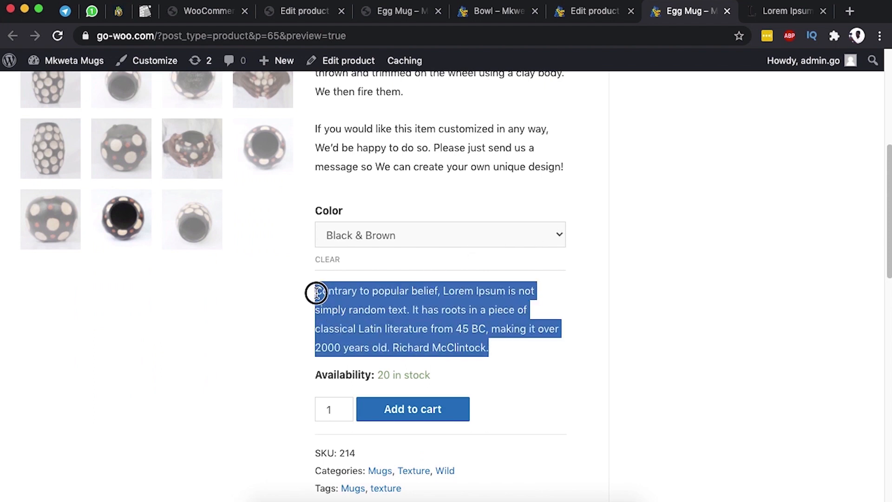
pyautogui.click(398, 236)
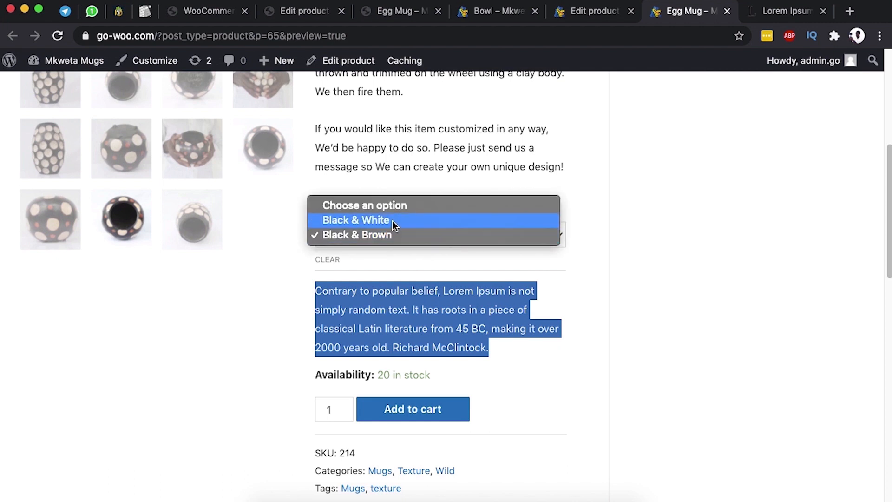
pyautogui.click(392, 221)
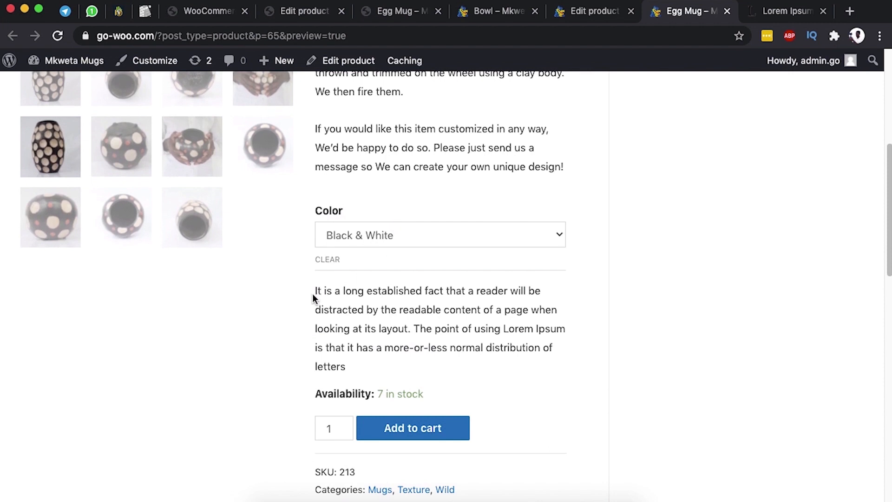
pyautogui.moveTo(316, 284); pyautogui.dragTo(364, 362)
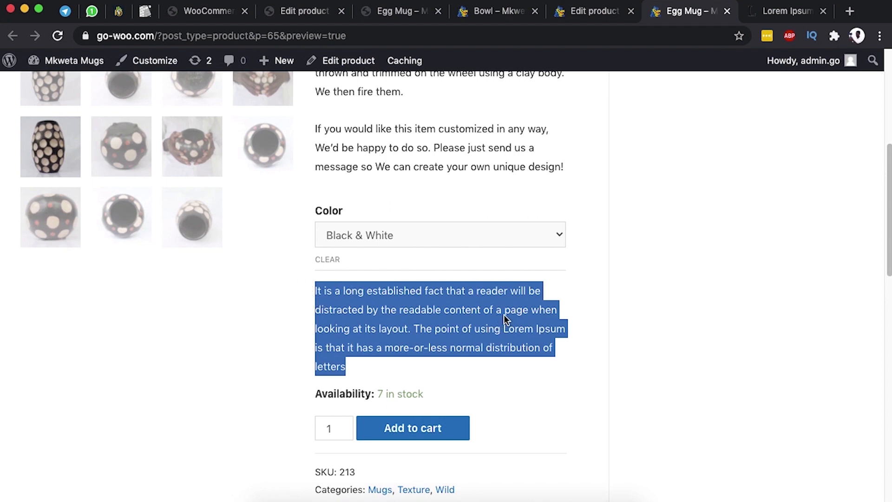
# - Look over the Black & White preview page and check the weight, dimensions and colors under Additional information
pyautogui.scroll(-5, 506, 309)
pyautogui.scroll(-5, 507, 310)
pyautogui.scroll(10, 507, 310)
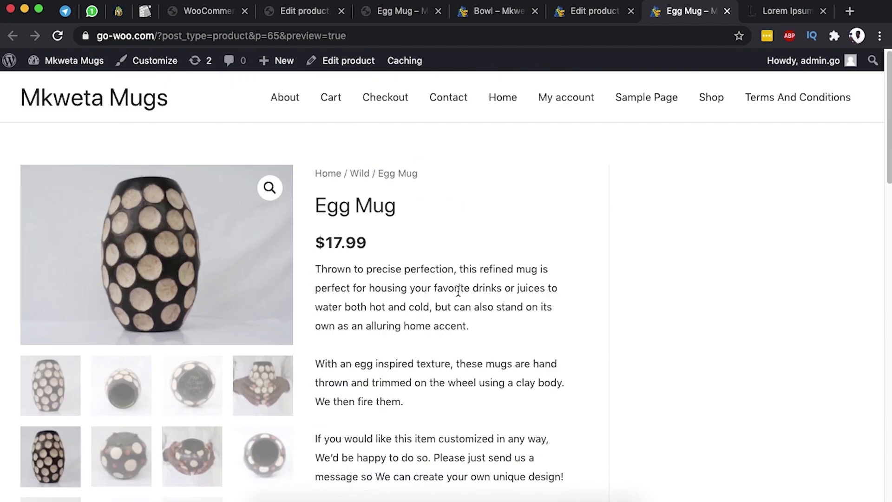
pyautogui.scroll(-15, 450, 285)
pyautogui.scroll(10, 447, 282)
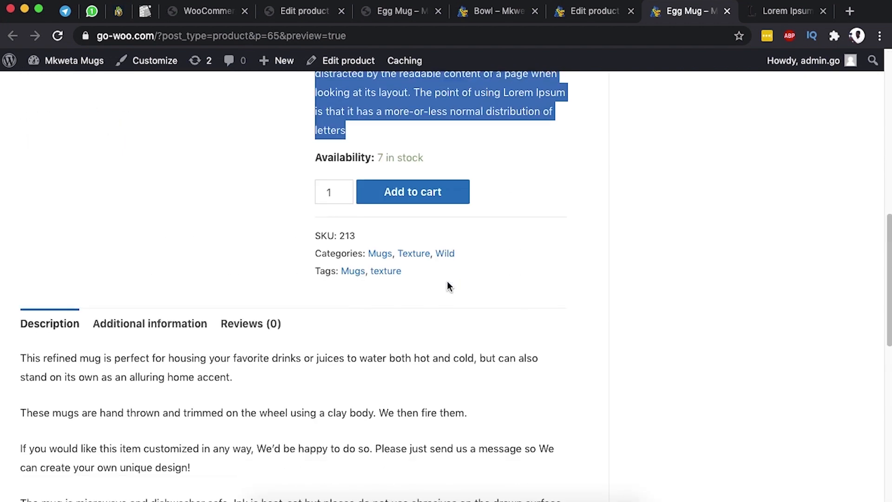
pyautogui.scroll(-3, 447, 284)
pyautogui.click(155, 232)
pyautogui.scroll(-1, 157, 251)
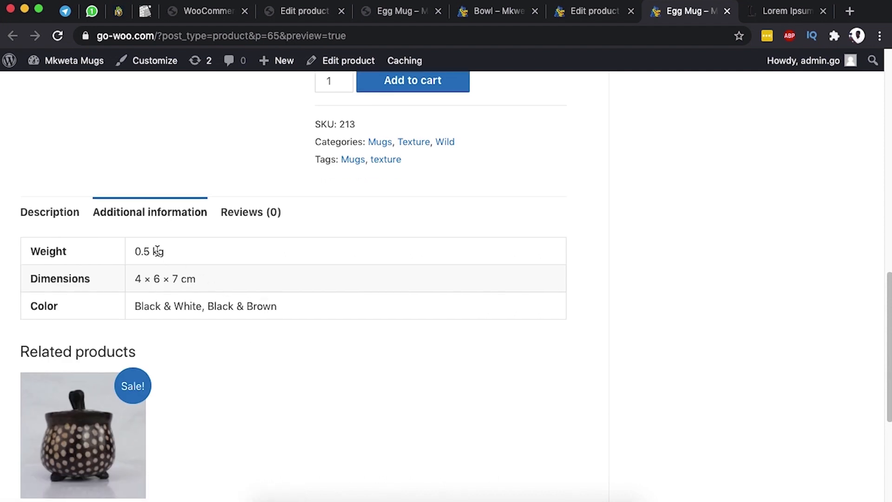
pyautogui.moveTo(135, 250); pyautogui.dragTo(185, 255)
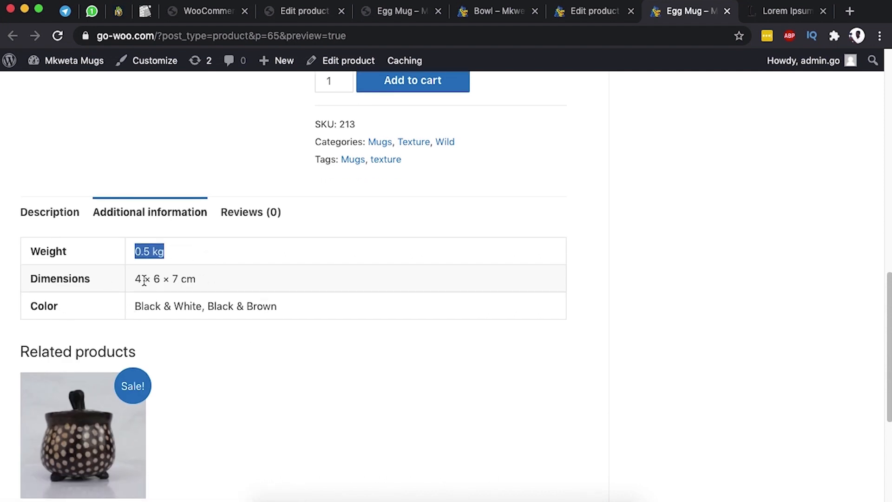
pyautogui.click(217, 308)
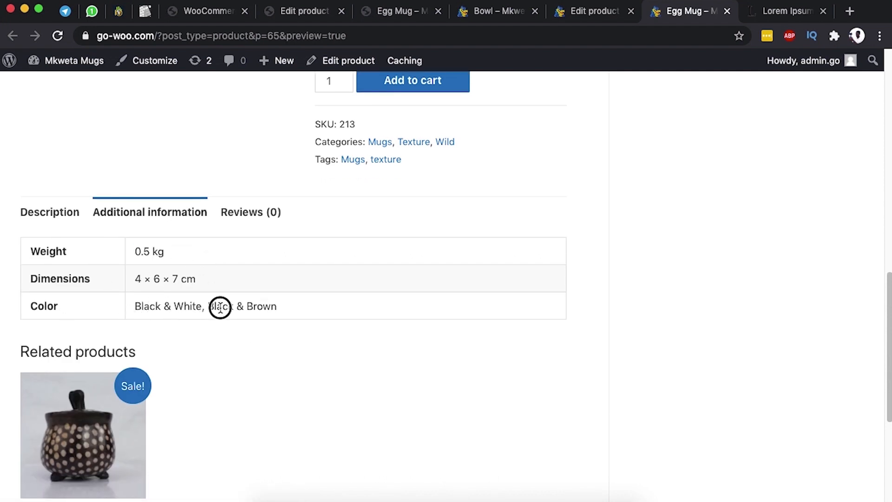
# - Check the Reviews section of the Egg Mug preview and return to the start of the page
pyautogui.click(251, 212)
pyautogui.scroll(-2, 297, 260)
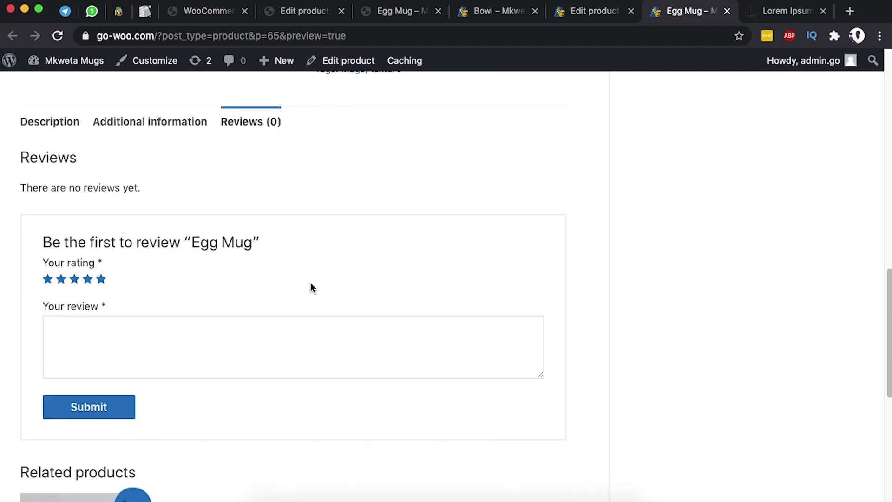
pyautogui.scroll(10, 310, 283)
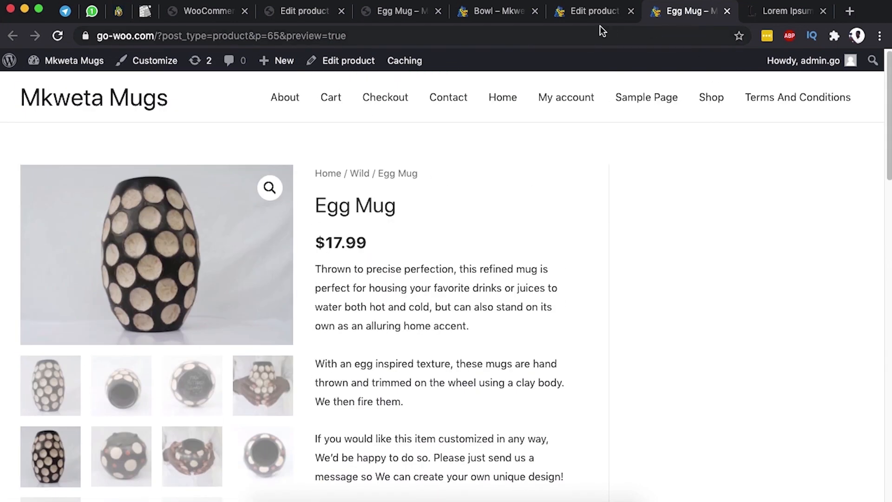
# - Publish the Egg Mug product from its edit page and open the live product page
pyautogui.click(593, 14)
pyautogui.click(839, 400)
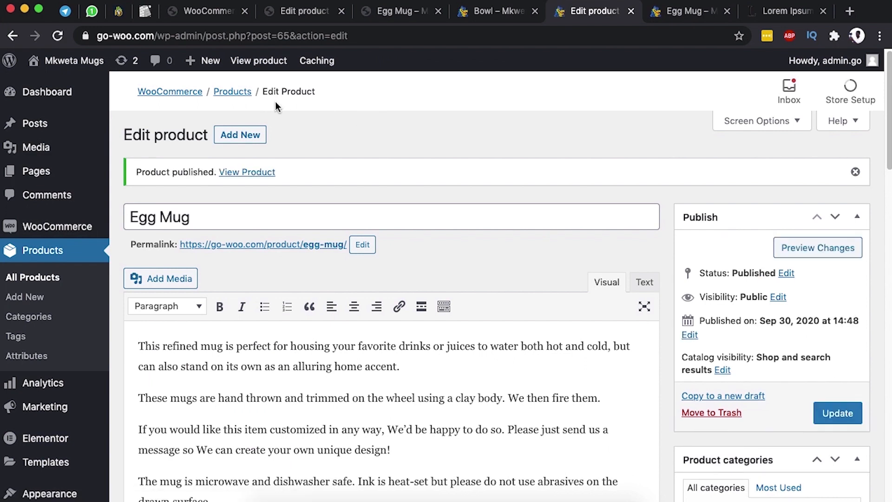
pyautogui.keyDown('super'); pyautogui.click(254, 173); pyautogui.keyUp('super')
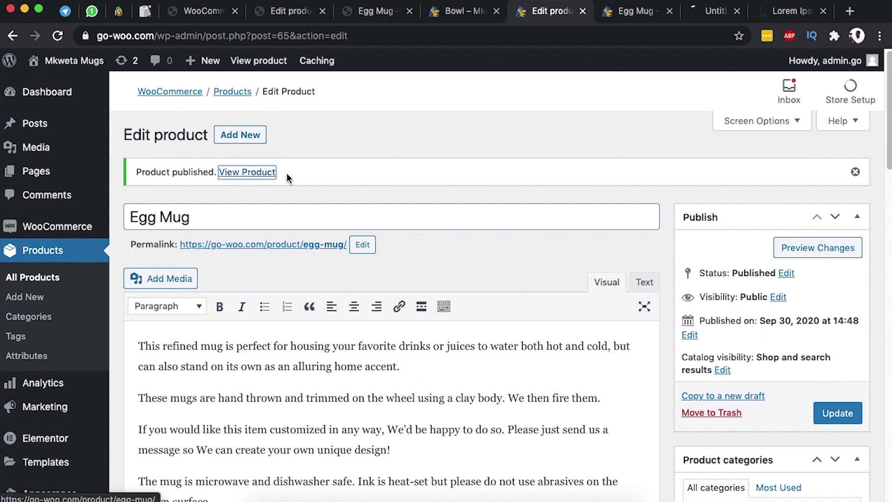
pyautogui.click(691, 18)
# - Load the live Egg Mug page's address in a new tab of the incognito window
pyautogui.click(411, 36)
pyautogui.press('super+c')
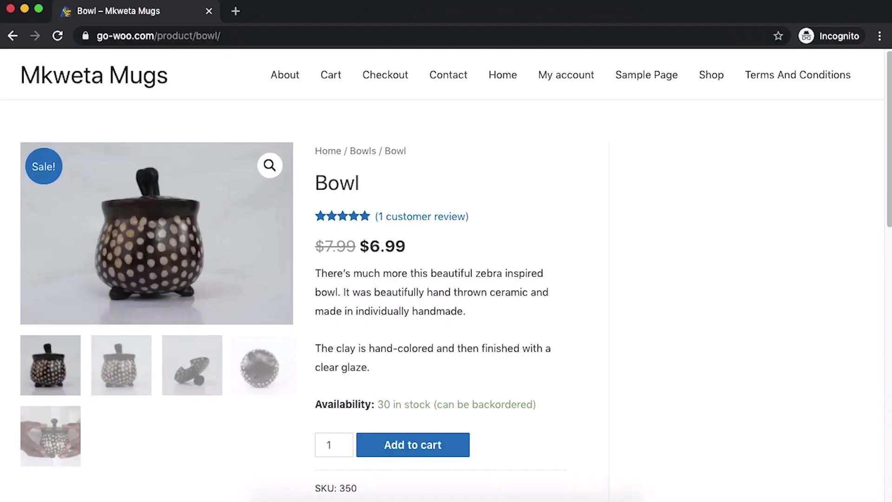
pyautogui.click(235, 12)
pyautogui.press('super+v')
pyautogui.press('Return')
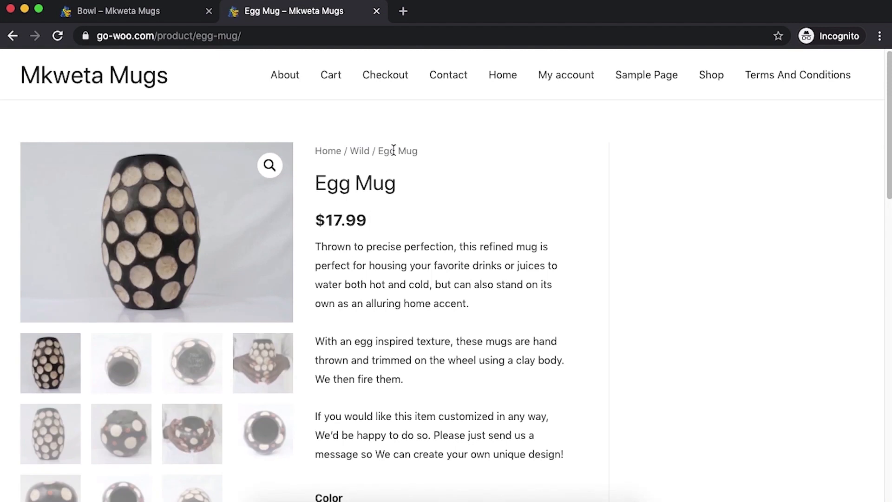
# - Enlarge the Egg Mug gallery, browse through its photos one by one and close the enlarged view
pyautogui.click(269, 166)
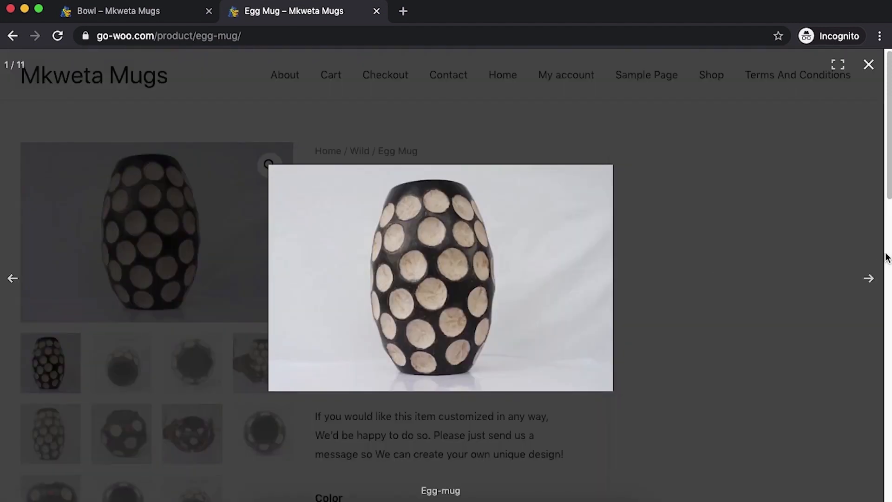
pyautogui.click(869, 279)
pyautogui.click(869, 279)
pyautogui.click(869, 279)
pyautogui.click(869, 279)
pyautogui.click(869, 279)
pyautogui.click(869, 278)
pyautogui.click(868, 279)
pyautogui.click(869, 279)
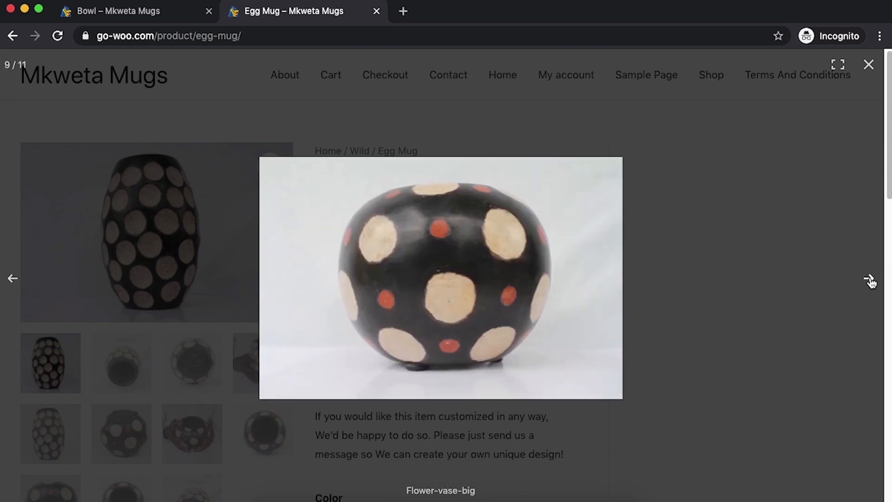
pyautogui.click(869, 279)
pyautogui.click(869, 279)
pyautogui.click(869, 279)
pyautogui.click(673, 276)
# - Choose Black & White and then Black & Brown as the Color, checking the photo, description, stock and SKU on the live page
pyautogui.scroll(-5, 667, 214)
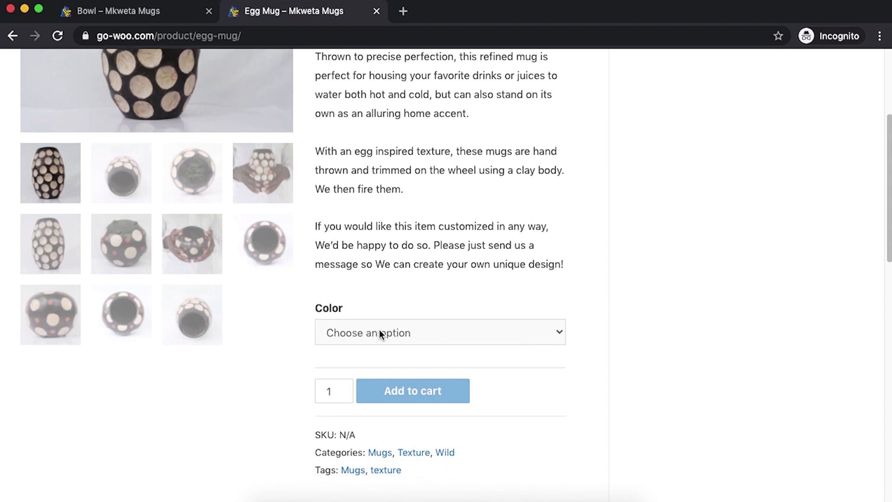
pyautogui.click(380, 333)
pyautogui.click(412, 346)
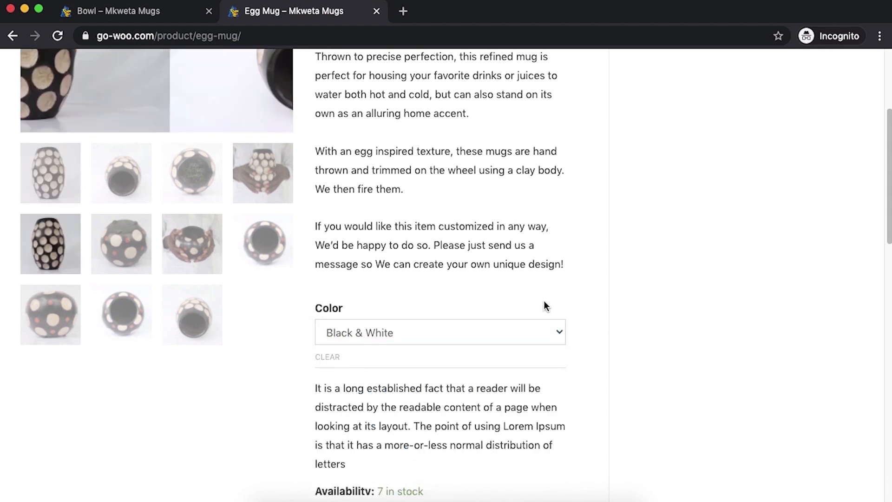
pyautogui.click(441, 337)
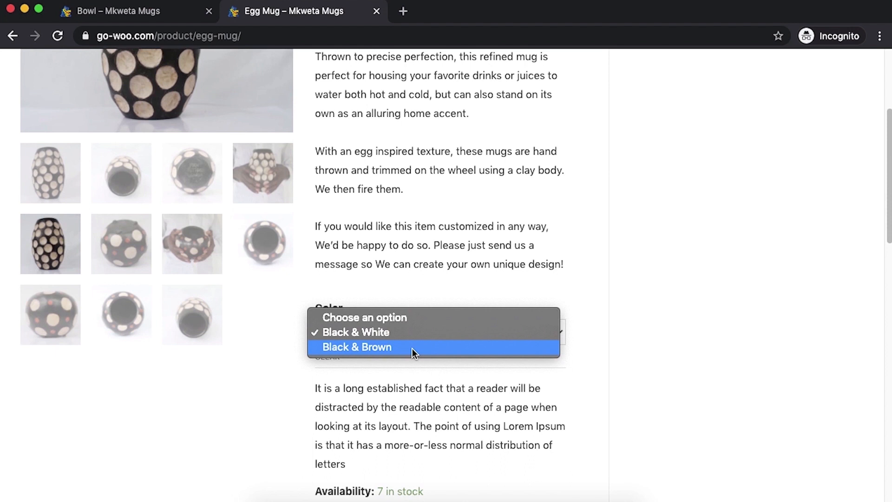
pyautogui.click(412, 347)
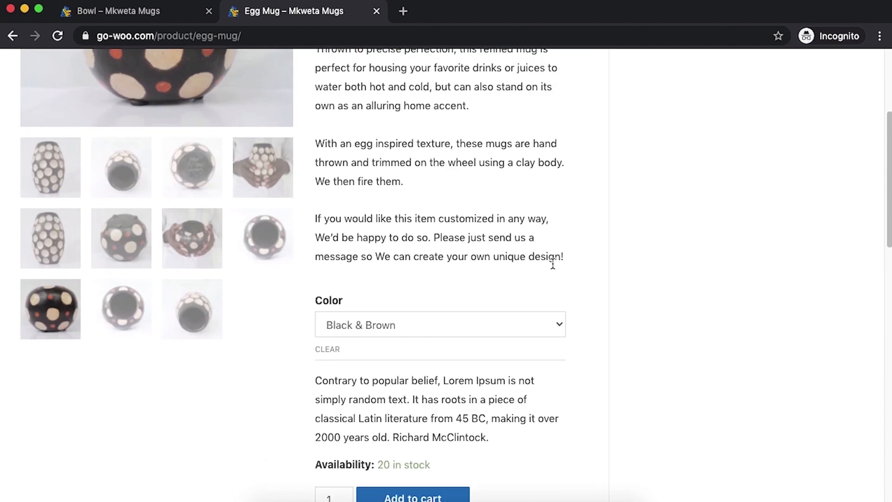
pyautogui.scroll(-5, 553, 264)
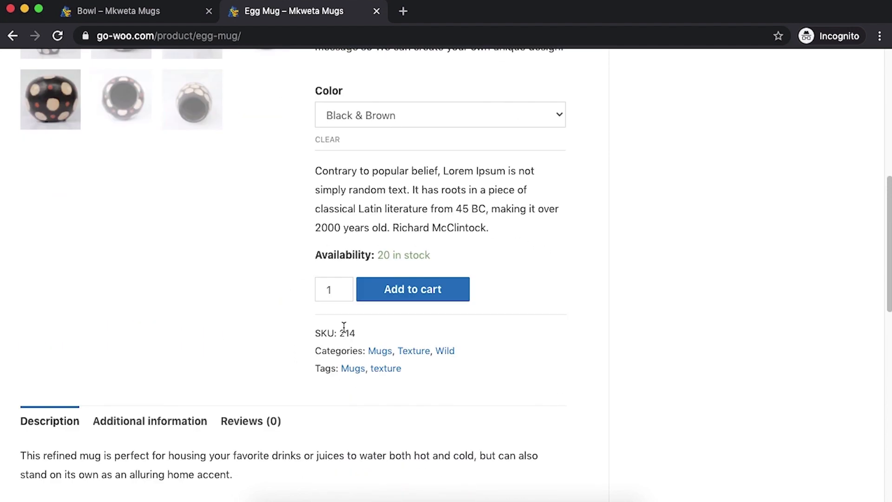
# - Switch Color back to Black & White and again to Black & Brown to compare both variations, and return to the start of the page
pyautogui.click(438, 122)
pyautogui.click(404, 100)
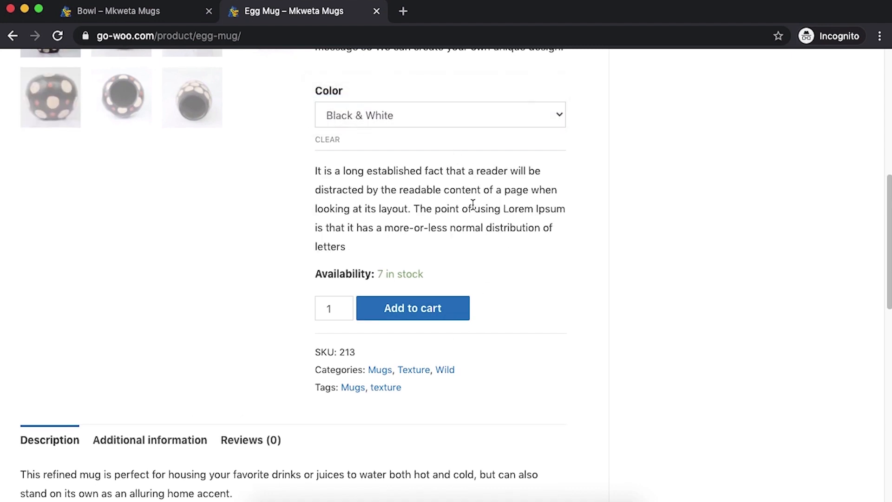
pyautogui.click(415, 116)
pyautogui.click(409, 129)
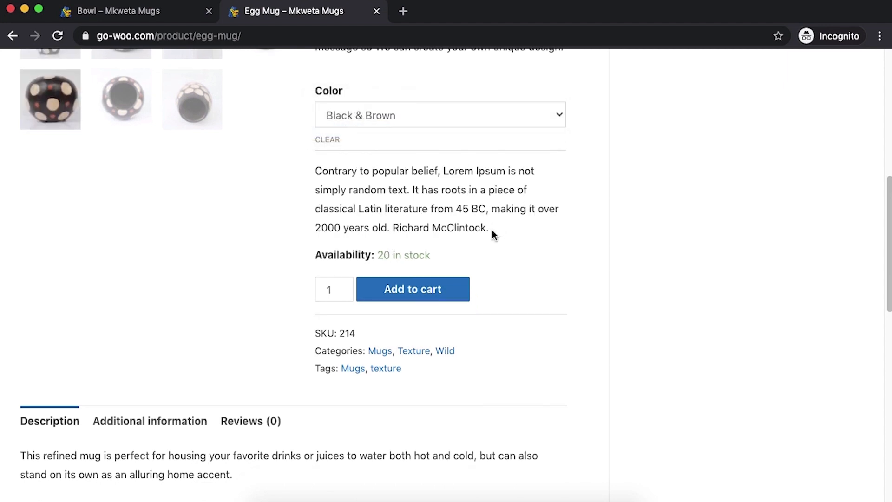
pyautogui.scroll(-7, 542, 216)
pyautogui.scroll(14, 545, 194)
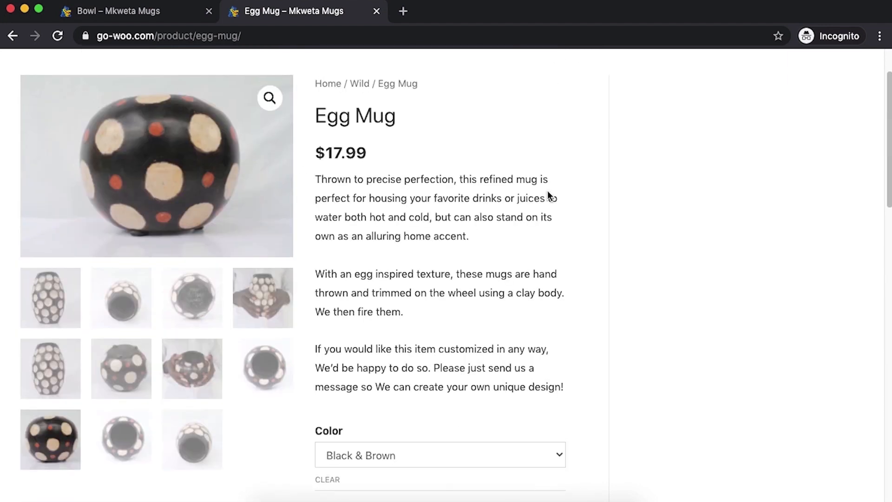
pyautogui.scroll(3, 549, 195)
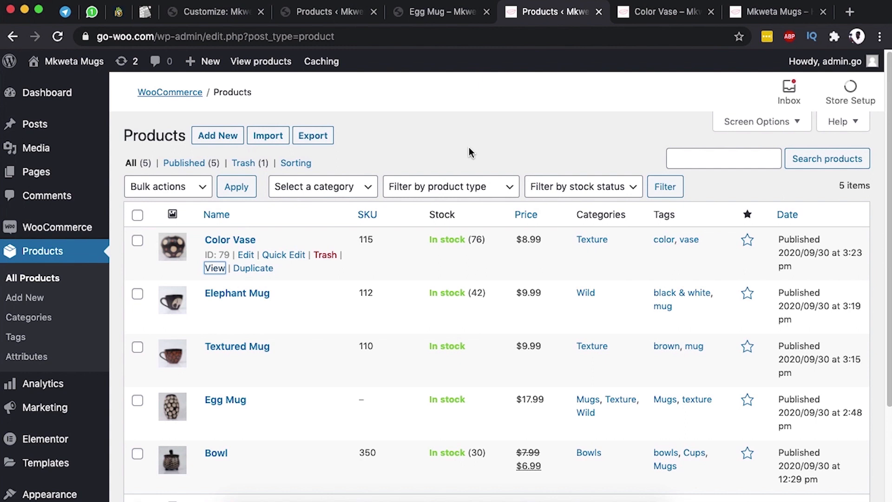
# - Compare the sidebar layout of the ceramic-mugs.local Egg Mug page with the go-woo.com Color Vase page
pyautogui.click(436, 18)
pyautogui.scroll(-5, 684, 391)
pyautogui.scroll(5, 623, 359)
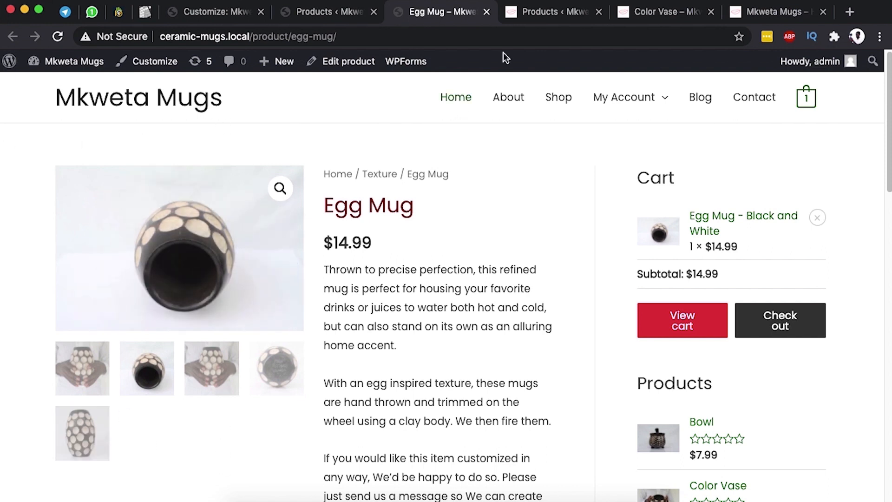
pyautogui.click(545, 14)
pyautogui.click(631, 13)
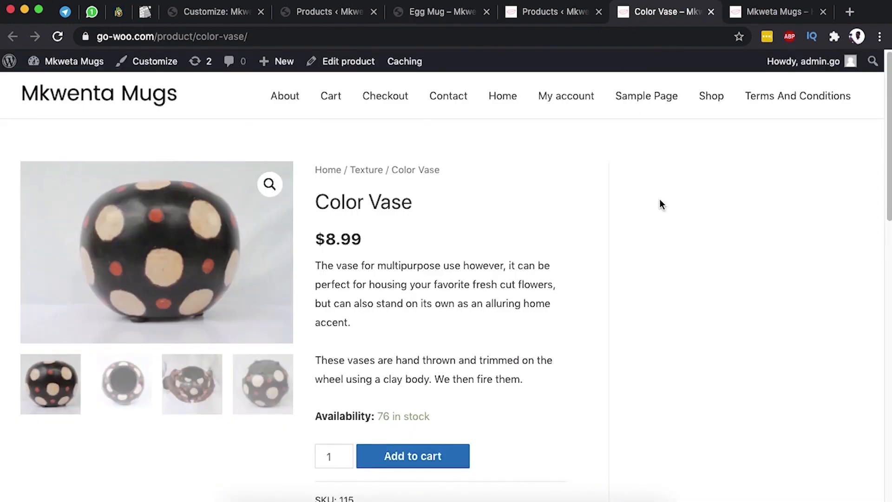
pyautogui.scroll(-10, 725, 423)
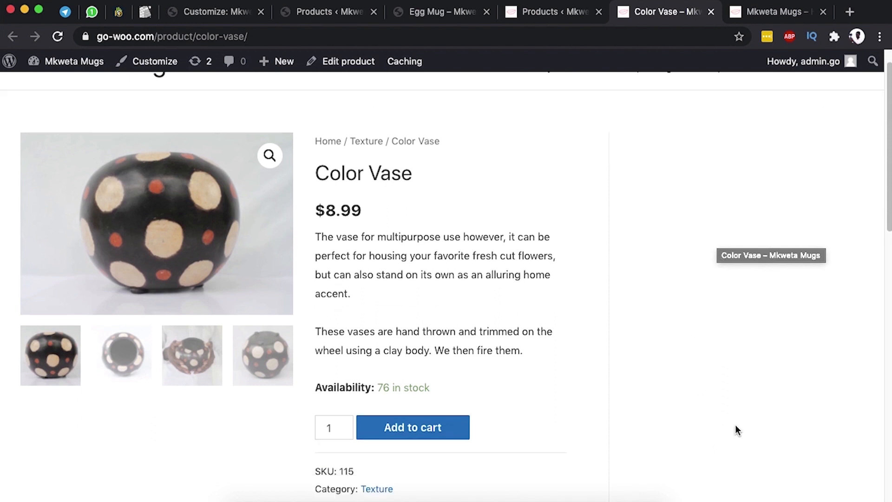
pyautogui.scroll(10, 739, 397)
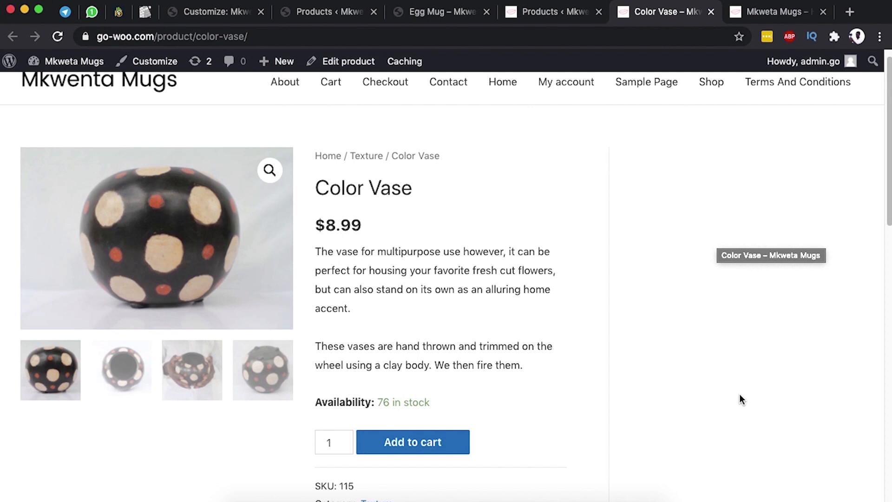
# - From the go-woo.com Products list, open the theme customizer and go to its Sidebar settings
pyautogui.click(544, 13)
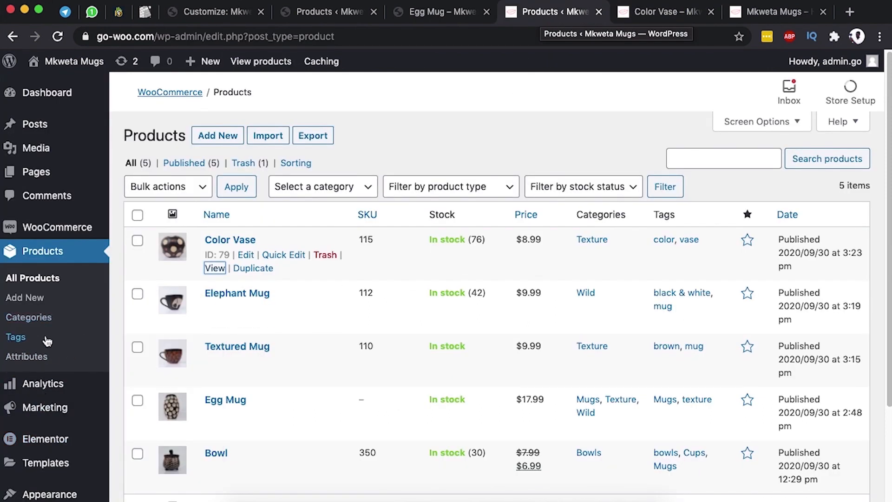
pyautogui.scroll(-2, 55, 447)
pyautogui.moveTo(51, 421)
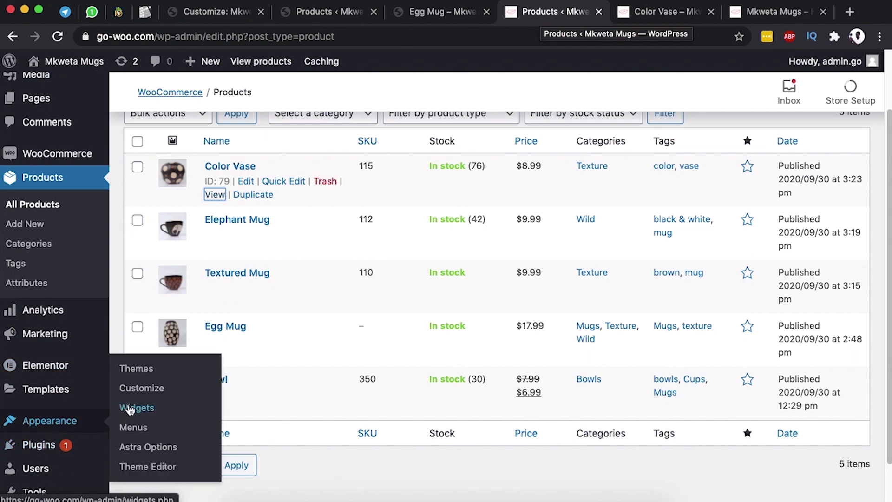
pyautogui.click(140, 394)
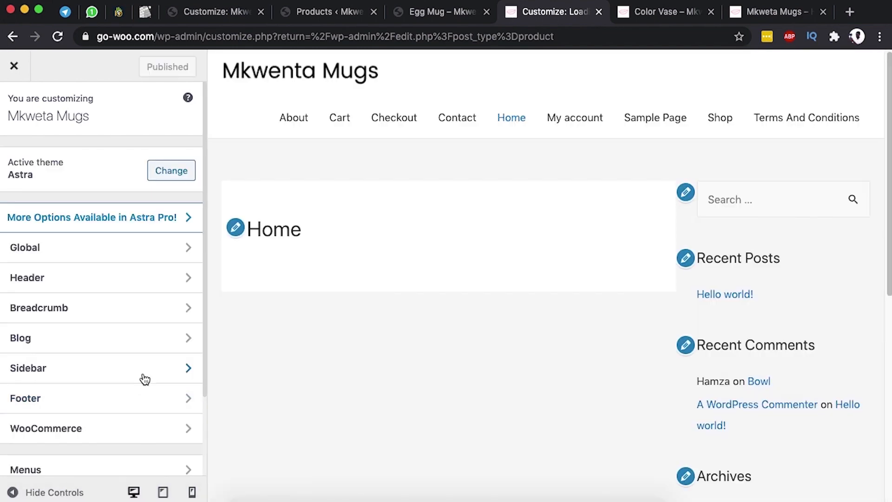
pyautogui.scroll(-3, 146, 362)
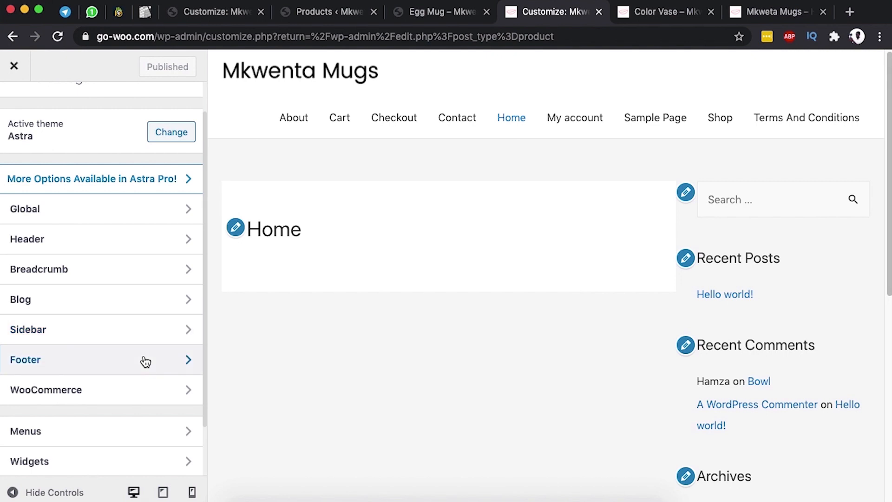
pyautogui.scroll(-1, 145, 362)
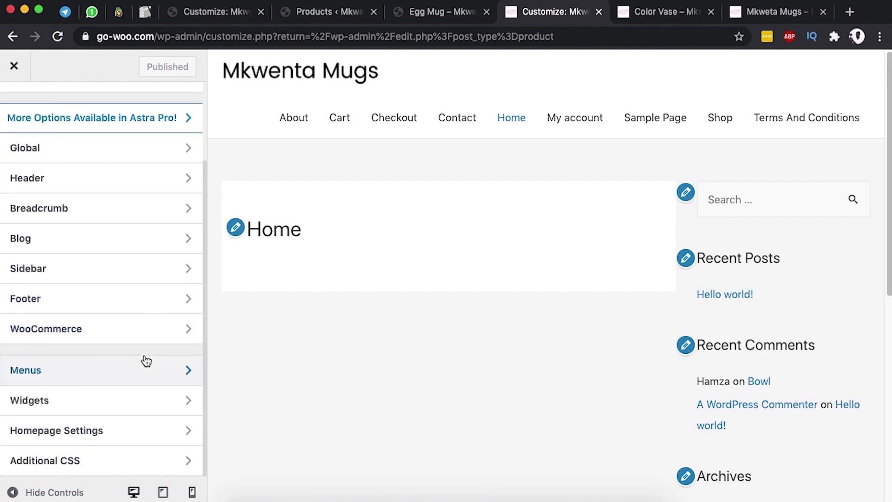
pyautogui.click(141, 274)
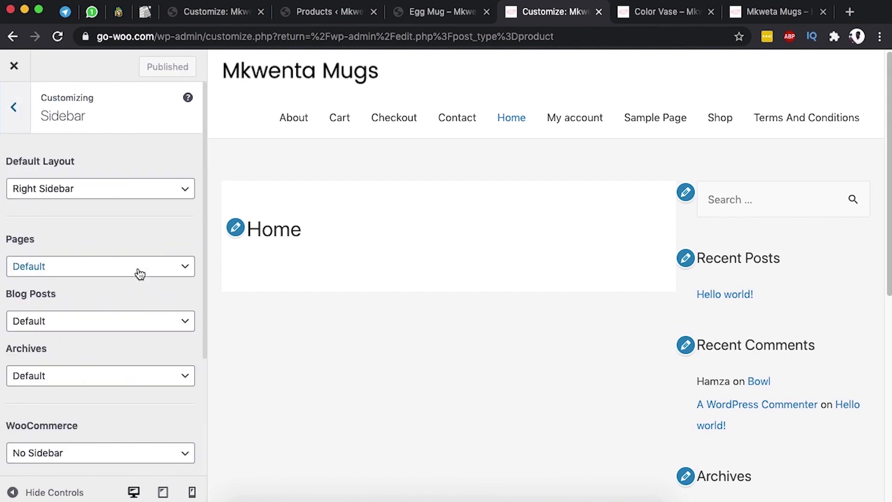
# - Examine the sidebar layout options for pages, blog posts, archives, WooCommerce and single products, and the sidebar width
pyautogui.scroll(-3, 101, 406)
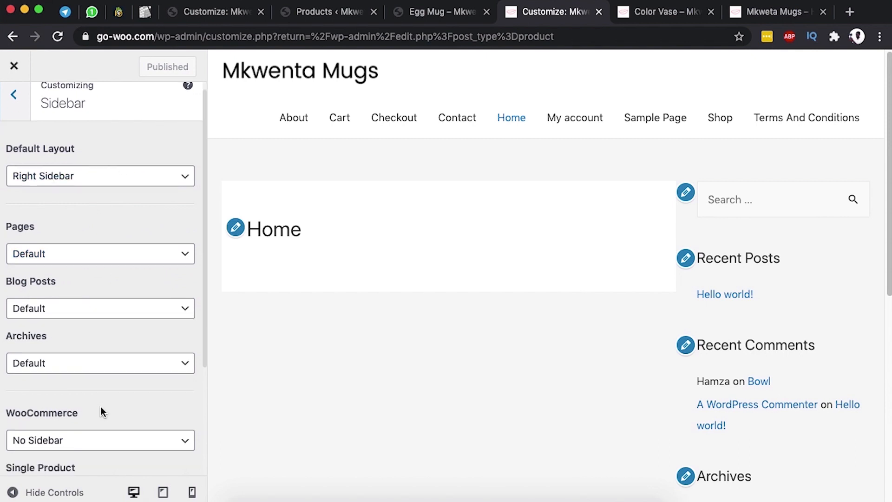
pyautogui.scroll(-1, 101, 406)
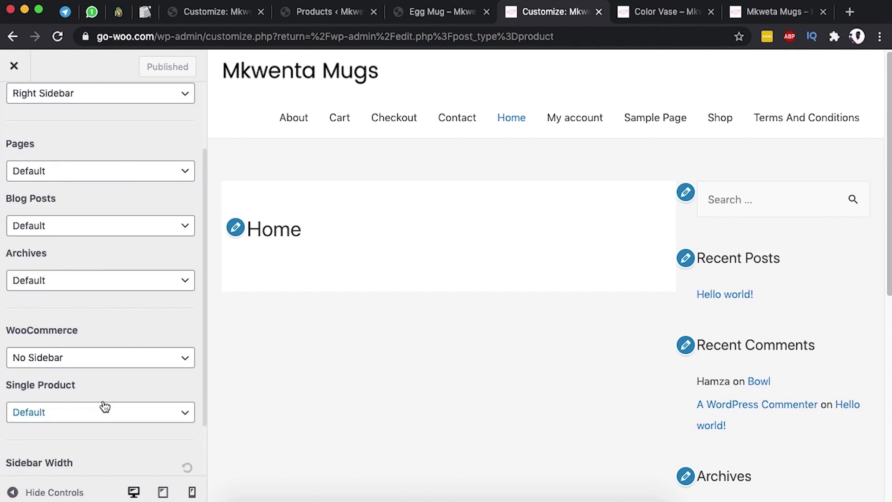
pyautogui.scroll(-2, 103, 406)
pyautogui.scroll(-1, 104, 406)
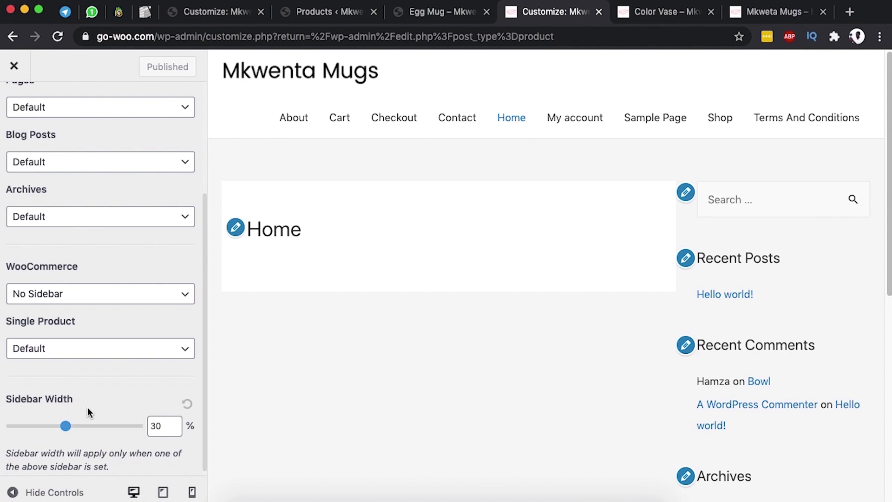
pyautogui.doubleClick(156, 425)
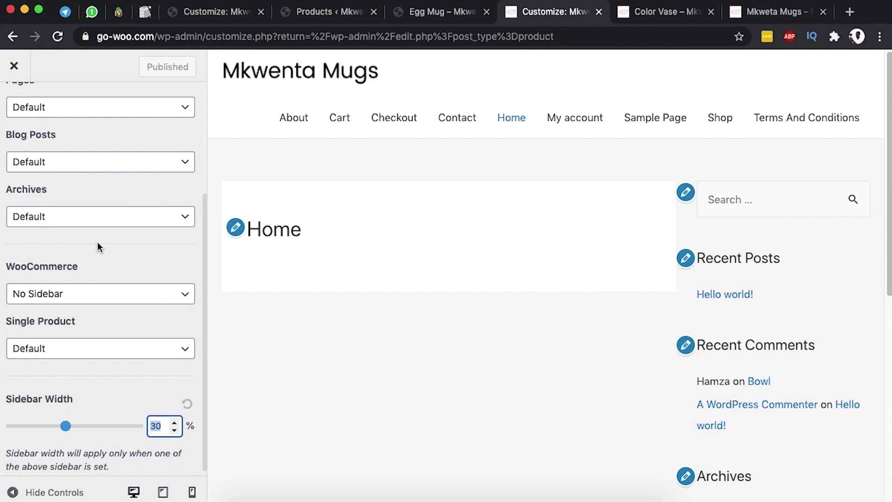
pyautogui.scroll(3, 98, 258)
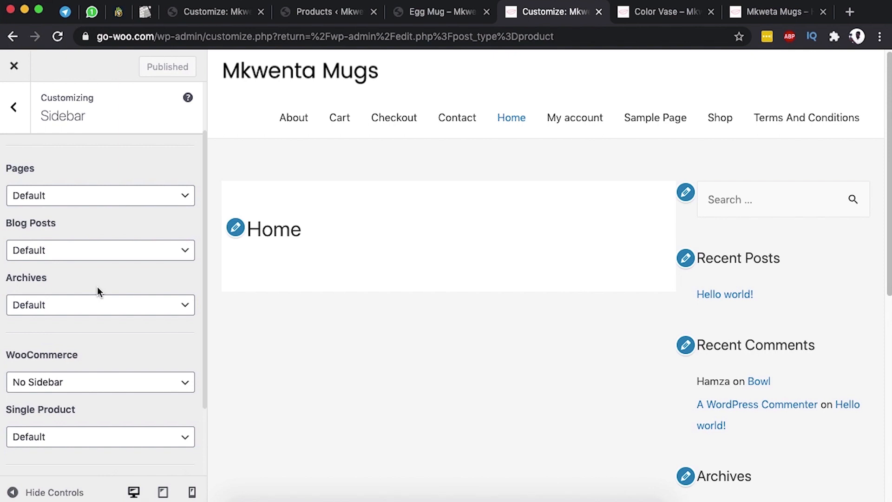
pyautogui.scroll(-1, 124, 330)
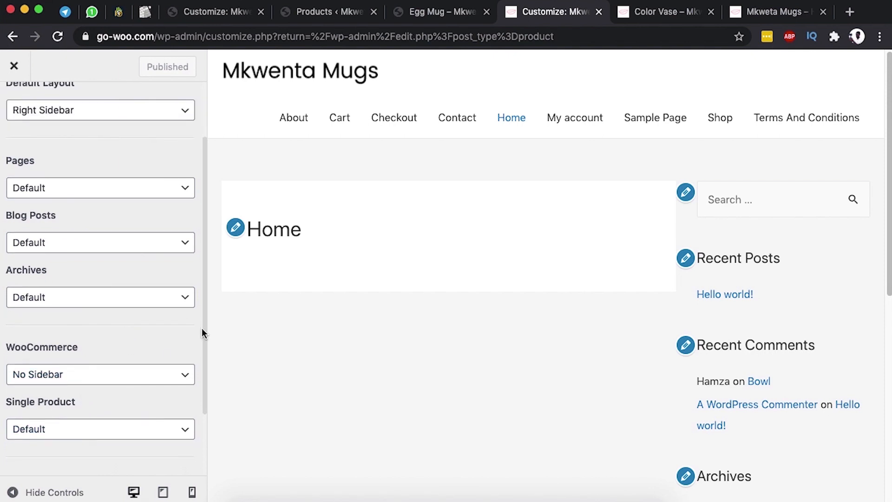
# - Compare the ceramic-mugs.local Sidebar customizer settings with those of go-woo.com
pyautogui.click(310, 14)
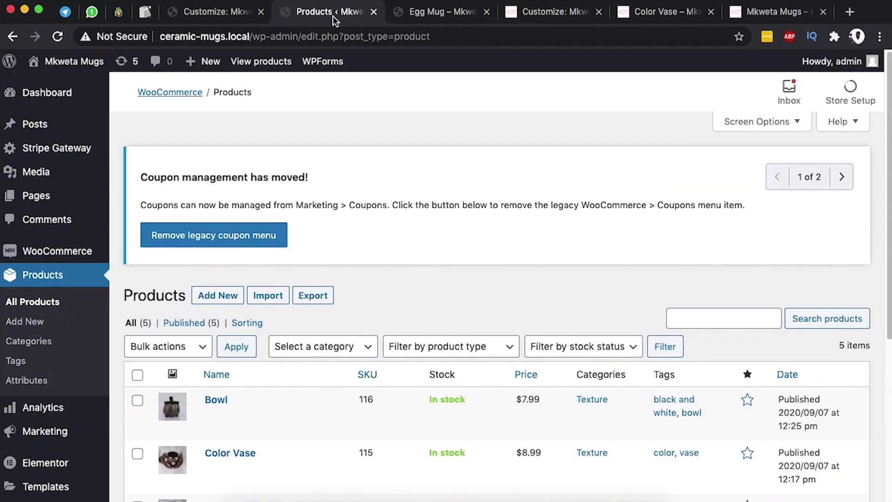
pyautogui.click(412, 13)
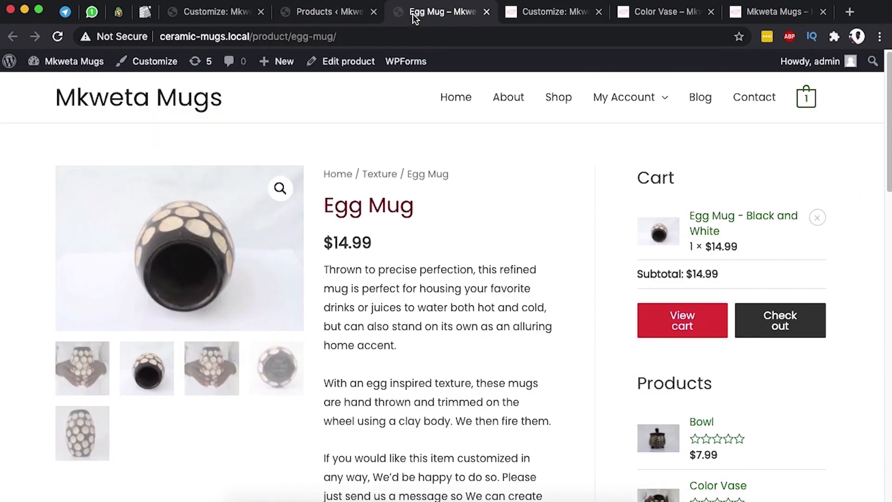
pyautogui.click(215, 13)
pyautogui.scroll(3, 37, 165)
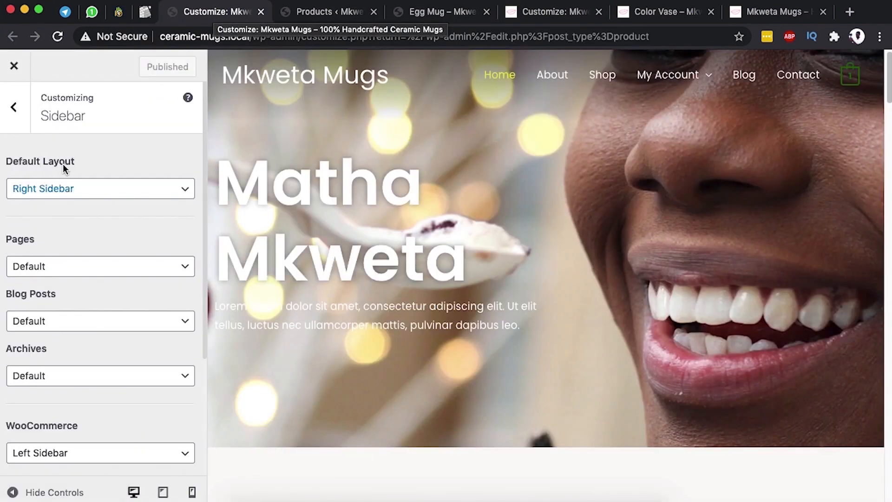
pyautogui.click(530, 12)
pyautogui.scroll(2, 103, 159)
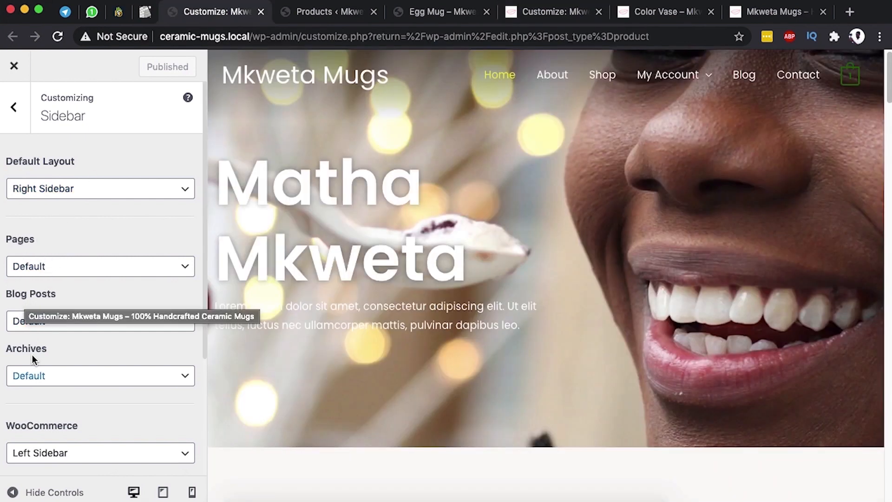
# - Review the ceramic-mugs.local sidebar settings and set the WooCommerce sidebar layout on go-woo.com to Left Sidebar
pyautogui.scroll(-3, 132, 219)
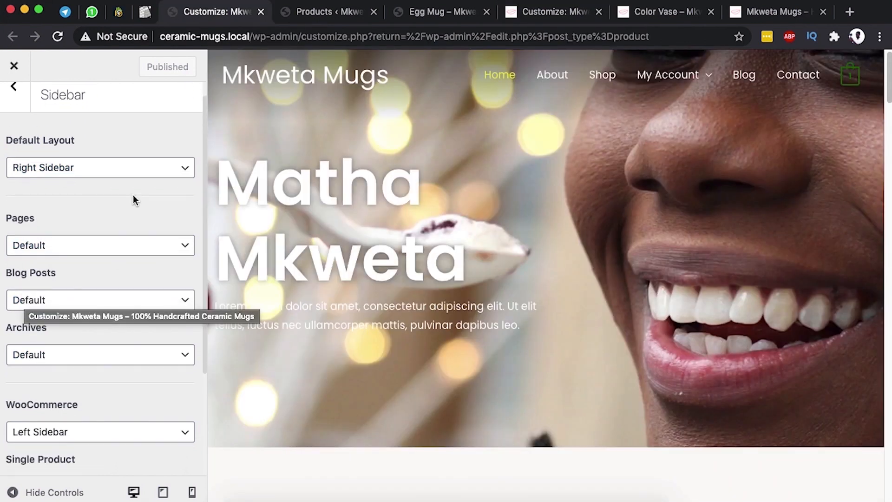
pyautogui.scroll(-2, 134, 187)
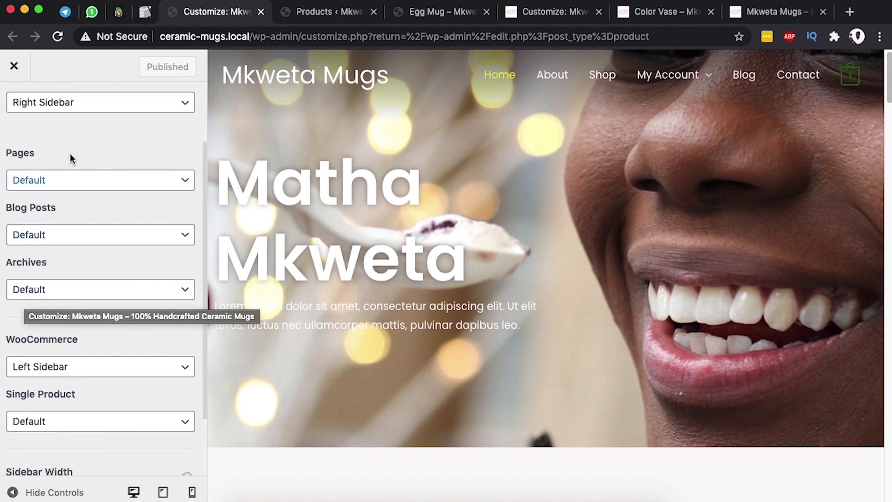
pyautogui.scroll(-2, 72, 152)
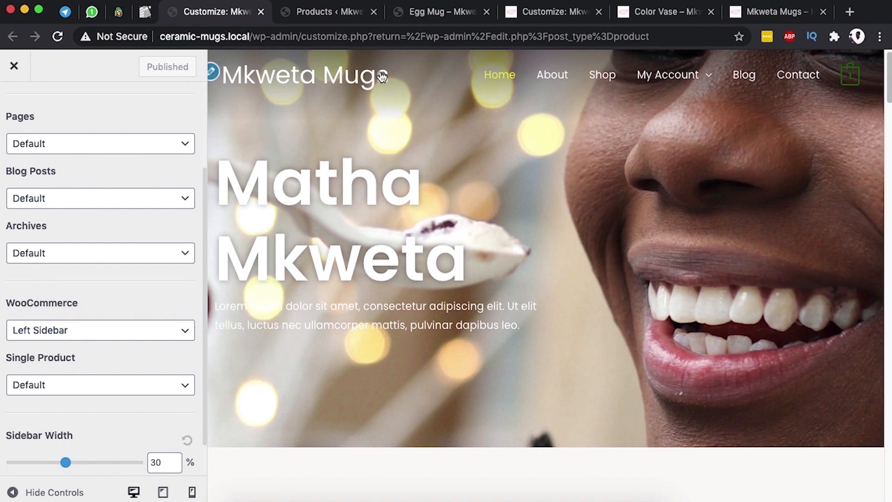
pyautogui.click(642, 12)
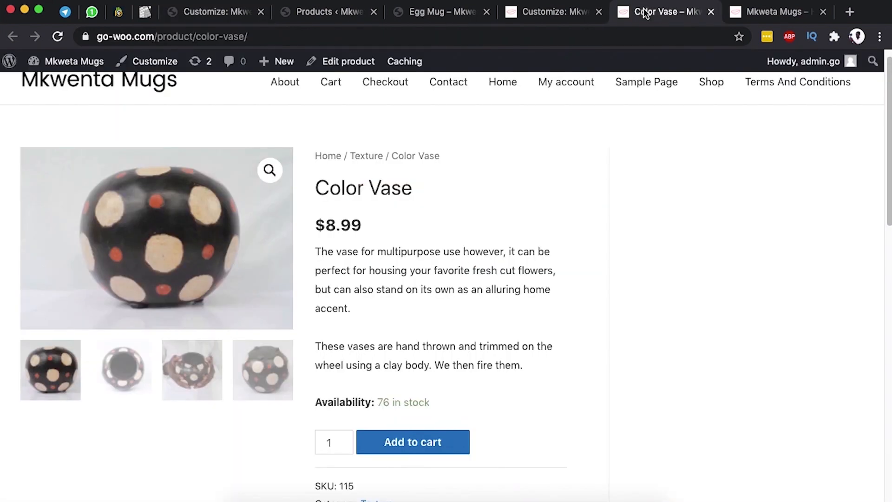
pyautogui.click(550, 12)
pyautogui.scroll(-5, 84, 335)
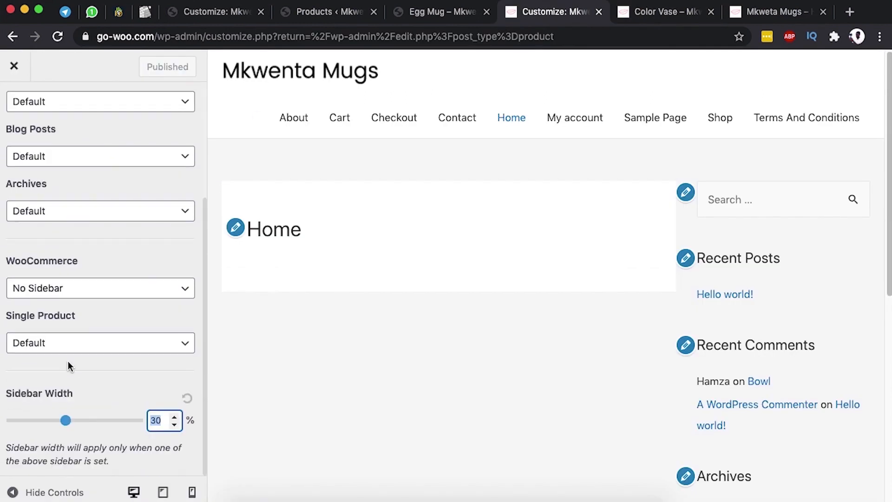
pyautogui.click(50, 287)
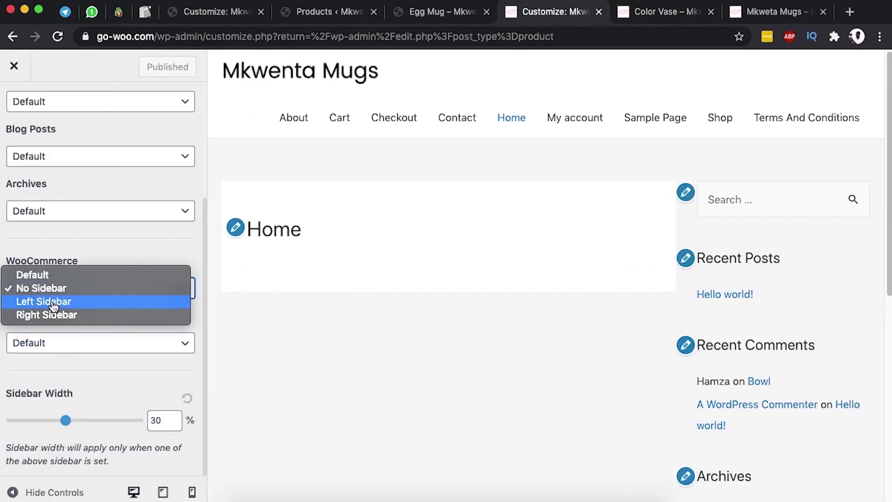
pyautogui.click(55, 300)
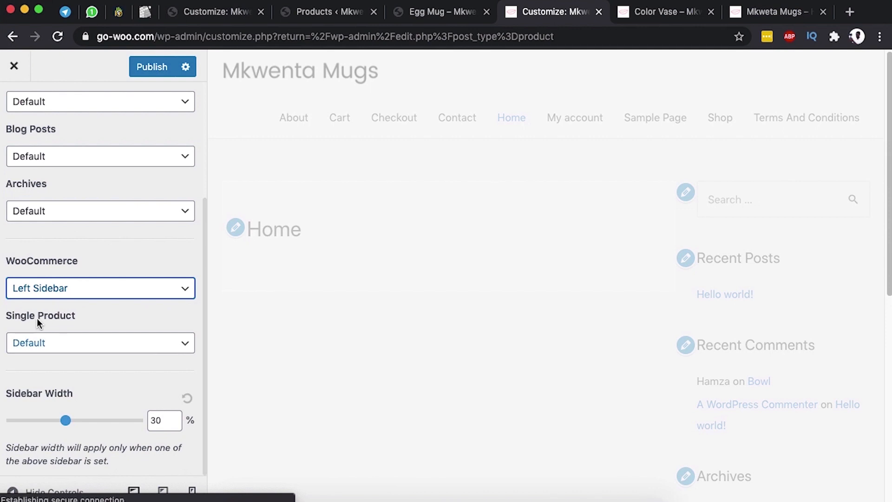
# - Check the Single Product sidebar setting on ceramic-mugs.local and publish the go-woo.com customizer changes
pyautogui.click(308, 14)
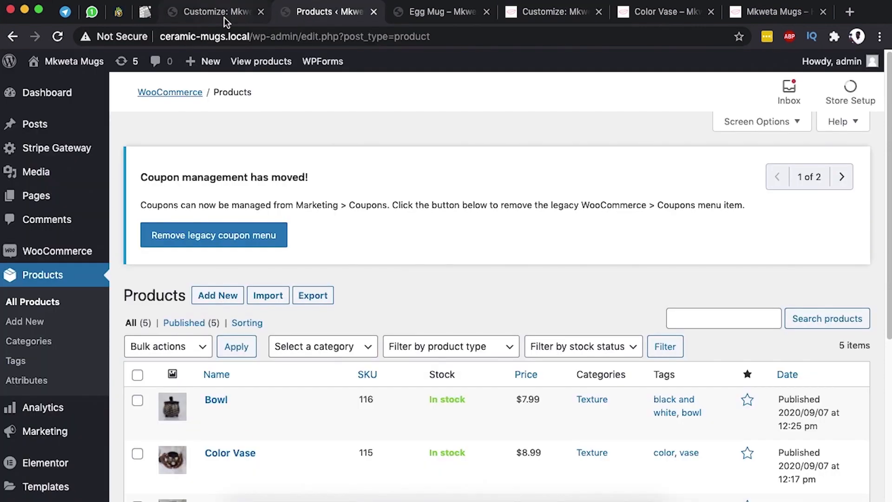
pyautogui.click(219, 14)
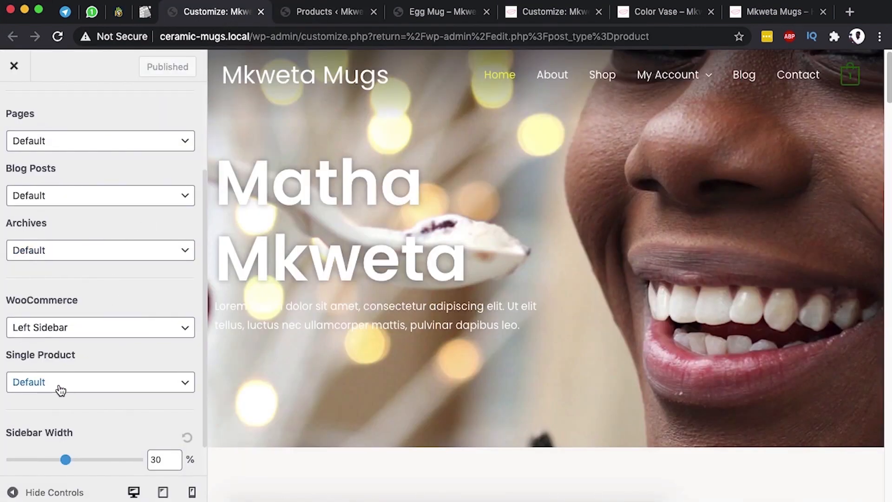
pyautogui.scroll(-1, 80, 344)
pyautogui.click(668, 14)
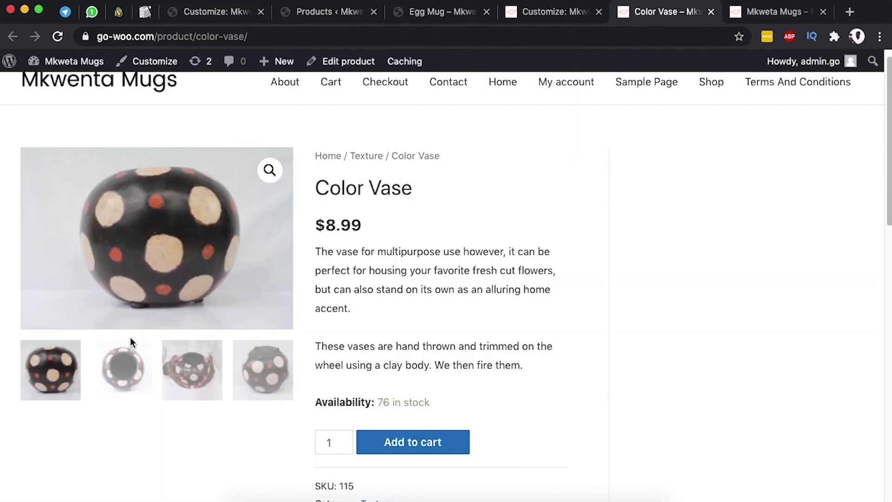
pyautogui.click(550, 14)
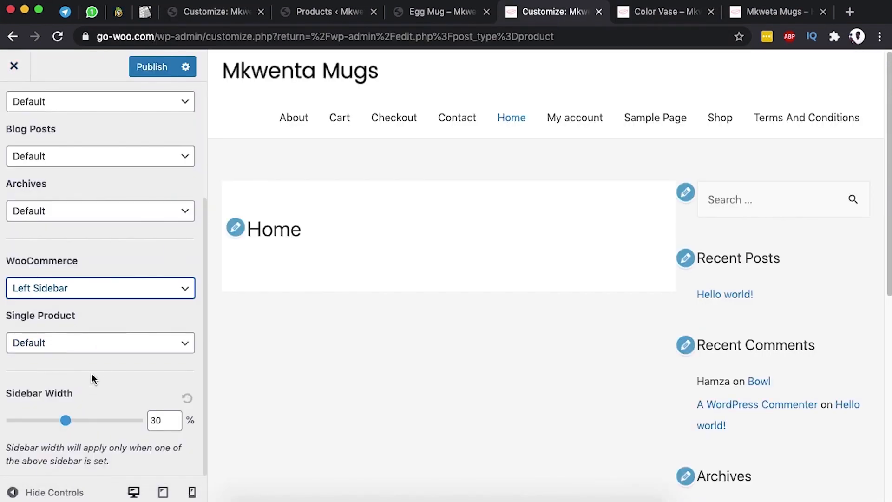
pyautogui.click(153, 66)
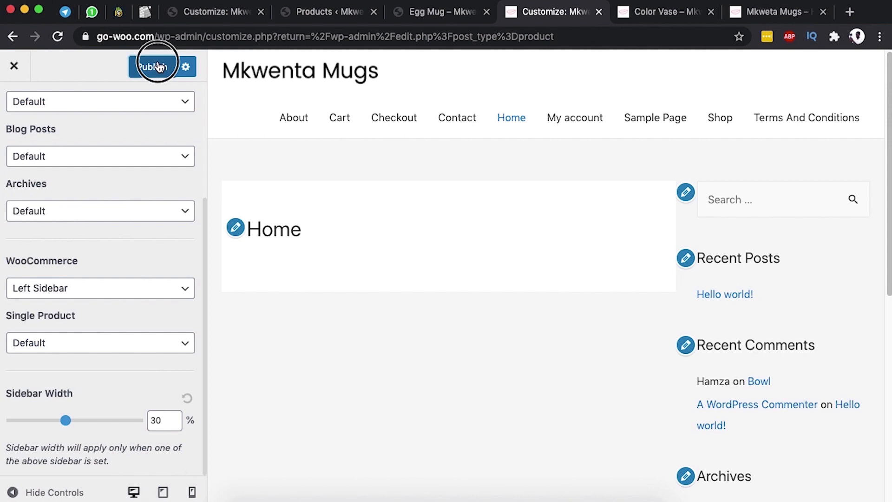
# - Leave the Sidebar settings and view the Main Sidebar widgets in the go-woo.com customizer
pyautogui.scroll(4, 69, 218)
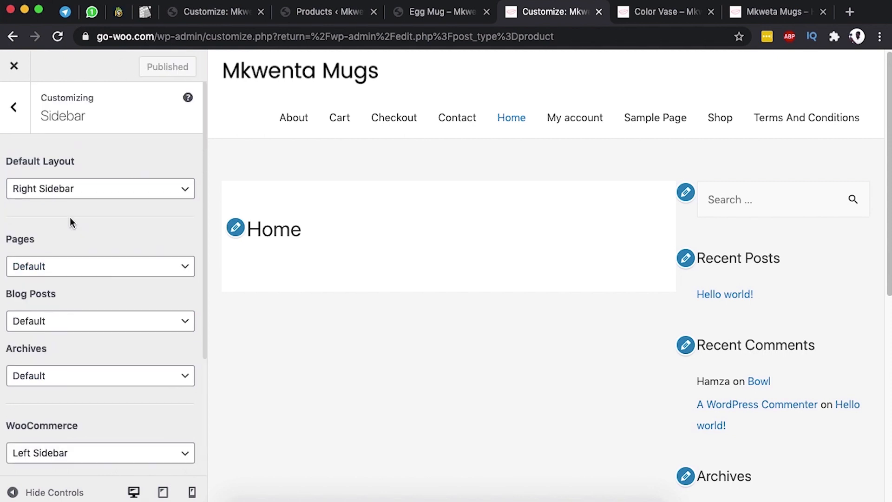
pyautogui.click(14, 112)
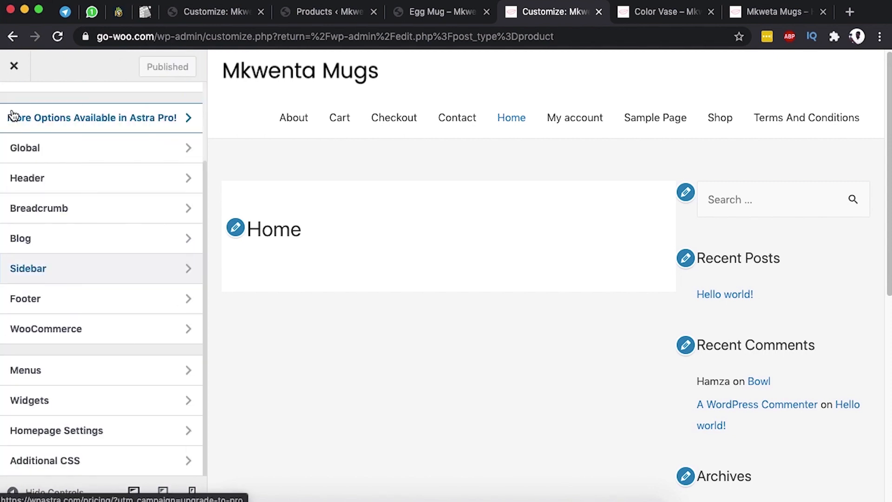
pyautogui.click(60, 406)
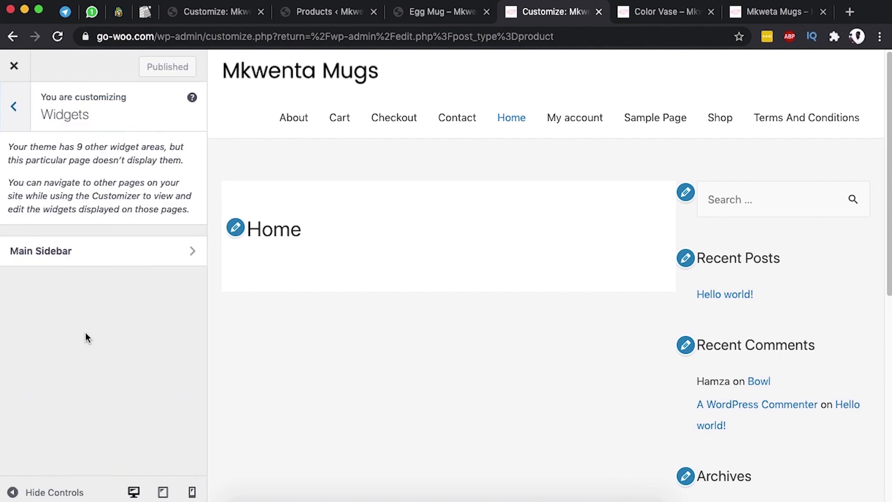
pyautogui.click(95, 251)
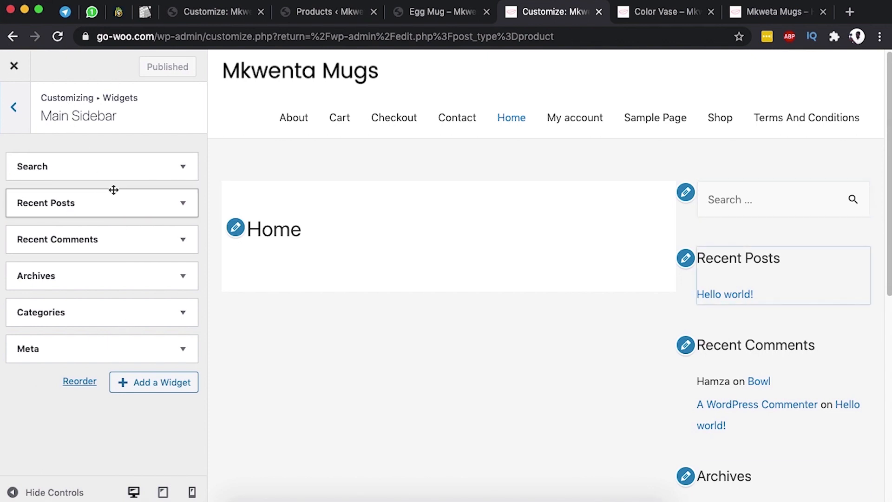
# - Close the go-woo.com customizer and open the site's Widgets management page from the admin area
pyautogui.click(14, 68)
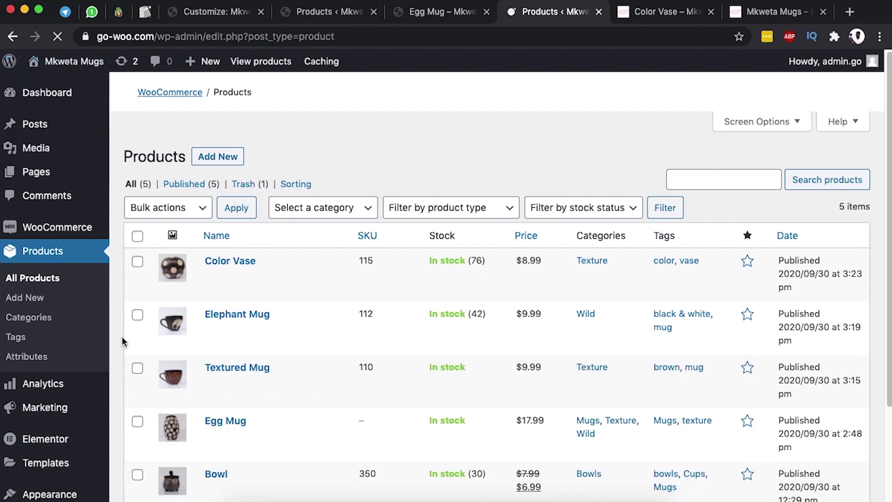
pyautogui.scroll(-5, 93, 334)
pyautogui.moveTo(112, 377)
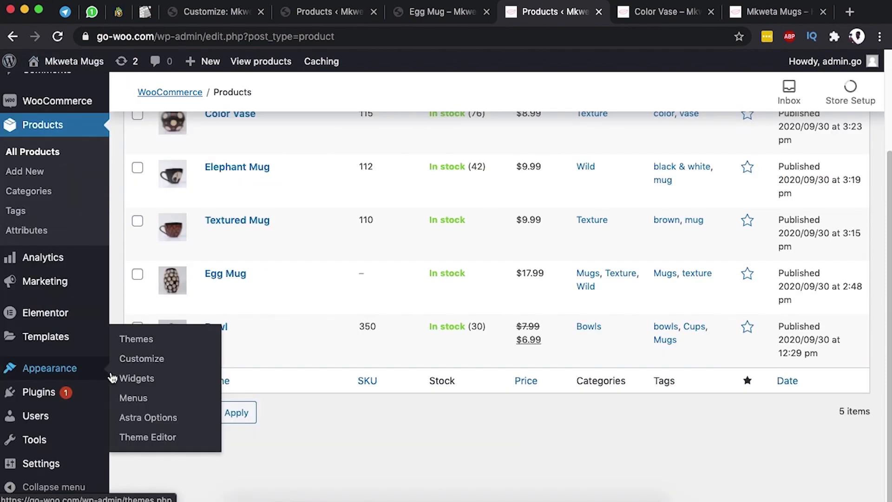
pyautogui.click(137, 382)
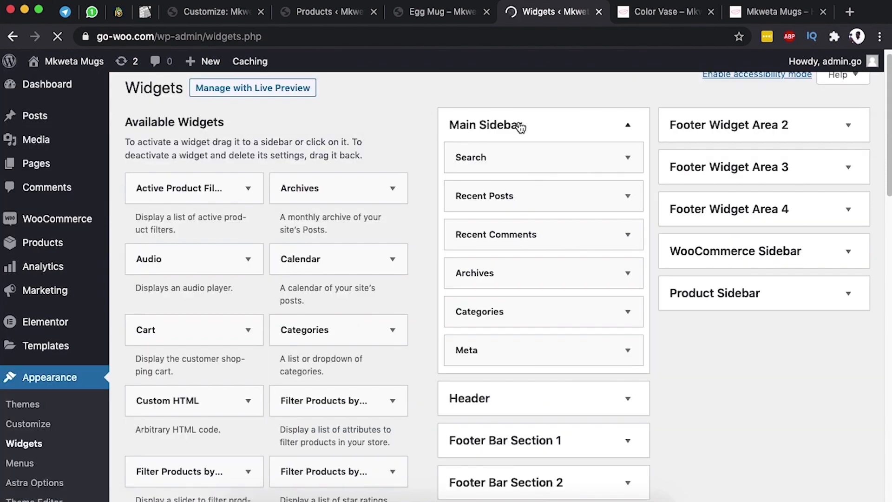
# - Examine the go-woo.com widget areas, including the contents of the Product Sidebar
pyautogui.scroll(-3, 645, 360)
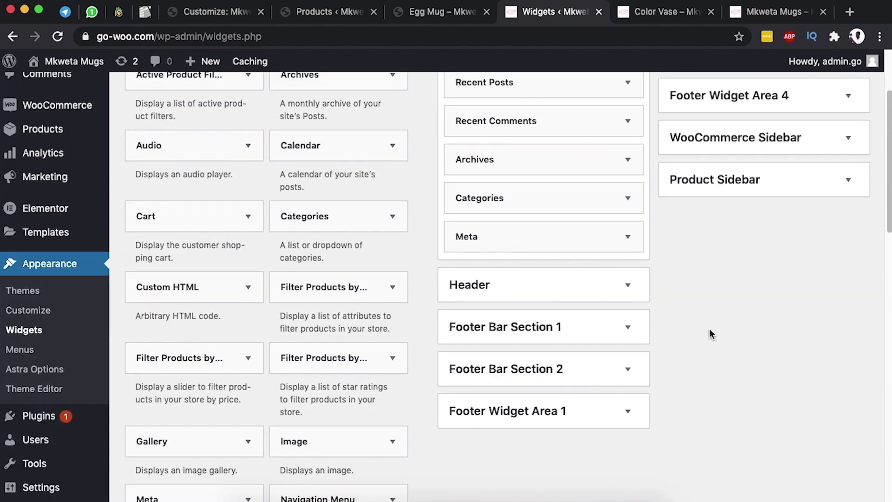
pyautogui.scroll(3, 732, 270)
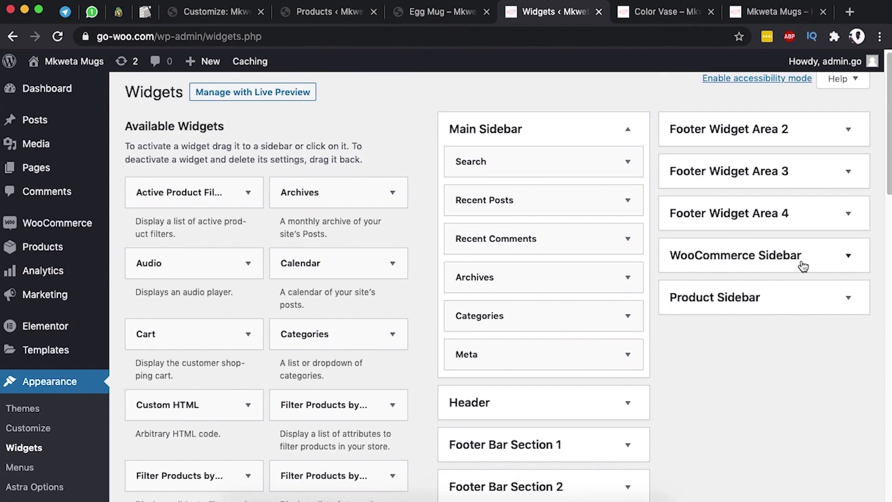
pyautogui.click(717, 299)
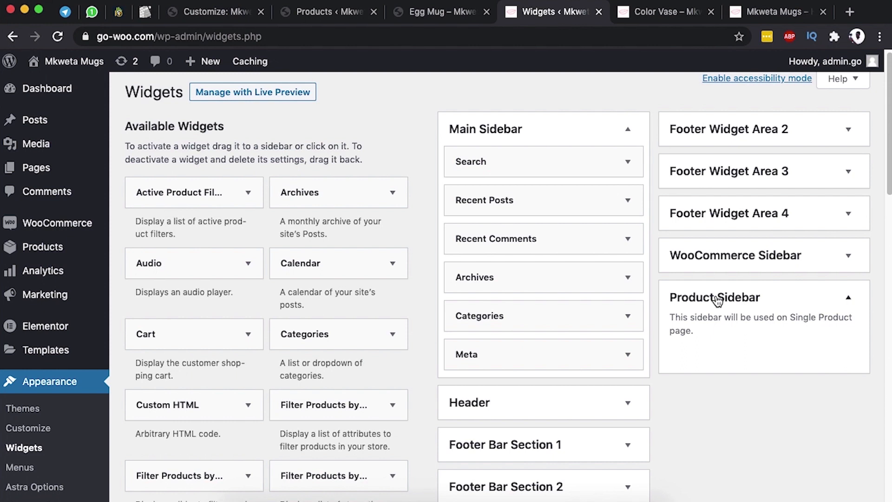
pyautogui.click(717, 299)
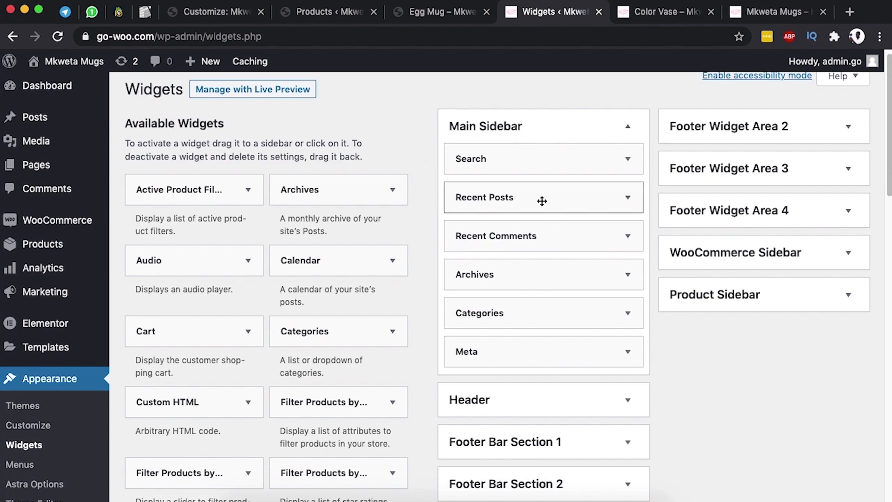
# - Close the ceramic-mugs.local customizer and open that site's Widgets management page
pyautogui.click(218, 12)
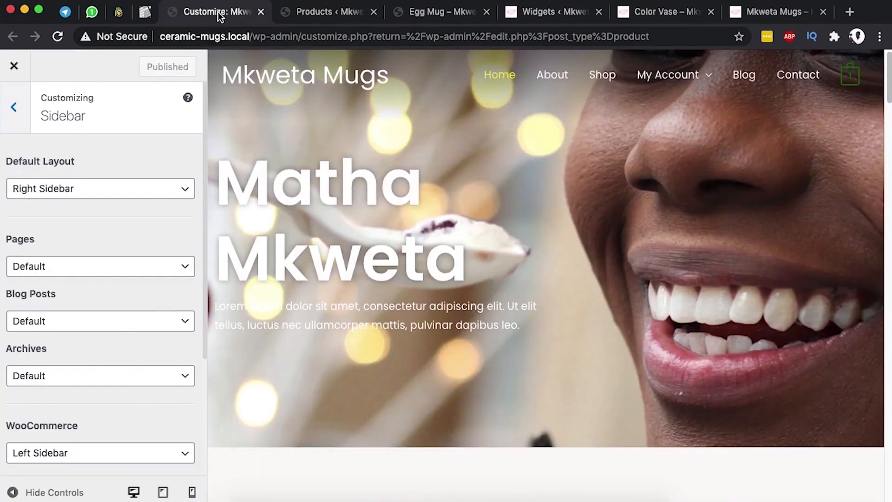
pyautogui.click(14, 109)
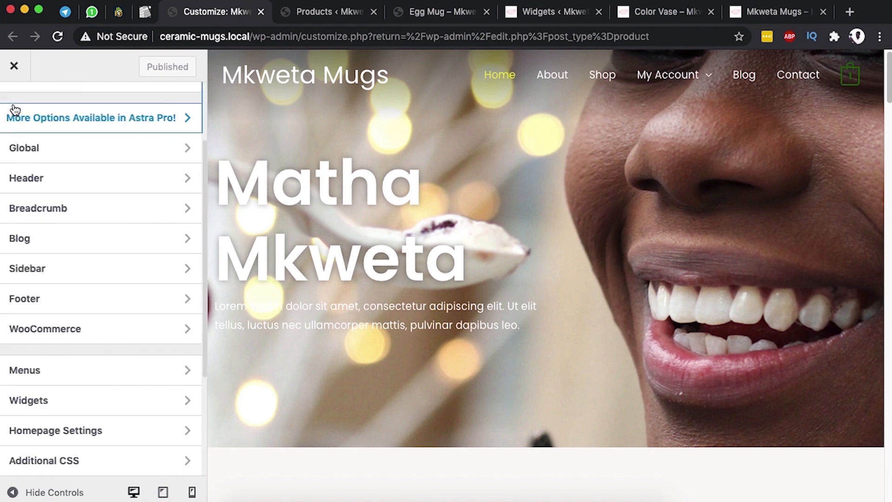
pyautogui.click(14, 68)
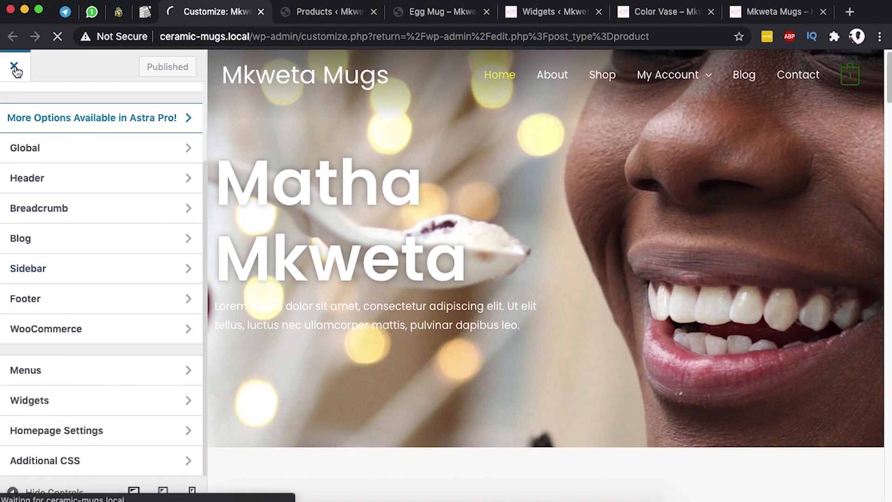
pyautogui.moveTo(8, 413)
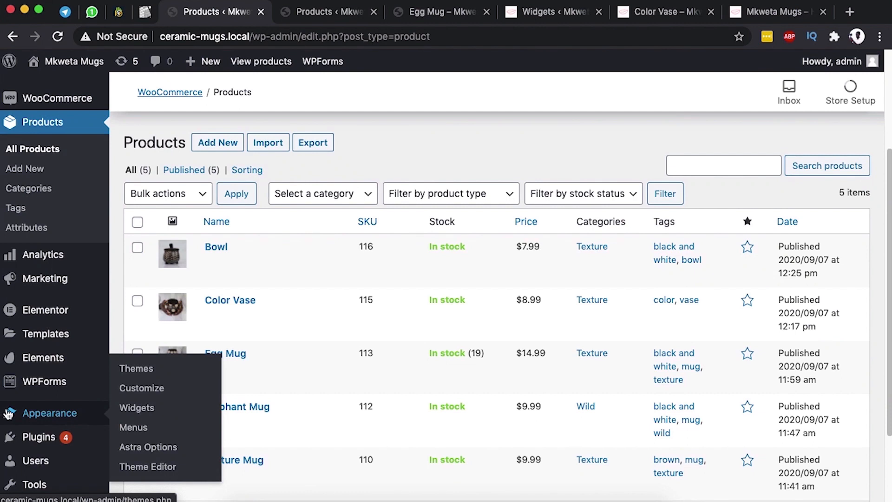
pyautogui.click(137, 407)
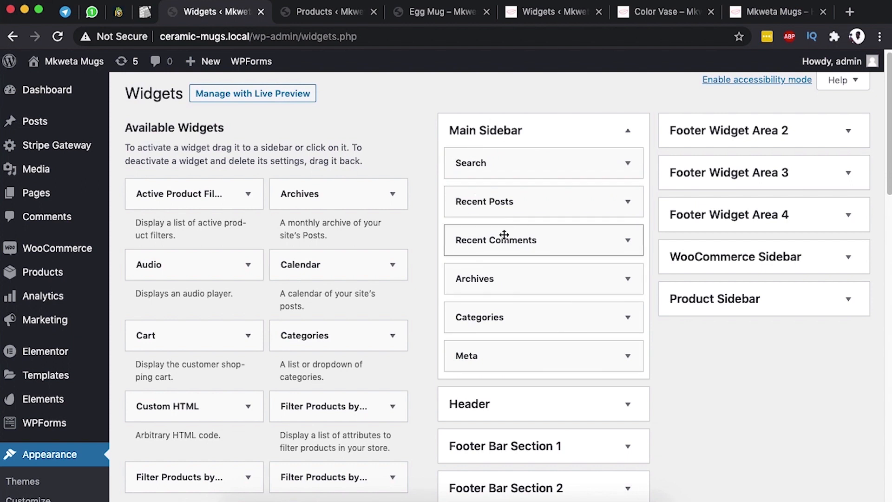
# - Compare the widget areas of the two sites and expand the WooCommerce Sidebar on ceramic-mugs.local
pyautogui.click(558, 13)
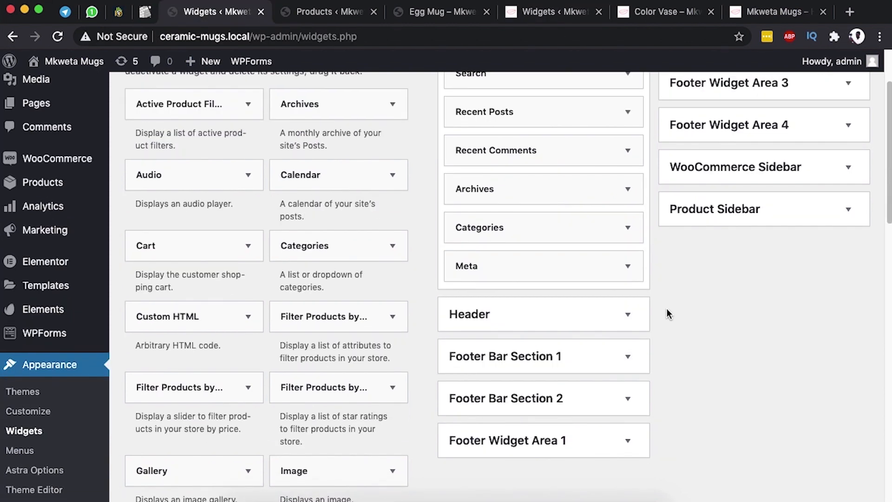
pyautogui.scroll(2, 668, 314)
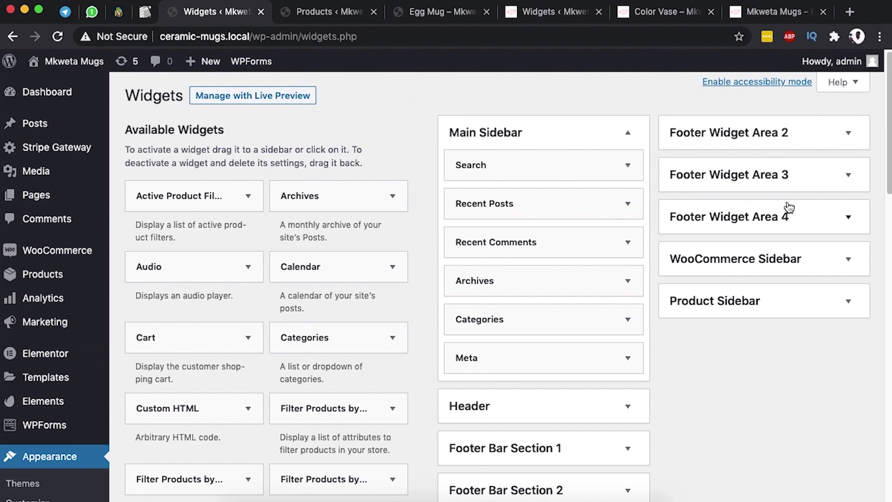
pyautogui.click(847, 257)
pyautogui.scroll(-5, 883, 305)
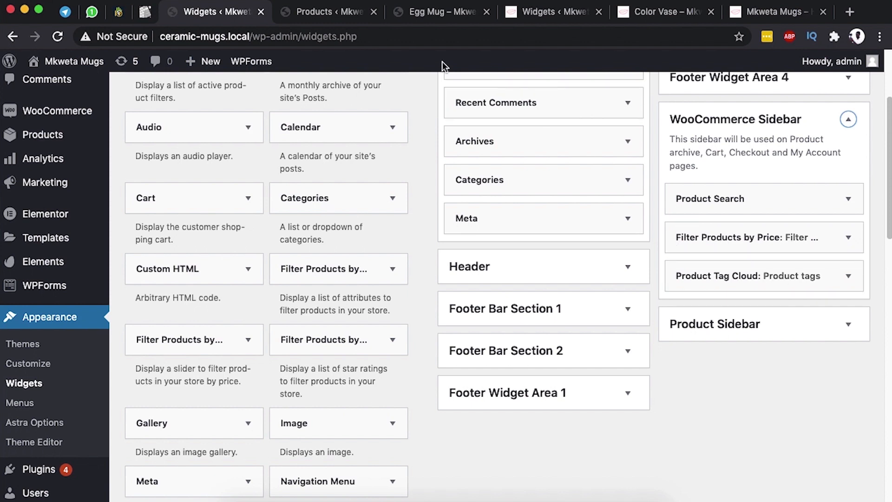
# - Compare the ceramic-mugs.local WooCommerce Sidebar widgets with the sidebars on its Egg Mug page and the go-woo.com Color Vase page
pyautogui.click(333, 13)
pyautogui.click(409, 15)
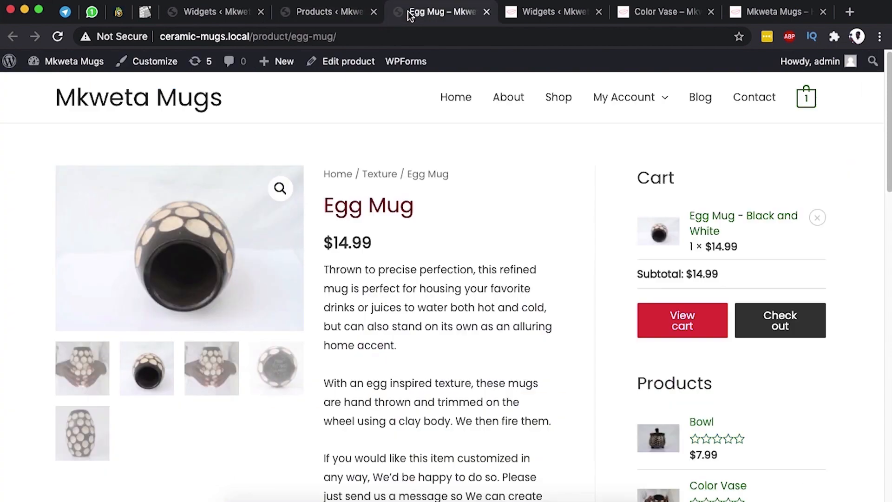
pyautogui.click(664, 12)
pyautogui.click(208, 13)
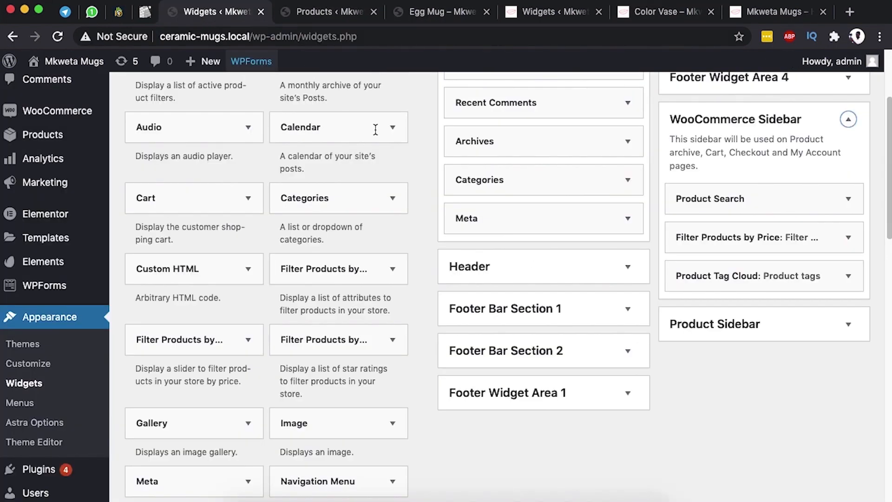
pyautogui.scroll(1, 696, 232)
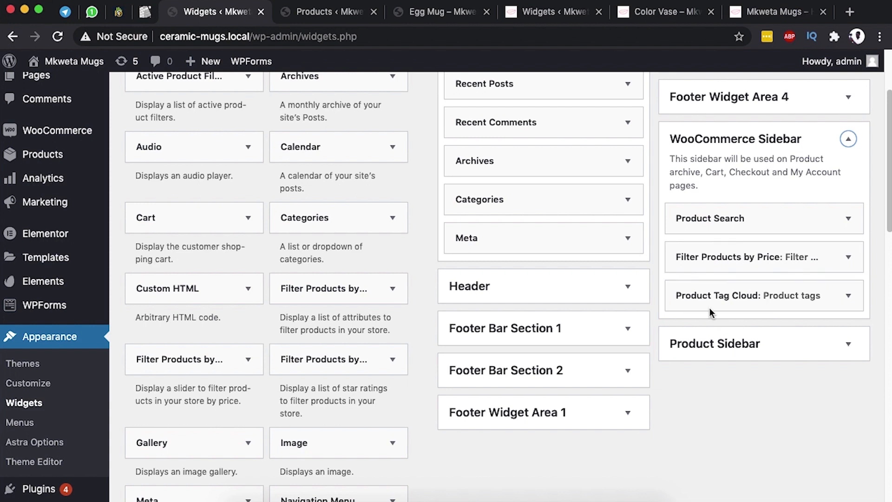
pyautogui.click(436, 17)
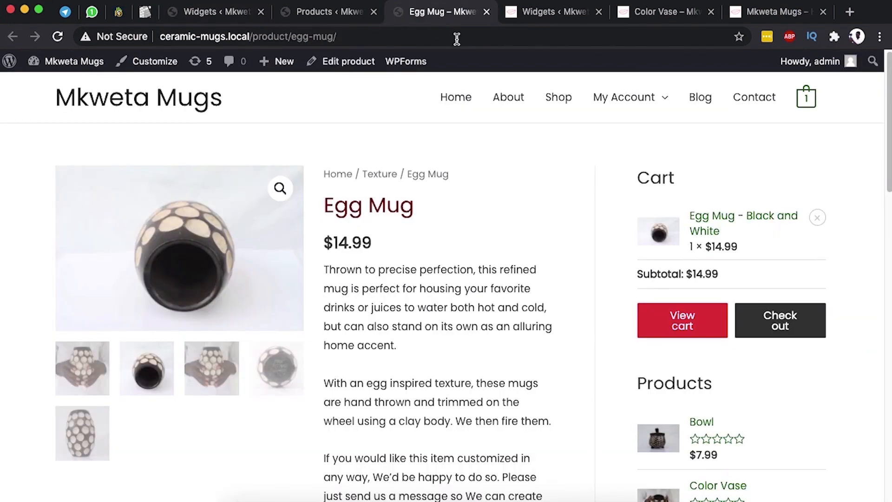
# - Open the Shop page on ceramic-mugs.local and examine which widgets its sidebar contains
pyautogui.click(559, 99)
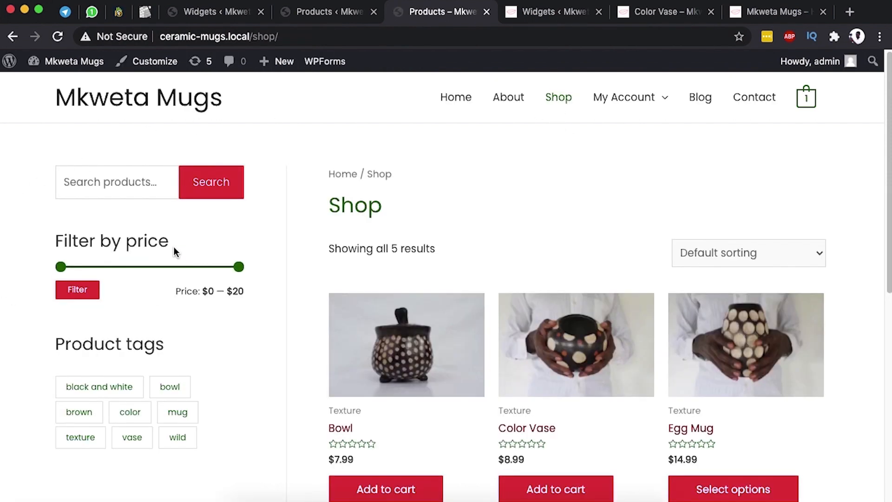
pyautogui.scroll(-1, 171, 237)
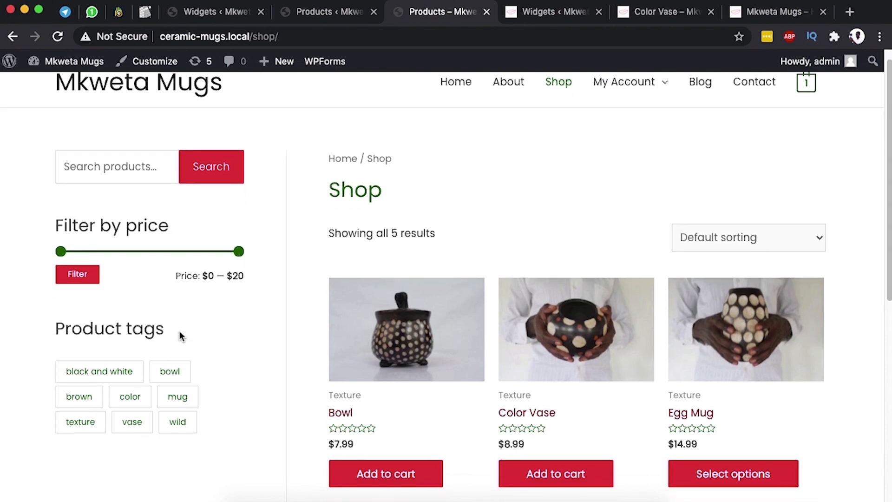
pyautogui.scroll(-5, 182, 320)
pyautogui.scroll(3, 183, 307)
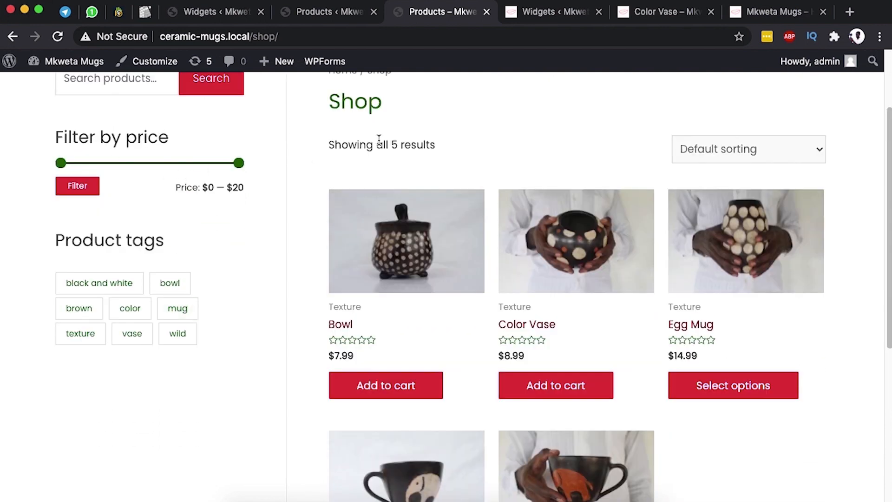
# - Expand the WooCommerce Sidebar on the go-woo.com Widgets page and add the price-slider product filter widget to it
pyautogui.click(546, 11)
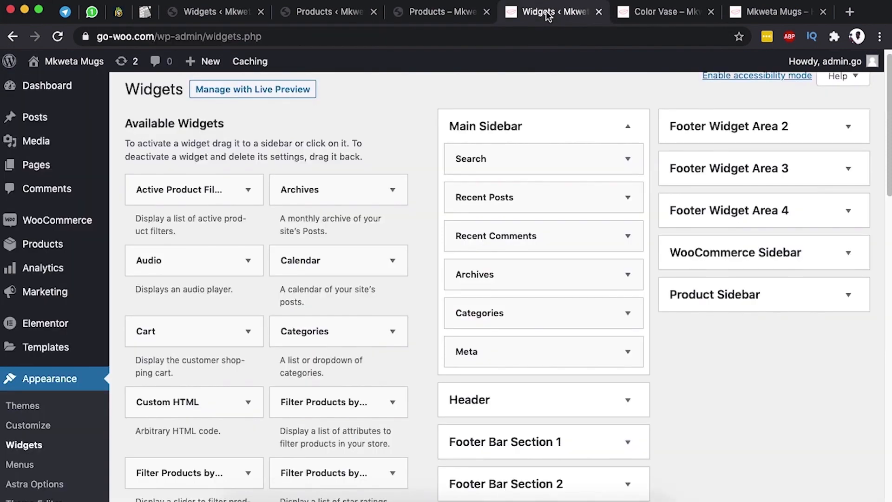
pyautogui.click(156, 35)
pyautogui.click(156, 36)
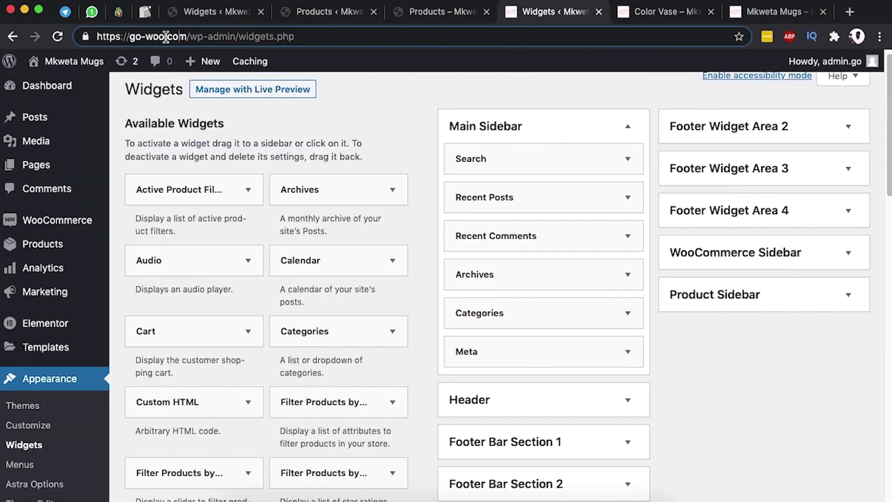
pyautogui.click(743, 262)
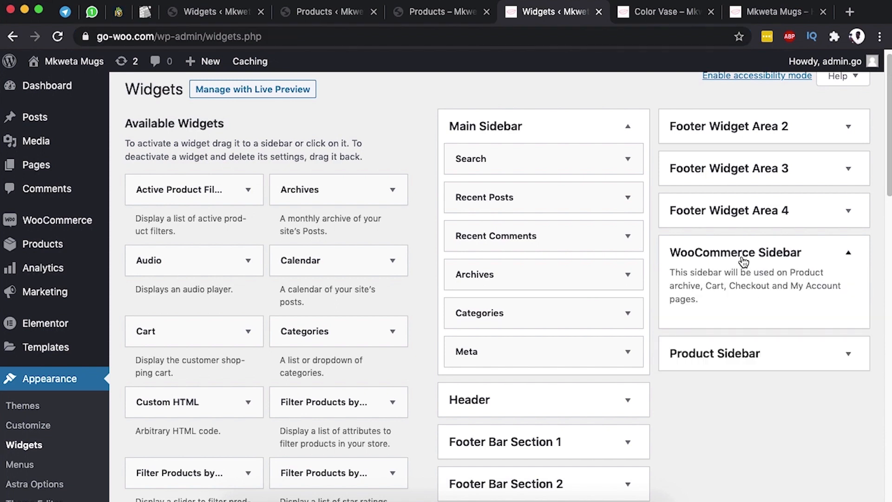
pyautogui.scroll(-2, 321, 339)
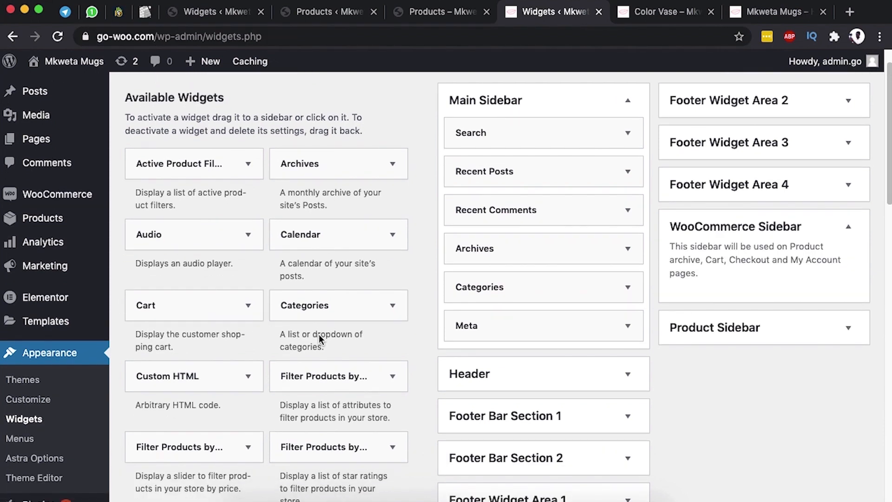
pyautogui.scroll(-3, 387, 378)
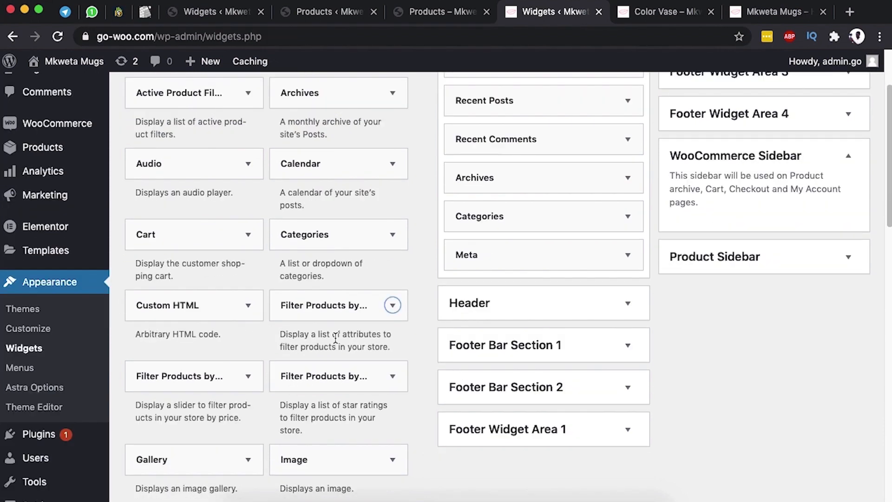
pyautogui.moveTo(202, 380); pyautogui.dragTo(739, 201)
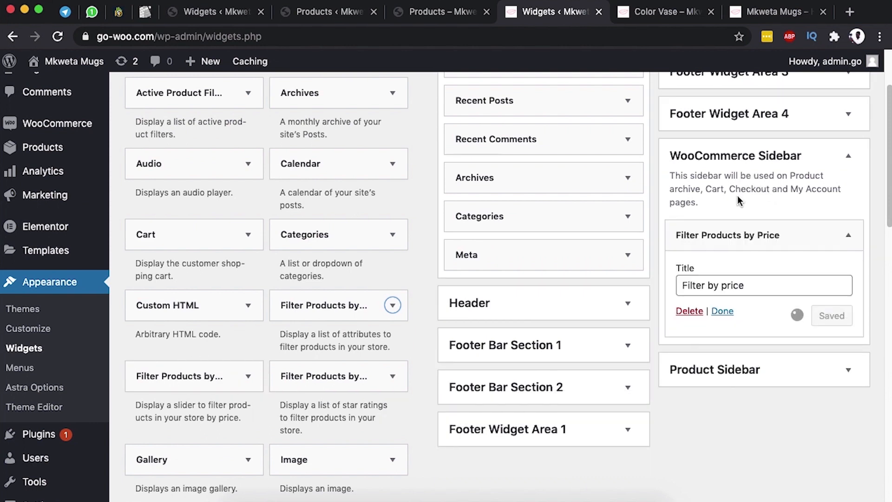
# - Add the Product Search widget to the WooCommerce Sidebar on go-woo.com
pyautogui.scroll(3, 345, 264)
pyautogui.scroll(-5, 347, 266)
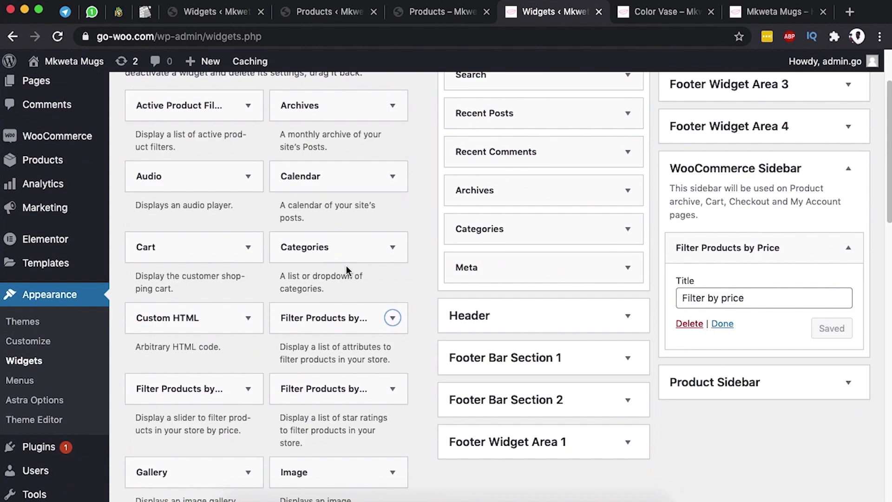
pyautogui.scroll(-10, 347, 265)
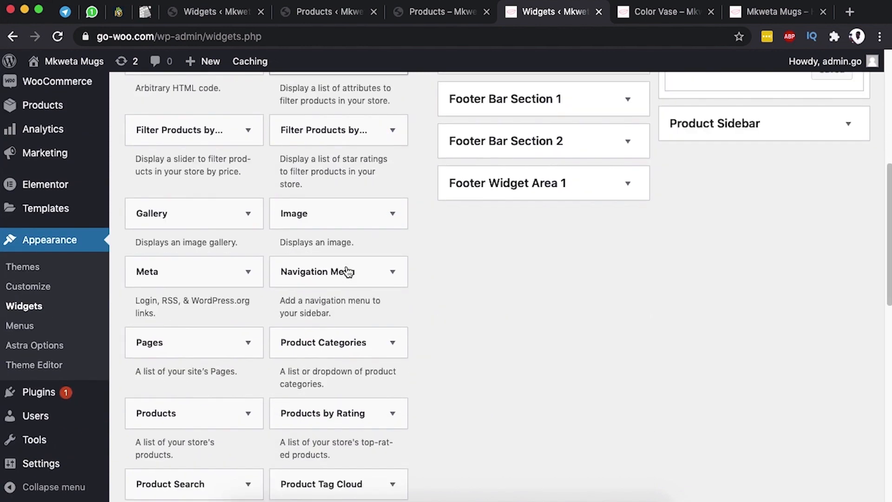
pyautogui.scroll(2, 346, 271)
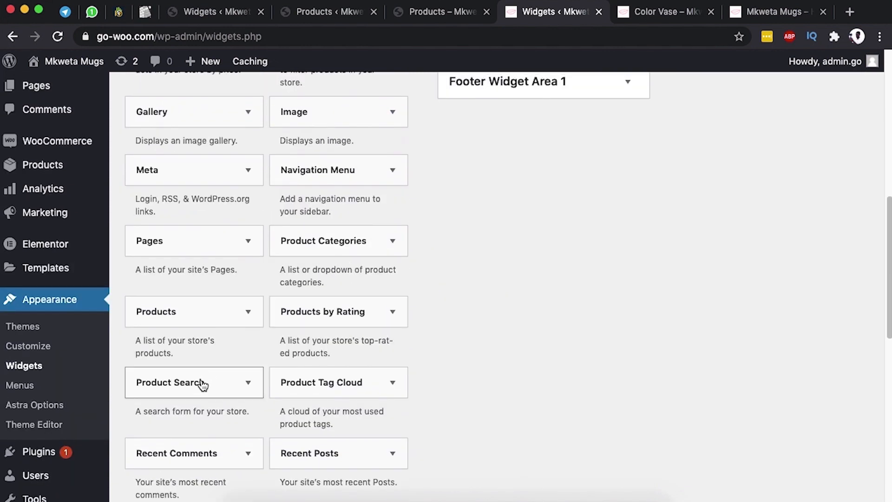
pyautogui.click(200, 381)
pyautogui.scroll(-2, 344, 322)
pyautogui.scroll(-2, 190, 400)
pyautogui.scroll(-2, 325, 385)
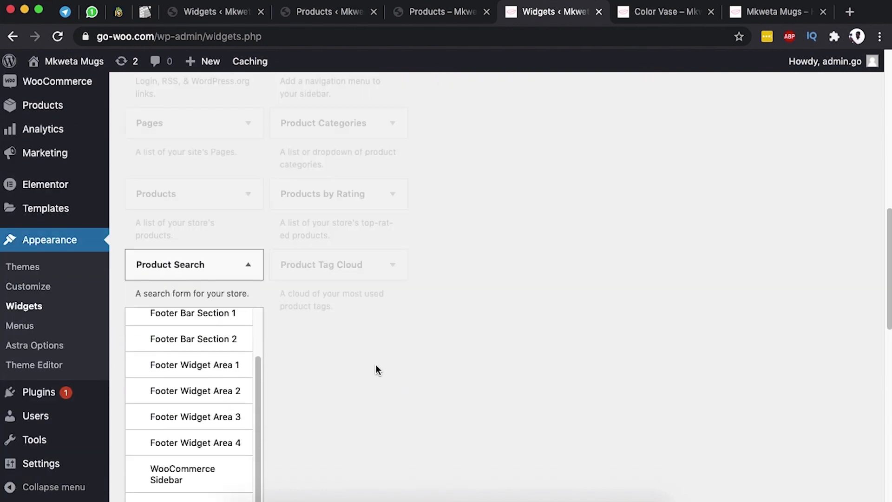
pyautogui.click(190, 474)
pyautogui.scroll(-3, 383, 379)
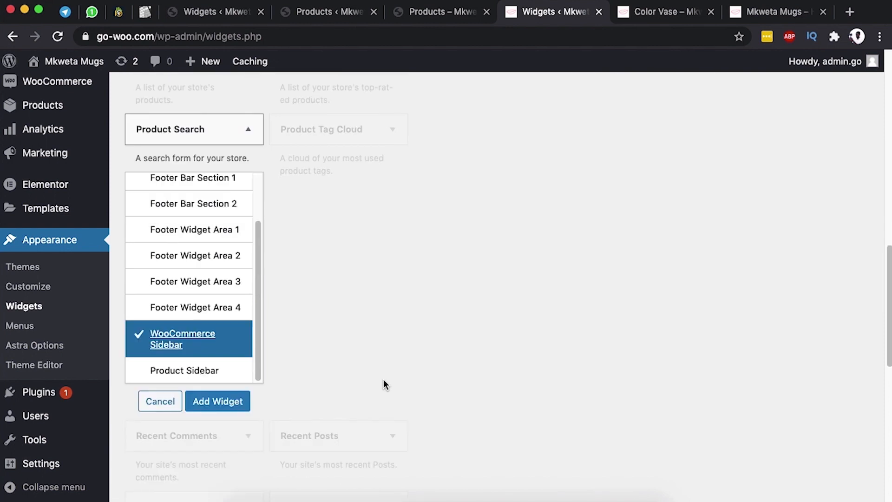
pyautogui.click(225, 400)
# - Add the Product Tag Cloud widget to the WooCommerce Sidebar
pyautogui.scroll(-5, 604, 371)
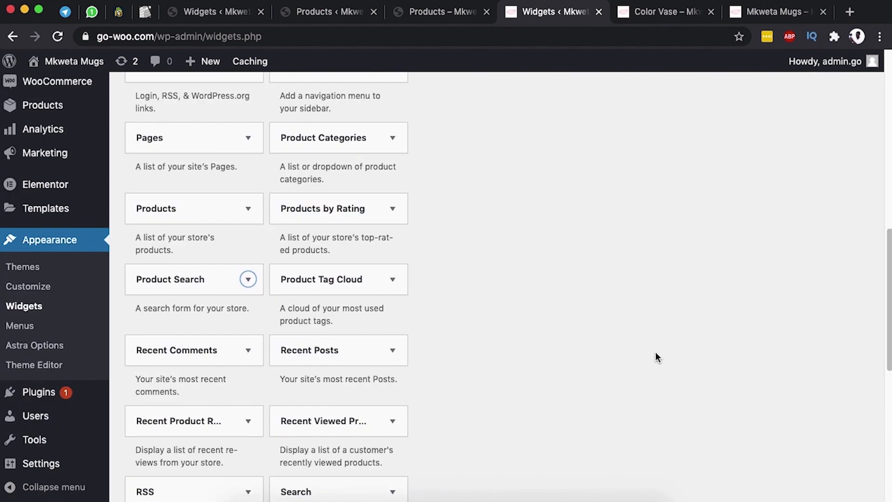
pyautogui.click(383, 283)
pyautogui.scroll(-3, 350, 371)
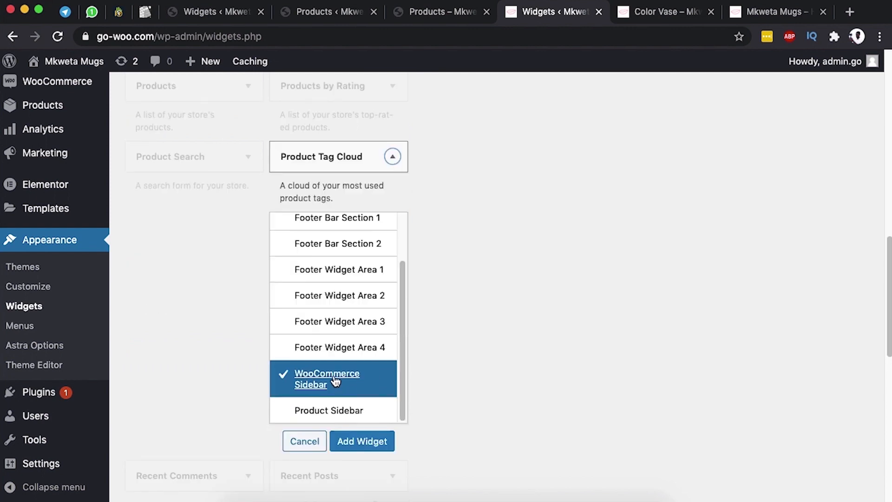
pyautogui.click(351, 442)
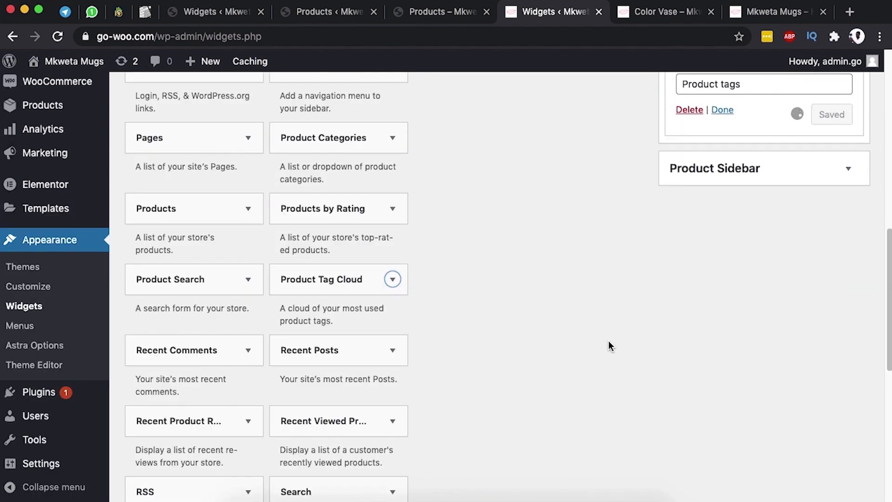
# - Move Product Search above Filter Products by Price in the WooCommerce Sidebar and collapse the settings of all three widgets
pyautogui.scroll(8, 588, 338)
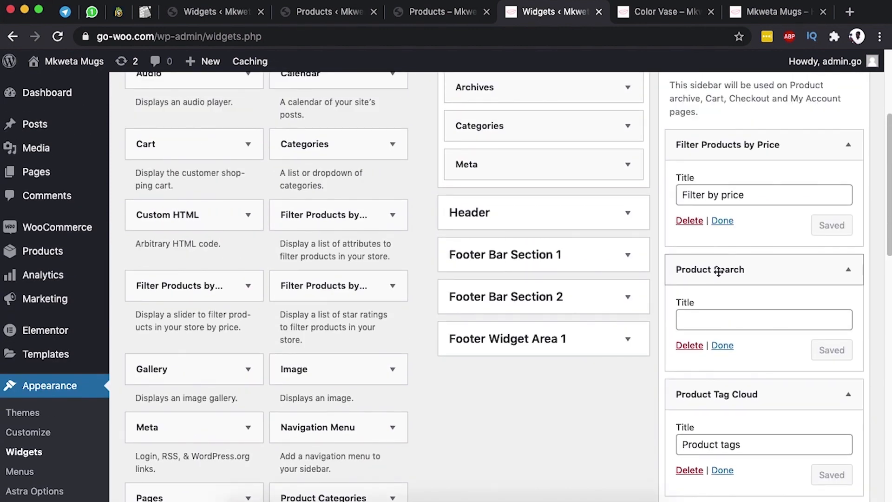
pyautogui.moveTo(718, 272); pyautogui.dragTo(679, 143)
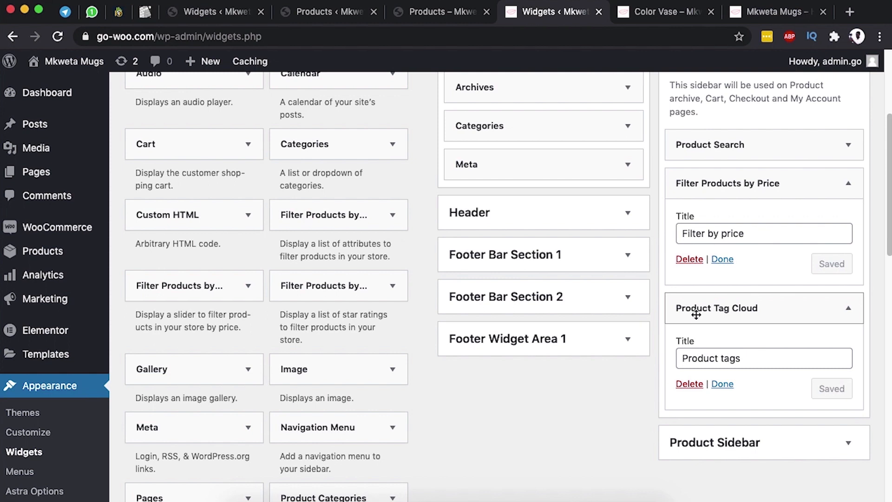
pyautogui.click(722, 384)
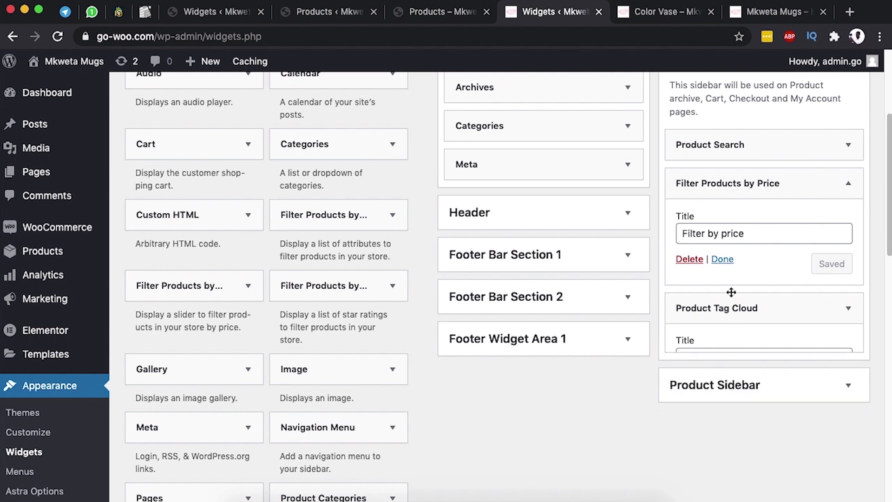
pyautogui.click(722, 259)
pyautogui.click(740, 153)
pyautogui.scroll(-3, 740, 153)
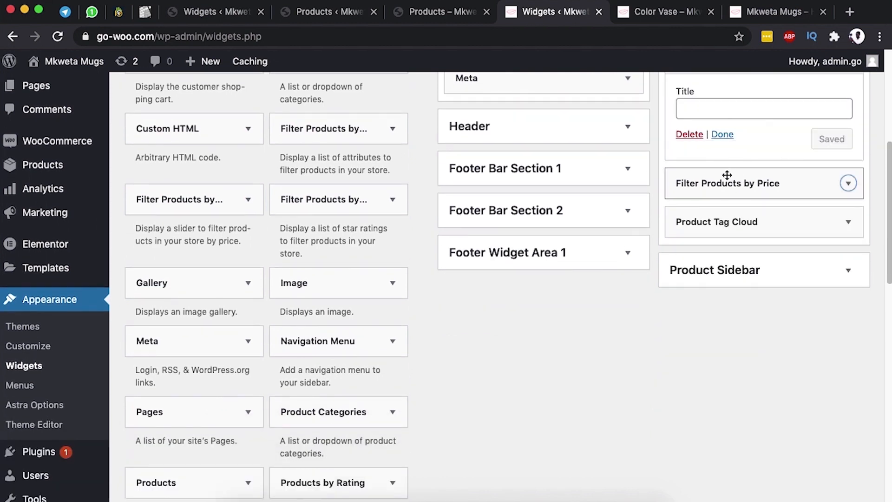
pyautogui.click(720, 135)
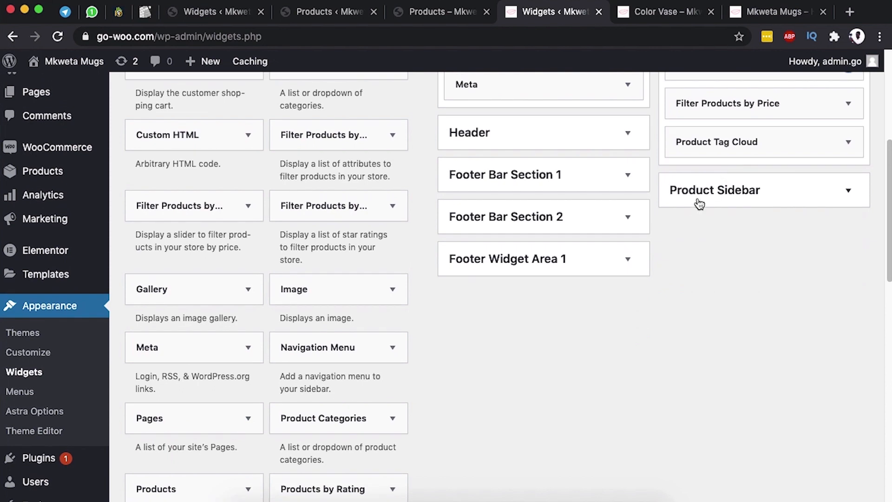
# - Open the Shop page on go-woo.com from the Color Vase page to check its sidebar widgets
pyautogui.click(656, 13)
pyautogui.scroll(1, 454, 204)
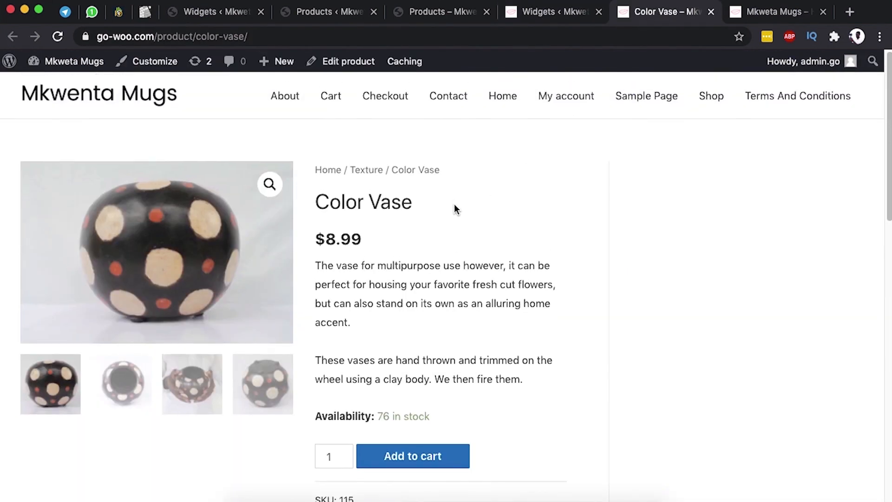
pyautogui.click(712, 97)
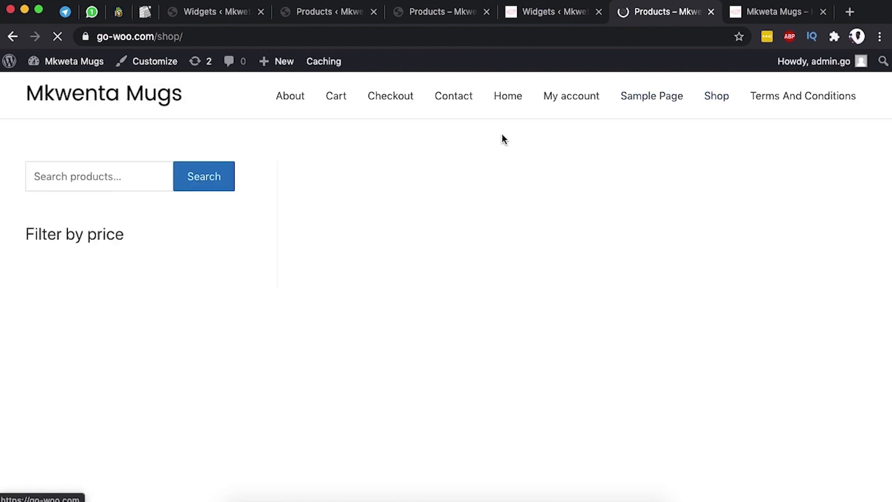
pyautogui.click(40, 175)
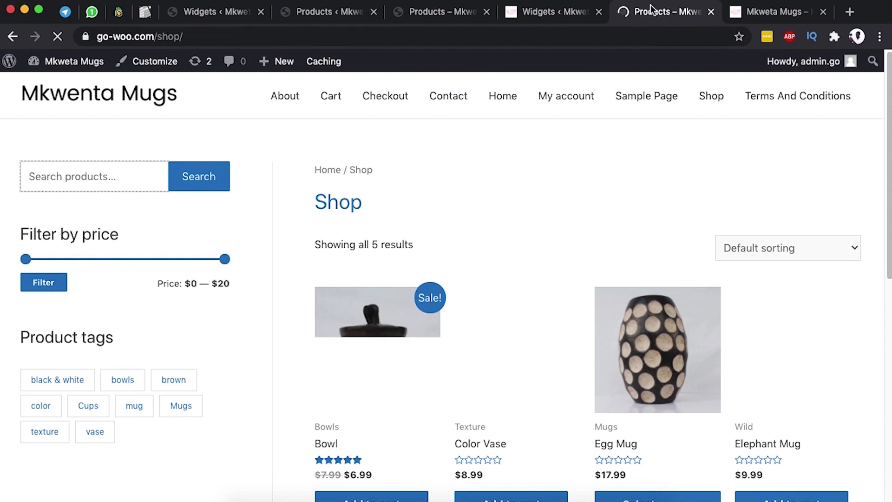
# - Compare the Shop page sidebar on ceramic-mugs.local with the one on go-woo.com
pyautogui.click(405, 17)
pyautogui.scroll(2, 116, 247)
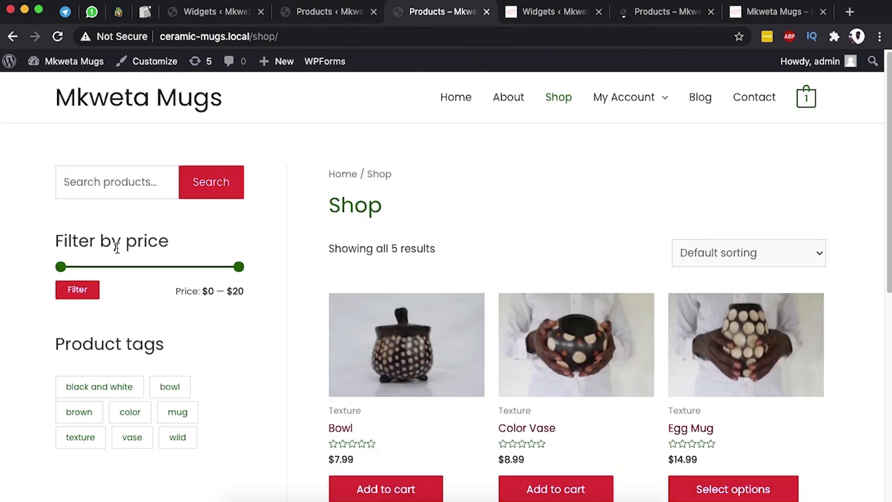
pyautogui.scroll(-3, 174, 302)
pyautogui.scroll(3, 168, 293)
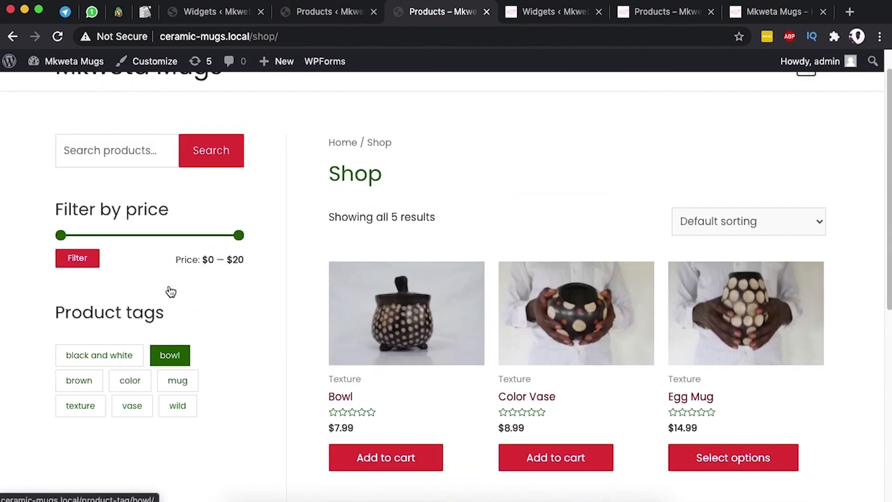
pyautogui.click(666, 13)
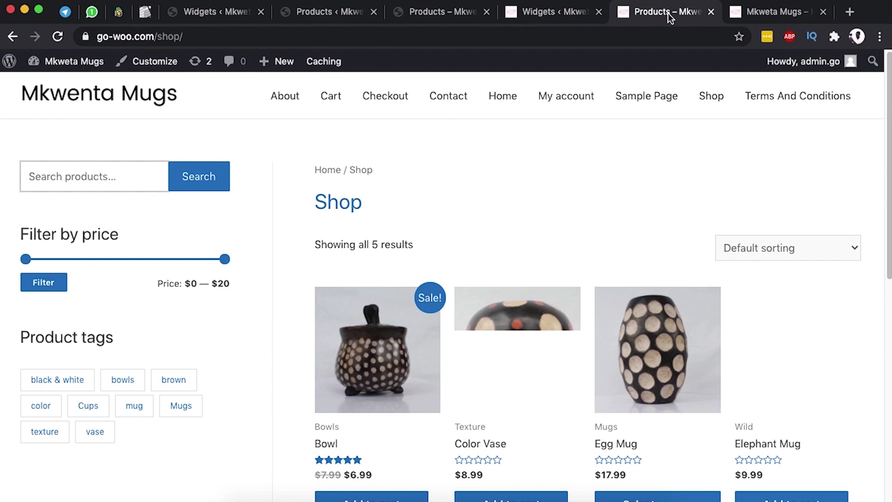
pyautogui.scroll(-3, 532, 163)
pyautogui.scroll(3, 534, 147)
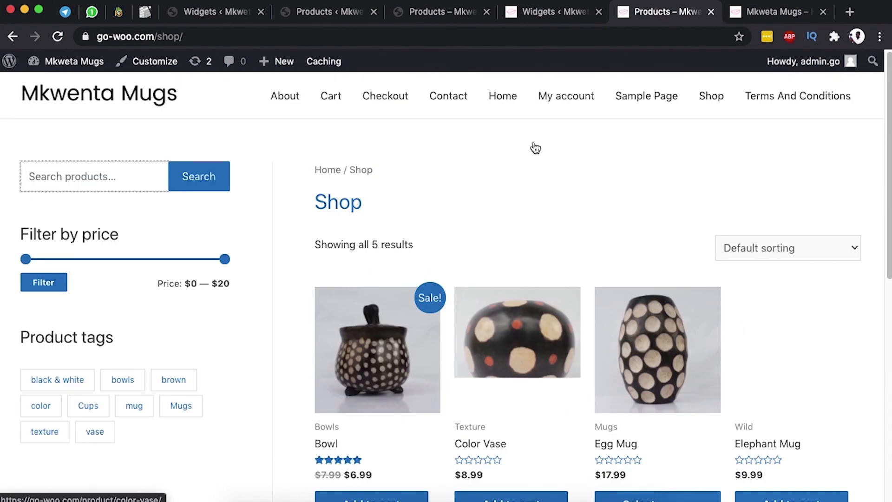
pyautogui.scroll(-3, 538, 152)
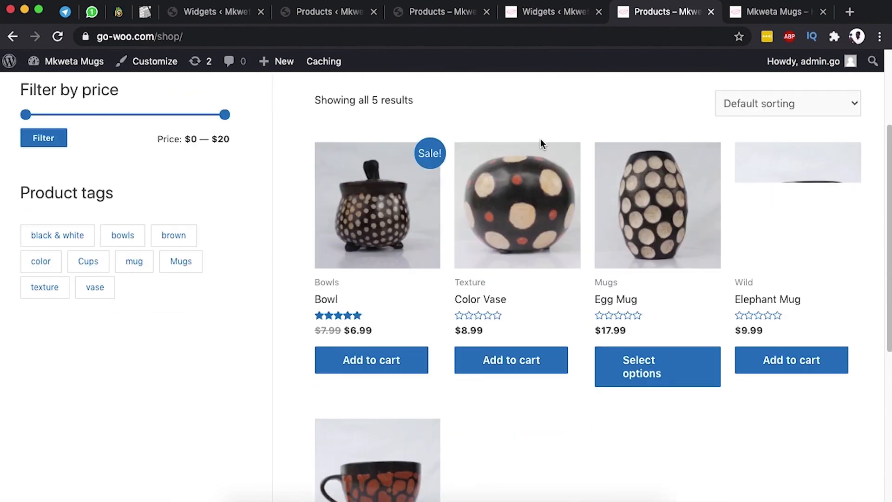
# - Open the Bowl product page on both go-woo.com and ceramic-mugs.local, dismissing the Stripe alert
pyautogui.click(346, 298)
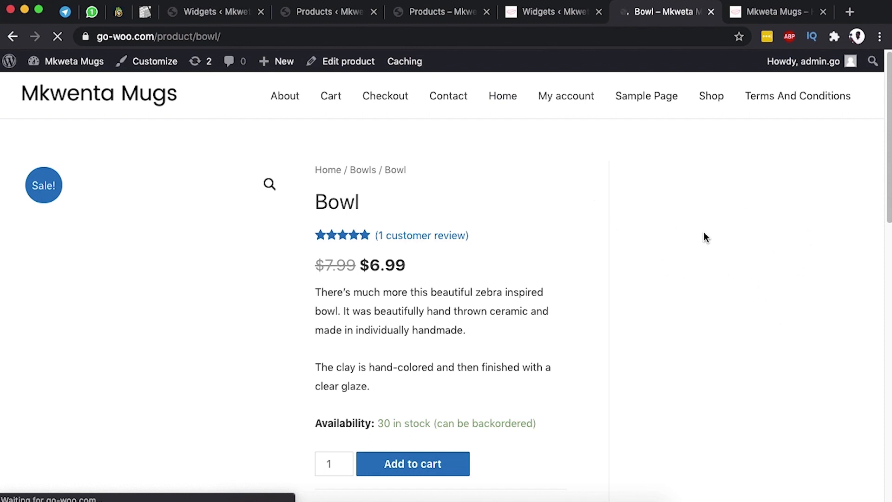
pyautogui.click(415, 14)
pyautogui.click(344, 427)
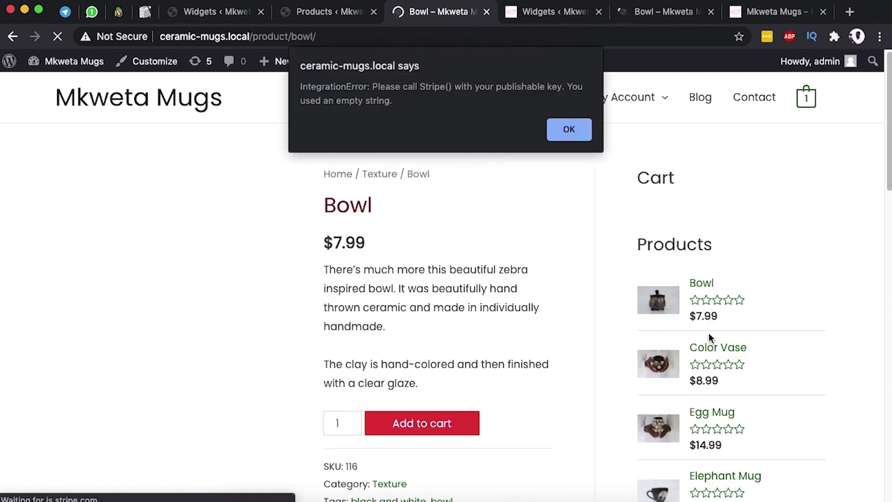
pyautogui.click(577, 138)
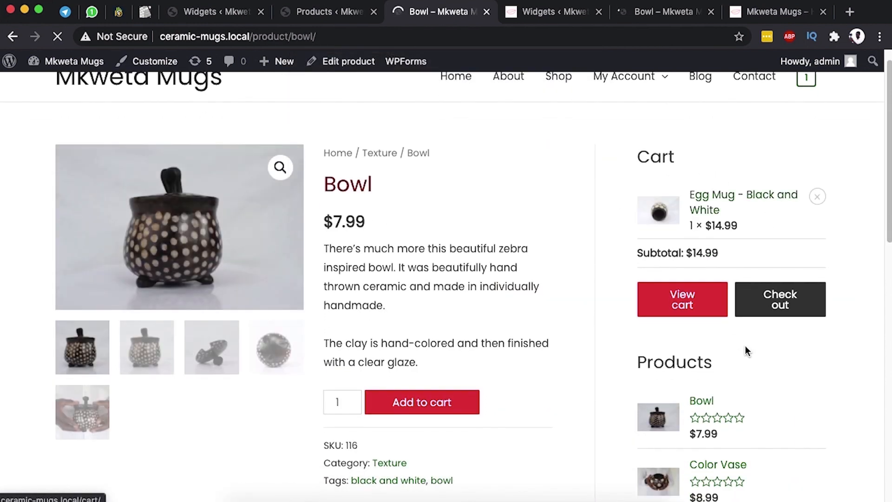
# - Examine the widgets and their order in the sidebar of the ceramic-mugs.local Bowl page
pyautogui.scroll(-2, 732, 399)
pyautogui.scroll(3, 735, 394)
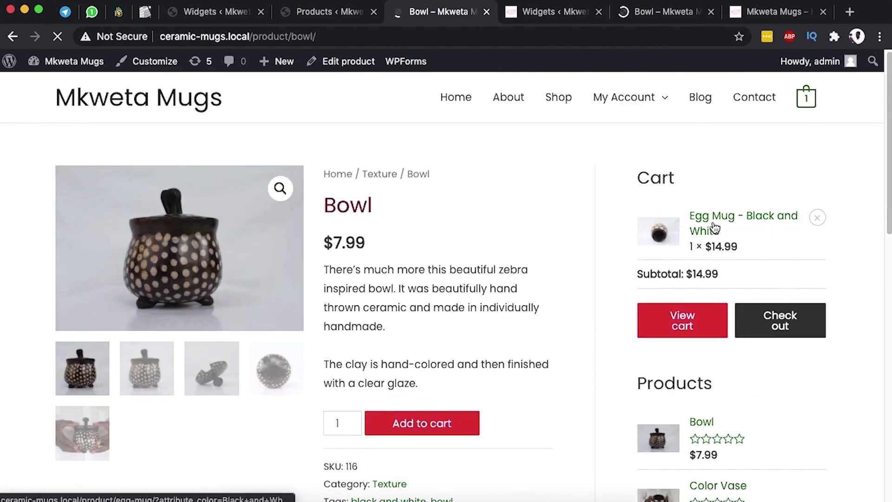
pyautogui.scroll(-2, 777, 280)
pyautogui.scroll(-6, 776, 279)
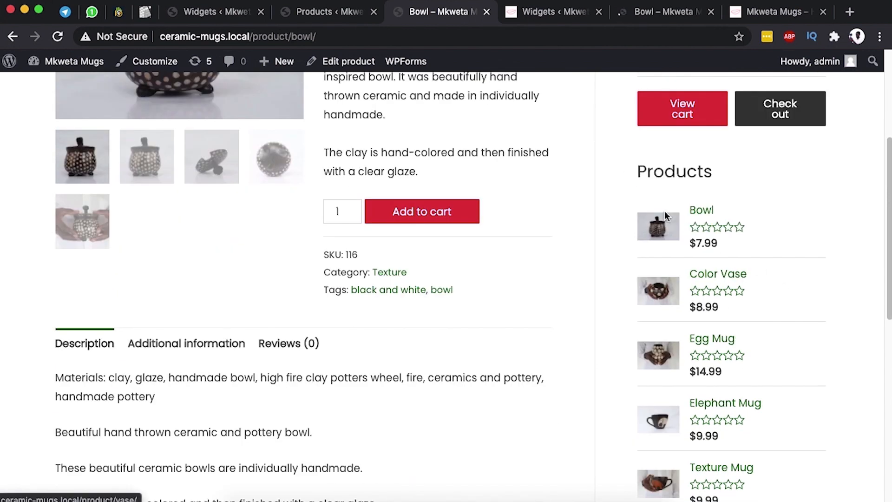
pyautogui.scroll(-2, 684, 315)
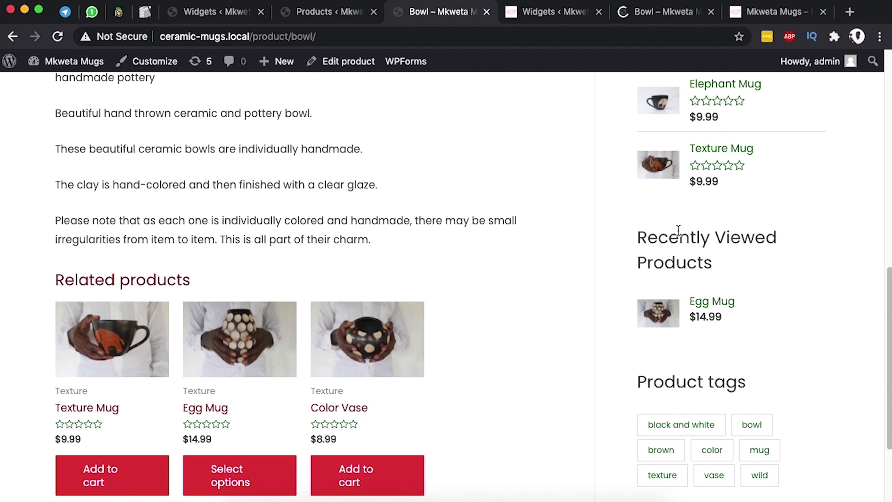
# - Return to the go-woo.com Widgets page and add the Cart widget to the Product Sidebar
pyautogui.scroll(-2, 691, 266)
pyautogui.scroll(11, 693, 303)
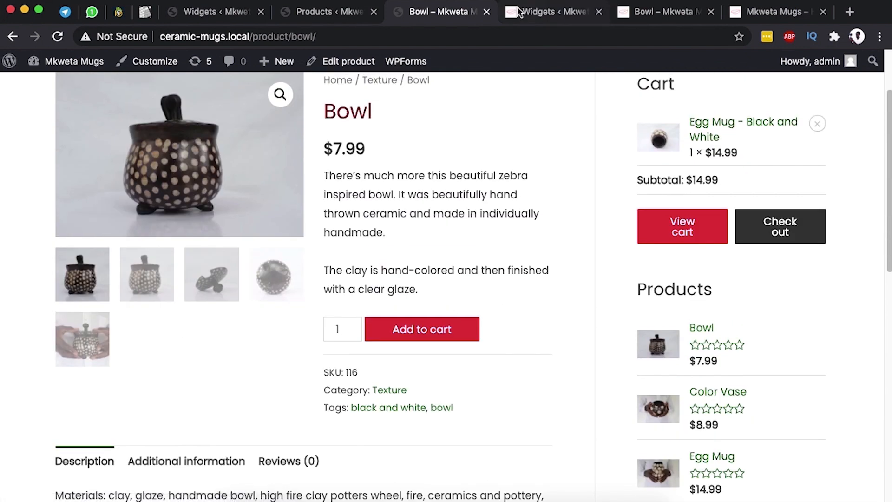
pyautogui.click(549, 14)
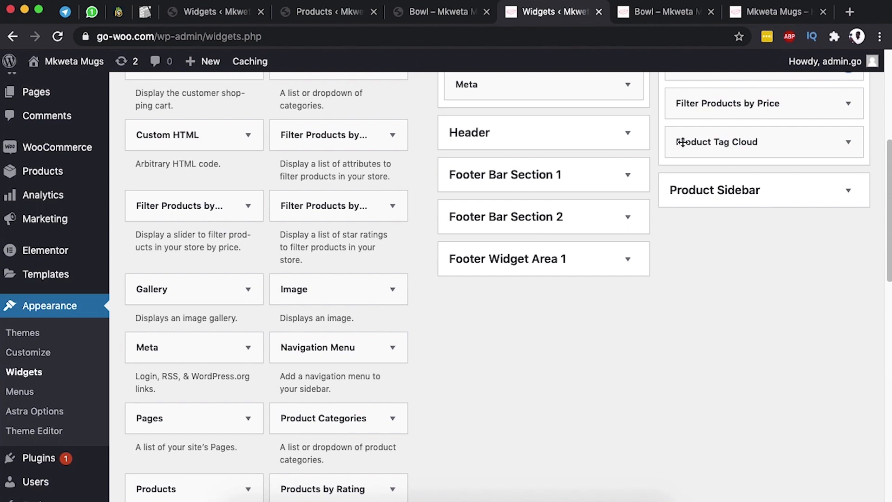
pyautogui.scroll(1, 721, 200)
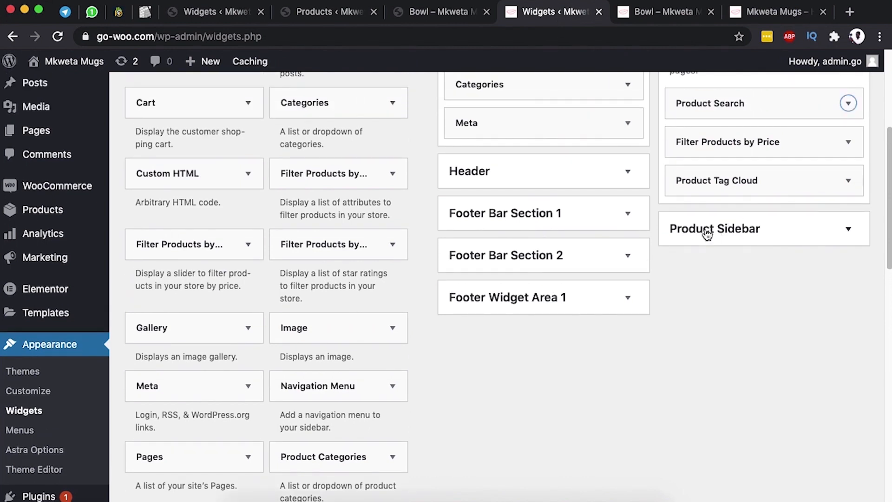
pyautogui.scroll(1, 767, 236)
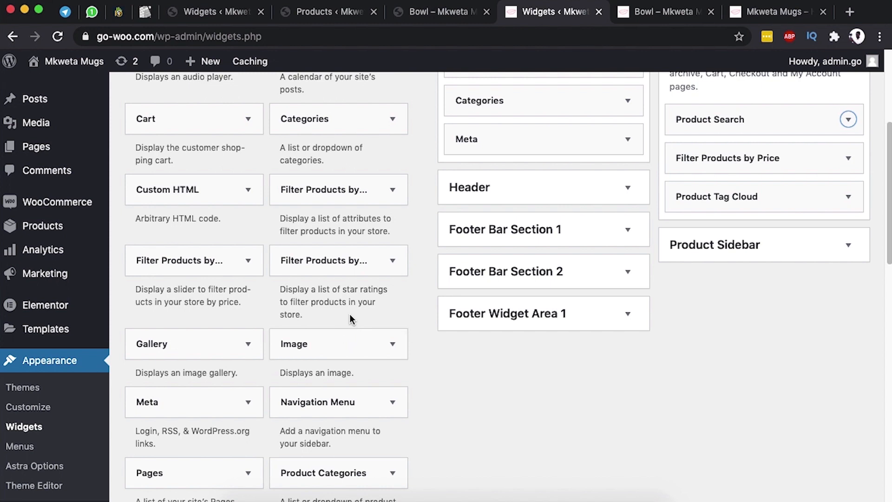
pyautogui.scroll(-1, 395, 327)
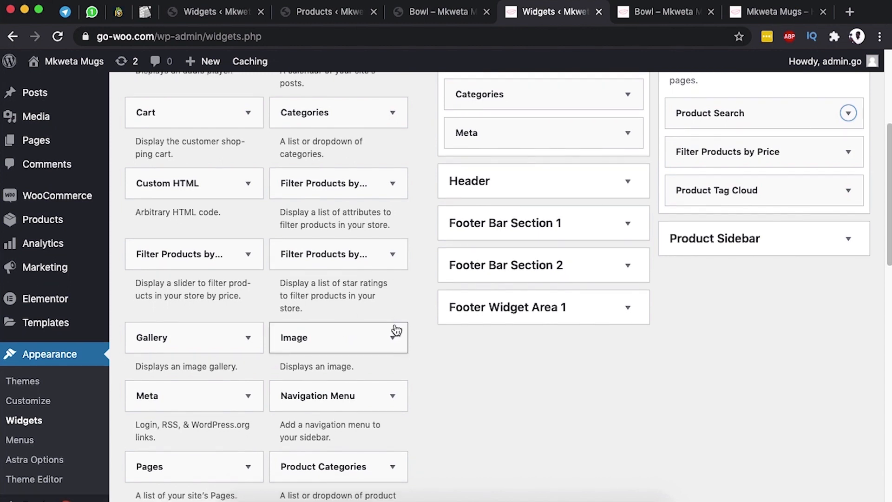
pyautogui.scroll(-1, 395, 330)
pyautogui.scroll(3, 395, 330)
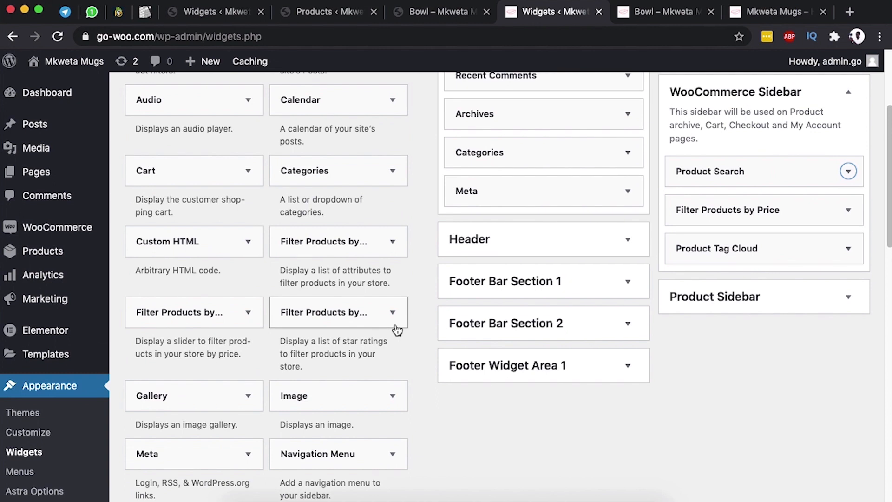
pyautogui.click(248, 172)
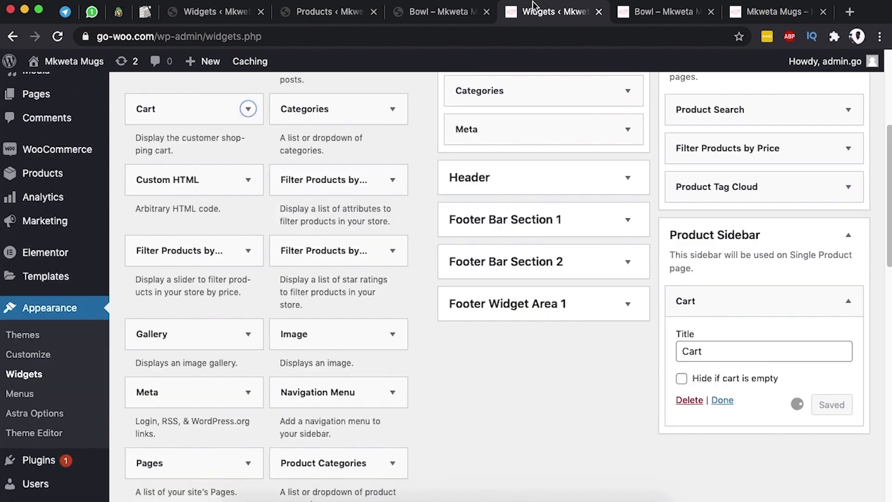
# - Check the ceramic-mugs.local Bowl page sidebar, and add the Products widget to the go-woo.com Product Sidebar
pyautogui.click(428, 11)
pyautogui.scroll(-4, 729, 260)
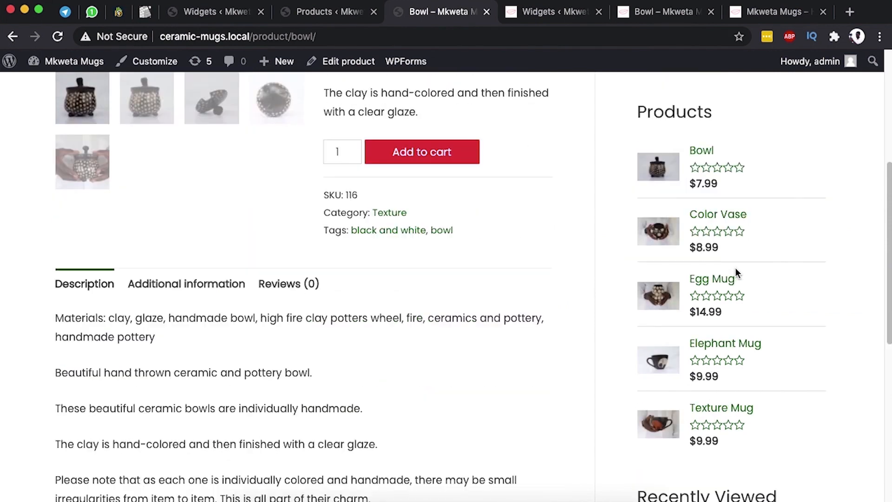
pyautogui.click(645, 11)
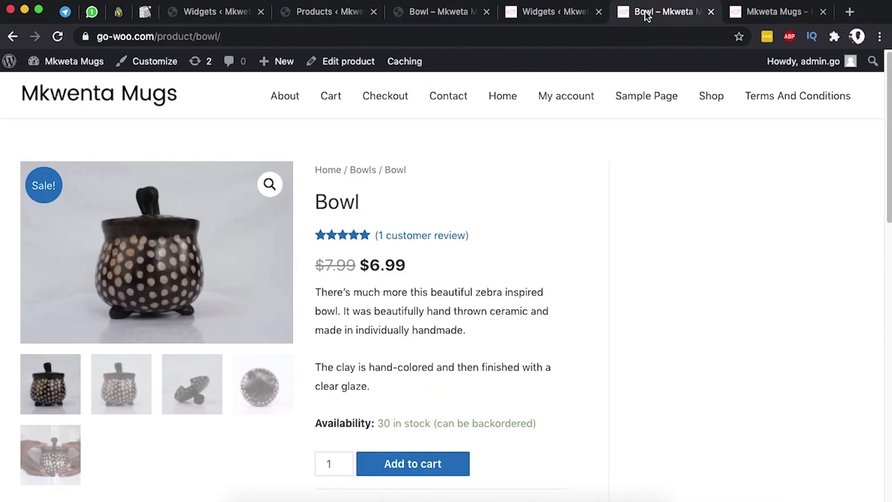
pyautogui.click(540, 10)
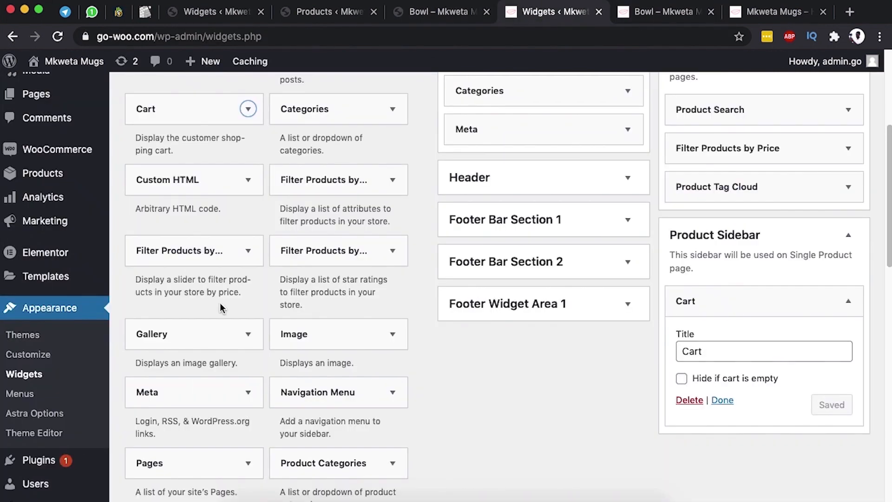
pyautogui.scroll(-3, 224, 291)
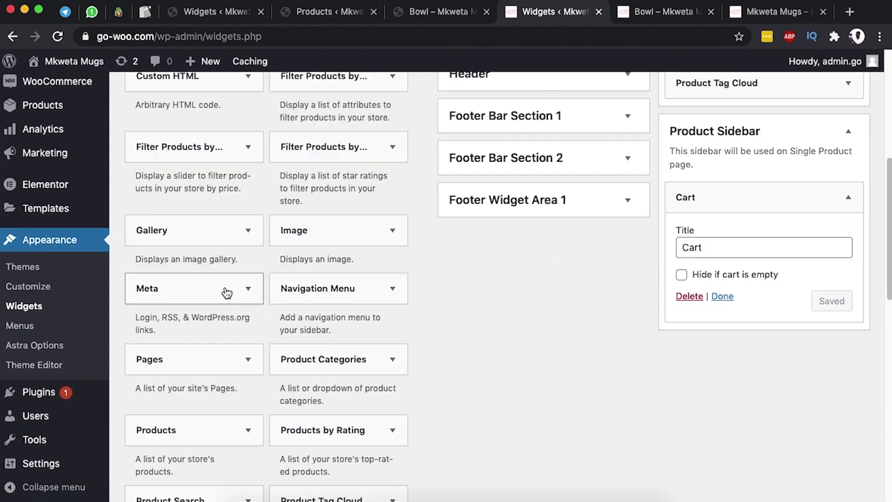
pyautogui.click(234, 402)
pyautogui.scroll(-8, 273, 333)
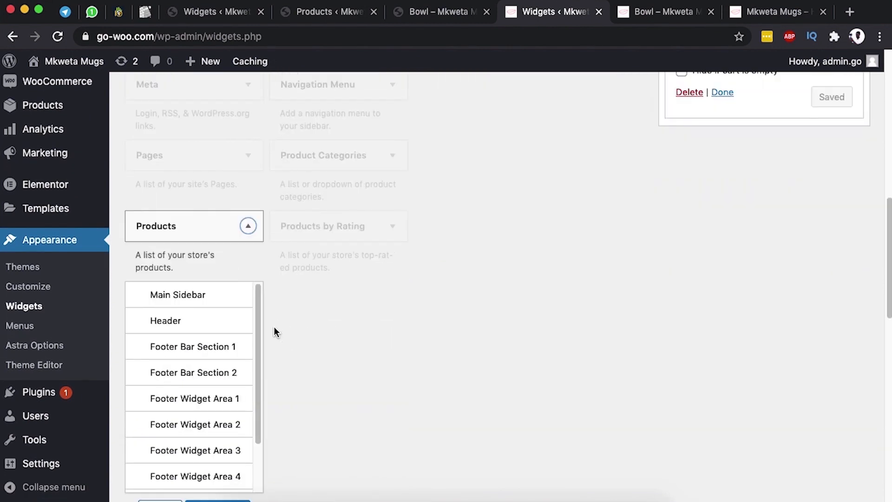
pyautogui.scroll(-1, 207, 228)
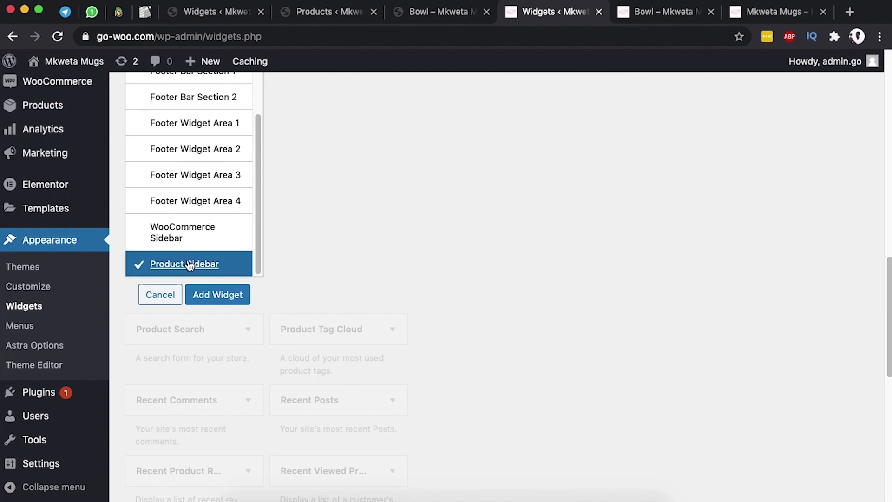
pyautogui.click(203, 296)
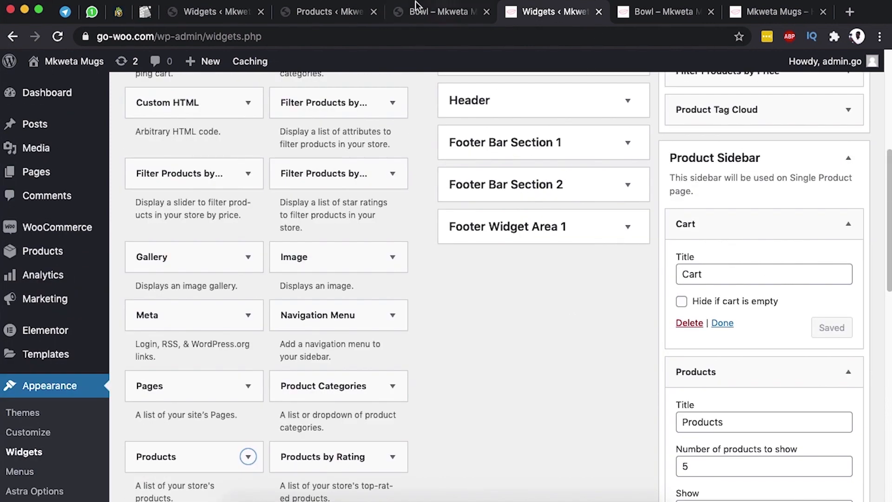
# - Check the lower sidebar on the ceramic-mugs.local Bowl page, and add the Recent Viewed Products widget to the go-woo.com Product Sidebar
pyautogui.click(430, 12)
pyautogui.scroll(-6, 749, 414)
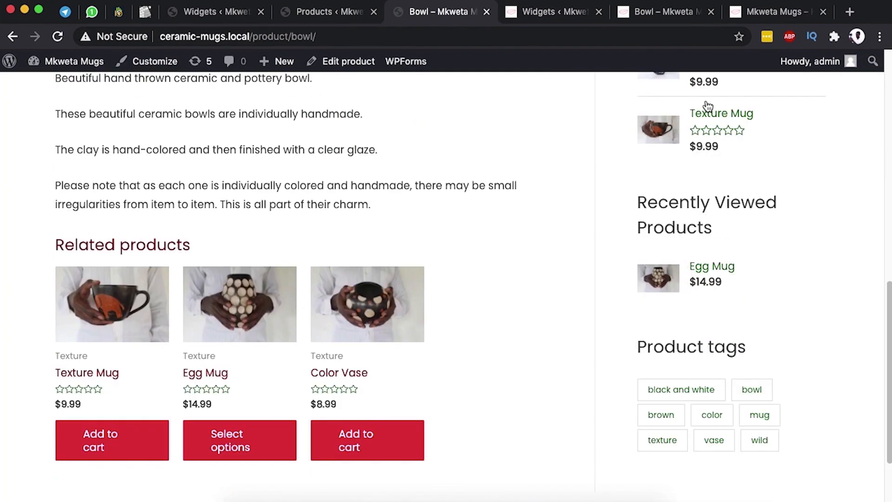
pyautogui.click(673, 12)
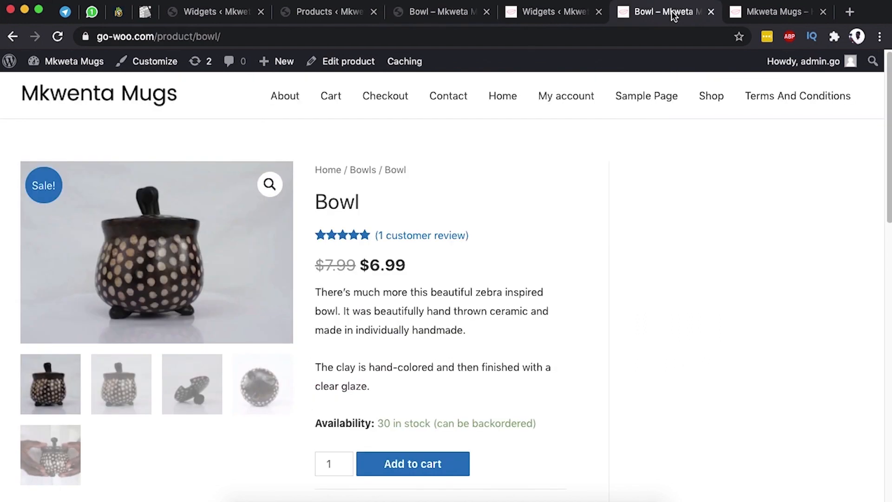
pyautogui.click(548, 14)
pyautogui.scroll(-5, 472, 292)
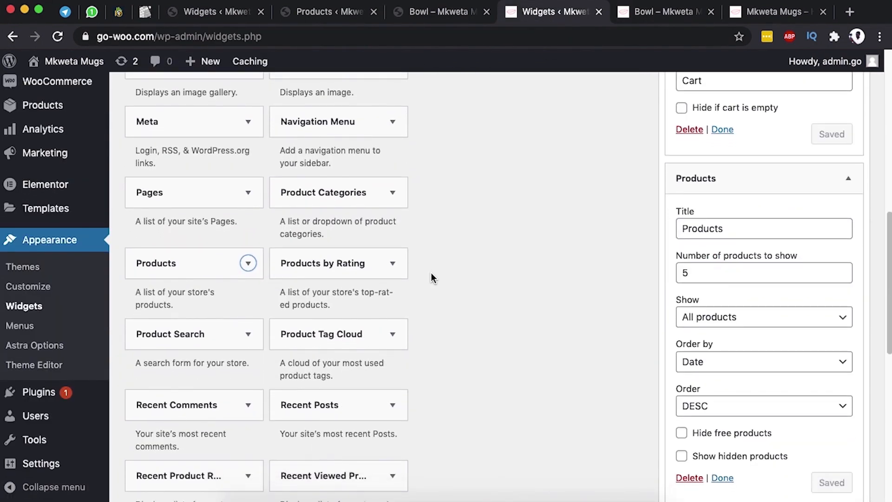
pyautogui.scroll(-3, 249, 358)
pyautogui.scroll(-1, 325, 357)
pyautogui.click(391, 345)
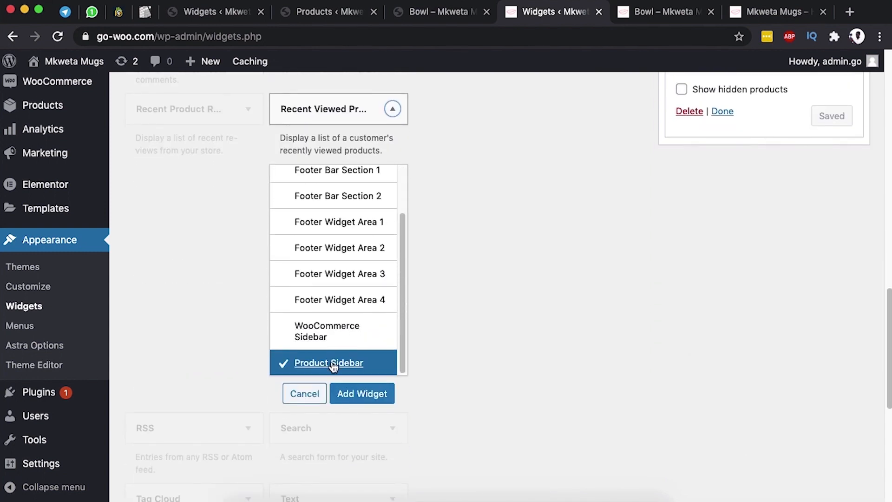
pyautogui.click(341, 395)
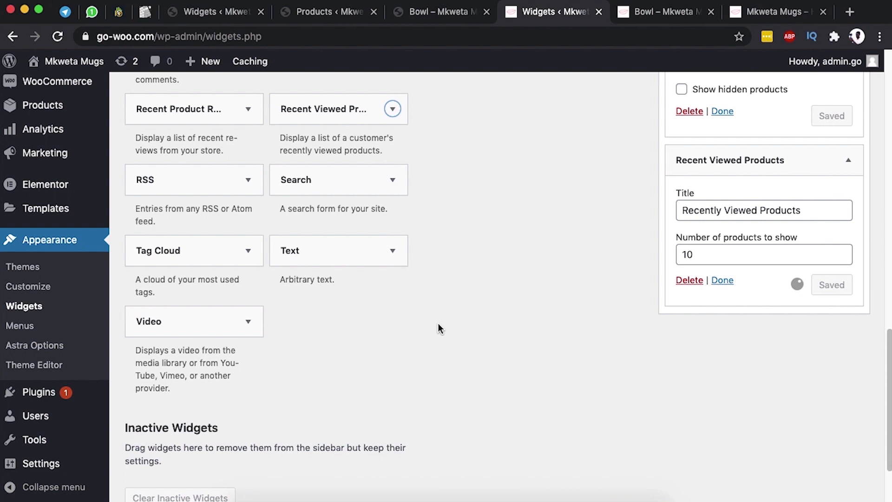
# - Add the Product Tag Cloud widget to the Product Sidebar
pyautogui.scroll(3, 312, 301)
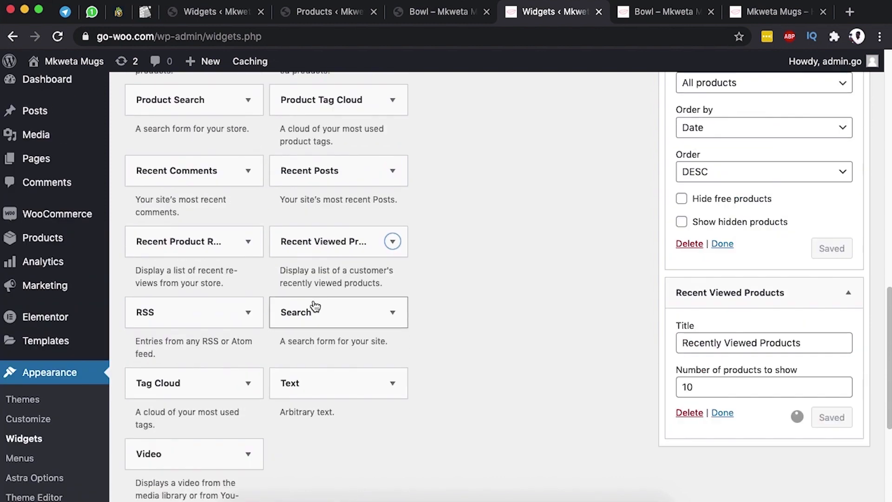
pyautogui.scroll(3, 314, 279)
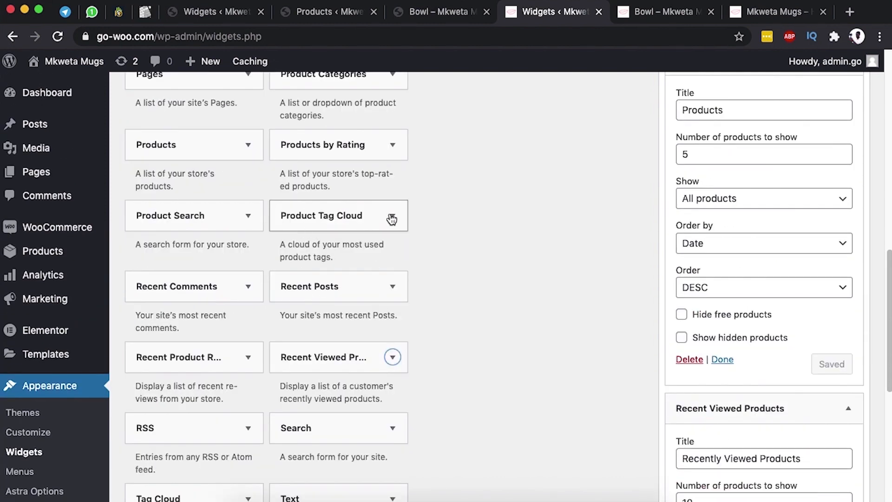
pyautogui.click(391, 219)
pyautogui.scroll(-3, 339, 418)
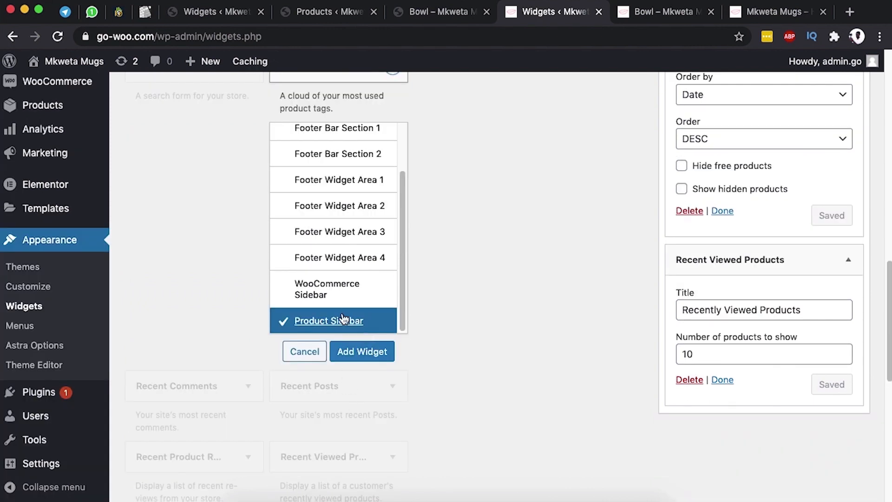
pyautogui.click(360, 352)
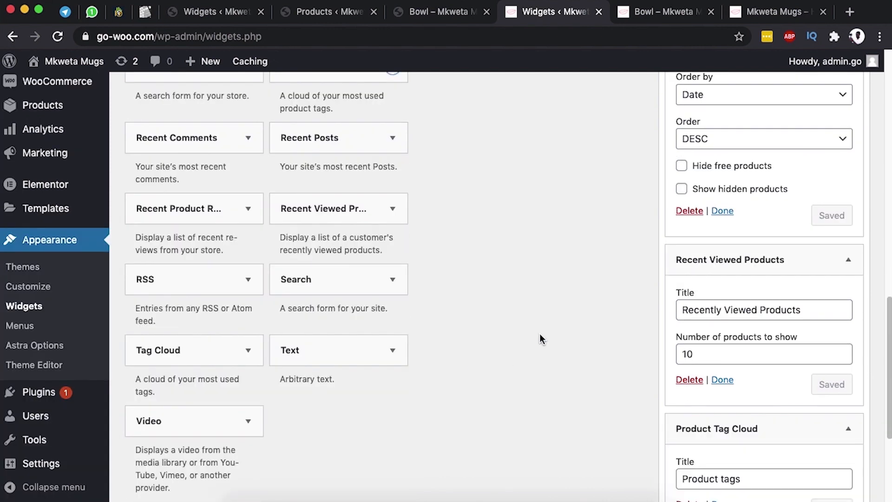
# - Set the Product Sidebar's Cart widget to hide if the cart is empty and save it
pyautogui.scroll(6, 698, 277)
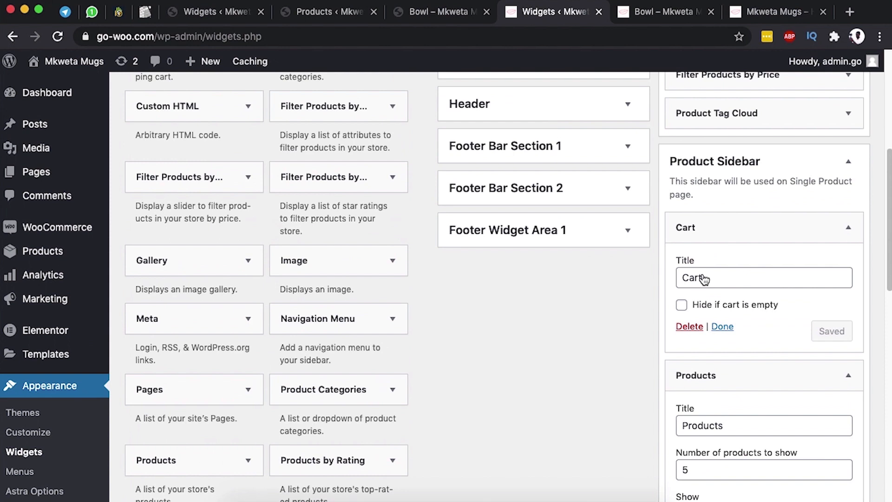
pyautogui.scroll(-2, 687, 242)
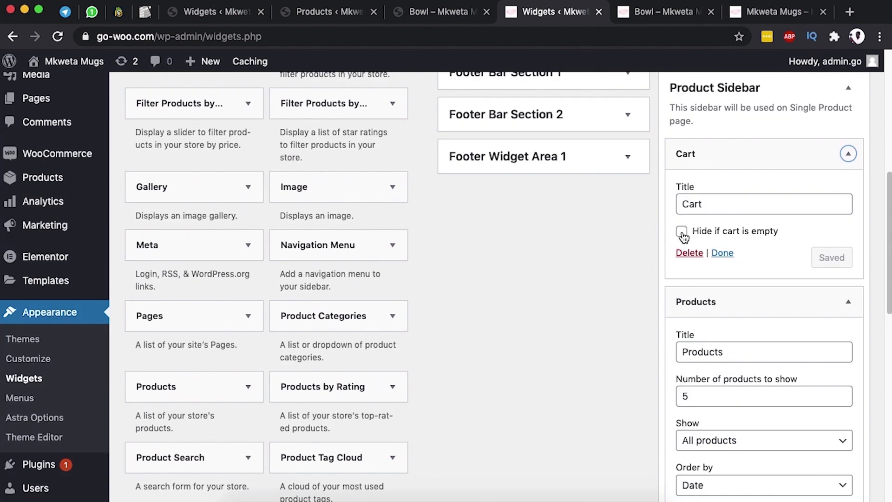
pyautogui.click(681, 233)
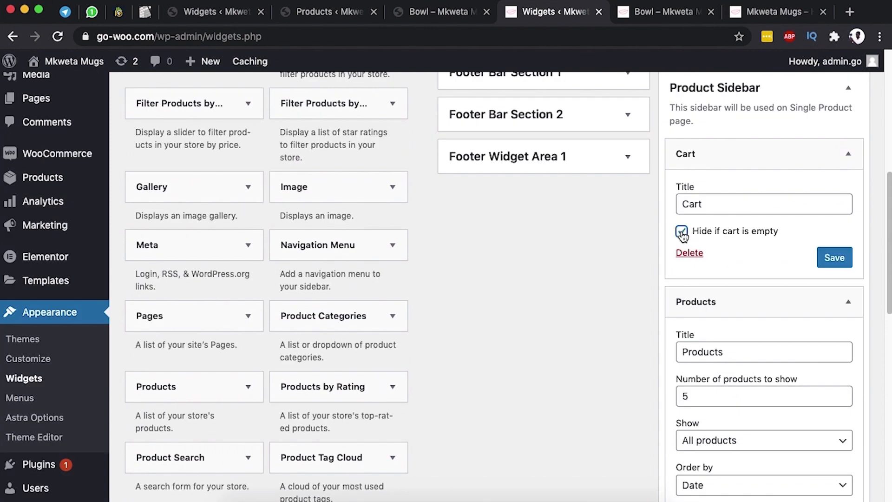
pyautogui.click(829, 261)
# - Compare the Products widget's settings with the product list in the ceramic-mugs.local Bowl page sidebar
pyautogui.scroll(-5, 827, 262)
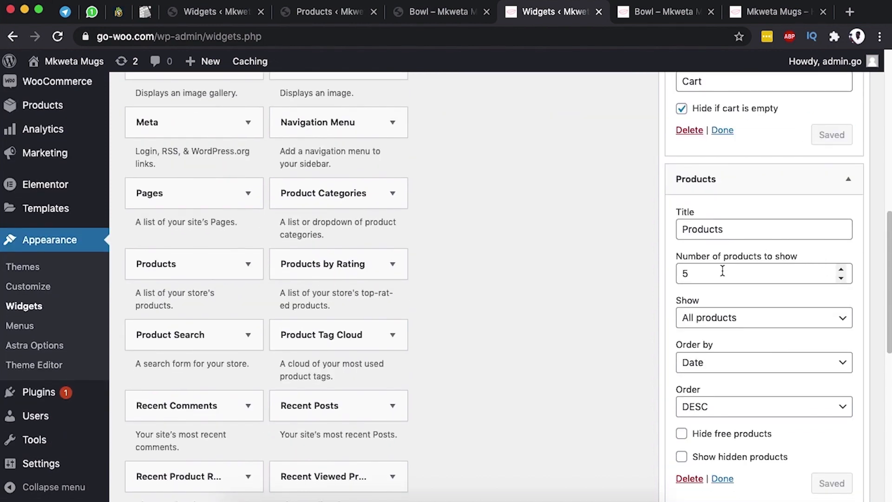
pyautogui.click(414, 14)
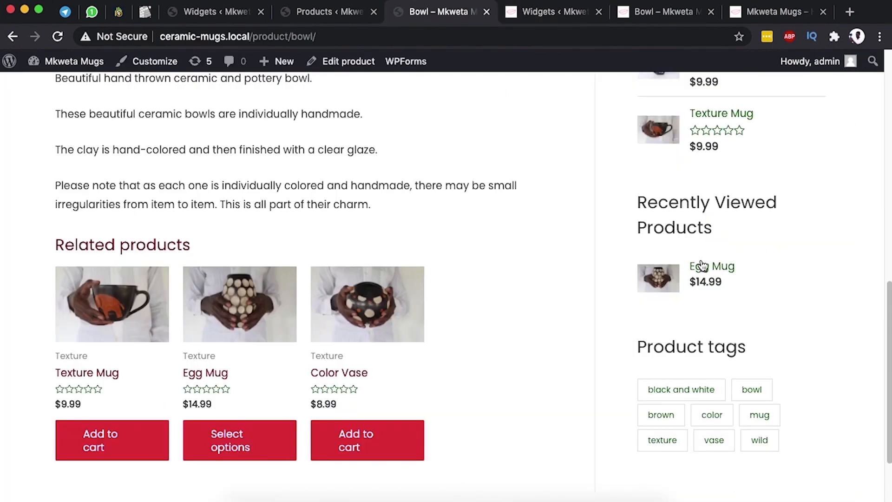
pyautogui.scroll(10, 702, 264)
pyautogui.scroll(-3, 703, 264)
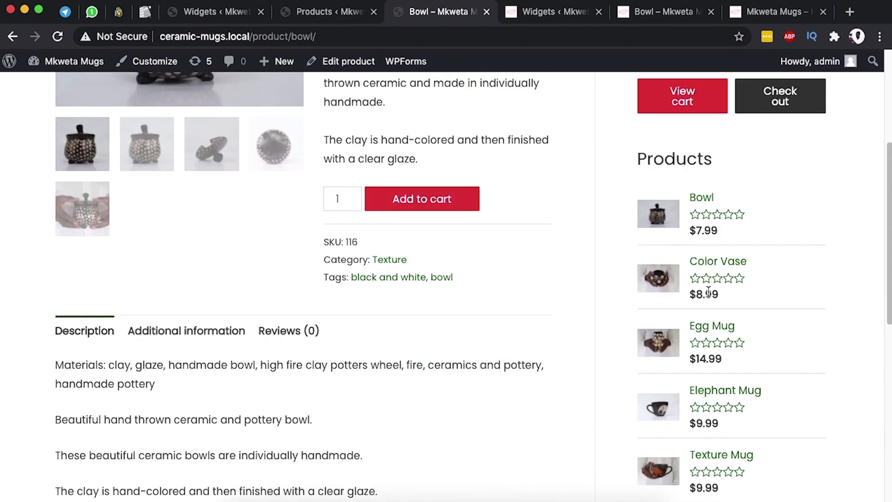
pyautogui.click(567, 12)
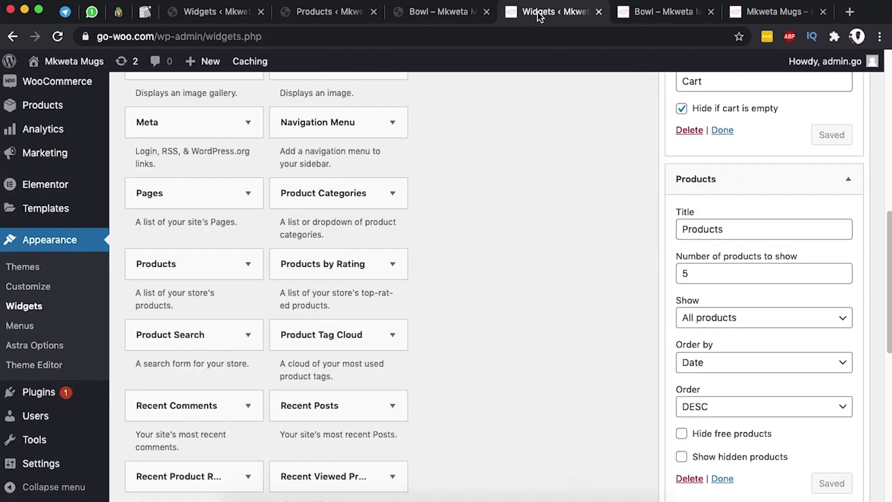
# - Review the Show and Order by options of the Product Sidebar's Products widget, and collapse the widget
pyautogui.scroll(-3, 637, 258)
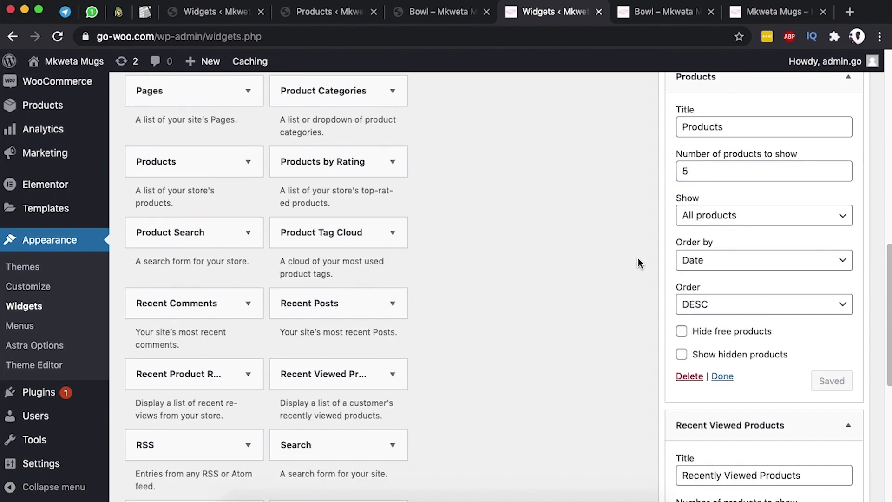
pyautogui.click(734, 215)
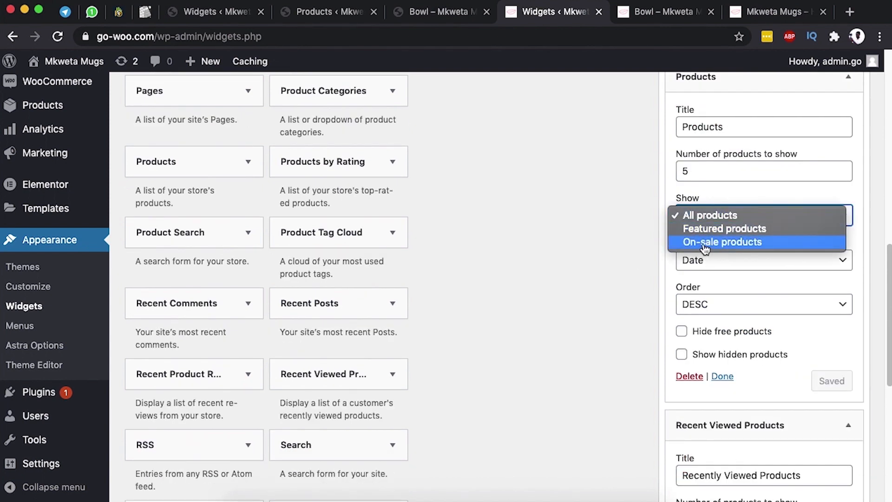
pyautogui.click(627, 267)
pyautogui.click(698, 260)
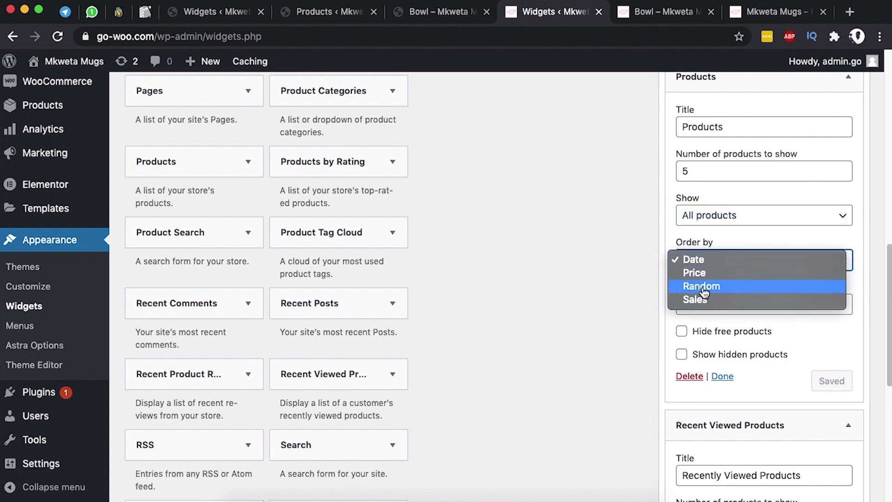
pyautogui.click(635, 312)
pyautogui.scroll(-1, 733, 330)
pyautogui.click(723, 359)
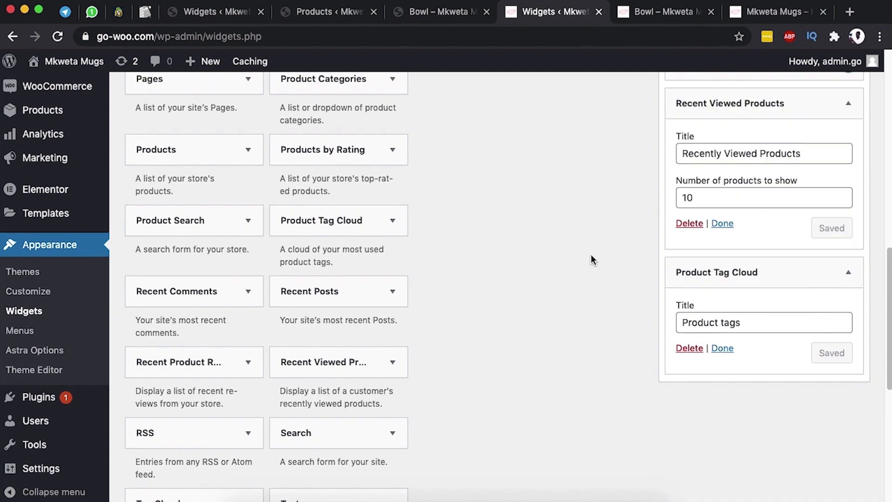
pyautogui.scroll(4, 592, 256)
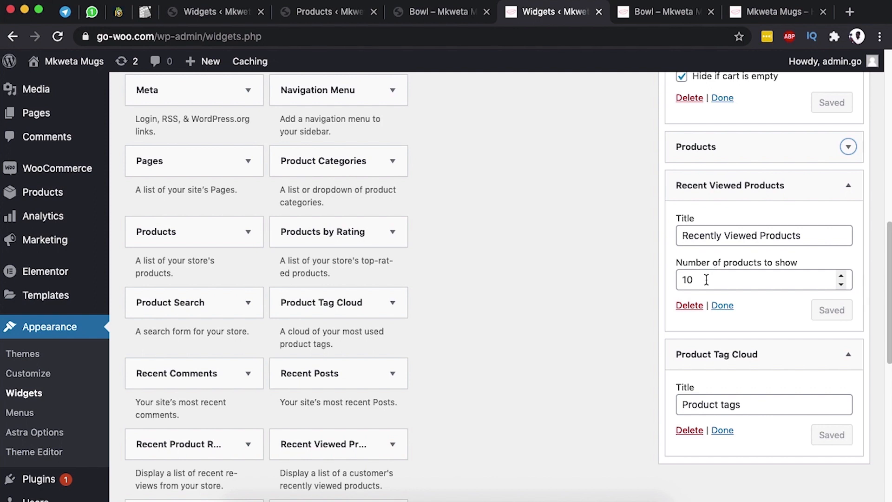
# - Set the Recent Viewed Products widget in the Product Sidebar to show 3 products and save it
pyautogui.moveTo(707, 279); pyautogui.dragTo(677, 281)
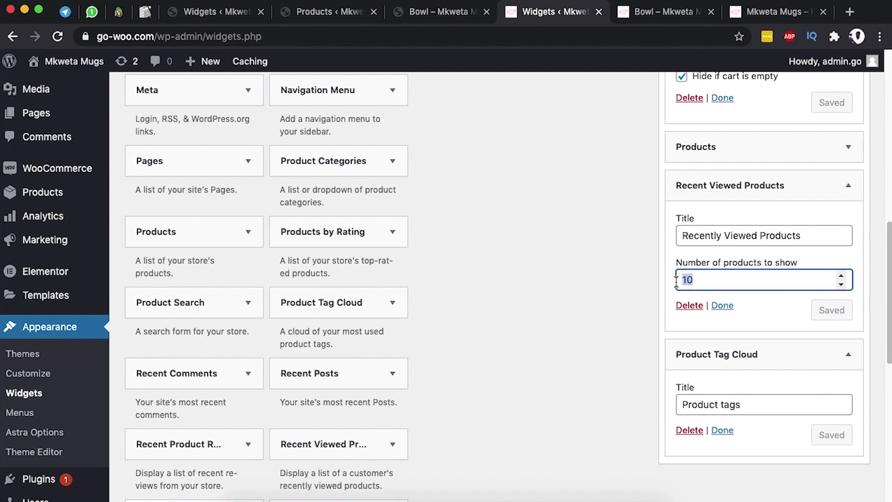
pyautogui.write('3')
pyautogui.click(834, 306)
pyautogui.scroll(-1, 833, 293)
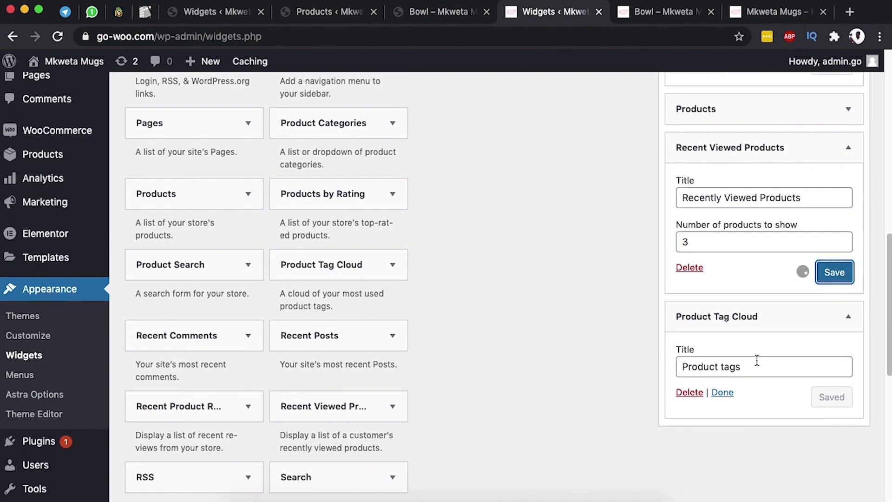
# - Check the Recently Viewed Products and Product tags sections in the ceramic-mugs.local Bowl page sidebar, and return to the go-woo.com Widgets page
pyautogui.click(437, 14)
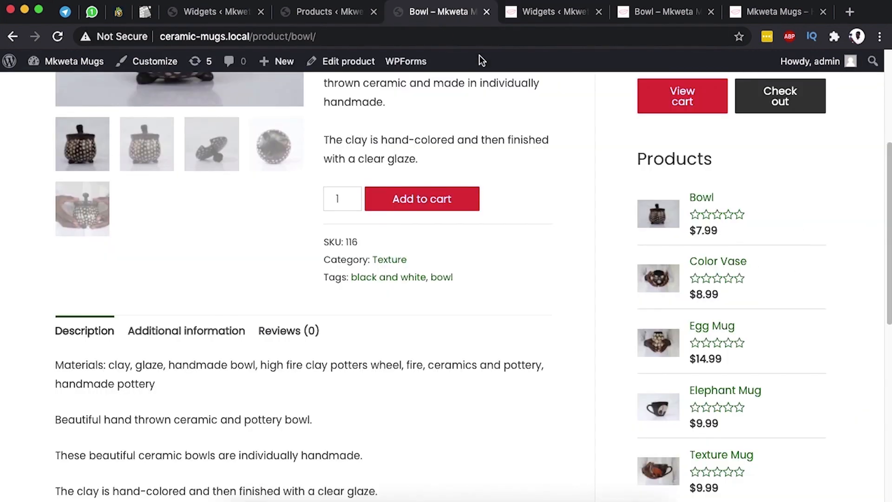
pyautogui.scroll(-10, 742, 364)
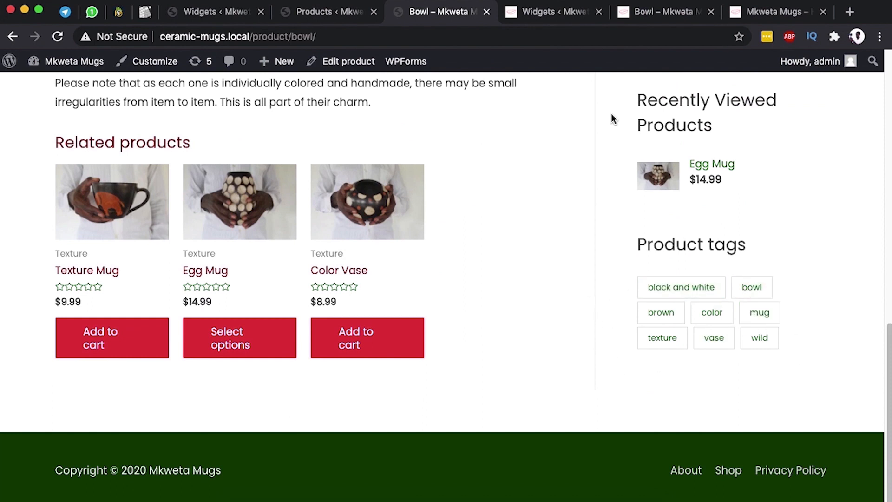
pyautogui.click(661, 15)
pyautogui.click(554, 16)
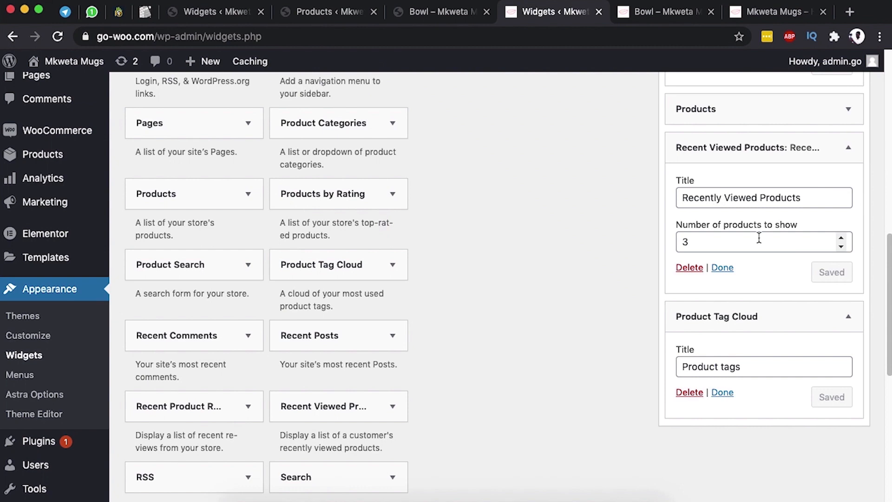
# - Collapse the Product Sidebar widget area
pyautogui.scroll(-5, 771, 235)
pyautogui.scroll(10, 773, 235)
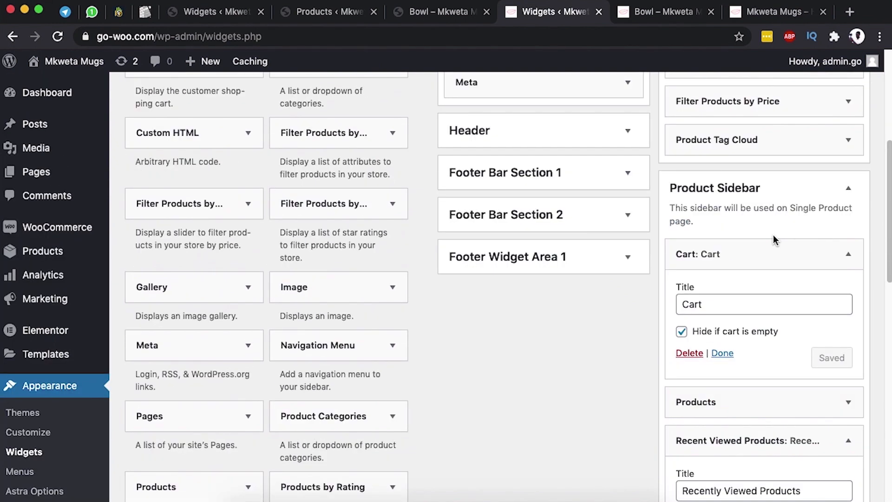
pyautogui.click(848, 192)
# - Reload the go-woo.com Bowl page and compare its sidebar's cart, product list and product tags with the ceramic-mugs.local Bowl page
pyautogui.click(663, 18)
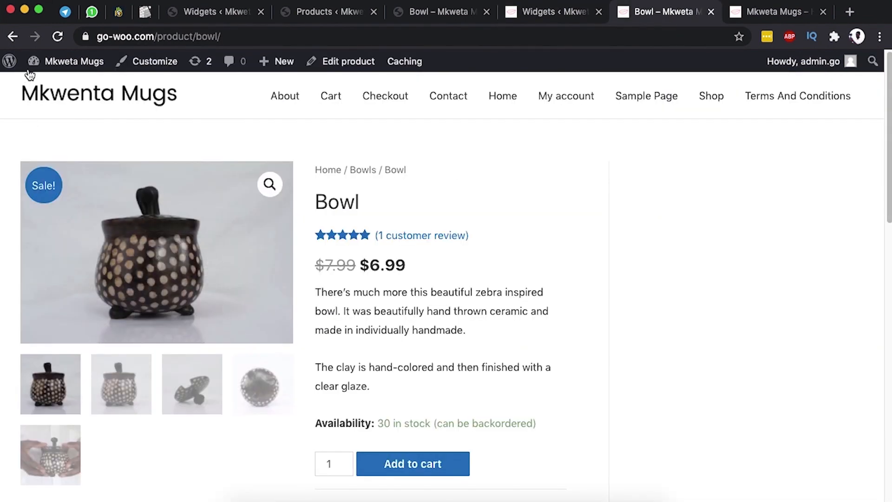
pyautogui.click(57, 36)
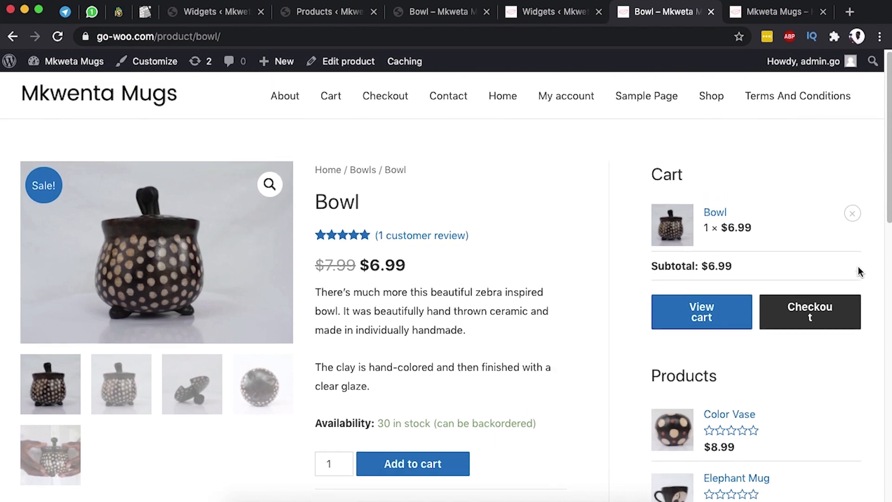
pyautogui.scroll(-4, 858, 266)
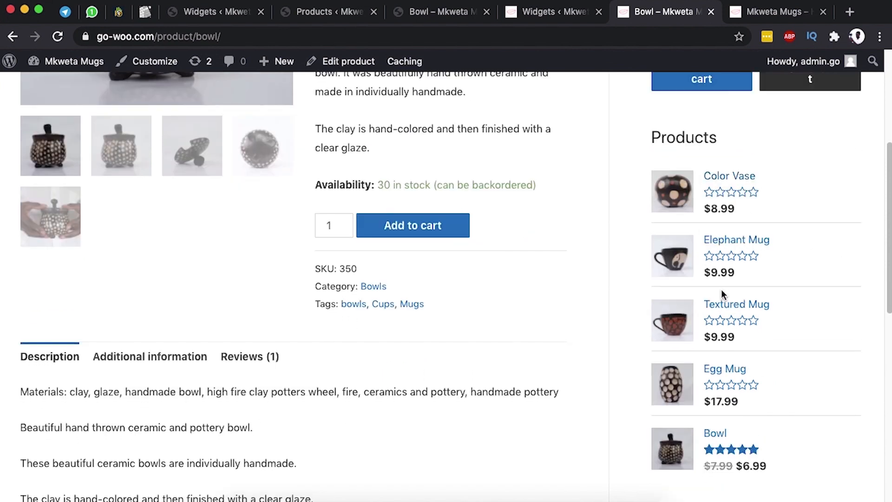
pyautogui.scroll(-8, 725, 288)
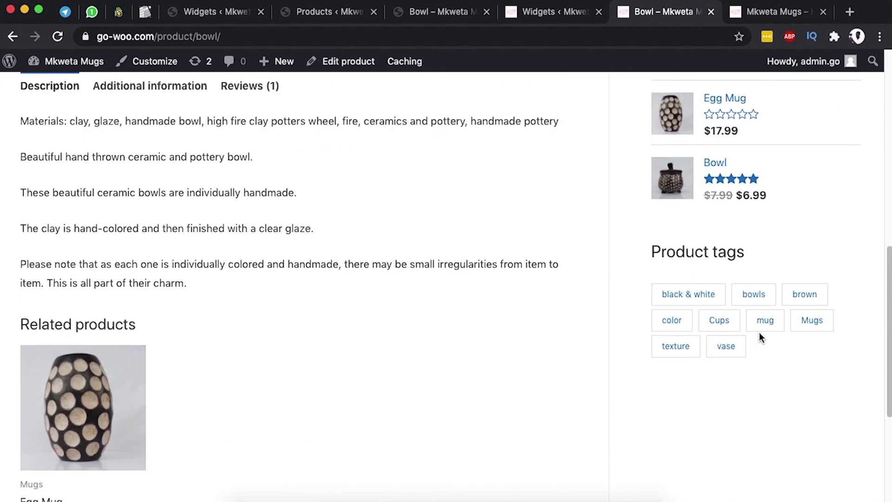
pyautogui.scroll(-5, 763, 328)
pyautogui.scroll(7, 763, 327)
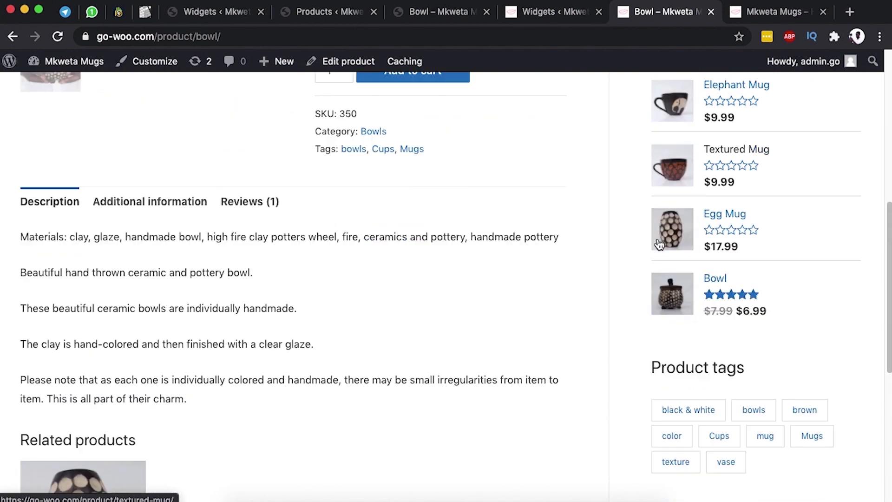
pyautogui.scroll(-1, 662, 243)
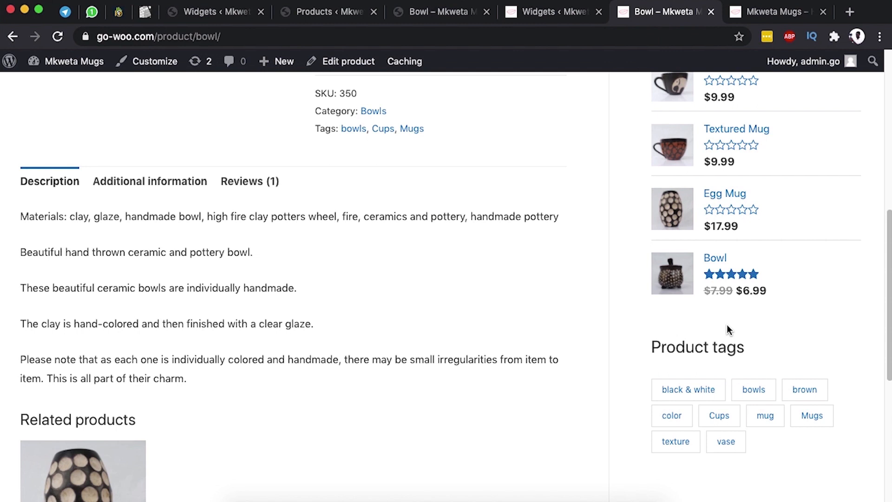
pyautogui.scroll(10, 727, 324)
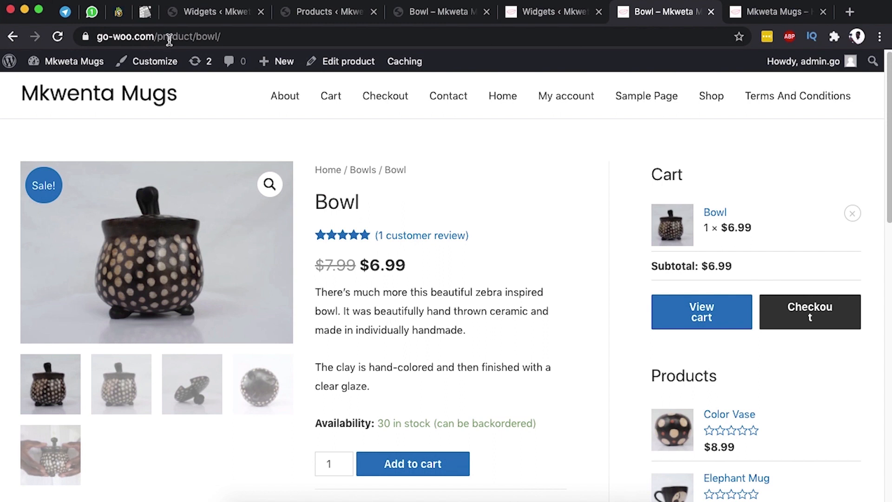
pyautogui.click(439, 12)
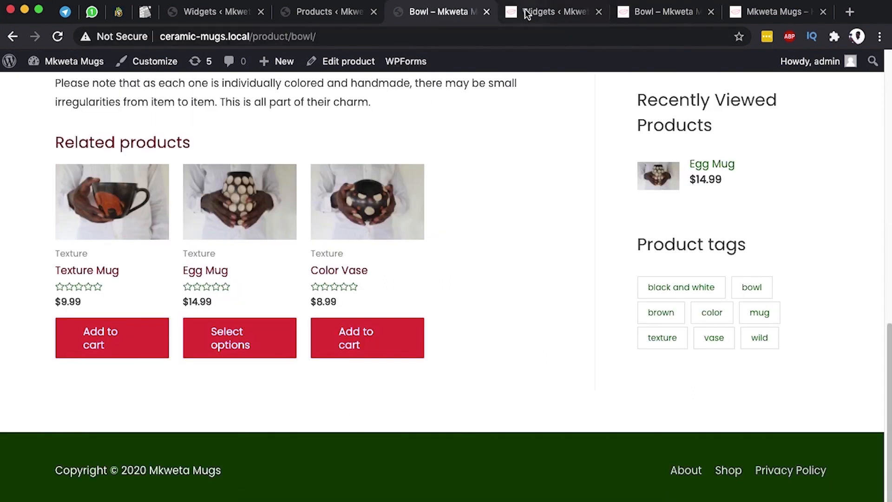
# - Return to the go-woo.com Widgets page and look at the settings of the Main Sidebar's Search widget
pyautogui.click(527, 12)
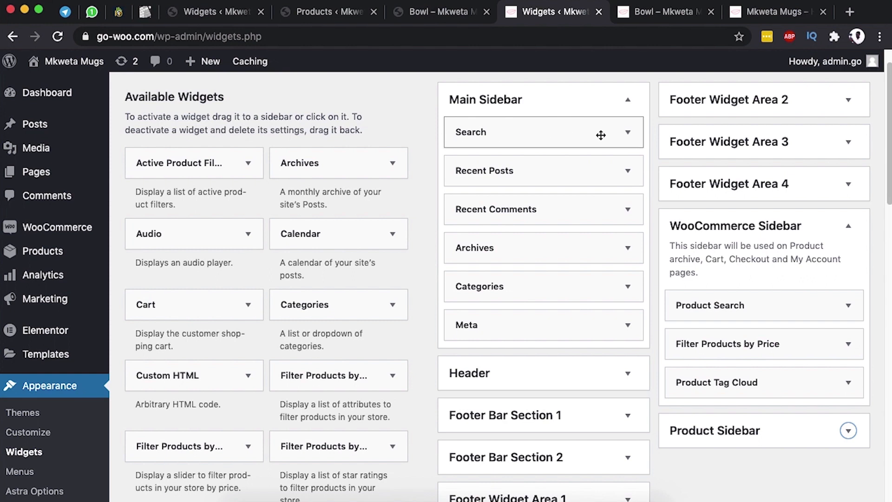
pyautogui.scroll(1, 511, 139)
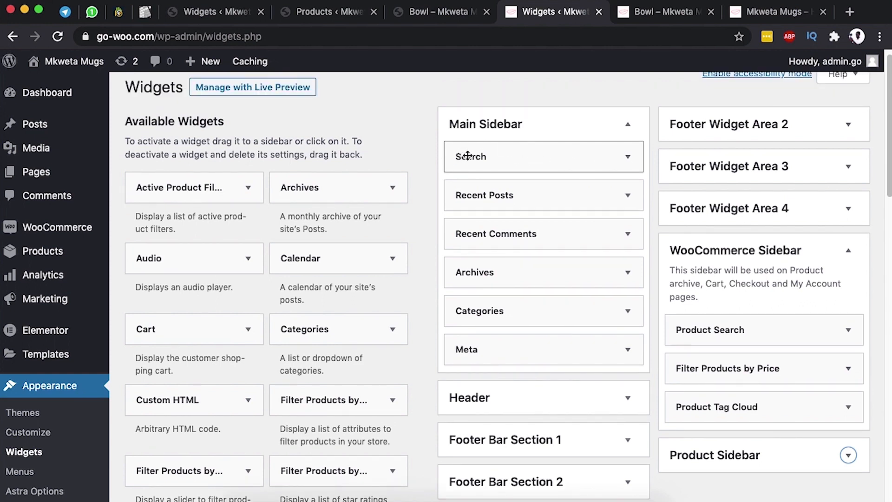
pyautogui.click(628, 158)
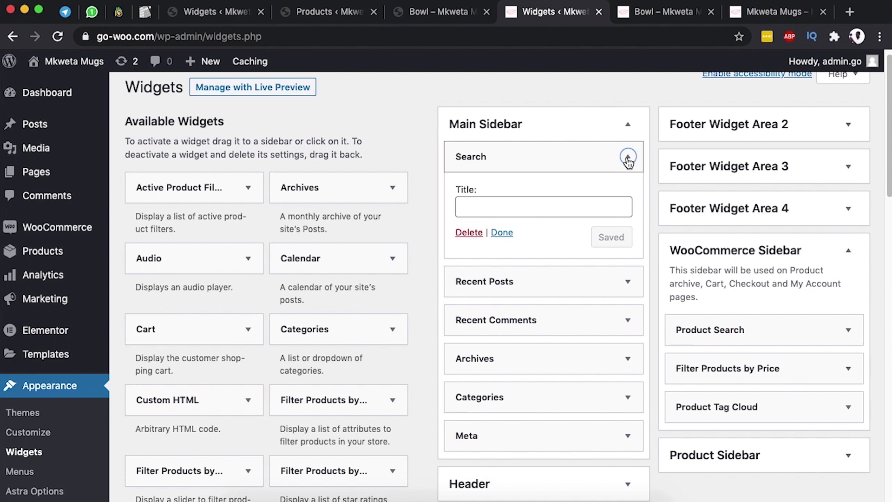
pyautogui.click(626, 161)
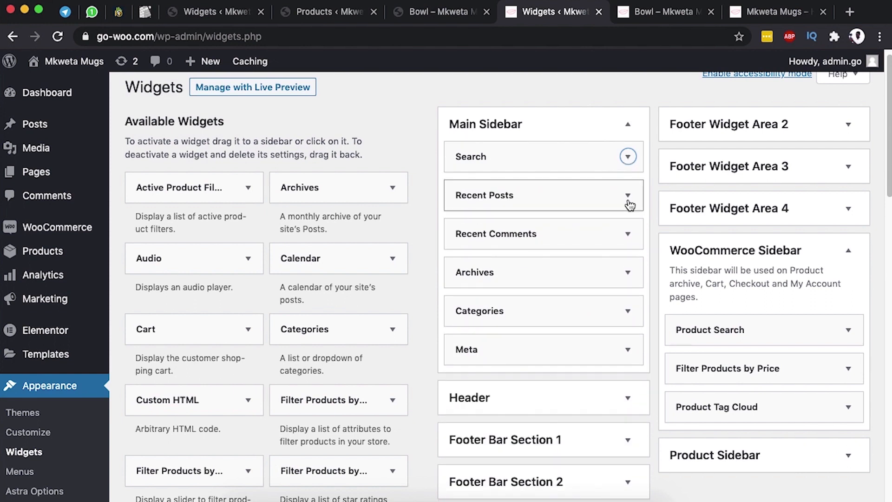
# - Delete the Meta widget from the Main Sidebar
pyautogui.click(628, 349)
pyautogui.scroll(-1, 645, 303)
pyautogui.click(469, 408)
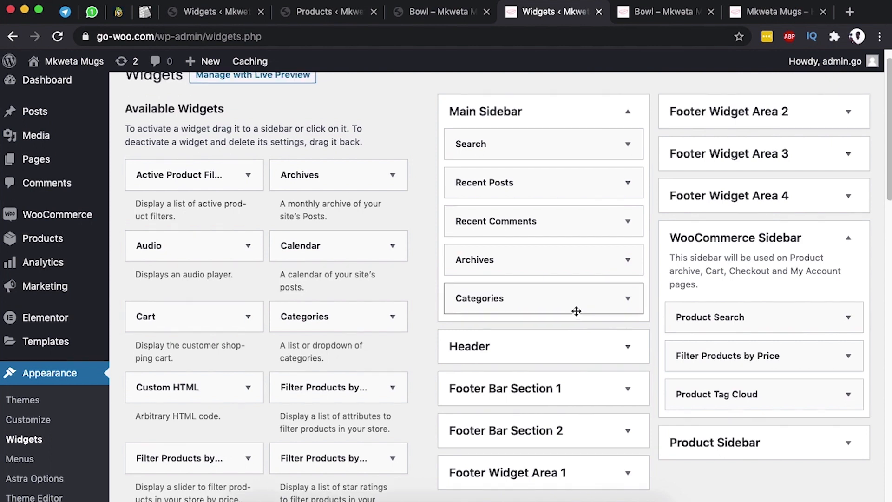
pyautogui.scroll(2, 575, 306)
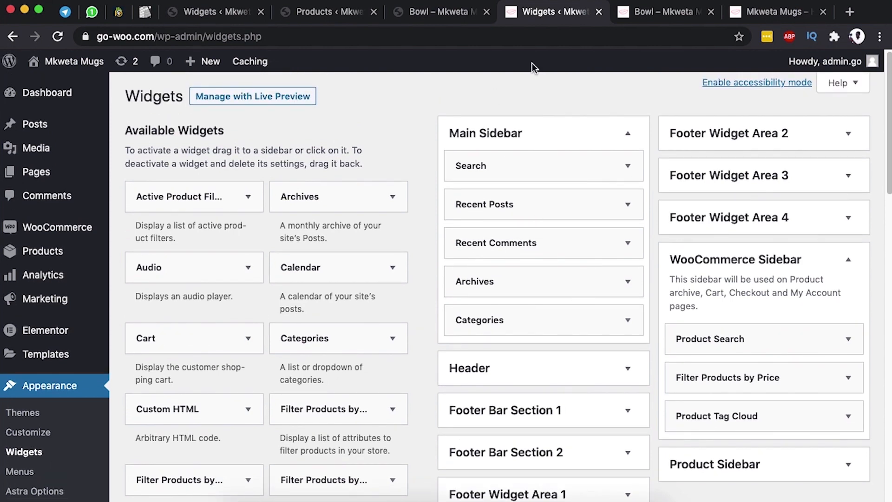
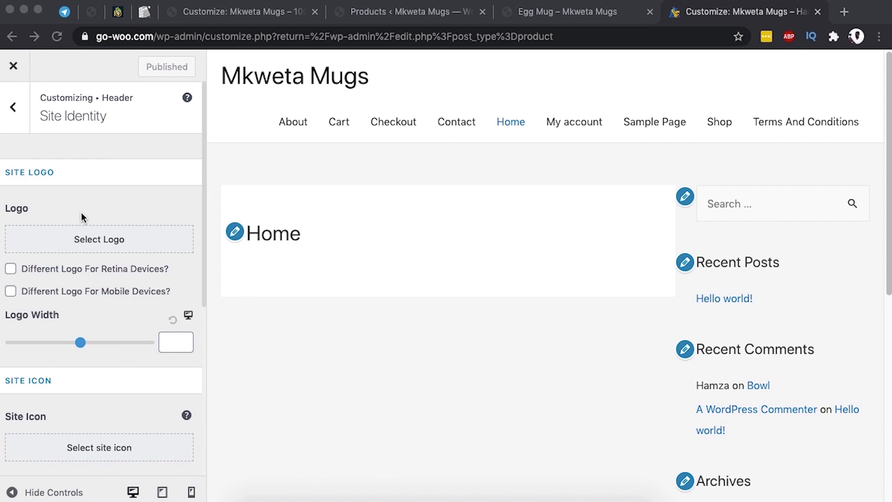
# - Open Canva in a new browser tab through the address gotechug.com/cv
pyautogui.scroll(-5, 104, 241)
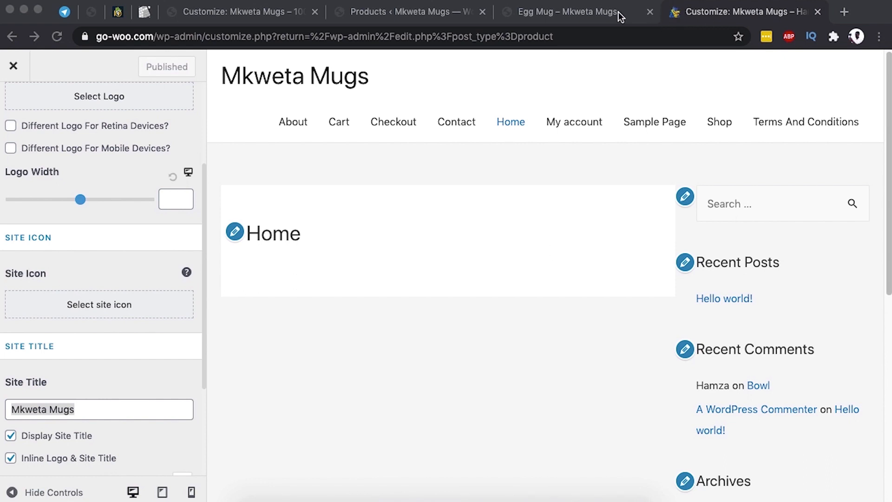
pyautogui.scroll(-3, 171, 274)
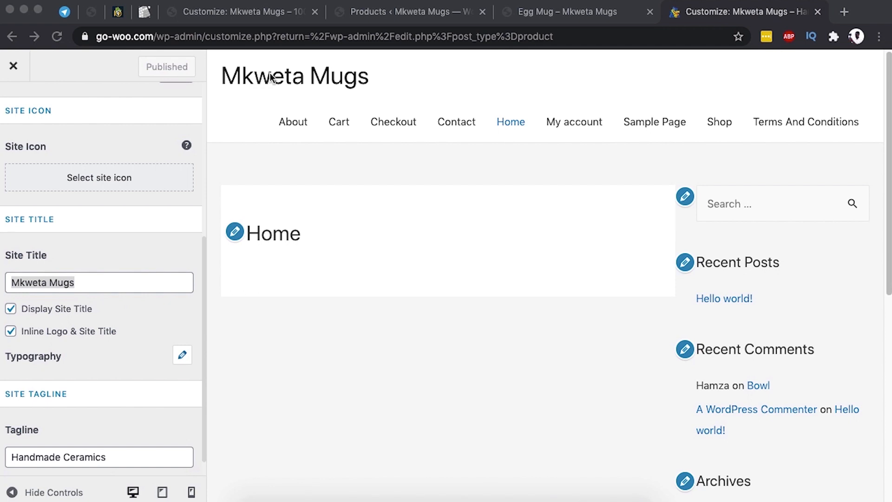
pyautogui.click(844, 16)
pyautogui.write('gote')
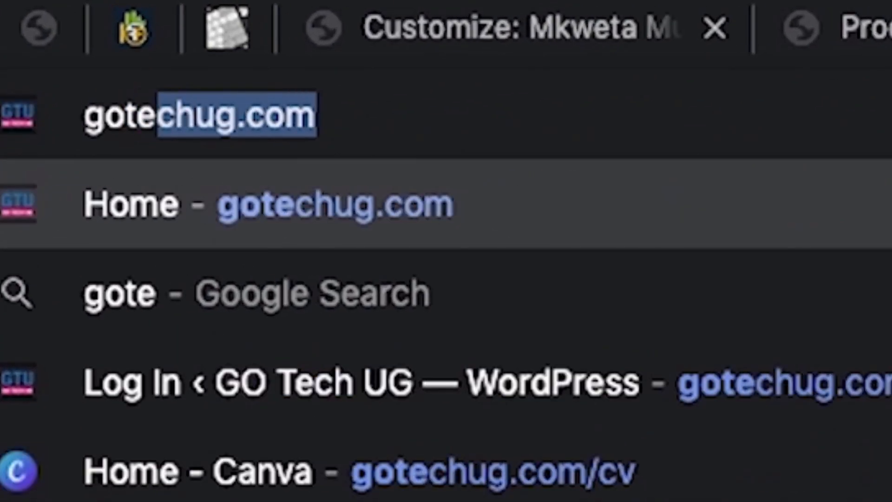
pyautogui.press('Right')
pyautogui.write('/cv')
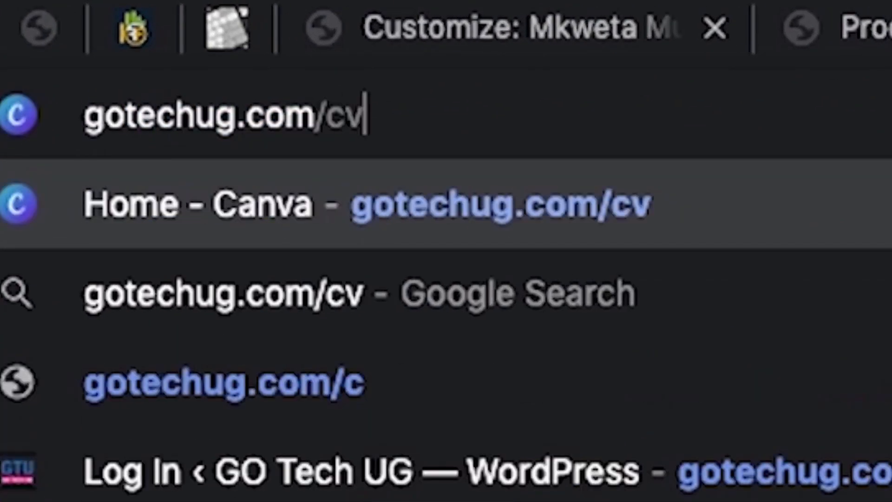
pyautogui.press('Return')
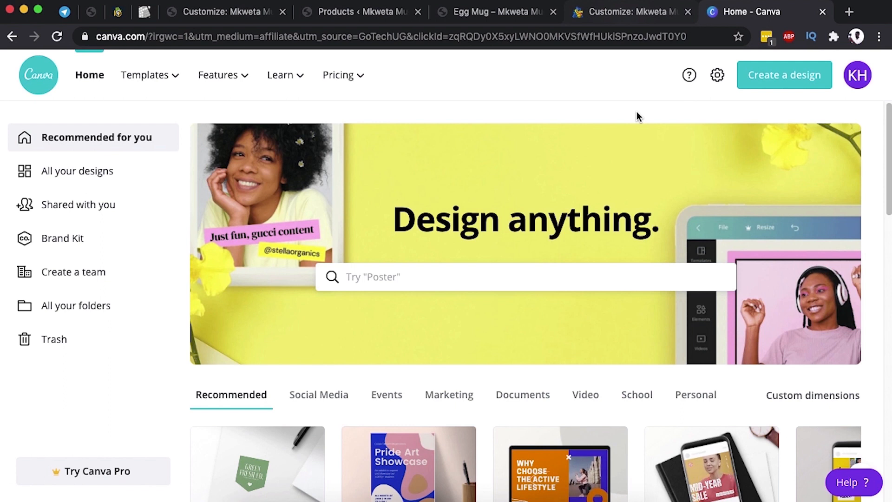
# - Create a new blank design of the Logo type
pyautogui.scroll(-3, 636, 111)
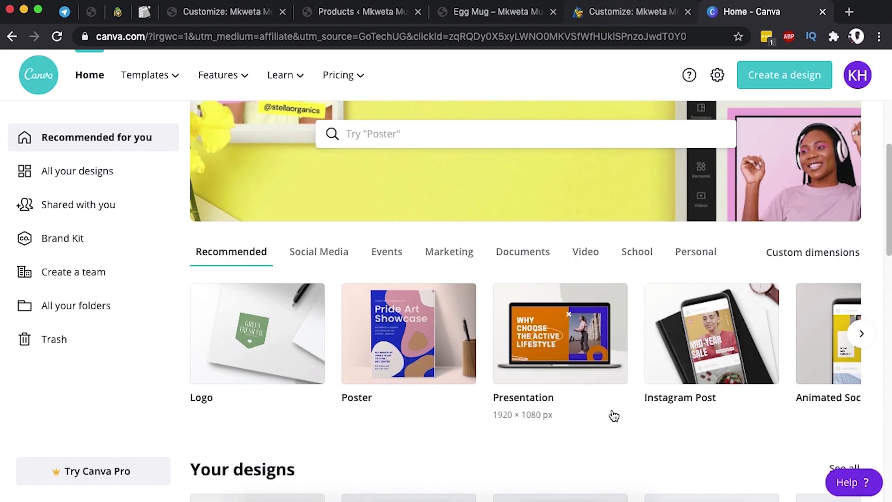
pyautogui.click(862, 334)
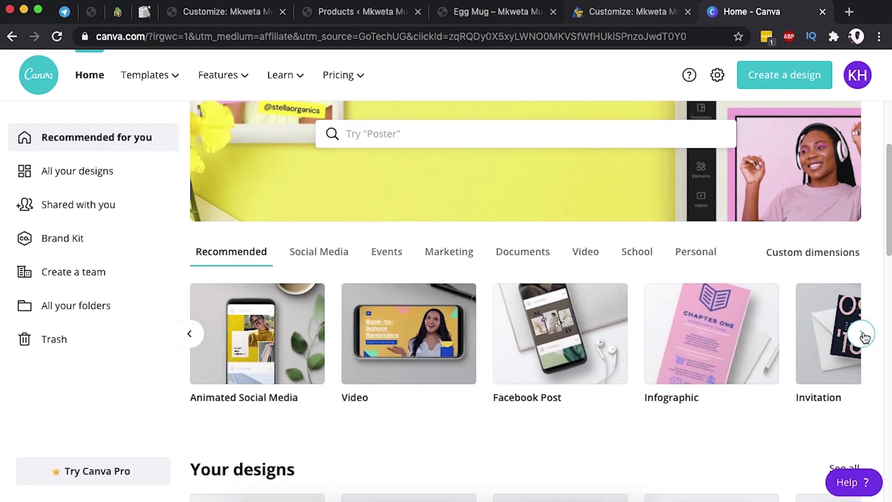
pyautogui.scroll(-2, 600, 381)
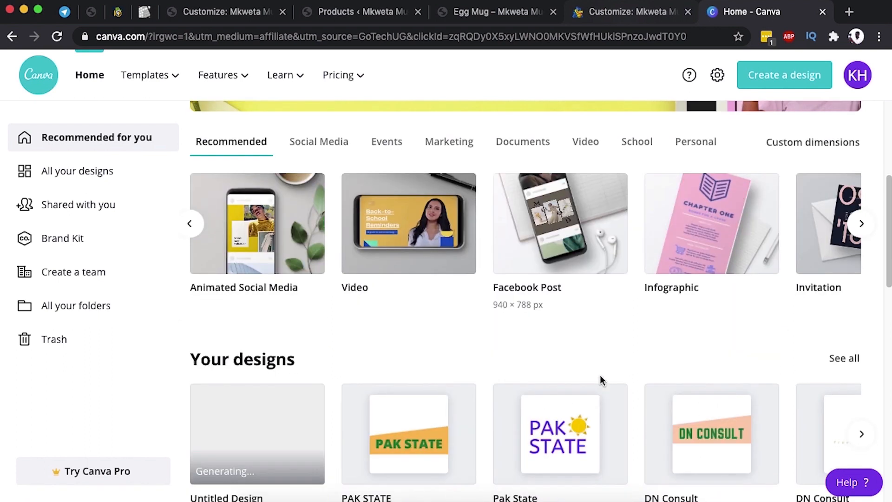
pyautogui.scroll(5, 601, 374)
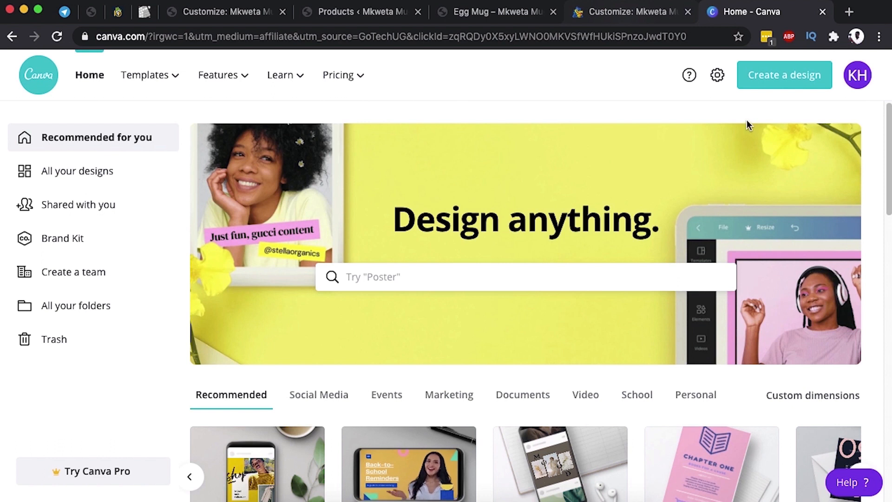
pyautogui.click(767, 75)
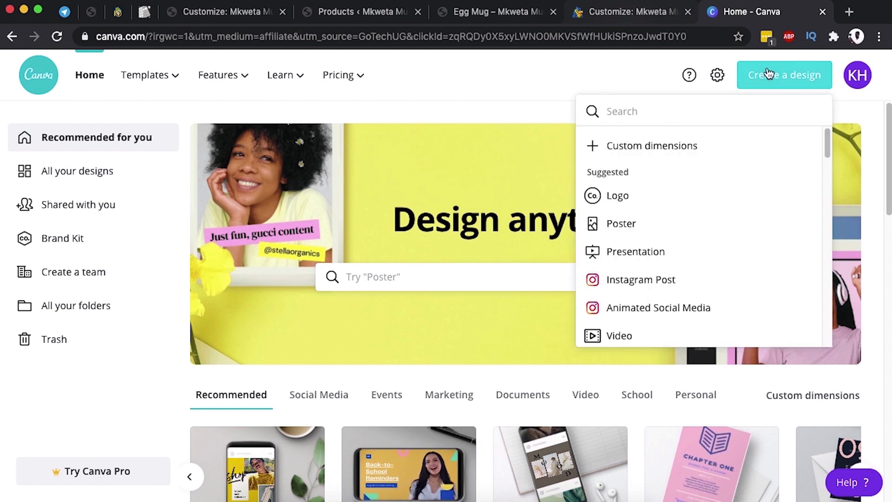
pyautogui.click(640, 194)
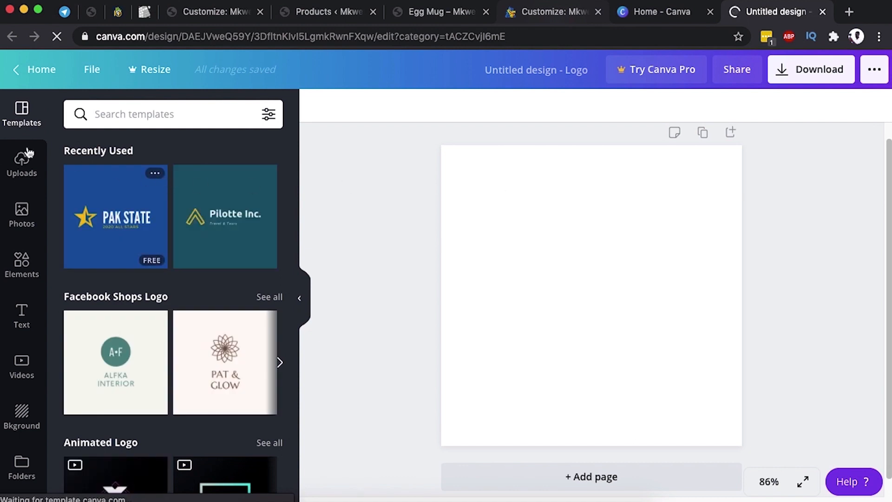
# - Add a heading to the blank logo page and make it read "Mkwenta Mugs"
pyautogui.scroll(-2, 18, 320)
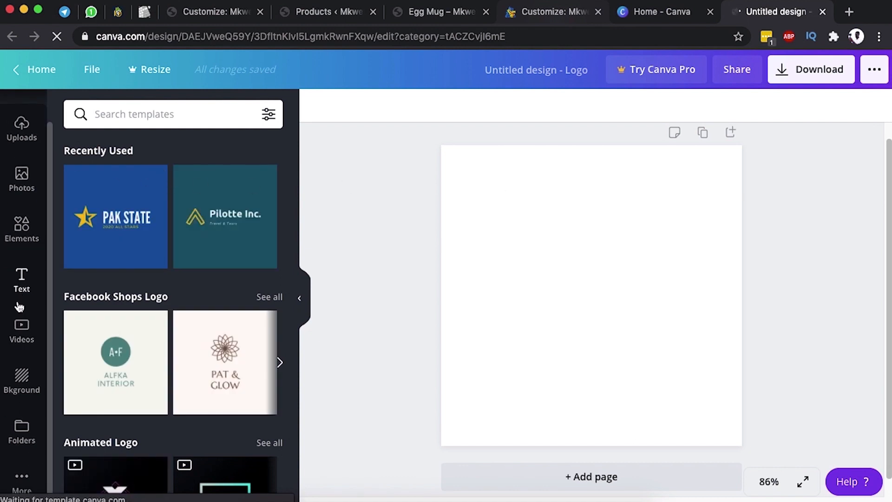
pyautogui.scroll(2, 19, 305)
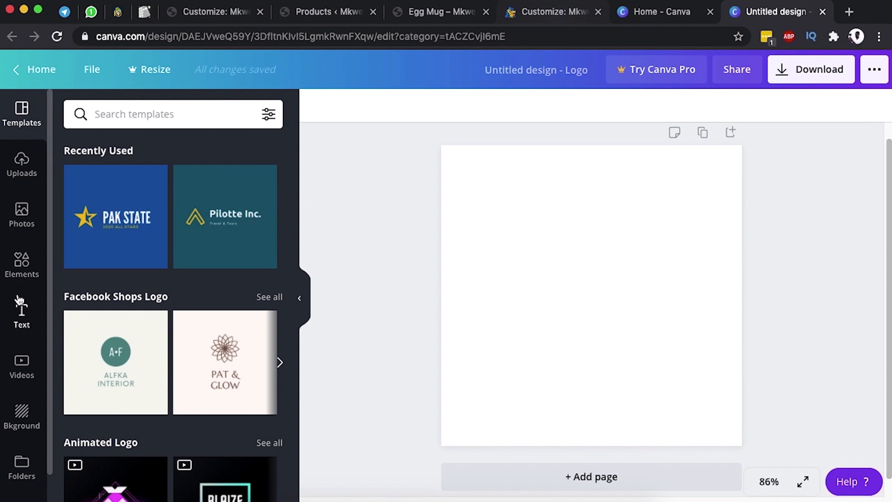
pyautogui.click(21, 316)
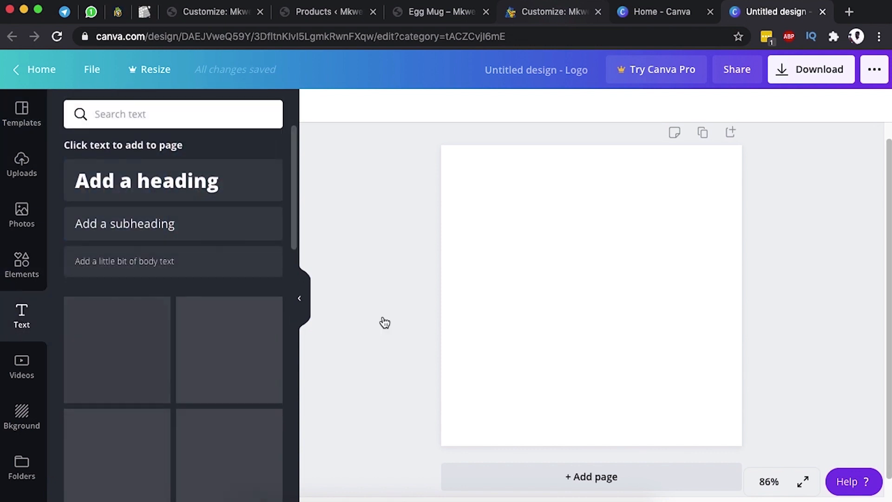
pyautogui.click(195, 186)
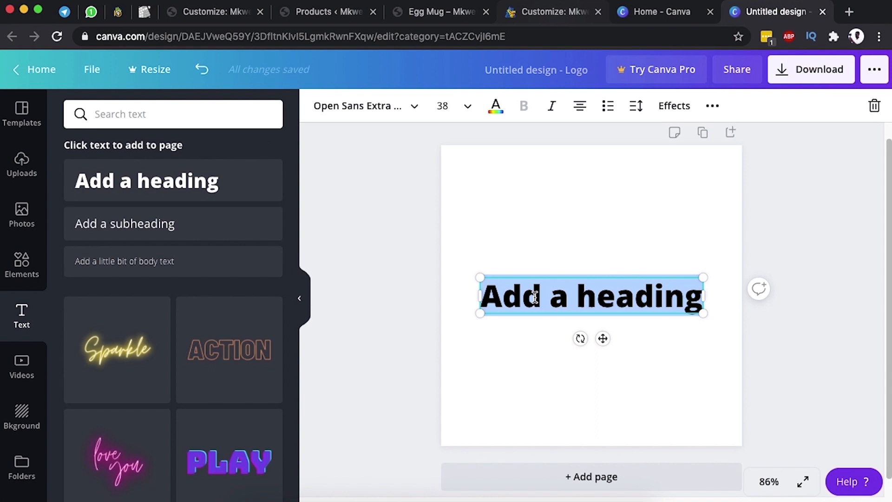
pyautogui.write('Mkwenta Mug')
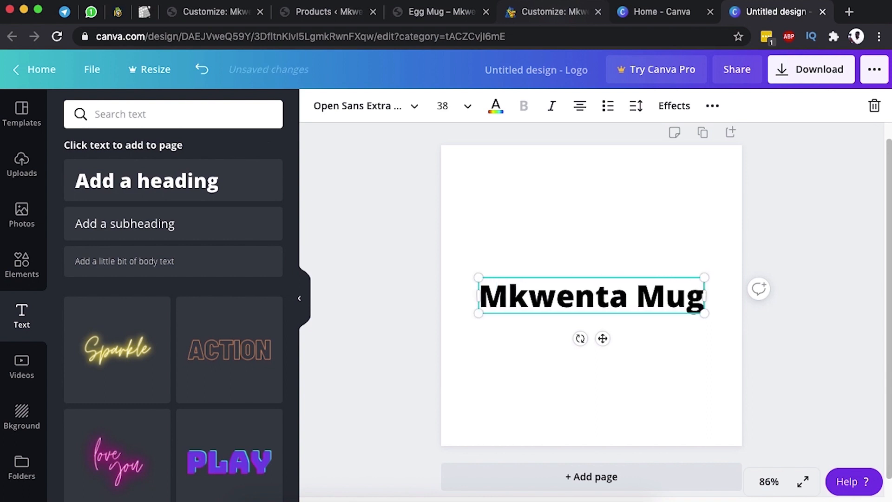
pyautogui.write('s')
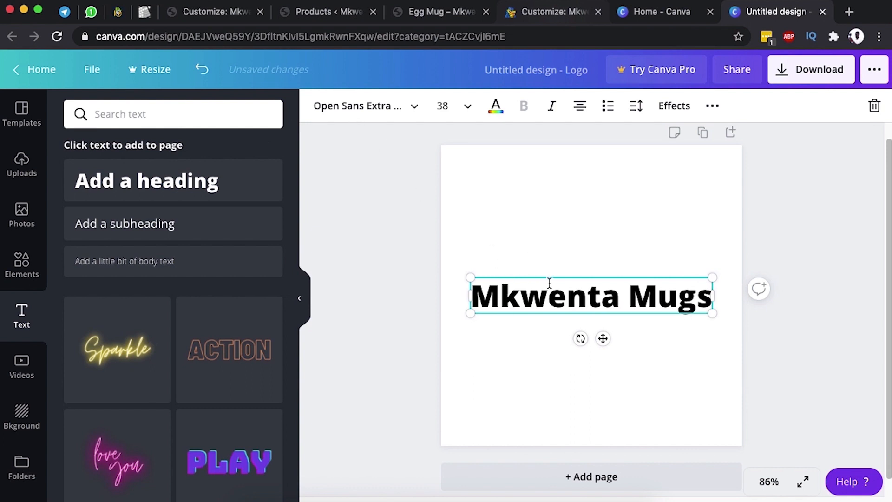
# - Change the font of the "Mkwenta Mugs" heading to Poppins Light
pyautogui.click(394, 109)
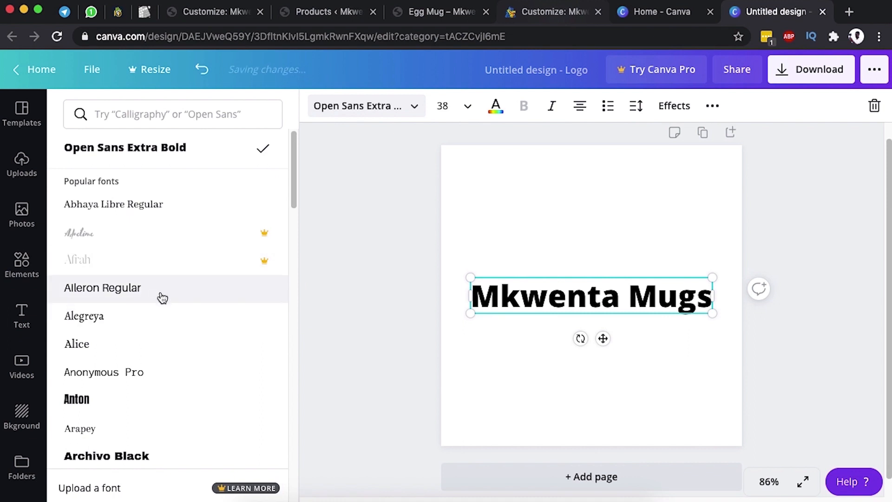
pyautogui.scroll(-3, 161, 297)
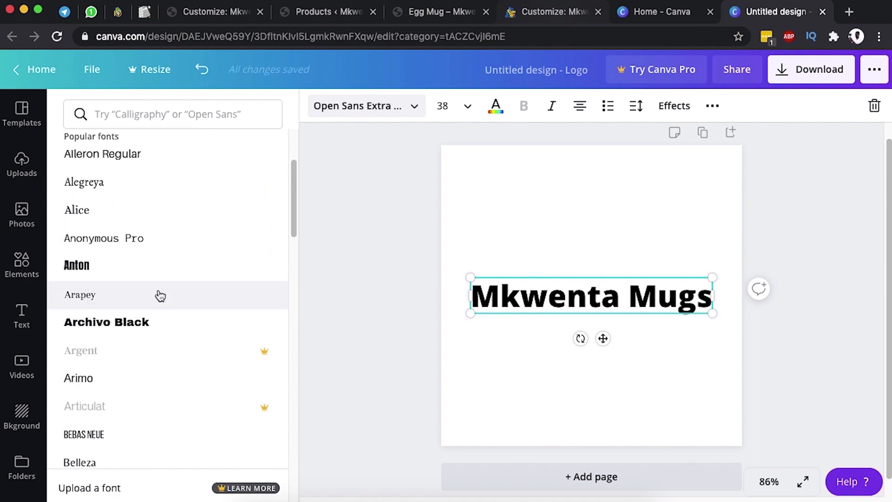
pyautogui.scroll(-1, 160, 296)
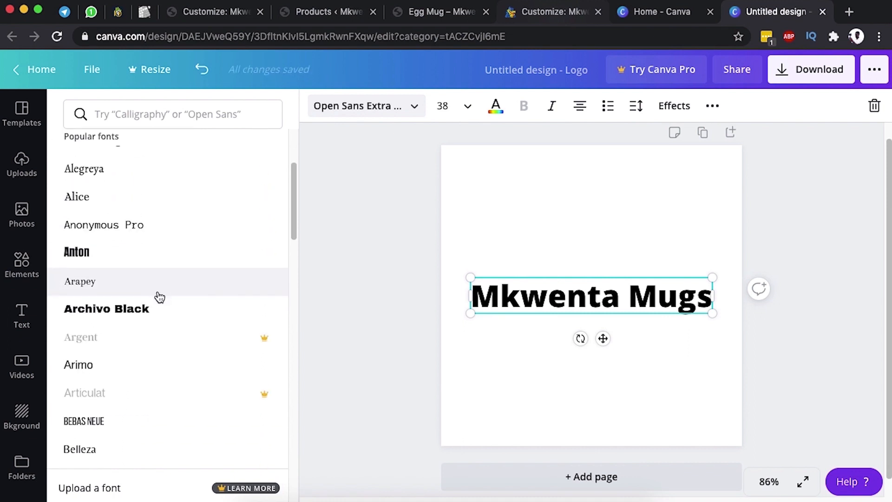
pyautogui.click(140, 373)
pyautogui.click(130, 281)
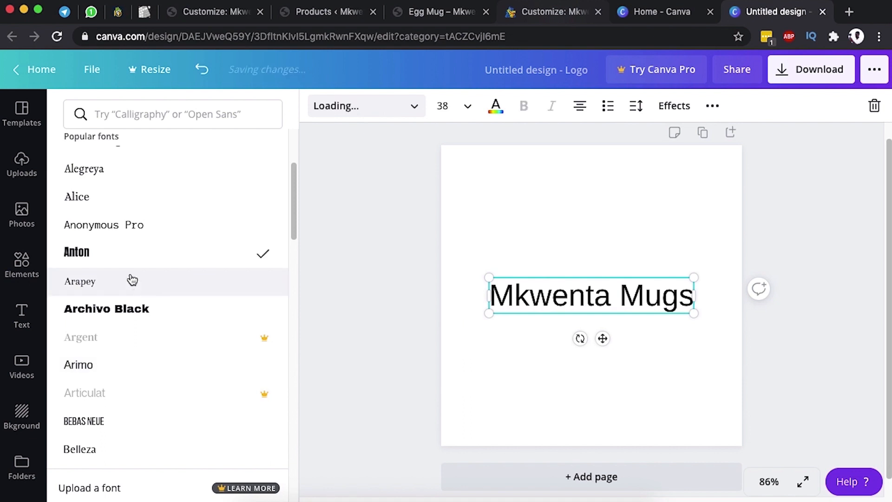
pyautogui.click(120, 255)
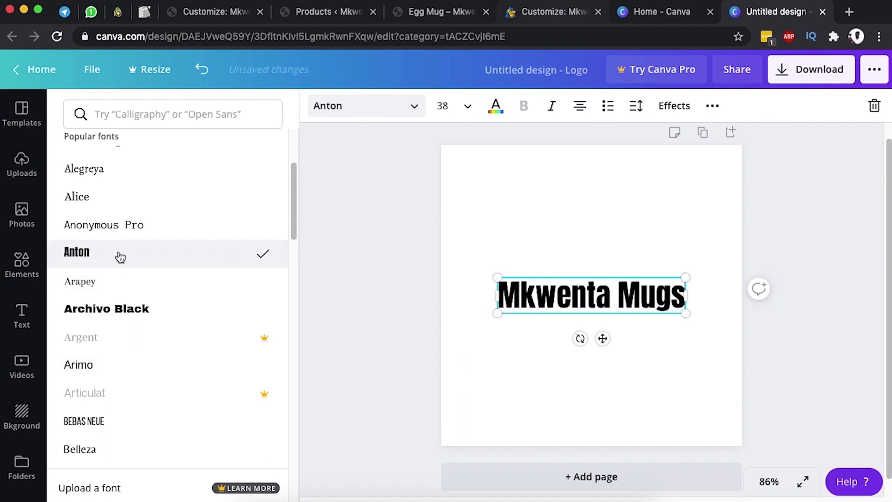
pyautogui.click(129, 370)
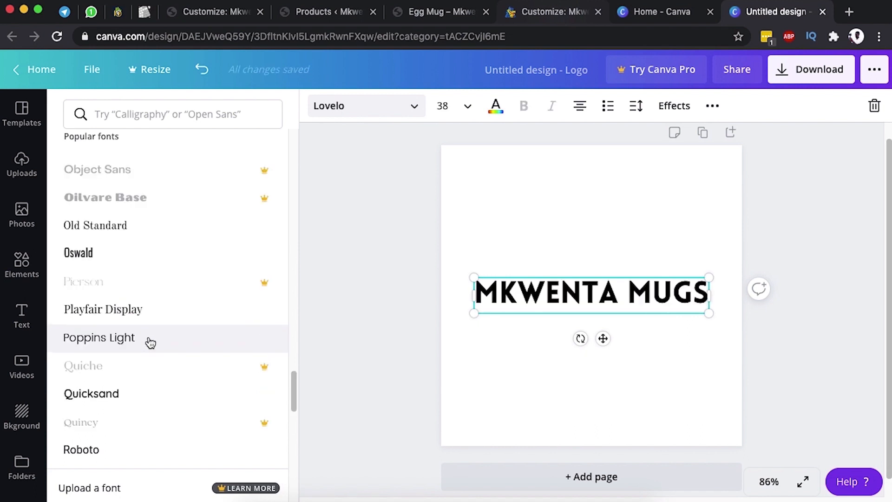
pyautogui.click(146, 339)
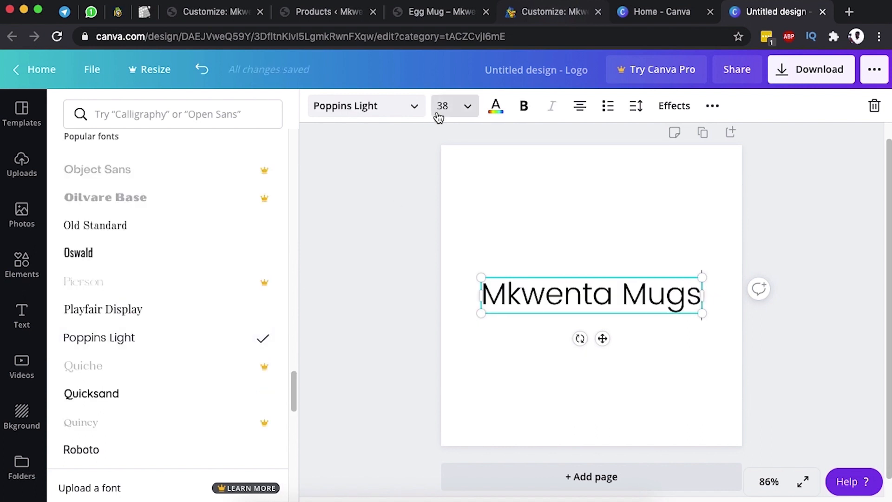
# - Make the entire "Mkwenta Mugs" heading bold, keeping its font size at 38
pyautogui.press('super+a')
pyautogui.click(524, 106)
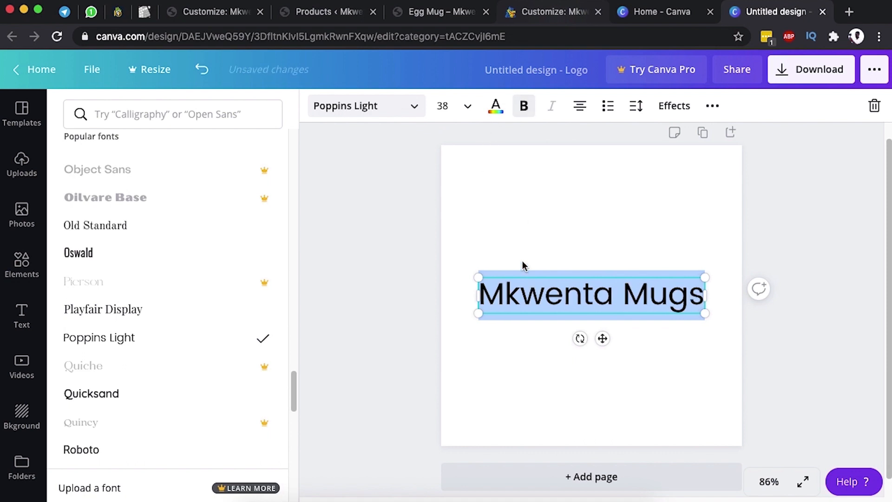
pyautogui.click(468, 111)
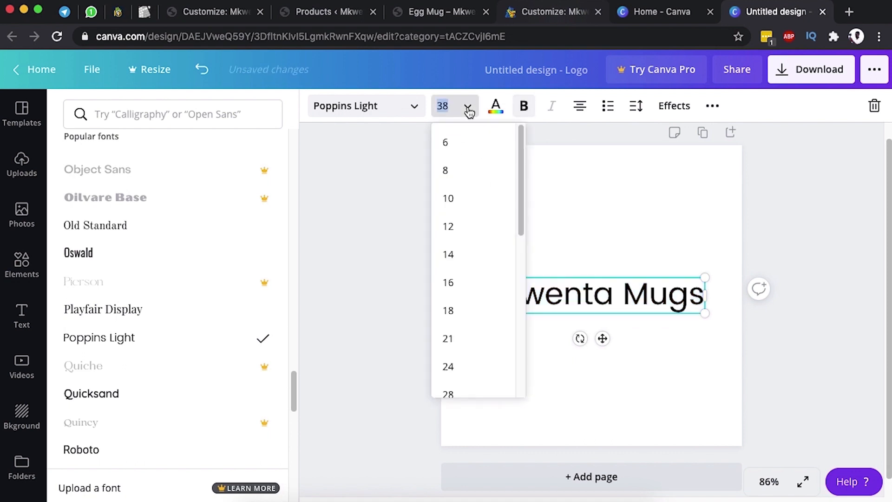
pyautogui.click(603, 313)
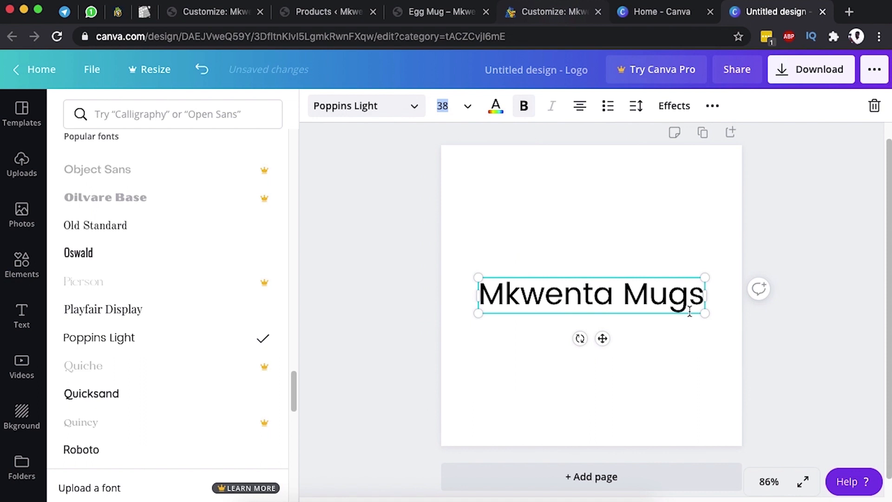
# - Try uppercase and underline formatting on the "Mkwenta Mugs" heading
pyautogui.click(712, 106)
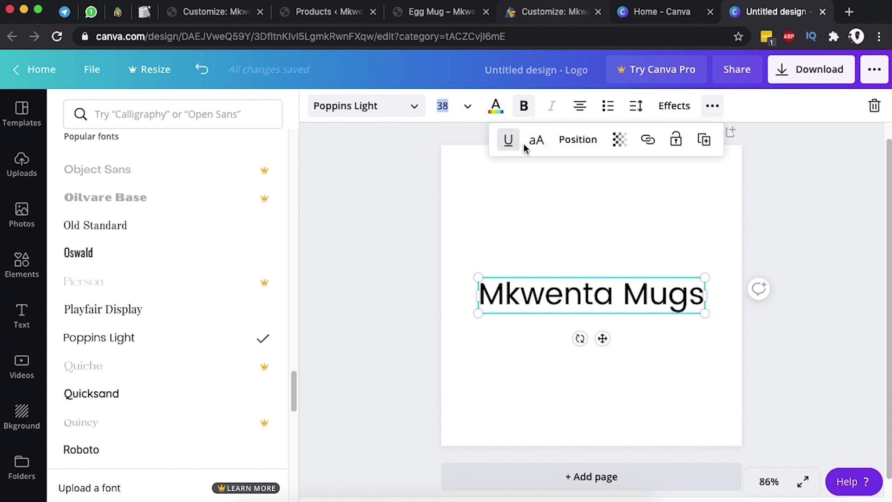
pyautogui.click(535, 144)
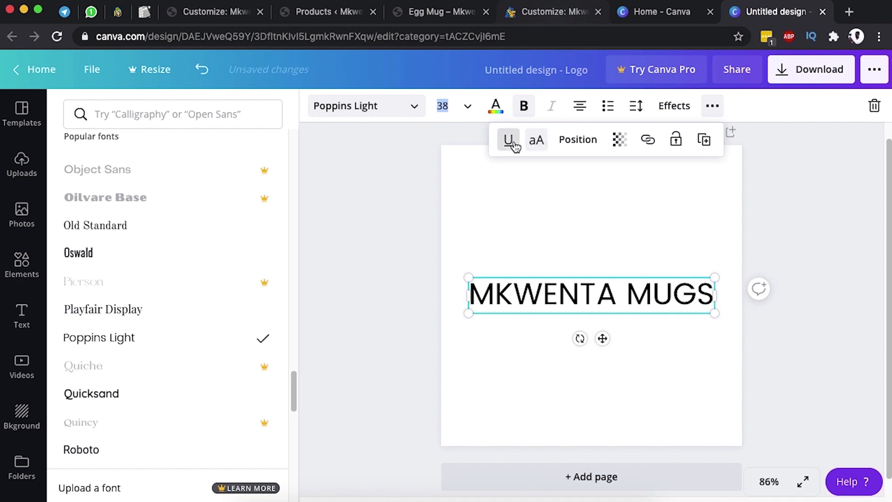
pyautogui.click(538, 144)
pyautogui.click(568, 141)
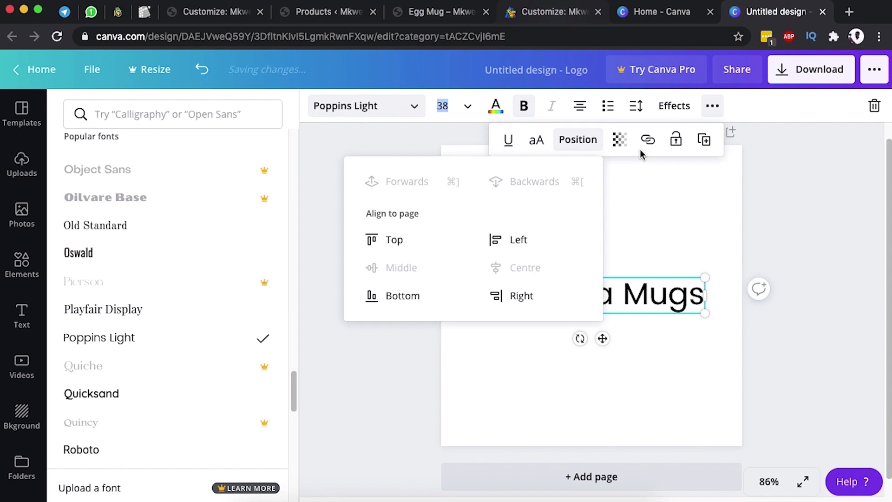
pyautogui.click(507, 142)
pyautogui.click(507, 142)
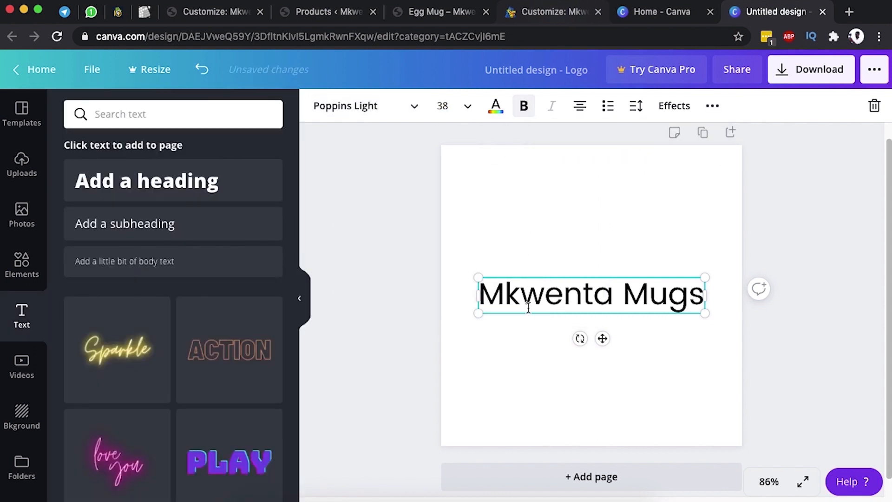
# - Enlarge the "Mkwenta Mugs" heading slightly, to about 80% of the page width, and deselect it
pyautogui.tripleClick(535, 293)
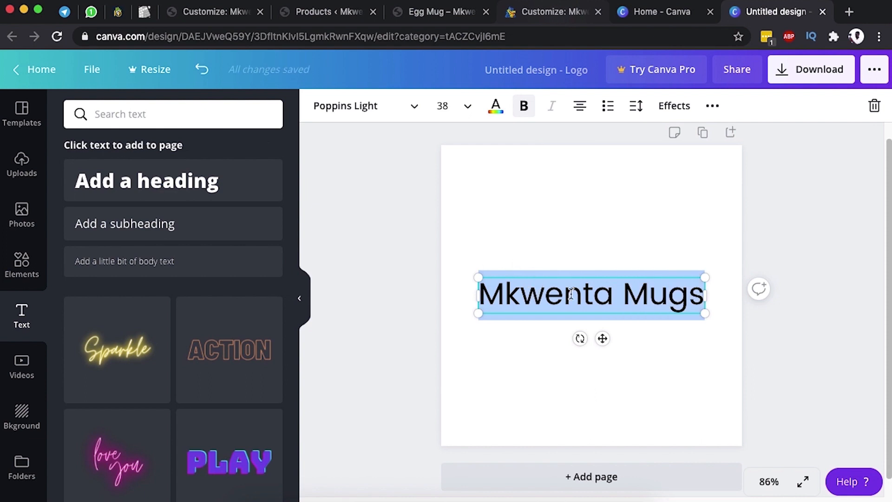
pyautogui.click(512, 247)
pyautogui.click(576, 318)
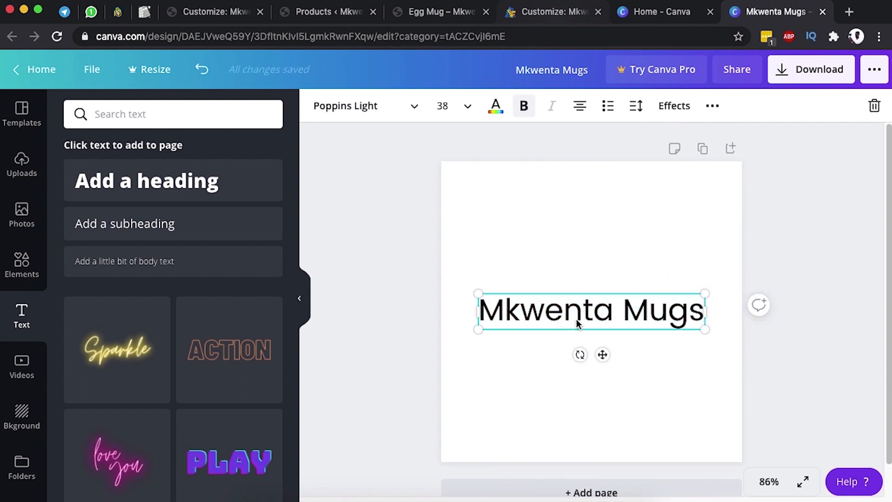
pyautogui.moveTo(474, 291)
pyautogui.mouseDown()
pyautogui.moveTo(456, 275)
pyautogui.moveTo(471, 285)
pyautogui.mouseUp()
pyautogui.moveTo(704, 330); pyautogui.dragTo(713, 343)
pyautogui.click(557, 235)
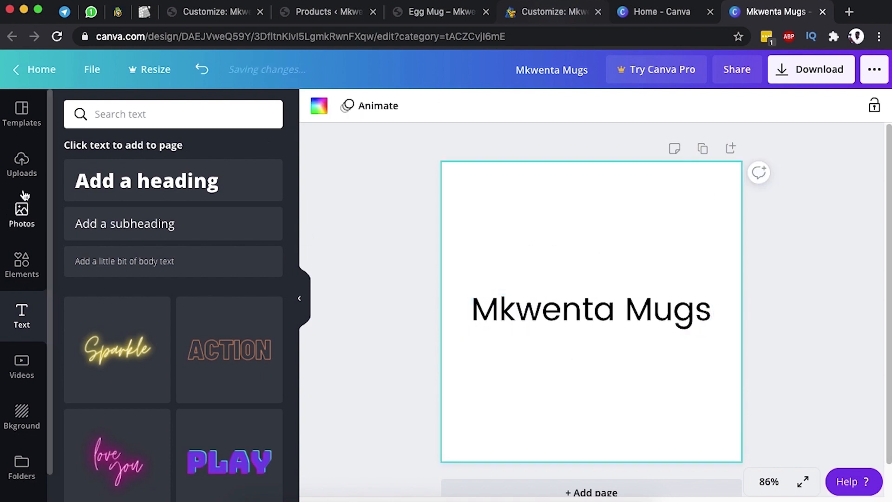
# - Add the bowl outline from the Simple Drawn Objects collection and move it over the start of the "Mkwenta Mugs" heading
pyautogui.click(11, 278)
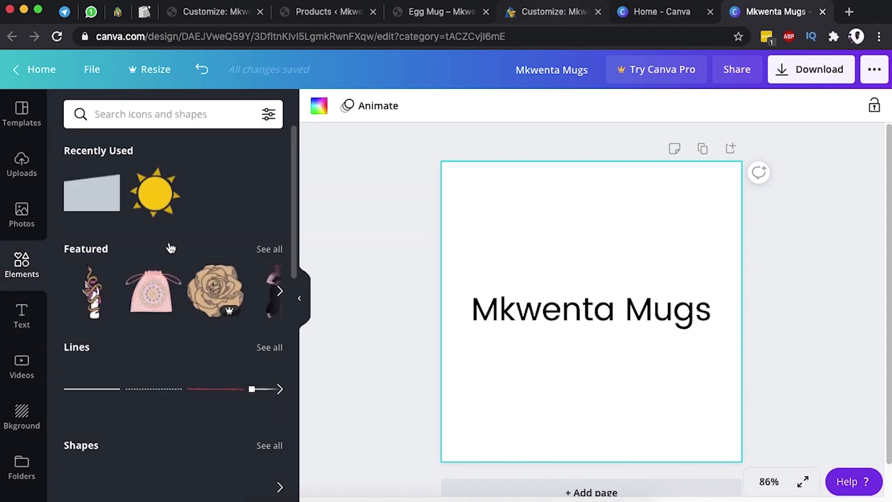
pyautogui.scroll(-8, 182, 232)
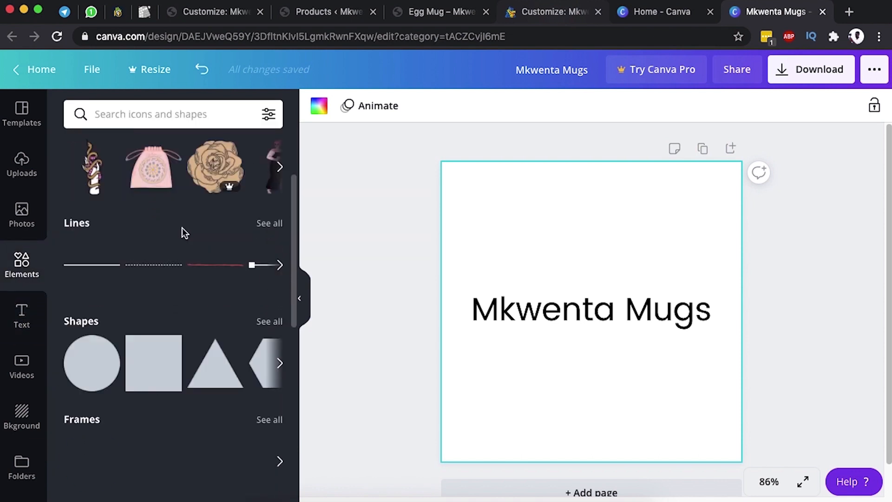
pyautogui.scroll(-8, 182, 227)
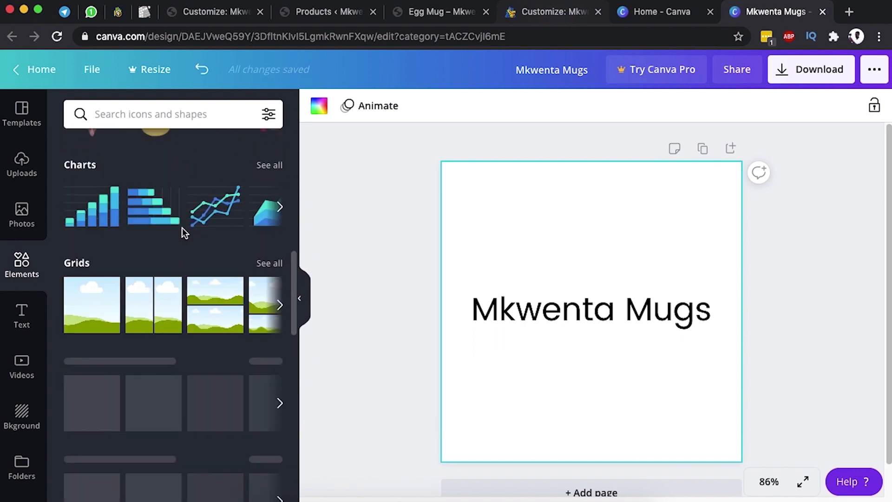
pyautogui.scroll(-10, 182, 228)
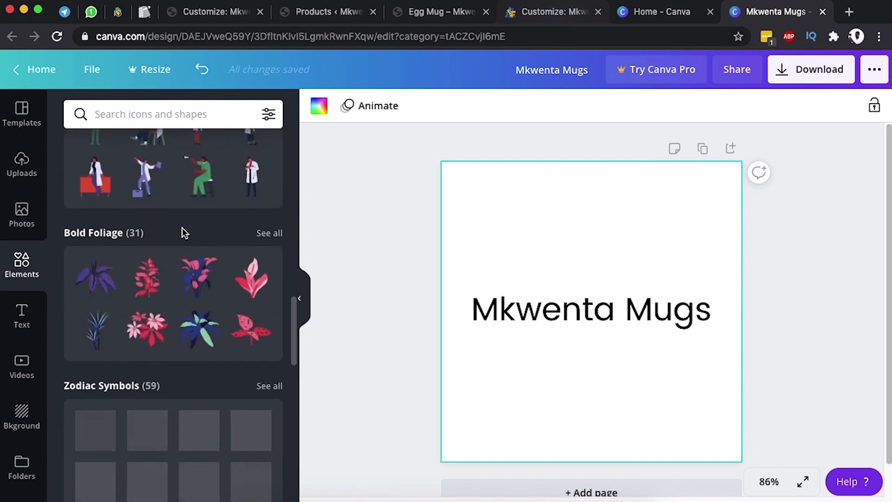
pyautogui.scroll(-5, 182, 227)
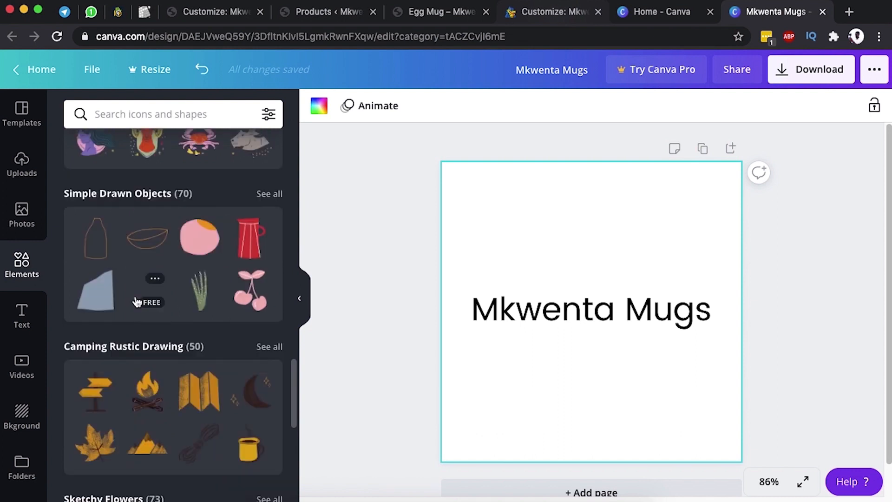
pyautogui.scroll(-1, 221, 301)
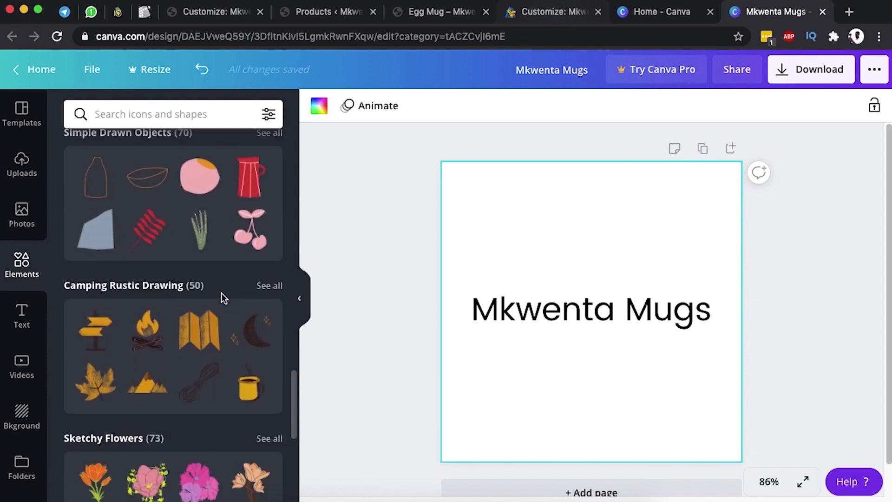
pyautogui.click(158, 192)
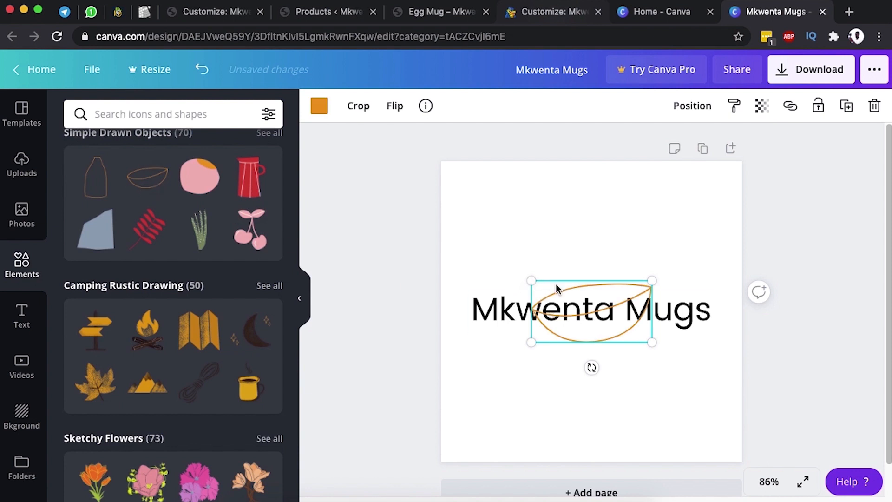
pyautogui.moveTo(557, 278); pyautogui.dragTo(504, 273)
# - Shrink the "Mkwenta Mugs" heading to about half the page width
pyautogui.click(570, 294)
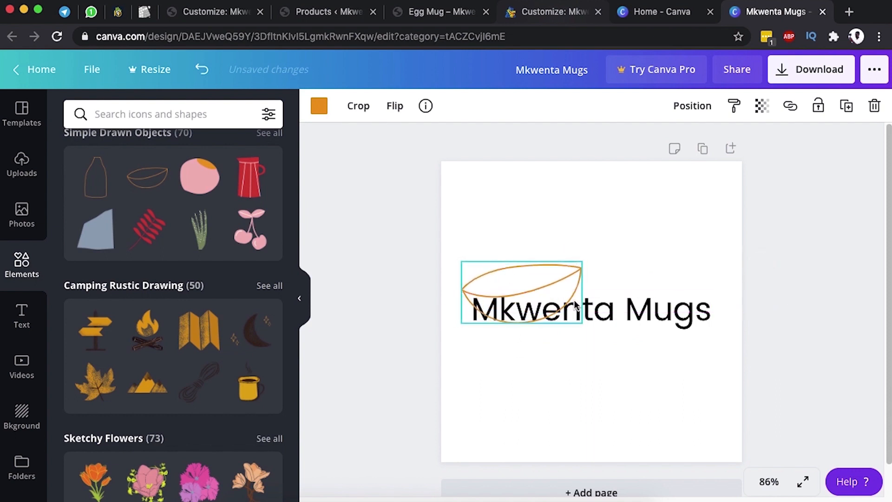
pyautogui.click(611, 316)
pyautogui.moveTo(471, 331); pyautogui.dragTo(573, 334)
# - Shrink the bowl outline to about a quarter of the page width and place it directly above the heading's start
pyautogui.click(556, 294)
pyautogui.moveTo(582, 263); pyautogui.dragTo(544, 282)
pyautogui.moveTo(527, 291); pyautogui.dragTo(634, 268)
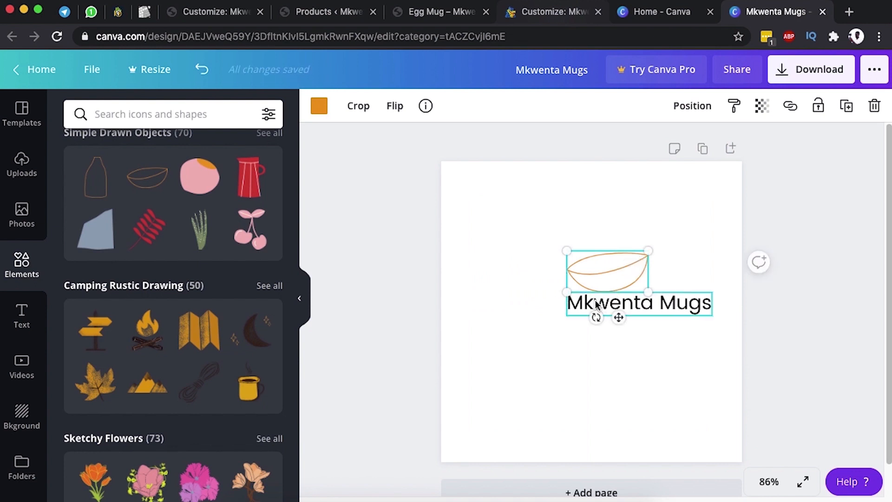
# - Move the heading and bowl toward the page centre and shrink the bowl to about 16% of the page width
pyautogui.keyDown('shift'); pyautogui.click(596, 304); pyautogui.keyUp('shift')
pyautogui.moveTo(574, 303); pyautogui.dragTo(537, 312)
pyautogui.click(551, 277)
pyautogui.moveTo(591, 266); pyautogui.dragTo(557, 280)
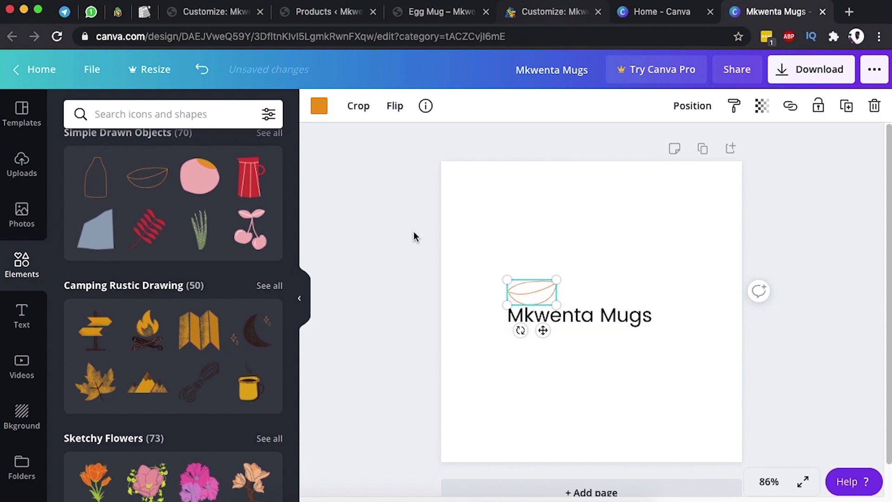
# - Try black, teal and blue as the colour of the bowl outline
pyautogui.click(319, 106)
pyautogui.click(73, 246)
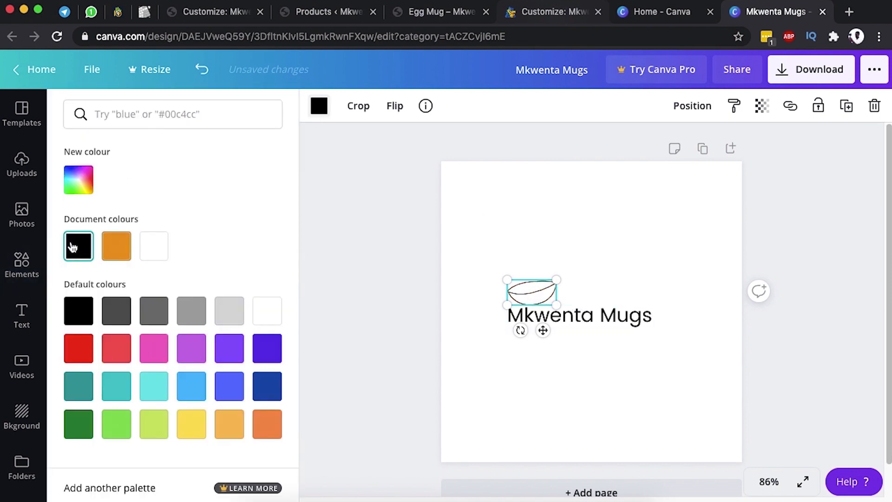
pyautogui.click(86, 393)
pyautogui.click(229, 387)
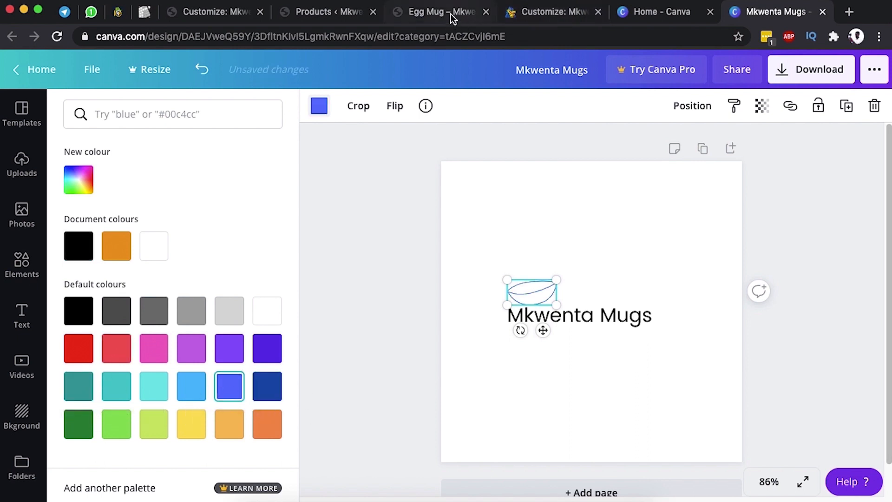
# - Check the colours used on the store's Egg Mug product page in the browser, and return to the Canva logo design
pyautogui.click(451, 13)
pyautogui.click(550, 16)
pyautogui.click(450, 14)
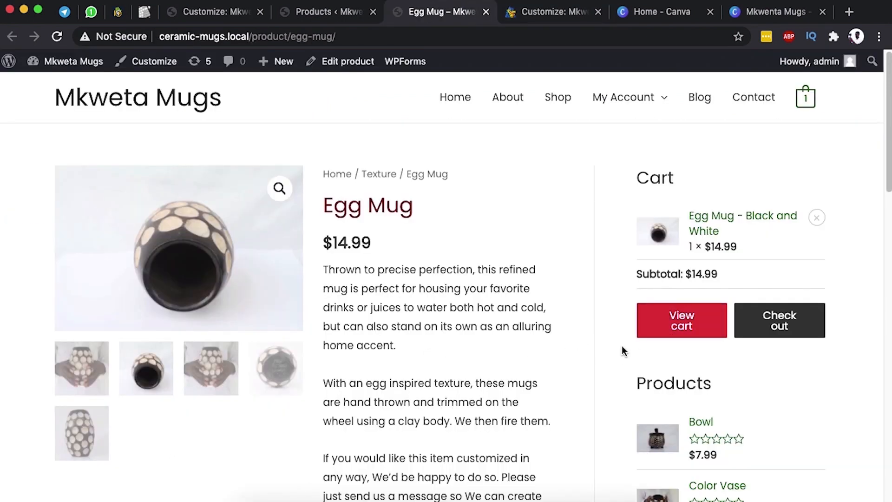
pyautogui.click(659, 15)
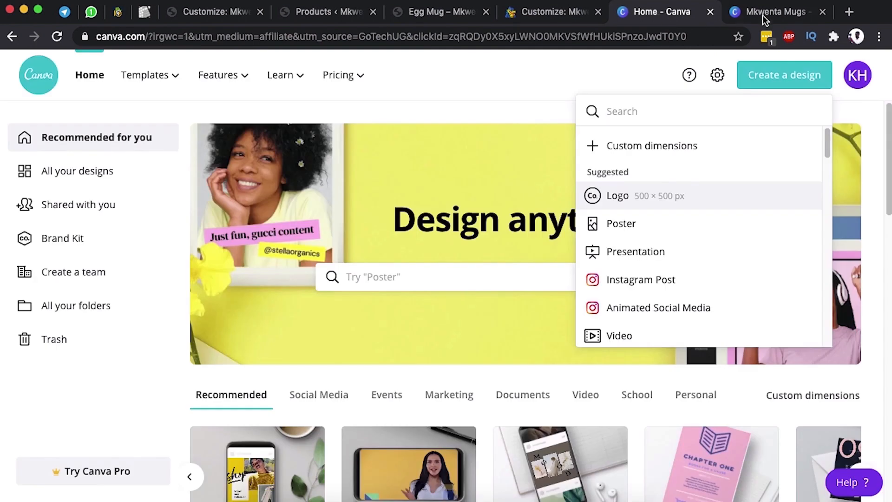
pyautogui.click(762, 15)
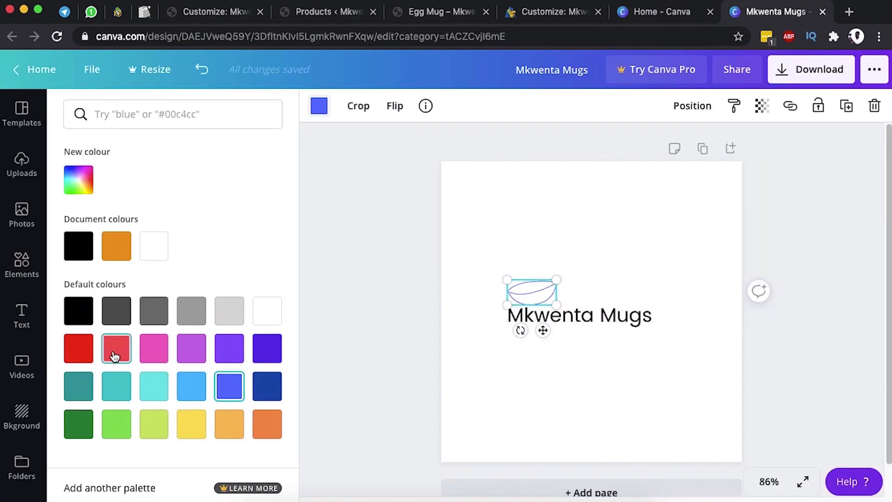
# - Recolour the bowl outline to the pure red default colour after comparing it with the lighter red
pyautogui.click(78, 349)
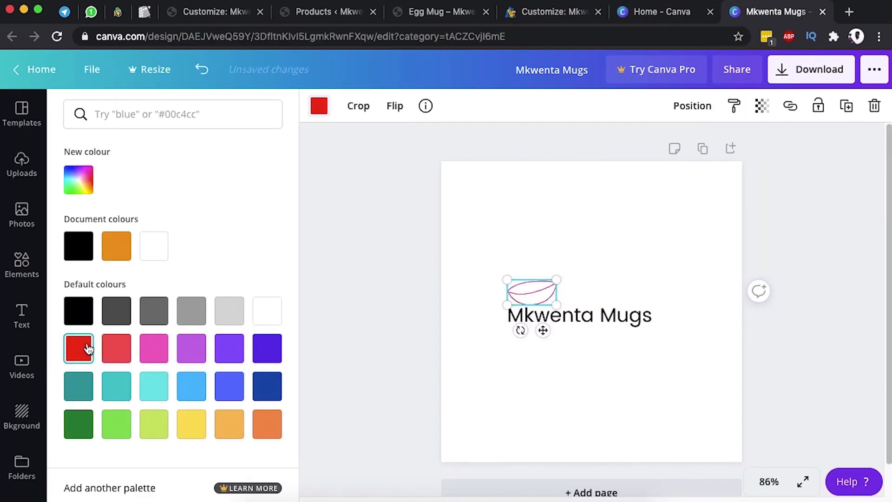
pyautogui.click(116, 348)
pyautogui.click(80, 346)
pyautogui.click(394, 107)
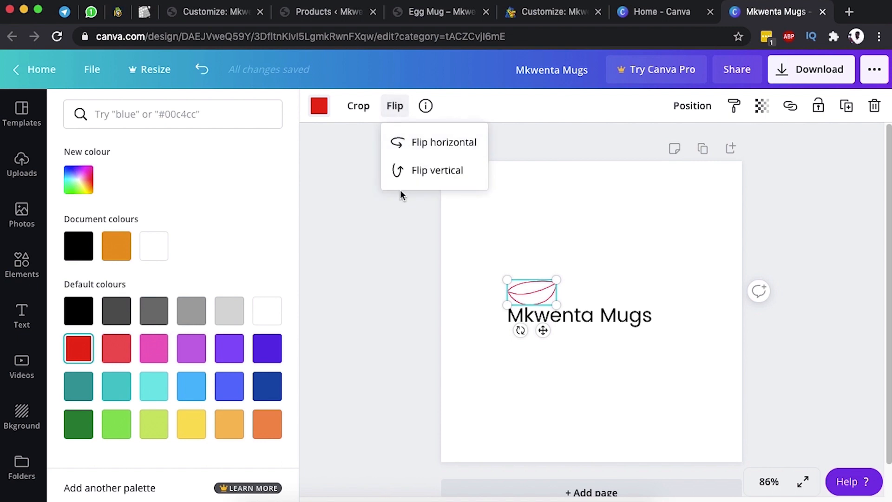
pyautogui.click(365, 110)
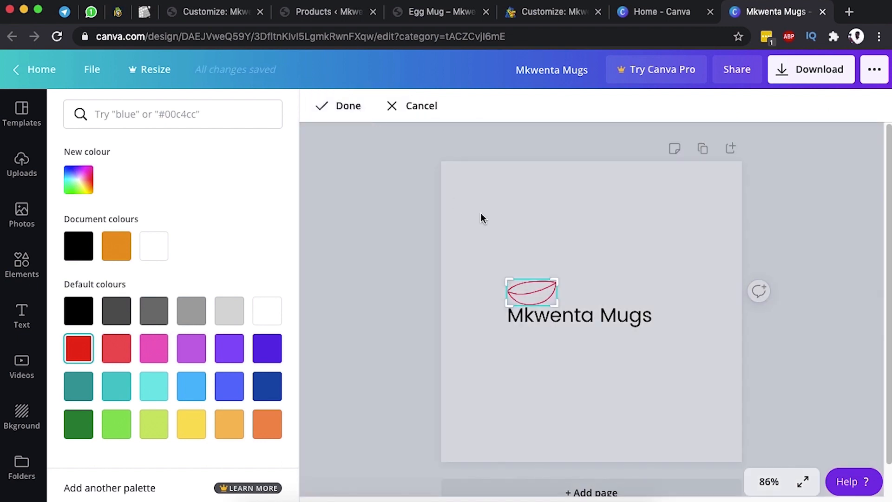
pyautogui.click(395, 107)
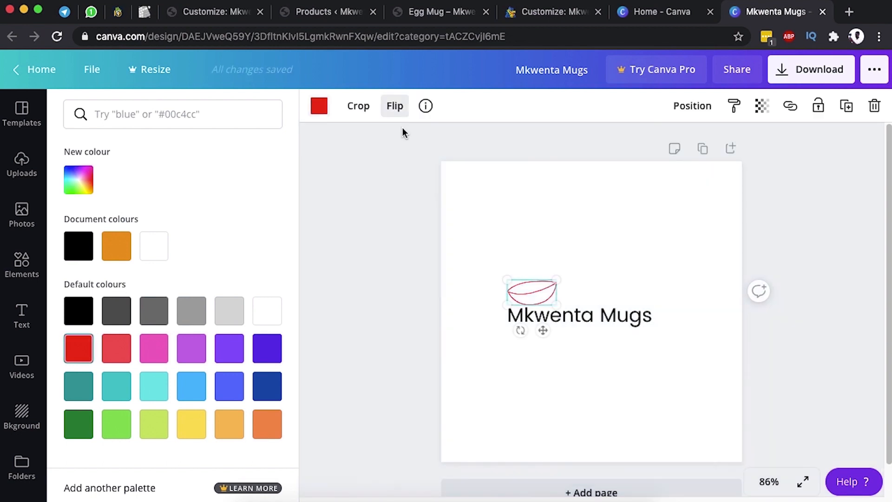
# - Enlarge the bowl outline to about a quarter of the page width and paste a copy onto a new second page
pyautogui.moveTo(557, 280); pyautogui.dragTo(583, 282)
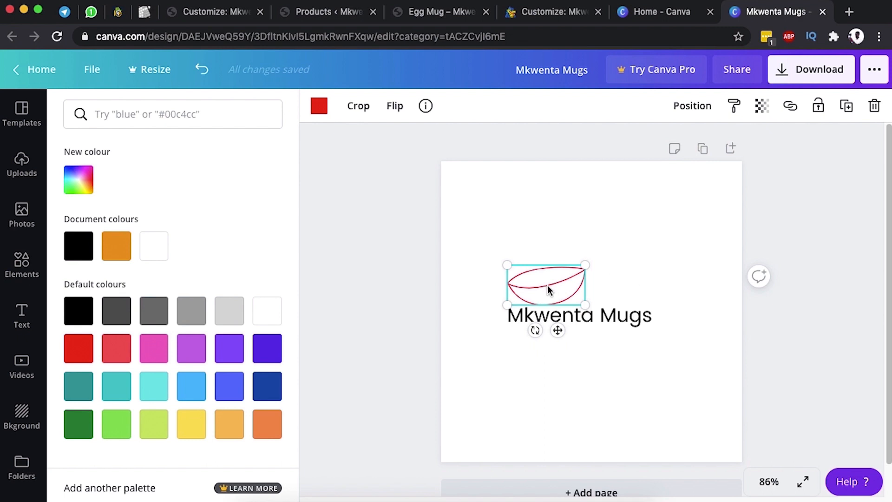
pyautogui.scroll(-1, 612, 314)
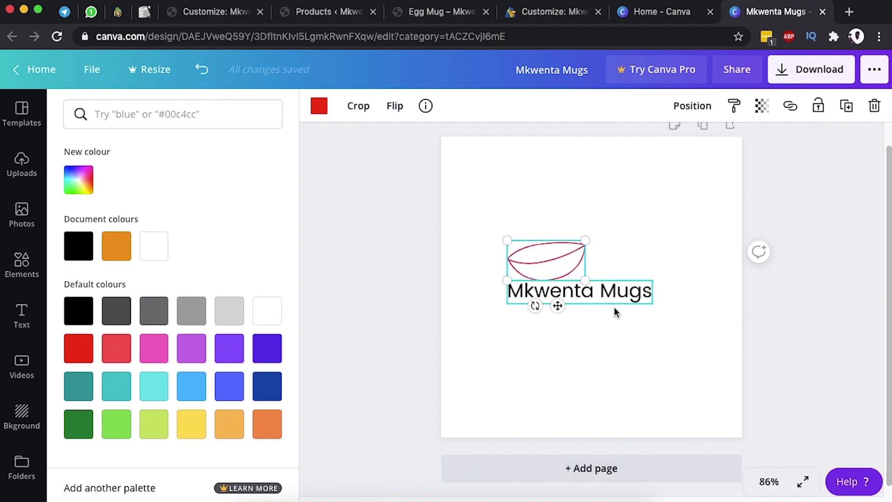
pyautogui.click(595, 459)
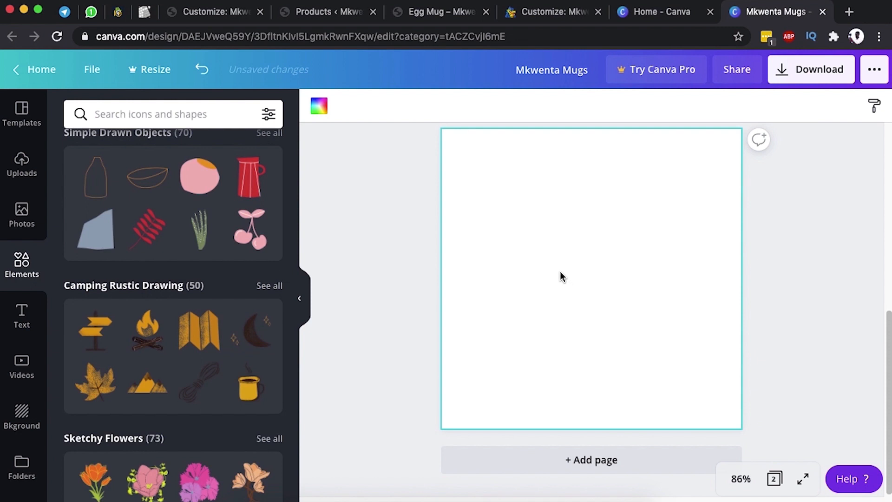
pyautogui.press('super+v')
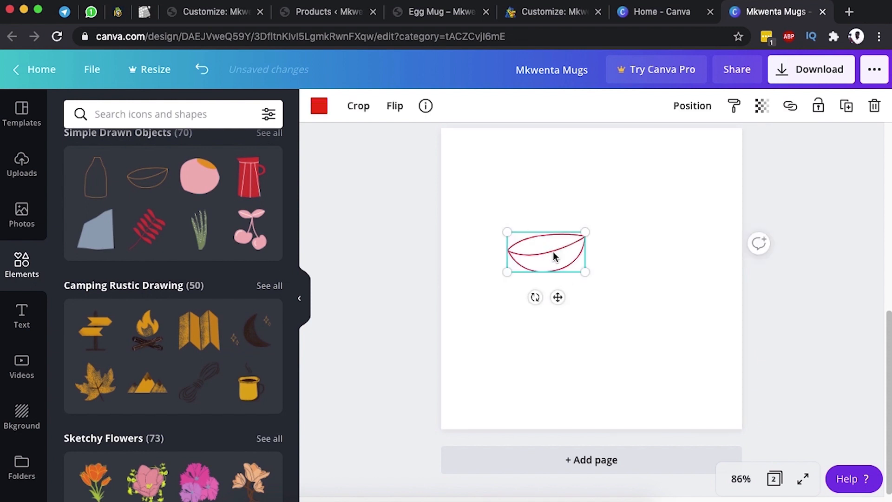
# - Enlarge the bowl outline on page 2 to about 65% of the page width
pyautogui.moveTo(589, 278)
pyautogui.mouseDown()
pyautogui.moveTo(662, 348)
pyautogui.moveTo(650, 338)
pyautogui.mouseUp()
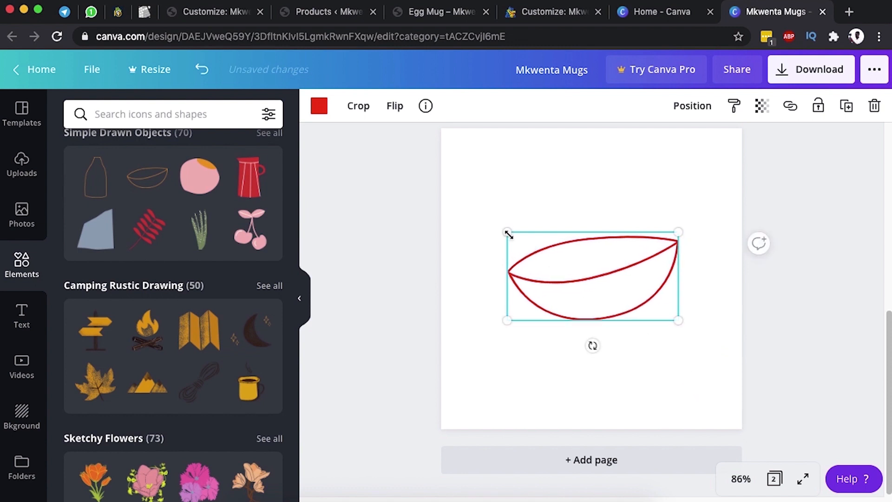
pyautogui.moveTo(507, 232)
pyautogui.mouseDown()
pyautogui.moveTo(480, 218)
pyautogui.moveTo(493, 224)
pyautogui.mouseUp()
pyautogui.moveTo(675, 320)
pyautogui.mouseDown()
pyautogui.moveTo(689, 335)
pyautogui.moveTo(682, 330)
pyautogui.mouseUp()
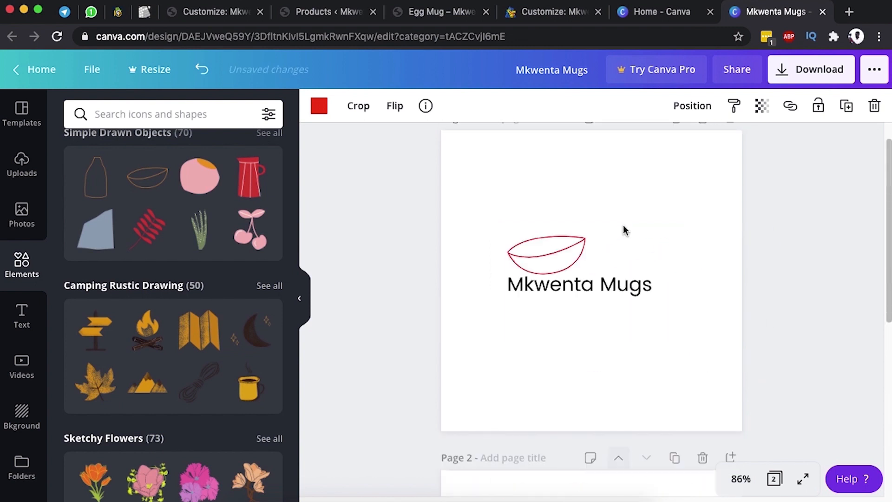
# - Delete the bowl from page 1 and enlarge the "Mkwenta Mugs" heading to a font size of about 42.6
pyautogui.scroll(1, 623, 237)
pyautogui.click(561, 256)
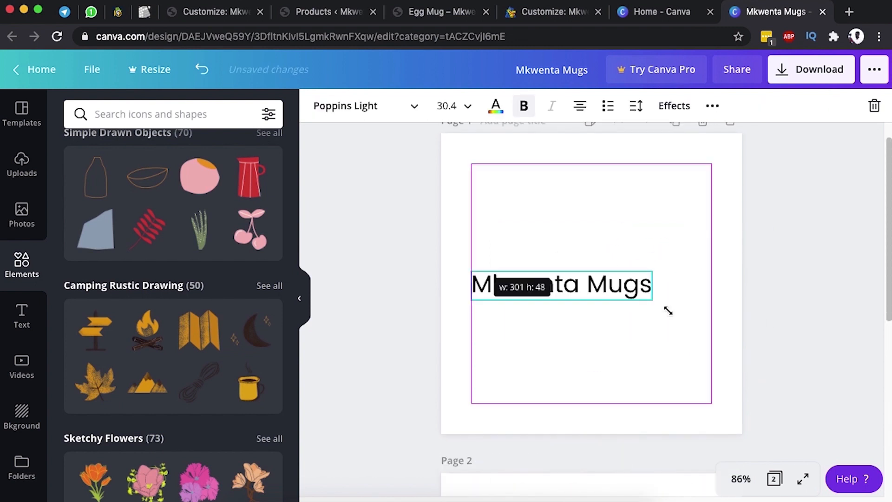
pyautogui.moveTo(669, 310); pyautogui.dragTo(702, 336)
pyautogui.moveTo(471, 311)
pyautogui.mouseDown()
pyautogui.moveTo(462, 317)
pyautogui.moveTo(467, 311)
pyautogui.mouseUp()
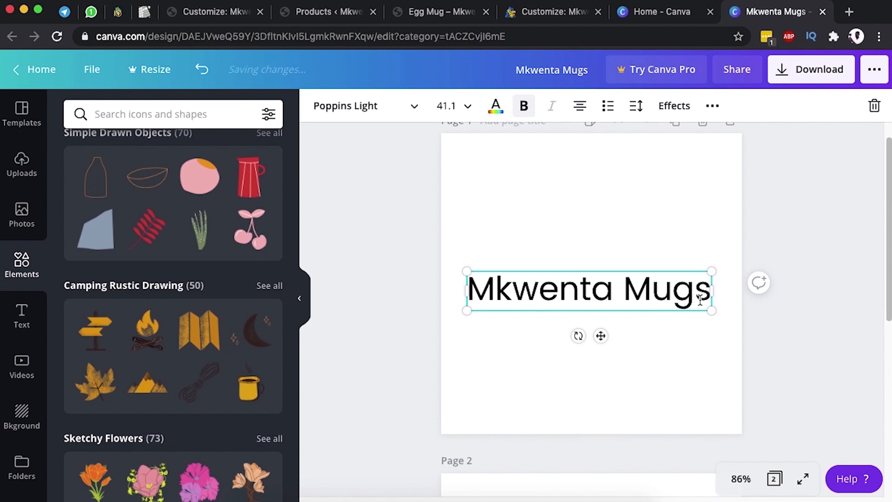
pyautogui.moveTo(712, 311); pyautogui.dragTo(712, 312)
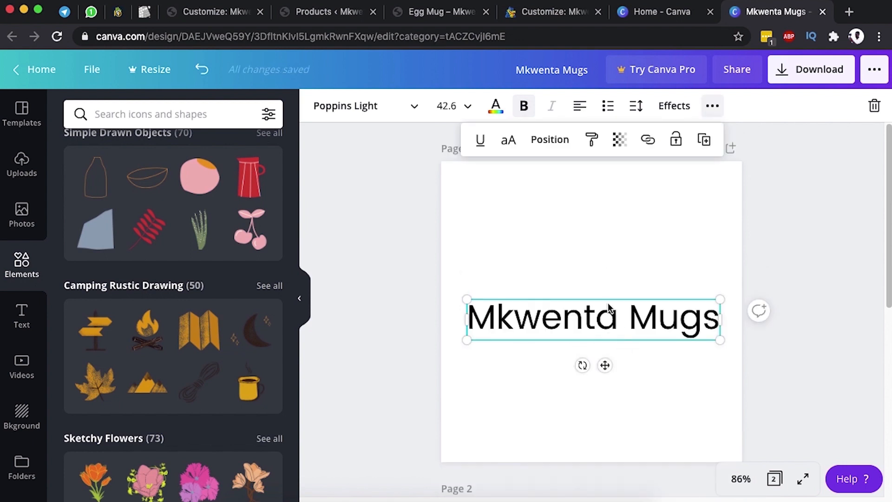
pyautogui.click(607, 302)
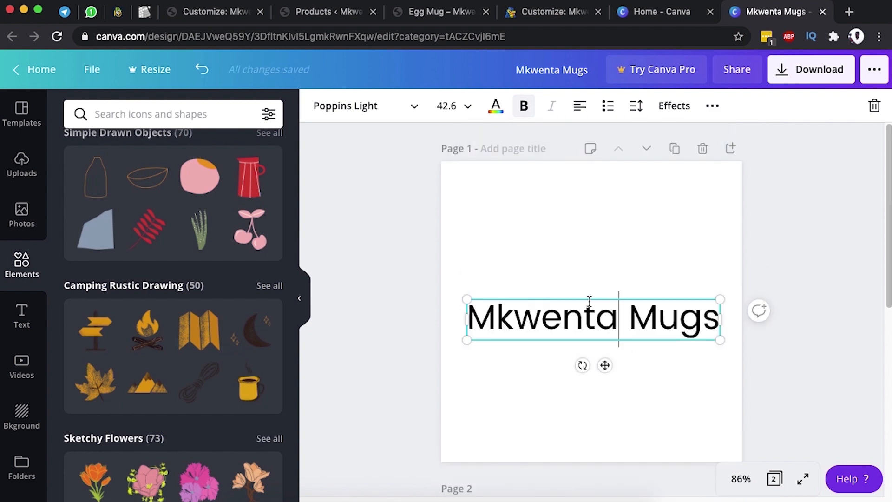
pyautogui.click(623, 294)
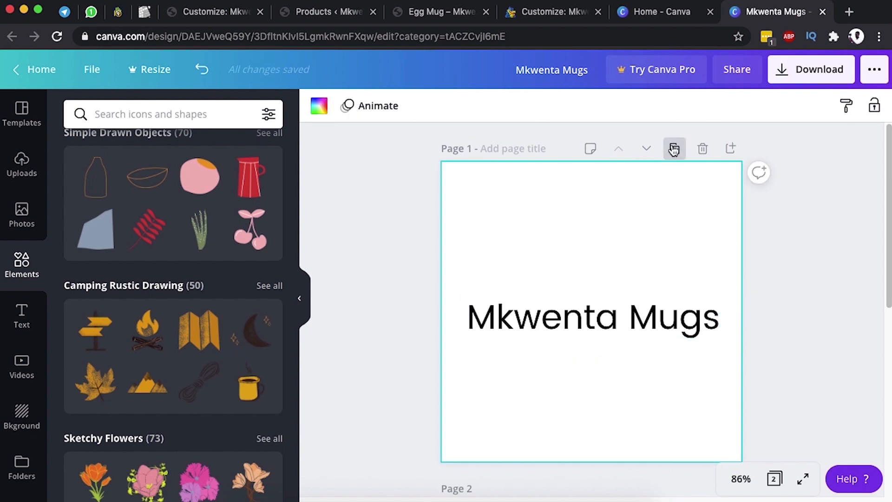
# - Align the "Mkwenta Mugs" heading to the centre and middle of page 1, and deselect it
pyautogui.click(684, 311)
pyautogui.click(712, 105)
pyautogui.click(551, 140)
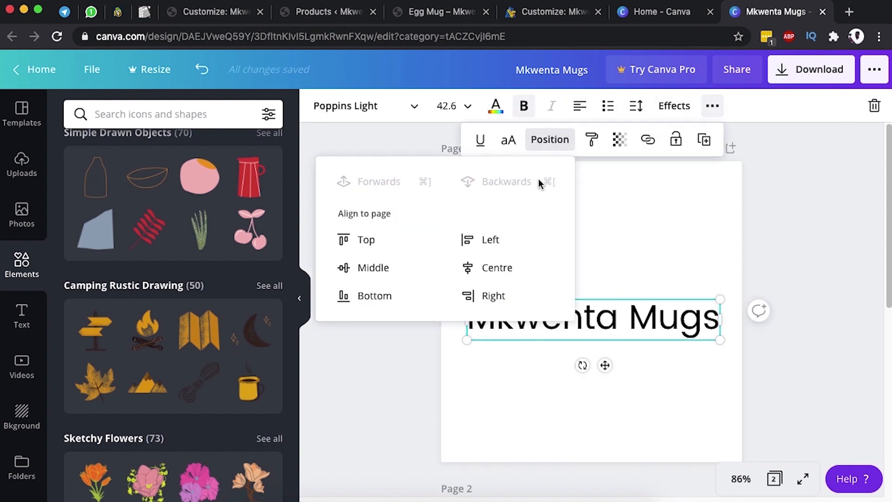
pyautogui.click(484, 271)
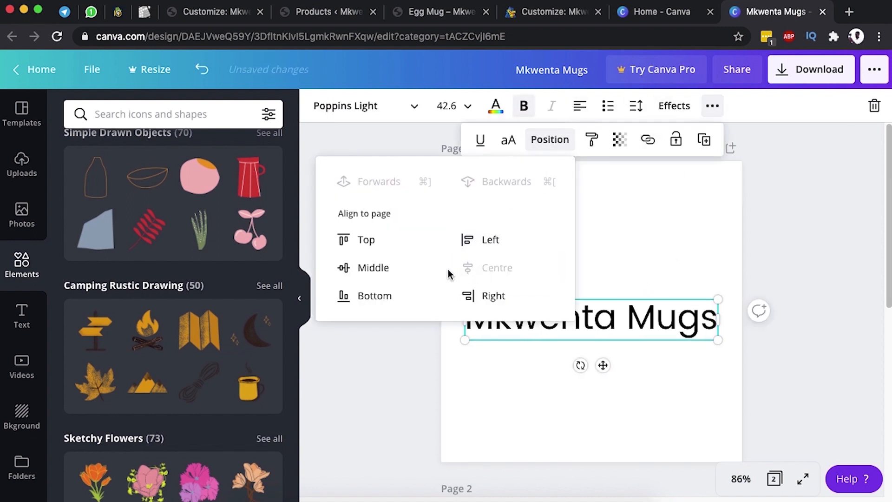
pyautogui.click(385, 273)
pyautogui.click(806, 247)
# - Shrink the bowl outline on page 2 to about a third of the page width and align it to the page centre
pyautogui.scroll(-5, 804, 277)
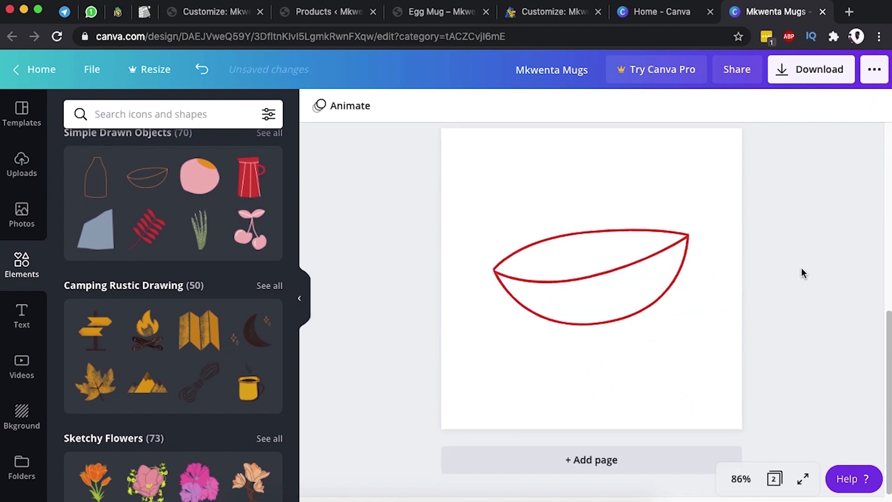
pyautogui.click(613, 293)
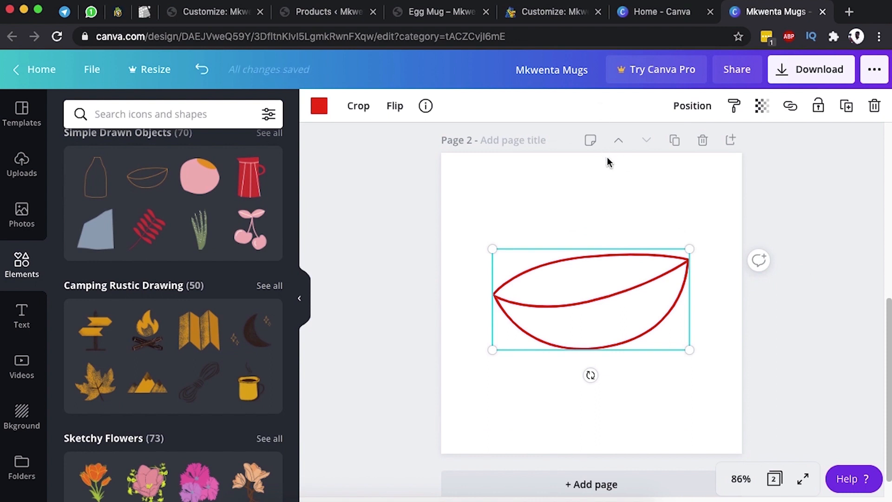
pyautogui.moveTo(691, 249); pyautogui.dragTo(642, 278)
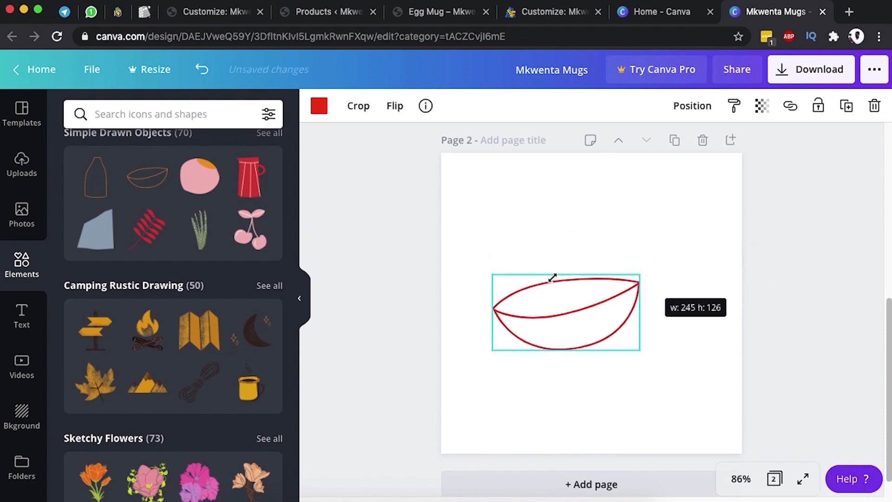
pyautogui.moveTo(494, 274); pyautogui.dragTo(538, 285)
pyautogui.click(691, 107)
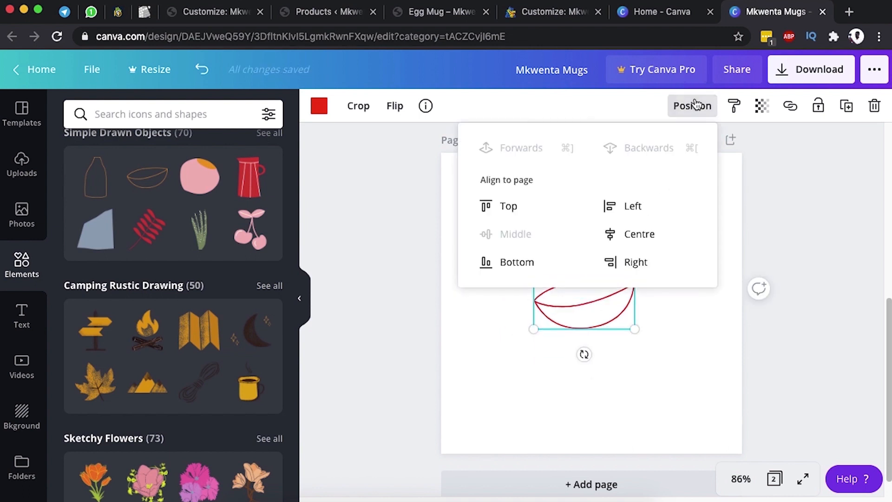
pyautogui.click(636, 237)
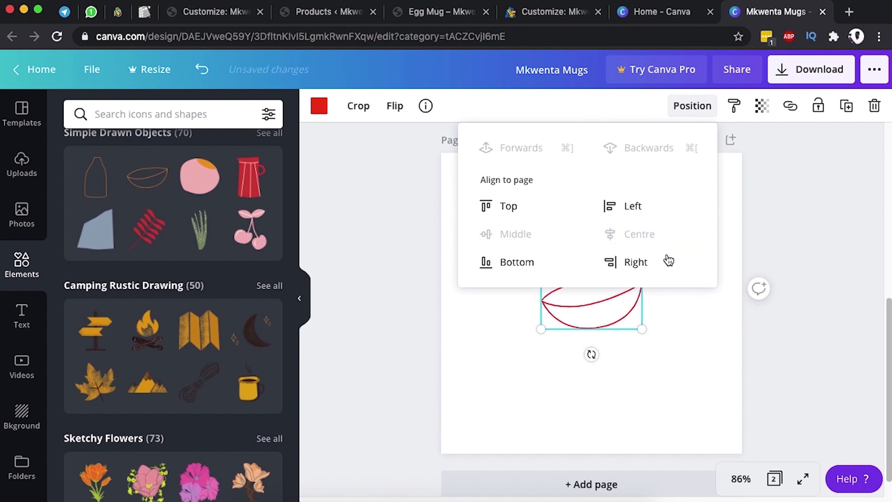
pyautogui.click(687, 322)
# - Download all pages of the design as PNG and dismiss the Content Planner promotion
pyautogui.scroll(5, 752, 319)
pyautogui.click(874, 70)
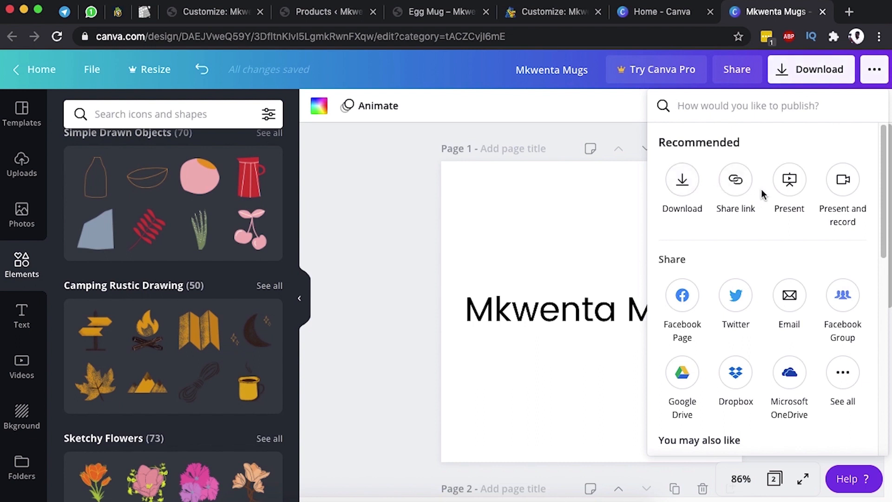
pyautogui.scroll(-3, 782, 204)
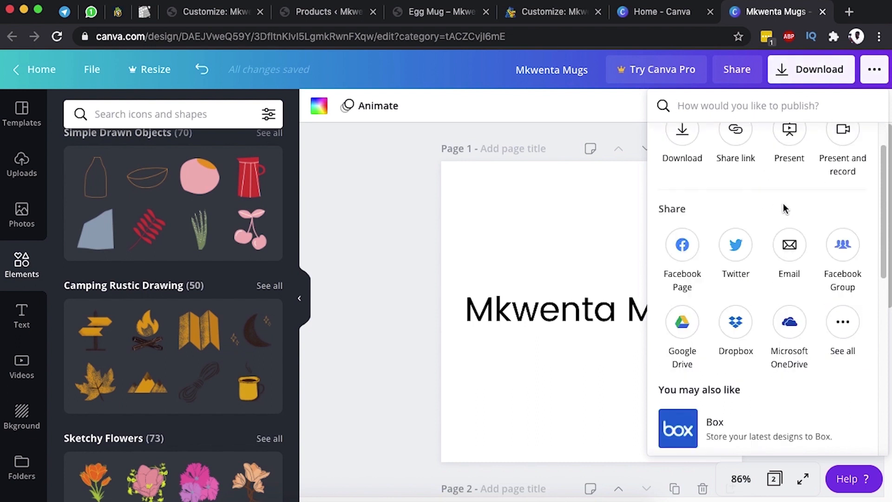
pyautogui.scroll(-8, 766, 229)
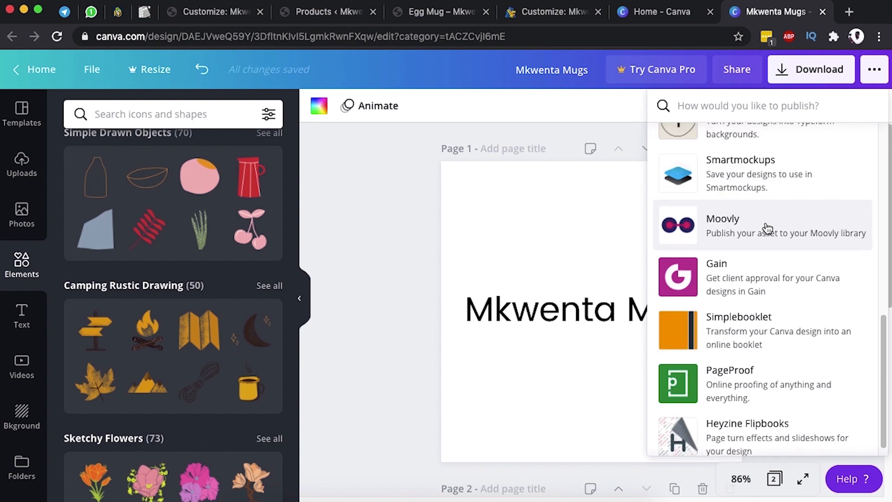
pyautogui.scroll(13, 766, 222)
pyautogui.click(683, 180)
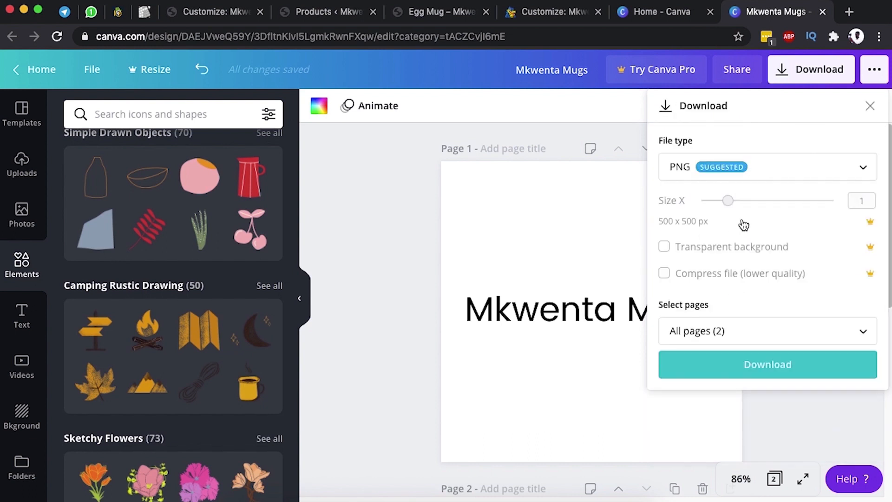
pyautogui.click(781, 170)
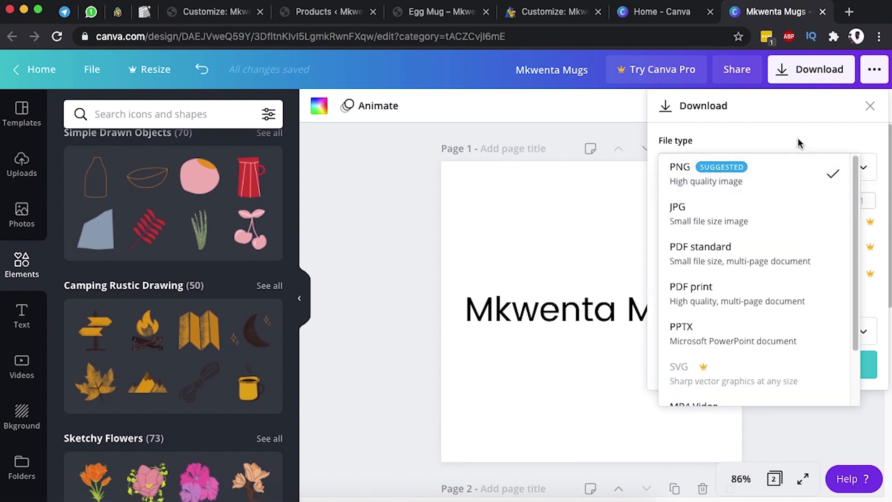
pyautogui.click(793, 175)
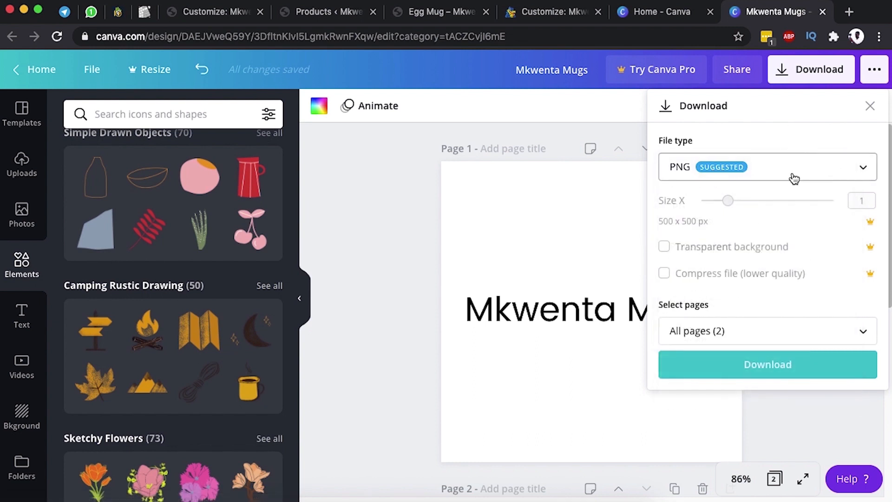
pyautogui.click(772, 367)
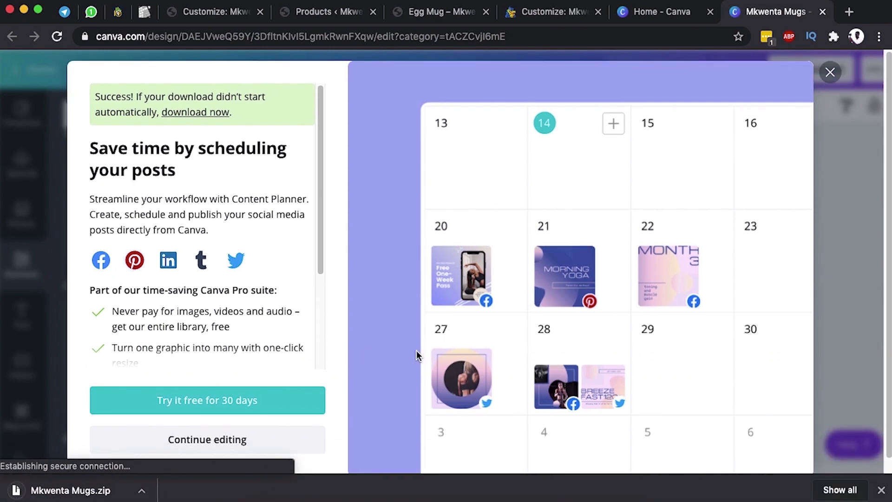
pyautogui.click(829, 74)
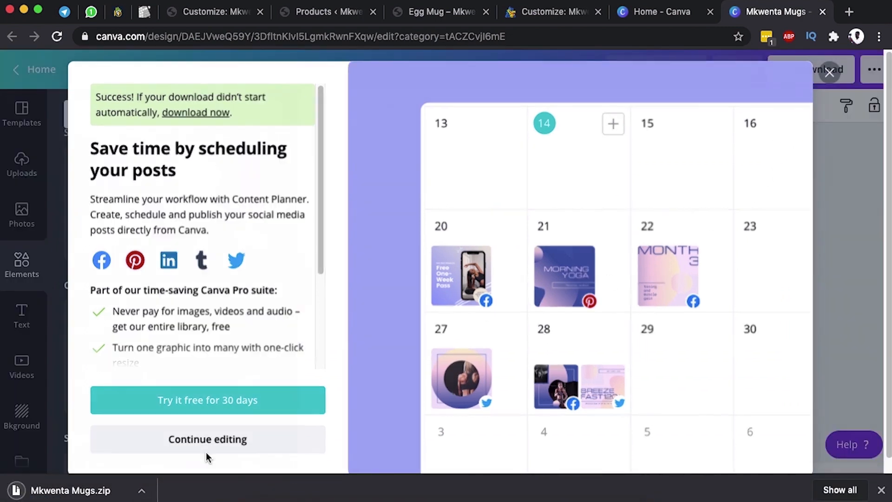
# - Show the downloaded Mkwenta Mugs.zip in Finder and place it in the eCommerce Tutorial folder within vlogs 301-500, September
pyautogui.click(142, 491)
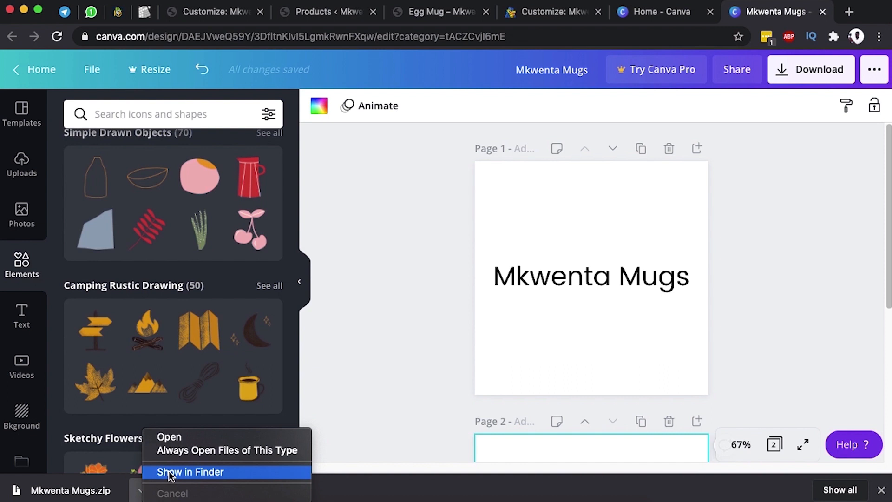
pyautogui.click(186, 472)
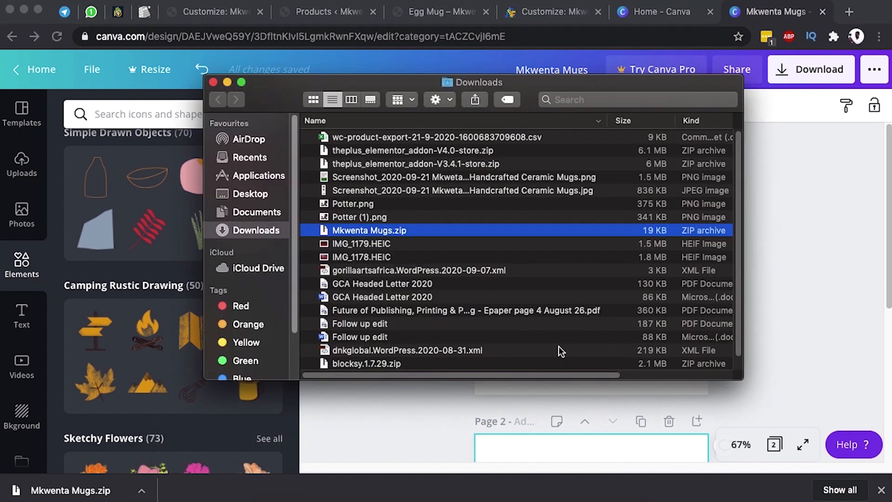
pyautogui.click(243, 194)
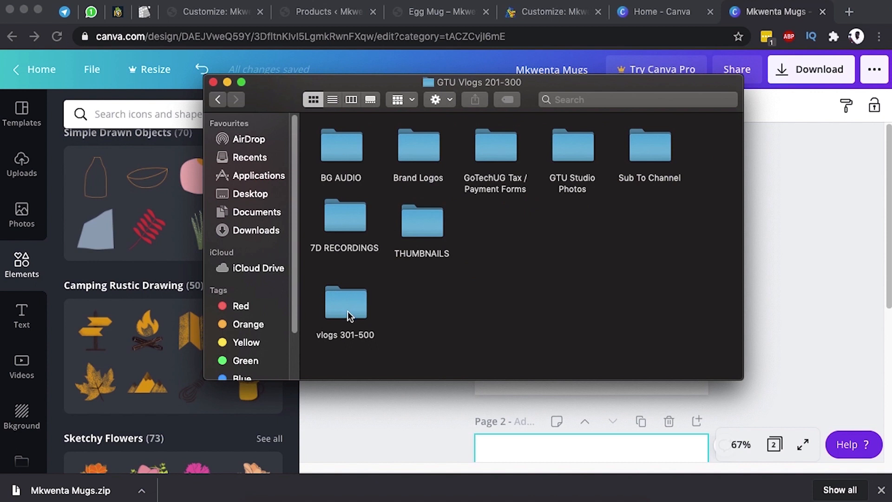
pyautogui.click(350, 317)
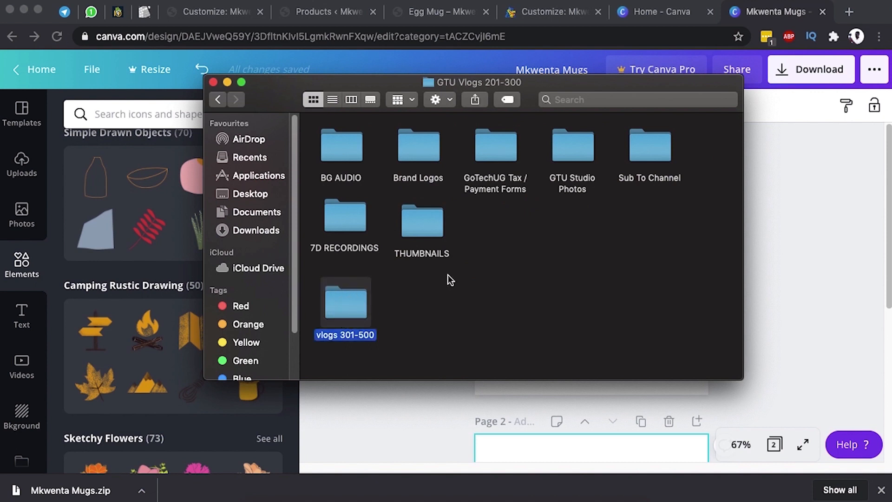
pyautogui.doubleClick(344, 306)
pyautogui.click(551, 149)
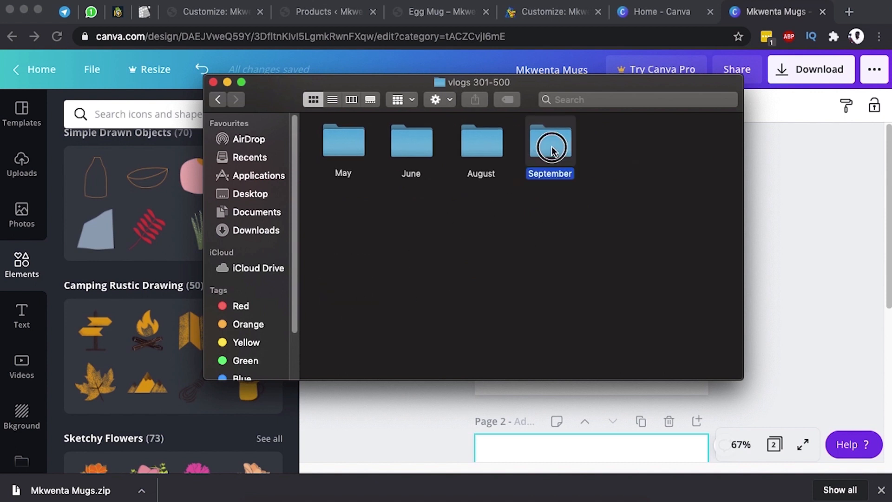
pyautogui.doubleClick(553, 151)
pyautogui.doubleClick(561, 156)
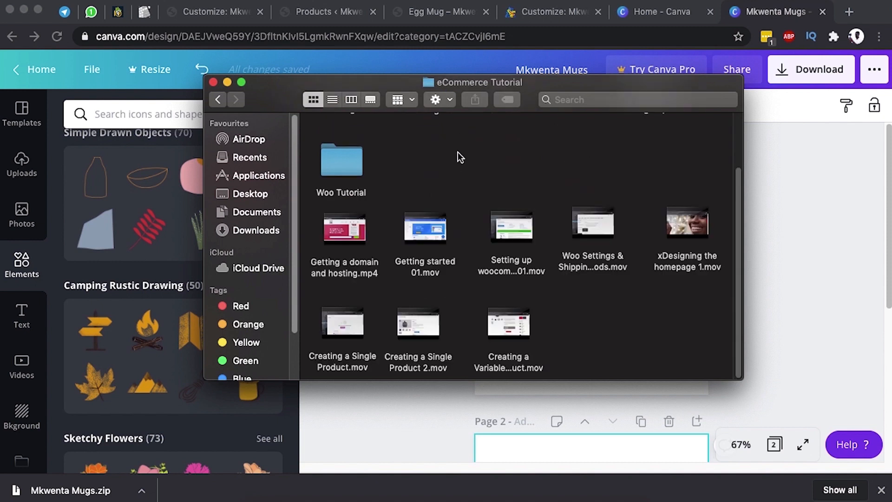
pyautogui.scroll(3, 601, 174)
# - Extract Mkwenta Mugs.zip in the eCommerce Tutorial folder and open the extracted Mkwenta Mugs folder
pyautogui.click(650, 140)
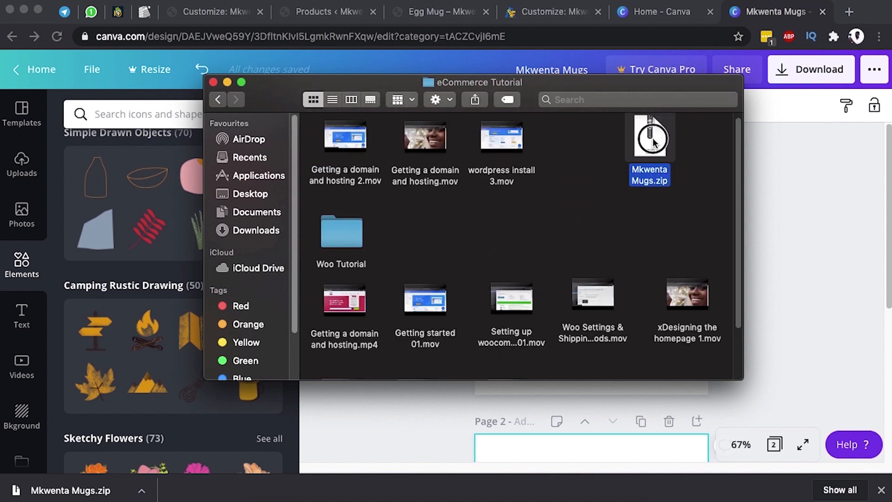
pyautogui.doubleClick(653, 140)
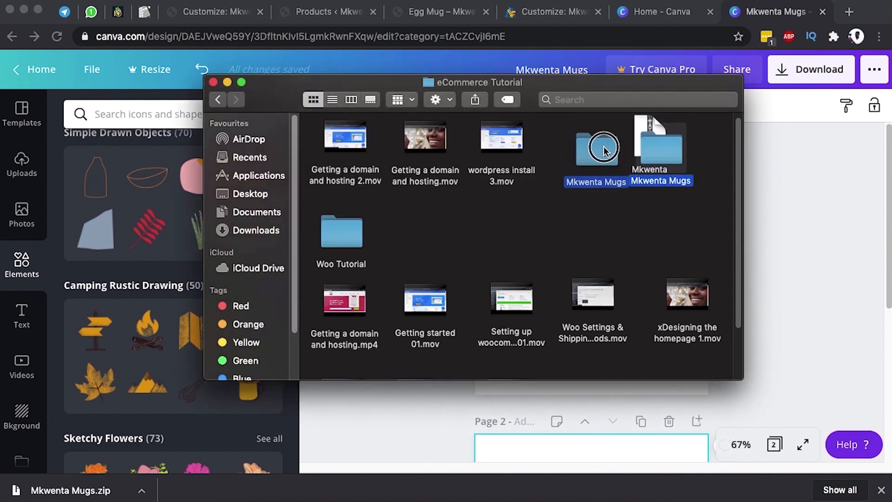
pyautogui.doubleClick(597, 145)
# - Preview the exported images 1.png and 2.png one after the other and close each preview
pyautogui.doubleClick(341, 142)
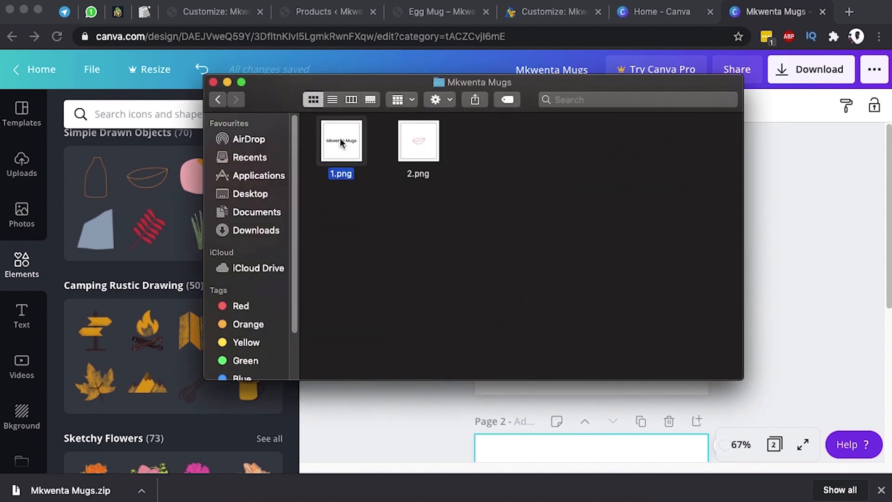
pyautogui.click(9, 5)
pyautogui.doubleClick(431, 147)
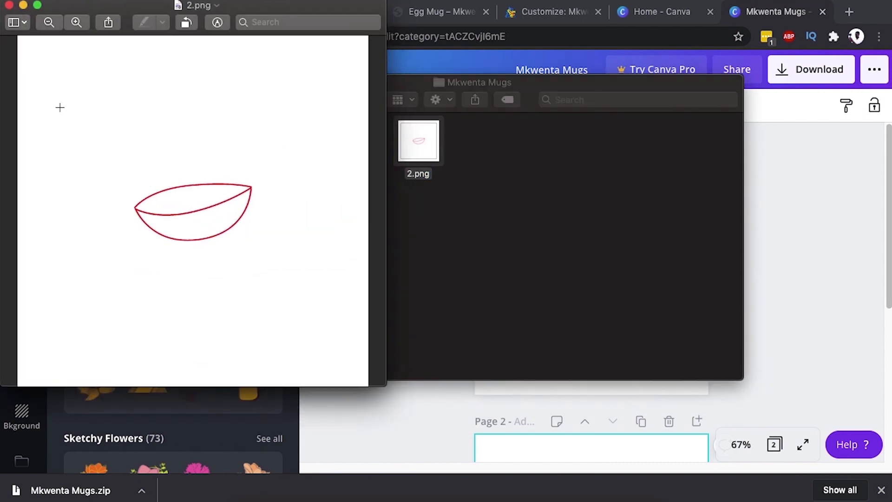
pyautogui.click(9, 5)
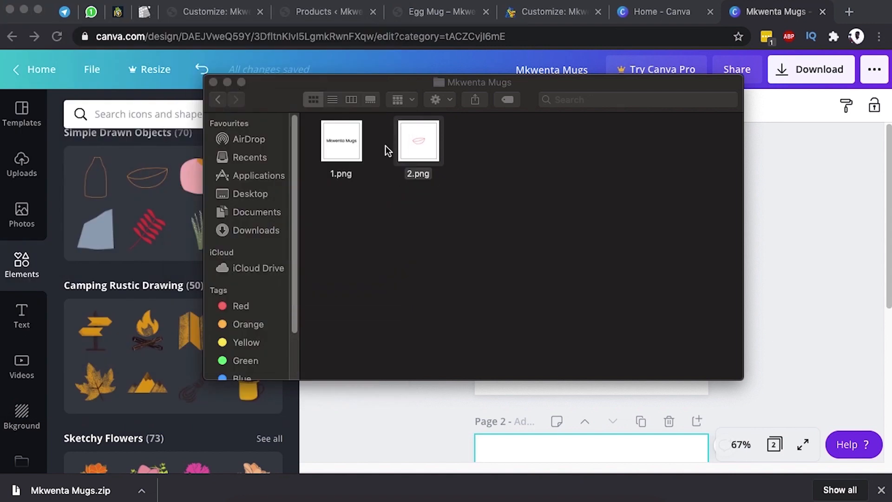
pyautogui.click(343, 151)
pyautogui.click(436, 155)
pyautogui.click(355, 151)
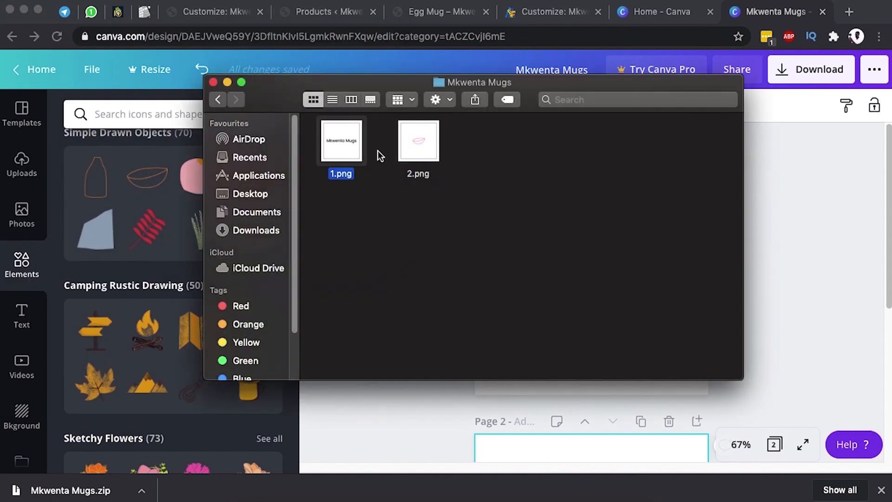
pyautogui.click(422, 141)
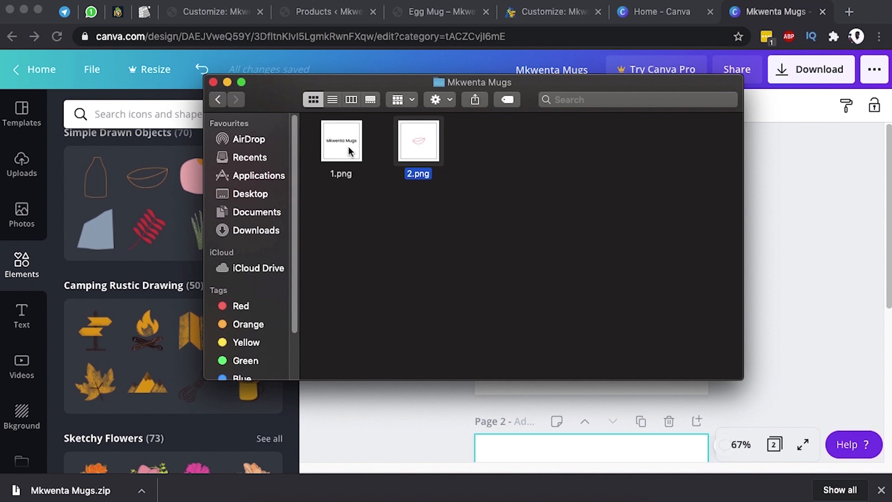
# - Switch to the WordPress Customizer's Site Identity settings in the browser and open the file upload for the site logo
pyautogui.click(437, 11)
pyautogui.click(519, 13)
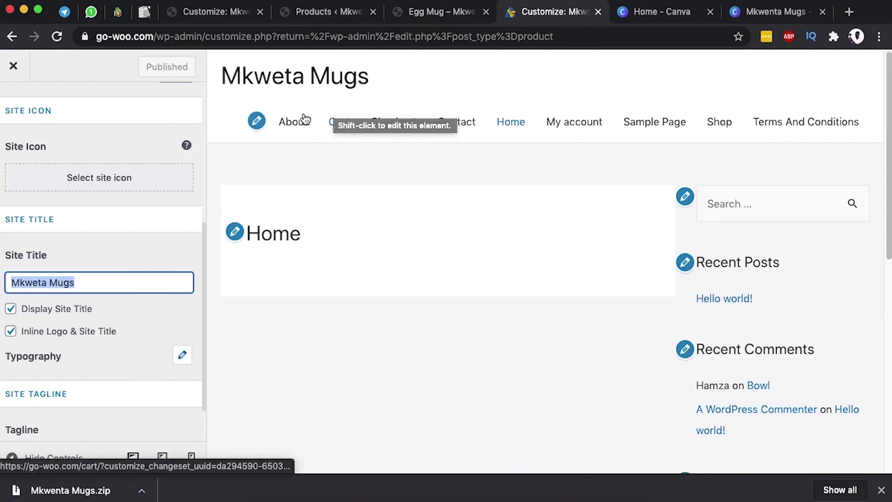
pyautogui.scroll(5, 147, 207)
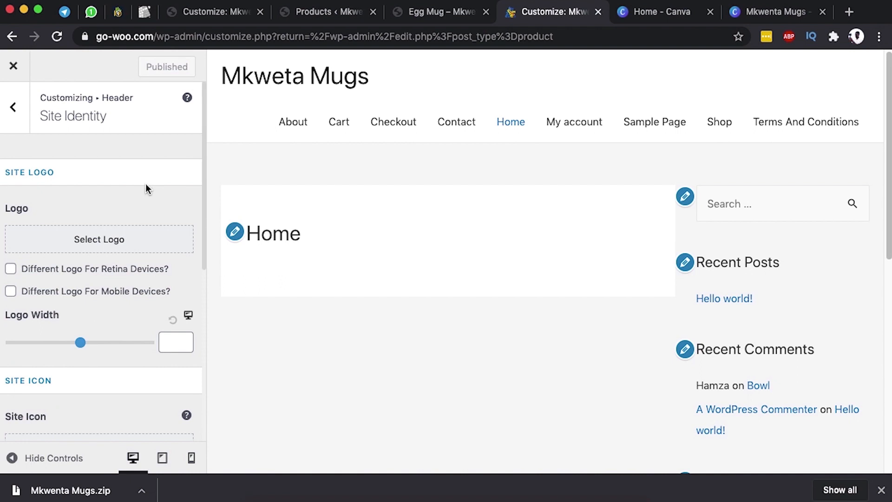
pyautogui.click(88, 241)
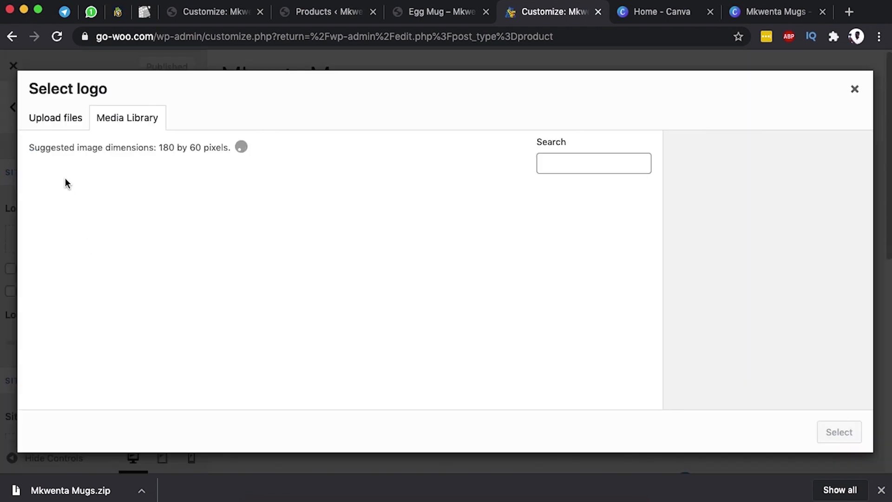
pyautogui.click(62, 118)
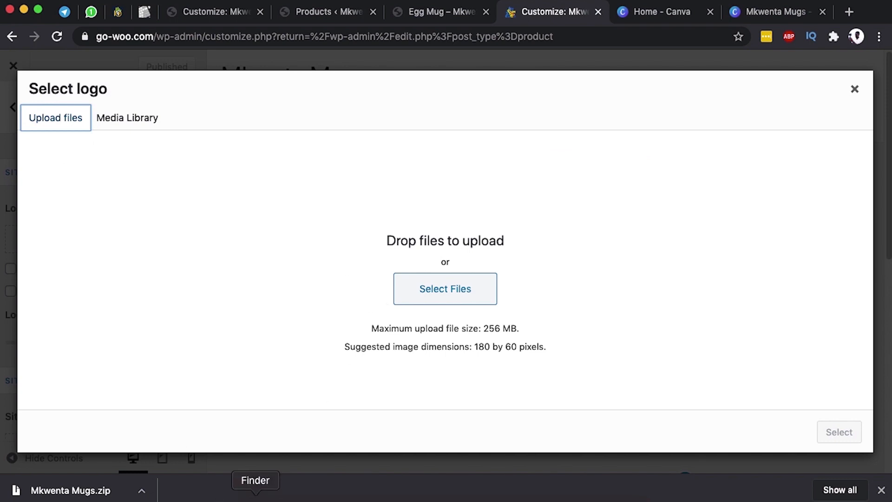
# - Upload 1.png and 2.png from the extracted Mkwenta Mugs folder in Finder to the WordPress media library
pyautogui.click(255, 493)
pyautogui.click(431, 246)
pyautogui.moveTo(449, 218); pyautogui.dragTo(92, 225)
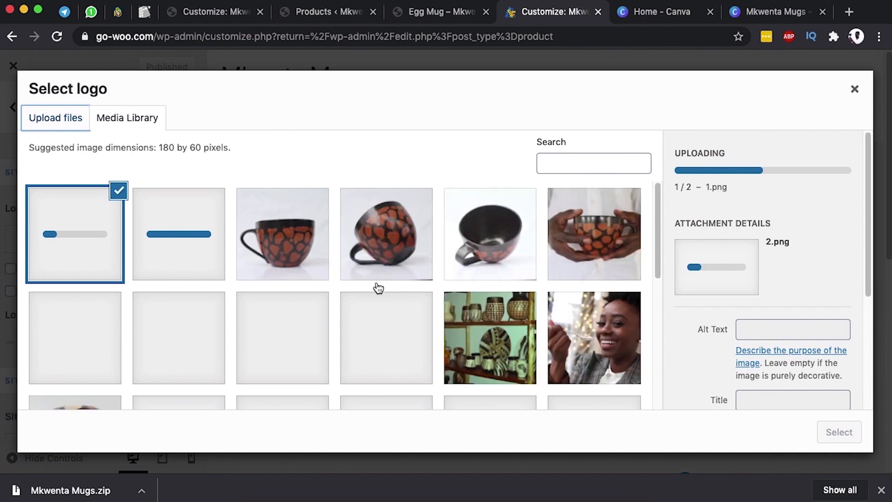
# - Select the uploaded text logo 1.png and set both its title and alt text to "Mkwenta Mugs Logo"
pyautogui.click(159, 230)
pyautogui.click(106, 225)
pyautogui.click(183, 237)
pyautogui.click(101, 231)
pyautogui.click(199, 239)
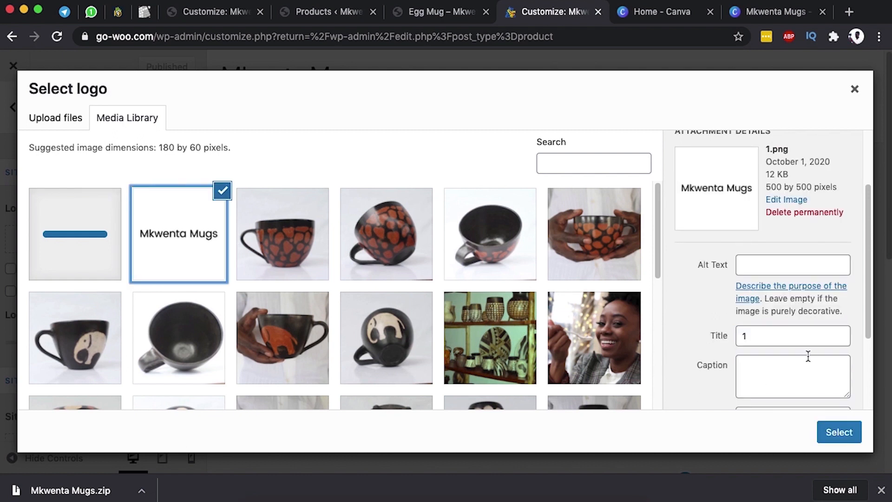
pyautogui.doubleClick(751, 329)
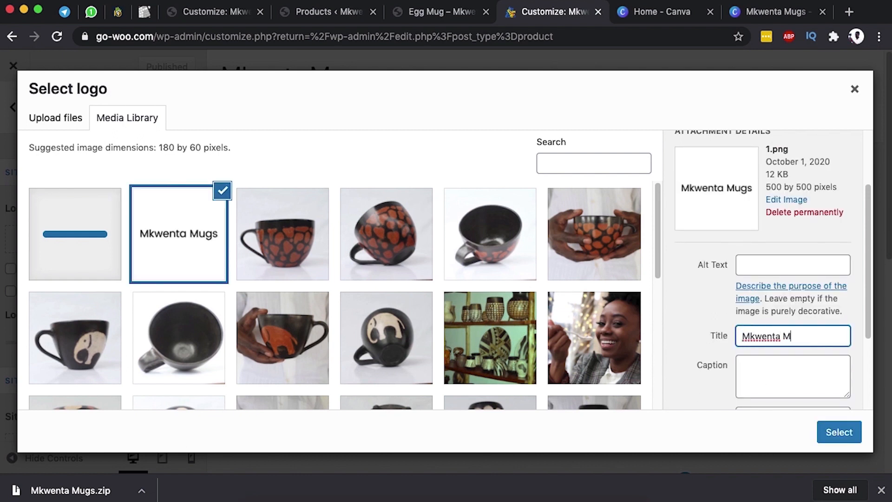
pyautogui.write('Mkwenta Mugs Logo')
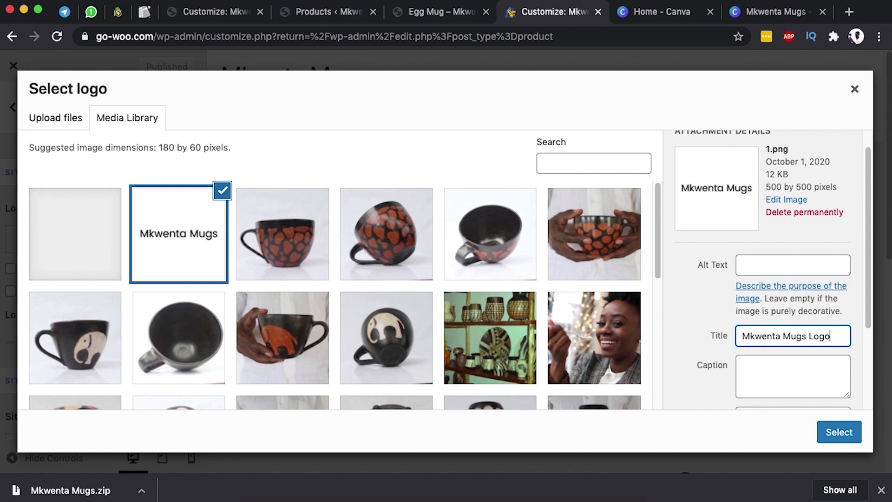
pyautogui.press('super+a')
pyautogui.press('super+c')
pyautogui.click(782, 263)
pyautogui.press('super+v')
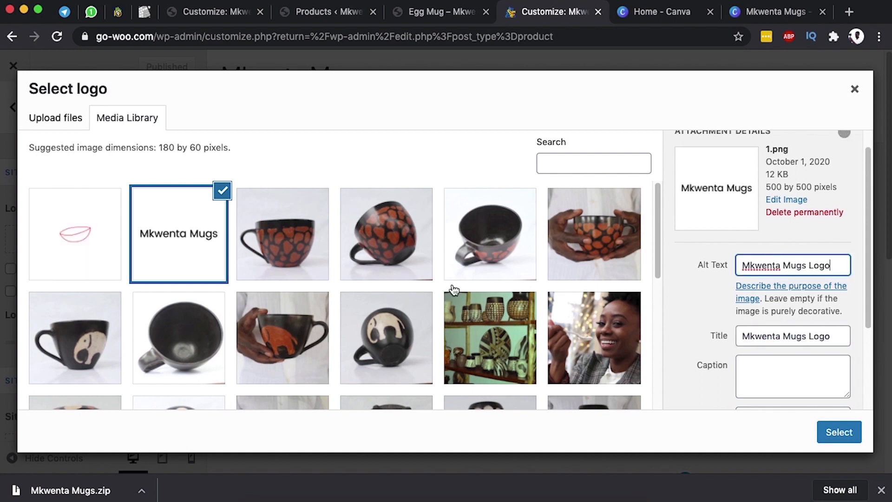
# - Select the uploaded bowl image 2.png and set its title to "Mkwenta Mugs favicon"
pyautogui.click(73, 254)
pyautogui.click(771, 338)
pyautogui.press('super+a')
pyautogui.press('super+v')
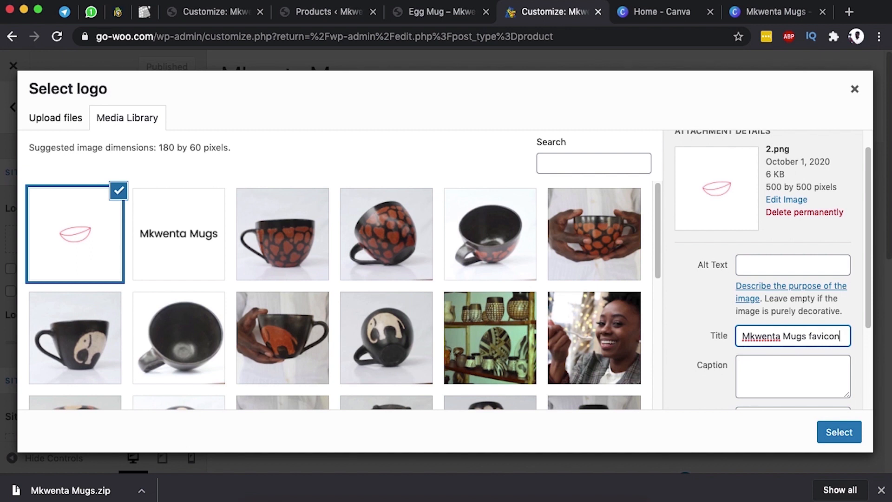
# - Copy the bowl image's title into its alt text as "Mkwenta Mugs favicon"
pyautogui.press('super+a')
pyautogui.press('super+c')
pyautogui.click(786, 263)
pyautogui.press('super+v')
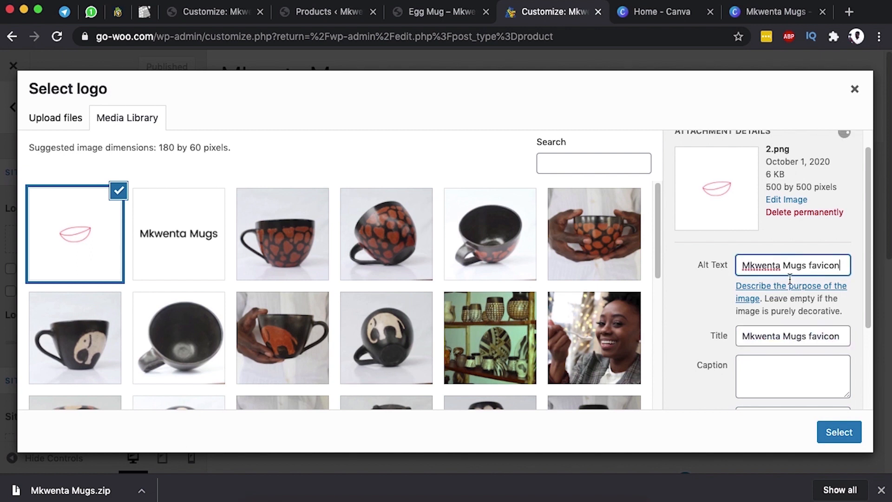
# - Choose the text logo 1.png as the site logo and crop it tightly around the "Mkwenta Mugs" lettering
pyautogui.click(190, 245)
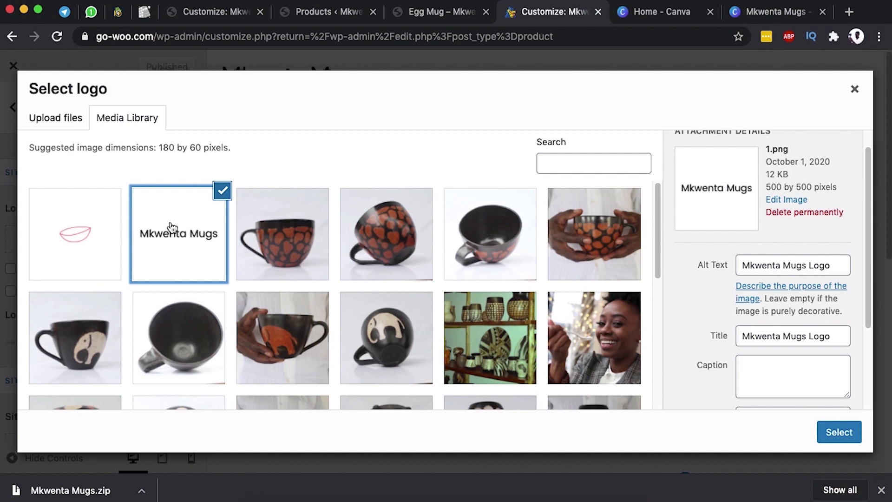
pyautogui.click(841, 434)
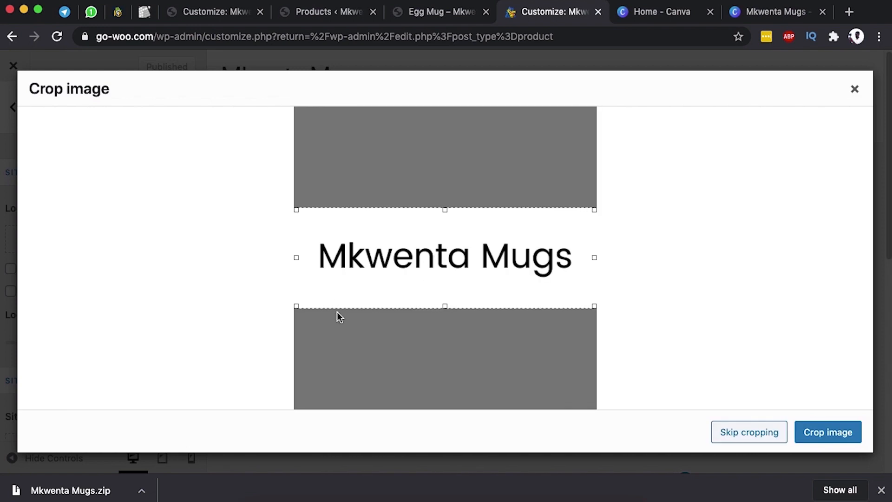
pyautogui.moveTo(296, 306); pyautogui.dragTo(316, 282)
pyautogui.moveTo(593, 212); pyautogui.dragTo(574, 240)
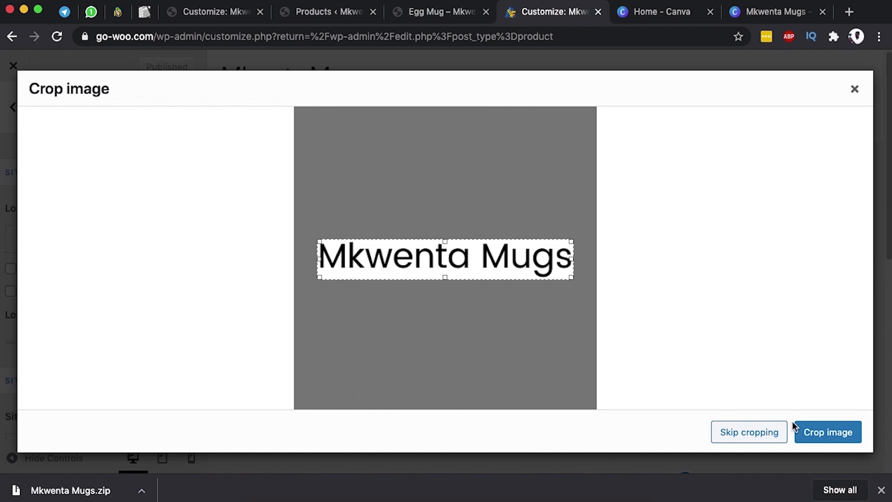
pyautogui.click(815, 434)
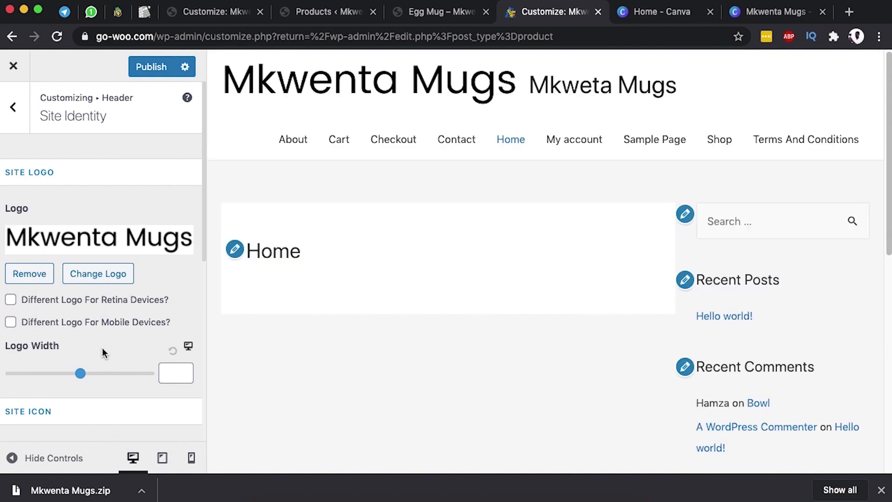
# - Reduce the logo width to 225
pyautogui.scroll(-1, 115, 346)
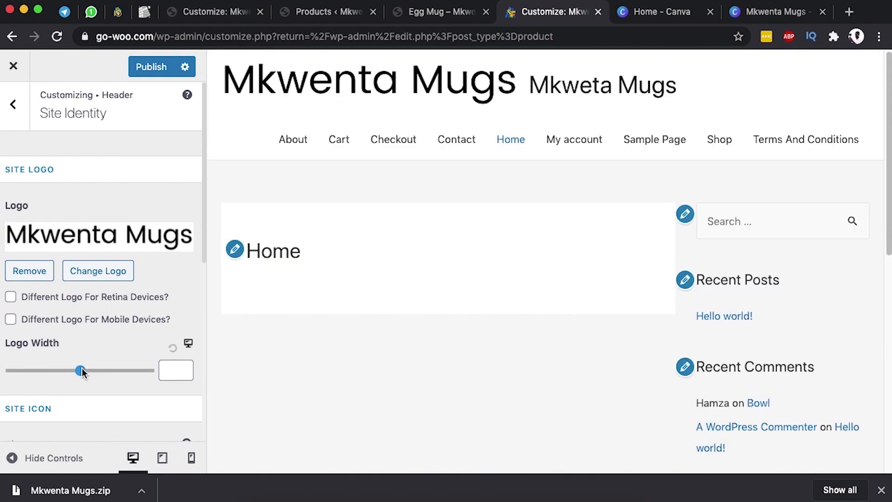
pyautogui.moveTo(81, 371)
pyautogui.mouseDown()
pyautogui.moveTo(32, 370)
pyautogui.moveTo(71, 369)
pyautogui.moveTo(60, 369)
pyautogui.moveTo(65, 375)
pyautogui.mouseUp()
pyautogui.scroll(-5, 126, 358)
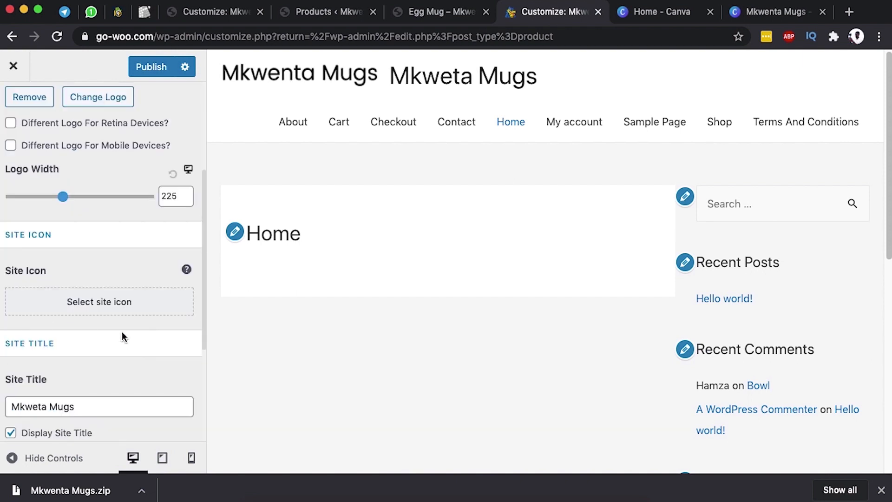
pyautogui.click(96, 302)
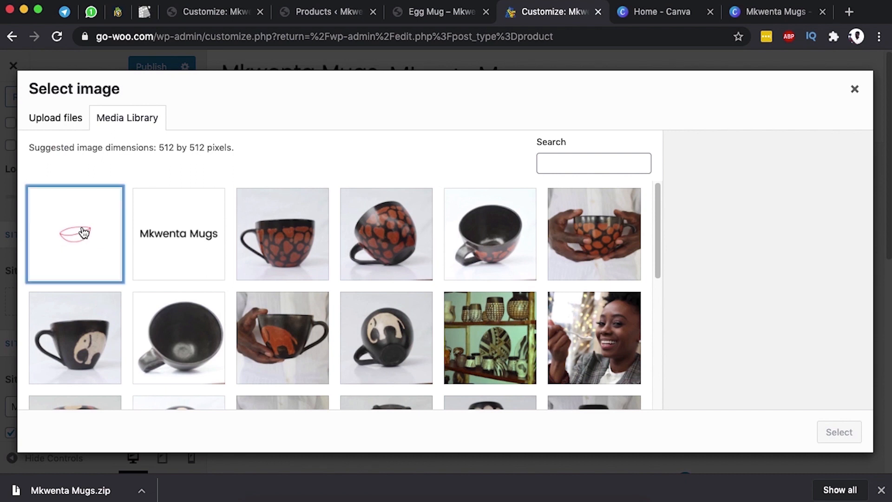
pyautogui.click(83, 233)
pyautogui.click(824, 423)
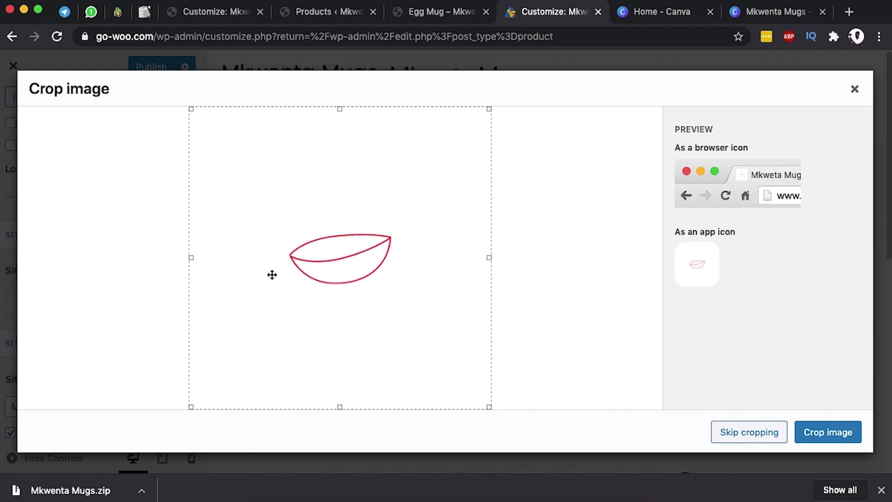
# - Switch to the Canva design and enlarge the red bowl drawing on page 2 so it spans most of the page width
pyautogui.click(763, 13)
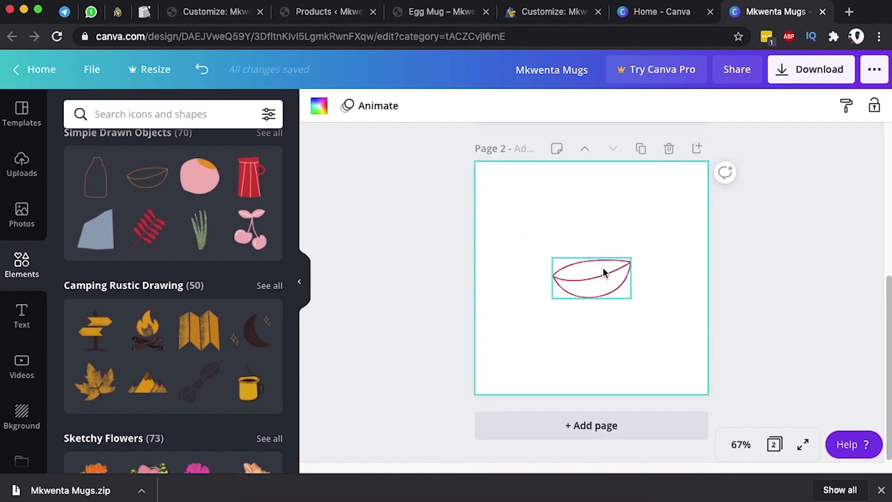
pyautogui.moveTo(629, 291)
pyautogui.mouseDown()
pyautogui.moveTo(653, 326)
pyautogui.moveTo(667, 317)
pyautogui.mouseUp()
pyautogui.moveTo(552, 258); pyautogui.dragTo(506, 219)
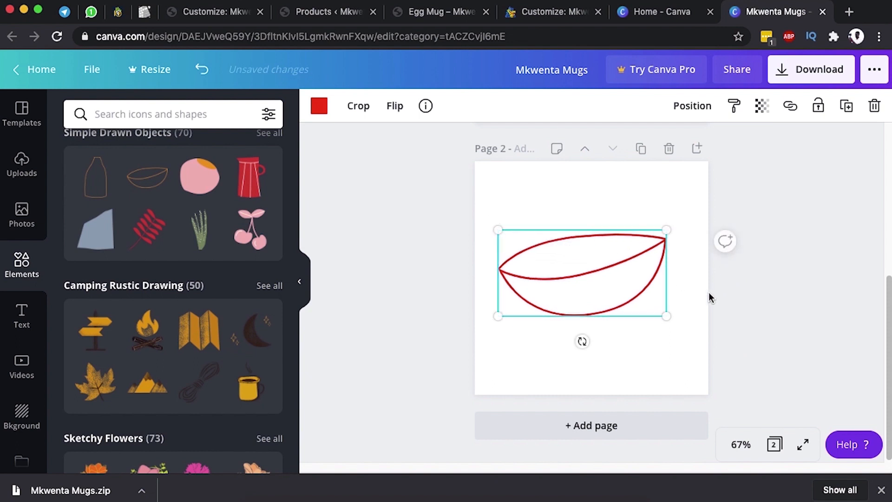
pyautogui.moveTo(662, 315); pyautogui.dragTo(671, 321)
# - Download only page 2 of the Mkwenta Mugs design as a PNG
pyautogui.click(820, 70)
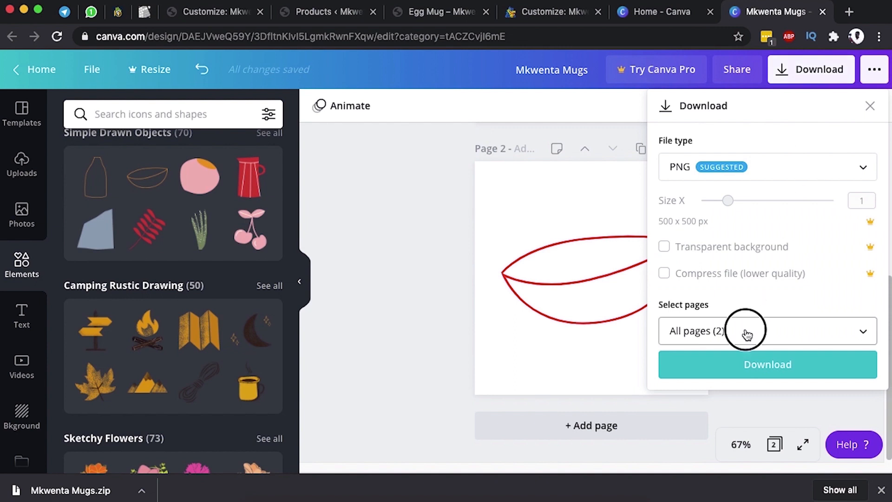
pyautogui.click(746, 332)
pyautogui.click(743, 243)
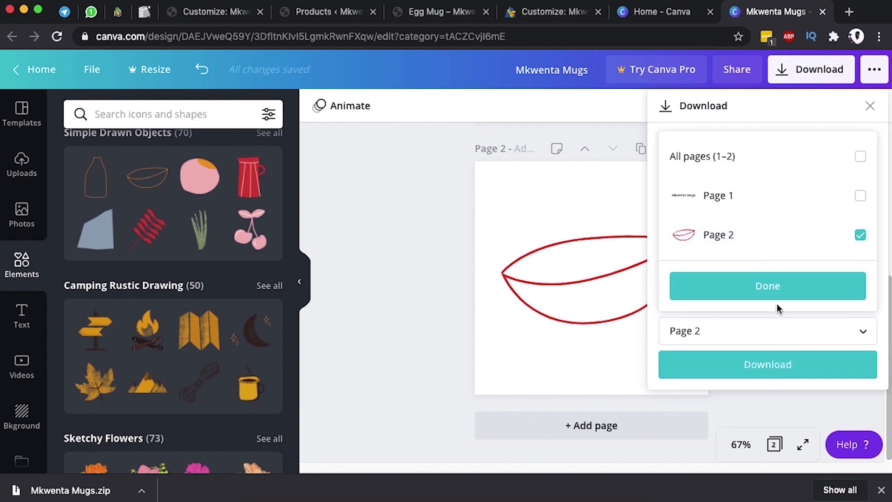
pyautogui.click(779, 366)
pyautogui.click(778, 366)
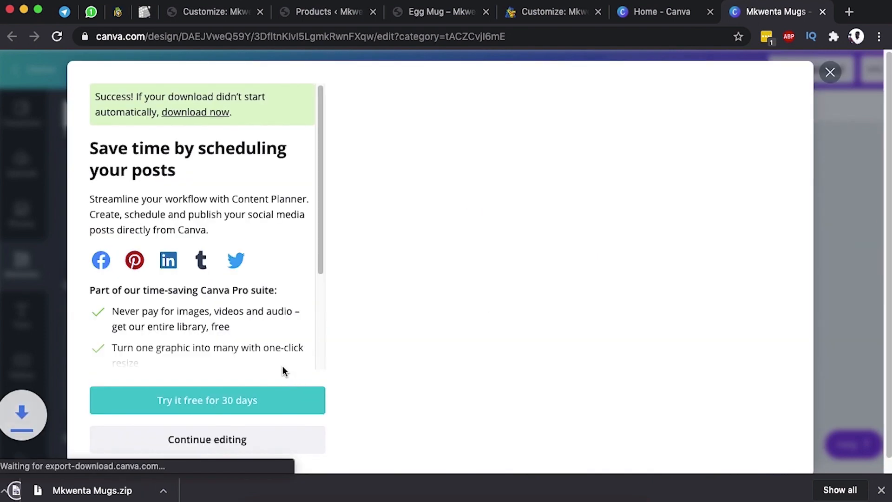
# - Reveal the downloaded Mkwenta Mugs.png in Finder's Downloads folder, copy it, and close that window
pyautogui.click(141, 489)
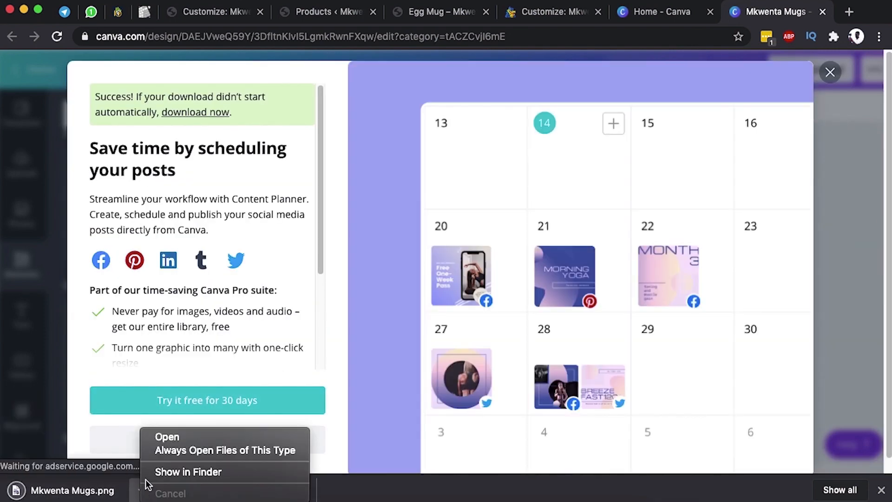
pyautogui.click(164, 473)
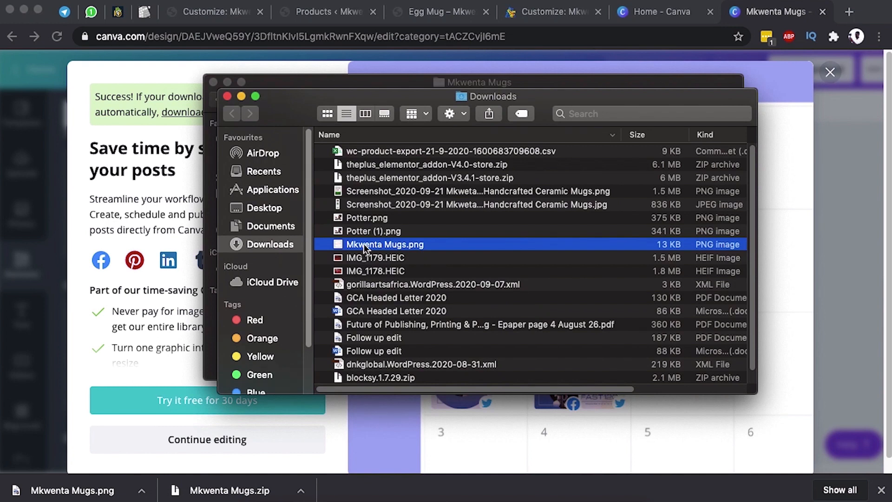
pyautogui.doubleClick(364, 245)
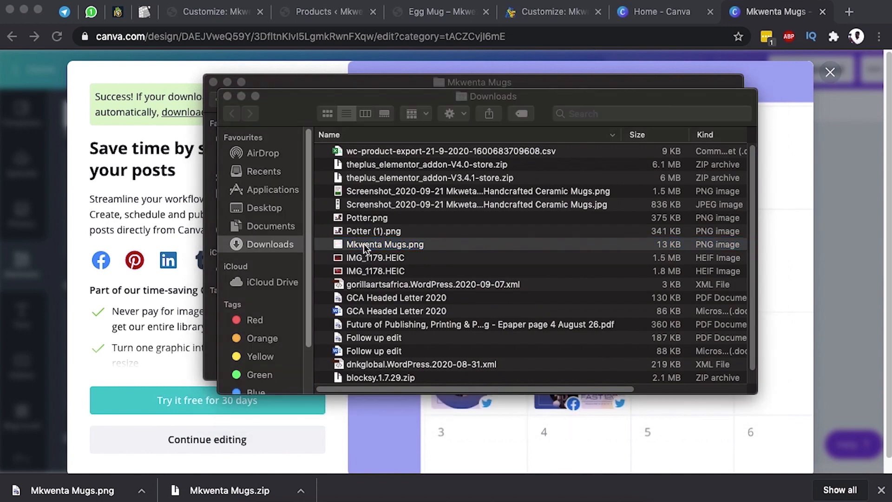
pyautogui.click(10, 6)
pyautogui.click(400, 246)
pyautogui.click(398, 258)
pyautogui.click(402, 245)
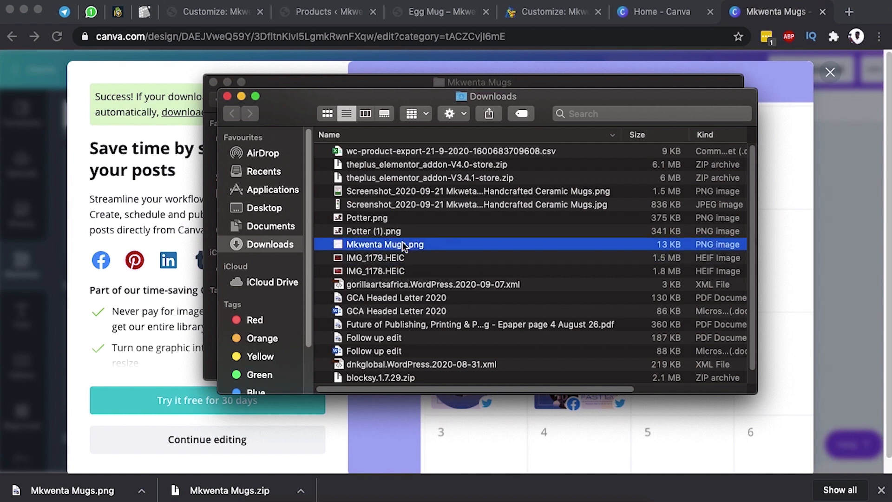
pyautogui.click(227, 96)
# - Delete the old 2.png from the Mkwenta Mugs folder and paste the new bowl image in its place
pyautogui.click(415, 153)
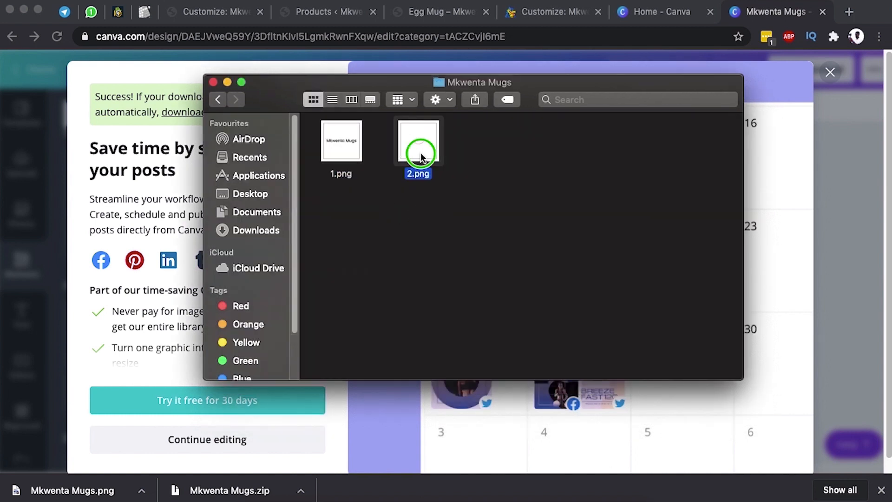
pyautogui.rightClick(421, 153)
pyautogui.click(473, 194)
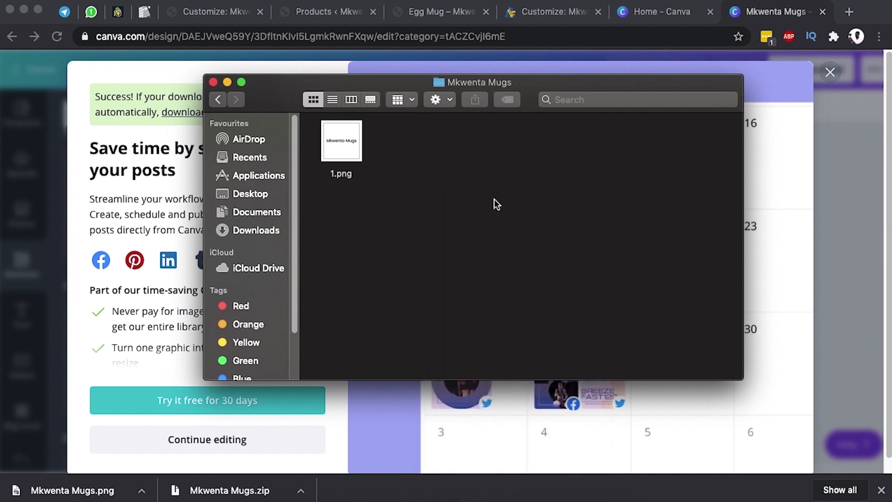
pyautogui.click(420, 186)
pyautogui.click(404, 178)
pyautogui.write('Mkwenta Mugs.png')
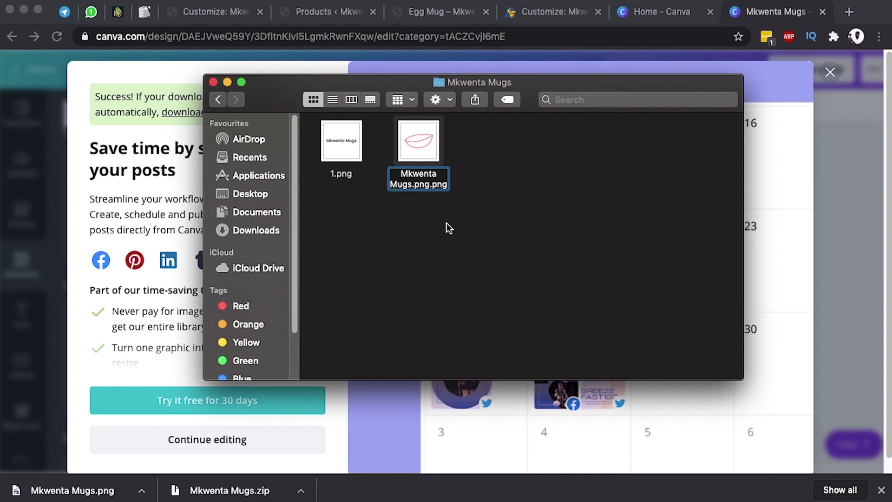
# - Rename the pasted bowl image as "Mkwenta Mugs favicon.png"
pyautogui.press('BackSpace')
pyautogui.press('BackSpace')
pyautogui.press('BackSpace')
pyautogui.press('BackSpace')
pyautogui.write('1avicon')
pyautogui.press('Return')
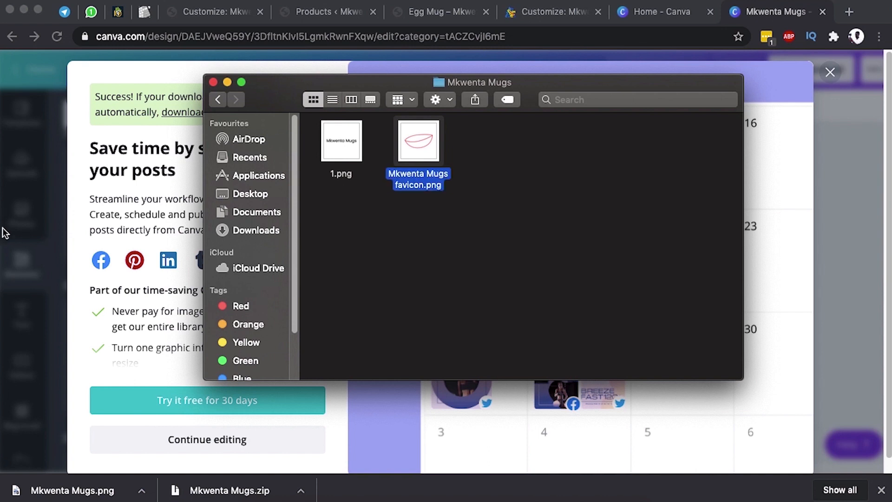
# - Return to the WordPress Customizer, cancel the open crop, and permanently delete 2.png from the site icon's media library
pyautogui.click(13, 255)
pyautogui.click(563, 13)
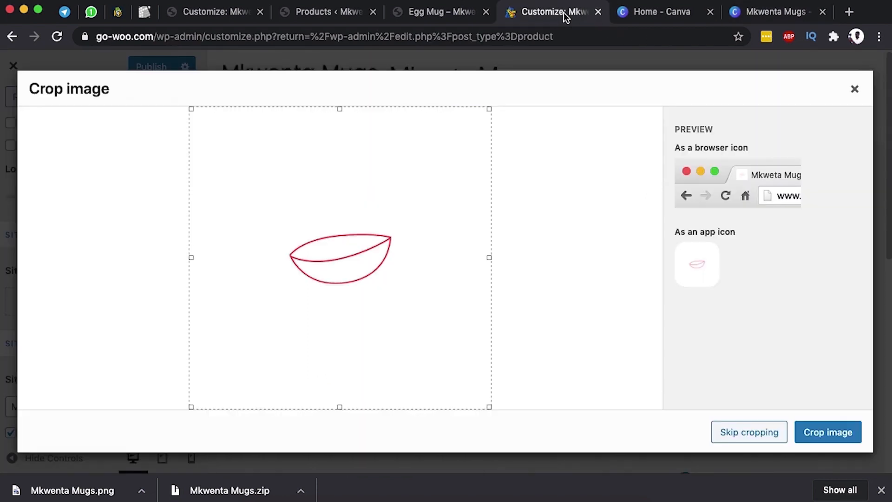
pyautogui.click(853, 89)
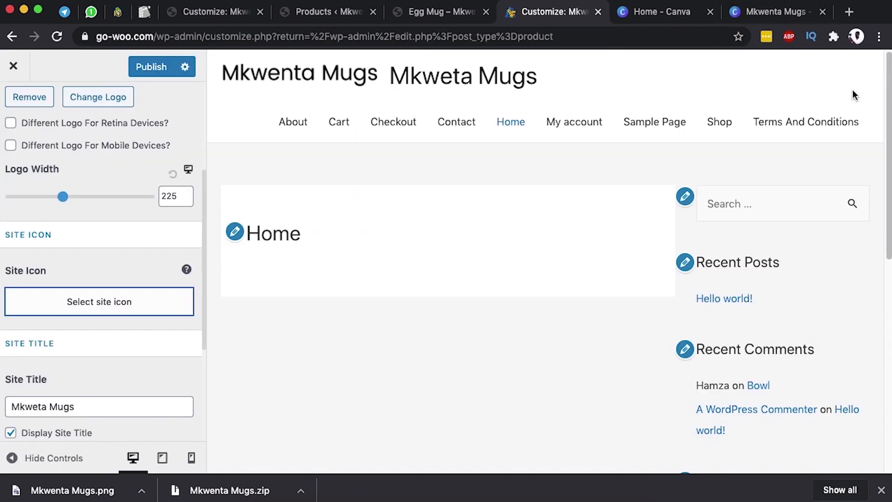
pyautogui.scroll(-1, 94, 354)
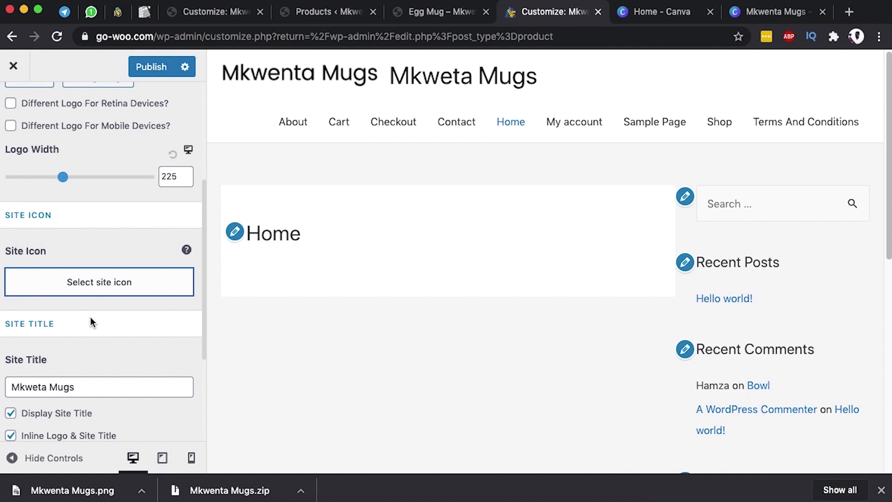
pyautogui.click(124, 288)
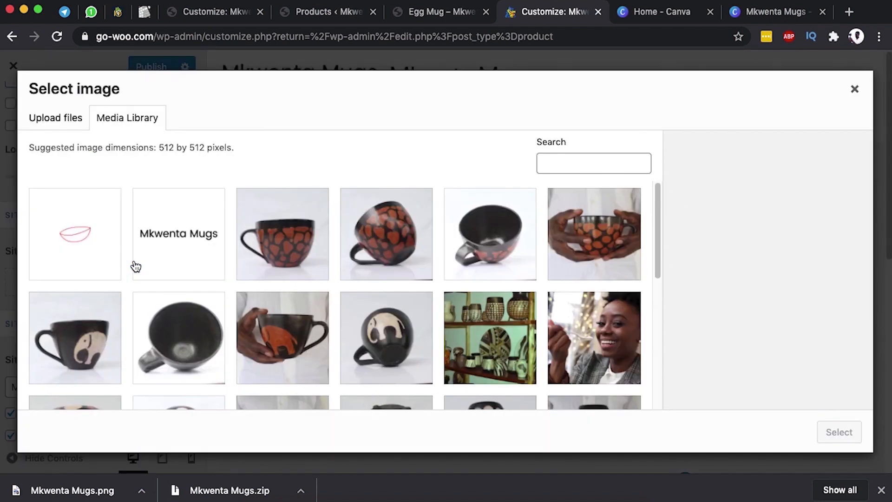
pyautogui.click(88, 237)
pyautogui.click(796, 234)
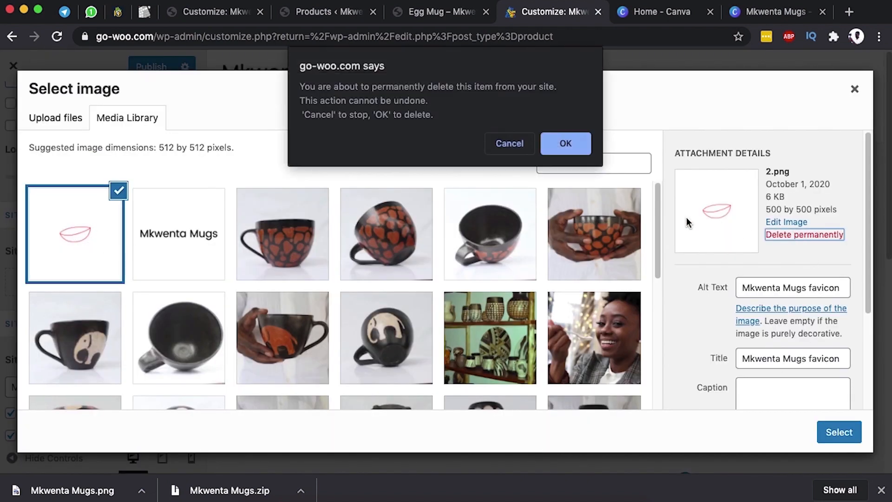
pyautogui.click(575, 148)
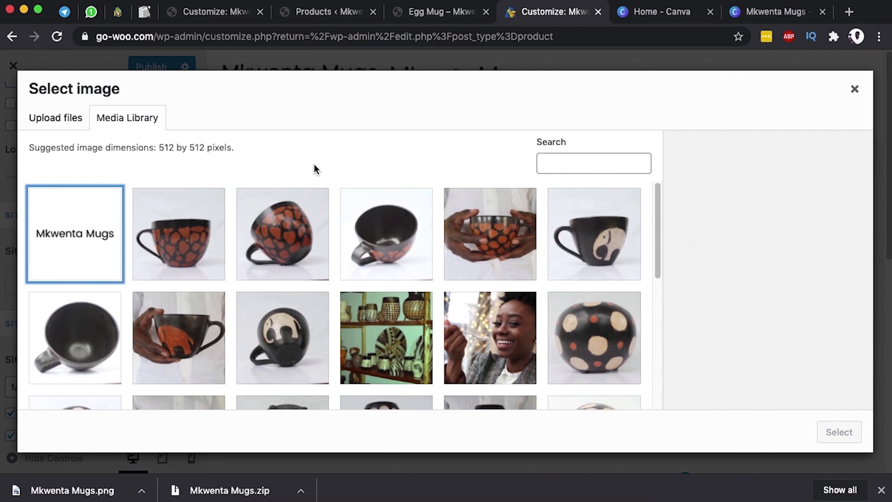
# - Upload Mkwenta Mugs favicon.png from the Finder folder to the media library
pyautogui.click(57, 120)
pyautogui.click(270, 490)
pyautogui.moveTo(418, 141); pyautogui.dragTo(333, 277)
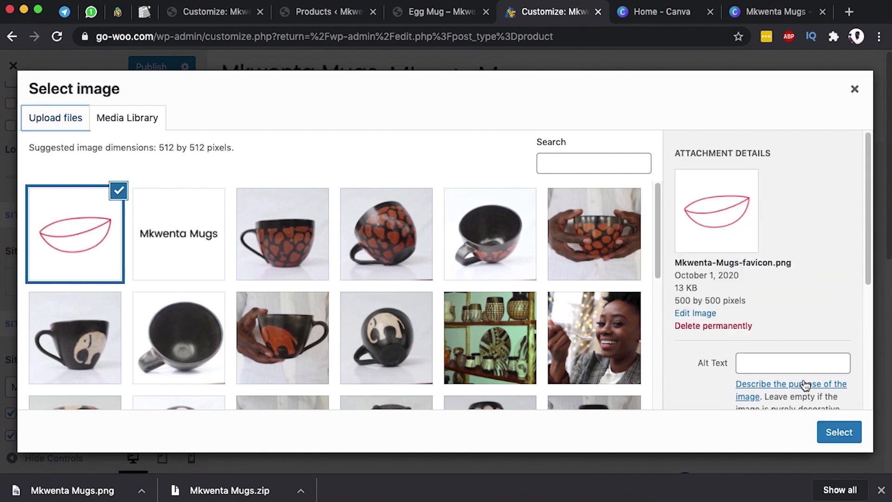
# - Set the new bowl image's alt text to "Mkwenta Mugs favicon" and apply the full image as the site icon
pyautogui.scroll(-3, 772, 351)
pyautogui.tripleClick(769, 325)
pyautogui.press('super+c')
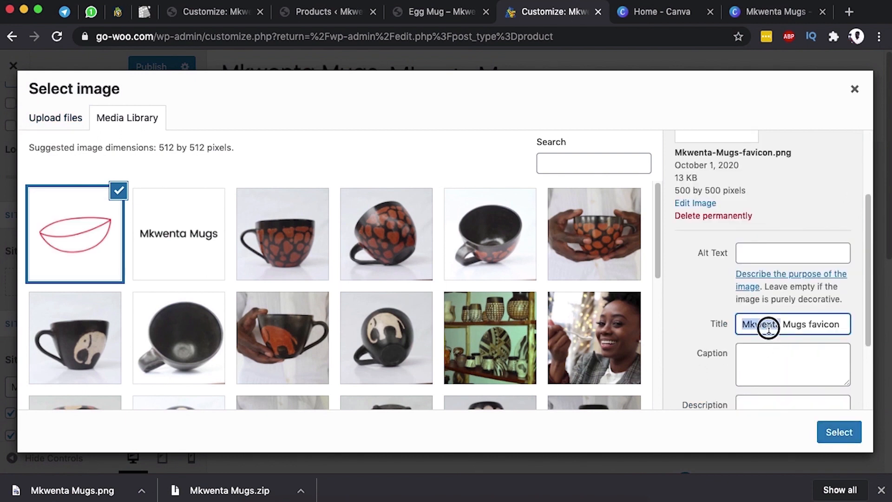
pyautogui.click(750, 252)
pyautogui.press('super+v')
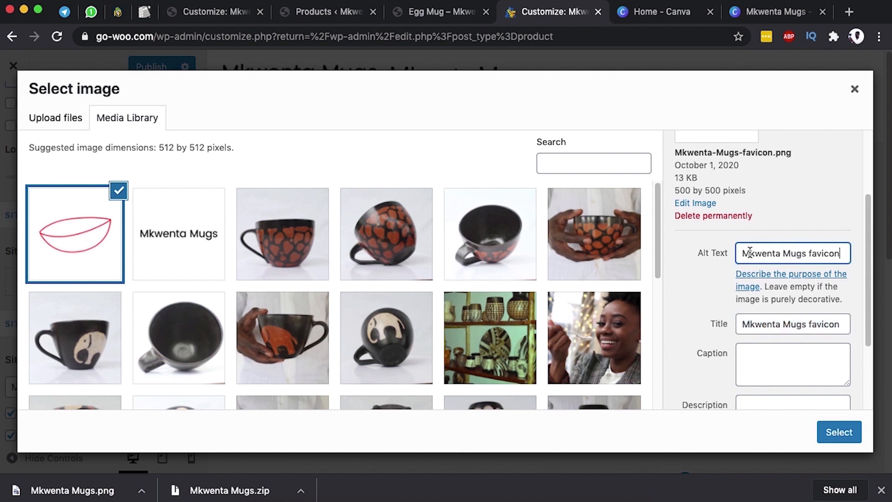
pyautogui.click(838, 436)
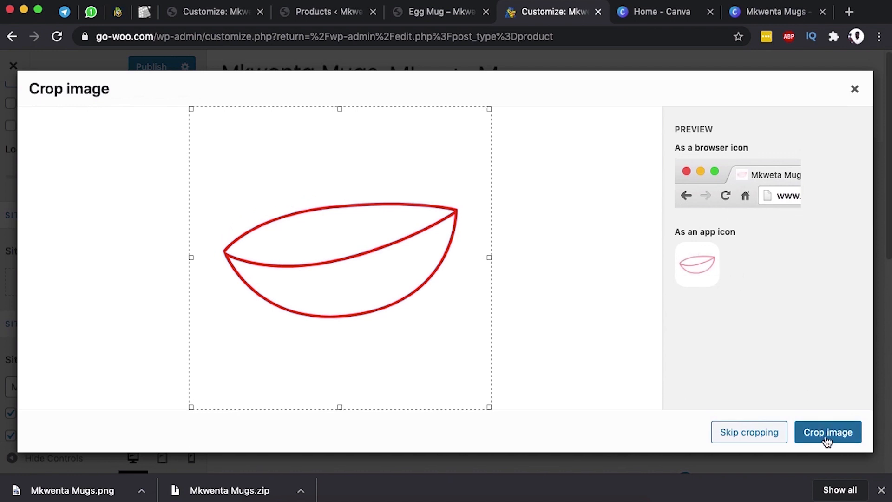
pyautogui.click(763, 430)
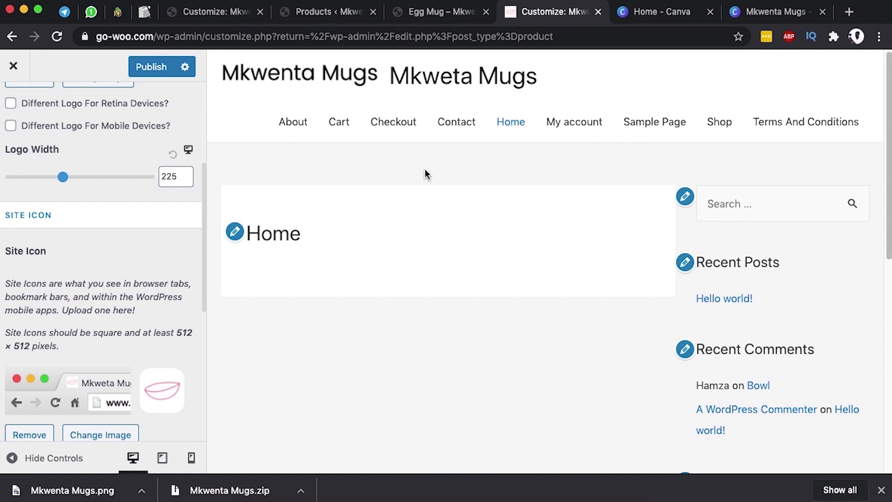
# - Turn off the display of the site title beside the logo in Site Identity and publish the changes
pyautogui.scroll(-4, 277, 311)
pyautogui.scroll(-7, 93, 210)
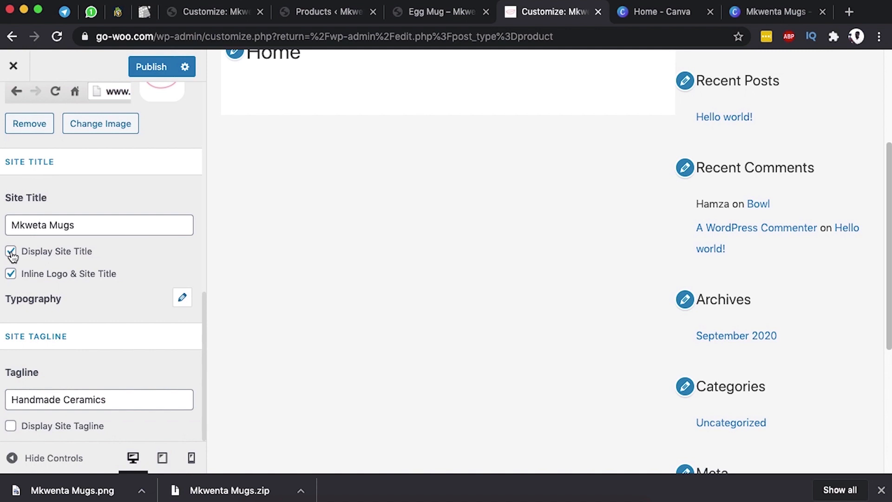
pyautogui.scroll(1, 413, 272)
pyautogui.scroll(4, 414, 278)
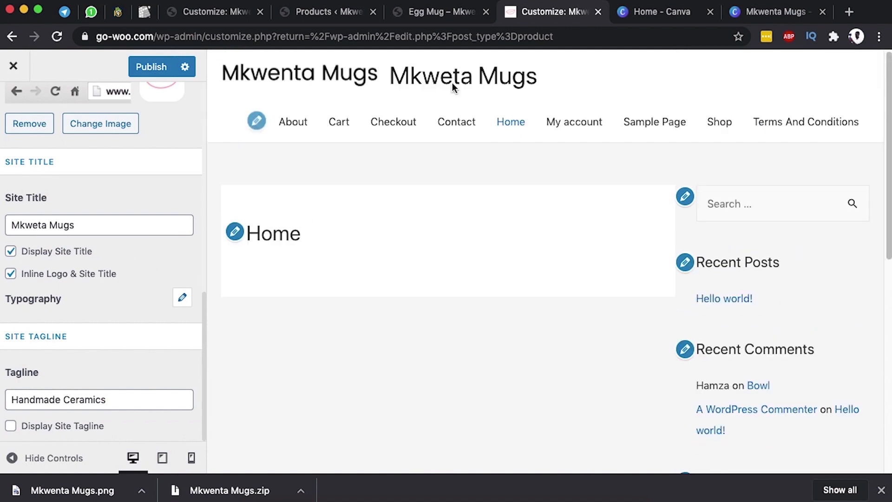
pyautogui.click(10, 252)
pyautogui.scroll(-1, 121, 335)
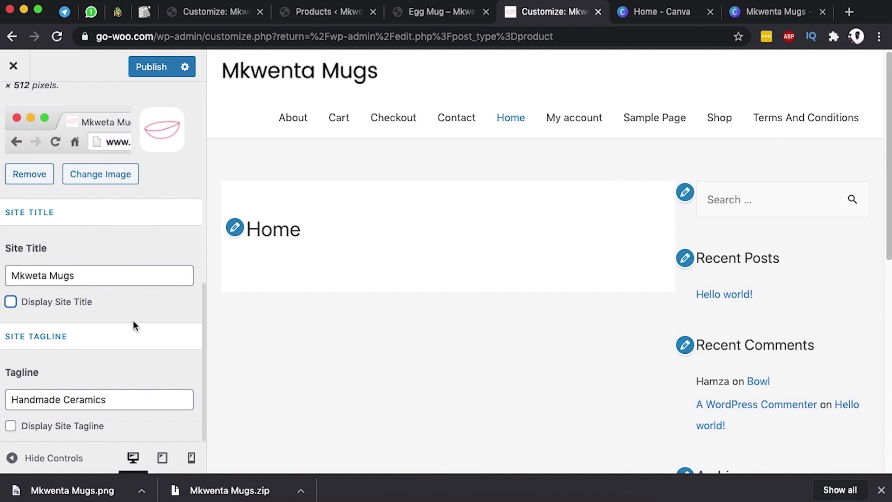
pyautogui.scroll(8, 131, 320)
pyautogui.scroll(2, 128, 294)
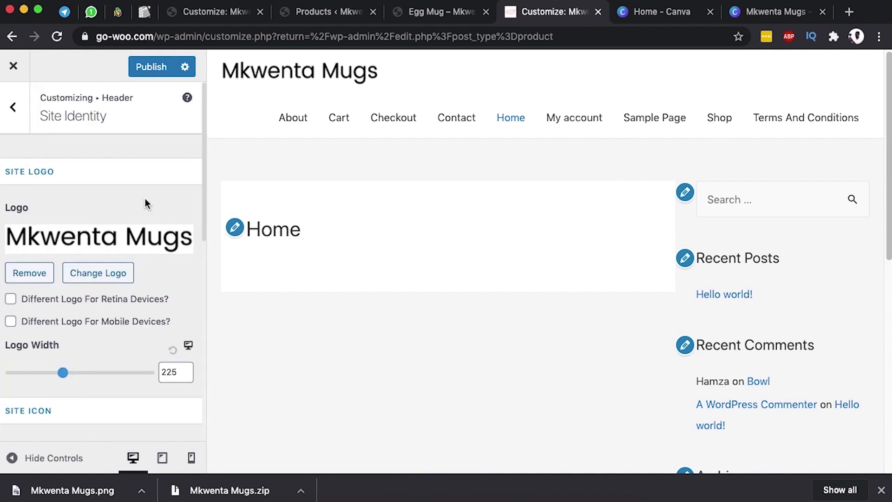
pyautogui.click(153, 66)
# - Preview the site header with the new logo in the tablet and mobile views
pyautogui.scroll(-5, 173, 299)
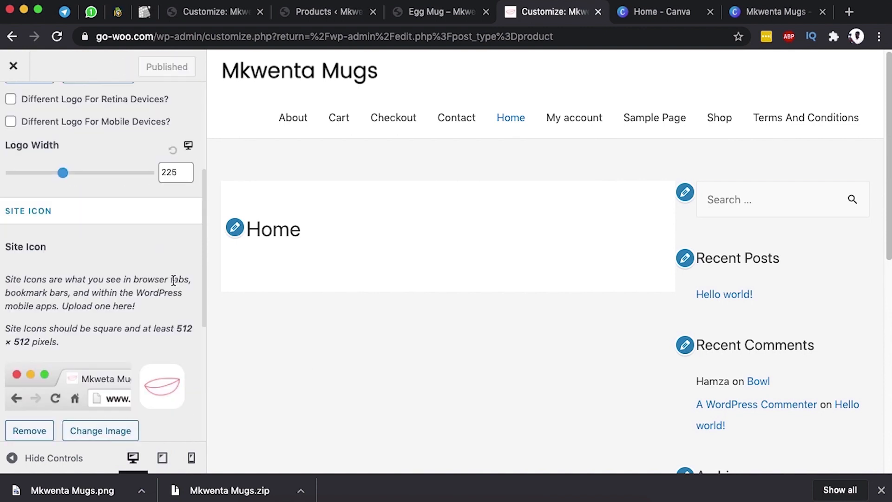
pyautogui.scroll(4, 173, 278)
pyautogui.scroll(-10, 172, 278)
pyautogui.click(162, 457)
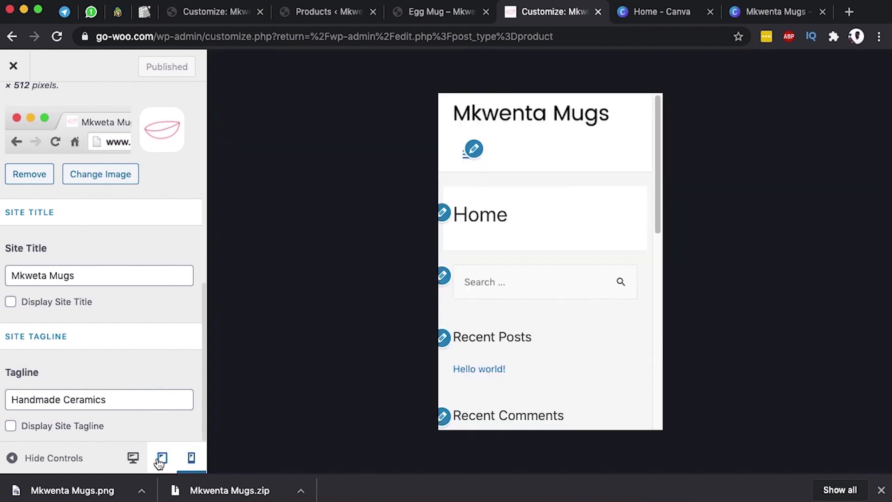
pyautogui.click(191, 458)
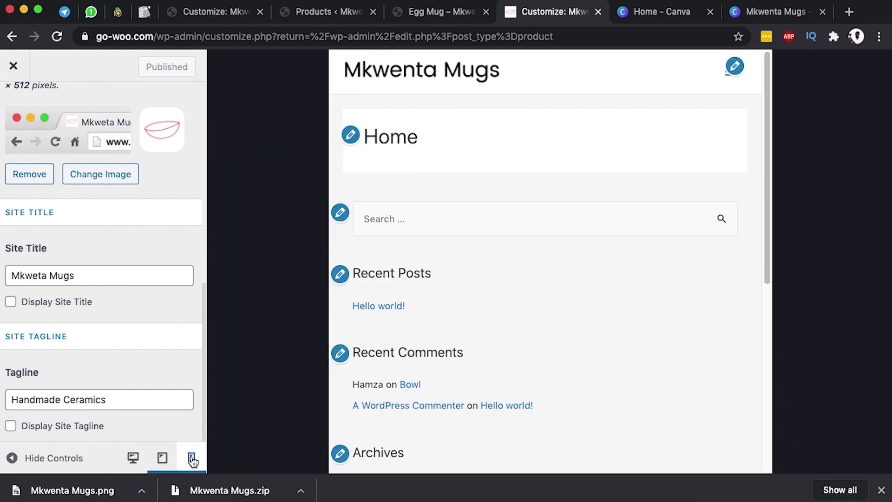
pyautogui.scroll(10, 140, 330)
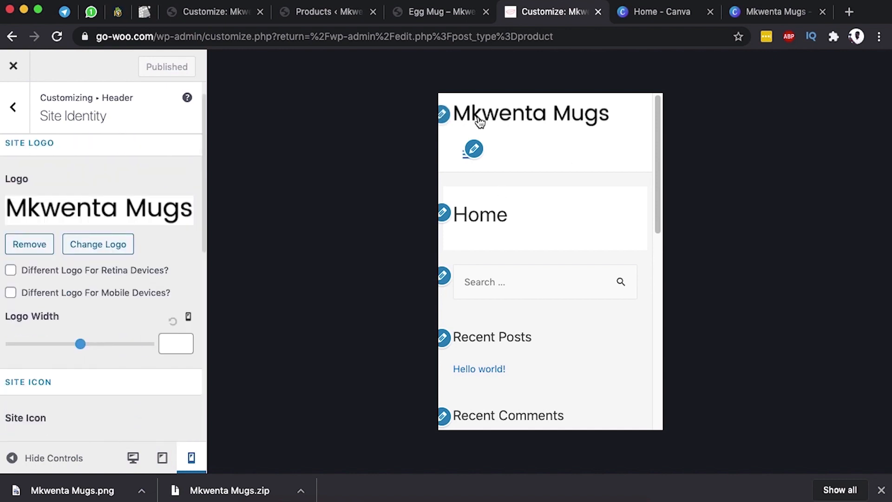
pyautogui.scroll(-10, 150, 240)
pyautogui.scroll(8, 149, 237)
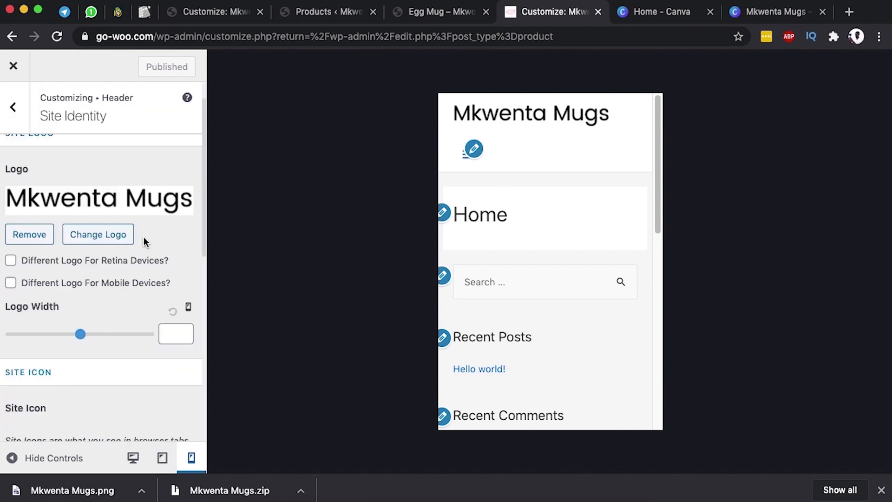
# - Adjust the logo width for mobile, cycle the width setting through desktop and tablet, and publish the changes
pyautogui.moveTo(82, 369); pyautogui.dragTo(49, 371)
pyautogui.moveTo(173, 370); pyautogui.dragTo(178, 370)
pyautogui.write('0')
pyautogui.click(189, 345)
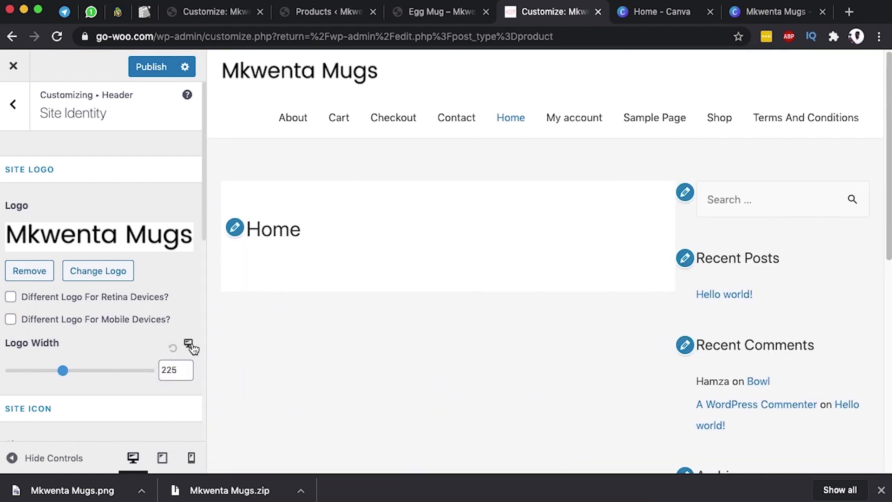
pyautogui.click(190, 344)
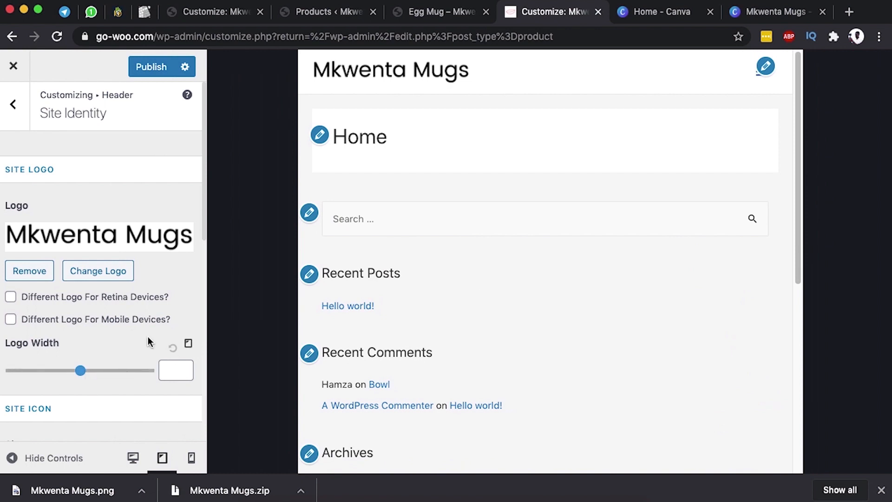
pyautogui.scroll(1, 136, 321)
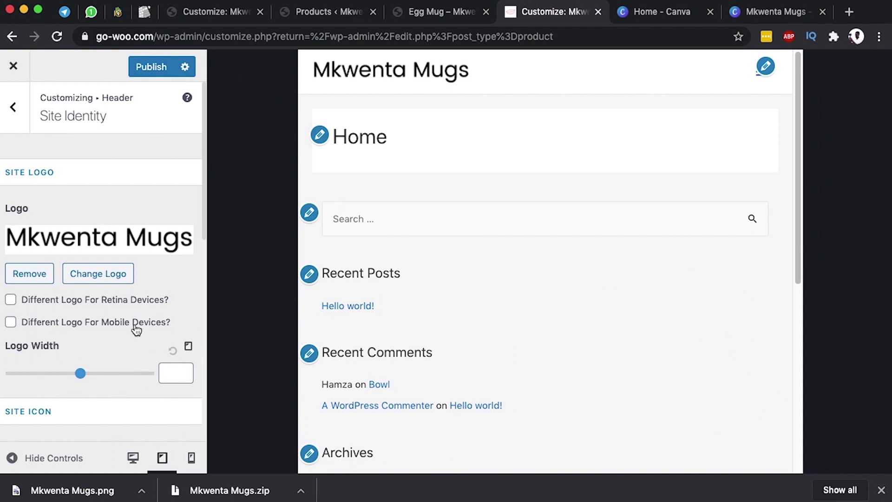
pyautogui.click(144, 69)
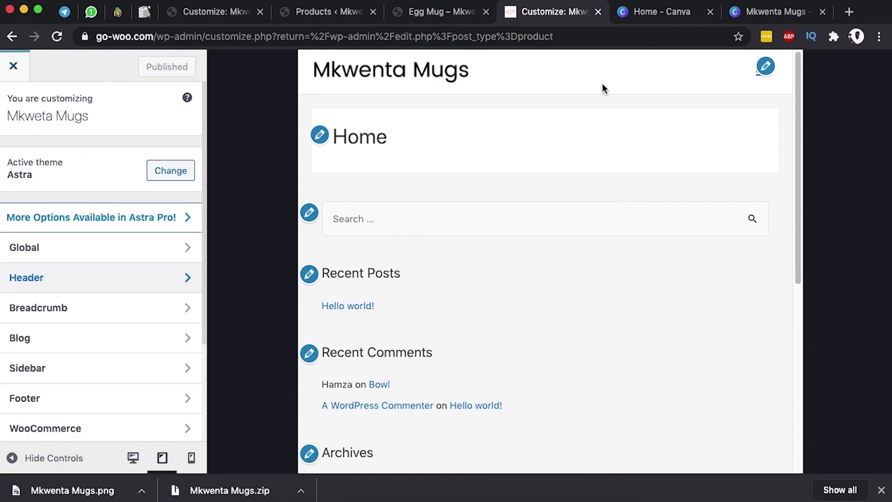
# - Open the go-woo.com home page in a new browser tab and examine the published header logo
pyautogui.moveTo(153, 35); pyautogui.dragTo(84, 36)
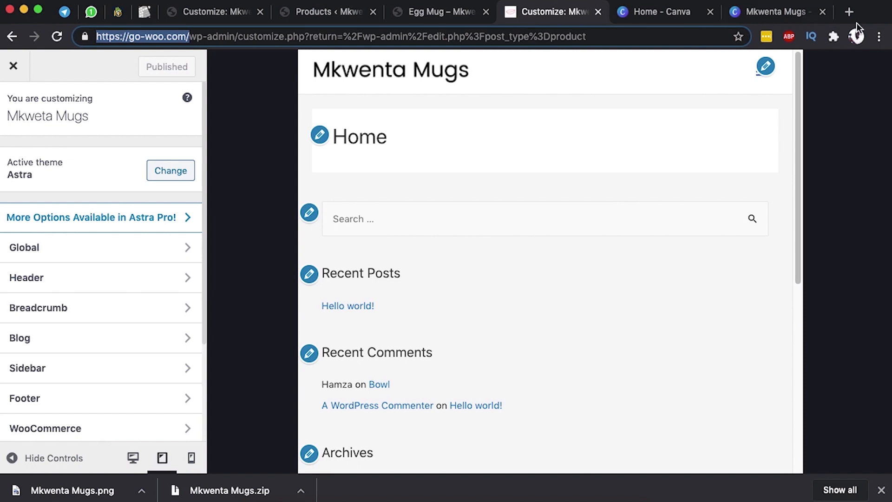
pyautogui.click(849, 13)
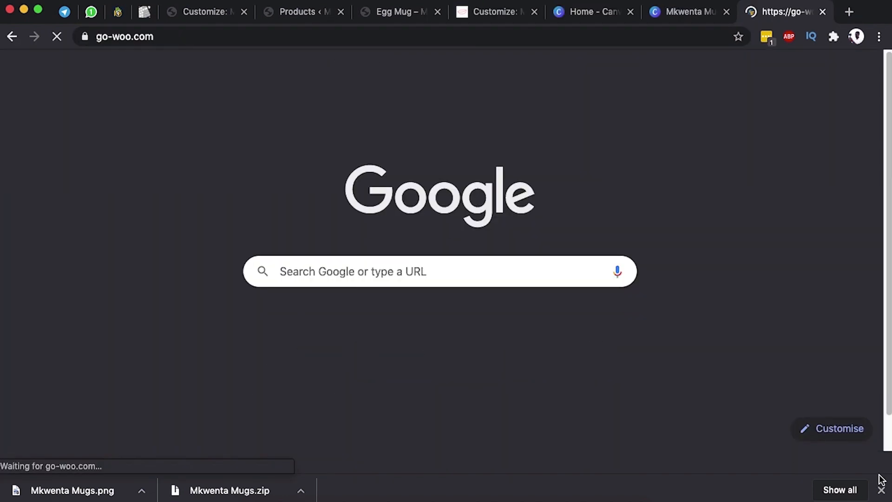
pyautogui.click(881, 490)
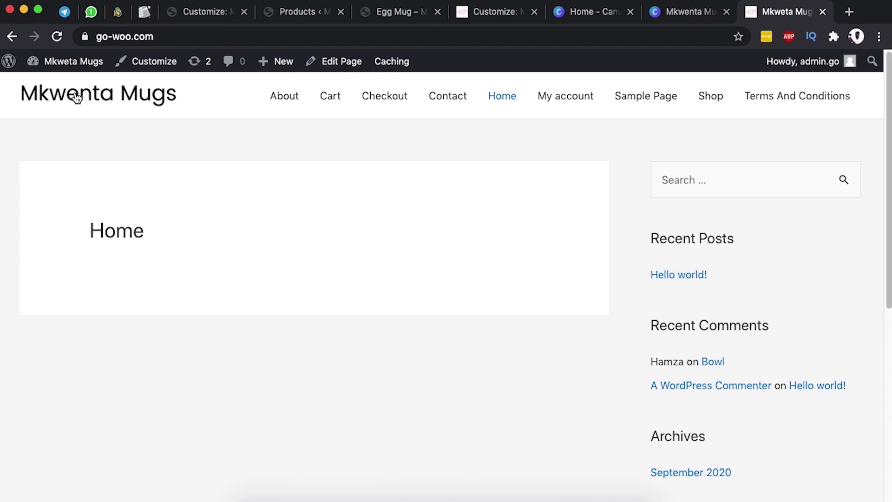
pyautogui.moveTo(77, 97); pyautogui.dragTo(166, 136)
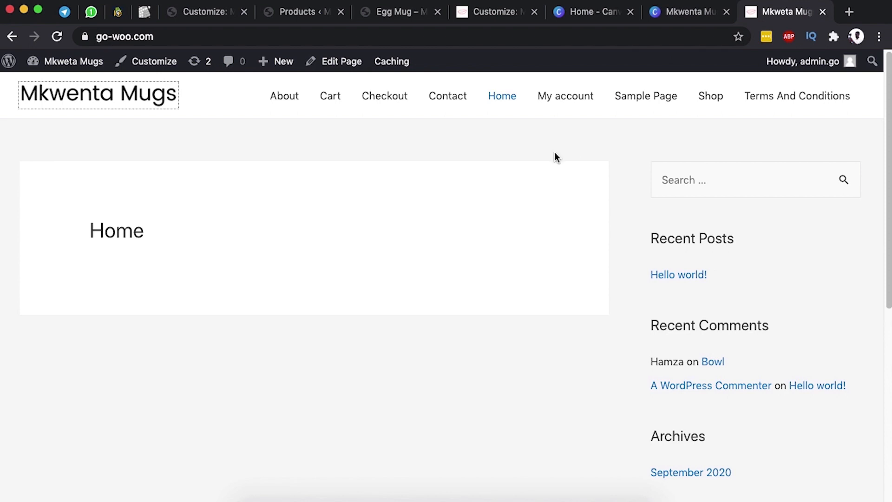
# - Switch to the Mkwenta Mugs design in Canva and dismiss the download success dialog
pyautogui.click(679, 12)
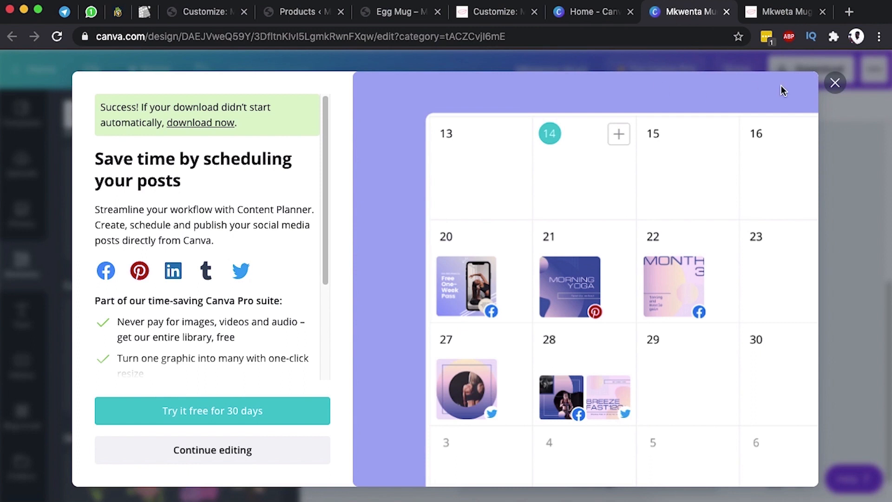
pyautogui.click(835, 83)
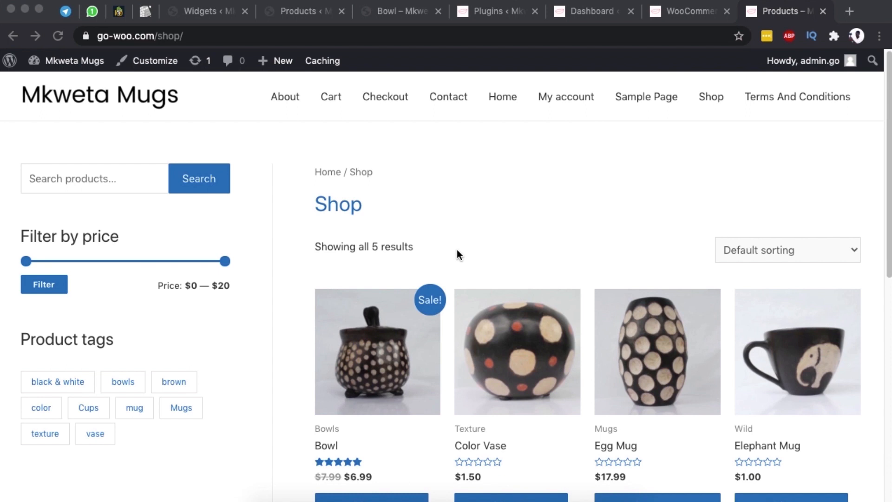
# - Open the Elephant Mug product from the shop page and add one to the cart
pyautogui.scroll(-5, 456, 249)
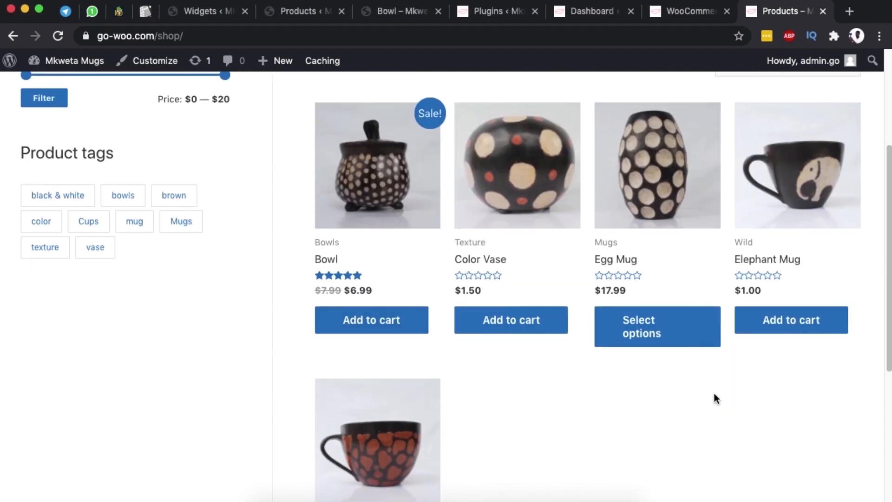
pyautogui.scroll(-1, 712, 394)
pyautogui.click(775, 212)
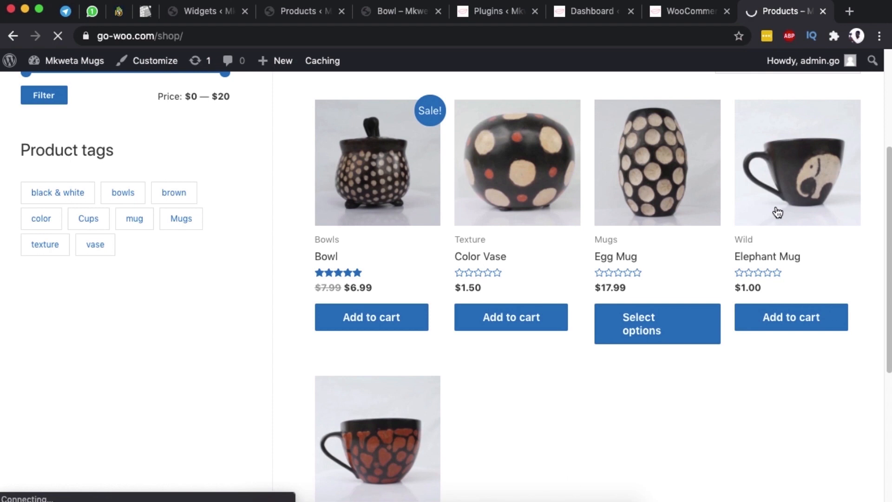
pyautogui.scroll(-1, 465, 335)
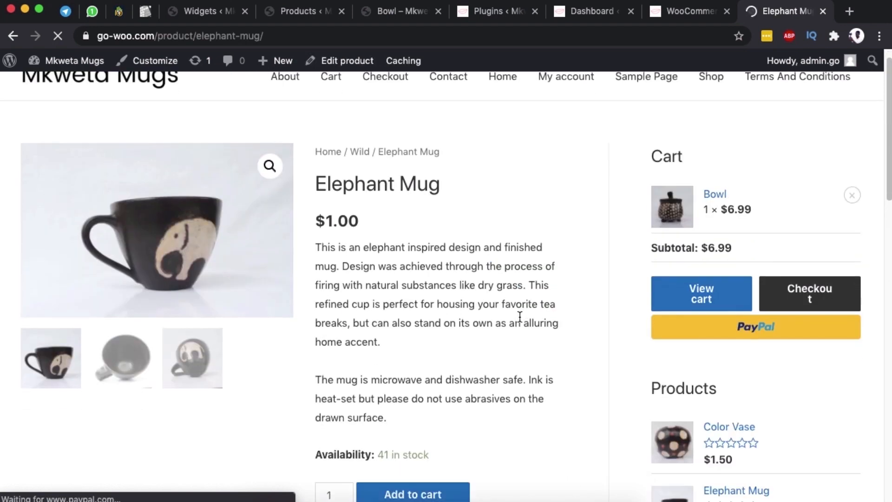
pyautogui.scroll(-5, 453, 355)
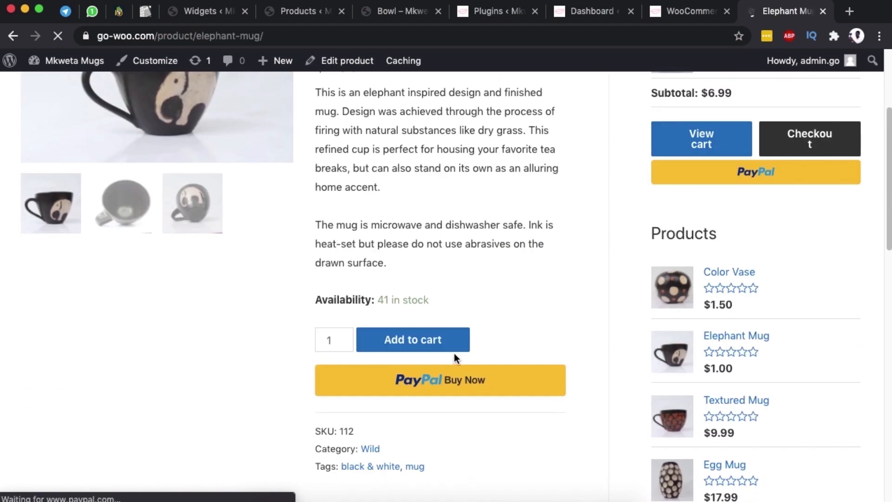
pyautogui.click(389, 340)
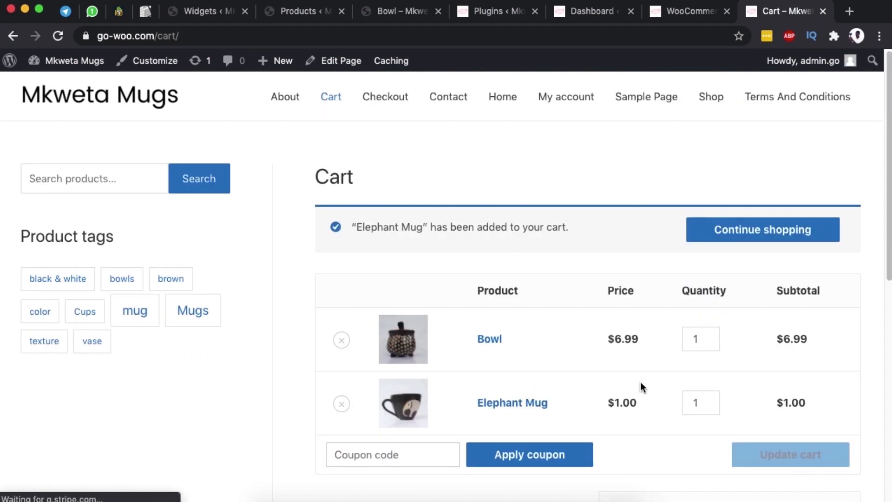
# - Remove the Bowl from the cart and proceed to checkout with local pickup
pyautogui.click(337, 344)
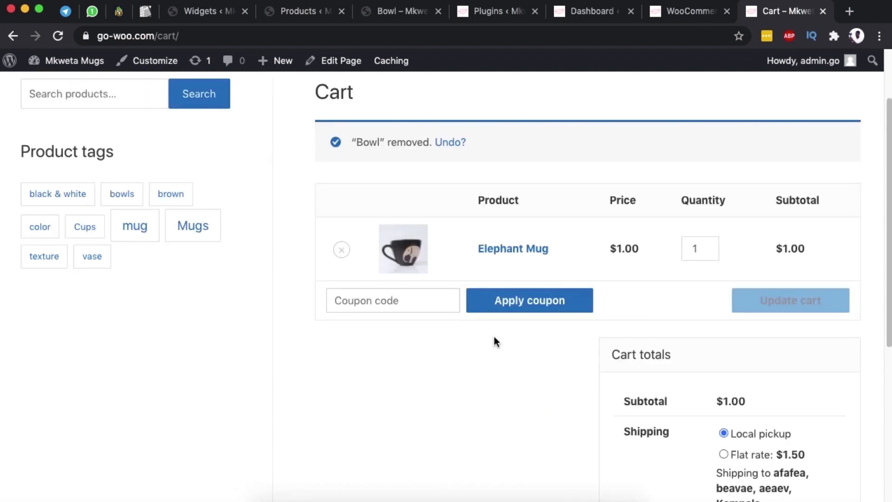
pyautogui.scroll(-3, 639, 379)
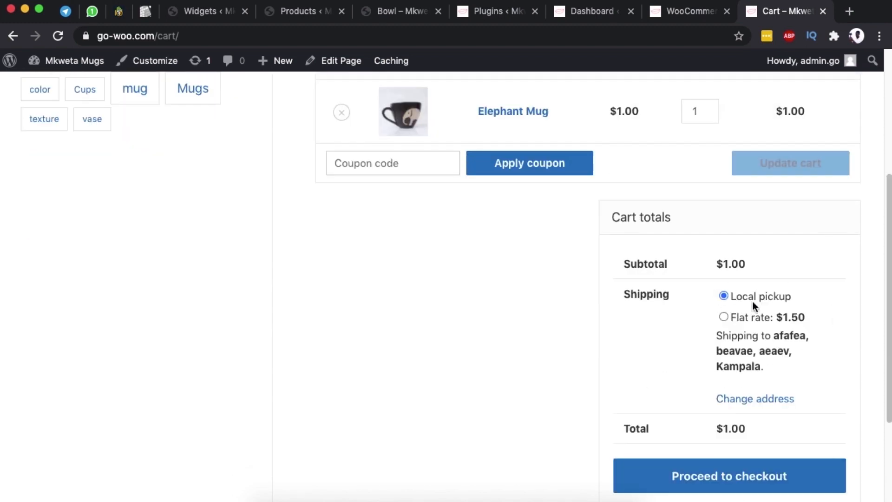
pyautogui.scroll(-1, 741, 308)
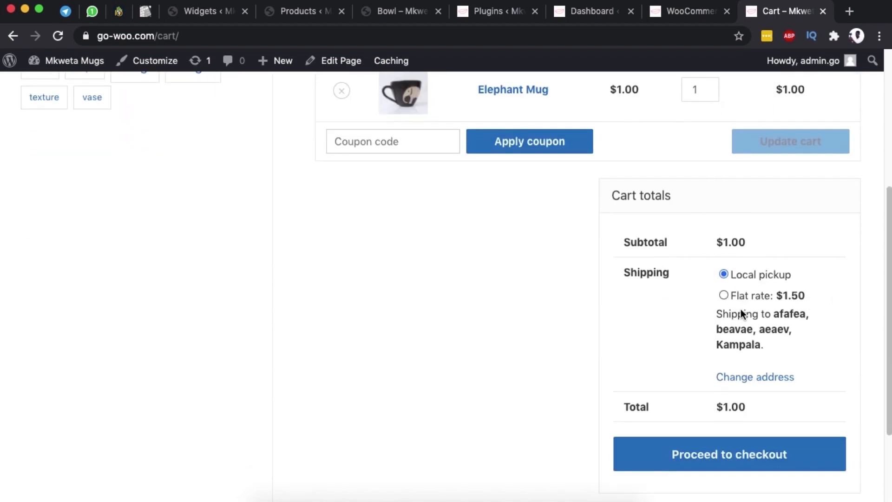
pyautogui.click(727, 455)
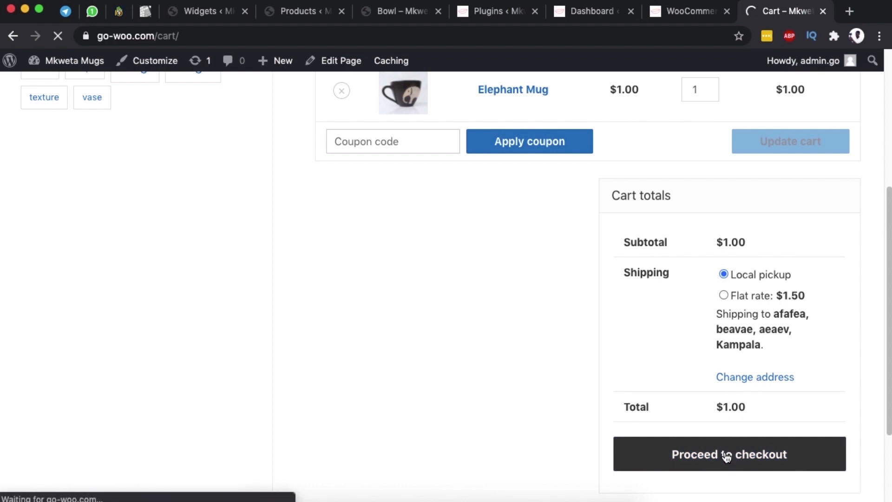
# - Agree to the website terms and conditions at checkout and start the payment with PayPal
pyautogui.scroll(-4, 699, 320)
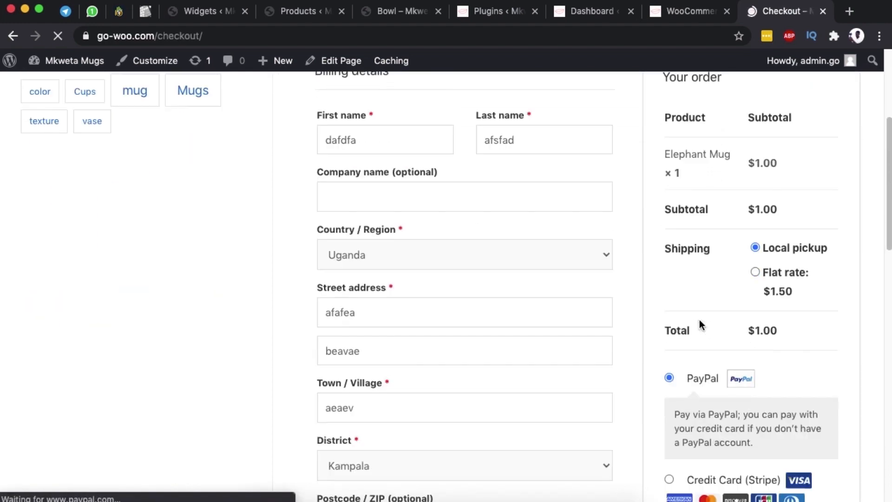
pyautogui.scroll(-6, 699, 319)
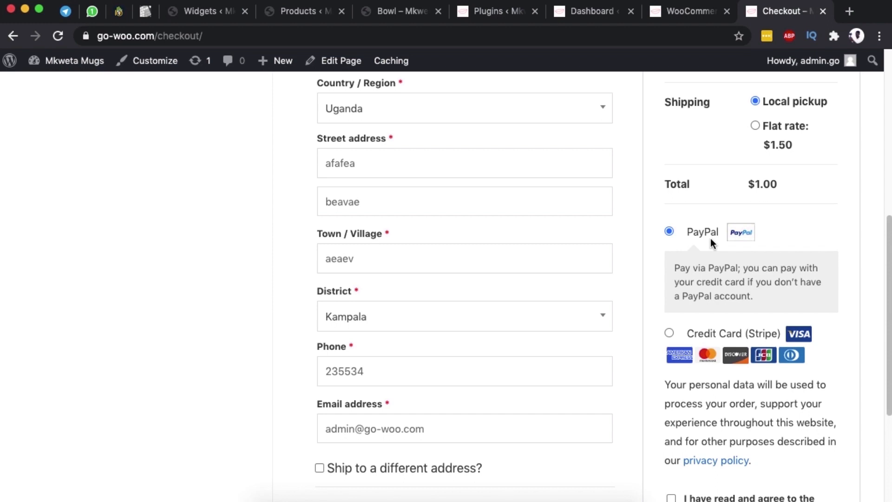
pyautogui.scroll(-2, 700, 258)
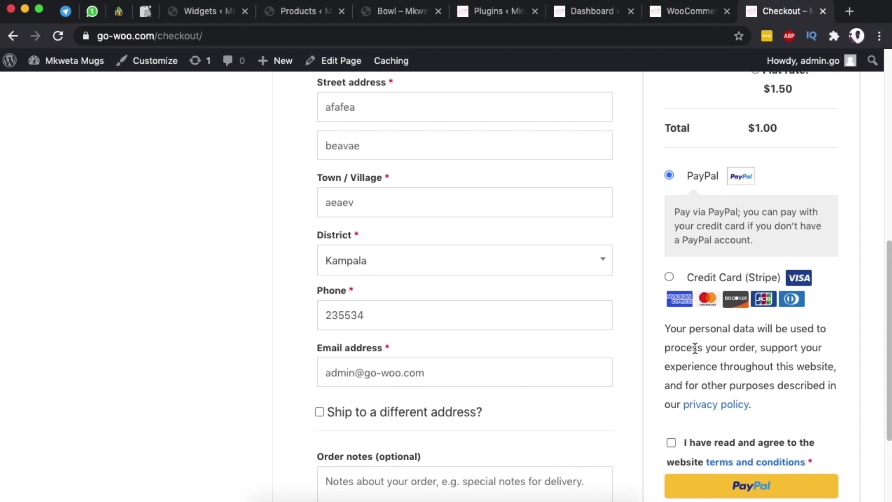
pyautogui.scroll(-1, 695, 349)
pyautogui.click(671, 428)
pyautogui.click(751, 472)
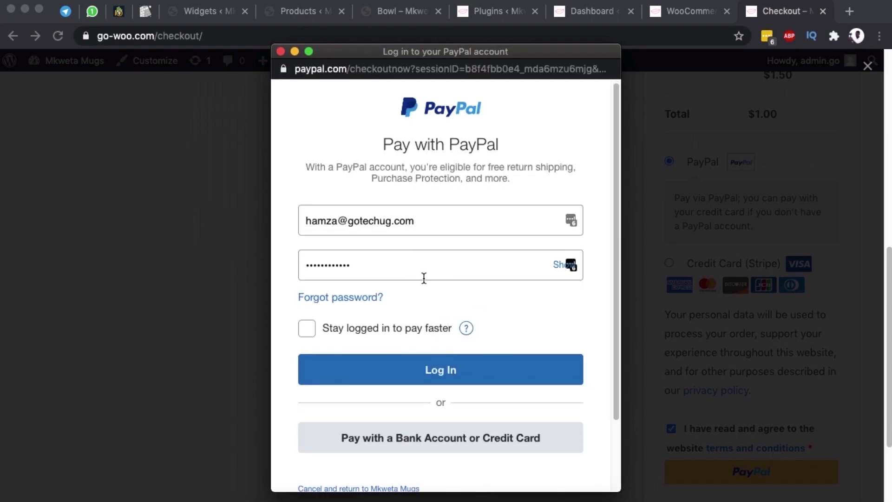
# - Choose payment with a bank account or credit card in PayPal and examine the card and billing address form
pyautogui.scroll(-3, 424, 279)
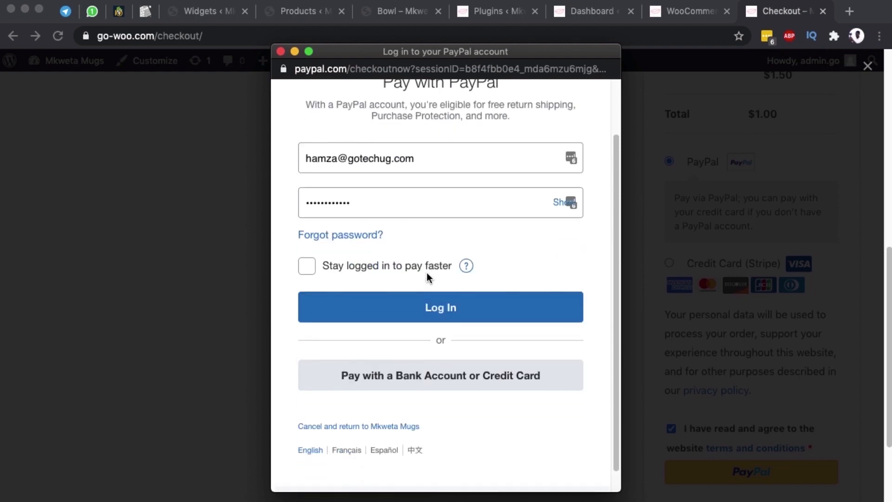
pyautogui.click(387, 381)
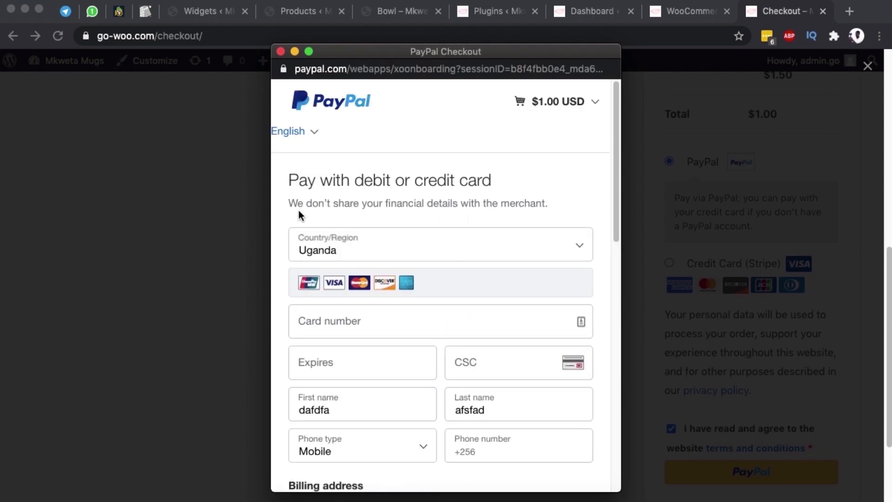
pyautogui.scroll(-5, 287, 224)
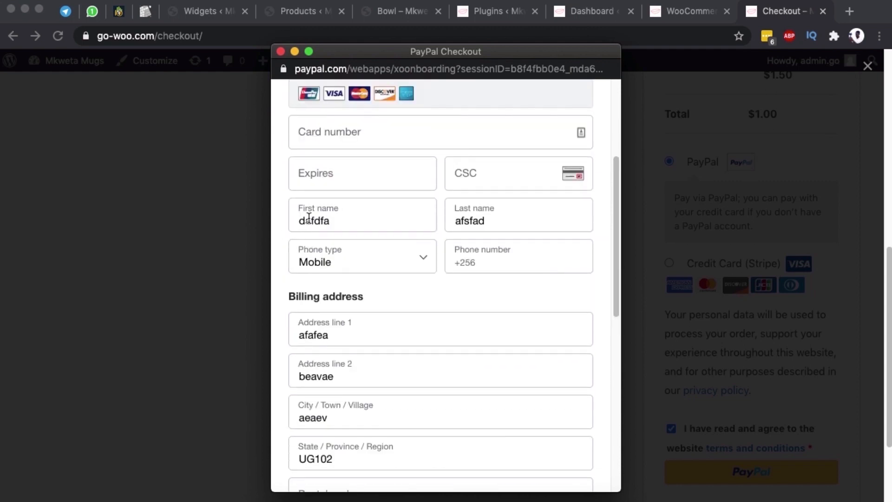
pyautogui.scroll(-10, 367, 285)
pyautogui.scroll(-2, 353, 326)
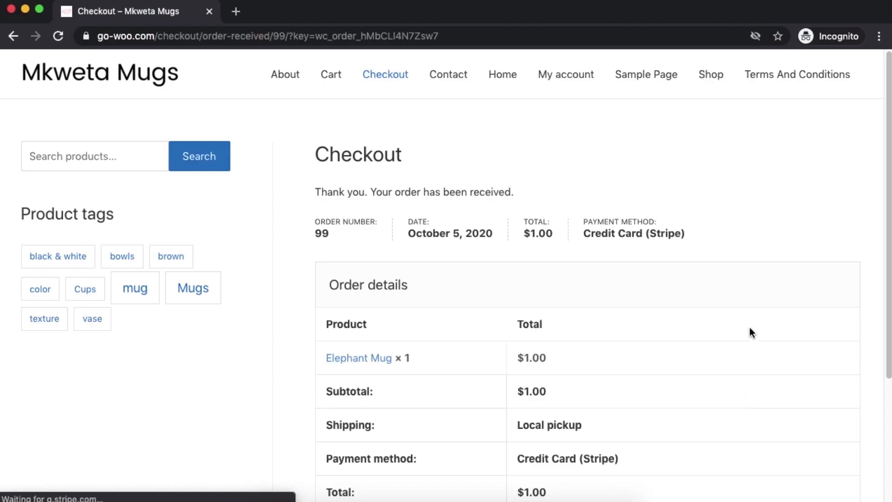
# - Select Credit Card (Stripe) as the payment method for the Elephant Mug order at checkout
pyautogui.moveTo(319, 192); pyautogui.dragTo(532, 193)
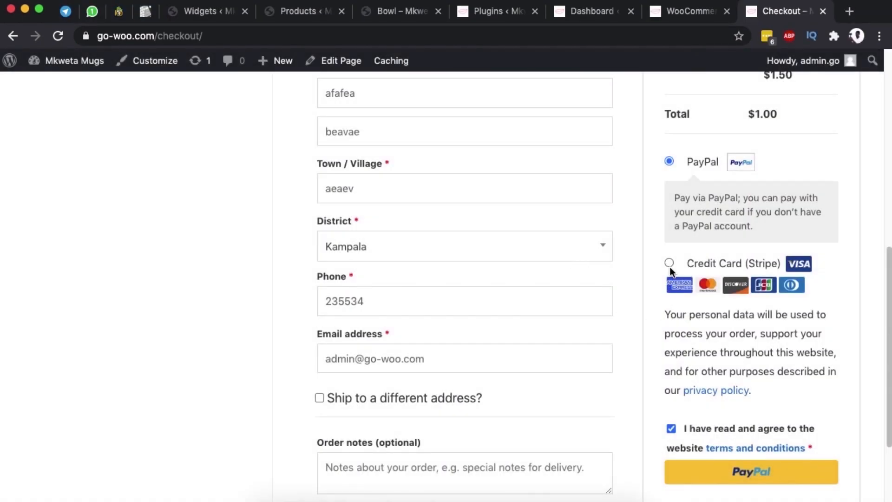
pyautogui.click(670, 264)
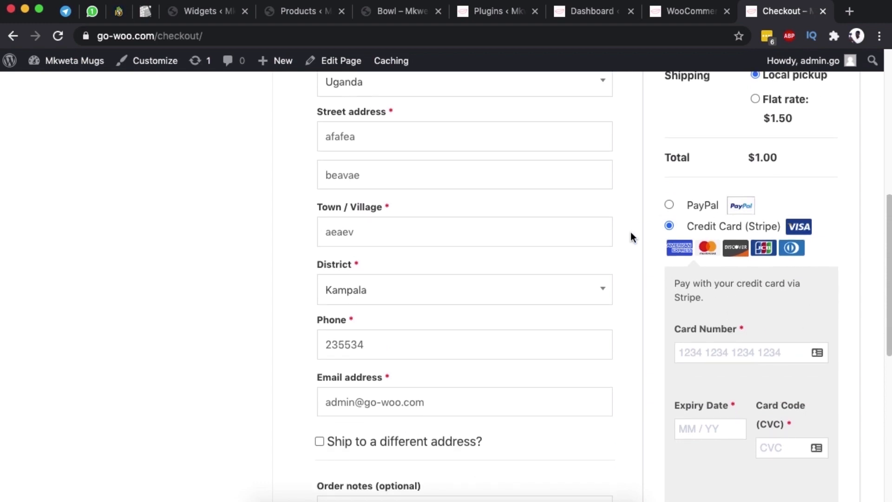
pyautogui.scroll(-2, 792, 339)
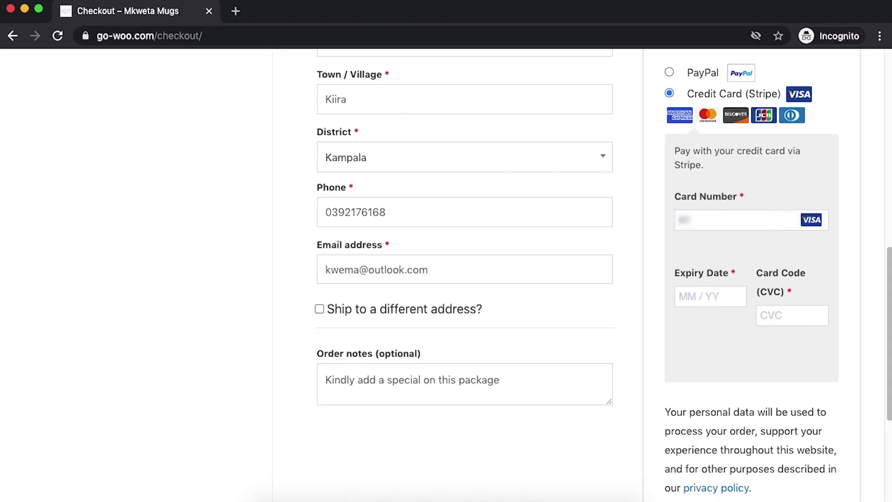
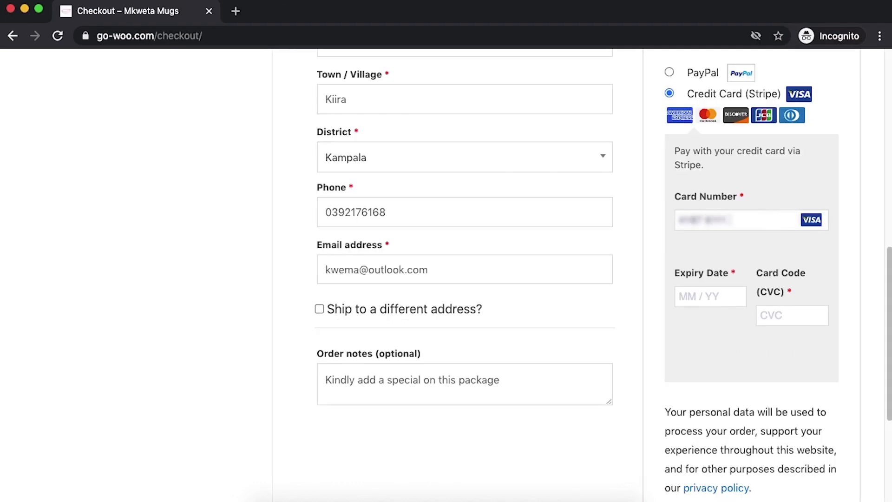
# - Enter the card number, expiry date and card code in the Stripe payment form and complete the Elephant Mug order
pyautogui.click(706, 296)
pyautogui.click(785, 318)
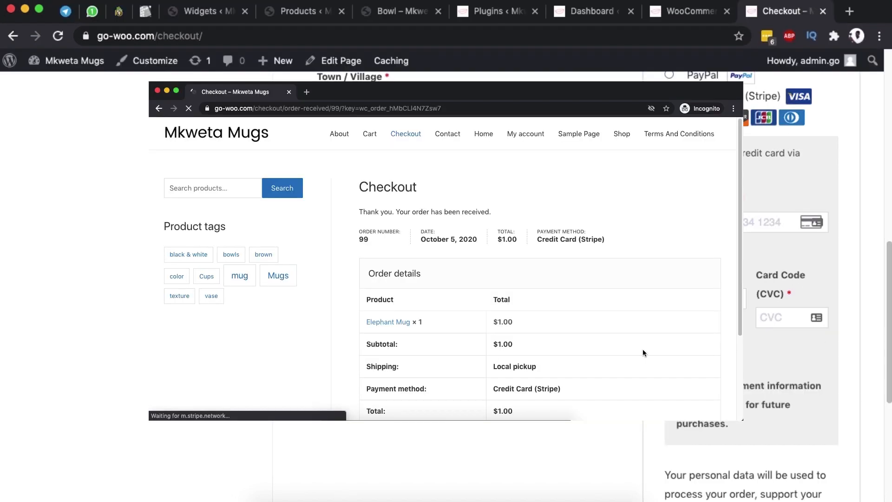
pyautogui.scroll(5, 642, 349)
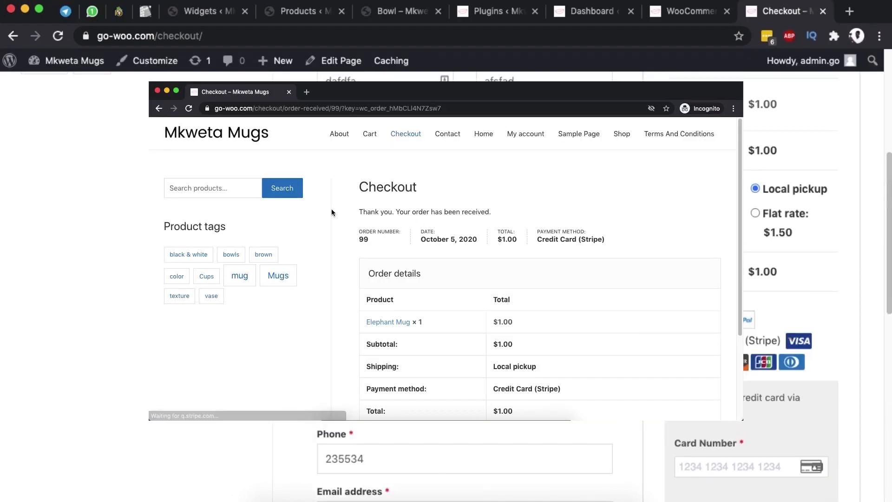
pyautogui.scroll(2, 642, 350)
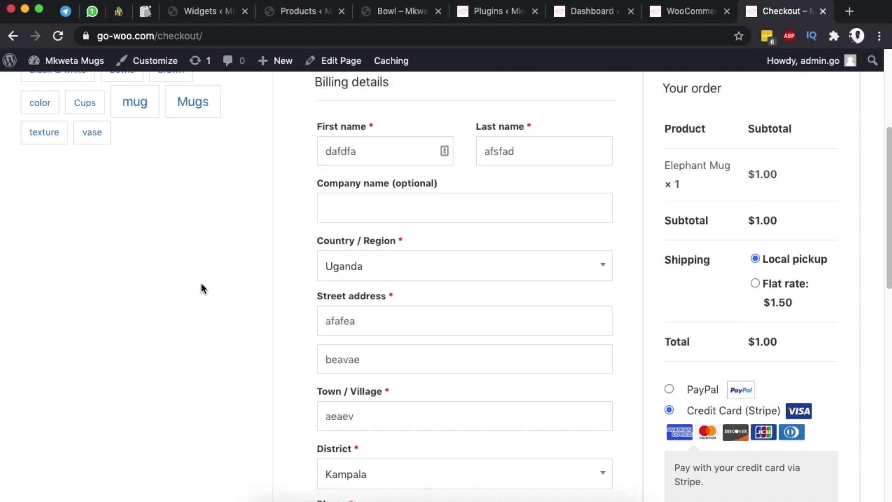
# - Search the WordPress plugin directory for "stripe" and check the active installations of WooCommerce Stripe Payment Gateway
pyautogui.click(504, 13)
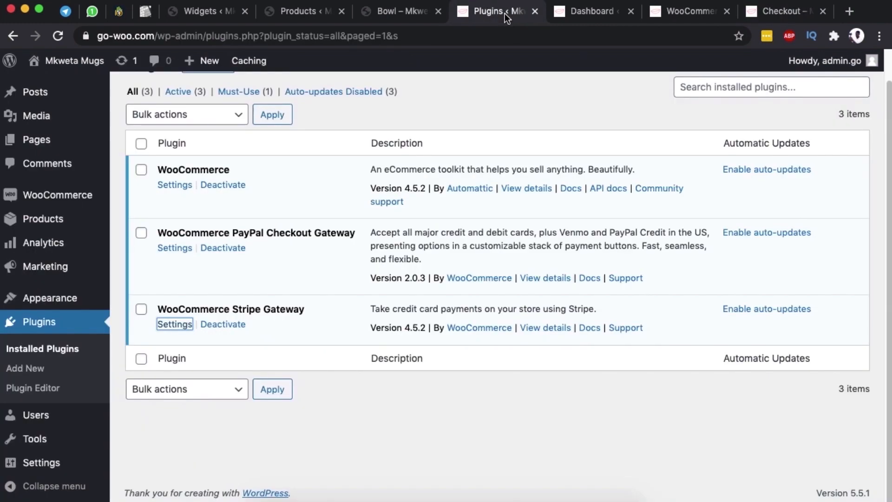
pyautogui.click(30, 372)
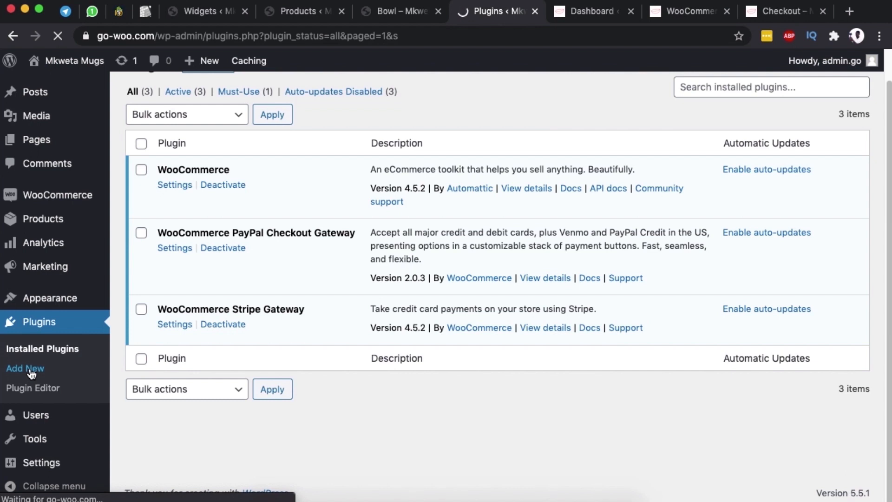
pyautogui.write('stripe')
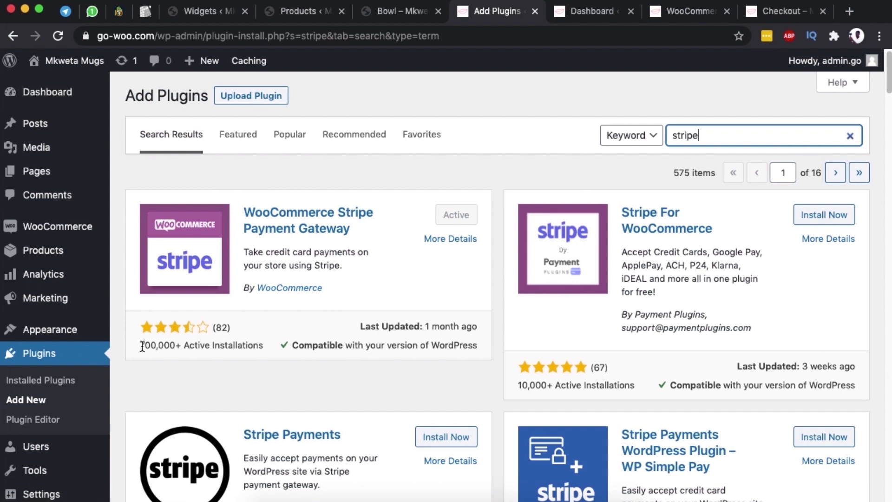
pyautogui.moveTo(141, 347); pyautogui.dragTo(175, 346)
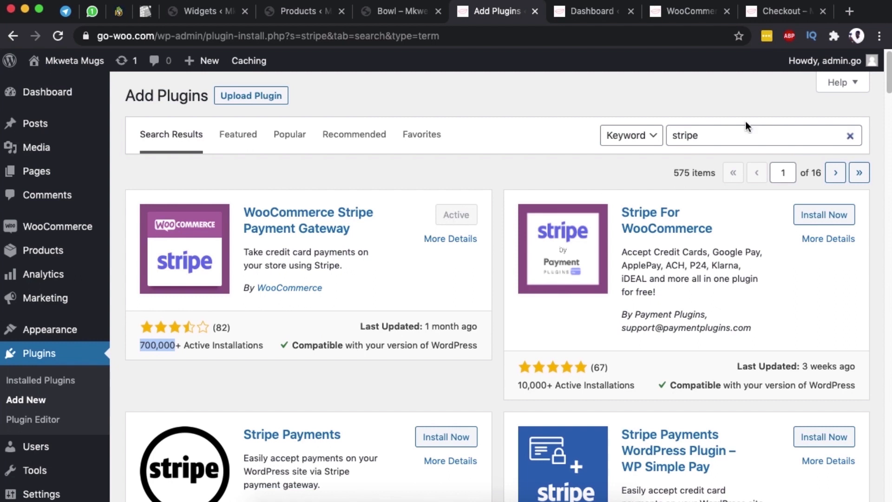
# - Search the plugin directory for "paypal" and check the active installations of WooCommerce PayPal Checkout Payment Gateway
pyautogui.doubleClick(682, 135)
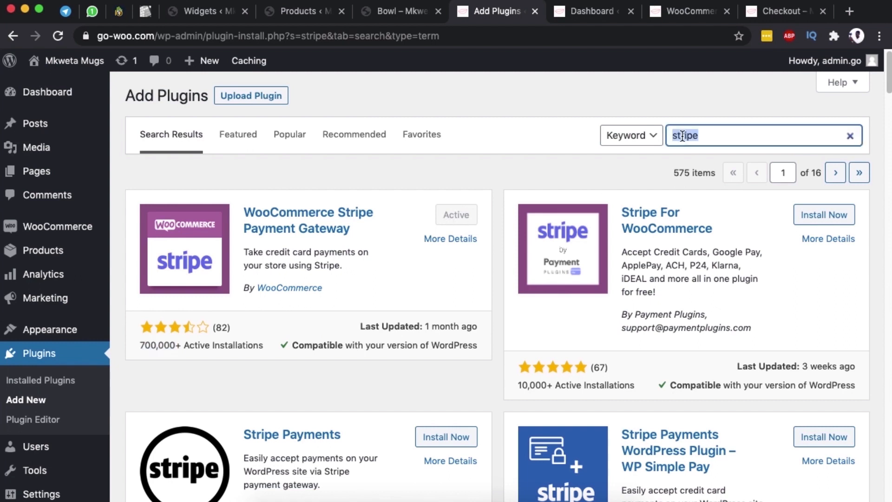
pyautogui.write('payp')
pyautogui.press('BackSpace')
pyautogui.write('pal')
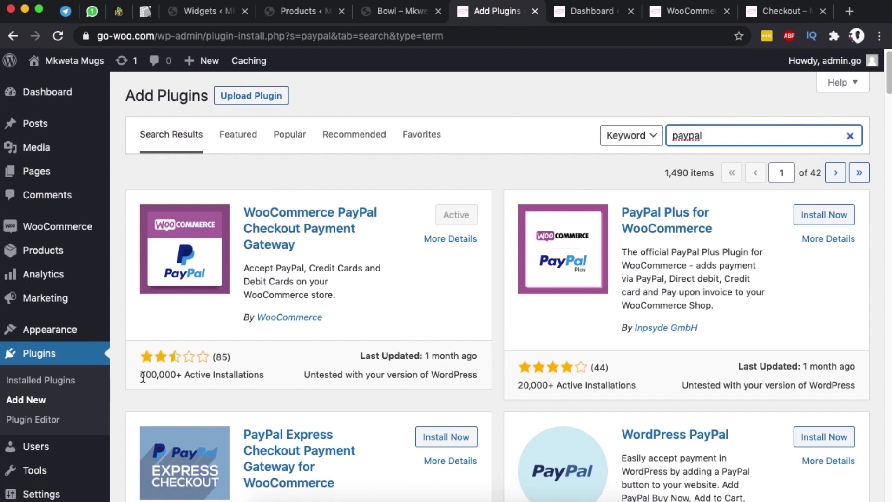
pyautogui.moveTo(140, 376); pyautogui.dragTo(184, 377)
# - Open the WooCommerce Stripe Gateway settings from the installed plugins and look through its payment options
pyautogui.click(32, 382)
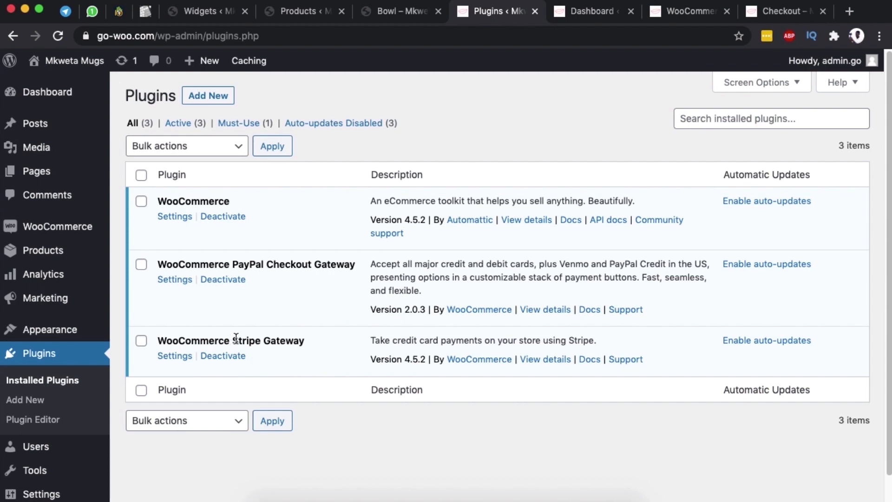
pyautogui.click(175, 358)
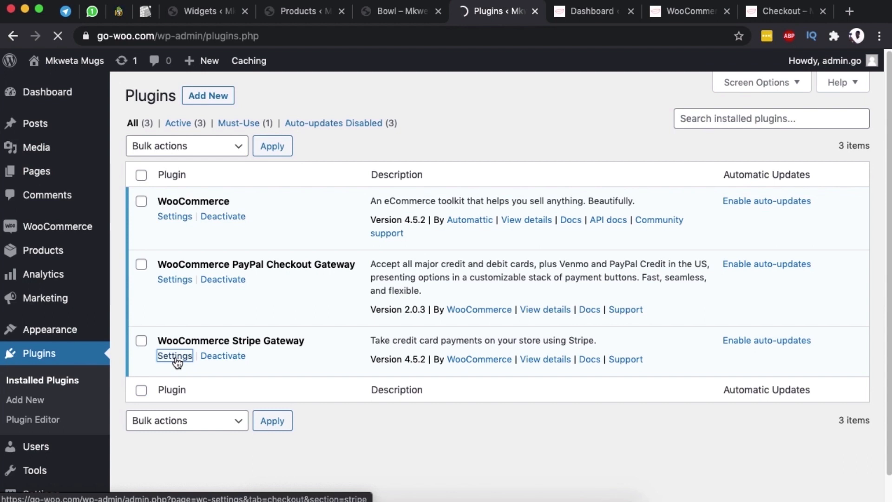
pyautogui.scroll(-3, 226, 376)
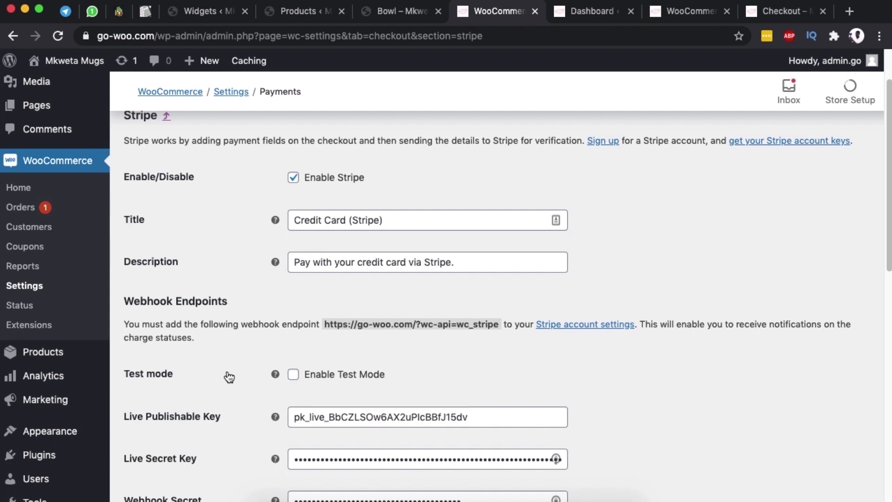
pyautogui.scroll(-2, 229, 377)
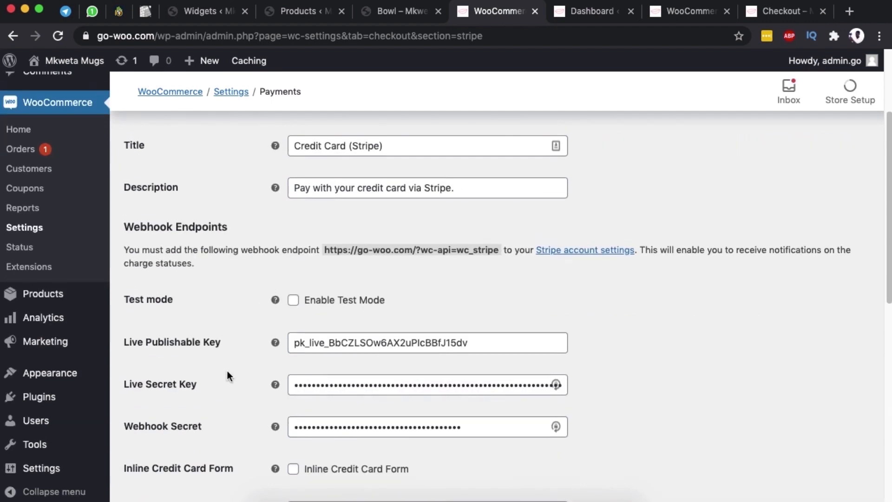
pyautogui.scroll(2, 227, 371)
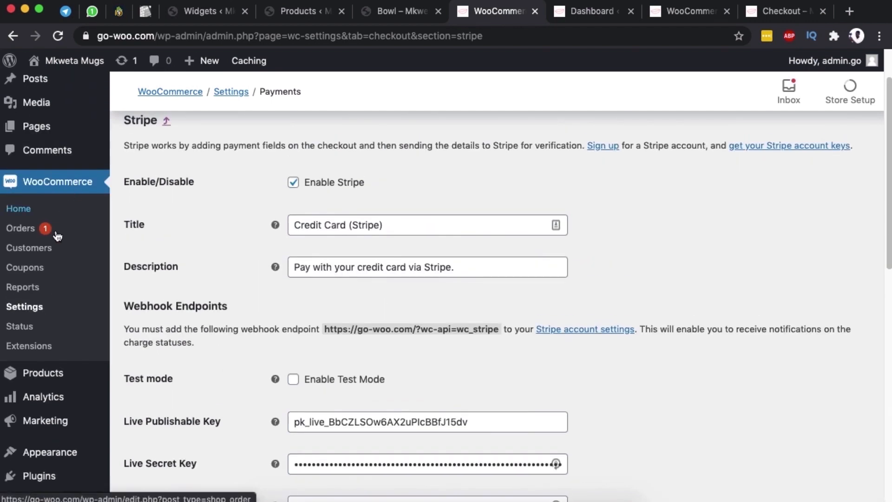
pyautogui.scroll(2, 207, 307)
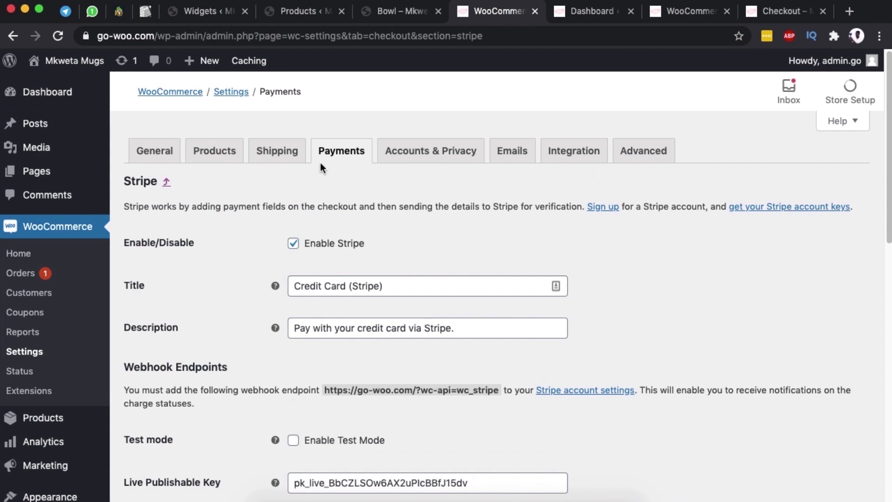
# - List WooCommerce's installed payment methods and open the management settings for Stripe
pyautogui.click(334, 158)
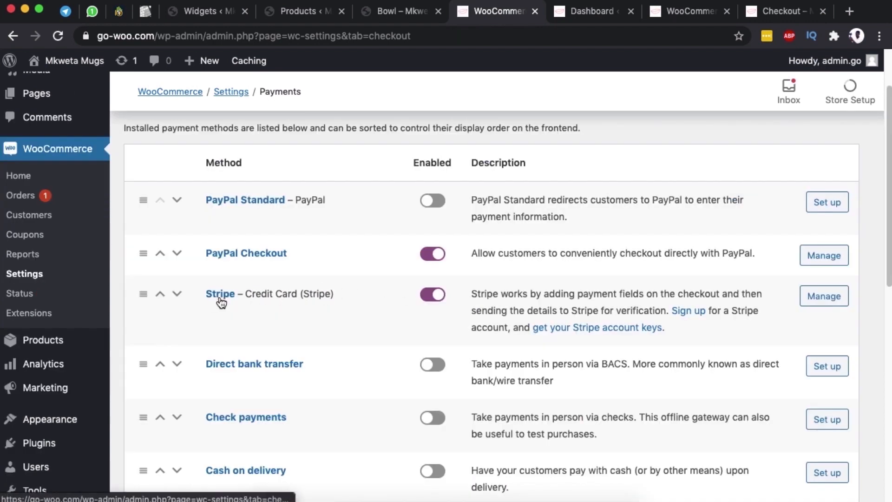
pyautogui.click(825, 299)
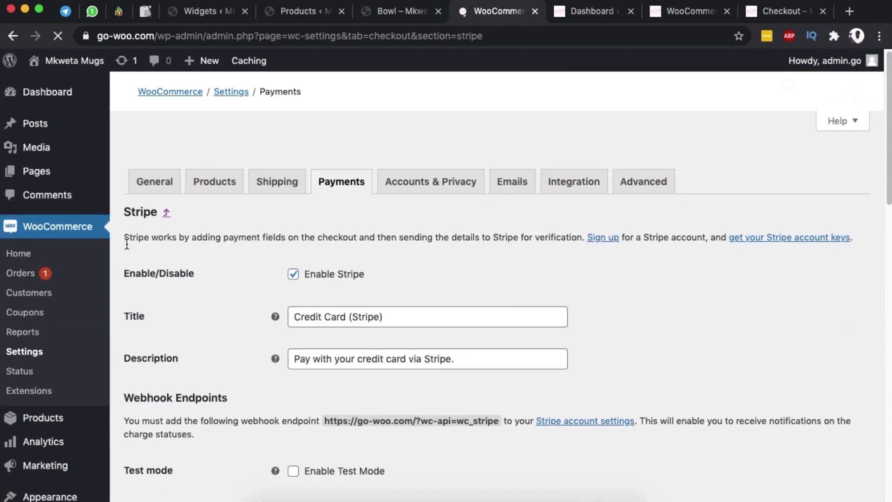
pyautogui.scroll(-1, 153, 236)
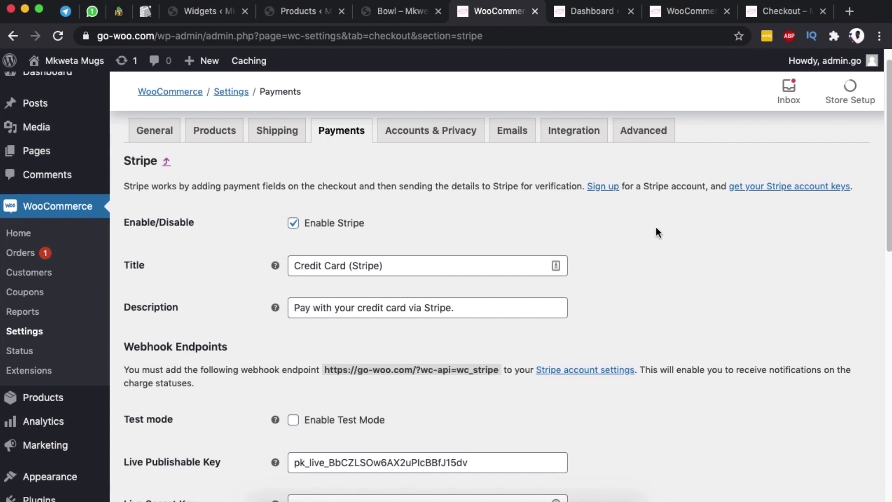
pyautogui.scroll(-1, 604, 219)
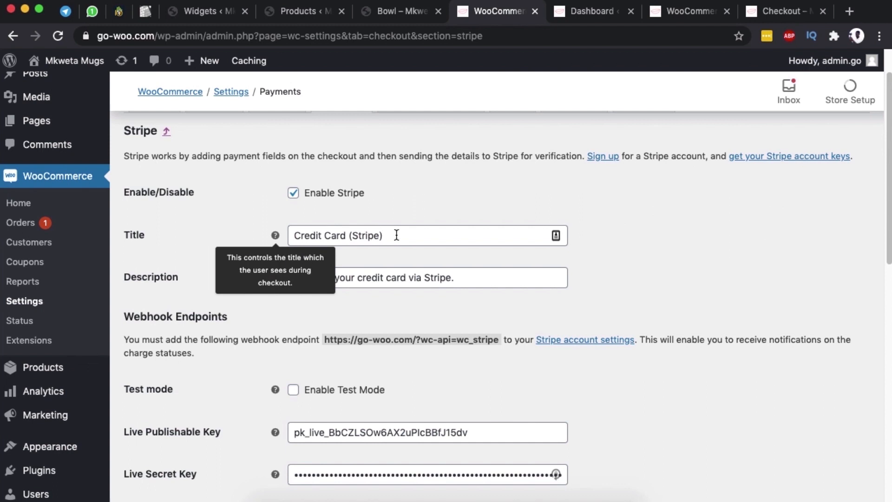
# - Compare the Title in the Stripe settings with the payment method name displayed on the checkout page
pyautogui.click(686, 15)
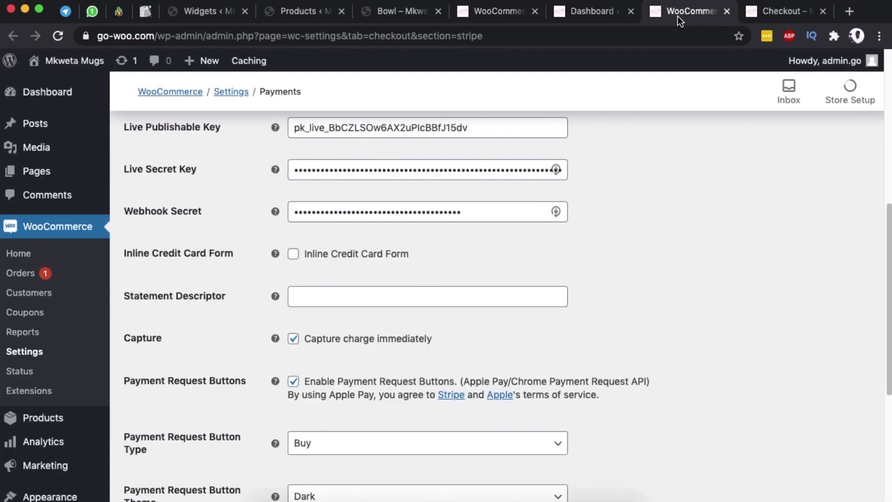
pyautogui.click(784, 11)
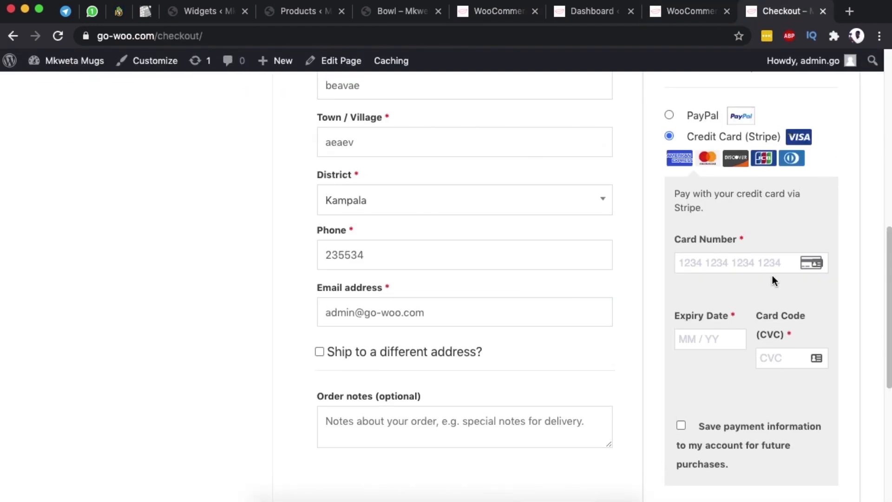
pyautogui.scroll(1, 710, 141)
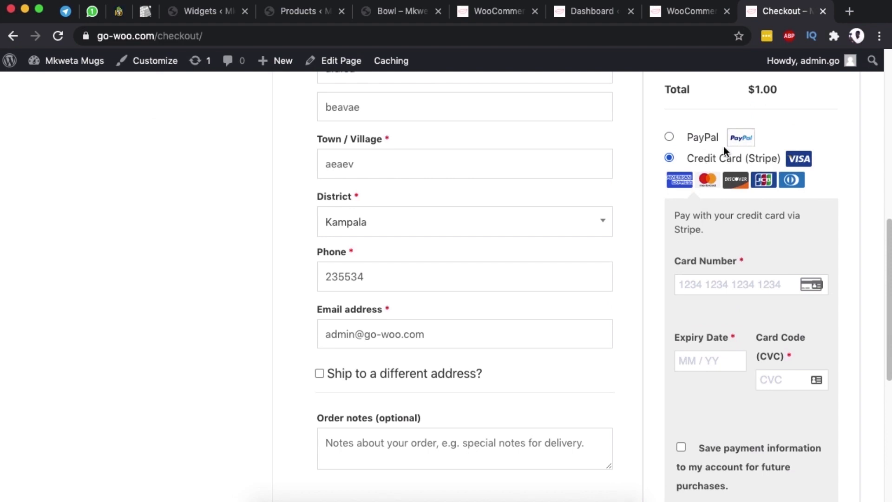
pyautogui.click(504, 12)
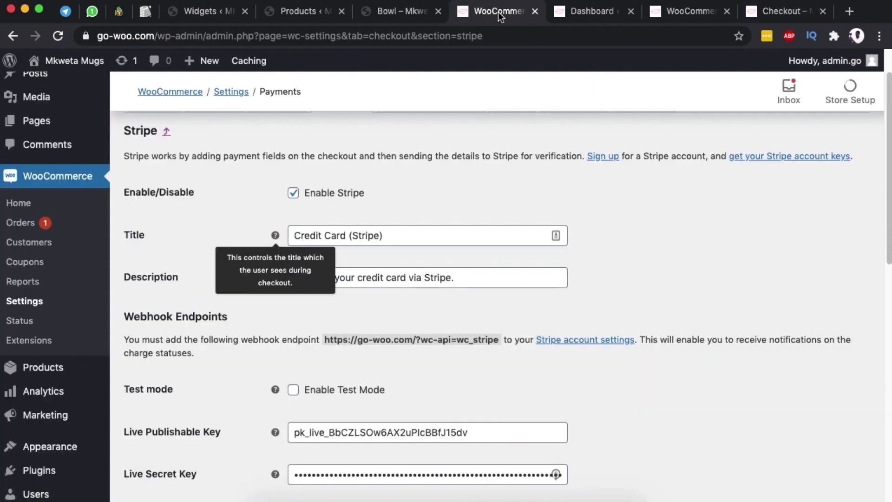
pyautogui.click(336, 234)
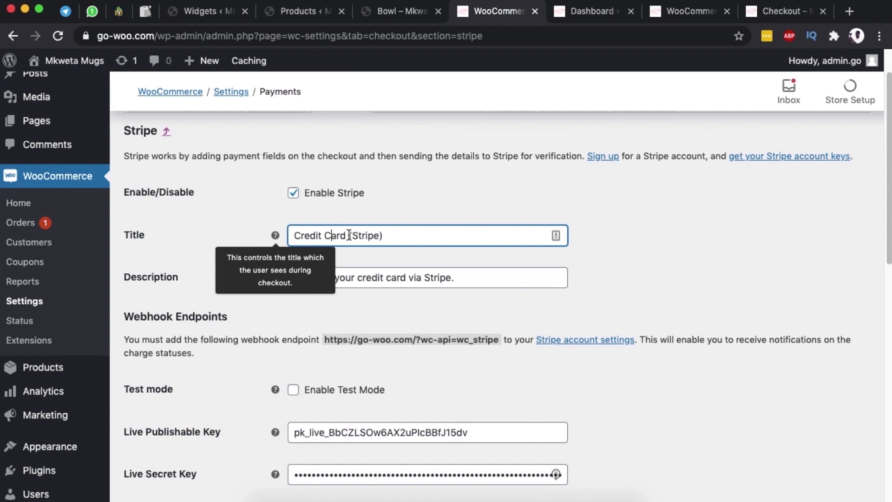
pyautogui.doubleClick(418, 234)
# - Compare the Description in the Stripe settings with the text displayed above the card fields at checkout
pyautogui.click(360, 257)
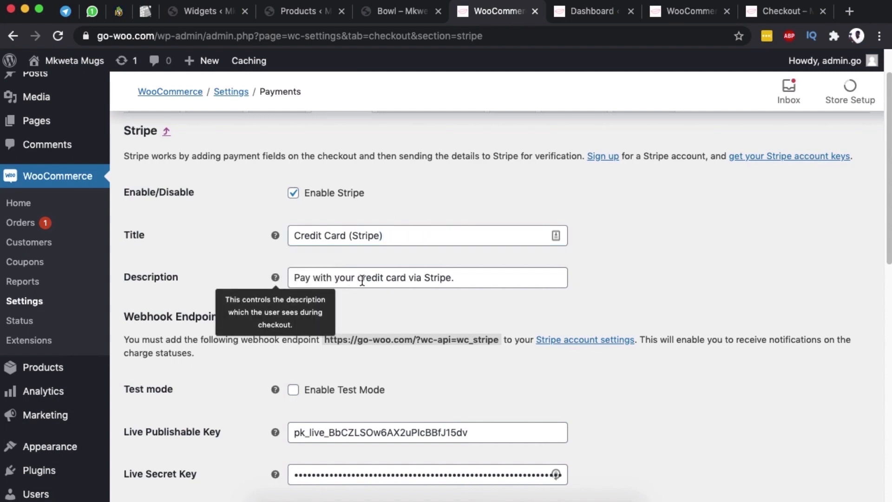
pyautogui.click(678, 11)
pyautogui.hotkey('ctrl', 'Tab')
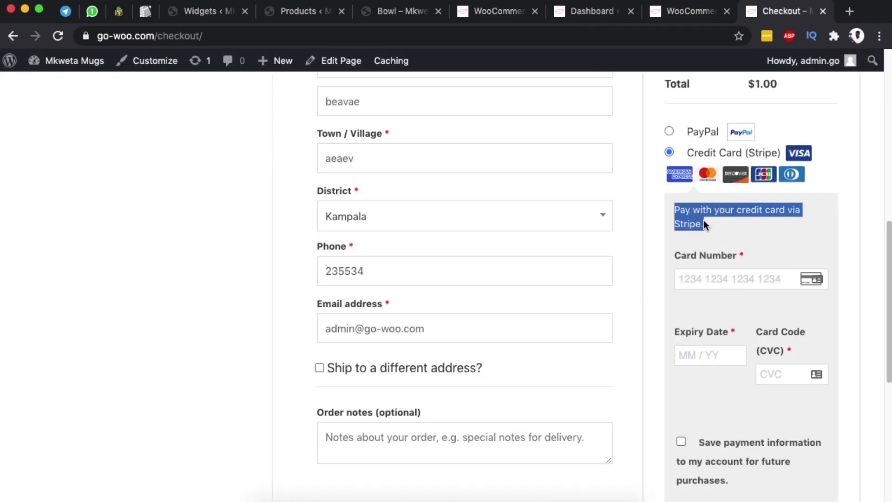
pyautogui.click(483, 10)
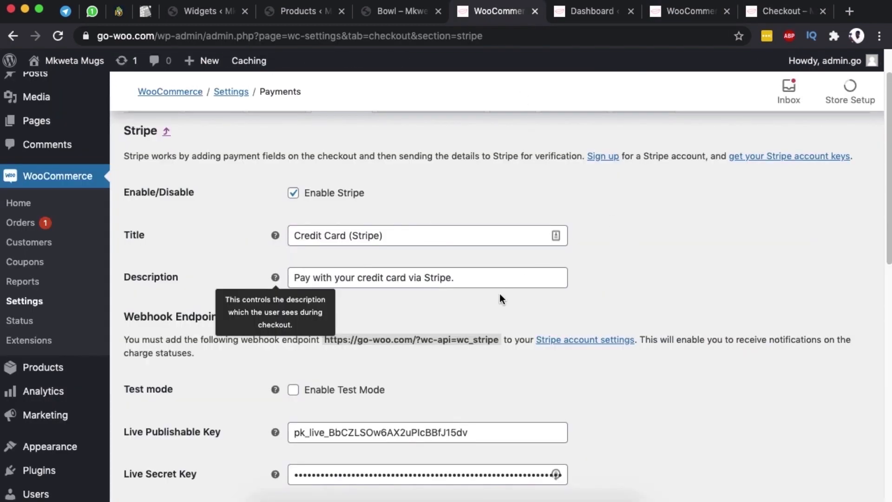
pyautogui.moveTo(483, 279); pyautogui.dragTo(319, 279)
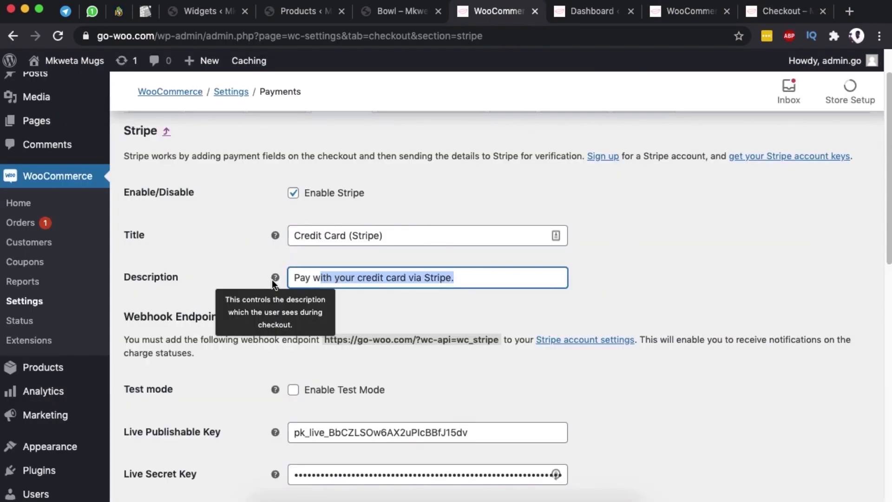
# - Review the Webhook Endpoints section of the Stripe settings and open the linked Stripe account settings
pyautogui.scroll(-1, 218, 240)
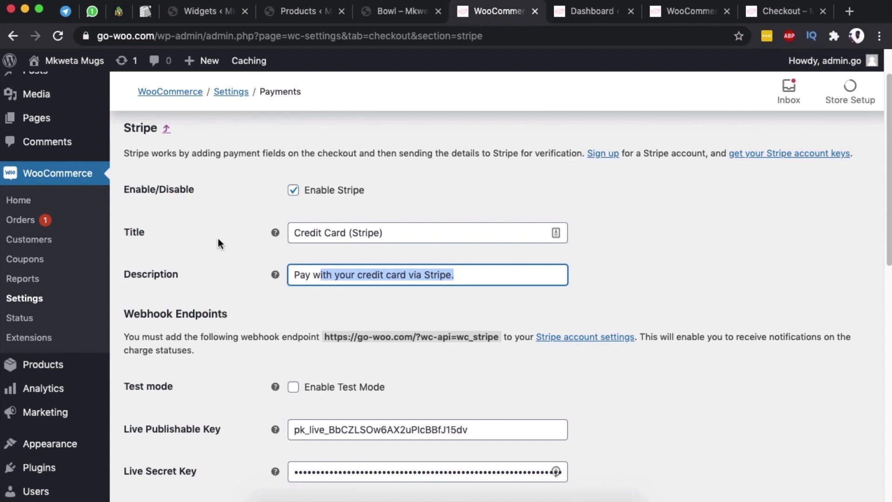
pyautogui.scroll(-5, 218, 240)
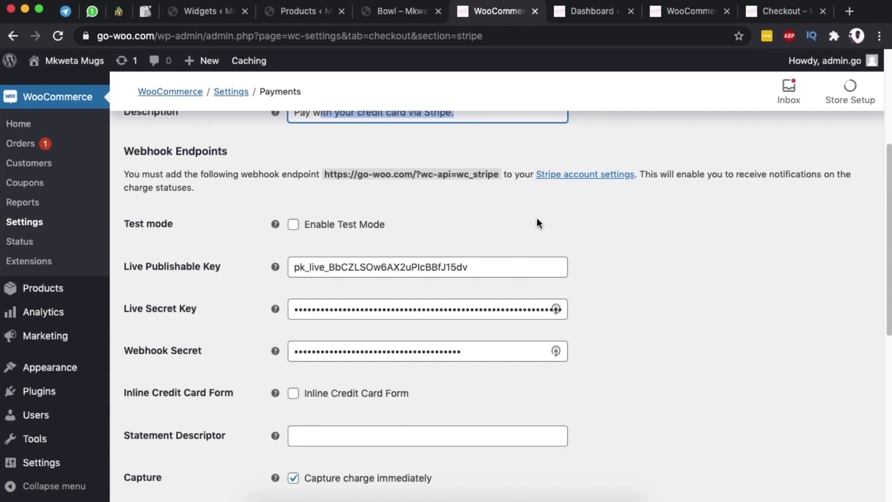
pyautogui.click(563, 180)
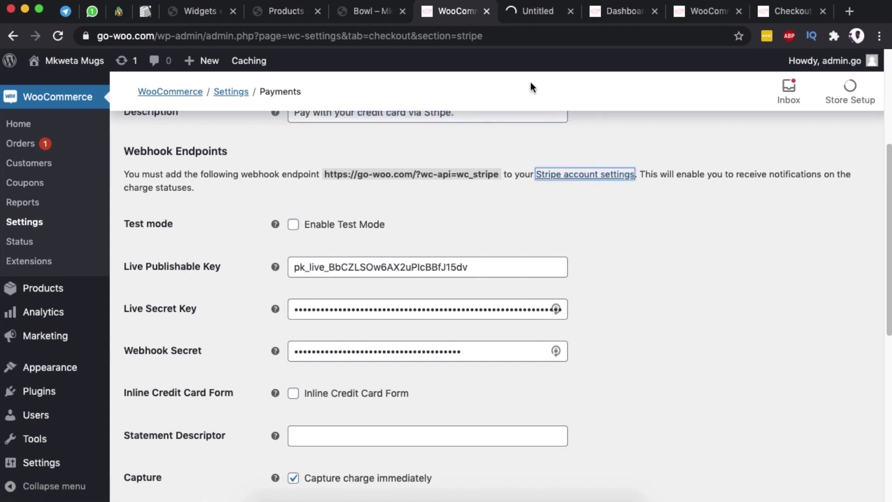
pyautogui.click(533, 16)
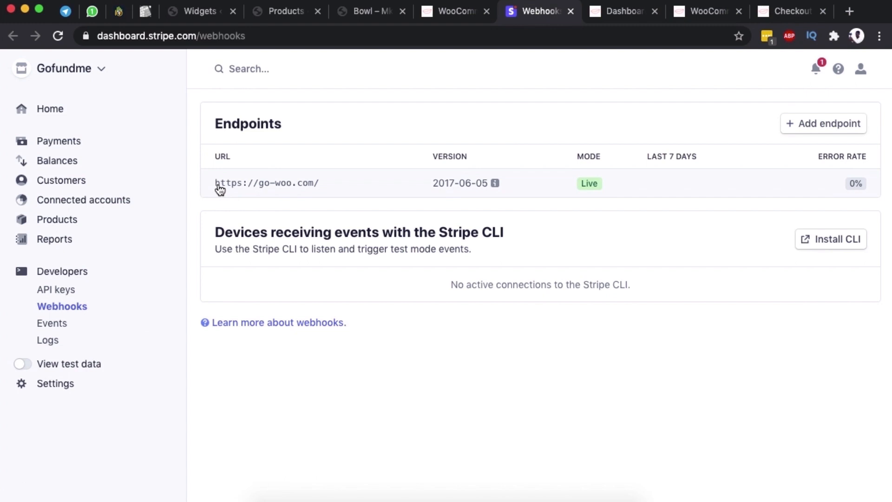
pyautogui.click(265, 189)
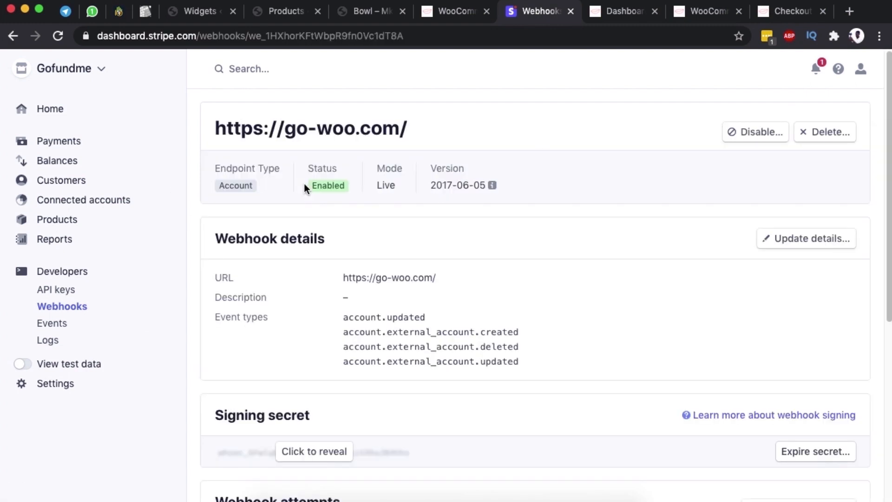
pyautogui.moveTo(212, 127); pyautogui.dragTo(371, 128)
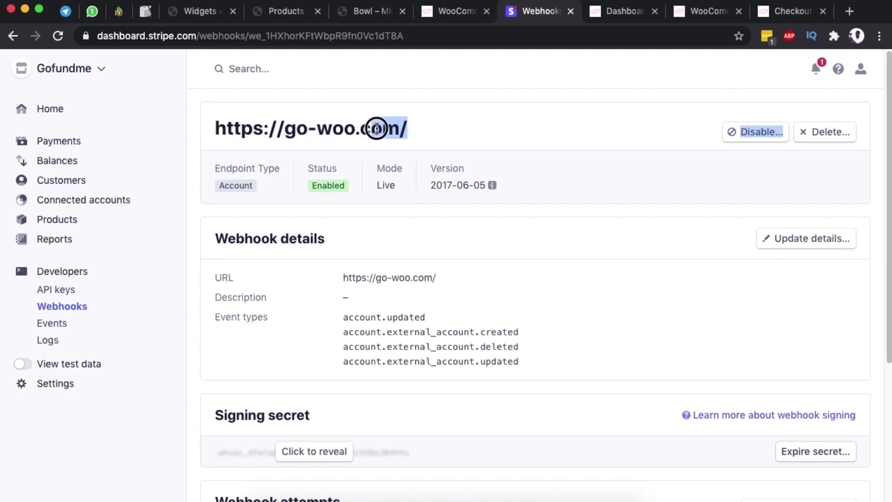
pyautogui.click(411, 134)
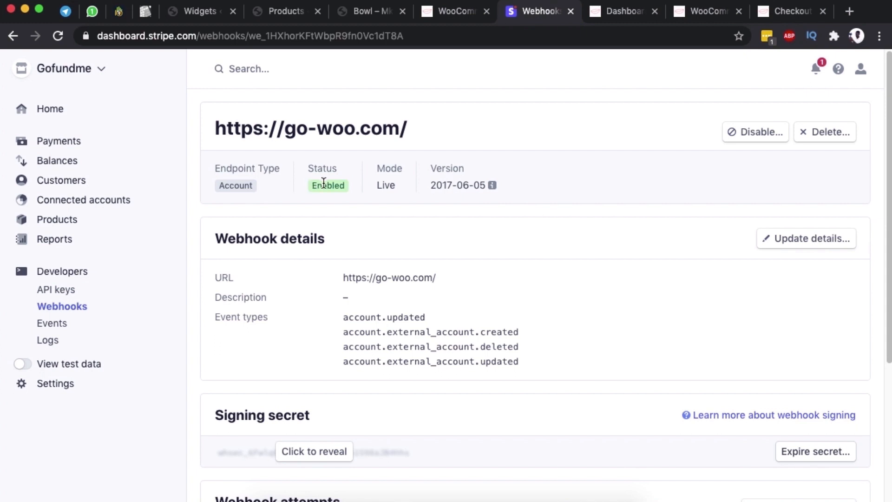
# - Compare the publishable and secret keys on Stripe's API keys page with the live key fields in WooCommerce's Stripe settings
pyautogui.click(54, 291)
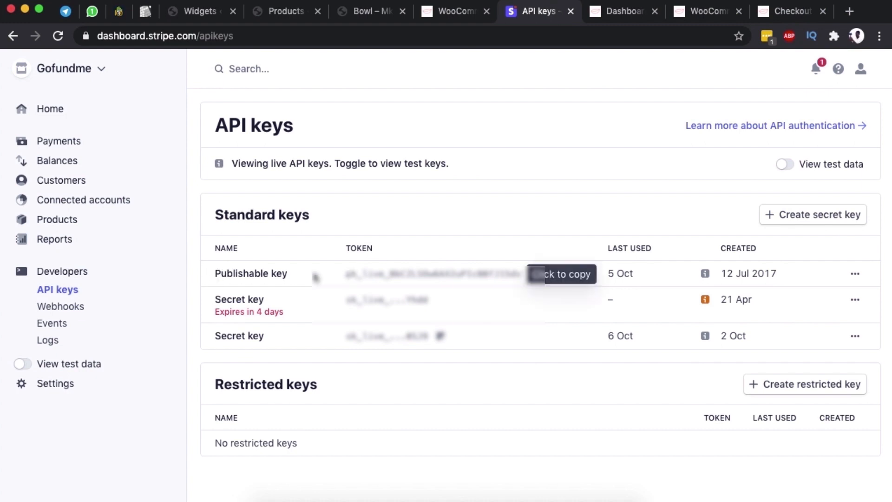
pyautogui.click(374, 11)
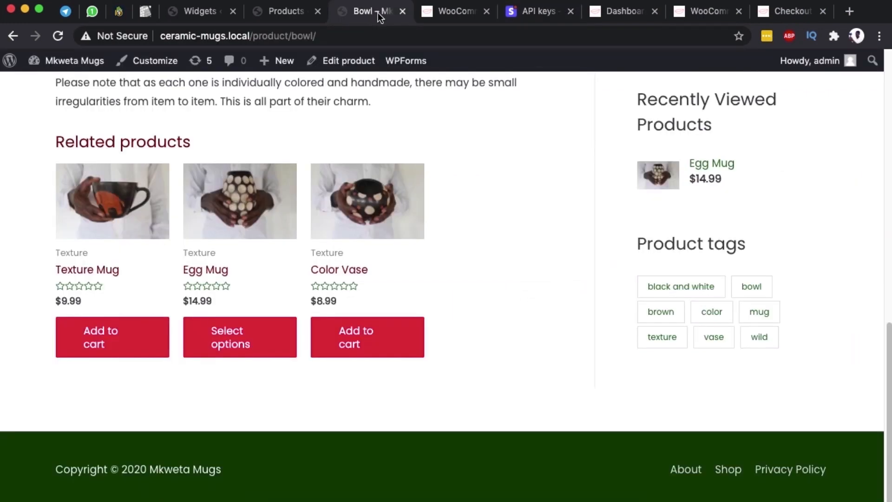
pyautogui.click(457, 11)
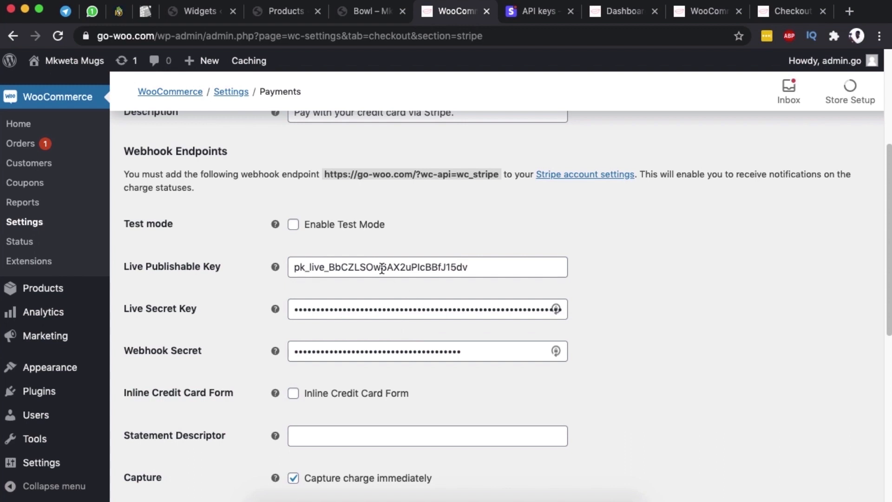
pyautogui.click(523, 12)
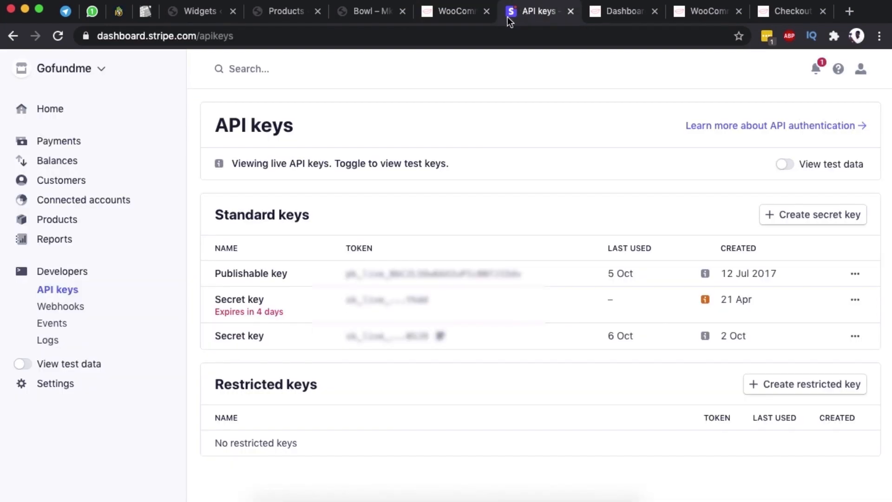
pyautogui.click(75, 307)
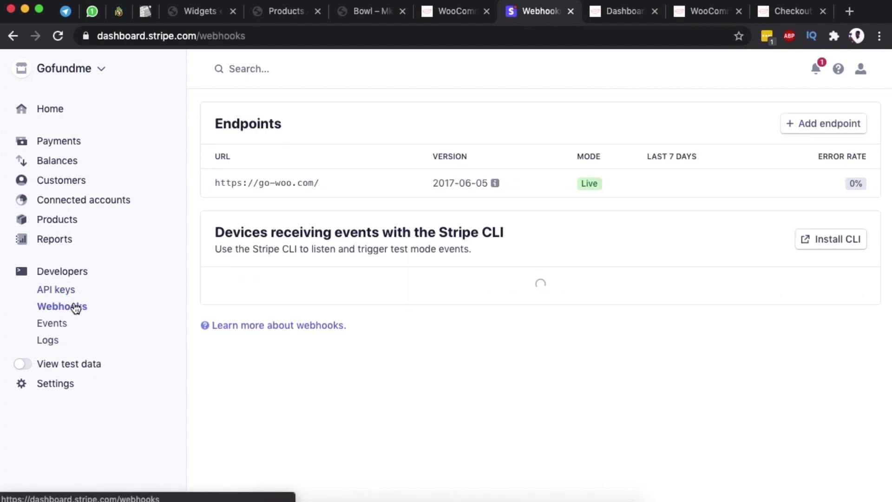
pyautogui.click(299, 182)
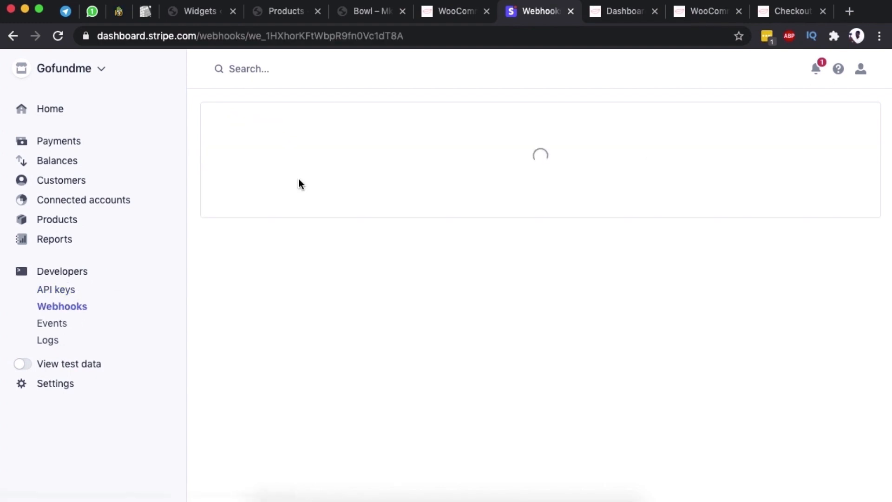
pyautogui.scroll(-5, 509, 200)
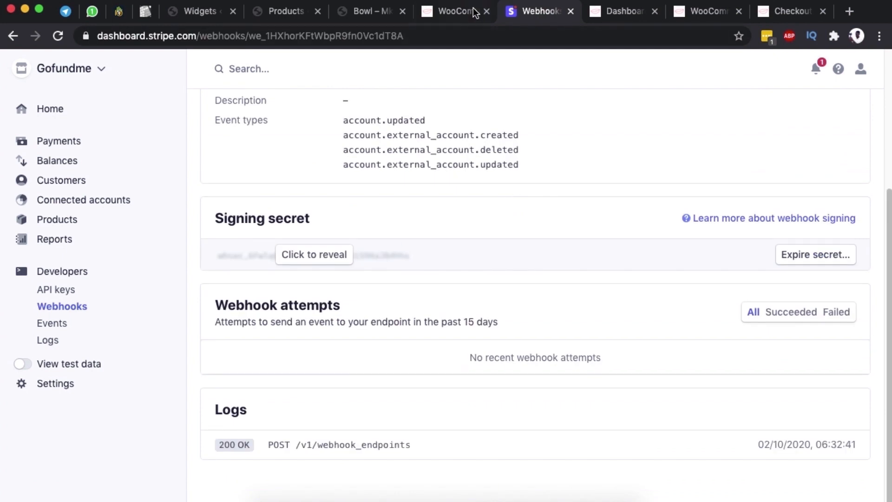
pyautogui.click(453, 11)
pyautogui.click(409, 346)
pyautogui.click(703, 302)
pyautogui.scroll(1, 703, 302)
pyautogui.scroll(-1, 704, 301)
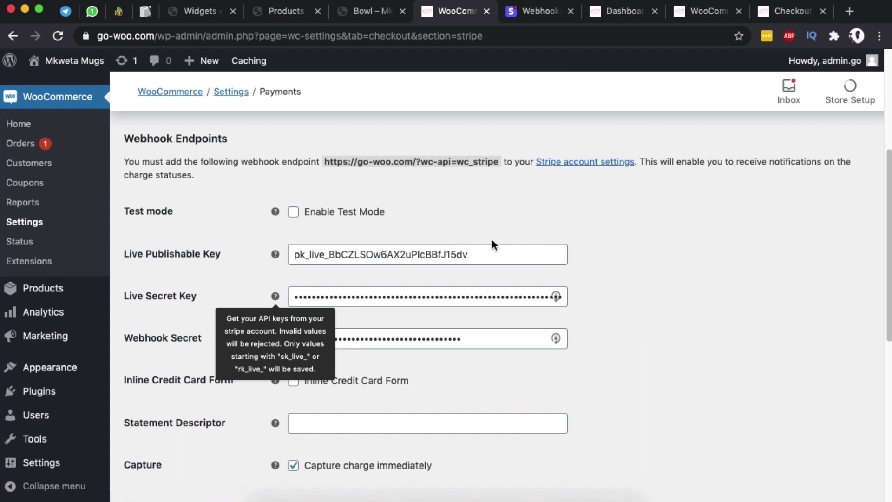
# - Enable Test Mode to view the test key fields, disable it again and save the Stripe settings
pyautogui.click(294, 212)
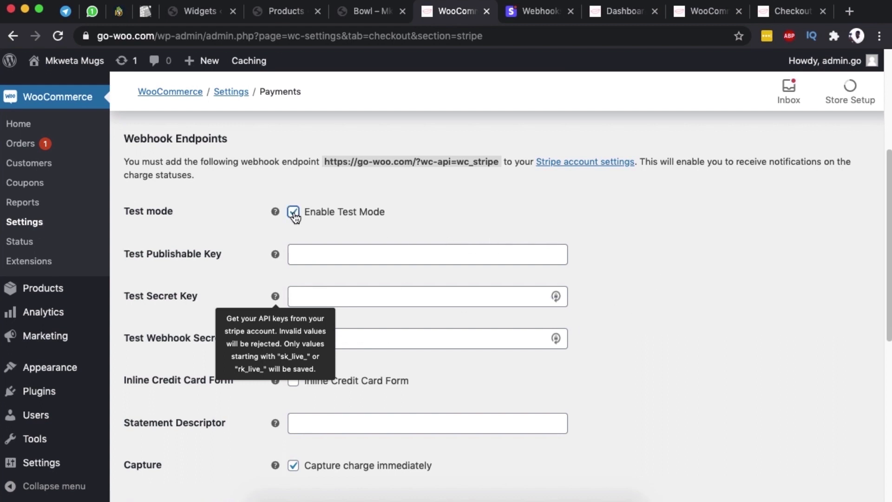
pyautogui.click(300, 214)
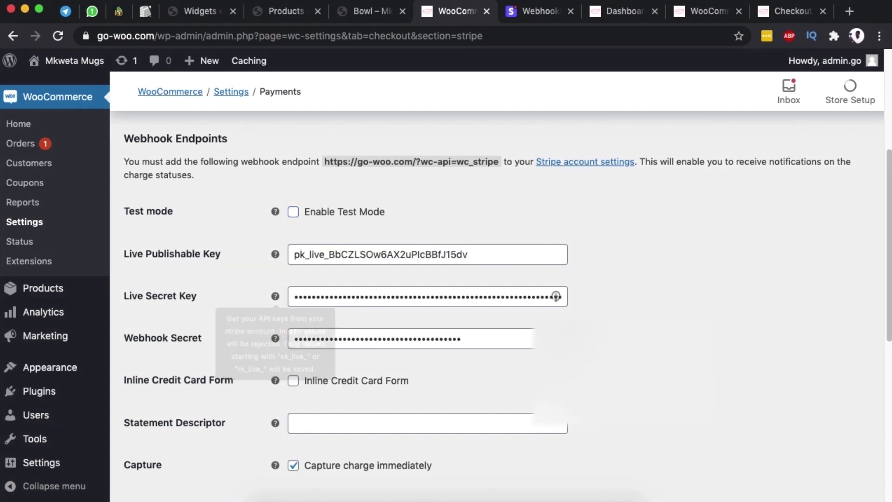
pyautogui.scroll(-5, 521, 357)
pyautogui.click(170, 434)
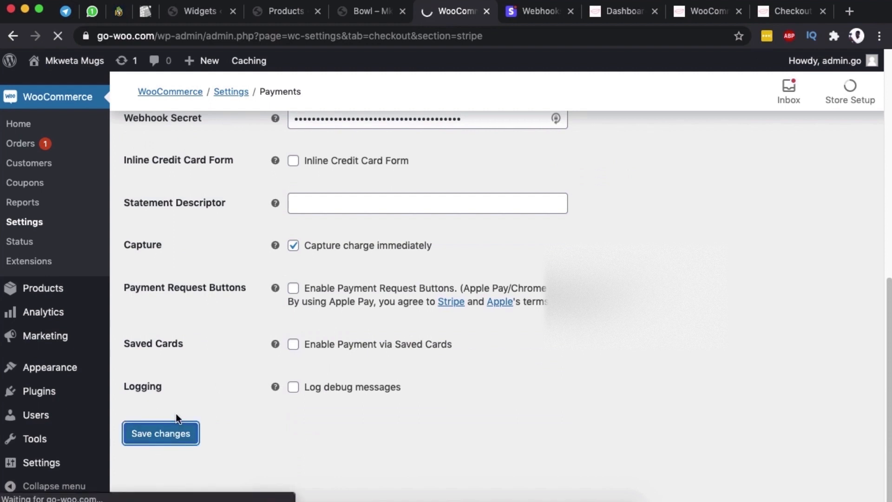
# - Reload the shop's checkout page and check the card number field under Credit Card (Stripe)
pyautogui.click(785, 13)
pyautogui.click(57, 39)
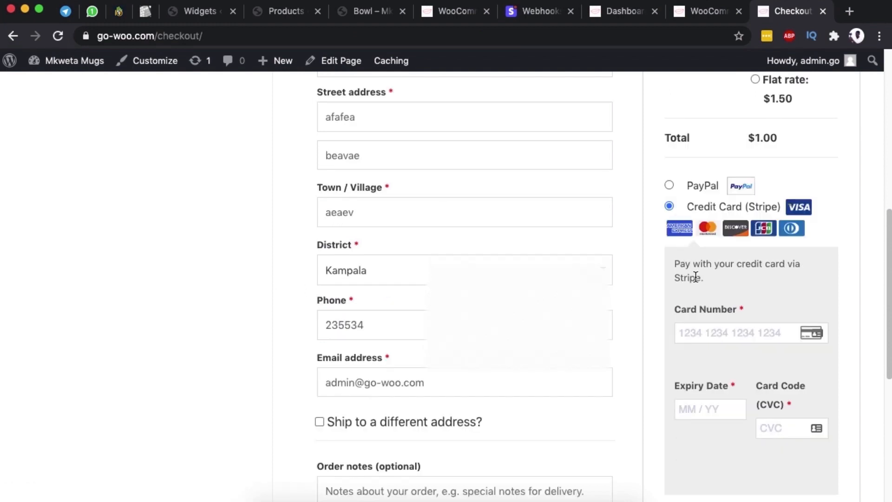
pyautogui.click(692, 330)
pyautogui.click(685, 332)
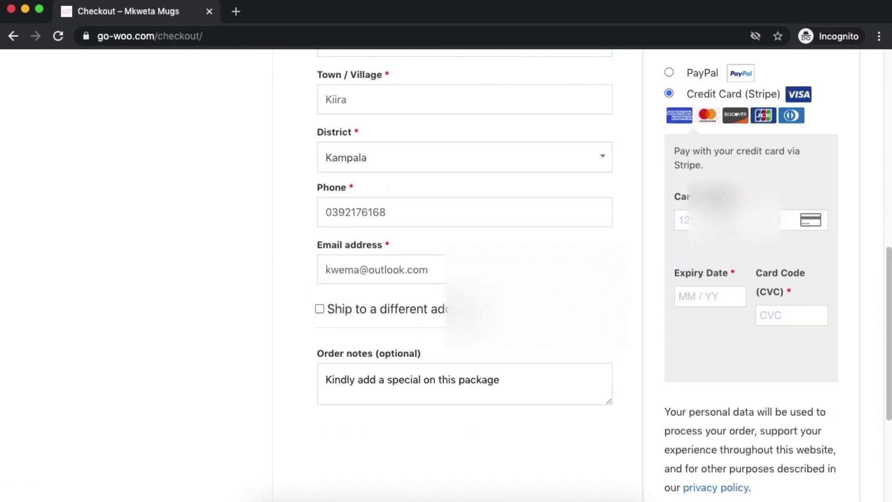
# - Enter the card number, expiry date and card code for the Stripe payment on the incognito checkout page
pyautogui.click(718, 220)
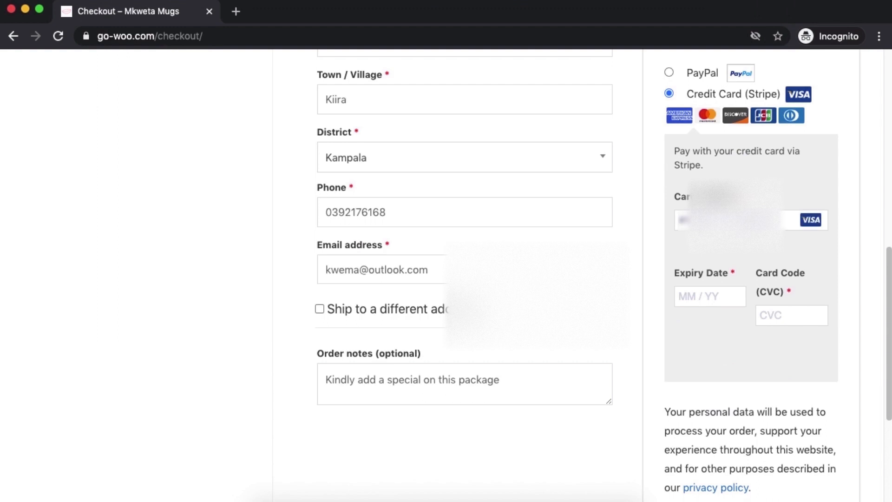
pyautogui.click(785, 318)
# - Accept the website's terms and conditions, skim through their full text and place the order
pyautogui.scroll(-1, 854, 332)
pyautogui.scroll(-3, 854, 332)
pyautogui.click(671, 365)
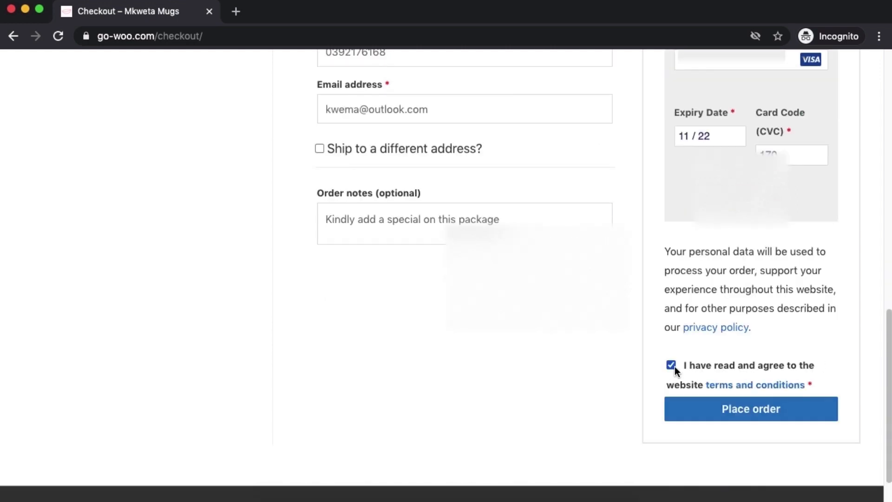
pyautogui.click(743, 385)
pyautogui.scroll(-5, 723, 258)
pyautogui.scroll(-20, 724, 258)
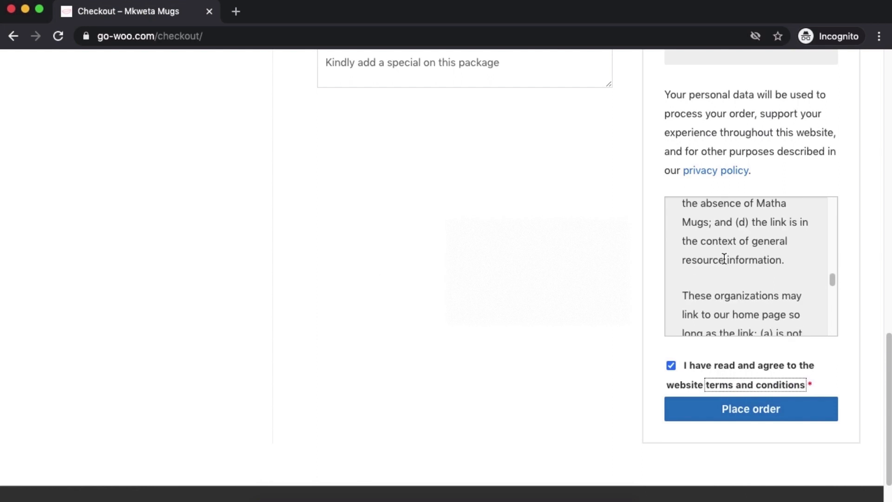
pyautogui.moveTo(834, 317); pyautogui.dragTo(832, 203)
pyautogui.click(761, 224)
pyautogui.click(743, 407)
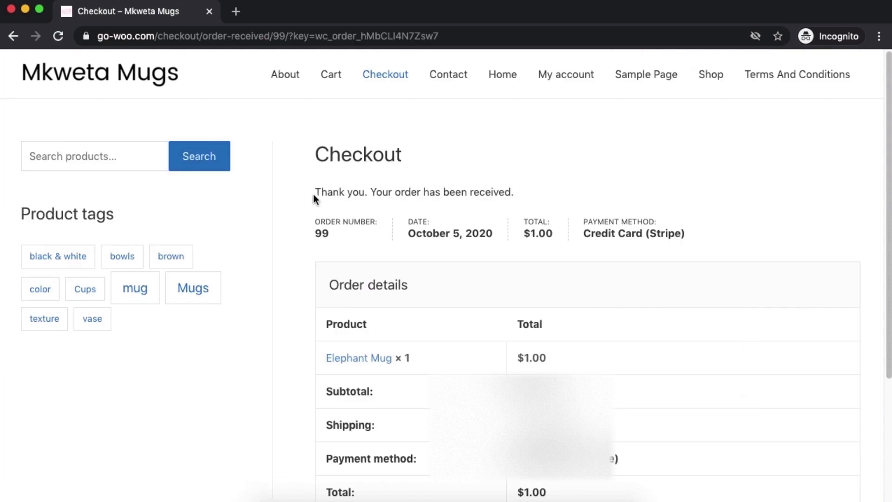
# - Check the order confirmation message and open the new order's general details in the WooCommerce admin
pyautogui.moveTo(320, 192); pyautogui.dragTo(528, 194)
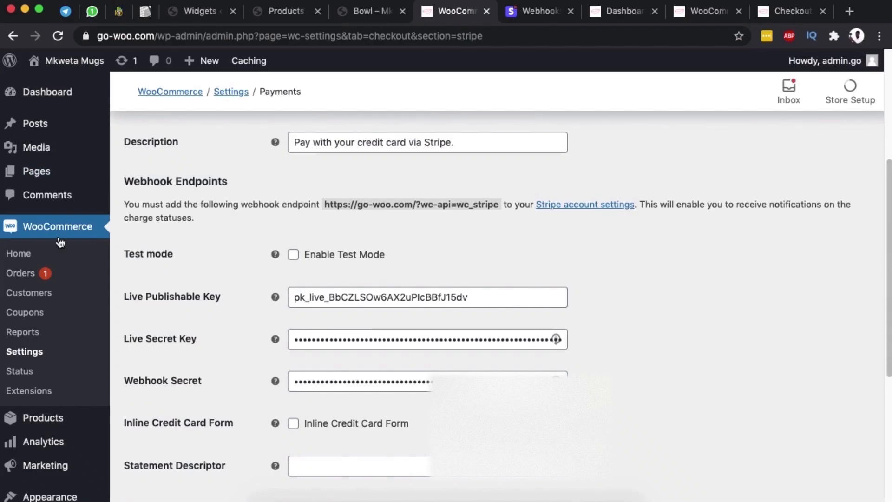
pyautogui.click(30, 274)
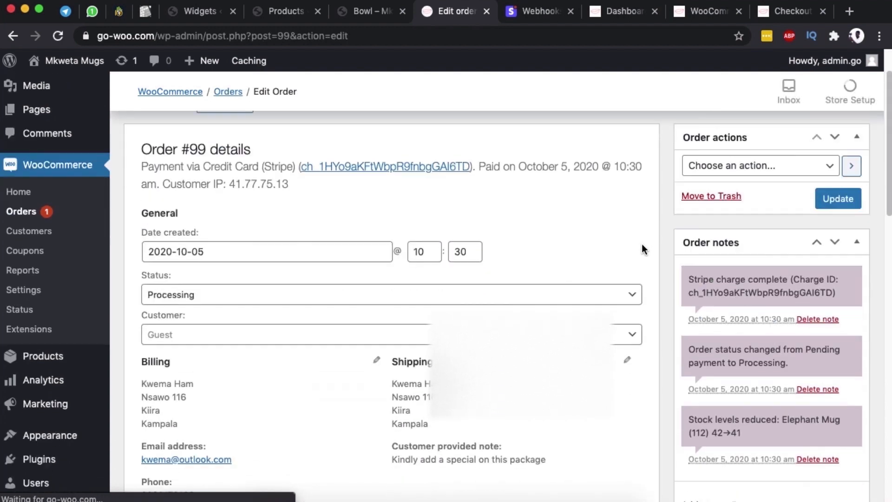
pyautogui.scroll(-2, 118, 175)
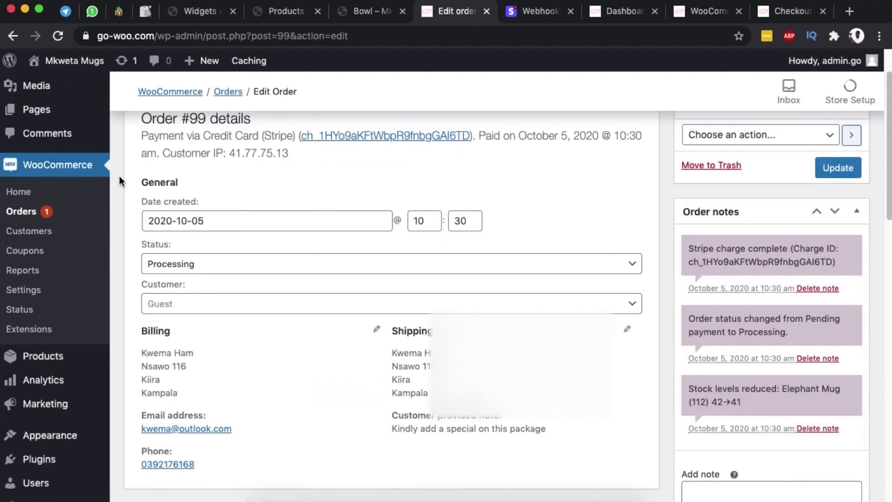
pyautogui.moveTo(143, 158); pyautogui.dragTo(259, 161)
pyautogui.click(271, 161)
# - Review the order's billing and shipping details, purchased item, pickup method, totals and Stripe fee and payout
pyautogui.scroll(-3, 553, 229)
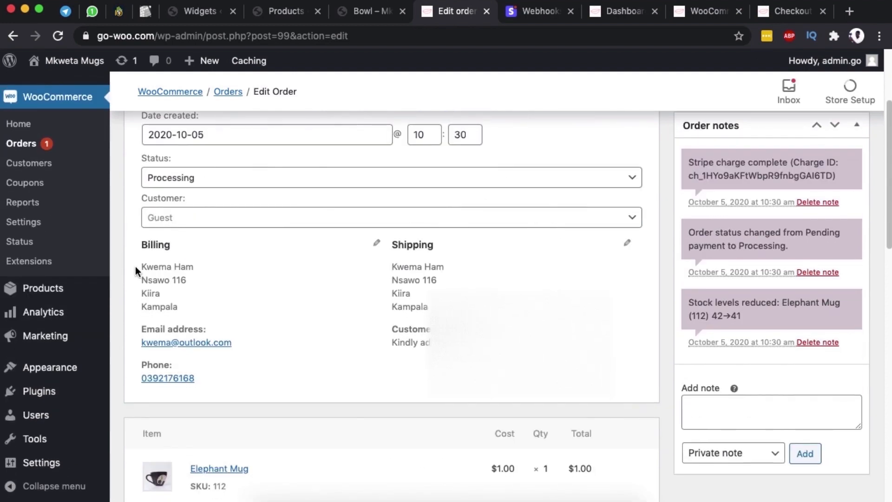
pyautogui.scroll(-1, 428, 279)
pyautogui.scroll(-5, 433, 271)
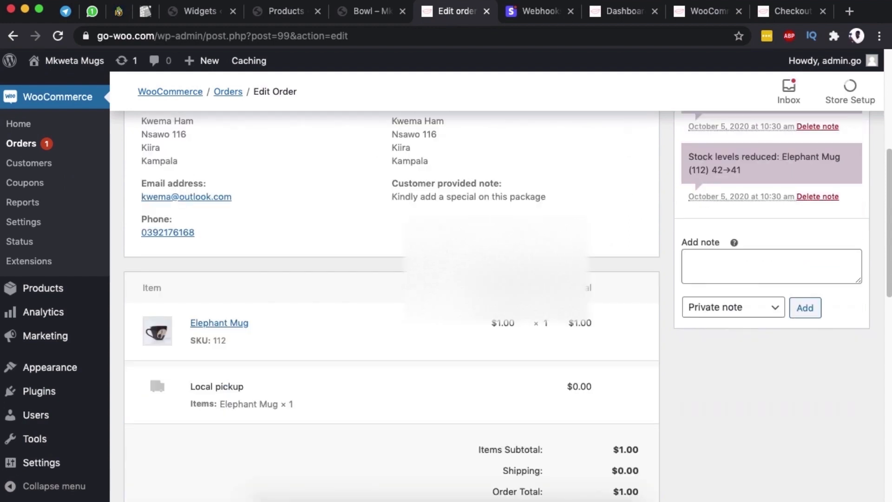
pyautogui.scroll(-1, 347, 237)
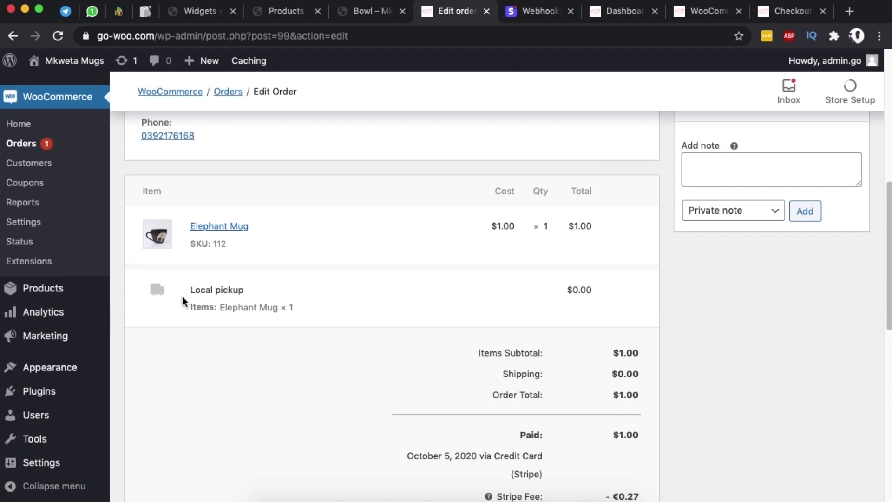
pyautogui.scroll(-3, 168, 292)
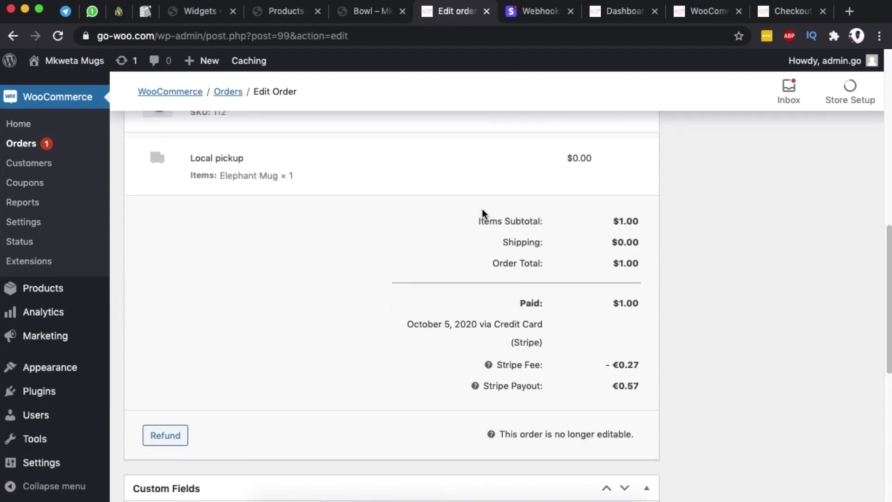
# - Review the order notes about the Stripe charge, the order status change and the stock levels
pyautogui.scroll(6, 563, 325)
pyautogui.scroll(5, 563, 327)
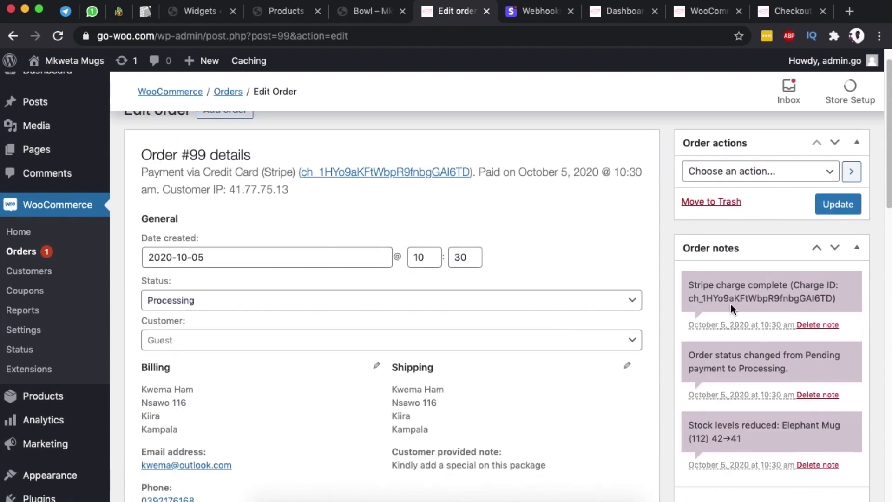
pyautogui.moveTo(700, 285); pyautogui.dragTo(745, 286)
pyautogui.click(700, 286)
pyautogui.scroll(-2, 763, 288)
pyautogui.scroll(-5, 763, 291)
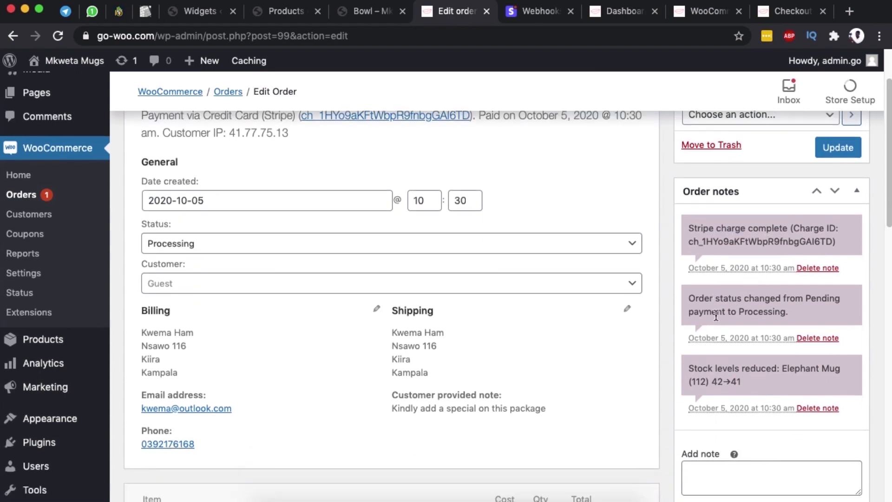
# - Review the balance, payouts and reports overview on the Stripe home dashboard, and close the Stripe page
pyautogui.click(44, 112)
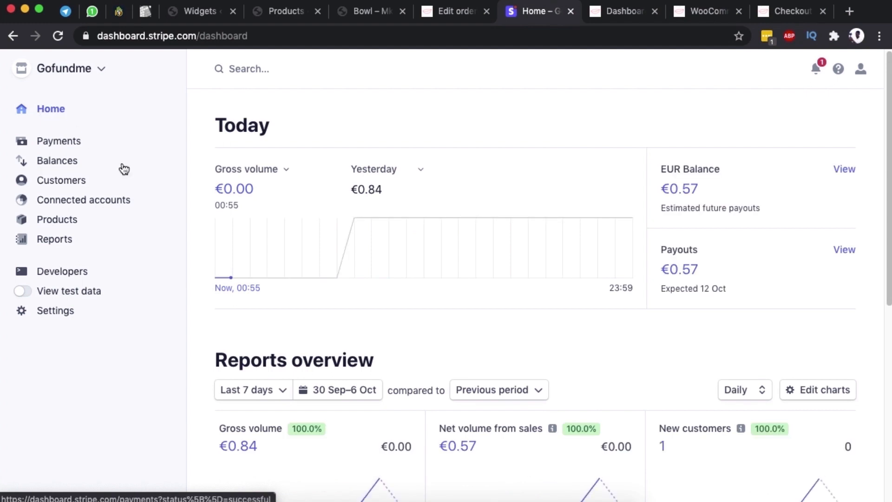
pyautogui.scroll(-6, 375, 365)
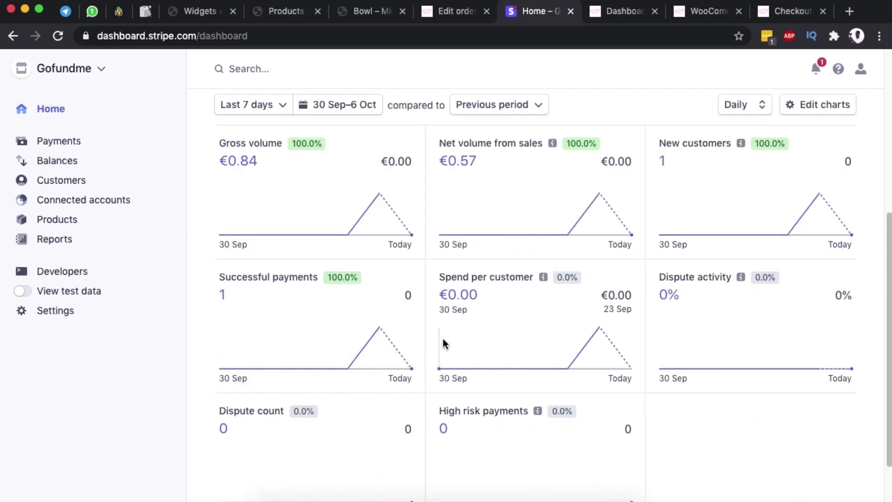
pyautogui.scroll(1, 442, 339)
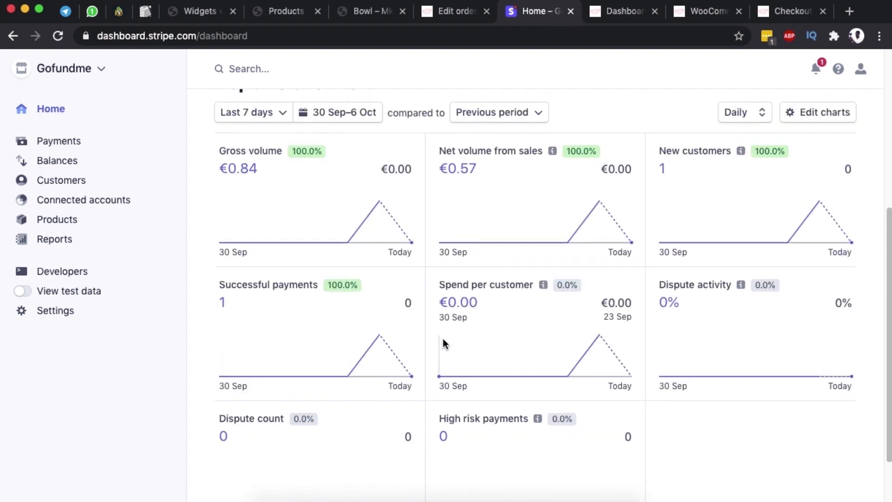
pyautogui.click(570, 11)
# - Return to the order in the WooCommerce admin and open the store's Payments settings
pyautogui.click(455, 12)
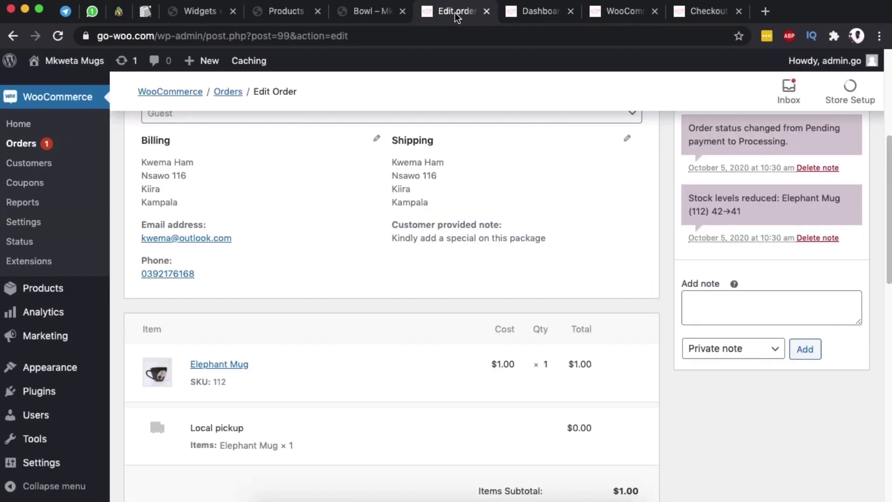
pyautogui.scroll(5, 365, 253)
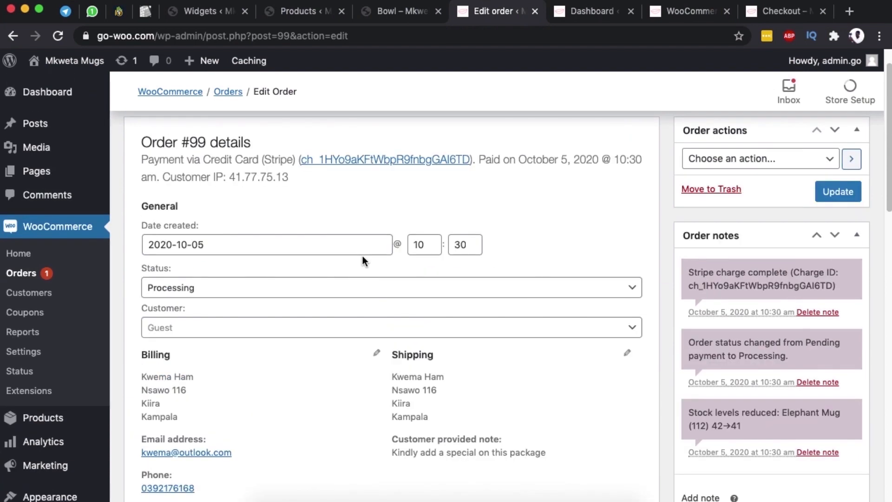
pyautogui.scroll(-1, 362, 256)
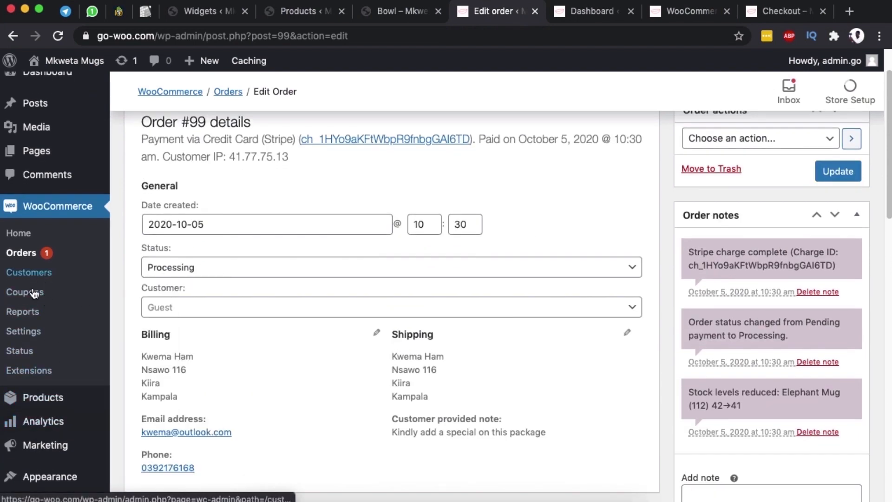
pyautogui.click(21, 332)
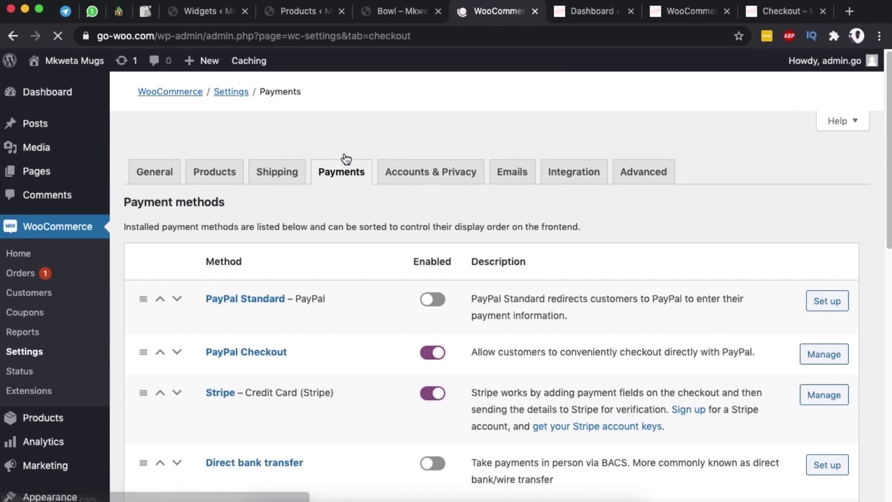
# - Open the PayPal Checkout settings in WooCommerce, and select PayPal as the payment method on the shop's checkout page
pyautogui.scroll(-1, 431, 320)
pyautogui.click(815, 316)
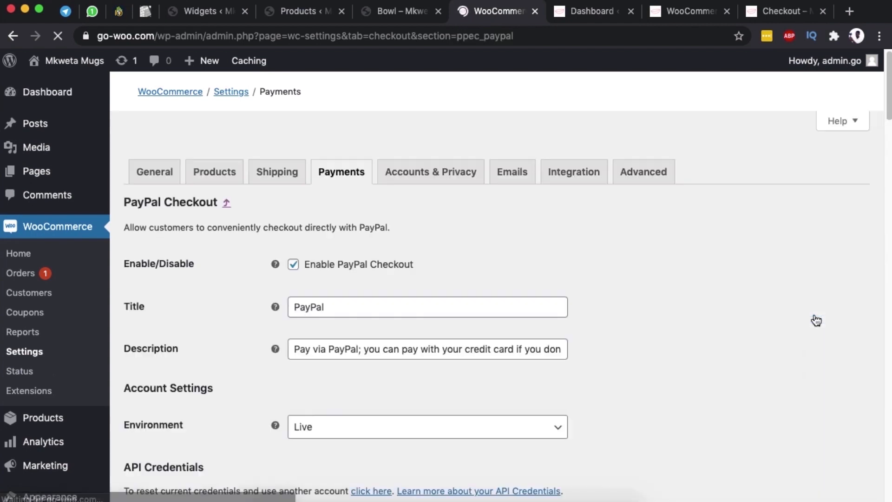
pyautogui.click(768, 11)
pyautogui.scroll(1, 713, 278)
pyautogui.scroll(10, 713, 274)
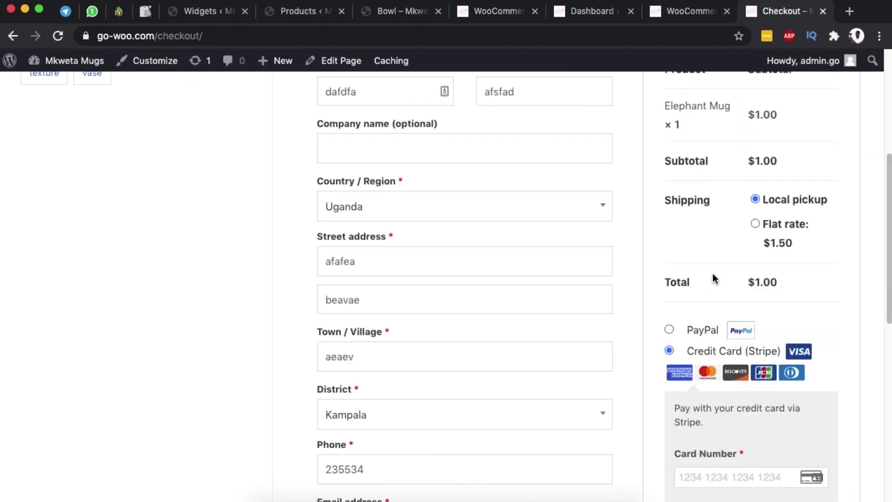
pyautogui.scroll(-2, 713, 273)
pyautogui.moveTo(690, 344); pyautogui.dragTo(699, 345)
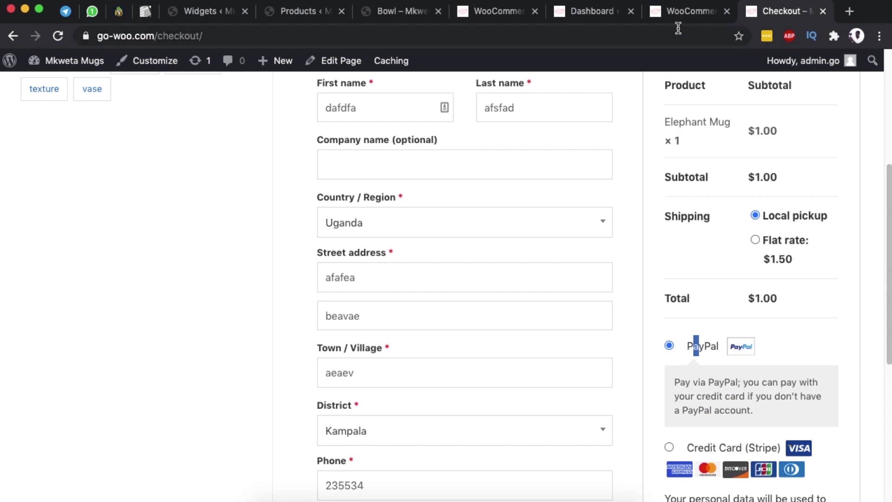
# - Return to the PayPal Checkout settings and read the Description text through to its end
pyautogui.click(678, 10)
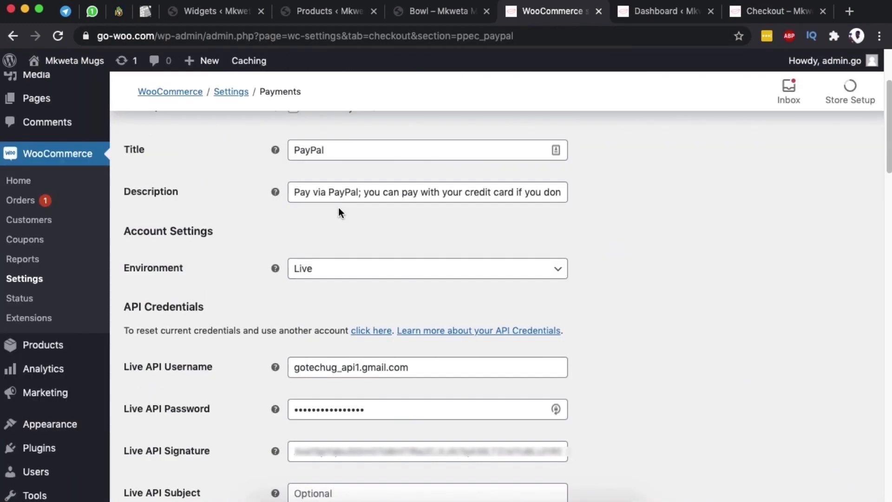
pyautogui.click(515, 194)
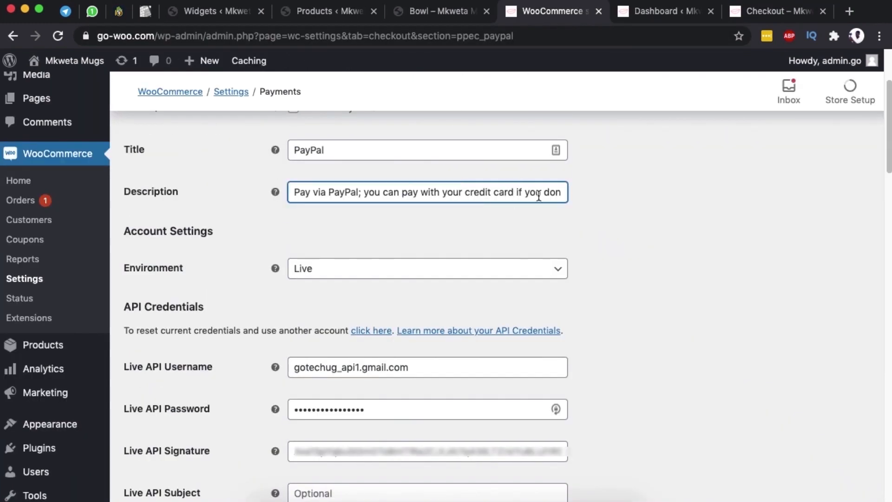
pyautogui.press('Right')
pyautogui.press('Right')
pyautogui.press('Right')
pyautogui.press('Right')
pyautogui.press('Right')
pyautogui.press('Right')
pyautogui.press('Right')
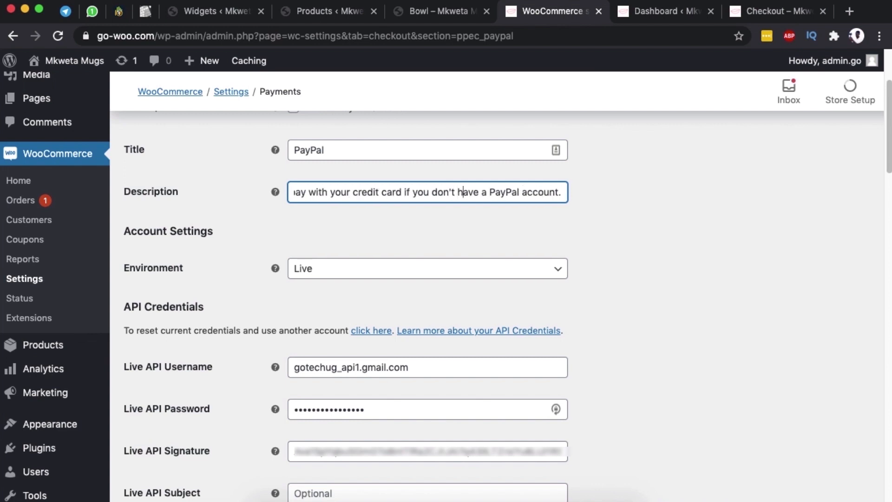
# - Compare the PayPal description with the text shown under the PayPal option on the checkout page
pyautogui.click(764, 14)
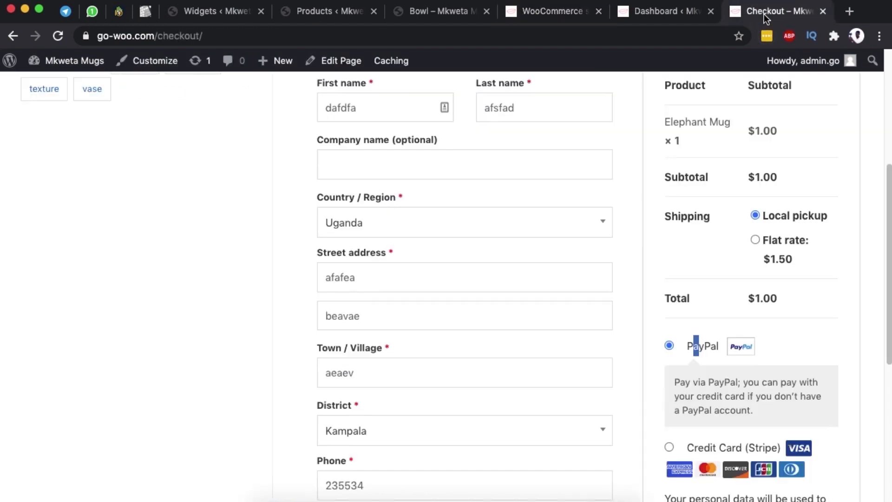
pyautogui.scroll(3, 703, 274)
pyautogui.scroll(-6, 704, 274)
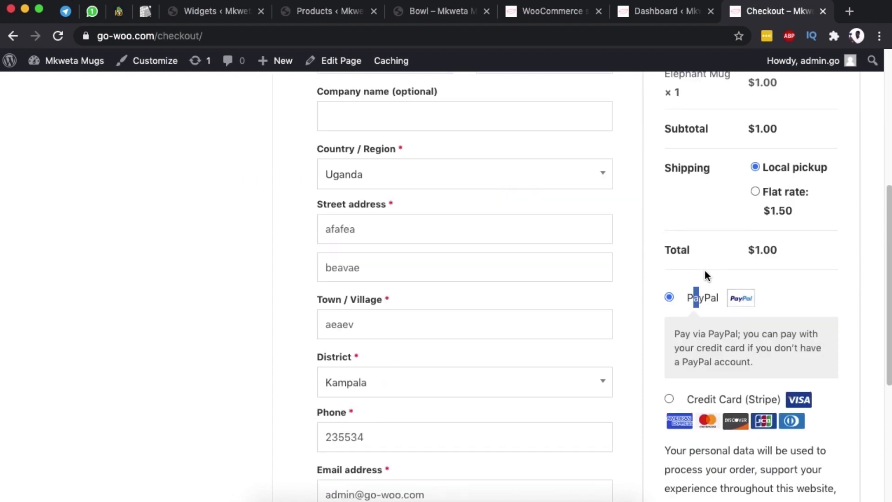
pyautogui.moveTo(675, 235); pyautogui.dragTo(757, 275)
# - Switch the PayPal Checkout environment to Sandbox to view its credential options, and set it back to Live
pyautogui.click(546, 11)
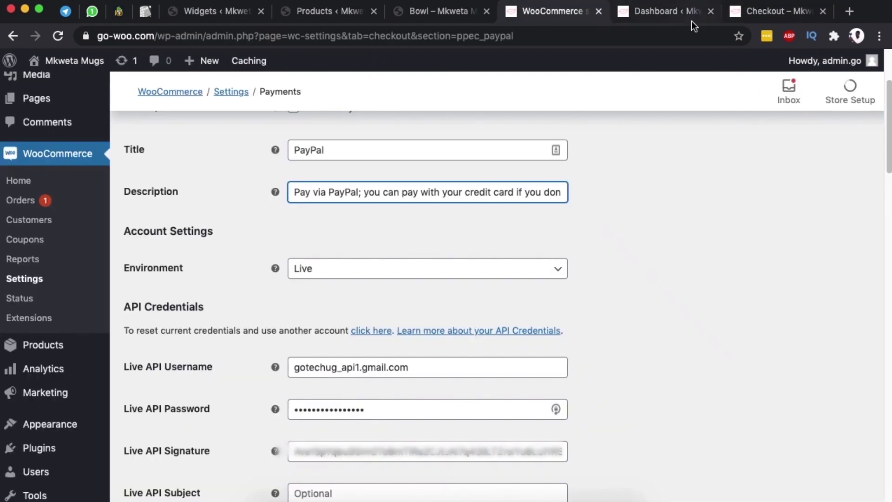
pyautogui.scroll(-1, 601, 353)
pyautogui.click(506, 246)
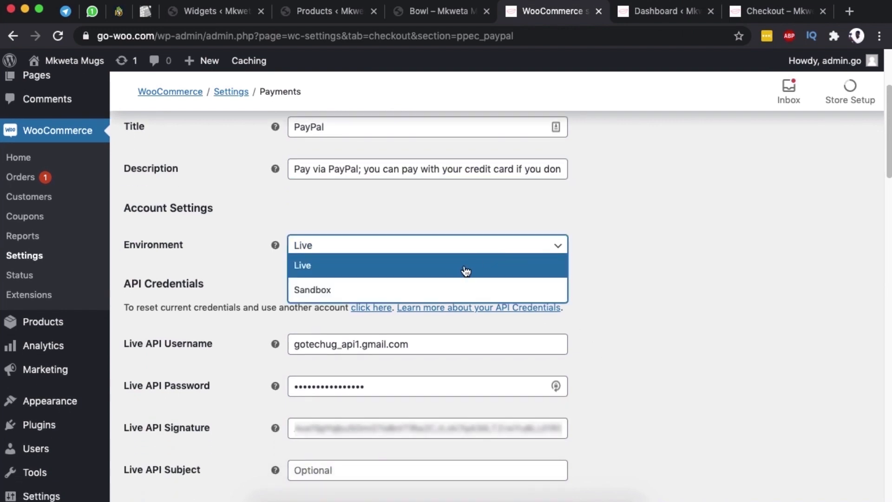
pyautogui.click(389, 293)
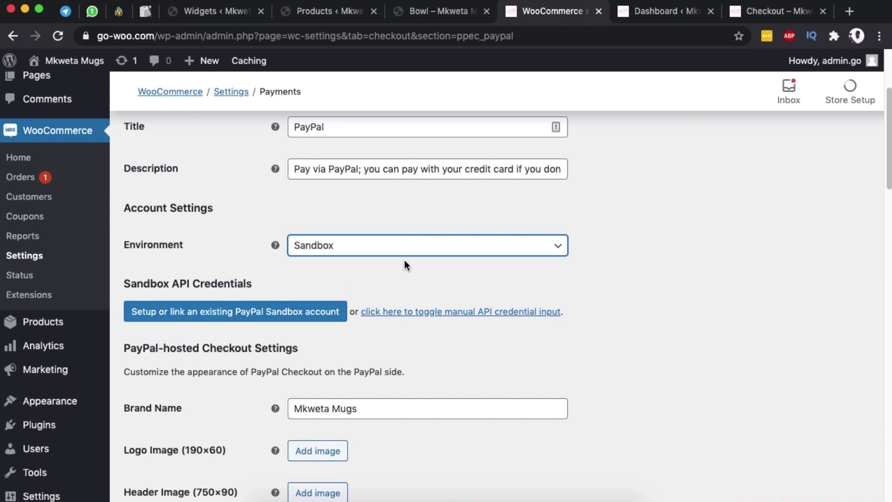
pyautogui.press('Up')
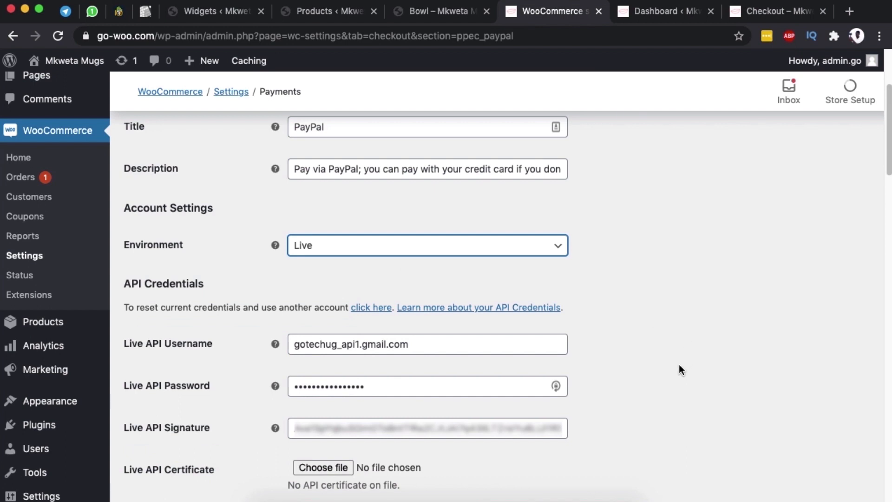
# - Review the live API username, password, signature and certificate fields in the PayPal Checkout settings
pyautogui.scroll(-1, 679, 364)
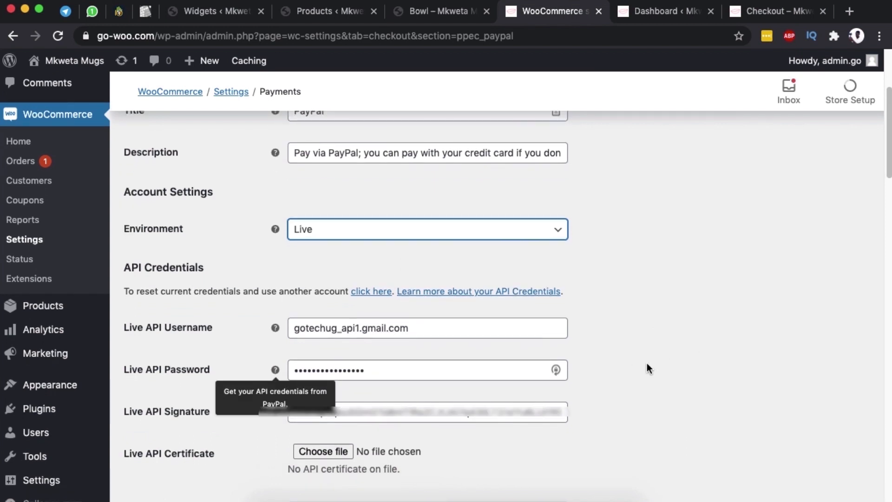
pyautogui.scroll(-1, 649, 368)
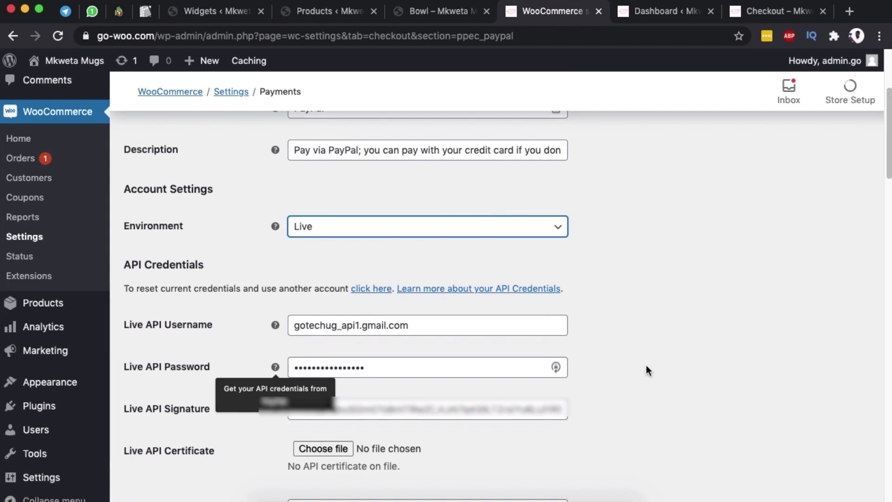
pyautogui.scroll(-4, 647, 368)
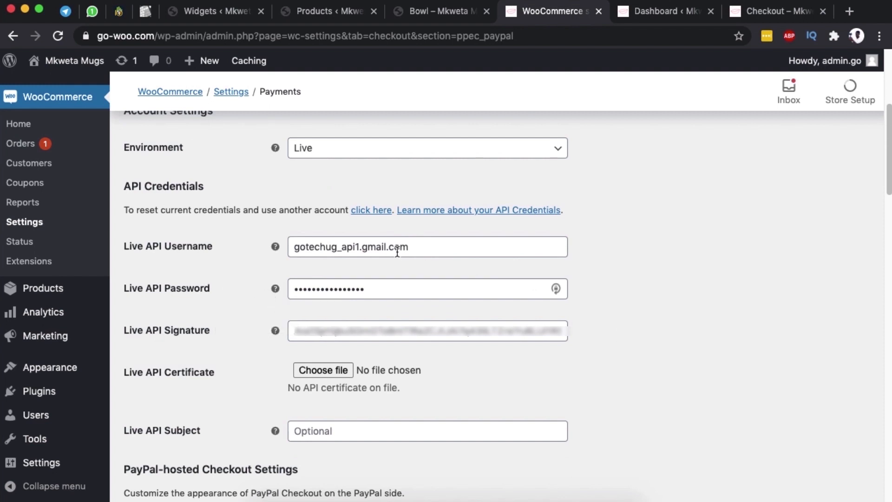
pyautogui.scroll(1, 381, 226)
# - Open PayPal in a new browser tab and go to the account's Website payments settings
pyautogui.click(848, 12)
pyautogui.write('paz')
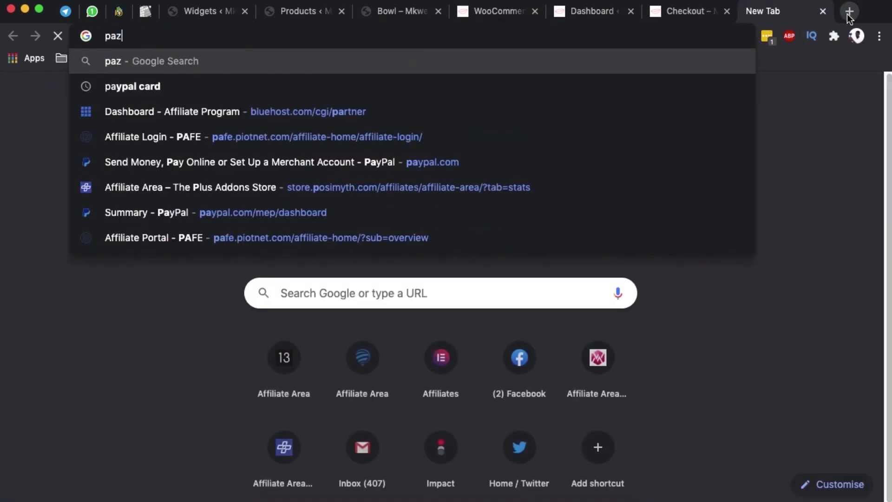
pyautogui.press('Return')
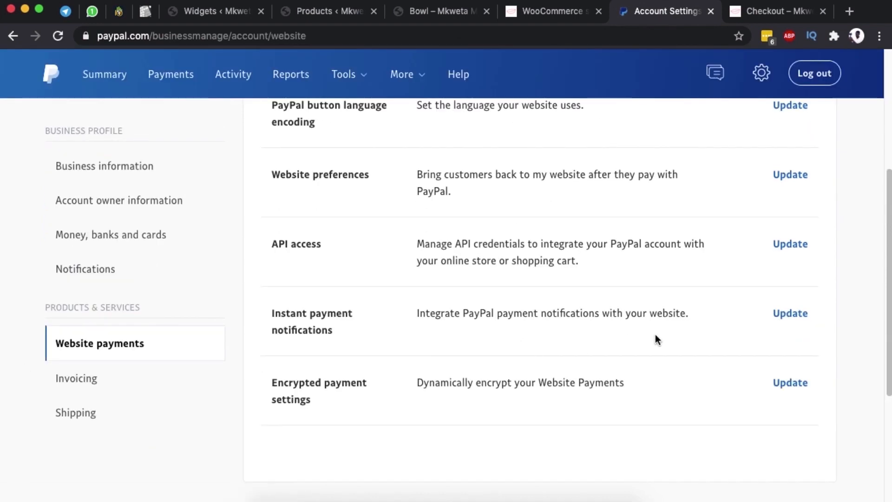
# - Look through the Website payments settings and open the API access settings for updating
pyautogui.scroll(5, 655, 335)
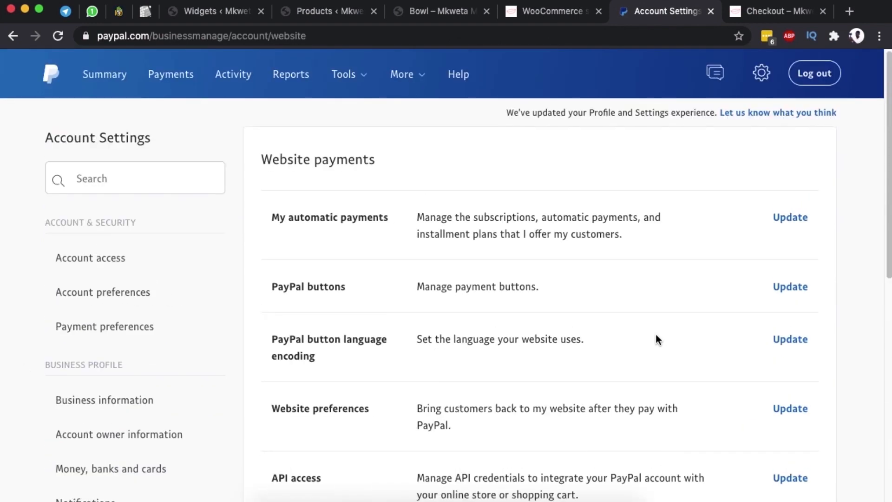
pyautogui.scroll(-2, 656, 334)
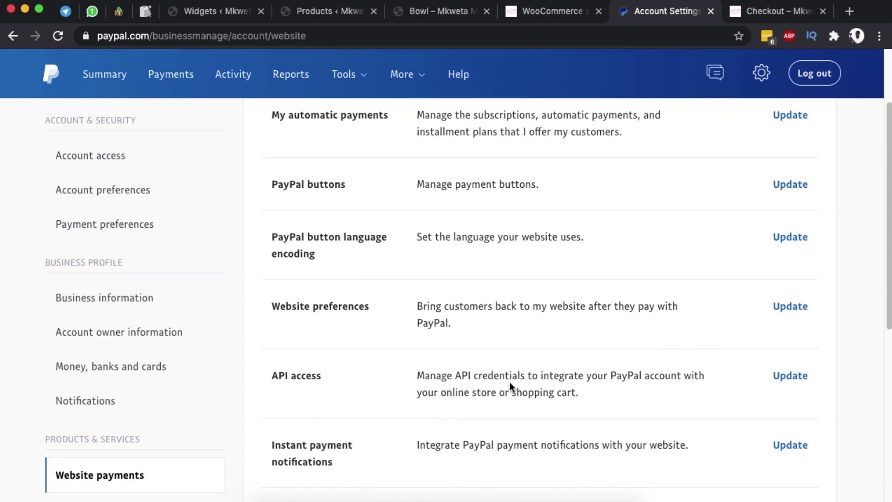
pyautogui.scroll(-1, 510, 379)
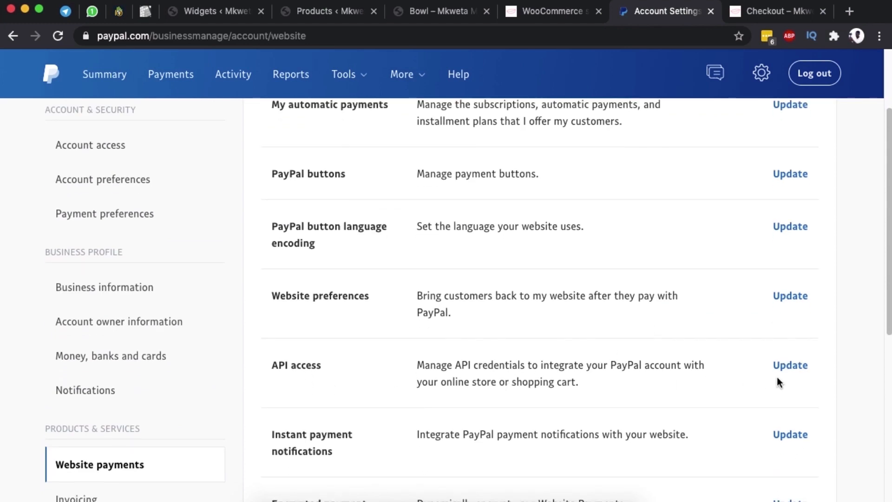
pyautogui.scroll(-1, 779, 373)
pyautogui.click(786, 326)
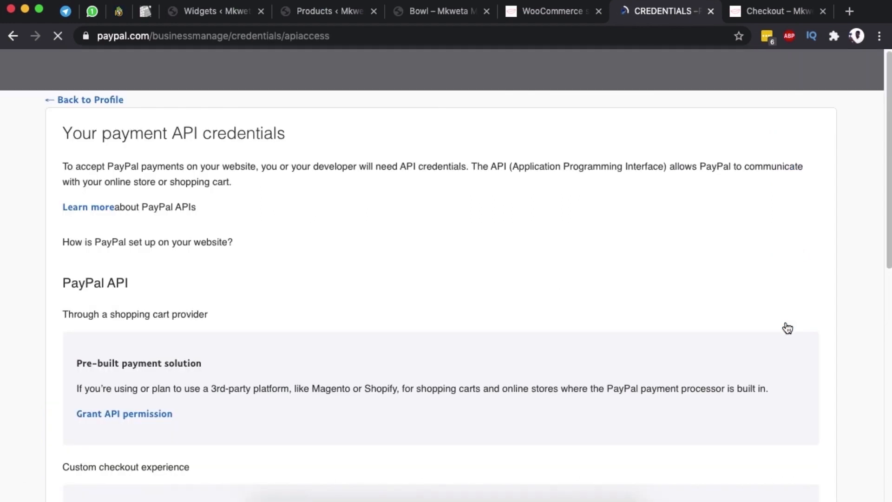
# - Open the API credentials management for the NVP/SOAP API integration (Classic)
pyautogui.scroll(-6, 565, 302)
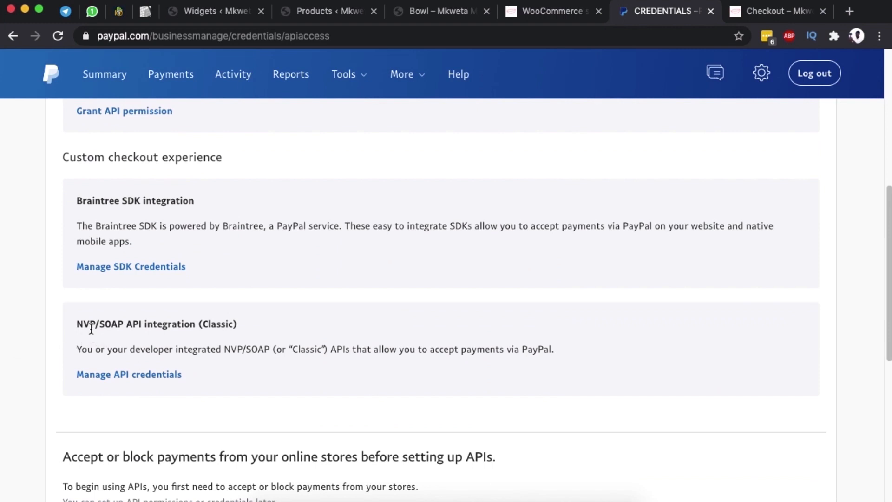
pyautogui.scroll(-1, 156, 331)
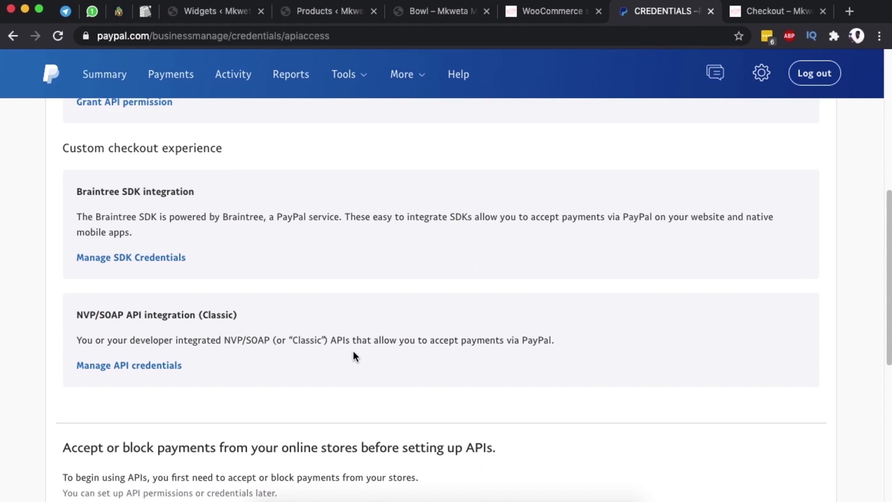
pyautogui.scroll(-1, 446, 352)
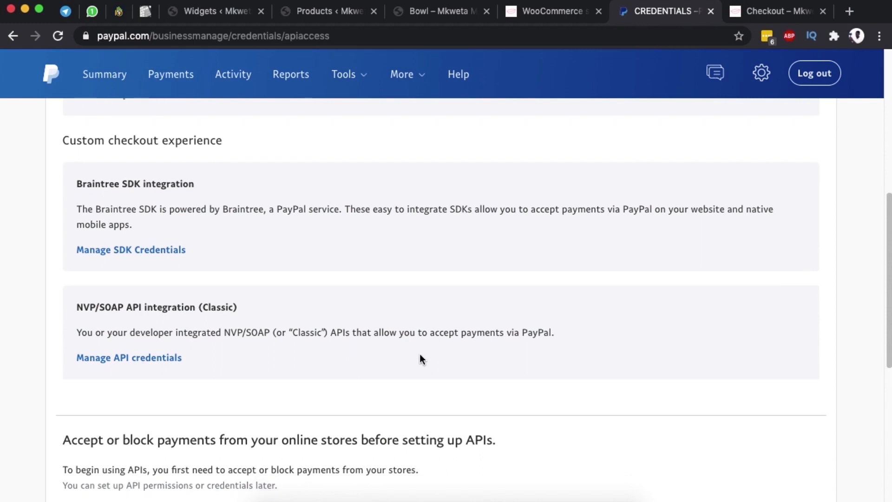
pyautogui.click(117, 361)
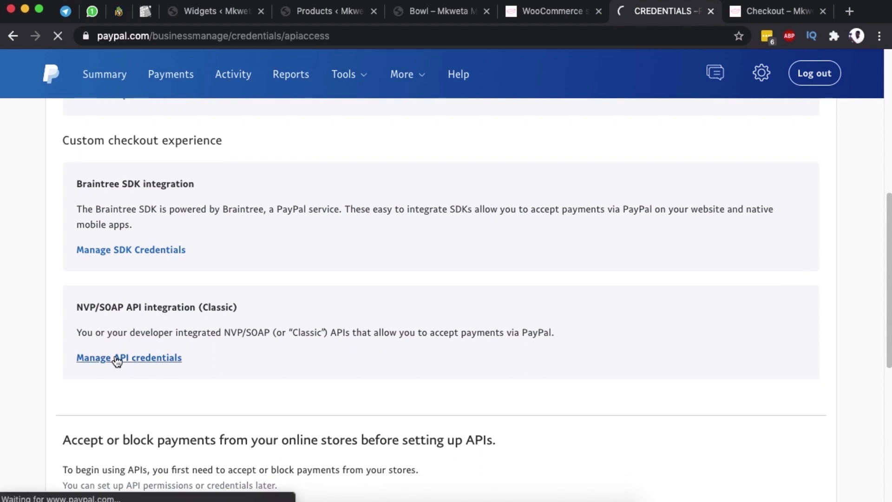
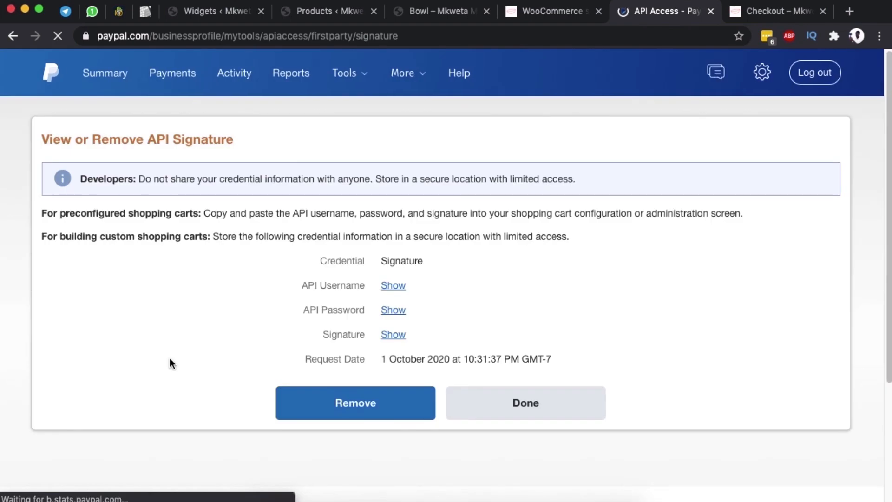
# - Reveal the API username in PayPal's API signature details and match it to the Live API Username field in the WooCommerce settings
pyautogui.click(534, 11)
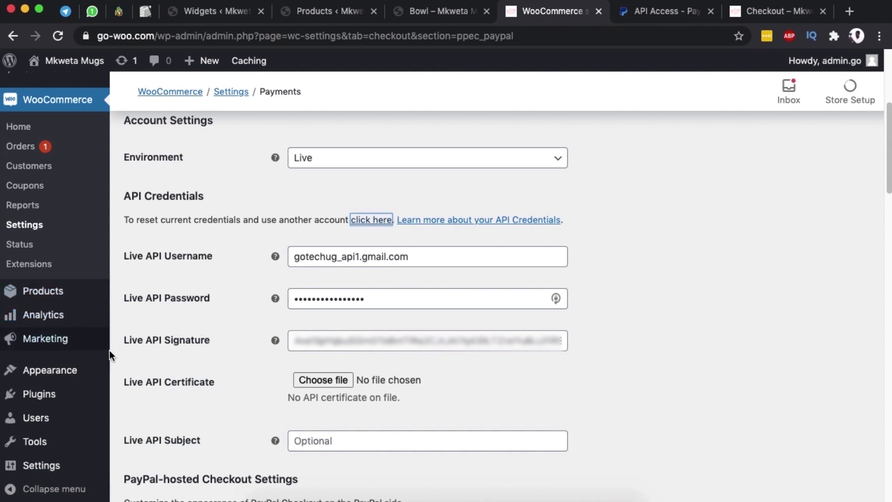
pyautogui.click(641, 14)
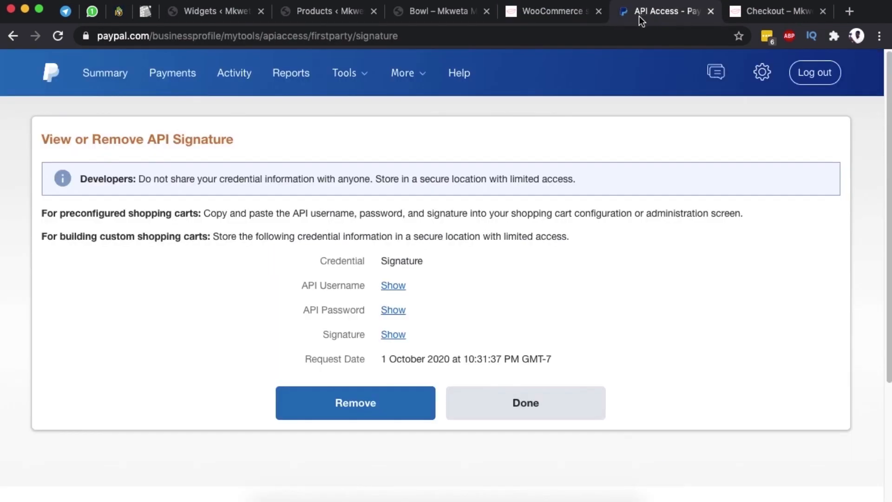
pyautogui.click(391, 286)
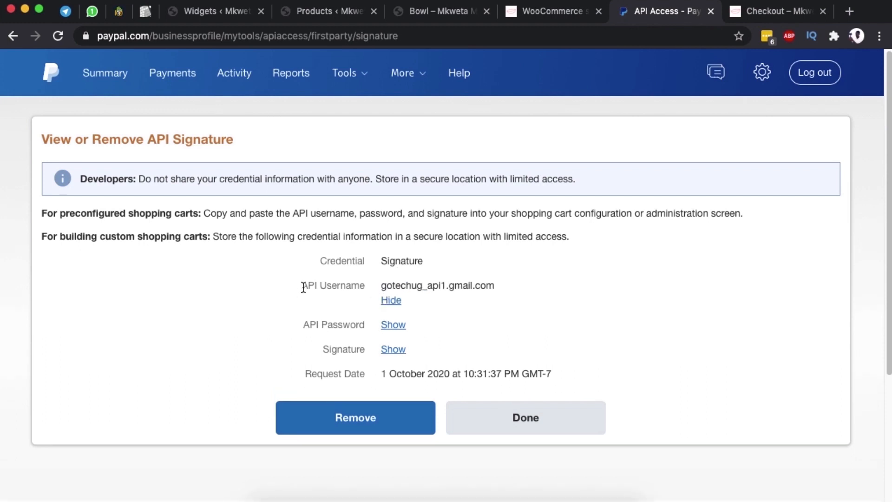
pyautogui.moveTo(380, 286); pyautogui.dragTo(493, 286)
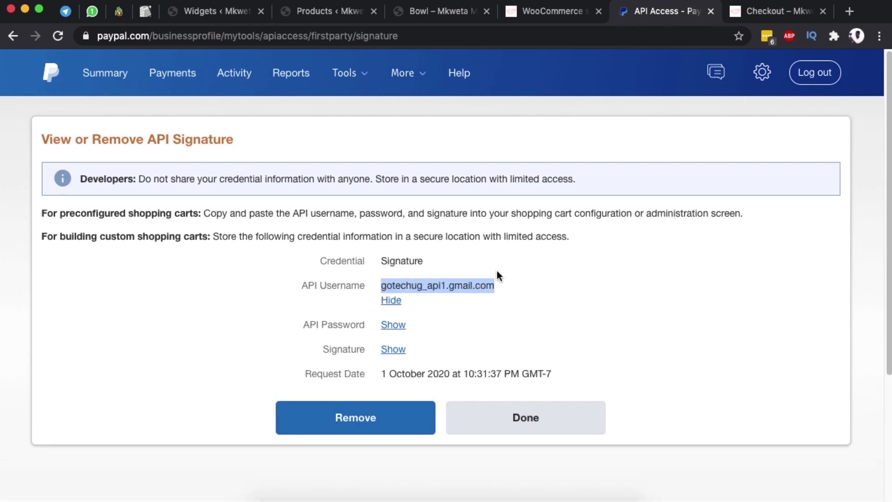
pyautogui.click(540, 6)
pyautogui.tripleClick(311, 260)
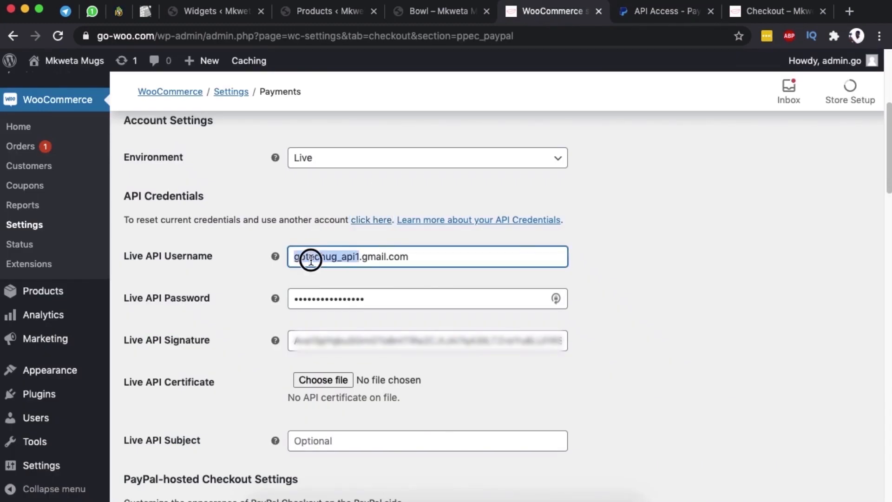
# - Reveal the API password and signature in PayPal and compare them with the Live API Password and Signature fields in WooCommerce
pyautogui.click(650, 11)
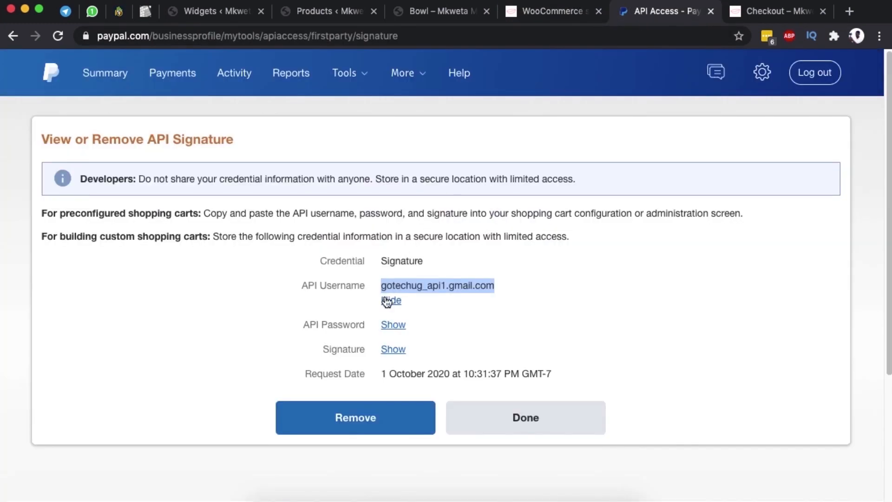
pyautogui.click(389, 326)
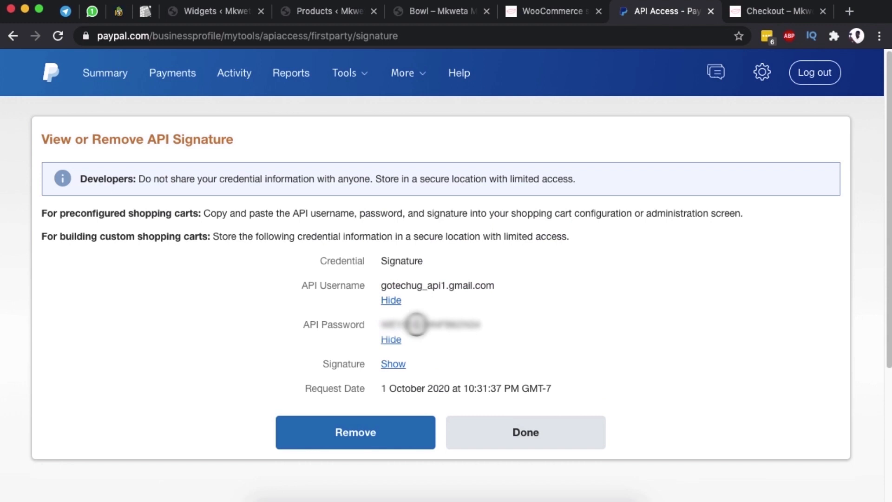
pyautogui.doubleClick(414, 324)
pyautogui.click(548, 14)
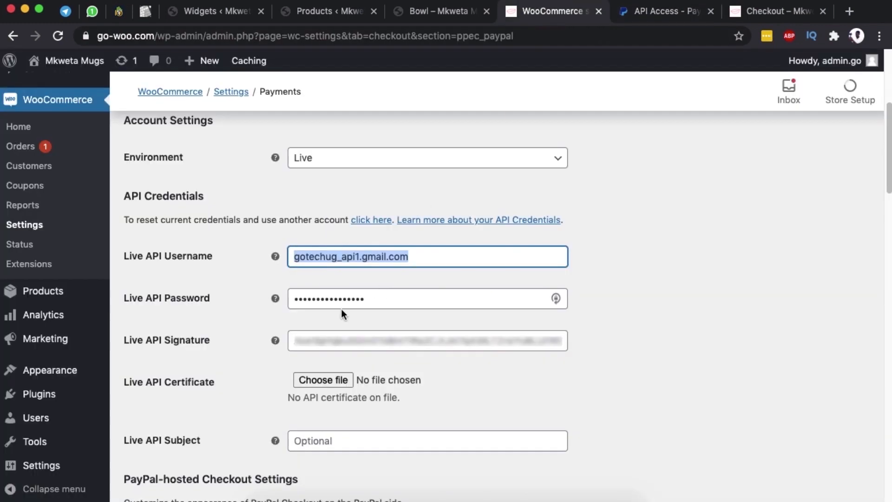
pyautogui.click(634, 15)
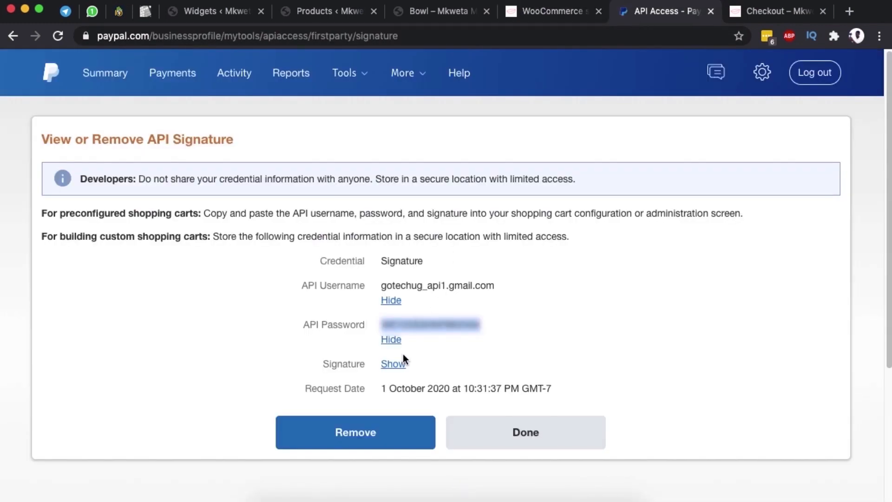
pyautogui.click(393, 363)
pyautogui.doubleClick(412, 363)
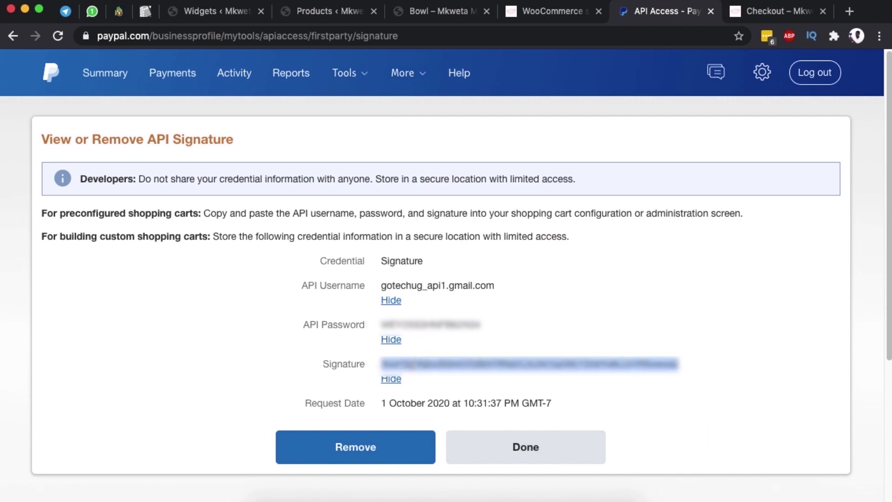
pyautogui.click(541, 11)
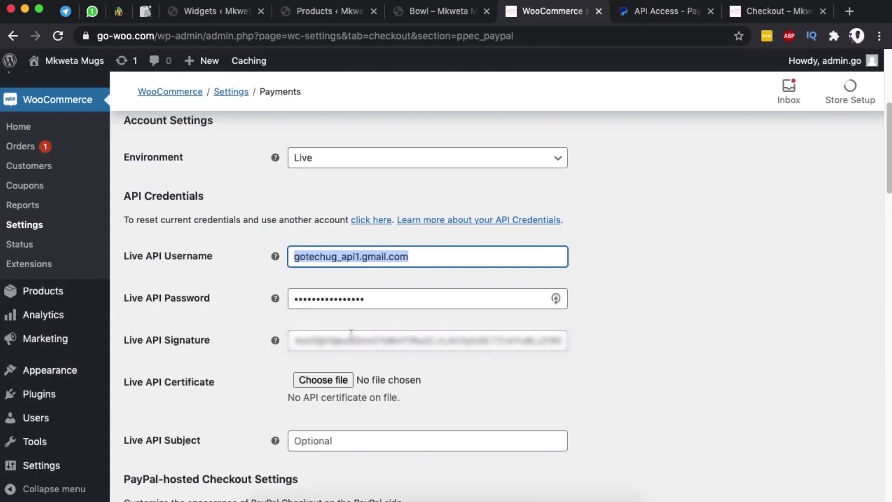
# - Review the PayPal-hosted Checkout settings, including the brand name, logo image, header image, page style and landing page
pyautogui.scroll(-3, 654, 318)
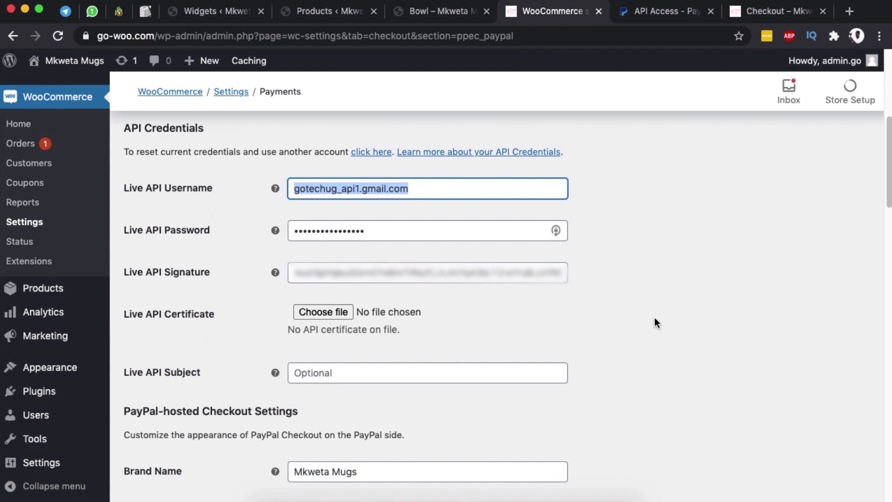
pyautogui.scroll(-1, 587, 288)
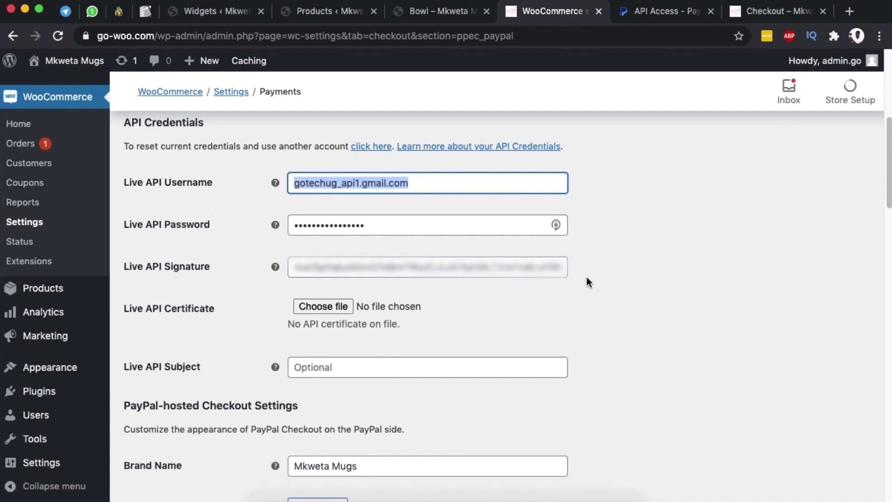
pyautogui.scroll(-5, 586, 278)
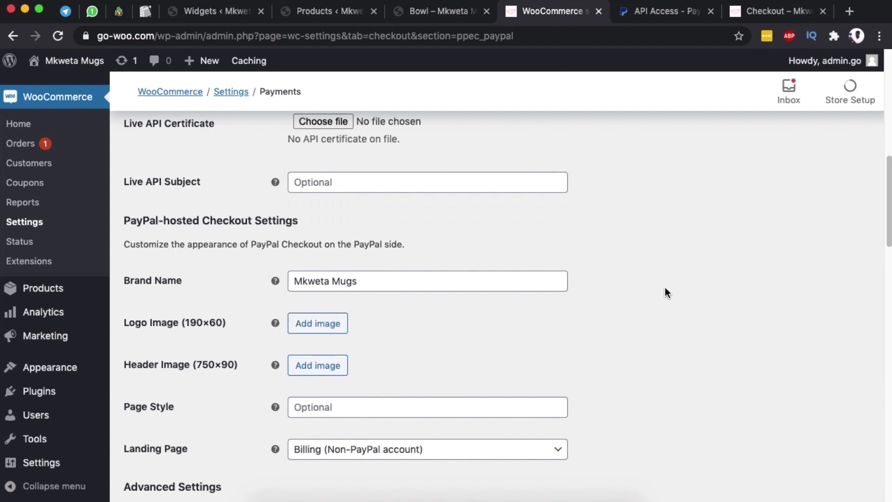
pyautogui.scroll(-1, 471, 223)
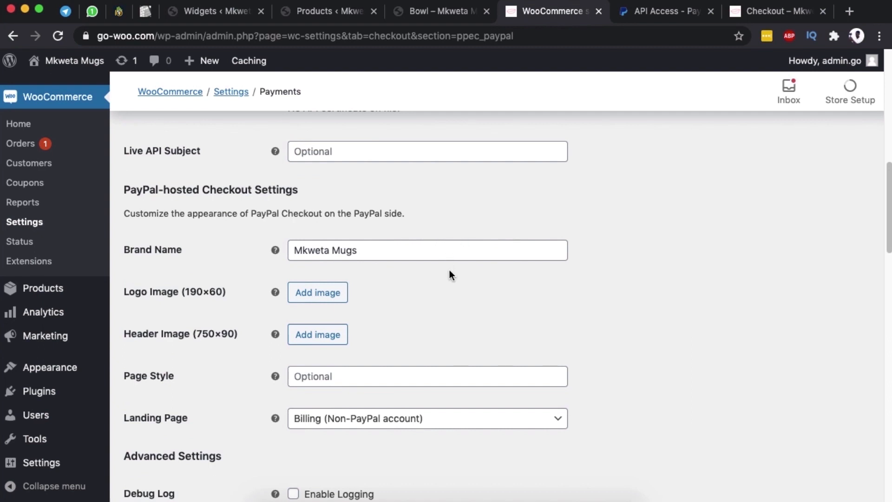
pyautogui.moveTo(396, 252); pyautogui.dragTo(255, 253)
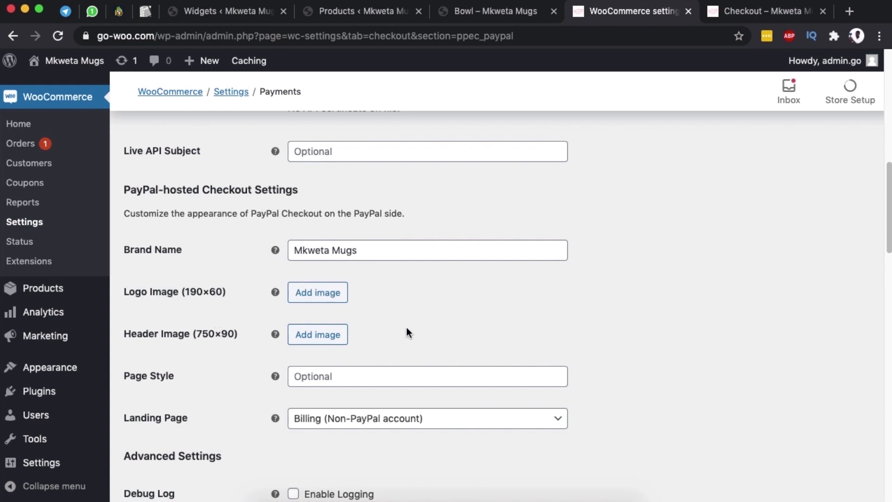
pyautogui.scroll(-5, 433, 293)
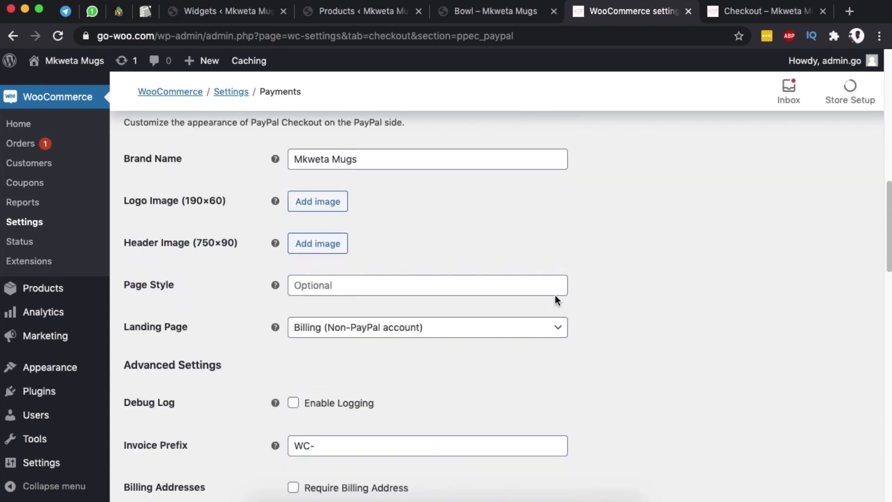
pyautogui.scroll(-2, 326, 298)
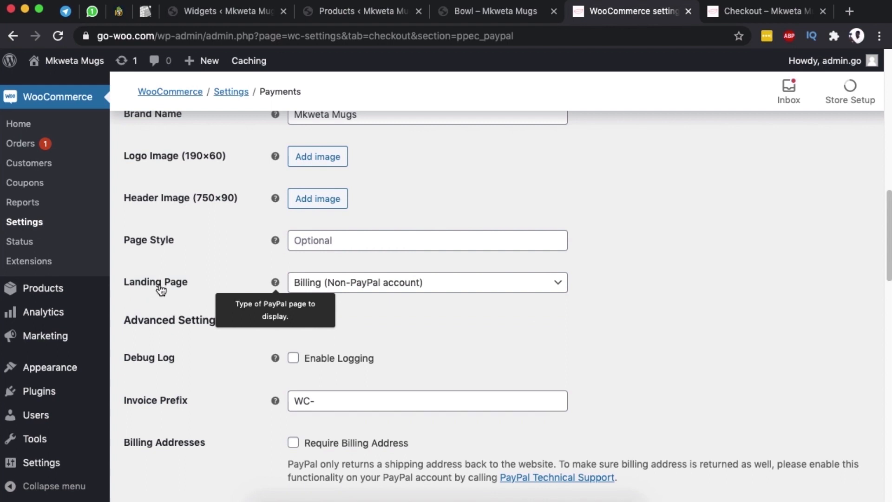
# - Select Billing (Non-PayPal account) as the landing page and save the PayPal Checkout settings
pyautogui.click(472, 292)
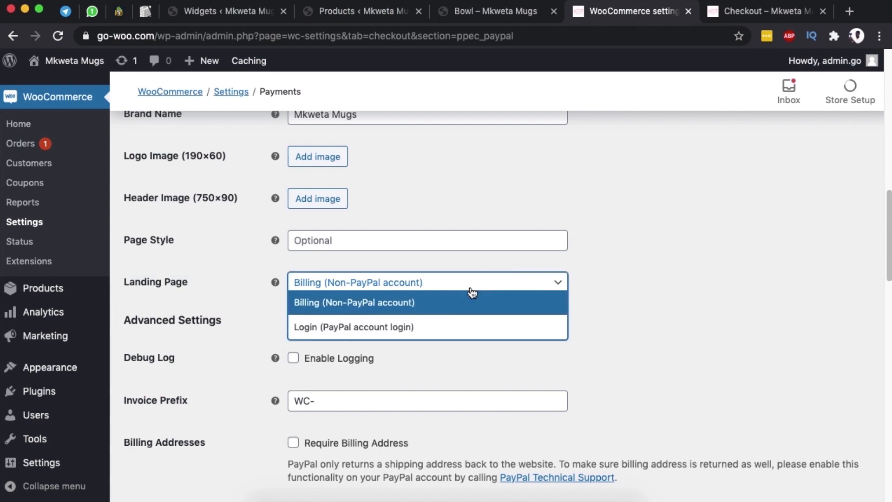
pyautogui.click(315, 307)
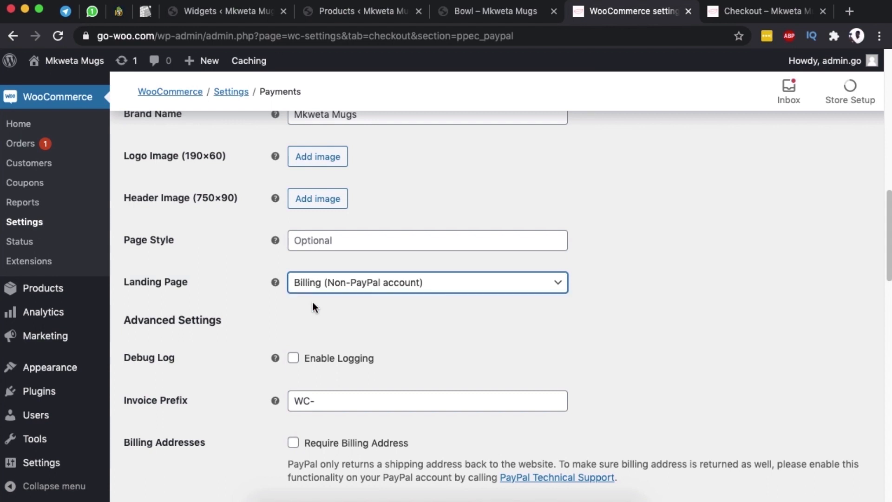
pyautogui.scroll(-10, 353, 310)
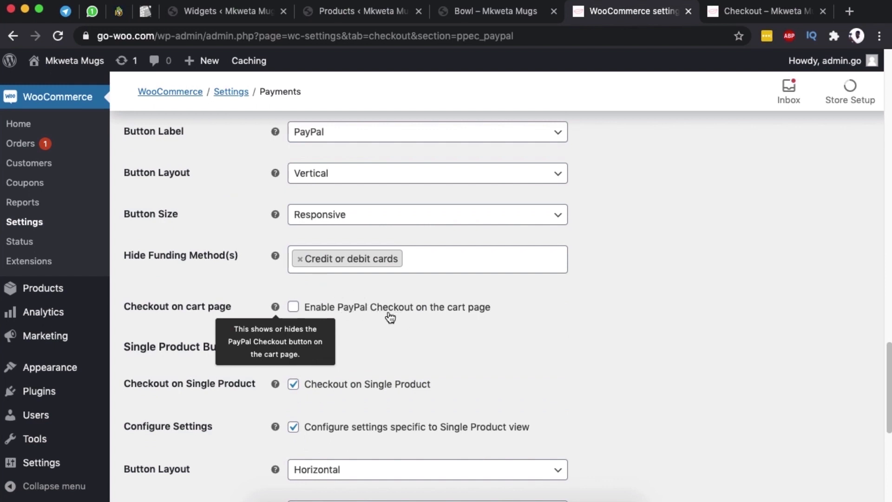
pyautogui.scroll(-7, 400, 322)
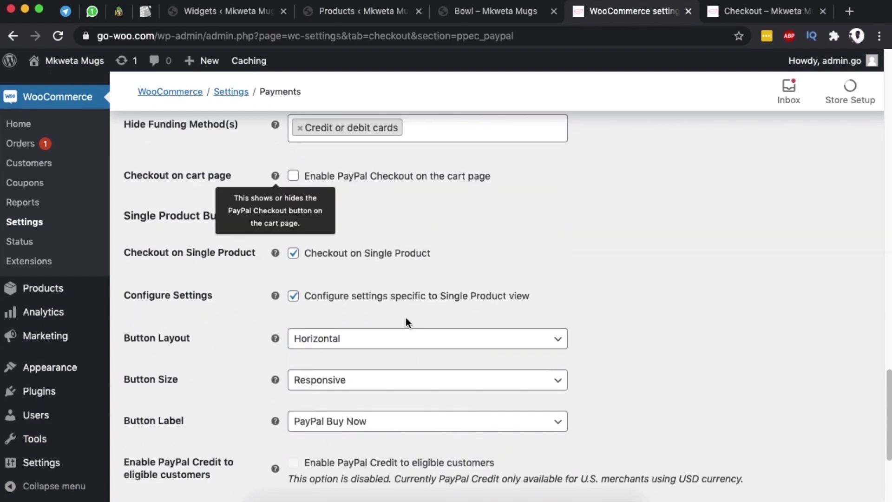
pyautogui.scroll(-1, 395, 329)
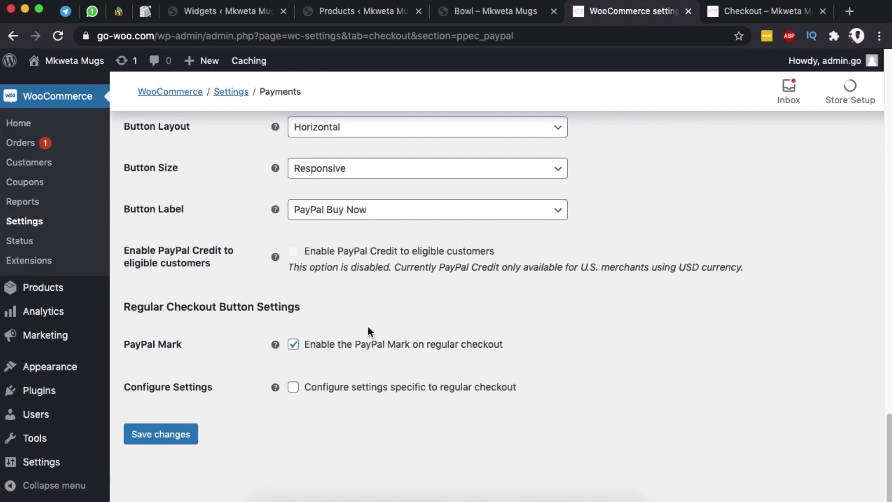
pyautogui.click(159, 436)
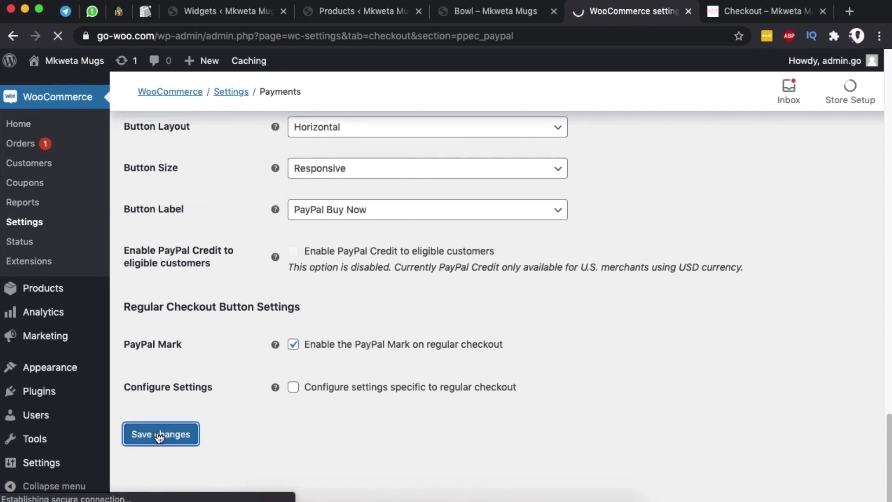
# - On the shop's checkout page, choose PayPal as the payment method and agree to the website terms and conditions
pyautogui.hotkey('ctrl', 'Tab')
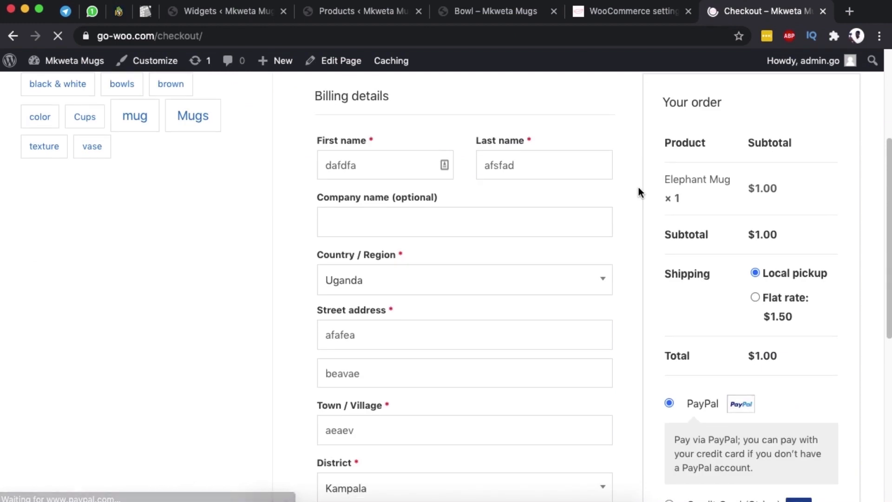
pyautogui.scroll(-4, 646, 191)
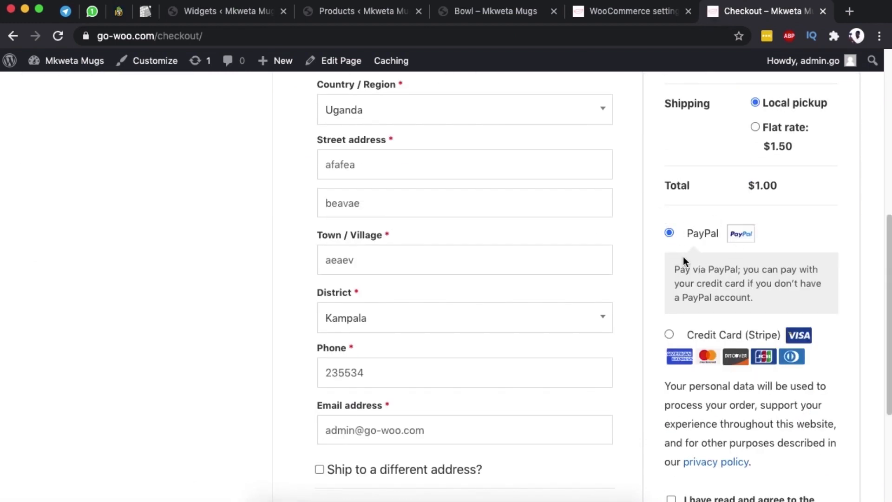
pyautogui.click(669, 233)
pyautogui.scroll(-1, 670, 233)
pyautogui.scroll(-4, 671, 233)
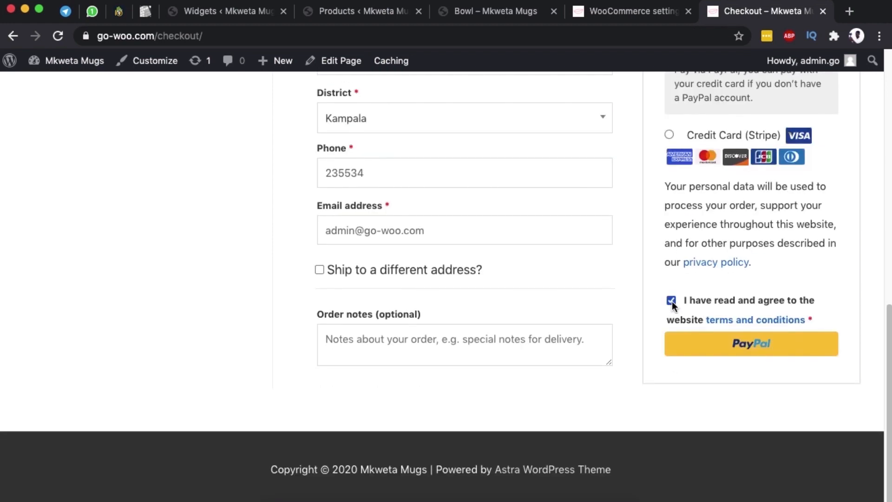
# - Expand the terms and conditions text on the checkout page and read through it
pyautogui.click(743, 321)
pyautogui.scroll(-10, 752, 232)
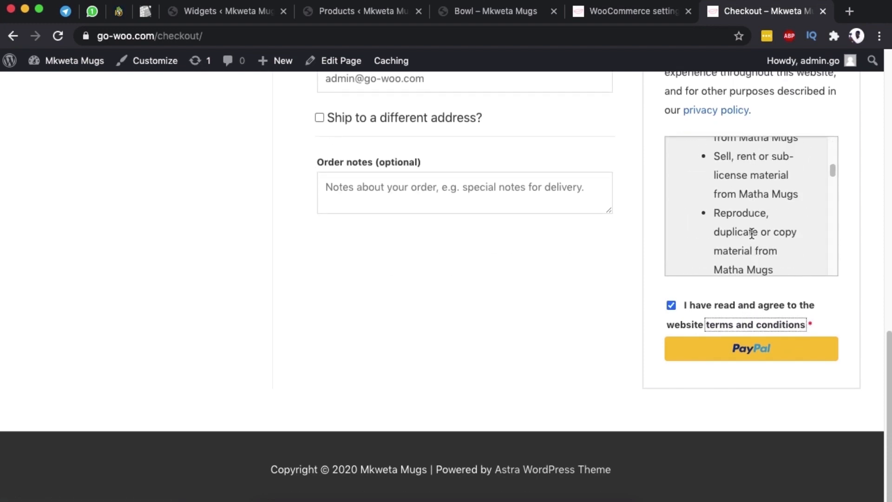
pyautogui.scroll(3, 751, 233)
# - Start the PayPal payment for the order and look through the debit or credit card form
pyautogui.click(739, 349)
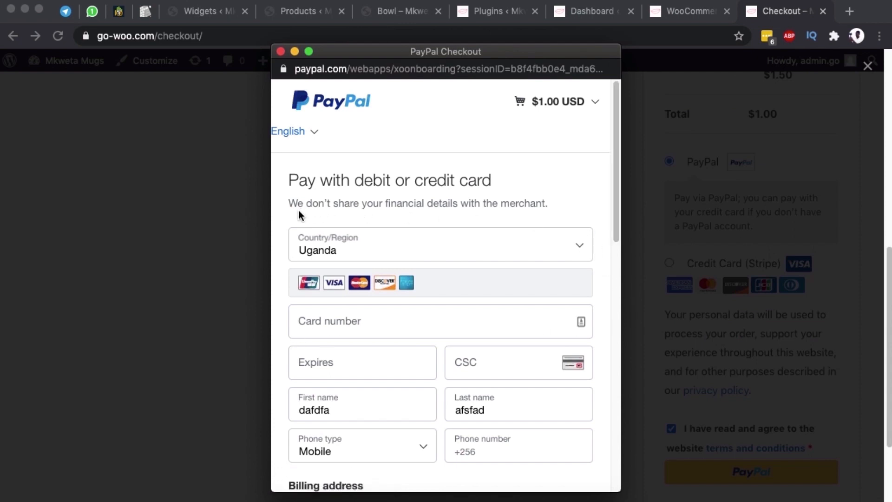
pyautogui.scroll(-5, 298, 210)
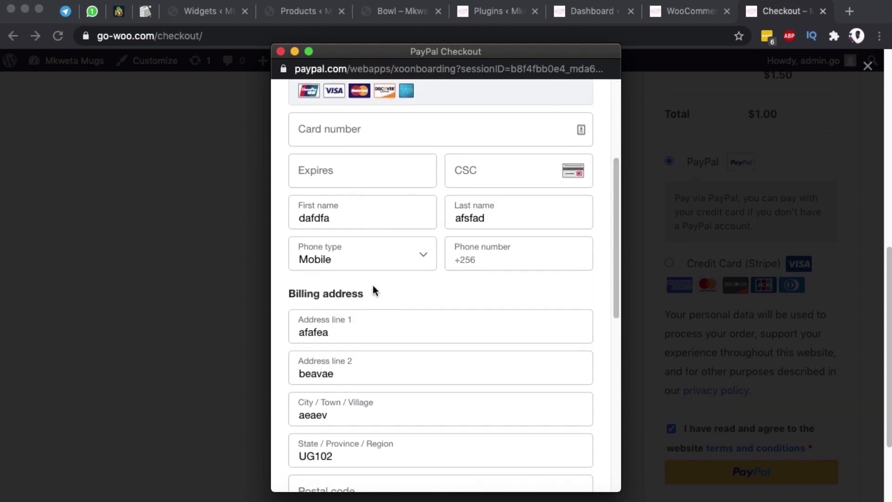
pyautogui.scroll(-10, 372, 285)
pyautogui.scroll(-2, 337, 327)
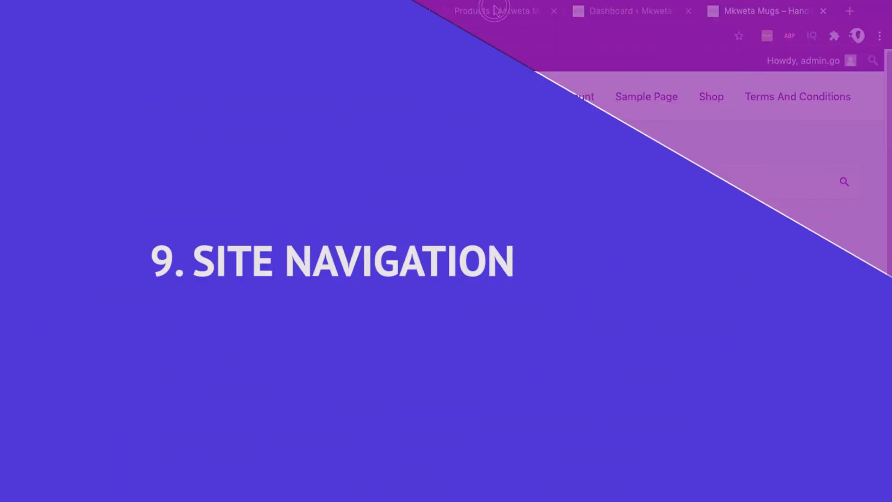
# - Compare the header menu and footer of the go-woo.com home page with those of the ceramic-mugs.local shop page
pyautogui.click(496, 10)
pyautogui.click(727, 13)
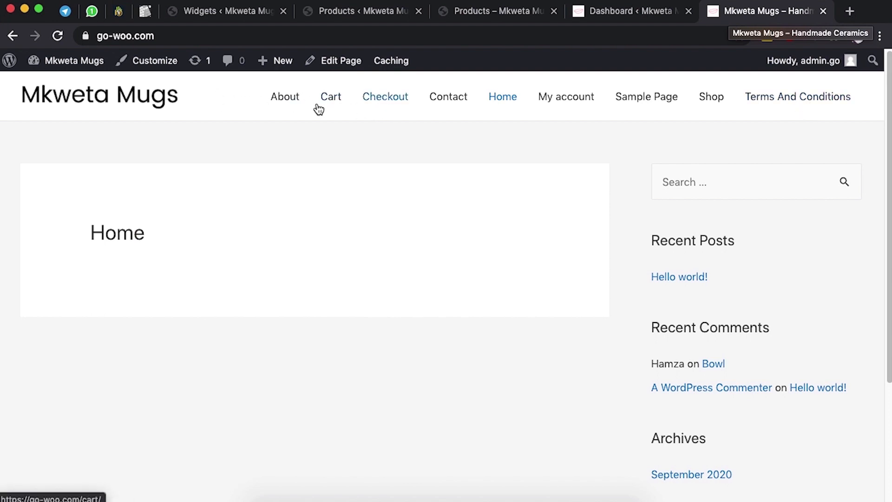
pyautogui.scroll(-4, 506, 269)
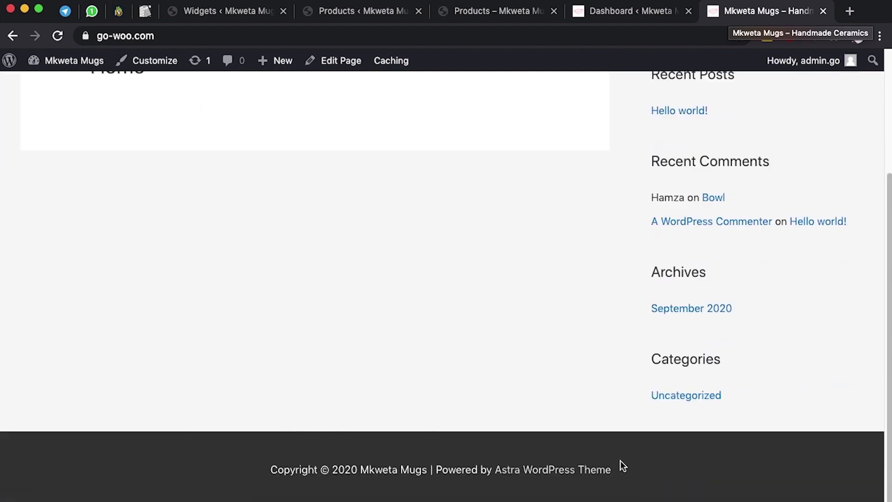
pyautogui.click(500, 10)
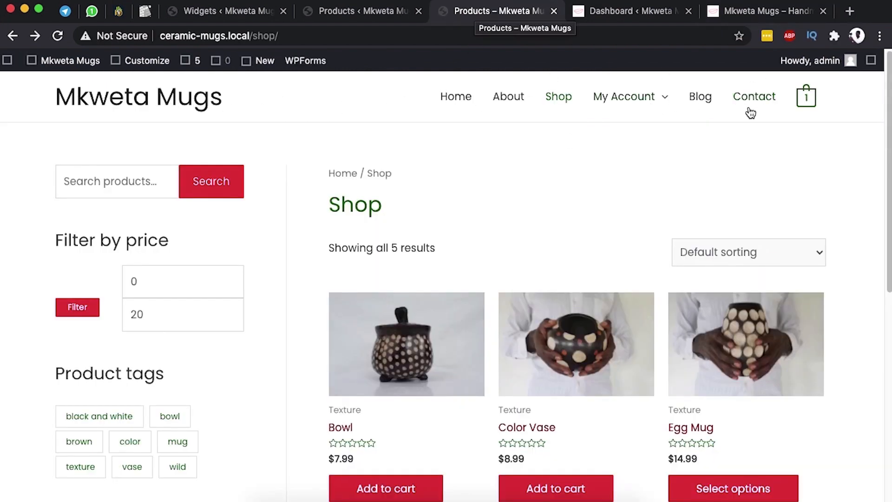
pyautogui.scroll(-8, 748, 114)
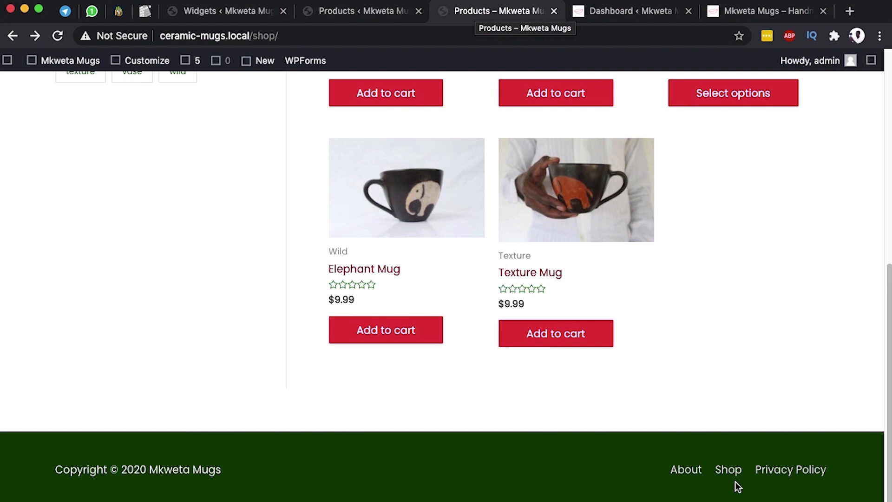
# - Open the menu editor in the go-woo.com admin and create a menu named Main Menu
pyautogui.scroll(8, 753, 420)
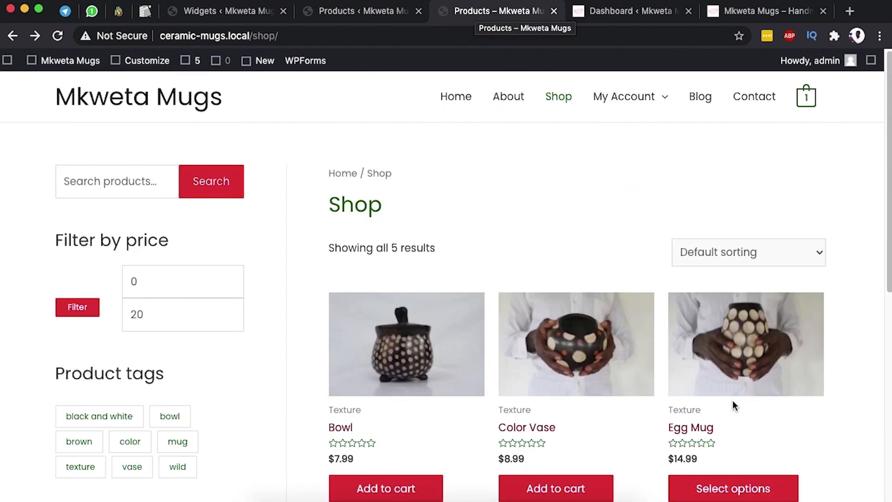
pyautogui.click(597, 13)
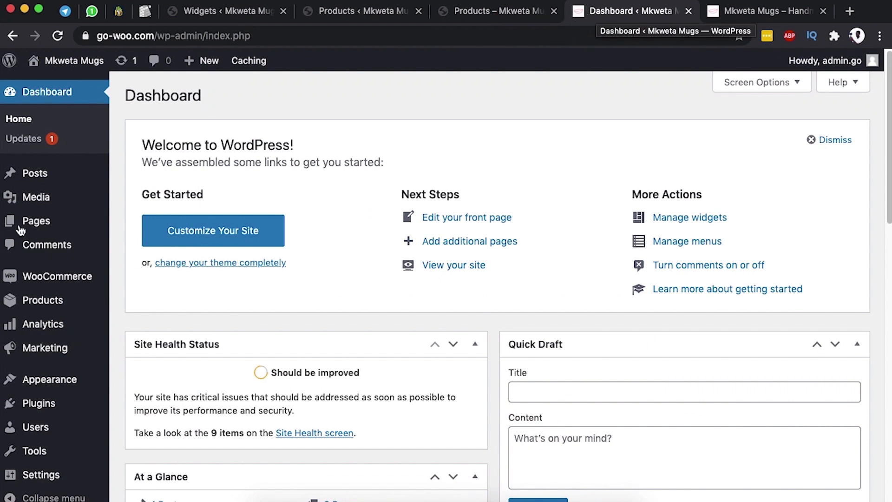
pyautogui.moveTo(14, 389)
pyautogui.click(136, 427)
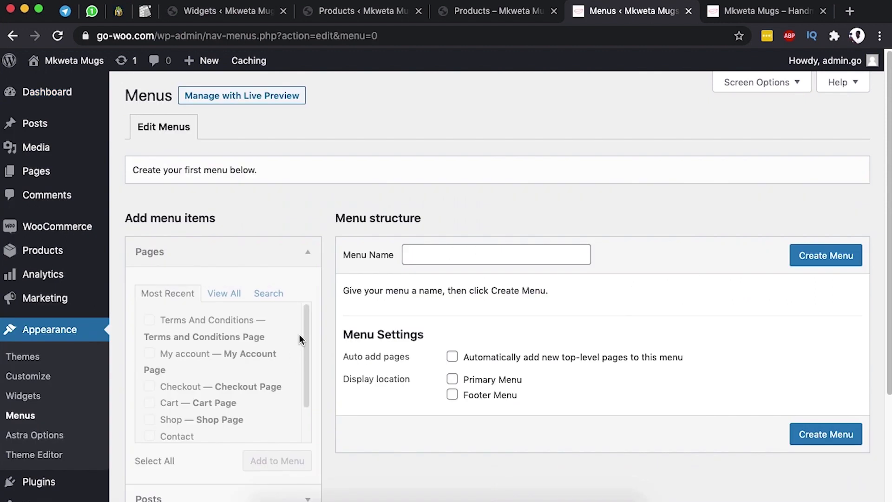
pyautogui.click(423, 251)
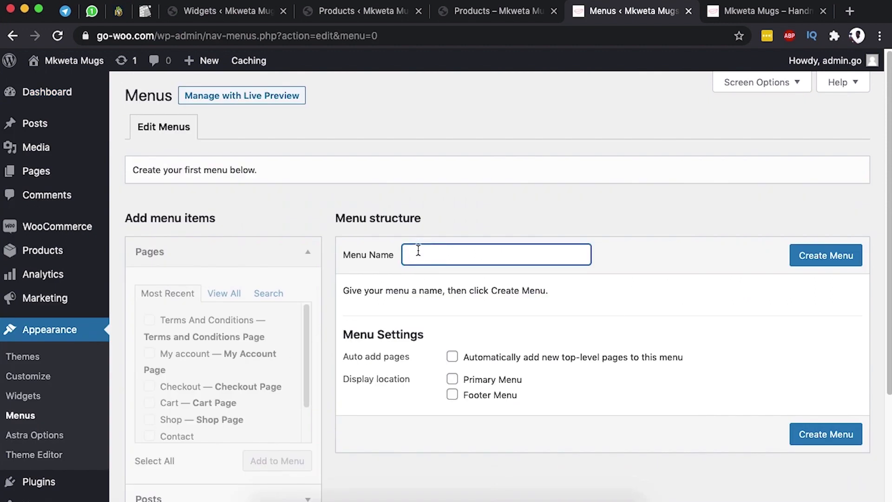
pyautogui.write('Main Menu')
pyautogui.click(819, 256)
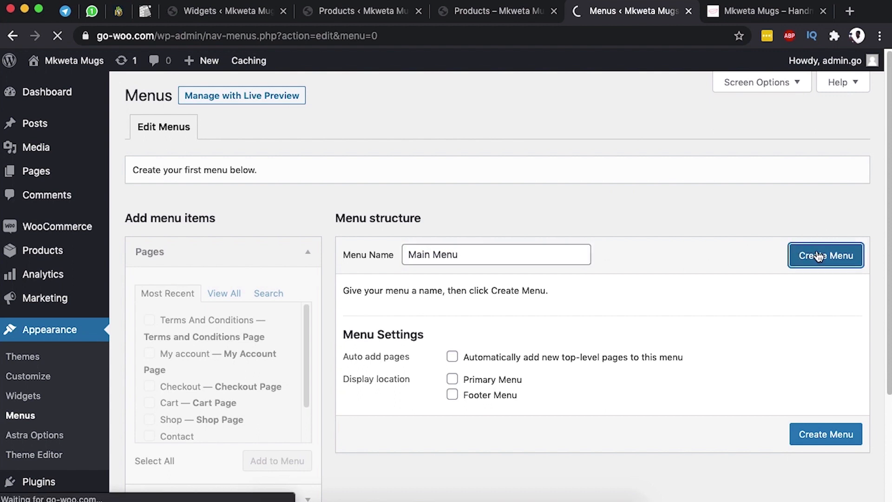
# - Compare the header navigation of the go-woo.com home page with that of the ceramic-mugs.local shop page
pyautogui.scroll(-2, 604, 302)
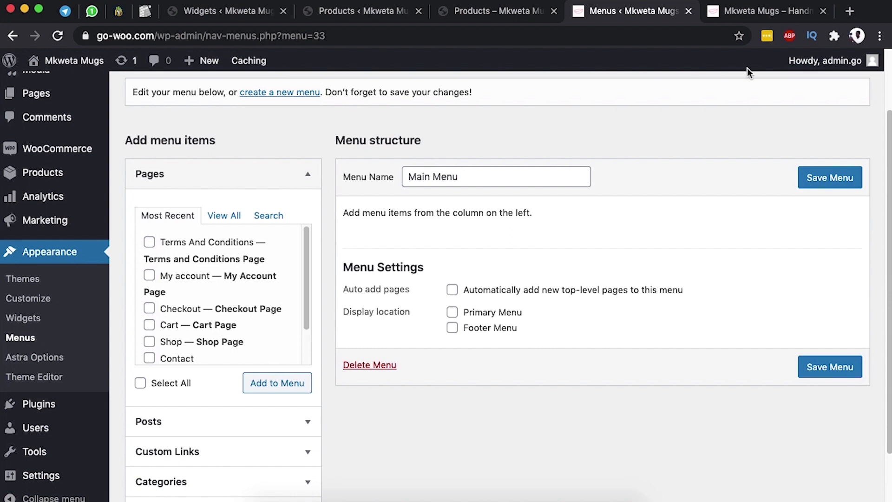
pyautogui.click(727, 17)
pyautogui.scroll(4, 428, 236)
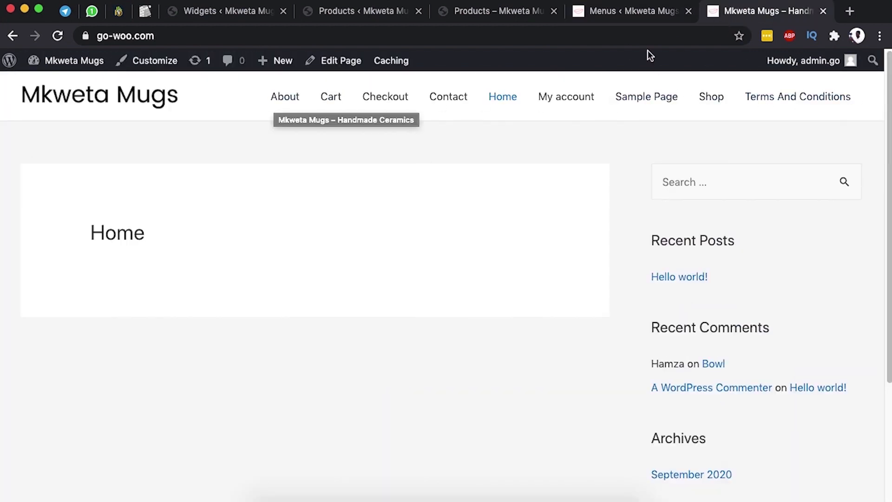
pyautogui.click(486, 15)
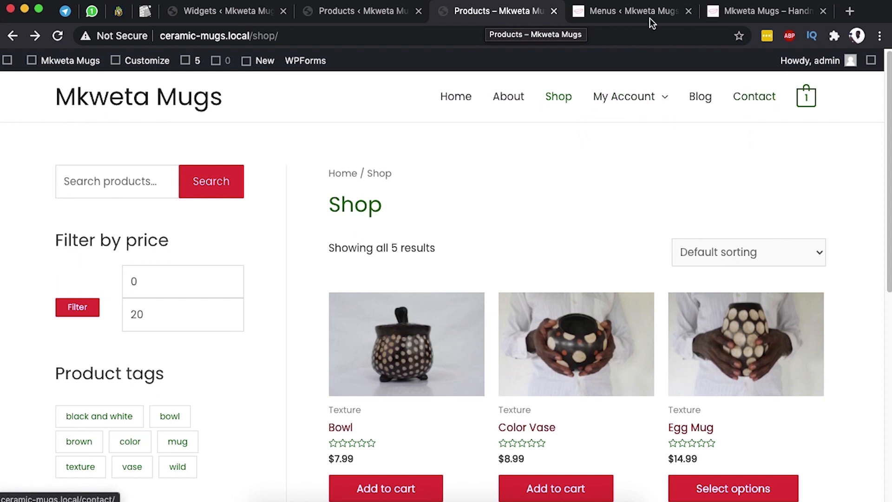
pyautogui.click(628, 10)
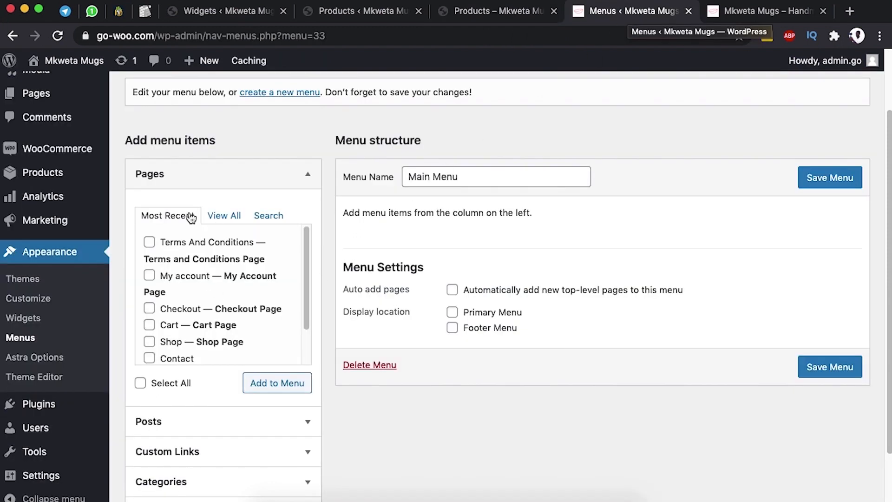
# - Add the Home, About, Contact, My account and Shop pages to Main Menu
pyautogui.click(225, 216)
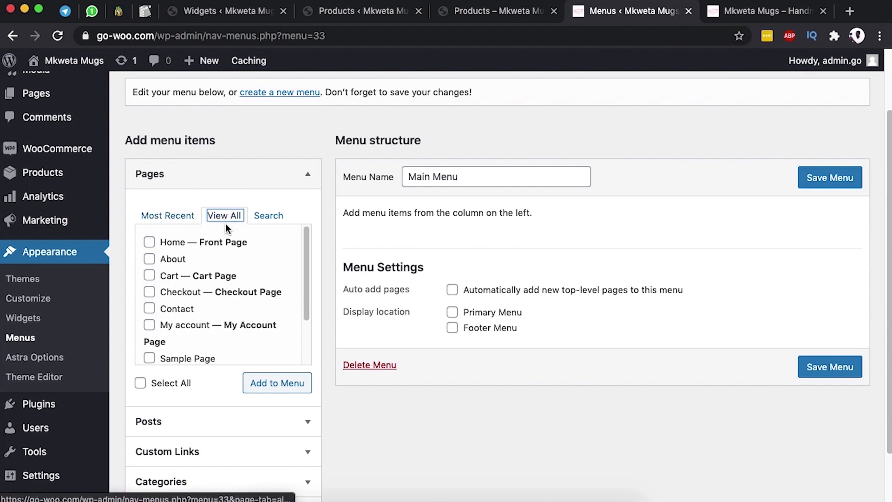
pyautogui.click(149, 242)
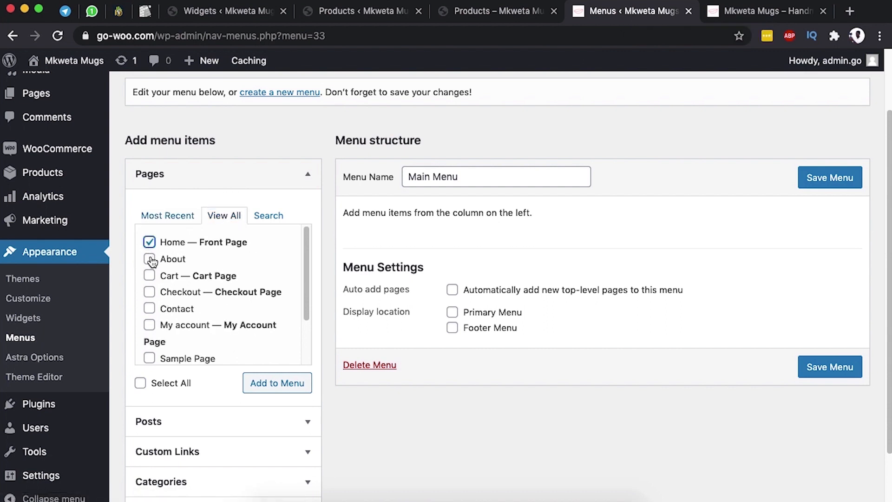
pyautogui.click(150, 260)
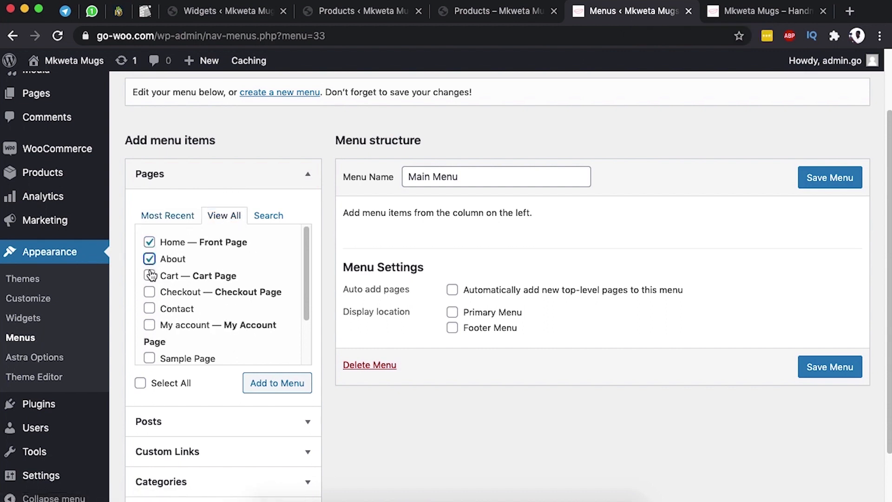
pyautogui.click(149, 325)
pyautogui.scroll(-1, 191, 322)
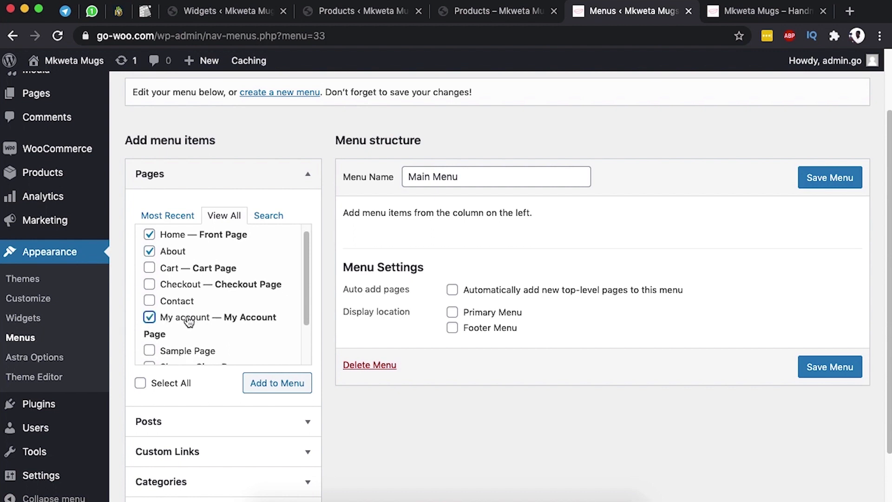
pyautogui.click(149, 301)
pyautogui.scroll(-3, 207, 304)
pyautogui.scroll(-1, 207, 303)
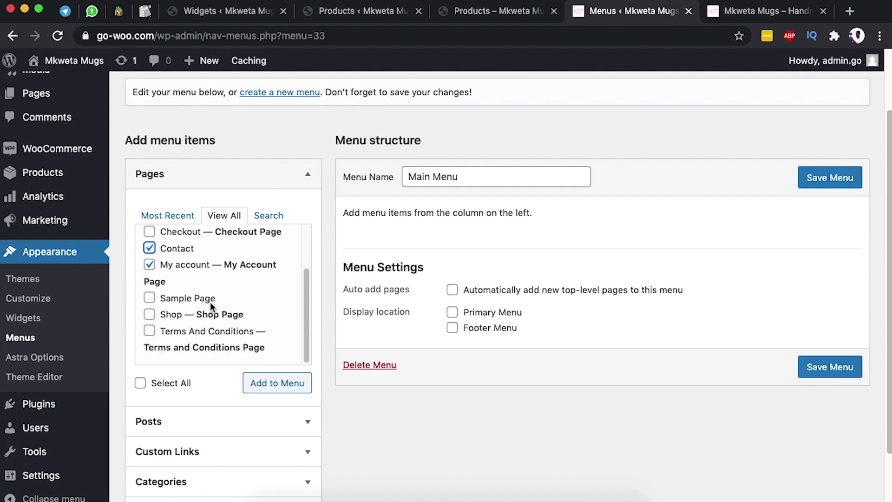
pyautogui.click(149, 315)
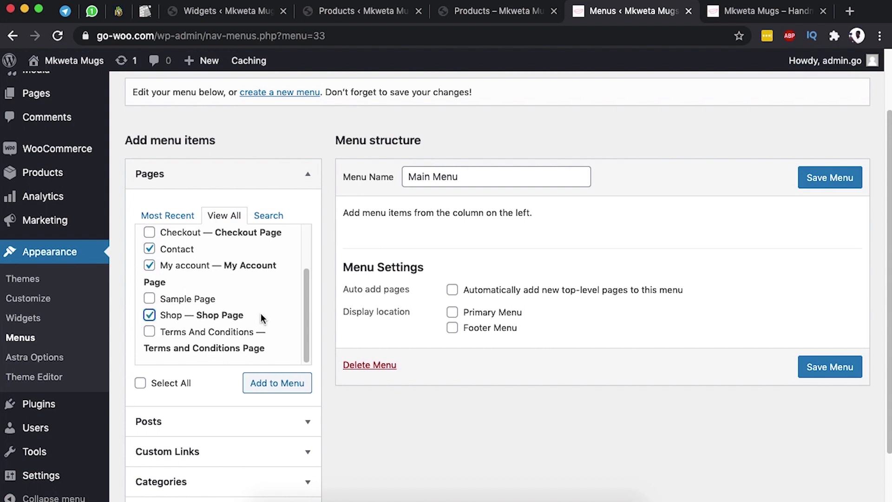
pyautogui.scroll(4, 261, 318)
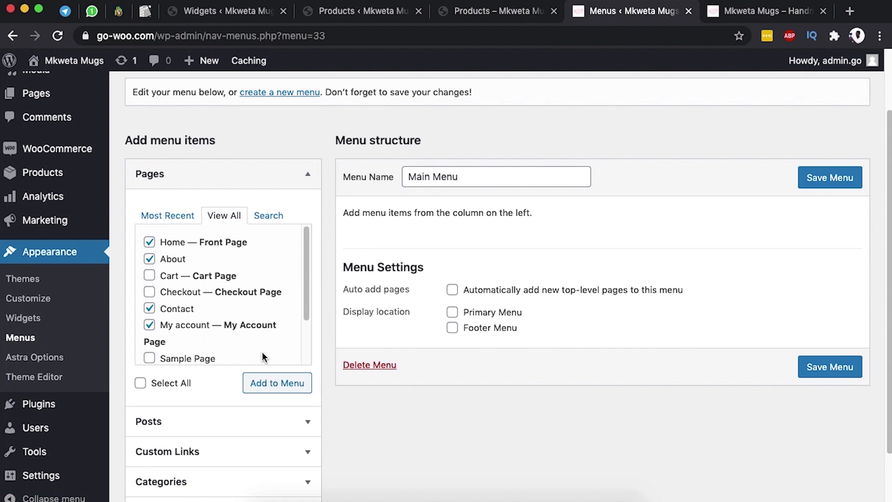
pyautogui.click(266, 385)
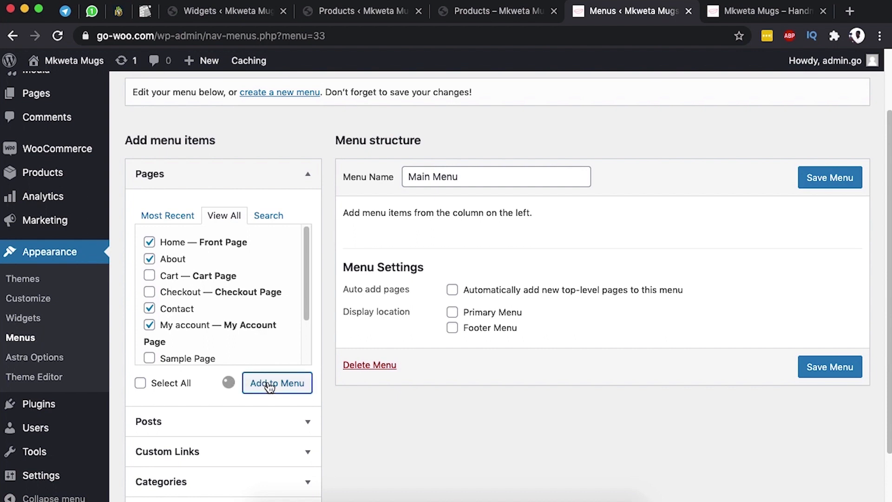
# - Assign Main Menu to the Primary Menu location and move Contact to the end of its items
pyautogui.scroll(-5, 527, 334)
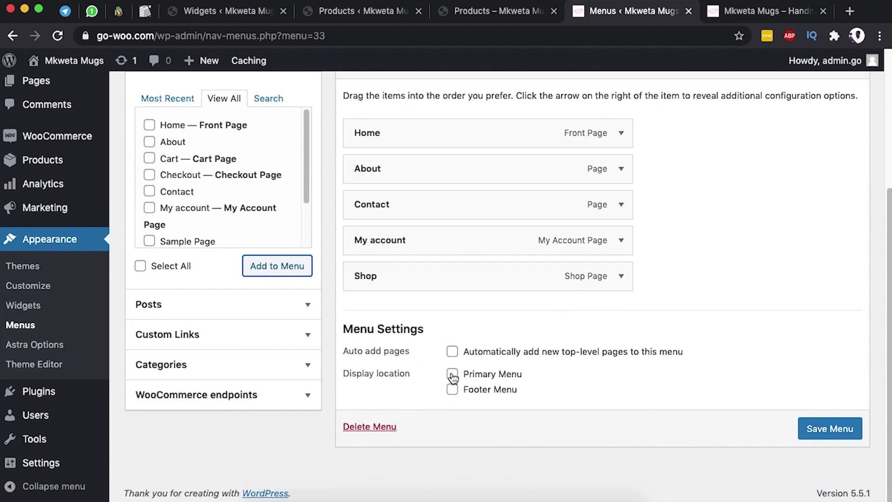
pyautogui.click(452, 374)
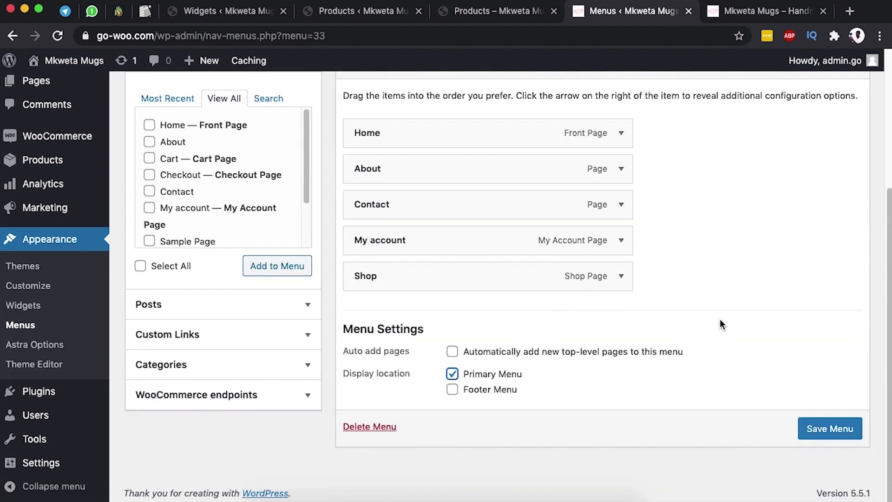
pyautogui.scroll(5, 720, 320)
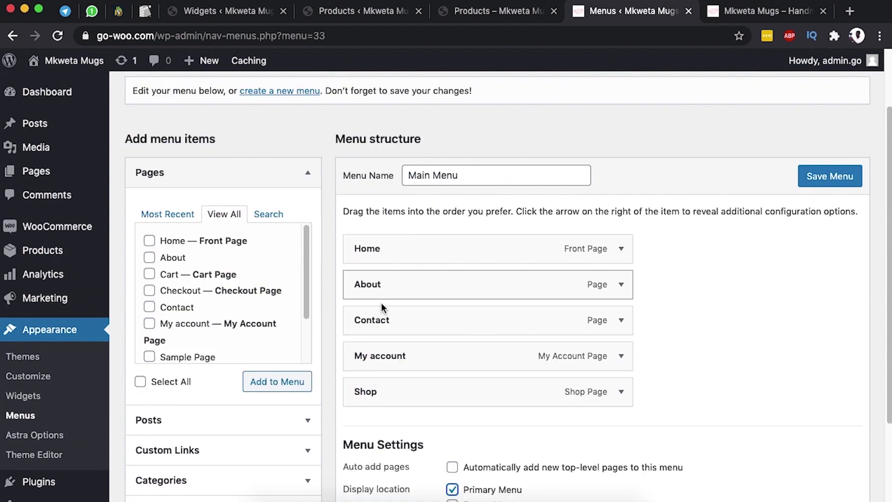
pyautogui.moveTo(384, 320); pyautogui.dragTo(419, 368)
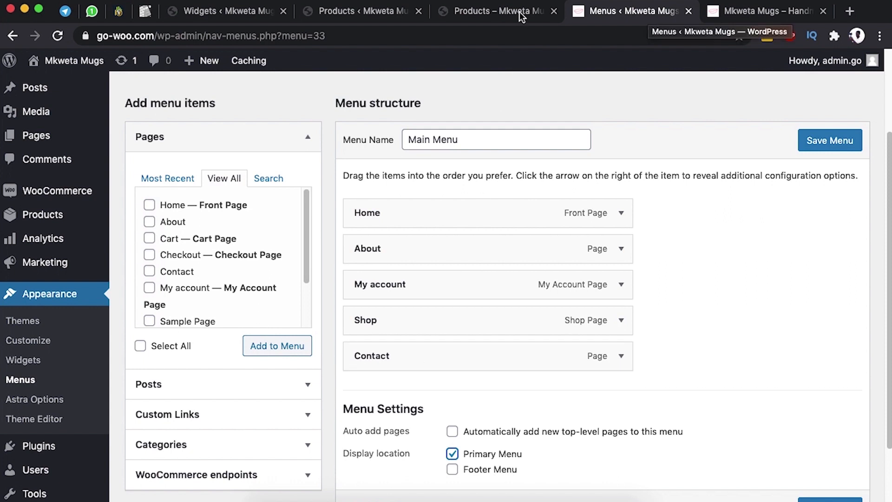
# - Check the reference site's header, add the Cart page to Main Menu and nest it as a sub item under My account
pyautogui.click(481, 19)
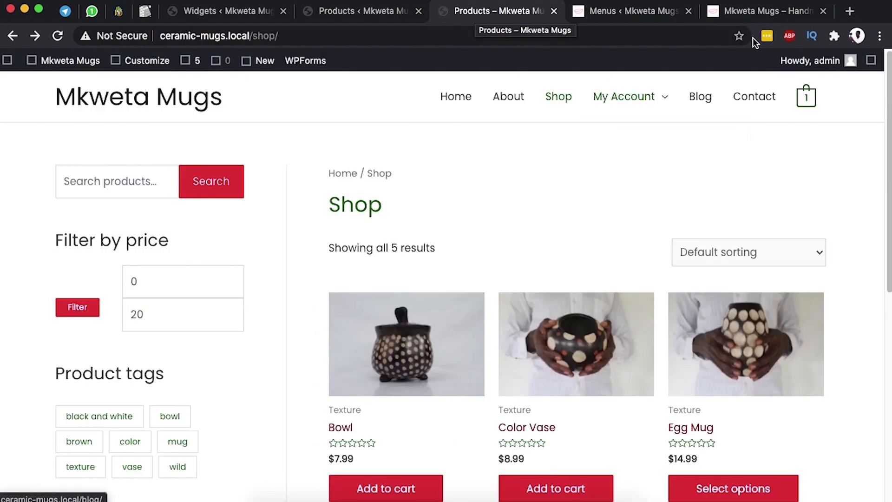
pyautogui.click(634, 11)
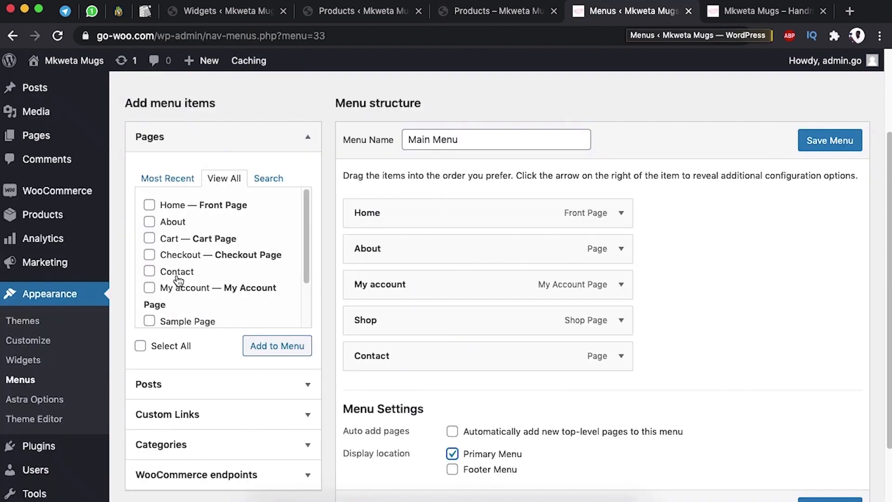
pyautogui.click(149, 238)
pyautogui.click(264, 346)
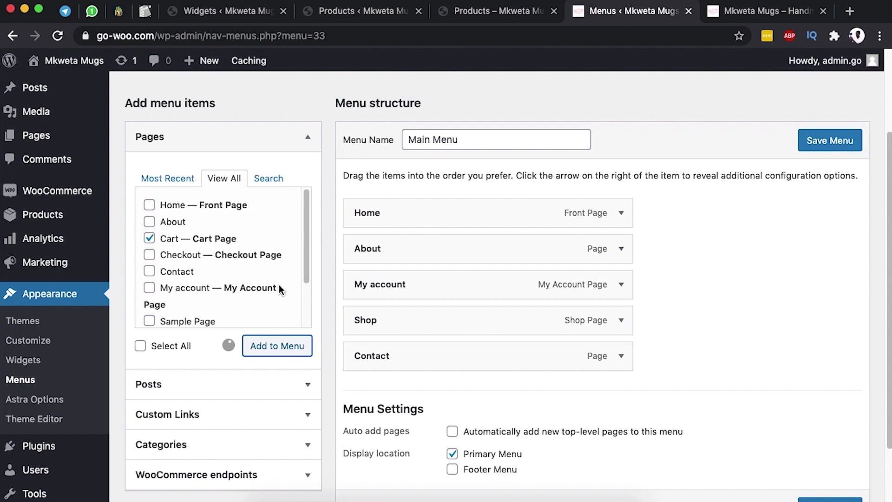
pyautogui.moveTo(363, 446); pyautogui.dragTo(393, 315)
pyautogui.moveTo(496, 329); pyautogui.dragTo(595, 327)
# - Following the reference header's order, move Shop between About and My account, and save Main Menu
pyautogui.click(475, 13)
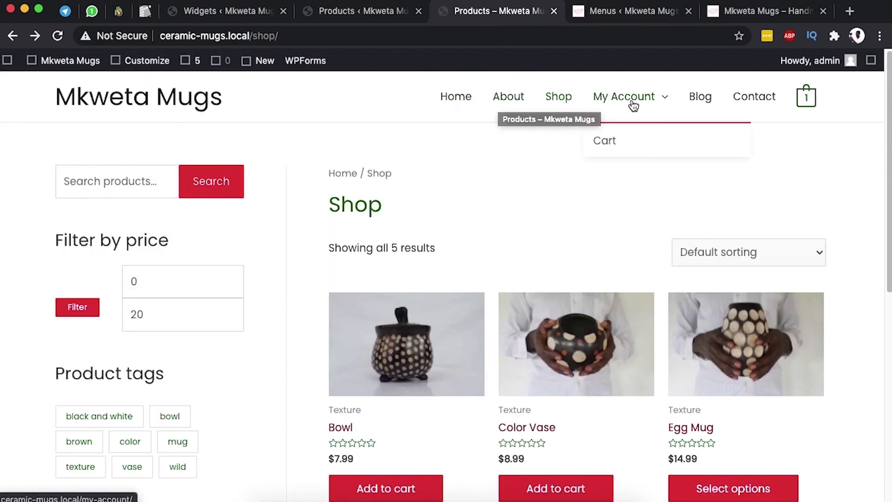
pyautogui.click(732, 11)
pyautogui.click(609, 12)
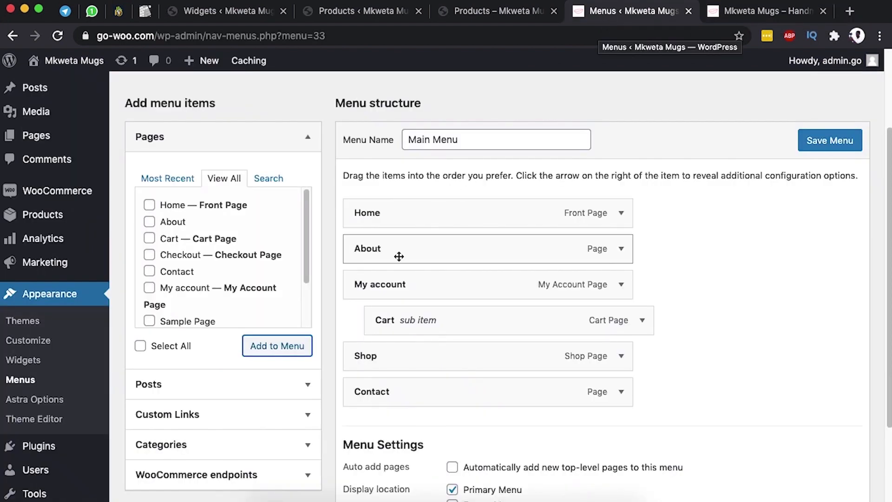
pyautogui.moveTo(390, 355); pyautogui.dragTo(383, 288)
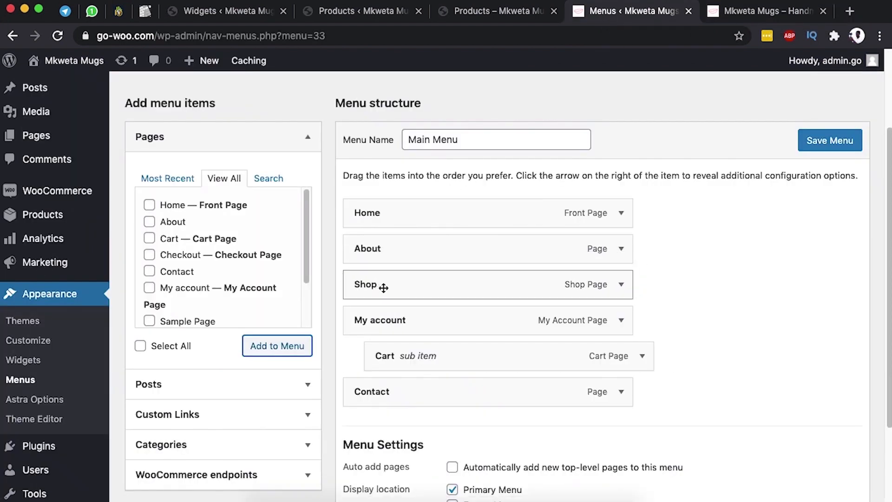
pyautogui.scroll(-5, 476, 278)
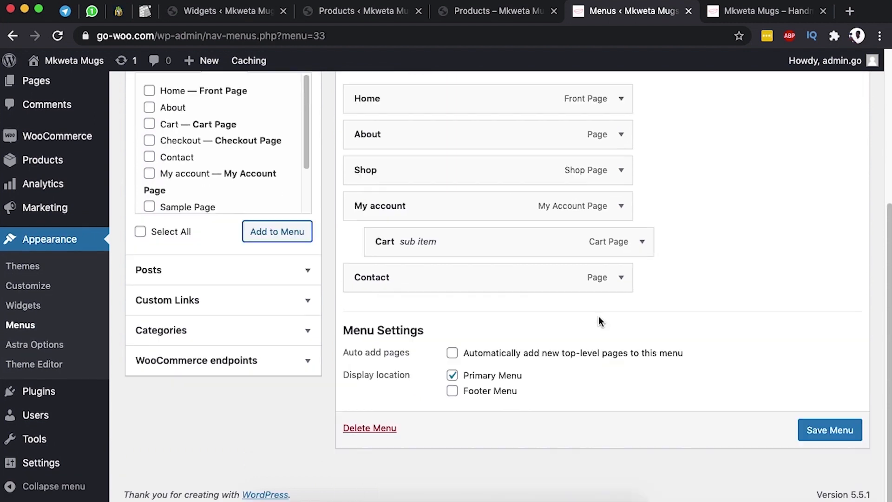
pyautogui.click(818, 423)
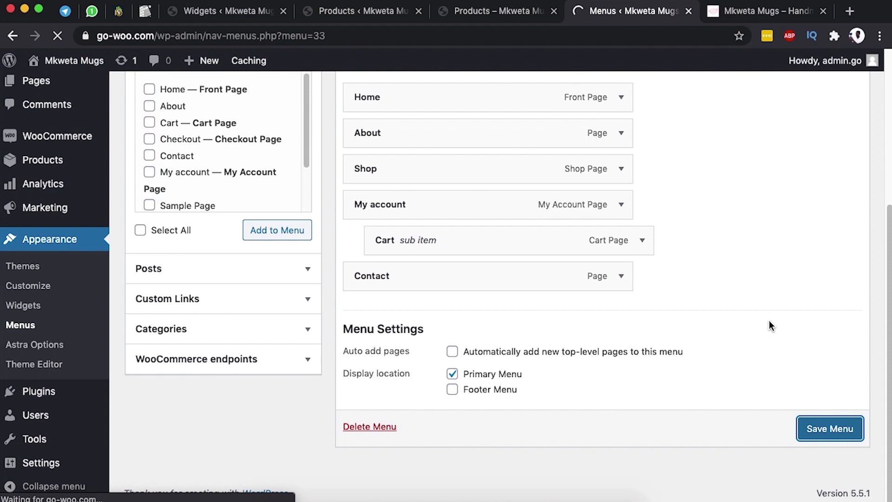
# - Create a second menu named Footer Menu and assign it to the Footer Menu display location
pyautogui.scroll(-3, 707, 307)
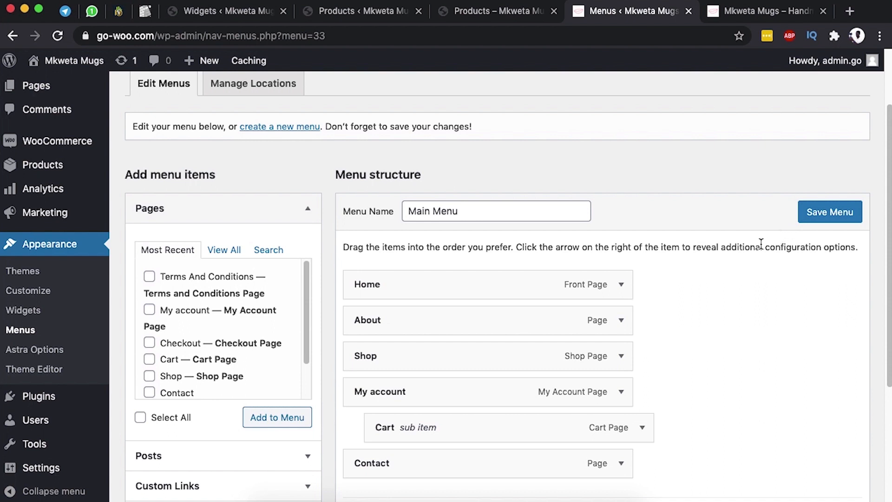
pyautogui.scroll(-5, 753, 251)
pyautogui.scroll(8, 743, 255)
pyautogui.click(263, 213)
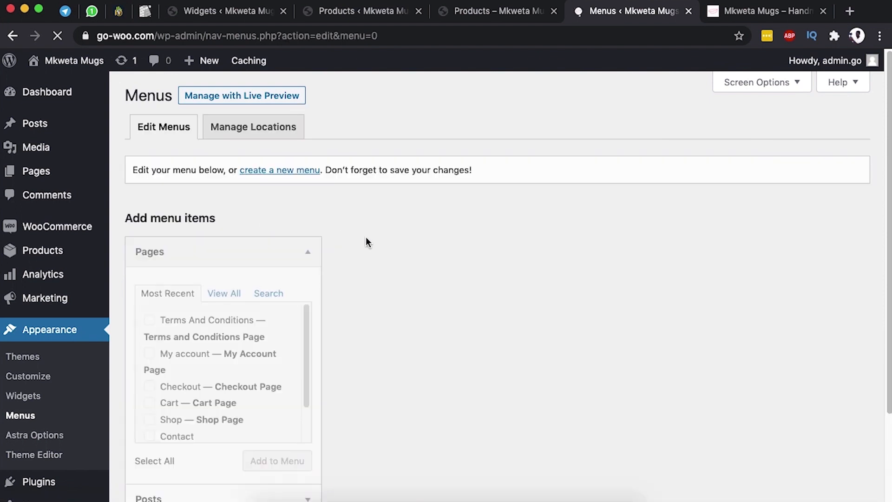
pyautogui.click(424, 250)
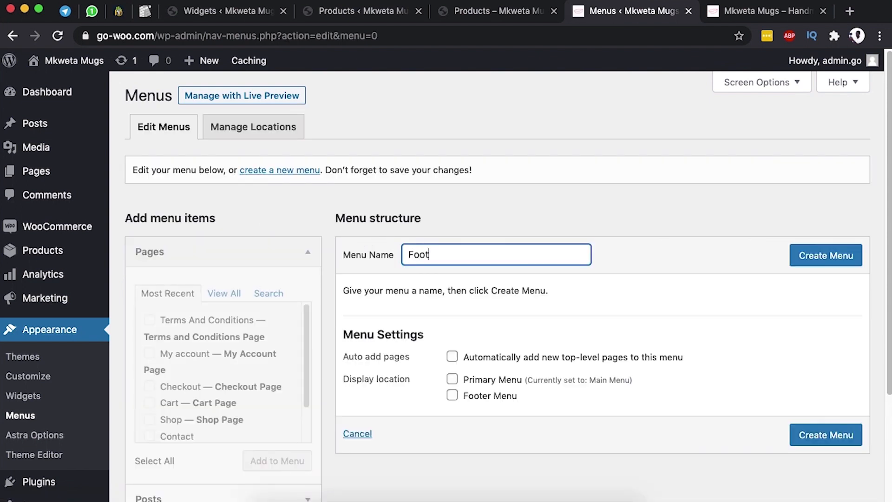
pyautogui.write('Footer Menu')
pyautogui.click(453, 397)
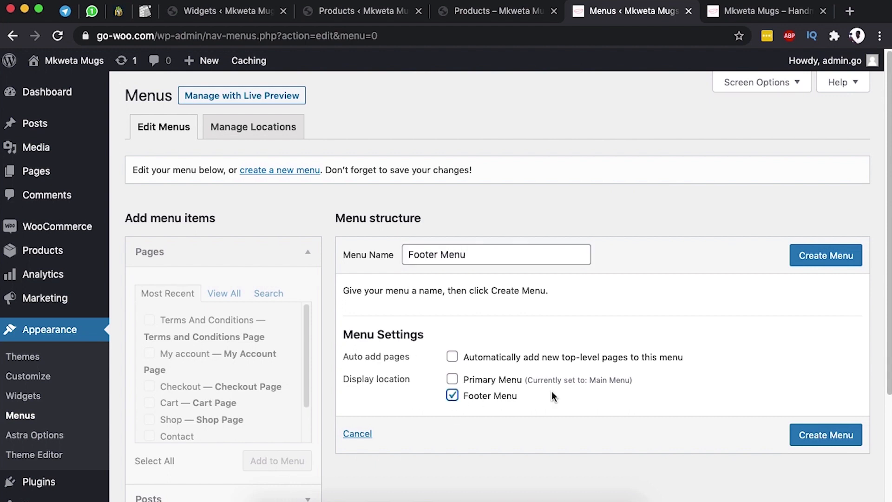
pyautogui.click(798, 256)
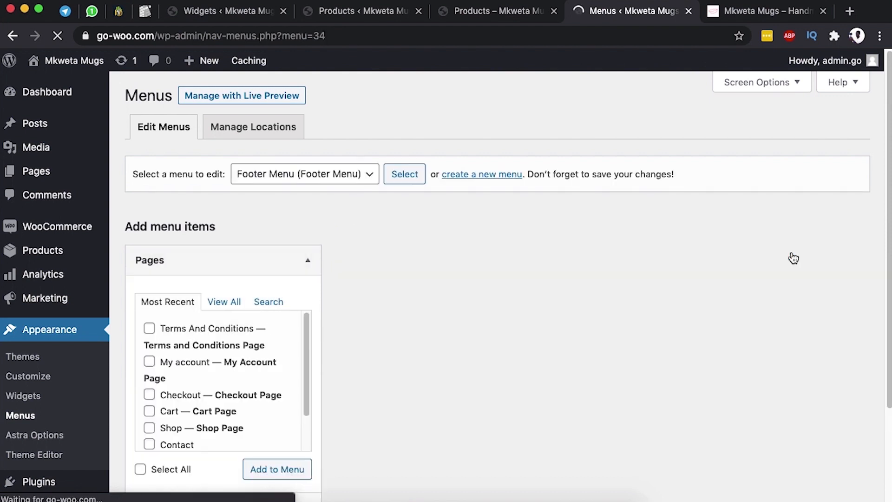
# - Check the reference site's footer links and add the About, Shop and Terms And Conditions pages to Footer Menu
pyautogui.scroll(-2, 651, 264)
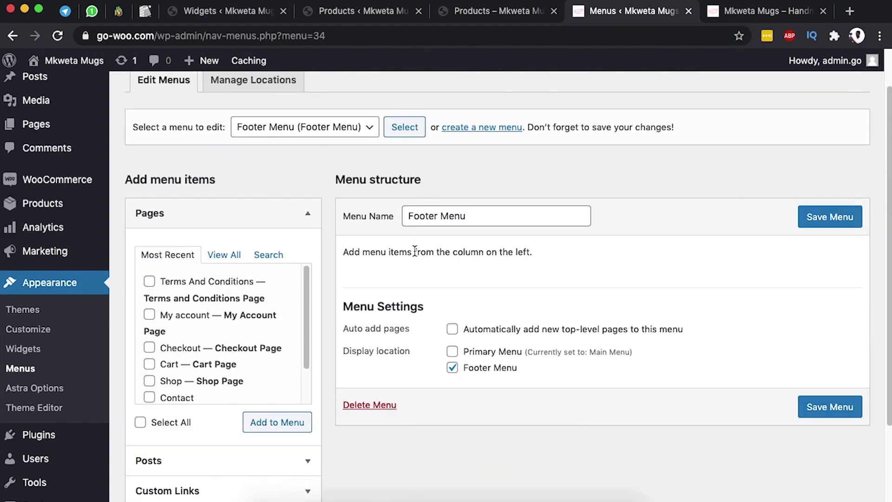
pyautogui.click(218, 255)
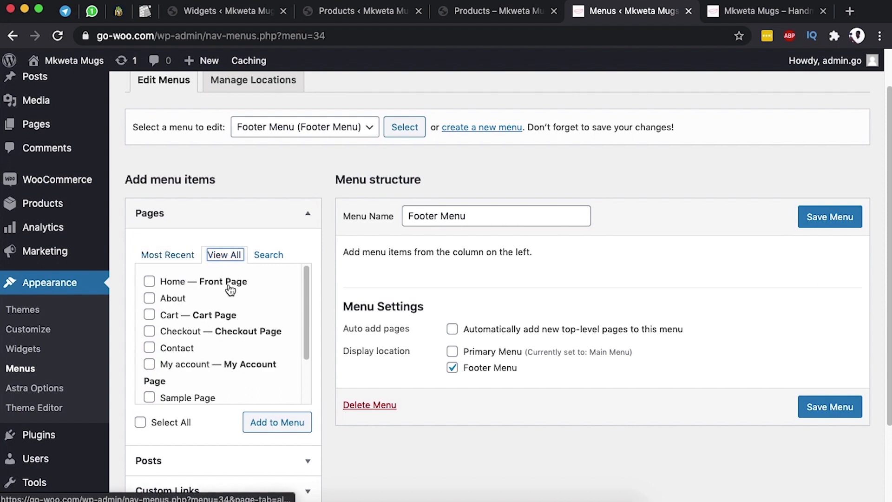
pyautogui.scroll(-3, 227, 307)
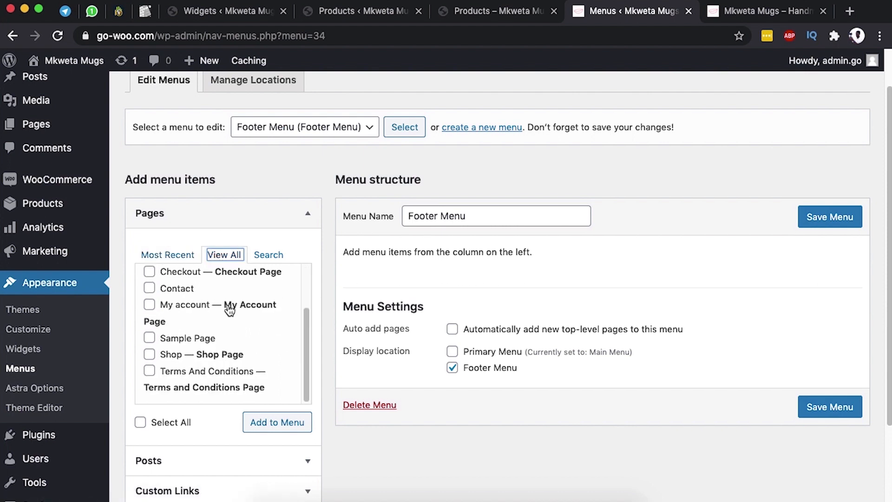
pyautogui.click(148, 371)
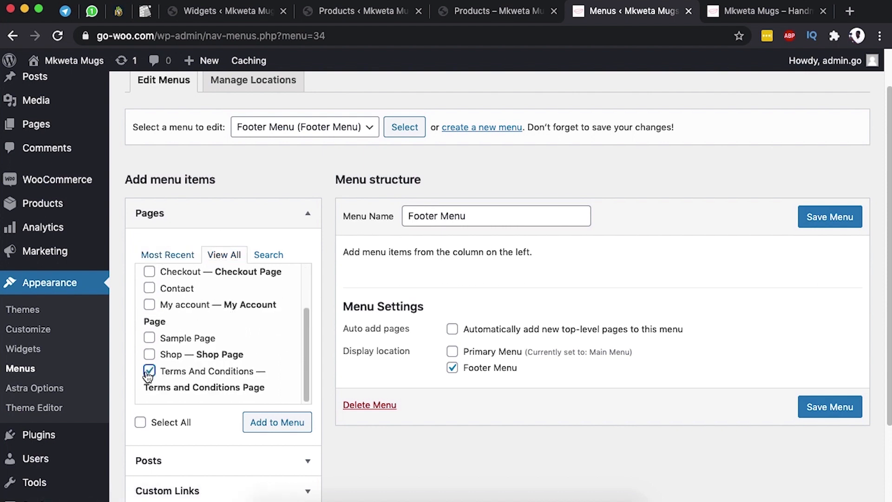
pyautogui.click(496, 11)
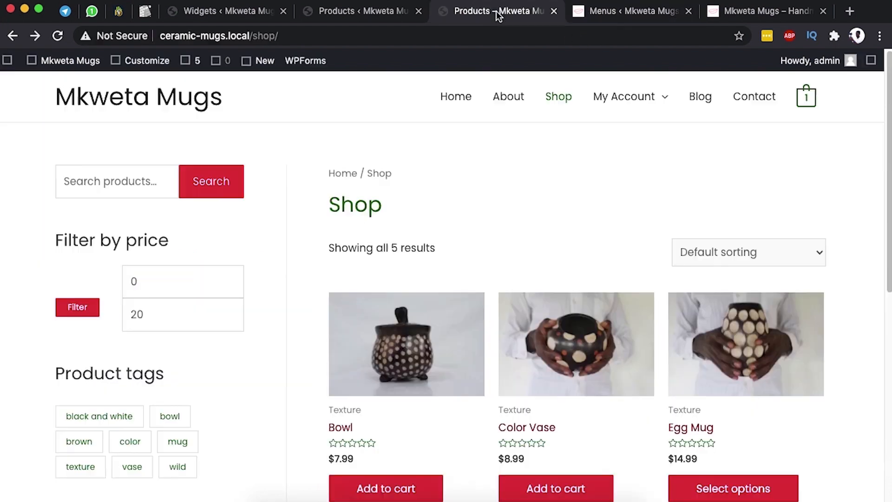
pyautogui.scroll(-10, 743, 314)
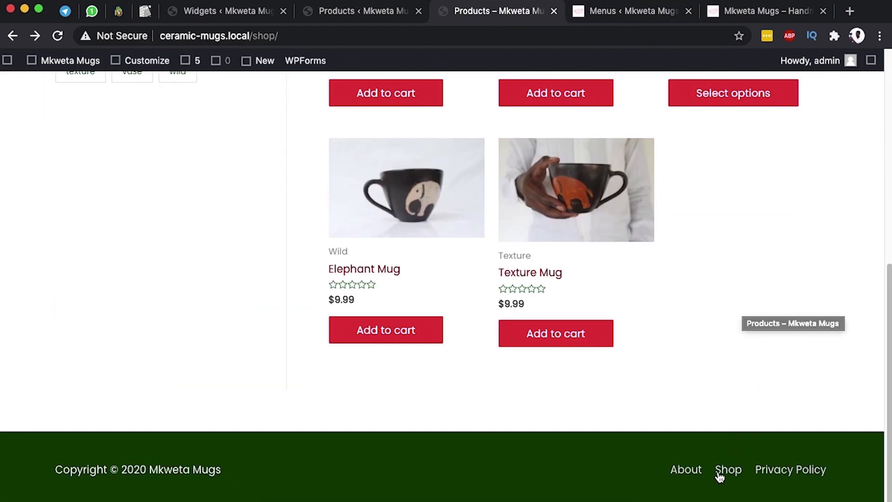
pyautogui.click(626, 21)
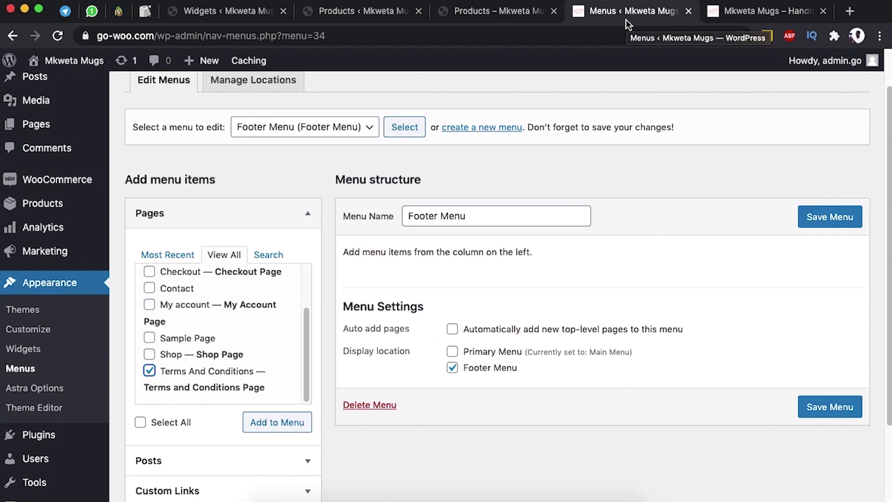
pyautogui.click(149, 354)
pyautogui.scroll(1, 176, 327)
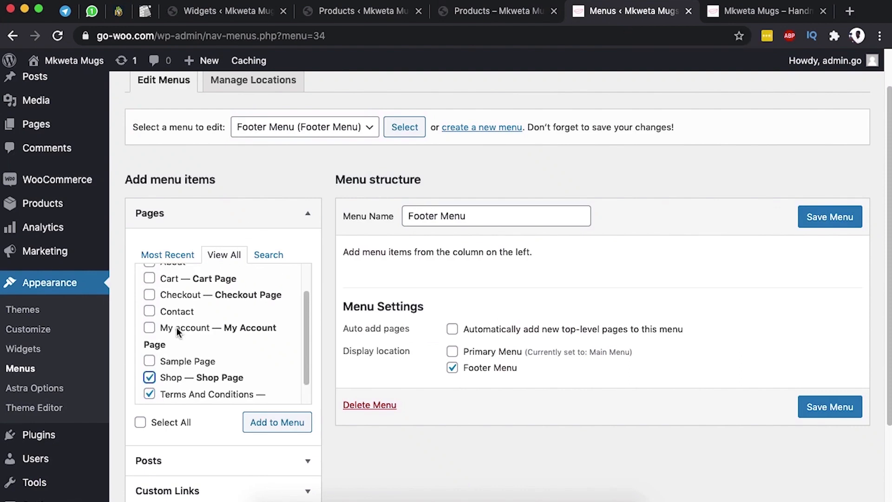
pyautogui.scroll(1, 177, 327)
pyautogui.click(149, 282)
pyautogui.click(285, 424)
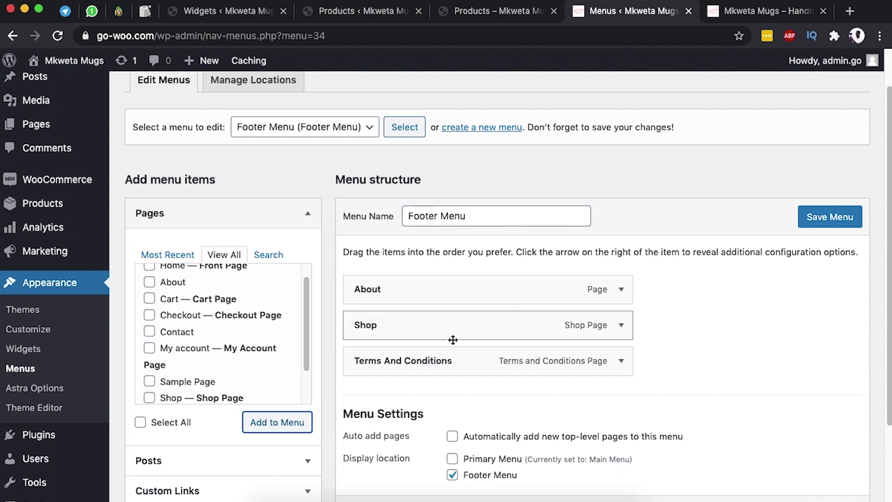
# - Change the navigation label of Footer Menu's Terms And Conditions item to Privacy Policy
pyautogui.scroll(-3, 670, 353)
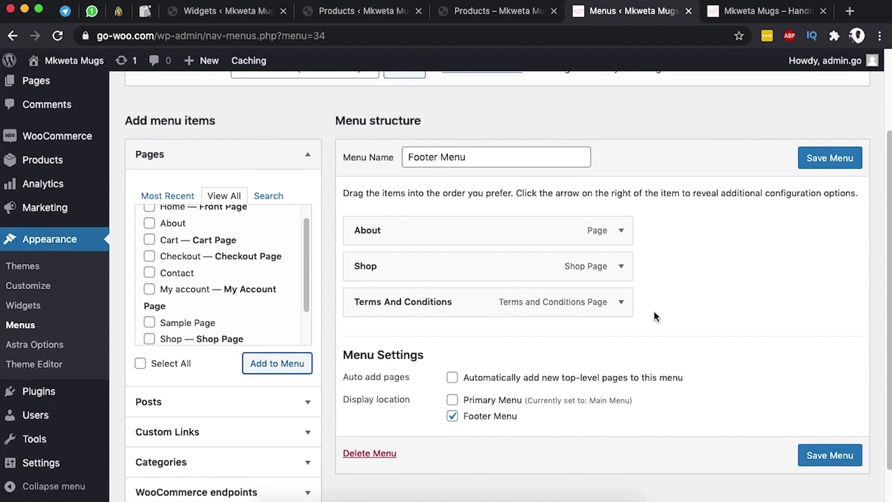
pyautogui.click(621, 303)
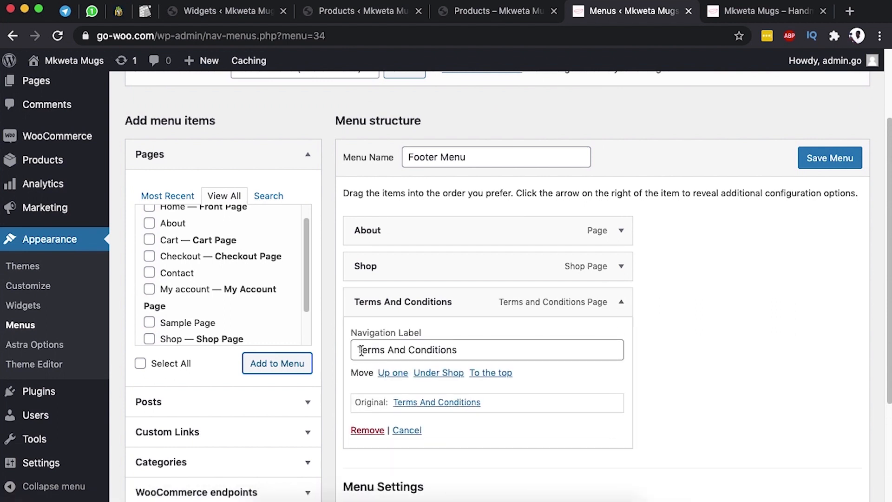
pyautogui.moveTo(475, 350); pyautogui.dragTo(362, 350)
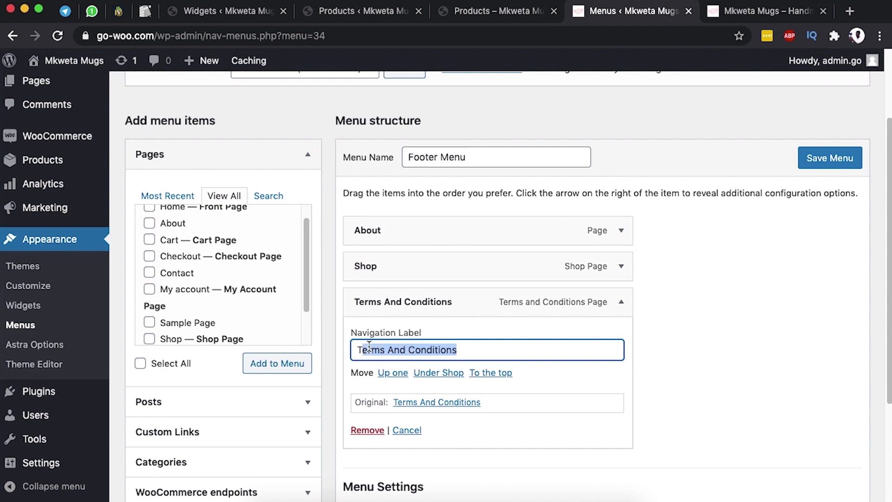
pyautogui.press('BackSpace')
pyautogui.press('BackSpace')
pyautogui.write('Priva')
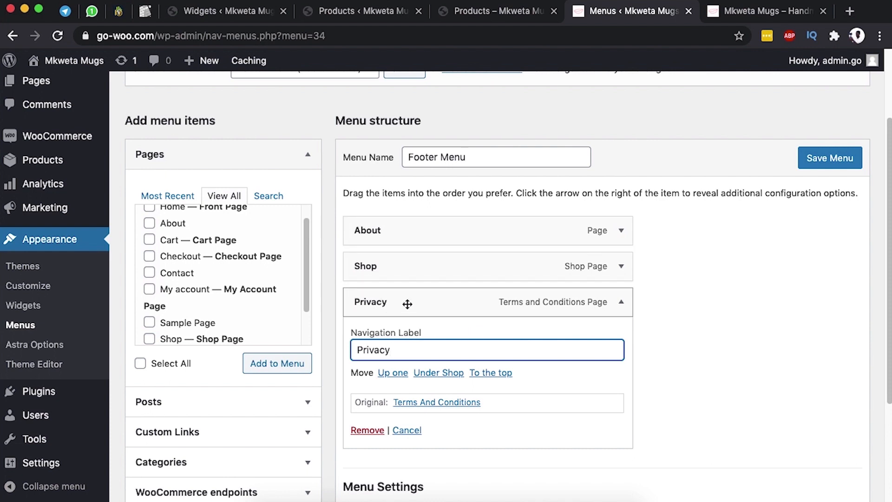
pyautogui.write('cy')
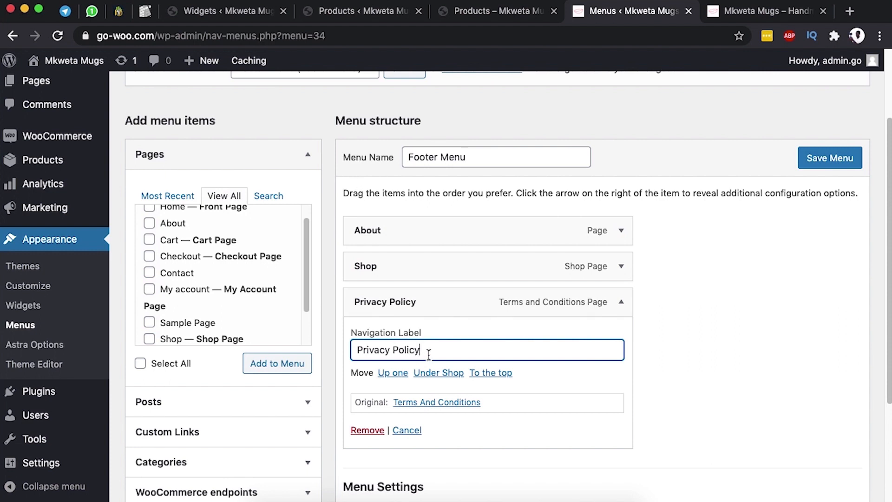
# - Set the third item's navigation label to Terms and Conditions and save Footer Menu
pyautogui.moveTo(425, 351); pyautogui.dragTo(334, 349)
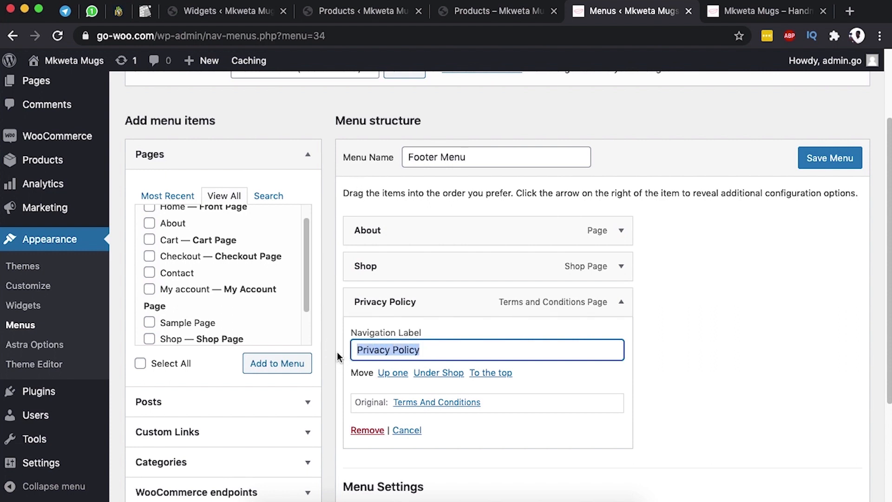
pyautogui.write('Ter')
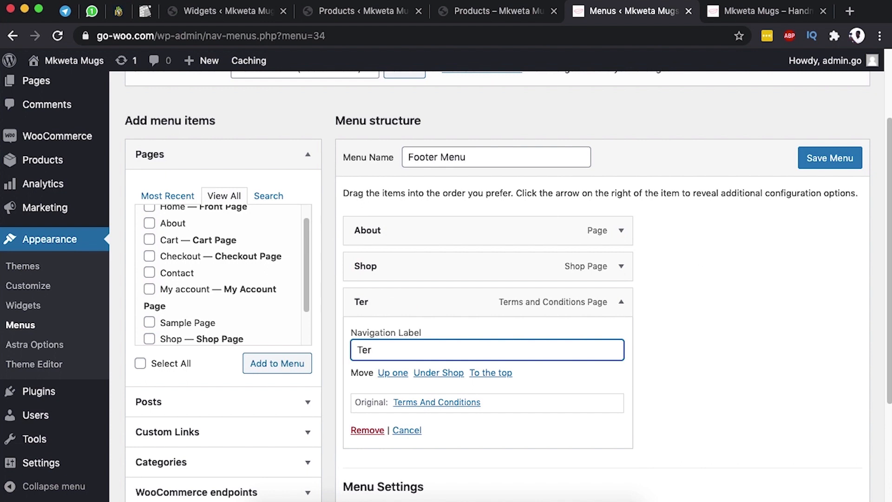
pyautogui.write('ms and Conditions')
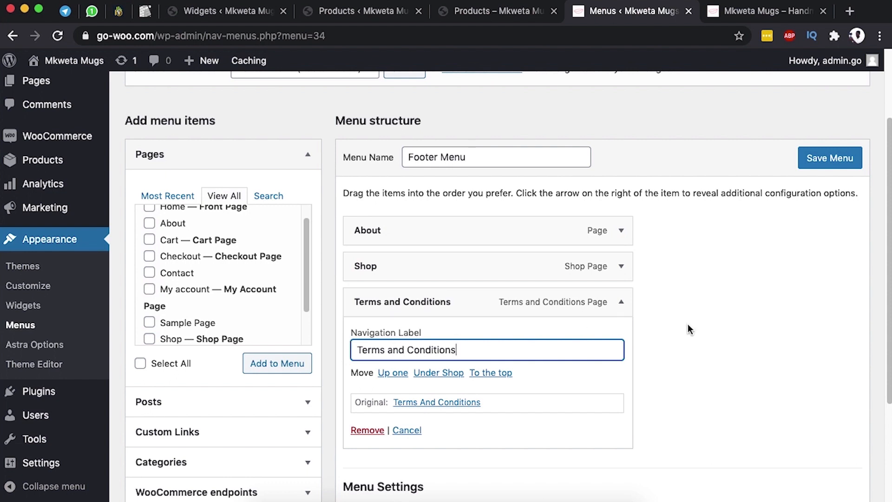
pyautogui.click(622, 302)
pyautogui.click(819, 161)
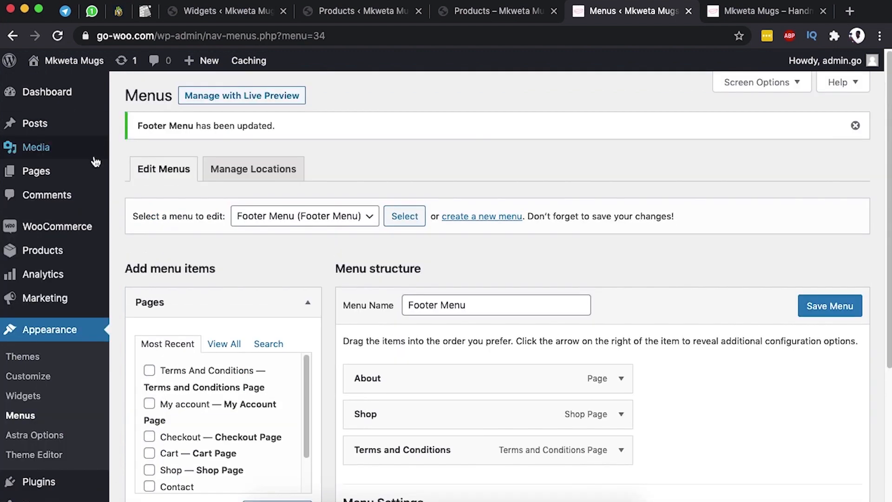
# - Open the list of all pages, preview the draft Privacy Policy page, look through its content and close the preview
pyautogui.moveTo(35, 172)
pyautogui.click(135, 174)
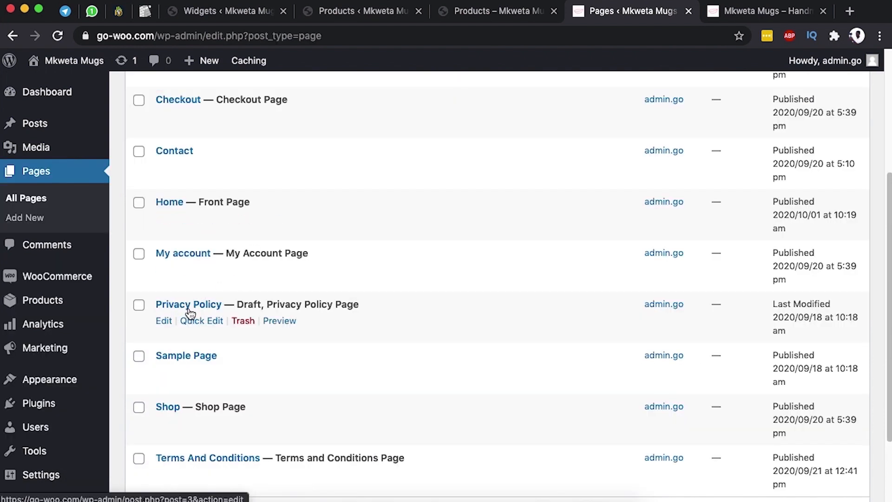
pyautogui.click(278, 322)
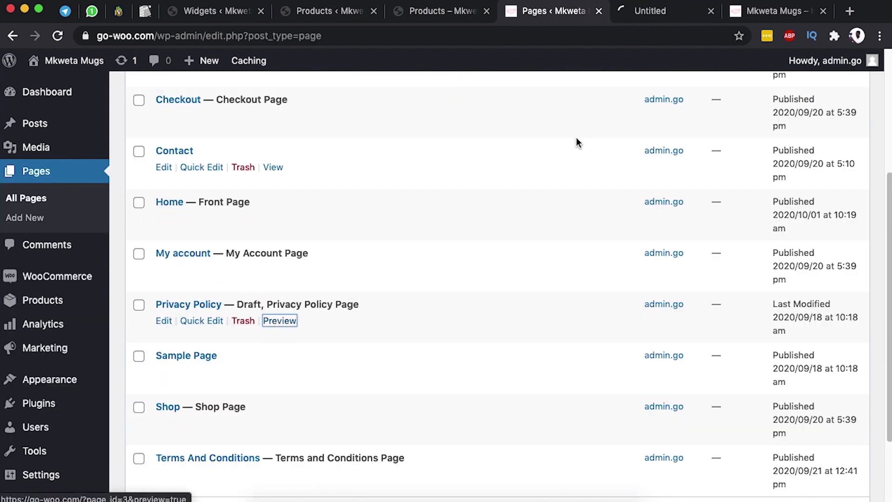
pyautogui.click(643, 12)
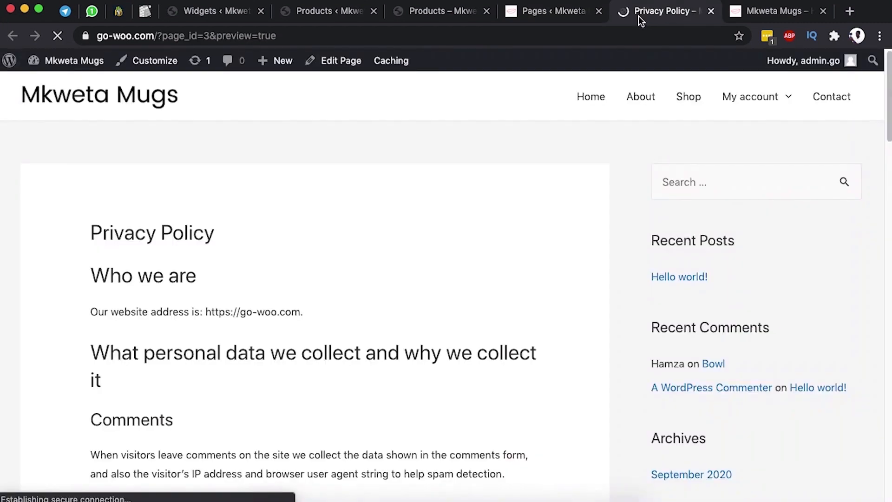
pyautogui.scroll(-12, 364, 182)
pyautogui.scroll(12, 362, 178)
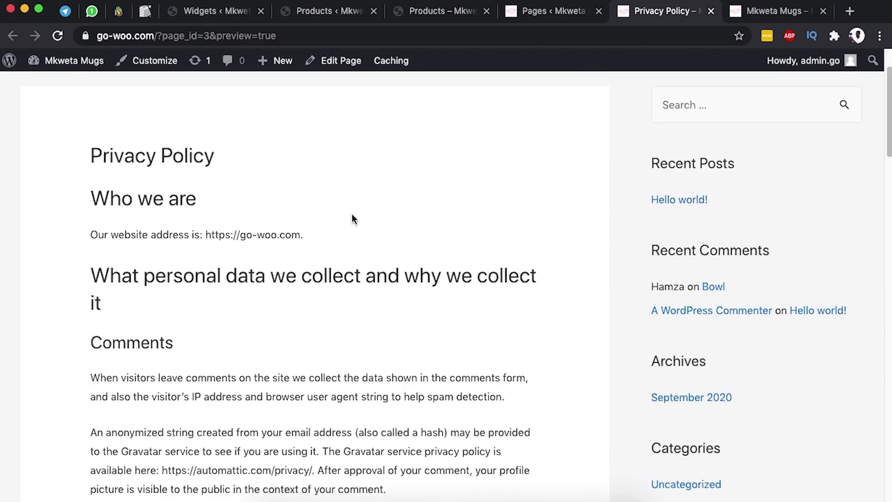
pyautogui.click(712, 11)
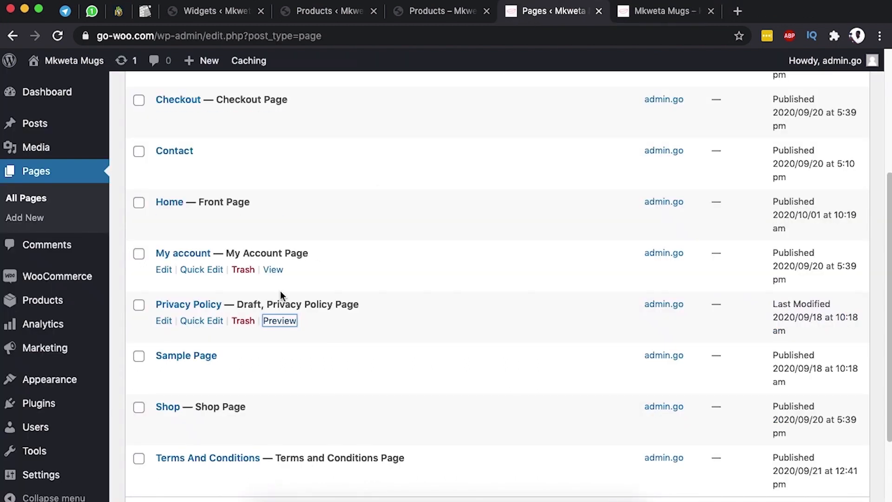
# - Publish the draft Privacy Policy page by changing its status in Quick Edit and updating it
pyautogui.click(200, 327)
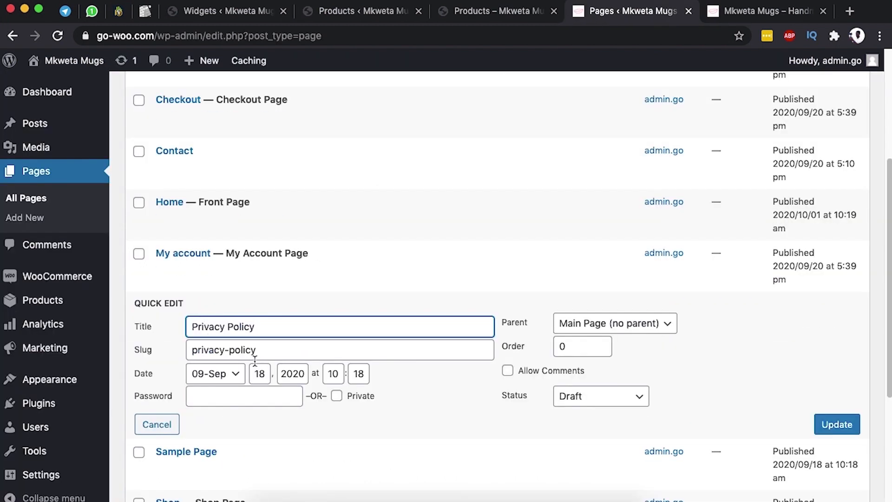
pyautogui.click(570, 400)
pyautogui.click(615, 379)
pyautogui.click(826, 422)
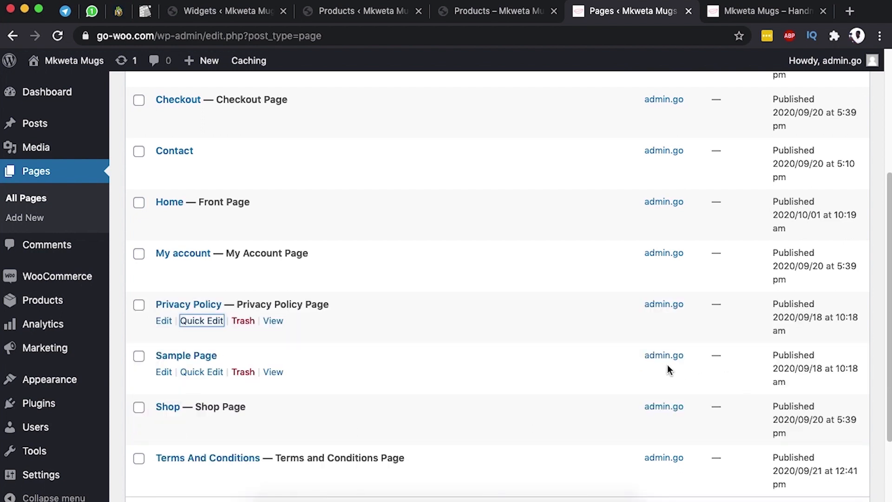
# - Return to menu editing and remove the Terms and Conditions item from Footer Menu
pyautogui.moveTo(85, 389)
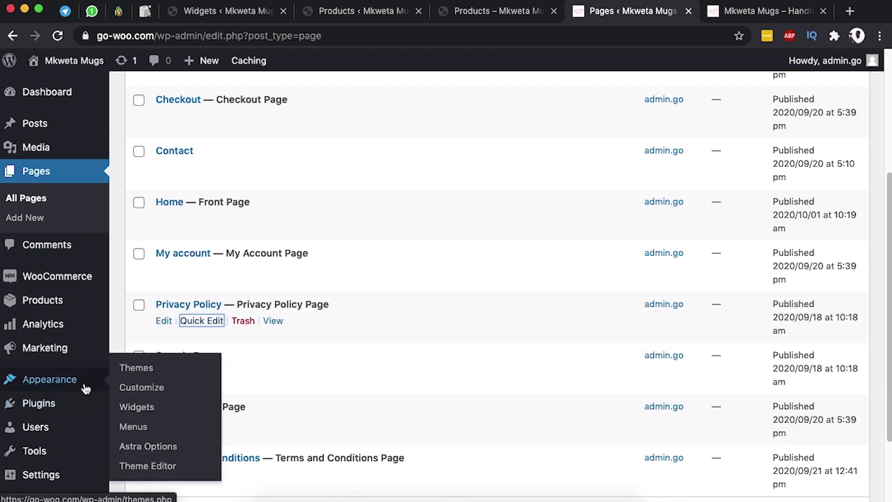
pyautogui.click(139, 427)
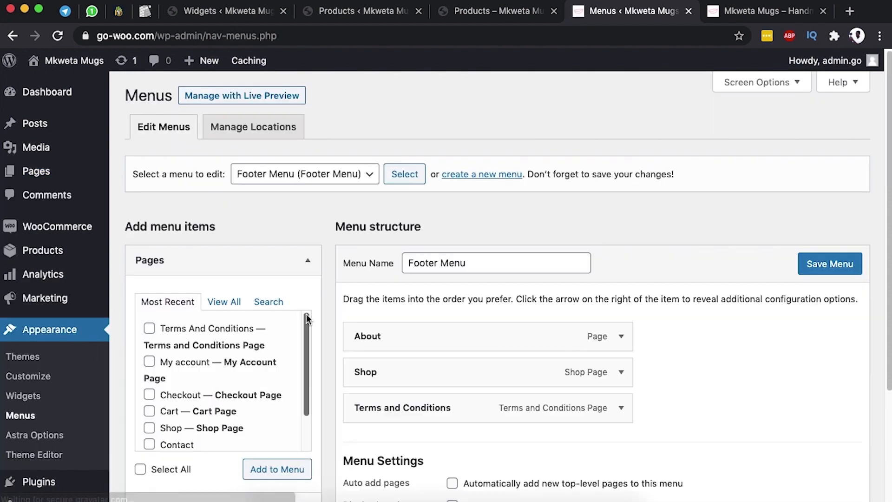
pyautogui.scroll(-2, 306, 311)
pyautogui.scroll(-5, 709, 294)
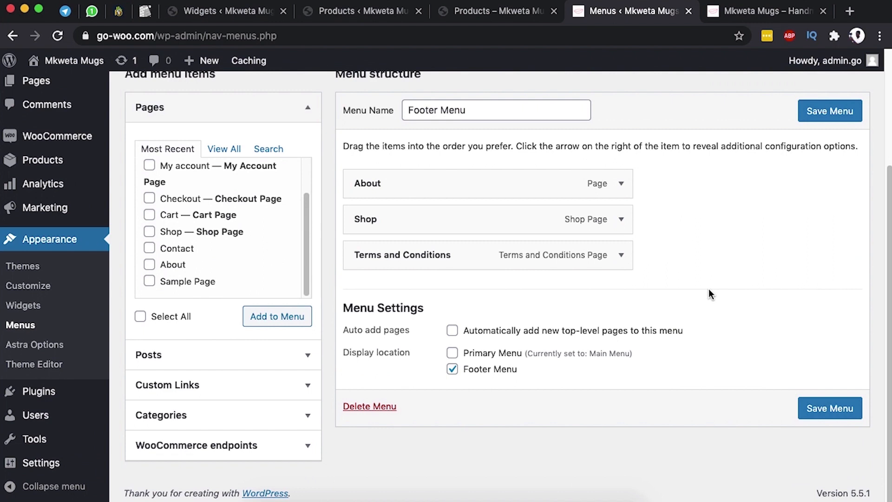
pyautogui.click(621, 256)
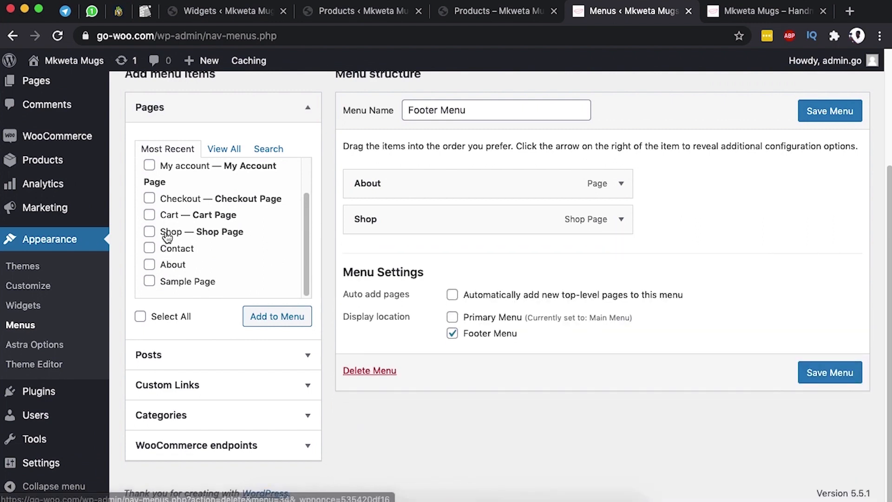
# - Add the Privacy Policy page to Footer Menu from the full page list and save the menu
pyautogui.click(229, 149)
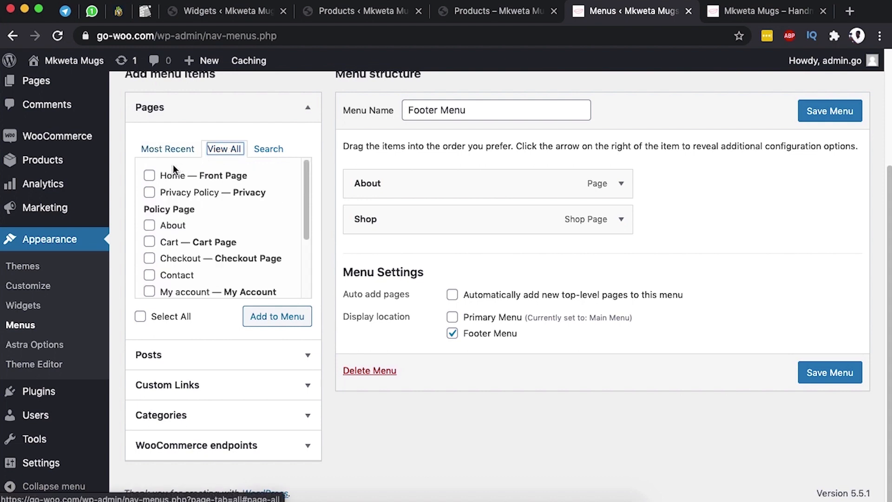
pyautogui.click(149, 192)
pyautogui.click(287, 320)
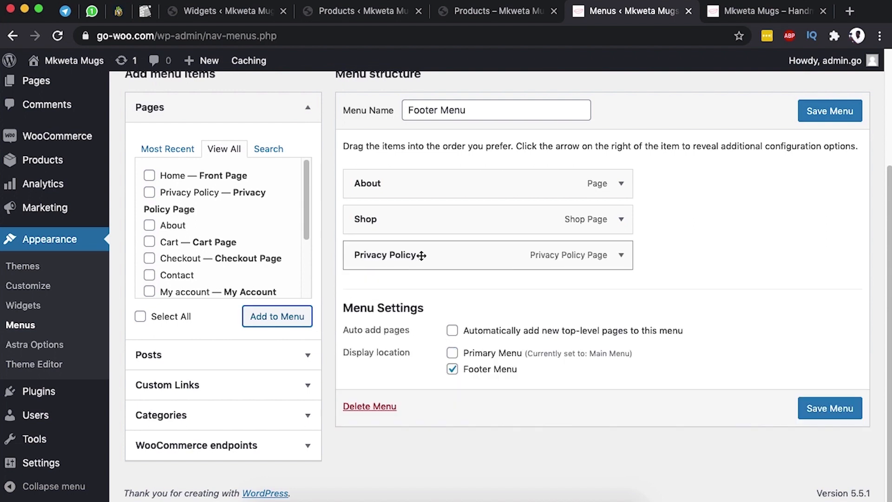
pyautogui.click(827, 114)
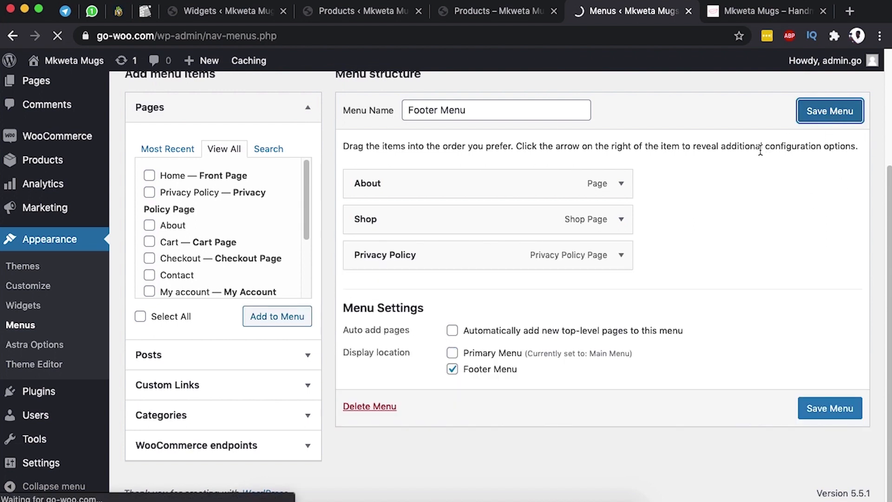
# - Look over the saved Footer Menu and check the footer of the live go-woo.com home page
pyautogui.scroll(-1, 674, 282)
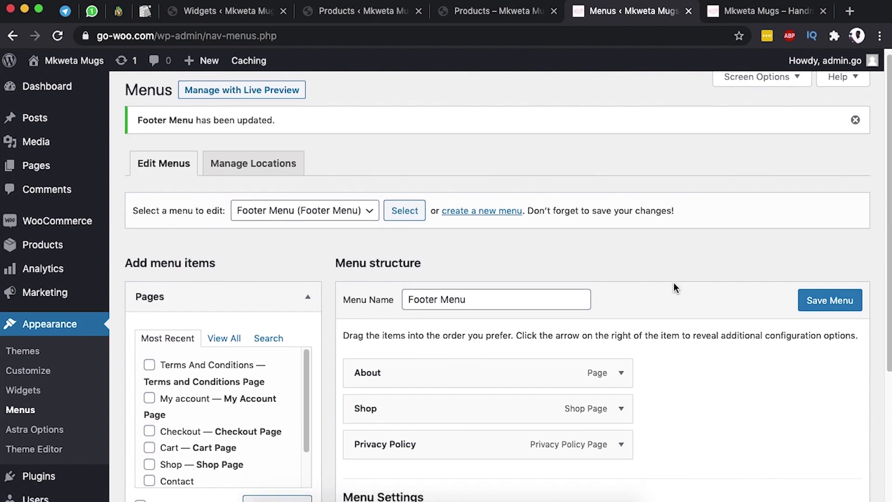
pyautogui.scroll(-1, 675, 288)
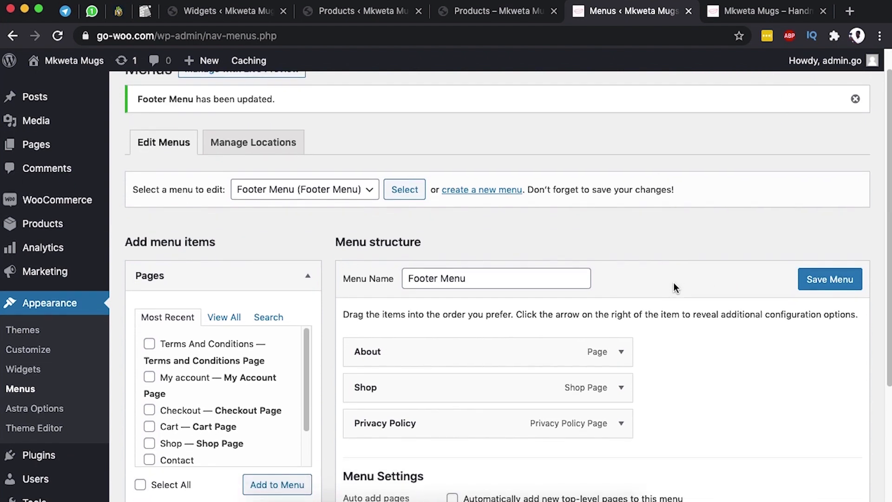
pyautogui.hotkey('ctrl', 'Tab')
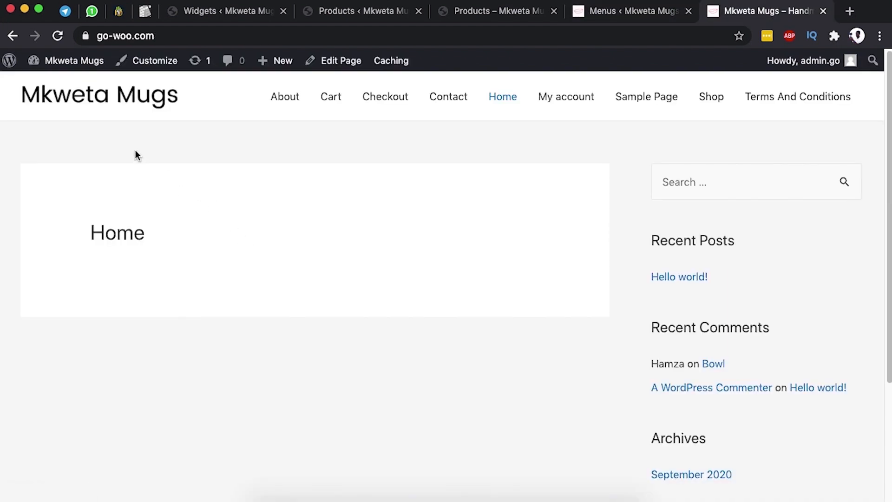
pyautogui.scroll(-5, 688, 316)
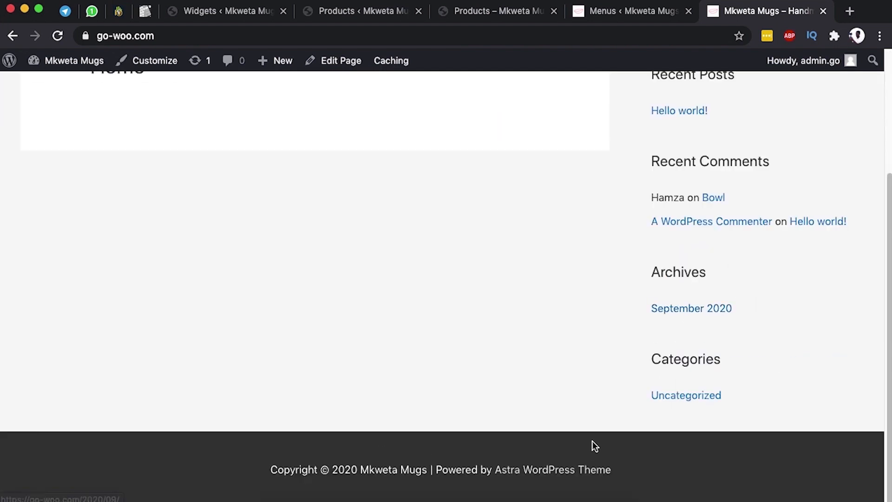
# - Go from menu editing to the theme customizer and open the header's Primary Menu settings
pyautogui.click(622, 12)
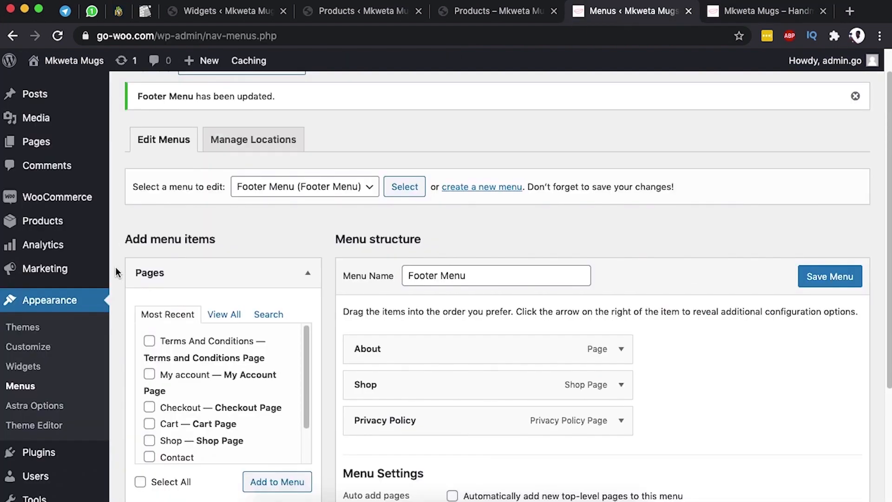
pyautogui.scroll(-2, 23, 367)
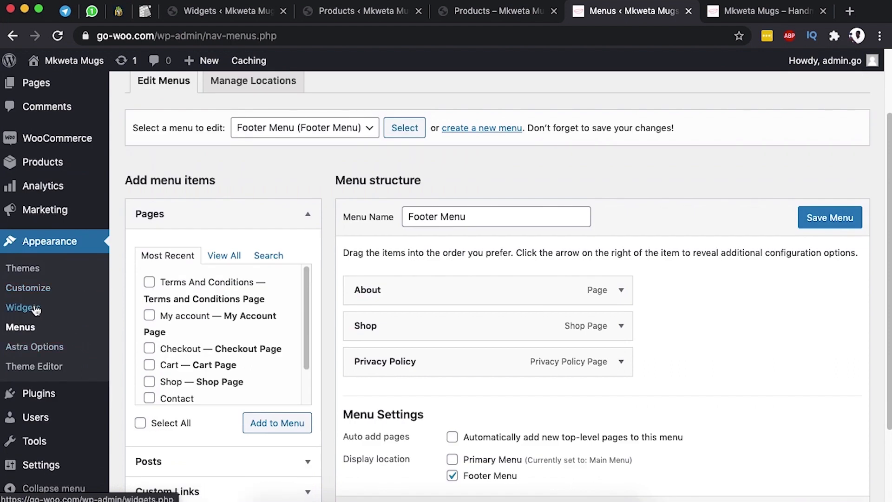
pyautogui.click(30, 290)
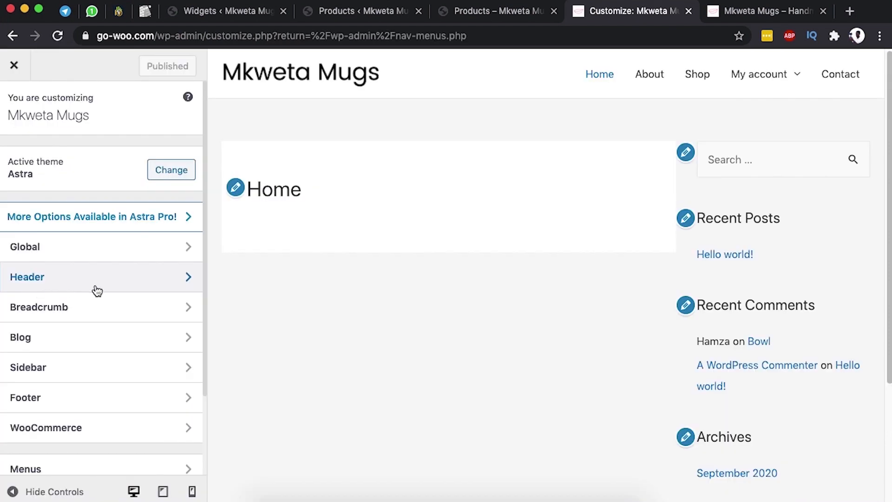
pyautogui.scroll(-1, 93, 289)
pyautogui.click(88, 264)
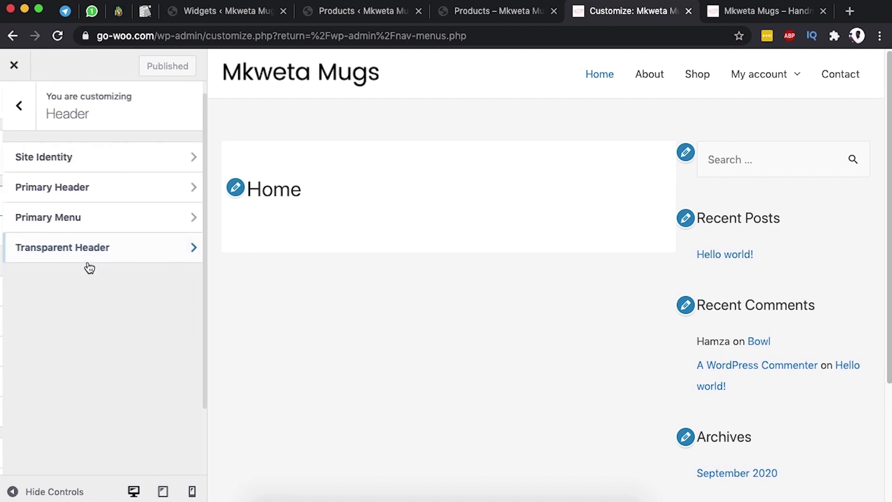
pyautogui.press('Escape')
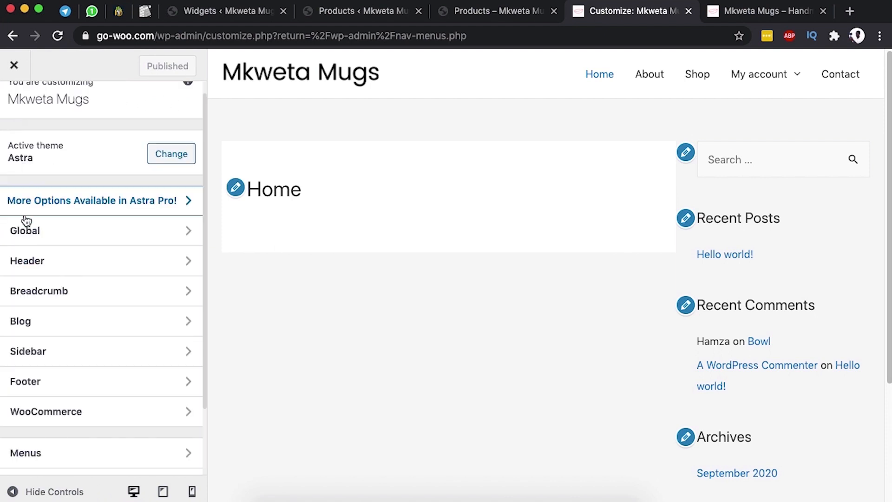
pyautogui.click(18, 266)
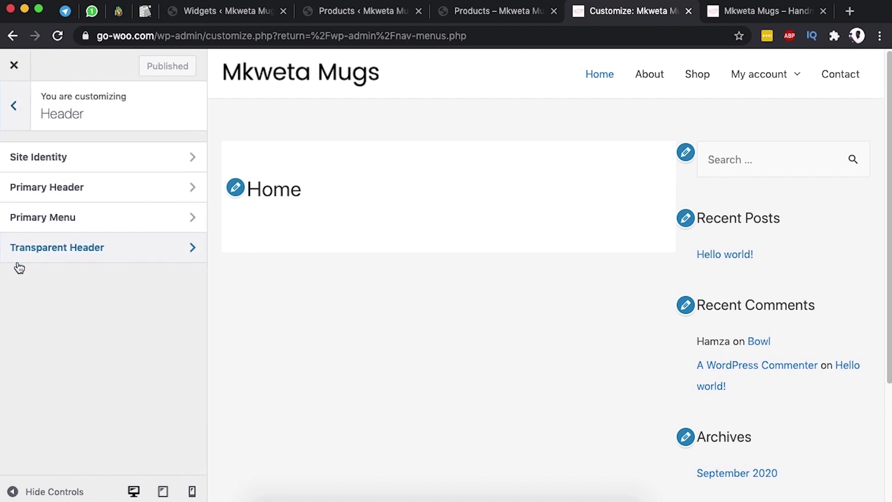
pyautogui.click(35, 219)
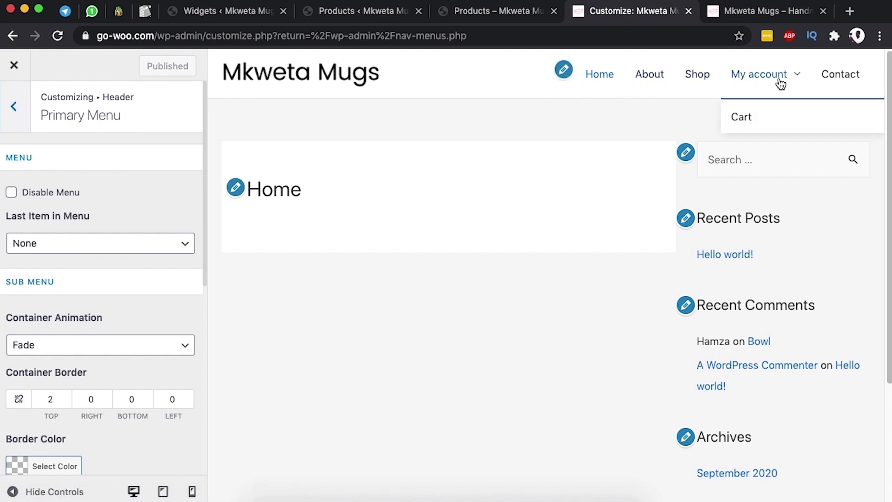
# - Compare with the header on ceramic-mugs.local and set the Primary Menu's last item to WooCommerce
pyautogui.hotkey('ctrl', 'shift', 'Tab')
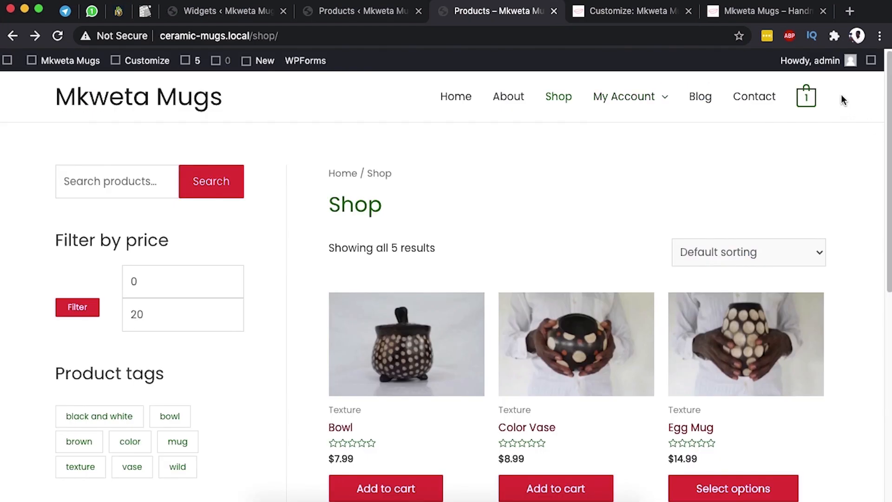
pyautogui.click(586, 15)
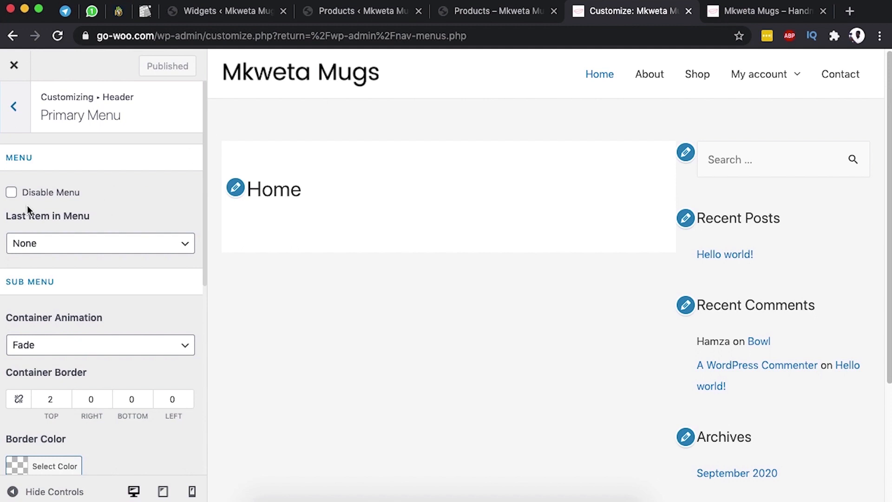
pyautogui.click(57, 243)
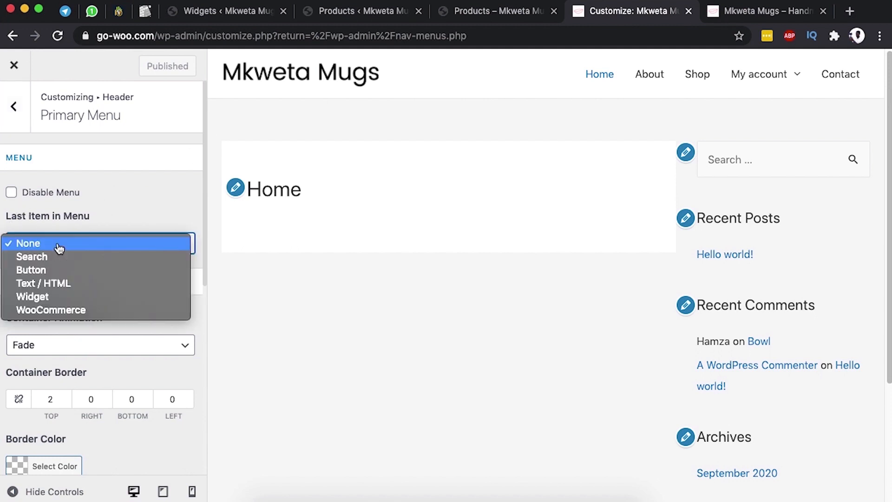
pyautogui.click(62, 310)
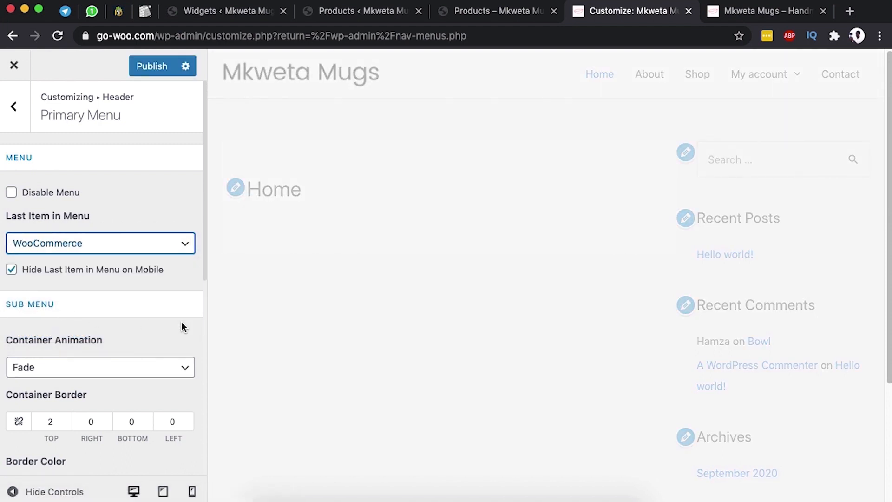
# - Check the header and its menu in the mobile preview, return to the desktop preview and publish the header change
pyautogui.moveTo(853, 77)
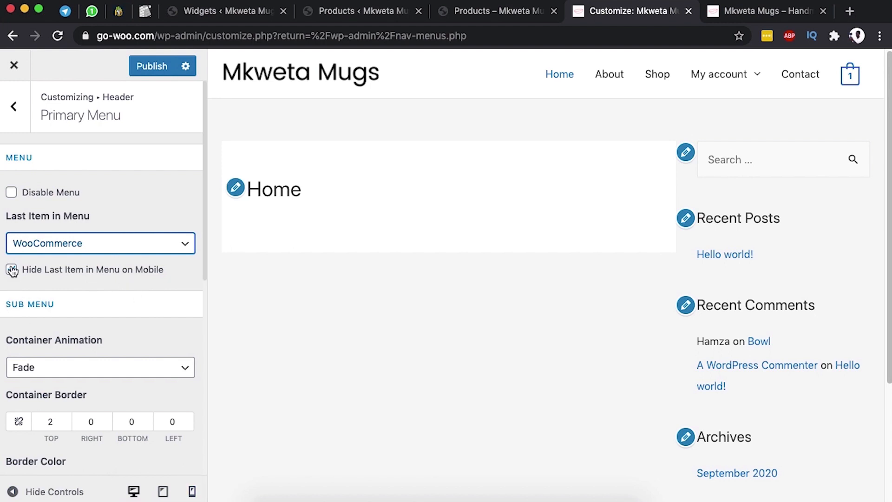
pyautogui.click(192, 492)
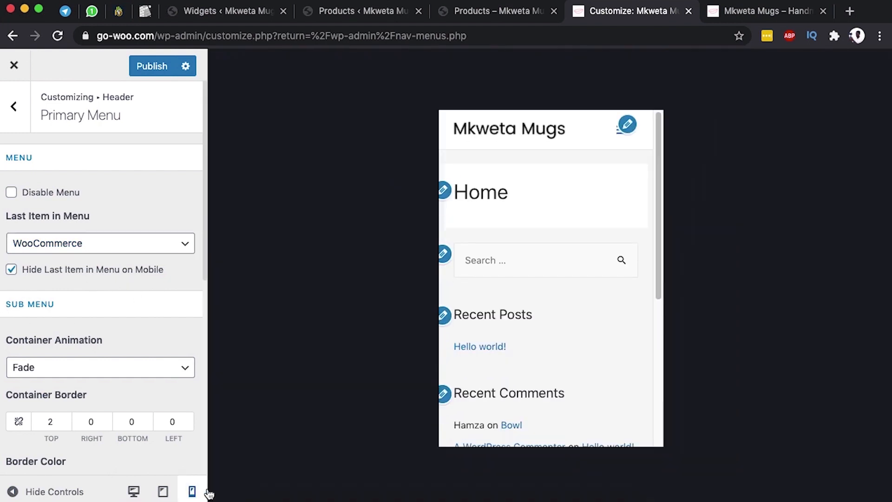
pyautogui.click(625, 130)
pyautogui.click(620, 139)
pyautogui.click(620, 140)
pyautogui.click(621, 139)
pyautogui.click(134, 491)
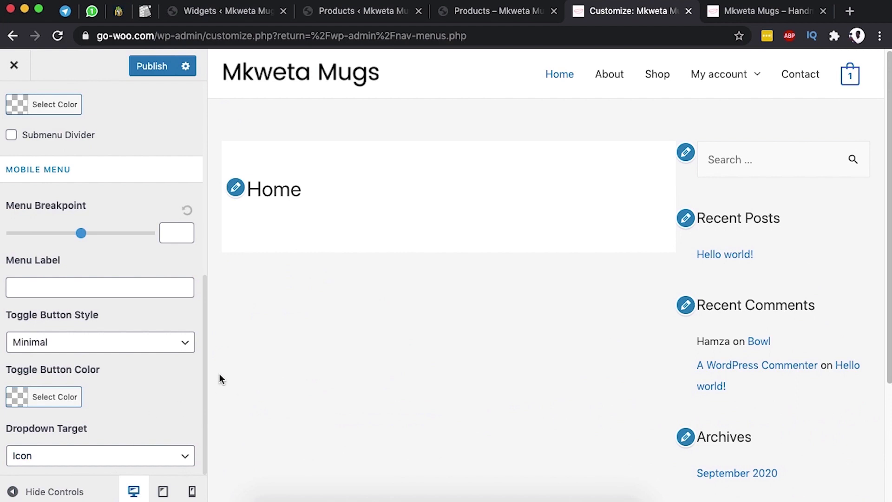
pyautogui.click(143, 66)
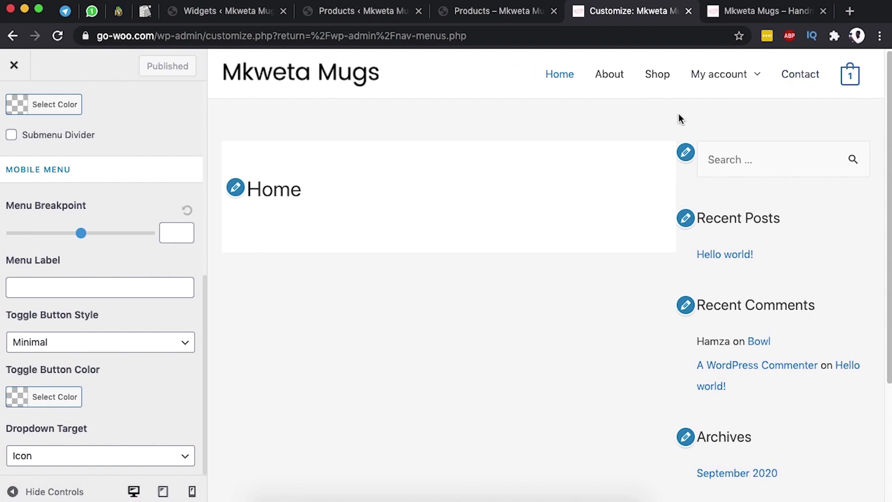
# - Leave the header settings and open the customizer's Footer Bar settings
pyautogui.scroll(10, 167, 226)
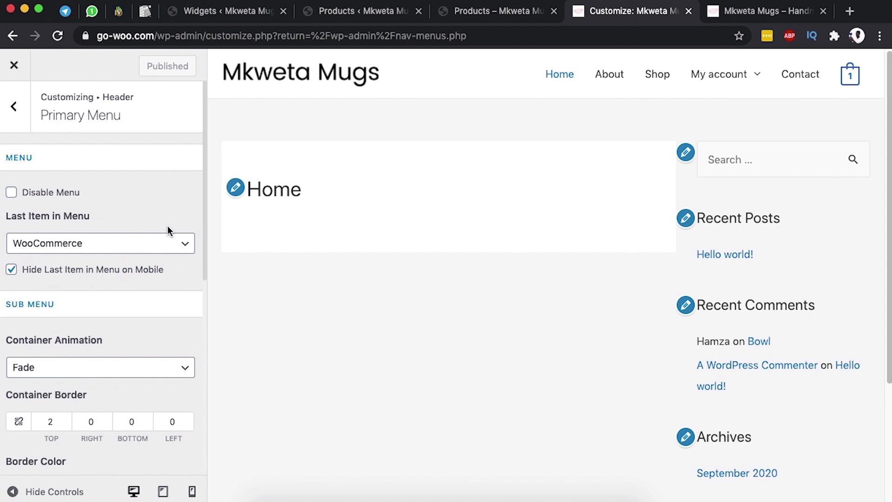
pyautogui.click(14, 107)
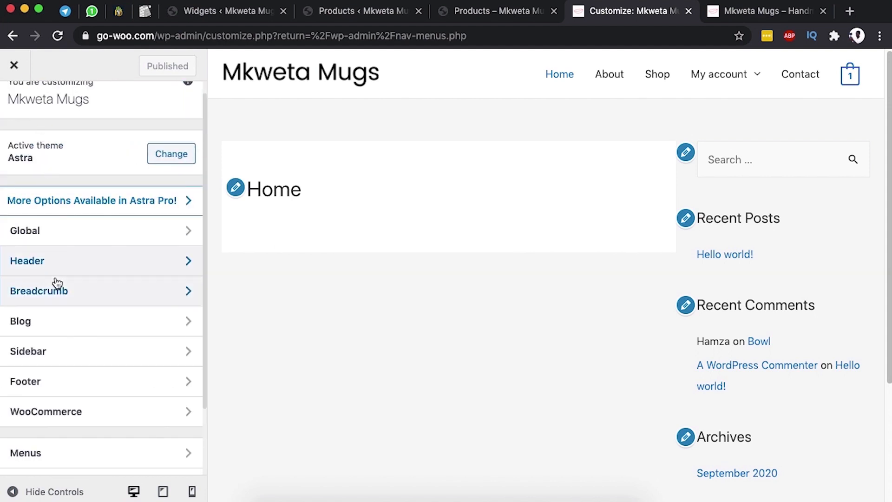
pyautogui.scroll(-2, 56, 285)
pyautogui.click(37, 343)
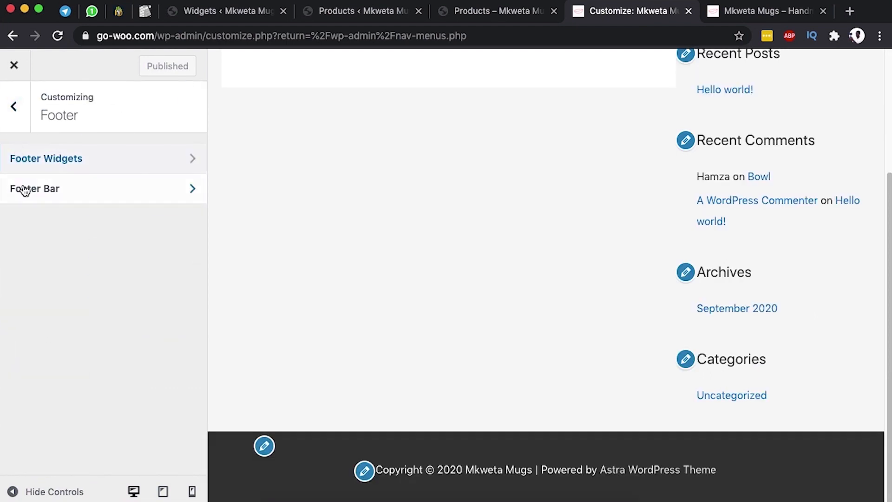
pyautogui.click(27, 197)
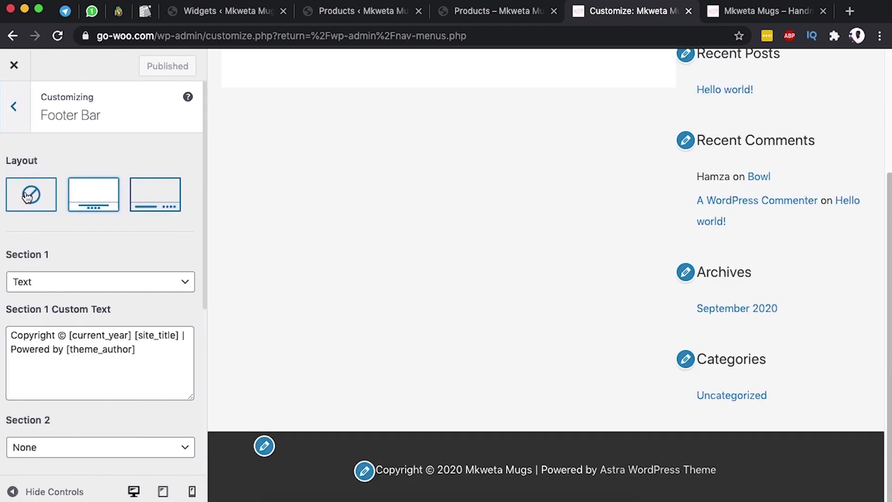
pyautogui.scroll(-1, 77, 246)
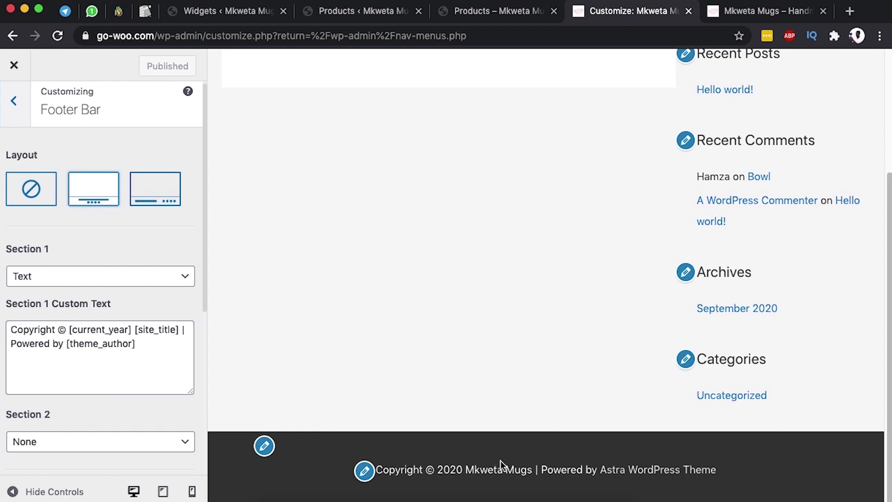
# - Compare with the footer on ceramic-mugs.local and choose the Footer Bar layout that puts the two sections side by side
pyautogui.click(471, 10)
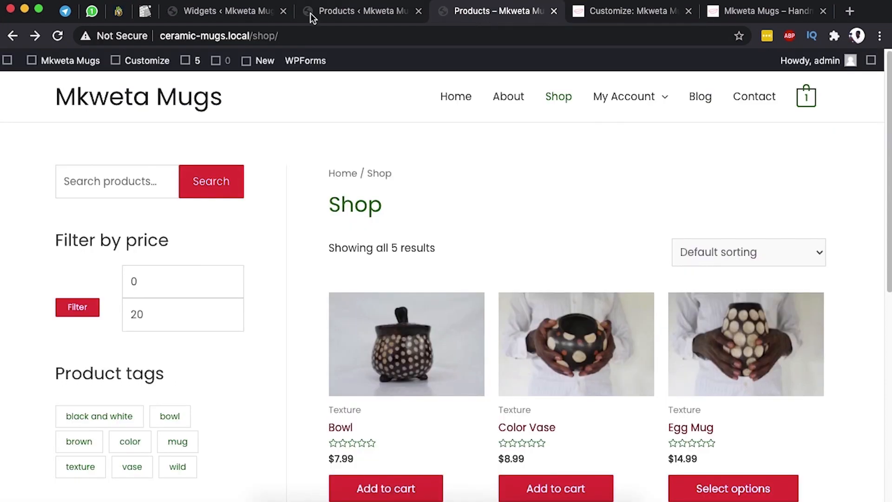
pyautogui.scroll(-10, 272, 290)
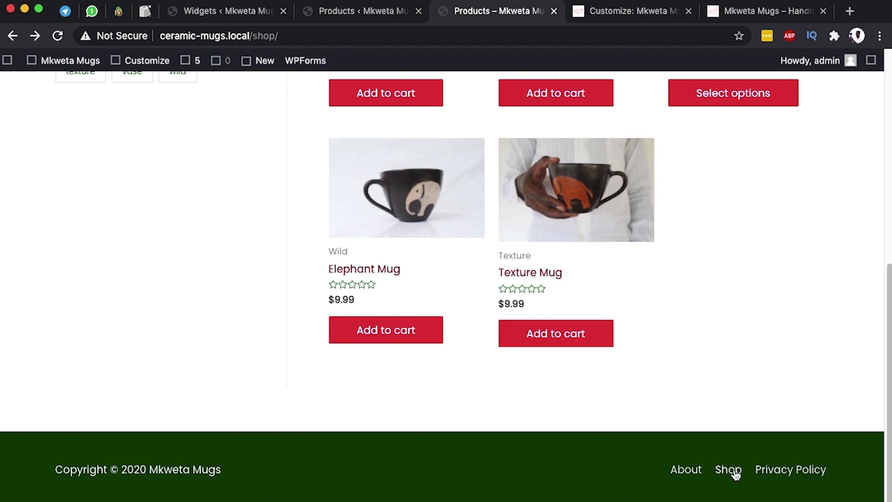
pyautogui.click(612, 9)
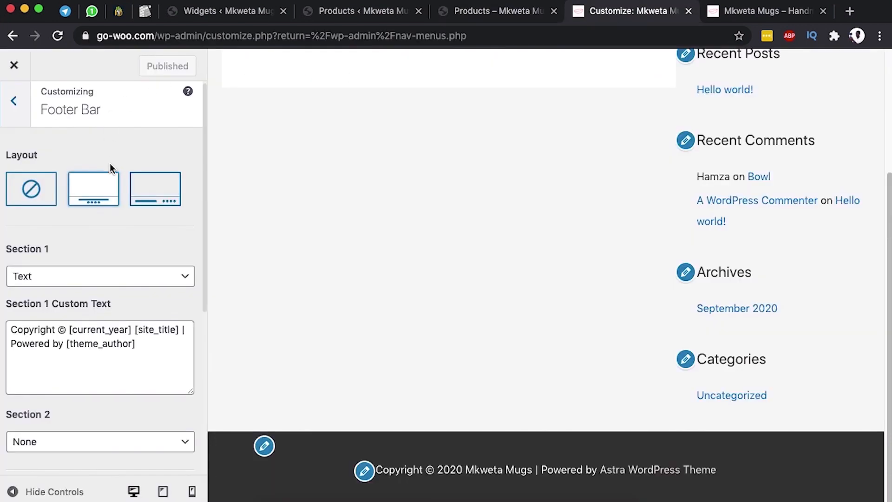
pyautogui.click(156, 193)
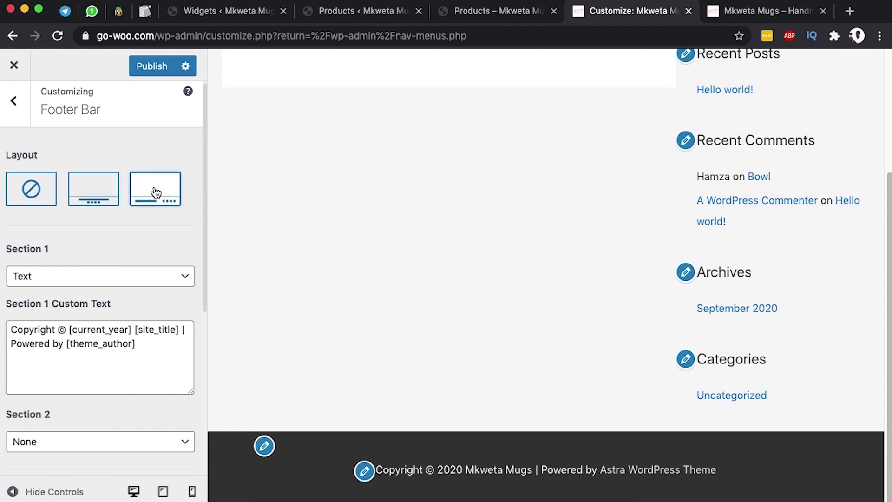
# - Examine the Section 1 content type and custom text placeholders, and compare them with the copyright line on ceramic-mugs.local
pyautogui.scroll(-3, 111, 222)
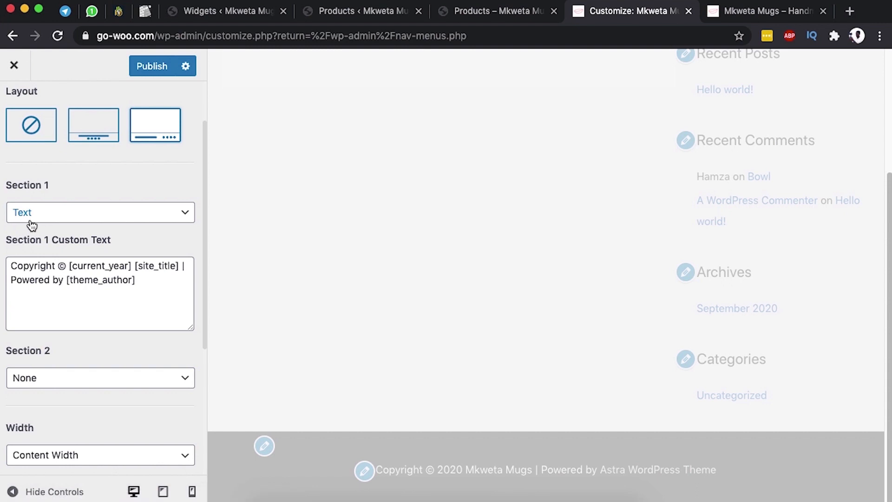
pyautogui.click(49, 215)
pyautogui.click(50, 212)
pyautogui.click(46, 266)
pyautogui.moveTo(69, 266); pyautogui.dragTo(170, 263)
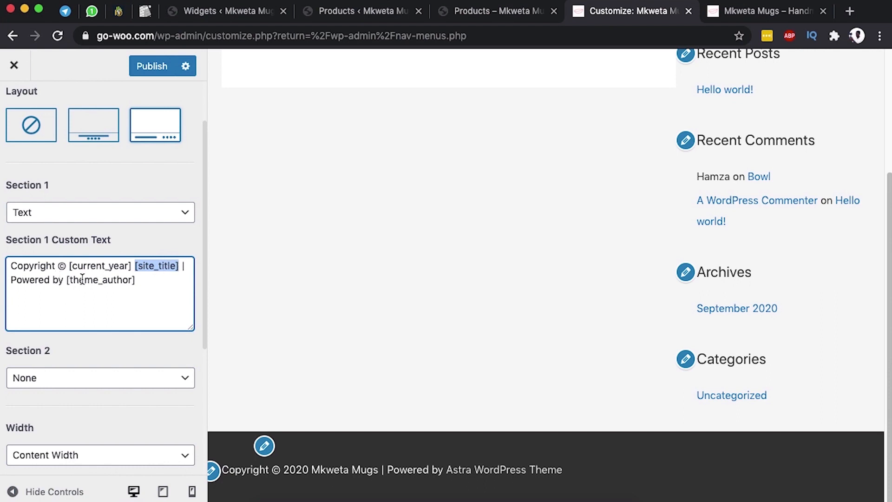
pyautogui.click(501, 13)
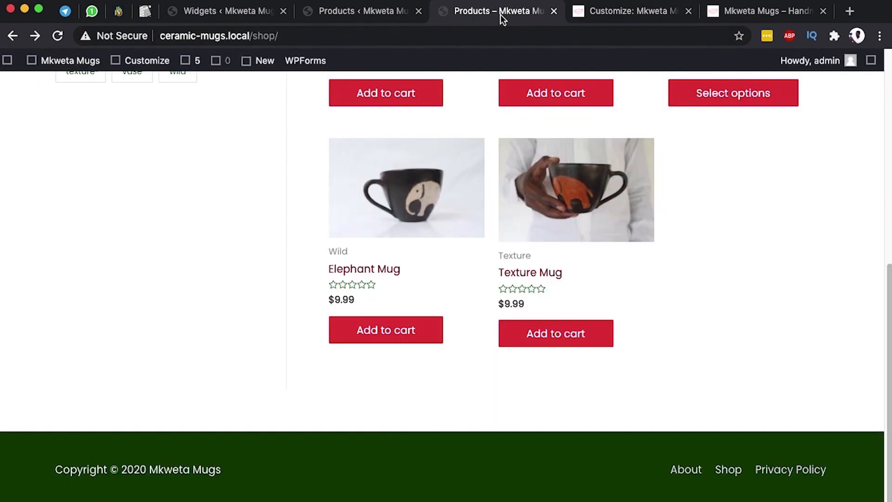
pyautogui.click(140, 469)
pyautogui.moveTo(151, 470); pyautogui.dragTo(225, 469)
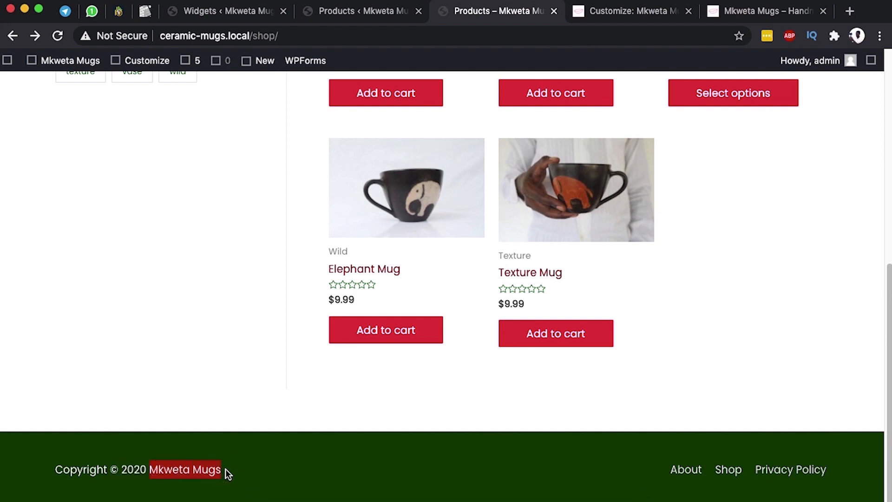
# - Remove "| Powered by [theme_author]" from the Section 1 custom text, leaving "Copyright © [current_year] [site_title]"
pyautogui.click(610, 19)
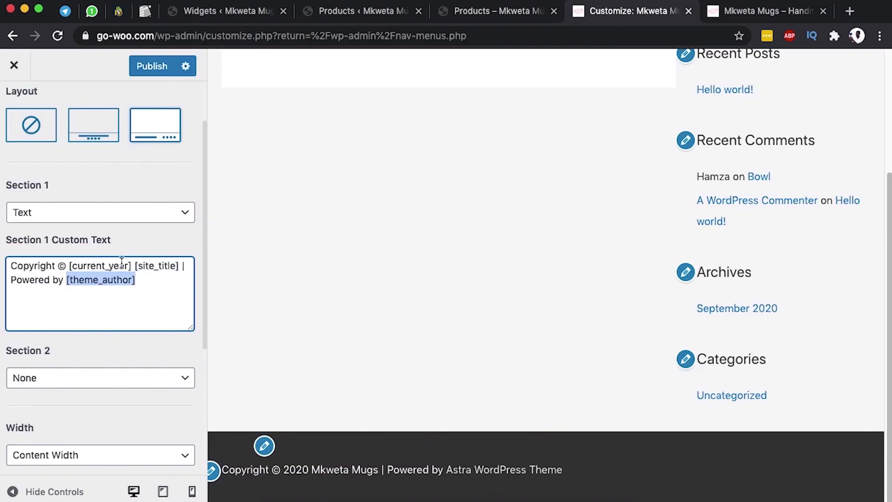
pyautogui.moveTo(154, 277); pyautogui.dragTo(5, 281)
pyautogui.press('BackSpace')
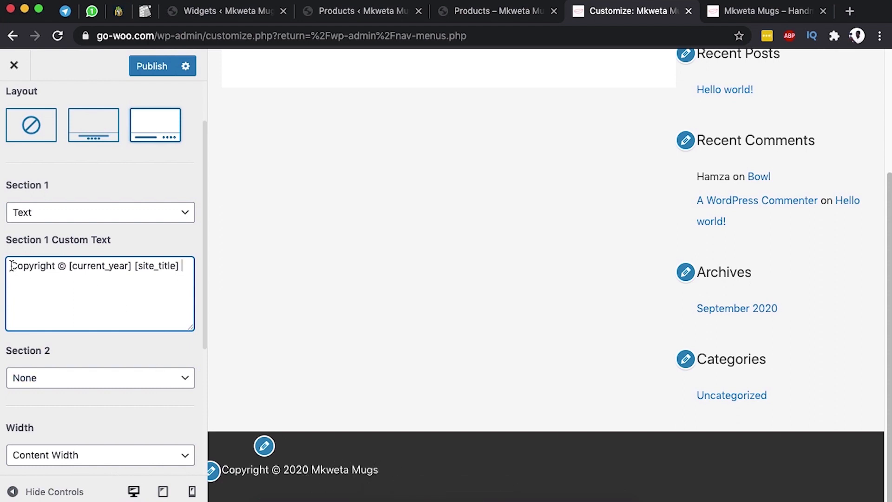
pyautogui.moveTo(10, 265); pyautogui.dragTo(171, 263)
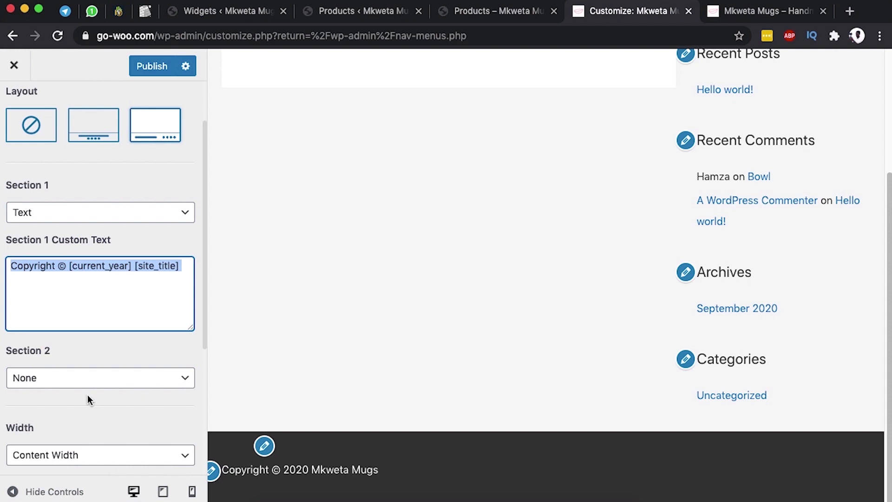
# - Set the Footer Bar's Section 2 to Footer Menu and publish the customizer changes
pyautogui.scroll(-3, 87, 394)
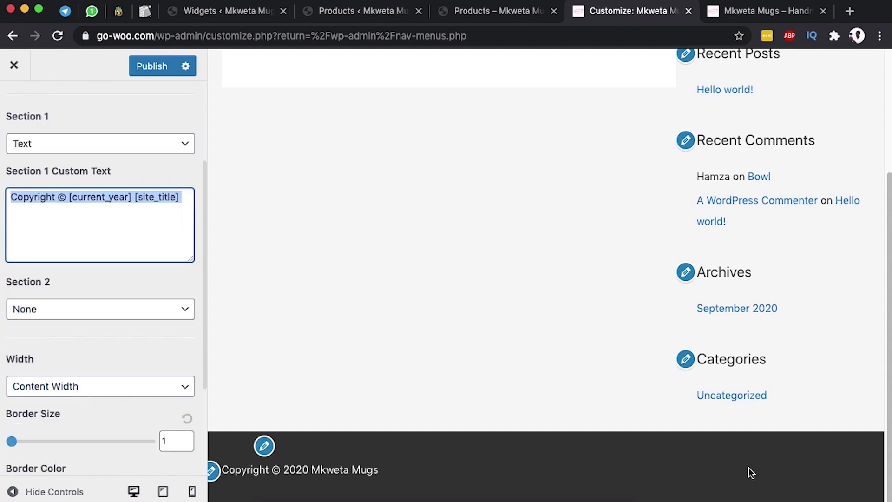
pyautogui.click(153, 315)
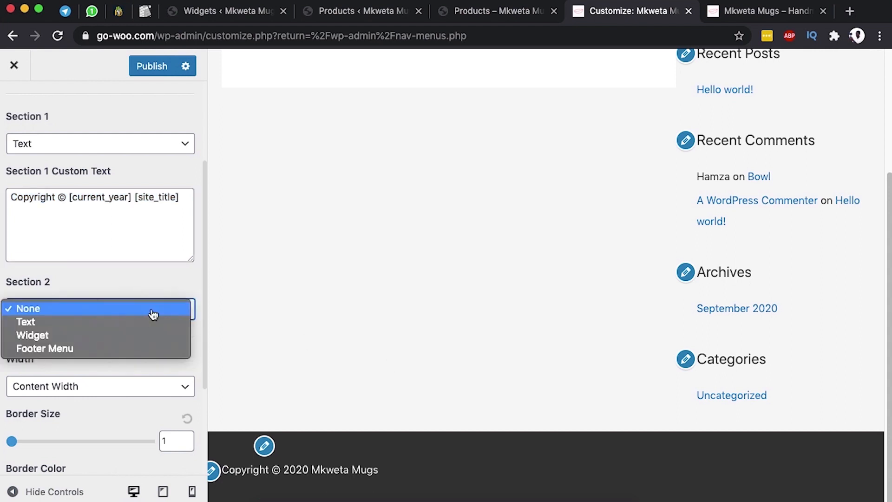
pyautogui.click(105, 349)
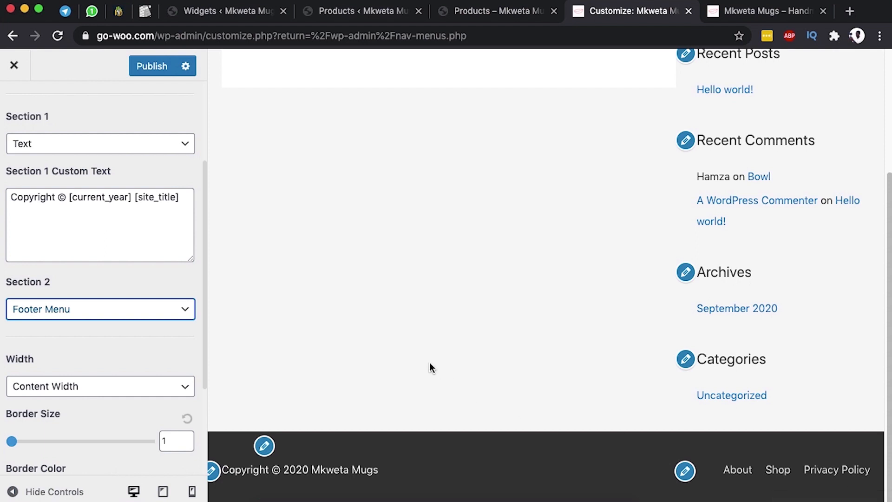
pyautogui.scroll(4, 413, 390)
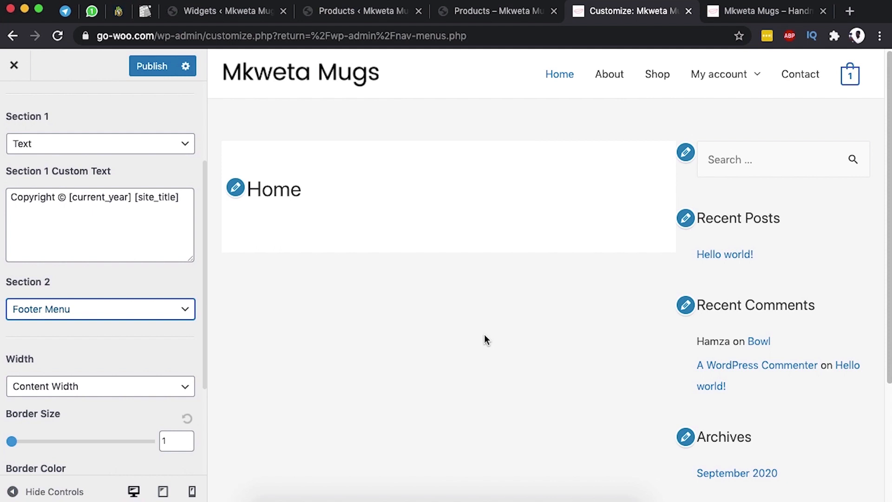
pyautogui.scroll(-4, 484, 335)
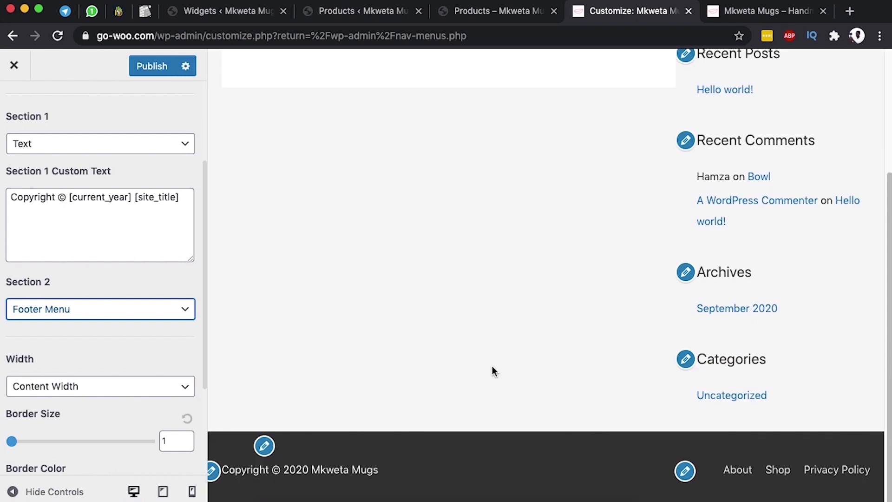
pyautogui.click(145, 69)
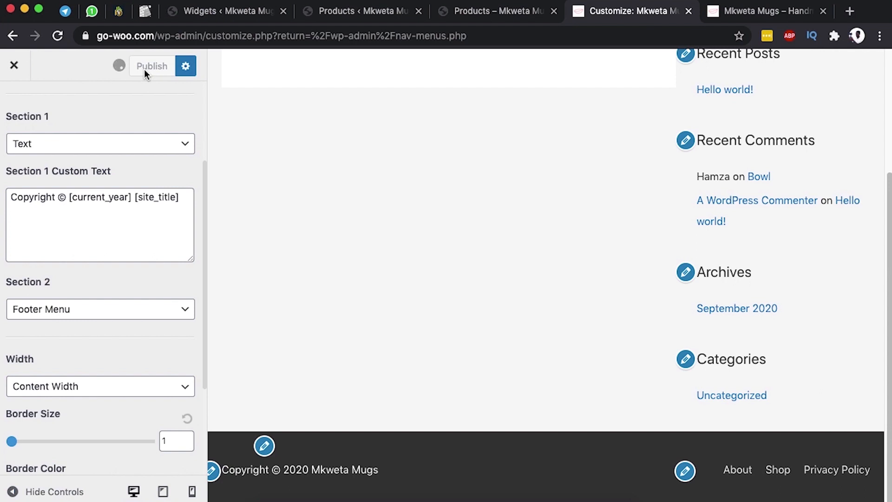
# - Reload the live go-woo.com home page and check its header menu, cart dropdown and footer bar
pyautogui.hotkey('ctrl', 'Tab')
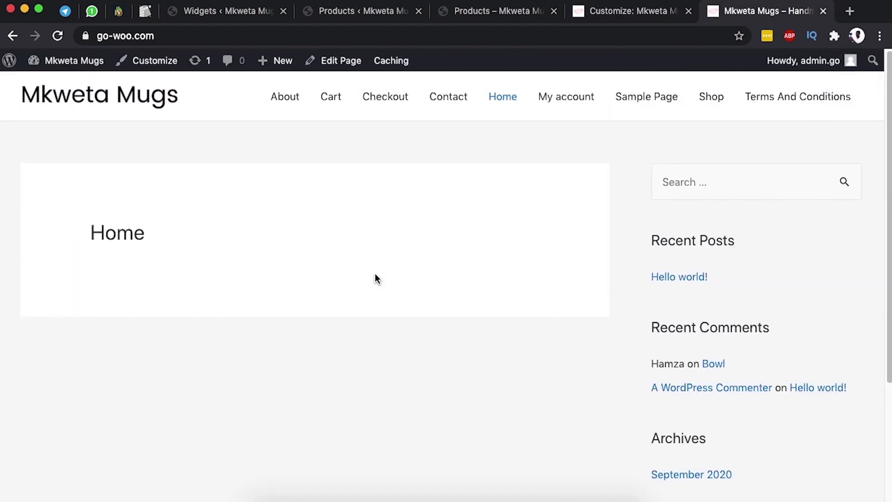
pyautogui.click(57, 36)
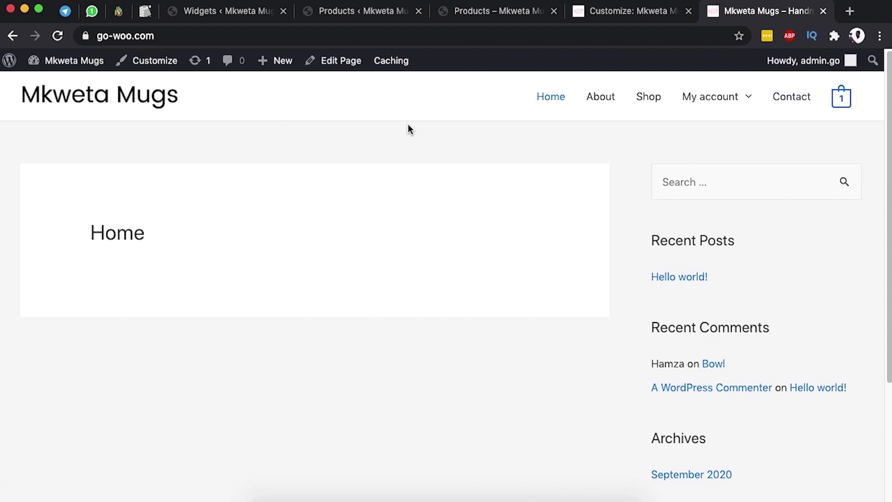
pyautogui.moveTo(706, 95)
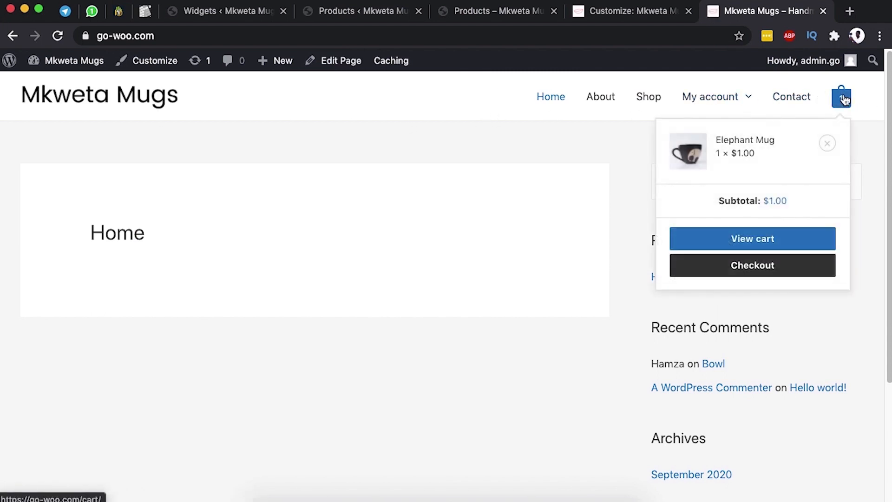
pyautogui.scroll(-4, 413, 223)
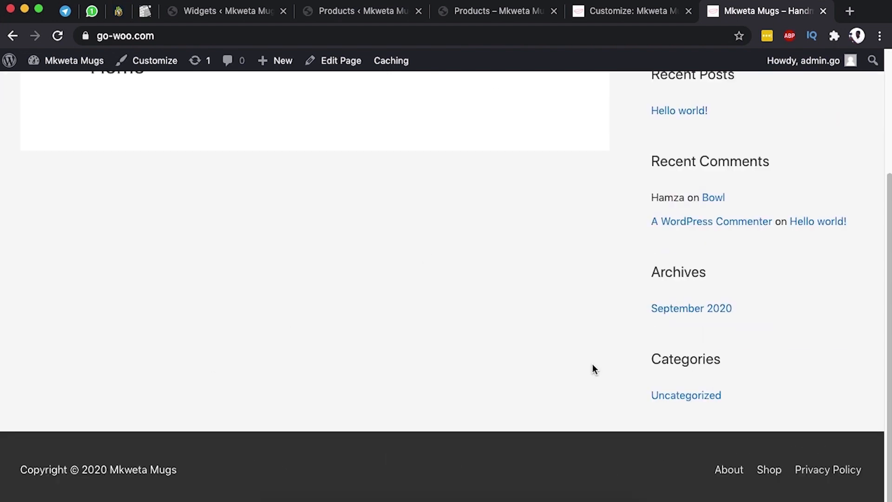
pyautogui.scroll(4, 589, 365)
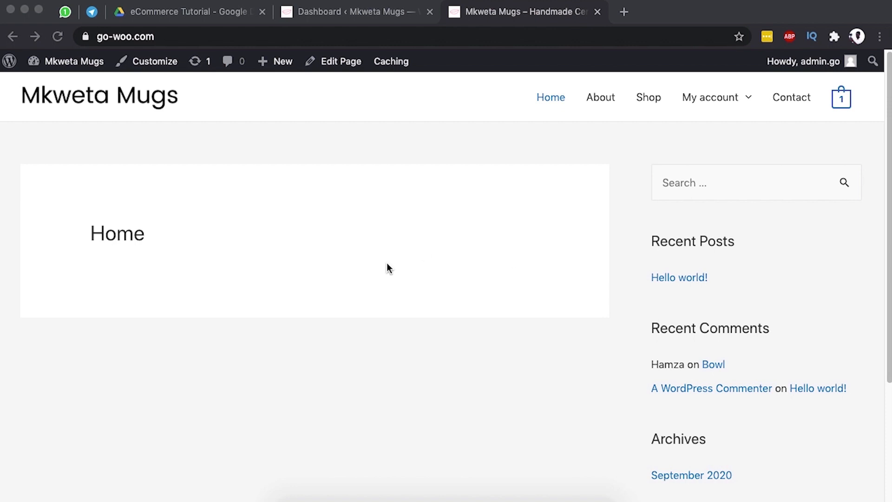
# - Close the eCommerce Tutorial document tab and find the Home front page in the go-woo.com dashboard's list of pages
pyautogui.click(263, 13)
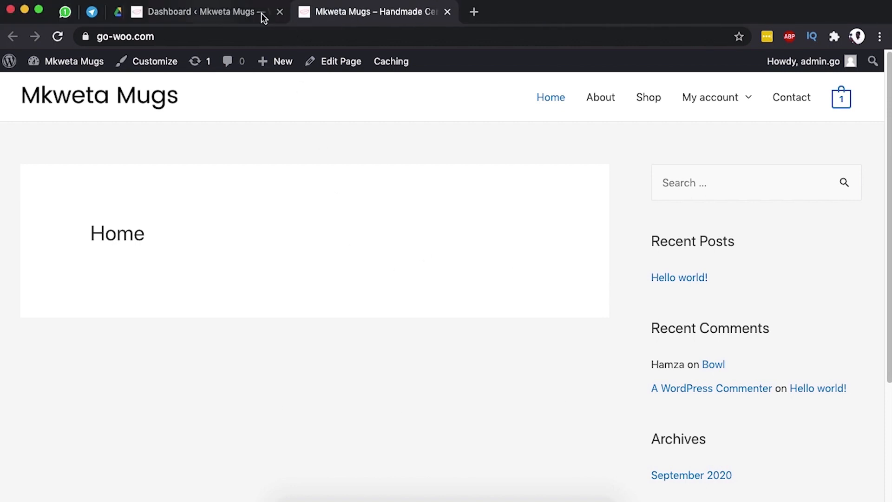
pyautogui.click(205, 11)
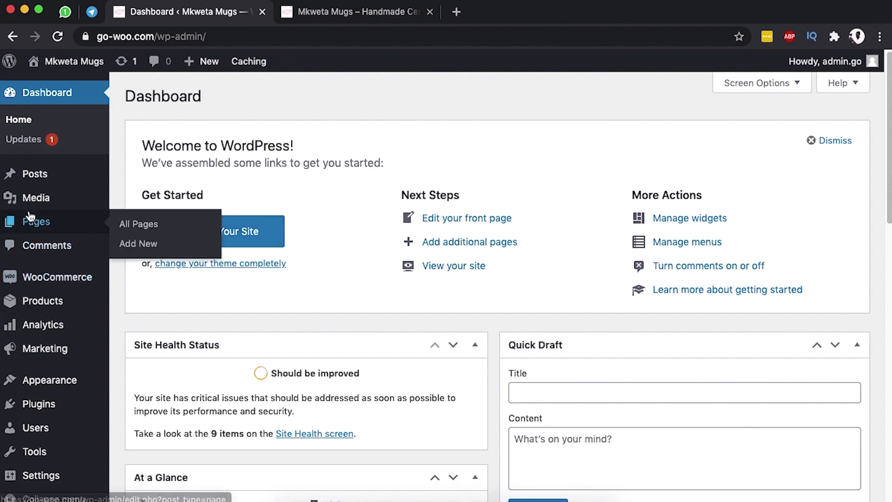
pyautogui.click(133, 225)
pyautogui.scroll(-3, 323, 247)
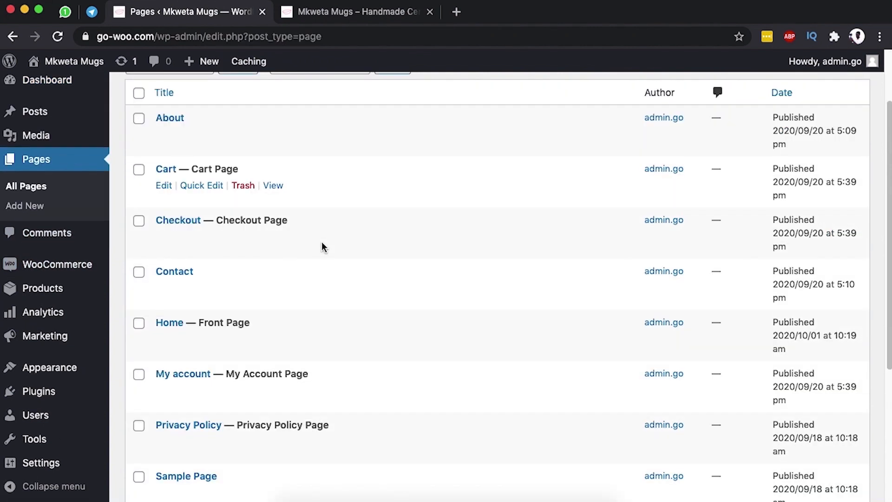
pyautogui.moveTo(199, 322); pyautogui.dragTo(243, 321)
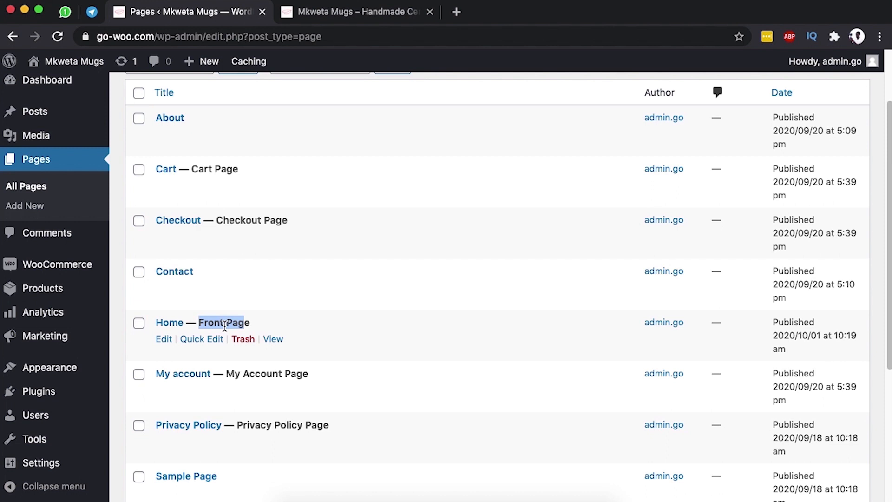
pyautogui.click(243, 323)
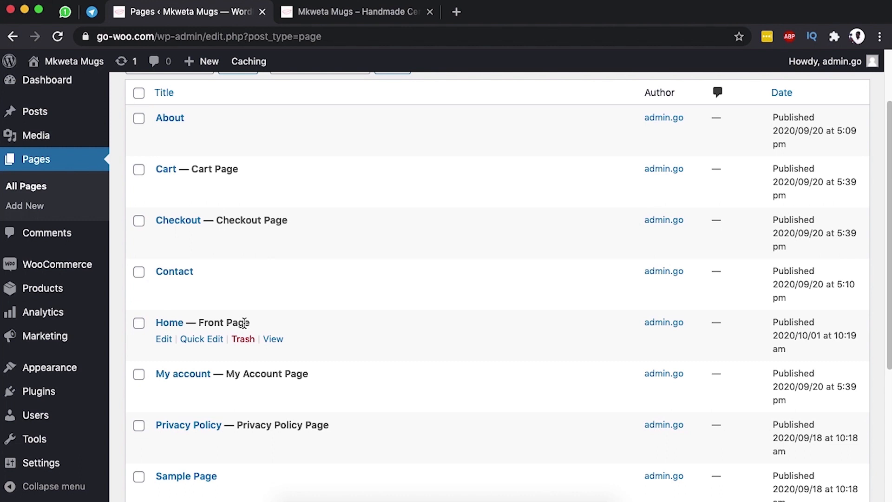
# - Search the new plugins for "elementor", then install and activate Elementor Website Builder
pyautogui.moveTo(51, 394)
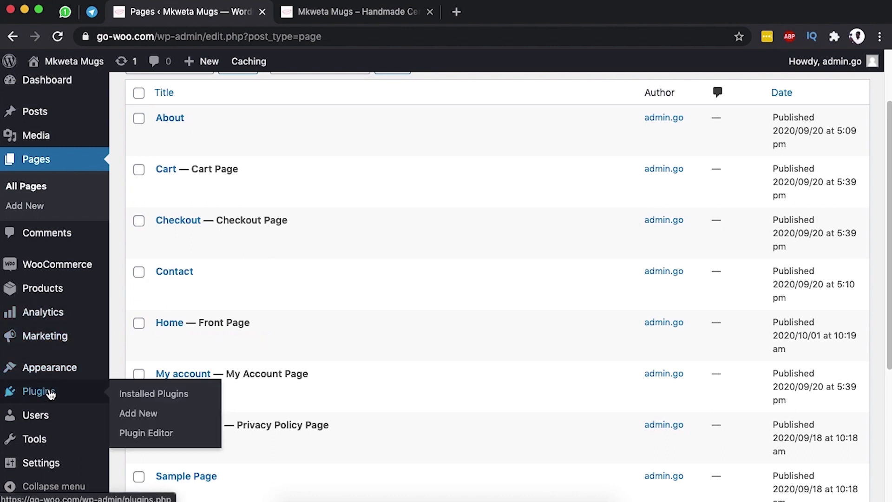
pyautogui.click(144, 399)
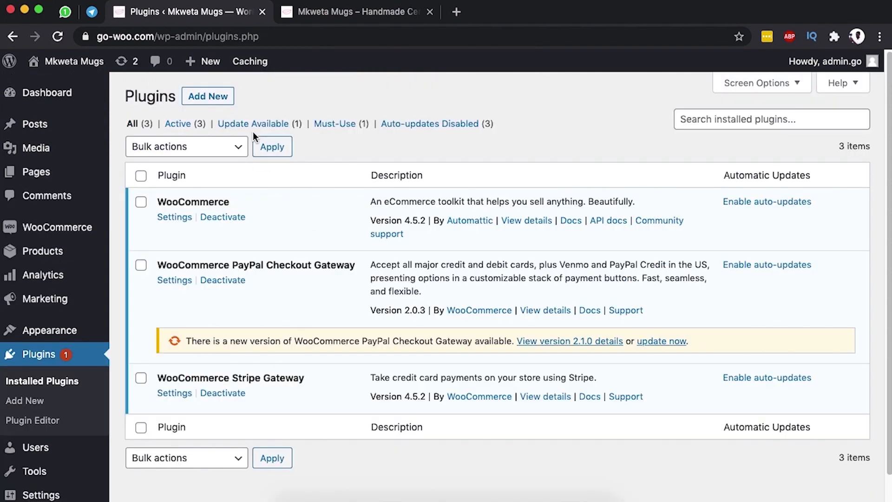
pyautogui.click(214, 100)
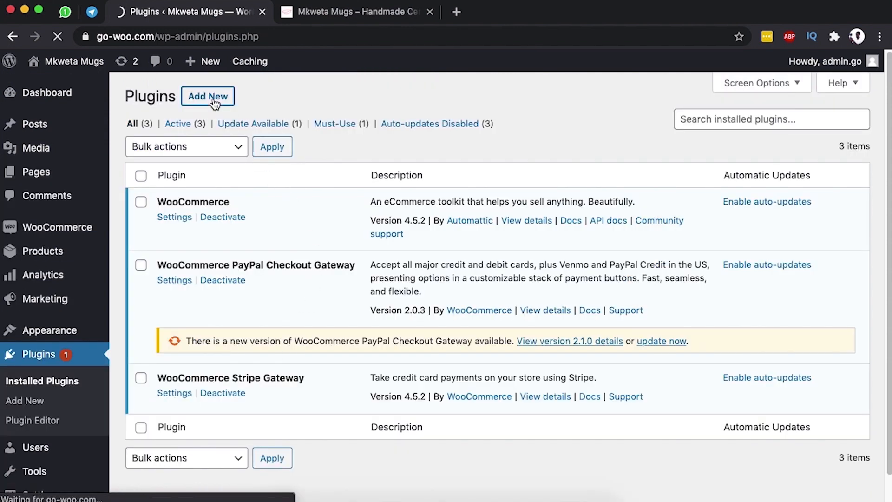
pyautogui.write('elementor')
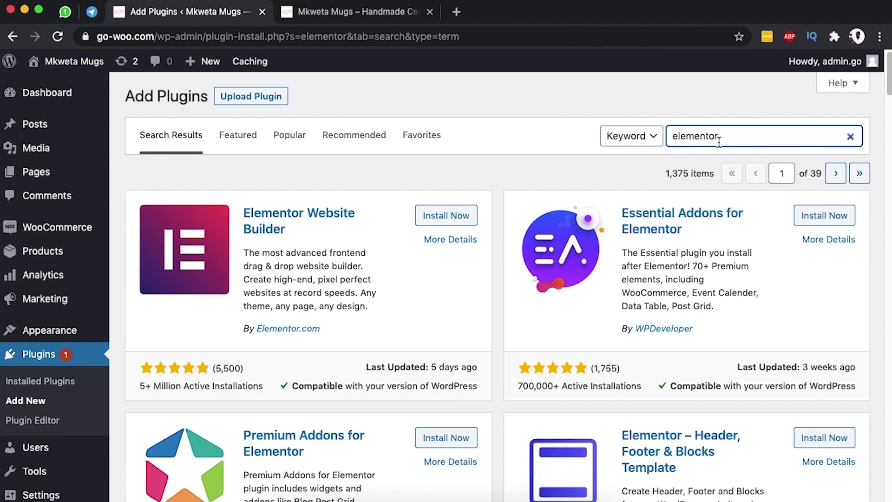
pyautogui.click(435, 216)
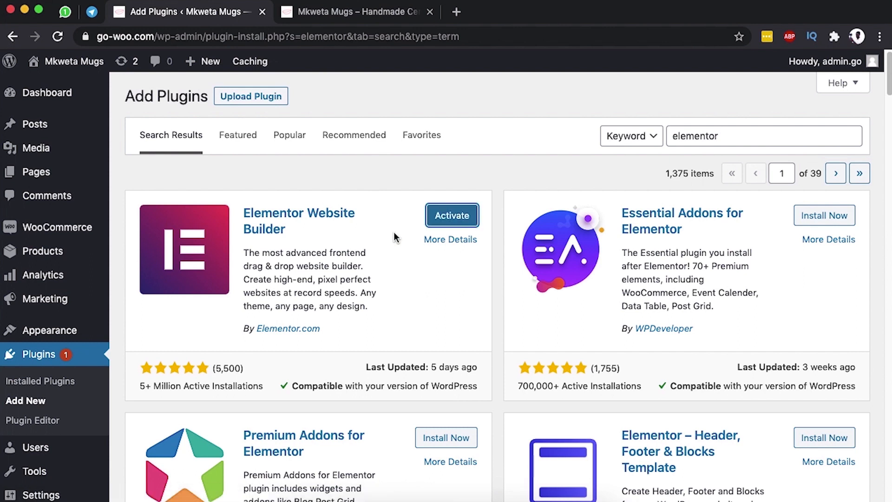
pyautogui.click(444, 217)
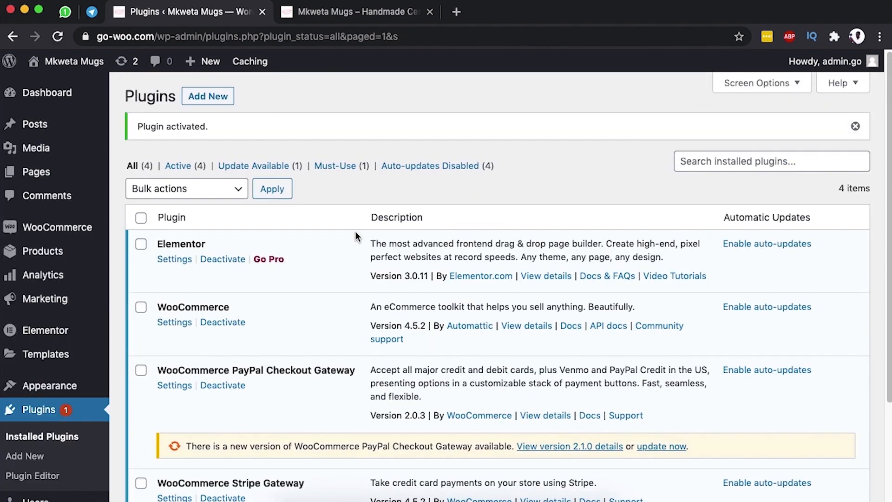
# - Open the Home page for editing with Elementor
pyautogui.moveTo(37, 172)
pyautogui.click(133, 175)
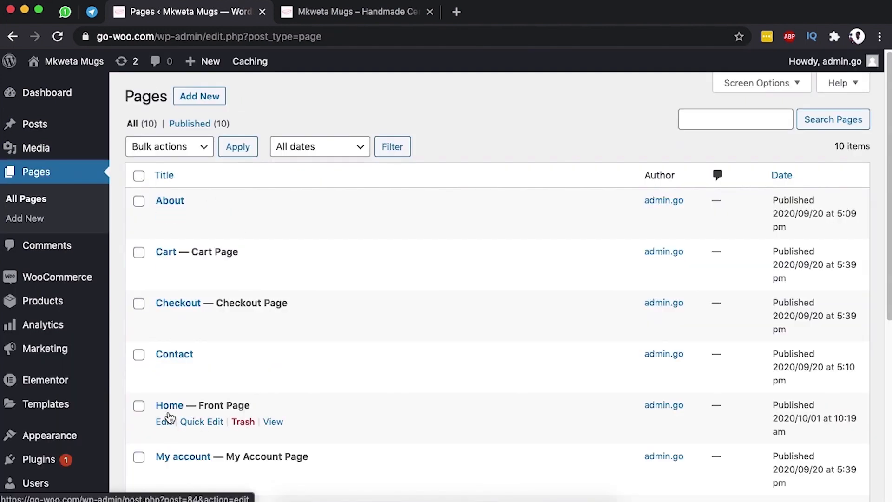
pyautogui.click(165, 423)
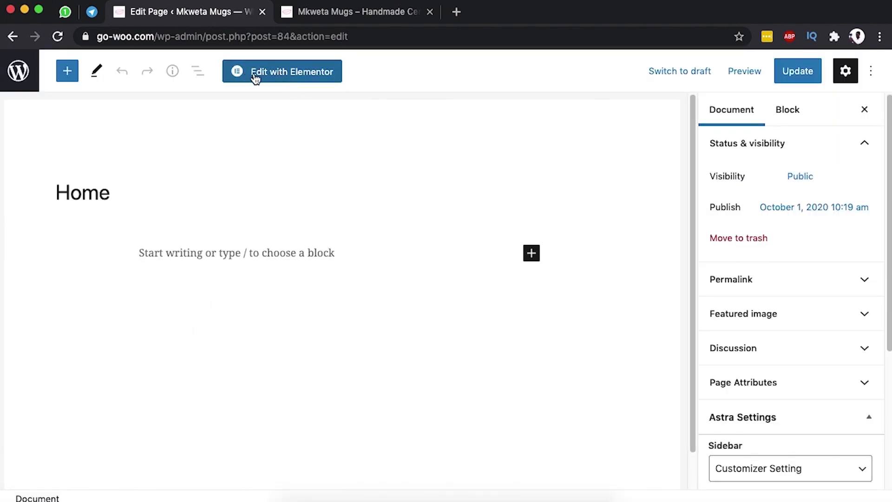
pyautogui.click(268, 77)
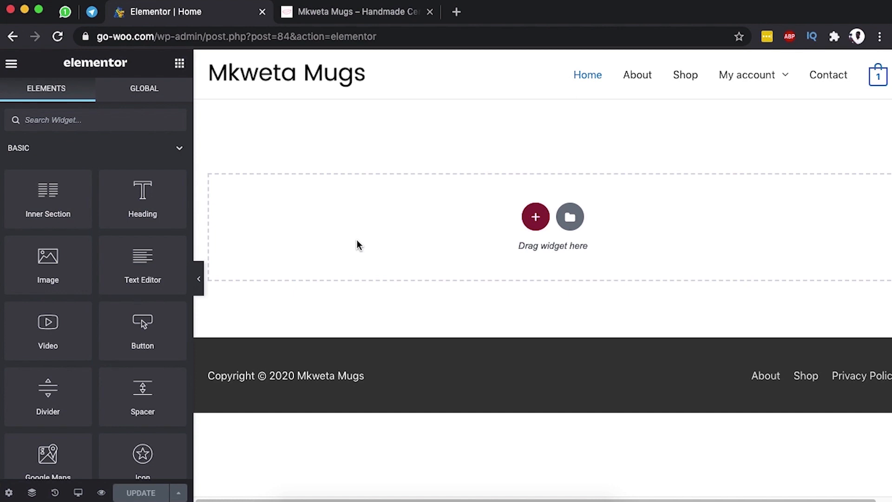
# - Add a new single-column section to the Home page and select it for editing
pyautogui.click(535, 218)
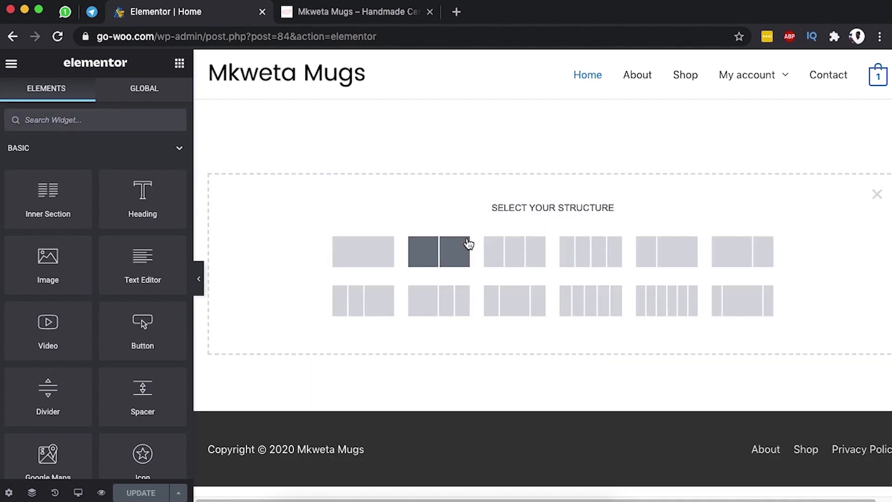
pyautogui.click(363, 257)
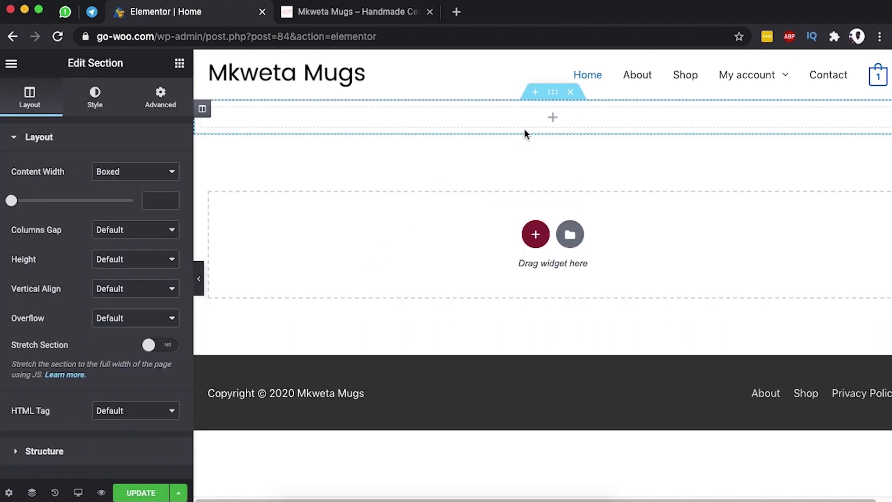
pyautogui.click(553, 95)
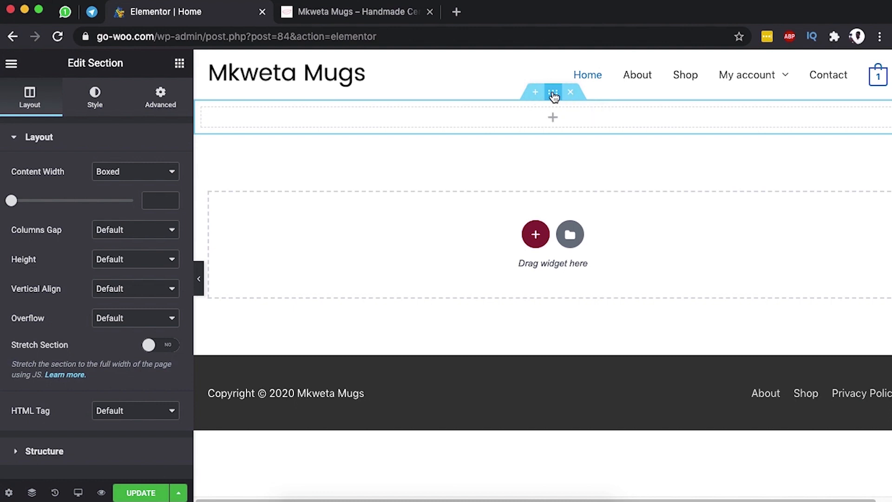
# - Give the section a classic background using the image Artist-2.jpg from the media library
pyautogui.click(97, 106)
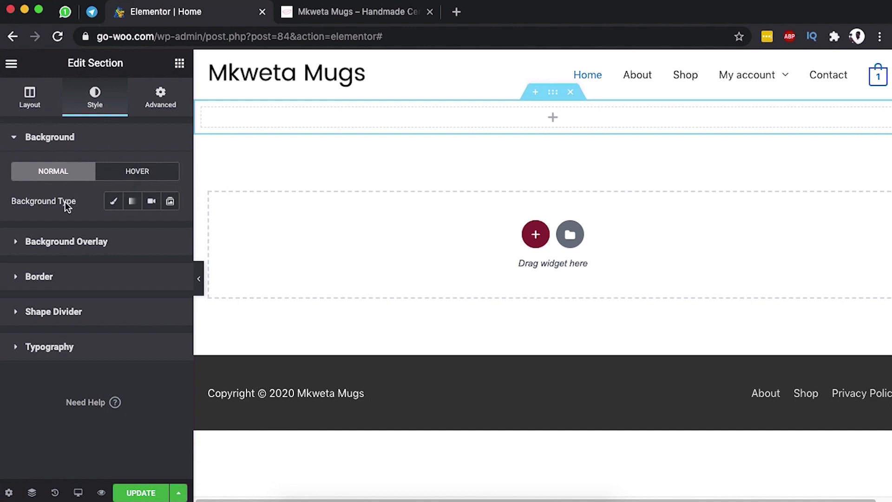
pyautogui.click(114, 202)
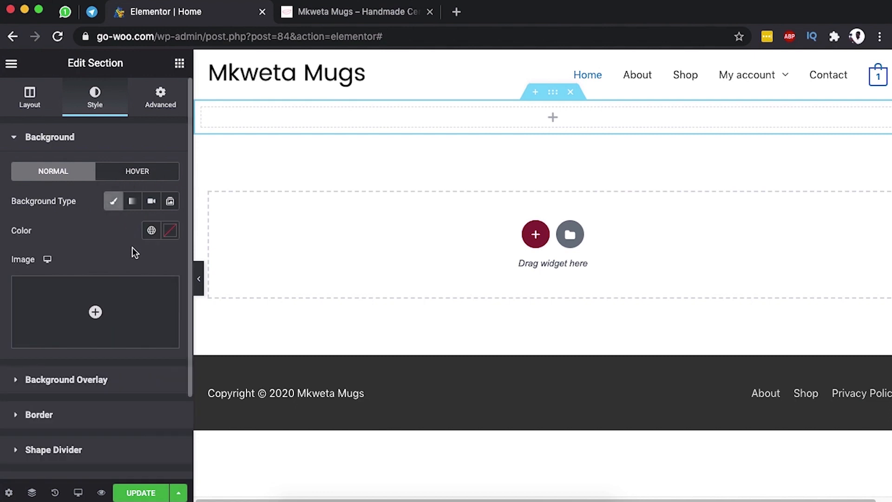
pyautogui.click(97, 308)
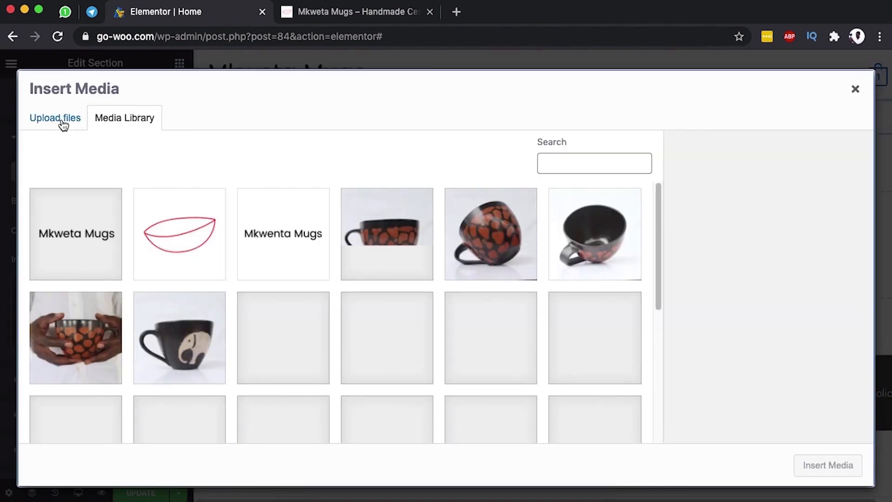
pyautogui.scroll(-3, 234, 313)
pyautogui.scroll(-2, 233, 313)
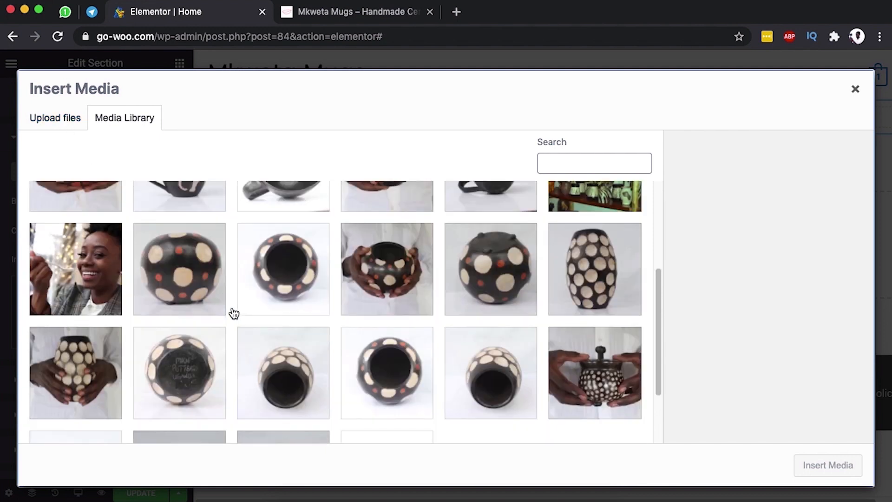
pyautogui.scroll(-5, 189, 307)
pyautogui.scroll(4, 175, 305)
pyautogui.click(72, 299)
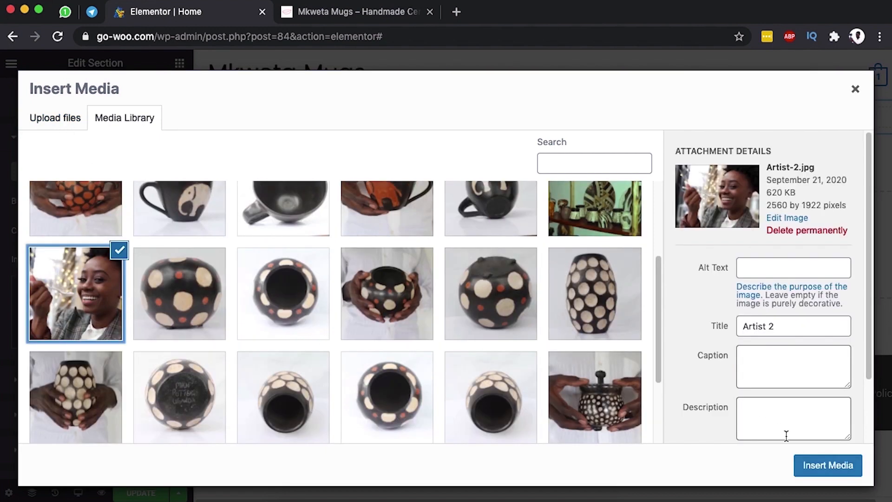
pyautogui.click(822, 469)
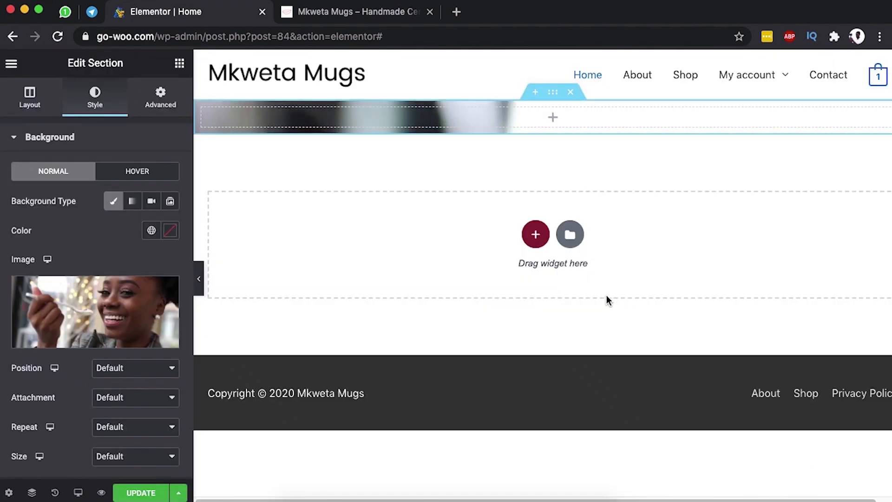
# - Set the section's background image position to Top Center
pyautogui.scroll(-1, 85, 393)
pyautogui.click(125, 344)
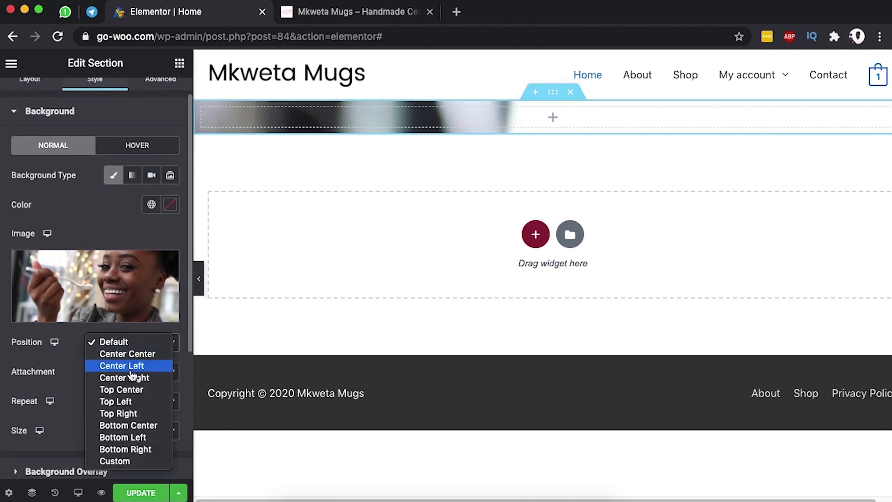
pyautogui.click(129, 391)
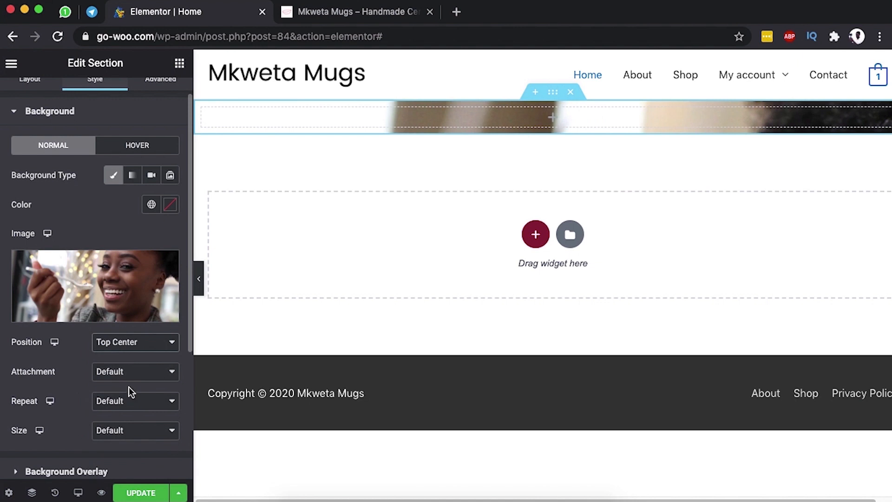
# - Give the section a minimum height of 80 VH
pyautogui.scroll(1, 44, 149)
pyautogui.click(497, 113)
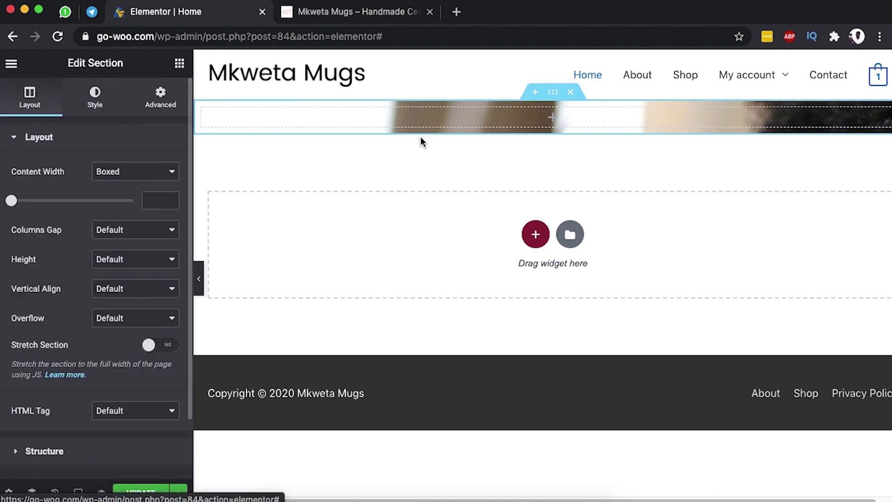
pyautogui.click(110, 265)
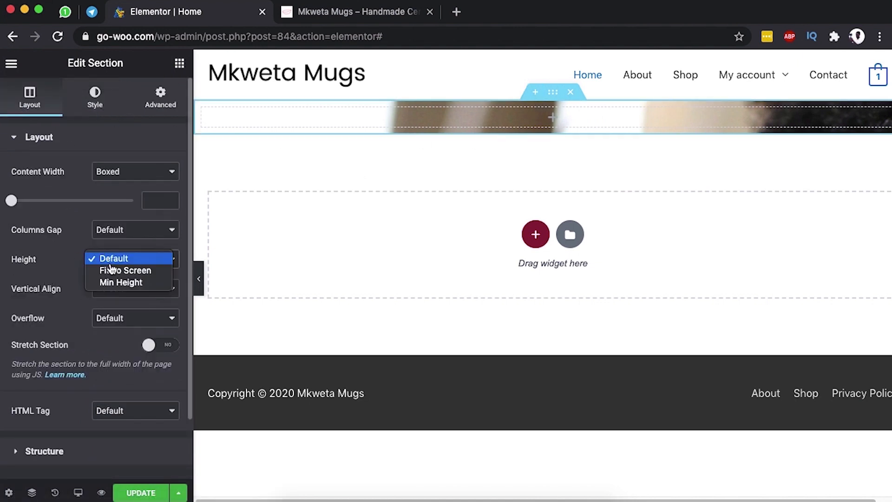
pyautogui.click(123, 282)
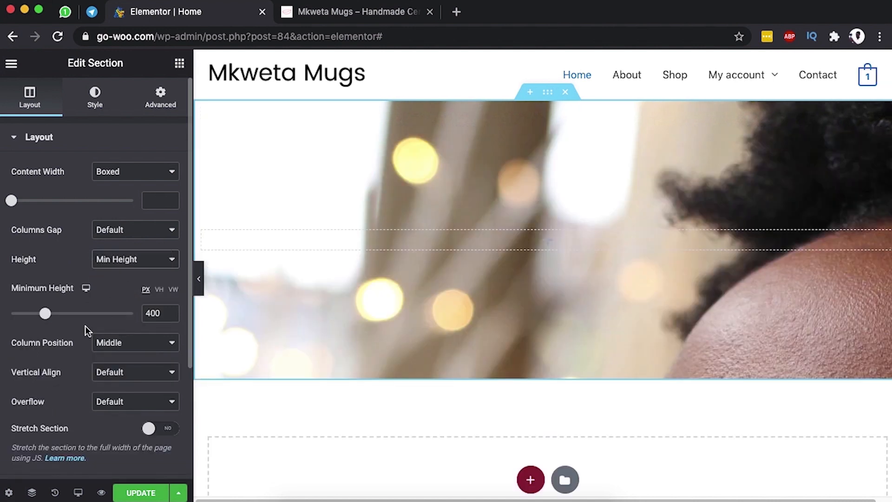
pyautogui.click(45, 314)
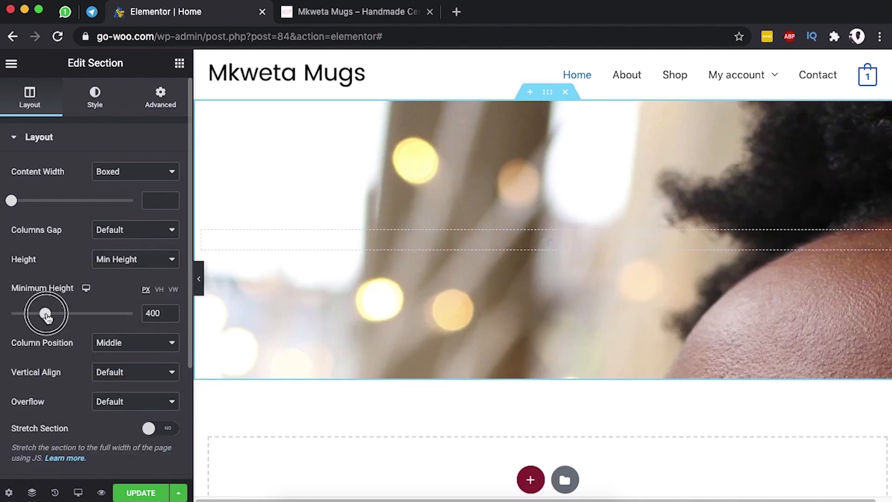
pyautogui.click(159, 289)
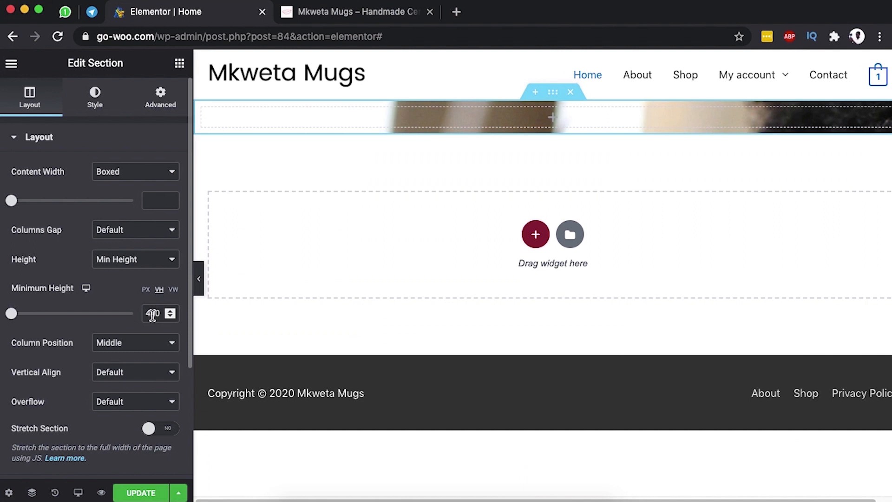
pyautogui.doubleClick(153, 314)
pyautogui.write('70')
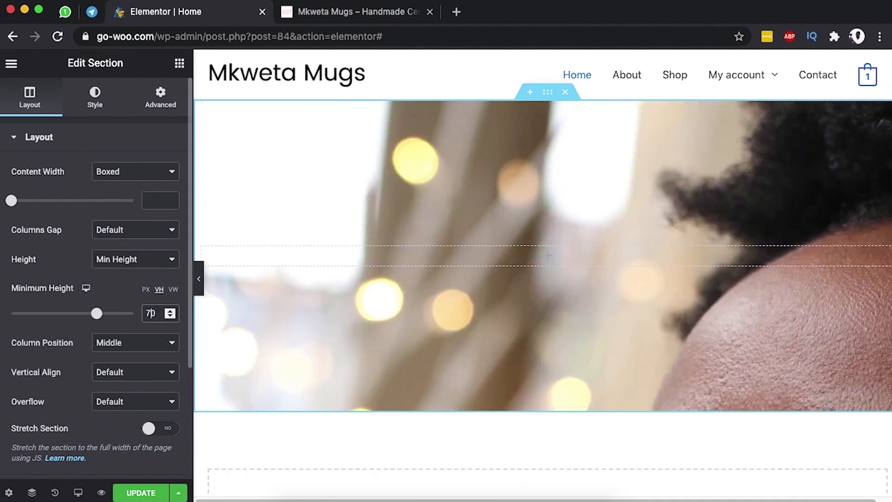
pyautogui.doubleClick(146, 313)
pyautogui.write('80')
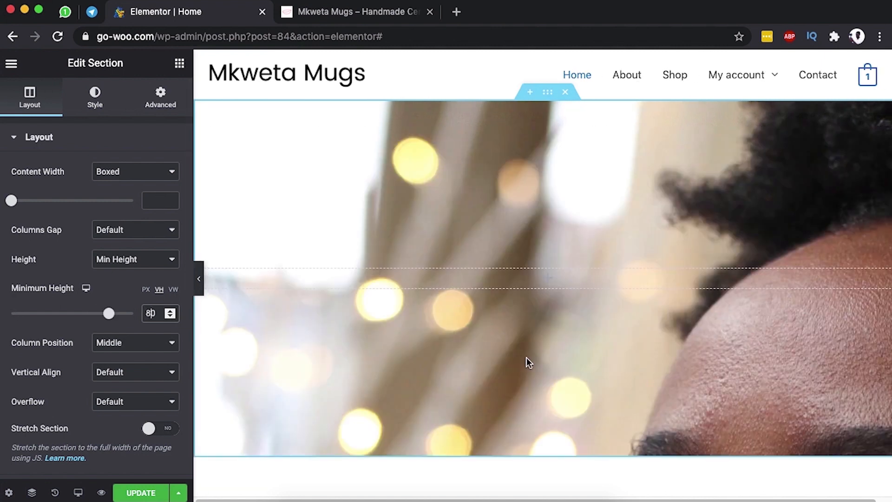
# - Set the section's background image size to Cover
pyautogui.click(95, 99)
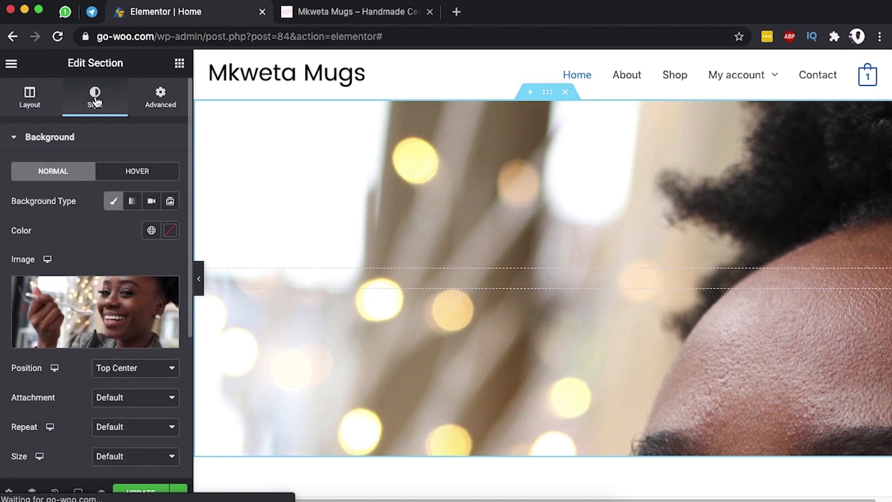
pyautogui.scroll(-2, 93, 361)
pyautogui.click(135, 405)
pyautogui.click(112, 402)
pyautogui.click(98, 408)
pyautogui.click(108, 393)
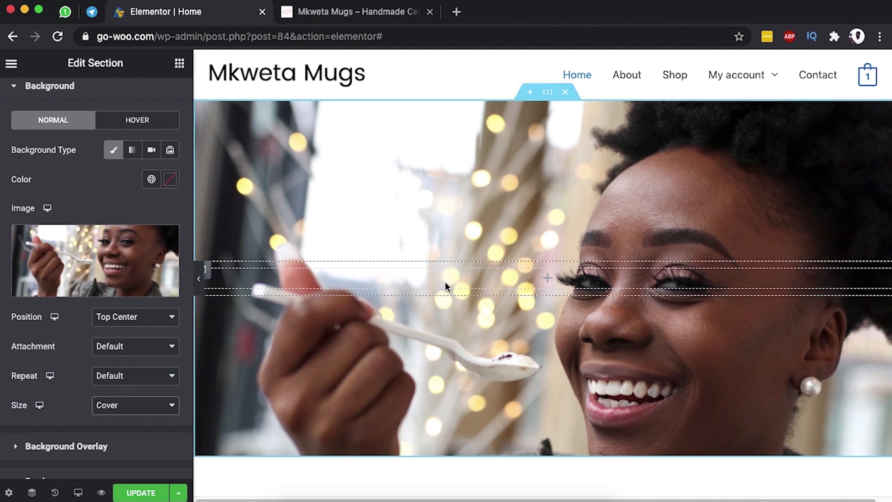
# - Add a Heading widget inside the section with the background image
pyautogui.scroll(2, 69, 135)
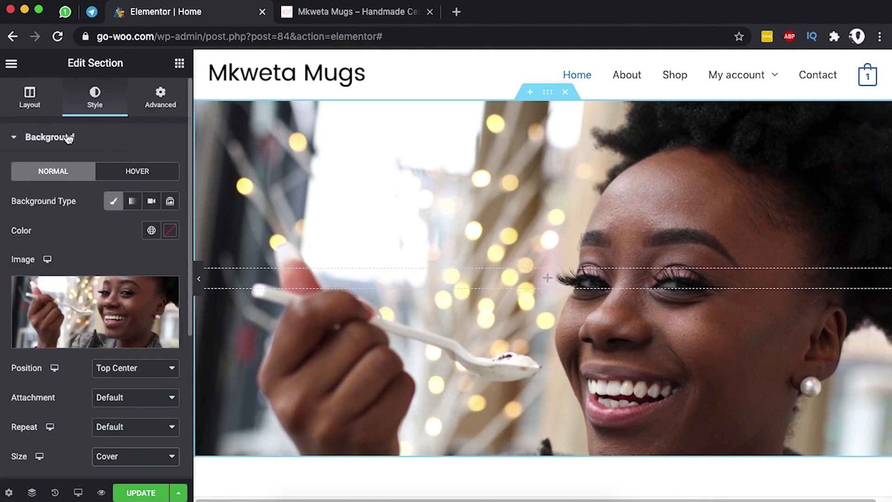
pyautogui.click(179, 64)
pyautogui.moveTo(142, 194); pyautogui.dragTo(342, 270)
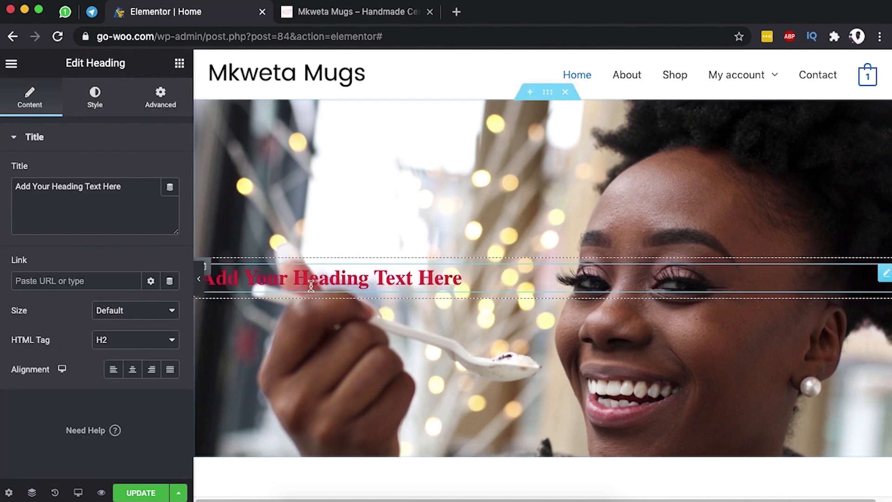
# - Replace the heading's placeholder title with "Welcome To Mkweta Mugs"
pyautogui.tripleClick(91, 186)
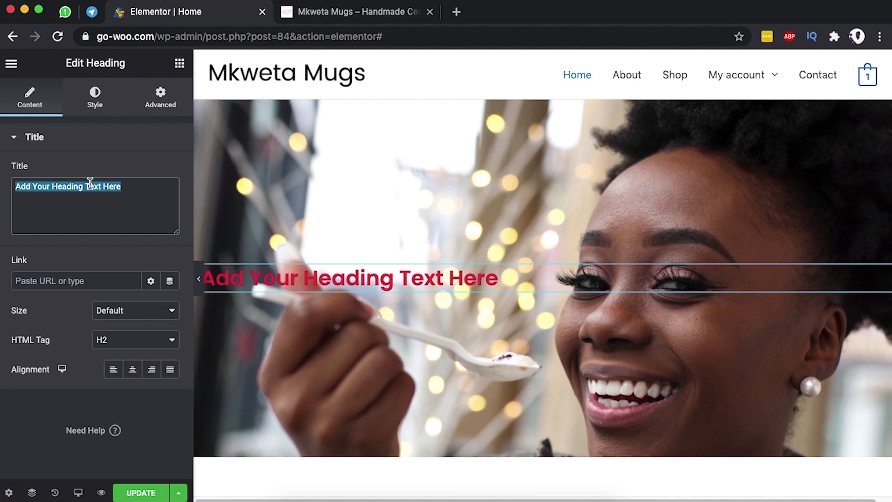
pyautogui.write('Matha')
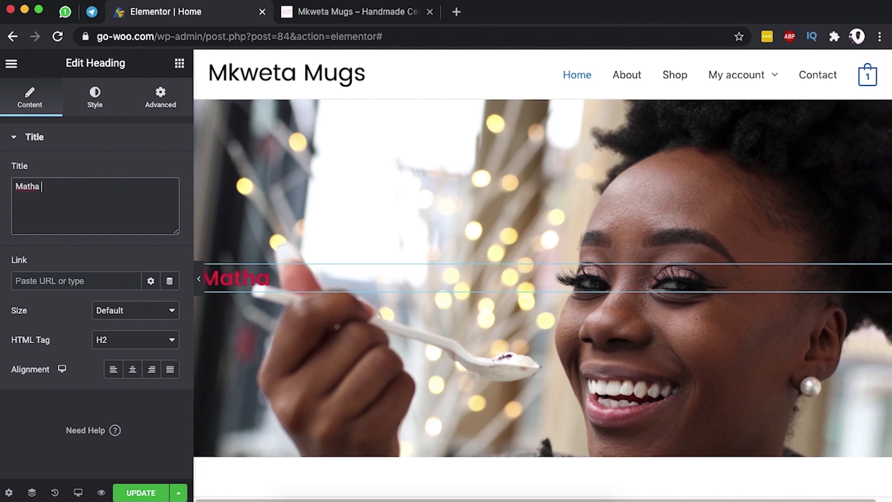
pyautogui.write(' Mugs')
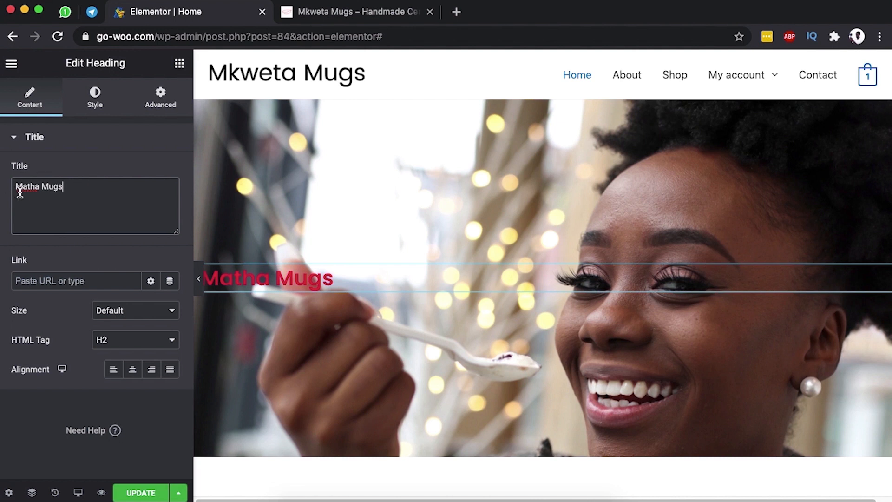
pyautogui.tripleClick(54, 186)
pyautogui.write('Welcome To')
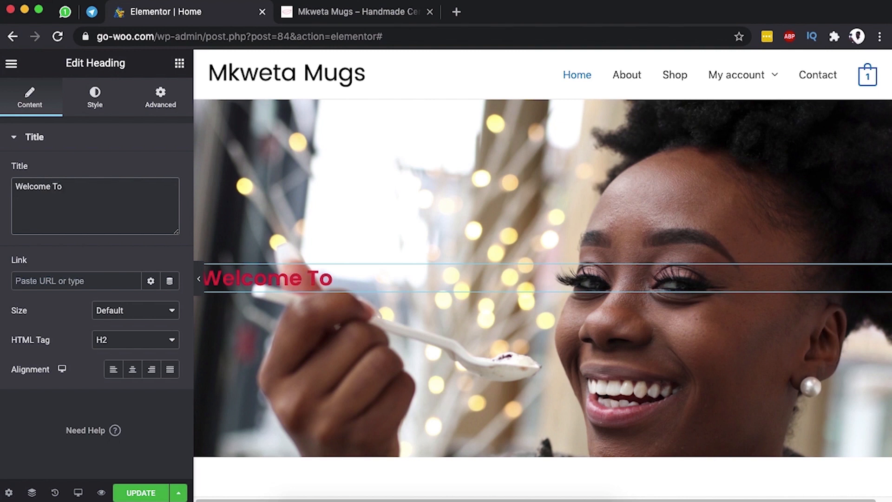
pyautogui.write(' Mkweta Mugs')
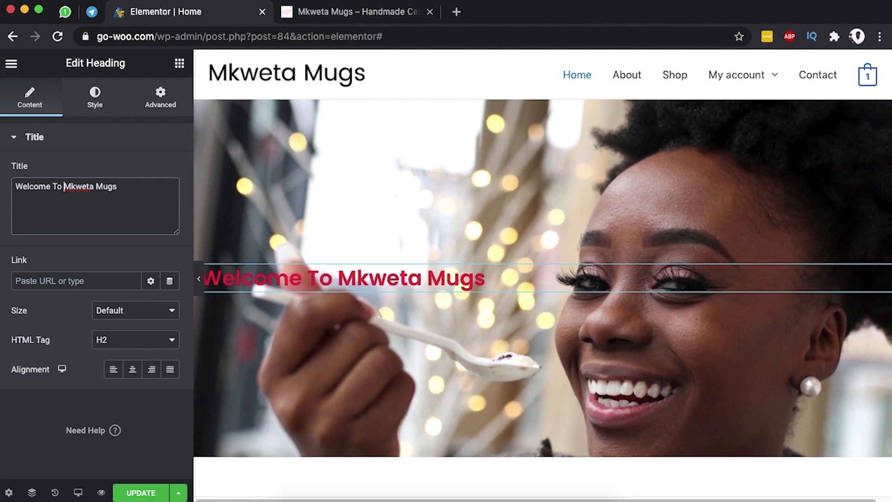
# - Insert a <br> line break before "Mkweta Mugs" in the heading's title
pyautogui.write('<')
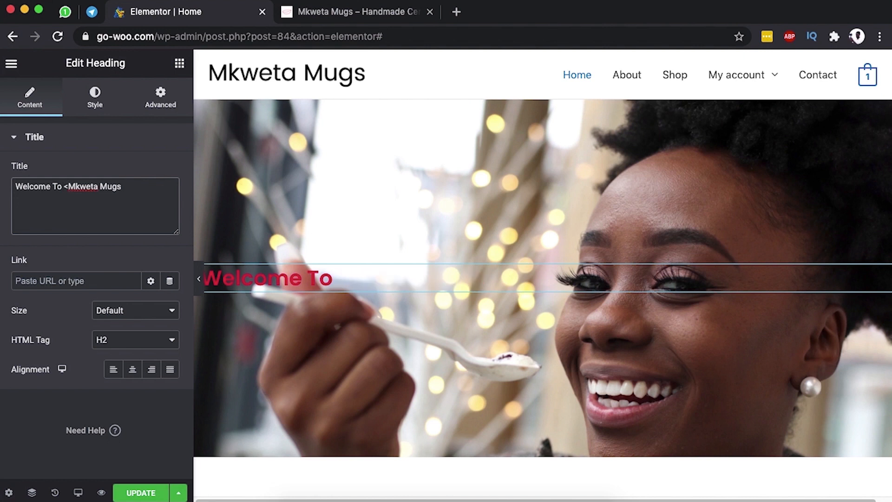
pyautogui.write('>')
pyautogui.write('r')
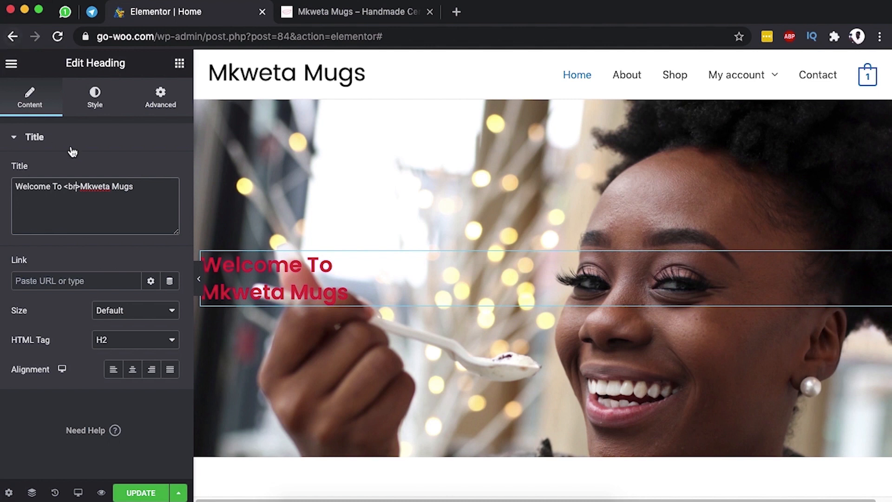
# - Set the heading's typography size to 3.8 EM
pyautogui.click(96, 100)
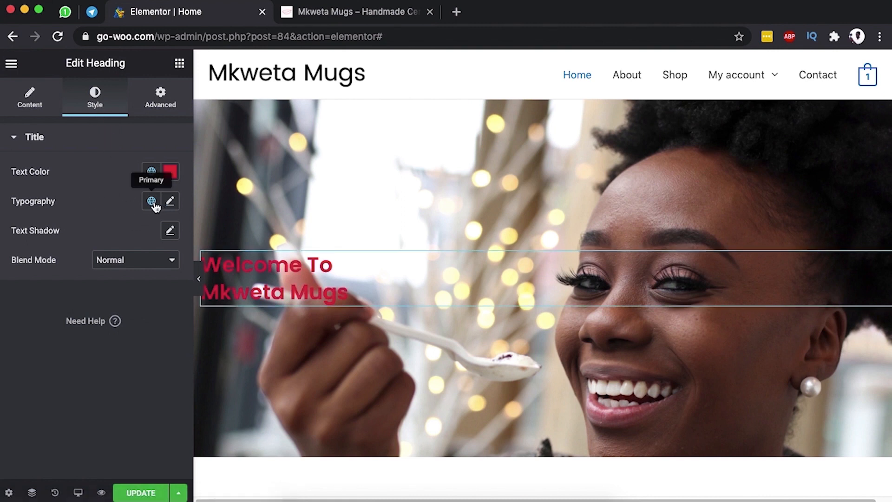
pyautogui.click(171, 204)
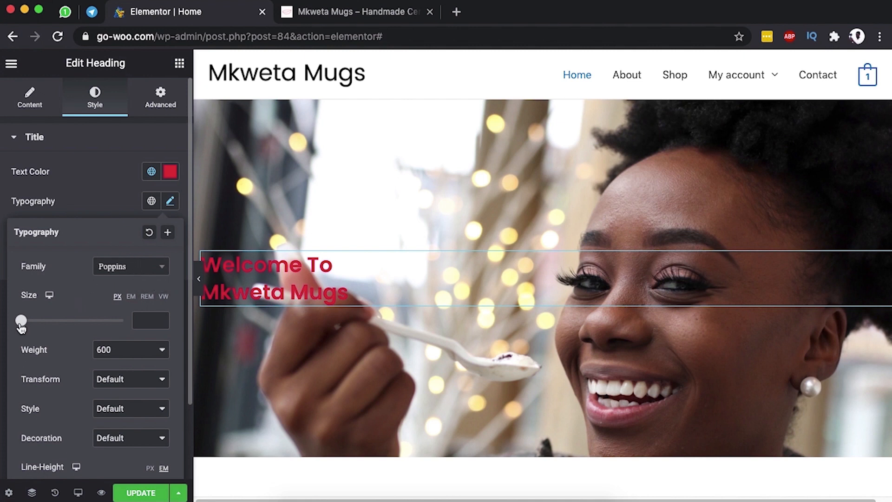
pyautogui.click(131, 297)
pyautogui.moveTo(21, 320); pyautogui.dragTo(59, 324)
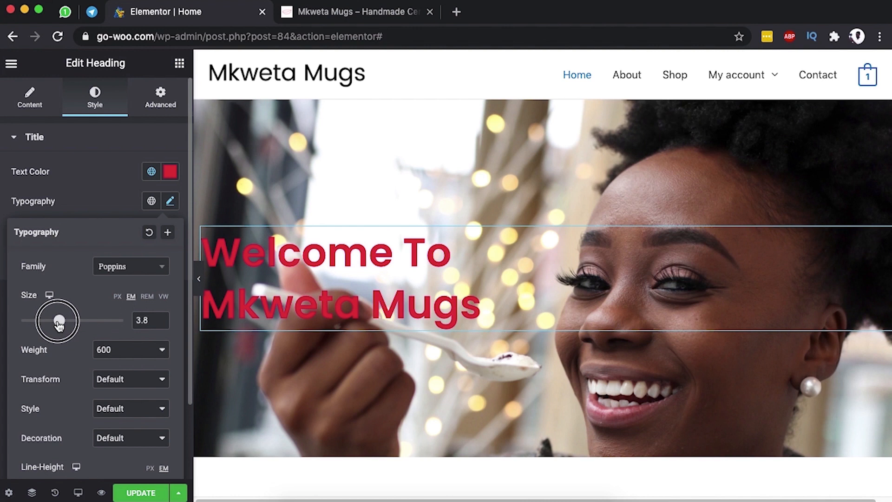
# - Set the heading's text color to the global color White
pyautogui.click(121, 177)
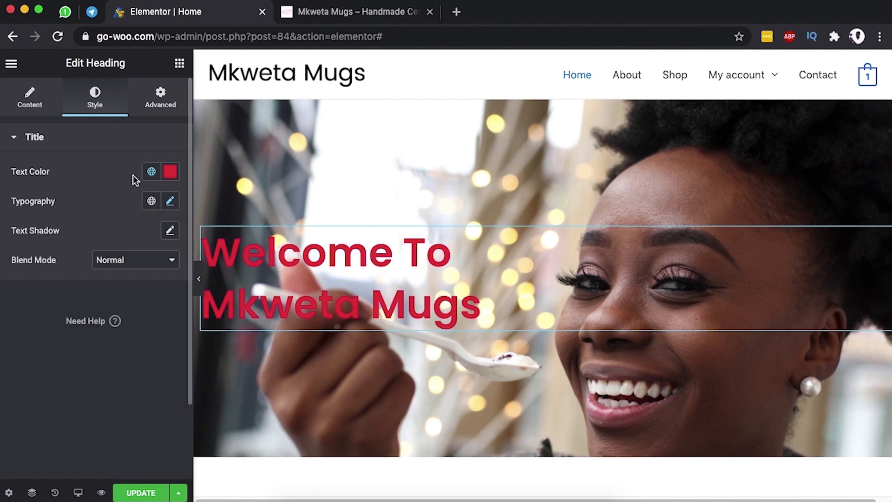
pyautogui.click(151, 174)
pyautogui.scroll(-1, 80, 303)
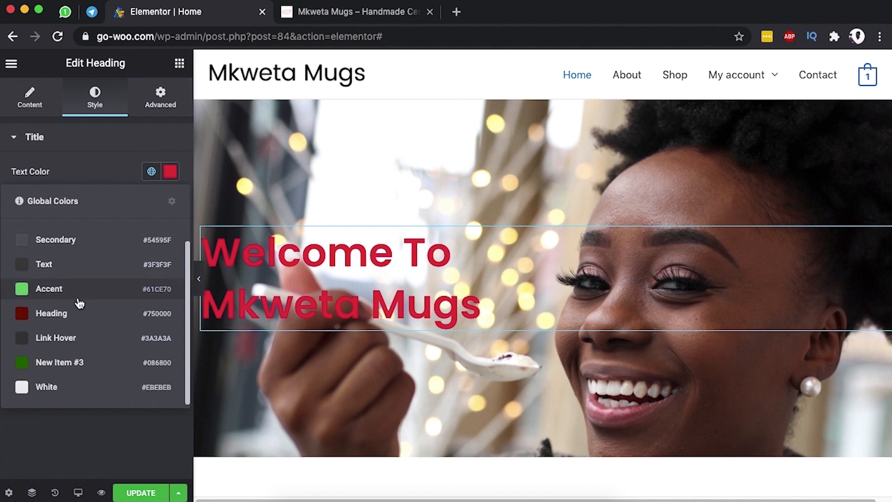
pyautogui.click(43, 389)
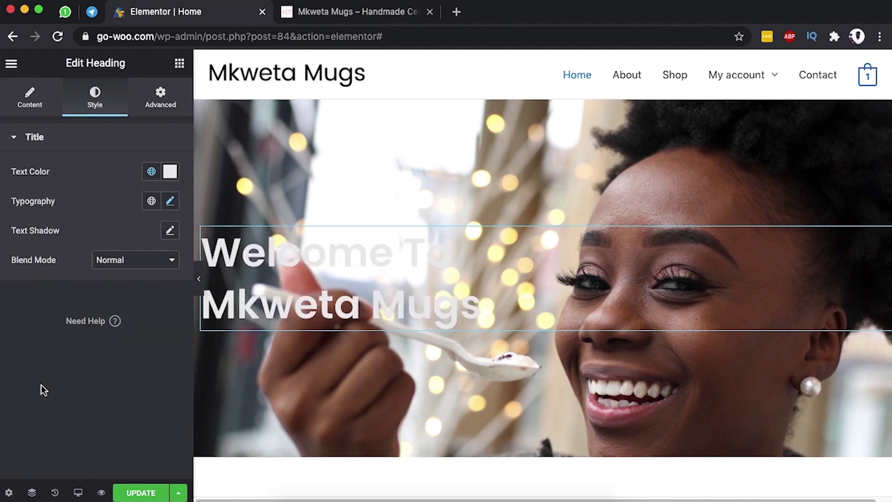
# - Give the heading a text shadow with blur 1, color rgba(0, 0, 0, 0.39) and a slight vertical offset
pyautogui.click(170, 231)
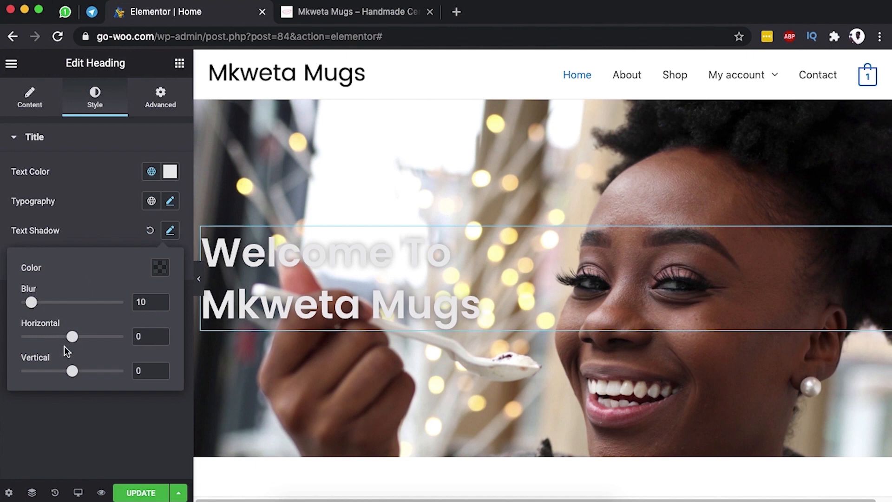
pyautogui.moveTo(31, 302); pyautogui.dragTo(22, 300)
pyautogui.click(152, 269)
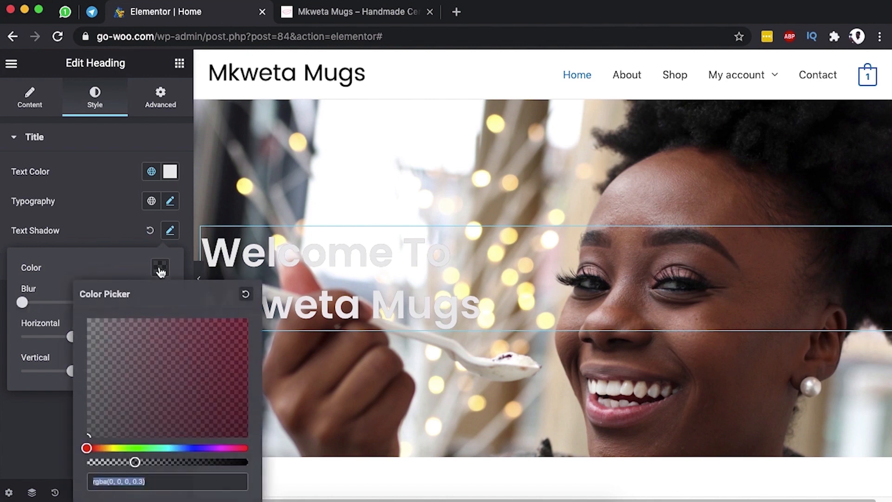
pyautogui.click(137, 461)
pyautogui.moveTo(138, 462)
pyautogui.mouseDown()
pyautogui.moveTo(262, 444)
pyautogui.moveTo(135, 447)
pyautogui.moveTo(149, 458)
pyautogui.mouseUp()
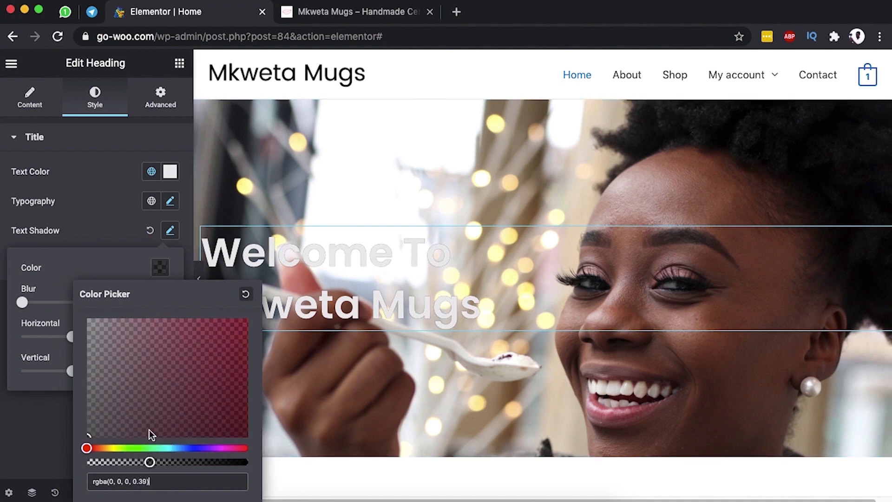
pyautogui.click(170, 231)
pyautogui.click(170, 232)
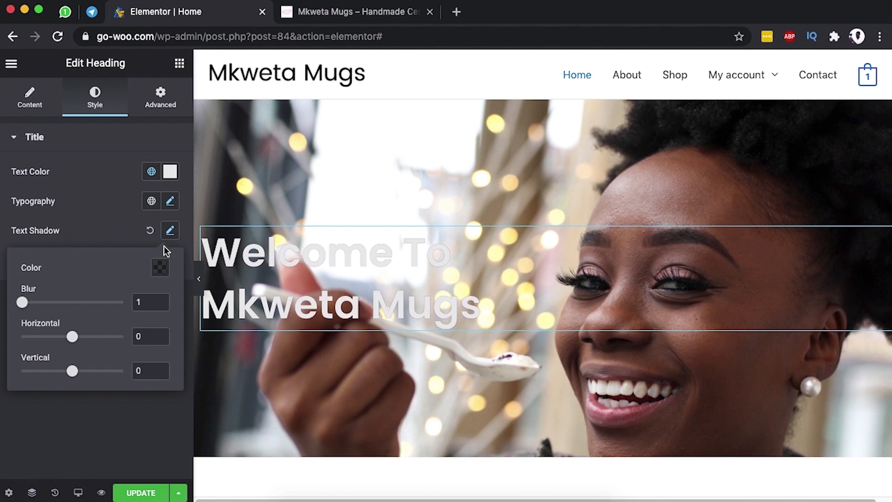
pyautogui.moveTo(72, 373); pyautogui.dragTo(71, 372)
pyautogui.click(79, 135)
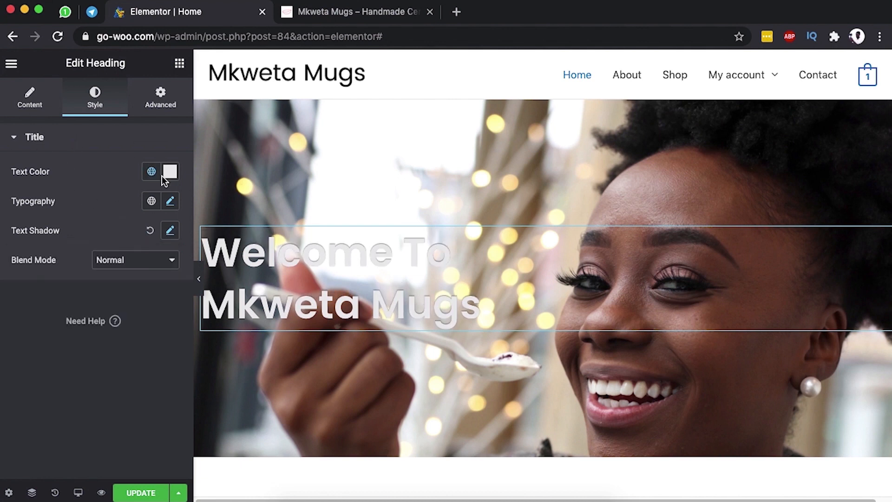
# - Increase the heading's typography size to 4 EM
pyautogui.click(170, 202)
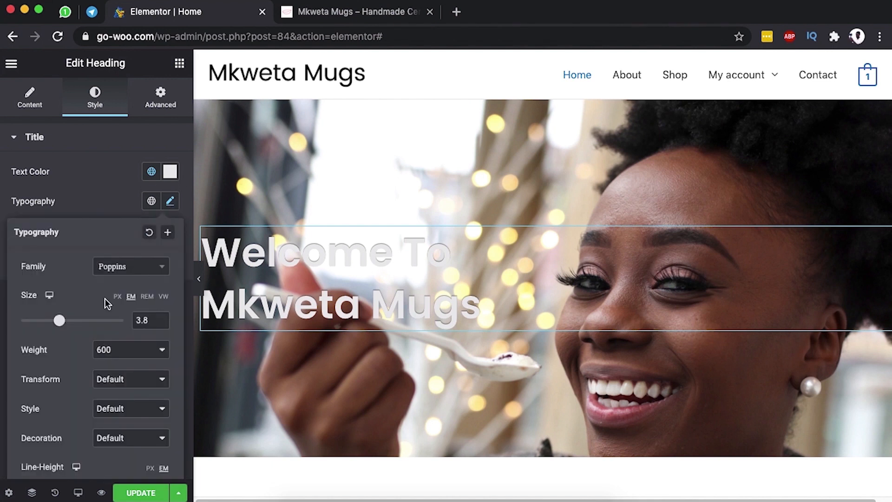
pyautogui.moveTo(61, 325); pyautogui.dragTo(63, 326)
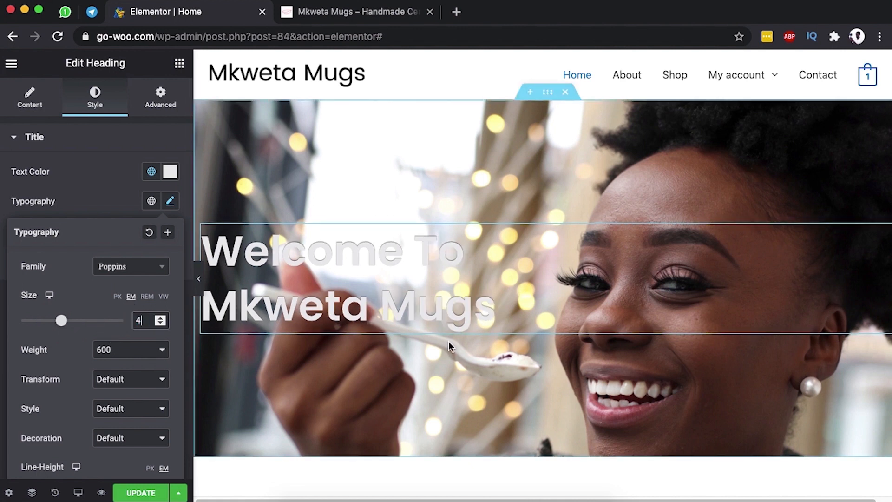
pyautogui.scroll(-1, 453, 339)
pyautogui.click(179, 183)
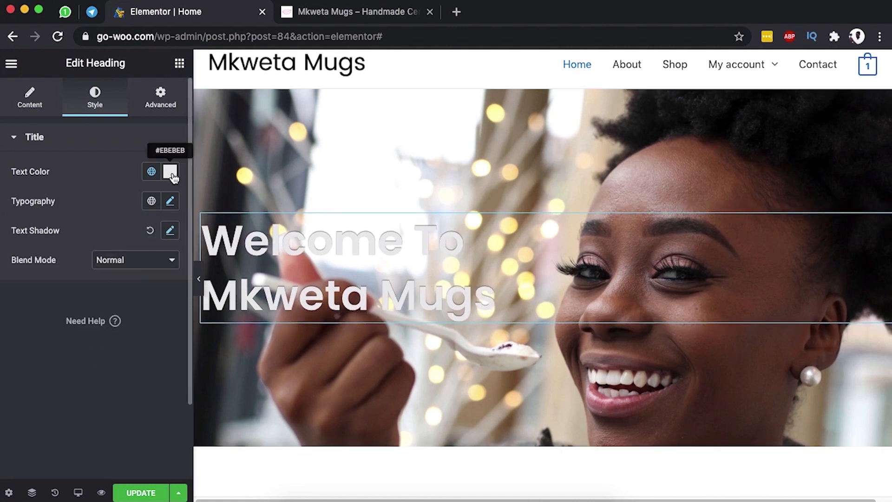
# - Set the heading's text color to #FFFFFF
pyautogui.click(170, 171)
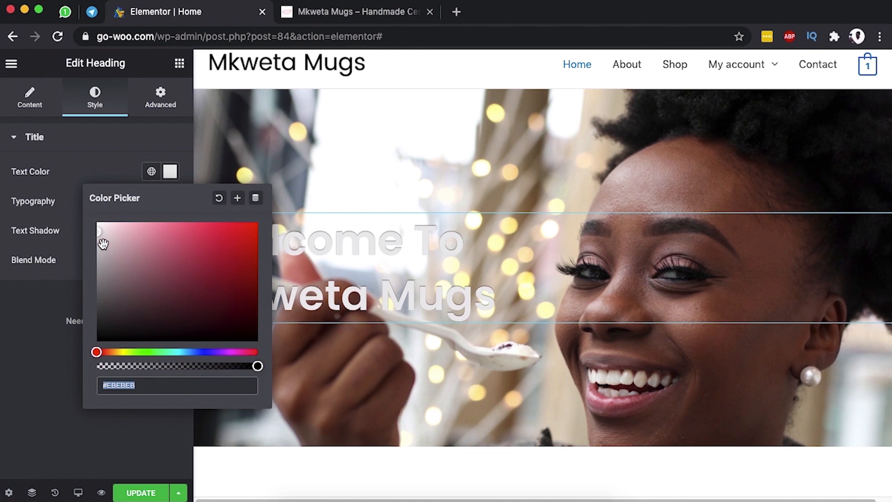
pyautogui.moveTo(99, 236); pyautogui.dragTo(86, 218)
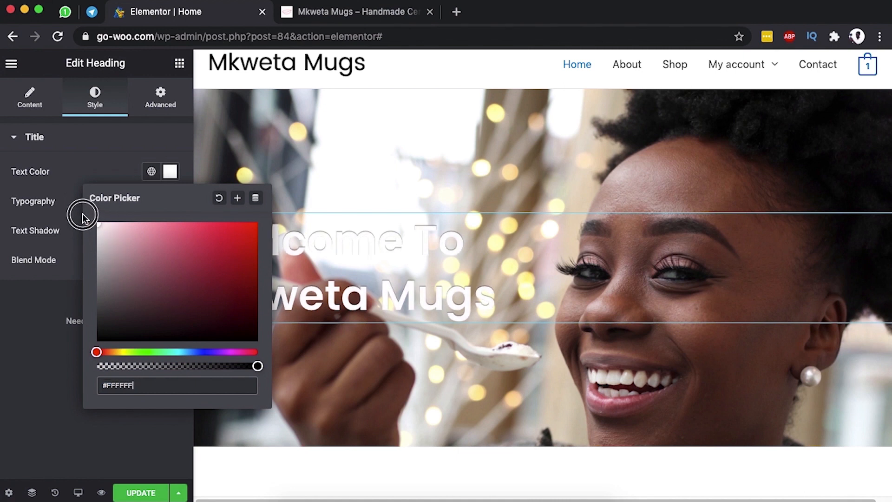
pyautogui.click(80, 166)
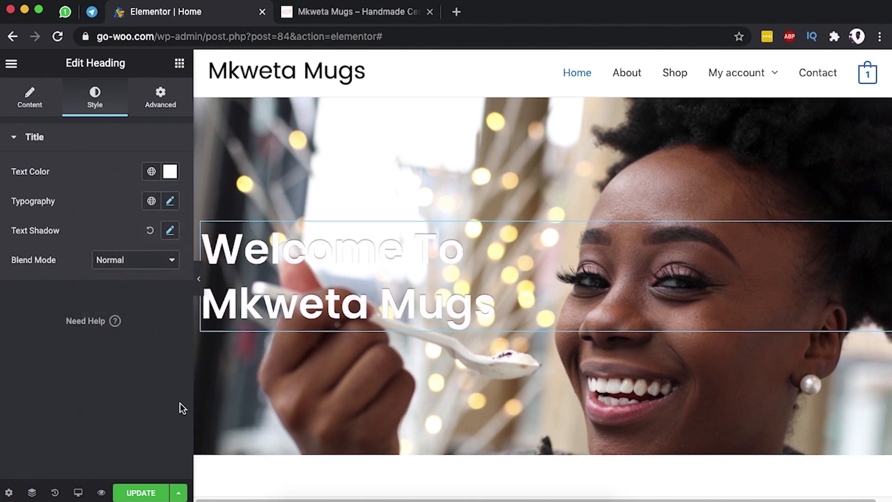
pyautogui.scroll(-3, 445, 364)
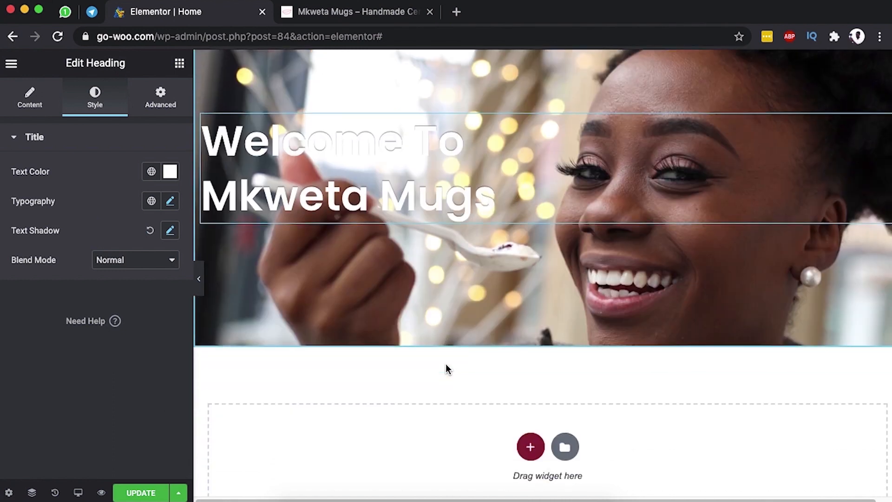
pyautogui.scroll(-2, 445, 368)
pyautogui.scroll(5, 460, 425)
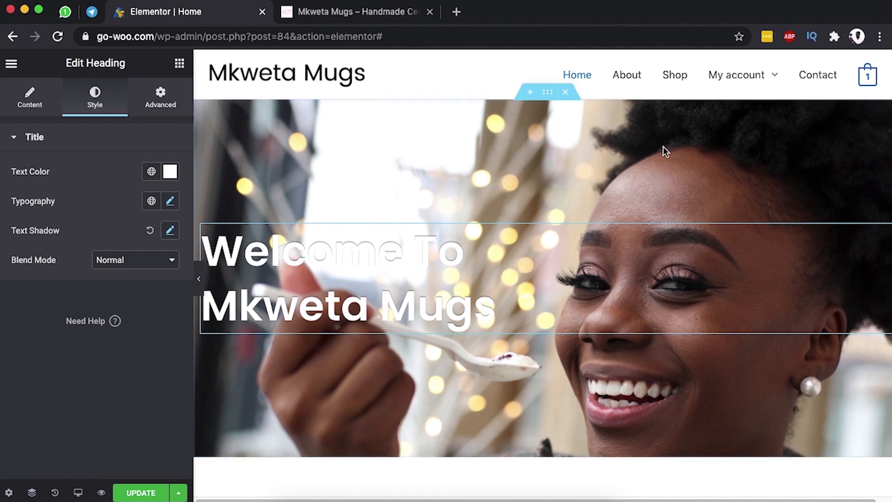
# - Add a gradient background overlay to the hero section with #FFFFFF as its first color
pyautogui.click(547, 92)
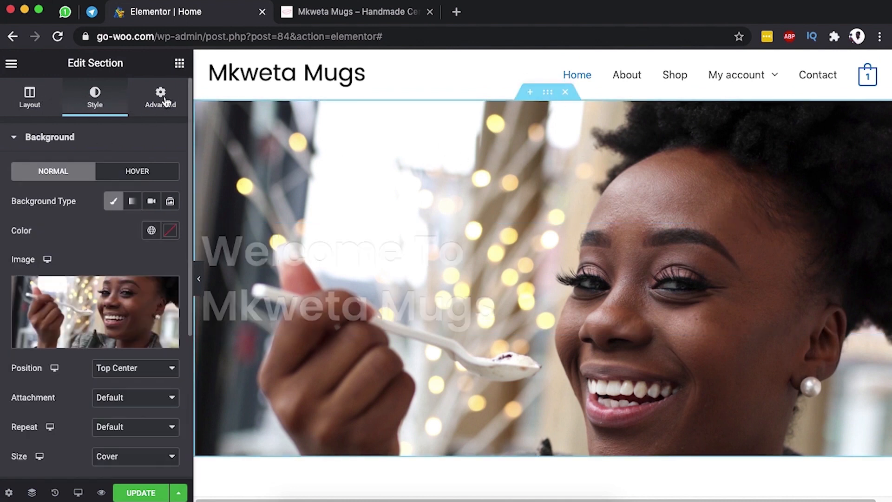
pyautogui.scroll(-5, 78, 260)
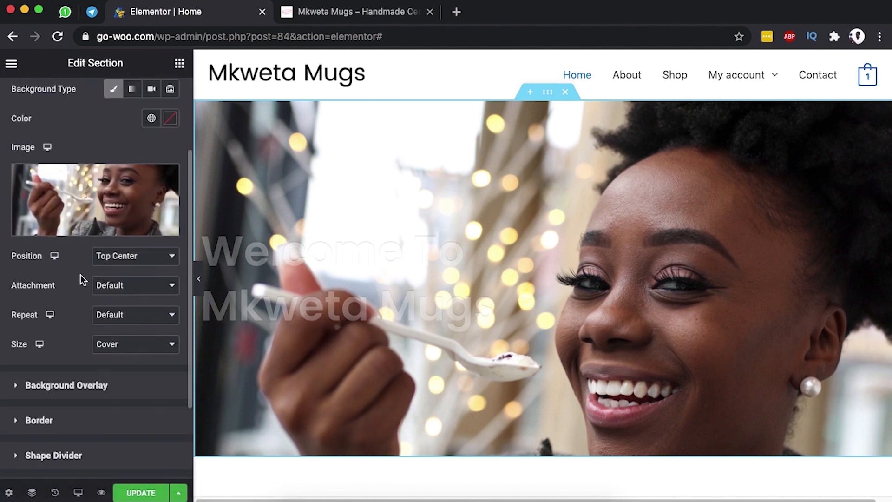
pyautogui.click(72, 281)
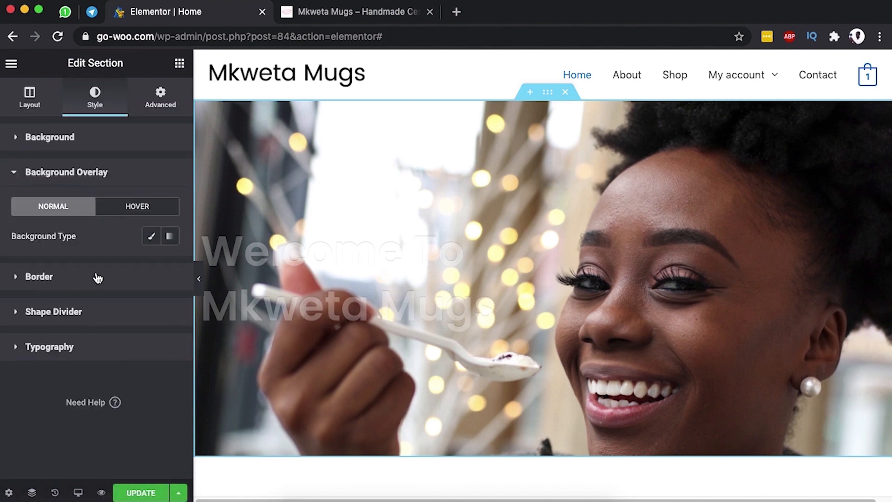
pyautogui.click(170, 238)
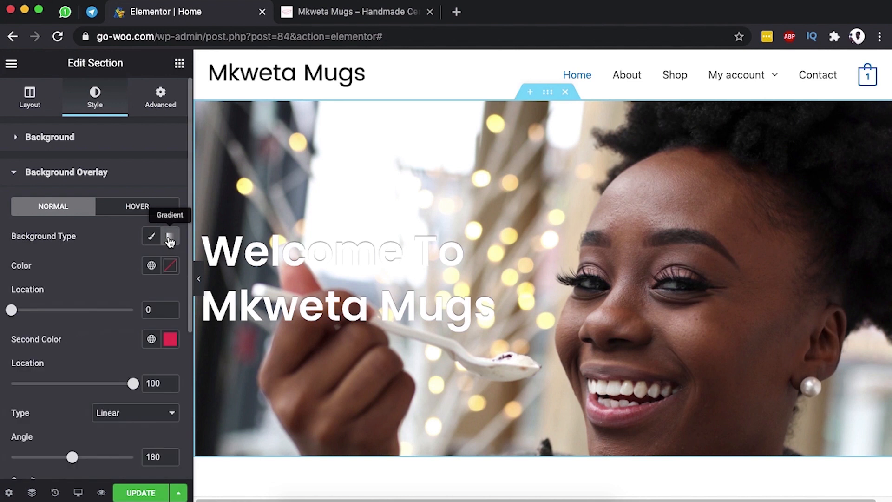
pyautogui.scroll(-2, 88, 308)
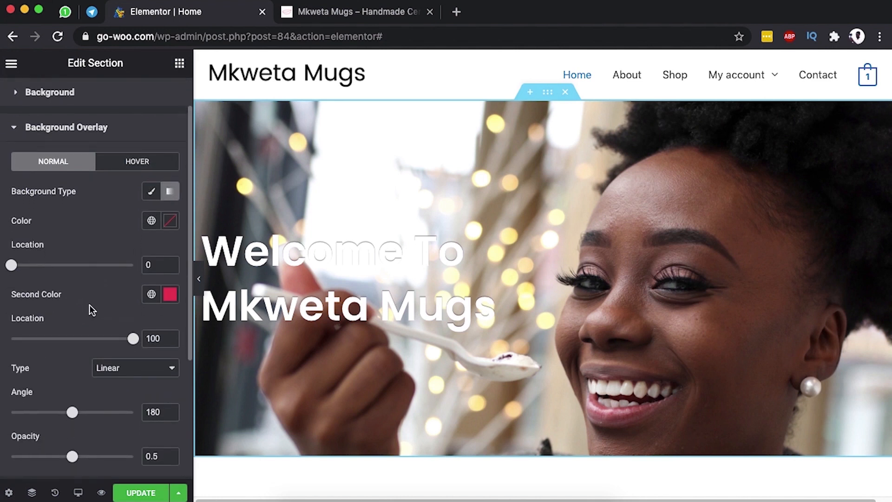
pyautogui.click(170, 223)
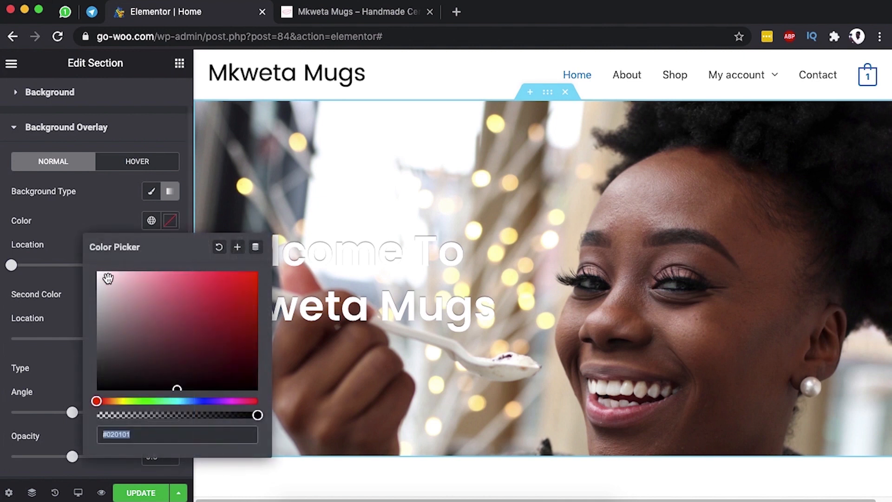
pyautogui.moveTo(108, 282); pyautogui.dragTo(88, 224)
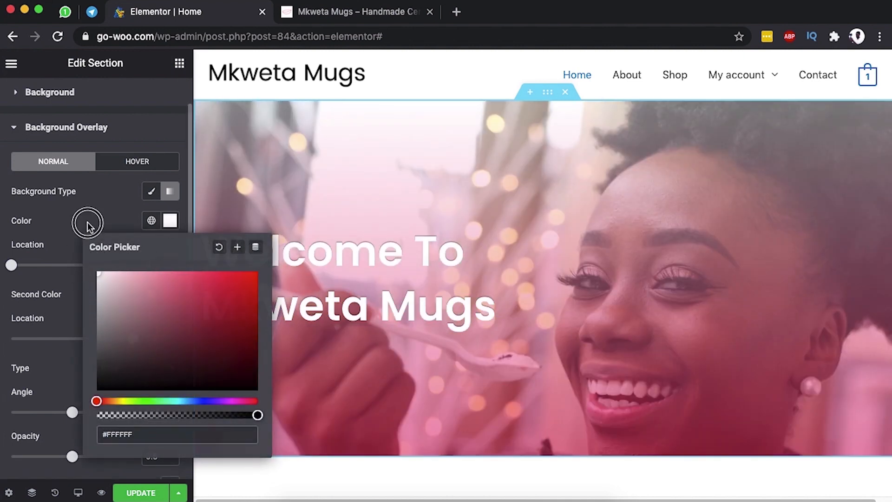
# - Make the overlay gradient's second color fully transparent
pyautogui.click(170, 294)
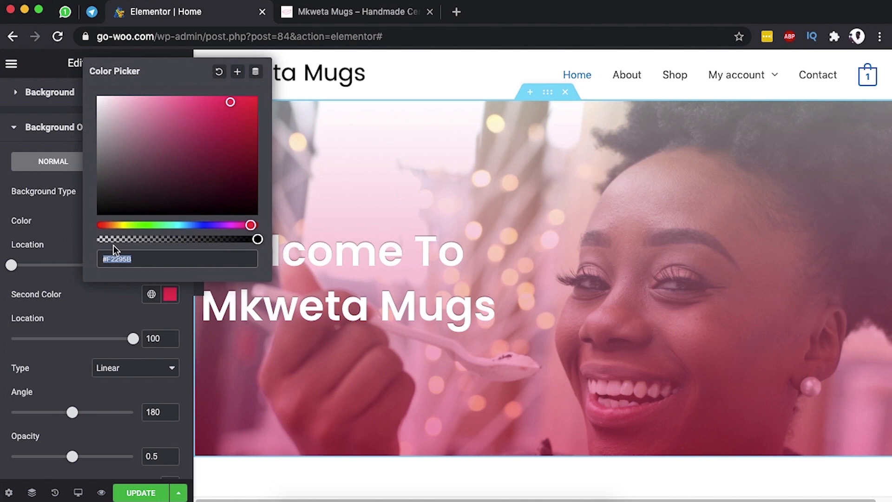
pyautogui.moveTo(257, 240); pyautogui.dragTo(278, 260)
pyautogui.moveTo(125, 157); pyautogui.dragTo(98, 97)
pyautogui.moveTo(257, 239); pyautogui.dragTo(53, 227)
pyautogui.click(111, 313)
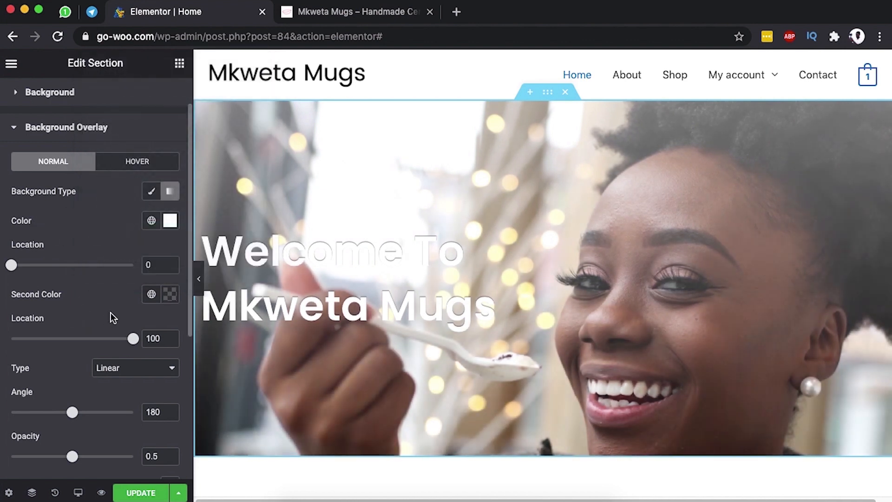
# - Set the overlay gradient's angle to 70 and shift its first color's location toward the middle
pyautogui.moveTo(12, 265); pyautogui.dragTo(60, 266)
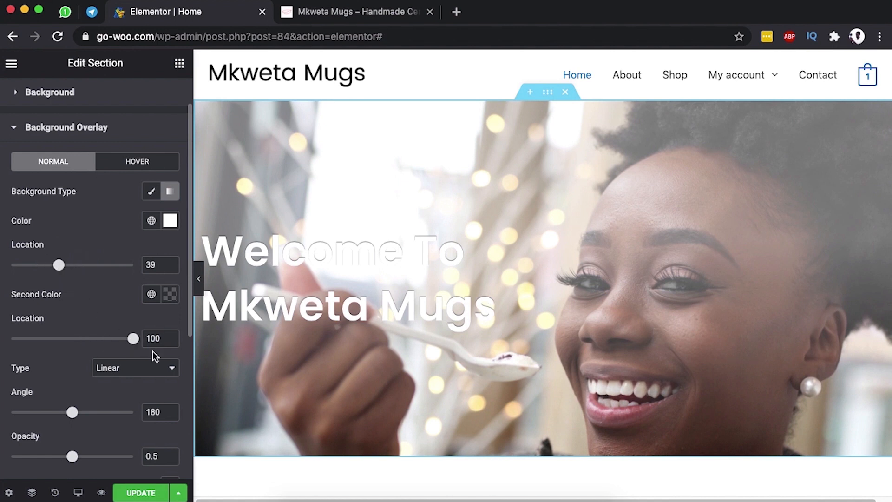
pyautogui.moveTo(76, 413); pyautogui.dragTo(35, 412)
pyautogui.moveTo(59, 269); pyautogui.dragTo(63, 264)
# - Change the overlay gradient's first color to the gray #797979
pyautogui.click(170, 220)
pyautogui.moveTo(97, 388); pyautogui.dragTo(81, 332)
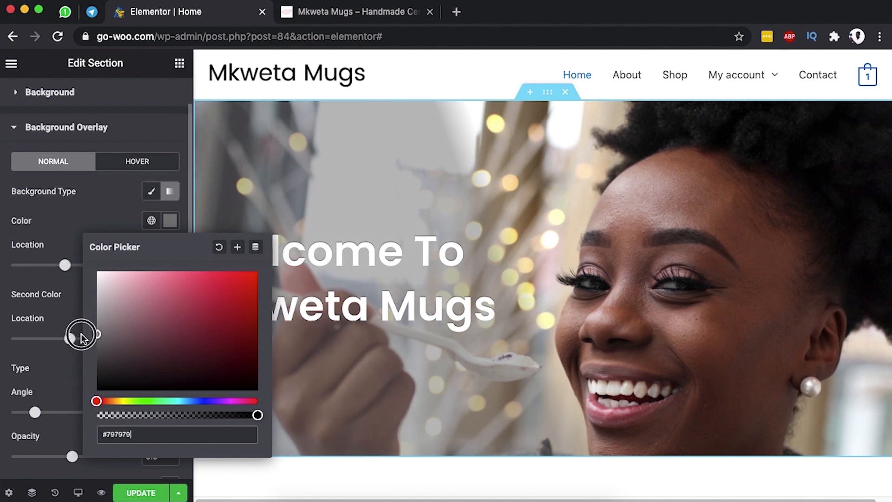
pyautogui.click(90, 212)
# - Fine-tune the first color's location and set the second color's location to 69 in the overlay gradient
pyautogui.moveTo(65, 268)
pyautogui.mouseDown()
pyautogui.moveTo(129, 265)
pyautogui.moveTo(68, 264)
pyautogui.mouseUp()
pyautogui.moveTo(21, 339); pyautogui.dragTo(84, 338)
pyautogui.moveTo(68, 265); pyautogui.dragTo(69, 264)
pyautogui.moveTo(83, 338); pyautogui.dragTo(95, 338)
pyautogui.moveTo(68, 265); pyautogui.dragTo(62, 261)
# - Save the Home page with the new hero overlay
pyautogui.scroll(-5, 120, 437)
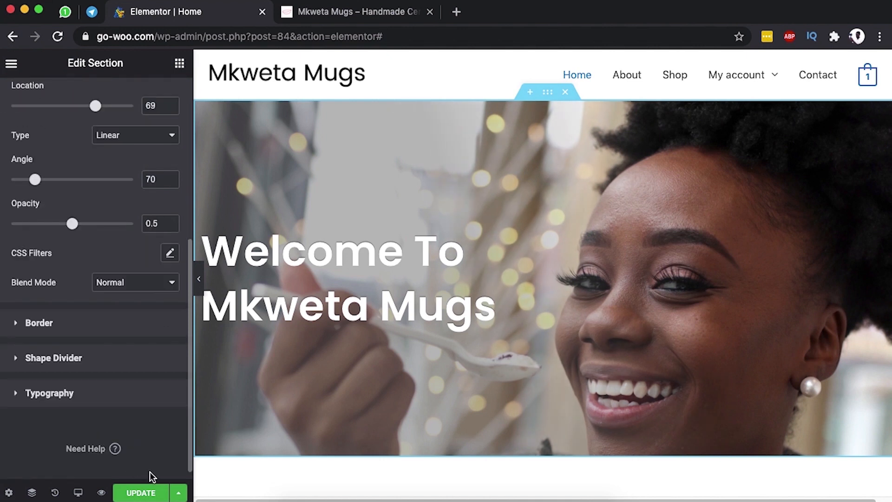
pyautogui.scroll(-5, 442, 391)
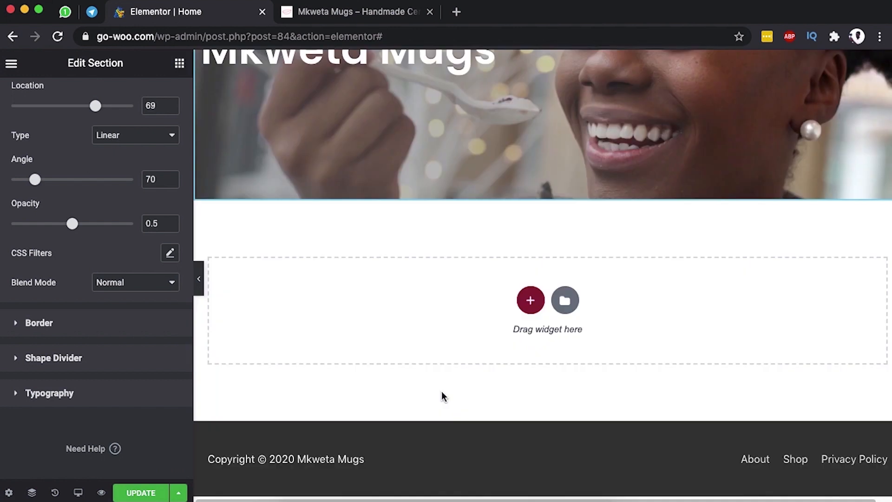
pyautogui.click(143, 493)
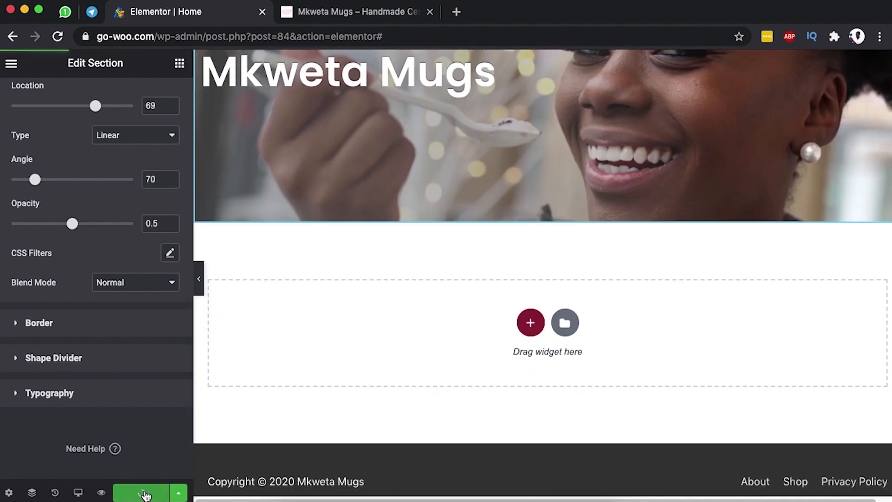
# - Preview the Home page in a new tab, compare it with the older go-woo.com tab, and return to the Elementor editor
pyautogui.click(101, 493)
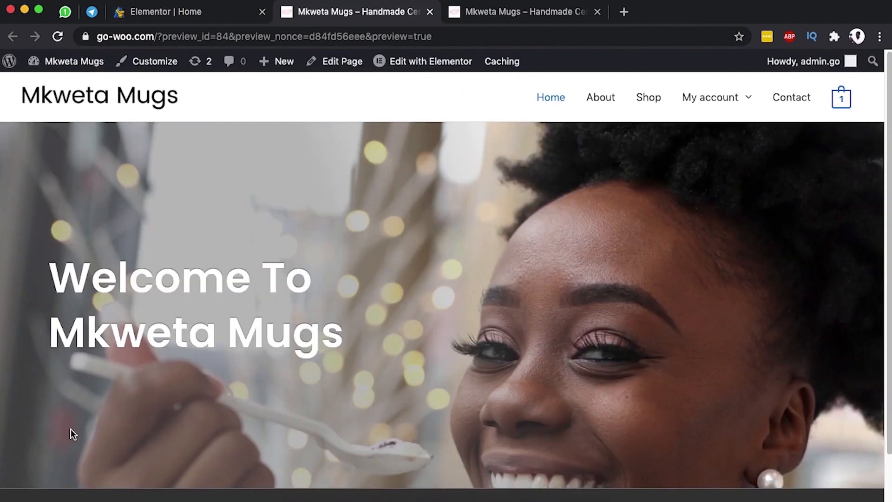
pyautogui.scroll(-2, 268, 429)
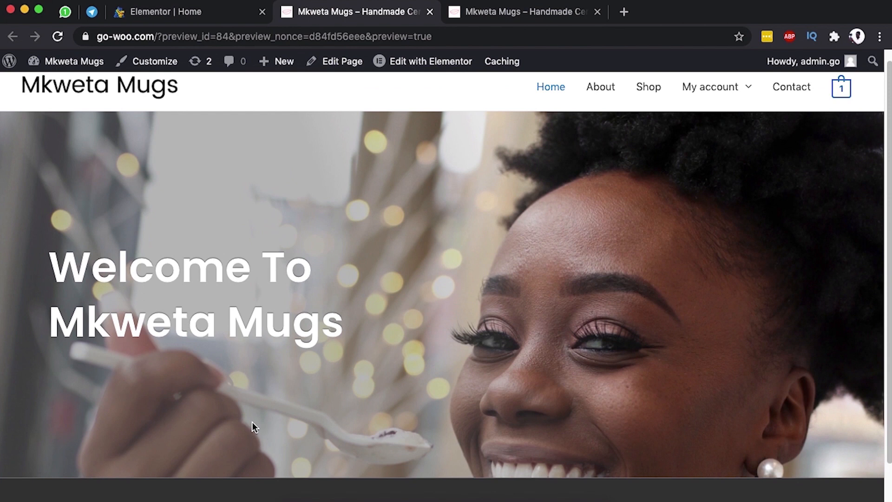
pyautogui.scroll(-2, 172, 364)
pyautogui.scroll(3, 172, 364)
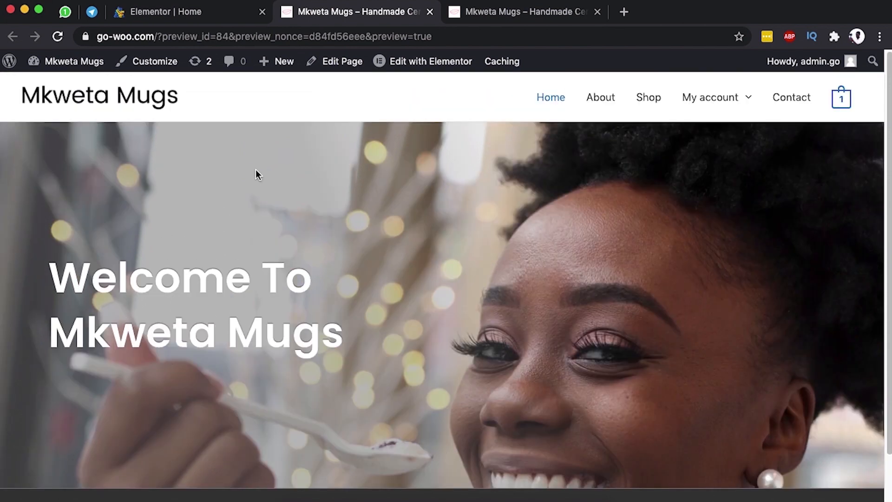
pyautogui.click(478, 21)
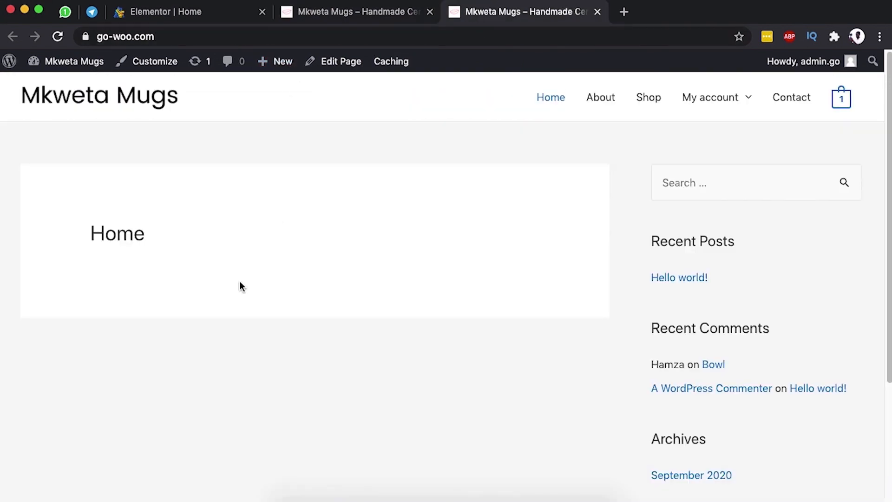
pyautogui.click(338, 22)
pyautogui.click(182, 14)
# - Give the "Welcome To Mkweta Mugs" heading the Fade In Up entrance animation
pyautogui.scroll(5, 279, 238)
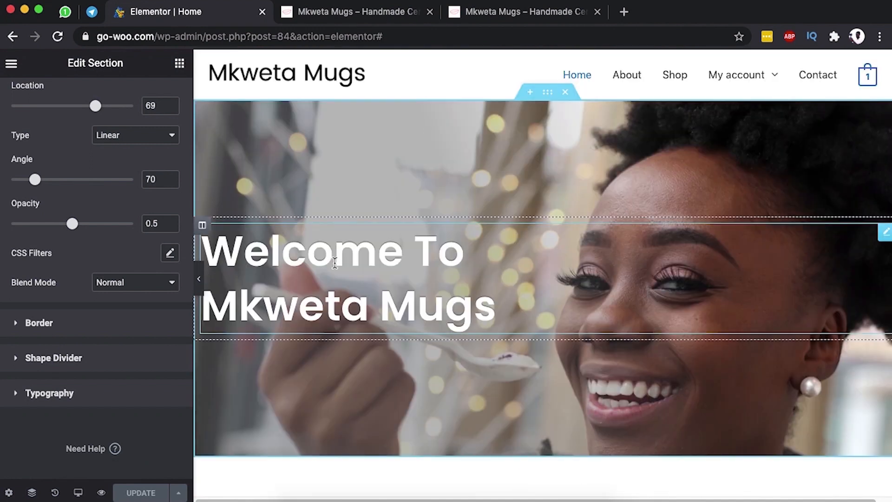
pyautogui.click(835, 235)
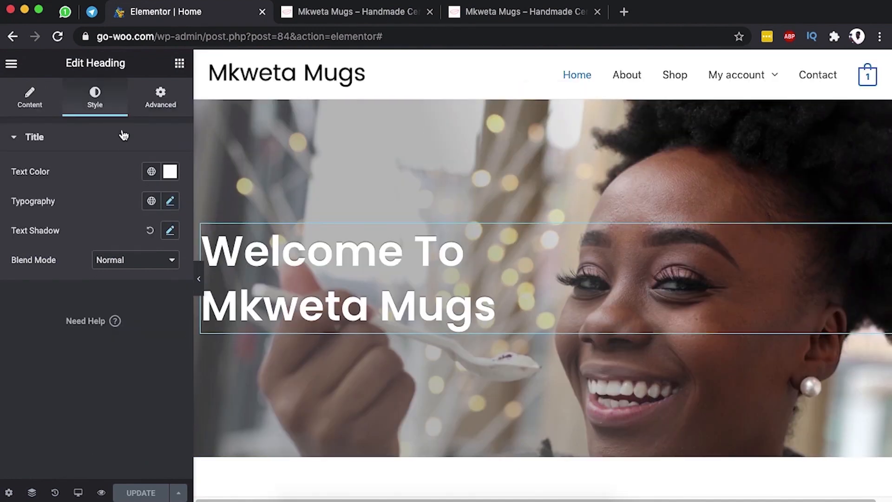
pyautogui.click(161, 95)
pyautogui.scroll(-3, 103, 313)
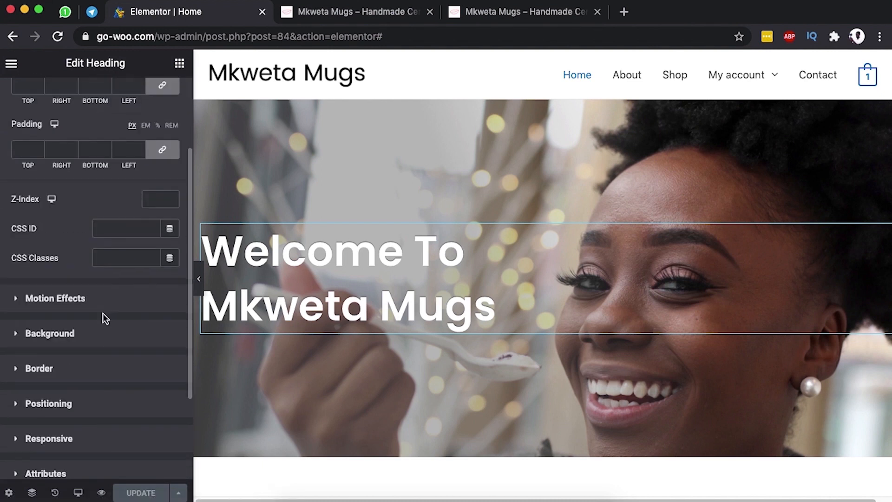
pyautogui.click(62, 310)
pyautogui.click(68, 237)
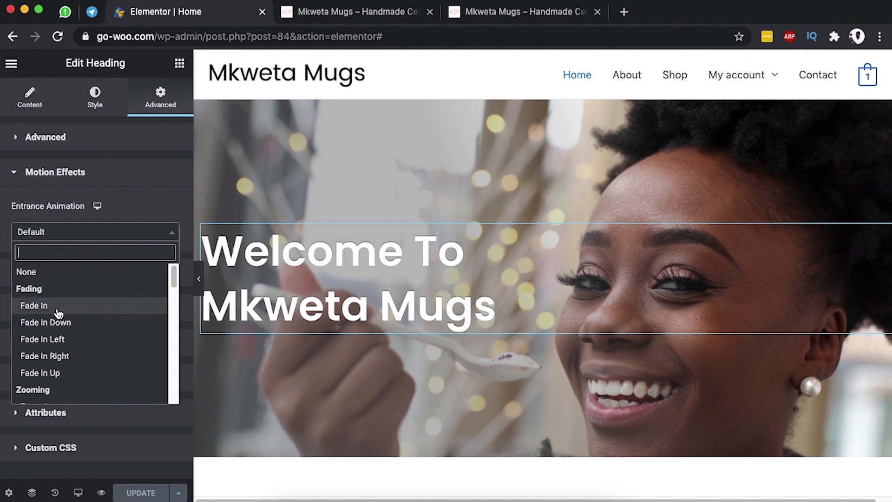
pyautogui.click(64, 375)
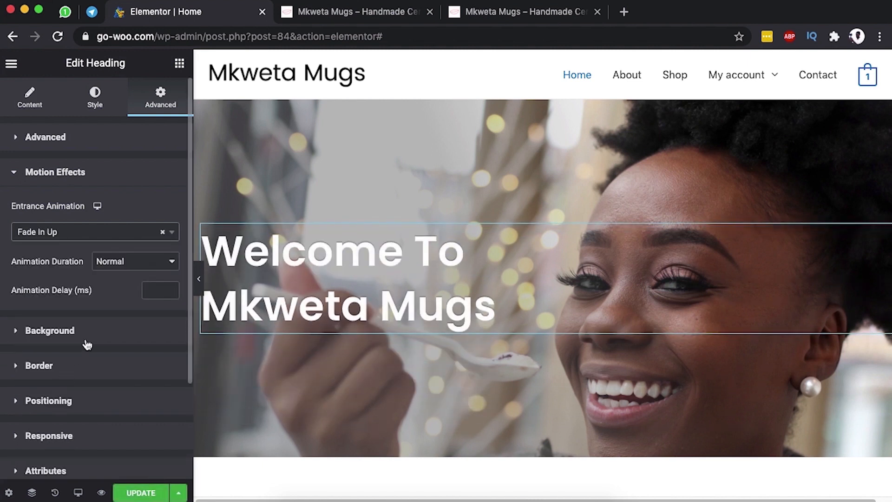
# - Save the heading's animation, glance at the preview tab and return to the Elementor editor
pyautogui.click(131, 493)
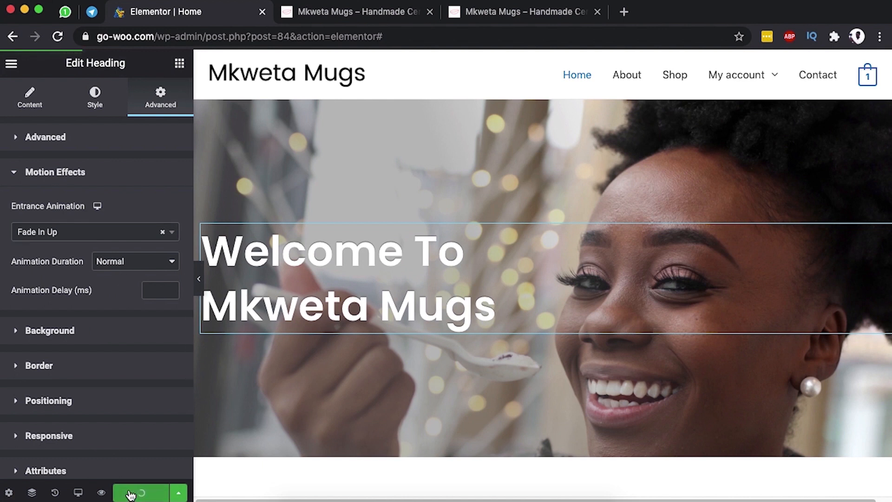
pyautogui.click(322, 11)
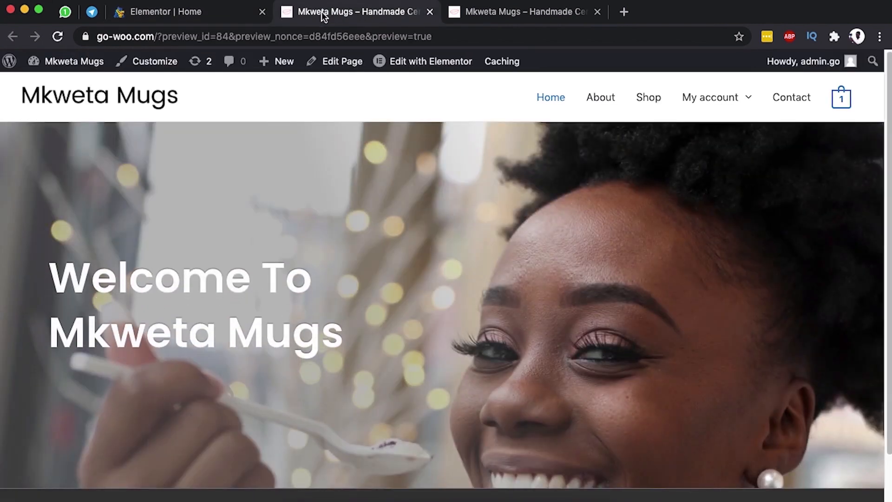
pyautogui.click(191, 13)
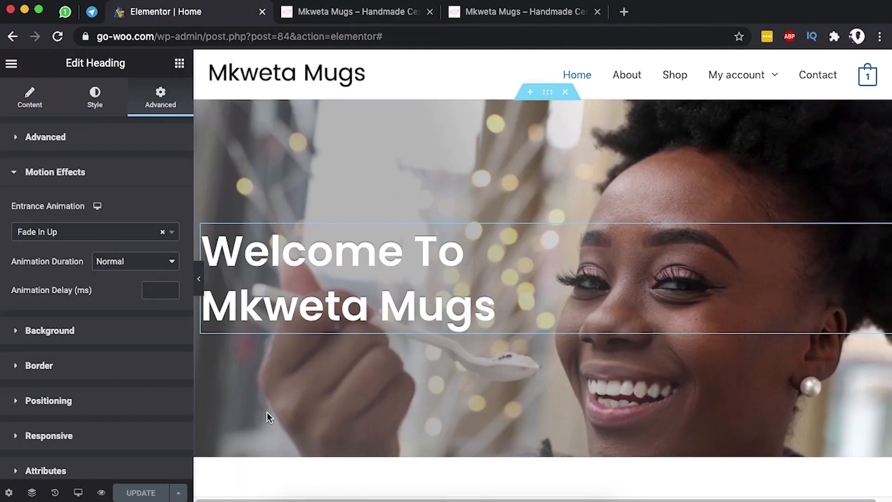
# - Check the hero section in the tablet preview, switch to the mobile preview and open the heading's content settings
pyautogui.click(79, 493)
pyautogui.click(72, 428)
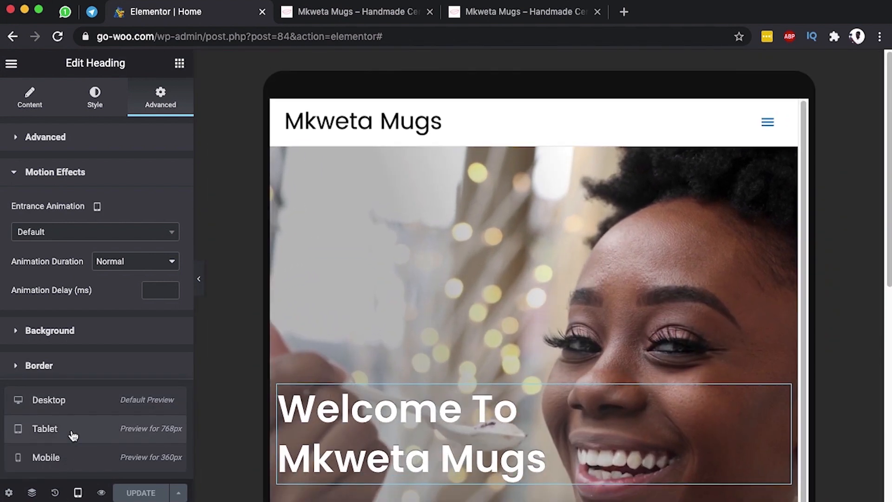
pyautogui.scroll(-1, 676, 413)
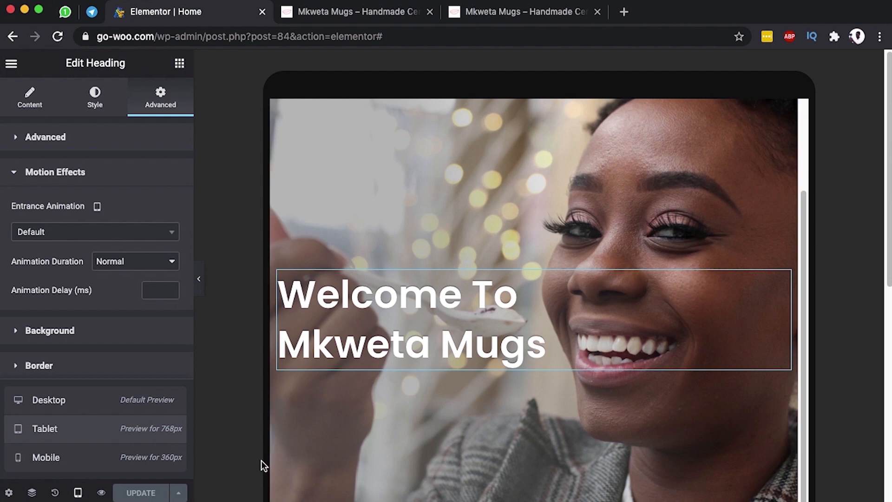
pyautogui.click(77, 459)
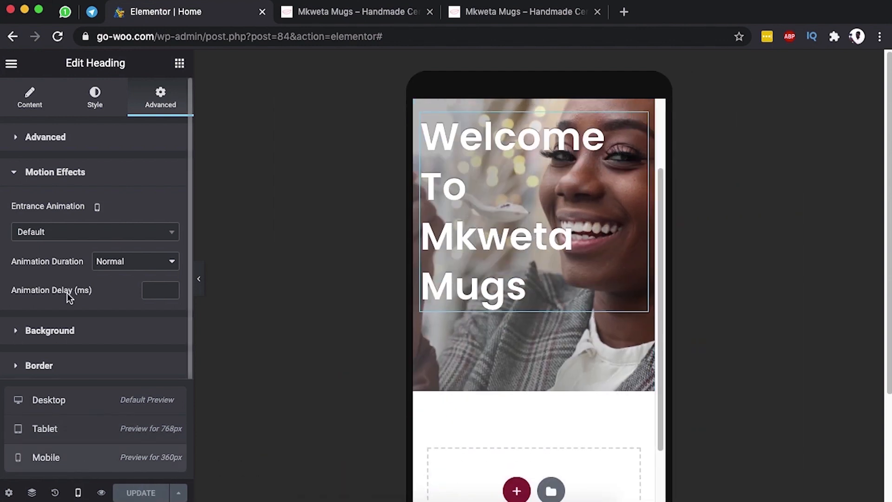
pyautogui.click(30, 97)
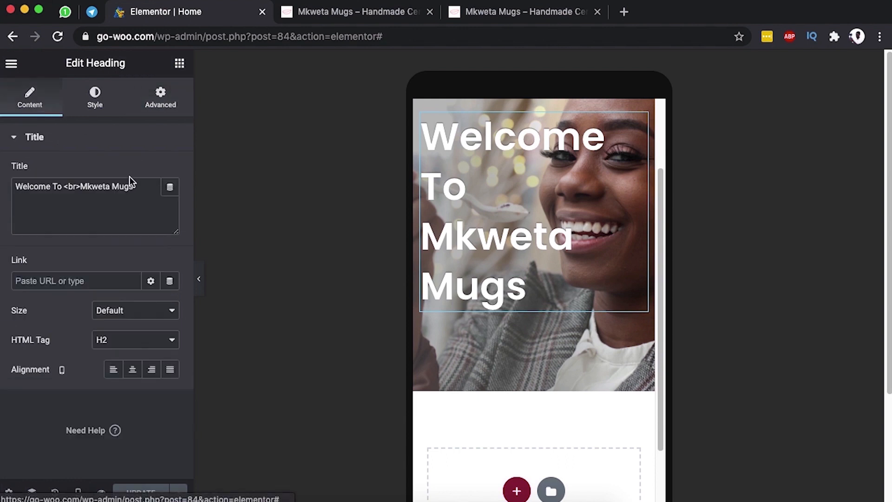
# - Set the "Welcome To Mkweta Mugs" heading's mobile font size to 2 em
pyautogui.click(96, 105)
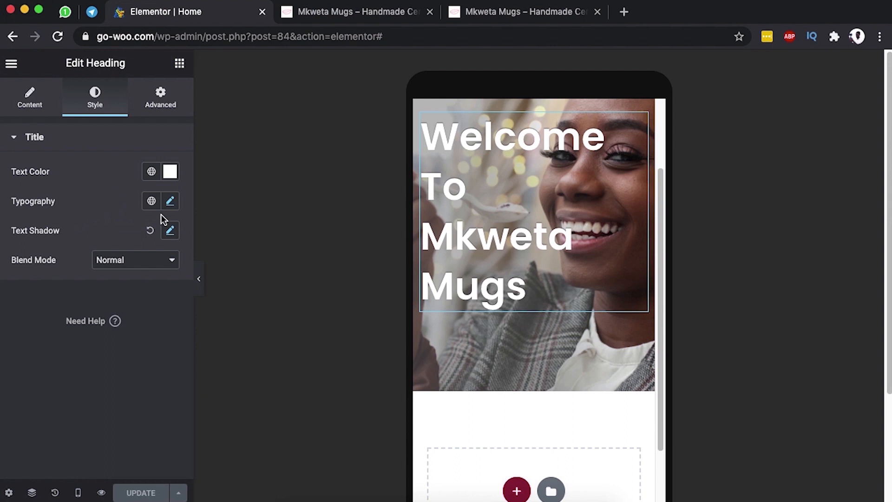
pyautogui.click(170, 202)
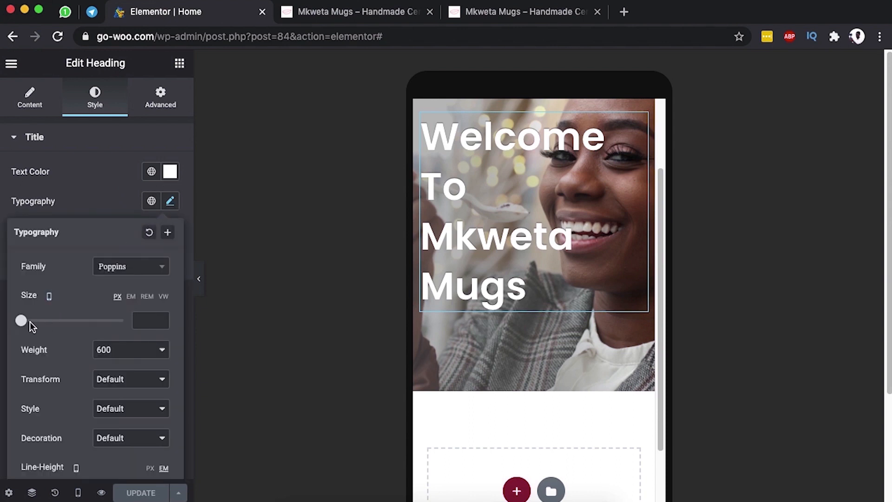
pyautogui.click(131, 296)
pyautogui.moveTo(21, 321); pyautogui.dragTo(43, 322)
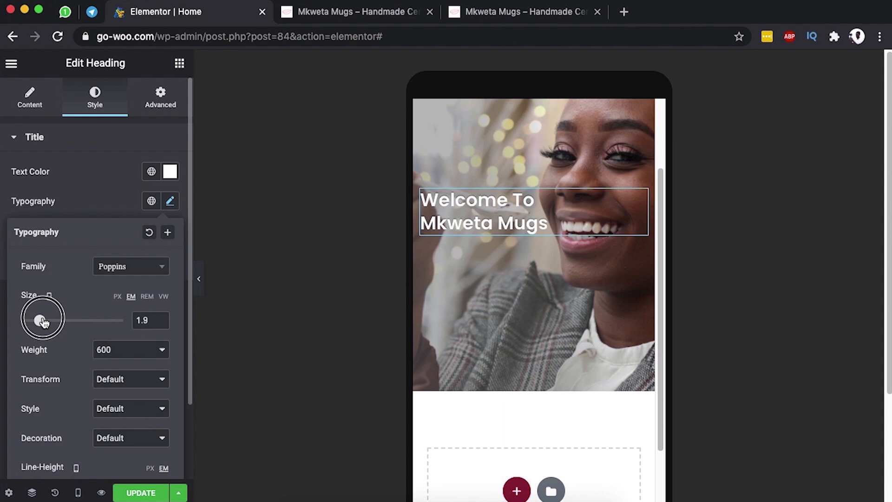
pyautogui.moveTo(42, 321); pyautogui.dragTo(41, 321)
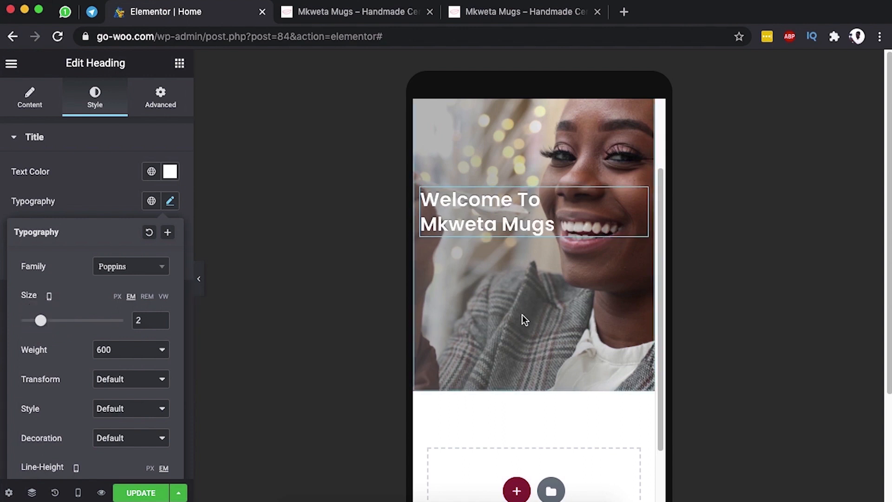
# - Set the hero section's minimum height to 50 VH for mobile
pyautogui.scroll(3, 521, 315)
pyautogui.click(534, 131)
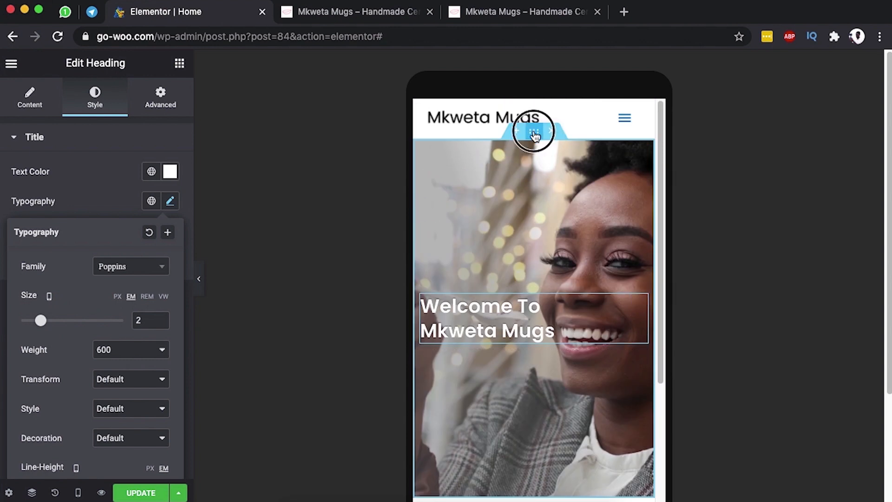
pyautogui.scroll(-1, 559, 366)
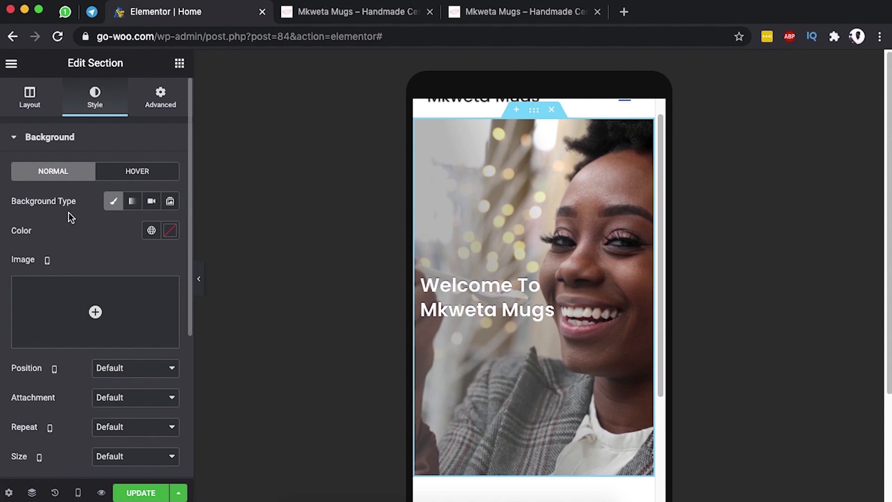
pyautogui.click(31, 100)
pyautogui.scroll(-1, 50, 272)
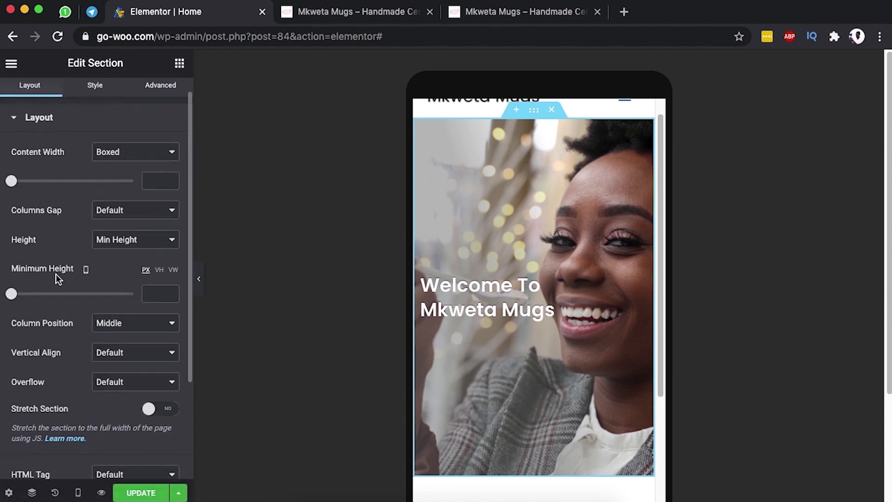
pyautogui.moveTo(13, 297); pyautogui.dragTo(67, 298)
pyautogui.click(159, 269)
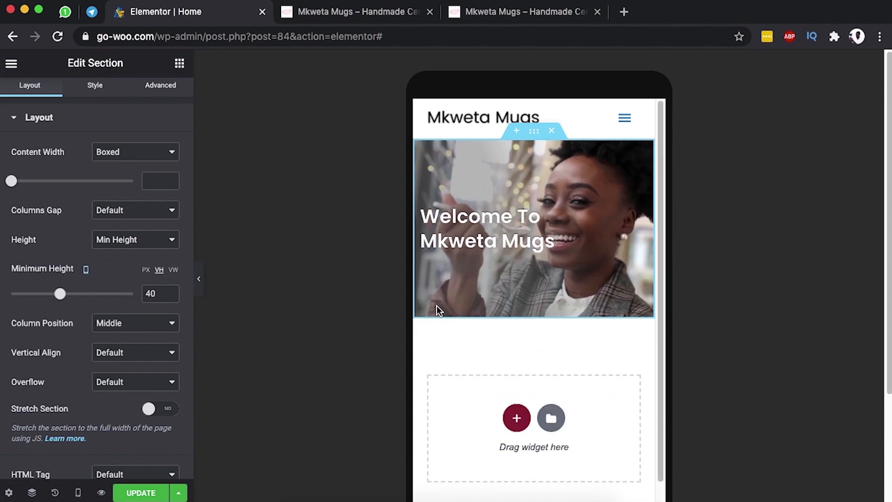
pyautogui.moveTo(60, 299); pyautogui.dragTo(72, 299)
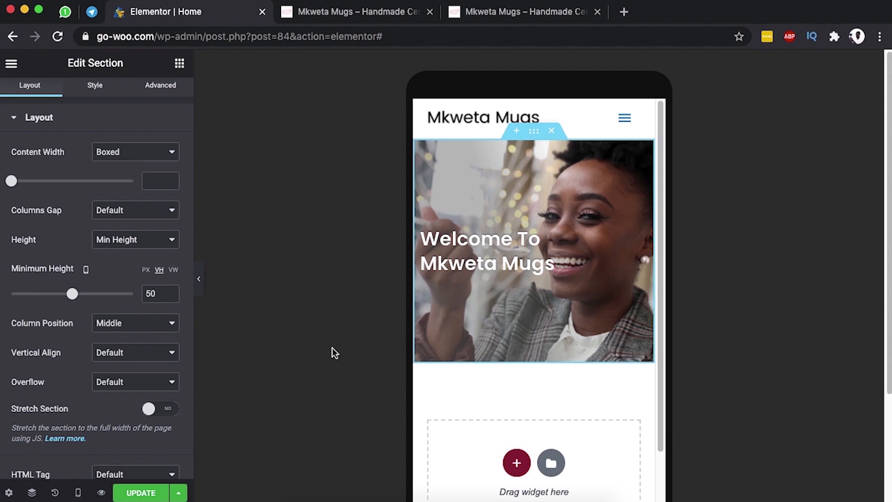
# - Switch to the tablet preview and examine the hero section's height and heading placement
pyautogui.click(78, 494)
pyautogui.click(70, 428)
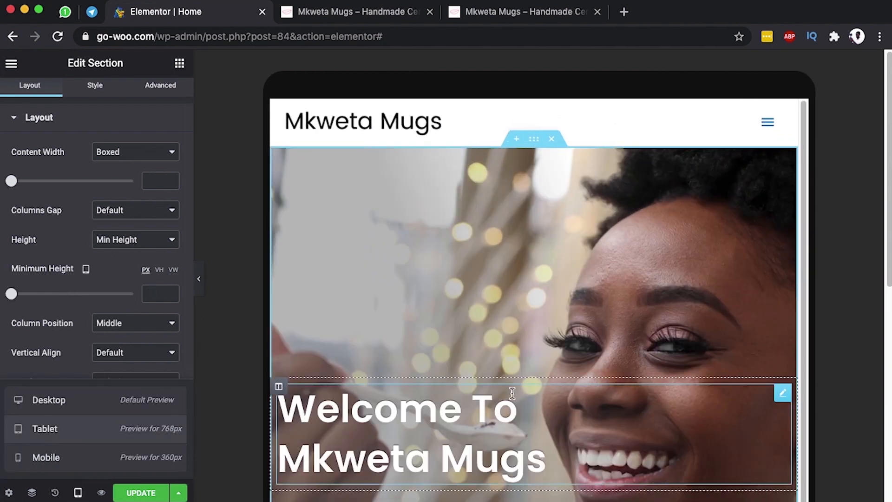
pyautogui.scroll(-5, 557, 341)
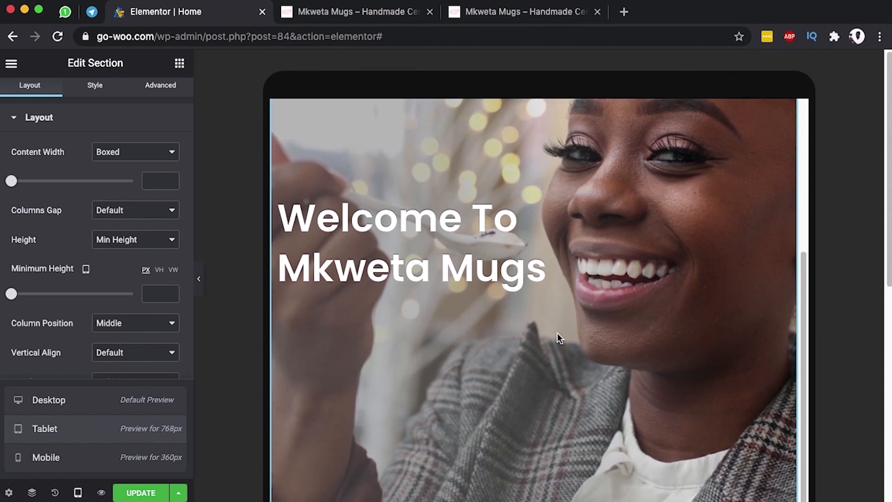
pyautogui.scroll(5, 554, 302)
pyautogui.scroll(-5, 554, 302)
pyautogui.scroll(1, 554, 302)
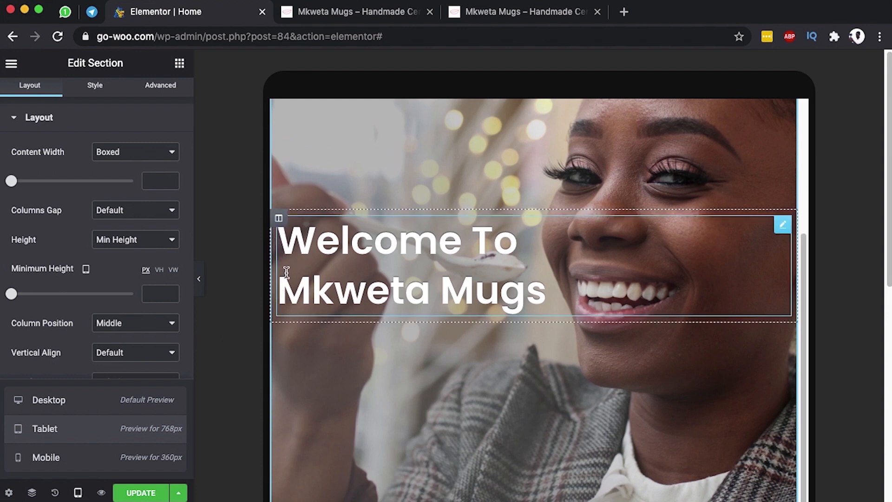
pyautogui.scroll(-1, 520, 302)
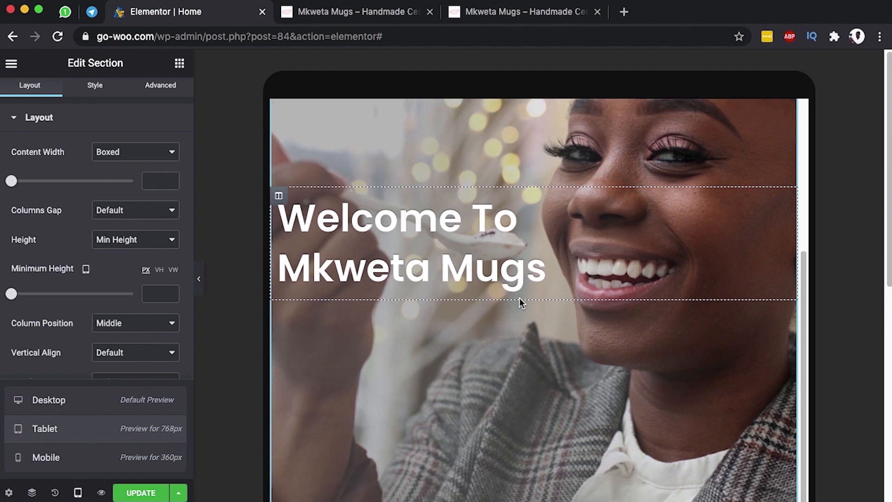
pyautogui.scroll(6, 520, 302)
pyautogui.scroll(3, 520, 300)
pyautogui.scroll(-10, 519, 299)
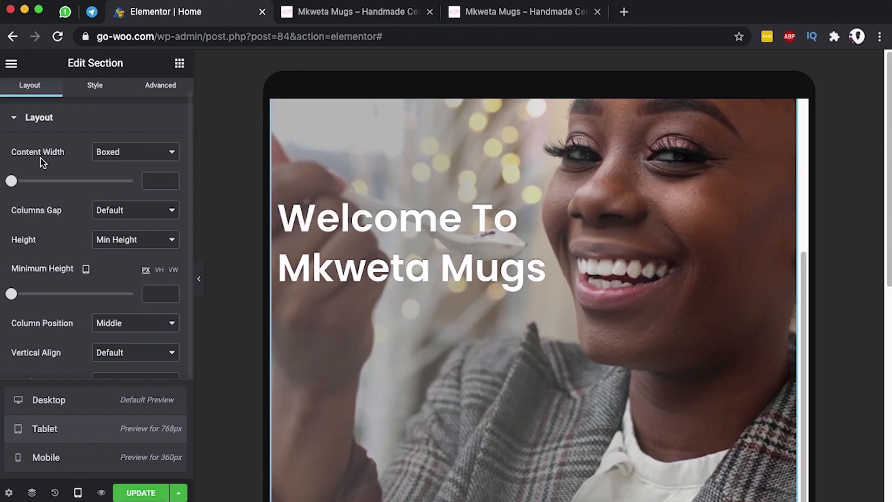
# - Set the hero section's minimum height to 50 VH for tablet
pyautogui.scroll(6, 497, 132)
pyautogui.scroll(2, 498, 130)
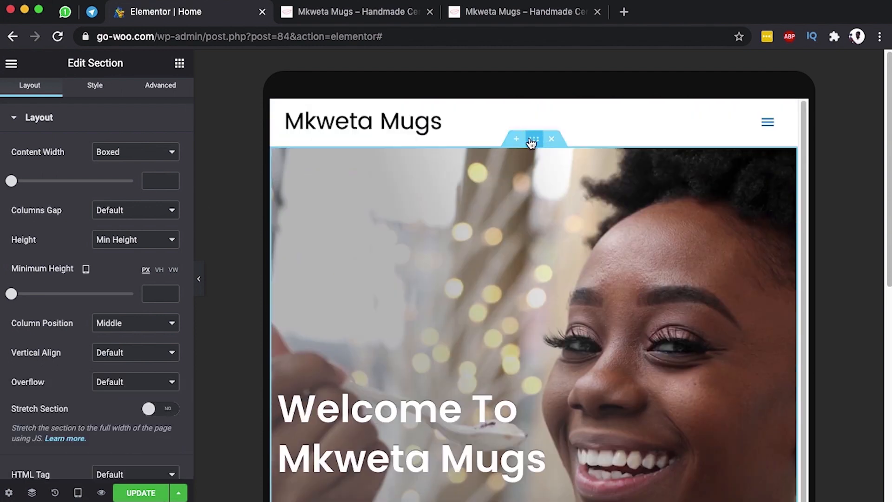
pyautogui.scroll(1, 14, 205)
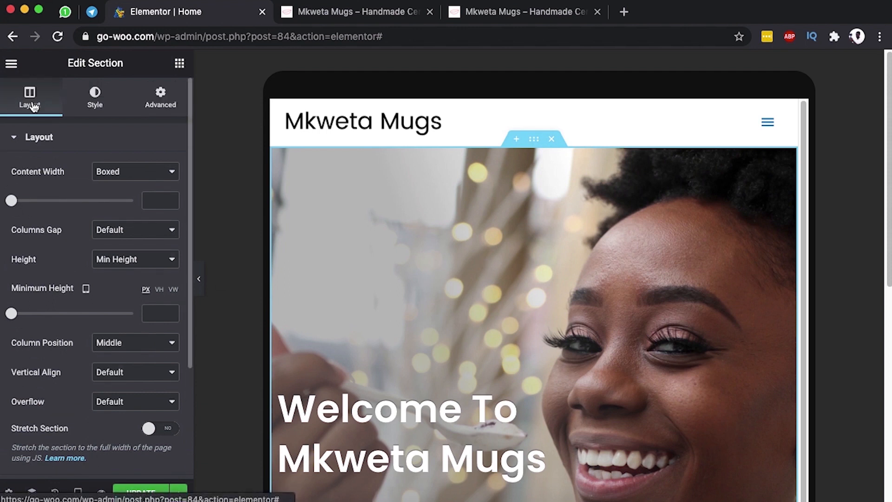
pyautogui.click(159, 290)
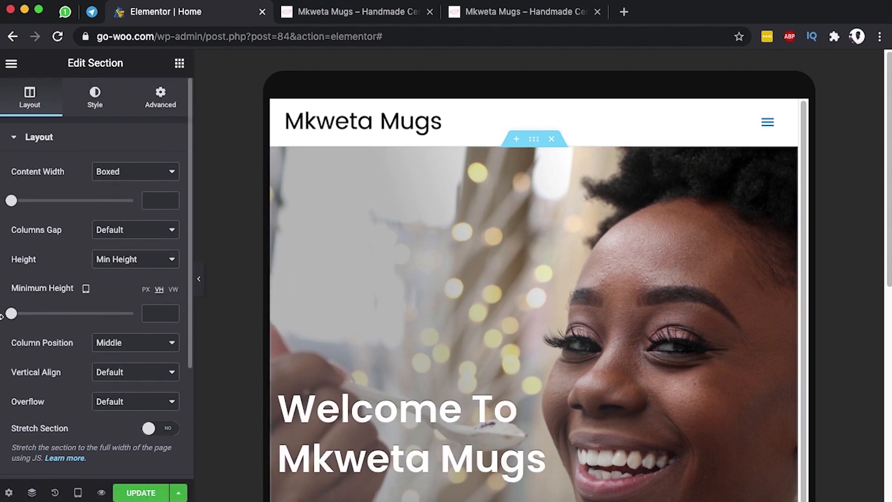
pyautogui.moveTo(14, 319); pyautogui.dragTo(75, 318)
pyautogui.scroll(-2, 882, 279)
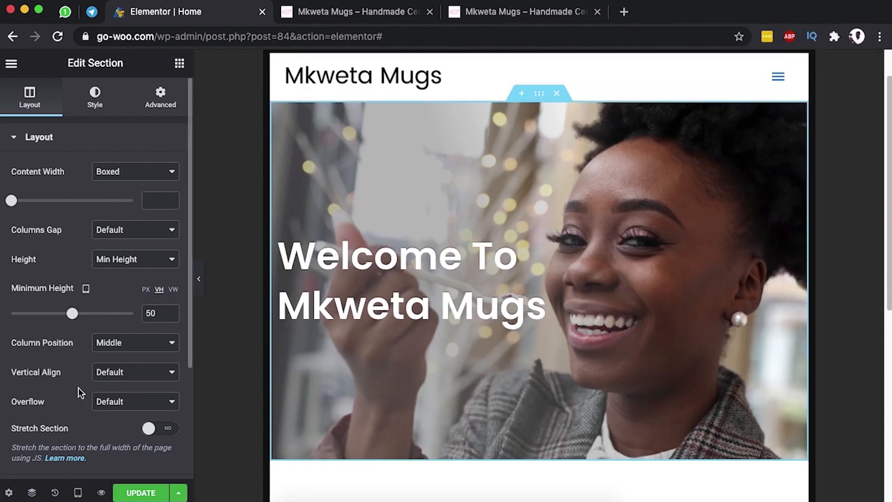
# - Check the hero section in the mobile and tablet previews, return to the desktop preview and save the page
pyautogui.click(78, 493)
pyautogui.click(57, 464)
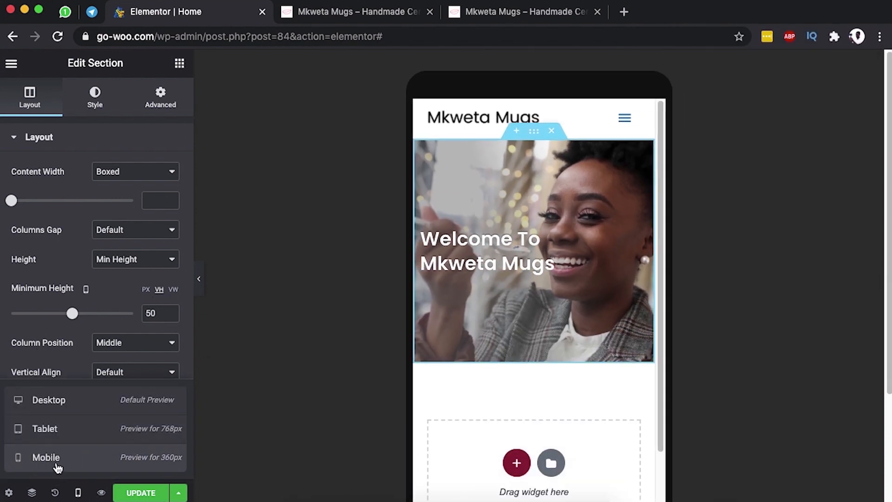
pyautogui.click(58, 428)
pyautogui.click(58, 400)
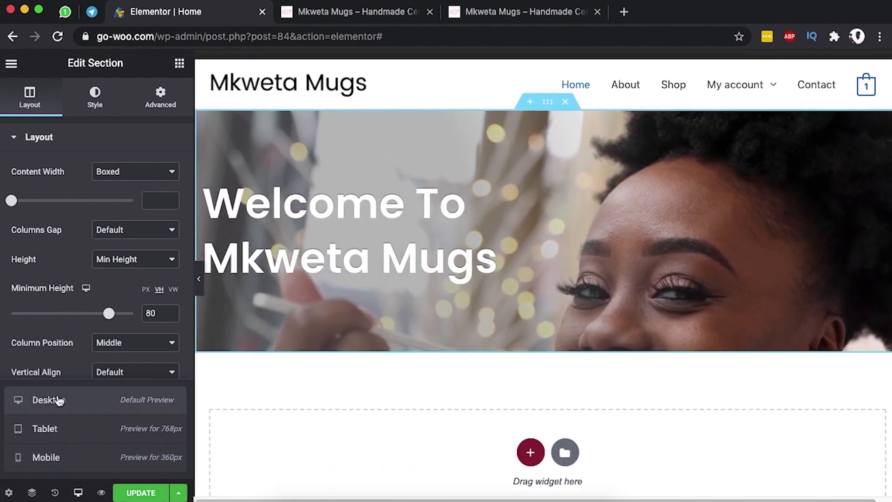
pyautogui.click(135, 494)
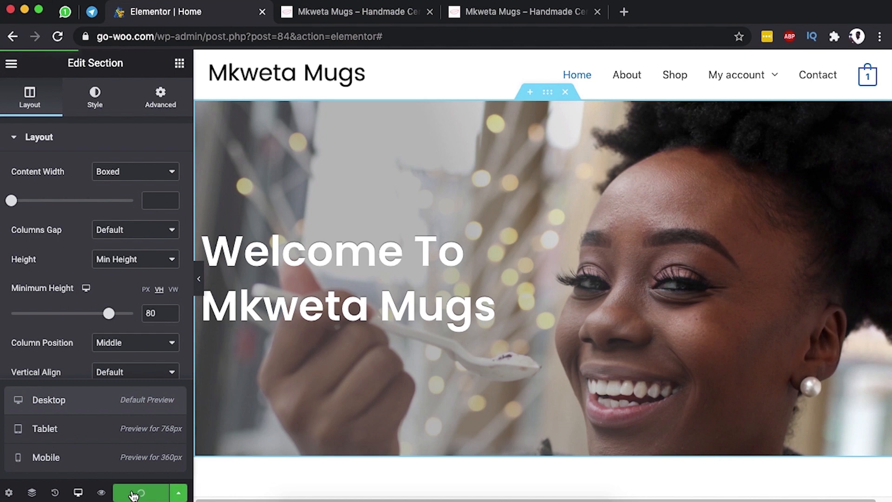
# - Look over the hero section in the page preview tab and return to the Elementor editor
pyautogui.click(308, 14)
pyautogui.scroll(-2, 327, 279)
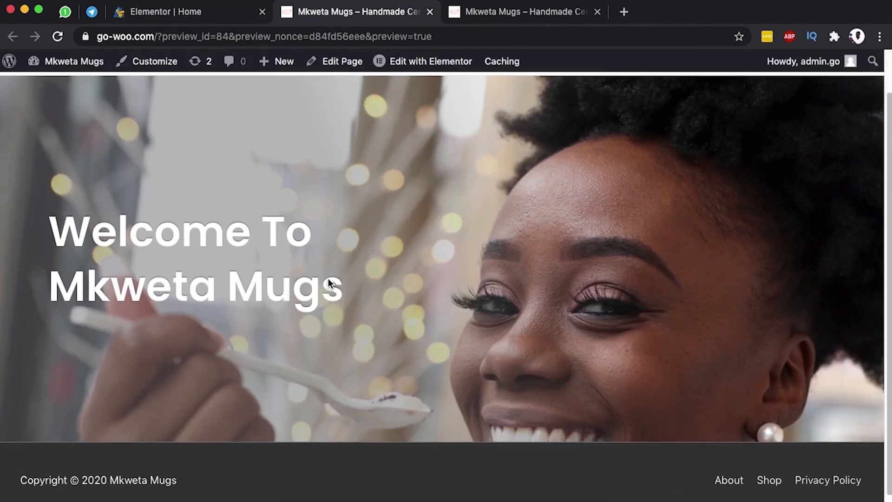
pyautogui.scroll(-1, 328, 283)
pyautogui.scroll(3, 328, 281)
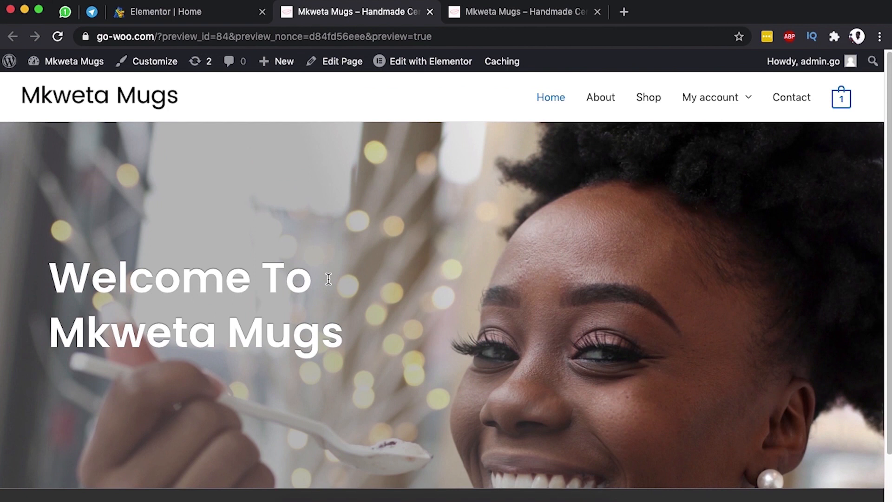
pyautogui.click(203, 20)
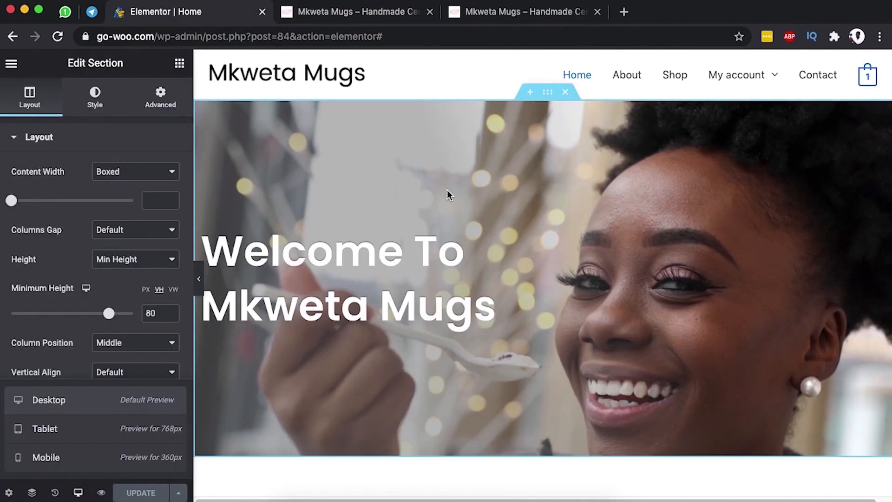
# - Duplicate the hero section and bring the copy beneath it into view
pyautogui.rightClick(545, 93)
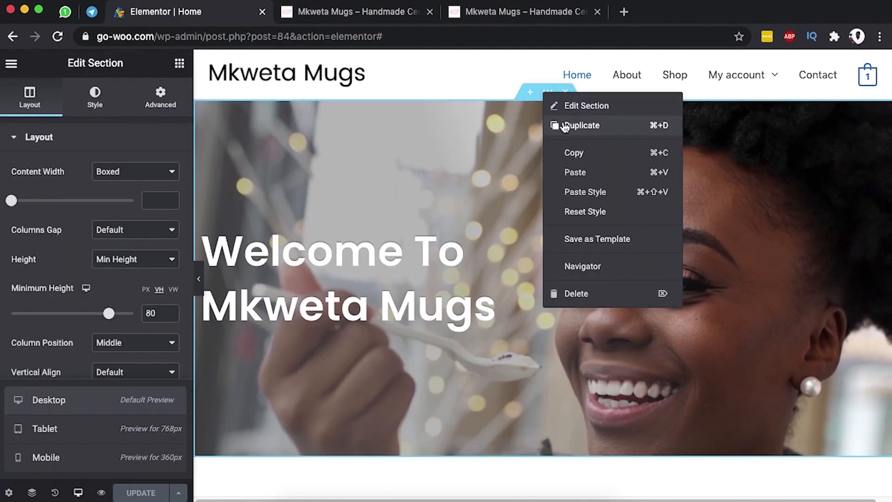
pyautogui.click(570, 127)
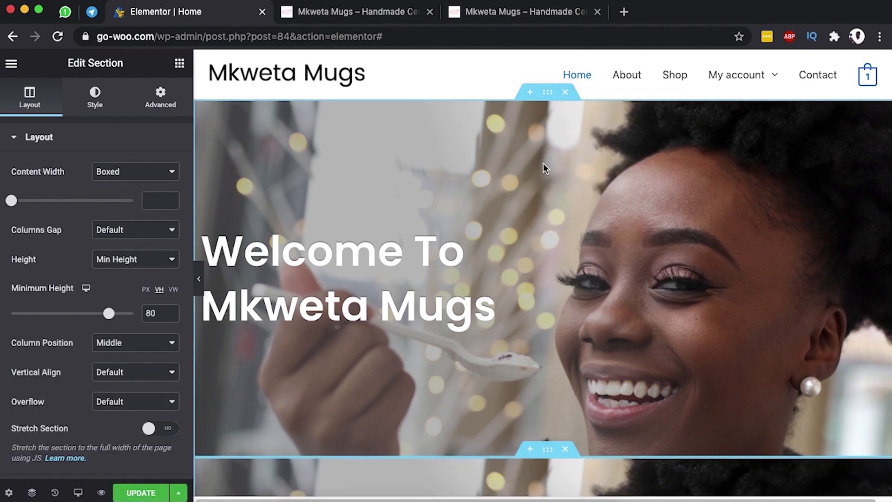
pyautogui.scroll(1, 480, 296)
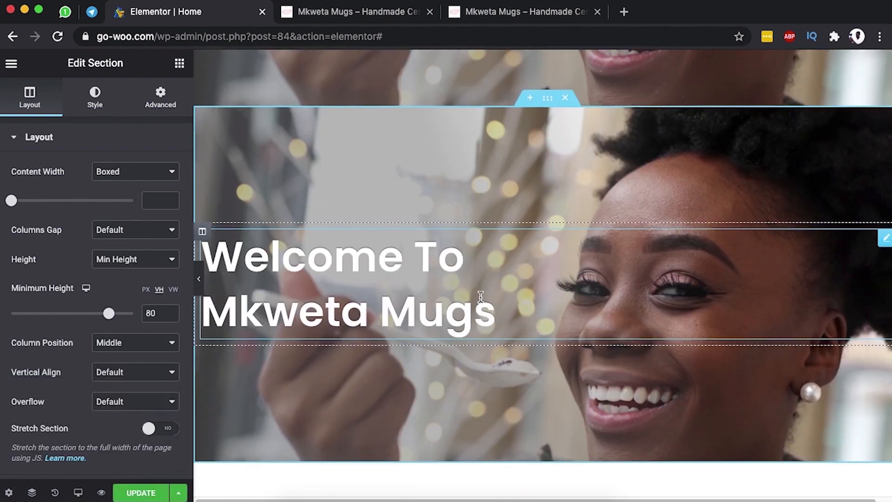
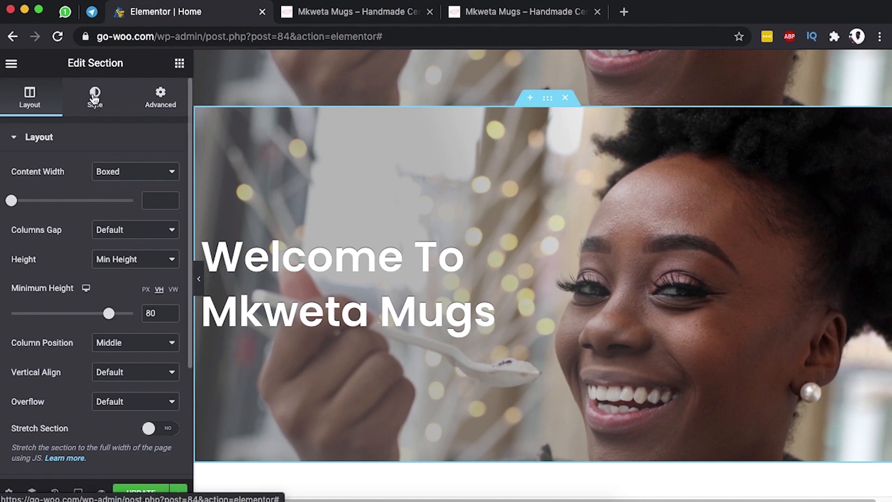
# - Remove the duplicated section's background image, switch its overlay to the classic type and reset the section's style
pyautogui.click(95, 98)
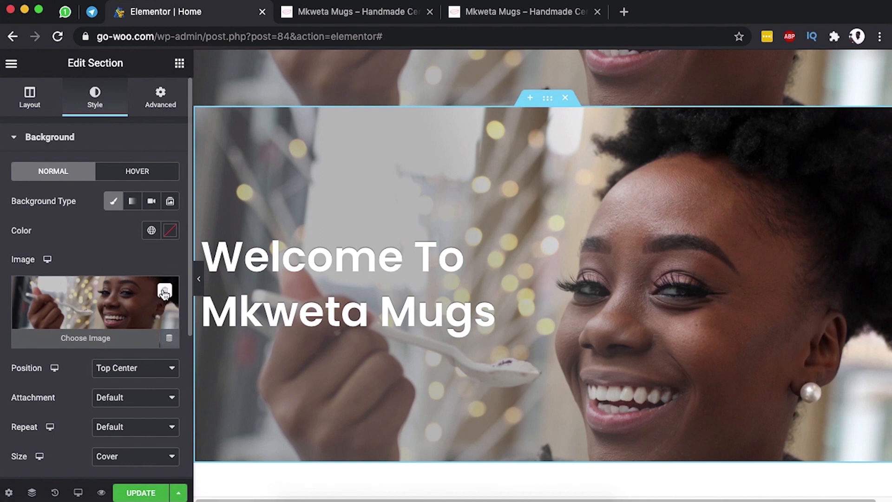
pyautogui.click(164, 291)
pyautogui.click(25, 181)
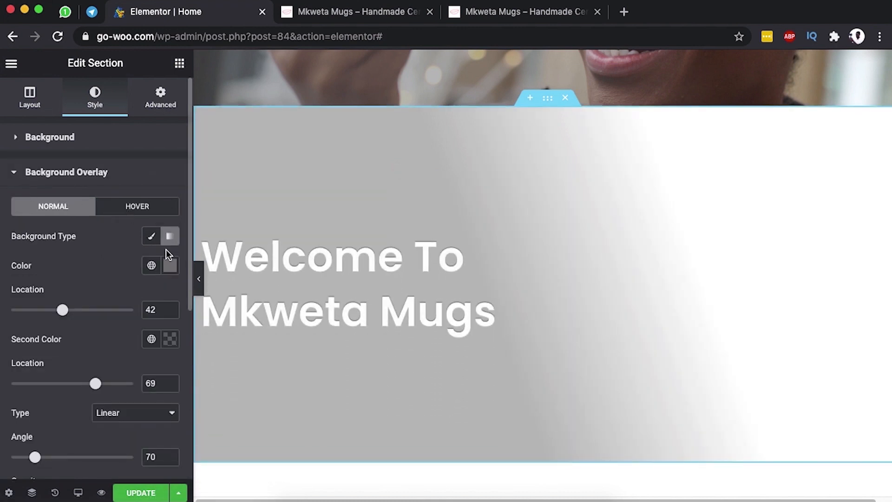
pyautogui.click(151, 236)
pyautogui.rightClick(545, 99)
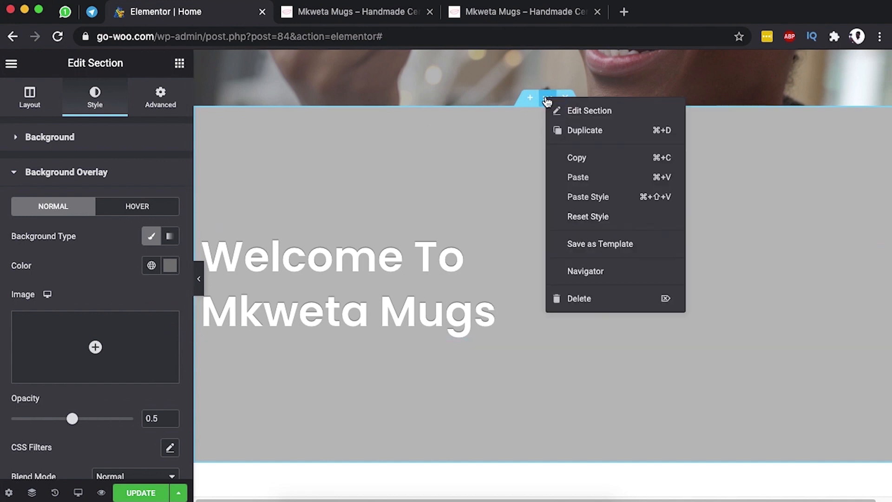
pyautogui.click(589, 217)
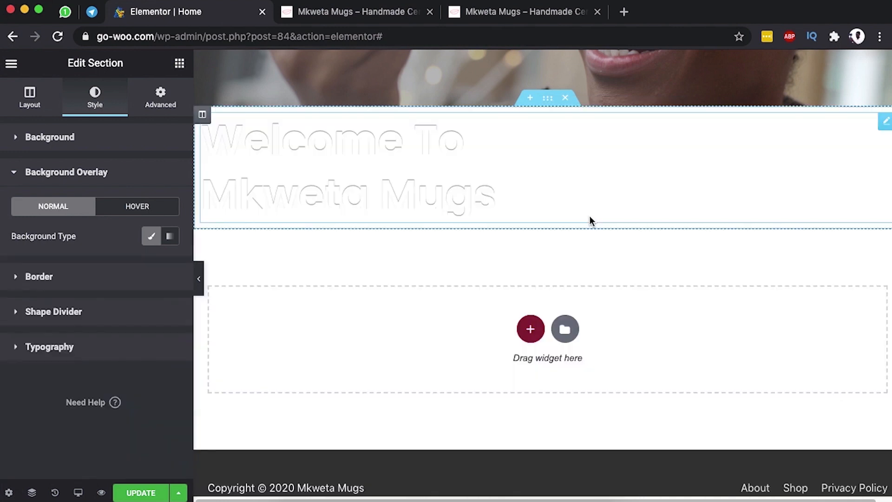
# - Replace the heading text in the duplicated section with "In Stock"
pyautogui.rightClick(885, 124)
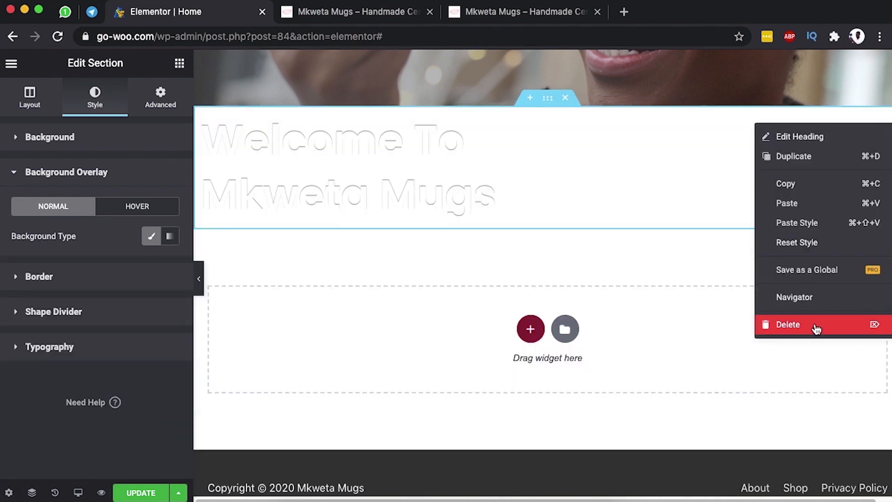
pyautogui.click(885, 125)
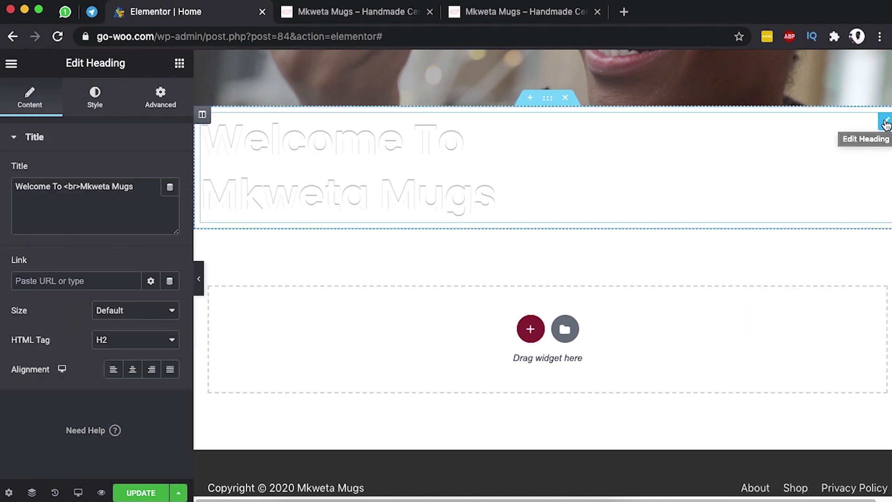
pyautogui.tripleClick(76, 189)
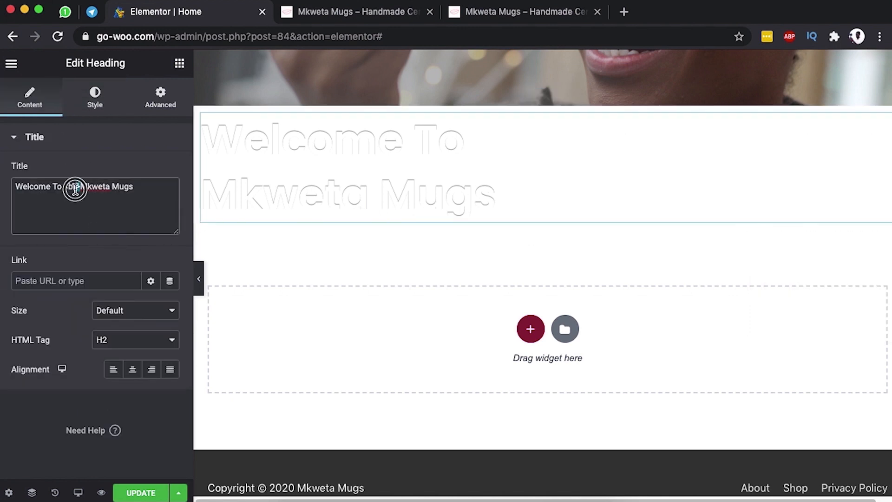
pyautogui.write('In Stock')
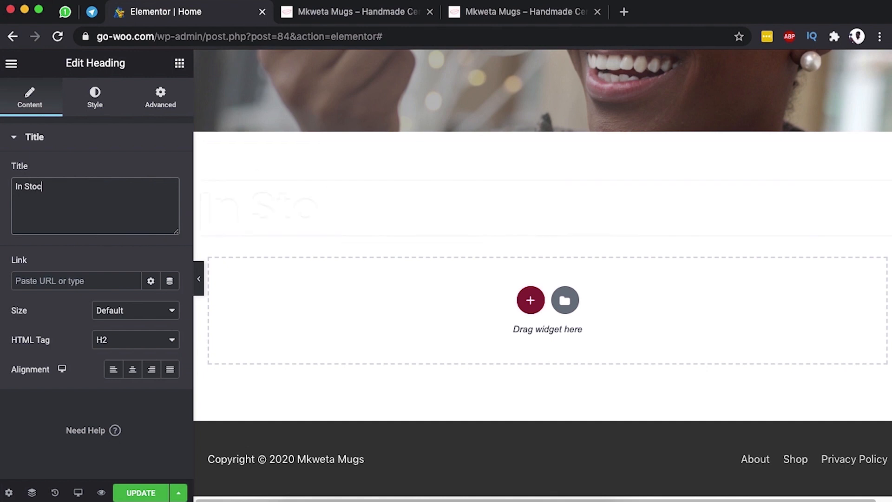
# - Set the In Stock heading's text color to the dark global color
pyautogui.click(95, 98)
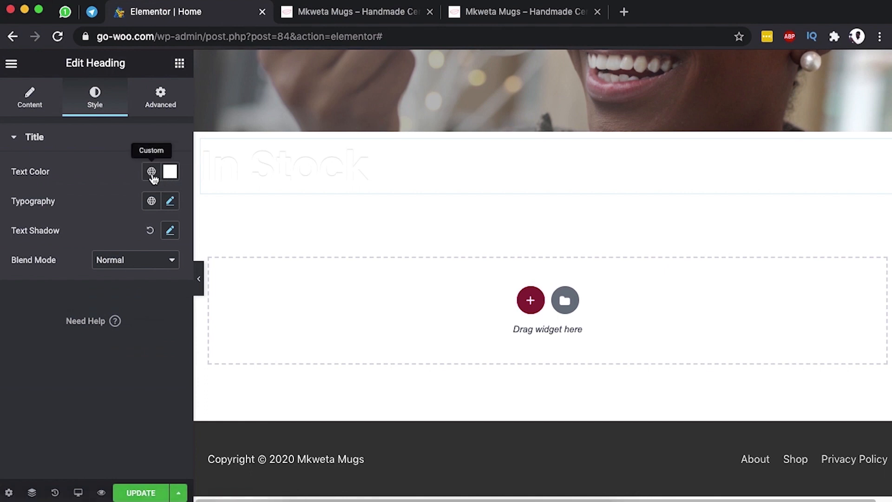
pyautogui.click(152, 172)
pyautogui.click(61, 286)
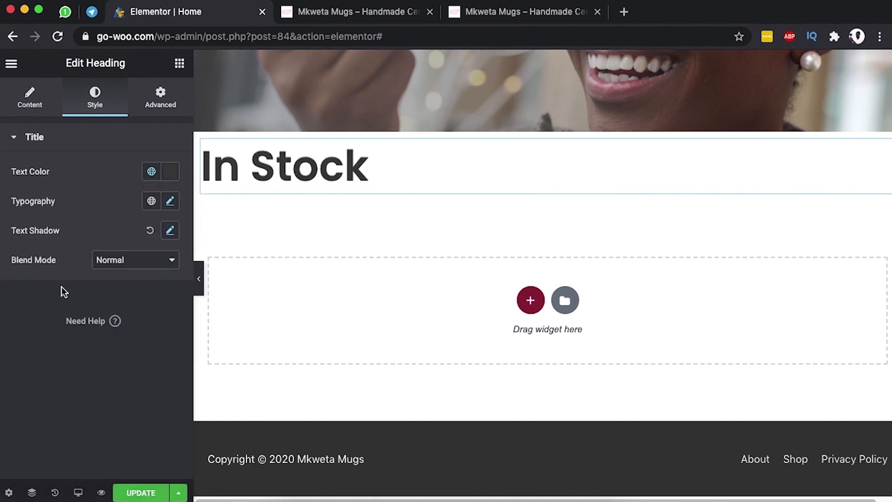
# - Add a Shortcode widget directly beneath the In Stock heading
pyautogui.click(180, 64)
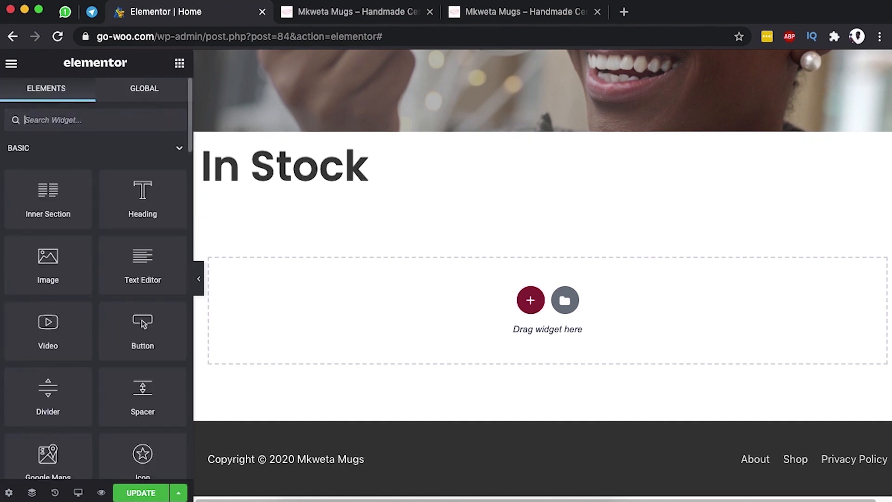
pyautogui.write('shor')
pyautogui.moveTo(45, 167); pyautogui.dragTo(372, 191)
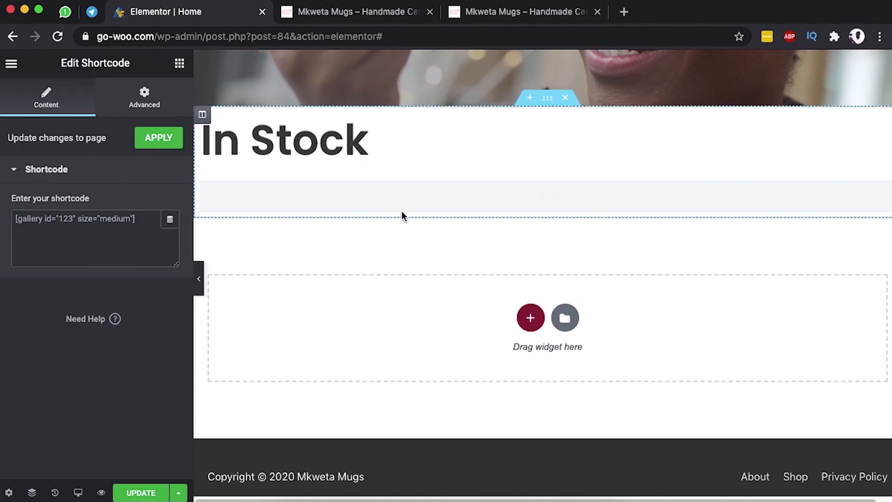
pyautogui.click(144, 223)
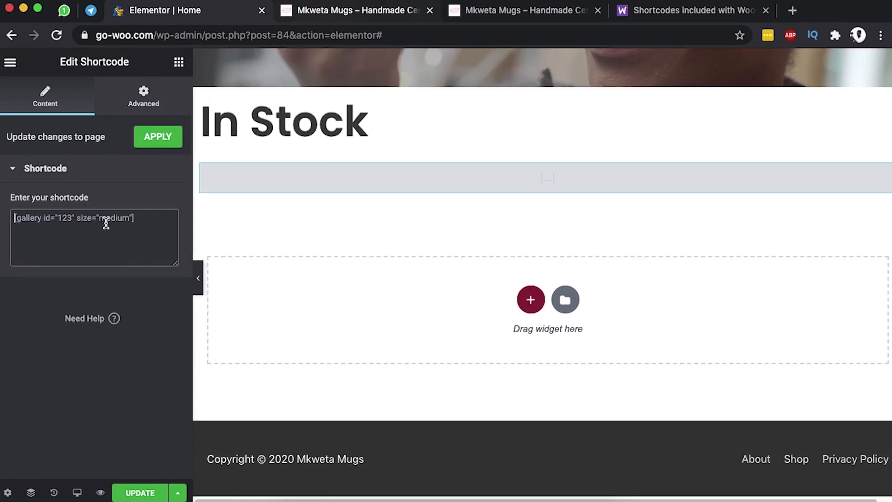
# - Switch to the WooCommerce shortcodes documentation and select the example shortcode under Scenario 4 – Newest Products
pyautogui.click(671, 9)
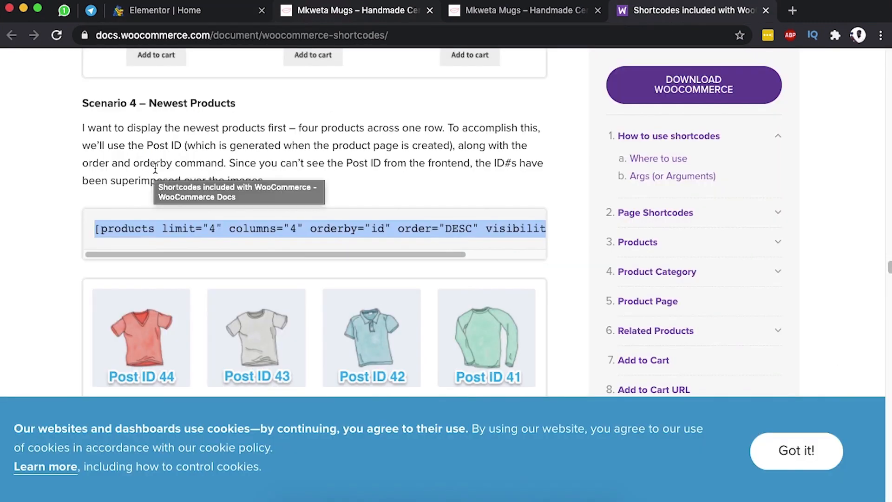
pyautogui.scroll(15, 156, 169)
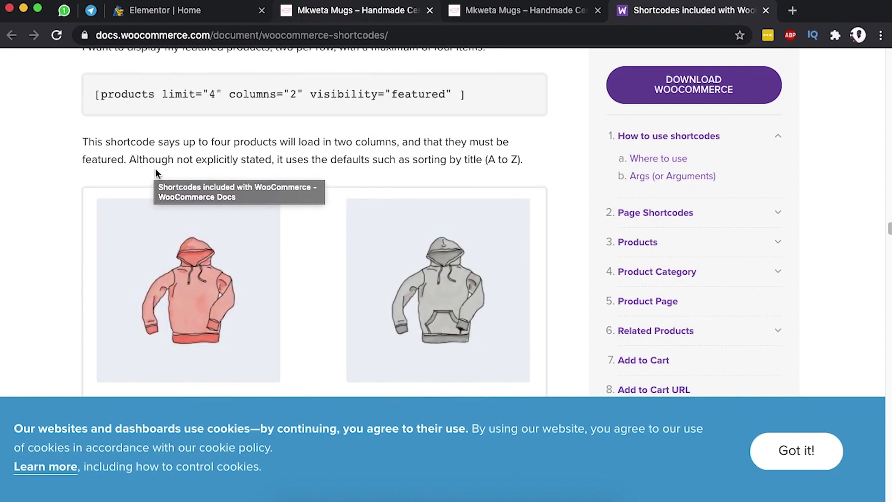
pyautogui.scroll(-8, 26, 214)
pyautogui.scroll(-5, 51, 203)
pyautogui.scroll(10, 56, 200)
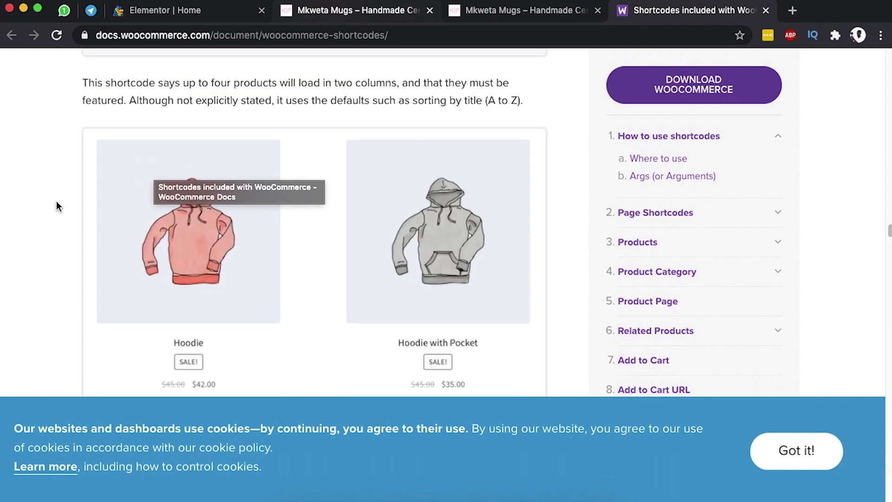
pyautogui.scroll(-12, 57, 201)
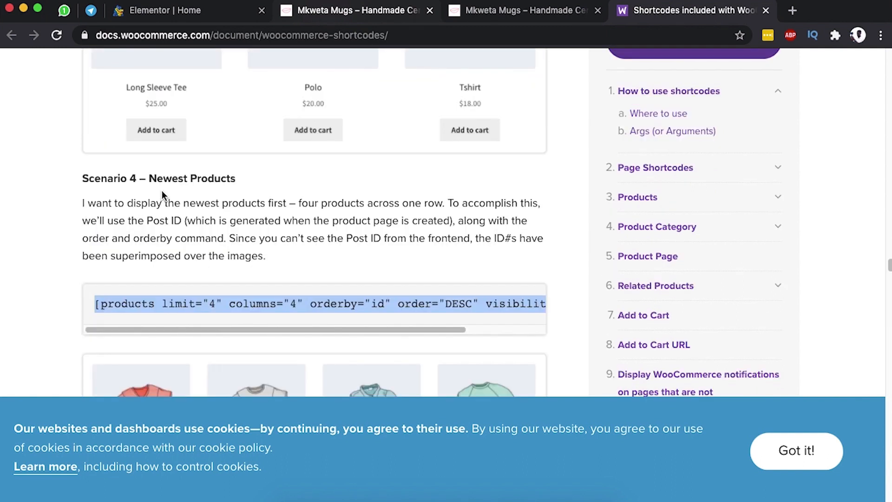
pyautogui.scroll(-1, 181, 231)
pyautogui.click(165, 283)
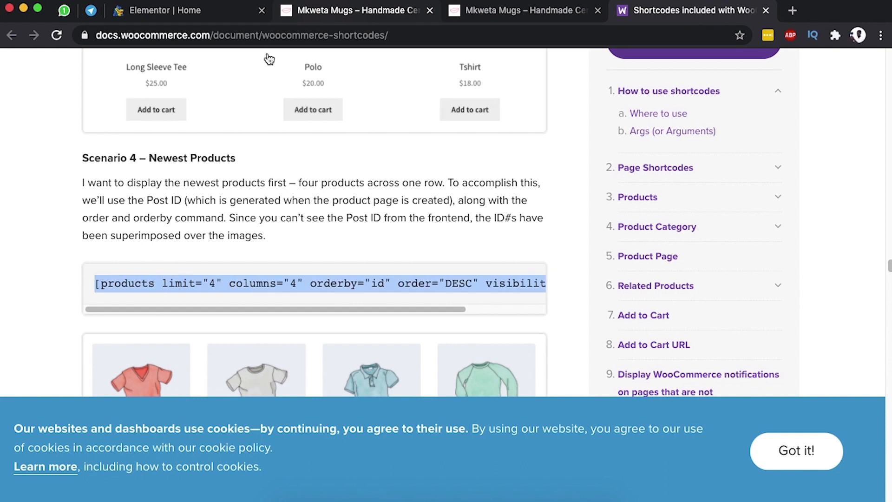
# - Return to Elementor and apply [products limit="4" columns="4" orderby="id" order="DESC" visibility="visible"] in the Shortcode widget
pyautogui.click(184, 11)
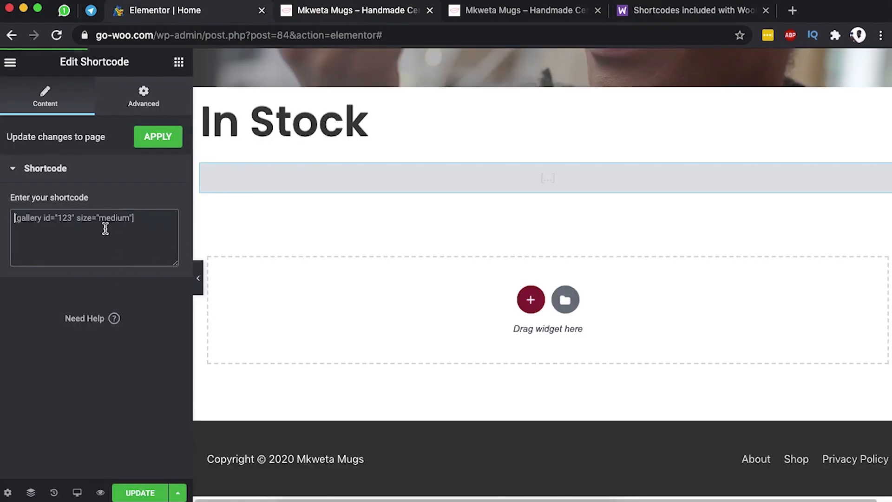
pyautogui.write('[products limit="4" columns="4" orderby="id" order="DESC" visibility="visible"]')
pyautogui.click(160, 146)
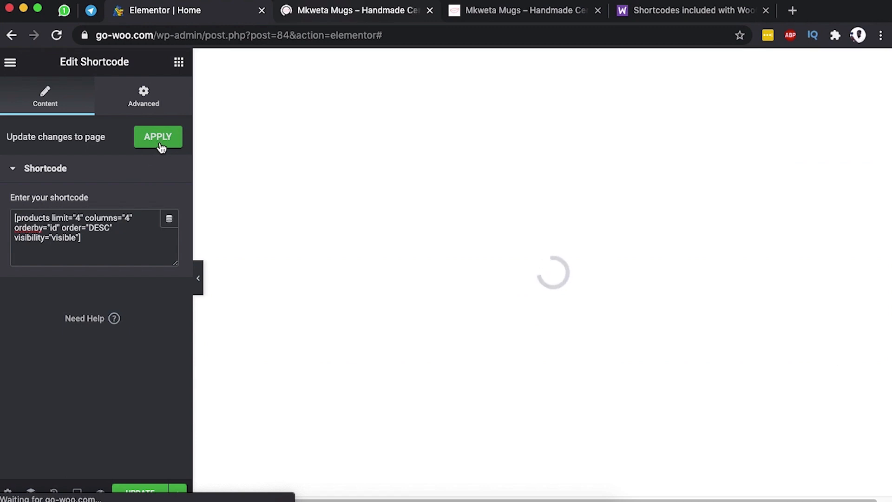
pyautogui.scroll(-4, 472, 355)
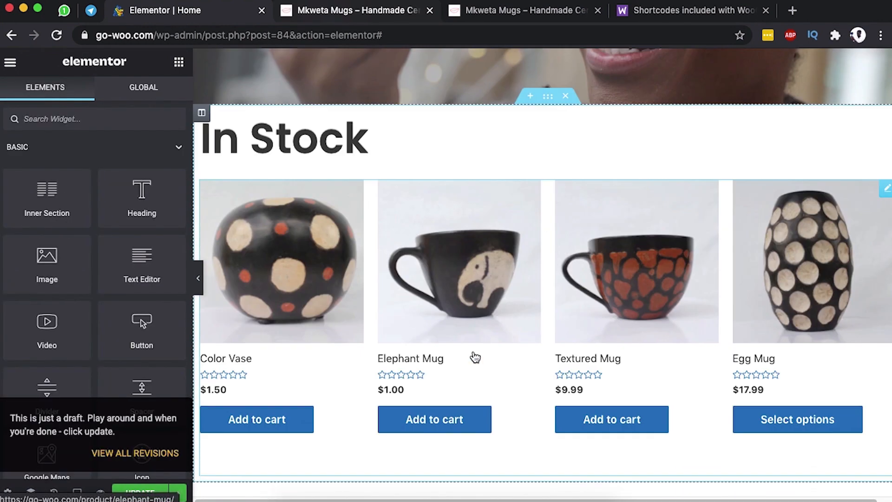
pyautogui.scroll(-1, 475, 357)
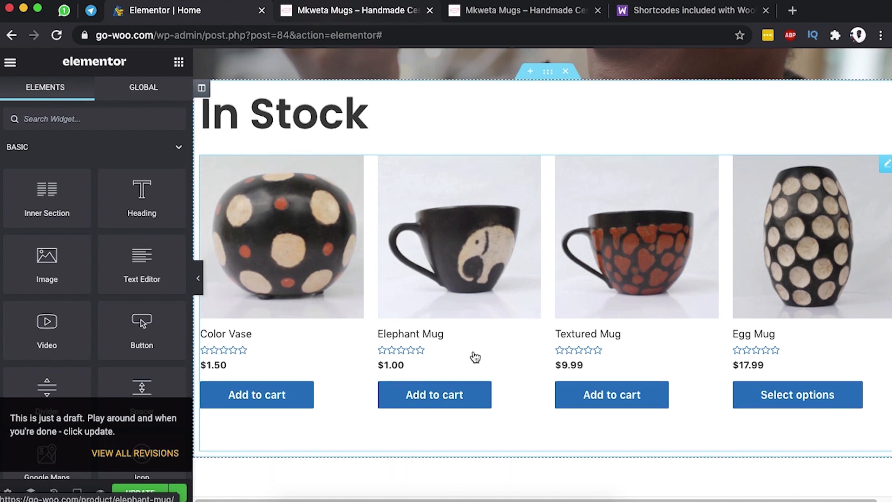
# - Change the products shortcode to 3 columns with a limit of 6 and apply it to the page
pyautogui.click(886, 165)
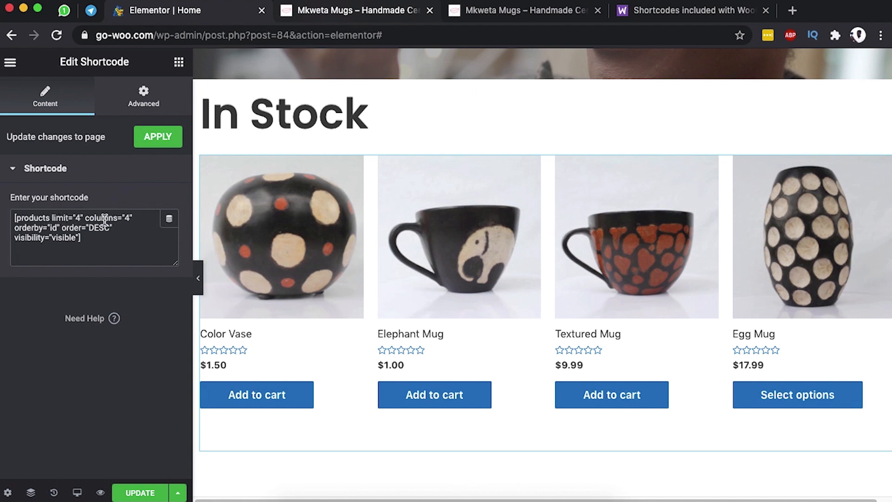
pyautogui.click(126, 220)
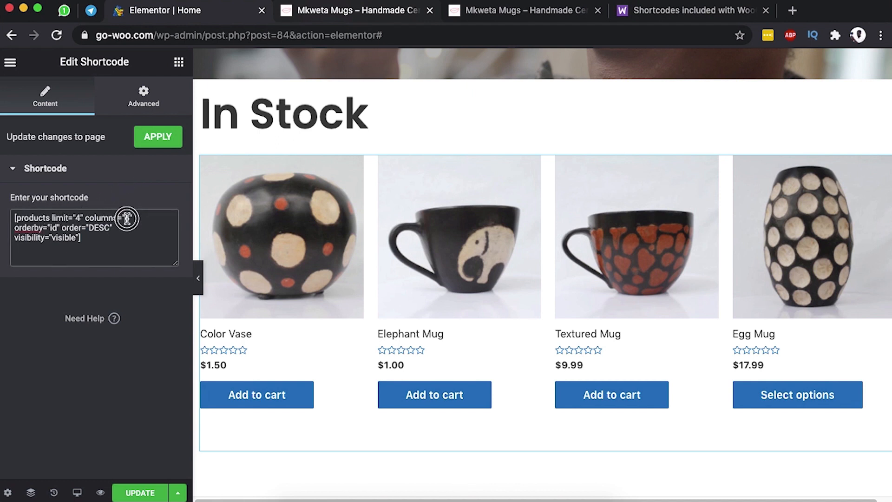
pyautogui.doubleClick(128, 218)
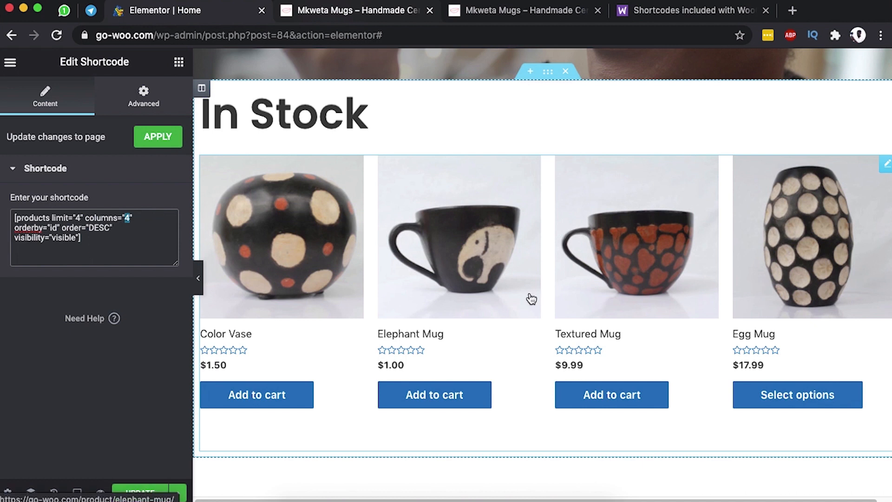
pyautogui.write('3')
pyautogui.doubleClick(77, 218)
pyautogui.write('36')
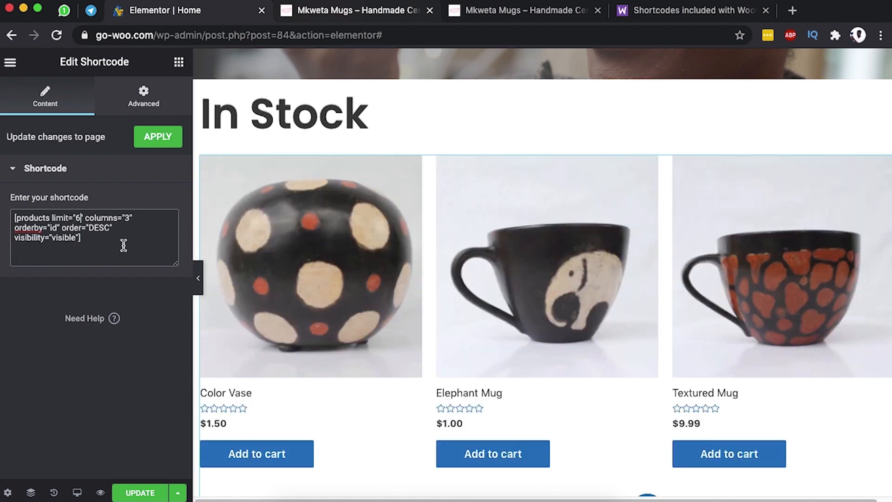
pyautogui.scroll(-5, 449, 310)
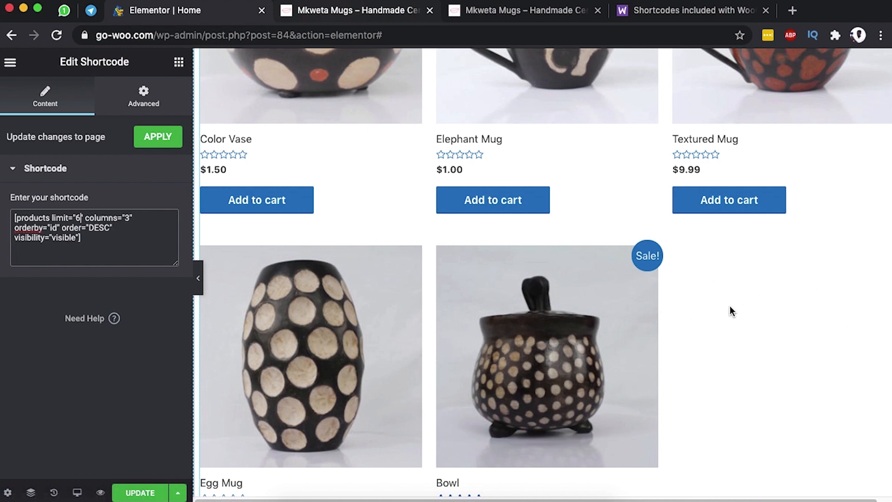
pyautogui.scroll(5, 733, 309)
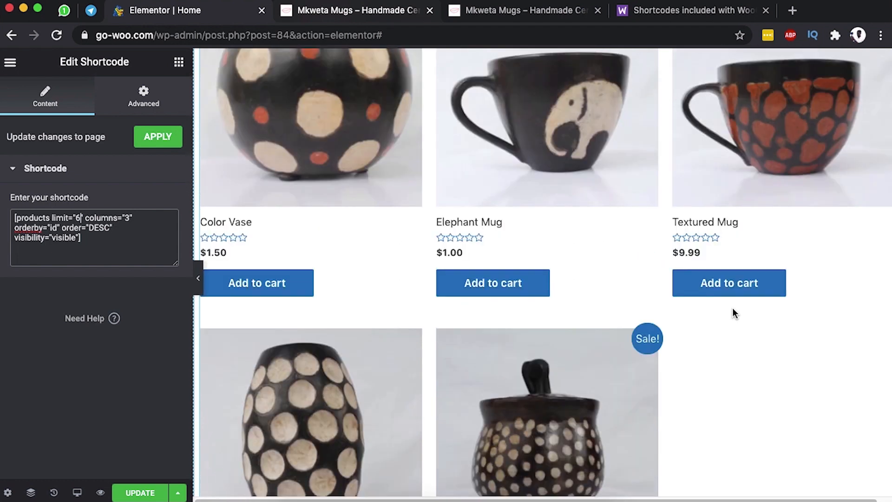
pyautogui.scroll(2, 733, 307)
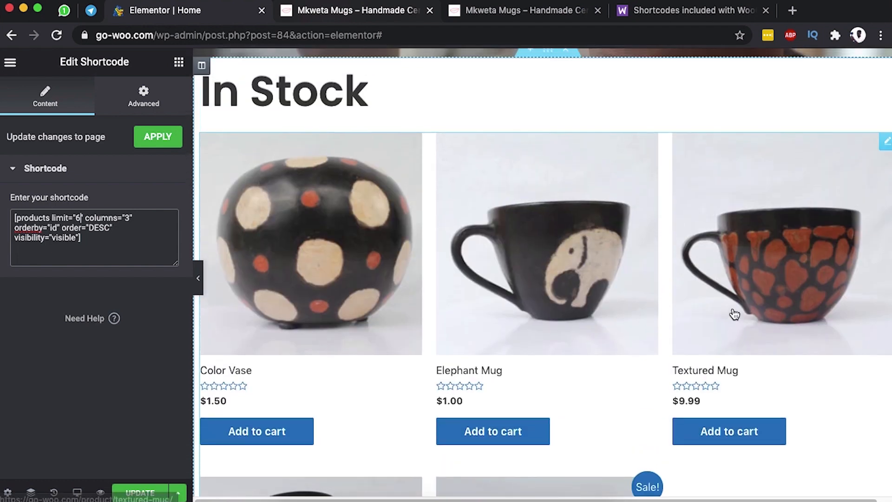
pyautogui.click(145, 143)
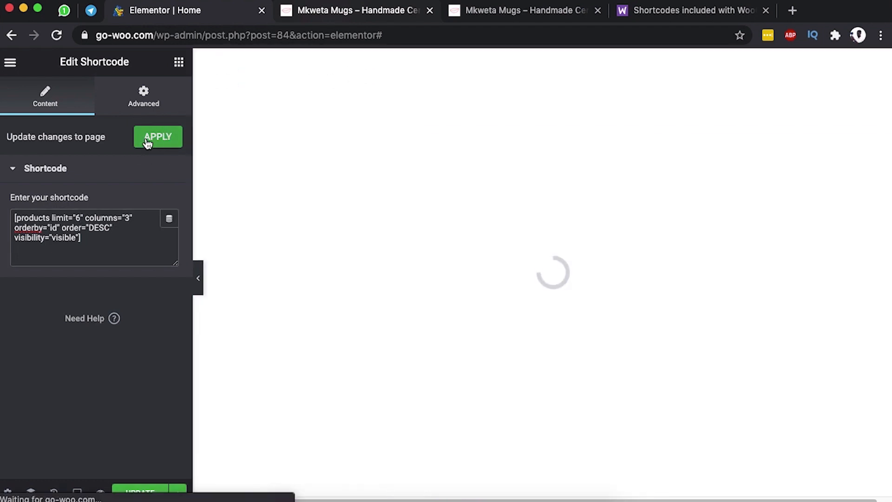
# - Switch to the WooCommerce shortcodes documentation, dismiss the cookie notice and look over the arguments and page shortcodes
pyautogui.click(712, 12)
pyautogui.scroll(-6, 397, 246)
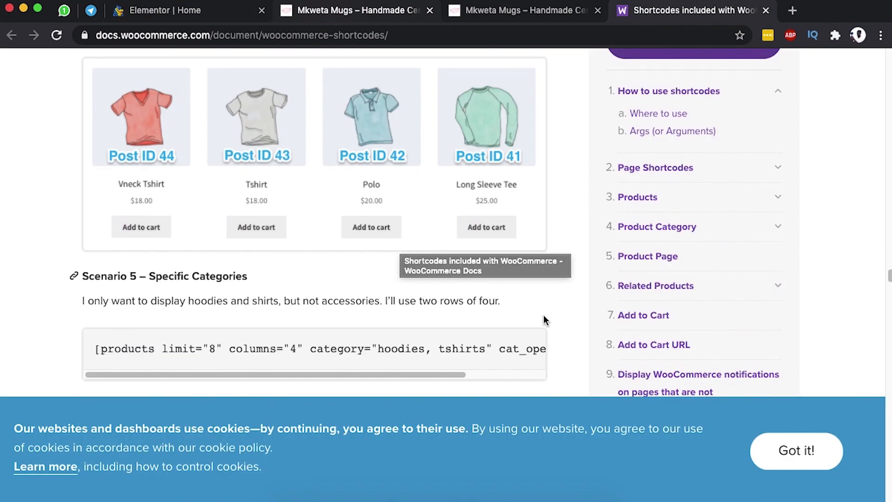
pyautogui.click(788, 450)
pyautogui.scroll(-15, 466, 312)
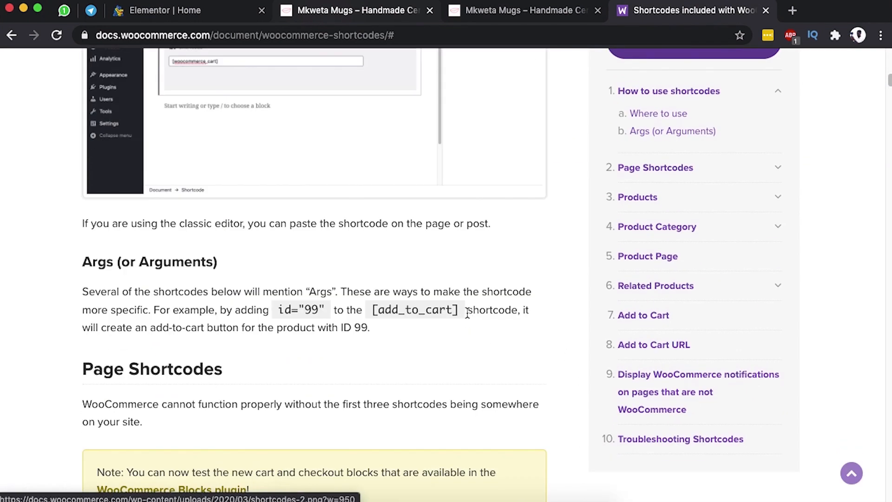
pyautogui.scroll(-7, 468, 318)
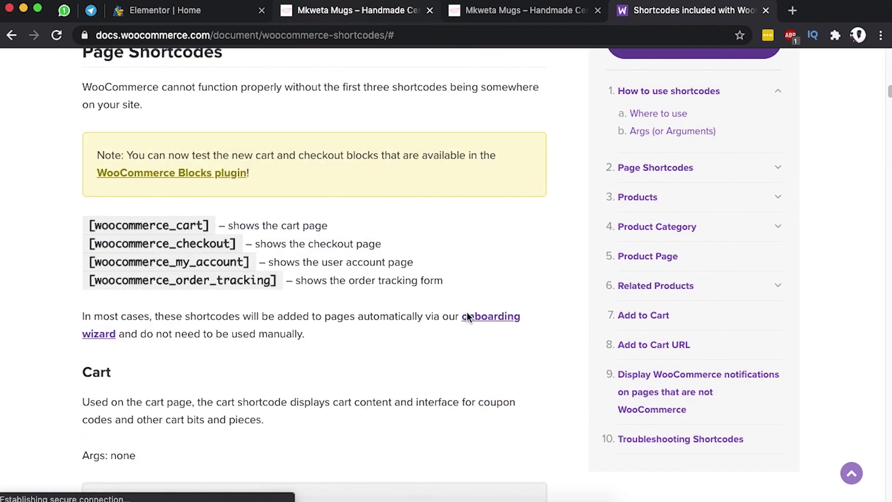
# - Return to the Elementor editor and look over the In Stock product section and the hero section above it
pyautogui.click(208, 11)
pyautogui.scroll(-10, 504, 337)
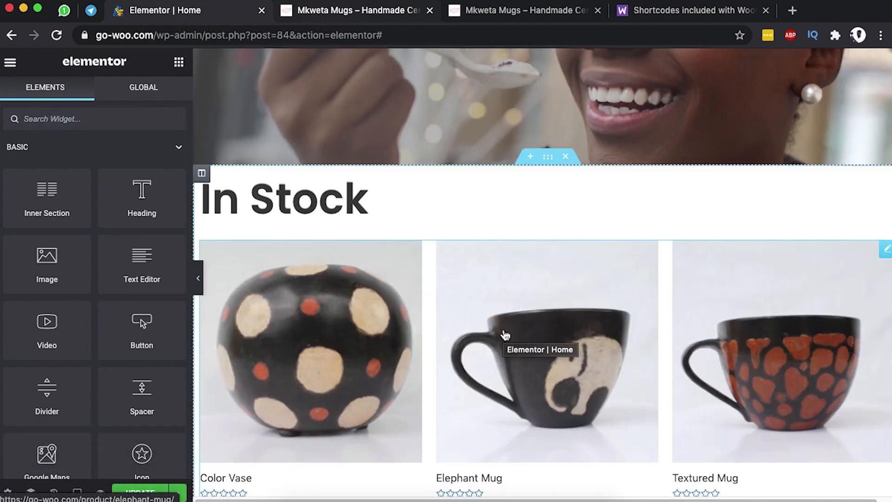
pyautogui.scroll(5, 505, 333)
pyautogui.scroll(8, 505, 334)
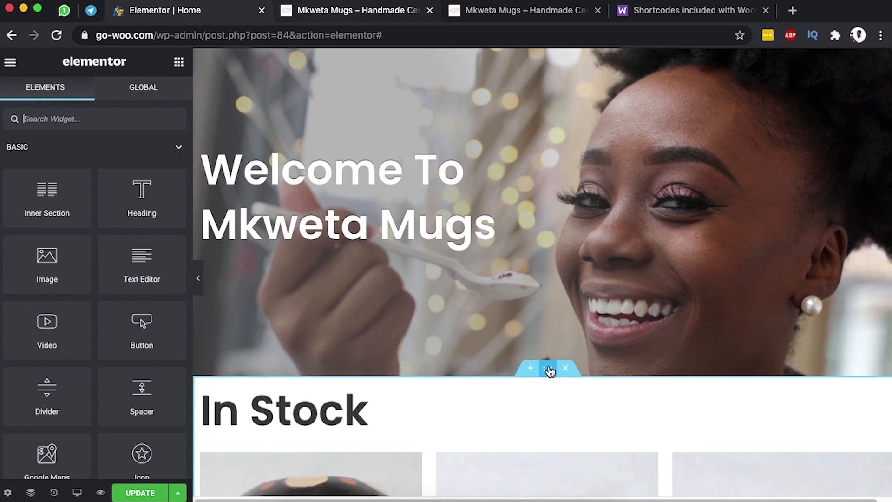
# - Give the In Stock section 2 em of top padding and 2 em of bottom padding, with sides at 0, and update the page
pyautogui.click(548, 369)
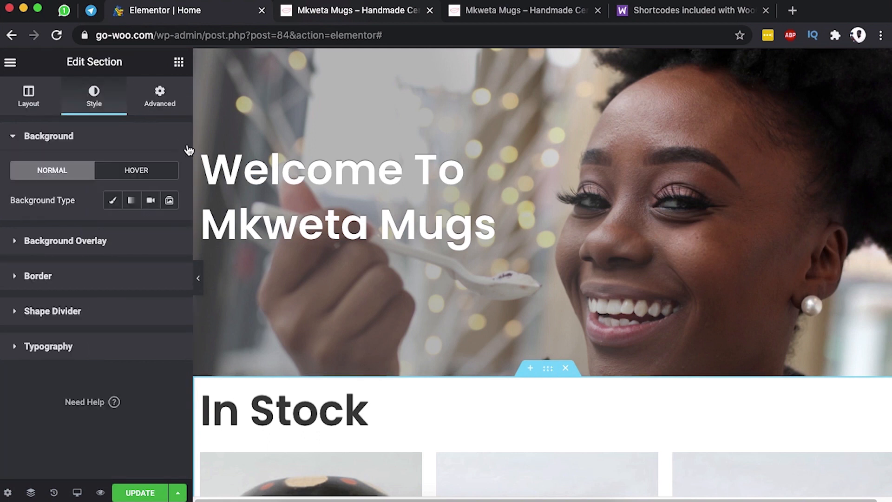
pyautogui.click(161, 100)
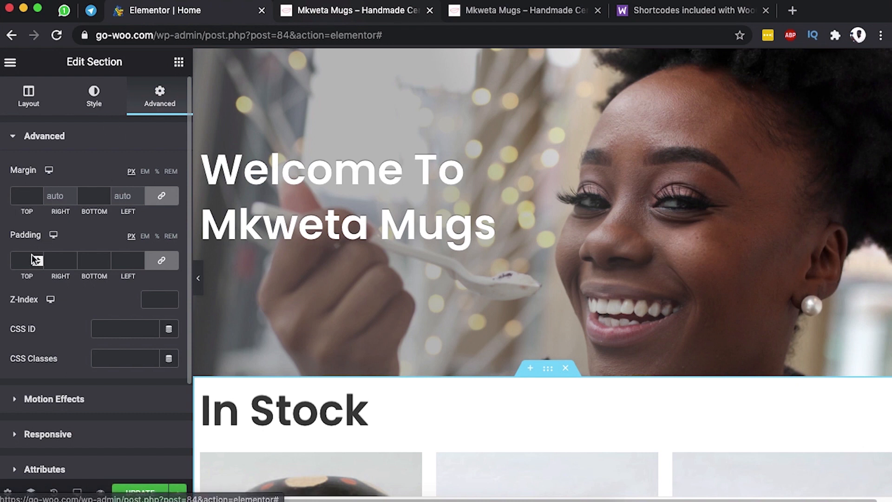
pyautogui.click(161, 261)
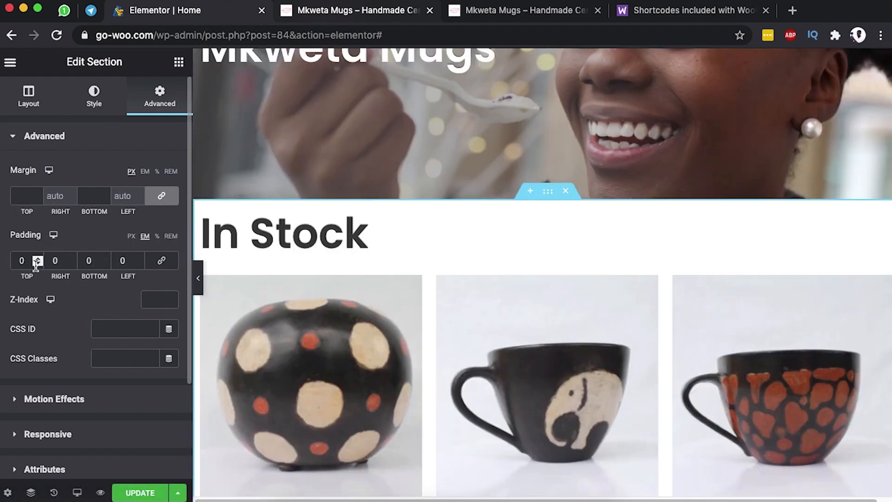
pyautogui.click(9, 263)
pyautogui.write('2')
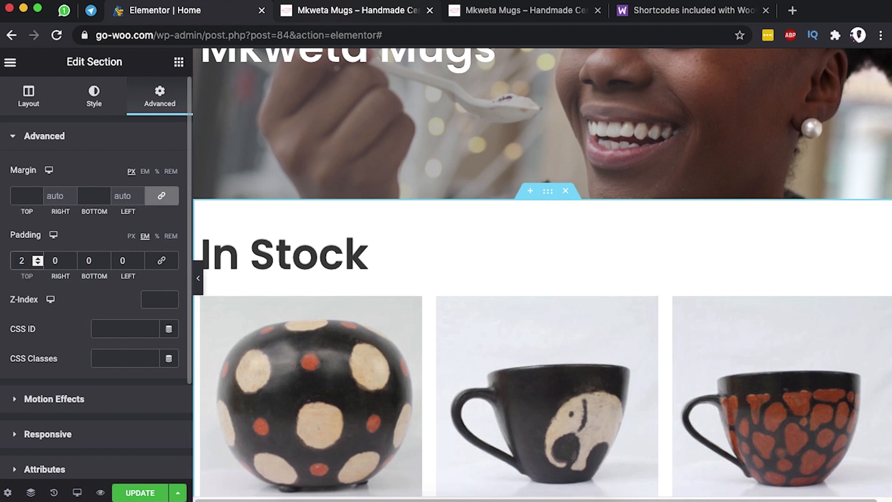
pyautogui.click(87, 261)
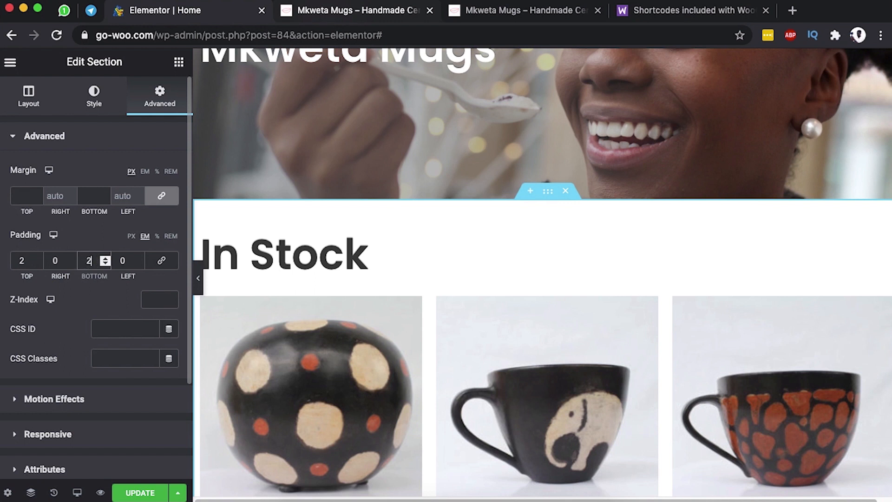
pyautogui.scroll(-10, 468, 314)
pyautogui.scroll(5, 360, 364)
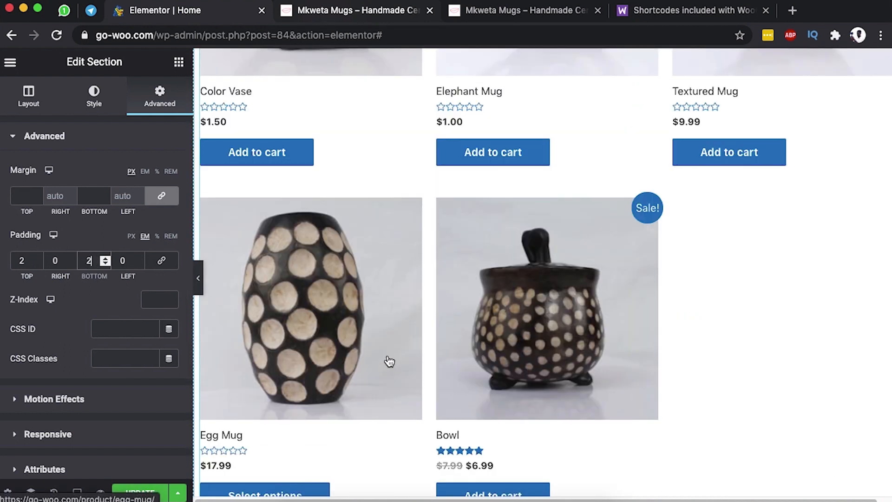
pyautogui.scroll(8, 389, 362)
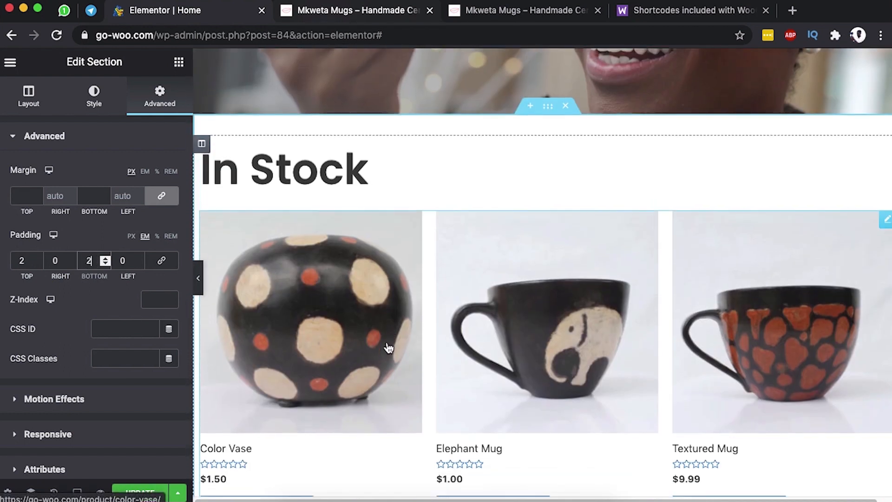
pyautogui.click(139, 491)
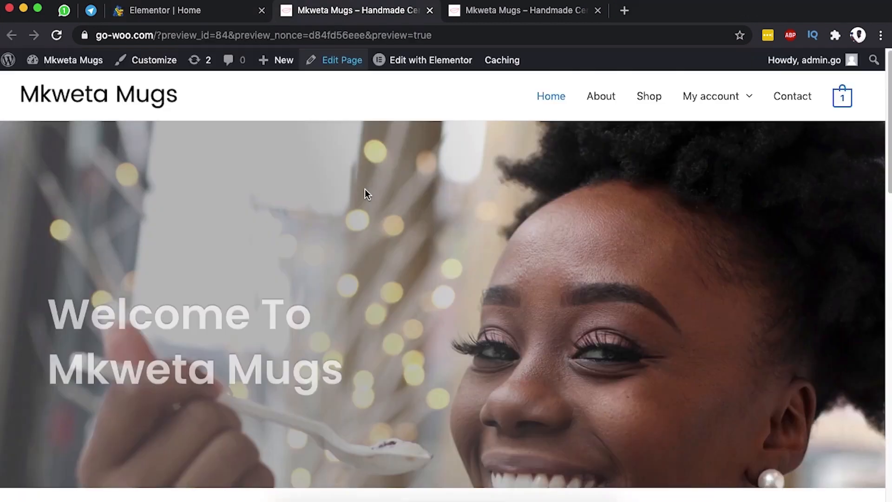
# - Examine the Home page preview from the hero section through the In Stock products to the footer, checking the section spacing
pyautogui.scroll(-7, 388, 277)
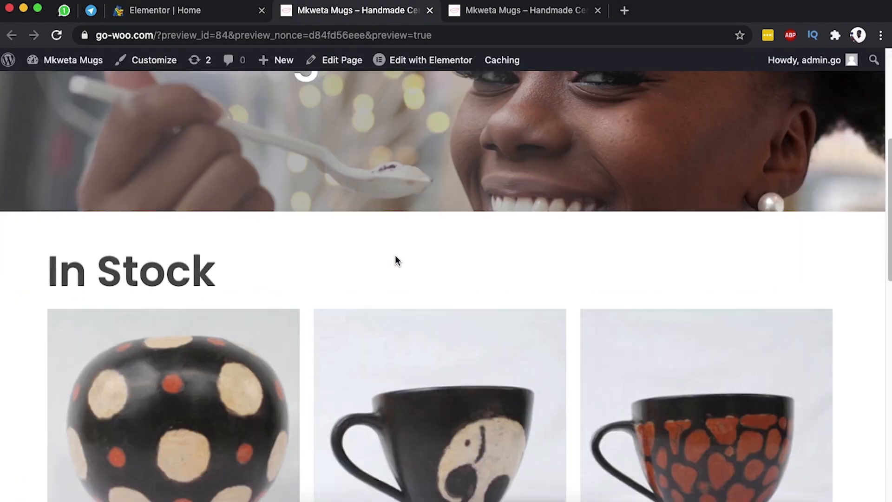
pyautogui.scroll(-1, 396, 256)
pyautogui.scroll(-2, 396, 256)
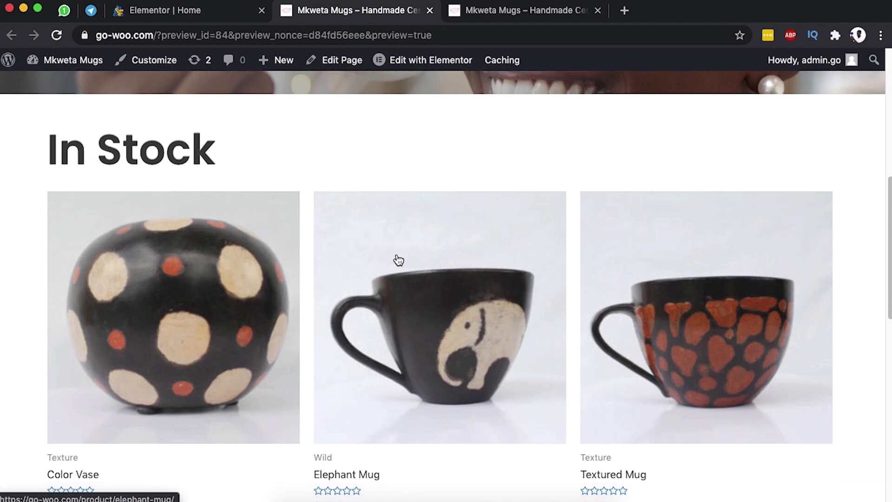
pyautogui.scroll(-11, 399, 260)
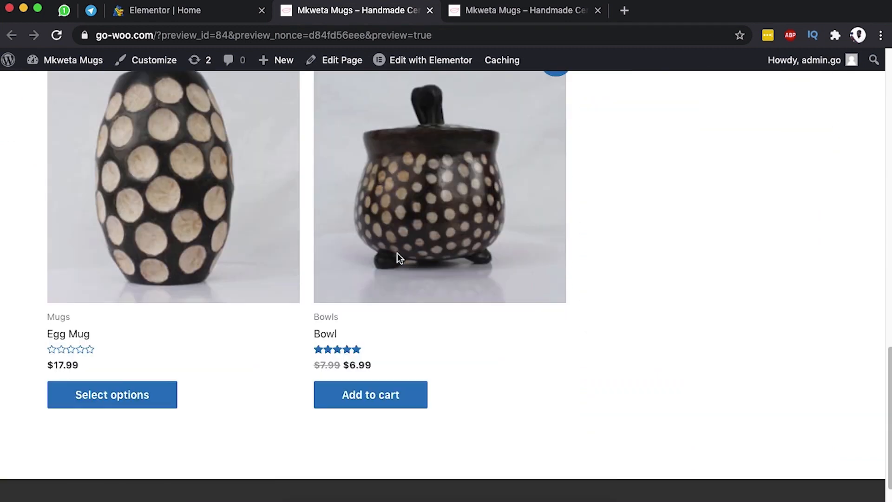
pyautogui.scroll(11, 398, 258)
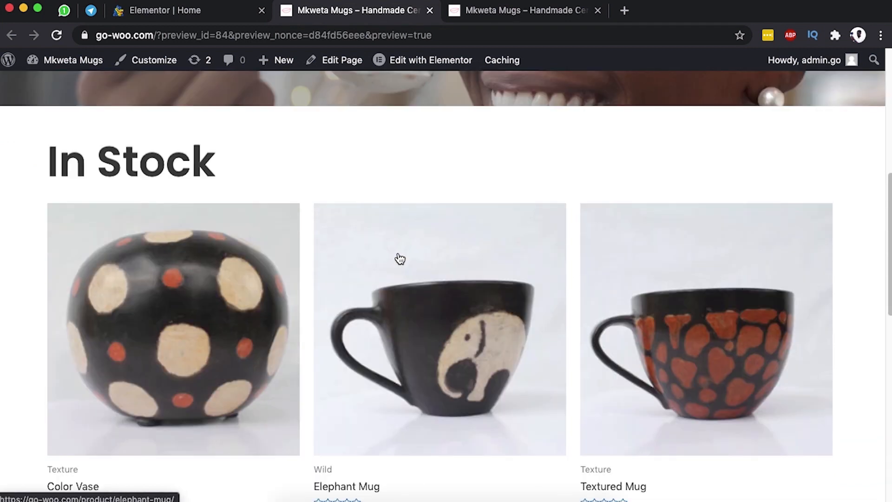
pyautogui.scroll(1, 400, 258)
pyautogui.scroll(-1, 400, 258)
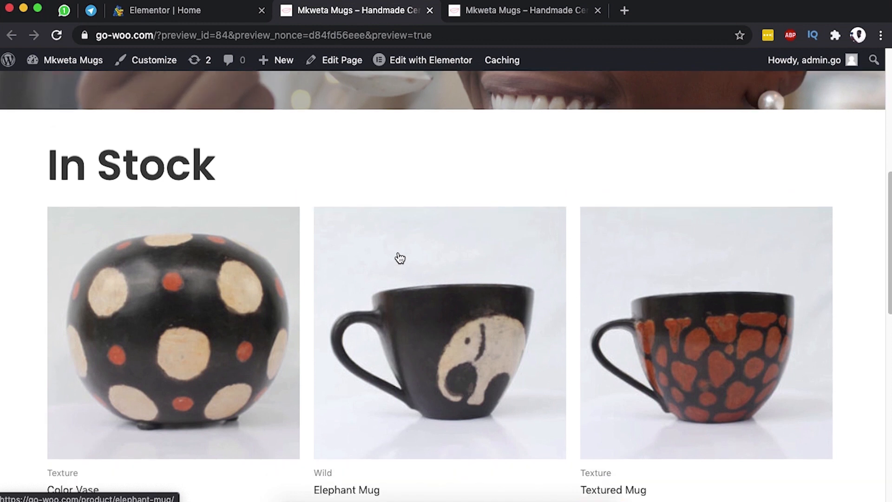
pyautogui.scroll(-5, 400, 256)
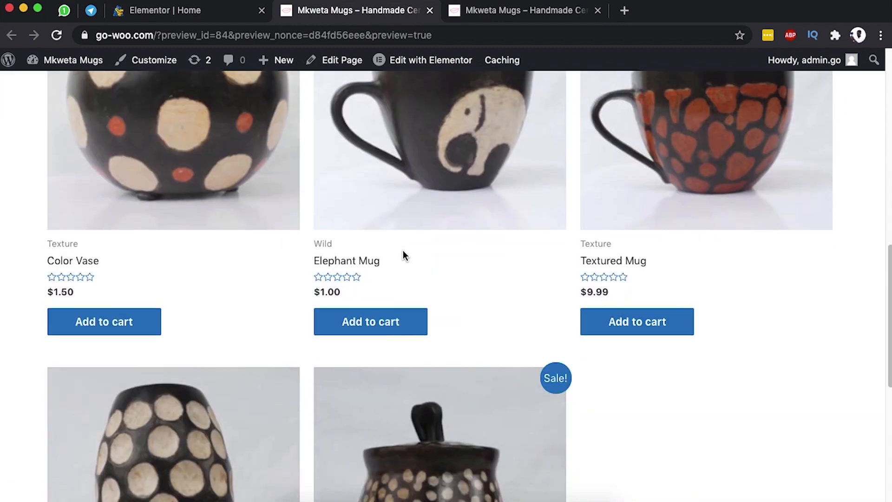
pyautogui.scroll(-7, 401, 254)
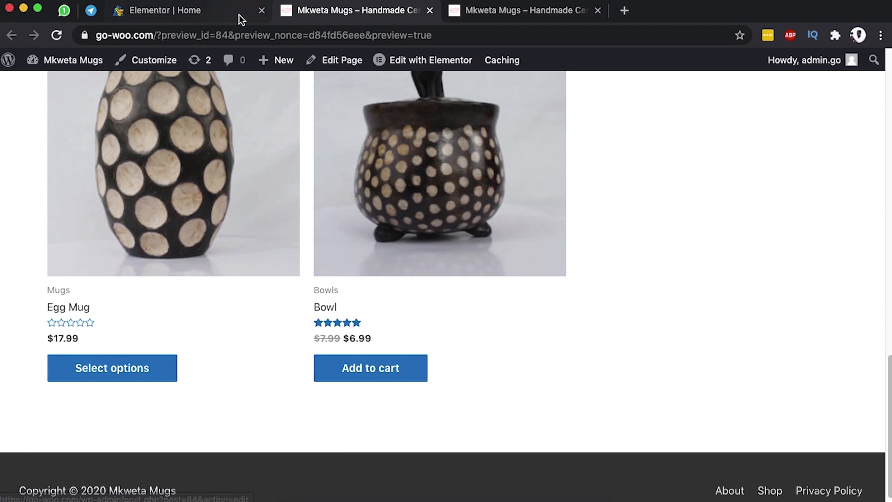
# - Return to the Elementor editor, apply the Fade In Up entrance animation to the products Shortcode widget, and update the page
pyautogui.click(196, 13)
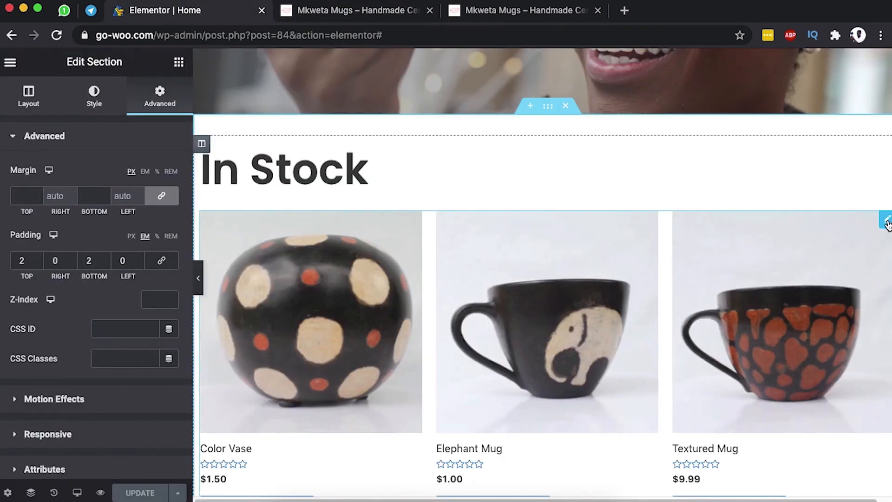
pyautogui.click(887, 222)
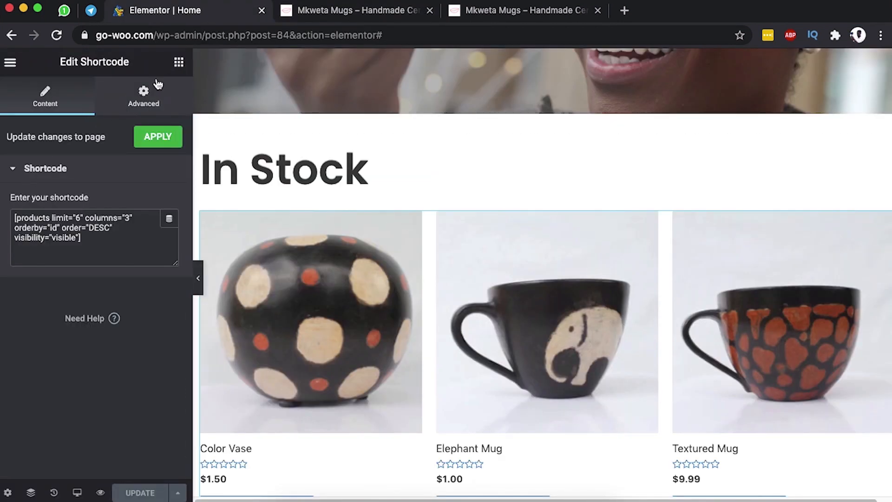
pyautogui.click(144, 96)
pyautogui.scroll(-4, 19, 356)
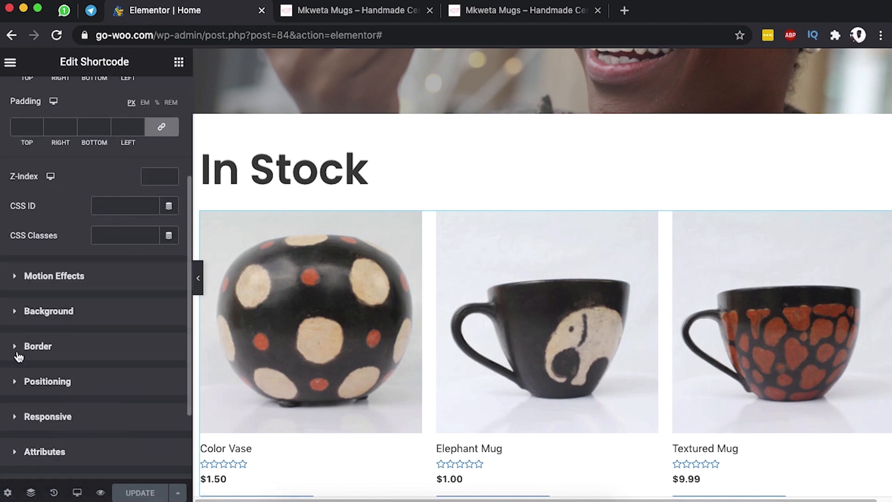
pyautogui.click(62, 278)
pyautogui.click(62, 269)
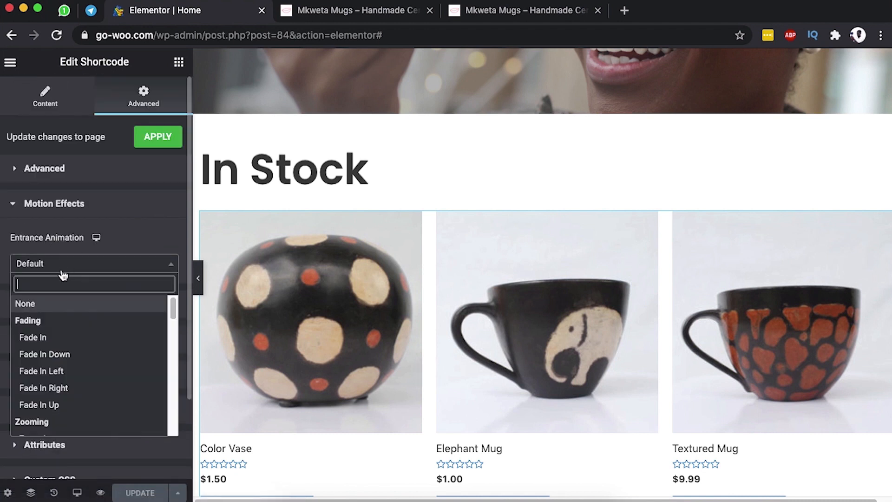
pyautogui.click(59, 406)
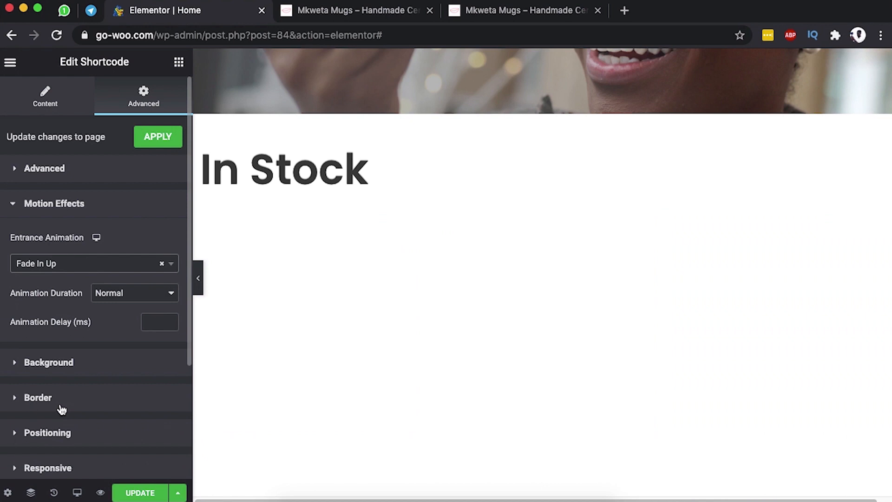
pyautogui.click(140, 493)
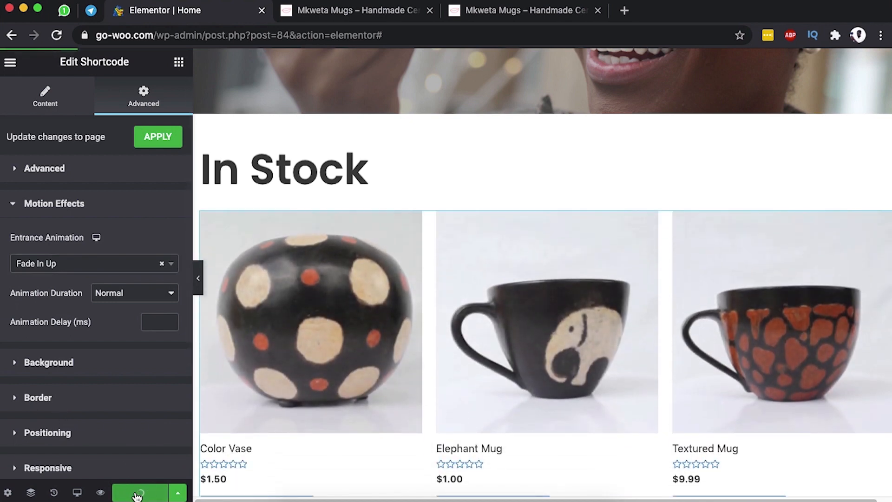
# - Check the product grid in the page preview and highlight the In Stock heading to inspect its text
pyautogui.scroll(-5, 370, 281)
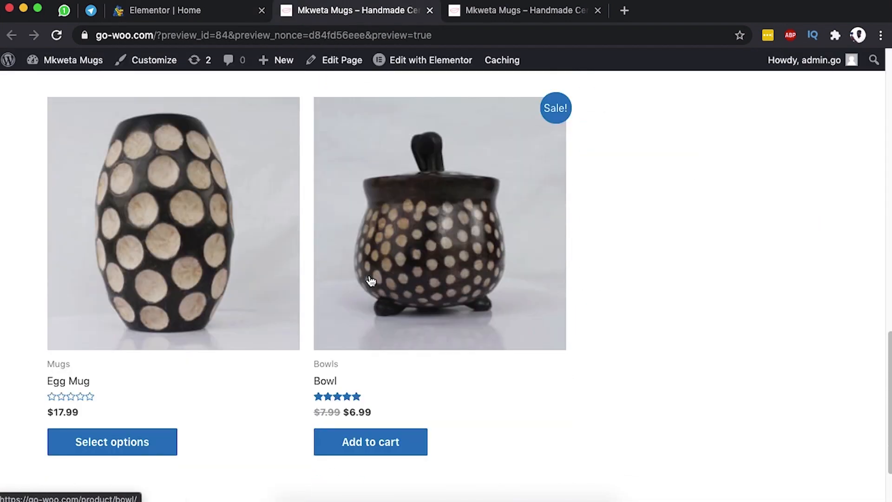
pyautogui.scroll(10, 370, 280)
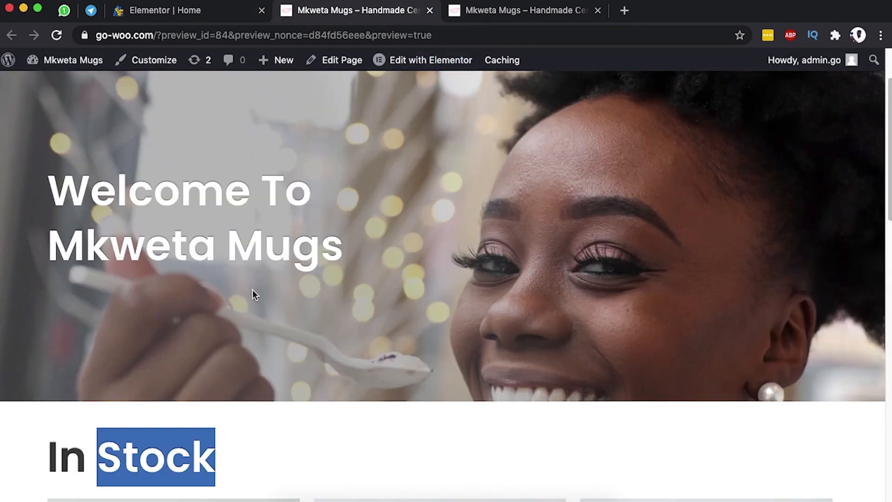
pyautogui.scroll(-3, 193, 381)
pyautogui.click(164, 342)
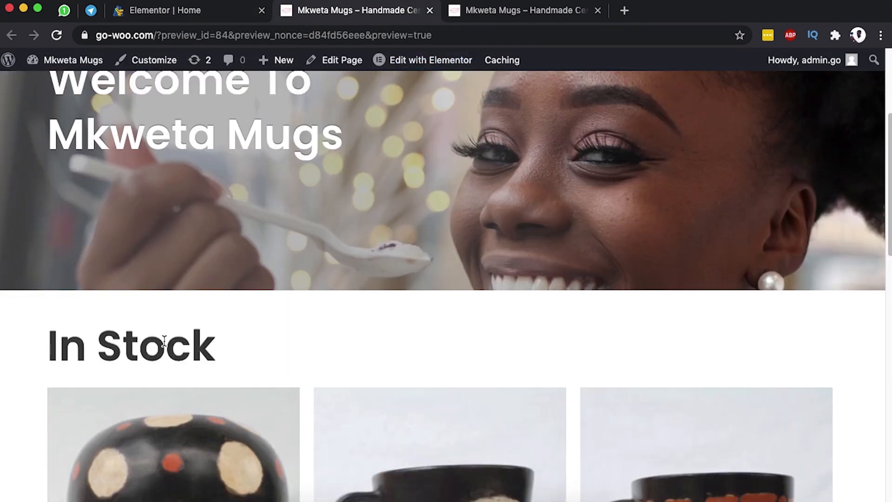
pyautogui.moveTo(103, 346); pyautogui.dragTo(49, 349)
pyautogui.click(196, 349)
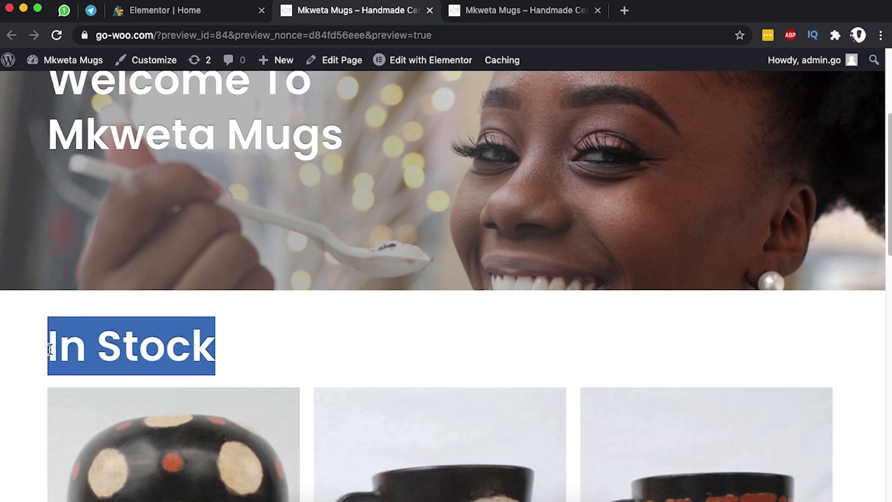
# - Return to the Elementor editor, reset the In Stock heading's text shadow, and save the page
pyautogui.click(175, 11)
pyautogui.click(886, 195)
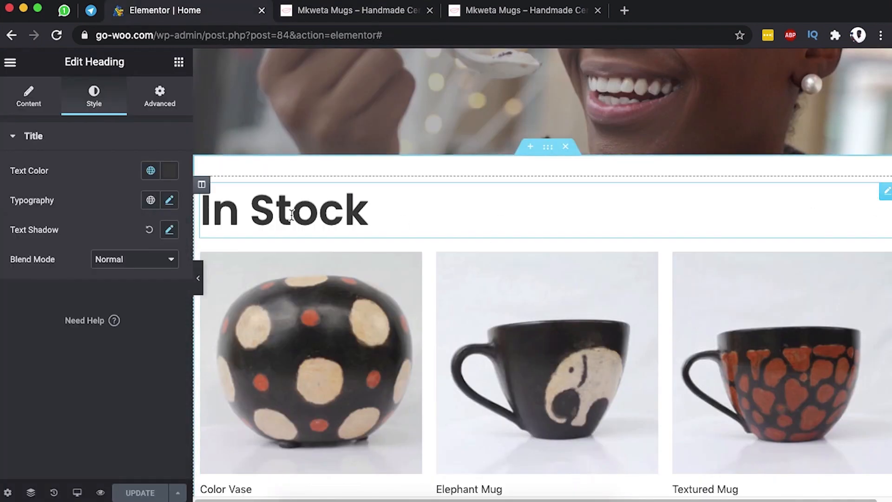
pyautogui.click(149, 231)
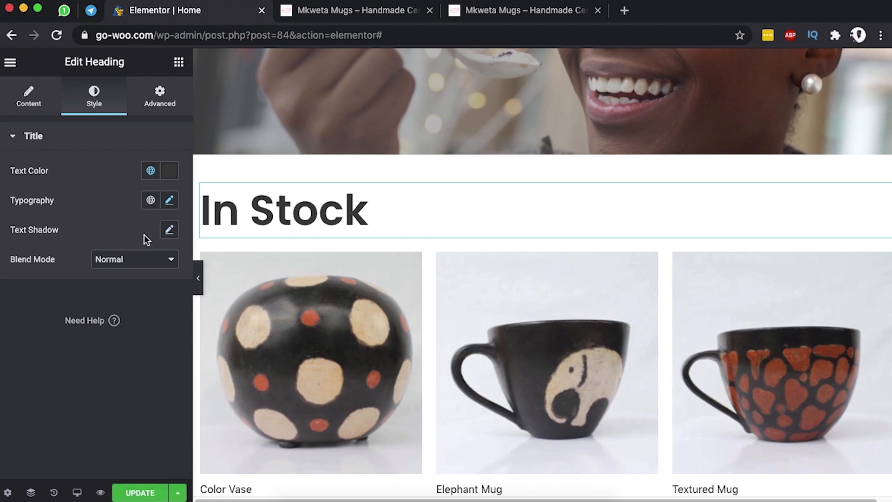
pyautogui.press('super+s')
pyautogui.scroll(1, 307, 233)
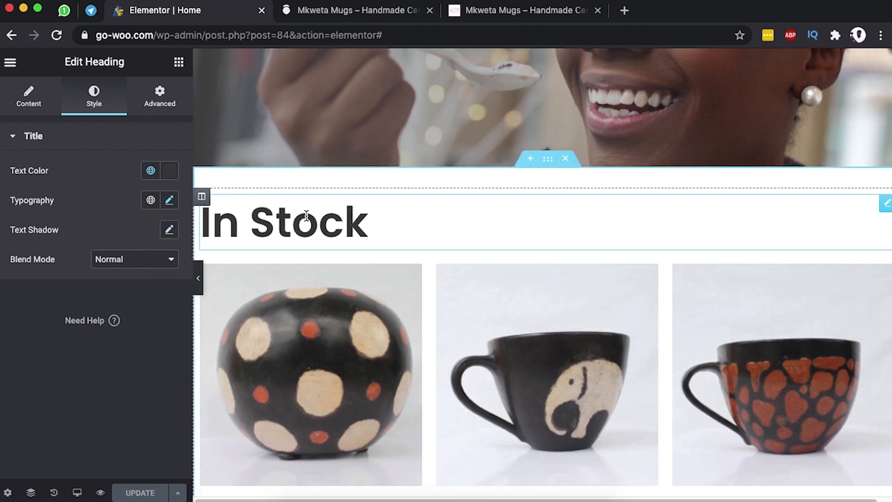
# - Switch to the page preview and review the In Stock heading's appearance and the products below it
pyautogui.click(334, 14)
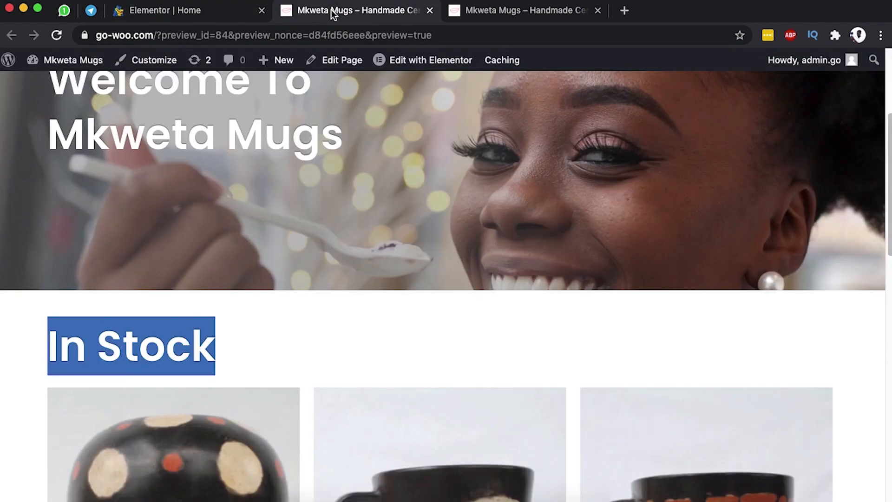
pyautogui.scroll(-5, 391, 287)
pyautogui.scroll(-4, 392, 281)
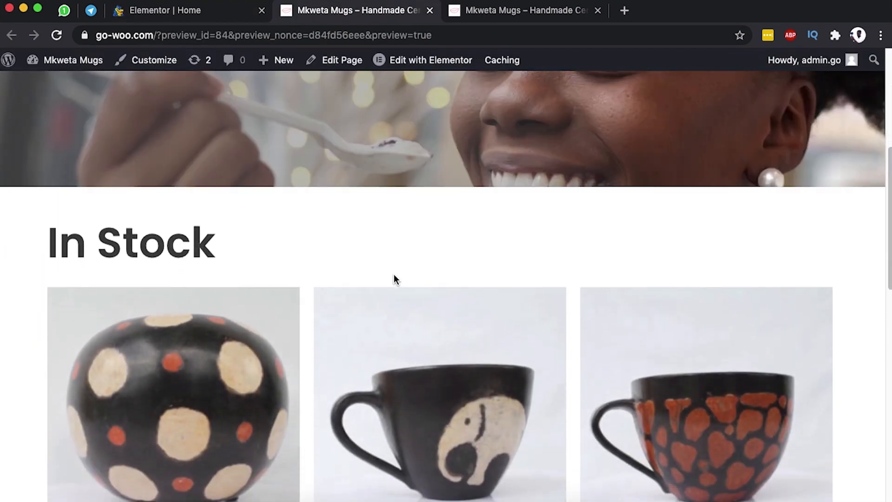
pyautogui.scroll(2, 396, 279)
pyautogui.scroll(-10, 396, 279)
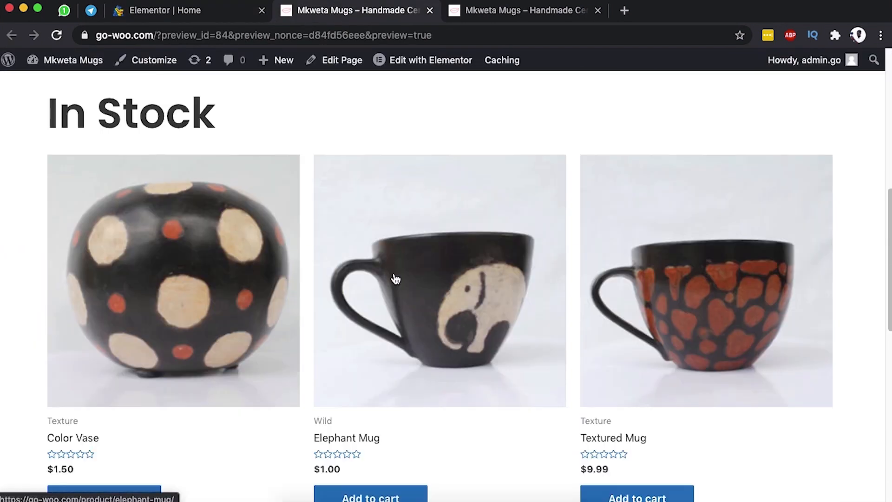
pyautogui.scroll(-5, 395, 274)
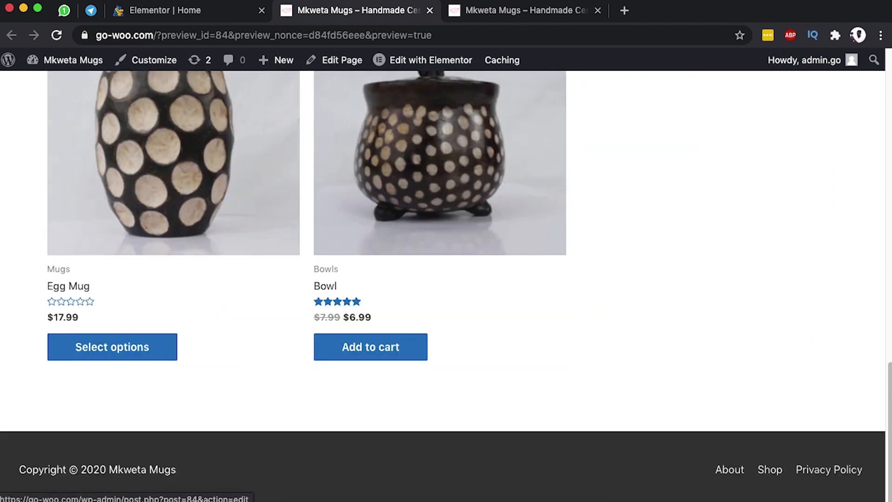
# - Return to the Elementor editor and duplicate the Welcome To Mkweta Mugs hero section
pyautogui.click(181, 16)
pyautogui.scroll(-15, 423, 222)
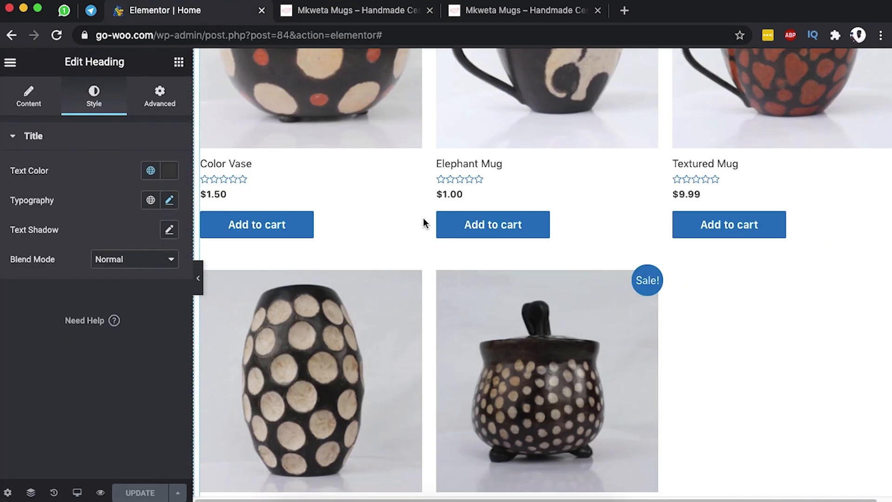
pyautogui.scroll(20, 520, 259)
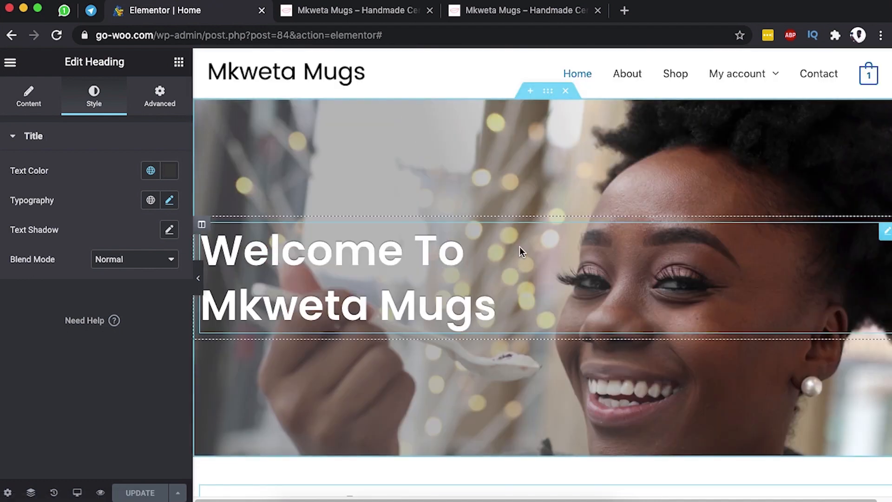
pyautogui.rightClick(549, 91)
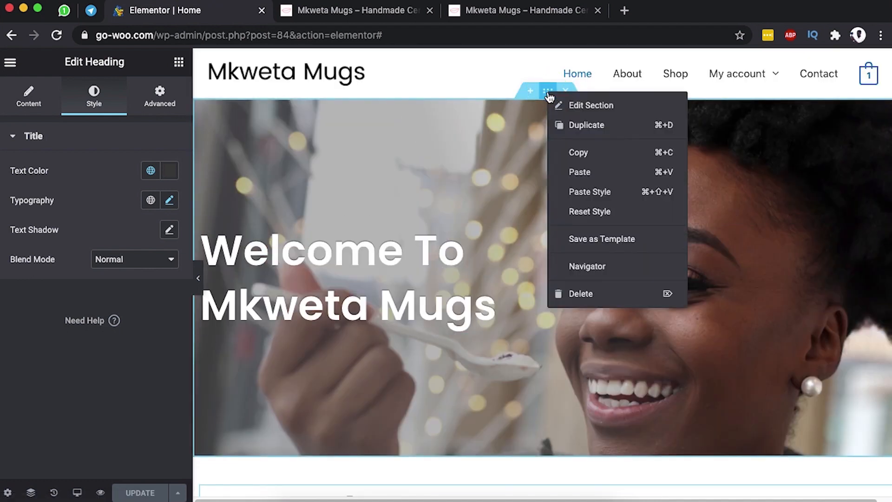
pyautogui.click(583, 127)
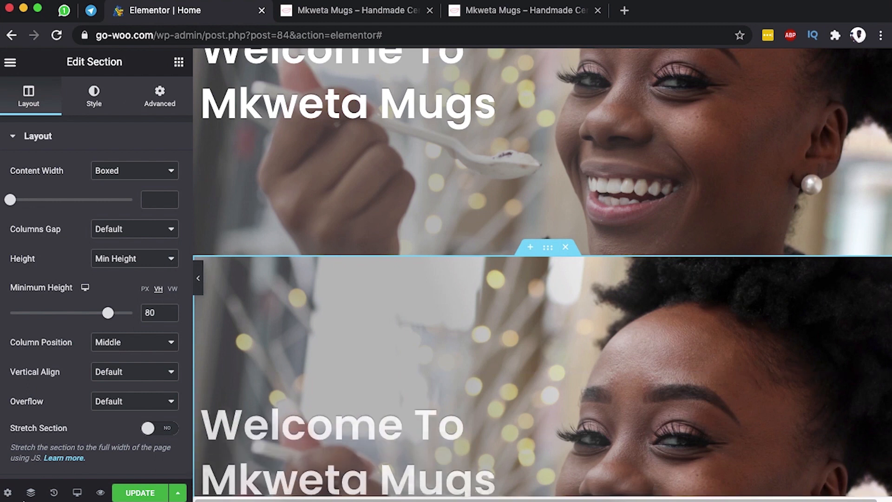
# - Open the Navigator, collapse the expanded sections, and select the In Stock section
pyautogui.click(31, 492)
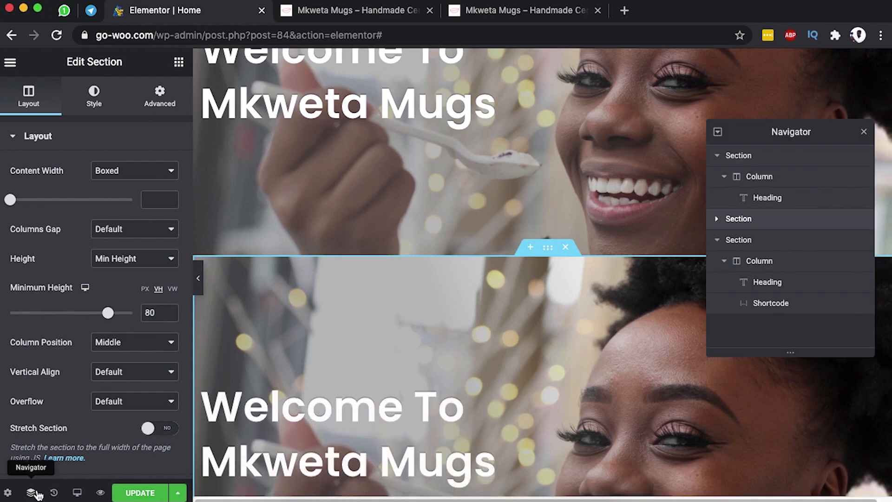
pyautogui.click(717, 158)
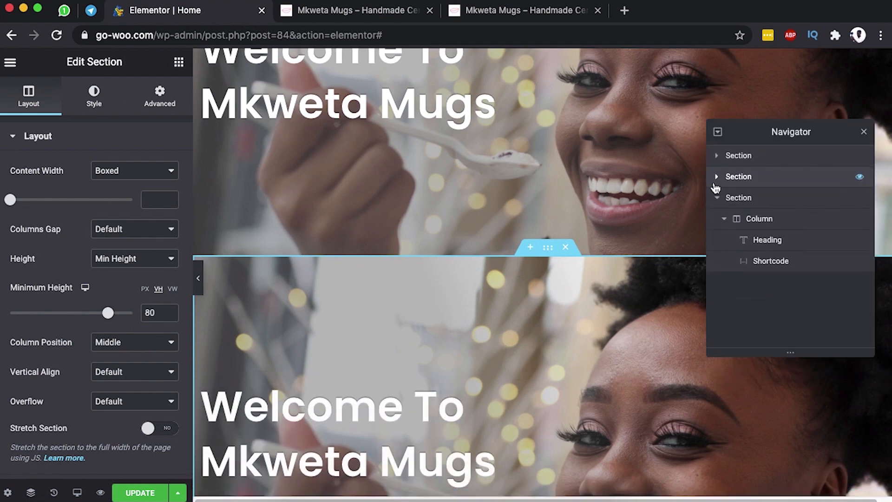
pyautogui.click(717, 200)
pyautogui.moveTo(758, 182); pyautogui.dragTo(758, 190)
pyautogui.moveTo(759, 195)
pyautogui.mouseDown()
pyautogui.moveTo(759, 209)
pyautogui.moveTo(758, 201)
pyautogui.mouseUp()
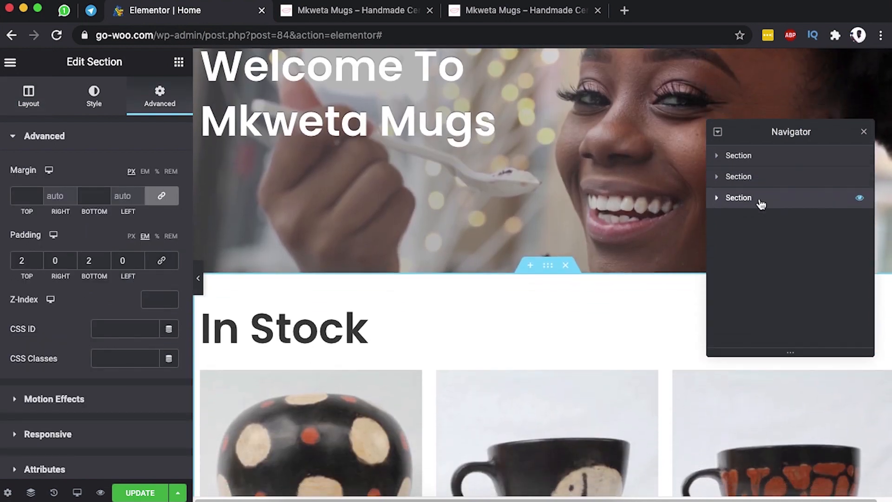
# - Examine the page's sections through the Navigator to match each entry to its content
pyautogui.scroll(-9, 543, 327)
pyautogui.scroll(-10, 544, 326)
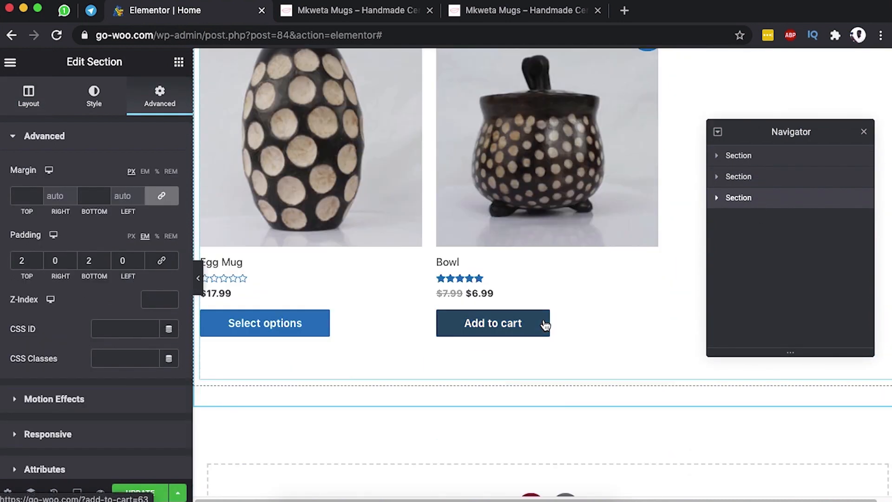
pyautogui.click(745, 178)
pyautogui.click(764, 177)
pyautogui.moveTo(761, 196)
pyautogui.mouseDown()
pyautogui.moveTo(764, 187)
pyautogui.moveTo(762, 196)
pyautogui.mouseUp()
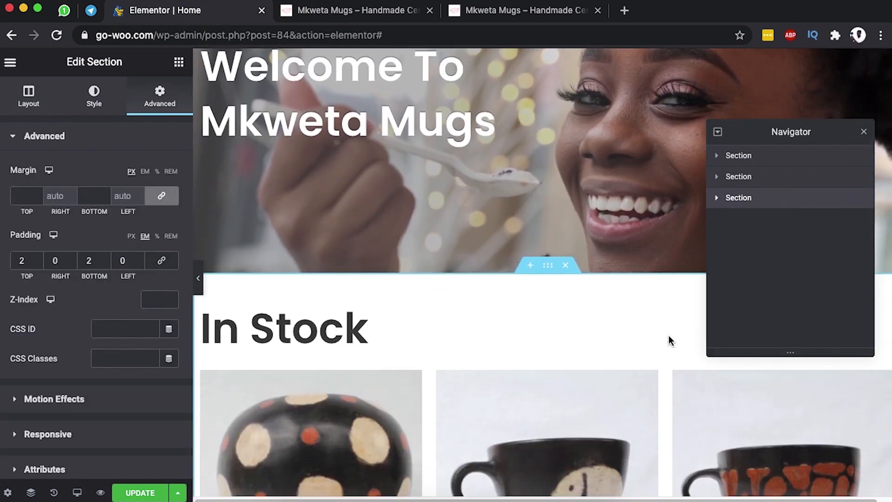
pyautogui.scroll(-10, 534, 398)
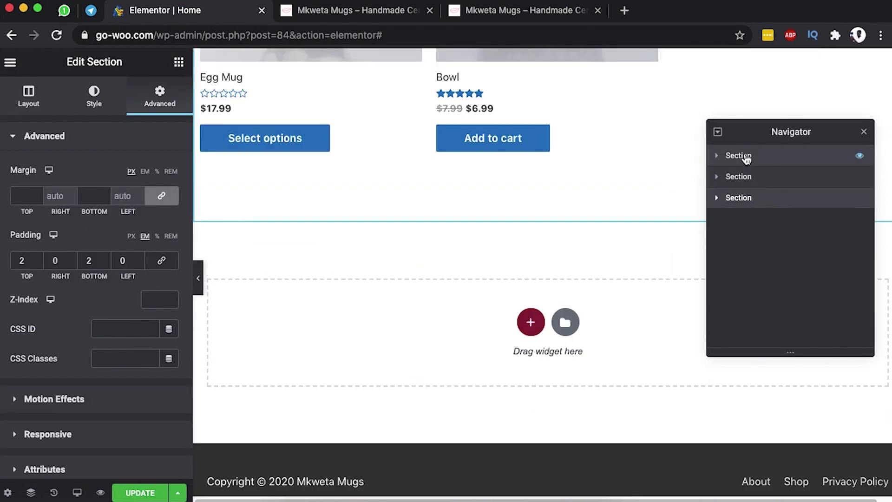
# - Rename the Navigator entries 1st Section for the hero, 3rd Section for its duplicate, and 2nd Section for In Stock
pyautogui.click(745, 158)
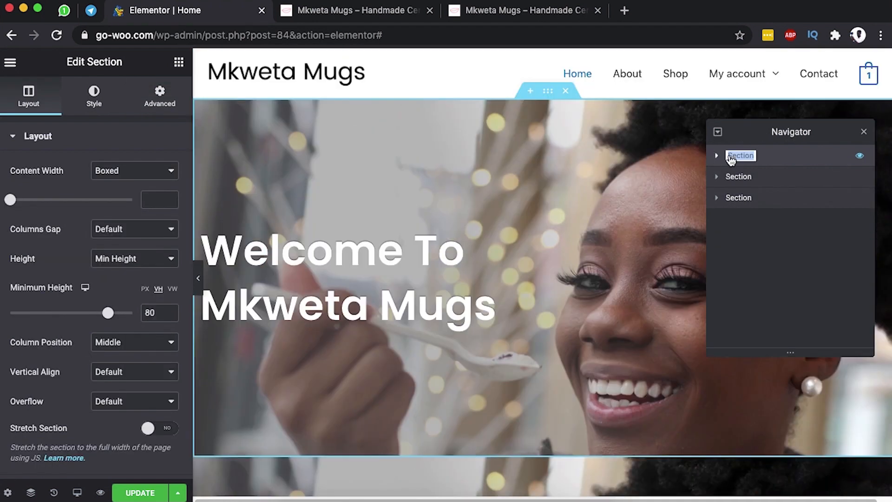
pyautogui.click(745, 182)
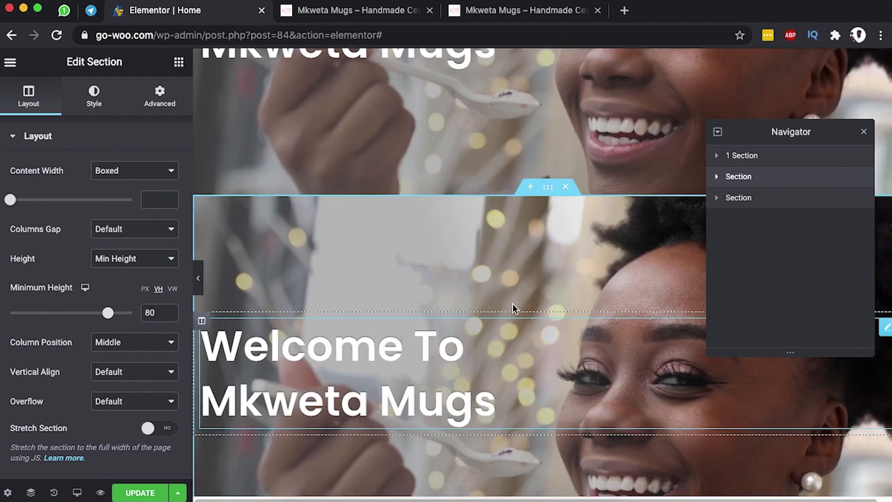
pyautogui.click(731, 178)
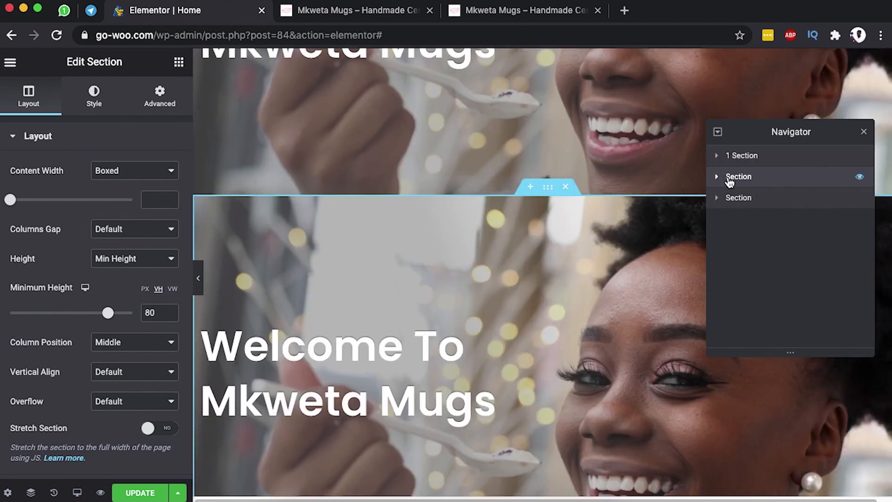
pyautogui.write('3rd')
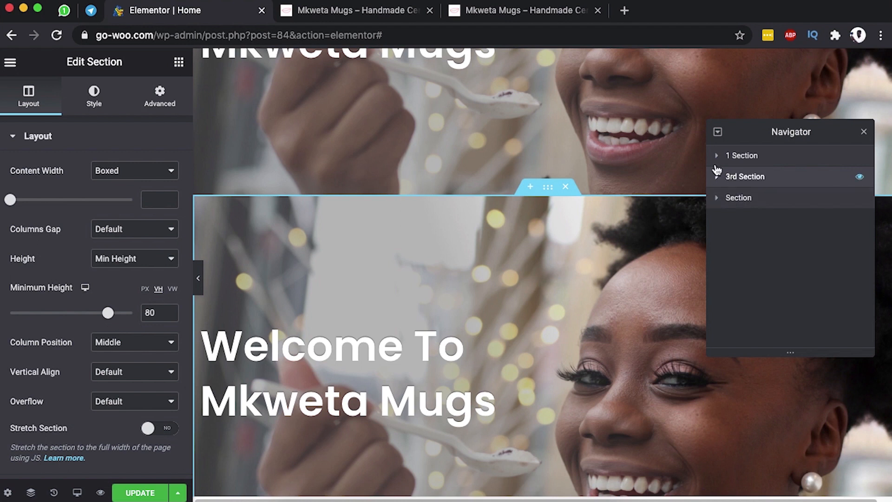
pyautogui.doubleClick(730, 200)
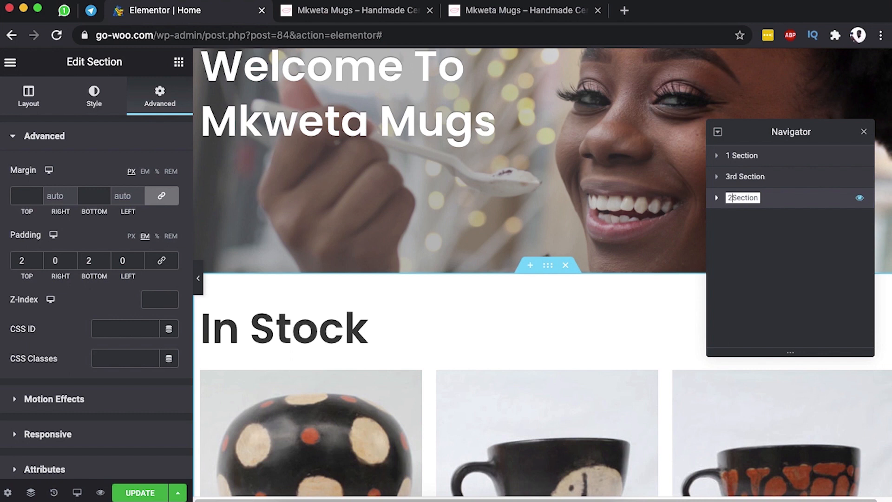
pyautogui.press('Return')
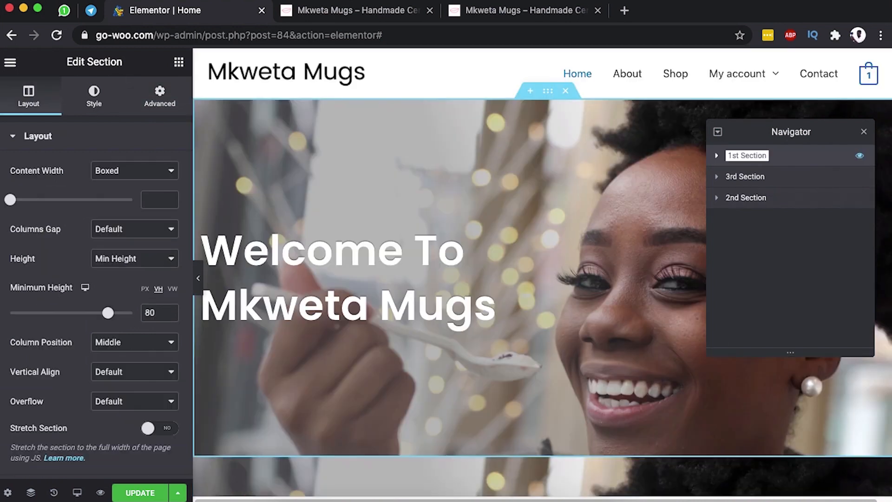
pyautogui.press('Return')
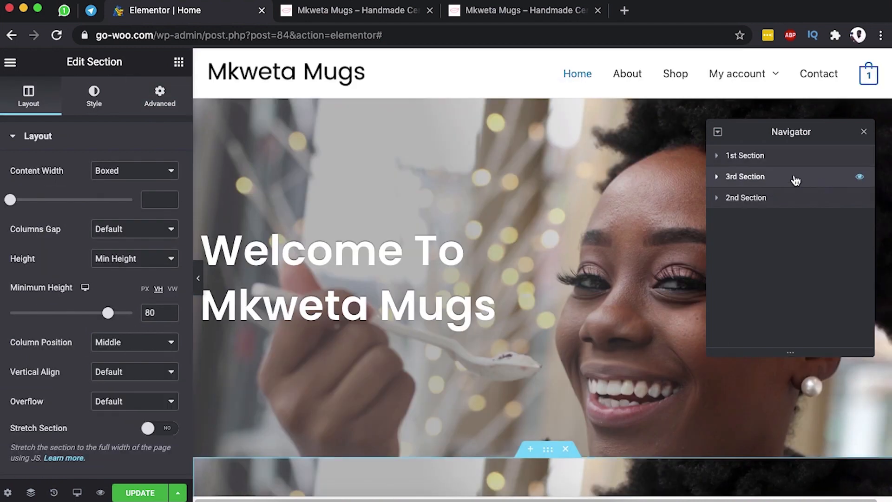
# - Move the 3rd Section below the 2nd Section in the Navigator
pyautogui.moveTo(795, 180); pyautogui.dragTo(800, 206)
pyautogui.moveTo(757, 286); pyautogui.dragTo(756, 287)
pyautogui.scroll(3, 439, 283)
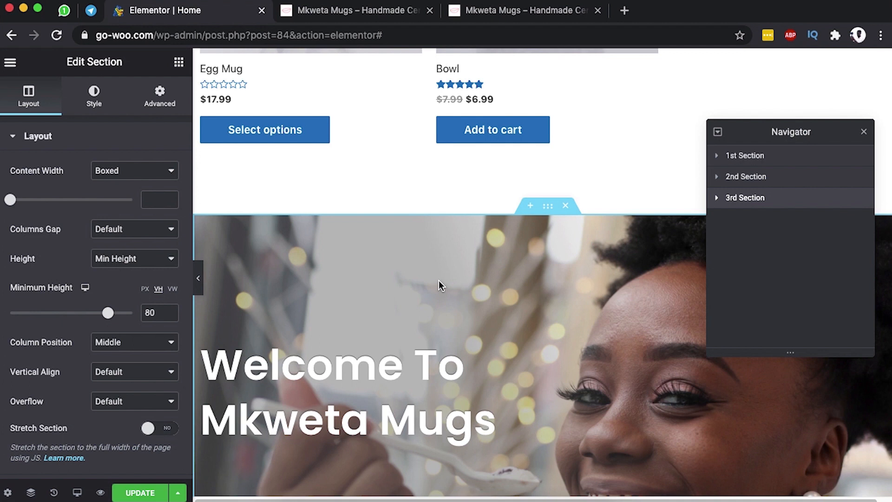
# - Reset the style of the 3rd Section, the duplicated hero below the products
pyautogui.scroll(-2, 444, 288)
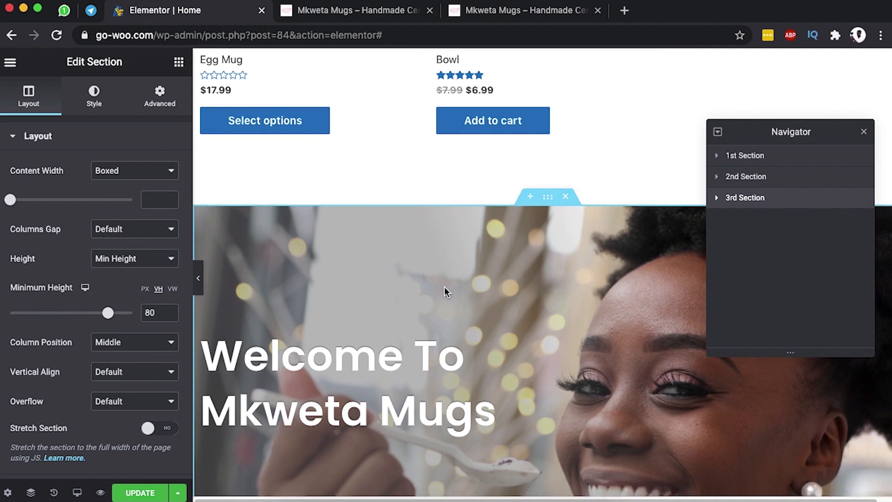
pyautogui.scroll(-2, 444, 286)
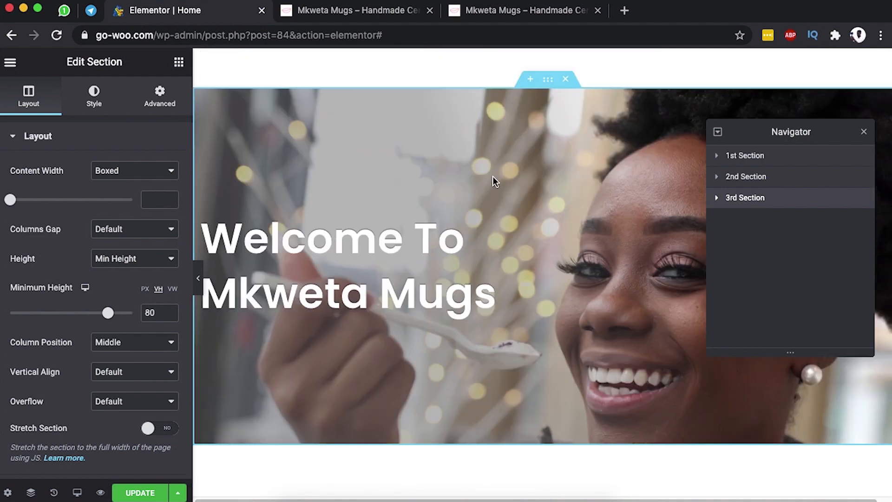
pyautogui.rightClick(548, 83)
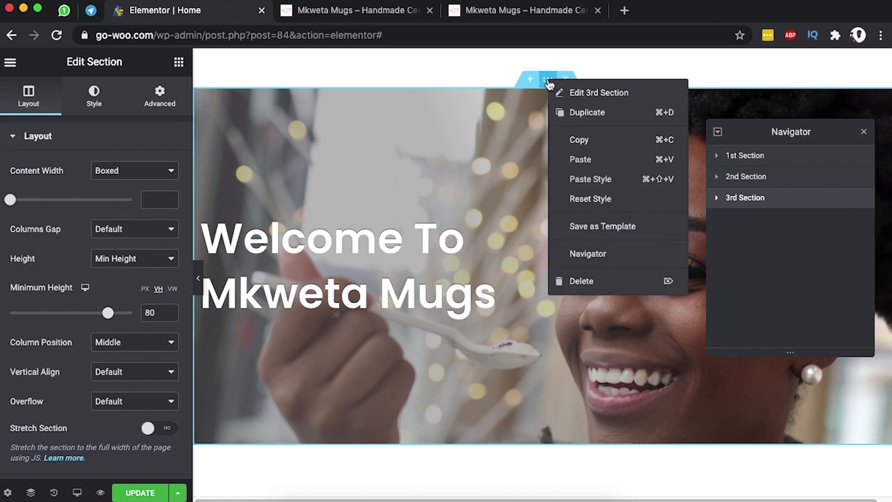
pyautogui.click(612, 206)
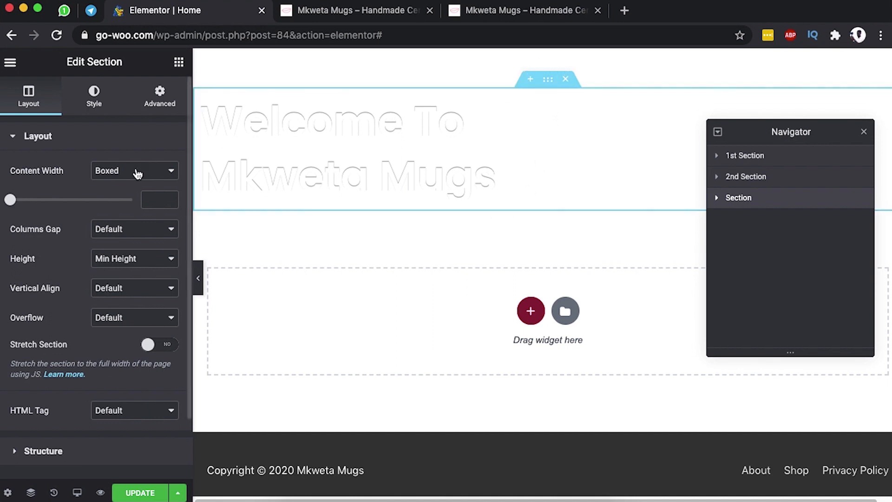
# - Give the reset section a classic background using the Display-shop.jpg image from the Media Library
pyautogui.click(95, 99)
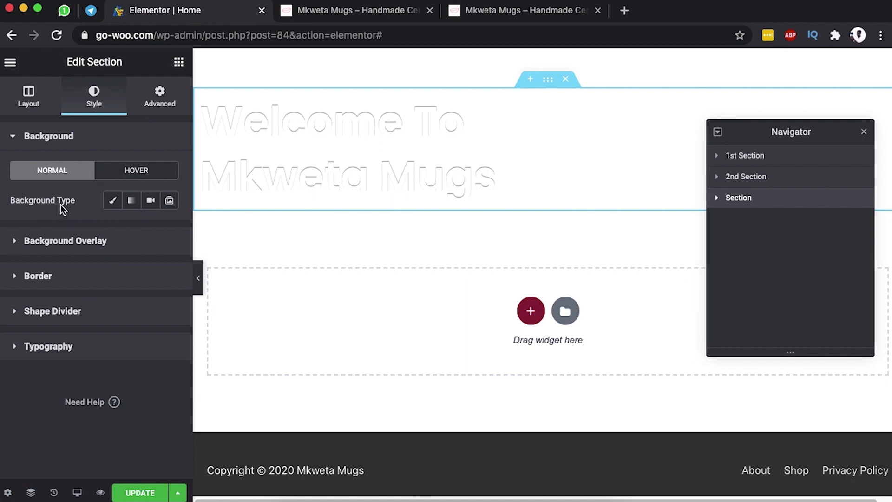
pyautogui.click(114, 200)
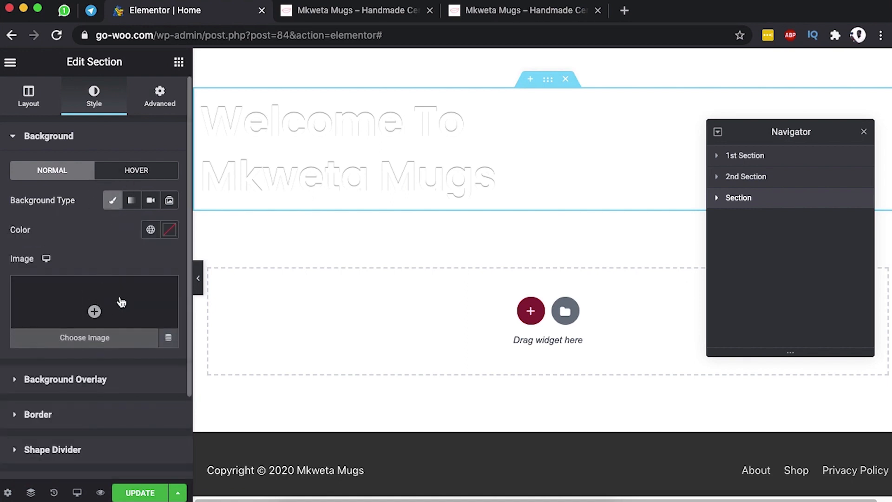
pyautogui.click(119, 303)
pyautogui.scroll(-5, 344, 304)
pyautogui.scroll(3, 395, 295)
pyautogui.click(593, 261)
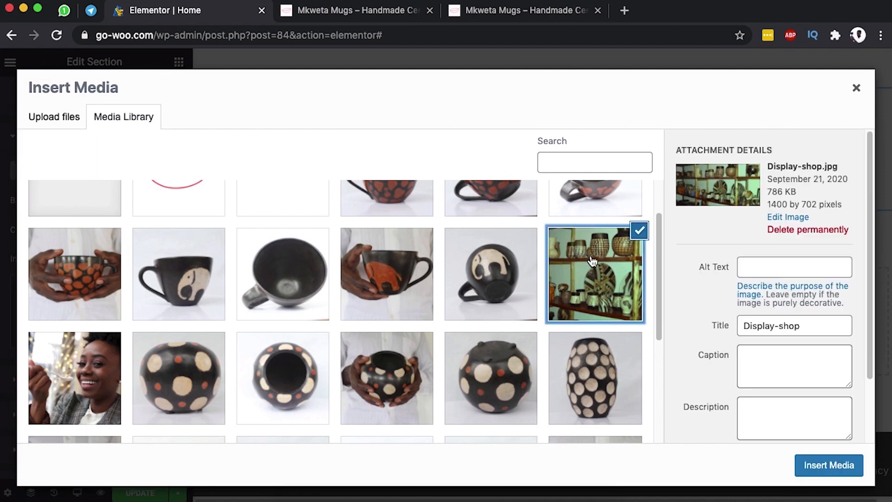
pyautogui.scroll(-5, 580, 304)
pyautogui.scroll(4, 599, 297)
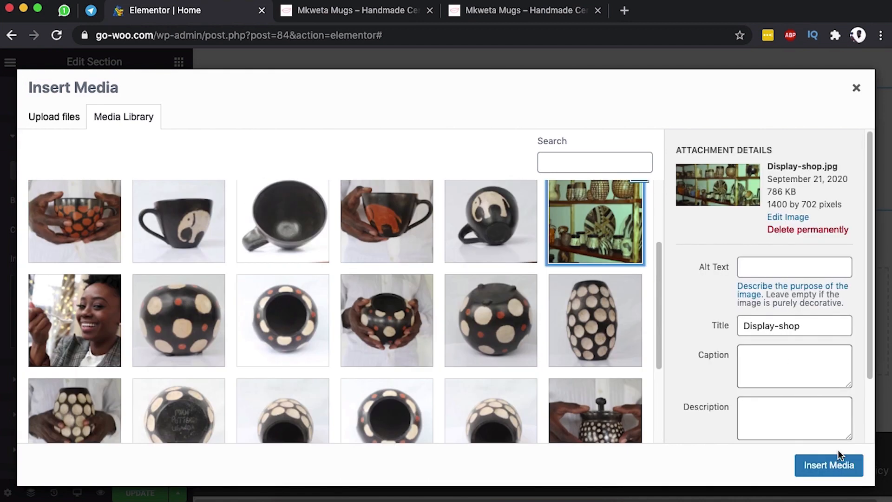
pyautogui.click(836, 465)
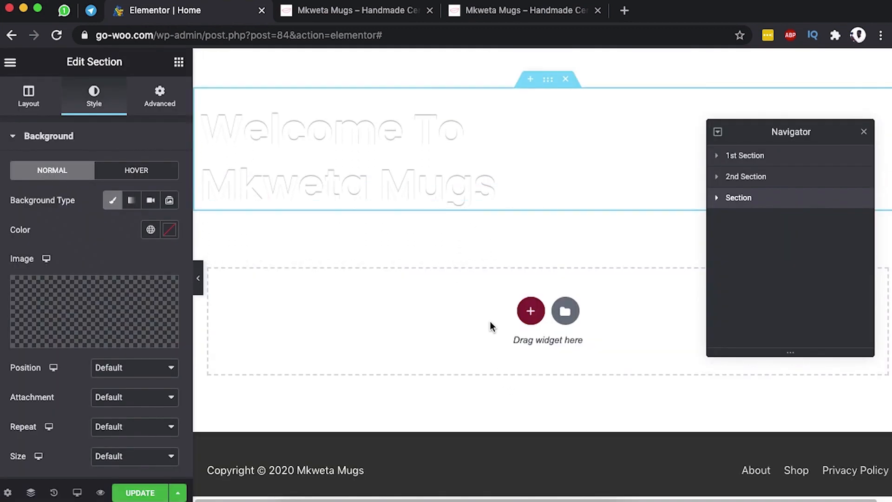
# - Set the new section's height to Min Height with a minimum of 70 VH
pyautogui.click(28, 95)
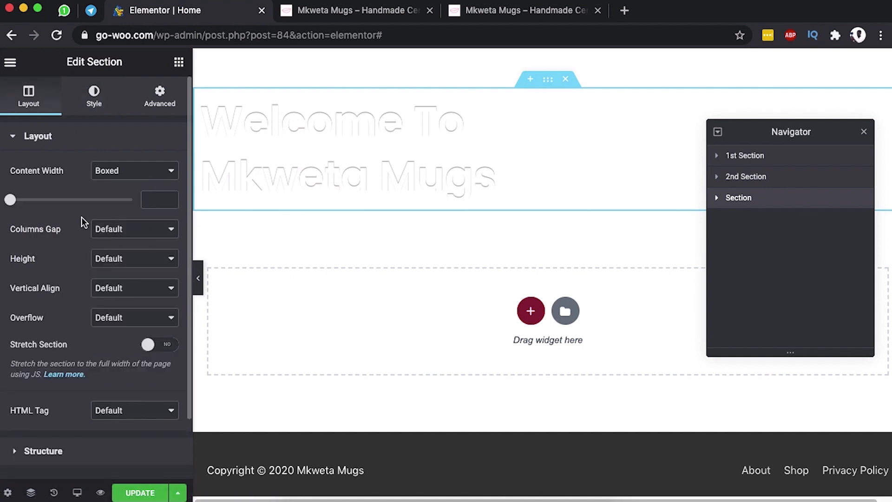
pyautogui.click(120, 259)
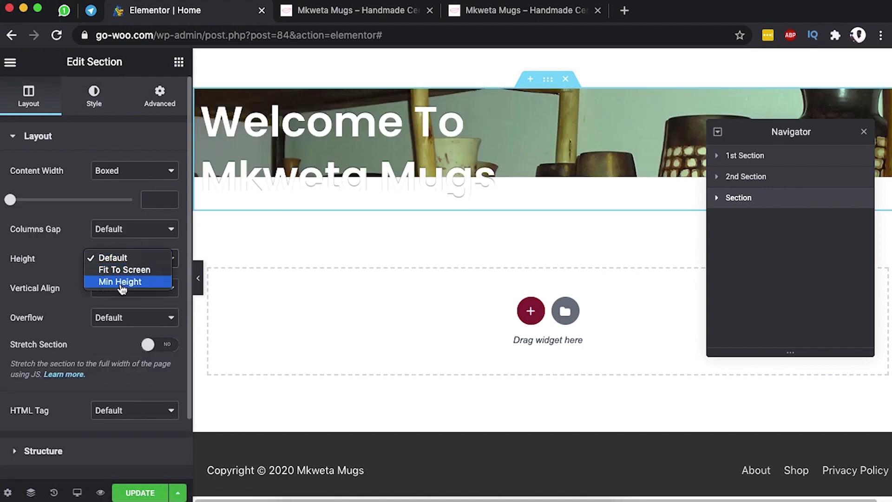
pyautogui.click(124, 285)
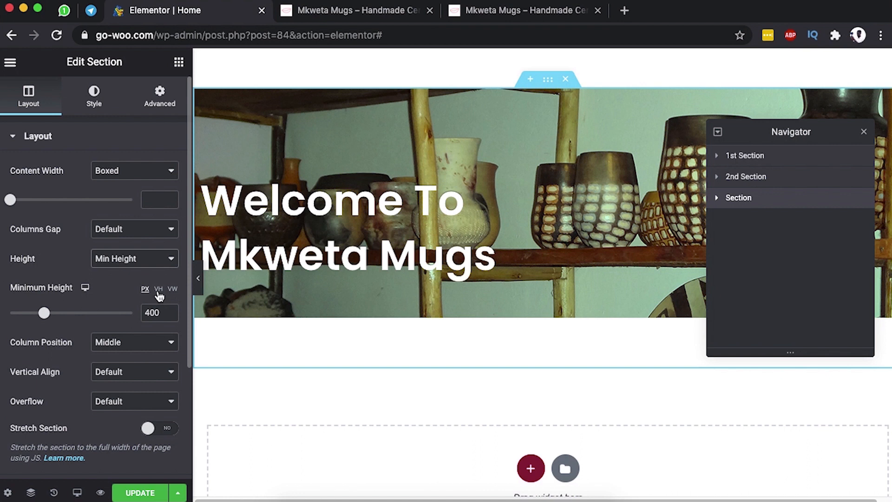
pyautogui.click(159, 289)
pyautogui.write('7')
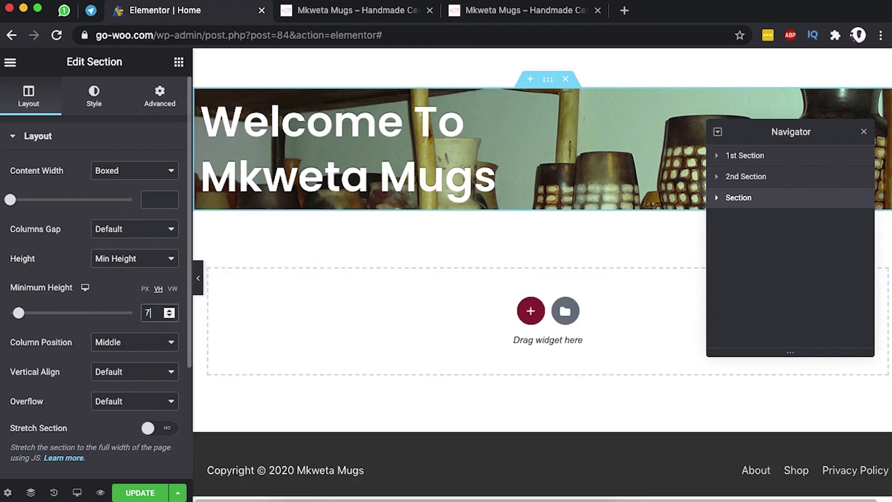
pyautogui.write('0')
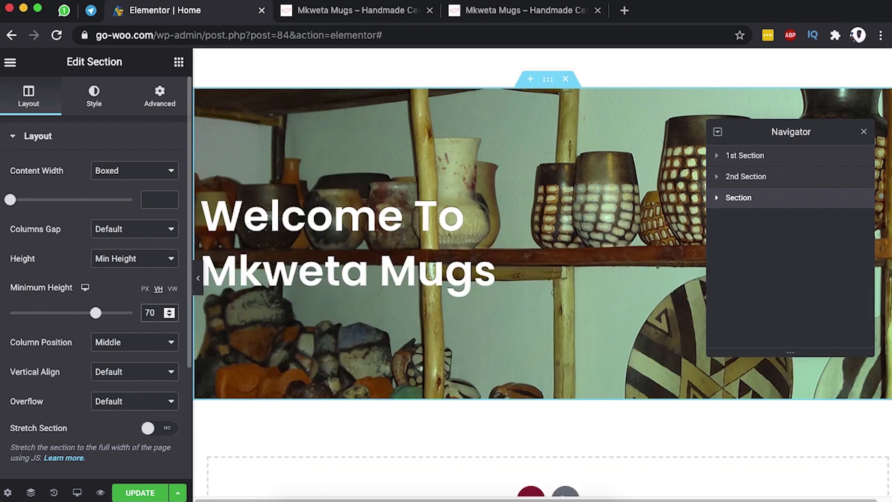
# - Set the shop-display section's minimum height to 80 VH, matching the first hero section
pyautogui.scroll(12, 442, 268)
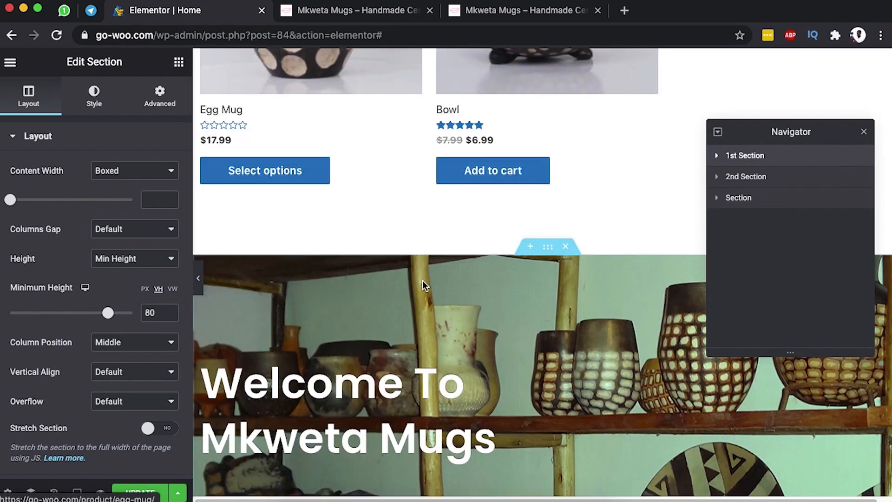
pyautogui.scroll(-3, 460, 260)
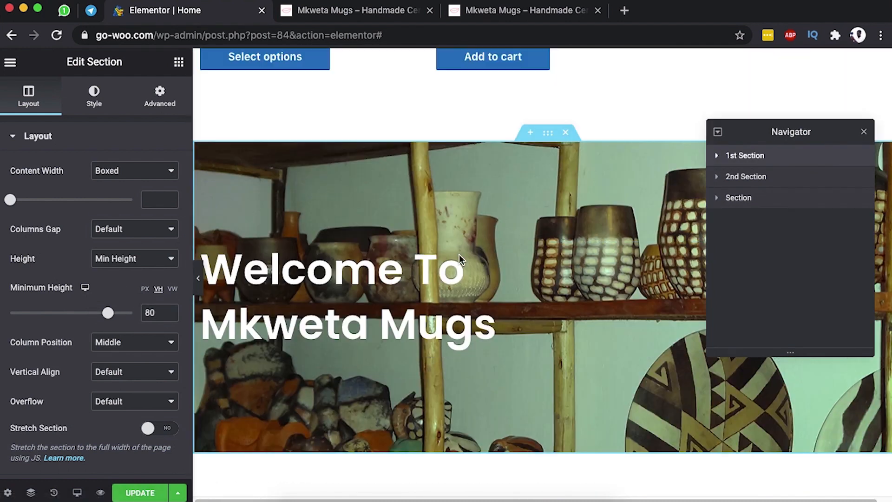
pyautogui.click(552, 137)
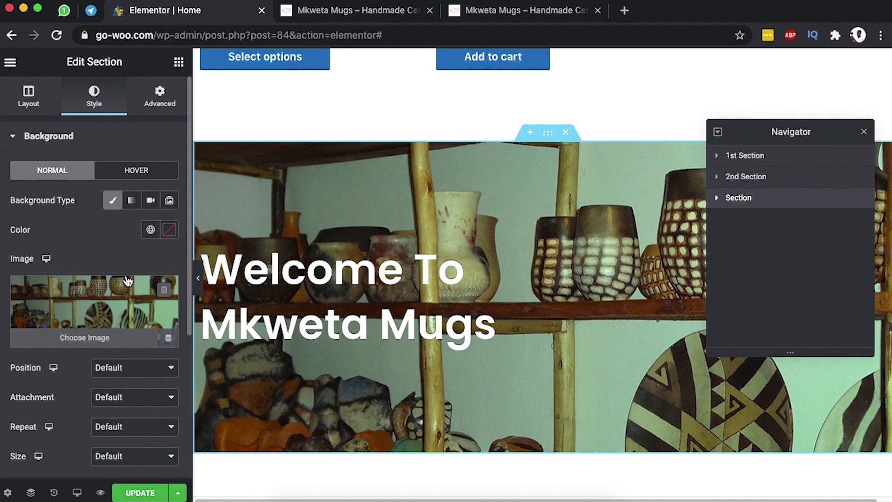
pyautogui.scroll(-2, 127, 281)
pyautogui.scroll(-3, 123, 289)
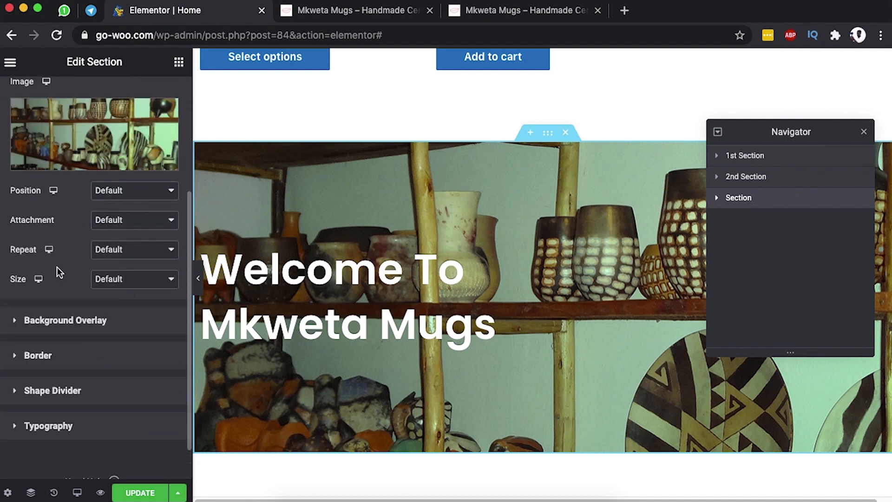
pyautogui.scroll(5, 57, 266)
pyautogui.click(28, 95)
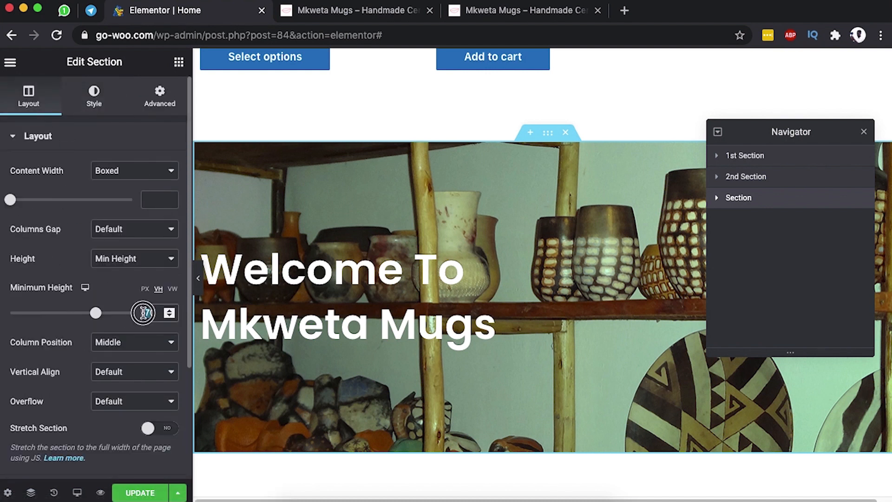
pyautogui.write('8')
pyautogui.scroll(-1, 424, 383)
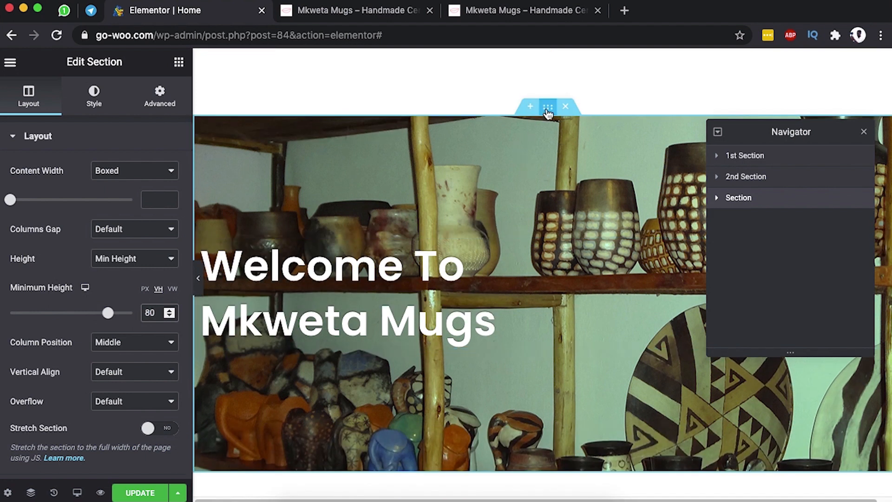
# - Add a classic background overlay to the shop-display section using the global color New Item #3 (#086800)
pyautogui.click(93, 93)
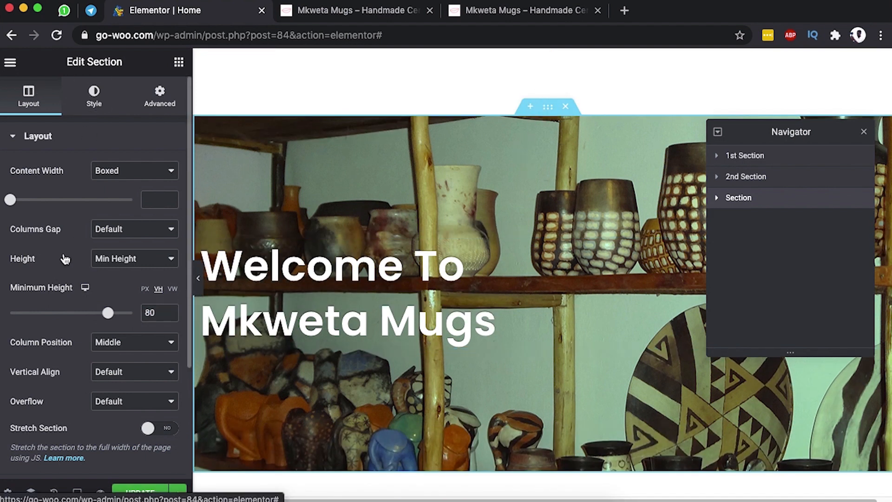
pyautogui.scroll(-5, 71, 307)
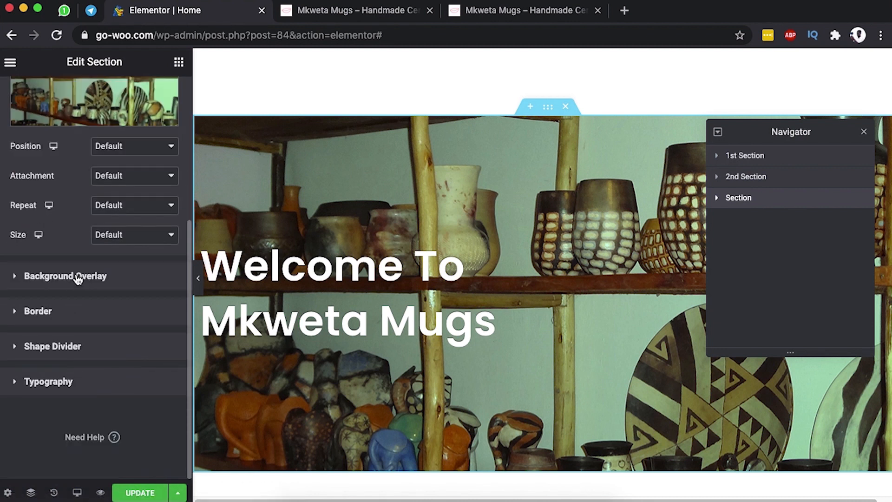
pyautogui.click(83, 276)
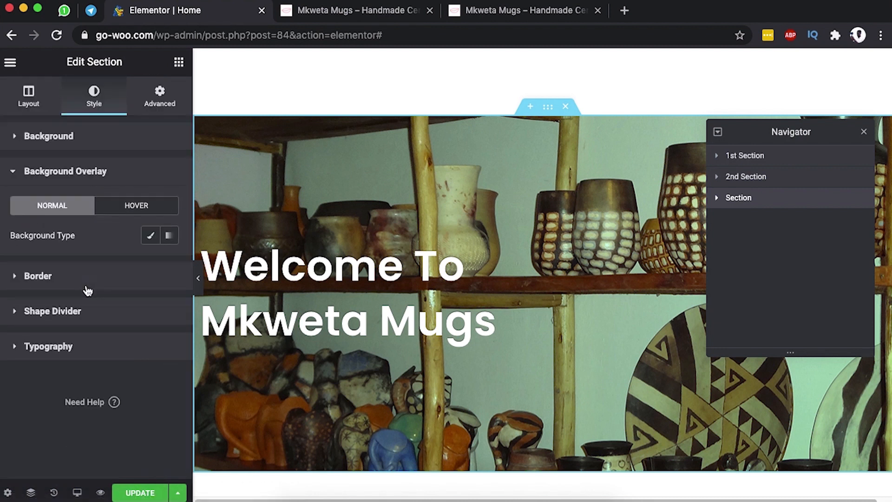
pyautogui.click(150, 236)
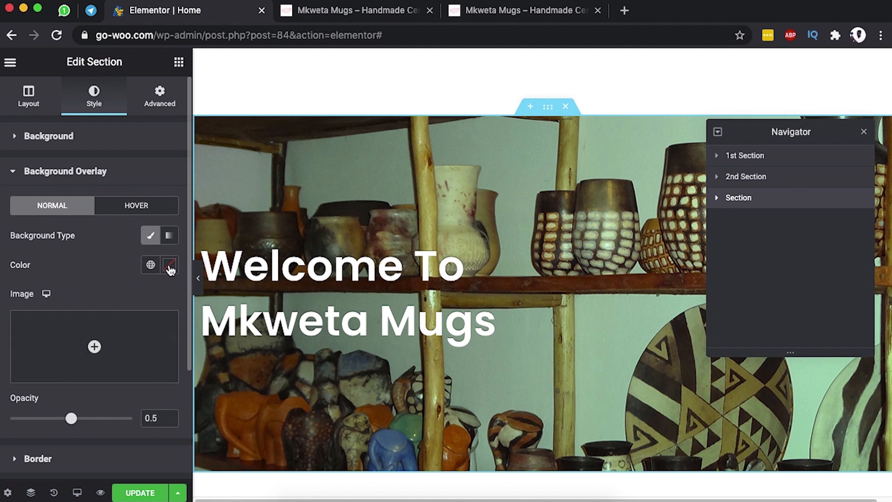
pyautogui.click(150, 264)
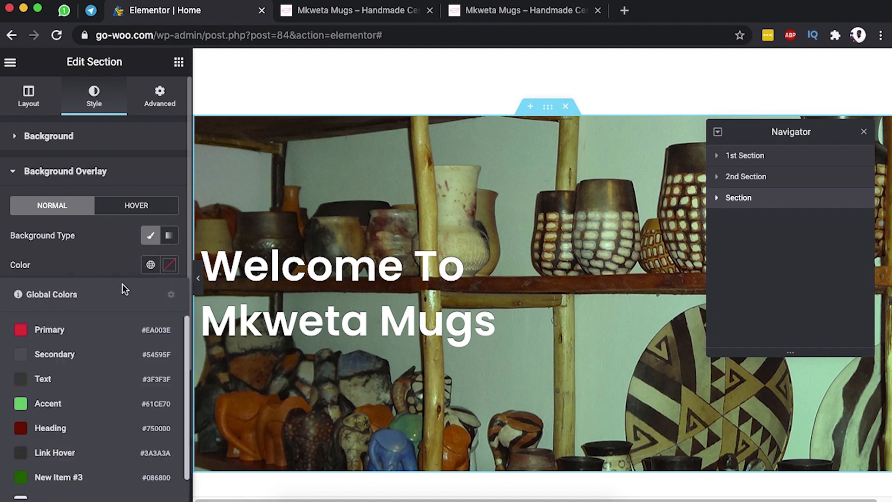
pyautogui.click(51, 478)
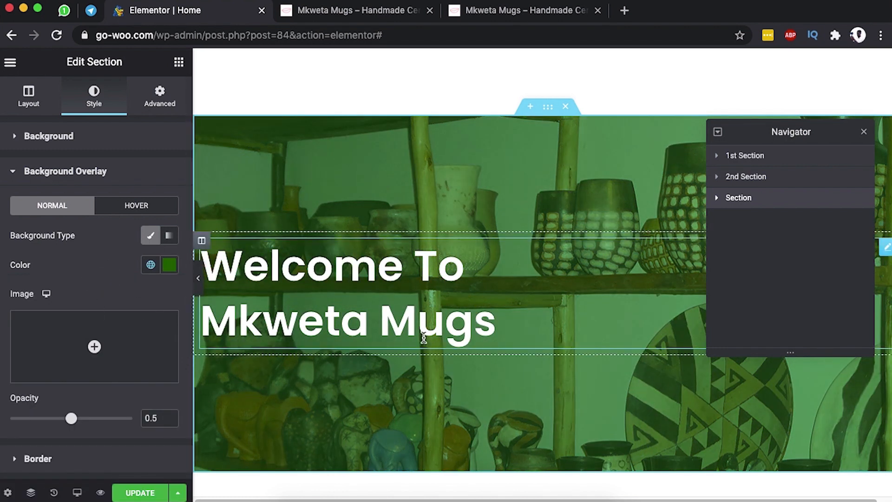
# - Change the third section's heading to "Free Shipping <br> On Orders Over $99"
pyautogui.scroll(2, 425, 342)
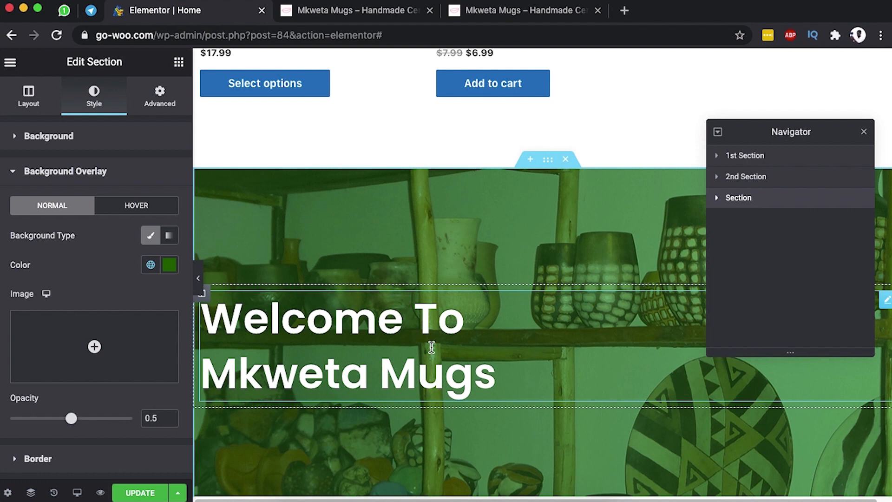
pyautogui.click(430, 344)
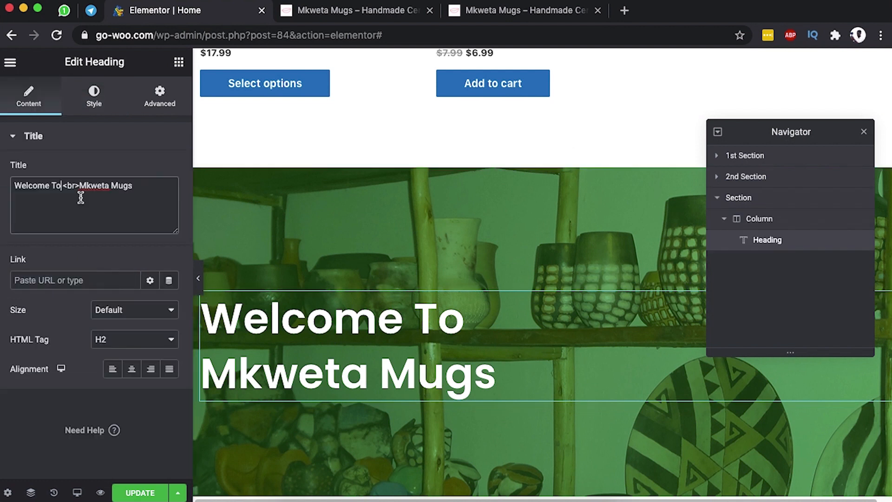
pyautogui.write('Free Shipping On')
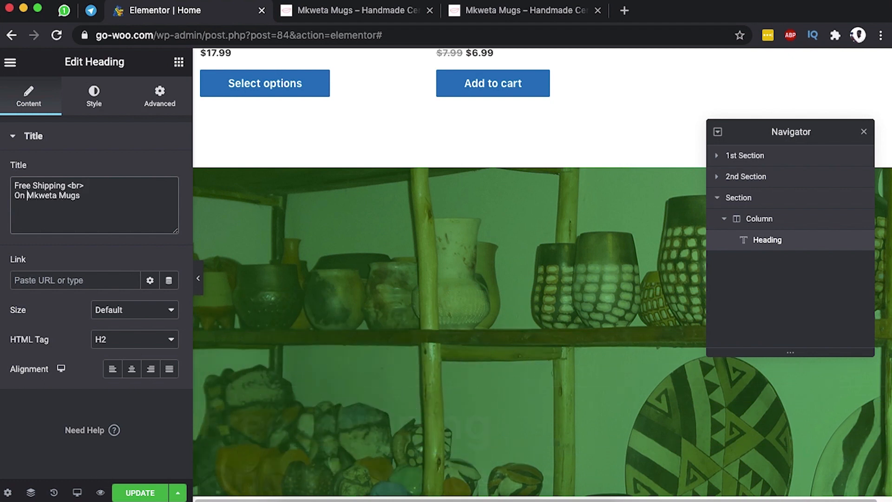
pyautogui.write('Orders')
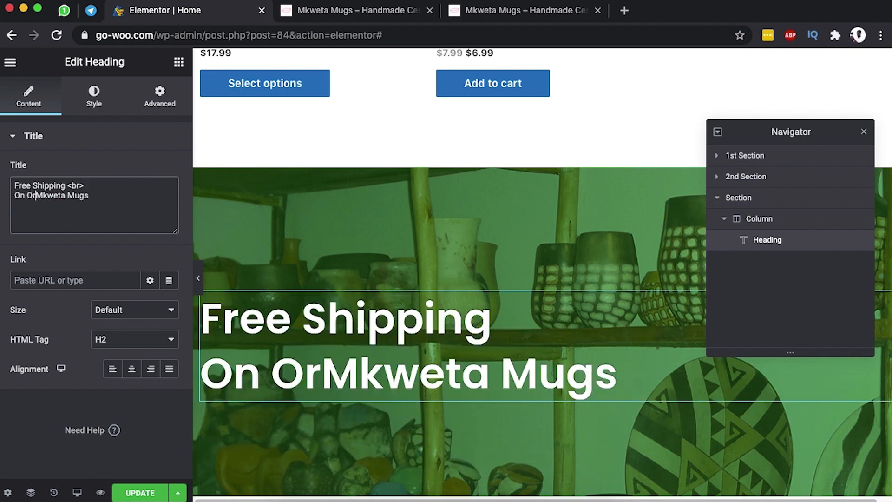
pyautogui.write(' Over $')
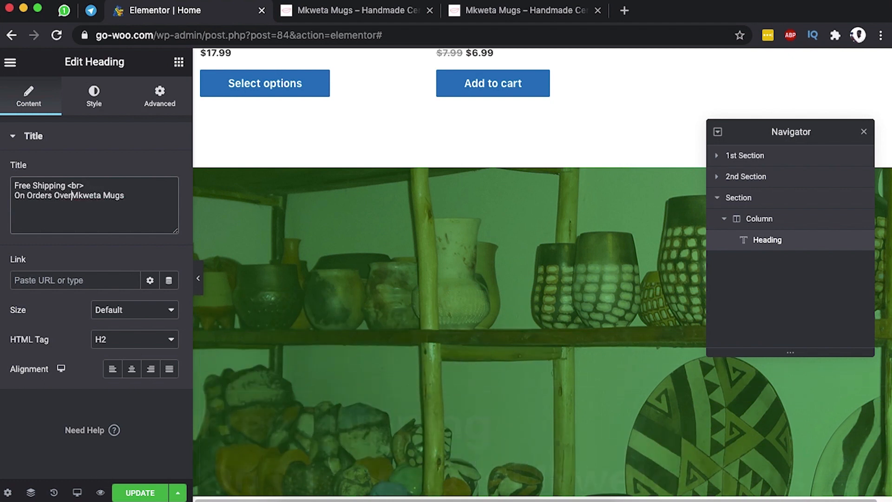
pyautogui.write('99')
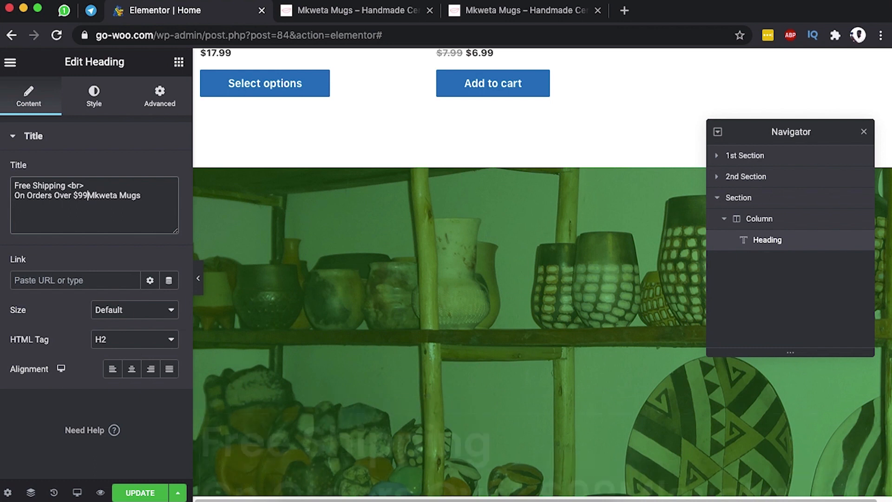
pyautogui.press('Delete')
pyautogui.press('Delete')
pyautogui.press('Delete')
pyautogui.press('Delete')
pyautogui.press('Delete')
pyautogui.press('Delete')
pyautogui.press('Delete')
pyautogui.press('Delete')
pyautogui.press('Delete')
pyautogui.press('Delete')
pyautogui.press('Delete')
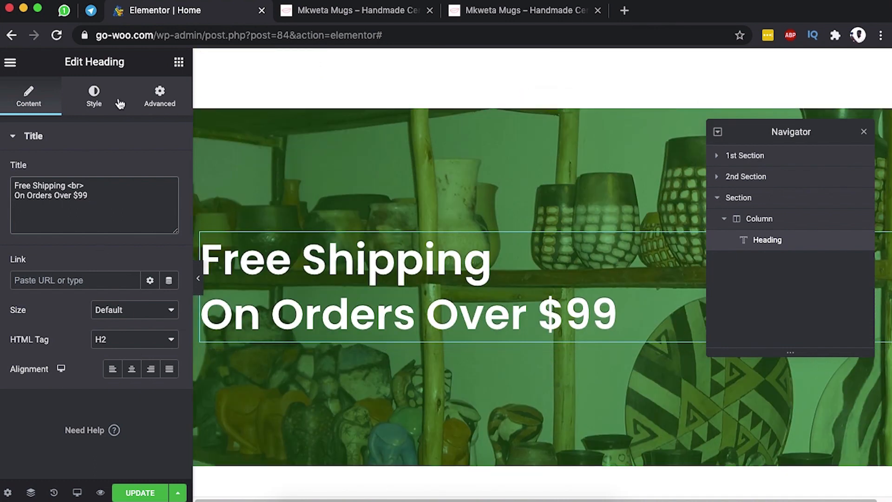
# - Add a Text Editor widget below the Free Shipping heading and set its text color to the white global color
pyautogui.click(180, 62)
pyautogui.moveTo(136, 275); pyautogui.dragTo(279, 346)
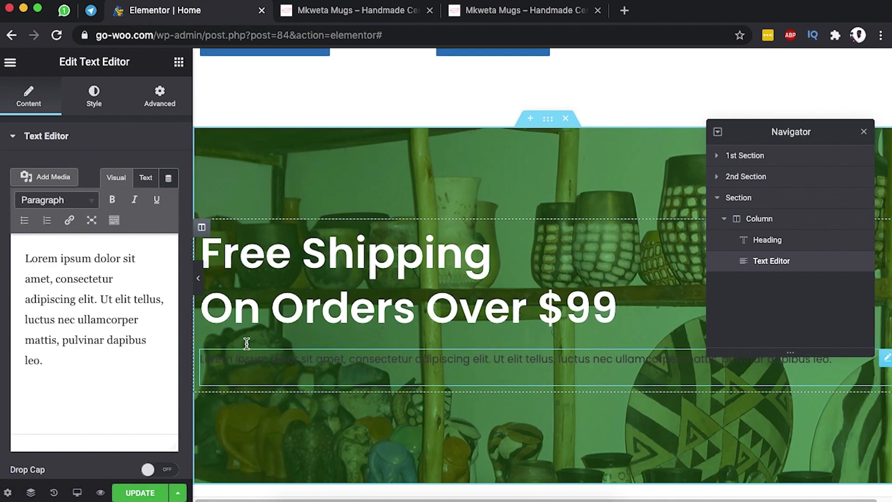
pyautogui.click(94, 98)
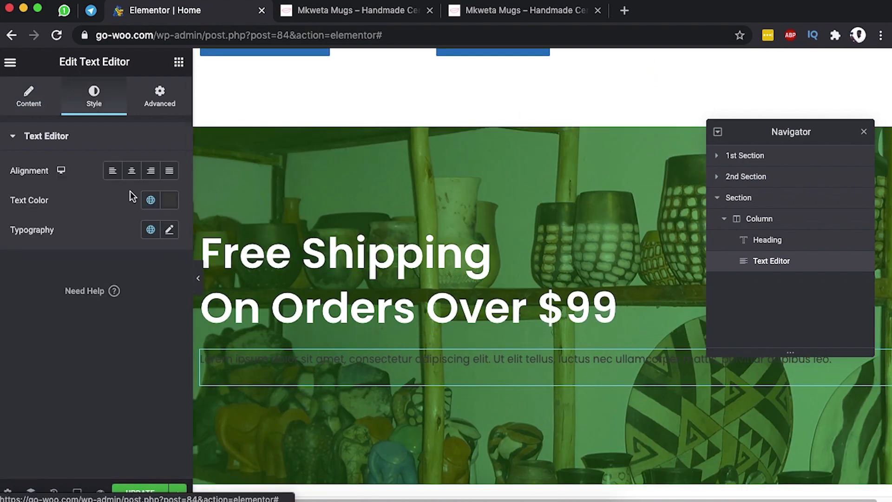
pyautogui.click(155, 208)
pyautogui.scroll(-1, 79, 316)
pyautogui.click(54, 420)
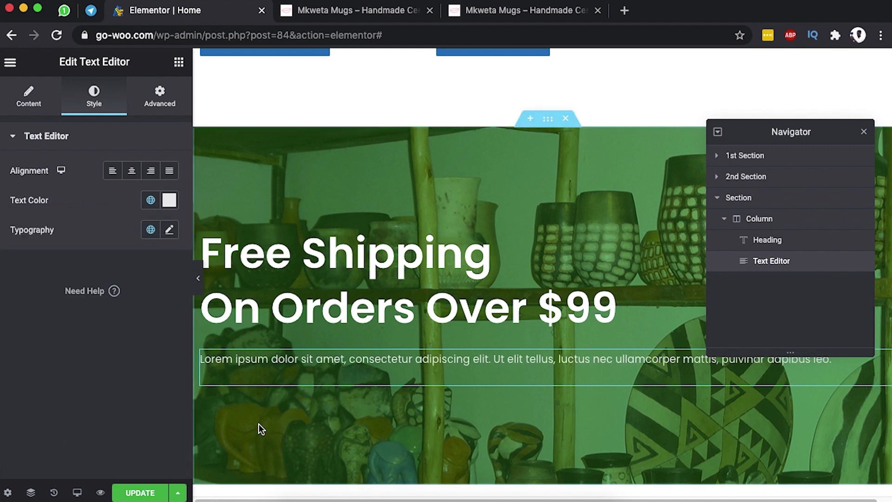
# - Insert a line break before "luctus" in the placeholder paragraph under the Free Shipping heading
pyautogui.click(29, 98)
pyautogui.click(26, 320)
pyautogui.write('<b')
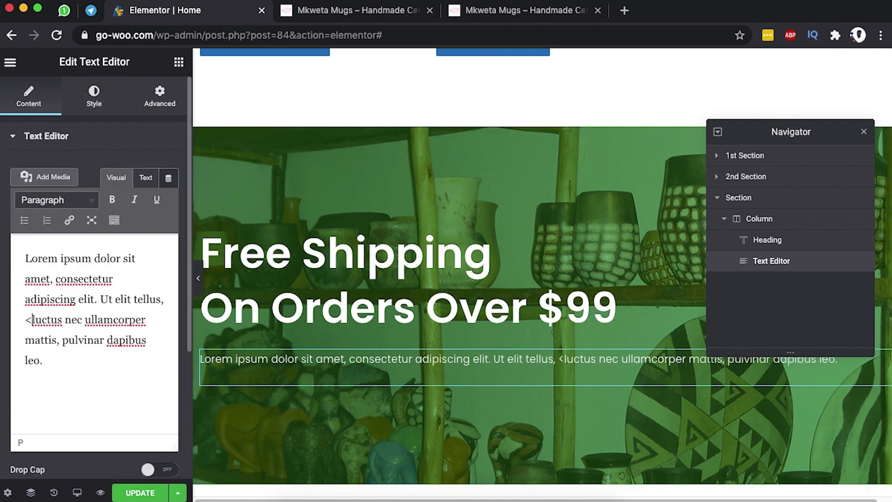
pyautogui.write('r>')
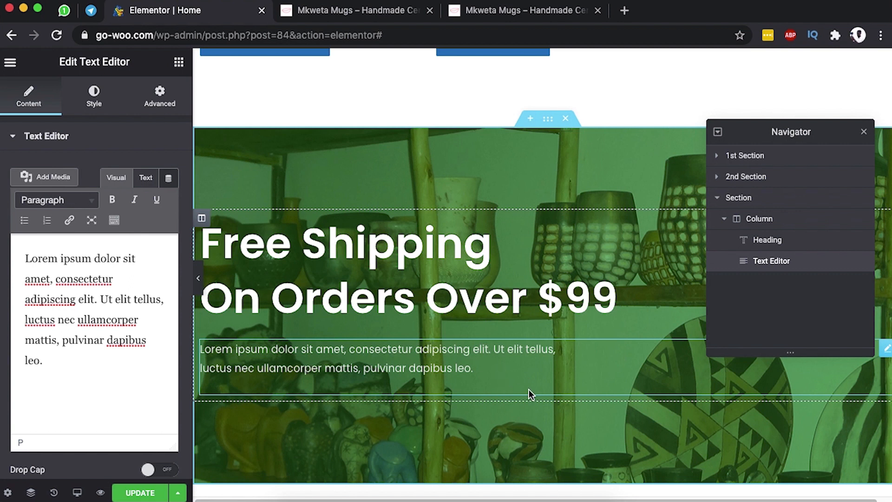
pyautogui.scroll(3, 414, 357)
pyautogui.scroll(-5, 414, 363)
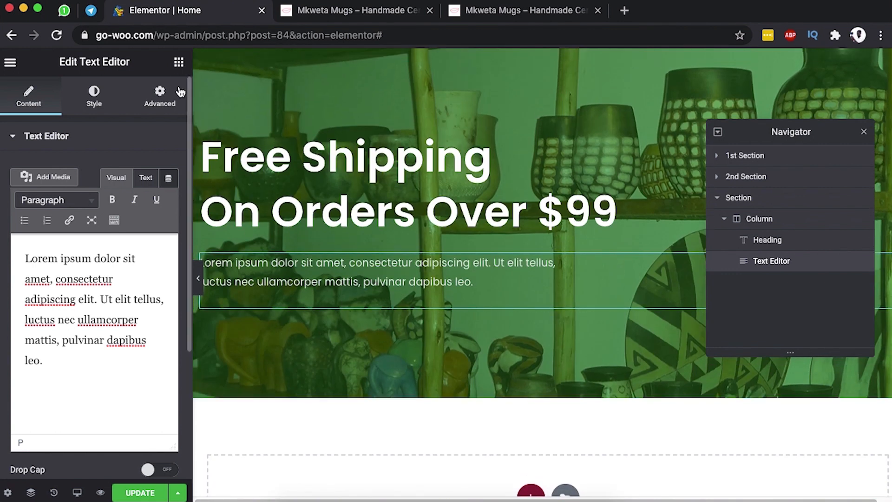
# - Add a Button widget below the paragraph in the Free Shipping section
pyautogui.click(178, 62)
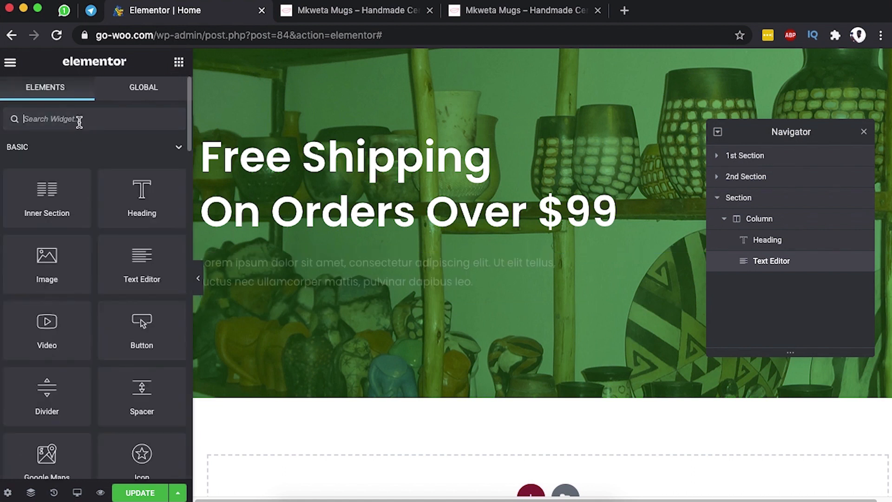
pyautogui.click(79, 120)
pyautogui.write('bu')
pyautogui.moveTo(47, 161); pyautogui.dragTo(431, 342)
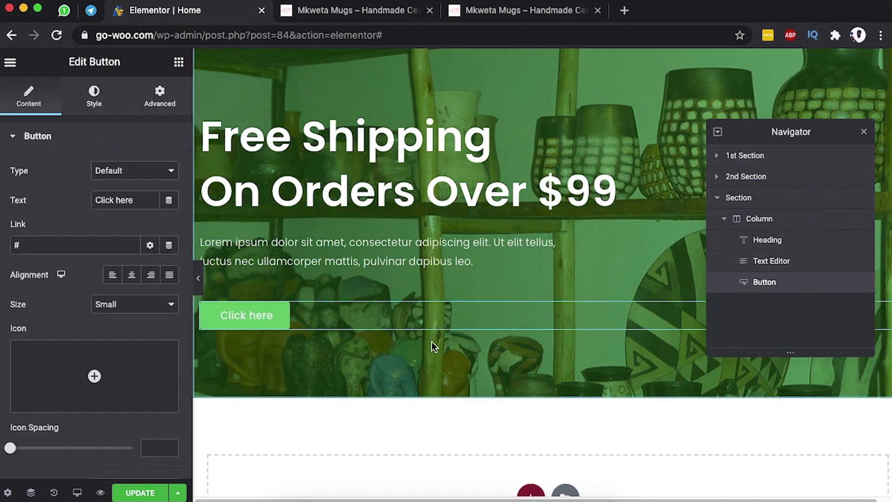
pyautogui.scroll(2, 432, 341)
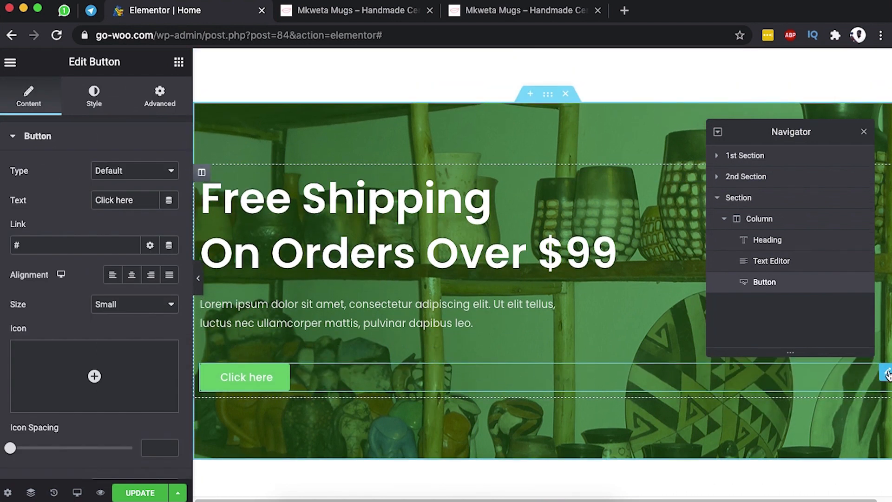
# - Set the new button's positioning width to Inline (auto)
pyautogui.click(151, 99)
pyautogui.scroll(-2, 49, 312)
pyautogui.scroll(-2, 47, 306)
pyautogui.click(63, 429)
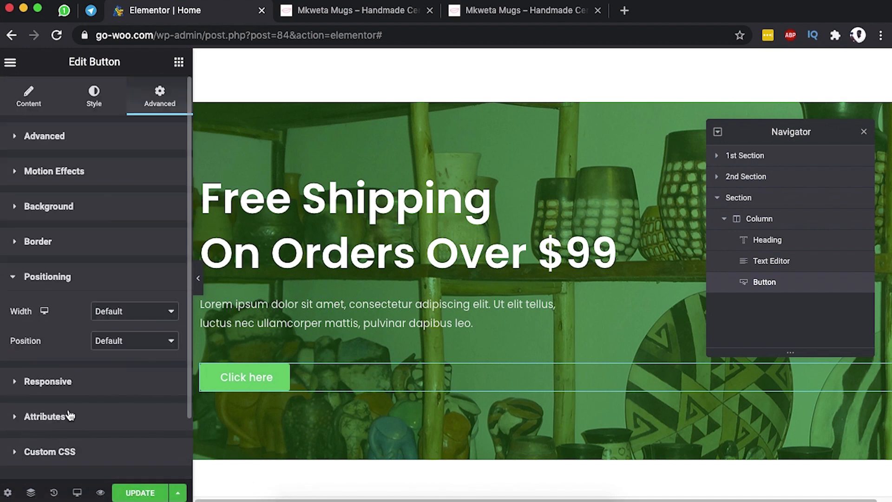
pyautogui.click(130, 312)
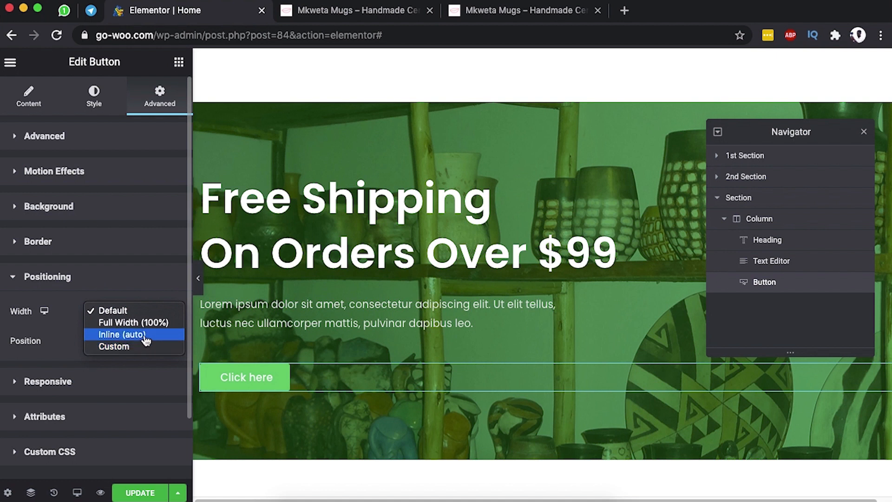
pyautogui.click(145, 336)
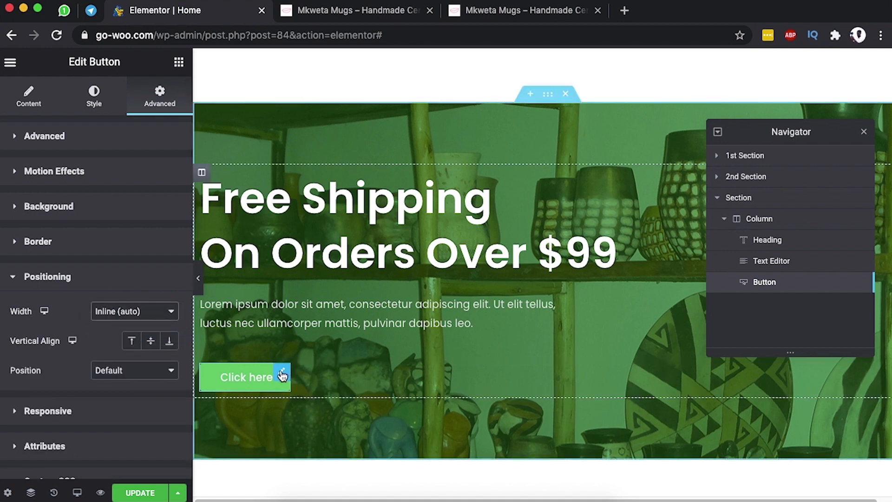
# - Set the button's normal text color to the Primary global color (#EA003E)
pyautogui.click(91, 103)
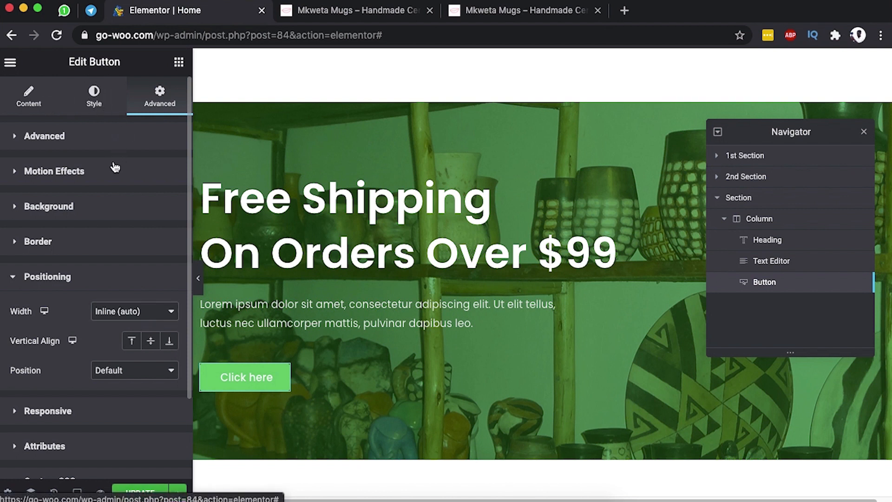
pyautogui.scroll(-5, 106, 246)
pyautogui.scroll(1, 108, 246)
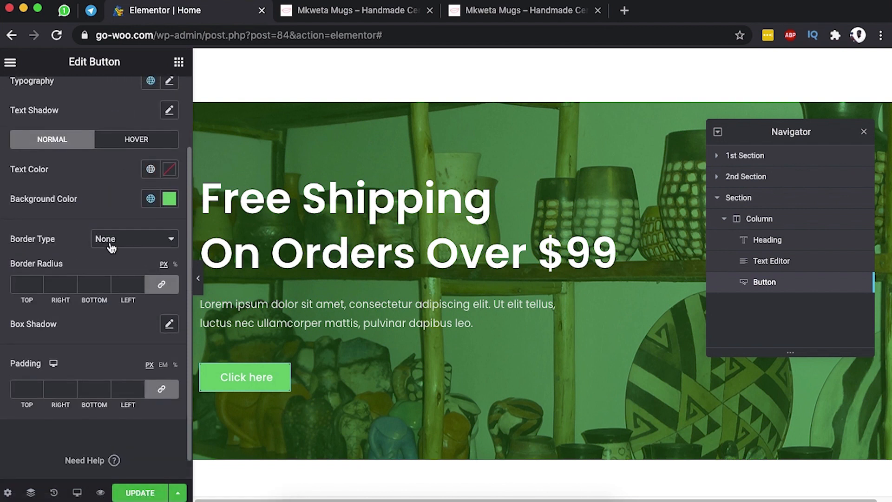
pyautogui.click(151, 178)
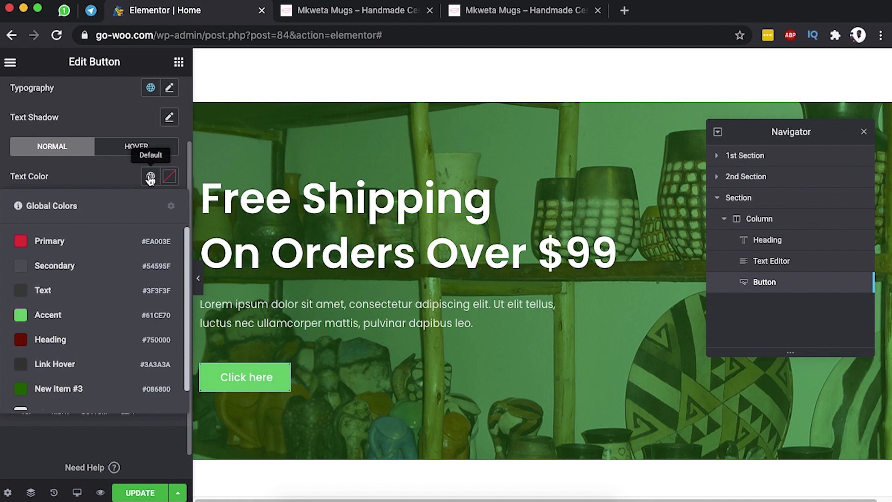
pyautogui.click(54, 249)
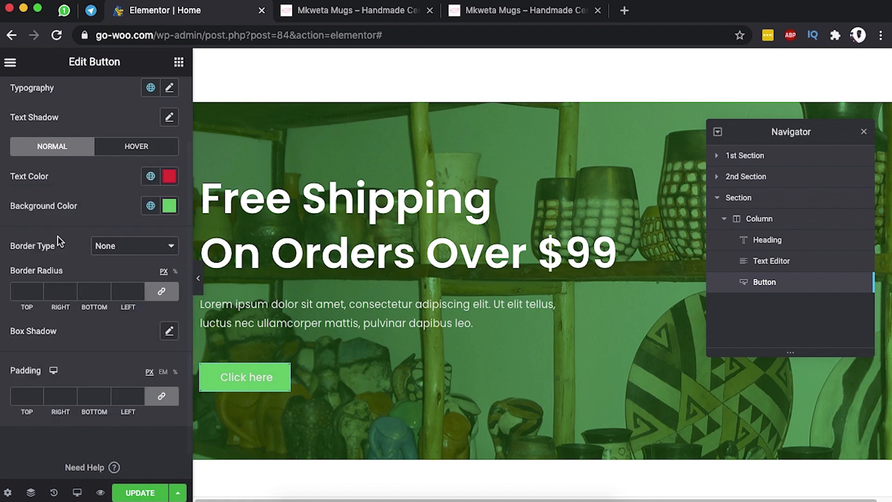
# - Set the button's normal background color to yellow (#FFEC00) and its border radius to 0 px on all corners
pyautogui.click(147, 207)
pyautogui.scroll(-1, 60, 345)
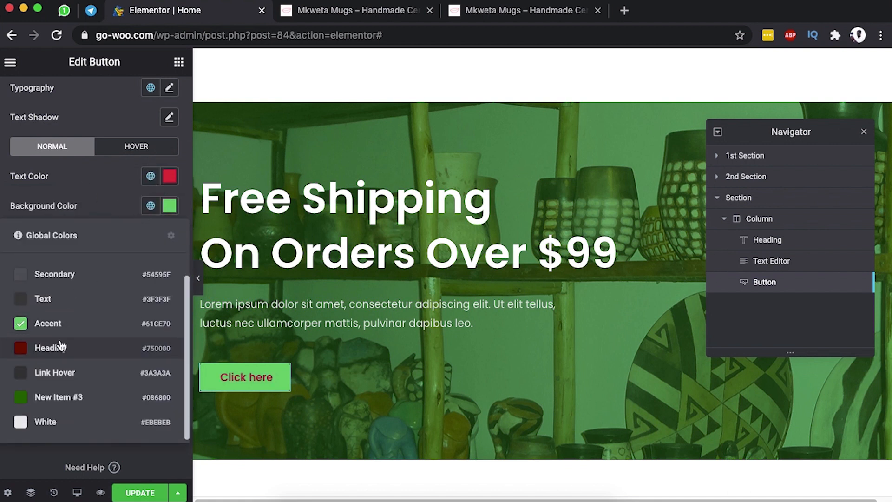
pyautogui.scroll(1, 67, 316)
pyautogui.click(74, 204)
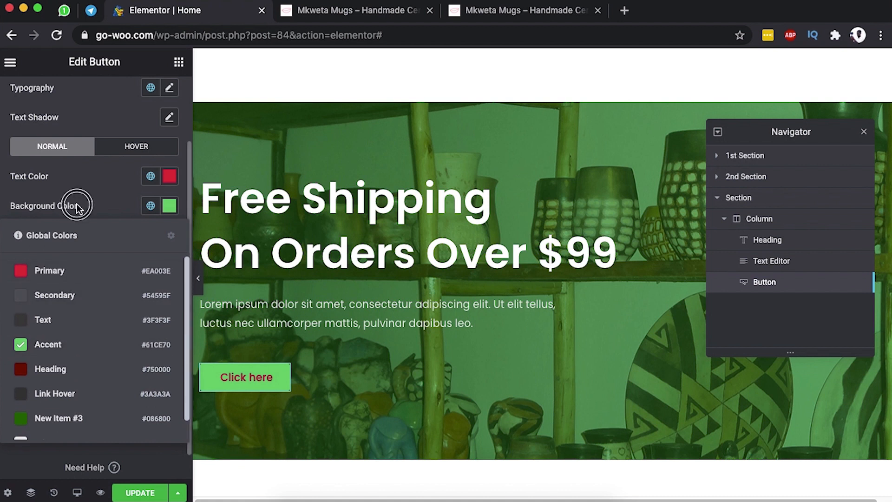
pyautogui.click(170, 205)
pyautogui.moveTo(147, 387); pyautogui.dragTo(120, 387)
pyautogui.moveTo(181, 278); pyautogui.dragTo(258, 255)
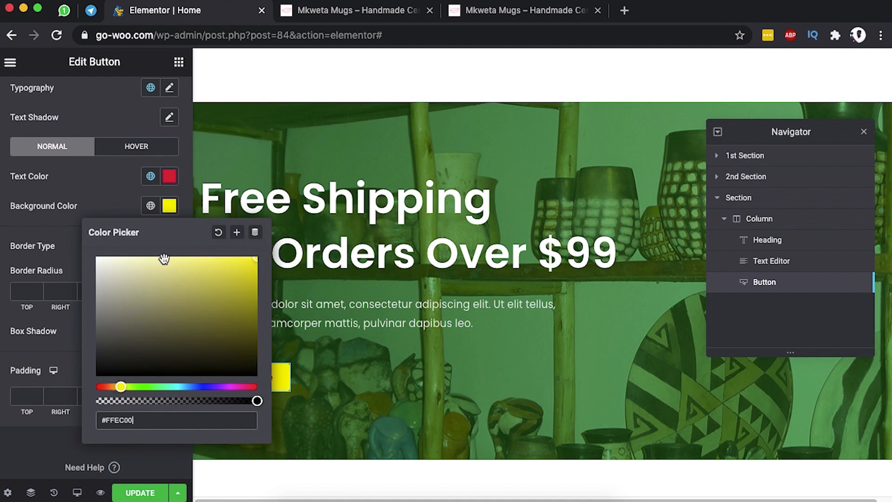
pyautogui.click(74, 224)
pyautogui.scroll(-1, 98, 297)
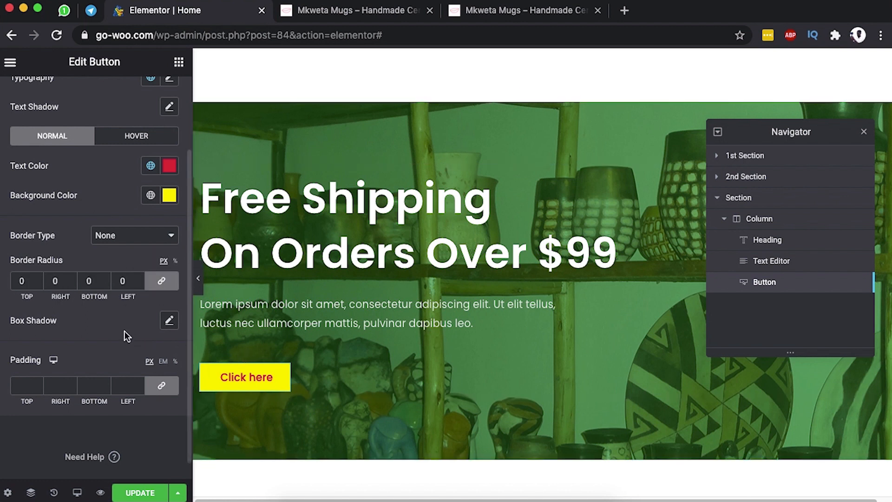
pyautogui.scroll(3, 124, 337)
pyautogui.click(36, 101)
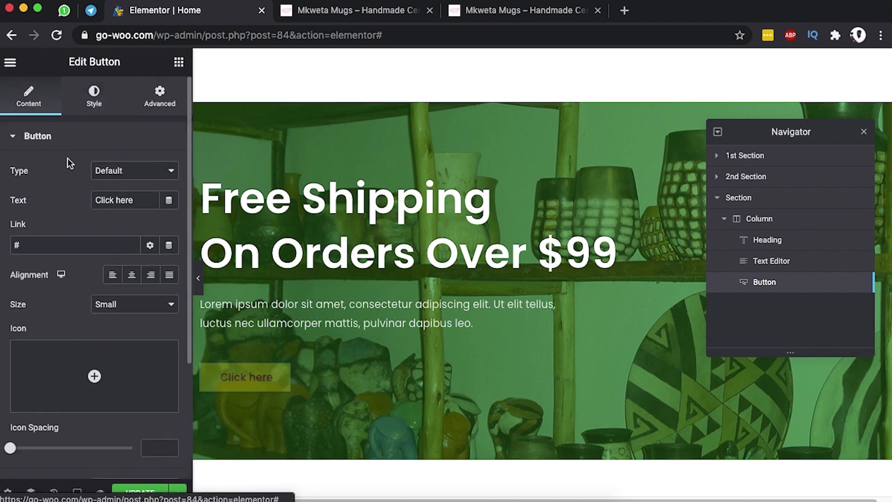
pyautogui.moveTo(139, 200); pyautogui.dragTo(54, 205)
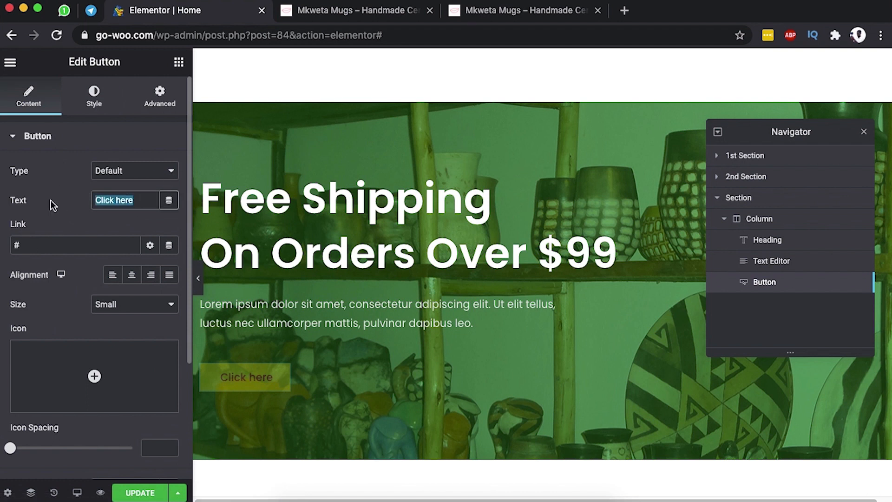
pyautogui.write('Buy Now')
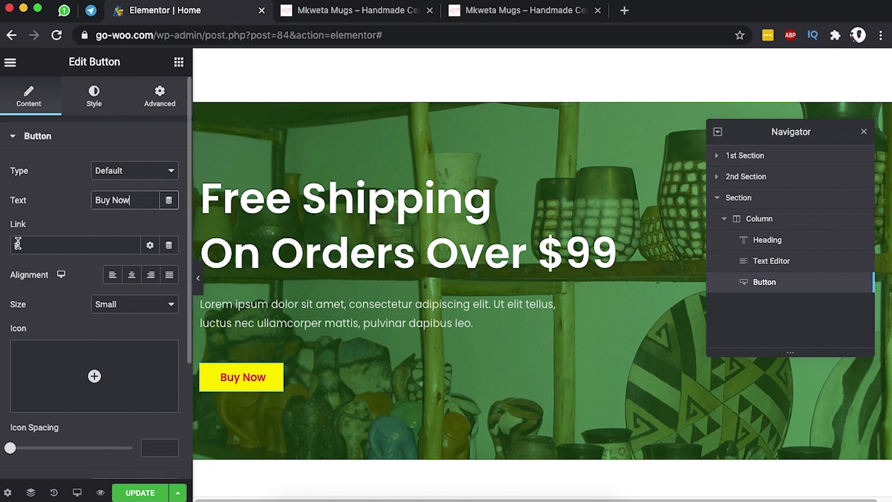
pyautogui.click(14, 244)
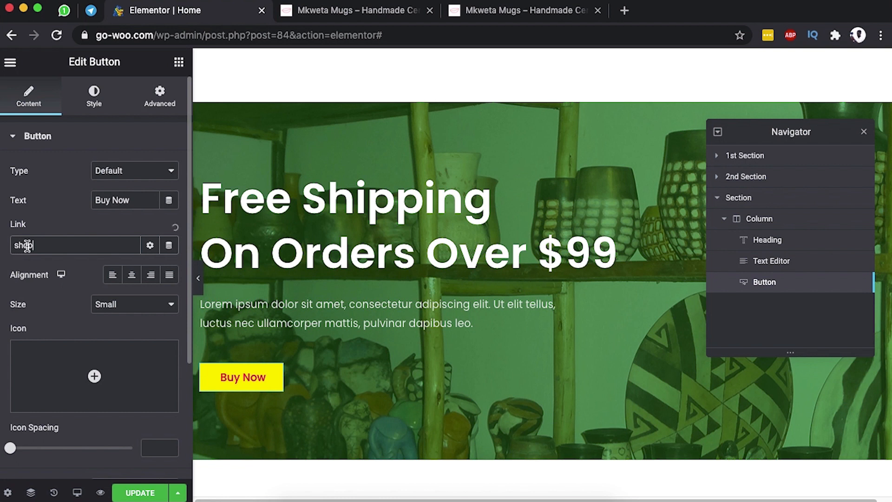
pyautogui.click(26, 268)
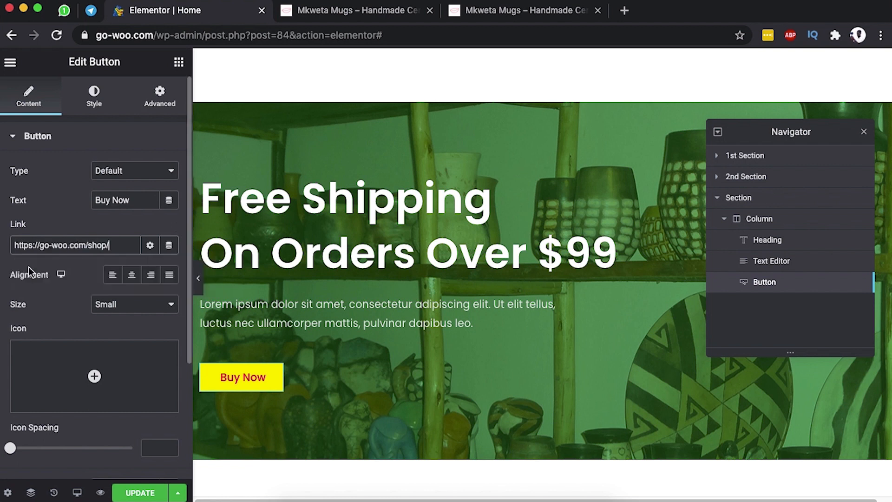
# - Search the Icon Library for "cart" and insert the plain shopping cart icon into the Buy Now button
pyautogui.scroll(-5, 60, 302)
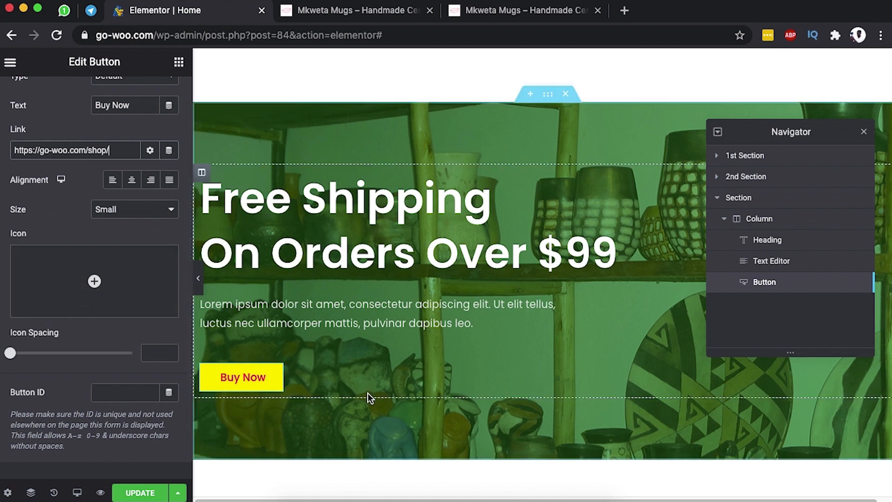
pyautogui.moveTo(77, 280)
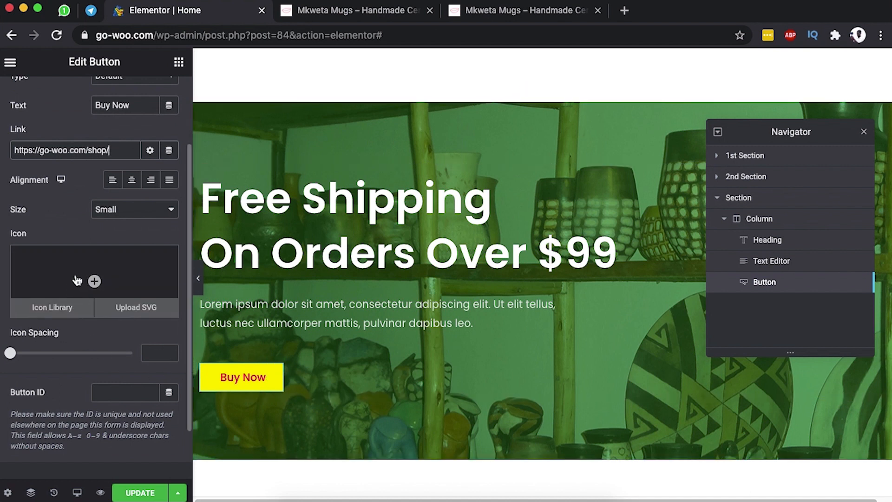
pyautogui.click(56, 310)
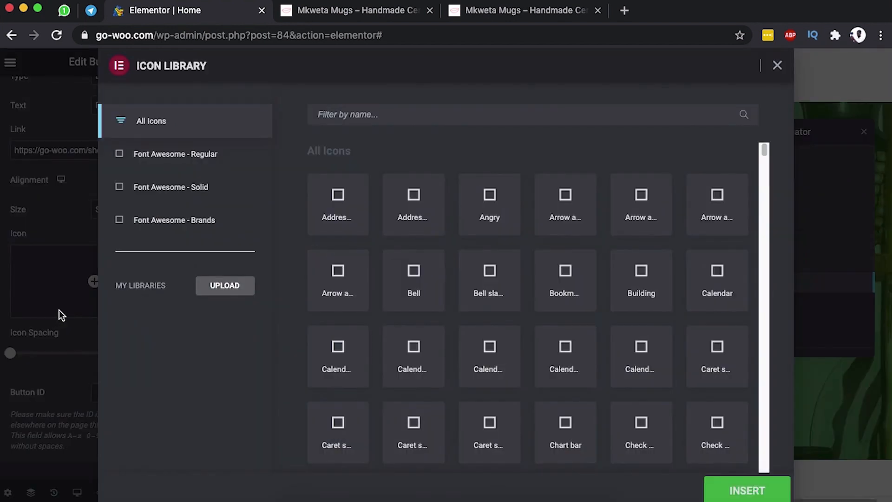
pyautogui.click(352, 115)
pyautogui.write('cart')
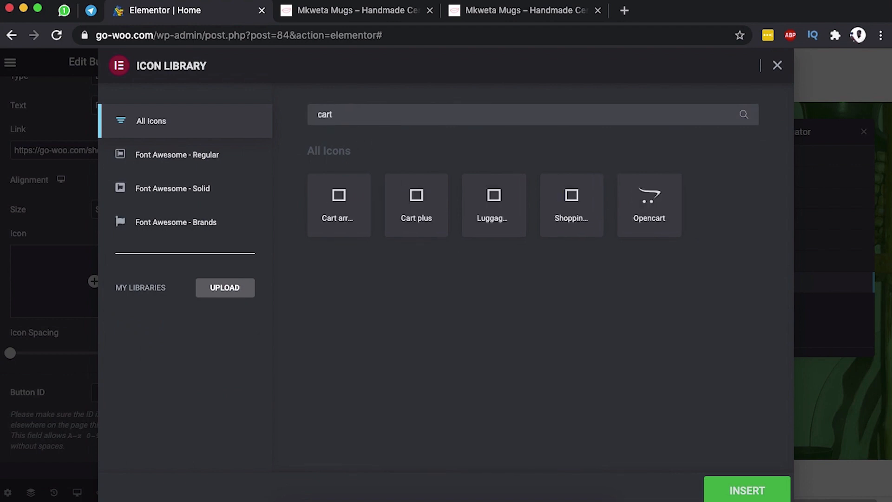
pyautogui.click(572, 205)
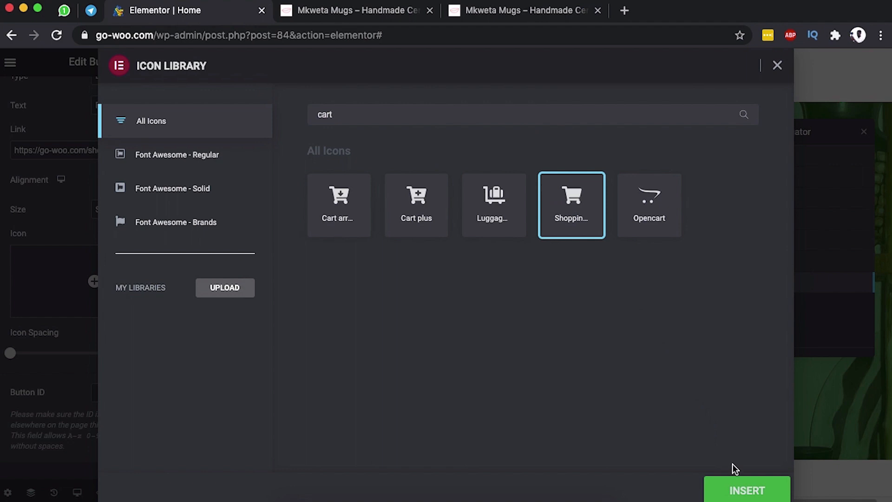
pyautogui.click(731, 485)
# - Set the cart icon's position to After the button text and update the page
pyautogui.click(139, 339)
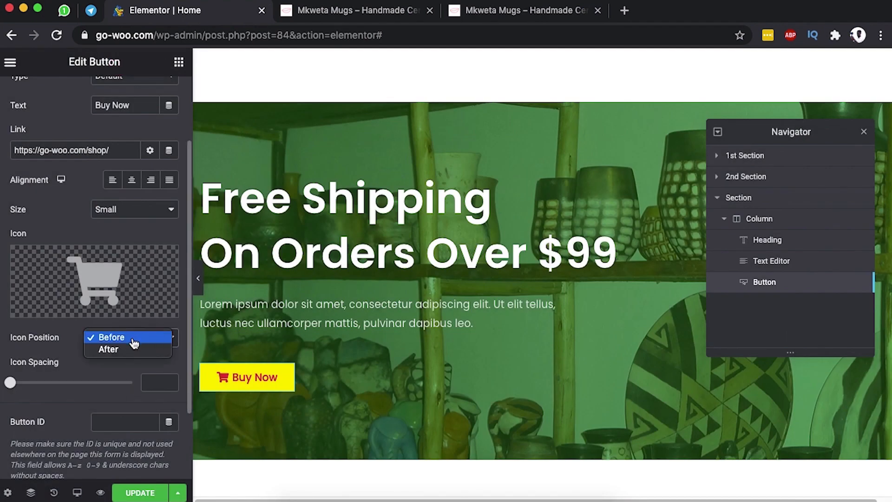
pyautogui.click(123, 349)
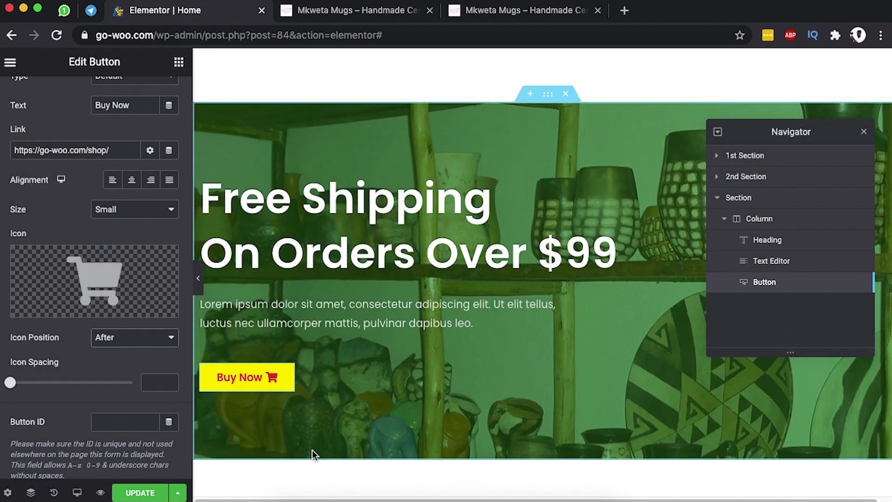
pyautogui.scroll(-2, 101, 375)
pyautogui.click(139, 491)
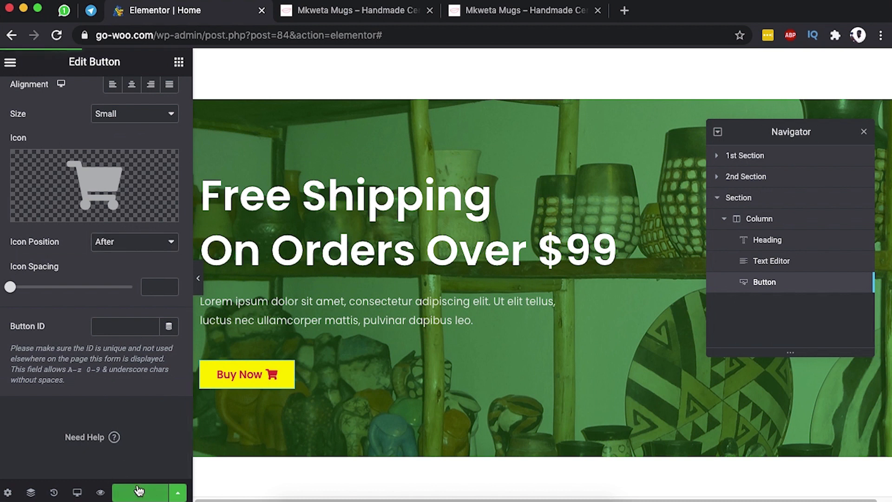
# - In the tablet preview, set the Free Shipping section's minimum height to 50 VH
pyautogui.click(77, 492)
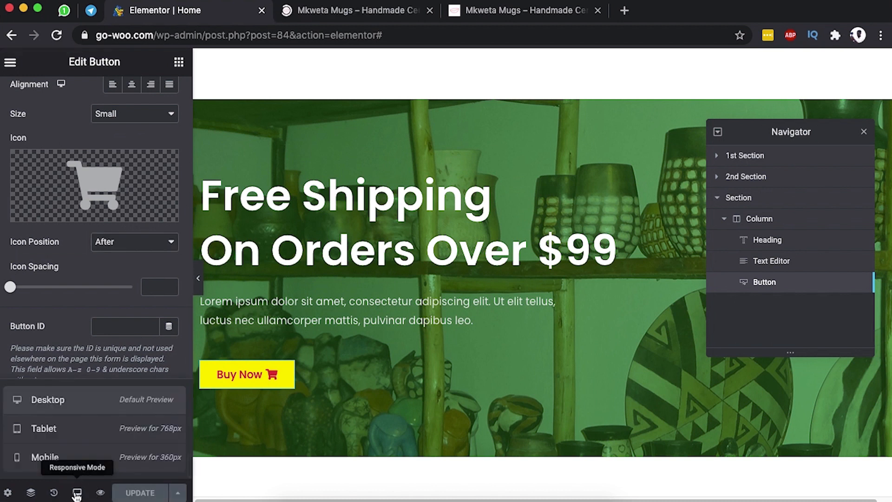
pyautogui.click(74, 429)
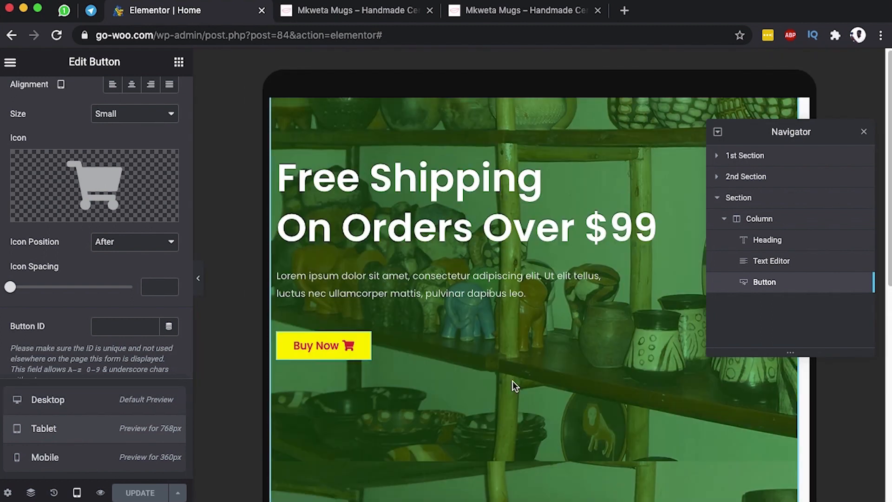
pyautogui.scroll(5, 515, 386)
pyautogui.scroll(-5, 515, 385)
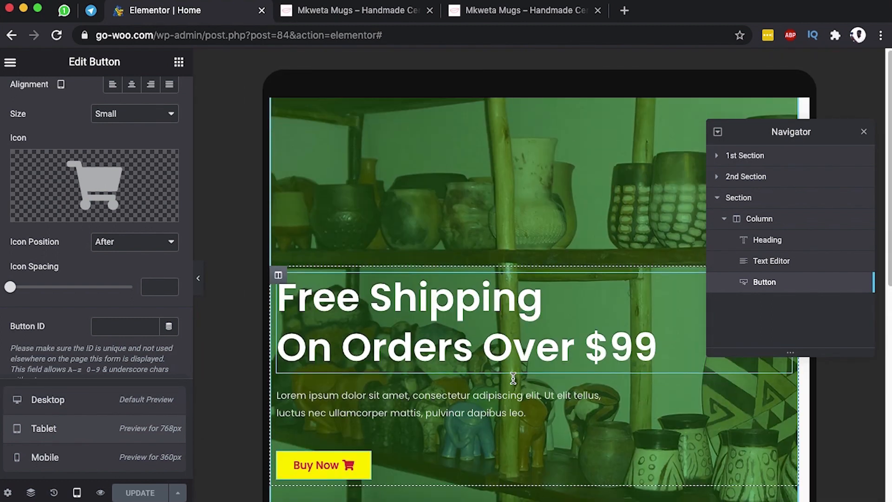
pyautogui.scroll(1, 513, 378)
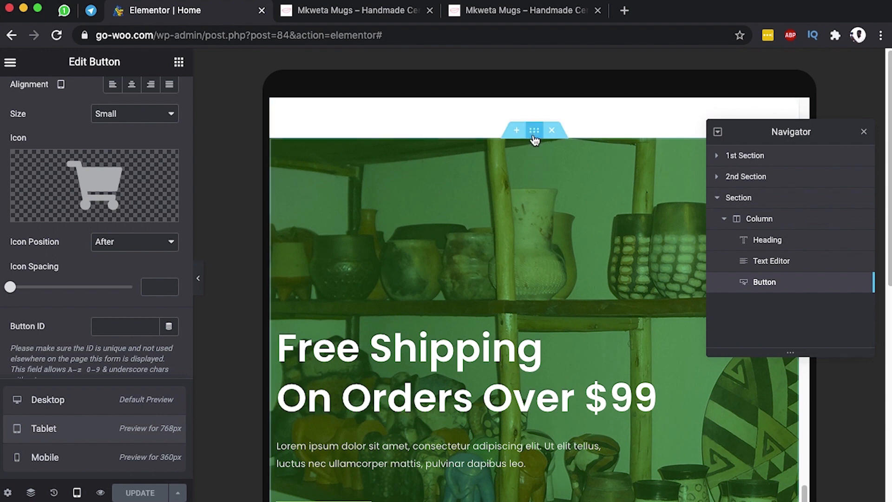
pyautogui.scroll(-2, 84, 232)
pyautogui.scroll(2, 58, 176)
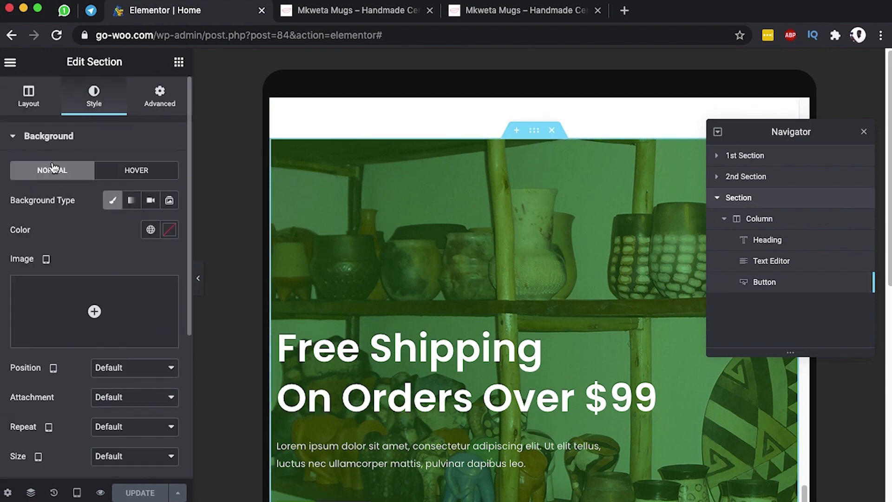
pyautogui.click(29, 103)
pyautogui.scroll(-1, 84, 283)
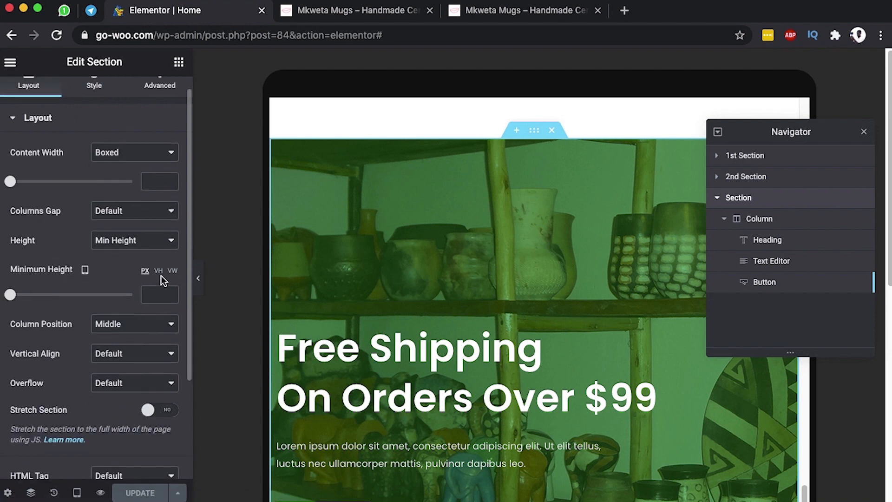
pyautogui.click(159, 271)
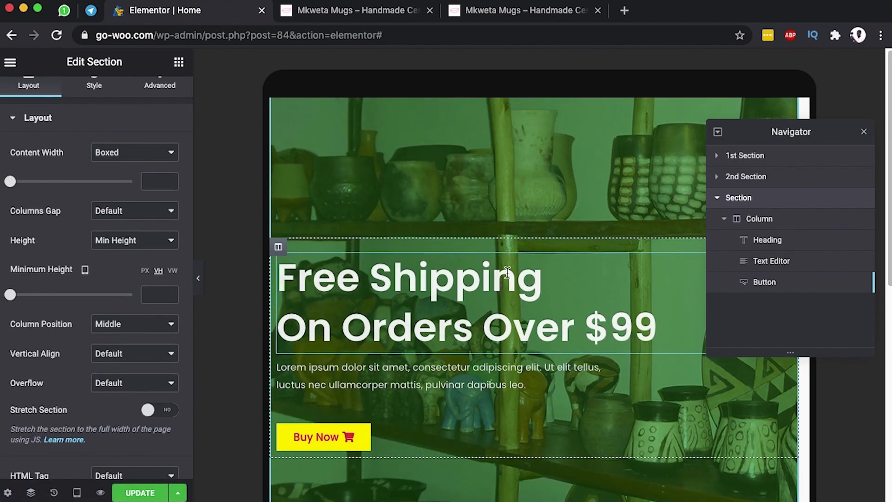
pyautogui.moveTo(10, 294); pyautogui.dragTo(73, 301)
pyautogui.scroll(2, 531, 329)
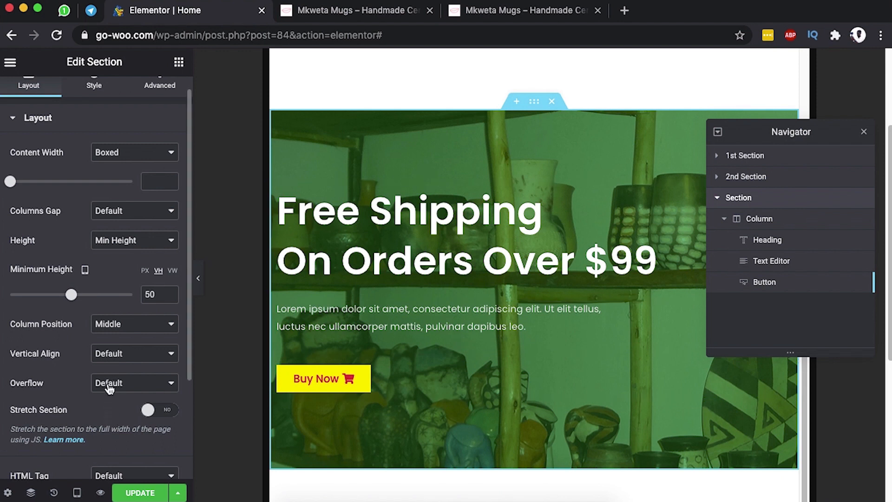
# - In the mobile preview, set the Free Shipping section's minimum height to 56 VH
pyautogui.click(77, 492)
pyautogui.click(45, 458)
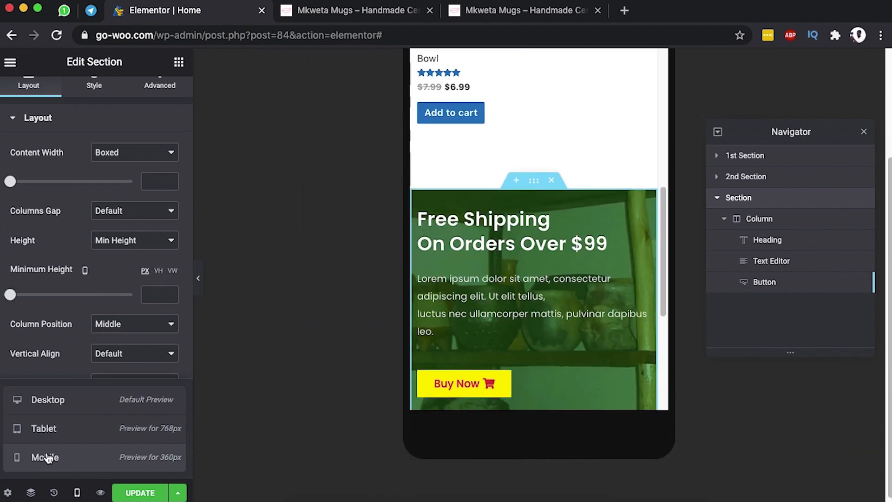
pyautogui.scroll(-2, 598, 301)
pyautogui.scroll(1, 598, 301)
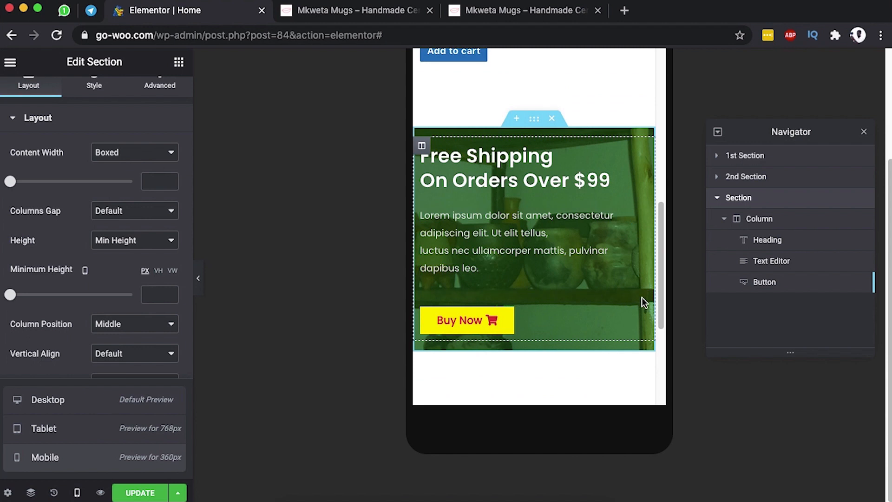
pyautogui.scroll(1, 648, 321)
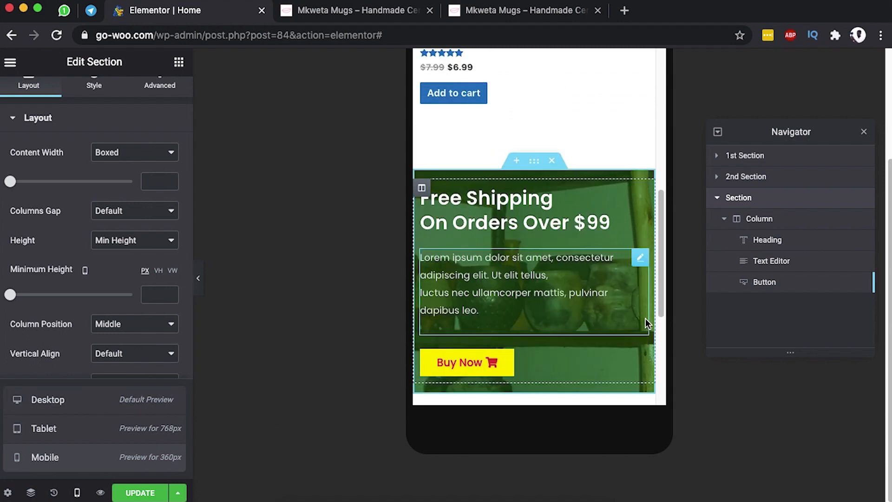
pyautogui.scroll(-1, 101, 305)
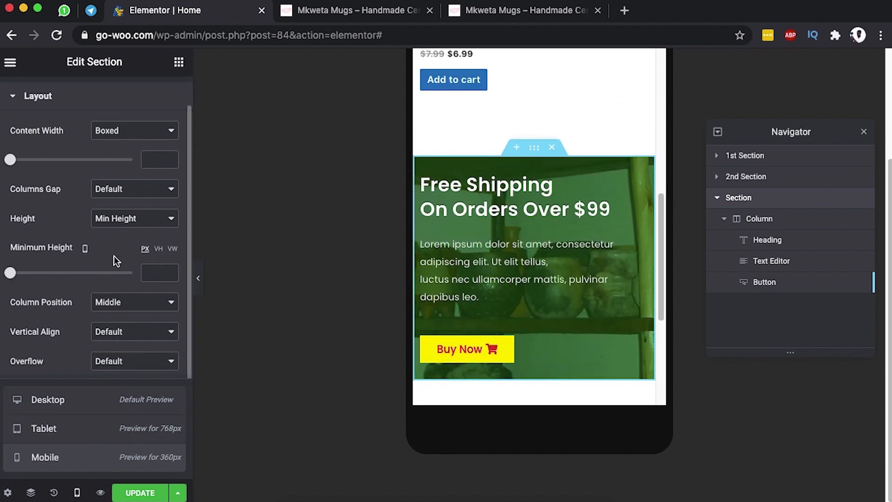
pyautogui.click(158, 249)
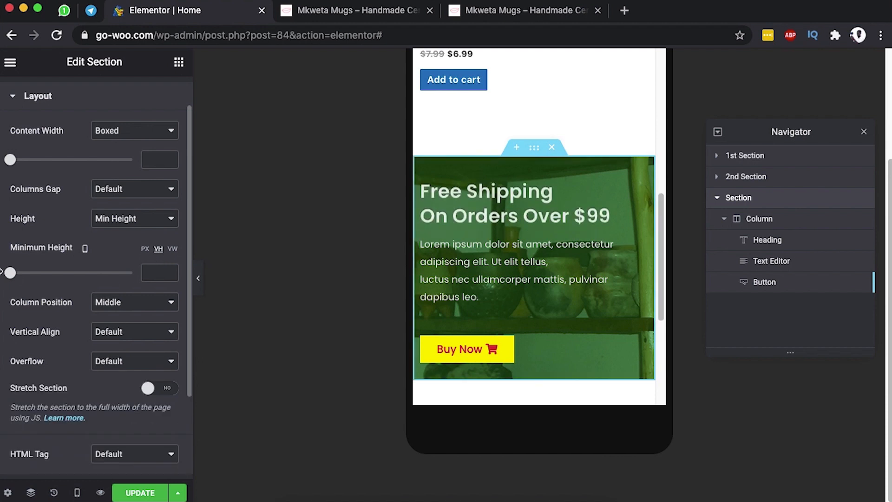
pyautogui.moveTo(12, 272); pyautogui.dragTo(82, 274)
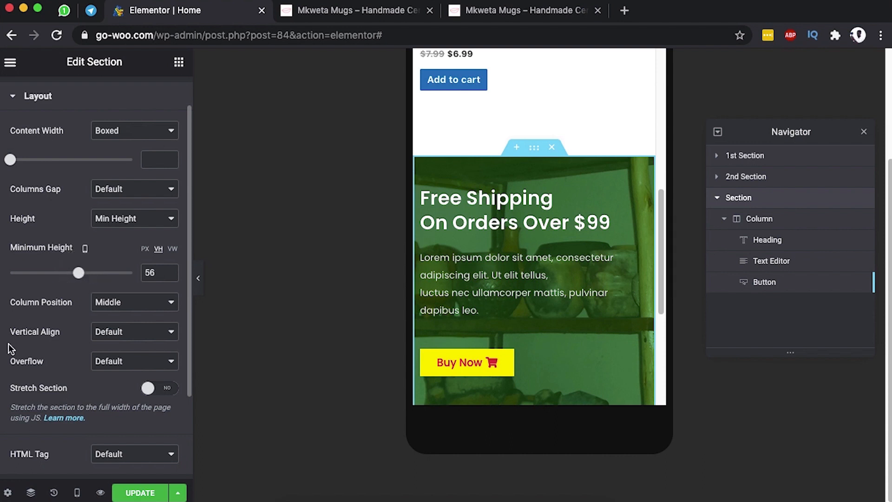
# - Review the whole Home page in the mobile preview and update it with the responsive height changes
pyautogui.scroll(-3, 541, 234)
pyautogui.scroll(3, 542, 235)
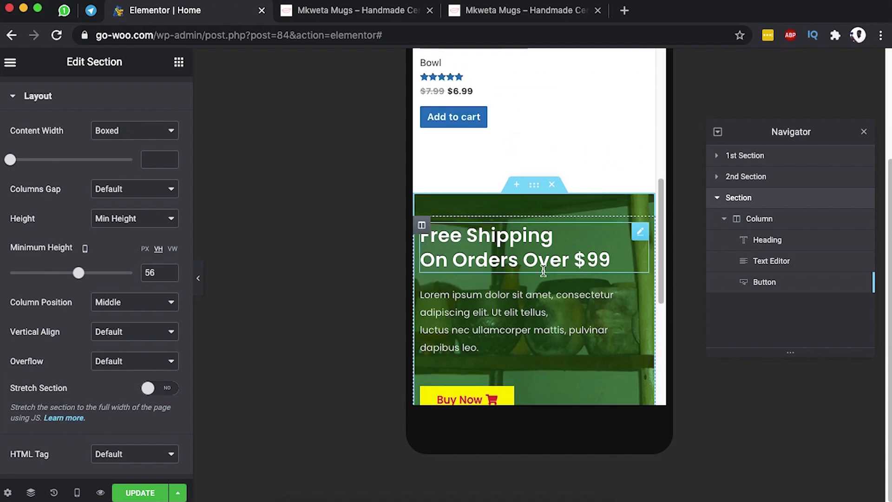
pyautogui.scroll(10, 543, 274)
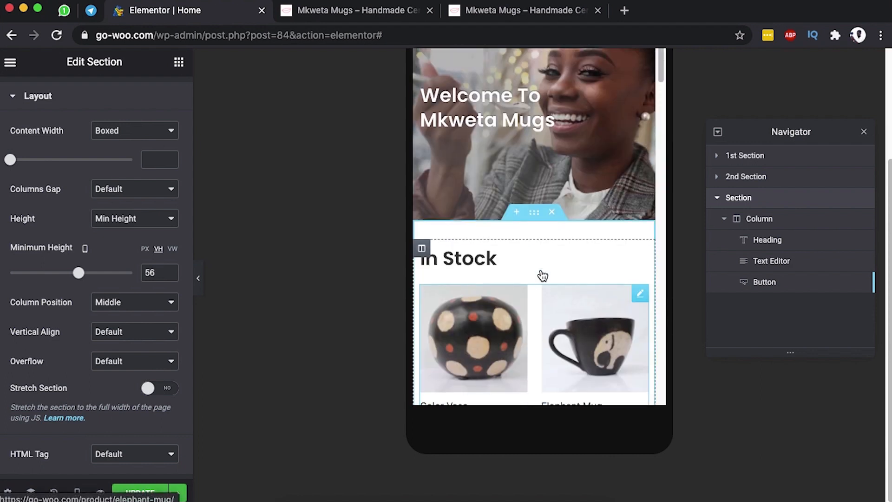
pyautogui.scroll(-15, 542, 274)
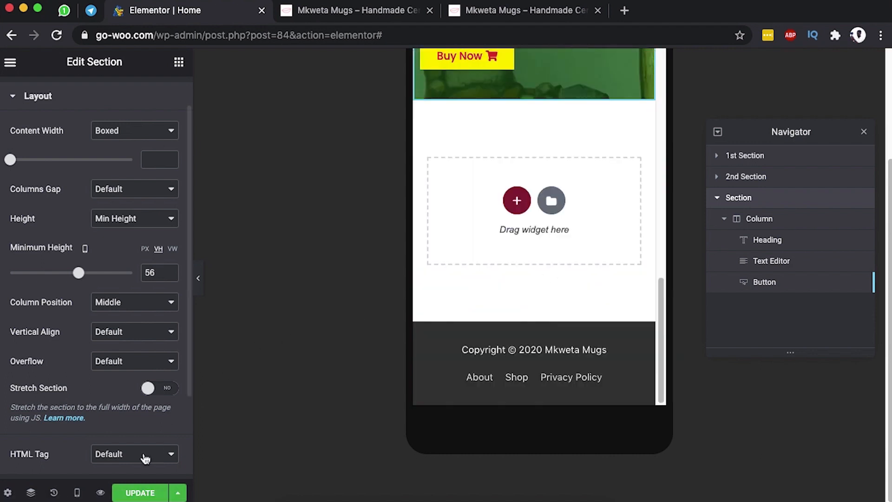
pyautogui.click(138, 492)
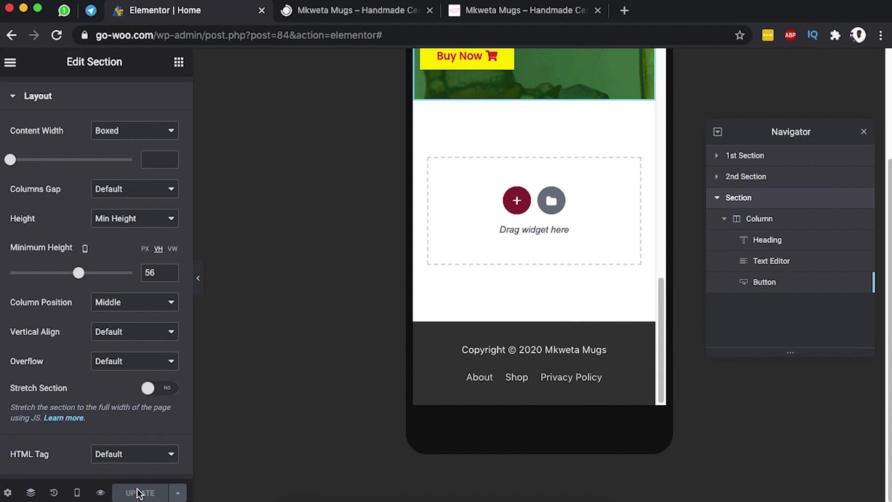
# - Examine the whole Home page in the browser preview, from the hero through In Stock to the Free Shipping section and footer
pyautogui.click(324, 19)
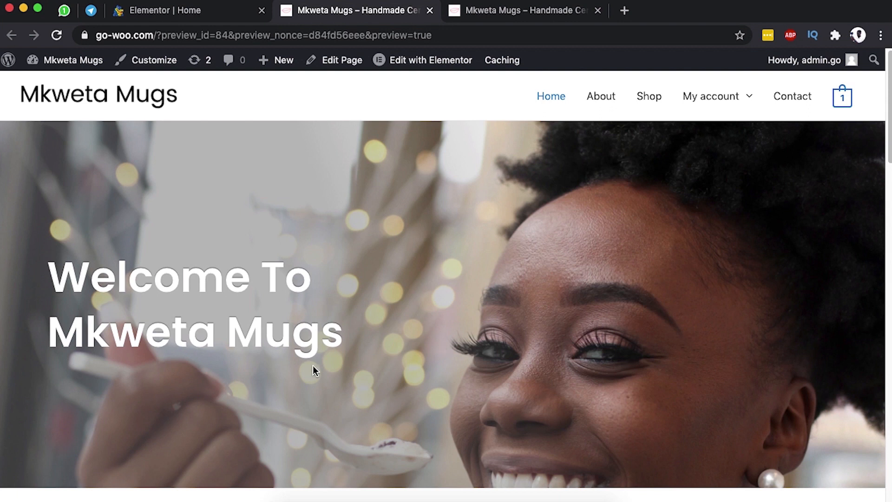
pyautogui.scroll(-9, 316, 367)
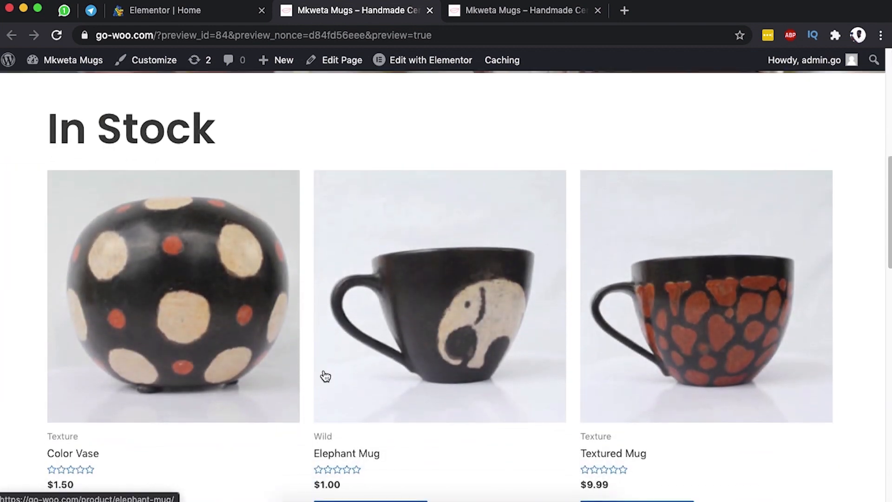
pyautogui.scroll(-6, 325, 372)
pyautogui.scroll(-10, 327, 375)
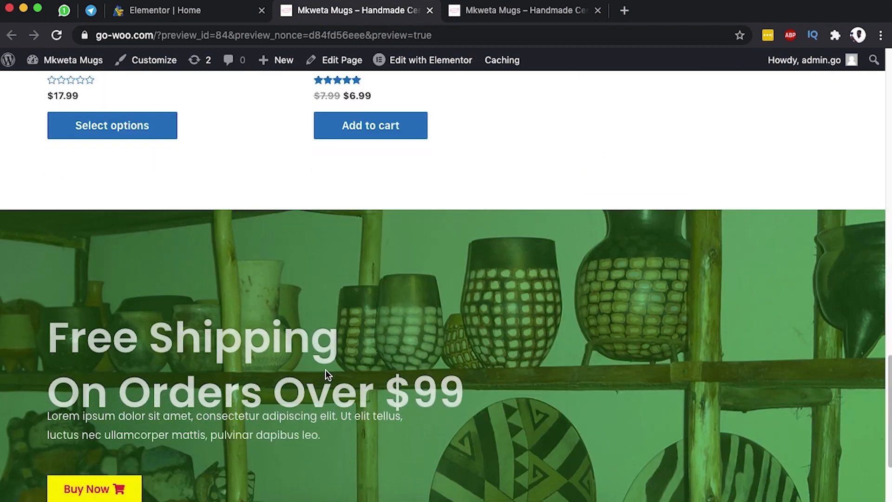
pyautogui.scroll(-1, 333, 340)
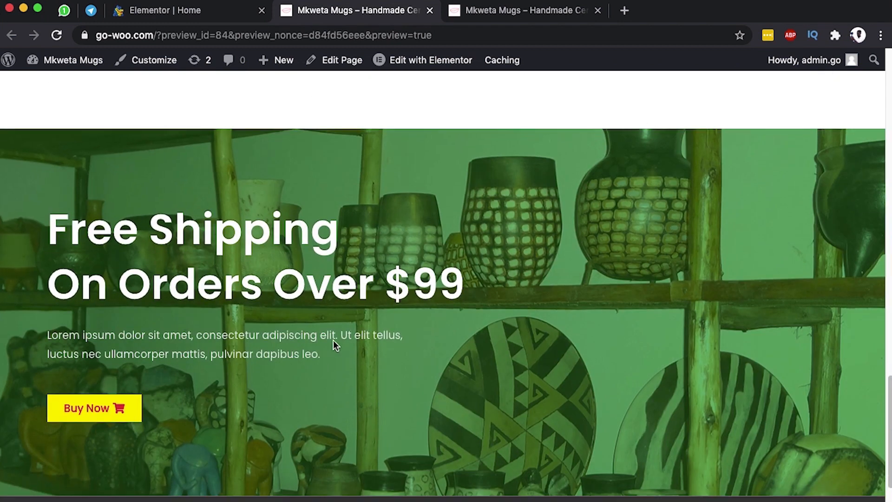
pyautogui.scroll(-3, 149, 413)
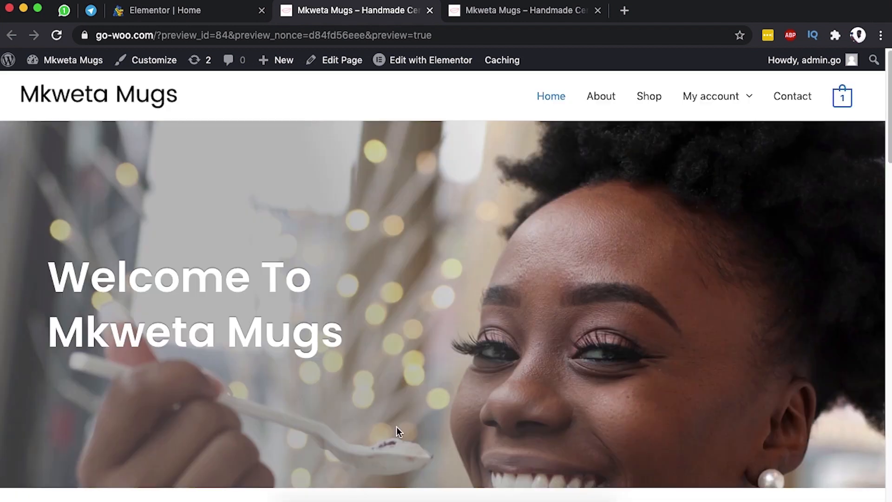
pyautogui.scroll(-14, 397, 426)
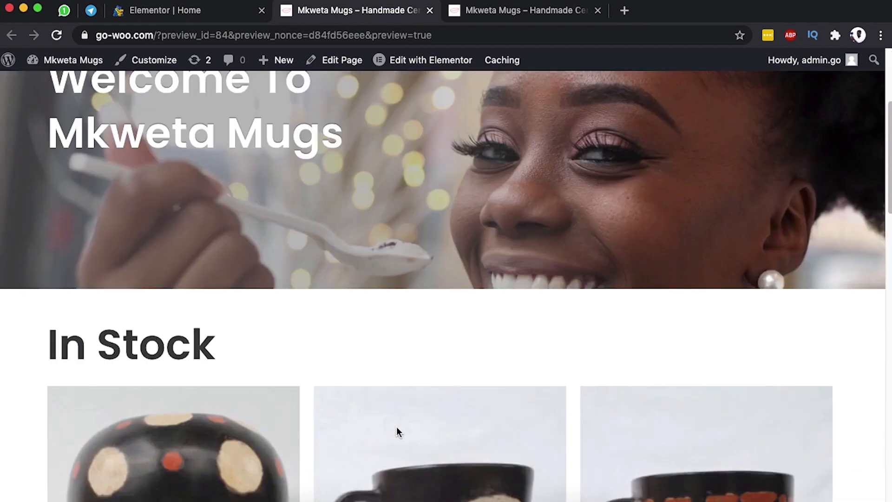
pyautogui.scroll(-2, 397, 426)
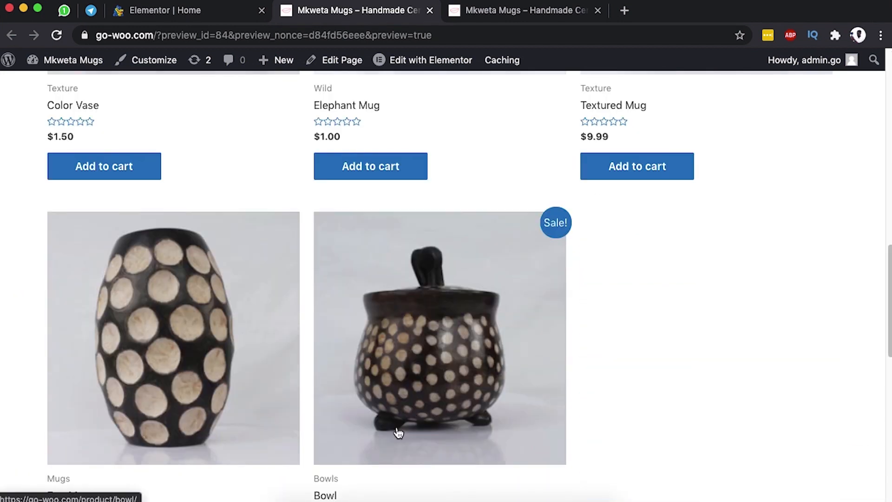
pyautogui.scroll(-8, 397, 427)
pyautogui.scroll(-4, 396, 426)
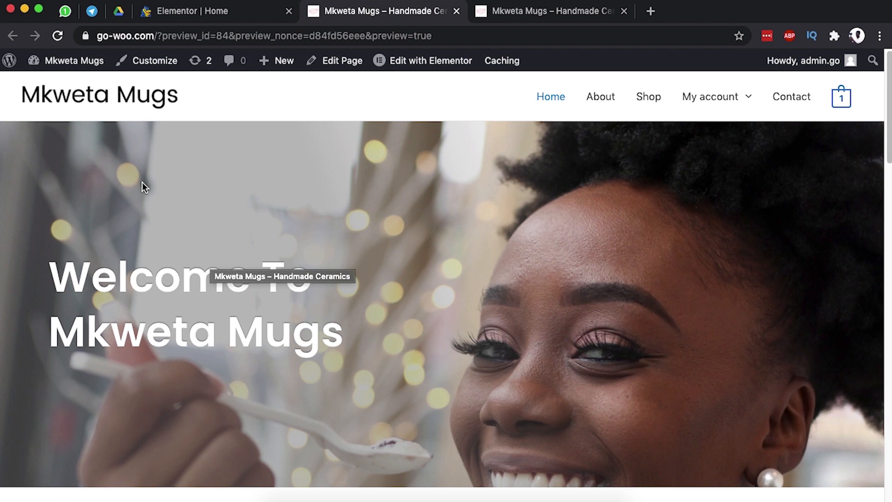
pyautogui.scroll(-5, 142, 183)
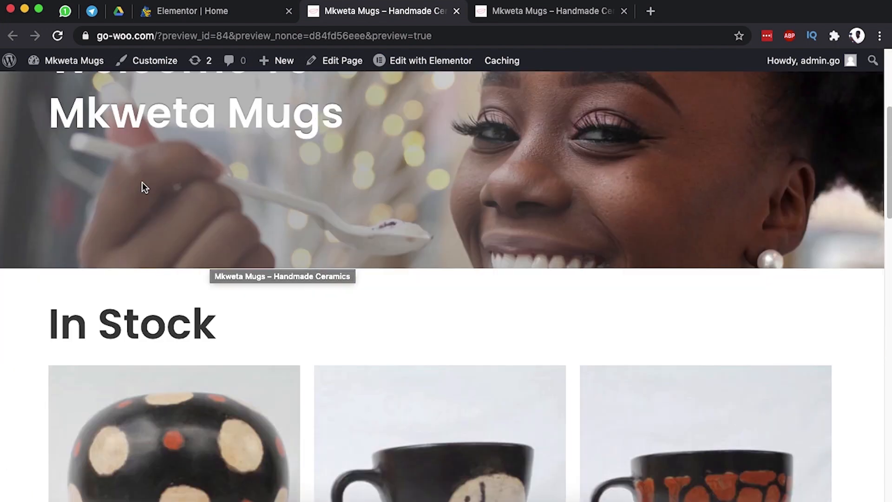
pyautogui.scroll(-10, 142, 182)
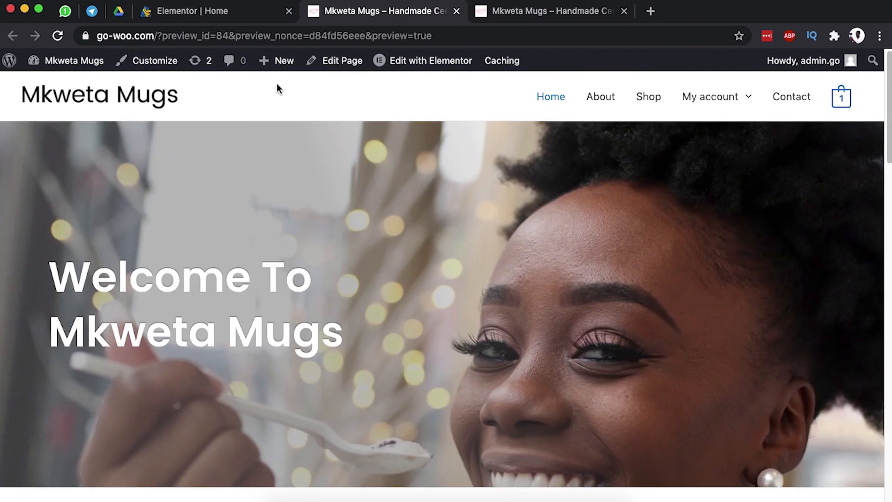
# - Reload the Home page preview from the Elementor editor and check how the sections animate while moving through the page
pyautogui.click(197, 14)
pyautogui.click(102, 492)
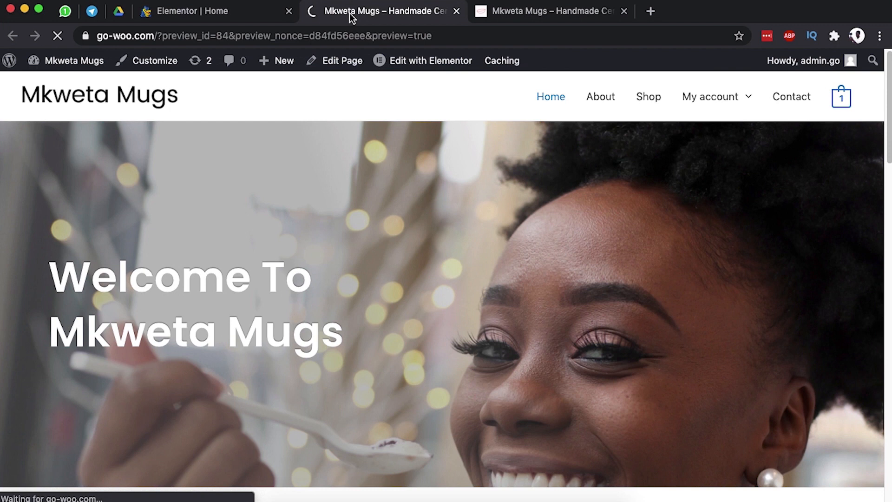
pyautogui.scroll(-15, 318, 303)
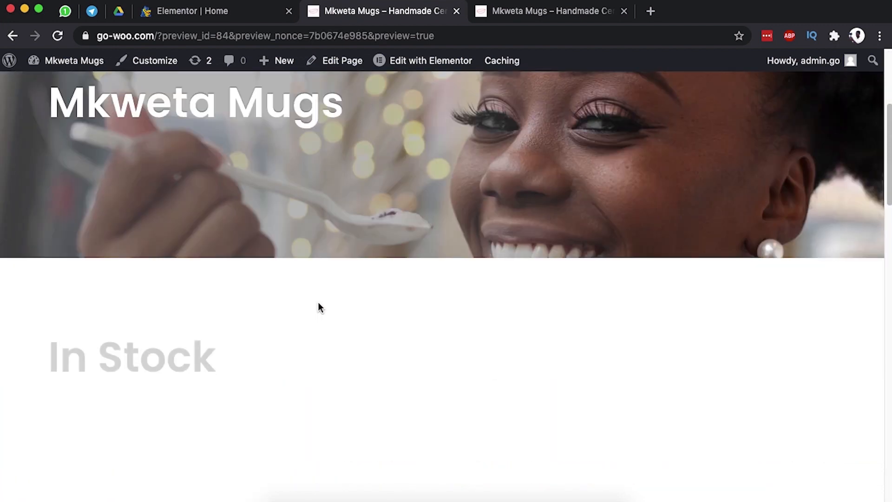
pyautogui.scroll(-12, 319, 303)
pyautogui.moveTo(160, 275); pyautogui.dragTo(142, 294)
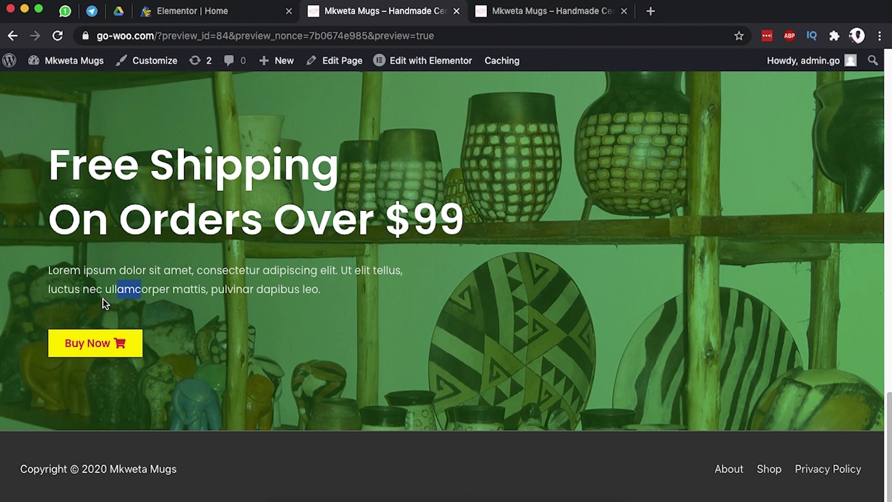
pyautogui.scroll(15, 200, 317)
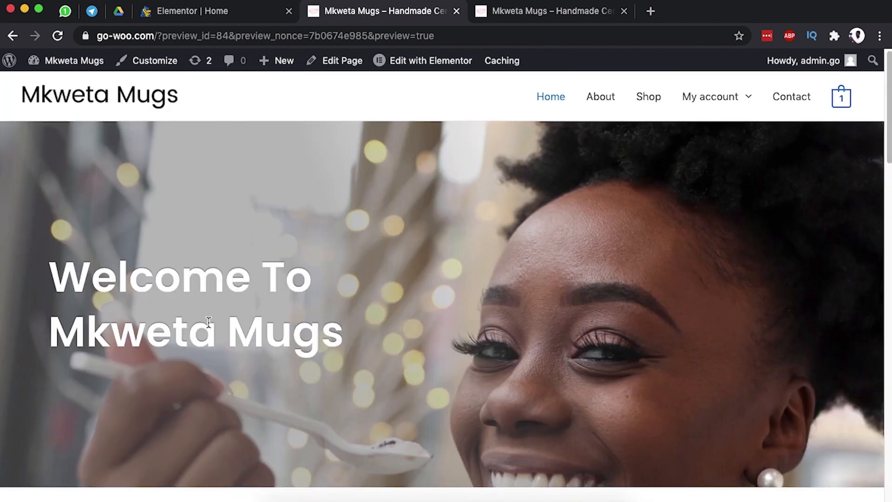
pyautogui.scroll(-2, 618, 311)
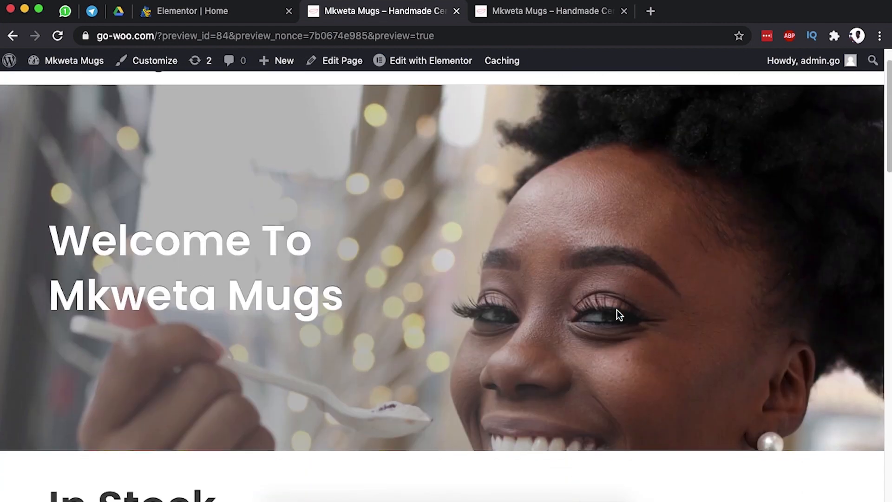
pyautogui.scroll(1, 544, 277)
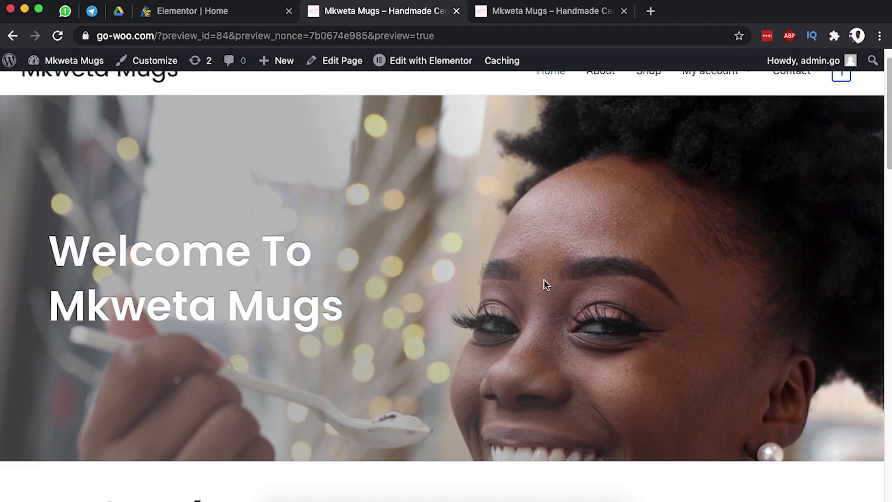
pyautogui.scroll(1, 557, 280)
# - Back in the Elementor editor, give the text paragraph under the Free Shipping heading a Fade In Up entrance animation
pyautogui.click(224, 14)
pyautogui.scroll(9, 353, 272)
pyautogui.scroll(-3, 386, 288)
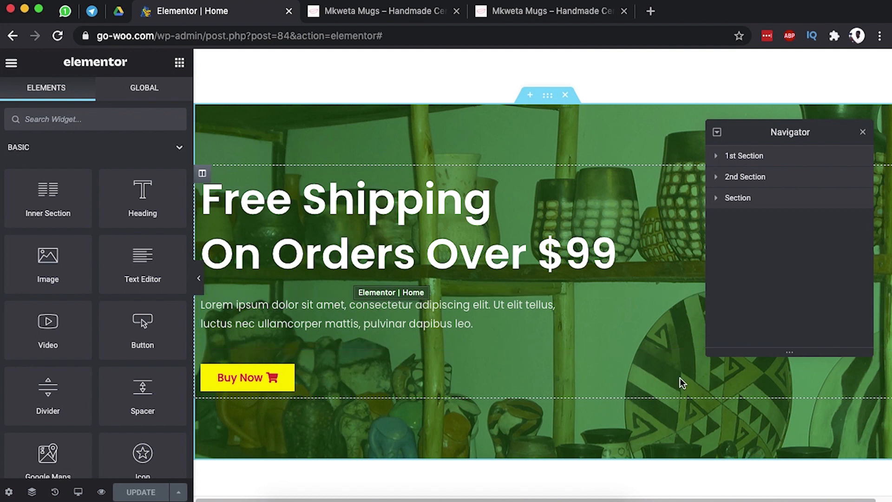
pyautogui.scroll(3, 683, 381)
pyautogui.click(887, 399)
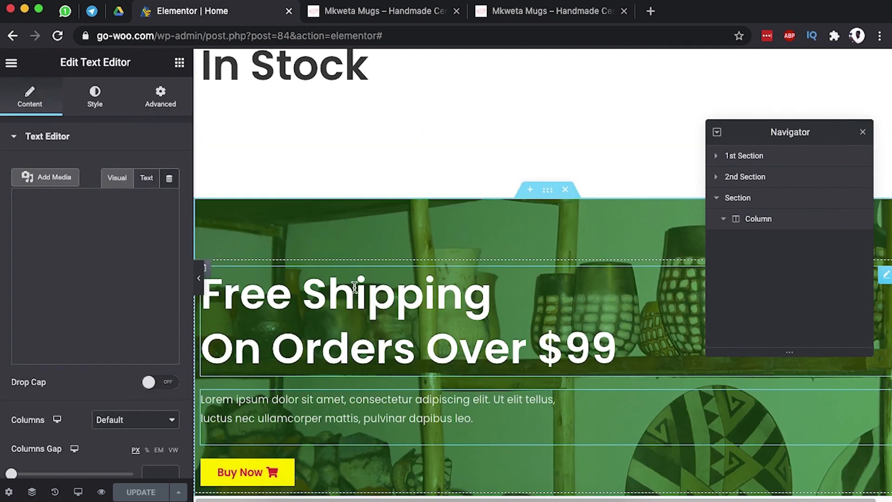
pyautogui.click(98, 100)
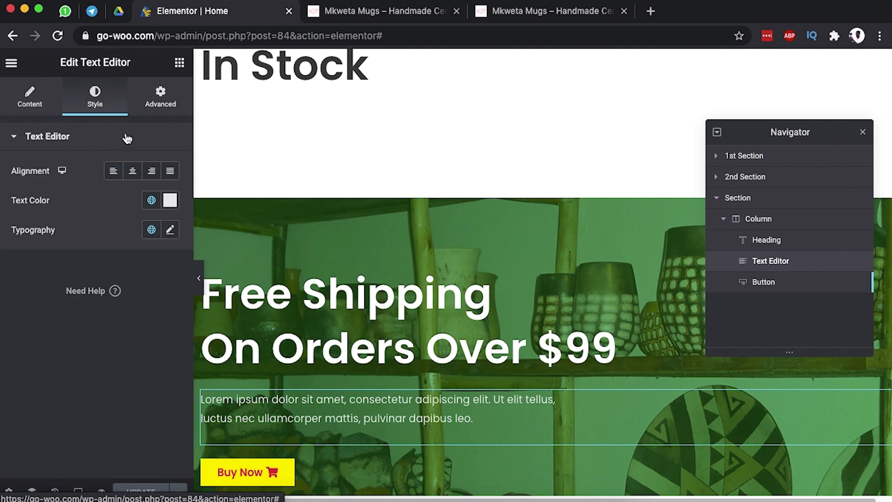
pyautogui.click(162, 98)
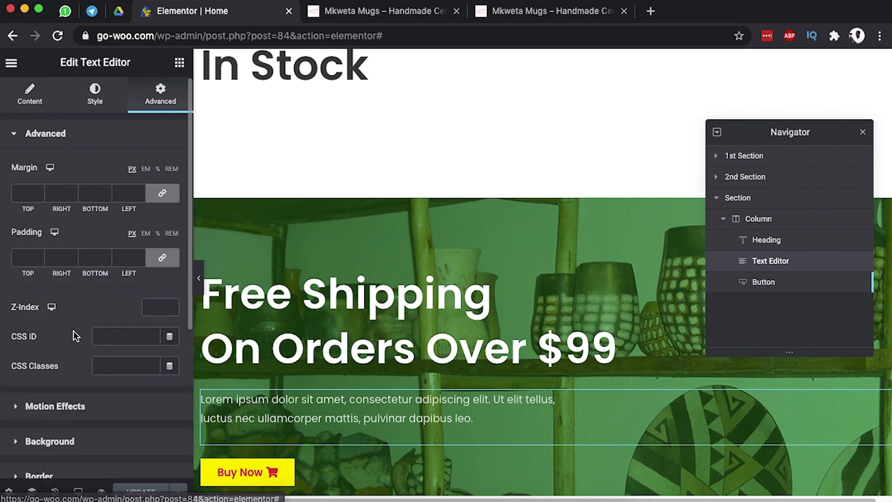
pyautogui.scroll(-1, 74, 331)
pyautogui.click(51, 384)
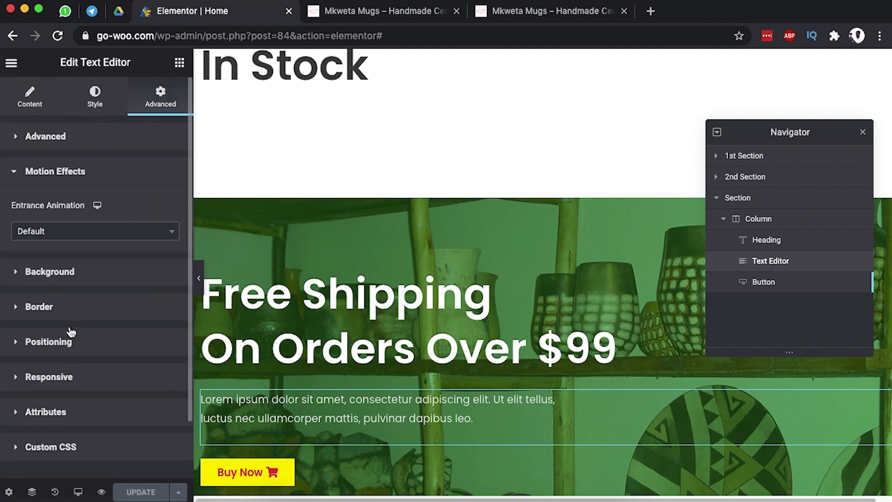
pyautogui.click(51, 235)
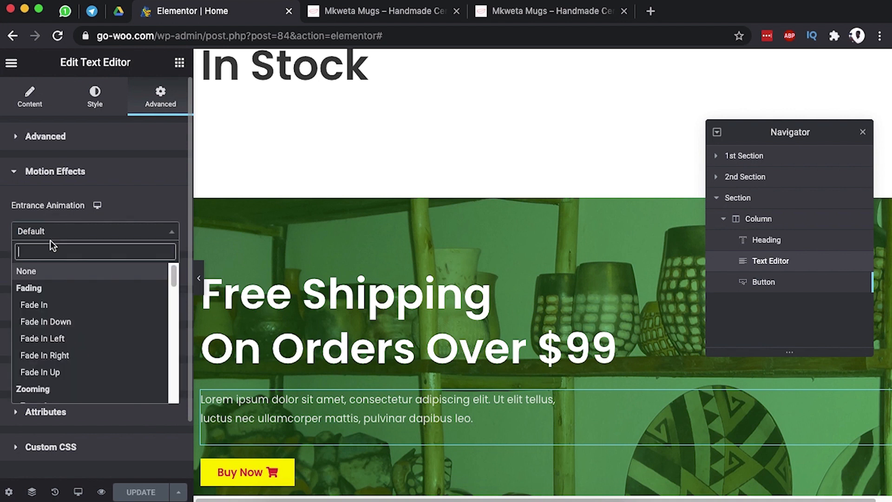
pyautogui.click(63, 376)
# - Set the entrance animation of the Free Shipping section's Buy Now button to Fade In Up
pyautogui.scroll(-4, 442, 322)
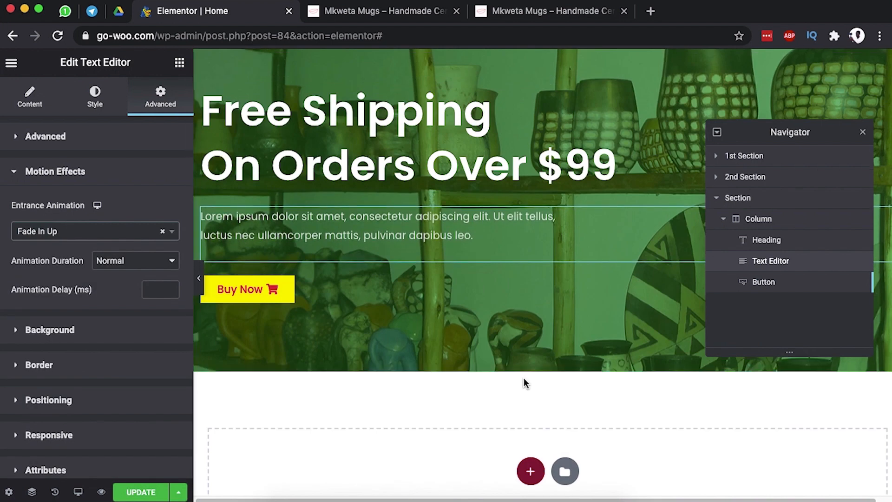
pyautogui.scroll(2, 779, 372)
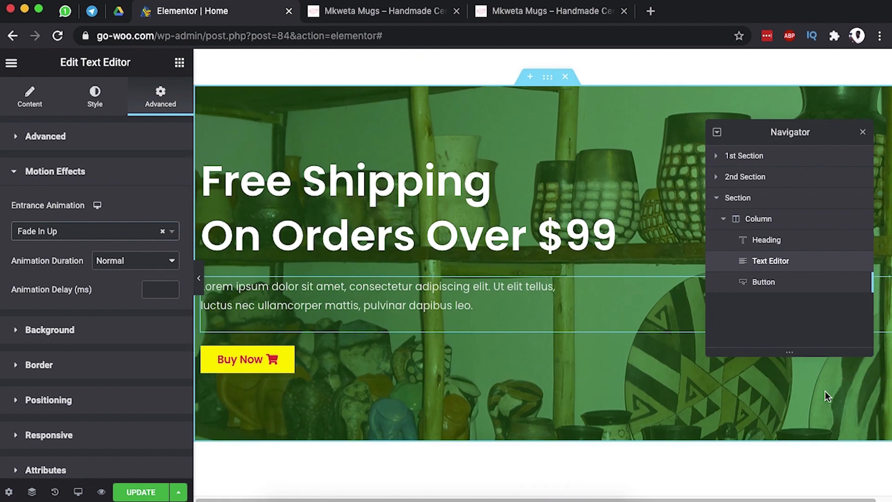
pyautogui.click(289, 356)
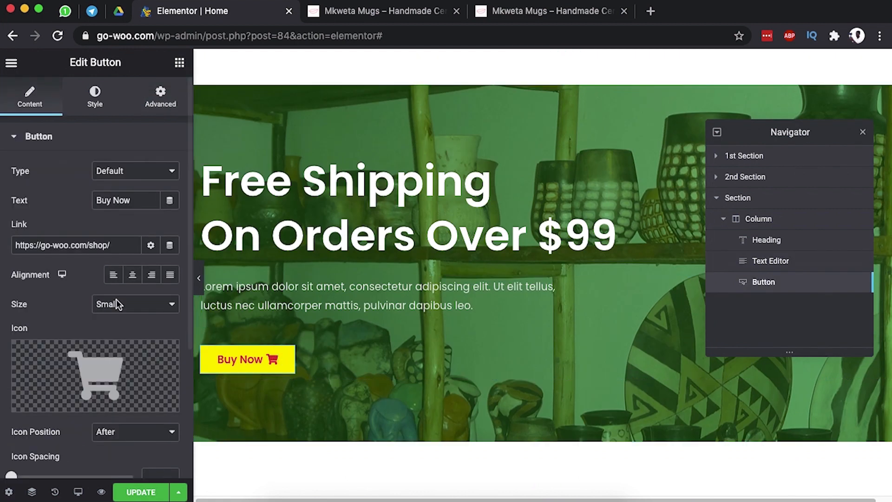
pyautogui.click(151, 103)
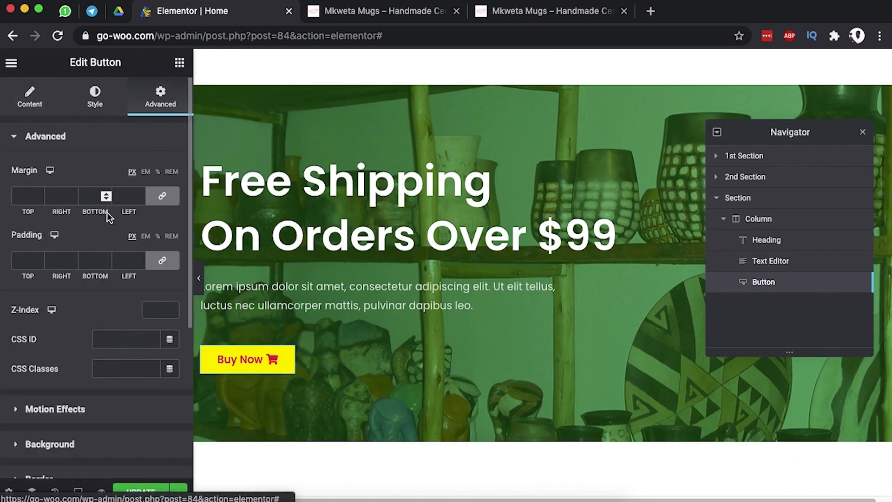
pyautogui.click(58, 405)
pyautogui.scroll(-2, 76, 360)
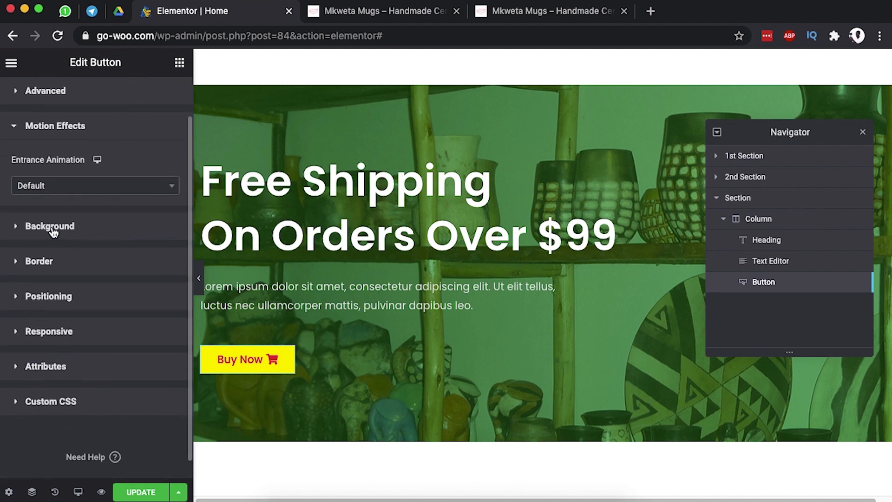
pyautogui.click(79, 188)
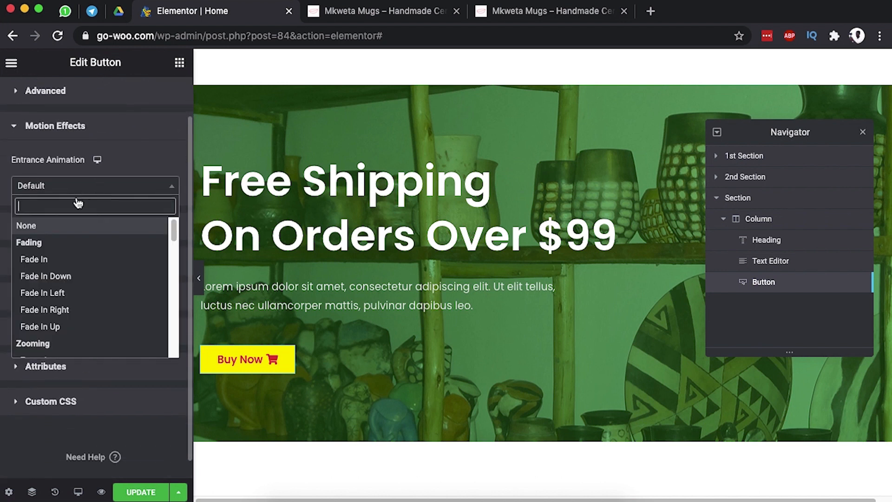
pyautogui.click(62, 325)
# - Review the page in the editor, then examine the hero and In Stock sections on the live go-woo.com homepage
pyautogui.scroll(-2, 341, 404)
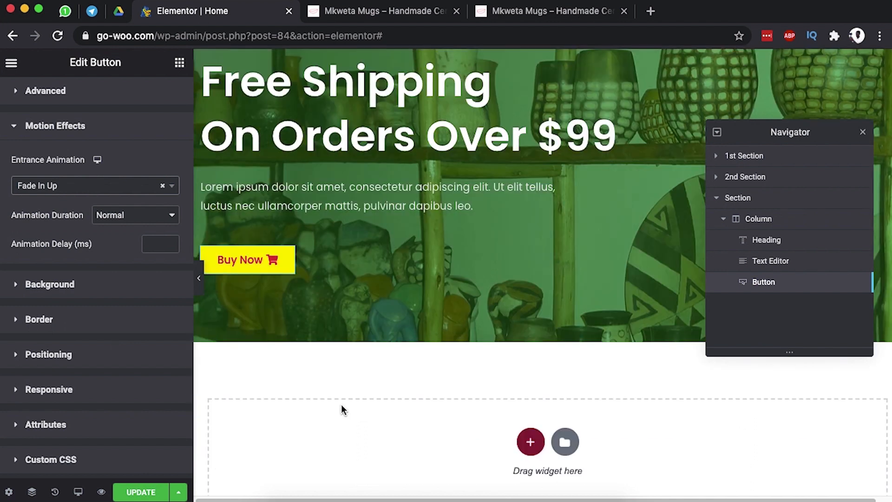
pyautogui.scroll(5, 342, 400)
pyautogui.scroll(8, 342, 400)
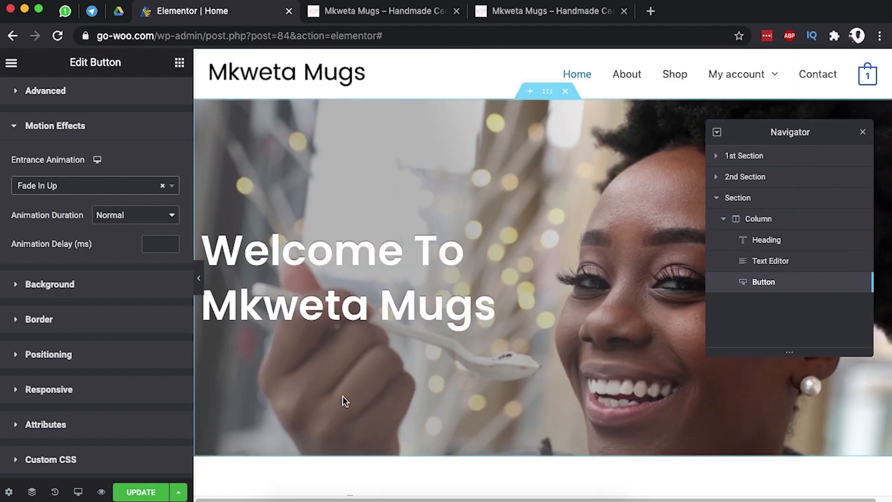
pyautogui.scroll(-1, 514, 264)
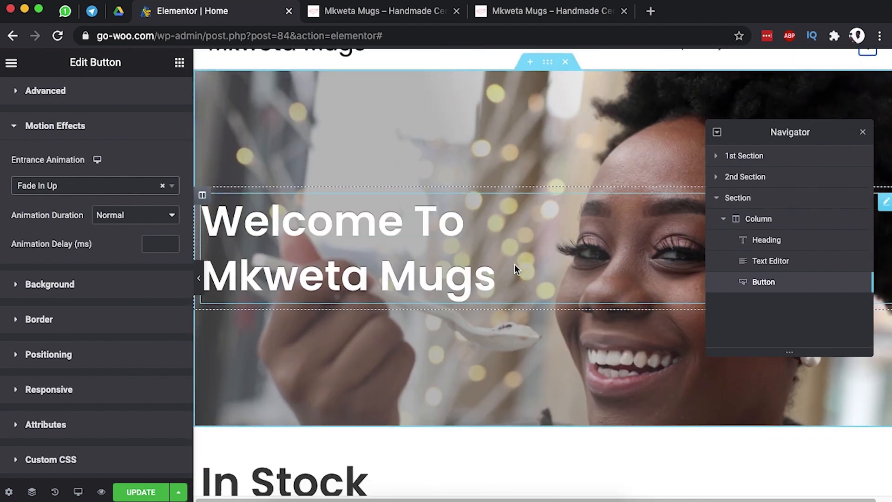
pyautogui.scroll(-1, 514, 264)
pyautogui.scroll(1, 515, 264)
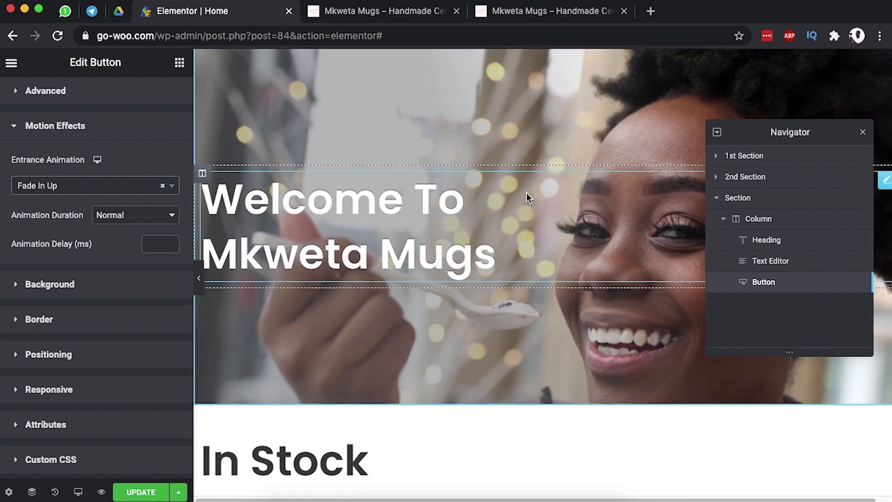
pyautogui.click(524, 13)
pyautogui.scroll(15, 497, 228)
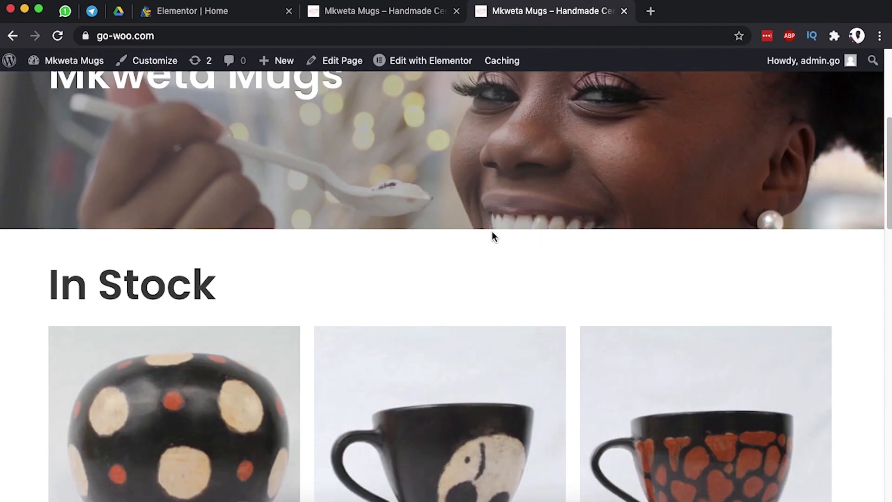
pyautogui.scroll(-4, 493, 230)
pyautogui.scroll(1, 494, 237)
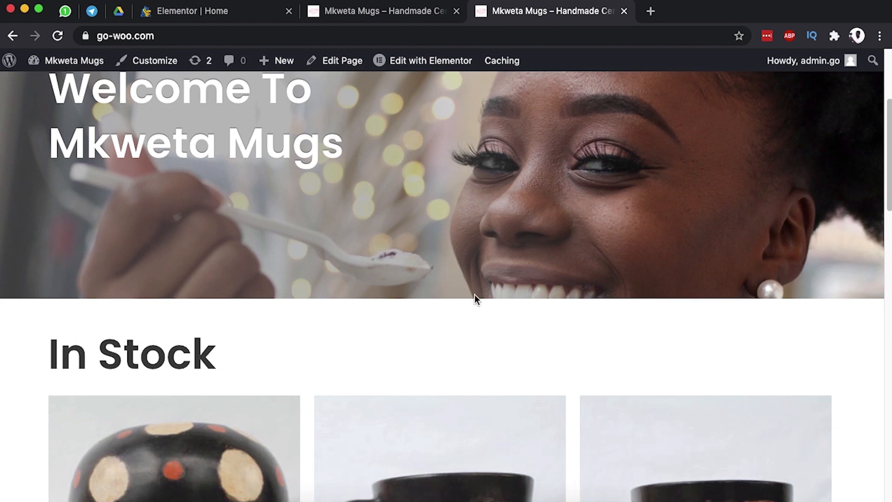
pyautogui.scroll(5, 494, 303)
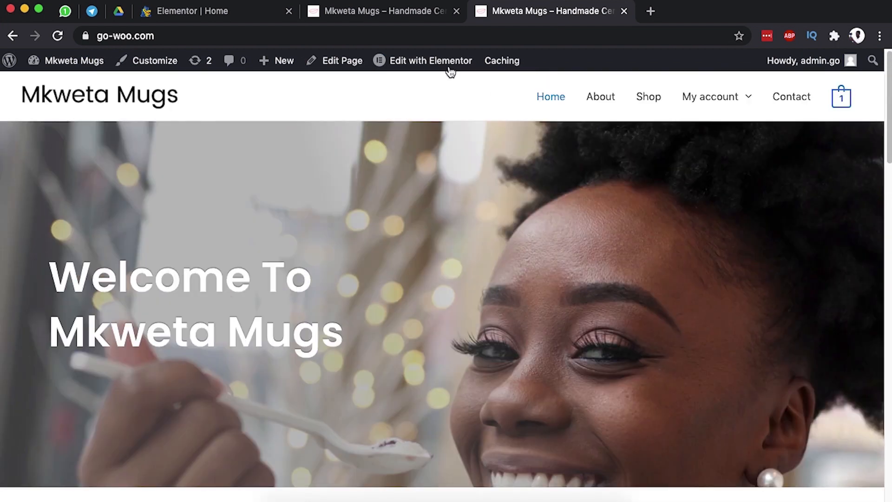
# - Back in the Elementor editor, give the hero section's background image a custom position with a Y position of -120 px
pyautogui.click(392, 12)
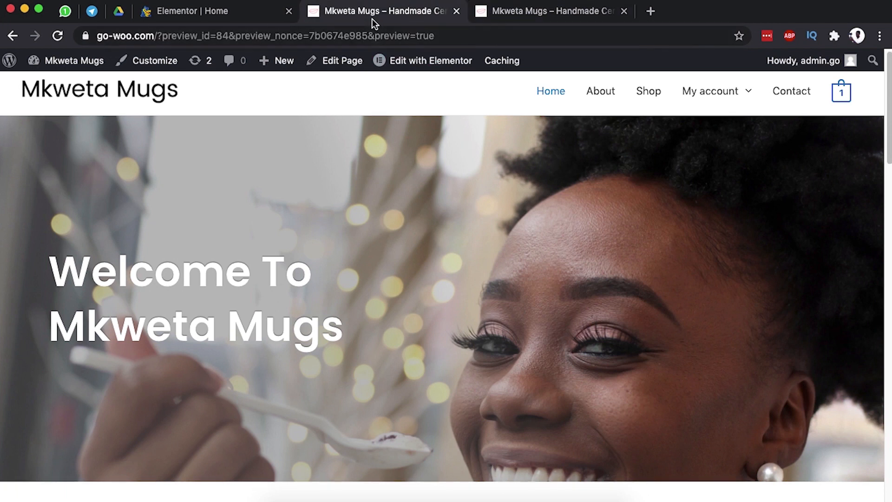
pyautogui.click(227, 14)
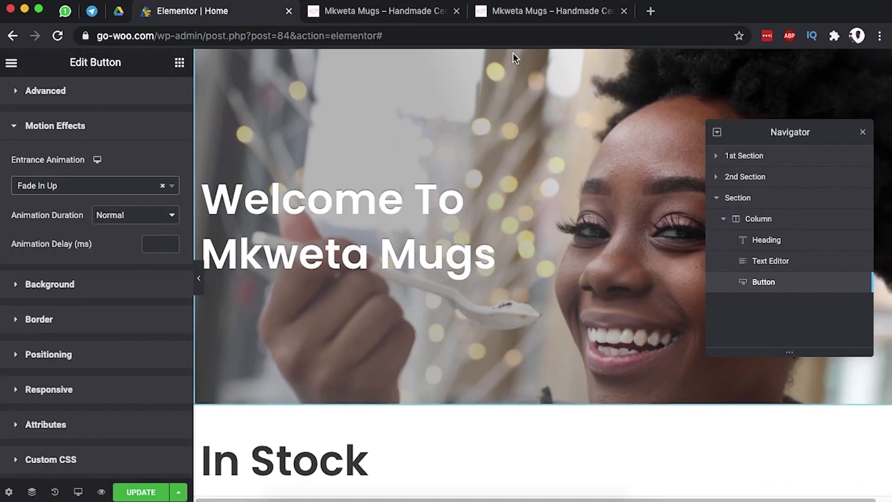
pyautogui.scroll(1, 507, 69)
pyautogui.click(548, 91)
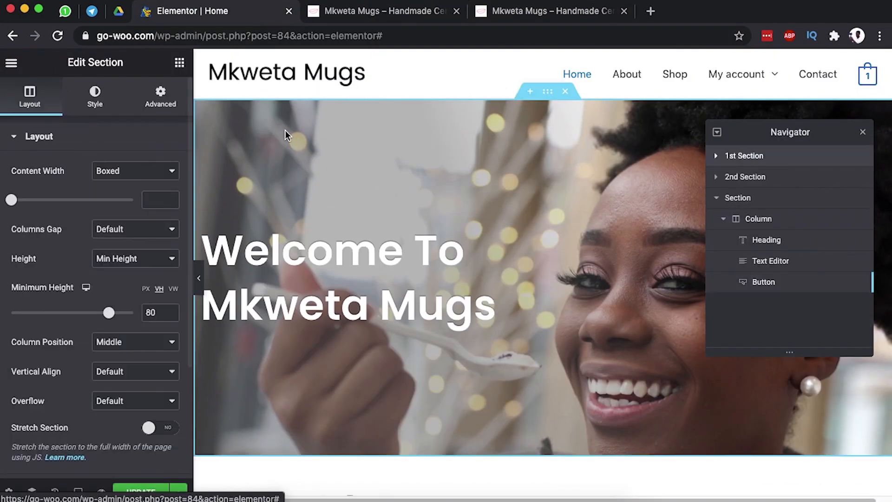
pyautogui.click(86, 102)
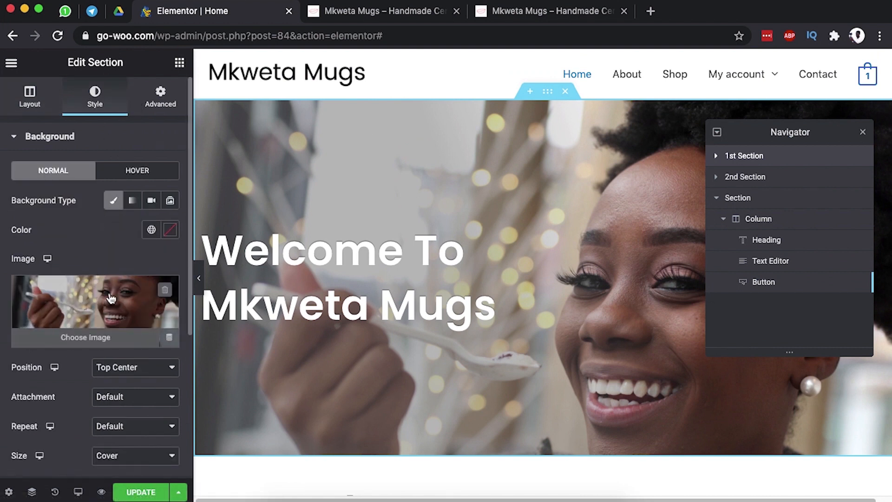
pyautogui.scroll(-2, 112, 298)
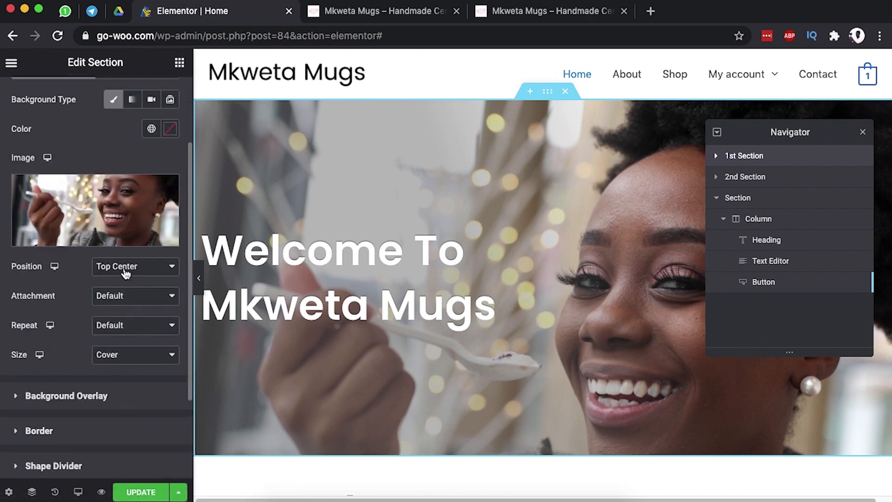
pyautogui.click(125, 273)
pyautogui.click(115, 337)
pyautogui.moveTo(72, 377); pyautogui.dragTo(64, 370)
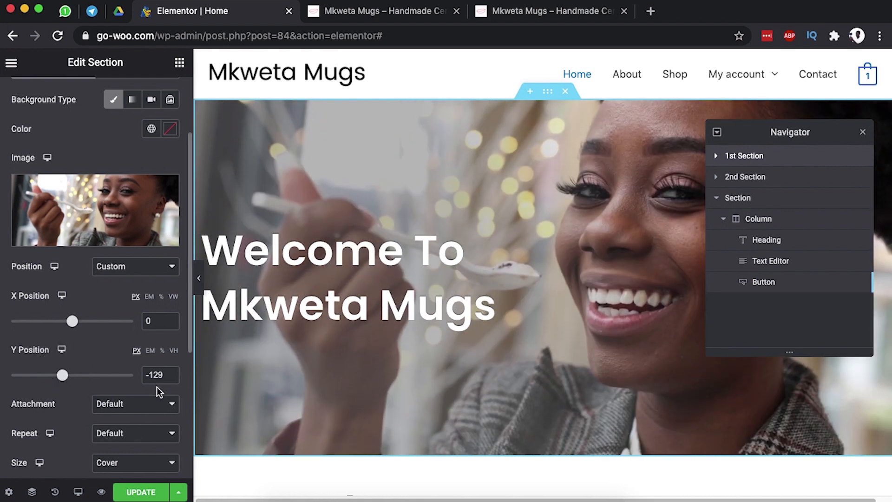
pyautogui.click(161, 375)
pyautogui.press('BackSpace')
pyautogui.write('0')
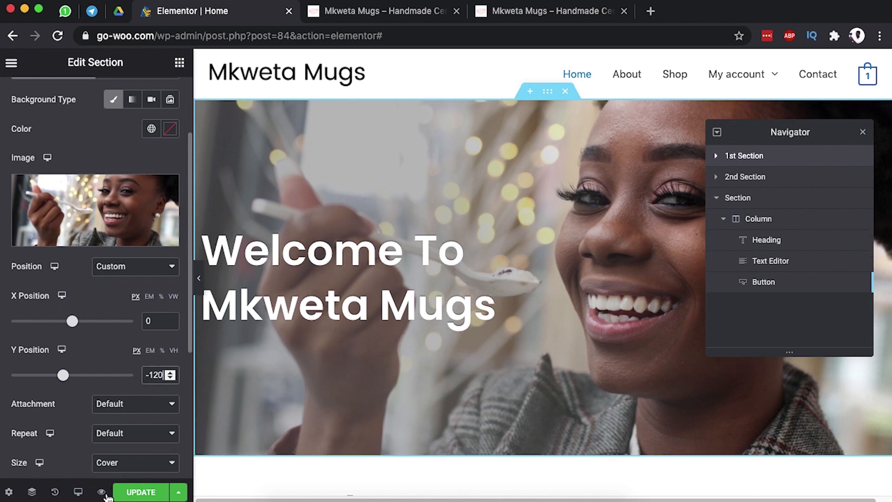
# - In the tablet view, set the hero section's background image position to Top Center
pyautogui.click(79, 492)
pyautogui.click(58, 428)
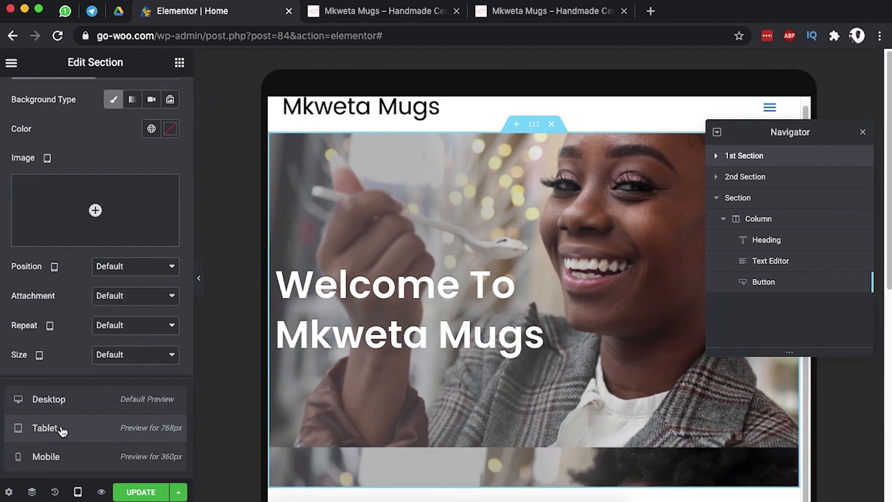
pyautogui.scroll(-1, 437, 428)
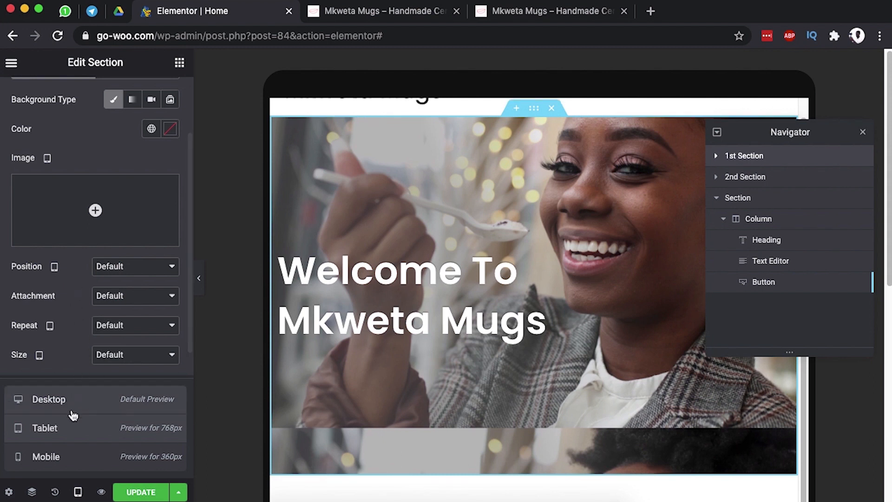
pyautogui.click(132, 266)
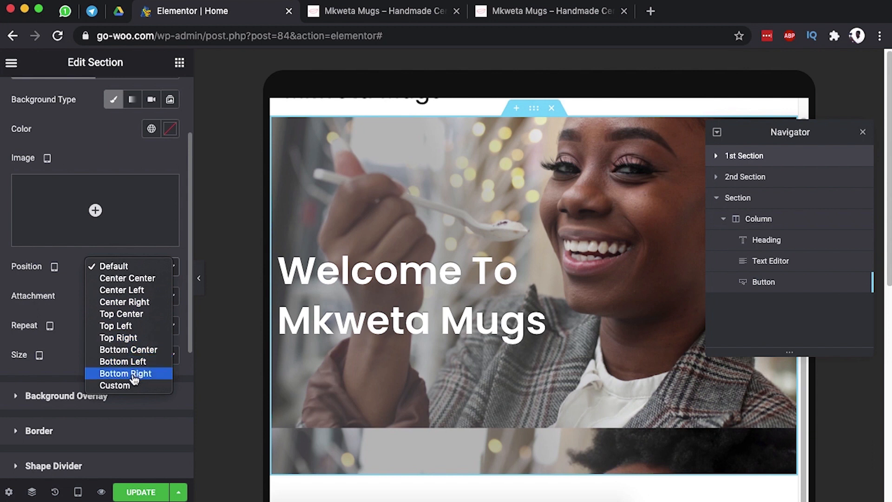
pyautogui.click(131, 316)
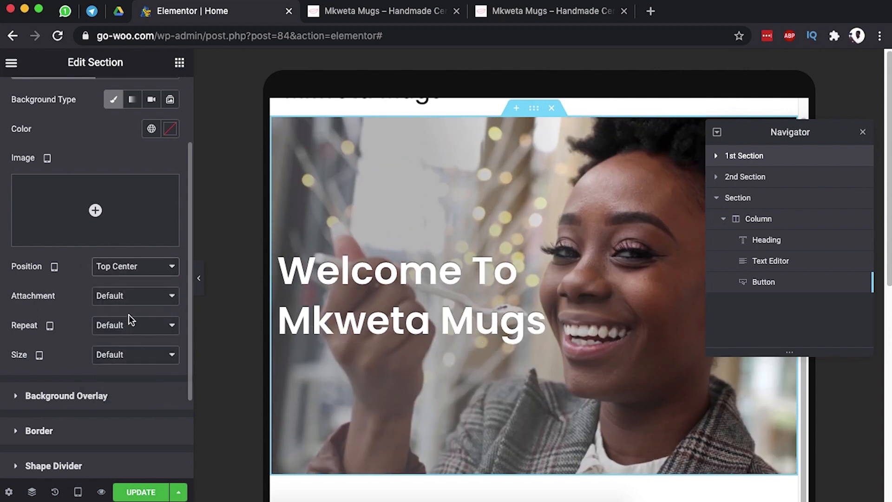
# - Compare how the hero background image is framed in the mobile, desktop and tablet views, ending in the desktop view
pyautogui.click(78, 493)
pyautogui.click(77, 460)
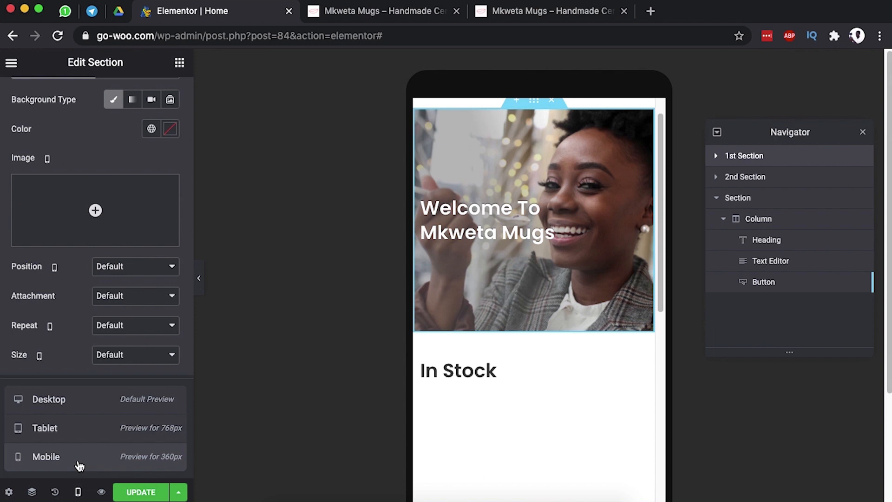
pyautogui.click(88, 406)
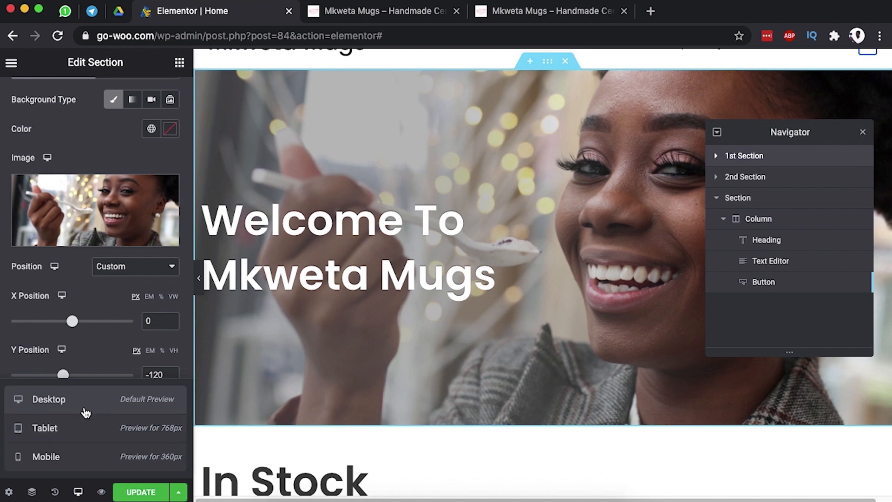
pyautogui.click(81, 428)
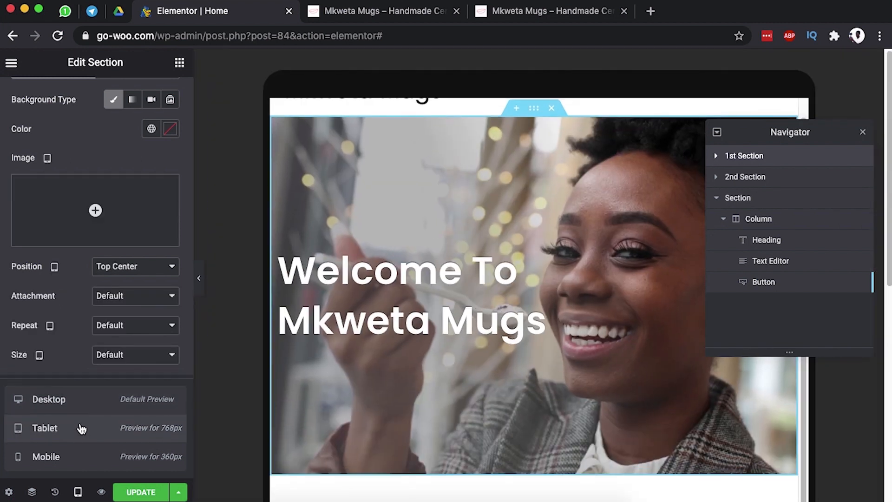
pyautogui.click(76, 459)
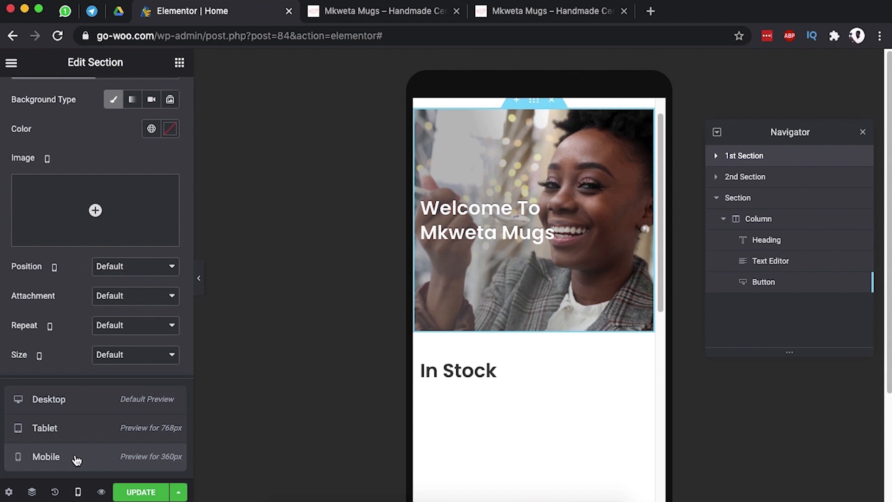
pyautogui.doubleClick(45, 398)
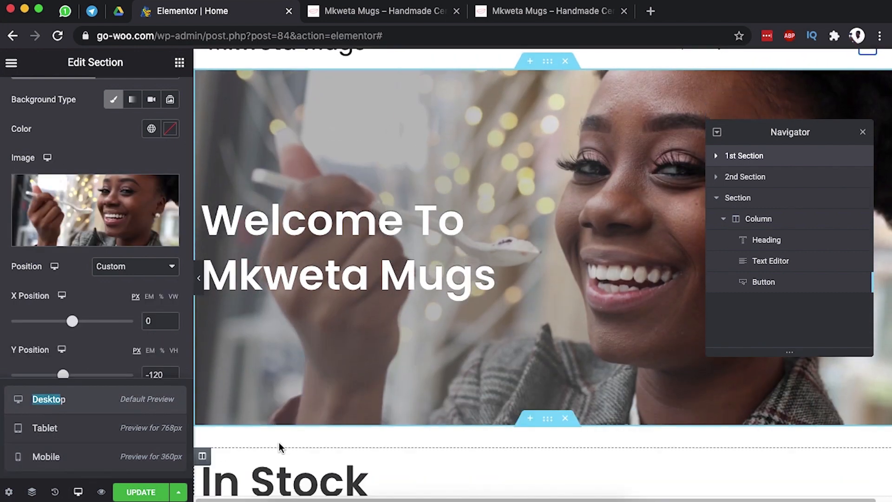
# - Look over the sections in the desktop view and update the Home page
pyautogui.scroll(-10, 278, 442)
pyautogui.scroll(8, 339, 355)
pyautogui.click(133, 496)
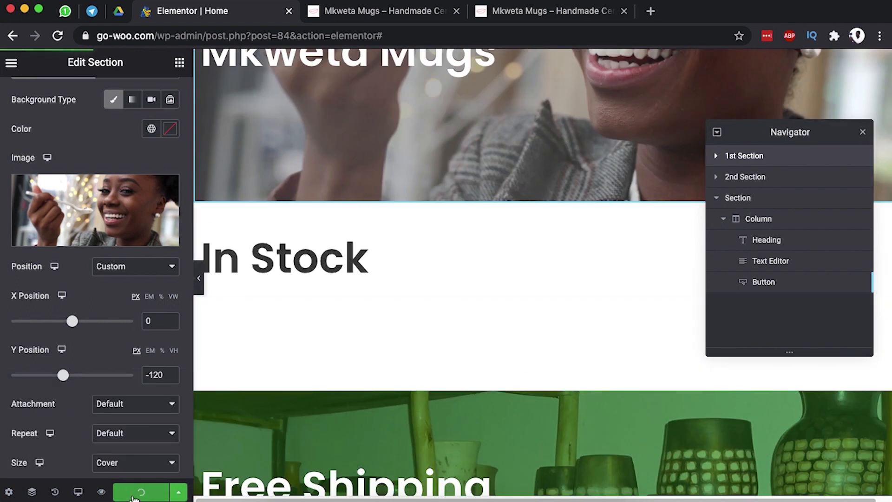
# - Examine the Home page preview from the hero through the In Stock products to the Free Shipping section and footer
pyautogui.click(381, 11)
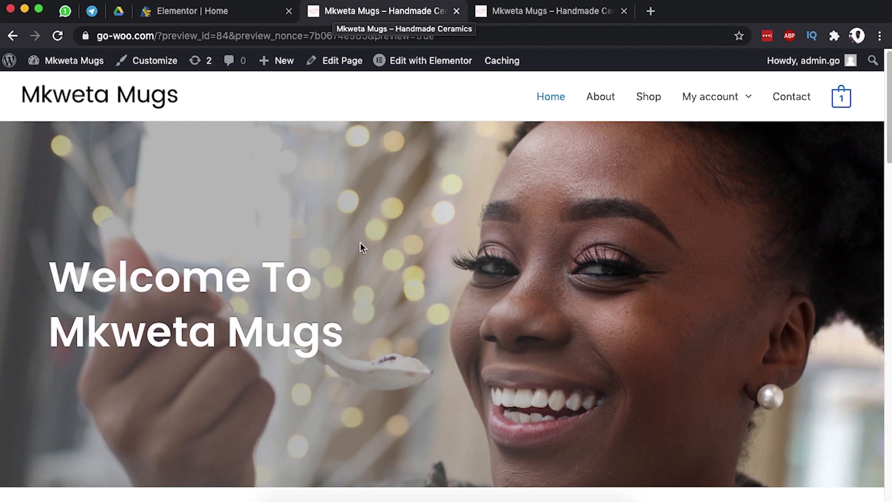
pyautogui.scroll(-10, 358, 236)
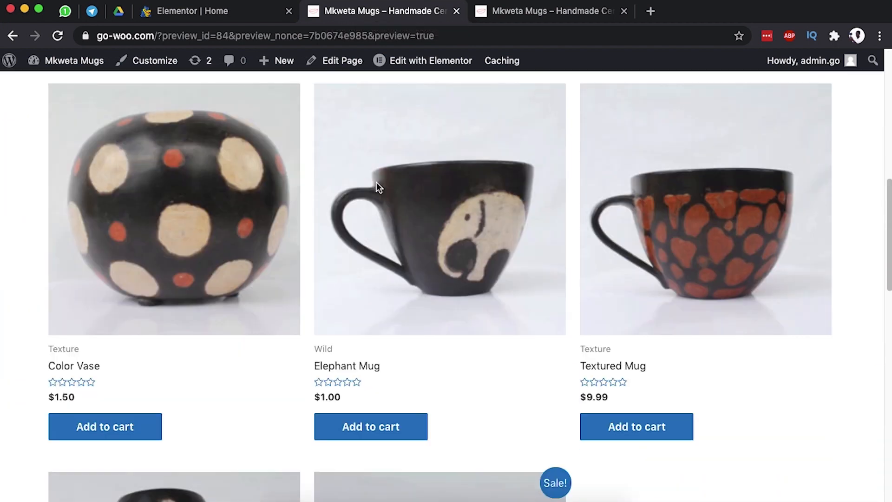
pyautogui.scroll(-12, 376, 184)
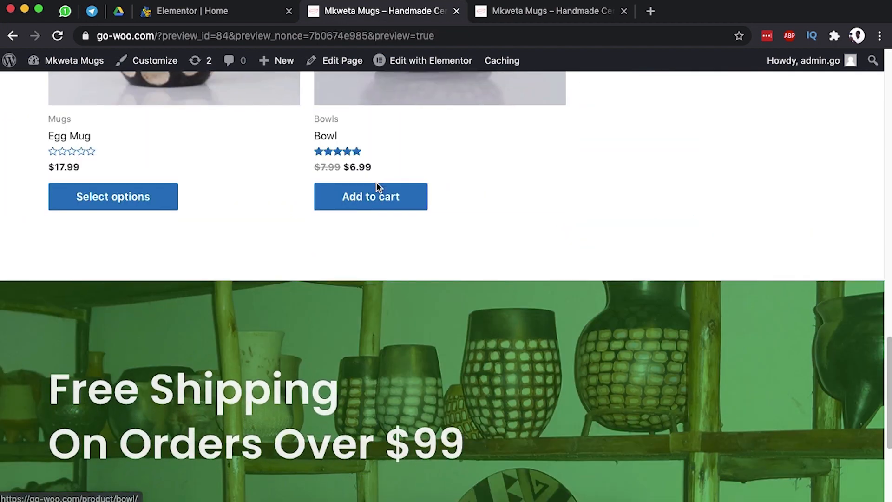
pyautogui.scroll(-5, 377, 182)
pyautogui.scroll(10, 377, 182)
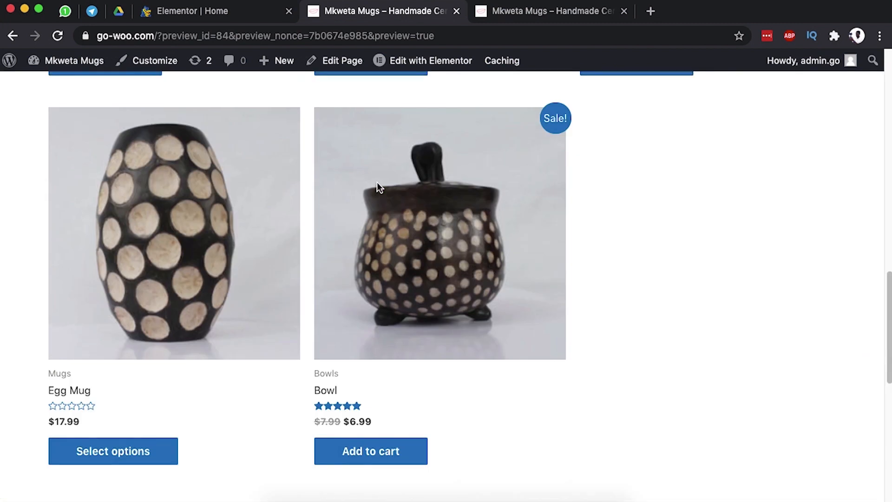
pyautogui.scroll(15, 377, 186)
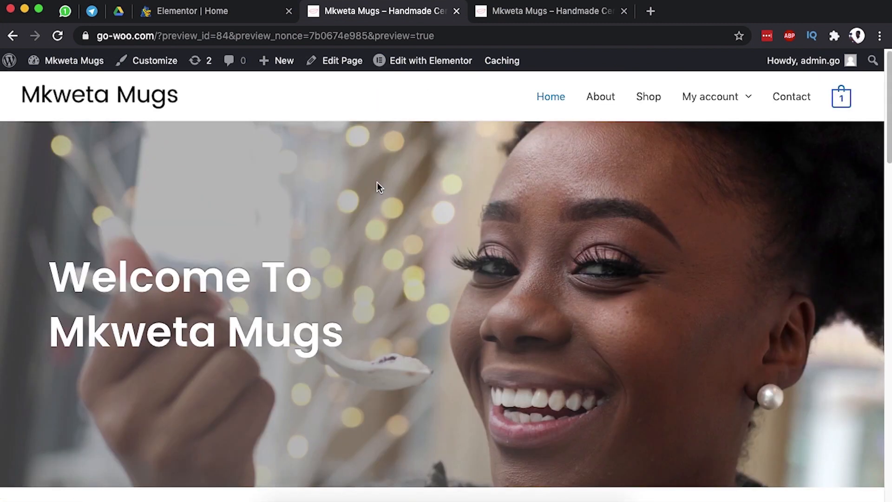
pyautogui.scroll(-1, 377, 187)
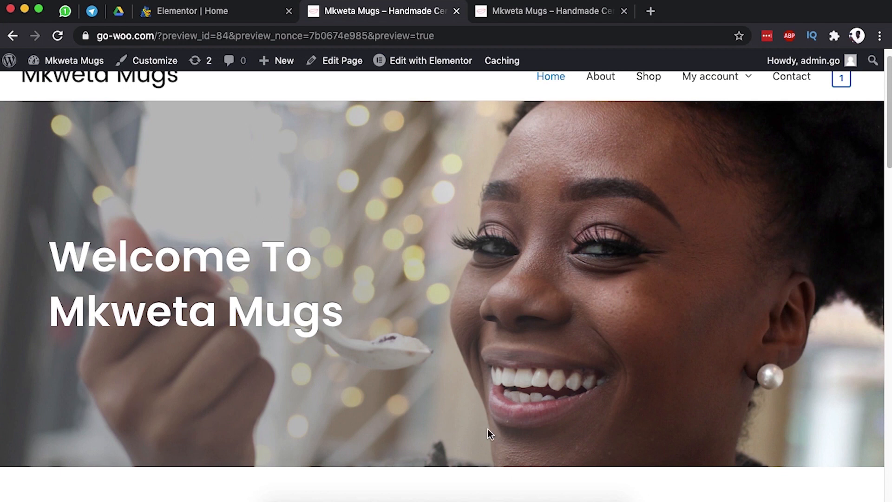
pyautogui.scroll(1, 334, 318)
pyautogui.scroll(-15, 346, 281)
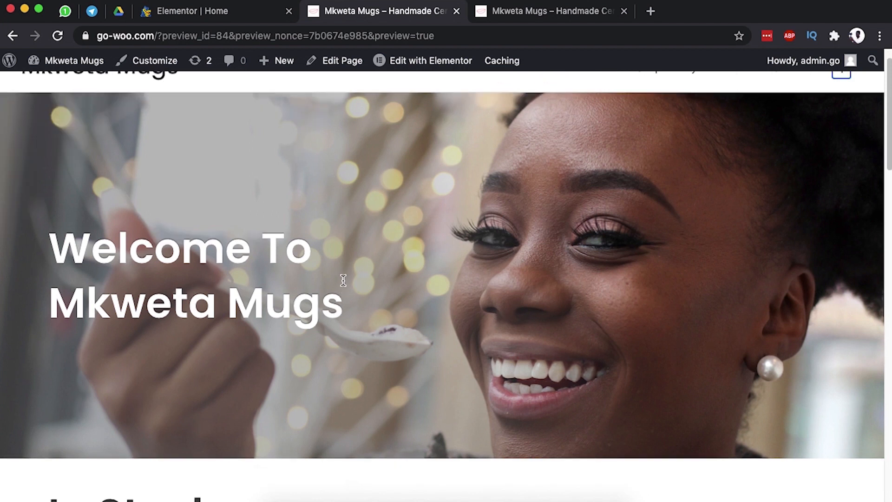
pyautogui.scroll(-10, 346, 282)
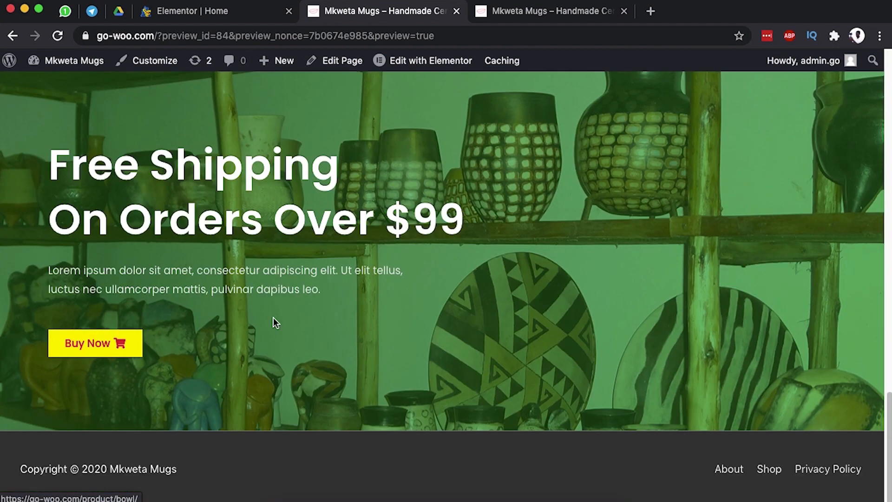
pyautogui.scroll(20, 230, 250)
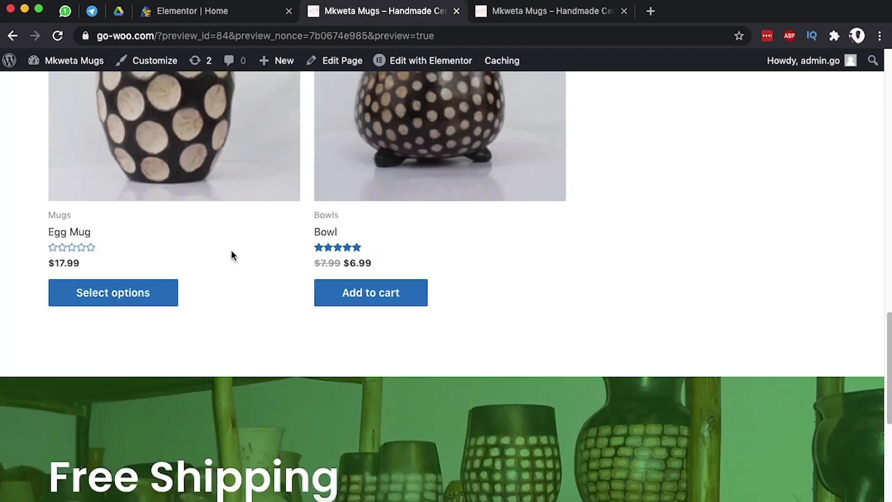
pyautogui.scroll(-15, 431, 211)
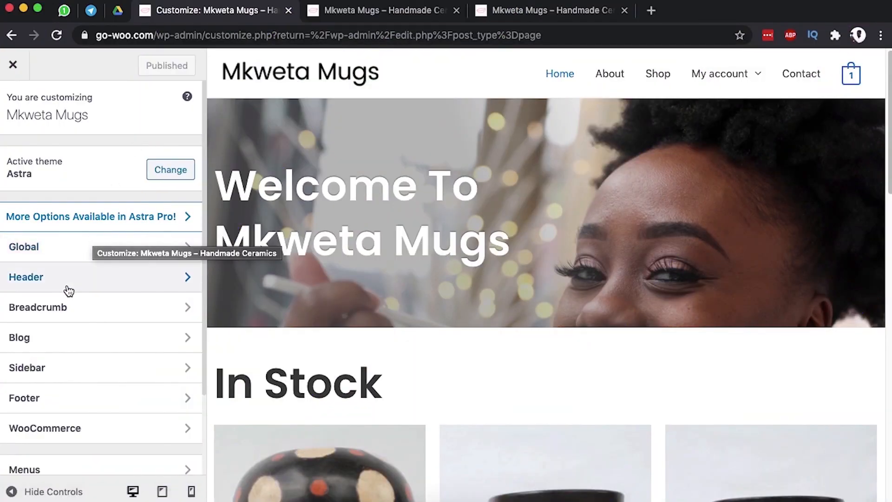
# - Open the Footer Bar settings in the theme Customizer and go to its Colors & Background options
pyautogui.scroll(-3, 46, 248)
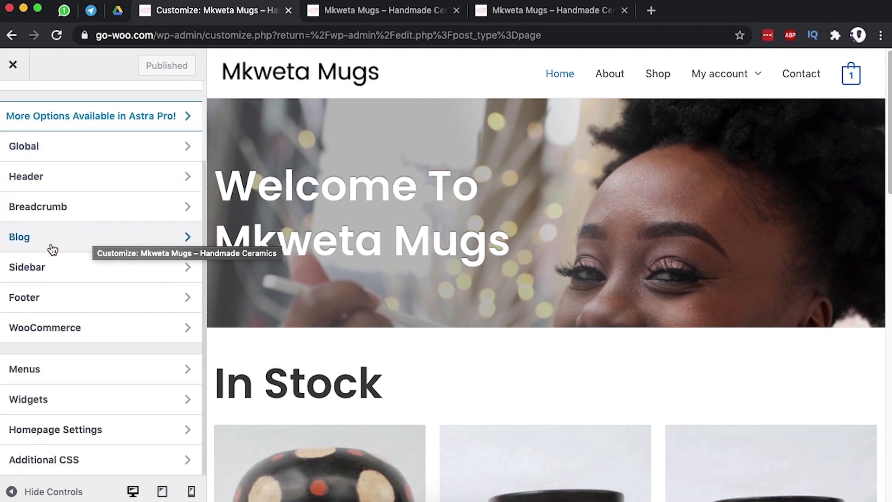
pyautogui.click(46, 305)
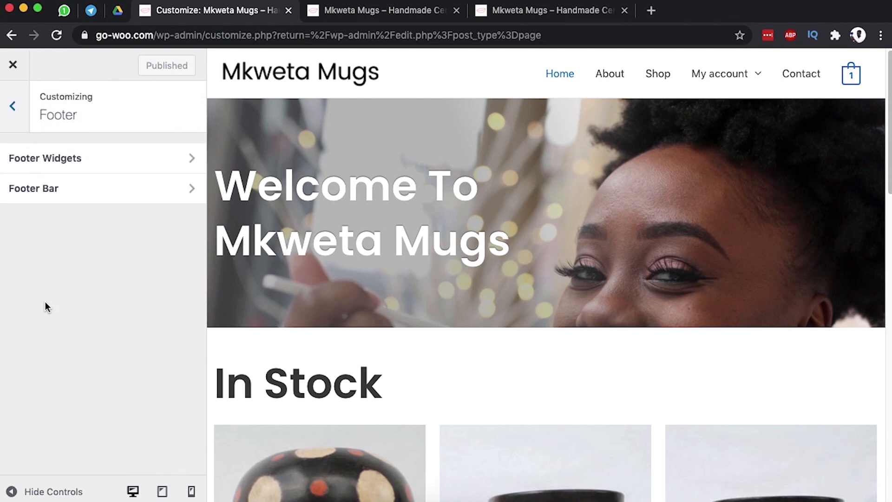
pyautogui.click(72, 198)
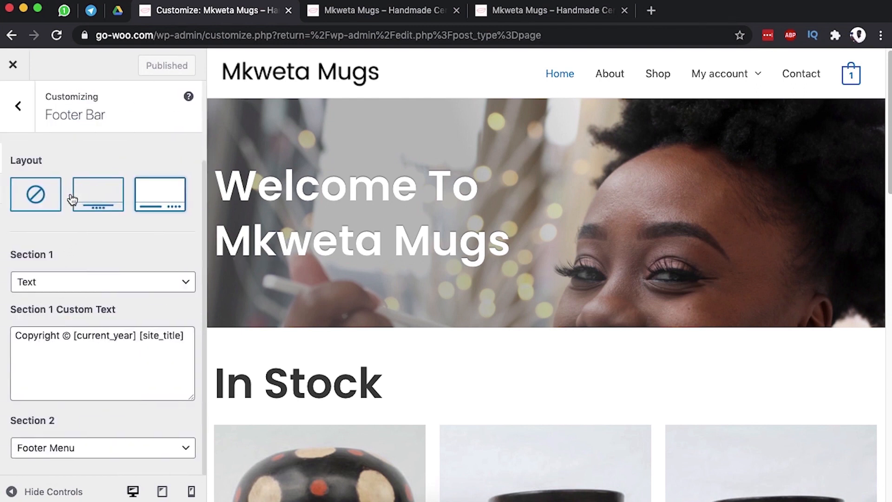
pyautogui.scroll(-6, 85, 244)
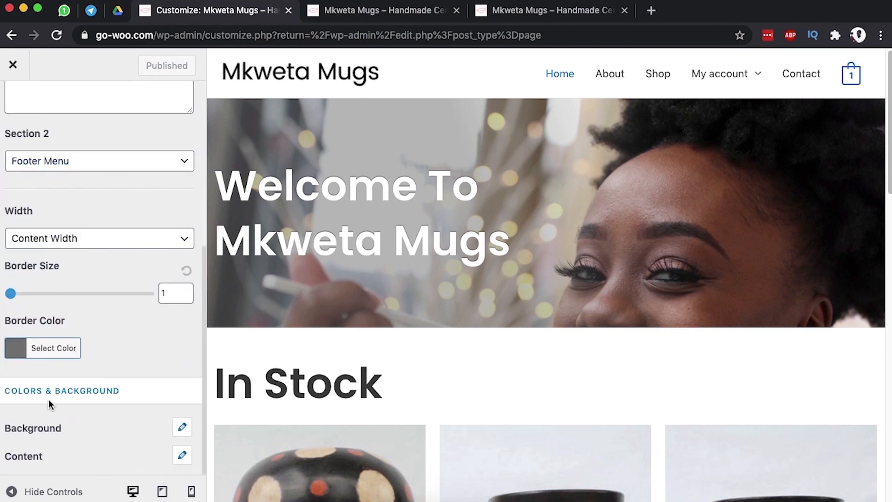
pyautogui.scroll(-20, 456, 370)
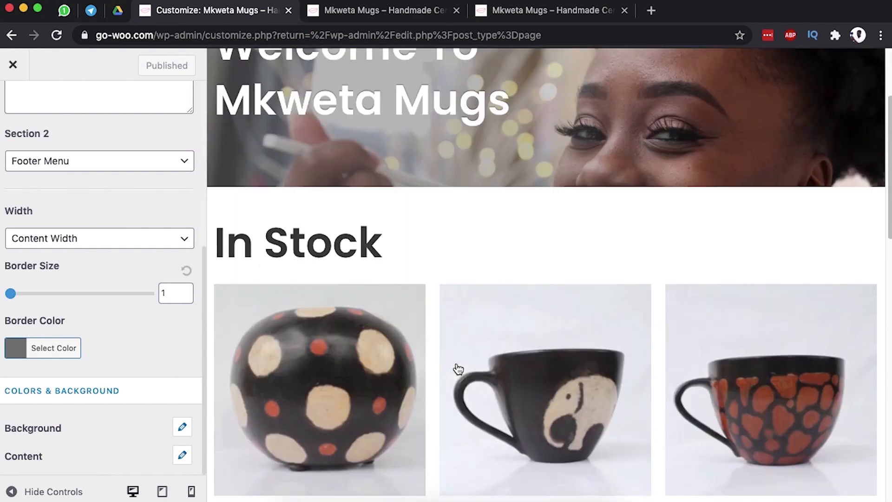
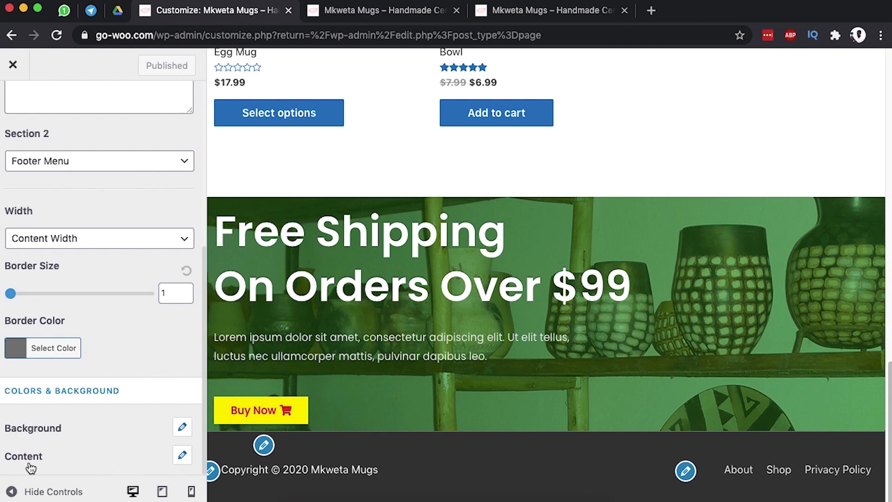
pyautogui.click(184, 431)
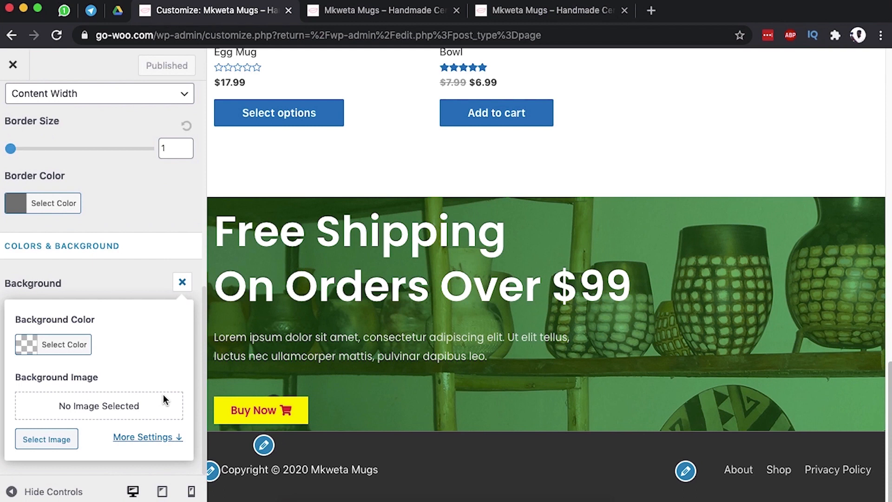
pyautogui.click(420, 498)
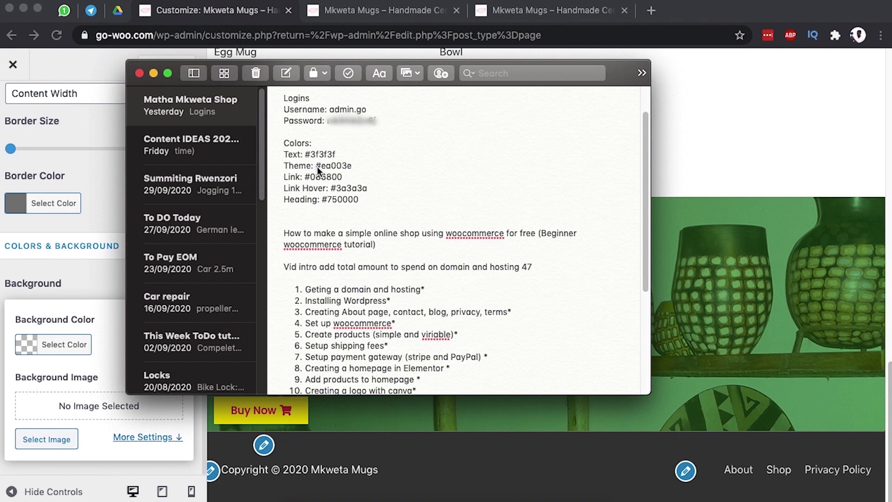
pyautogui.moveTo(317, 166); pyautogui.dragTo(352, 171)
pyautogui.hotkey('ctrl', 'c')
pyautogui.click(26, 343)
pyautogui.click(28, 345)
pyautogui.click(103, 346)
pyautogui.hotkey('ctrl', 'v')
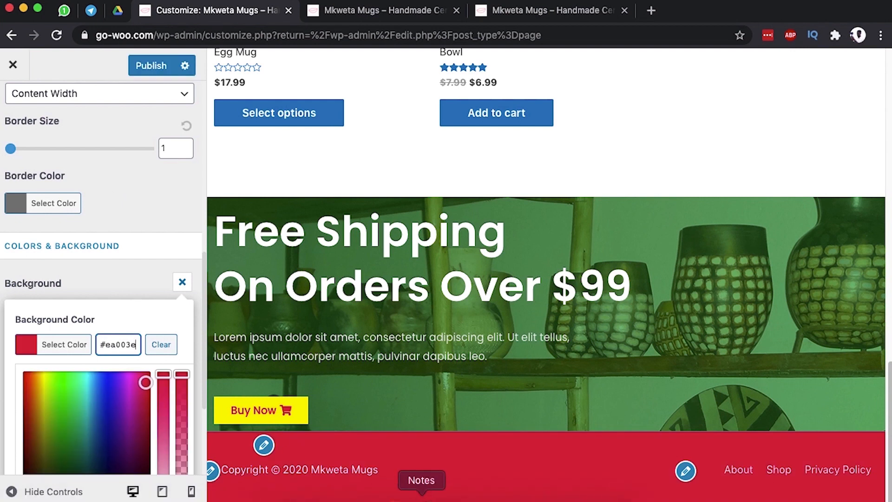
pyautogui.click(421, 497)
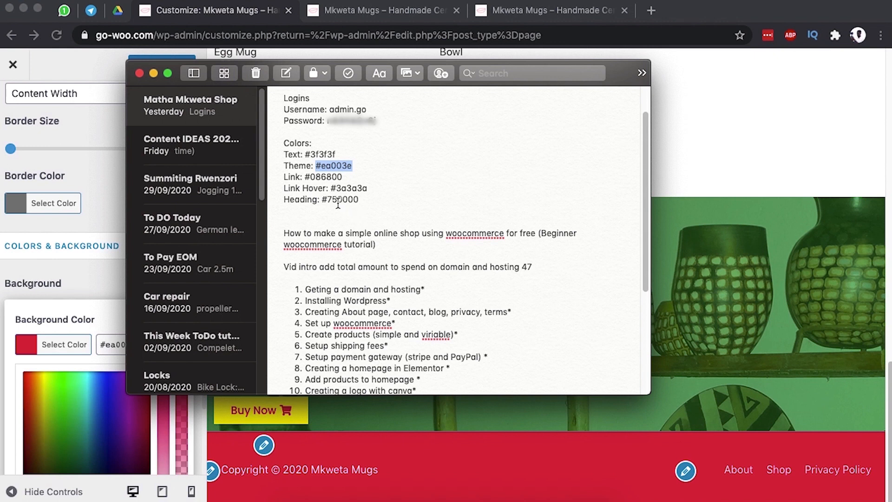
pyautogui.doubleClick(341, 177)
pyautogui.press('super+c')
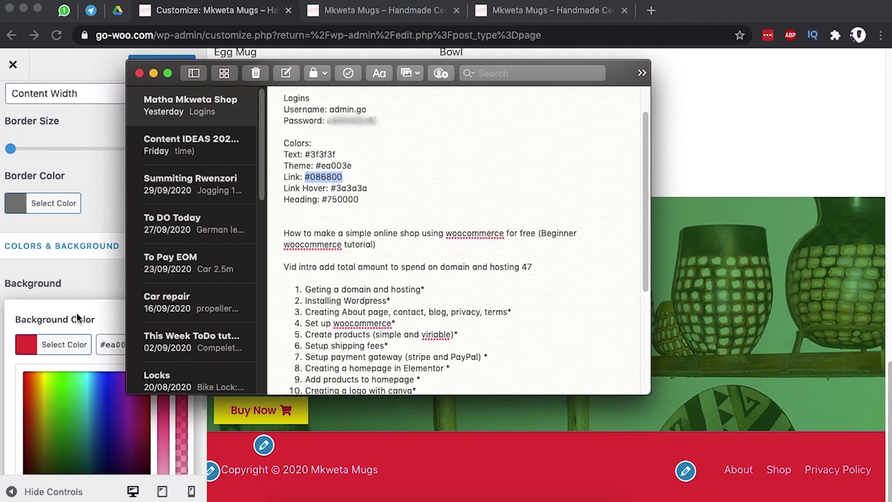
pyautogui.click(110, 346)
pyautogui.tripleClick(112, 346)
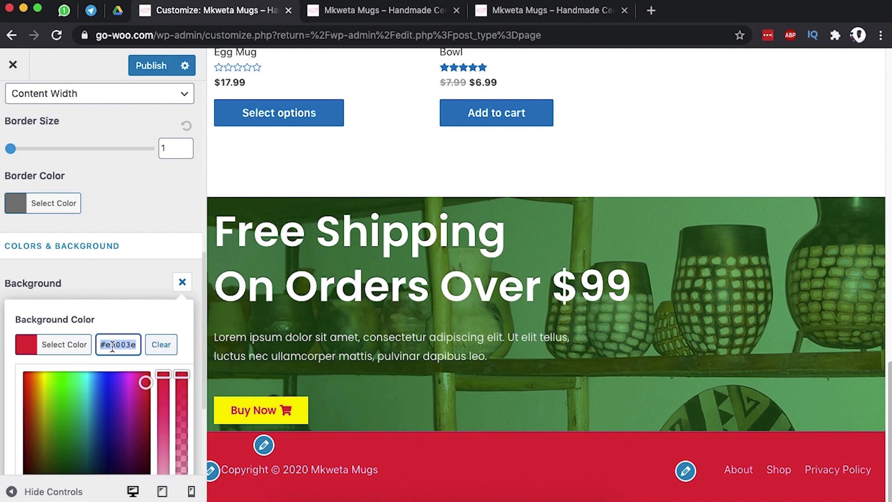
pyautogui.press('super+v')
pyautogui.doubleClick(112, 345)
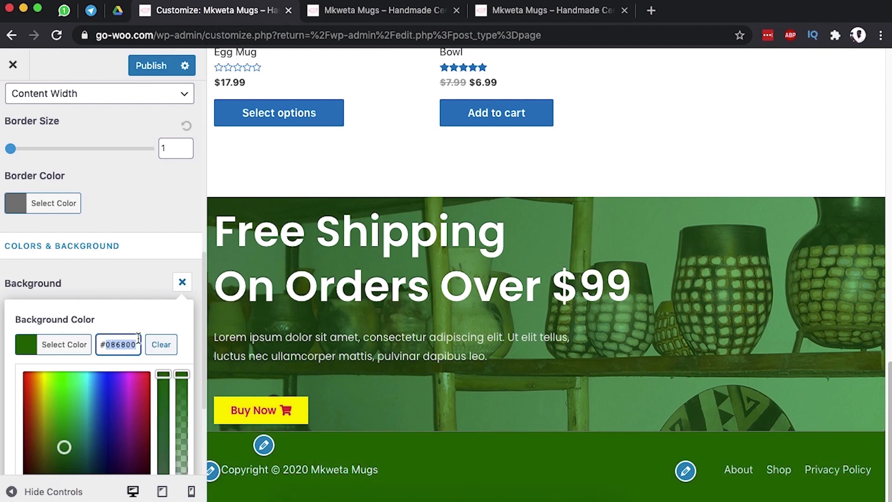
# - Darken the footer bar's background color to #022800 and publish the Customizer changes
pyautogui.scroll(-3, 152, 269)
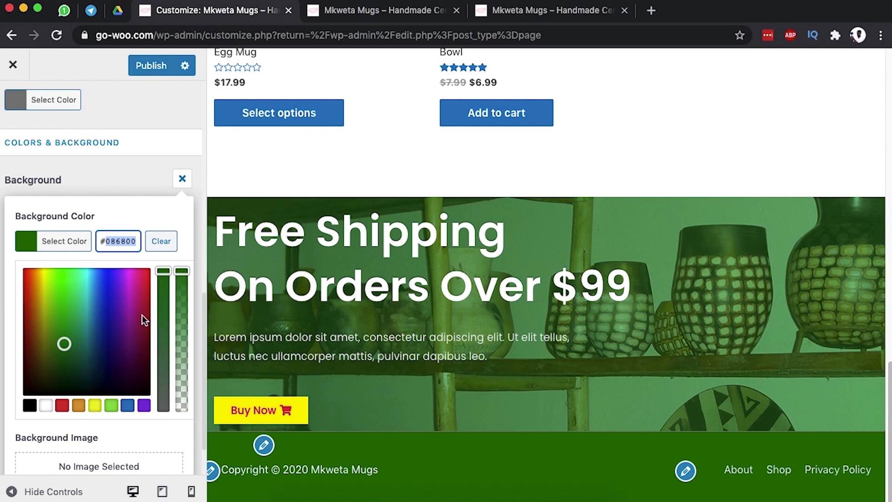
pyautogui.moveTo(64, 344); pyautogui.dragTo(66, 376)
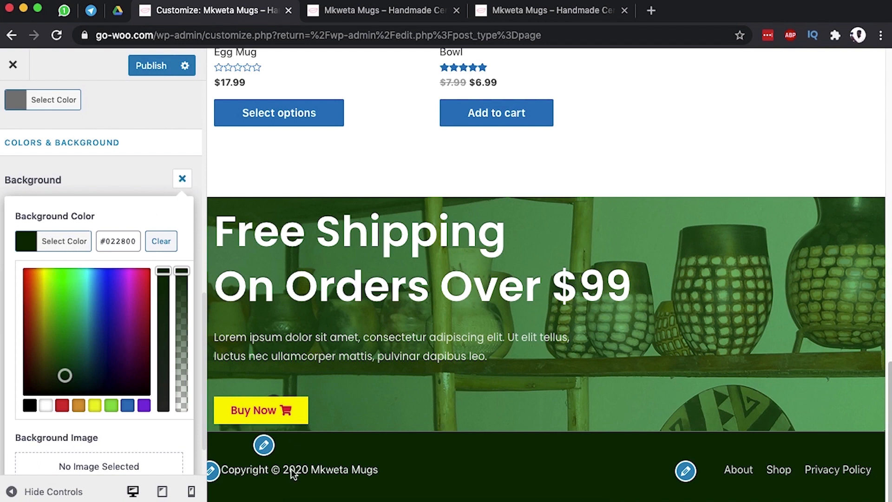
pyautogui.scroll(-3, 93, 446)
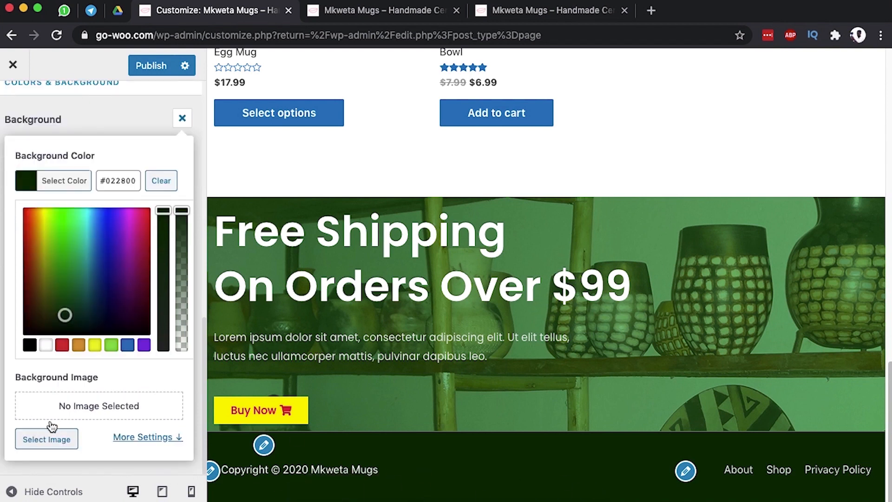
pyautogui.click(181, 119)
pyautogui.scroll(1, 127, 241)
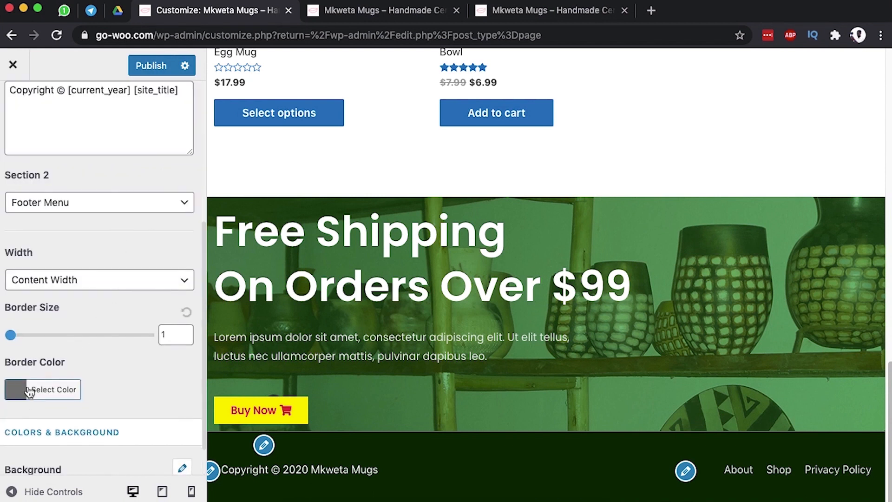
pyautogui.scroll(-2, 72, 385)
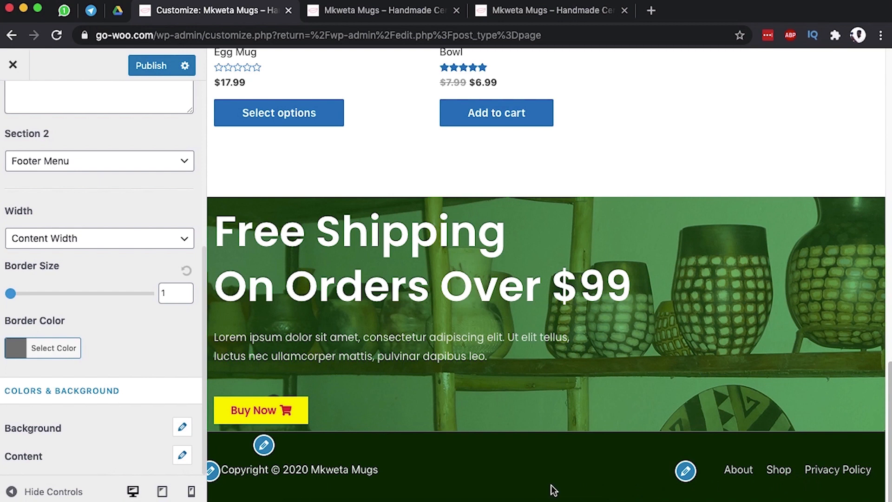
pyautogui.scroll(6, 154, 308)
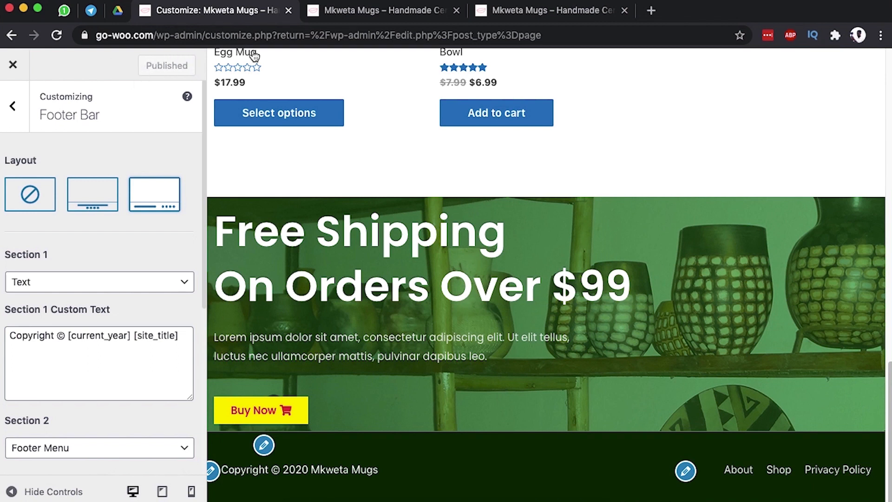
# - Reload the live go-woo.com home page and examine the footer bar and the sections above it
pyautogui.click(486, 12)
pyautogui.click(58, 36)
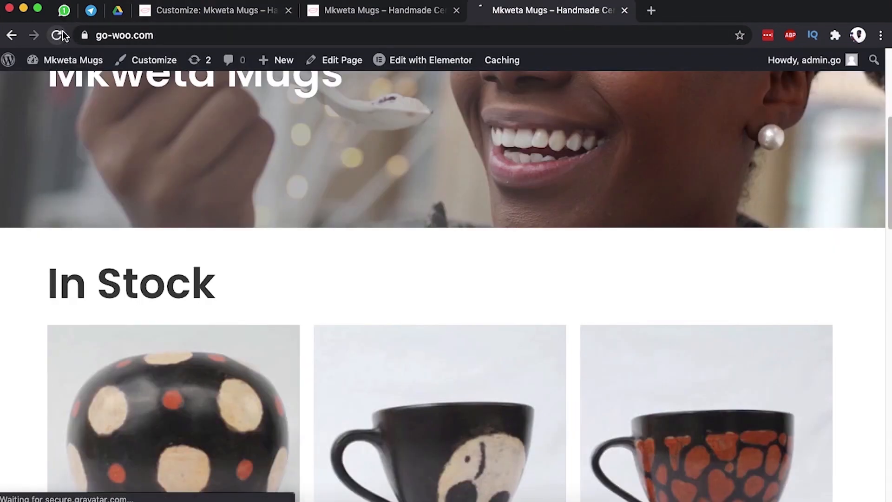
pyautogui.scroll(-15, 90, 174)
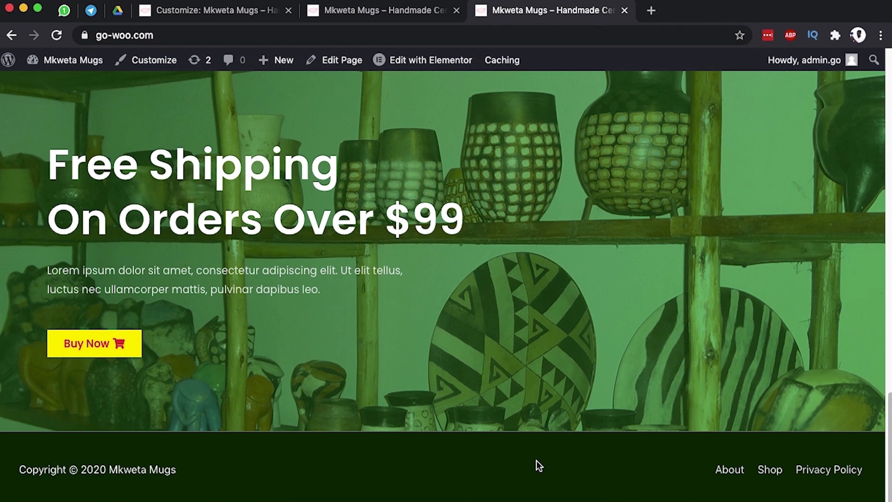
pyautogui.scroll(10, 536, 459)
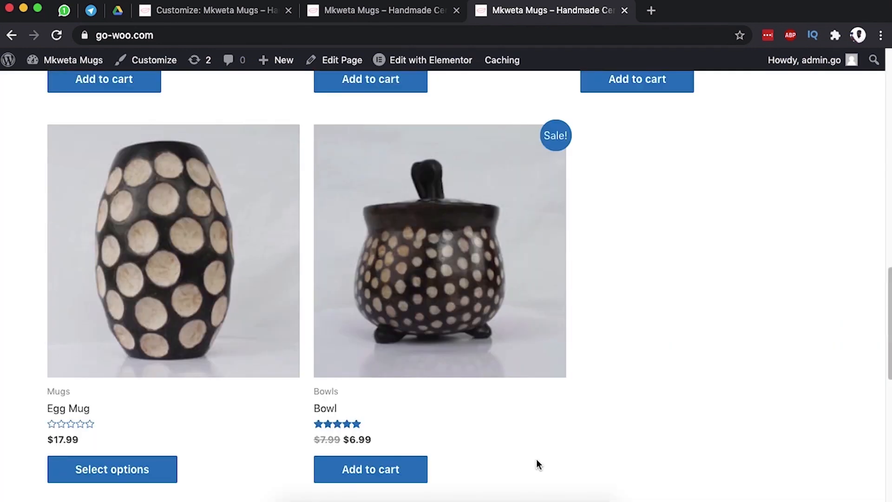
pyautogui.scroll(8, 537, 463)
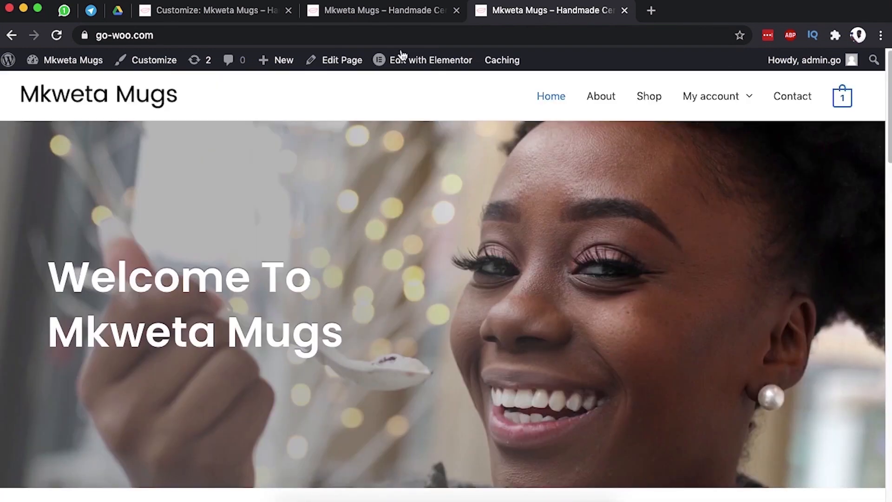
# - Open the WordPress dashboard in a new tab and open the Home page for editing with Elementor from the Pages list
pyautogui.click(367, 14)
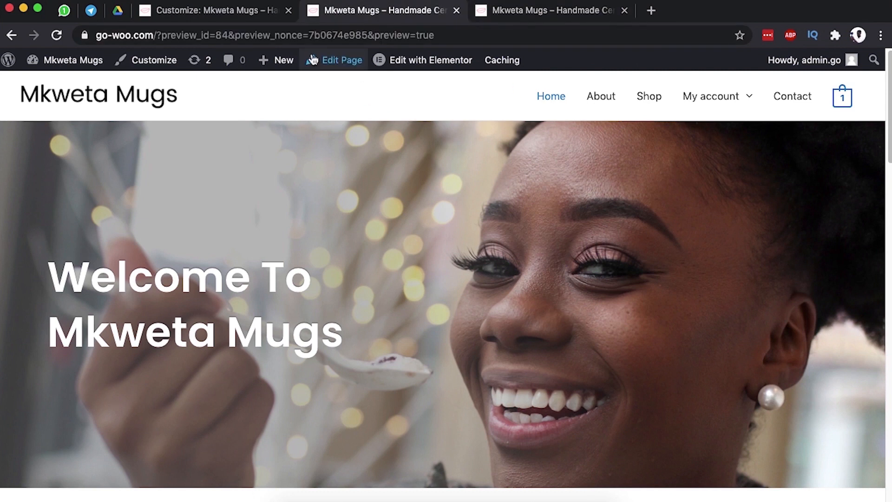
pyautogui.click(246, 18)
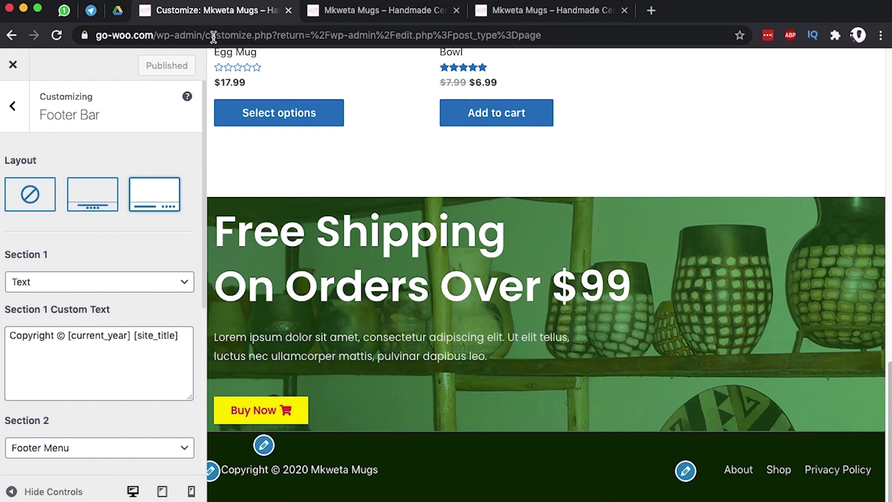
pyautogui.click(378, 15)
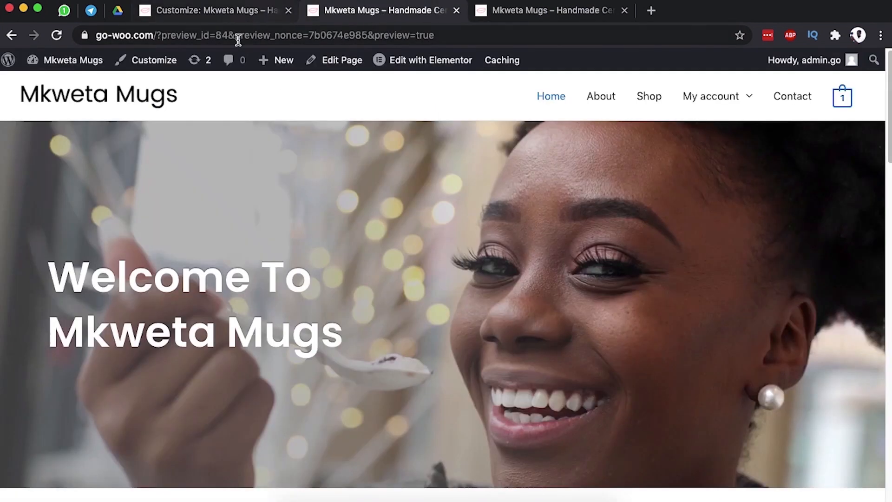
pyautogui.keyDown('super'); pyautogui.click(53, 88); pyautogui.keyUp('super')
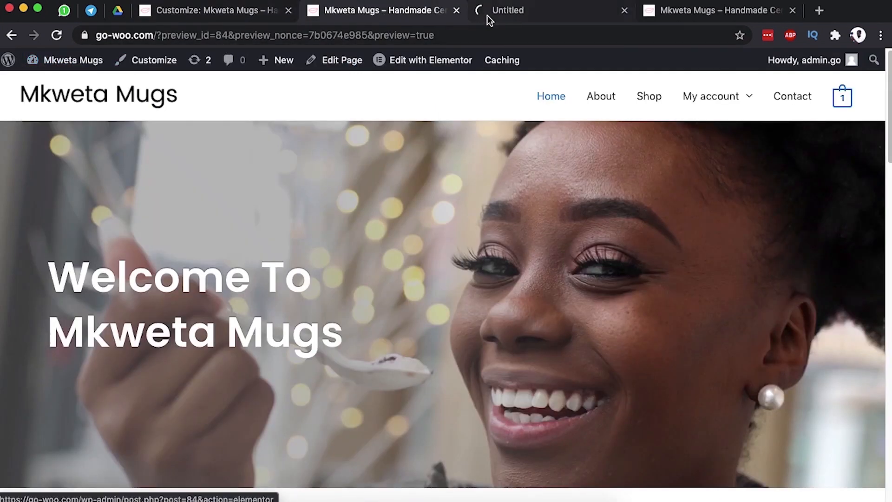
pyautogui.click(486, 14)
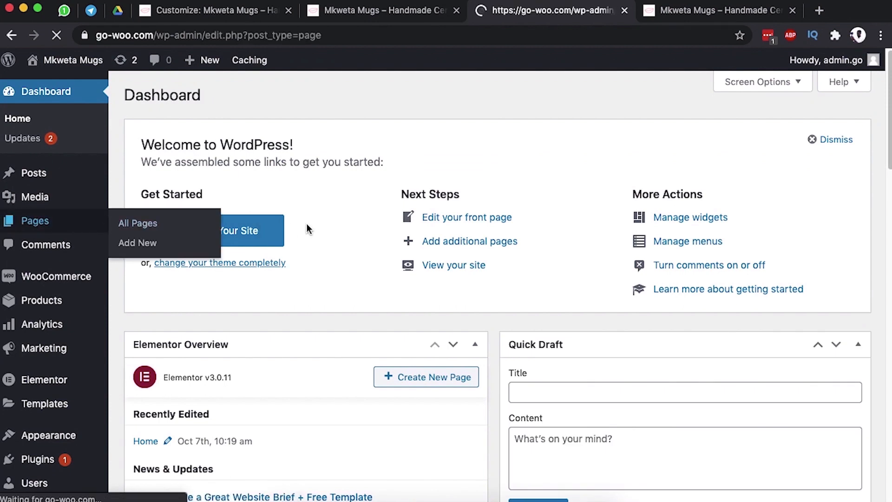
pyautogui.scroll(-5, 255, 291)
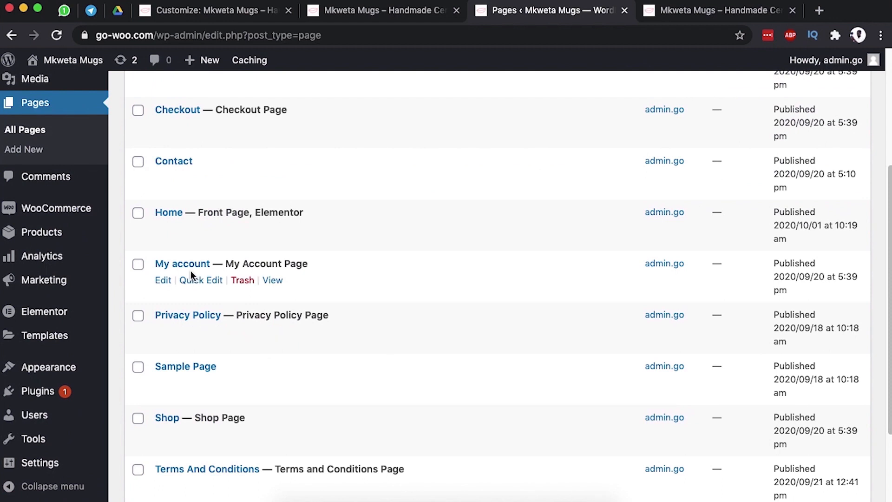
pyautogui.click(336, 229)
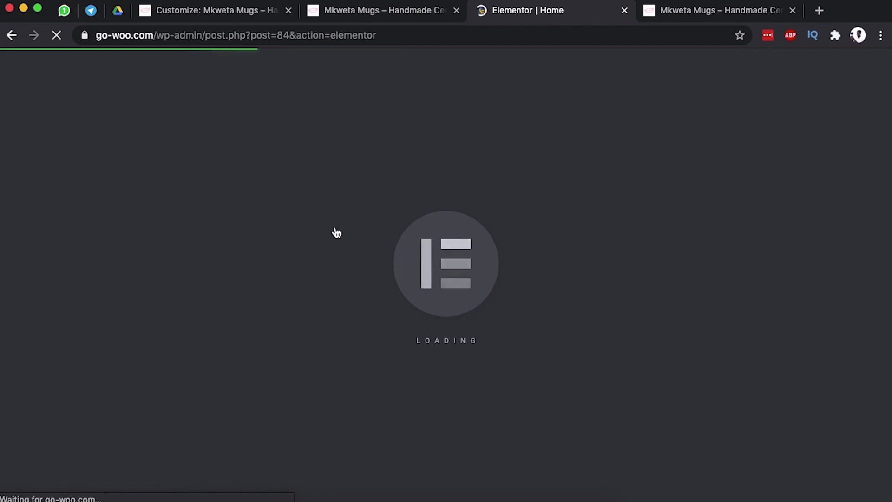
# - Duplicate the Free Shipping section below the In Stock section
pyautogui.scroll(-15, 337, 232)
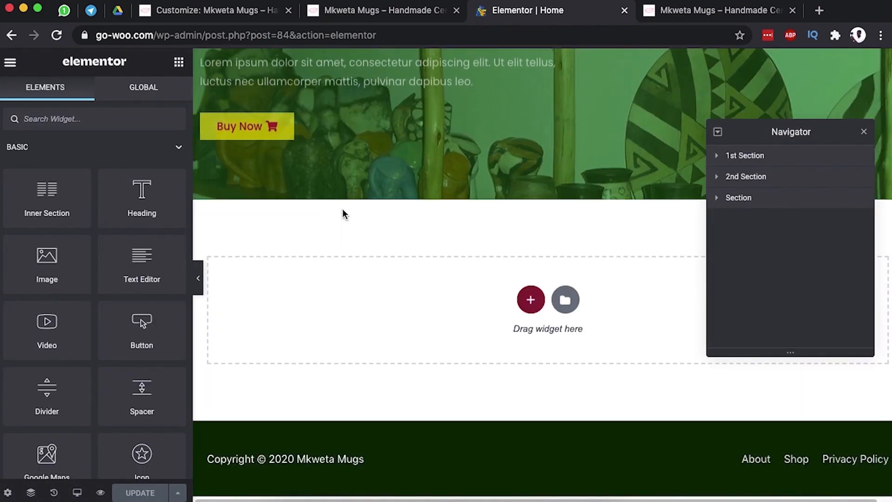
pyautogui.scroll(9, 510, 301)
pyautogui.scroll(-2, 510, 298)
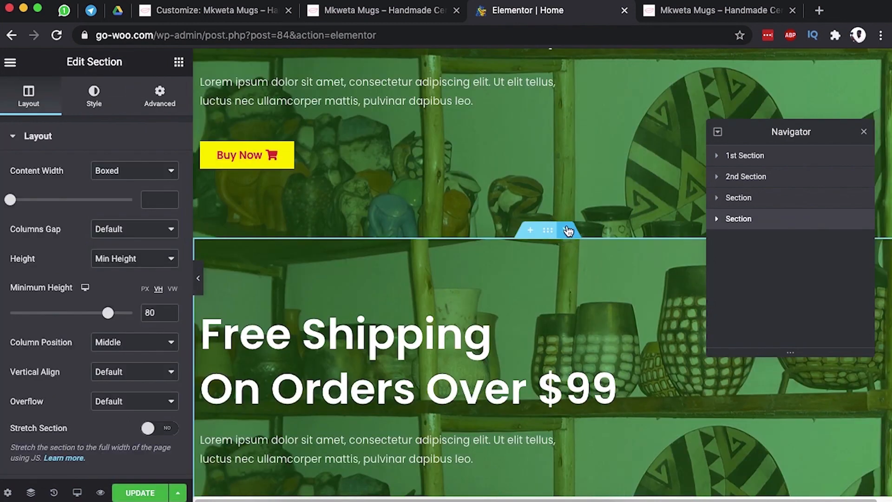
pyautogui.click(567, 231)
pyautogui.scroll(3, 556, 224)
pyautogui.scroll(6, 556, 224)
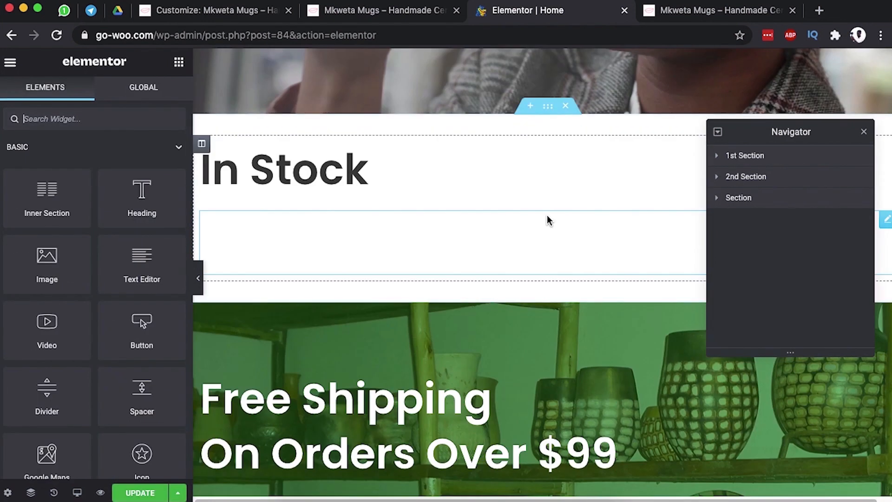
pyautogui.rightClick(549, 298)
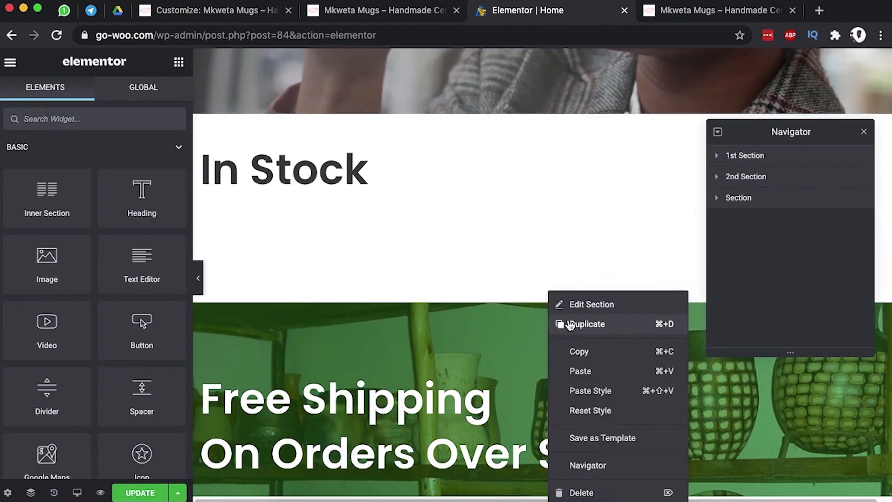
pyautogui.click(568, 323)
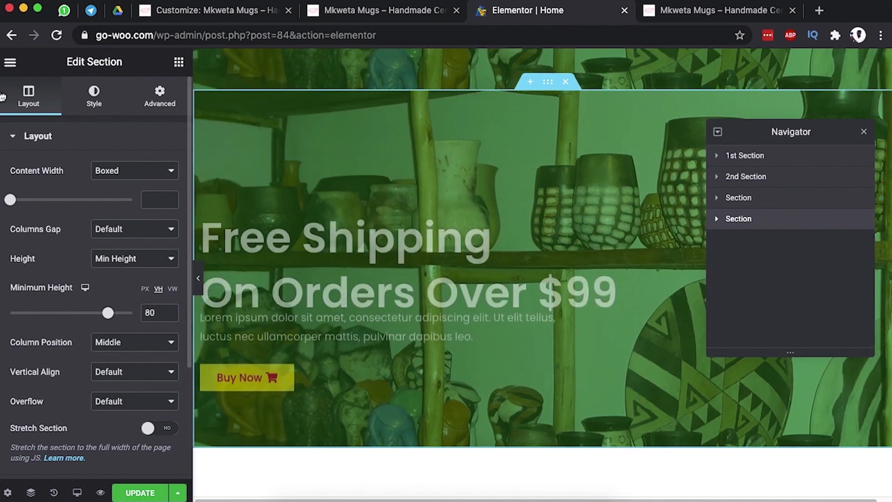
# - Remove the background image and clear the background overlay color of the duplicated Free Shipping section
pyautogui.click(97, 103)
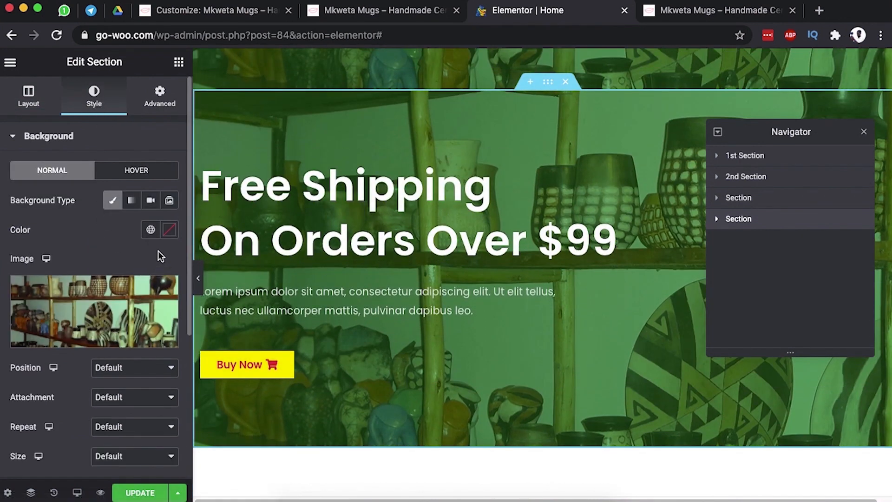
pyautogui.click(163, 290)
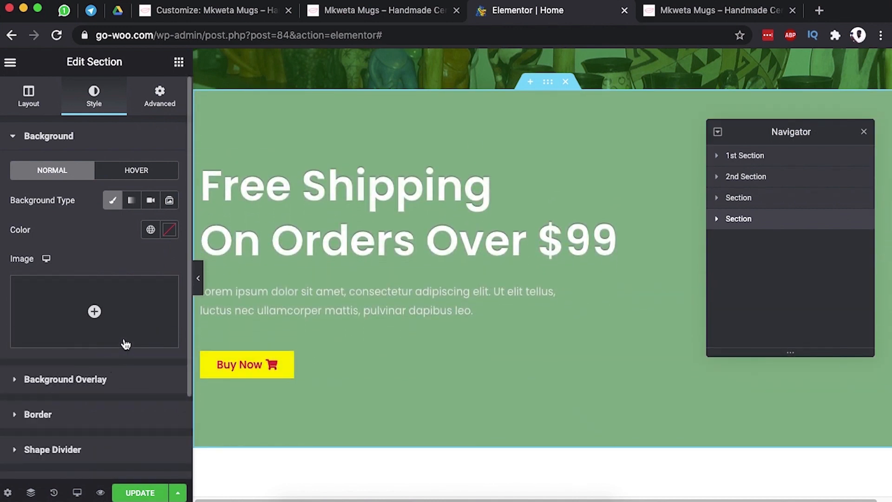
pyautogui.click(93, 380)
pyautogui.click(169, 265)
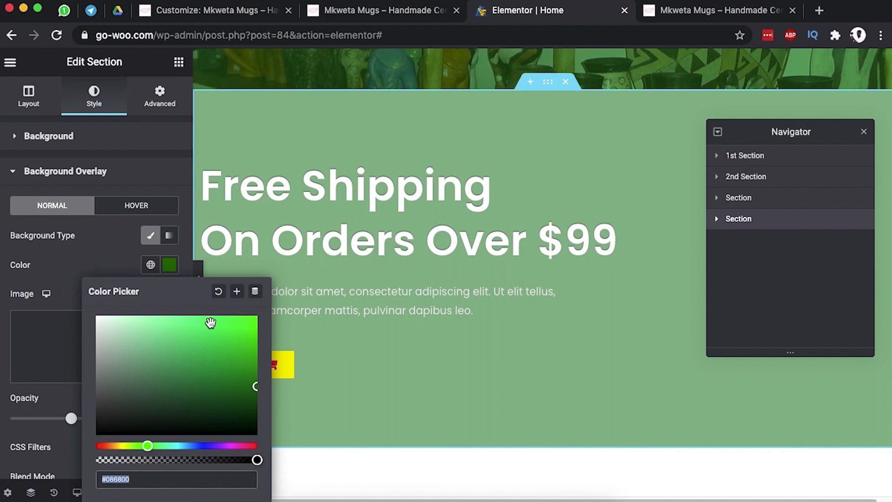
pyautogui.click(221, 296)
pyautogui.click(87, 263)
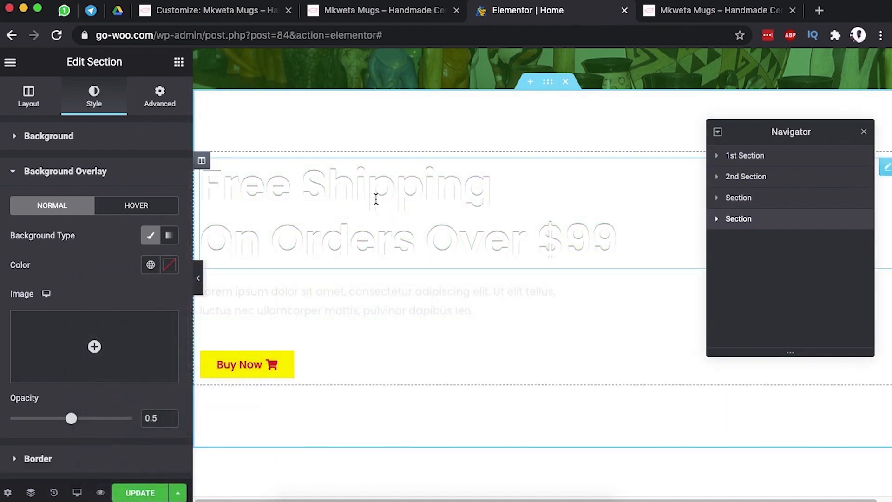
# - Delete the heading, the text paragraph and the Buy Now button from the duplicated Free Shipping section
pyautogui.scroll(4, 341, 237)
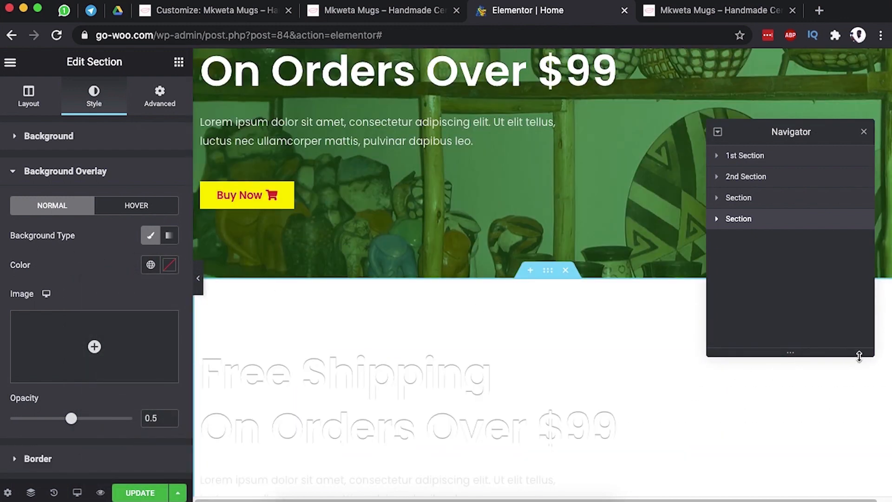
pyautogui.rightClick(888, 367)
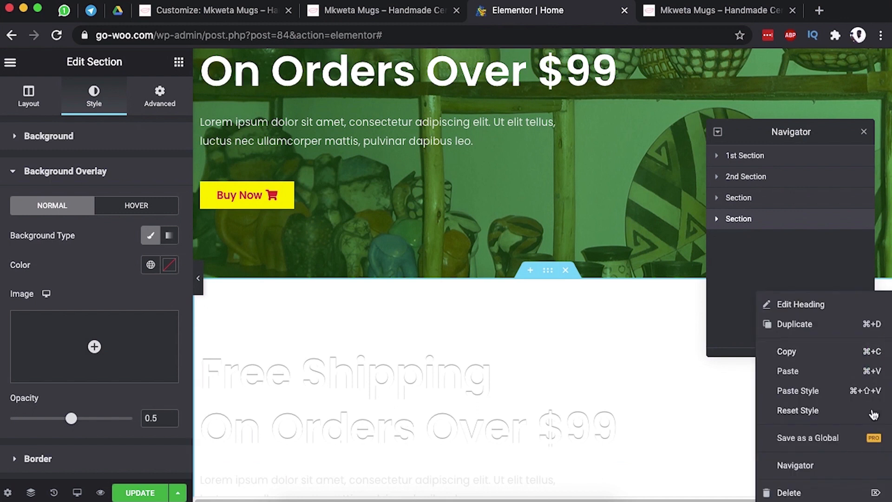
pyautogui.click(823, 493)
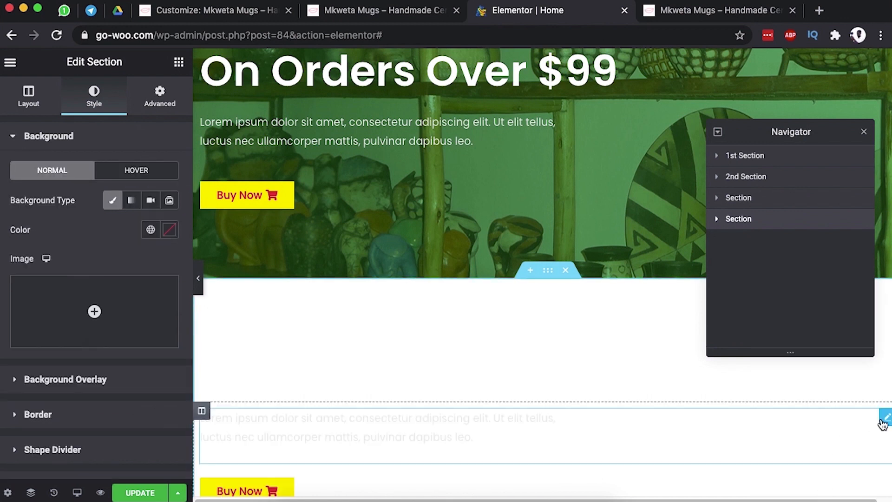
pyautogui.rightClick(885, 421)
pyautogui.click(810, 492)
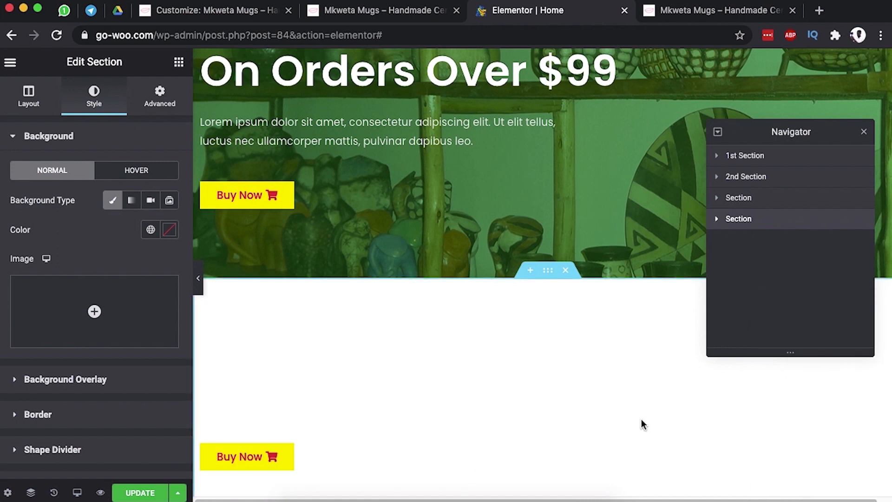
pyautogui.rightClick(285, 457)
pyautogui.click(297, 492)
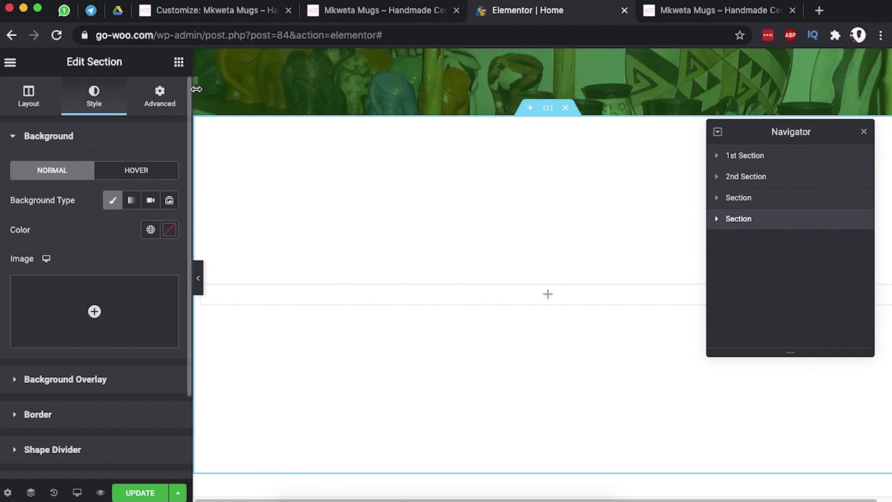
# - Find the Testimonial widget and add it to the emptied column of the last section
pyautogui.click(179, 61)
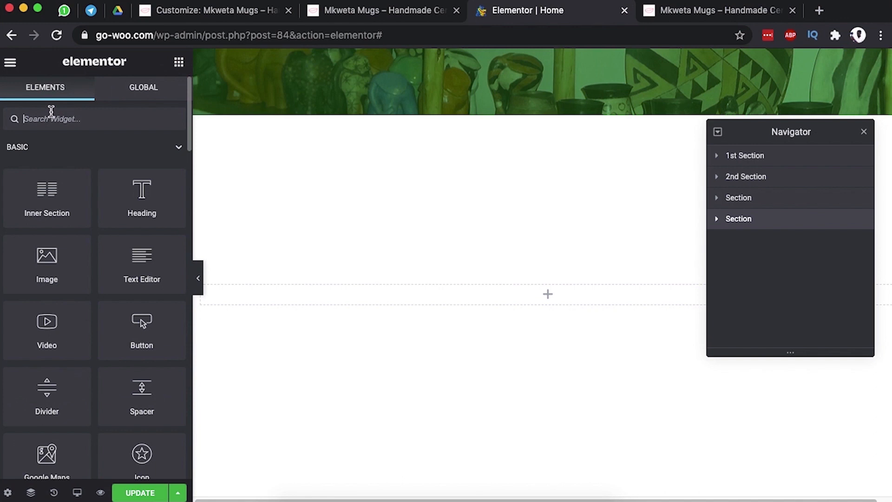
pyautogui.write('test')
pyautogui.moveTo(43, 158); pyautogui.dragTo(552, 292)
# - Duplicate the testimonial column twice so the section holds three testimonials side by side
pyautogui.scroll(2, 483, 306)
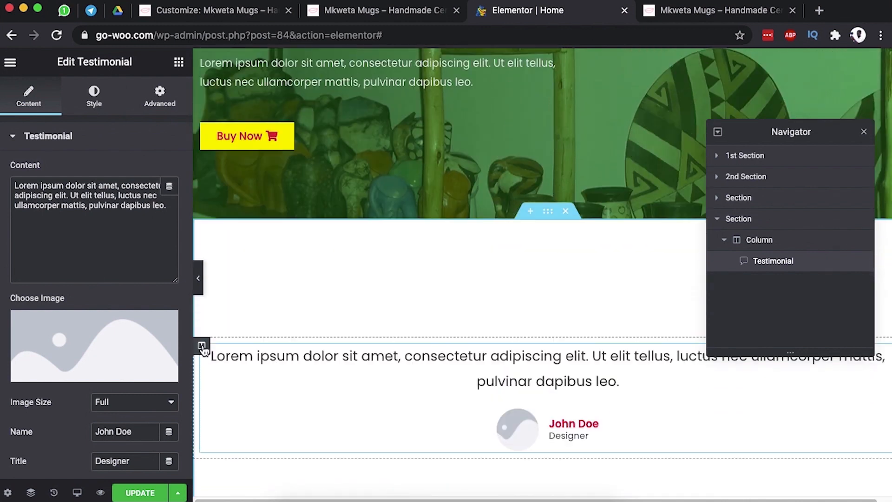
pyautogui.rightClick(203, 348)
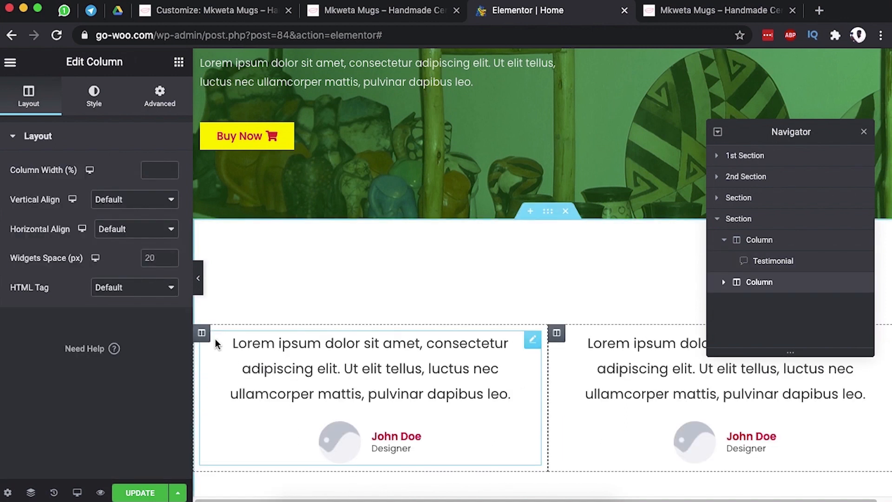
pyautogui.rightClick(201, 332)
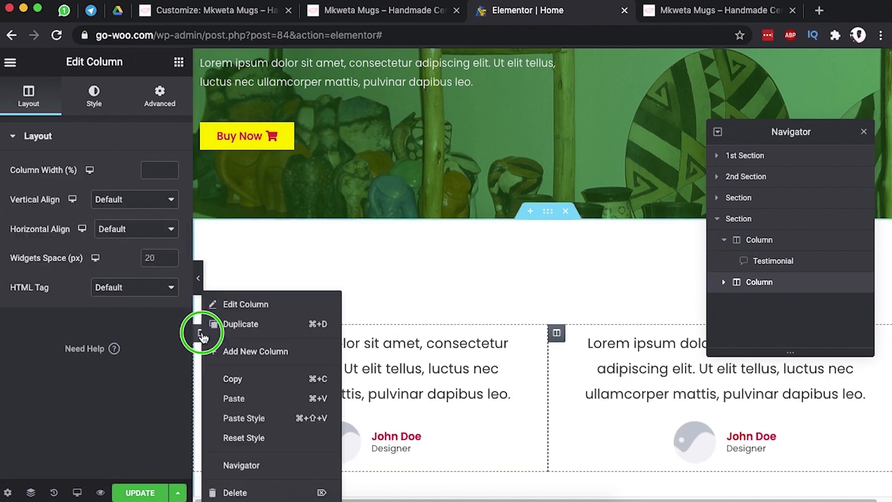
pyautogui.click(254, 325)
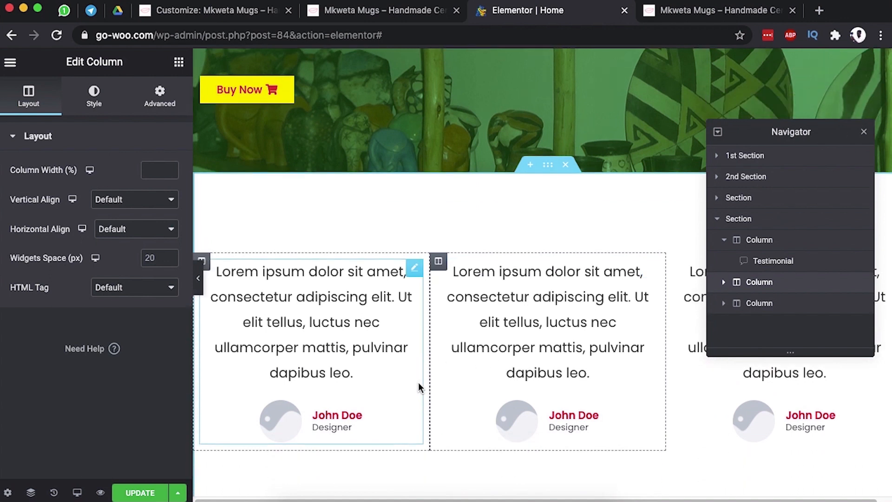
# - Upload the photo Creating-content.jpg and insert it as the first testimonial's image
pyautogui.click(414, 222)
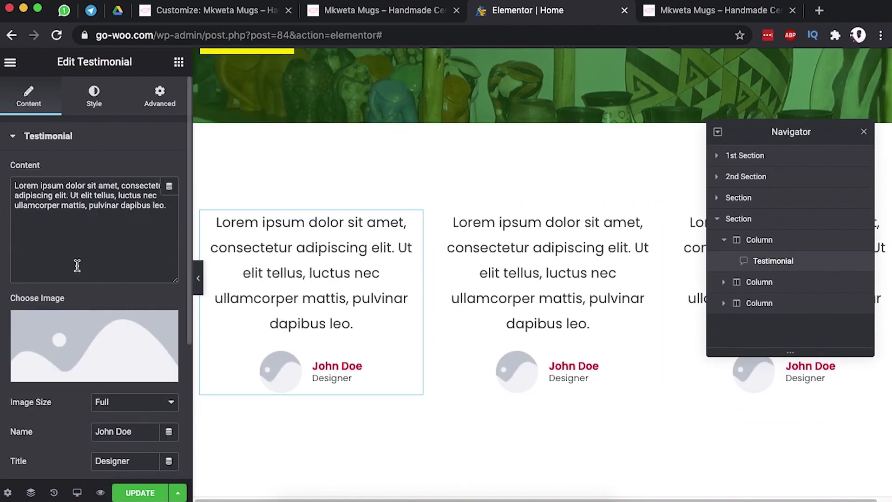
pyautogui.click(103, 342)
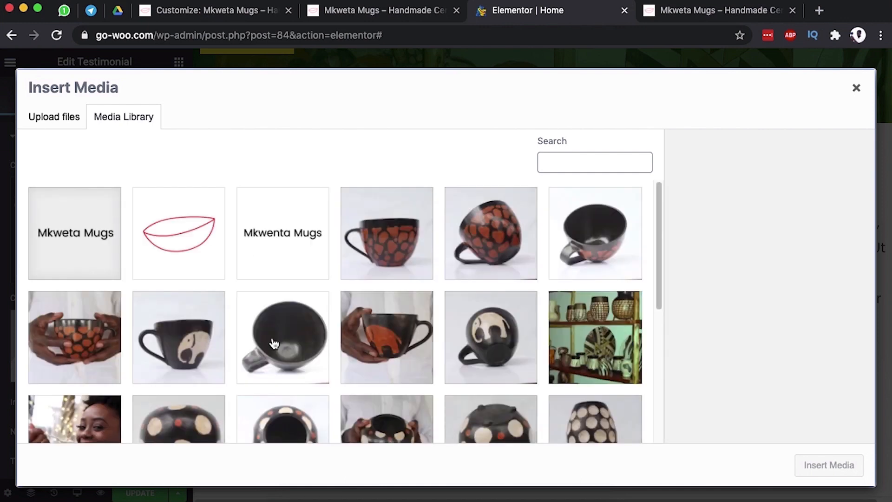
pyautogui.scroll(-5, 286, 349)
pyautogui.scroll(3, 288, 347)
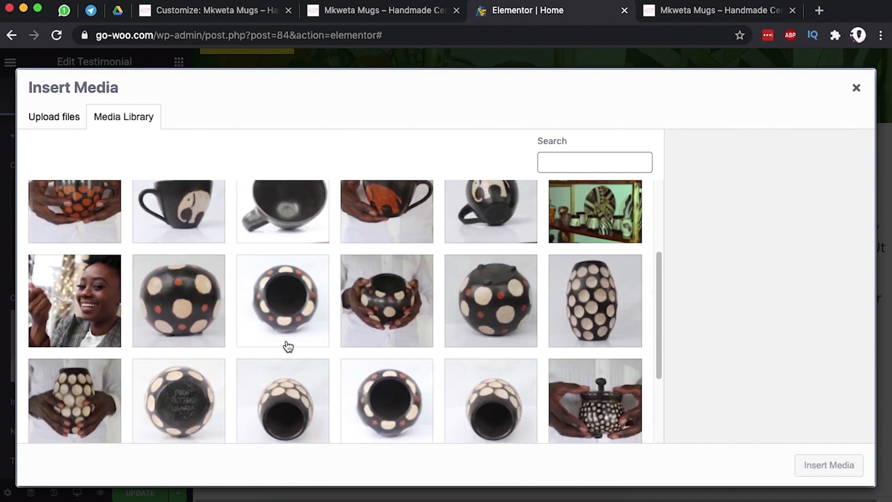
pyautogui.scroll(3, 288, 346)
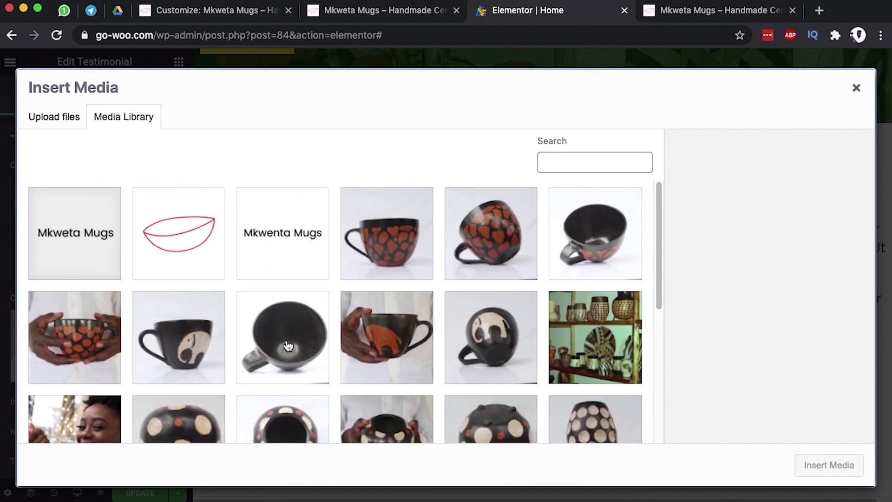
pyautogui.click(54, 116)
pyautogui.click(440, 294)
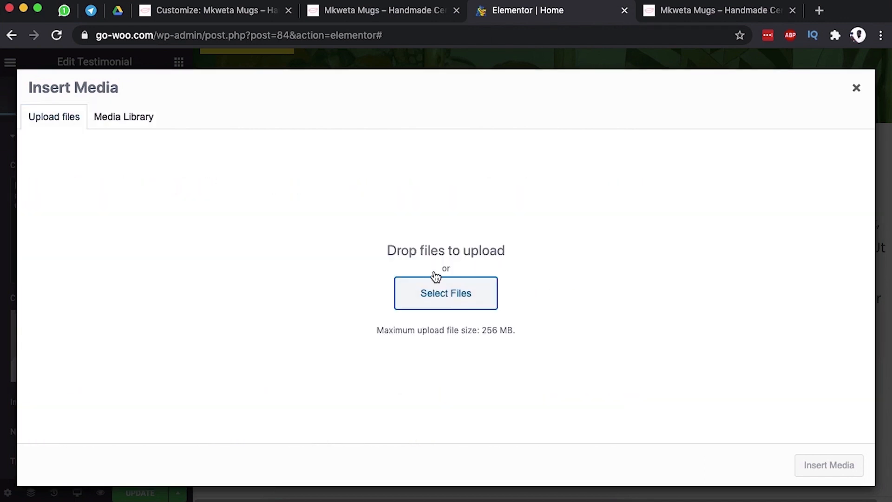
pyautogui.doubleClick(181, 171)
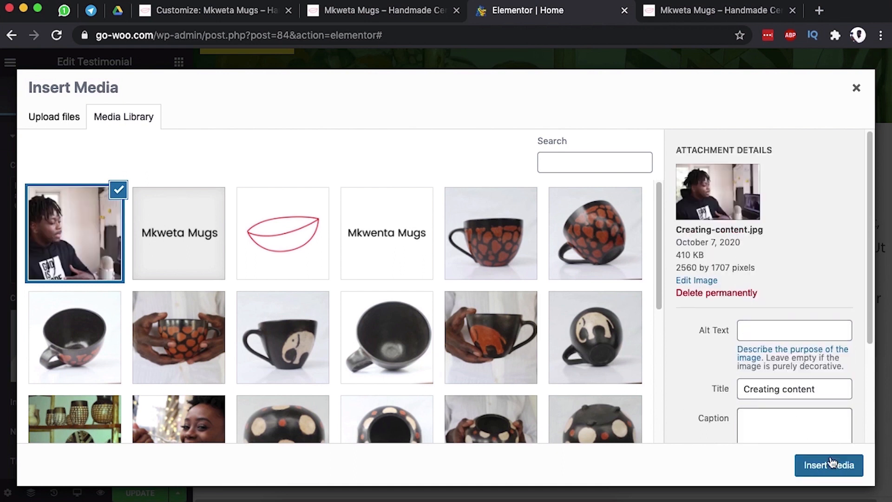
pyautogui.click(814, 465)
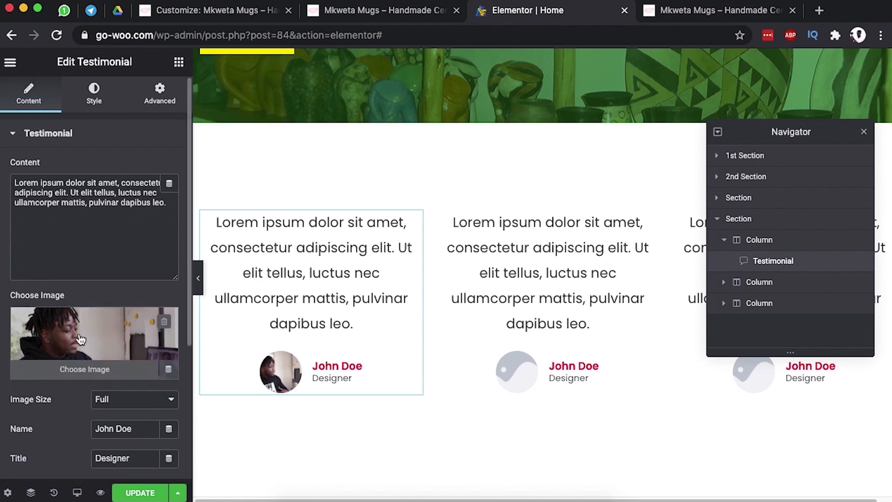
# - Replace the placeholder name in the first testimonial with the reviewer's full name
pyautogui.scroll(-3, 93, 344)
pyautogui.tripleClick(107, 343)
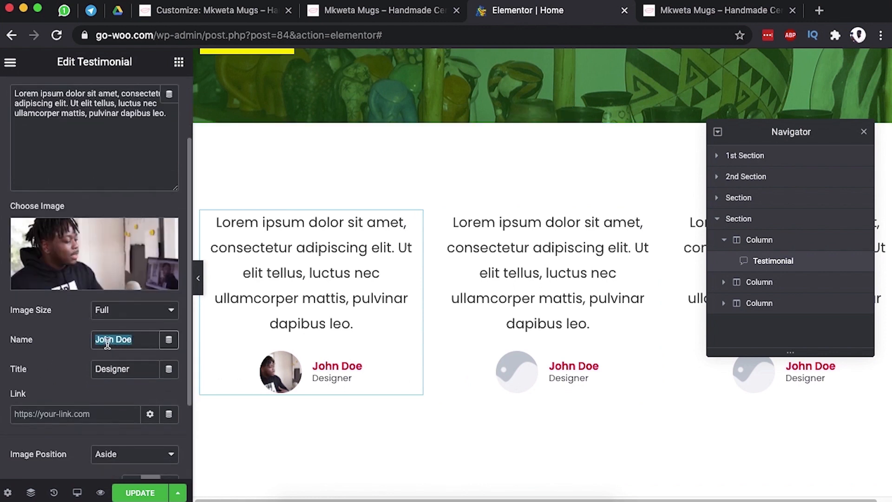
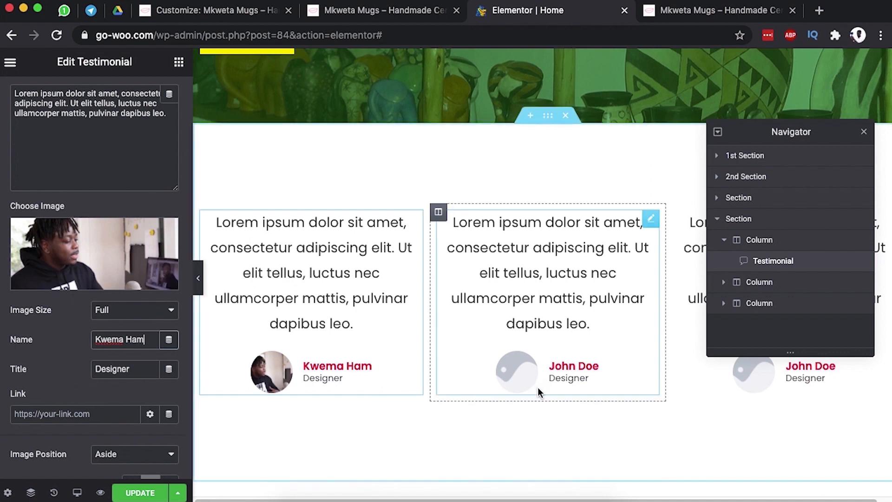
# - Set the second testimonial's image to the media library photo of the smiling woman
pyautogui.scroll(1, 604, 302)
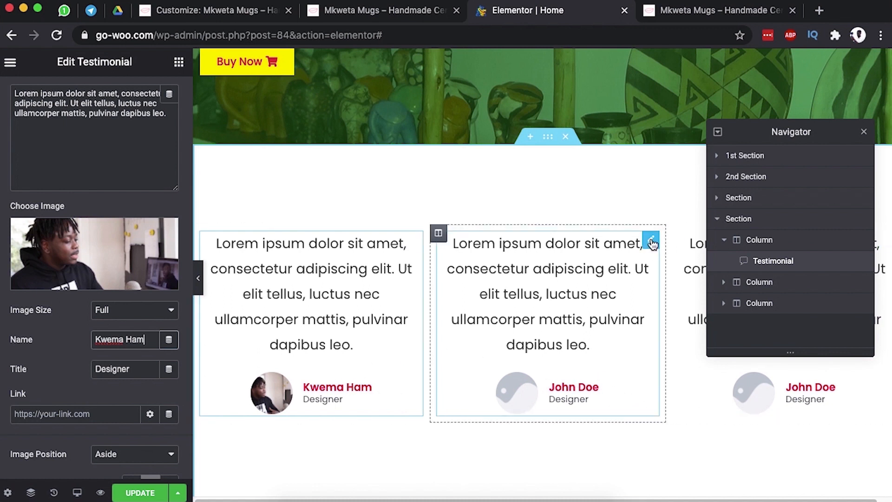
pyautogui.click(634, 249)
pyautogui.moveTo(168, 207); pyautogui.dragTo(13, 186)
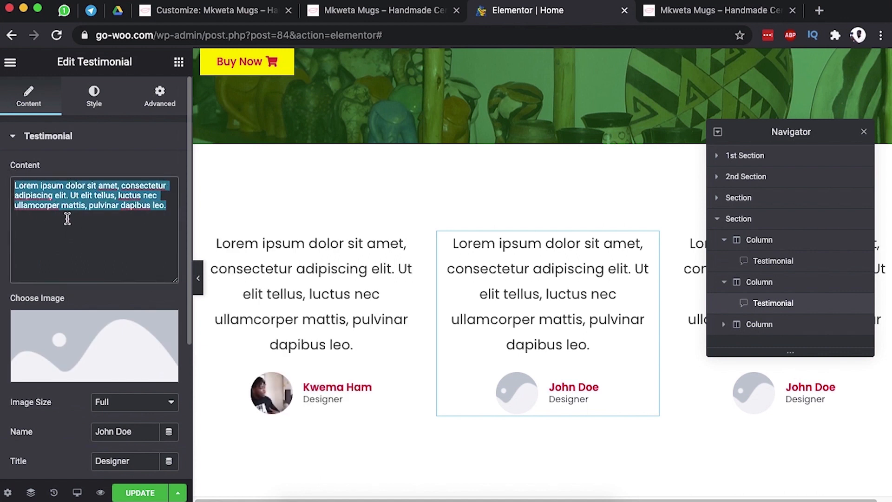
pyautogui.click(139, 216)
pyautogui.moveTo(166, 208); pyautogui.dragTo(9, 184)
pyautogui.scroll(-1, 89, 274)
pyautogui.click(76, 322)
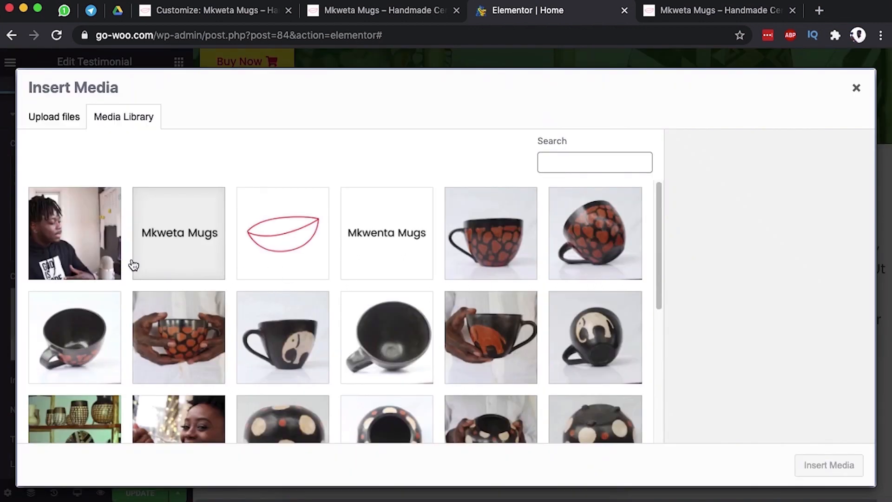
pyautogui.scroll(-4, 657, 395)
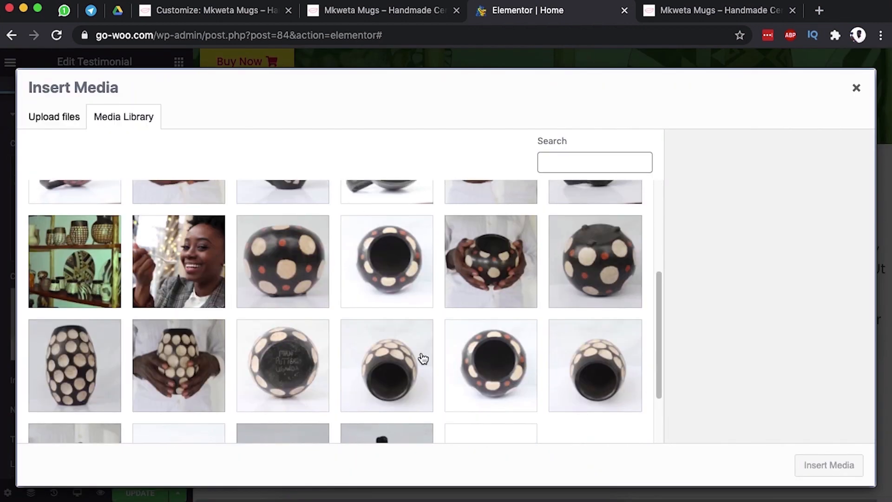
pyautogui.click(188, 266)
pyautogui.click(844, 467)
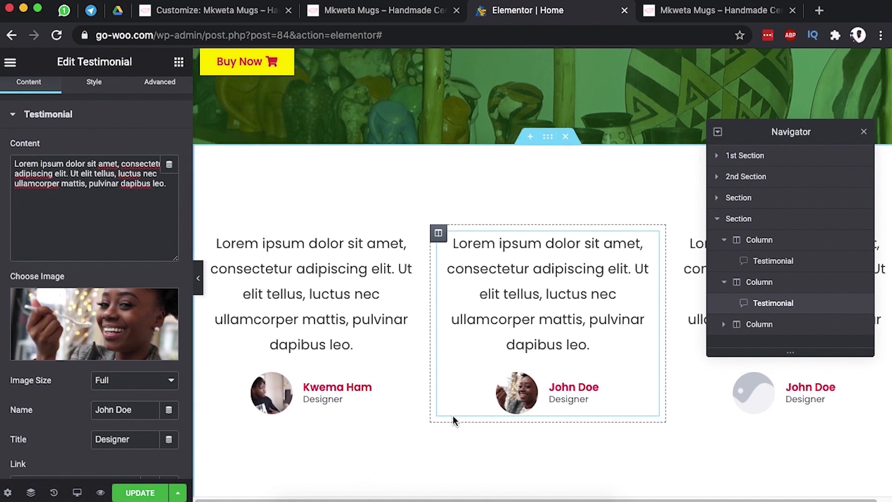
# - Set the third testimonial's image to Cup-hold.jpg from the media library
pyautogui.scroll(3, 723, 440)
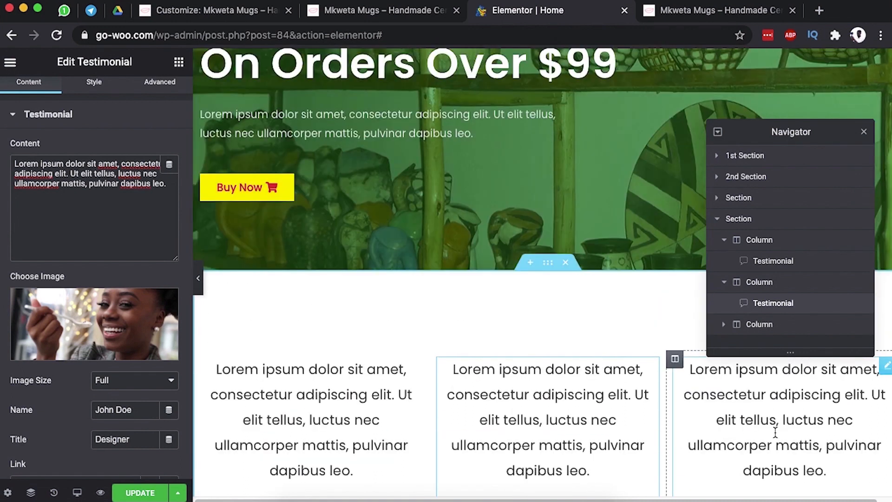
pyautogui.click(888, 366)
pyautogui.click(93, 335)
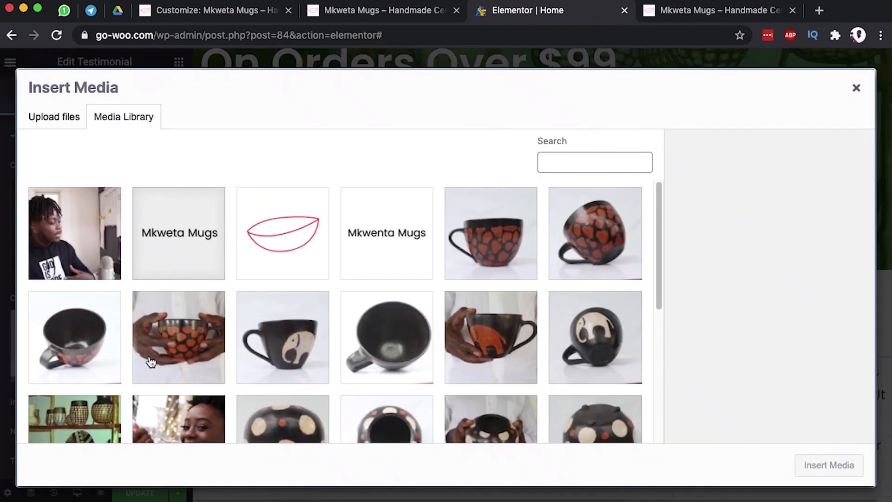
pyautogui.scroll(-2, 194, 353)
pyautogui.click(159, 269)
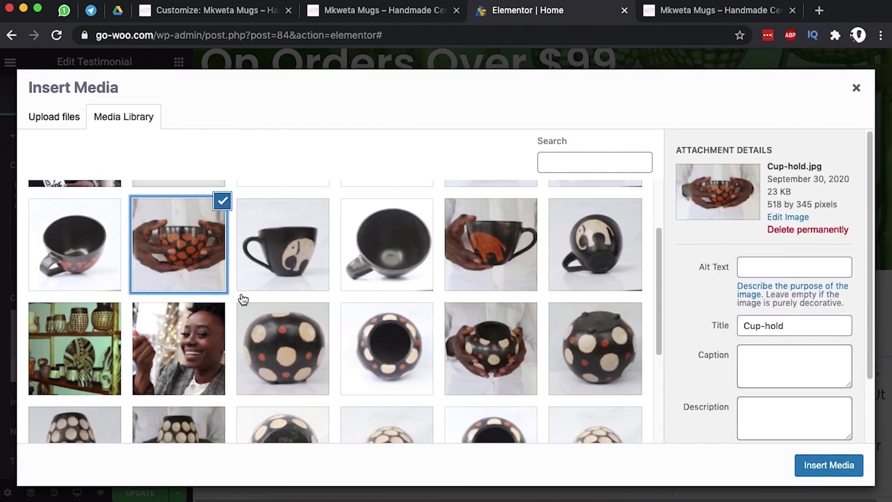
pyautogui.click(825, 464)
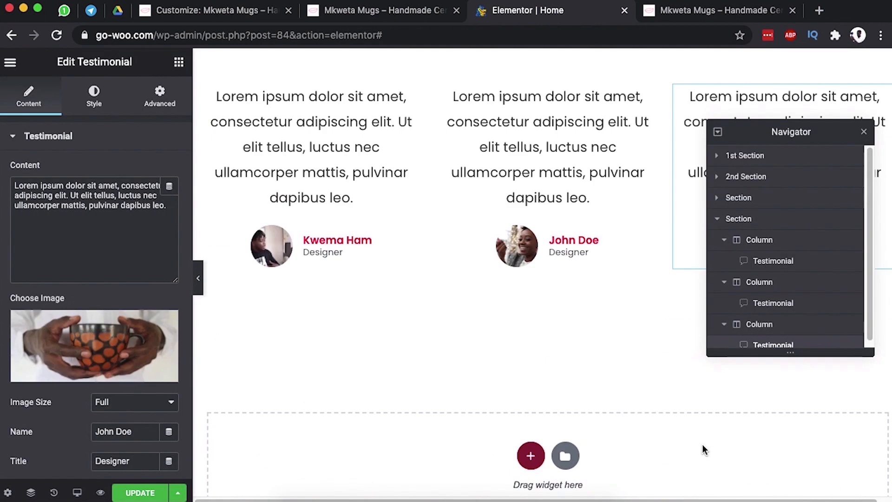
# - Change the name in the third testimonial to Artist
pyautogui.scroll(1, 704, 443)
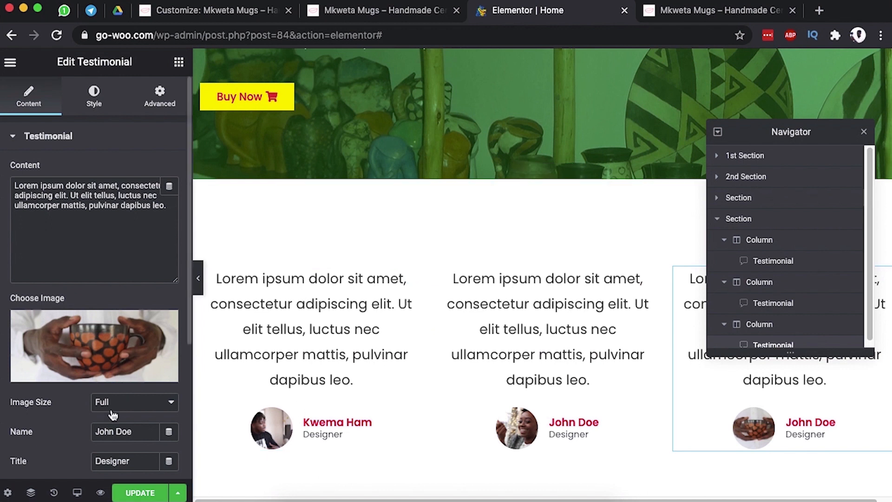
pyautogui.tripleClick(118, 431)
pyautogui.write('Artist')
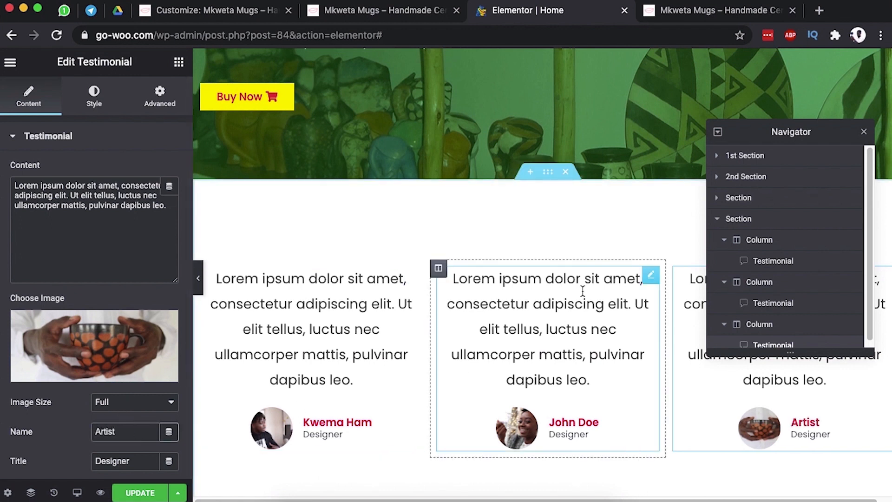
# - Change the name in the second testimonial to Marketer
pyautogui.click(651, 276)
pyautogui.tripleClick(110, 430)
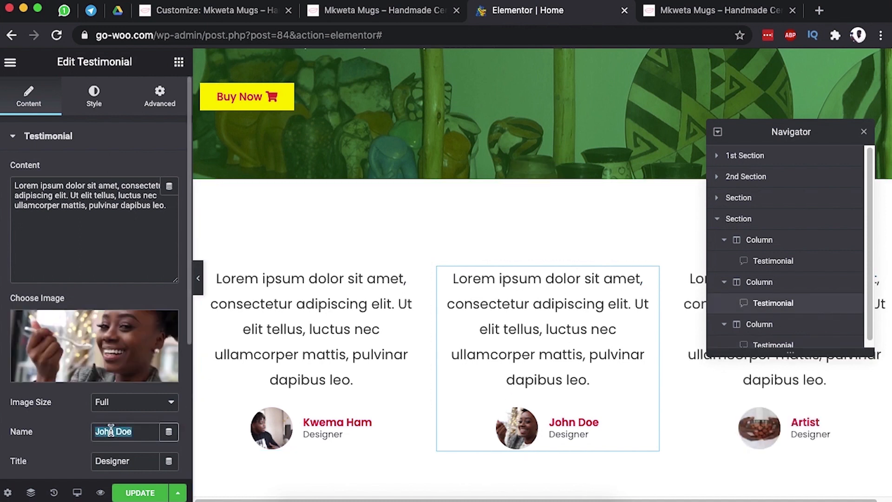
pyautogui.write('Mar')
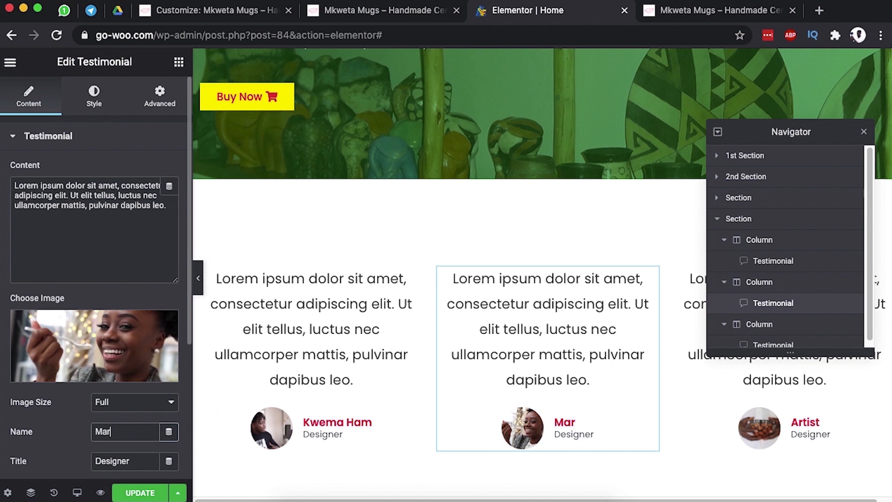
pyautogui.write('keter')
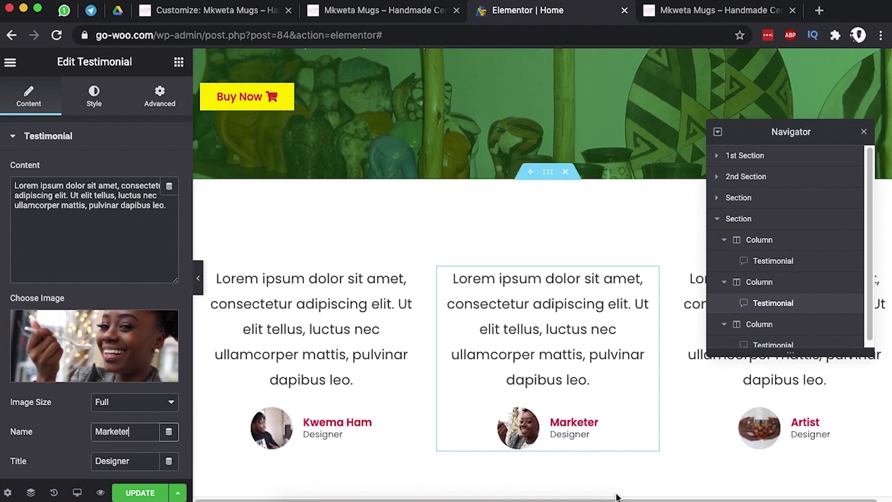
pyautogui.scroll(-2, 579, 436)
pyautogui.scroll(2, 579, 436)
pyautogui.scroll(-1, 122, 373)
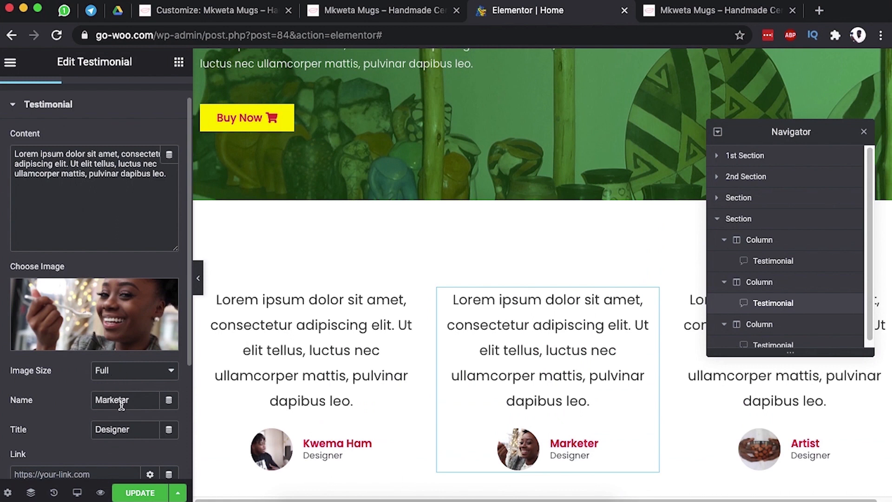
# - Set the second testimonial's title to Marketer and replace its name with a person's full name
pyautogui.doubleClick(118, 403)
pyautogui.hotkey('ctrl', 'c')
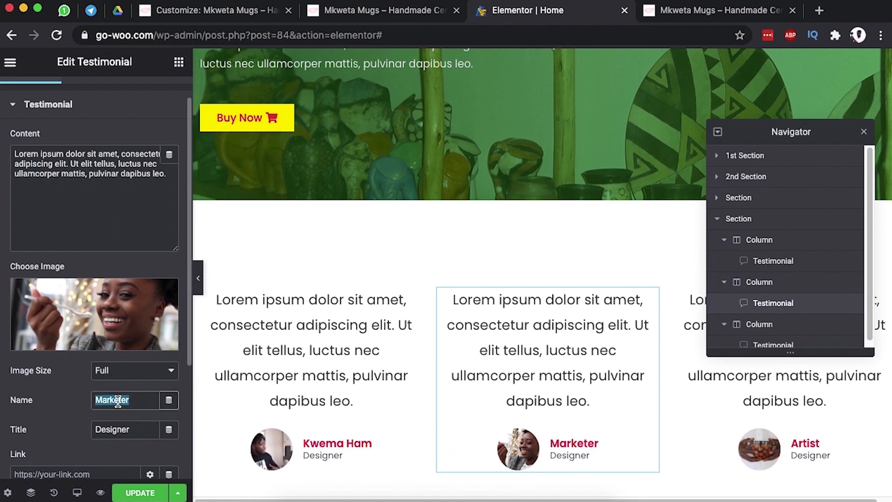
pyautogui.click(117, 429)
pyautogui.doubleClick(117, 428)
pyautogui.hotkey('ctrl', 'v')
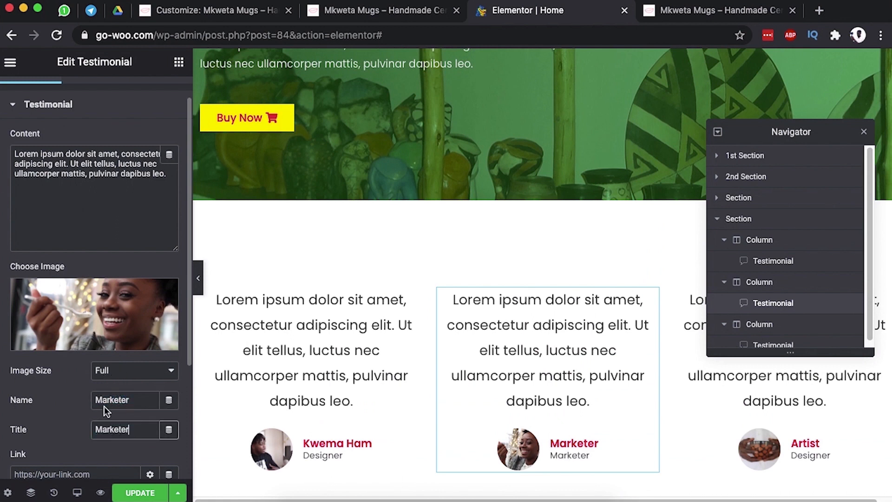
pyautogui.doubleClick(112, 403)
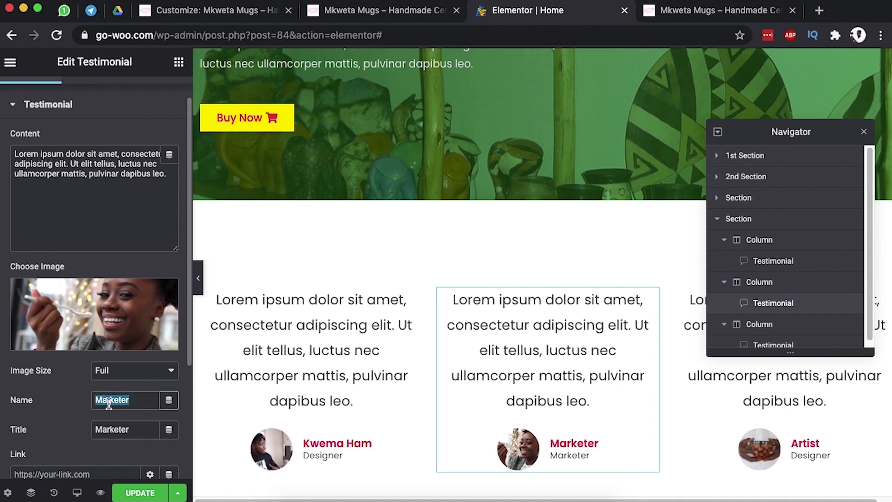
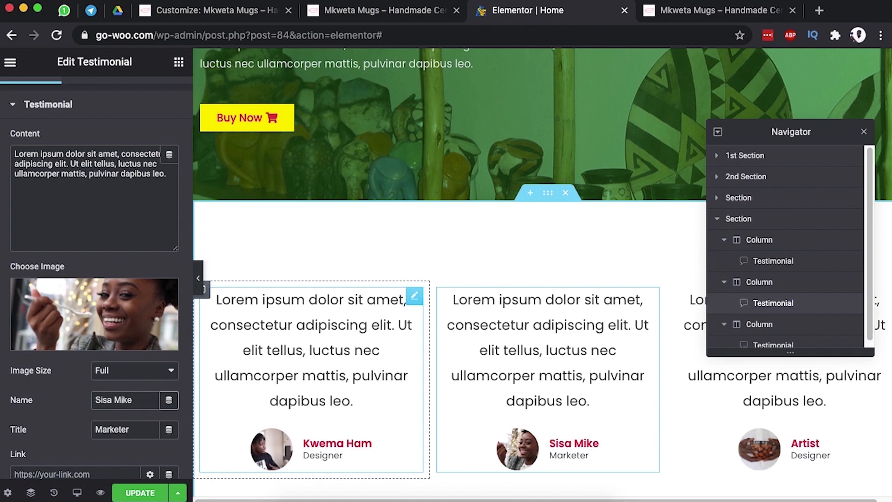
# - Replace the name Artist in the third testimonial with a person's full name
pyautogui.scroll(1, 785, 385)
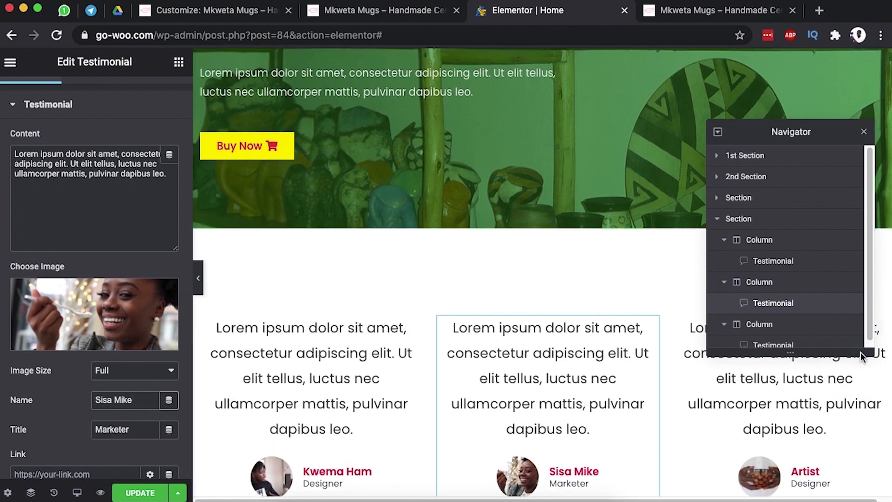
pyautogui.click(887, 324)
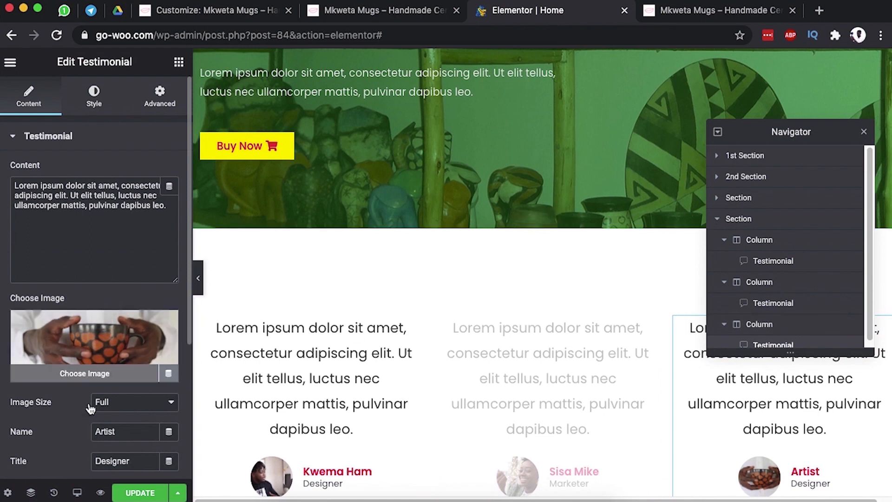
pyautogui.scroll(-3, 70, 418)
pyautogui.doubleClick(113, 335)
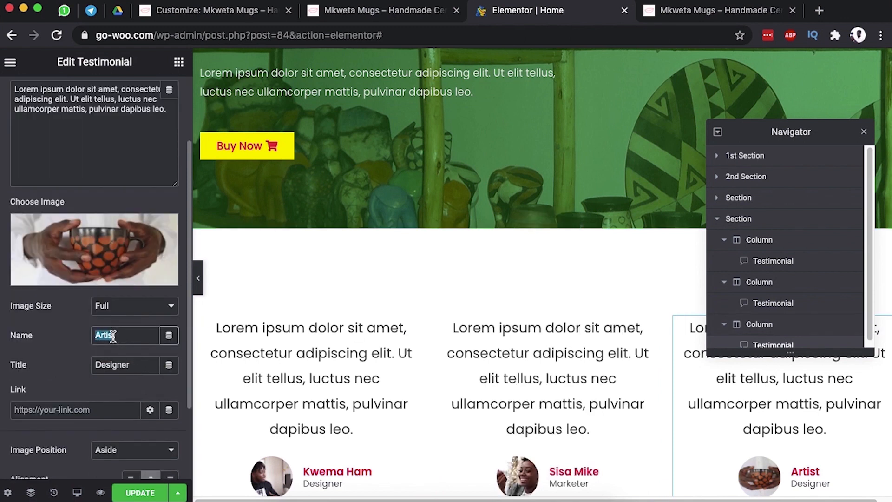
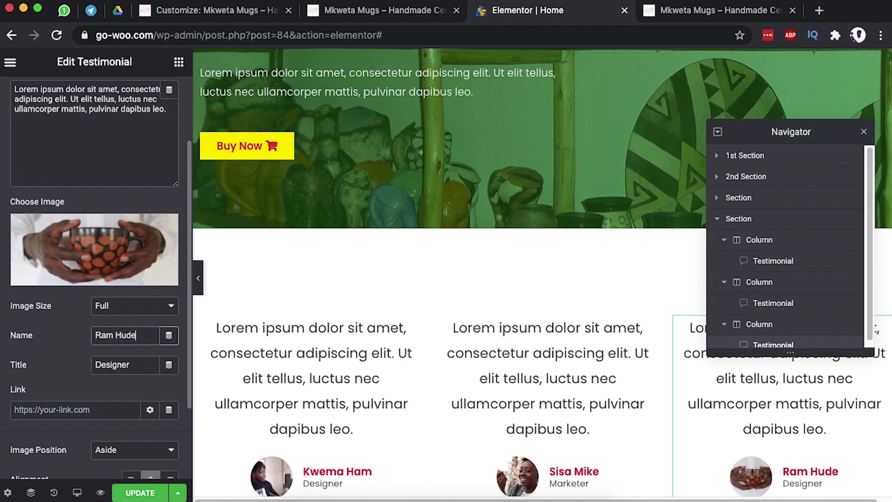
# - Change the third testimonial's title to Artist
pyautogui.scroll(-1, 116, 367)
pyautogui.doubleClick(124, 343)
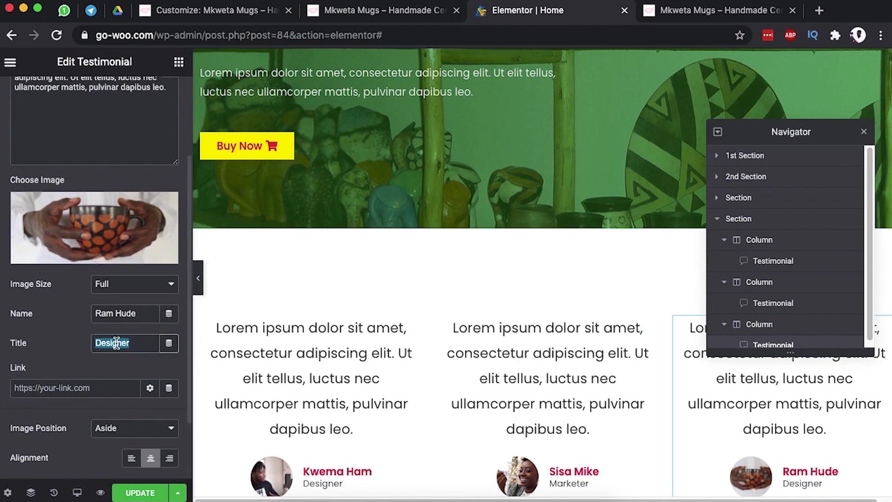
pyautogui.write('Artist')
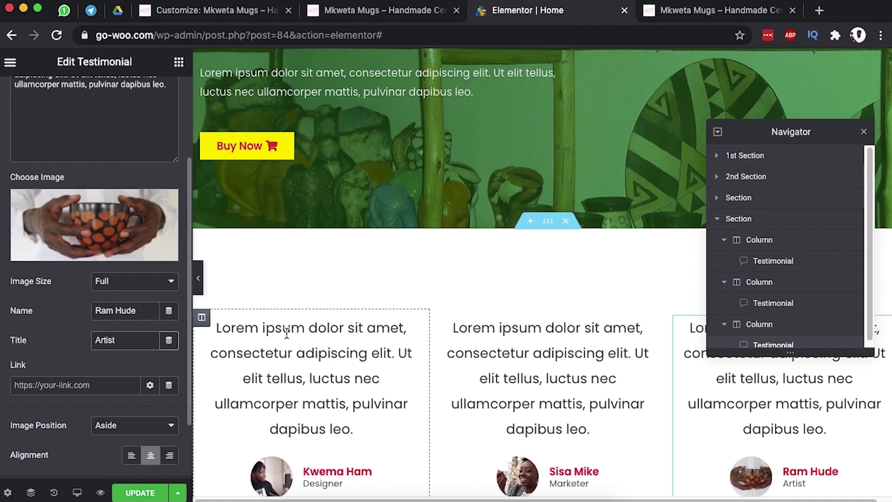
pyautogui.scroll(-5, 488, 374)
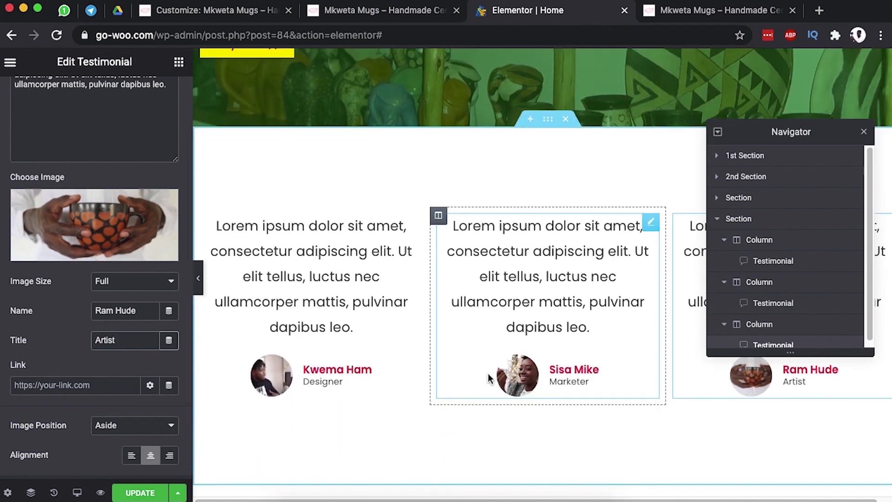
pyautogui.scroll(3, 489, 373)
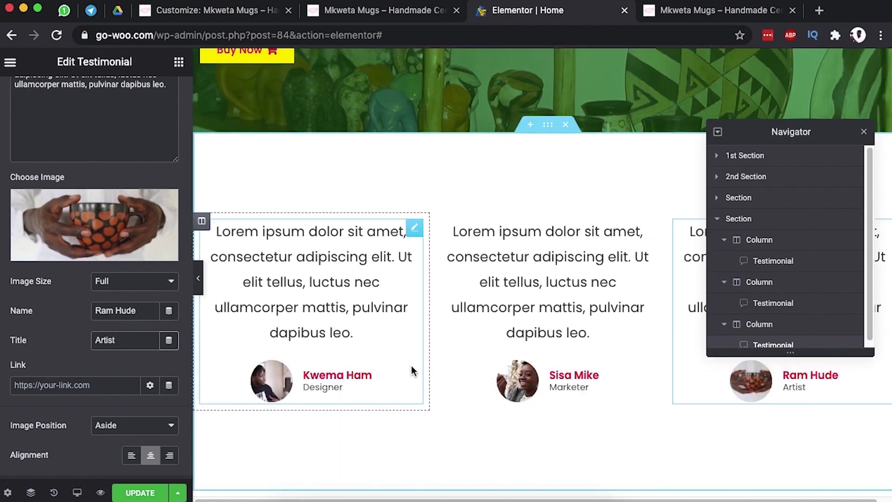
# - Try the Top image position on the third testimonial and return it to Aside
pyautogui.scroll(-1, 70, 439)
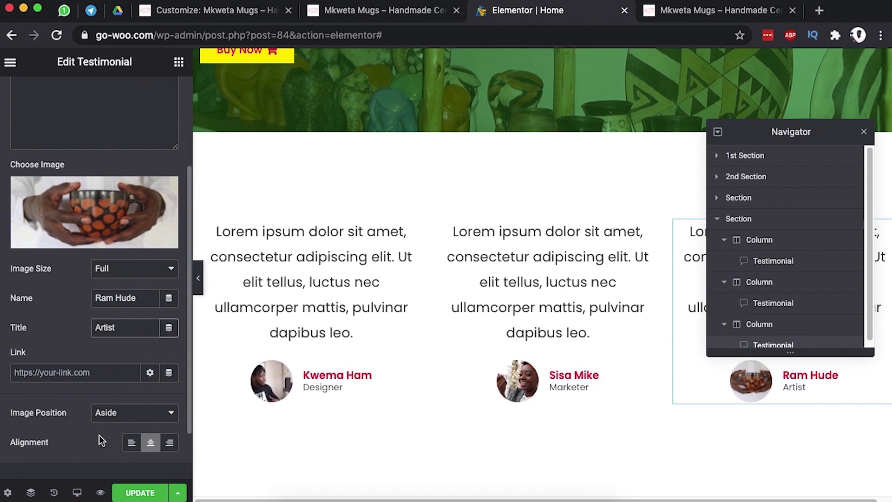
pyautogui.click(113, 421)
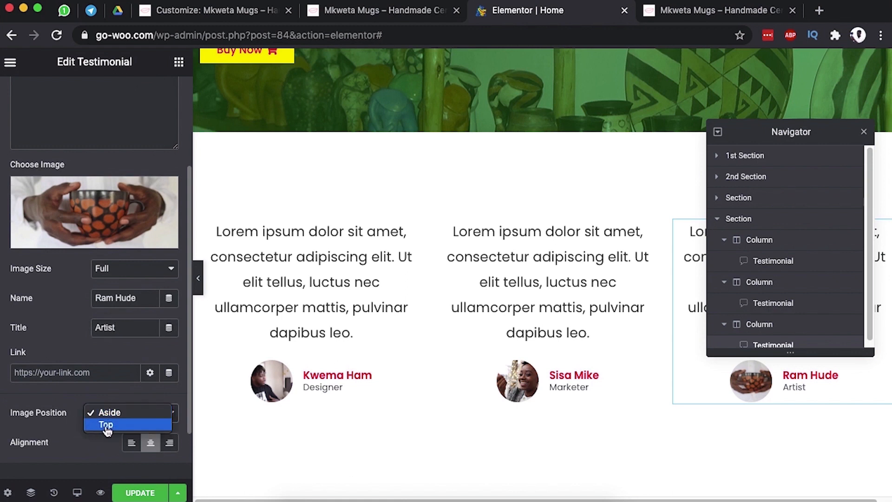
pyautogui.click(106, 425)
pyautogui.scroll(1, 743, 432)
pyautogui.click(124, 415)
pyautogui.click(125, 405)
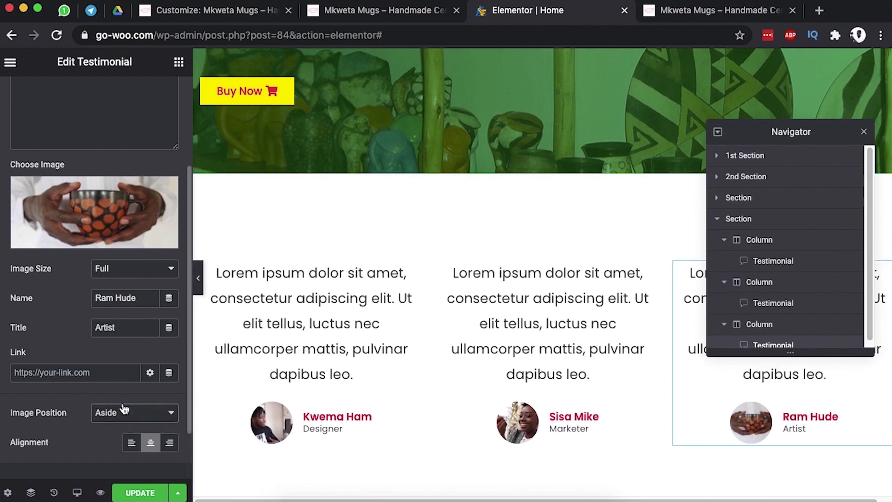
# - Try left and right alignment on the third testimonial and restore centre alignment
pyautogui.click(131, 445)
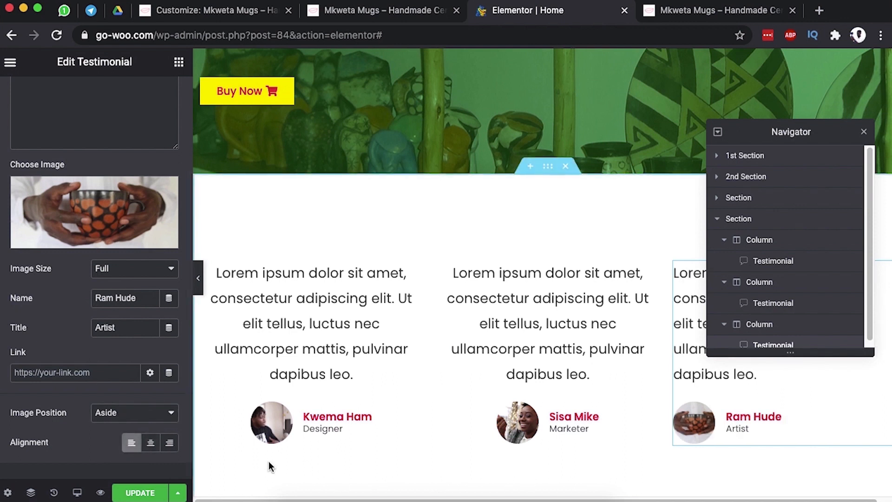
pyautogui.click(170, 443)
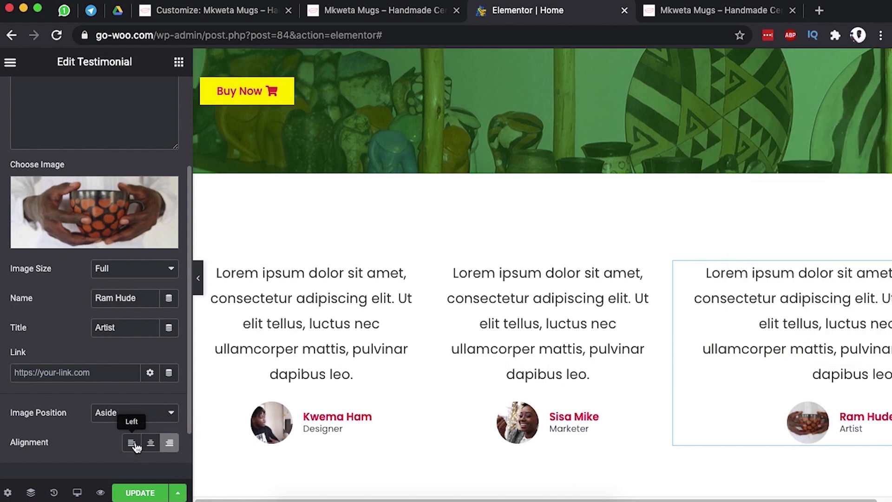
pyautogui.click(151, 444)
# - Make the third testimonial's image slightly smaller using its image size style setting
pyautogui.scroll(-5, 676, 320)
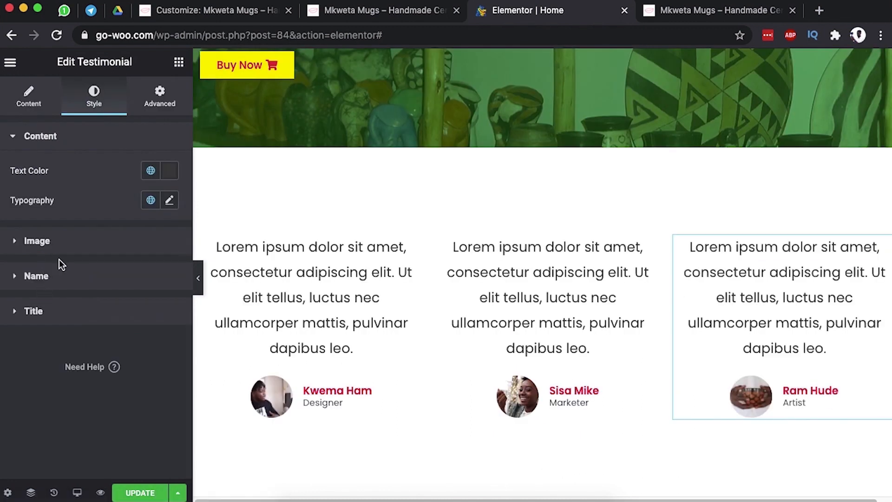
pyautogui.click(37, 240)
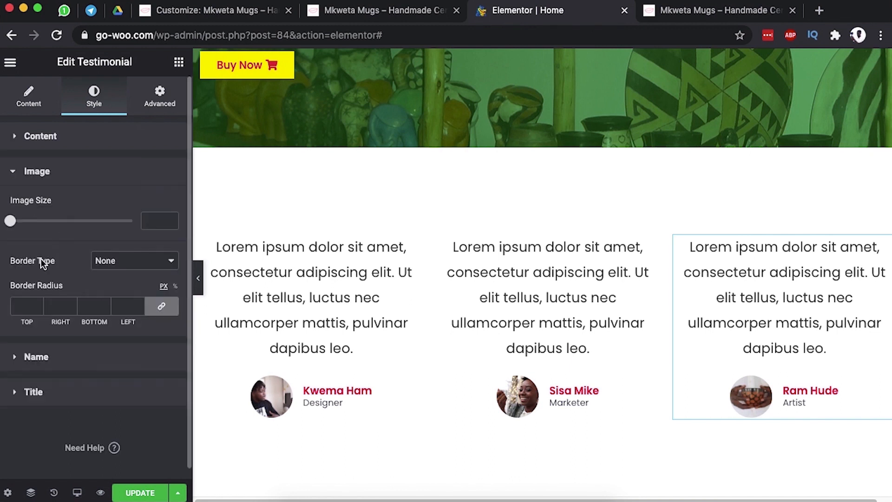
pyautogui.moveTo(12, 225); pyautogui.dragTo(34, 222)
# - Set the third testimonial's name text color to the global green New Item #3 (#086800)
pyautogui.click(35, 358)
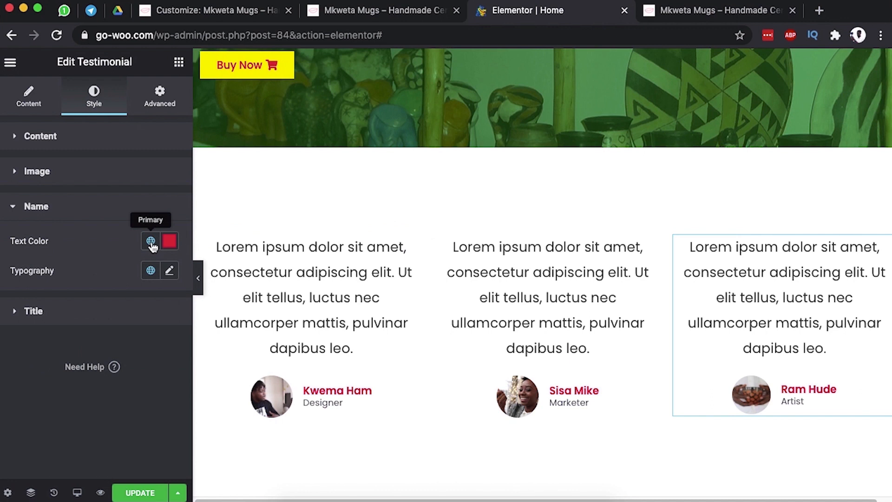
pyautogui.click(151, 241)
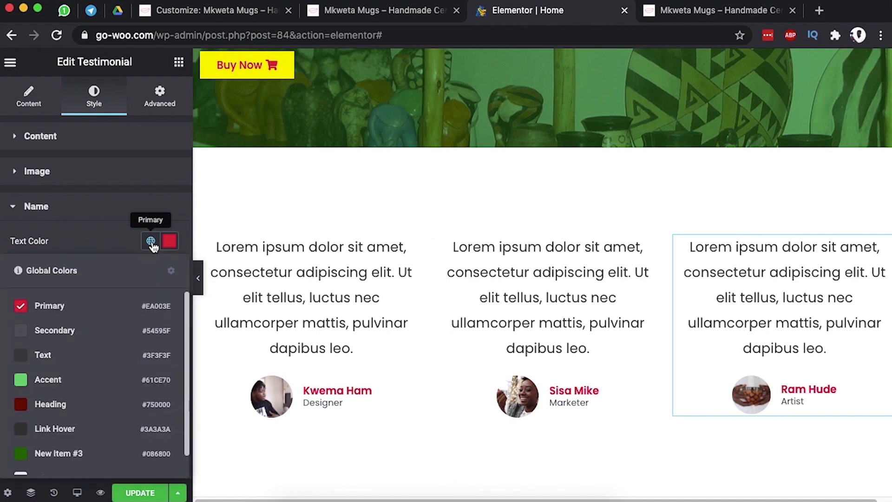
pyautogui.click(59, 457)
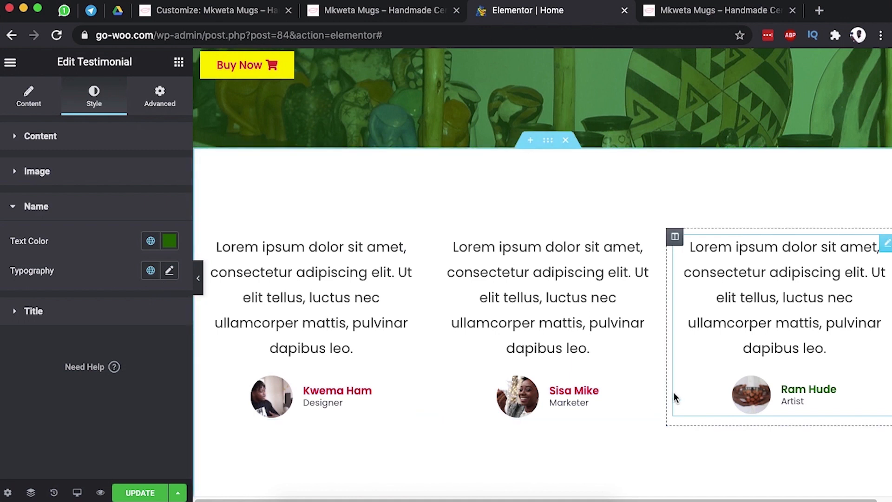
# - Copy the third testimonial and paste its style onto the second and first testimonials
pyautogui.rightClick(886, 247)
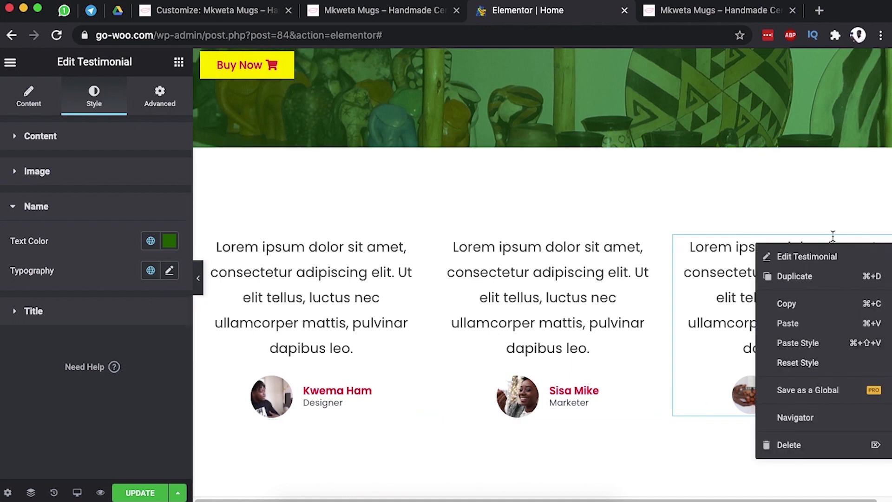
pyautogui.click(872, 252)
pyautogui.rightClick(885, 249)
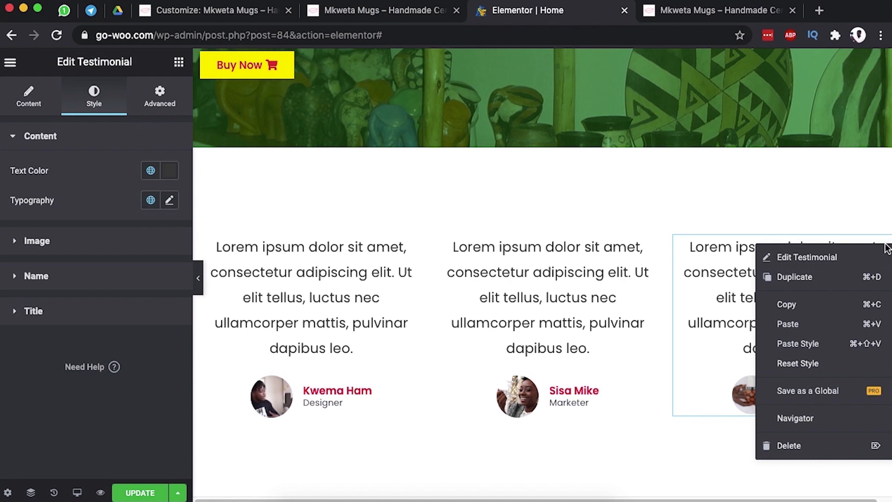
pyautogui.click(813, 312)
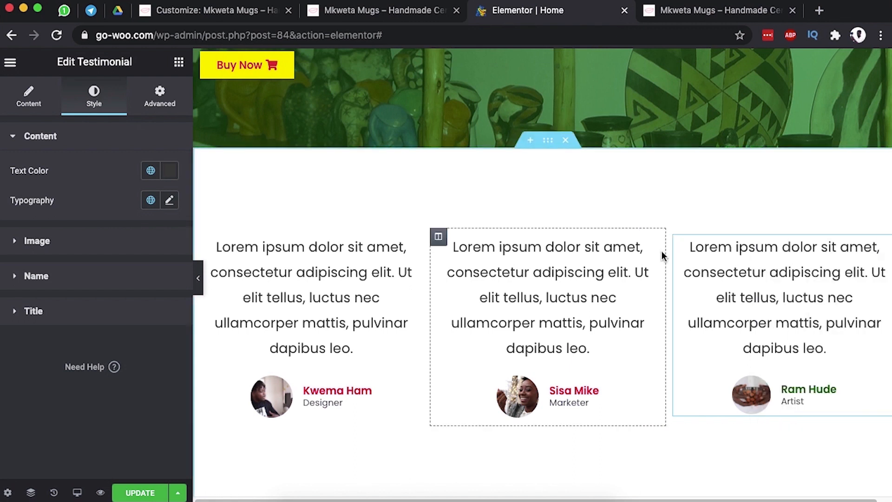
pyautogui.rightClick(650, 249)
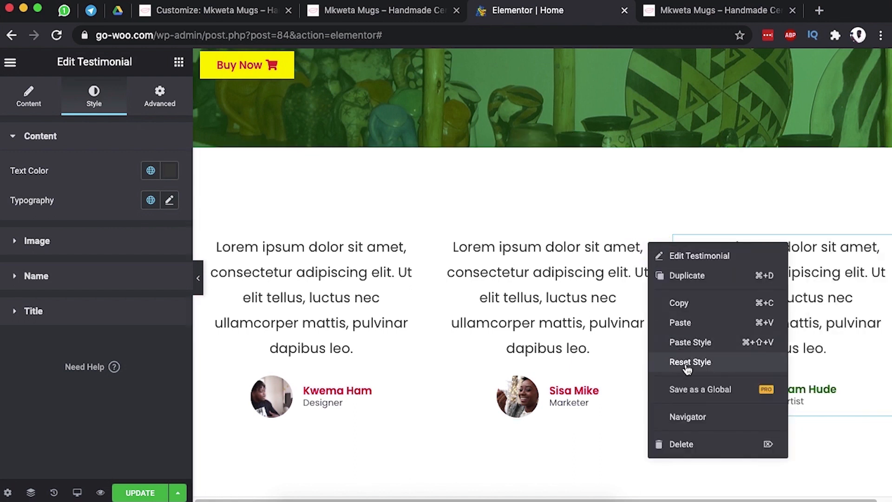
pyautogui.click(690, 342)
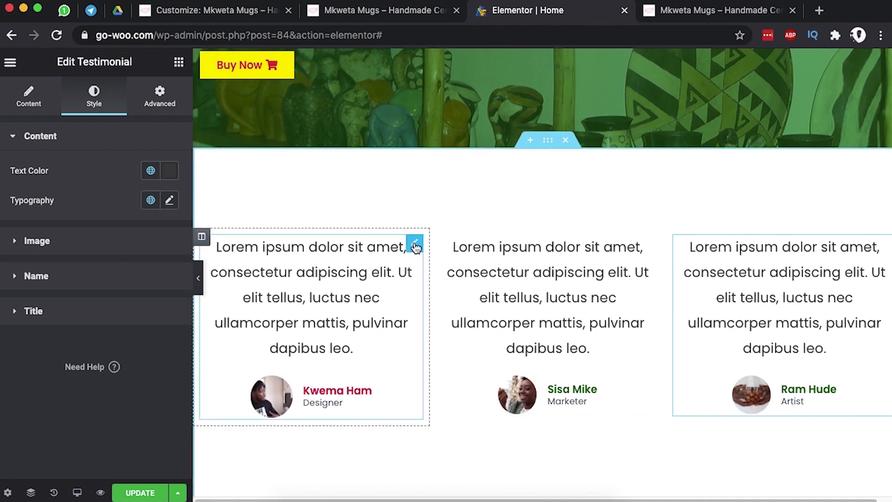
pyautogui.rightClick(414, 242)
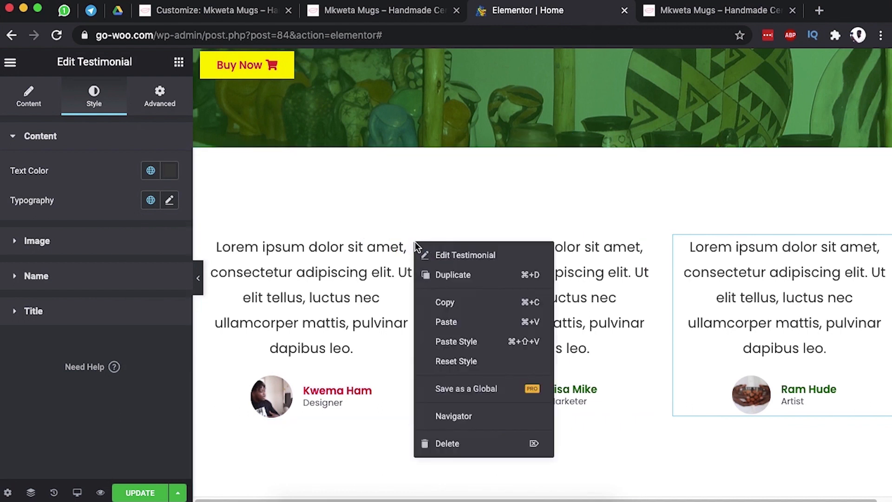
pyautogui.click(455, 341)
# - Examine the layout of the testimonials section in the tablet and mobile previews
pyautogui.click(76, 493)
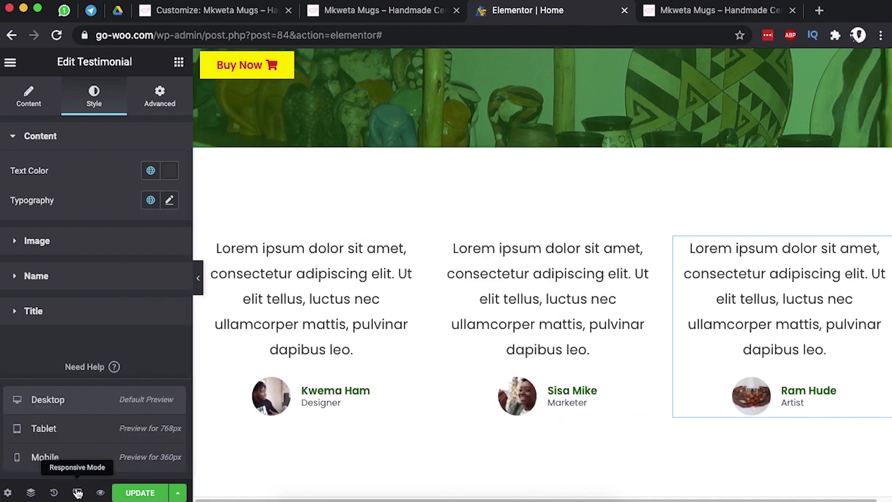
pyautogui.click(53, 428)
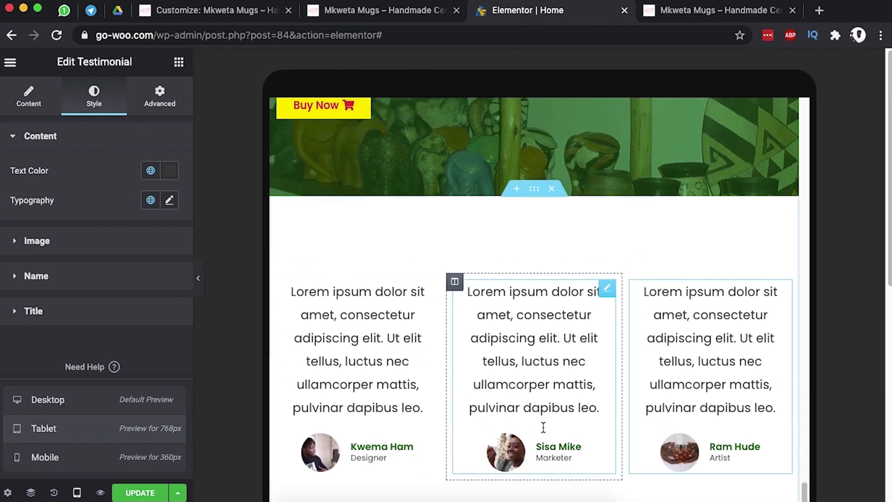
pyautogui.scroll(-1, 541, 424)
pyautogui.scroll(-5, 556, 423)
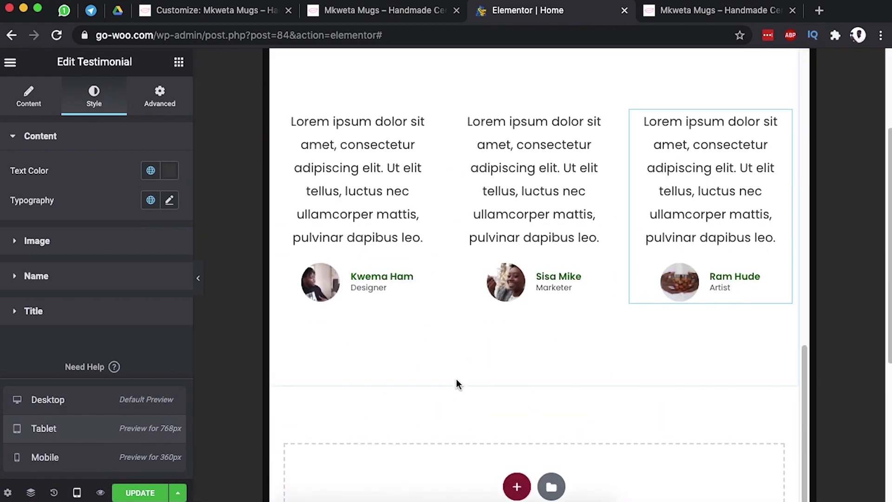
pyautogui.scroll(2, 506, 244)
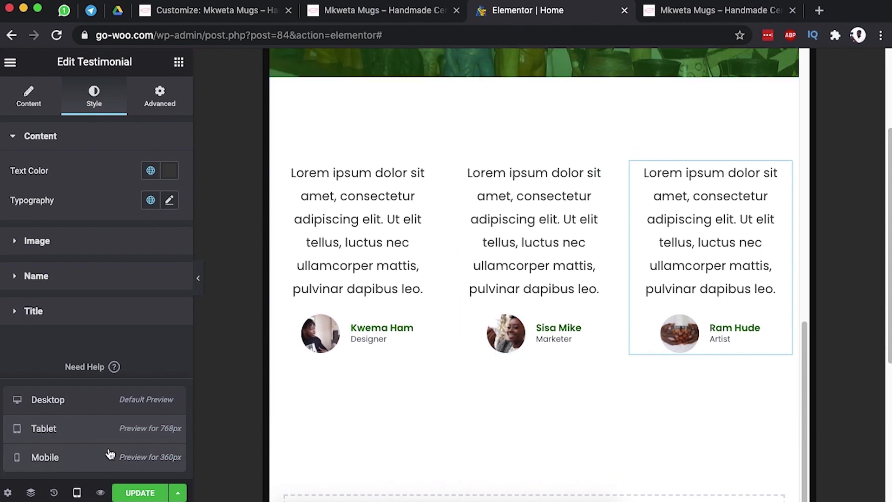
pyautogui.click(110, 454)
pyautogui.scroll(4, 613, 309)
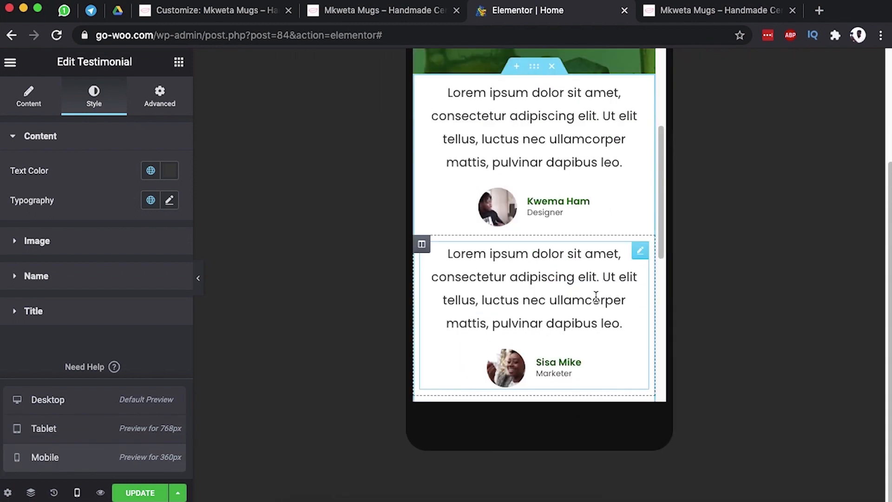
pyautogui.scroll(-10, 595, 295)
pyautogui.scroll(10, 595, 296)
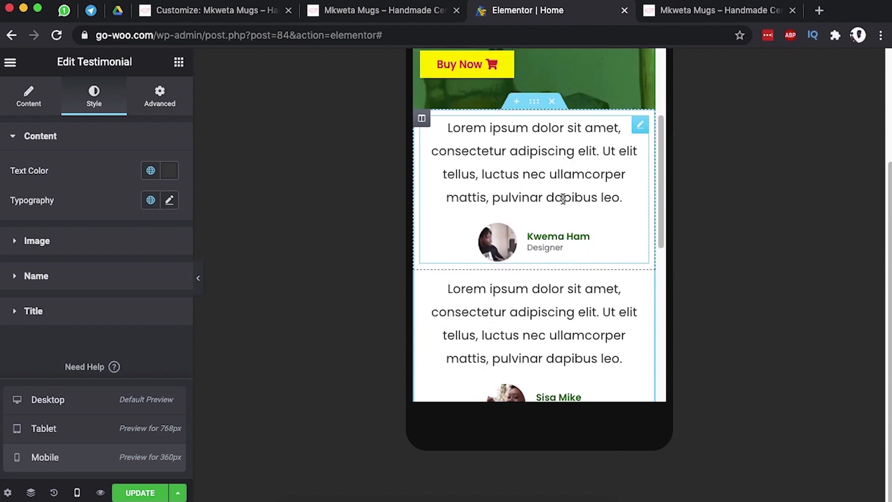
# - In the mobile view, set the testimonials section's padding to 3 em at the top and bottom and 0 at the sides
pyautogui.click(535, 103)
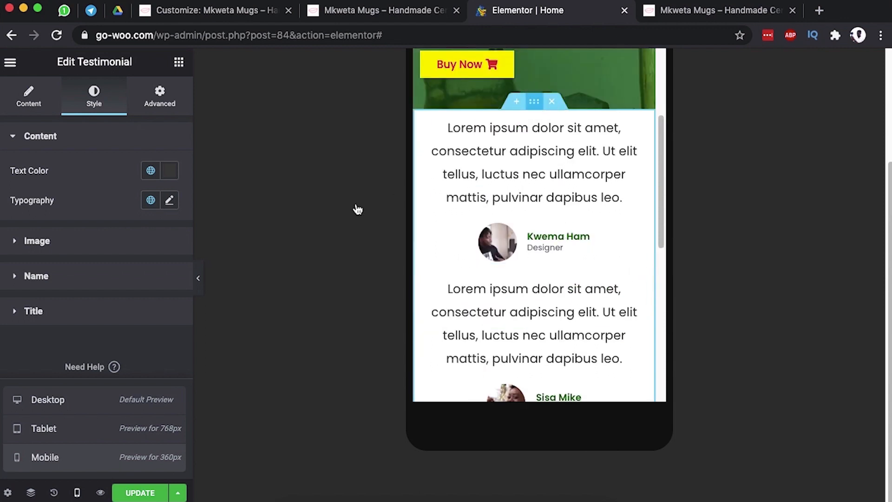
pyautogui.click(160, 95)
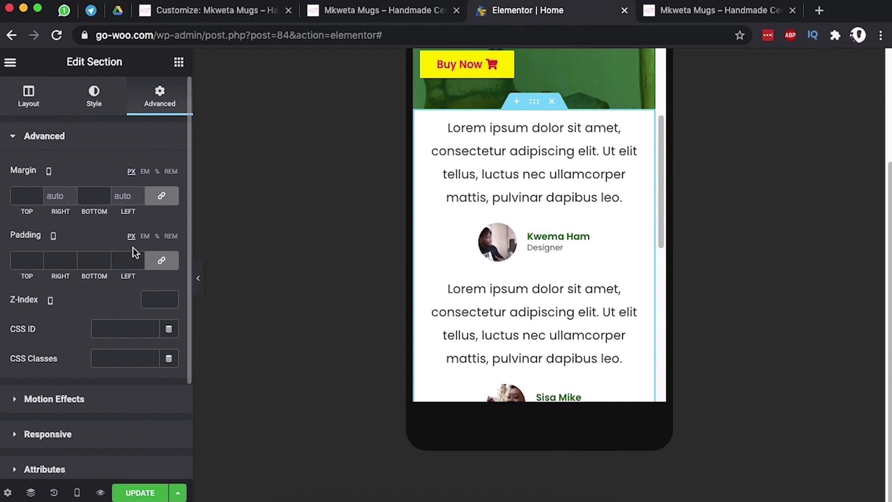
pyautogui.click(161, 262)
pyautogui.doubleClick(22, 260)
pyautogui.write('2')
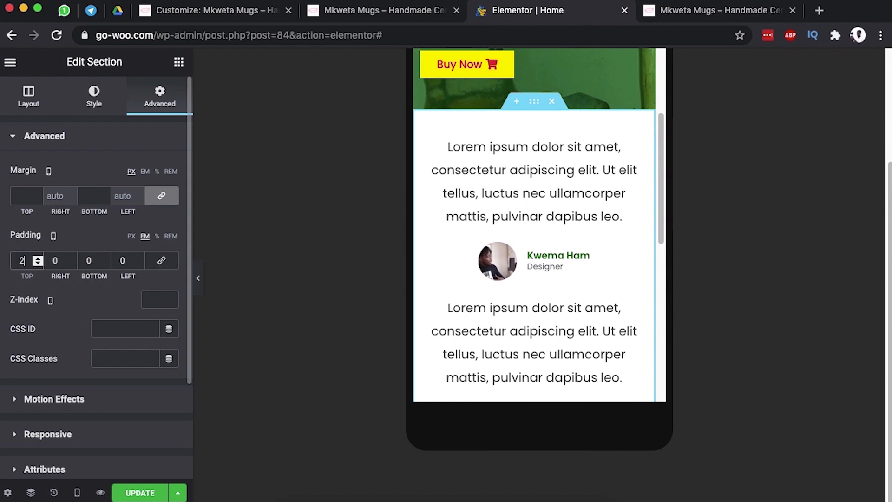
pyautogui.doubleClick(10, 260)
pyautogui.write('0')
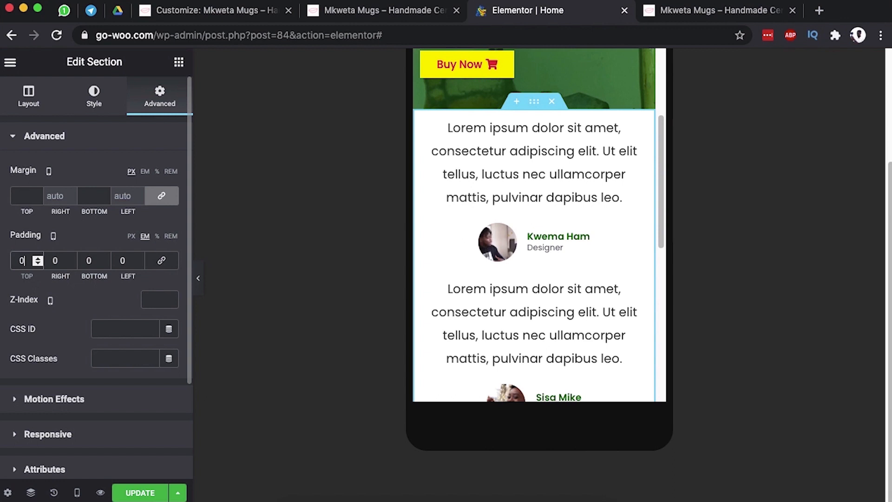
pyautogui.write('3')
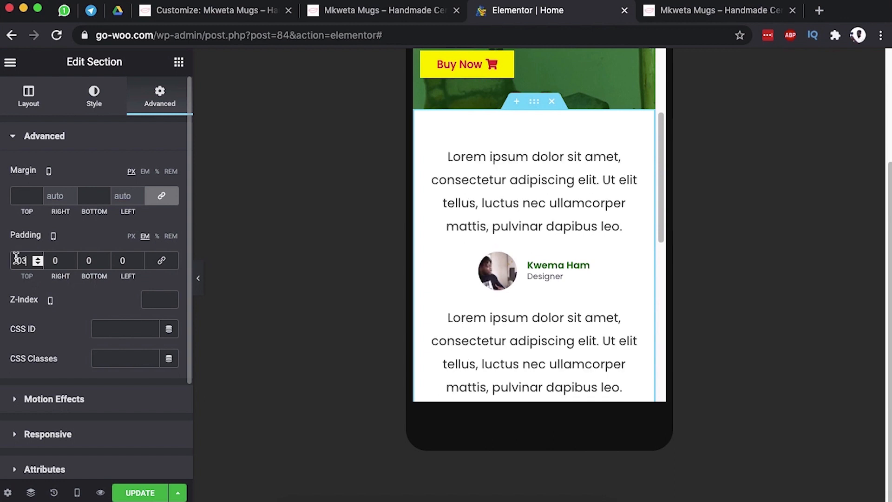
pyautogui.click(72, 262)
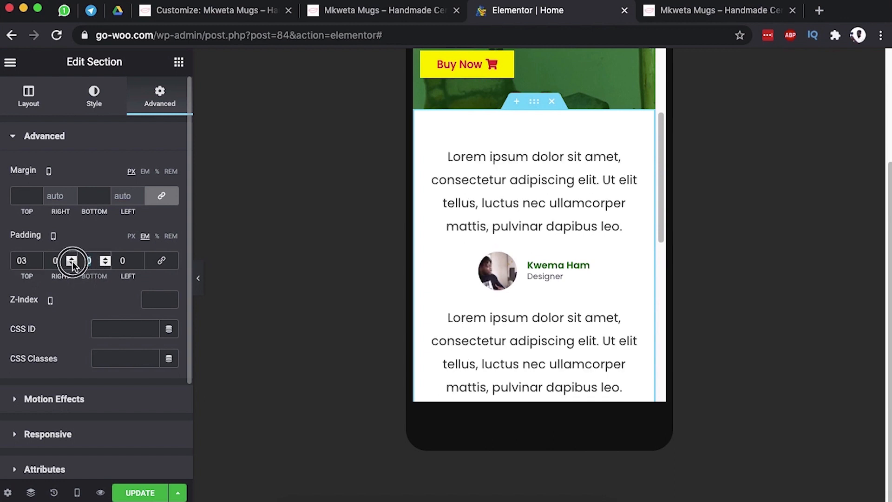
pyautogui.write('3')
pyautogui.scroll(-5, 626, 340)
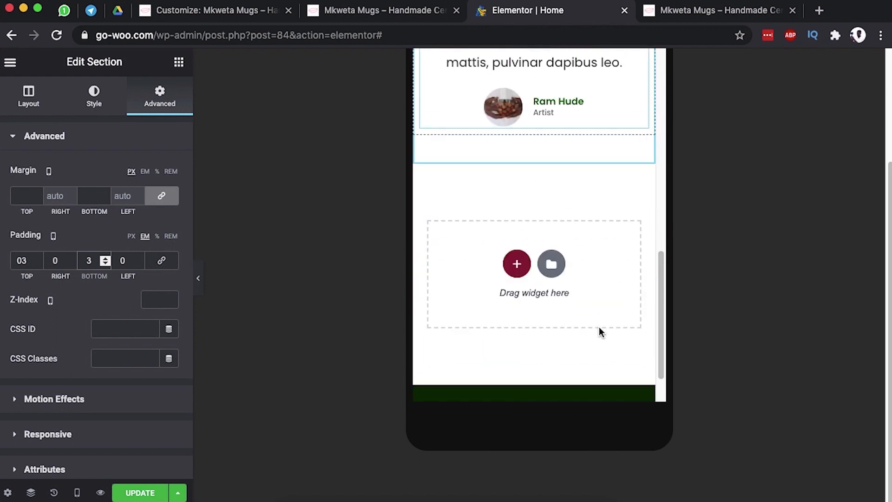
pyautogui.scroll(5, 599, 325)
# - Update the page and examine the home page preview down to the testimonials and footer
pyautogui.click(151, 495)
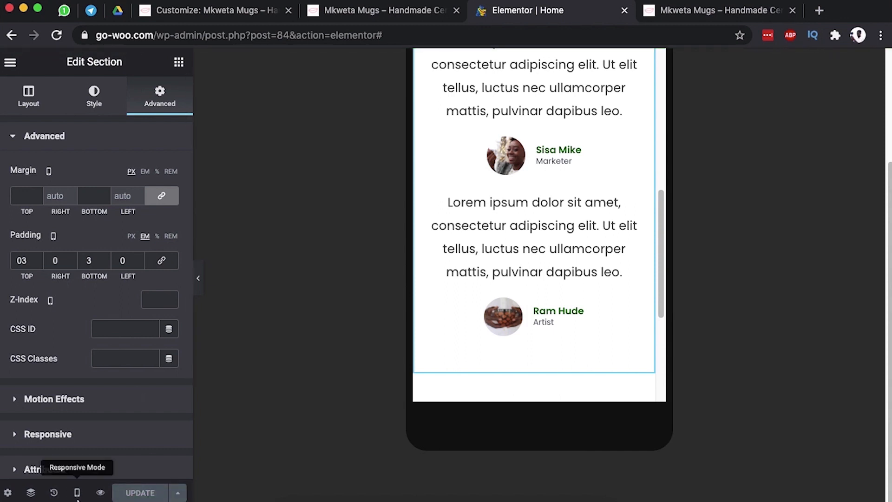
pyautogui.click(100, 492)
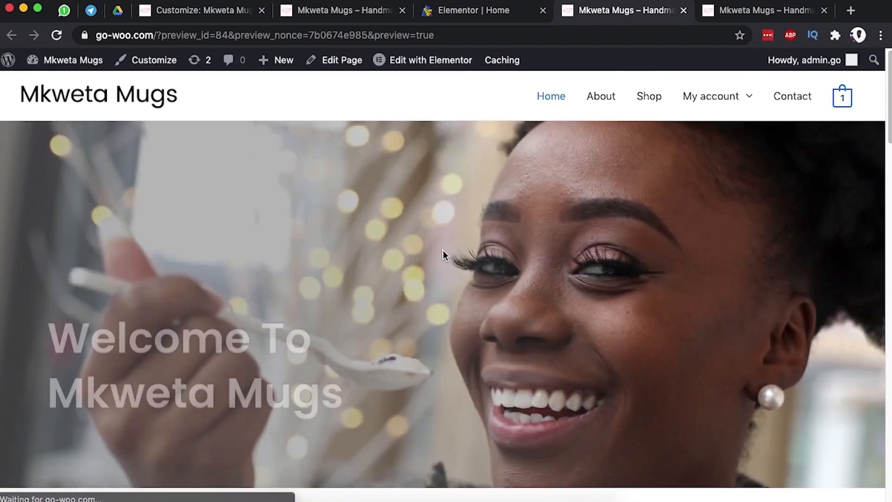
pyautogui.scroll(-15, 443, 251)
pyautogui.scroll(-15, 442, 250)
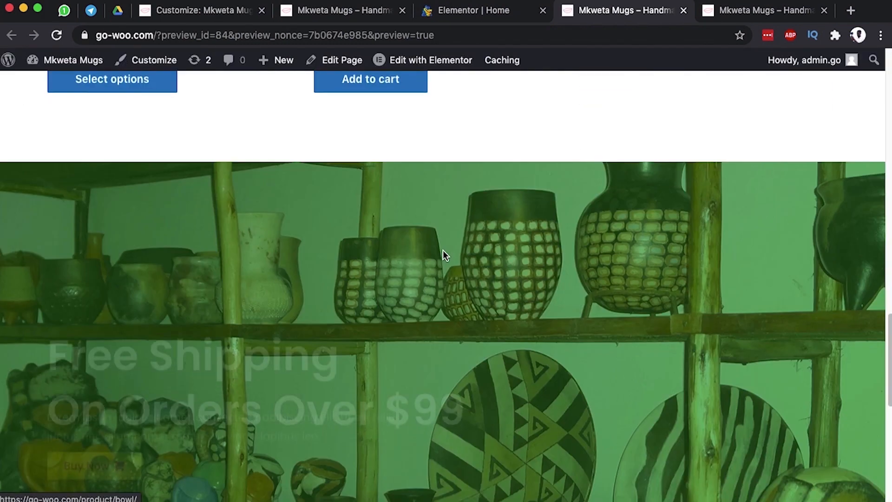
pyautogui.scroll(3, 443, 250)
pyautogui.scroll(-3, 442, 250)
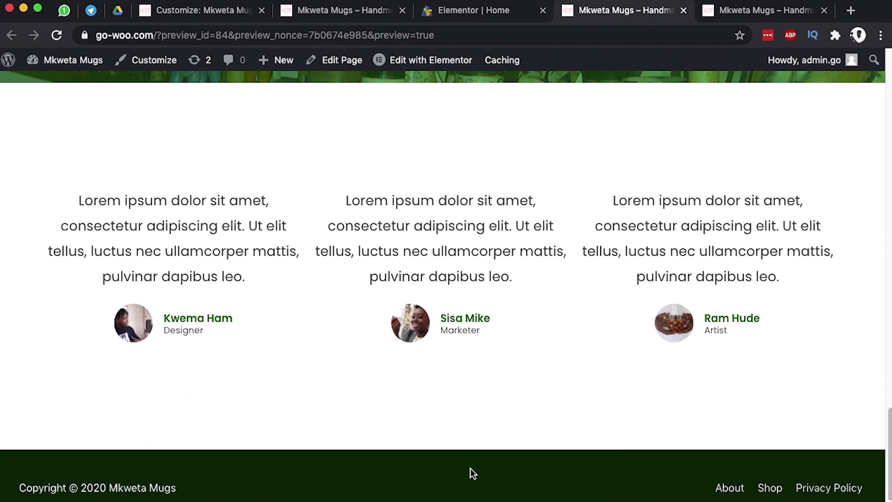
pyautogui.scroll(-1, 470, 467)
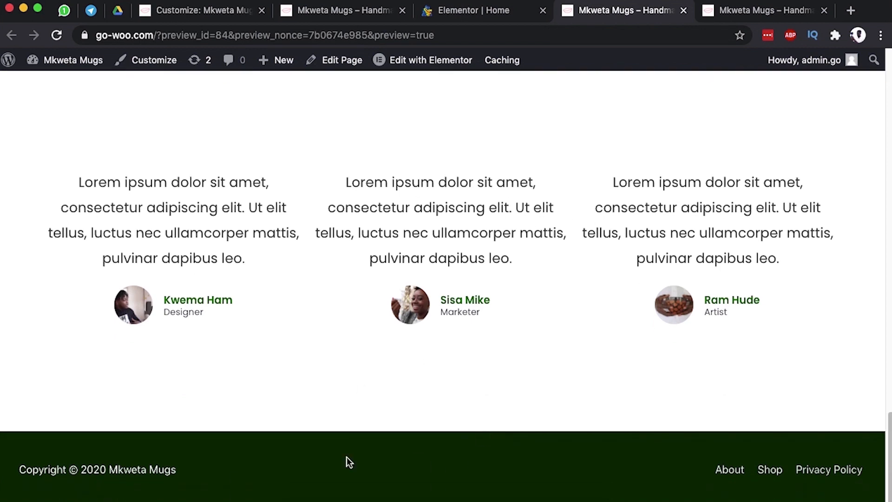
# - Return to the desktop view in the editor and give the first testimonial a Fade In Up entrance animation
pyautogui.click(453, 15)
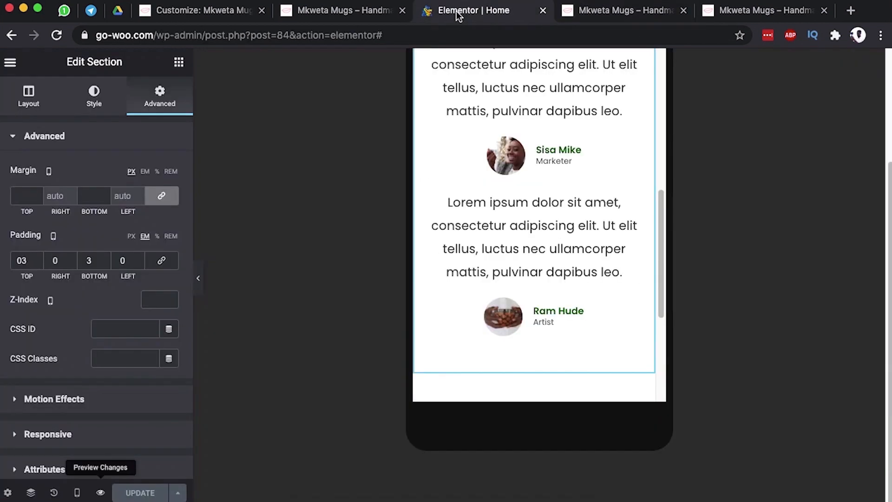
pyautogui.click(78, 492)
pyautogui.click(93, 411)
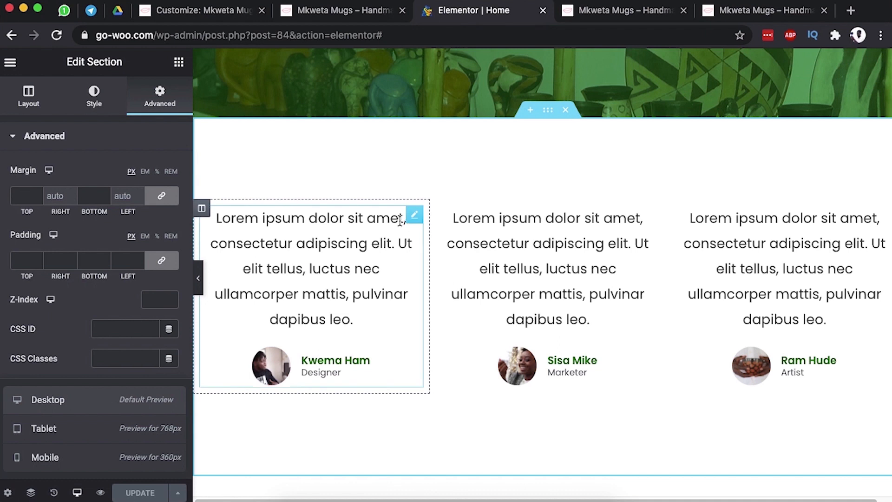
pyautogui.rightClick(415, 217)
pyautogui.click(405, 217)
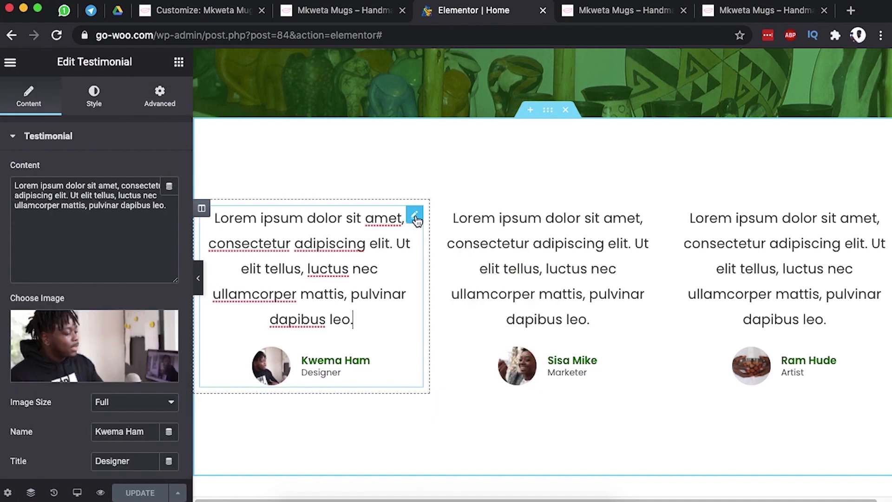
pyautogui.click(159, 100)
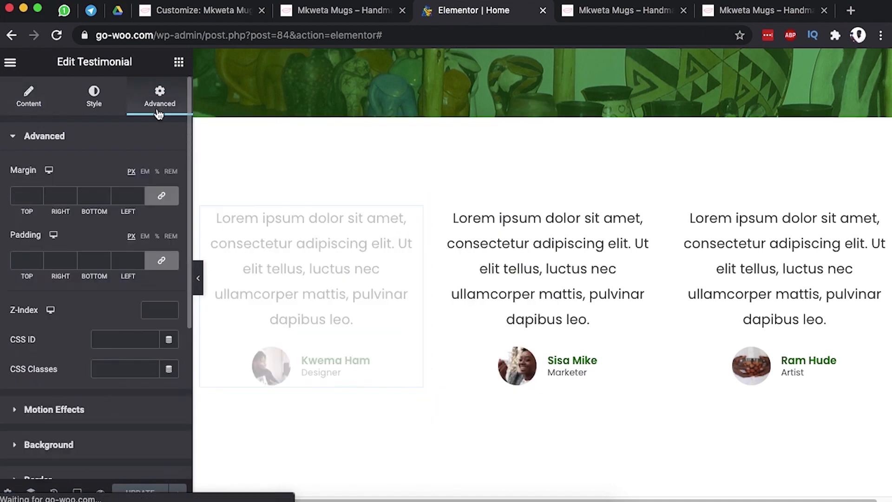
pyautogui.click(61, 411)
pyautogui.click(77, 232)
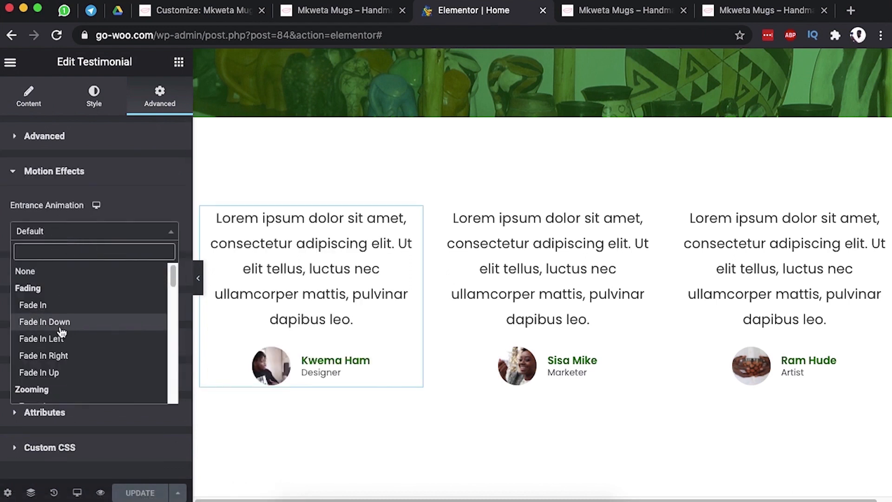
pyautogui.click(40, 373)
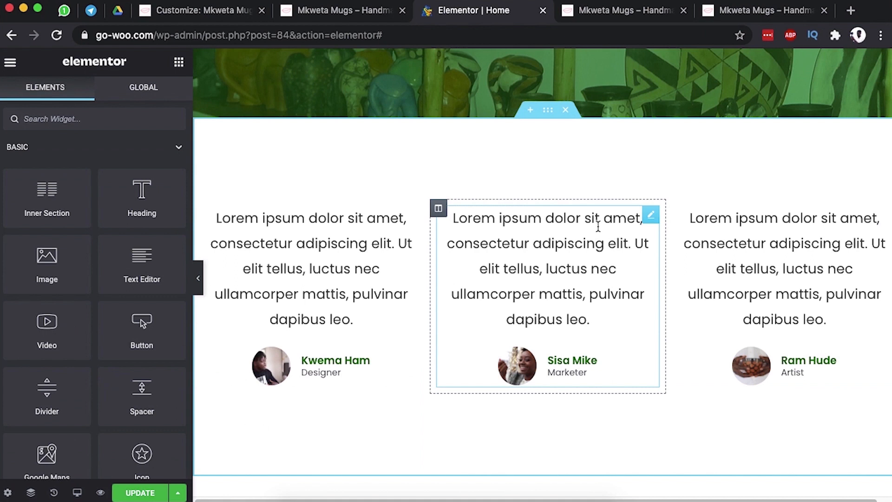
# - Try pasting the previously copied style onto the second testimonial and check the first testimonial's motion effects
pyautogui.rightClick(648, 216)
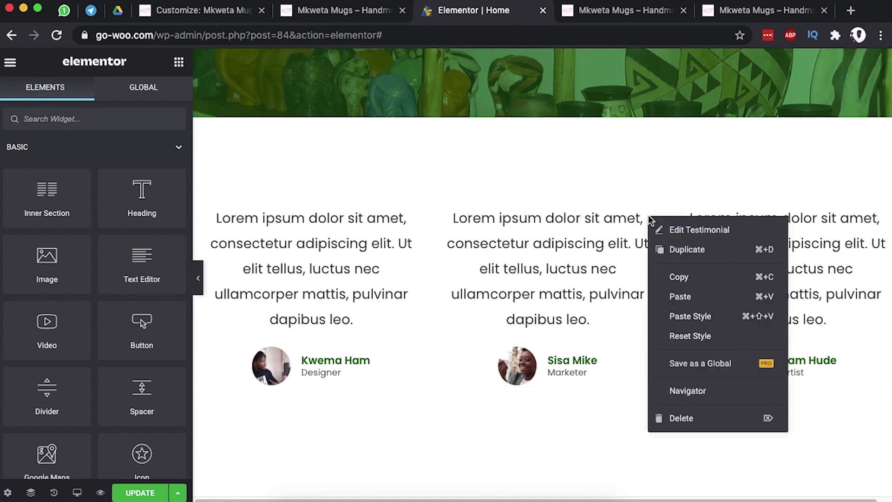
pyautogui.click(689, 318)
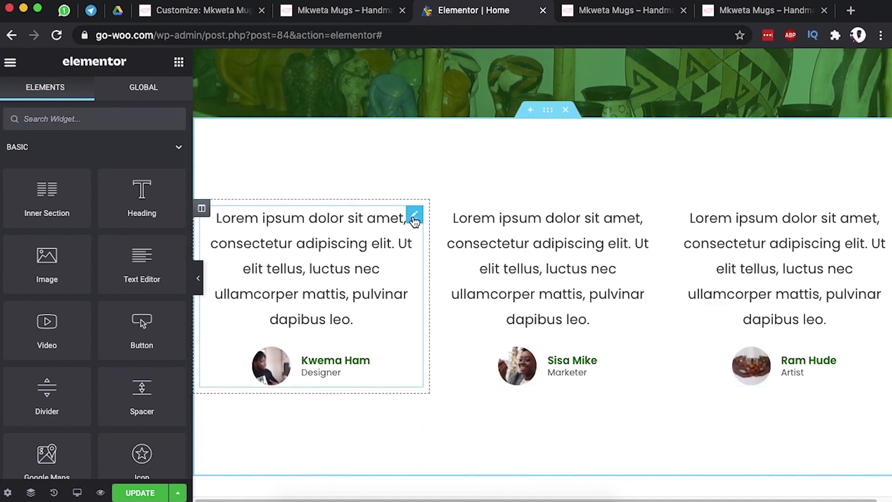
pyautogui.click(414, 216)
pyautogui.rightClick(414, 218)
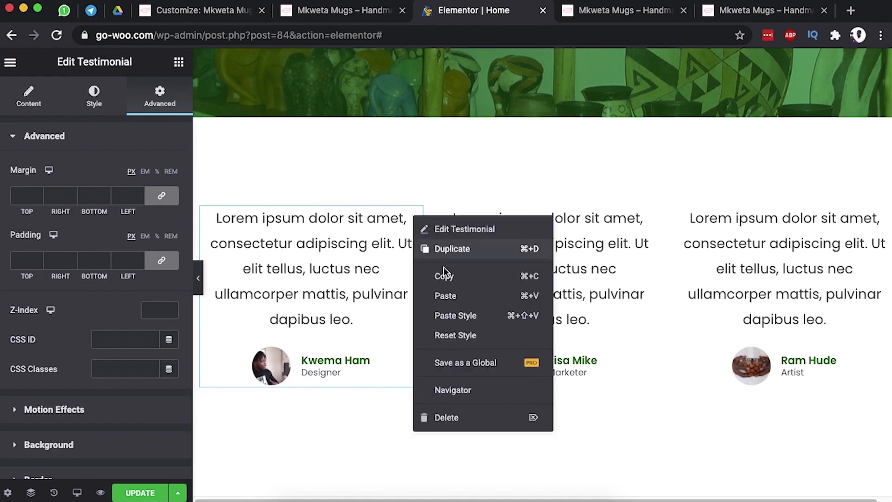
pyautogui.click(60, 410)
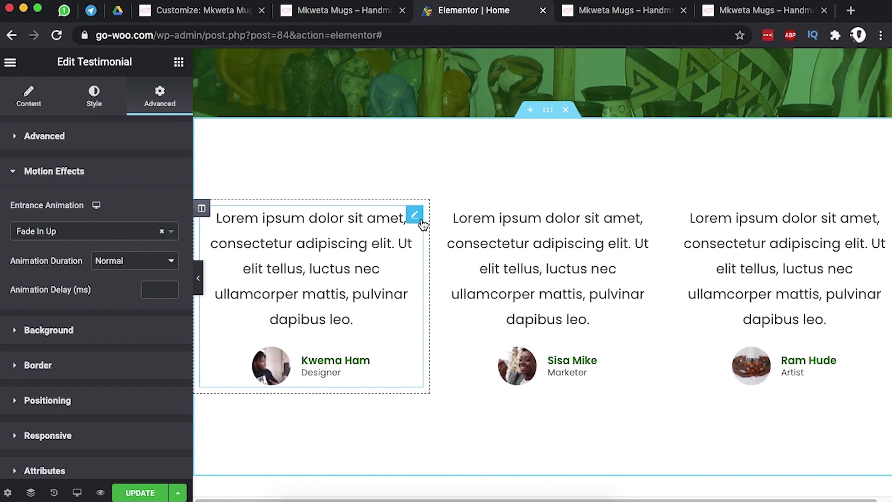
# - Copy the first testimonial, paste its style onto the second and third testimonials, and update the page
pyautogui.rightClick(415, 216)
pyautogui.click(451, 292)
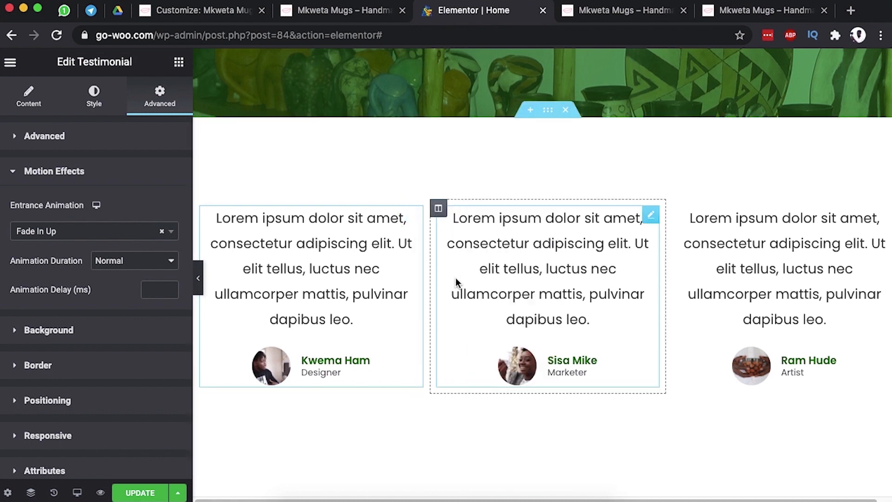
pyautogui.rightClick(651, 212)
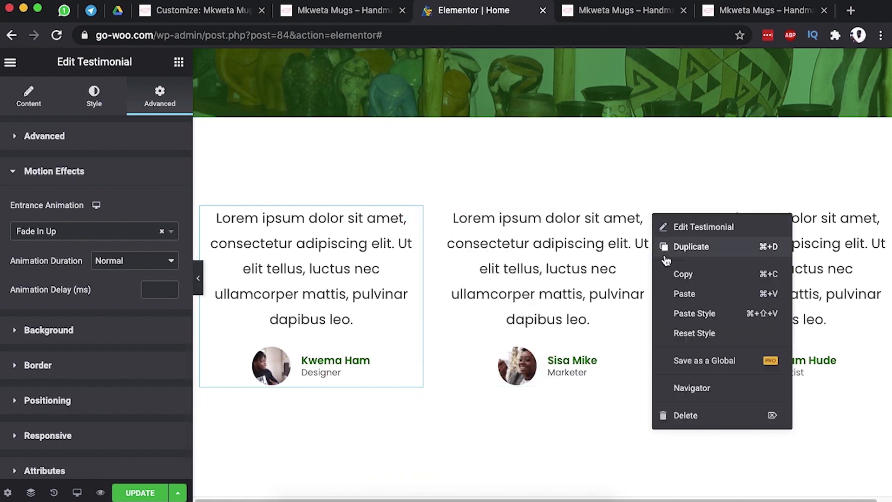
pyautogui.click(686, 315)
pyautogui.rightClick(886, 215)
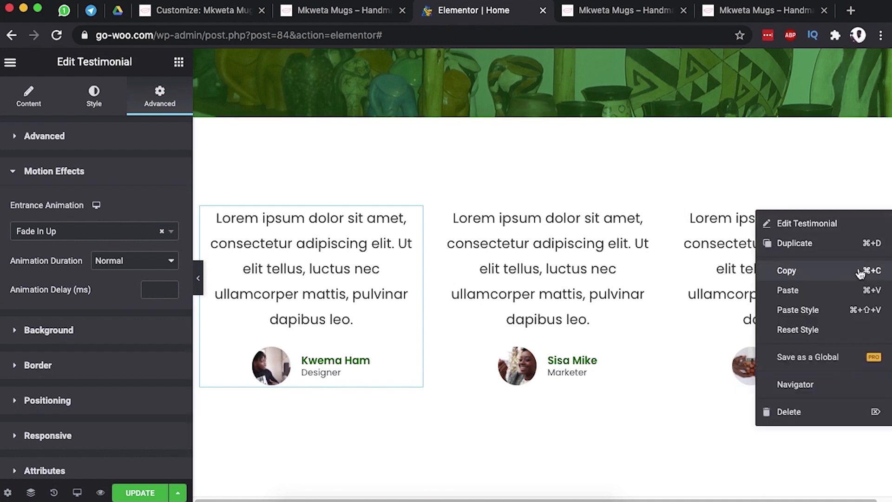
pyautogui.click(808, 310)
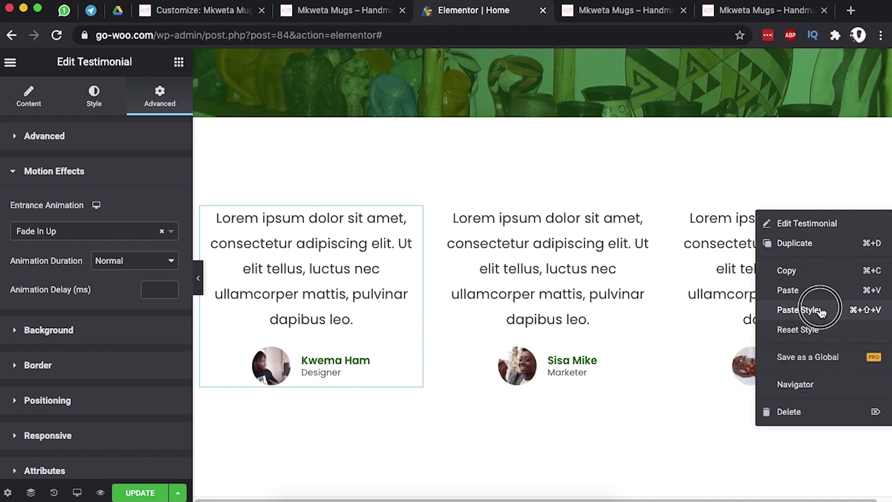
pyautogui.click(138, 494)
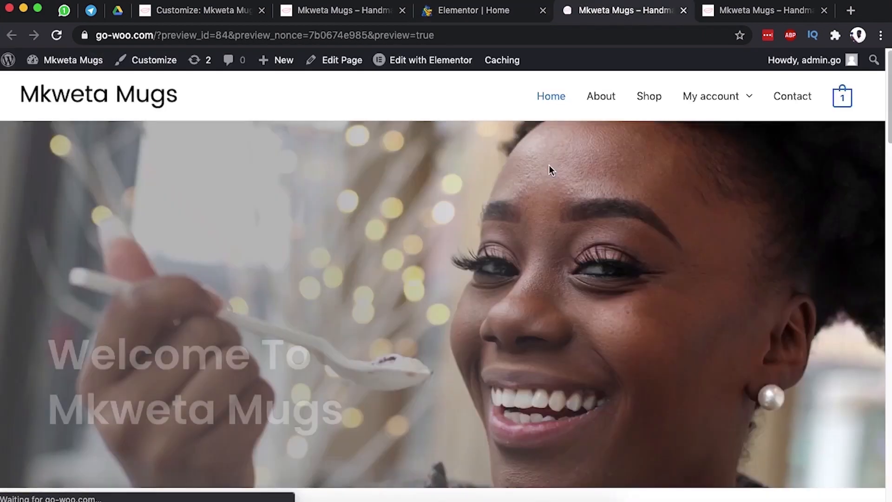
pyautogui.scroll(-10, 549, 167)
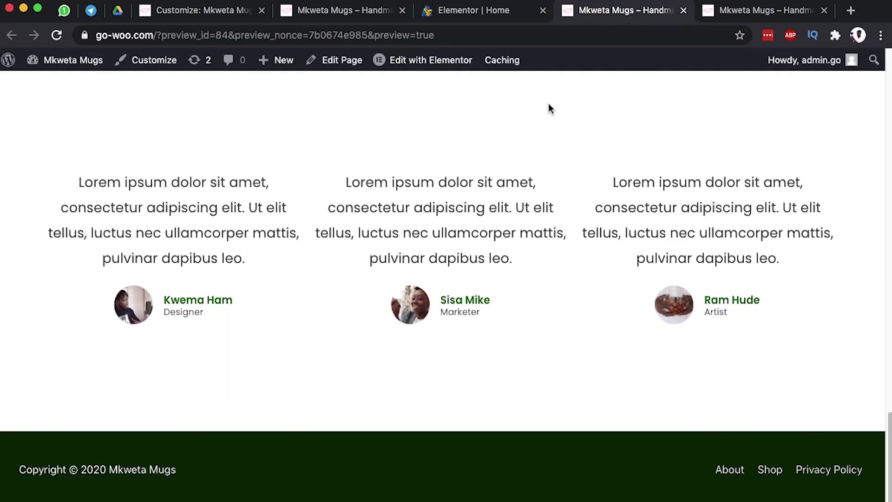
# - Add a new section above the testimonials and insert a heading reading "What People Say" in it
pyautogui.click(459, 12)
pyautogui.click(527, 147)
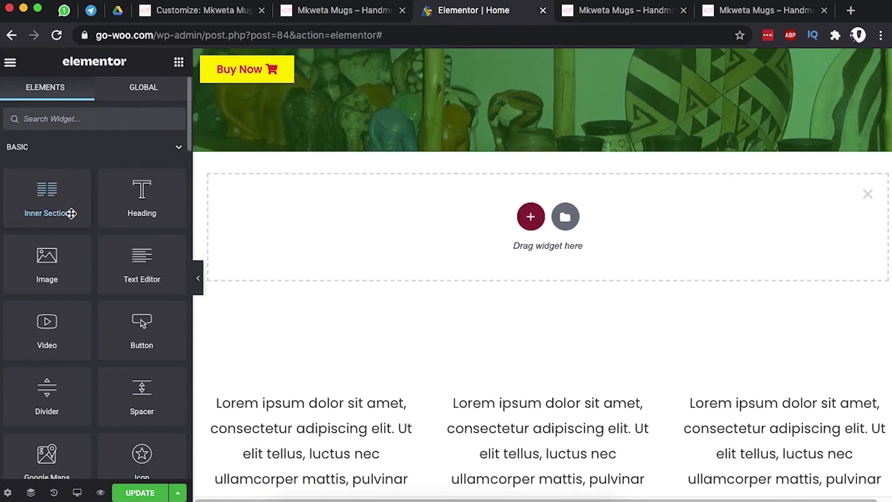
pyautogui.moveTo(141, 199); pyautogui.dragTo(417, 244)
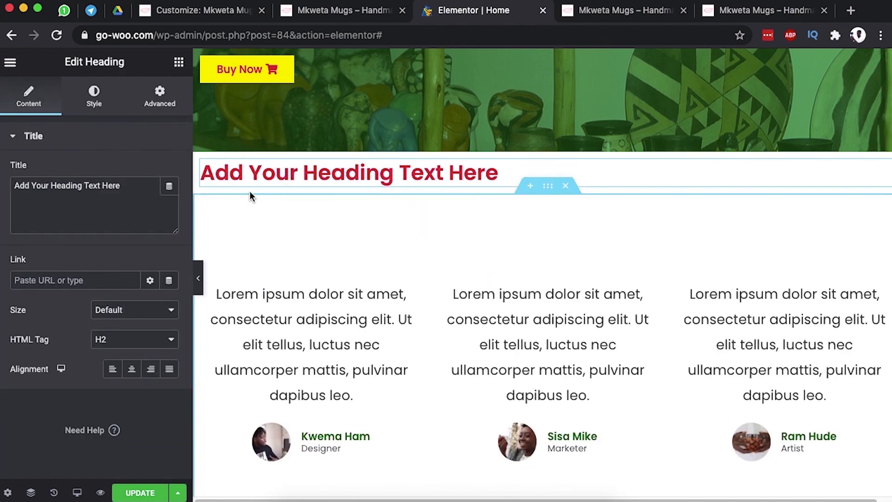
pyautogui.tripleClick(69, 187)
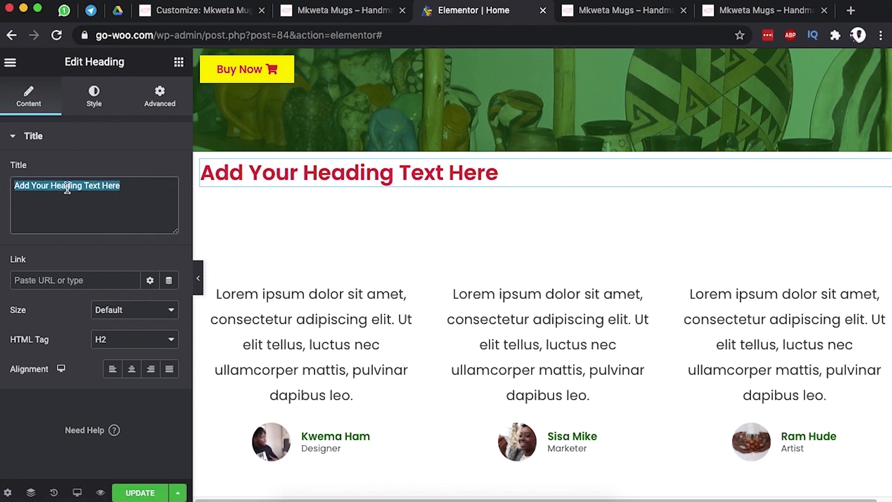
pyautogui.write('What People ')
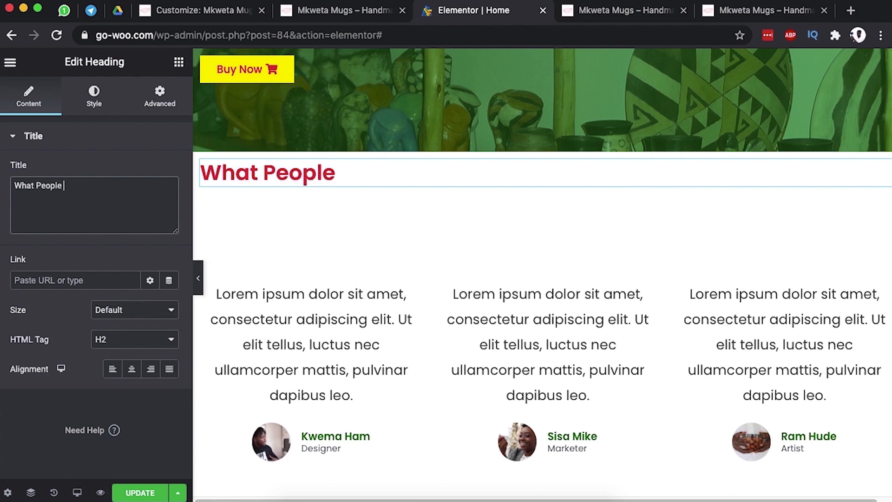
pyautogui.write('Say')
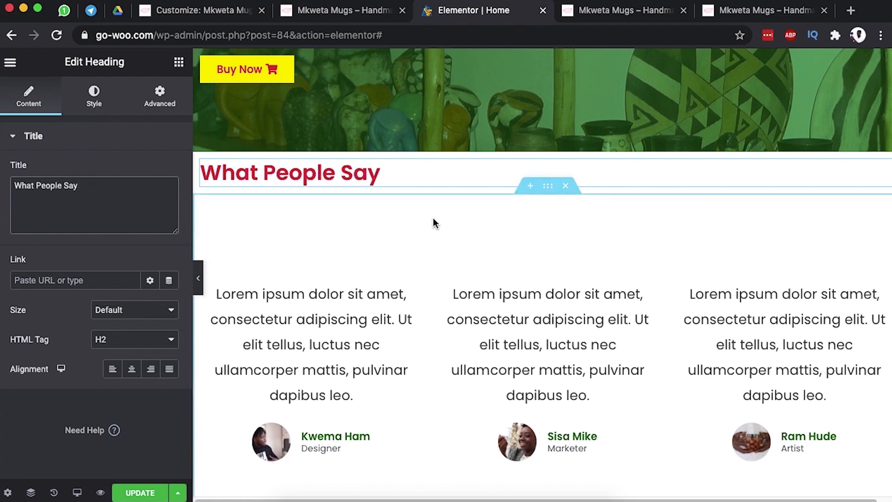
# - Clear the testimonials section's minimum height value
pyautogui.click(298, 217)
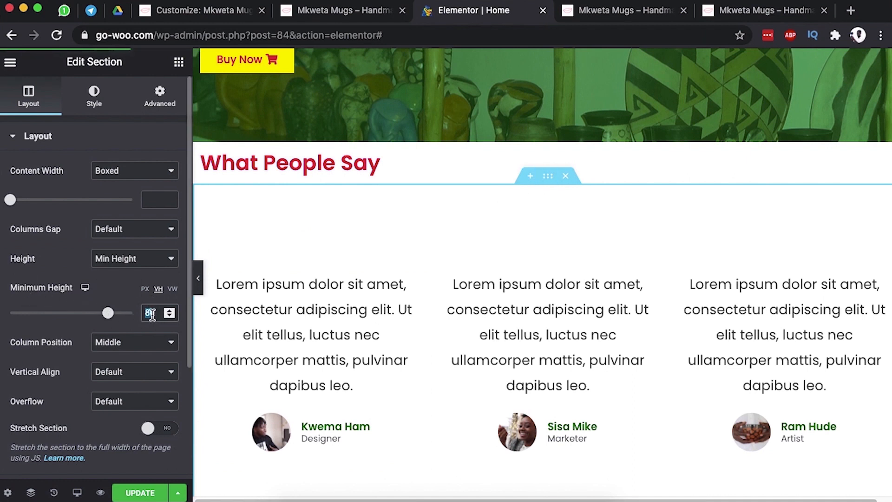
pyautogui.press('BackSpace')
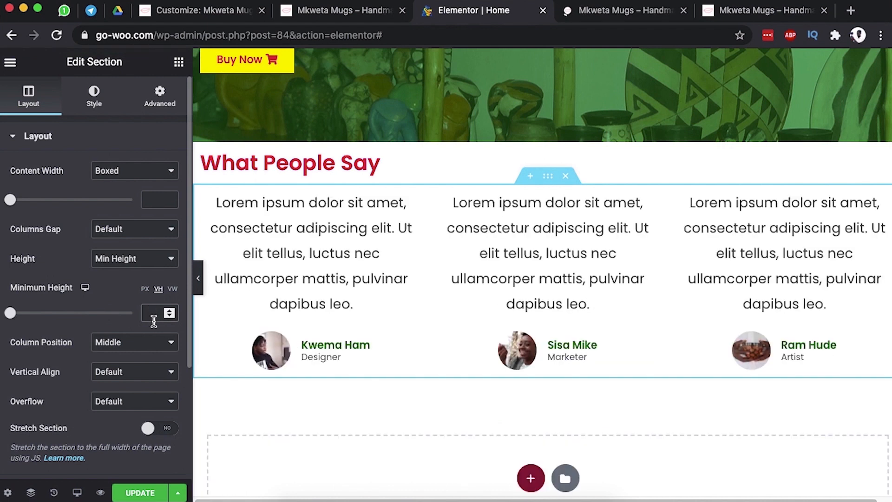
# - Unlink the testimonials section's padding values and set the bottom padding to 5 em and the top padding to 1 em
pyautogui.click(158, 104)
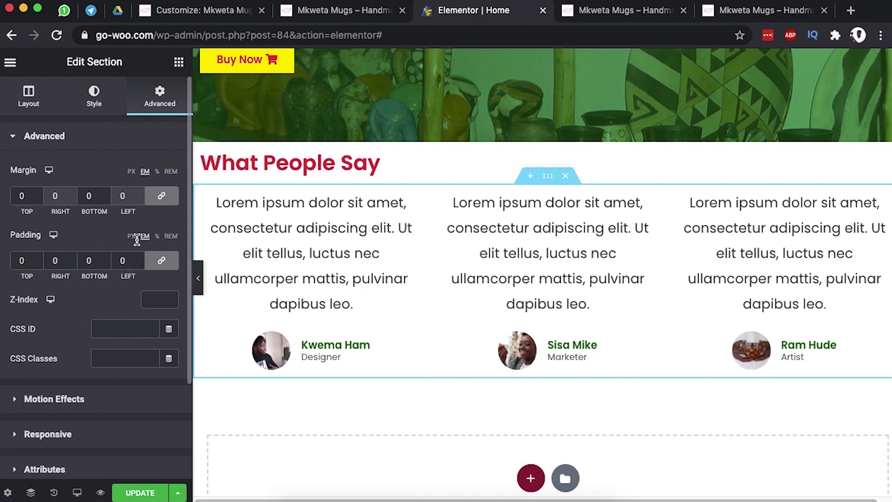
pyautogui.click(162, 261)
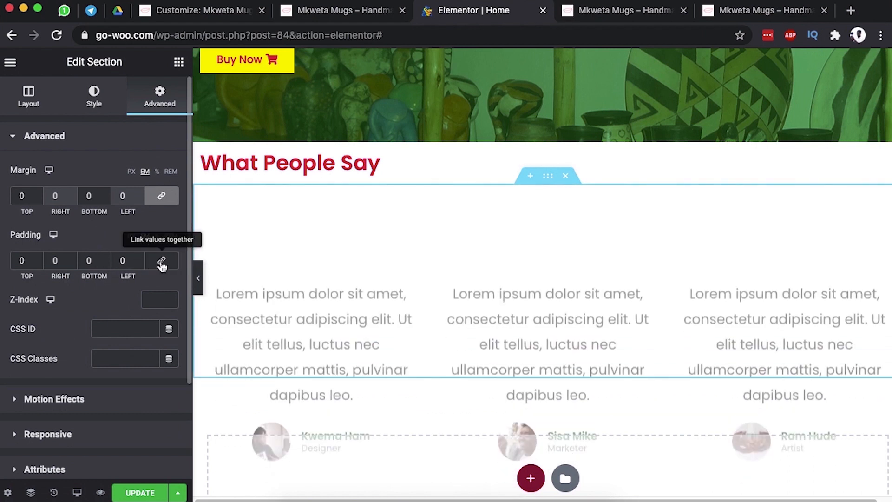
pyautogui.click(92, 261)
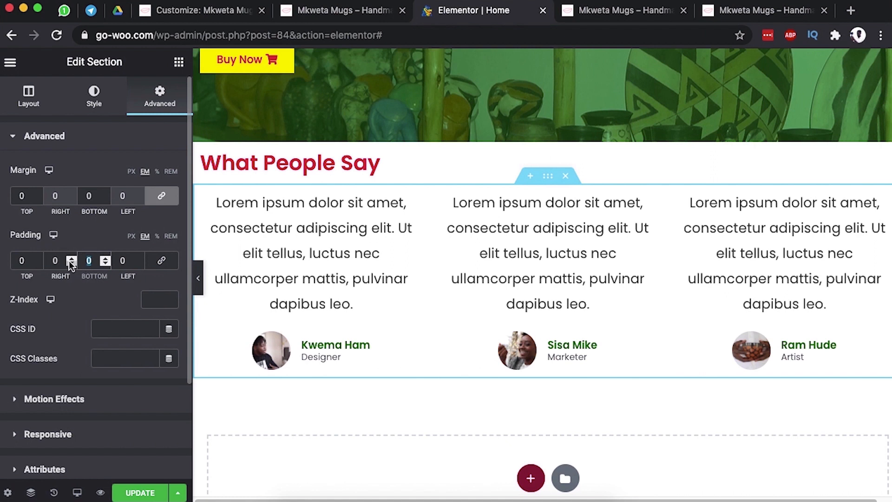
pyautogui.write('4')
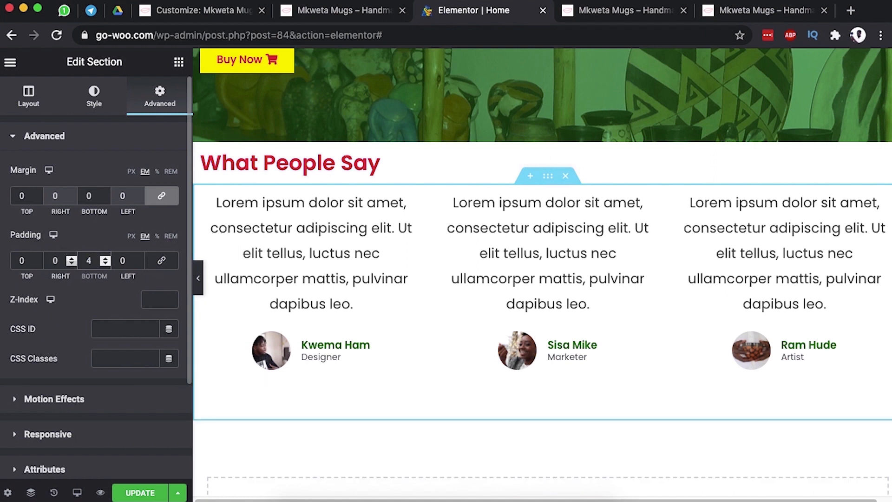
pyautogui.press('BackSpace')
pyautogui.write('05')
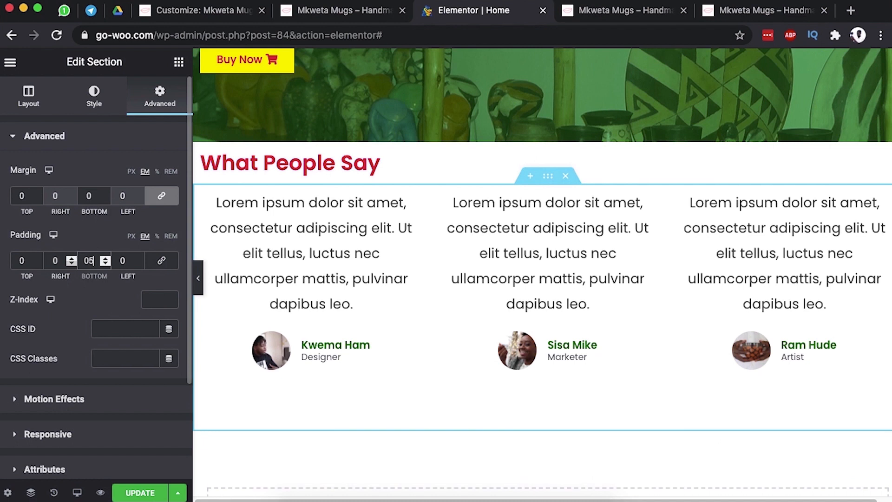
pyautogui.moveTo(25, 263); pyautogui.dragTo(4, 267)
pyautogui.write('1')
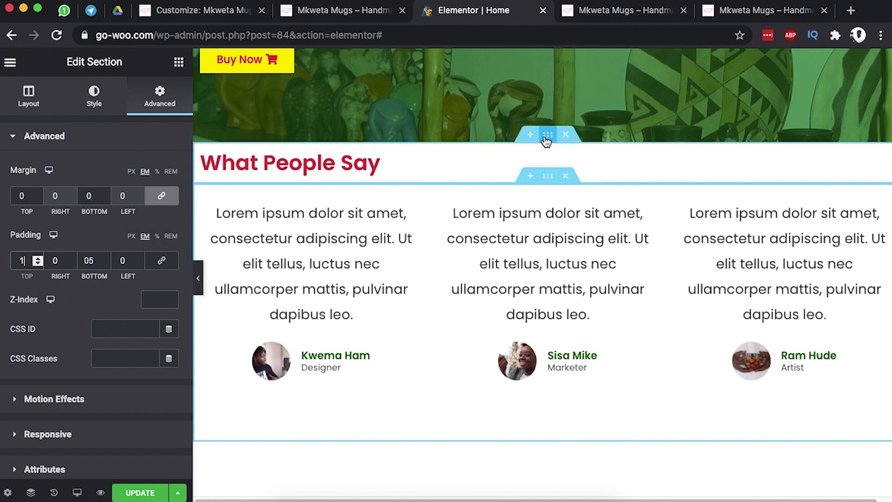
# - Set the top padding of the "What People Say" heading's section to 4 em with the values unlinked
pyautogui.click(546, 136)
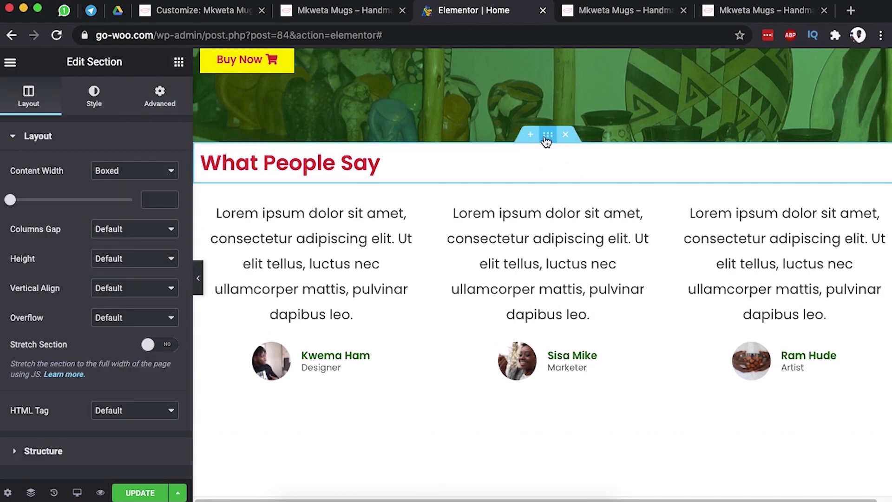
pyautogui.click(164, 102)
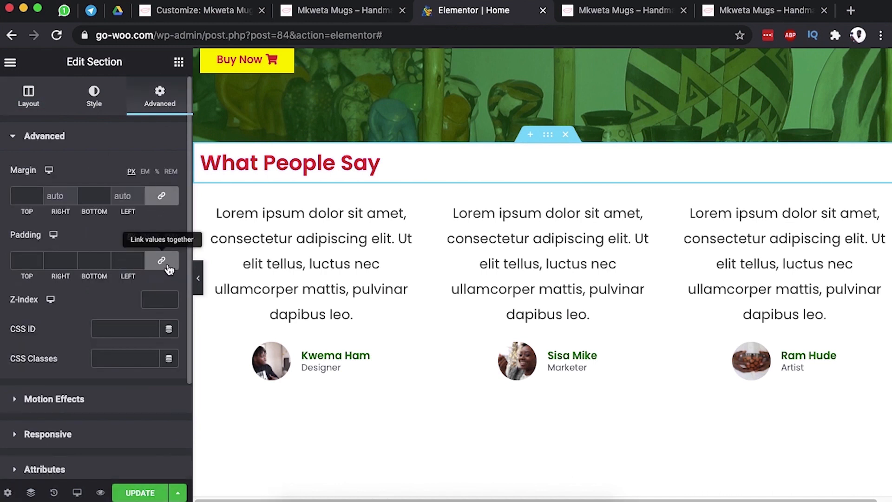
pyautogui.click(146, 237)
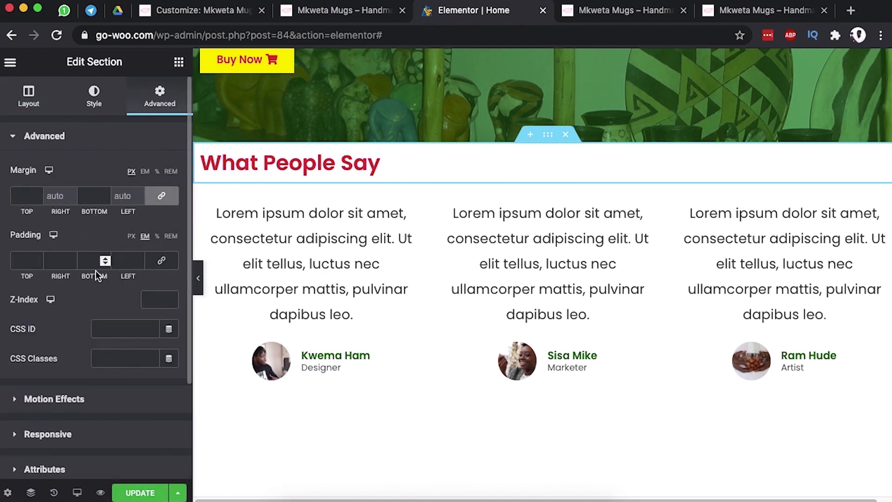
pyautogui.click(32, 263)
pyautogui.write('4')
pyautogui.scroll(-1, 361, 375)
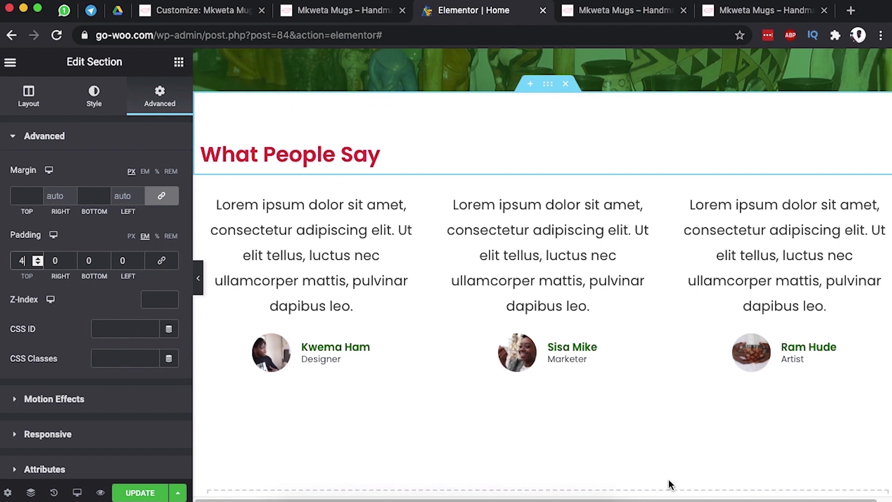
# - Set the "What People Say" heading's typography size to 3 em
pyautogui.click(886, 152)
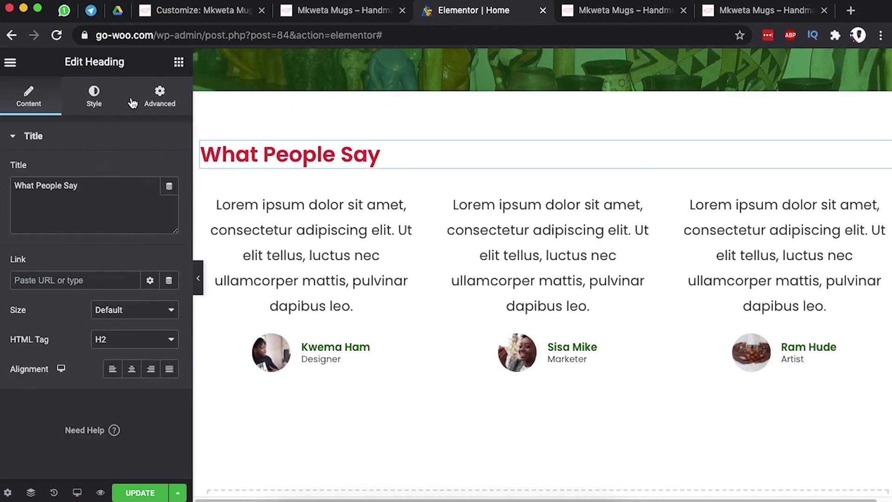
pyautogui.click(160, 97)
pyautogui.click(97, 99)
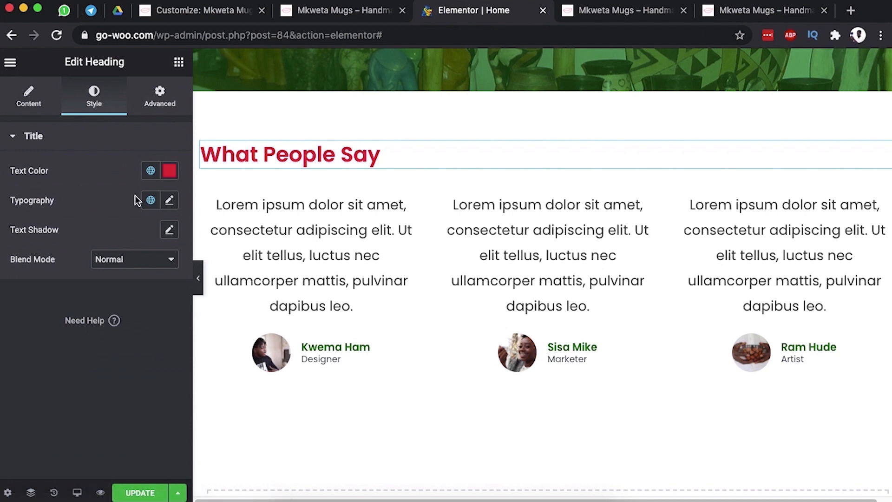
pyautogui.click(151, 201)
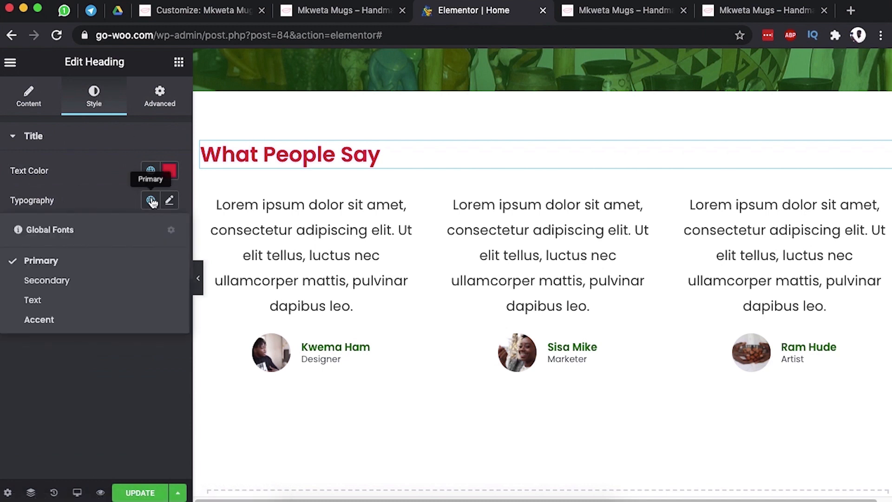
pyautogui.click(152, 202)
pyautogui.click(170, 202)
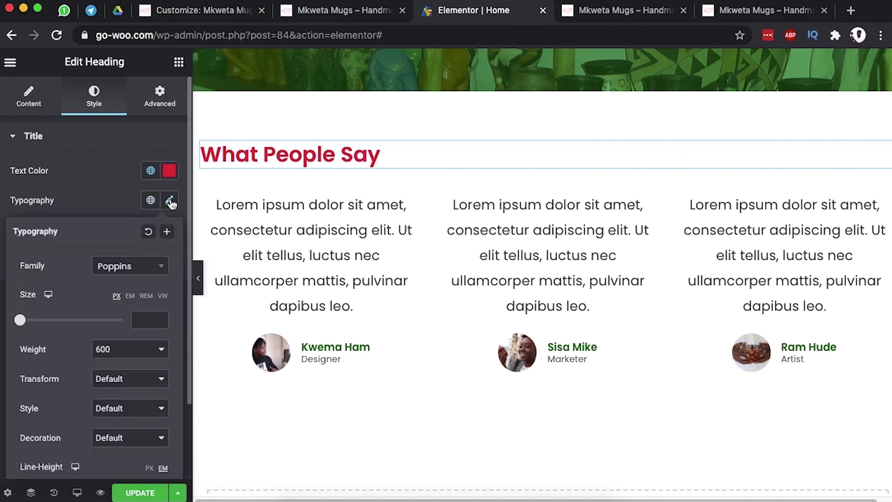
pyautogui.click(131, 297)
pyautogui.moveTo(19, 324); pyautogui.dragTo(50, 319)
pyautogui.scroll(3, 509, 214)
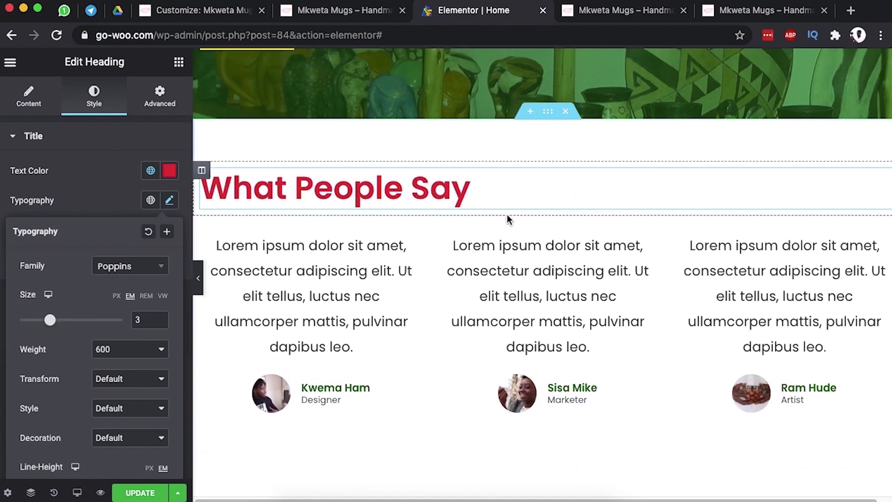
pyautogui.scroll(6, 494, 220)
pyautogui.scroll(-6, 494, 220)
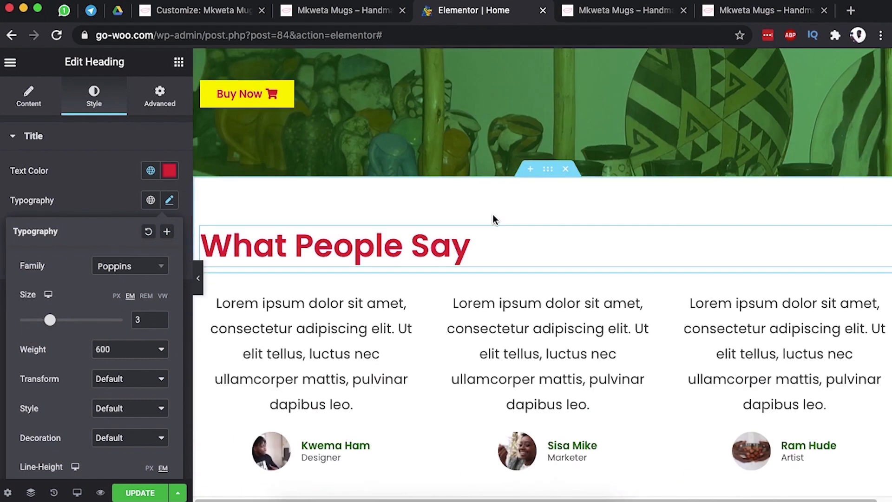
# - Apply the global Text color #3F3F3F to the "What People Say" heading
pyautogui.click(169, 171)
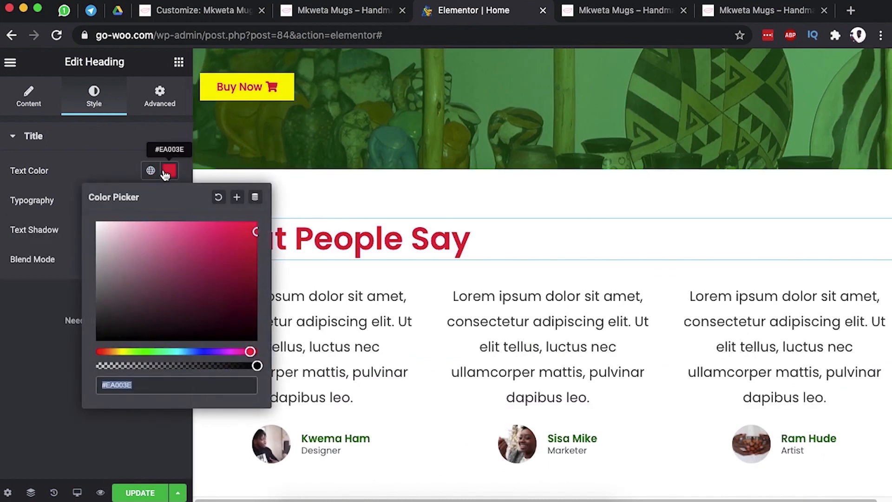
pyautogui.click(125, 170)
pyautogui.click(151, 171)
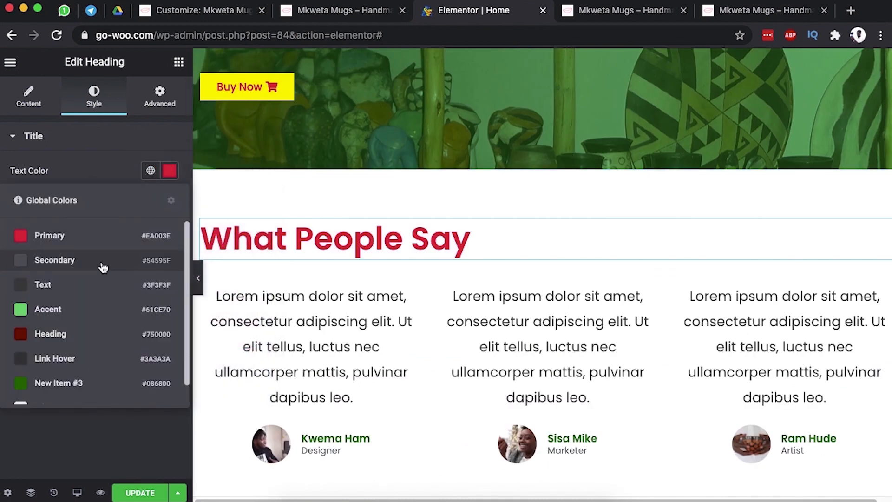
pyautogui.click(89, 284)
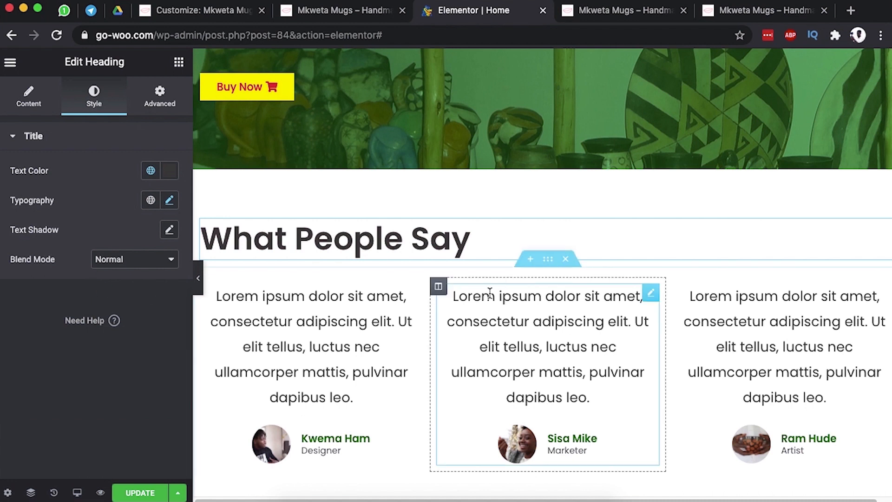
# - Copy the "In Stock" heading and paste its style onto the "What People Say" heading
pyautogui.scroll(12, 510, 282)
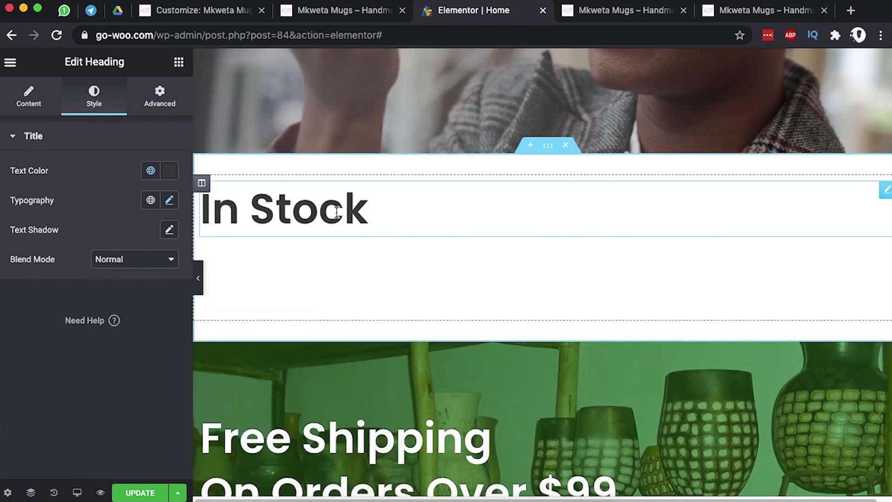
pyautogui.click(887, 193)
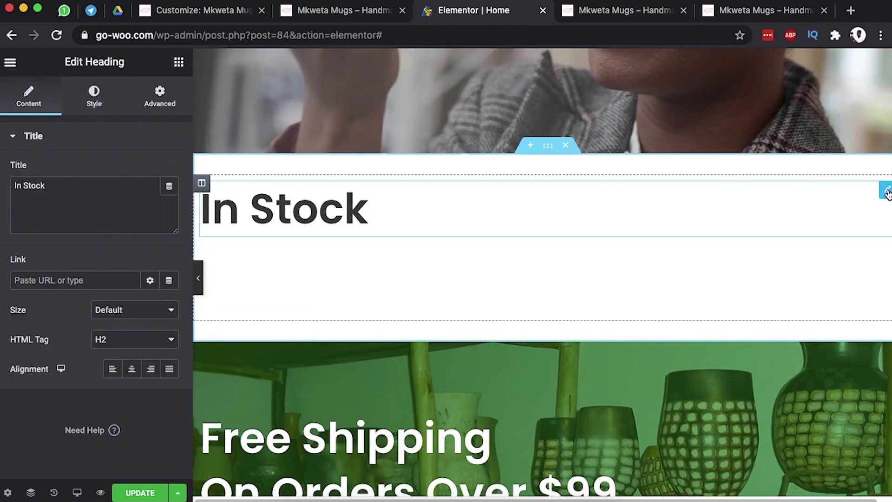
pyautogui.rightClick(887, 193)
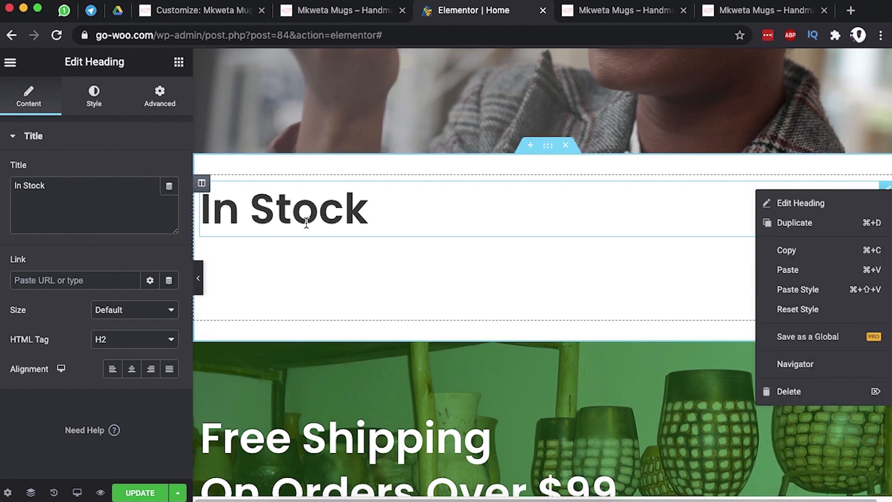
pyautogui.click(799, 250)
pyautogui.scroll(-12, 407, 279)
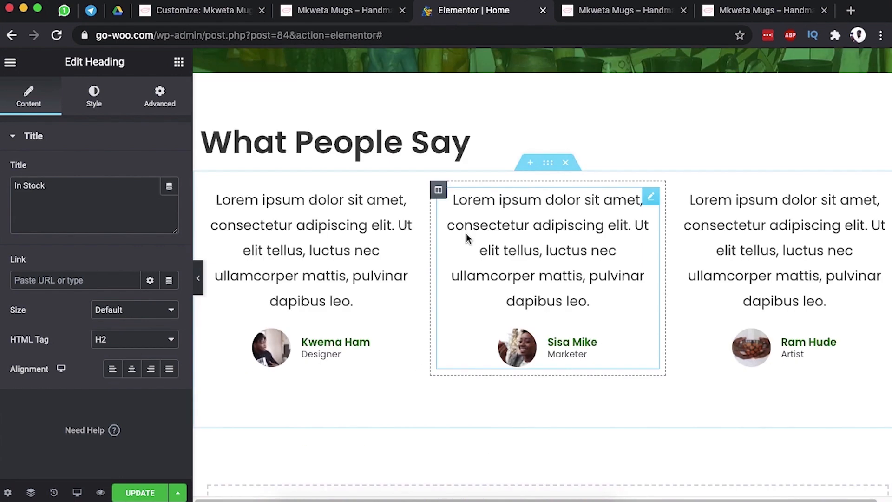
pyautogui.rightClick(882, 137)
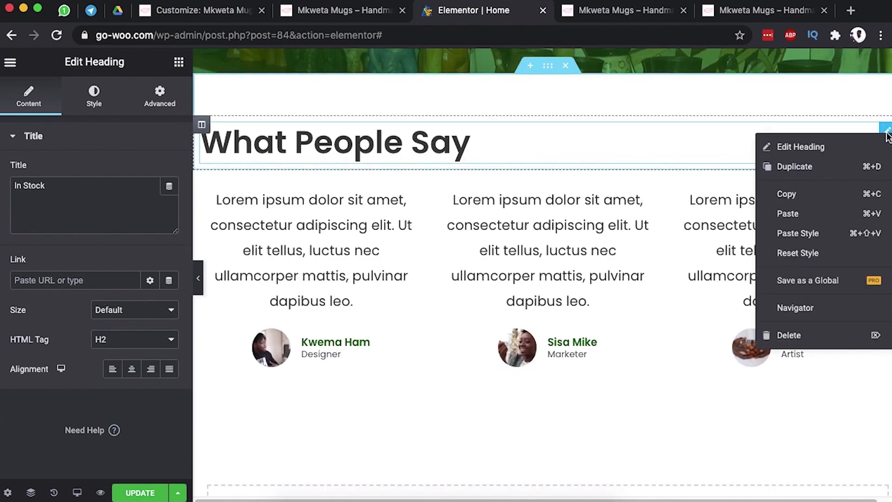
pyautogui.click(810, 236)
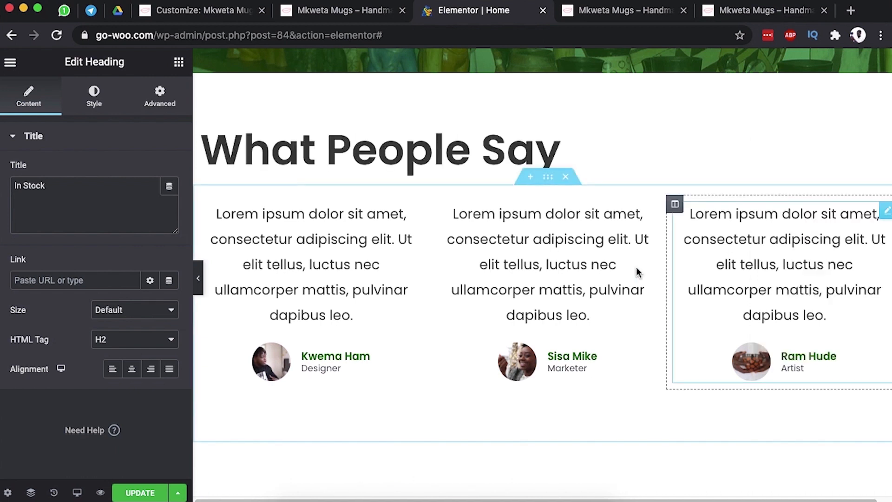
pyautogui.scroll(2, 430, 372)
pyautogui.scroll(-1, 443, 344)
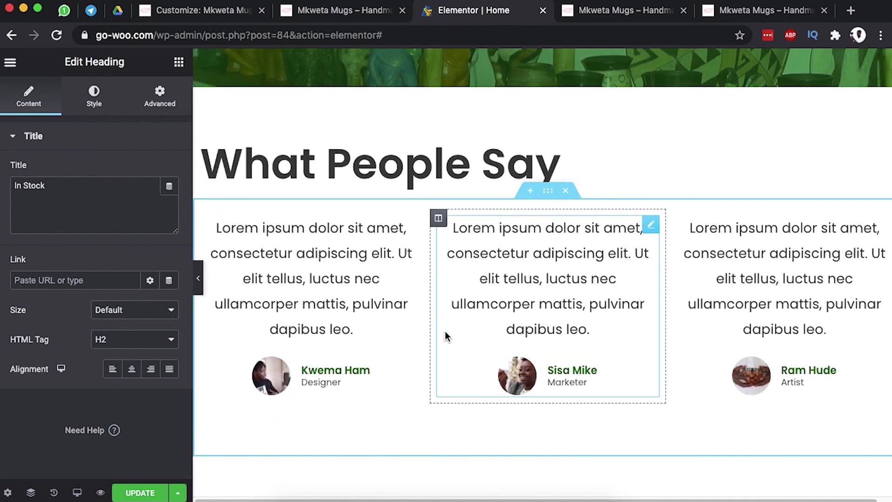
# - Switch to the tablet preview and change the testimonials section's padding to unlinked em values
pyautogui.click(78, 492)
pyautogui.click(54, 432)
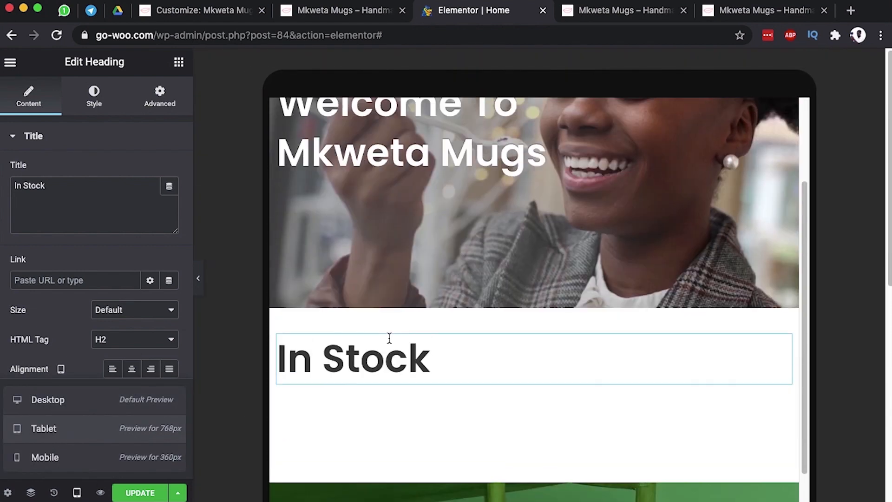
pyautogui.scroll(-15, 464, 304)
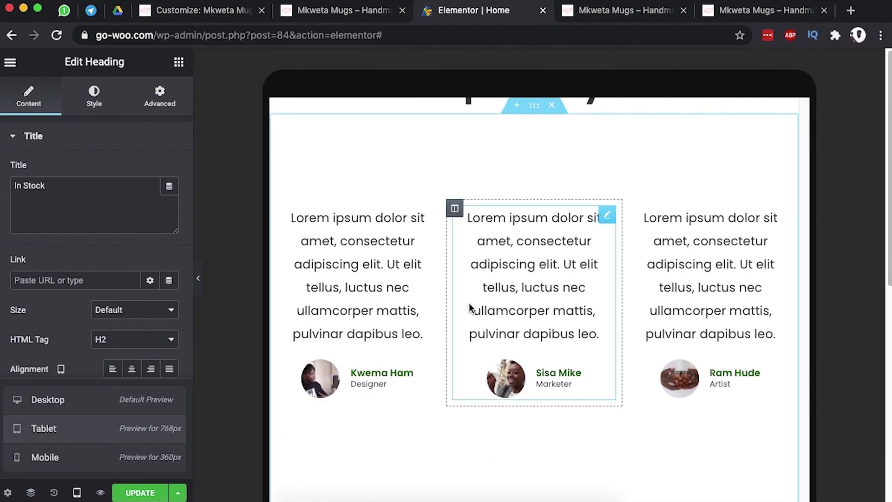
pyautogui.scroll(5, 470, 303)
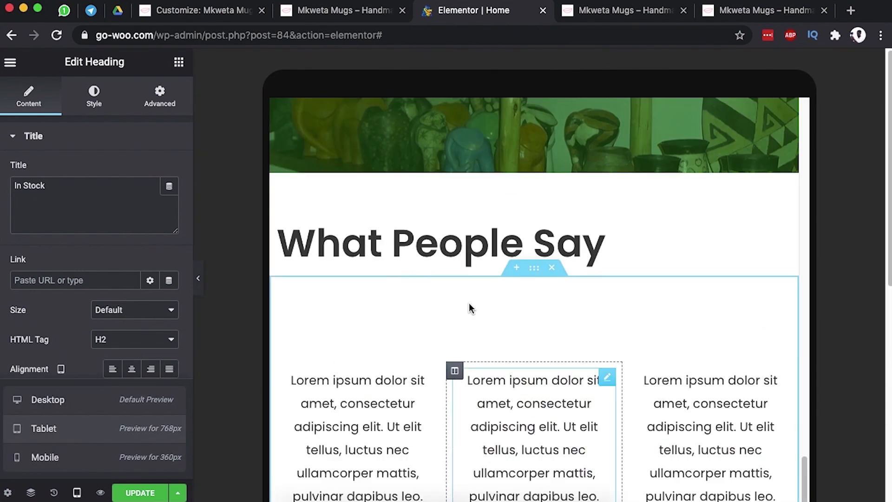
pyautogui.click(538, 272)
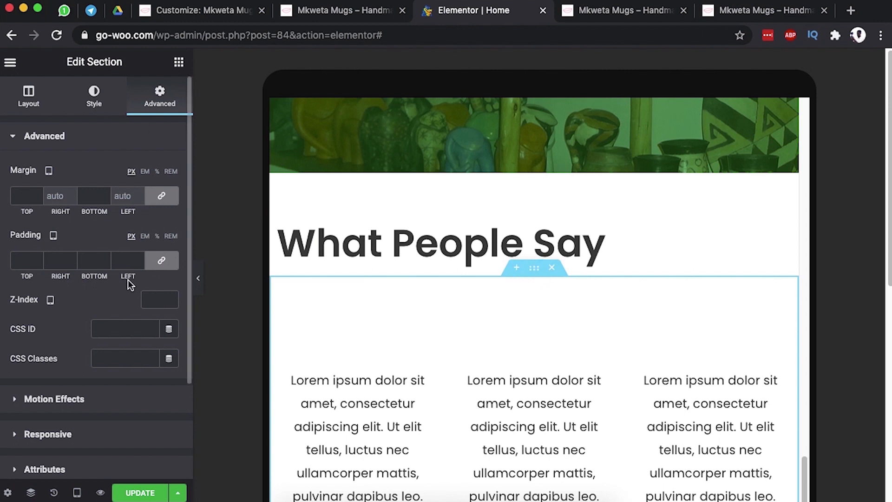
pyautogui.click(147, 239)
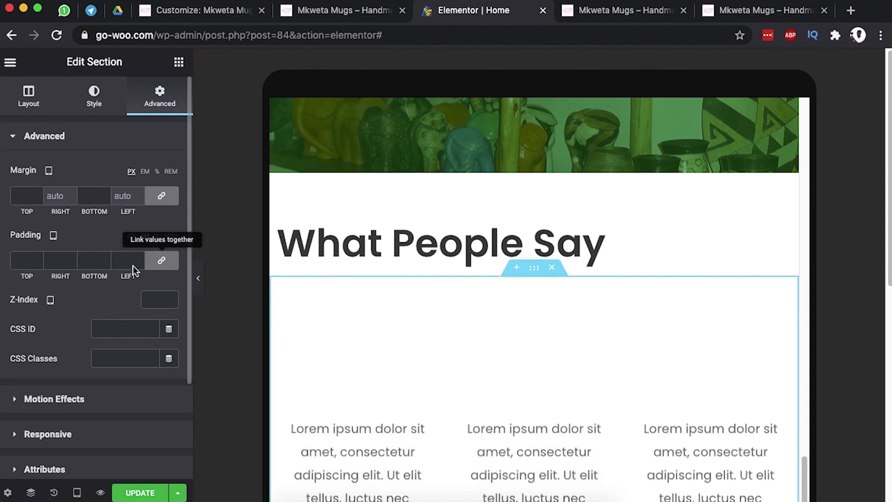
pyautogui.click(534, 203)
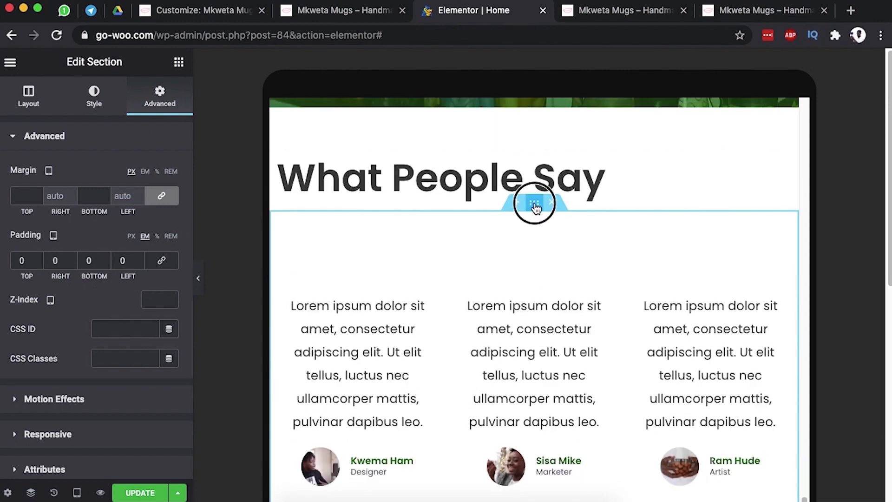
# - Clear the testimonials section's minimum height value for tablet
pyautogui.click(30, 103)
pyautogui.moveTo(157, 312); pyautogui.dragTo(135, 314)
pyautogui.press('BackSpace')
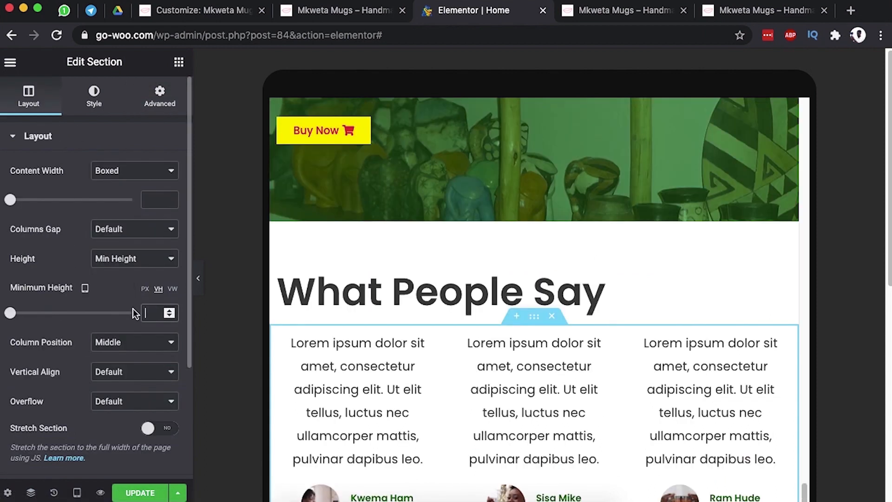
# - Set the testimonials section's tablet padding to 1 em at the top and 4 em at the bottom
pyautogui.scroll(-2, 608, 350)
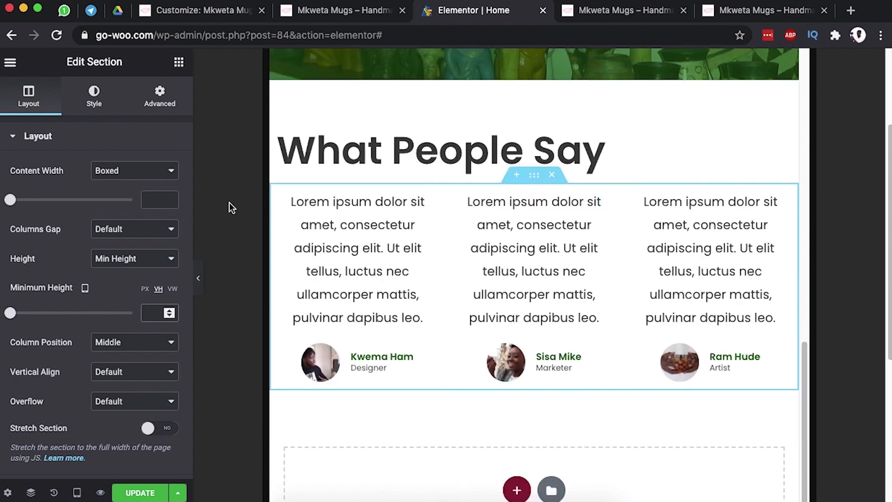
pyautogui.click(159, 95)
pyautogui.click(145, 237)
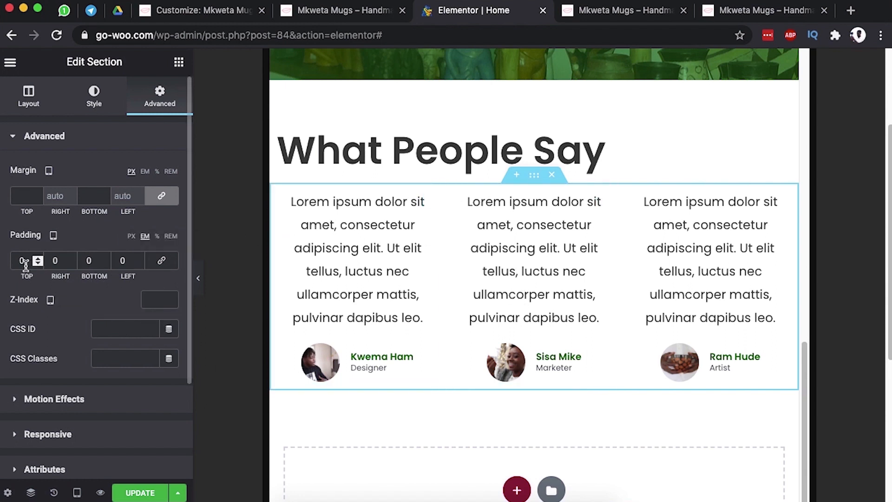
pyautogui.doubleClick(88, 261)
pyautogui.write('3')
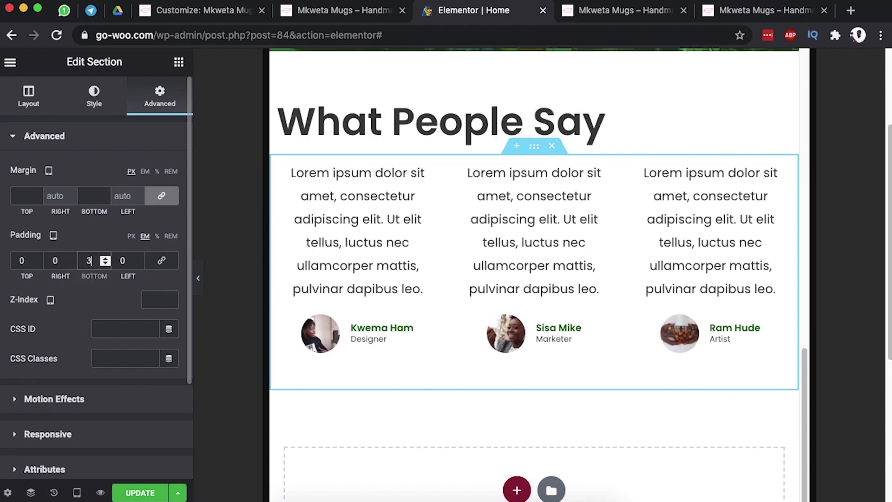
pyautogui.doubleClick(86, 262)
pyautogui.write('4')
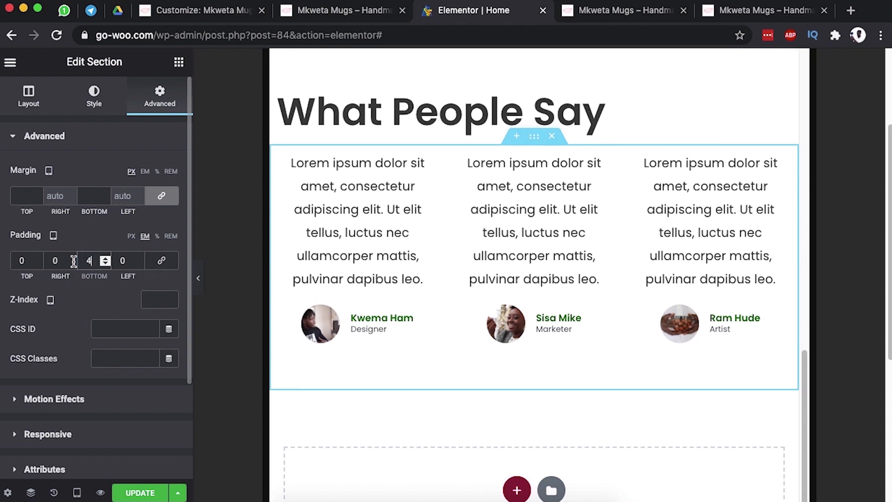
pyautogui.click(21, 261)
pyautogui.write('0')
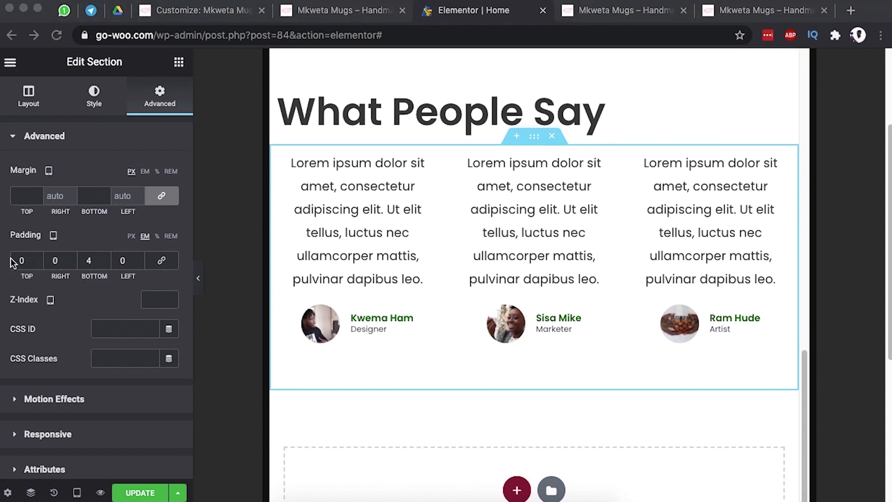
pyautogui.press('Up')
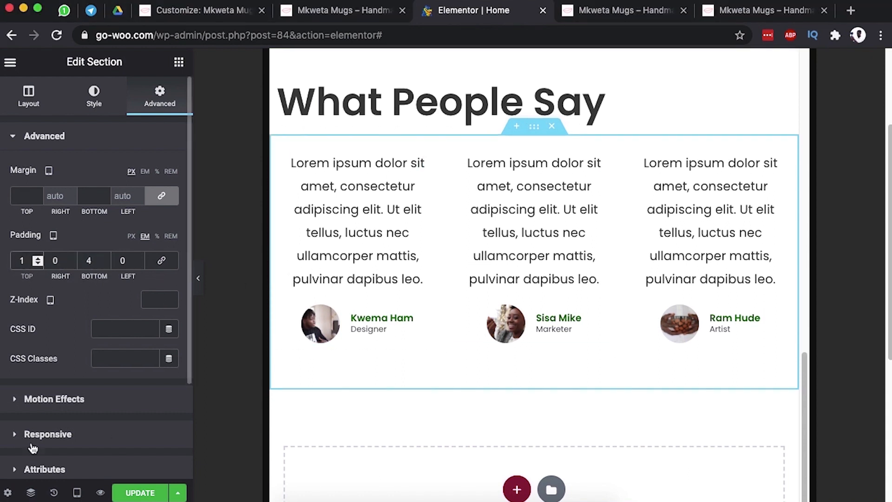
# - Switch to the mobile preview and set the "What People Say" heading's font size to 2.5 em
pyautogui.click(77, 493)
pyautogui.click(57, 461)
pyautogui.scroll(-8, 534, 334)
pyautogui.scroll(10, 562, 331)
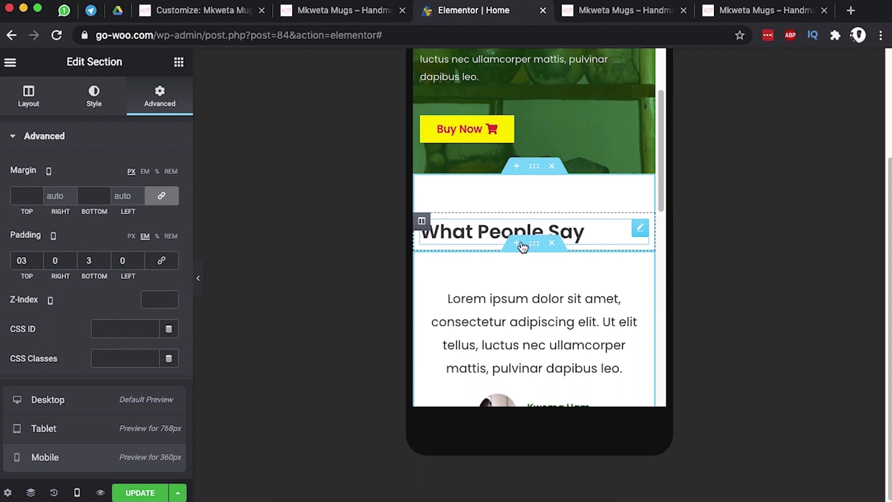
pyautogui.scroll(-8, 534, 284)
pyautogui.scroll(9, 531, 246)
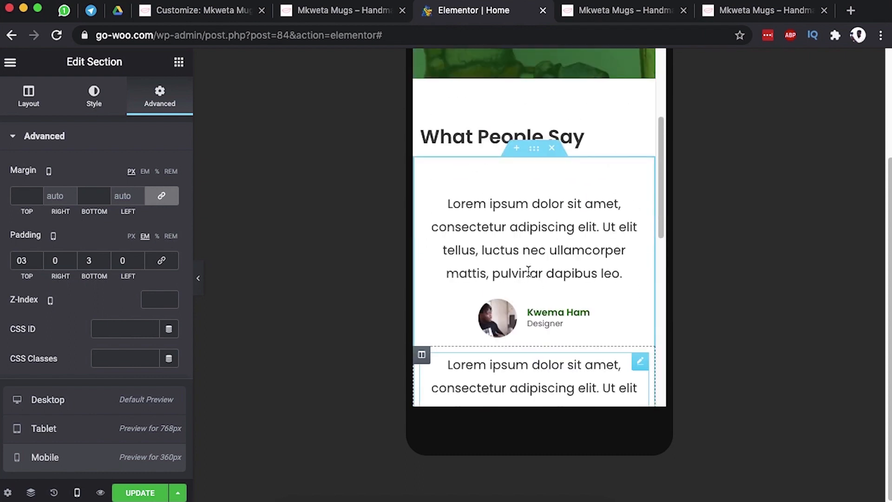
pyautogui.click(640, 159)
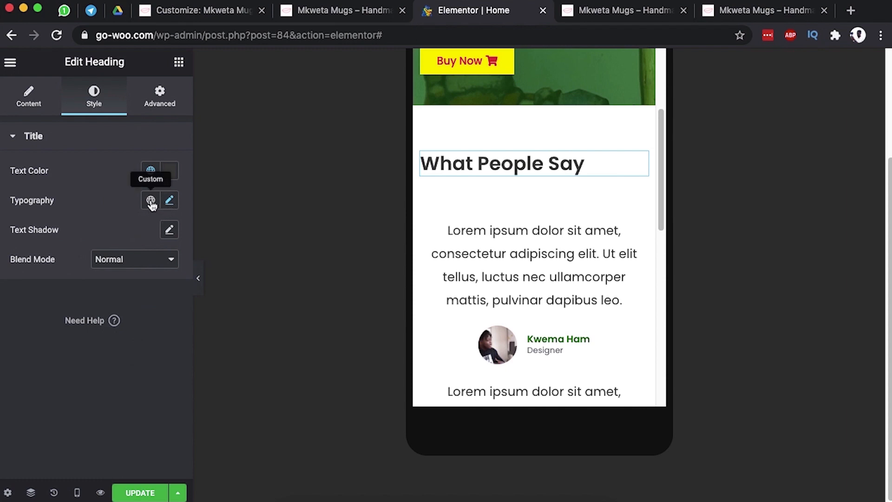
pyautogui.click(170, 201)
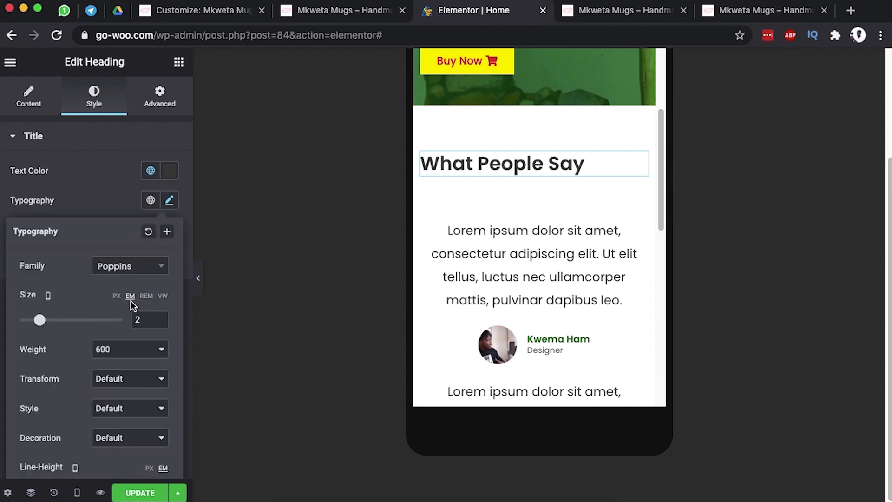
pyautogui.moveTo(38, 322); pyautogui.dragTo(43, 321)
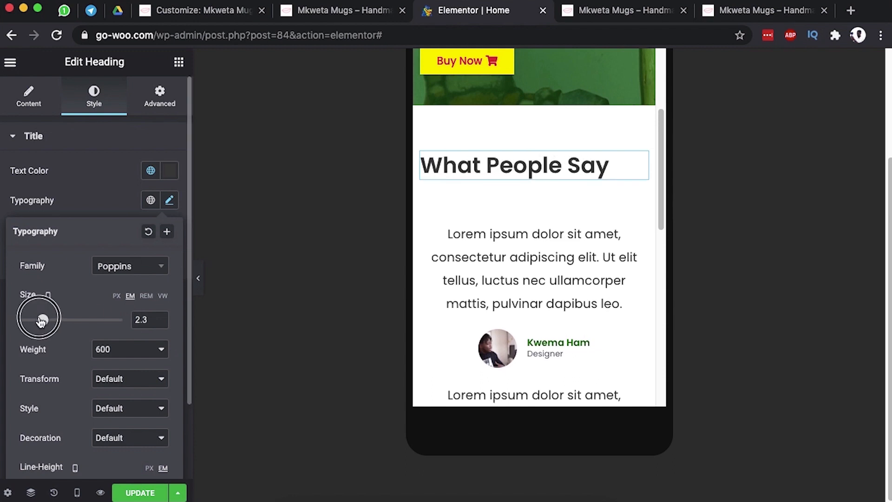
pyautogui.moveTo(148, 320); pyautogui.dragTo(142, 320)
pyautogui.write('5')
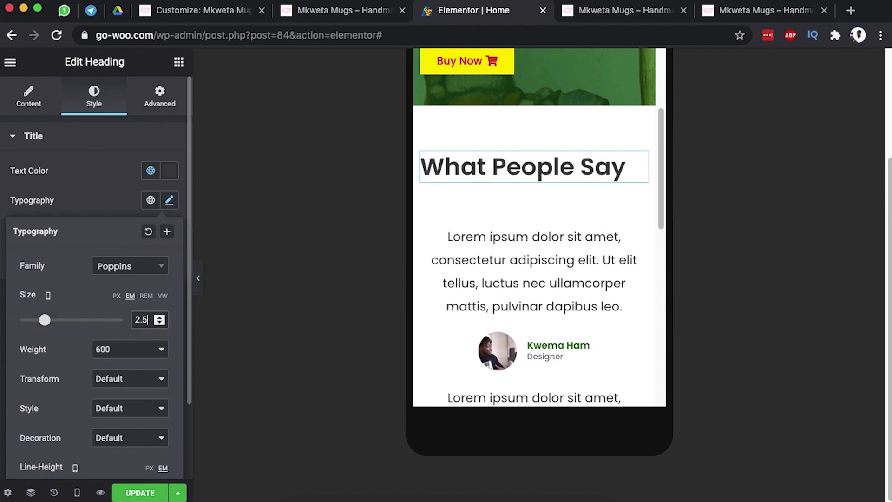
# - Return to the desktop preview, check the testimonials section's layout and update the page
pyautogui.click(77, 492)
pyautogui.click(47, 400)
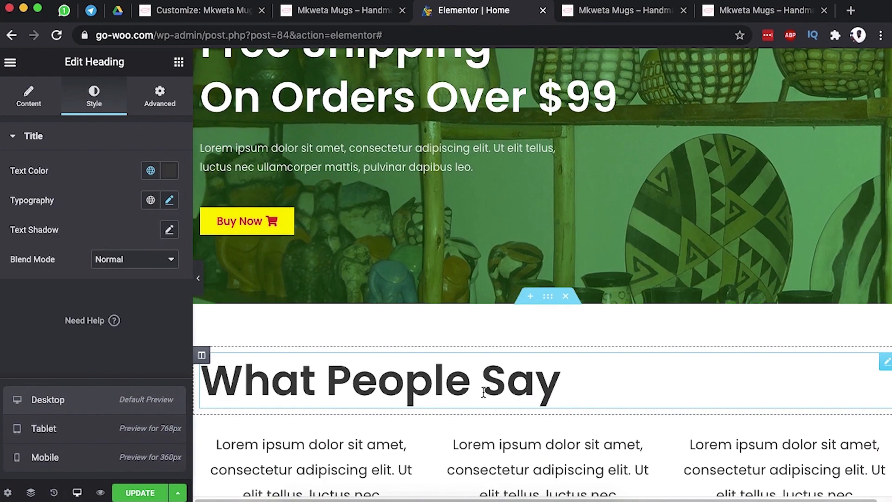
pyautogui.scroll(-5, 494, 381)
pyautogui.scroll(5, 497, 380)
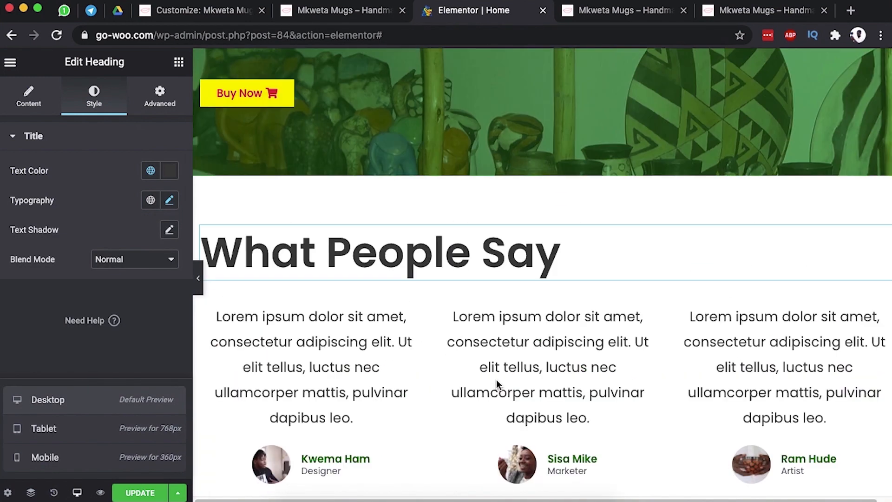
pyautogui.click(134, 495)
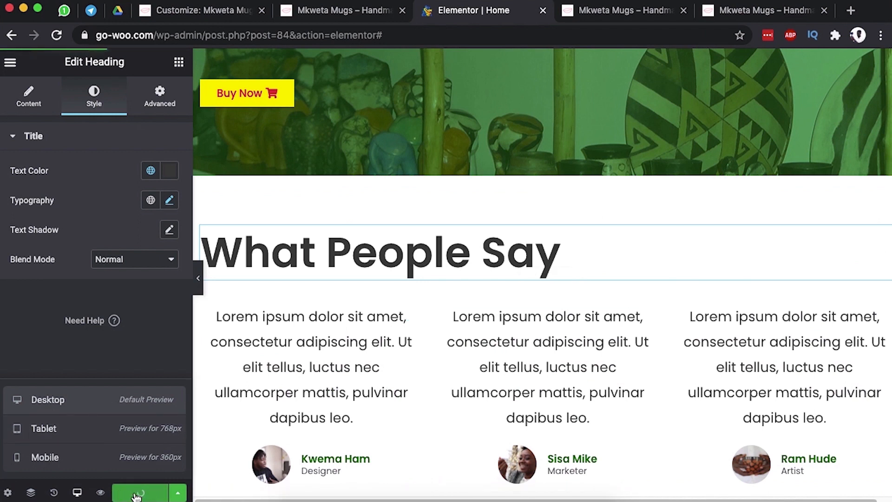
# - Review the Home page preview from the hero down to the testimonials and footer, and open the site's About page
pyautogui.click(618, 10)
pyautogui.scroll(10, 504, 235)
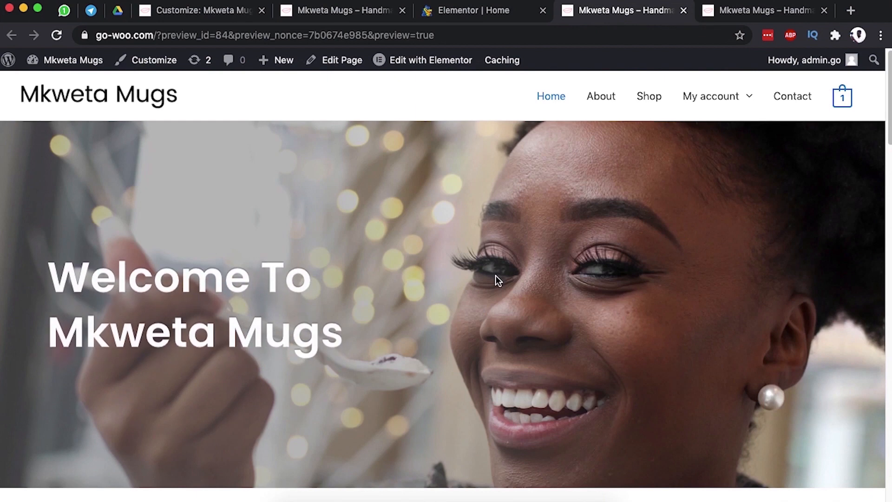
pyautogui.scroll(-20, 495, 277)
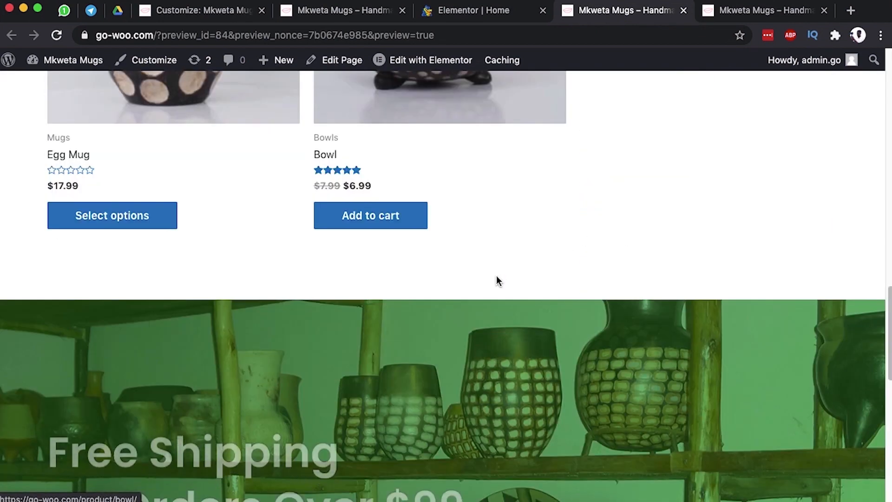
pyautogui.scroll(-12, 496, 276)
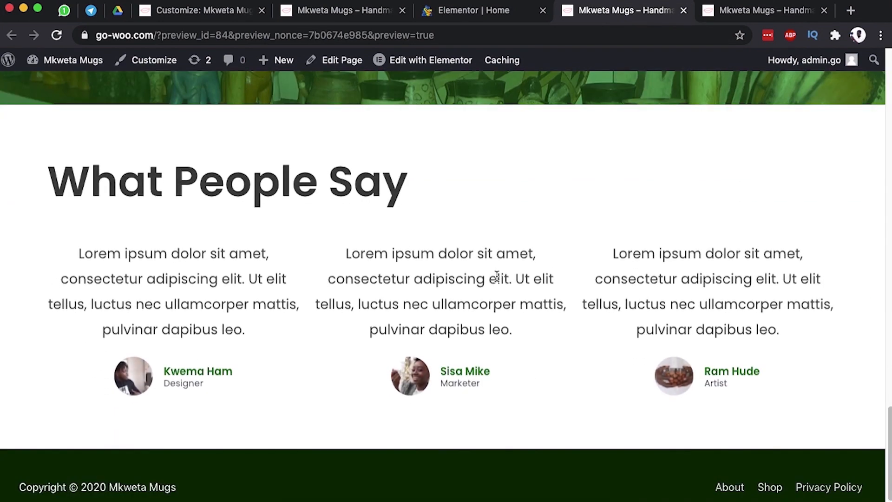
pyautogui.scroll(-1, 496, 275)
pyautogui.scroll(10, 497, 276)
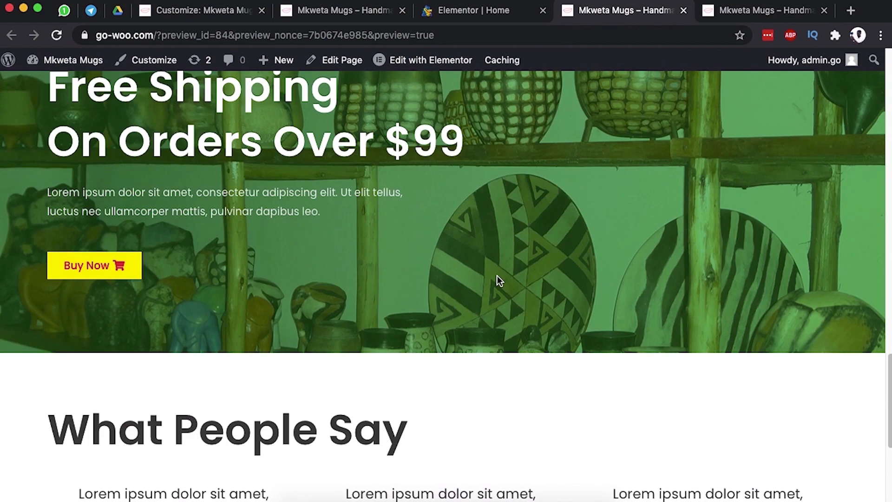
pyautogui.scroll(12, 498, 279)
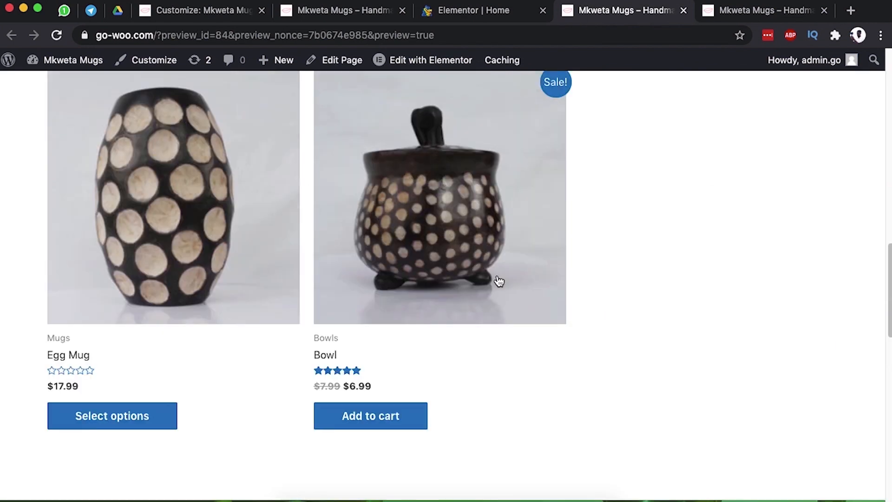
pyautogui.scroll(2, 499, 281)
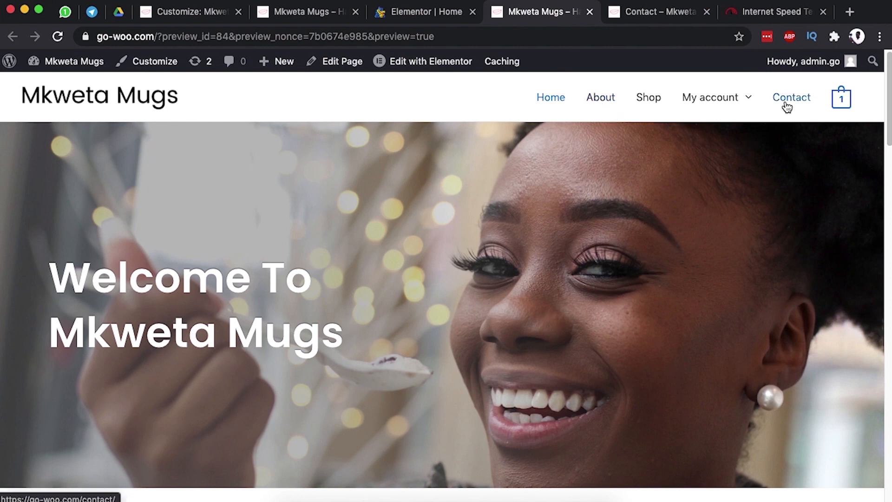
pyautogui.click(597, 103)
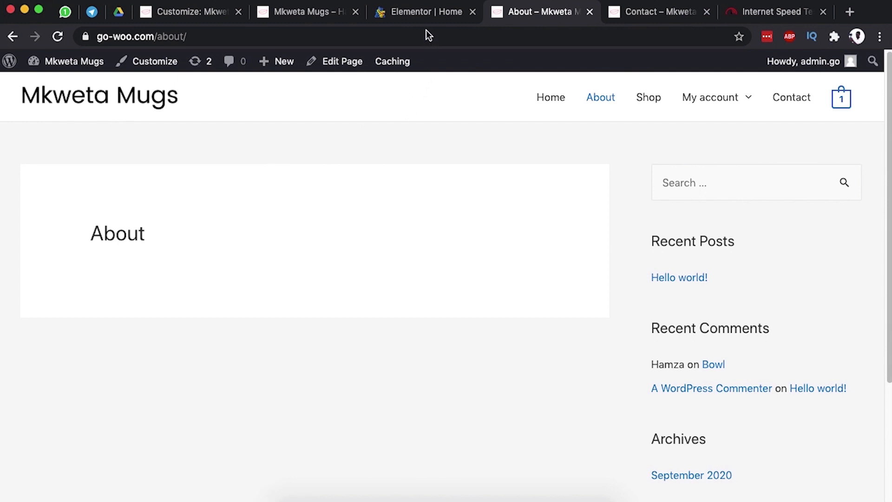
# - Go back to the Home page in Elementor and save its "Welcome To Mkweta Mugs" section as a template named "Hero 1"
pyautogui.click(423, 16)
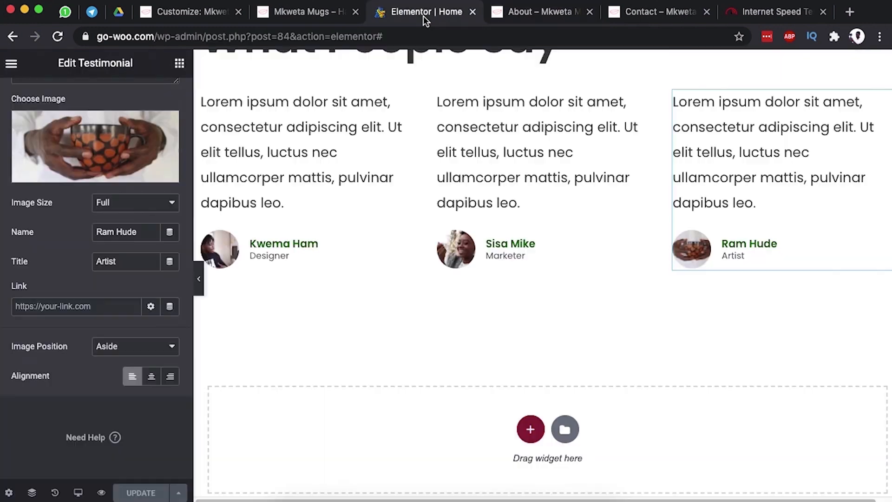
pyautogui.scroll(15, 349, 232)
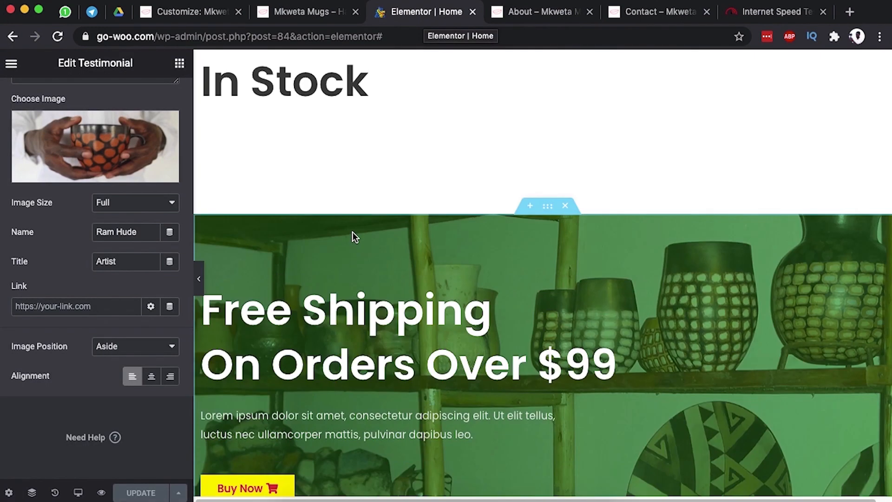
pyautogui.scroll(3, 353, 232)
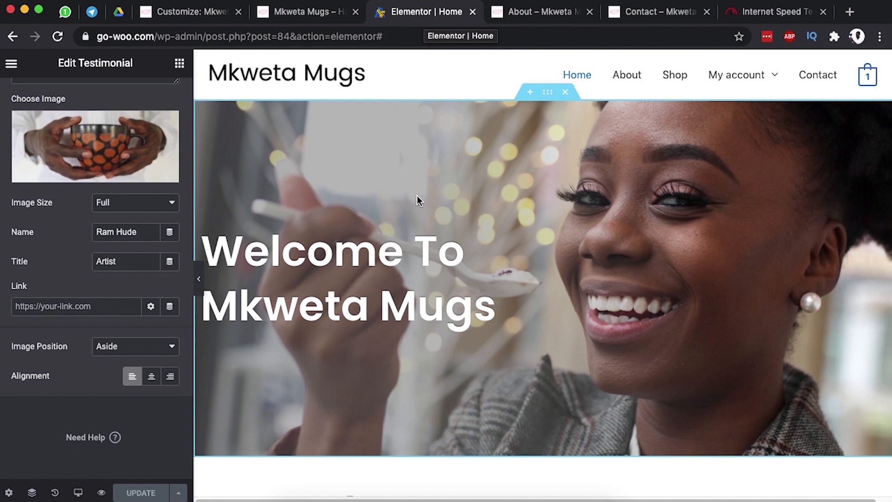
pyautogui.rightClick(549, 95)
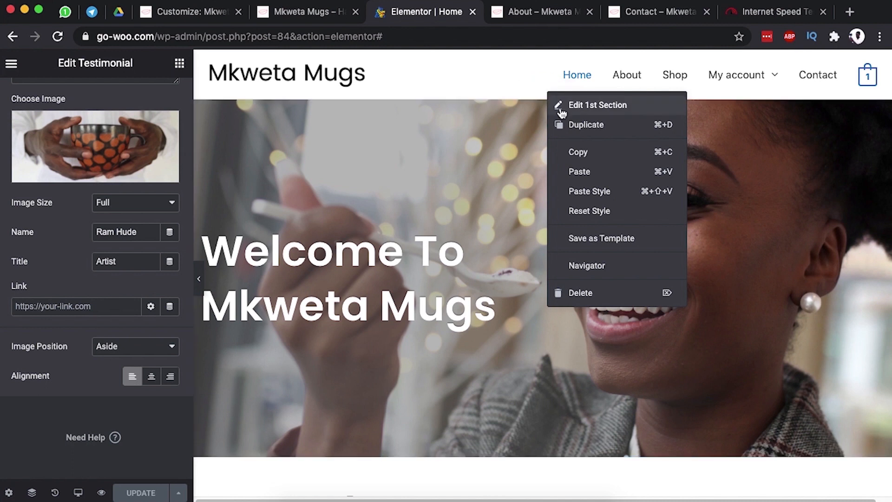
pyautogui.click(594, 239)
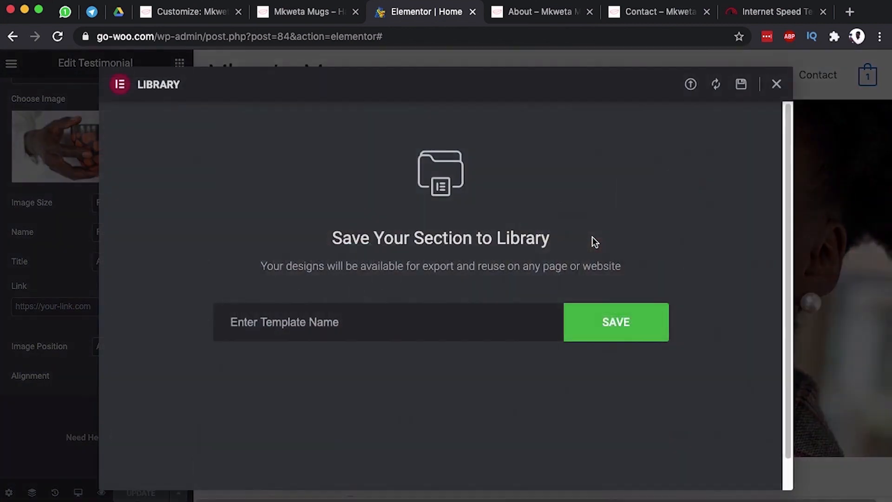
pyautogui.click(395, 308)
pyautogui.write('H')
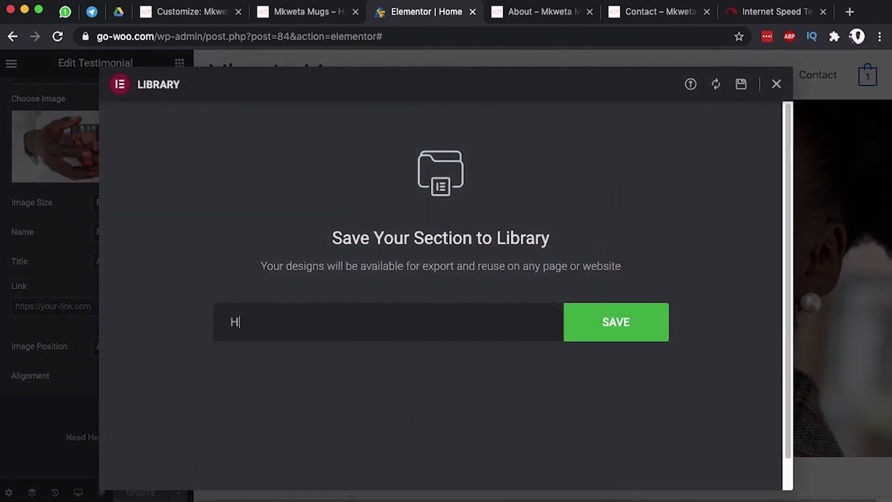
pyautogui.write('ea 1')
pyautogui.click(612, 330)
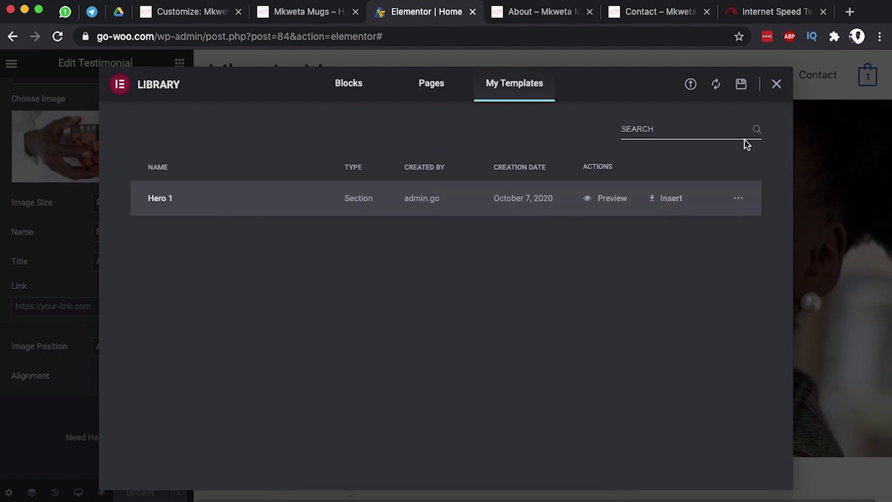
pyautogui.click(773, 88)
# - Save the "Free Shipping On Orders Over $99" section as a template named "CTA 1" and close the library
pyautogui.scroll(-10, 600, 291)
pyautogui.scroll(-3, 601, 291)
pyautogui.scroll(1, 600, 292)
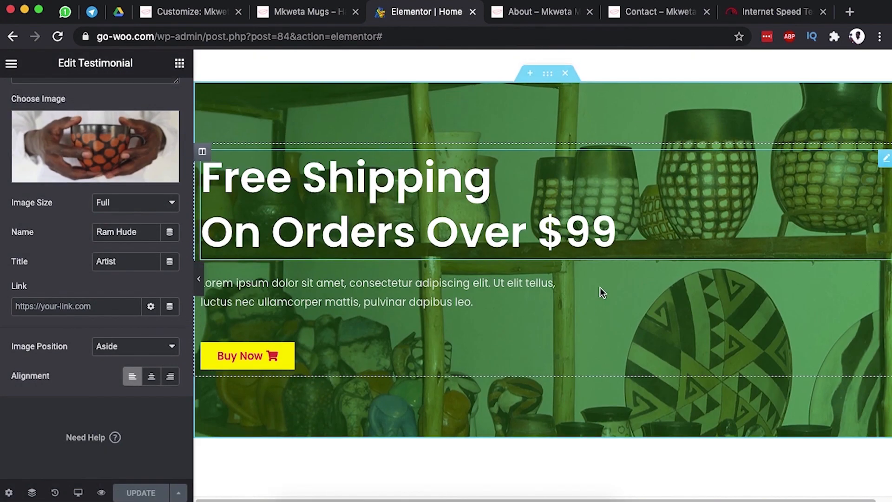
pyautogui.rightClick(548, 81)
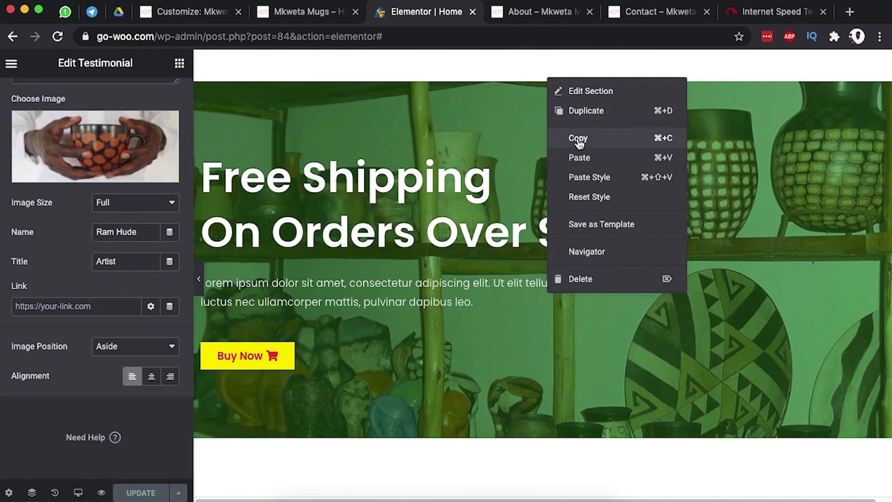
pyautogui.click(597, 225)
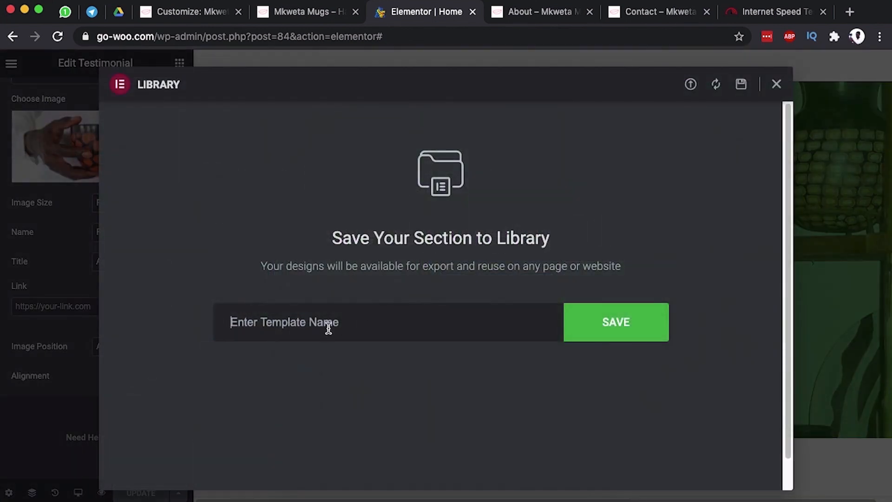
pyautogui.write('CTA 1')
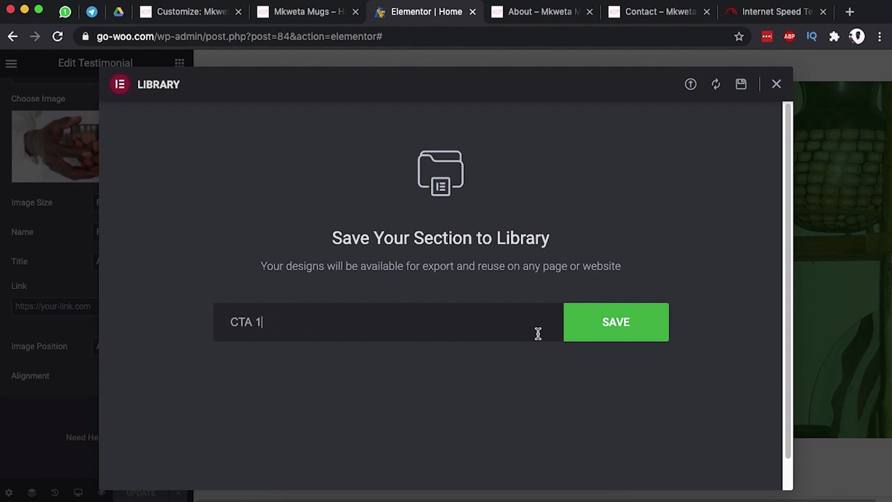
pyautogui.click(608, 334)
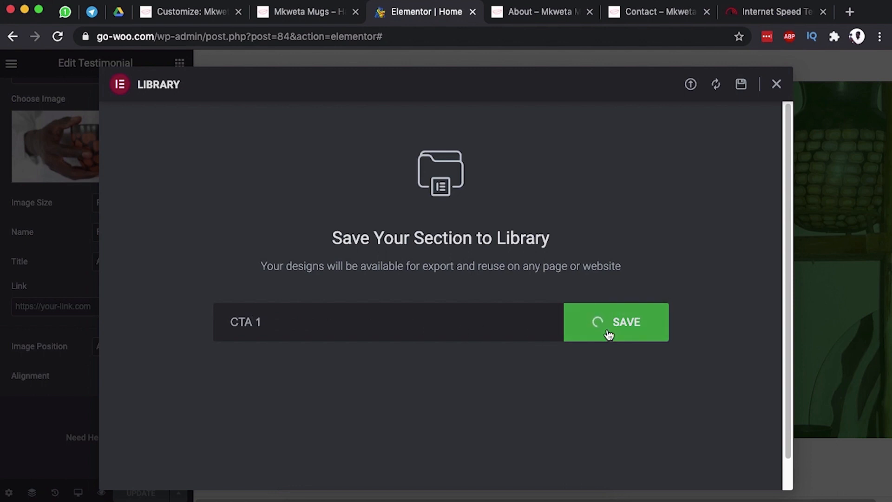
pyautogui.click(776, 85)
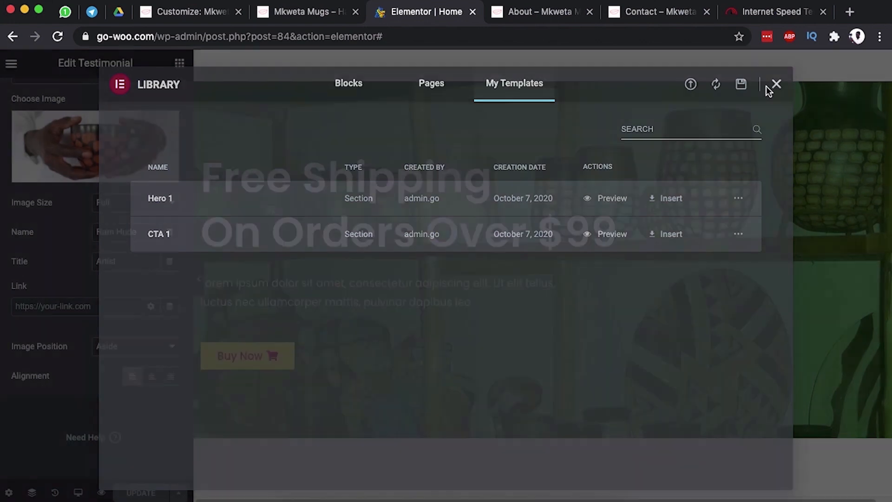
# - Save the "What People Say" heading section as a template named "Testimonial" and close the library
pyautogui.scroll(-10, 575, 270)
pyautogui.scroll(3, 576, 254)
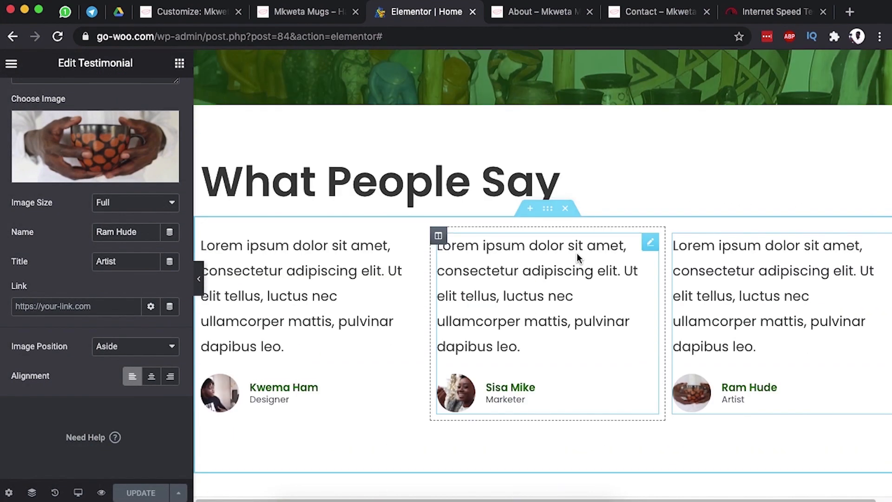
pyautogui.click(547, 103)
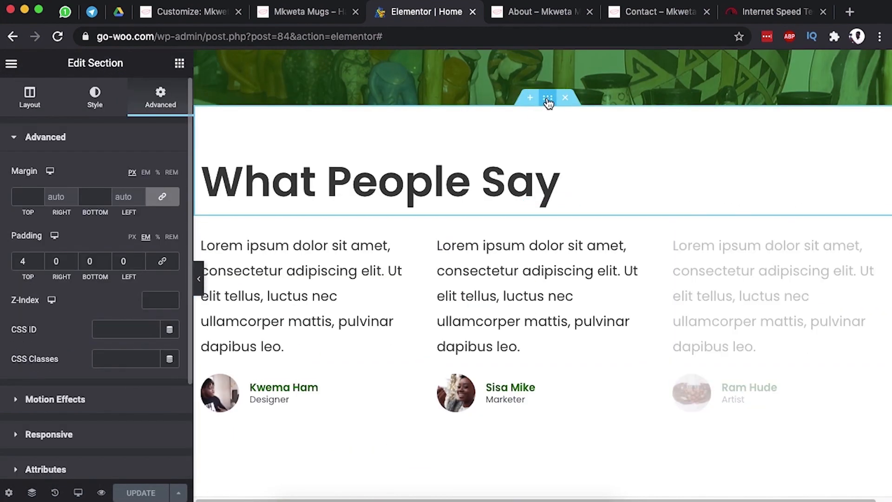
pyautogui.rightClick(547, 103)
pyautogui.click(584, 244)
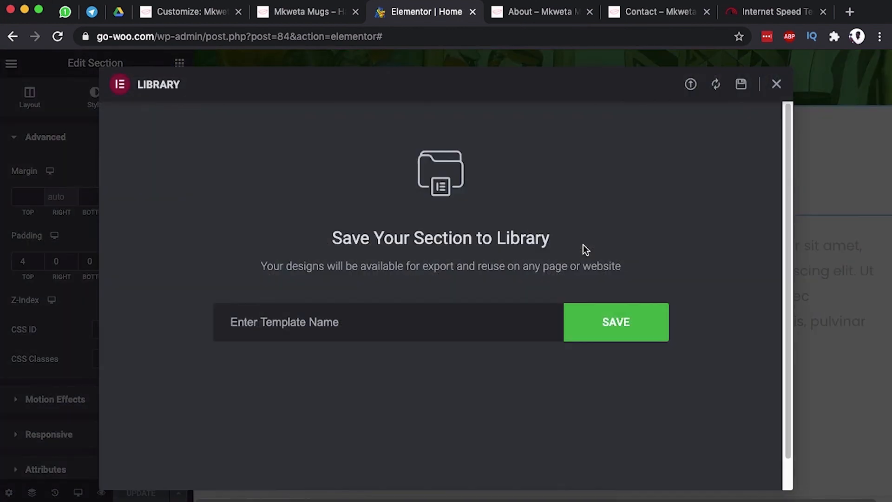
pyautogui.click(452, 312)
pyautogui.write('Testimonial')
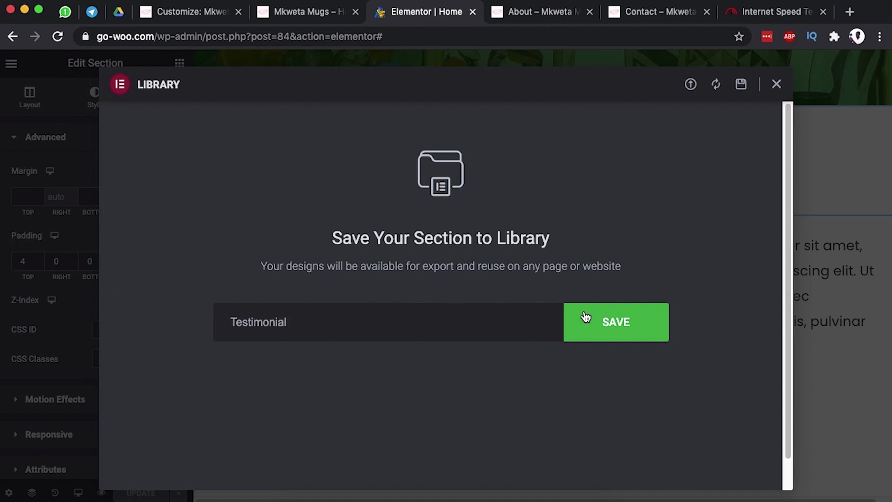
pyautogui.click(591, 321)
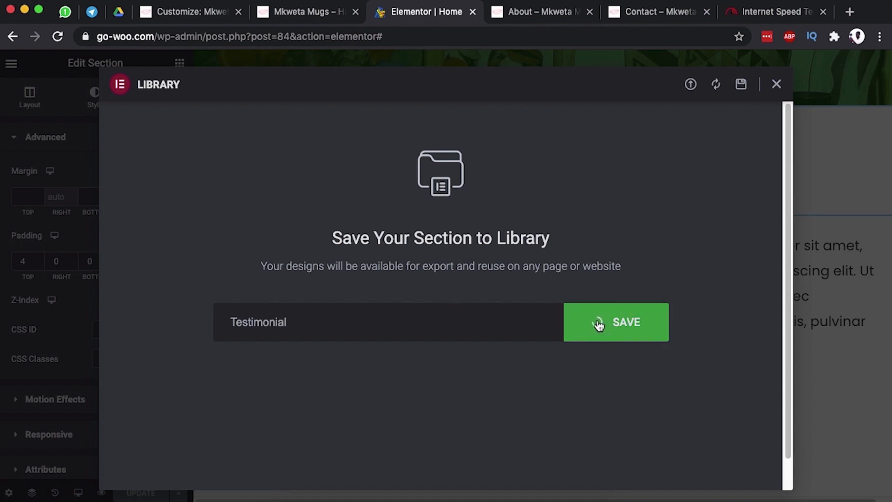
pyautogui.click(777, 84)
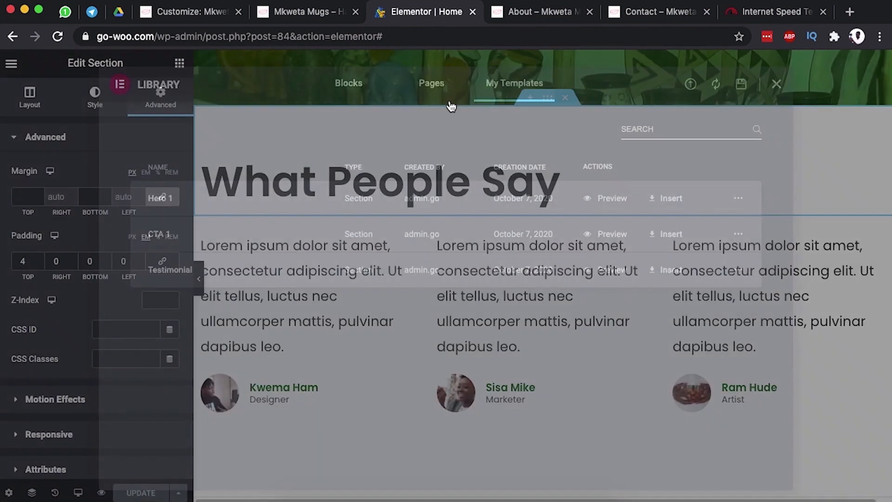
# - Exit the Home page's Elementor editor to the dashboard and go to the list of all pages
pyautogui.click(14, 68)
pyautogui.click(70, 306)
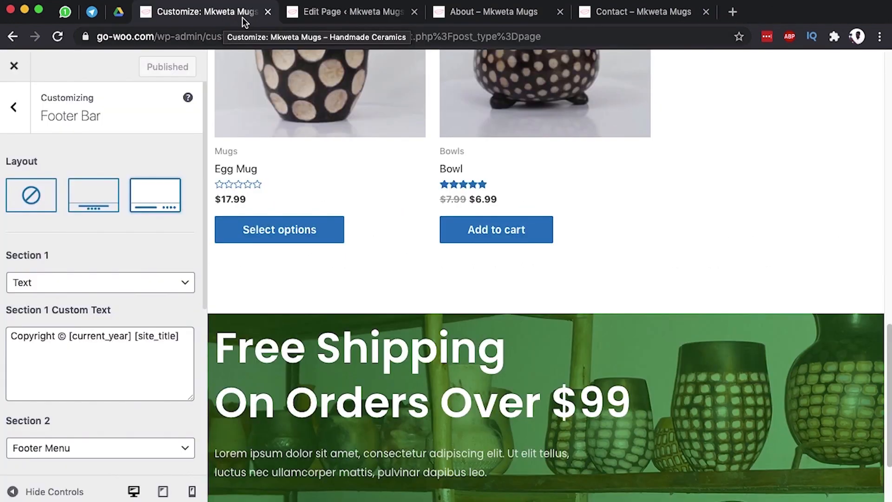
pyautogui.click(325, 13)
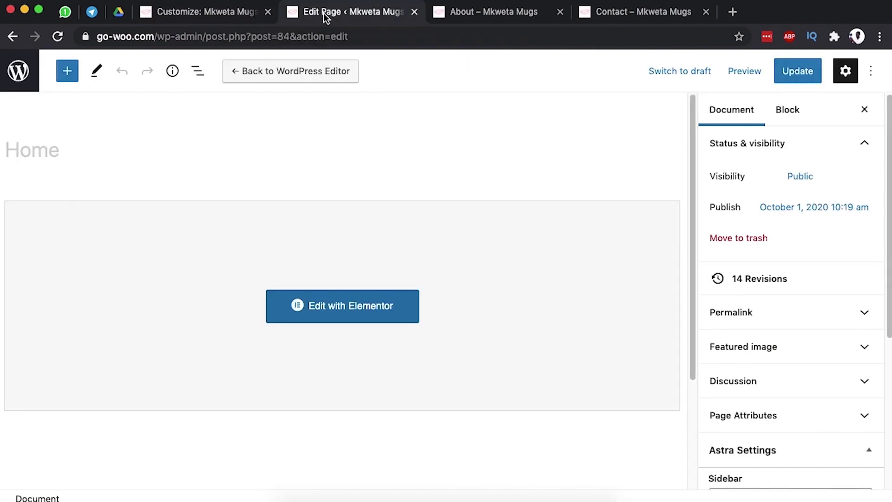
pyautogui.click(18, 73)
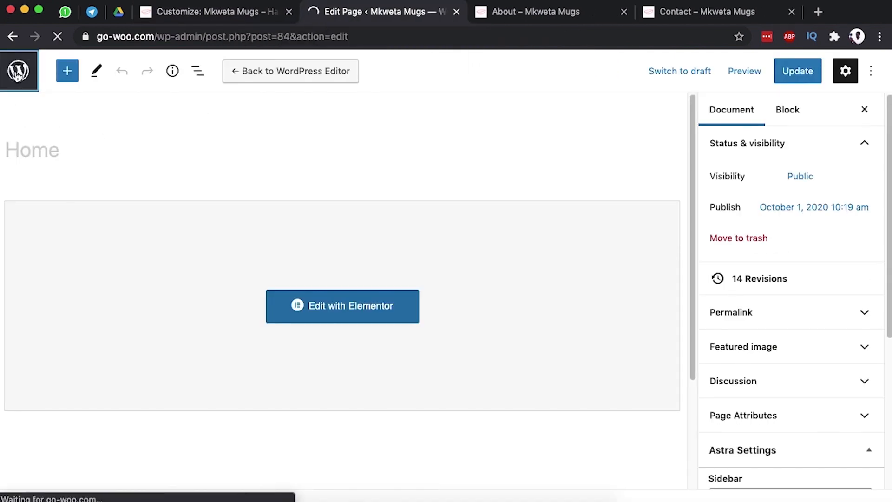
# - Open the About page for editing in a separate tab and launch Elementor on it
pyautogui.scroll(-2, 224, 241)
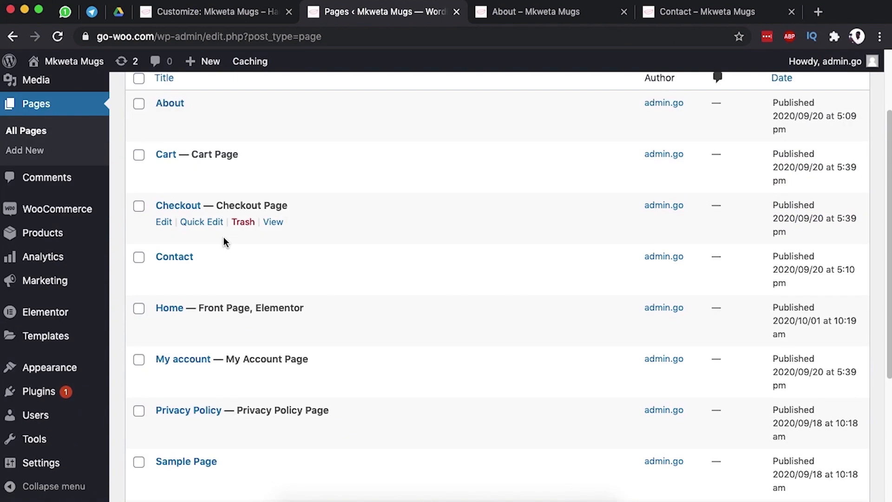
pyautogui.scroll(2, 224, 241)
pyautogui.click(164, 197)
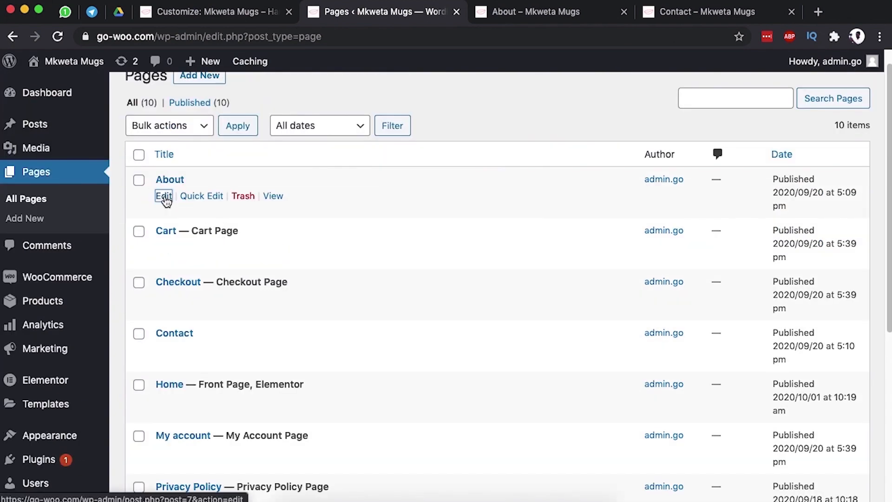
pyautogui.click(432, 11)
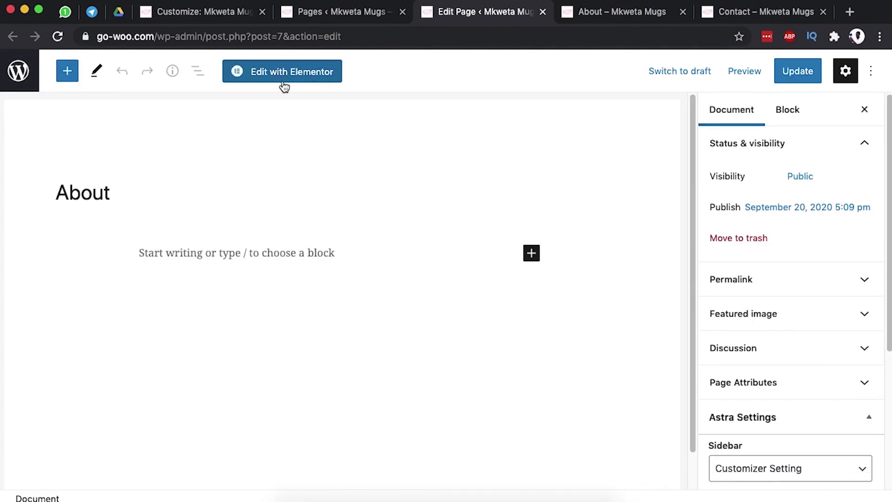
pyautogui.click(275, 76)
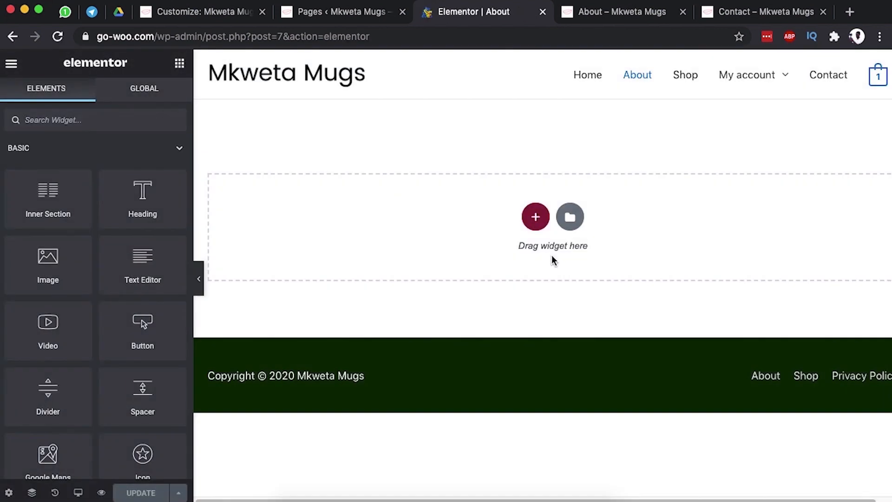
# - Insert the saved "Hero 1" template into the empty About page, importing its document settings
pyautogui.click(570, 217)
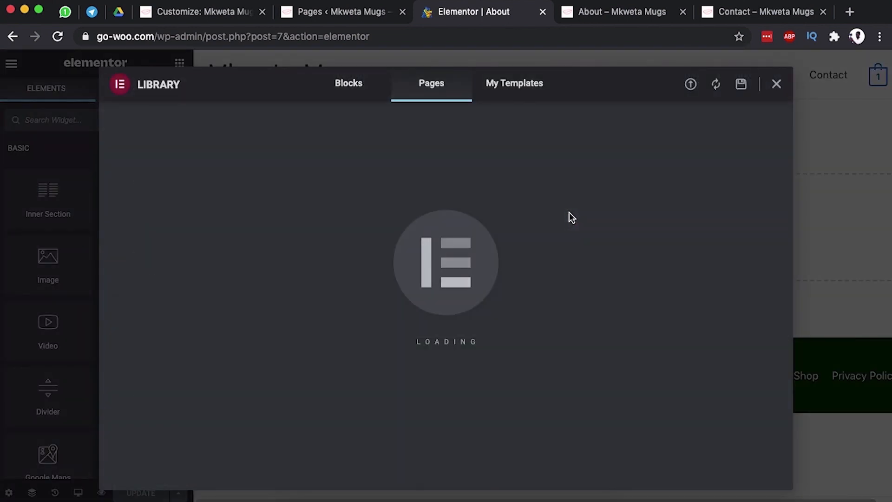
pyautogui.click(524, 86)
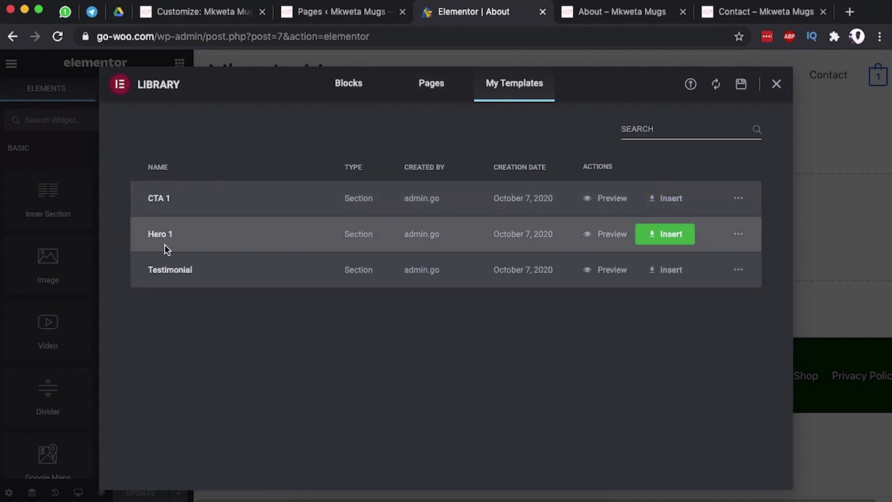
pyautogui.click(659, 235)
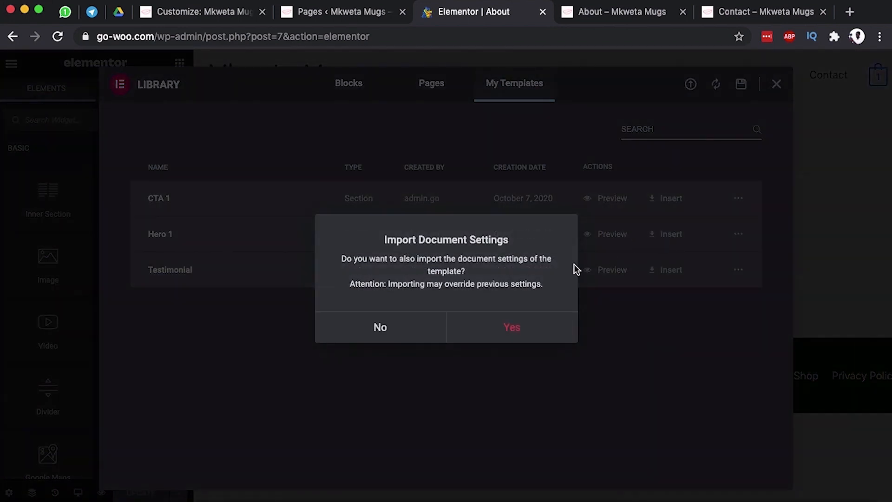
pyautogui.click(509, 327)
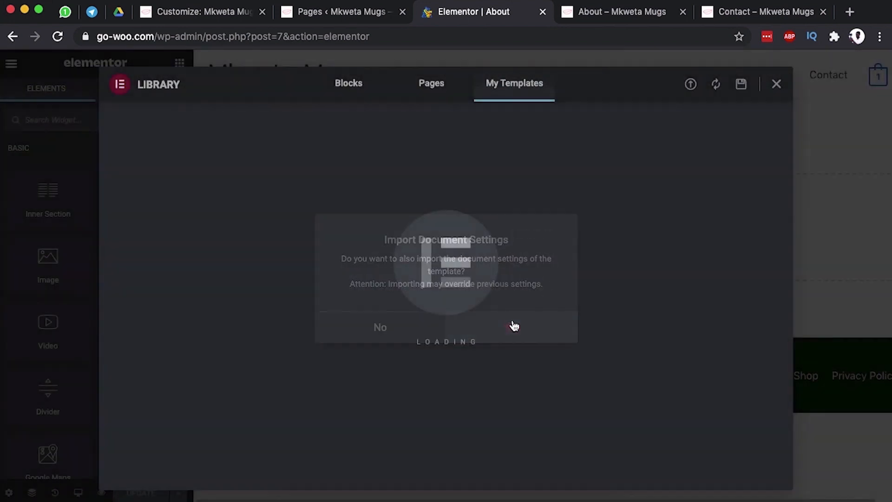
# - Insert the saved "Testimonial" template below the About page's hero section, importing its document settings
pyautogui.scroll(-5, 532, 276)
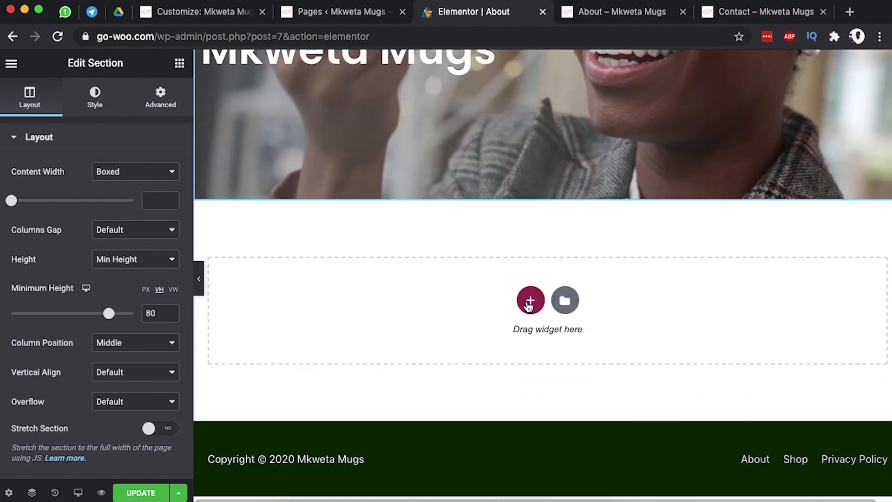
pyautogui.click(564, 300)
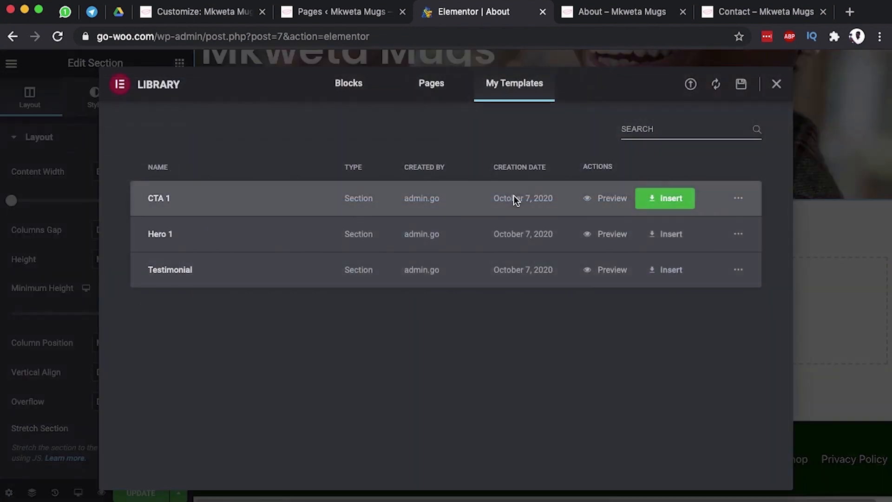
pyautogui.click(669, 272)
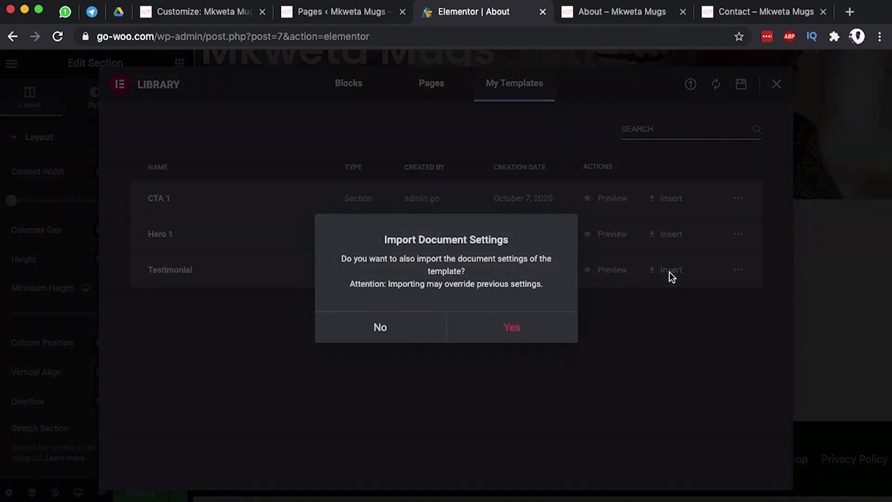
pyautogui.click(530, 325)
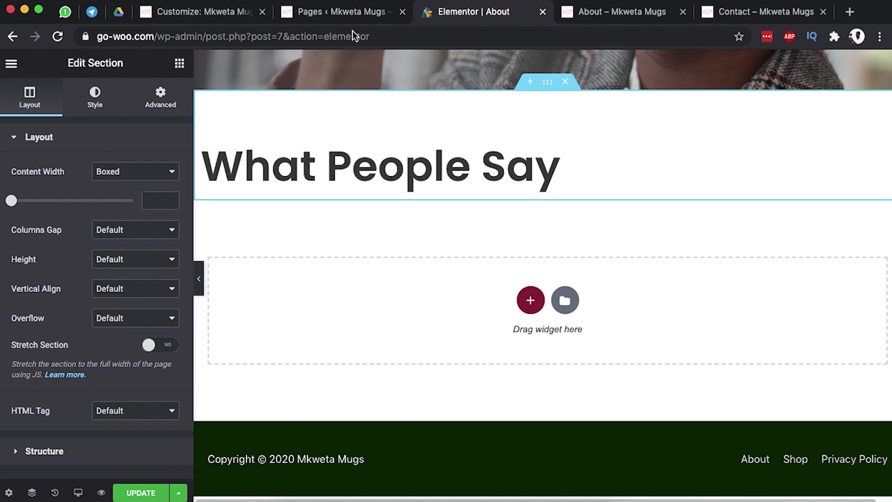
# - Reopen the Home page in Elementor from the pages list and go to its "What People Say" section
pyautogui.click(333, 14)
pyautogui.scroll(-3, 279, 318)
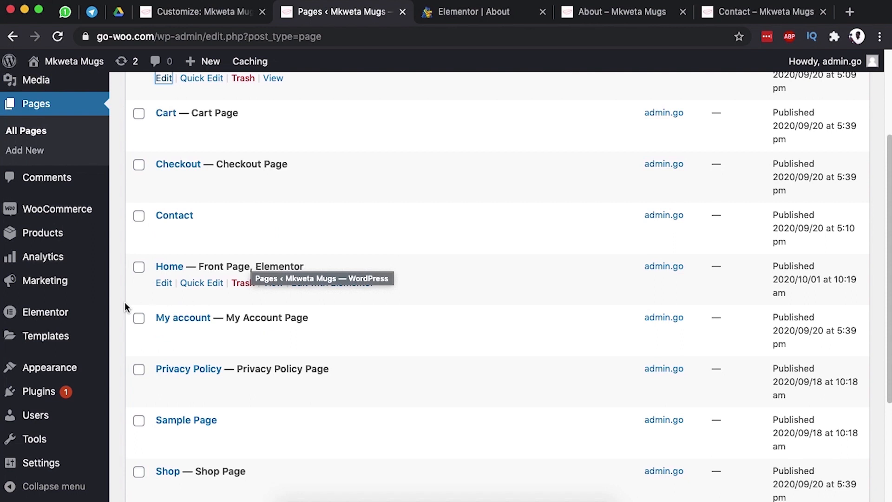
pyautogui.click(326, 288)
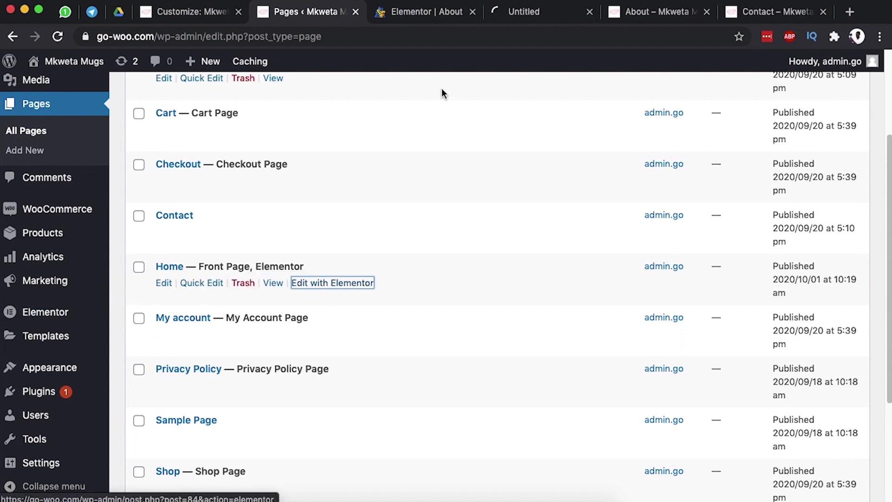
pyautogui.click(543, 15)
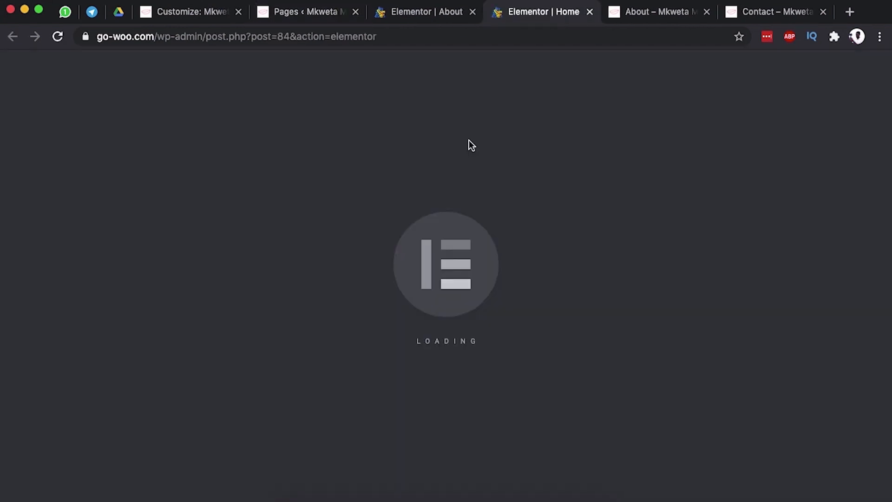
pyautogui.scroll(-20, 470, 137)
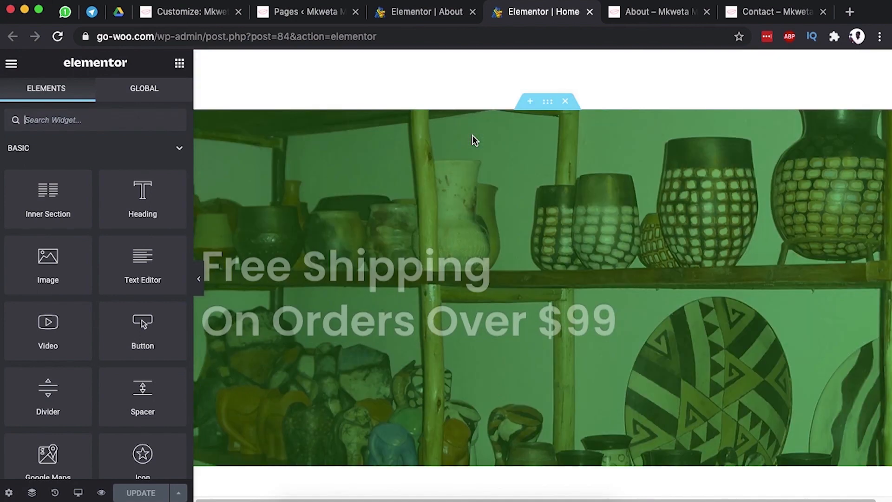
pyautogui.scroll(8, 473, 135)
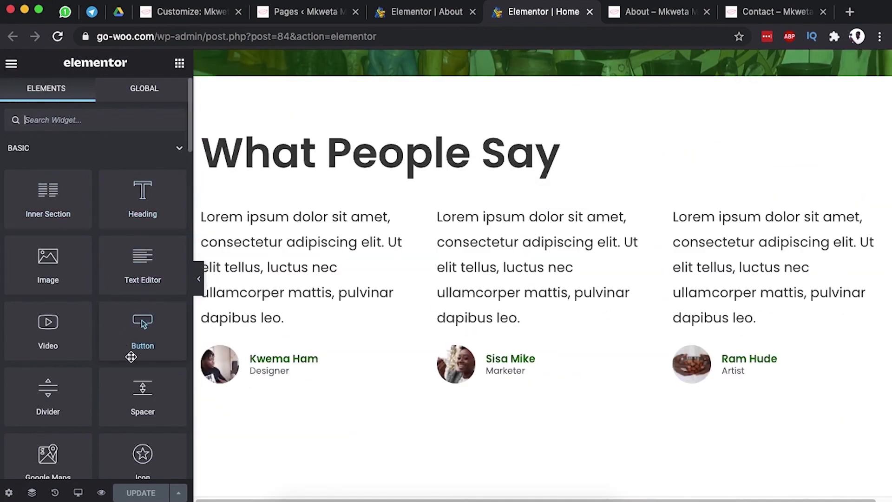
# - Add an inner section beneath the "What People Say" heading and give it a third column
pyautogui.scroll(-1, 120, 294)
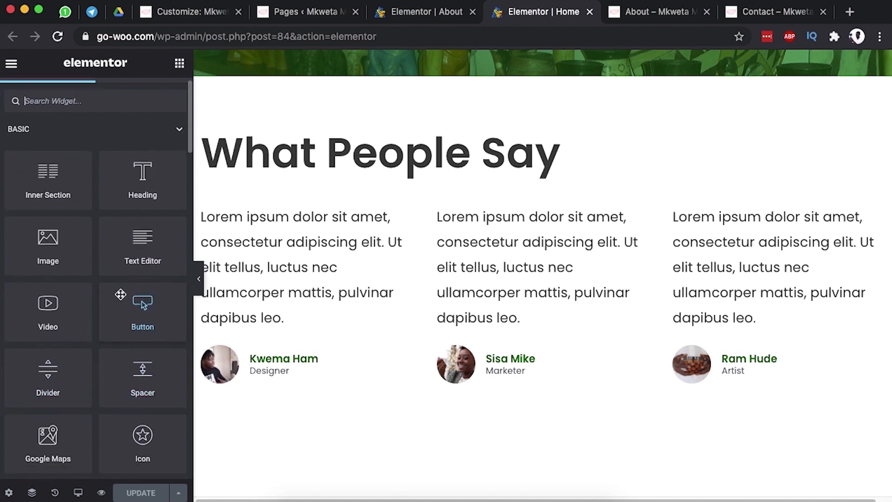
pyautogui.moveTo(51, 194); pyautogui.dragTo(479, 176)
pyautogui.rightClick(208, 205)
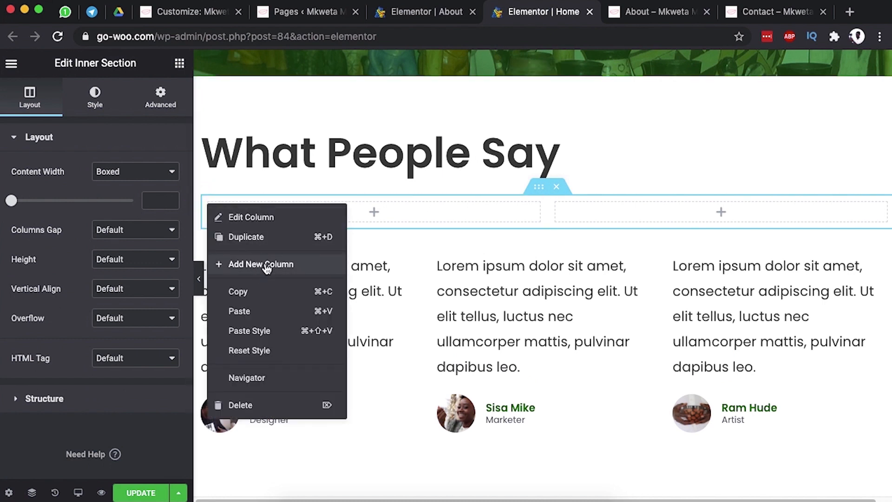
pyautogui.click(325, 264)
# - Move the three testimonials into the inner section's columns in order and delete the emptied section below
pyautogui.moveTo(414, 264); pyautogui.dragTo(341, 217)
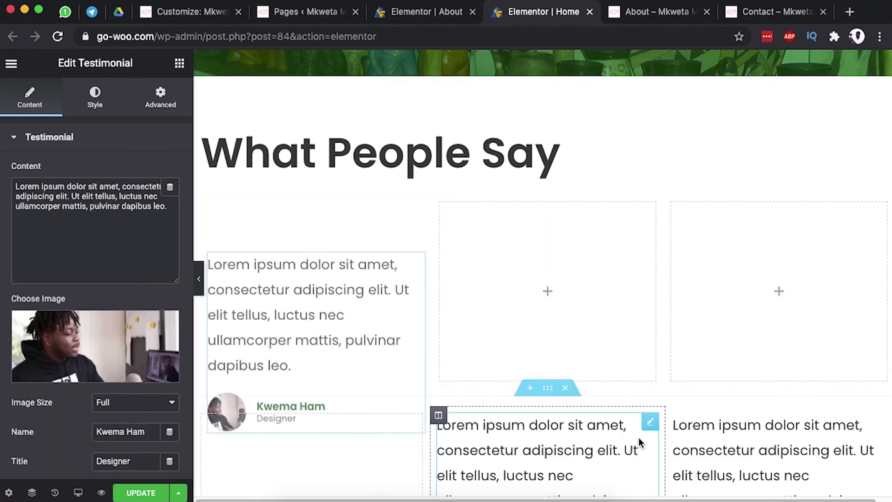
pyautogui.moveTo(647, 422); pyautogui.dragTo(580, 295)
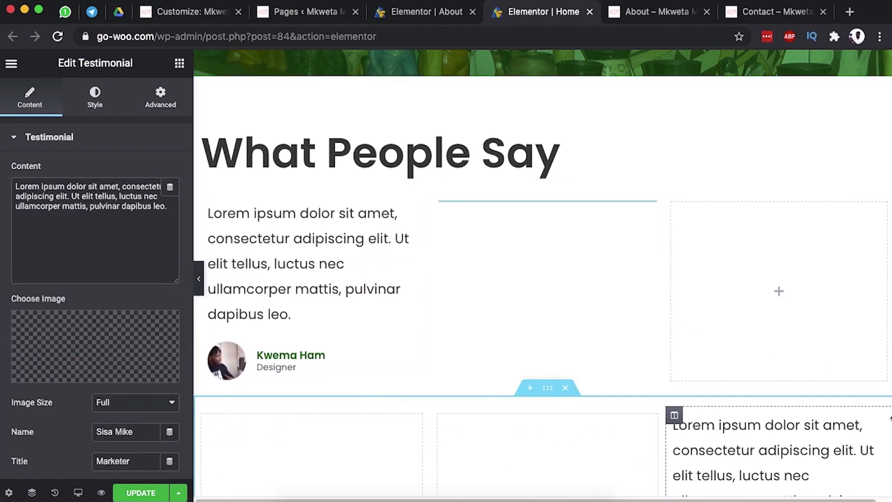
pyautogui.moveTo(881, 420); pyautogui.dragTo(792, 307)
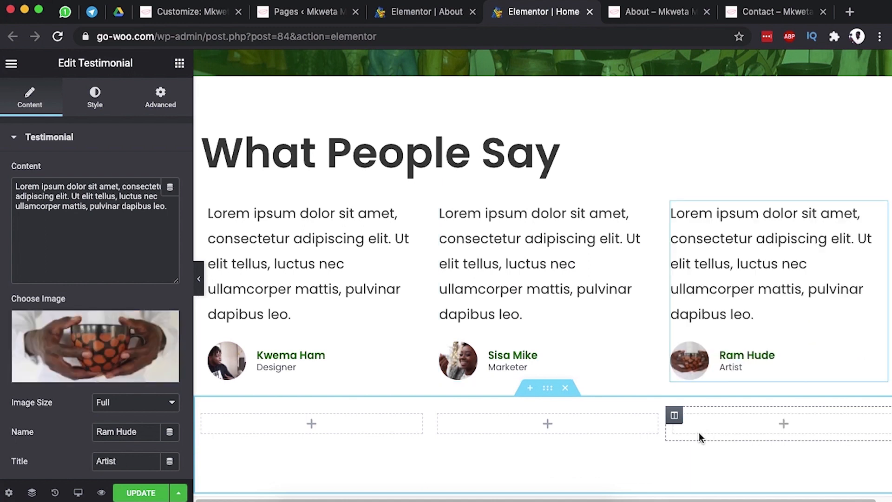
pyautogui.click(571, 391)
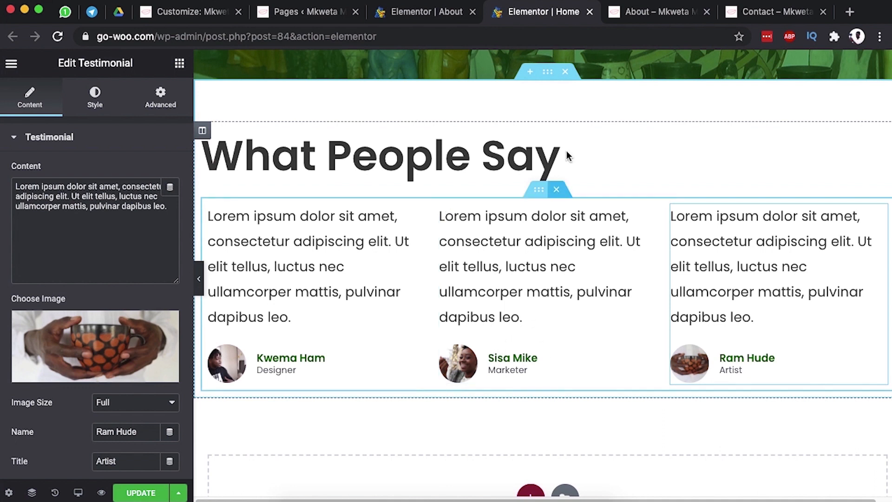
# - Set the "What People Say" section's bottom padding to 4 em
pyautogui.click(550, 72)
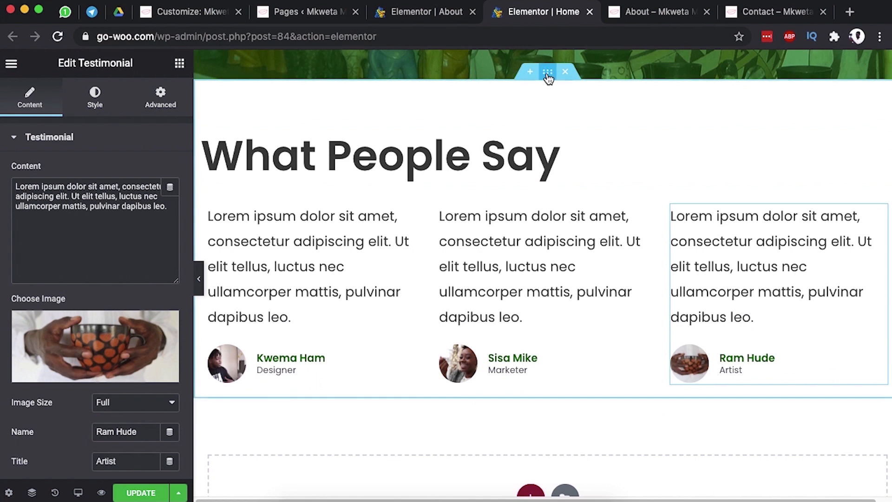
pyautogui.click(547, 73)
pyautogui.click(157, 111)
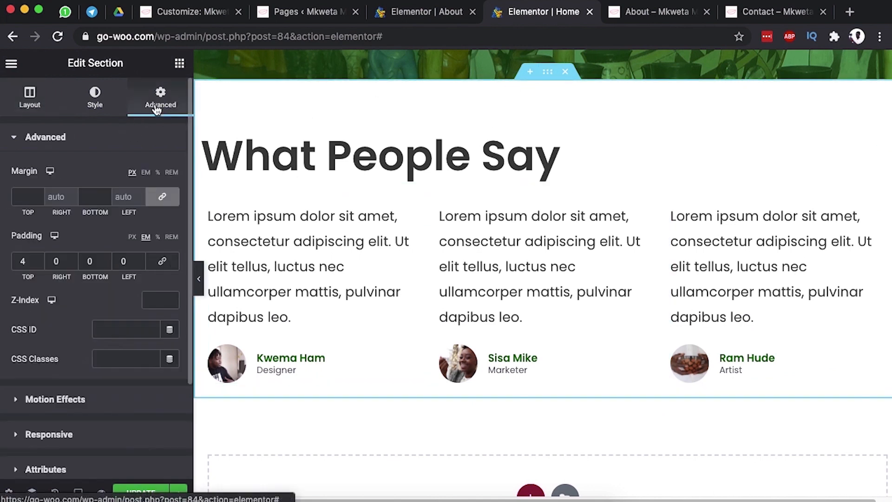
pyautogui.doubleClick(90, 261)
pyautogui.write('4')
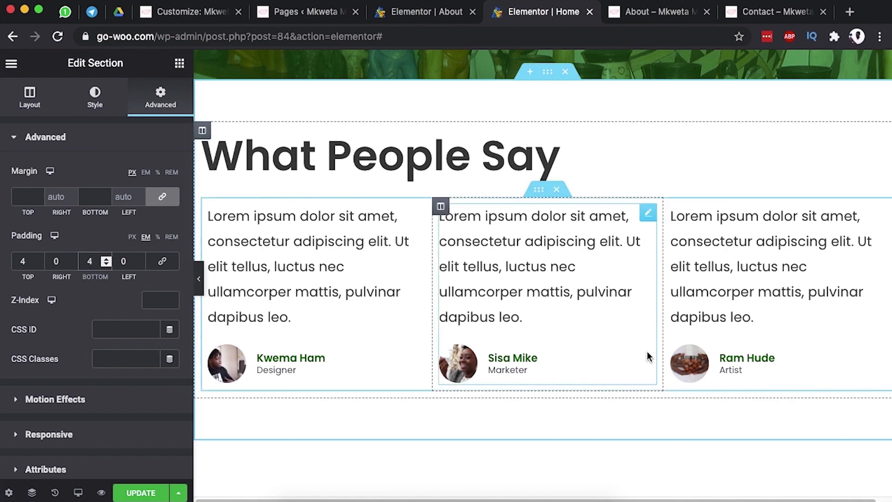
# - Preview the "What People Say" section at tablet and mobile sizes, and update the Home page
pyautogui.click(78, 492)
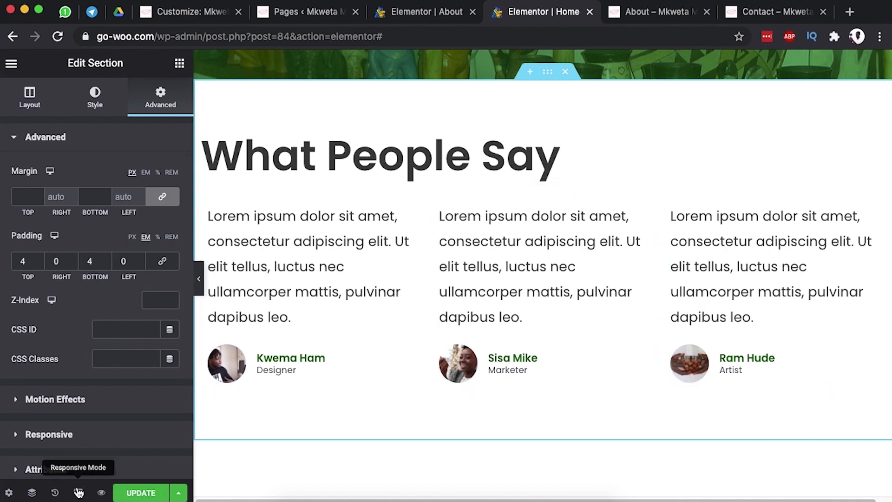
pyautogui.click(72, 433)
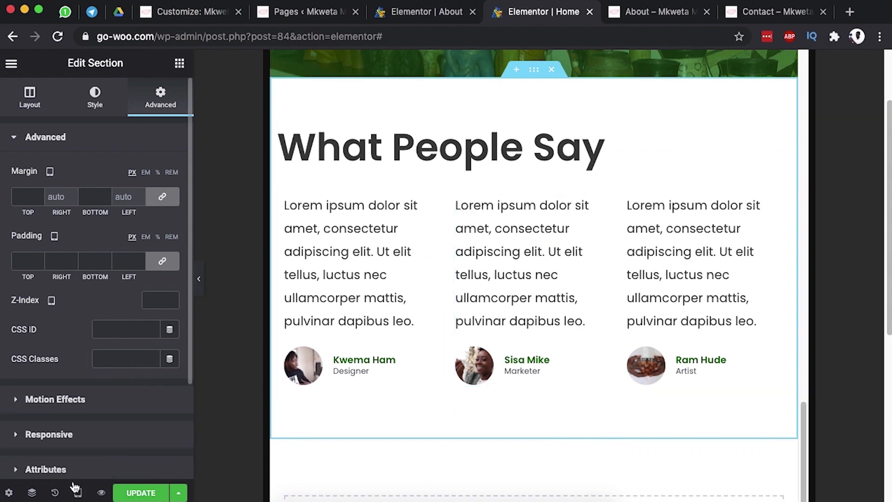
pyautogui.click(73, 461)
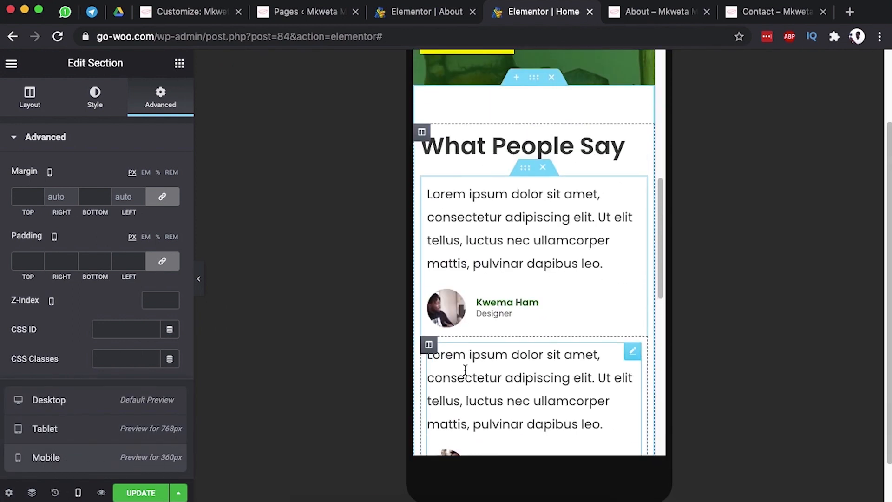
pyautogui.scroll(-10, 467, 365)
pyautogui.scroll(3, 467, 365)
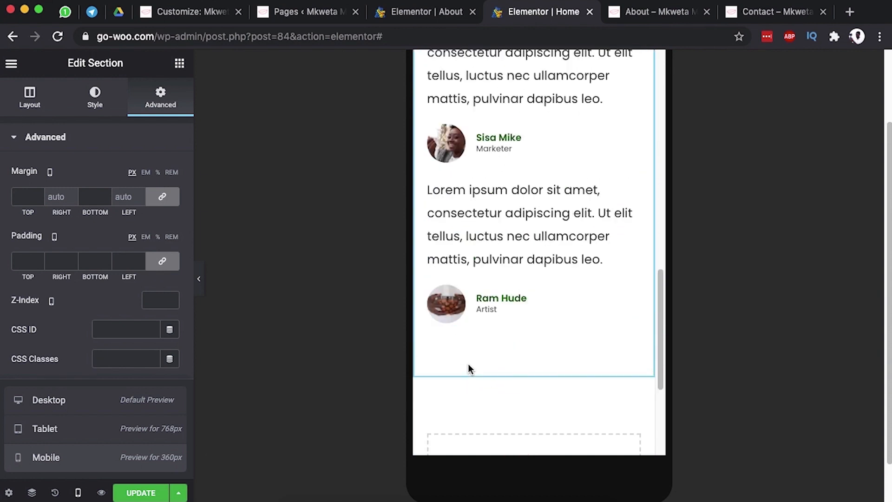
pyautogui.click(144, 493)
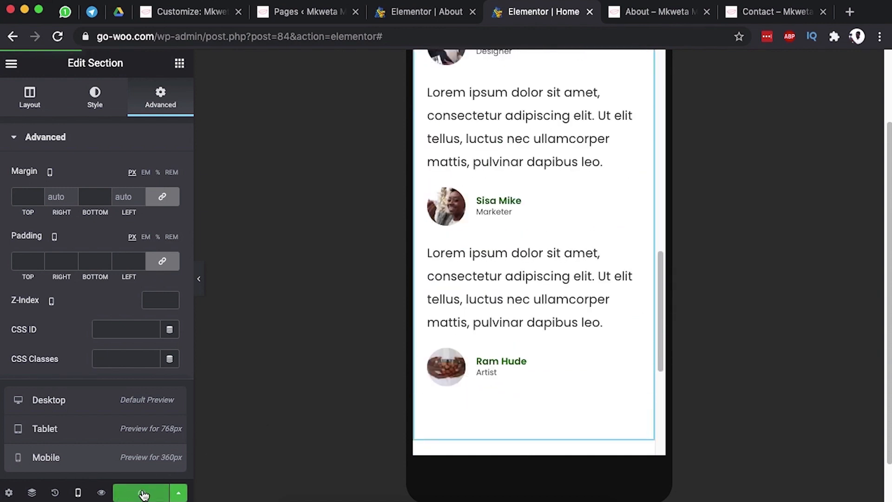
pyautogui.click(44, 400)
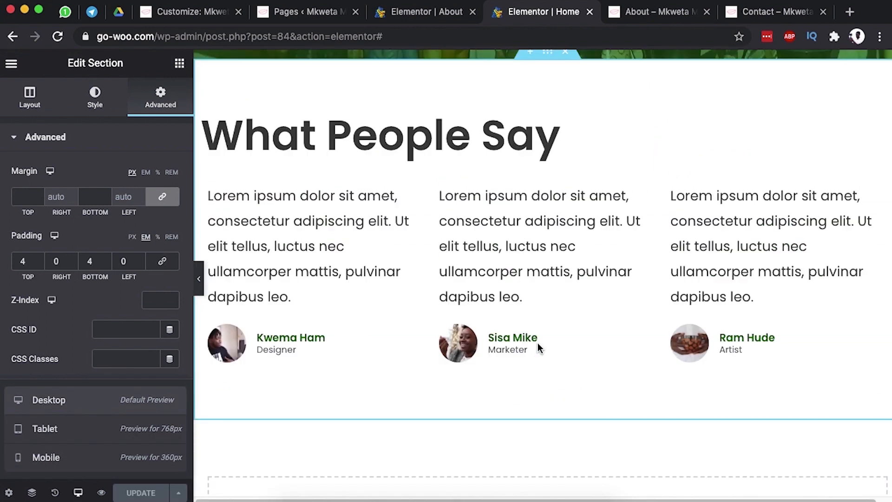
# - Save the rebuilt "What People Say" section to the template library as "Testimonial 1"
pyautogui.scroll(5, 537, 346)
pyautogui.rightClick(545, 269)
pyautogui.click(509, 294)
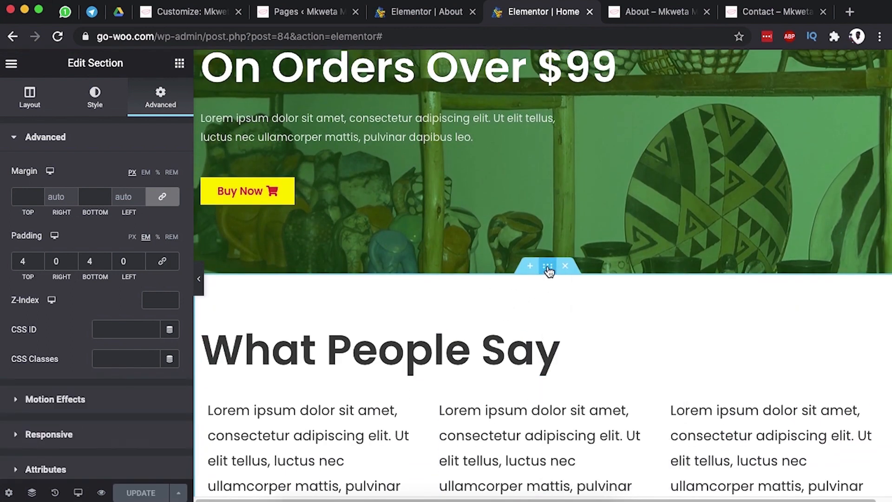
pyautogui.rightClick(548, 270)
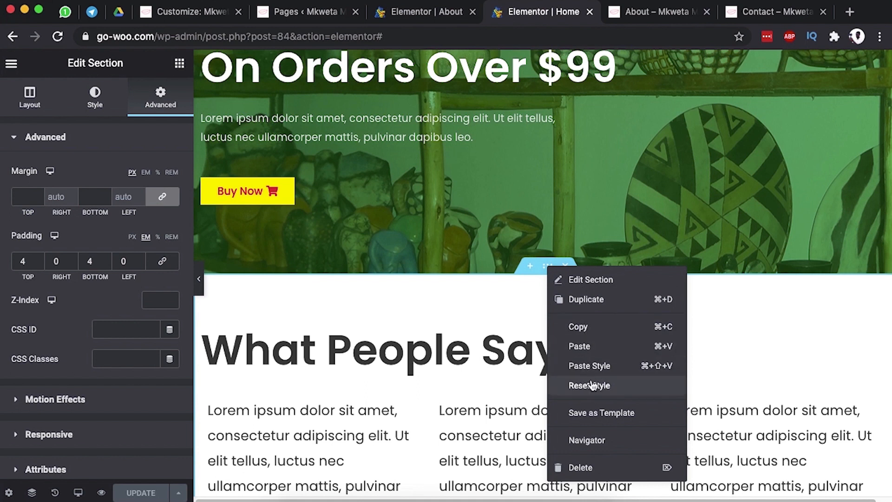
pyautogui.click(599, 412)
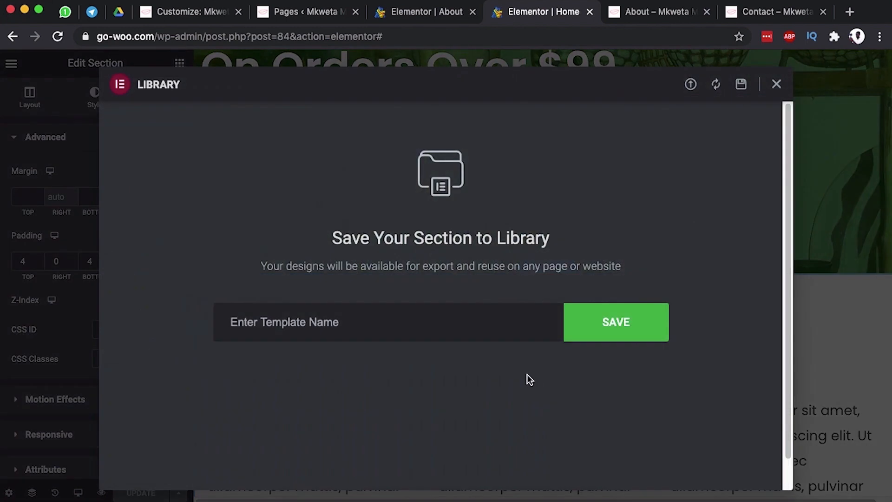
pyautogui.click(293, 321)
pyautogui.write('Testimonial 1')
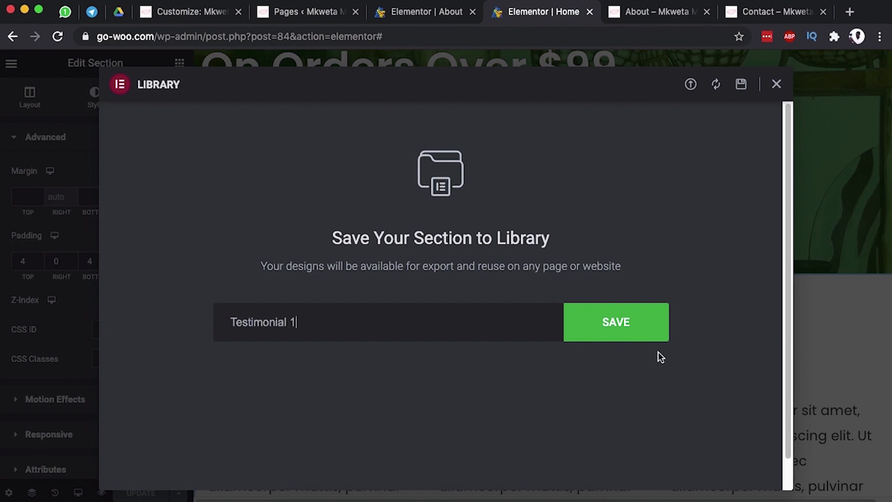
pyautogui.click(621, 325)
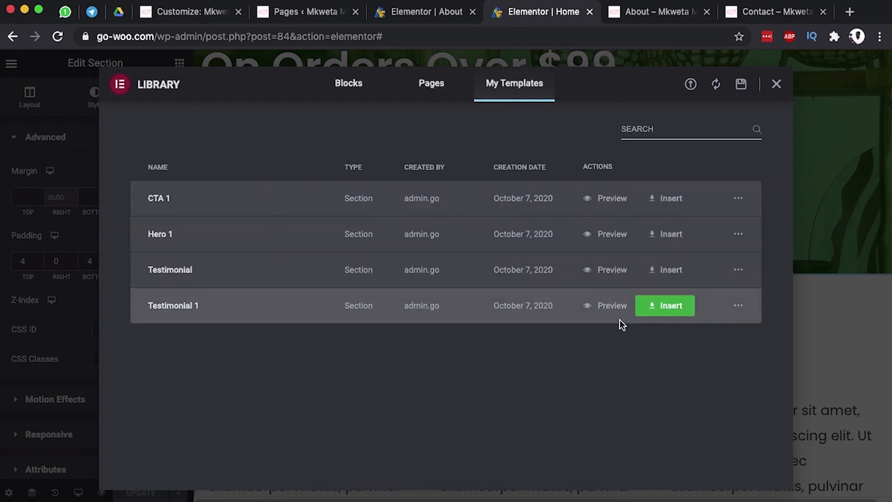
# - Delete the outdated "Testimonial" template from the saved templates and close the library
pyautogui.click(739, 270)
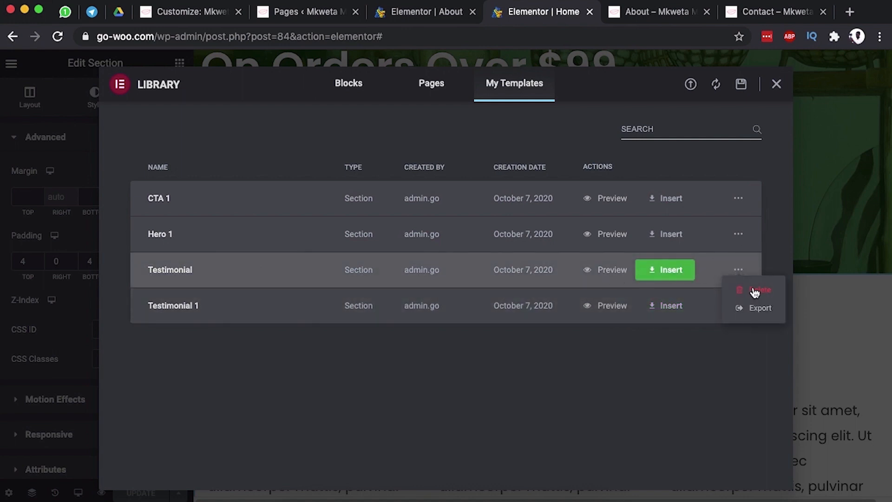
pyautogui.click(751, 288)
pyautogui.click(521, 314)
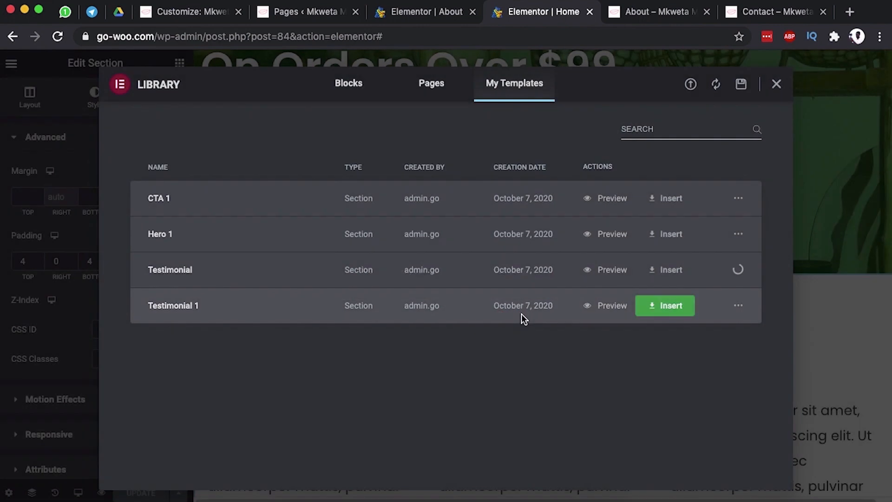
pyautogui.click(776, 84)
# - Close the Home page editor and update the About page in its Elementor editor
pyautogui.click(590, 12)
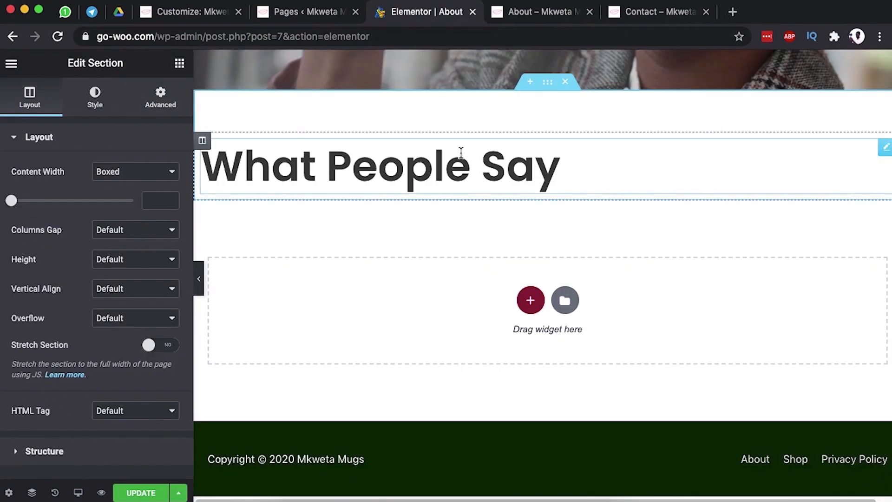
pyautogui.click(144, 493)
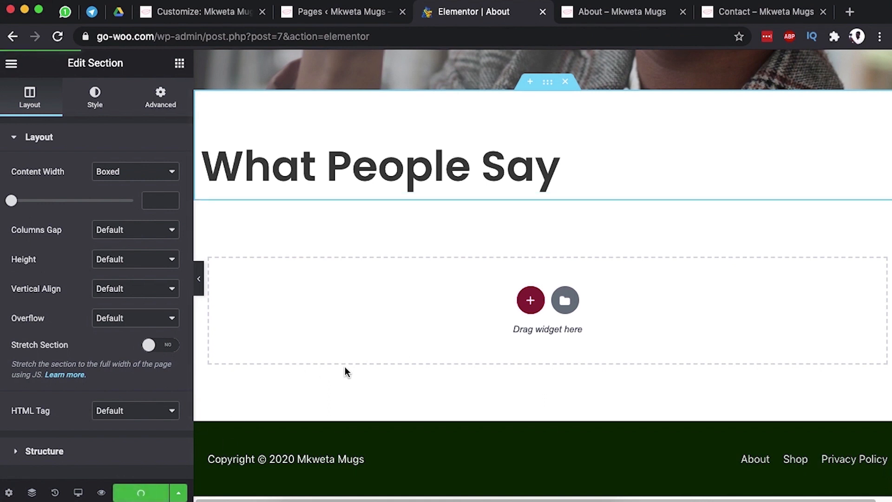
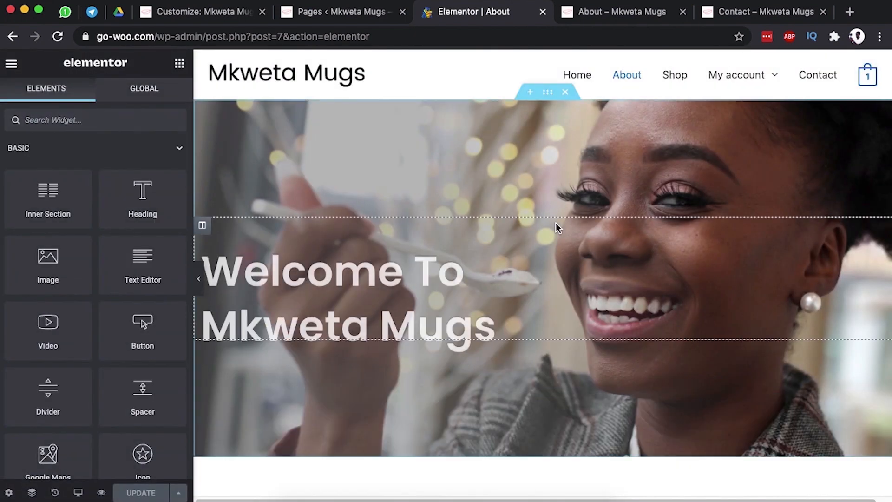
# - Delete the "What People Say" heading section below the hero banner
pyautogui.scroll(-5, 556, 246)
pyautogui.scroll(-3, 555, 258)
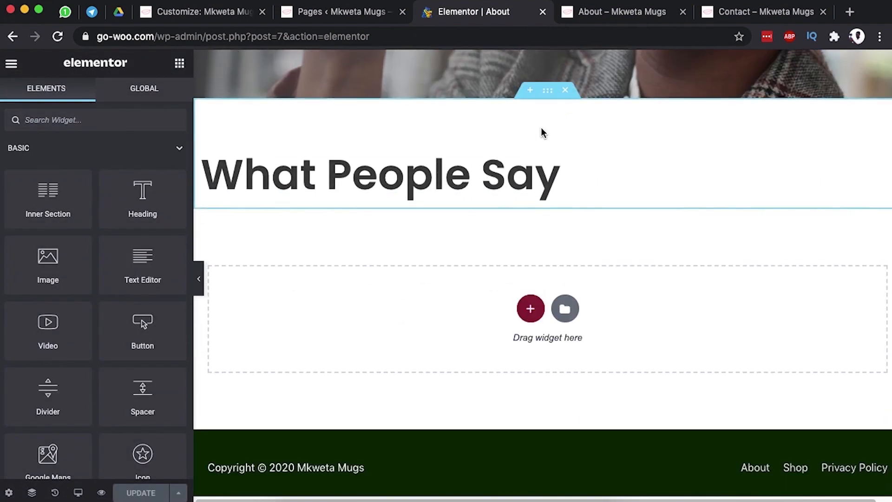
pyautogui.click(565, 91)
# - Insert the saved Testimonial 1 template into the page, importing its document settings too
pyautogui.click(568, 303)
pyautogui.click(510, 84)
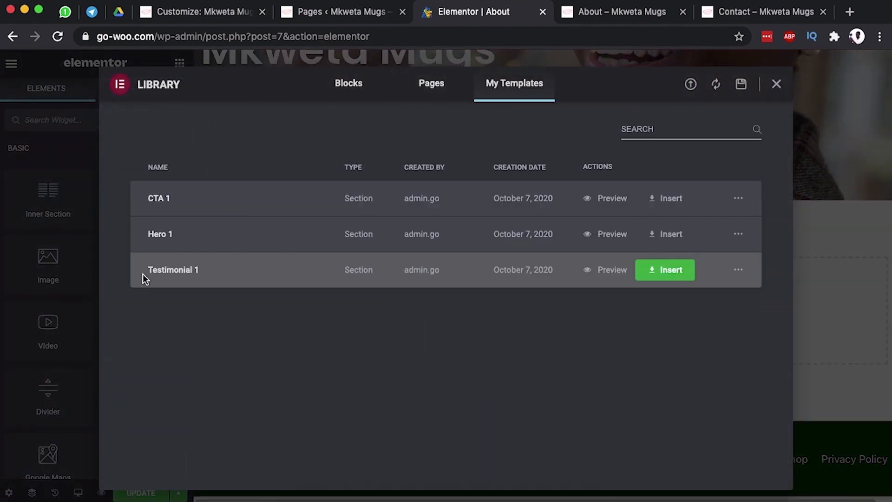
pyautogui.click(674, 270)
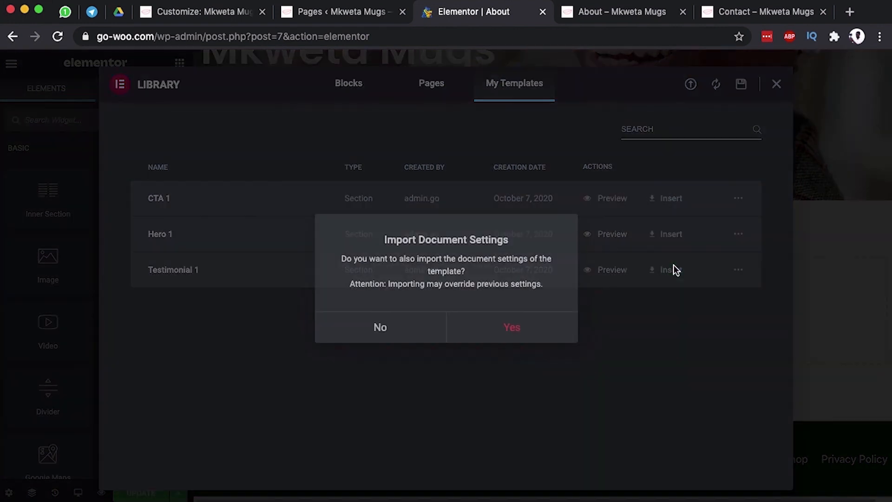
pyautogui.click(510, 328)
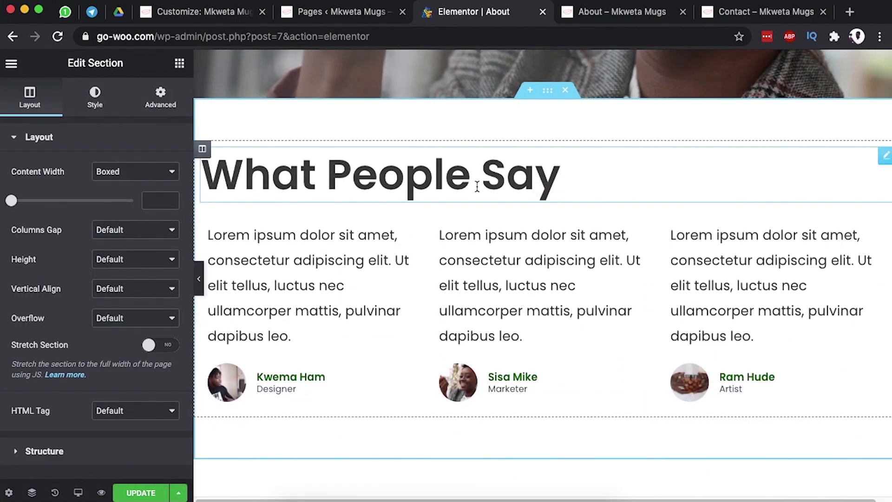
# - Open the template library's blocks and filter them by the About category
pyautogui.scroll(-2, 535, 346)
pyautogui.scroll(6, 534, 344)
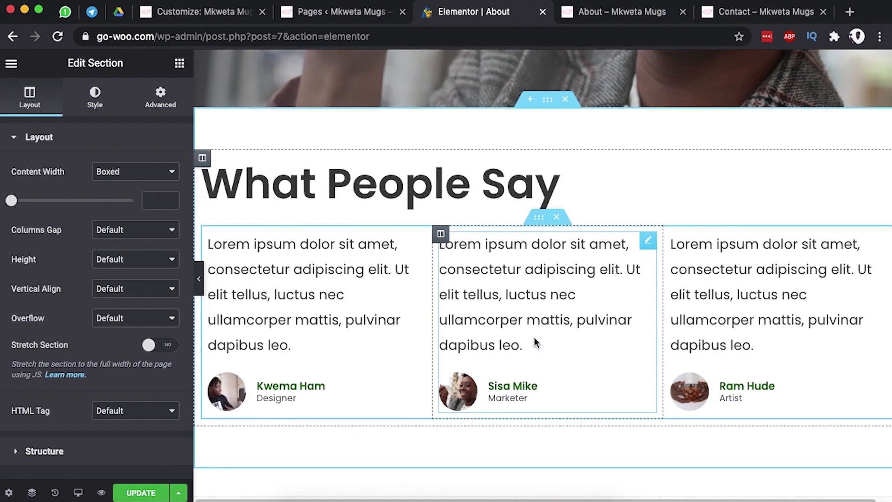
pyautogui.scroll(-5, 534, 331)
pyautogui.scroll(1, 550, 183)
pyautogui.press('super+shift+l')
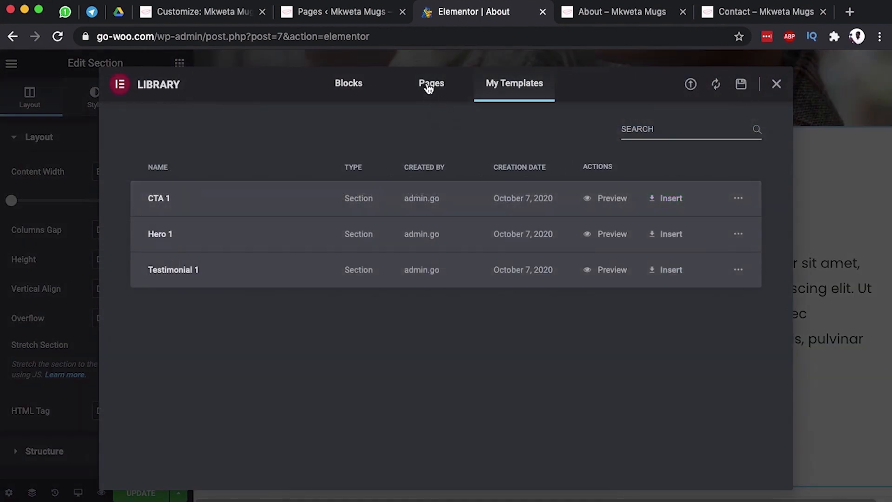
pyautogui.click(346, 86)
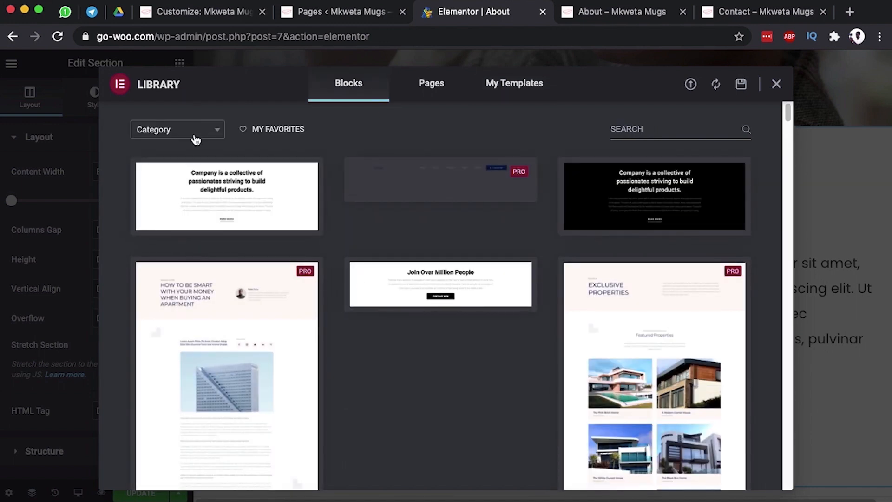
pyautogui.scroll(-8, 351, 343)
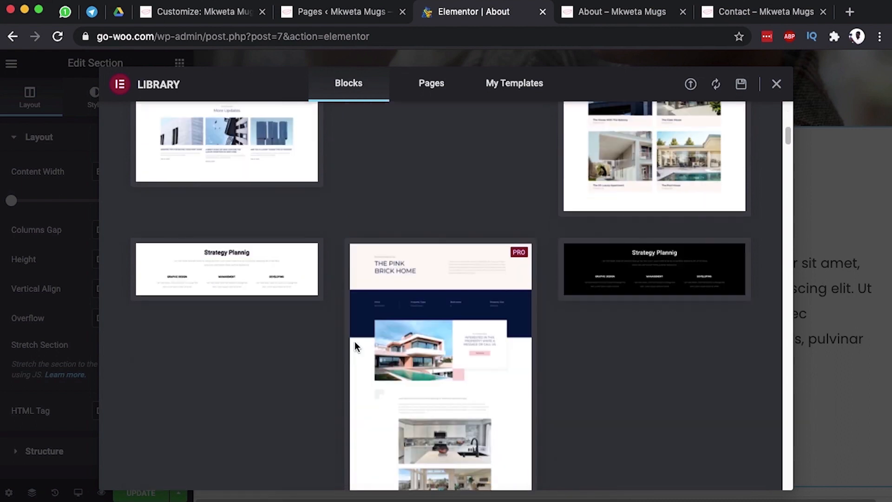
pyautogui.scroll(10, 226, 133)
pyautogui.click(208, 131)
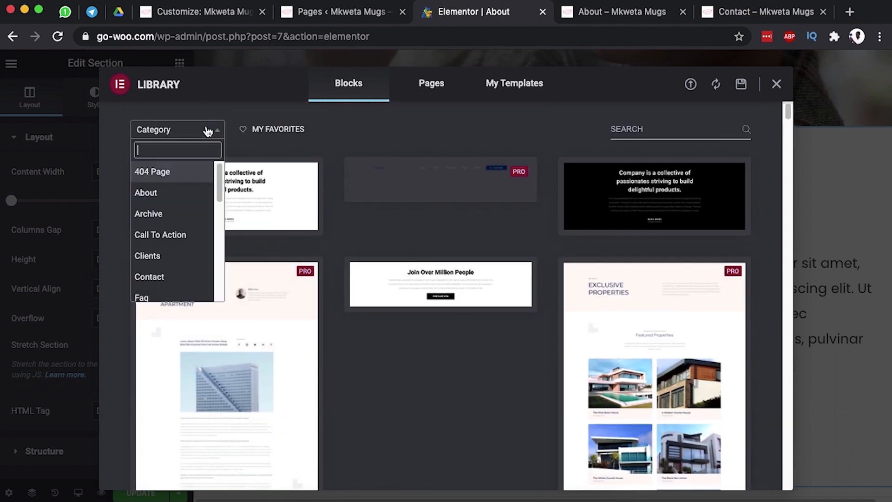
pyautogui.click(170, 200)
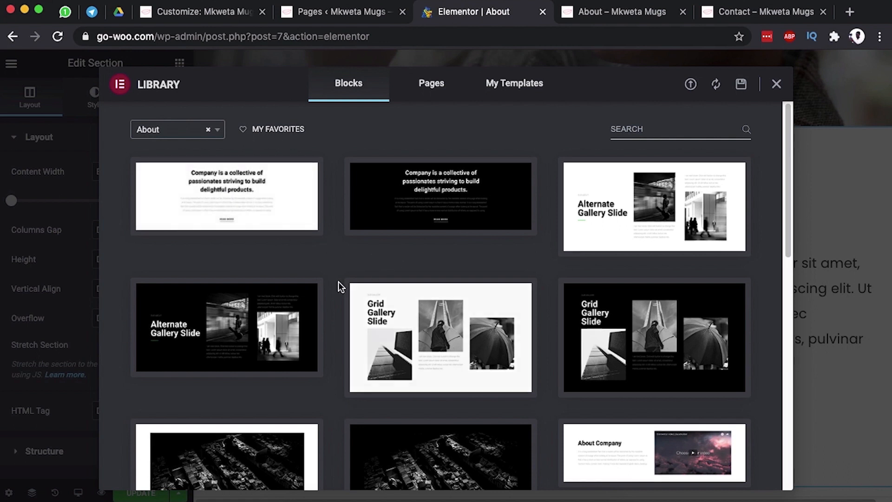
# - Choose the white About Company block with the bicycle picture beside the text for insertion
pyautogui.scroll(-10, 335, 265)
pyautogui.scroll(-3, 335, 265)
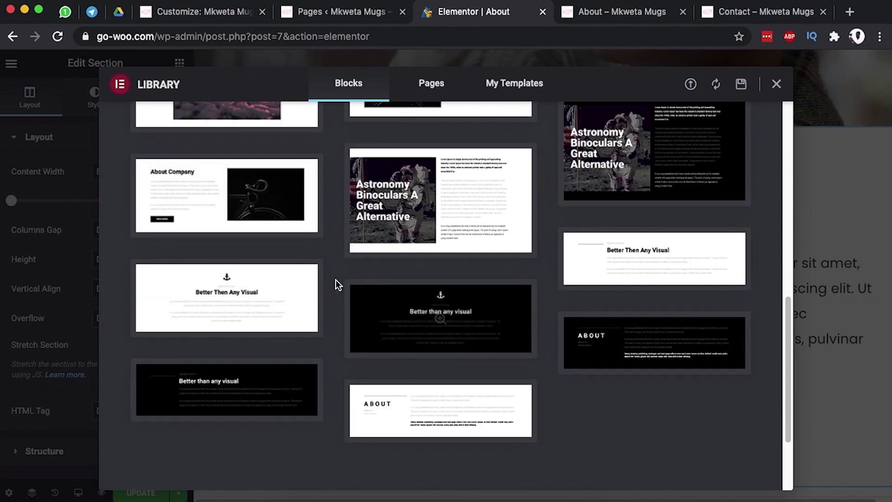
pyautogui.scroll(-3, 335, 276)
pyautogui.scroll(5, 336, 273)
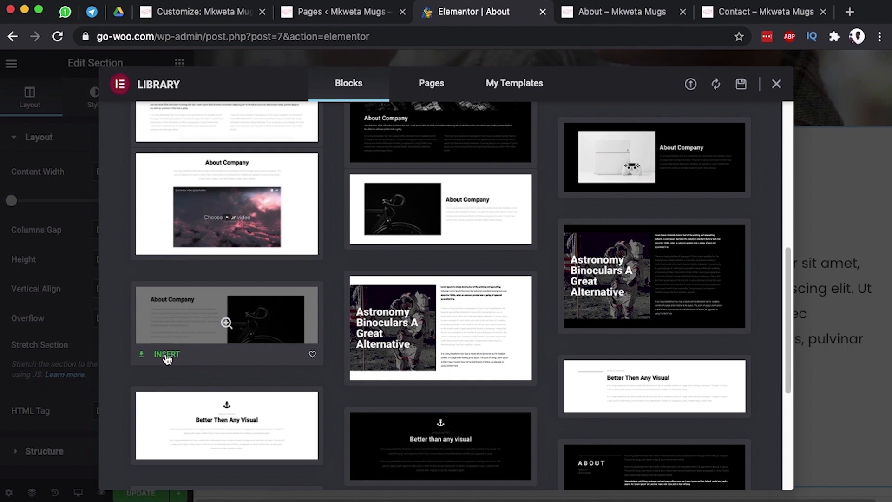
pyautogui.click(167, 354)
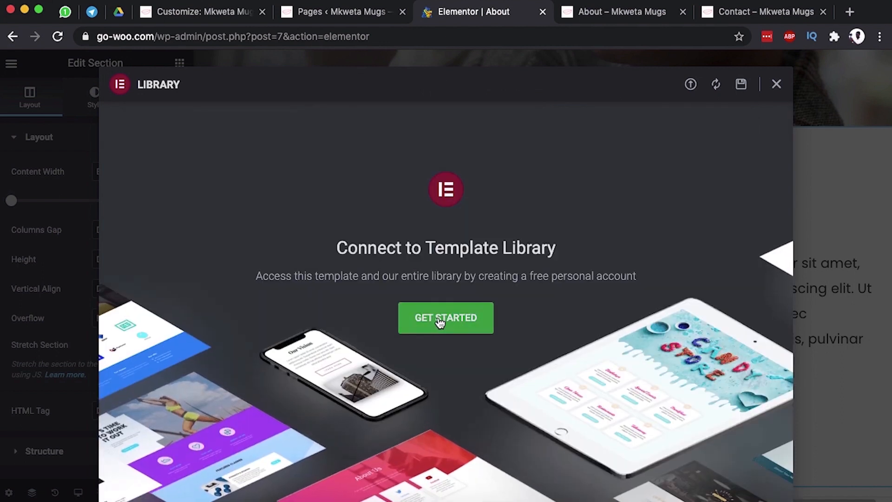
# - Log in to the Elementor account with the prefilled credentials and connect the site to the template library
pyautogui.click(440, 319)
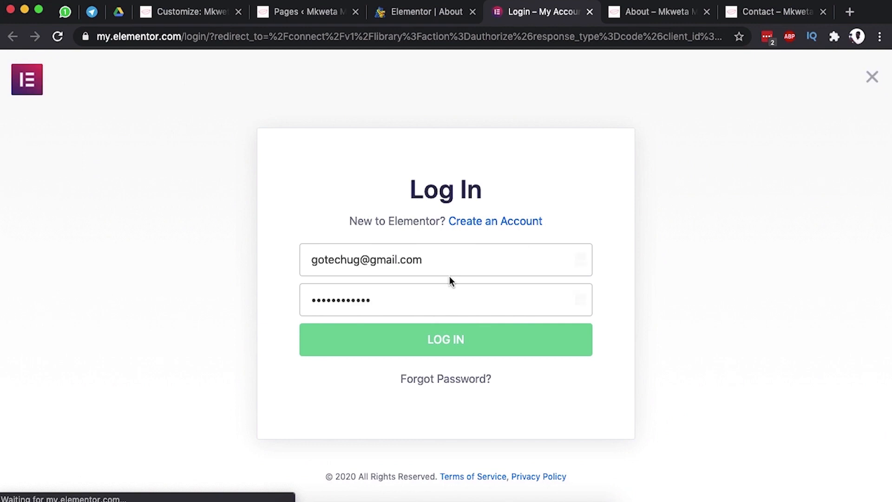
pyautogui.click(430, 342)
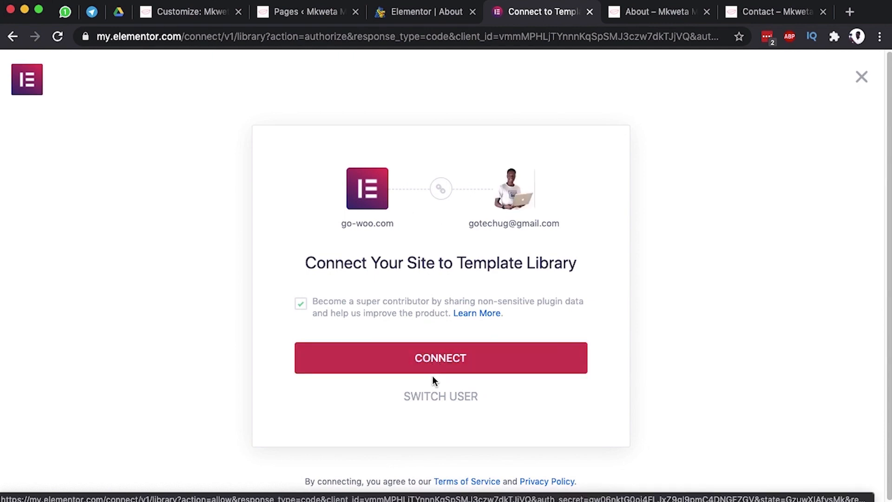
pyautogui.click(438, 364)
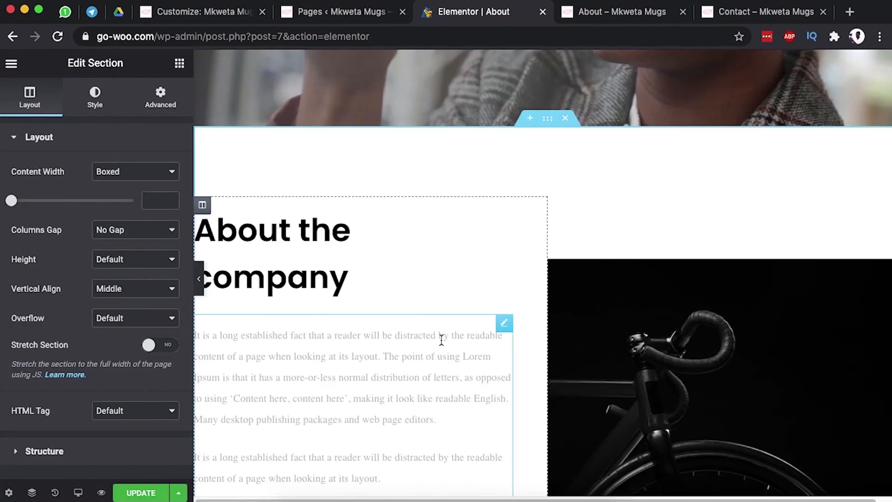
# - Examine the inserted "About the company" section, including its text, button and image
pyautogui.scroll(-5, 441, 340)
pyautogui.scroll(5, 443, 338)
pyautogui.scroll(-4, 443, 338)
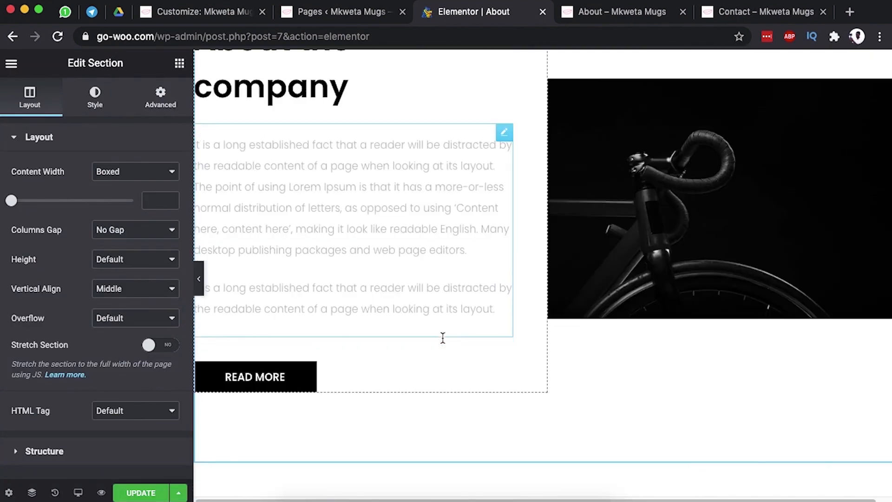
pyautogui.scroll(-7, 443, 337)
pyautogui.scroll(8, 443, 339)
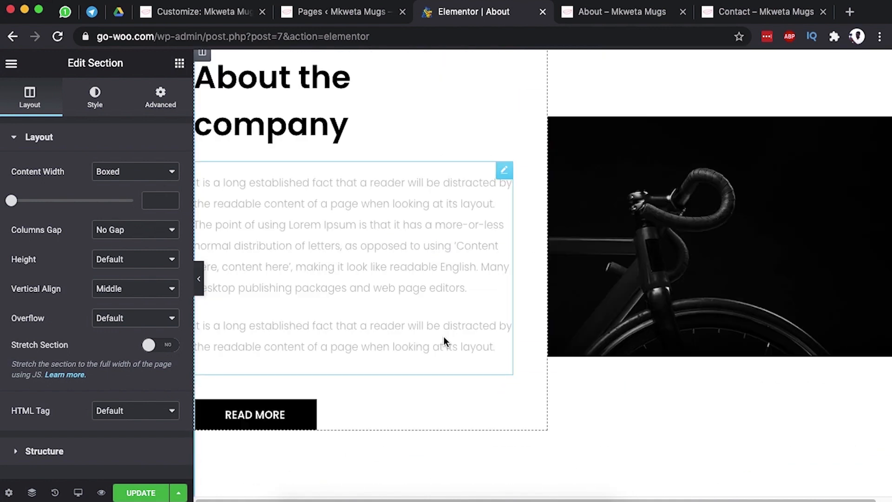
pyautogui.scroll(1, 334, 293)
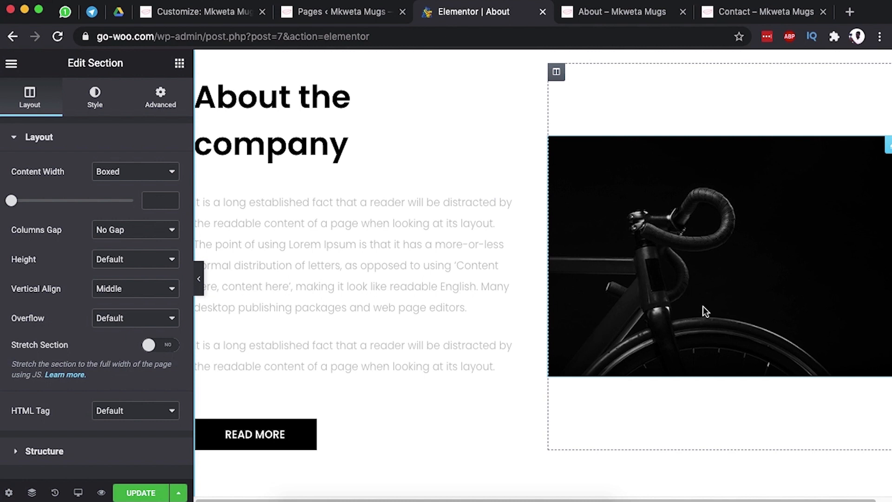
pyautogui.scroll(5, 735, 289)
pyautogui.scroll(1, 735, 283)
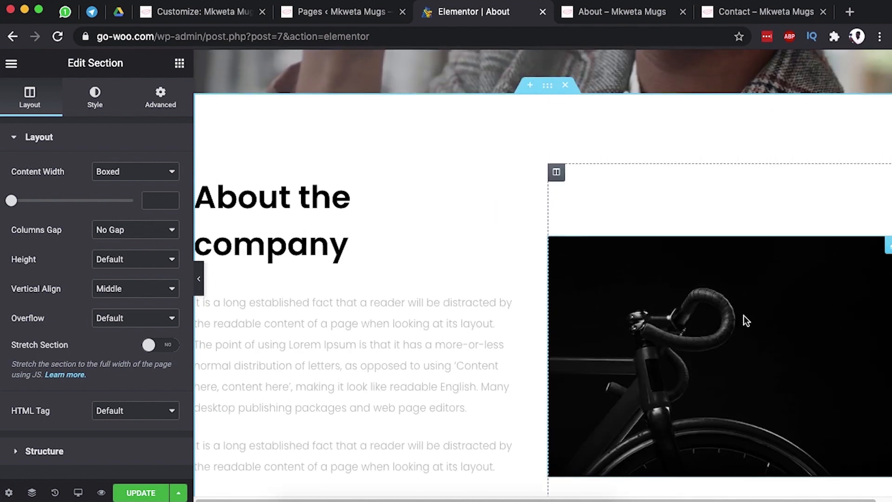
pyautogui.scroll(1, 744, 322)
pyautogui.scroll(-5, 689, 322)
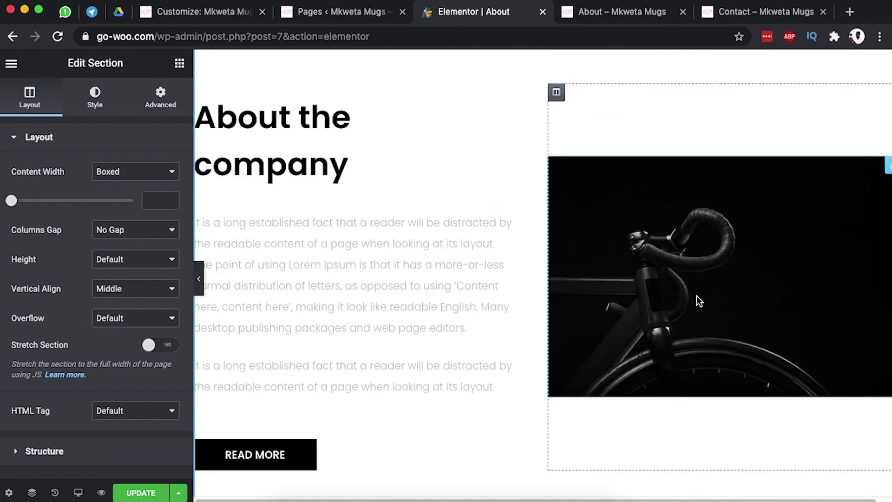
# - Replace the bicycle image in the "About the company" section with Artist-2.jpg and set its height to 210 px
pyautogui.click(889, 168)
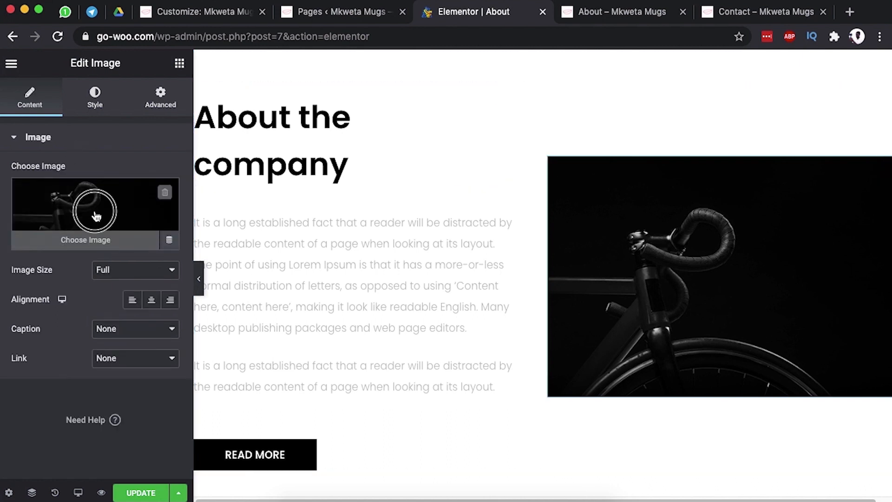
pyautogui.click(83, 208)
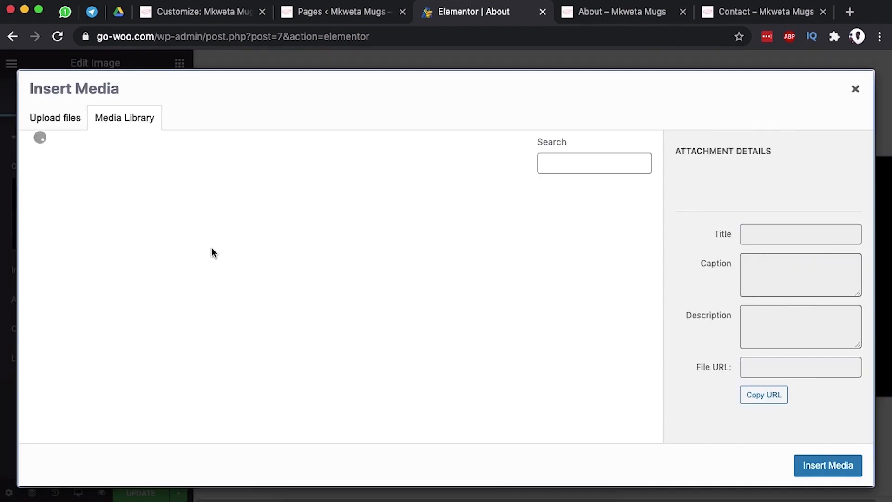
pyautogui.scroll(-5, 152, 331)
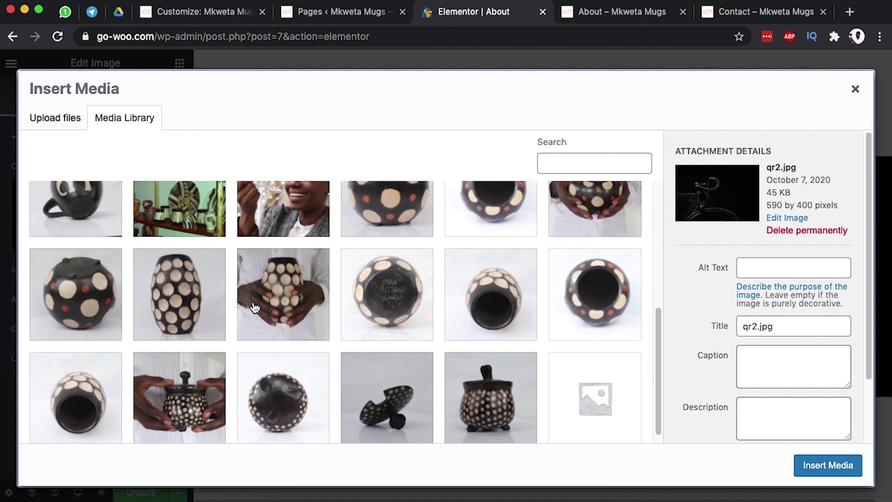
pyautogui.click(284, 214)
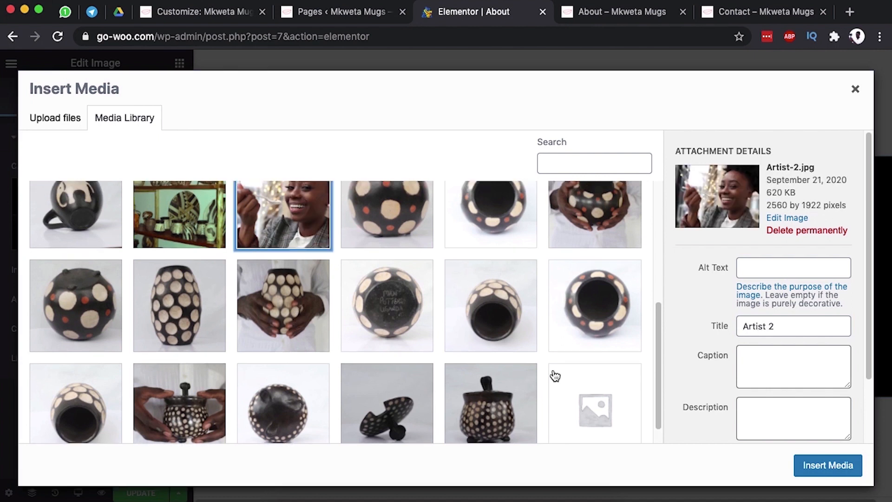
pyautogui.click(828, 465)
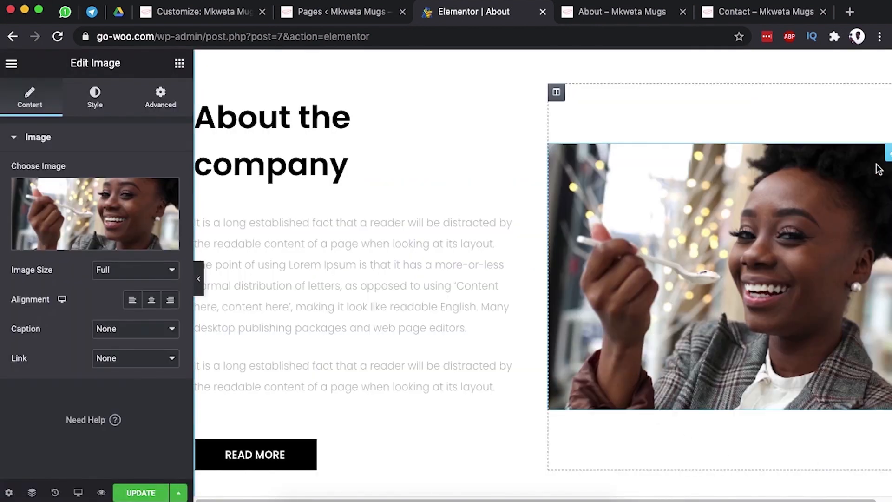
pyautogui.click(95, 103)
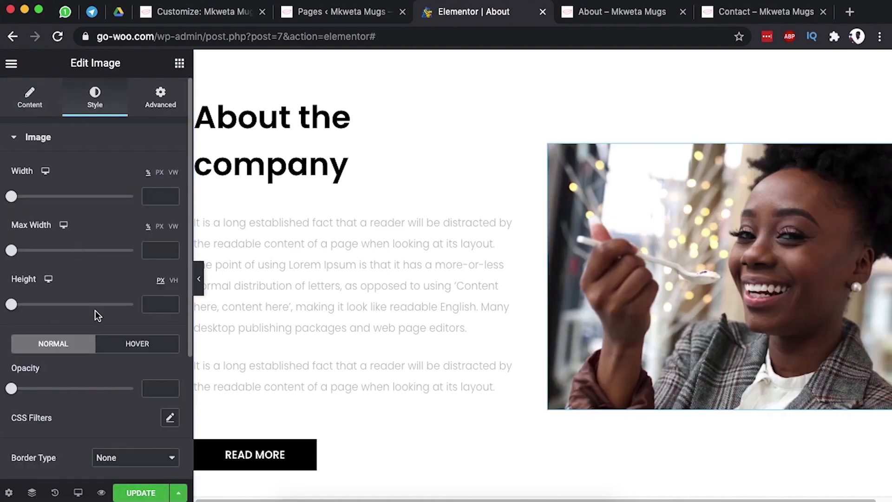
pyautogui.moveTo(13, 307); pyautogui.dragTo(65, 308)
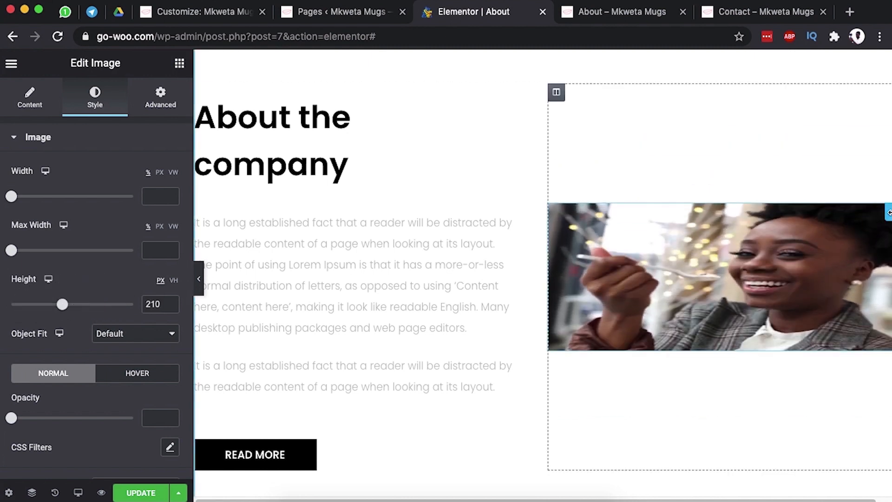
# - Delete the distorted image beside the "About the company" text and place a new Image widget in the empty column
pyautogui.rightClick(888, 216)
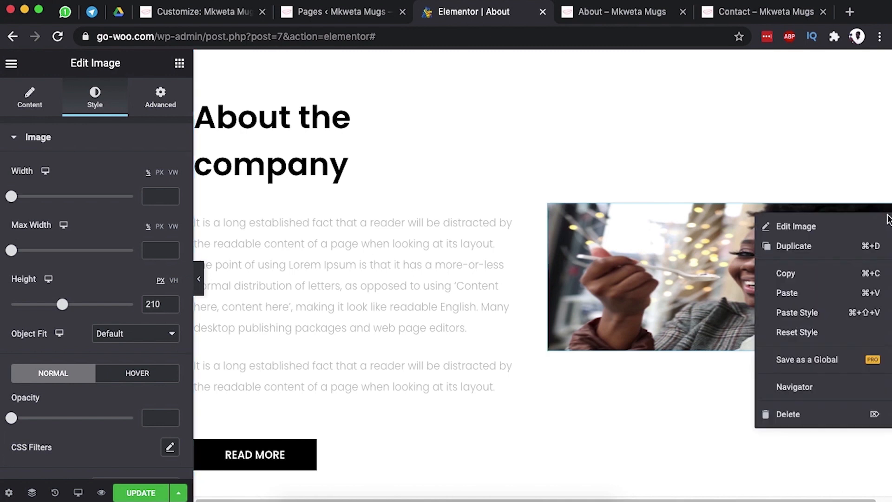
pyautogui.click(800, 417)
pyautogui.click(81, 119)
pyautogui.write('im')
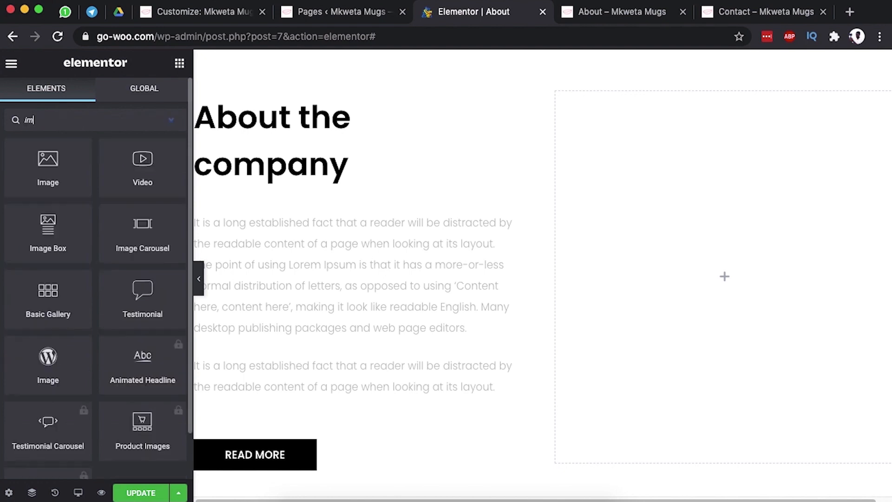
pyautogui.moveTo(51, 174); pyautogui.dragTo(688, 279)
# - Fill the new Image widget with the Artist-2.jpg photo of the smiling woman from the media library
pyautogui.click(51, 196)
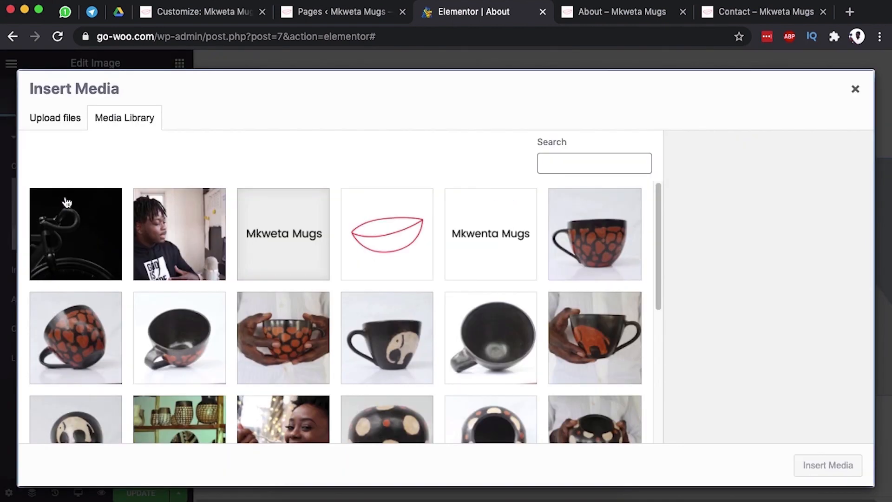
pyautogui.scroll(-10, 133, 321)
pyautogui.scroll(1, 336, 270)
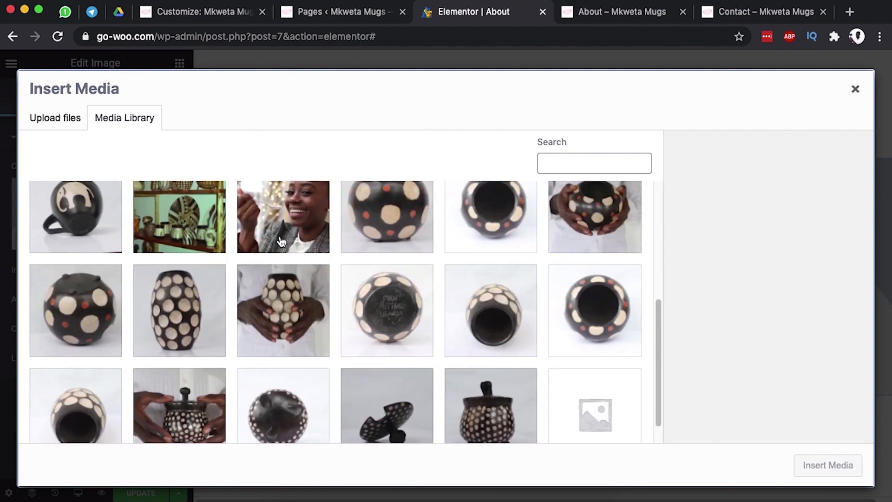
pyautogui.click(282, 240)
pyautogui.click(828, 465)
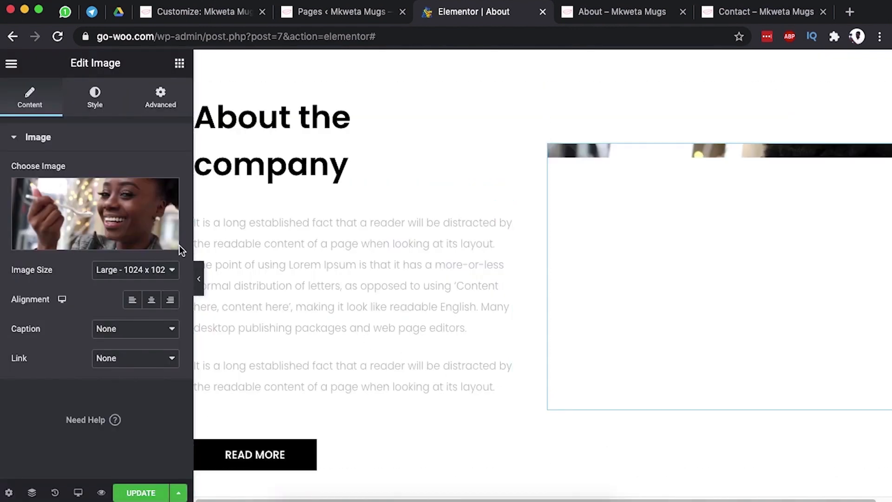
# - Round the corners of the smiling woman's photo with a 60% border radius on all four corners
pyautogui.click(149, 271)
pyautogui.click(35, 398)
pyautogui.click(95, 98)
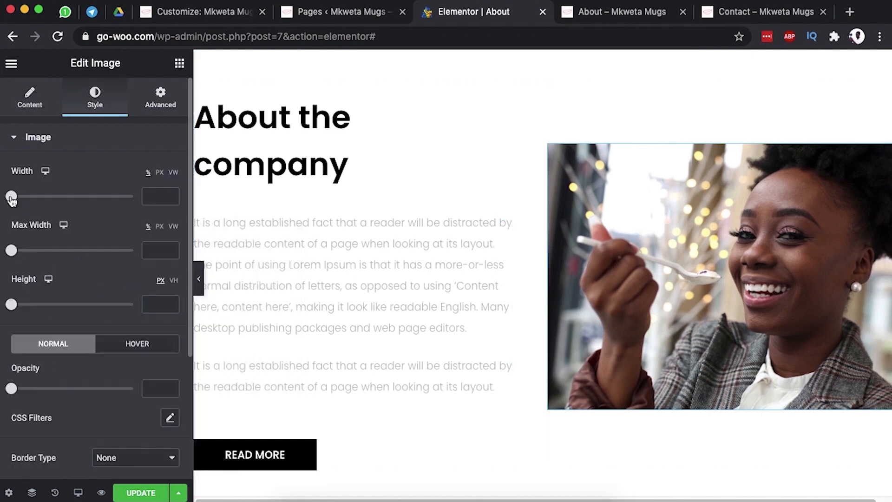
pyautogui.moveTo(11, 196); pyautogui.dragTo(169, 185)
pyautogui.scroll(-5, 55, 286)
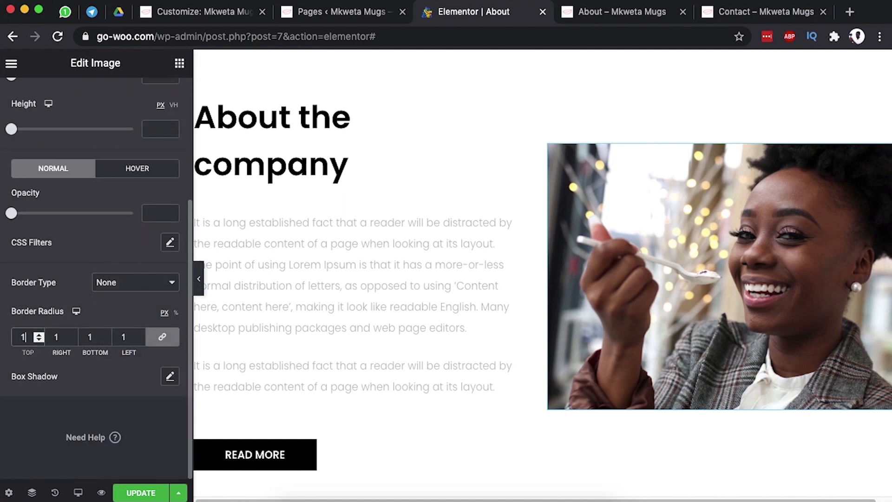
pyautogui.click(175, 313)
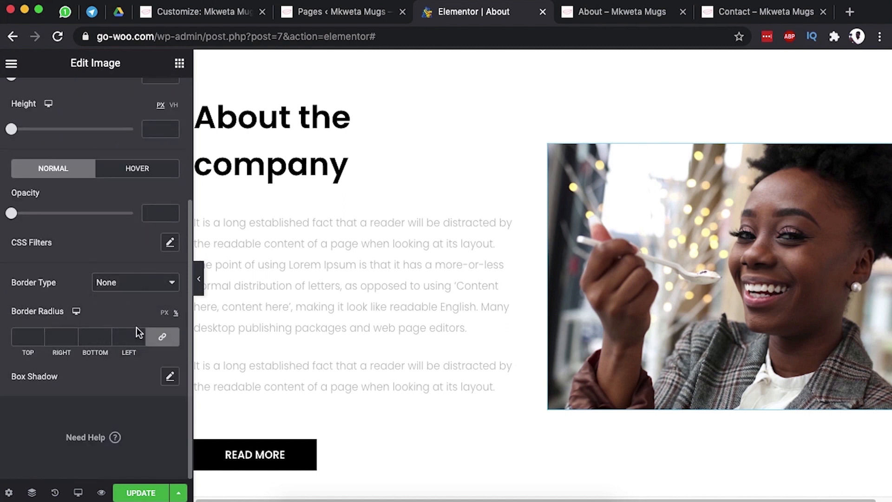
pyautogui.click(22, 338)
pyautogui.write('60')
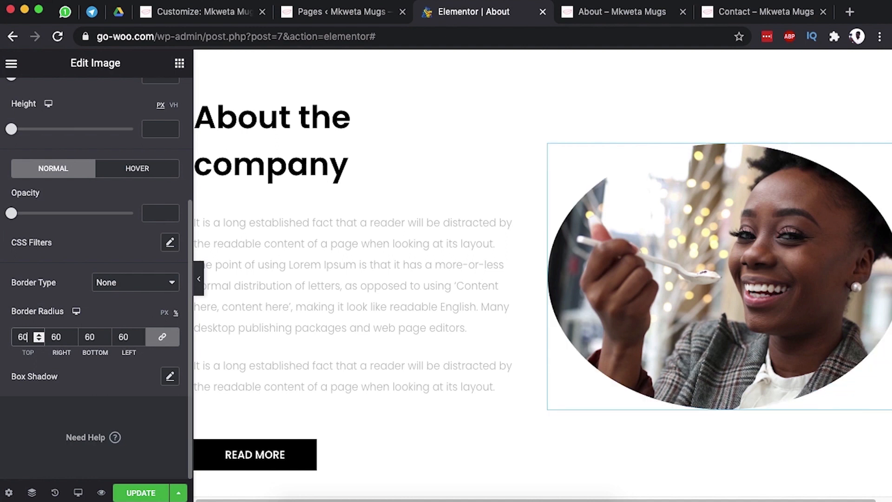
# - Unlink the photo's border radius values and set the right corner to 30% and the left corner to 20%
pyautogui.click(162, 341)
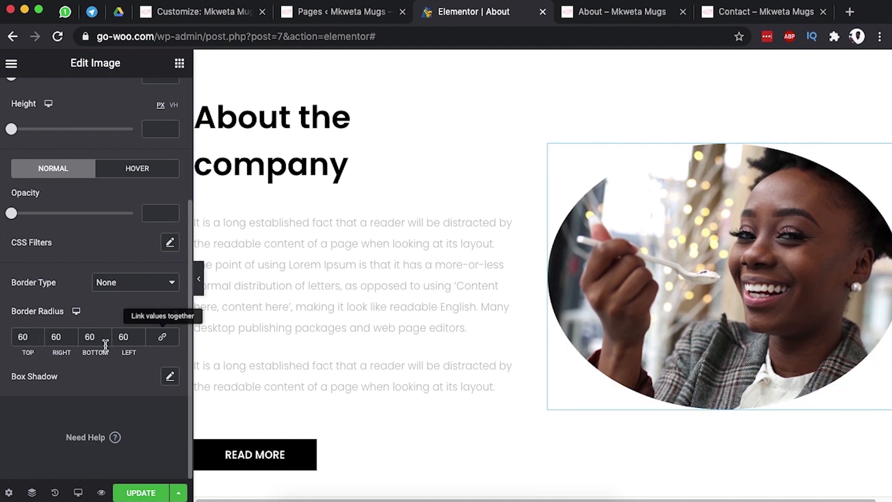
pyautogui.moveTo(52, 339); pyautogui.dragTo(67, 337)
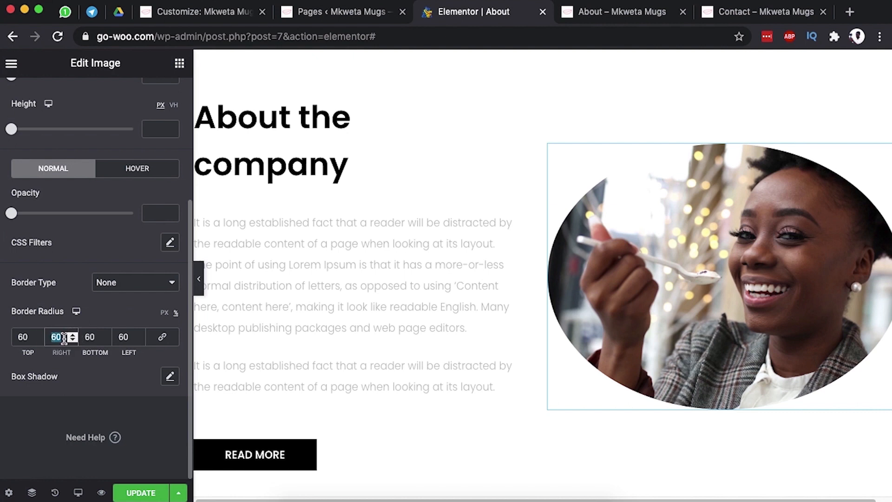
pyautogui.click(47, 338)
pyautogui.write('3')
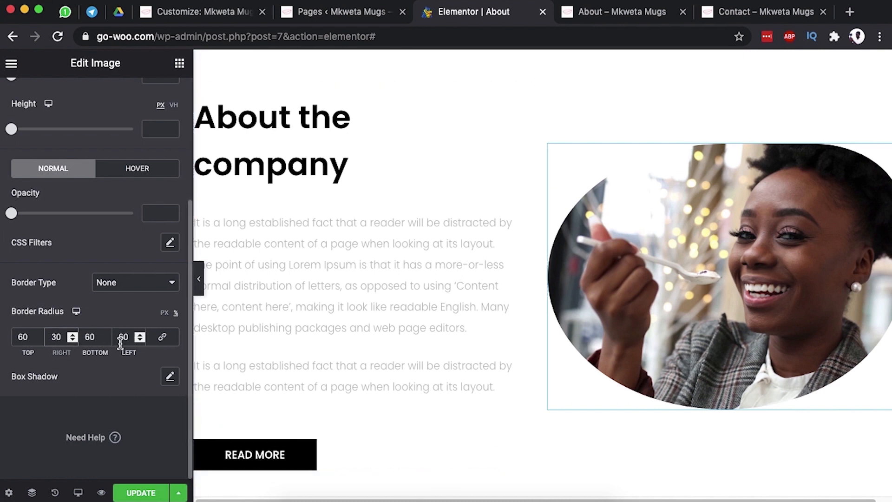
pyautogui.moveTo(124, 337); pyautogui.dragTo(114, 336)
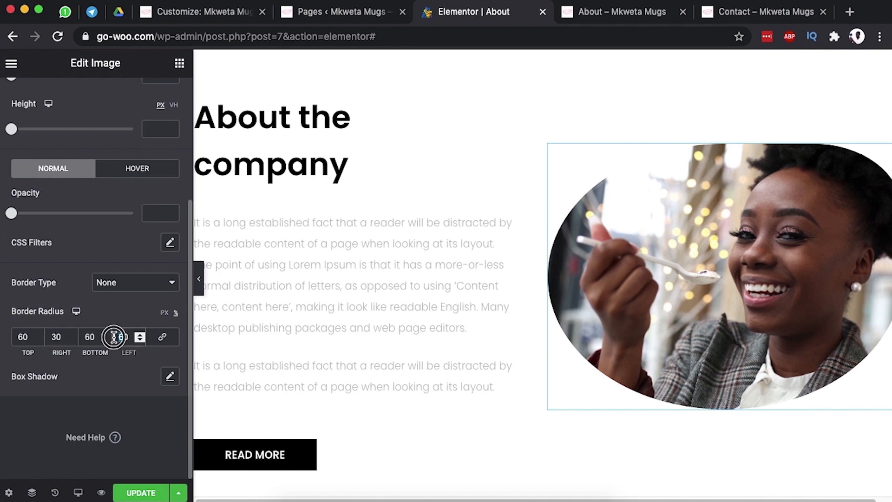
pyautogui.write('2')
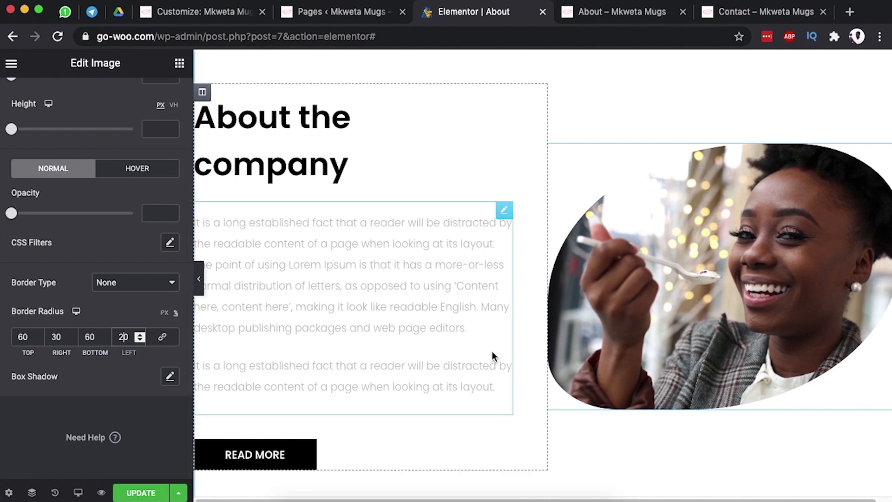
# - Replace the "Welcome To Mkweta Mugs" section's background image with the photo of hands holding the spotted lidded pot
pyautogui.scroll(10, 492, 350)
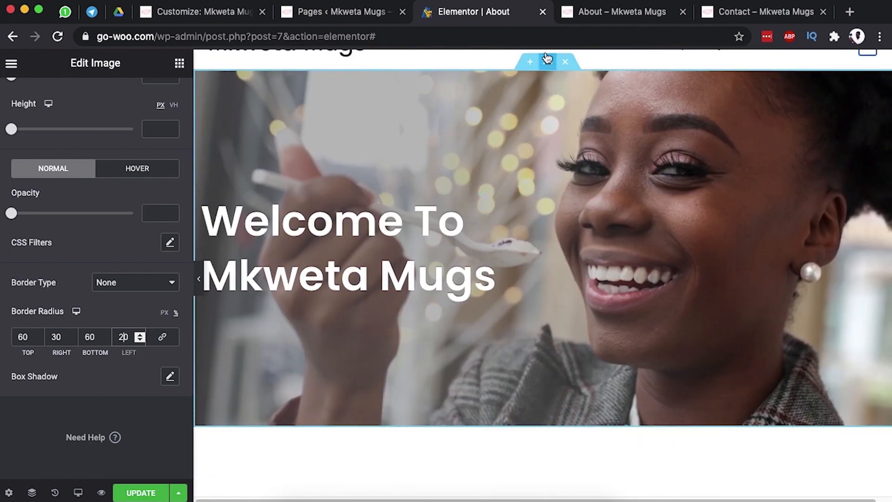
pyautogui.moveTo(548, 63); pyautogui.dragTo(542, 64)
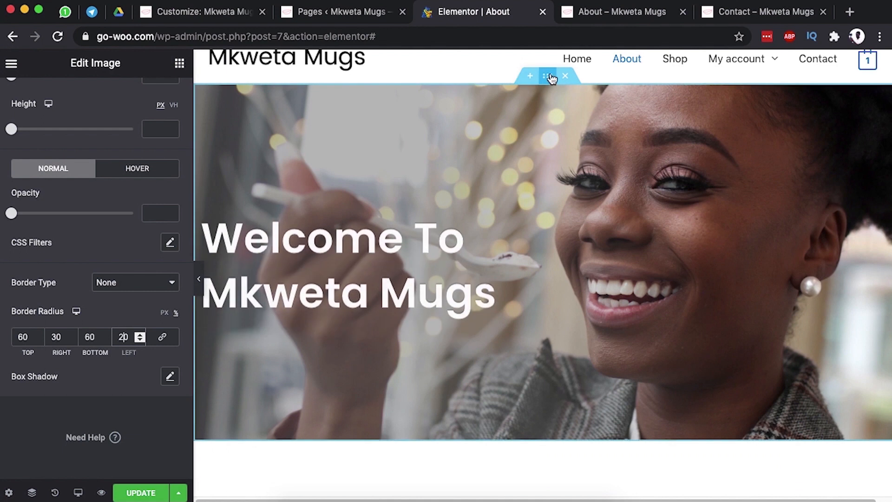
pyautogui.click(463, 107)
pyautogui.click(160, 97)
pyautogui.click(86, 103)
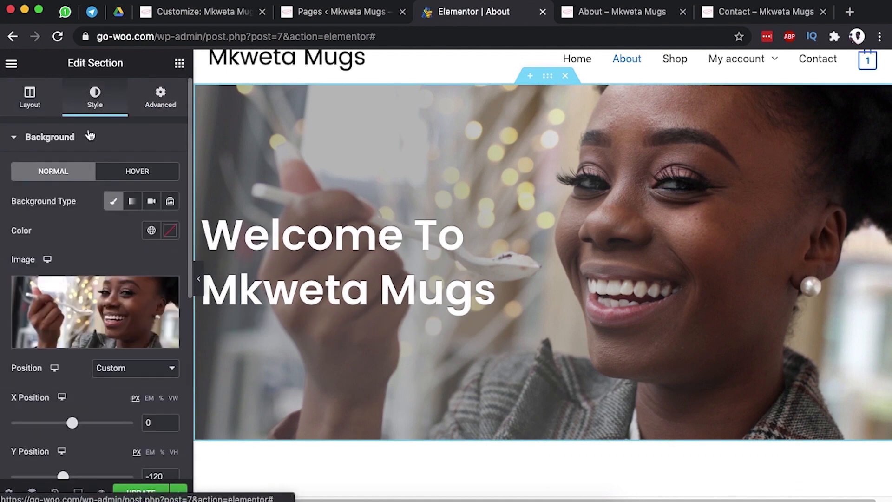
pyautogui.click(164, 293)
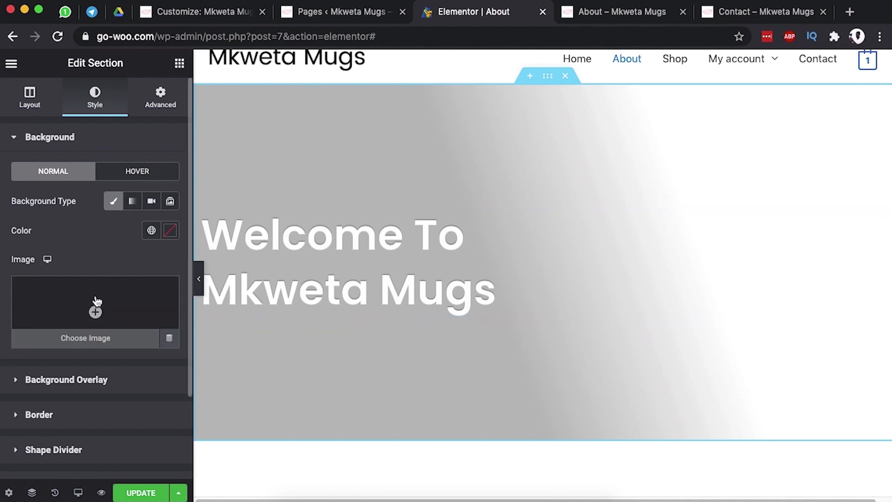
pyautogui.click(95, 310)
pyautogui.scroll(-2, 396, 320)
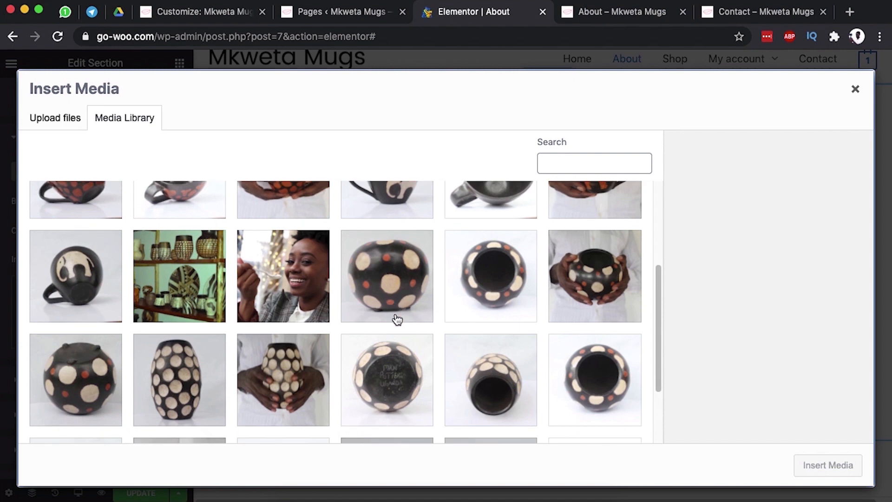
pyautogui.scroll(-4, 190, 307)
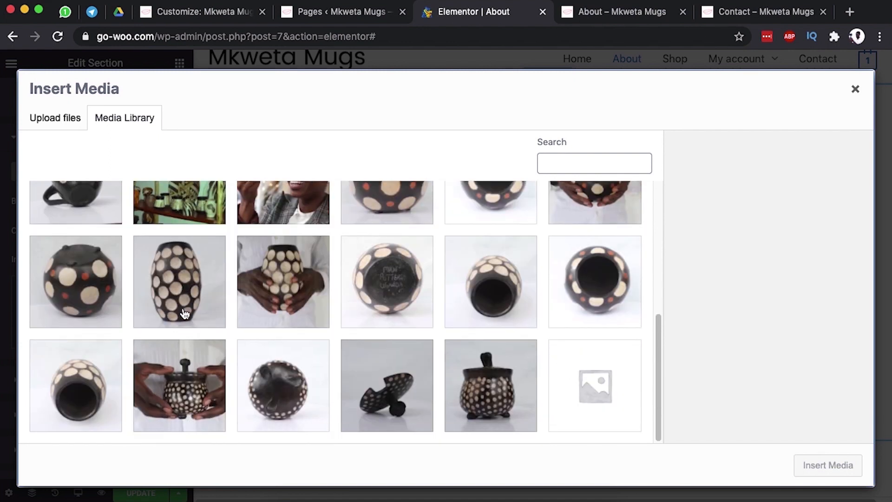
pyautogui.click(185, 401)
pyautogui.click(818, 465)
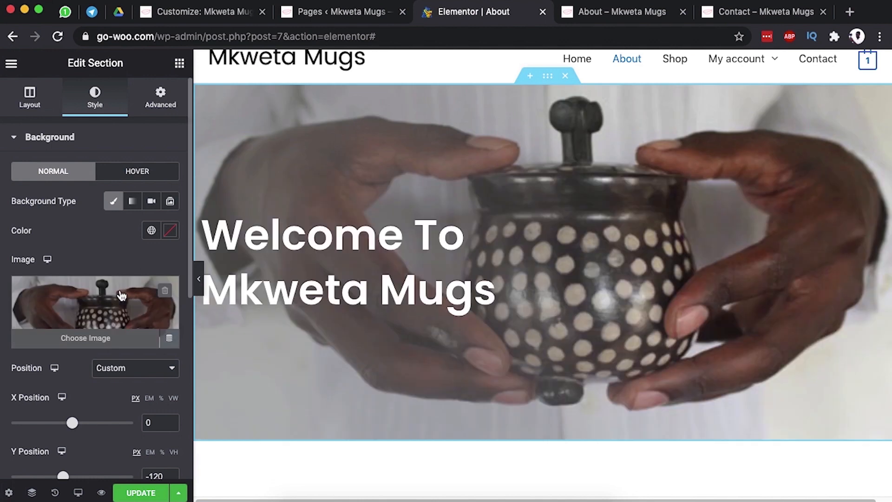
# - Set the first gradient color of the section's background overlay to the green global color New Item #3
pyautogui.scroll(-3, 120, 294)
pyautogui.scroll(3, 121, 295)
pyautogui.scroll(-5, 123, 295)
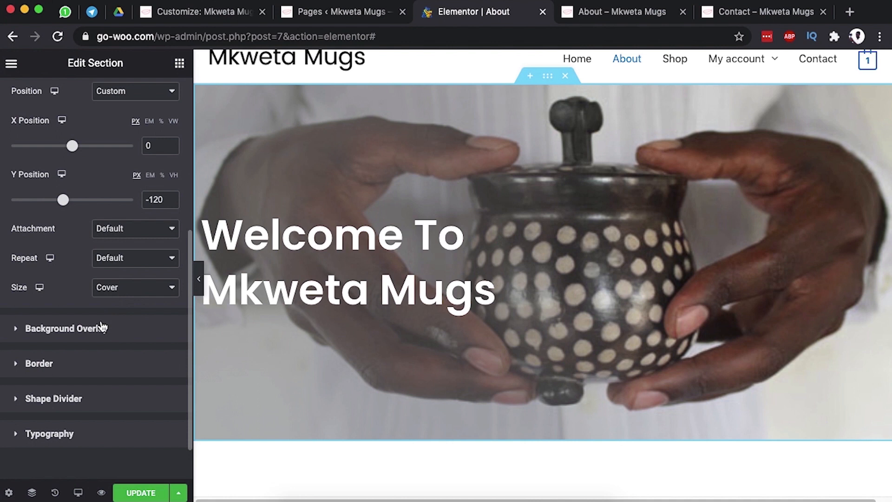
pyautogui.click(123, 324)
pyautogui.scroll(-2, 125, 307)
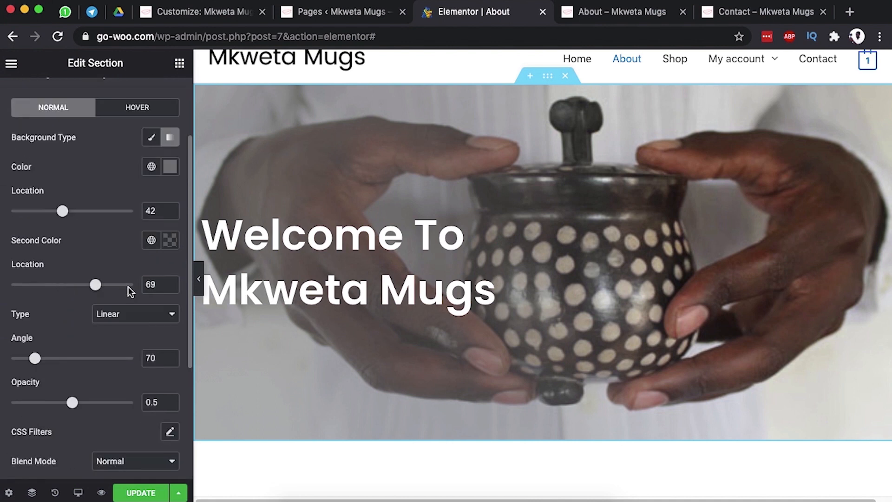
pyautogui.click(172, 168)
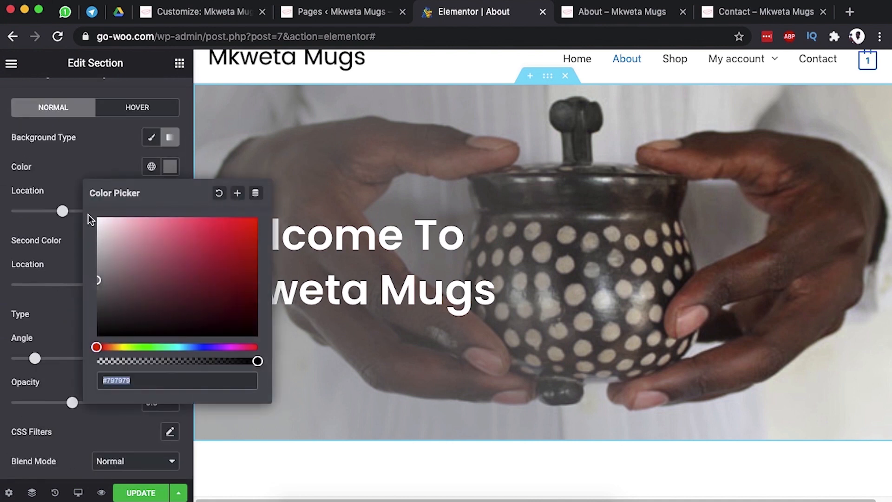
pyautogui.click(70, 237)
pyautogui.click(151, 167)
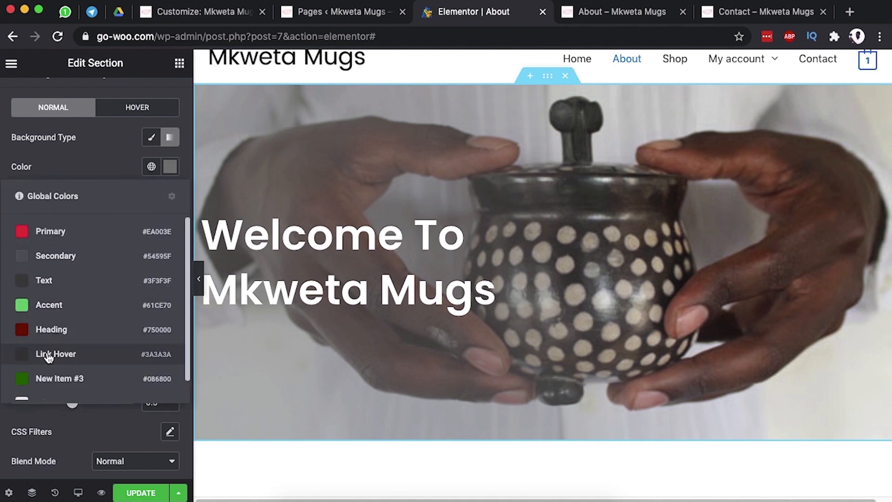
pyautogui.click(56, 379)
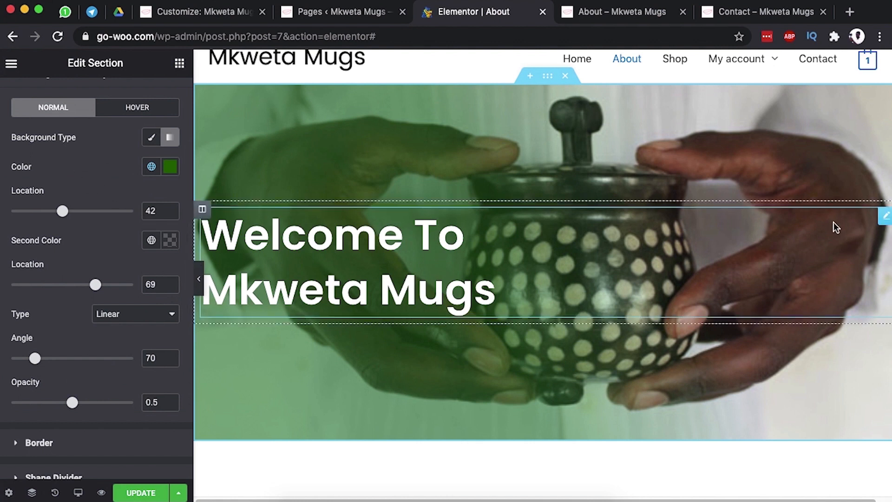
# - Change "Welcome To" in the banner heading to "About", keeping the line break before "Mkweta Mugs"
pyautogui.click(885, 220)
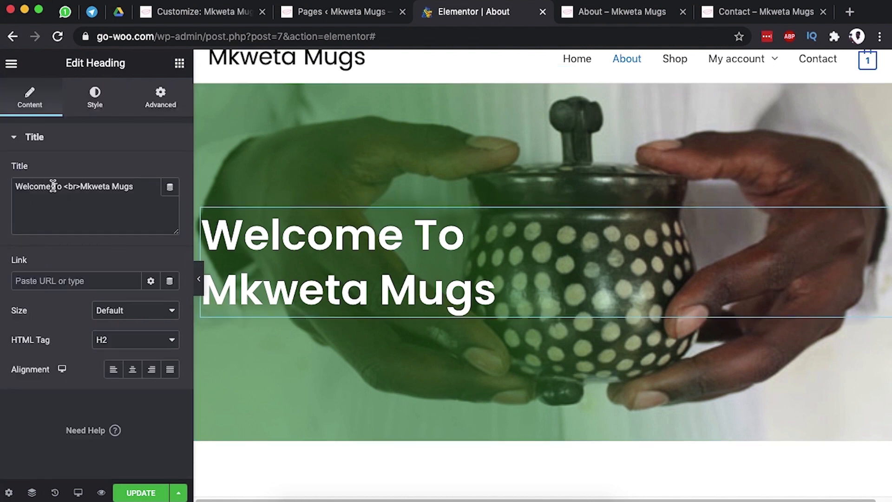
pyautogui.moveTo(62, 185); pyautogui.dragTo(4, 189)
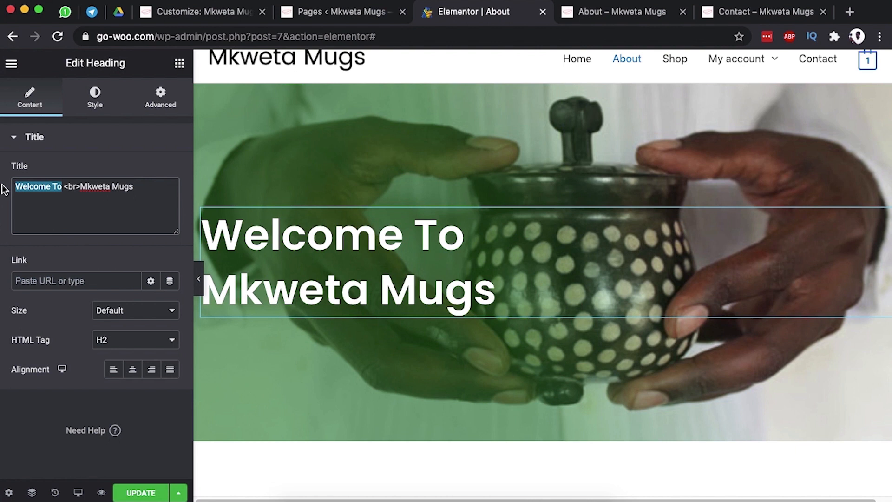
pyautogui.write('About')
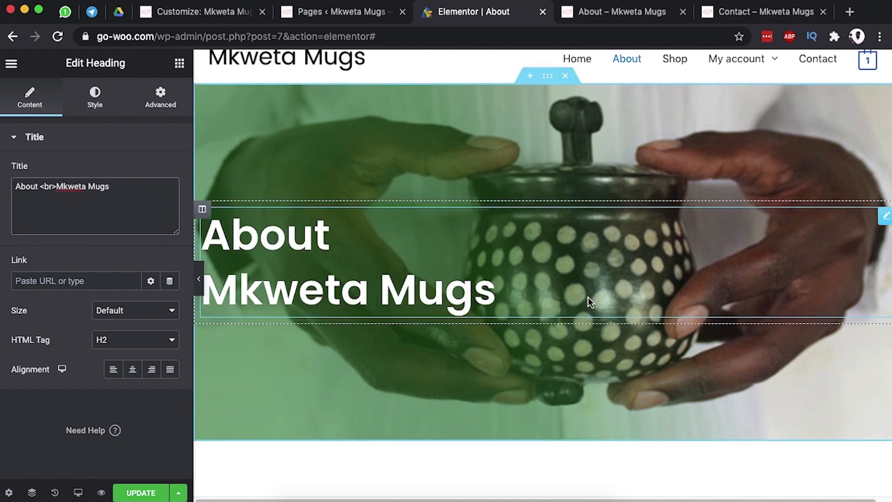
# - Replace the "About the company" heading text with the featured person's full name
pyautogui.scroll(-5, 586, 302)
pyautogui.scroll(-2, 586, 302)
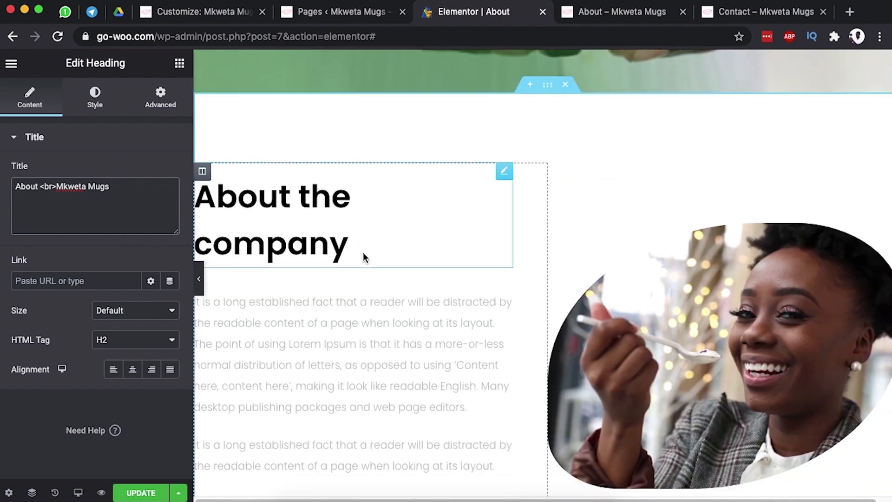
pyautogui.click(504, 173)
pyautogui.doubleClick(64, 194)
pyautogui.click(66, 193)
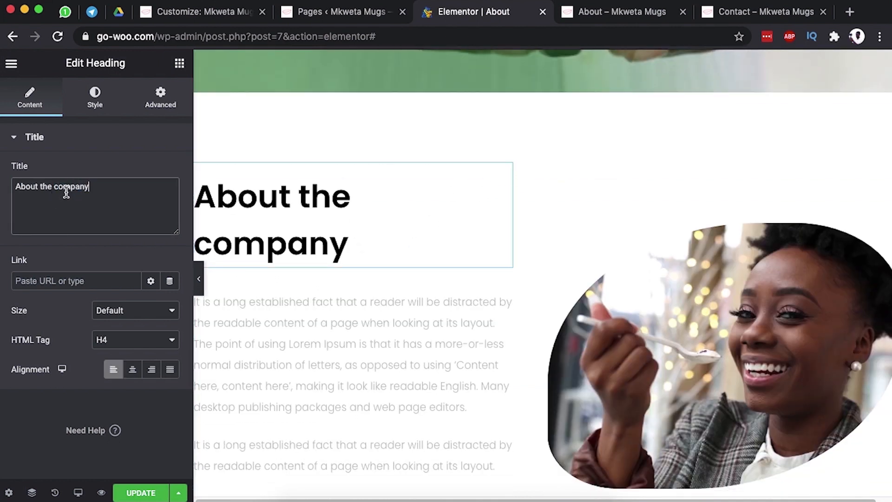
pyautogui.tripleClick(63, 181)
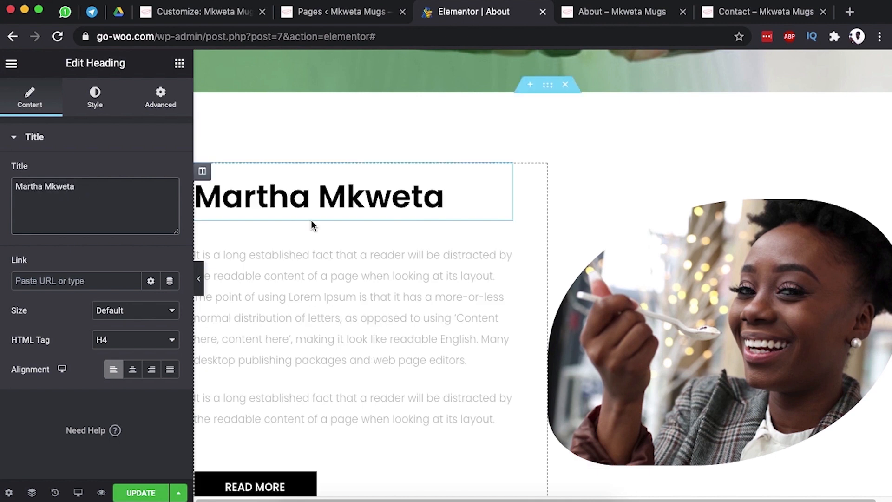
# - Open the description text beside the photo for editing and review its placeholder paragraphs, selecting most of the last one
pyautogui.scroll(-1, 390, 319)
pyautogui.click(503, 188)
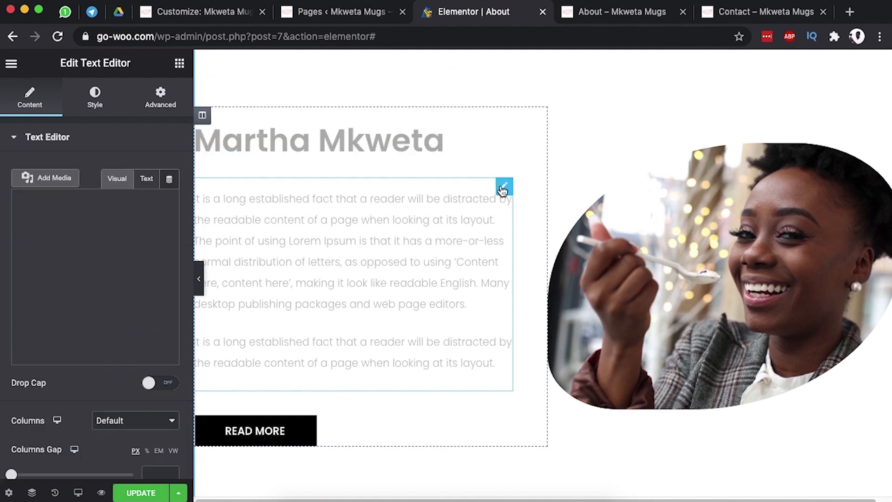
pyautogui.scroll(-1, 36, 269)
pyautogui.scroll(1, 36, 270)
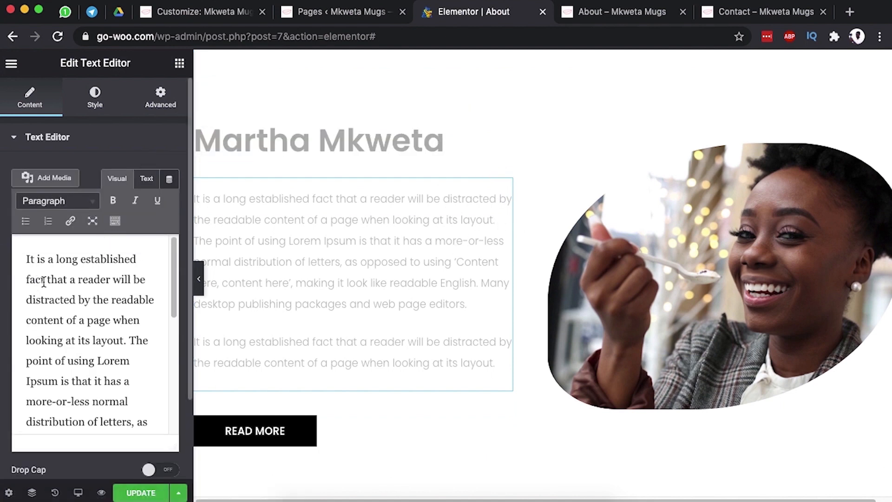
pyautogui.scroll(-5, 105, 321)
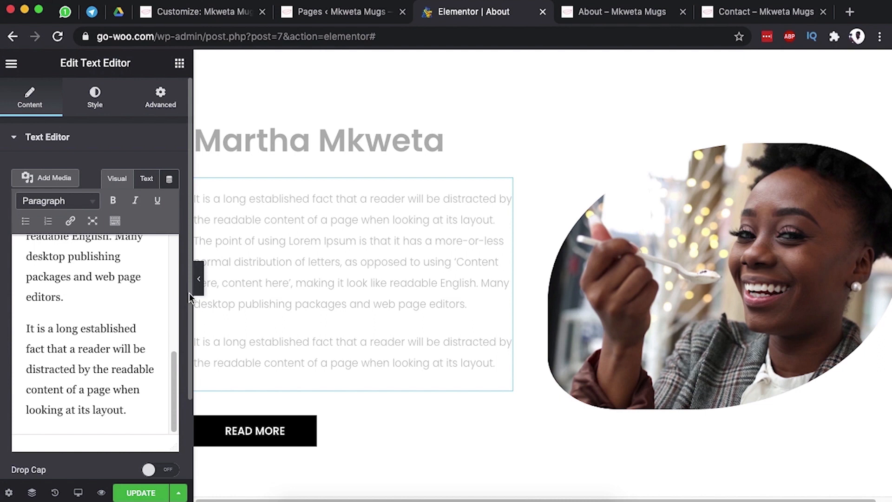
pyautogui.scroll(-5, 185, 306)
pyautogui.moveTo(131, 227); pyautogui.dragTo(39, 144)
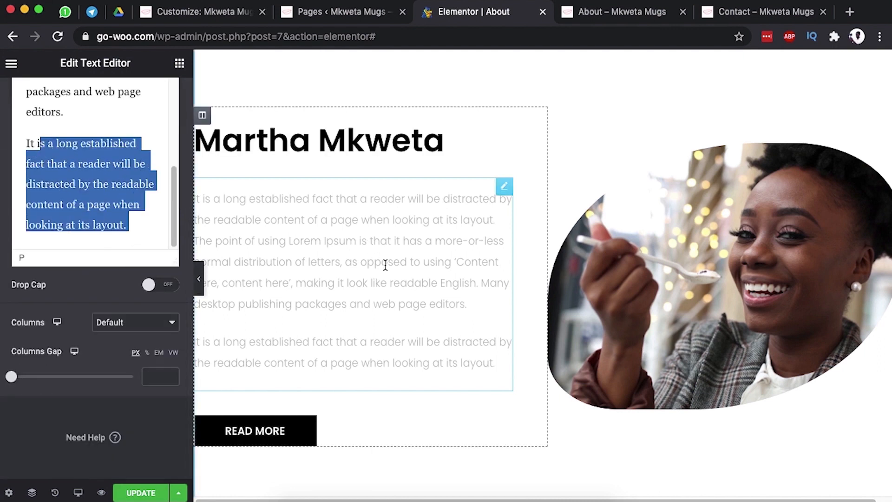
# - Change the "Read More" button's text to "Shop" and link it to the Shop page
pyautogui.scroll(-3, 382, 258)
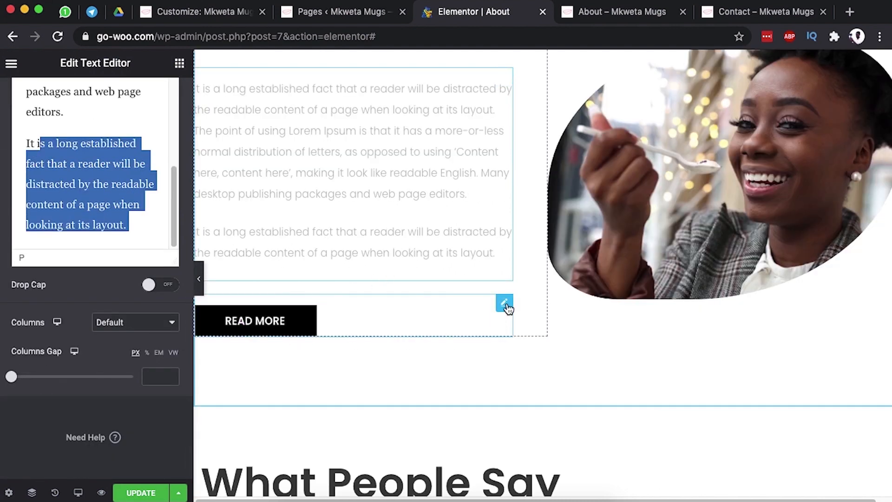
pyautogui.click(504, 303)
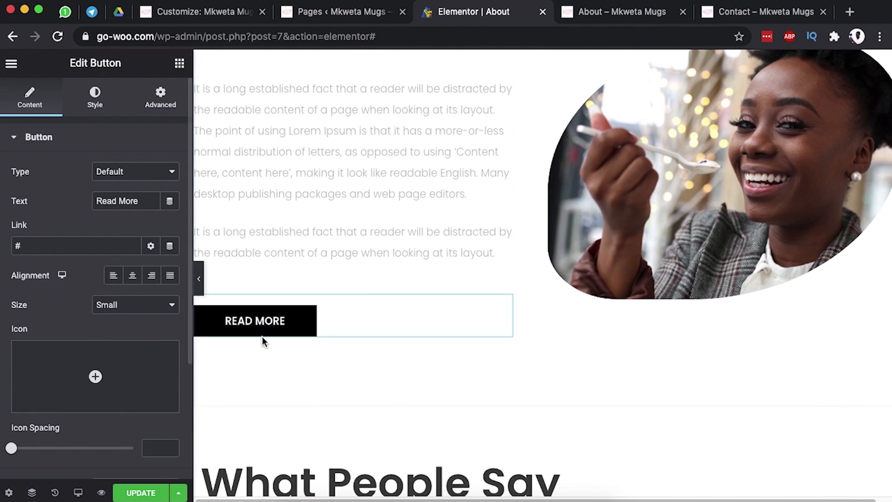
pyautogui.doubleClick(123, 201)
pyautogui.write('Shop')
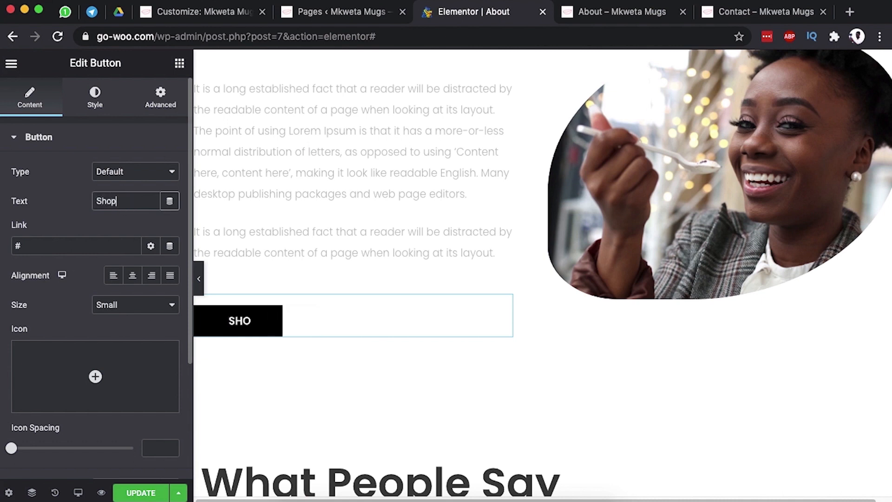
pyautogui.doubleClick(38, 252)
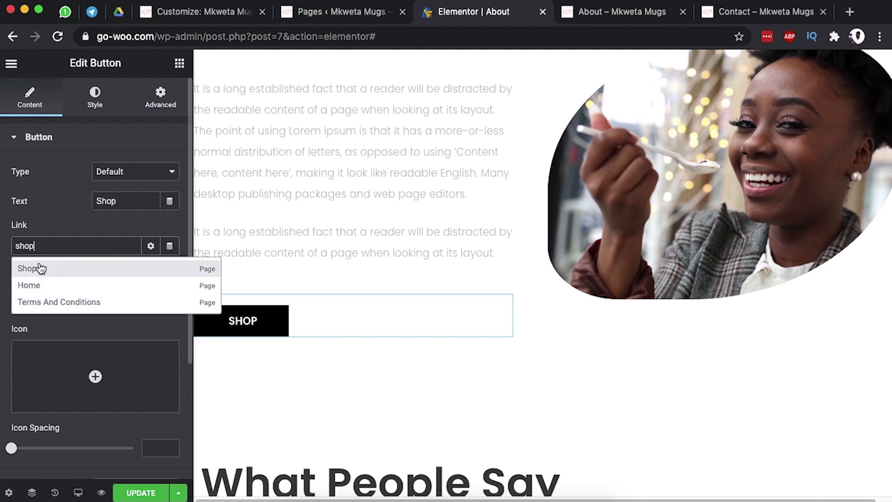
pyautogui.click(37, 266)
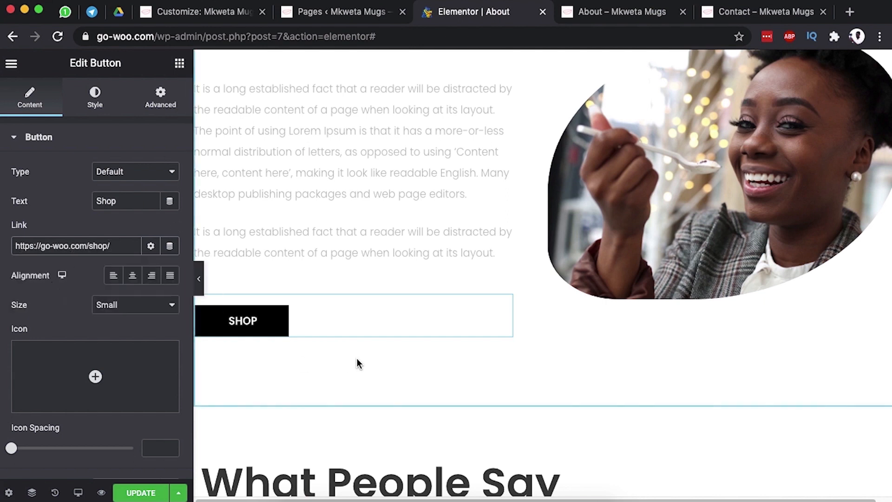
# - Set the Shop button's text color to the global Primary color
pyautogui.scroll(-5, 358, 362)
pyautogui.scroll(3, 387, 349)
pyautogui.scroll(-10, 387, 348)
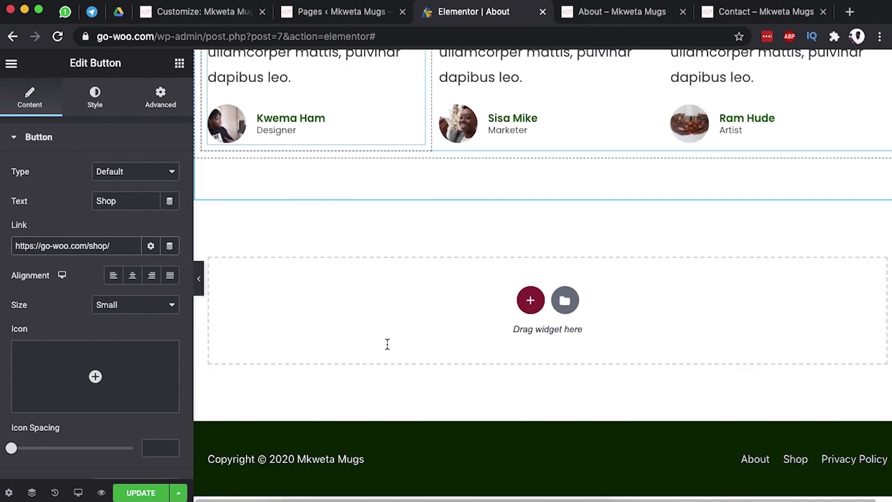
pyautogui.scroll(9, 388, 348)
pyautogui.scroll(8, 388, 349)
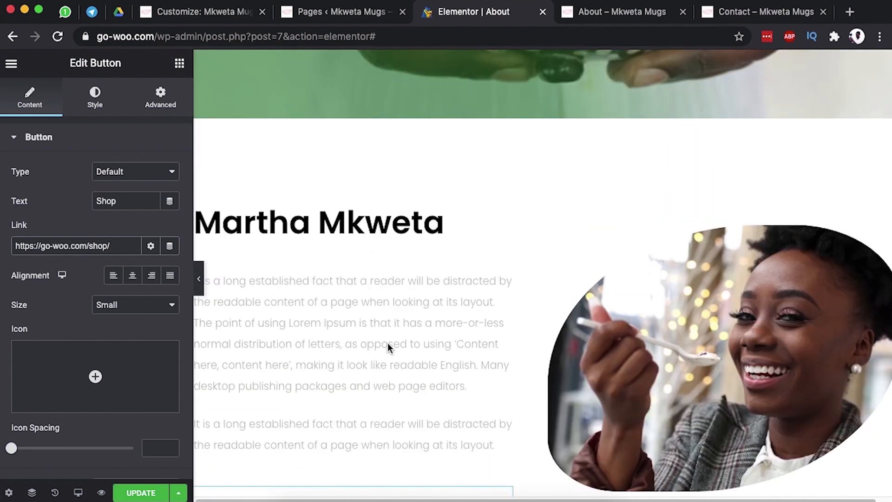
pyautogui.scroll(-7, 389, 348)
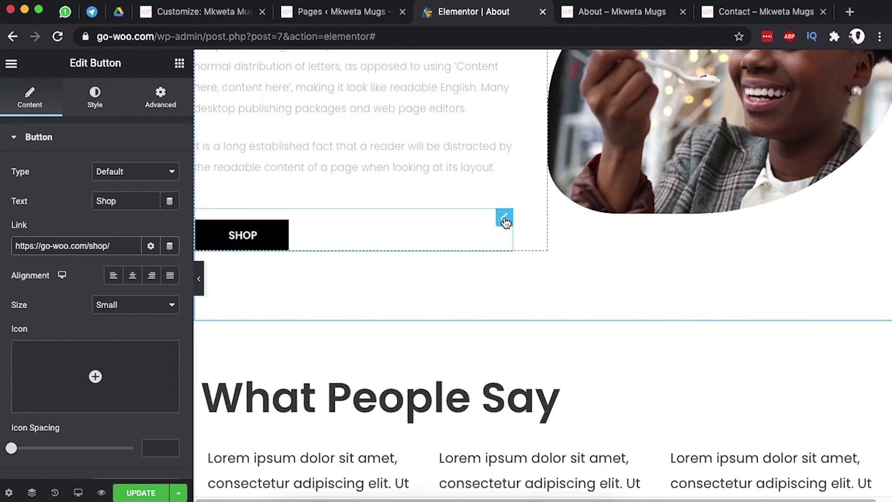
pyautogui.click(96, 100)
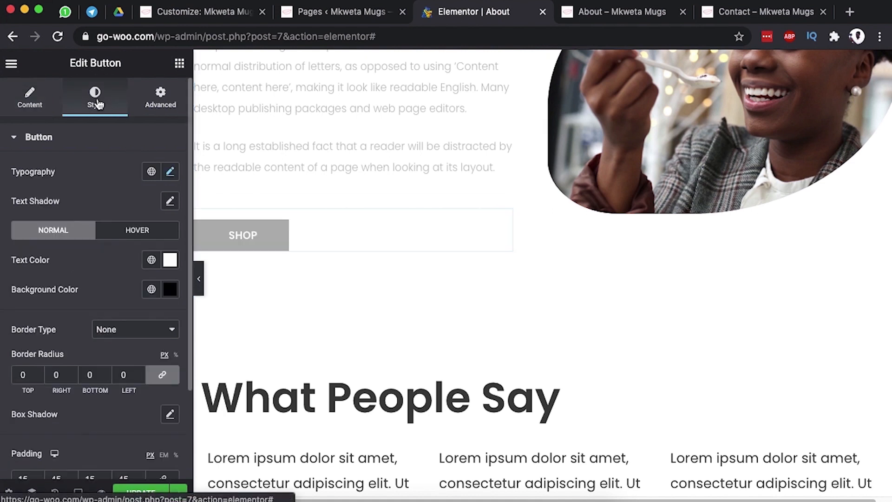
pyautogui.scroll(-2, 108, 275)
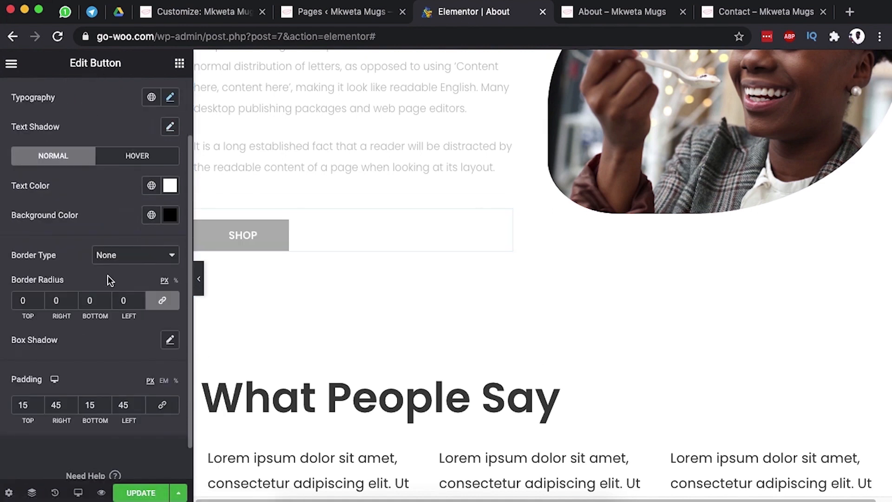
pyautogui.click(152, 187)
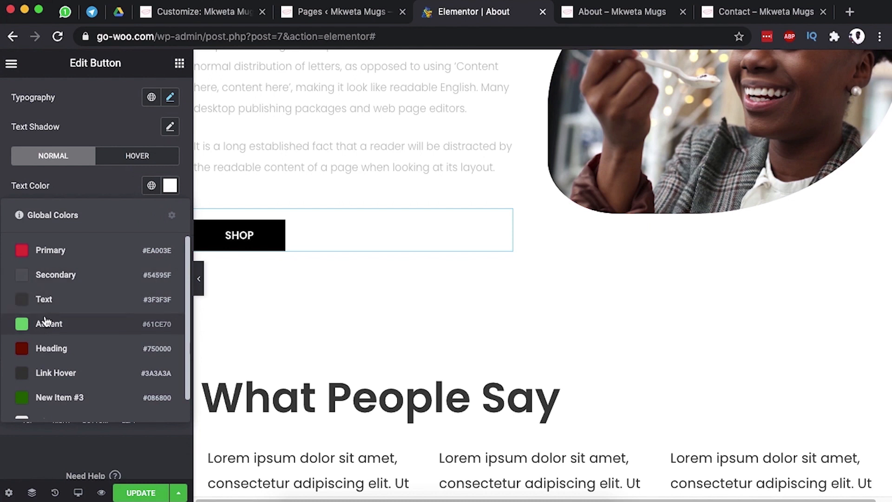
pyautogui.click(51, 253)
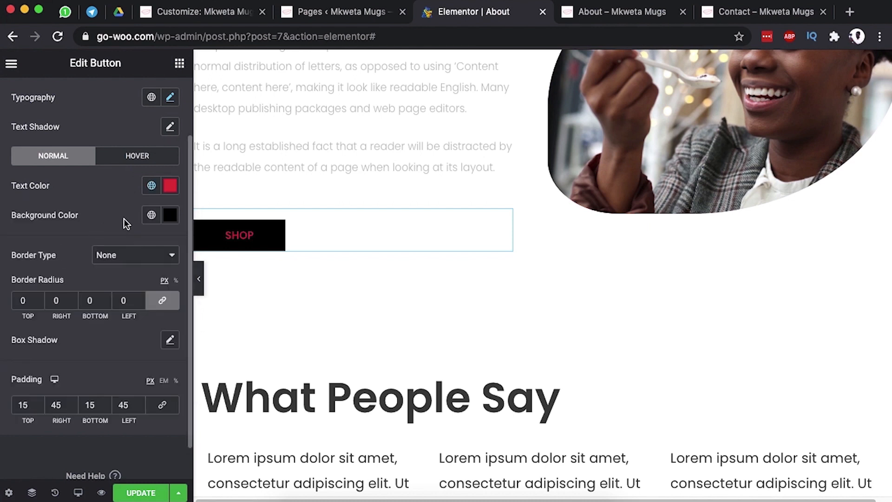
# - Give the Shop button a custom yellow background color, #FEFF00
pyautogui.click(151, 214)
pyautogui.scroll(-1, 52, 360)
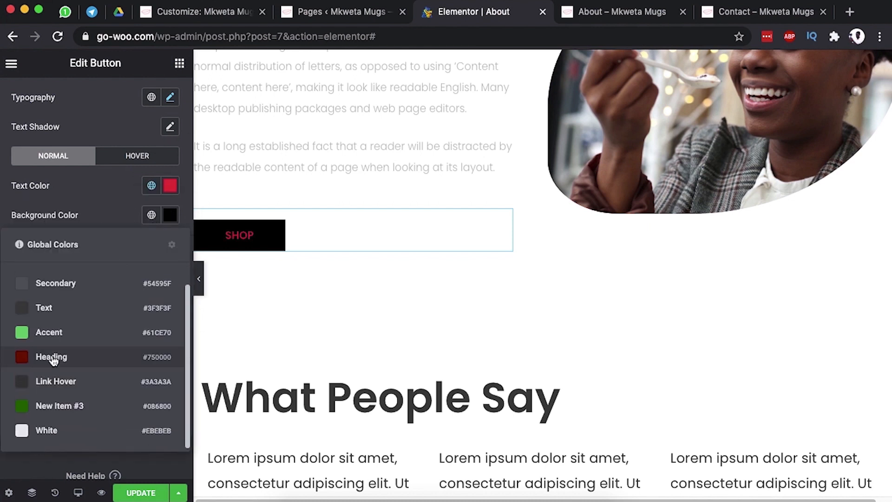
pyautogui.click(173, 214)
pyautogui.moveTo(111, 398); pyautogui.dragTo(265, 263)
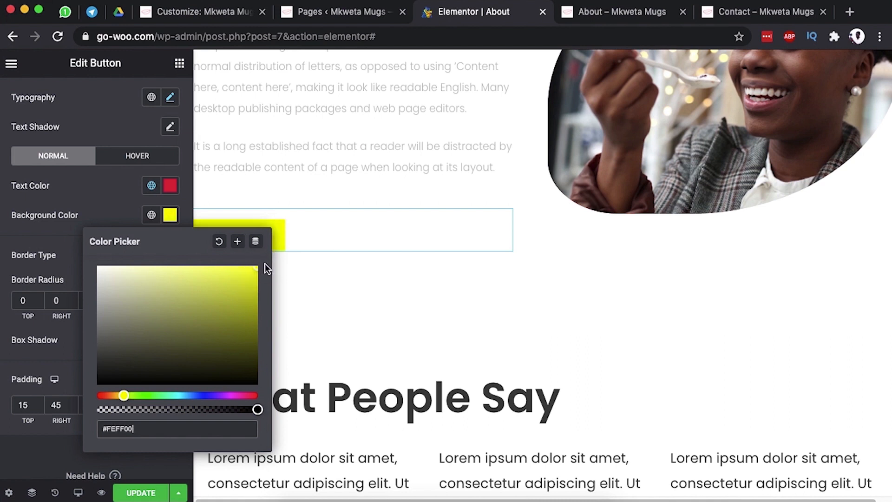
pyautogui.click(14, 236)
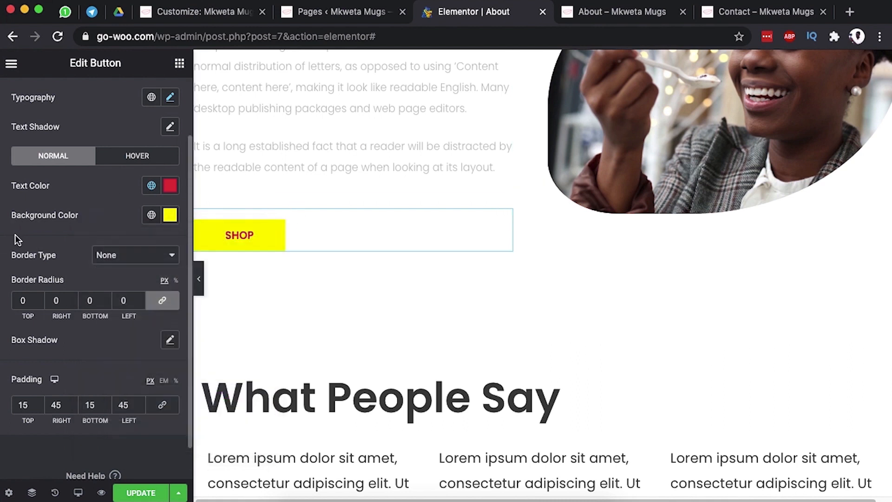
pyautogui.scroll(1, 348, 312)
pyautogui.scroll(-3, 344, 327)
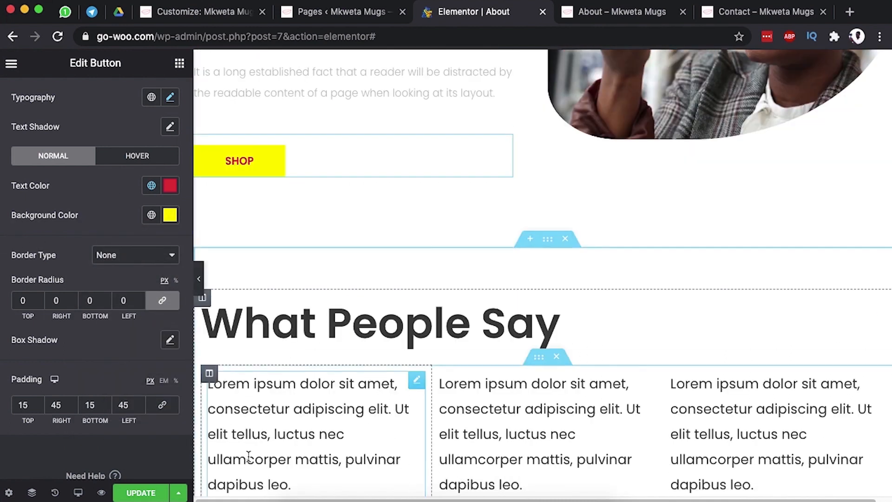
# - Find a shopping cart icon with the search term "shop" and insert it into the Shop button
pyautogui.scroll(3, 85, 353)
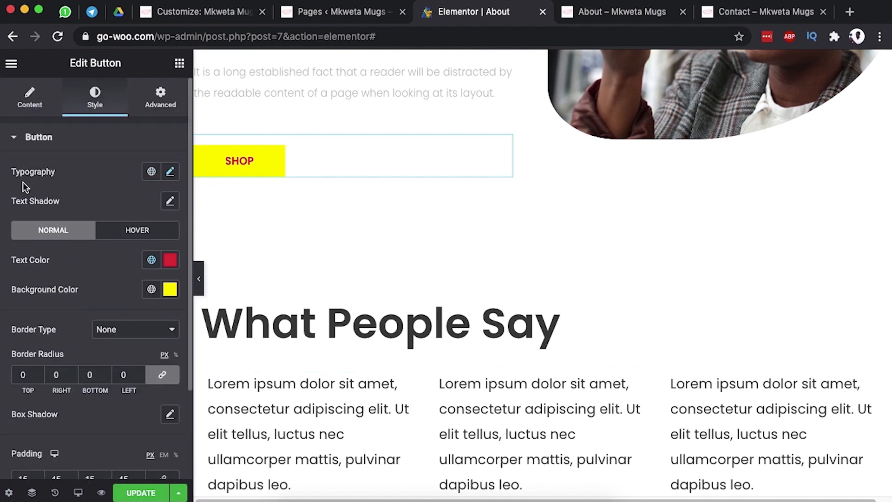
pyautogui.click(28, 110)
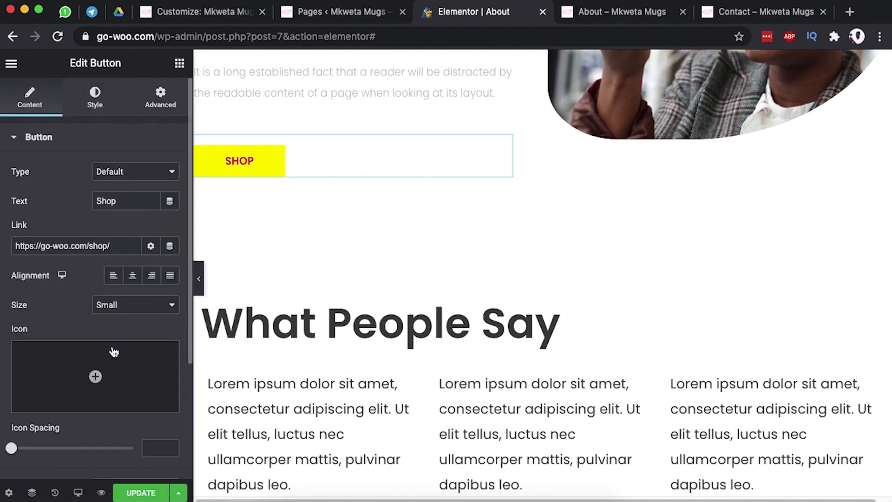
pyautogui.click(93, 367)
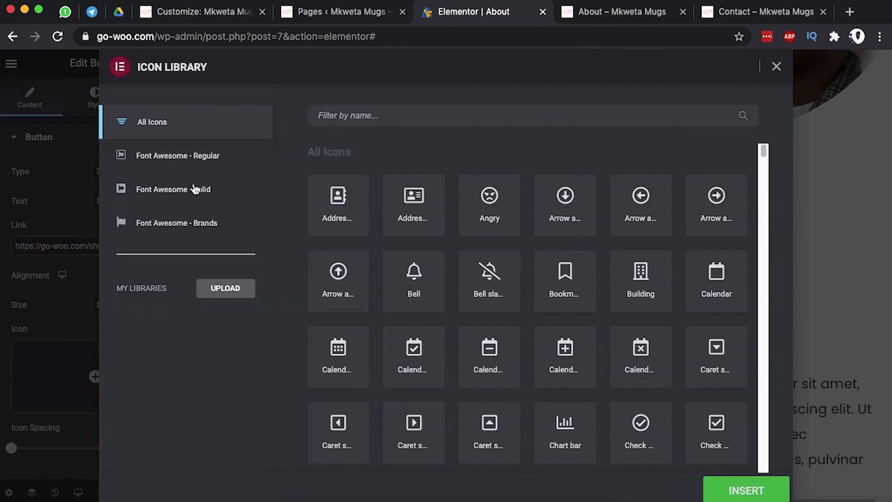
pyautogui.write('shop')
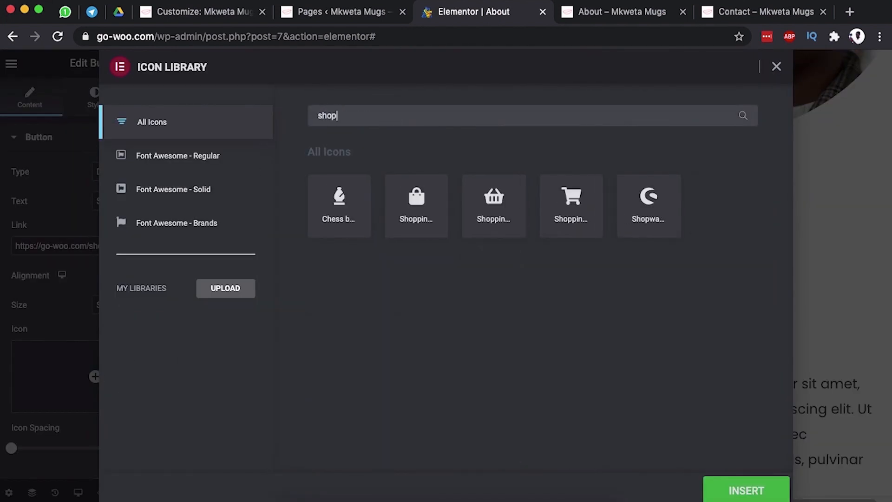
pyautogui.click(587, 220)
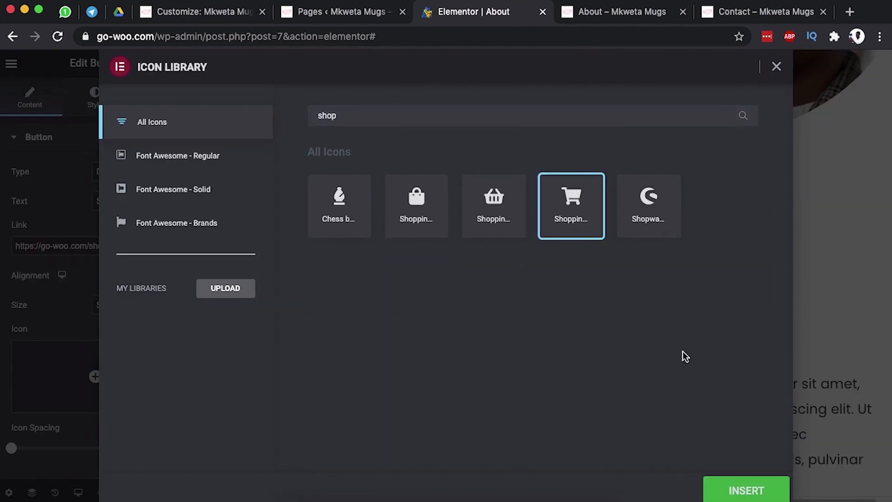
pyautogui.click(746, 489)
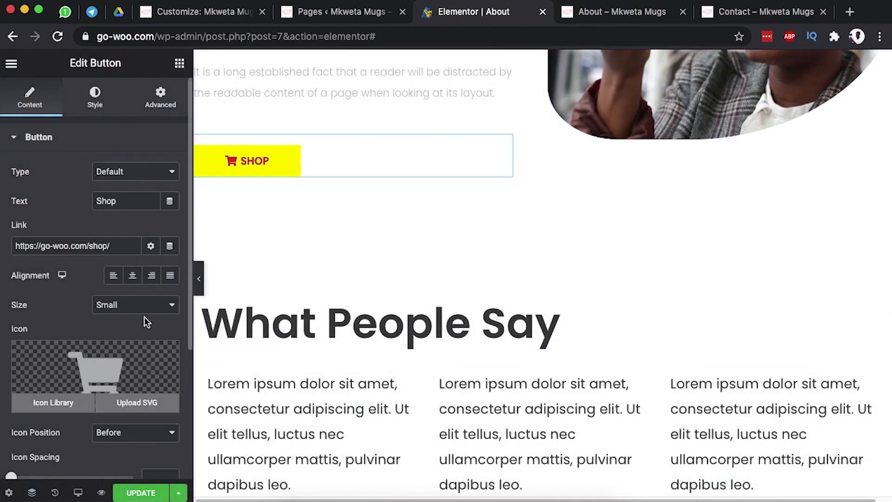
# - Set the Shop button's size to Medium and its icon position to After
pyautogui.click(141, 308)
pyautogui.click(135, 316)
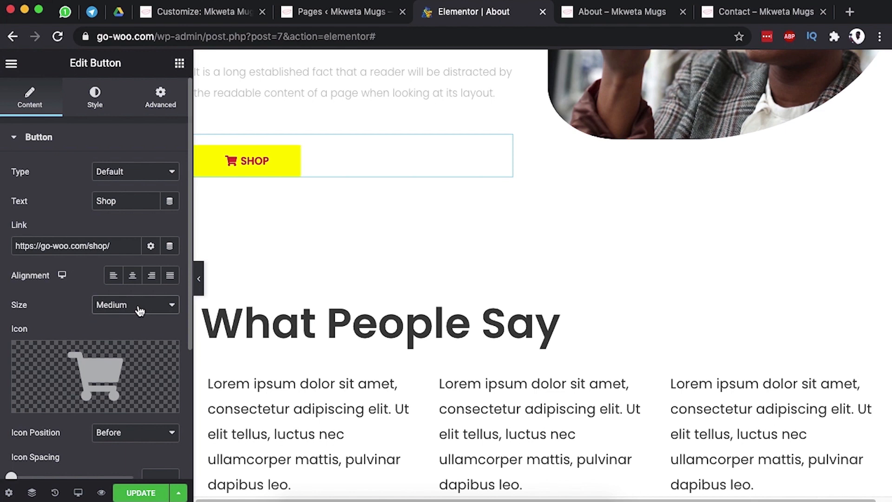
pyautogui.click(114, 434)
pyautogui.click(113, 441)
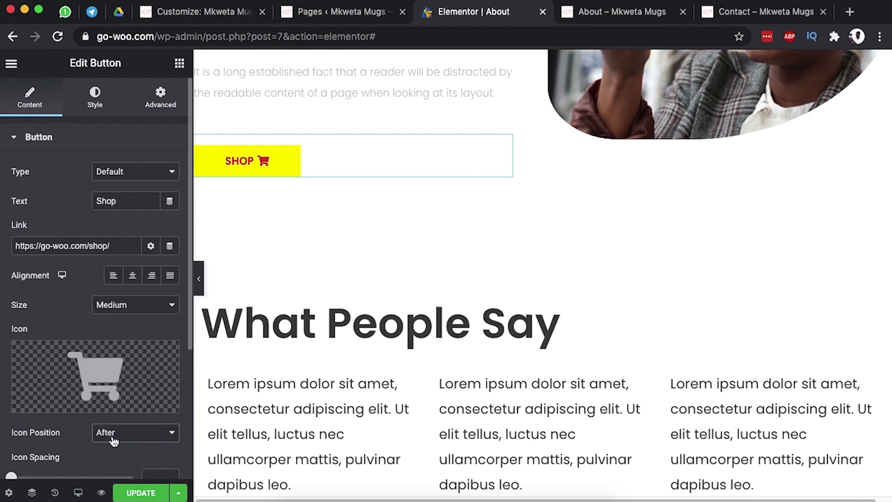
pyautogui.scroll(4, 299, 260)
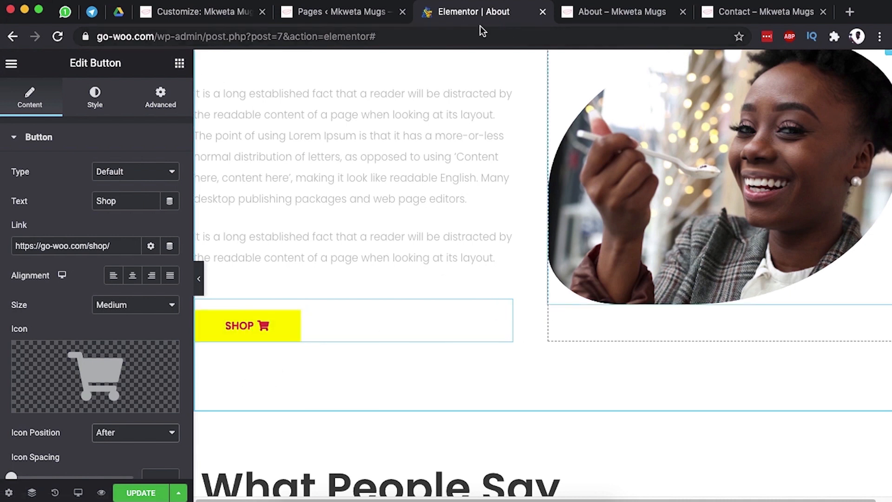
# - Open the Home page in Elementor and copy the "Buy Now" button from the Free Shipping banner
pyautogui.click(329, 13)
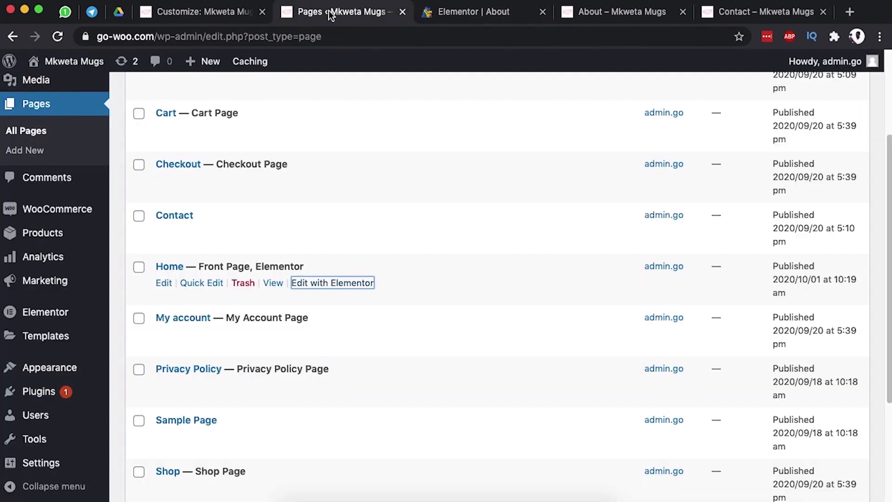
pyautogui.keyDown('super'); pyautogui.click(338, 284); pyautogui.keyUp('super')
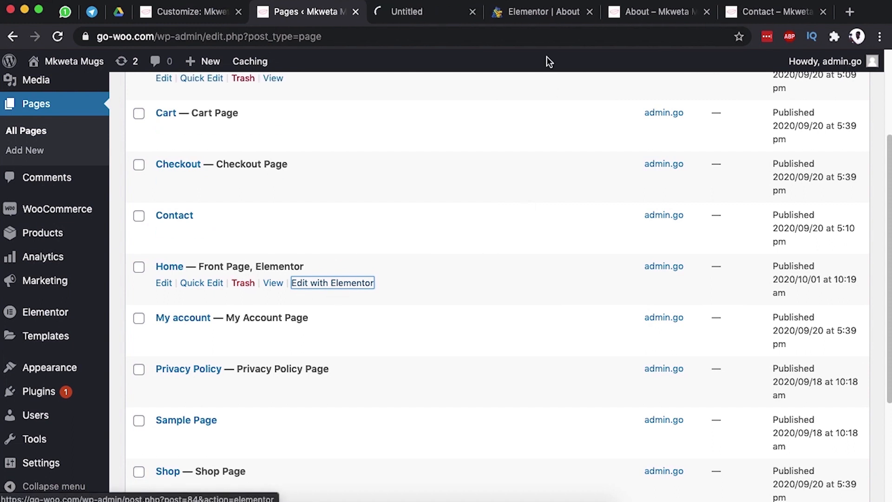
pyautogui.click(400, 12)
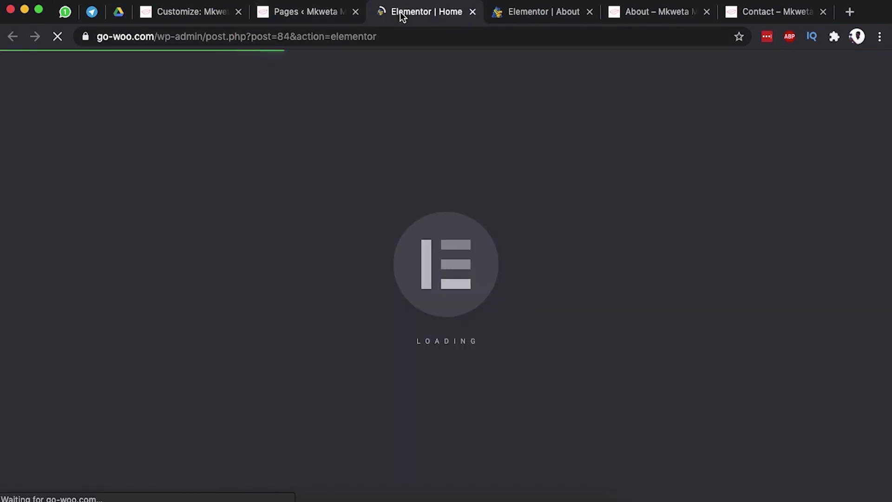
pyautogui.scroll(-15, 390, 234)
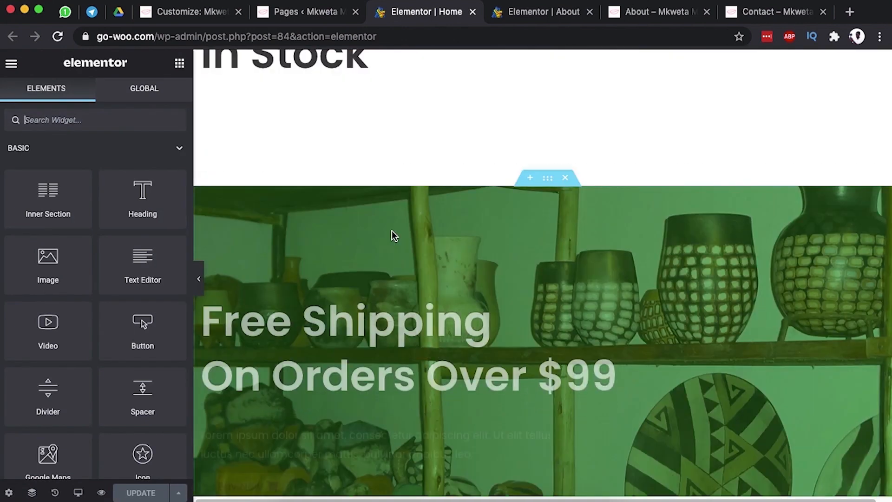
pyautogui.rightClick(289, 329)
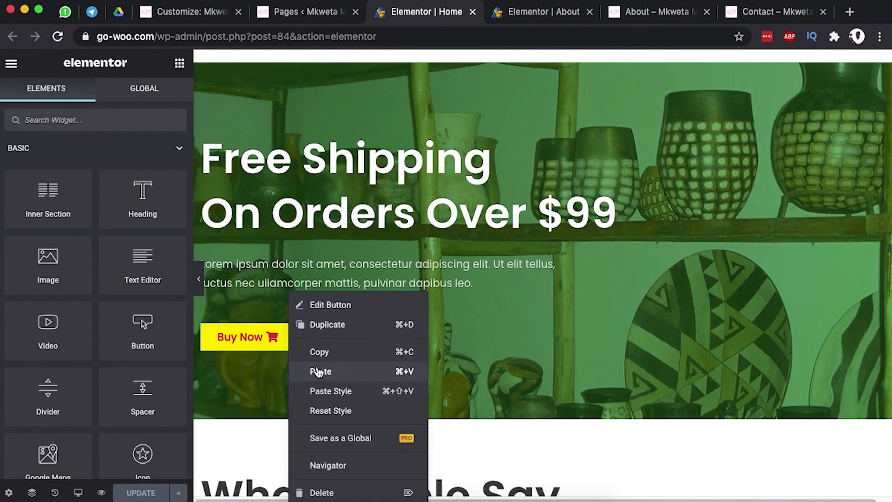
pyautogui.click(320, 354)
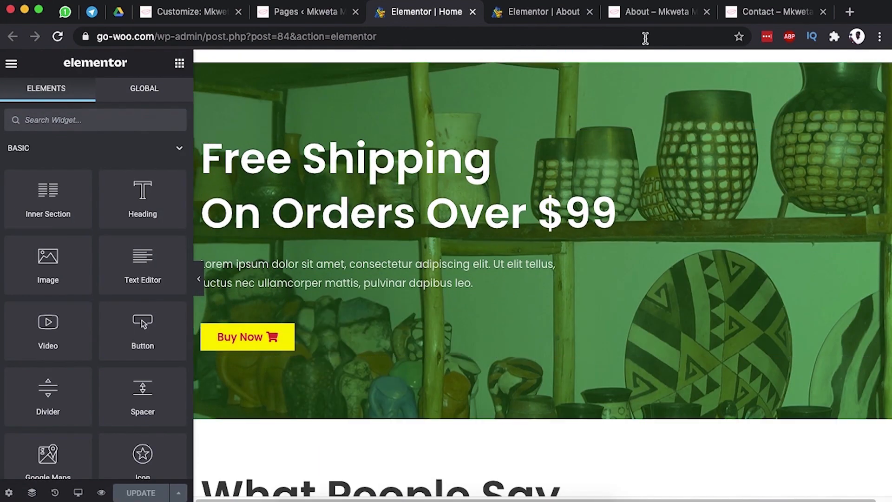
# - Return to the About page editor and paste the copied button directly below the description text beside the photo
pyautogui.click(649, 14)
pyautogui.click(536, 13)
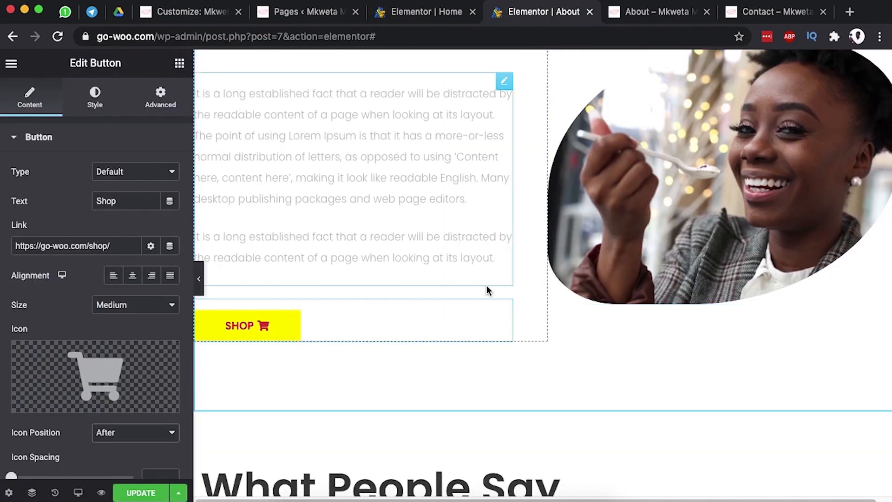
pyautogui.rightClick(508, 84)
pyautogui.click(539, 163)
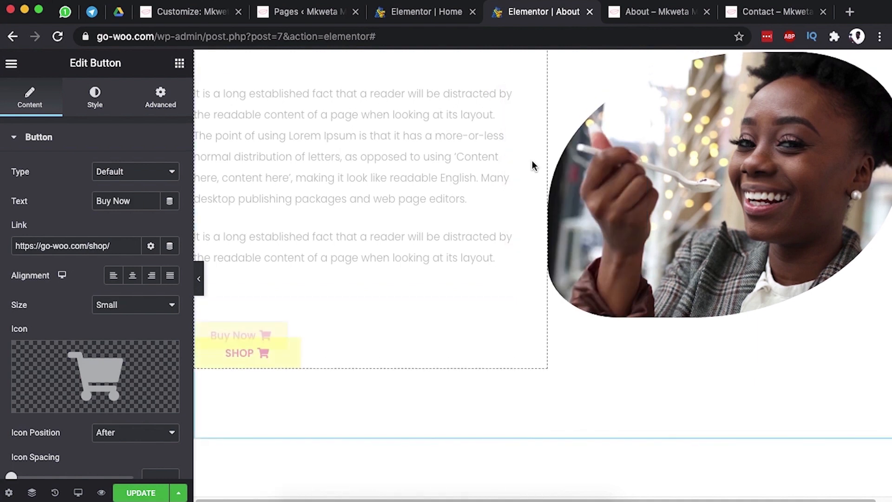
# - Delete the Shop button below the pasted "Buy Now" button and close the Home page editor
pyautogui.rightClick(505, 342)
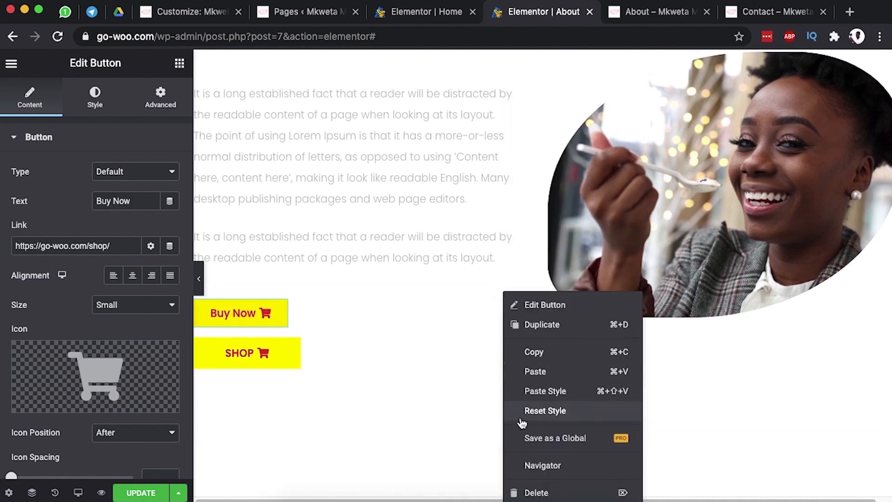
pyautogui.click(536, 492)
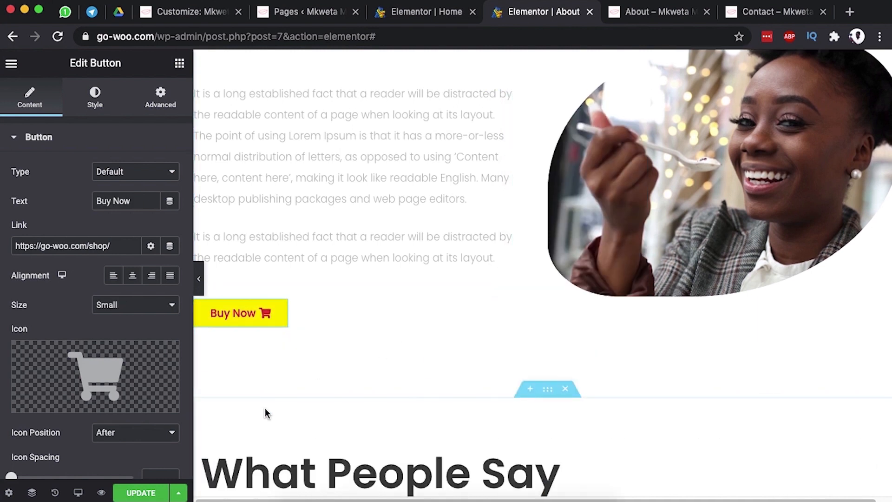
pyautogui.click(463, 15)
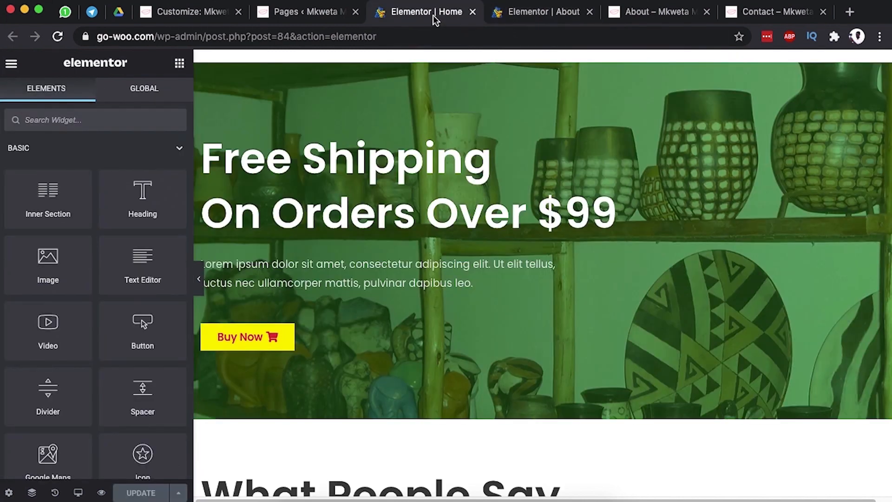
pyautogui.click(472, 12)
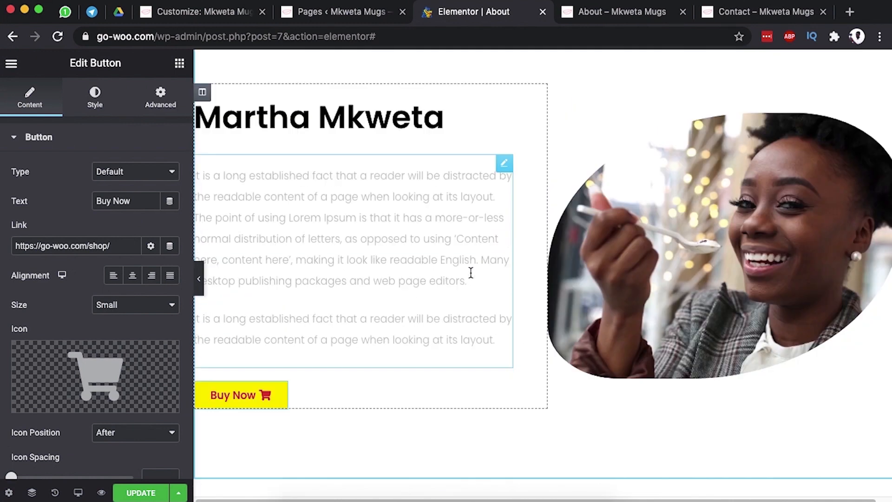
# - Switch the About page to the 768px Tablet preview and check how the banner, text, button and photo are laid out
pyautogui.scroll(-8, 472, 277)
pyautogui.scroll(8, 472, 269)
pyautogui.click(79, 492)
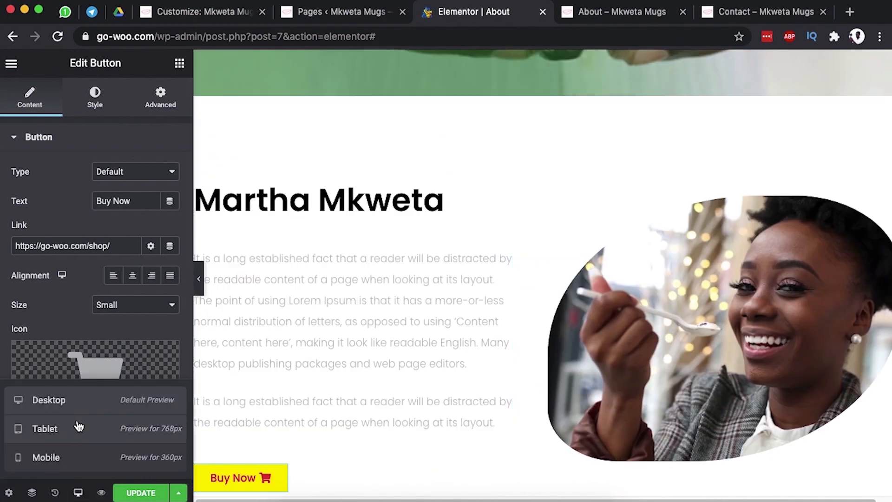
pyautogui.click(78, 427)
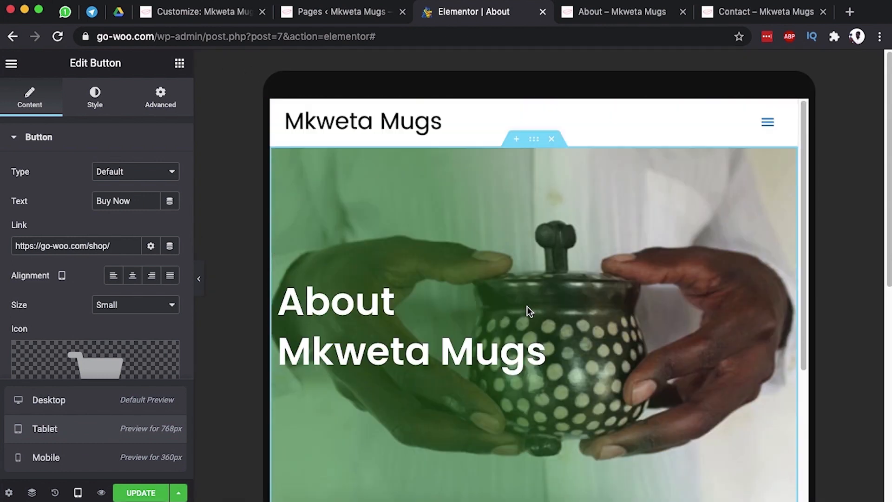
pyautogui.scroll(-10, 527, 306)
pyautogui.scroll(-2, 532, 303)
pyautogui.scroll(5, 532, 303)
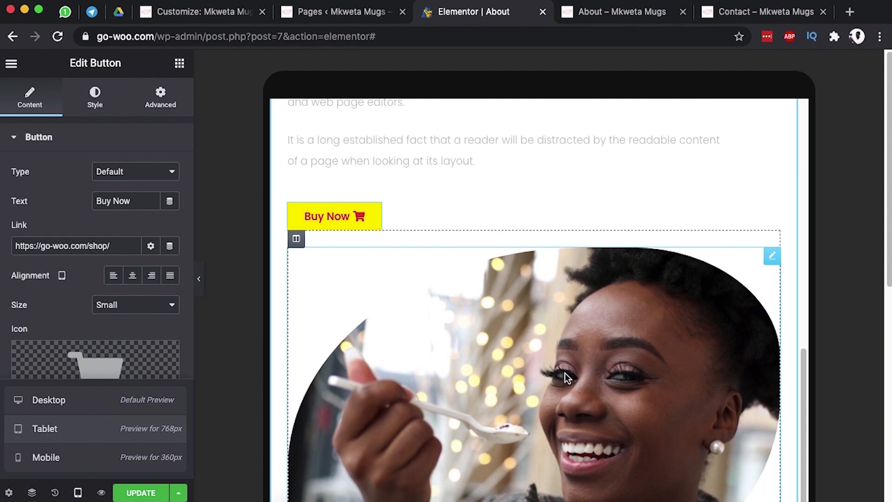
# - Turn on Reverse Columns (Tablet) for the section with the description text and photo
pyautogui.scroll(-1, 565, 367)
pyautogui.scroll(5, 565, 355)
pyautogui.scroll(-5, 461, 310)
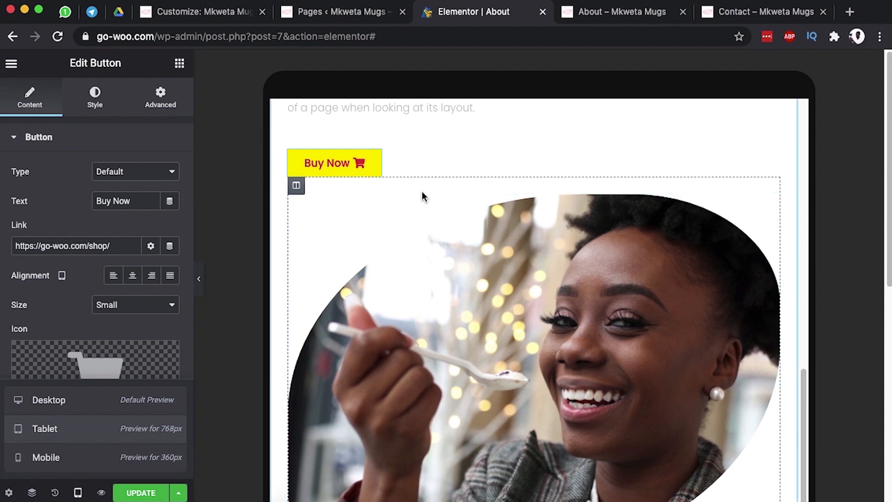
pyautogui.click(82, 405)
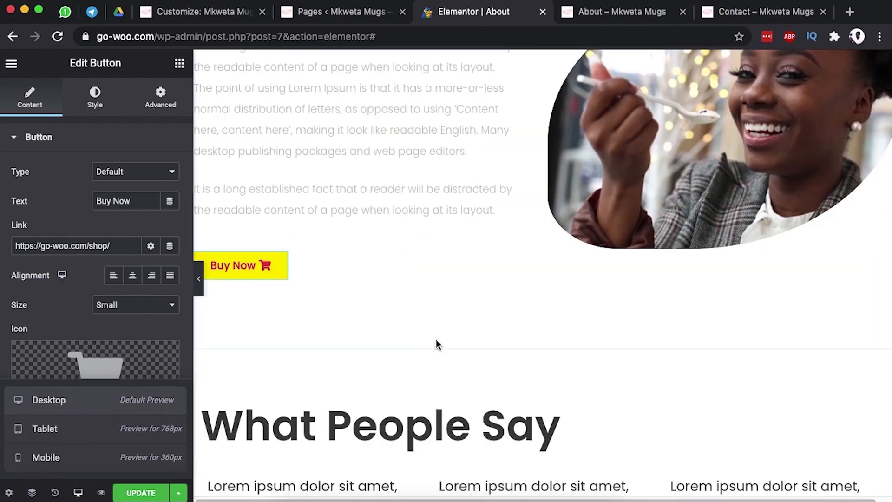
pyautogui.scroll(5, 446, 279)
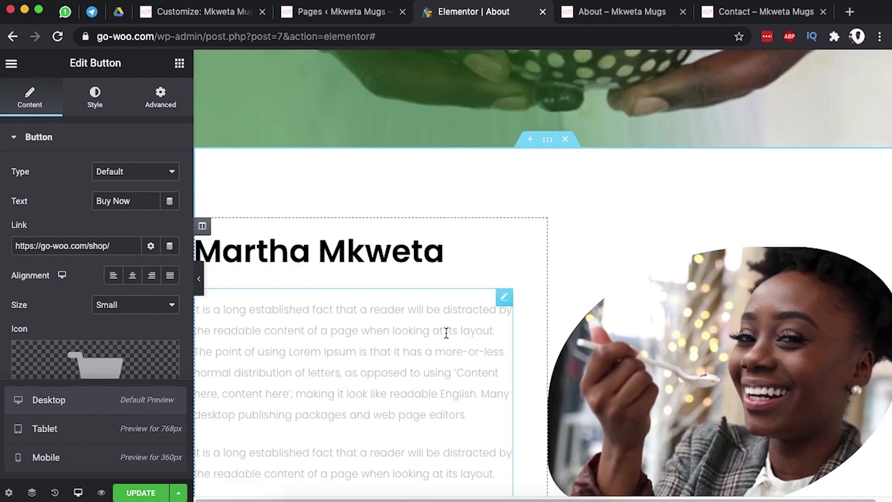
pyautogui.click(548, 146)
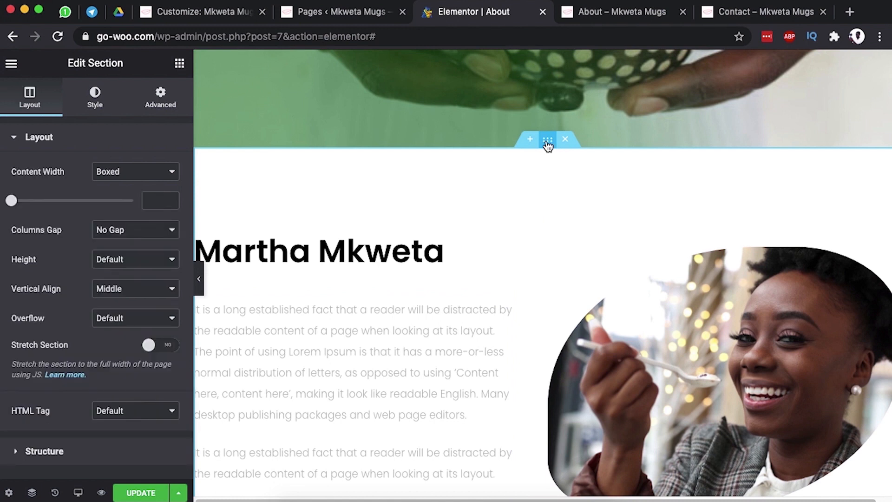
pyautogui.click(160, 97)
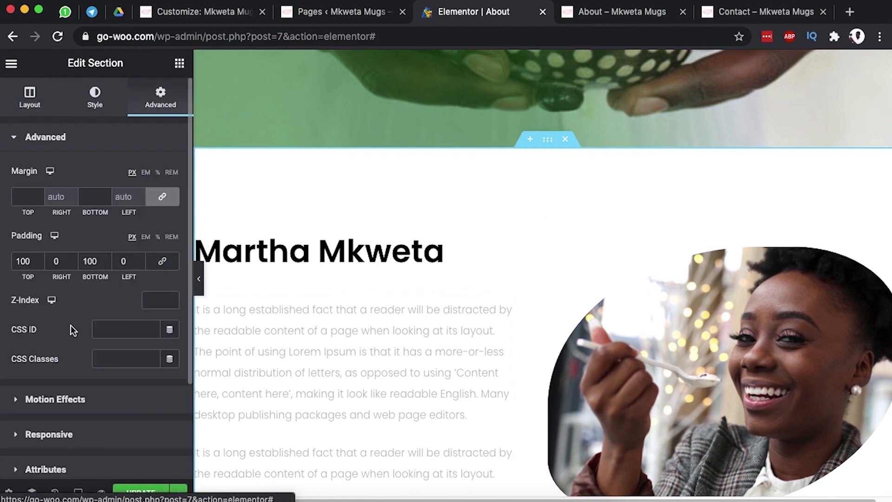
pyautogui.click(50, 432)
pyautogui.scroll(-2, 98, 337)
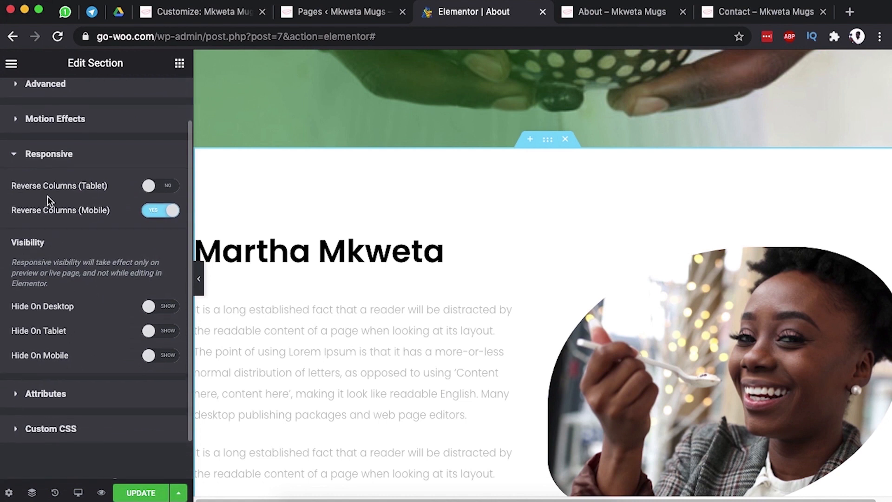
pyautogui.click(173, 187)
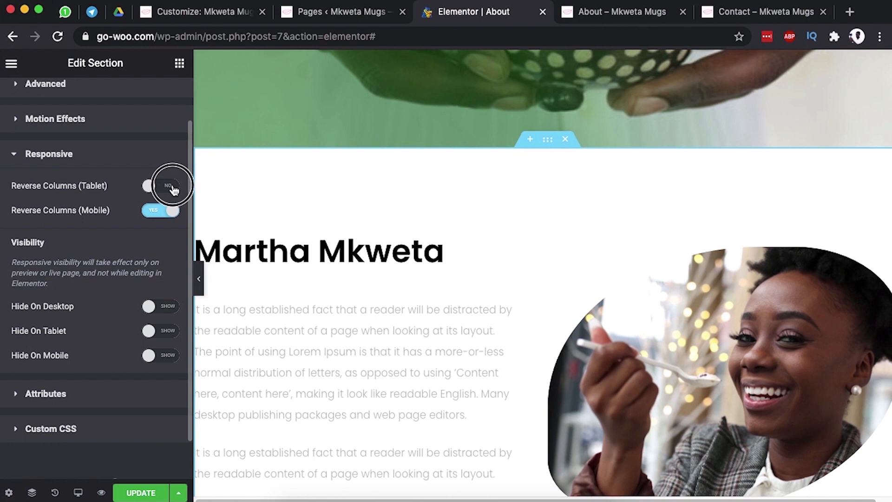
# - Switch to the 768px Tablet preview and check the stacking order of the photo, heading, text and button
pyautogui.click(78, 492)
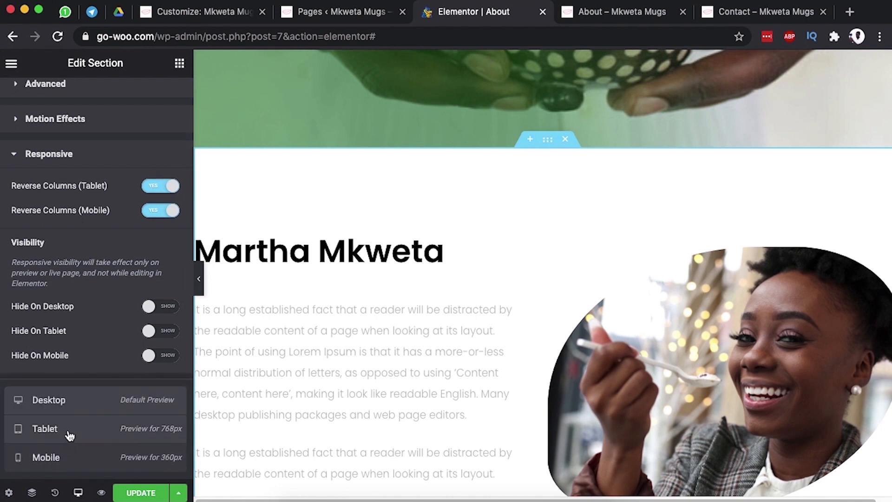
pyautogui.click(72, 432)
pyautogui.scroll(-8, 532, 385)
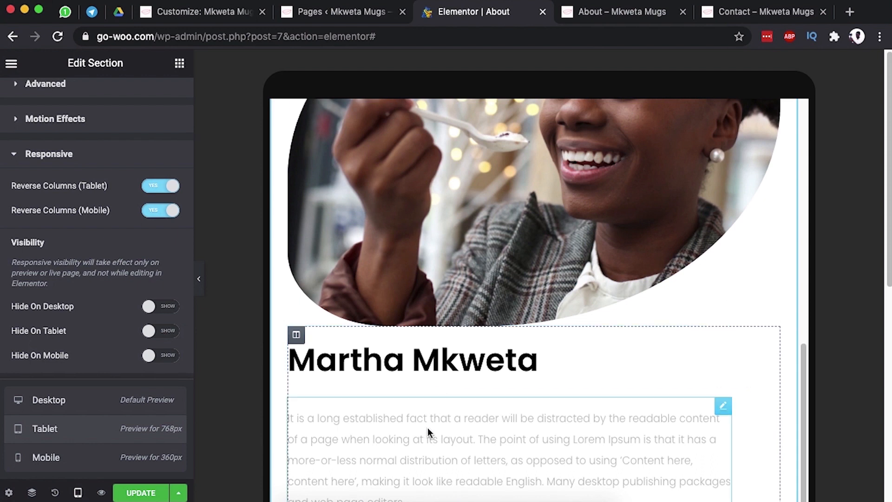
pyautogui.scroll(-5, 428, 426)
pyautogui.scroll(-4, 445, 390)
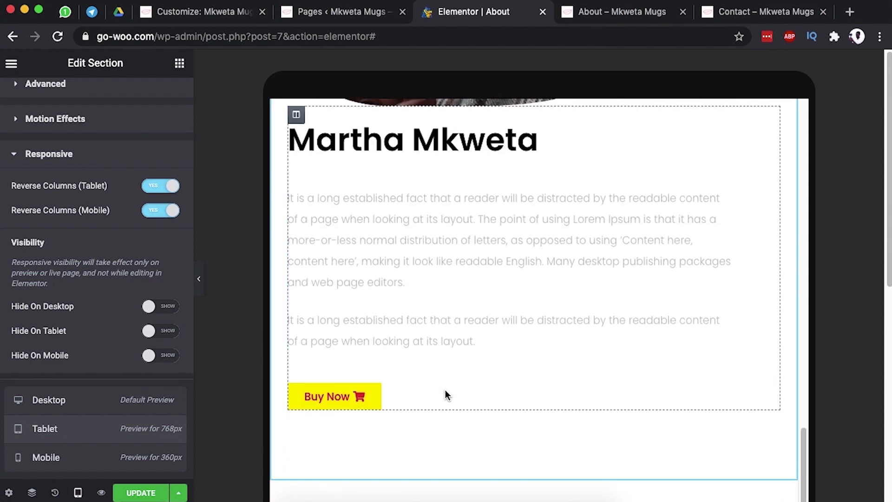
pyautogui.scroll(-5, 445, 394)
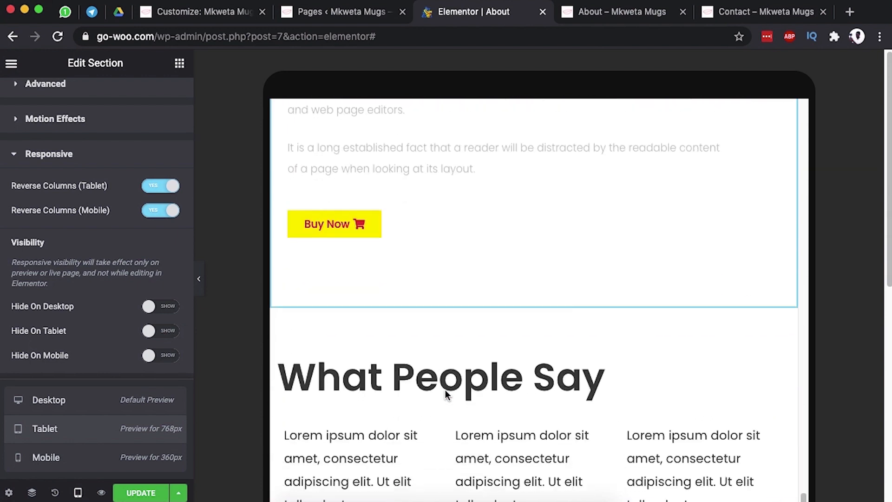
pyautogui.scroll(8, 445, 394)
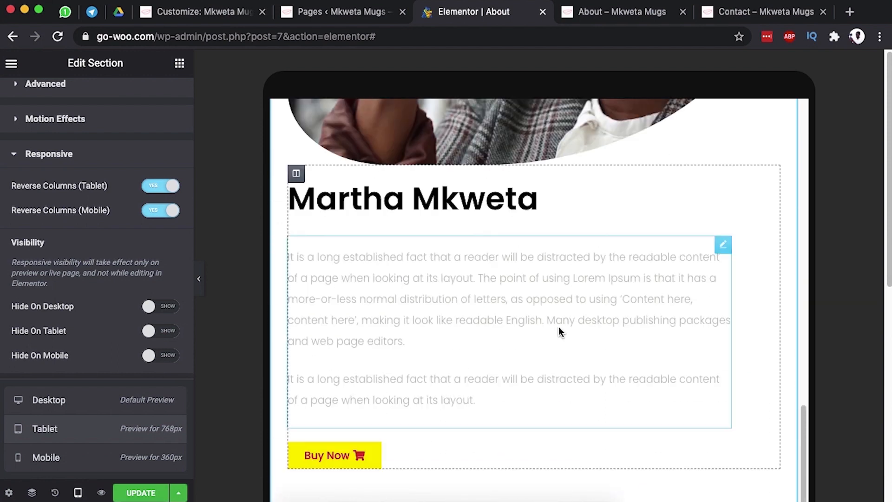
# - Set the description's text color to the global Text color (#3F3F3F) and update the About page
pyautogui.click(722, 246)
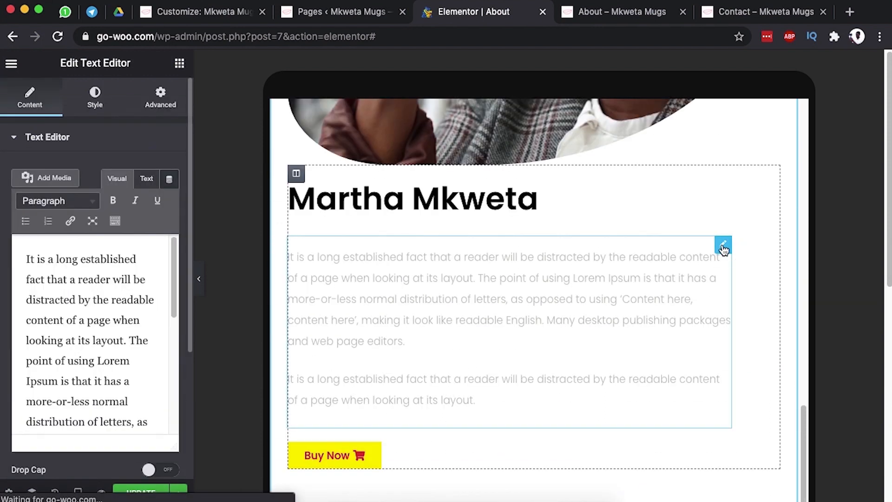
pyautogui.click(95, 98)
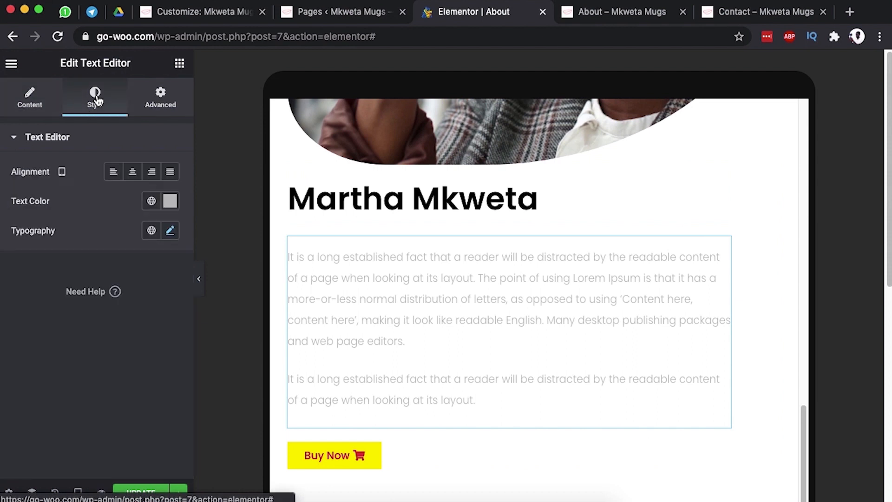
pyautogui.click(170, 200)
pyautogui.click(150, 202)
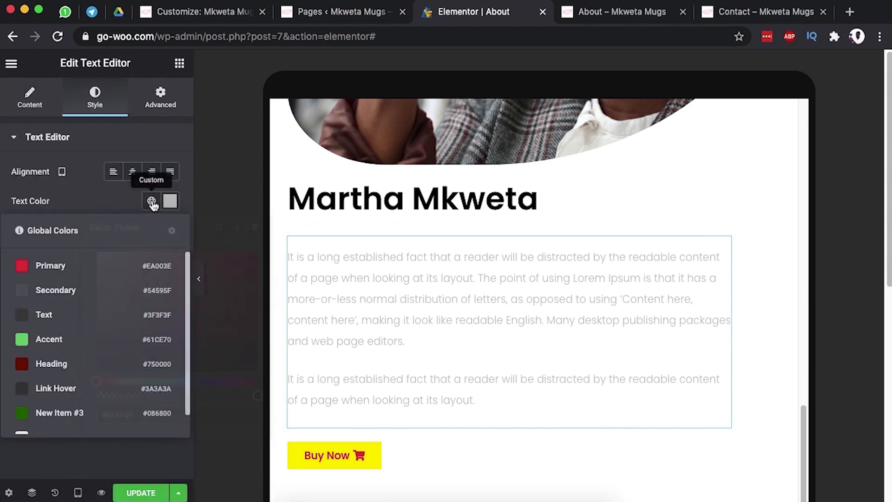
pyautogui.click(67, 323)
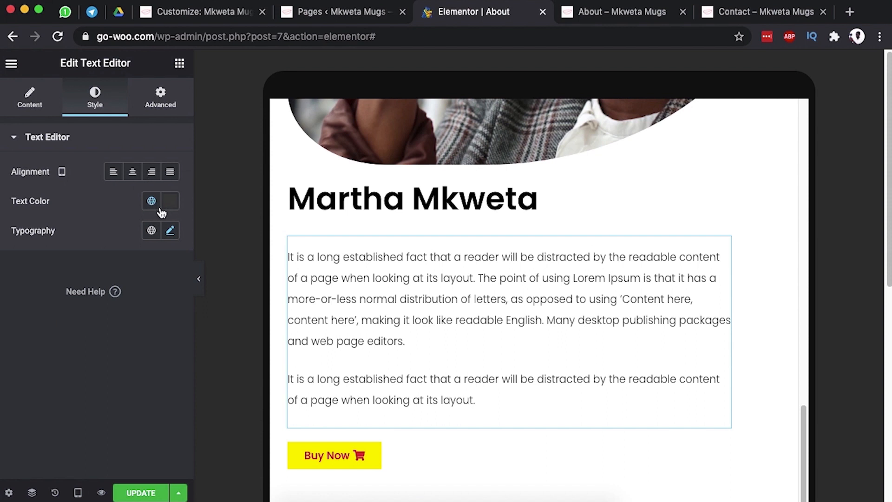
pyautogui.click(140, 490)
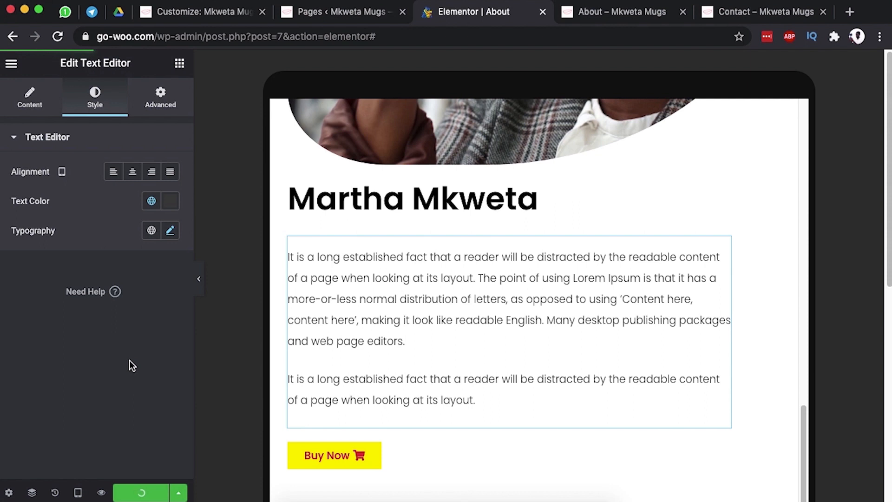
# - Preview the About page in a new browser tab and review it from the banner down to the testimonials and footer
pyautogui.click(101, 493)
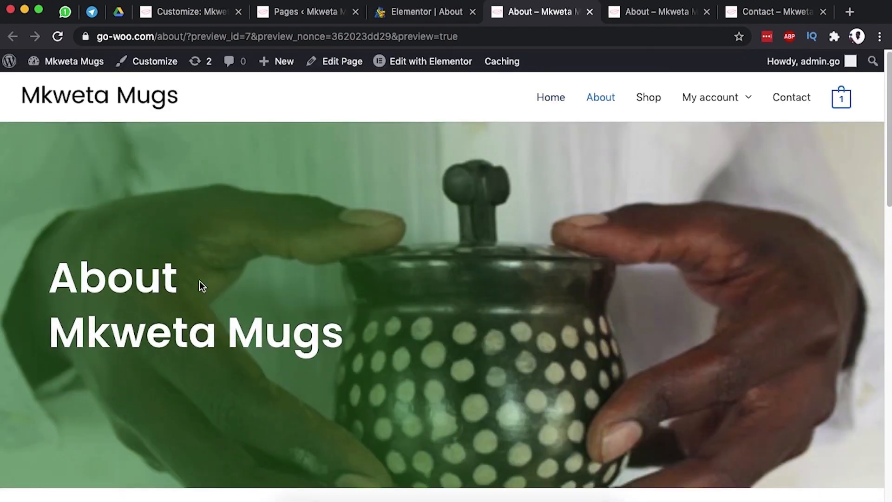
pyautogui.scroll(-10, 495, 271)
pyautogui.scroll(3, 493, 272)
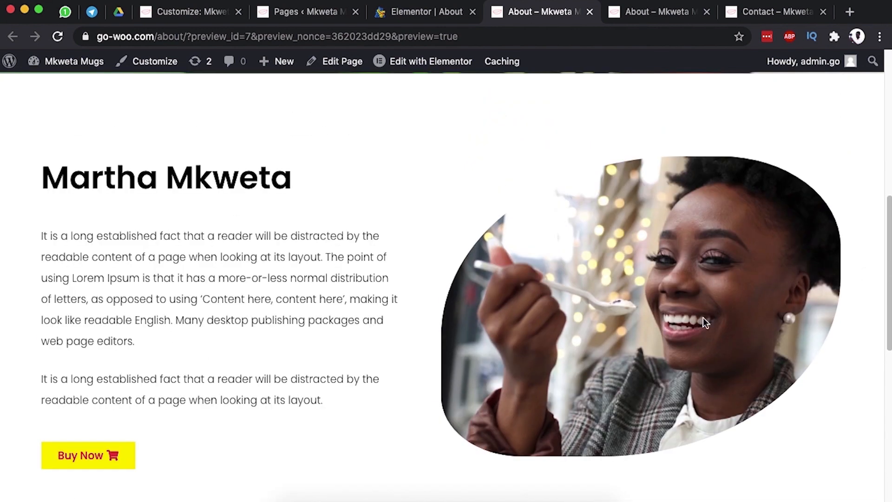
pyautogui.scroll(-5, 756, 303)
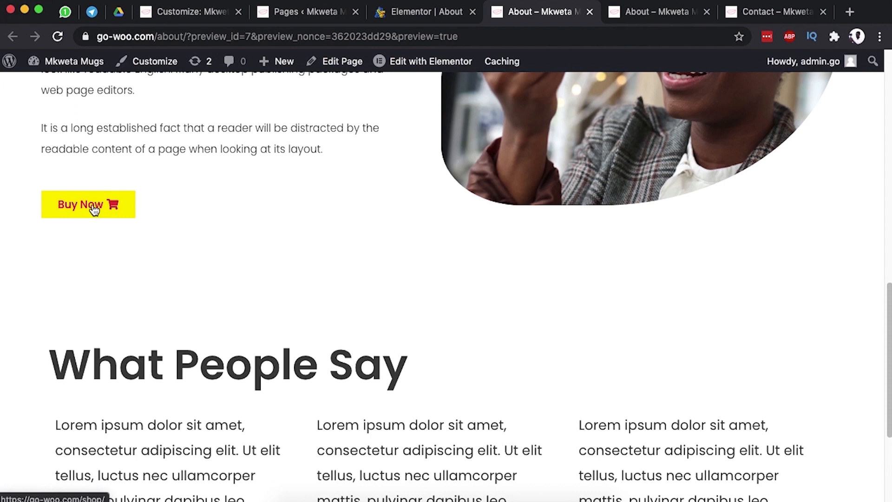
pyautogui.scroll(-4, 231, 298)
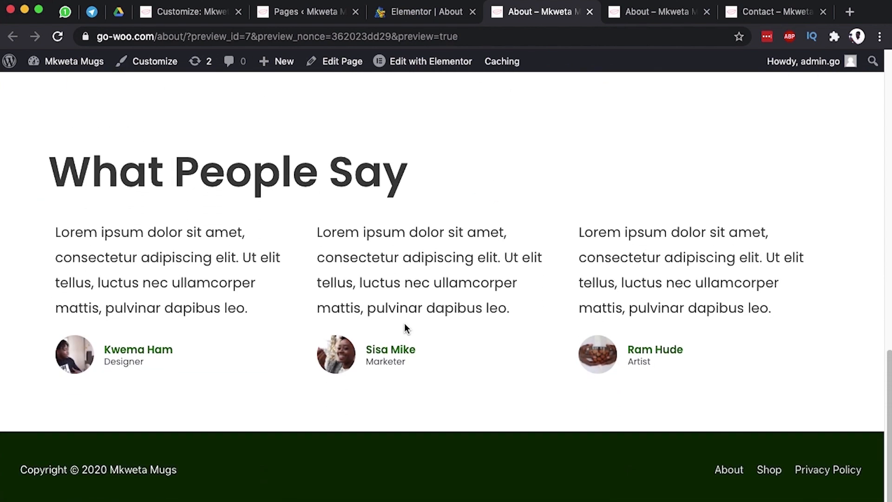
pyautogui.scroll(9, 404, 327)
pyautogui.scroll(10, 409, 321)
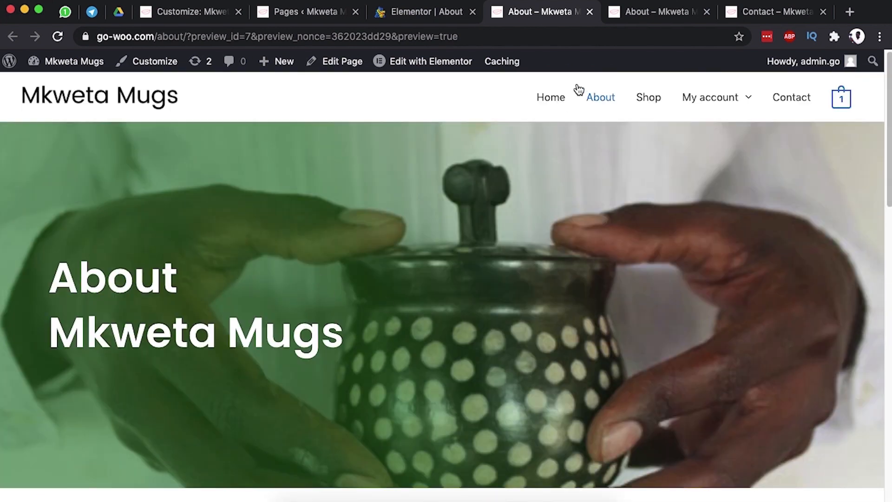
# - Compare the new preview with the About page already open in the neighbouring browser tab
pyautogui.click(650, 11)
pyautogui.scroll(-5, 361, 254)
pyautogui.scroll(5, 361, 253)
pyautogui.click(572, 19)
pyautogui.scroll(-15, 545, 258)
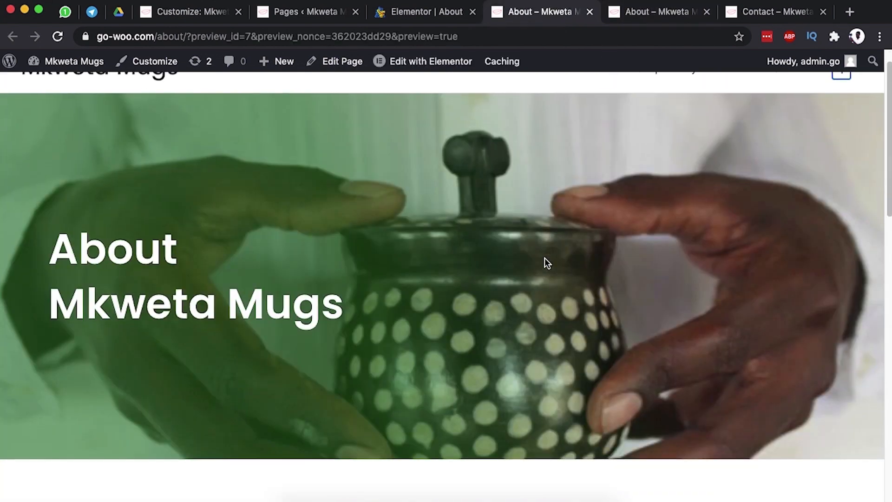
pyautogui.scroll(15, 545, 256)
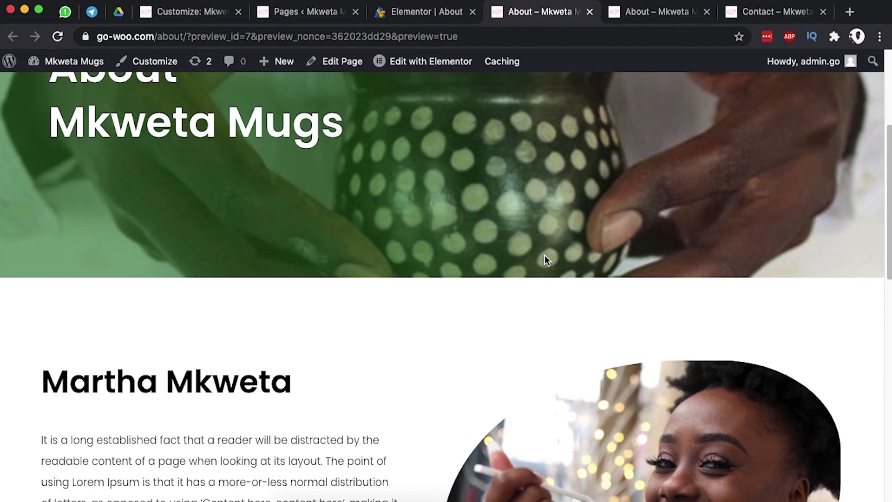
# - Return to the Elementor editor and switch the About page back to the Desktop preview
pyautogui.click(423, 13)
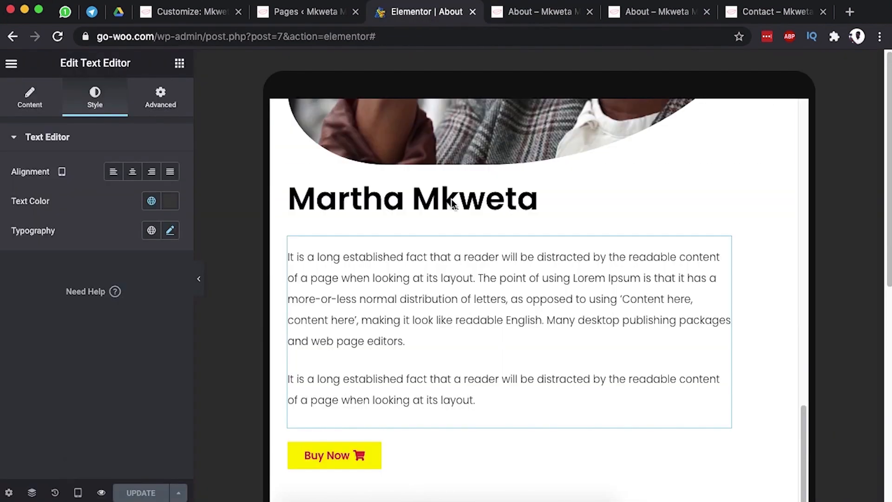
pyautogui.scroll(3, 450, 199)
pyautogui.click(77, 493)
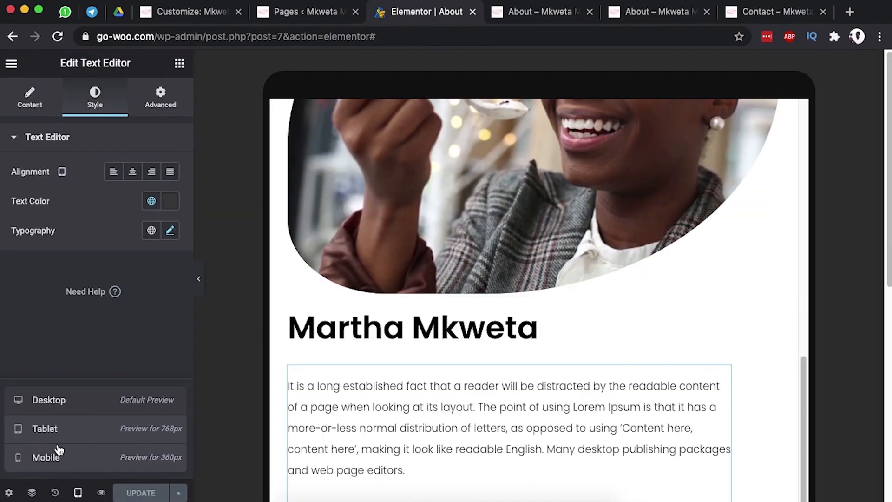
pyautogui.click(68, 400)
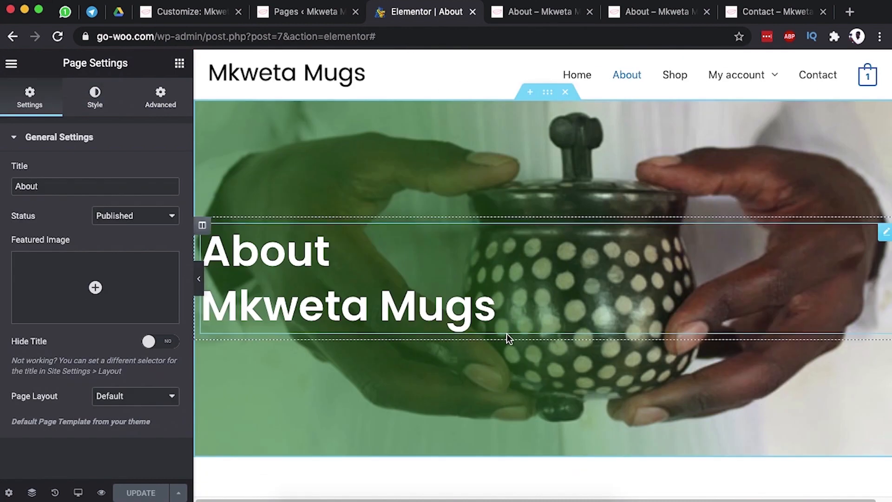
pyautogui.scroll(-15, 511, 316)
pyautogui.scroll(-5, 504, 343)
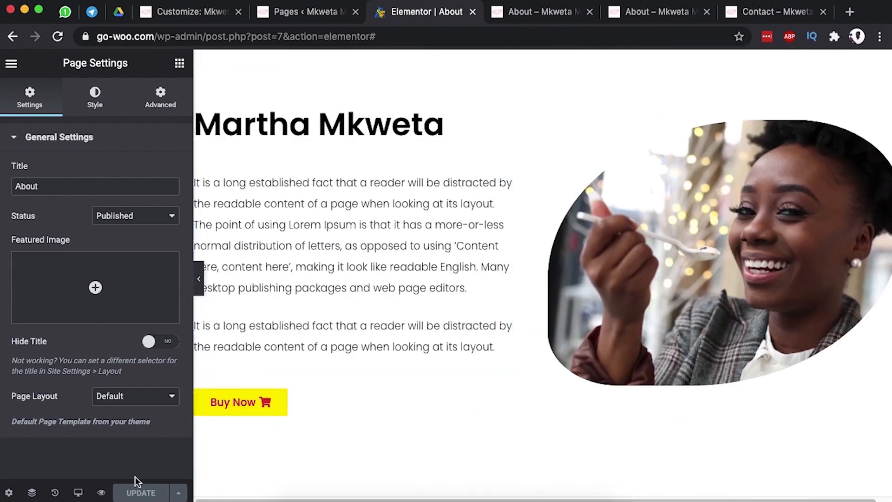
# - Save the page to the template library under the name "About" and close the library
pyautogui.click(179, 492)
pyautogui.click(133, 459)
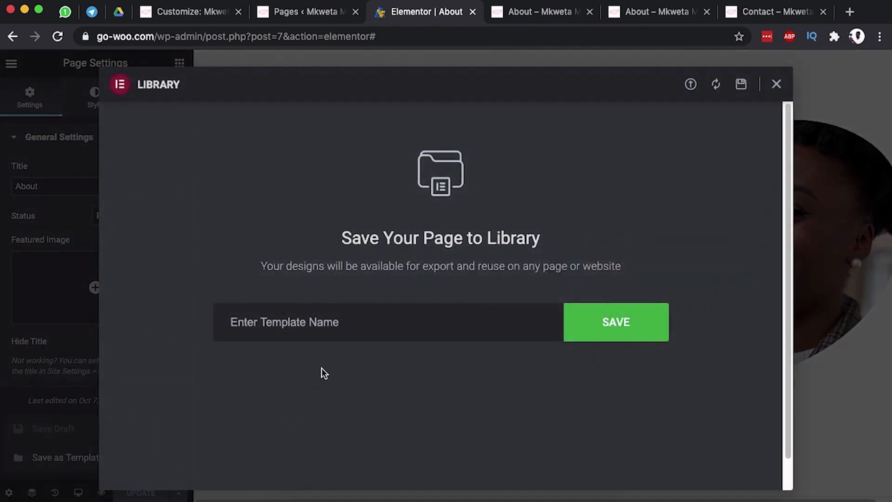
pyautogui.write('About Page')
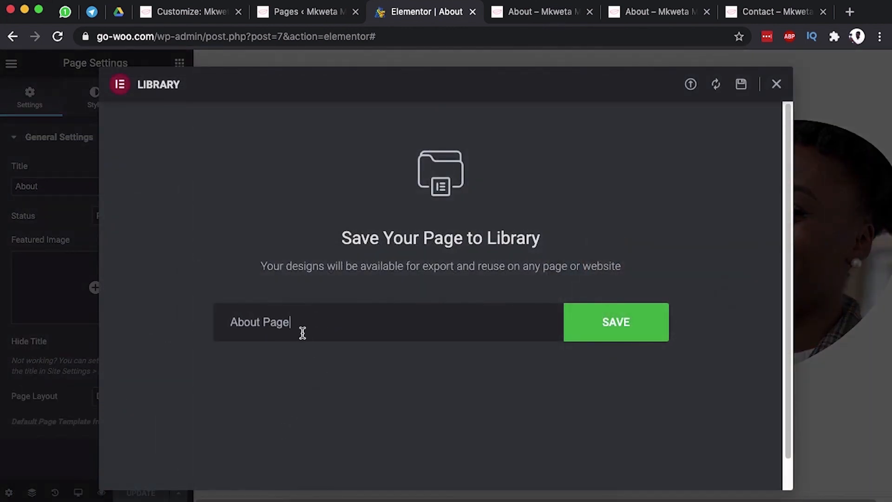
pyautogui.click(604, 324)
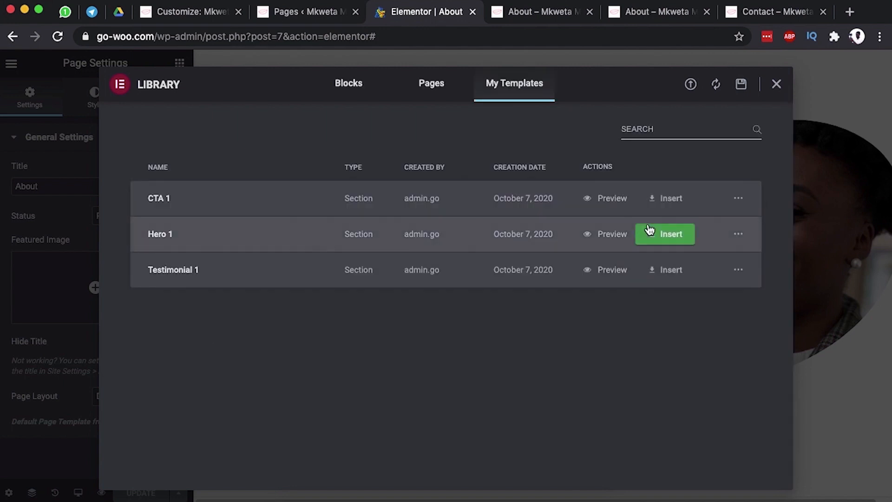
pyautogui.click(776, 86)
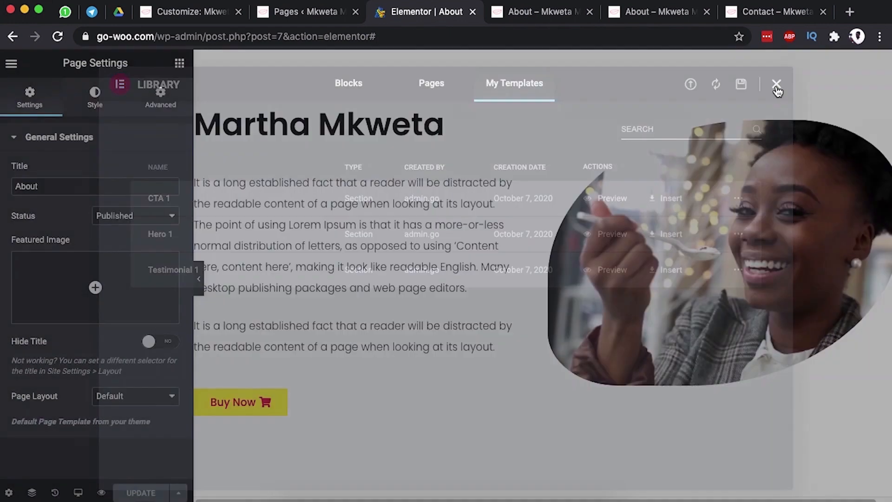
# - Exit the About editor to the dashboard, close the About preview tabs and return to the Pages list
pyautogui.click(8, 63)
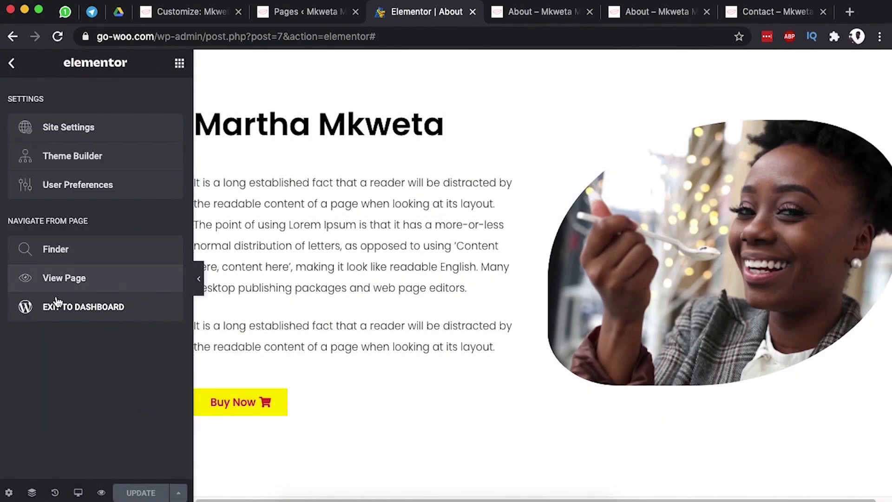
pyautogui.click(60, 307)
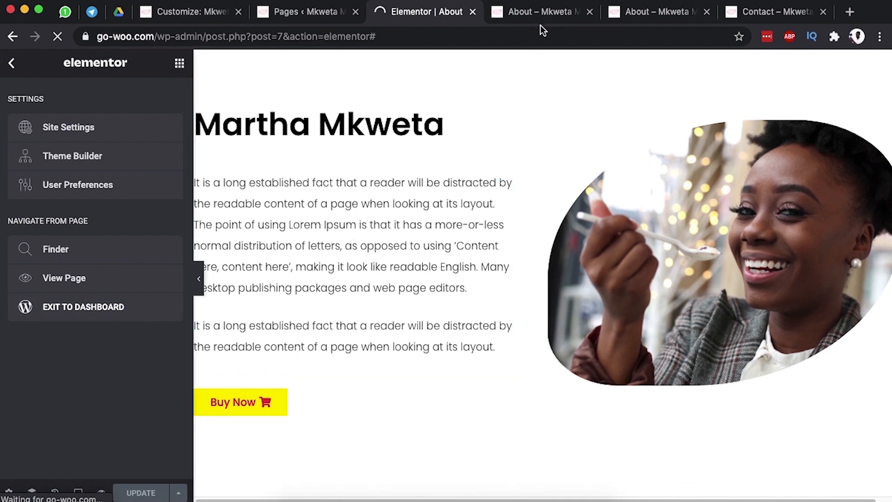
pyautogui.click(589, 12)
pyautogui.click(590, 12)
pyautogui.click(277, 14)
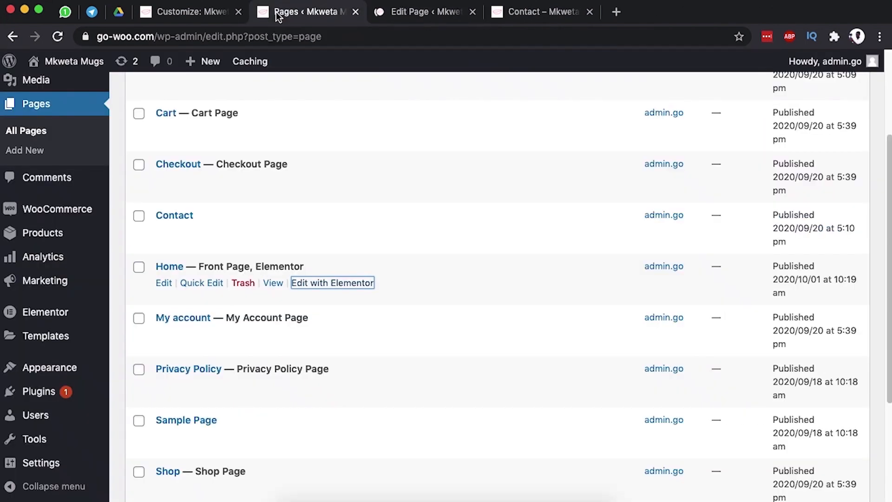
# - Reload the Pages list and close the leftover About page editing tab
pyautogui.click(57, 36)
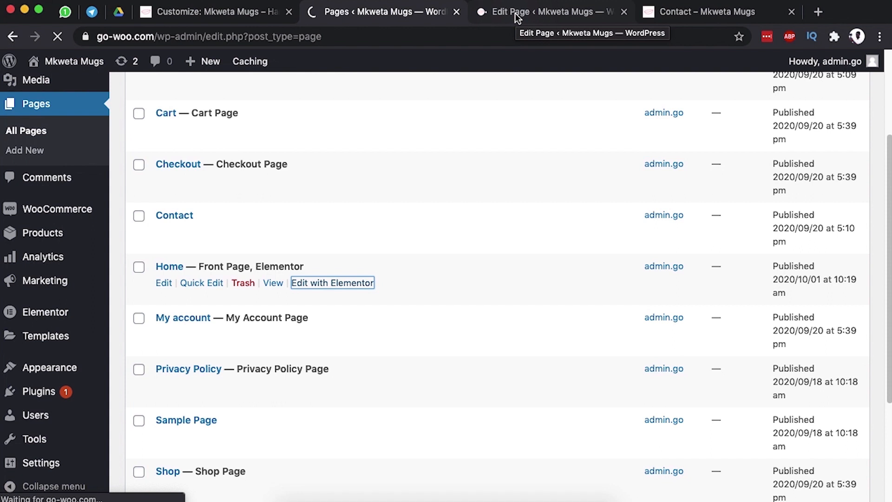
pyautogui.click(515, 13)
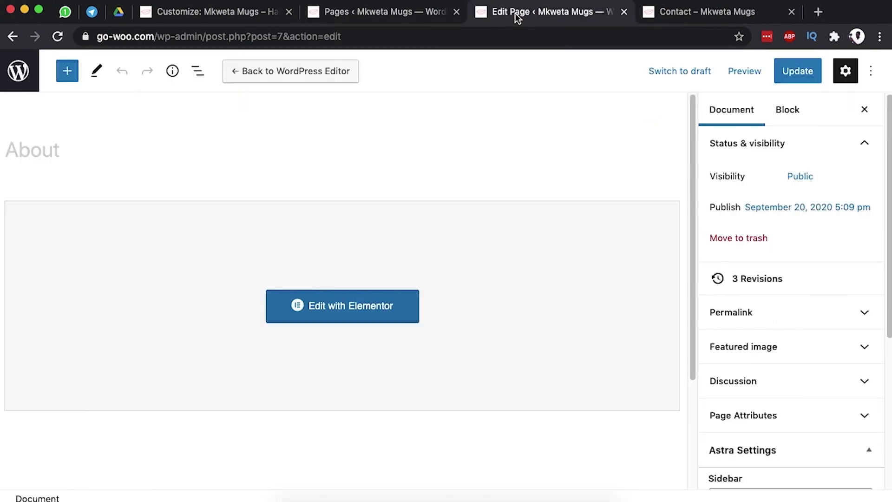
pyautogui.click(623, 12)
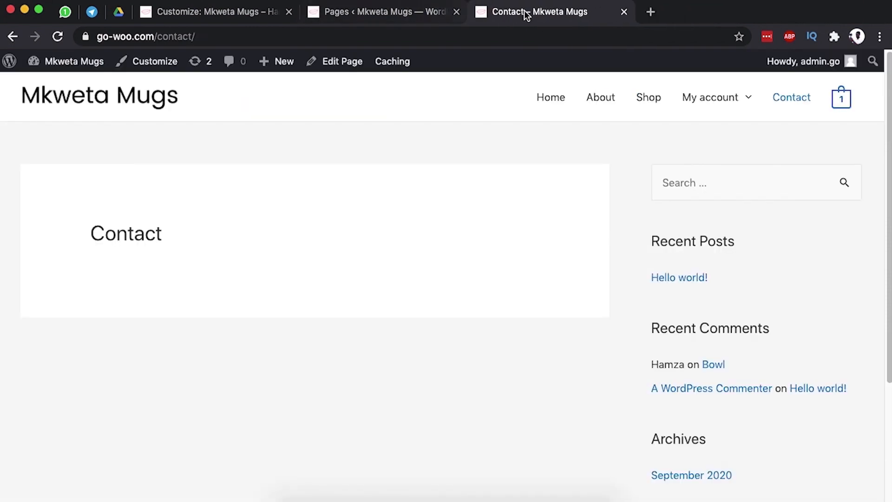
# - Open the Contact page from the Pages list for editing in Elementor
pyautogui.click(349, 23)
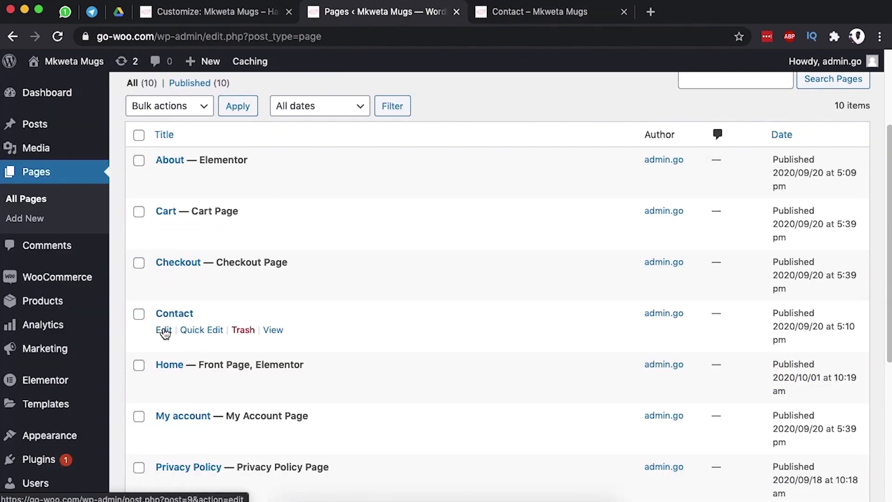
pyautogui.click(163, 330)
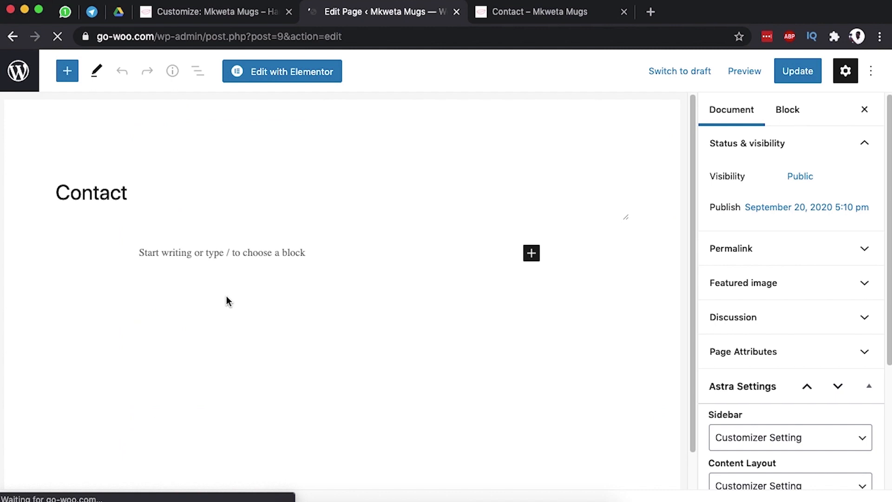
pyautogui.click(291, 76)
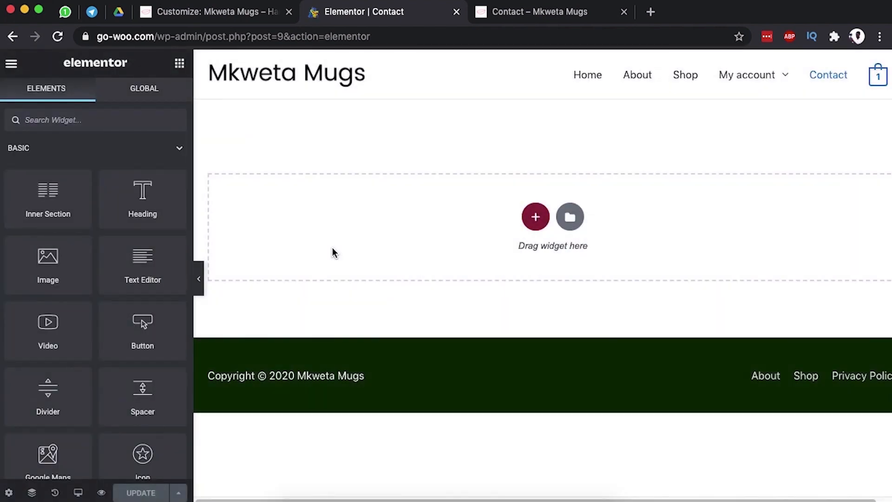
# - Insert the saved "About Page" template into the Contact page, importing its document settings too
pyautogui.click(571, 216)
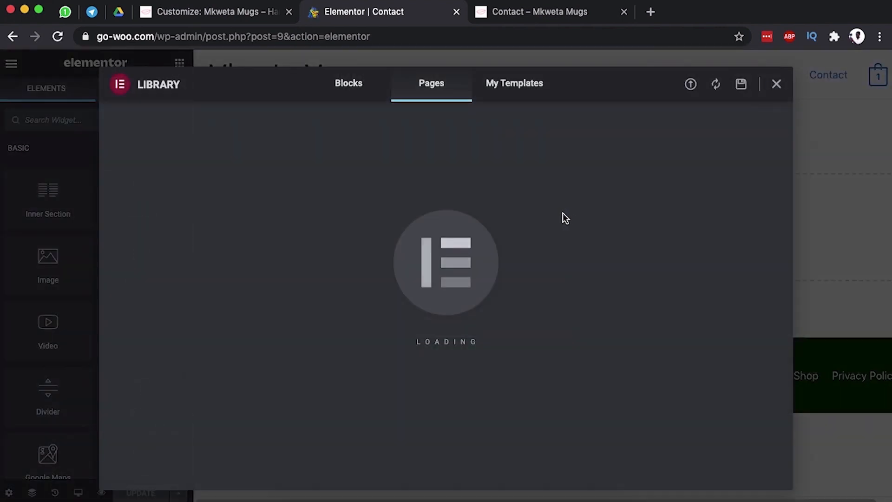
pyautogui.click(513, 86)
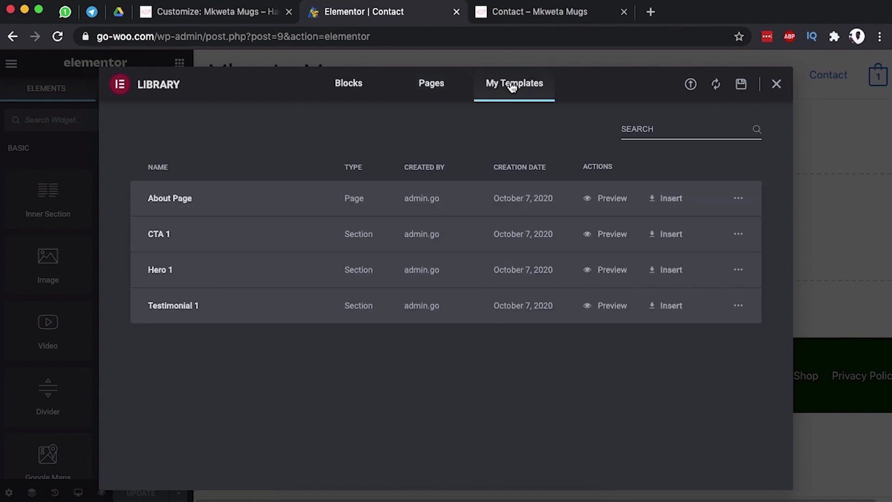
pyautogui.click(665, 199)
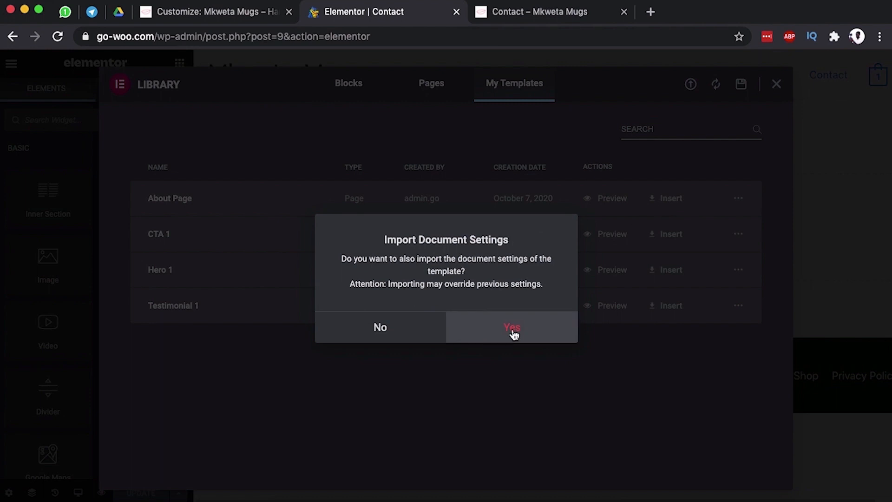
pyautogui.click(510, 331)
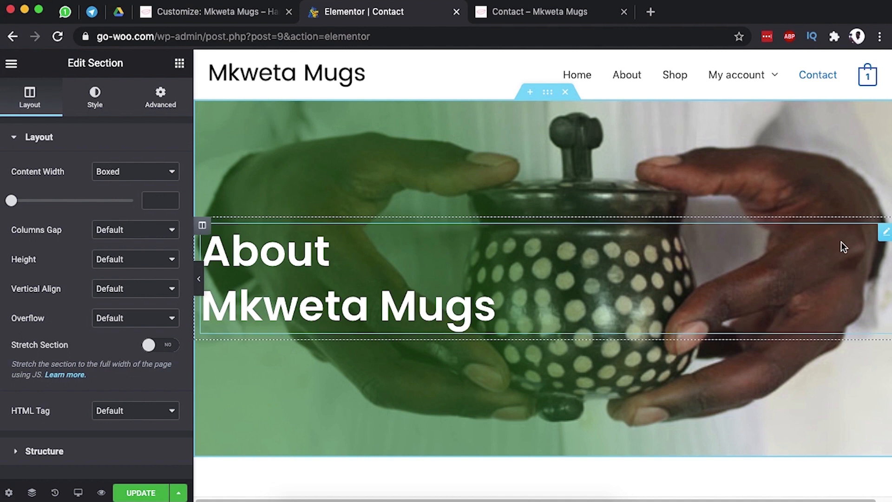
# - Change the hero heading's first line to "Contact", keeping the line break before "Mkweta Mugs"
pyautogui.click(886, 232)
pyautogui.moveTo(40, 193); pyautogui.dragTo(4, 193)
pyautogui.write('Contac')
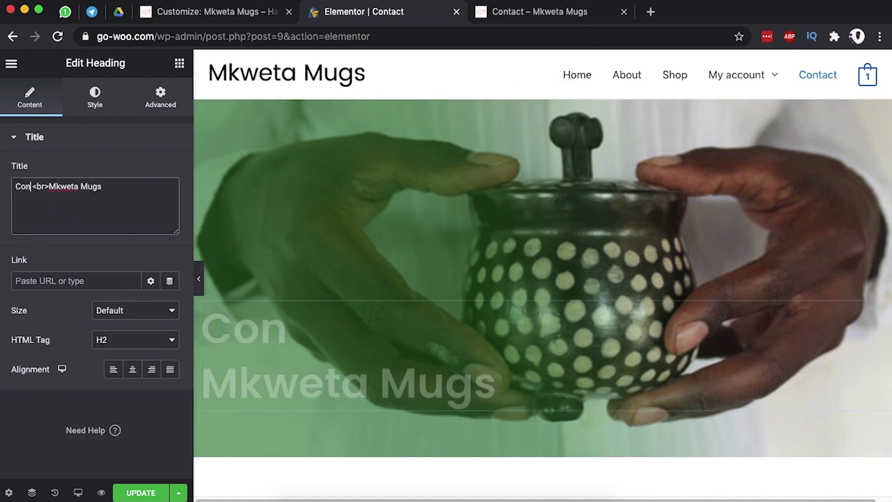
pyautogui.write('t')
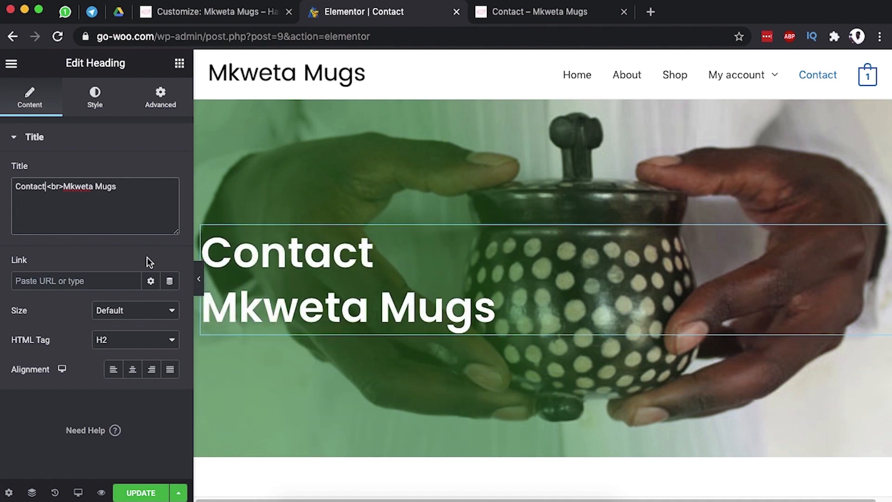
# - Review the inserted template's sections from the hero down to the "What People Say" testimonials
pyautogui.scroll(-10, 422, 362)
pyautogui.scroll(3, 359, 348)
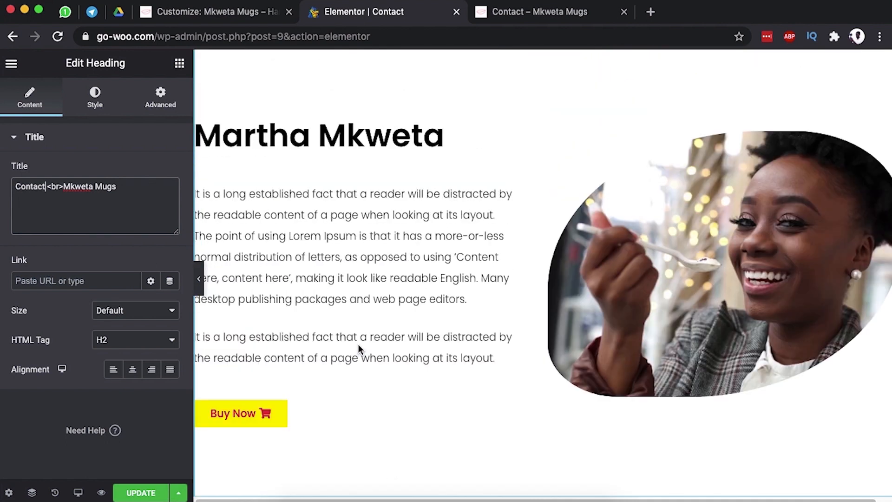
pyautogui.scroll(-8, 517, 370)
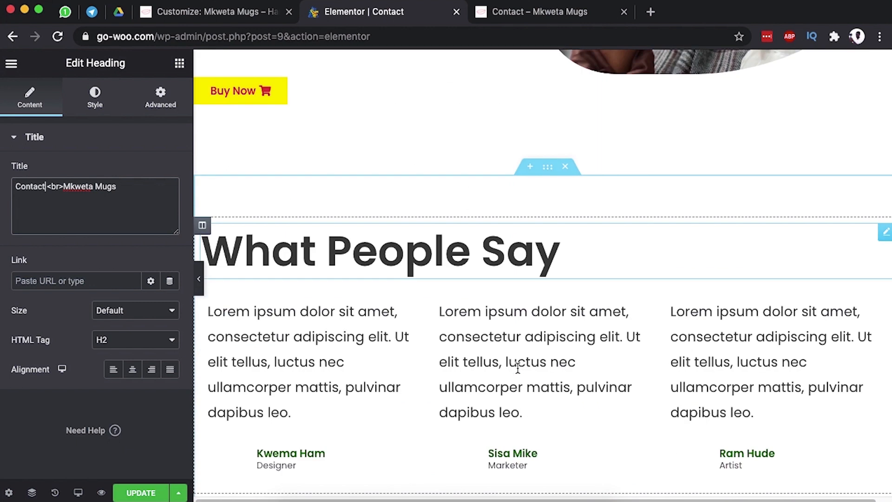
pyautogui.scroll(5, 511, 353)
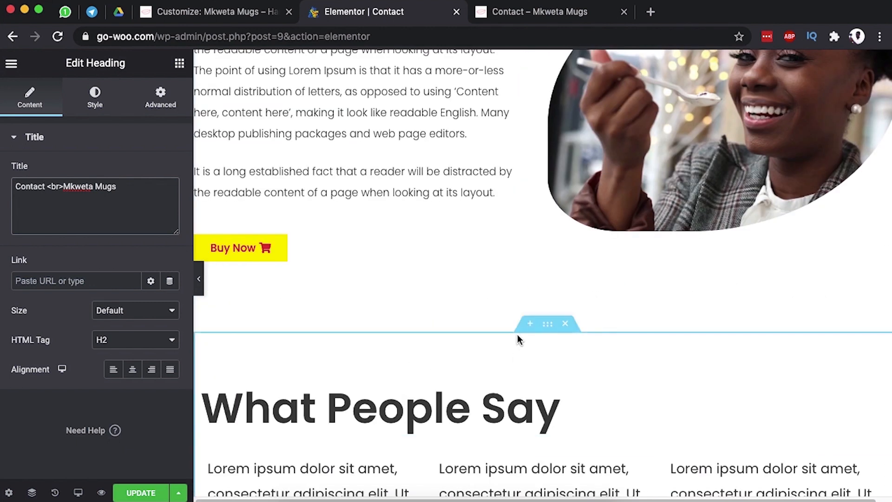
pyautogui.scroll(5, 516, 329)
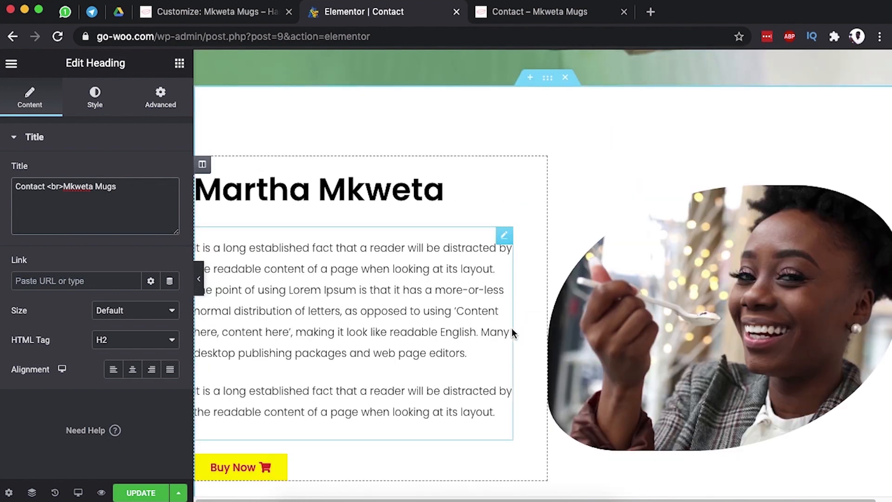
pyautogui.scroll(1, 511, 328)
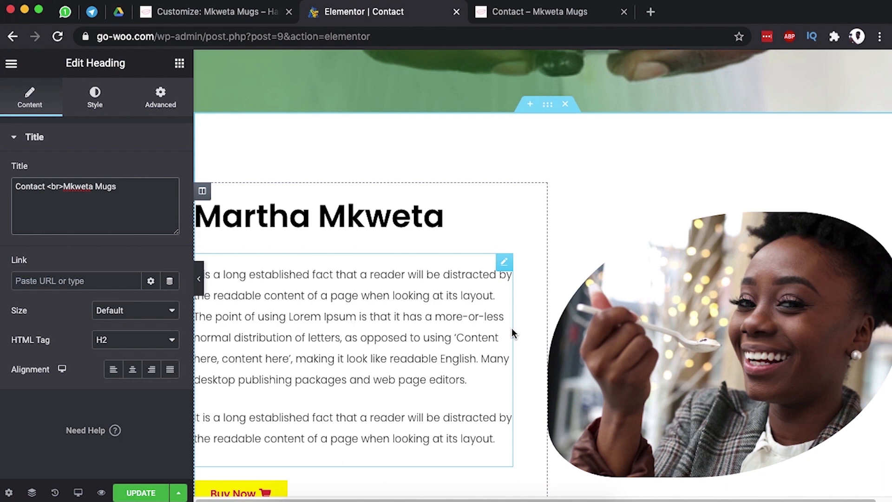
pyautogui.scroll(-3, 511, 331)
pyautogui.scroll(3, 512, 330)
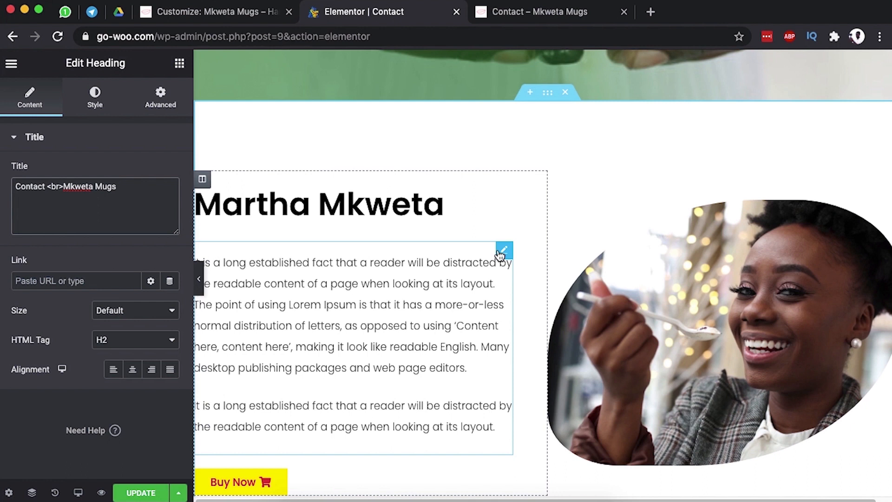
# - Change the heading beside the photo of the smiling woman to "Address"
pyautogui.click(504, 178)
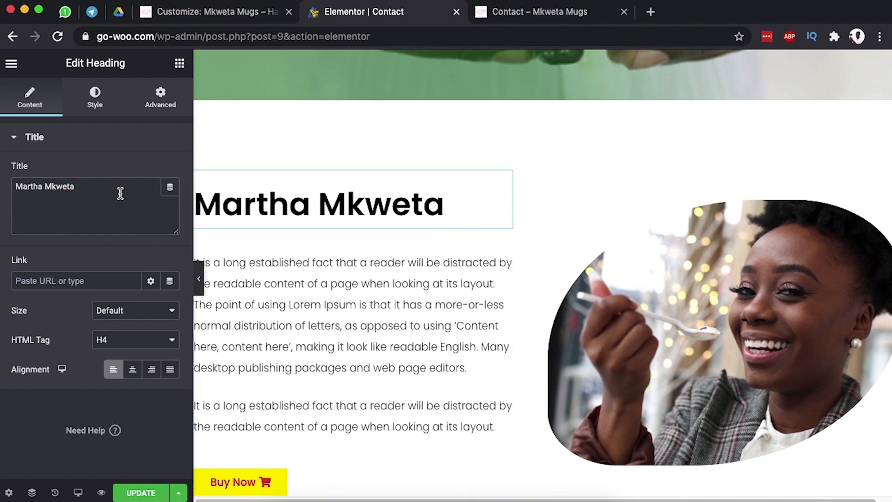
pyautogui.moveTo(94, 195); pyautogui.dragTo(11, 188)
pyautogui.write('Add')
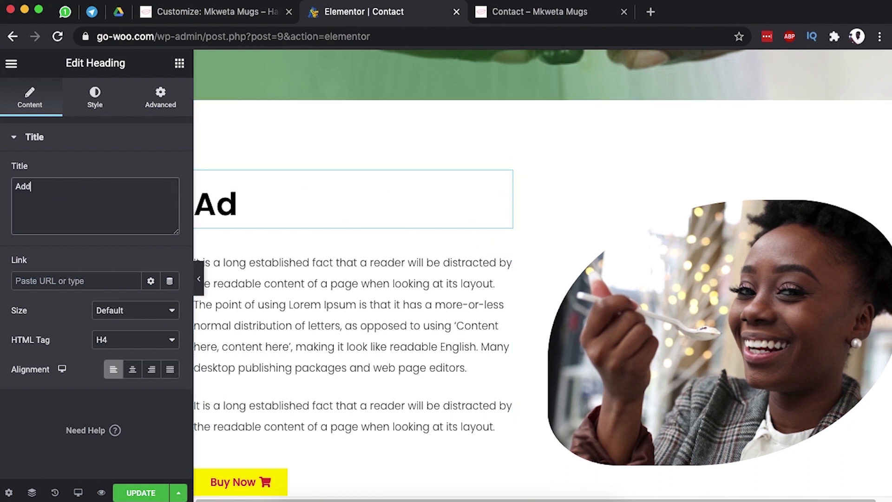
pyautogui.write('ress')
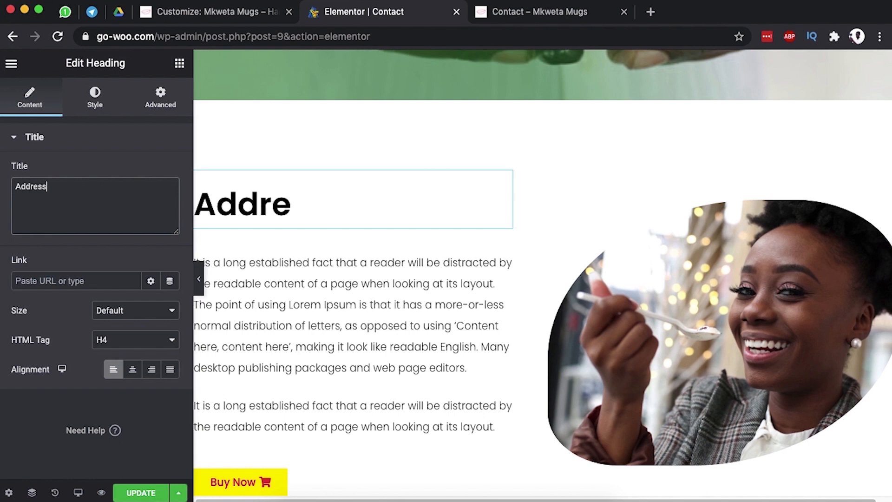
# - Replace the placeholder text under the Address heading with a "Physical:" line giving the store's street address
pyautogui.click(509, 249)
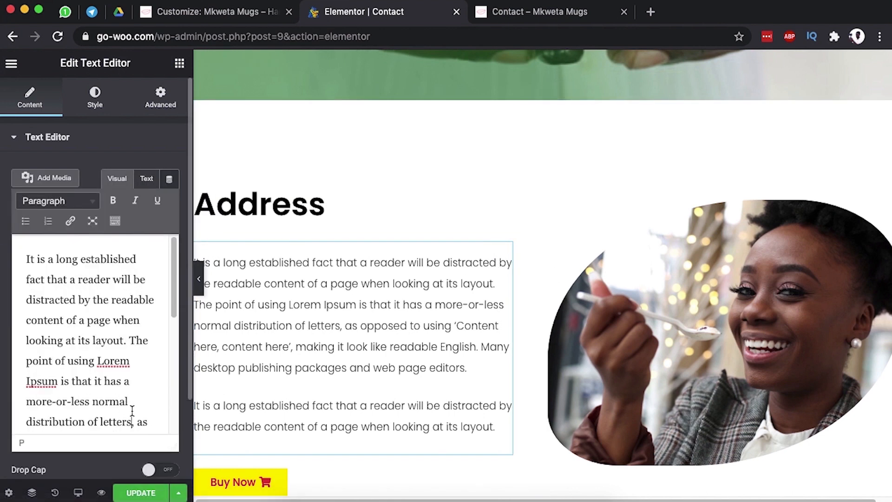
pyautogui.tripleClick(129, 409)
pyautogui.press('BackSpace')
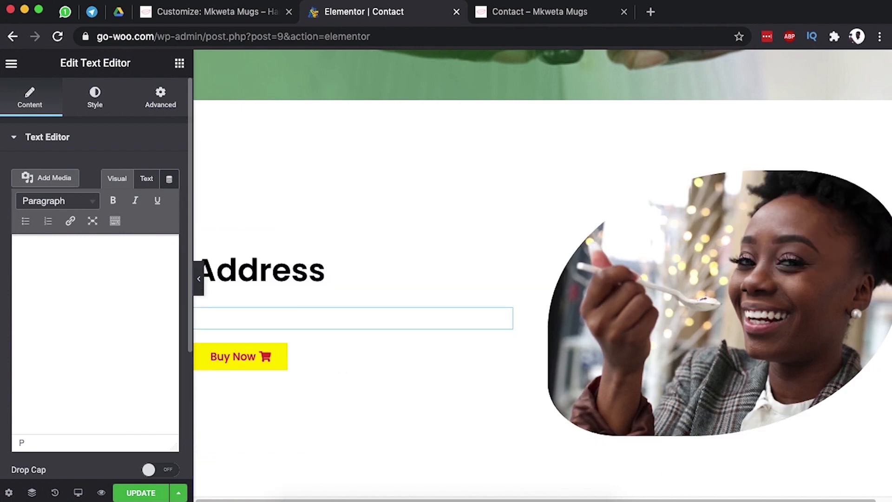
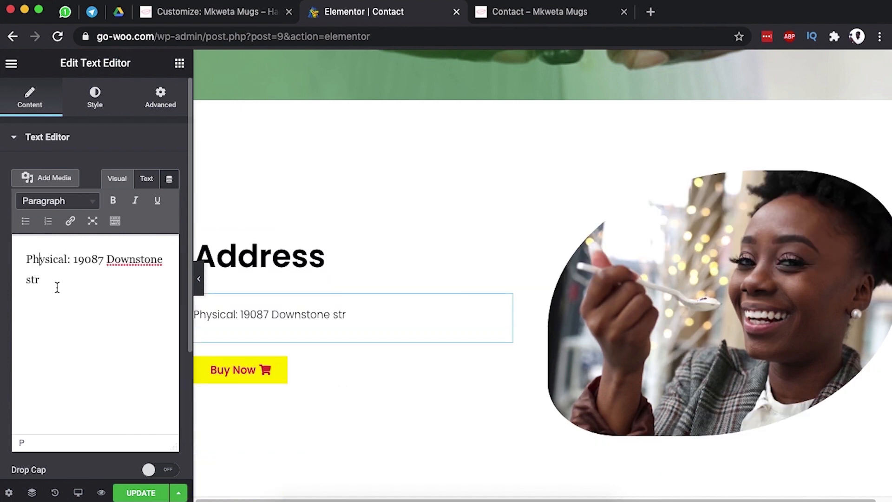
# - Add a "Tell:" line with the phone number and a "P.O Box:" line with the postal address to the Address text
pyautogui.press('Return')
pyautogui.write('Tel')
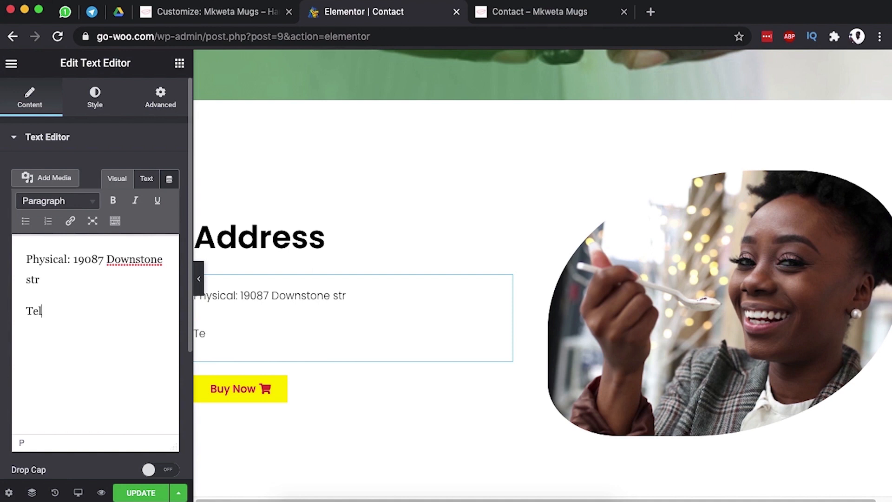
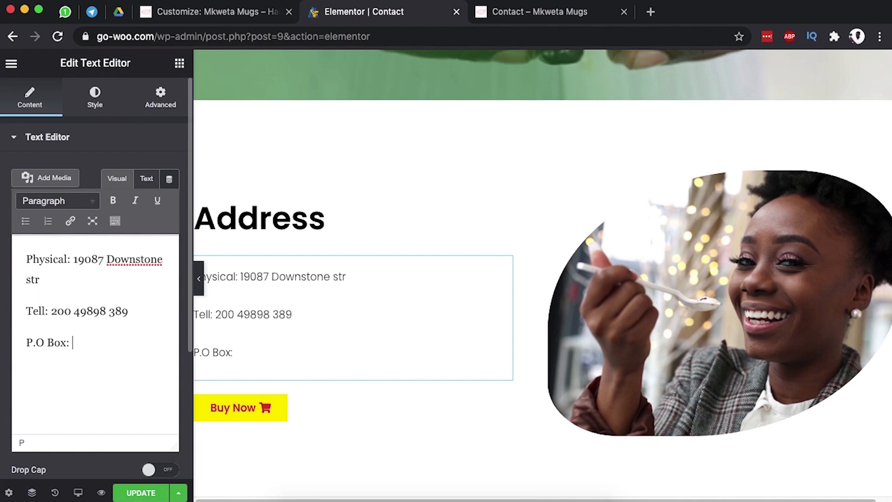
pyautogui.write('289 Kla')
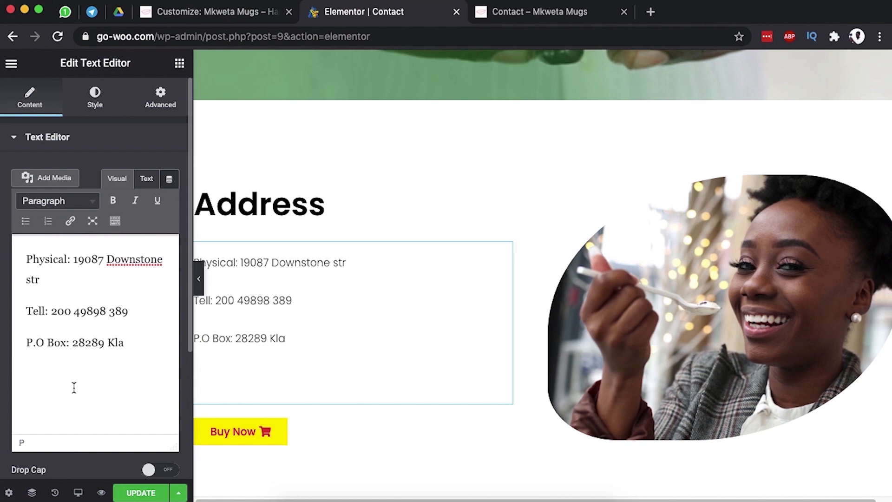
pyautogui.press('BackSpace')
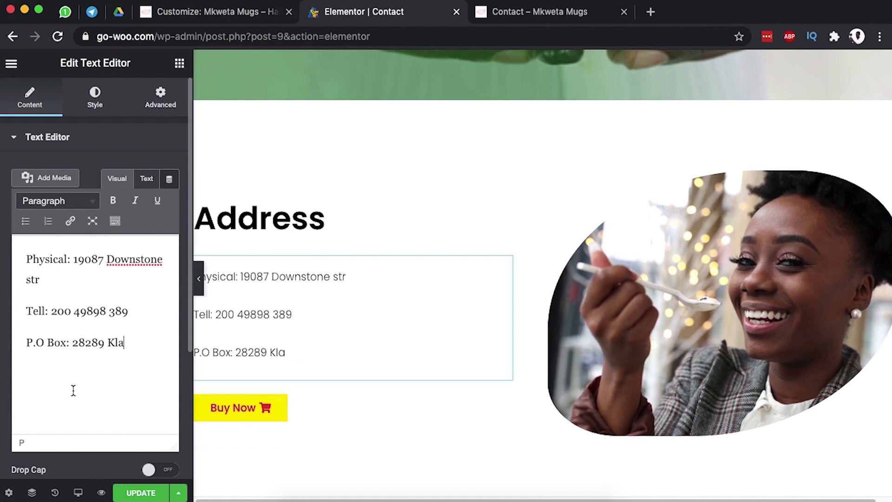
# - Add an "Email:" line with the store's e-mail address below the P.O Box line
pyautogui.press('Return')
pyautogui.write('Ema')
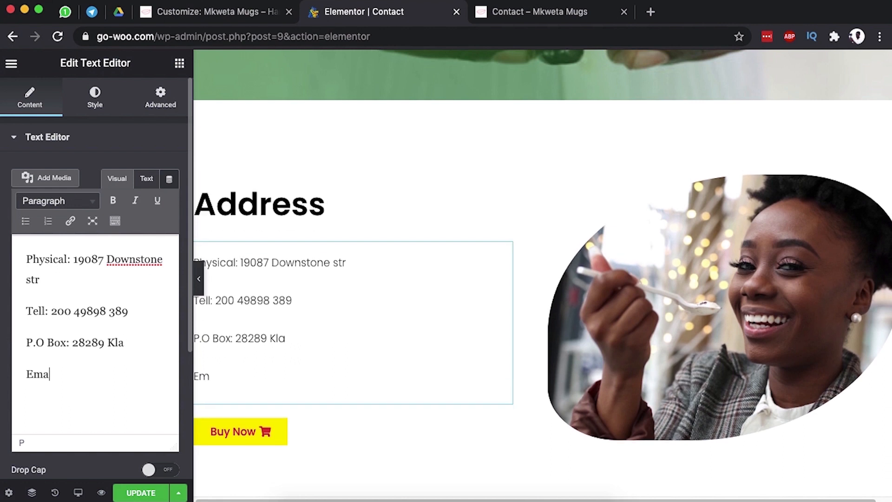
pyautogui.write('il: store@m')
pyautogui.press('BackSpace')
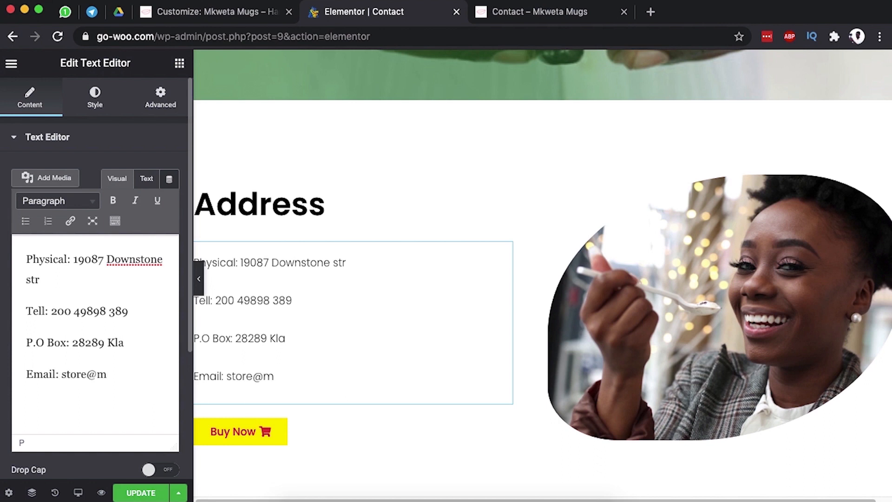
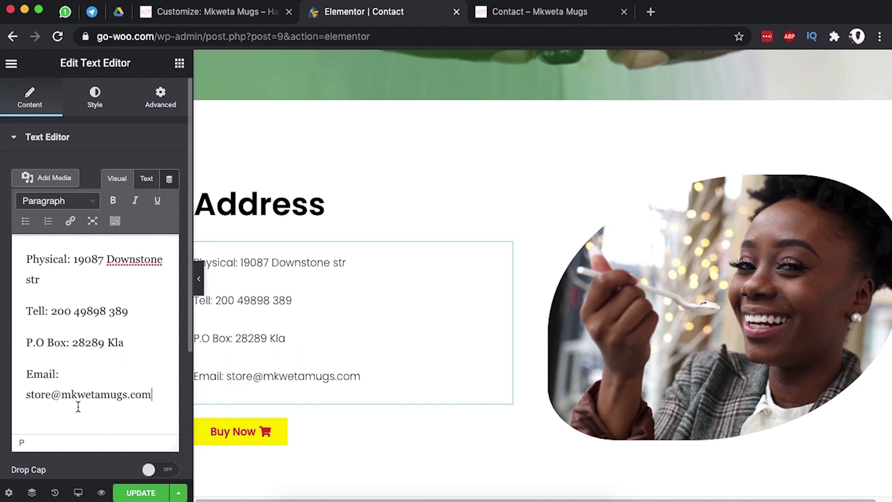
# - Add a "Support Line:" entry with the support phone number as the last line of the Address text
pyautogui.press('Return')
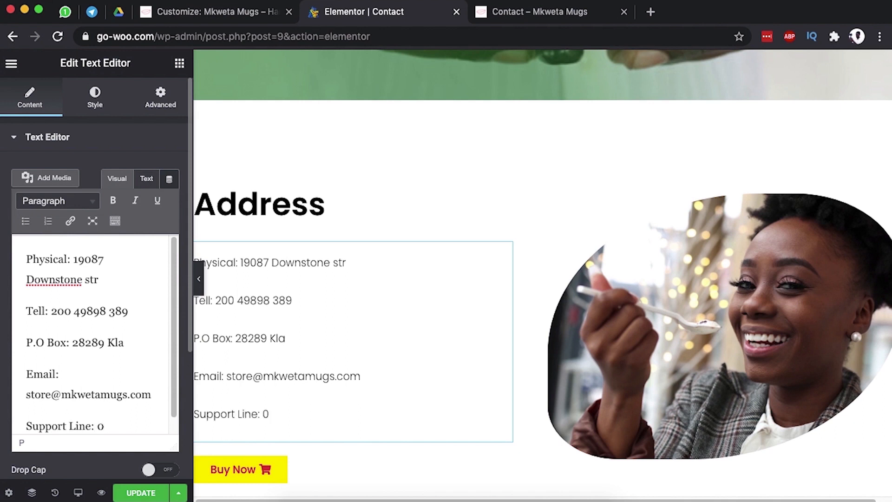
pyautogui.write('2989')
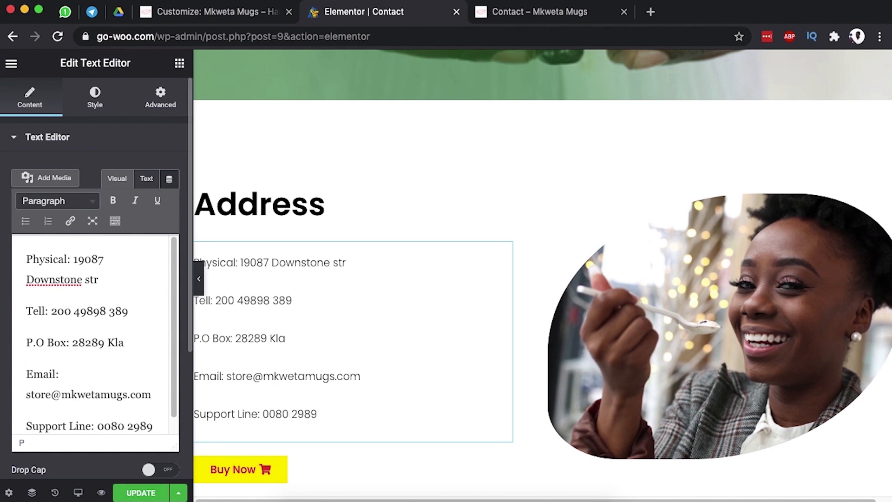
pyautogui.write(' 698')
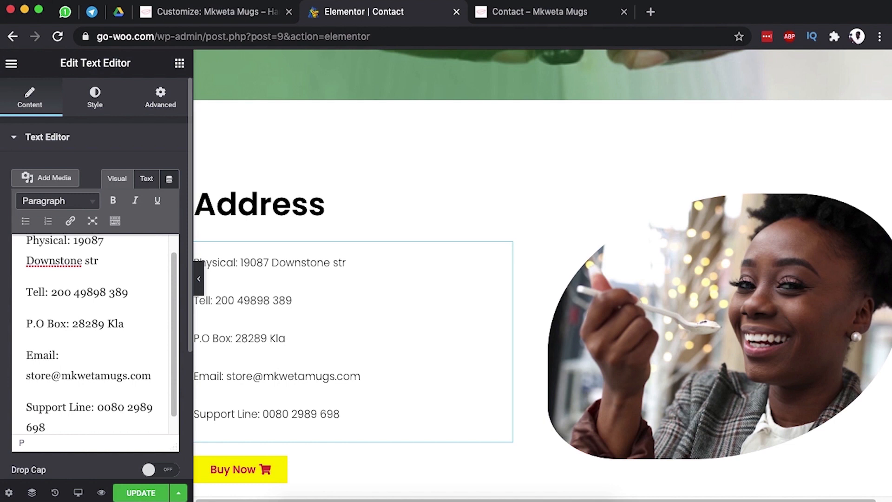
# - Make the Support Line, Email, P.O Box, Tell and Physical labels bold in the Address text
pyautogui.moveTo(106, 407); pyautogui.dragTo(10, 378)
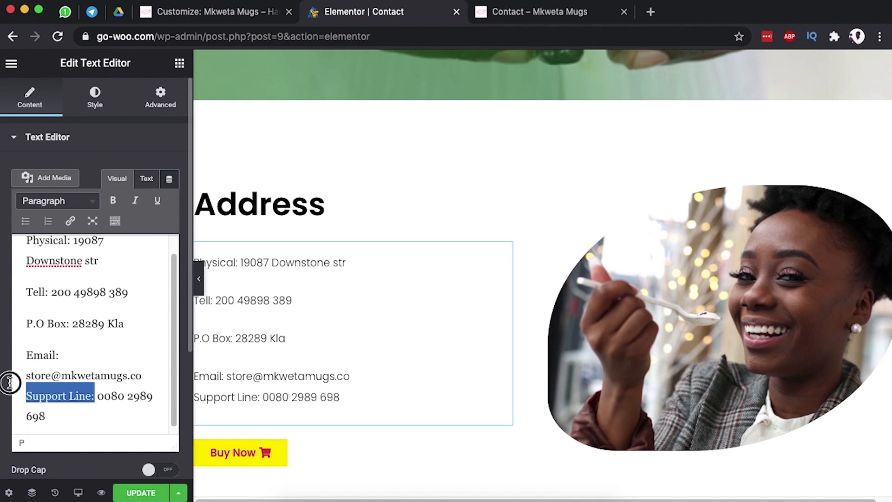
pyautogui.click(113, 201)
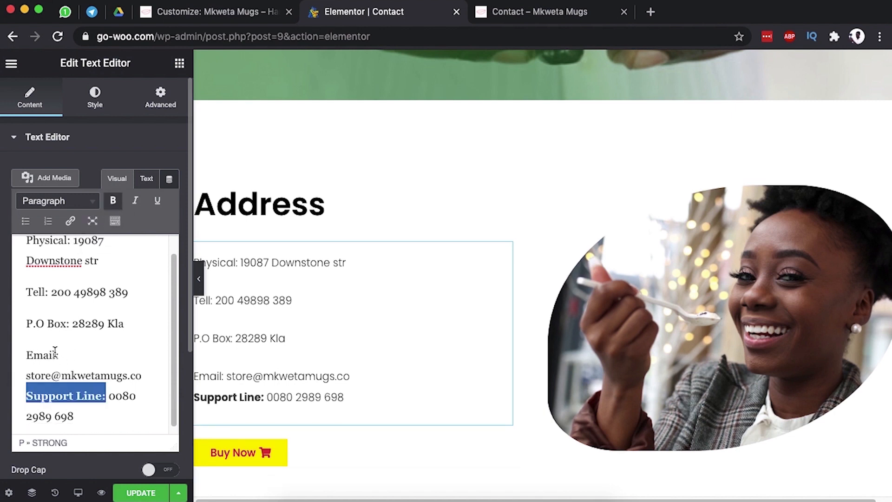
pyautogui.moveTo(58, 354); pyautogui.dragTo(20, 344)
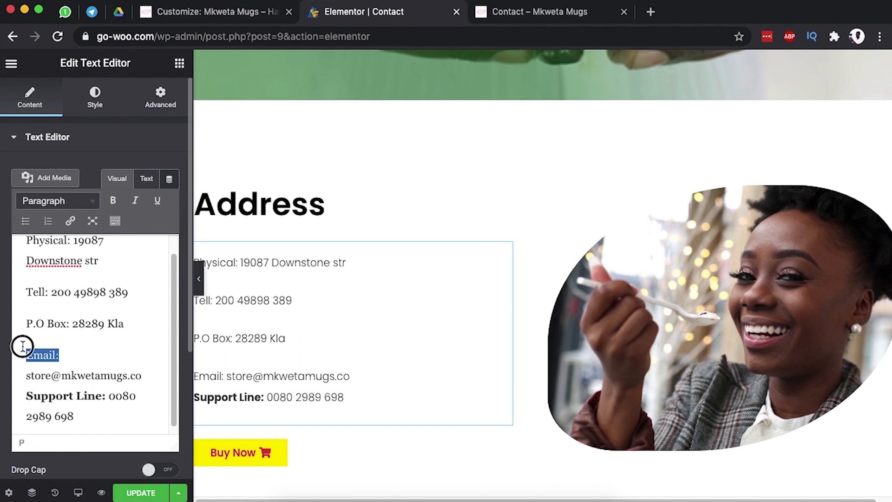
pyautogui.click(113, 200)
pyautogui.moveTo(71, 323); pyautogui.dragTo(23, 323)
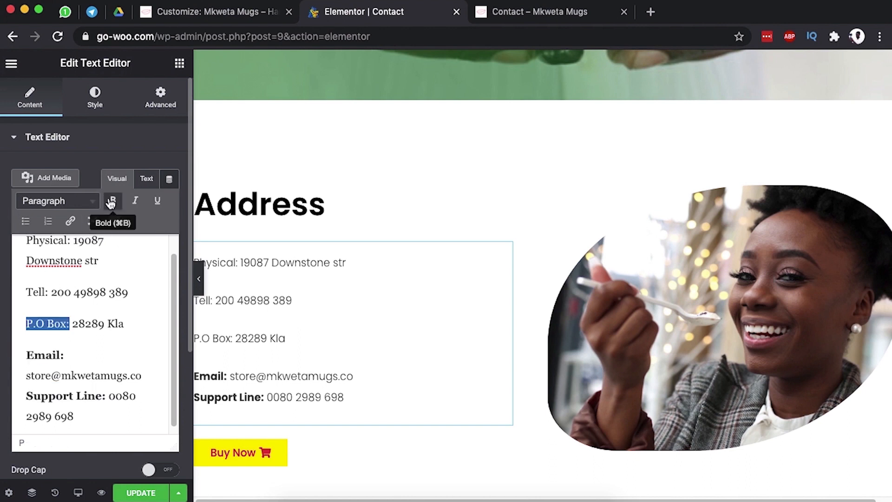
pyautogui.click(113, 200)
pyautogui.moveTo(48, 292); pyautogui.dragTo(23, 292)
pyautogui.click(113, 200)
pyautogui.moveTo(70, 259); pyautogui.dragTo(23, 259)
pyautogui.click(112, 201)
# - Replace the paragraph gaps before the Tell, P.O Box and Email entries with single line breaks
pyautogui.click(26, 312)
pyautogui.press('BackSpace')
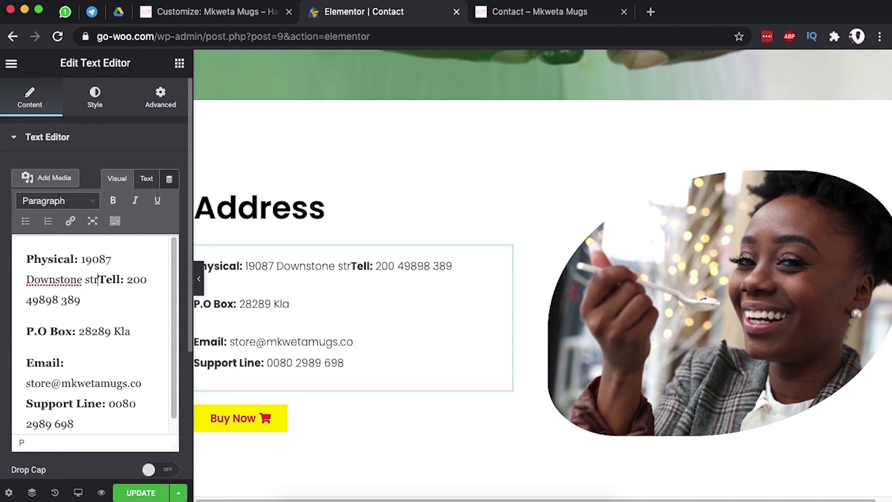
pyautogui.hotkey('shift', 'Return')
pyautogui.click(26, 332)
pyautogui.press('BackSpace')
pyautogui.hotkey('shift', 'Return')
pyautogui.click(28, 354)
pyautogui.press('BackSpace')
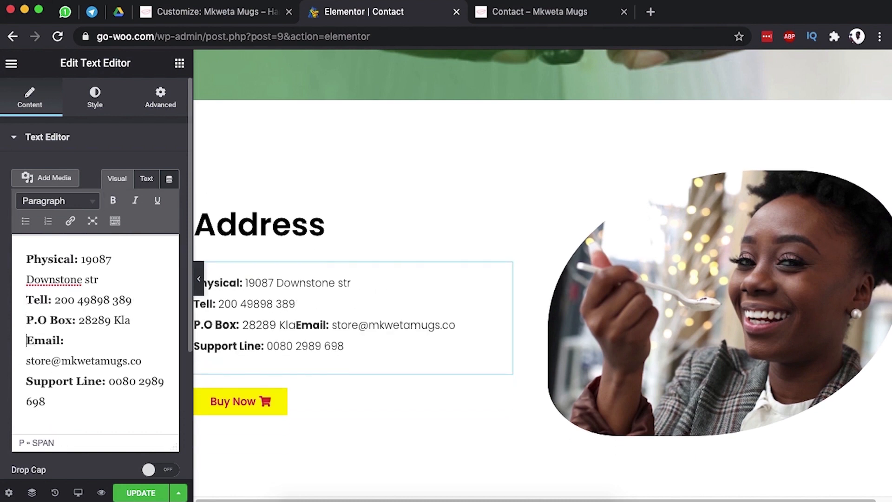
pyautogui.hotkey('shift', 'Return')
# - Delete the Buy Now button below the Address text
pyautogui.scroll(-1, 301, 383)
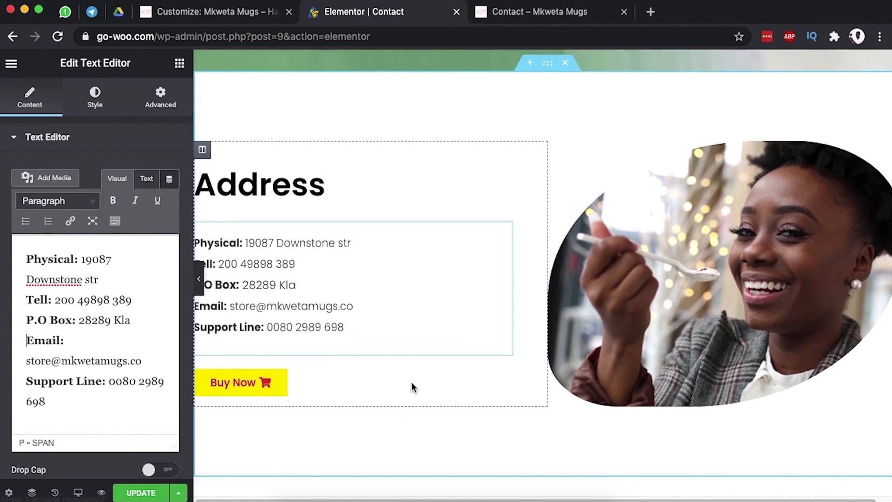
pyautogui.rightClick(284, 381)
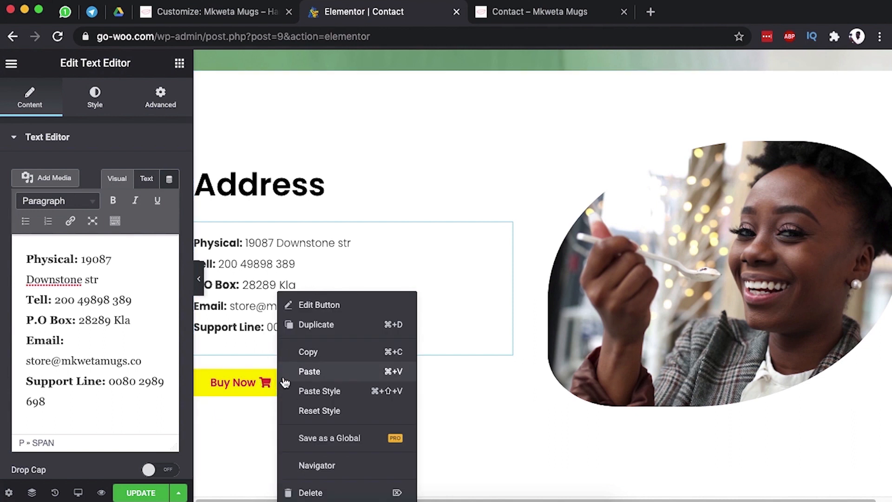
pyautogui.click(329, 493)
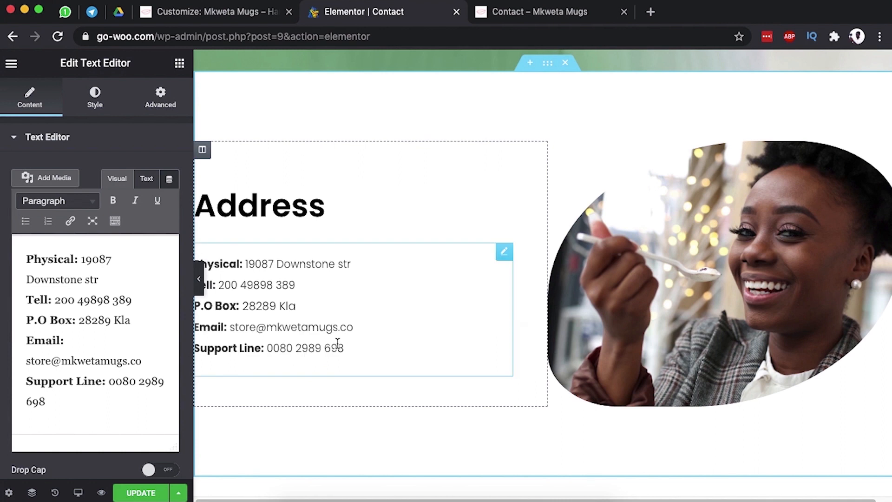
# - Delete the photo of the woman from the column beside the address details
pyautogui.scroll(-4, 533, 361)
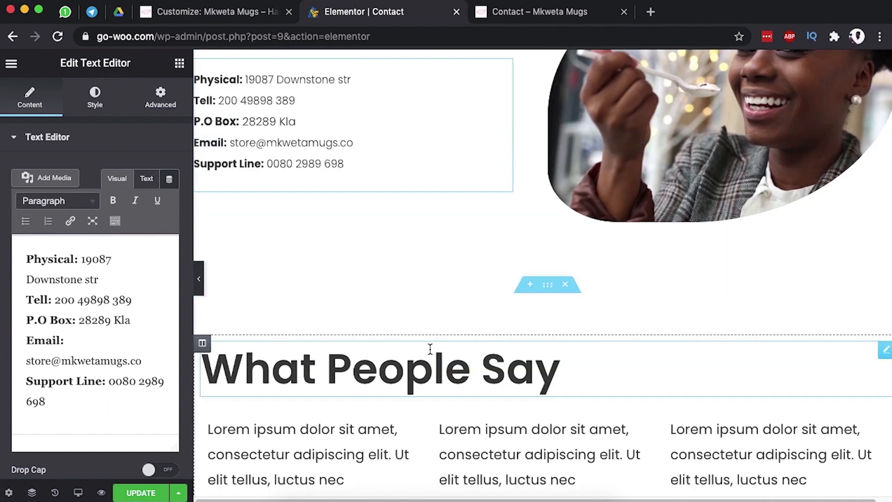
pyautogui.scroll(3, 332, 198)
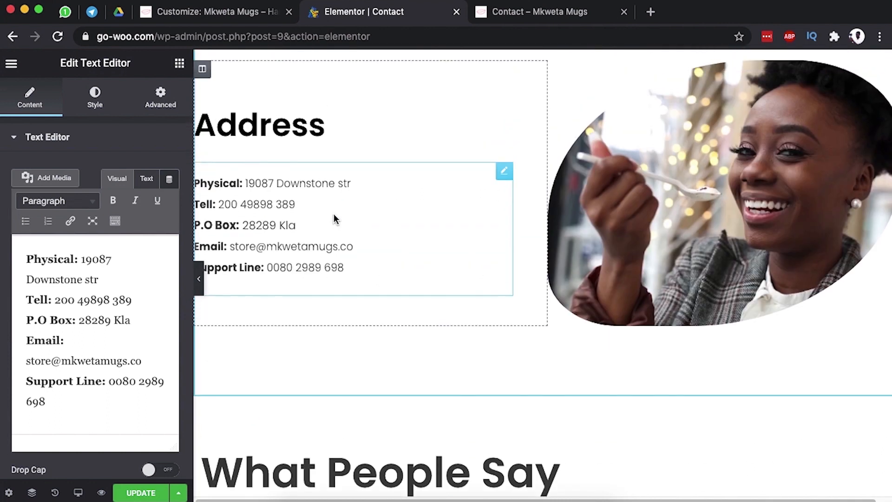
pyautogui.scroll(2, 448, 328)
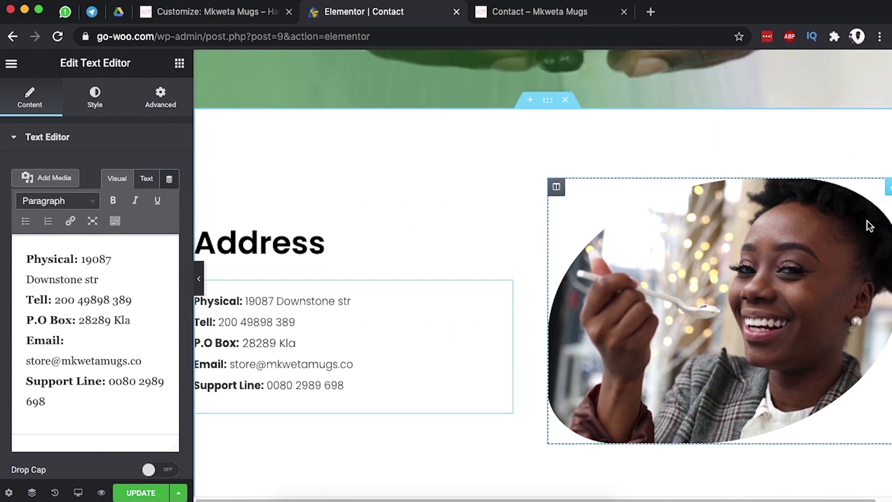
pyautogui.rightClick(885, 192)
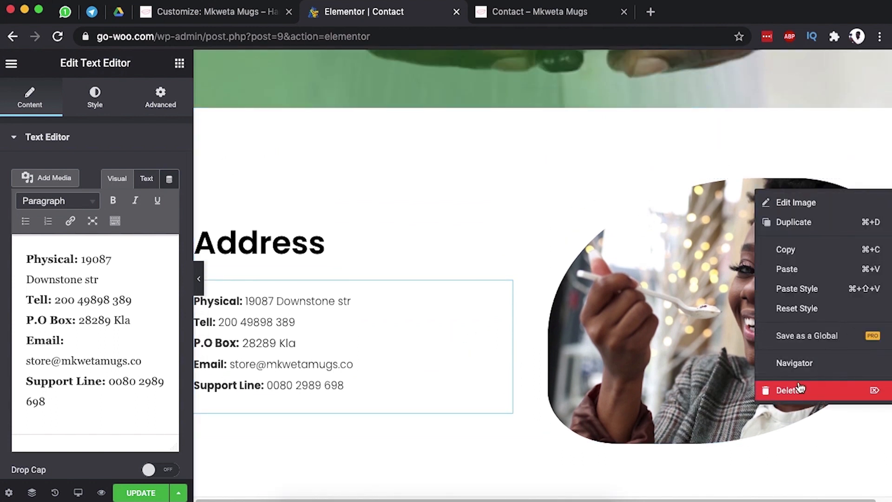
pyautogui.click(800, 389)
# - Place a Shortcode widget in the empty column beside the address details and update the page
pyautogui.click(178, 62)
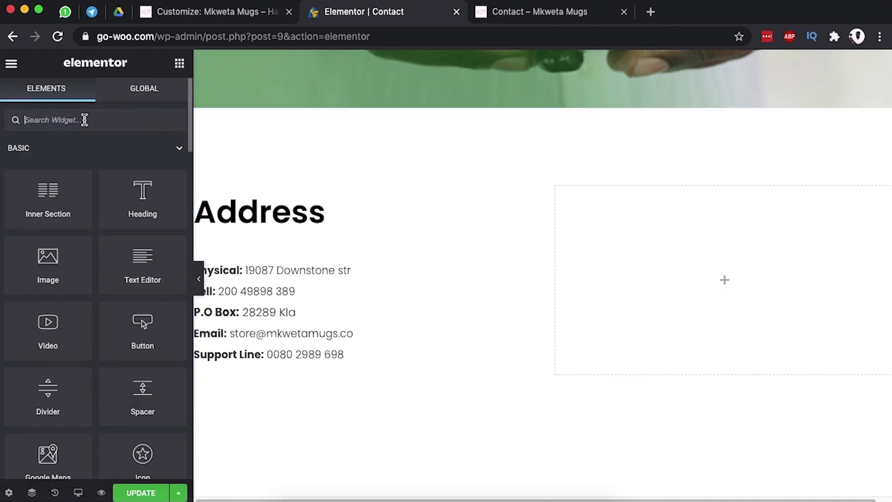
pyautogui.write('cont')
pyautogui.press('BackSpace')
pyautogui.press('BackSpace')
pyautogui.press('BackSpace')
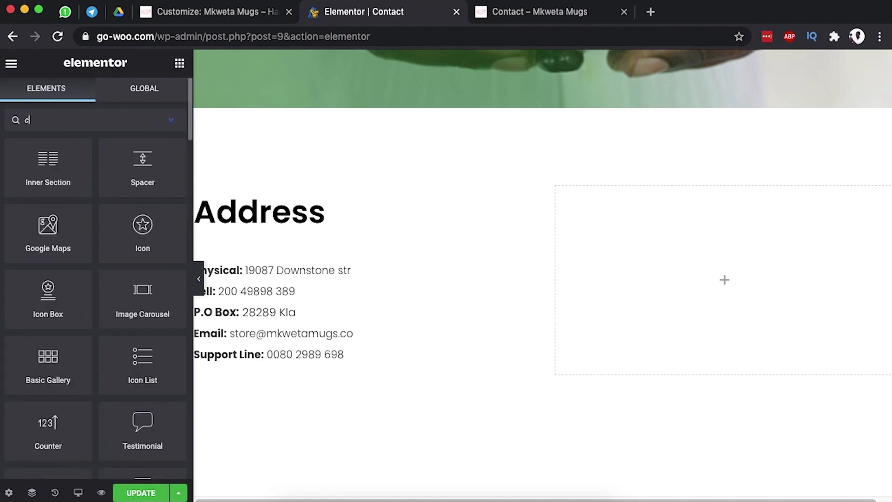
pyautogui.press('BackSpace')
pyautogui.write('sho')
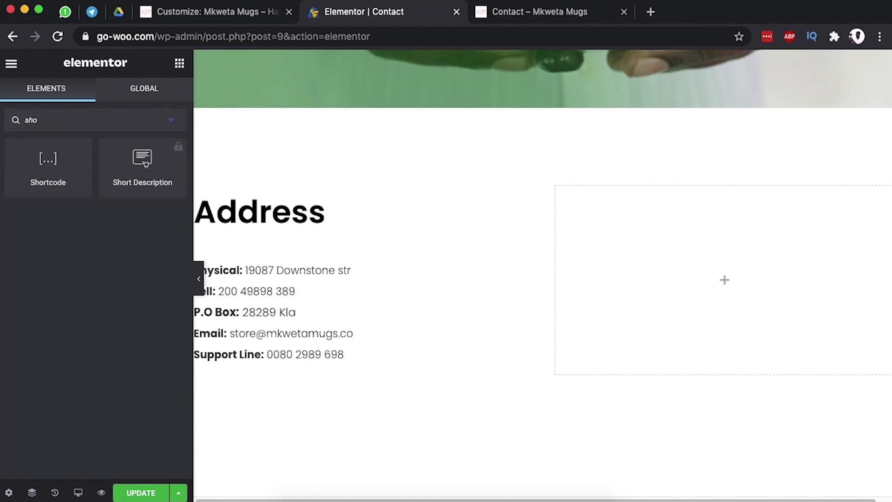
pyautogui.moveTo(48, 160); pyautogui.dragTo(704, 310)
pyautogui.click(149, 490)
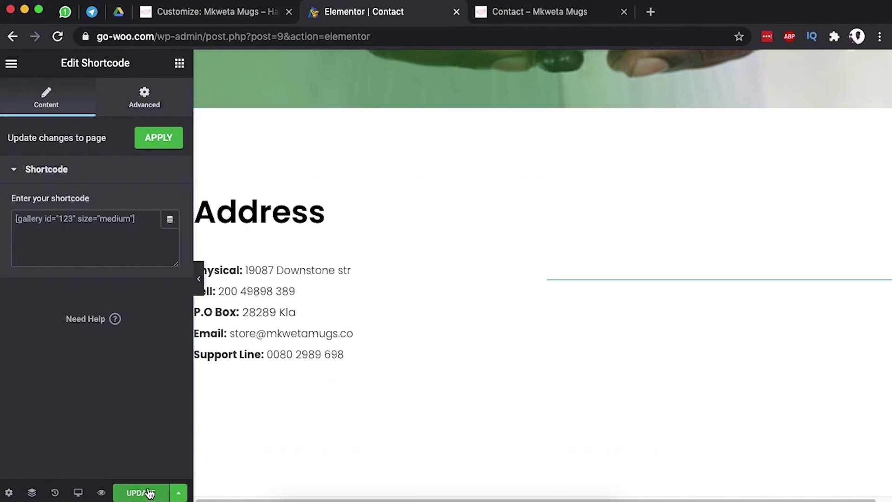
# - Leave the site customizer for the WordPress dashboard and search for new plugins with "wpforms"
pyautogui.click(238, 19)
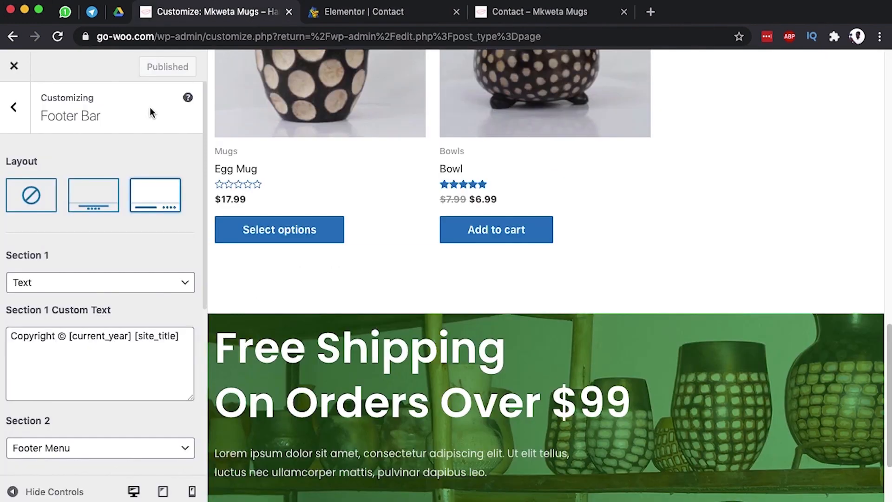
pyautogui.click(14, 68)
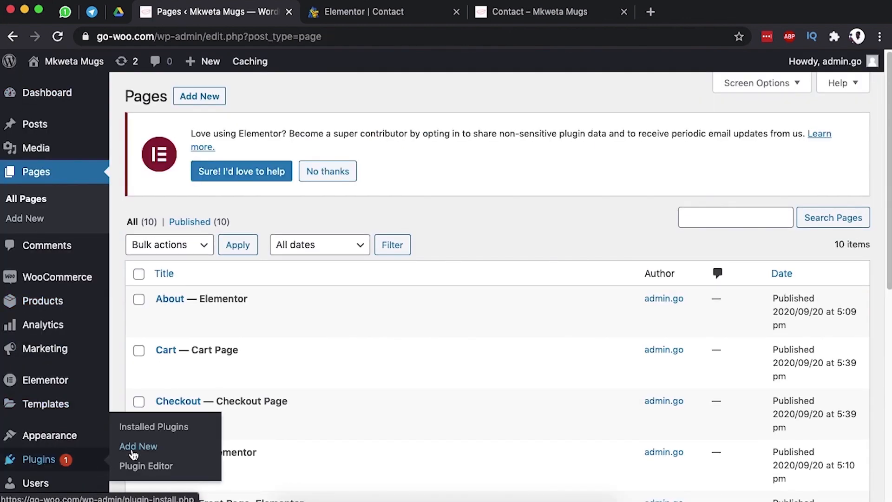
pyautogui.click(133, 447)
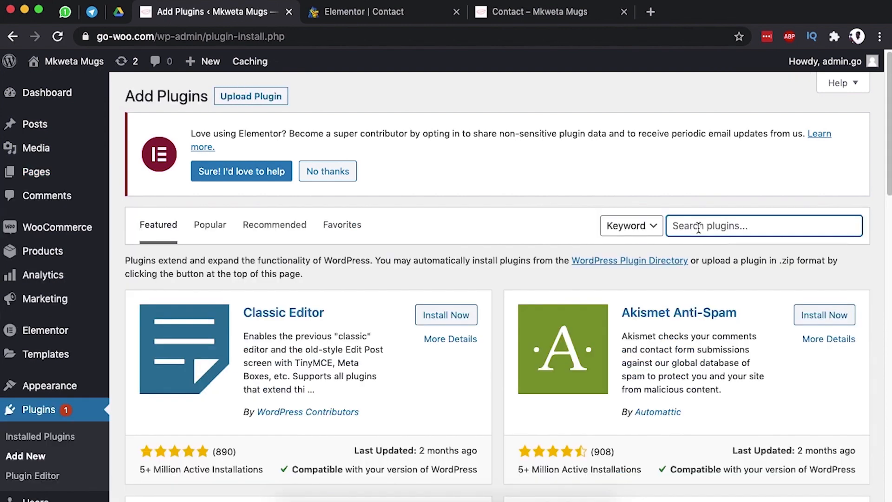
pyautogui.write('wp')
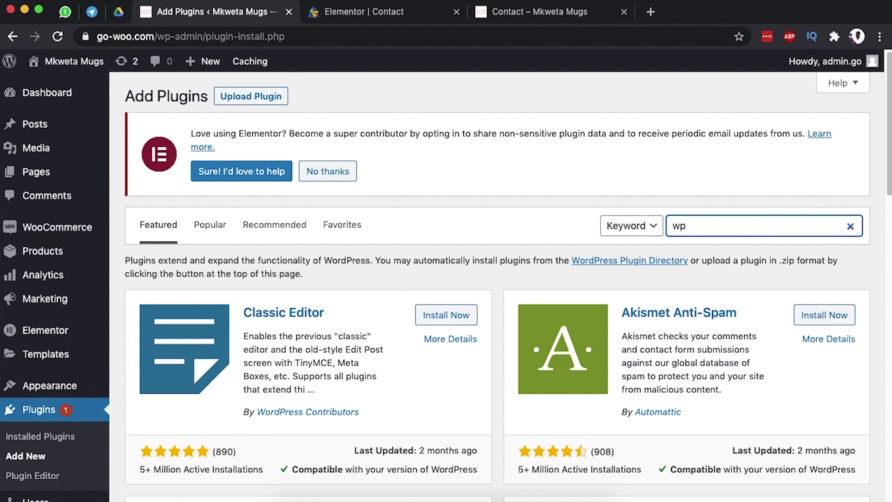
pyautogui.write('forms')
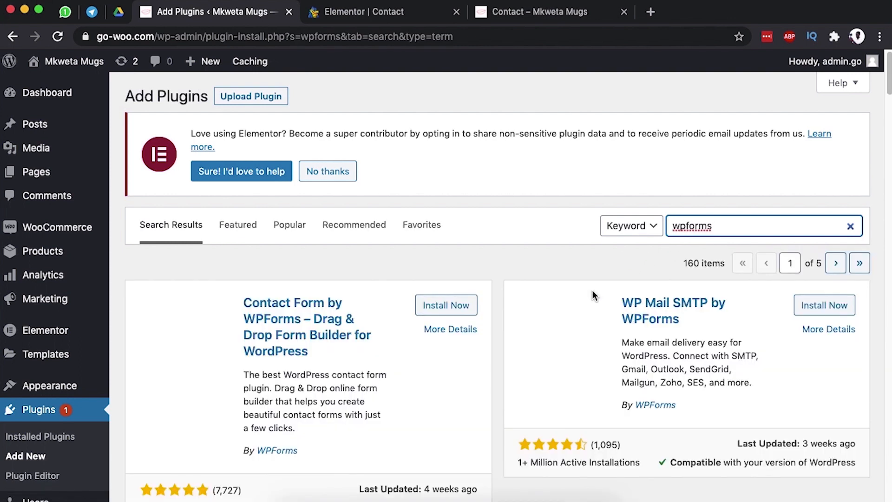
# - Install and activate the Contact Form by WPForms plugin
pyautogui.click(453, 306)
pyautogui.scroll(-5, 404, 340)
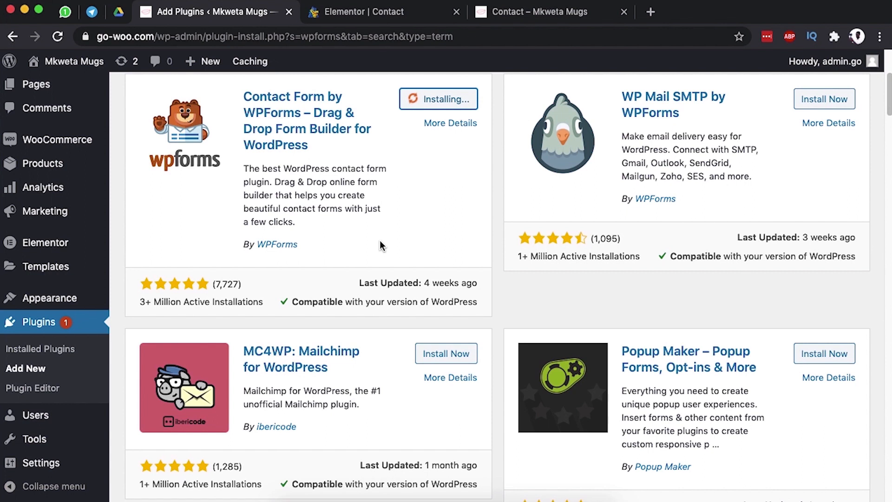
pyautogui.scroll(1, 380, 246)
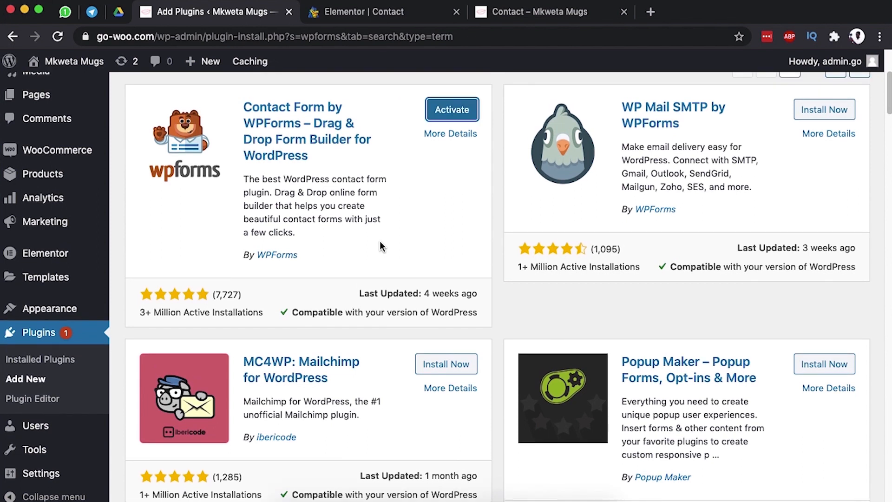
pyautogui.click(440, 112)
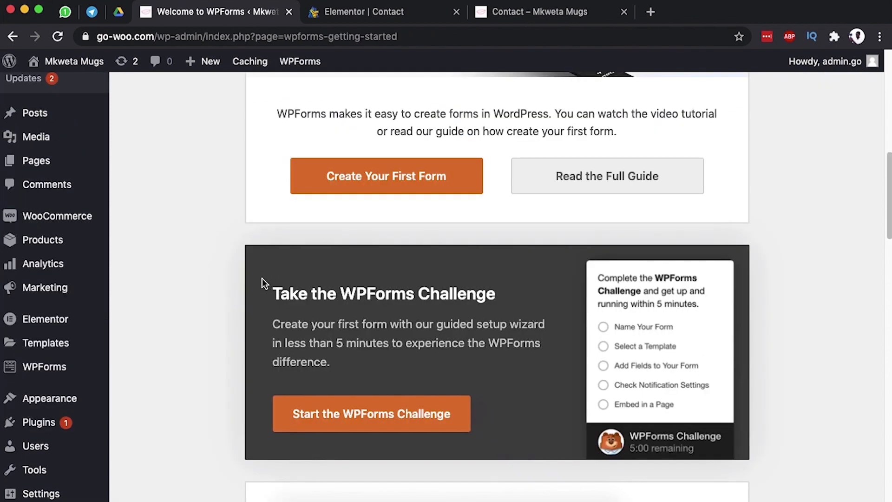
# - Create a new WPForms form named "Mkweta Contact" from the Simple Contact Form template
pyautogui.moveTo(45, 369)
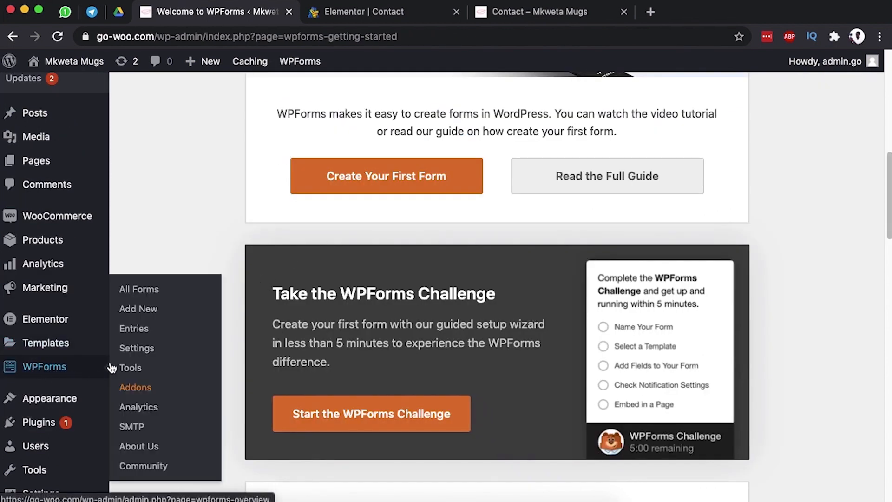
pyautogui.click(142, 290)
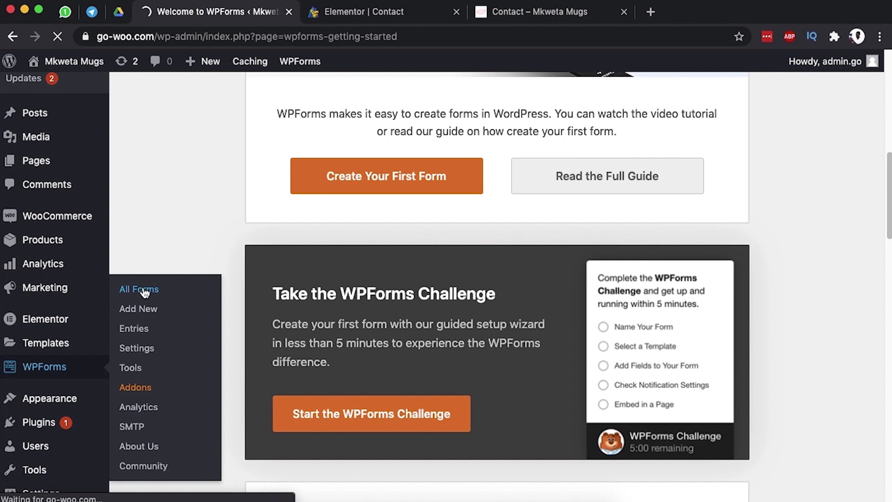
pyautogui.scroll(4, 189, 291)
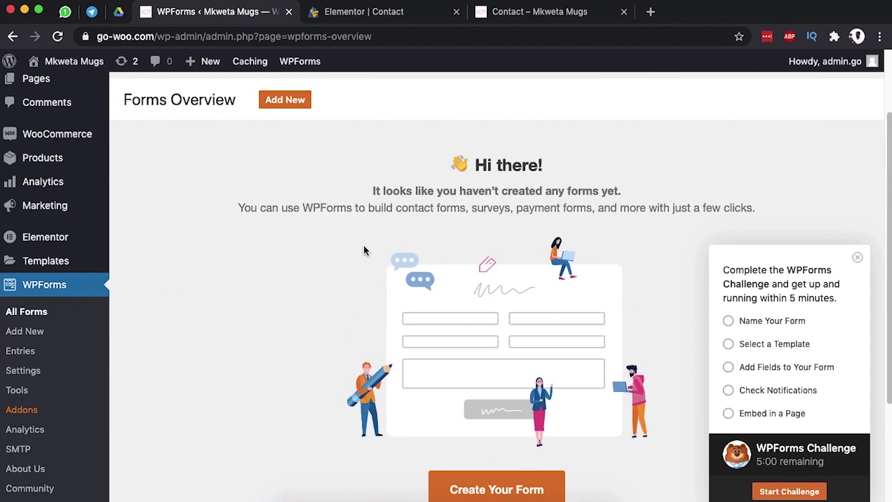
pyautogui.click(293, 100)
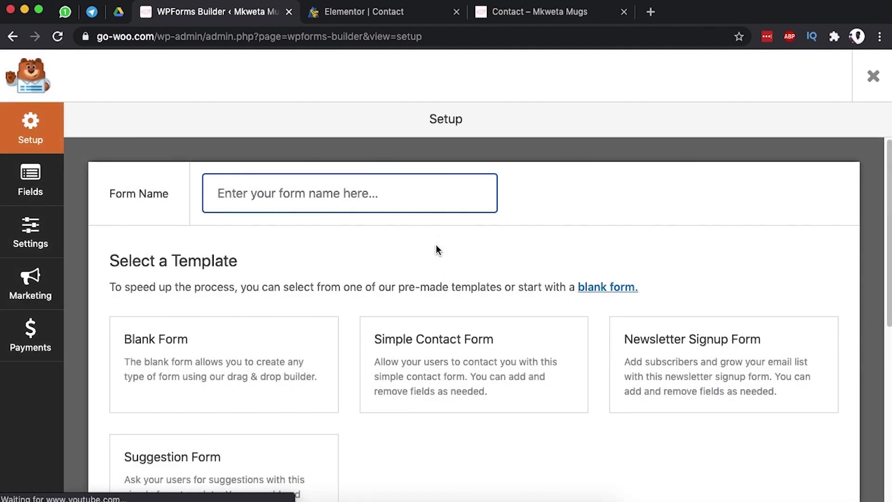
pyautogui.write('M')
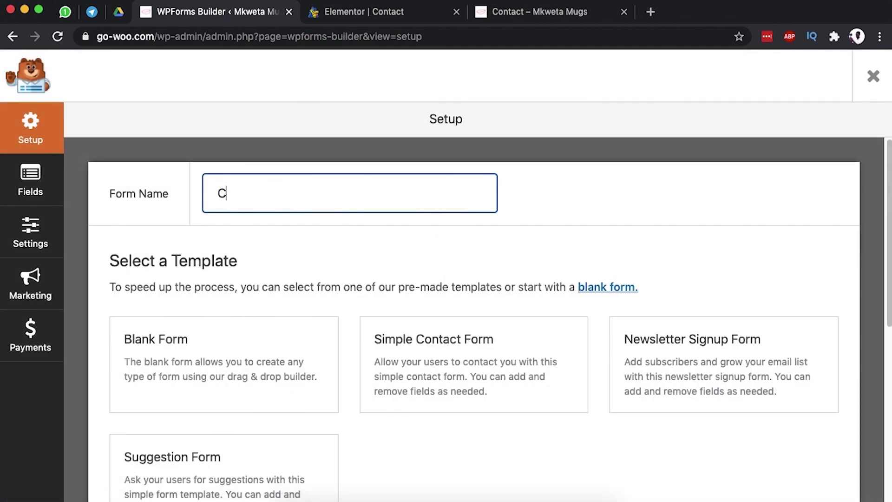
pyautogui.write('kweta Contact')
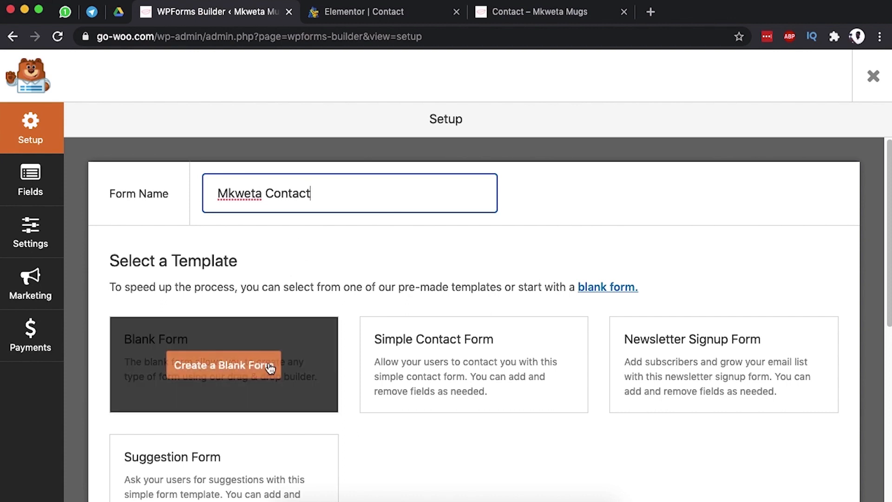
pyautogui.moveTo(432, 370)
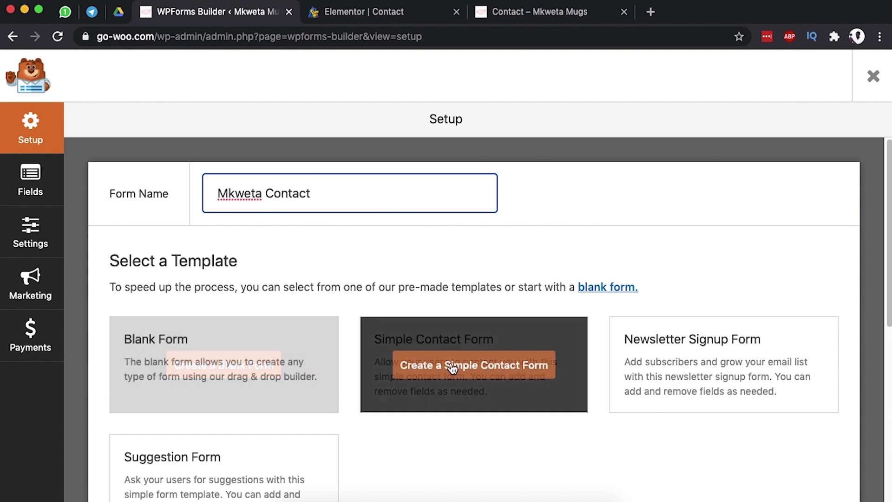
pyautogui.click(473, 367)
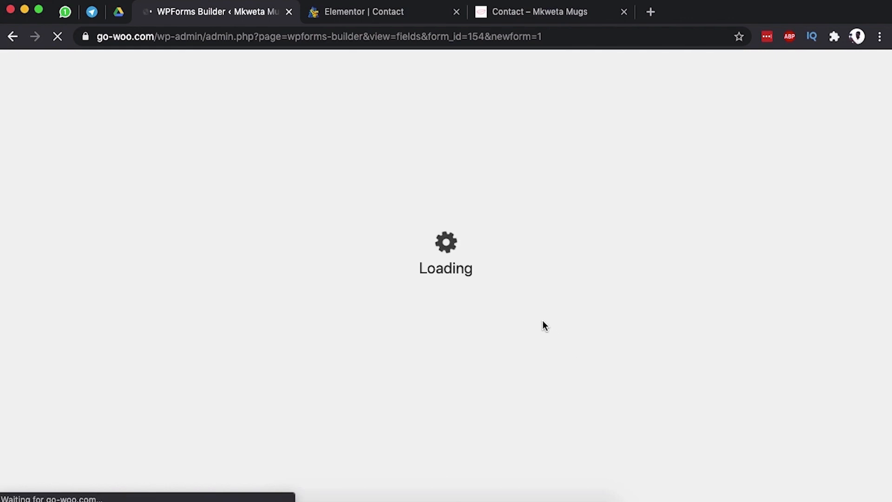
# - Save the Mkweta Contact form and open its options for embedding in a page
pyautogui.scroll(-2, 558, 308)
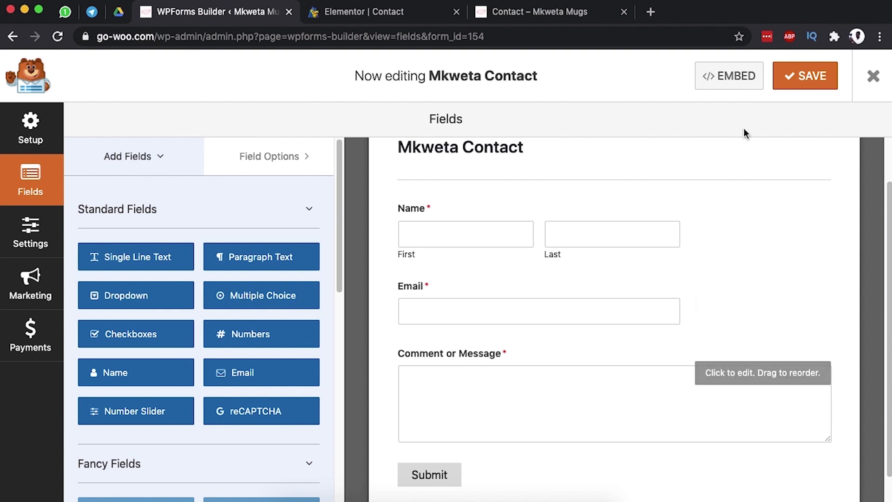
pyautogui.click(796, 79)
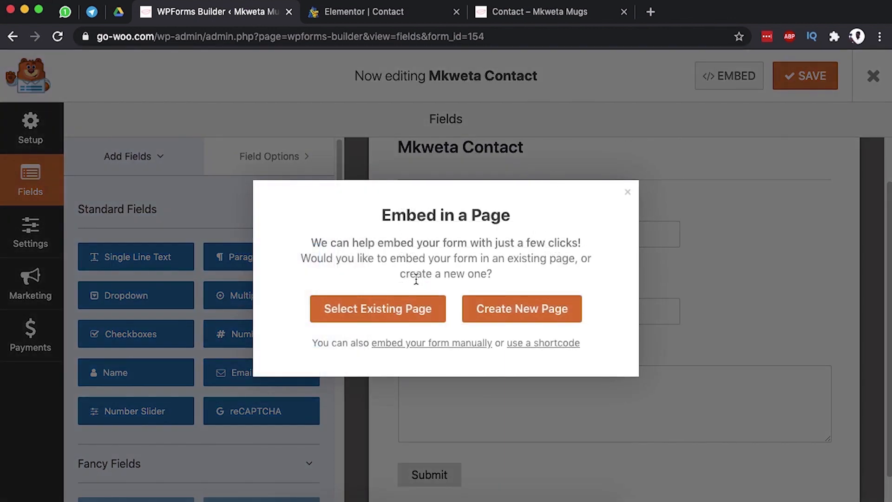
# - Copy the form's shortcode [wpforms id="154" title="false" description="false"] into the Shortcode widget on the Elementor Contact page and apply it
pyautogui.click(544, 342)
pyautogui.click(475, 356)
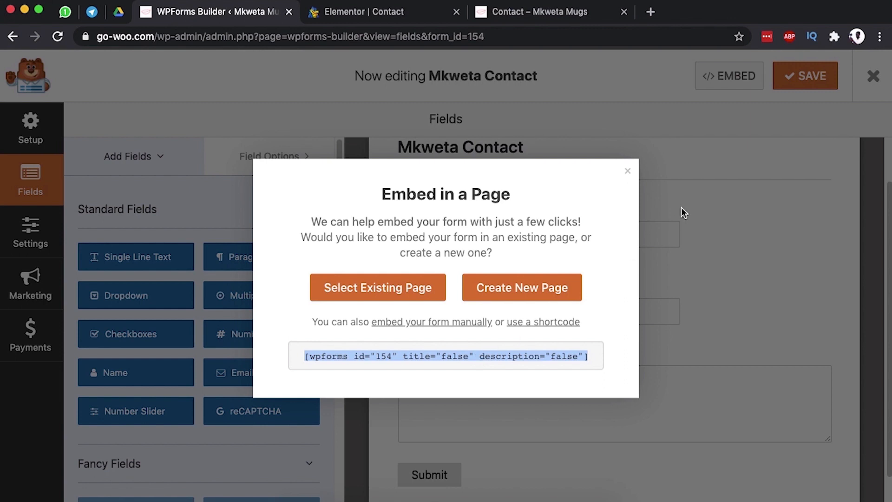
pyautogui.click(394, 14)
pyautogui.click(222, 16)
pyautogui.click(359, 13)
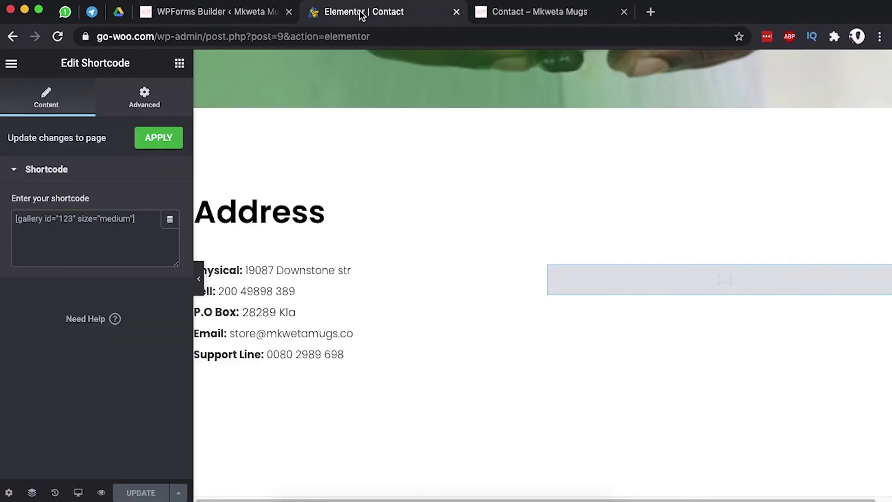
pyautogui.click(102, 227)
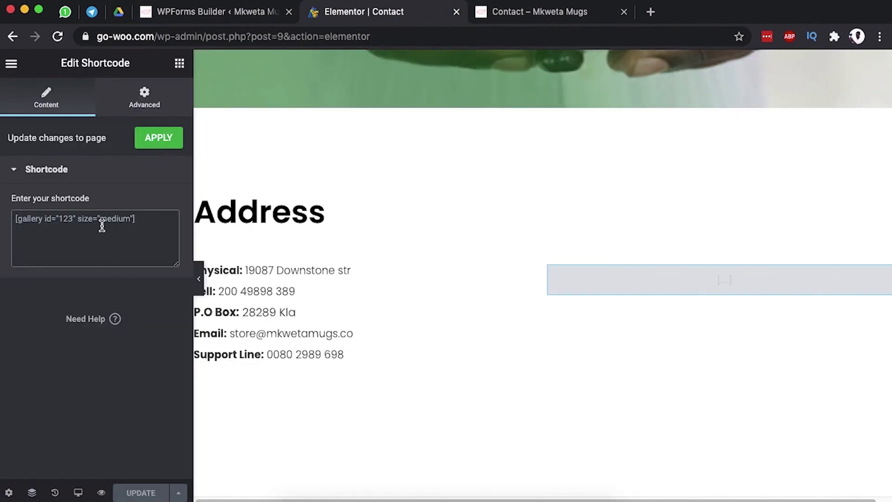
pyautogui.write('[wpforms id="154" title="false" description="false"]')
pyautogui.click(151, 140)
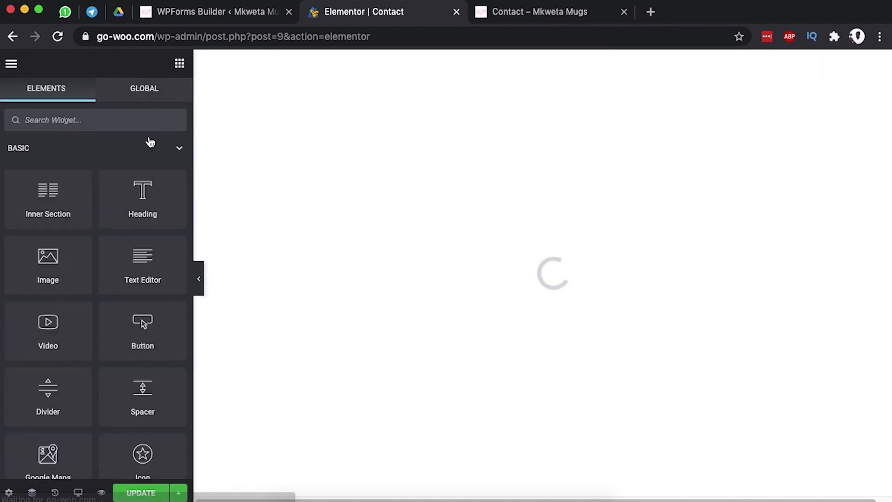
pyautogui.scroll(-3, 469, 249)
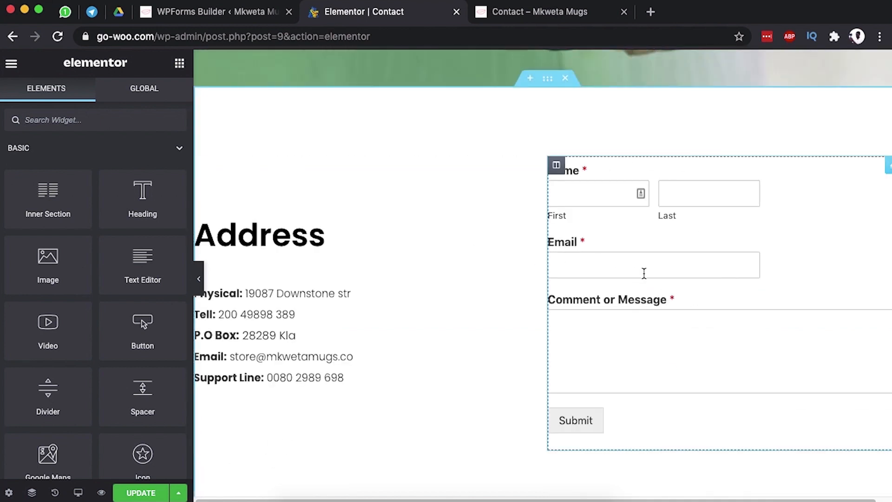
pyautogui.click(199, 14)
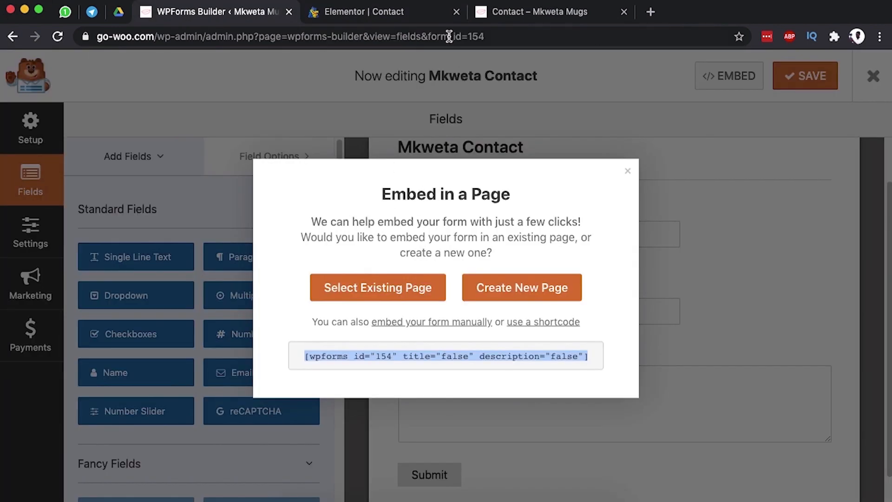
pyautogui.click(399, 11)
# - Set the width of the column holding the Address details to 40% and update the page
pyautogui.scroll(-1, 676, 315)
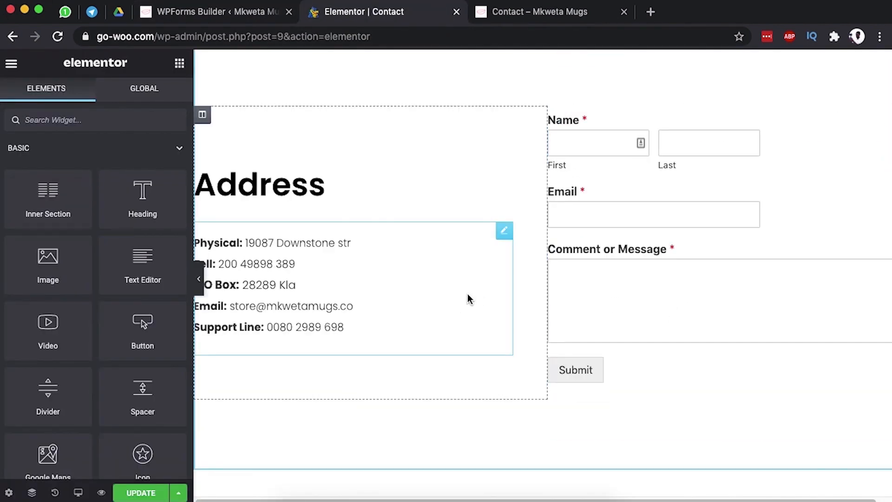
pyautogui.scroll(-2, 520, 291)
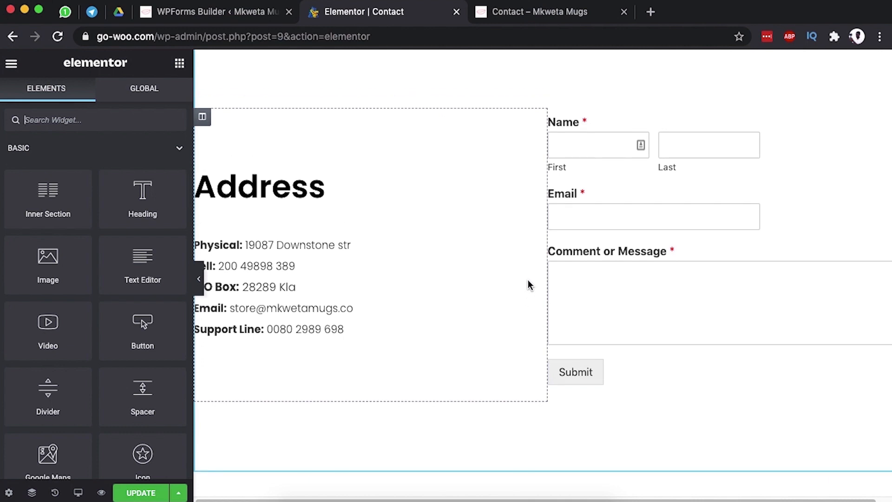
pyautogui.click(203, 116)
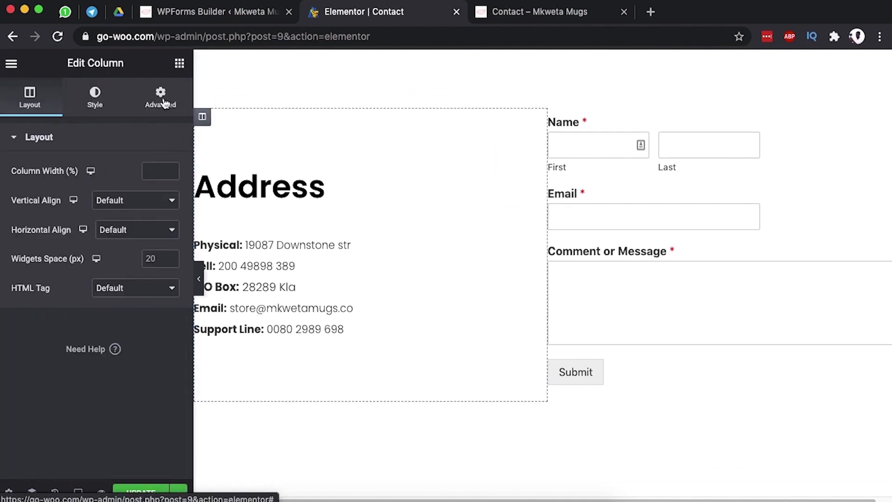
pyautogui.click(158, 172)
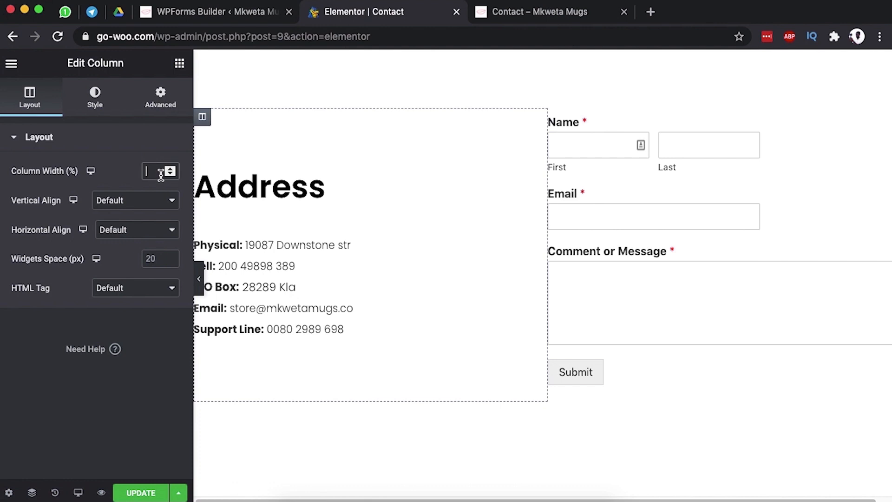
pyautogui.write('40')
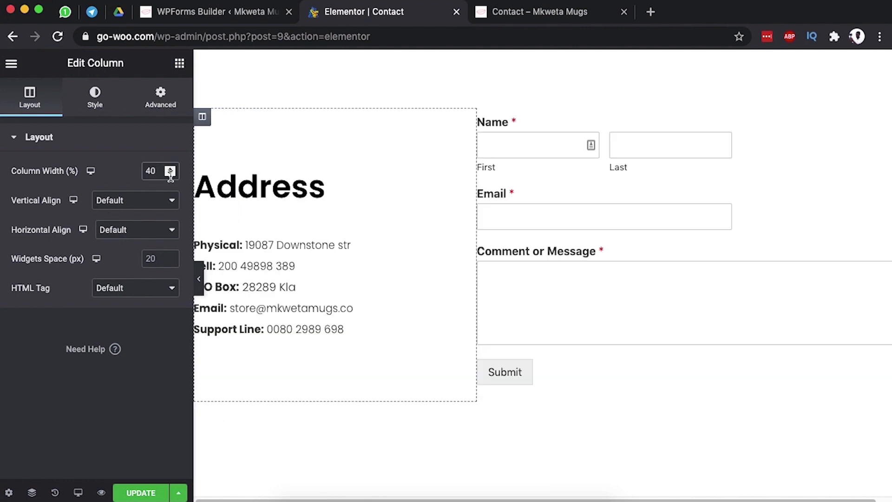
pyautogui.scroll(-2, 590, 325)
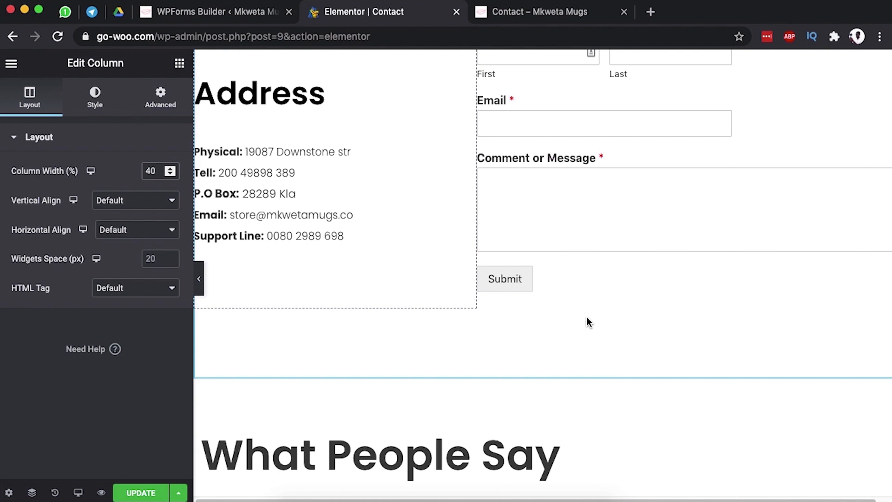
pyautogui.scroll(-1, 586, 316)
pyautogui.scroll(4, 587, 314)
pyautogui.scroll(-4, 587, 314)
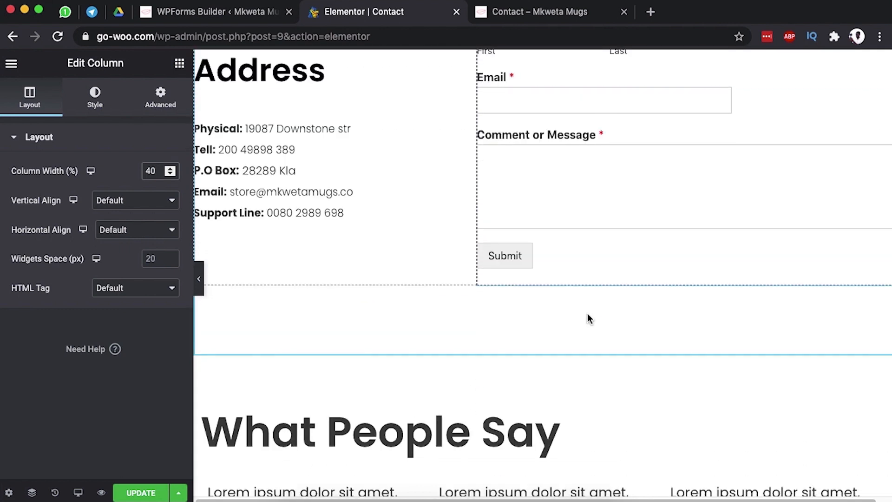
pyautogui.scroll(-2, 588, 316)
pyautogui.click(141, 492)
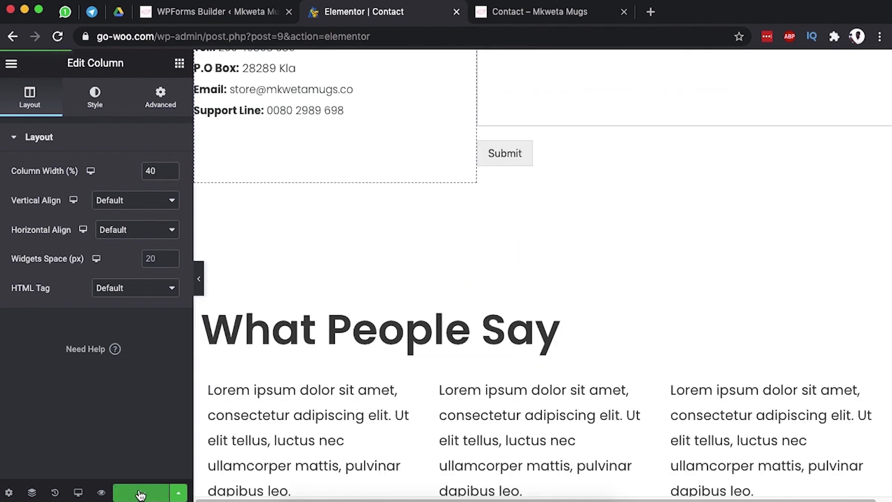
# - Preview the Contact page and check its layout from the hero through the address and form to the footer
pyautogui.click(101, 493)
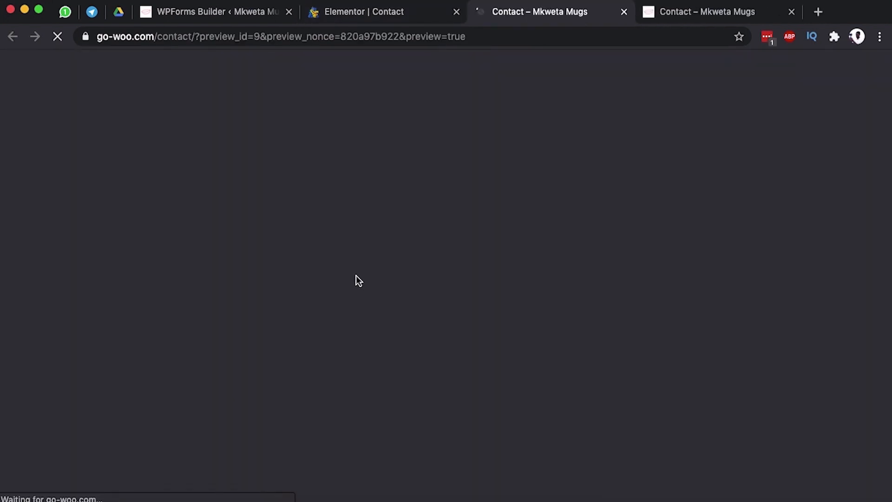
pyautogui.scroll(-10, 237, 312)
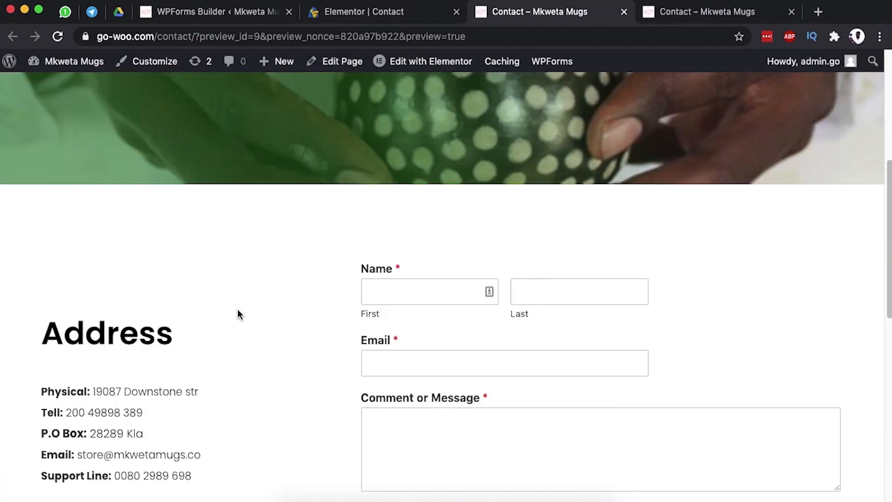
pyautogui.scroll(1, 391, 188)
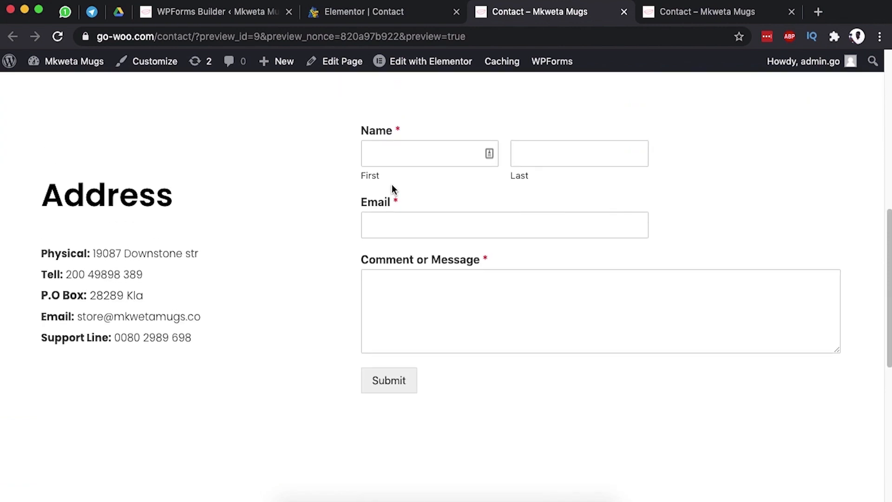
pyautogui.scroll(-10, 448, 260)
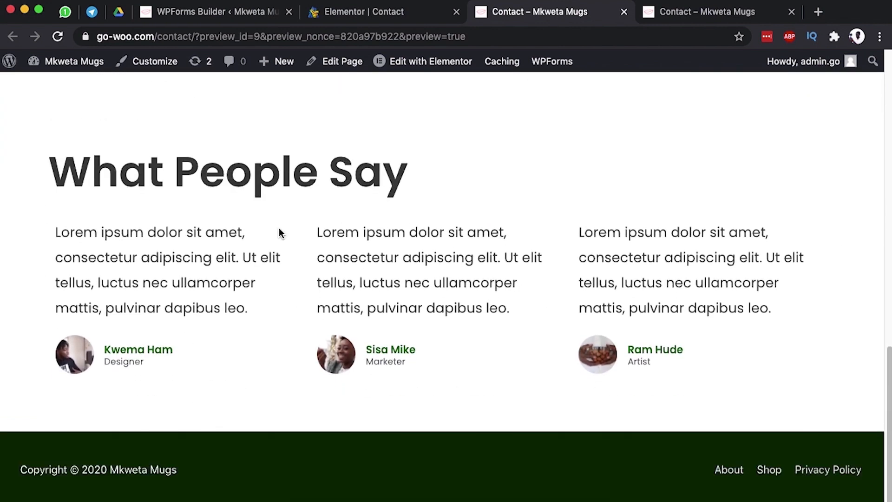
pyautogui.scroll(10, 502, 304)
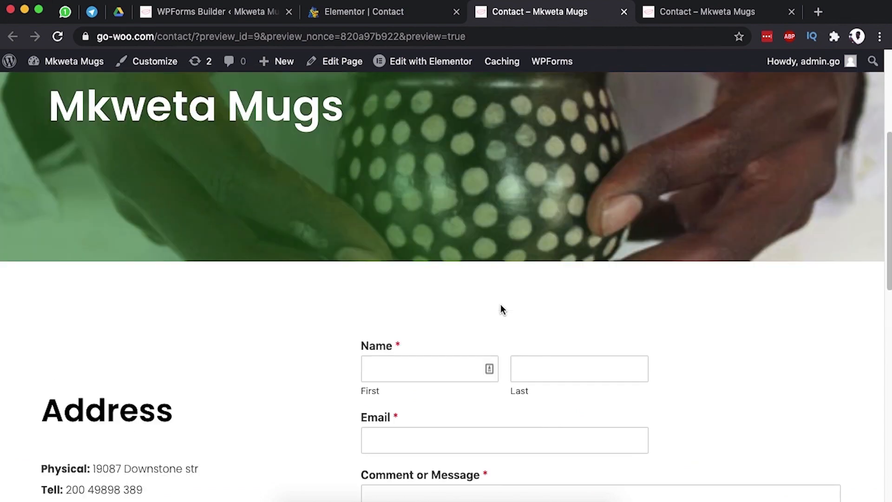
pyautogui.scroll(-10, 323, 363)
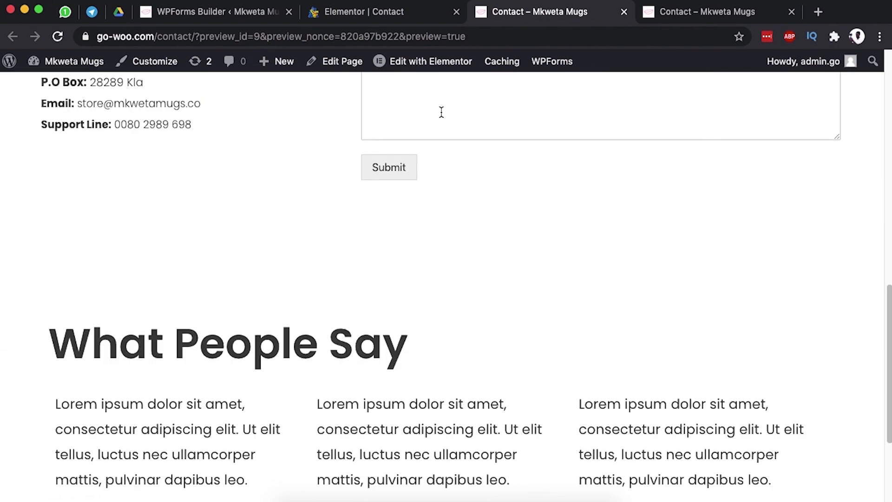
# - Insert the saved CTA 1 section template above the What People Say section in Elementor and update the page
pyautogui.click(378, 14)
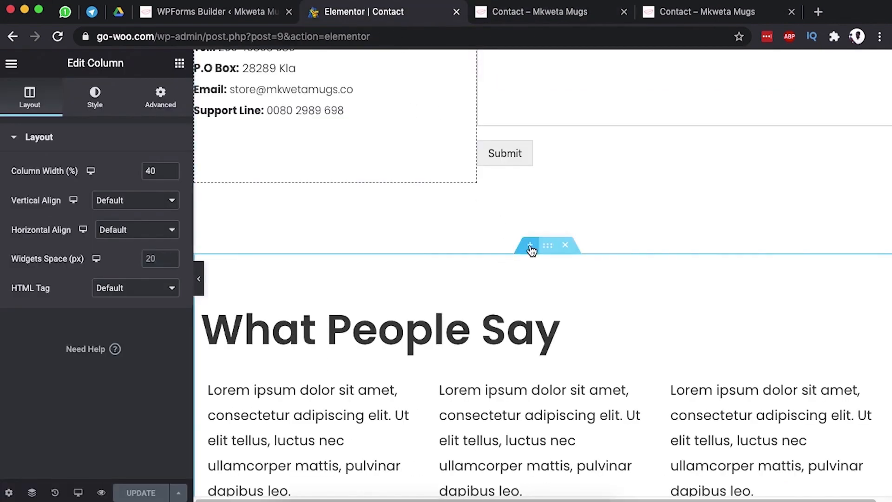
pyautogui.click(531, 250)
pyautogui.click(566, 315)
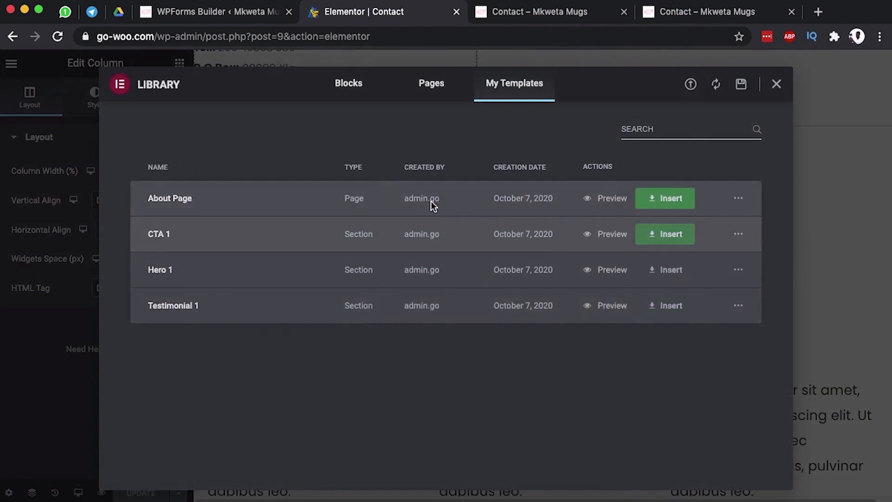
pyautogui.click(650, 235)
pyautogui.click(509, 326)
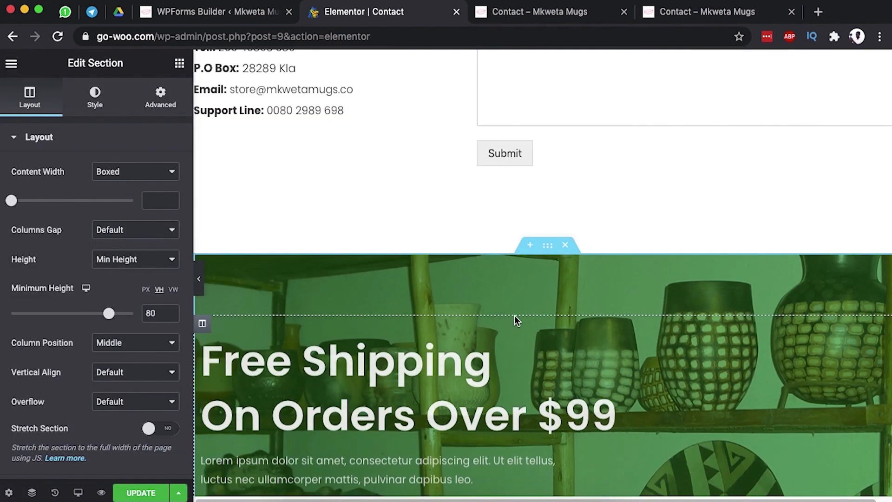
pyautogui.scroll(-6, 516, 297)
pyautogui.scroll(15, 523, 264)
pyautogui.scroll(-15, 523, 264)
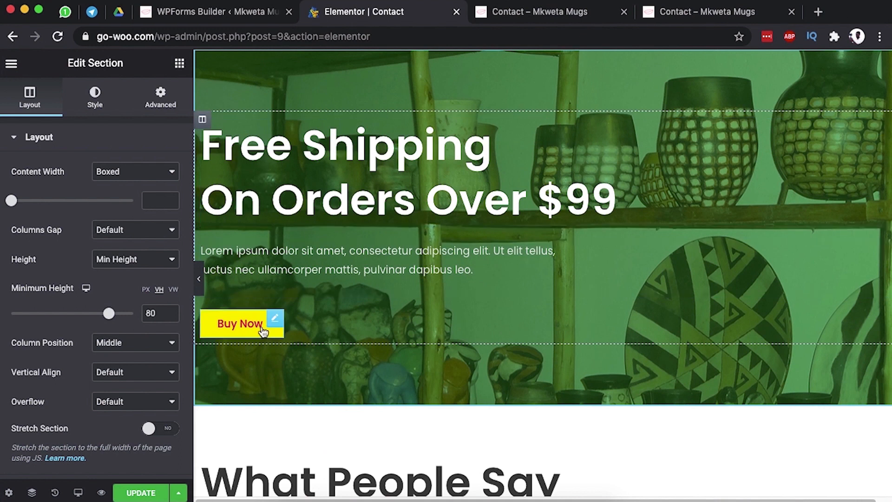
pyautogui.scroll(-4, 325, 321)
pyautogui.scroll(-2, 354, 297)
pyautogui.scroll(8, 358, 299)
pyautogui.scroll(-14, 516, 344)
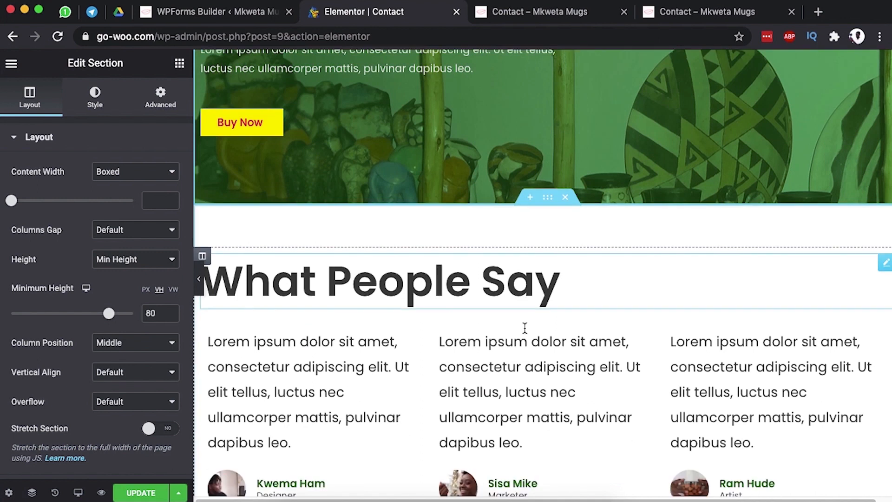
pyautogui.click(151, 493)
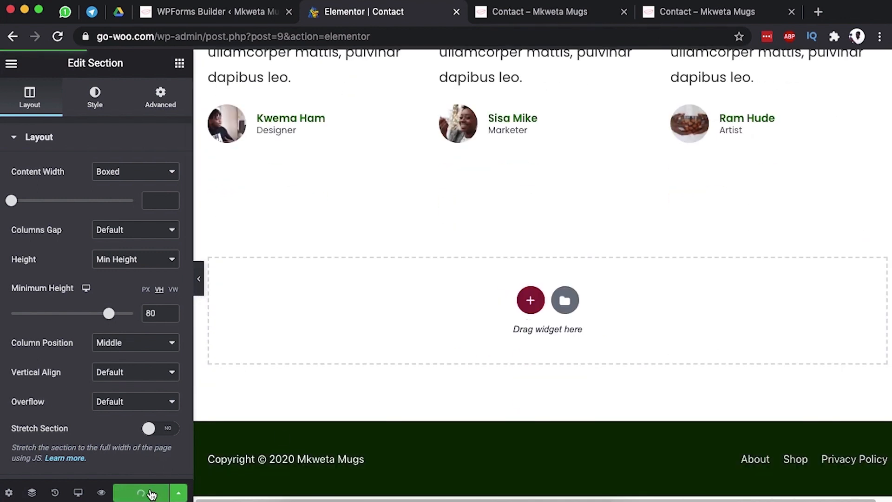
# - Review the updated Contact page preview, trying the form fields and checking the free shipping and testimonial sections
pyautogui.click(525, 15)
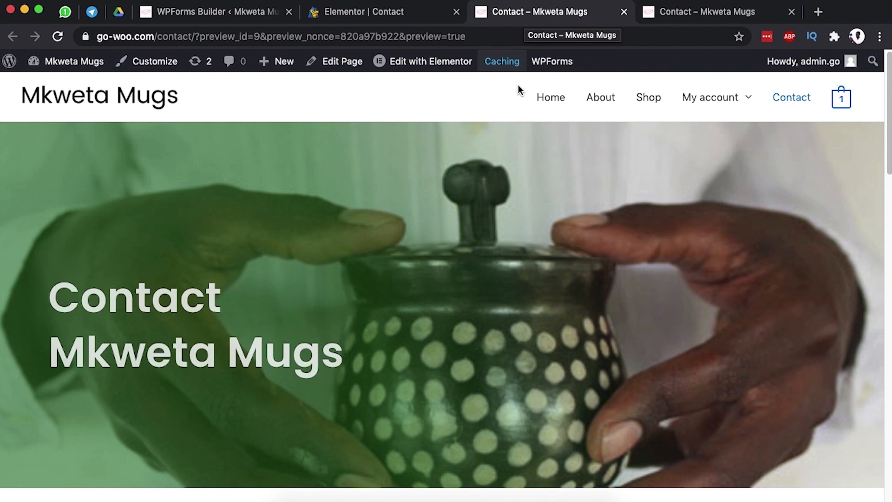
pyautogui.scroll(-10, 317, 191)
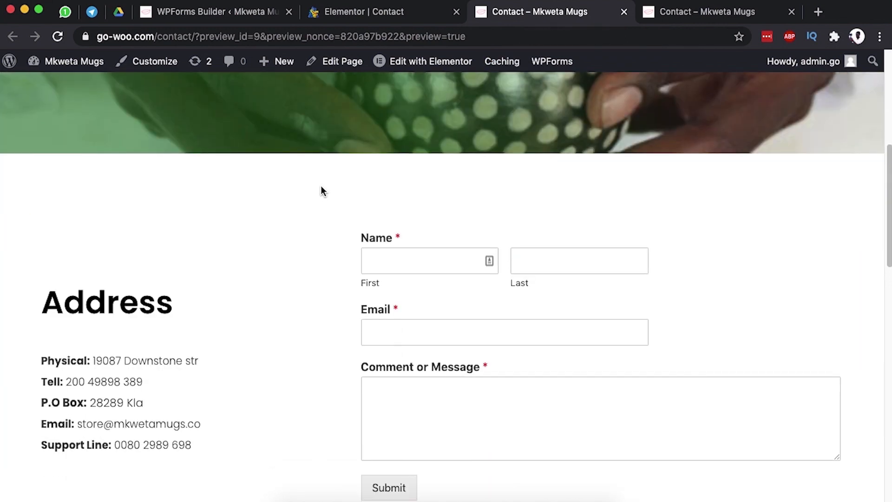
pyautogui.click(424, 173)
pyautogui.press('Tab')
pyautogui.click(498, 305)
pyautogui.scroll(-9, 313, 326)
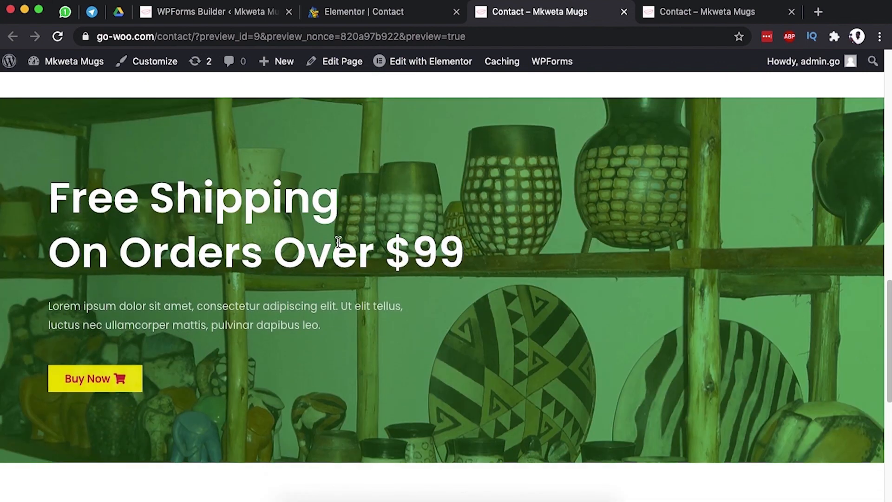
pyautogui.scroll(-9, 316, 285)
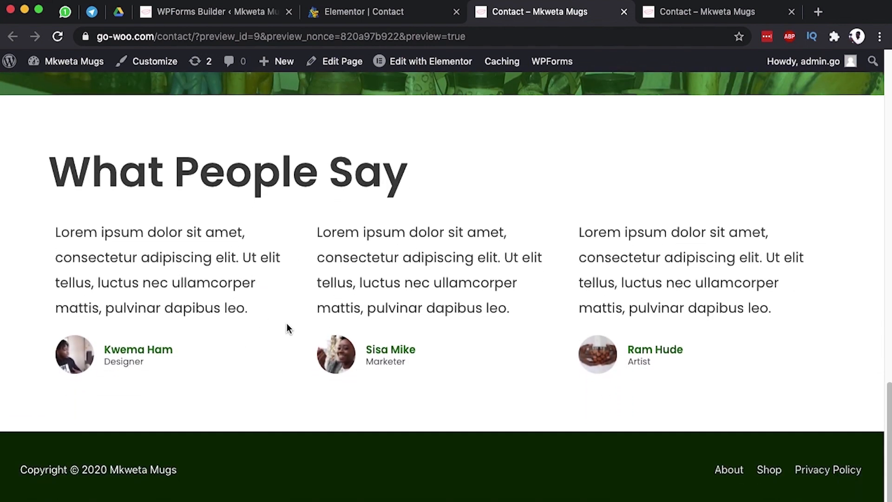
# - Show the Contact page in Elementor's Tablet preview and check the address, form and testimonial sections
pyautogui.click(383, 16)
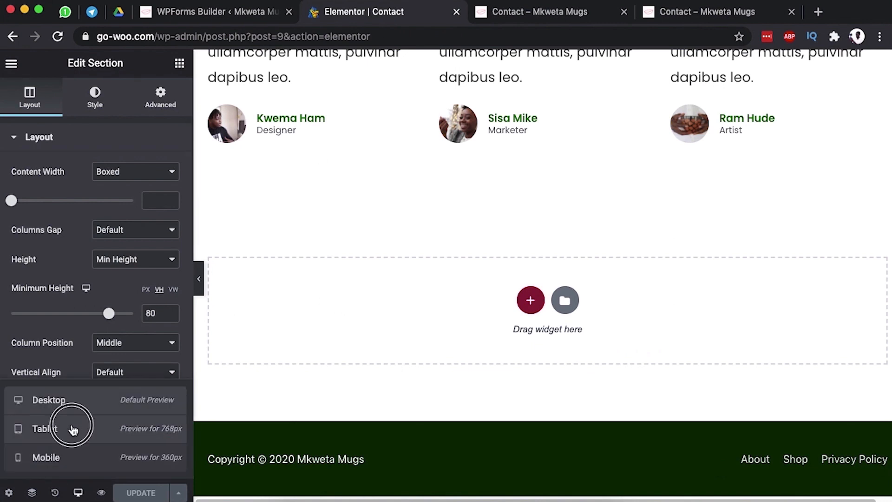
pyautogui.click(74, 426)
pyautogui.scroll(13, 398, 351)
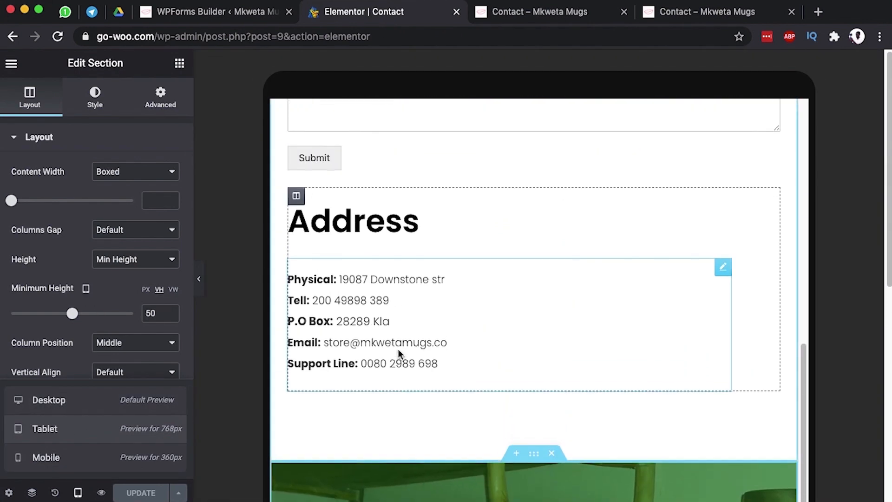
pyautogui.scroll(-20, 398, 349)
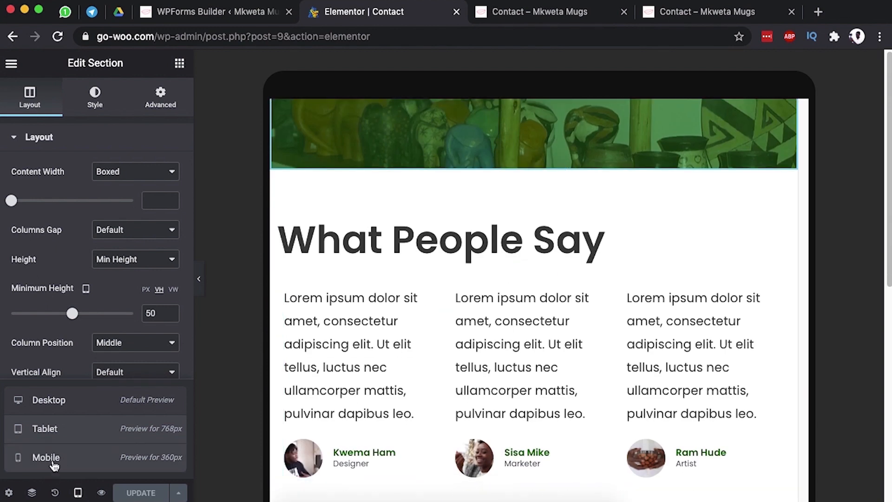
# - Show the Contact page at Mobile size and check the address, free shipping and testimonial sections
pyautogui.click(69, 459)
pyautogui.scroll(8, 521, 401)
pyautogui.scroll(10, 521, 402)
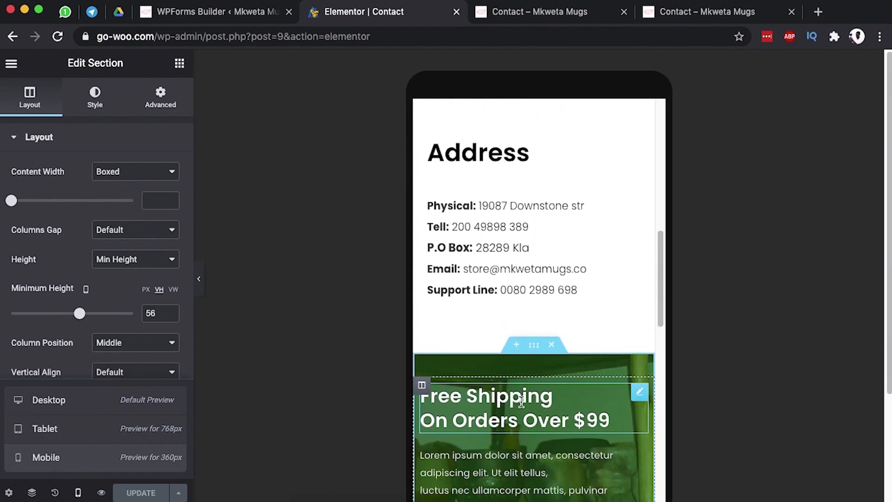
pyautogui.scroll(-4, 522, 404)
pyautogui.scroll(-12, 522, 407)
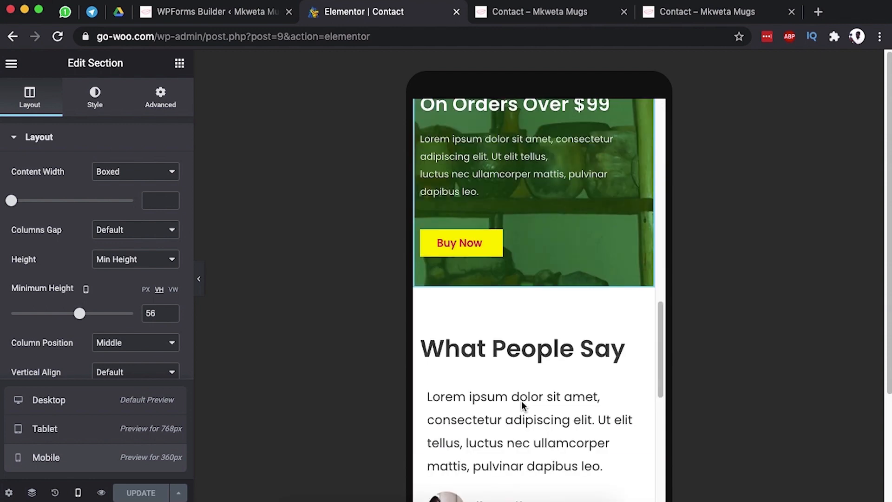
# - Return the Contact page to Elementor's Desktop preview, check the address and form sections, and close the two Contact preview tabs
pyautogui.scroll(6, 473, 388)
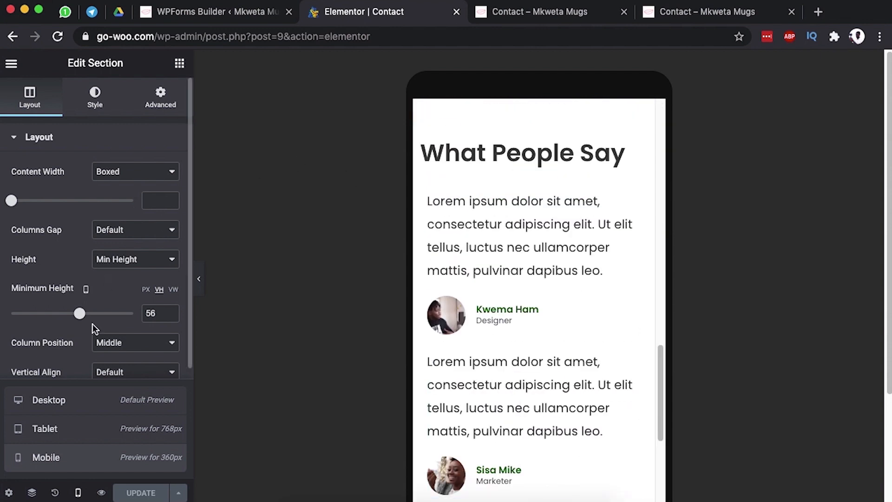
pyautogui.click(49, 400)
pyautogui.scroll(1, 456, 287)
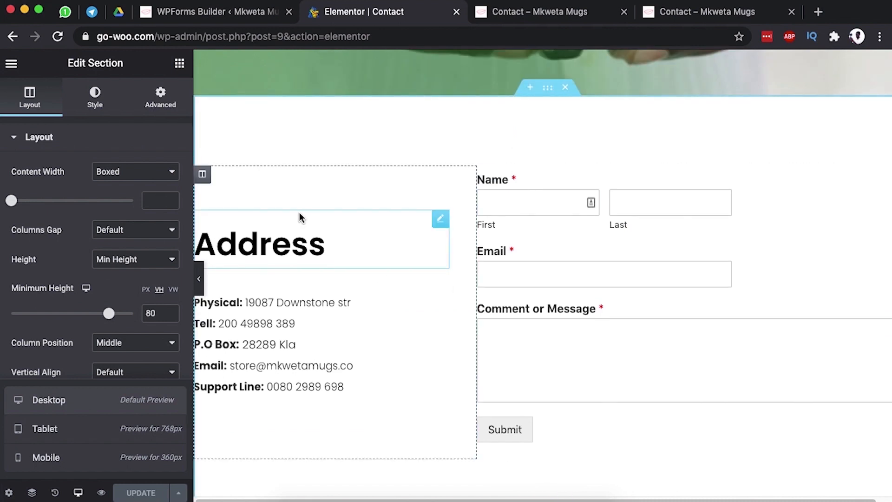
pyautogui.scroll(-6, 673, 364)
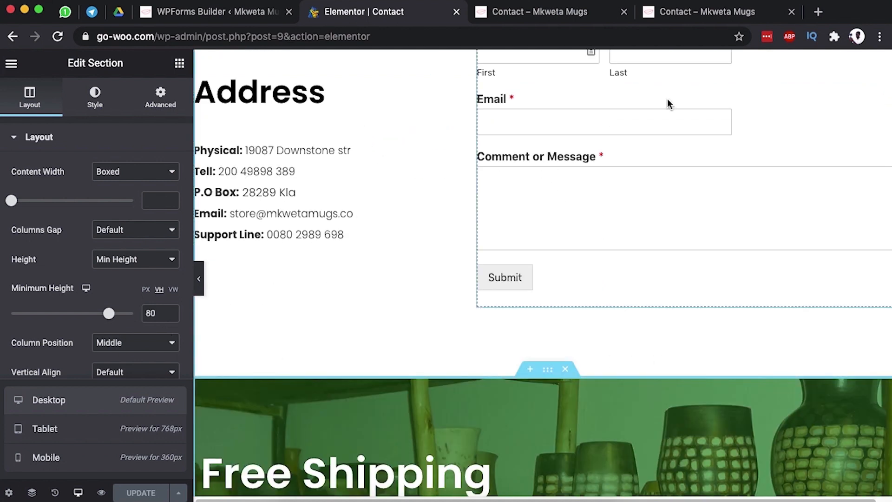
pyautogui.click(684, 18)
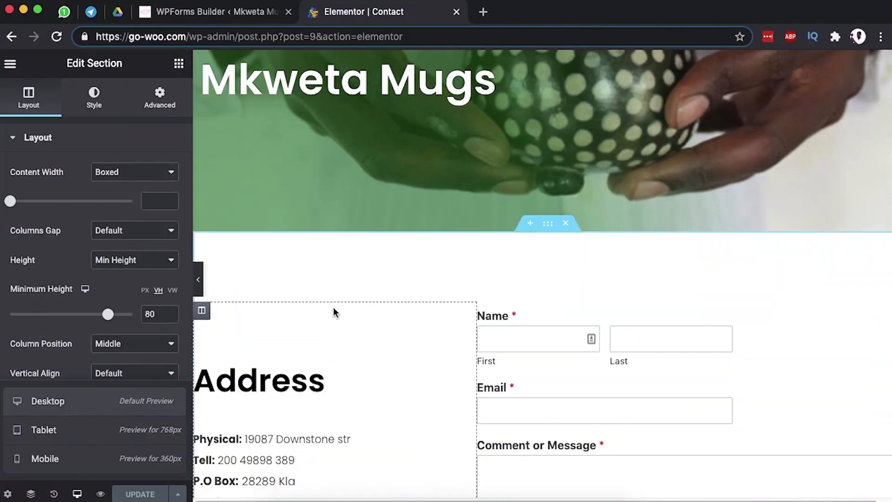
pyautogui.scroll(5, 349, 290)
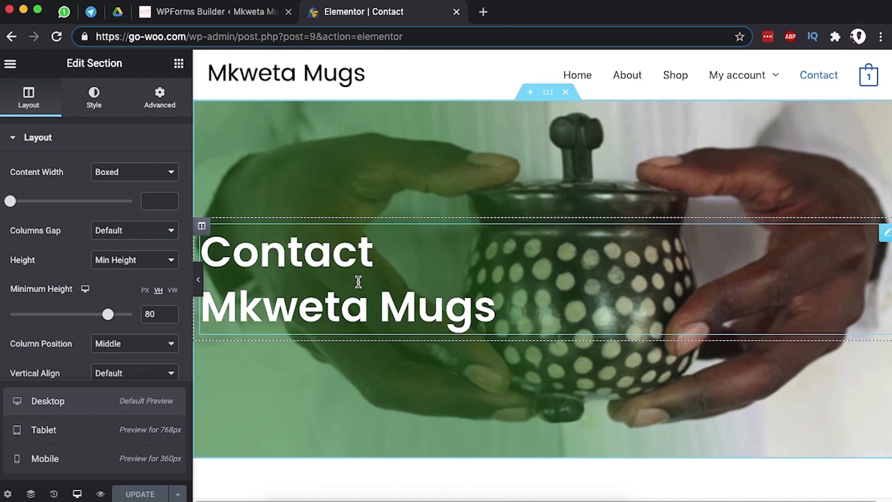
pyautogui.moveTo(778, 76)
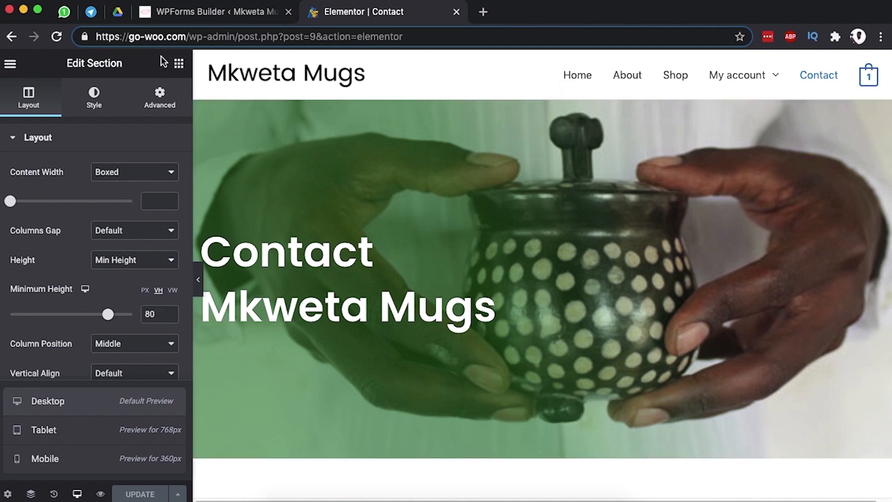
# - Open the site's home page at go-woo.com in a new browser tab and look through its sections
pyautogui.moveTo(191, 38); pyautogui.dragTo(91, 38)
pyautogui.press('super+c')
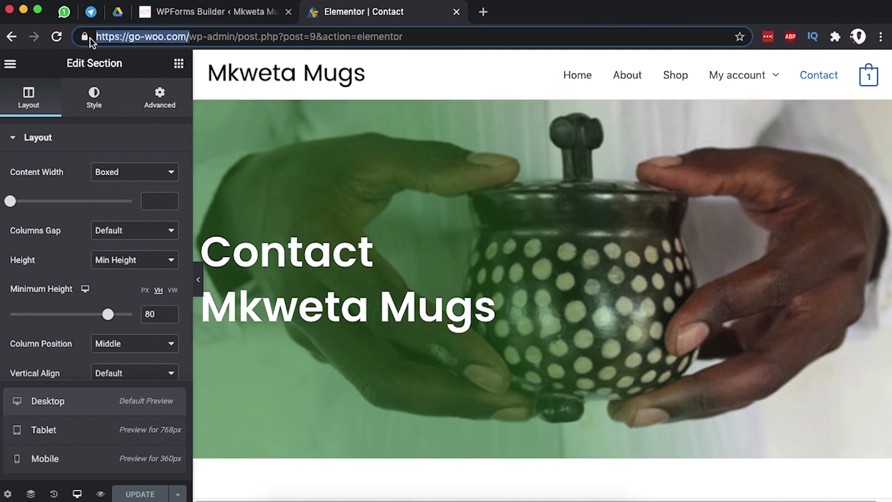
pyautogui.click(483, 14)
pyautogui.press('super+v')
pyautogui.press('Return')
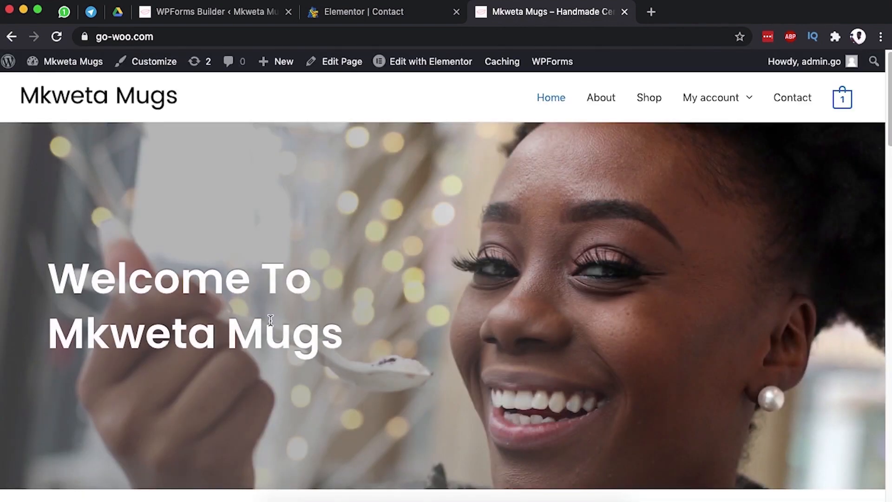
pyautogui.scroll(-5, 317, 273)
pyautogui.scroll(-20, 317, 273)
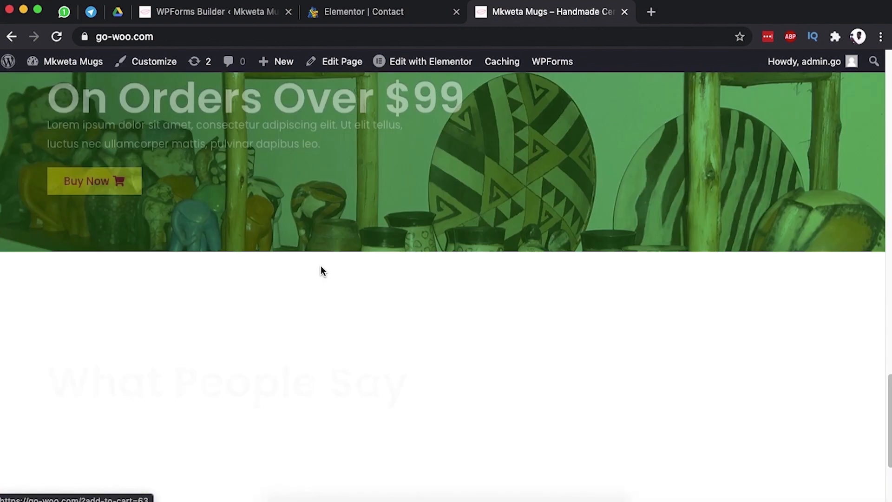
pyautogui.scroll(20, 322, 262)
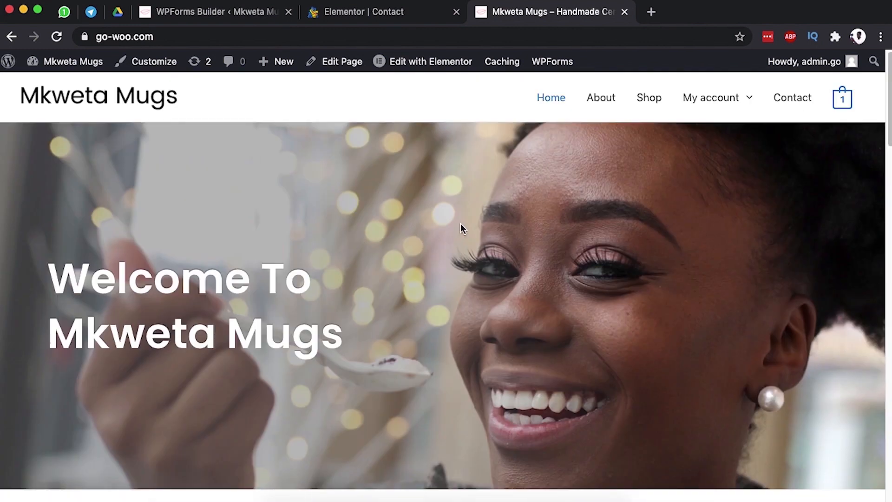
# - Open the About page of the live site and review its hero, biography and testimonial sections
pyautogui.click(602, 108)
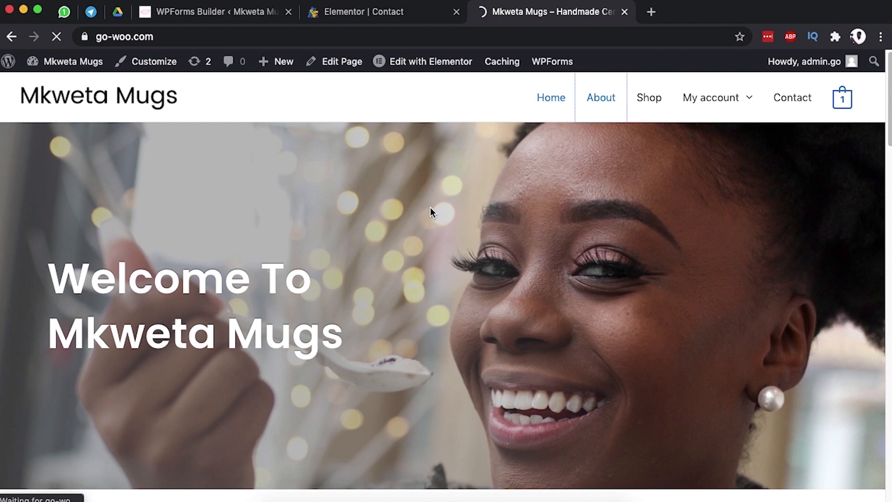
pyautogui.scroll(-5, 430, 207)
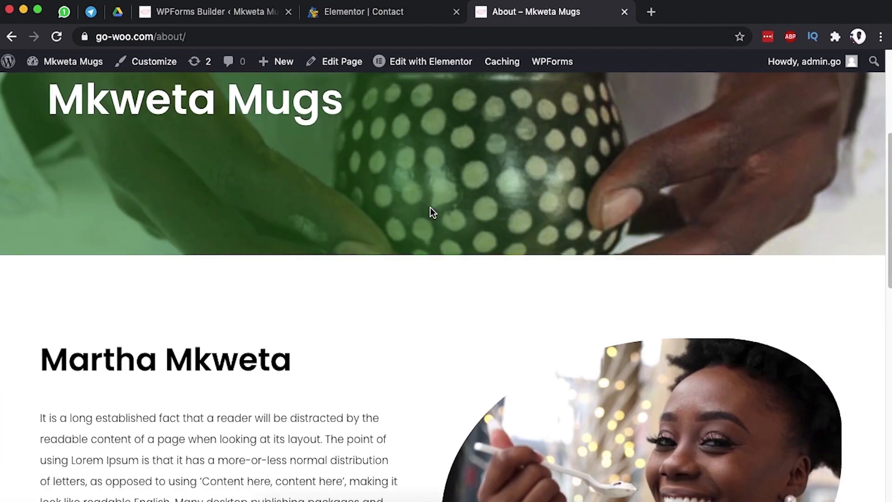
pyautogui.scroll(-9, 430, 208)
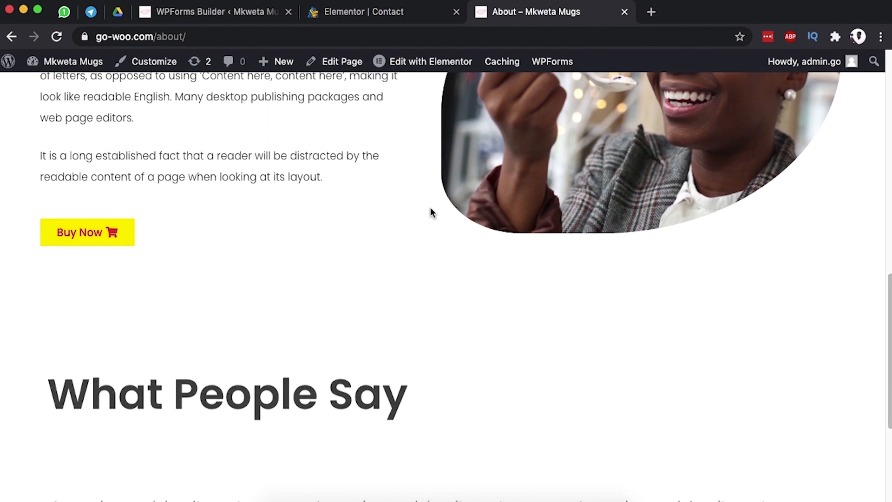
pyautogui.scroll(-5, 430, 208)
pyautogui.scroll(20, 430, 208)
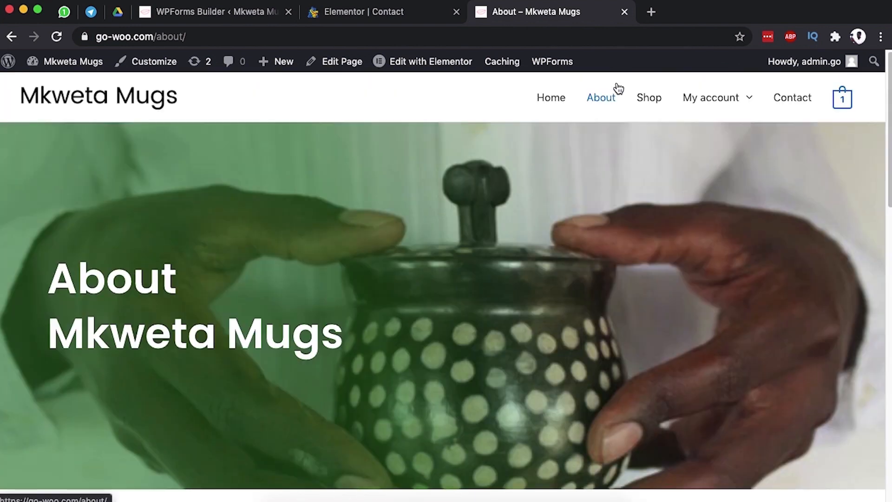
# - Open the Shop page of the live site and review its product listing
pyautogui.click(647, 98)
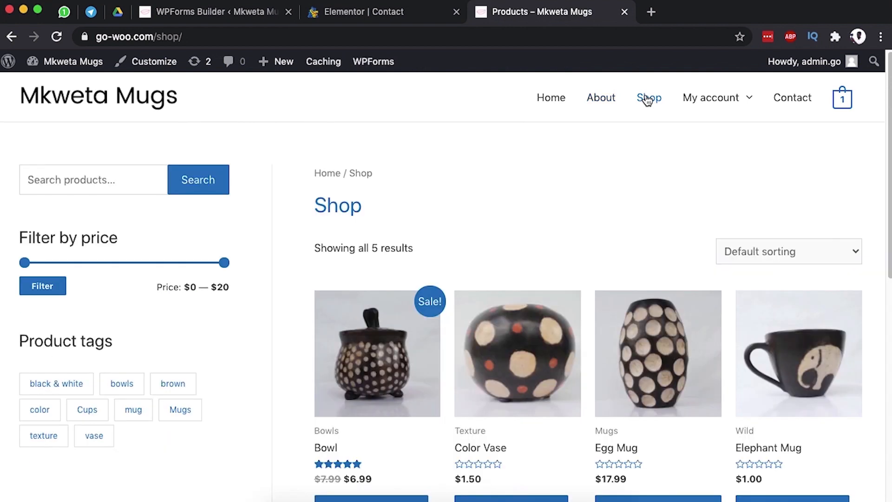
pyautogui.scroll(-6, 467, 194)
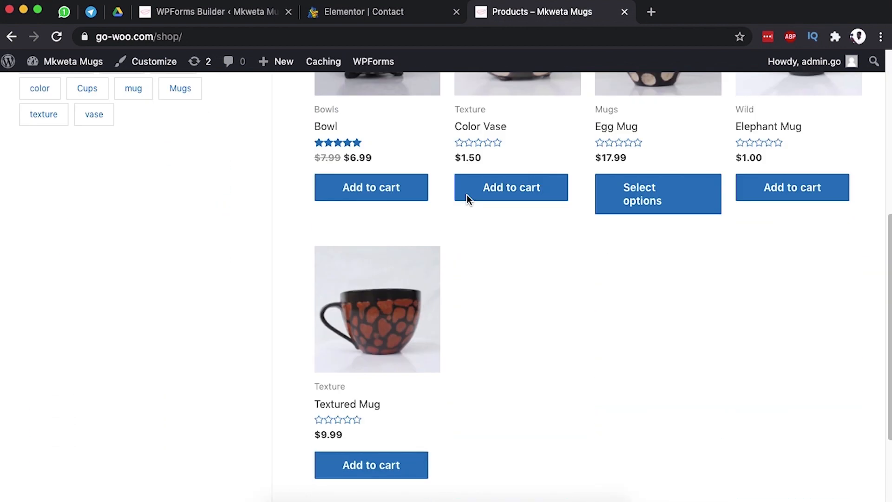
pyautogui.scroll(6, 467, 195)
pyautogui.moveTo(724, 100)
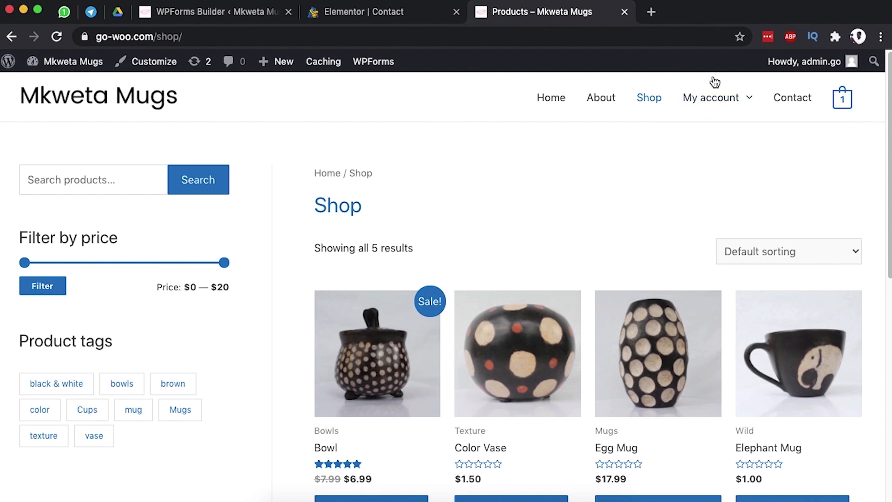
# - Open the Contact page of the live site and review it from the hero down to the testimonials and footer links
pyautogui.click(780, 103)
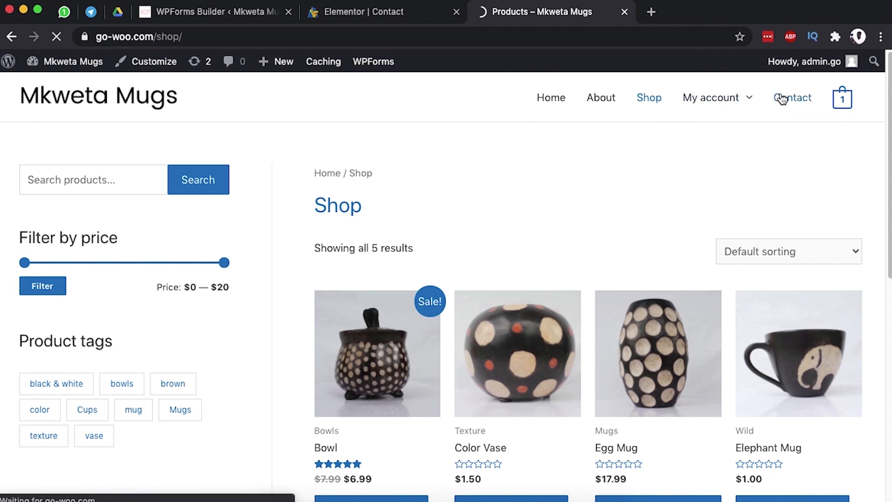
pyautogui.scroll(-15, 542, 224)
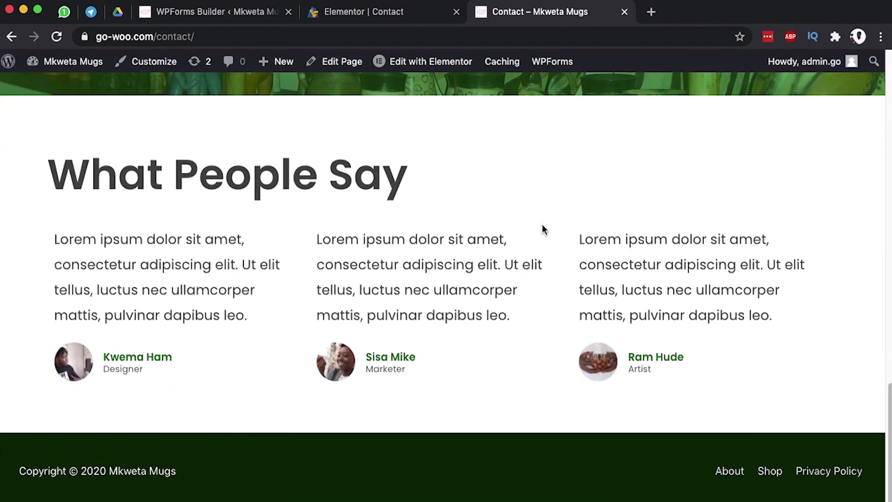
pyautogui.scroll(20, 542, 224)
pyautogui.scroll(-15, 542, 223)
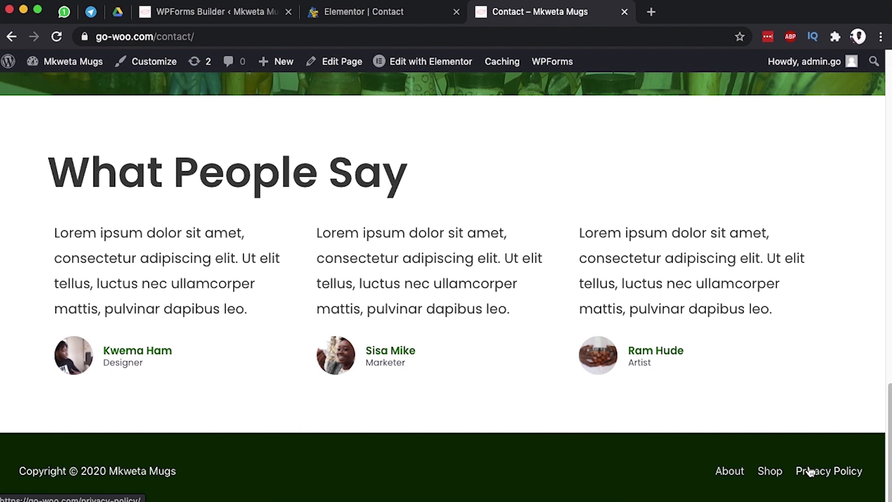
pyautogui.scroll(10, 781, 392)
pyautogui.scroll(5, 780, 394)
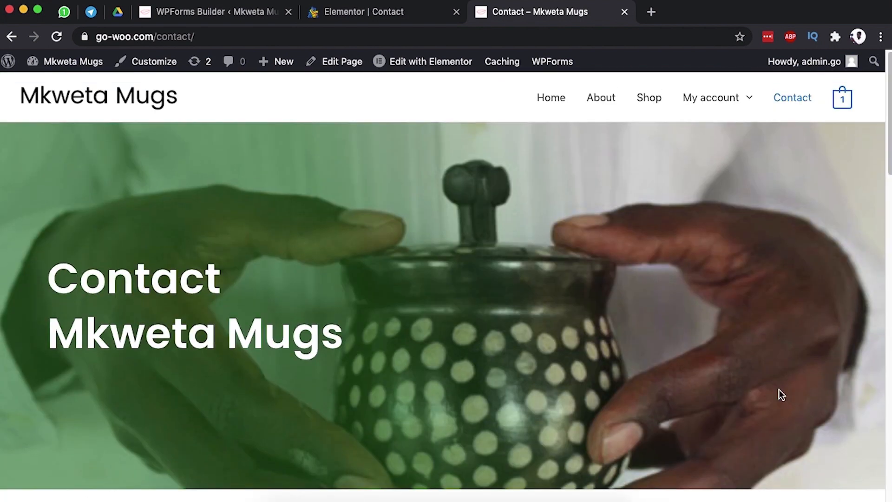
pyautogui.scroll(-1, 407, 191)
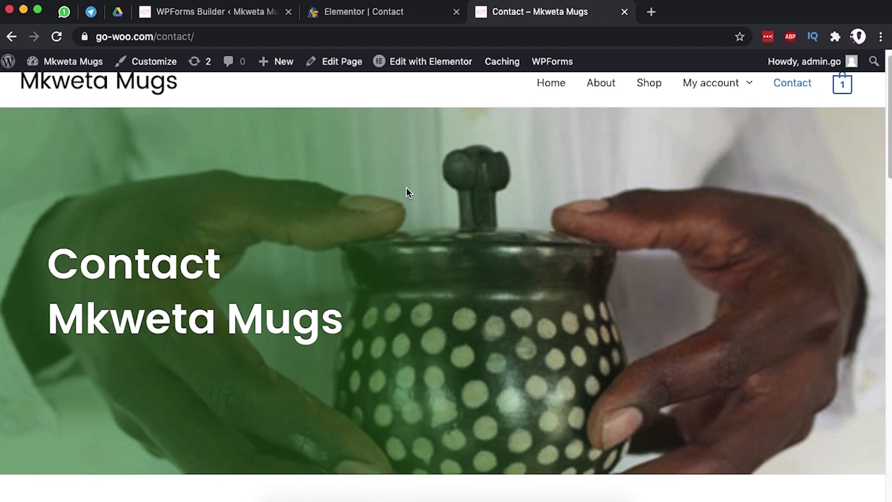
# - Close the Mkweta Contact form in the WPForms builder and open the WordPress theme Customizer
pyautogui.click(229, 13)
pyautogui.click(629, 172)
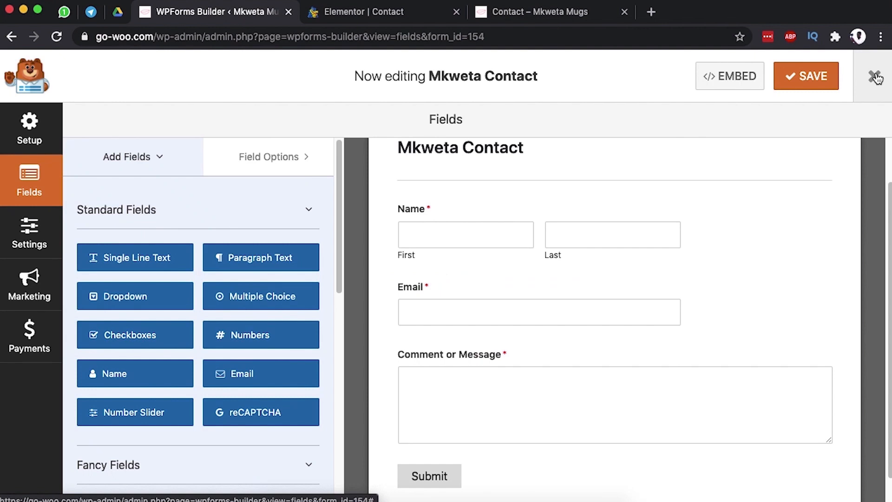
pyautogui.click(876, 76)
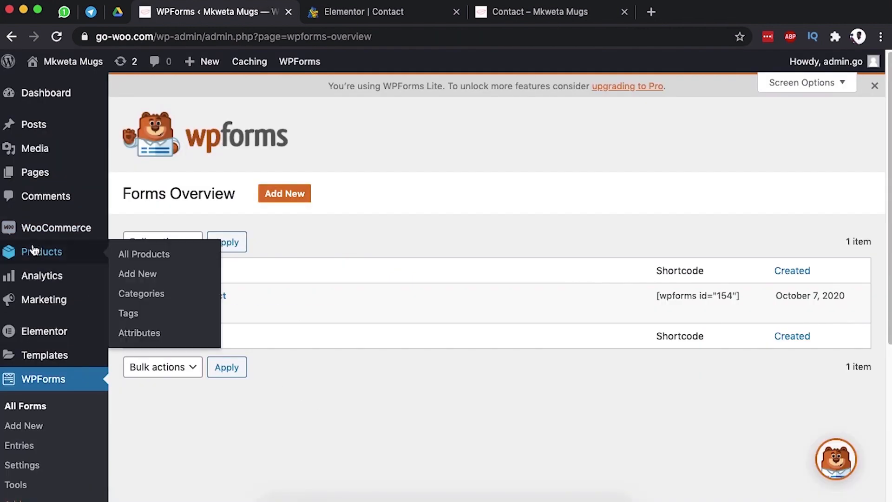
pyautogui.scroll(-5, 47, 372)
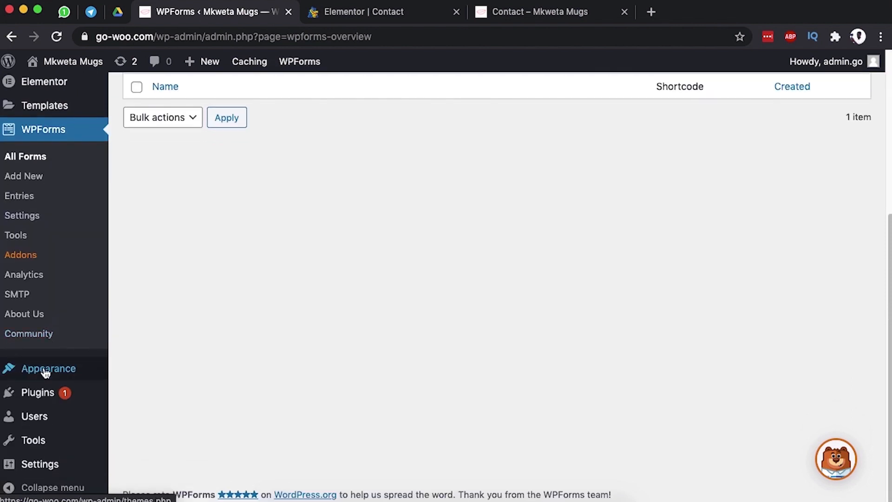
pyautogui.moveTo(51, 370)
pyautogui.click(140, 363)
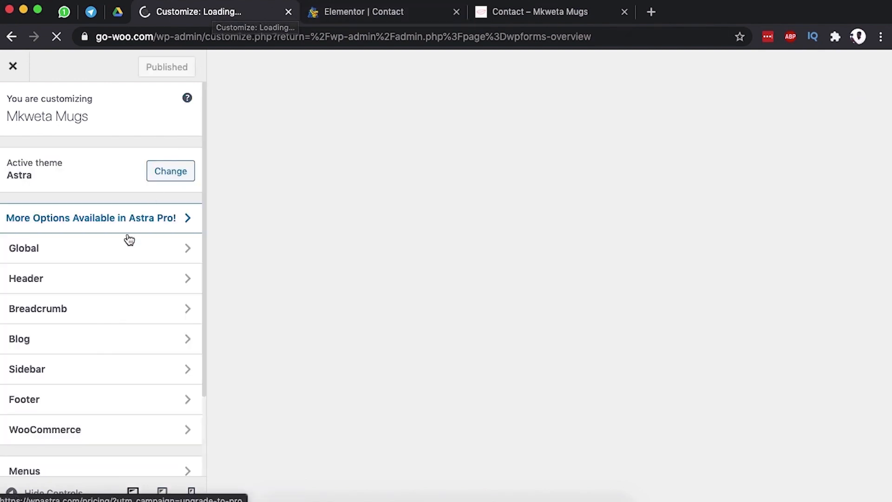
# - In the Customizer's Transparent Header settings under Header, set Enable On to Desktop
pyautogui.scroll(-1, 121, 262)
pyautogui.click(80, 273)
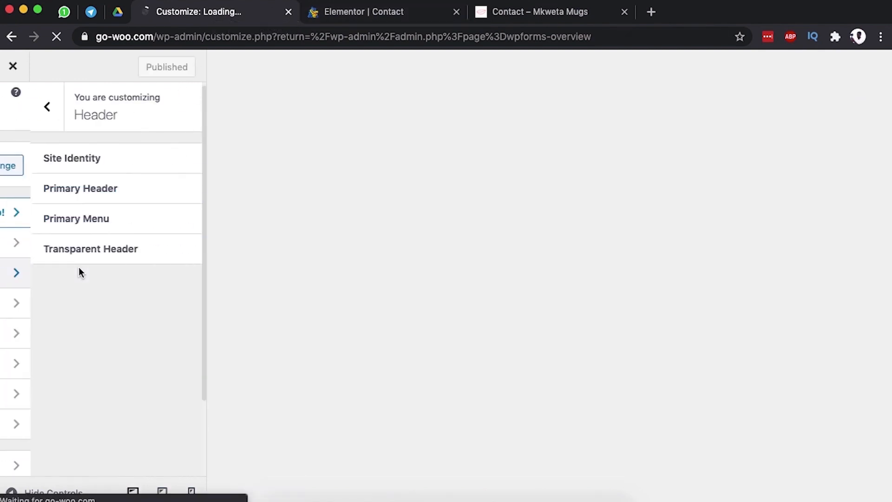
pyautogui.click(98, 254)
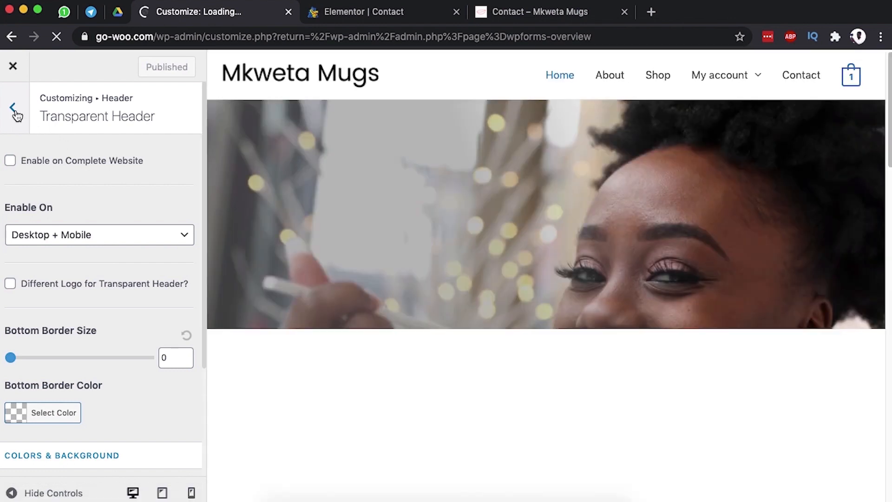
pyautogui.click(16, 114)
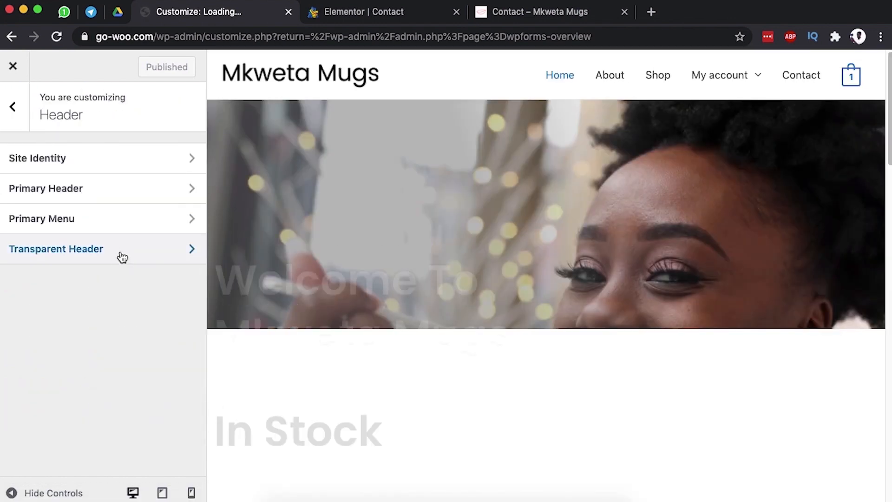
pyautogui.click(122, 259)
pyautogui.scroll(-2, 127, 209)
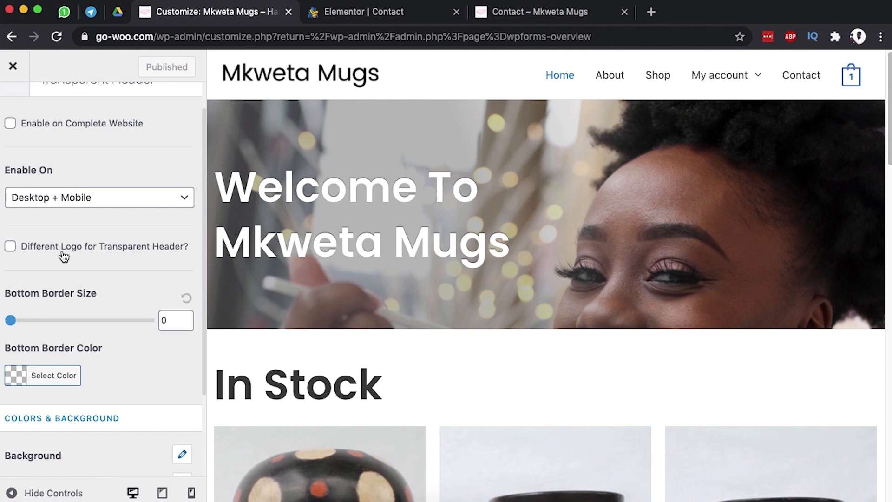
pyautogui.scroll(-5, 68, 247)
pyautogui.scroll(6, 69, 247)
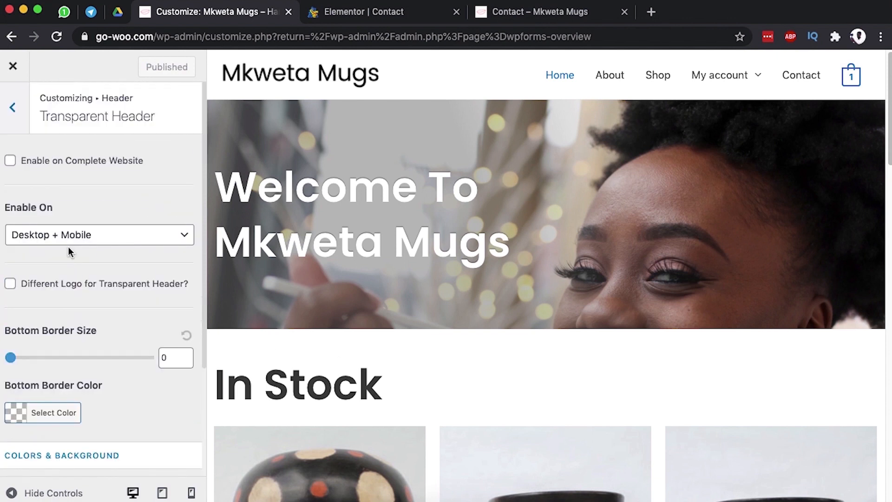
pyautogui.click(70, 235)
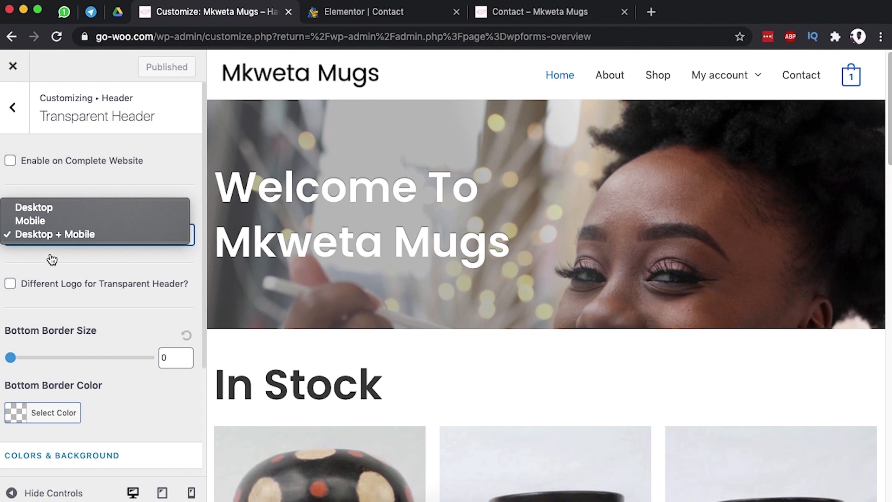
pyautogui.click(52, 210)
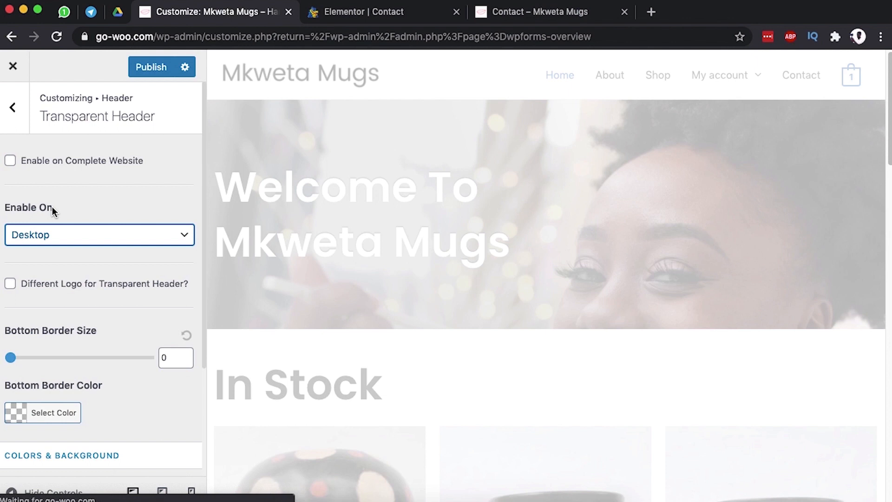
pyautogui.click(49, 195)
# - Enable the transparent header on the complete website, but disable it on the Blog page, Posts and WooCommerce Product Pages
pyautogui.click(10, 161)
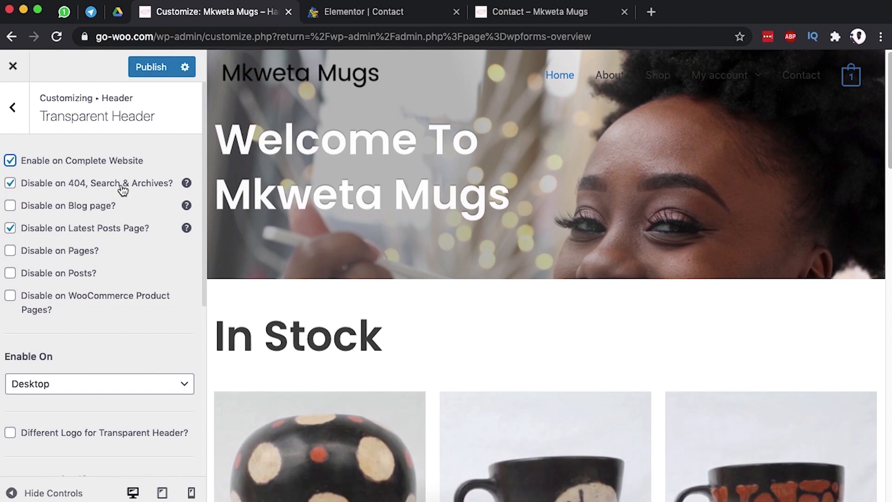
pyautogui.click(10, 206)
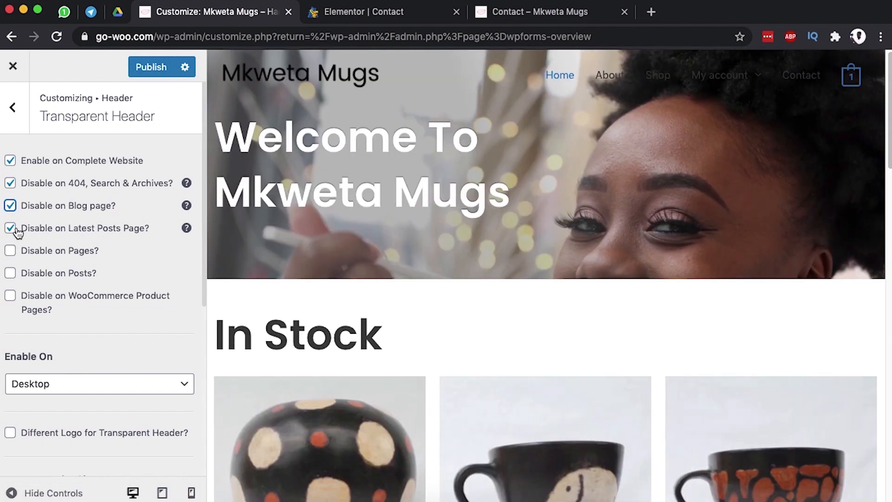
pyautogui.click(10, 274)
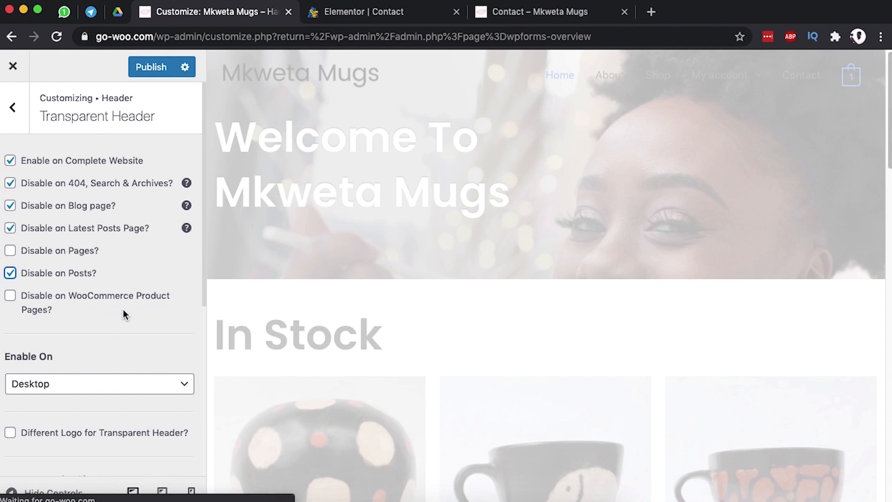
pyautogui.click(9, 298)
pyautogui.scroll(-1, 71, 302)
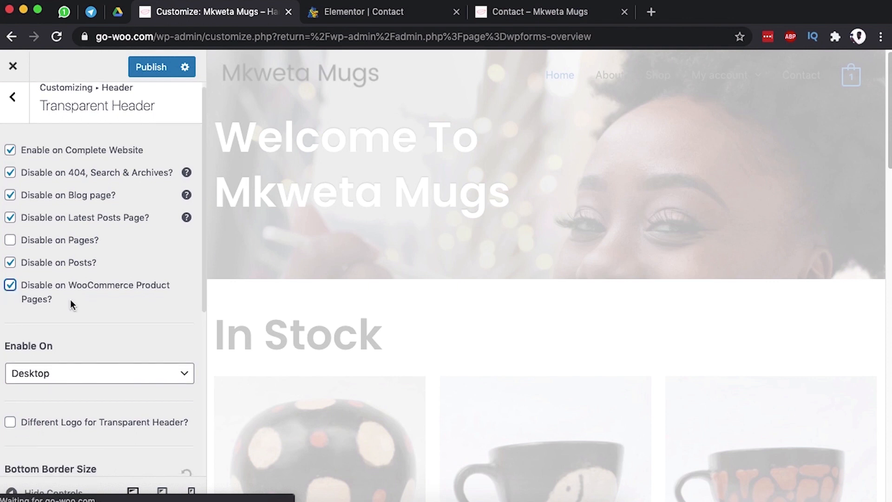
pyautogui.scroll(-1, 71, 301)
pyautogui.scroll(-4, 71, 302)
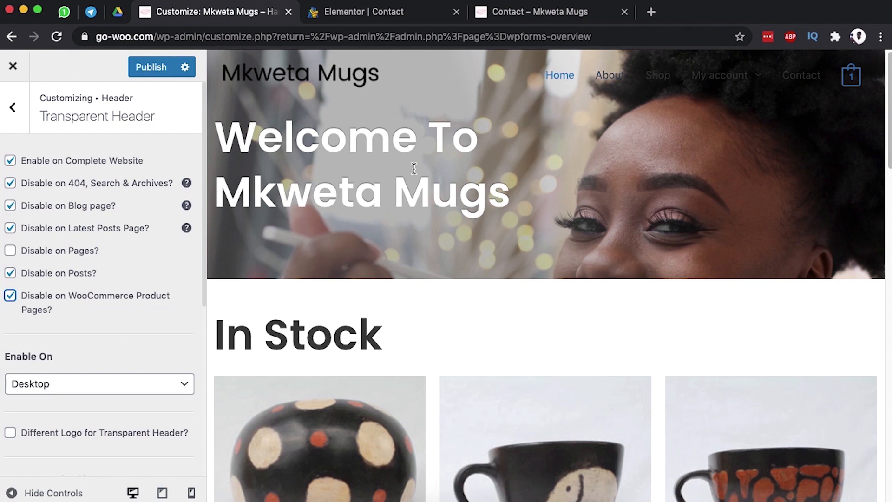
# - Publish the transparent header settings and reload the live Contact page
pyautogui.click(157, 69)
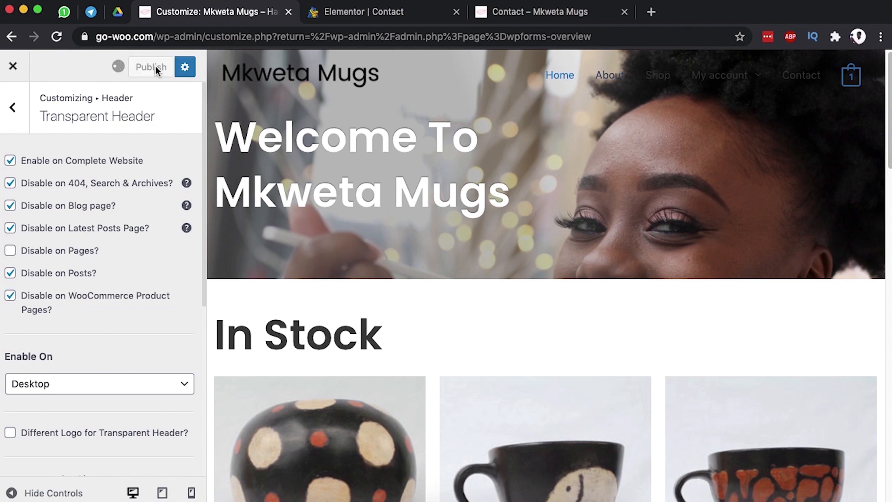
pyautogui.click(523, 15)
pyautogui.click(61, 39)
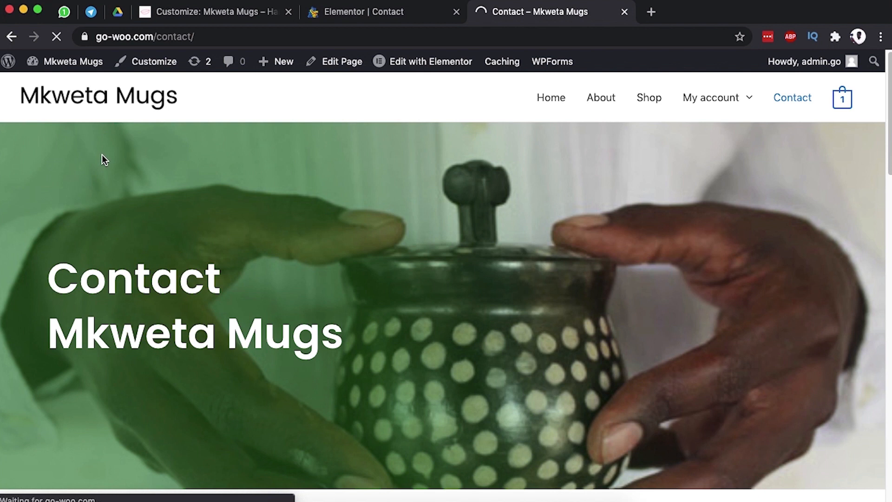
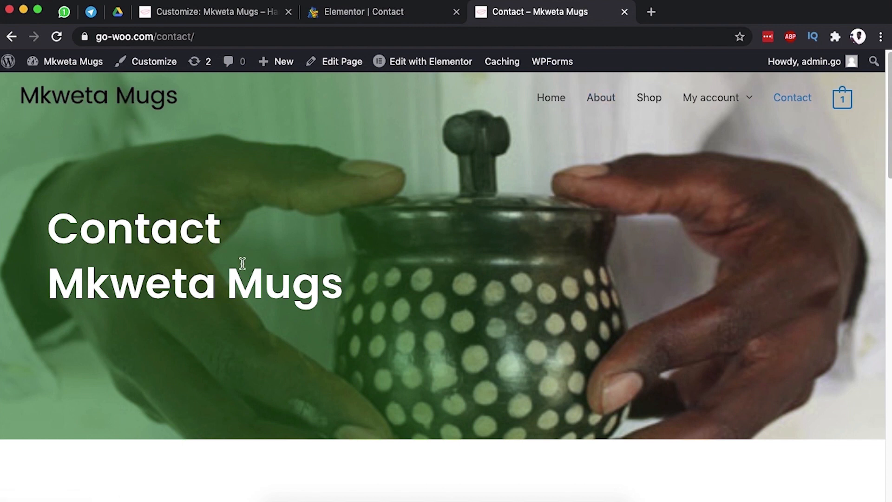
# - In the Contact page's Elementor editor, unlink the hero section's padding values and switch the padding unit to EM
pyautogui.scroll(-4, 230, 286)
pyautogui.scroll(4, 229, 289)
pyautogui.click(396, 17)
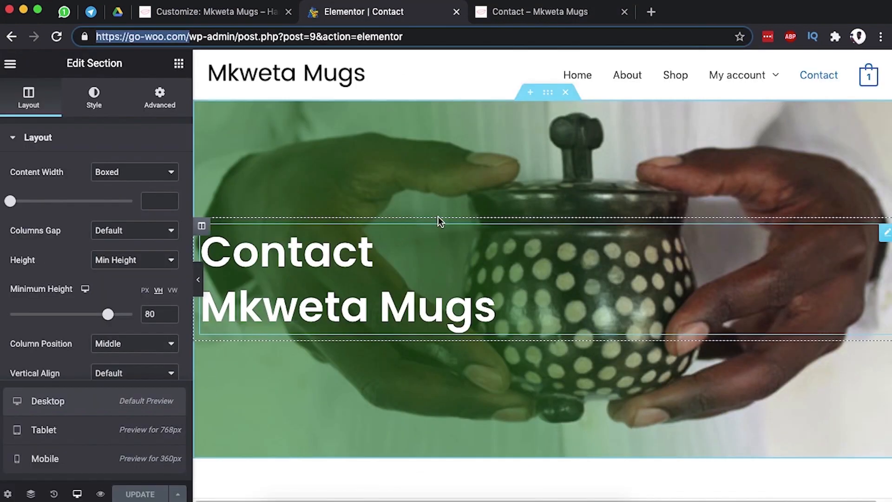
pyautogui.click(550, 93)
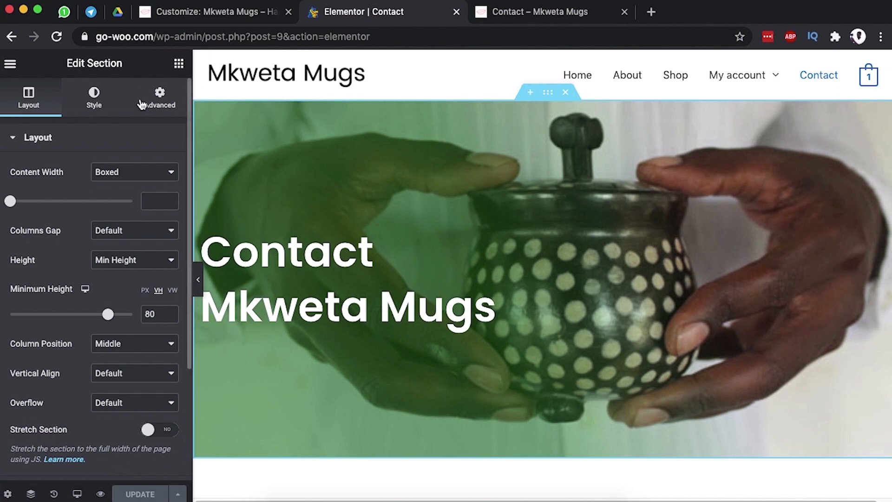
pyautogui.click(160, 98)
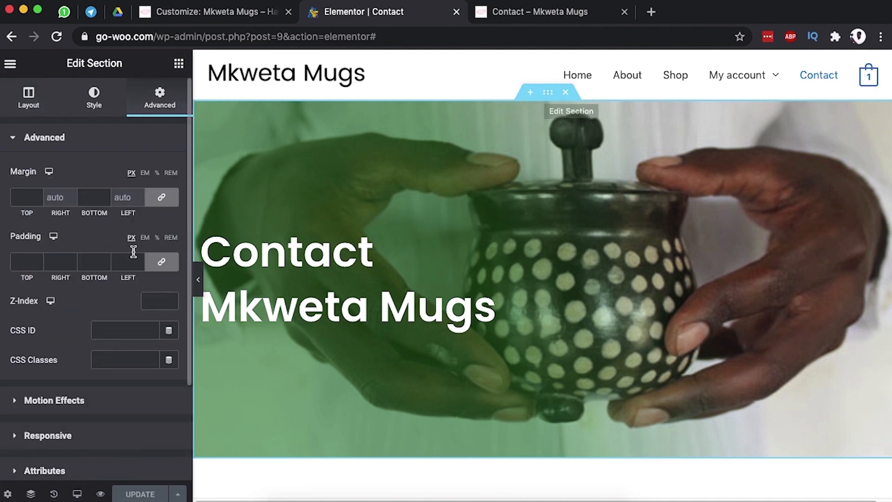
pyautogui.click(161, 262)
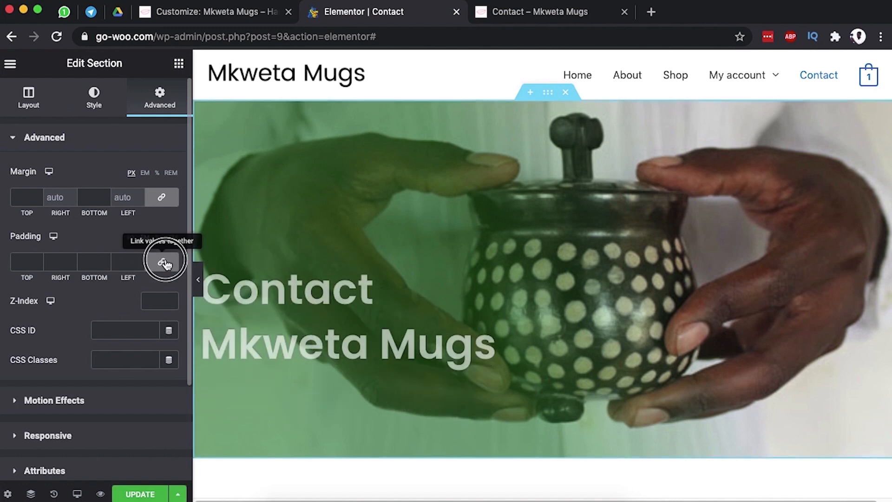
pyautogui.click(145, 238)
# - Set the Contact hero section's top padding to 4 em and update the page
pyautogui.moveTo(26, 263); pyautogui.dragTo(1, 262)
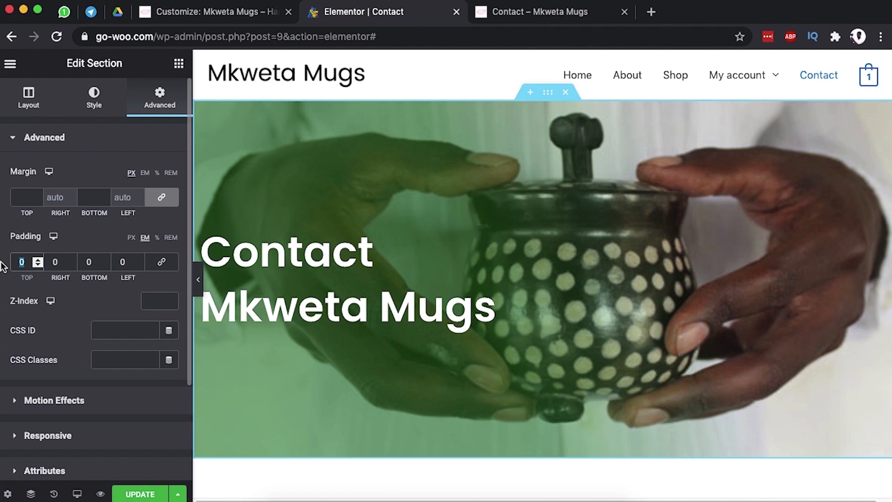
pyautogui.write('4')
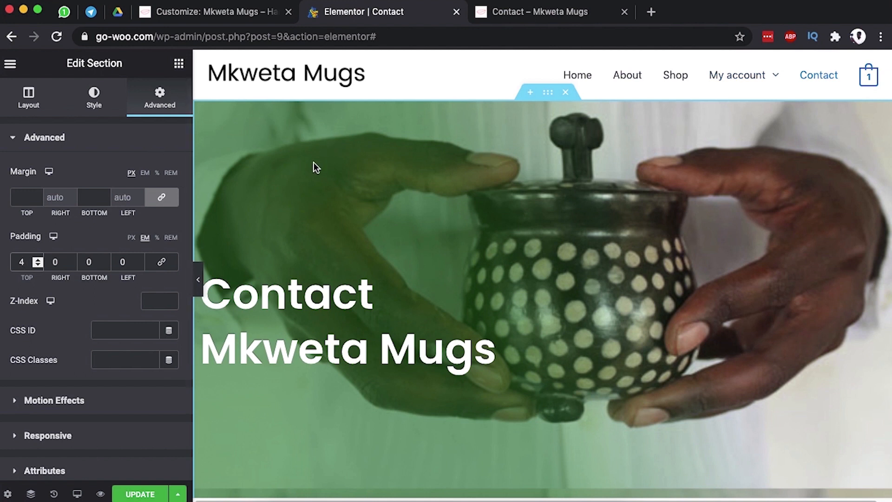
pyautogui.press('BackSpace')
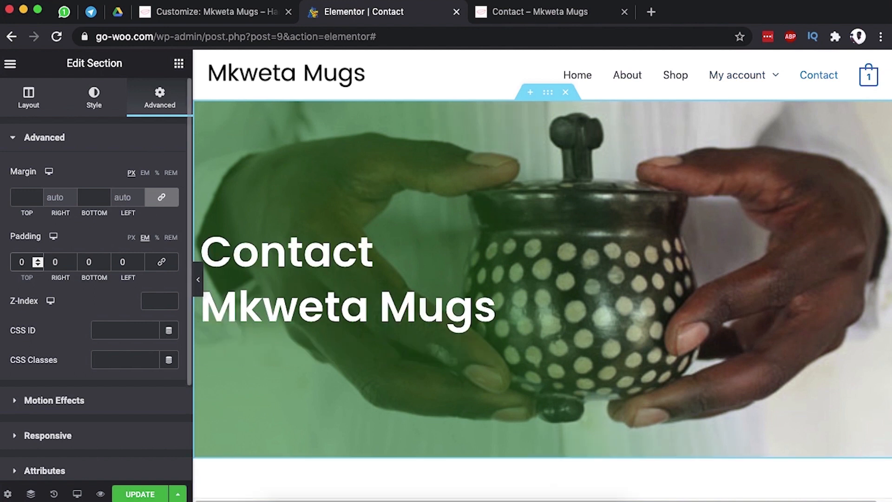
pyautogui.write('4')
pyautogui.moveTo(28, 262); pyautogui.dragTo(7, 262)
pyautogui.click(151, 493)
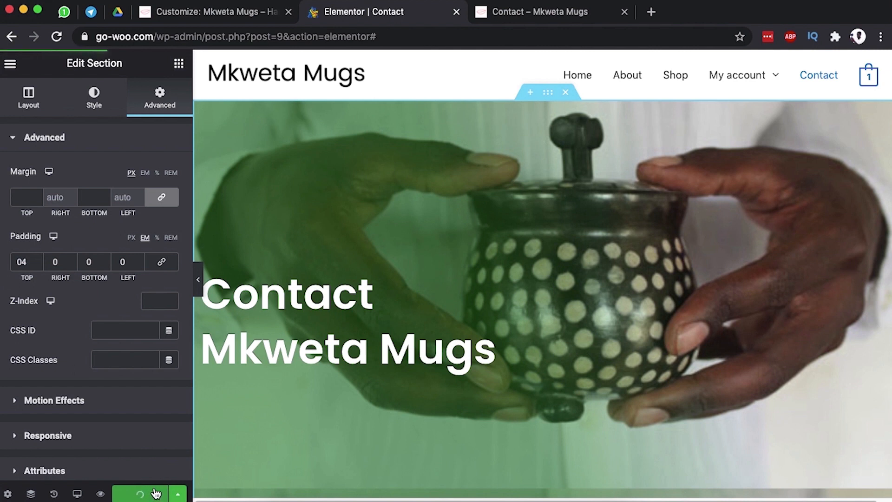
# - Reload the live Contact page and check the header on the Shop, My account and Cart pages
pyautogui.click(506, 6)
pyautogui.click(56, 37)
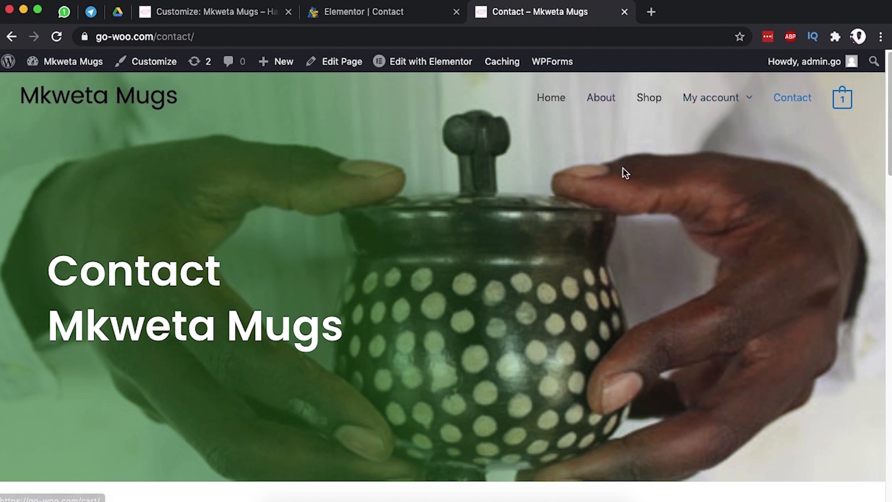
pyautogui.click(652, 99)
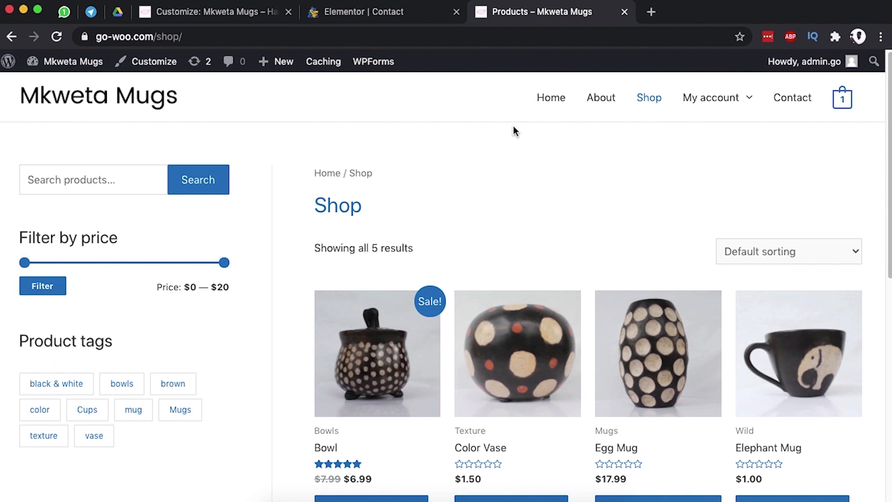
pyautogui.click(704, 103)
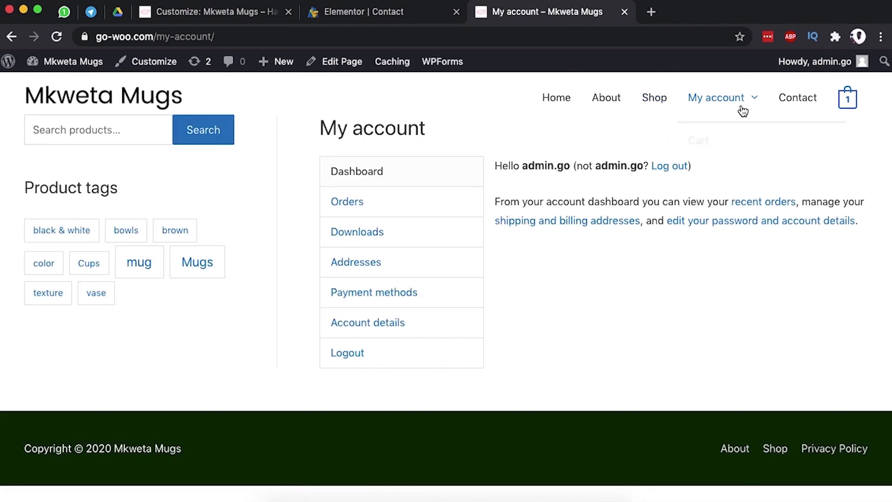
pyautogui.click(704, 144)
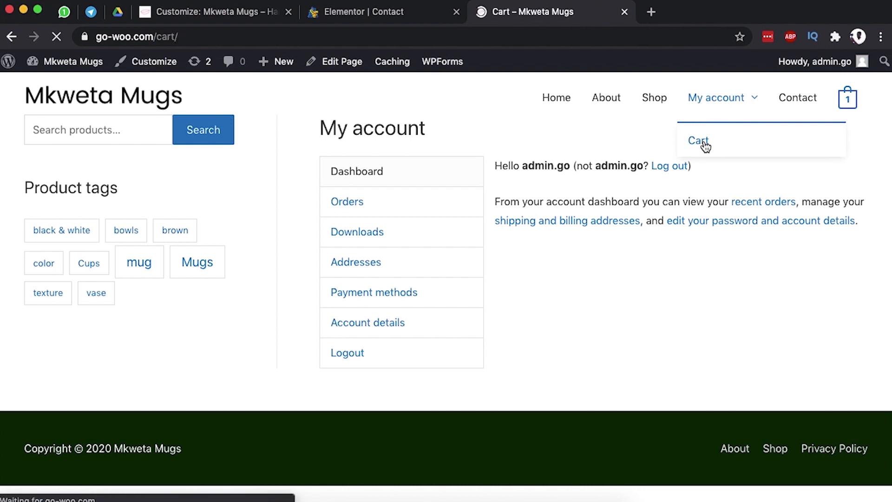
# - Review the Customizer's transparent header settings and the Contact section's padding, and return to the live Contact page
pyautogui.click(189, 12)
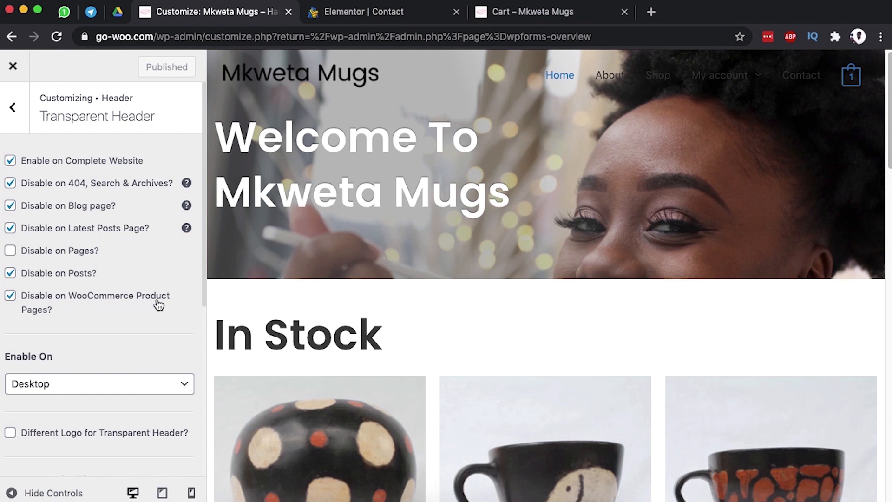
pyautogui.click(530, 12)
pyautogui.click(793, 99)
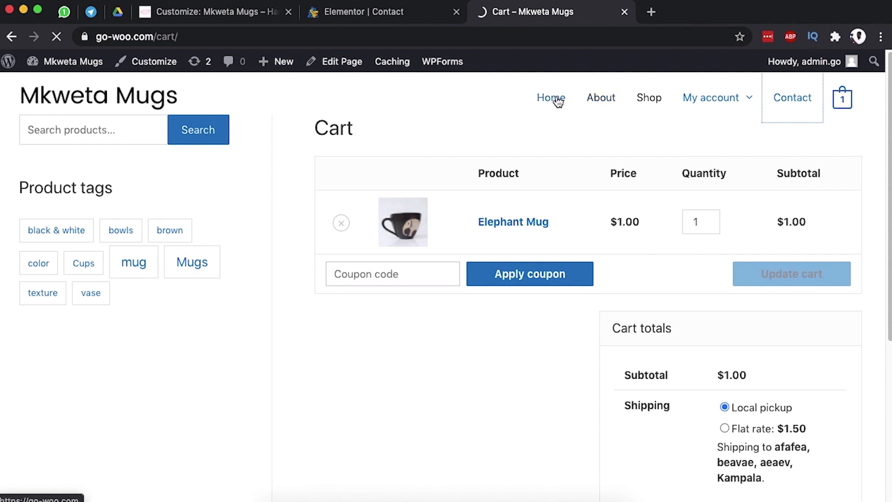
pyautogui.click(392, 13)
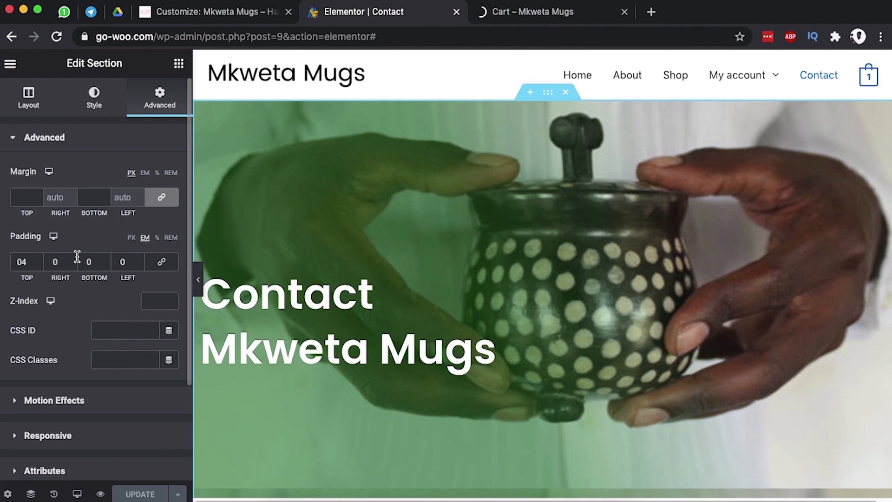
pyautogui.click(539, 11)
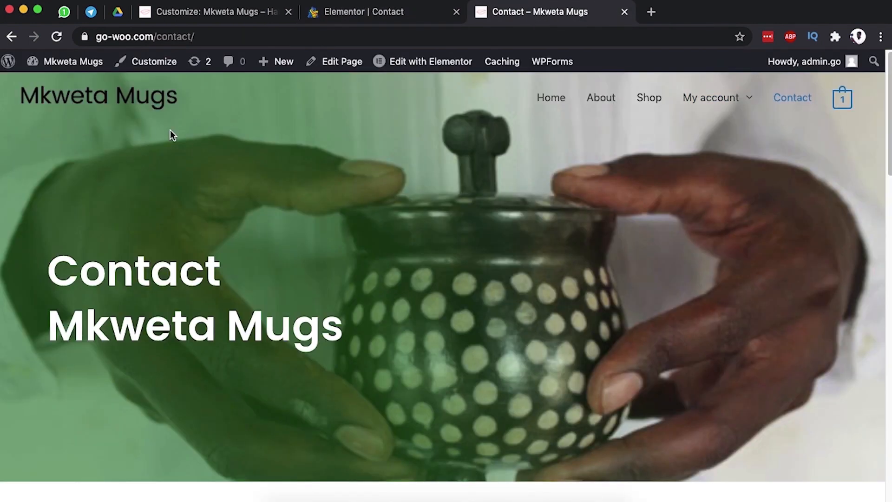
# - Exit the Contact page's Elementor editor and open the list of all WordPress pages
pyautogui.click(367, 14)
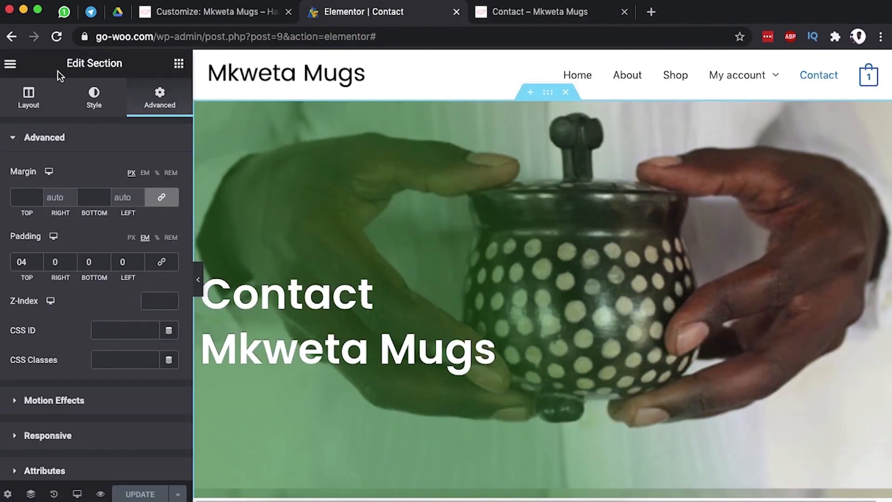
pyautogui.click(10, 64)
pyautogui.click(63, 307)
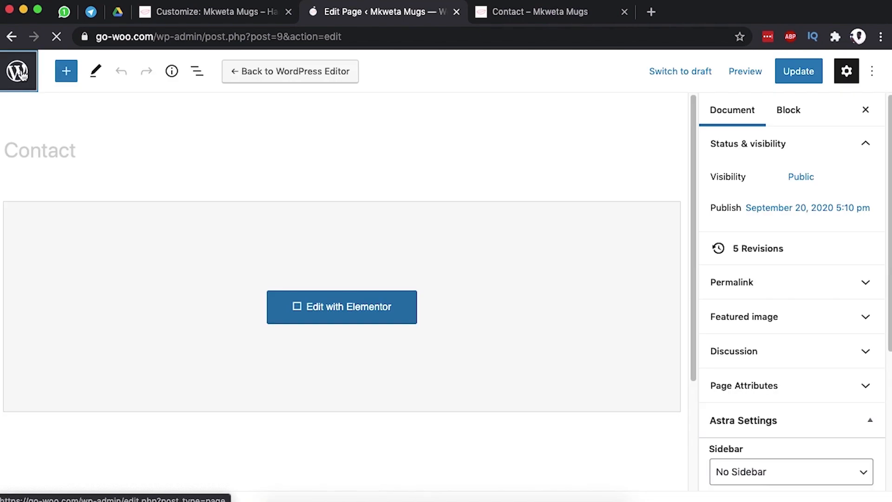
pyautogui.click(19, 74)
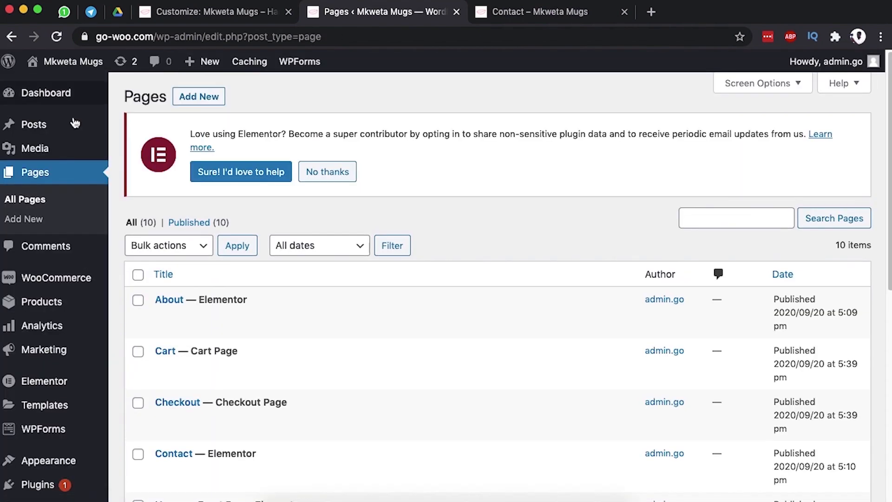
# - Open the About and Home pages in Elementor, each in its own browser tab
pyautogui.scroll(-3, 351, 318)
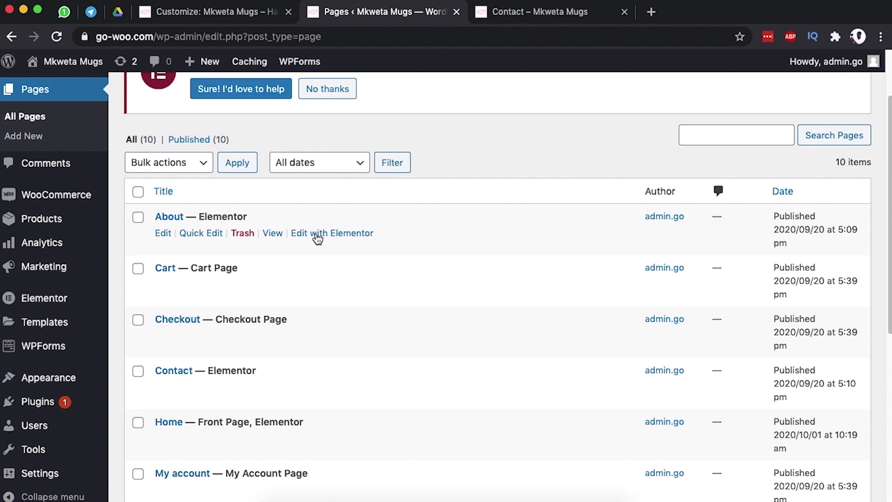
pyautogui.keyDown('super'); pyautogui.click(340, 232); pyautogui.keyUp('super')
pyautogui.scroll(-3, 338, 276)
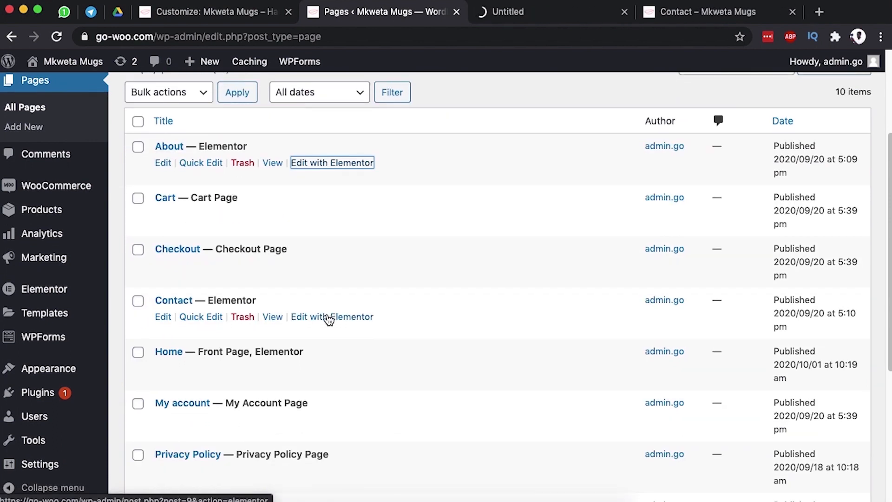
pyautogui.keyDown('super'); pyautogui.click(339, 367); pyautogui.keyUp('super')
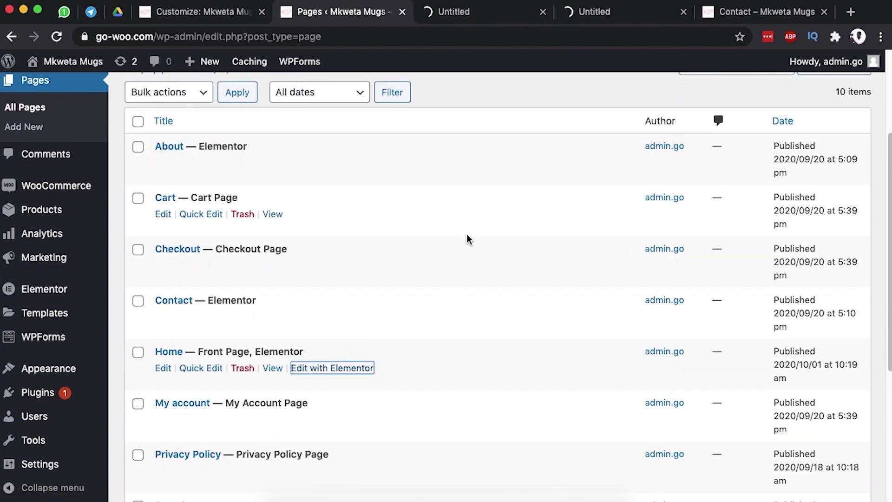
# - Give the About page's hero section an unlinked top padding of 4 em and update the page
pyautogui.click(460, 13)
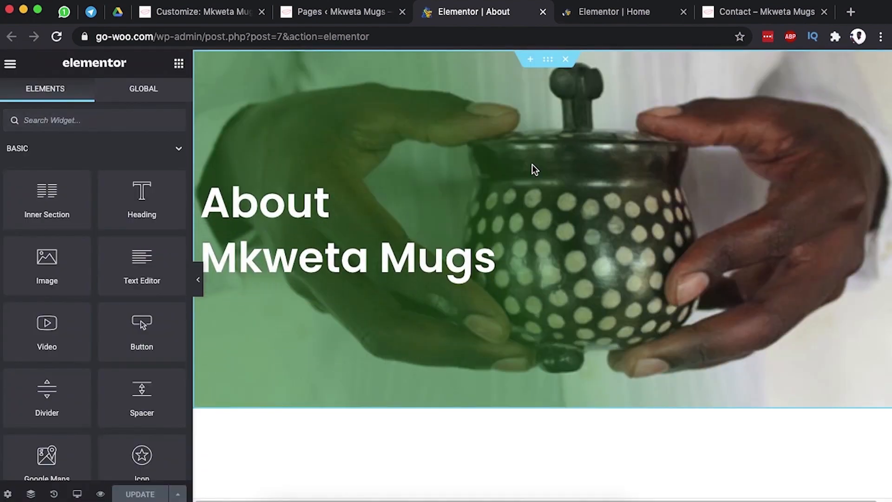
pyautogui.click(548, 60)
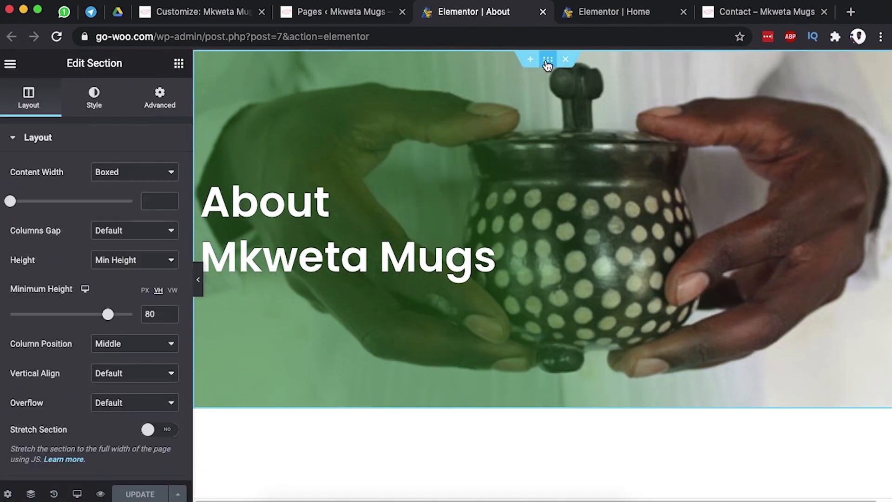
pyautogui.click(160, 103)
pyautogui.click(144, 238)
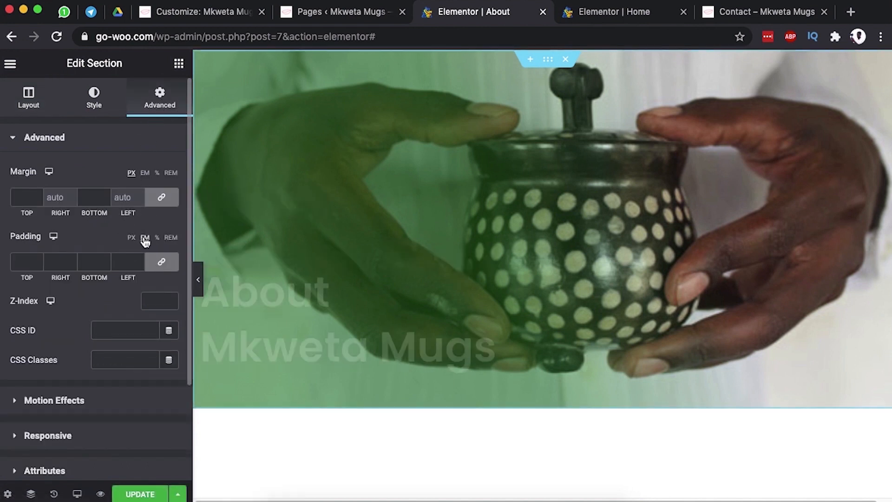
pyautogui.click(156, 265)
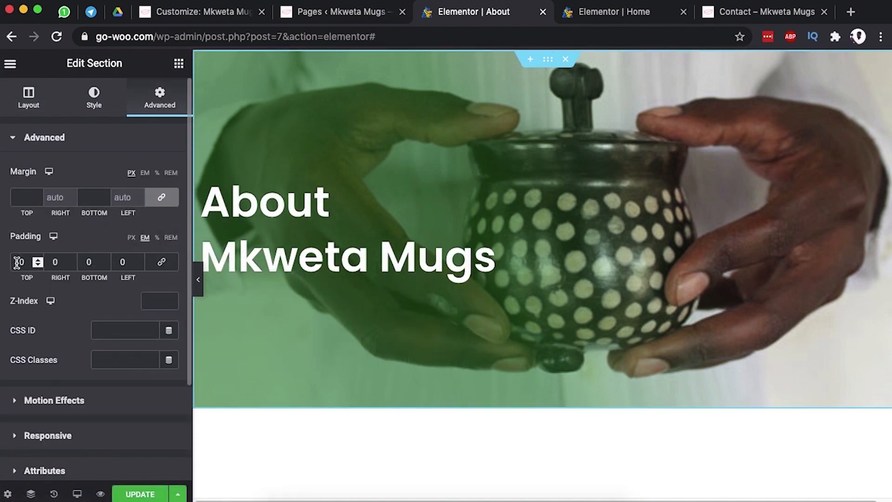
pyautogui.click(21, 262)
pyautogui.write('4')
pyautogui.click(142, 492)
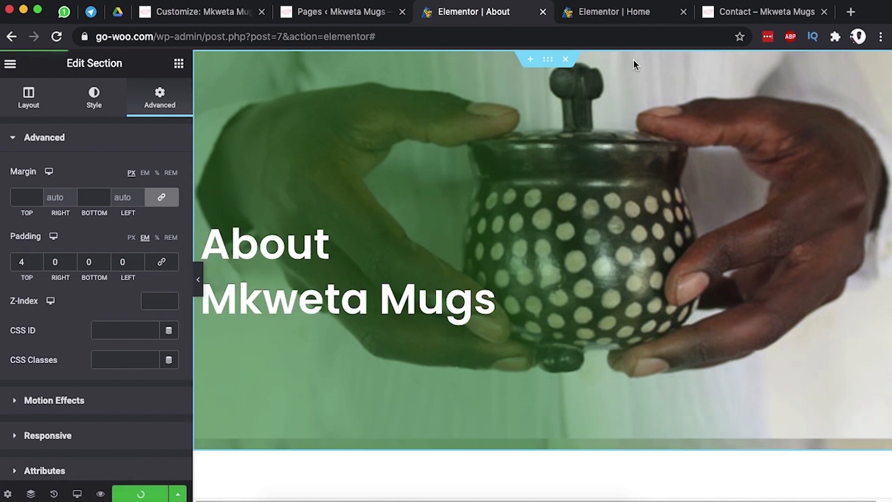
# - Give the Home page's hero section an unlinked top padding of 4 em and update the page
pyautogui.click(623, 14)
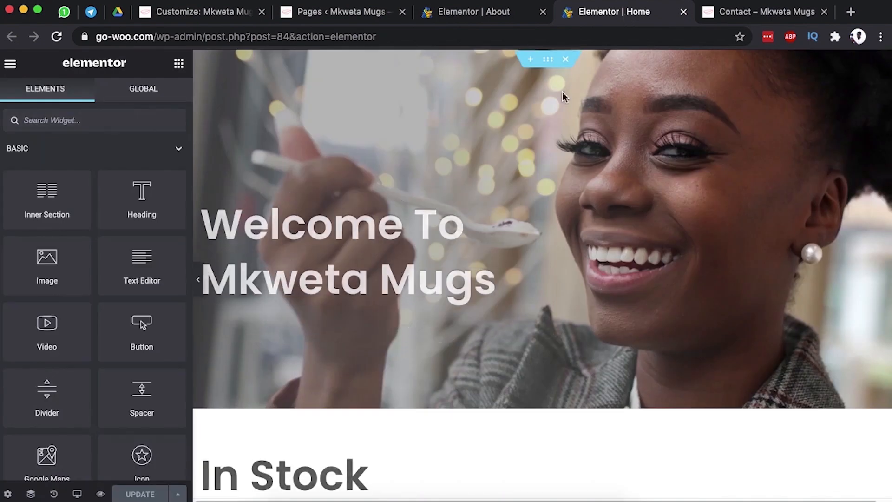
pyautogui.click(548, 62)
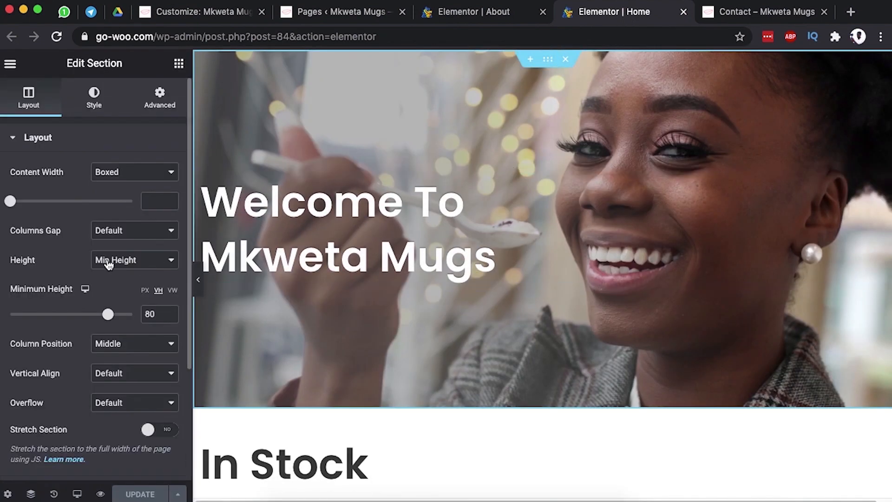
pyautogui.click(153, 106)
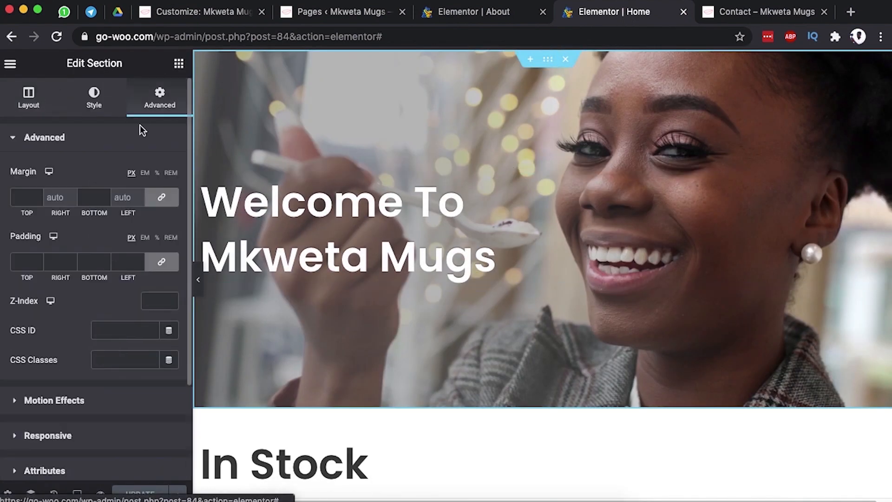
pyautogui.click(145, 238)
pyautogui.click(162, 261)
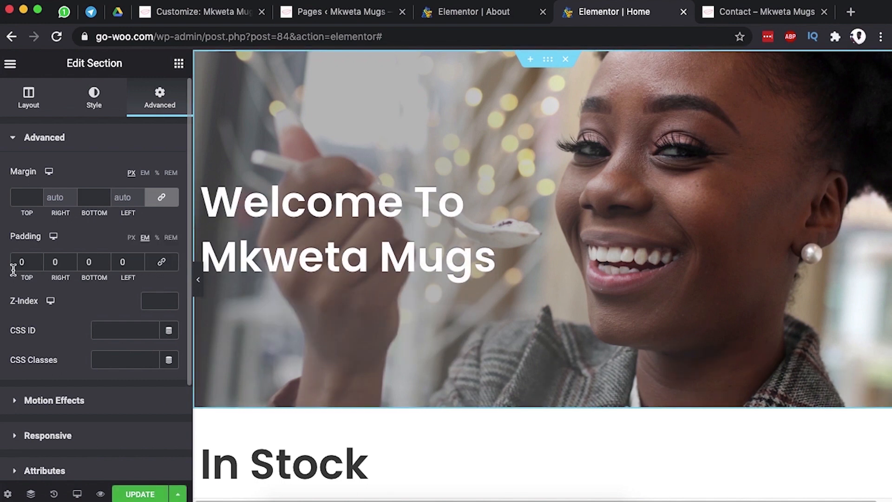
pyautogui.doubleClick(23, 262)
pyautogui.write('4')
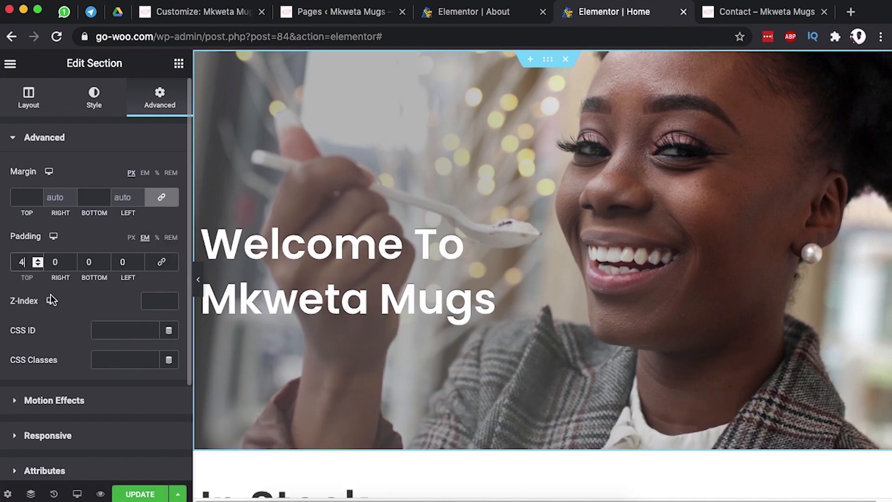
pyautogui.click(149, 492)
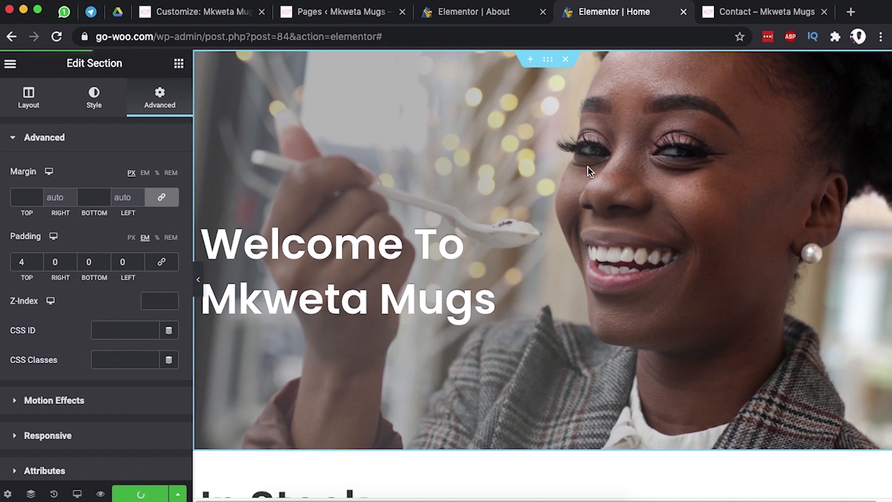
pyautogui.click(456, 13)
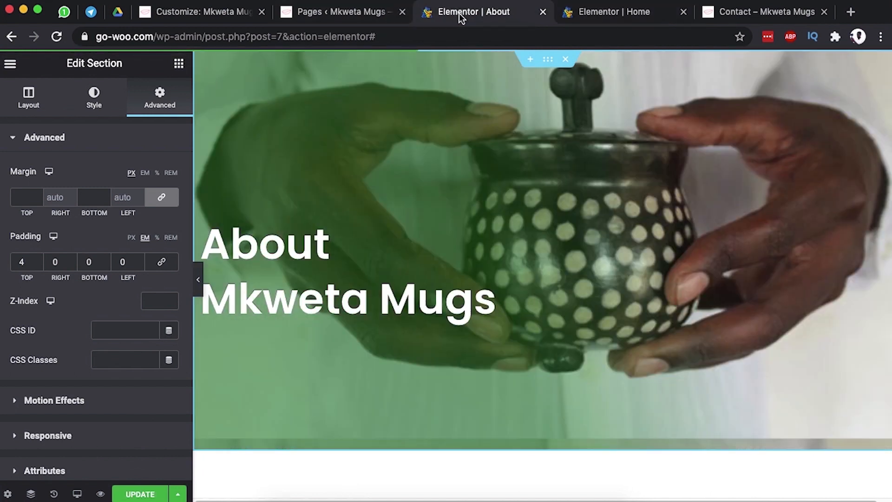
pyautogui.click(612, 18)
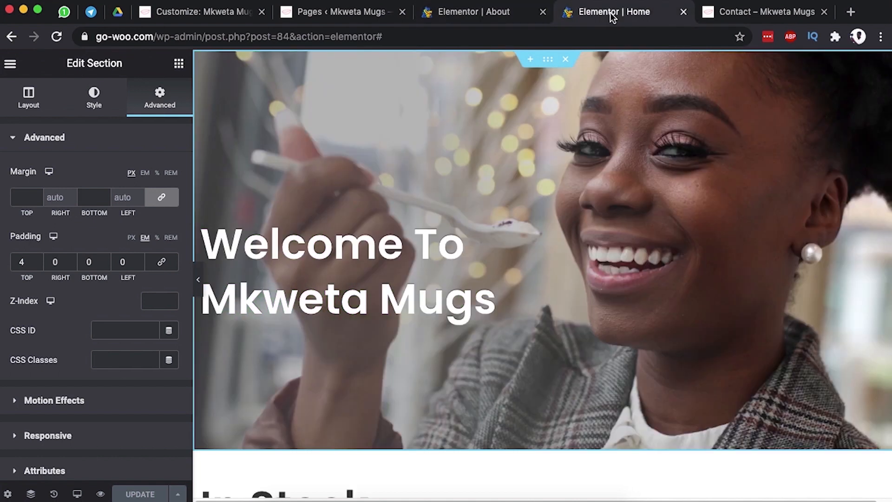
# - Review the hero sections and transparent header on the live Contact, Home and About pages, including the My account submenu
pyautogui.click(762, 11)
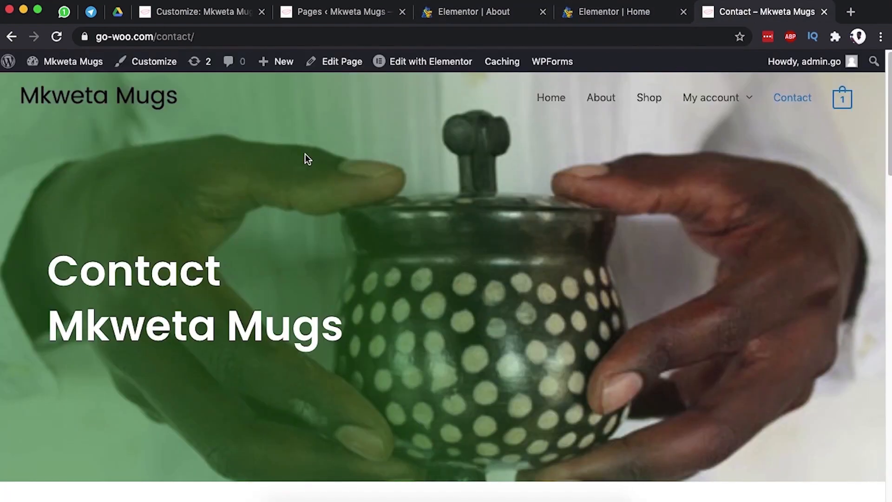
pyautogui.click(558, 94)
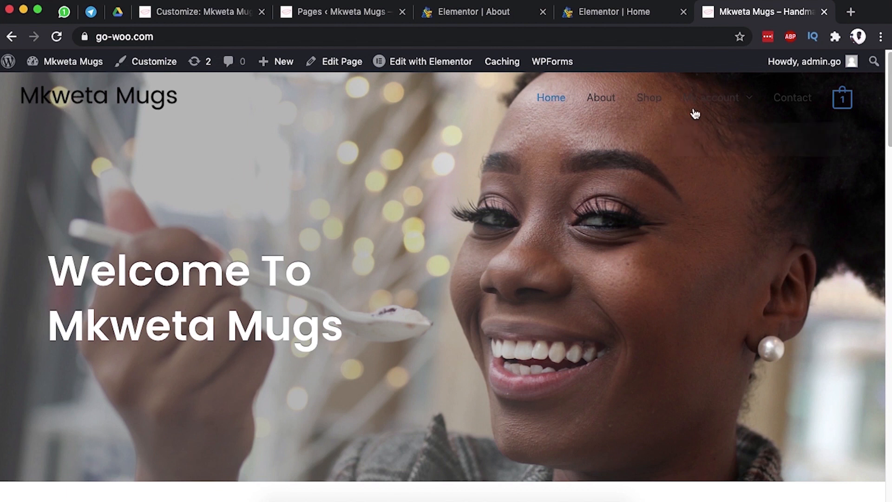
pyautogui.click(595, 98)
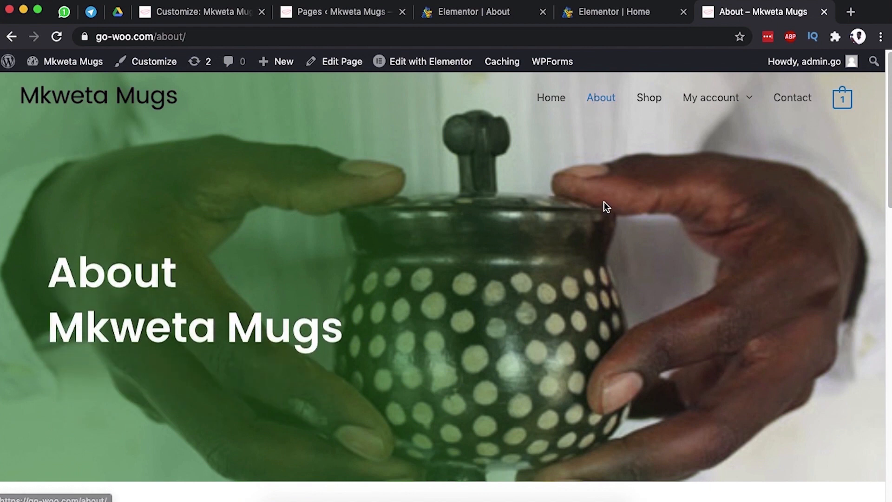
pyautogui.scroll(-1, 606, 191)
pyautogui.scroll(4, 607, 191)
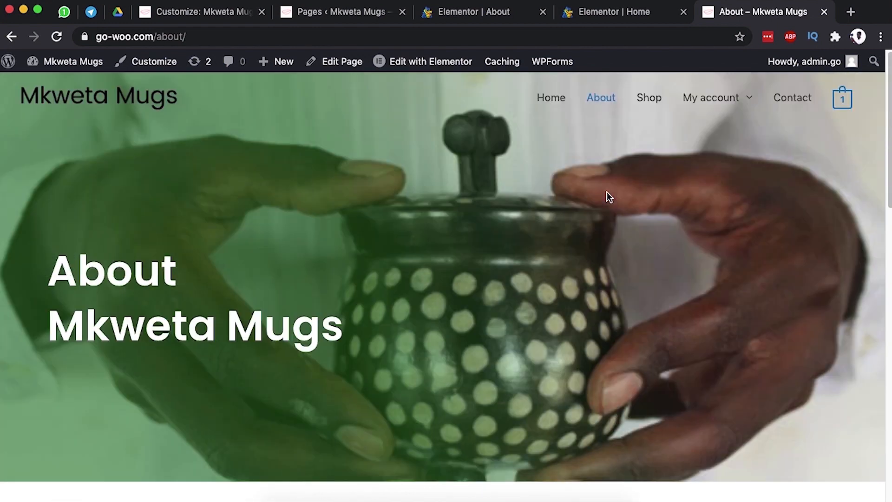
pyautogui.scroll(-15, 607, 192)
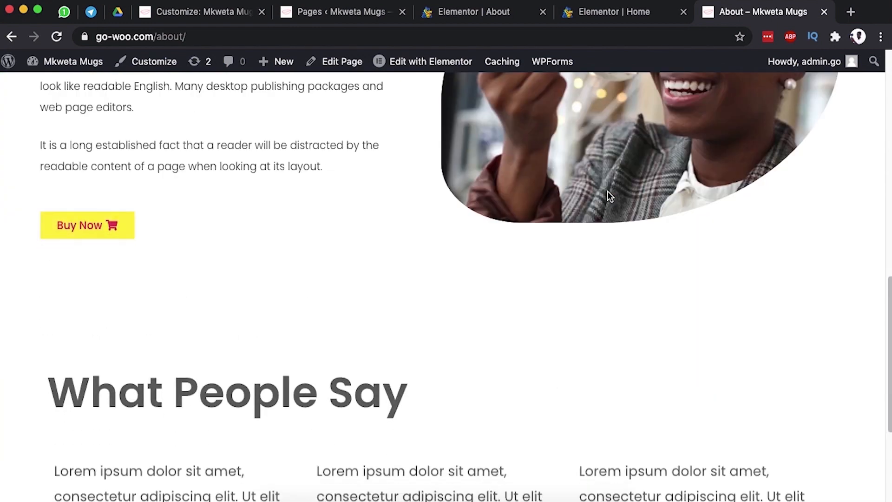
pyautogui.scroll(15, 606, 191)
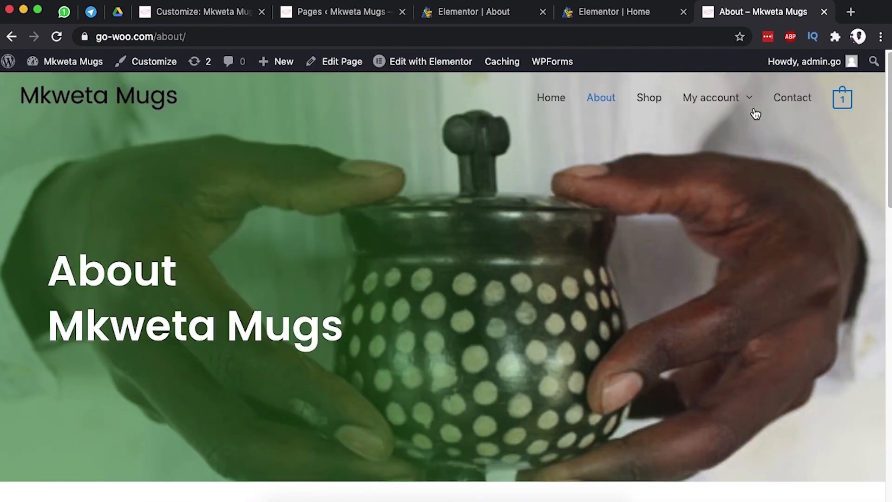
pyautogui.moveTo(739, 112)
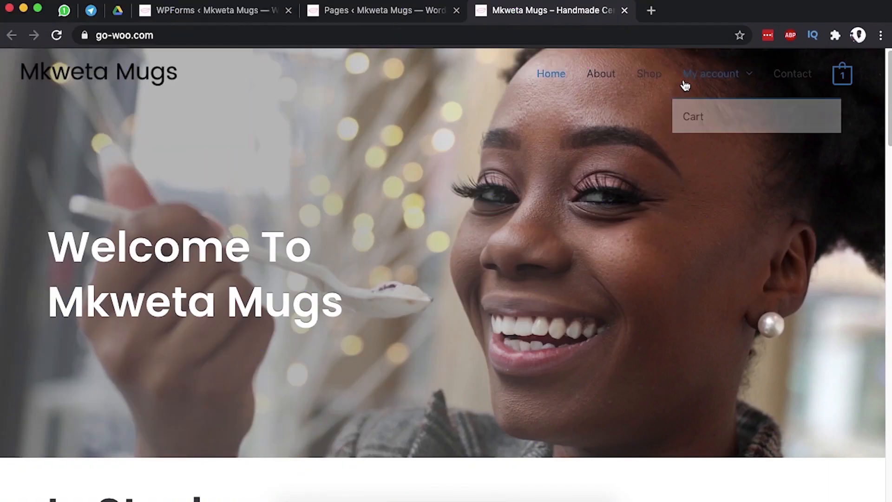
# - From the WordPress dashboard, open the theme Customizer's Transparent Header settings
pyautogui.click(219, 11)
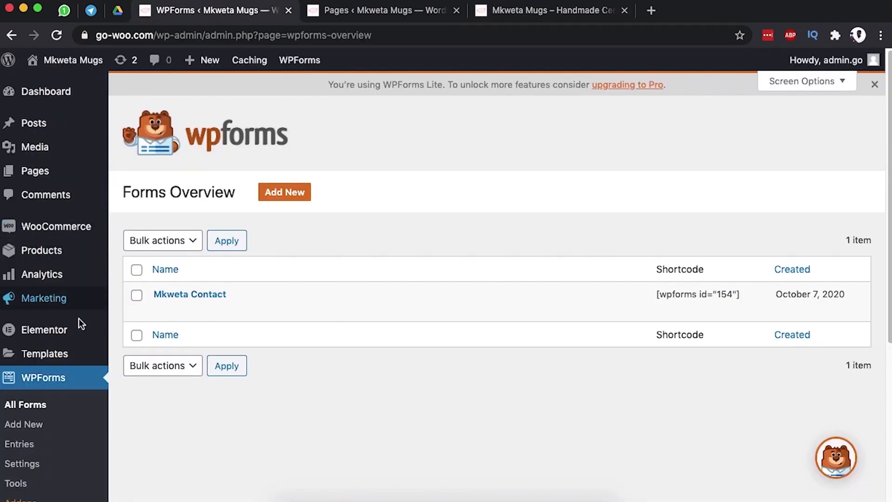
pyautogui.scroll(-5, 43, 393)
pyautogui.moveTo(44, 393)
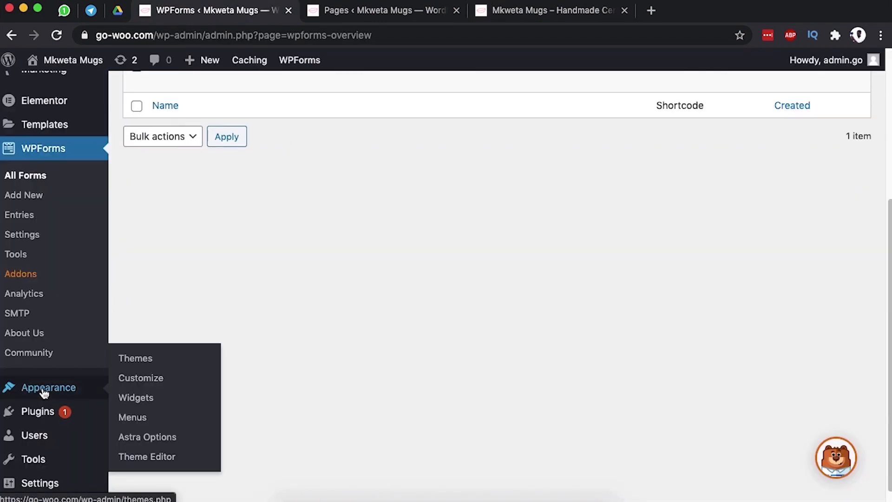
pyautogui.click(133, 380)
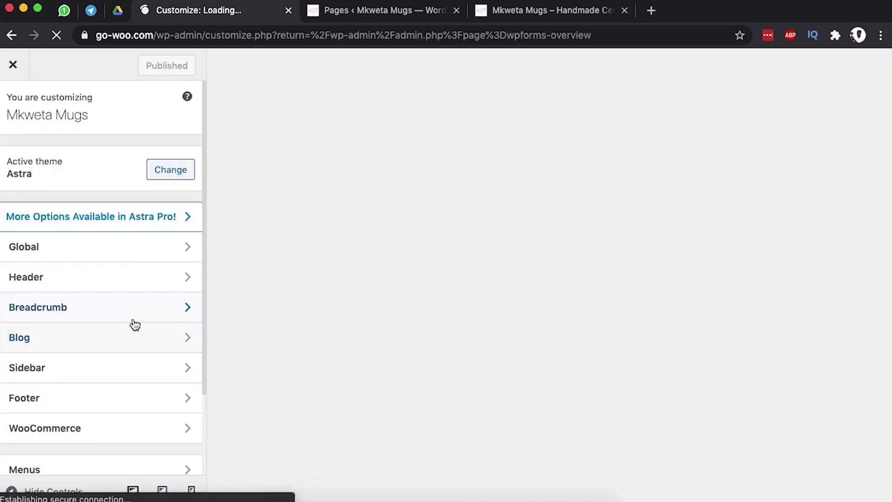
pyautogui.click(126, 282)
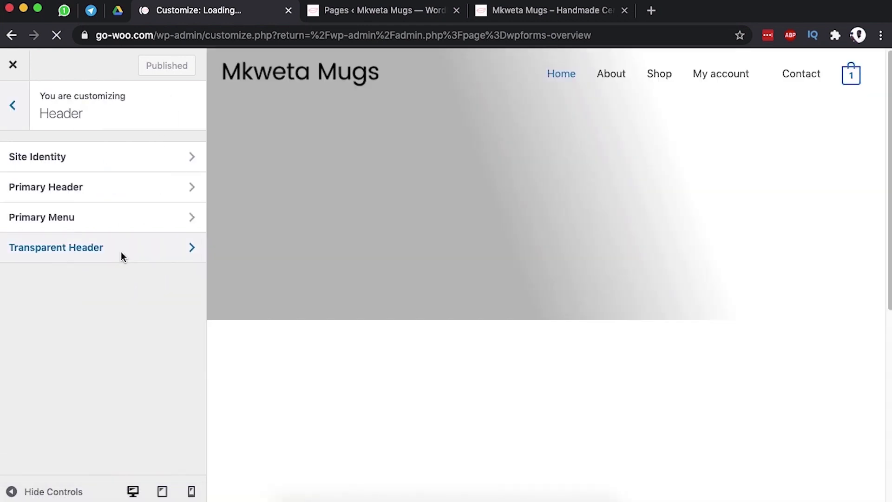
pyautogui.click(122, 255)
# - Give the transparent header's background a semi-transparent white overlay color, with opacity a little below half
pyautogui.scroll(-5, 116, 379)
pyautogui.scroll(-3, 118, 380)
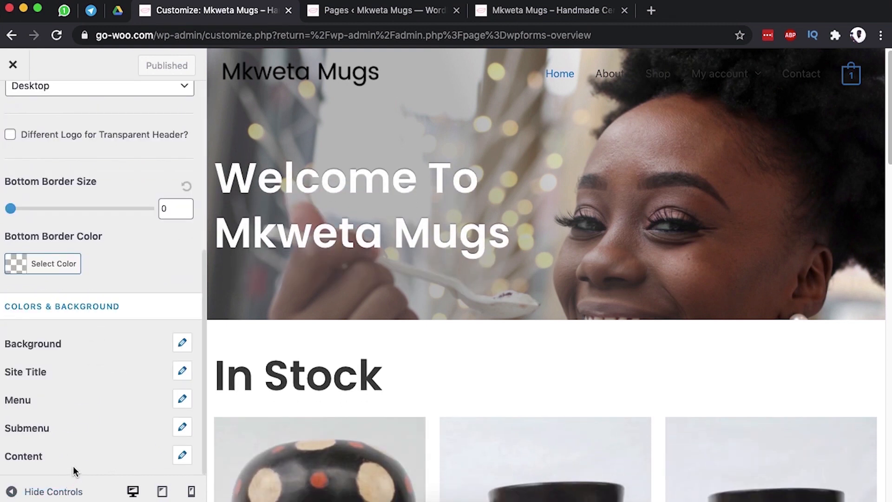
pyautogui.click(181, 343)
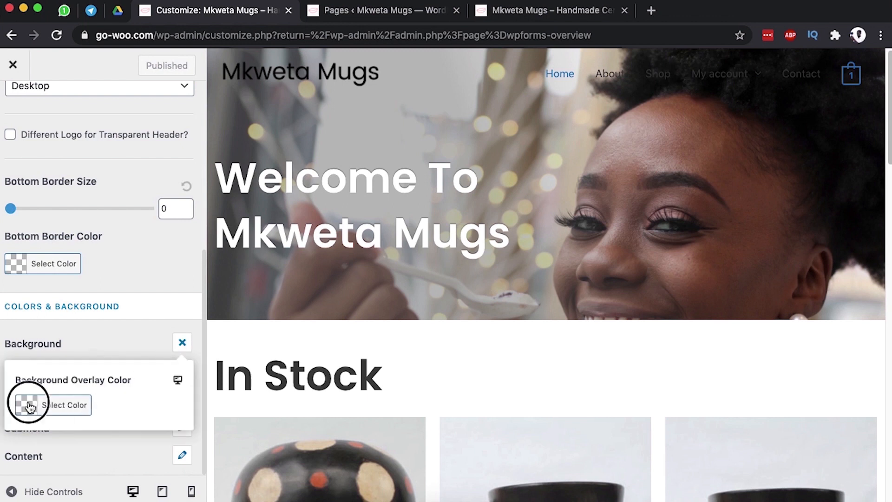
pyautogui.click(29, 407)
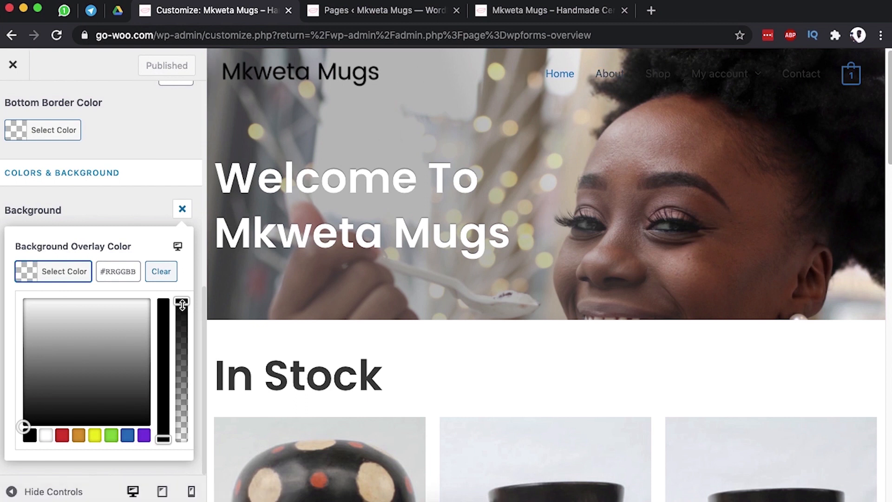
pyautogui.moveTo(181, 304); pyautogui.dragTo(182, 399)
pyautogui.click(45, 457)
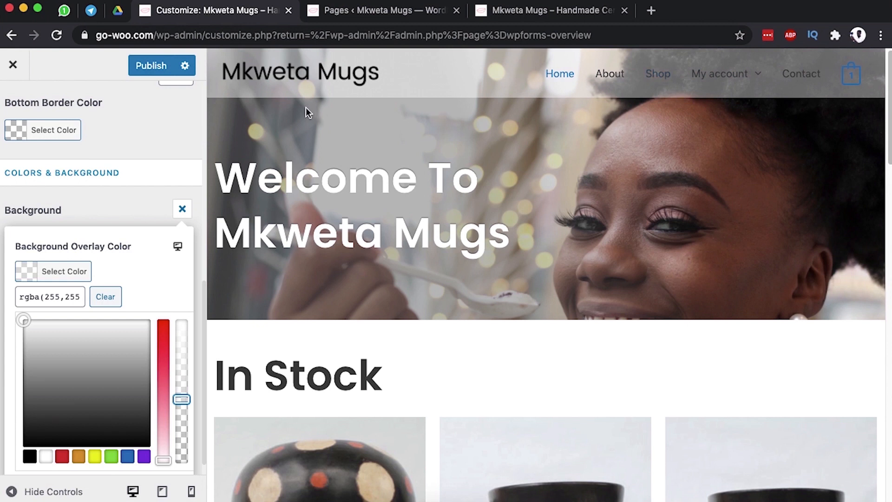
pyautogui.moveTo(181, 398); pyautogui.dragTo(178, 383)
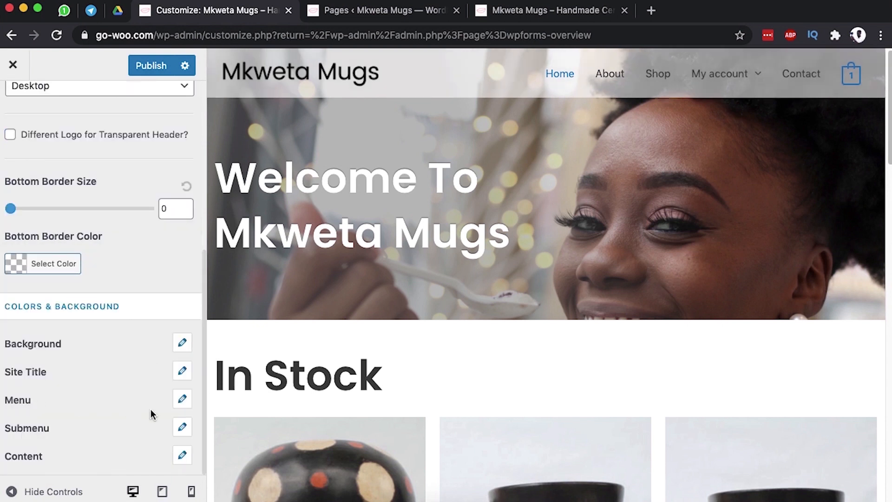
# - Try the link color #ea003e from the Notes app, followed by black #000000, as the transparent header menu's normal link color
pyautogui.click(182, 399)
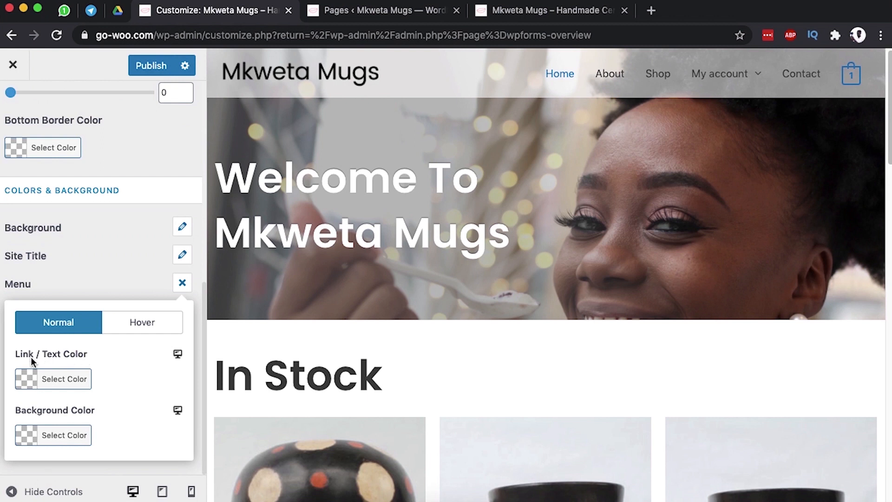
pyautogui.click(22, 382)
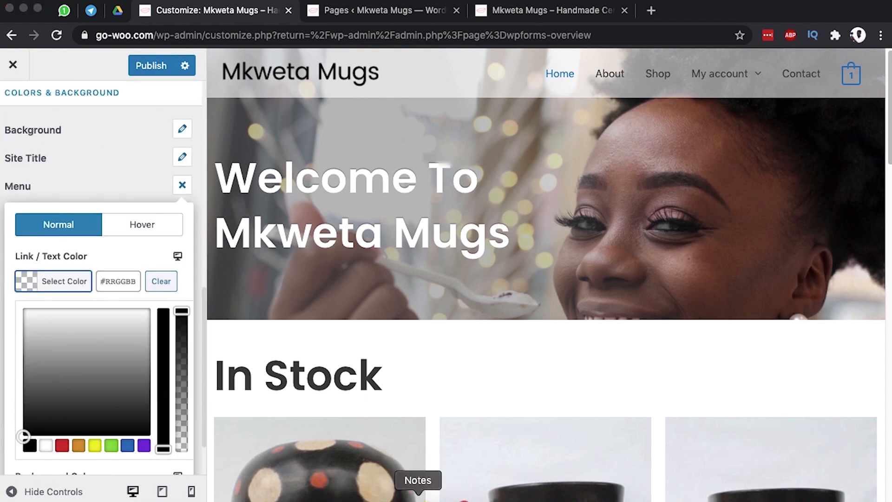
pyautogui.click(420, 496)
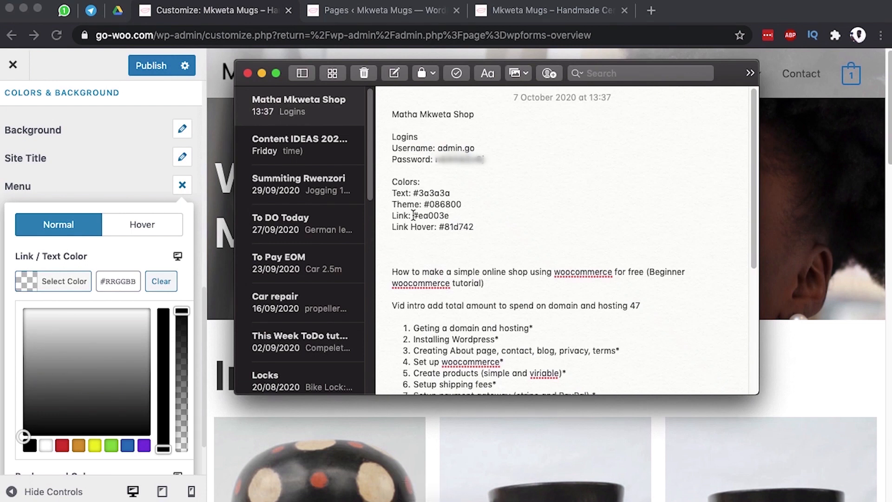
pyautogui.moveTo(413, 215); pyautogui.dragTo(456, 214)
pyautogui.press('super+c')
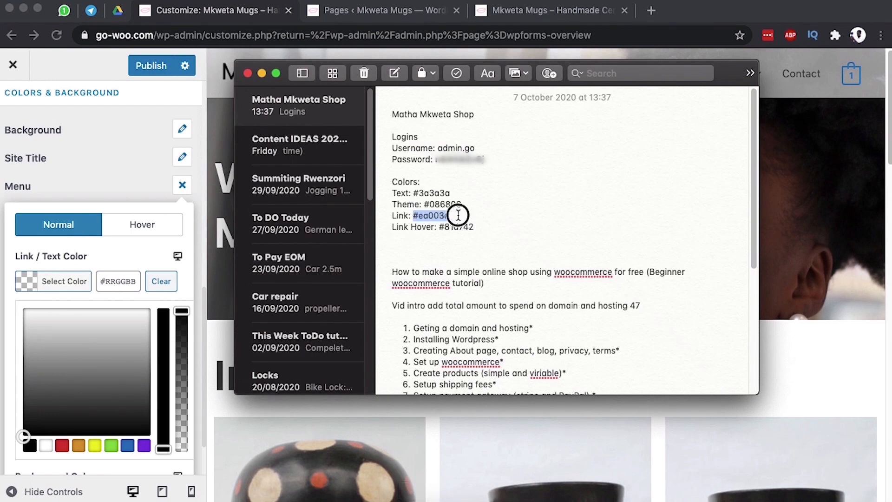
pyautogui.click(29, 283)
pyautogui.click(118, 282)
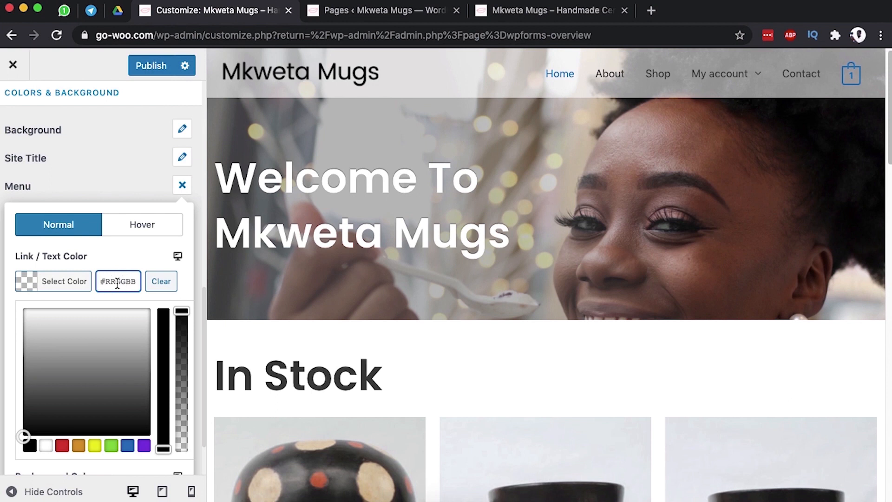
pyautogui.press('super+v')
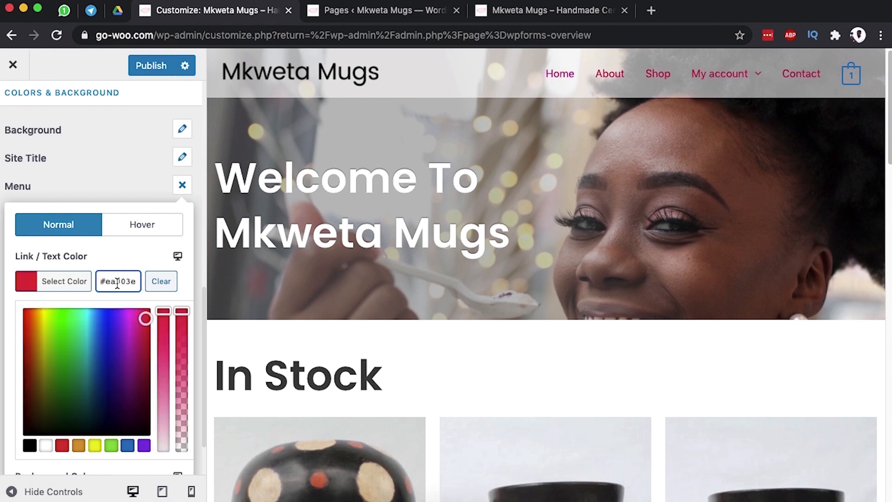
pyautogui.tripleClick(115, 283)
pyautogui.click(30, 446)
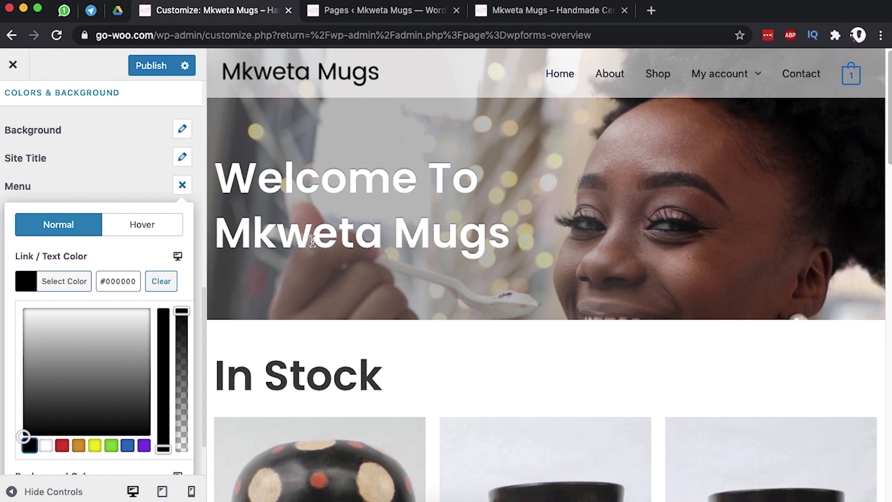
# - Show the menu's hover color settings and copy the theme color #086800 from the Notes app
pyautogui.click(144, 227)
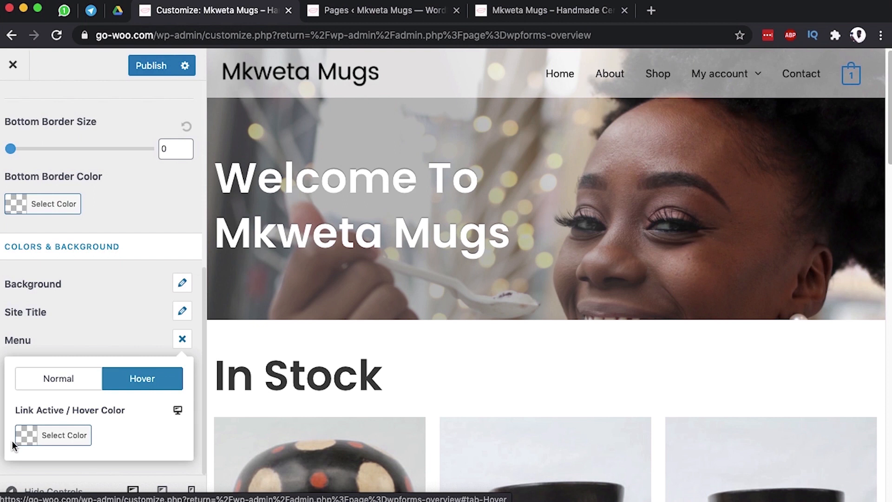
pyautogui.click(420, 495)
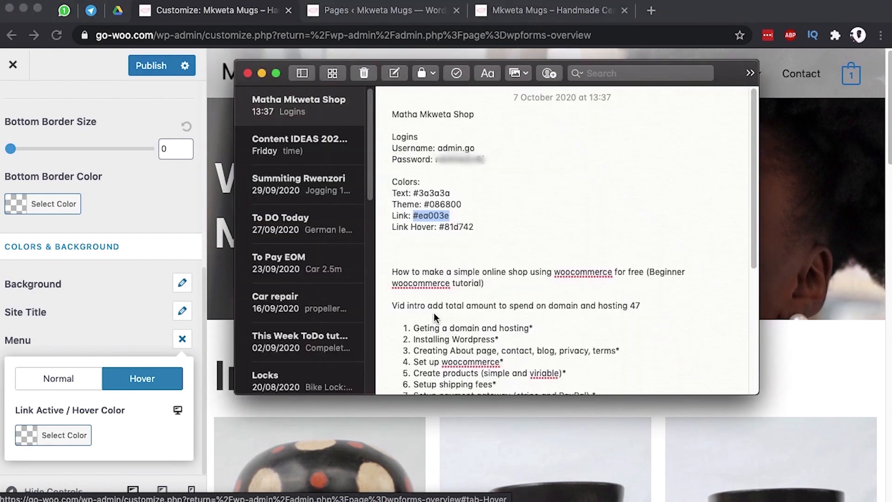
pyautogui.moveTo(424, 205); pyautogui.dragTo(463, 206)
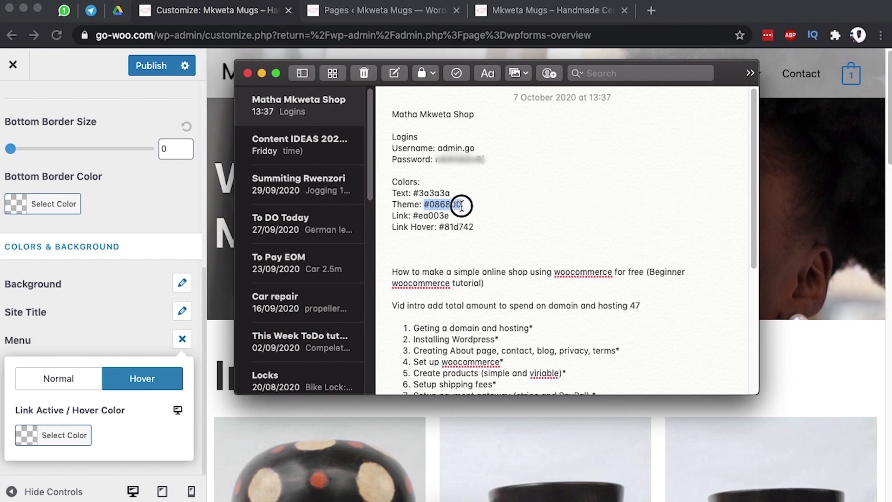
pyautogui.click(27, 433)
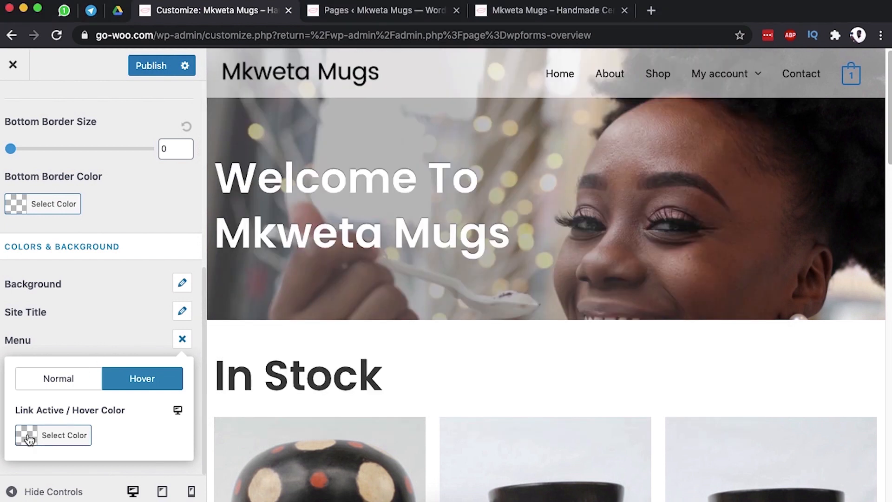
# - Try to apply the copied theme color as the menu's active and hover link color
pyautogui.click(32, 433)
pyautogui.scroll(-3, 79, 397)
pyautogui.click(122, 333)
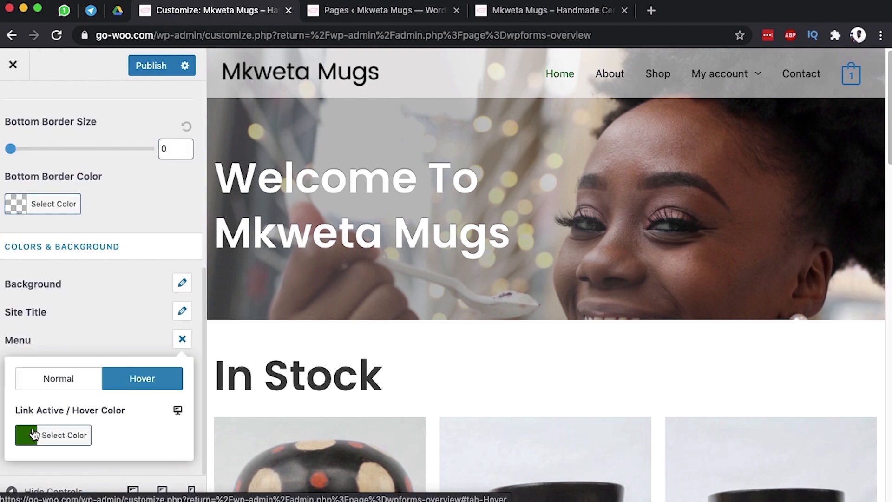
pyautogui.click(33, 433)
pyautogui.scroll(-4, 117, 367)
pyautogui.click(149, 275)
# - Set the transparent header menu's normal link color to the copied theme color #086800
pyautogui.click(50, 215)
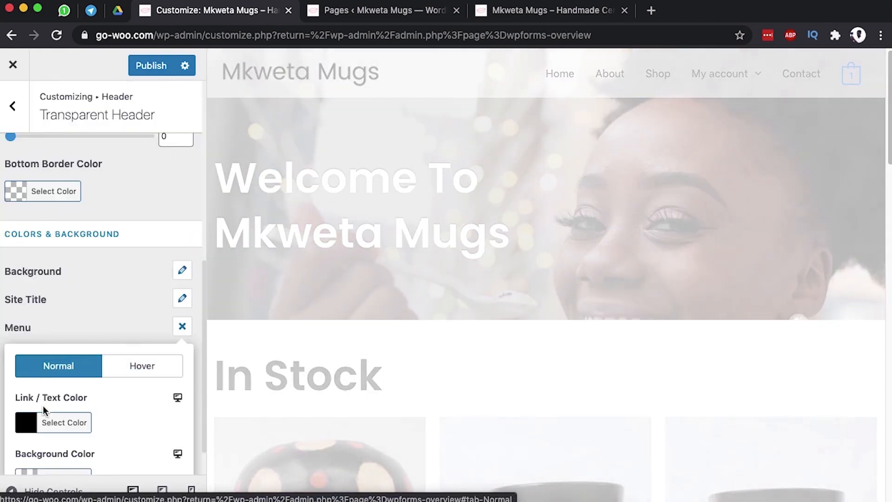
pyautogui.scroll(-2, 41, 401)
pyautogui.click(24, 379)
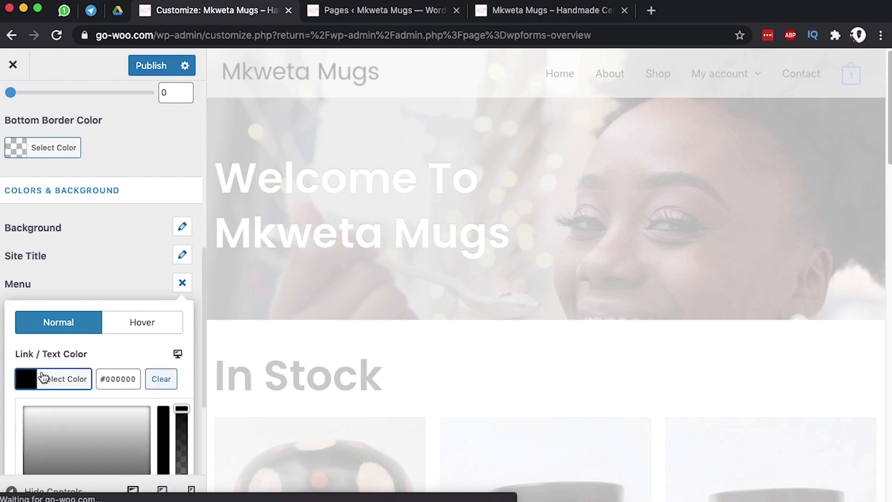
pyautogui.scroll(-5, 152, 377)
pyautogui.doubleClick(113, 215)
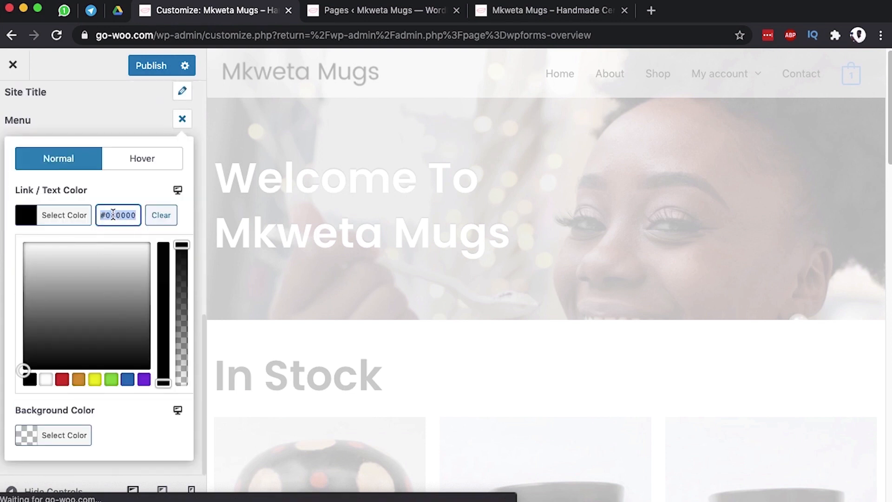
pyautogui.press('super+v')
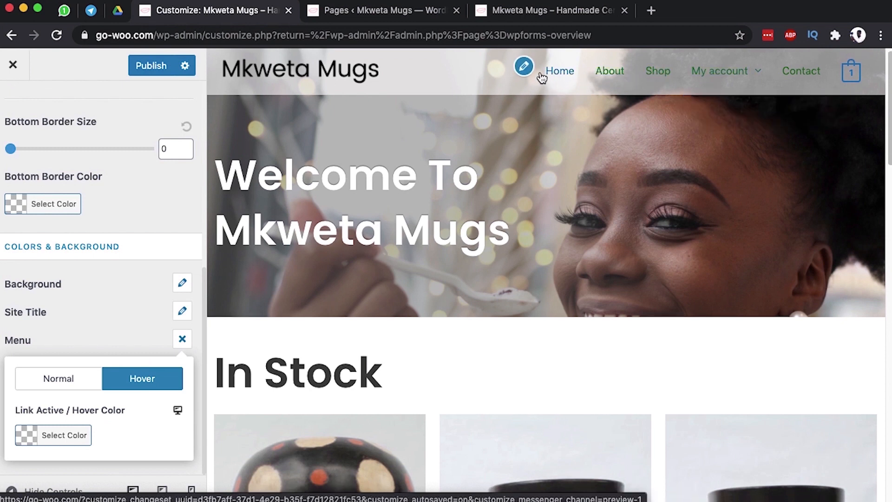
# - Set the menu's active and hover link color to black #000000 and check it on the preview's menu links
pyautogui.click(29, 441)
pyautogui.scroll(-5, 28, 439)
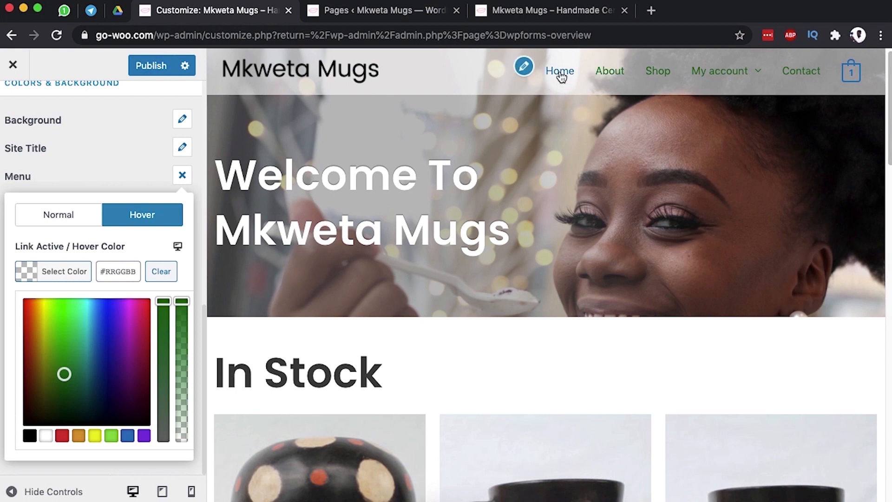
pyautogui.click(29, 435)
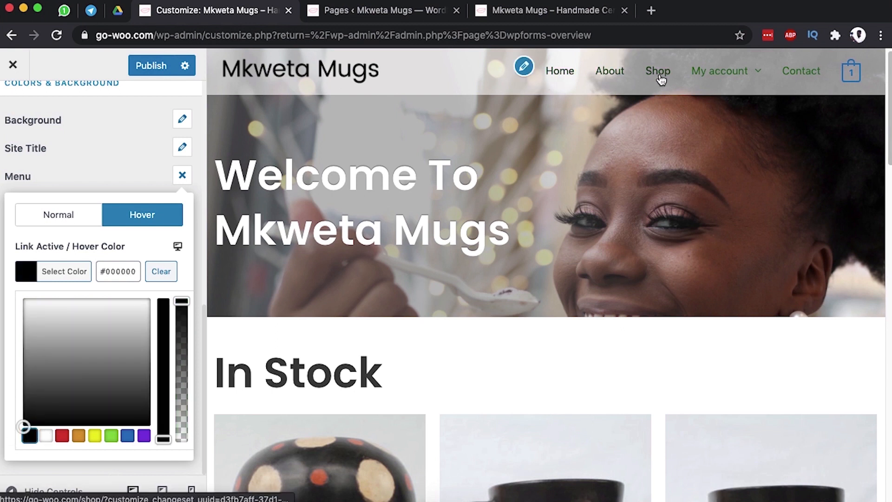
pyautogui.moveTo(716, 77)
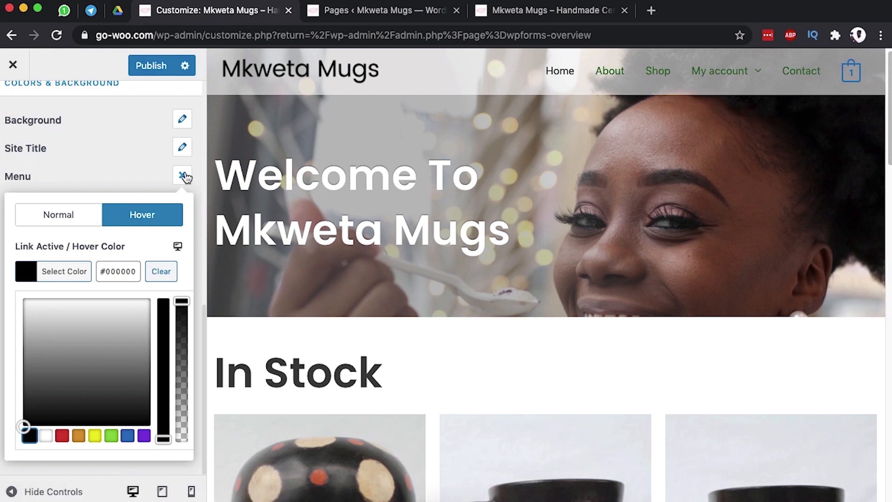
# - Close the transparent header's menu color settings and open the global base color settings
pyautogui.click(183, 176)
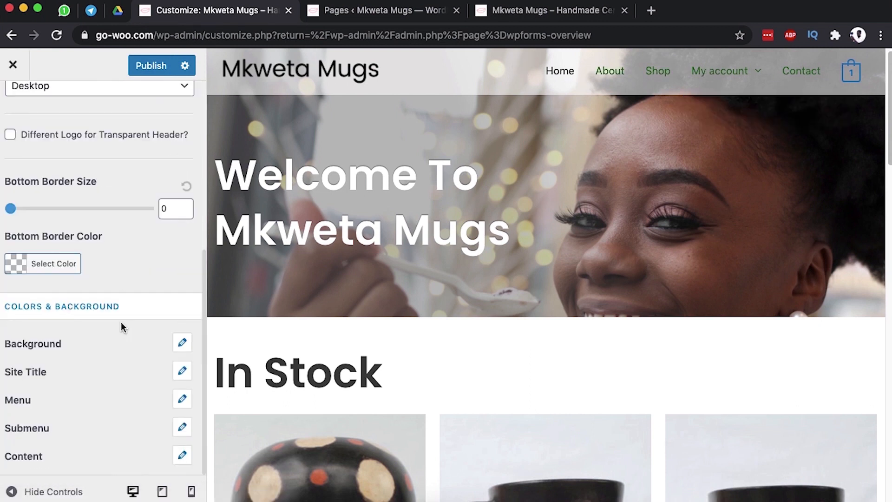
pyautogui.moveTo(852, 70)
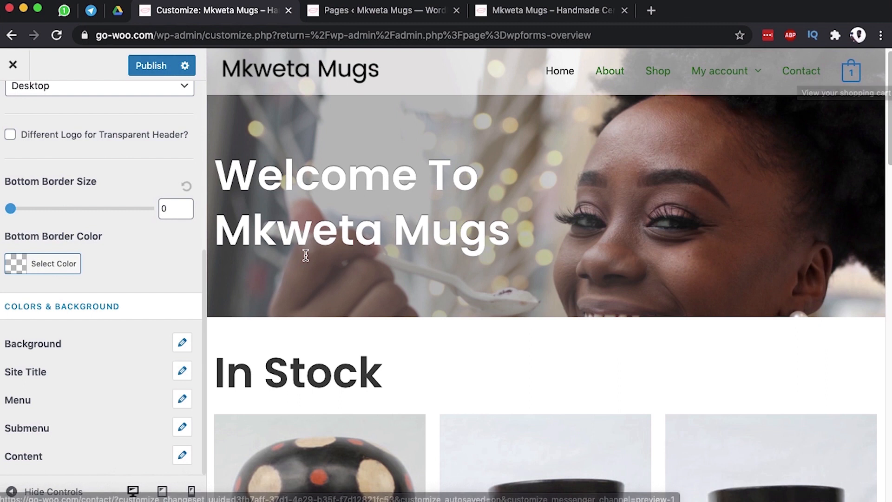
pyautogui.scroll(1, 77, 208)
pyautogui.scroll(-1, 78, 208)
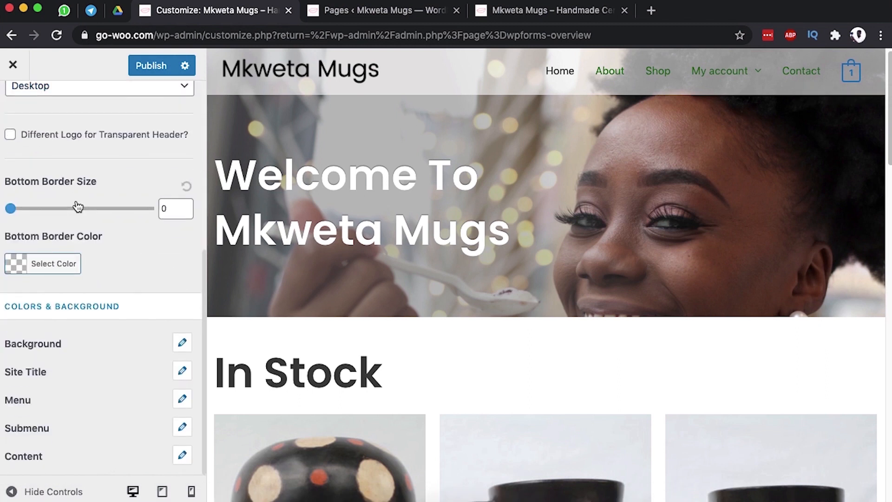
pyautogui.scroll(10, 78, 208)
pyautogui.click(14, 107)
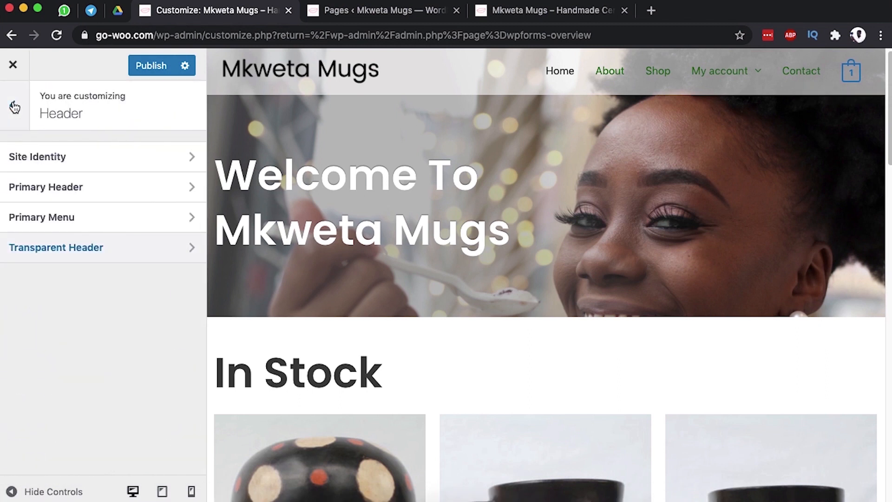
pyautogui.click(13, 106)
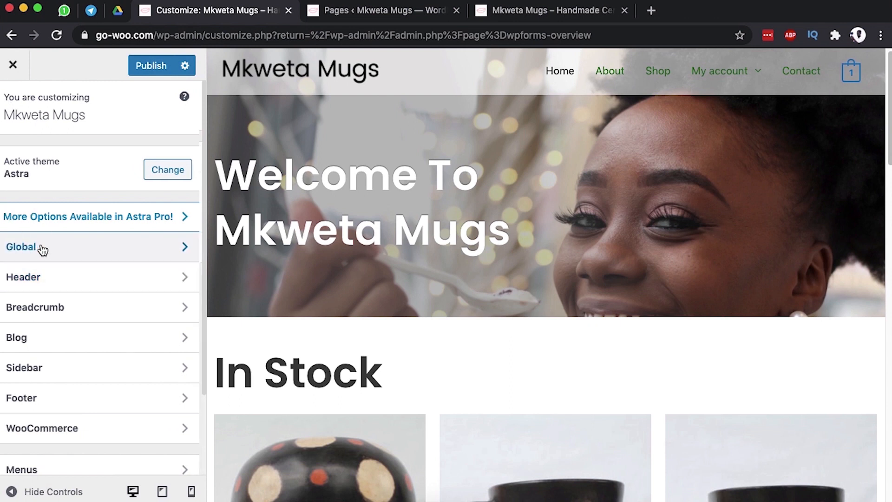
pyautogui.click(42, 247)
pyautogui.click(63, 187)
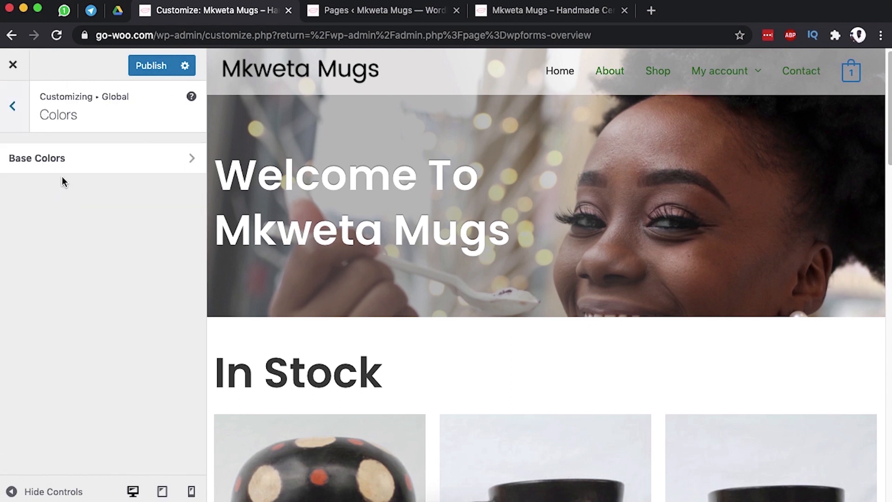
pyautogui.click(62, 160)
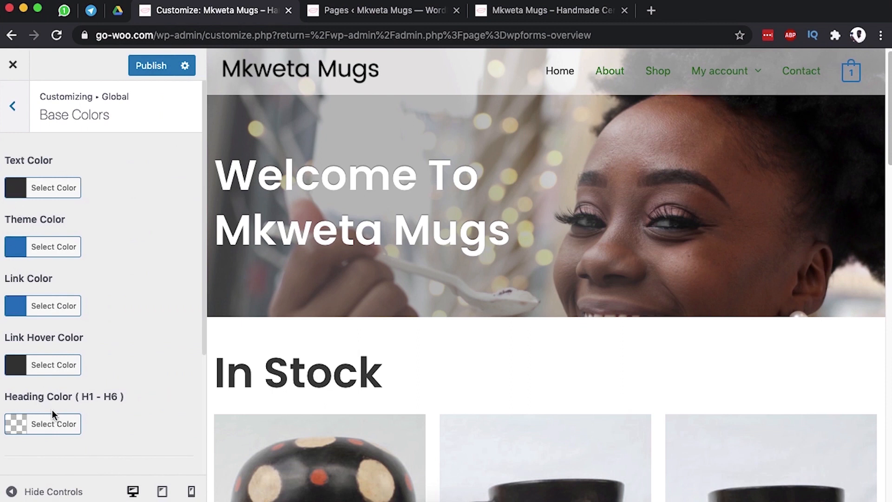
# - Set the global text color to #3a3a3a, copied from the color list in the Notes app
pyautogui.click(421, 495)
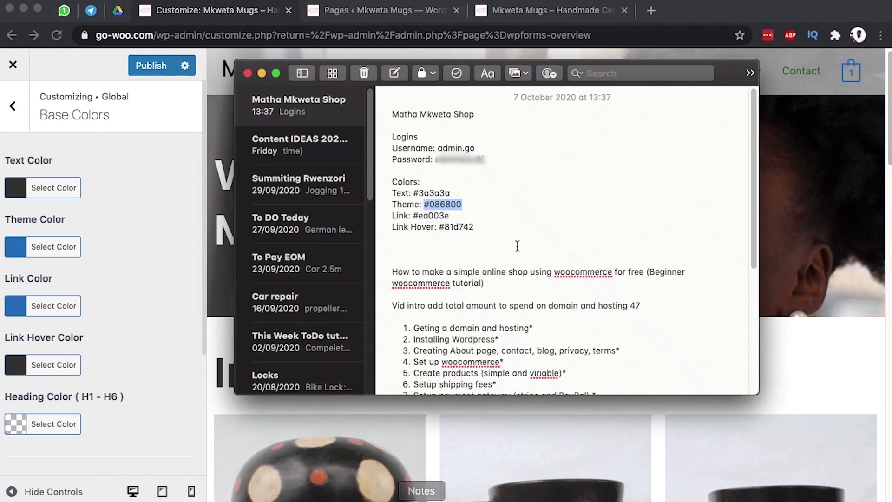
pyautogui.moveTo(413, 193); pyautogui.dragTo(464, 193)
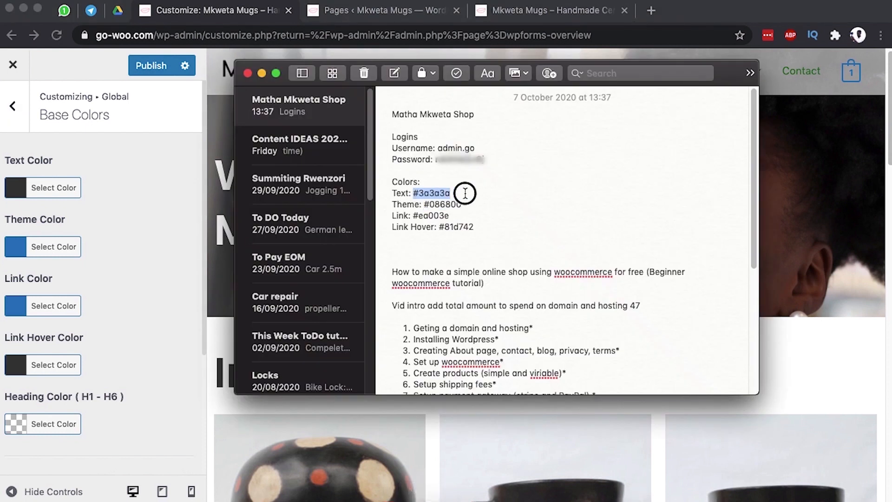
pyautogui.click(13, 194)
pyautogui.click(14, 192)
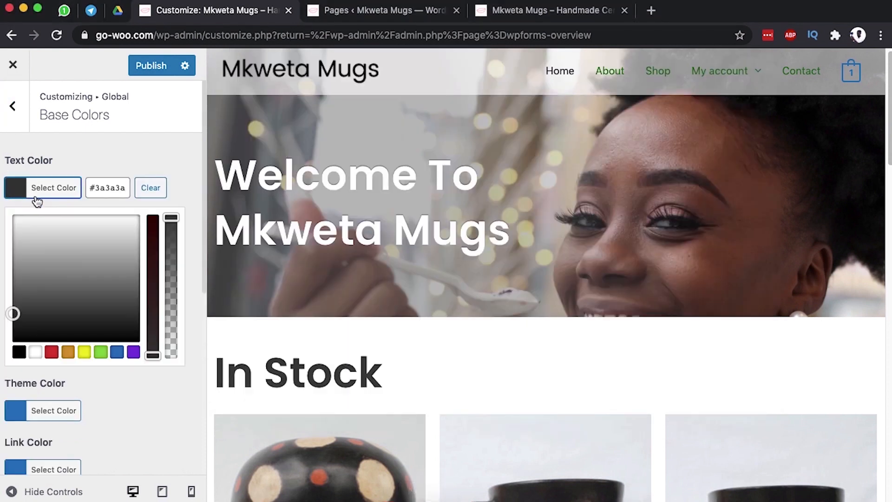
pyautogui.tripleClick(113, 191)
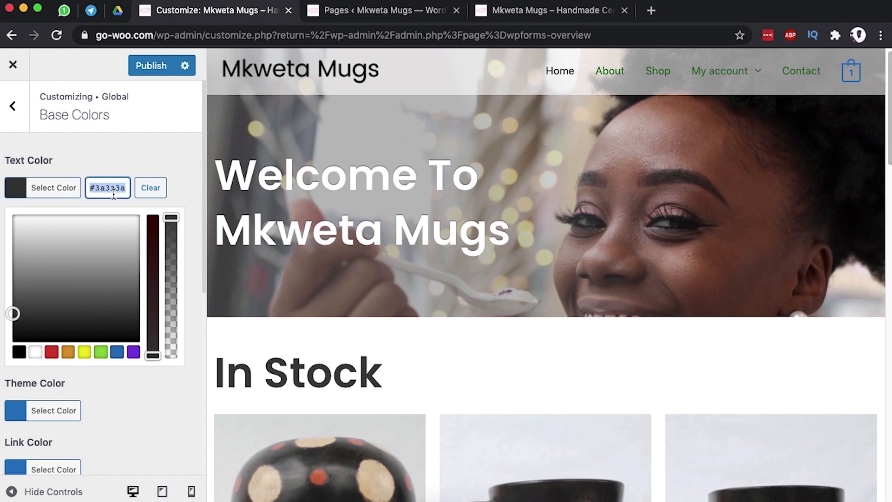
pyautogui.click(118, 164)
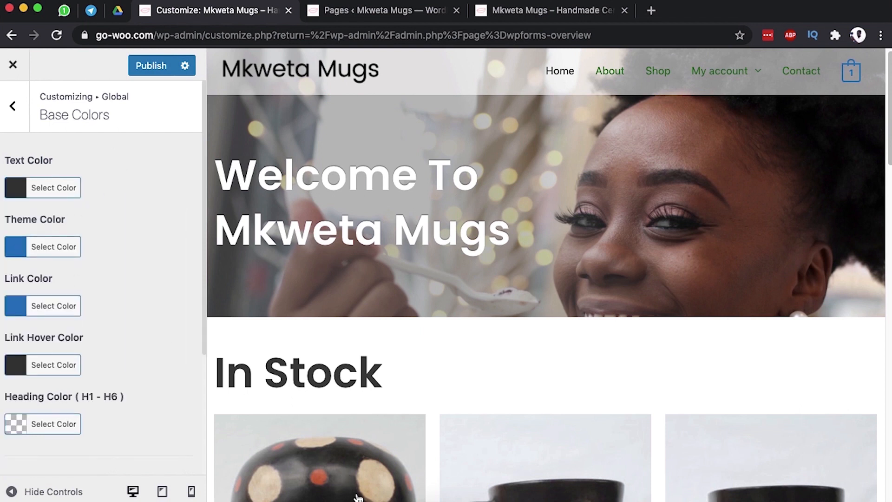
# - Set the global theme color to #086800, copied from the color list in the Notes app
pyautogui.click(423, 490)
pyautogui.moveTo(424, 205); pyautogui.dragTo(479, 203)
pyautogui.press('super+c')
pyautogui.click(17, 252)
pyautogui.click(16, 252)
pyautogui.doubleClick(113, 245)
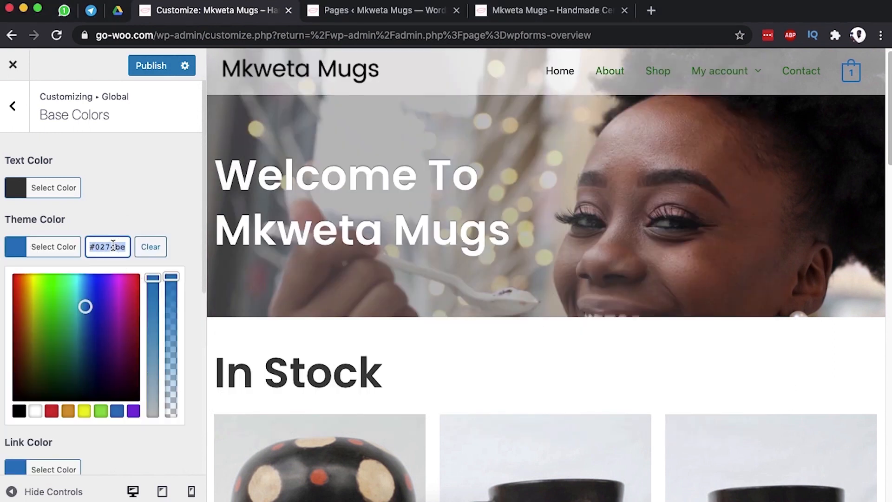
pyautogui.press('super+v')
# - Set the global link color to #ea003e, copied from the color list in the Notes app
pyautogui.click(423, 490)
pyautogui.moveTo(413, 216); pyautogui.dragTo(464, 214)
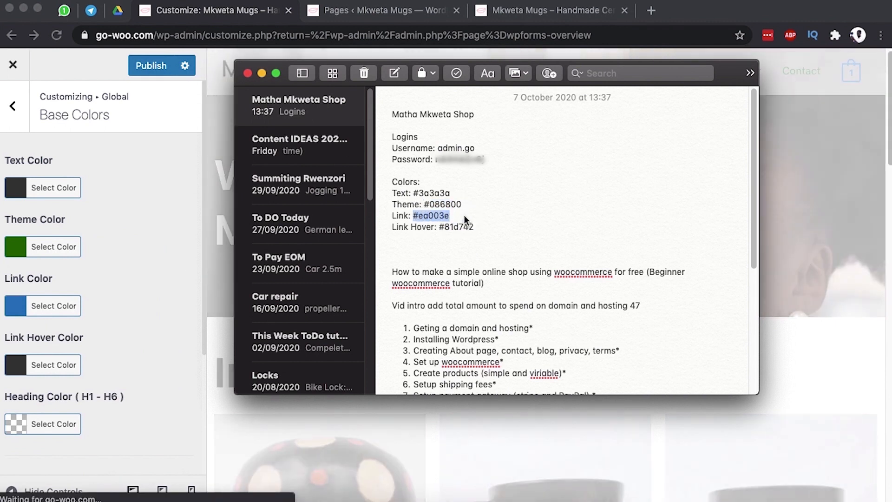
pyautogui.click(16, 309)
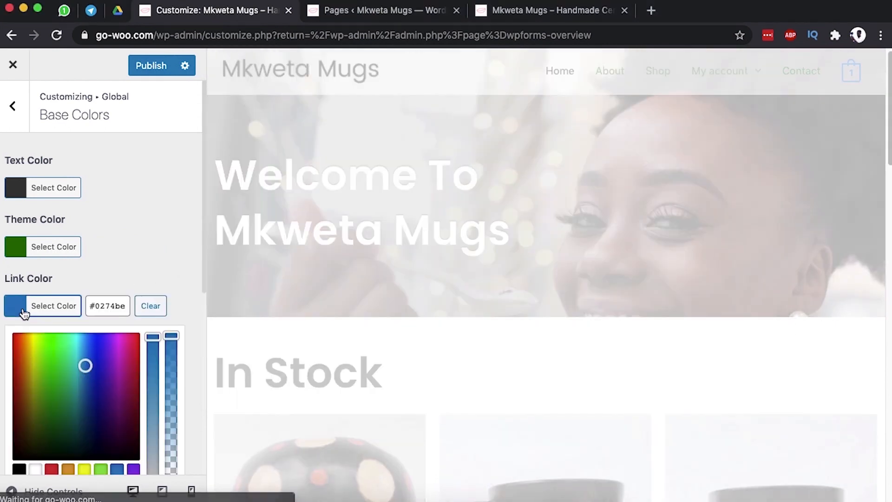
pyautogui.tripleClick(107, 305)
pyautogui.write('#ea023e')
pyautogui.click(130, 264)
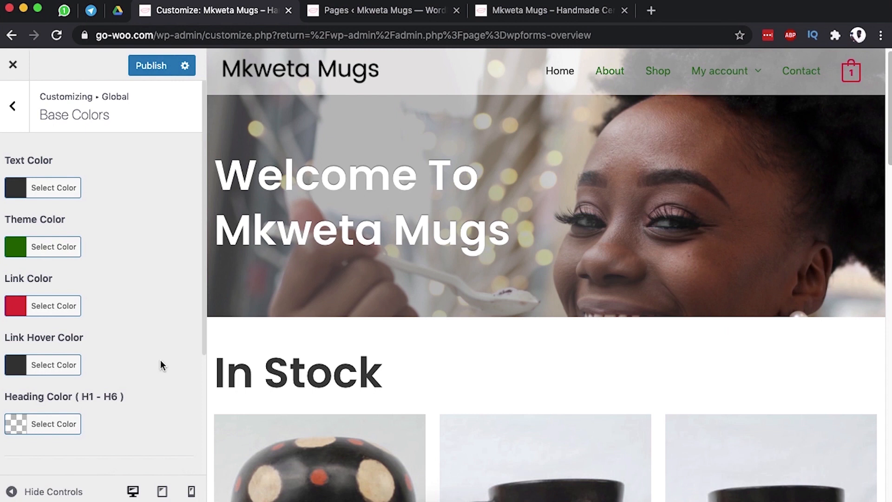
# - Set the global link hover color to #81d742, copied from the color list in the Notes app
pyautogui.click(421, 492)
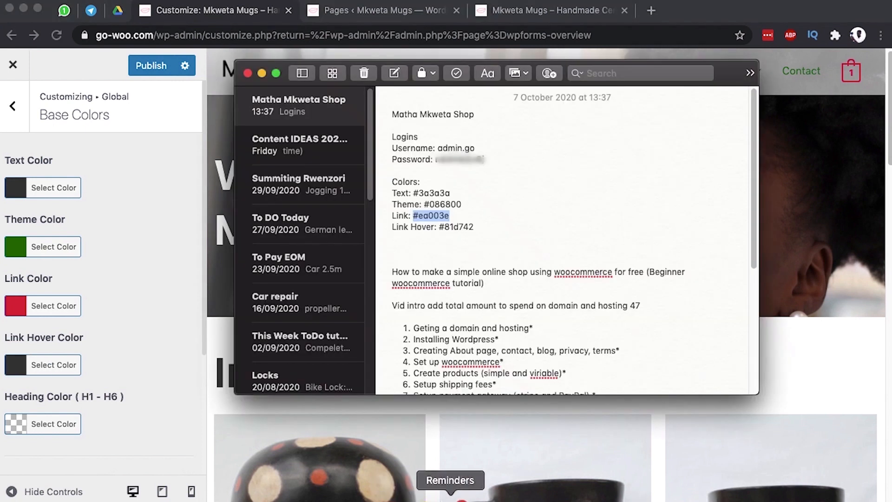
pyautogui.moveTo(462, 231); pyautogui.dragTo(492, 227)
pyautogui.press('super+c')
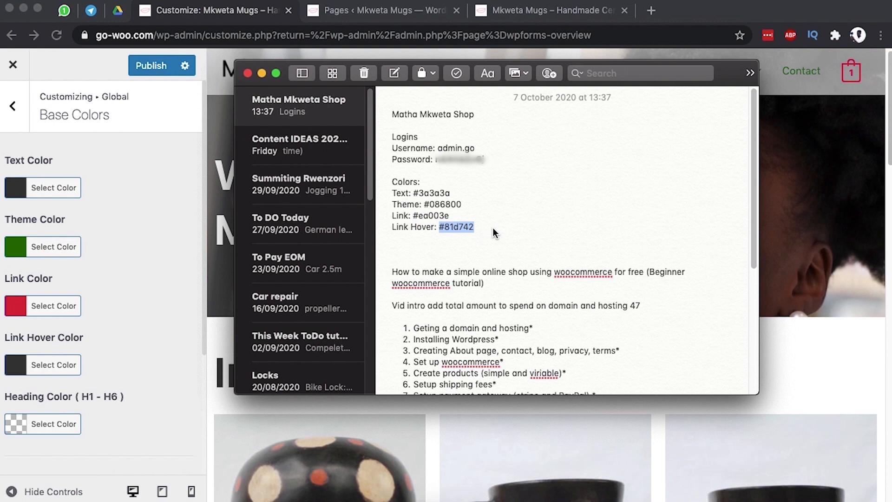
pyautogui.click(15, 376)
pyautogui.click(15, 369)
pyautogui.click(108, 365)
pyautogui.press('super+a')
pyautogui.press('super+v')
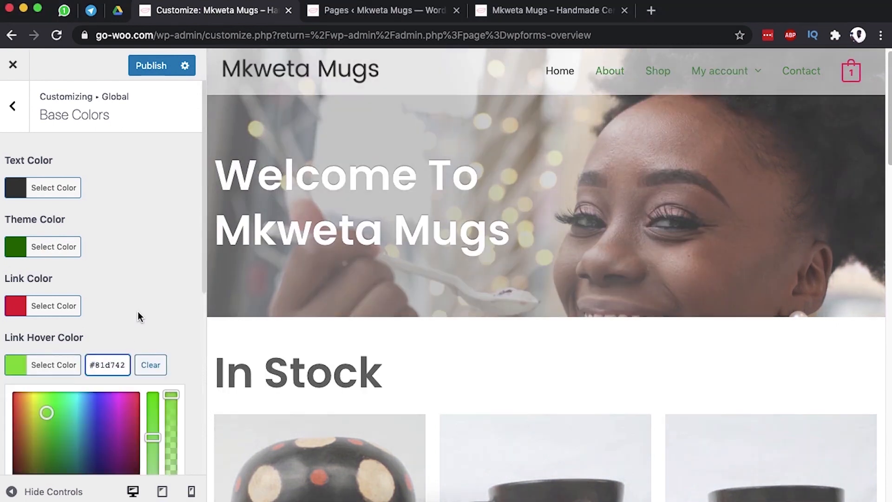
pyautogui.click(136, 298)
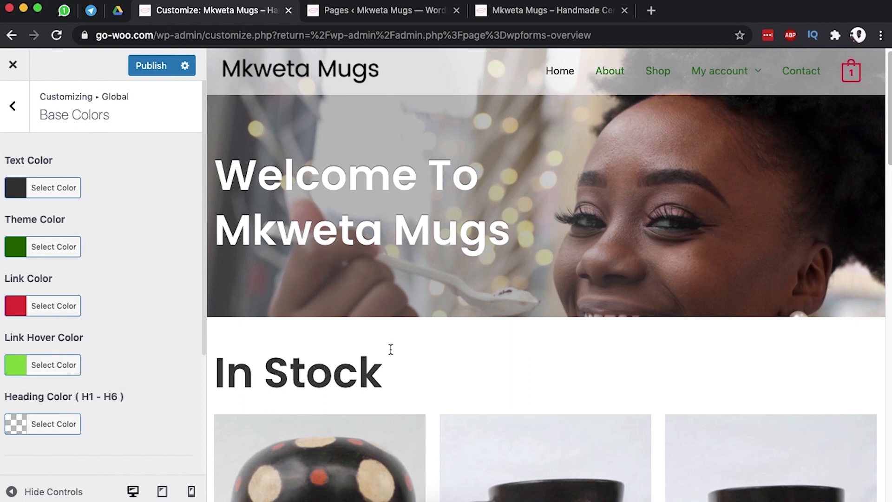
# - Return to the transparent header settings and make the white background overlay more opaque
pyautogui.moveTo(857, 82)
pyautogui.scroll(1, 646, 267)
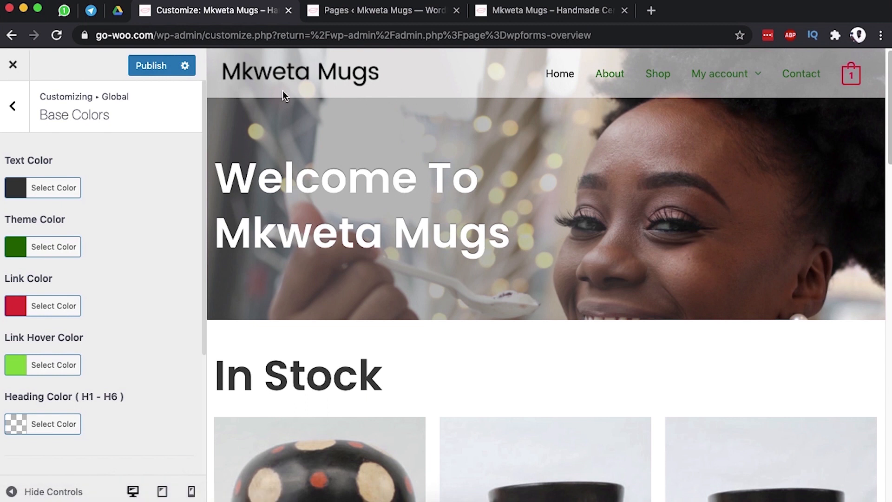
pyautogui.click(12, 111)
pyautogui.click(13, 114)
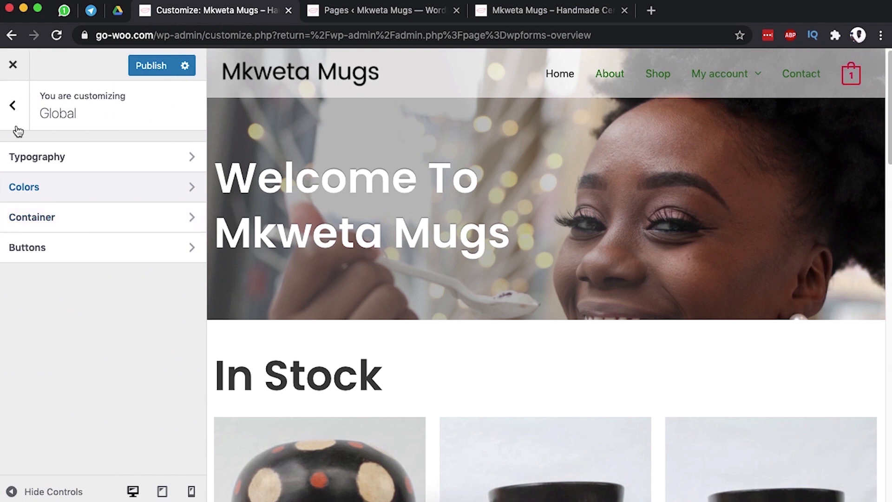
pyautogui.click(14, 110)
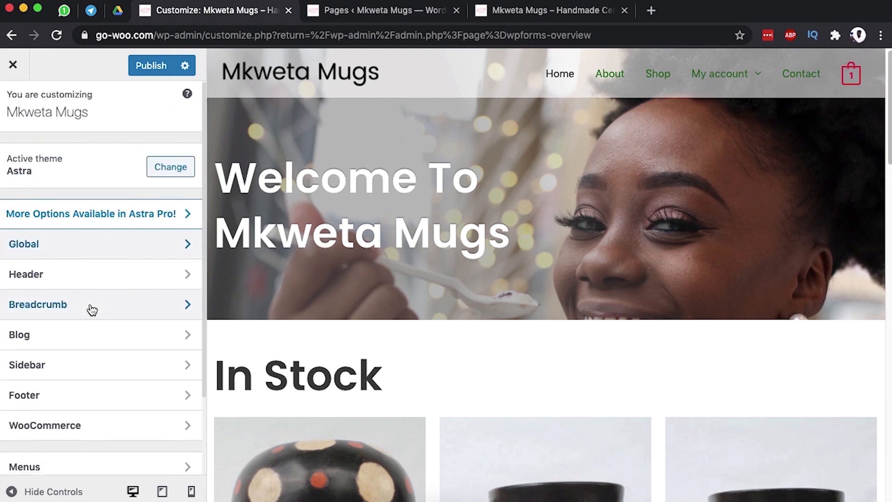
pyautogui.click(75, 281)
pyautogui.click(87, 257)
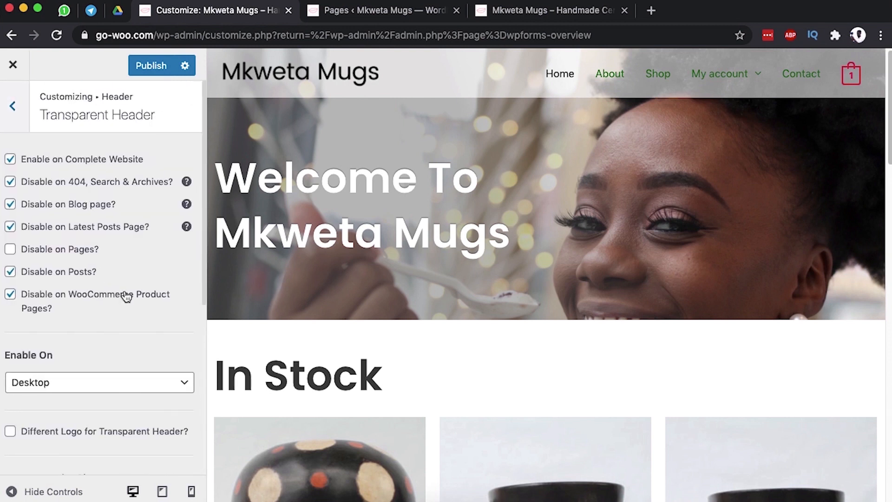
pyautogui.scroll(-5, 124, 289)
pyautogui.click(180, 343)
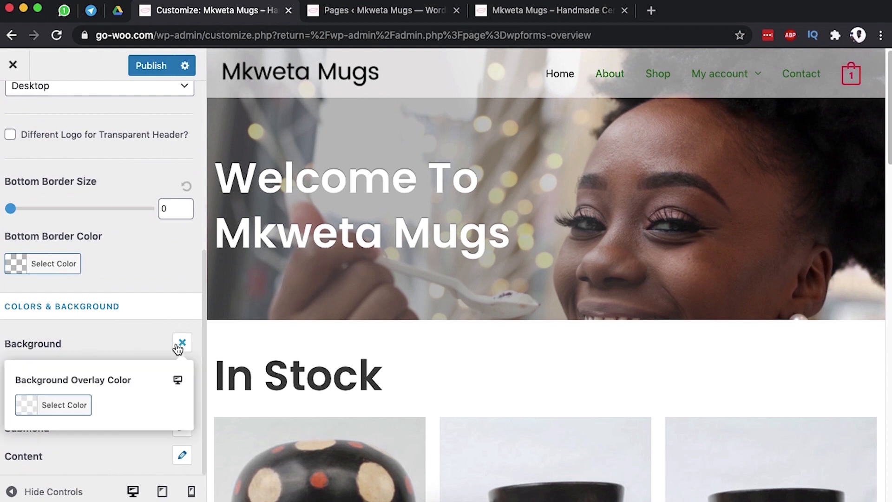
pyautogui.click(27, 406)
pyautogui.moveTo(177, 361); pyautogui.dragTo(180, 327)
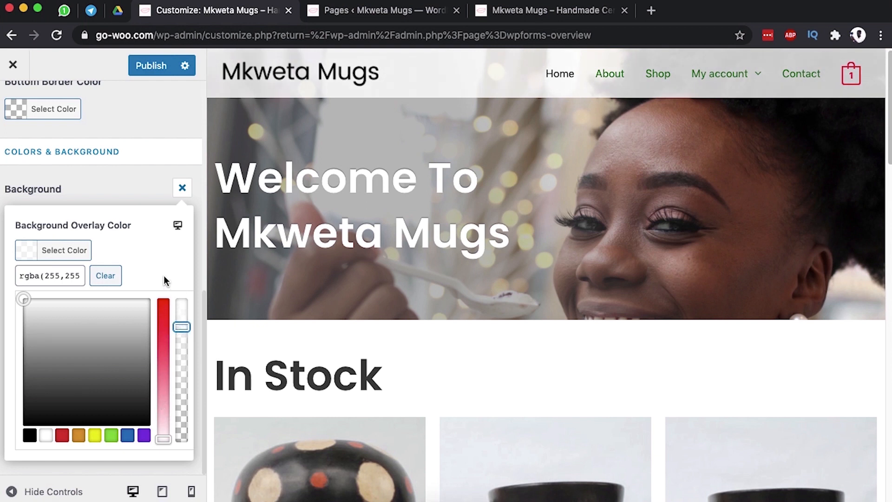
pyautogui.click(181, 191)
# - Publish the theme customizations and reload the live store's home page
pyautogui.scroll(-6, 482, 302)
pyautogui.scroll(7, 343, 371)
pyautogui.click(141, 69)
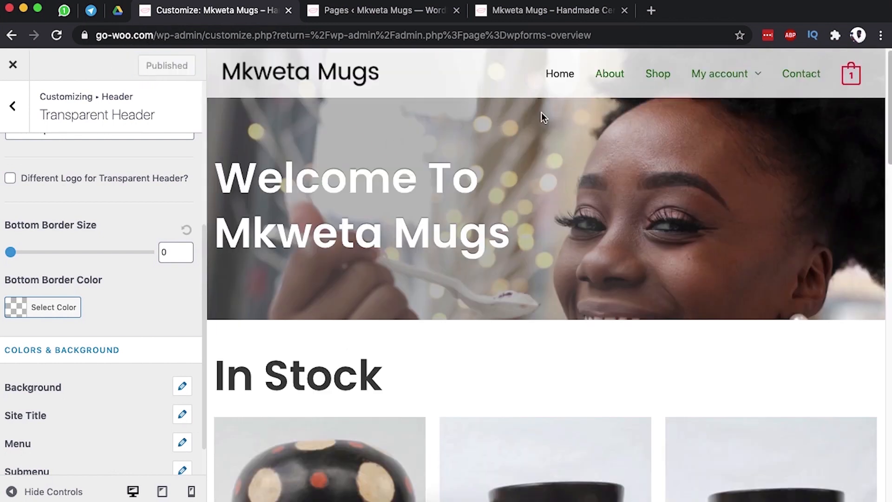
pyautogui.click(523, 17)
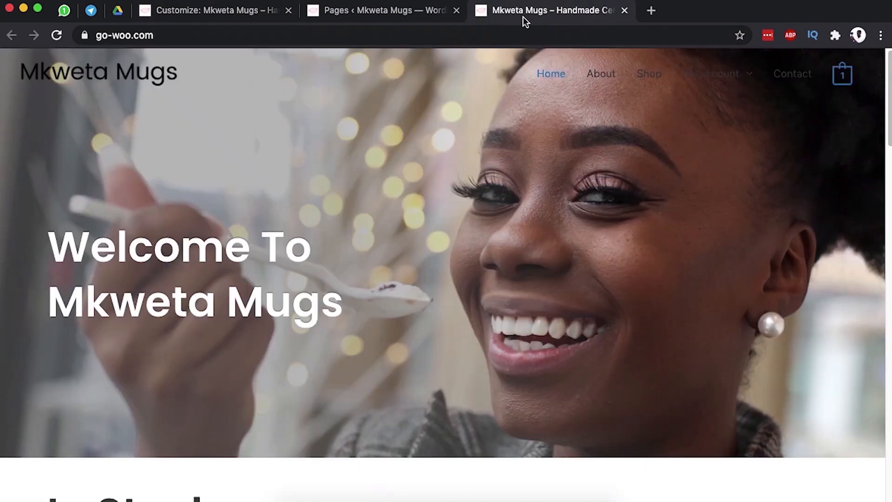
pyautogui.click(56, 35)
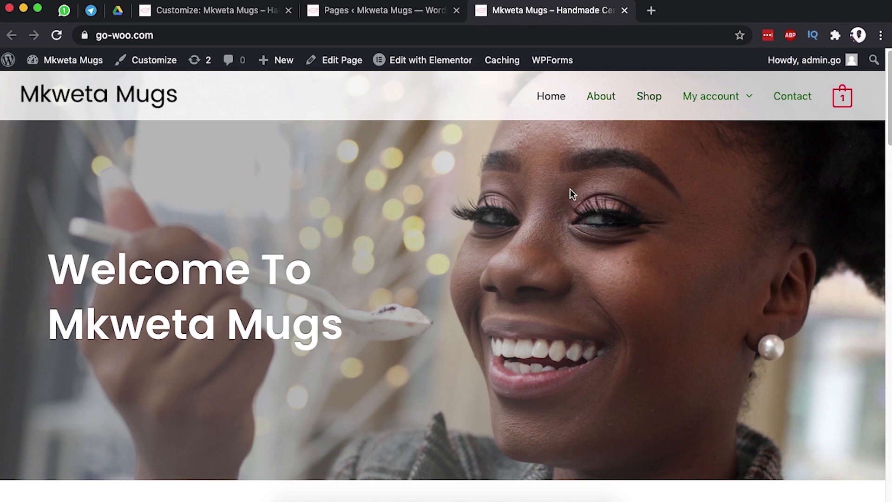
# - Open the live About page and examine its header overlay, menu link colors and cart icon
pyautogui.click(600, 96)
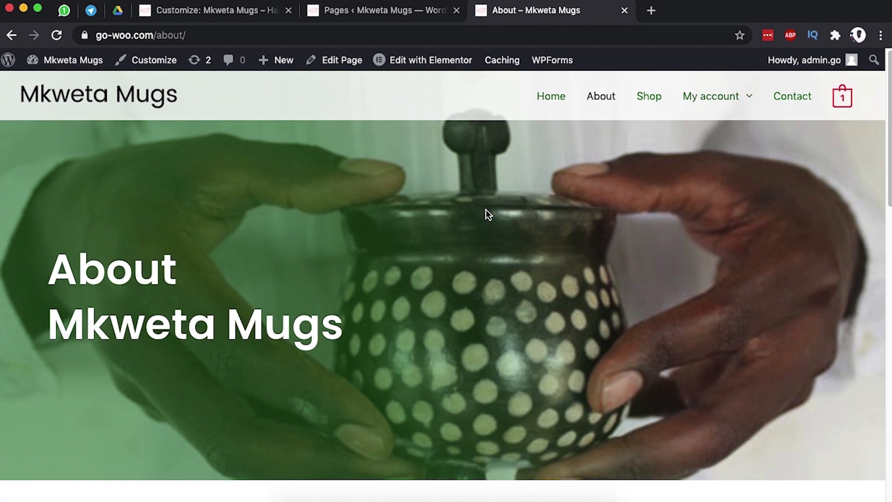
pyautogui.scroll(-3, 545, 241)
pyautogui.scroll(3, 543, 242)
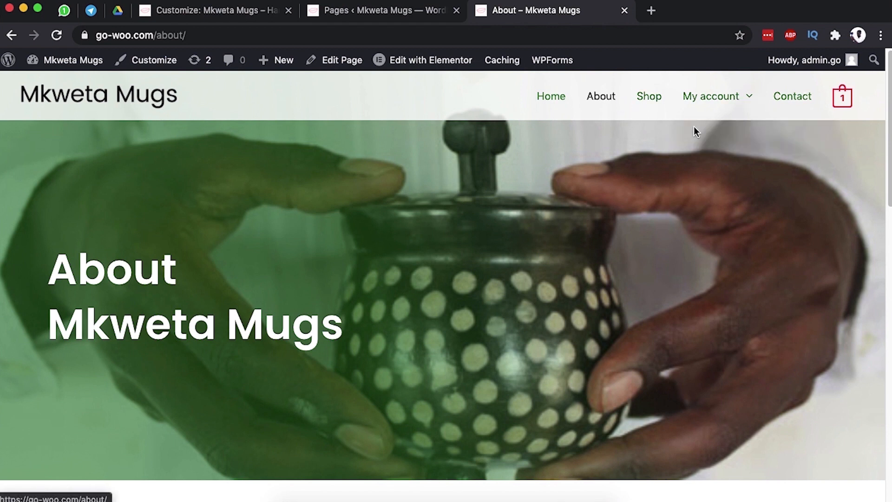
pyautogui.moveTo(840, 100)
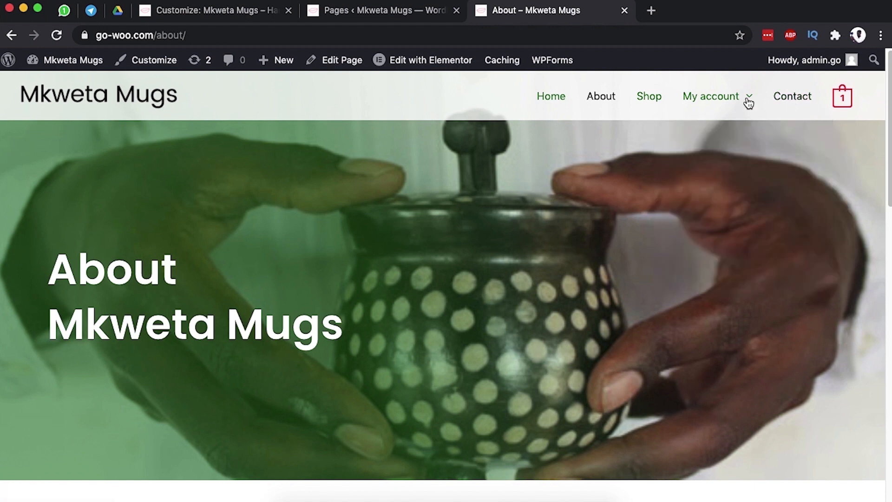
# - Open the live Shop page and examine the new colors on its header, links, product tags and buttons
pyautogui.click(658, 98)
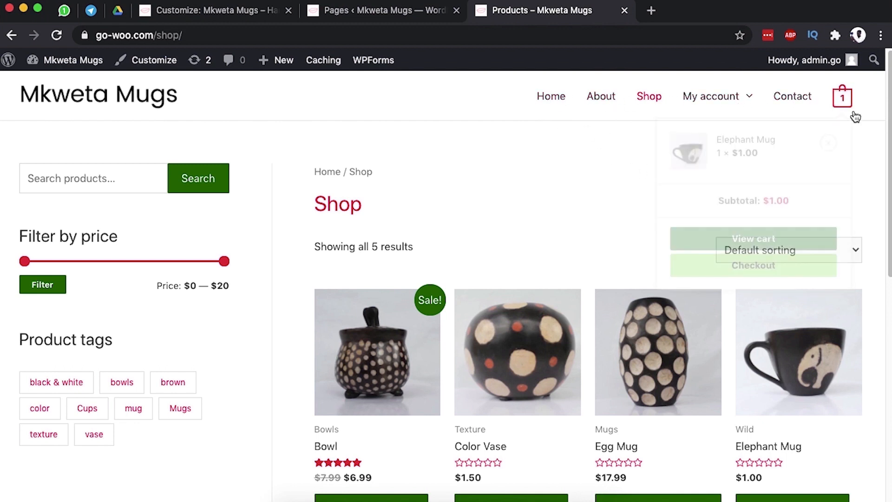
pyautogui.scroll(-1, 581, 205)
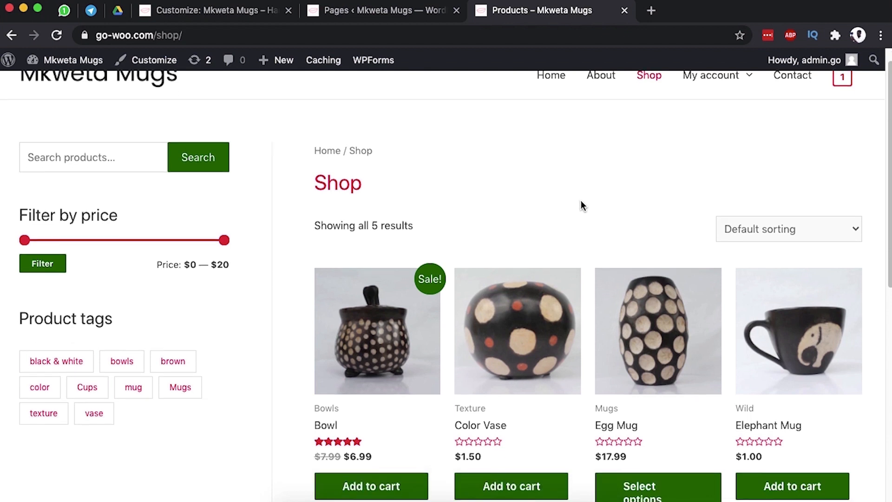
pyautogui.scroll(-7, 581, 205)
pyautogui.scroll(5, 580, 205)
pyautogui.scroll(-2, 580, 205)
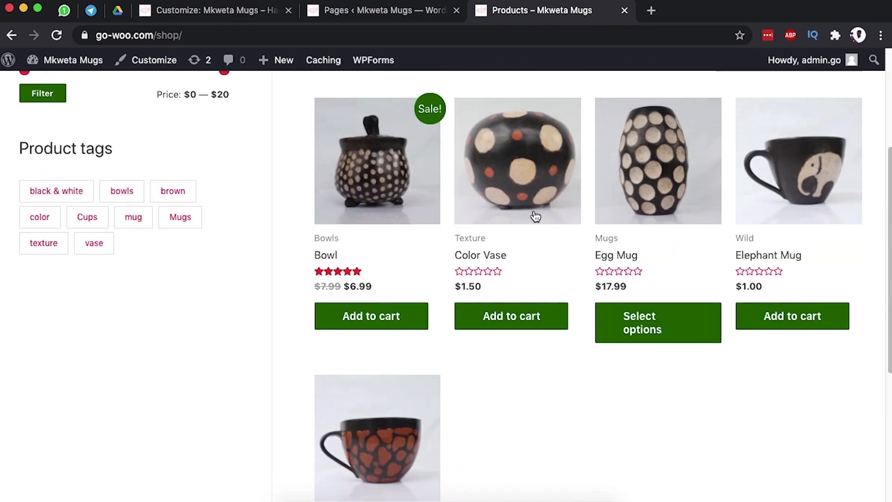
# - Open the Bowl product from the live Shop page and examine the new colors on its links, buttons and sidebar
pyautogui.scroll(-5, 424, 323)
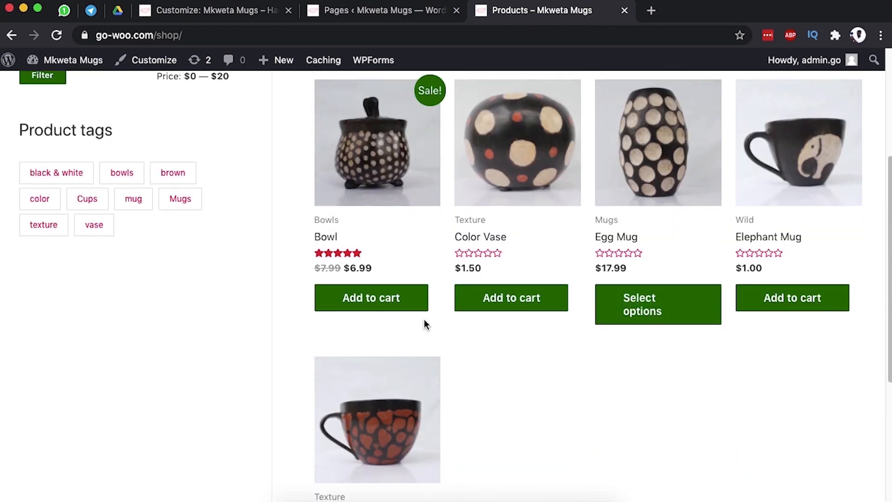
pyautogui.scroll(10, 564, 320)
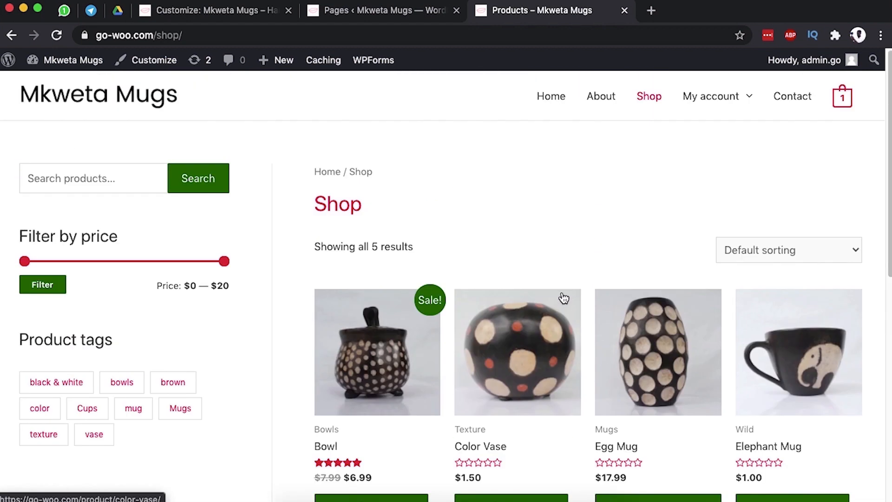
pyautogui.scroll(-3, 564, 298)
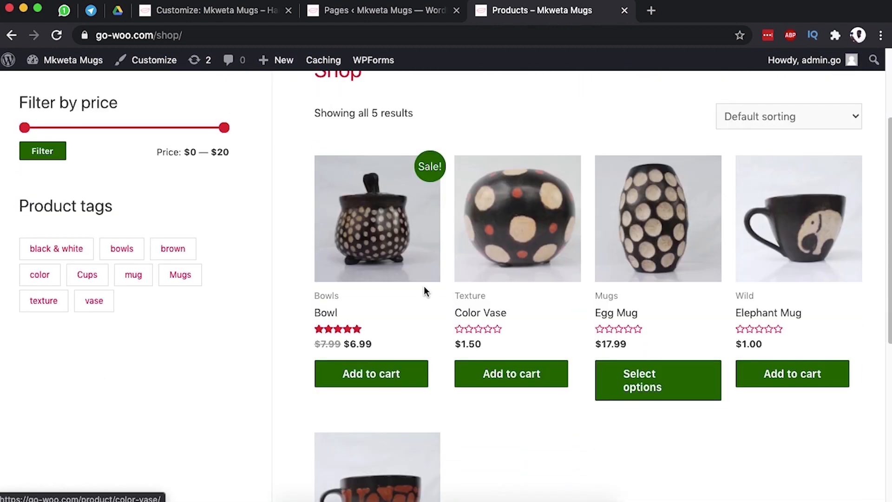
pyautogui.click(326, 312)
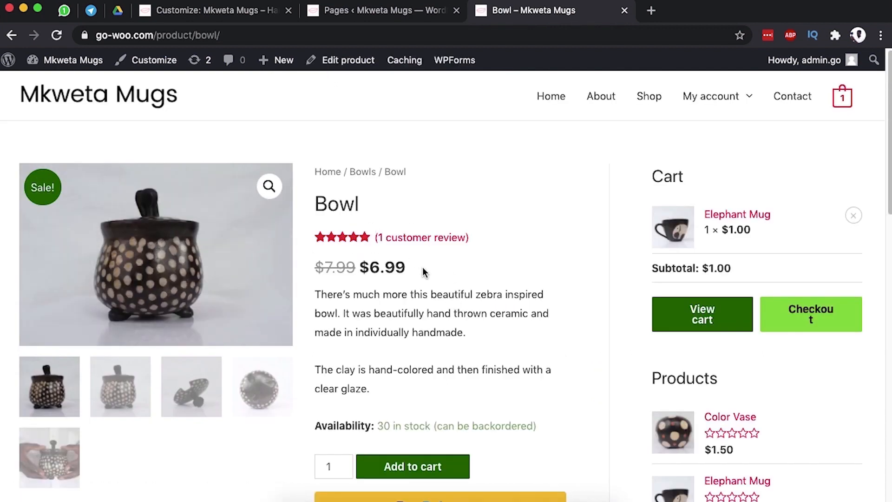
pyautogui.scroll(-5, 424, 272)
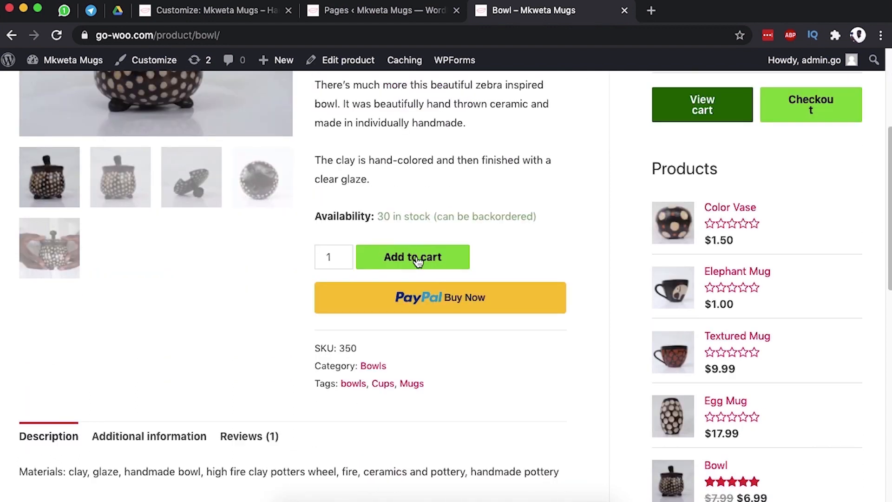
pyautogui.scroll(-3, 409, 344)
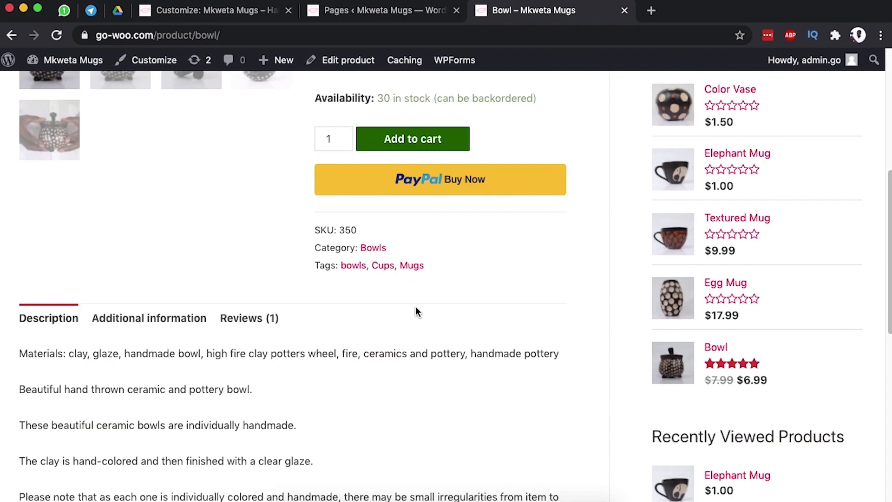
pyautogui.scroll(-5, 417, 308)
pyautogui.scroll(1, 289, 205)
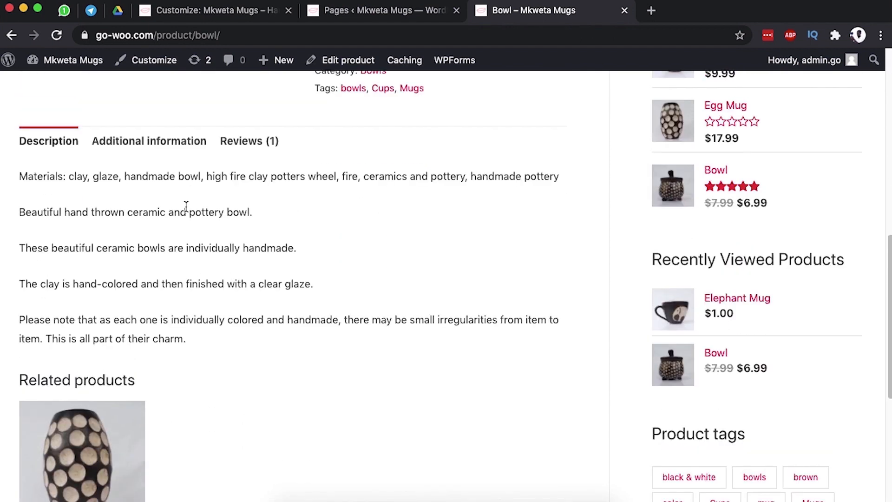
# - View the Bowl product's additional information and customer reviews, including the review form and related products
pyautogui.click(150, 142)
pyautogui.click(246, 145)
pyautogui.scroll(-3, 295, 259)
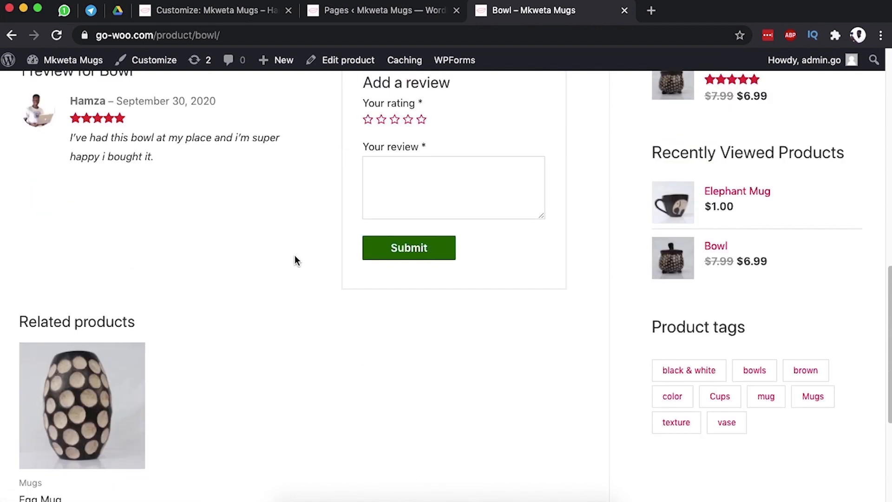
pyautogui.scroll(-5, 296, 259)
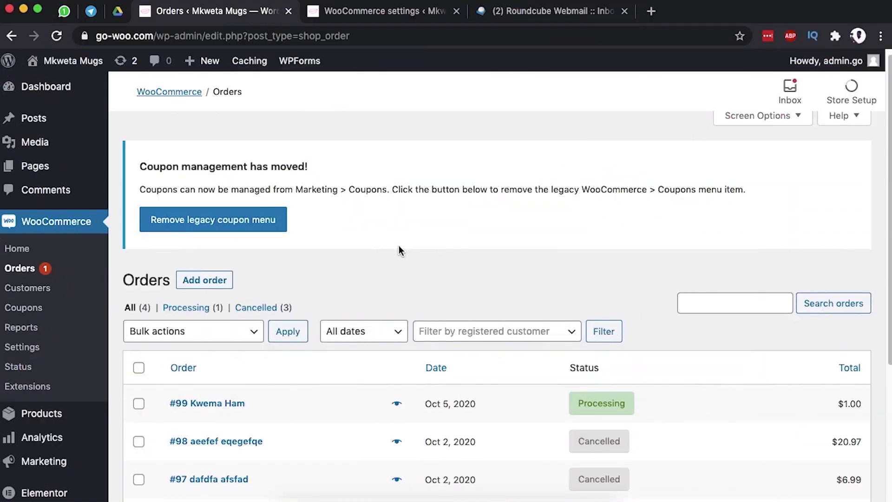
# - Reload the WooCommerce orders list in the site admin and look over the orders, dates, statuses and totals
pyautogui.scroll(-2, 398, 246)
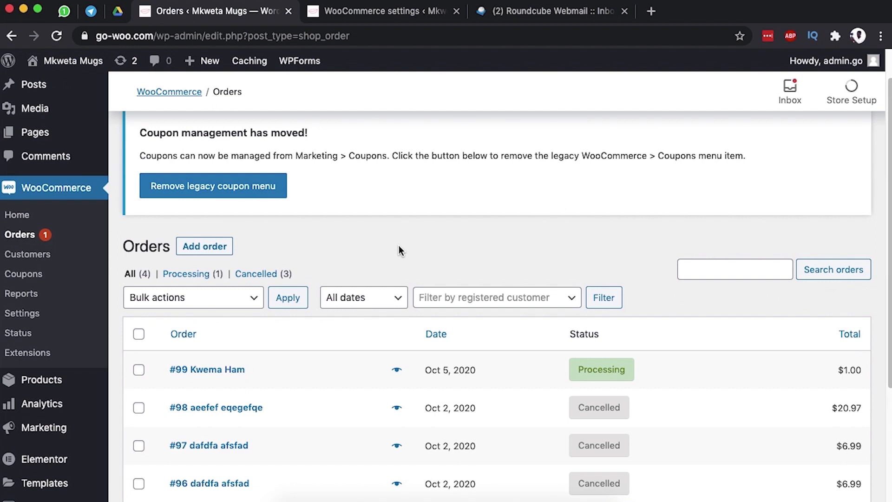
pyautogui.scroll(2, 399, 250)
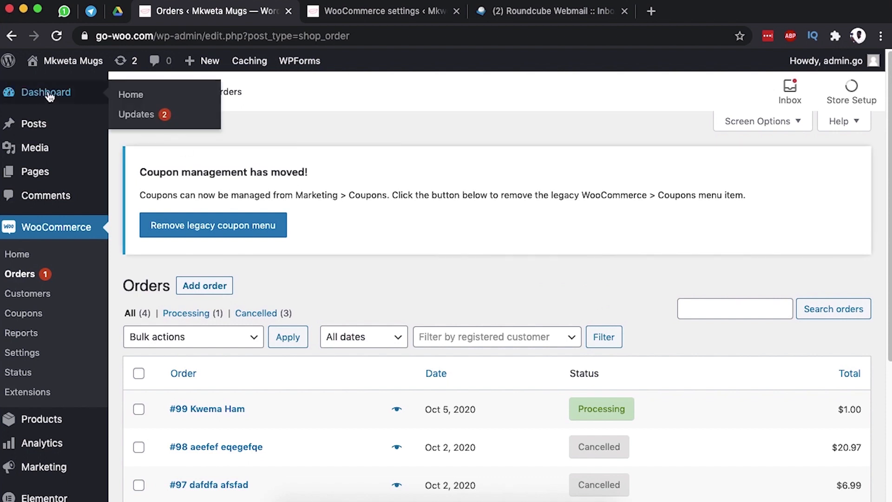
pyautogui.click(26, 276)
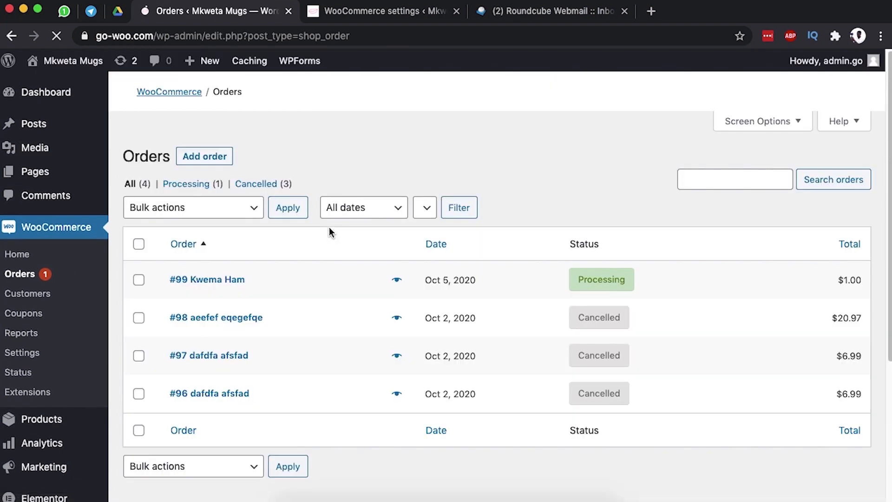
pyautogui.scroll(-3, 349, 243)
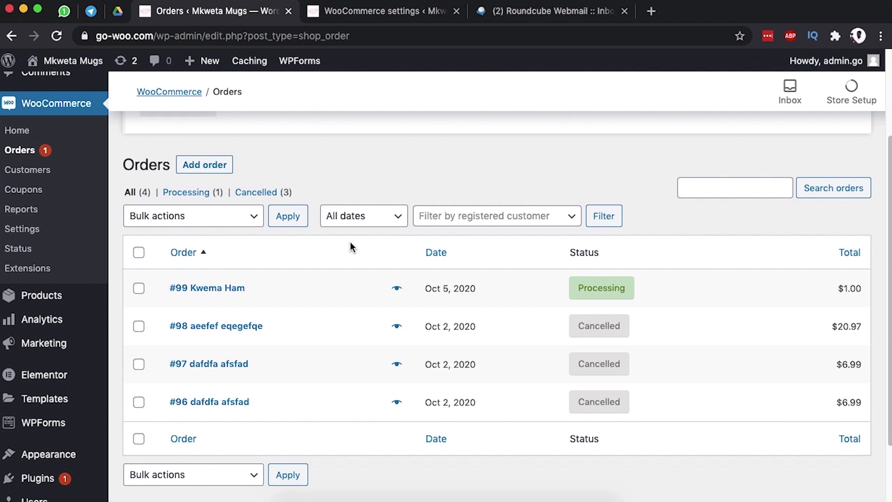
# - Open the processing order from Oct 5, 2020 and examine its order heading and payment method
pyautogui.click(215, 290)
pyautogui.moveTo(625, 298)
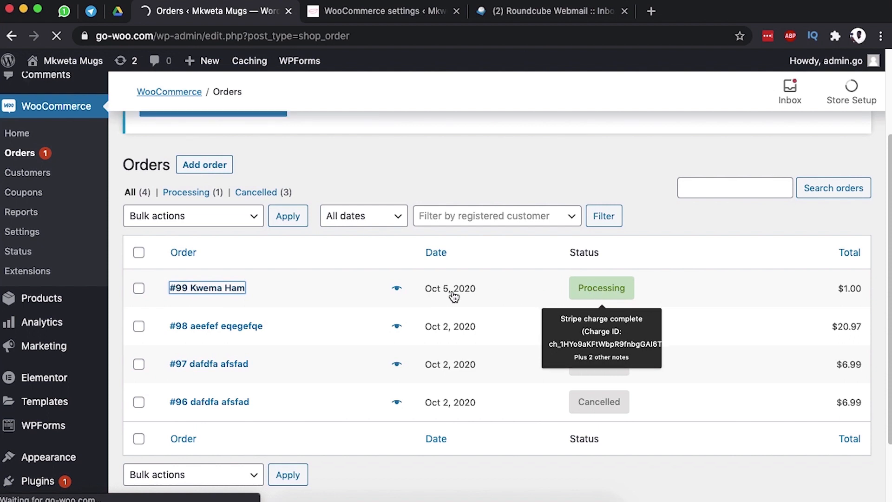
pyautogui.moveTo(454, 296)
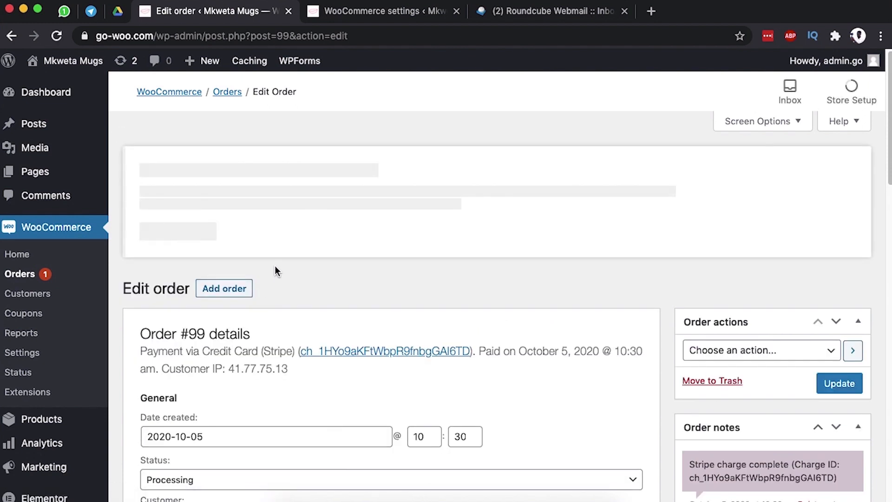
pyautogui.scroll(-3, 276, 266)
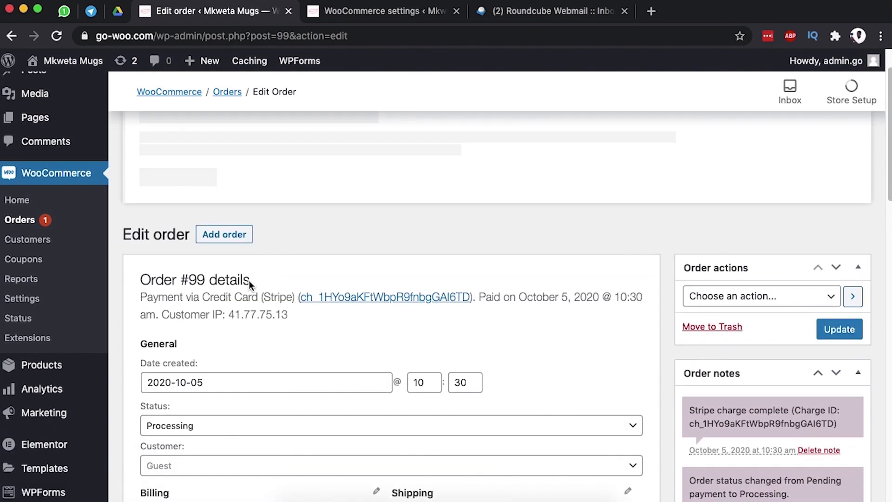
pyautogui.moveTo(203, 297); pyautogui.dragTo(254, 297)
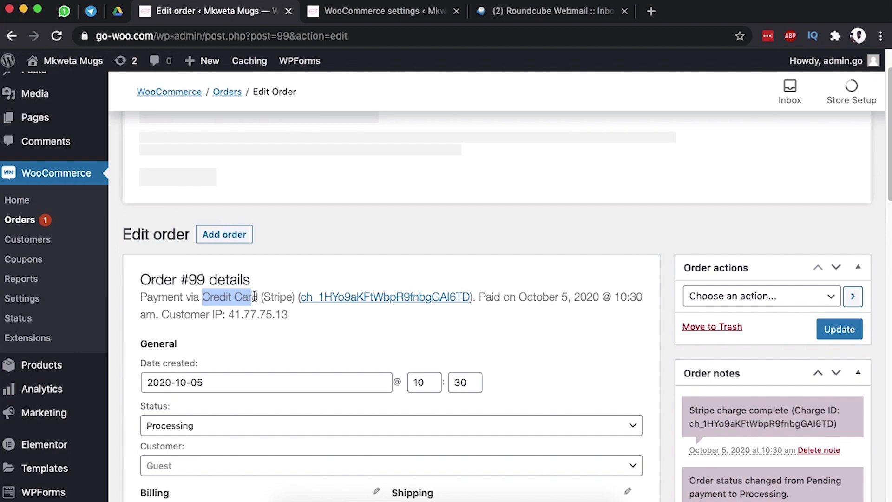
pyautogui.moveTo(181, 279); pyautogui.dragTo(217, 280)
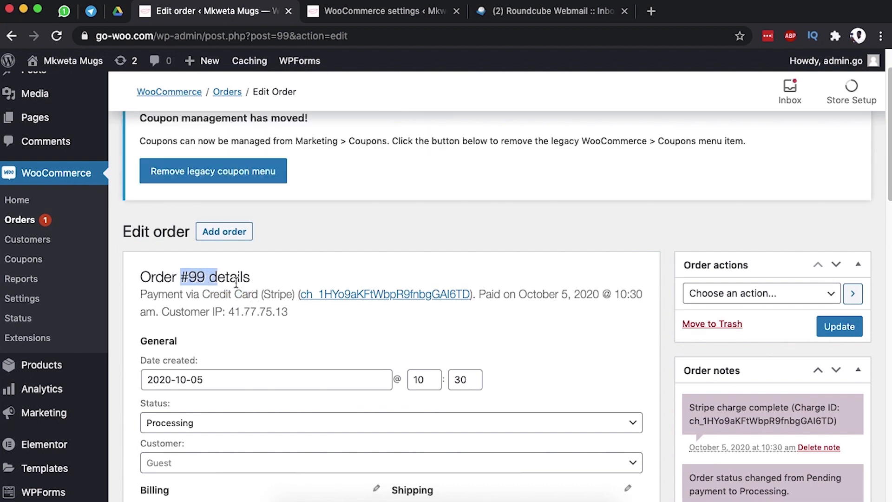
# - Examine the order's billing and shipping details, customer note, purchased item, shipping method, payment totals, Stripe fees and custom fields
pyautogui.scroll(-5, 264, 273)
pyautogui.scroll(-5, 264, 273)
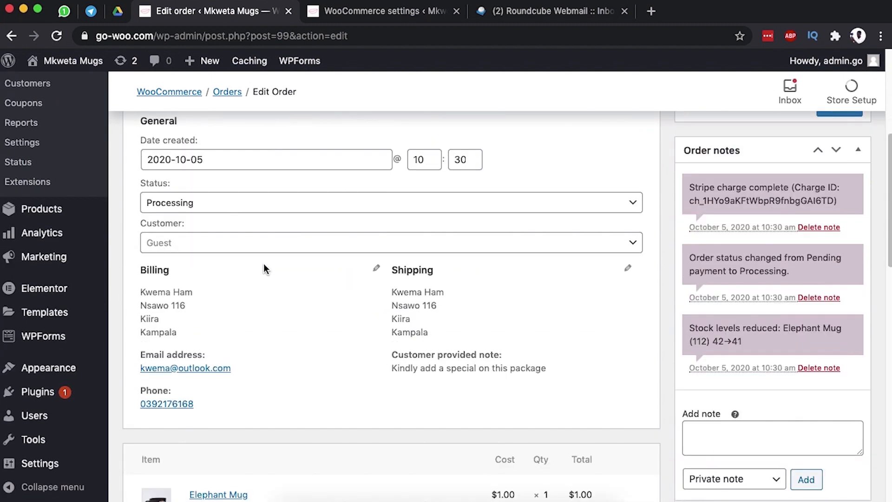
pyautogui.scroll(-5, 437, 310)
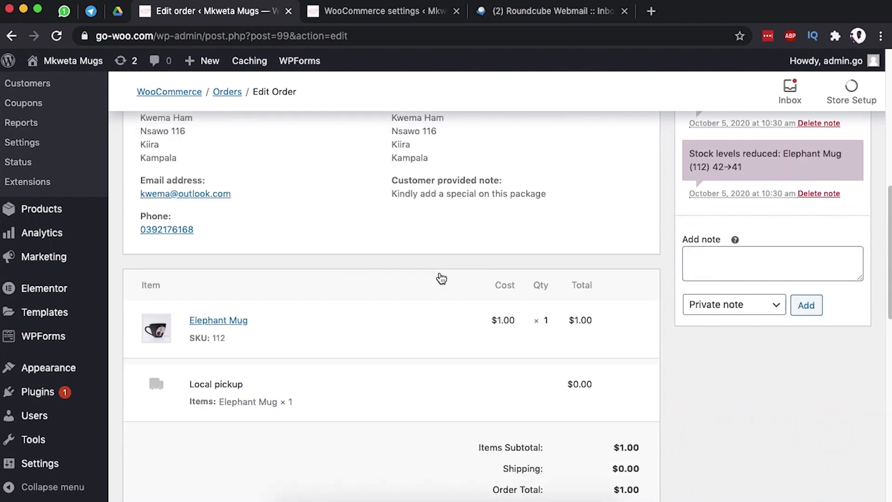
pyautogui.scroll(-2, 295, 221)
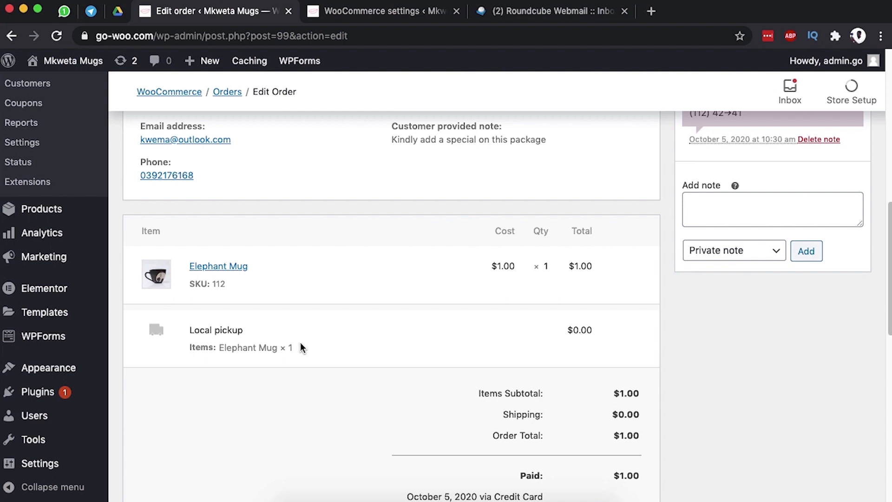
pyautogui.scroll(-1, 302, 346)
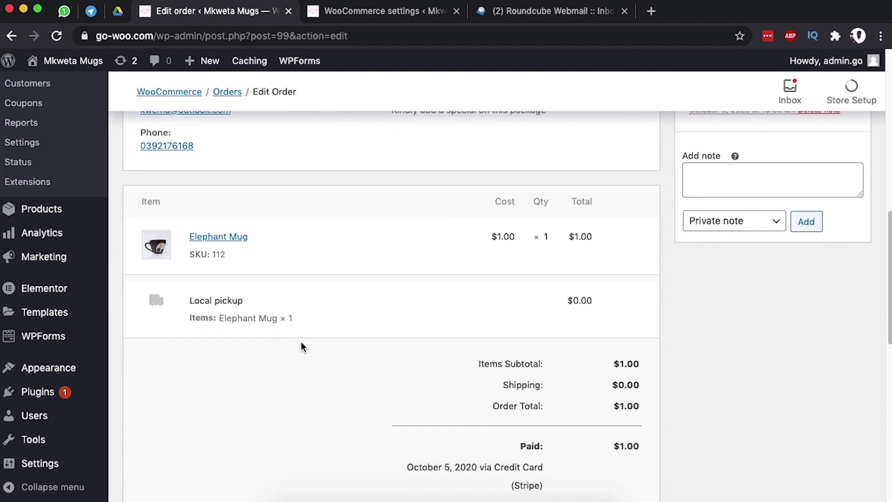
pyautogui.scroll(-1, 301, 347)
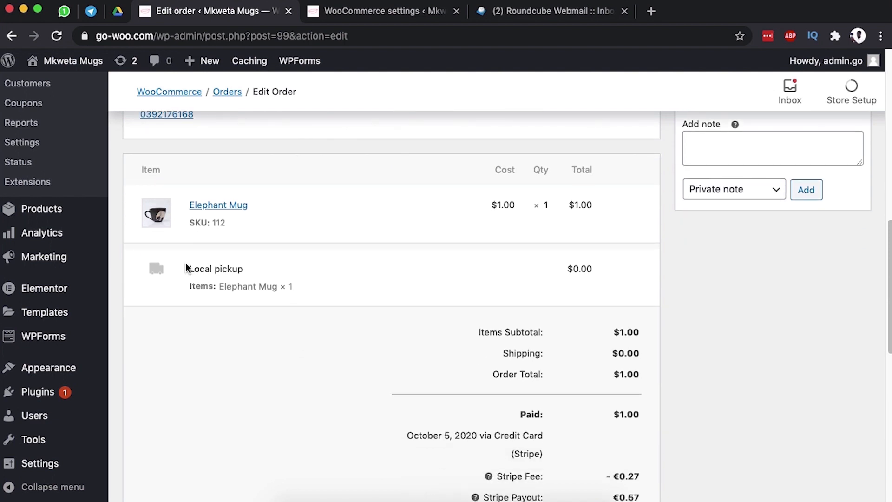
pyautogui.scroll(-2, 337, 367)
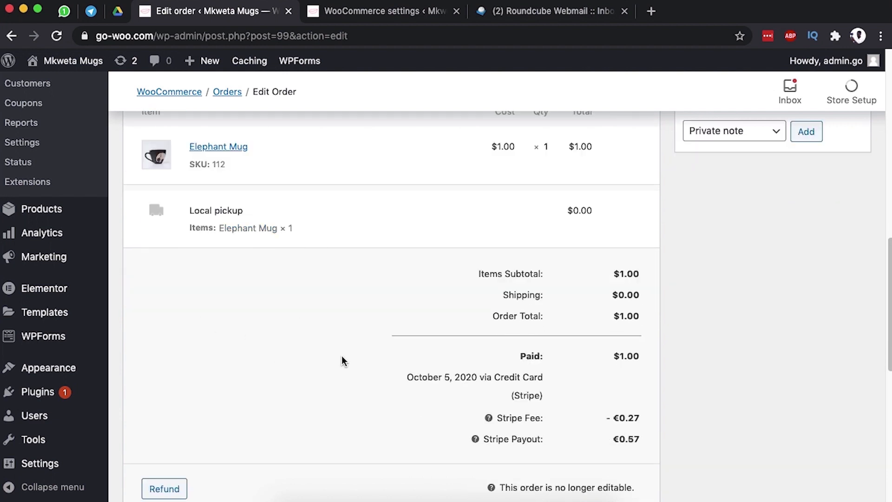
pyautogui.scroll(-1, 342, 357)
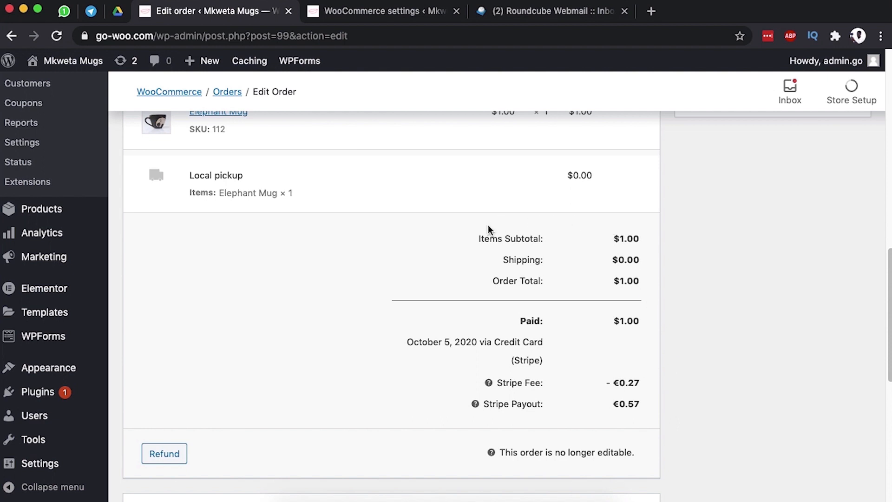
pyautogui.scroll(-1, 598, 321)
pyautogui.scroll(-2, 600, 306)
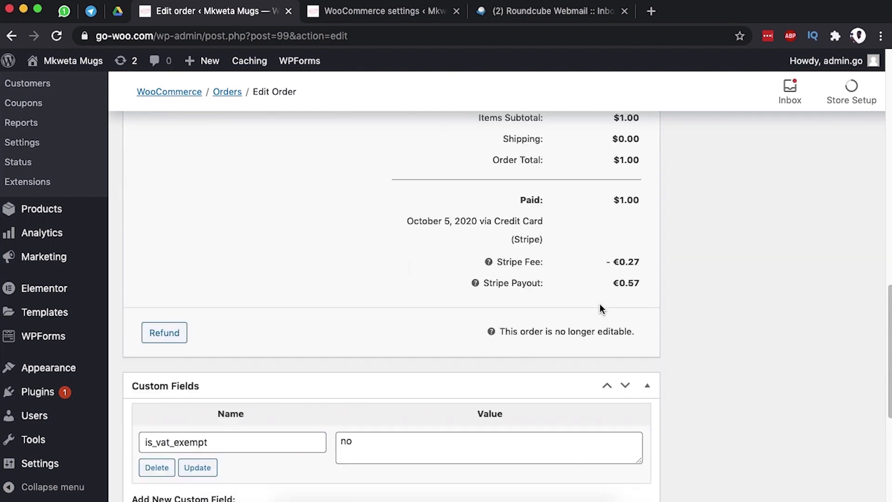
pyautogui.scroll(-4, 600, 304)
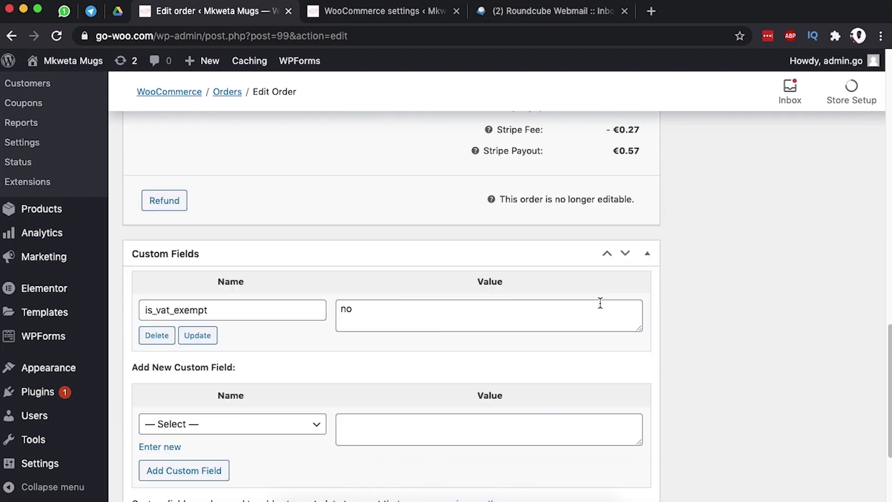
# - View the available order actions for this order and leave the list without choosing one
pyautogui.scroll(15, 600, 306)
pyautogui.scroll(3, 601, 307)
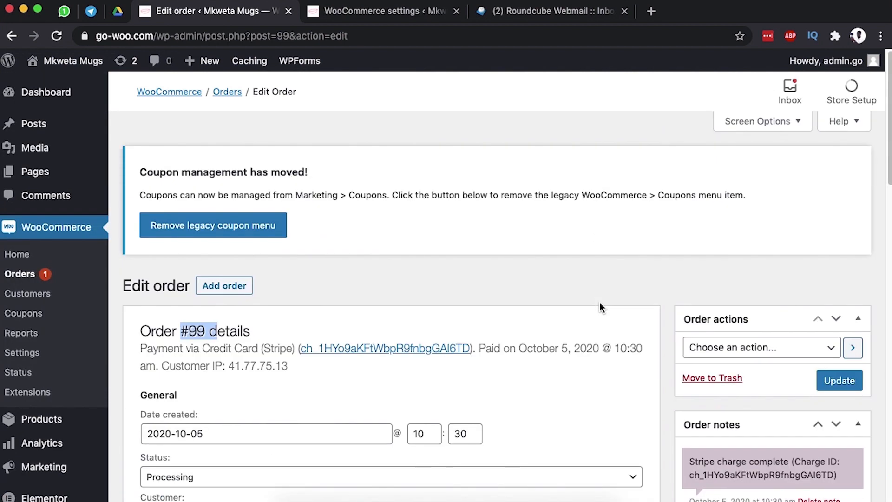
pyautogui.scroll(-2, 601, 306)
pyautogui.click(711, 217)
pyautogui.click(740, 218)
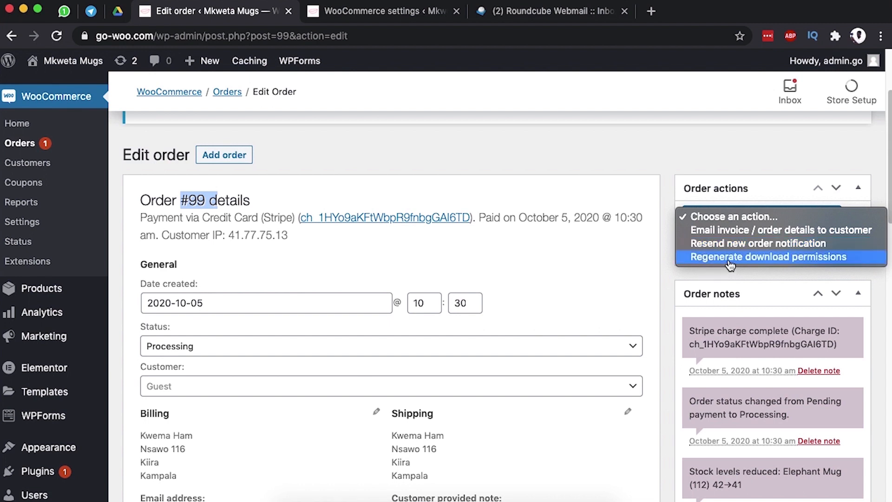
pyautogui.click(669, 284)
# - Add the private note "Packing order from store" to the order and check it in the order notes
pyautogui.scroll(-5, 671, 273)
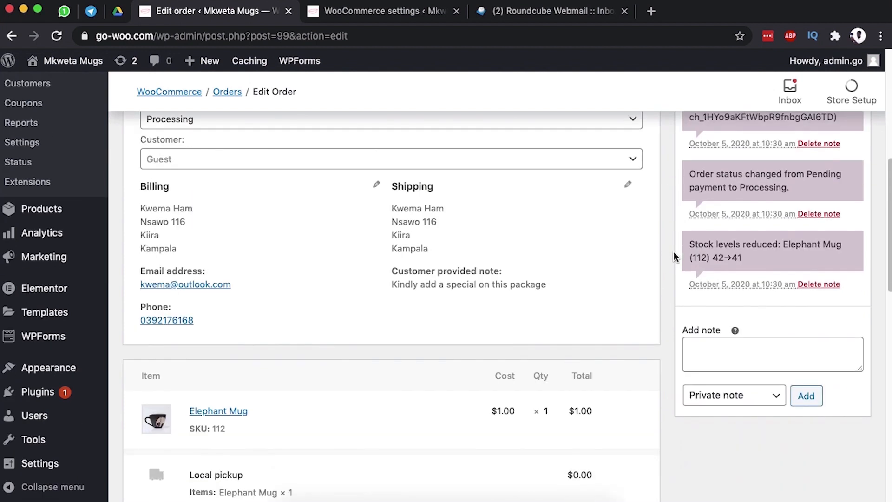
pyautogui.scroll(-1, 675, 256)
pyautogui.click(707, 319)
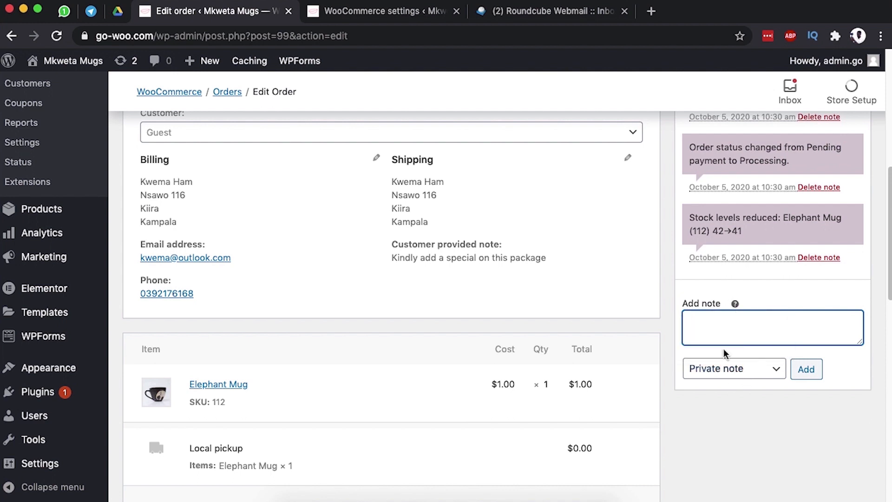
pyautogui.write('Packin')
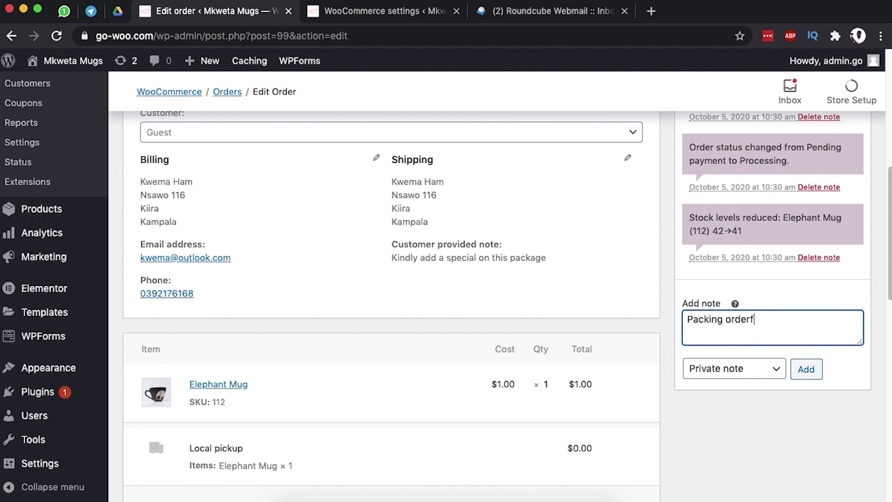
pyautogui.write('g order from store')
pyautogui.click(807, 373)
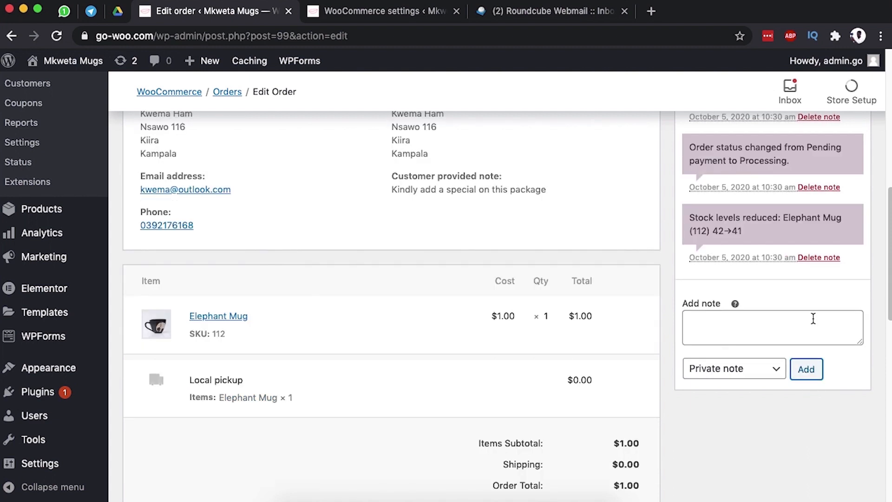
pyautogui.scroll(7, 813, 318)
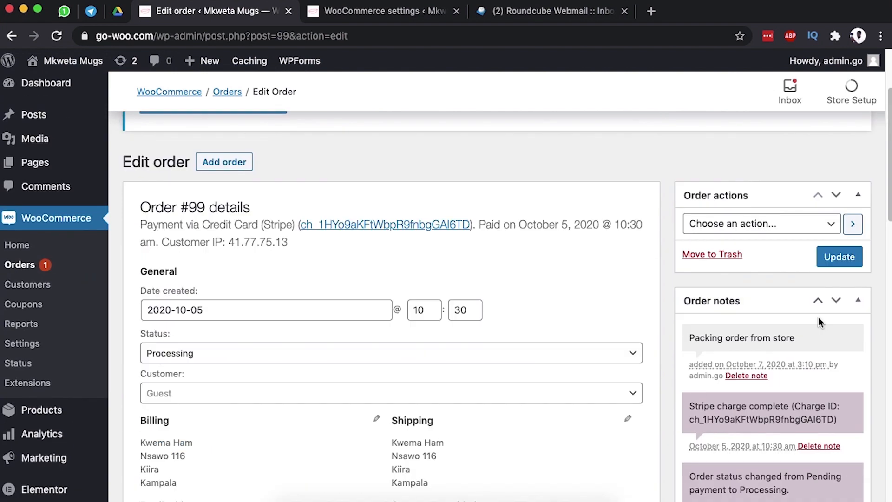
pyautogui.scroll(-1, 819, 322)
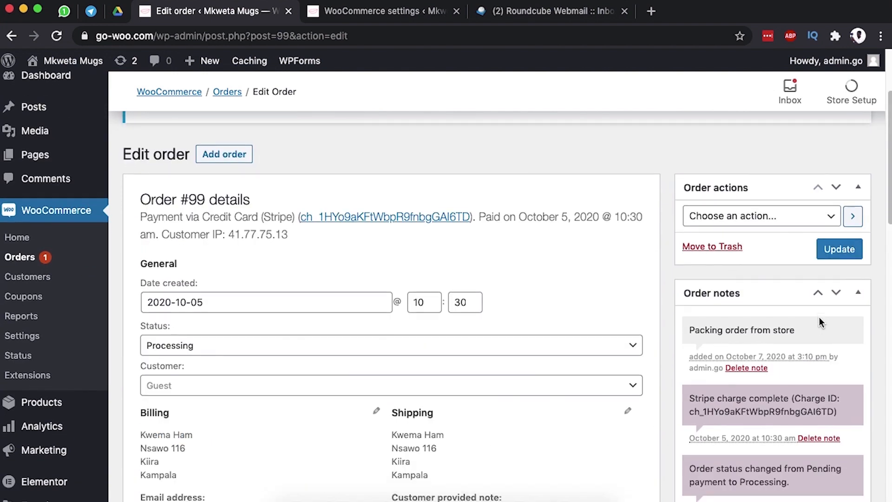
# - Set the type of the new order note to Note to customer
pyautogui.moveTo(688, 326); pyautogui.dragTo(770, 325)
pyautogui.scroll(-8, 771, 325)
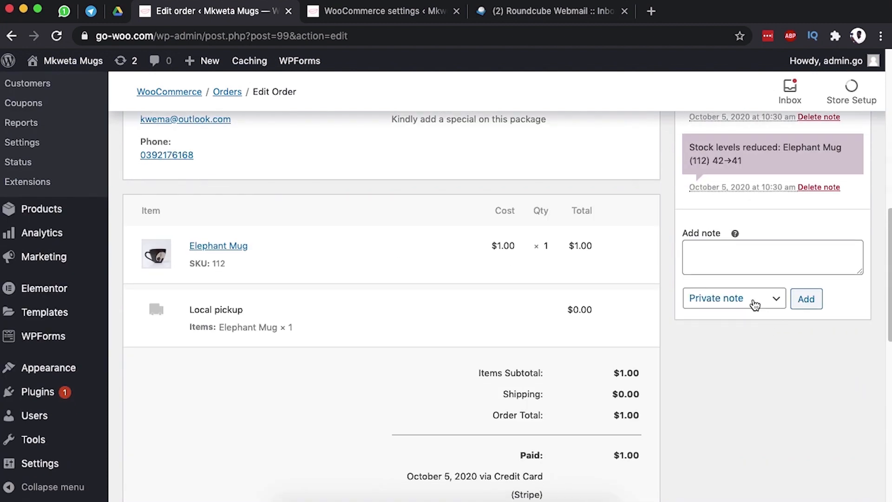
pyautogui.click(754, 307)
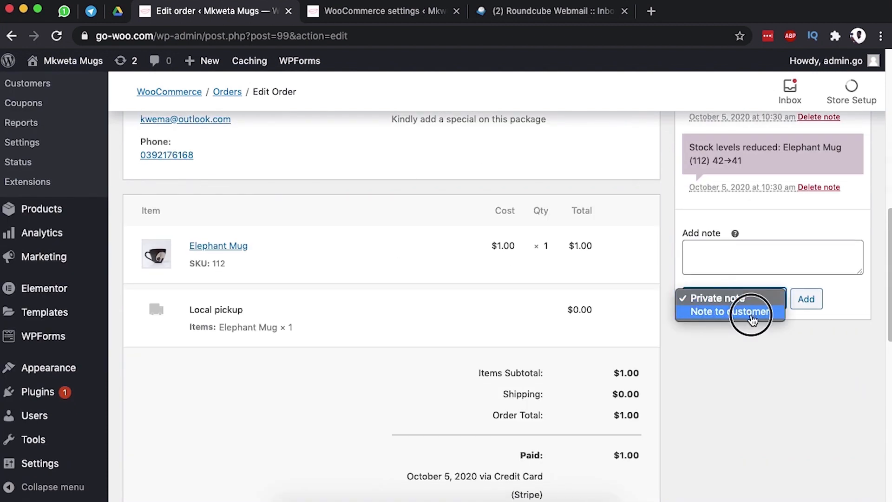
pyautogui.click(752, 319)
# - Add the customer note "We are experience delays however we are working on your order." and check it in the order notes
pyautogui.click(721, 261)
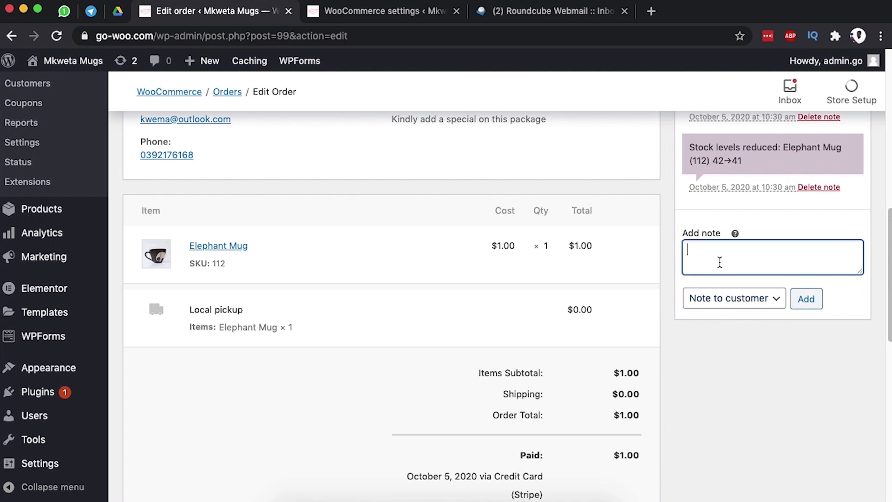
pyautogui.write('We are experience delays ho')
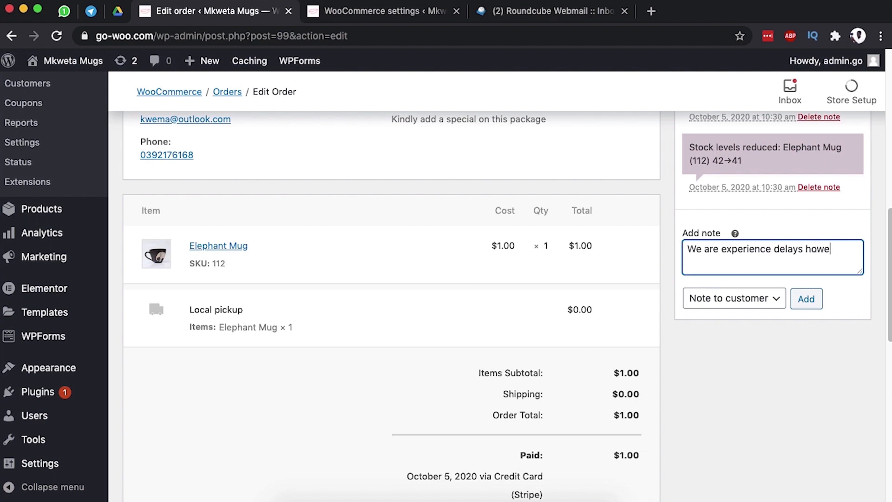
pyautogui.write('we are working on your order.')
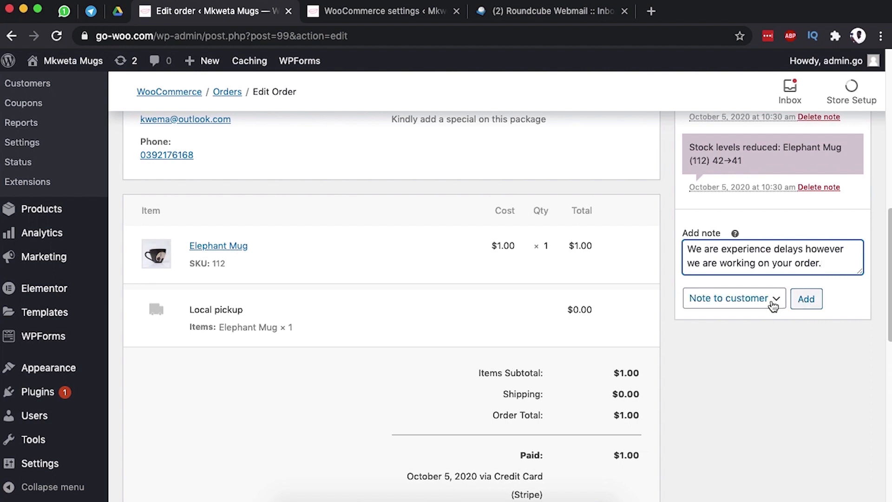
pyautogui.click(806, 299)
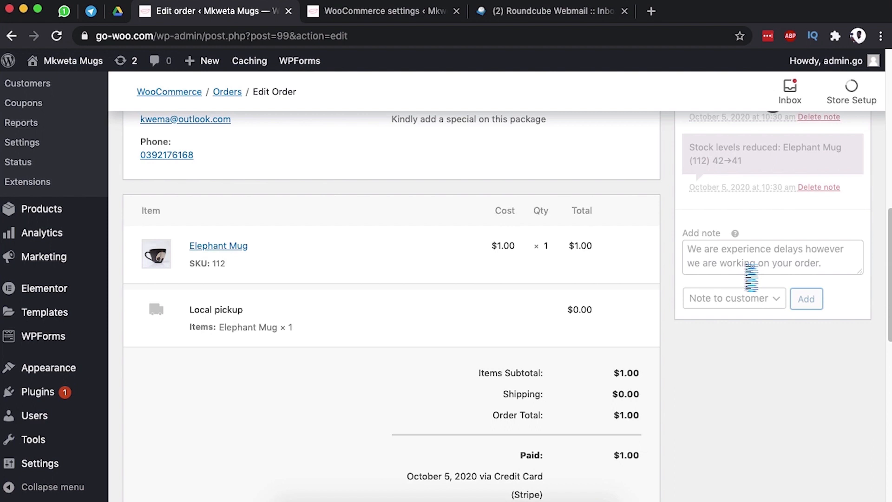
pyautogui.scroll(5, 751, 277)
pyautogui.moveTo(689, 206); pyautogui.dragTo(786, 213)
pyautogui.click(723, 218)
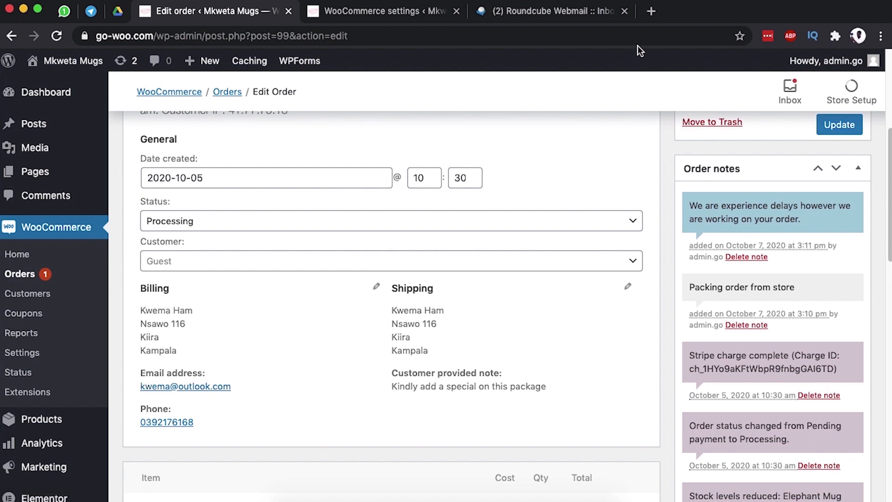
# - Switch to the customer's Outlook mailbox in a new browser tab and open the Mkweta Mugs order note message in Junk Email
pyautogui.click(650, 12)
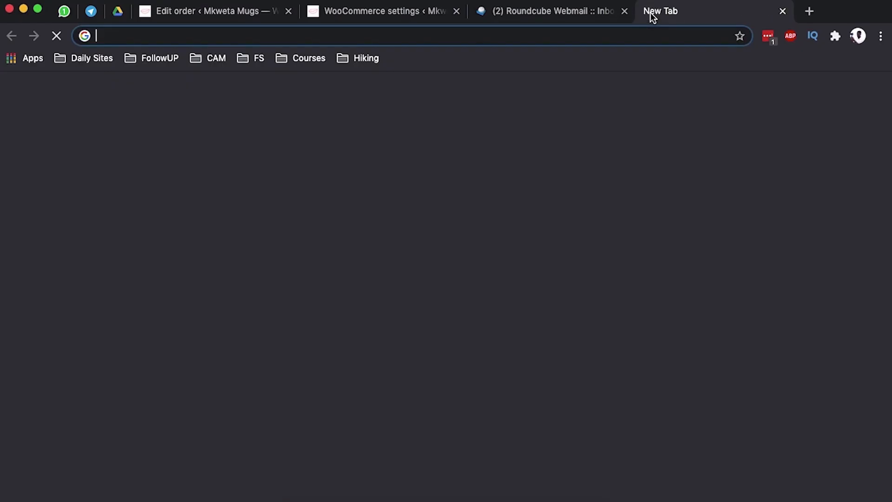
pyautogui.write('out')
pyautogui.press('Return')
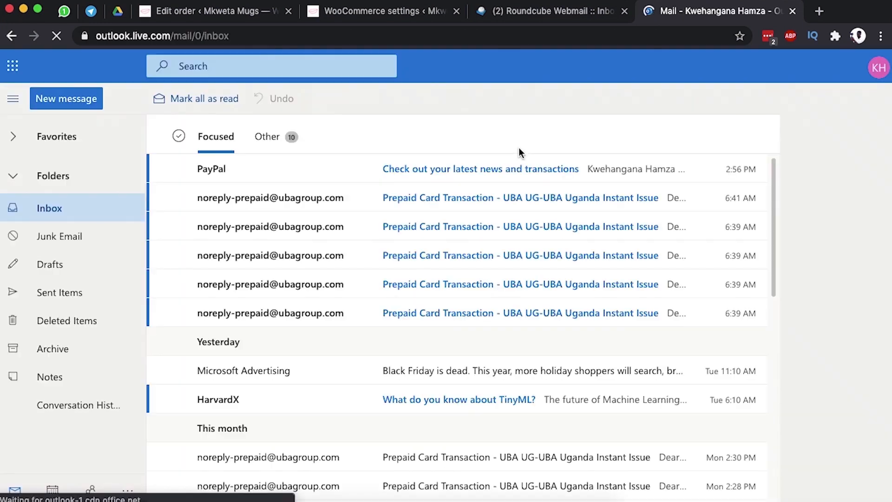
pyautogui.click(103, 237)
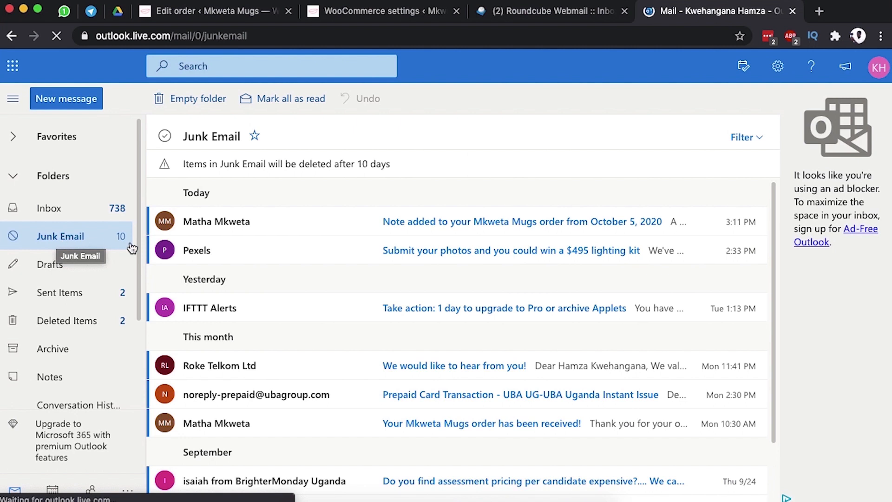
pyautogui.click(411, 221)
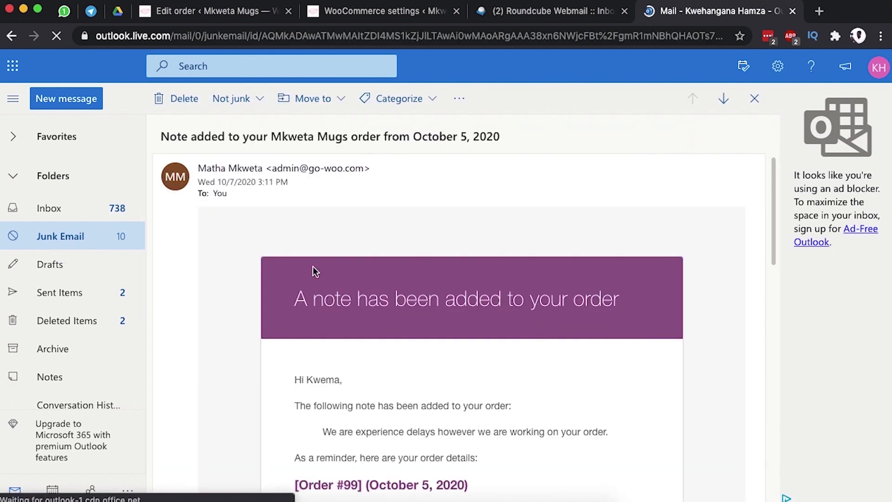
# - Examine the email's subject line, heading and the quoted customer note
pyautogui.moveTo(160, 135); pyautogui.dragTo(270, 136)
pyautogui.moveTo(463, 137); pyautogui.dragTo(486, 136)
pyautogui.scroll(-2, 224, 311)
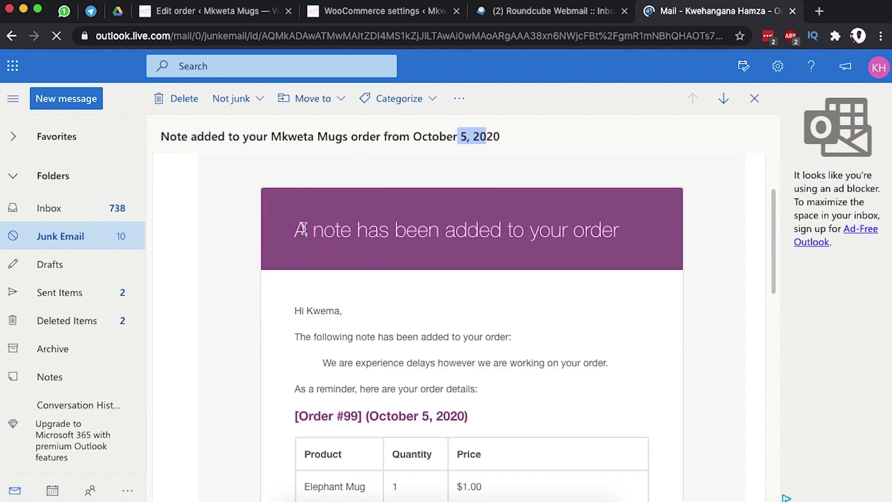
pyautogui.scroll(-1, 409, 263)
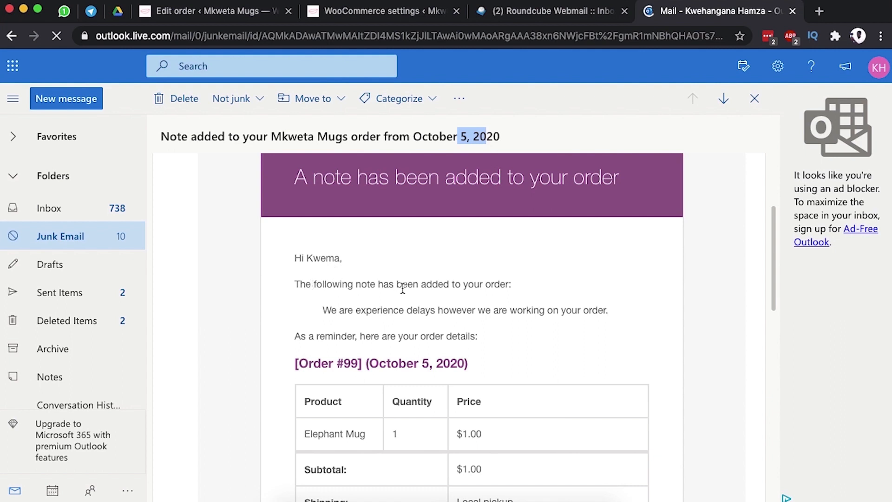
pyautogui.moveTo(323, 309); pyautogui.dragTo(598, 308)
# - Examine the rest of the note email: order table, shipping and payment rows, billing address, closing line and footer
pyautogui.scroll(-2, 596, 312)
pyautogui.scroll(-3, 596, 311)
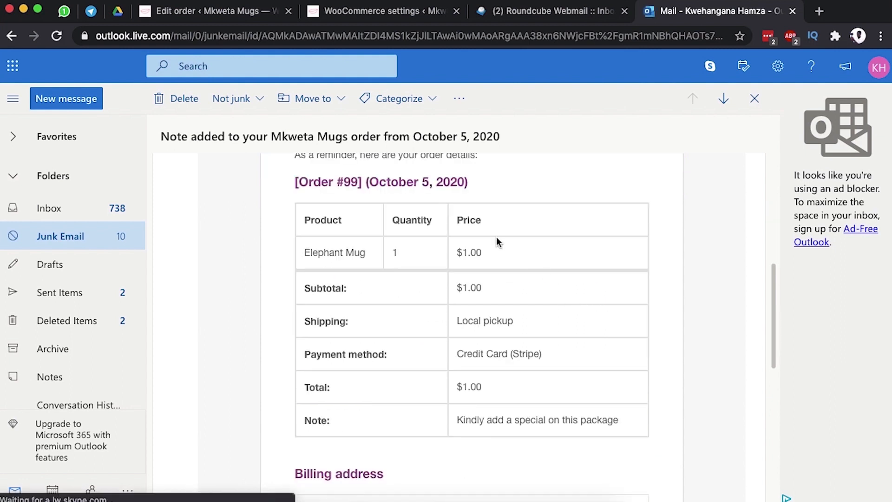
pyautogui.scroll(1, 528, 261)
pyautogui.scroll(-3, 312, 342)
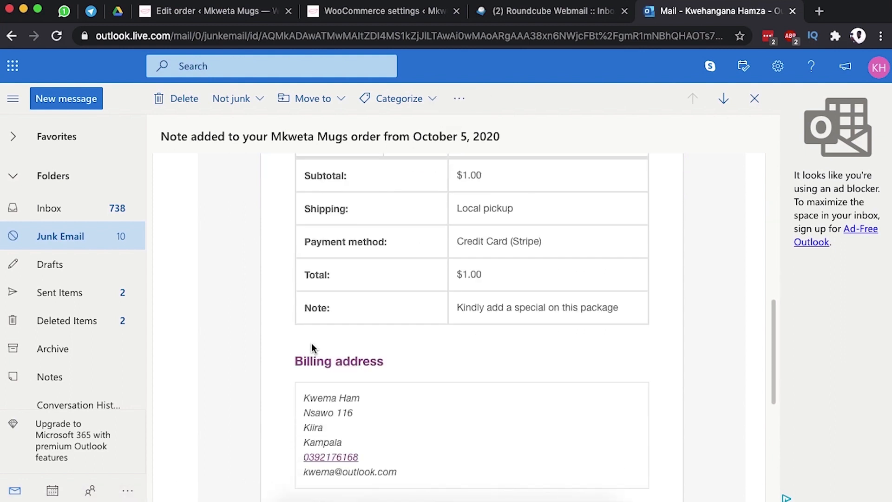
pyautogui.scroll(-2, 312, 343)
pyautogui.scroll(-2, 312, 342)
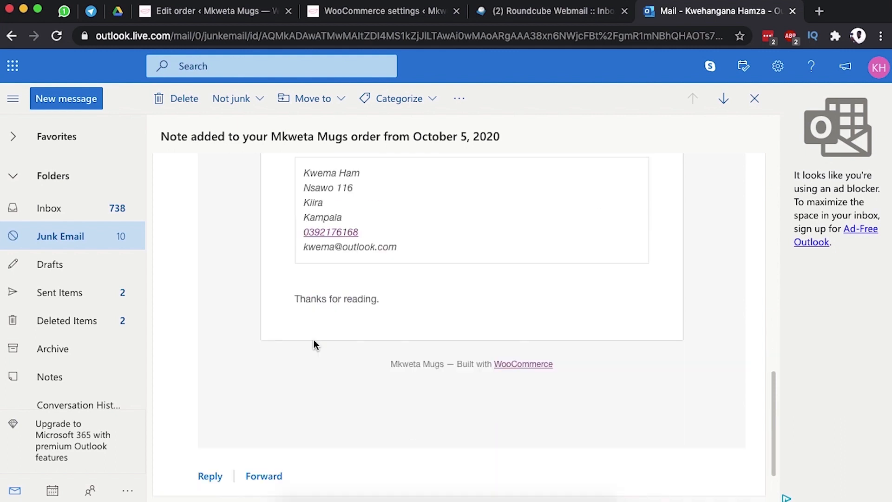
pyautogui.scroll(3, 314, 343)
pyautogui.scroll(-1, 314, 339)
pyautogui.moveTo(295, 453); pyautogui.dragTo(377, 454)
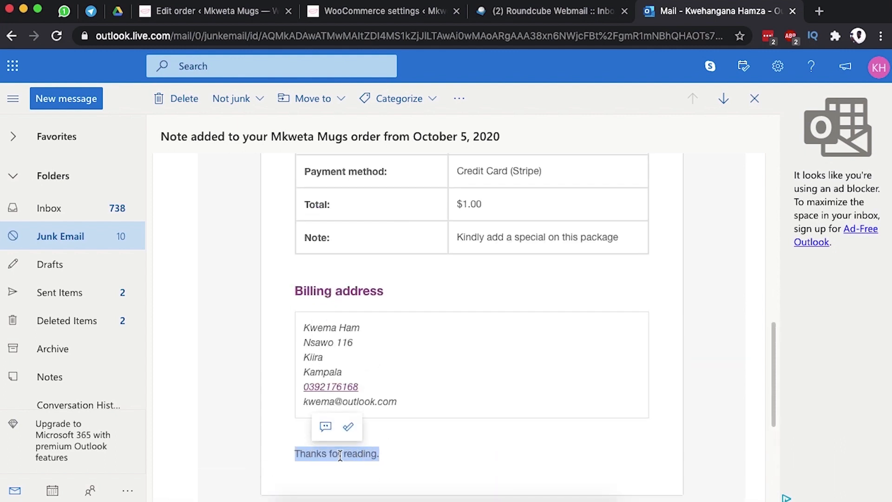
pyautogui.scroll(8, 353, 422)
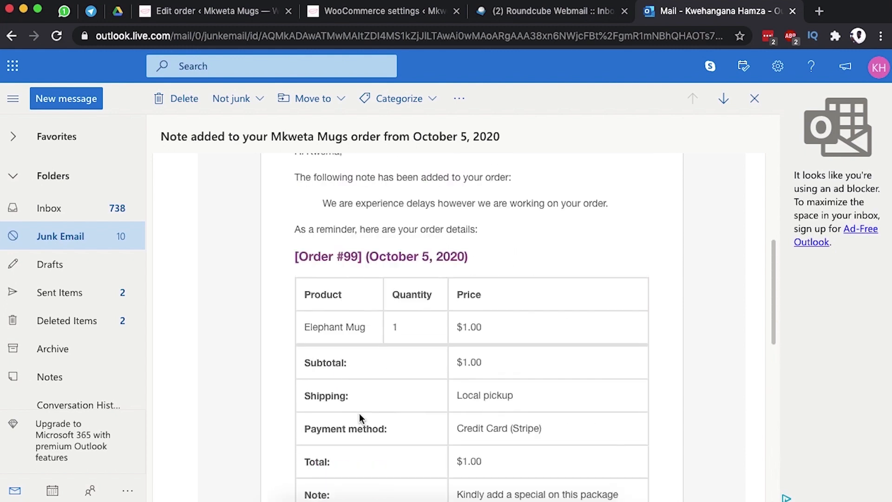
pyautogui.scroll(2, 359, 414)
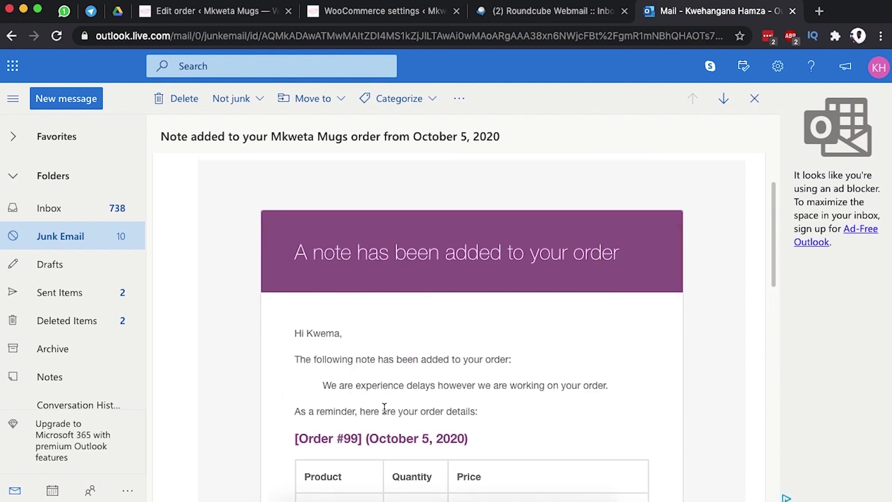
pyautogui.scroll(-8, 393, 403)
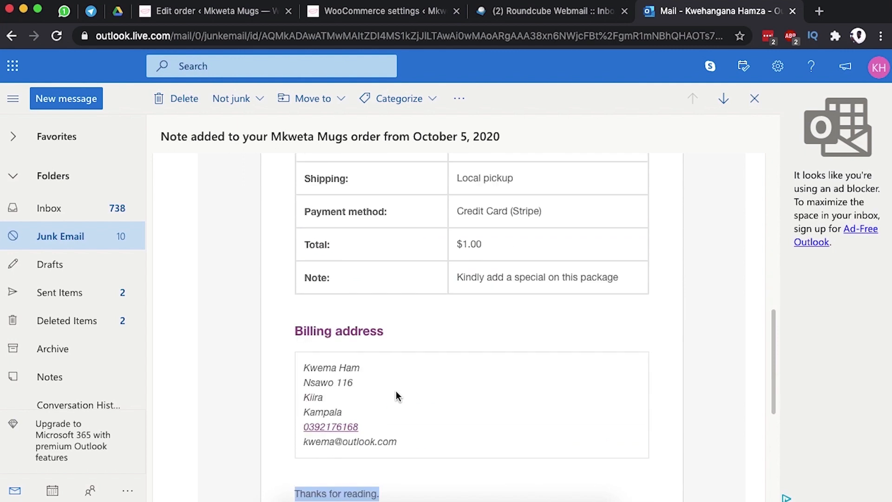
pyautogui.scroll(-2, 396, 394)
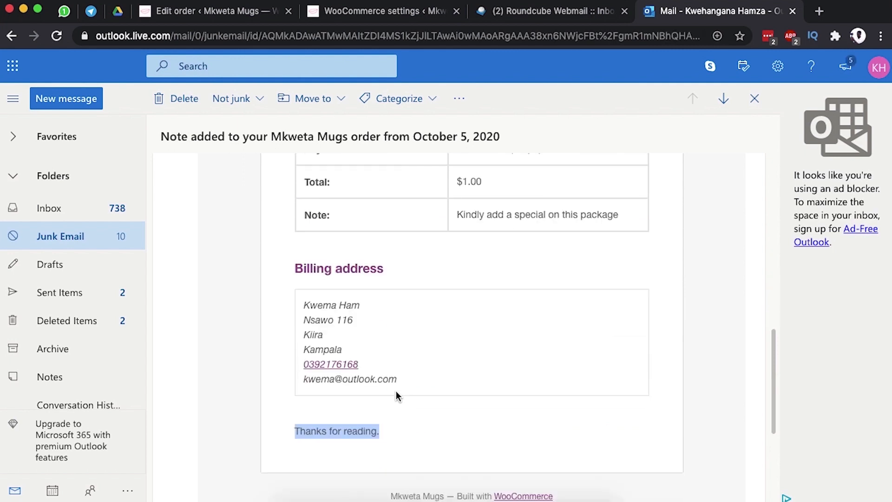
# - Return to the order's edit page in WooCommerce and review the customer note in the order notes
pyautogui.click(377, 11)
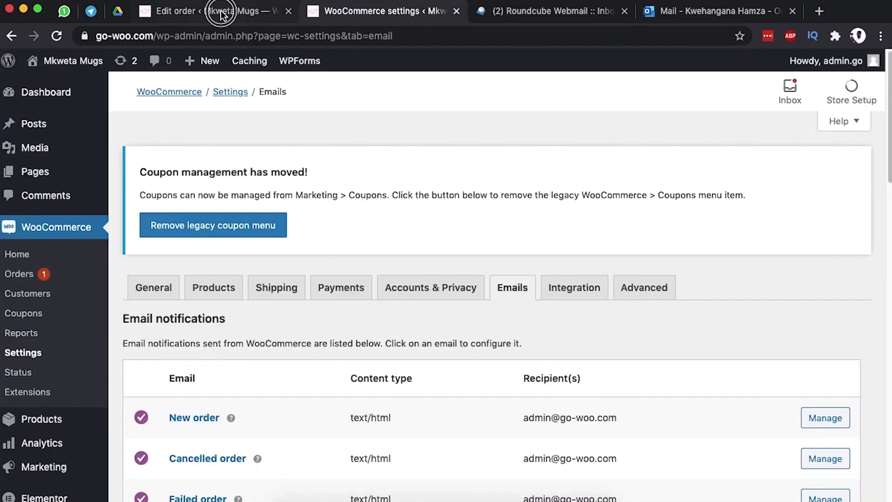
pyautogui.click(221, 12)
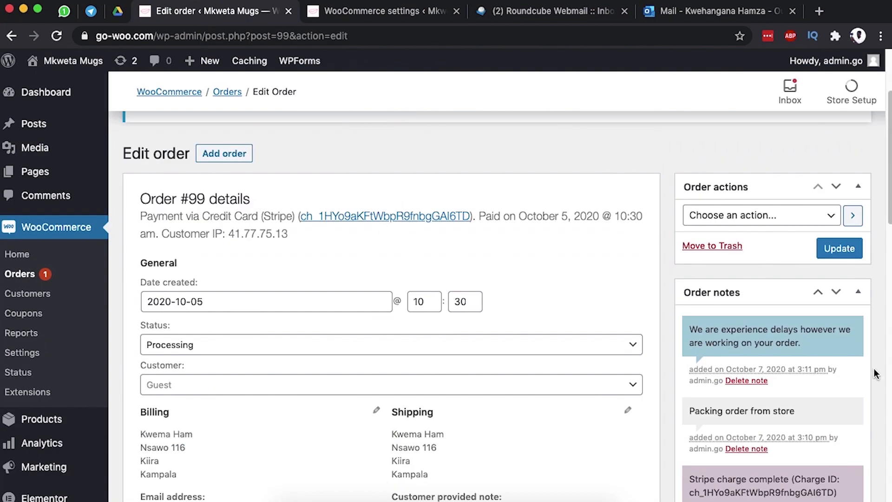
pyautogui.moveTo(690, 329); pyautogui.dragTo(825, 354)
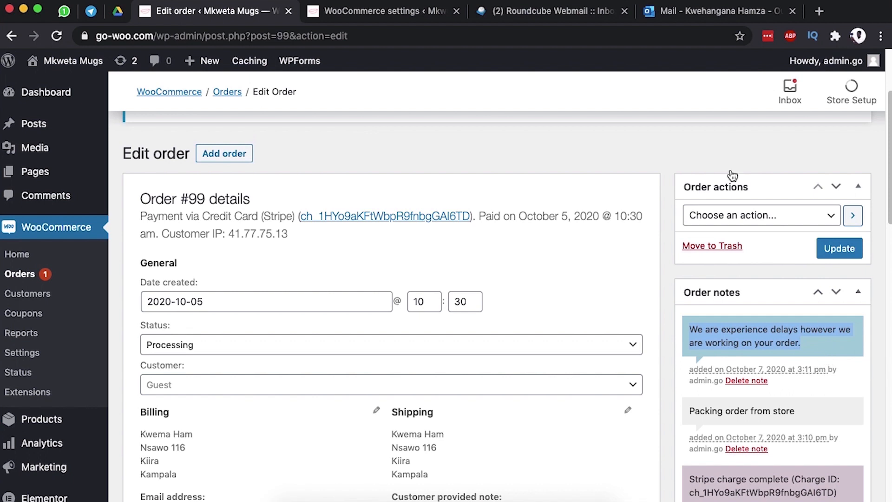
# - Switch back to the Outlook message and examine the email template's header banner, body and footer
pyautogui.click(681, 13)
pyautogui.scroll(2, 398, 254)
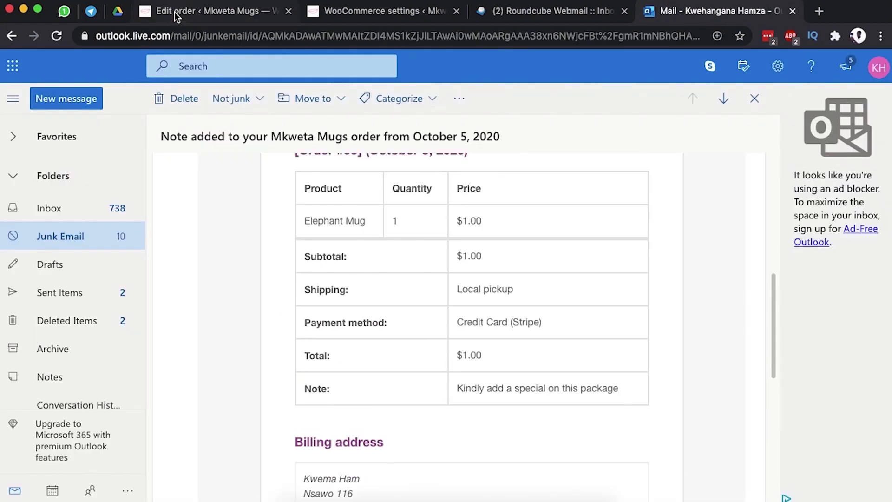
pyautogui.scroll(6, 456, 275)
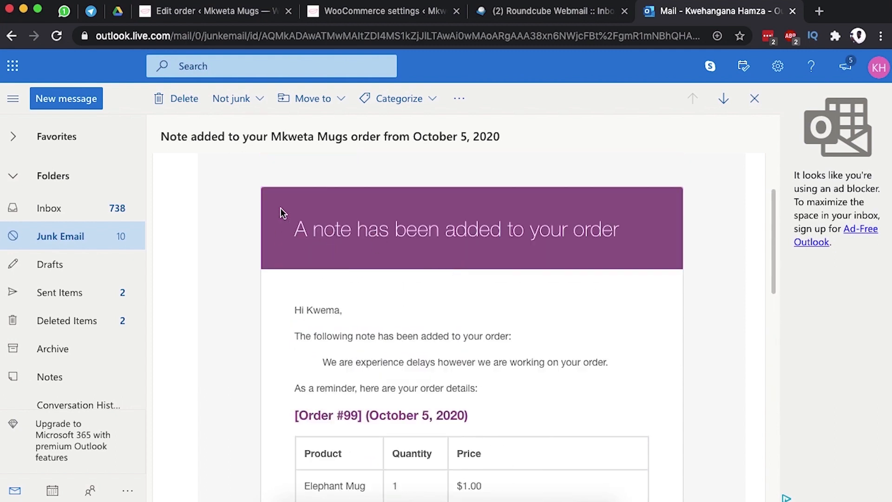
pyautogui.moveTo(275, 209); pyautogui.dragTo(657, 207)
pyautogui.click(657, 207)
pyautogui.scroll(-1, 422, 339)
pyautogui.scroll(-6, 370, 242)
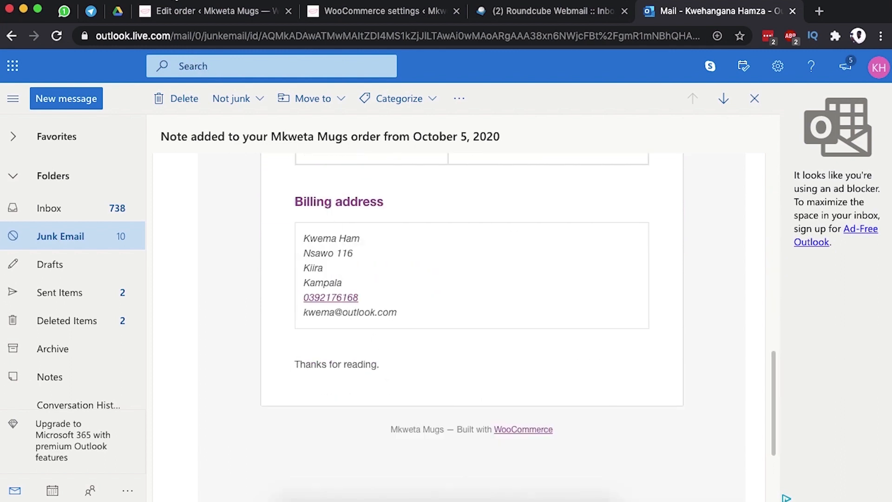
# - Switch back to the store admin and open the WooCommerce email notification settings
pyautogui.click(176, 14)
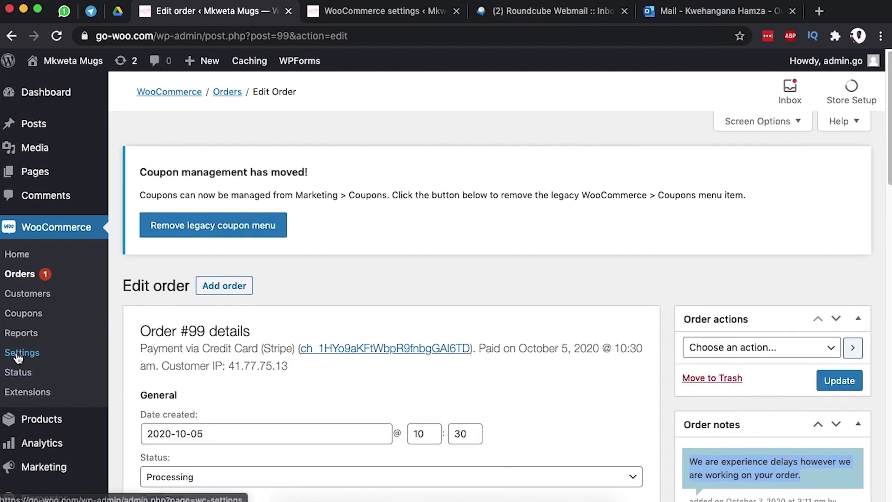
pyautogui.click(18, 357)
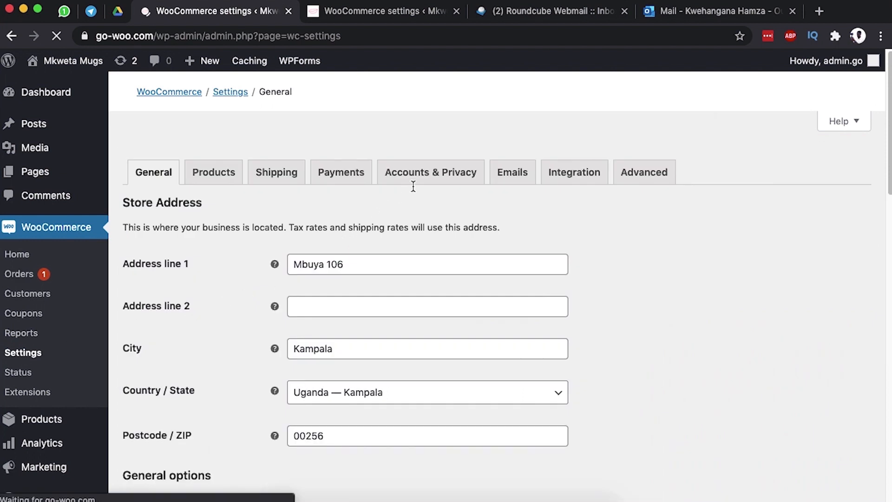
pyautogui.click(513, 180)
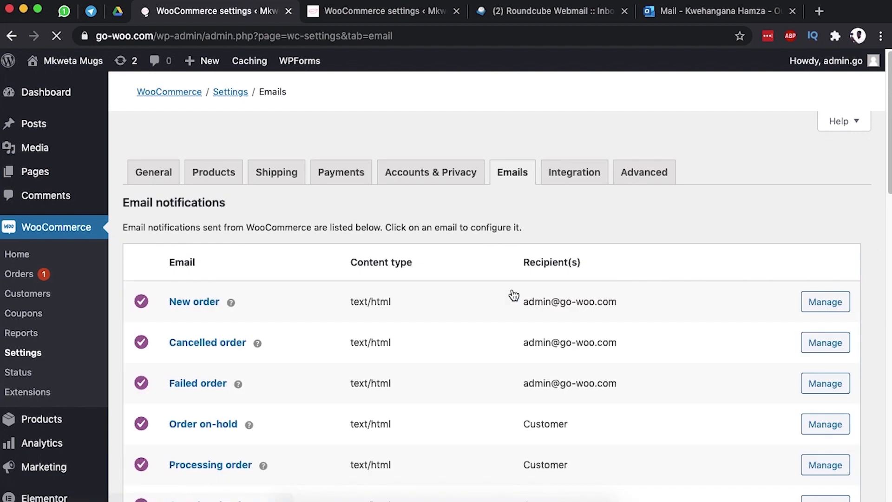
# - Examine the email notifications list, comparing the recipients of new, cancelled and failed order emails with the customer-facing ones
pyautogui.scroll(-5, 522, 253)
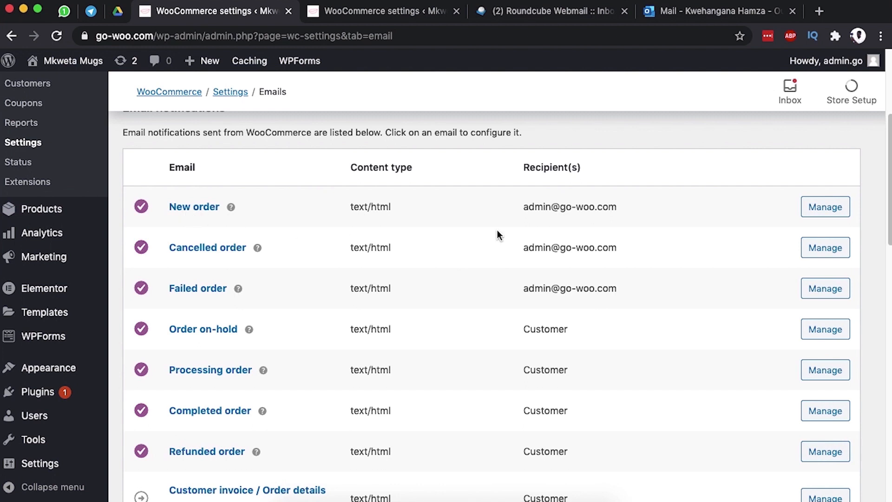
pyautogui.moveTo(536, 206); pyautogui.dragTo(589, 207)
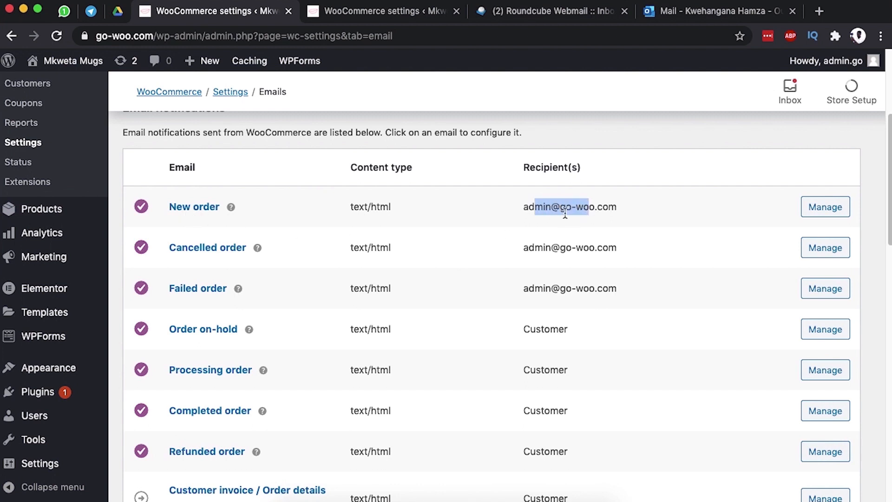
pyautogui.click(556, 237)
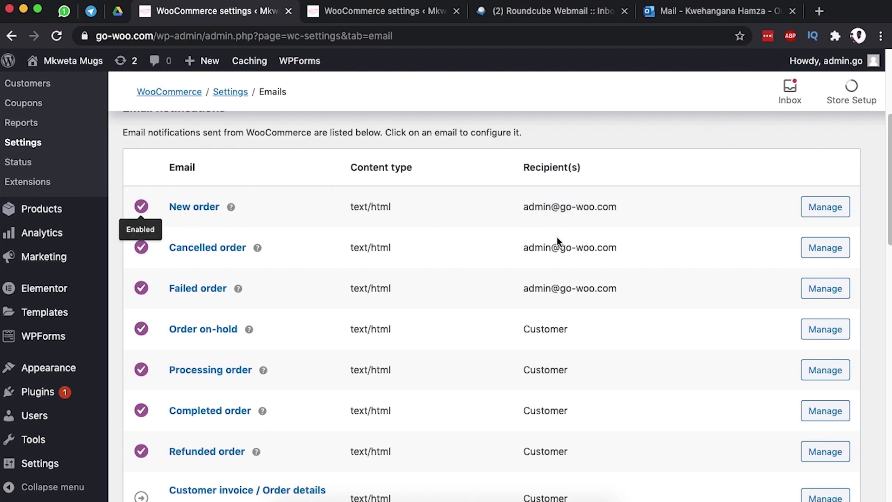
pyautogui.click(524, 250)
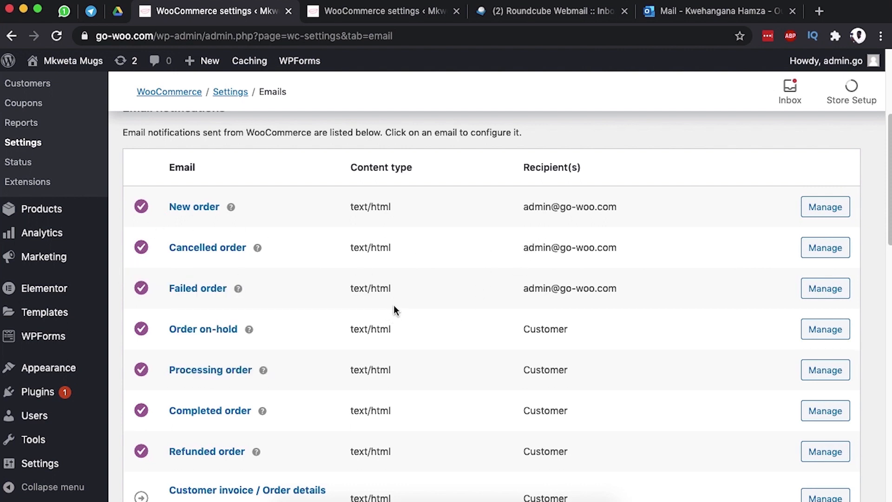
pyautogui.moveTo(534, 288); pyautogui.dragTo(568, 285)
pyautogui.scroll(-2, 388, 329)
pyautogui.scroll(-2, 353, 344)
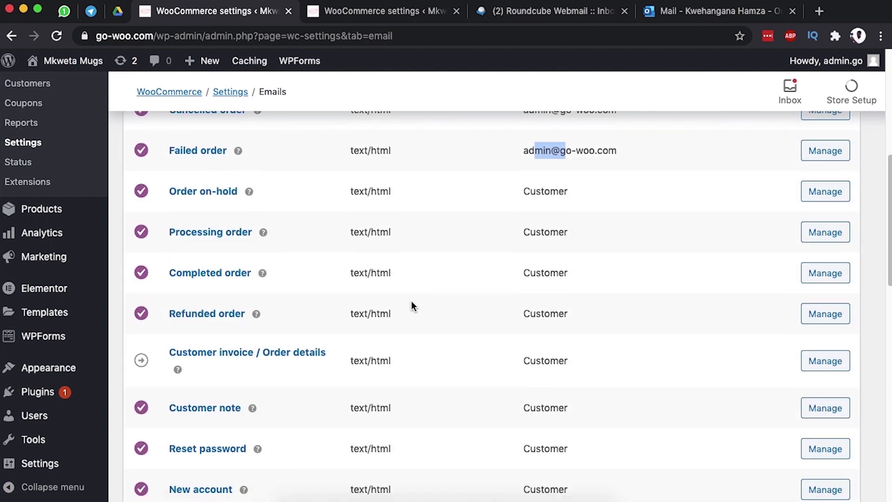
# - Find the Customer note email in the notifications list and open its settings
pyautogui.scroll(-1, 400, 328)
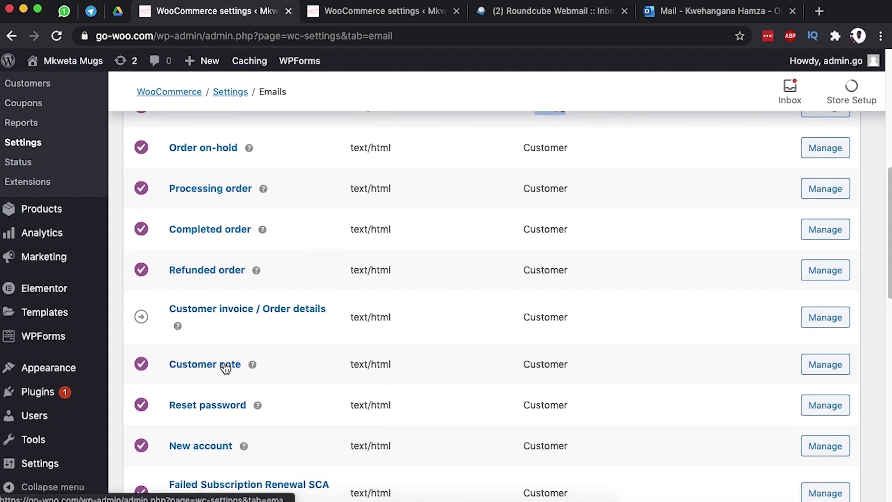
pyautogui.click(538, 365)
pyautogui.click(817, 366)
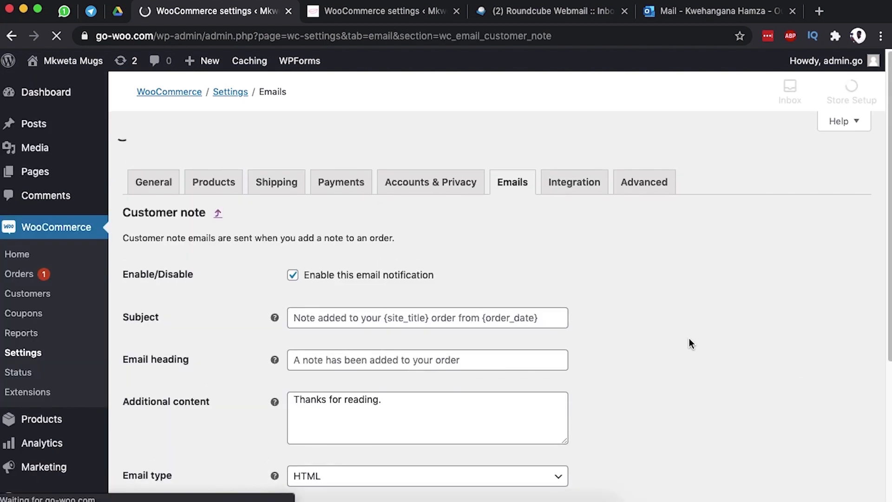
# - Examine the Customer note email's description, subject, heading and additional content fields, including the available placeholders
pyautogui.scroll(-10, 687, 331)
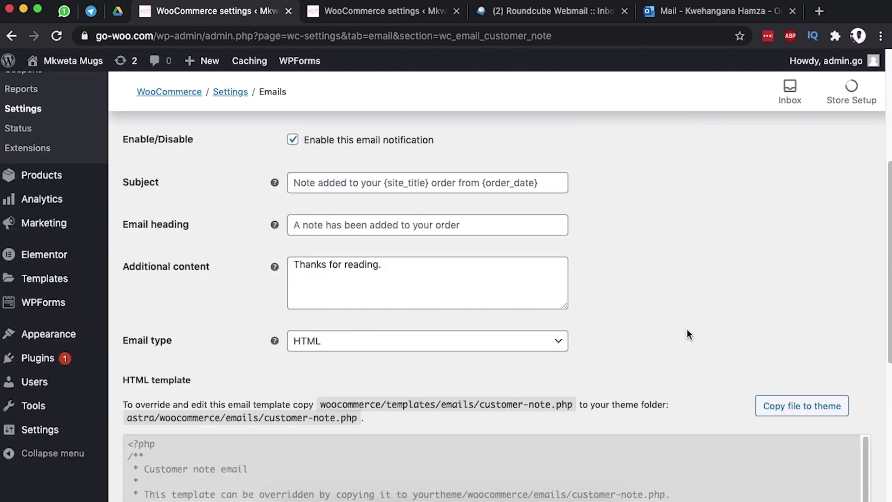
pyautogui.scroll(10, 687, 329)
pyautogui.scroll(-1, 686, 329)
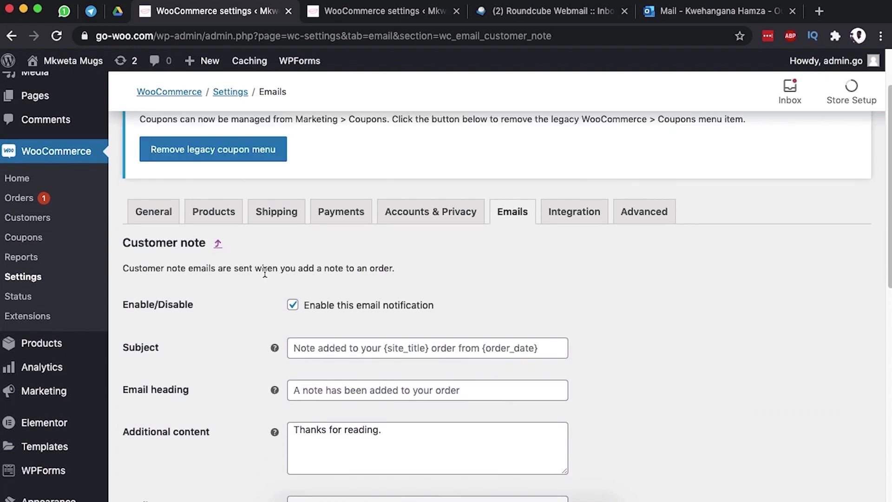
pyautogui.moveTo(309, 268); pyautogui.dragTo(380, 270)
pyautogui.scroll(-1, 401, 272)
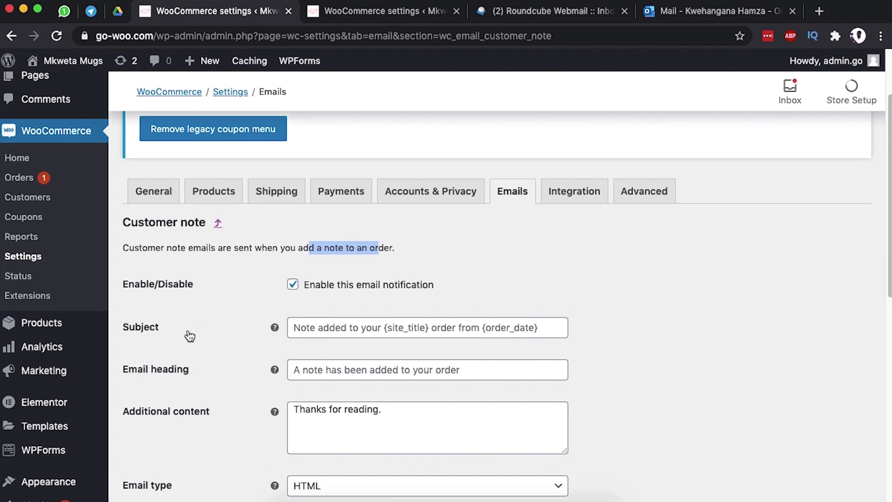
pyautogui.moveTo(274, 328)
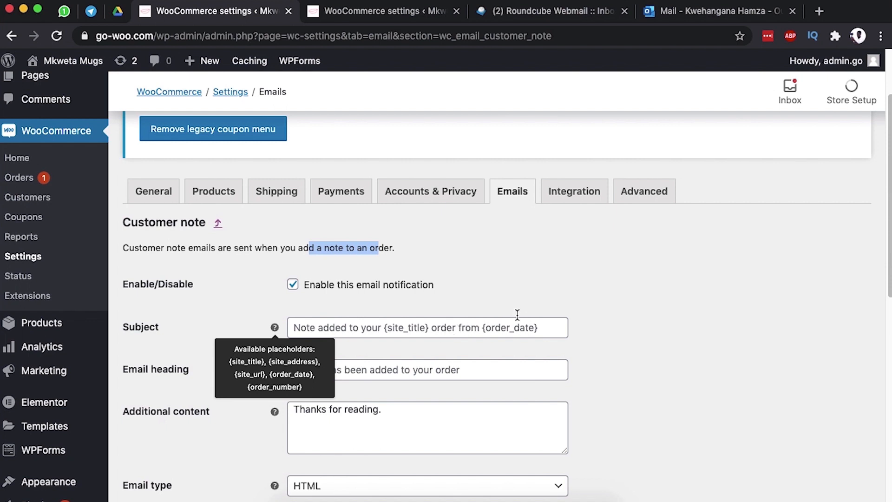
pyautogui.click(612, 313)
pyautogui.scroll(-3, 611, 313)
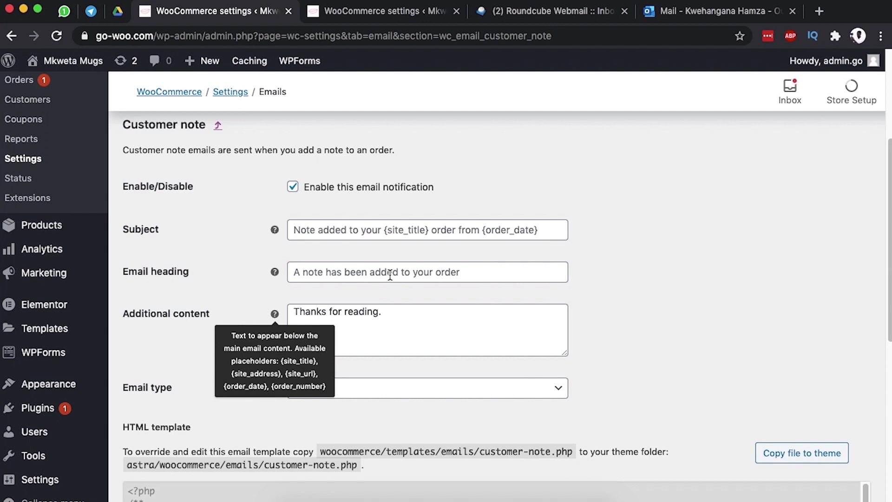
# - Check the banner heading of the received note email in Outlook, and return to the Customer note email settings
pyautogui.click(667, 19)
pyautogui.scroll(10, 446, 279)
pyautogui.moveTo(315, 263); pyautogui.dragTo(470, 265)
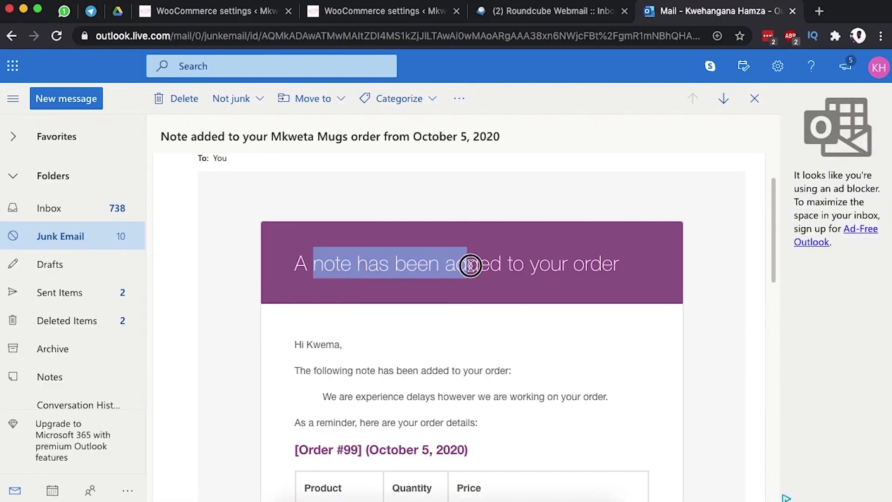
pyautogui.click(369, 13)
pyautogui.click(214, 10)
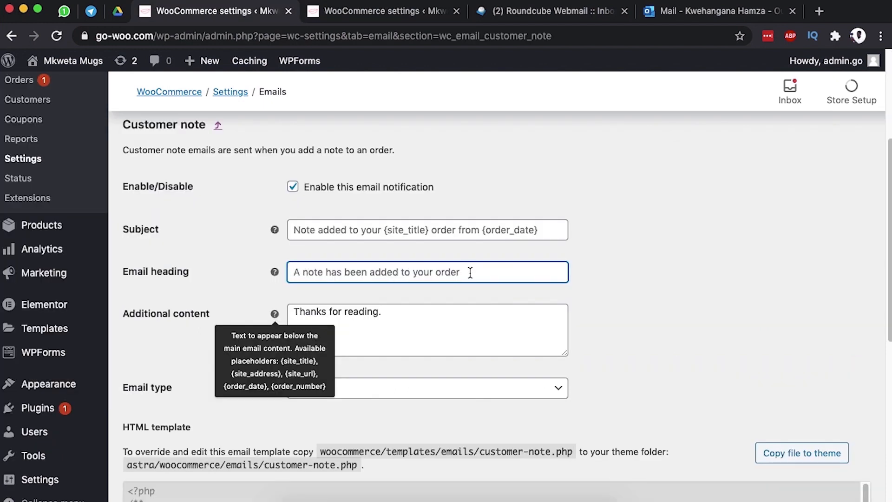
# - Compare the Additional content text "Thanks for reading." with the closing line of the customer's email in Outlook
pyautogui.click(393, 306)
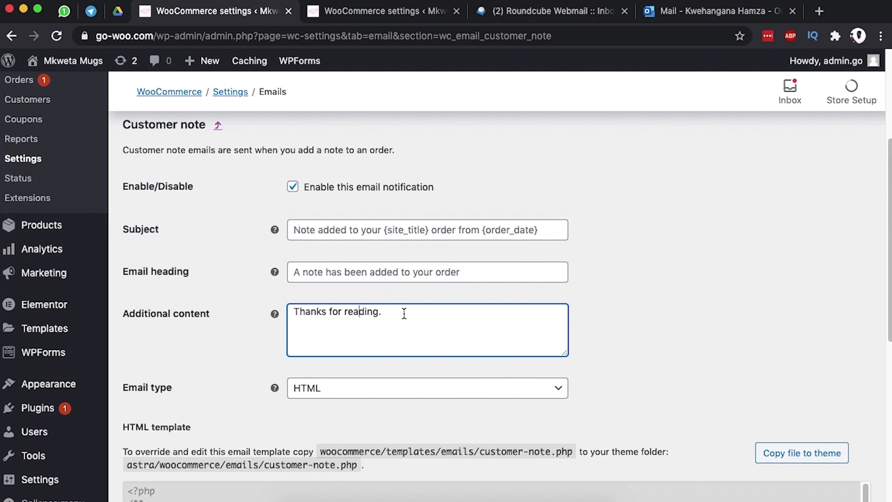
pyautogui.moveTo(404, 314); pyautogui.dragTo(285, 316)
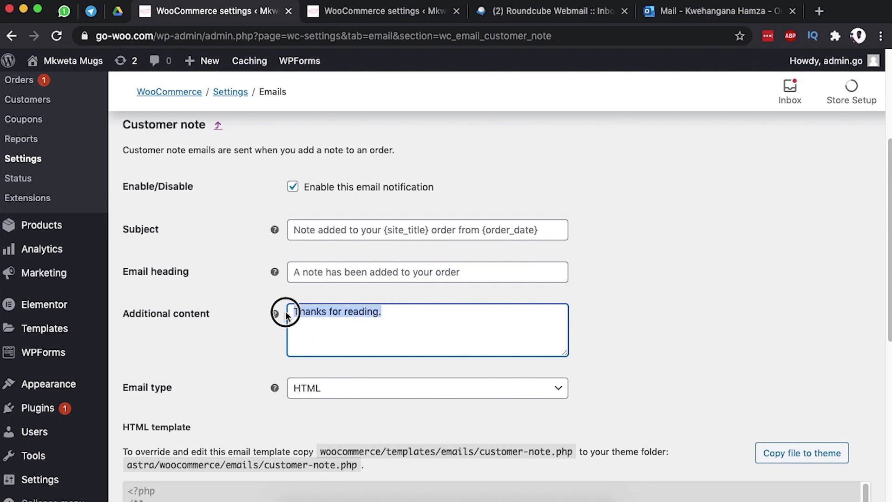
pyautogui.click(547, 15)
pyautogui.click(694, 11)
pyautogui.scroll(-5, 455, 221)
pyautogui.scroll(-5, 456, 221)
pyautogui.moveTo(324, 344); pyautogui.dragTo(372, 344)
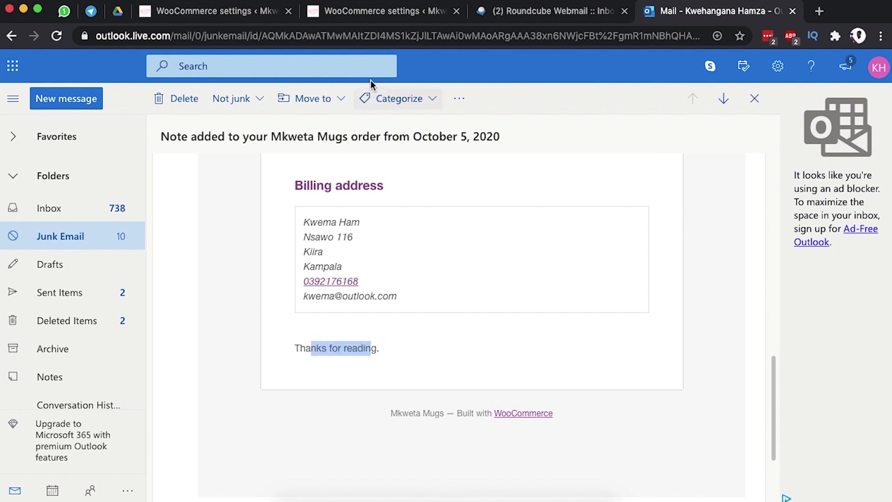
# - Return to the Customer note email settings and view the available email type options without changing the selection
pyautogui.click(372, 12)
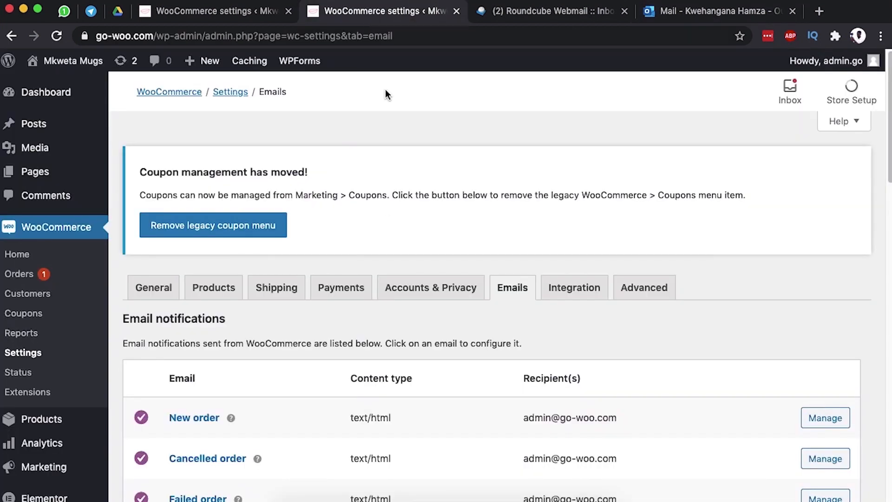
pyautogui.click(221, 10)
pyautogui.click(398, 315)
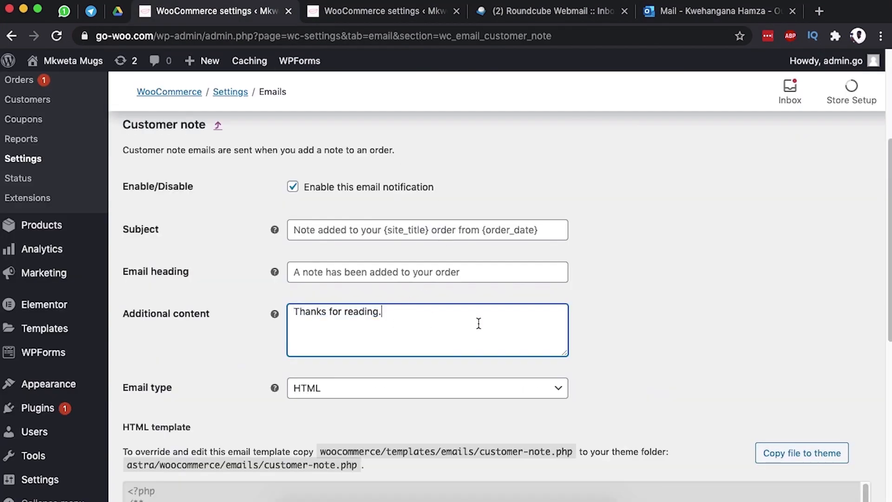
pyautogui.scroll(-2, 639, 265)
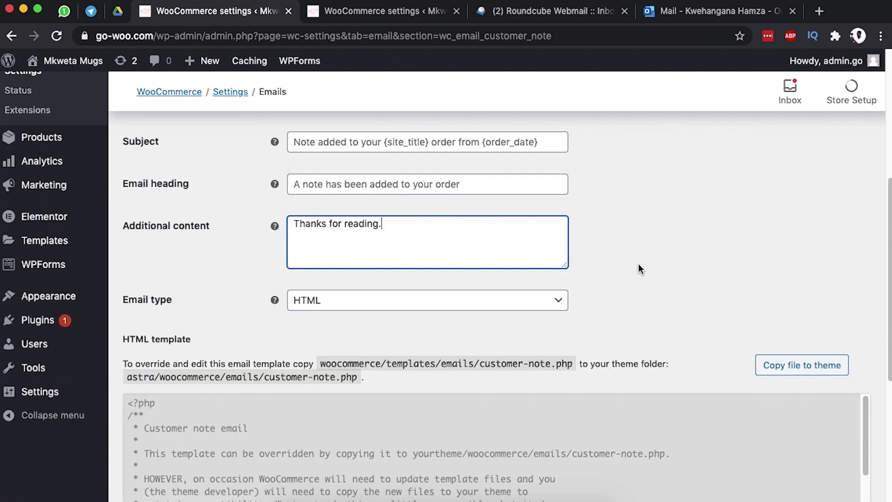
pyautogui.click(374, 305)
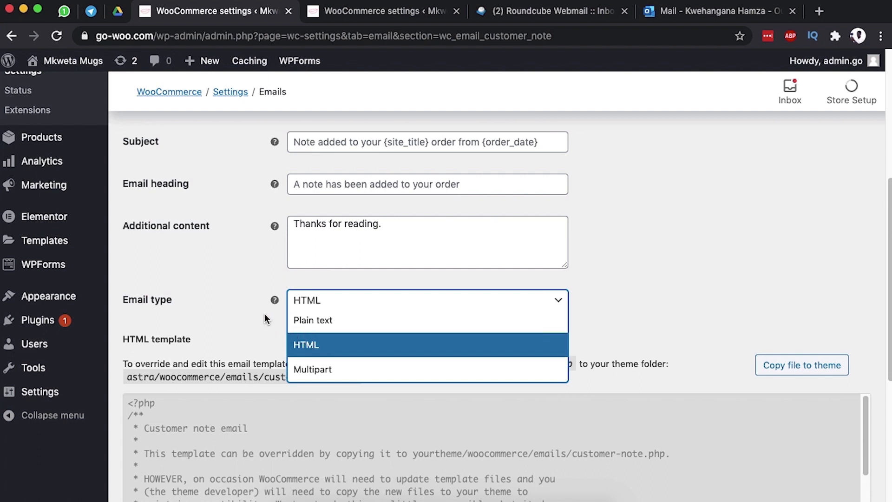
pyautogui.click(647, 267)
# - Switch to the Outlook message and examine its HTML formatting, from the header banner to the order details table
pyautogui.click(674, 4)
pyautogui.scroll(10, 424, 239)
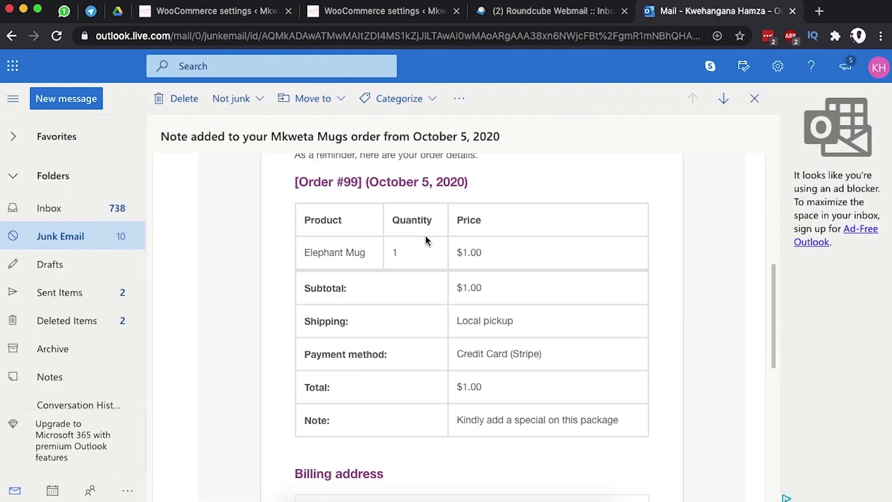
pyautogui.scroll(3, 424, 238)
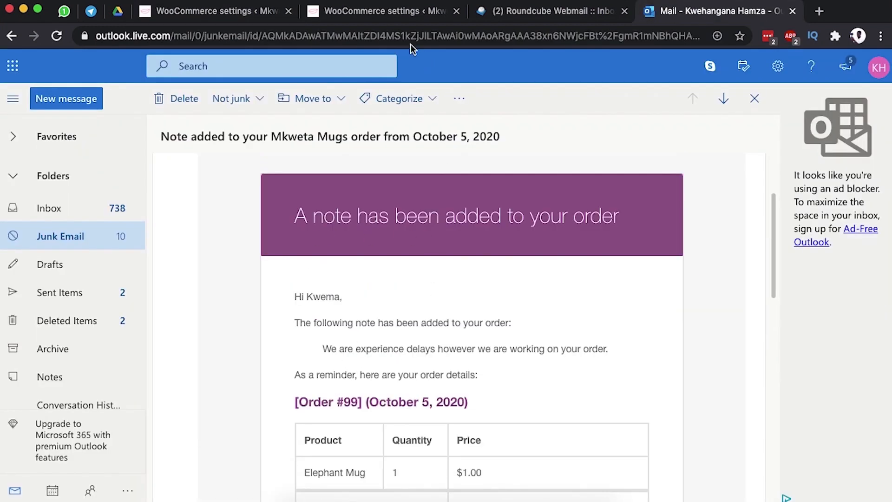
pyautogui.scroll(-3, 418, 297)
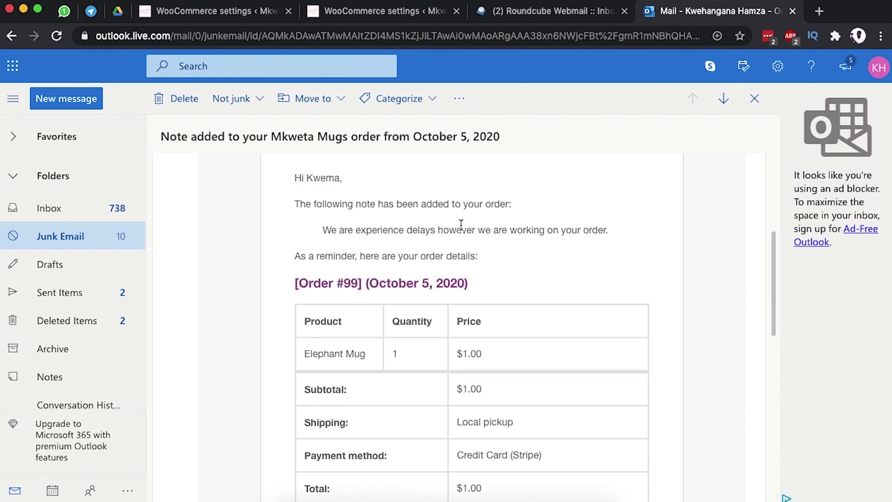
pyautogui.moveTo(311, 283); pyautogui.dragTo(468, 284)
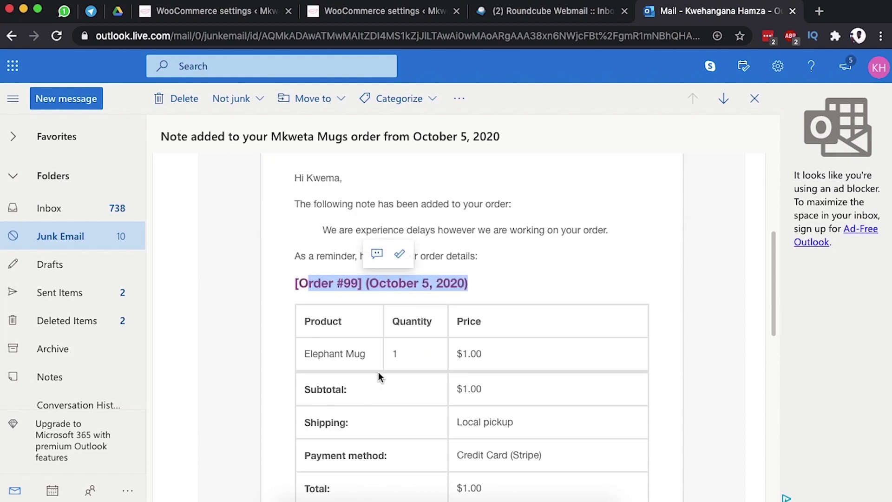
pyautogui.scroll(-2, 372, 320)
# - Switch back to the Customer note settings and return to the full list of email notifications
pyautogui.click(240, 10)
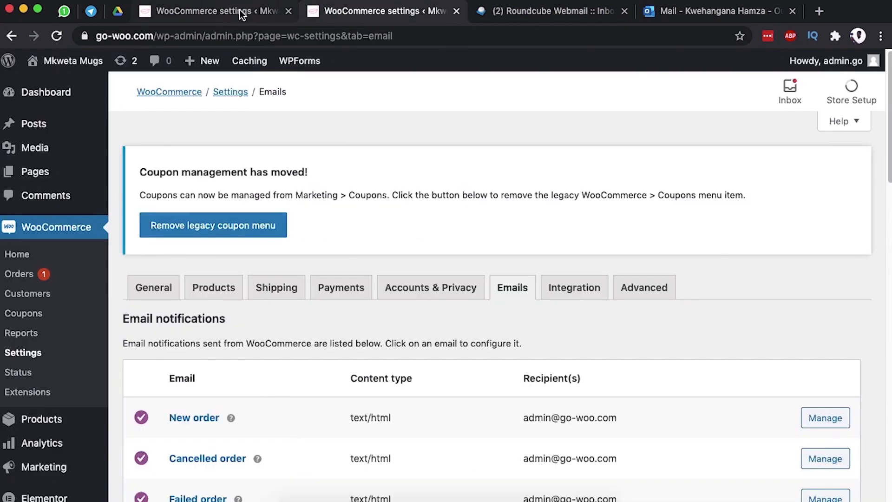
pyautogui.scroll(3, 701, 246)
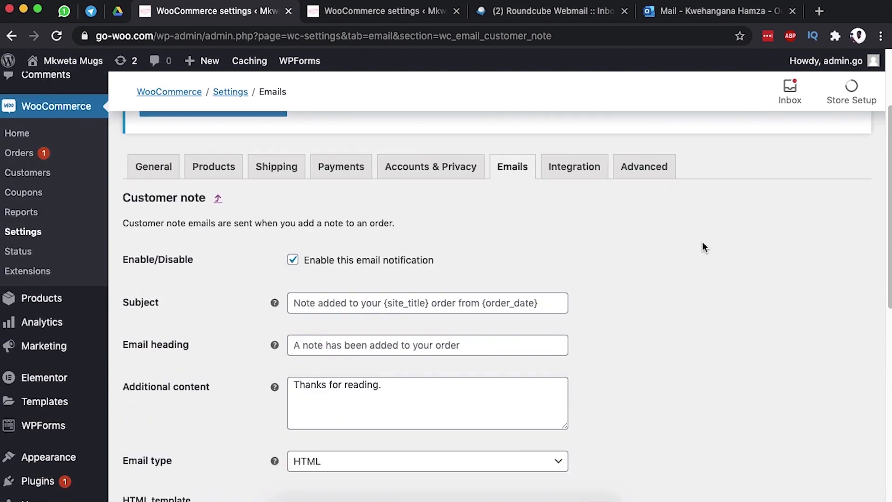
pyautogui.click(506, 168)
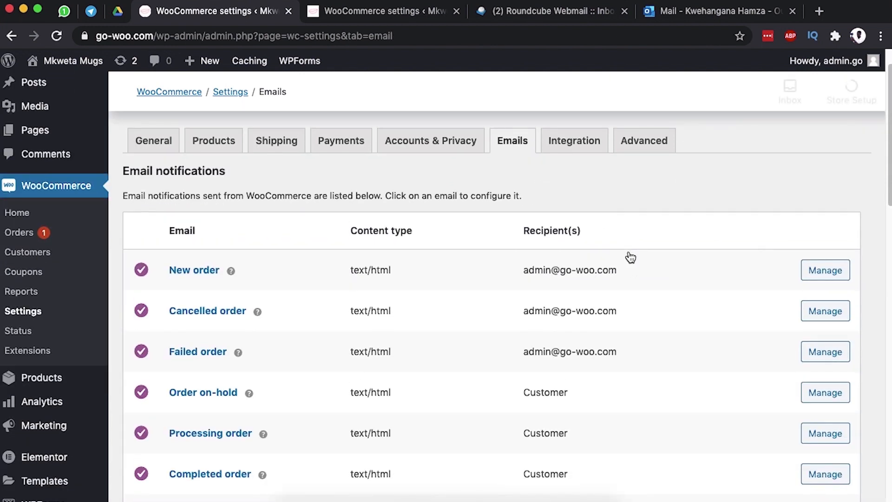
# - Look through the notifications list, checking the recipients and the purpose of the Reset password email
pyautogui.scroll(-2, 632, 254)
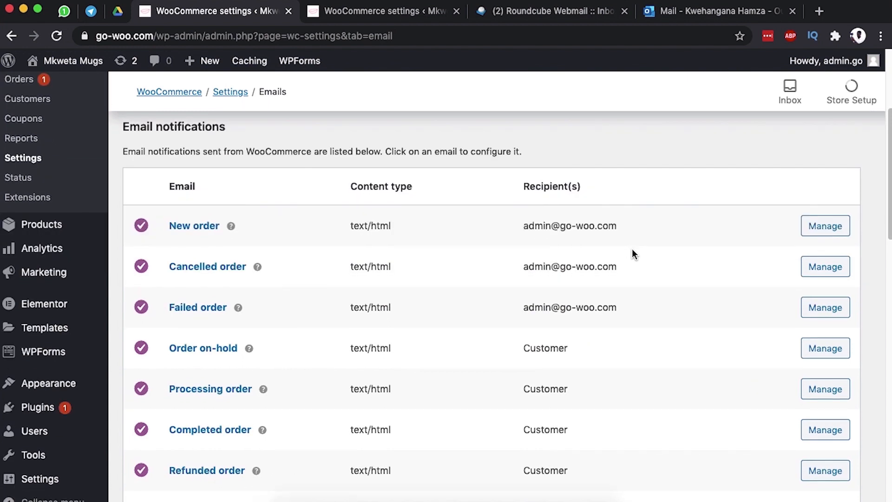
pyautogui.scroll(-5, 624, 264)
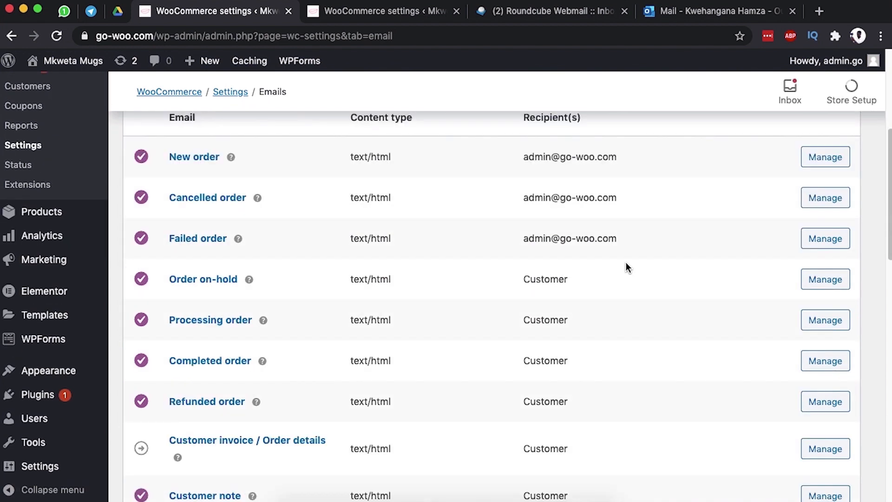
pyautogui.scroll(-2, 629, 265)
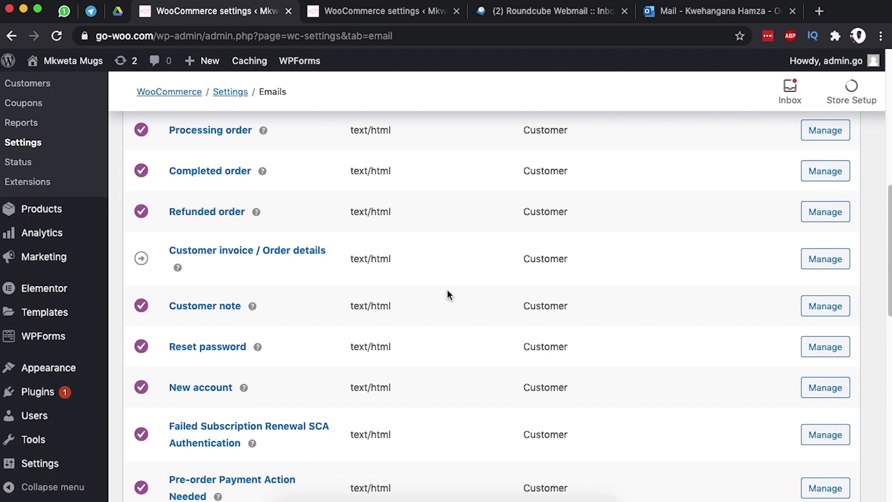
pyautogui.scroll(-4, 434, 348)
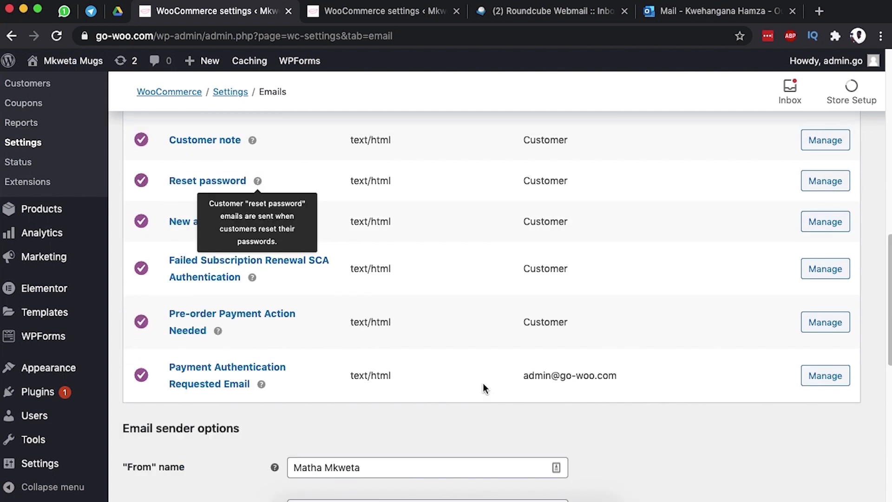
pyautogui.scroll(10, 485, 375)
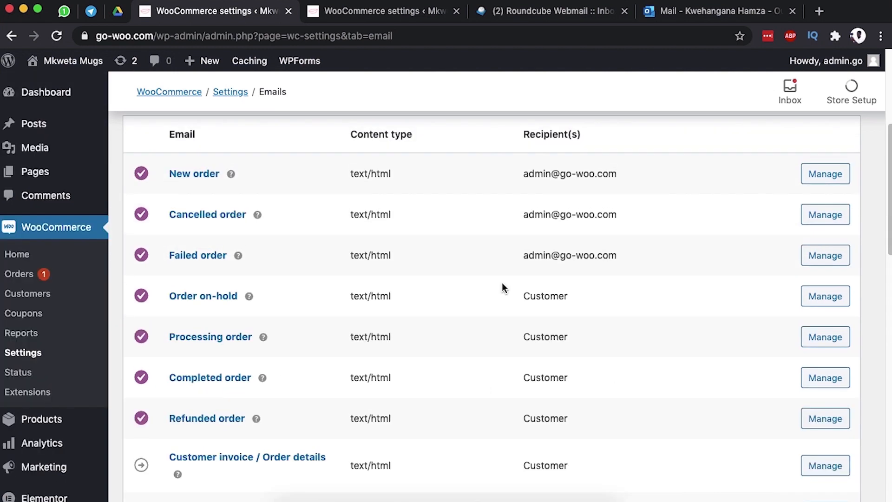
# - Open the New order email settings and review the recipients, subject, heading and additional content fields
pyautogui.click(833, 181)
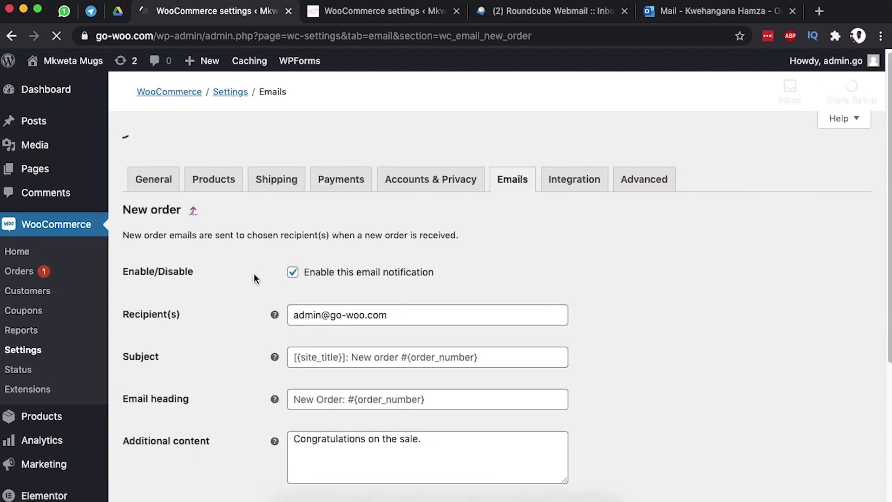
pyautogui.scroll(-3, 404, 306)
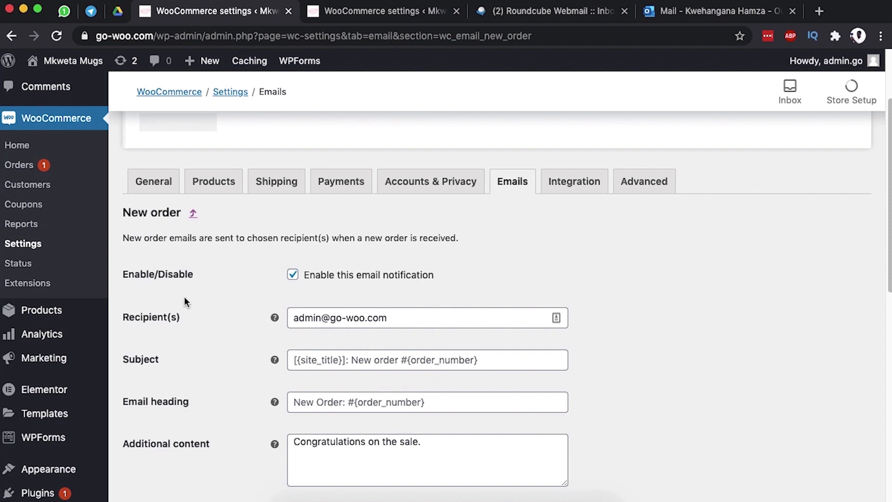
pyautogui.click(399, 317)
pyautogui.write(',')
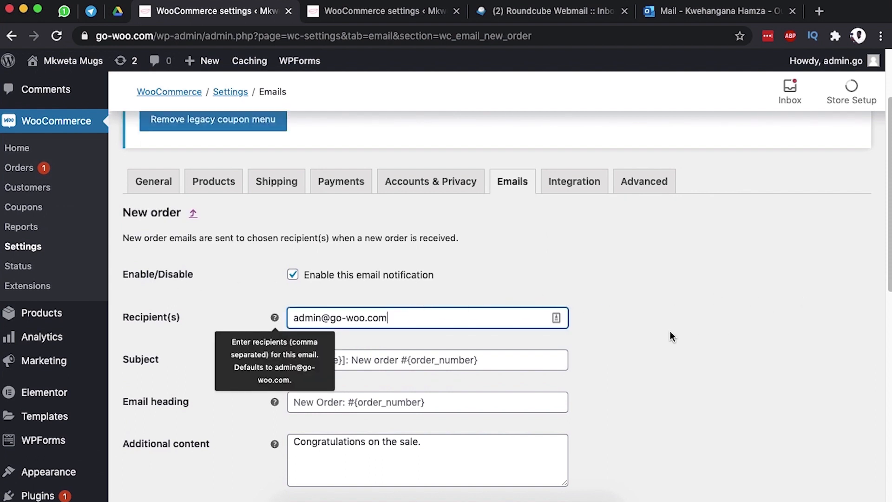
pyautogui.scroll(-2, 647, 328)
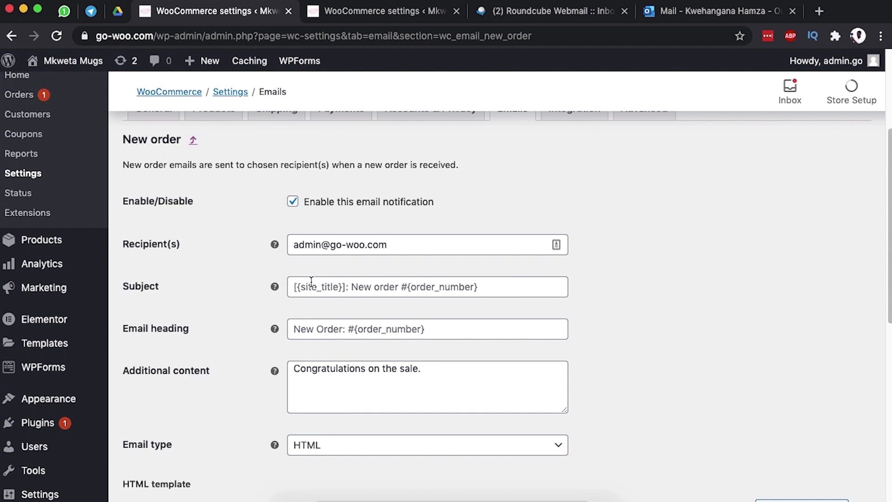
# - Switch to the Roundcube webmail inbox and open the new order notification from Mkweta Mugs
pyautogui.click(567, 14)
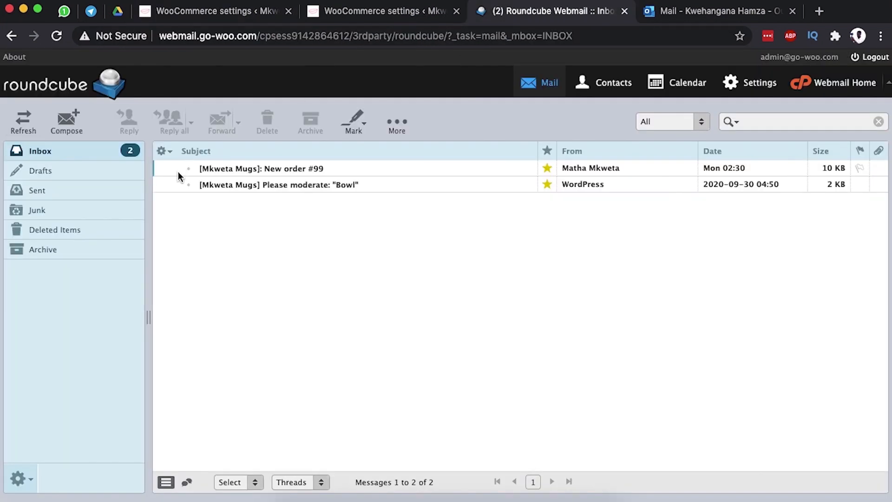
pyautogui.click(291, 168)
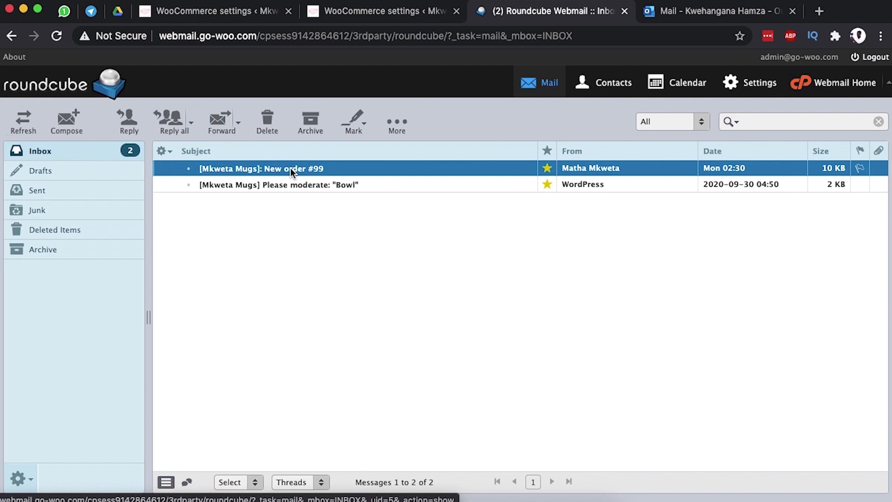
pyautogui.doubleClick(291, 168)
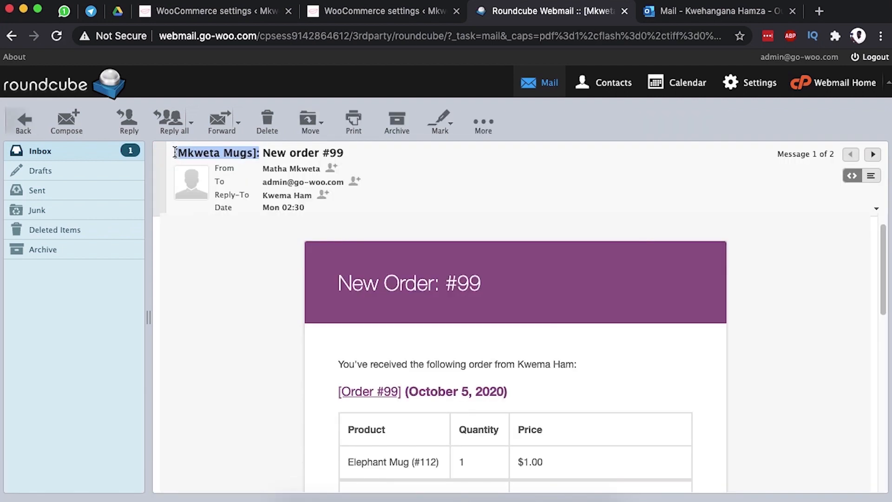
# - Compare the subject line of the received new order email with the Subject field in the New order email settings
pyautogui.moveTo(176, 153); pyautogui.dragTo(344, 153)
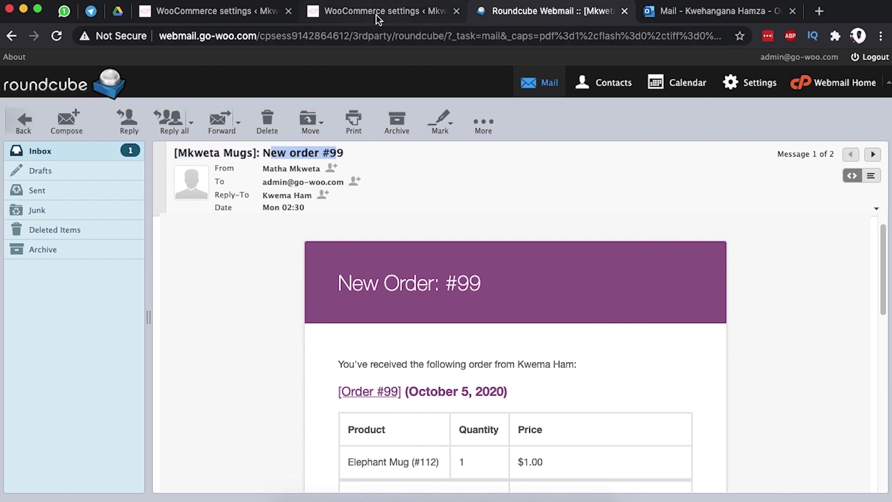
pyautogui.click(377, 14)
pyautogui.click(224, 15)
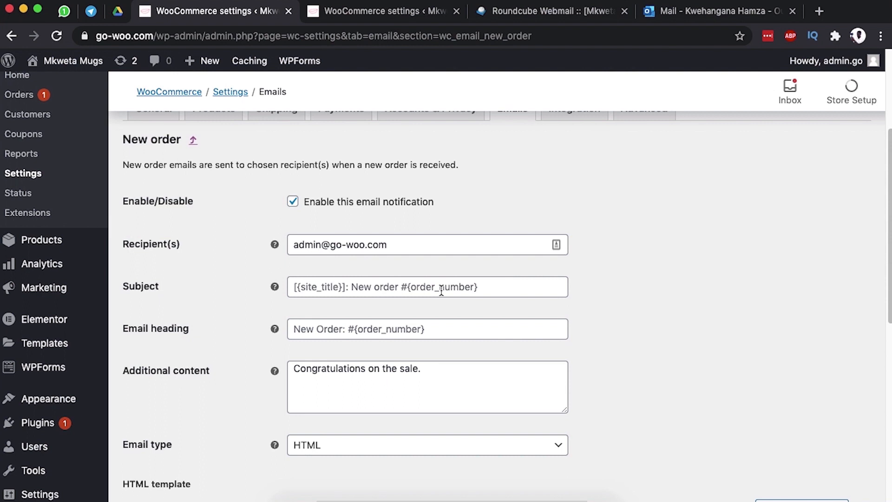
pyautogui.scroll(1, 486, 291)
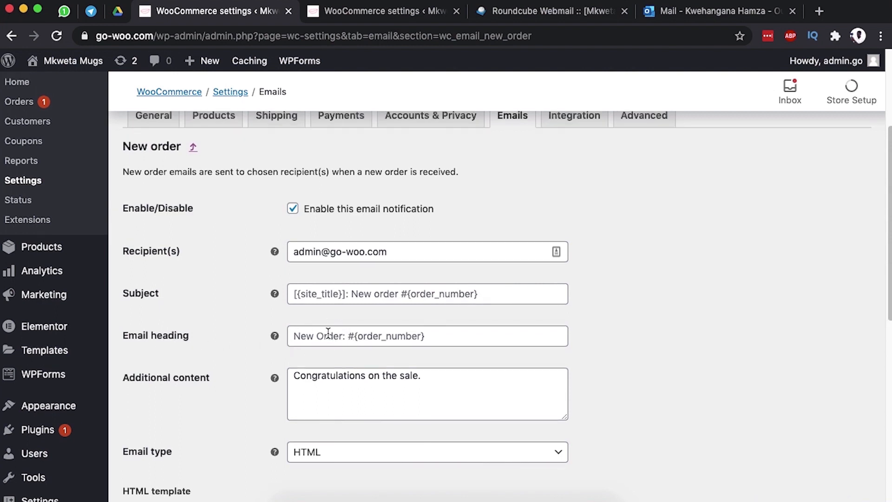
# - Check the heading inside the new order email in Roundcube against the Email heading field, returning to the New order settings
pyautogui.click(545, 11)
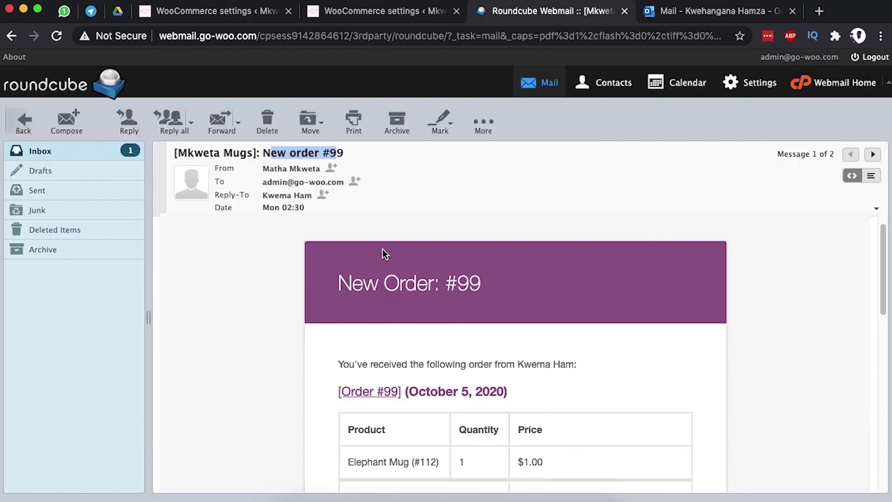
pyautogui.moveTo(336, 286); pyautogui.dragTo(441, 282)
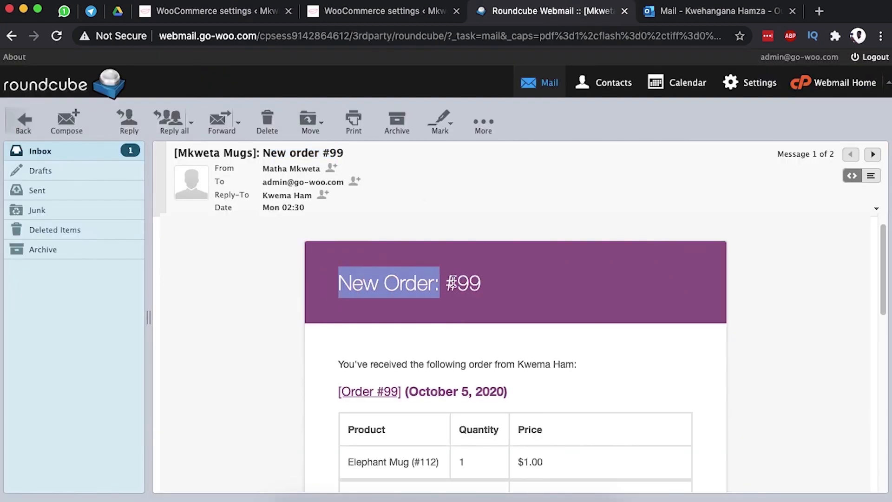
pyautogui.doubleClick(470, 282)
pyautogui.click(348, 15)
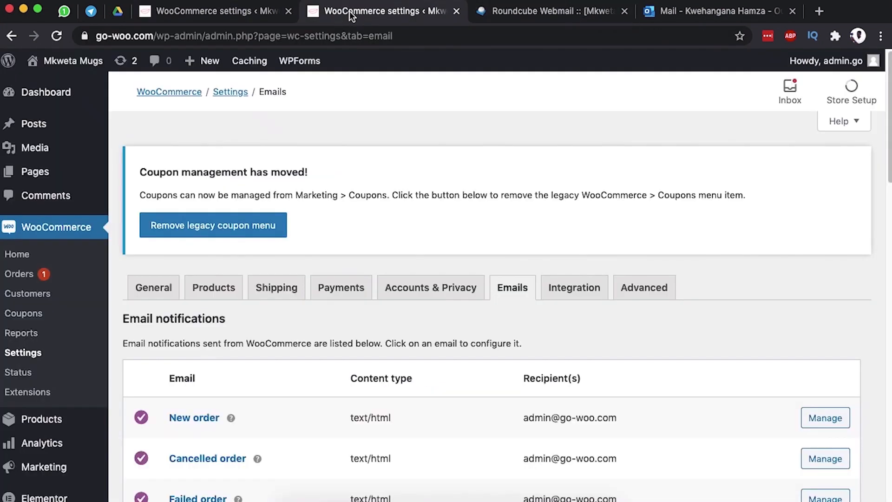
pyautogui.click(236, 6)
# - Compare the Additional content field with the closing line of the new order email, reviewing the email back up to its heading
pyautogui.scroll(-1, 432, 293)
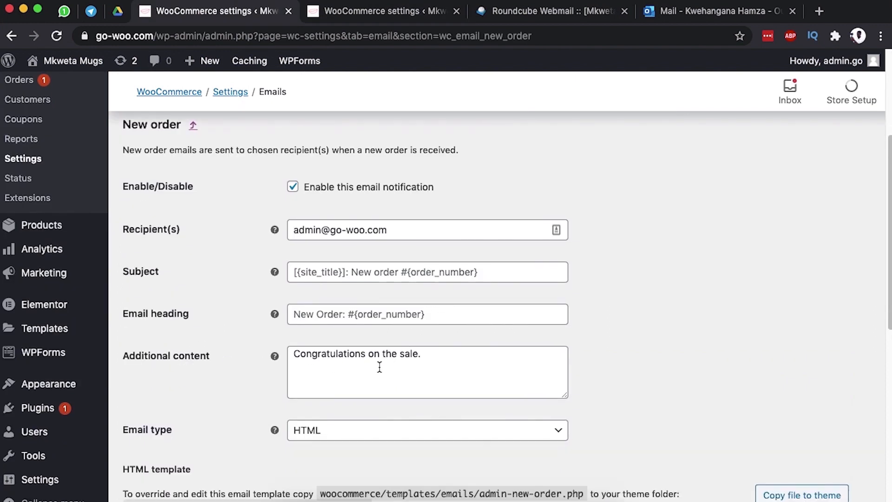
pyautogui.click(537, 9)
pyautogui.scroll(-10, 214, 322)
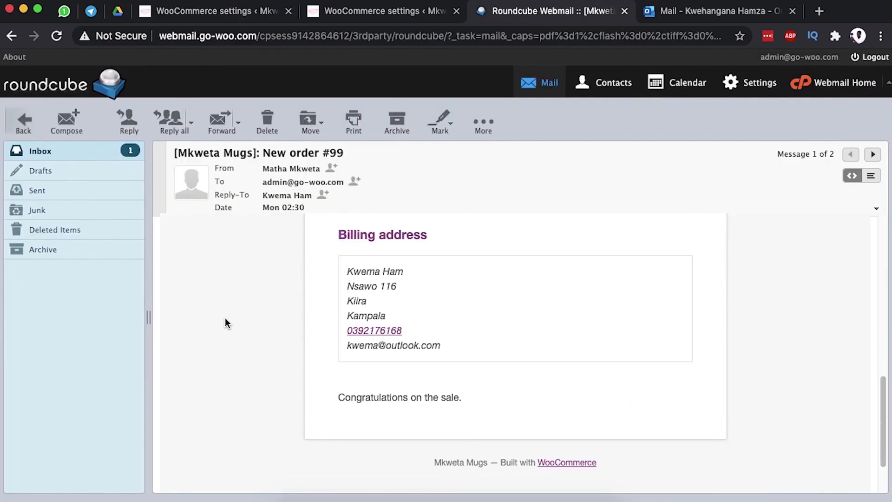
pyautogui.moveTo(476, 399); pyautogui.dragTo(333, 395)
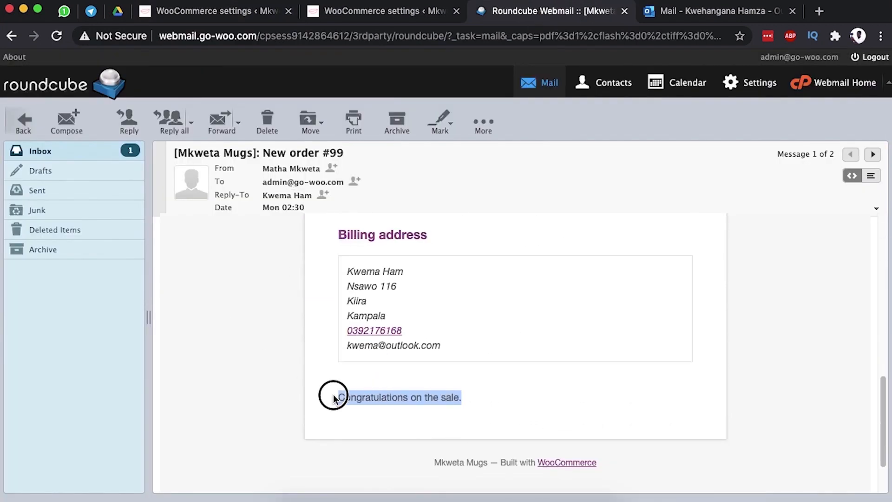
pyautogui.click(478, 398)
pyautogui.scroll(7, 478, 396)
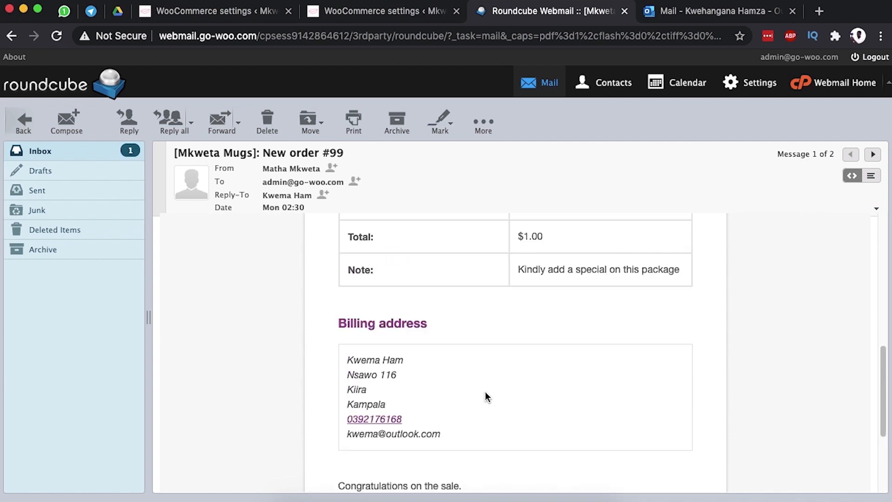
pyautogui.scroll(2, 450, 299)
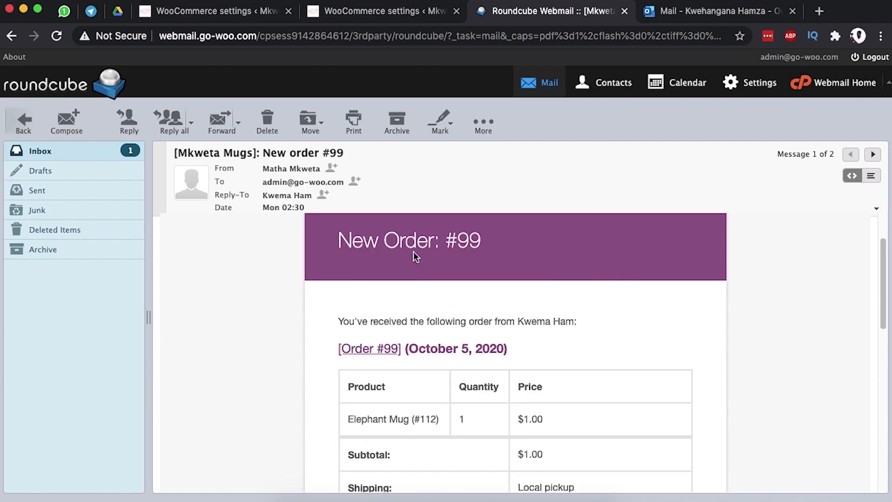
# - Switch back to the New order email settings and return to the full list of email notifications
pyautogui.click(224, 18)
pyautogui.scroll(-5, 646, 362)
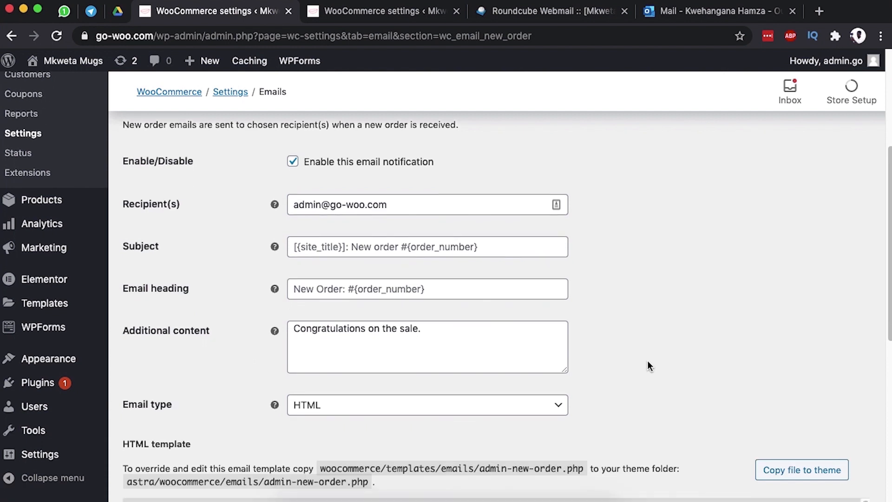
pyautogui.press('super+bracketleft')
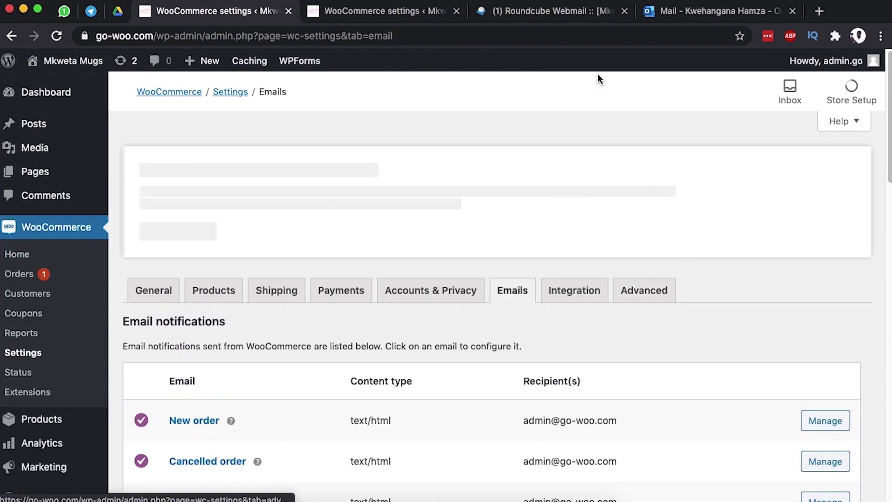
# - Switch to the Roundcube webmail and review the order details table in the new order email
pyautogui.click(527, 12)
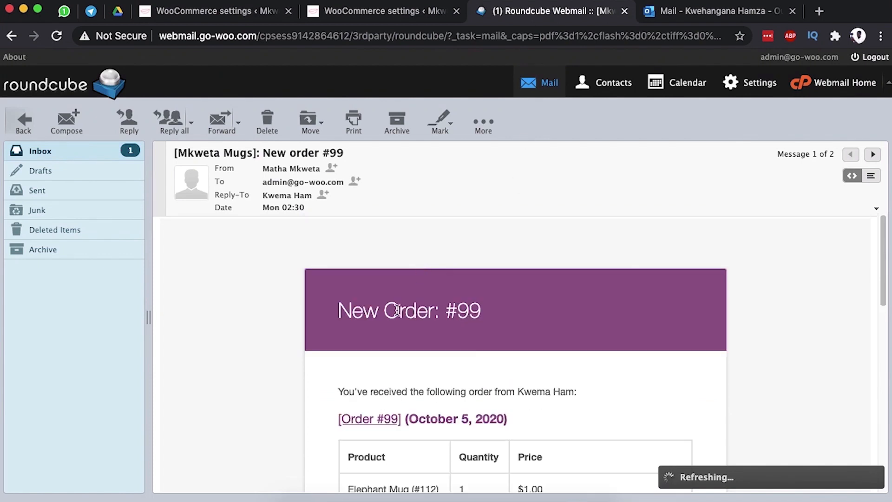
pyautogui.scroll(-3, 572, 302)
pyautogui.scroll(-1, 566, 292)
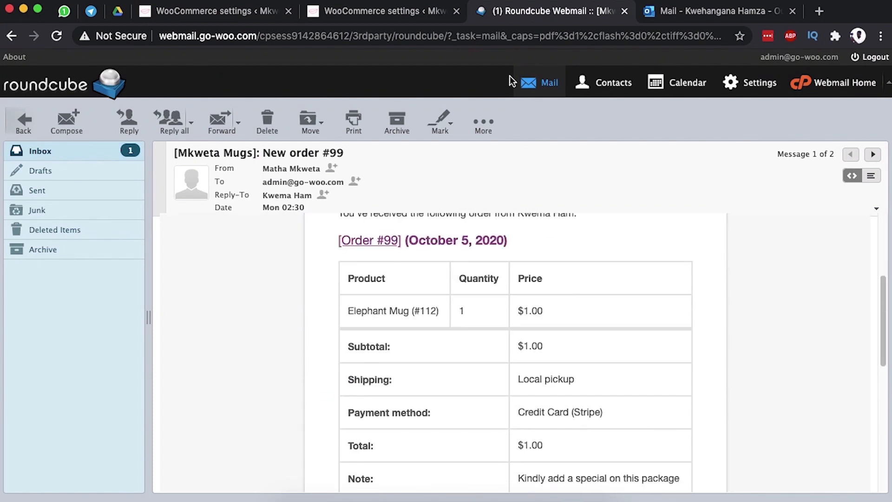
# - Switch back to the WooCommerce email settings and examine the "From" name under the email sender options
pyautogui.click(238, 12)
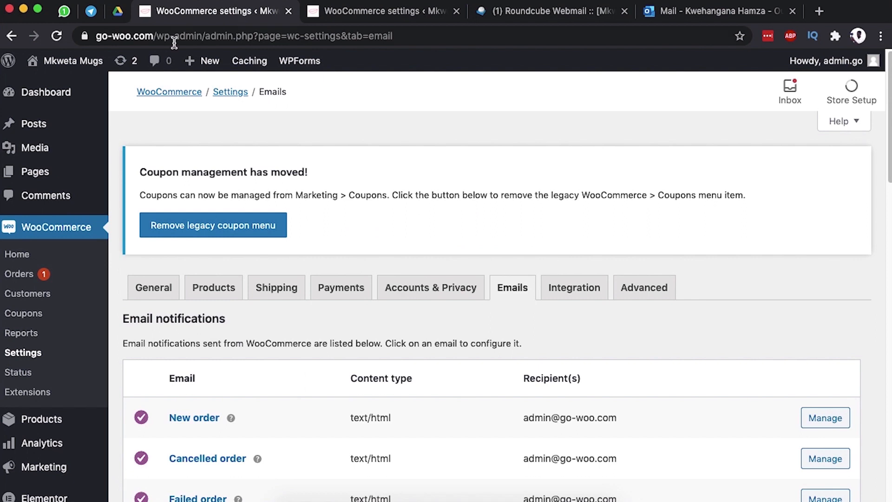
pyautogui.scroll(-15, 528, 268)
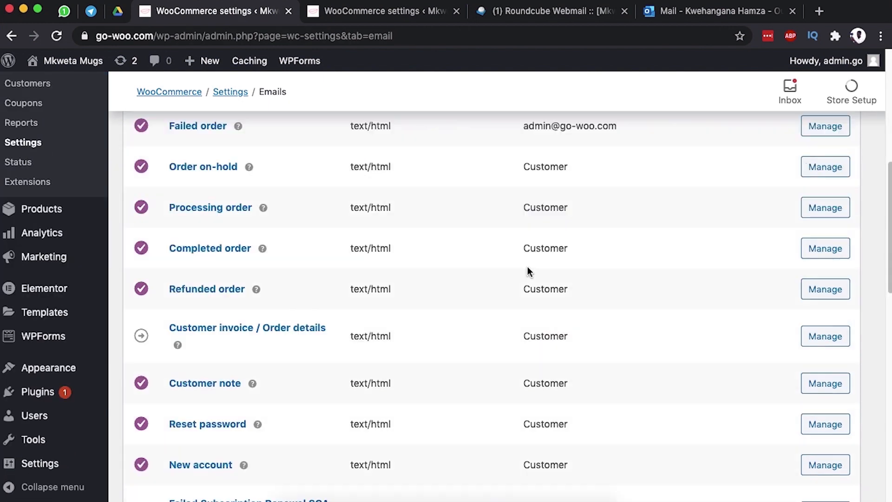
pyautogui.scroll(-1, 531, 262)
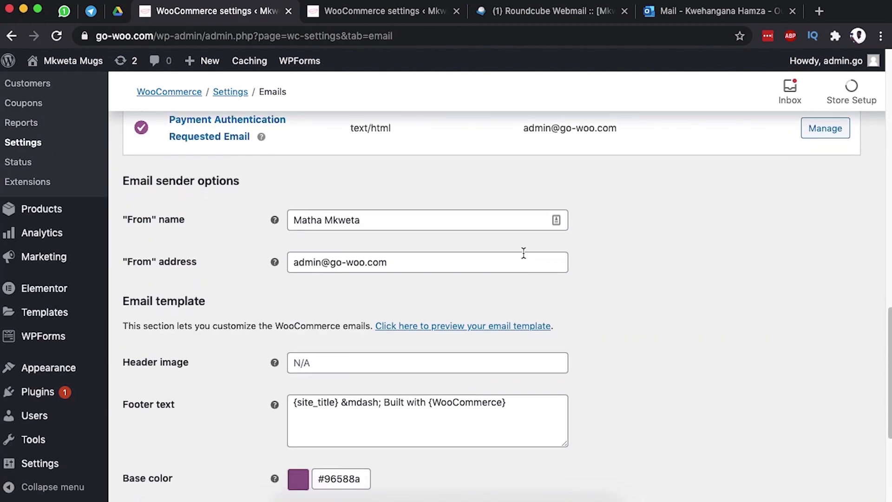
pyautogui.moveTo(400, 221); pyautogui.dragTo(295, 222)
pyautogui.click(190, 211)
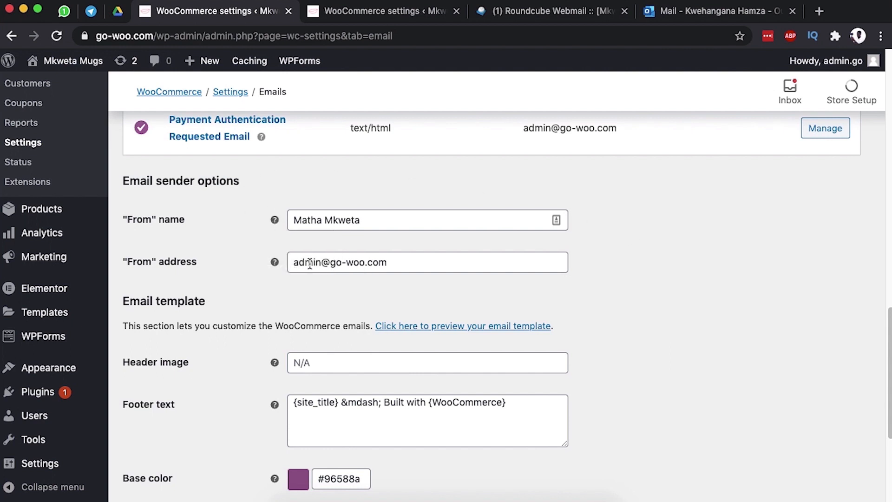
# - Check the sender and recipient details of the new order email in Roundcube, and return to the WooCommerce email settings
pyautogui.click(530, 14)
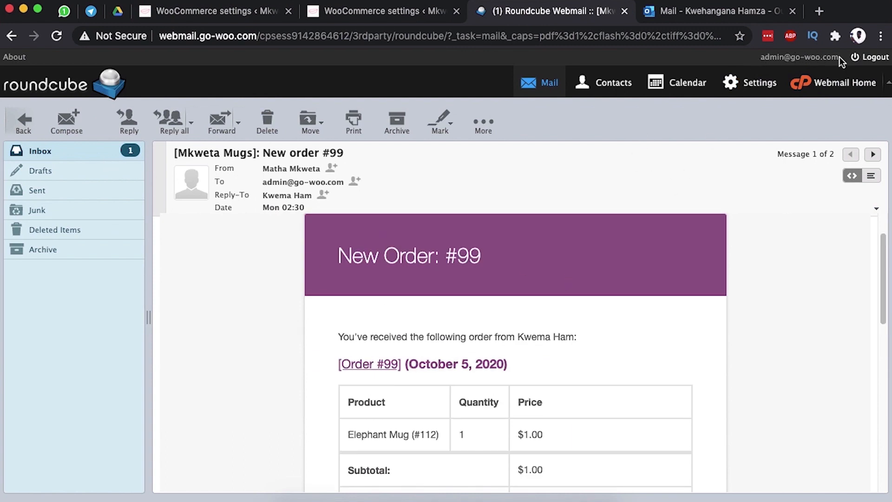
pyautogui.click(359, 13)
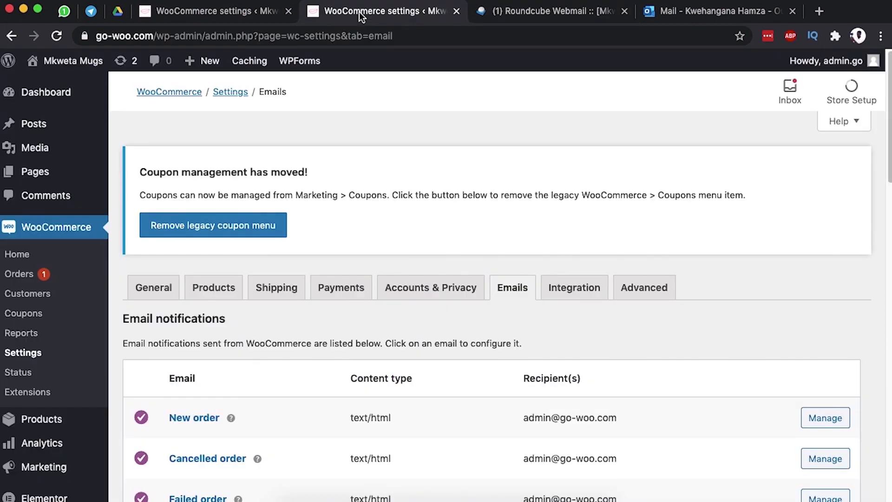
pyautogui.click(249, 13)
# - Preview the WooCommerce email template in its own browser tab and close the preview
pyautogui.scroll(-2, 579, 315)
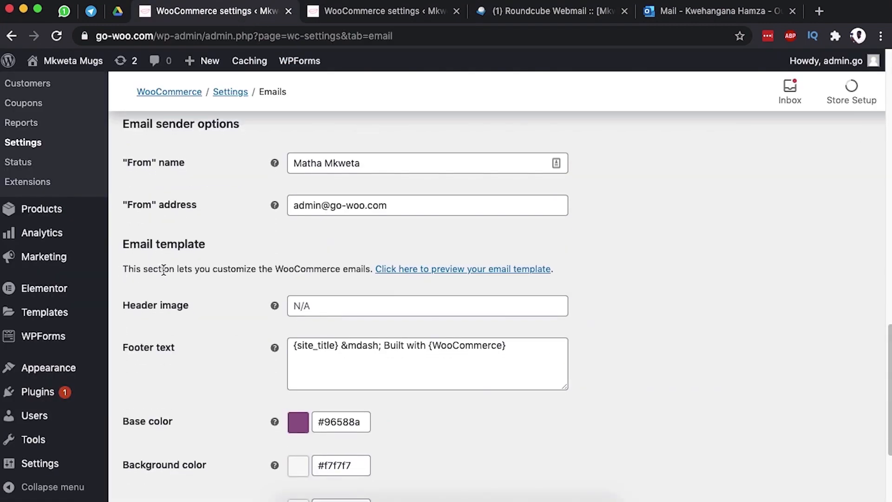
pyautogui.click(446, 270)
pyautogui.click(191, 18)
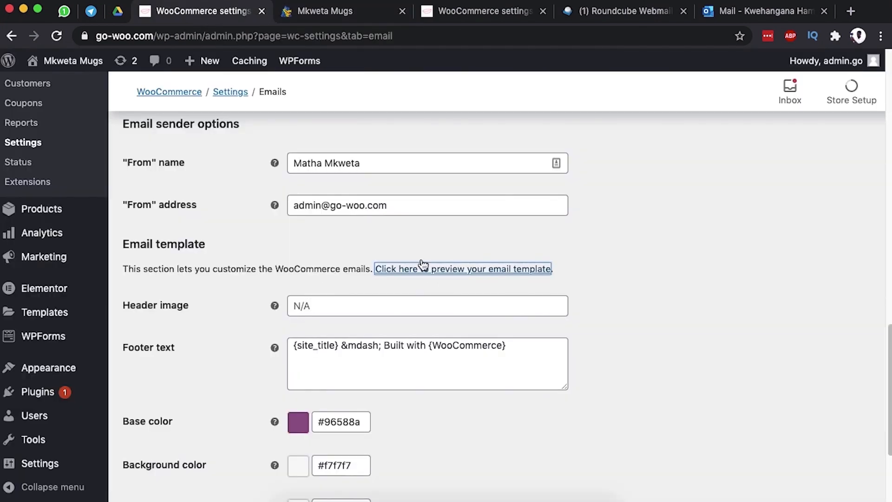
pyautogui.click(334, 13)
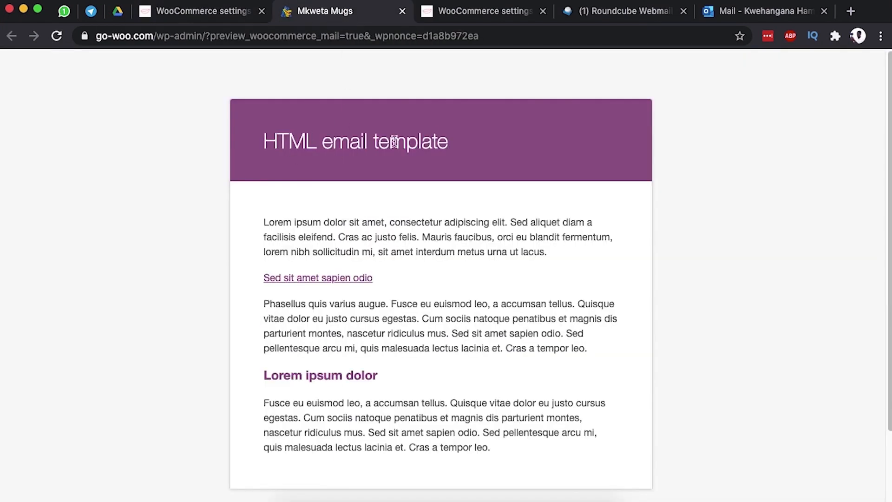
pyautogui.click(403, 12)
# - Examine the Header image and Footer text settings of the email template, including the {site_title} placeholder and the footer help note
pyautogui.scroll(-1, 736, 314)
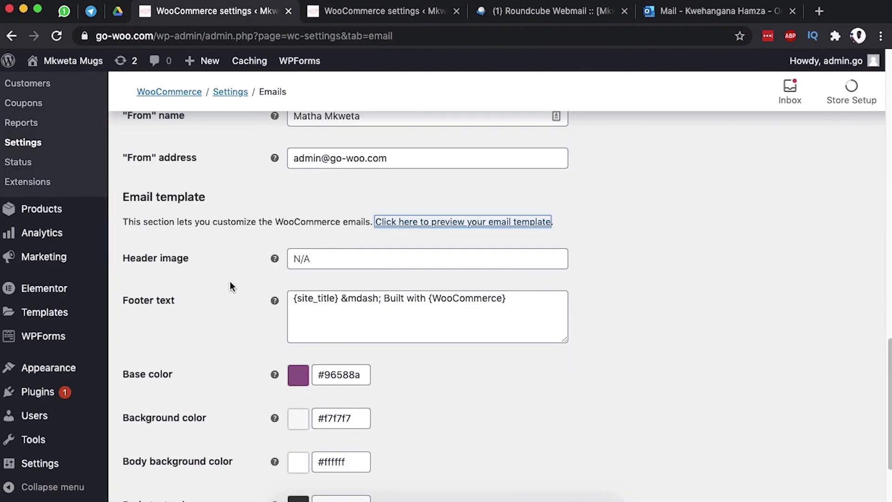
pyautogui.click(274, 258)
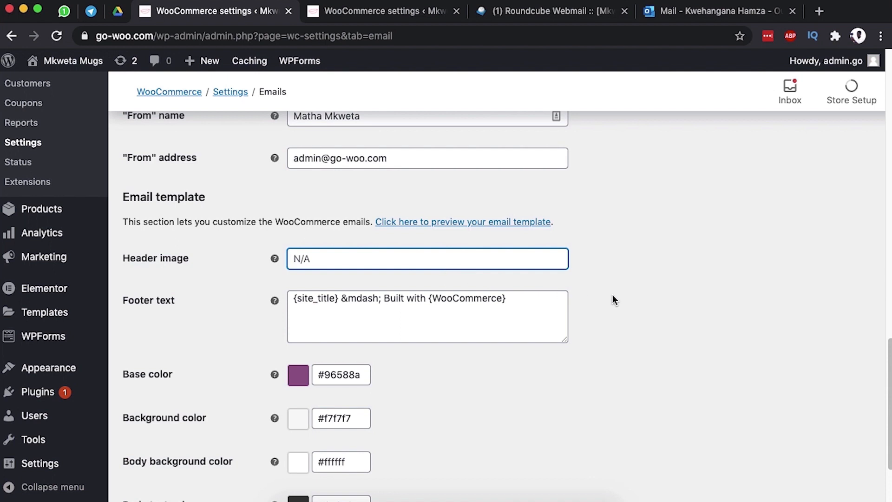
pyautogui.scroll(-1, 610, 294)
pyautogui.moveTo(341, 283); pyautogui.dragTo(286, 283)
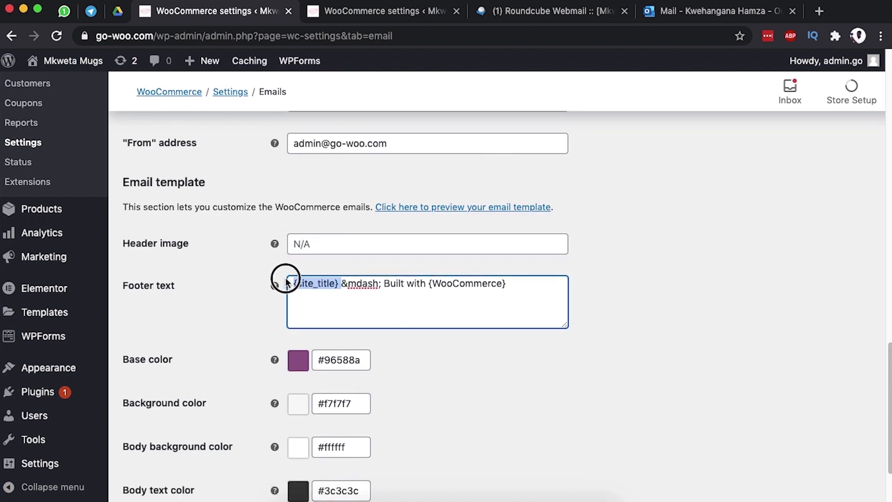
pyautogui.moveTo(384, 282); pyautogui.dragTo(276, 285)
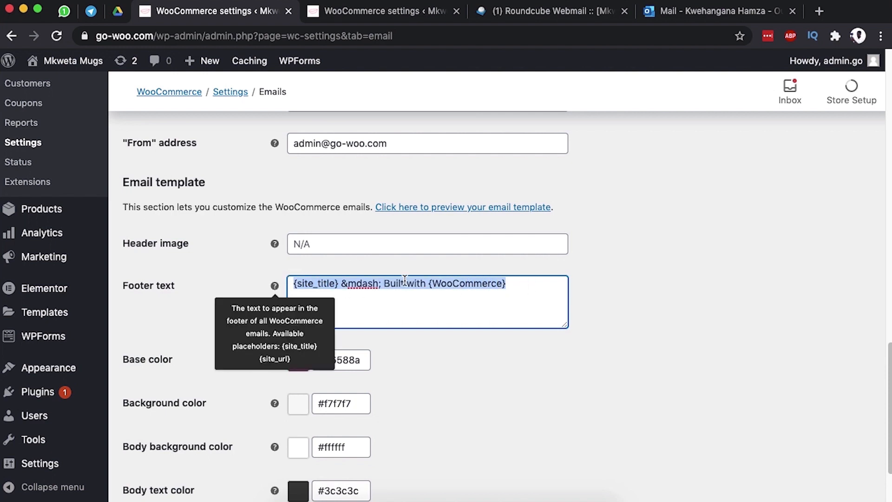
# - Compare the Footer text setting with the footer line at the end of the new order email in Roundcube
pyautogui.click(548, 11)
pyautogui.scroll(-10, 548, 279)
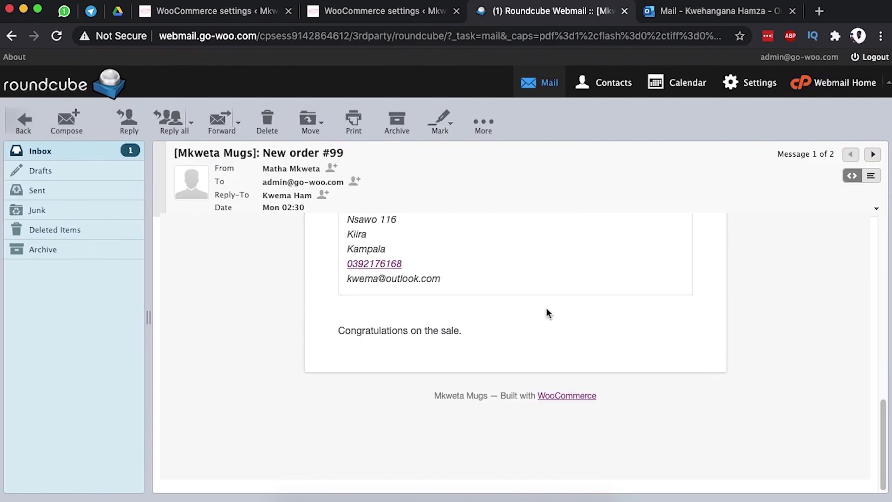
pyautogui.moveTo(418, 395); pyautogui.dragTo(655, 402)
pyautogui.click(423, 405)
pyautogui.click(347, 14)
pyautogui.click(252, 14)
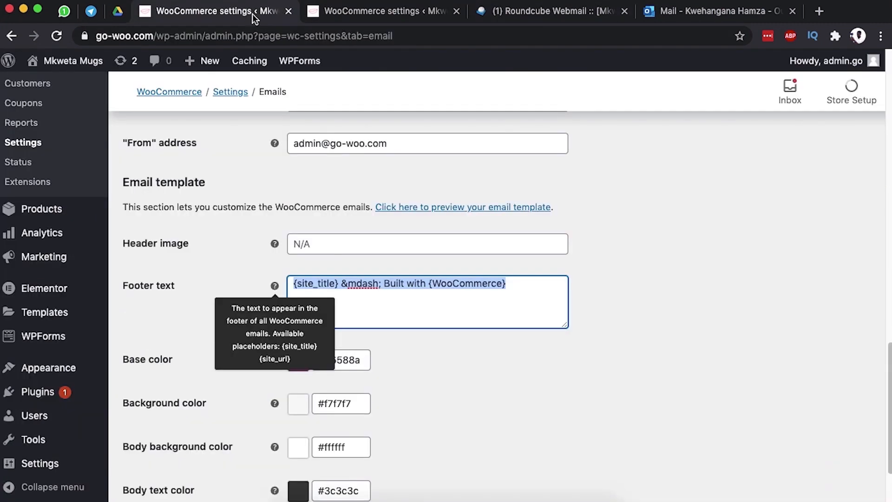
pyautogui.click(457, 300)
# - Compare the template's Base color setting with the header color of the new order email in Roundcube
pyautogui.scroll(-3, 232, 279)
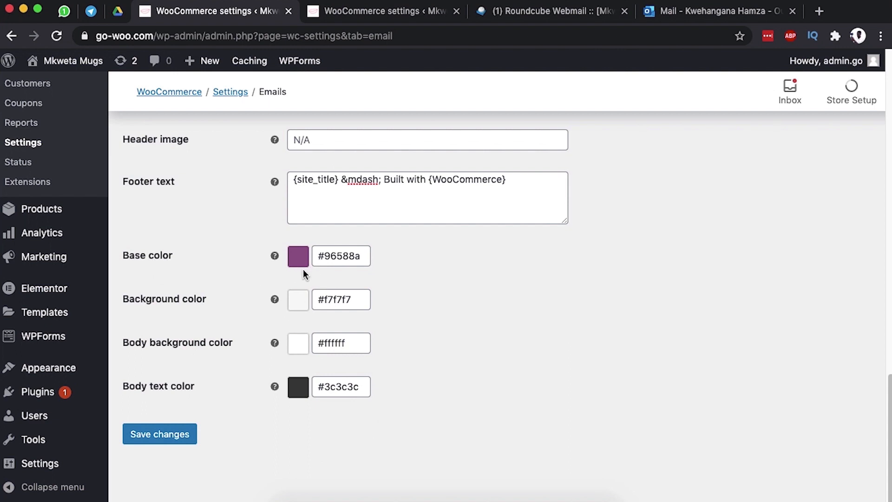
pyautogui.click(528, 13)
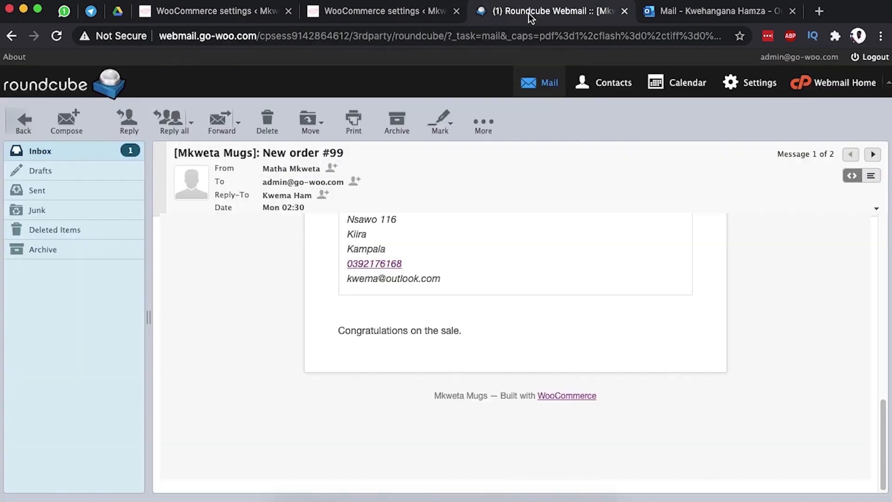
pyautogui.scroll(10, 550, 320)
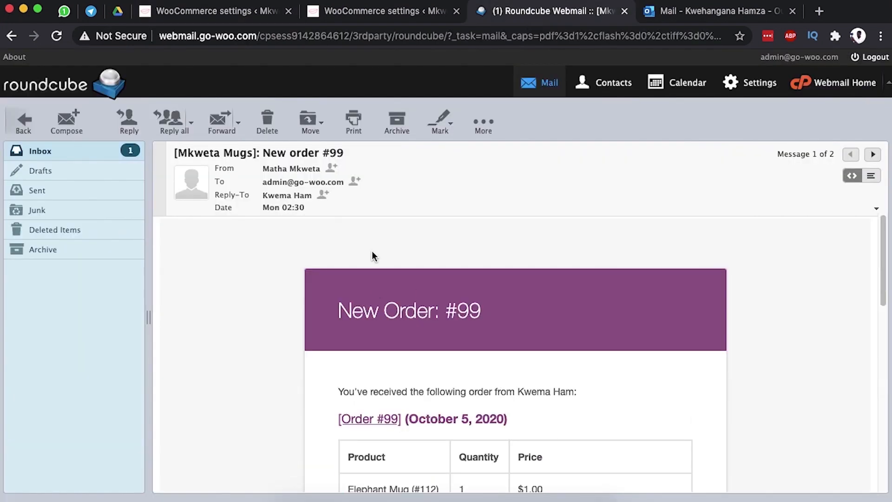
# - Look up the theme color in the shop notes and set the email template's Base color to #086800
pyautogui.click(419, 492)
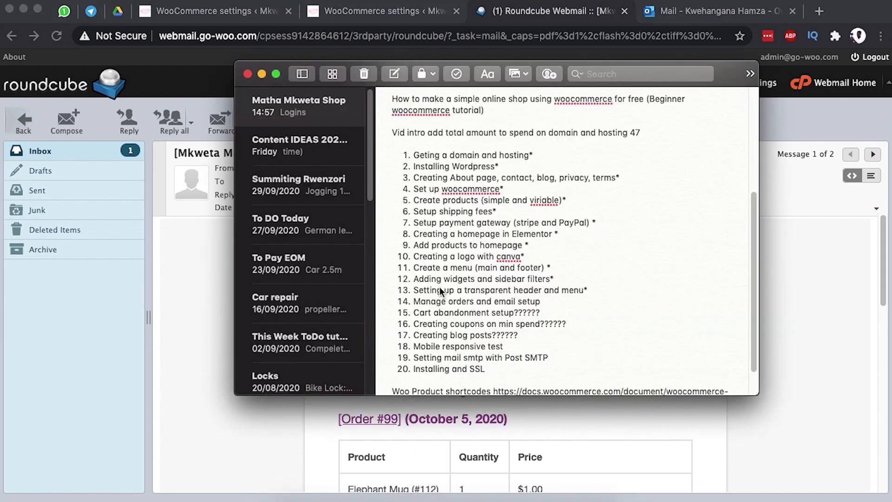
pyautogui.scroll(5, 445, 268)
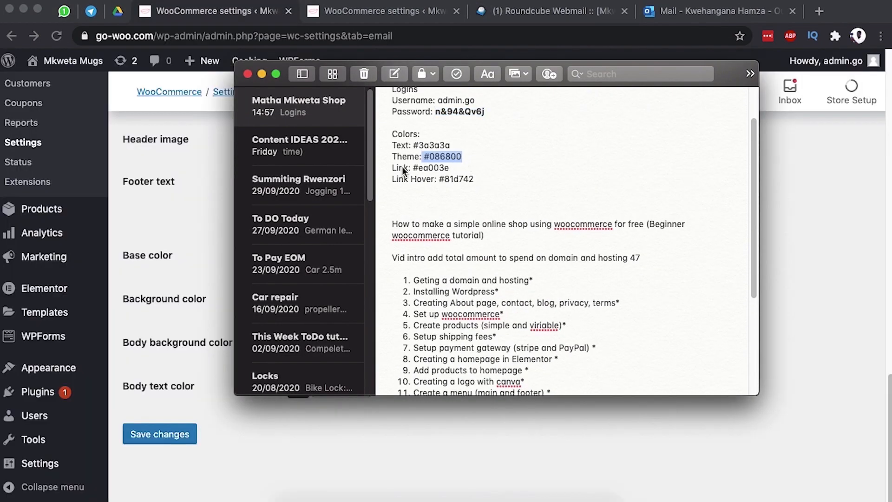
pyautogui.click(214, 262)
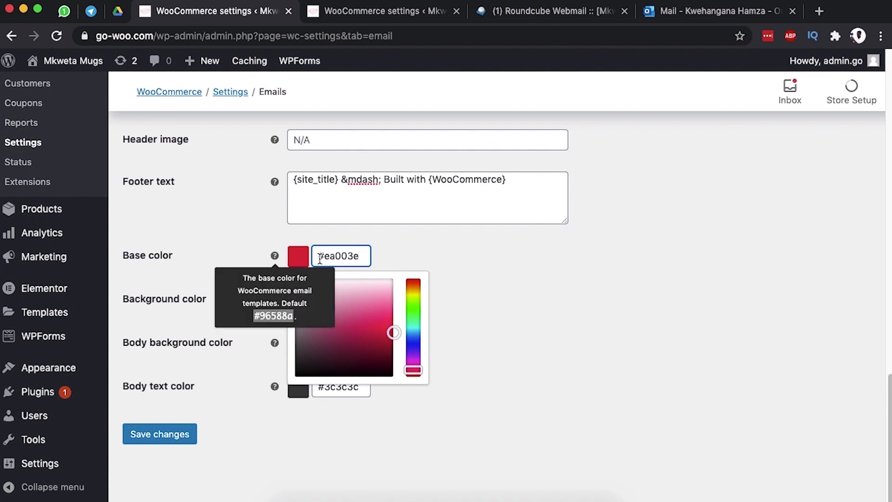
pyautogui.doubleClick(339, 258)
pyautogui.write('#086800')
pyautogui.click(511, 278)
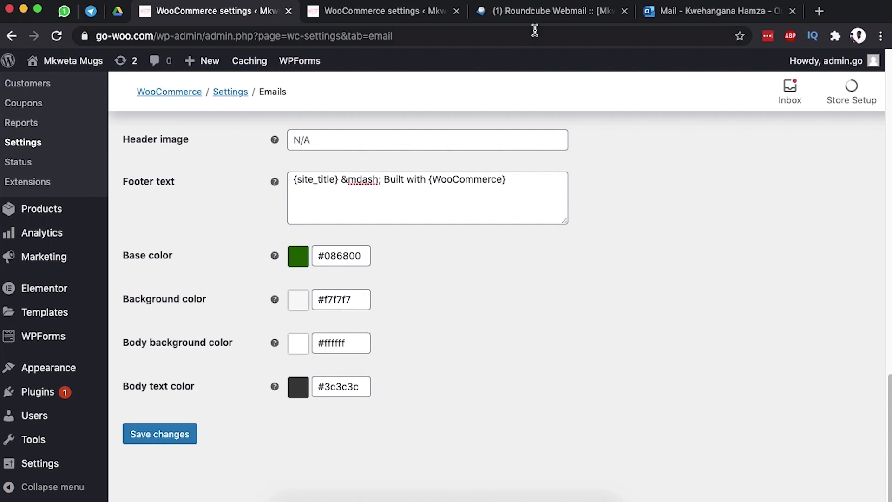
# - Check the body colors of the new order email in Roundcube against the template settings and read the Body text color help note
pyautogui.click(539, 13)
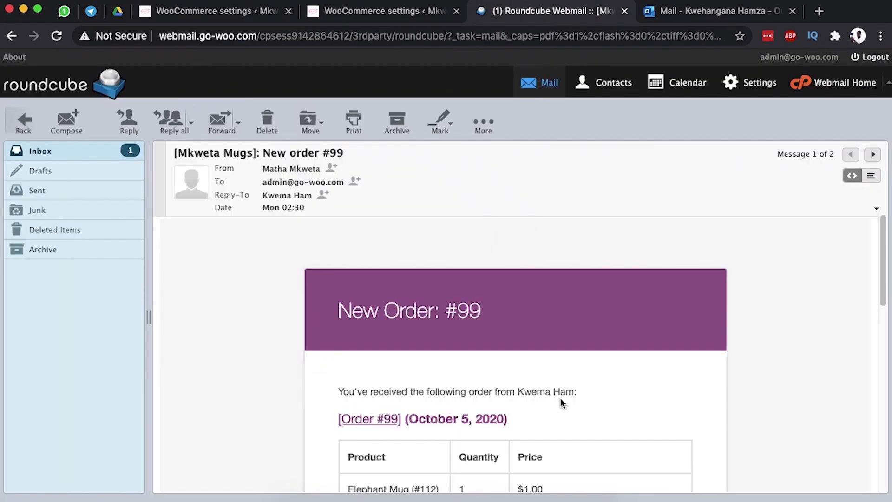
pyautogui.click(325, 15)
pyautogui.click(260, 14)
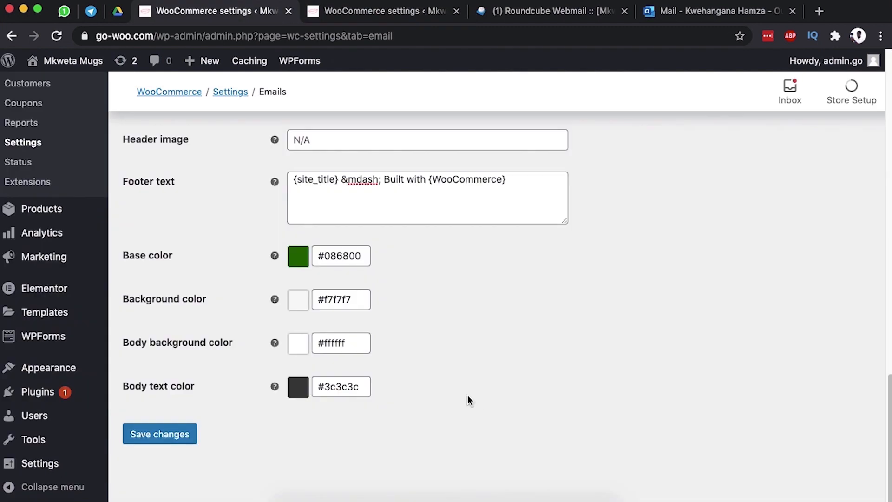
pyautogui.moveTo(275, 386)
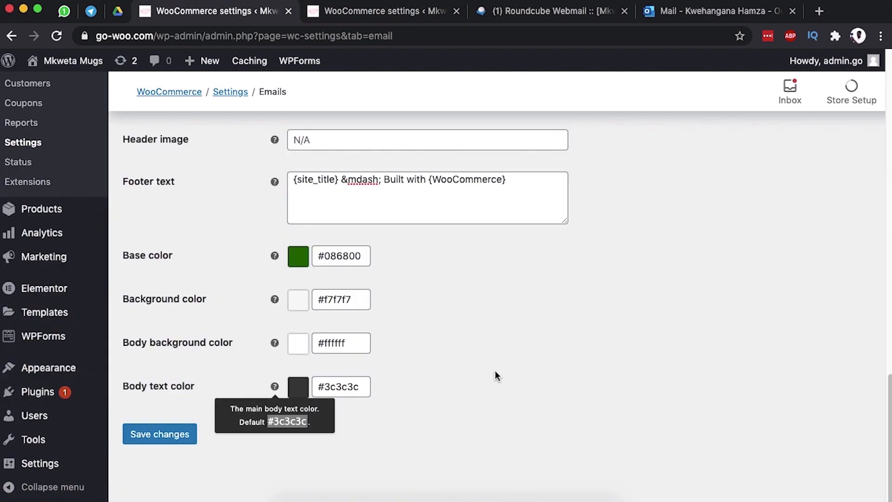
# - Save the email settings and preview the email template, examining its heading and header color
pyautogui.click(166, 432)
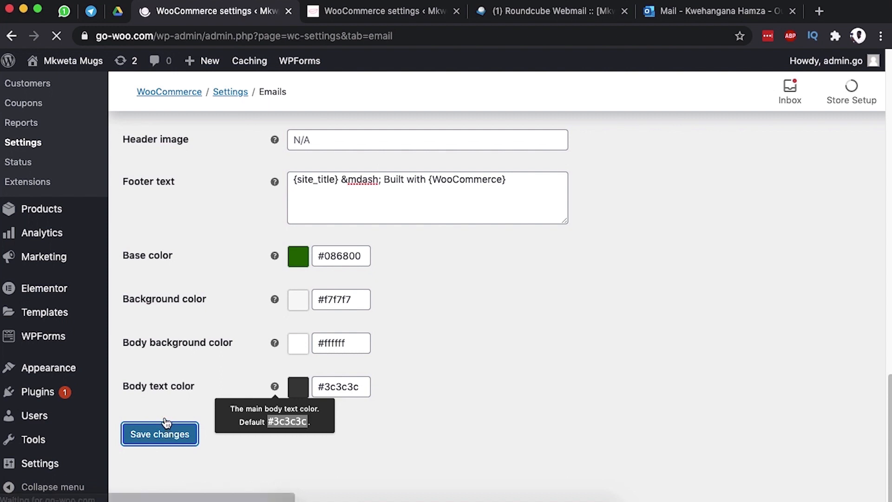
pyautogui.scroll(-4, 406, 364)
pyautogui.scroll(-12, 405, 364)
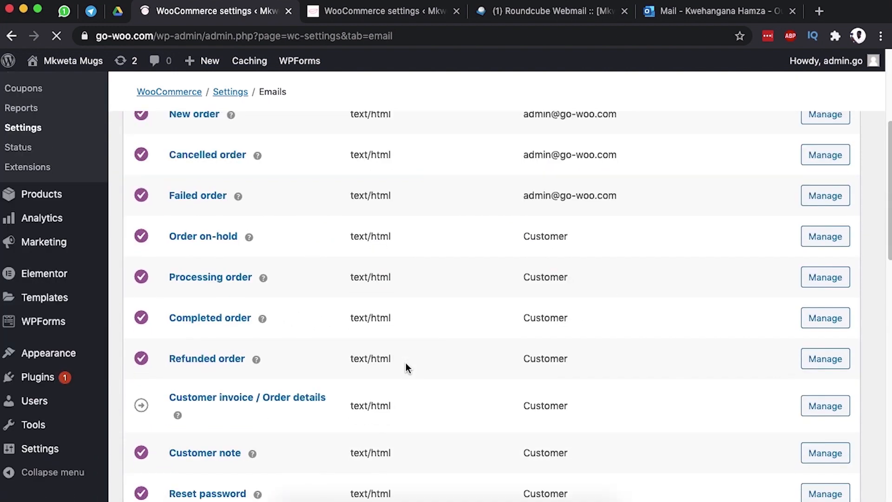
pyautogui.scroll(-2, 406, 362)
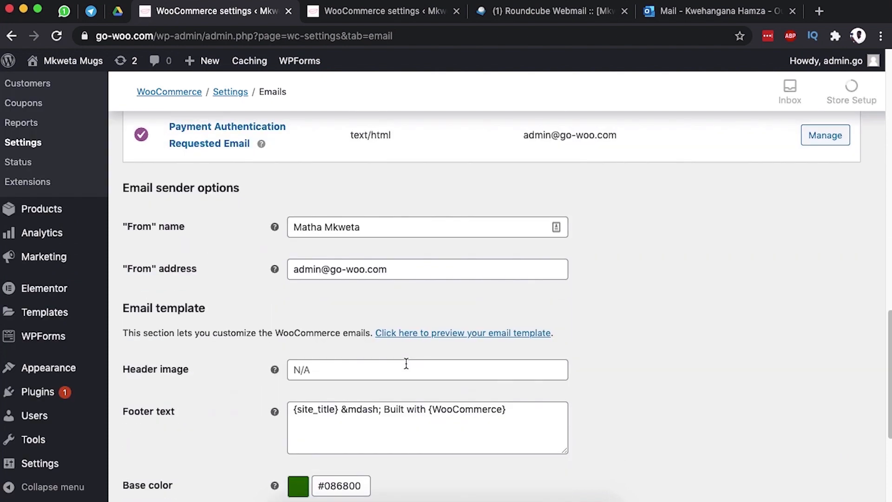
pyautogui.click(420, 332)
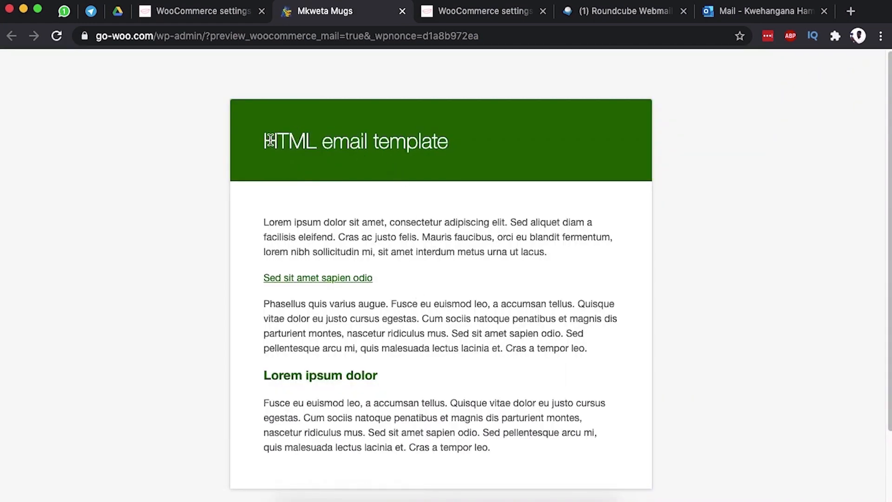
pyautogui.moveTo(262, 138); pyautogui.dragTo(486, 145)
pyautogui.click(636, 136)
# - Compare the new order email in Roundcube with the HTML email template preview, reviewing the preview's full length
pyautogui.click(600, 11)
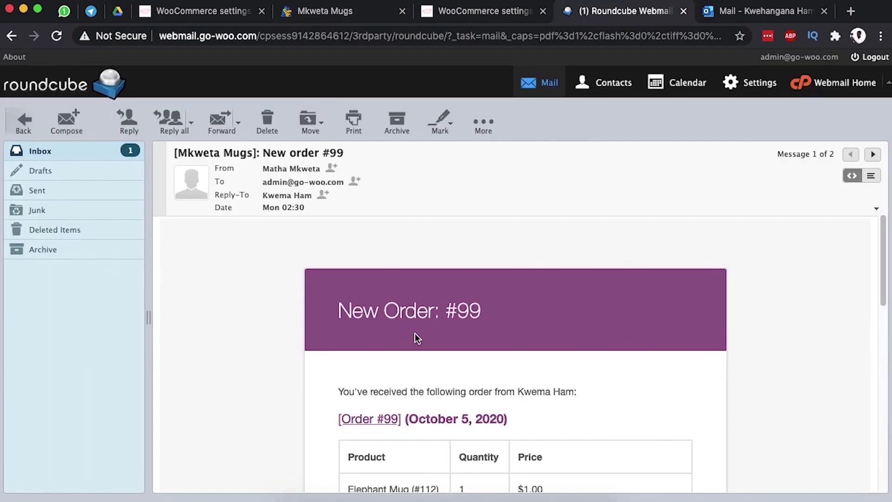
pyautogui.click(323, 15)
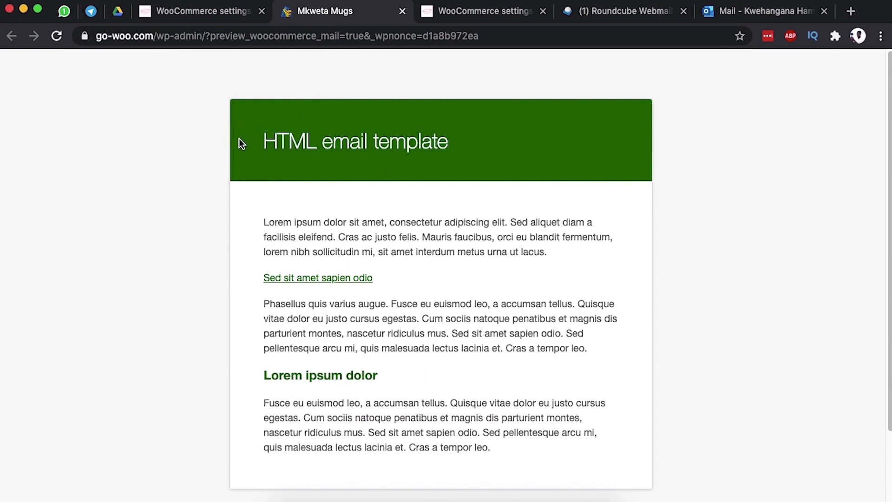
pyautogui.scroll(-2, 421, 272)
pyautogui.scroll(2, 421, 271)
# - Return to the WooCommerce email settings and review which notifications go to the admin and which go to the customer
pyautogui.click(215, 12)
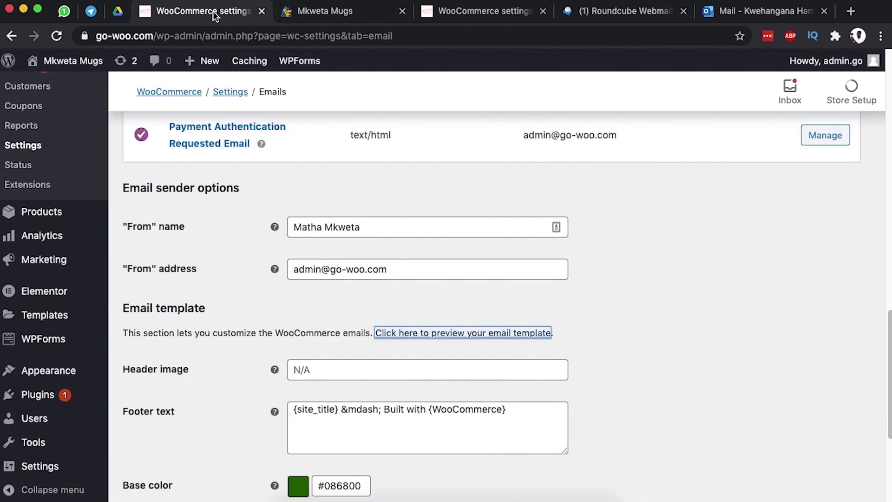
pyautogui.scroll(20, 339, 210)
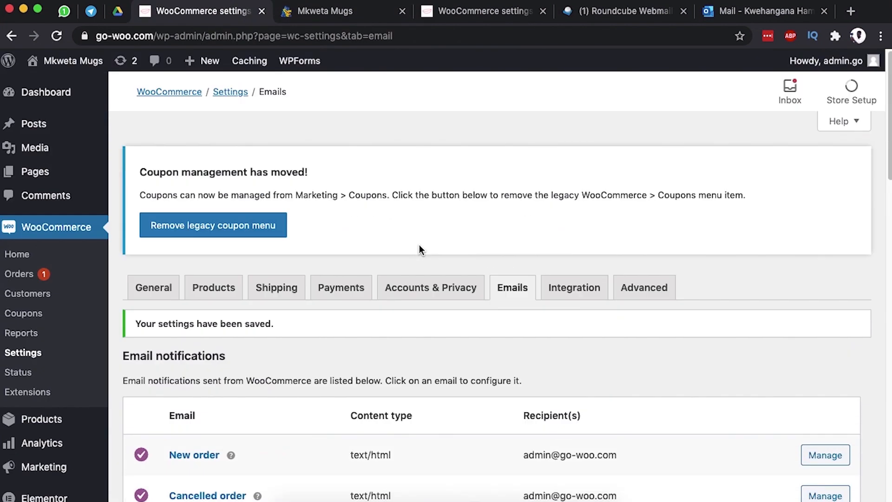
pyautogui.scroll(-5, 516, 258)
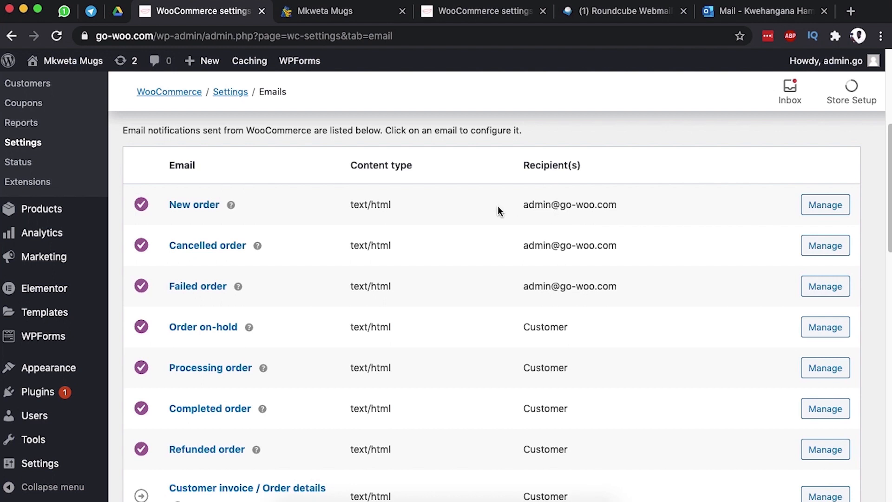
pyautogui.scroll(-1, 556, 316)
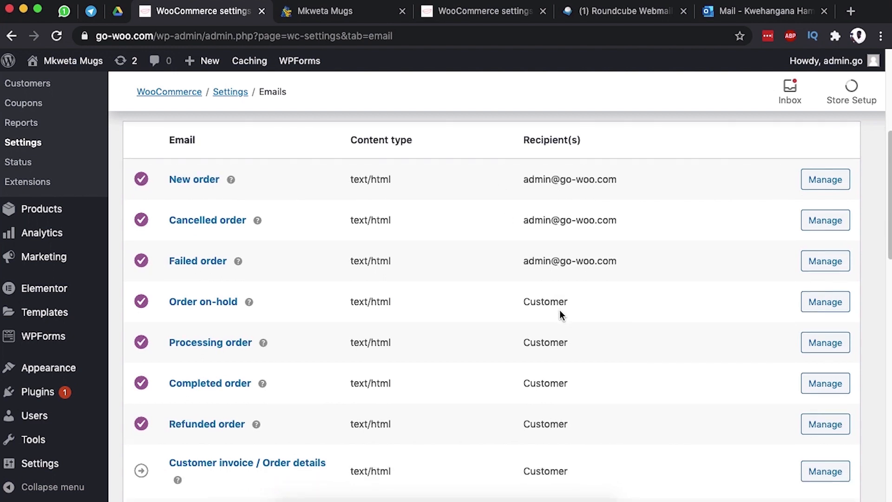
pyautogui.scroll(-5, 560, 310)
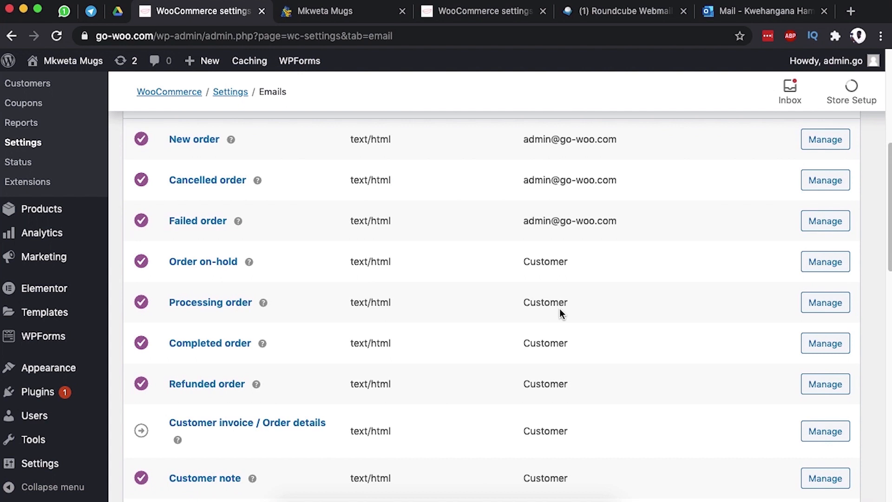
pyautogui.scroll(3, 560, 307)
pyautogui.scroll(-1, 35, 327)
pyautogui.scroll(-3, 36, 327)
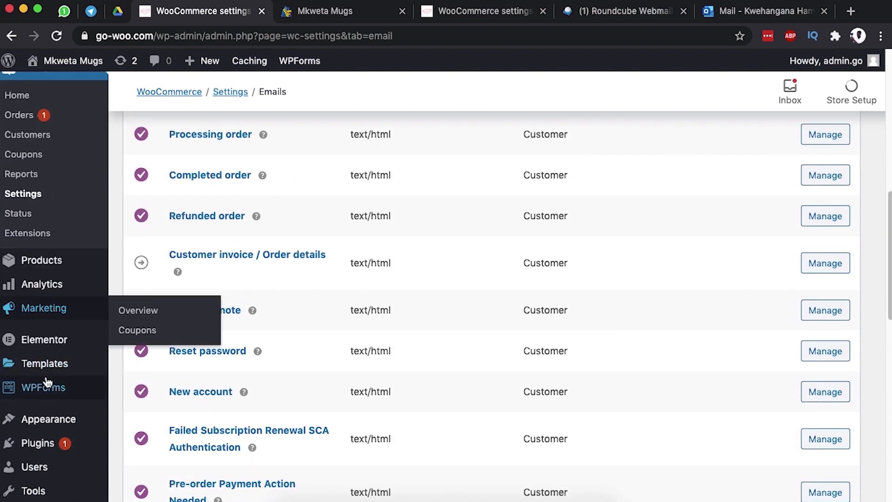
# - Open the WooCommerce orders list
pyautogui.scroll(-3, 68, 306)
pyautogui.scroll(6, 69, 307)
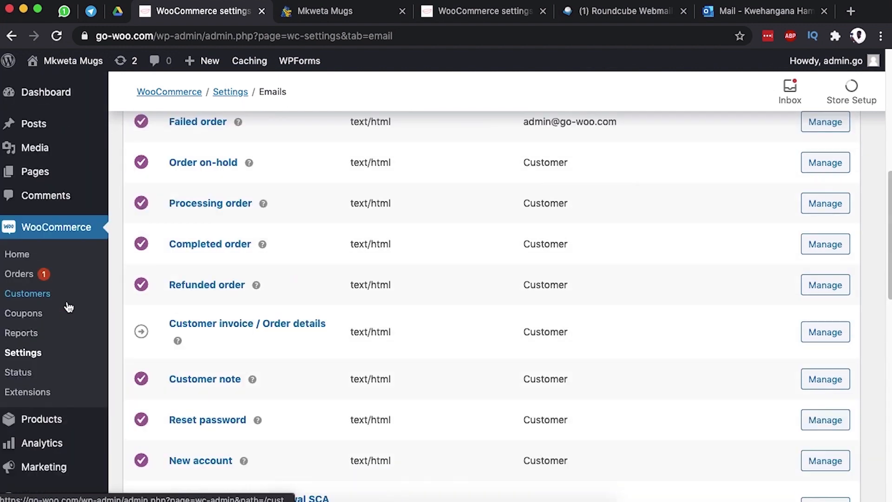
pyautogui.click(19, 275)
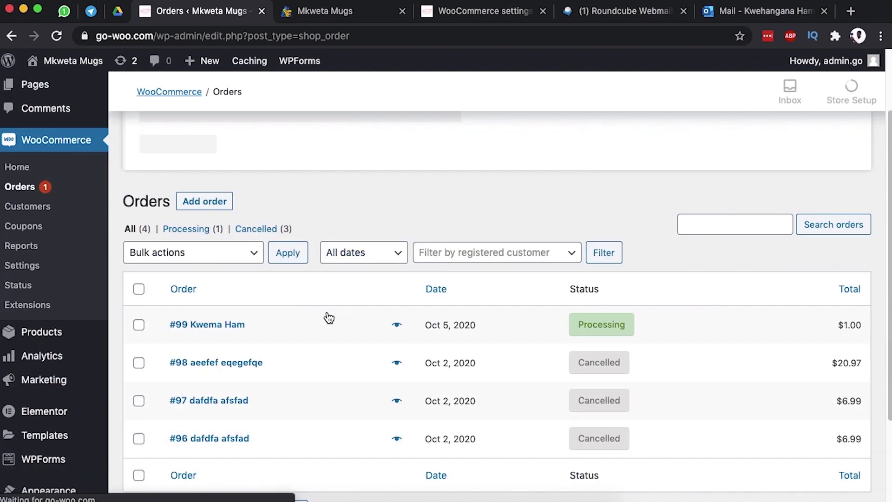
# - Open the oldest cancelled order in the list and review its status, billing and shipping details, and ordered items
pyautogui.scroll(-3, 282, 329)
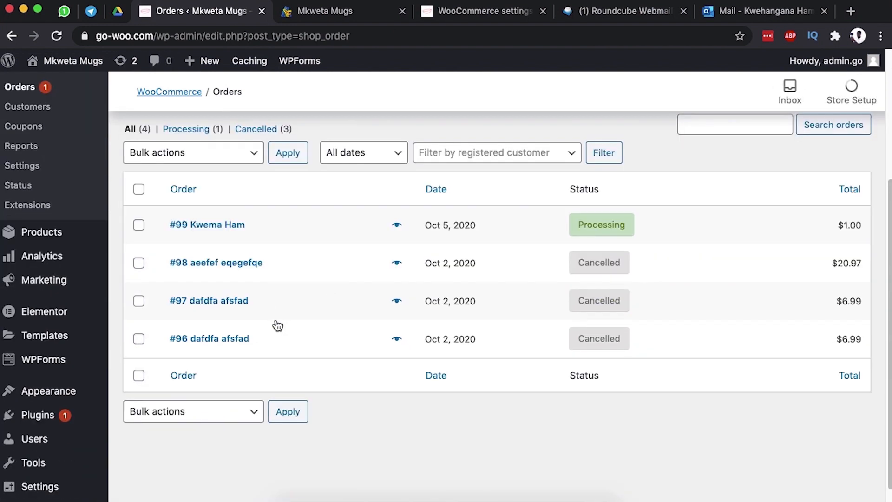
pyautogui.click(222, 341)
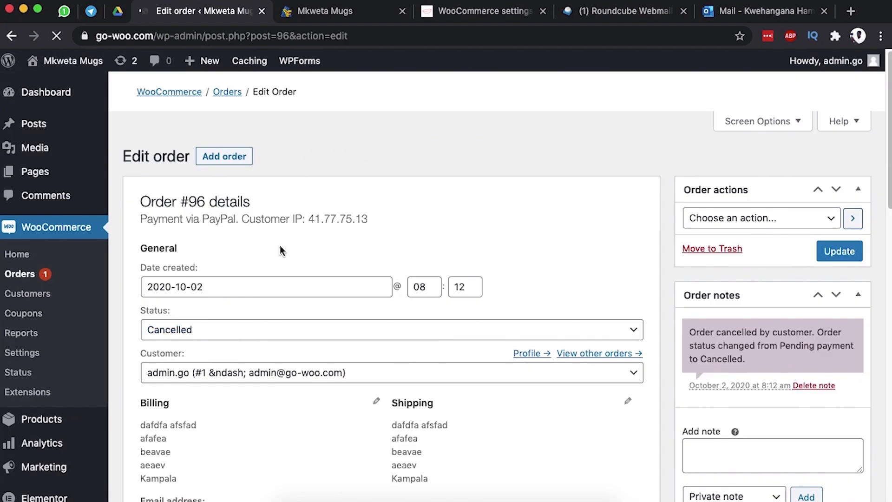
pyautogui.scroll(-2, 299, 304)
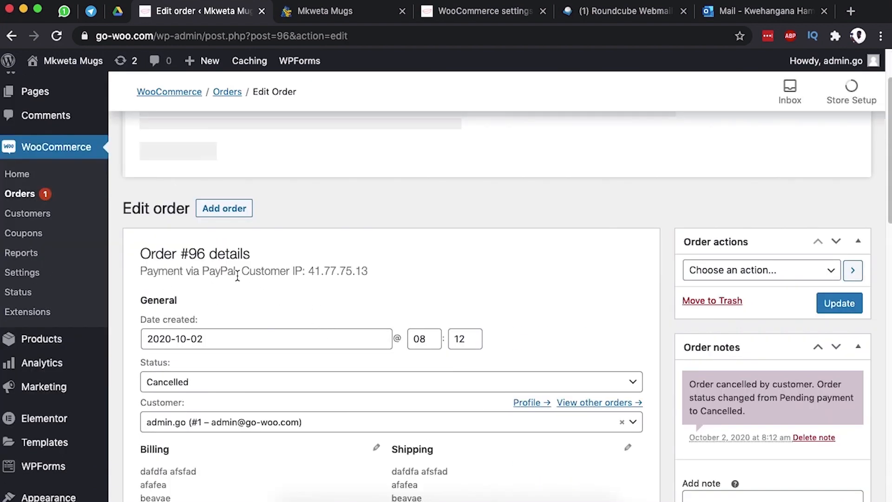
pyautogui.scroll(-3, 223, 265)
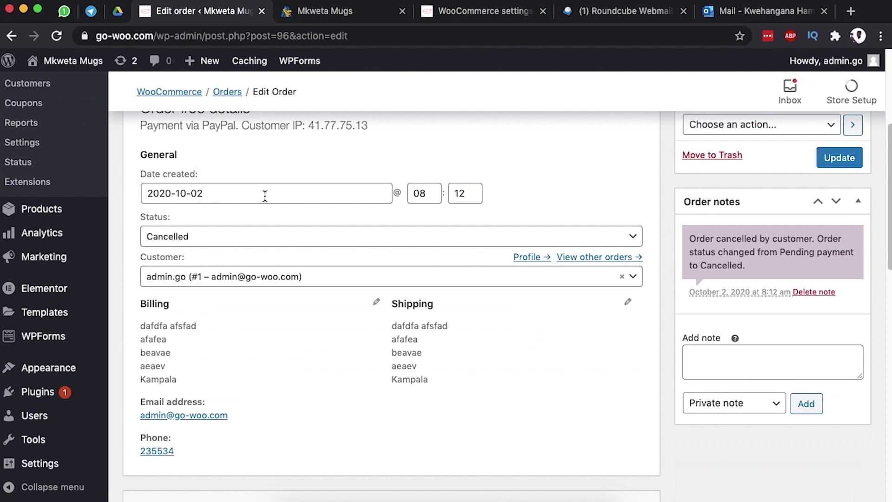
pyautogui.scroll(-5, 279, 325)
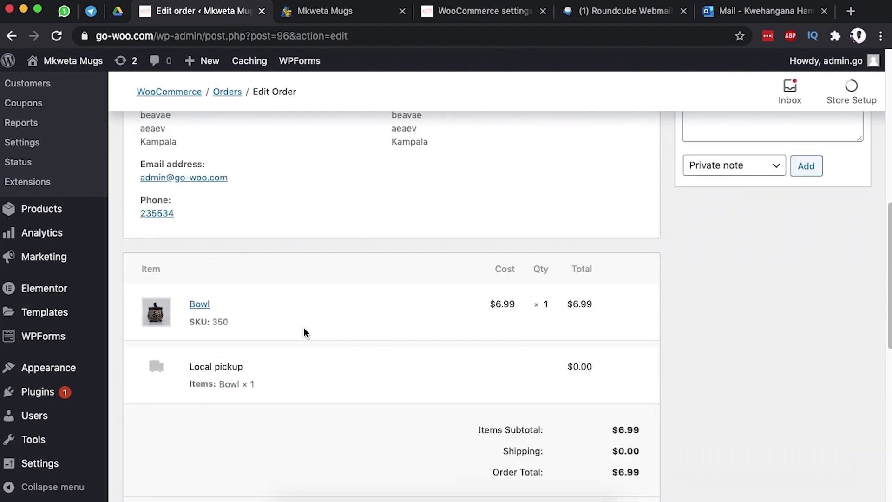
pyautogui.scroll(-3, 325, 348)
pyautogui.scroll(6, 329, 344)
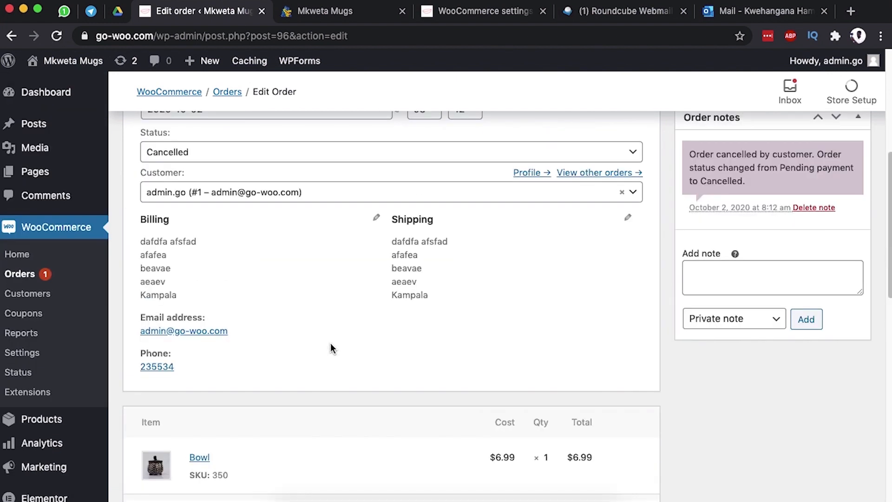
pyautogui.scroll(1, 330, 343)
pyautogui.scroll(1, 330, 344)
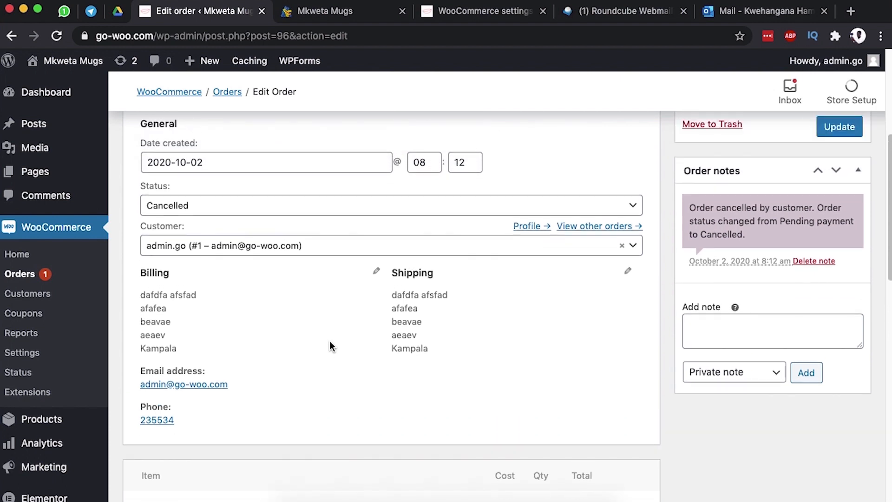
pyautogui.scroll(1, 330, 346)
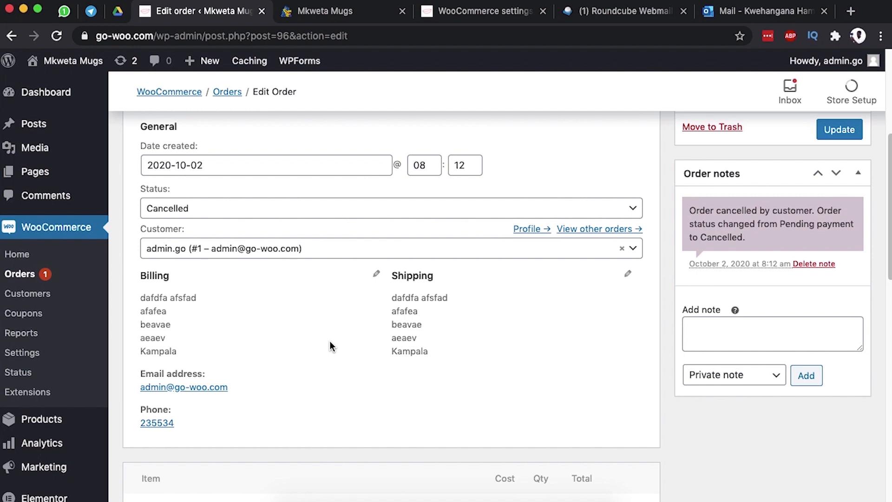
pyautogui.scroll(2, 330, 342)
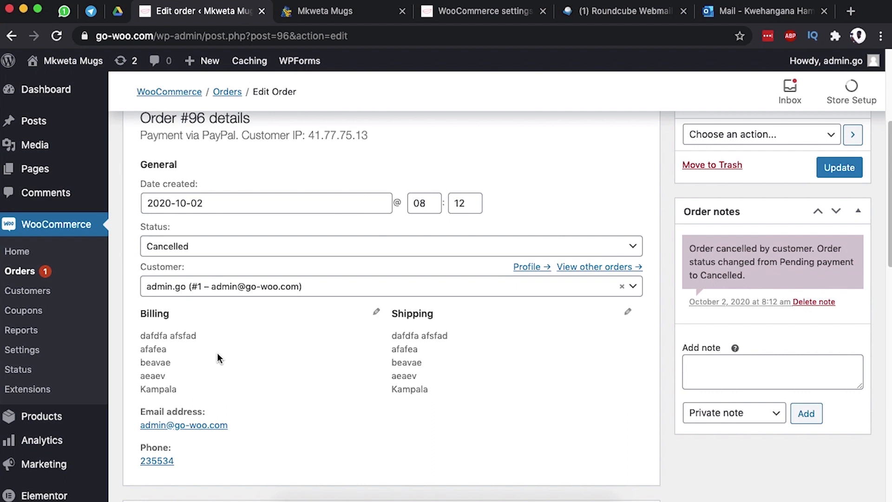
# - Move the opened cancelled order to the trash
pyautogui.scroll(3, 218, 358)
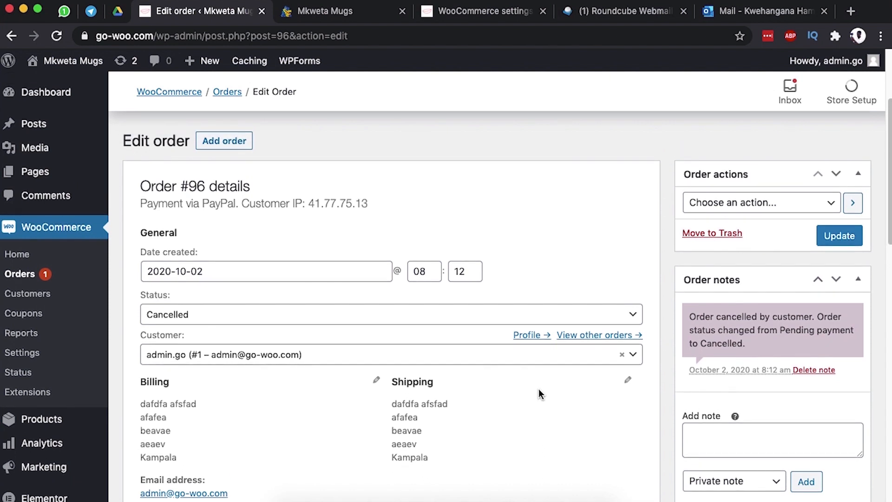
pyautogui.scroll(5, 614, 364)
pyautogui.scroll(-3, 614, 364)
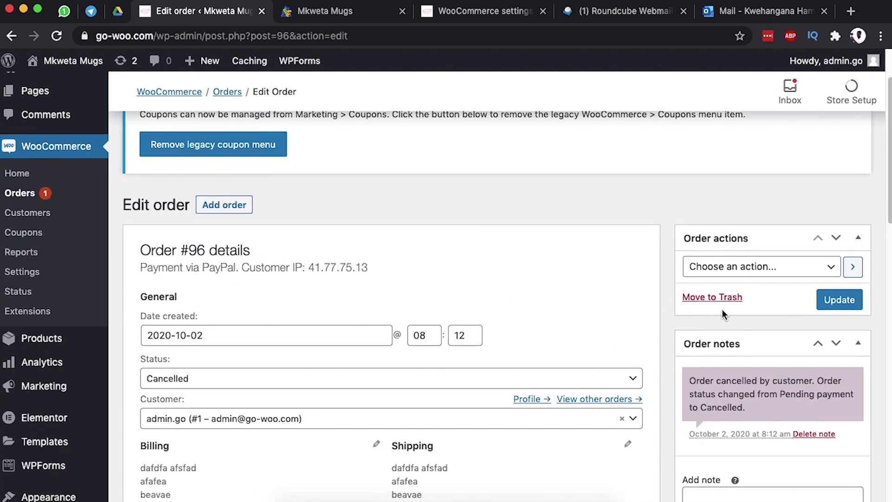
pyautogui.click(717, 301)
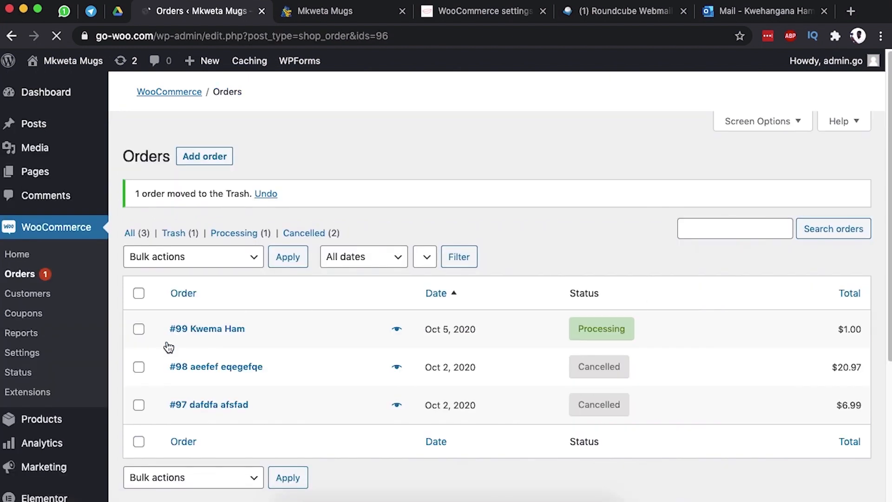
# - Open the processing order dated Oct 5, 2020, set its status to Completed, and update the order
pyautogui.scroll(-5, 241, 431)
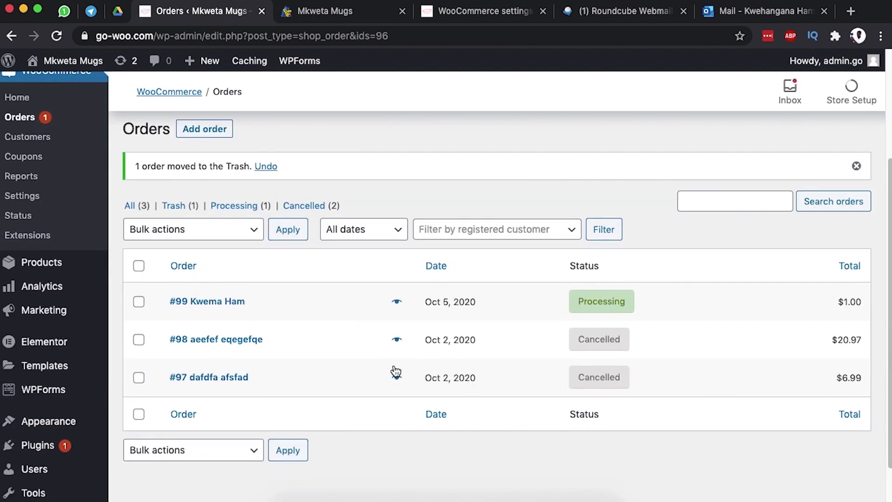
pyautogui.click(206, 303)
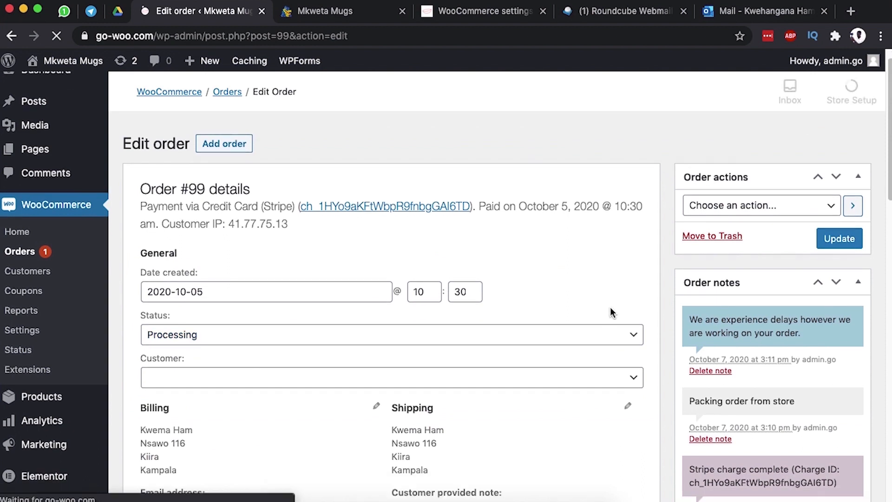
pyautogui.scroll(-3, 612, 309)
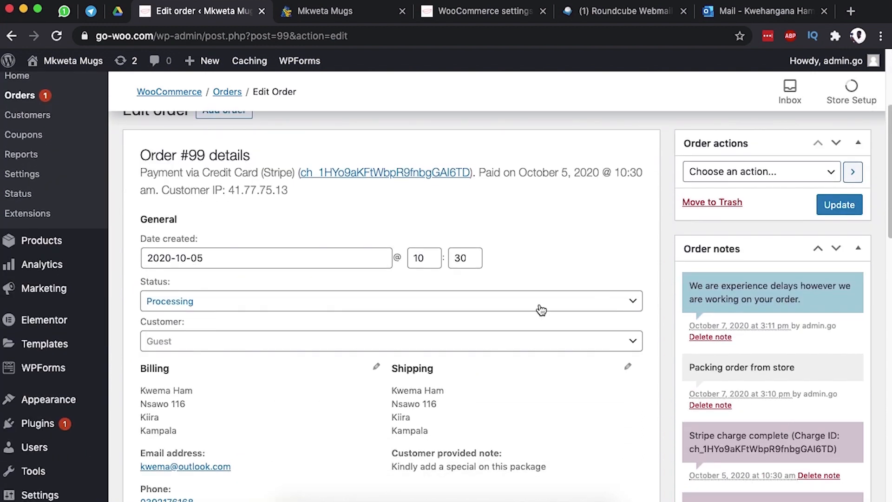
pyautogui.click(522, 303)
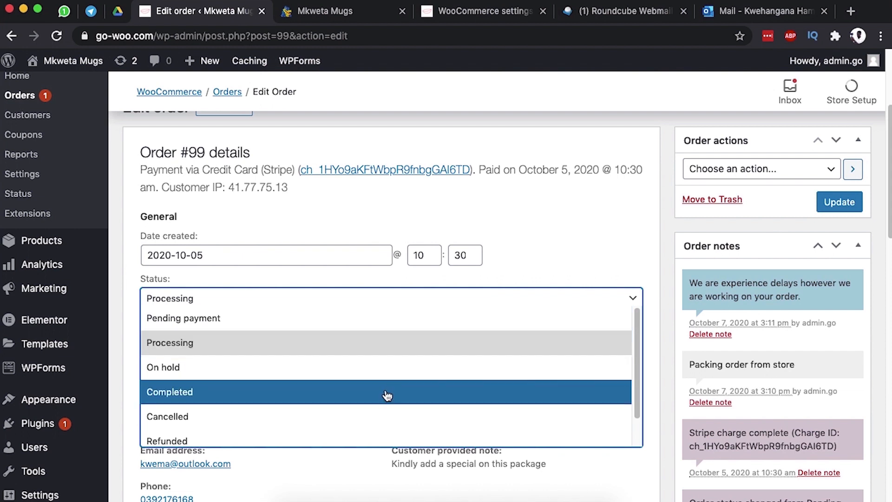
pyautogui.scroll(-1, 332, 388)
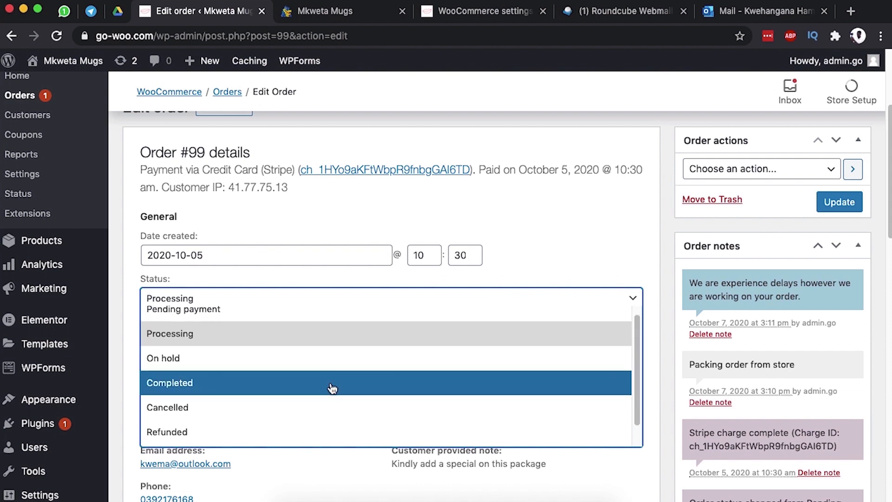
pyautogui.click(305, 387)
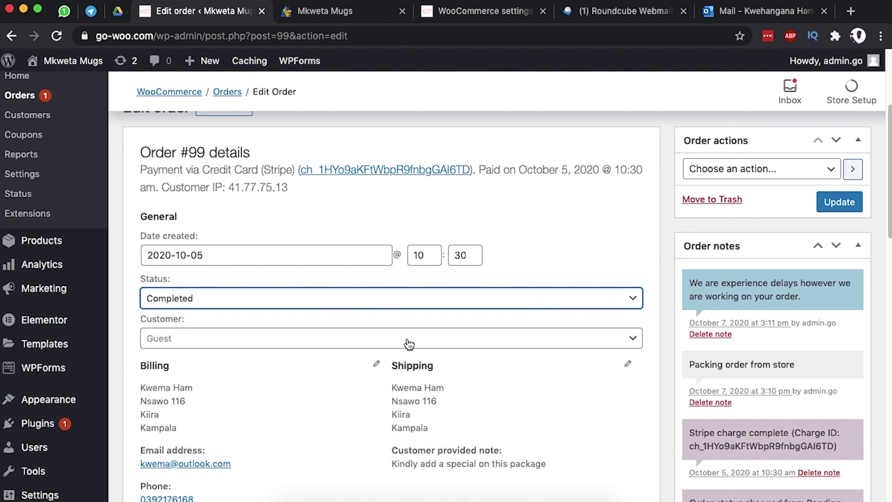
pyautogui.scroll(3, 528, 333)
pyautogui.scroll(-1, 528, 333)
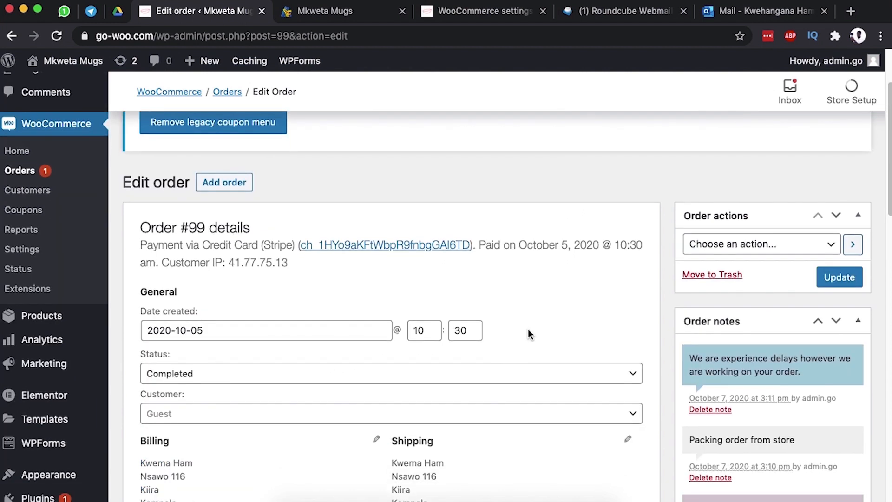
pyautogui.click(839, 277)
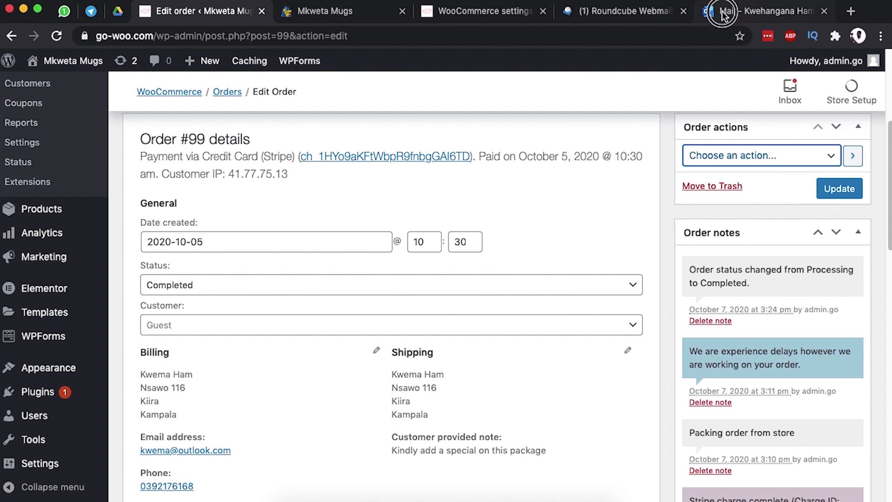
# - Switch to Outlook and open the message "Your Mkweta Mugs order is now complete" in the Junk Email folder
pyautogui.click(753, 10)
pyautogui.click(56, 244)
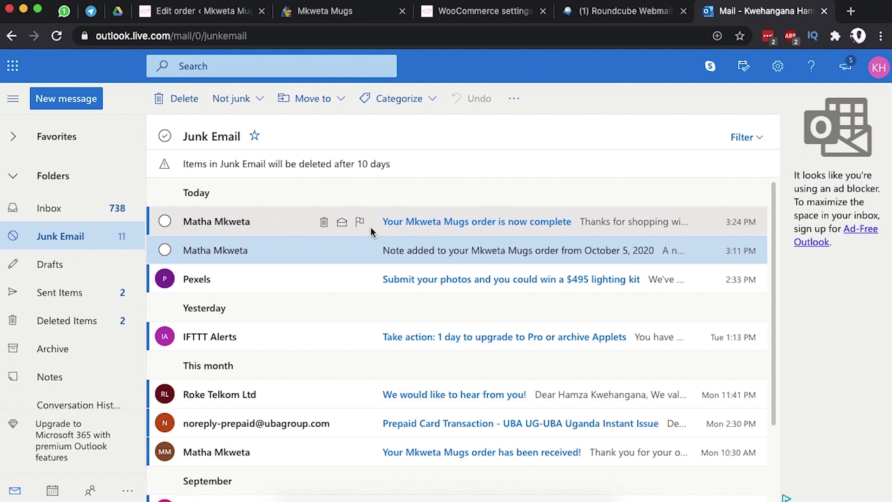
pyautogui.click(459, 222)
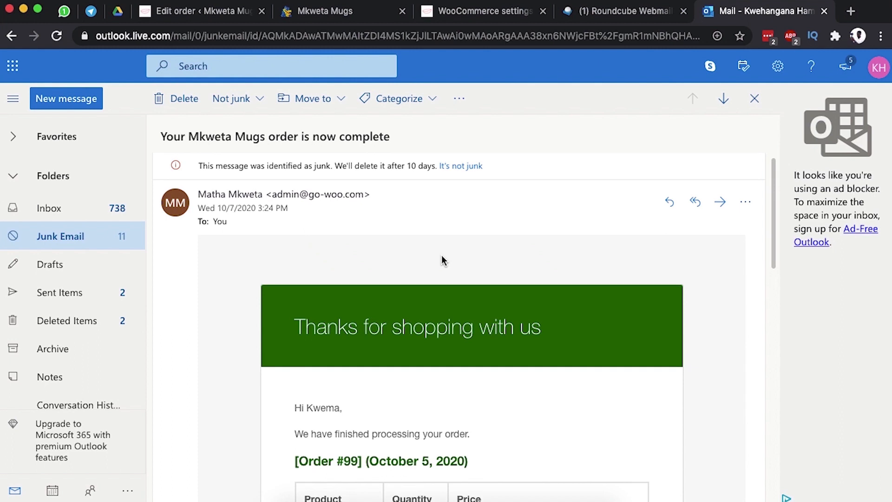
# - Examine the completed order email's heading, customer greeting, order table, billing address and closing text
pyautogui.scroll(-2, 442, 256)
pyautogui.scroll(-2, 478, 270)
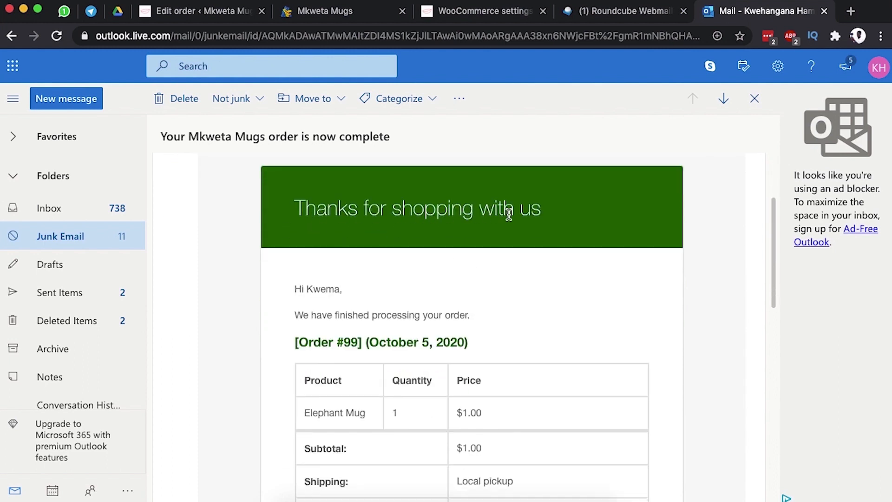
pyautogui.moveTo(537, 210); pyautogui.dragTo(274, 217)
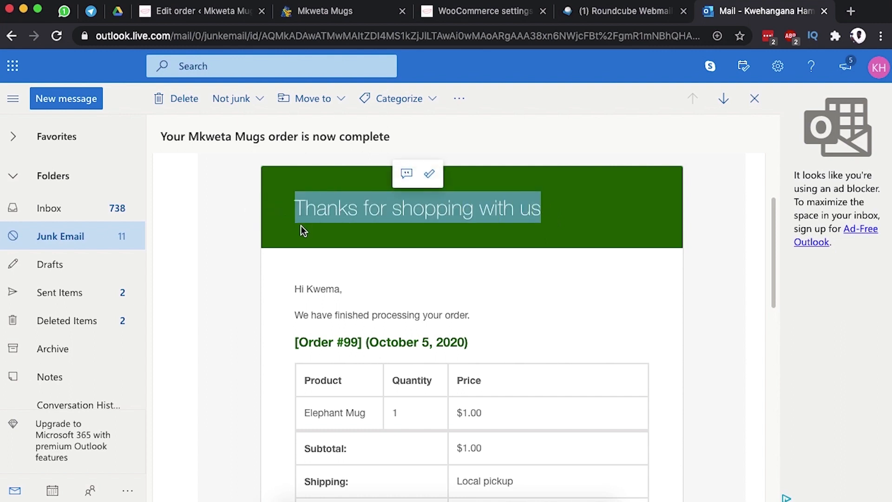
pyautogui.click(295, 213)
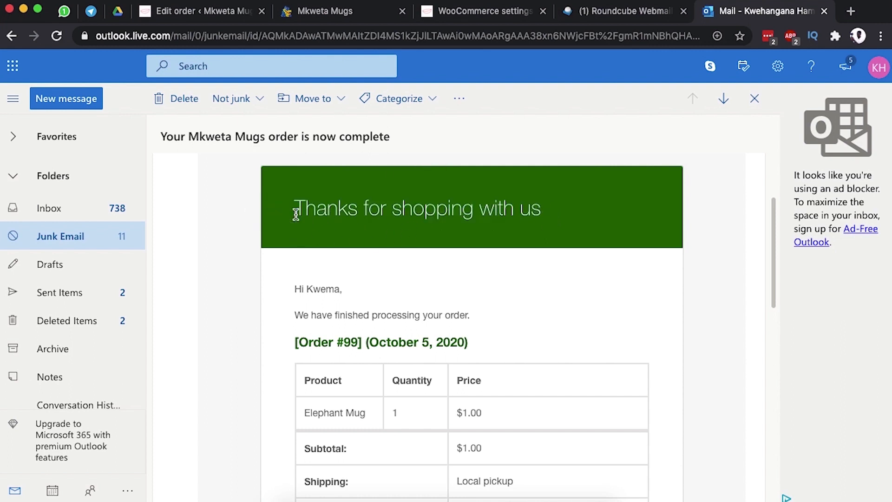
pyautogui.moveTo(295, 214); pyautogui.dragTo(543, 216)
pyautogui.scroll(-1, 339, 281)
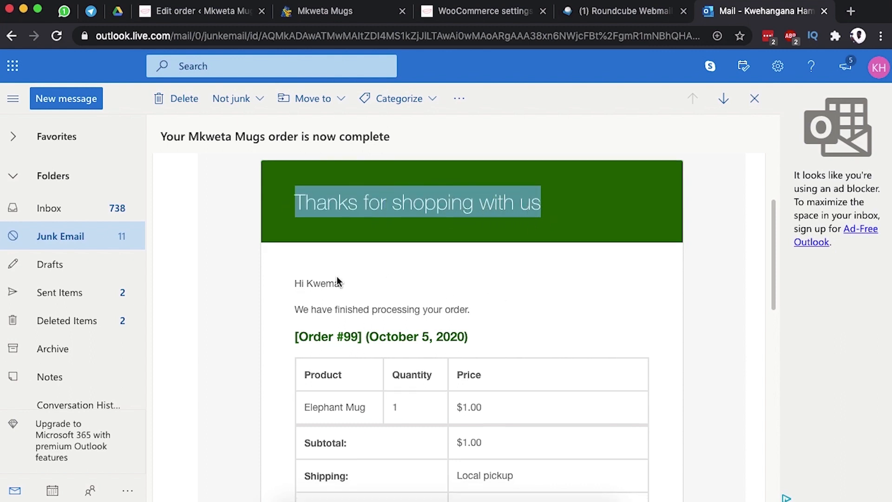
pyautogui.click(291, 282)
pyautogui.moveTo(291, 282); pyautogui.dragTo(378, 285)
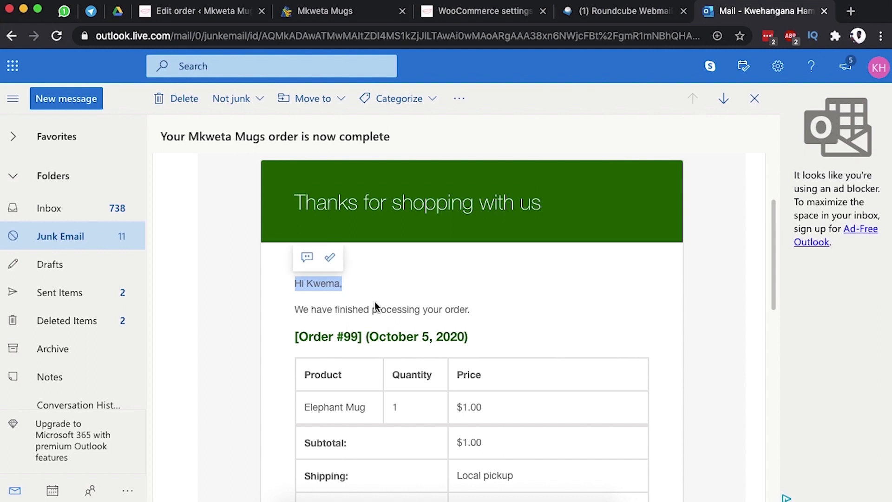
pyautogui.scroll(-1, 350, 302)
pyautogui.scroll(-10, 425, 309)
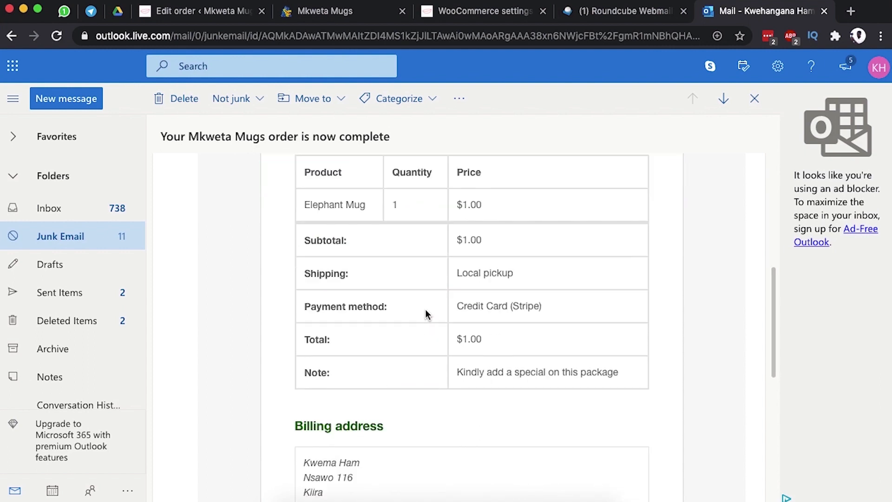
pyautogui.scroll(-3, 428, 312)
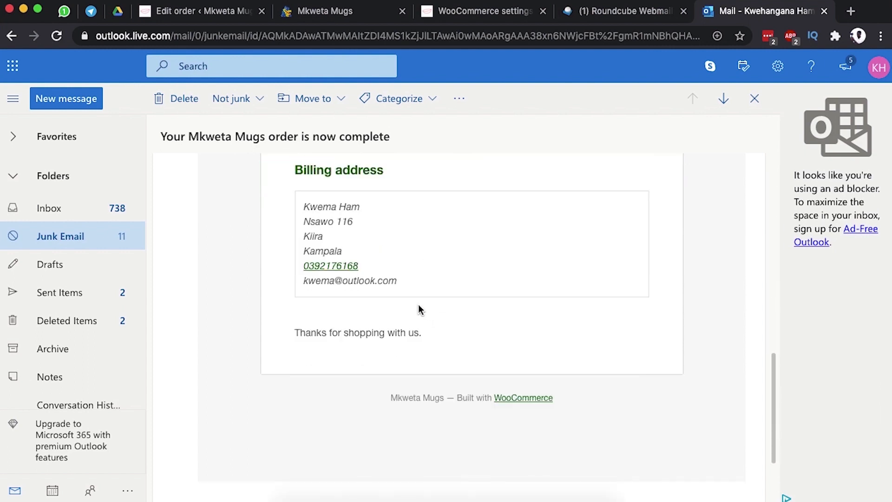
pyautogui.scroll(12, 434, 308)
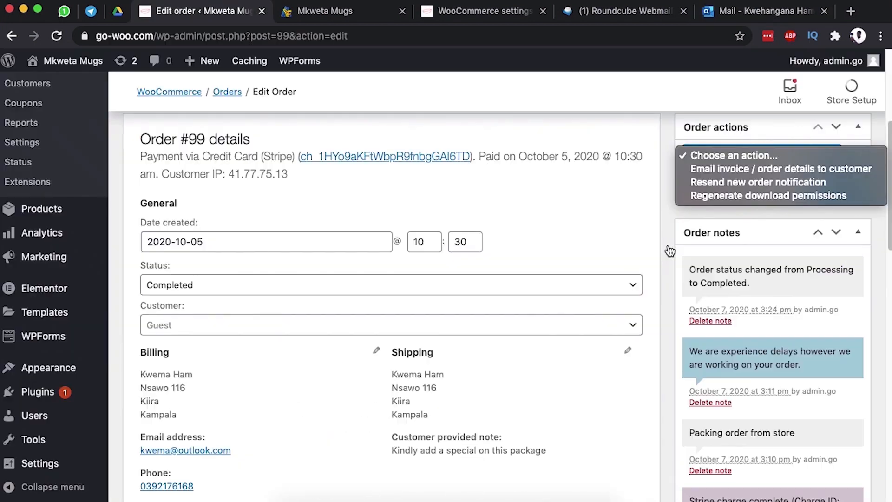
# - Return to the completed WooCommerce order, choose "Email invoice / order details to customer" as the order action, and update the order
pyautogui.click(669, 251)
pyautogui.scroll(1, 727, 168)
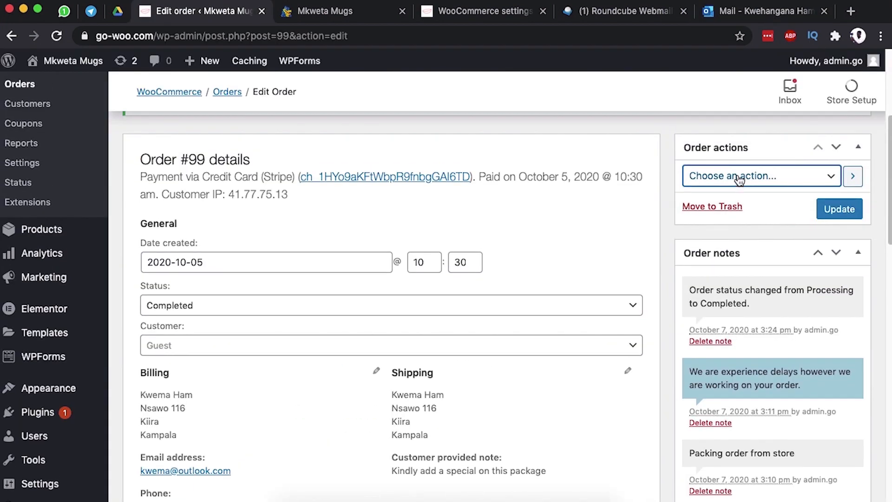
pyautogui.click(739, 176)
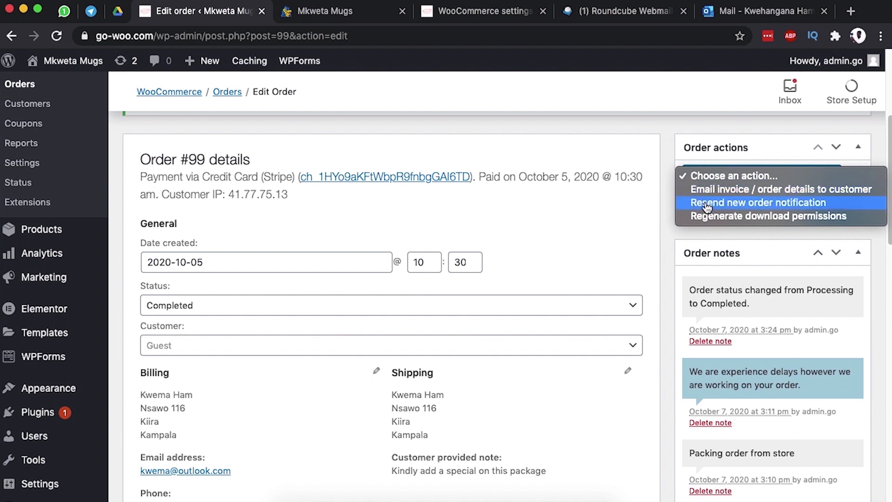
pyautogui.click(745, 191)
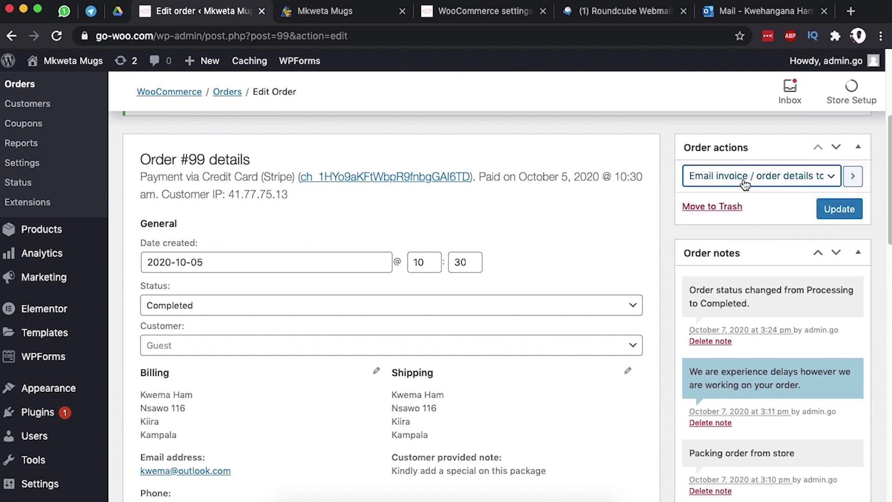
pyautogui.click(839, 209)
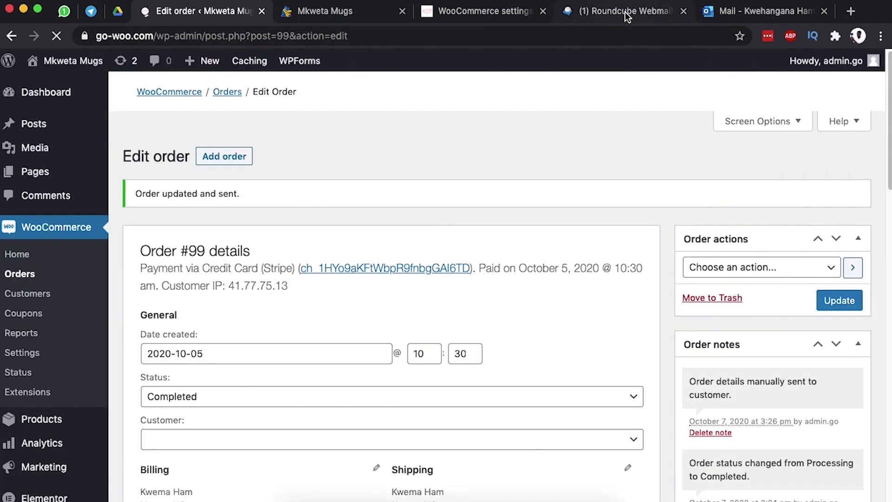
# - Switch to Outlook, refresh the Junk Email folder, and open the order invoice message from Mkweta Mugs
pyautogui.click(625, 12)
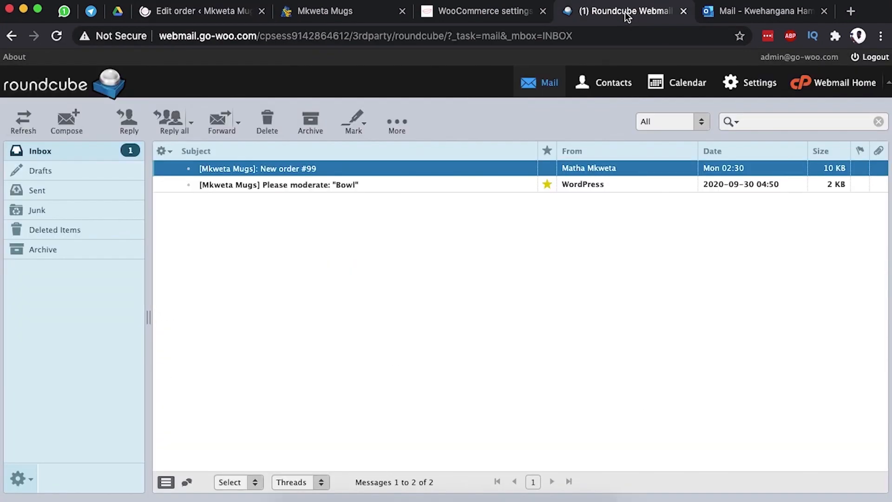
pyautogui.click(755, 11)
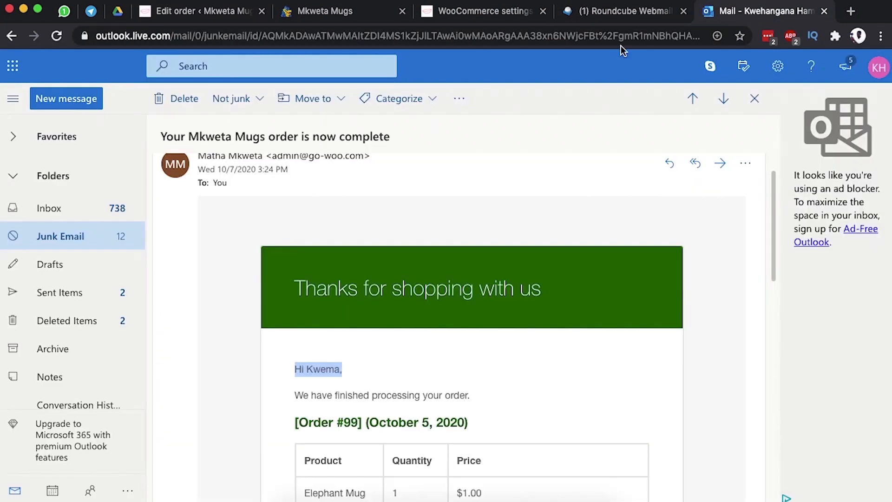
pyautogui.click(75, 237)
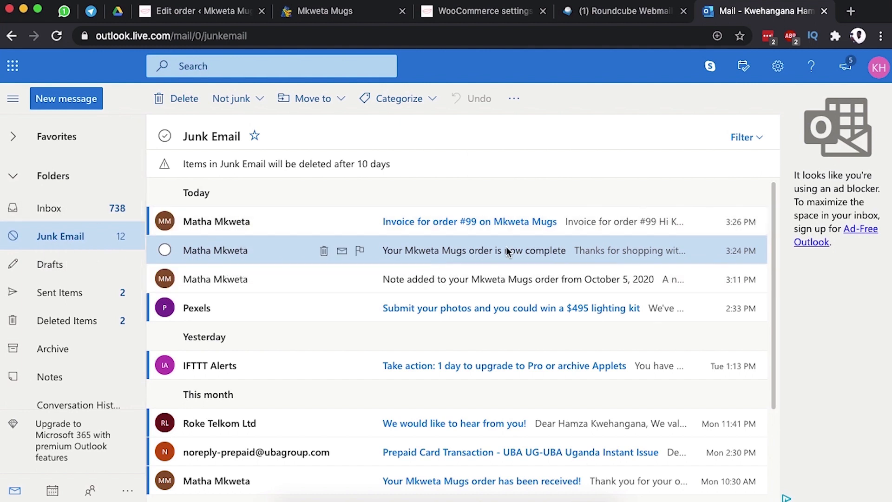
pyautogui.click(477, 221)
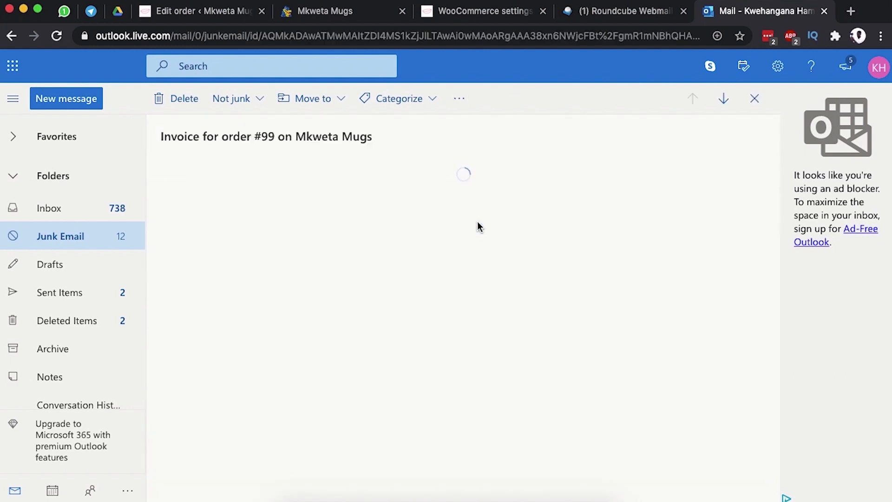
# - Examine the invoice email's heading, greeting, order date, product table and payment details
pyautogui.scroll(-1, 421, 305)
pyautogui.scroll(-2, 418, 300)
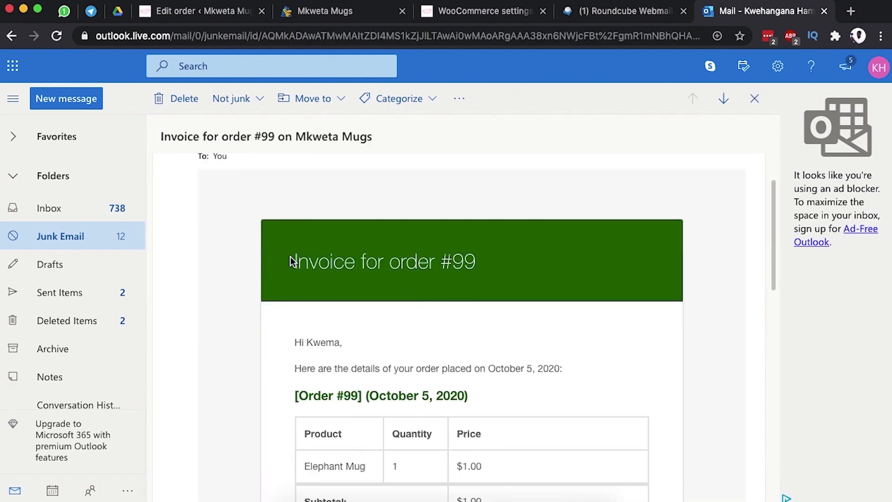
pyautogui.scroll(-1, 400, 302)
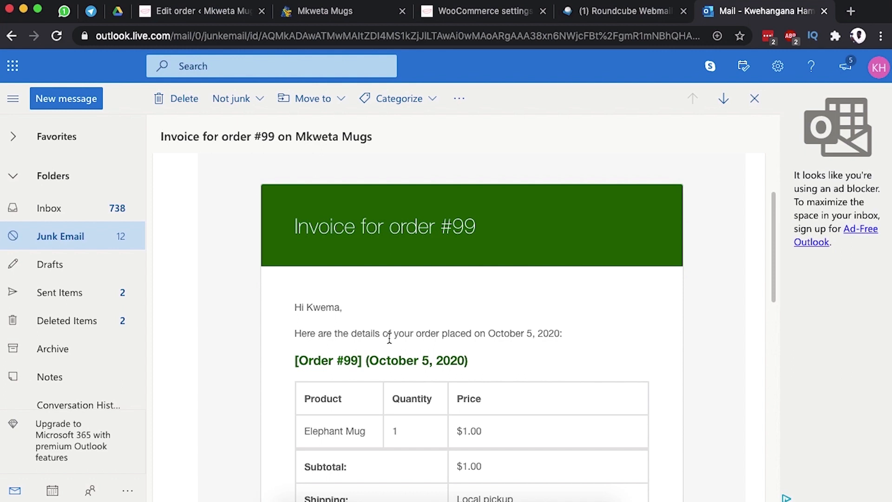
pyautogui.scroll(-2, 495, 339)
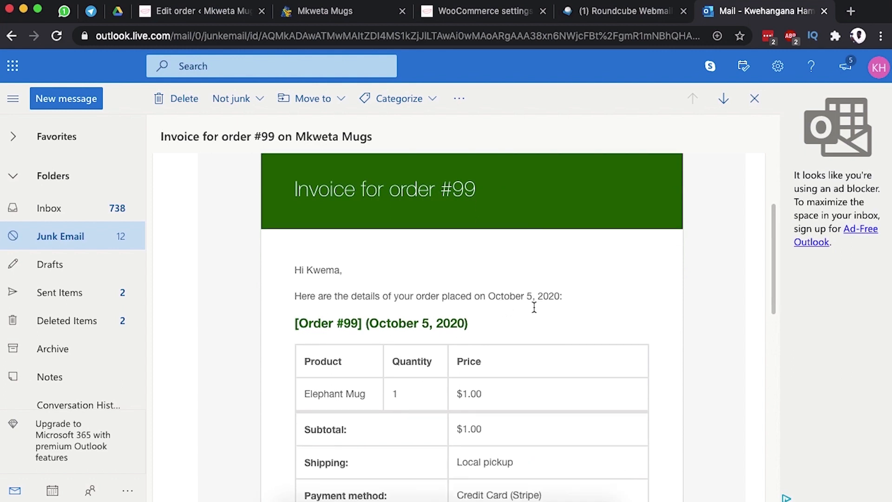
pyautogui.scroll(-3, 365, 296)
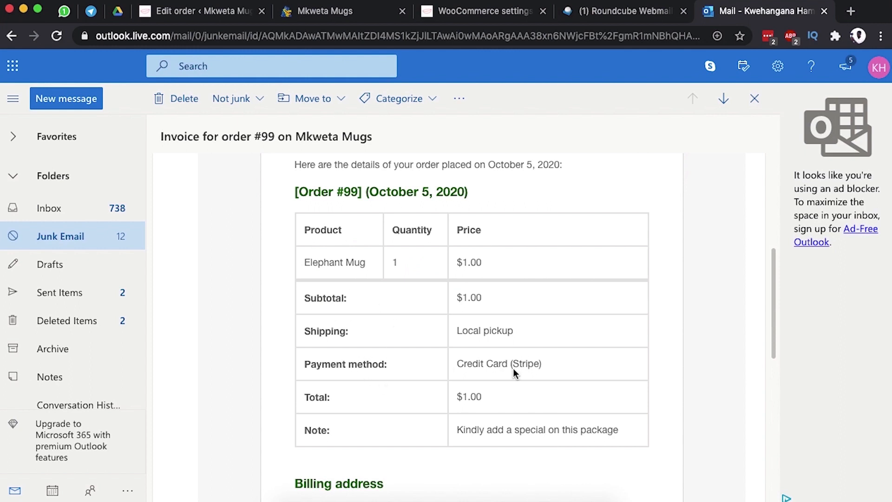
pyautogui.scroll(-1, 506, 369)
pyautogui.scroll(5, 506, 369)
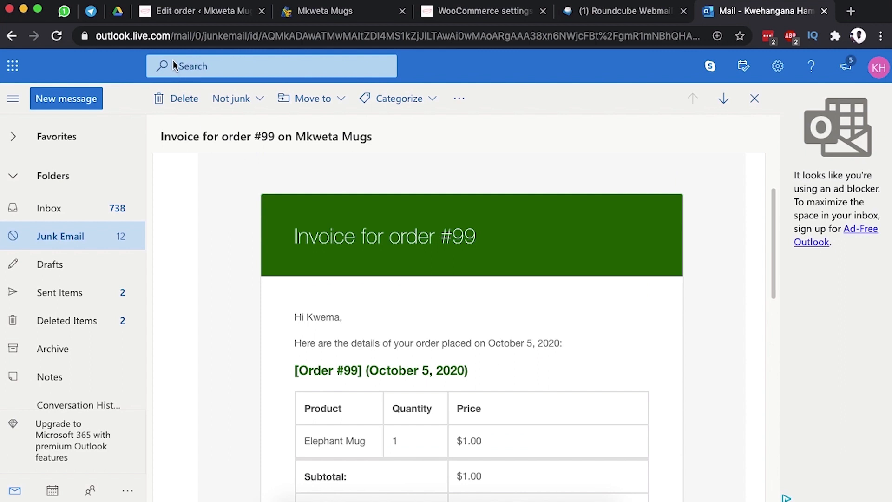
# - Return to the completed WooCommerce order and look through the available order actions without choosing one
pyautogui.click(186, 14)
pyautogui.scroll(-3, 456, 321)
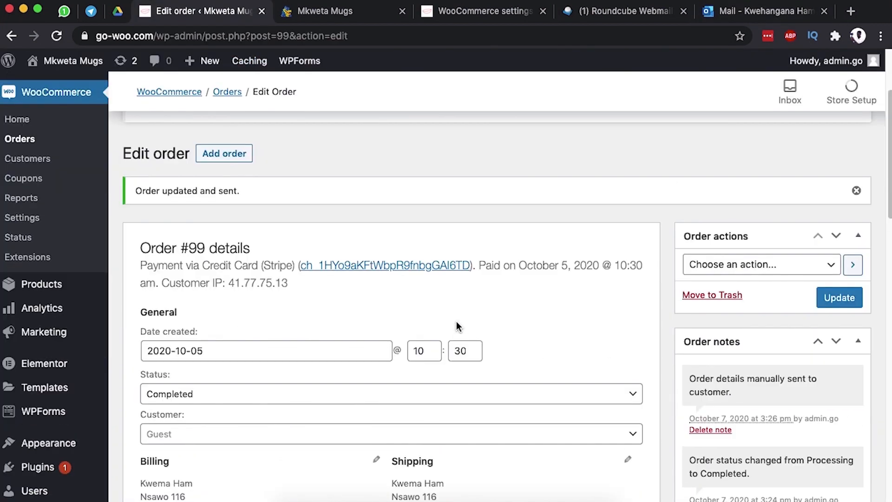
pyautogui.scroll(-1, 456, 321)
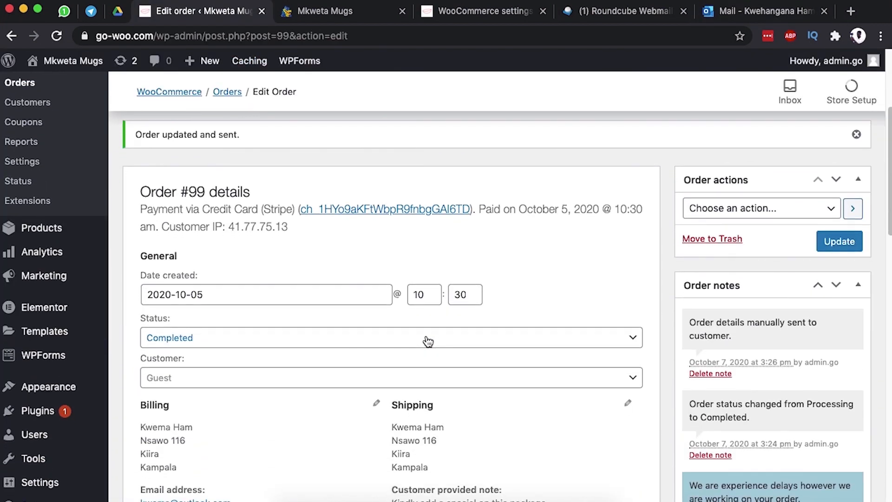
pyautogui.click(733, 208)
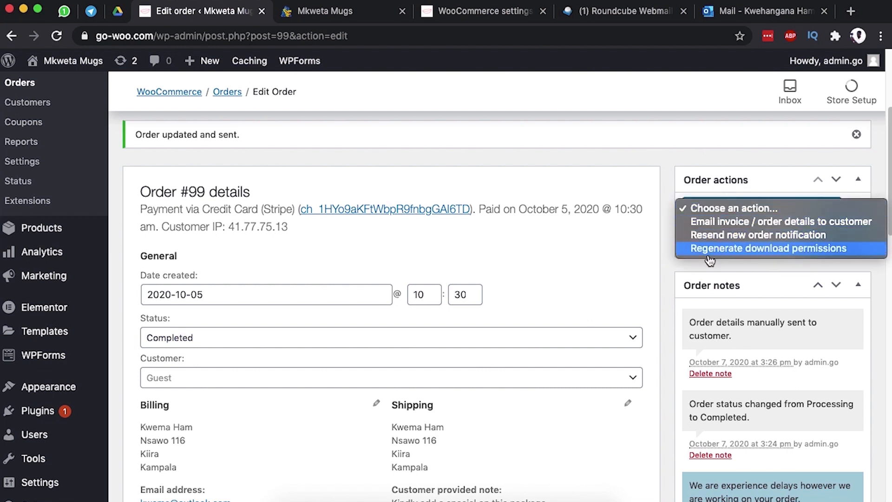
pyautogui.click(672, 319)
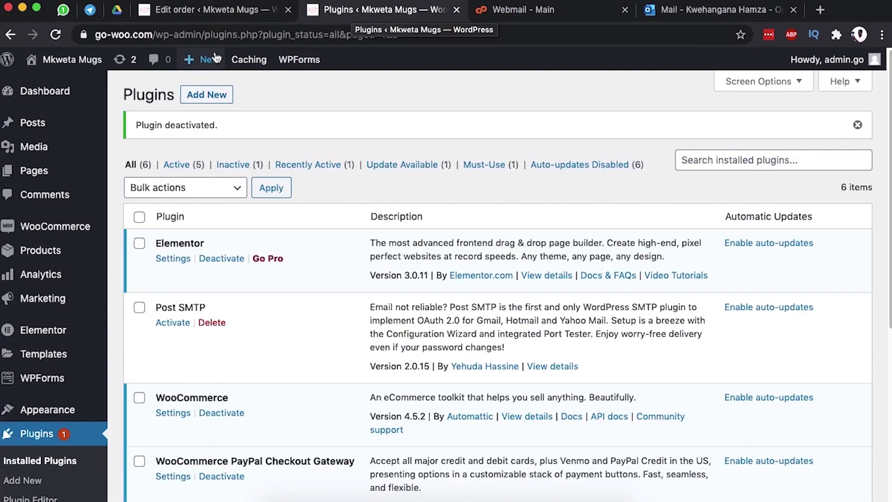
# - Check the completed order's notes and the Roundcube inbox, and return to the installed plugins page
pyautogui.click(208, 13)
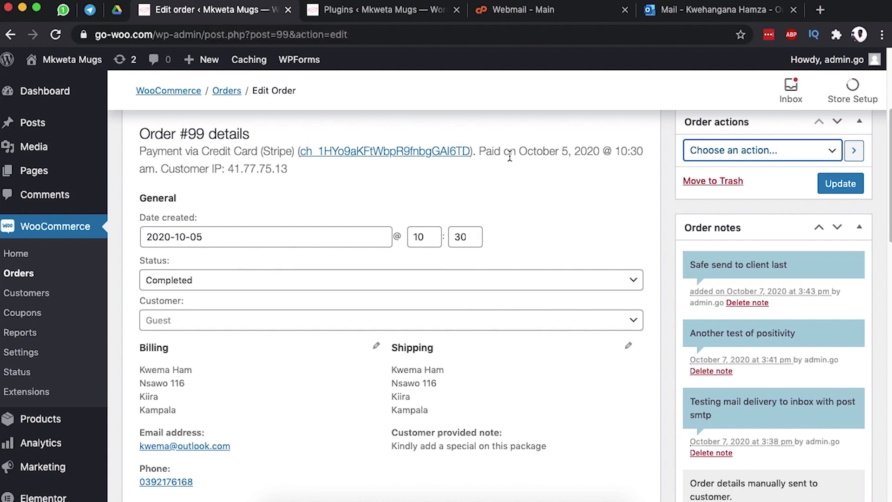
pyautogui.click(515, 10)
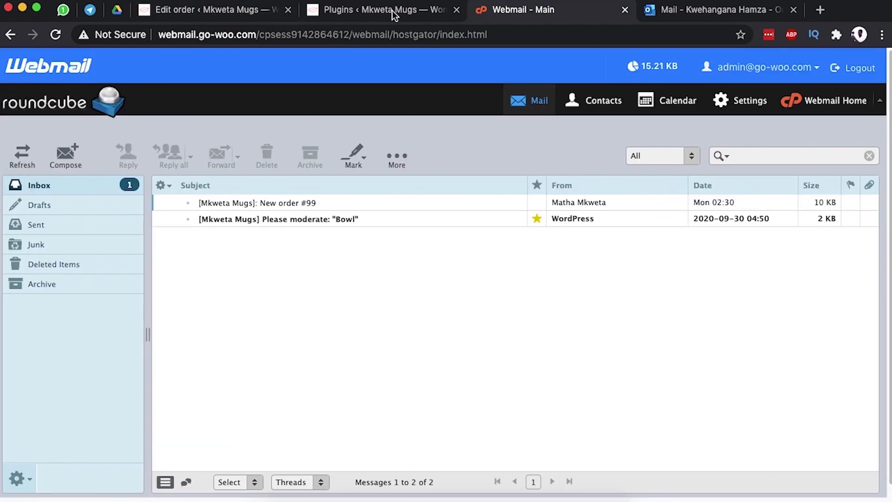
pyautogui.click(365, 11)
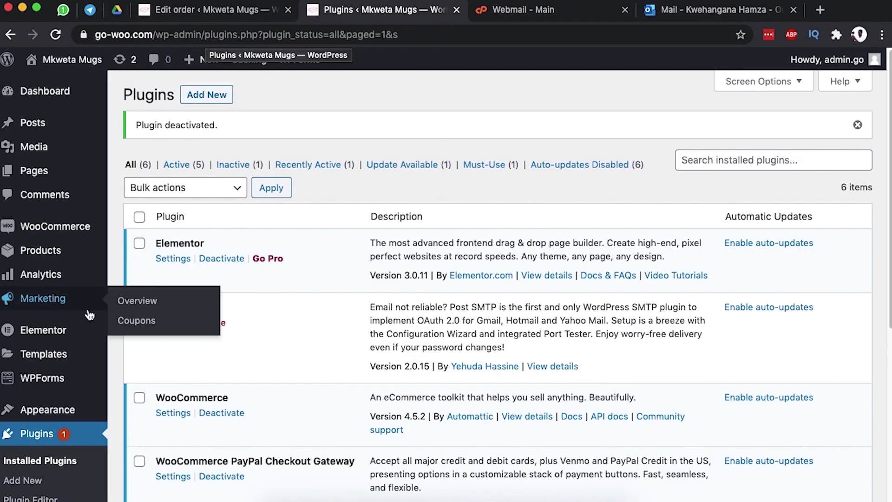
# - Search for "post smtp" among the plugins to add and activate Post SMTP Mailer/Email Log
pyautogui.click(23, 480)
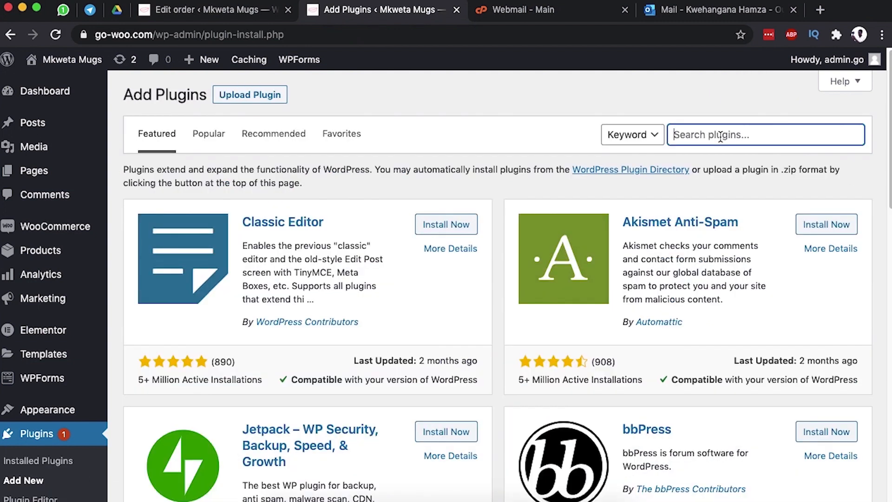
pyautogui.write('post s')
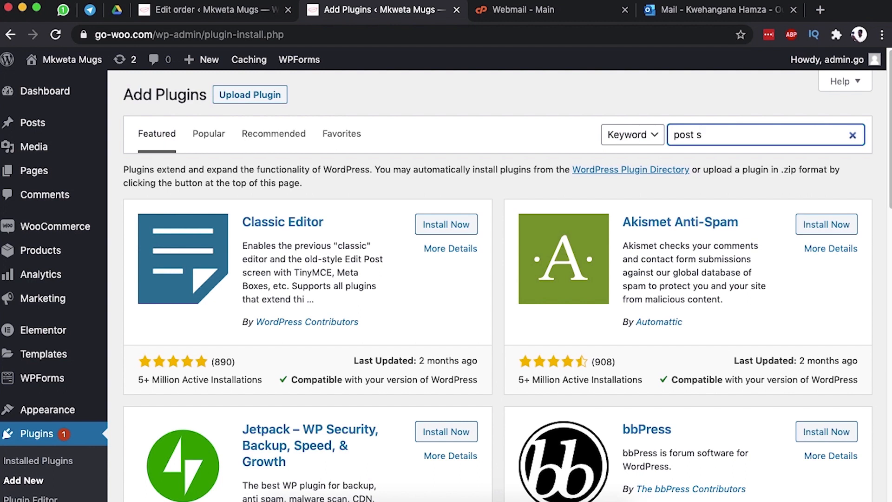
pyautogui.write('mtp')
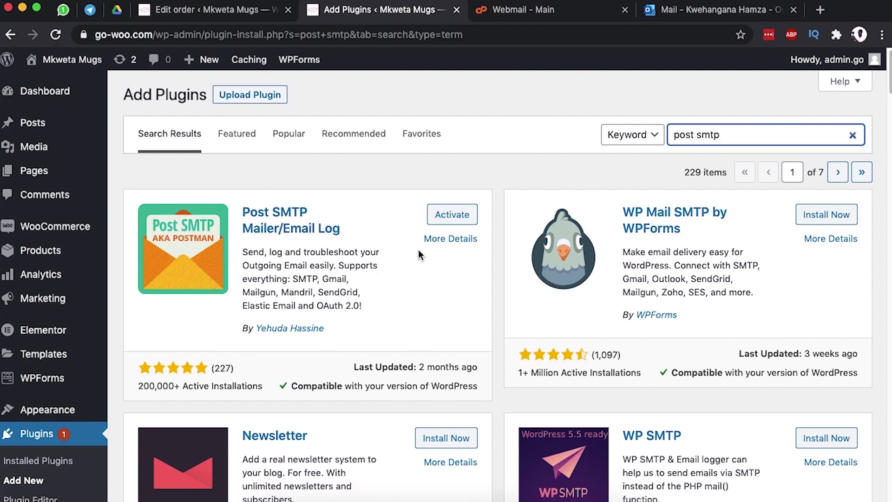
pyautogui.click(453, 215)
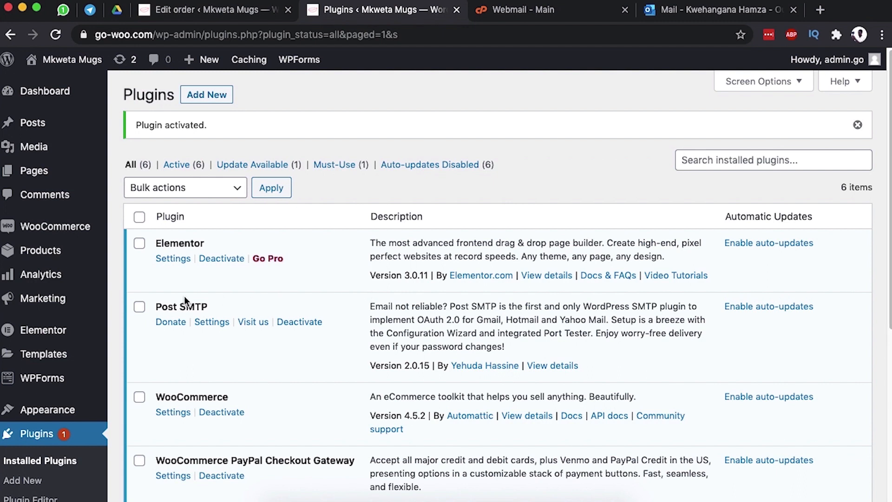
# - Open the Post SMTP plugin settings and start the setup wizard to reach the sender details
pyautogui.click(208, 325)
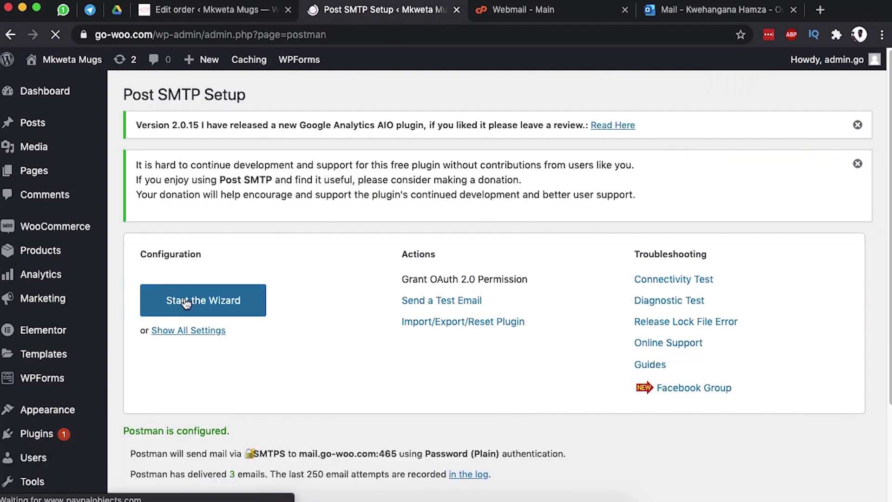
pyautogui.click(186, 320)
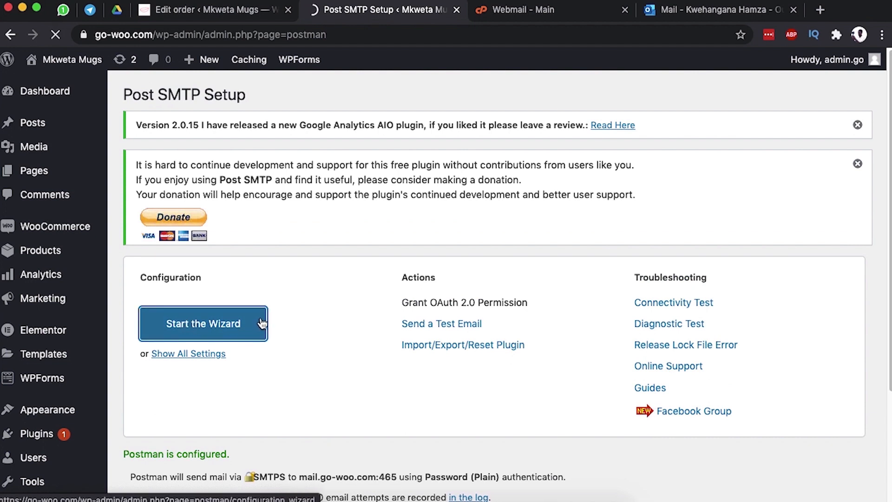
pyautogui.scroll(-1, 470, 292)
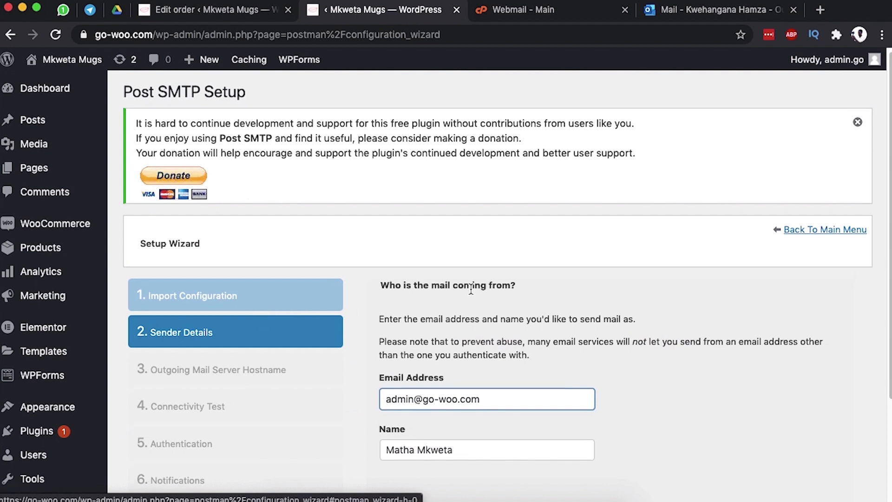
pyautogui.scroll(-3, 449, 315)
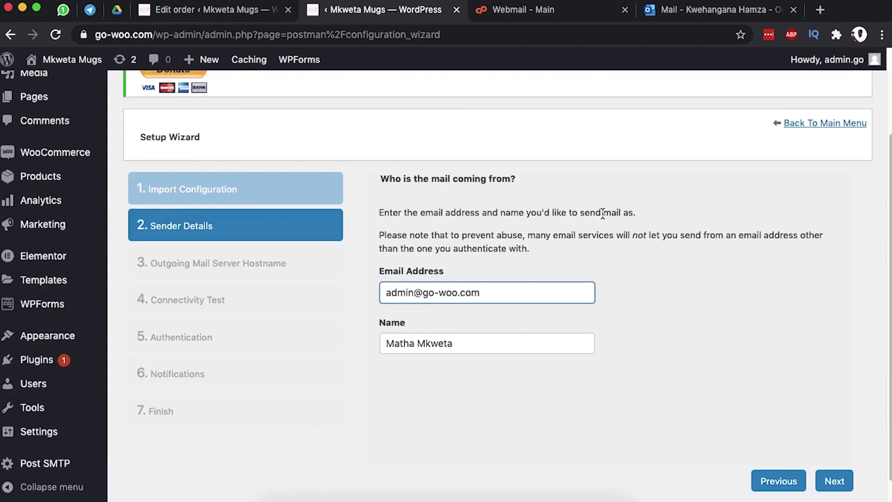
# - Check the prefilled sender email address and name, consult the webmail inbox, and accept the sender details to continue to the outgoing mail server hostname
pyautogui.moveTo(502, 287); pyautogui.dragTo(370, 294)
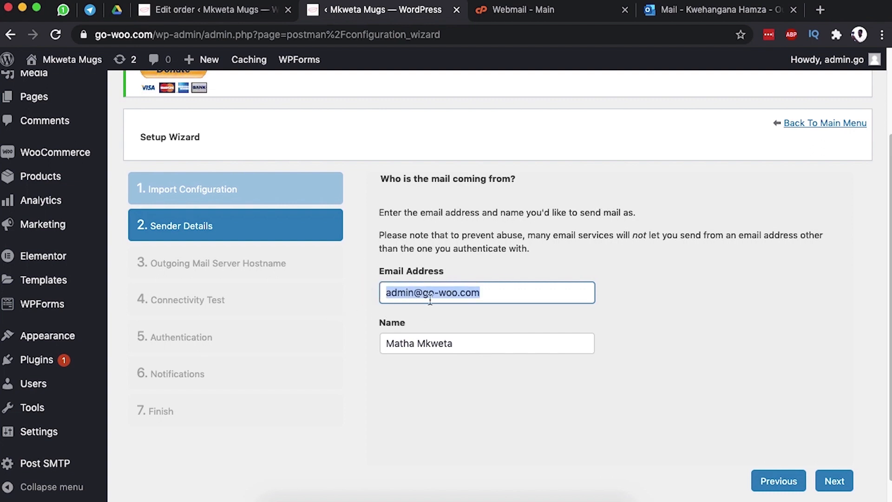
pyautogui.click(473, 342)
pyautogui.moveTo(474, 342); pyautogui.dragTo(375, 347)
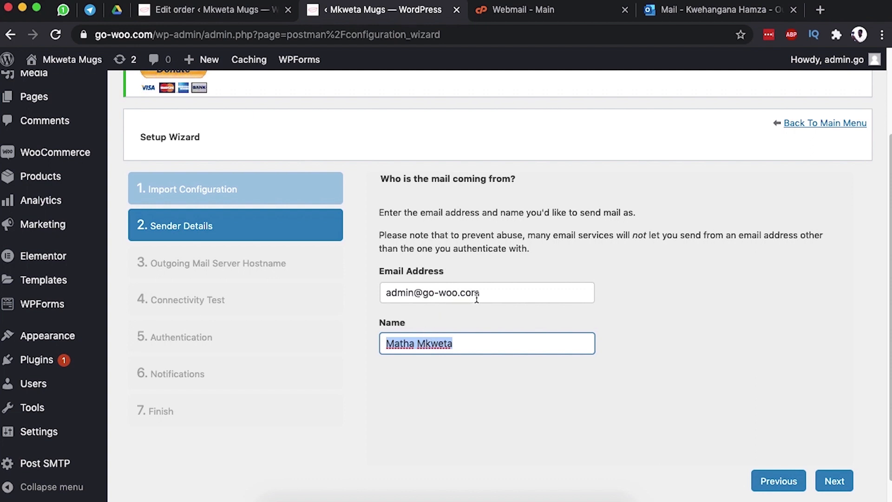
pyautogui.moveTo(483, 292); pyautogui.dragTo(392, 293)
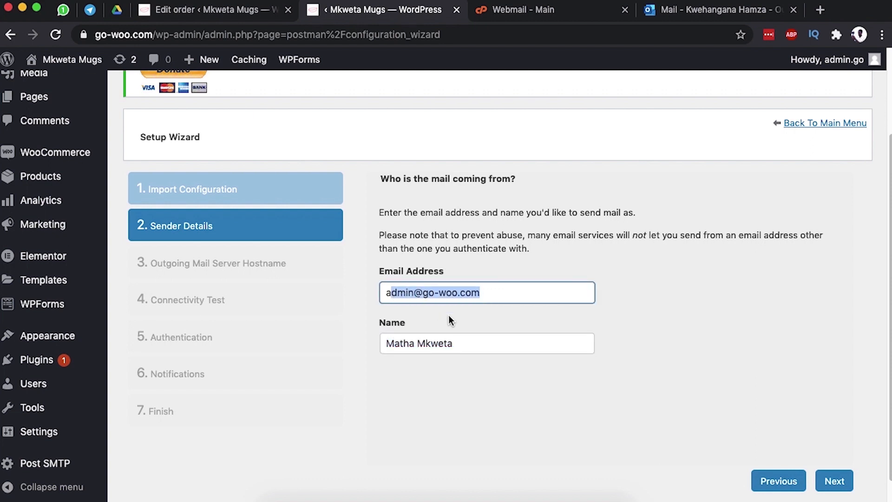
pyautogui.moveTo(465, 343); pyautogui.dragTo(382, 344)
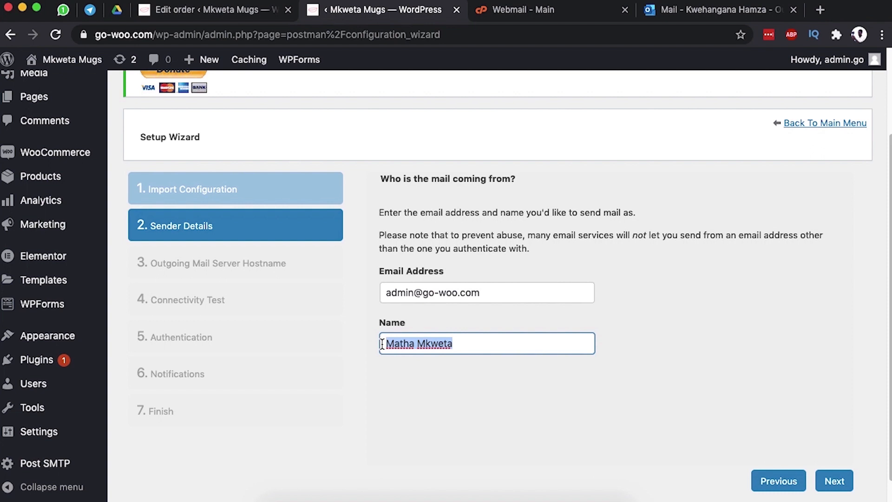
pyautogui.click(536, 12)
pyautogui.click(74, 184)
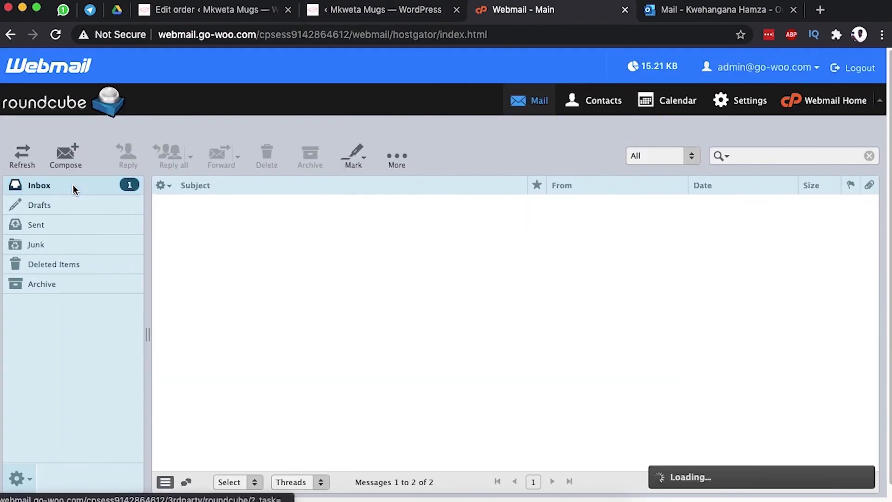
pyautogui.click(386, 11)
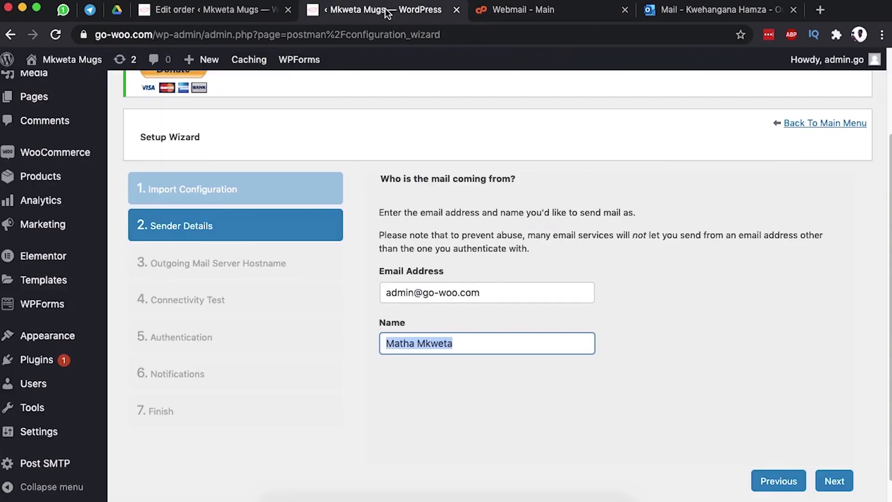
pyautogui.click(830, 484)
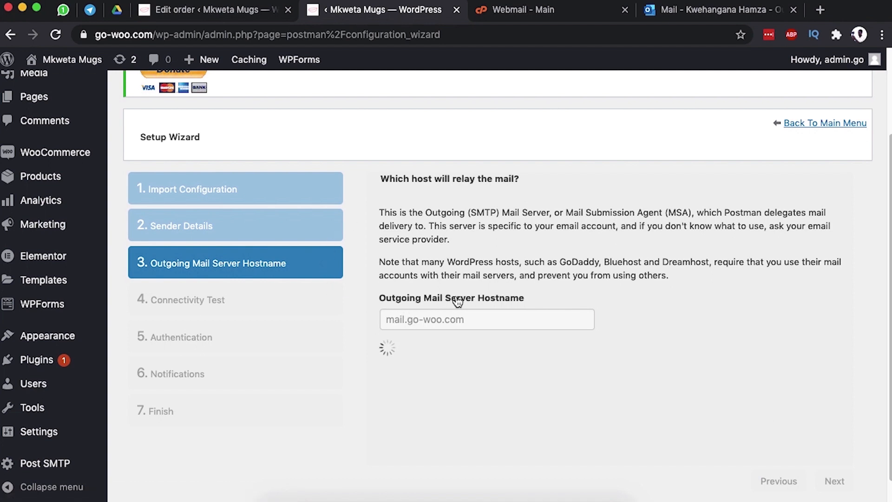
# - Open Configure Mail Client for the admin account in Webmail and view the manual SSL/TLS and non-SSL server settings
pyautogui.click(515, 11)
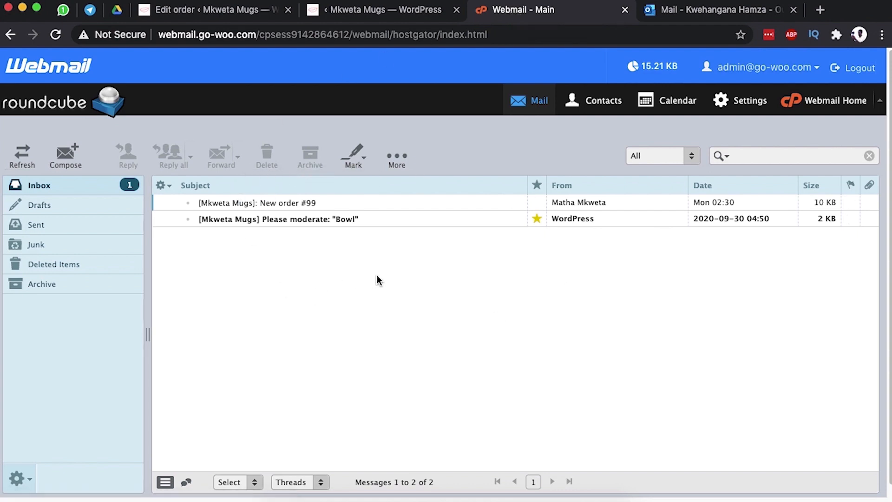
pyautogui.click(815, 70)
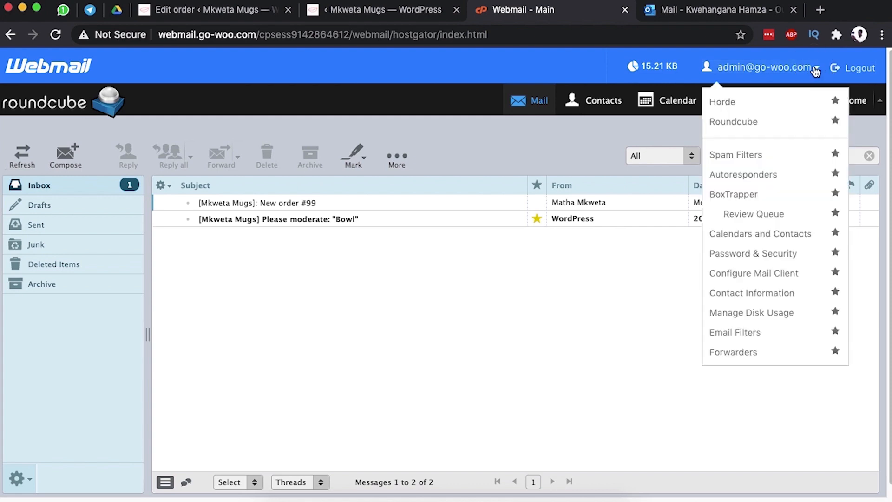
pyautogui.click(773, 276)
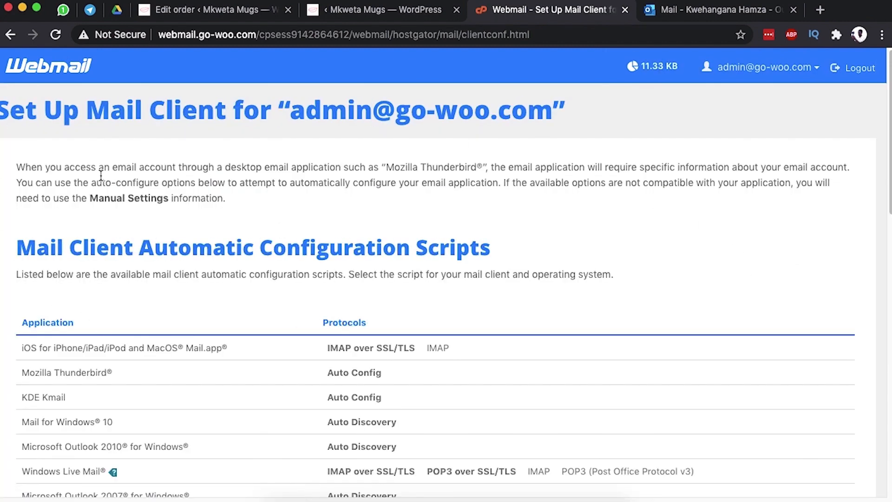
pyautogui.moveTo(290, 111); pyautogui.dragTo(557, 111)
pyautogui.click(606, 116)
pyautogui.scroll(-10, 567, 276)
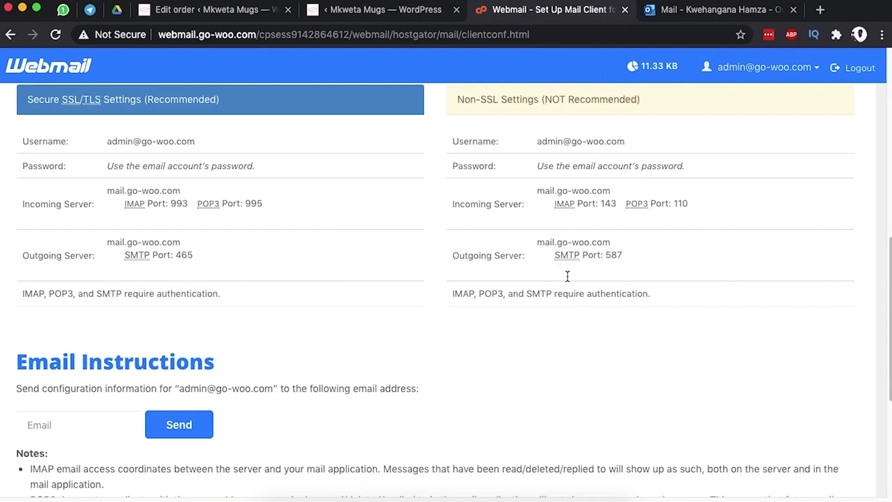
# - Look up the secure outgoing server in the Webmail manual settings and accept mail.go-woo.com as the outgoing mail server hostname in the setup wizard
pyautogui.scroll(3, 566, 280)
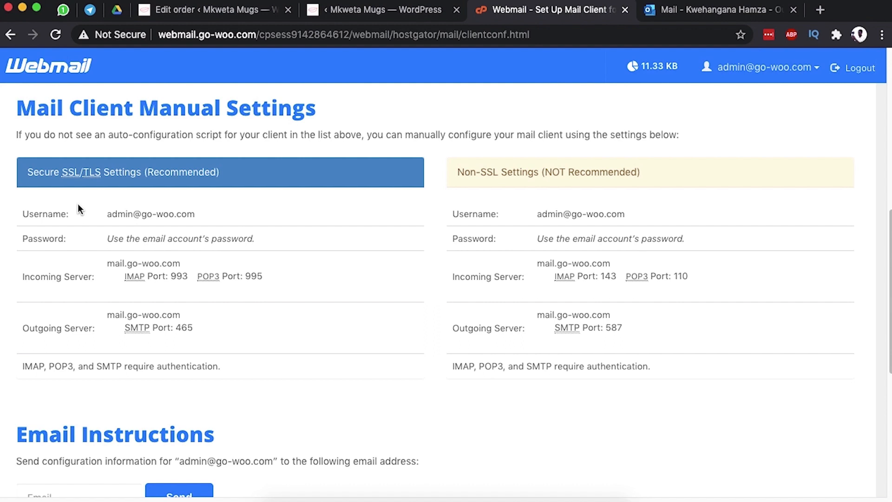
pyautogui.moveTo(27, 326); pyautogui.dragTo(185, 315)
pyautogui.click(97, 312)
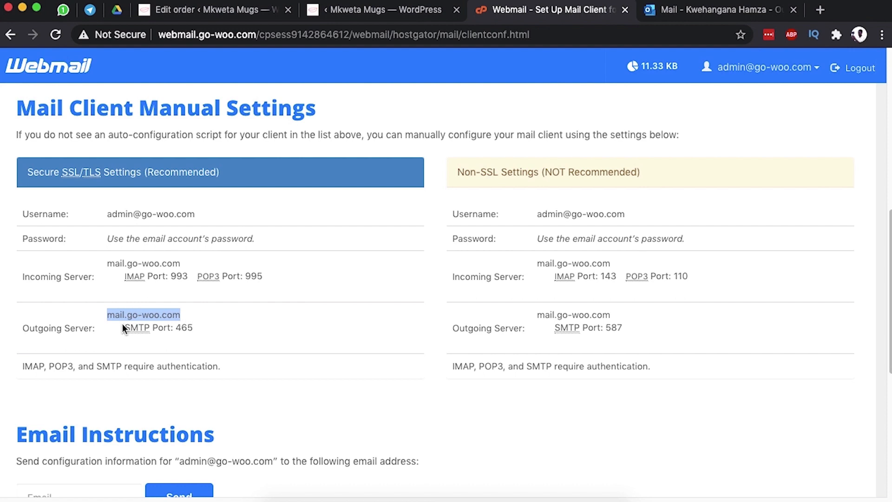
pyautogui.click(204, 14)
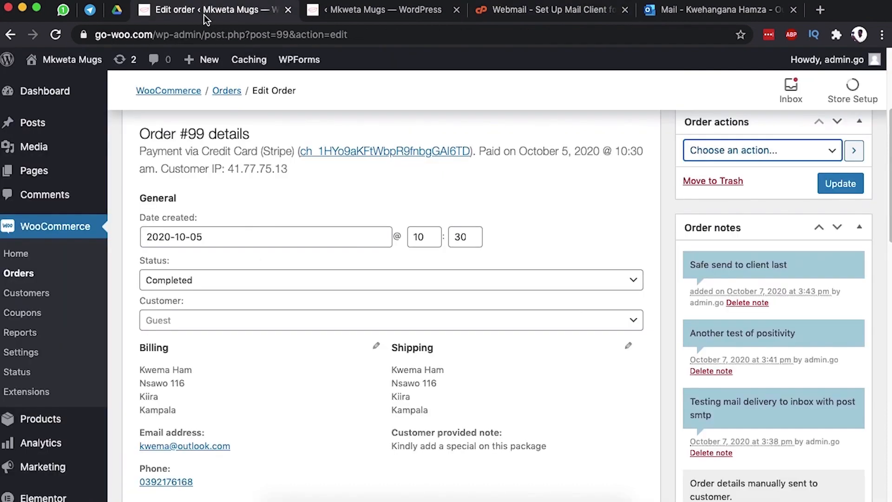
pyautogui.click(358, 15)
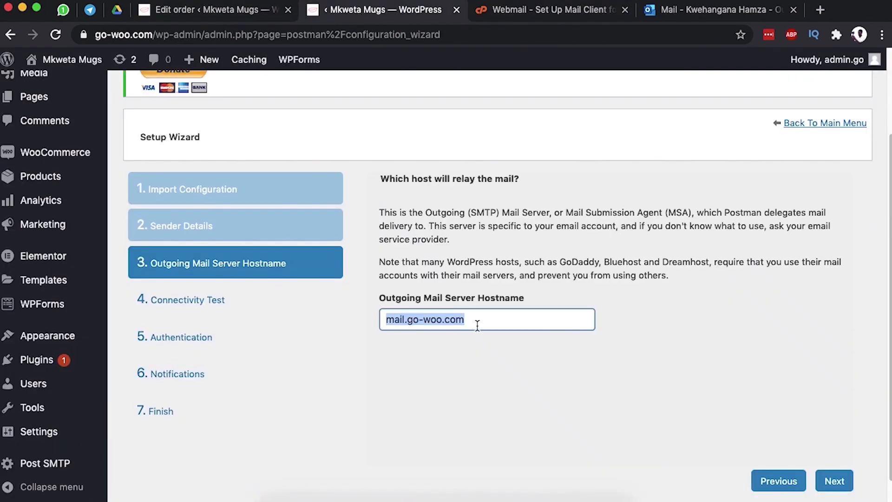
pyautogui.moveTo(476, 325); pyautogui.dragTo(374, 326)
pyautogui.click(834, 482)
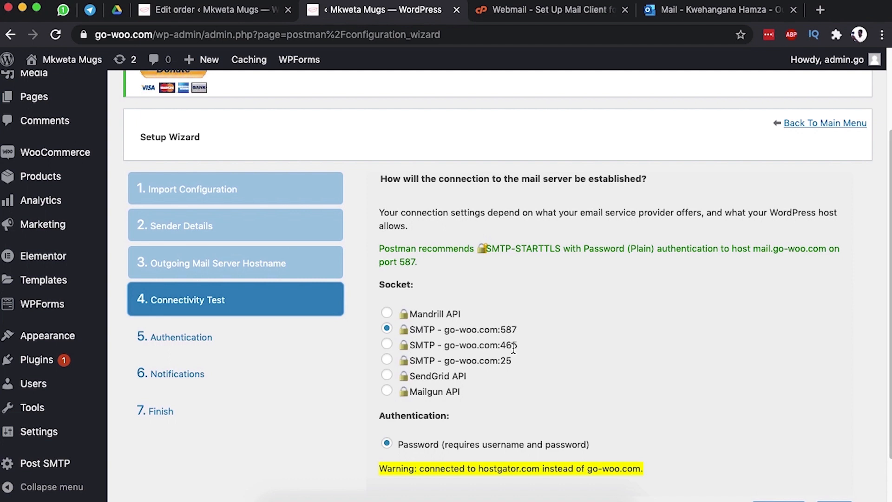
# - Check the secure SMTP port in Webmail, choose the SMTP - go-woo.com:465 socket for the connection, and continue to authentication
pyautogui.click(519, 13)
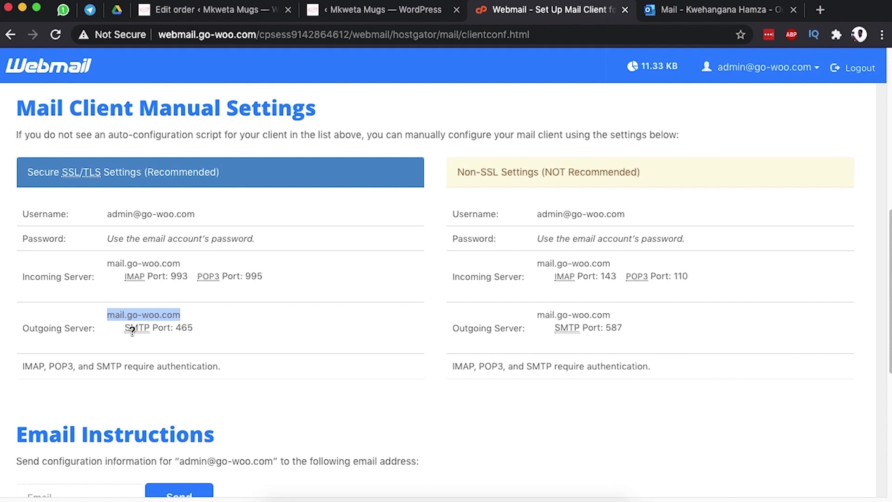
pyautogui.moveTo(182, 327); pyautogui.dragTo(193, 327)
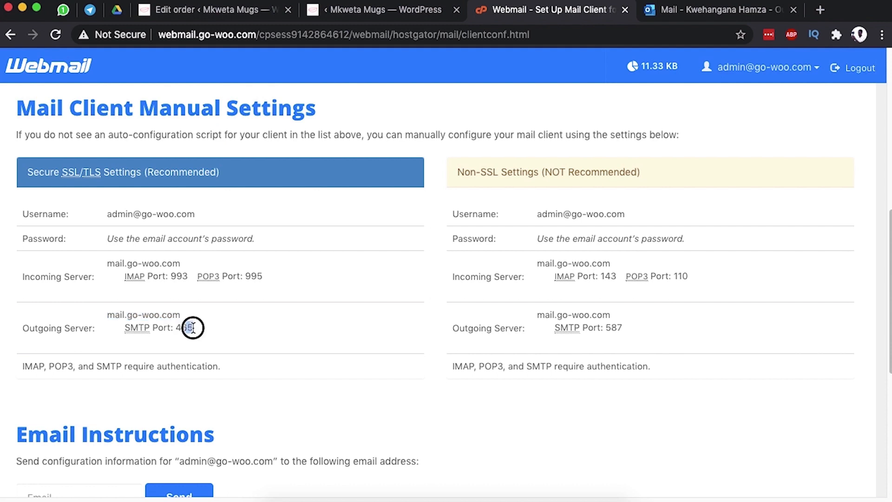
pyautogui.click(386, 11)
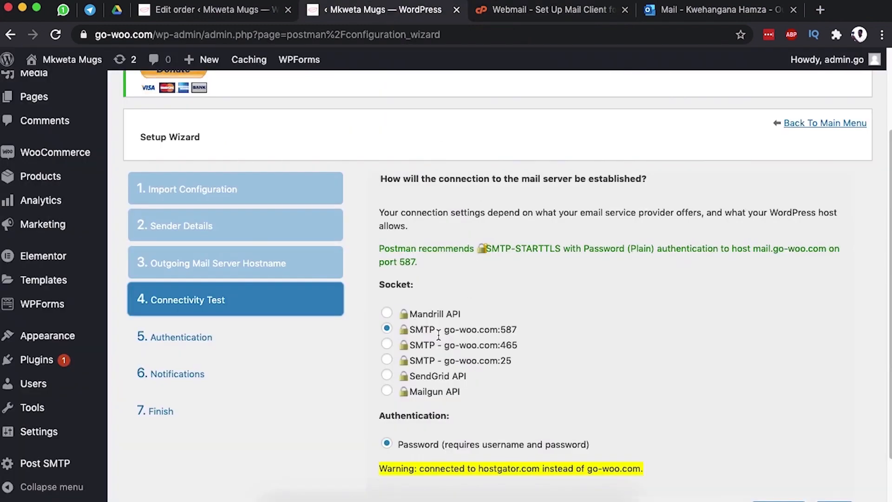
pyautogui.click(387, 345)
pyautogui.scroll(-3, 599, 279)
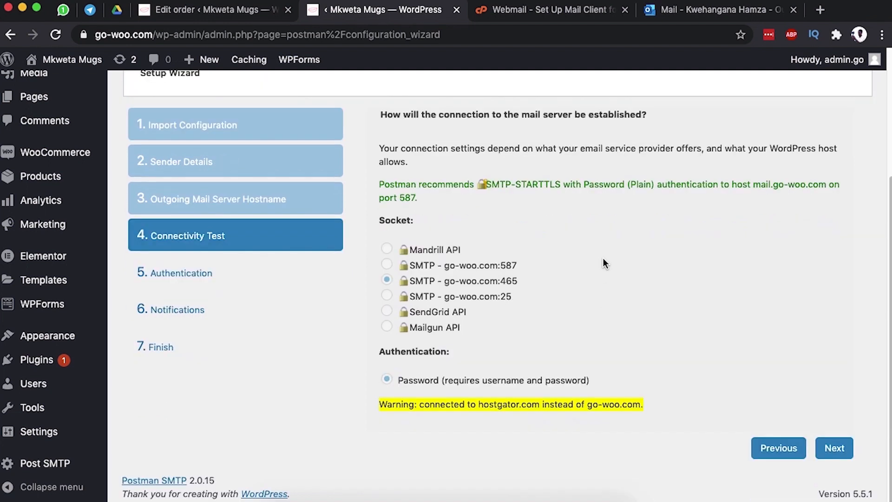
pyautogui.click(835, 447)
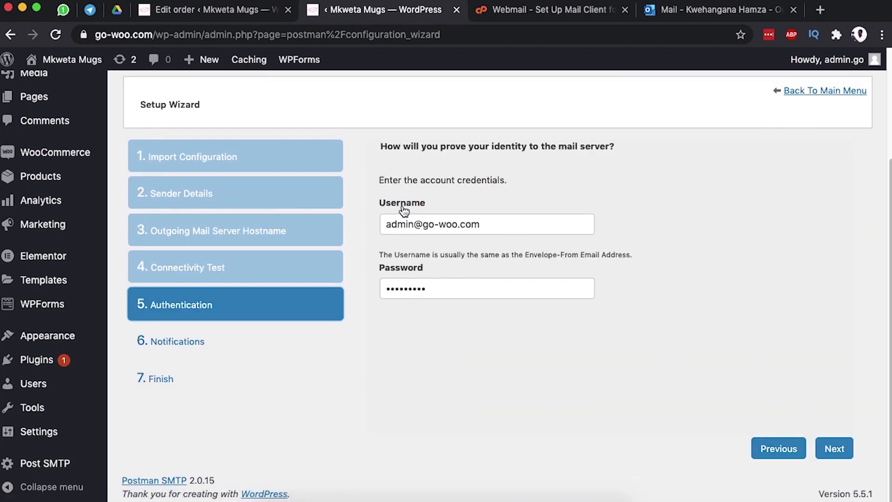
# - Check the prefilled mail account username and password against the Webmail settings and accept the credentials to continue to notifications
pyautogui.click(501, 224)
pyautogui.moveTo(502, 224); pyautogui.dragTo(380, 227)
pyautogui.moveTo(439, 288); pyautogui.dragTo(387, 285)
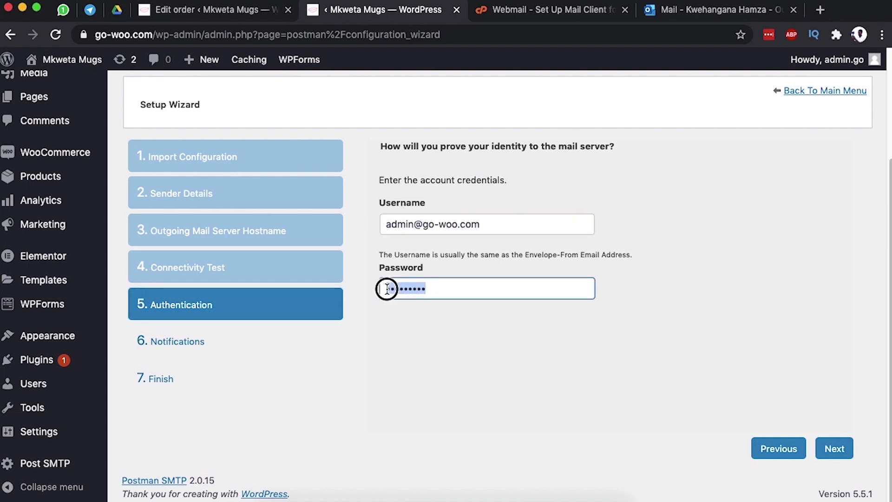
pyautogui.click(567, 16)
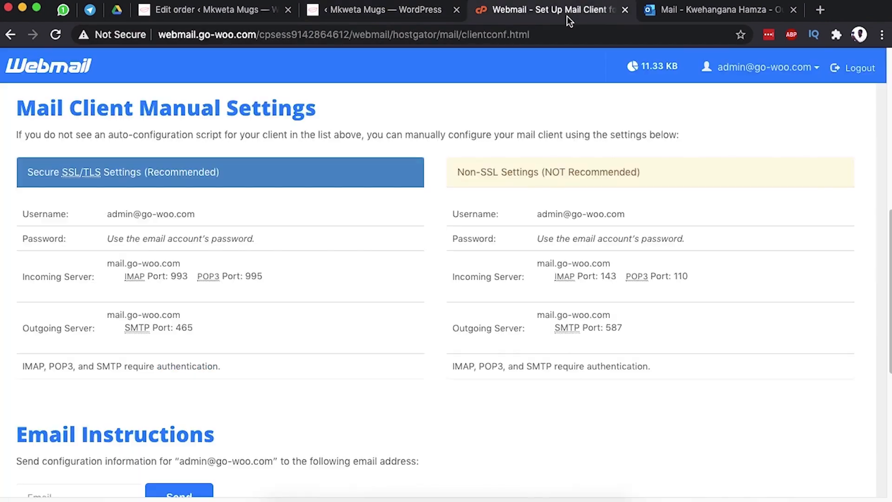
pyautogui.click(369, 13)
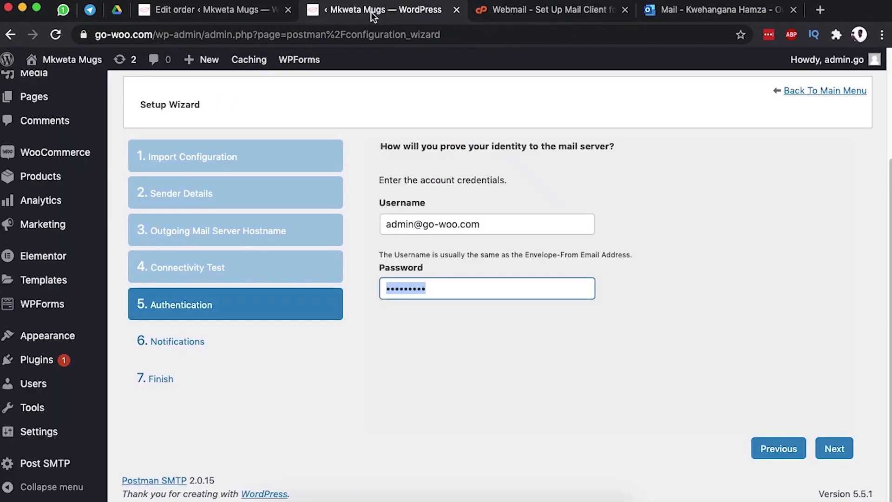
pyautogui.click(833, 453)
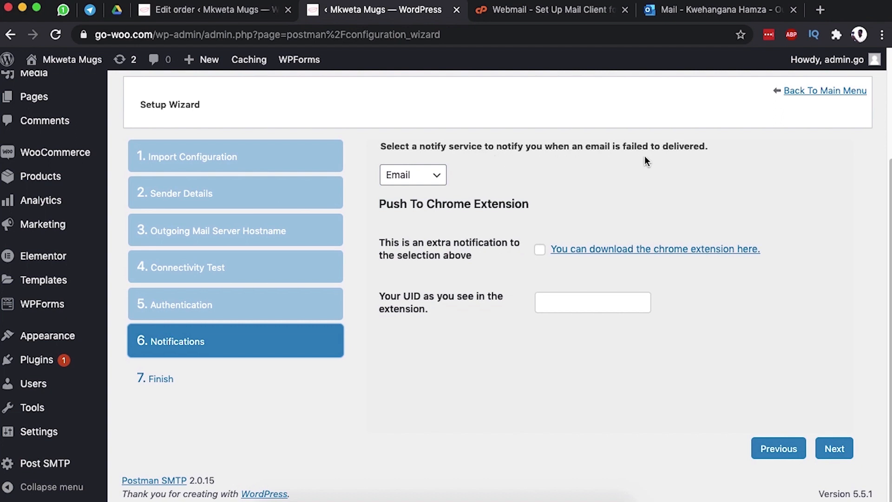
# - Keep Email as the notification service for failed deliveries and finish the setup wizard to save the configuration
pyautogui.click(435, 176)
pyautogui.click(517, 181)
pyautogui.click(834, 447)
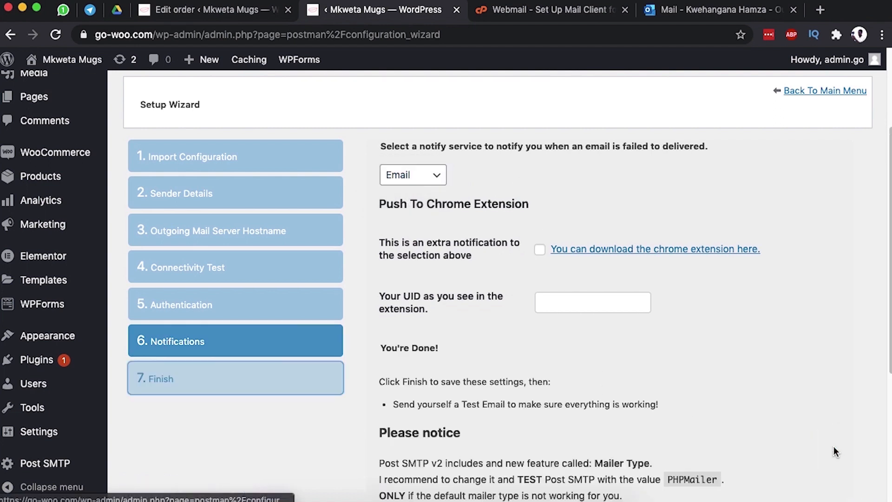
pyautogui.scroll(-1, 793, 422)
pyautogui.click(832, 445)
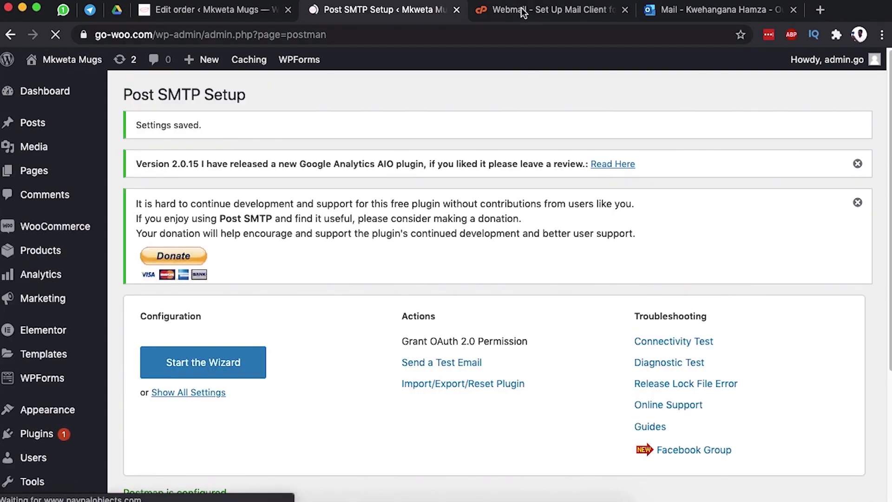
# - Open the Webmail inbox of the admin account and check its Junk folder
pyautogui.click(535, 9)
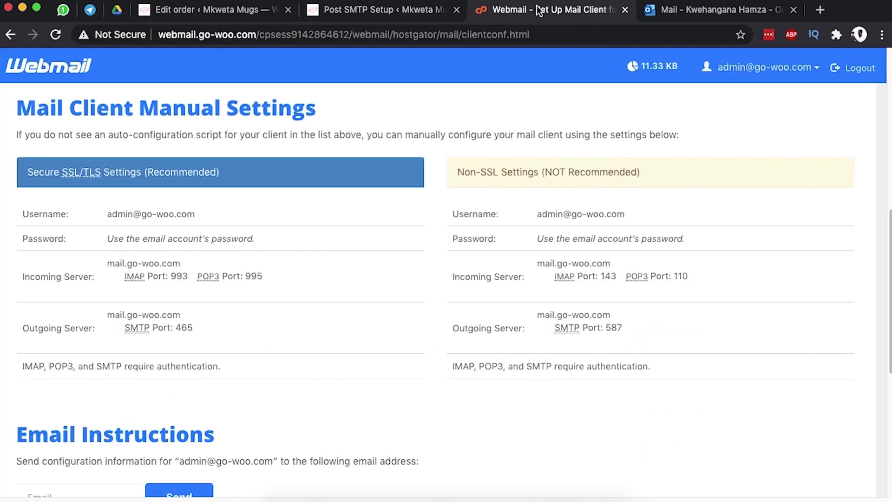
pyautogui.click(787, 72)
pyautogui.click(43, 67)
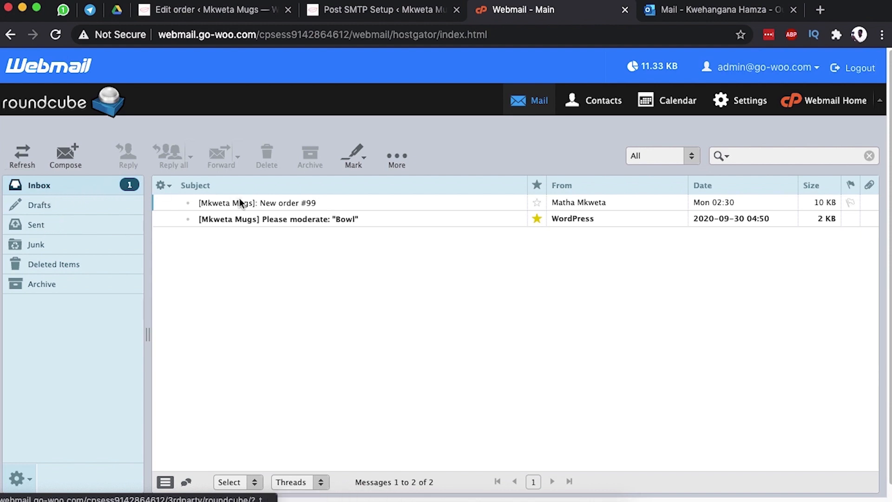
pyautogui.click(33, 244)
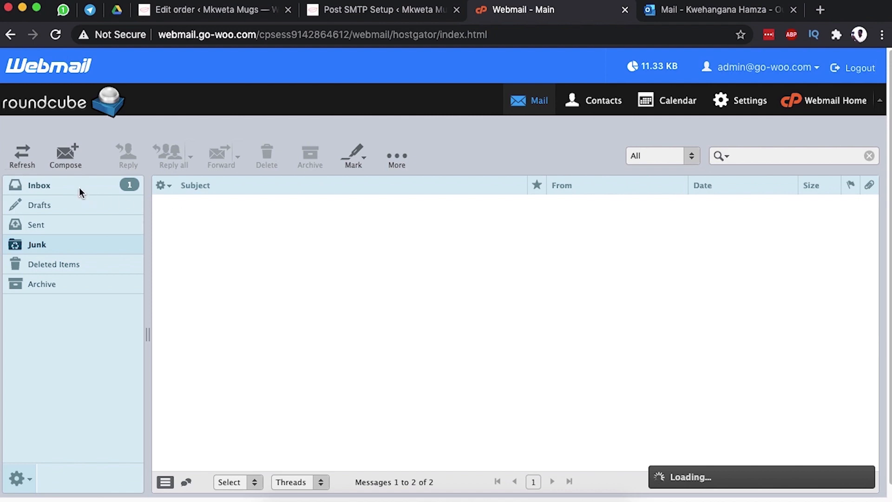
# - Open the full Post SMTP settings and examine the available transport types, keeping SMTP
pyautogui.click(358, 14)
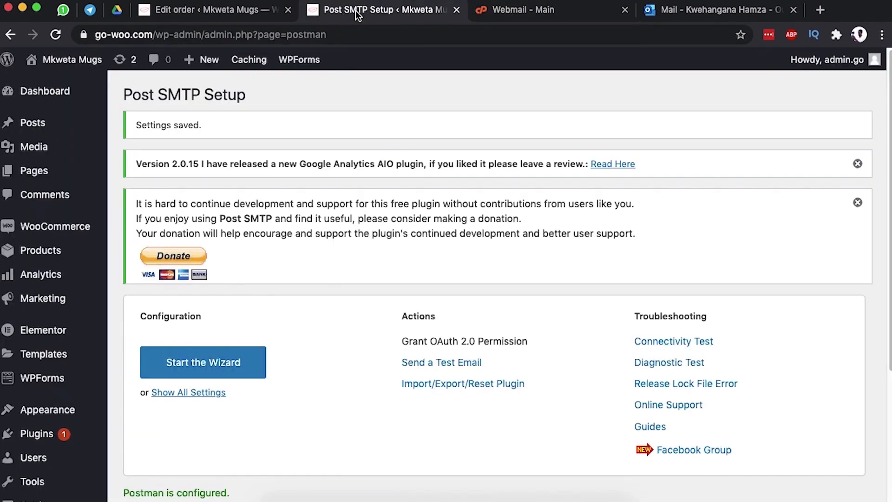
pyautogui.click(178, 397)
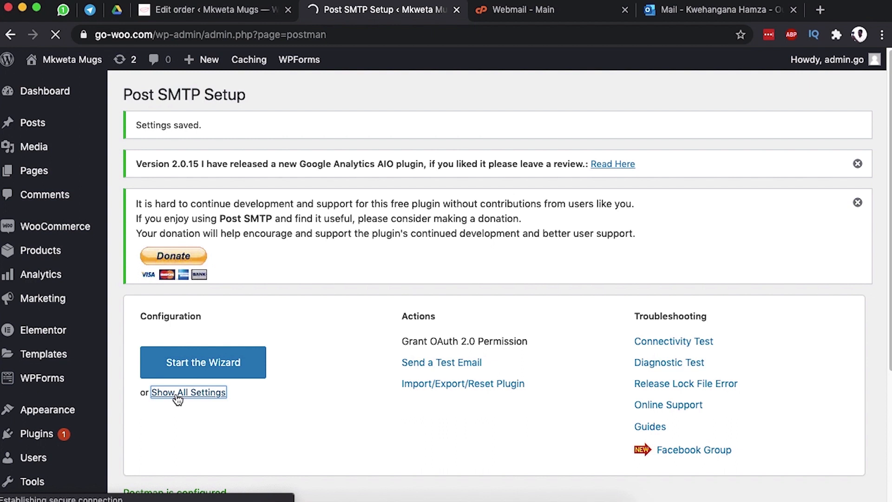
pyautogui.scroll(-1, 202, 318)
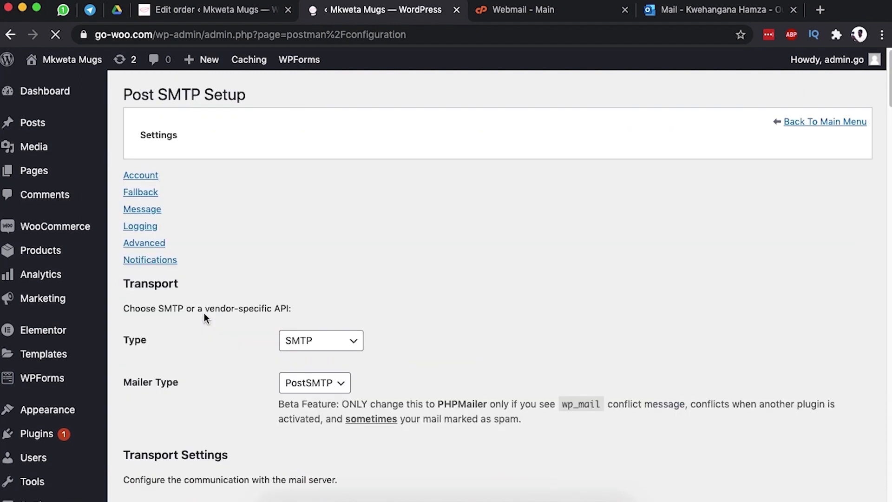
pyautogui.scroll(-3, 408, 281)
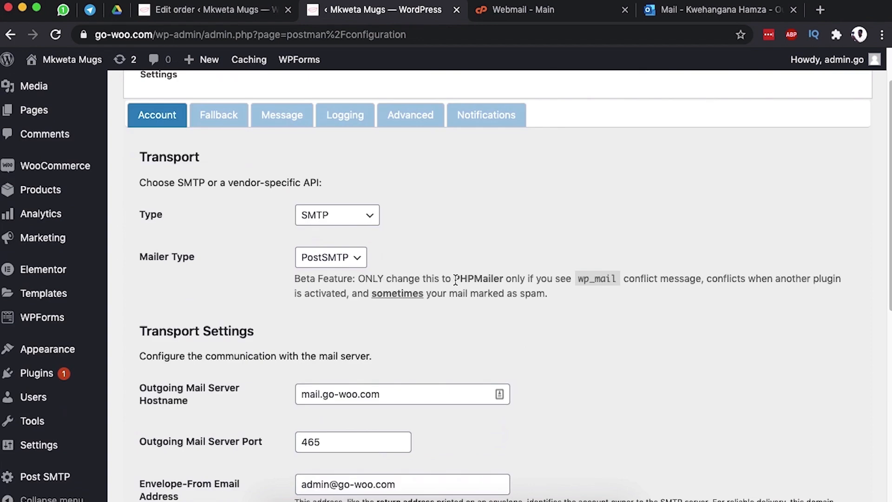
pyautogui.scroll(-1, 456, 281)
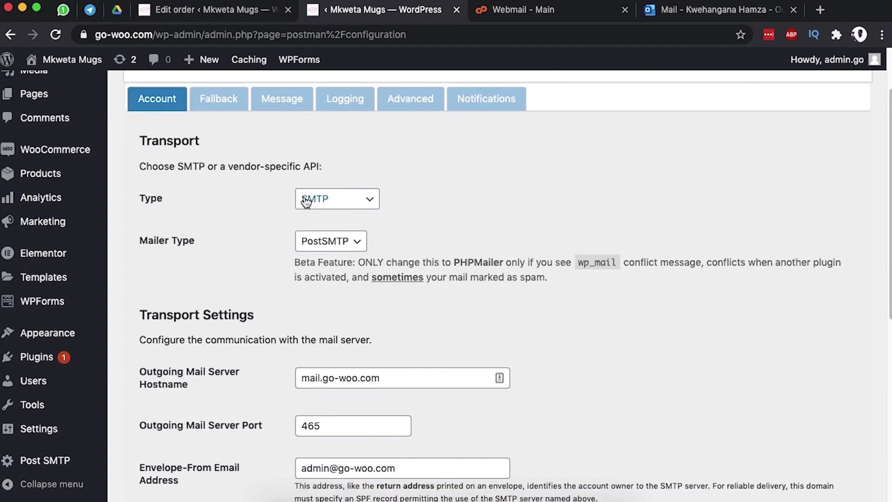
pyautogui.click(348, 200)
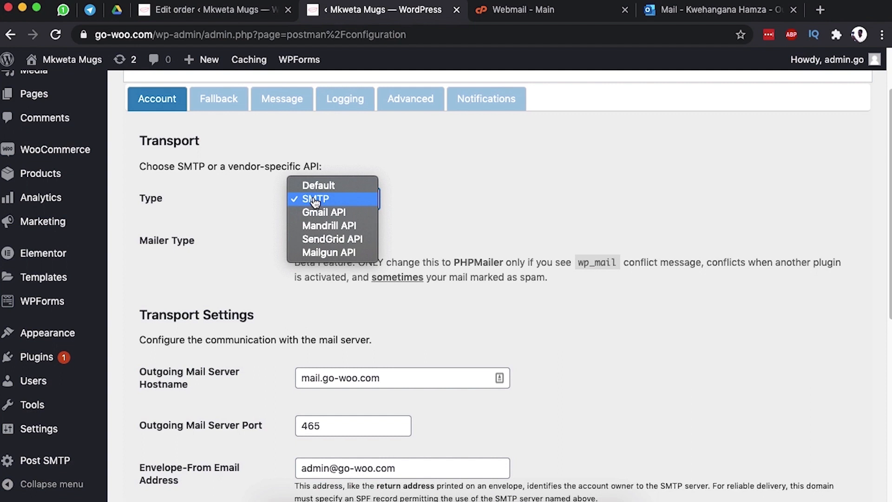
pyautogui.click(420, 206)
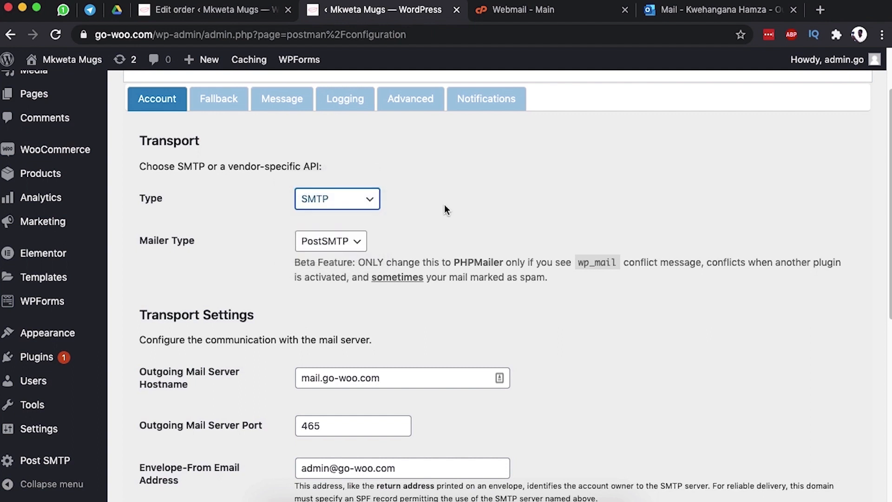
pyautogui.click(372, 205)
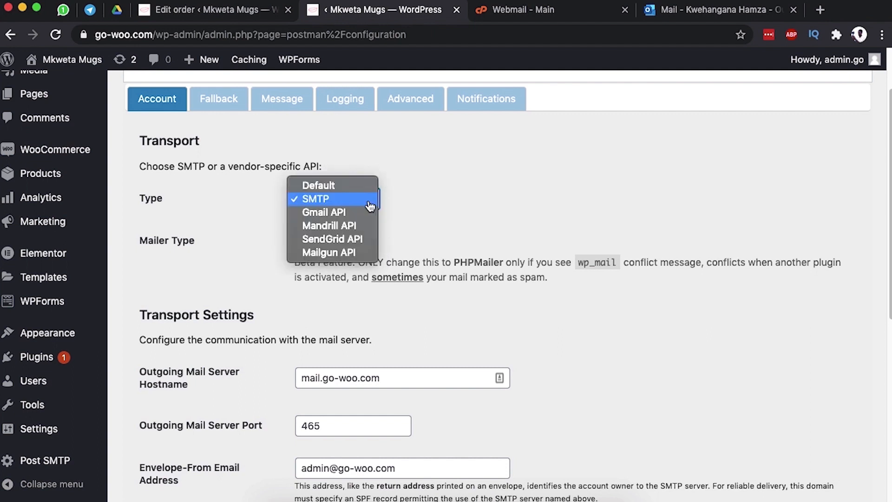
pyautogui.click(469, 203)
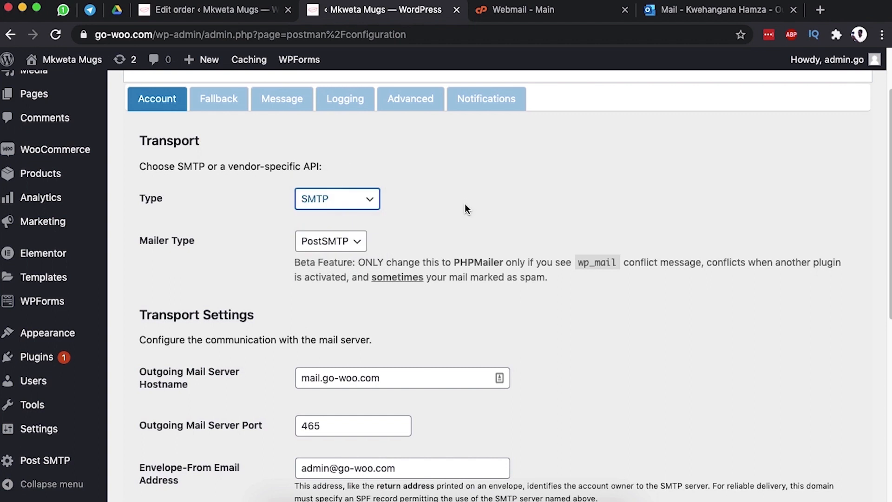
# - Review the saved transport settings and authentication details of the Post SMTP account
pyautogui.scroll(-5, 459, 222)
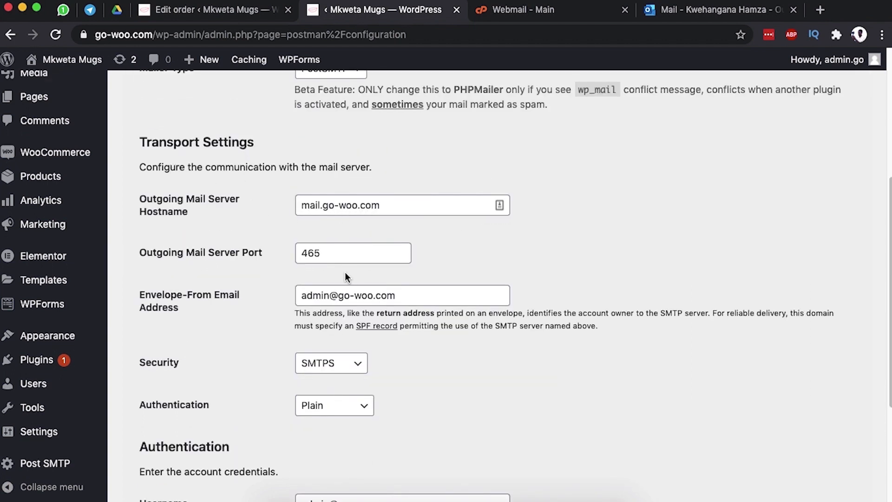
pyautogui.scroll(-5, 402, 338)
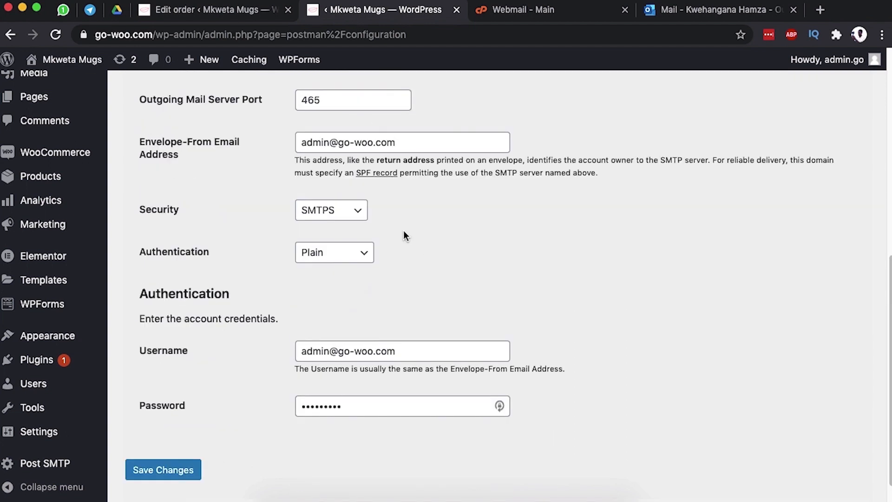
pyautogui.scroll(9, 208, 406)
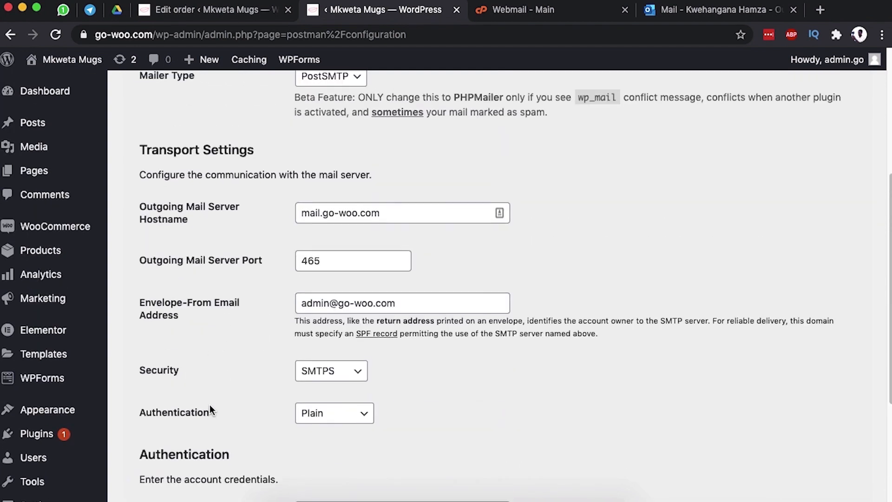
pyautogui.scroll(4, 210, 402)
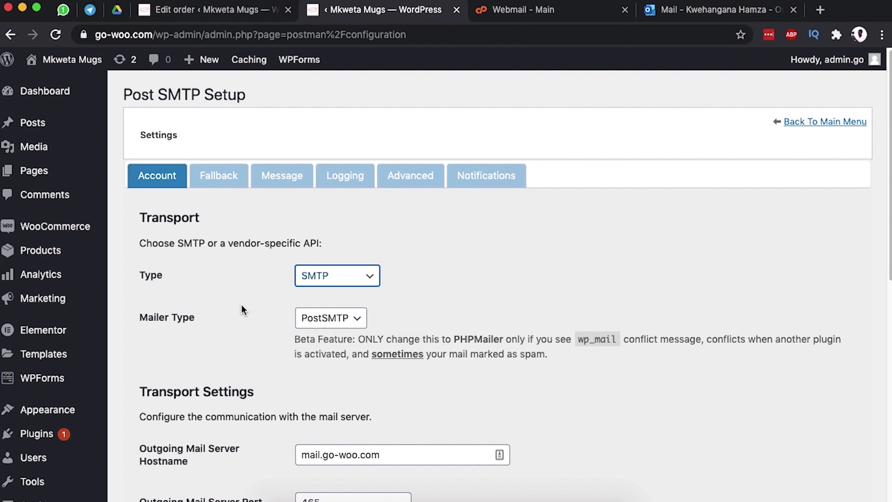
# - Examine the failed emails fallback options and return to the account settings
pyautogui.scroll(-1, 241, 302)
pyautogui.click(222, 154)
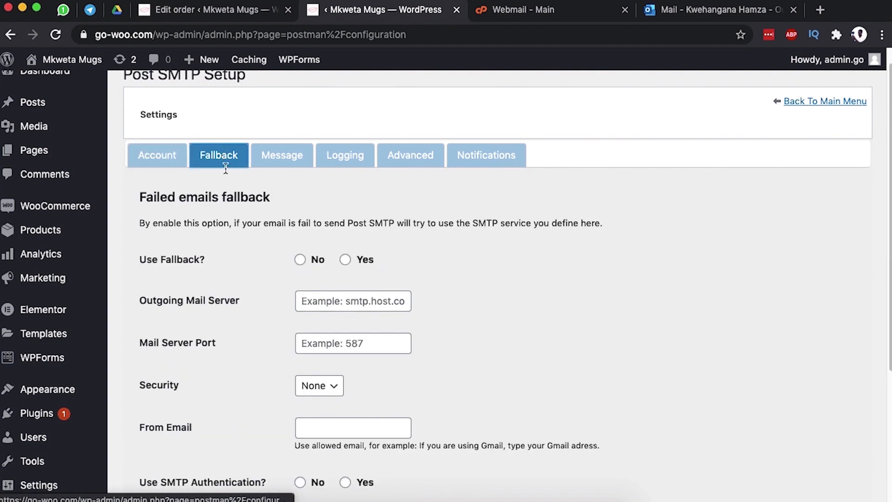
pyautogui.scroll(-2, 484, 293)
pyautogui.scroll(-1, 484, 292)
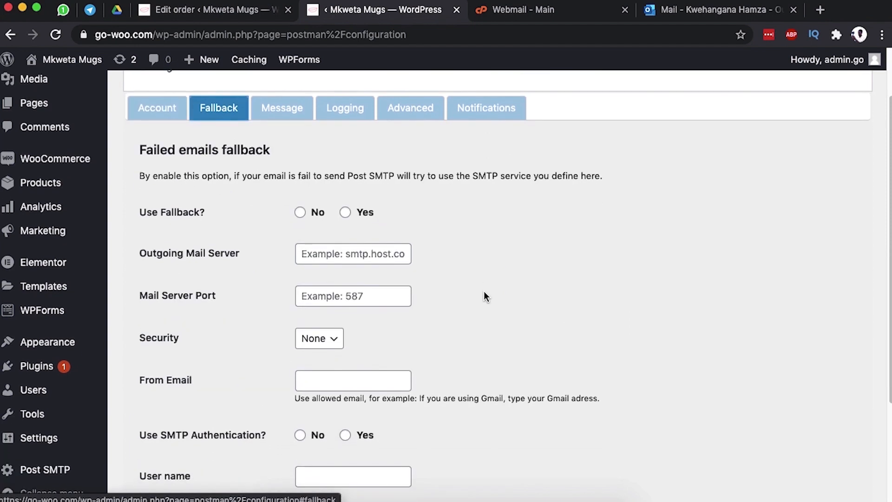
pyautogui.click(157, 112)
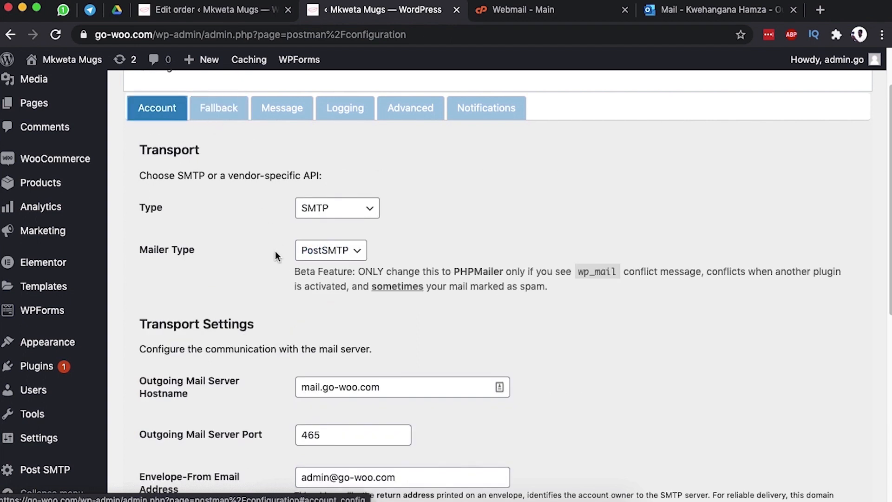
# - Open the failed emails fallback settings and examine the backup mail server and authentication options
pyautogui.click(217, 112)
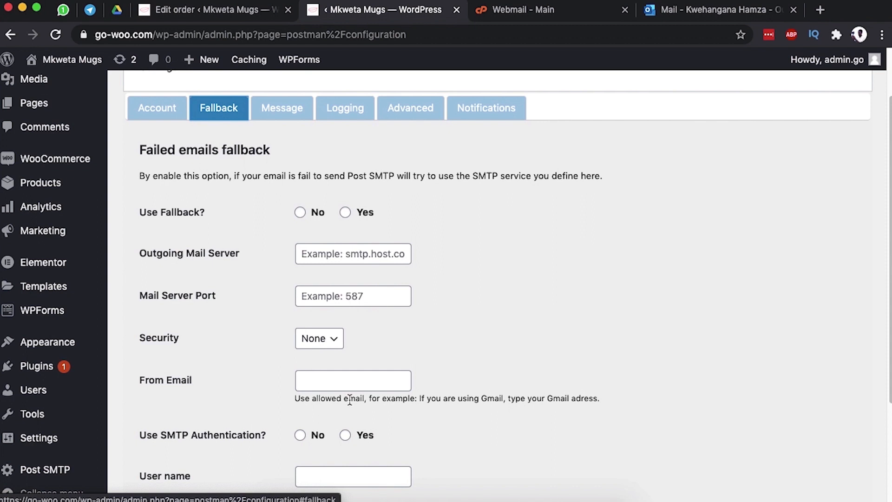
pyautogui.scroll(-3, 404, 372)
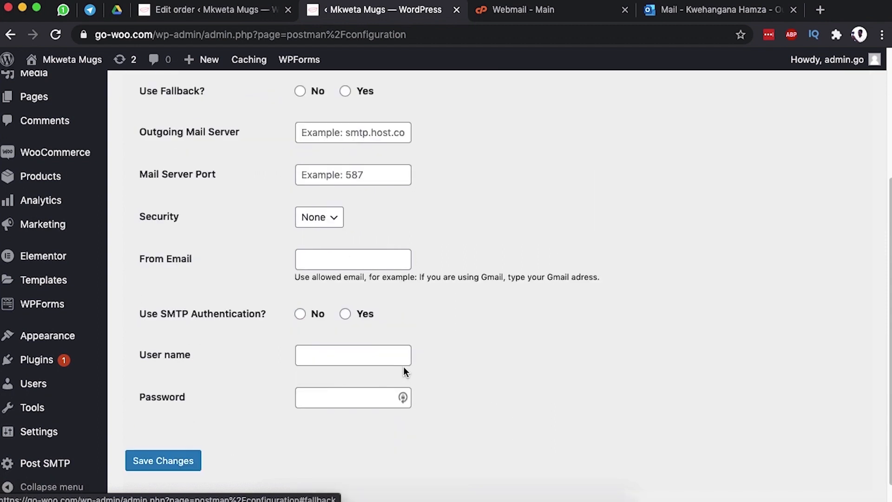
pyautogui.scroll(-1, 404, 368)
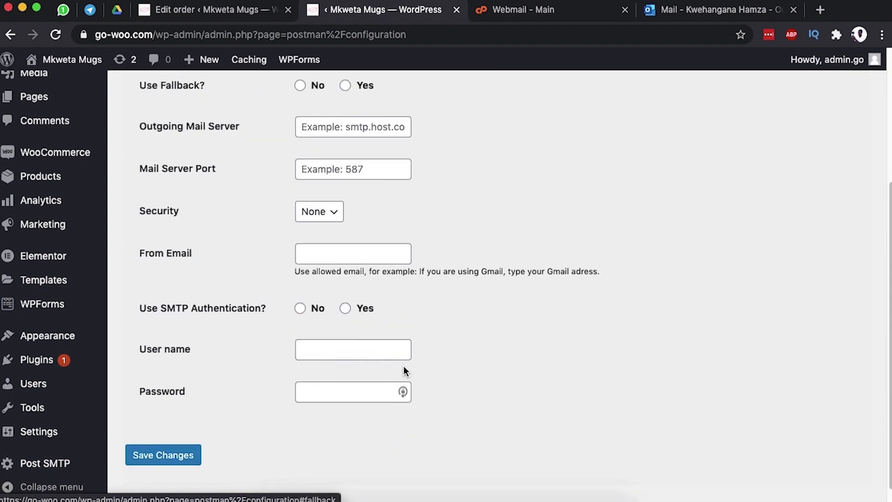
pyautogui.scroll(3, 449, 321)
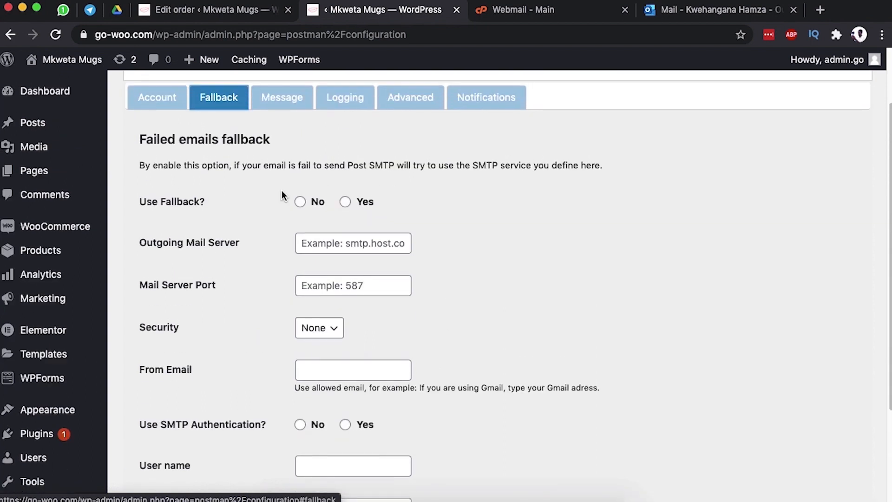
# - Open the message settings and review the From email address and the sender name
pyautogui.click(279, 99)
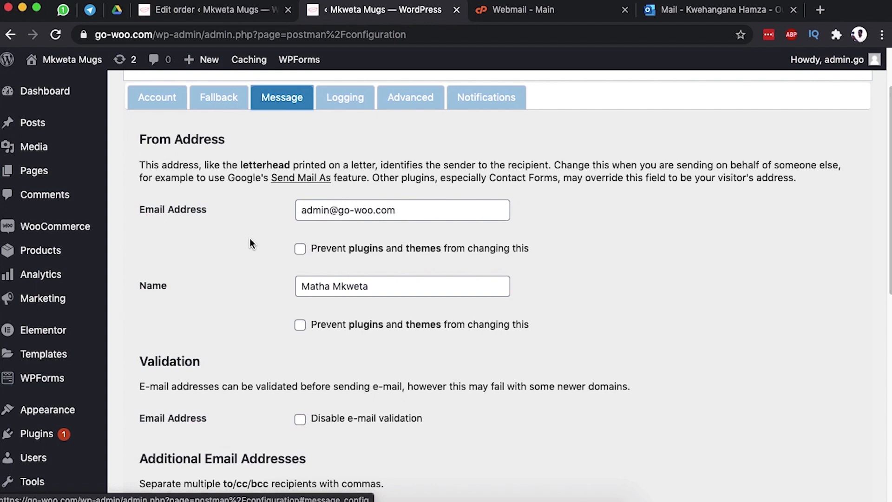
pyautogui.moveTo(397, 217); pyautogui.dragTo(221, 217)
pyautogui.moveTo(371, 285); pyautogui.dragTo(288, 290)
pyautogui.click(273, 295)
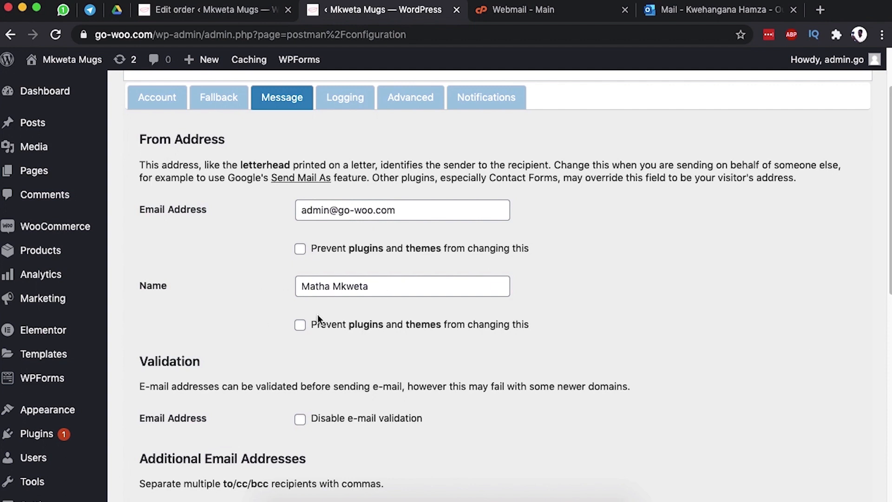
pyautogui.click(399, 211)
pyautogui.moveTo(406, 211); pyautogui.dragTo(301, 214)
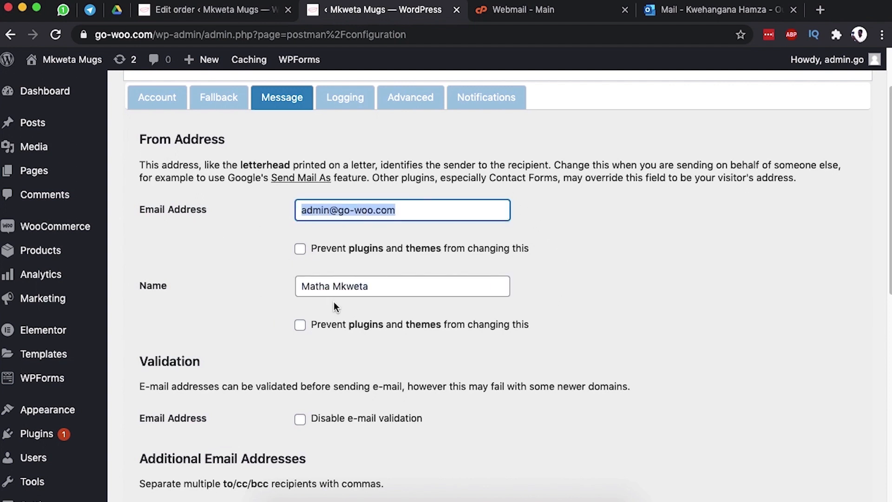
pyautogui.moveTo(396, 287); pyautogui.dragTo(299, 285)
pyautogui.press('Tab')
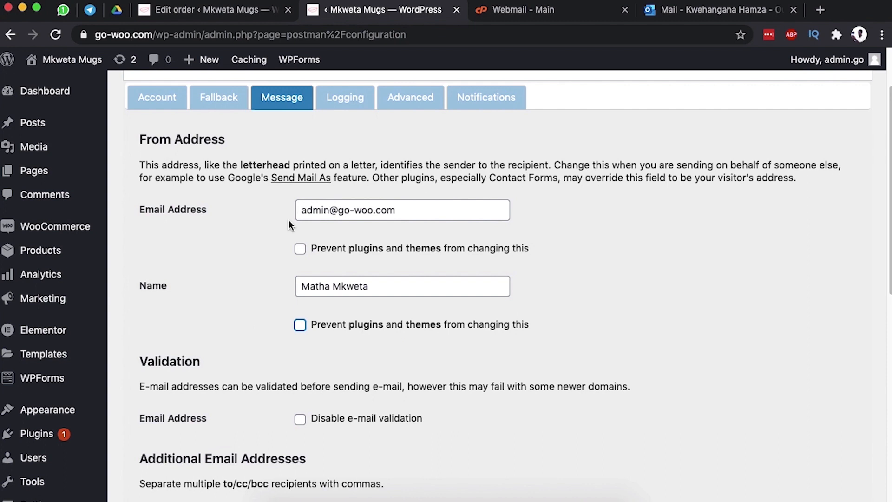
# - Examine the email validation option and the additional recipient fields in the message settings
pyautogui.scroll(-5, 268, 279)
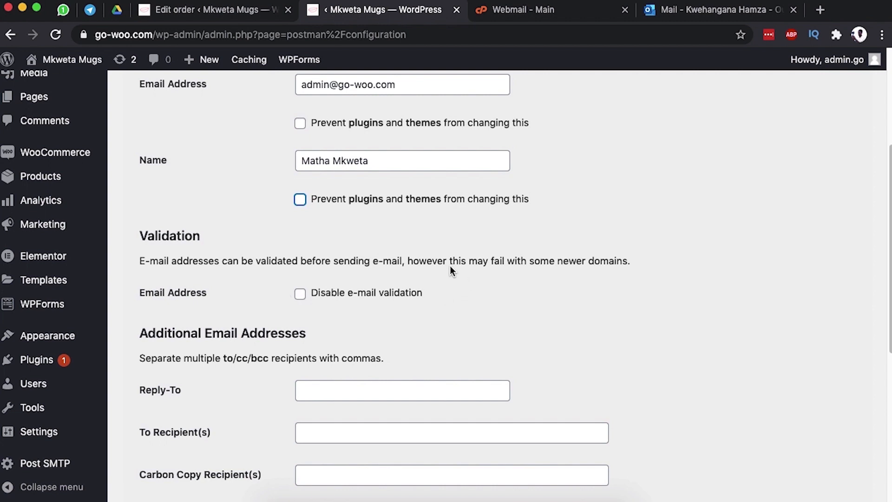
pyautogui.scroll(-5, 497, 269)
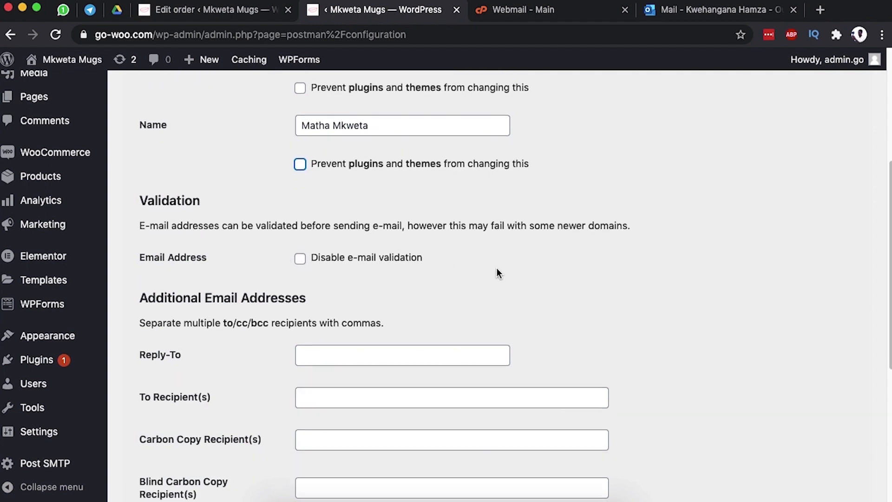
pyautogui.scroll(-1, 498, 268)
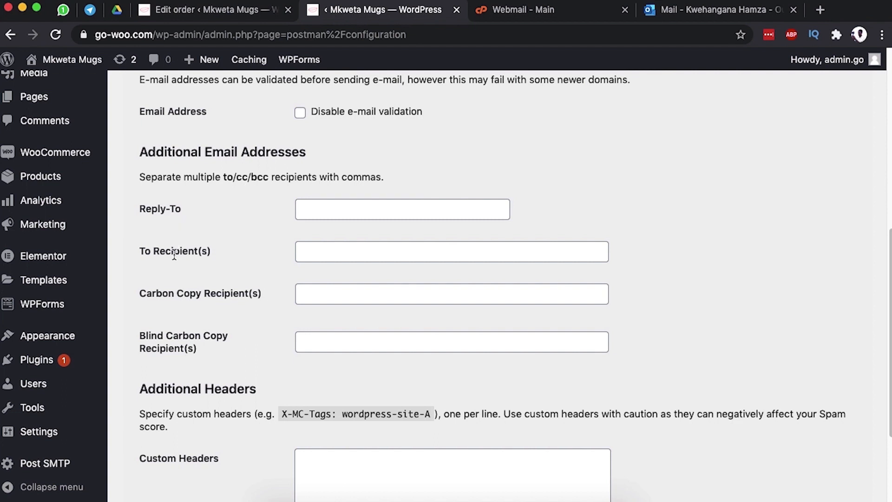
pyautogui.click(323, 293)
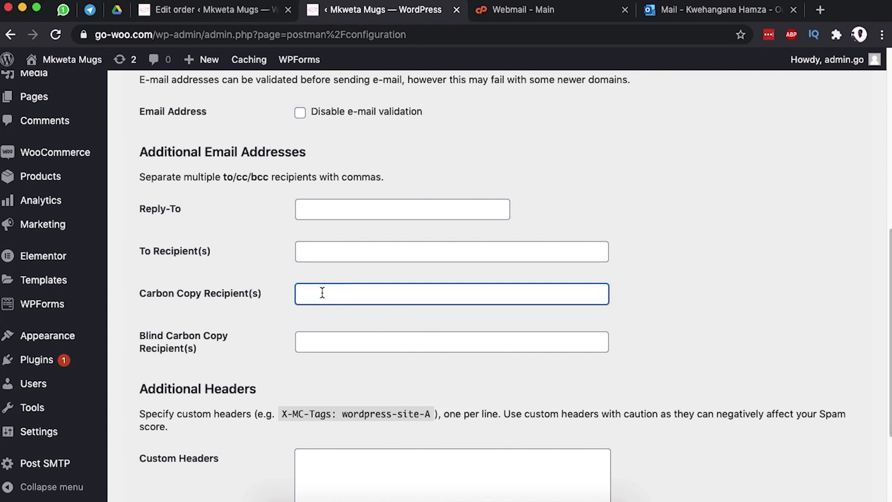
pyautogui.click(309, 251)
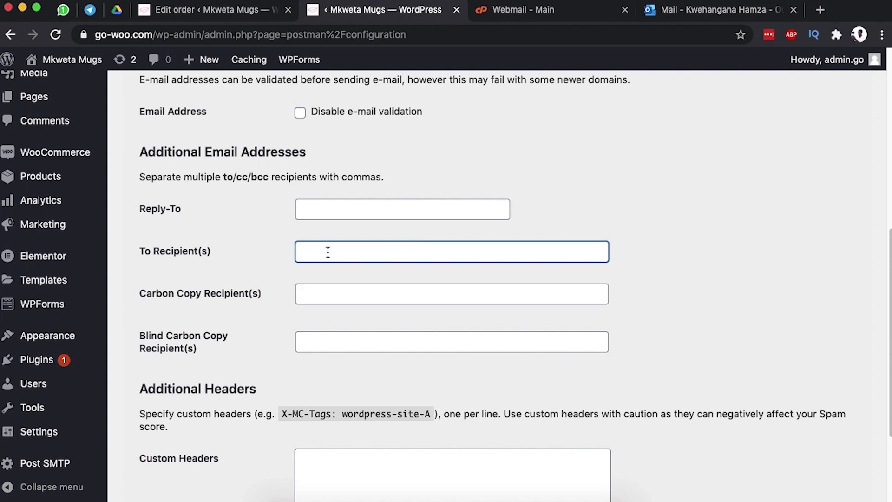
# - Enter the store admin's email address as the Reply-To address
pyautogui.click(323, 208)
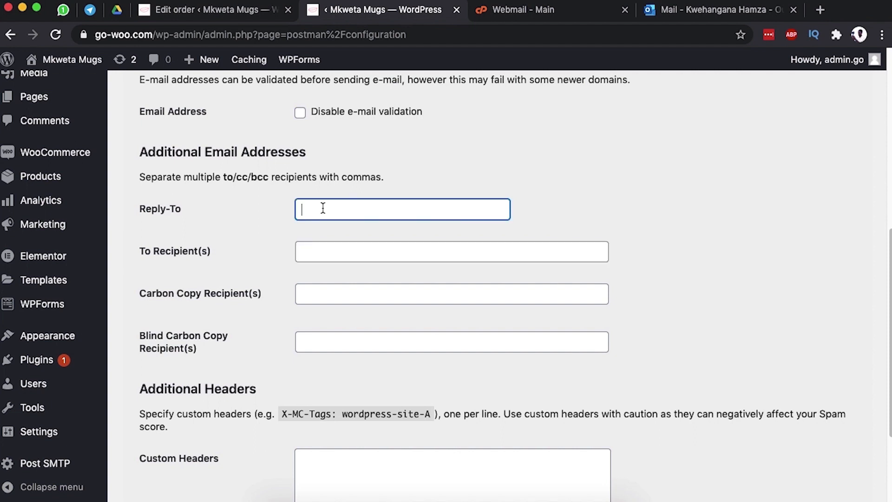
# - Switch to the Outlook inbox and open the 3:41 PM order note email to inspect its sender and reply options
pyautogui.click(656, 13)
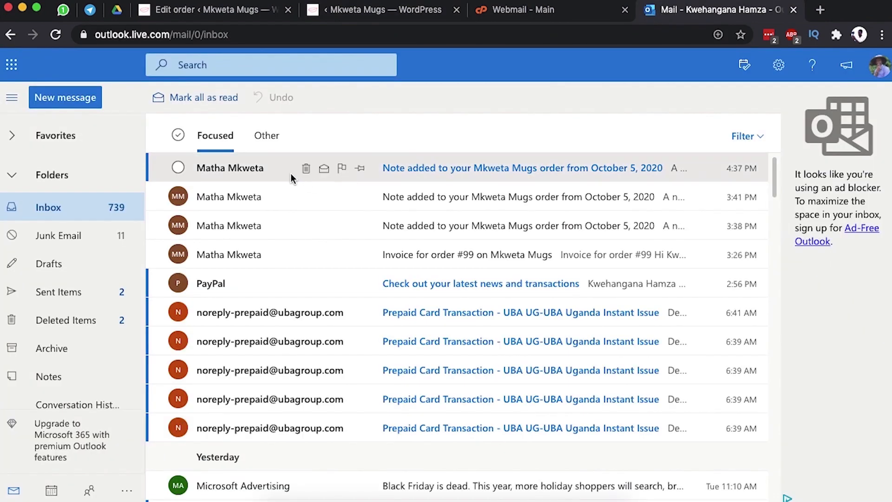
pyautogui.click(412, 196)
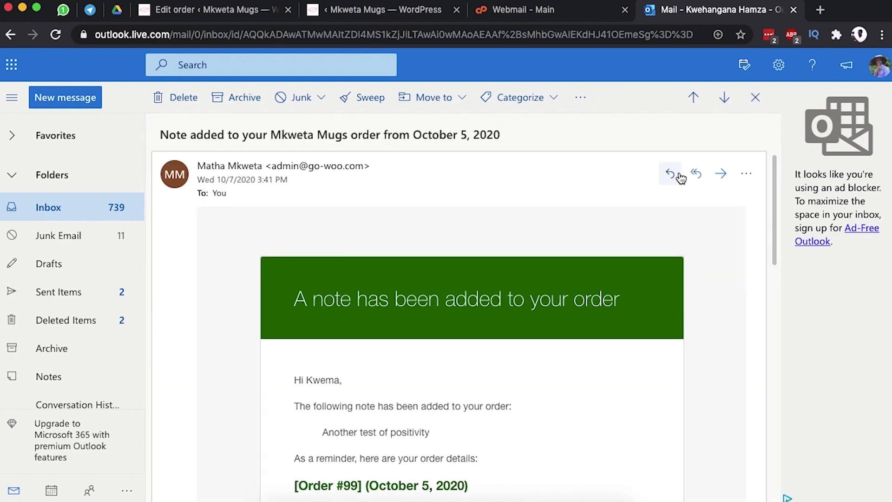
pyautogui.click(376, 9)
pyautogui.click(673, 12)
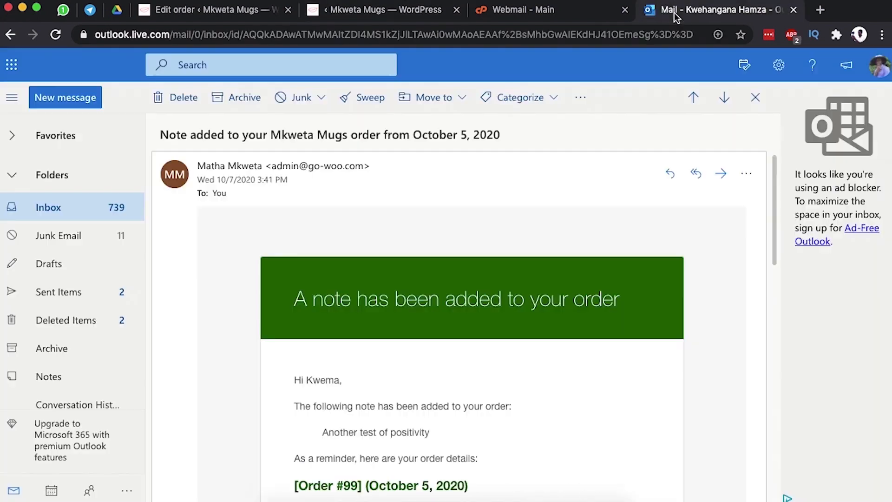
# - Return to the Post SMTP message settings and clear the Reply-To address
pyautogui.click(395, 10)
pyautogui.click(412, 212)
pyautogui.moveTo(412, 211); pyautogui.dragTo(293, 213)
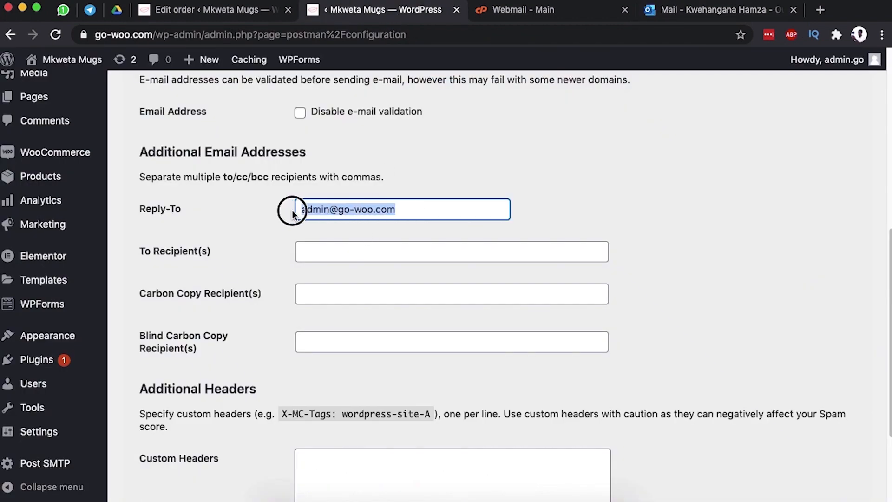
pyautogui.press('BackSpace')
# - Look over the custom headers section, and review the email log settings including the maximum log entries
pyautogui.scroll(-3, 493, 232)
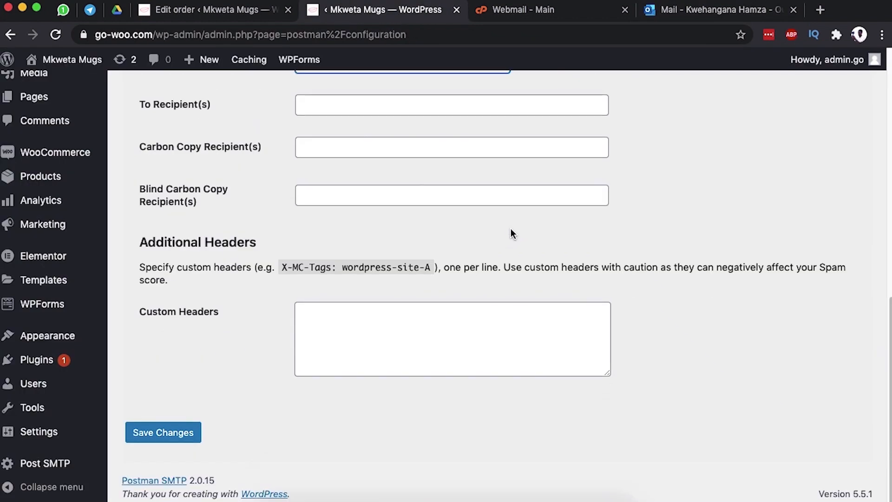
pyautogui.scroll(10, 511, 227)
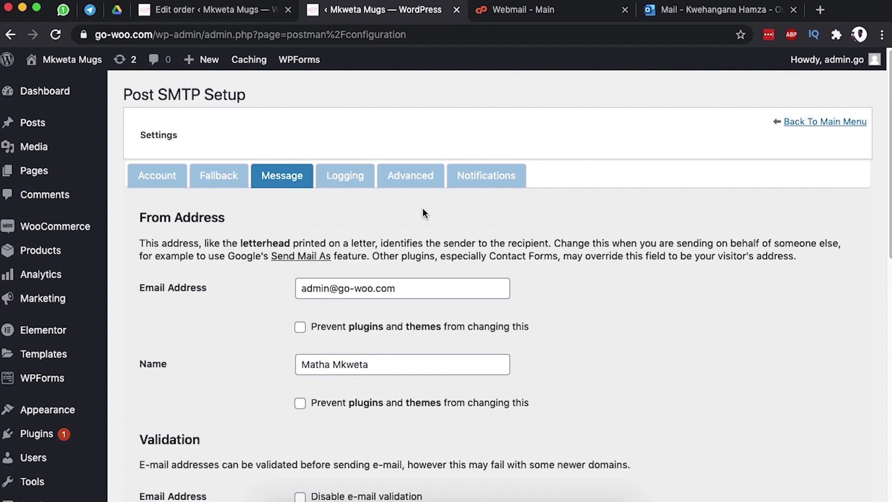
pyautogui.click(345, 177)
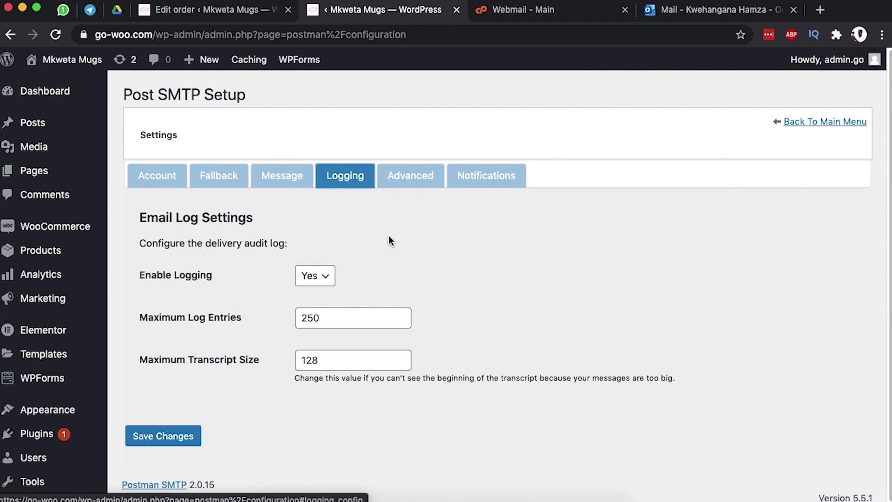
pyautogui.doubleClick(360, 318)
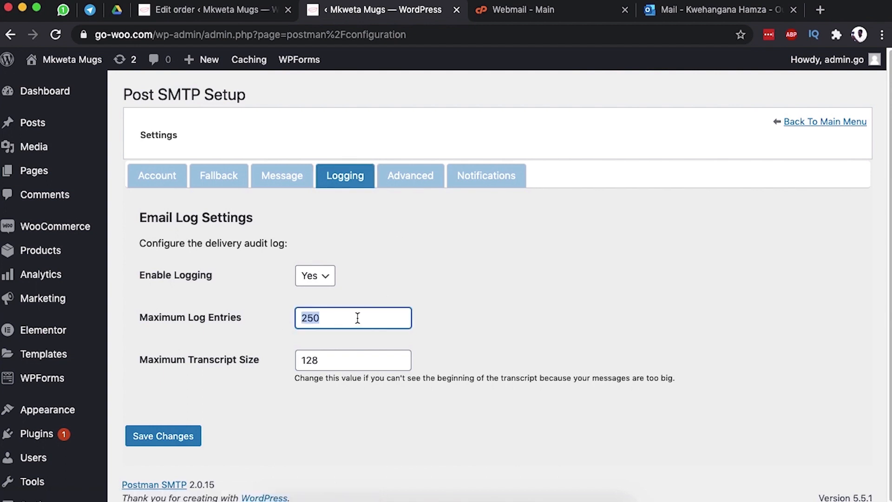
pyautogui.click(357, 317)
pyautogui.moveTo(325, 319); pyautogui.dragTo(278, 323)
pyautogui.scroll(-3, 288, 288)
# - Open the Post SMTP Email Log and examine the recipient, status and delivery time of the logged emails
pyautogui.moveTo(47, 473)
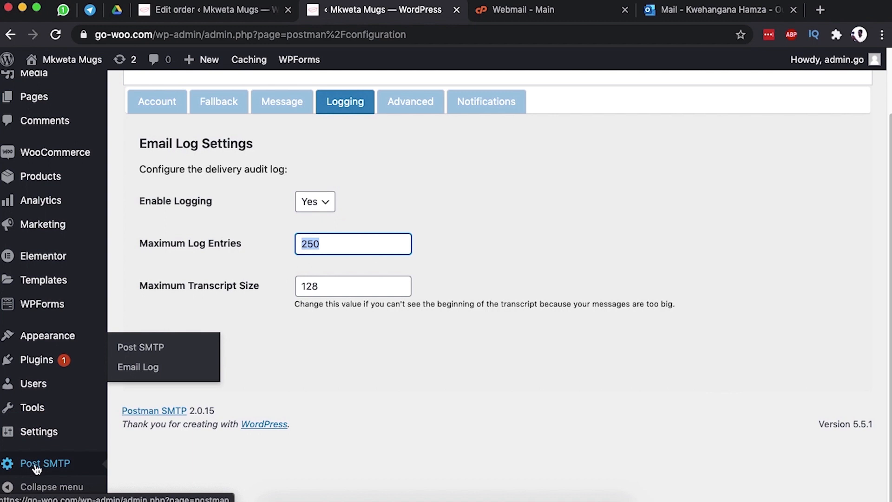
pyautogui.click(139, 367)
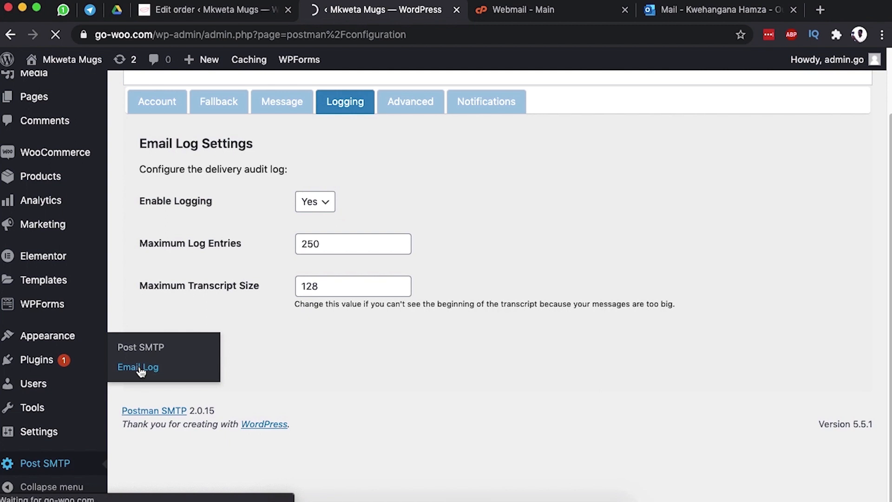
pyautogui.scroll(-5, 273, 315)
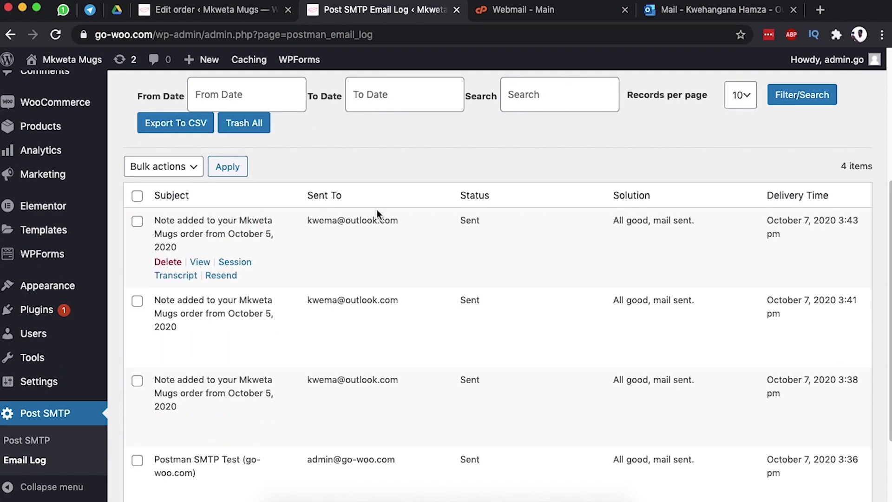
pyautogui.scroll(-2, 365, 348)
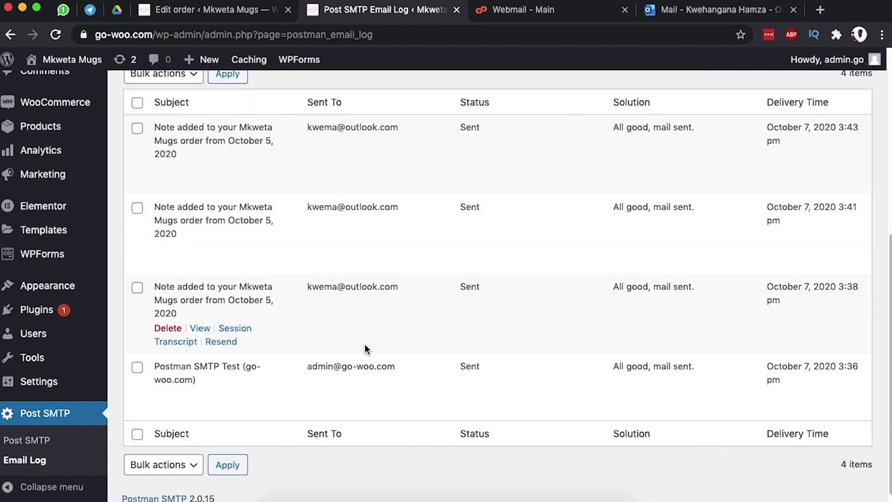
pyautogui.scroll(2, 664, 376)
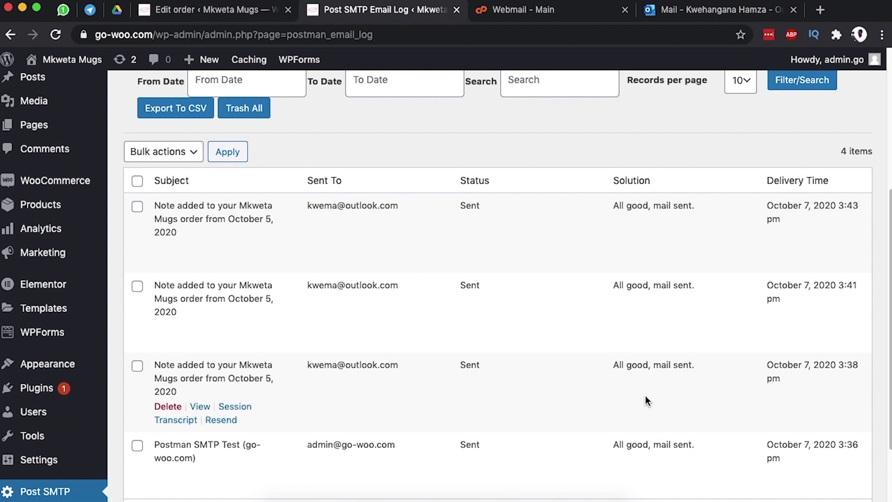
pyautogui.scroll(-3, 627, 274)
pyautogui.scroll(5, 627, 274)
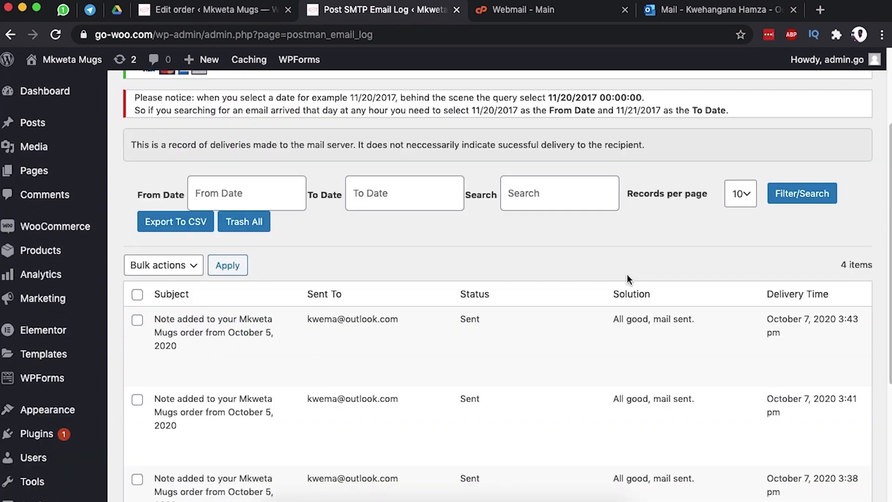
# - Switch back to the WooCommerce order being edited and look through its details and order notes
pyautogui.hotkey('ctrl', 'shift', 'Tab')
pyautogui.click(569, 17)
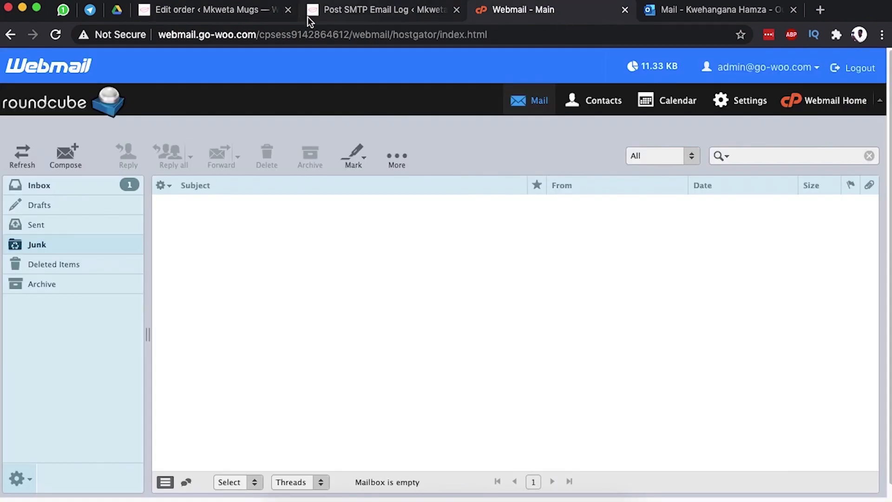
pyautogui.click(232, 14)
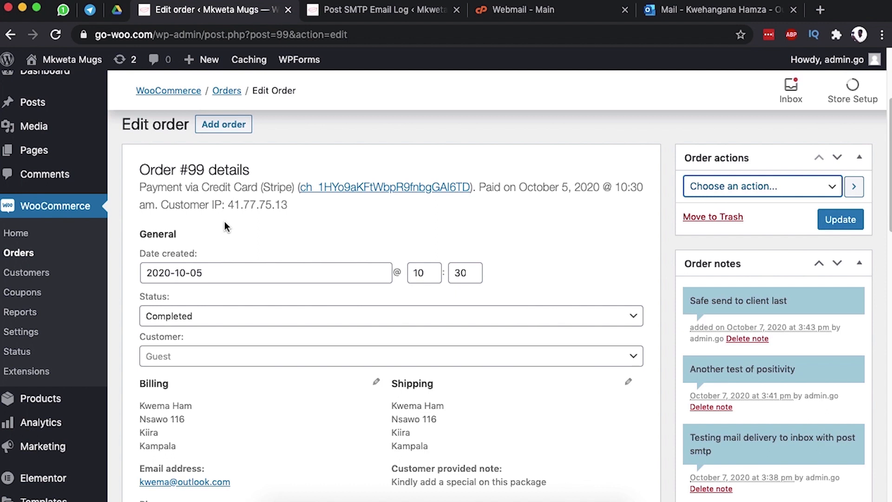
pyautogui.scroll(-2, 450, 243)
pyautogui.scroll(4, 454, 242)
pyautogui.scroll(-10, 756, 269)
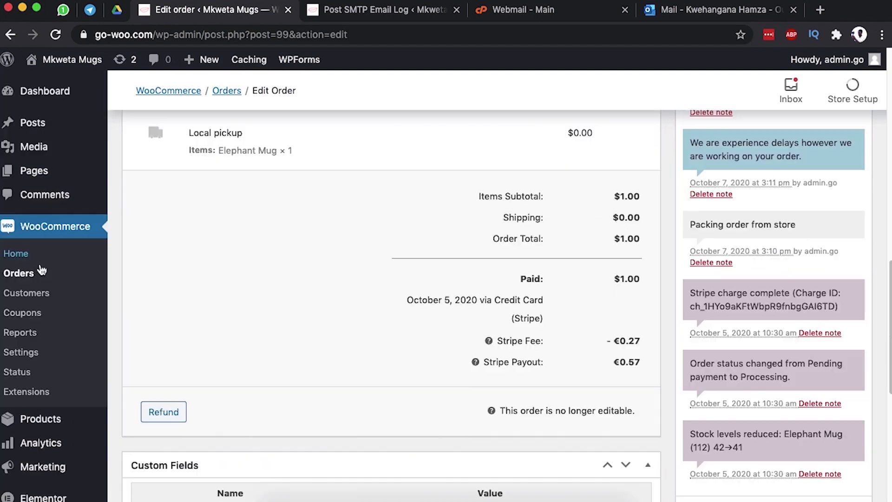
# - Reopen the completed Elephant Mug order from the orders list and email its invoice / order details to the customer
pyautogui.click(31, 275)
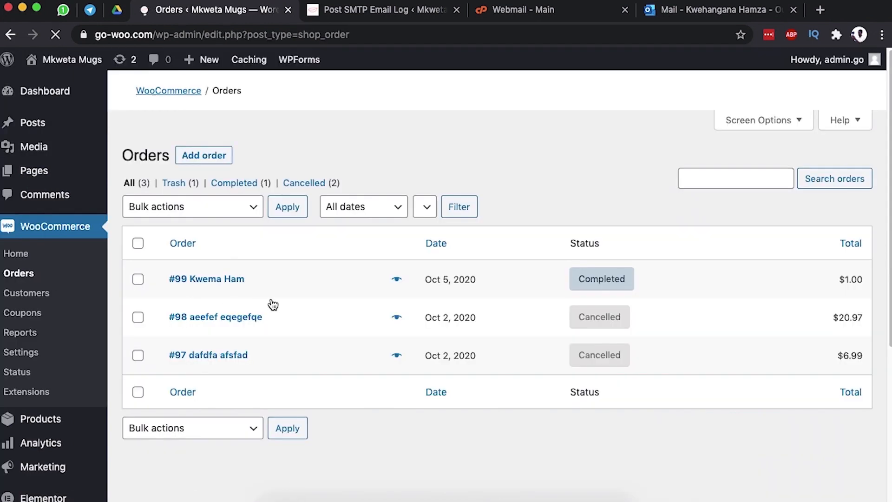
pyautogui.click(222, 281)
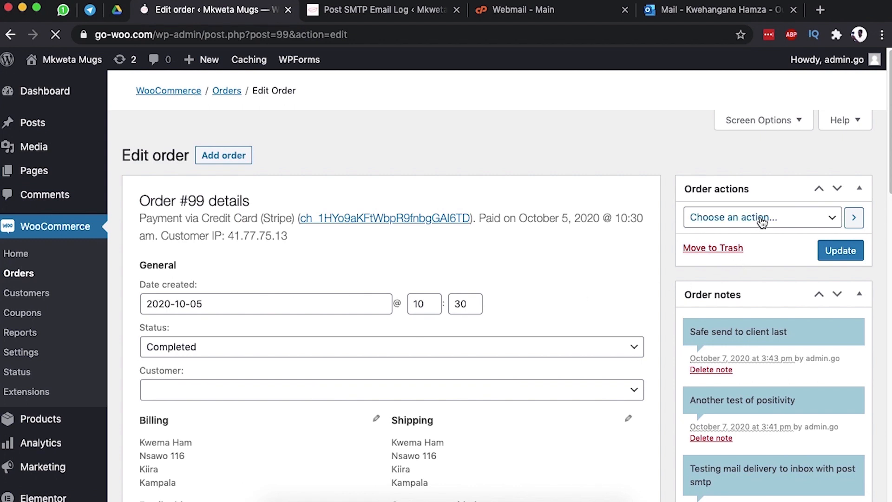
pyautogui.click(762, 222)
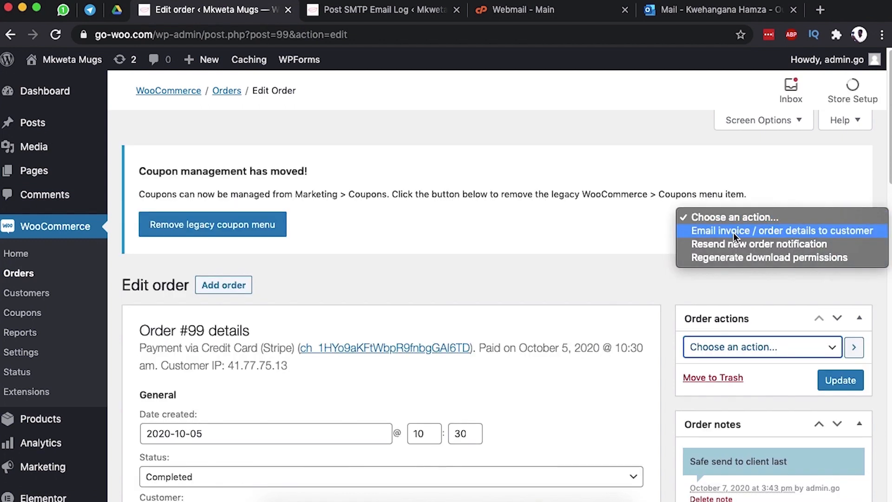
pyautogui.click(733, 231)
pyautogui.scroll(-1, 813, 362)
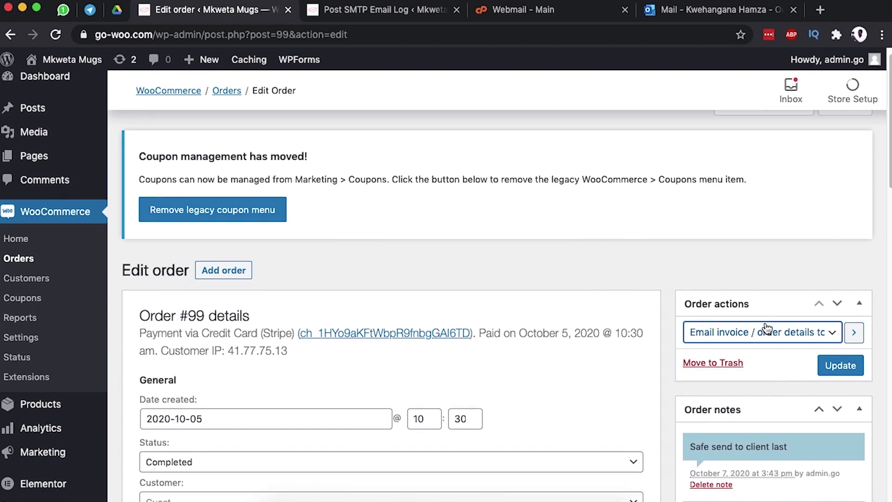
pyautogui.click(839, 364)
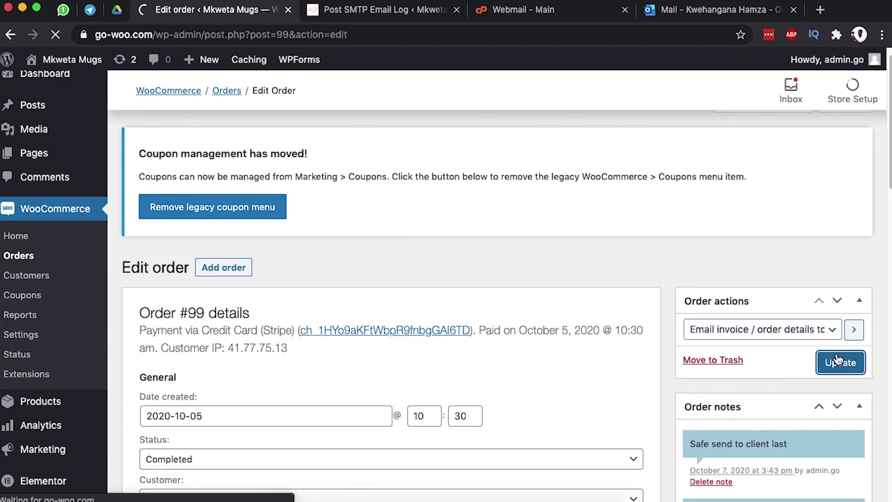
pyautogui.scroll(-2, 708, 327)
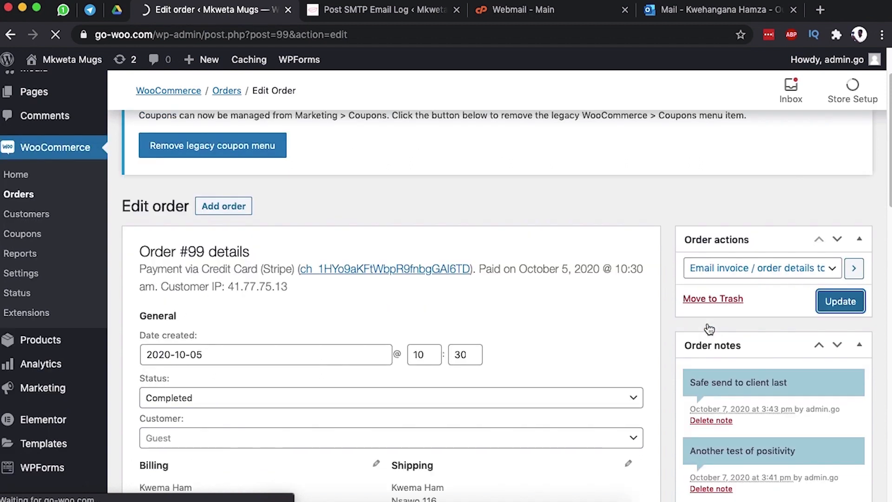
pyautogui.scroll(-6, 710, 329)
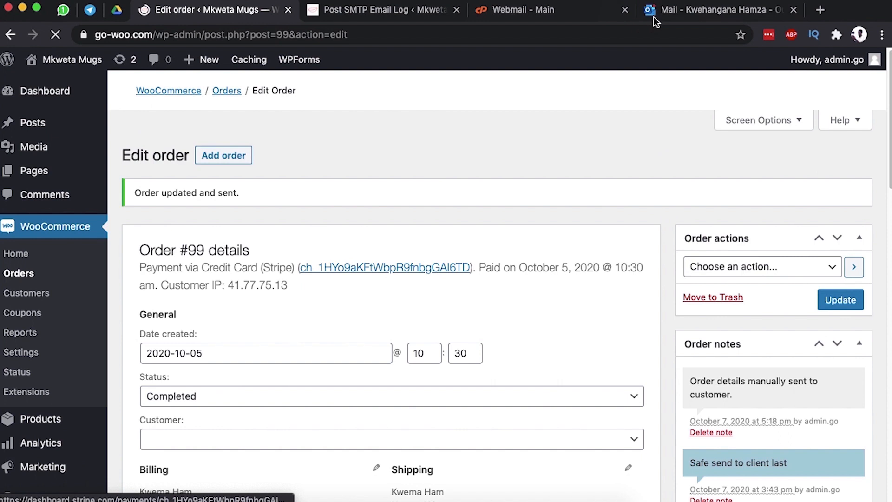
# - Switch to the Outlook inbox and read through the newly received Mkweta Mugs invoice email
pyautogui.click(701, 12)
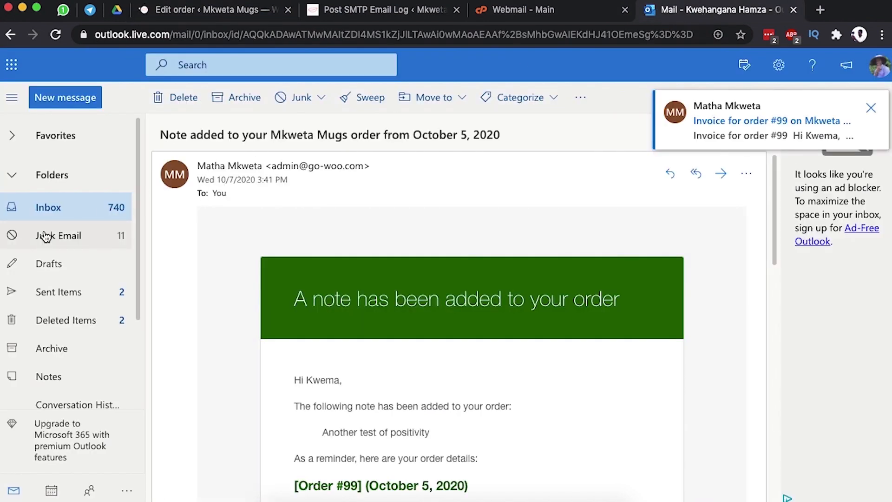
pyautogui.click(66, 208)
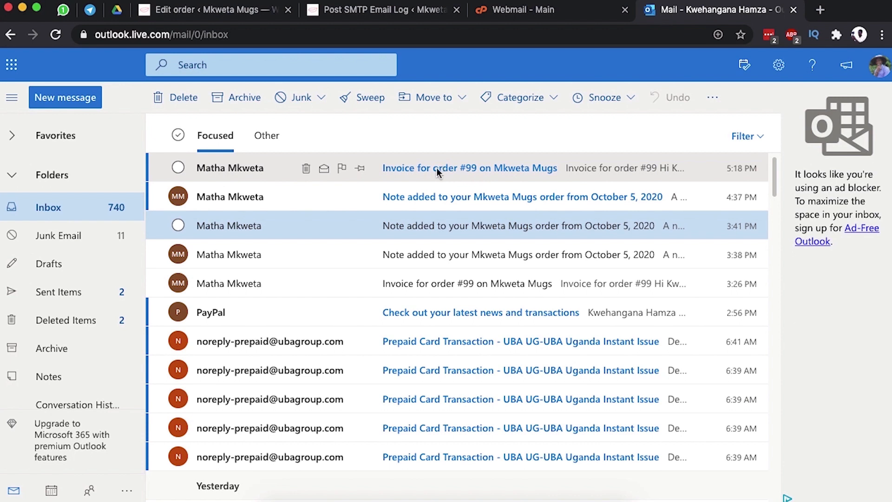
pyautogui.click(402, 167)
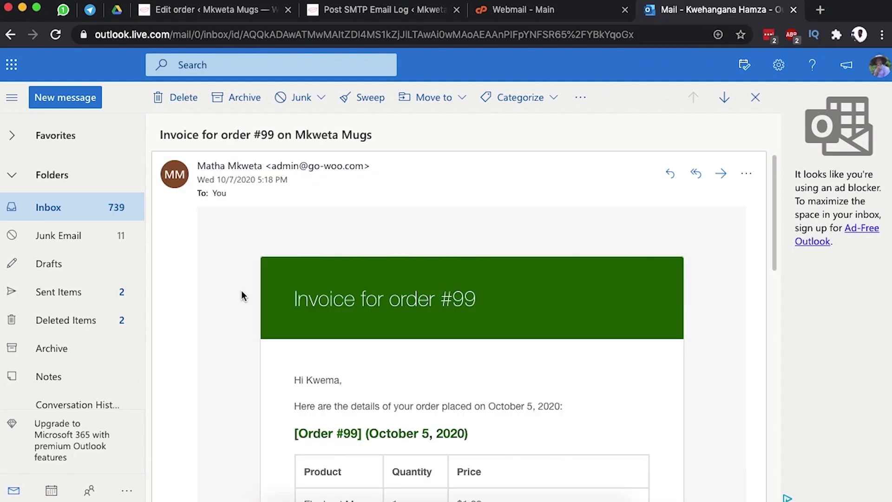
pyautogui.scroll(-1, 241, 290)
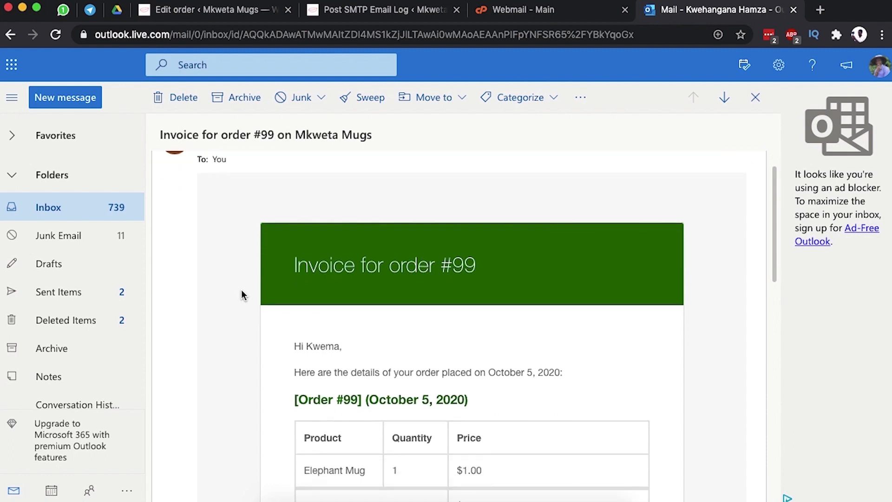
pyautogui.scroll(-1, 241, 295)
pyautogui.scroll(2, 465, 249)
# - Open the "Your Mkweta Mugs order is now complete" message in Junk Email, view its available actions, and return to the inbox
pyautogui.click(44, 247)
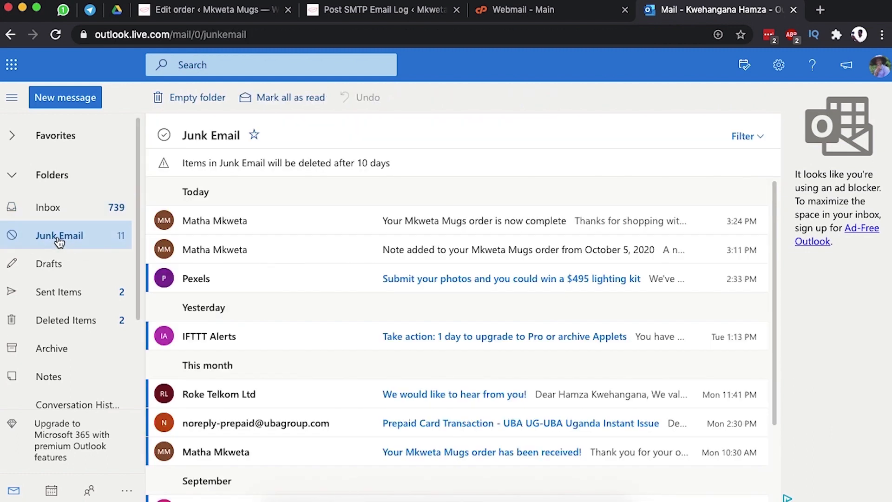
pyautogui.click(420, 223)
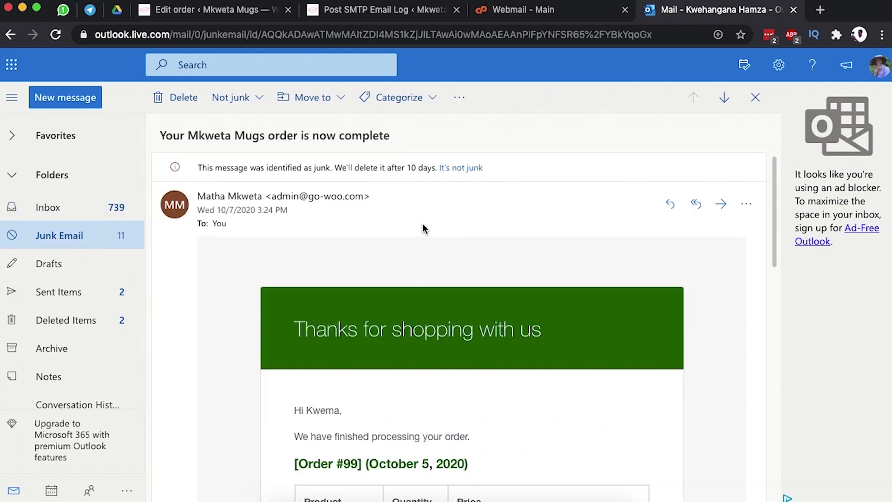
pyautogui.click(748, 205)
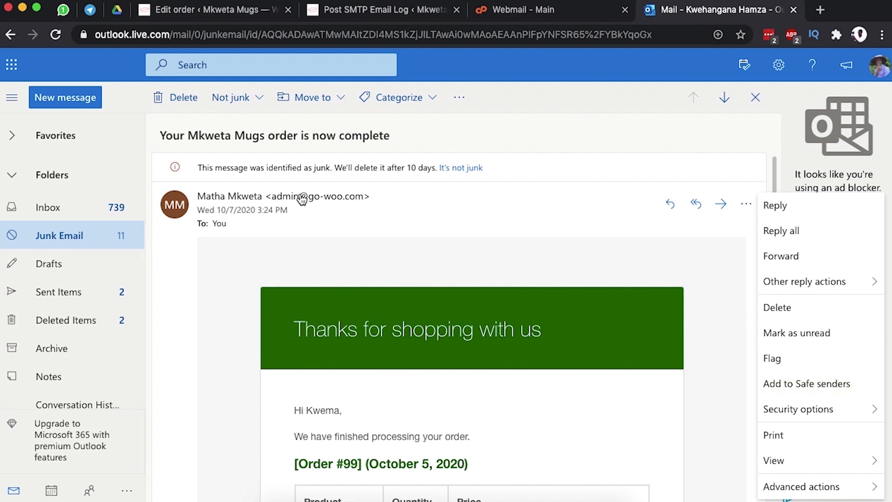
pyautogui.click(62, 211)
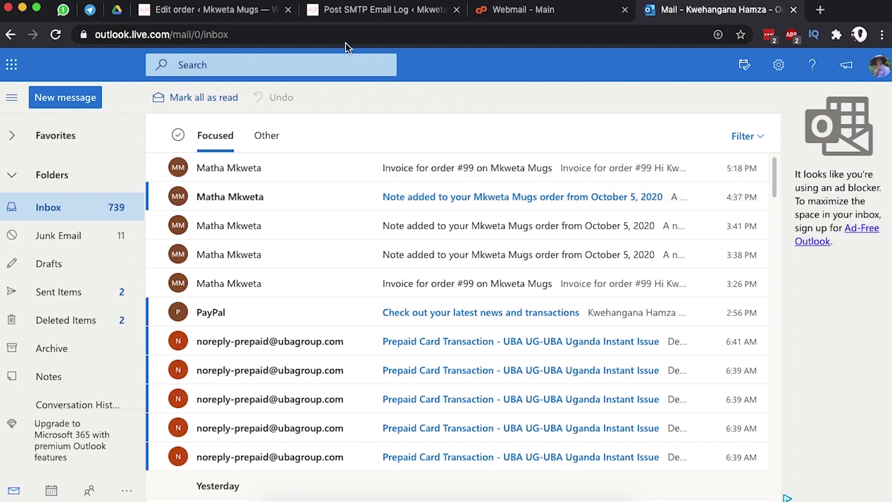
# - Switch to the Post SMTP Email Log and look through the logged order emails and their available actions
pyautogui.click(346, 9)
pyautogui.scroll(-3, 334, 231)
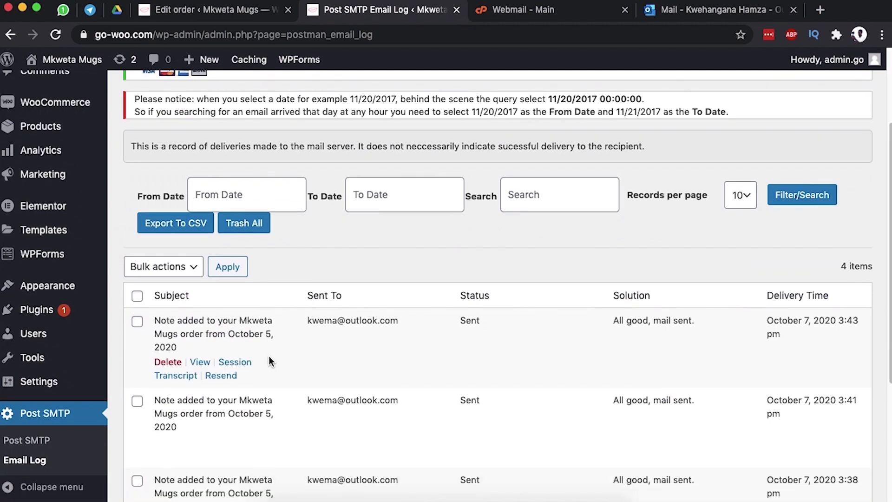
pyautogui.scroll(-1, 295, 336)
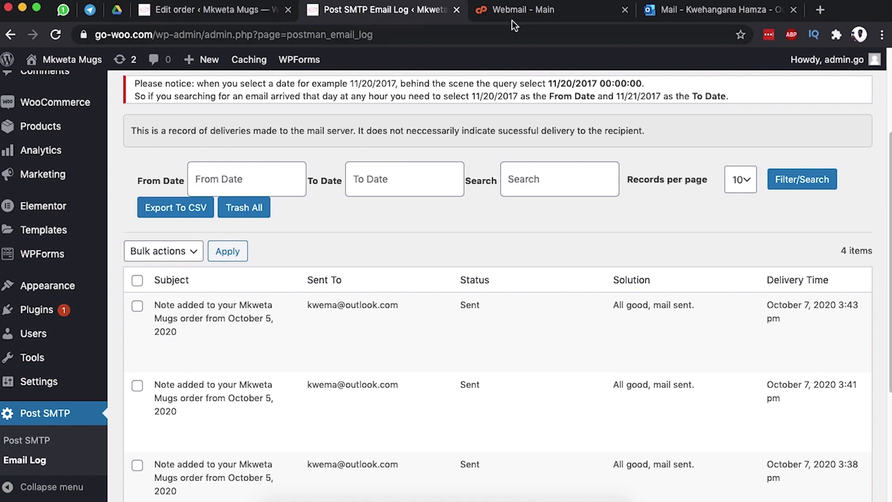
# - Return to the WooCommerce order and resend its new order notification
pyautogui.click(182, 16)
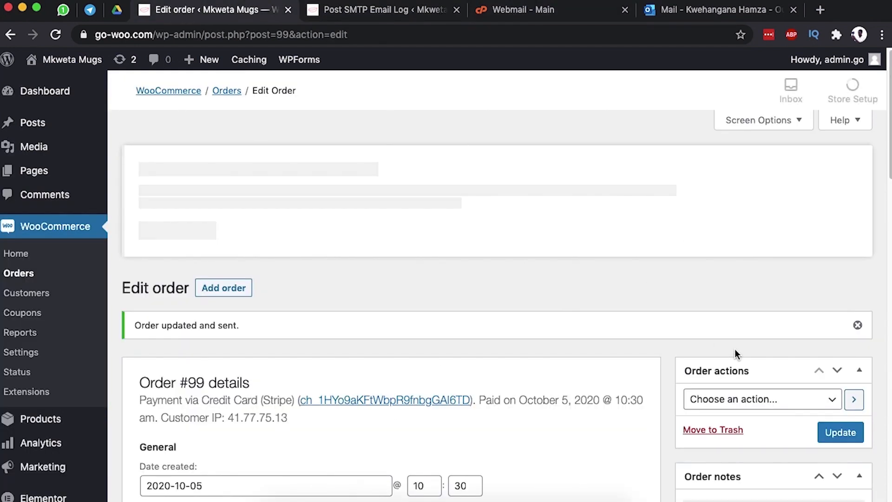
pyautogui.scroll(-2, 480, 147)
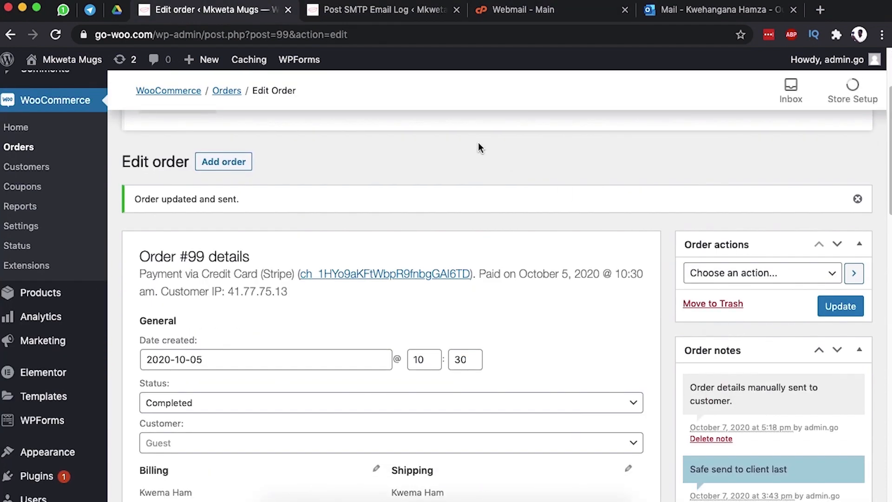
pyautogui.click(736, 275)
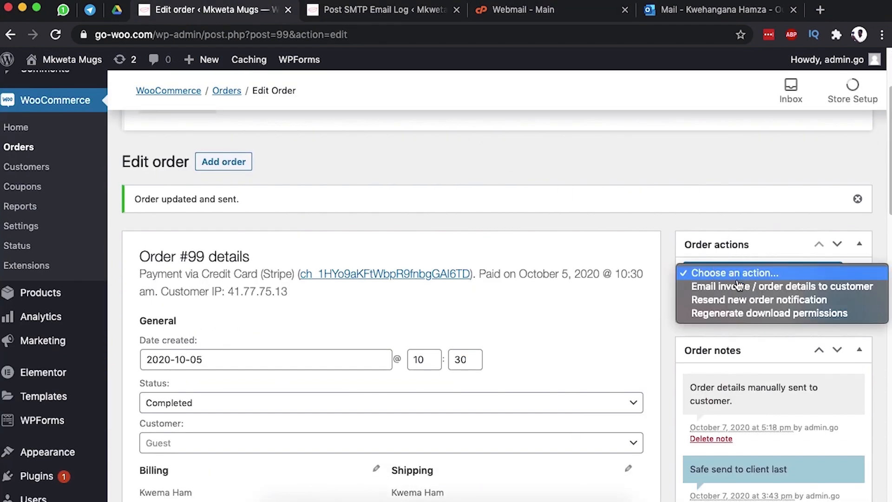
pyautogui.click(762, 302)
pyautogui.click(837, 306)
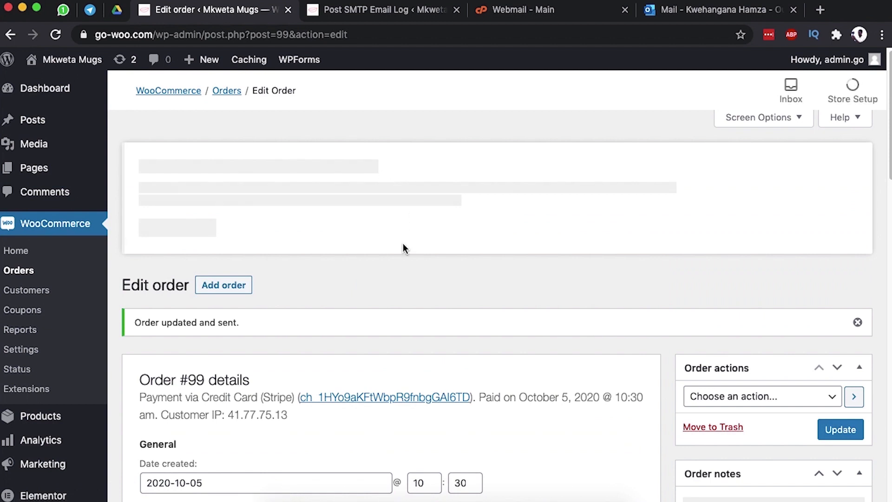
pyautogui.scroll(-1, 403, 243)
pyautogui.scroll(-1, 403, 243)
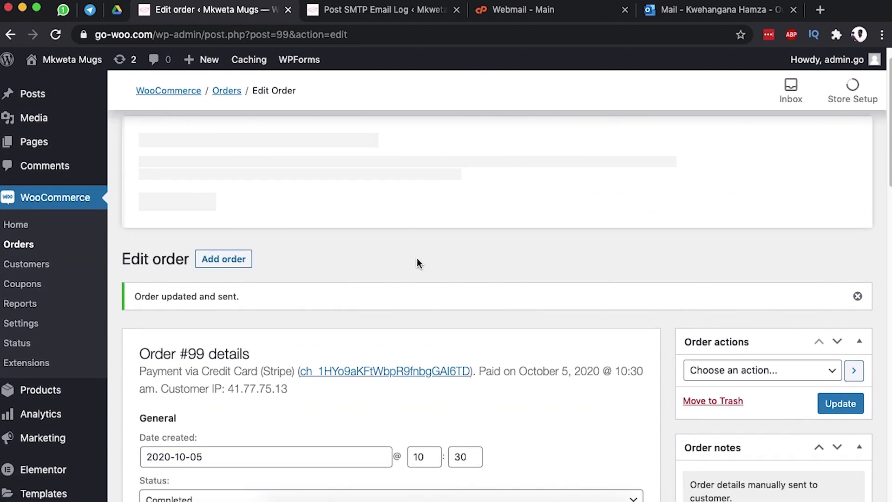
# - Check the store admin's Webmail inbox for the resent new order notification, then switch to Outlook
pyautogui.click(508, 14)
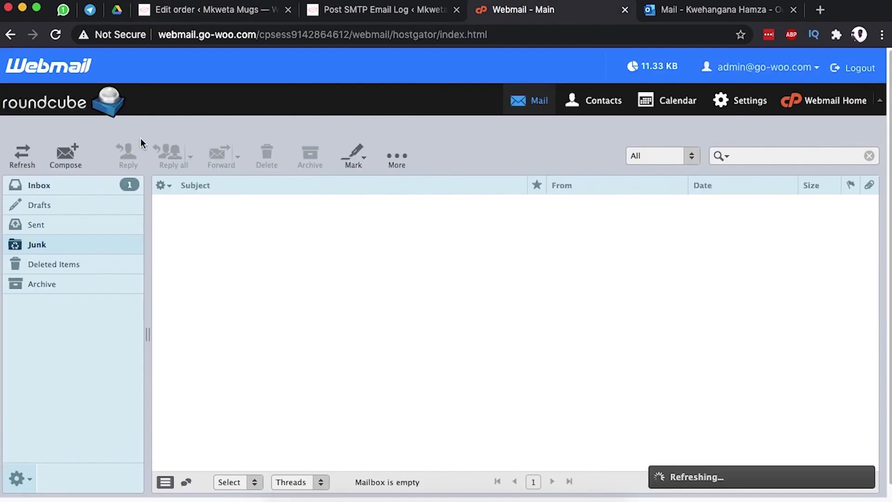
pyautogui.click(52, 187)
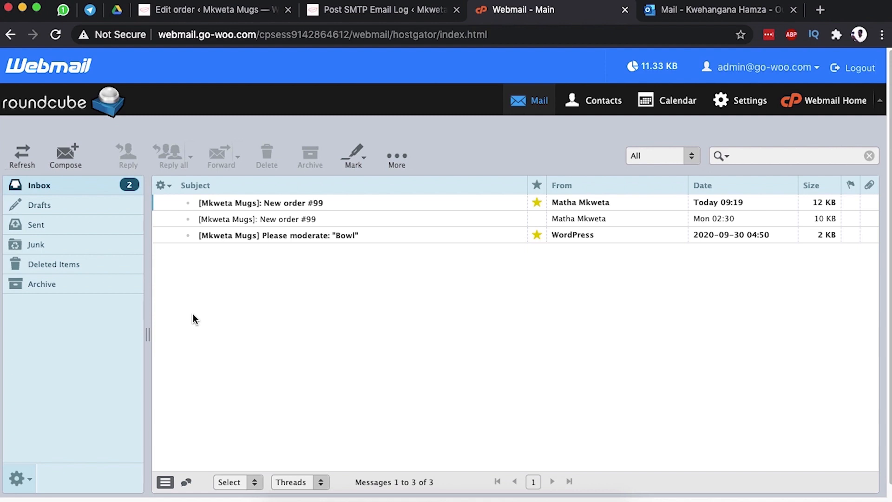
pyautogui.click(233, 14)
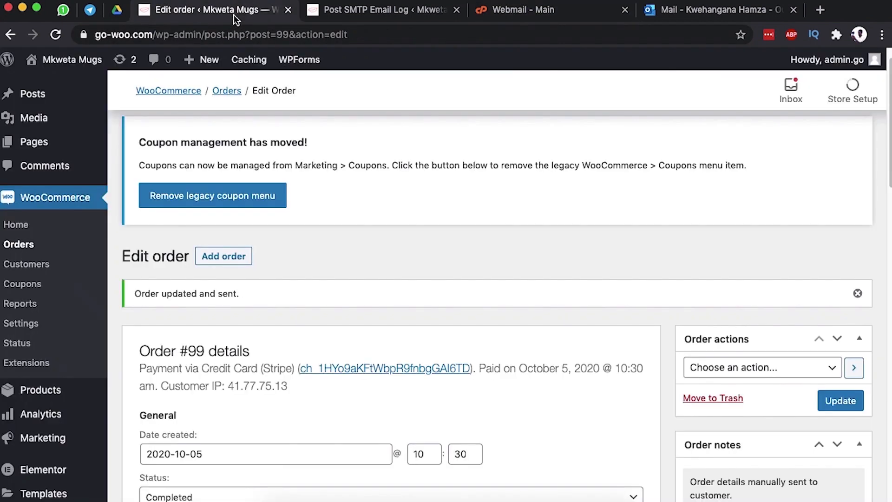
pyautogui.click(513, 17)
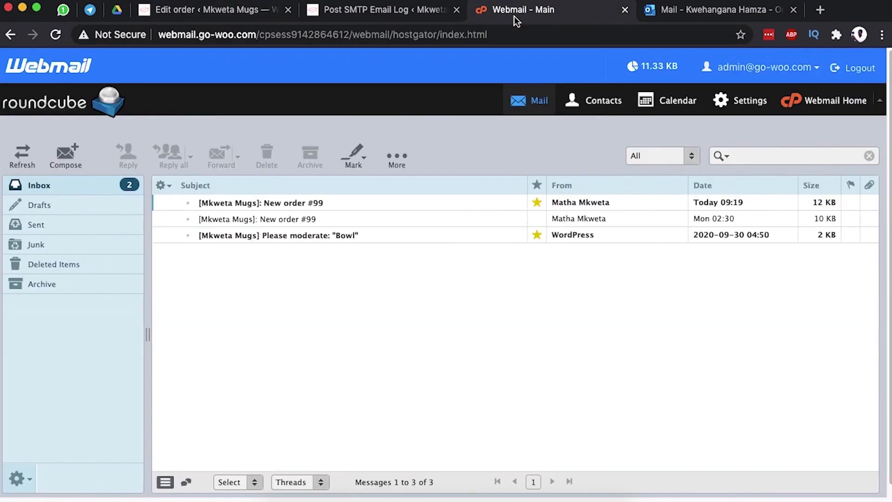
pyautogui.click(681, 16)
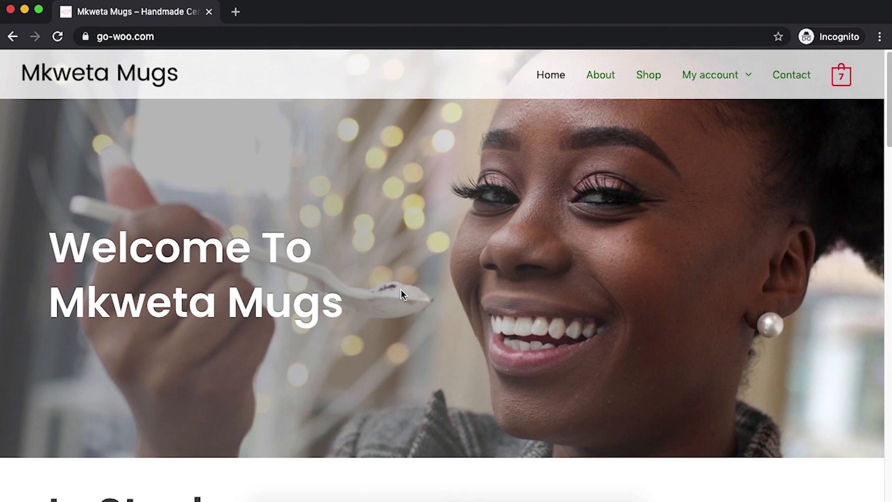
# - Look over the Mkweta Mugs storefront homepage, from the welcome banner through the In Stock products
pyautogui.scroll(-9, 402, 295)
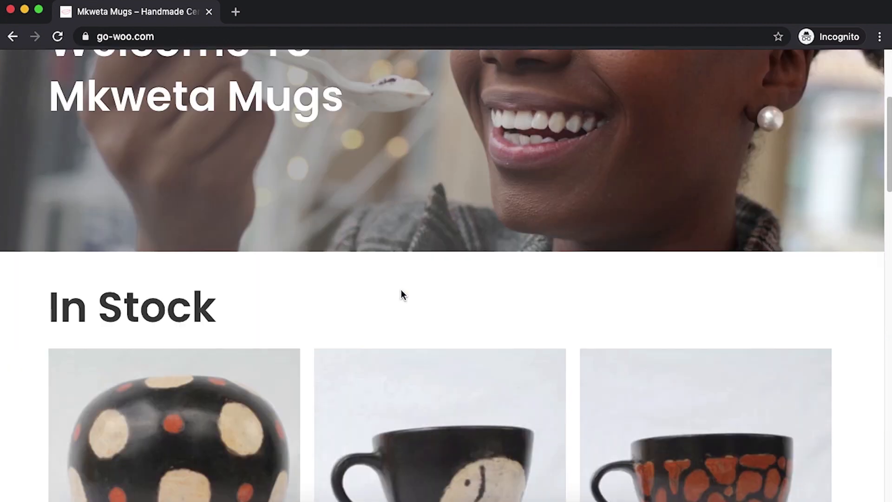
pyautogui.scroll(-8, 402, 294)
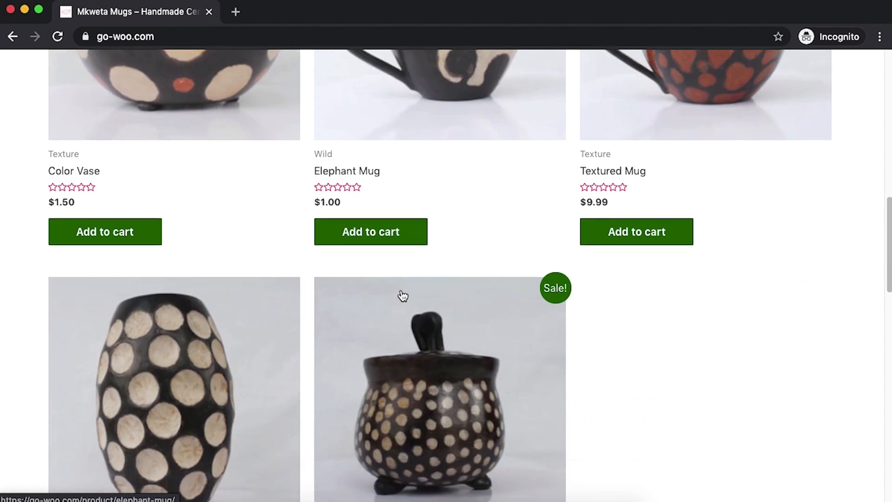
pyautogui.scroll(-1, 630, 353)
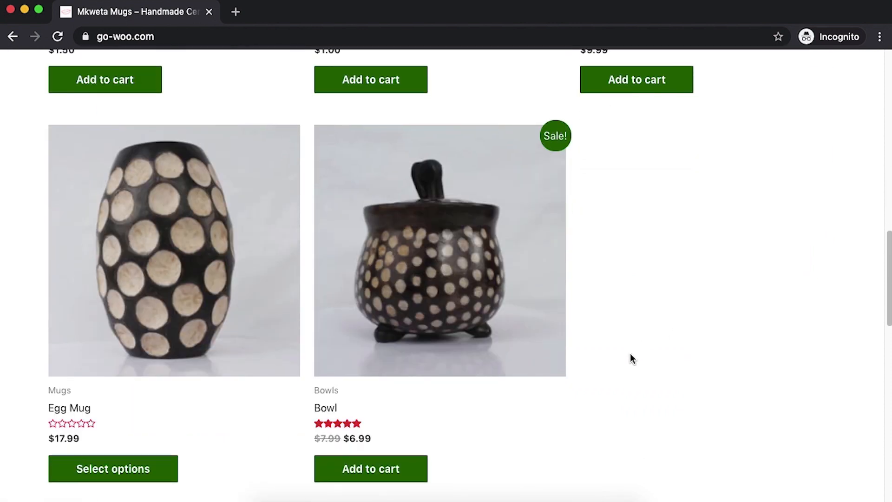
pyautogui.scroll(18, 630, 354)
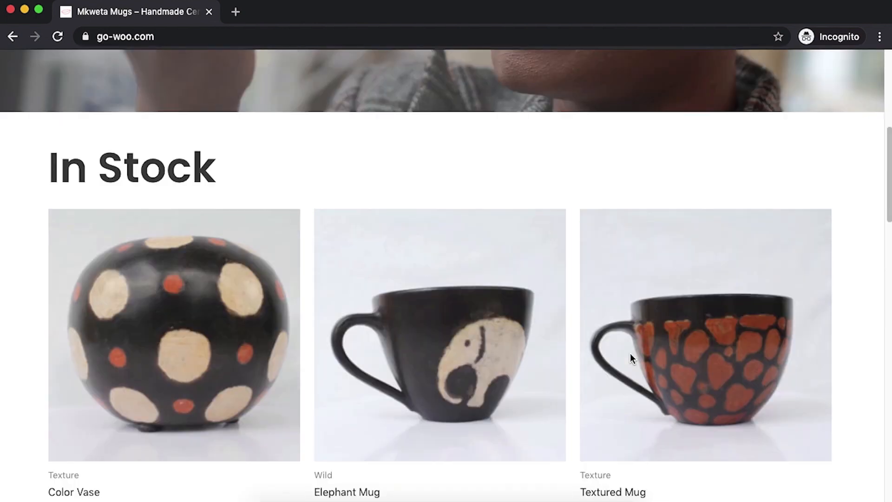
pyautogui.scroll(2, 630, 358)
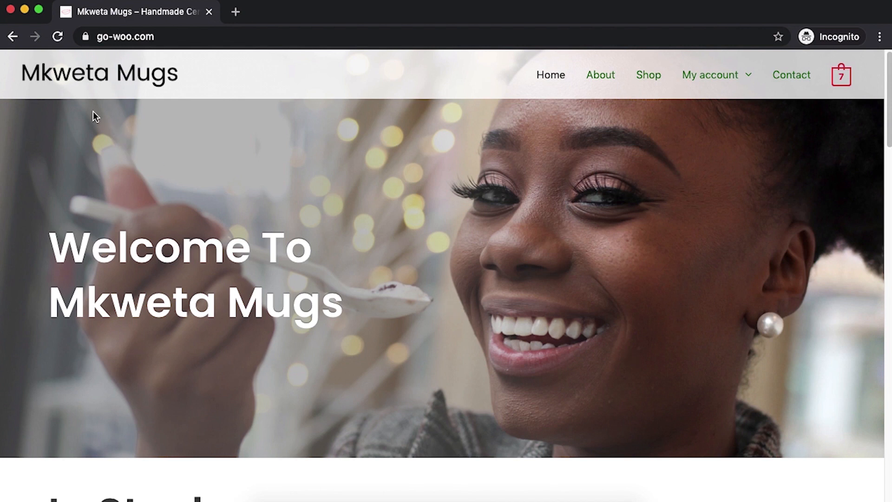
# - Reload the storefront homepage, narrow the browser window to preview the mobile layout, and restore it to full width
pyautogui.click(57, 37)
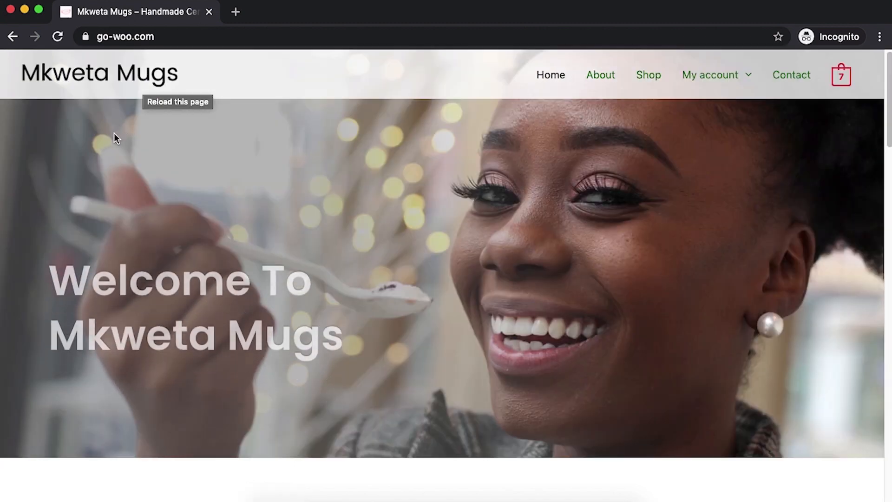
pyautogui.click(1, 230)
pyautogui.moveTo(3, 230); pyautogui.dragTo(629, 233)
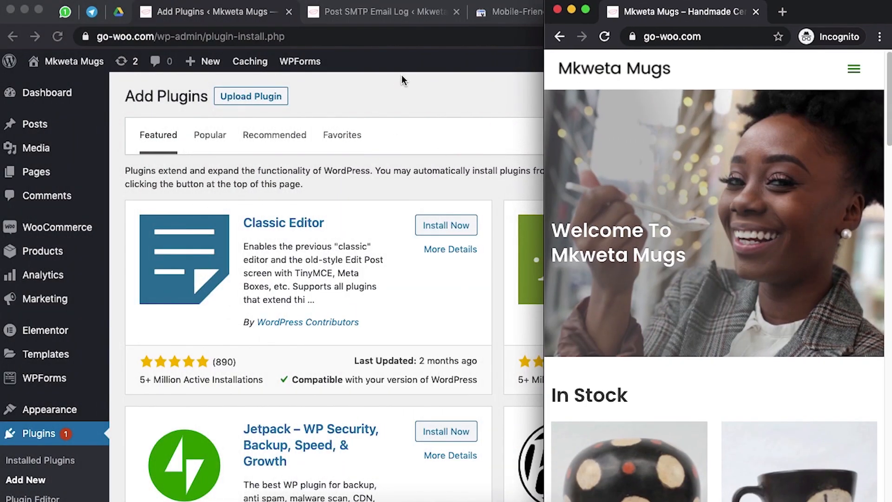
pyautogui.moveTo(543, 151); pyautogui.dragTo(688, 155)
pyautogui.moveTo(544, 166); pyautogui.dragTo(1, 165)
# - Inspect the storefront homepage with the developer tools and emulate an iPhone 6/7/8 screen
pyautogui.rightClick(438, 217)
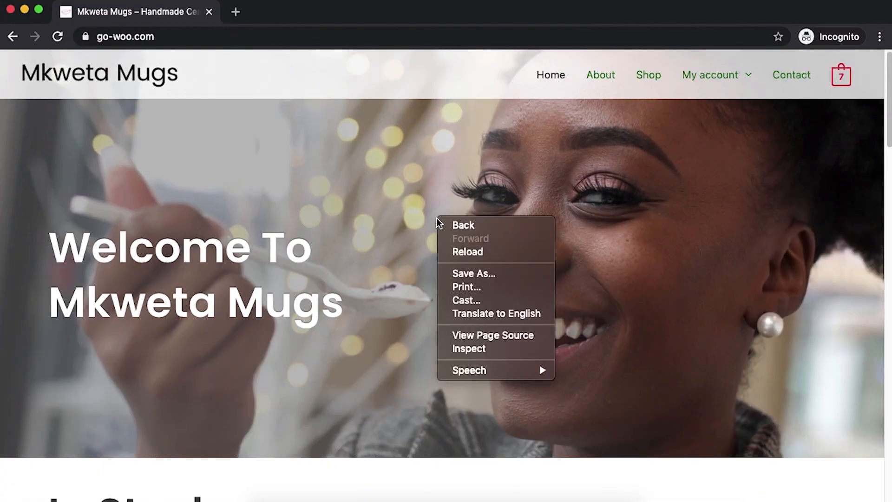
pyautogui.click(478, 352)
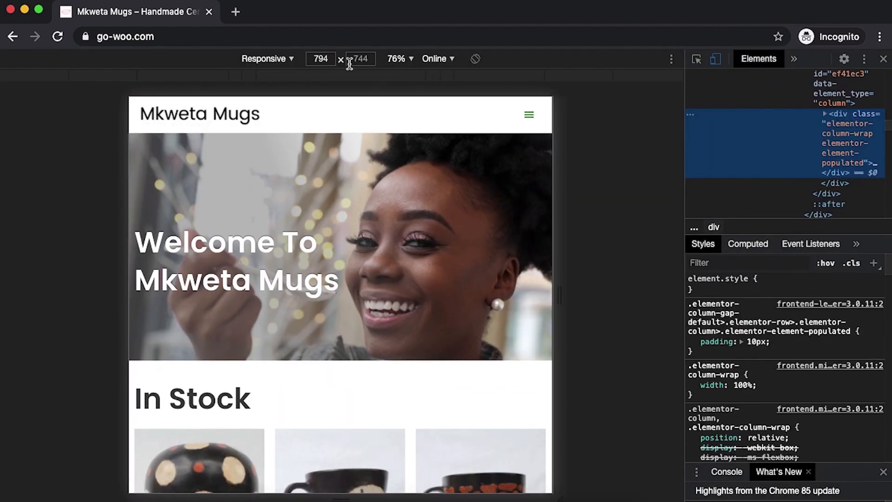
pyautogui.click(291, 59)
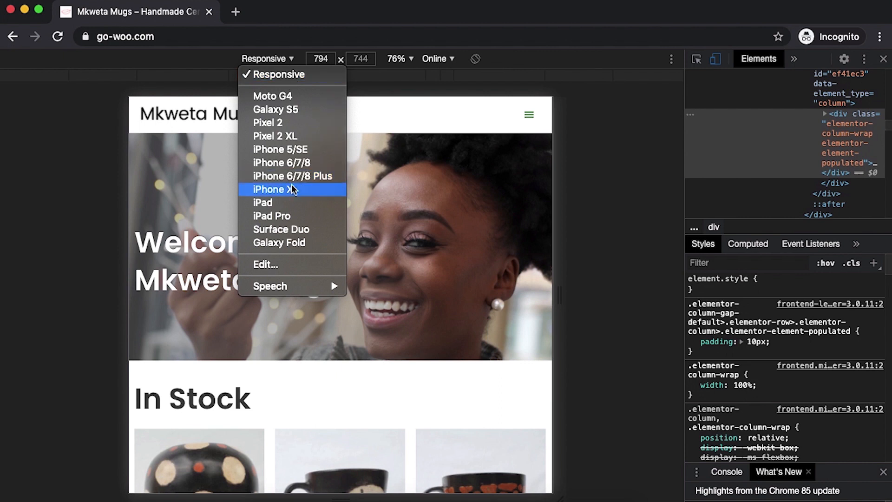
pyautogui.click(298, 164)
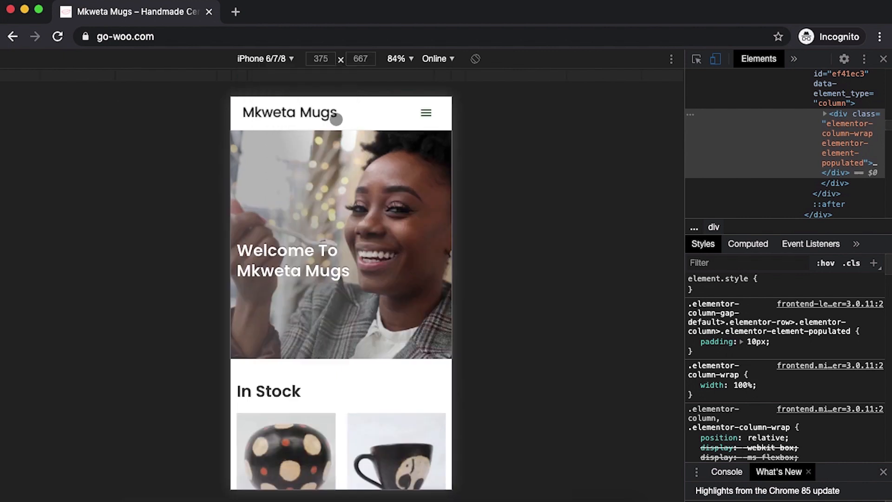
# - Look over the homepage's mobile layout, from the welcome banner through the In Stock products to the Free Shipping section and beyond
pyautogui.scroll(-1, 401, 204)
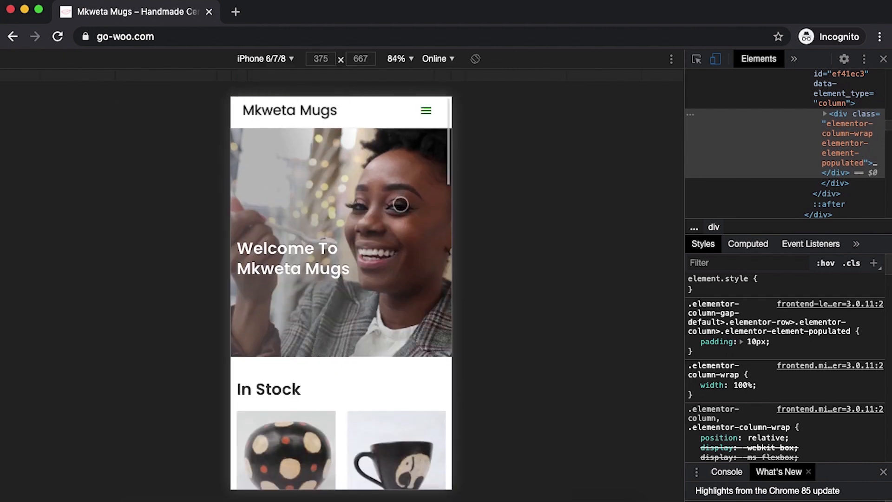
pyautogui.scroll(-5, 381, 158)
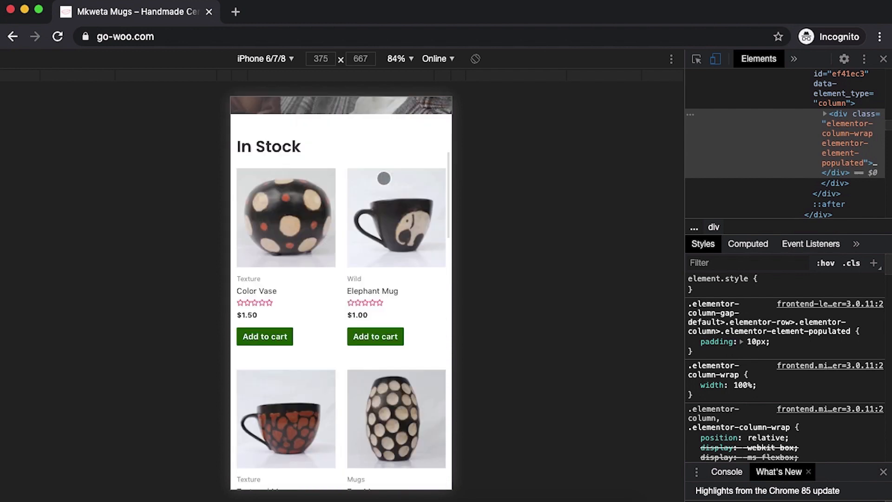
pyautogui.scroll(-12, 384, 178)
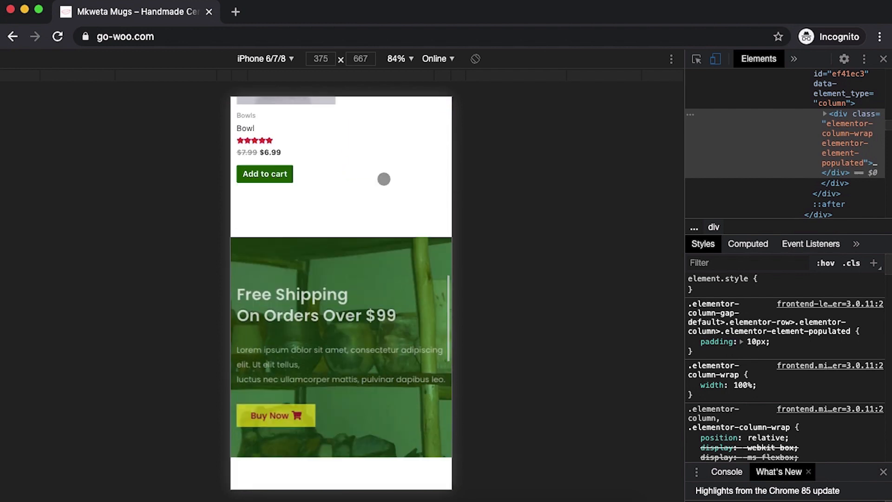
pyautogui.scroll(-8, 383, 179)
pyautogui.scroll(-5, 384, 179)
pyautogui.scroll(12, 383, 179)
pyautogui.scroll(12, 384, 179)
# - Go to the About page through the mobile navigation and examine its layout on the emulated phone
pyautogui.click(426, 113)
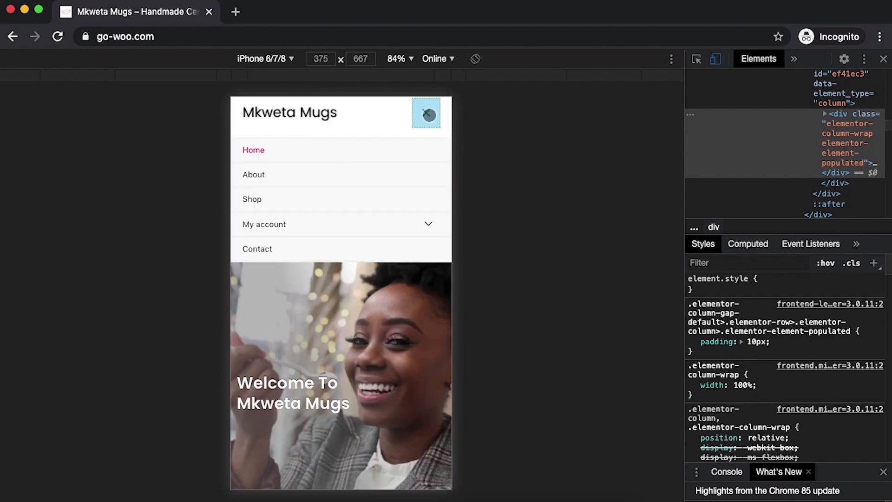
pyautogui.click(256, 176)
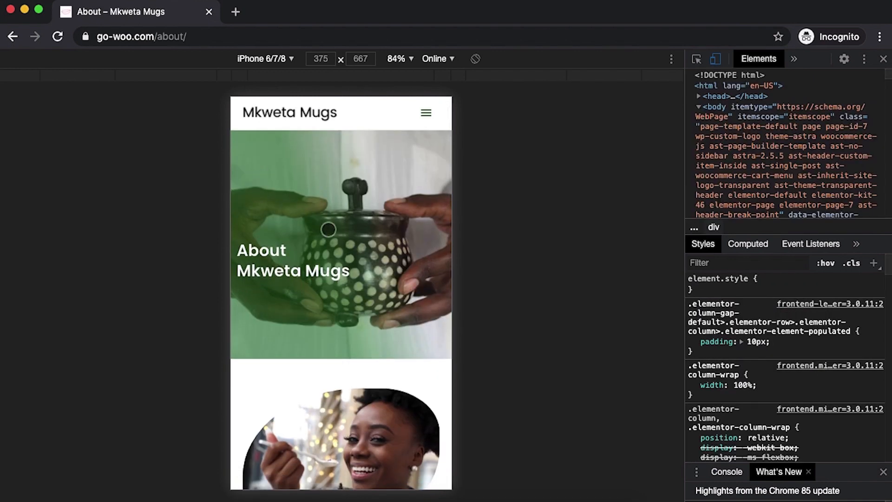
pyautogui.scroll(-10, 373, 260)
pyautogui.scroll(-10, 373, 261)
pyautogui.scroll(-3, 373, 259)
pyautogui.scroll(15, 372, 259)
# - Go to the Shop page and examine its mobile layout, from the product grid down to the price filter and product tags
pyautogui.click(425, 117)
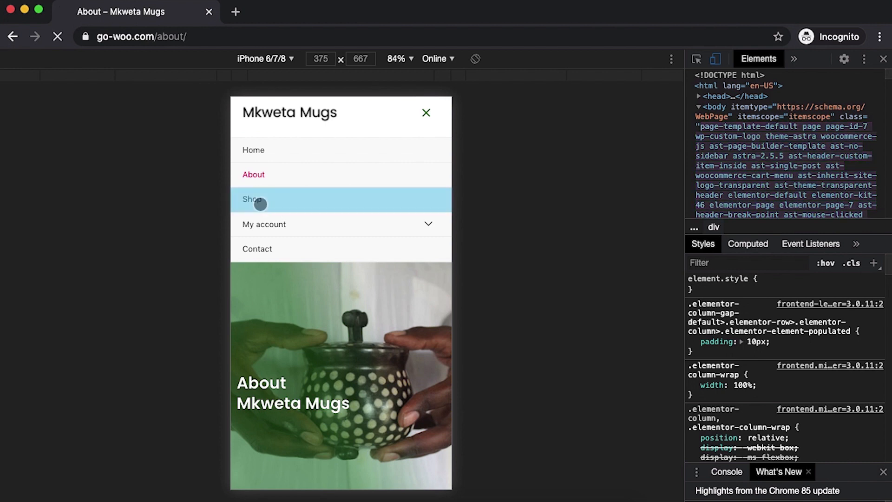
pyautogui.click(260, 202)
pyautogui.scroll(-5, 318, 268)
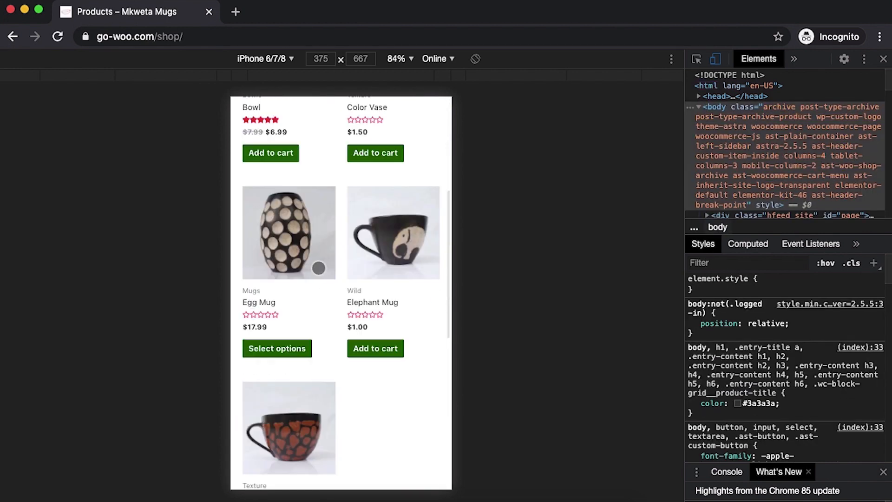
pyautogui.scroll(5, 318, 268)
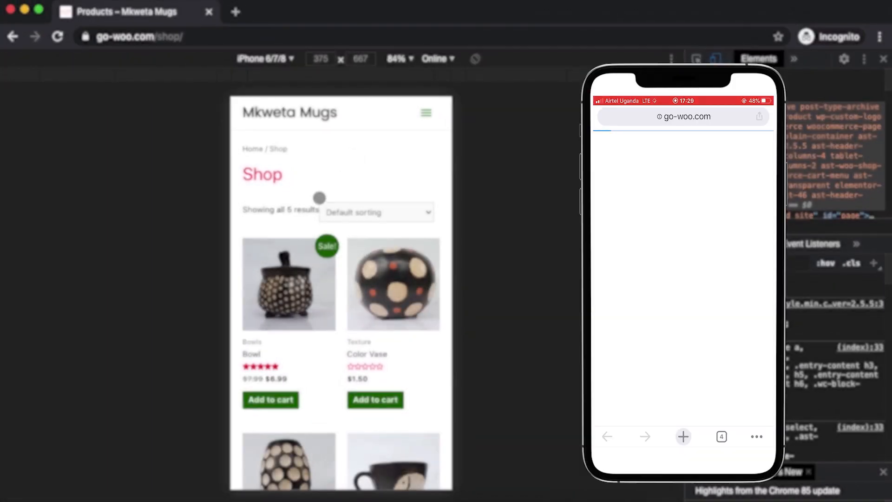
pyautogui.scroll(-7, 331, 173)
pyautogui.scroll(-6, 326, 231)
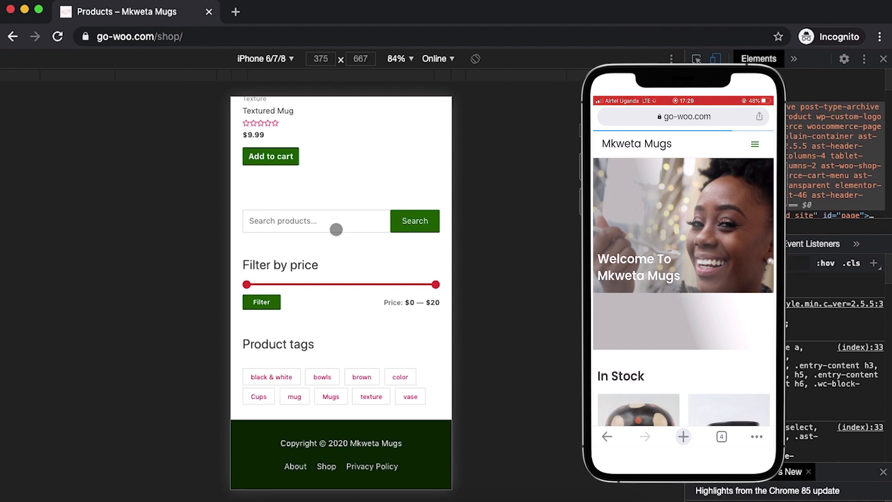
pyautogui.scroll(5, 336, 229)
pyautogui.scroll(5, 337, 238)
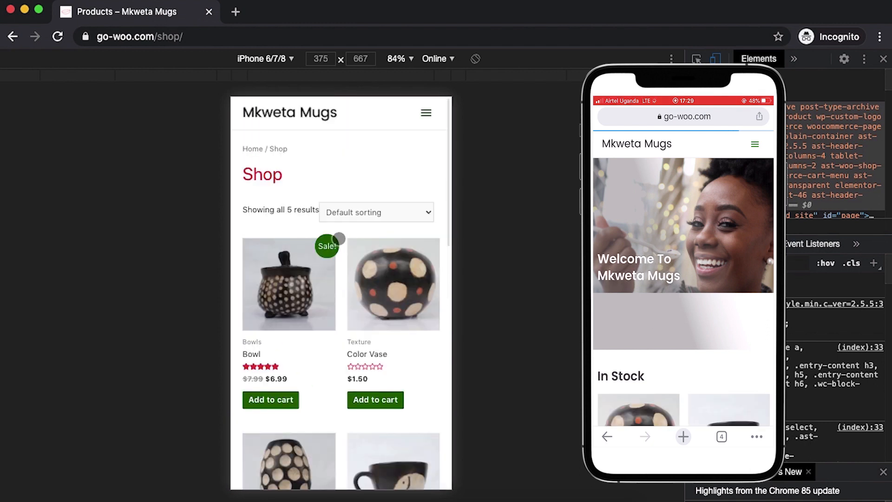
# - Return to the storefront homepage in the phone preview and examine the In Stock product grid and the sections below it
pyautogui.click(291, 114)
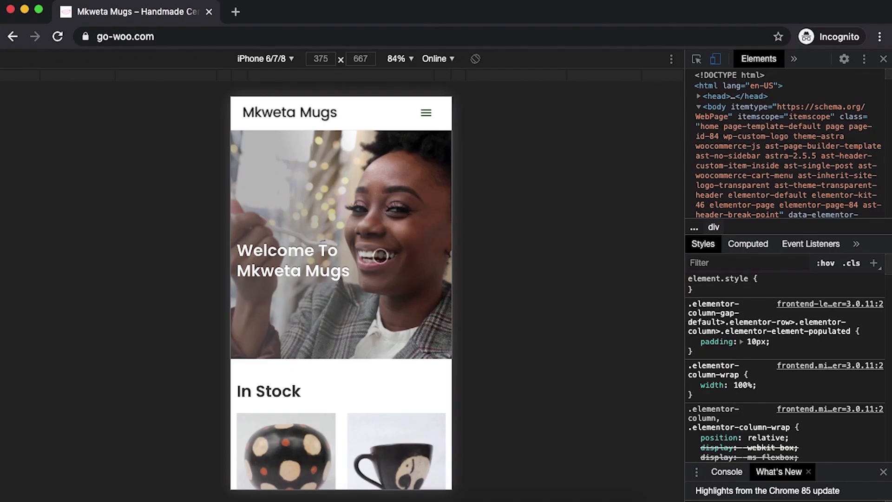
pyautogui.scroll(-5, 388, 239)
pyautogui.scroll(-5, 380, 236)
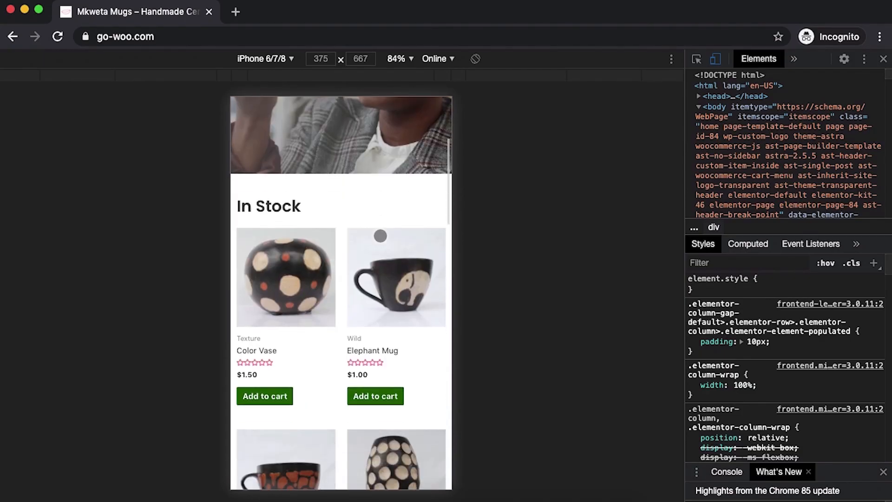
pyautogui.scroll(-3, 380, 234)
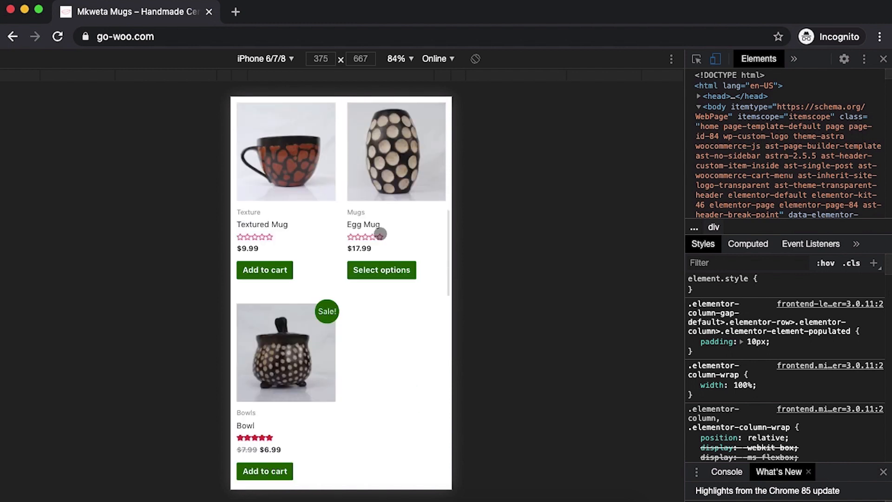
pyautogui.scroll(-3, 378, 233)
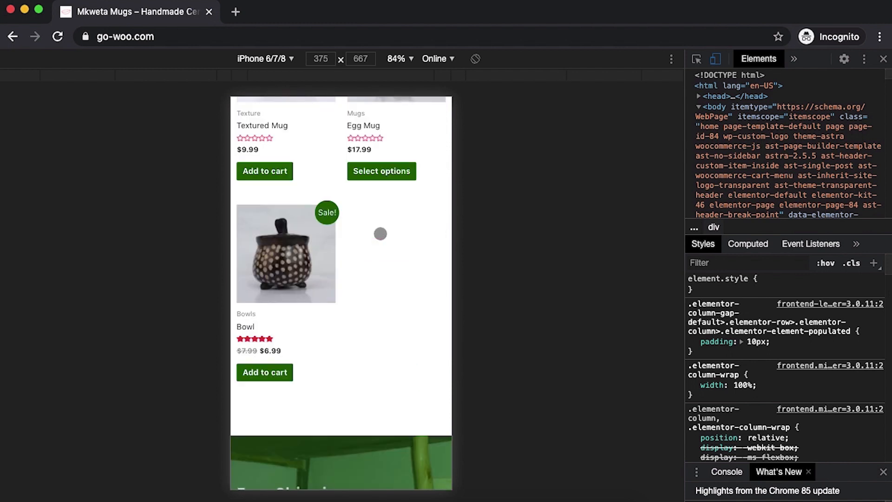
pyautogui.scroll(-5, 371, 248)
pyautogui.scroll(-1, 373, 246)
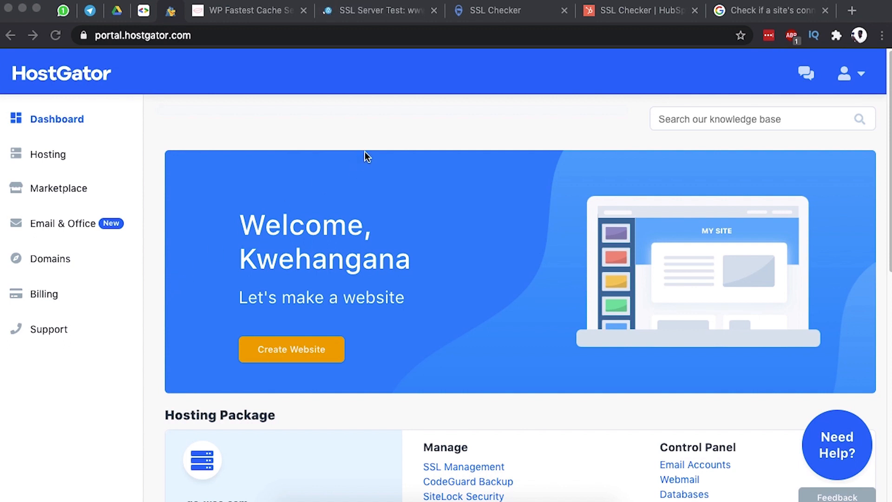
# - Switch to the incognito window's Mkweta Mugs Contact page and view the site's connection security information
pyautogui.hotkey('ctrl', 'Up')
pyautogui.click(464, 409)
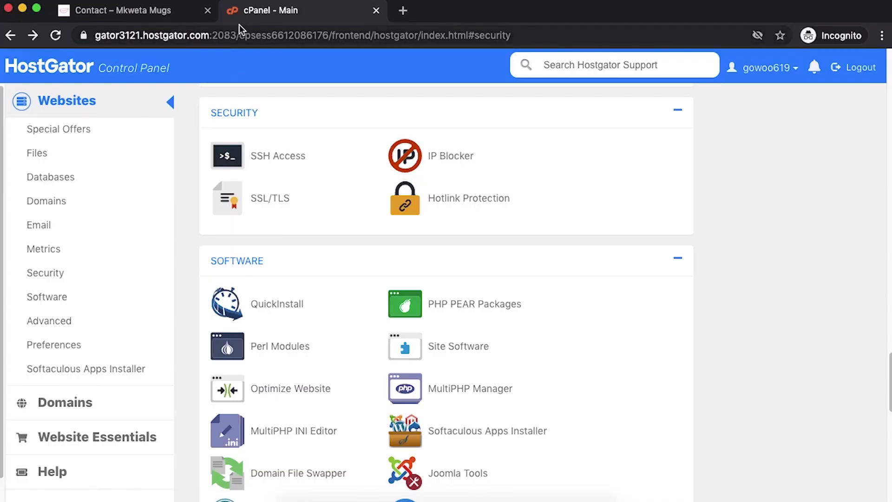
pyautogui.click(146, 16)
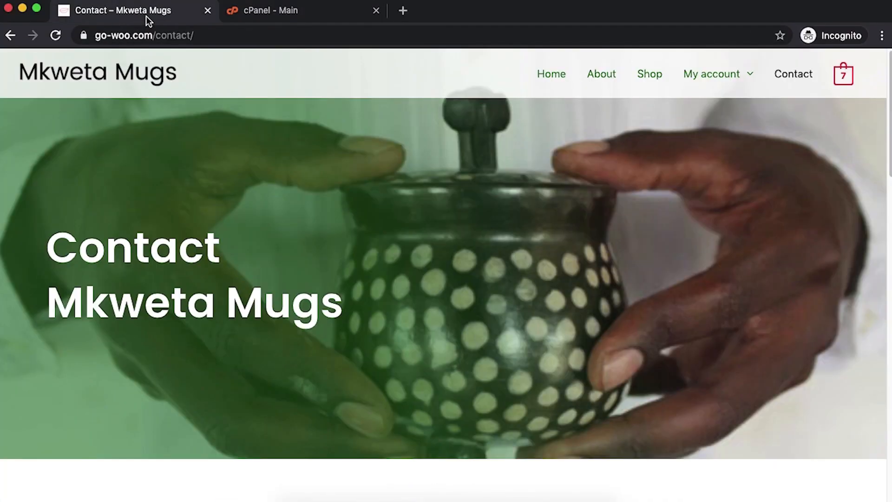
pyautogui.click(83, 36)
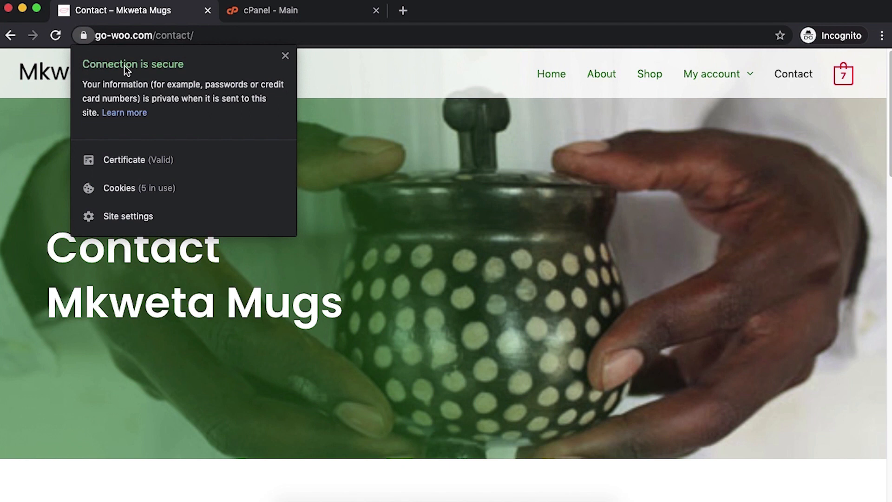
pyautogui.click(355, 155)
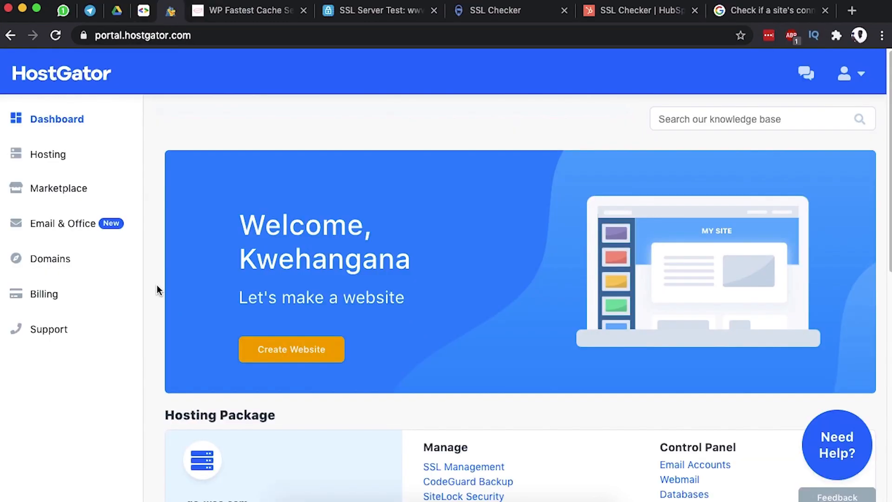
# - Open SSL Management for the go-woo.com hosting package in the HostGator portal
pyautogui.scroll(-1, 157, 287)
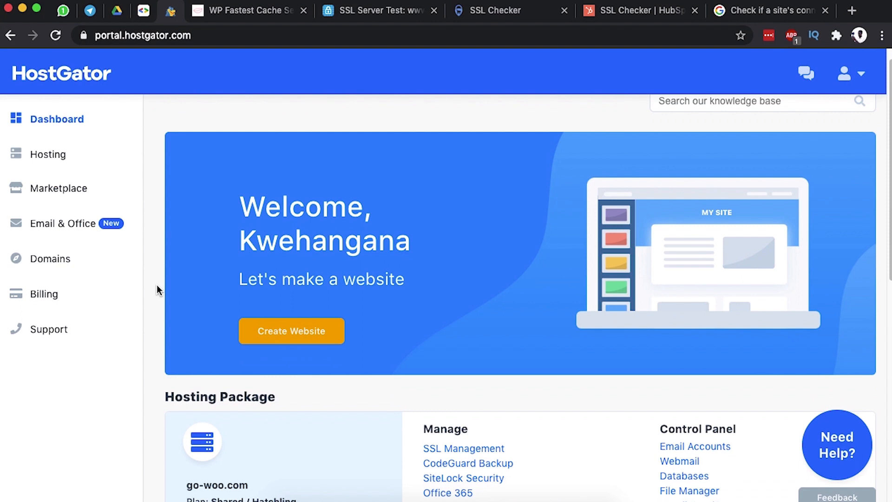
pyautogui.scroll(1, 157, 290)
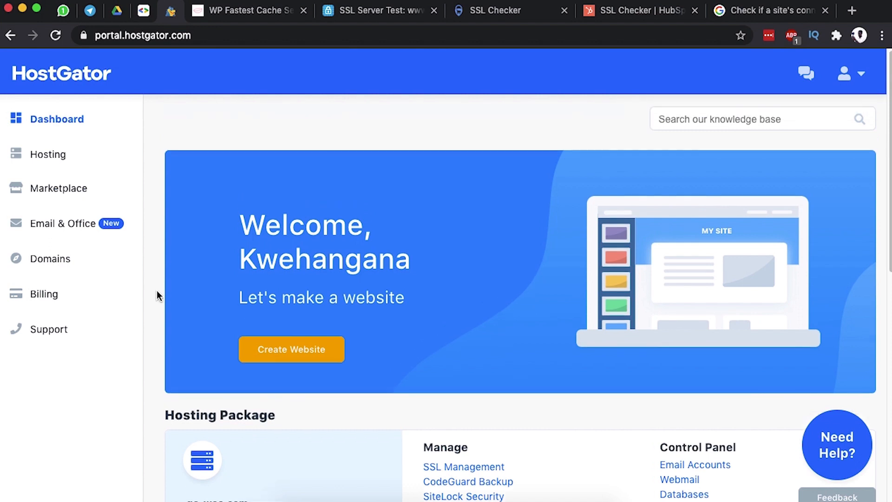
pyautogui.click(103, 36)
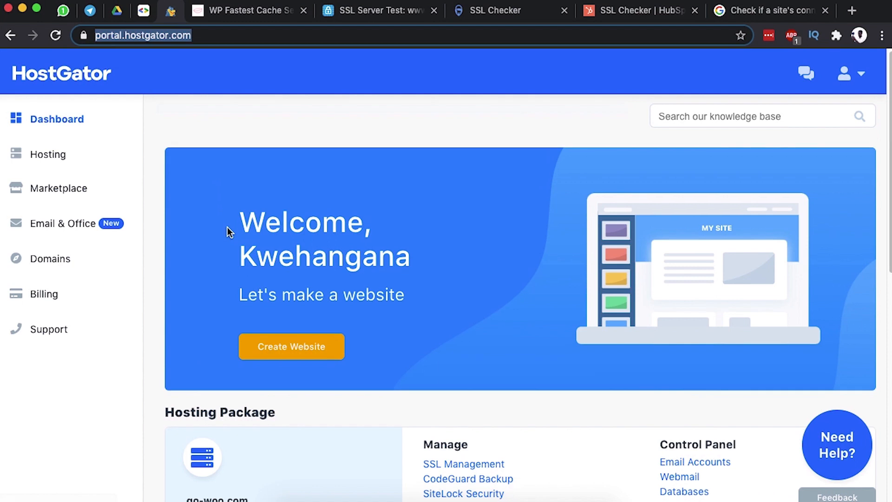
pyautogui.scroll(-3, 227, 231)
pyautogui.click(474, 325)
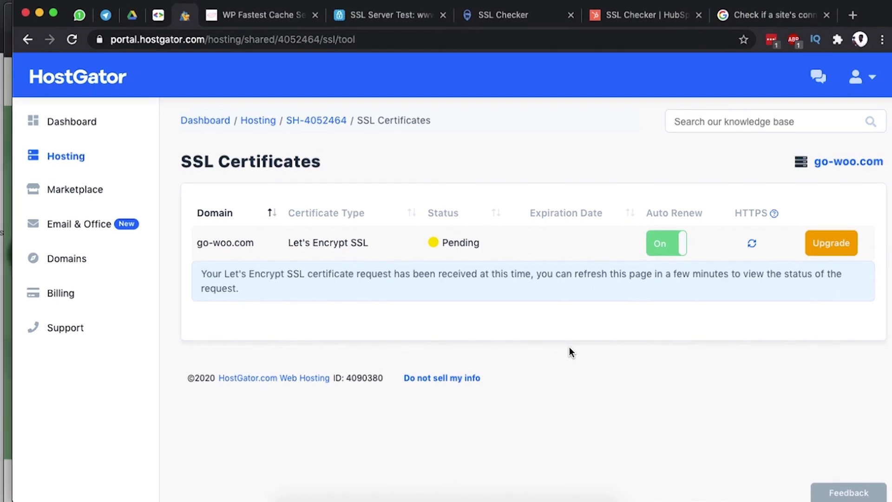
# - Switch to the WordPress dashboard and reveal its full web address to check for the https prefix
pyautogui.click(228, 14)
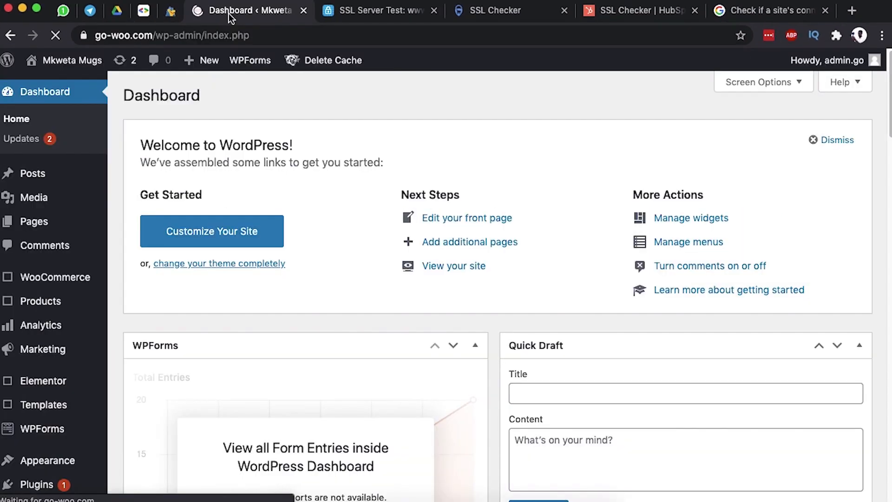
pyautogui.click(83, 36)
pyautogui.click(100, 36)
pyautogui.doubleClick(101, 35)
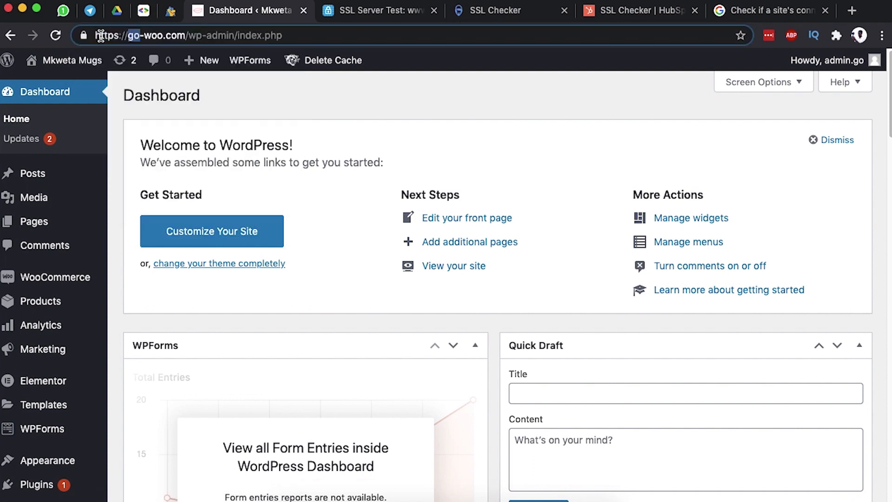
pyautogui.click(120, 35)
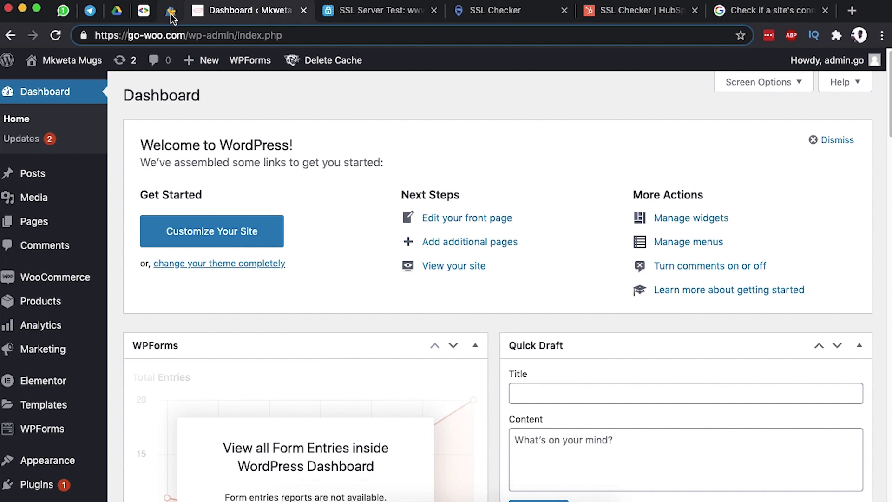
# - Open the WordPress General Settings and highlight the "s" of https in the Site Address
pyautogui.scroll(-3, 28, 413)
pyautogui.moveTo(41, 470)
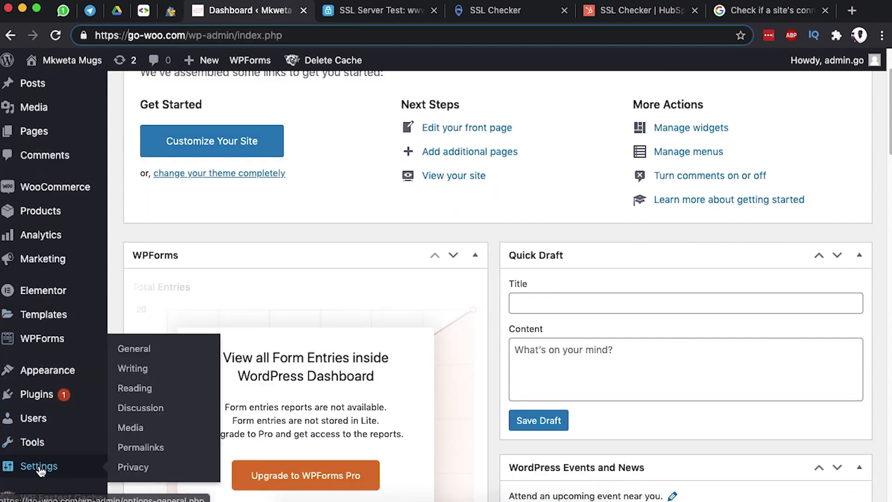
pyautogui.click(136, 352)
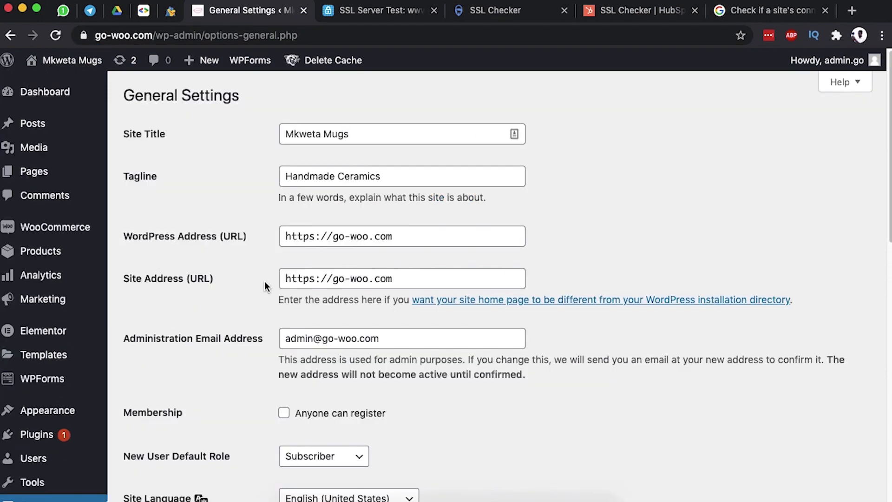
pyautogui.moveTo(313, 278); pyautogui.dragTo(308, 278)
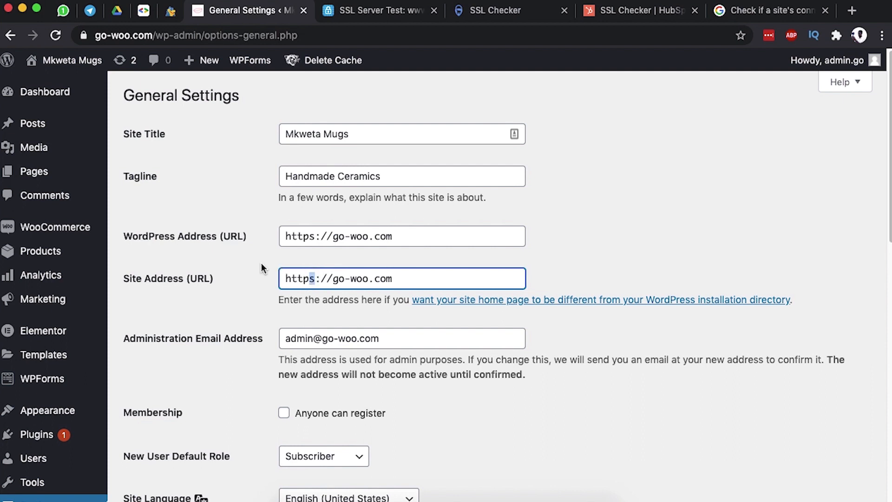
# - Re-enter the "s" of https in the WordPress Address and return to HostGator's SSL Certificates page
pyautogui.click(313, 236)
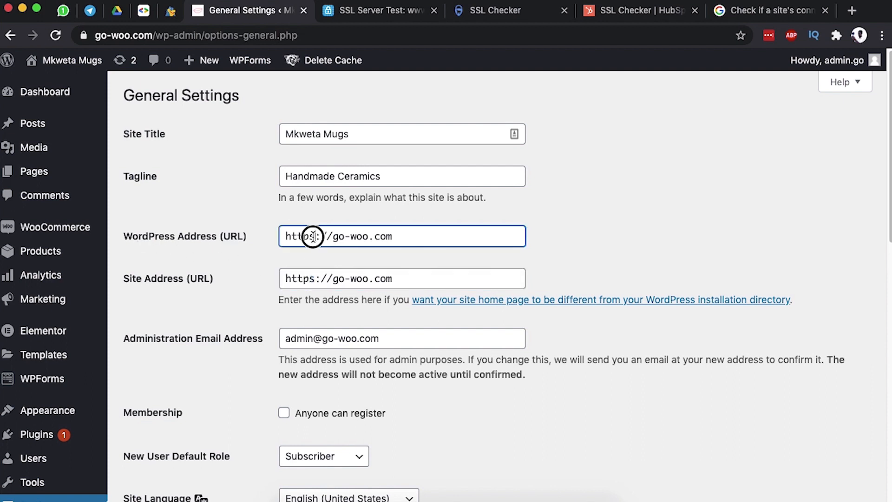
pyautogui.write('s')
pyautogui.press('BackSpace')
pyautogui.write('s')
pyautogui.click(171, 10)
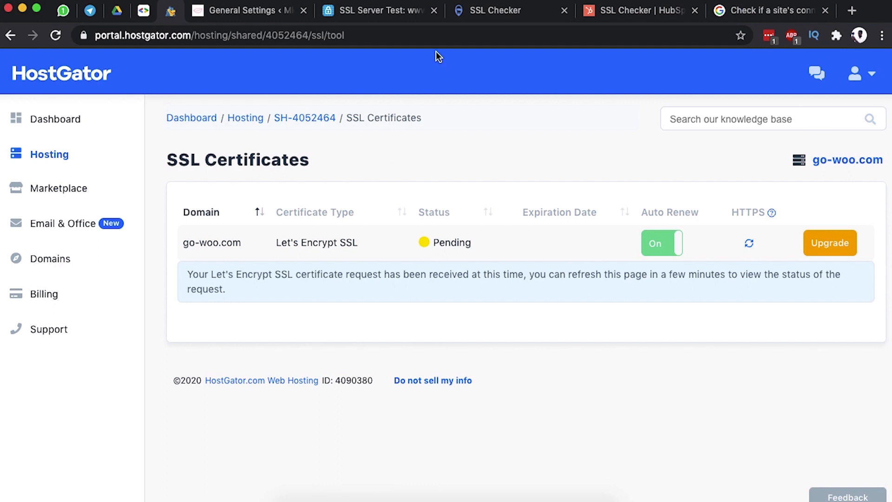
pyautogui.click(496, 13)
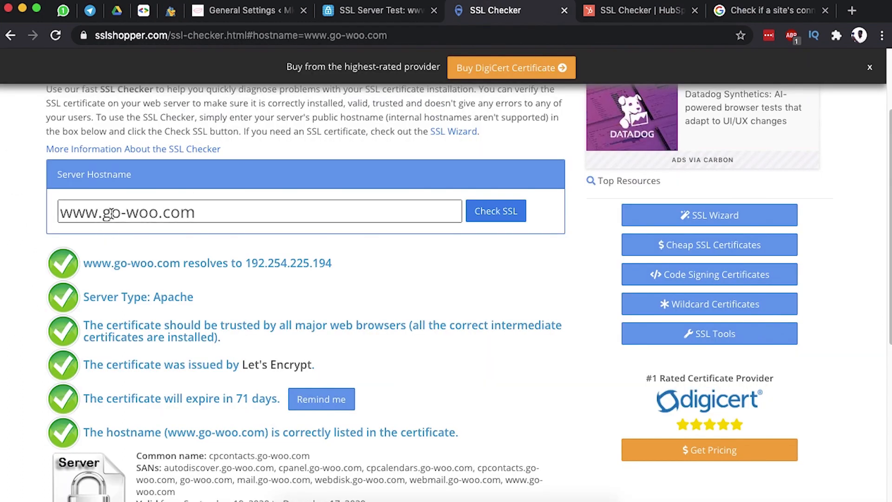
pyautogui.click(504, 211)
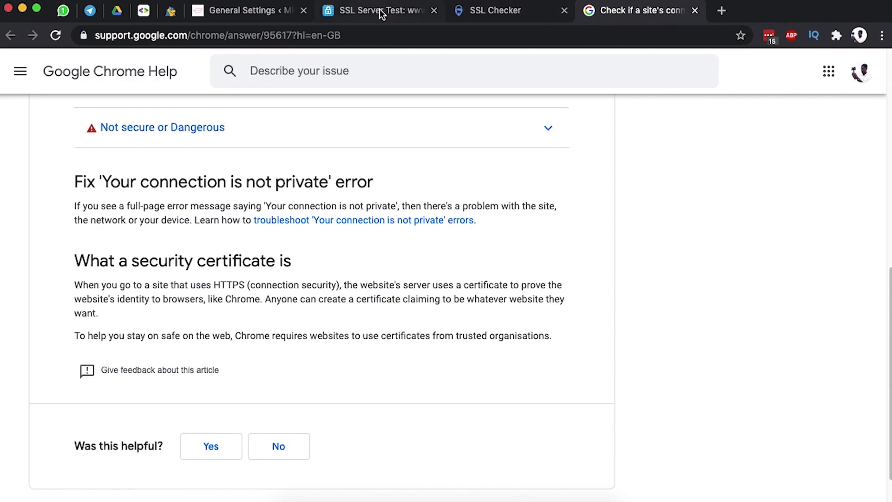
pyautogui.click(381, 13)
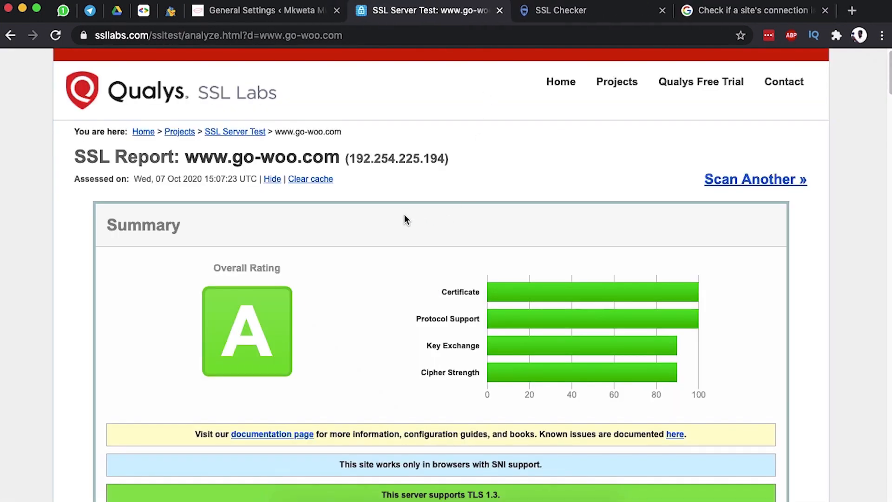
# - Highlight the hostname in the SSL Labs report and examine its rating summary and Certificate #1 details
pyautogui.moveTo(185, 158); pyautogui.dragTo(298, 159)
pyautogui.click(300, 159)
pyautogui.scroll(-2, 315, 307)
pyautogui.scroll(-3, 537, 257)
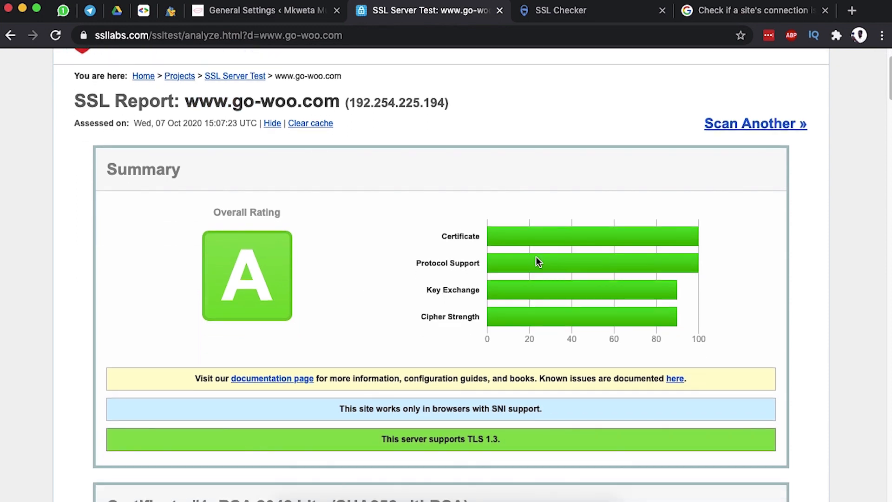
pyautogui.scroll(-12, 535, 254)
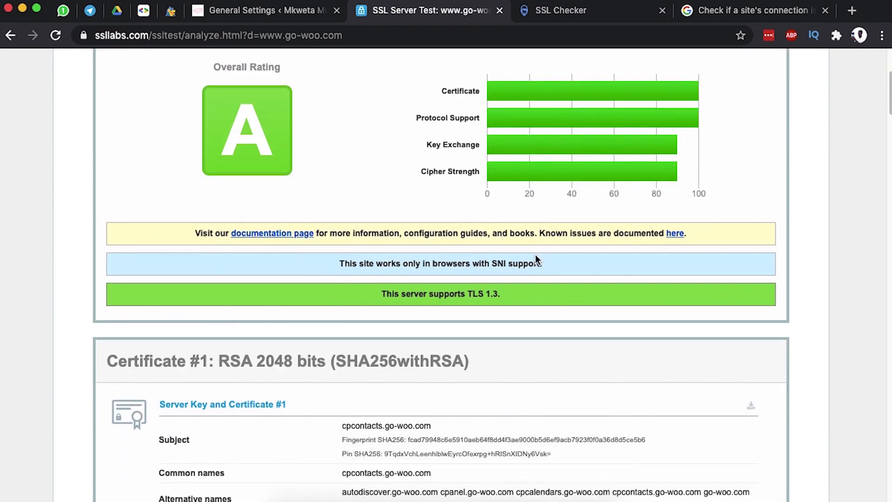
pyautogui.scroll(-4, 536, 254)
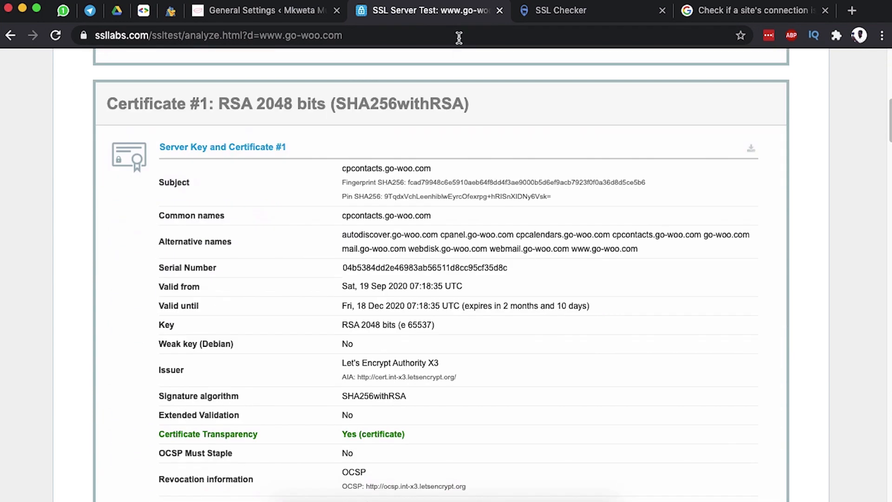
# - Return to the SSL Checker results and highlight the certificate's remaining validity and its issuer
pyautogui.click(560, 10)
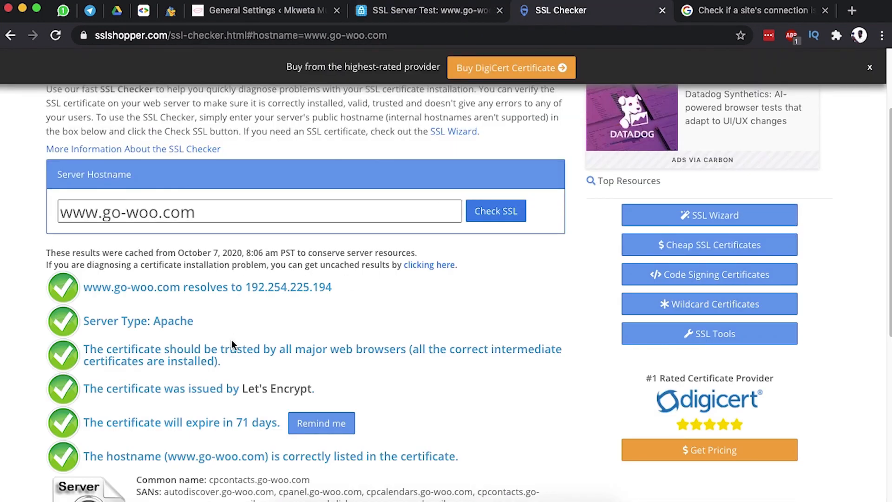
pyautogui.scroll(-6, 234, 331)
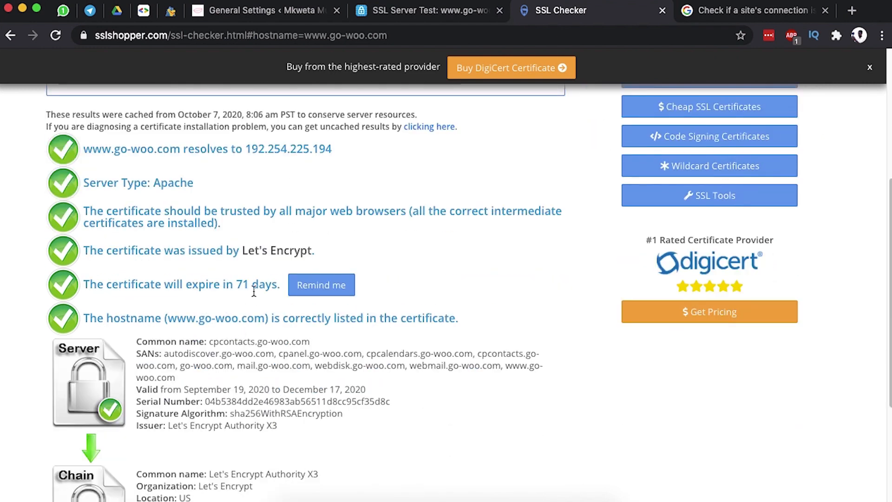
pyautogui.moveTo(233, 284); pyautogui.dragTo(271, 285)
pyautogui.moveTo(347, 247); pyautogui.dragTo(253, 252)
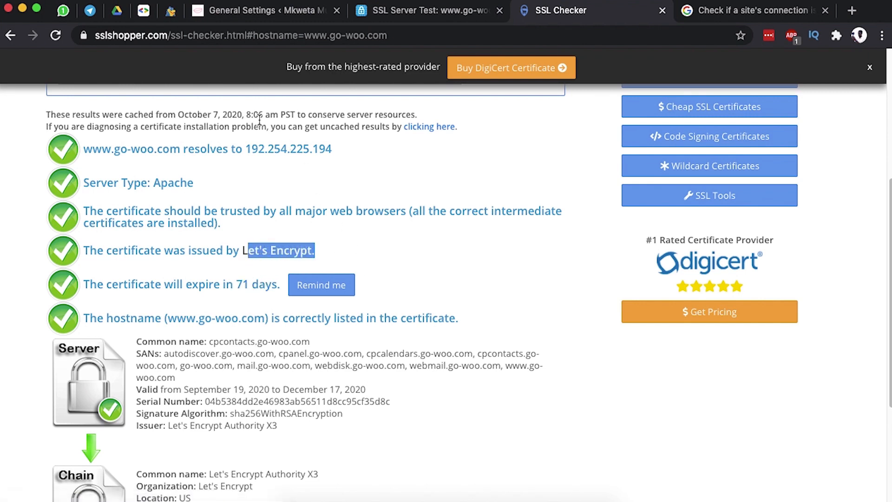
# - Revisit the WordPress General Settings and the SSL Checker results, and return to the SSL Labs rating summary
pyautogui.click(235, 17)
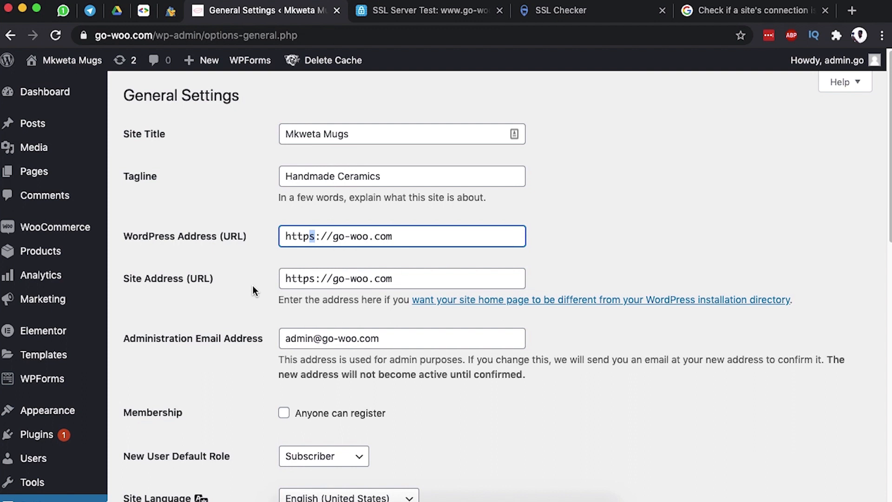
pyautogui.click(567, 13)
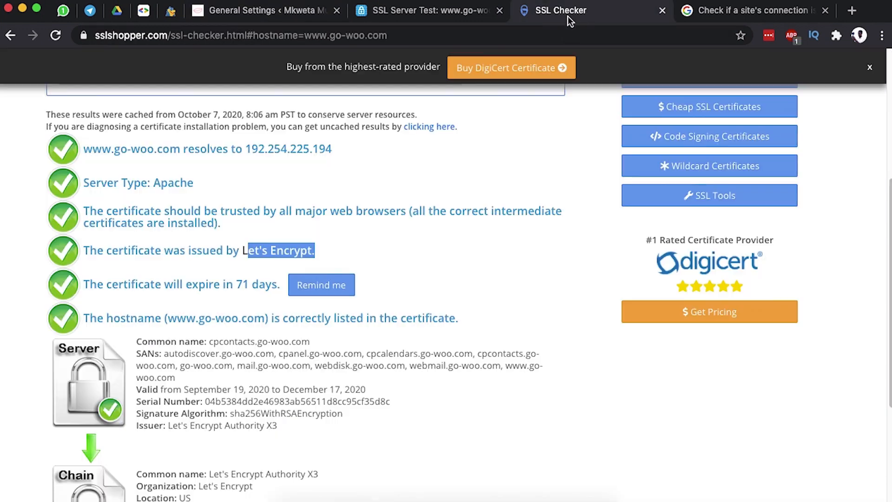
pyautogui.click(395, 15)
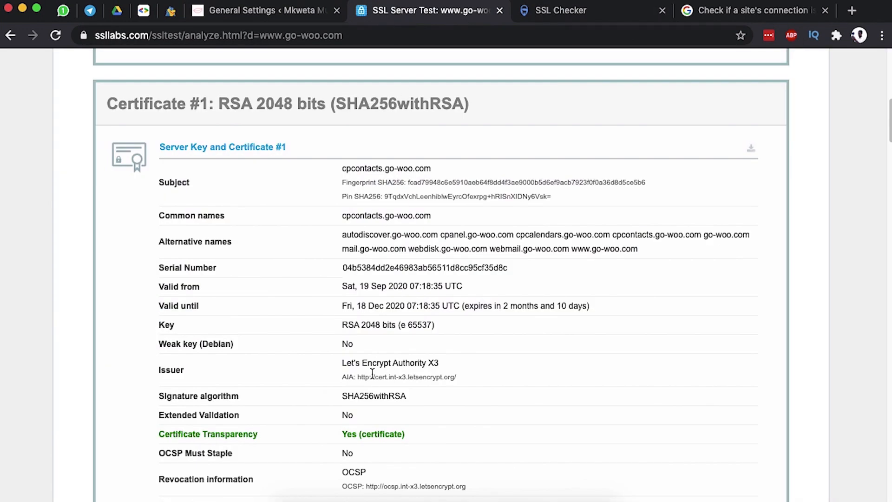
pyautogui.scroll(6, 372, 373)
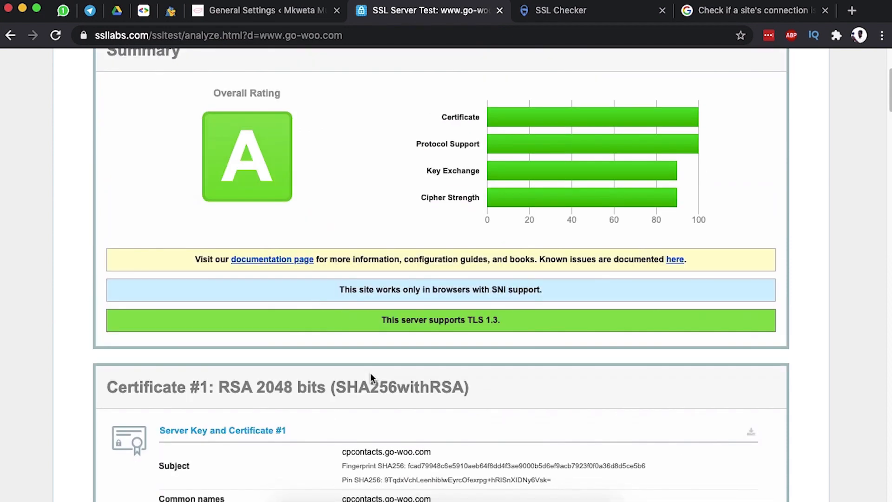